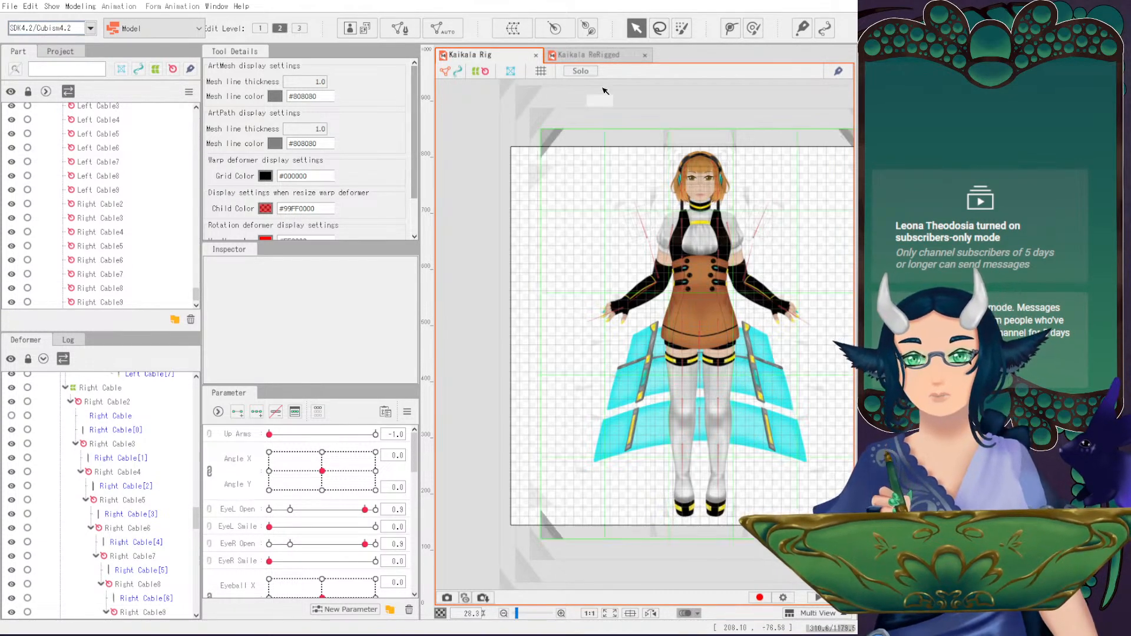
- Open the physics settings, swing the preview model around to test the Cable Wiggle group, and close the settings
left_click(91, 7)
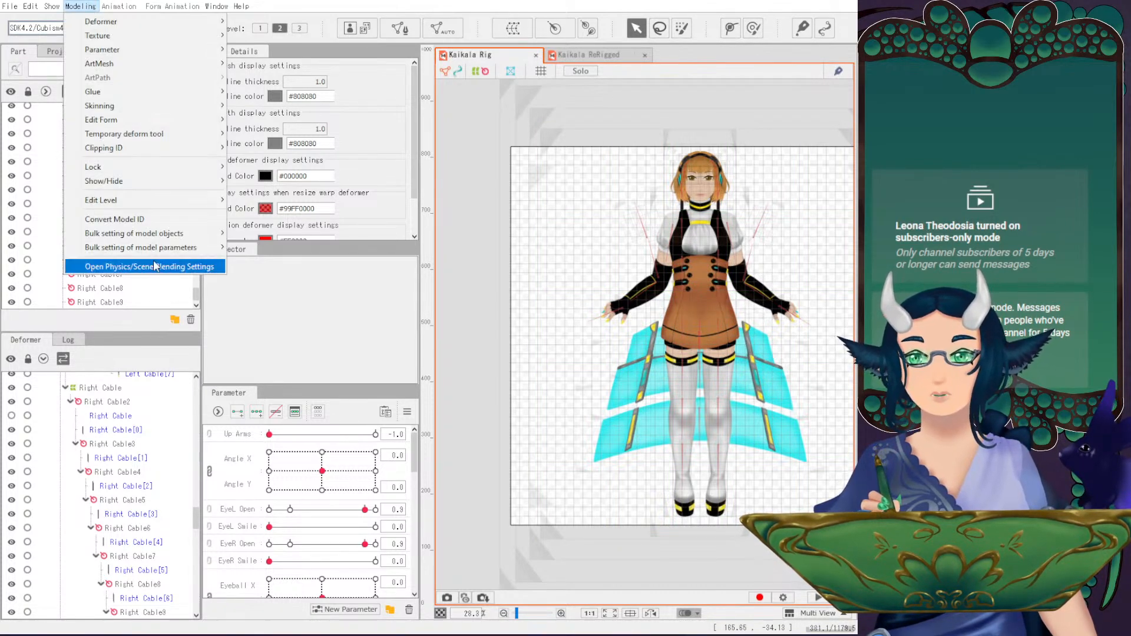
left_click(135, 266)
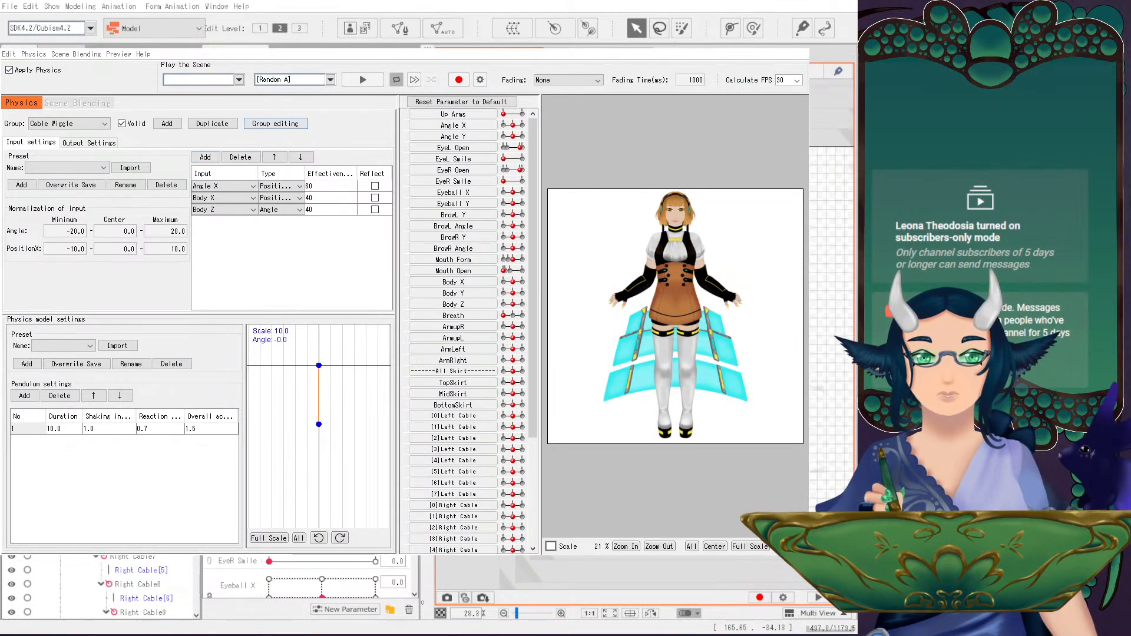
left_click_drag(665, 289, 669, 368)
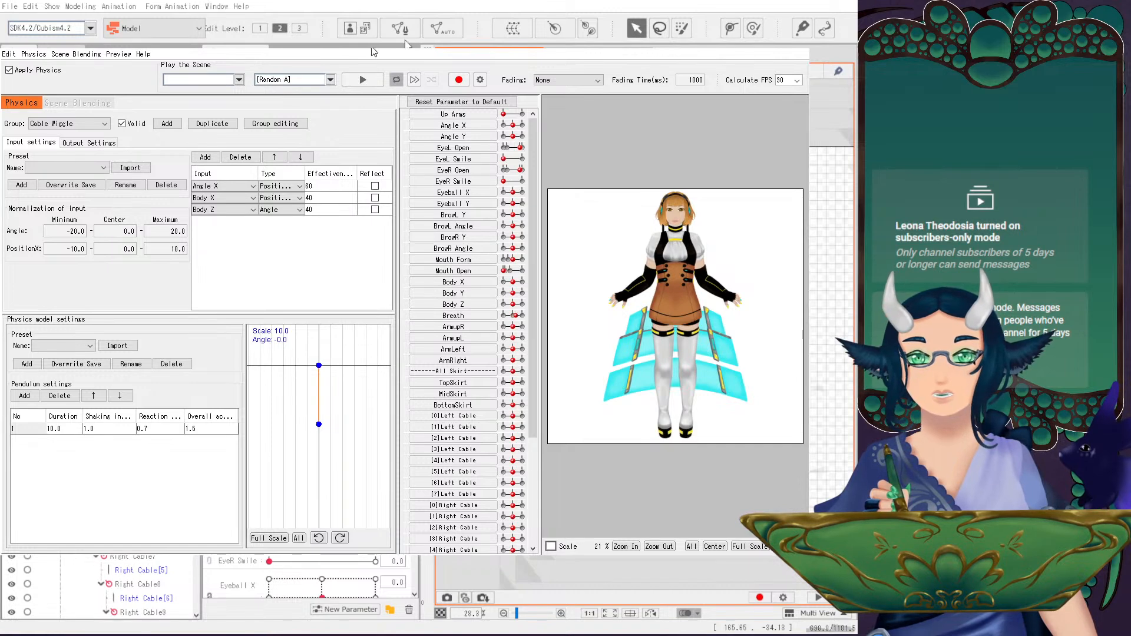
left_click_drag(565, 303, 665, 300)
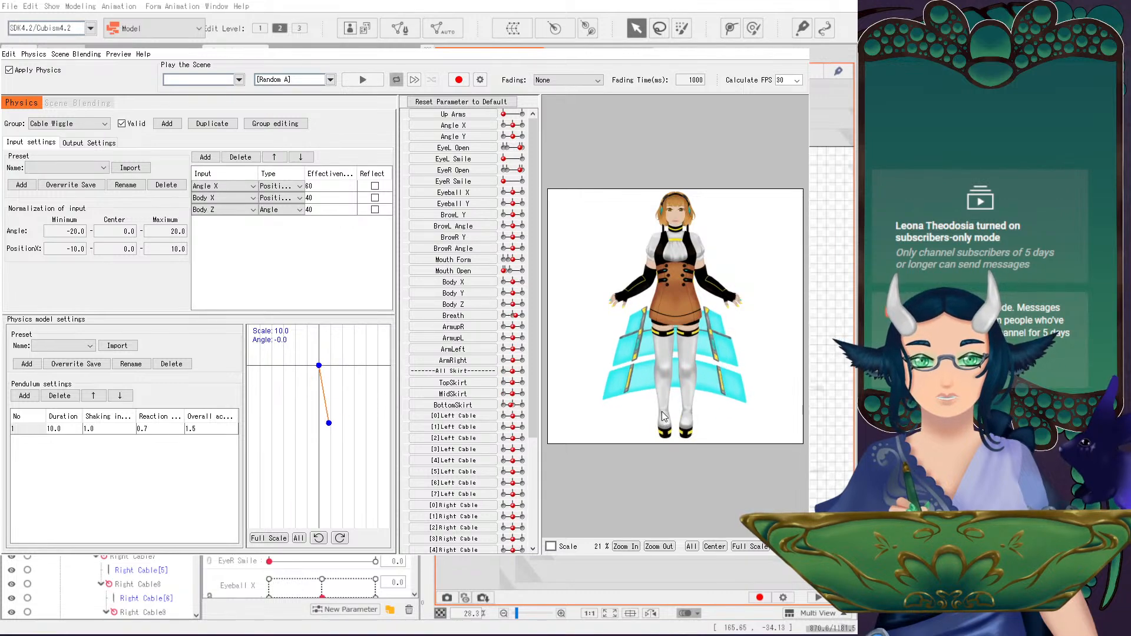
left_click_drag(660, 340, 683, 424)
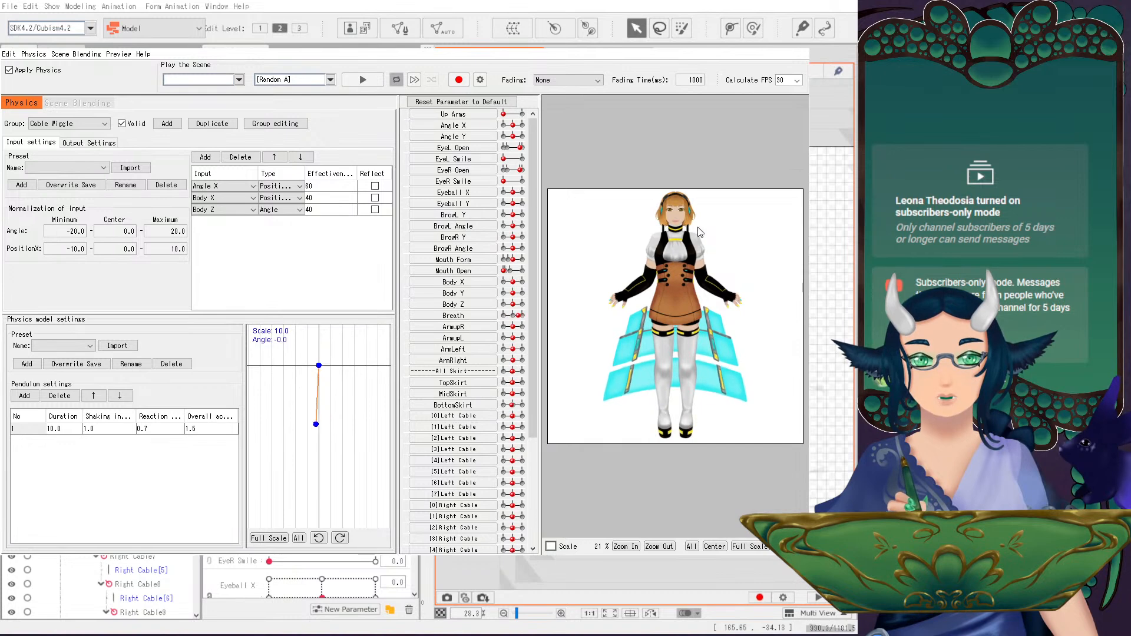
left_click_drag(687, 267, 742, 300)
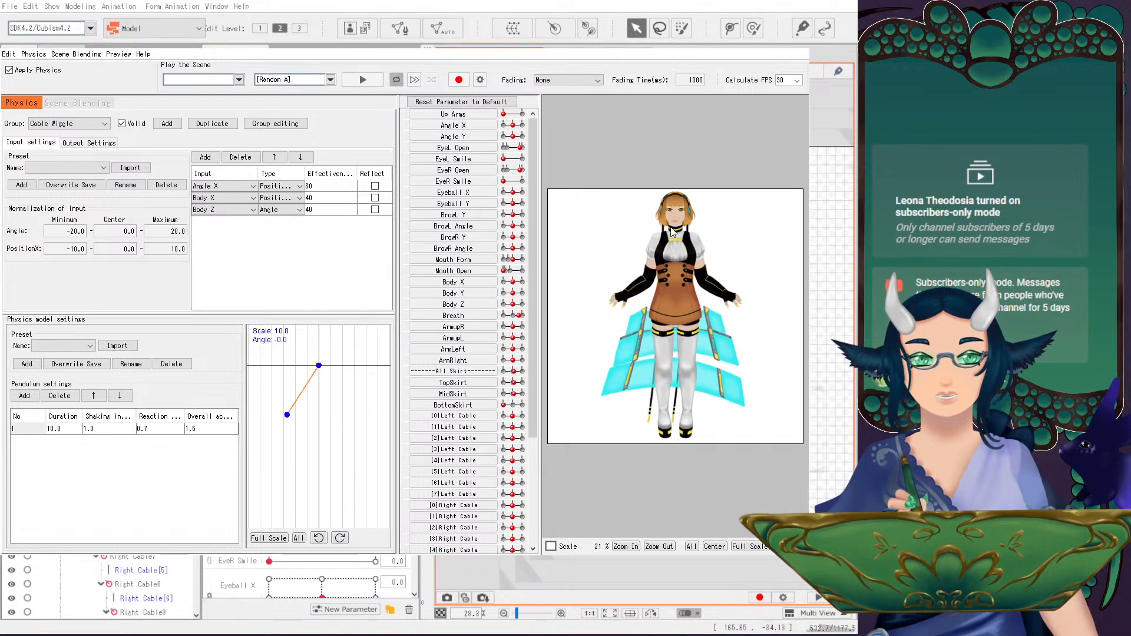
left_click_drag(662, 231, 801, 281)
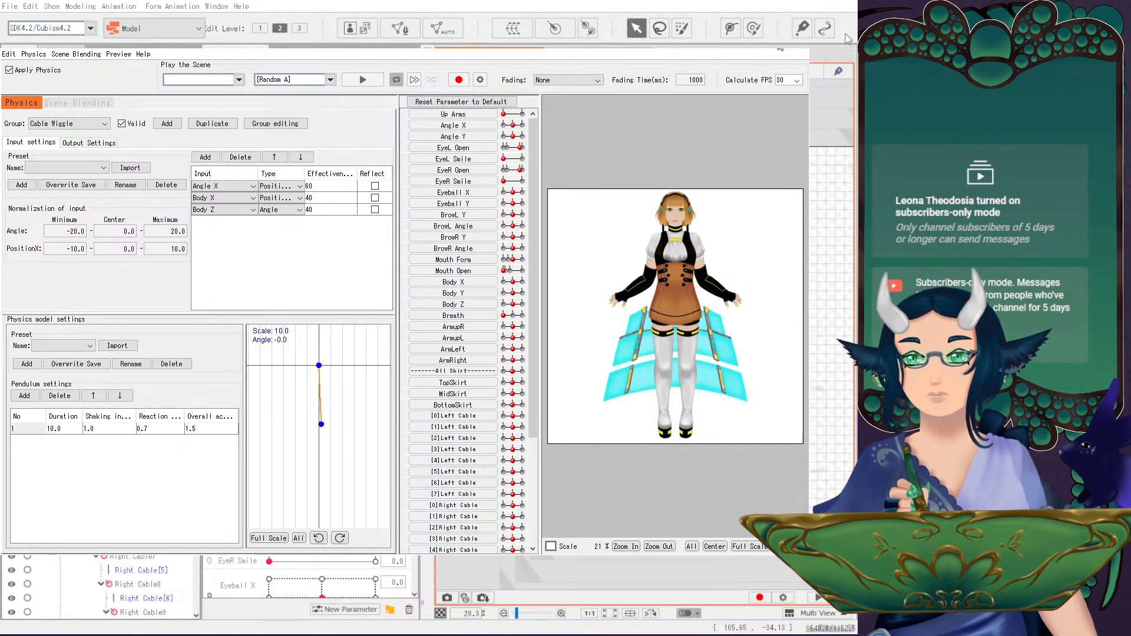
left_click(796, 47)
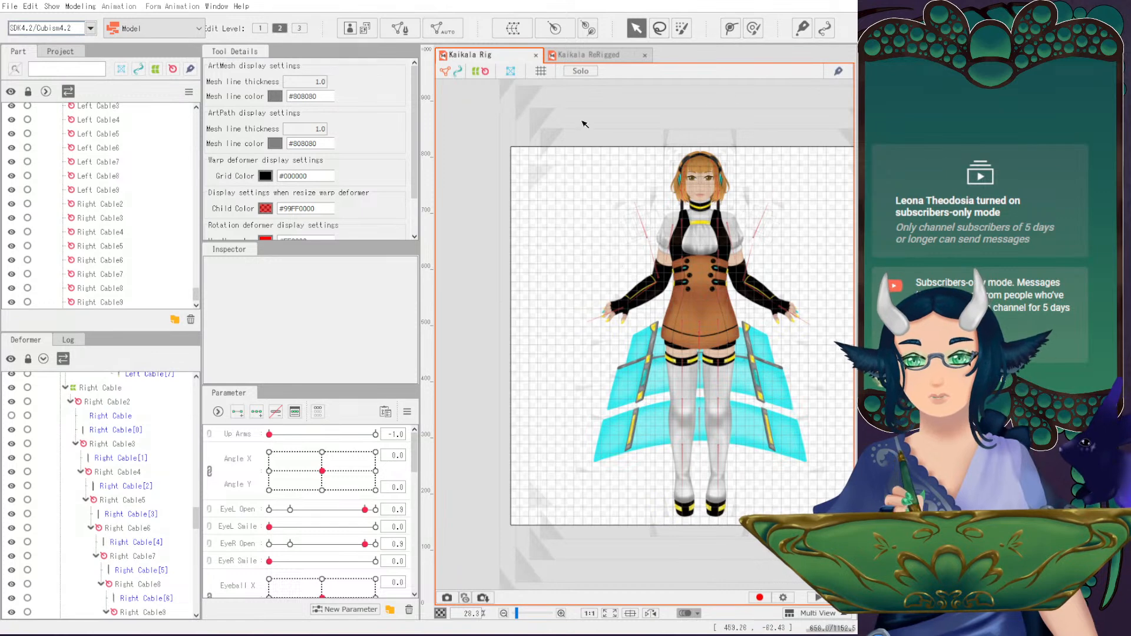
- Select every object in the Kaikala Rig model to inspect its meshes and glue, and clear the selection
key("ctrl+a")
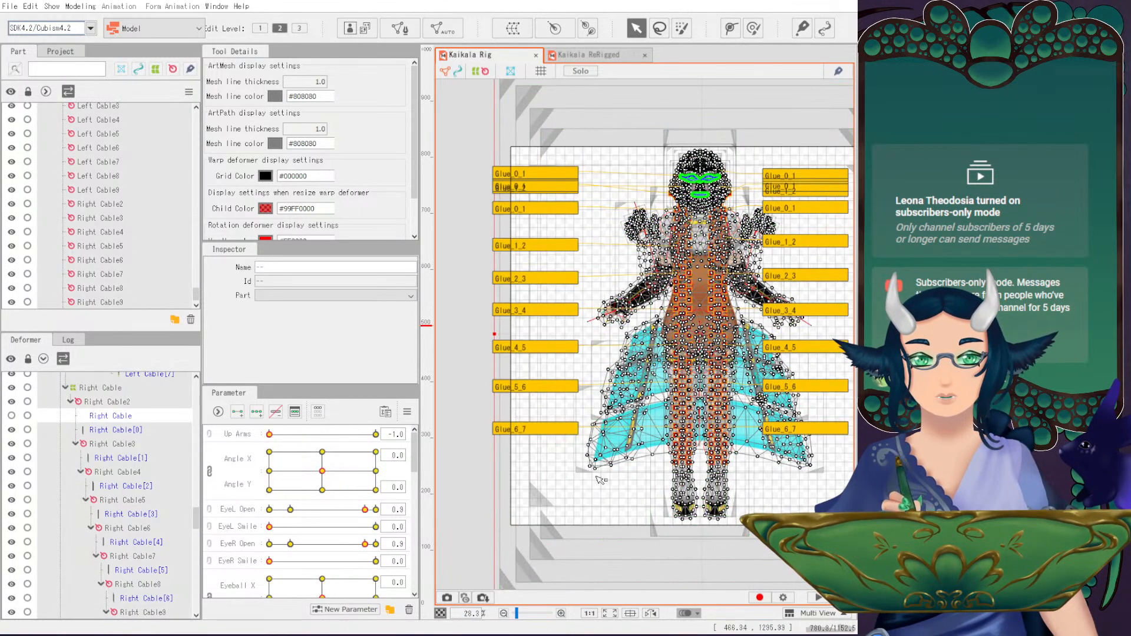
left_click(639, 112)
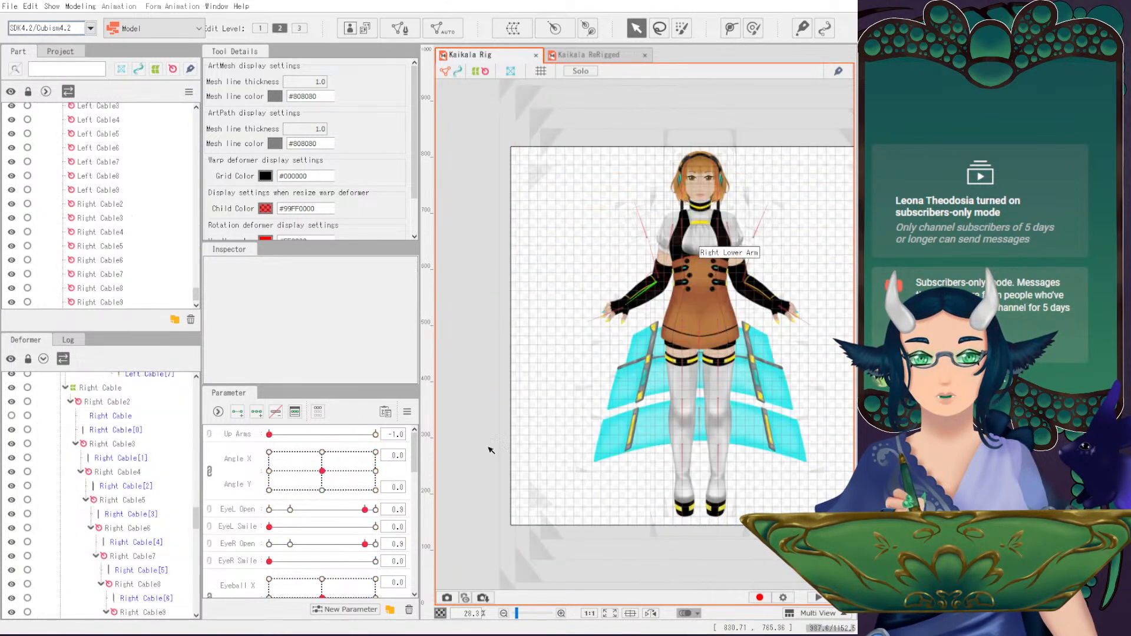
- Preview the arm poses by setting the Up Arms parameter to 1.0 and returning it to -1.0
scroll(284, 576, "down", 10)
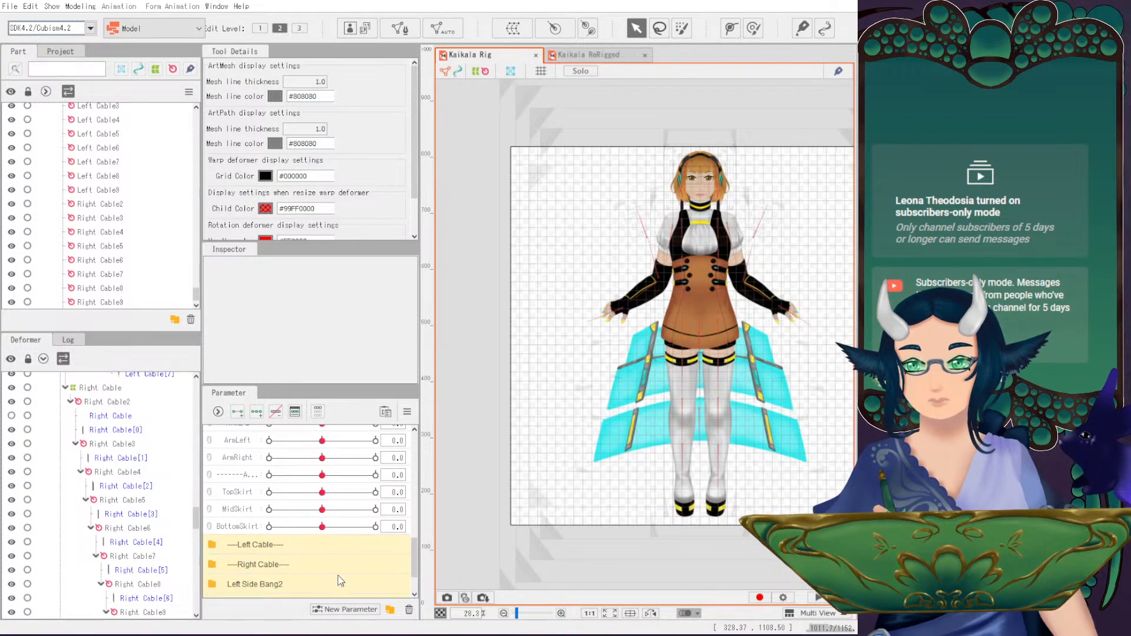
left_click_drag(322, 475, 387, 474)
scroll(322, 478, "up", 1)
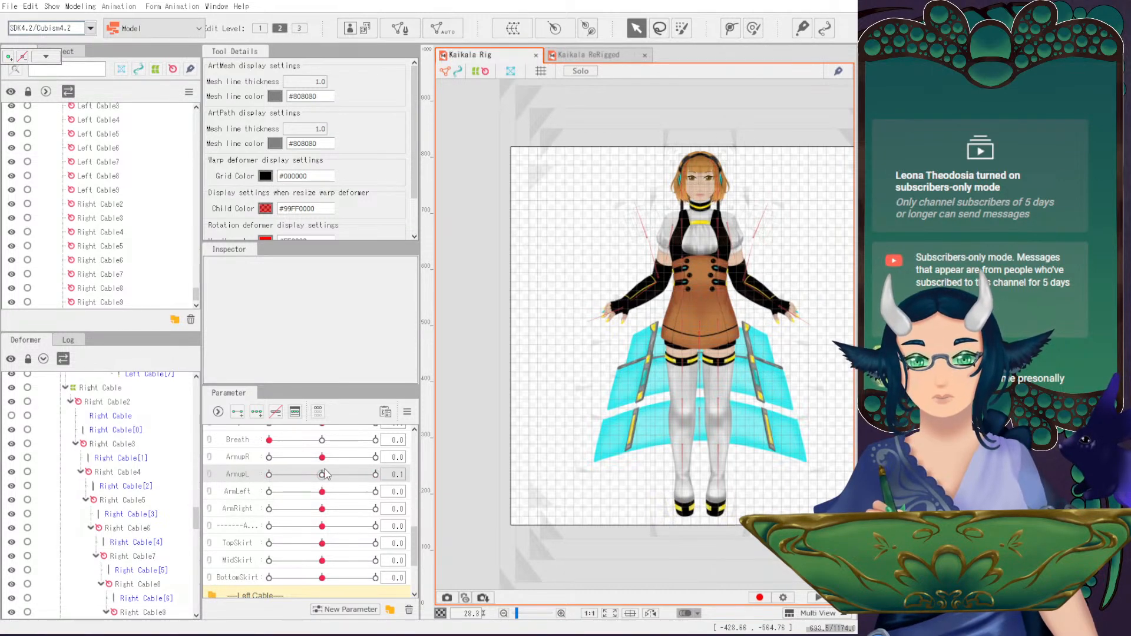
scroll(316, 480, "up", 4)
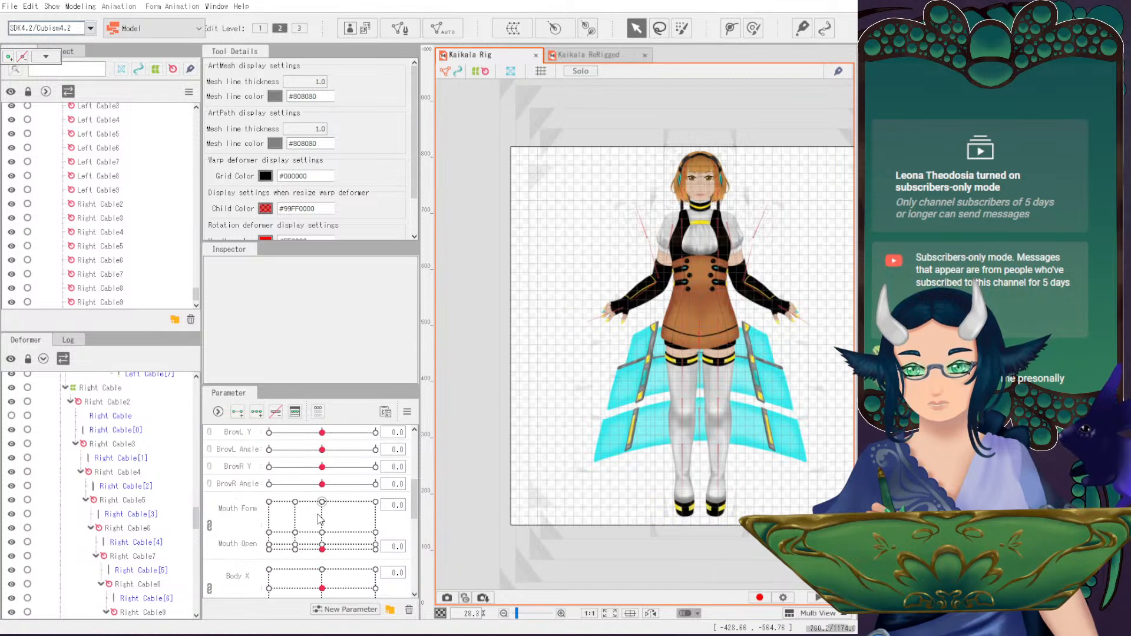
scroll(320, 518, "up", 4)
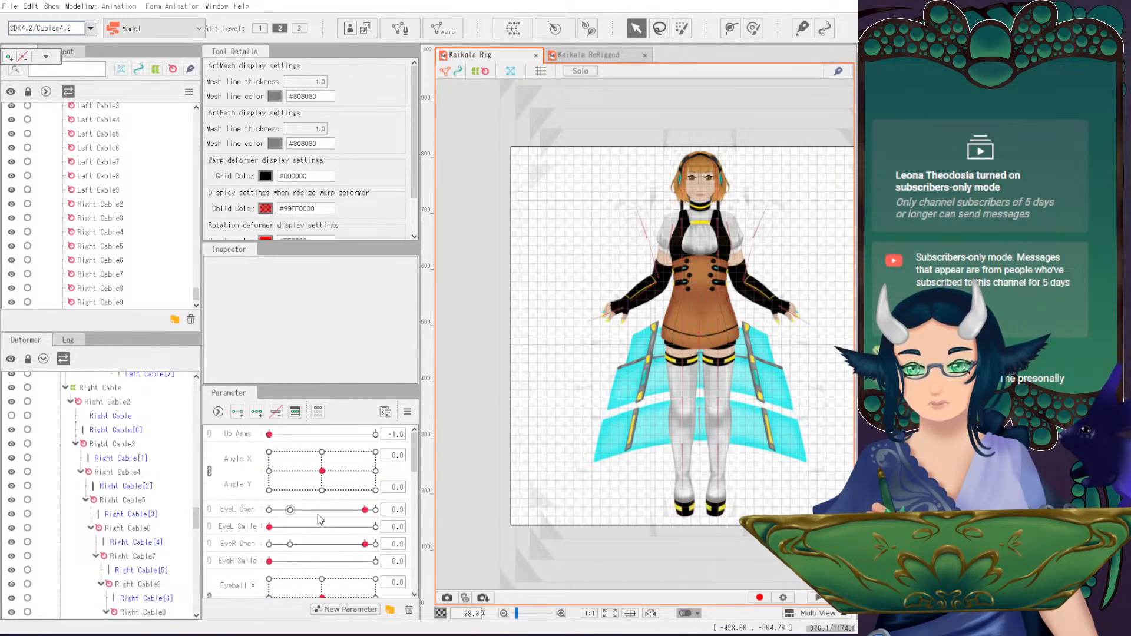
left_click_drag(270, 434, 379, 435)
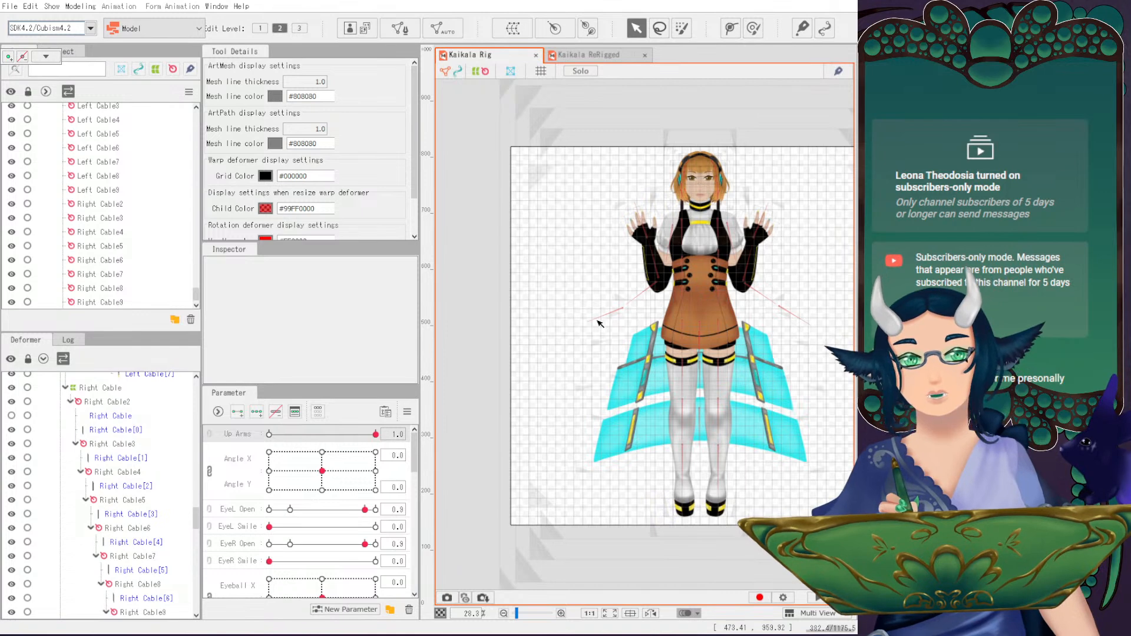
left_click_drag(374, 437, 183, 432)
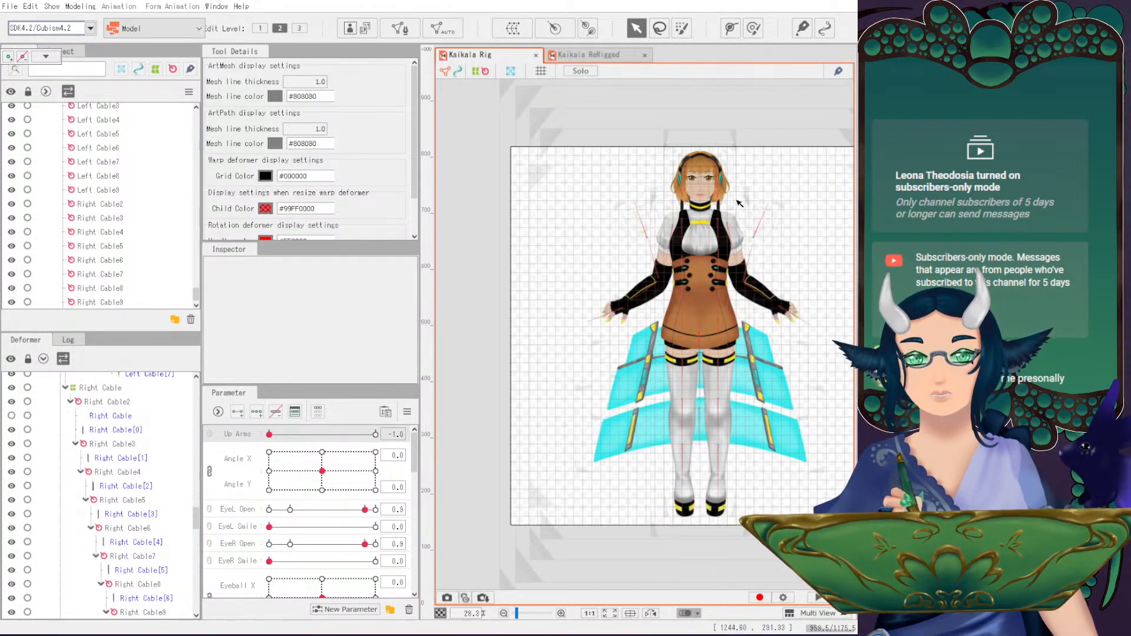
- Select the Right Camera Iris on the model's face and hide it to expose the iris underneath
scroll(313, 538, "down", 3)
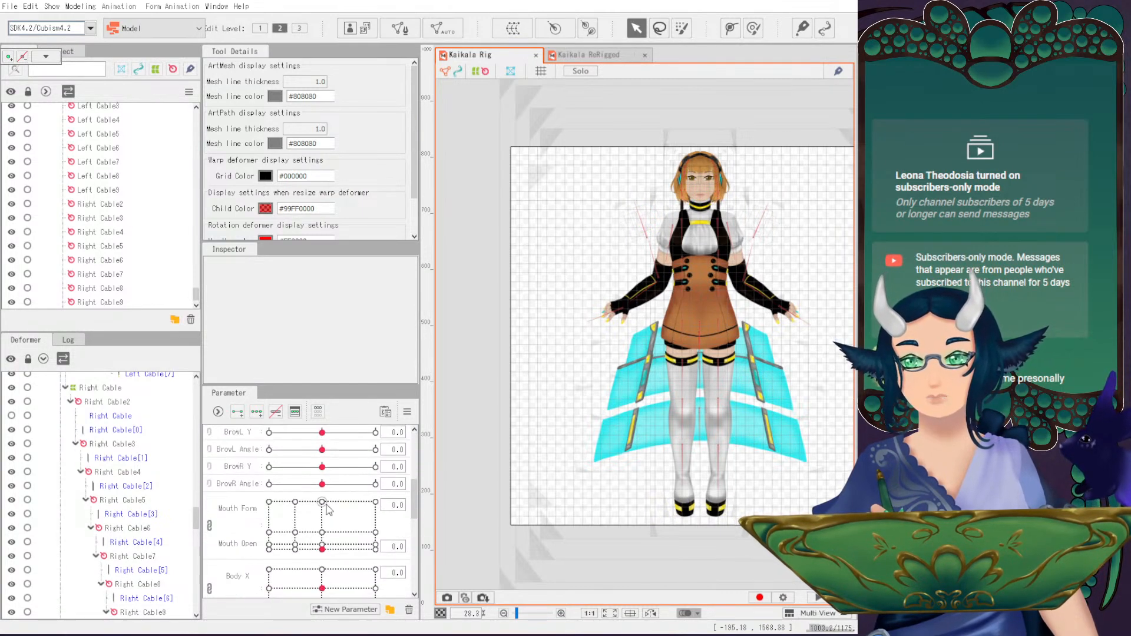
scroll(695, 295, "up", 6)
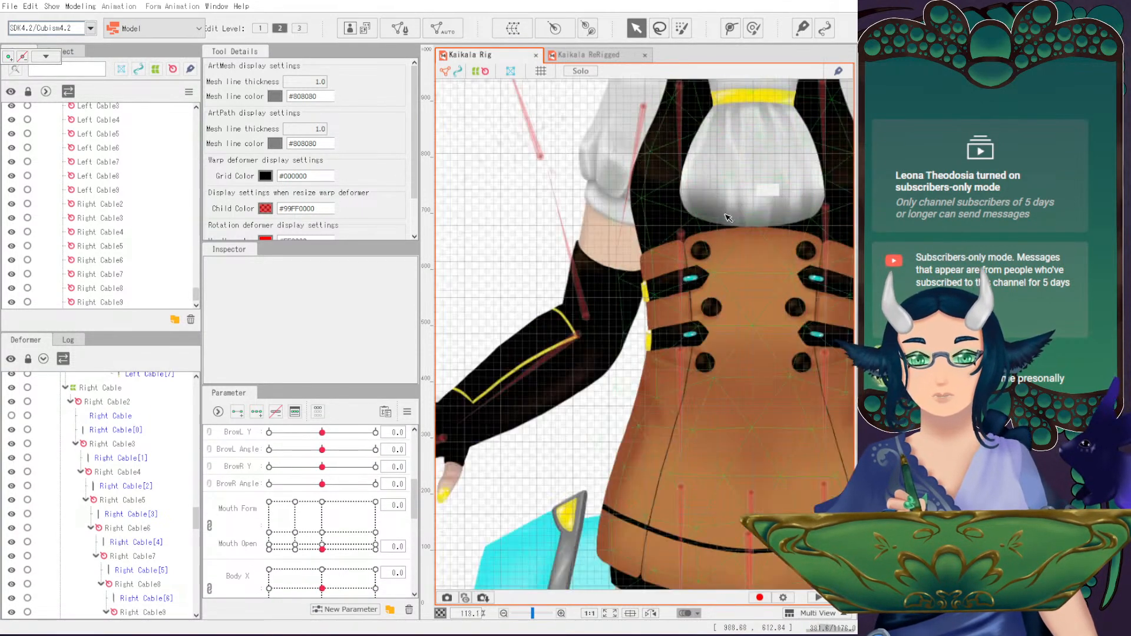
scroll(695, 296, "down", 3)
scroll(618, 247, "up", 4)
left_click(580, 237)
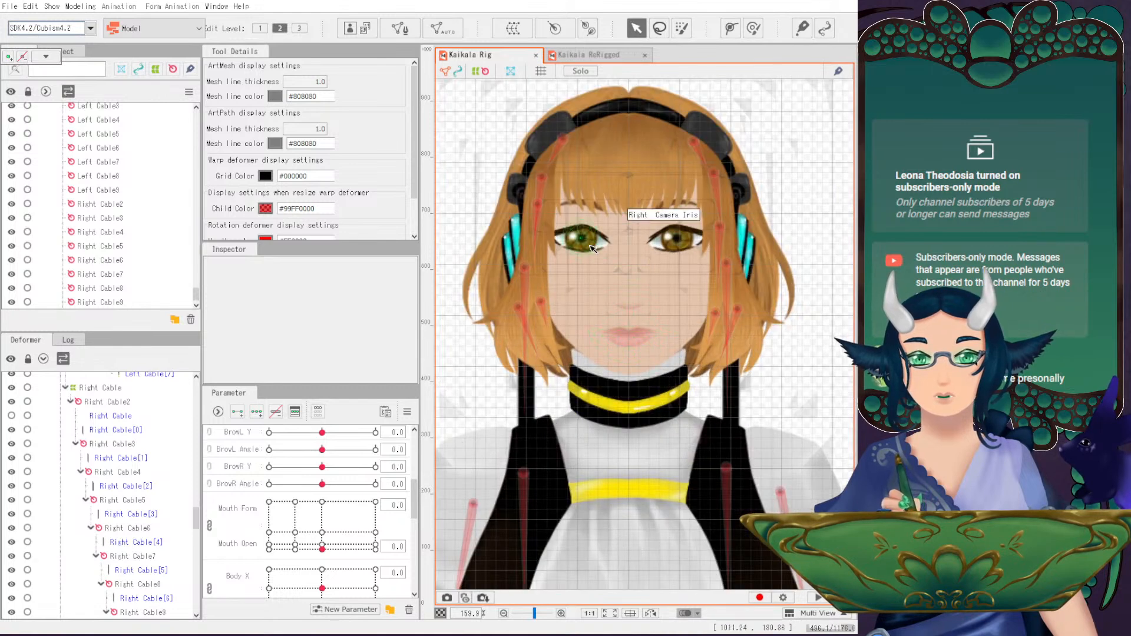
scroll(82, 471, "up", 2)
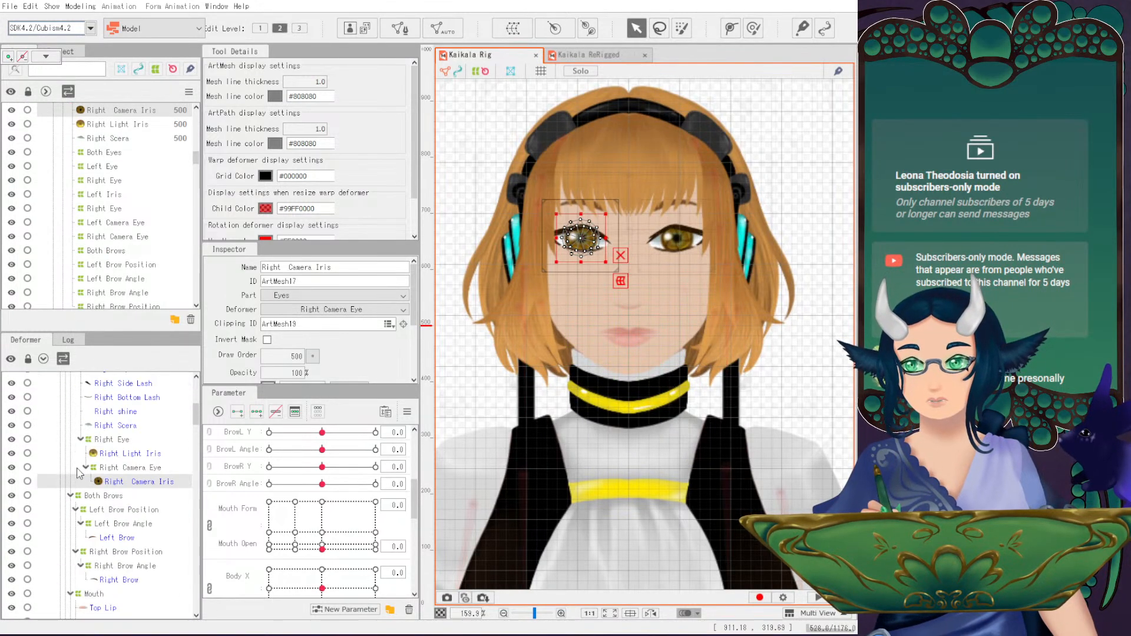
left_click(11, 481)
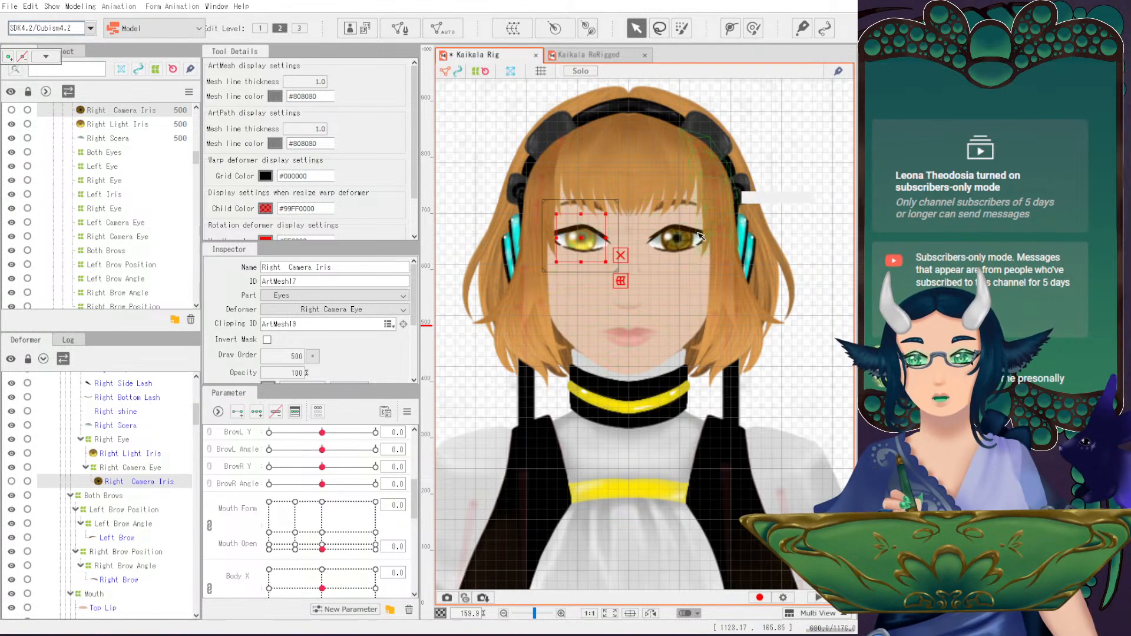
- Inspect the exposed Right Light Iris, select it, show the Right Camera Iris again and clear the selection
scroll(659, 248, "up", 2)
scroll(573, 294, "down", 4)
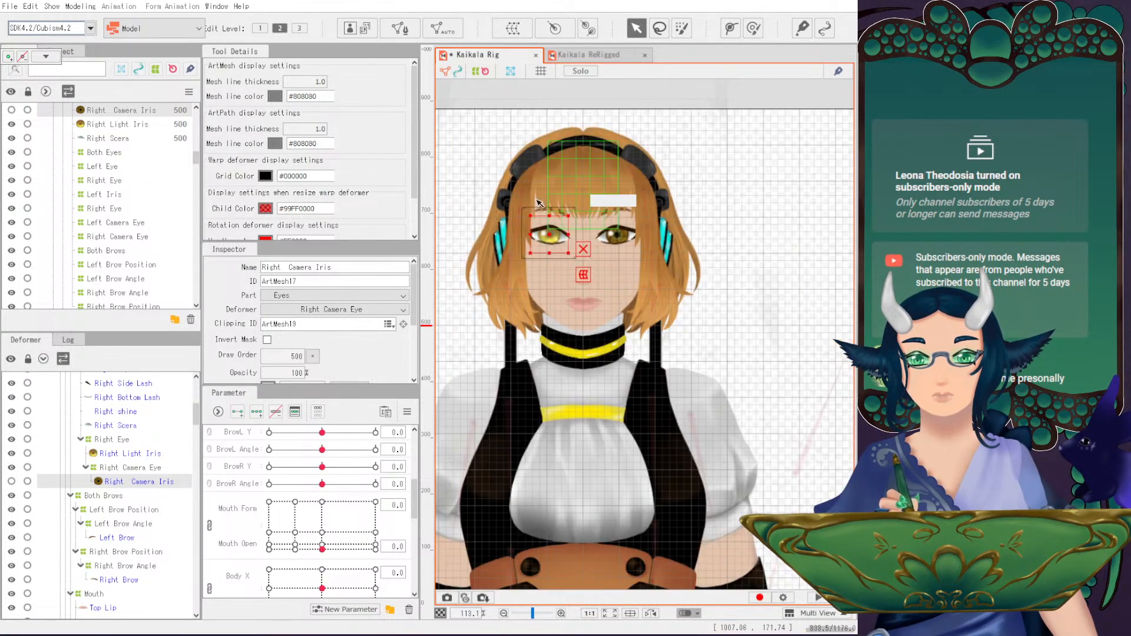
left_click(589, 294)
left_click(786, 307)
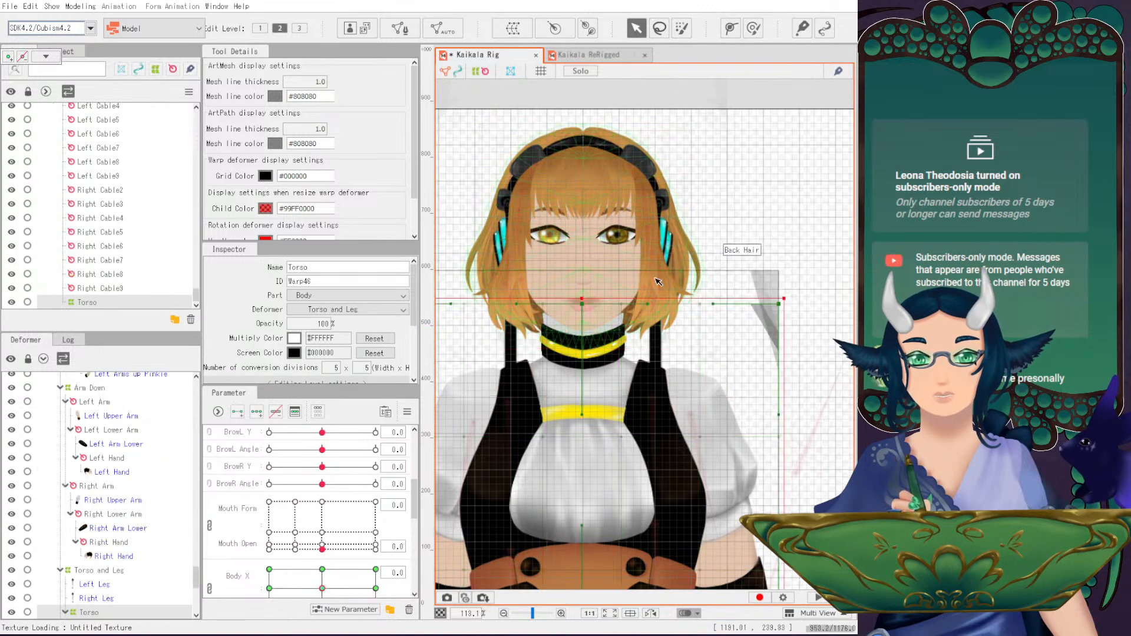
scroll(715, 266, "up", 5)
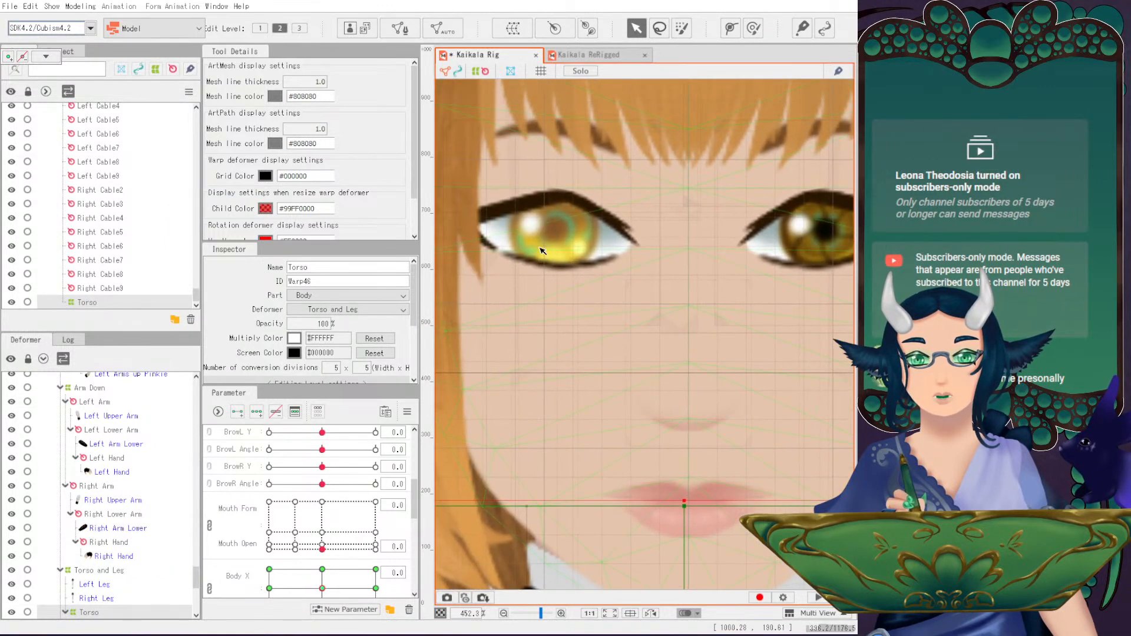
scroll(660, 245, "down", 1)
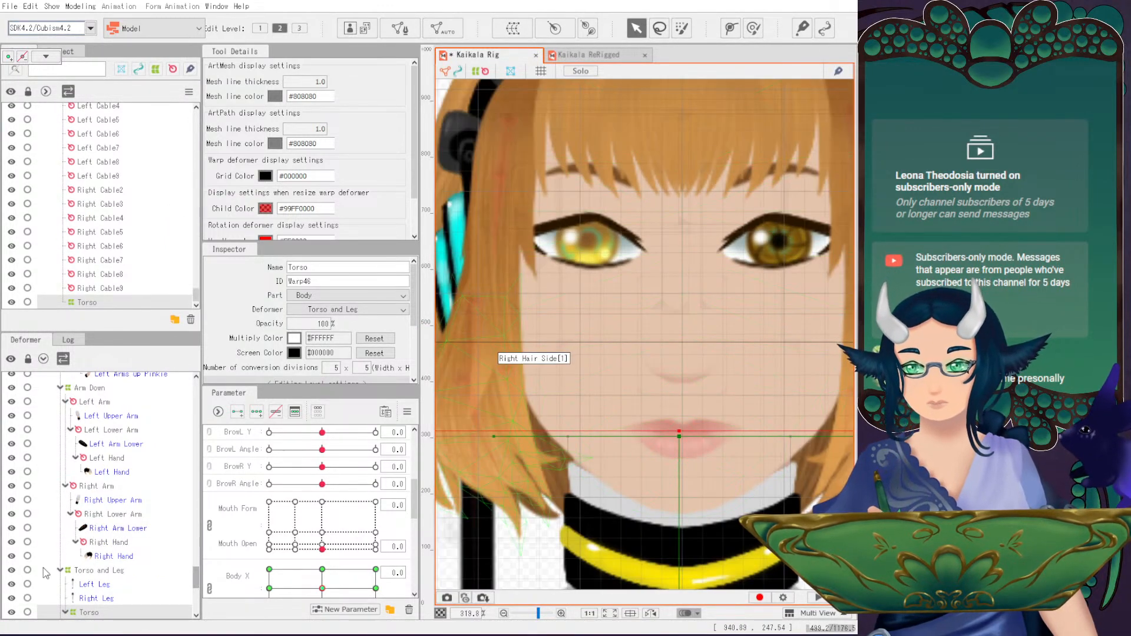
left_click(603, 253)
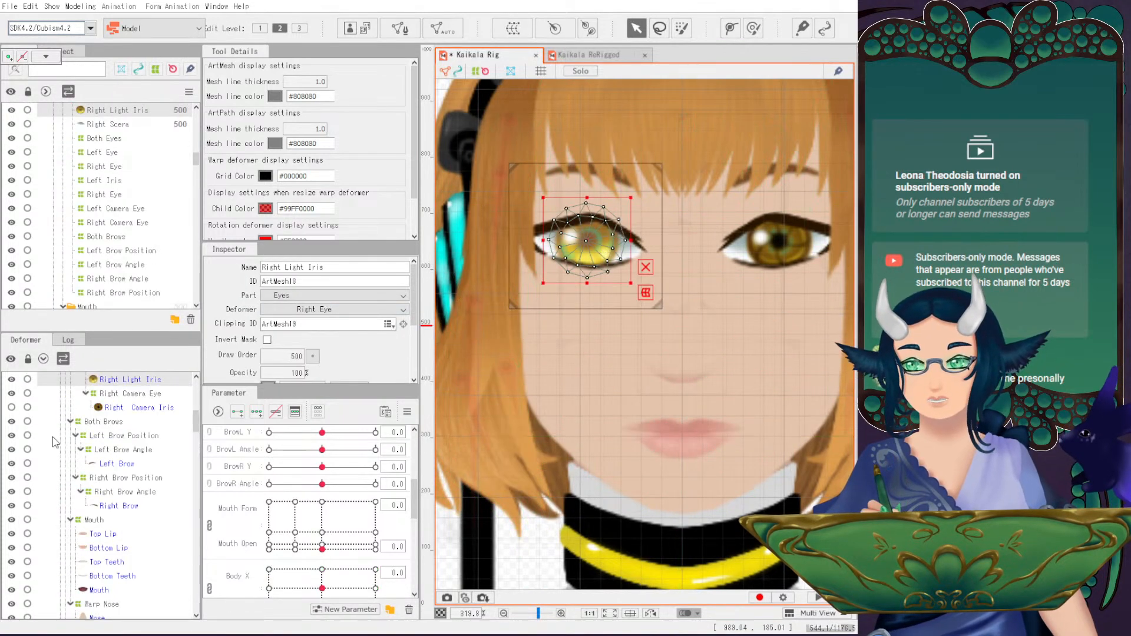
scroll(35, 459, "up", 1)
scroll(637, 279, "down", 3)
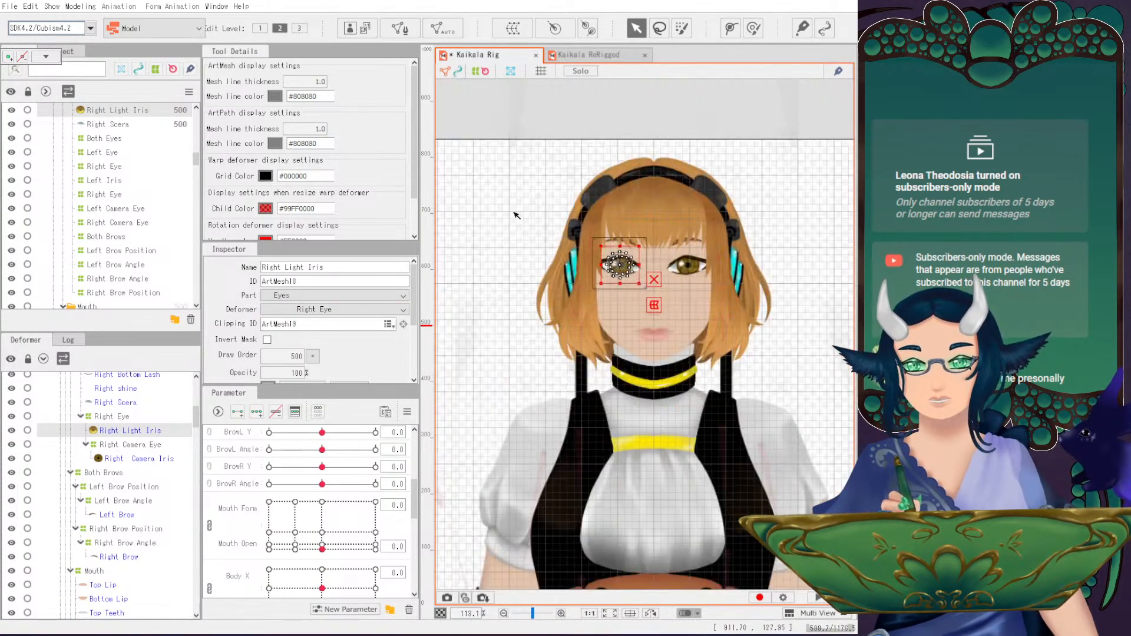
left_click(751, 421)
- Toggle the Right Camera Iris off and on again to compare the two iris layers
scroll(751, 421, "down", 1)
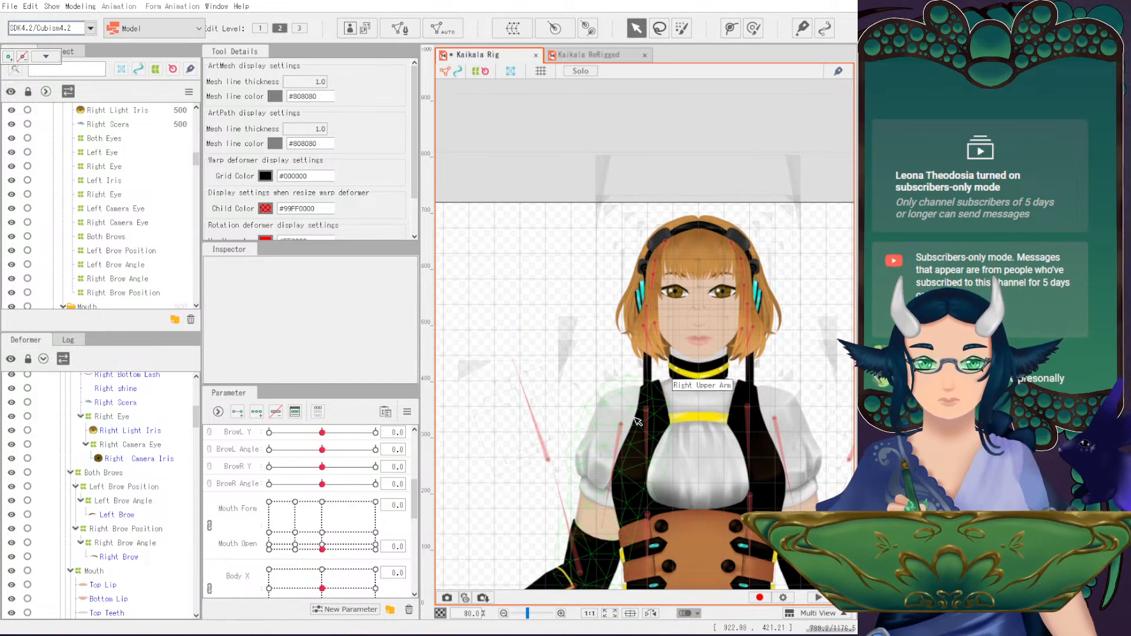
scroll(735, 354, "up", 2)
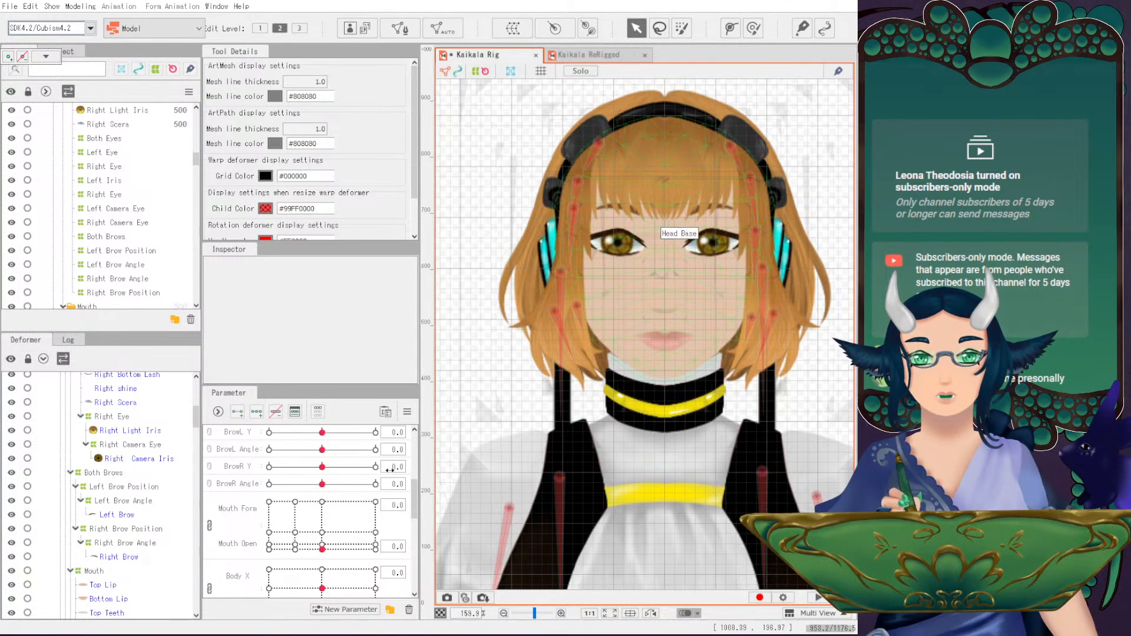
left_click(11, 459)
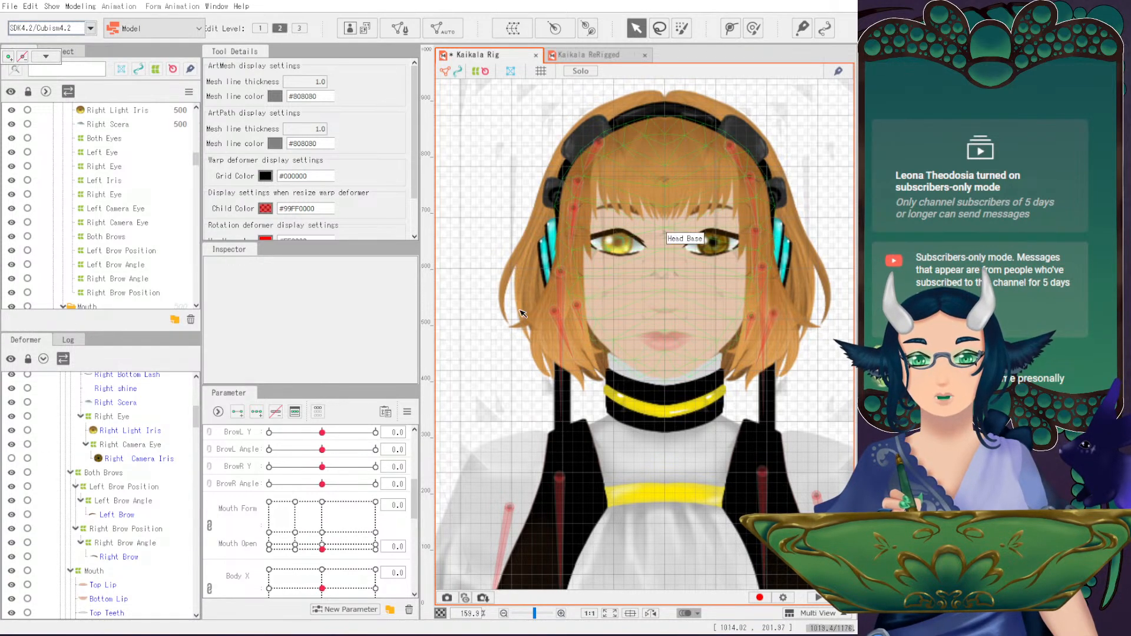
left_click(13, 461)
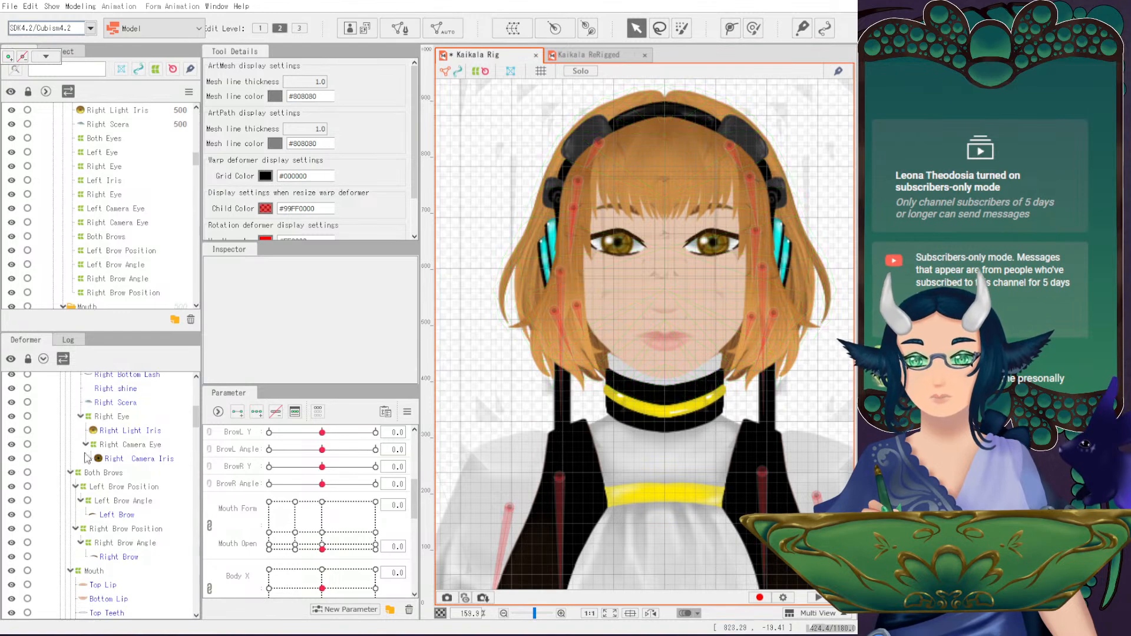
- Frame the full figure and preview the mouth with Mouth Form at about -0.6 and Mouth Open at 0.3
scroll(513, 224, "down", 5)
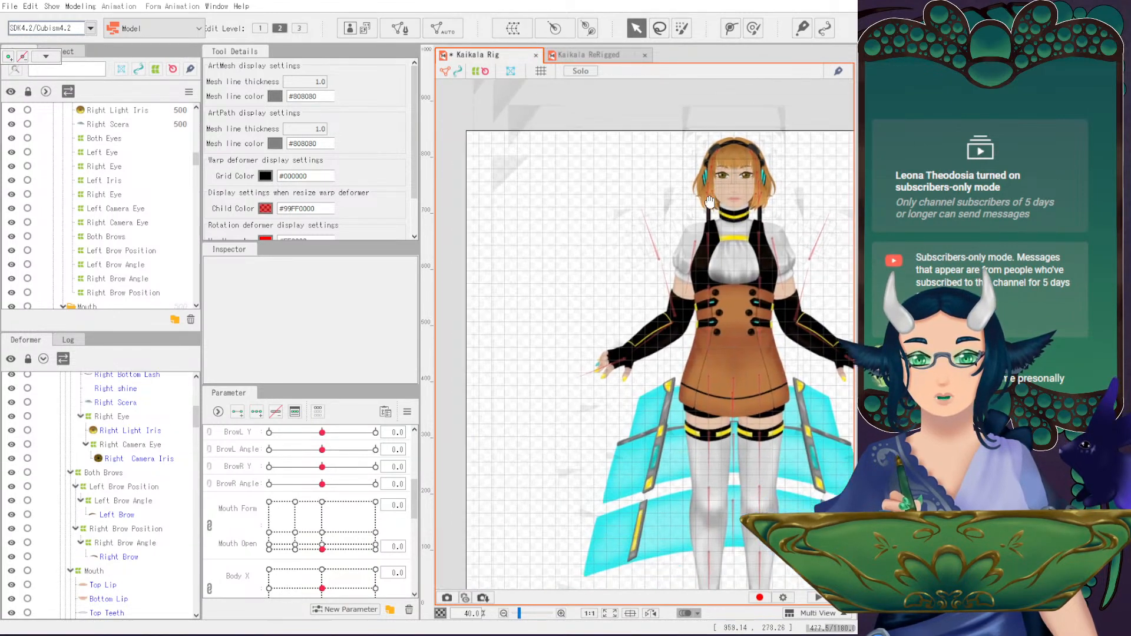
left_click_drag(648, 245, 572, 208)
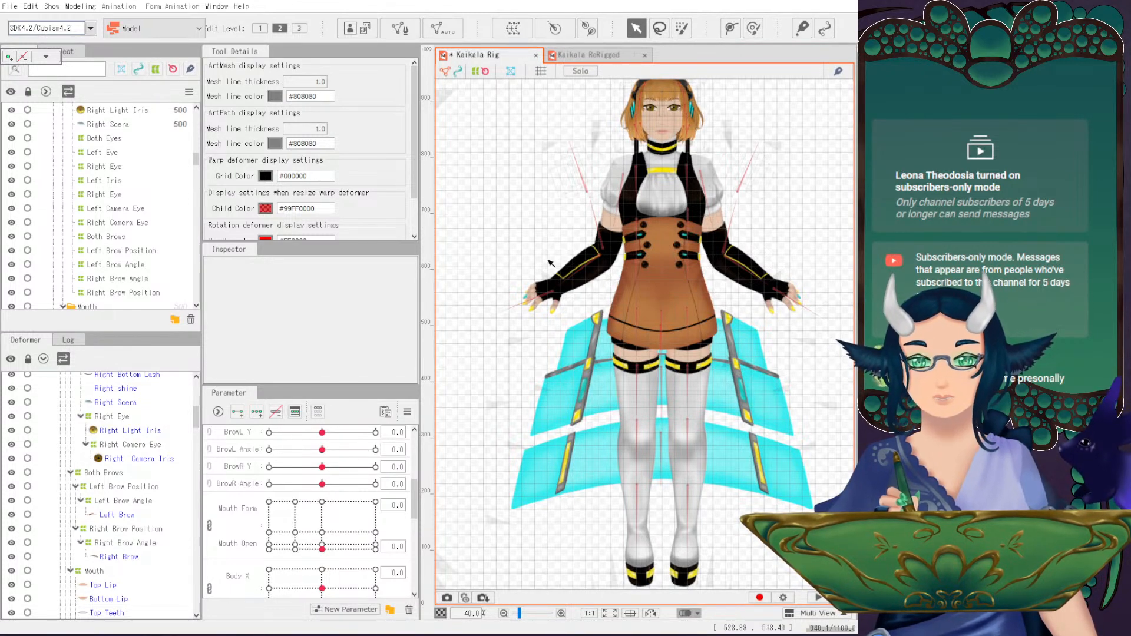
left_click_drag(541, 205, 681, 213)
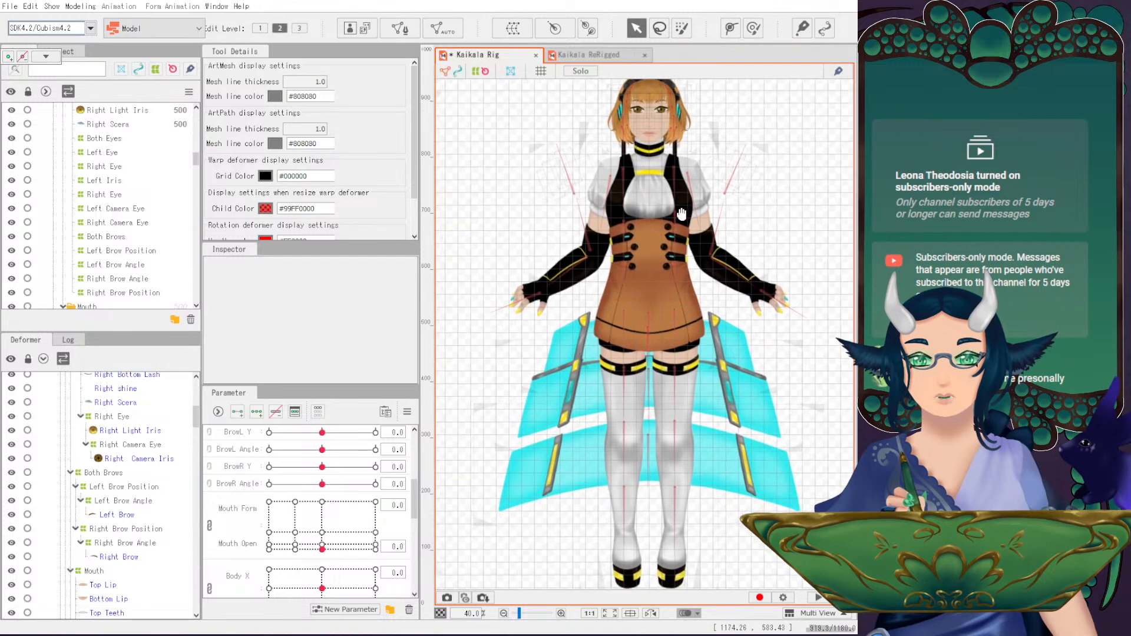
left_click_drag(328, 547, 287, 531)
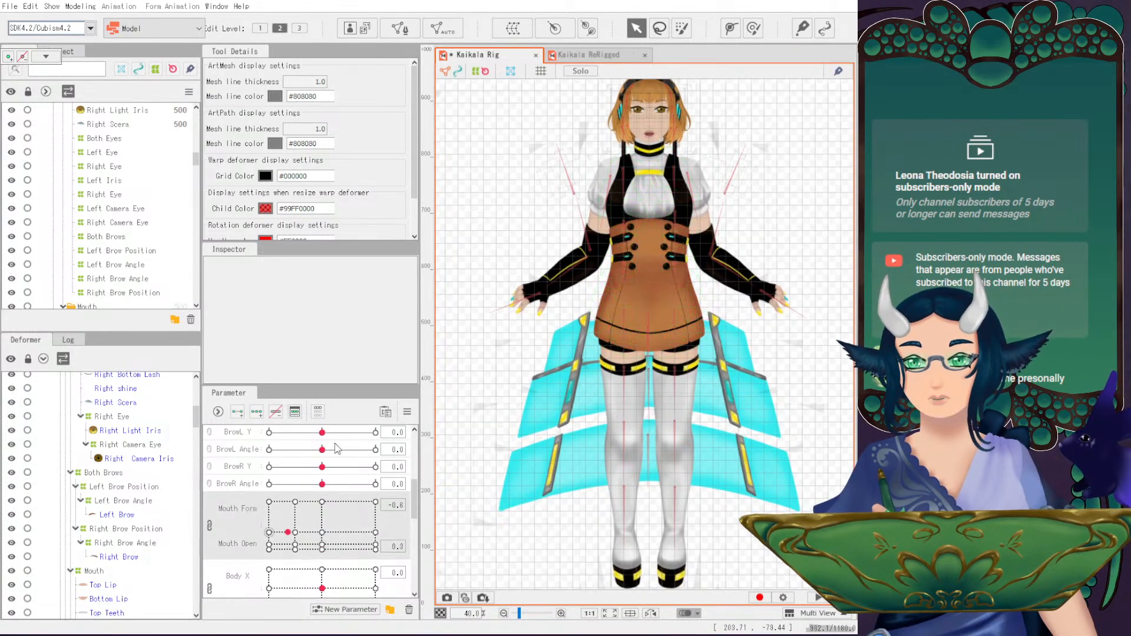
- Preview the open mouth on the face with Mouth Form at 0.1 and Mouth Open at 1.0, and close it again
scroll(721, 411, "up", 5)
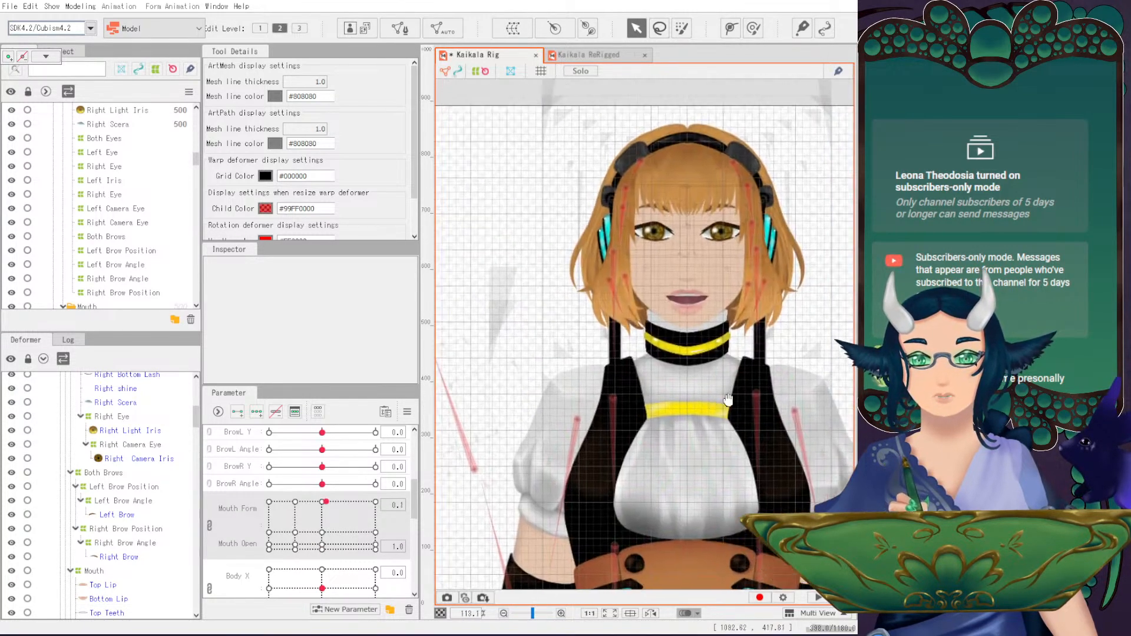
scroll(721, 410, "up", 2)
left_click_drag(330, 520, 324, 553)
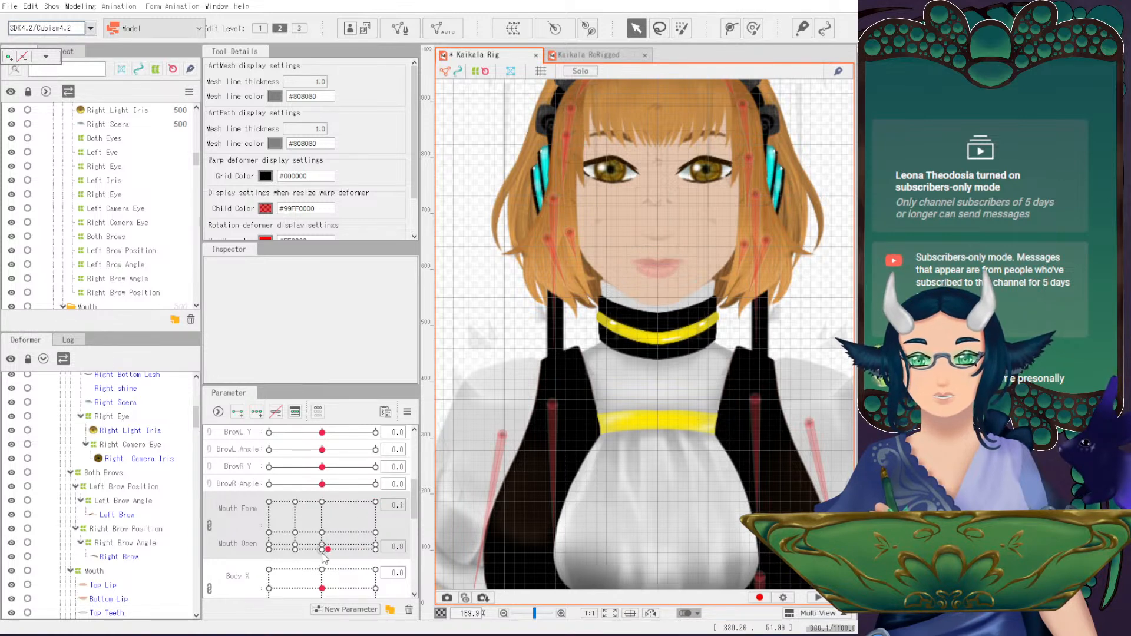
- Preview the brow movement with BrowR Angle and with BrowL Y at -1.0, returning both to 0.0
left_click_drag(322, 488, 270, 480)
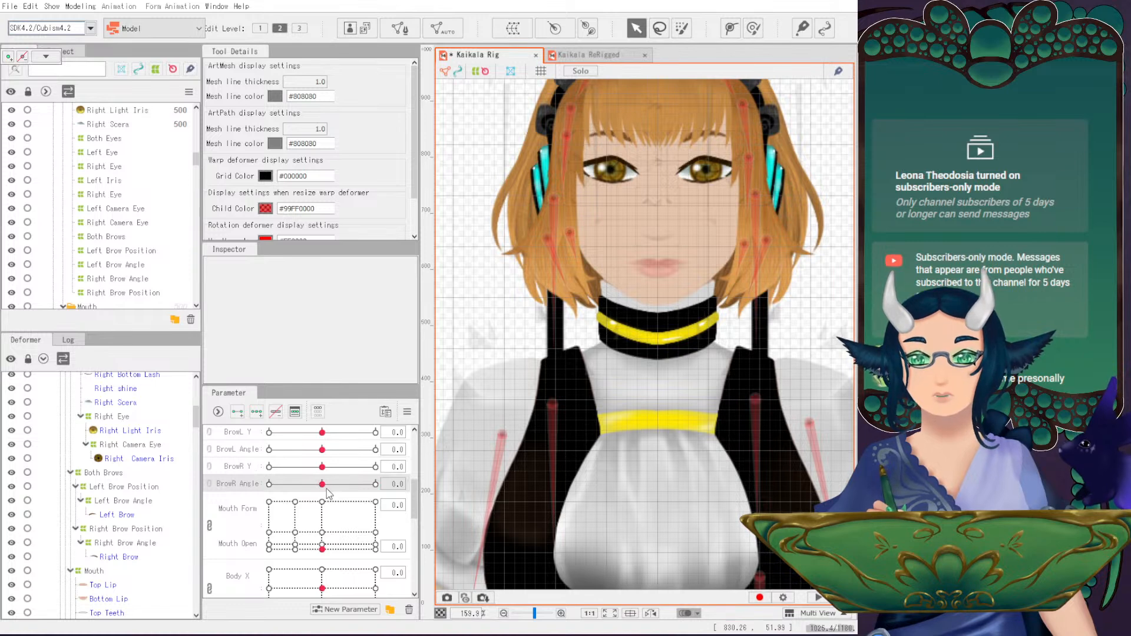
scroll(328, 502, "up", 1)
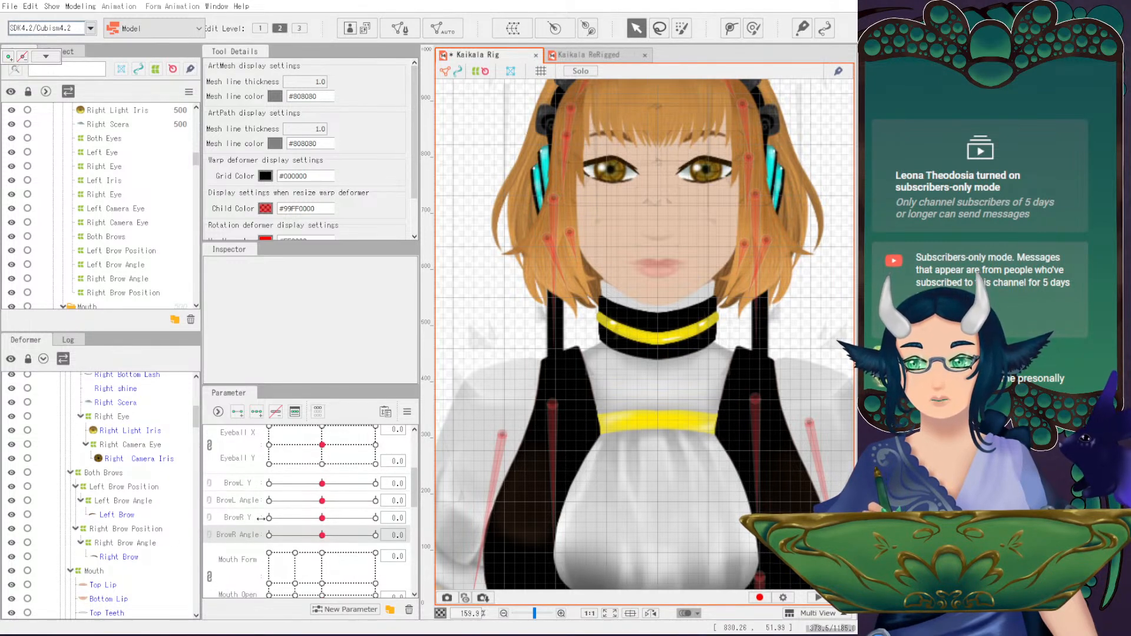
left_click_drag(321, 483, 333, 482)
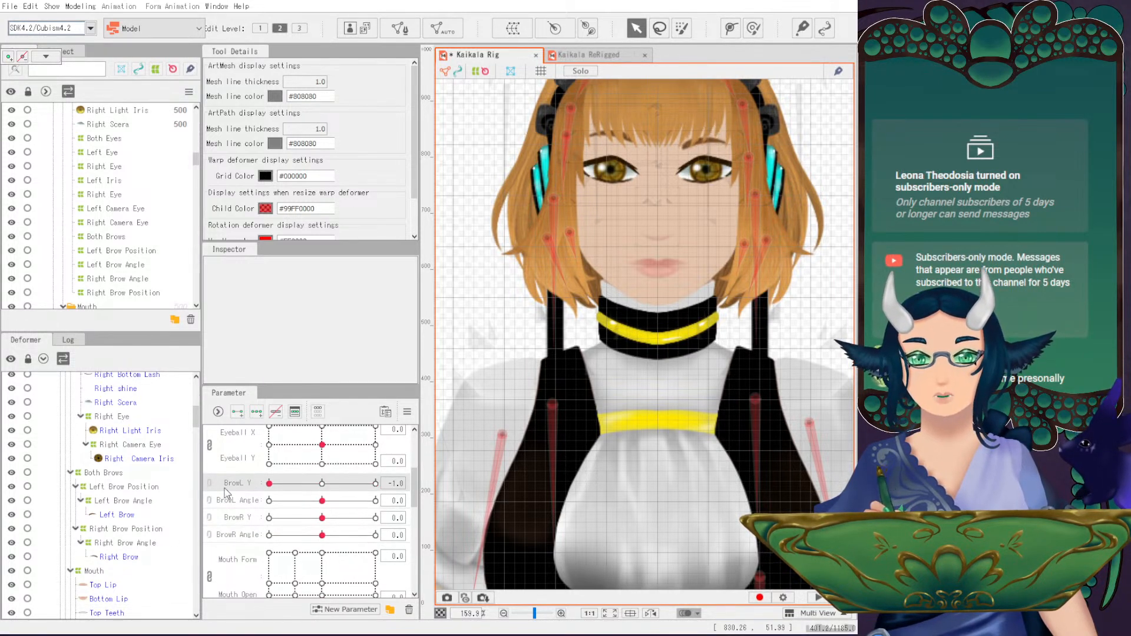
left_click(322, 484)
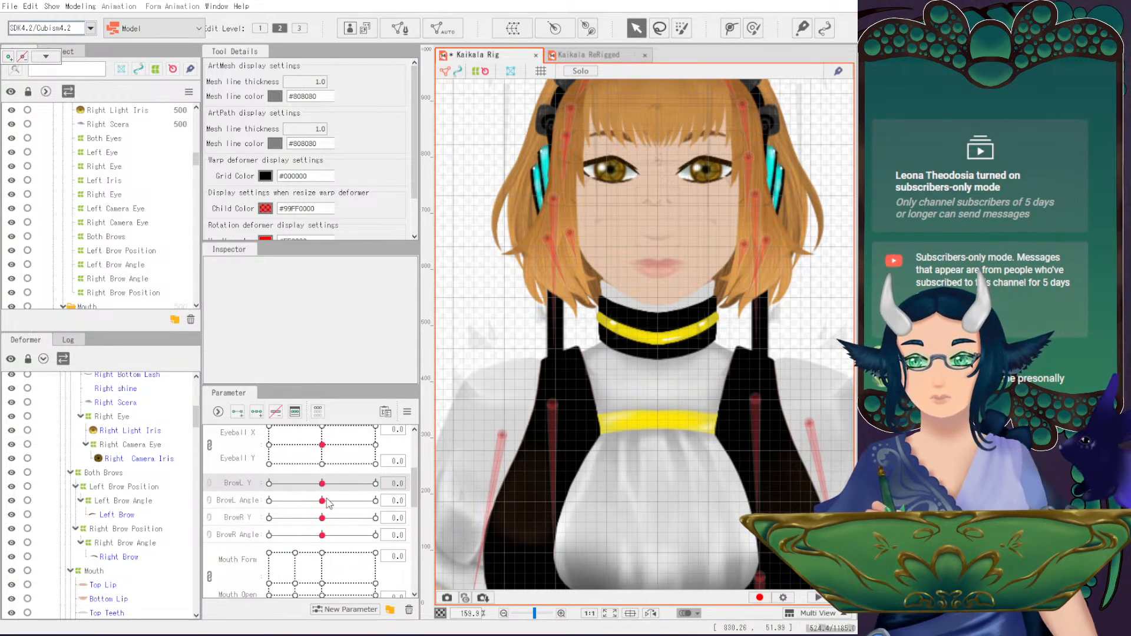
- Select the Left Brow Position deformer and its parent Both Brows to examine which parameters drive each
left_click(132, 489)
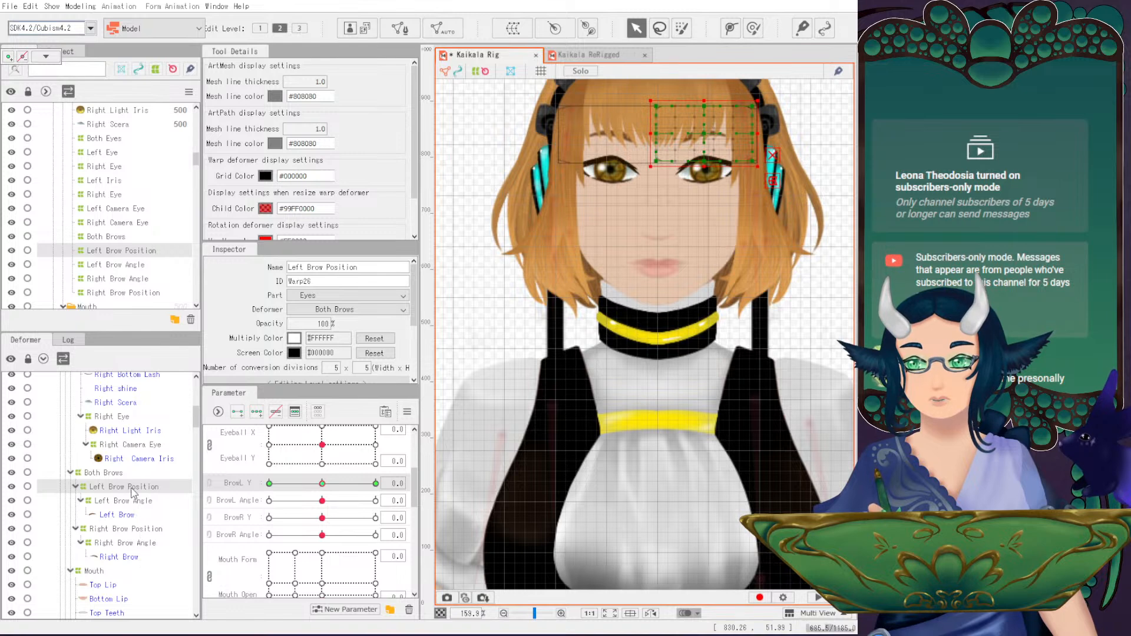
left_click(126, 473)
scroll(268, 523, "up", 3)
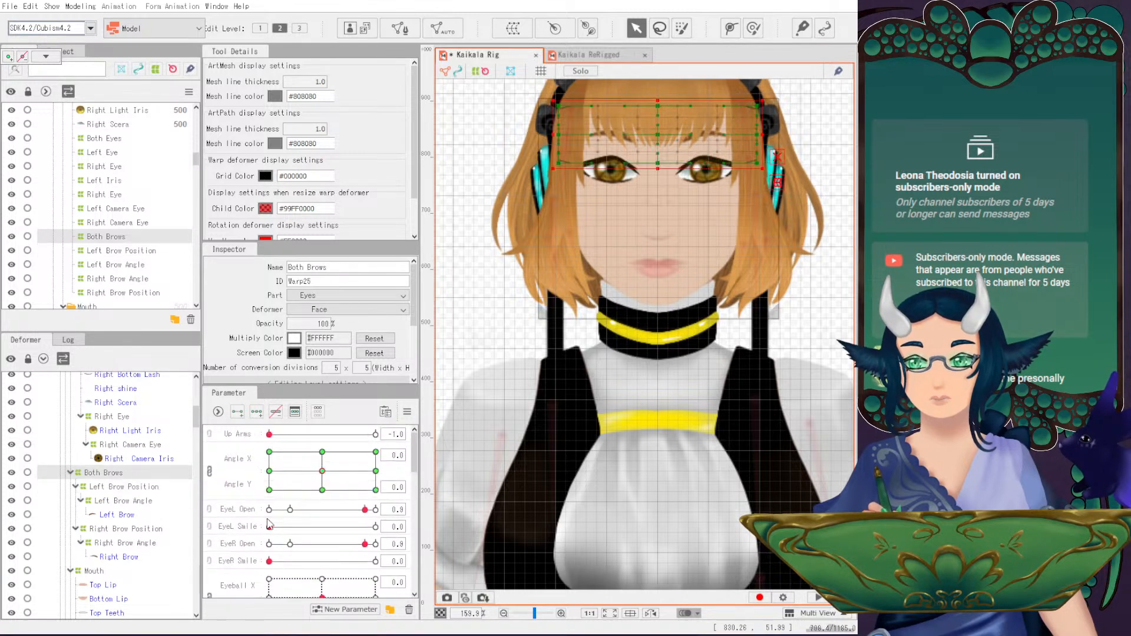
scroll(268, 523, "down", 3)
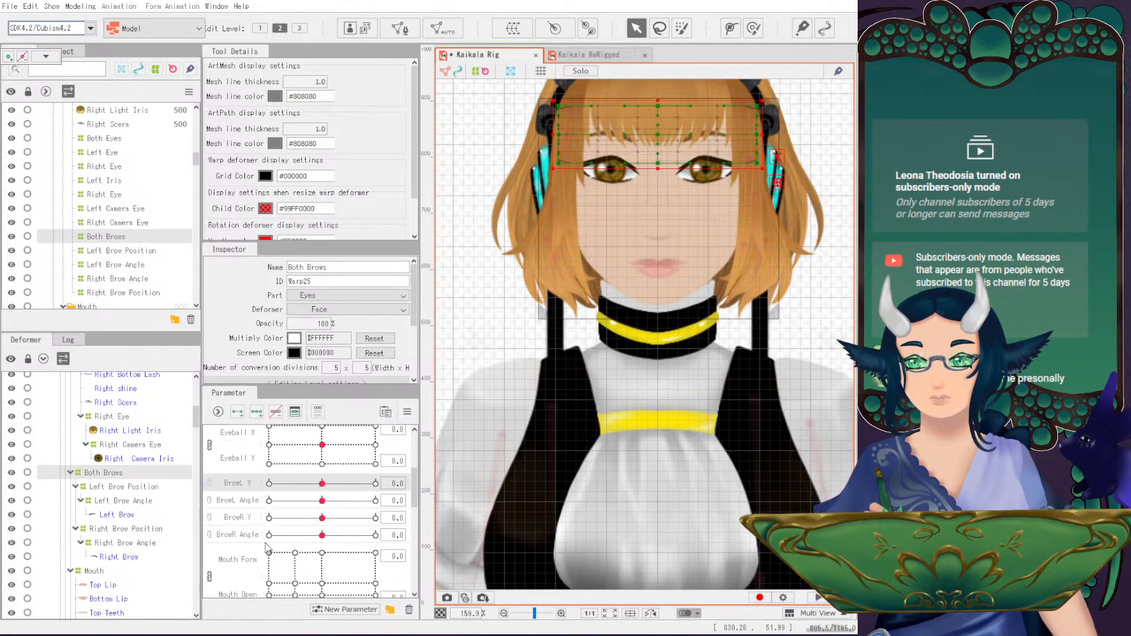
- Select the Left Brow Angle deformer, preview BrowL Angle, return it to 0.0 and clear the selection
left_click(124, 498)
left_click(269, 500)
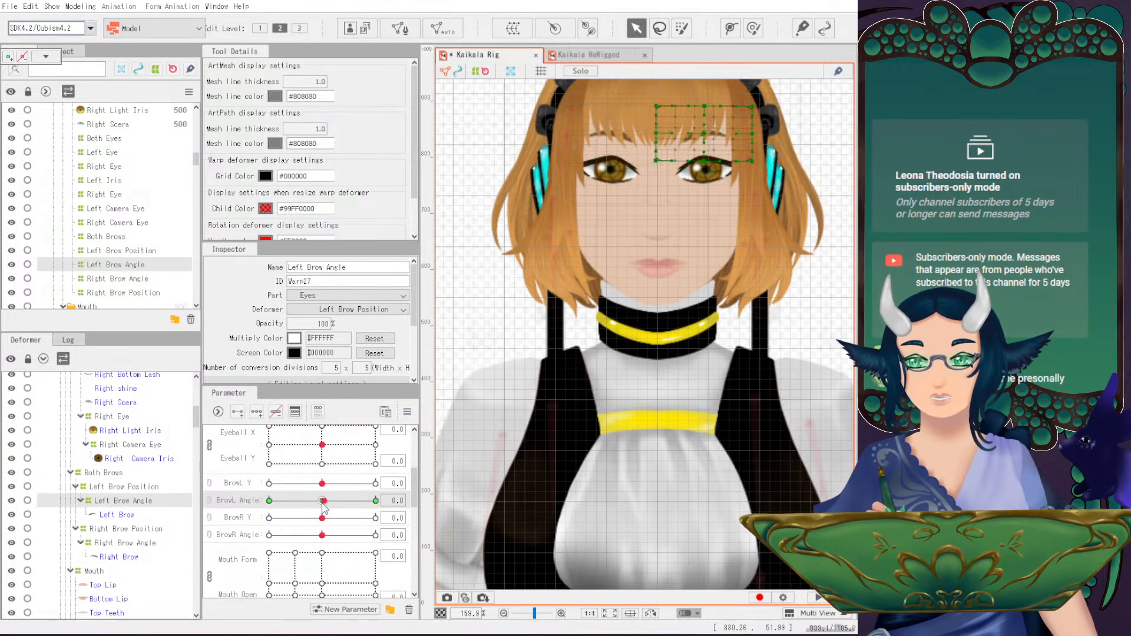
left_click(322, 500)
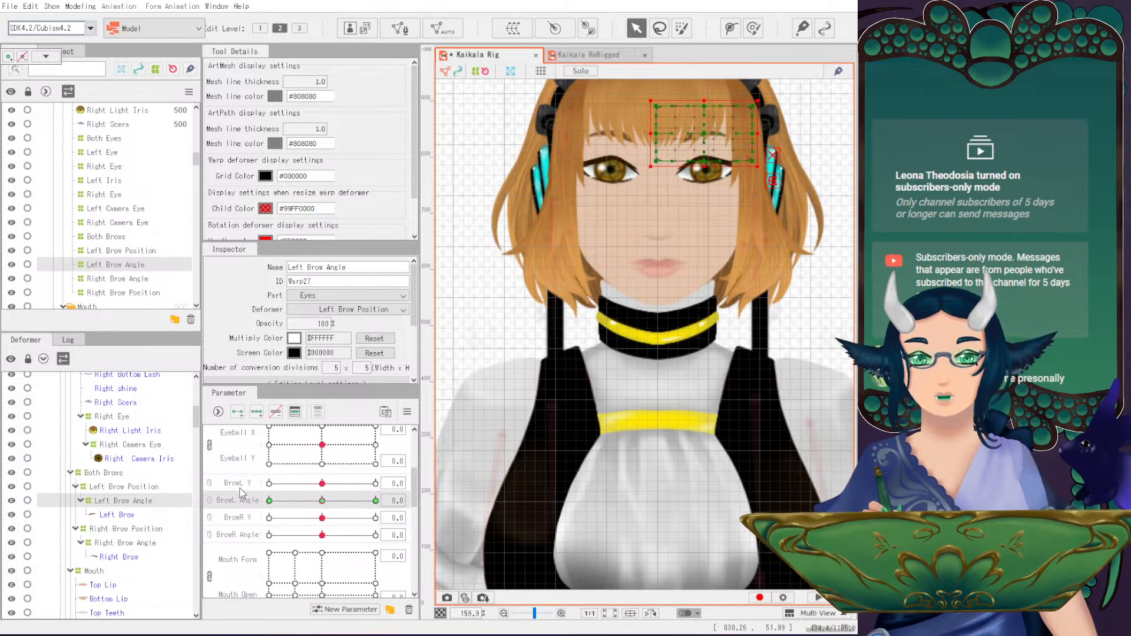
left_click(492, 130)
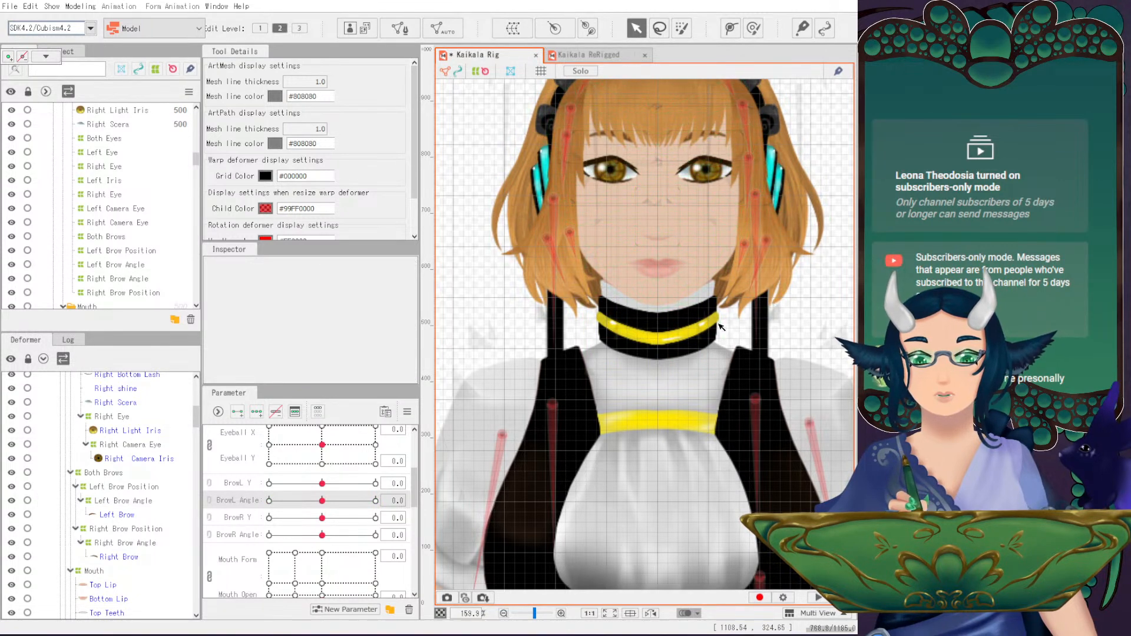
- Preview the gaze with Eyeball X at 0.4 and Eyeball Y at 1.0, and recentre both at 0.0
scroll(712, 283, "down", 3)
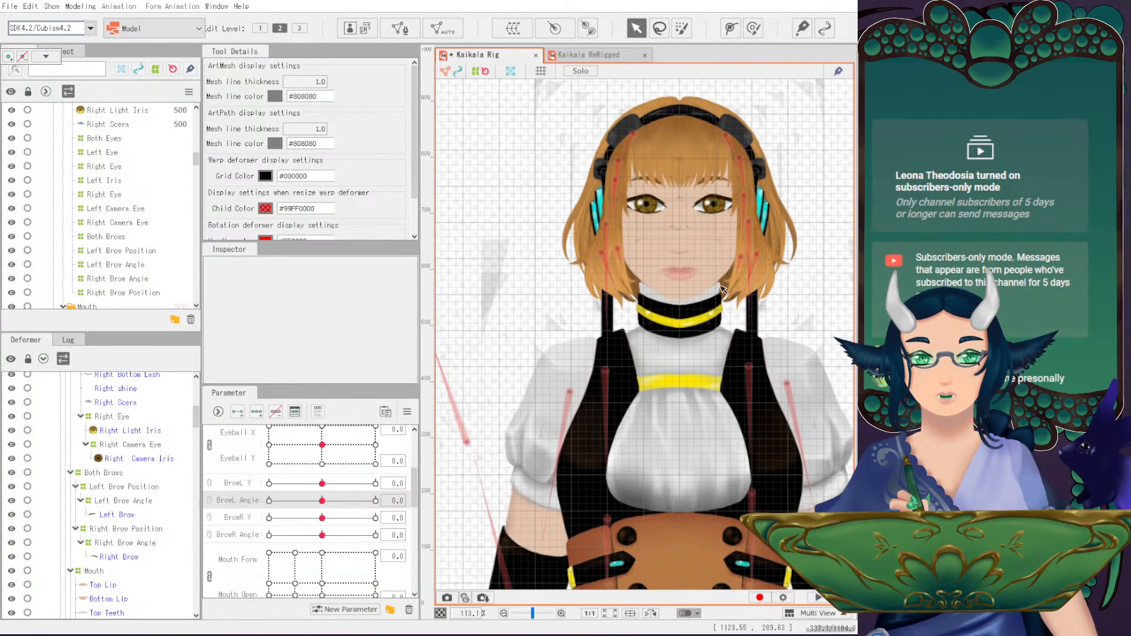
scroll(693, 274, "down", 2)
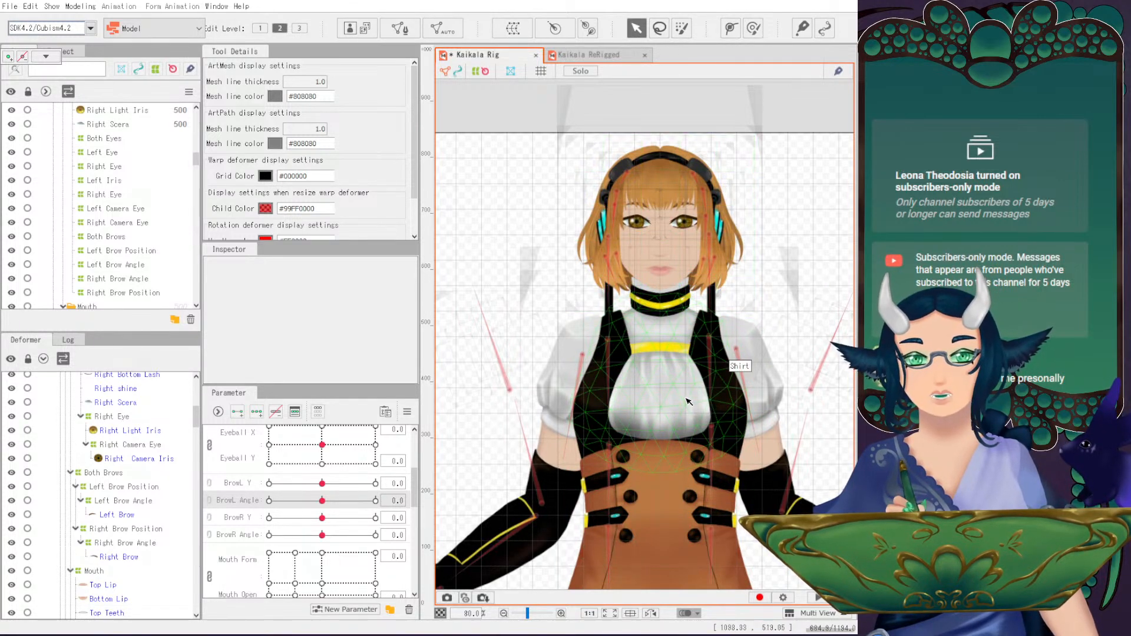
scroll(355, 525, "up", 3)
left_click_drag(322, 546, 345, 513)
scroll(639, 271, "up", 2)
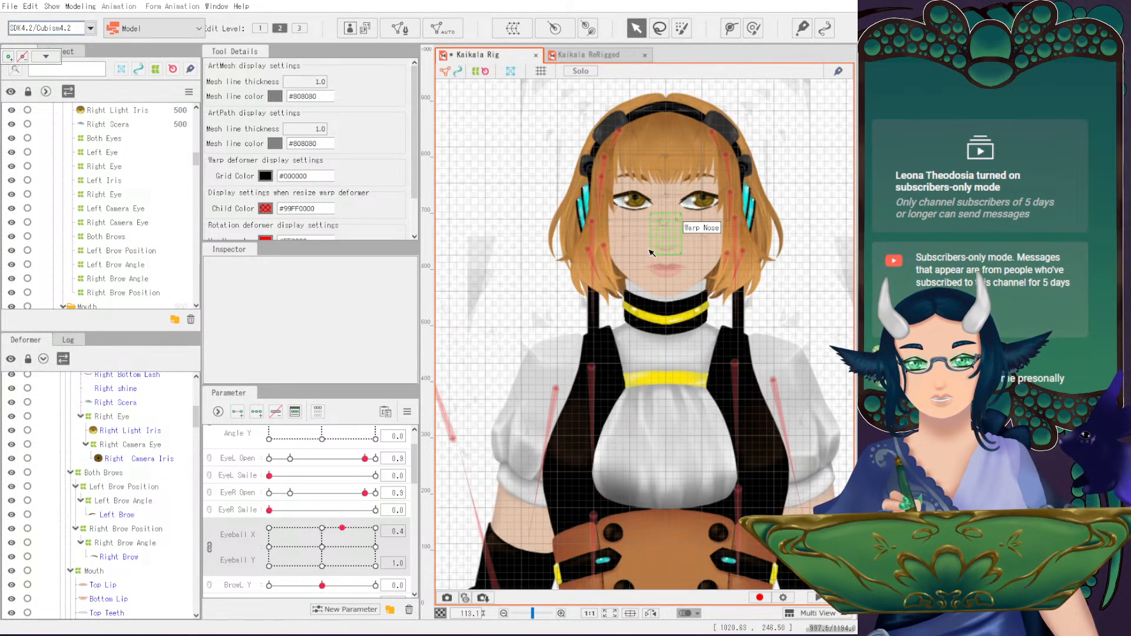
left_click_drag(354, 534, 314, 551)
scroll(340, 501, "up", 2)
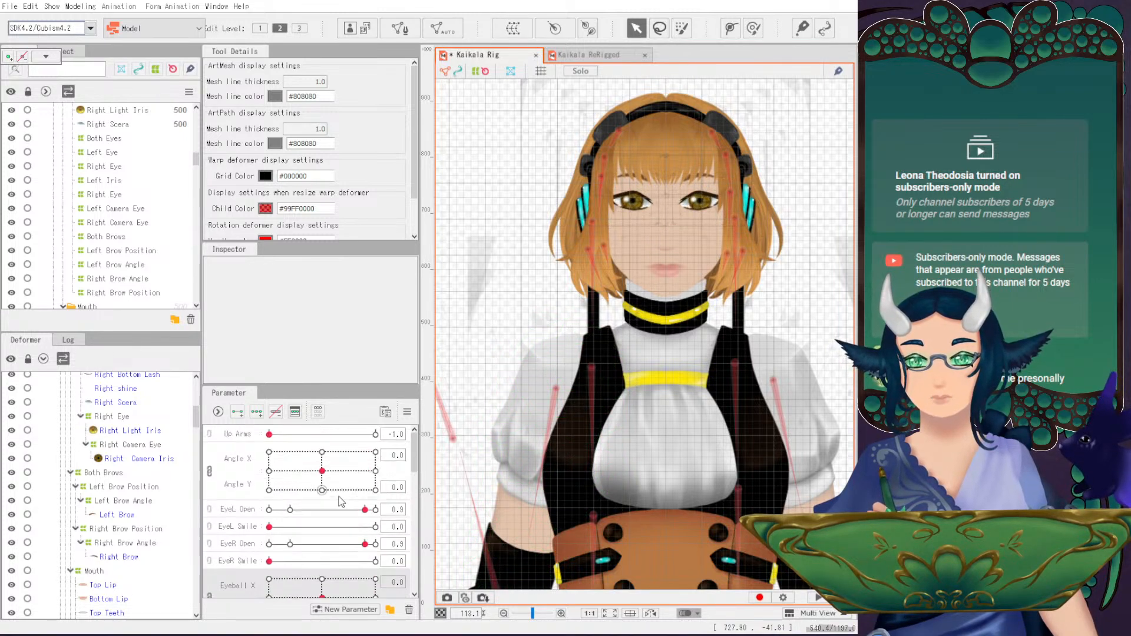
- Preview the head turning with Angle X and Angle Y, ending with the head lowered at Angle Y -26.0
left_click_drag(319, 471, 375, 478)
left_click_drag(249, 466, 320, 488)
scroll(477, 143, "down", 3)
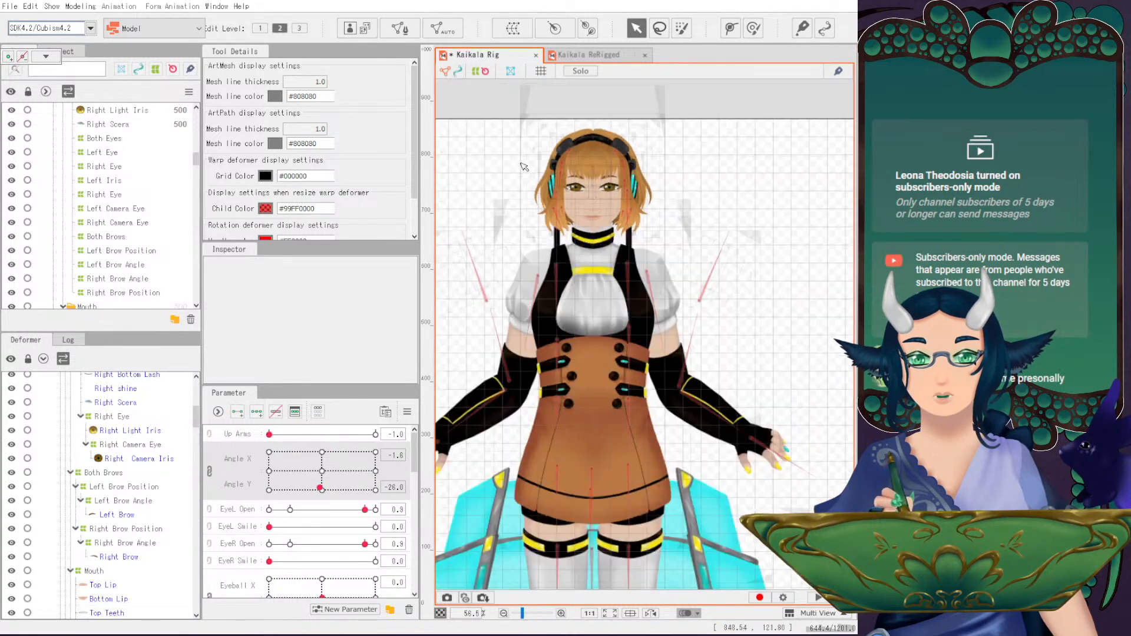
left_click(52, 6)
mouse_move(30, 6)
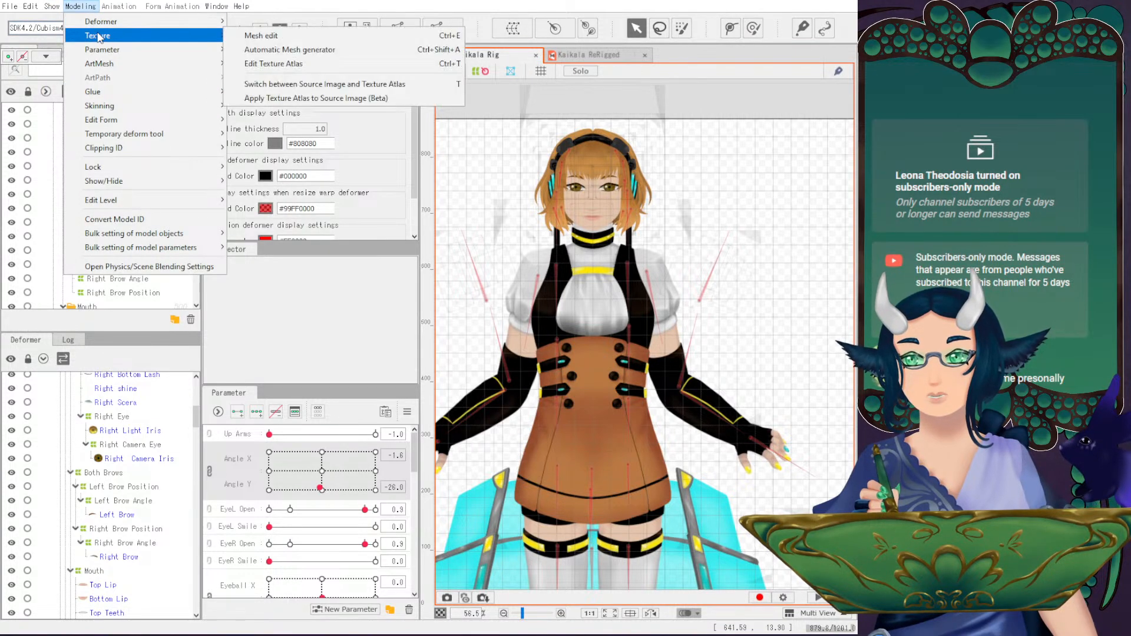
mouse_move(109, 25)
mouse_move(133, 110)
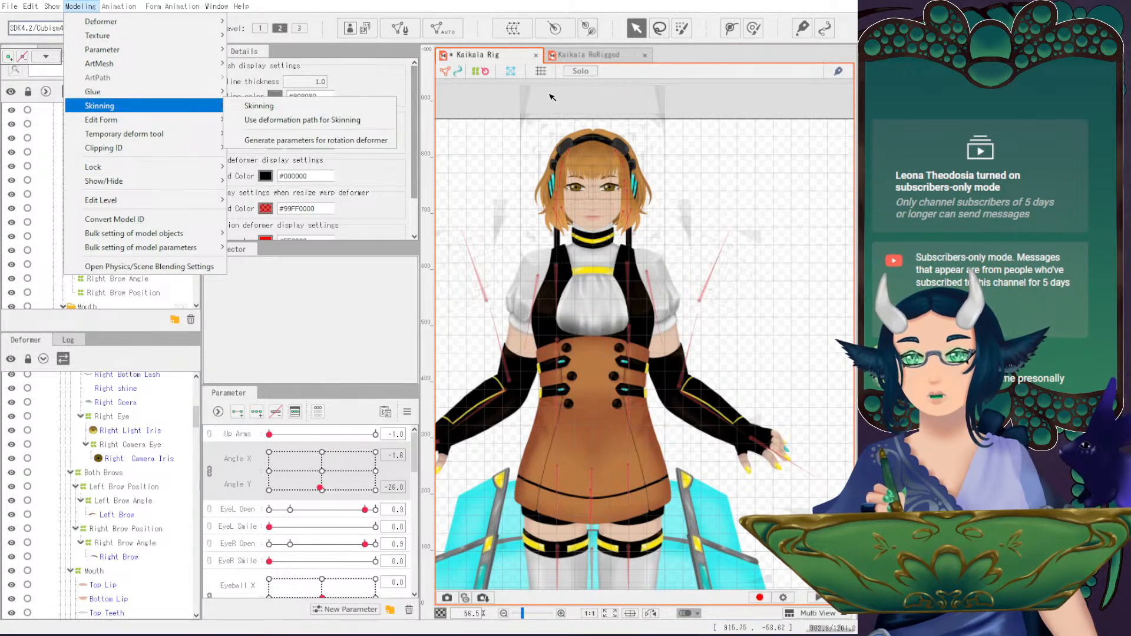
left_click(545, 263)
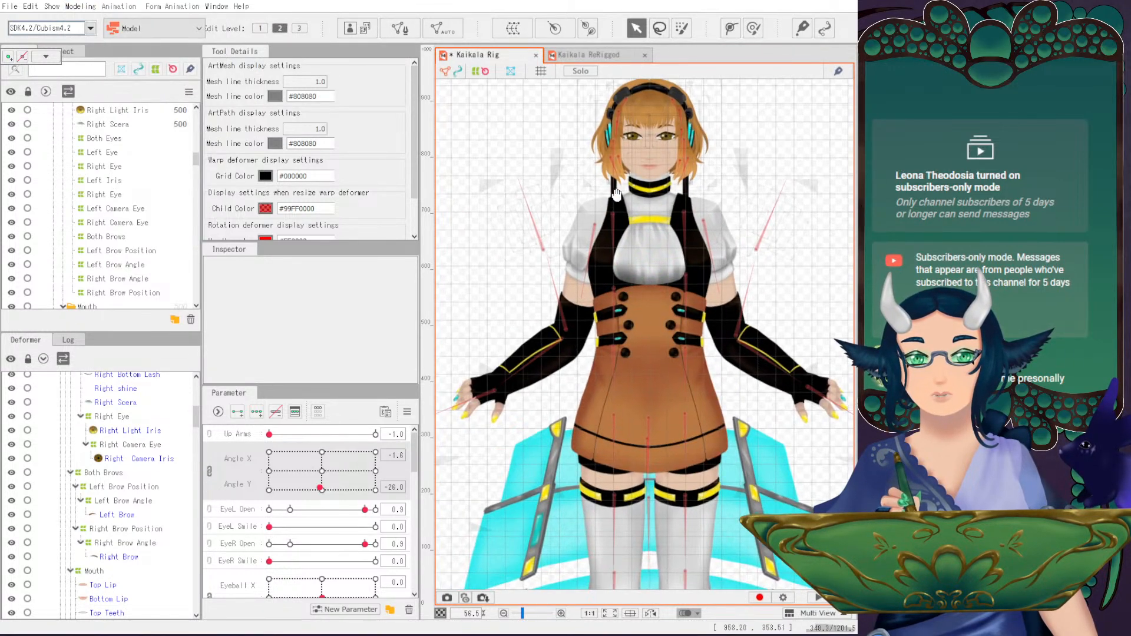
- Recentre Angle X and Angle Y at 0.0 and close the left eye with EyeL Open at 0.0
left_click(322, 471)
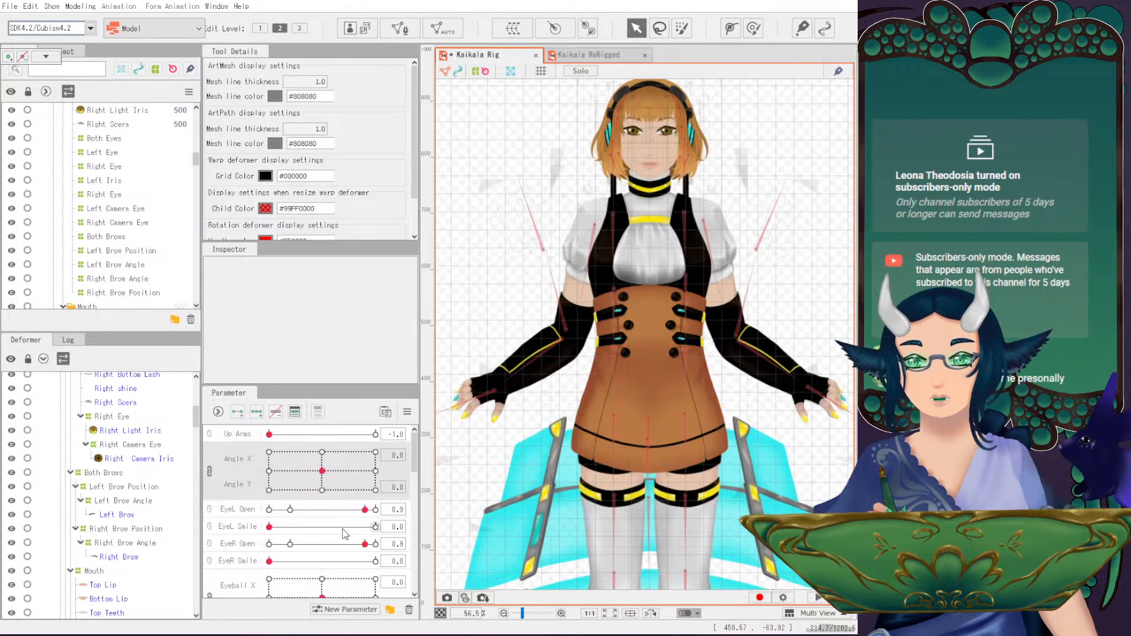
left_click(254, 439)
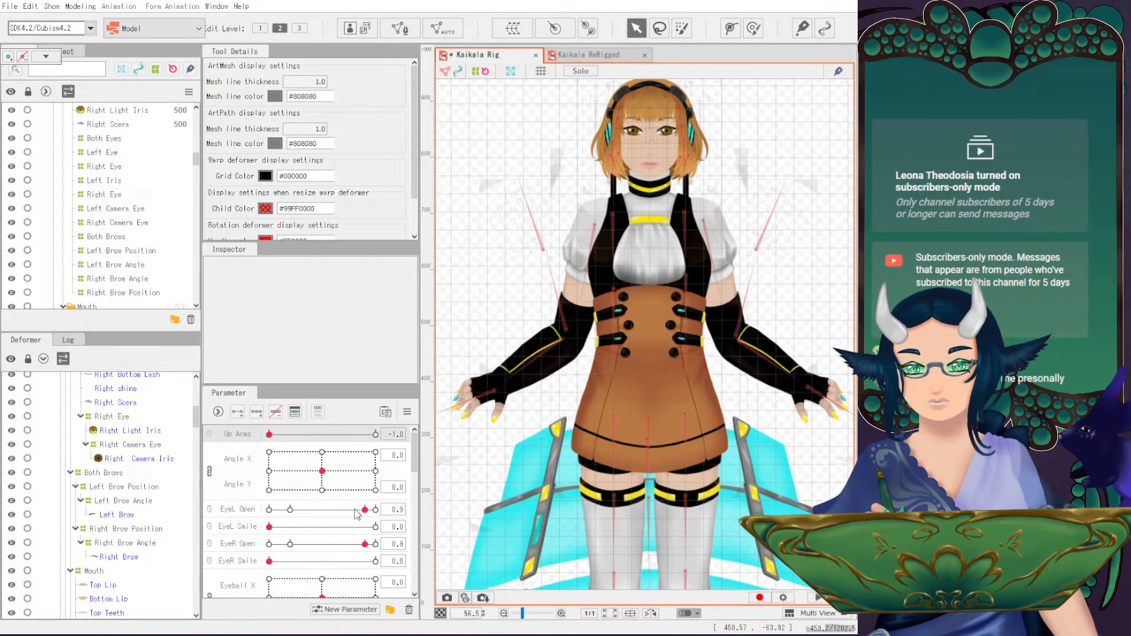
left_click_drag(368, 512, 397, 531)
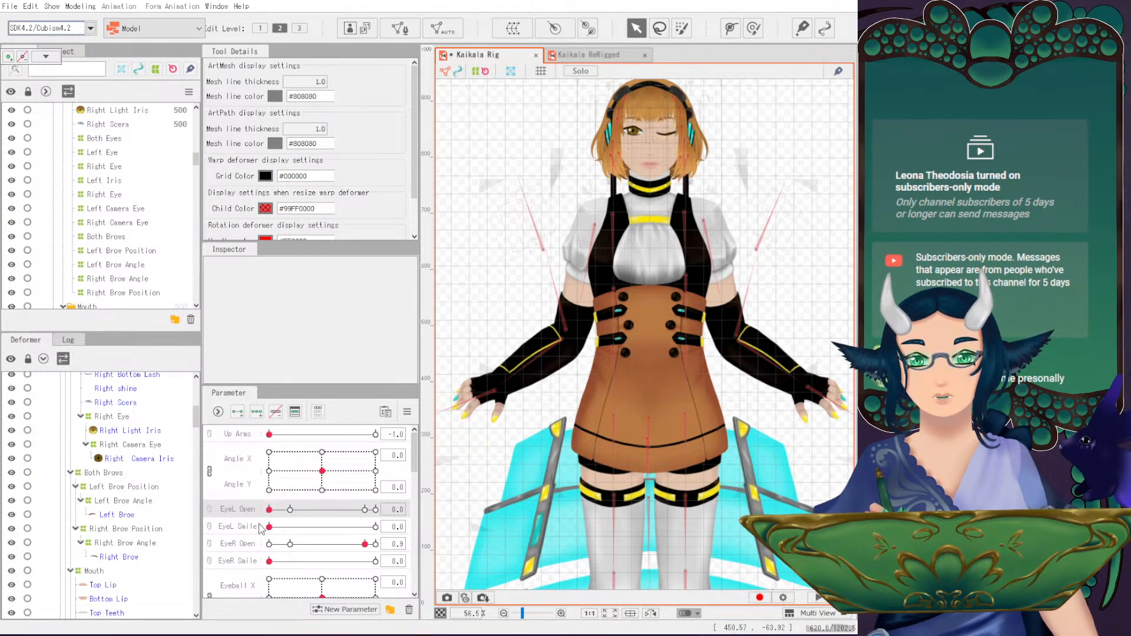
- Compare the left eye's open and closed shapes on the face, leaving EyeL Open at 0.9
scroll(644, 185, "up", 5)
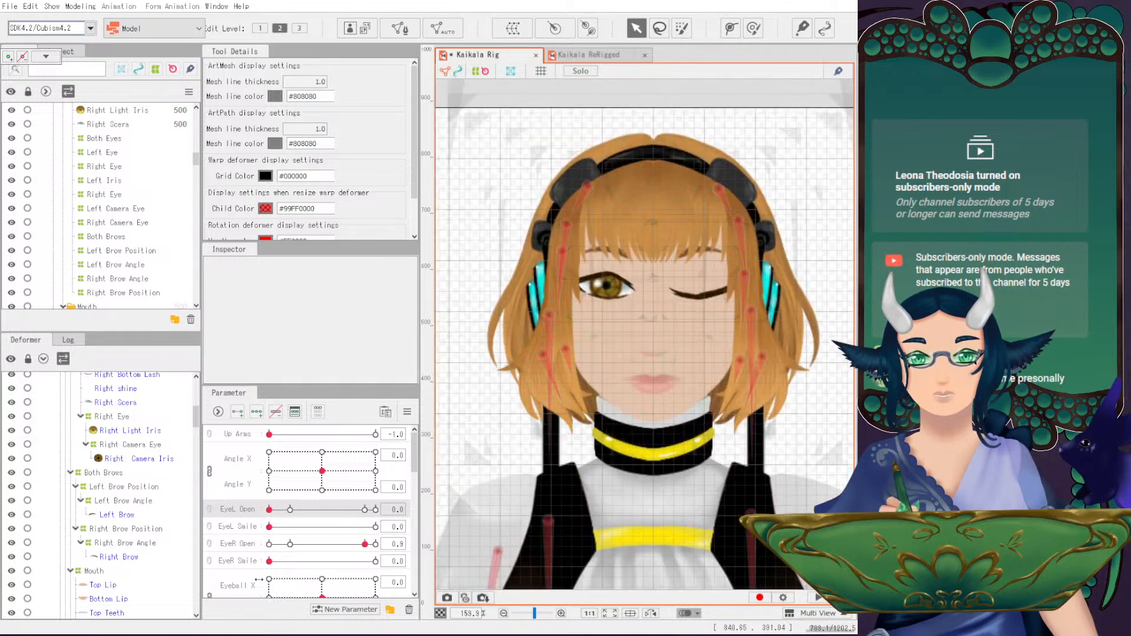
left_click_drag(297, 510, 262, 523)
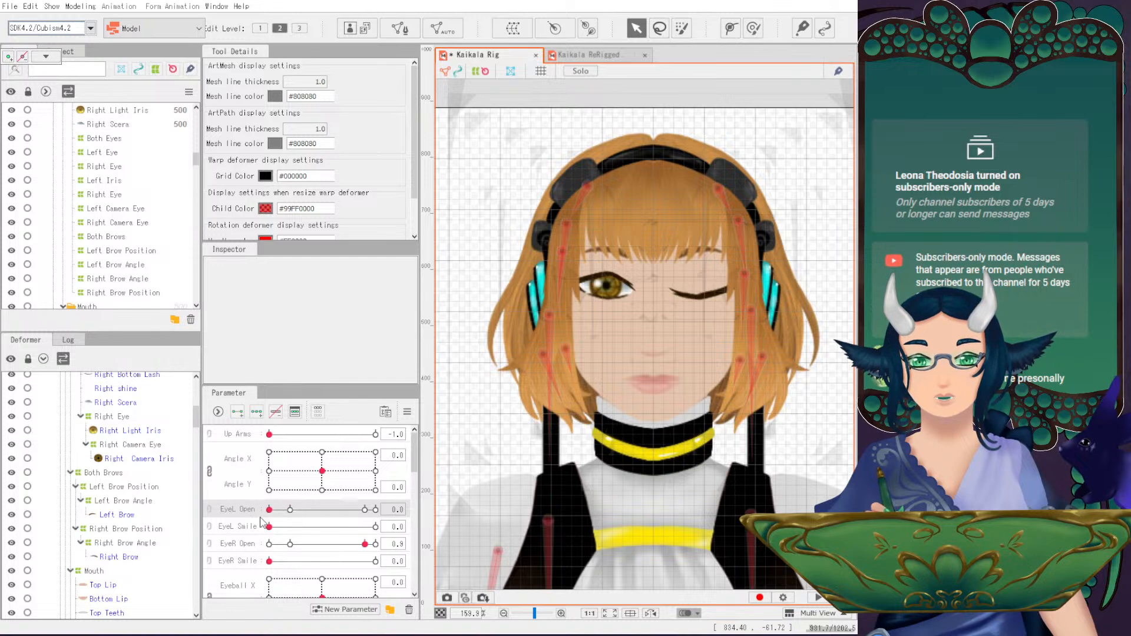
left_click(365, 510)
left_click(270, 510)
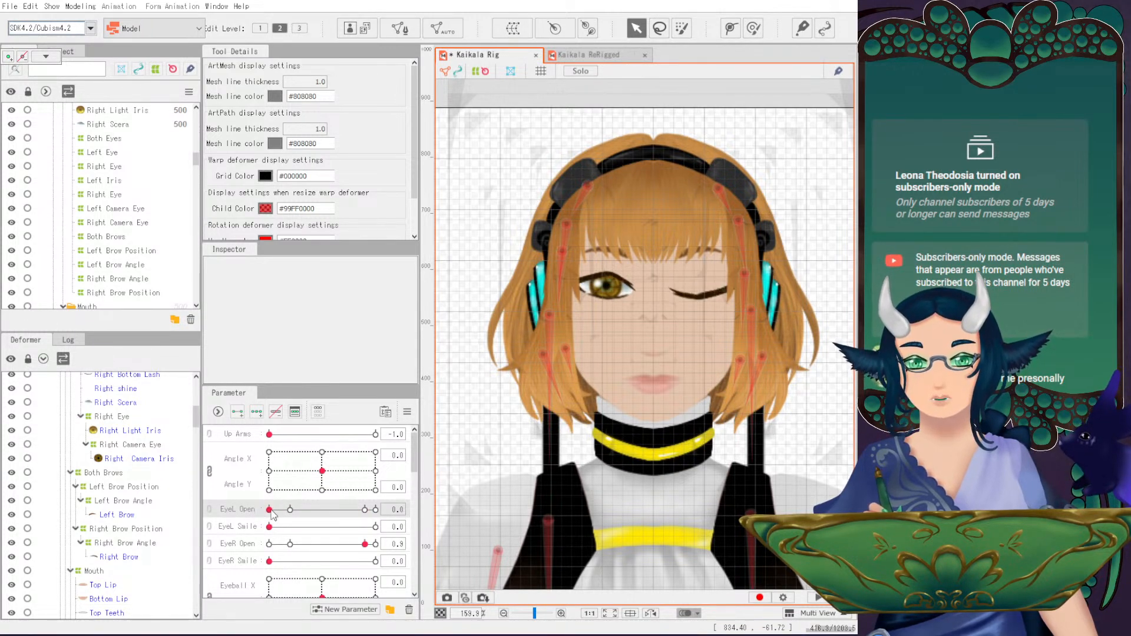
mouse_move(269, 515)
left_mouse_down()
mouse_move(294, 514)
mouse_move(252, 520)
left_mouse_up()
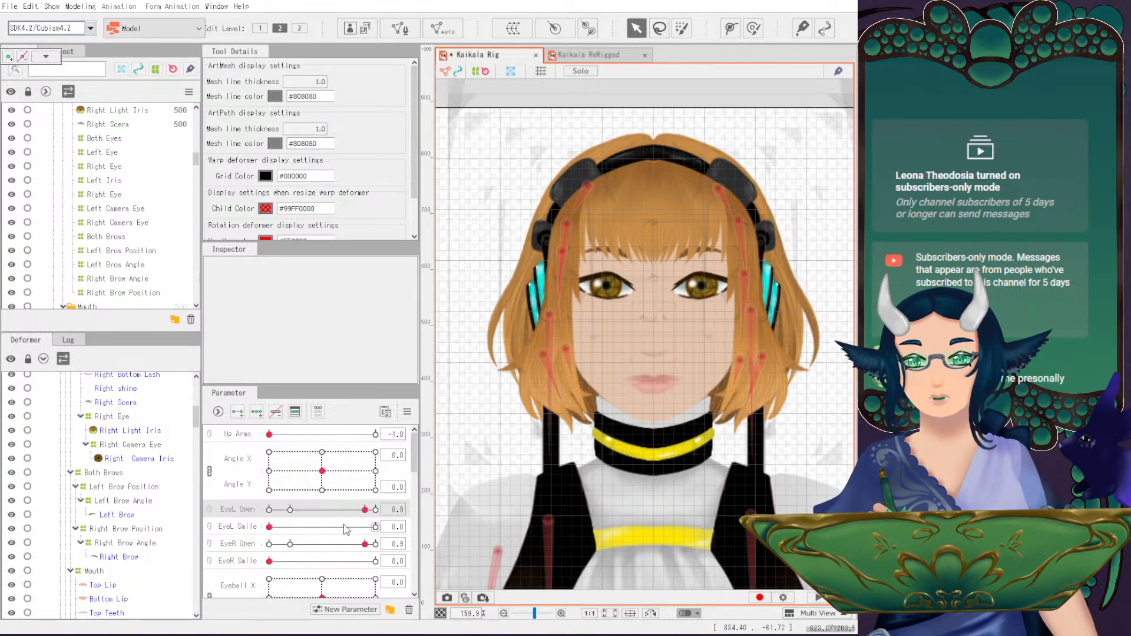
- Preview the body movement with Body X at -10.0, Body Y at -5.0 and Body Z at -10.0, recentring all at 0.0
scroll(344, 529, "down", 4)
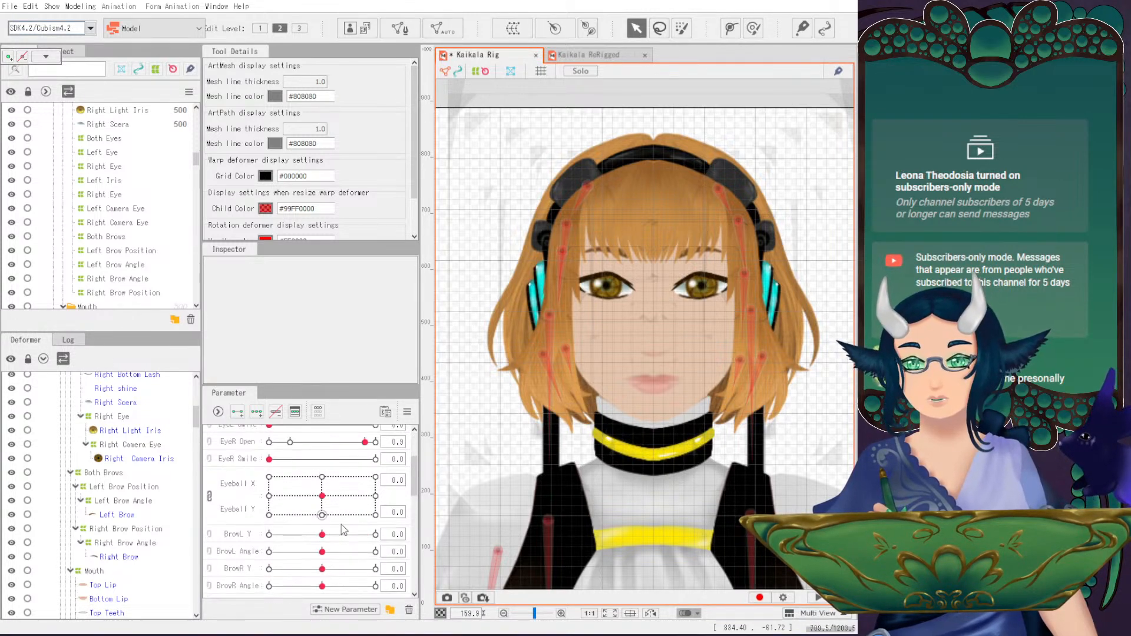
left_click_drag(325, 484, 276, 486)
scroll(328, 492, "down", 3)
left_click_drag(321, 486, 269, 496)
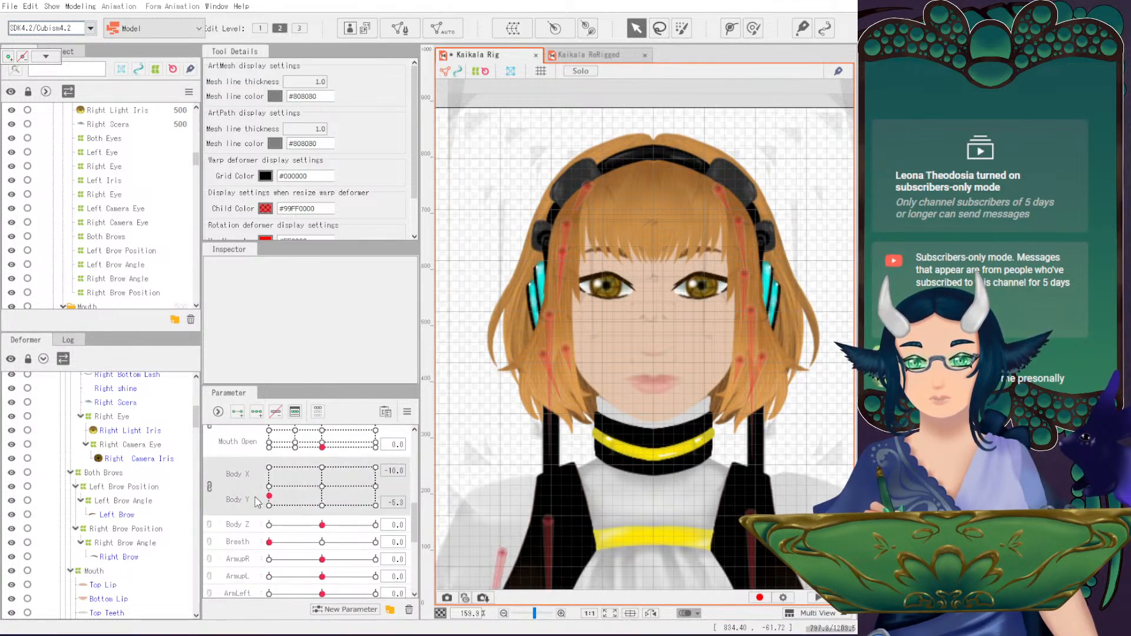
scroll(627, 330, "down", 5)
left_click_drag(349, 488, 342, 533)
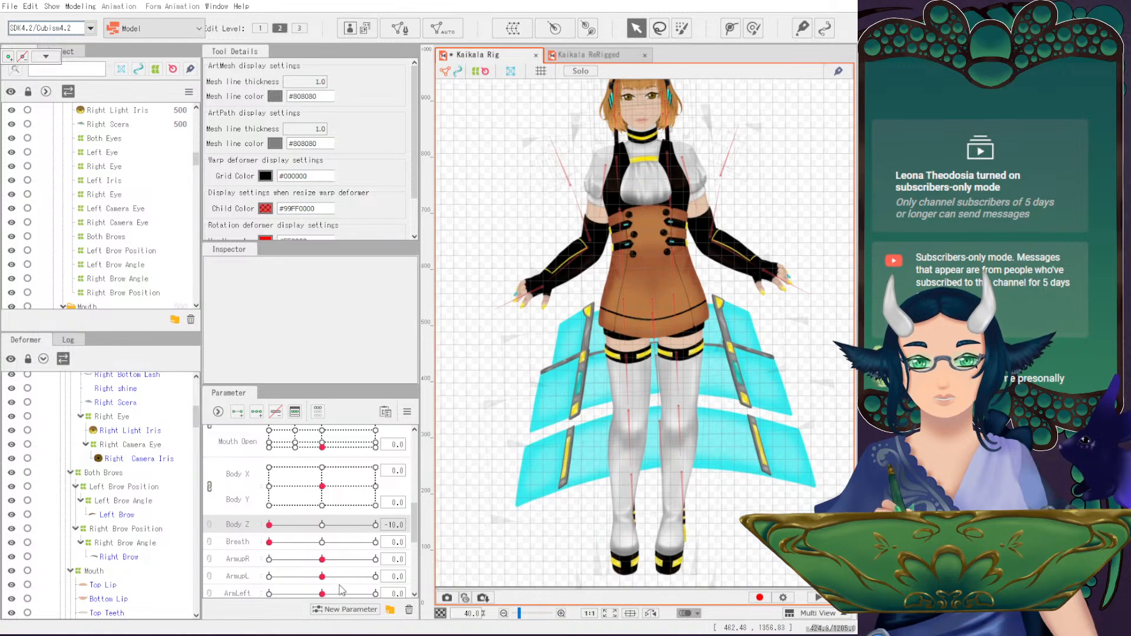
left_click_drag(269, 526, 400, 542)
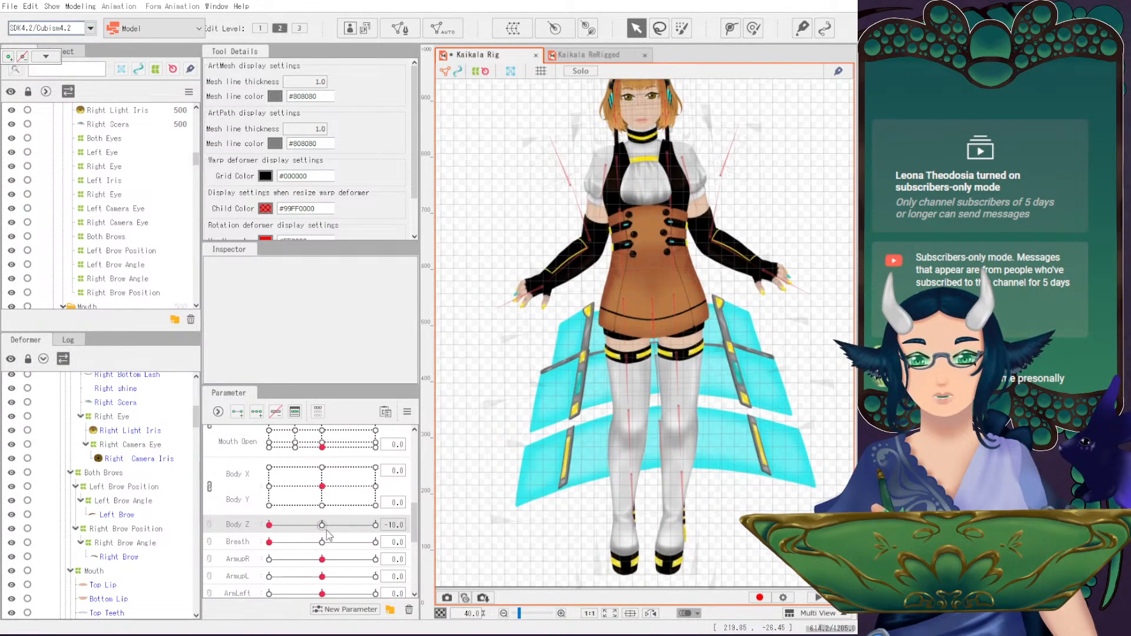
- Preview the breathing with Breath at 1.0, return it to 0.0, and try the ArmupR movement, leaving it at 0.0
mouse_move(326, 547)
left_mouse_down()
mouse_move(372, 549)
mouse_move(310, 554)
left_mouse_up()
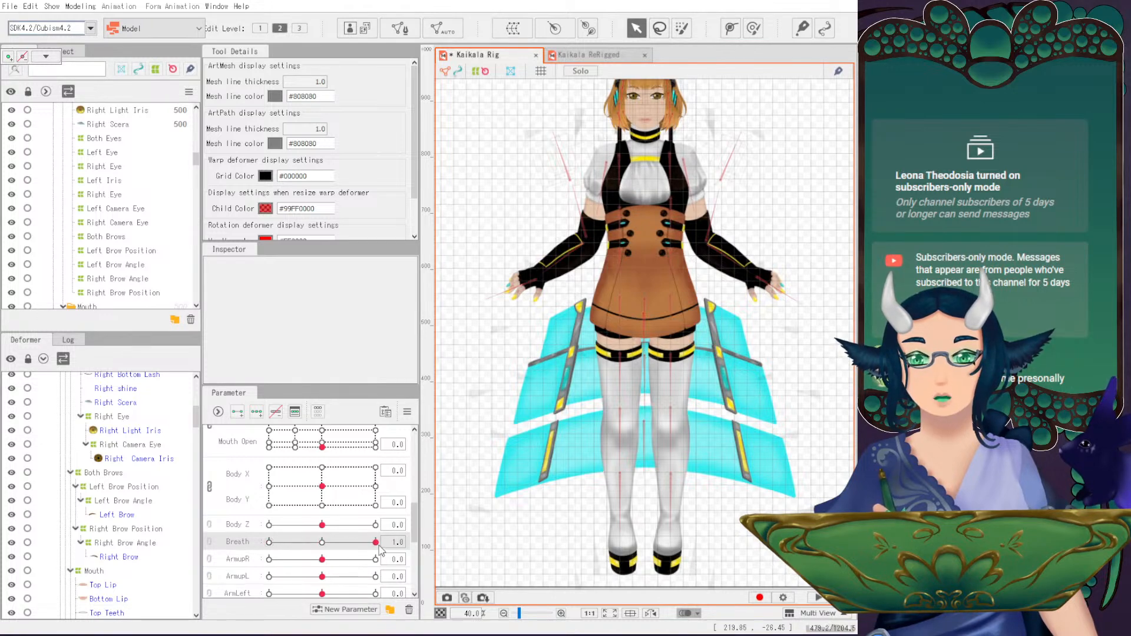
mouse_move(267, 547)
left_mouse_down()
mouse_move(375, 549)
mouse_move(249, 552)
mouse_move(388, 557)
mouse_move(250, 557)
left_mouse_up()
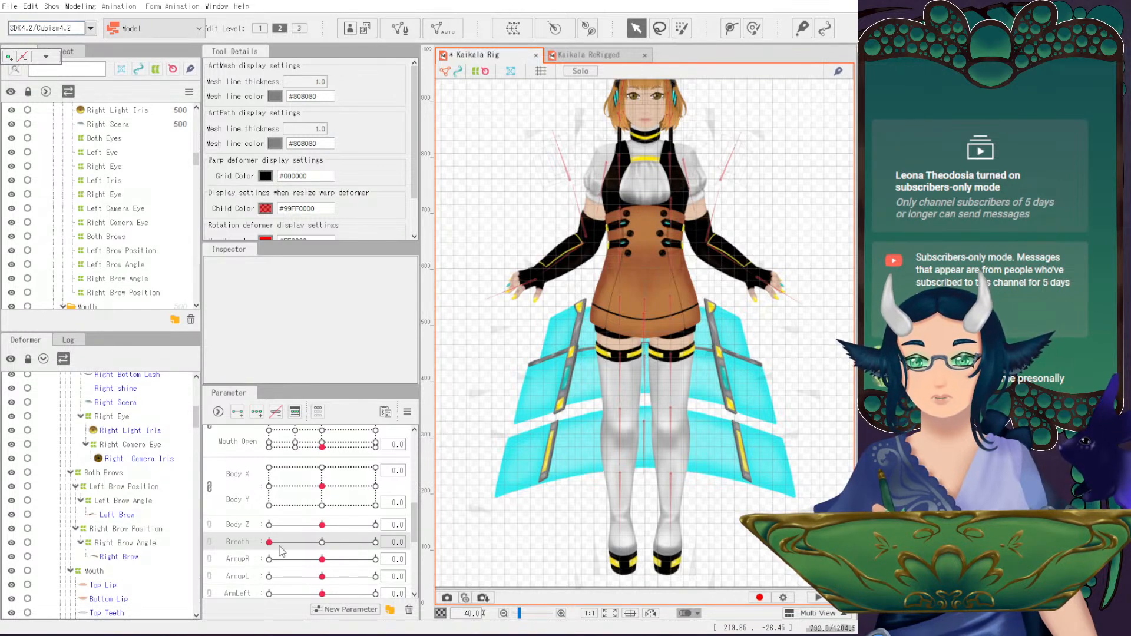
left_click_drag(269, 545, 263, 523)
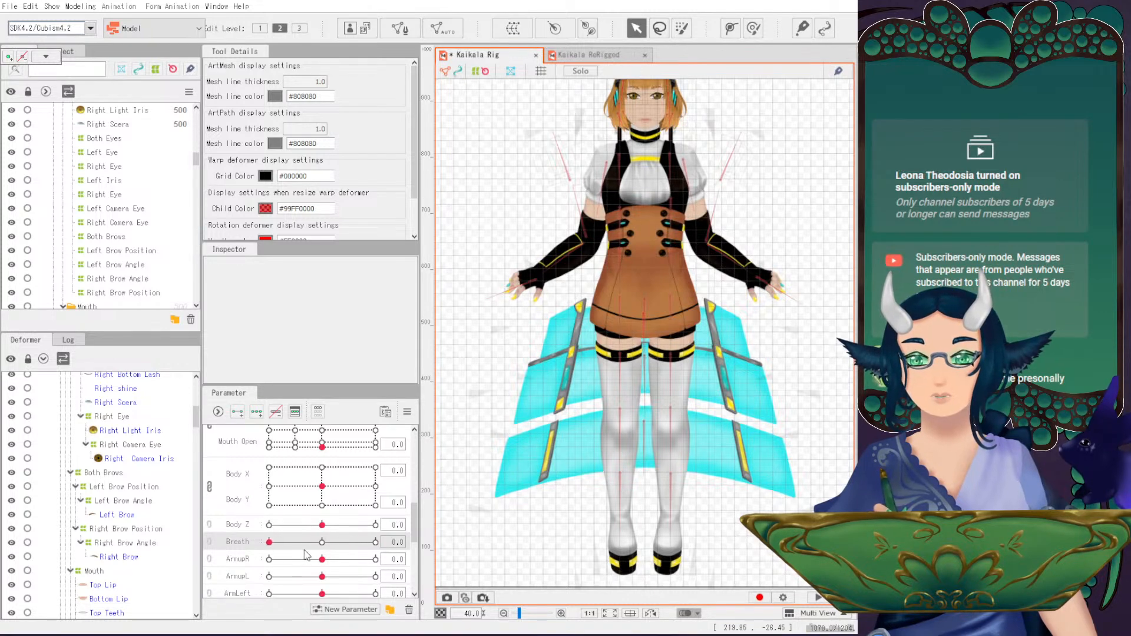
left_click_drag(322, 558, 245, 560)
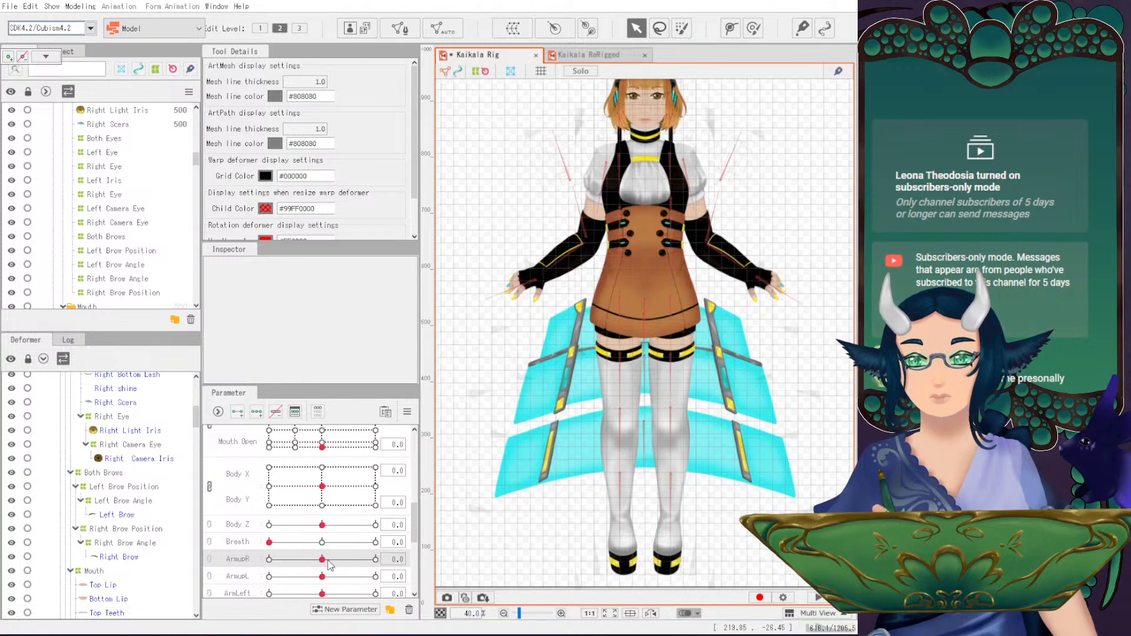
- Review the skirt, cable and hair parameter groups and hair deformers, and open the Physics/Scene Blending Settings
scroll(329, 564, "down", 3)
scroll(334, 564, "down", 1)
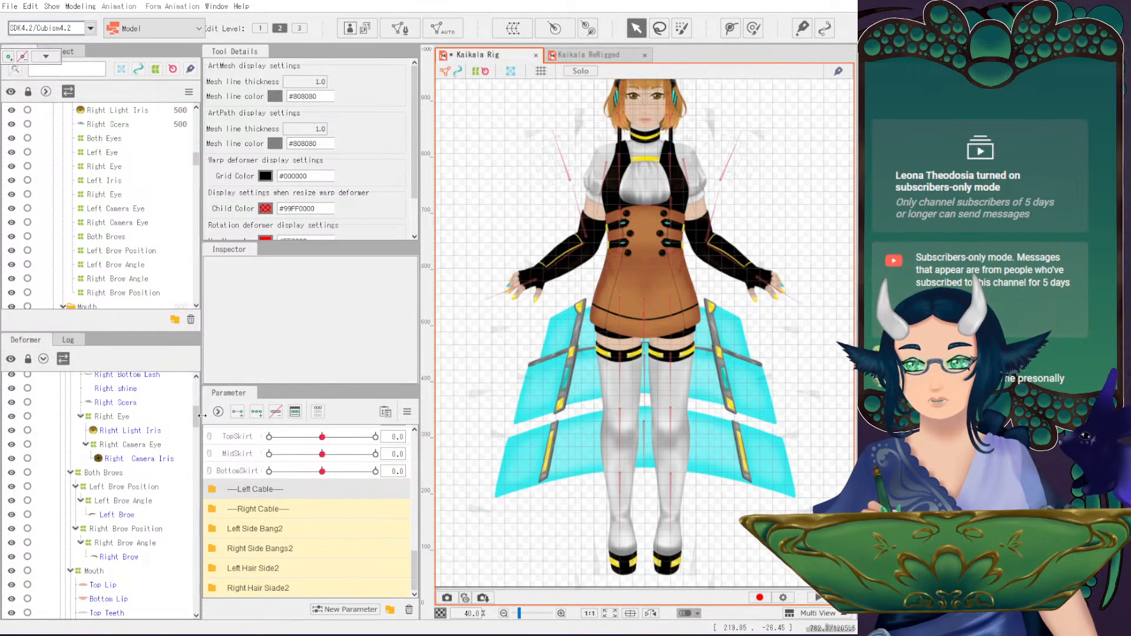
left_click_drag(196, 429, 197, 478)
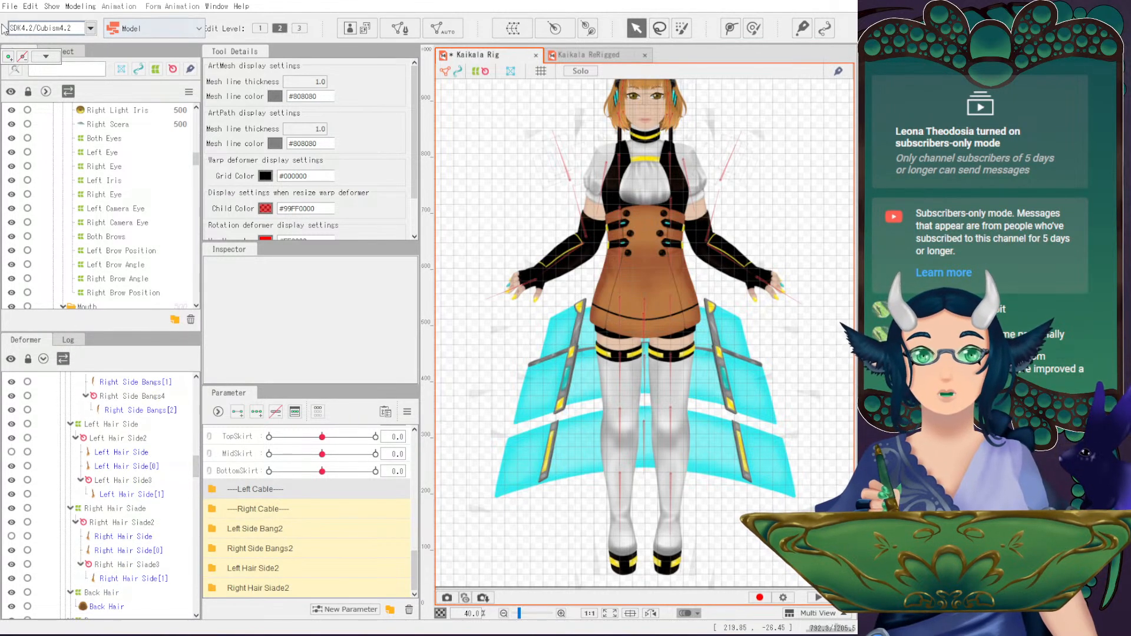
left_click(51, 8)
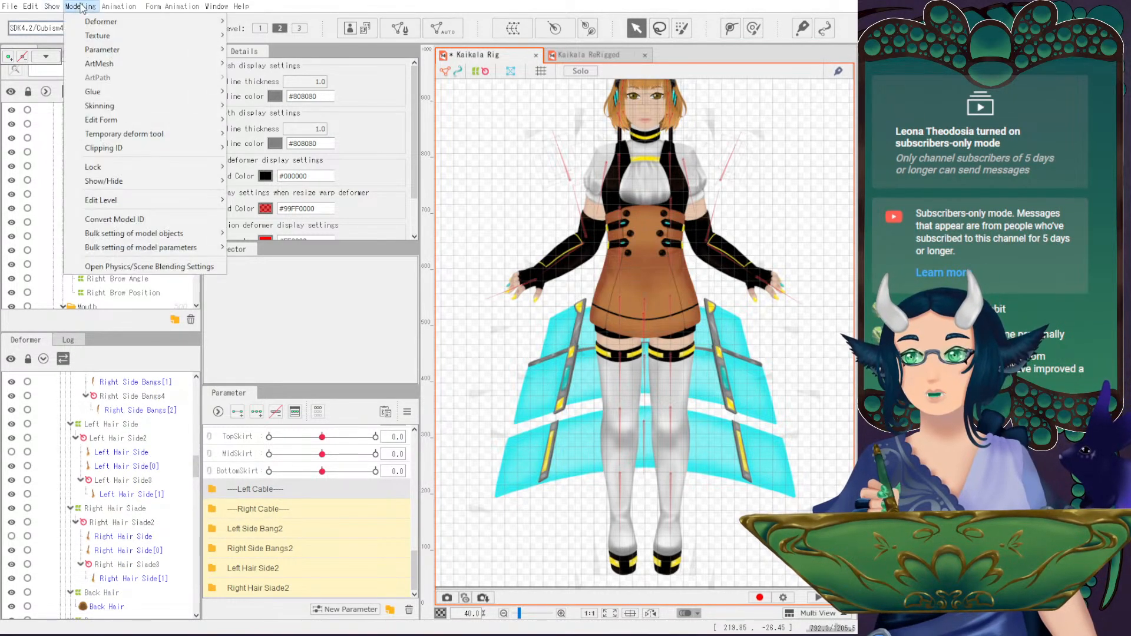
left_click(141, 266)
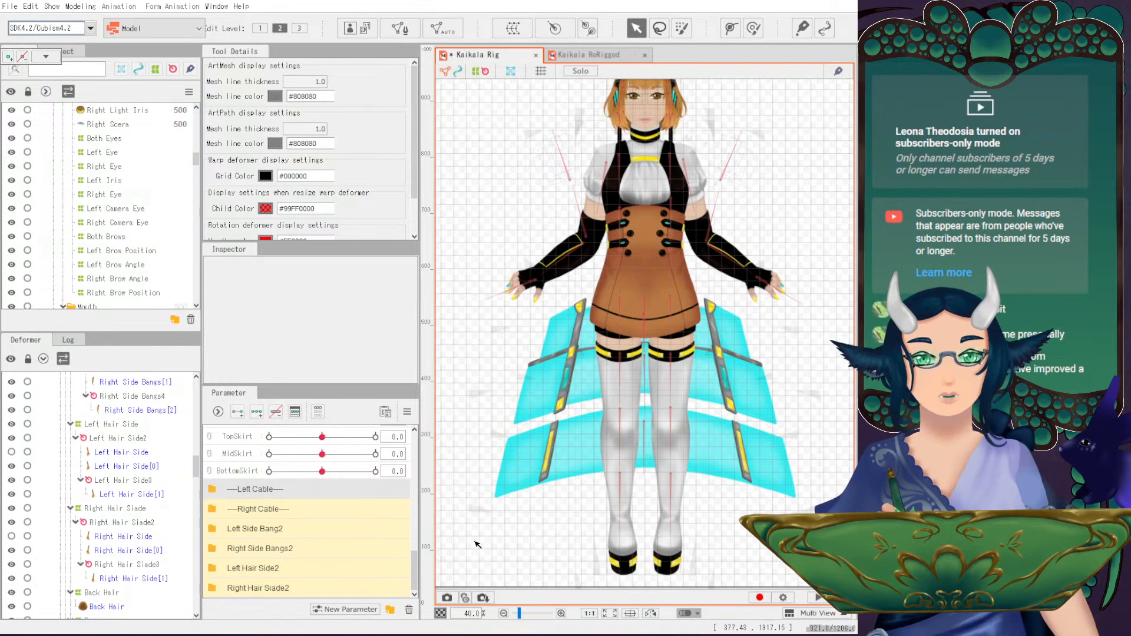
- Inspect the Neck warp deformer and the Arms Up warp deformer on the Kaikala Rig model, leaving nothing selected
scroll(153, 501, "down", 5)
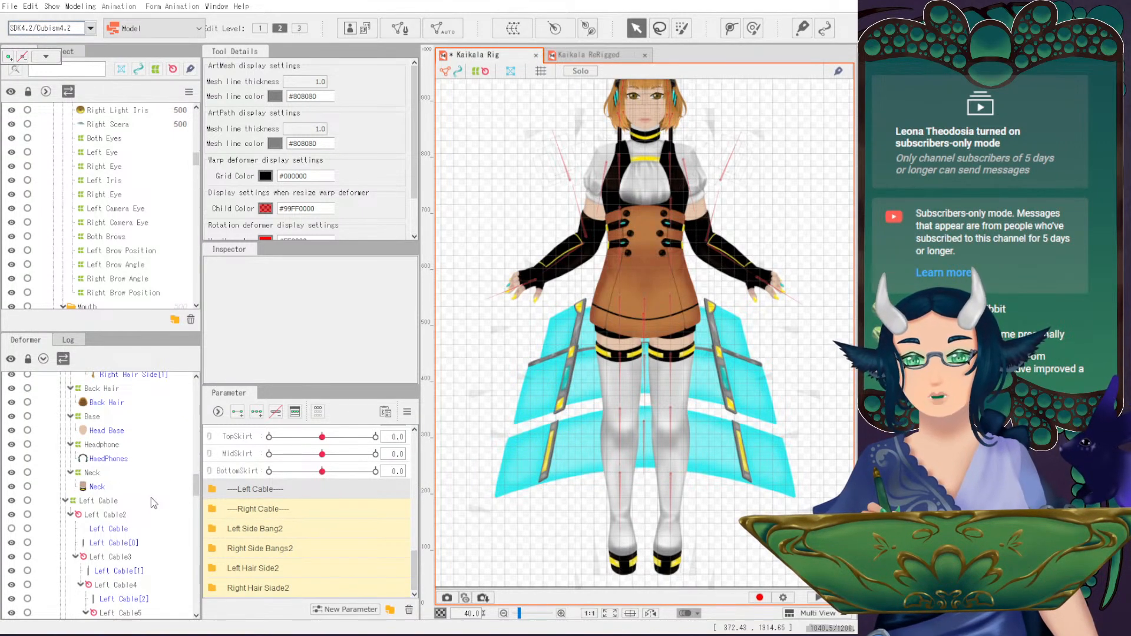
scroll(312, 522, "up", 8)
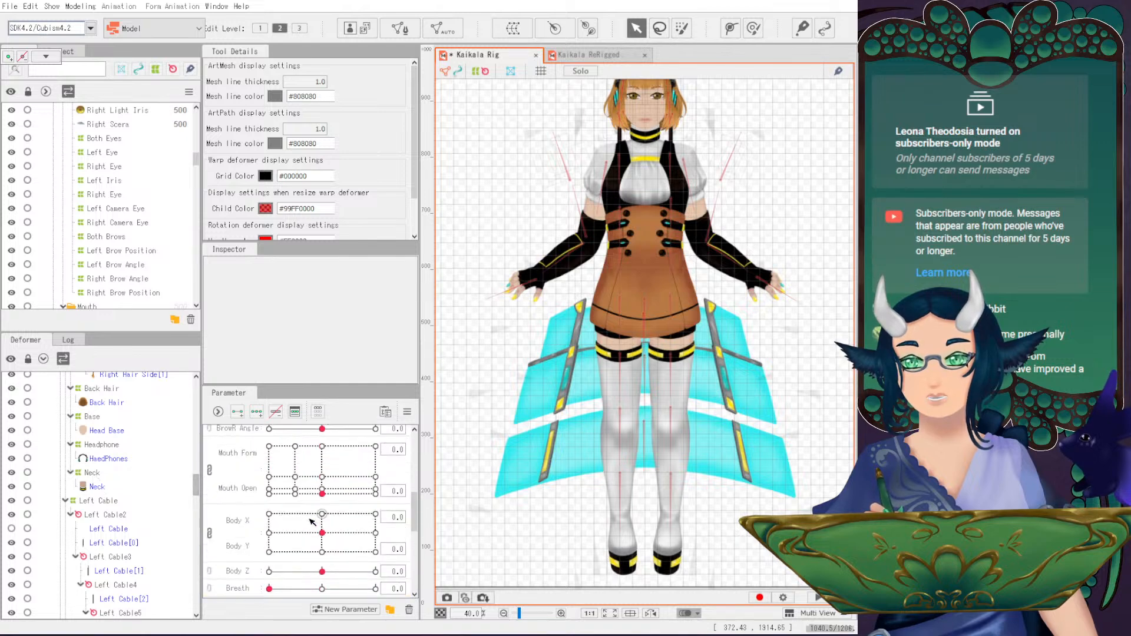
scroll(297, 522, "up", 3)
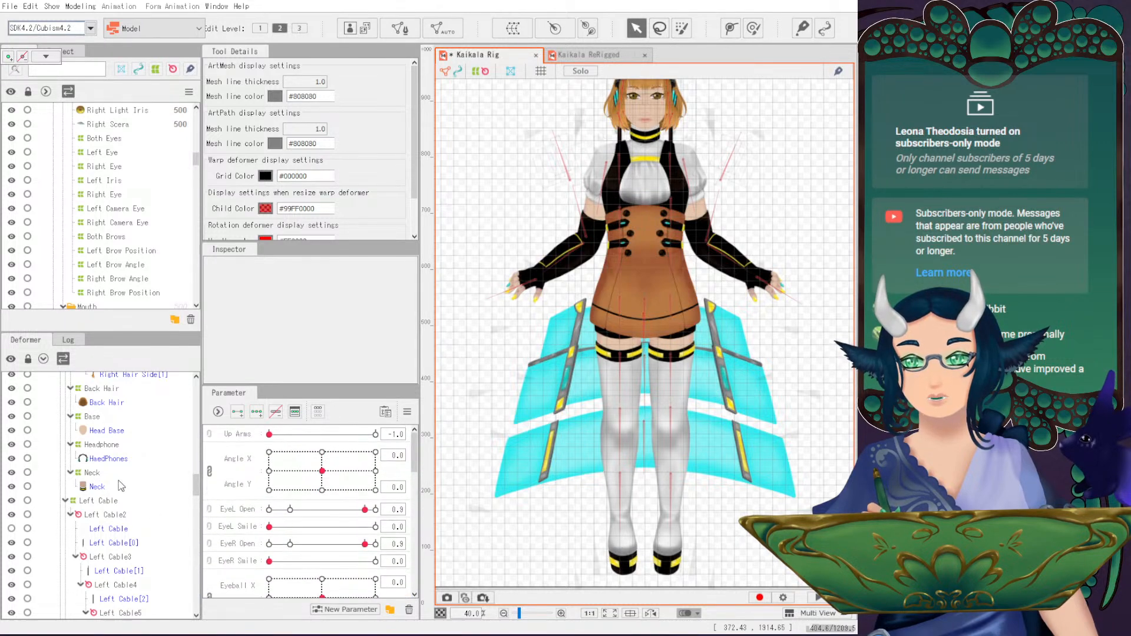
left_click(92, 473)
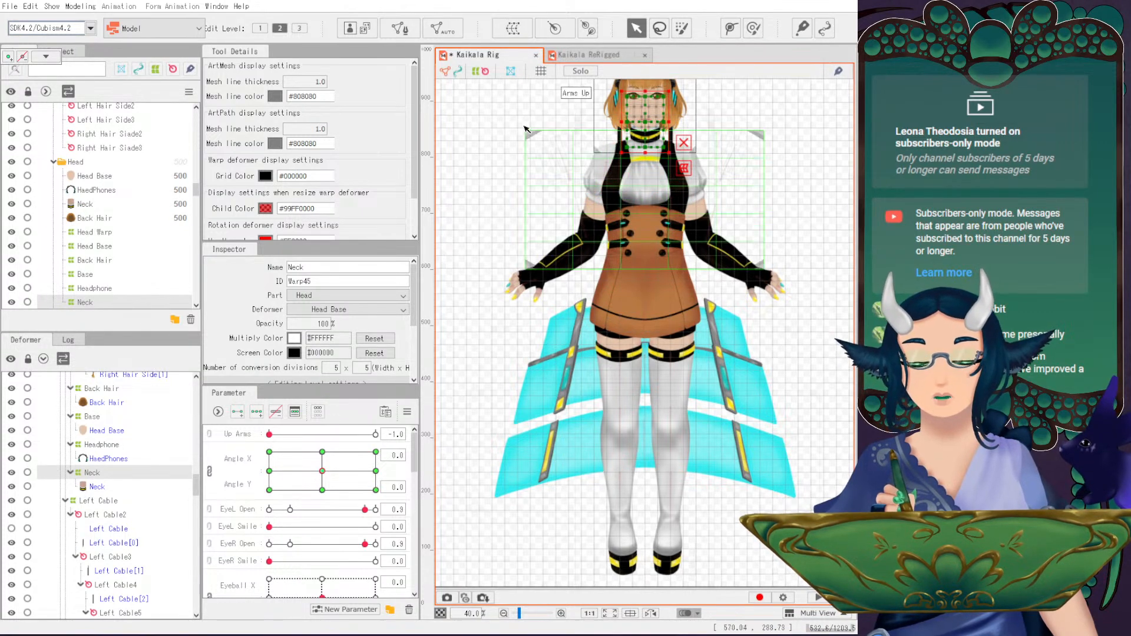
left_click(560, 130)
left_click_drag(565, 120, 574, 205)
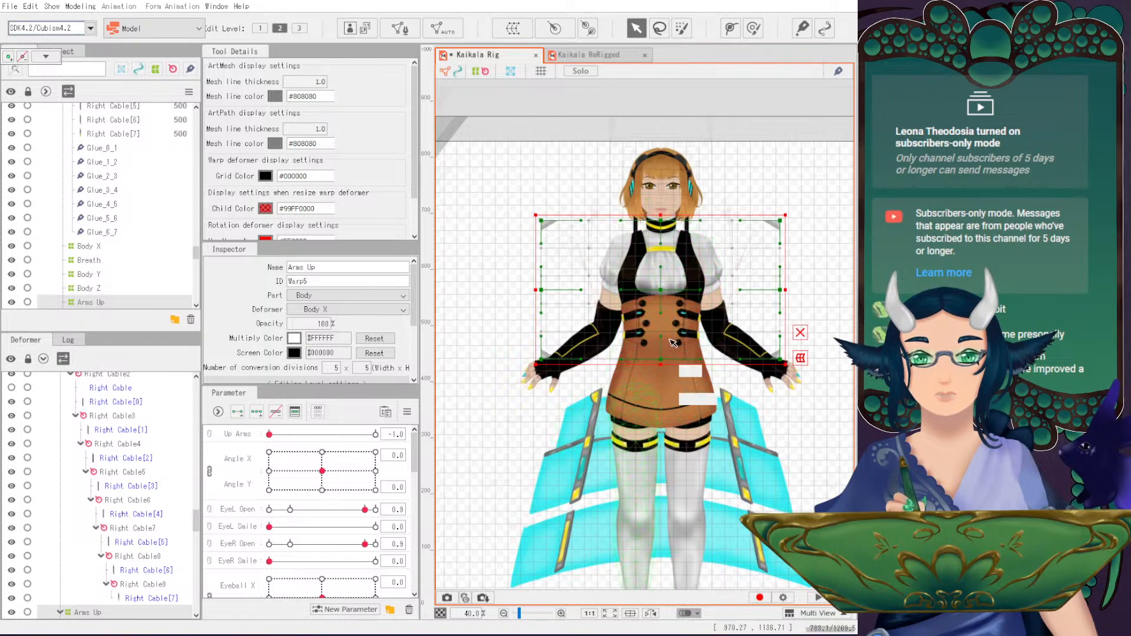
key("Escape")
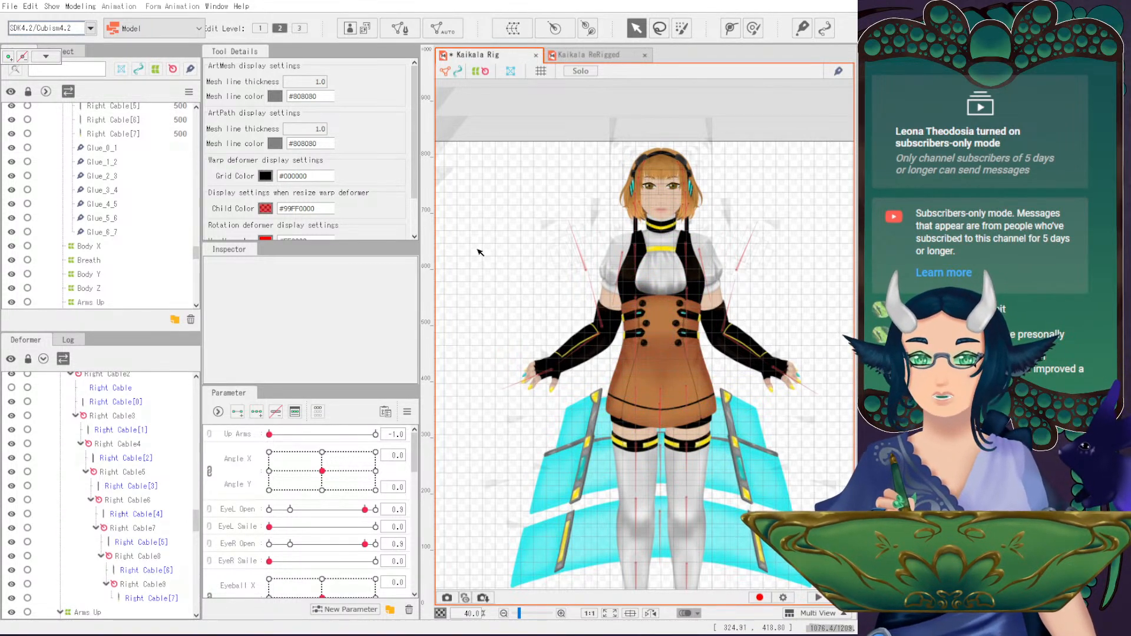
scroll(638, 216, "up", 2)
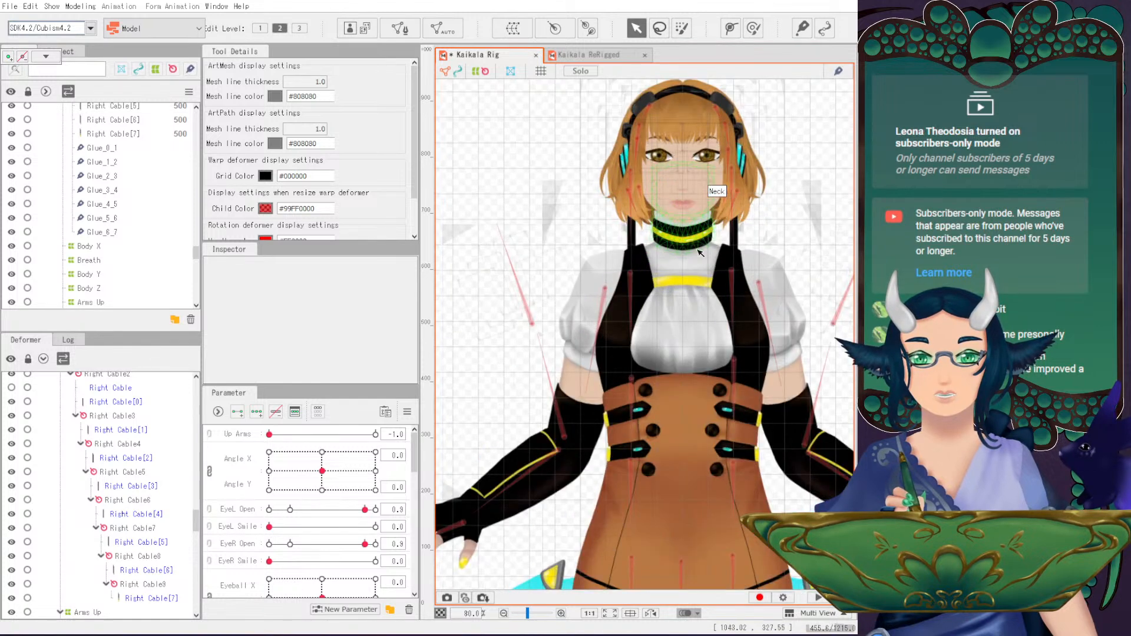
scroll(721, 305, "down", 2)
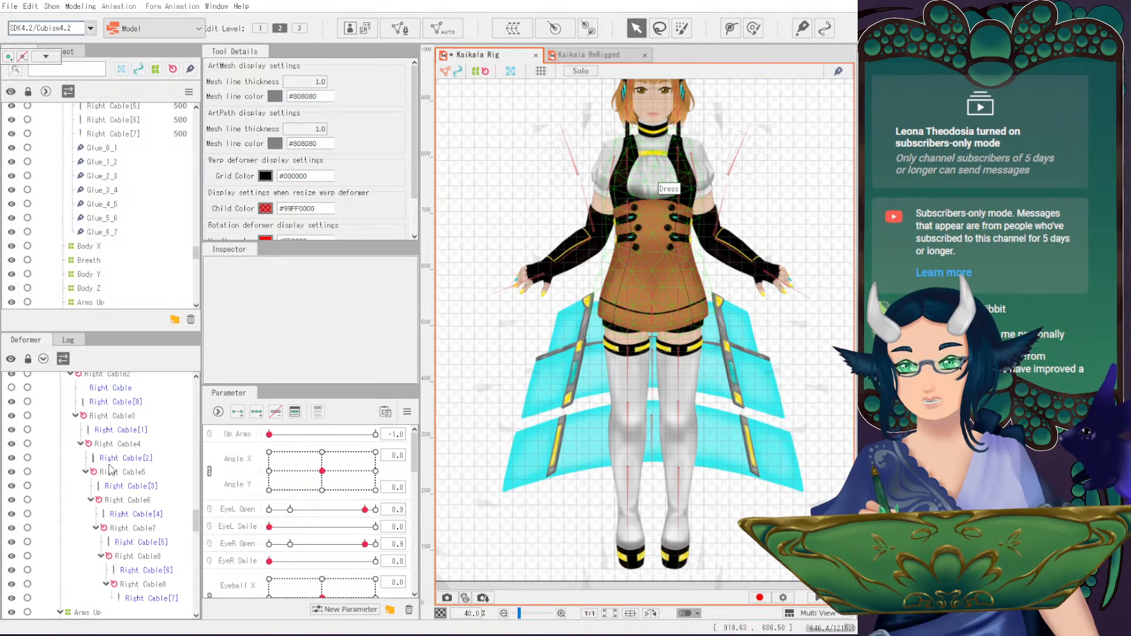
- Inspect the chain of rotation deformers along the right cable from Right Cable4 to Right Cable7, and clear the selection
scroll(124, 588, "up", 1)
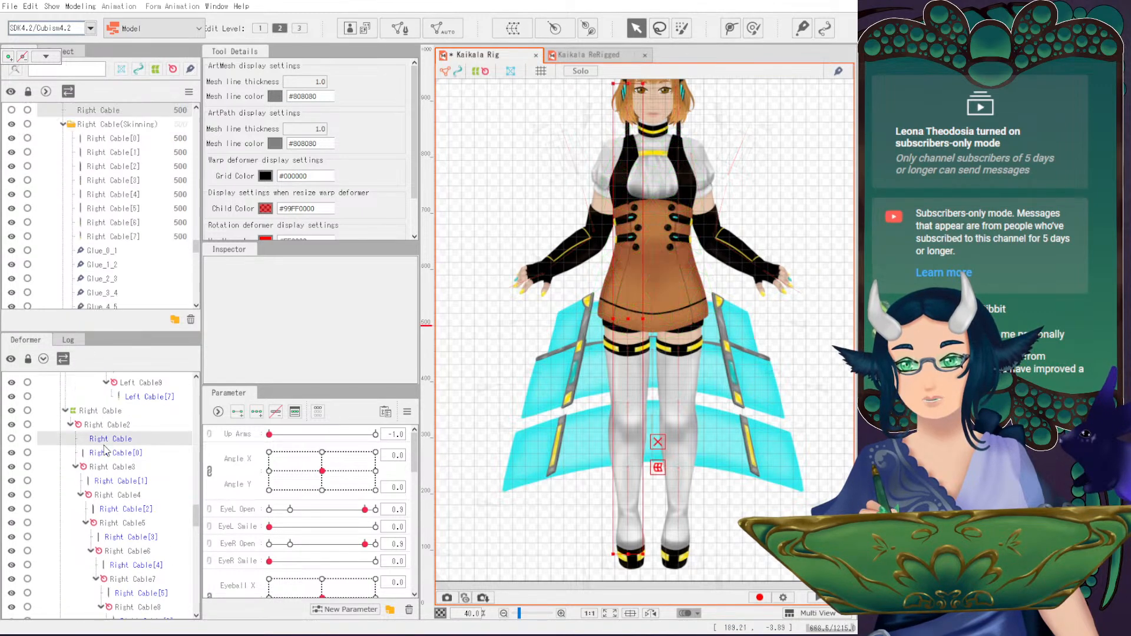
left_click(116, 495)
left_click(122, 522)
left_click(127, 551)
left_click(129, 580)
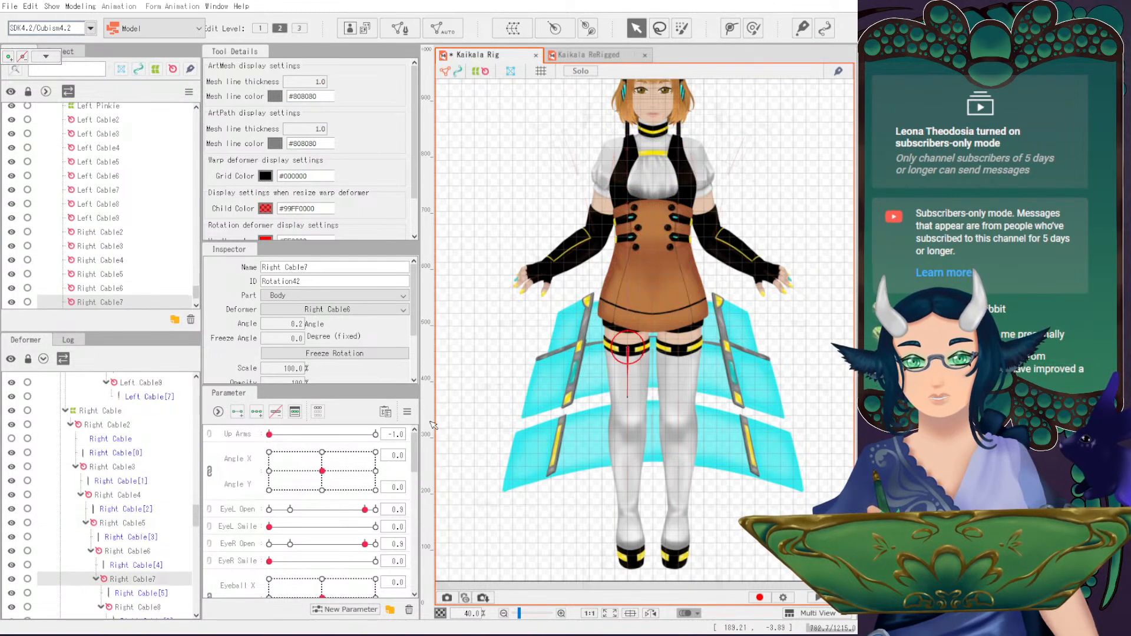
left_click(552, 210)
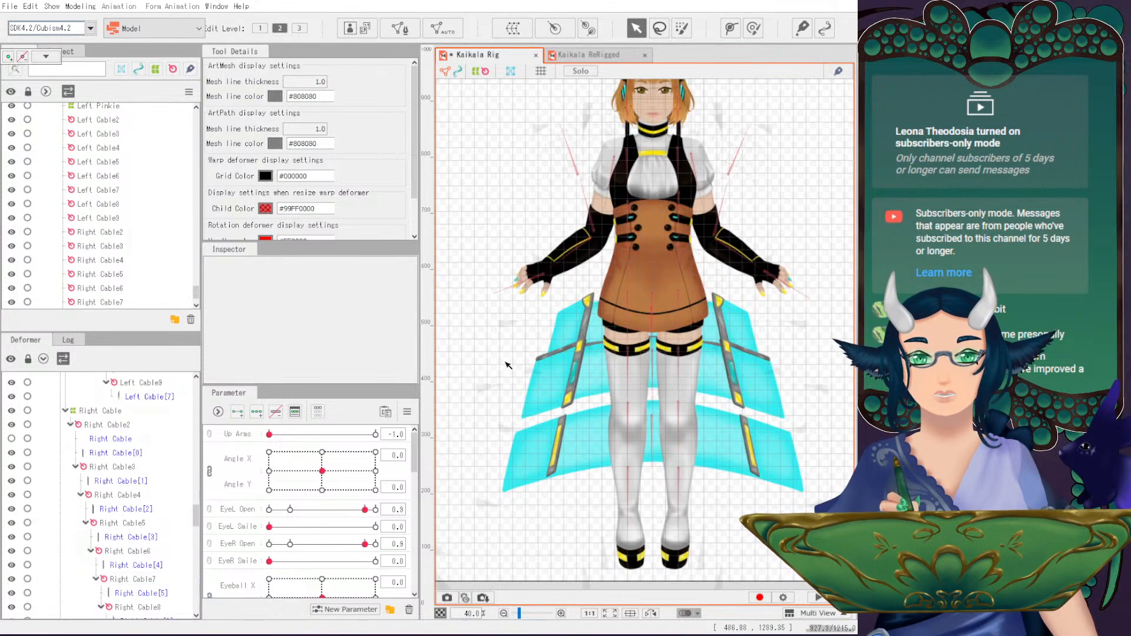
- Close the Kaikala Rig document and look over the full figure of the Kaikala ReRigged model
left_click_drag(607, 181, 583, 189)
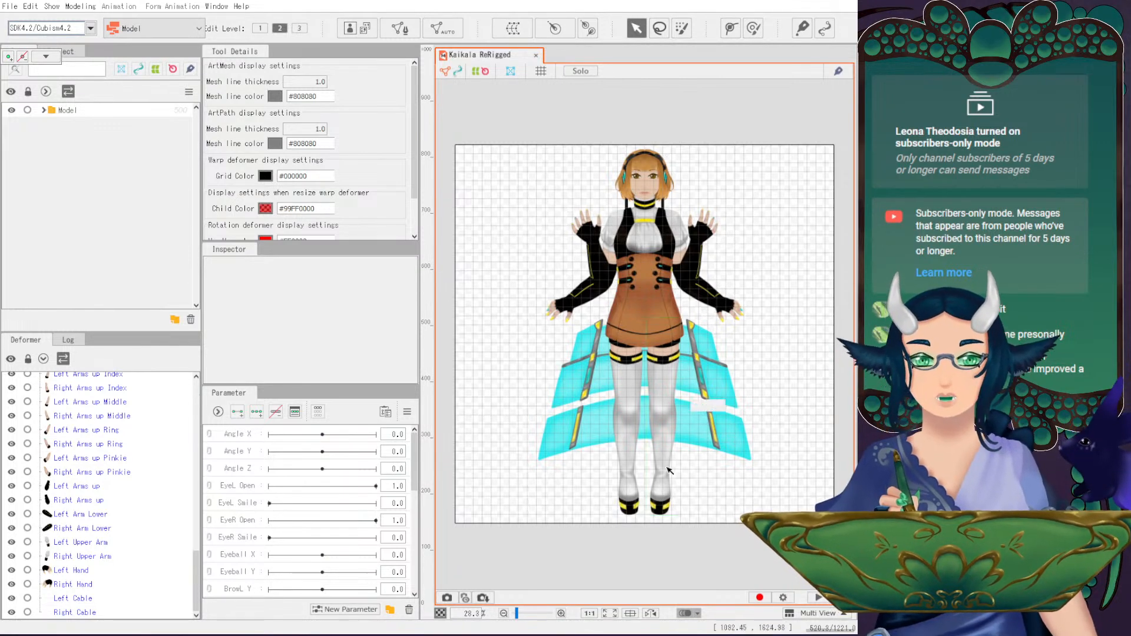
scroll(677, 489, "up", 2)
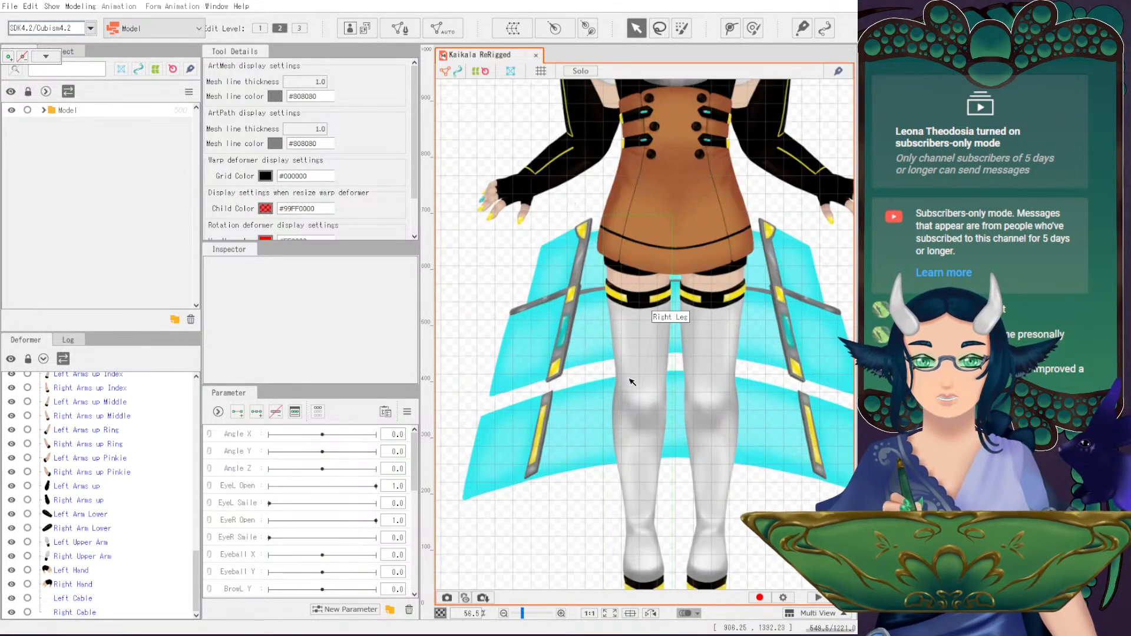
left_click_drag(685, 263, 671, 353)
scroll(661, 149, "down", 1)
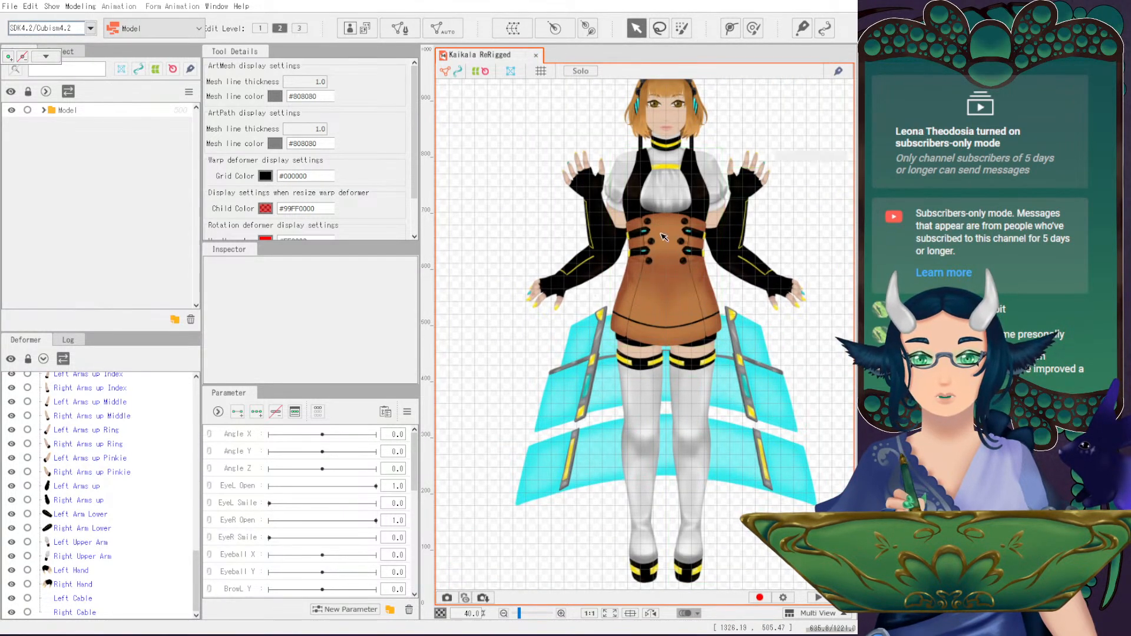
left_click_drag(706, 199, 715, 269)
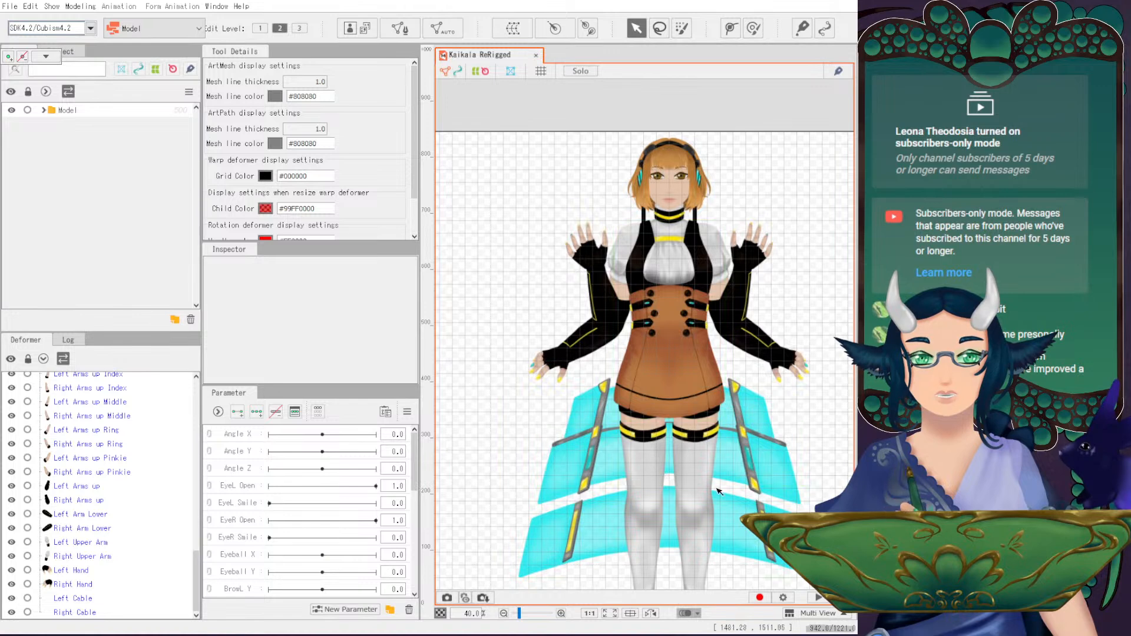
scroll(664, 473, "down", 3)
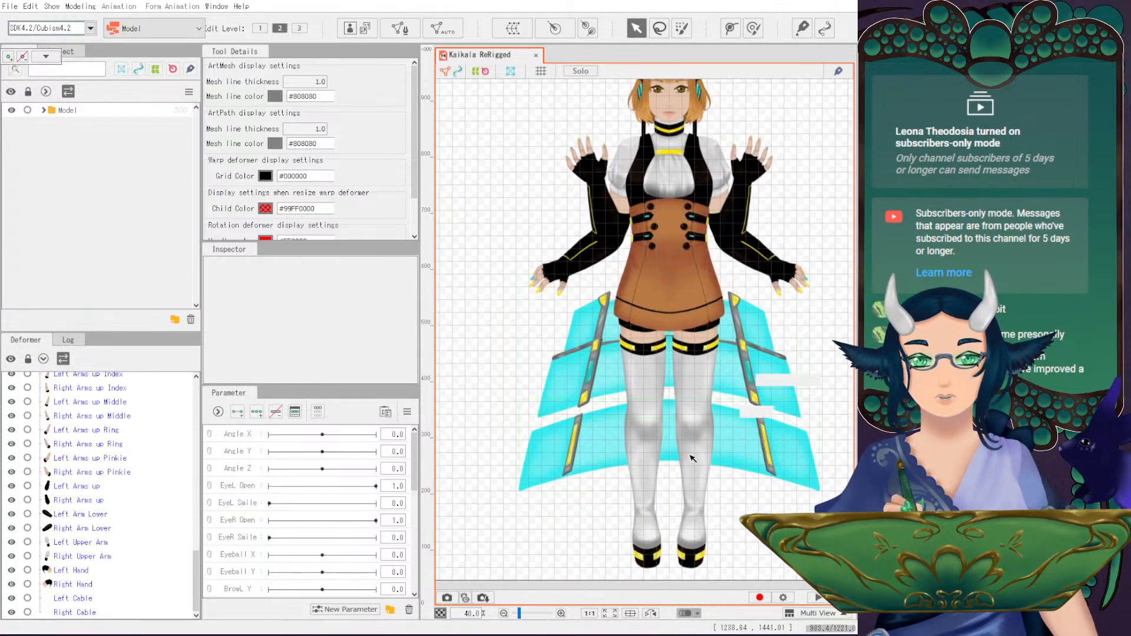
scroll(659, 296, "right", 2)
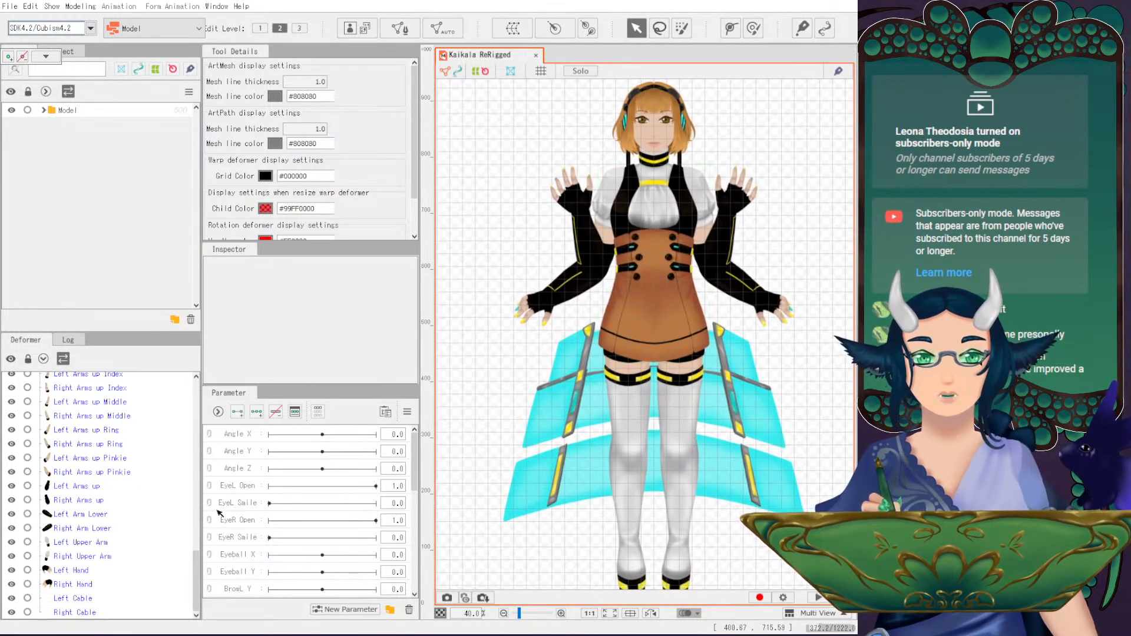
- Select all ArtMeshes from Center Hair to Right Cable, generate their meshes automatically, and clear the selection
scroll(16, 546, "up", 5)
left_click_drag(198, 518, 198, 392)
left_click(89, 382)
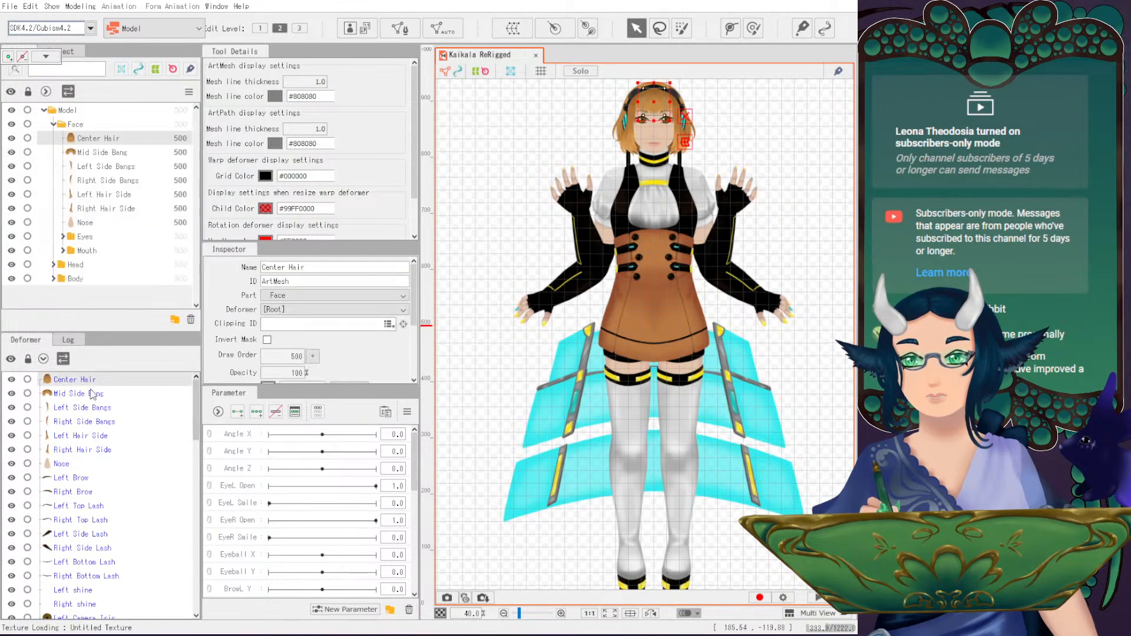
scroll(118, 571, "down", 10)
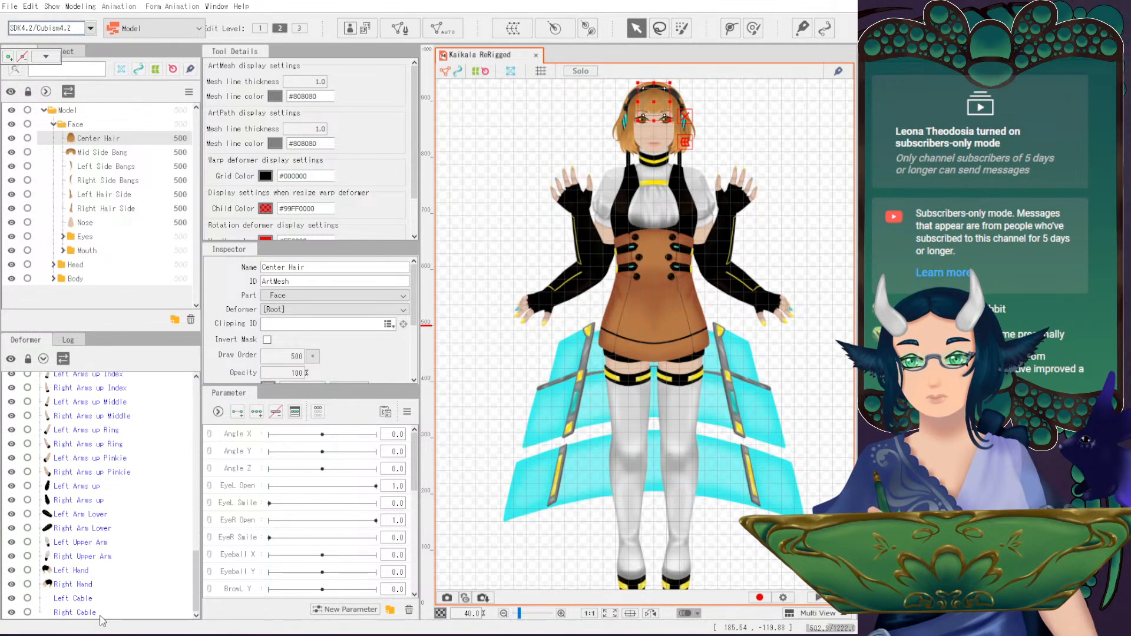
left_click(100, 612, "shift")
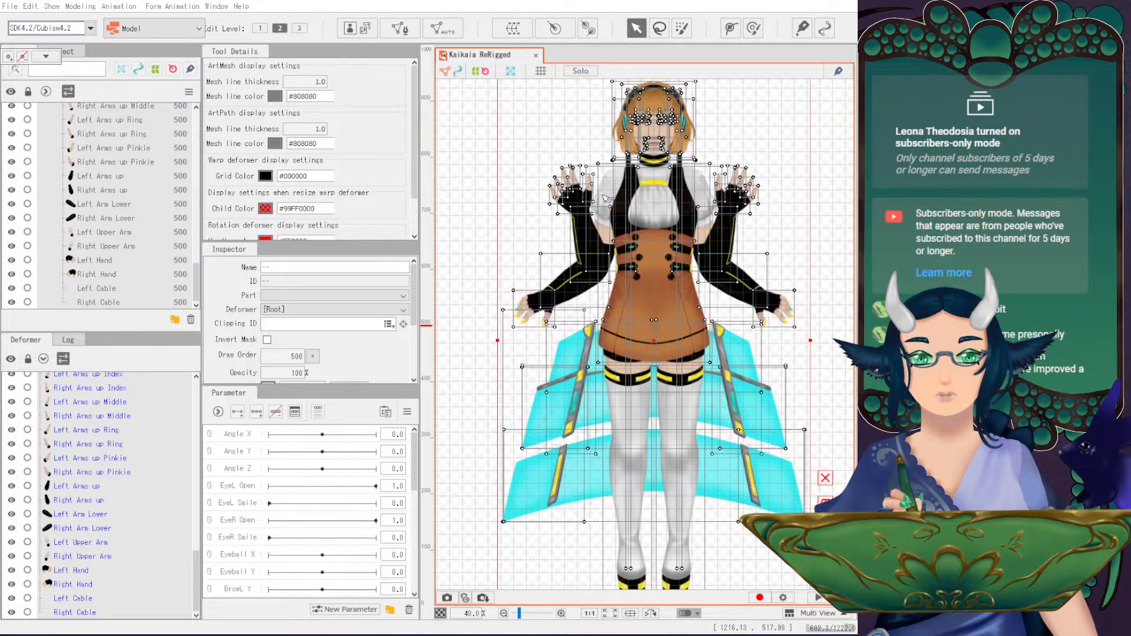
left_click(758, 177)
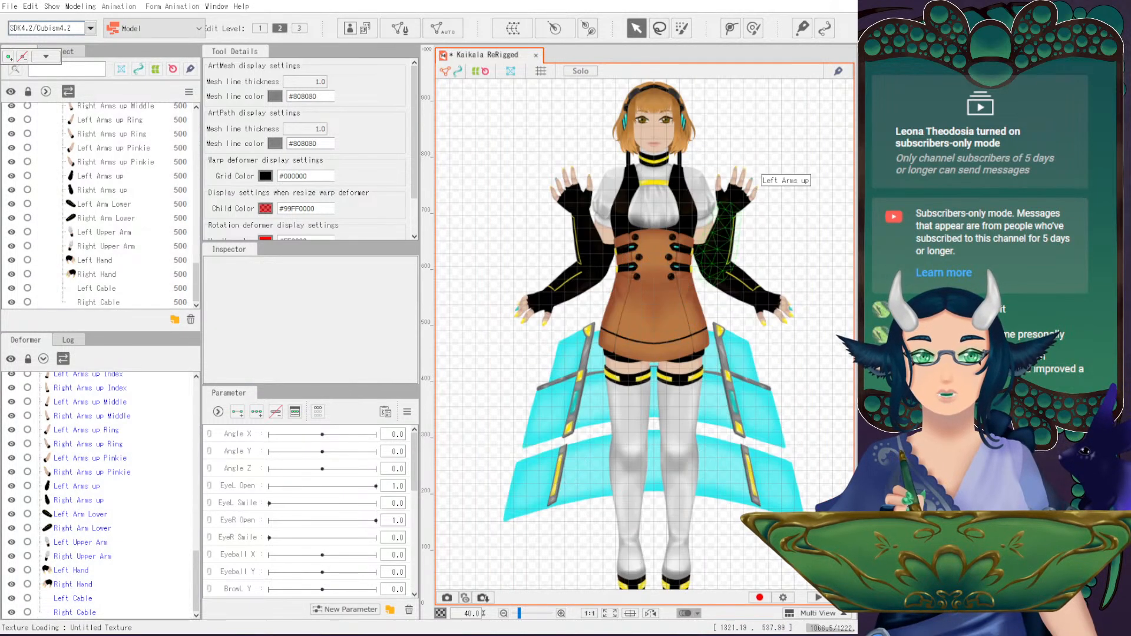
- Examine the generated meshes on the dress, arms, leg and nose, leaving nothing selected
left_click(606, 244)
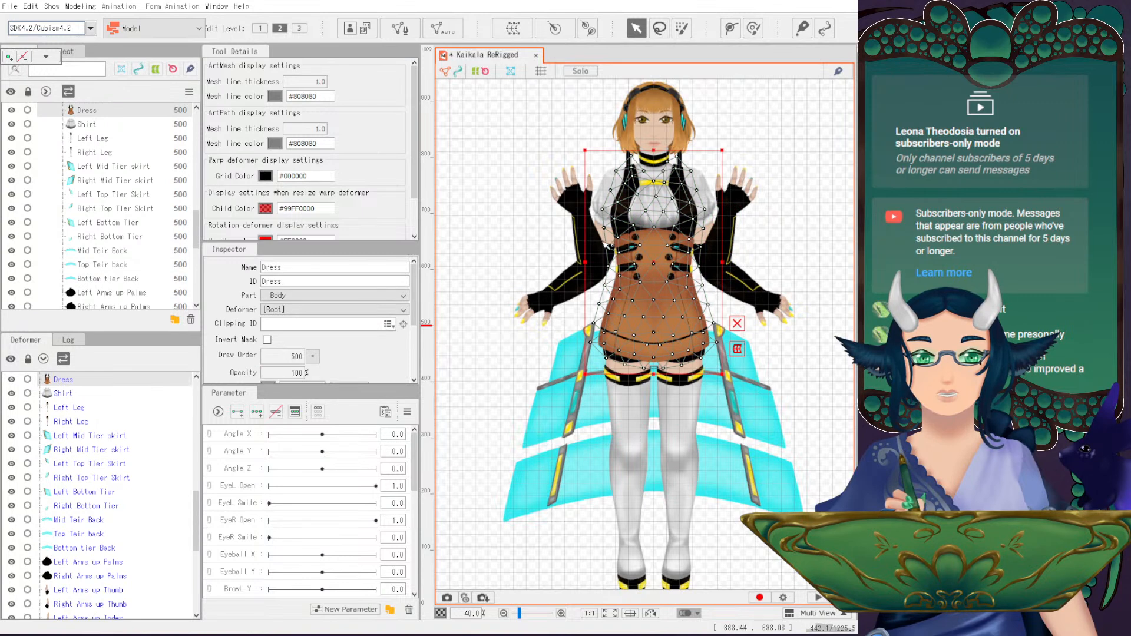
left_click(588, 242)
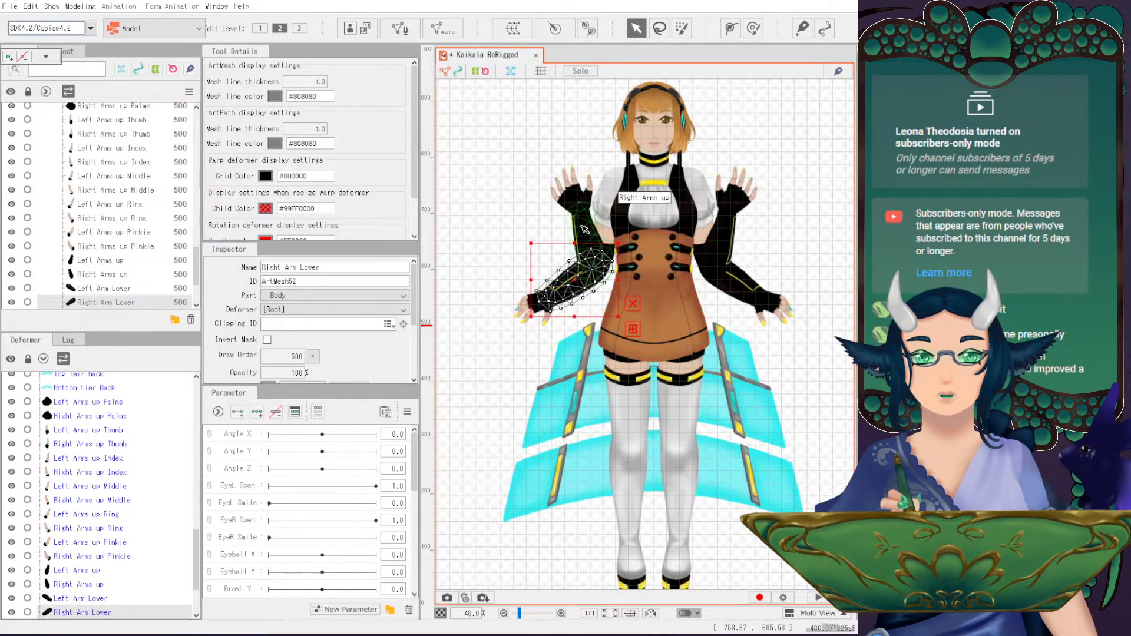
left_click(739, 228)
left_click(765, 305)
left_click(683, 429)
left_click(656, 130)
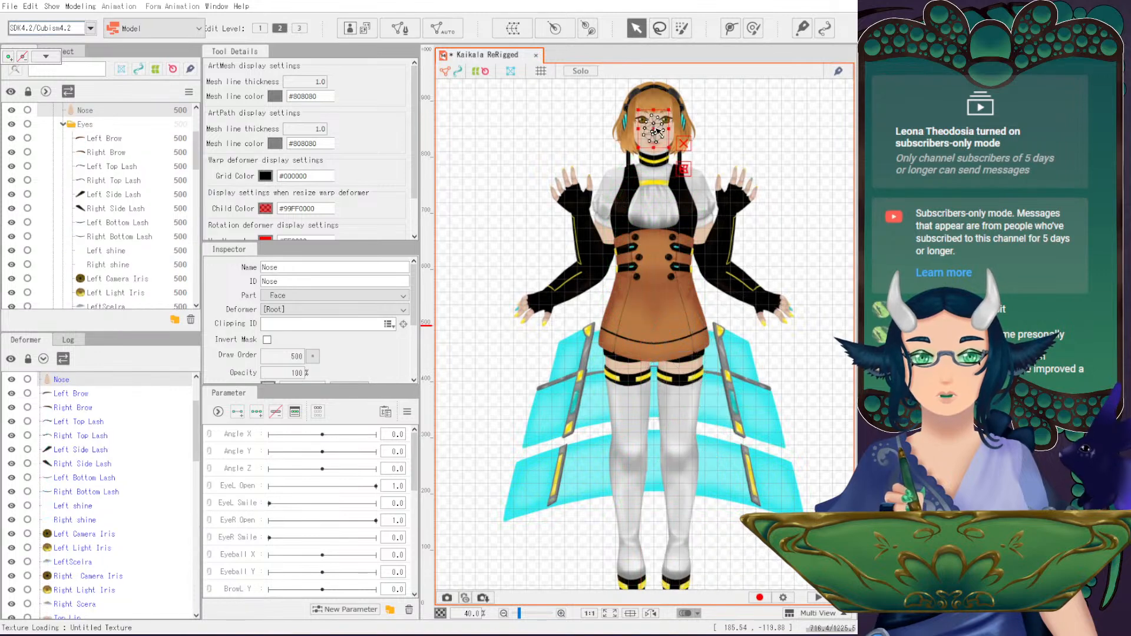
left_click(528, 124)
left_click_drag(594, 133, 629, 191)
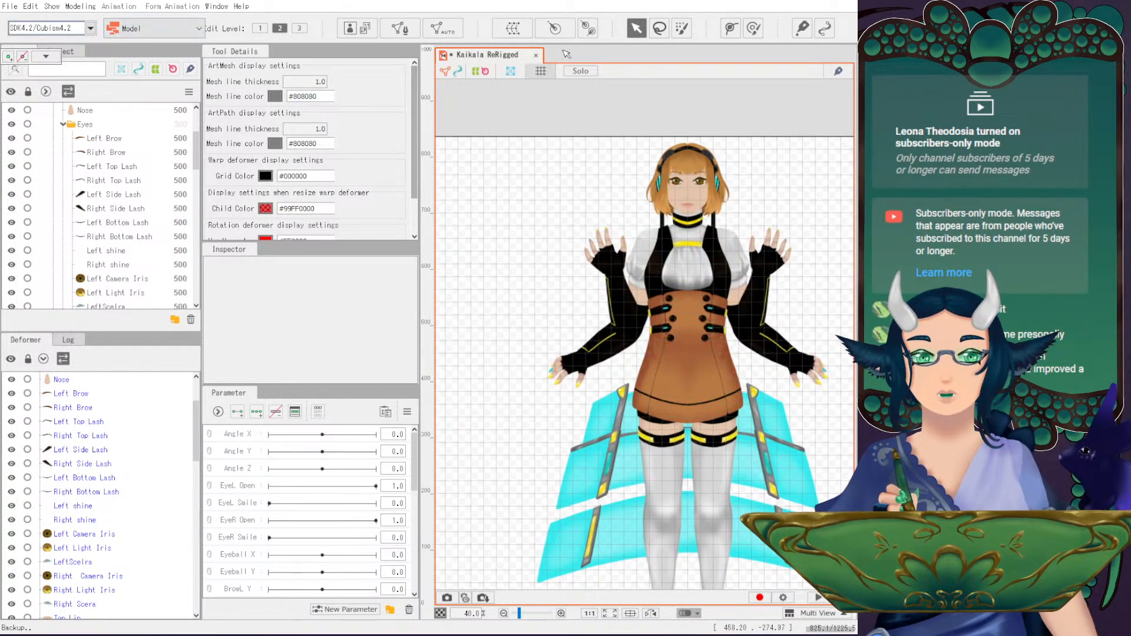
left_click_drag(602, 233, 575, 186)
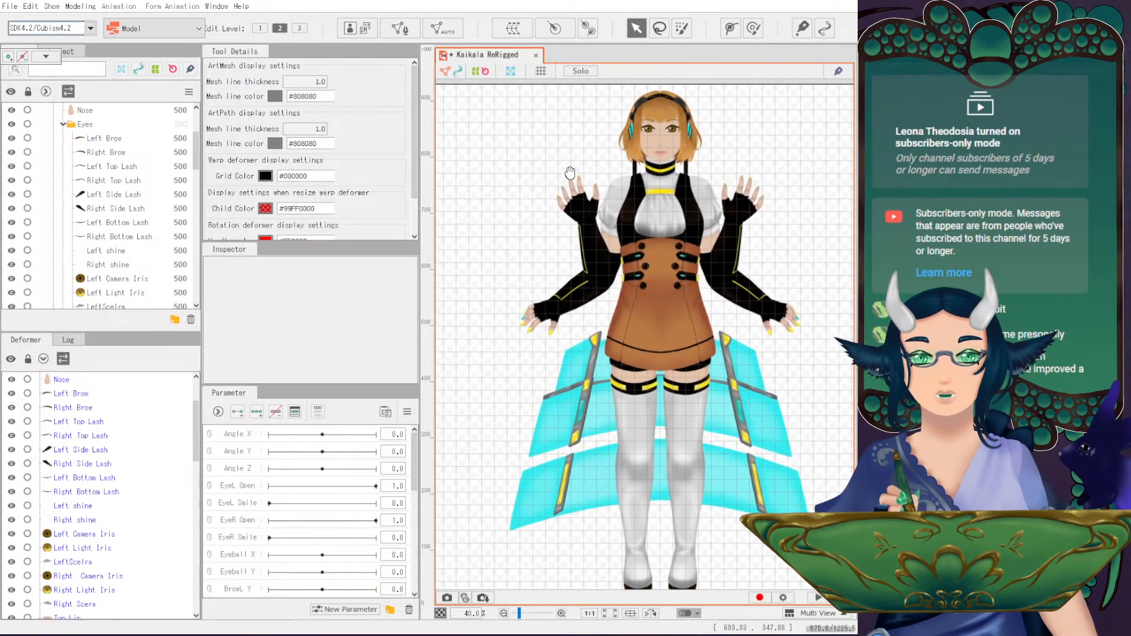
left_click(662, 289)
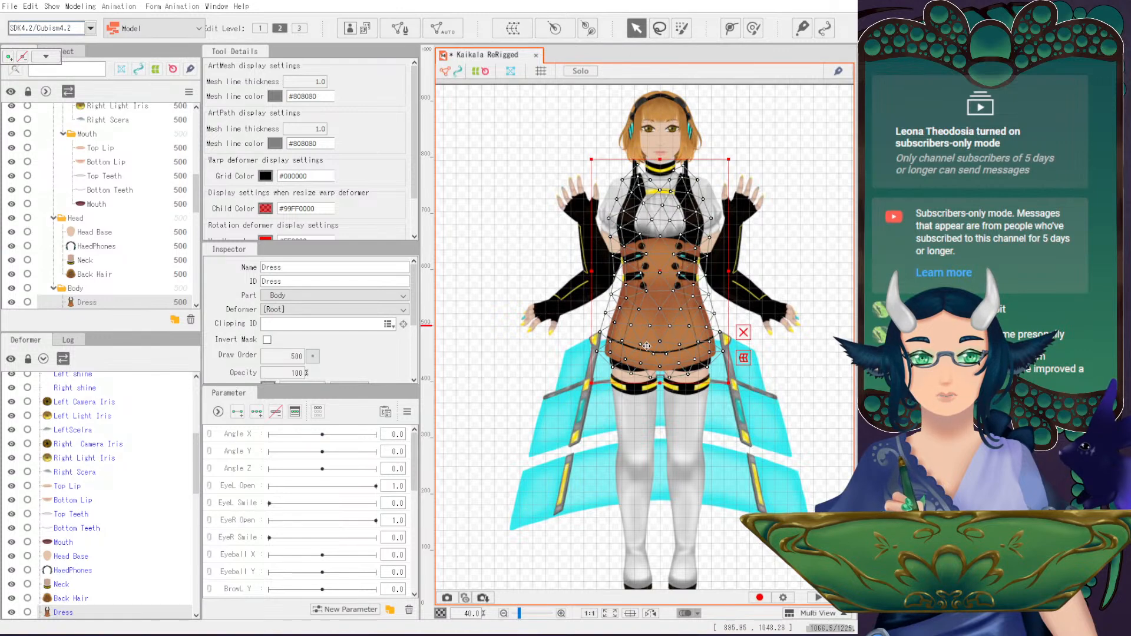
left_click(481, 115)
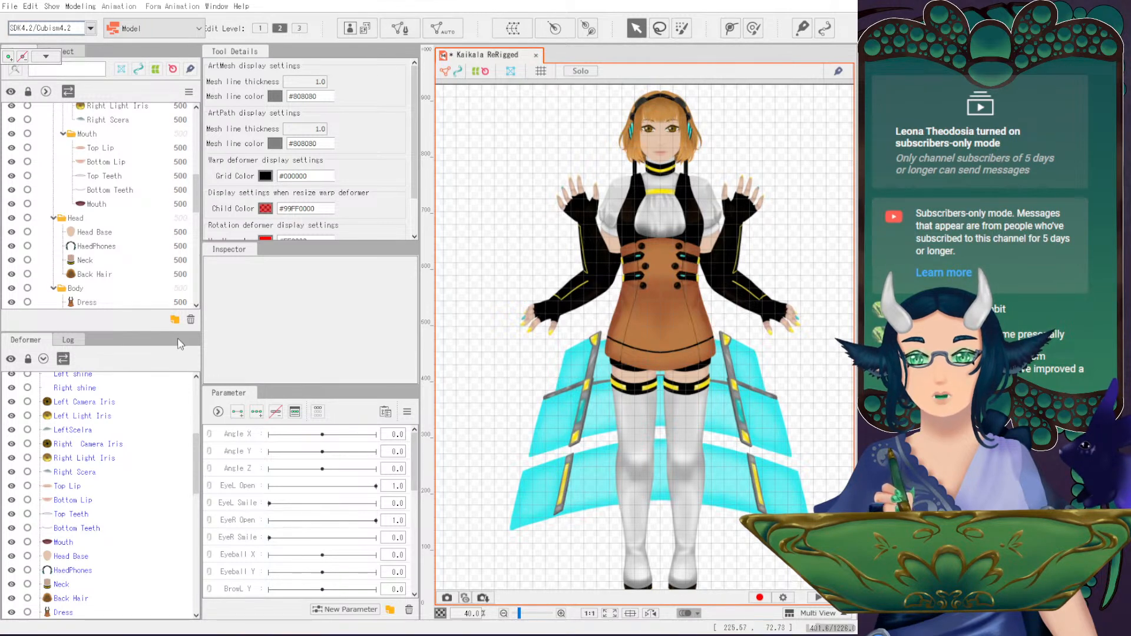
scroll(112, 447, "up", 5)
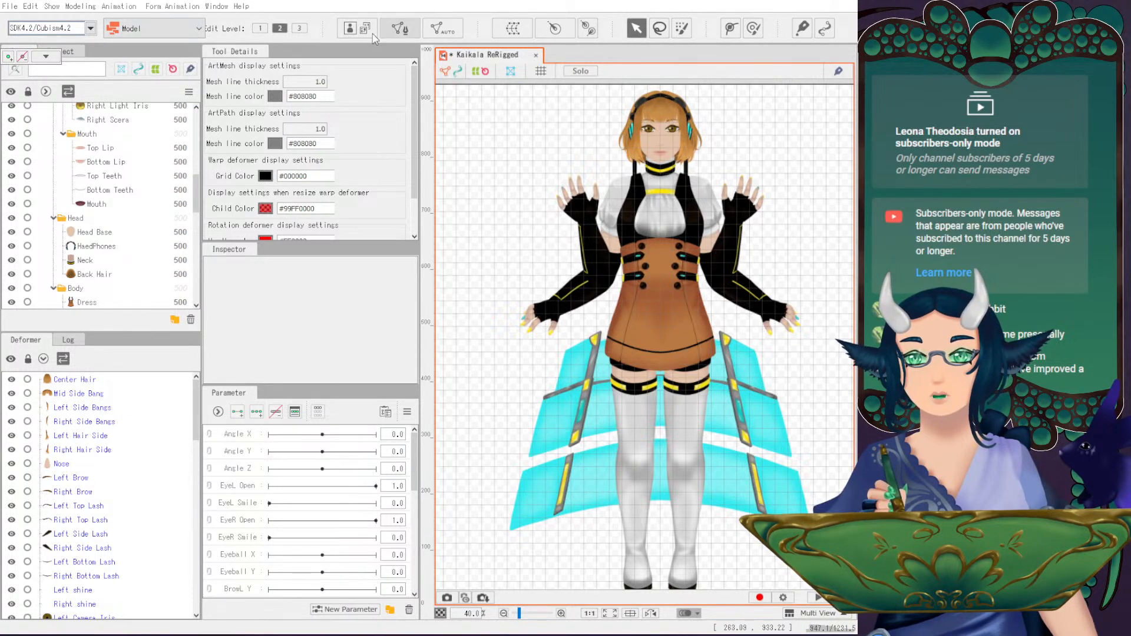
left_click(352, 28)
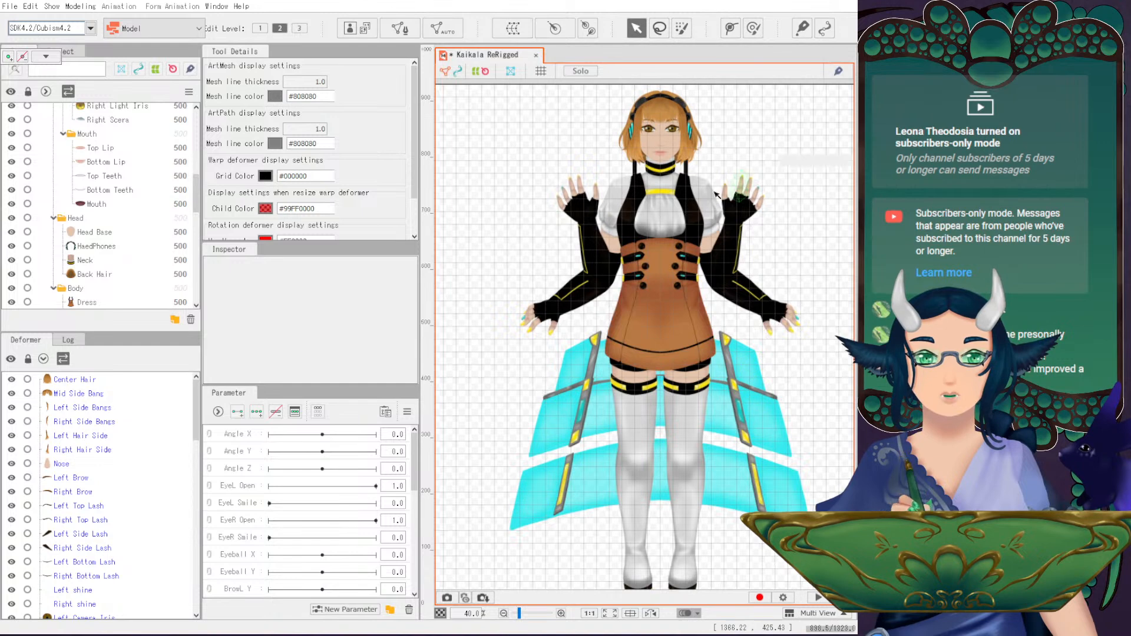
scroll(729, 364, "down", 2)
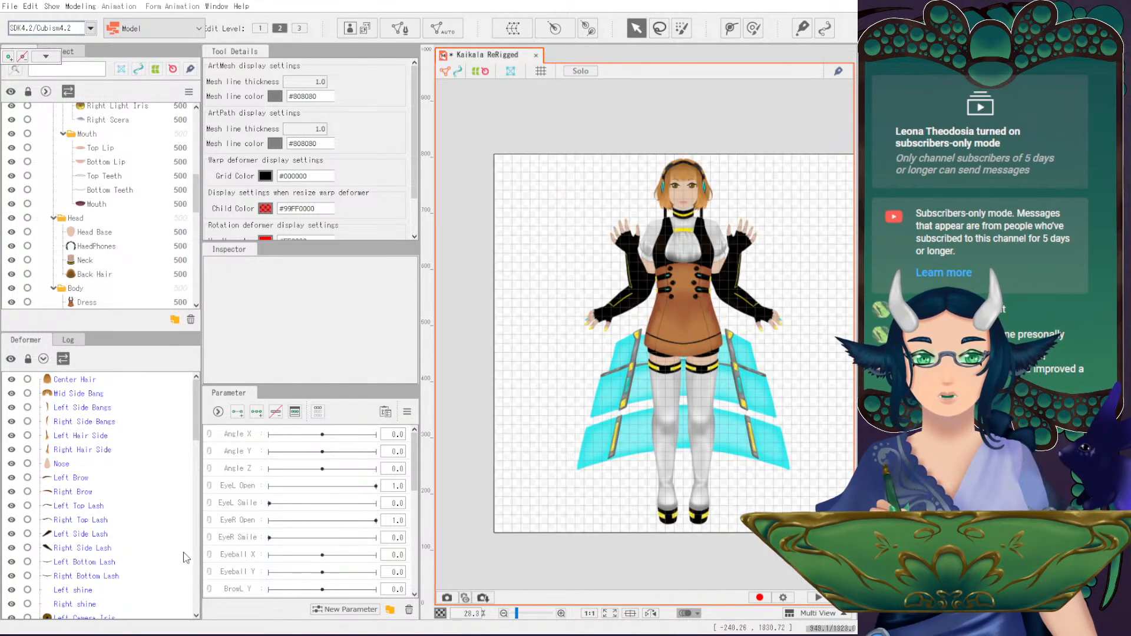
- Select the skirt ArtMeshes from Left Mid Tier skirt to Bottom tier Back and examine their meshes together on the figure
scroll(150, 530, "down", 10)
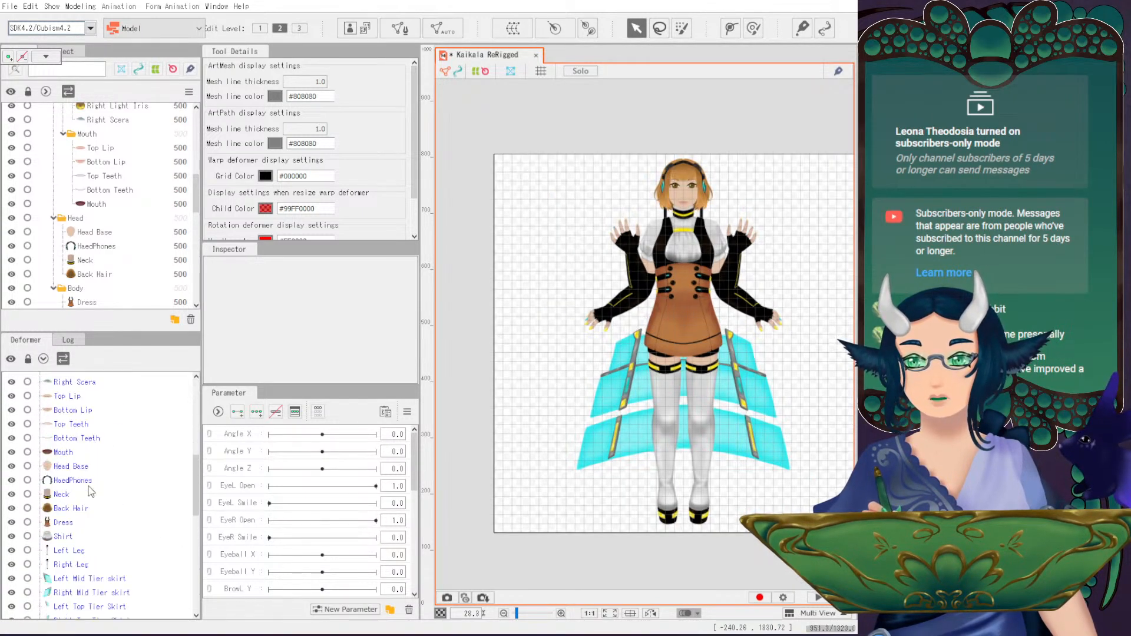
scroll(144, 549, "up", 6)
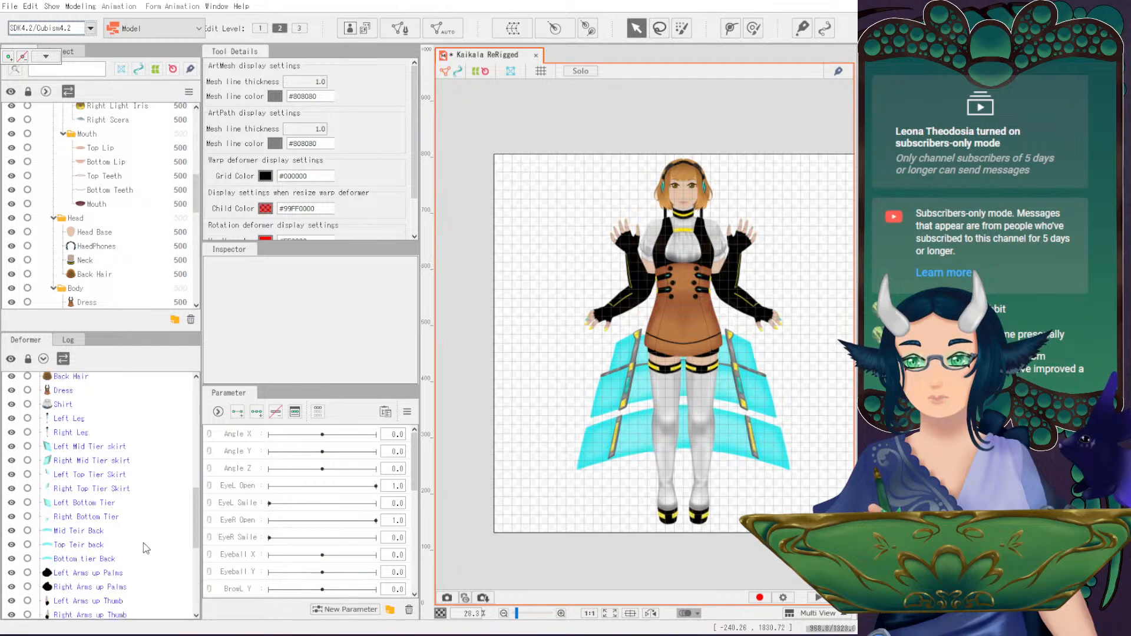
left_click(97, 447)
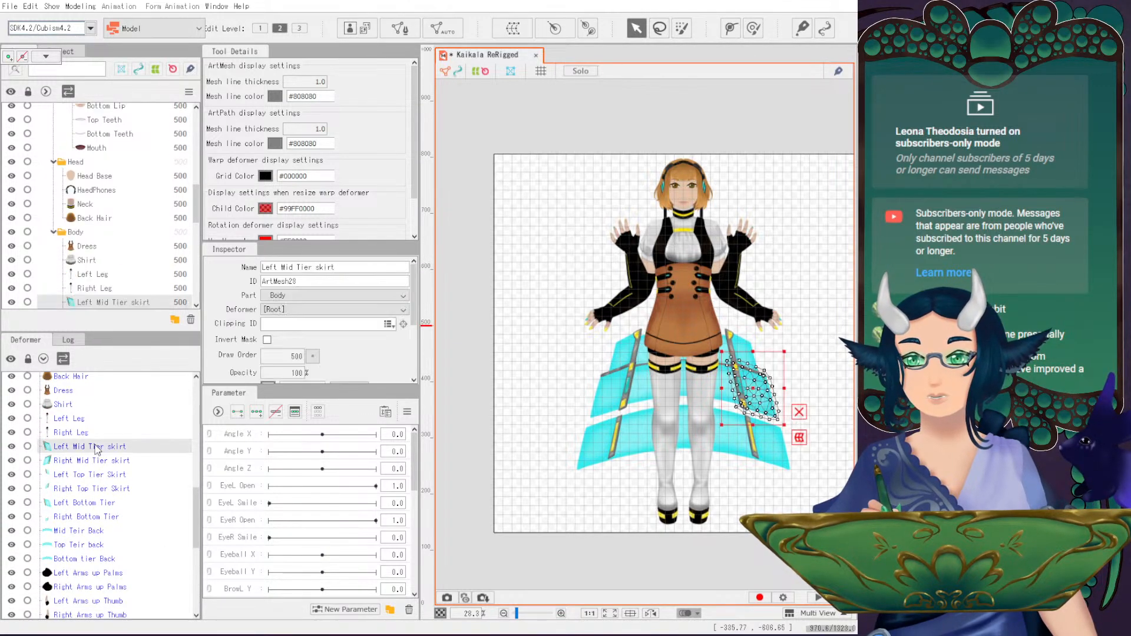
left_click(93, 559, "shift")
scroll(649, 425, "up", 2)
left_click_drag(693, 391, 698, 360)
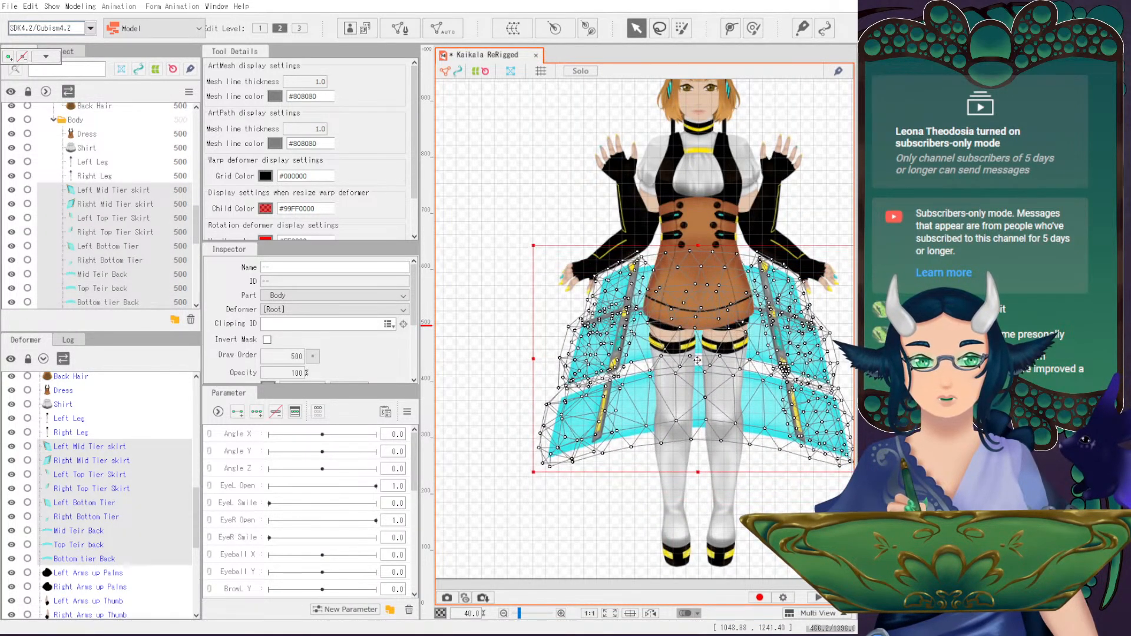
left_click(516, 188)
left_click_drag(561, 189, 480, 214)
left_click(90, 448)
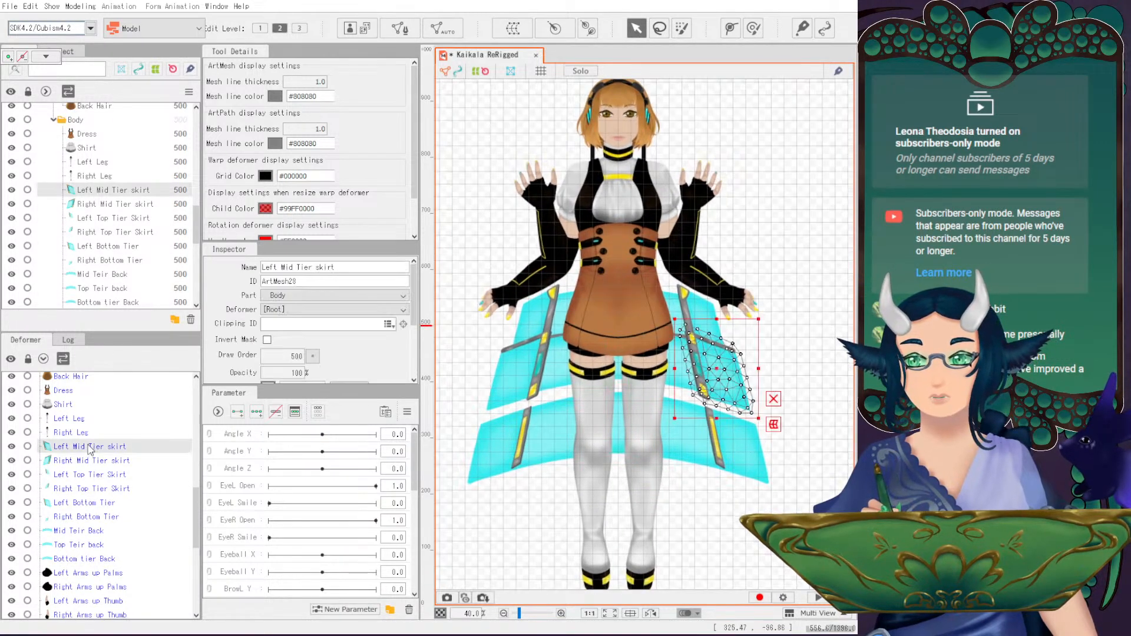
left_click(98, 558, "shift")
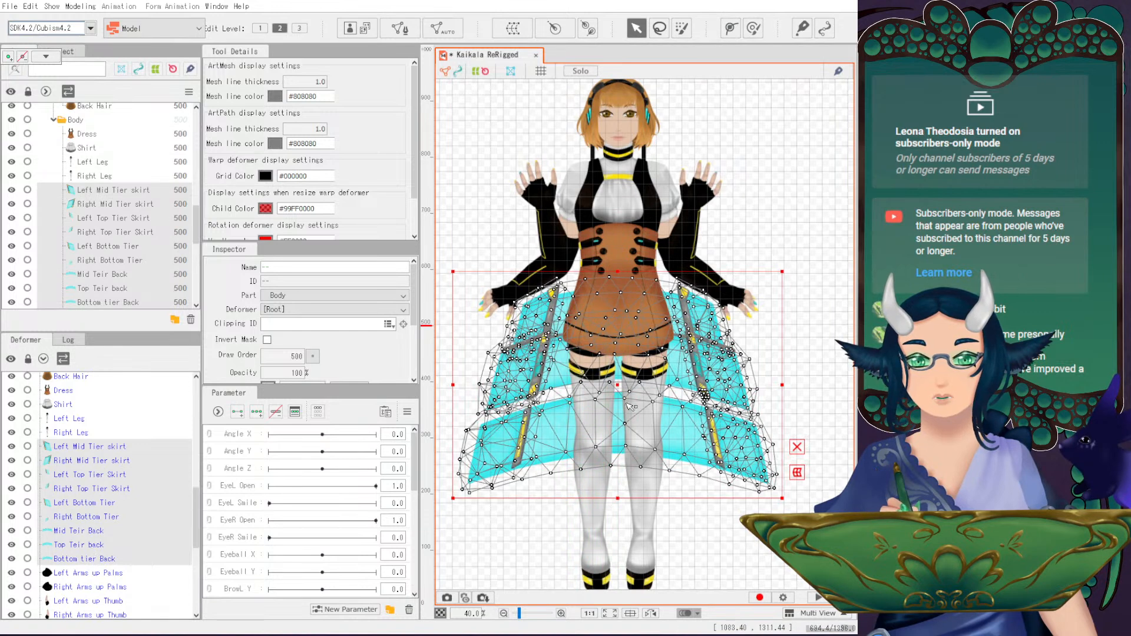
- Identify the mid and top tier skirt ArtMeshes on the figure by selecting the left and right pieces in turn
left_click(109, 449)
left_click(106, 464)
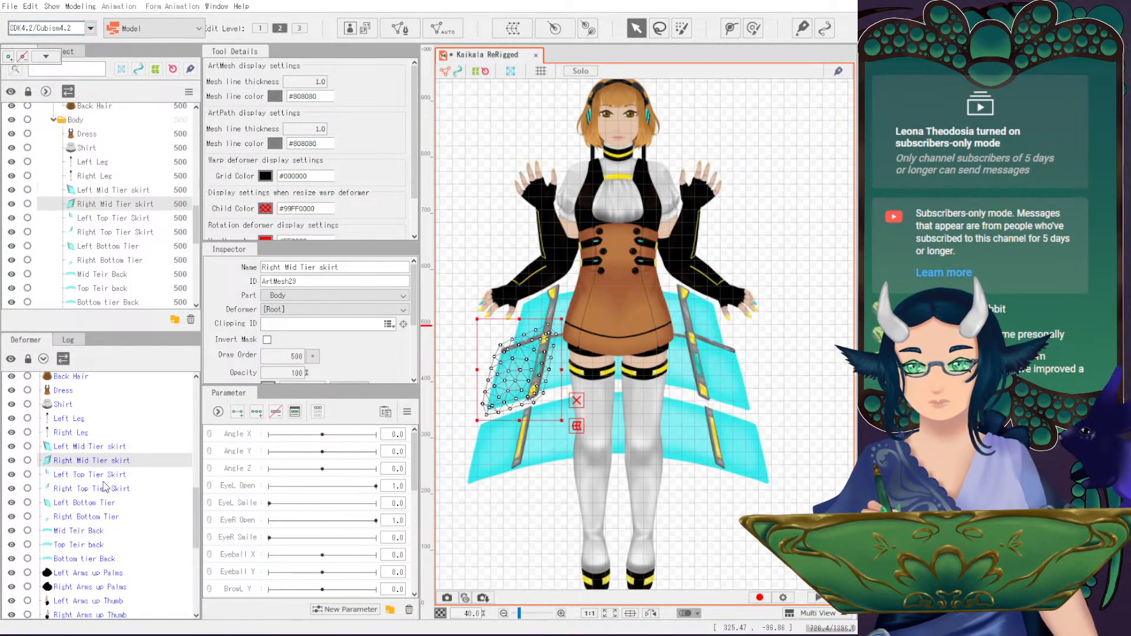
left_click(104, 476)
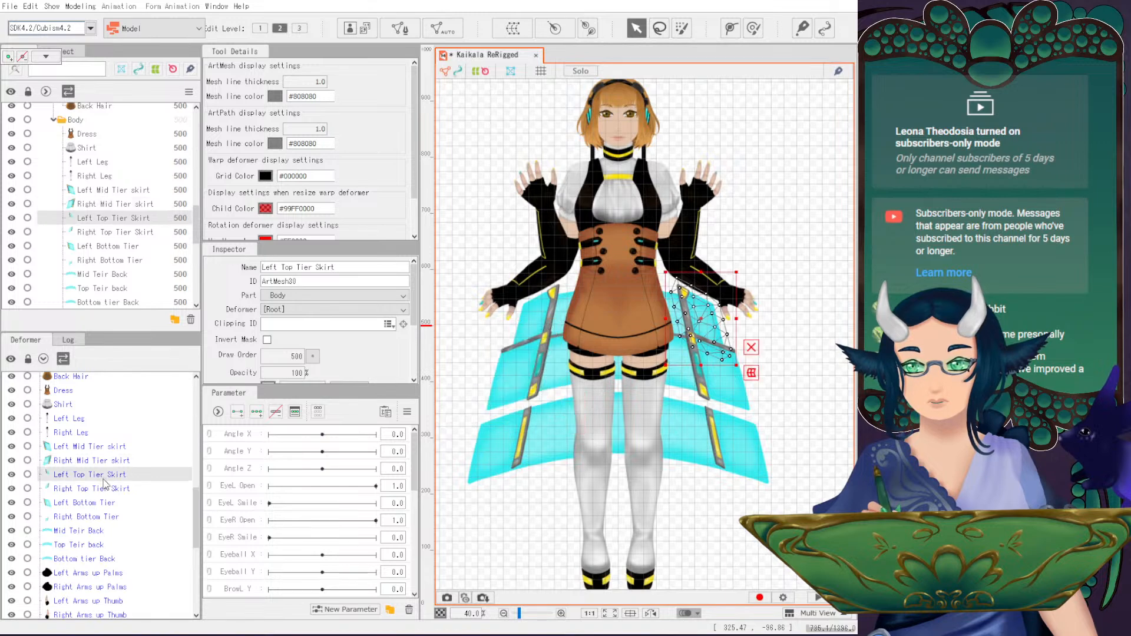
left_click(103, 489, "ctrl")
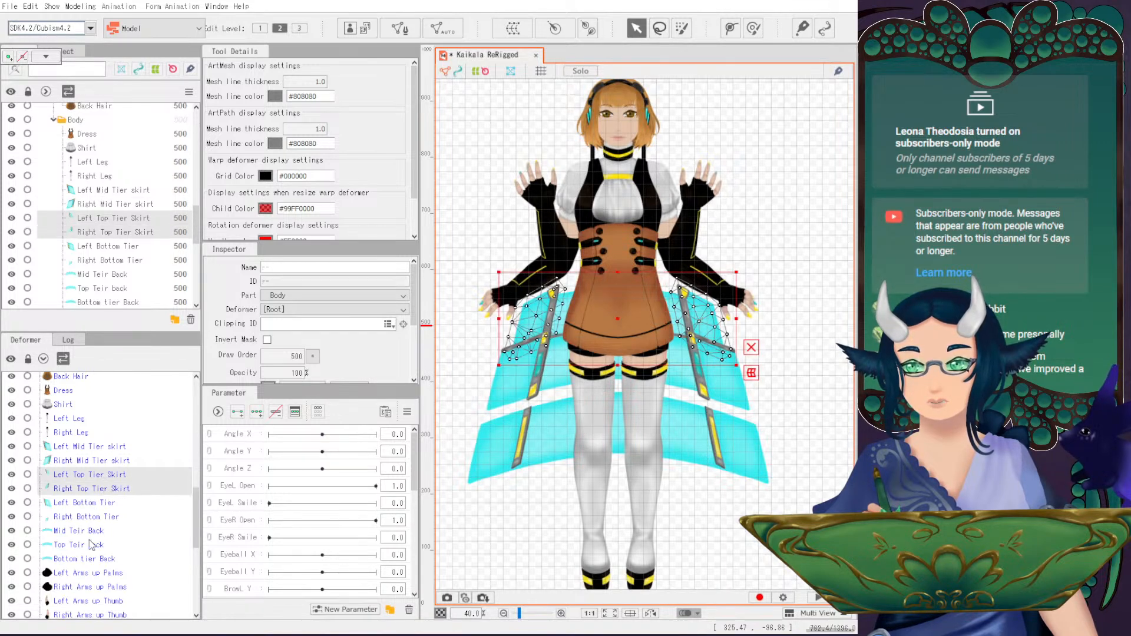
left_click(96, 489)
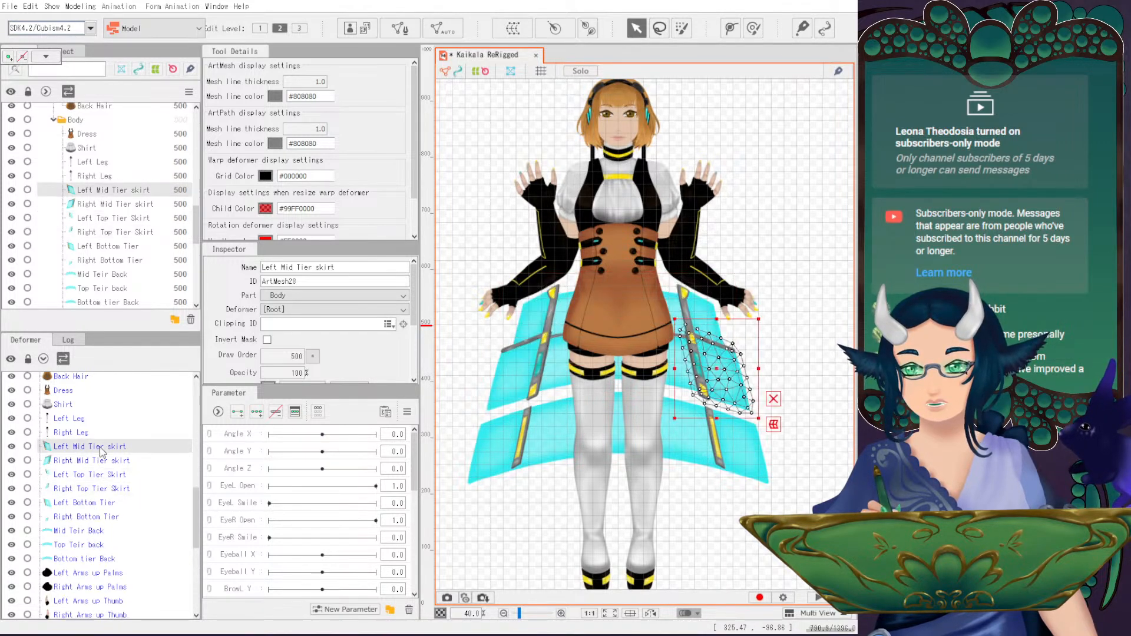
left_click(101, 462)
- Select Left Top Tier Skirt, Right Top Tier Skirt and Top Teir back, narrow them evenly from both sides, and move them slightly up
left_click(98, 476)
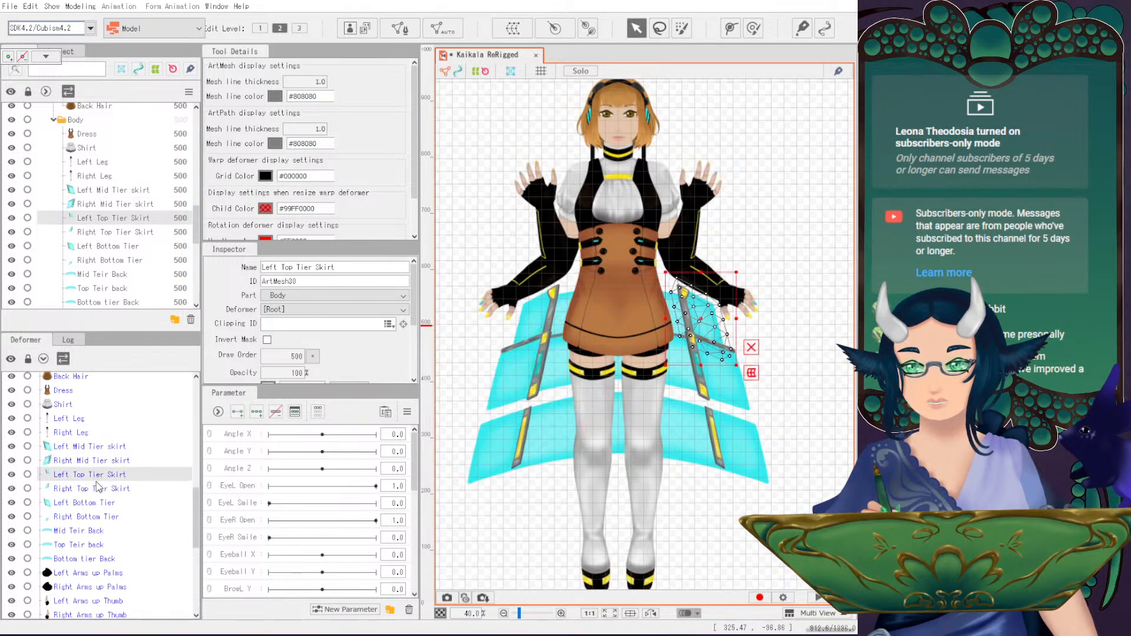
left_click(99, 490, "ctrl")
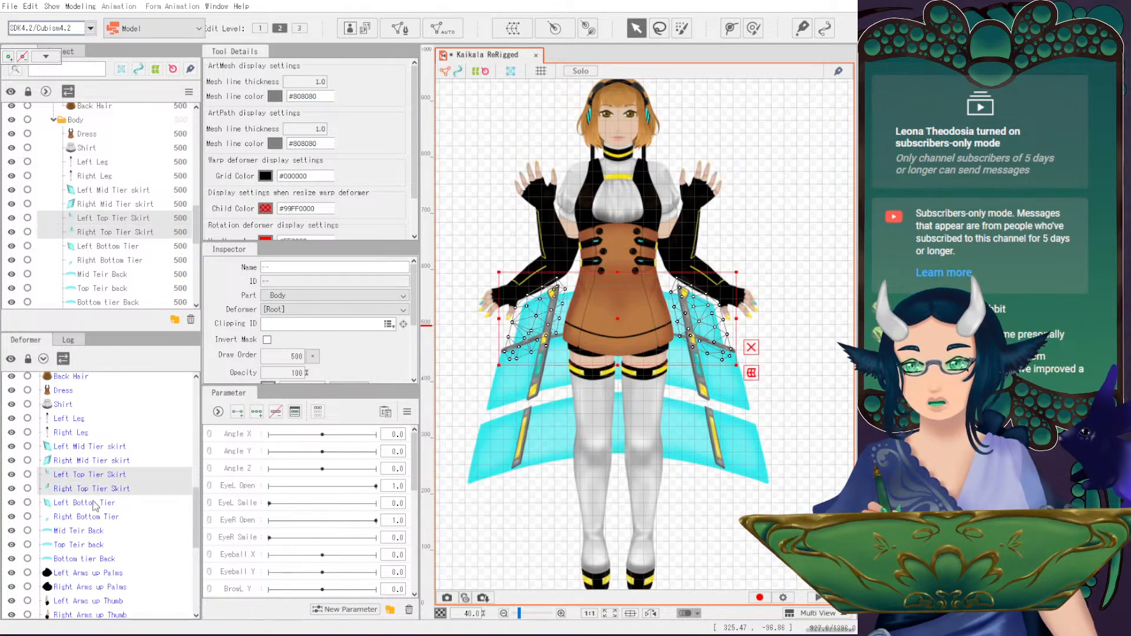
left_click(92, 505, "ctrl")
left_click(92, 504, "ctrl")
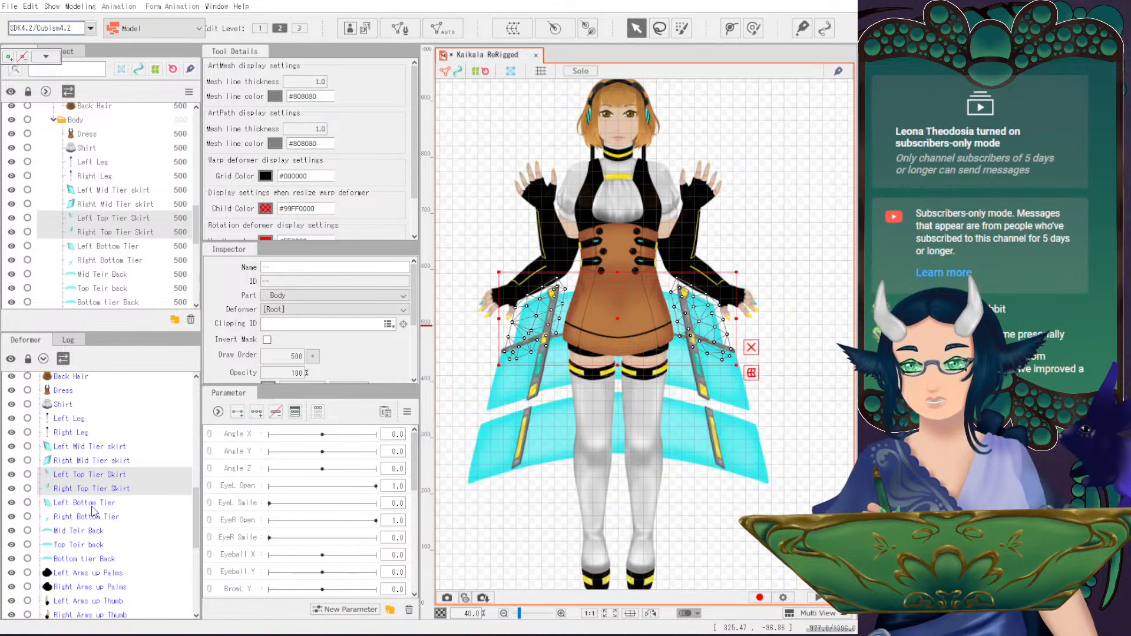
left_click(97, 545, "ctrl")
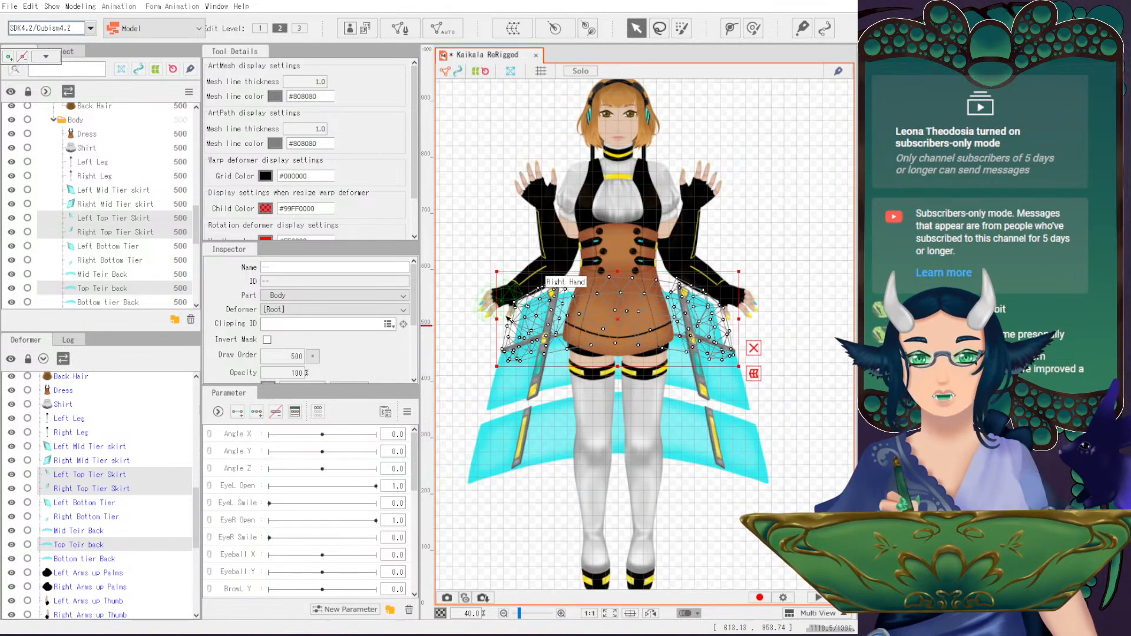
left_click_drag(497, 319, 515, 322)
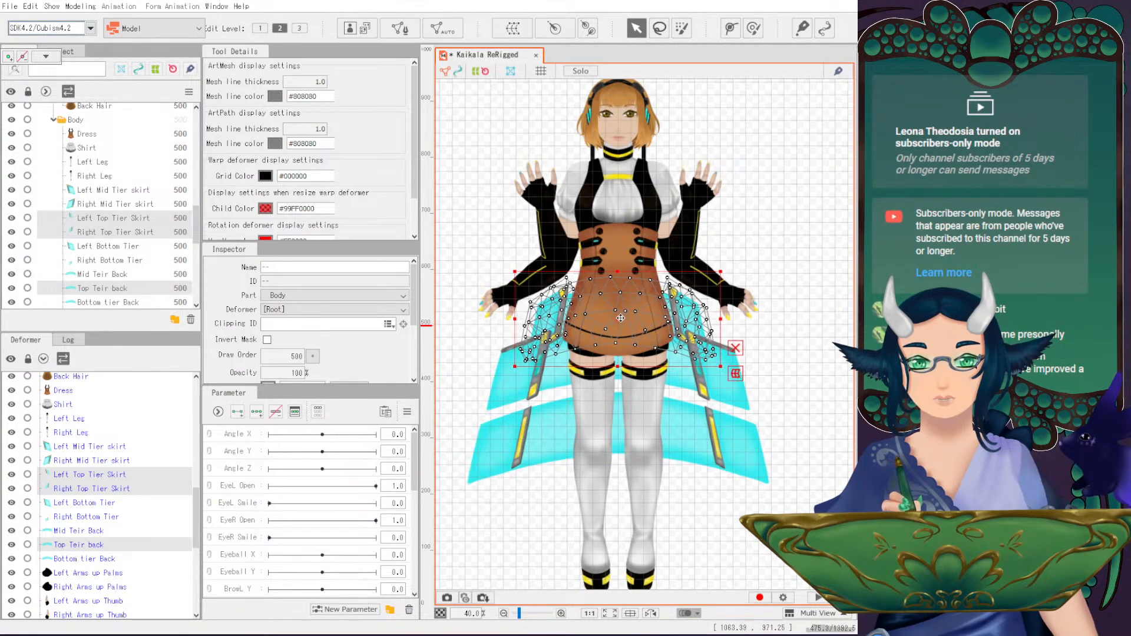
left_click_drag(620, 318, 619, 315)
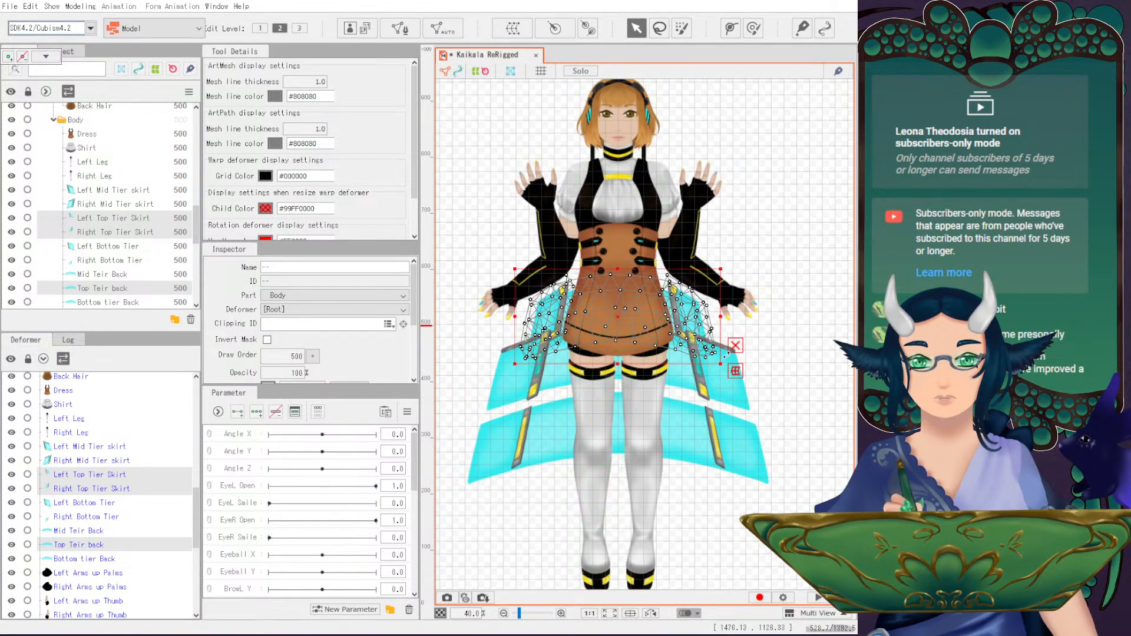
- Narrow Left Mid Tier skirt, Right Mid Tier skirt and Mid Teir Back together from both sides, and clear the selection
left_click(90, 479)
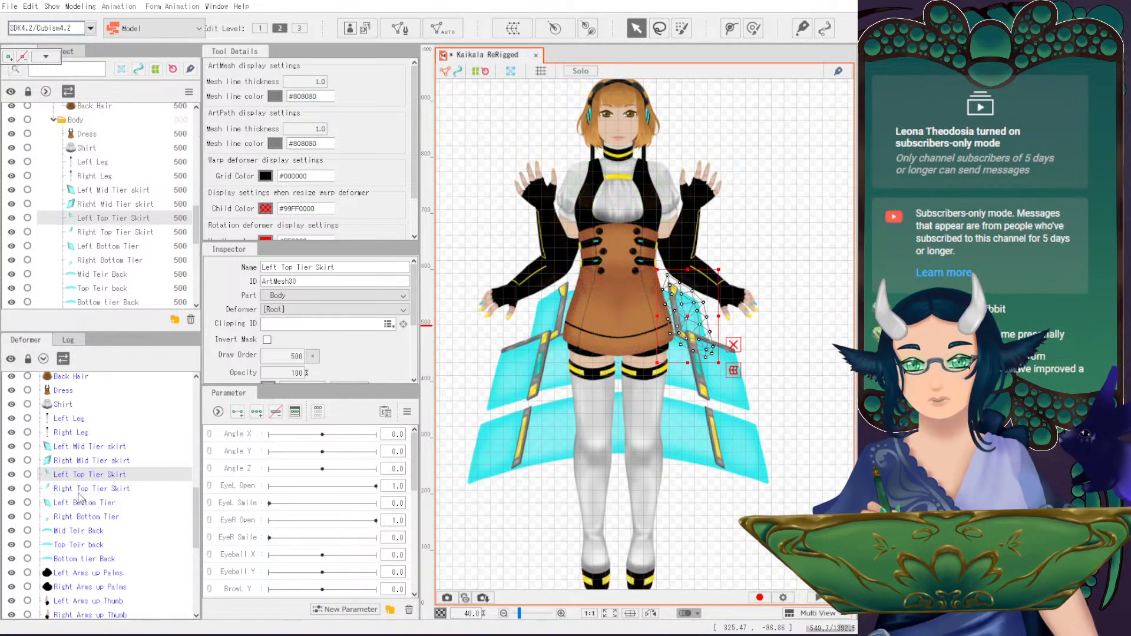
left_click(97, 449)
left_click(91, 461, "ctrl")
left_click(90, 532, "ctrl")
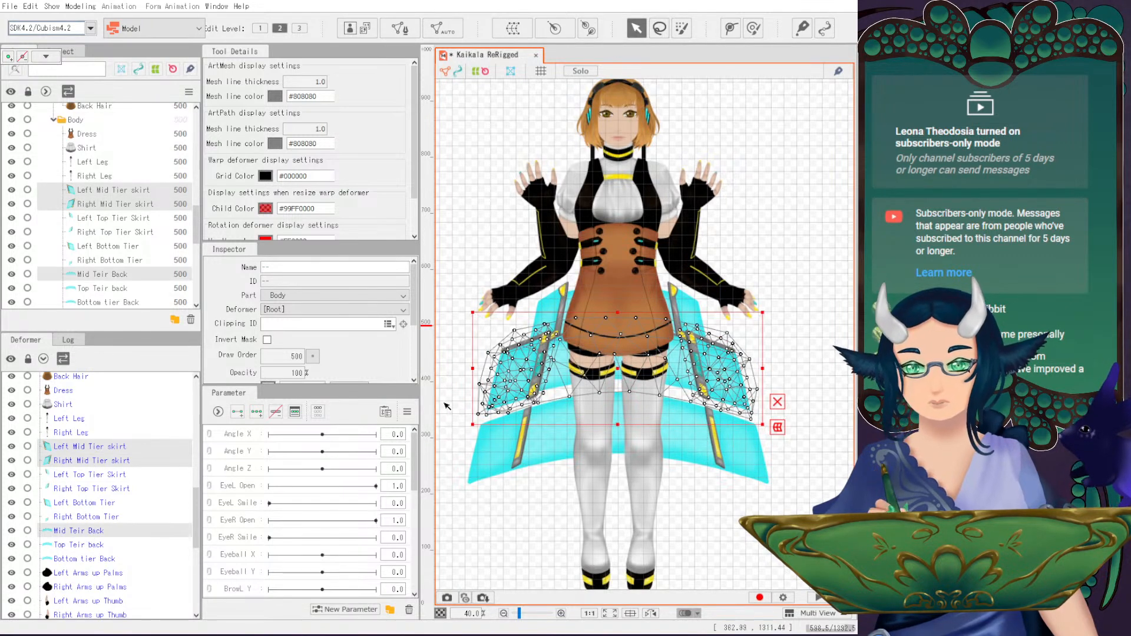
left_click_drag(471, 368, 487, 368)
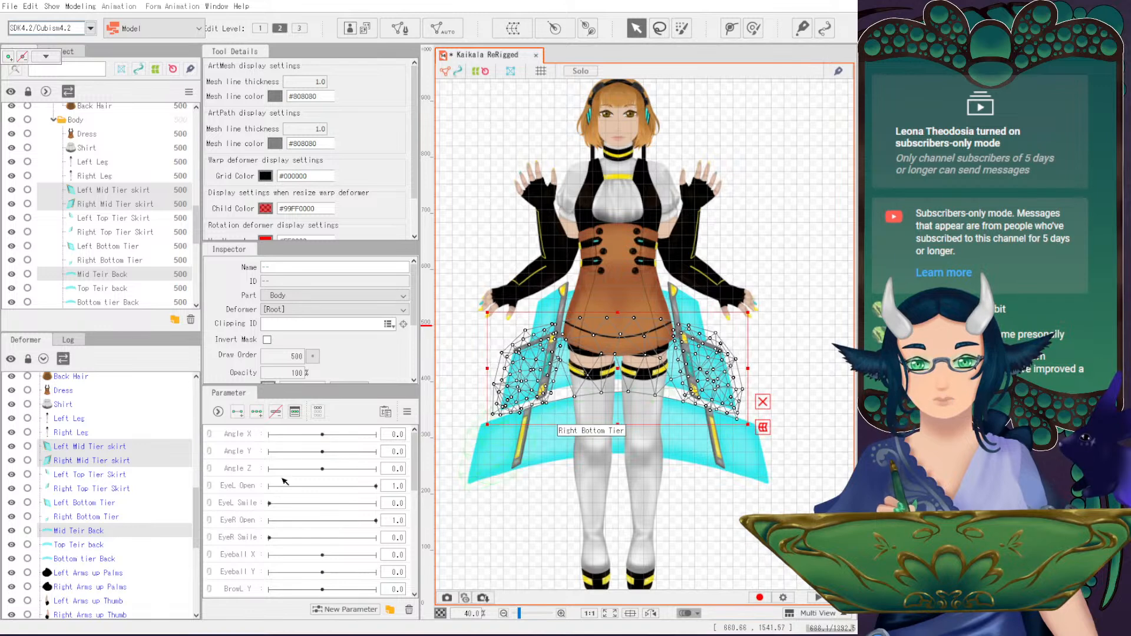
left_click(458, 350)
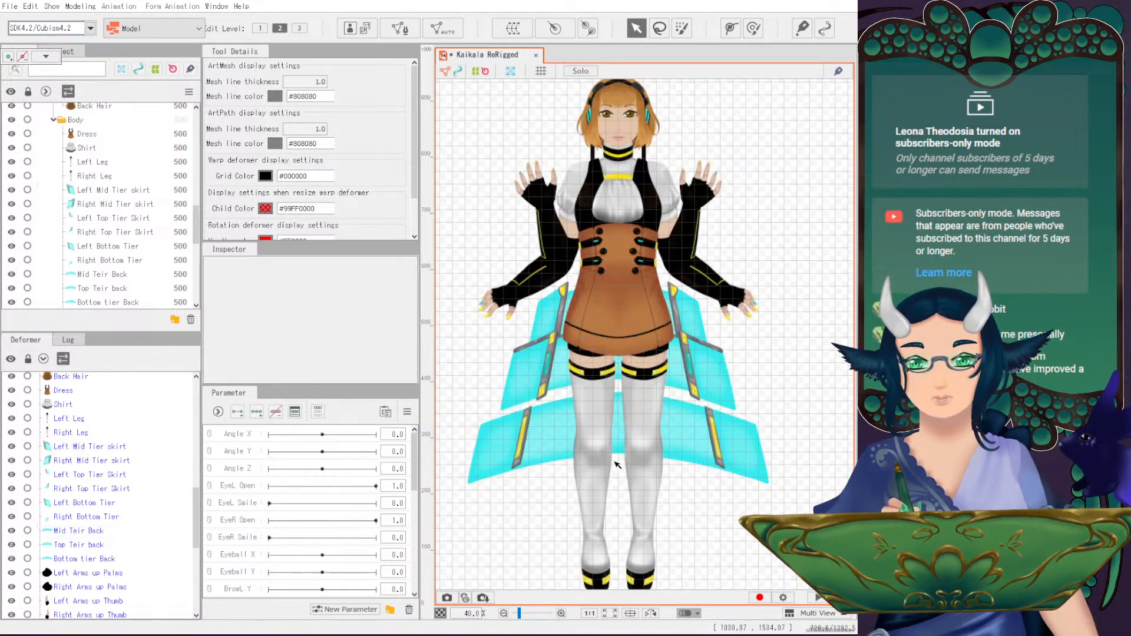
- Narrow the left, right and back pieces of the top skirt tier slightly more, and check the tiers' fit with nothing selected
left_click(87, 449)
left_click(97, 474)
left_click(97, 489, "ctrl")
left_click(87, 545, "ctrl")
left_click_drag(514, 316, 518, 318)
left_click(489, 239)
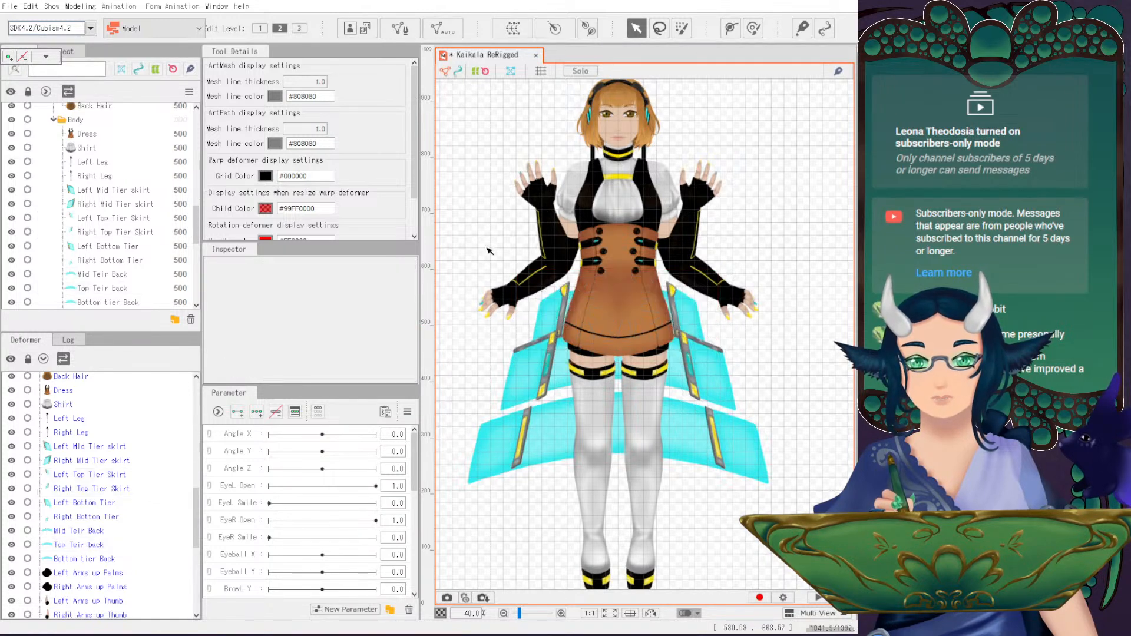
scroll(786, 475, "up", 3)
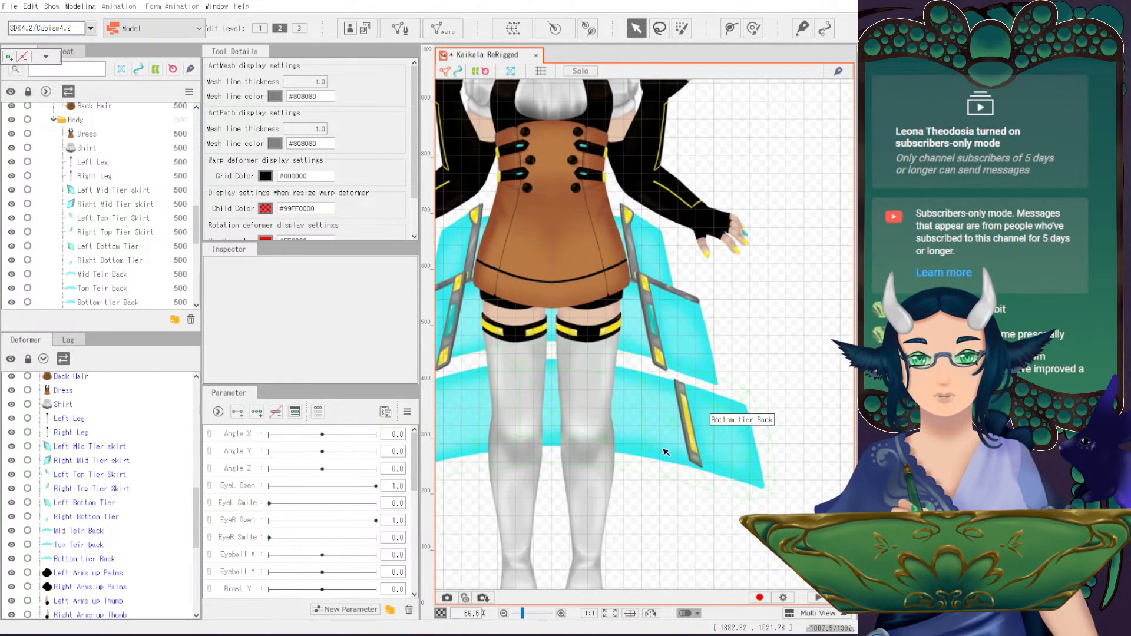
scroll(787, 475, "down", 3)
left_click_drag(662, 421, 704, 424)
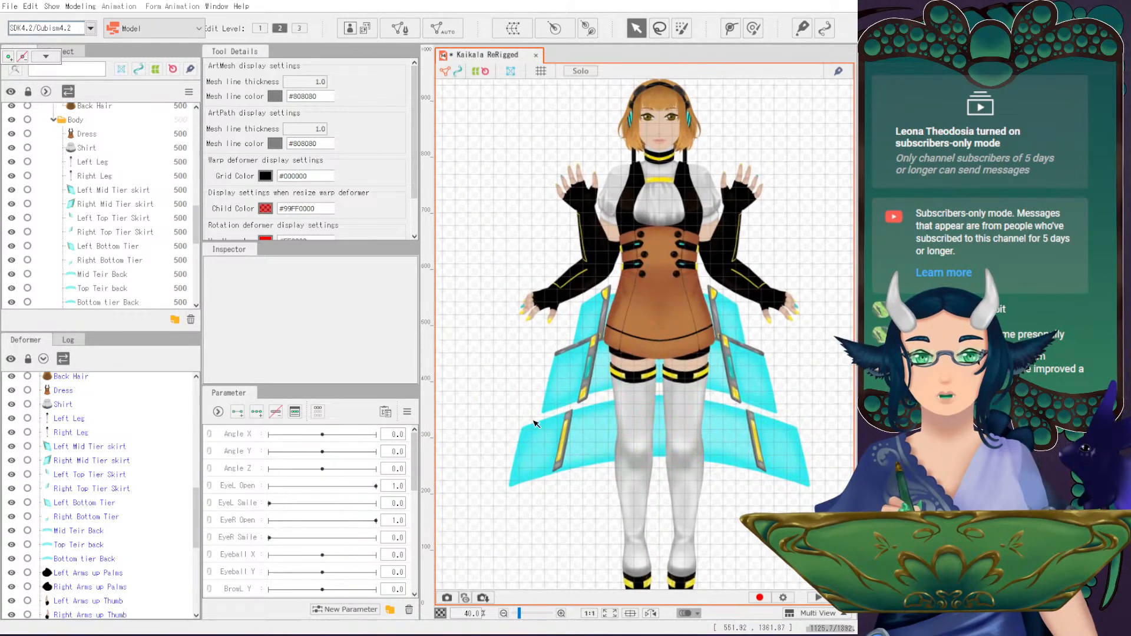
- Create a new parameter named ArmsUp below the last Hair Move parameter
scroll(271, 512, "down", 5)
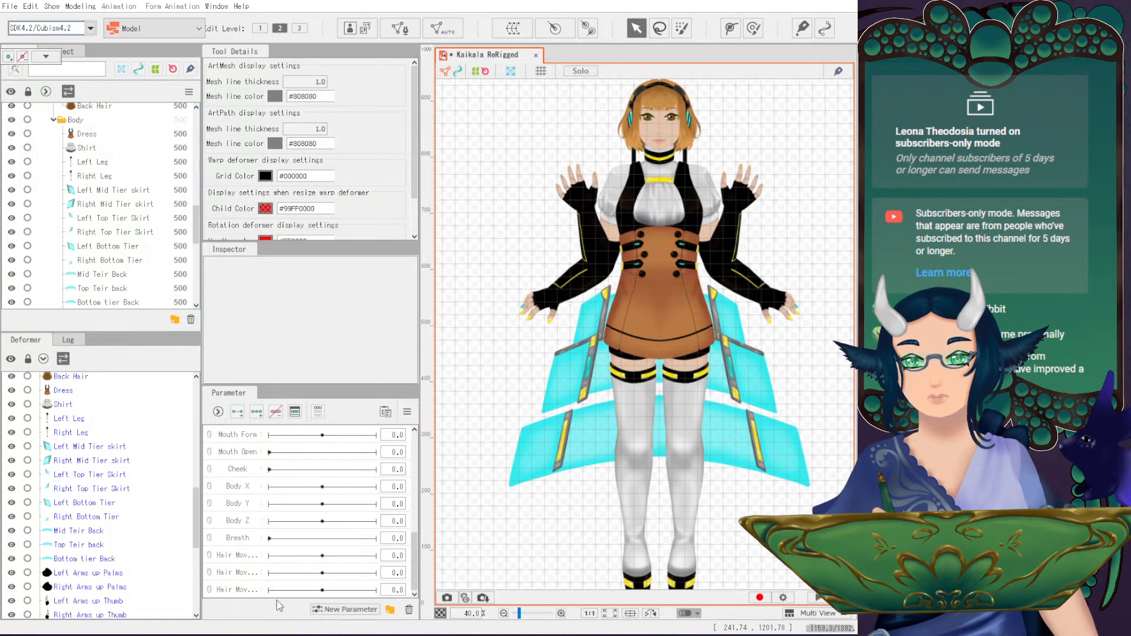
left_click(246, 590)
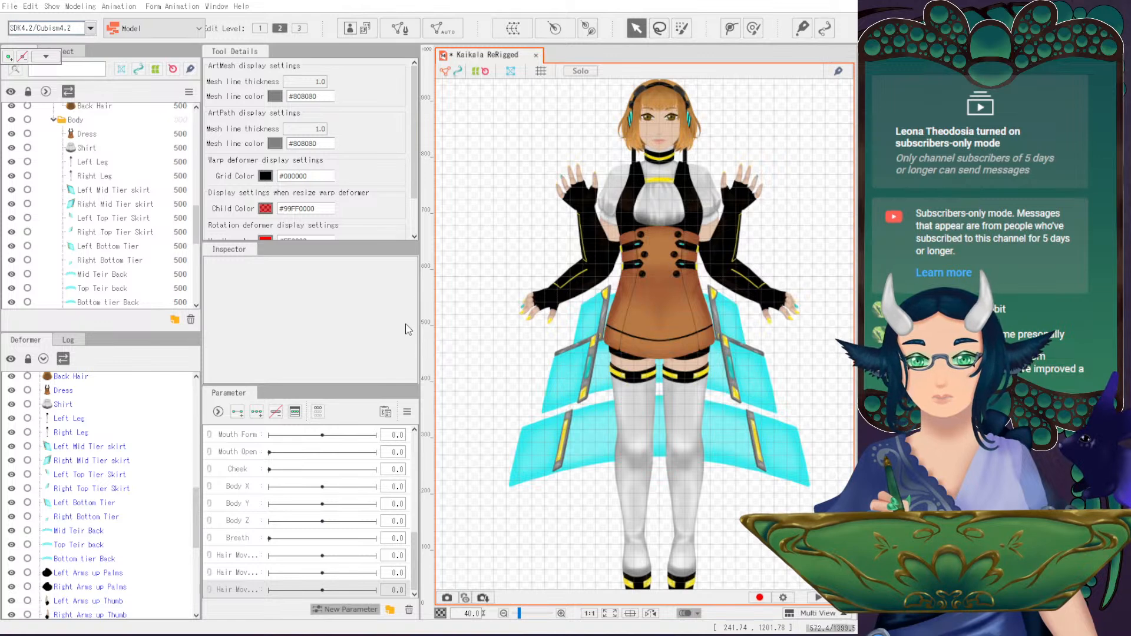
scroll(330, 500, "down", 1)
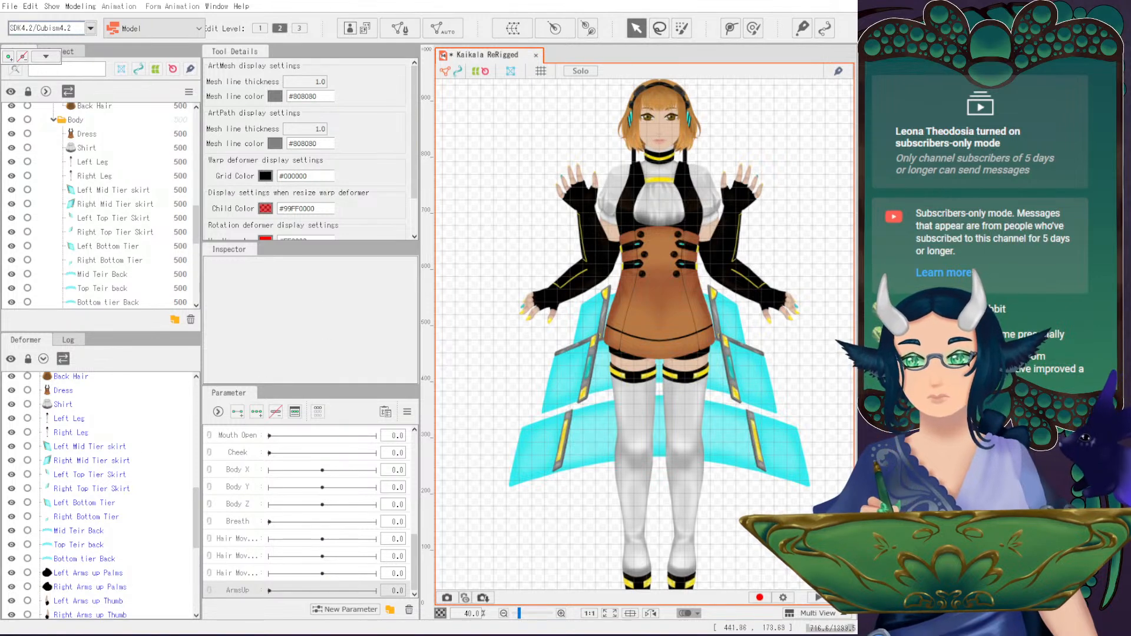
- Select all raised-arm ArtMeshes from Left Arms up Palms to Right Arms up, add two keys on ArmsUp, and set their opacity to 0% at value 0.0
left_click(574, 193)
scroll(135, 545, "down", 3)
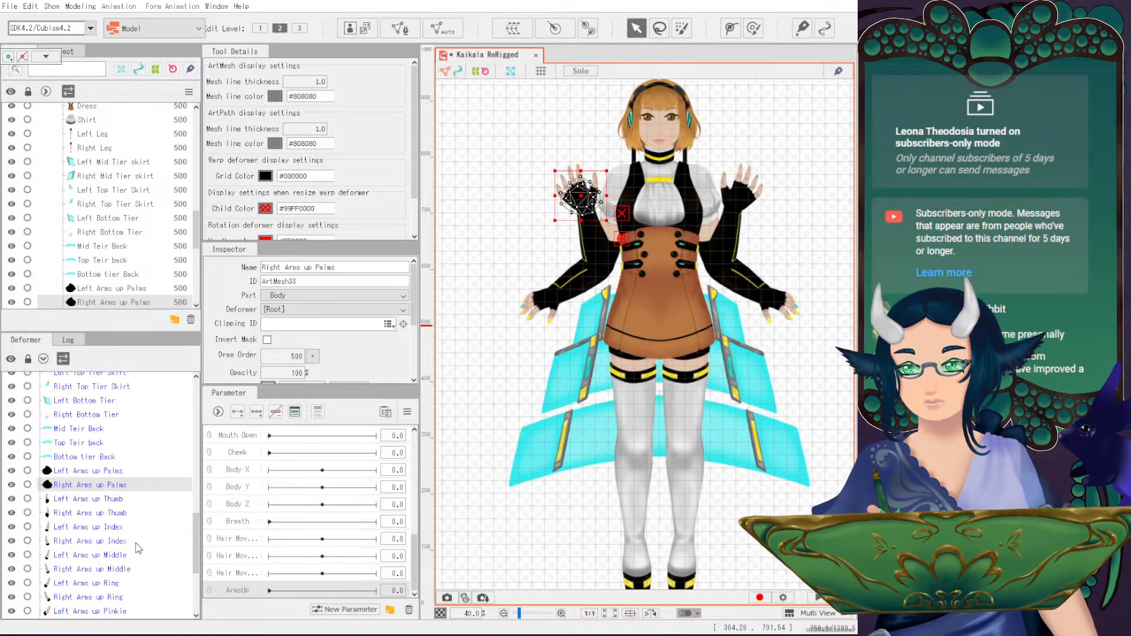
left_click(88, 475)
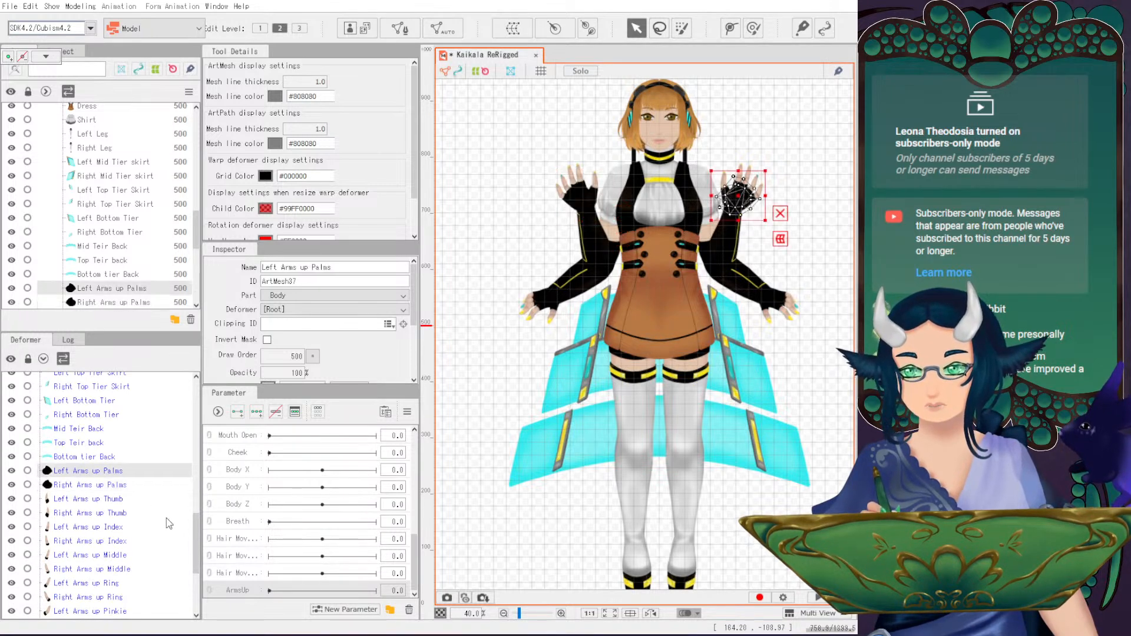
scroll(167, 518, "down", 2)
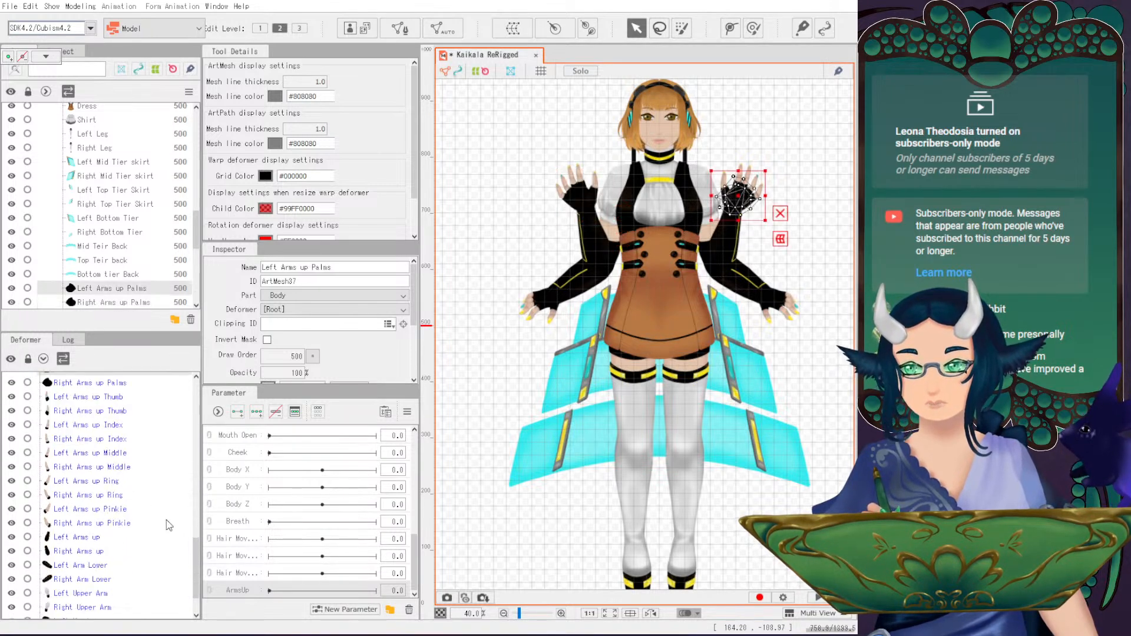
left_click(104, 551, "shift")
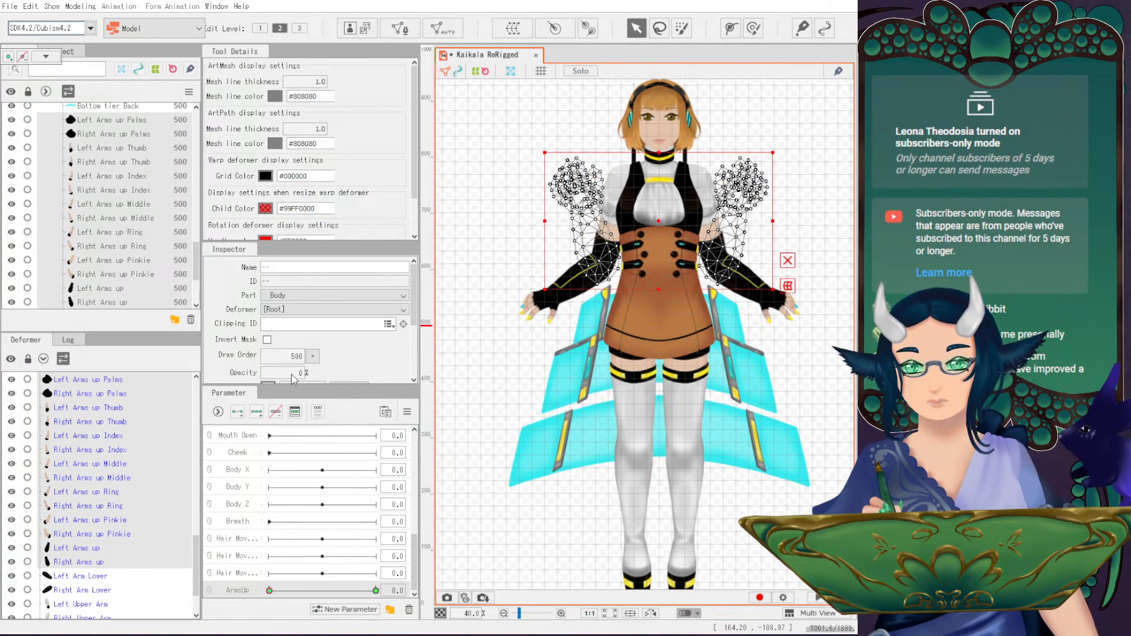
left_click(474, 240)
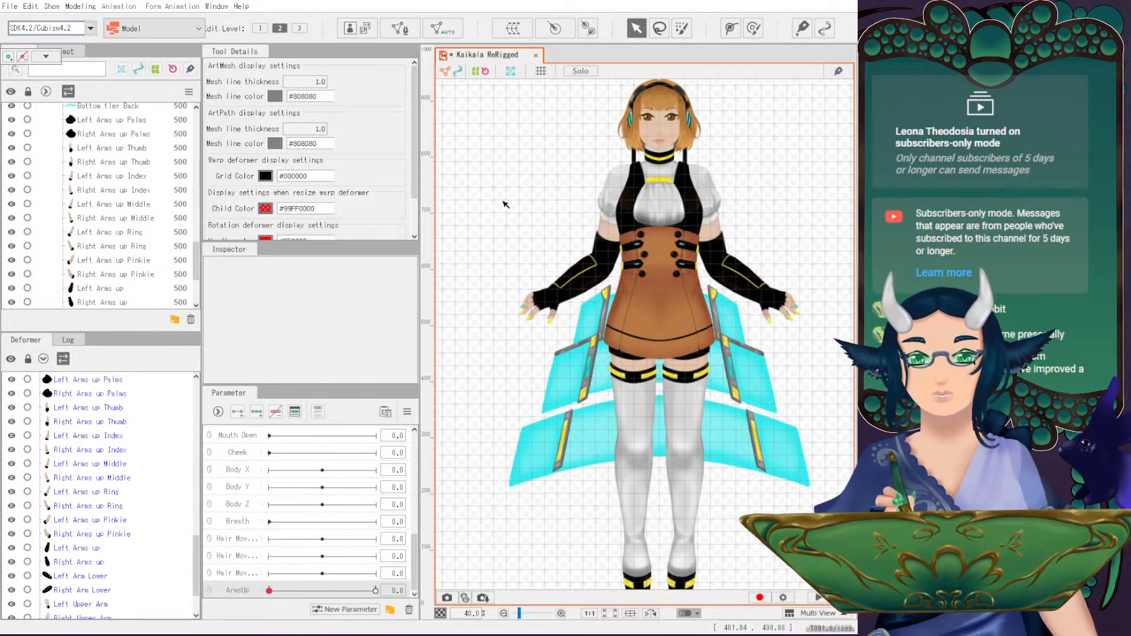
- Save the Kaikala ReRigged model and select the Right Cable ArtMesh on the figure
scroll(635, 353, "down", 3)
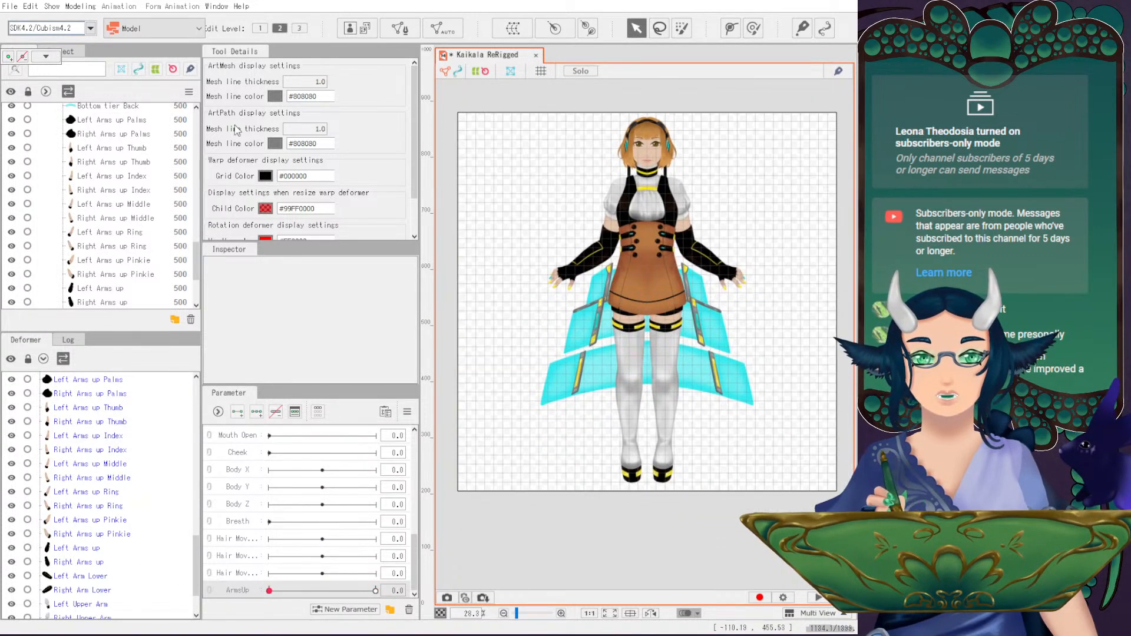
left_click(9, 9)
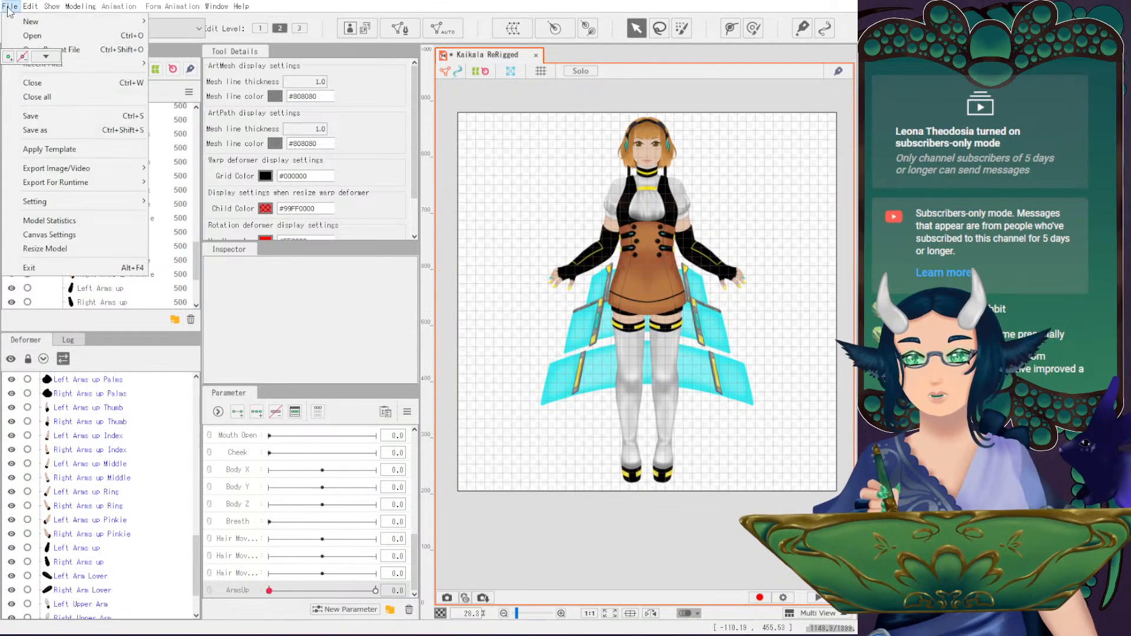
left_click(44, 121)
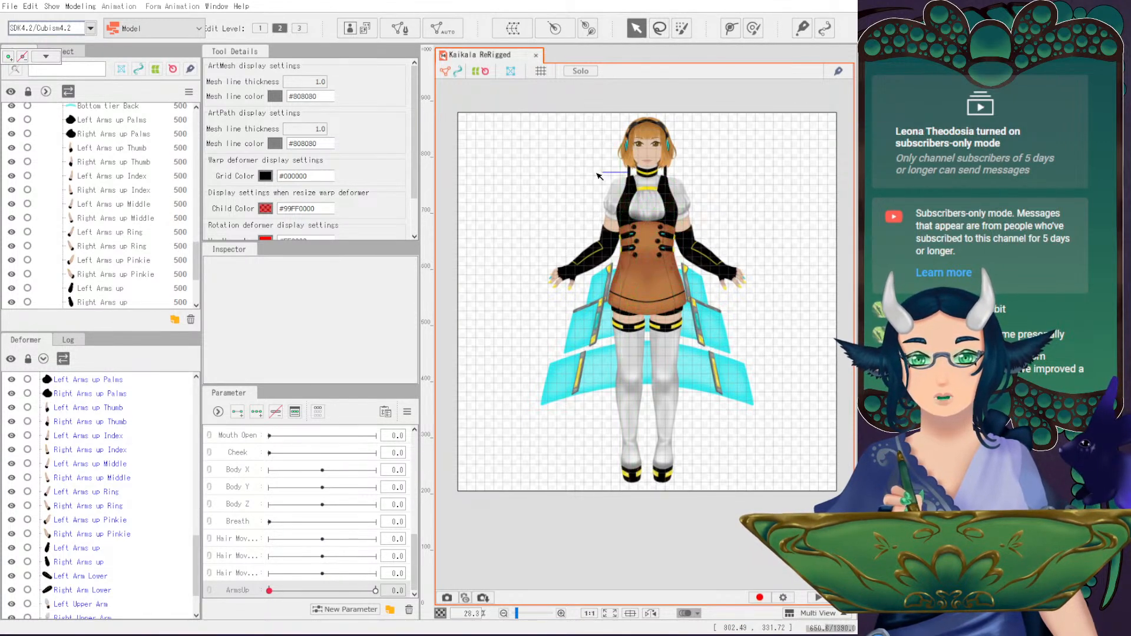
left_click(628, 177)
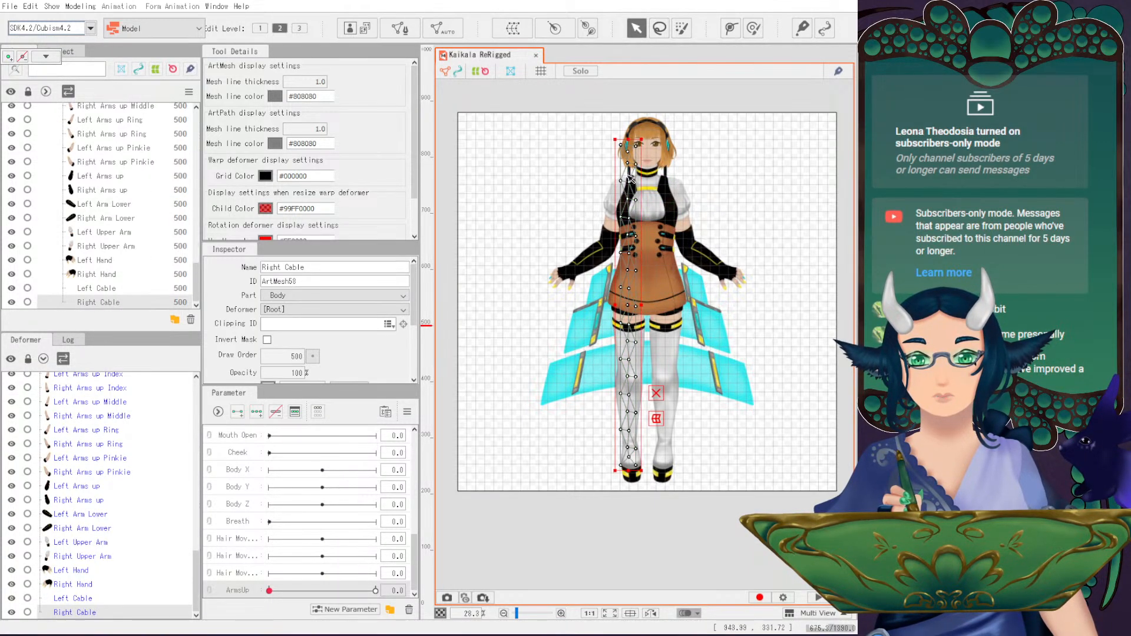
left_click_drag(628, 305, 517, 305)
scroll(518, 341, "up", 2)
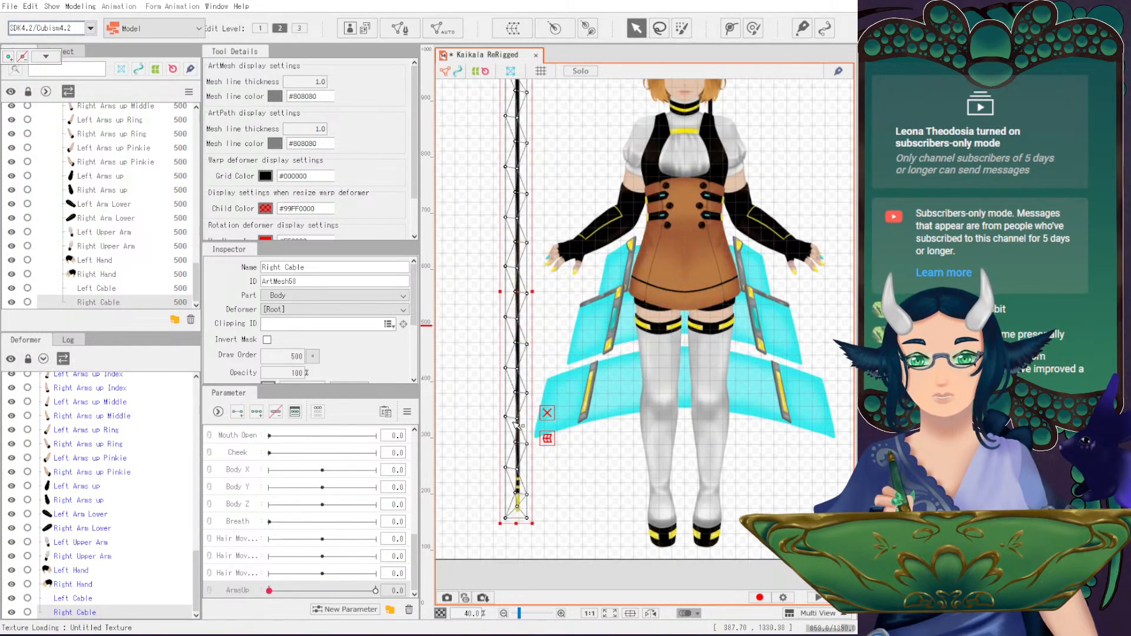
key("ctrl+z")
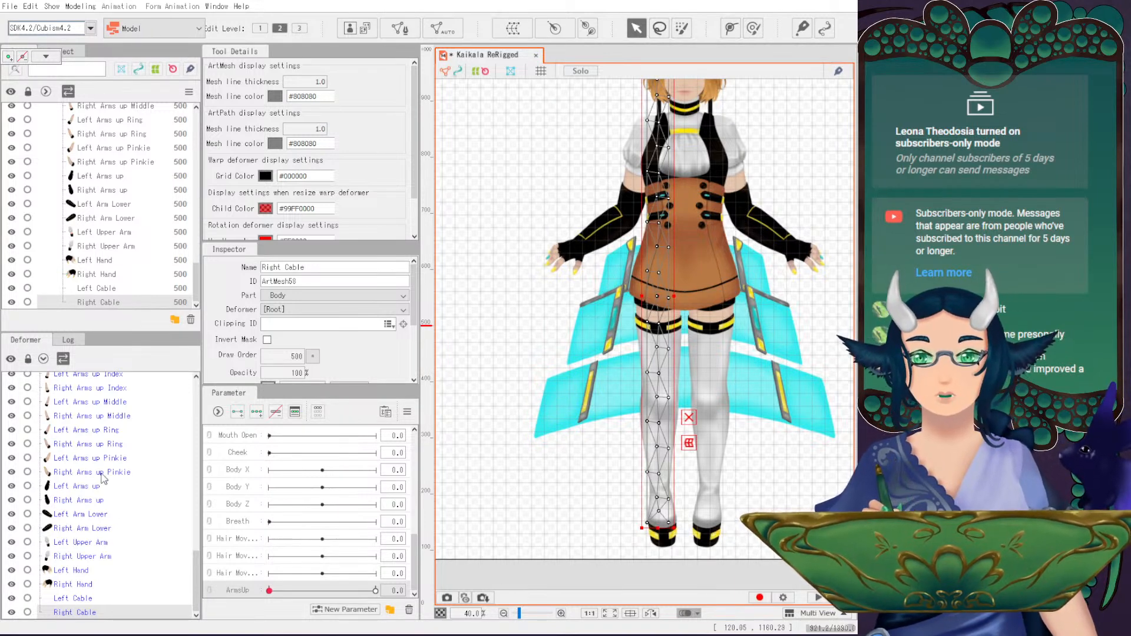
- Select all ArtMeshes from Center Hair to Right Cable and wrap them in nested warp deformers Body X, Breath, Body Y and Body Z
scroll(140, 506, "up", 10)
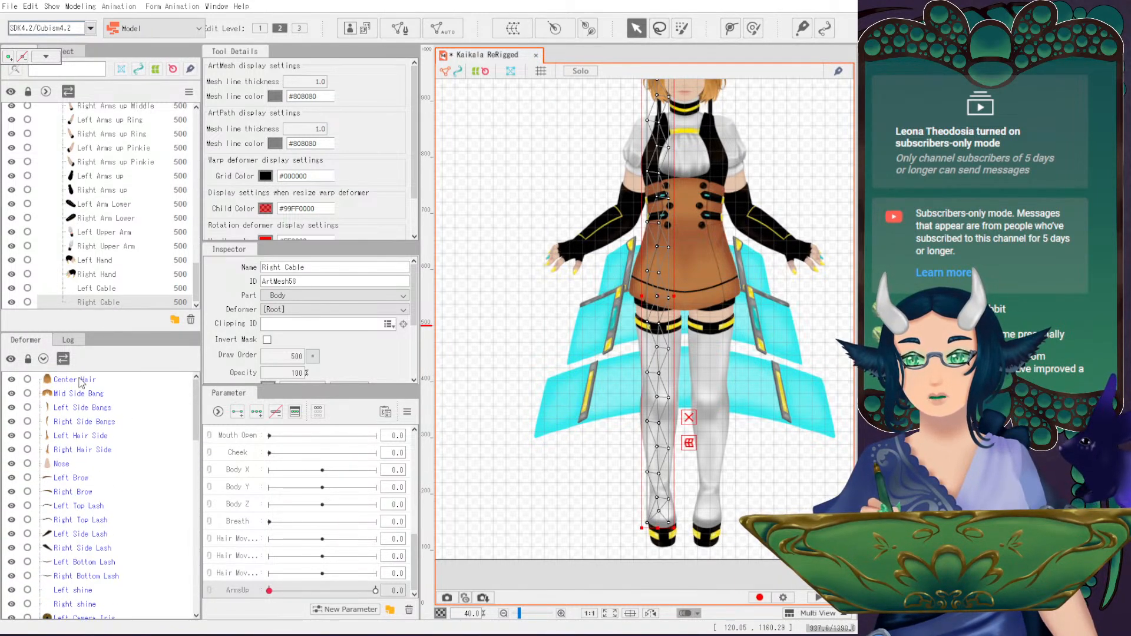
left_click(81, 381)
scroll(156, 565, "down", 10)
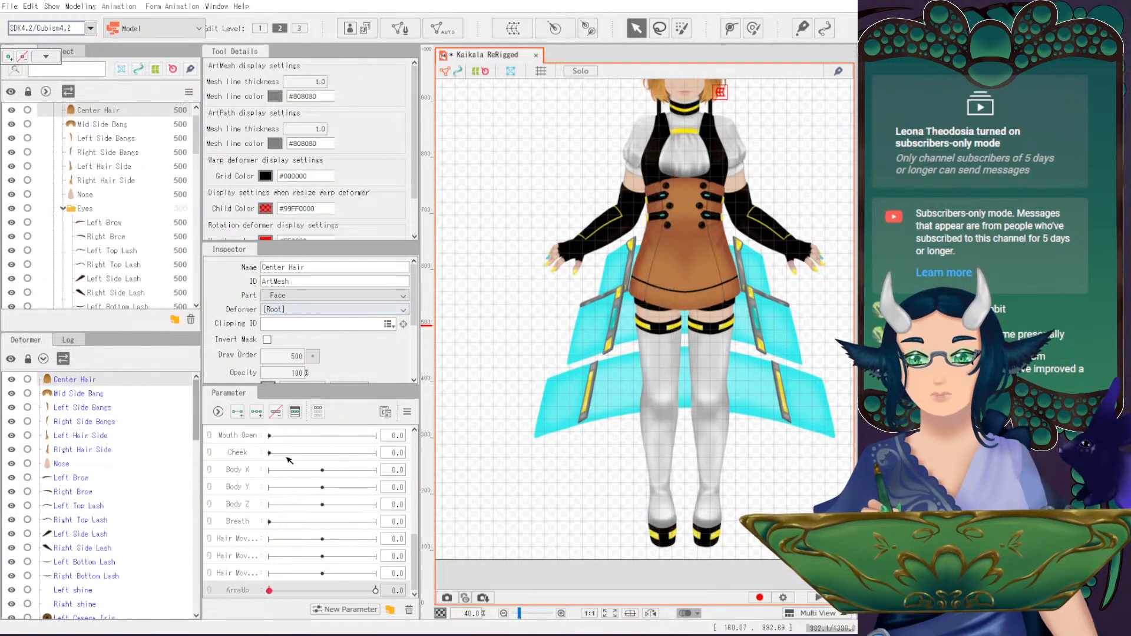
scroll(141, 577, "down", 5)
key("ctrl+a")
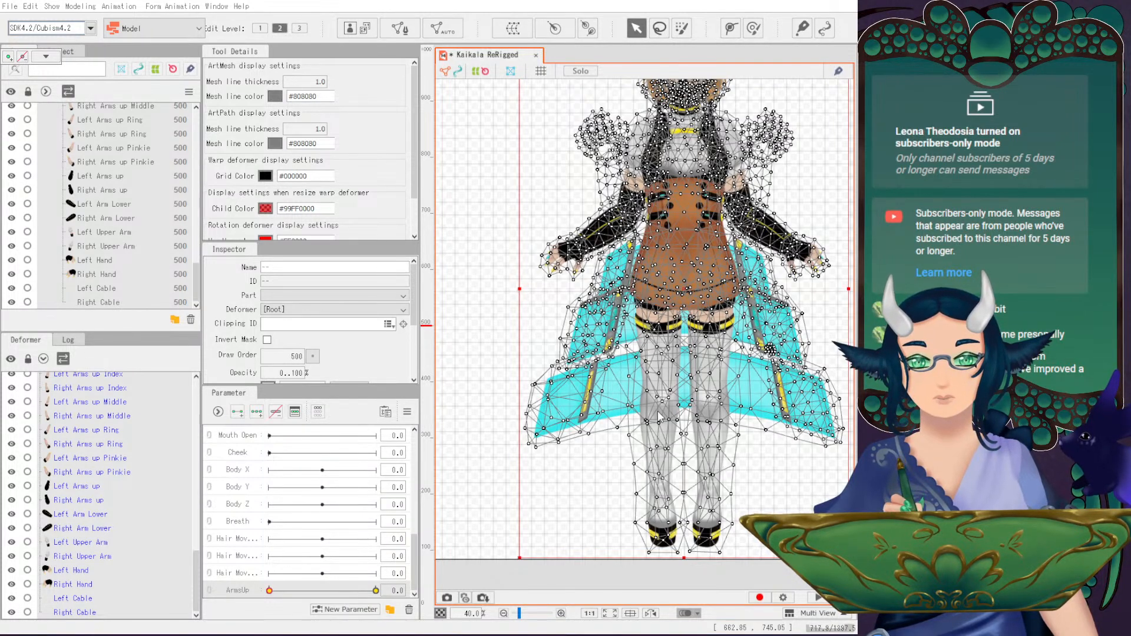
left_click(663, 430)
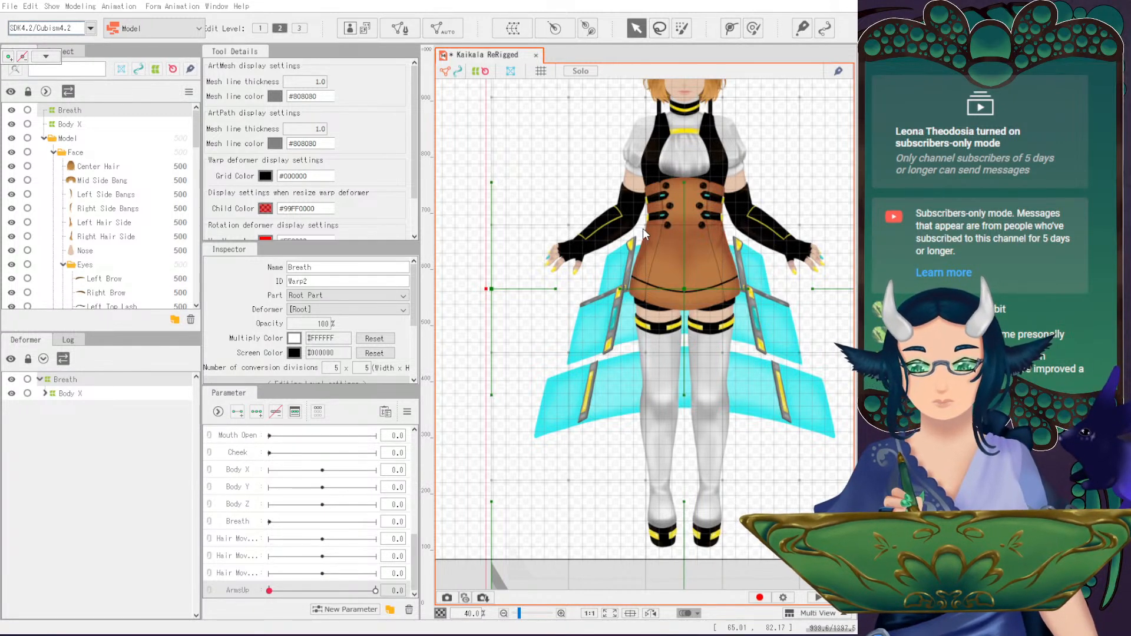
key("Return")
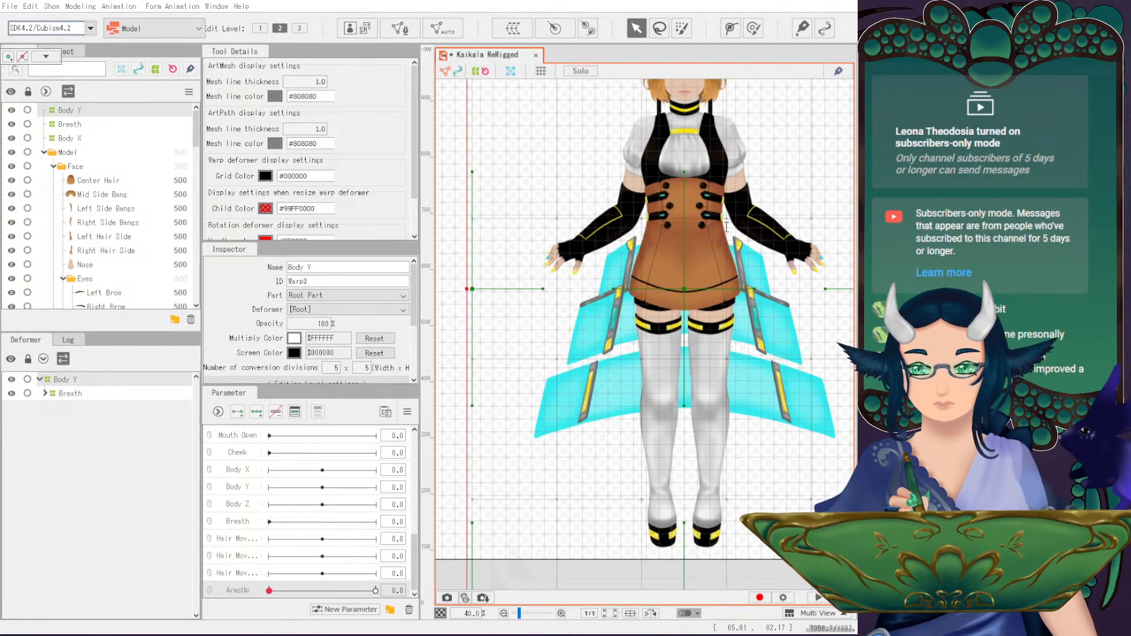
key("Return")
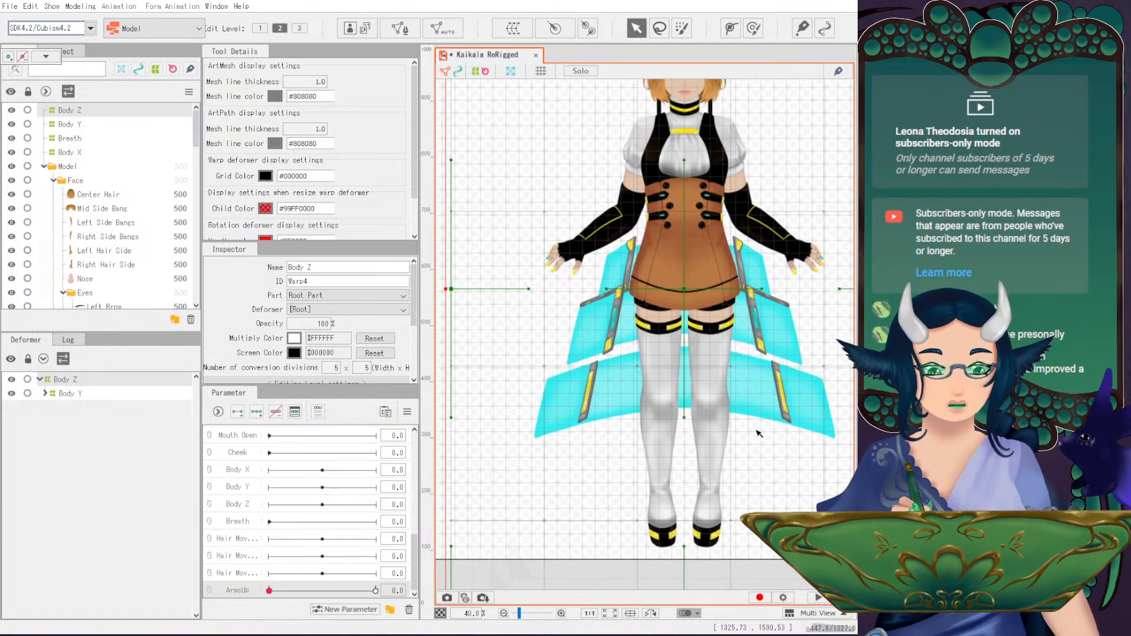
- Expand the whole deformer hierarchy and select the Center Hair ArtMesh under Body X
left_click(43, 359)
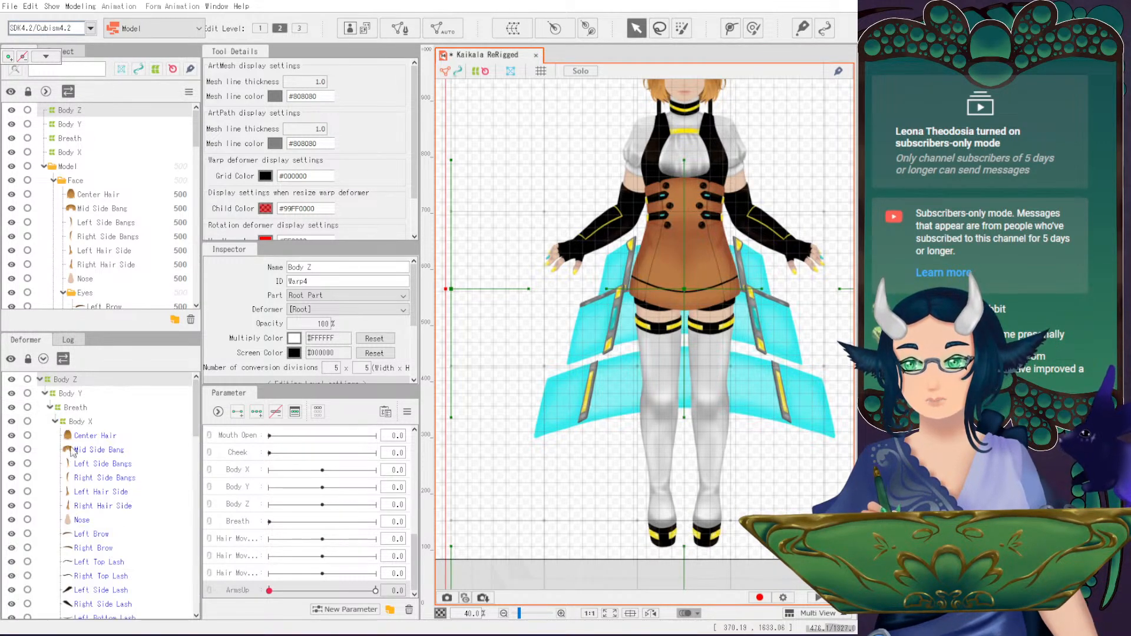
left_click(107, 438)
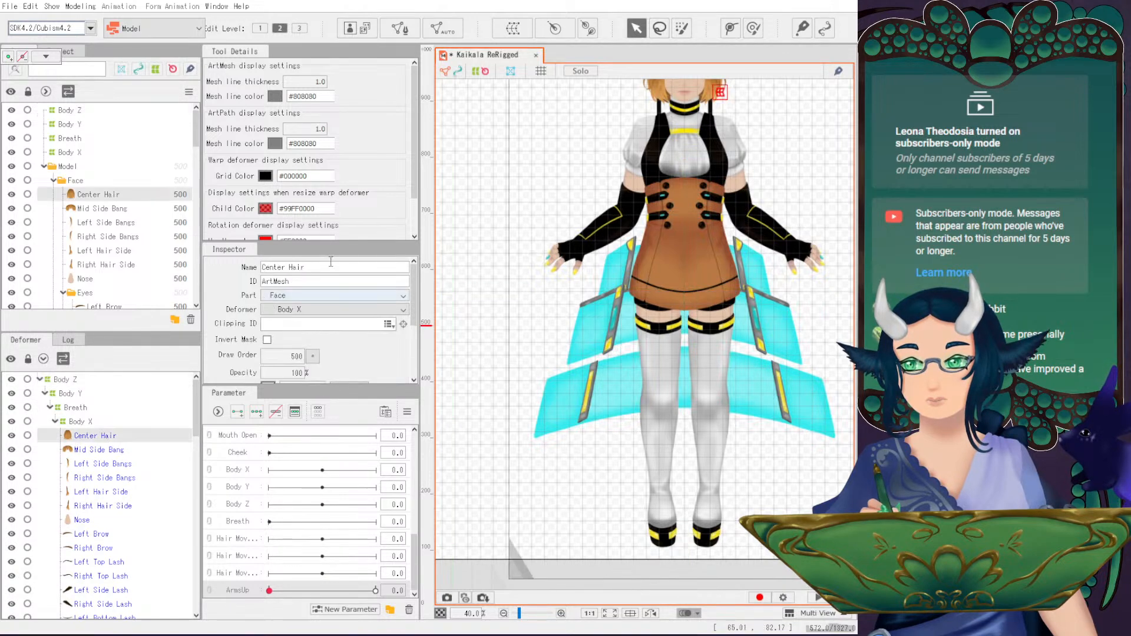
left_click(295, 312)
left_click(293, 312)
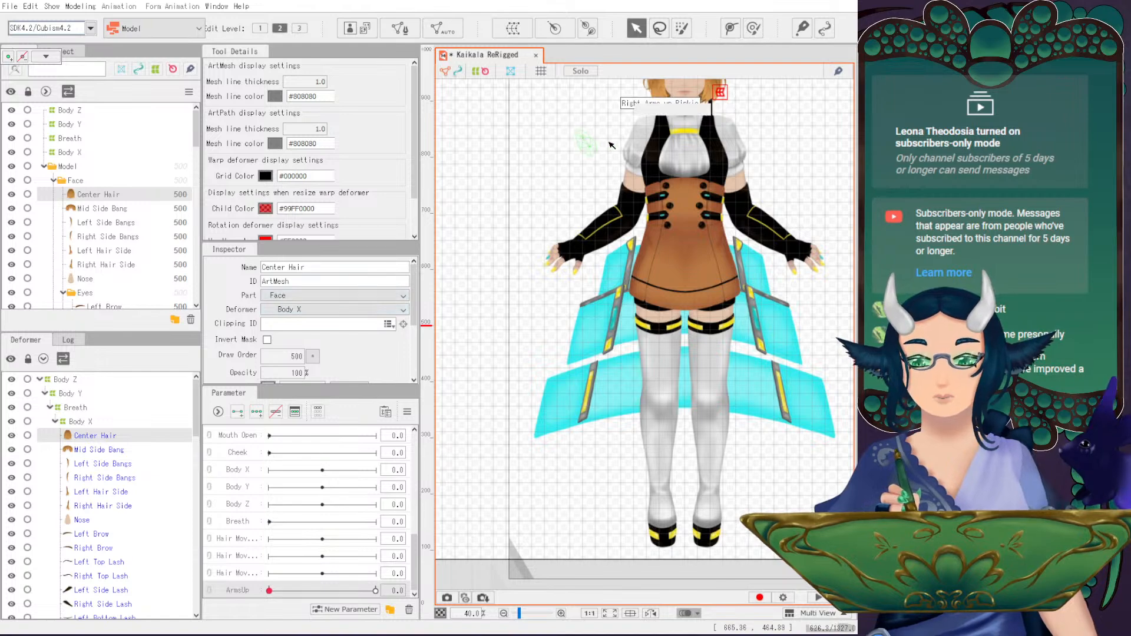
- Enter manual mesh editing for Center Hair and erase its entire existing mesh
scroll(717, 299, "up", 9)
left_click_drag(716, 299, 741, 468)
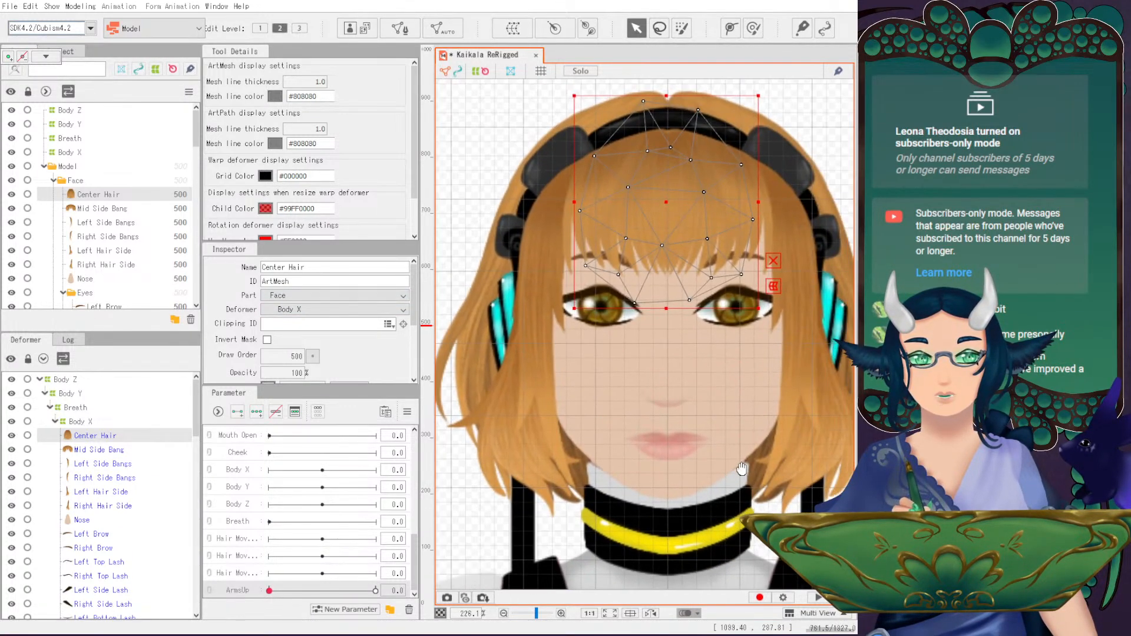
scroll(676, 365, "down", 3)
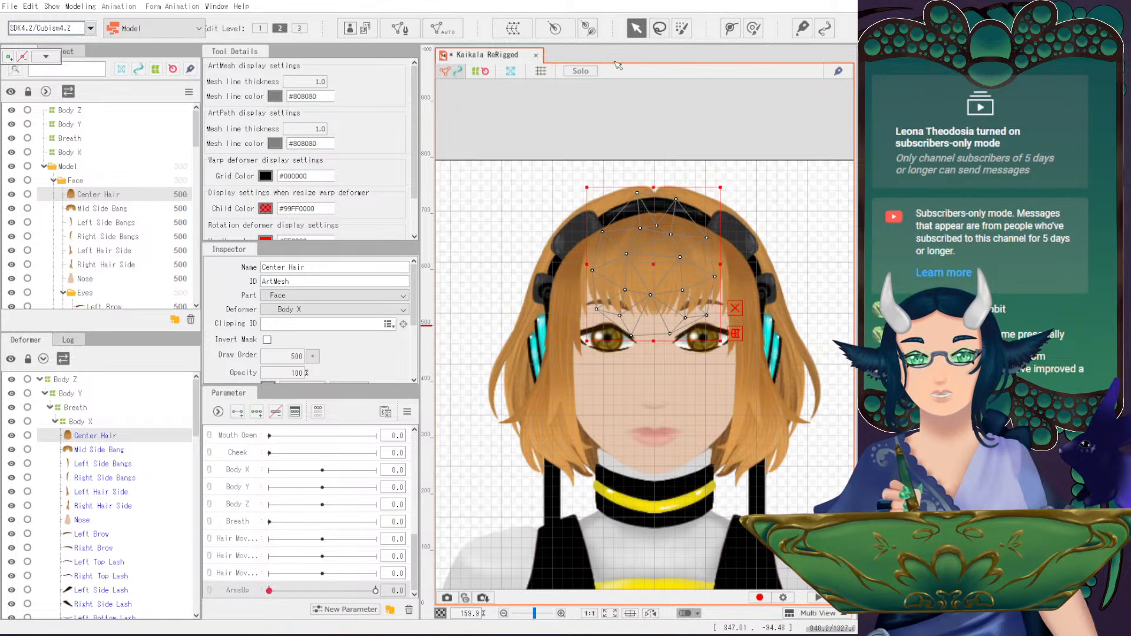
left_click(399, 28)
left_click(309, 75)
mouse_move(657, 224)
left_mouse_down()
mouse_move(625, 239)
mouse_move(625, 165)
mouse_move(732, 219)
left_mouse_up()
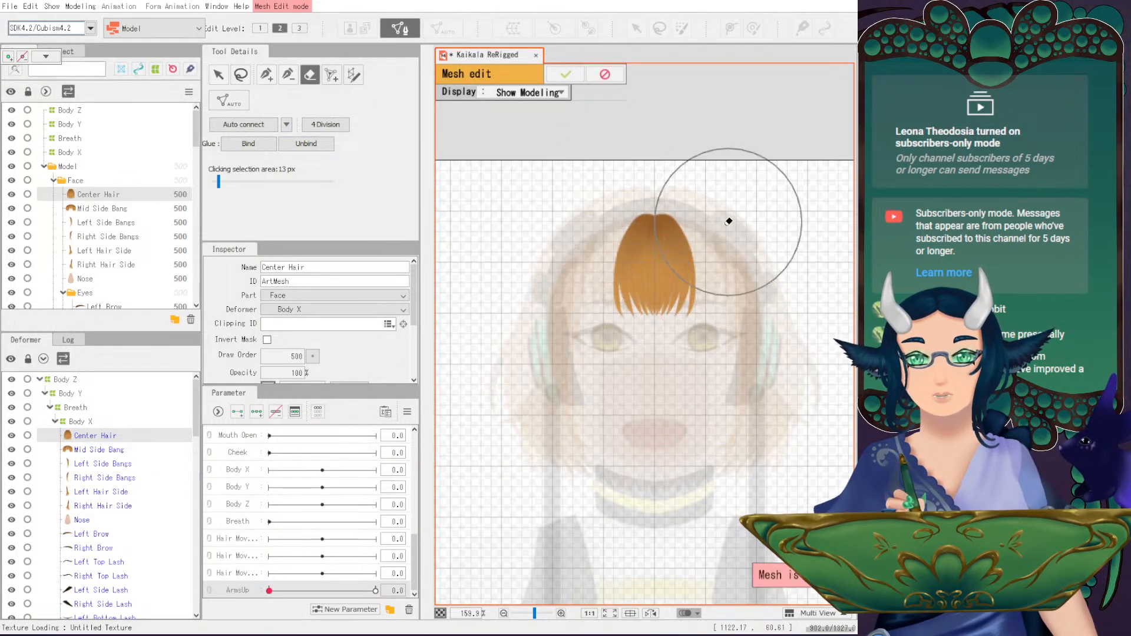
- Turn on Mirror Edit with a vertical axis and place outline vertices around the crown of the Center Hair piece
left_click(266, 75)
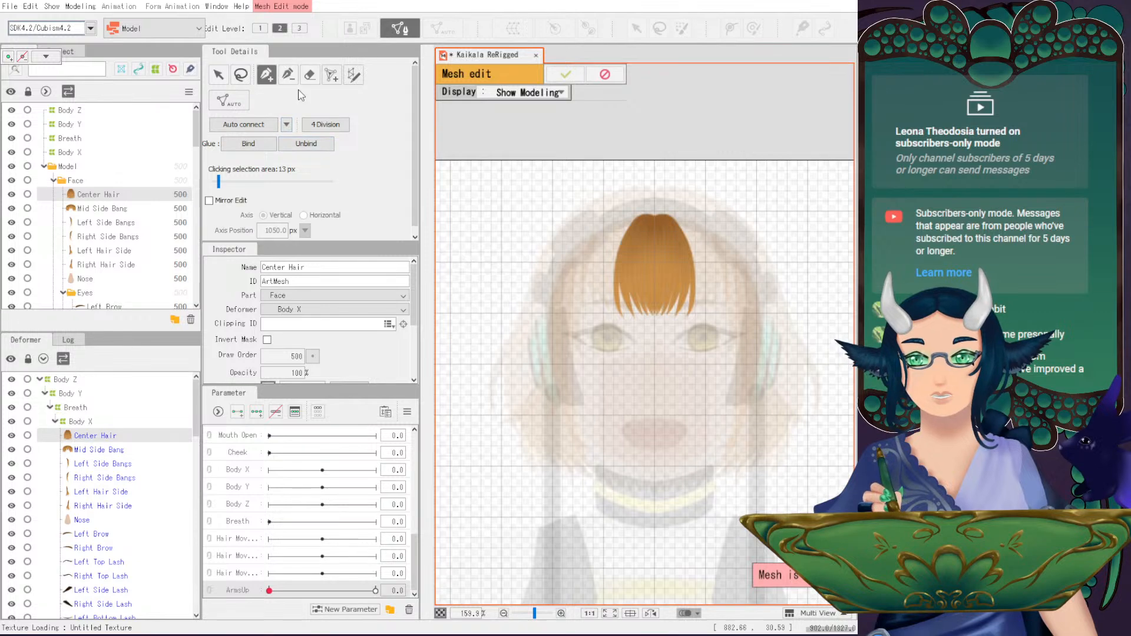
left_click(209, 200)
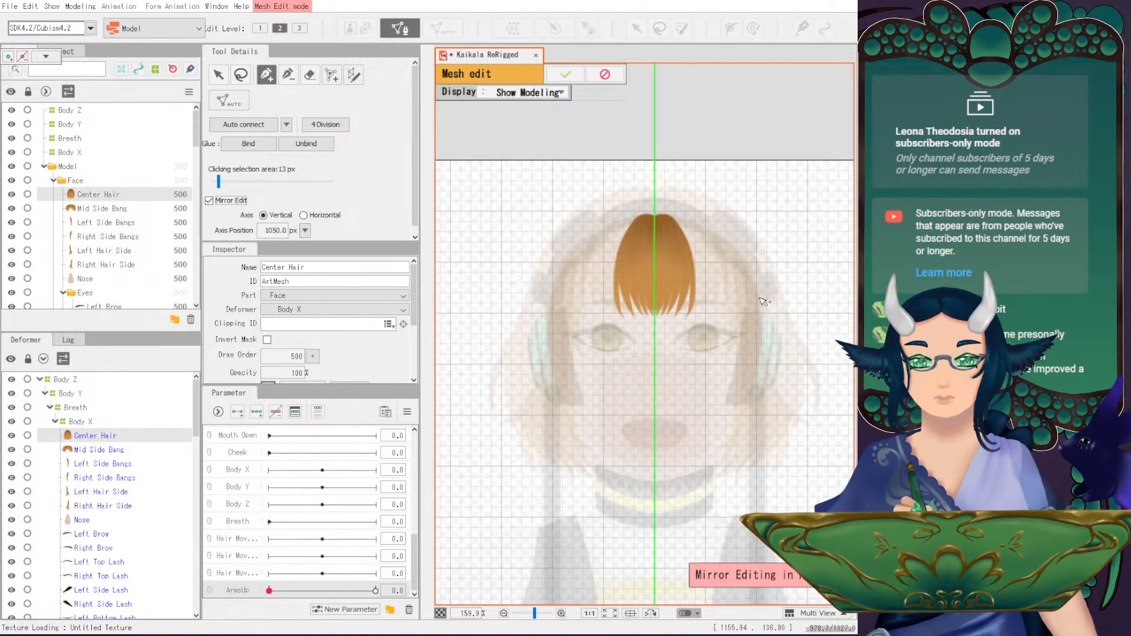
scroll(769, 304, "up", 2)
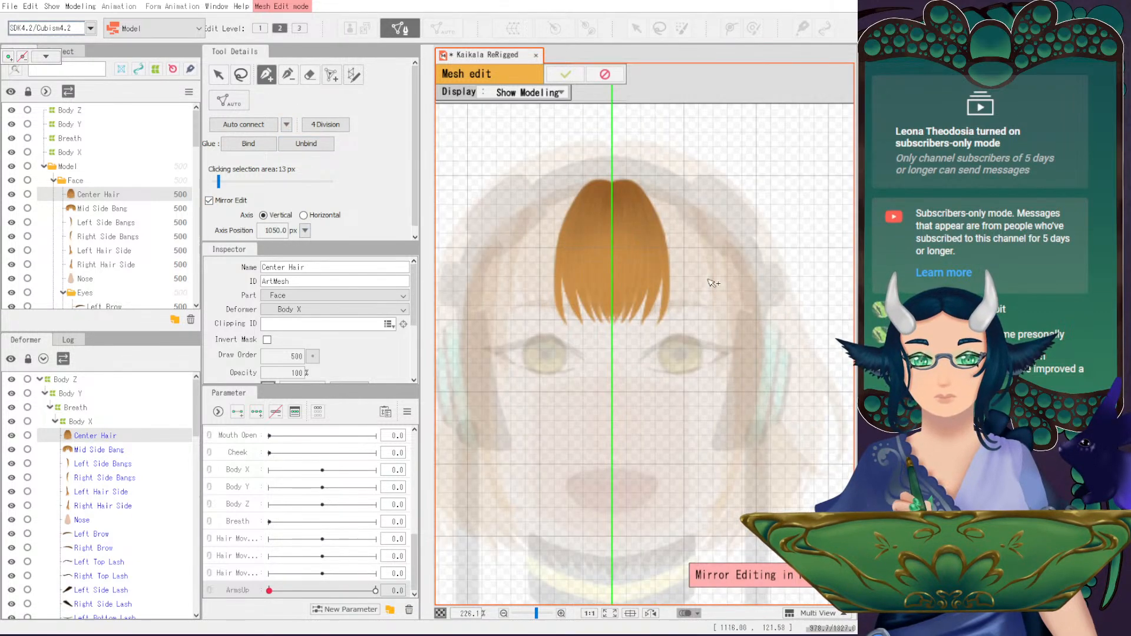
left_click(601, 175)
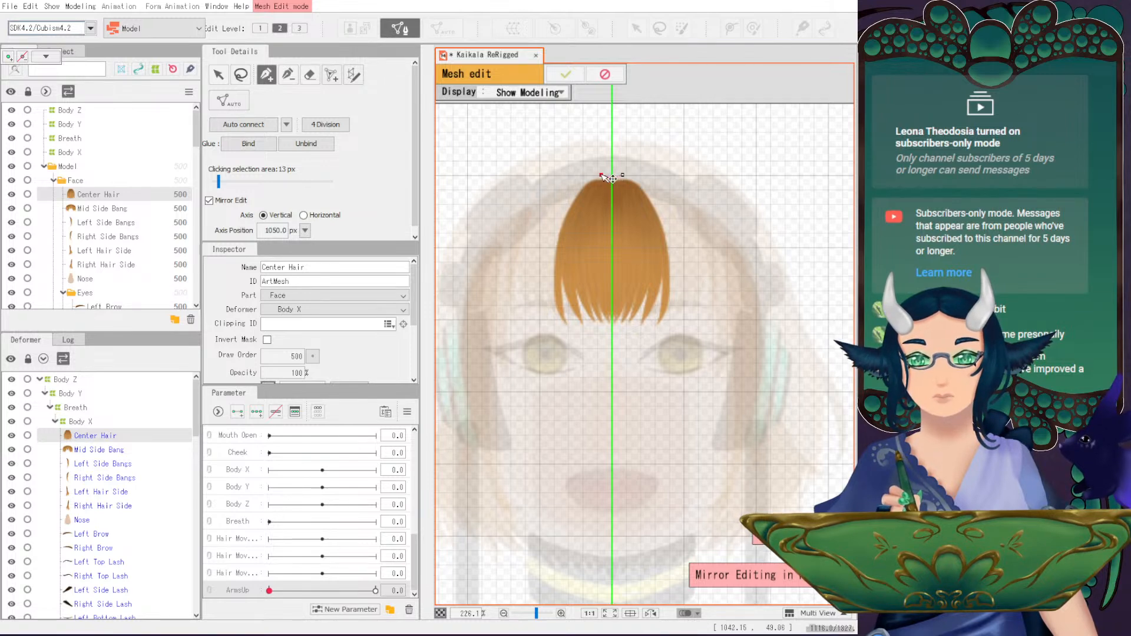
left_click(588, 177)
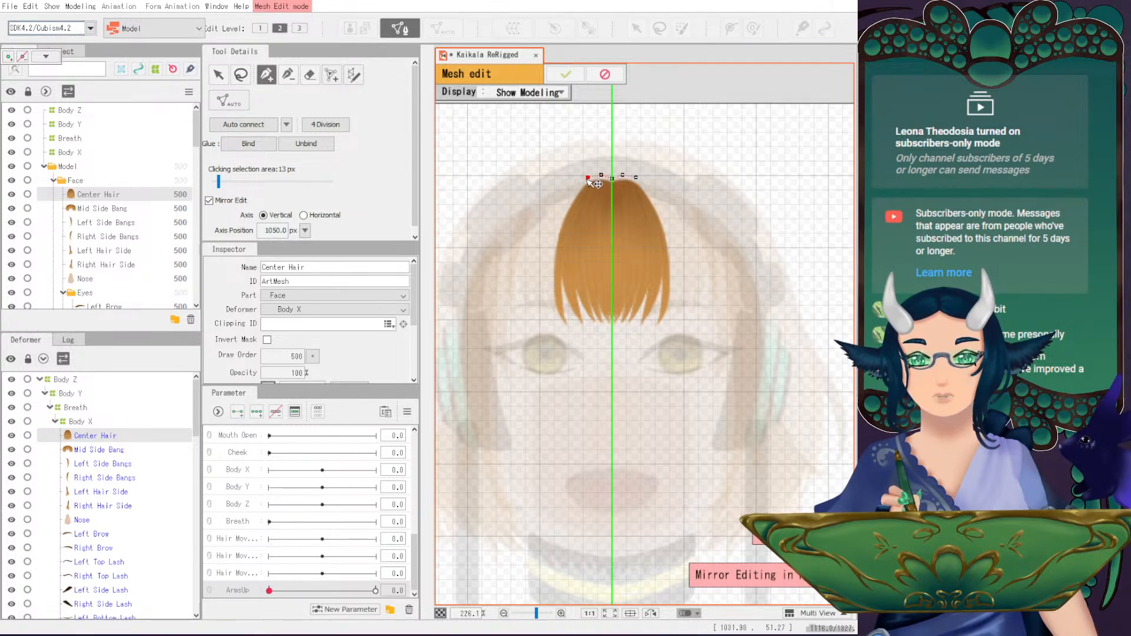
left_click(559, 219)
key("ctrl+z")
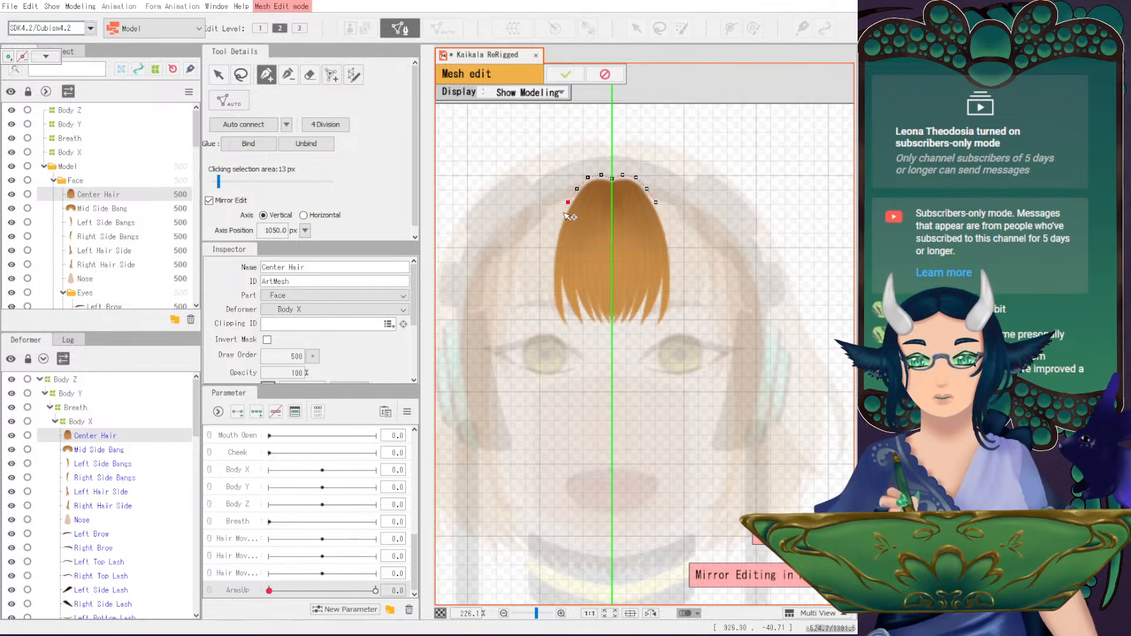
key("ctrl+z")
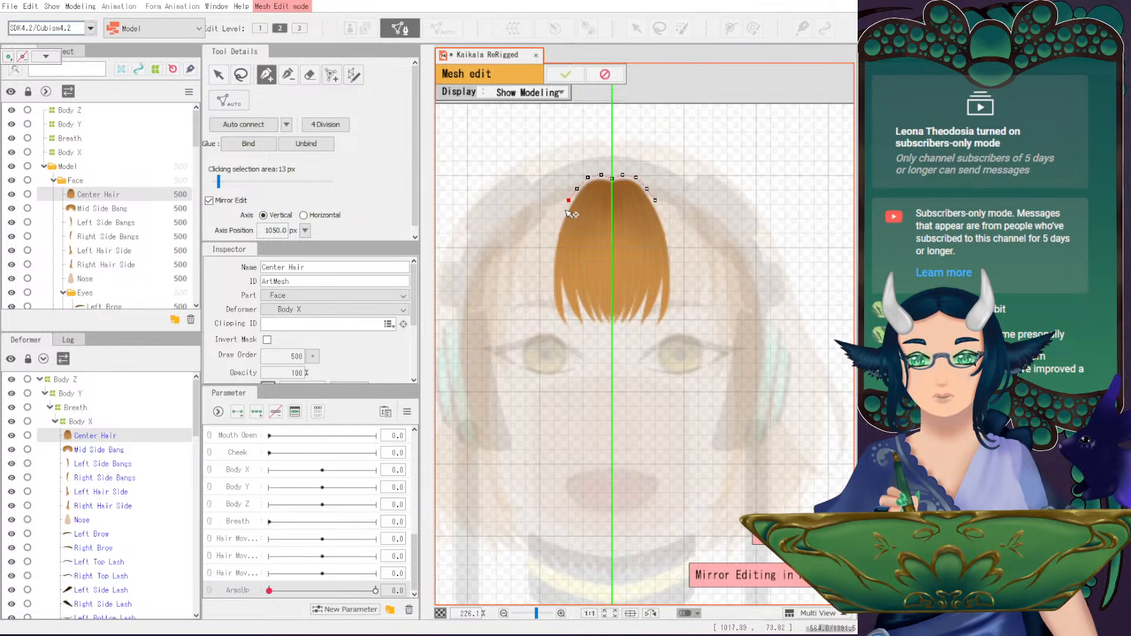
- Continue the mirrored Center Hair outline down its sides and around the outermost strand tips
left_click(557, 228)
left_click(552, 244)
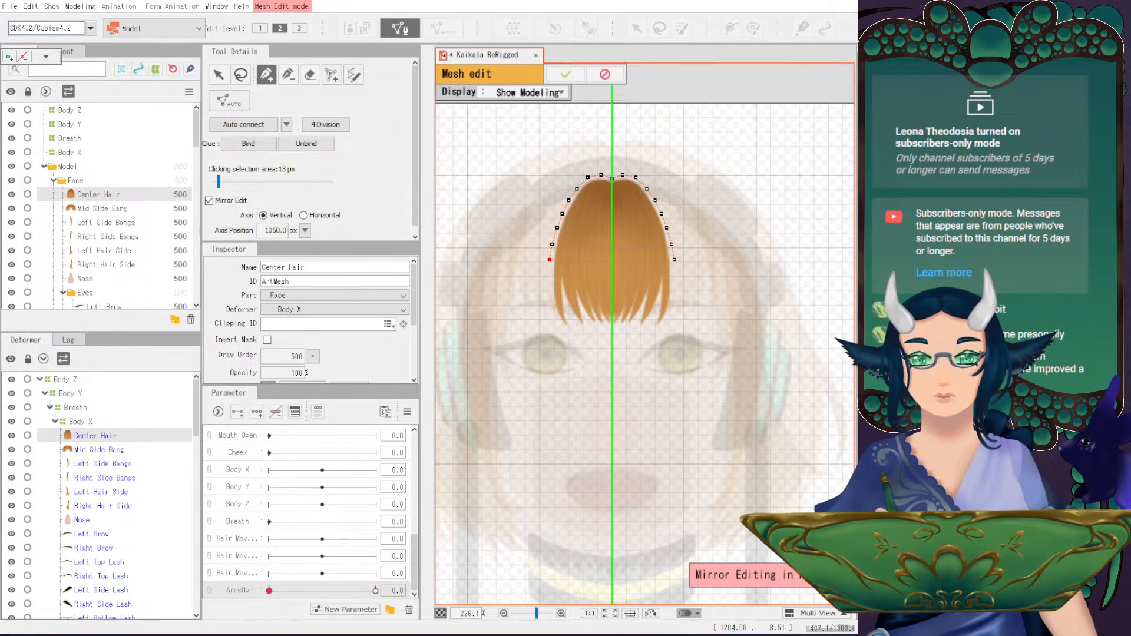
left_click(548, 276)
left_click(549, 293)
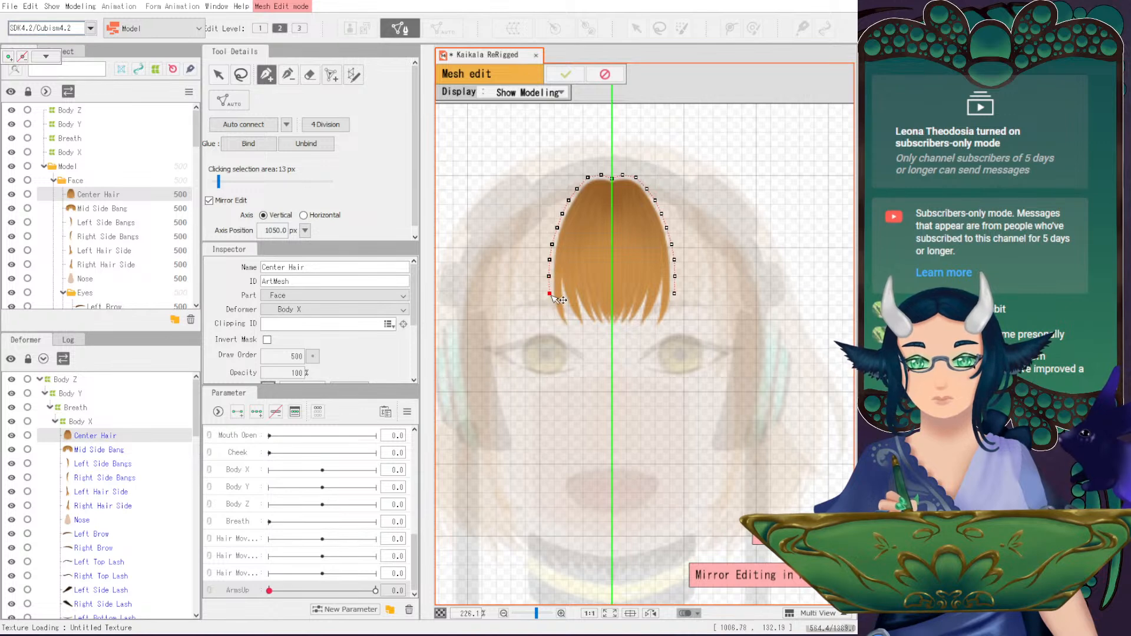
left_click(572, 333)
left_click(570, 323)
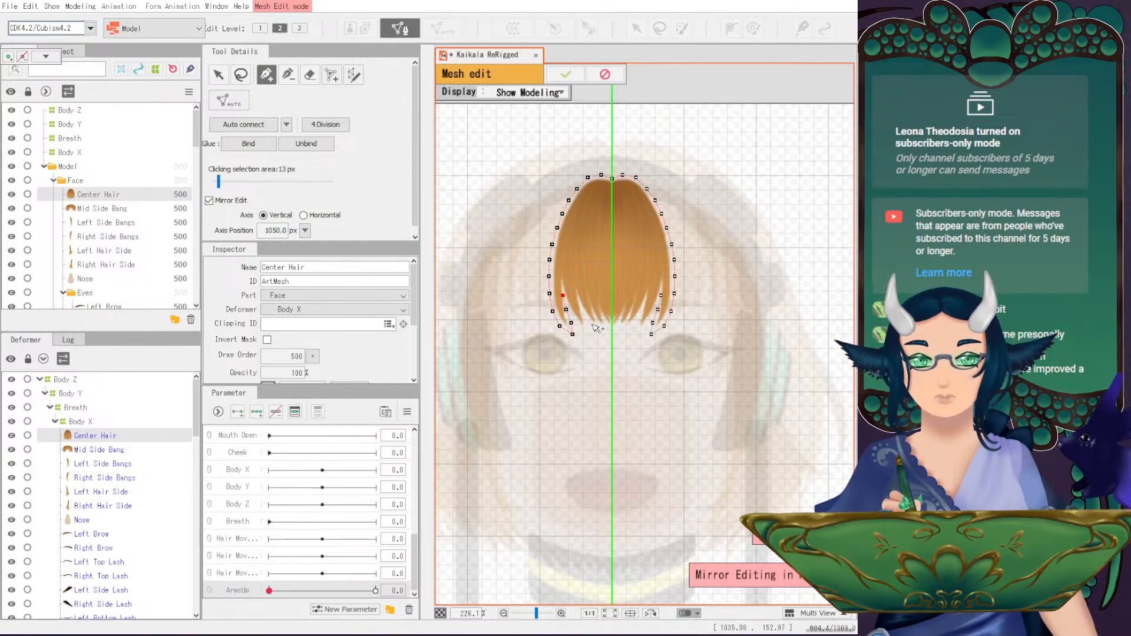
left_click(574, 297)
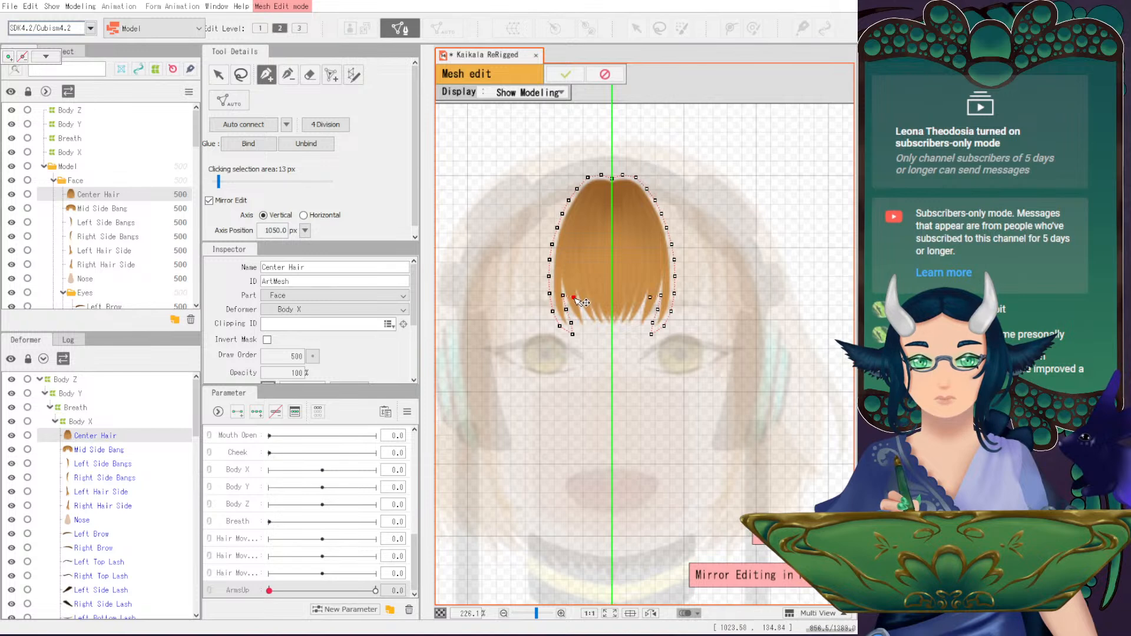
key("ctrl+z")
- Trace the mirrored outline along the inner fringe tips and close it on the centre axis below the hair
scroll(585, 309, "up", 5)
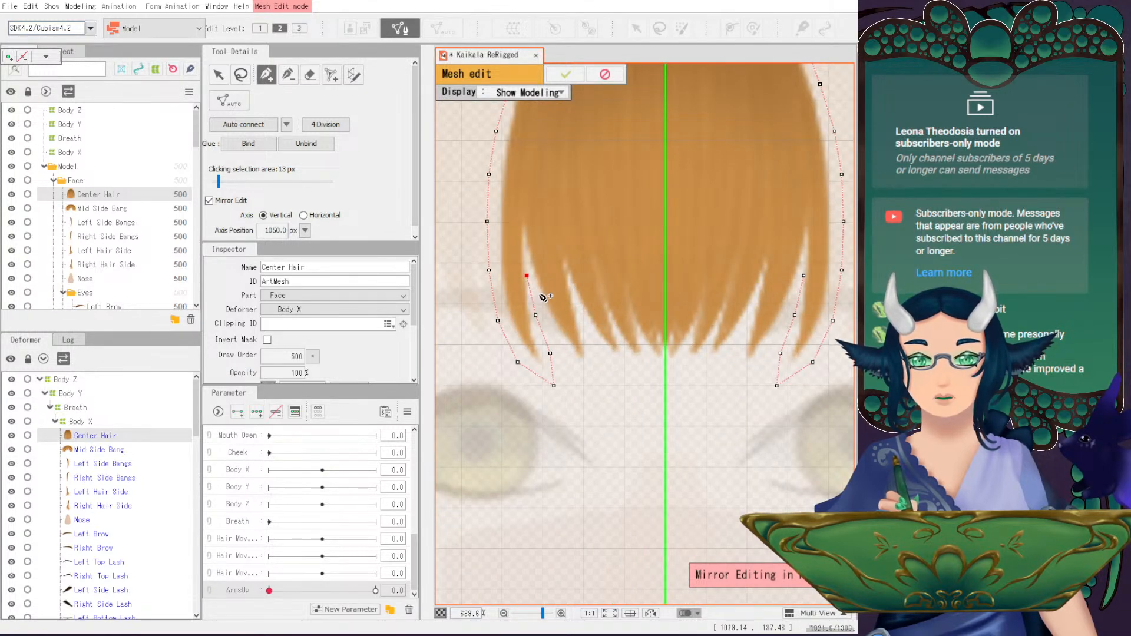
left_click(542, 295)
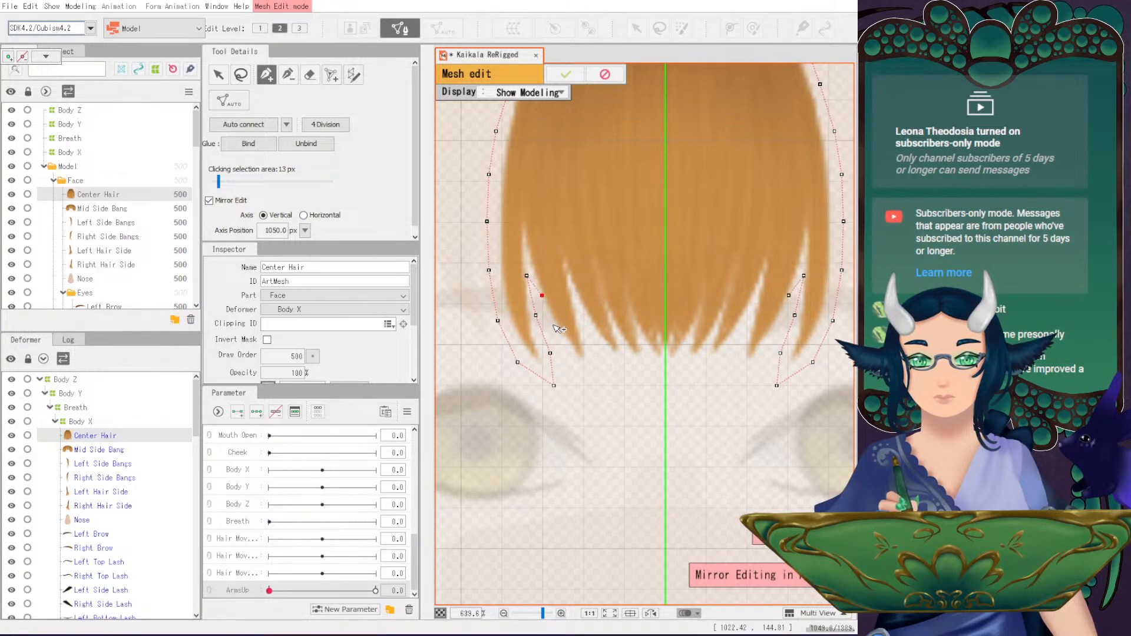
left_click(571, 357)
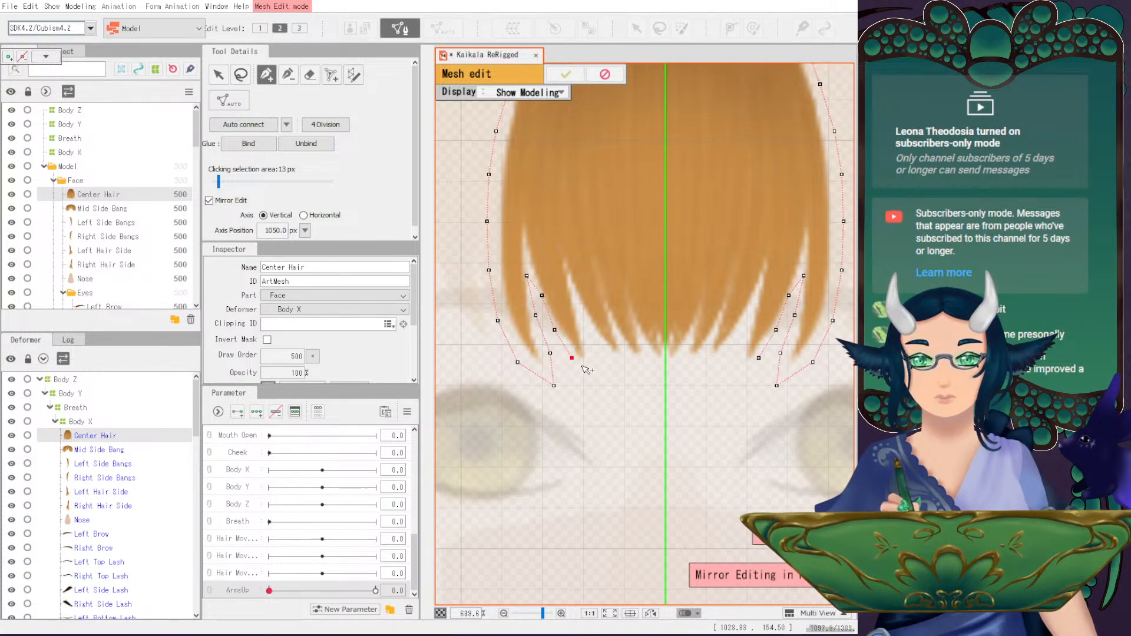
left_click(590, 369)
left_click(595, 349)
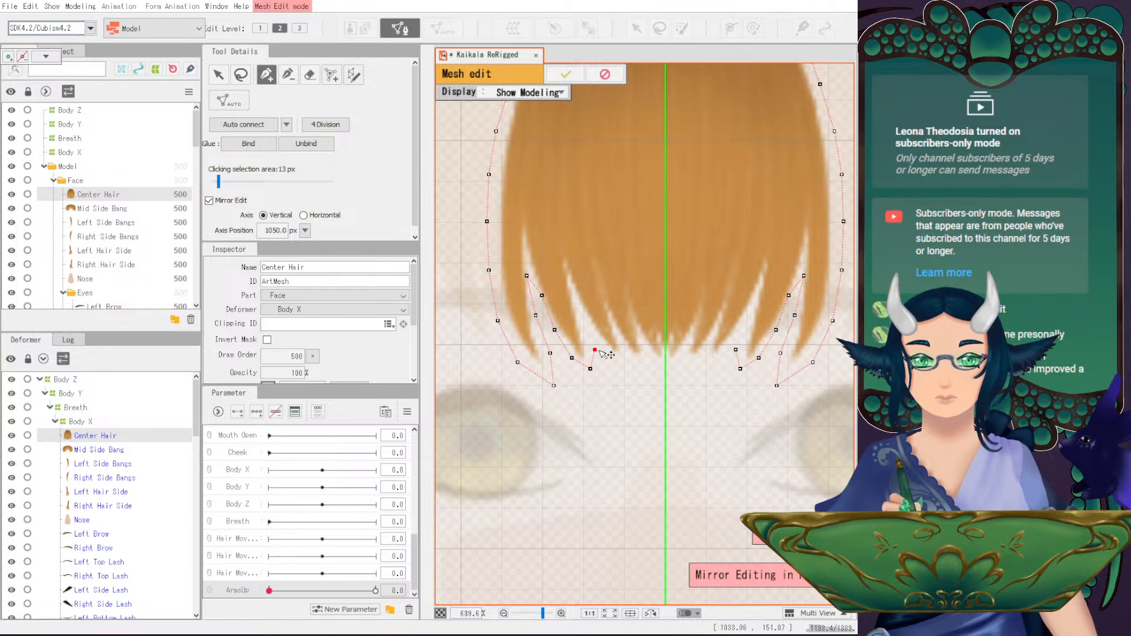
left_click(621, 365)
left_click(641, 361)
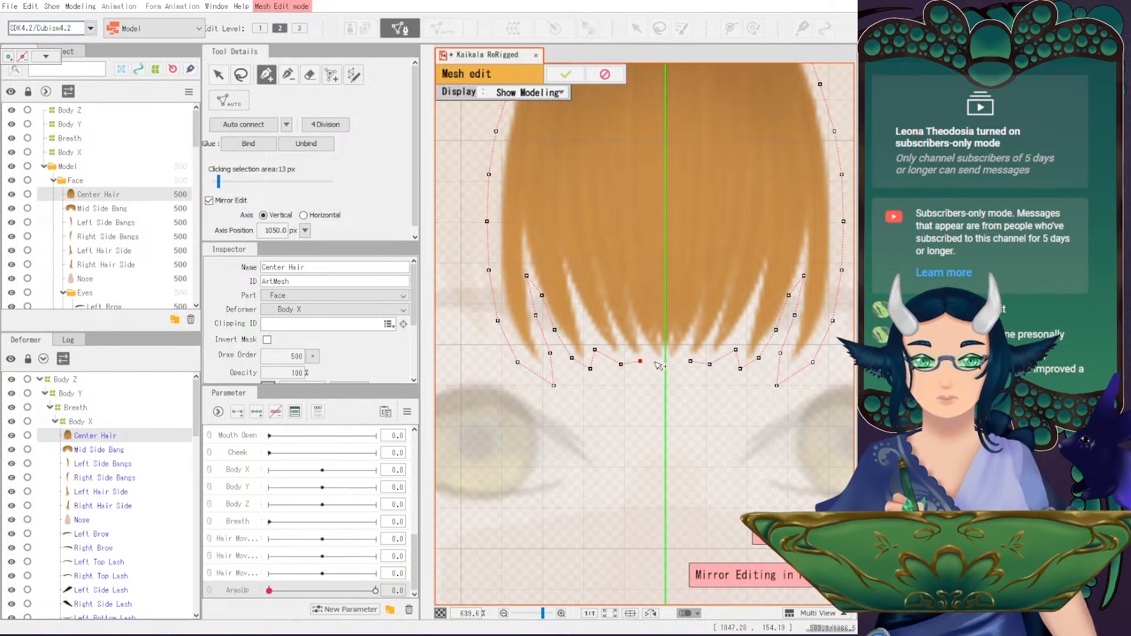
left_click(665, 364)
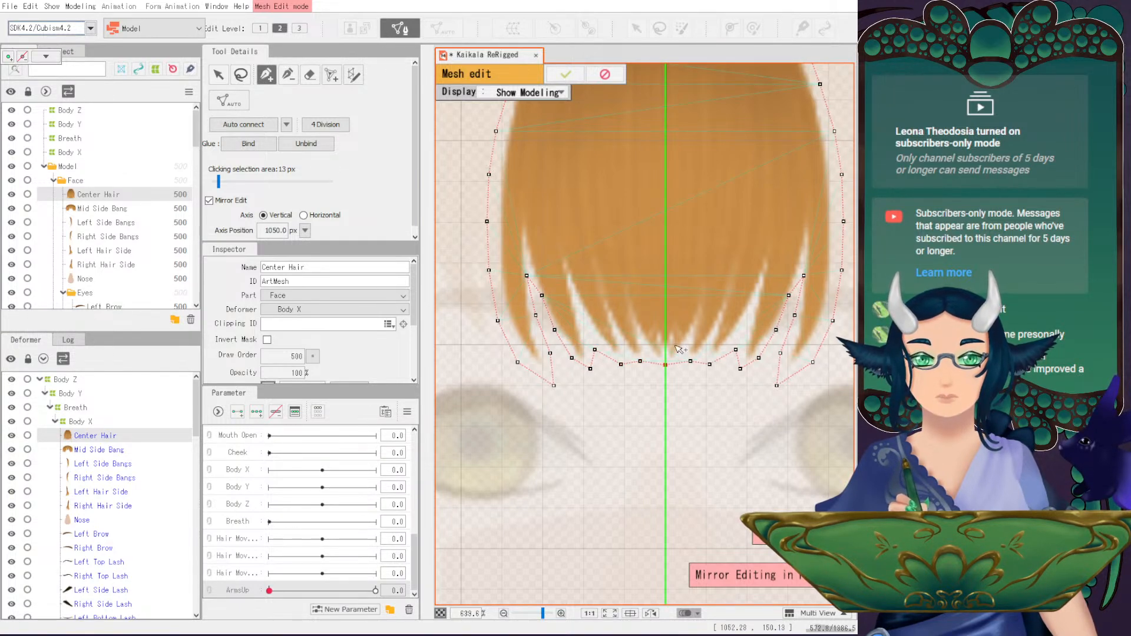
- Place a mirrored inner row of vertices just inside the Center Hair outline, from the crown's centre down both sides
scroll(680, 297, "down", 2)
left_click_drag(681, 298, 687, 354)
key("v")
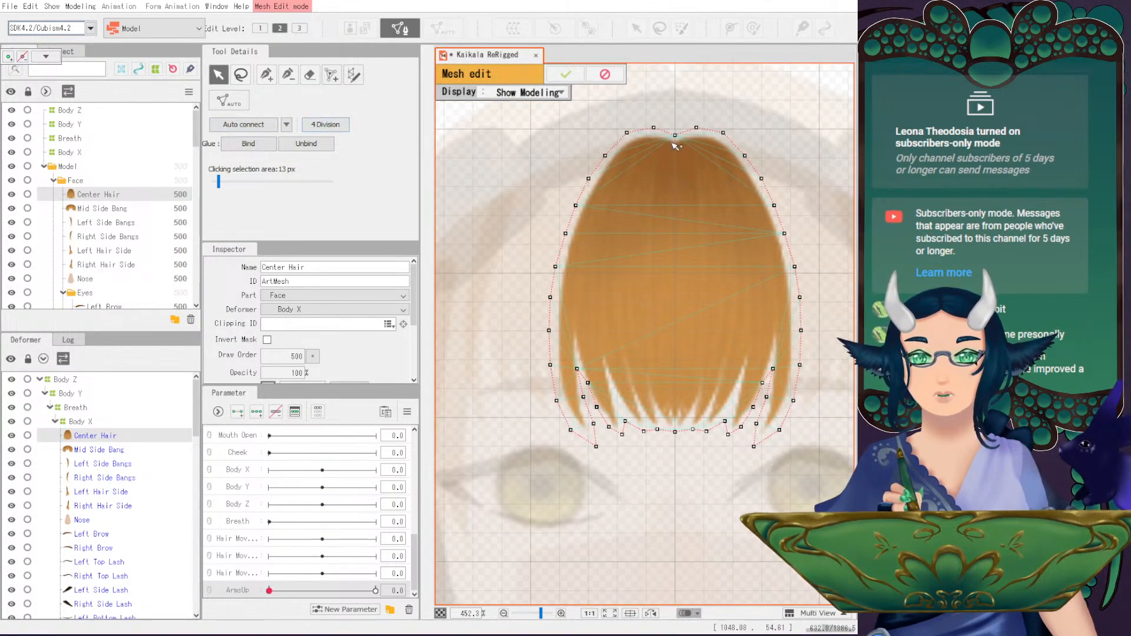
key("p")
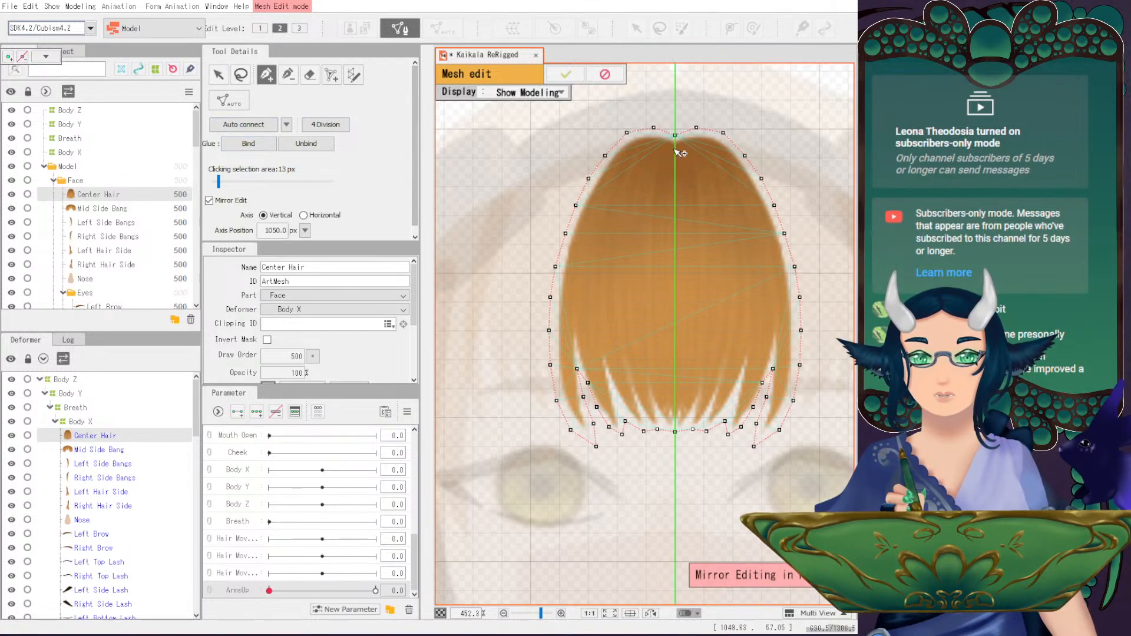
left_click(662, 142)
left_click(643, 142)
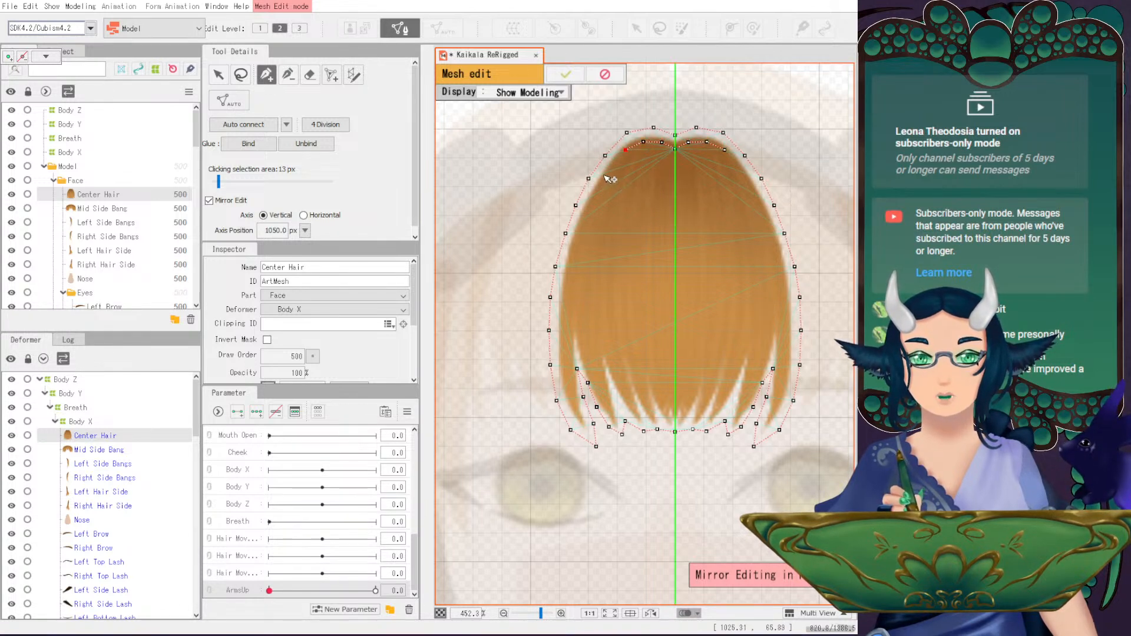
left_click(593, 199)
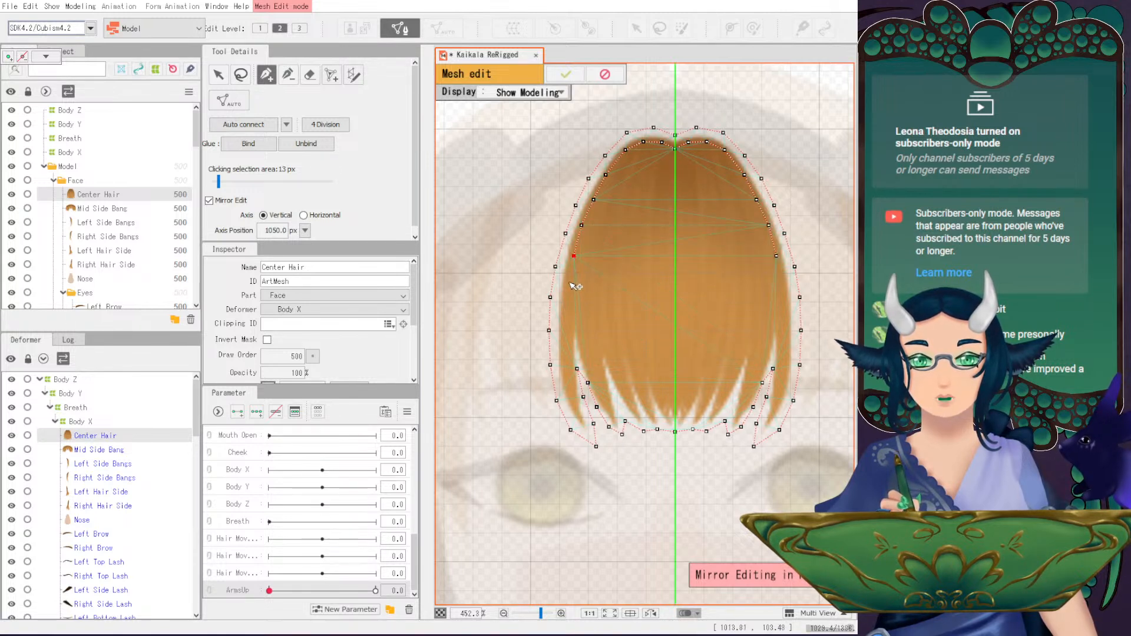
left_click(568, 286)
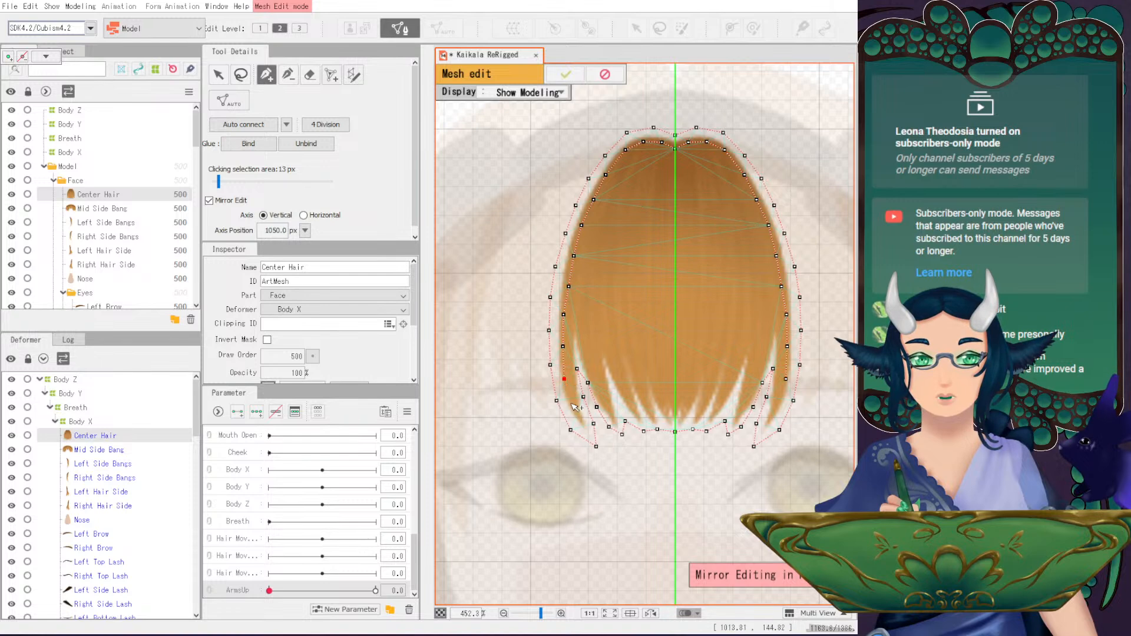
- Continue the mirrored inner row around the outermost strands, up into their gaps and down to the neighbouring strand tips
scroll(574, 407, "up", 2)
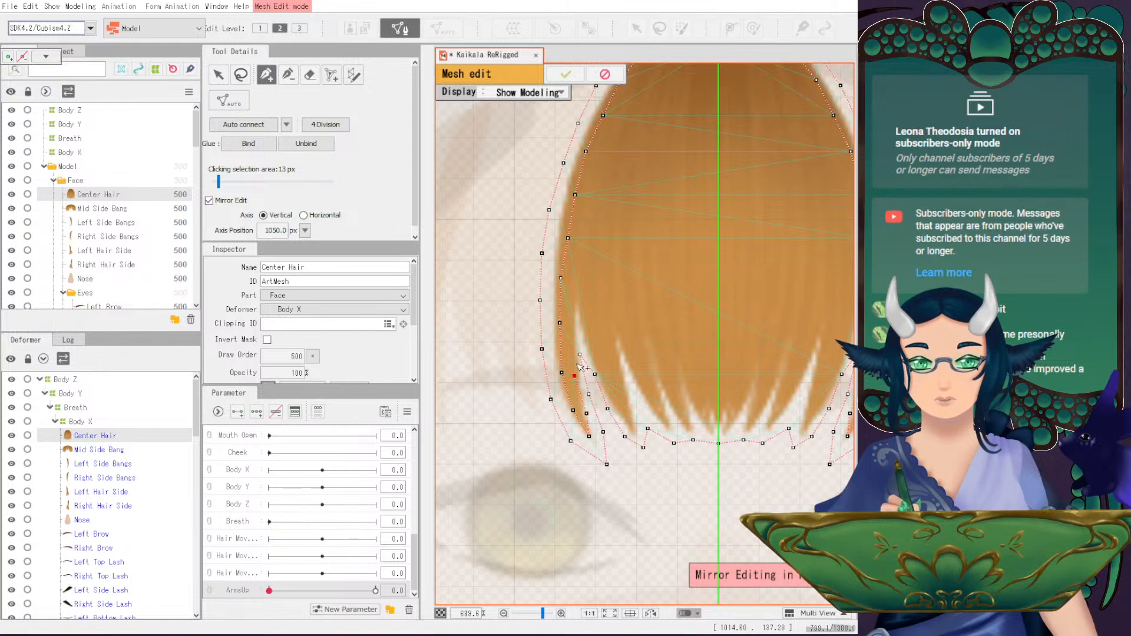
left_click(572, 335)
left_click(577, 304)
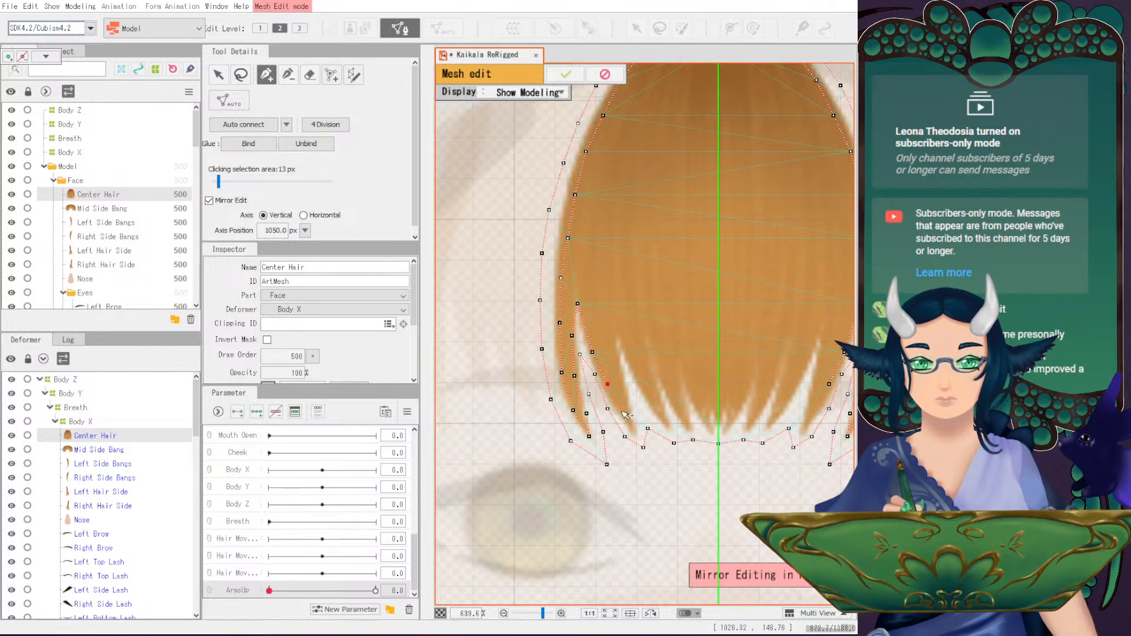
key("ctrl+z")
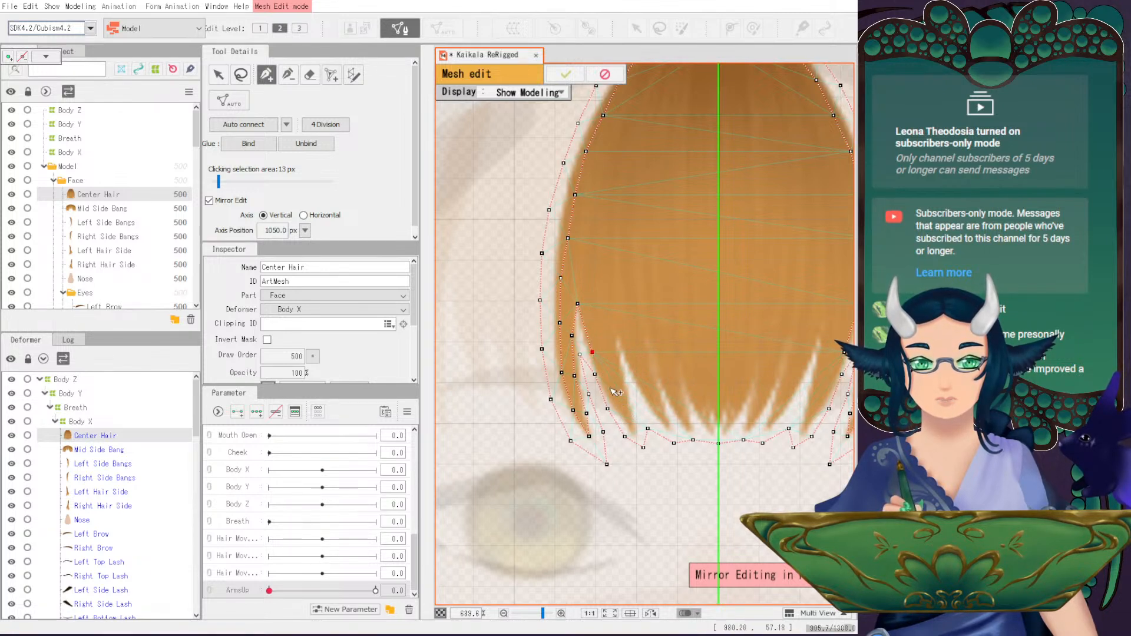
left_click(634, 428)
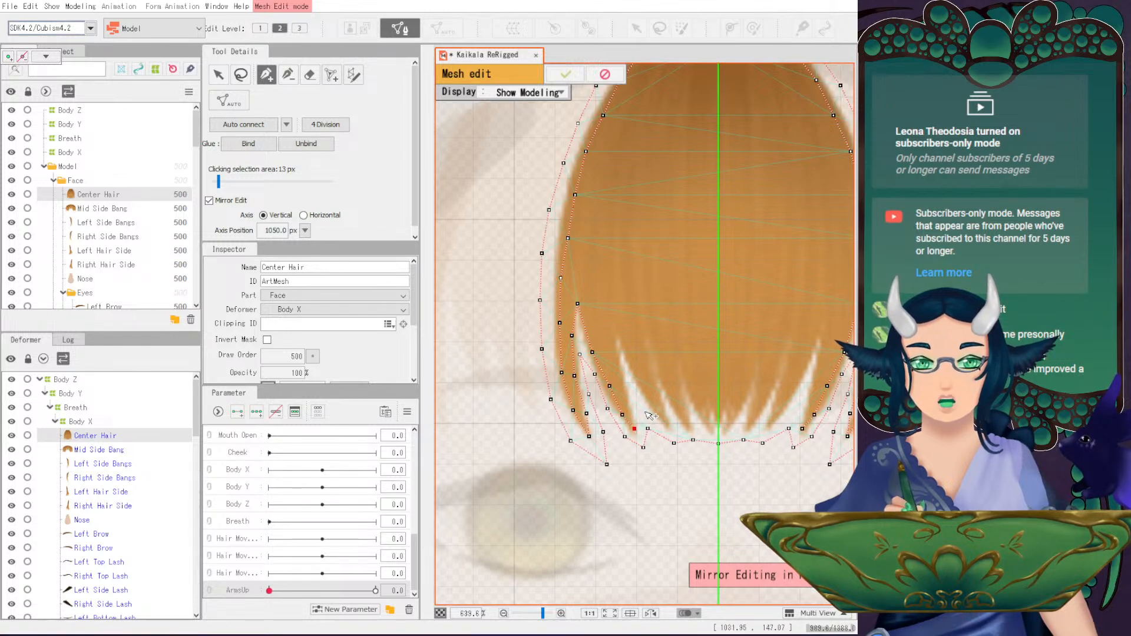
- Run the mirrored inner row along the middle fringe tips and close it across the centre axis
left_click(644, 407)
left_click(664, 422)
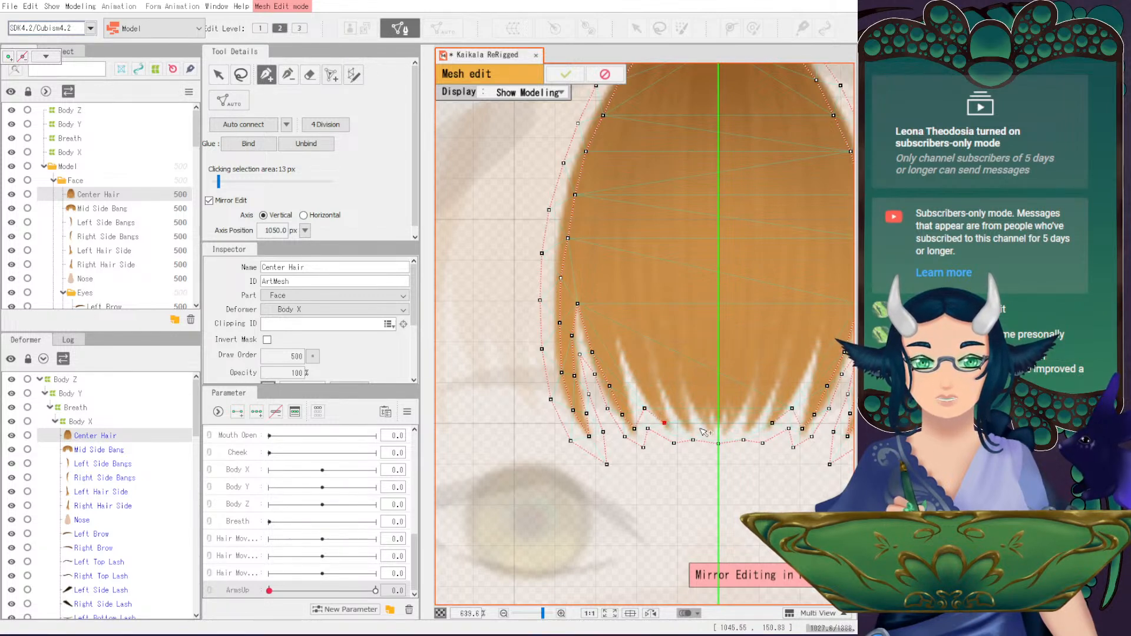
left_click(682, 426)
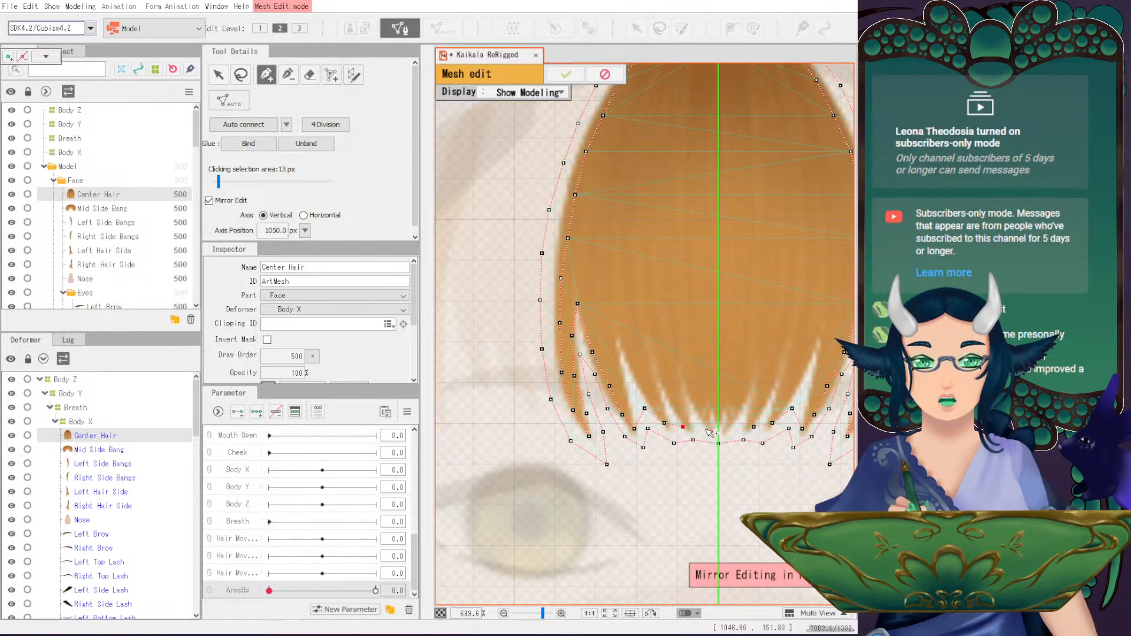
left_click(730, 428)
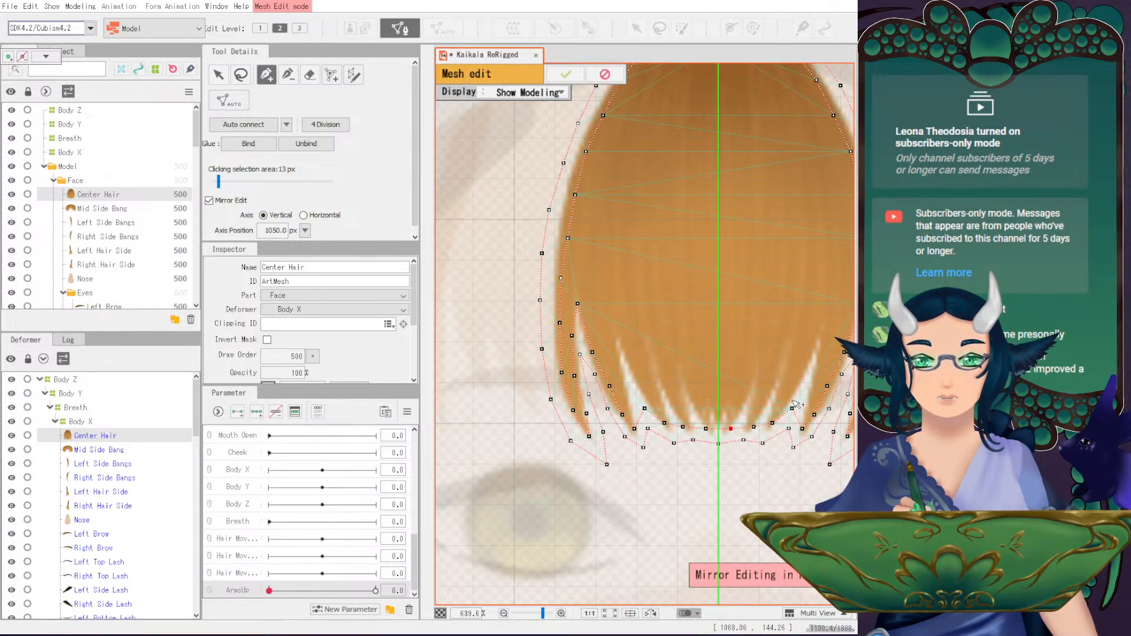
- Add a mirrored line of interior vertices through each half of Center Hair, from the crown's outer curve down to the fringe tips
left_click_drag(661, 197, 606, 270)
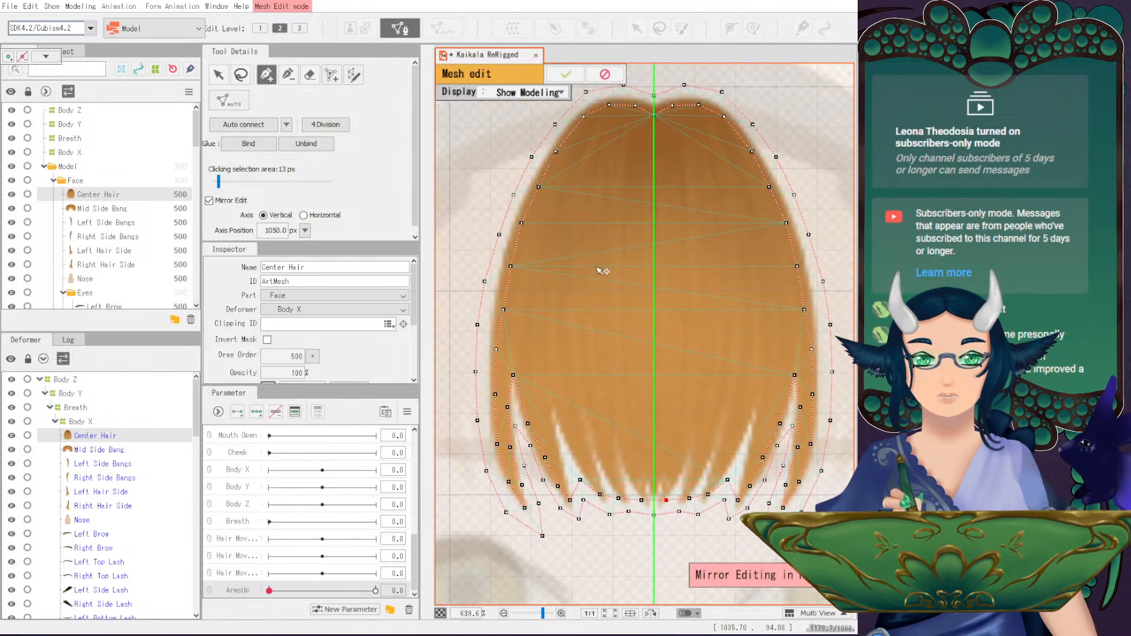
key("v")
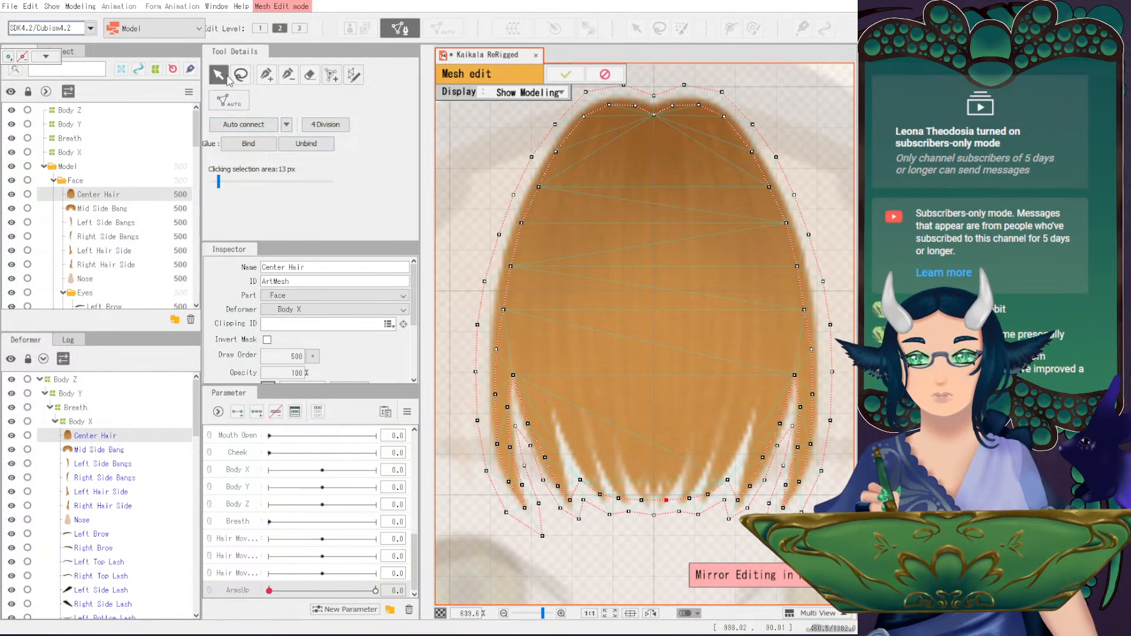
left_click(266, 74)
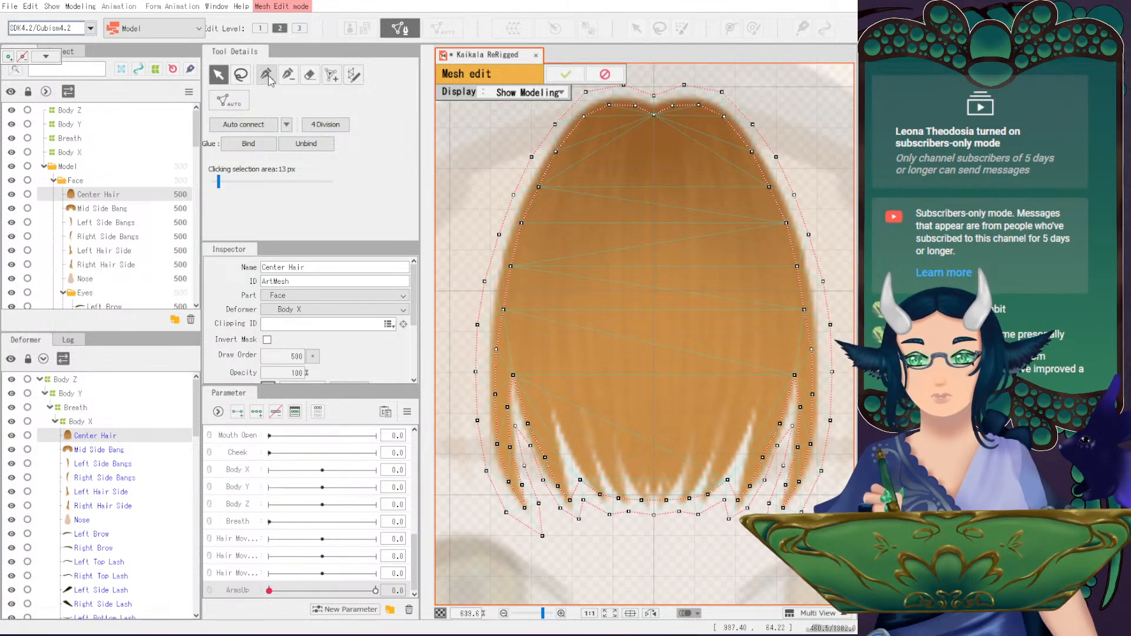
left_click(580, 142)
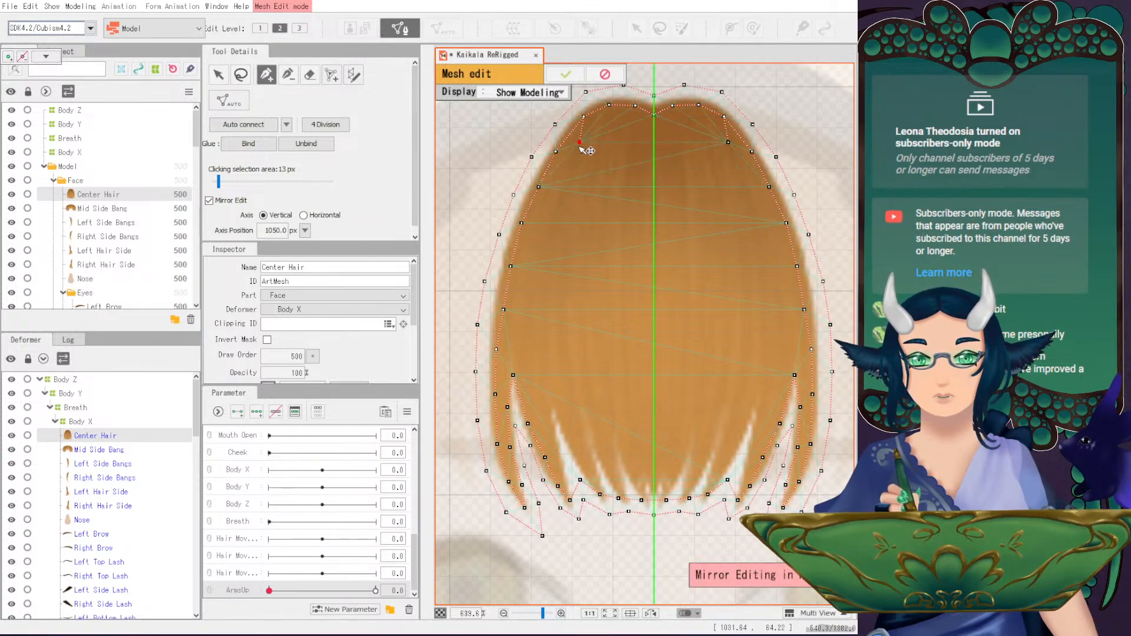
key("ctrl+z")
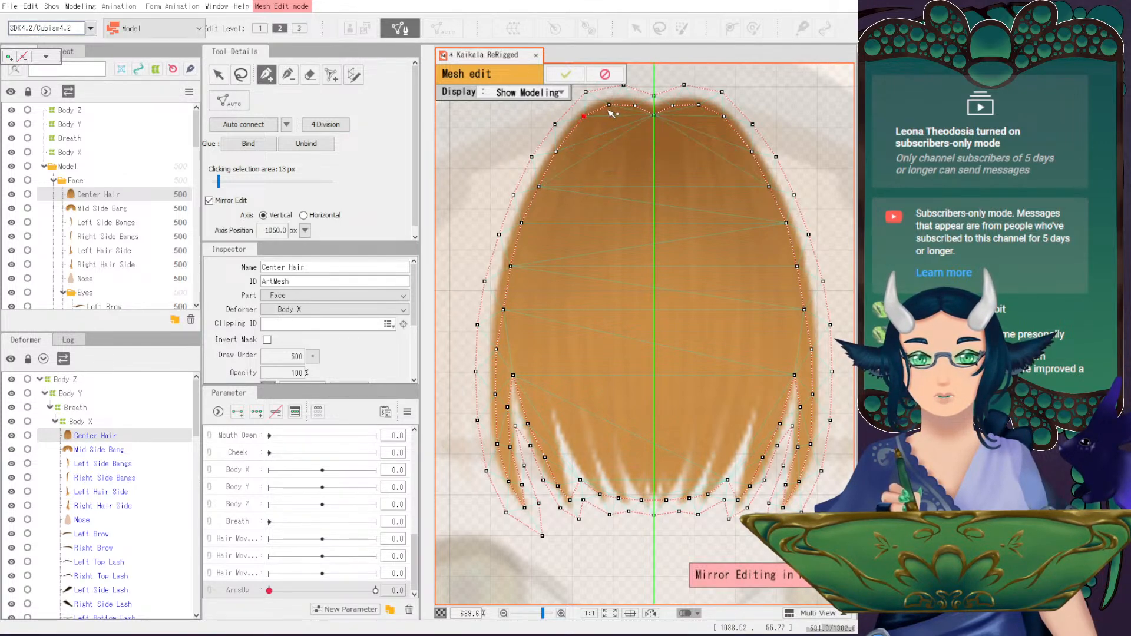
left_click(580, 139)
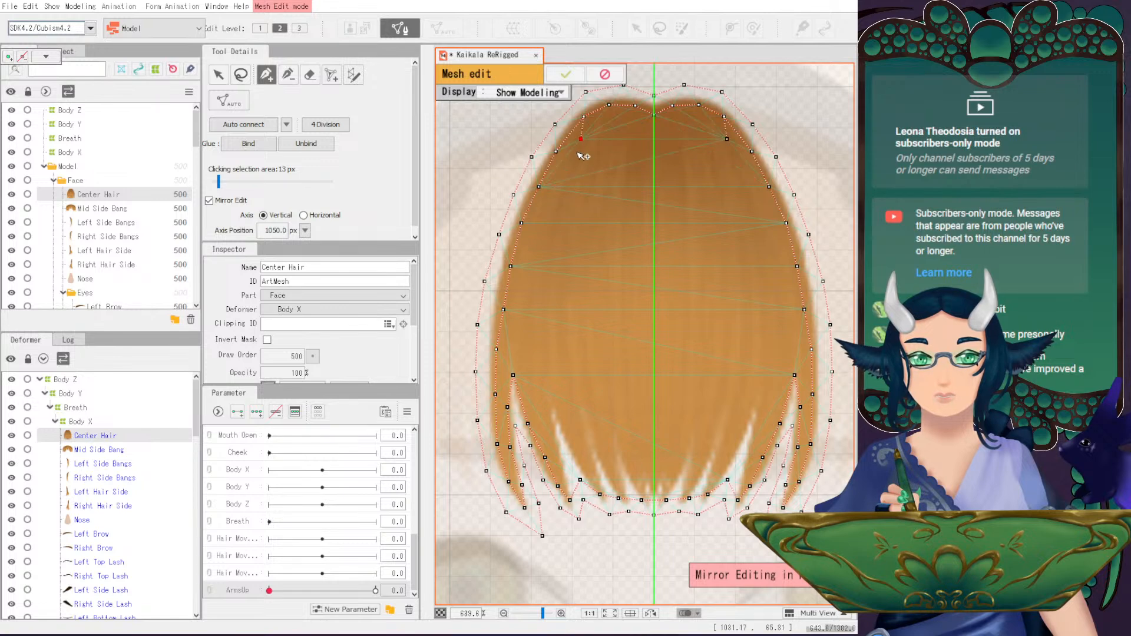
left_click(571, 177)
left_click(562, 210)
left_click(554, 248)
left_click(552, 289)
left_click(552, 334)
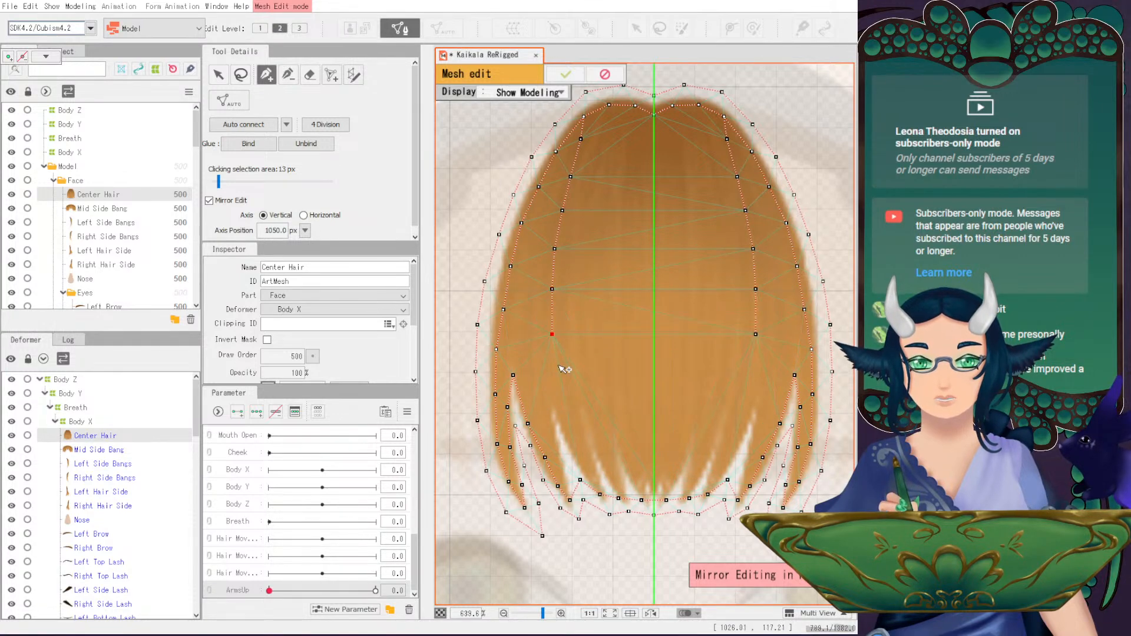
left_click(559, 384)
left_click(567, 426)
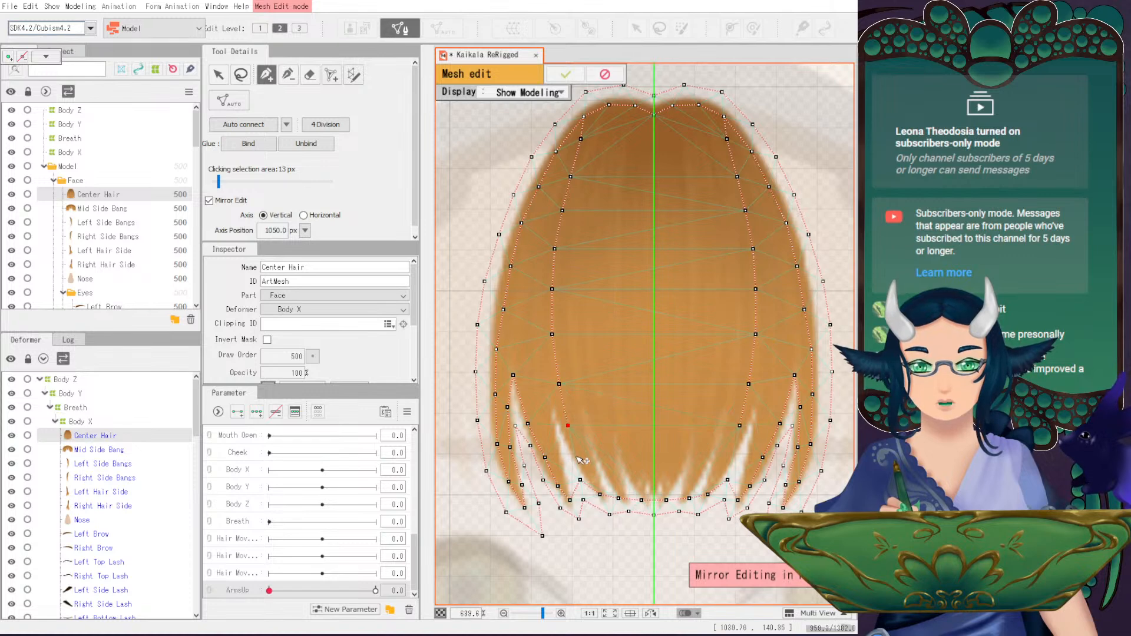
left_click(599, 494)
- Start a second mirrored line of interior vertices nearer the centre axis, from the crown down to the middle of Center Hair
left_click(218, 74)
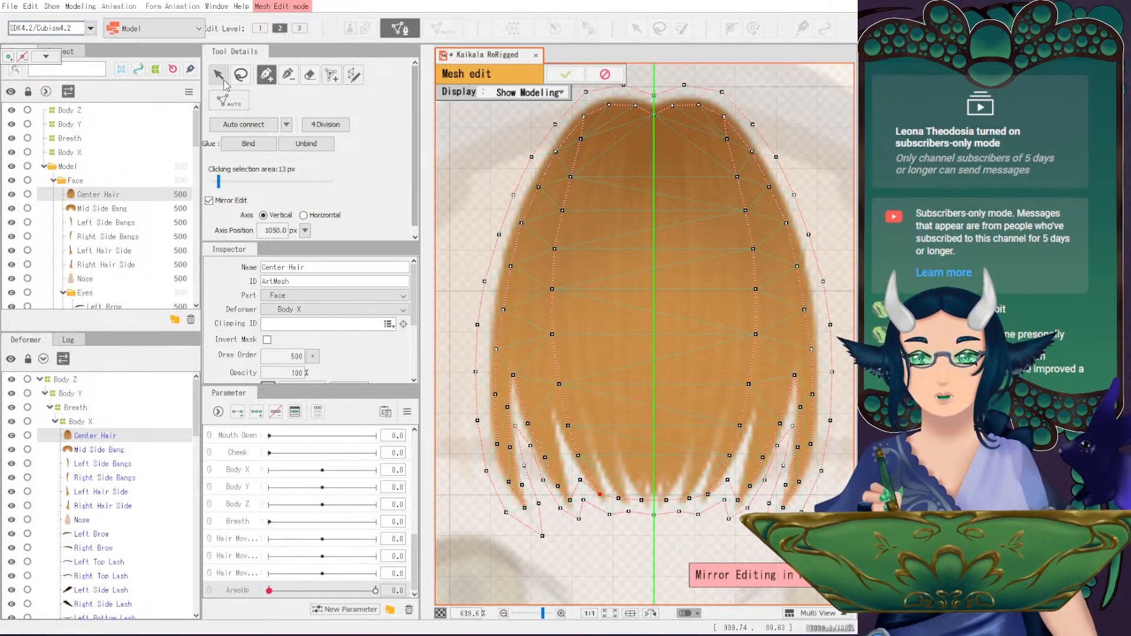
left_click(266, 76)
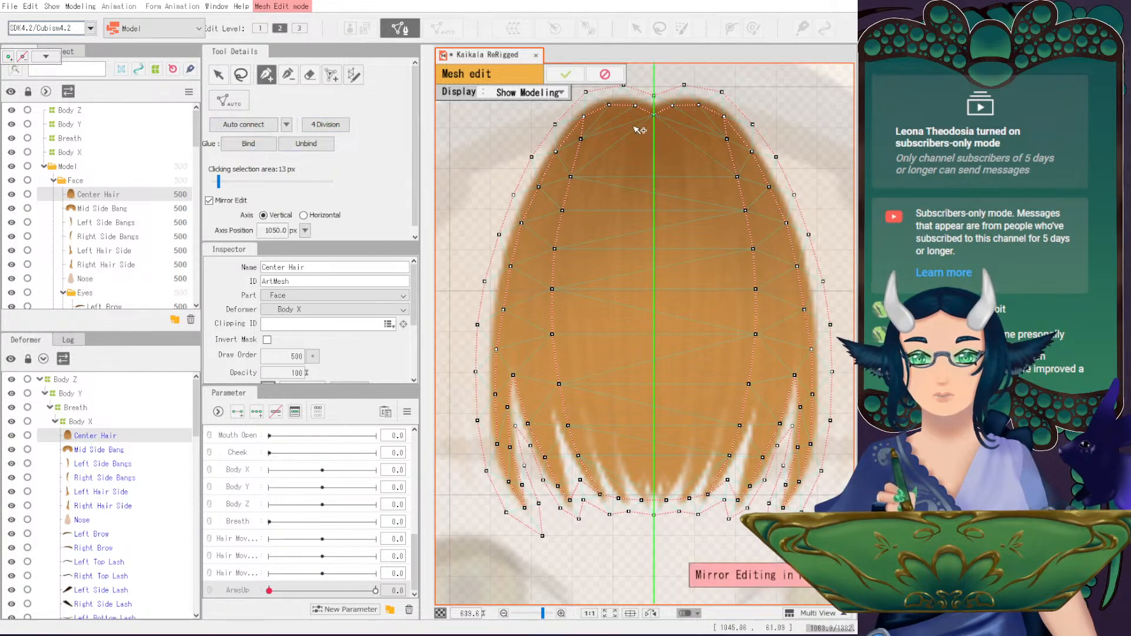
left_click(633, 106)
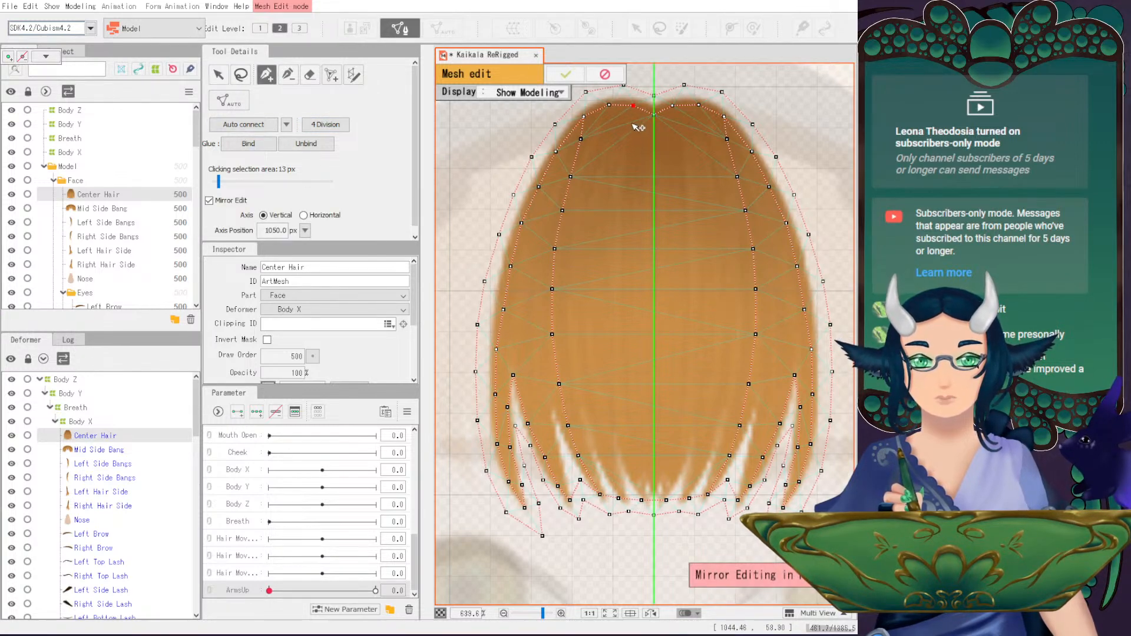
left_click(632, 125)
left_click(630, 160)
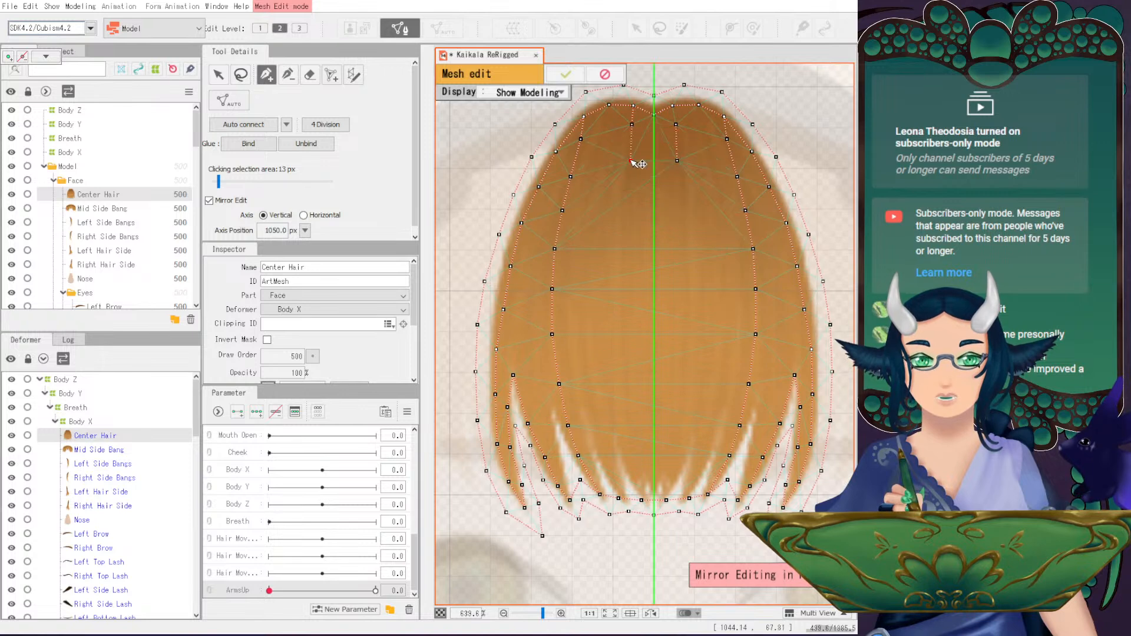
left_click(626, 193)
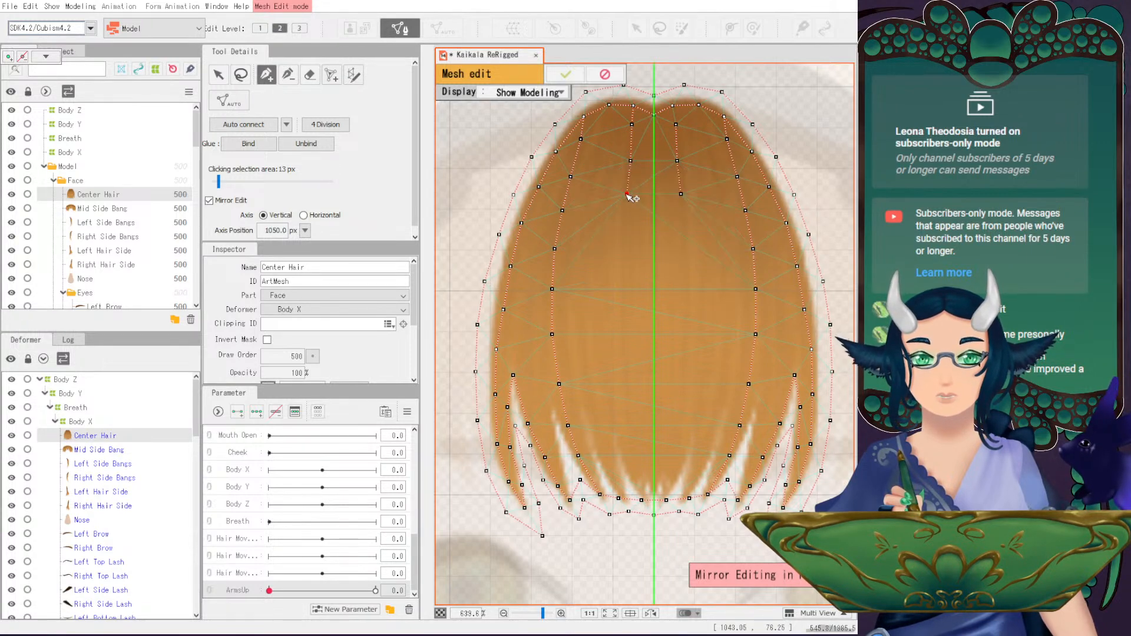
left_click(621, 233)
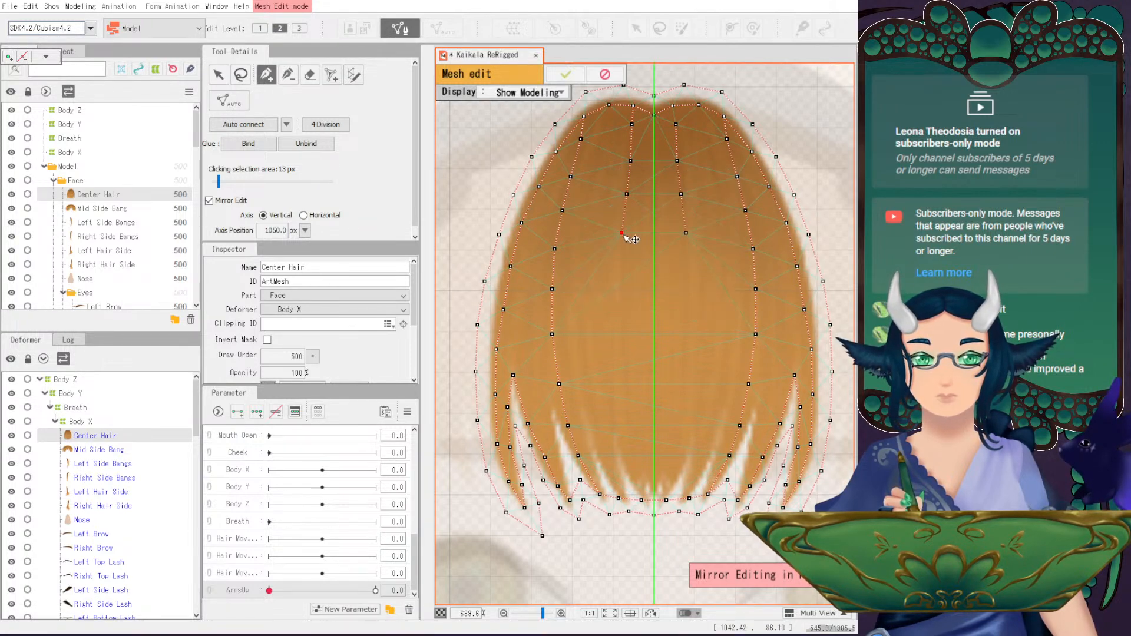
left_click(617, 269)
left_click(618, 310)
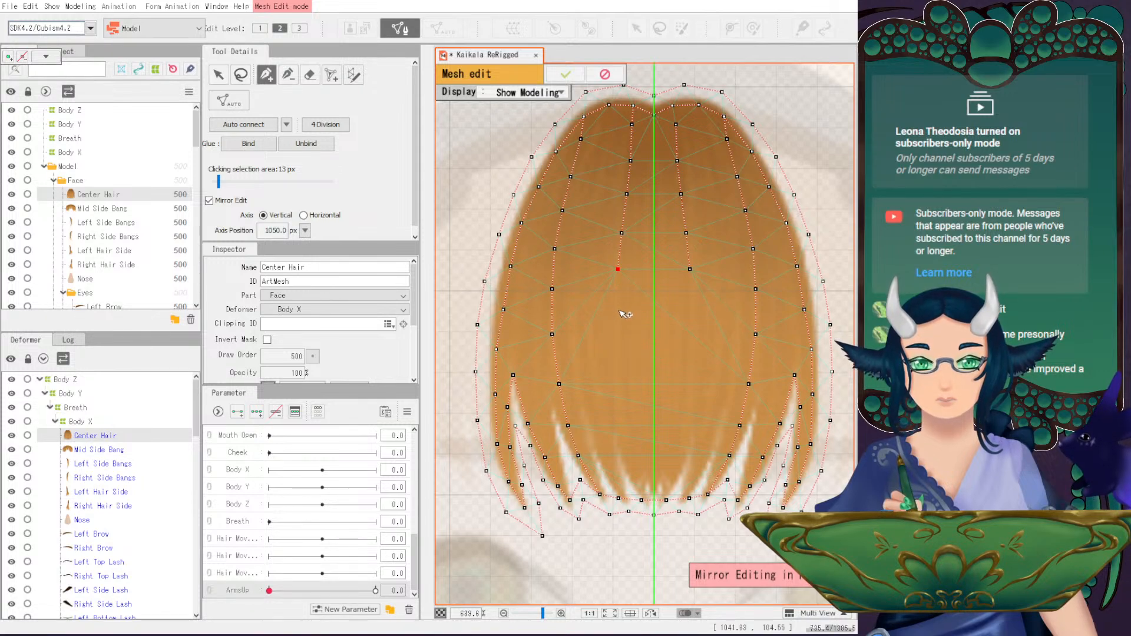
- Extend the vertex line near the axis down to the fringe tips, and auto-connect and apply the Center Hair mesh
left_click(616, 356)
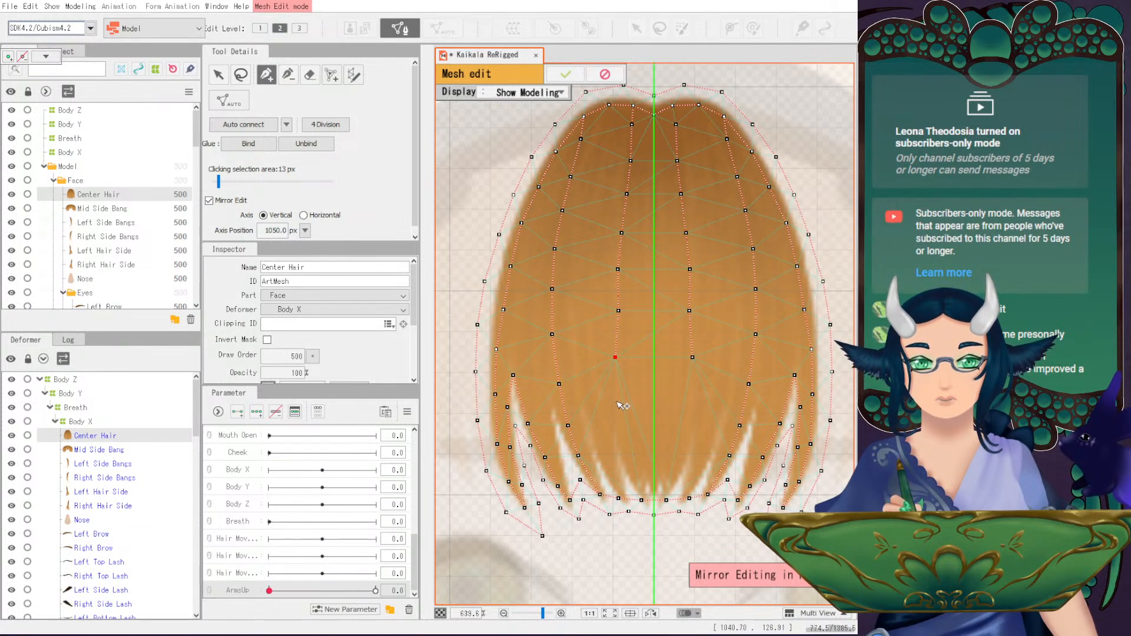
left_click(619, 434)
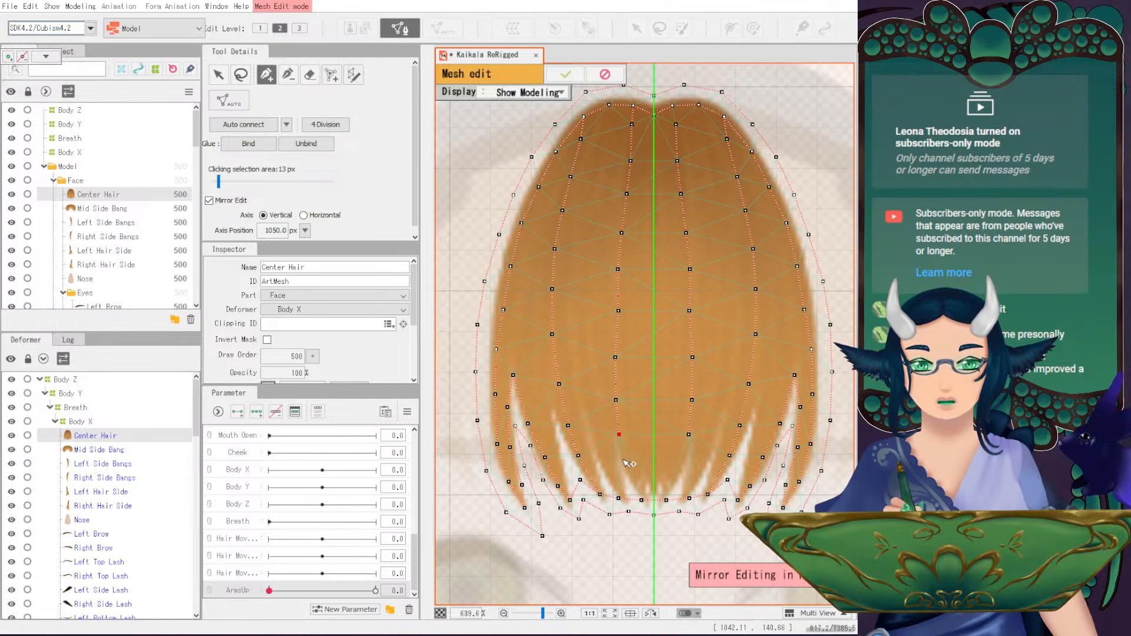
left_click(625, 465)
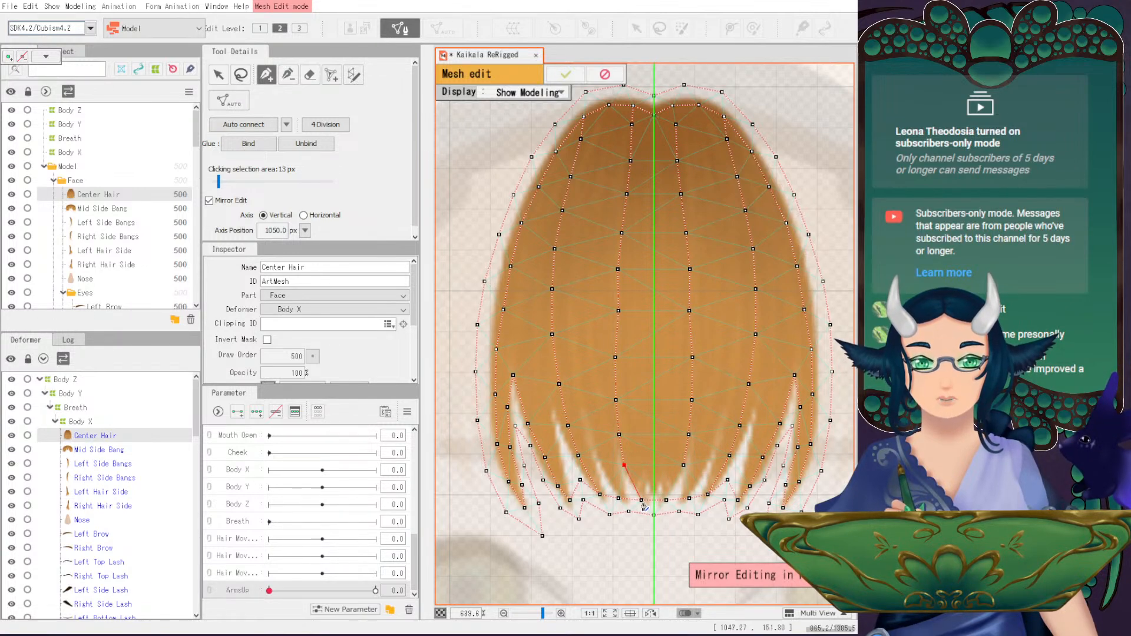
left_click(641, 500)
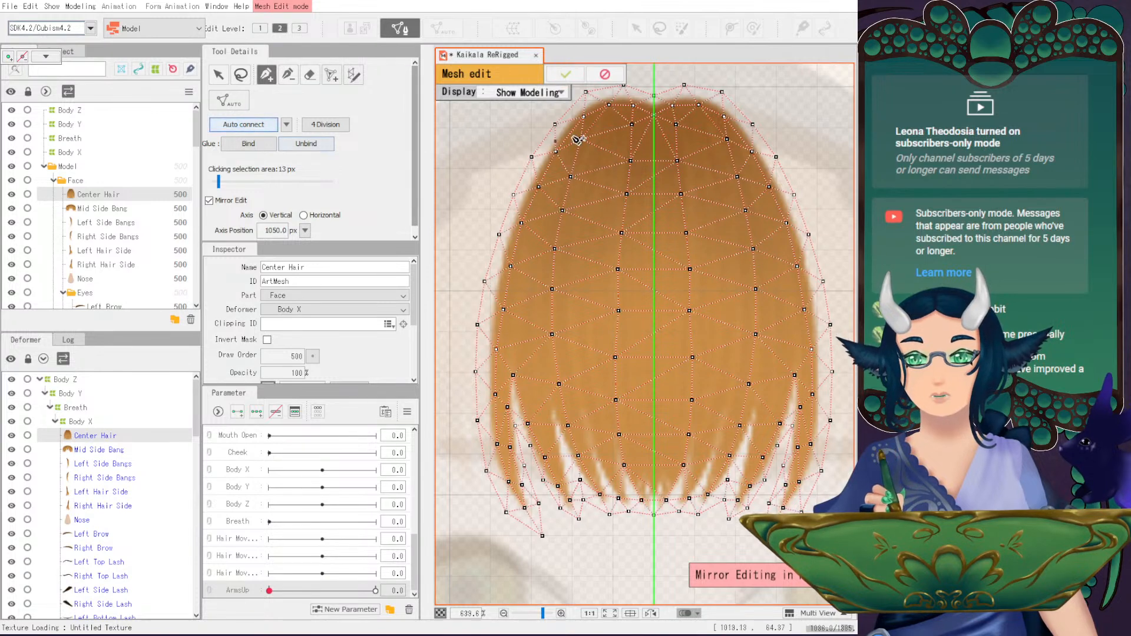
left_click(565, 73)
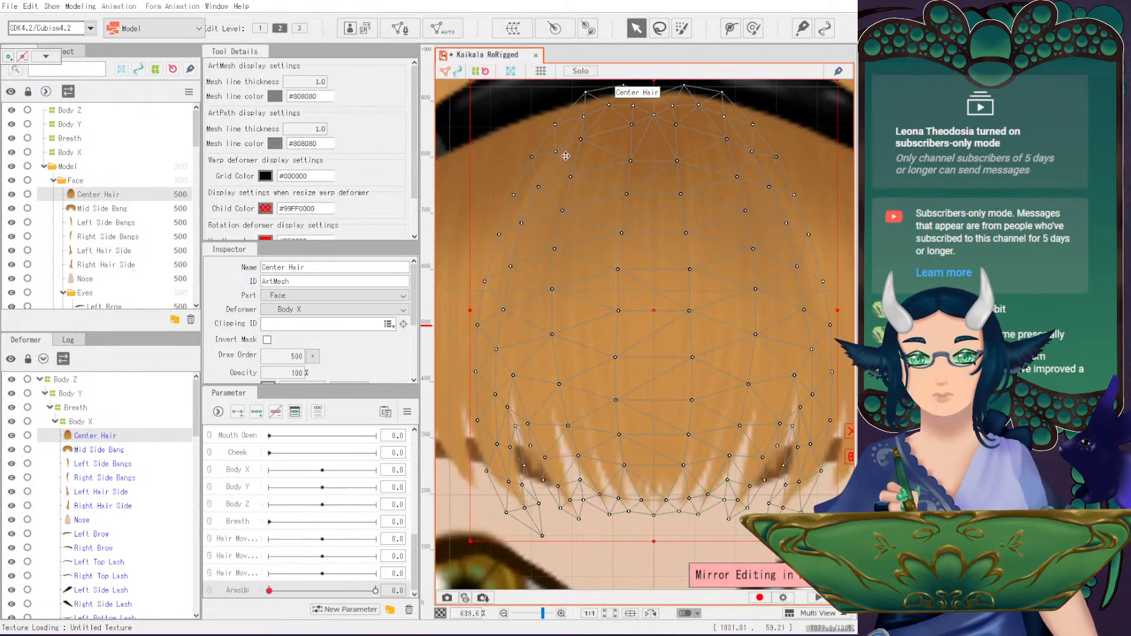
- Open the Mid Side Bang mesh for manual editing and erase its existing vertices
left_click(99, 449)
scroll(607, 277, "down", 3)
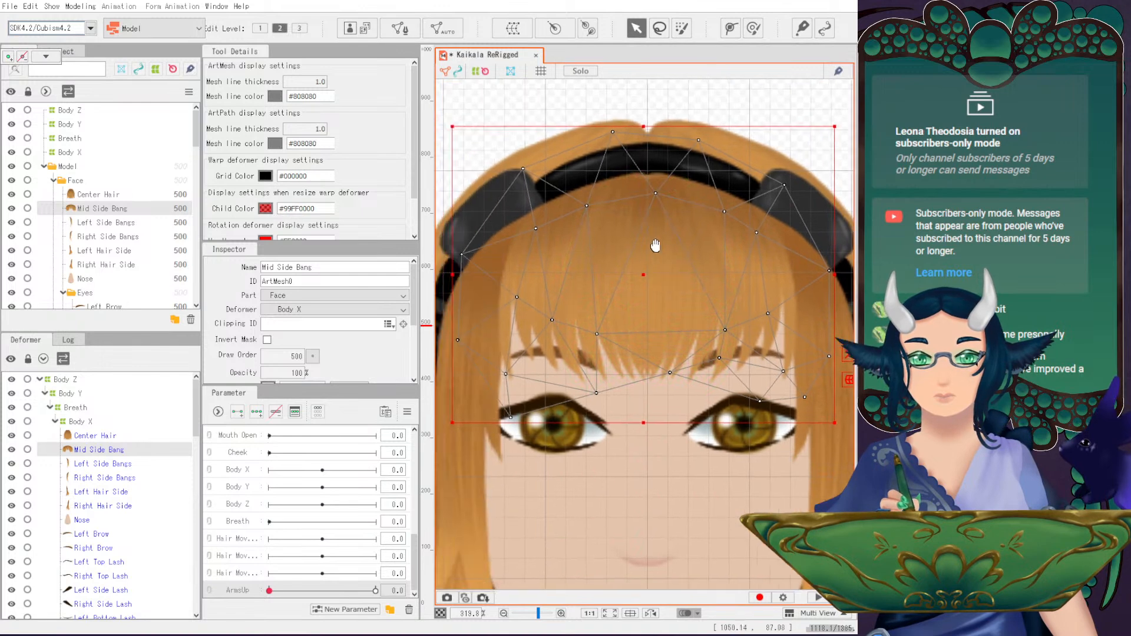
left_click(400, 29)
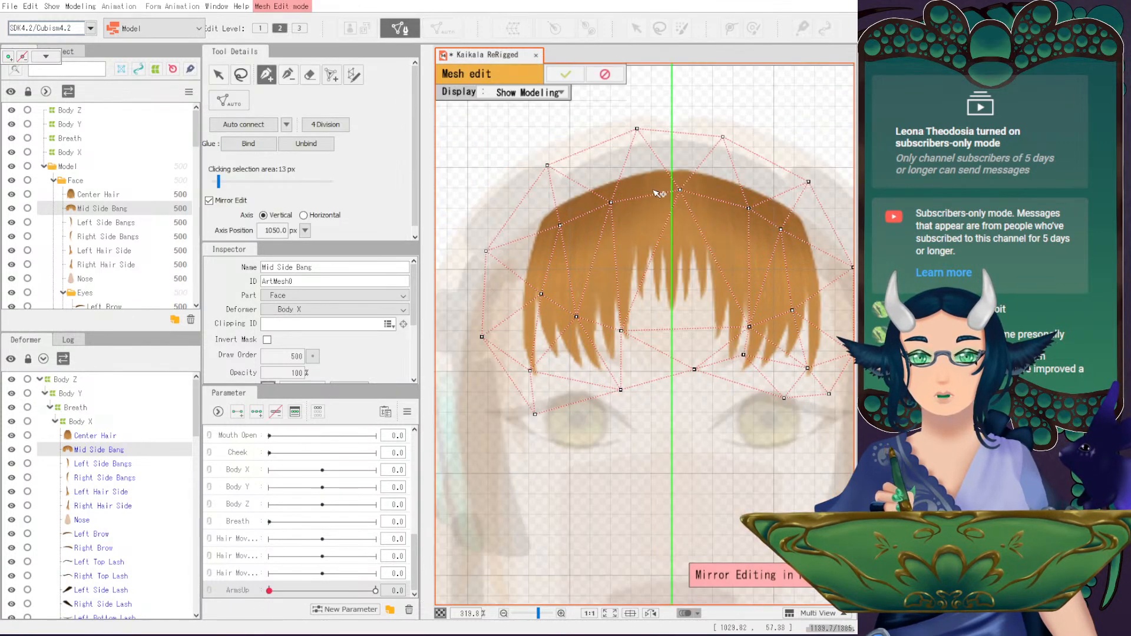
left_click(309, 75)
mouse_move(654, 153)
left_mouse_down()
mouse_move(658, 282)
mouse_move(583, 188)
left_mouse_up()
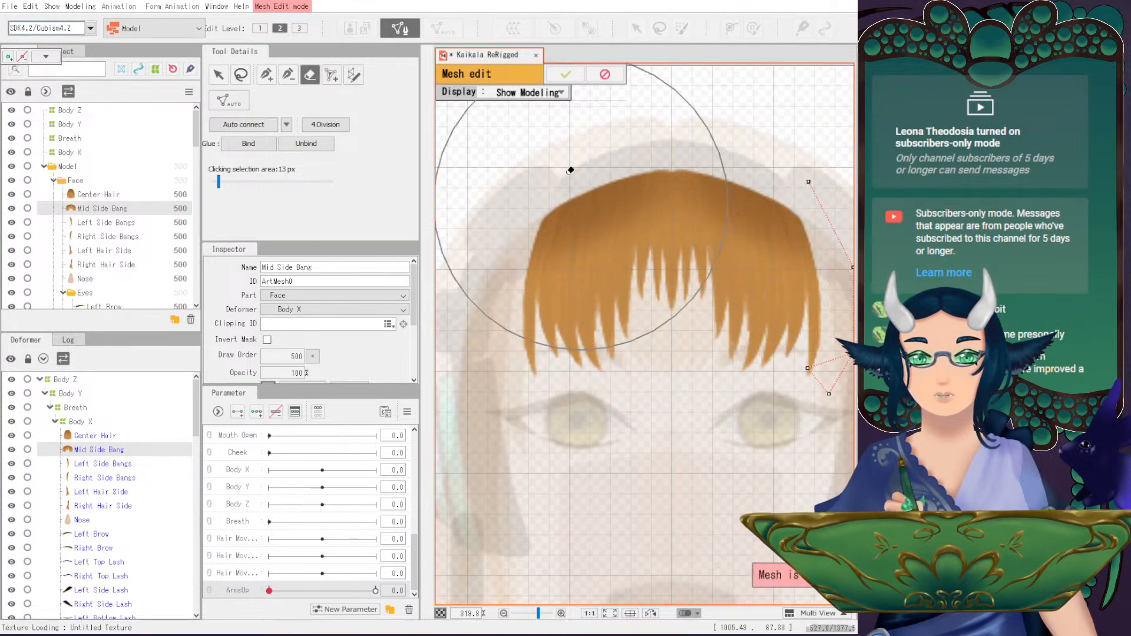
- Start a mirrored mesh outline for Mid Side Bang from the centre axis along the crown curve, just past the upper outer corner
left_click(266, 74)
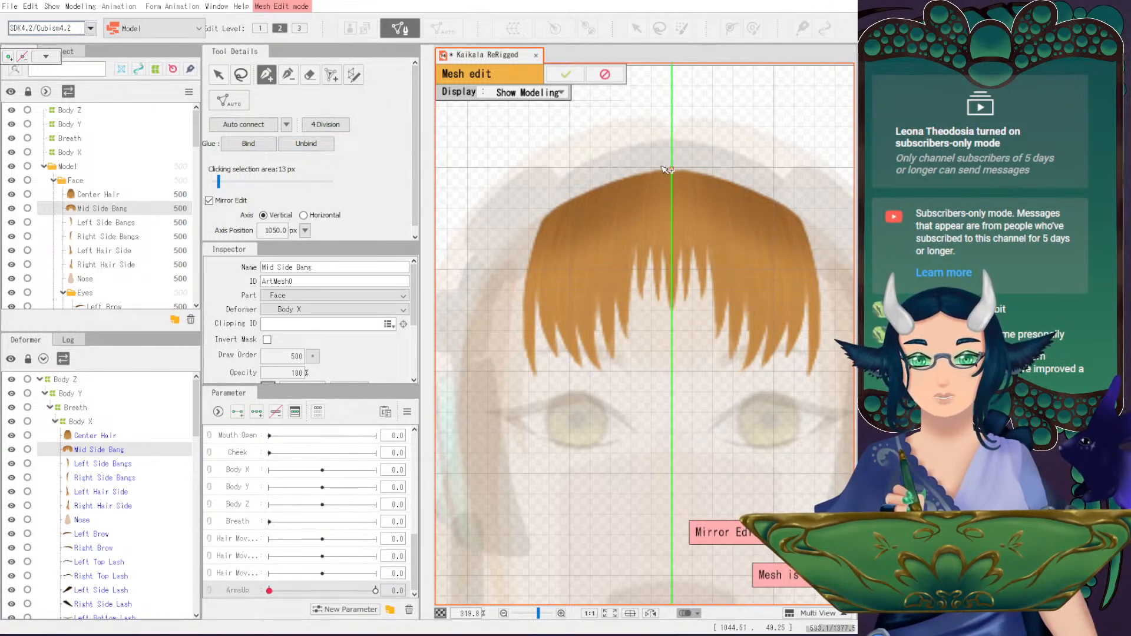
left_click(659, 169)
left_click(655, 166)
left_click(636, 170)
left_click(615, 176)
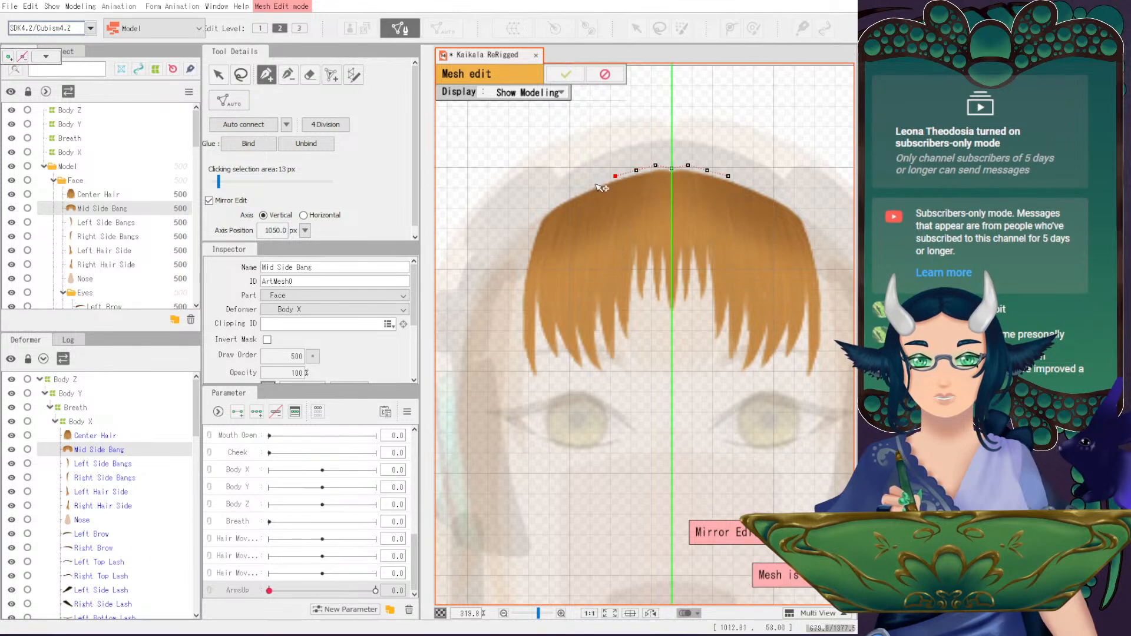
left_click(577, 191)
left_click(559, 200)
left_click(539, 212)
left_click(529, 233)
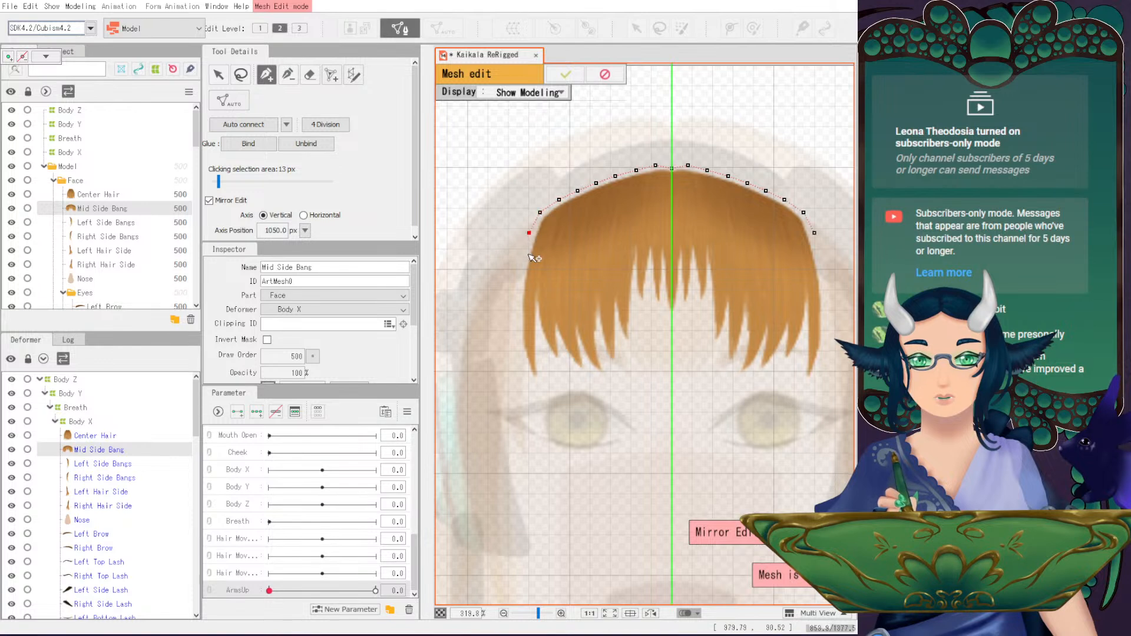
- Continue the mirrored outline down the outer edge of Mid Side Bang to the tip of the outermost strand
left_click(523, 256)
left_click(519, 278)
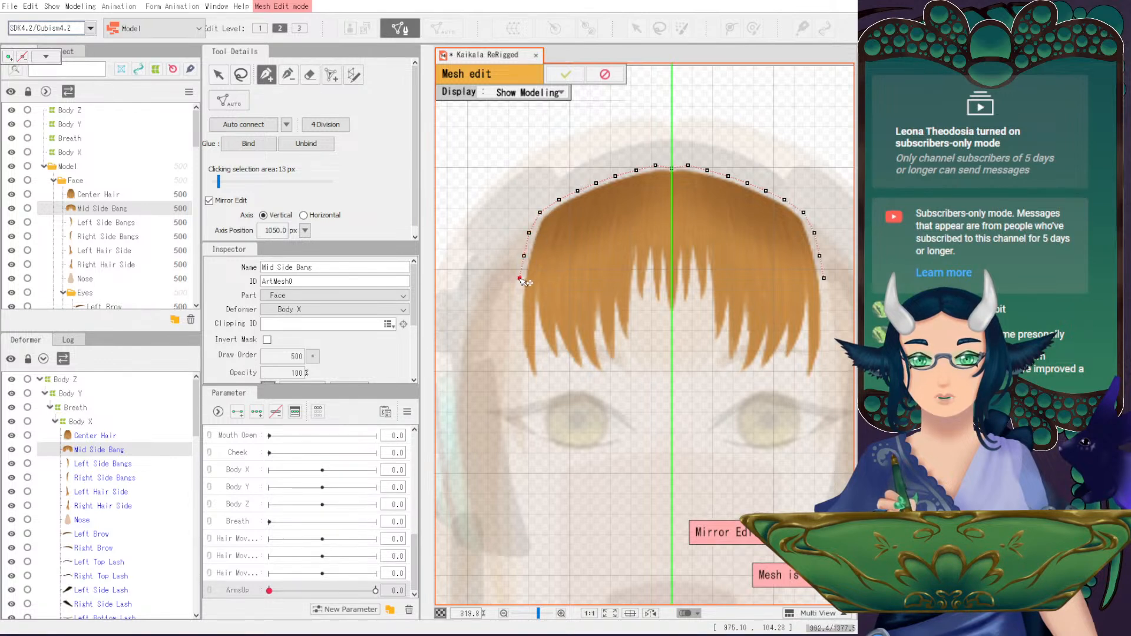
left_click(516, 302)
left_click(516, 326)
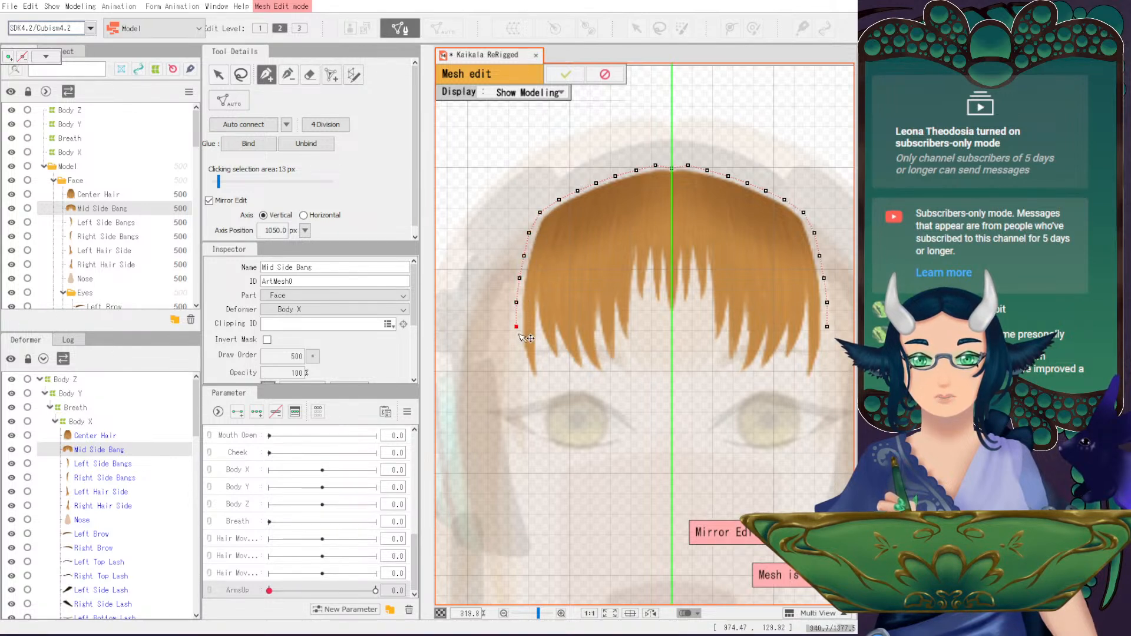
left_click(518, 350)
left_click(525, 367)
left_click(538, 387)
- Trace up the outermost strand's inner side and outline the second strand, continuing around the gap towards the third strand's tip
left_click(538, 338)
left_click(536, 320)
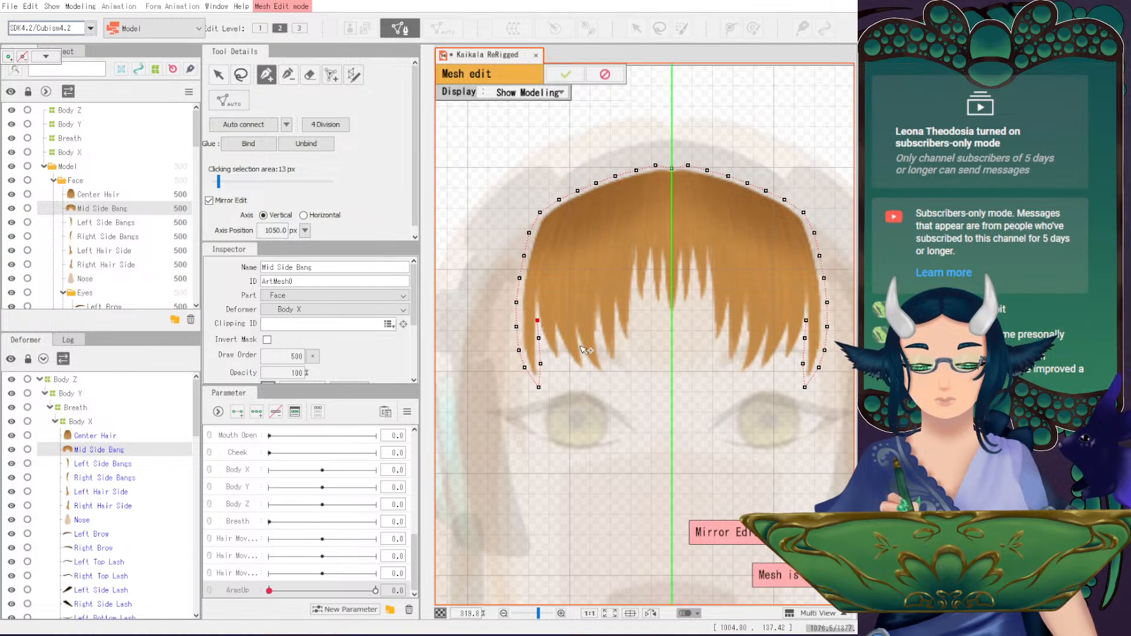
scroll(580, 348, "up", 2)
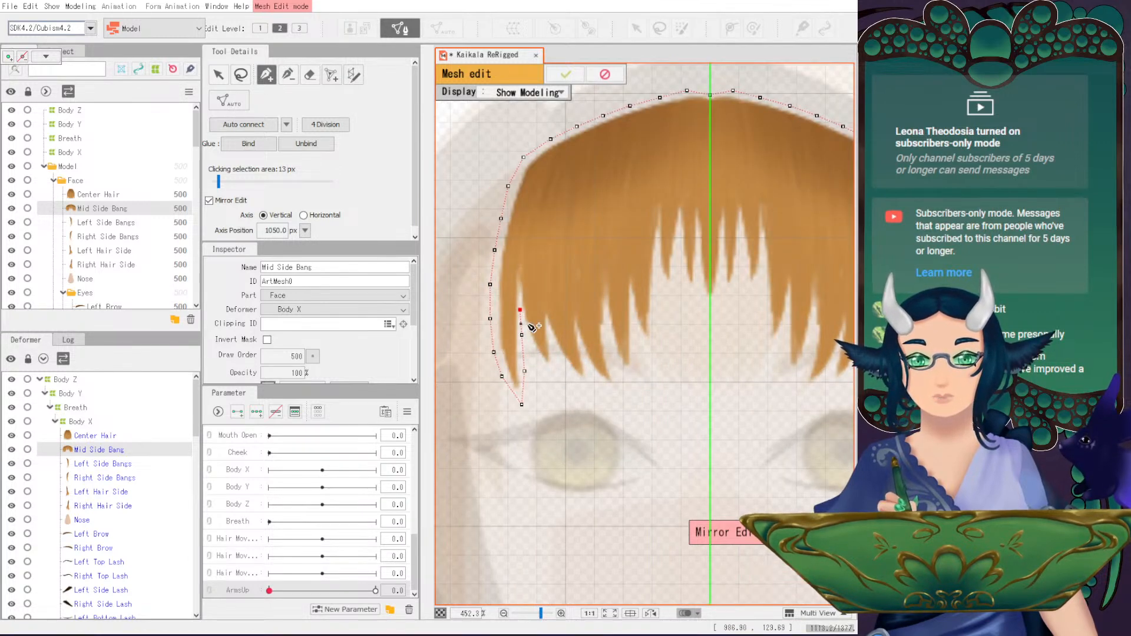
scroll(533, 326, "up", 2)
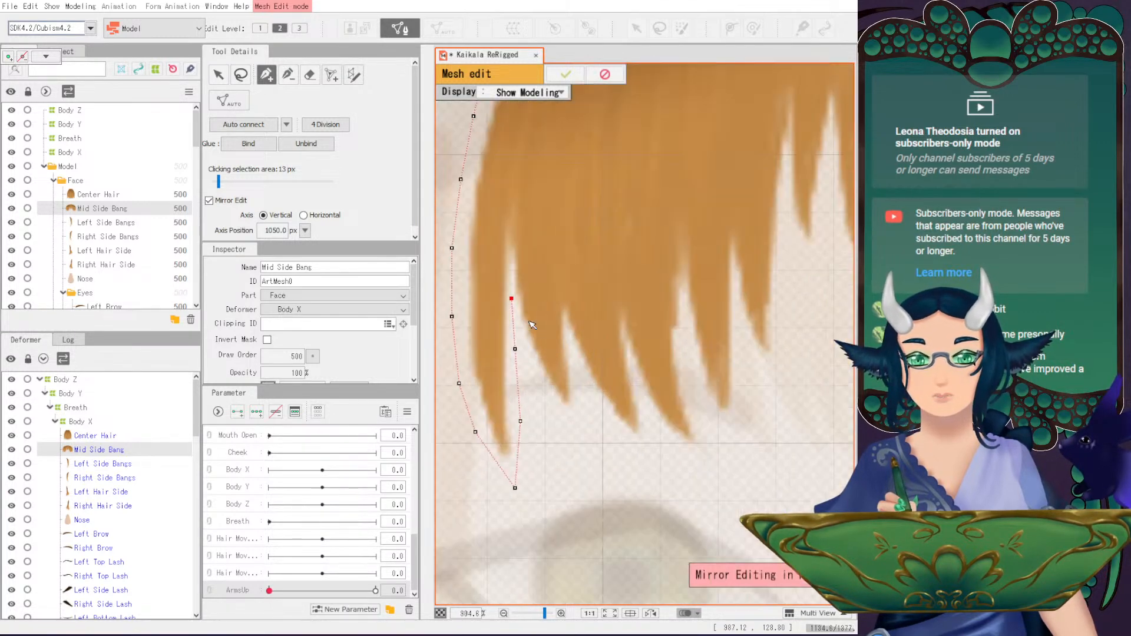
left_click(520, 331)
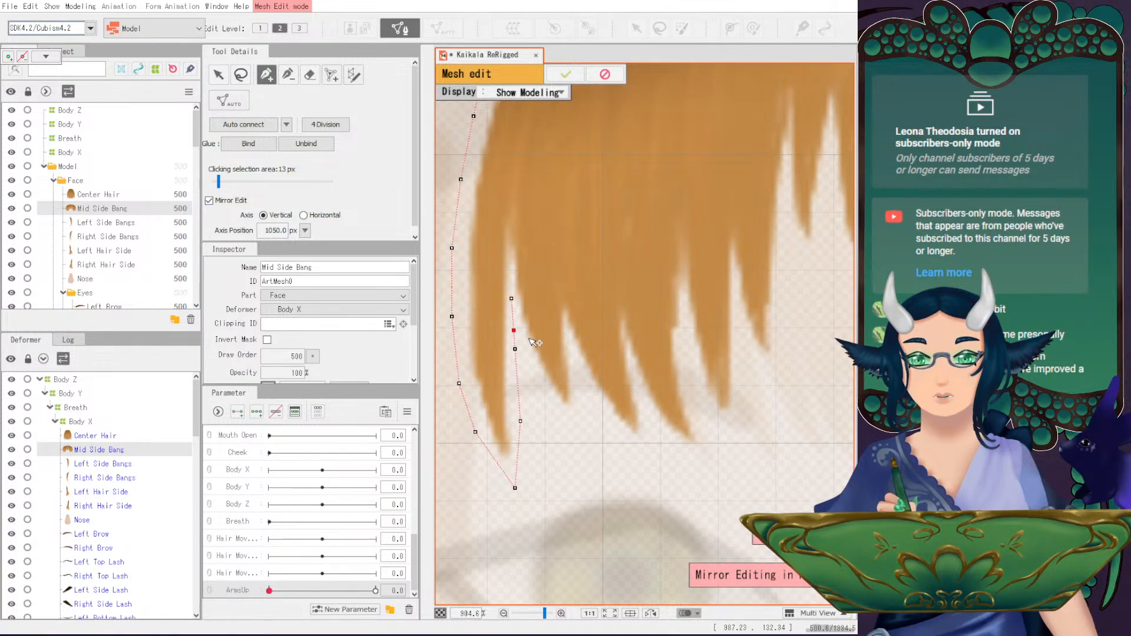
left_click(524, 330)
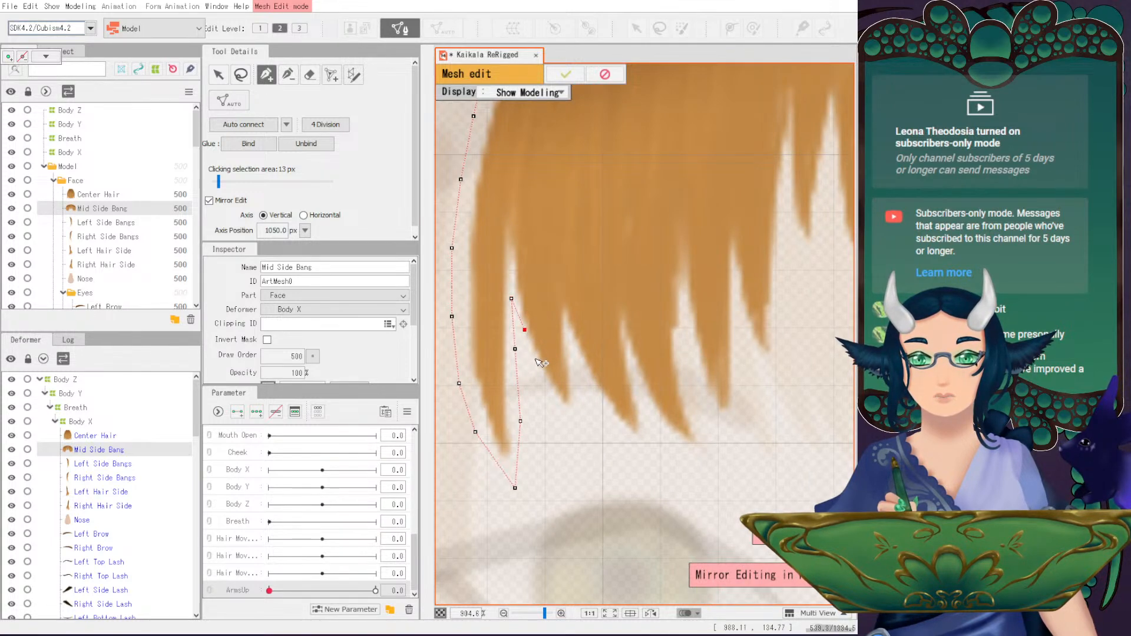
left_click(571, 420)
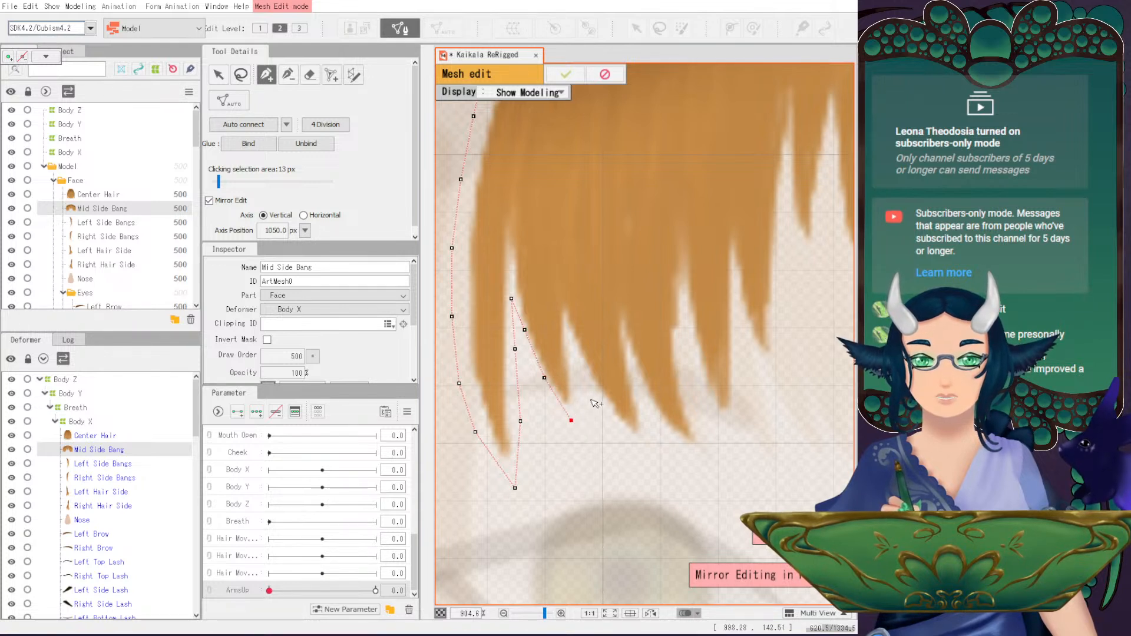
left_click(566, 337)
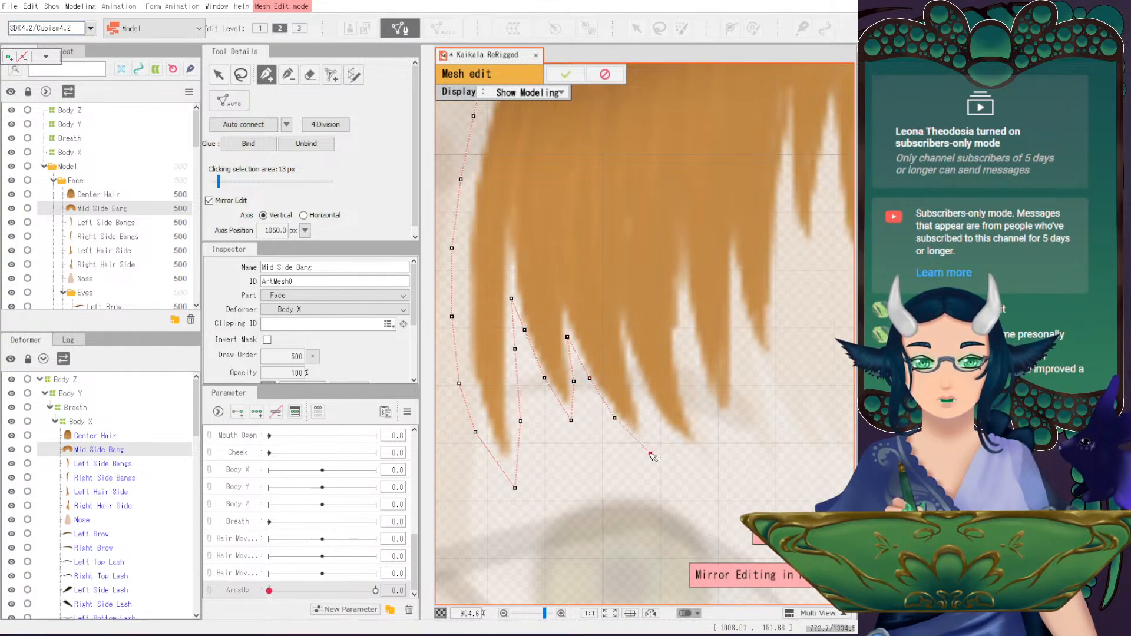
- Outline the fourth strand from the outside, down to its tip and up its inner side to the gap
scroll(665, 462, "down", 5)
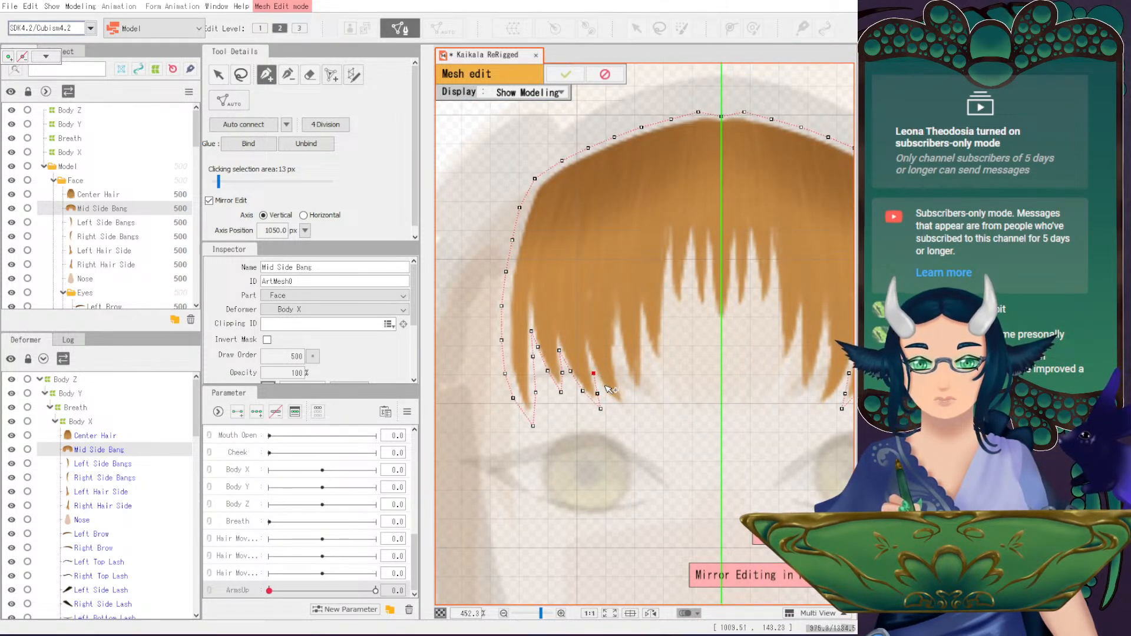
scroll(612, 395, "up", 2)
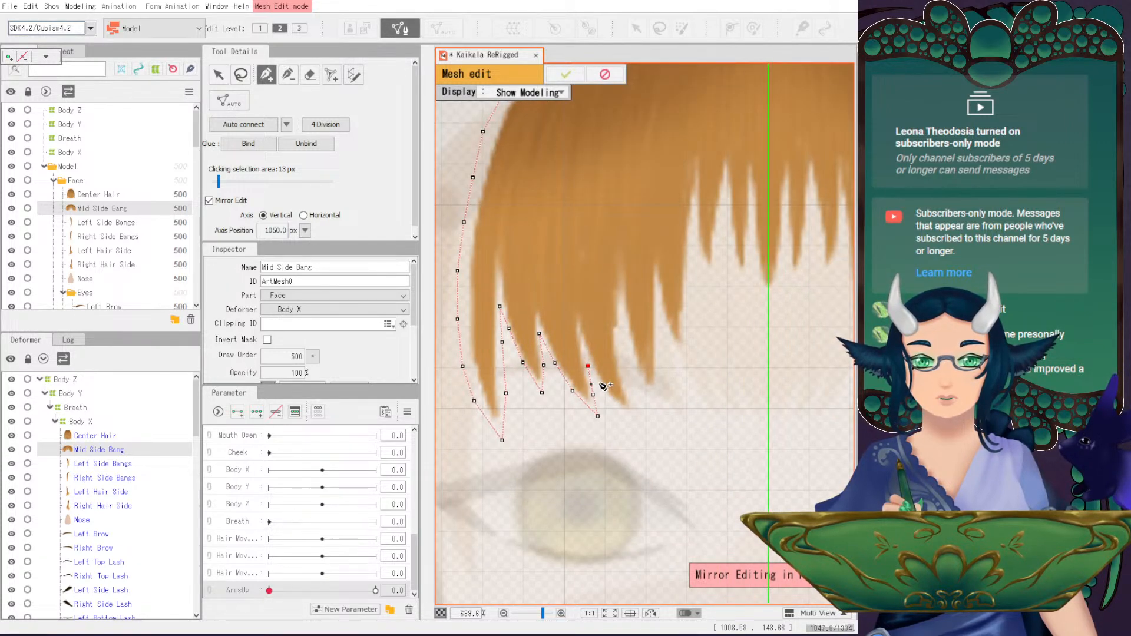
scroll(612, 386, "up", 2)
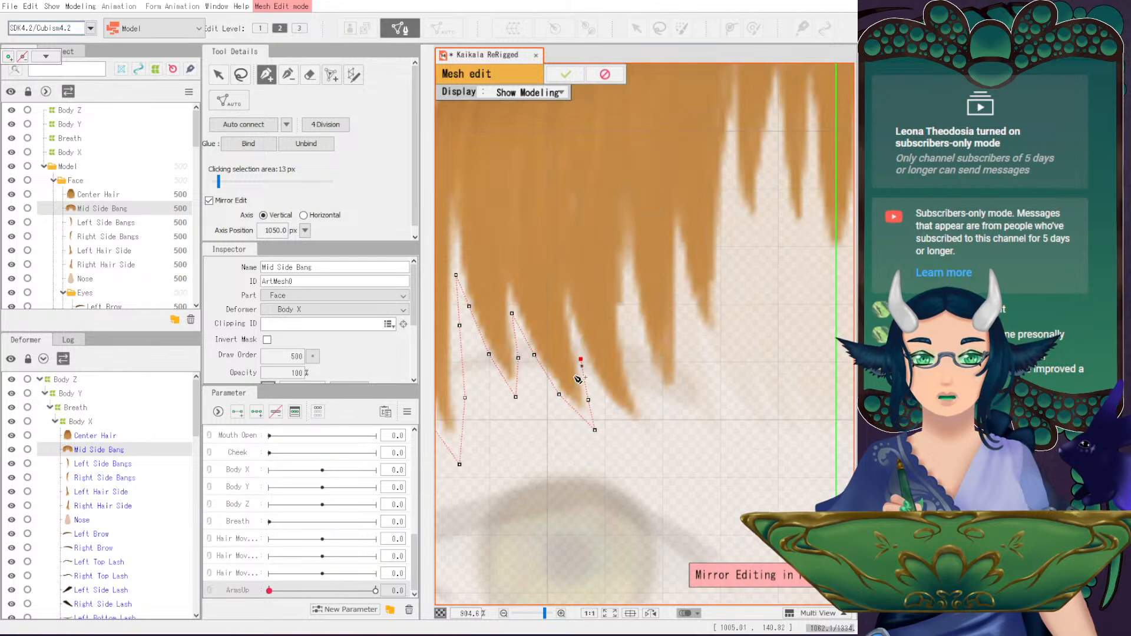
left_click(595, 384)
left_click(617, 411)
left_click(649, 431)
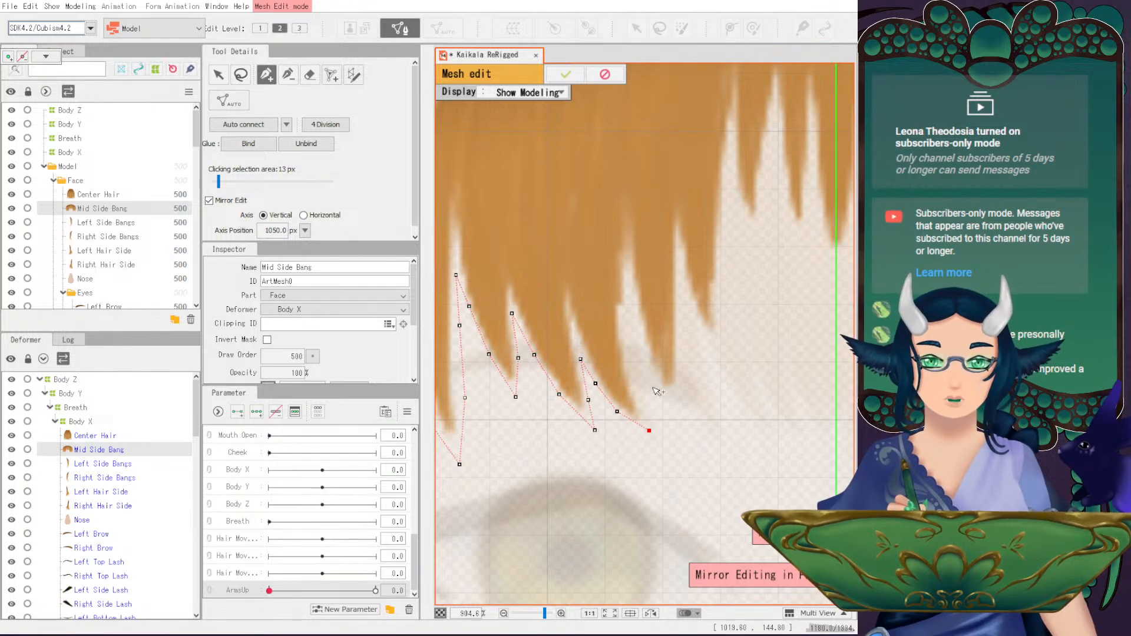
left_click(638, 395)
left_click(628, 358)
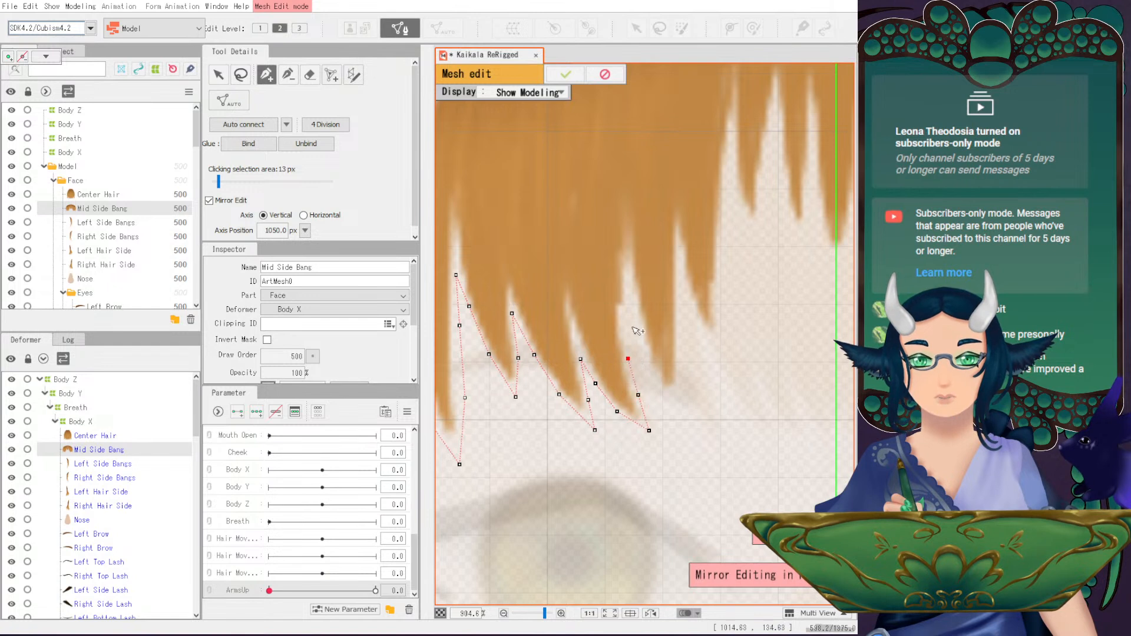
left_click(625, 325)
left_click(627, 285)
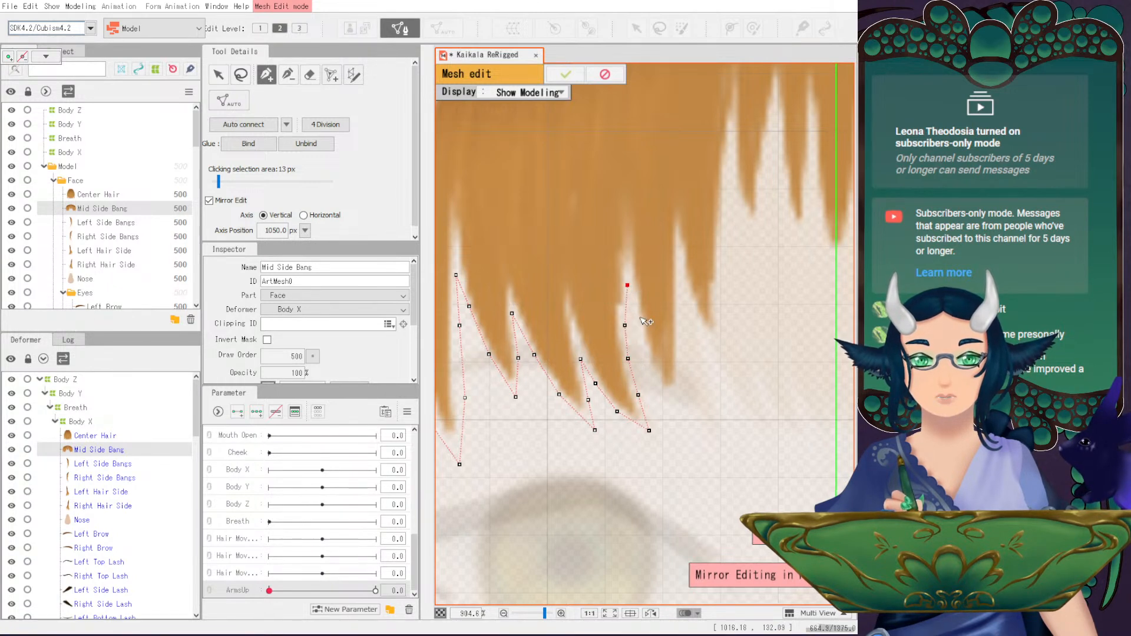
- Outline the fifth strand from the outside, down to its tip and back up to the next gap
left_click(636, 312)
left_click(643, 342)
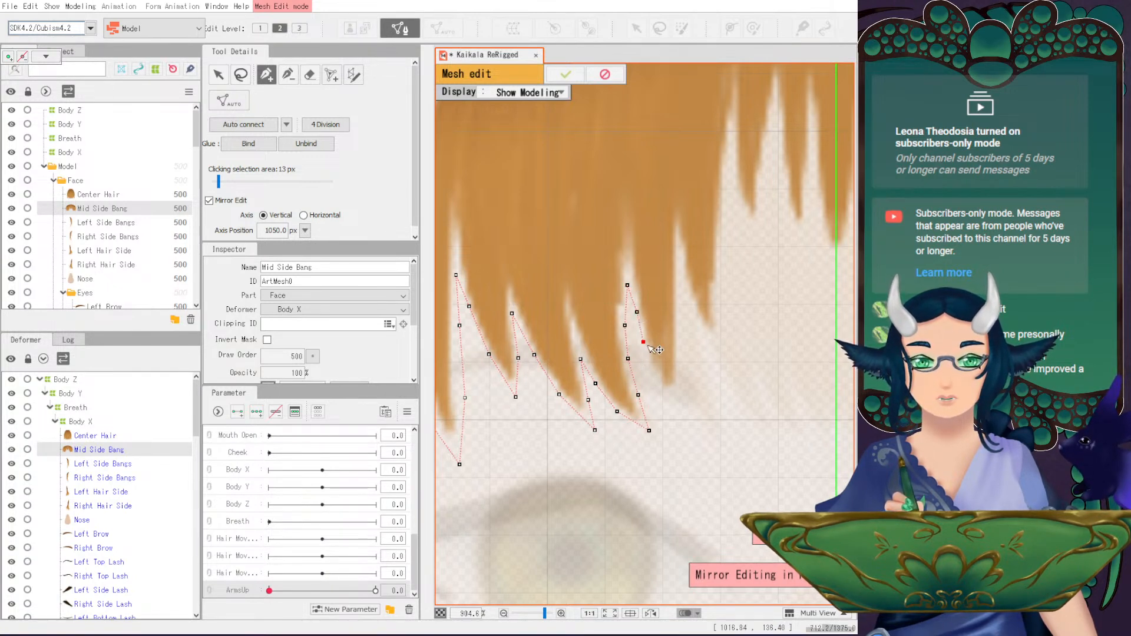
left_click(652, 369)
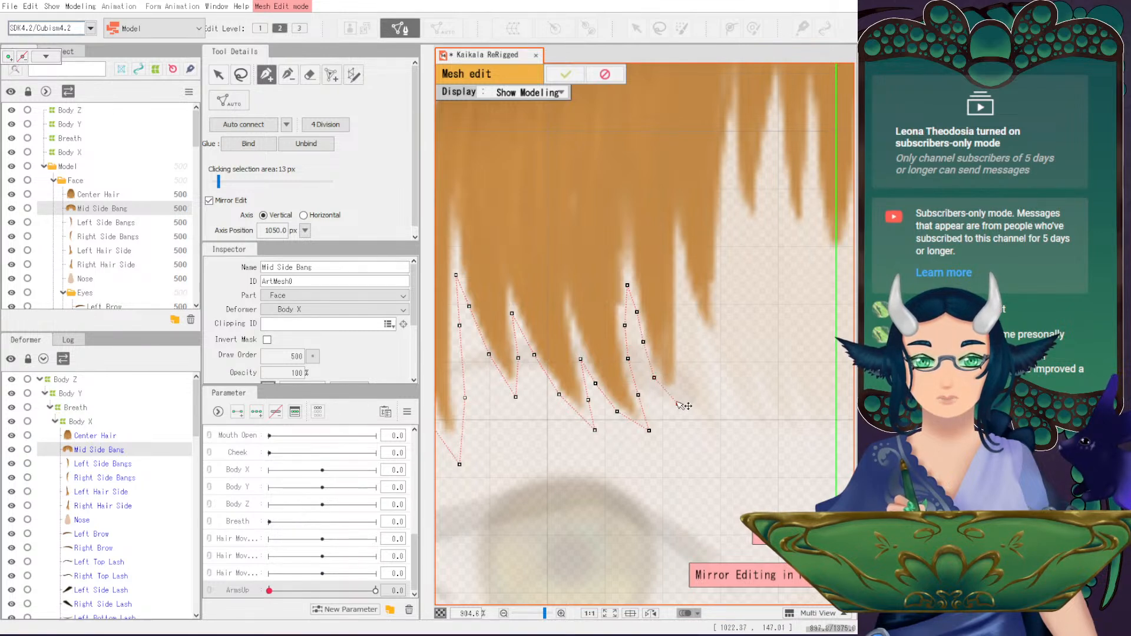
left_click(682, 373)
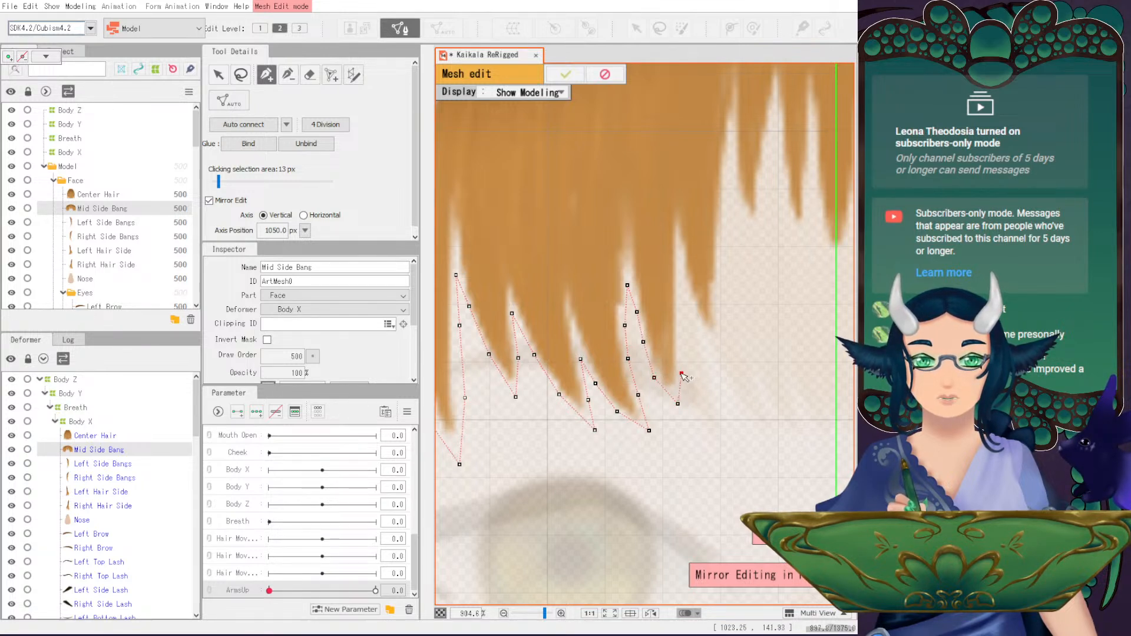
left_click(681, 339)
left_click(681, 299)
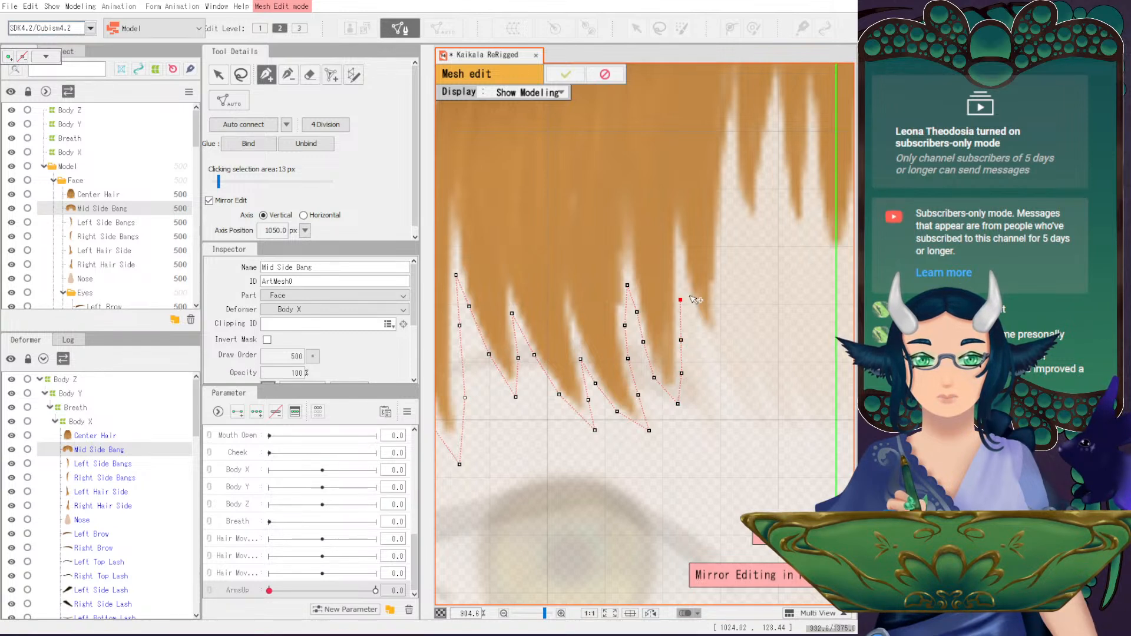
- Outline the sixth strand around its tip and up its long inner edge to the short middle fringe
left_click(708, 339)
key("ctrl+z")
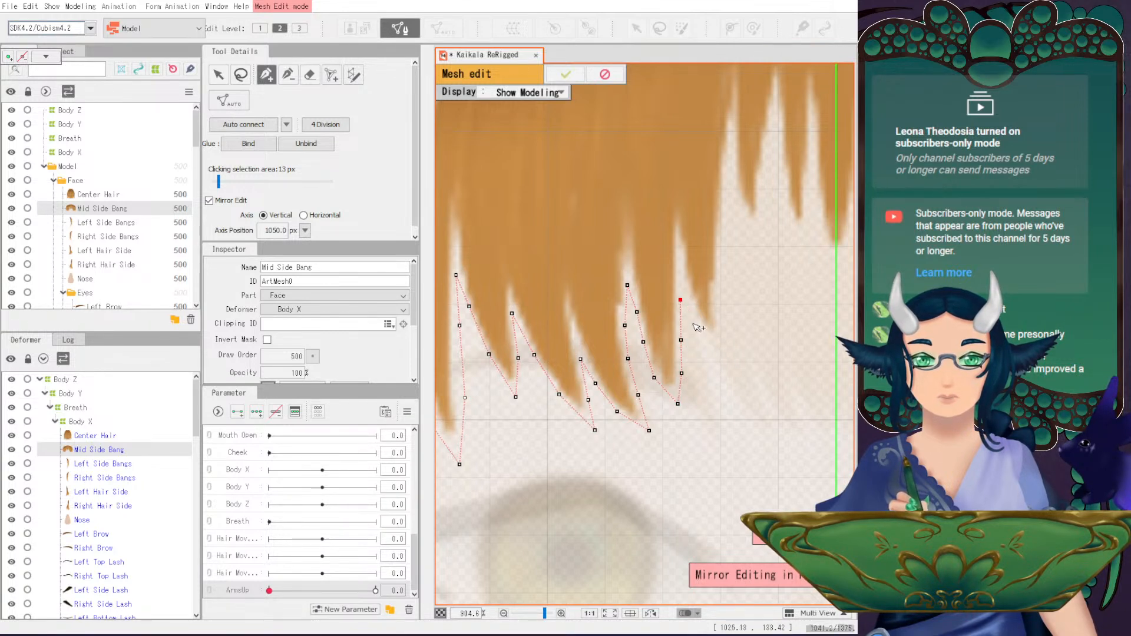
left_click(715, 348)
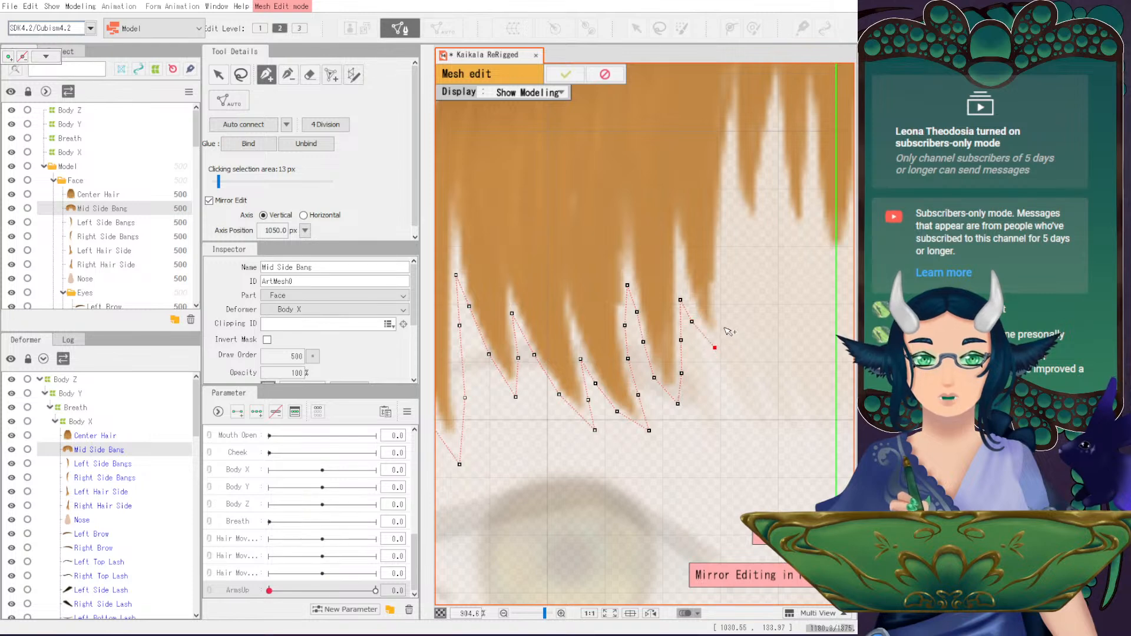
left_click(723, 322)
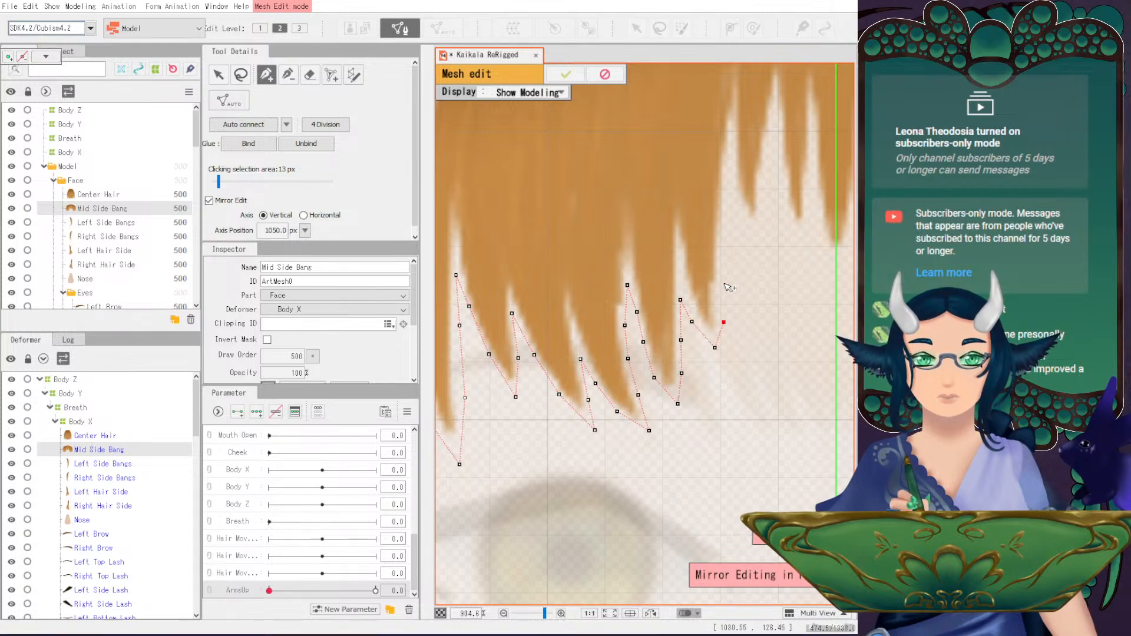
left_click_drag(730, 283, 658, 309)
left_click(652, 308)
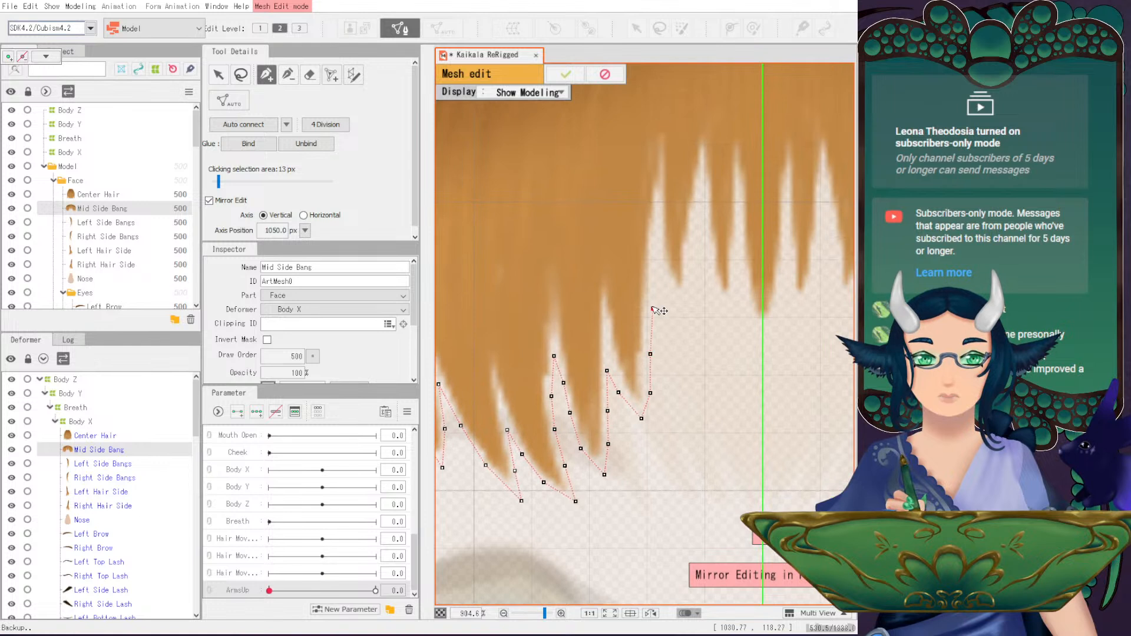
left_click(655, 250)
- Zigzag the mirrored outline along the short middle fringe tips and close it on the centre axis below the central tip
left_click(677, 301)
left_click(695, 266)
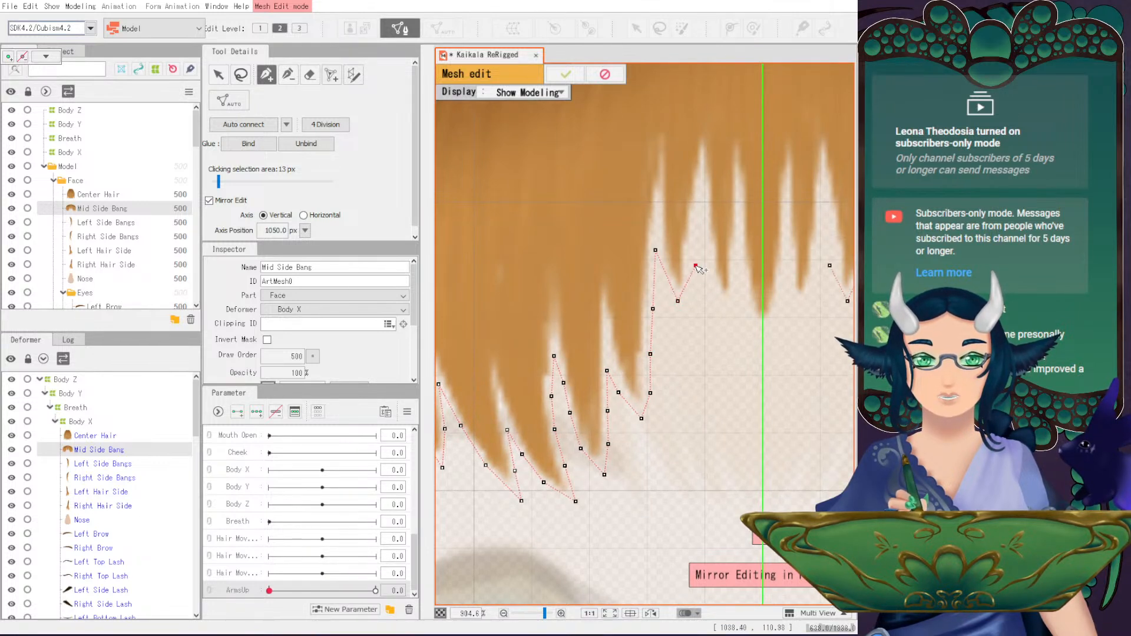
left_click(720, 304)
left_click(738, 280)
left_click(748, 316)
left_click(764, 334)
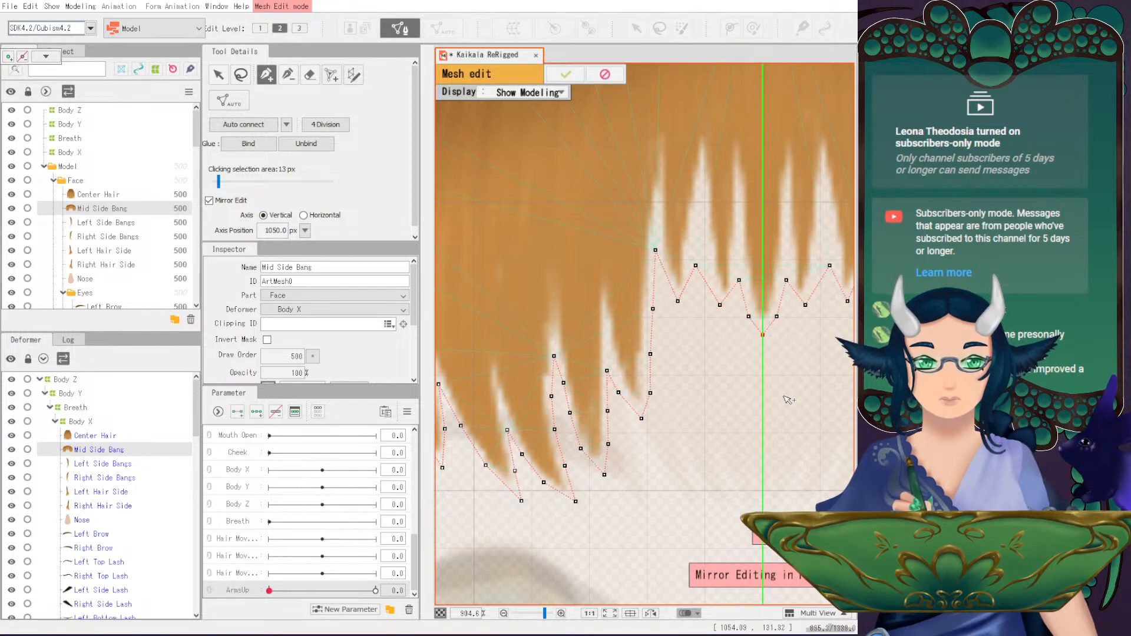
- Place an inner row of mirrored vertices just inside the upper hair edge, from the centre axis out to the rounded corner
scroll(697, 316, "down", 4)
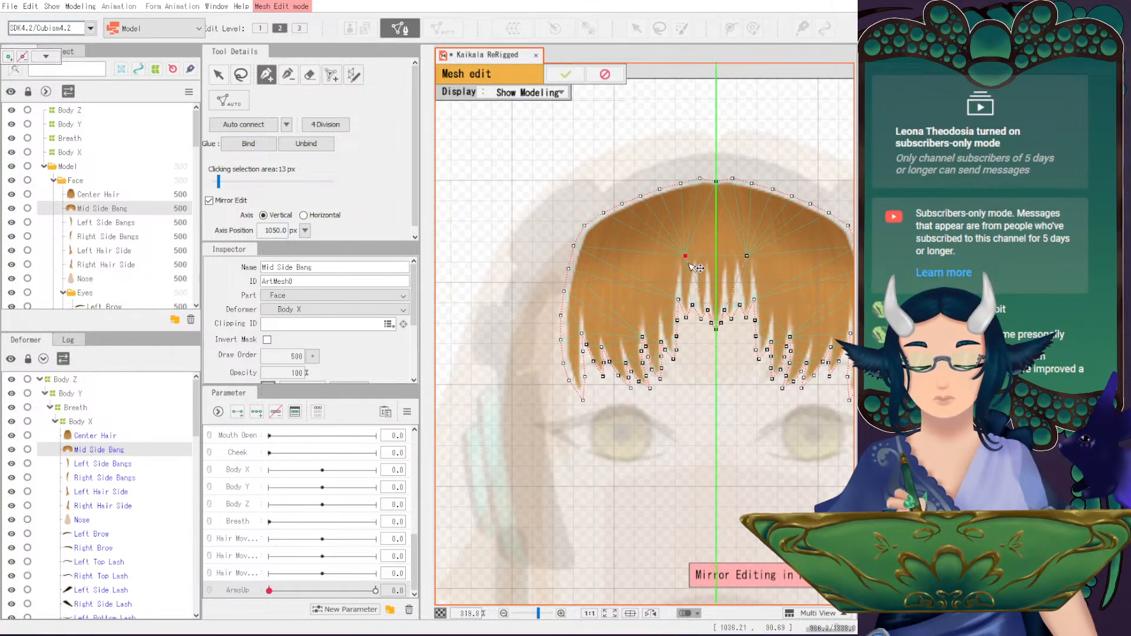
scroll(698, 277, "up", 2)
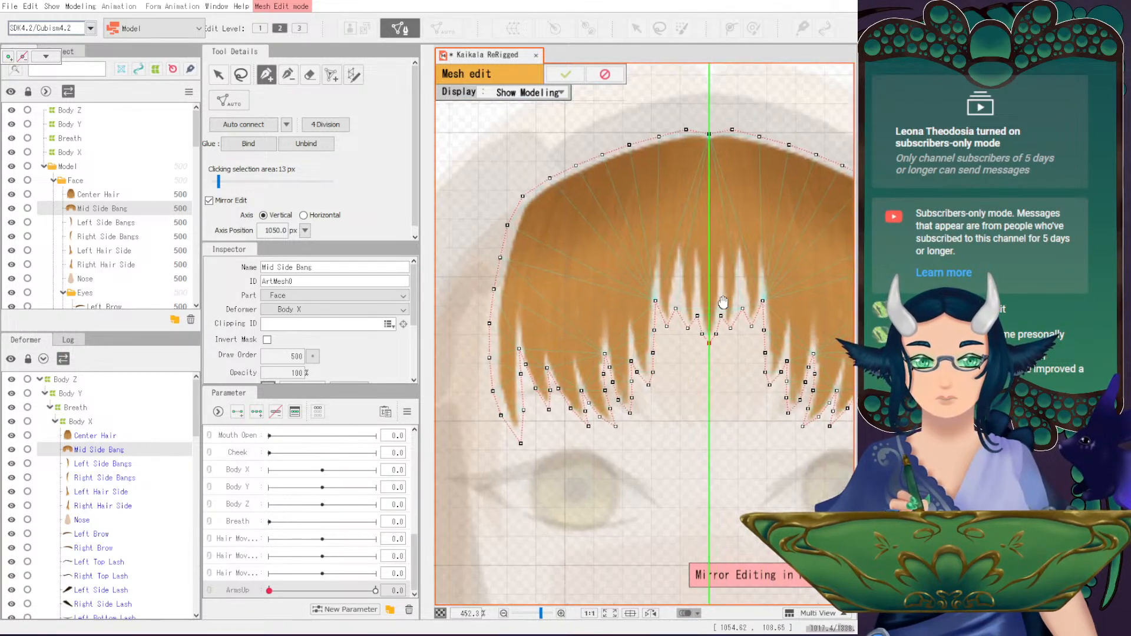
key("v")
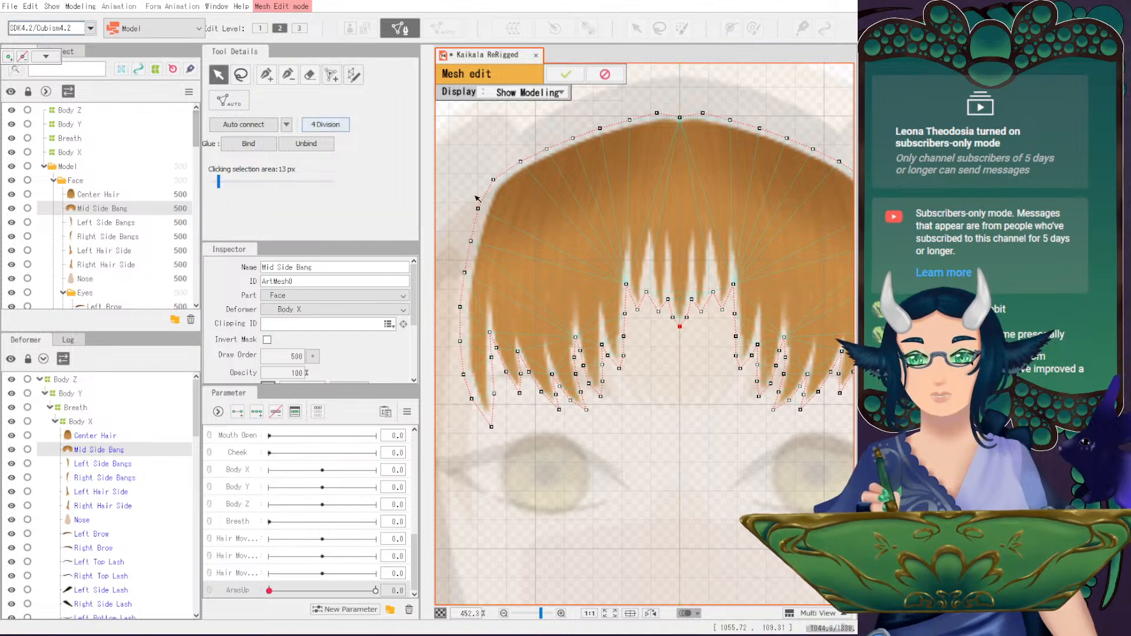
left_click(266, 75)
left_click_drag(674, 141, 671, 228)
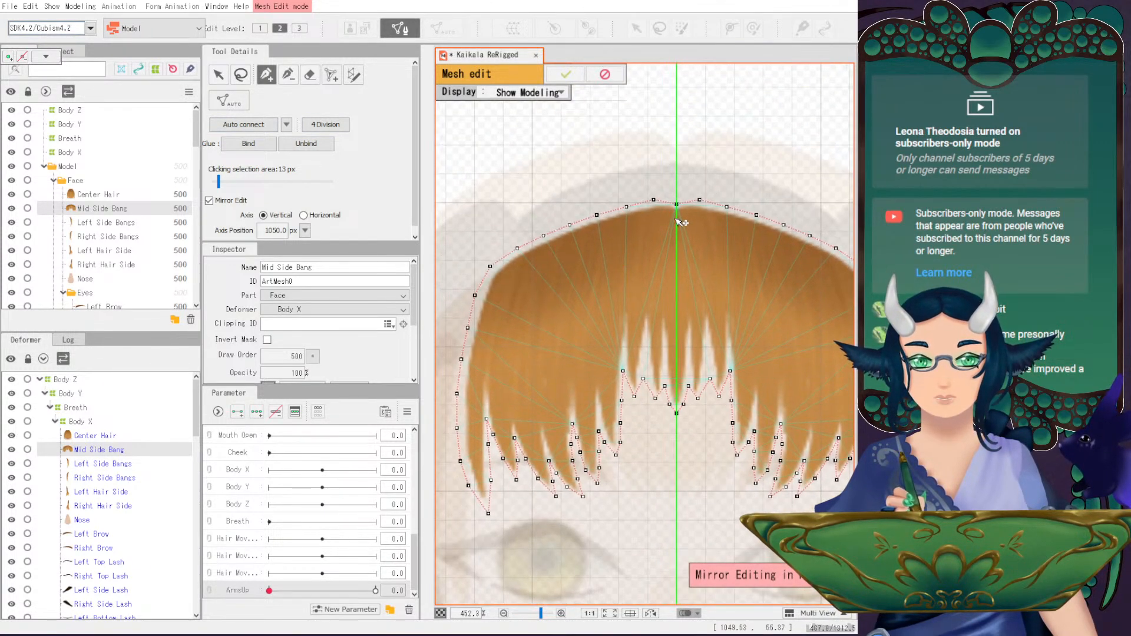
left_click(664, 215)
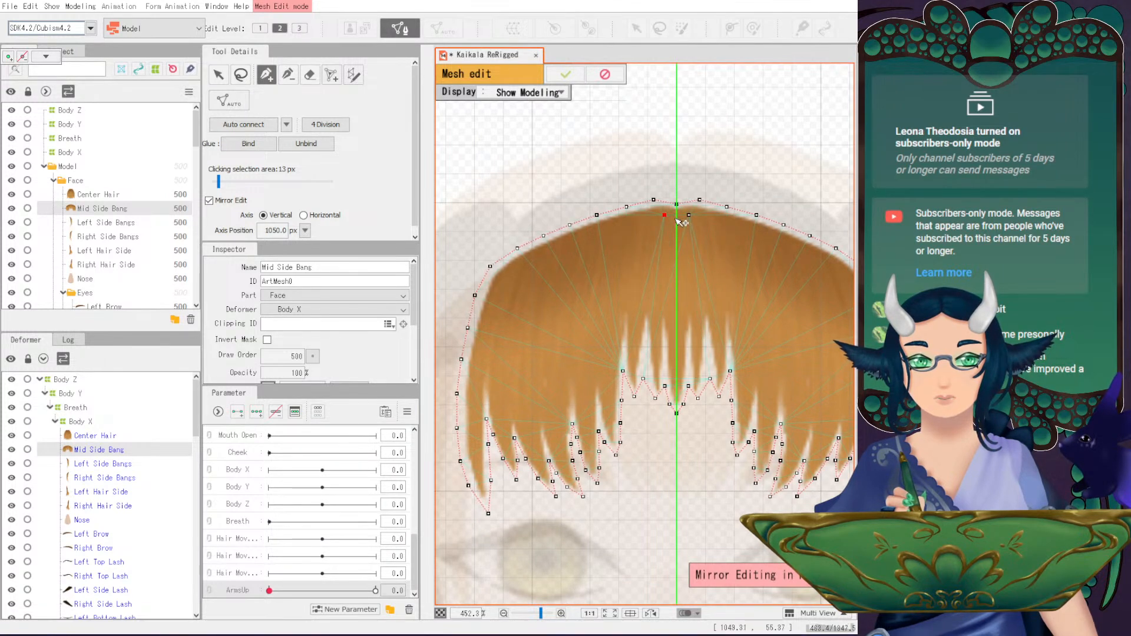
left_click(646, 216)
left_click(618, 224)
left_click(587, 233)
left_click(537, 256)
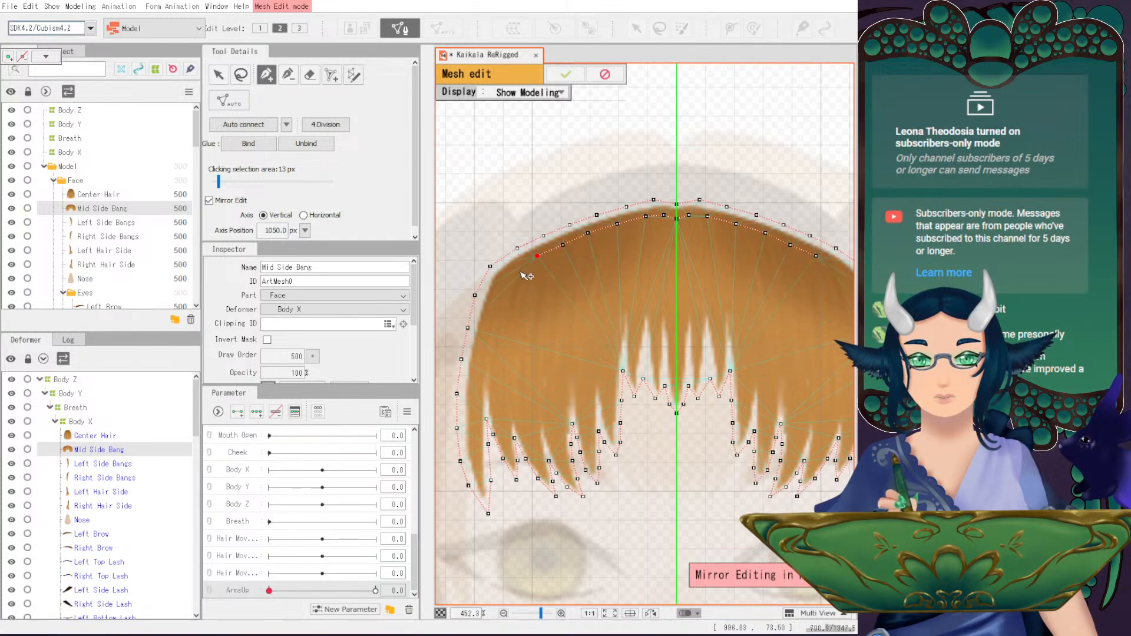
left_click(512, 269)
left_click(499, 282)
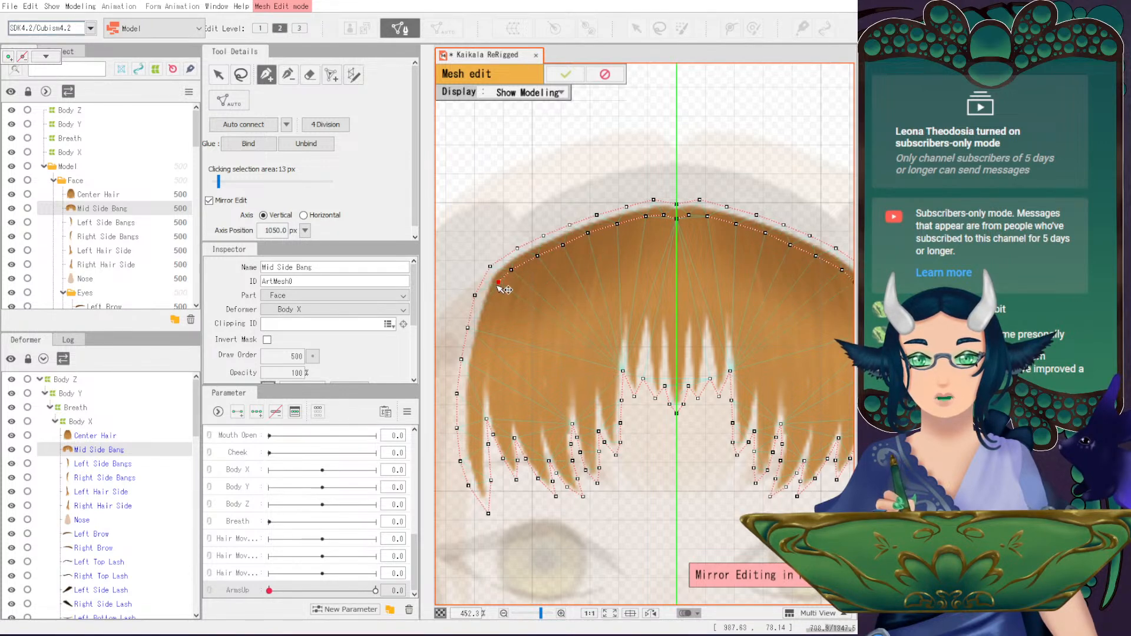
- Continue the inner vertex row from the corner down along the outer side of the hair to the outermost strand
left_click(486, 318)
left_click(479, 347)
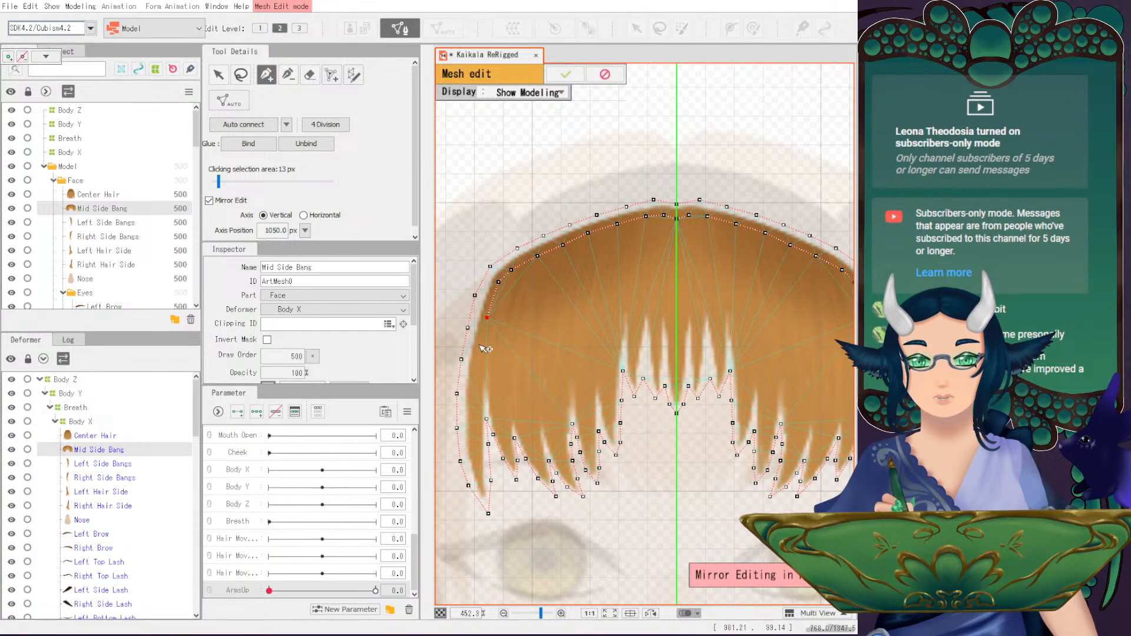
left_click(473, 377)
left_click(470, 409)
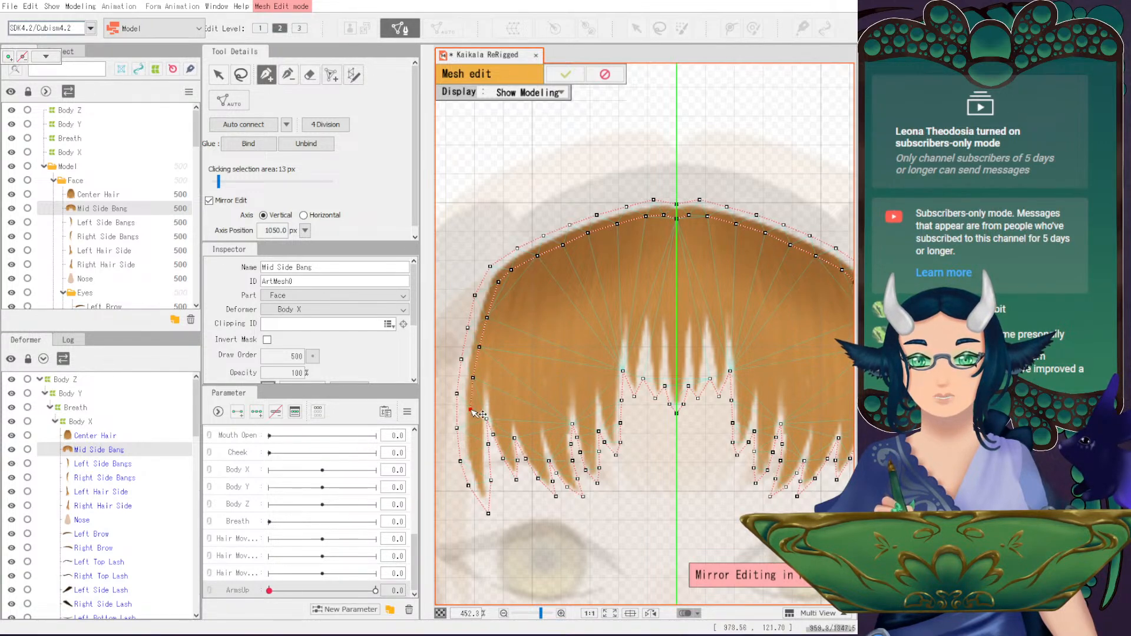
- Place mirrored vertices above the side strand gaps and across the short middle fringe, ending on the centre axis
left_click(485, 392)
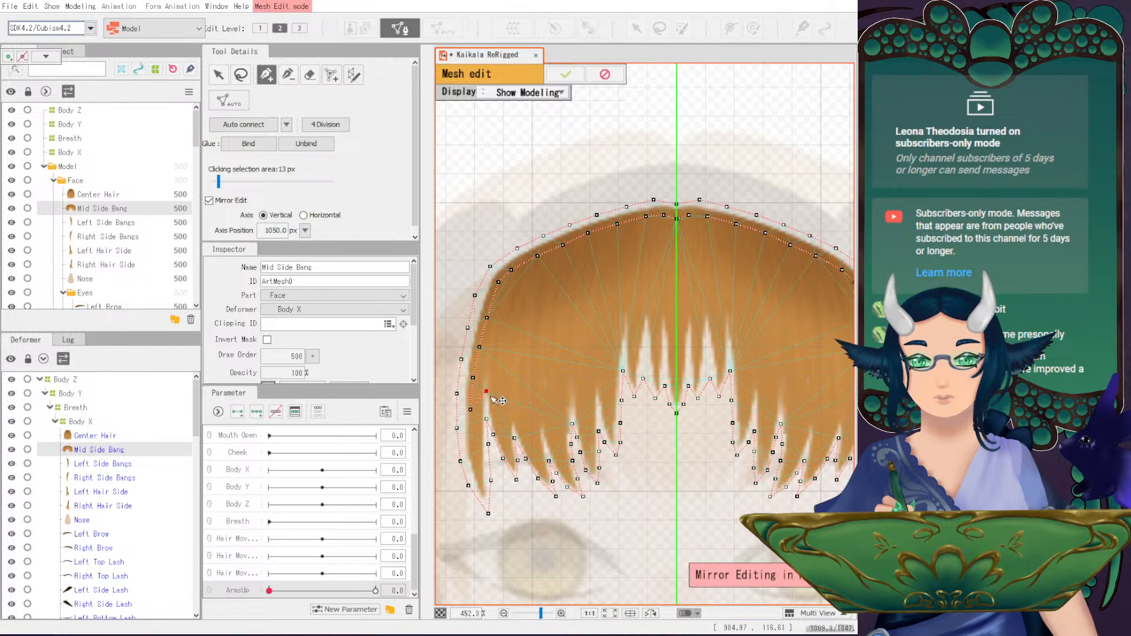
left_click(504, 420)
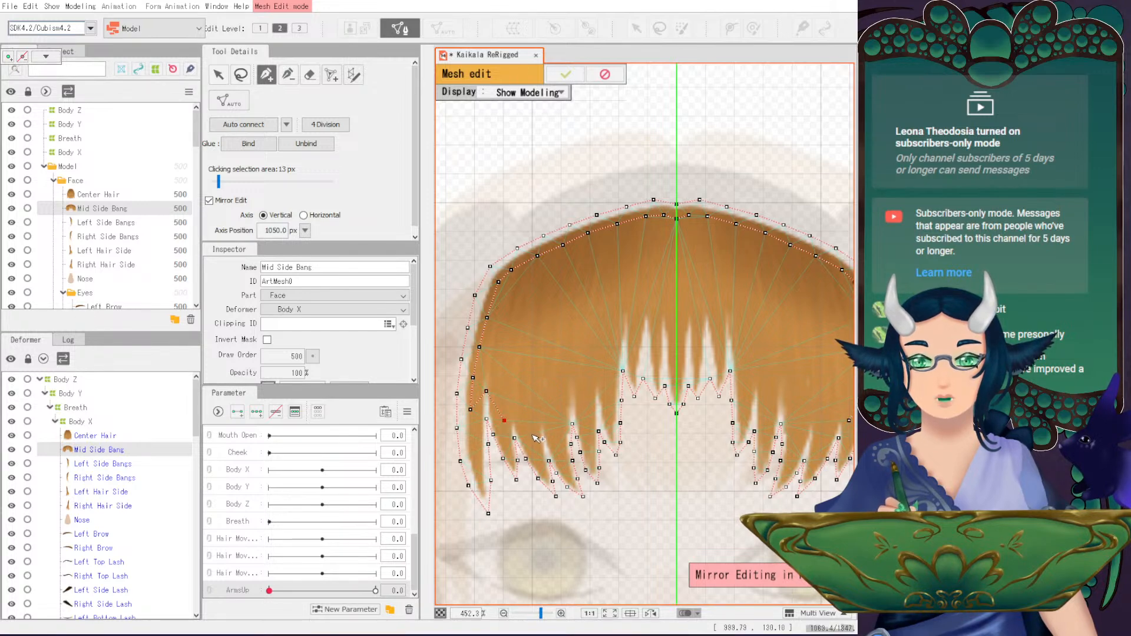
left_click(534, 436)
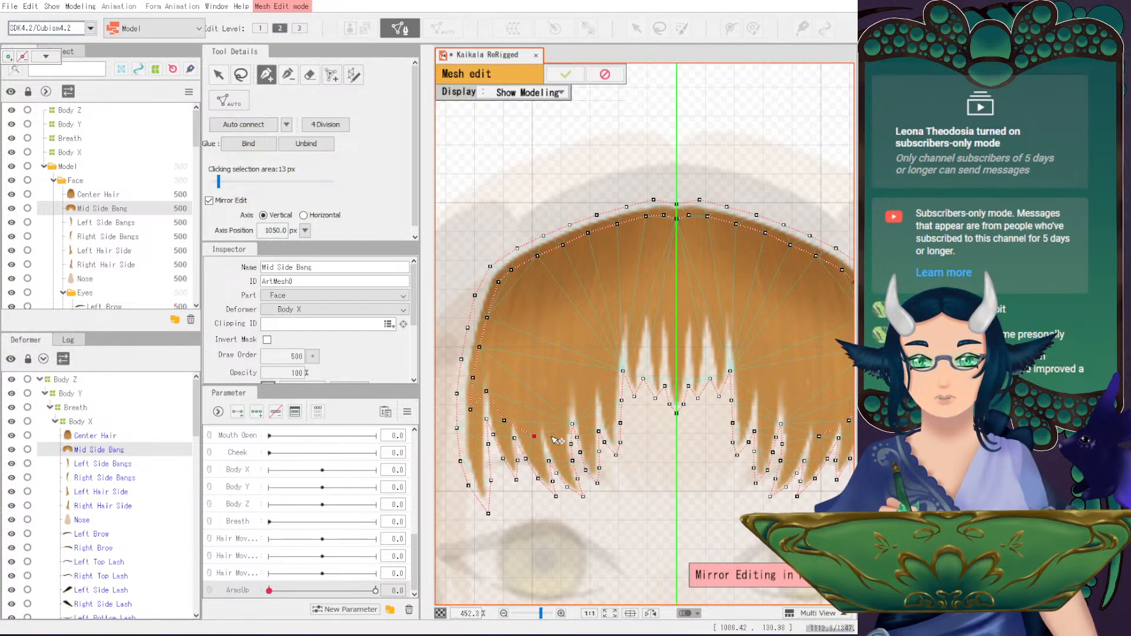
left_click(553, 431)
left_click(571, 406)
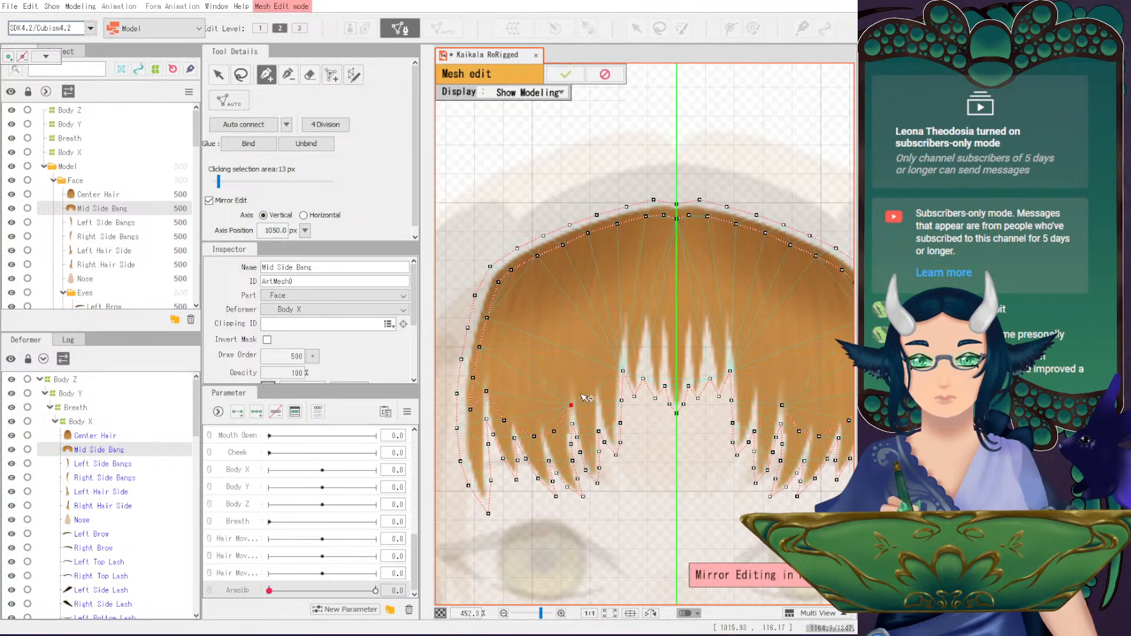
left_click(604, 412)
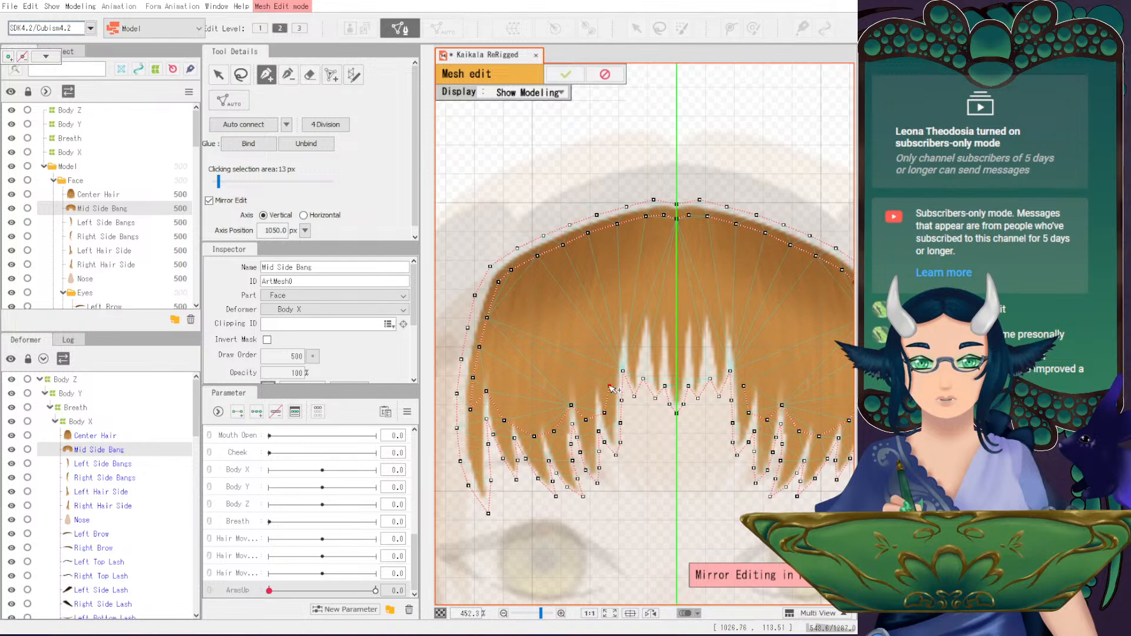
left_click(636, 361)
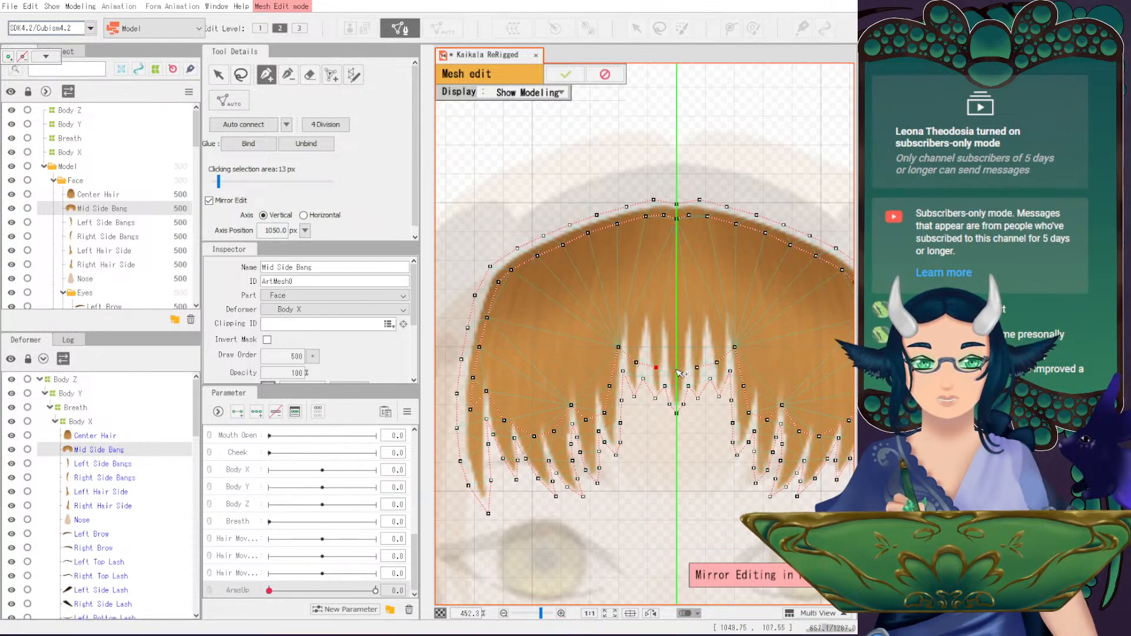
left_click(218, 75)
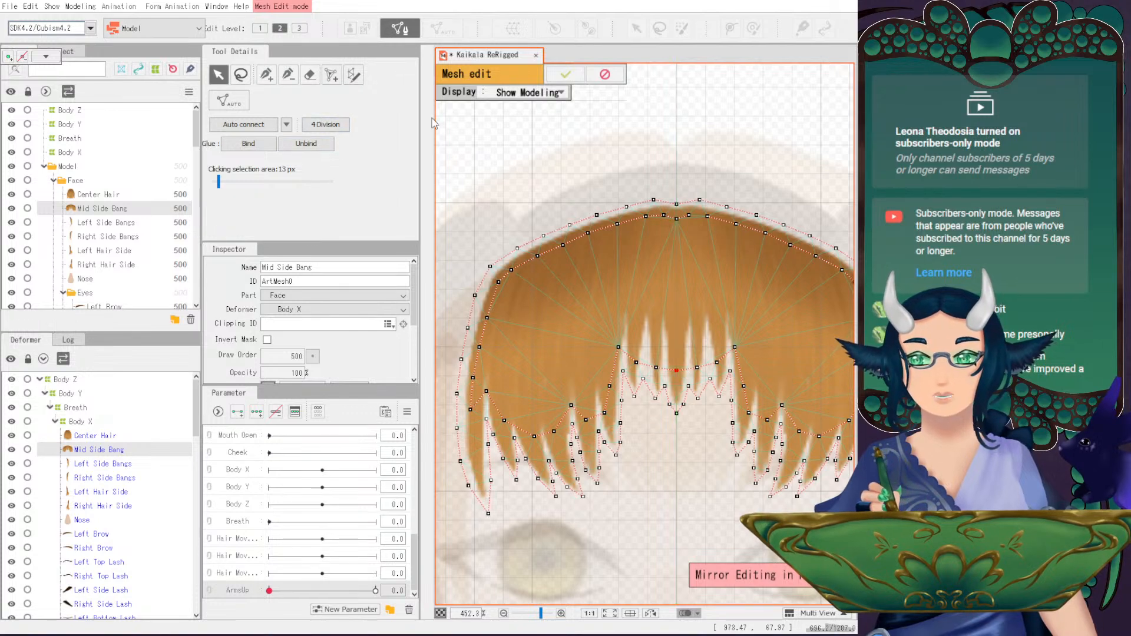
- Run a mirrored vertex column from the outer corner of the short middle fringe up to the inner row below the top edge
left_click(266, 75)
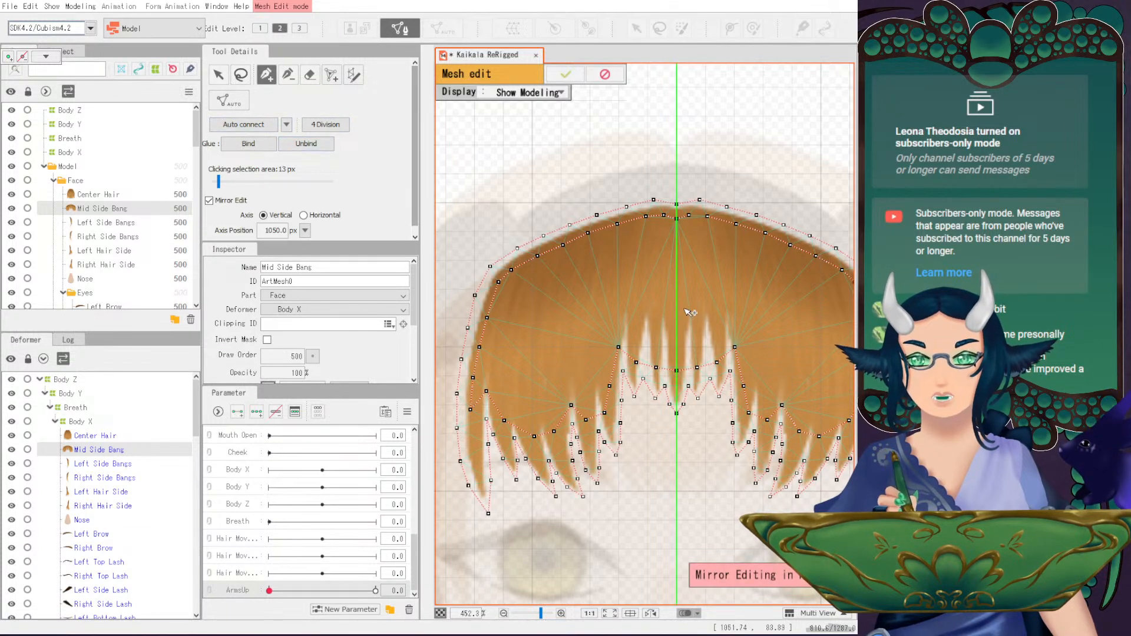
left_click(619, 346)
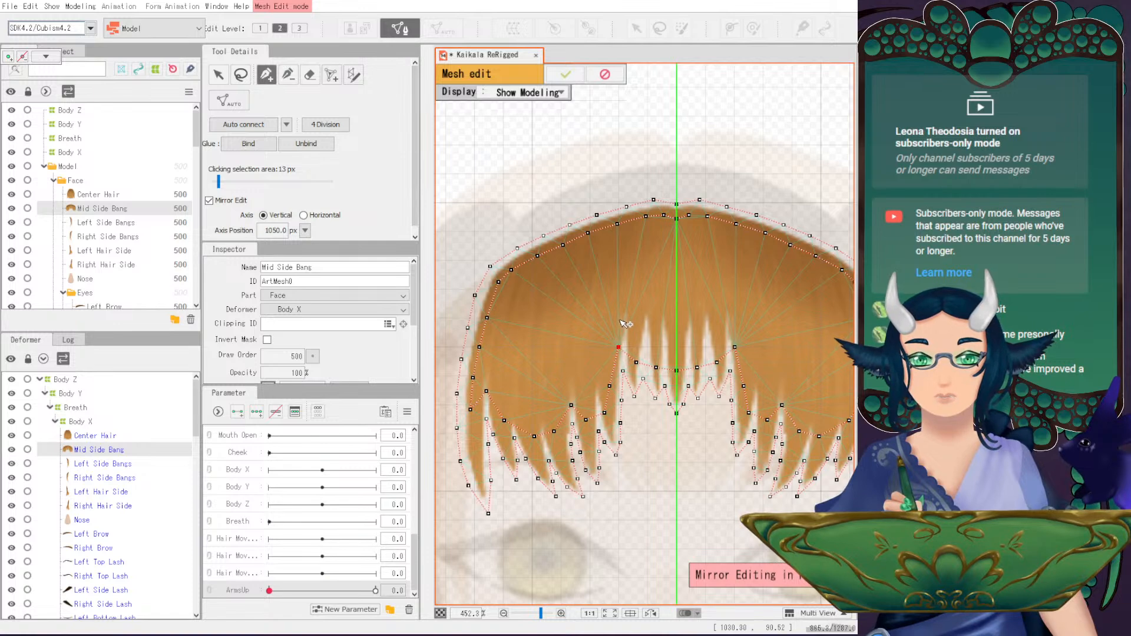
left_click(617, 325)
left_click(615, 295)
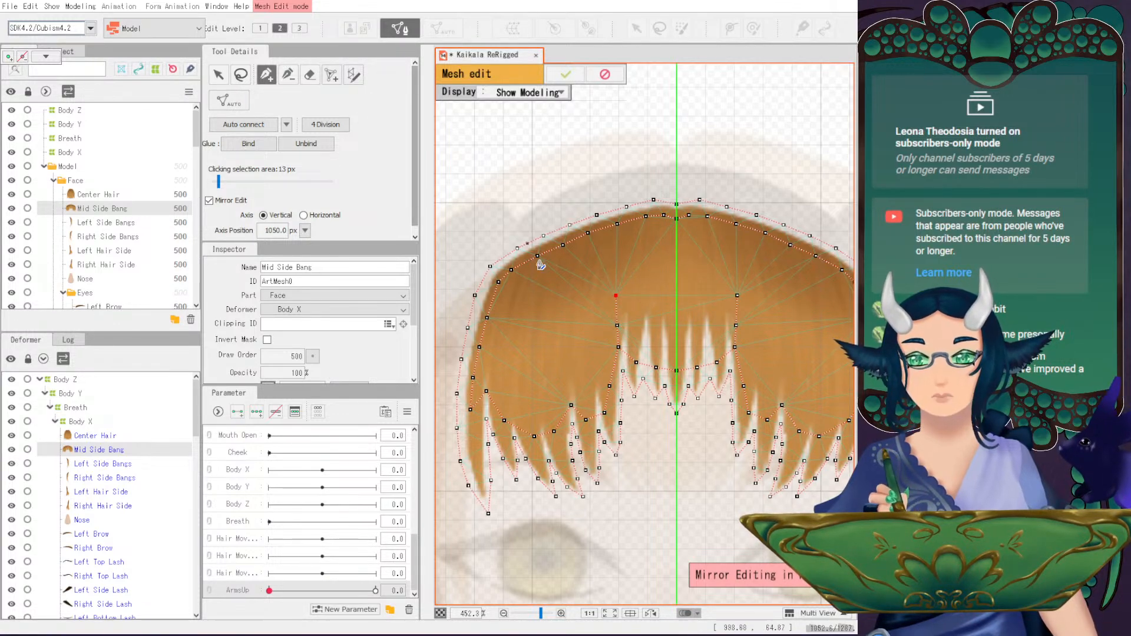
left_click_drag(616, 295, 616, 303)
left_click(626, 252)
key("v")
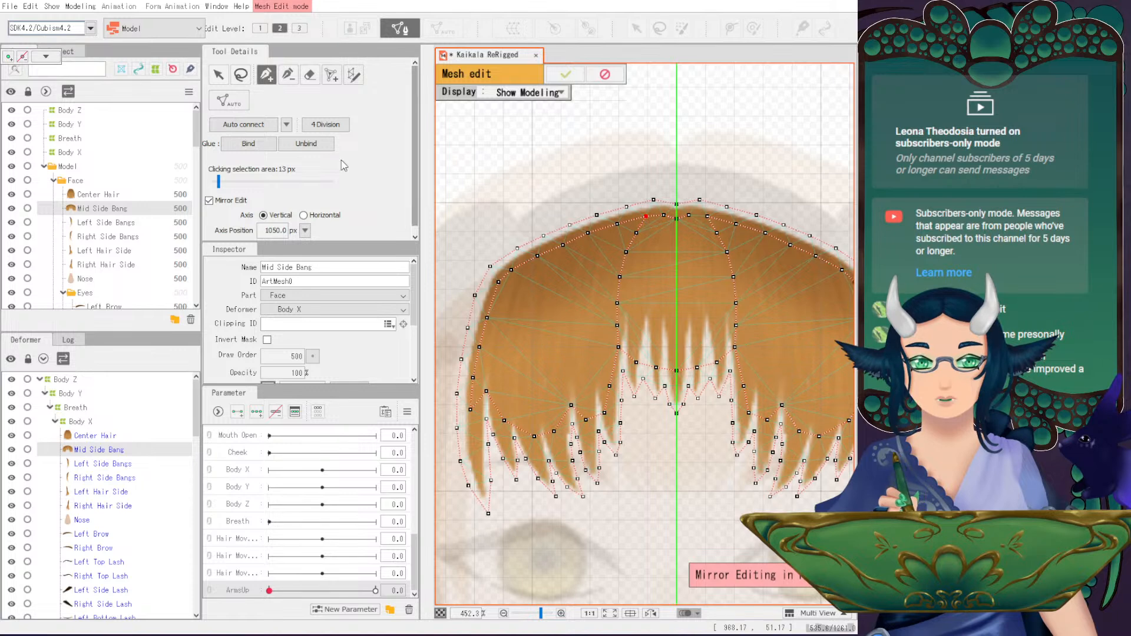
- Add a mirrored vertex column down the middle of the side hair section and apply the auto-connected Mid Side Bang mesh
left_click(266, 75)
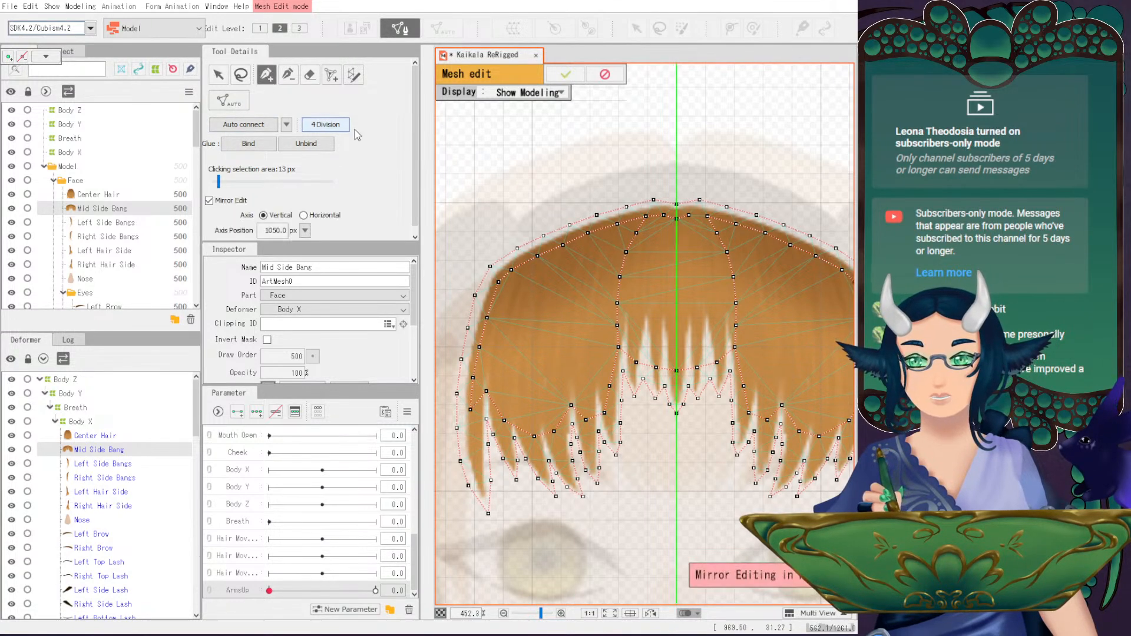
left_click(532, 277)
left_click(528, 298)
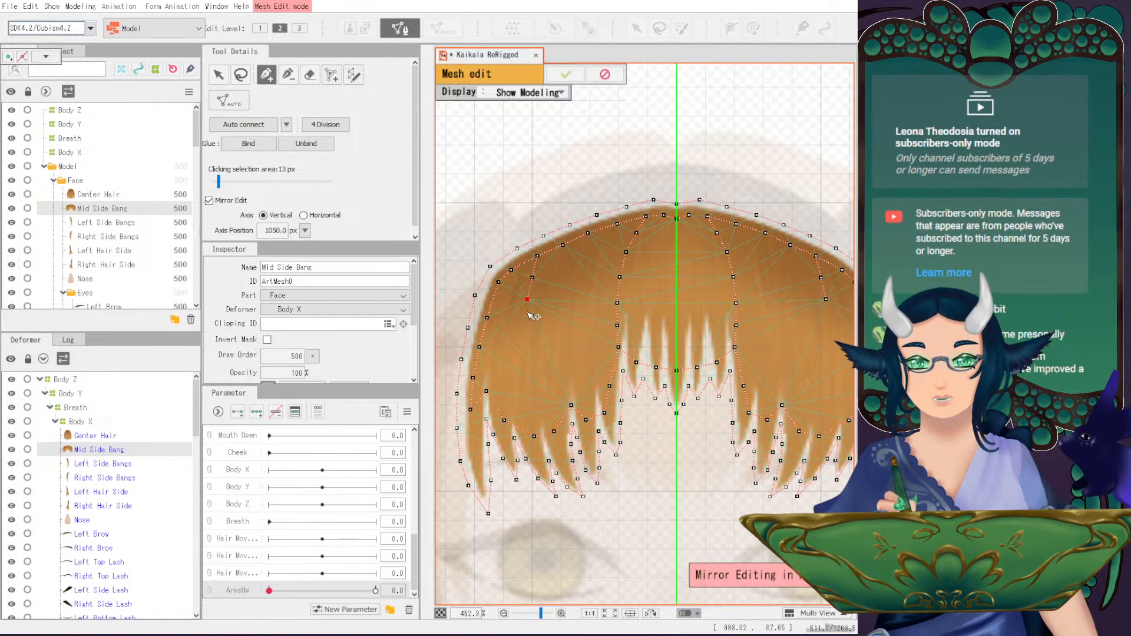
left_click(524, 348)
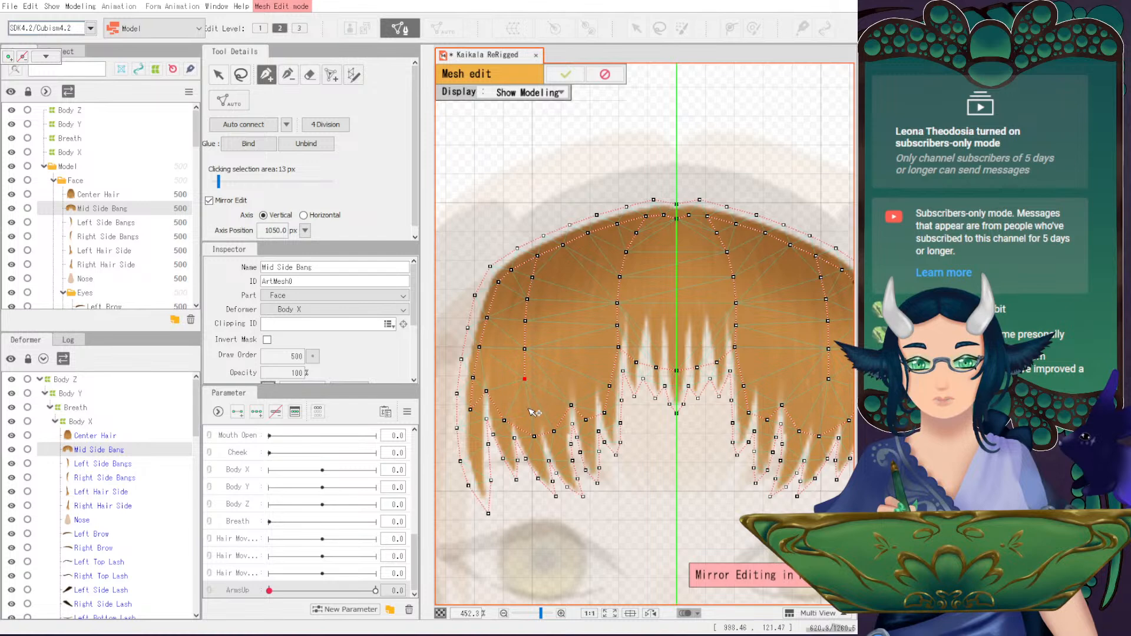
left_click(243, 124)
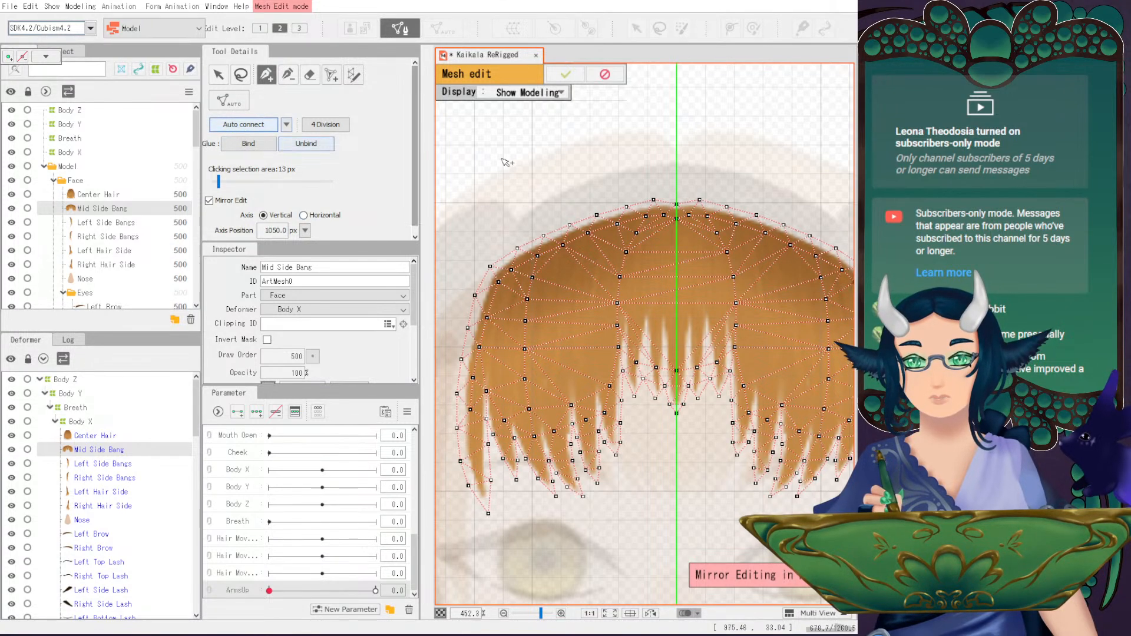
left_click(564, 78)
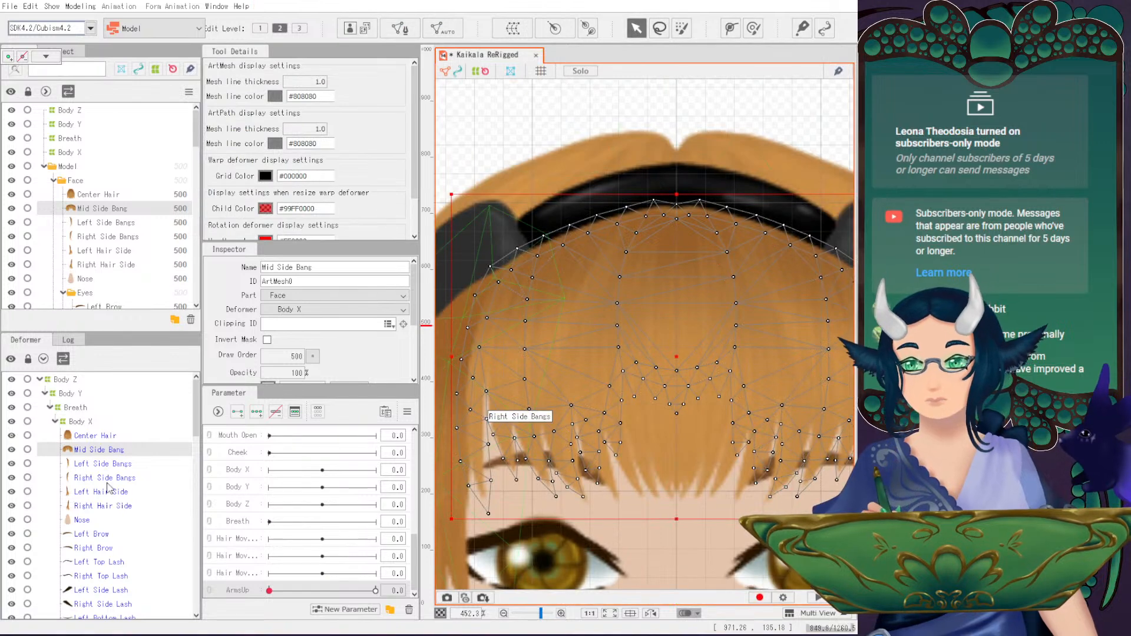
- Open the Left Side Bangs mesh for editing and erase all of its existing vertices
left_click(132, 464)
scroll(501, 362, "down", 3)
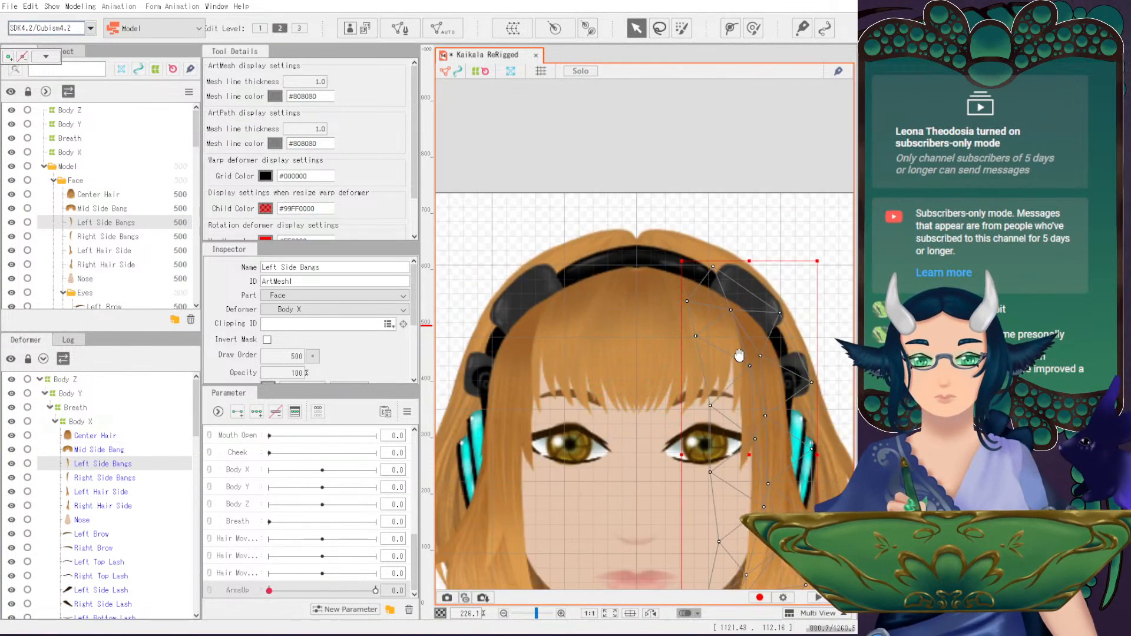
left_click_drag(614, 201, 619, 219)
left_click(399, 27)
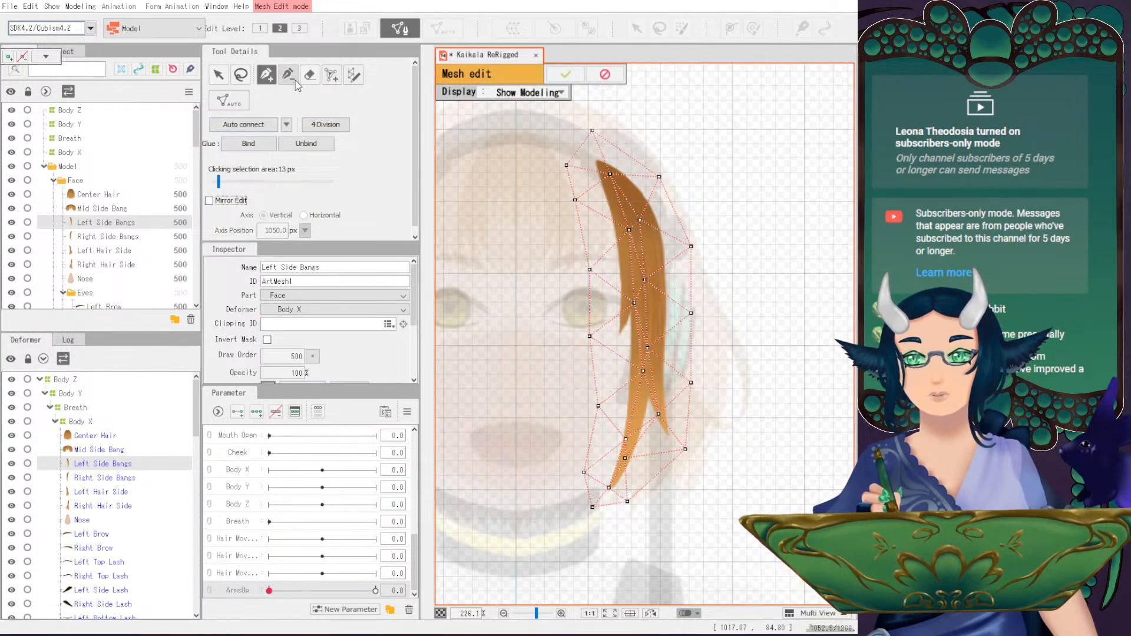
left_click(312, 78)
mouse_move(570, 114)
left_mouse_down()
mouse_move(621, 196)
mouse_move(666, 337)
mouse_move(497, 330)
left_mouse_up()
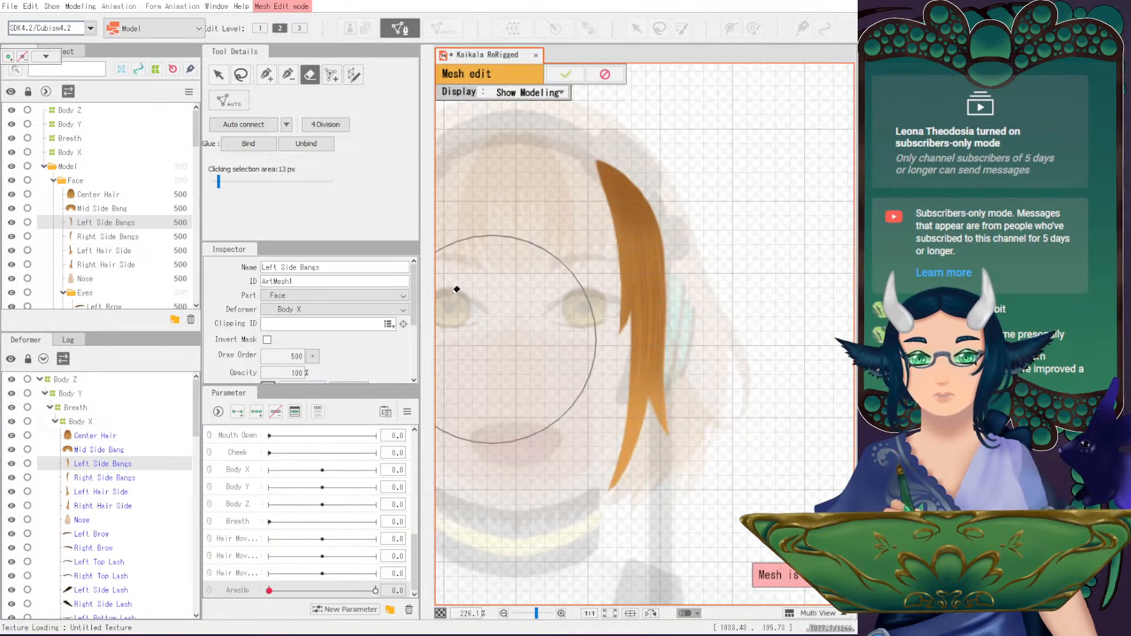
- Place outline vertices just outside the bang's inner edge, from the upper tip down to above the small inner strand
left_click(266, 75)
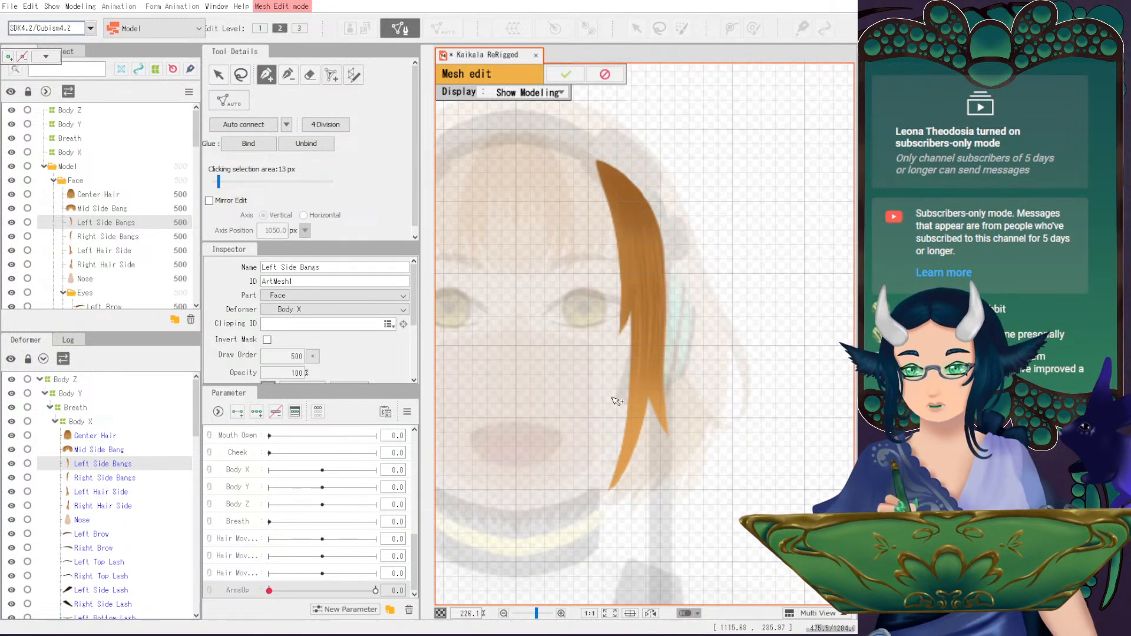
left_click_drag(575, 354, 758, 339)
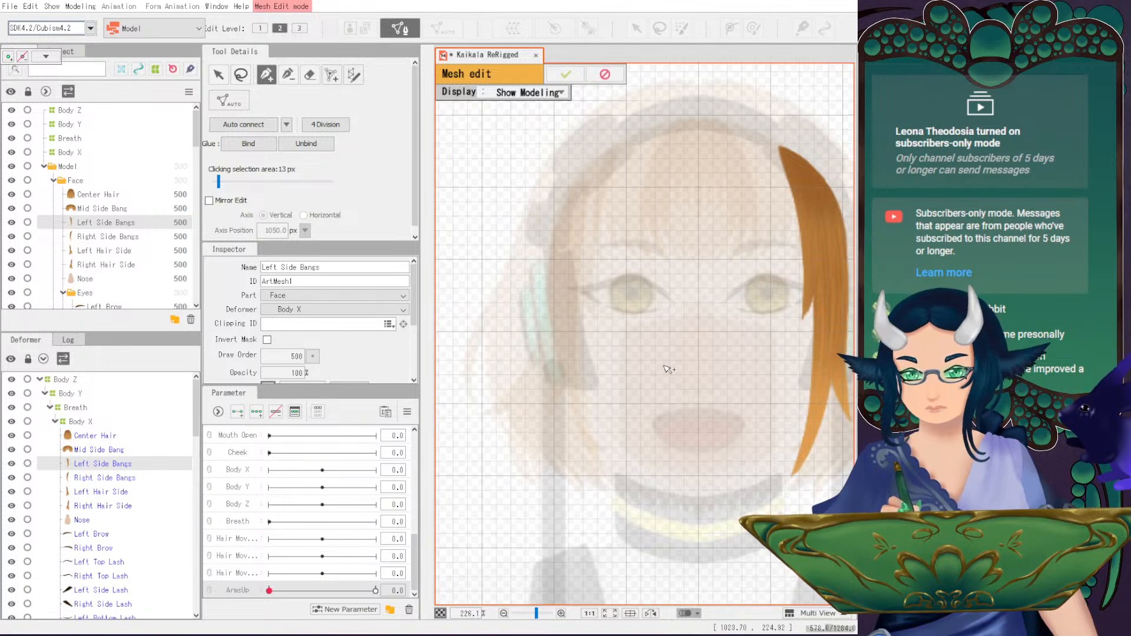
left_click_drag(700, 312, 559, 318)
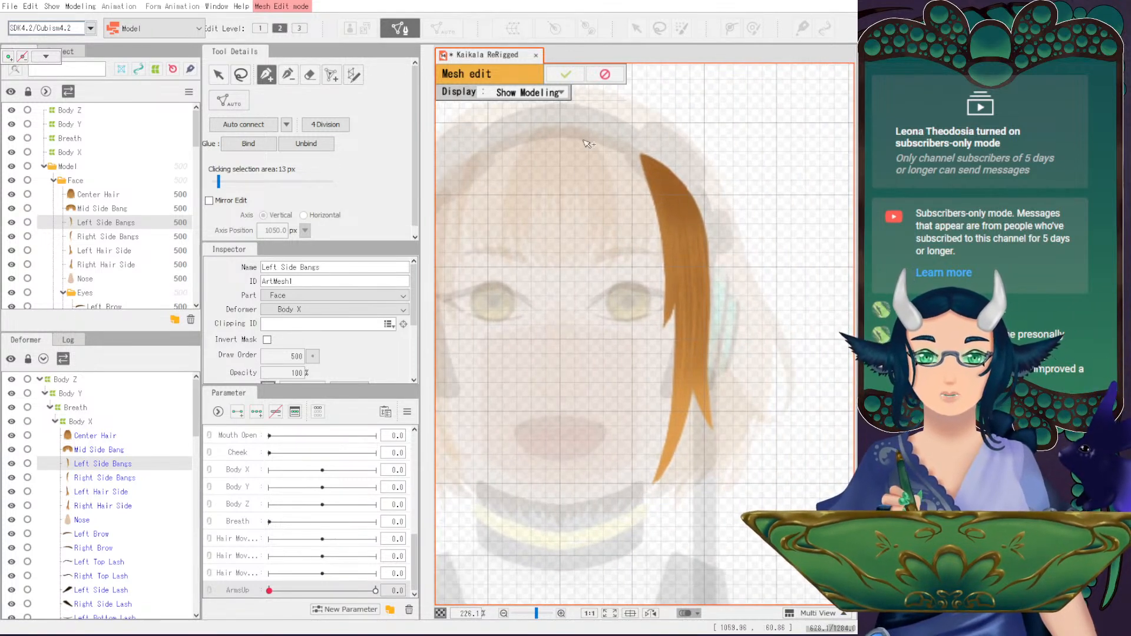
left_click(635, 147)
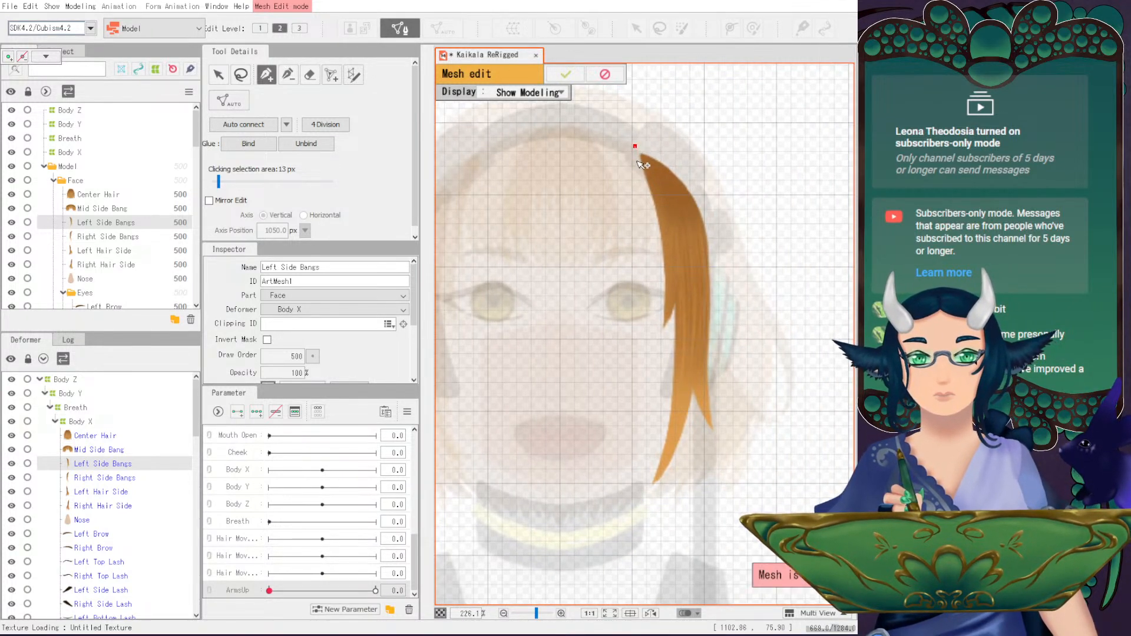
left_click(637, 164)
left_click(642, 180)
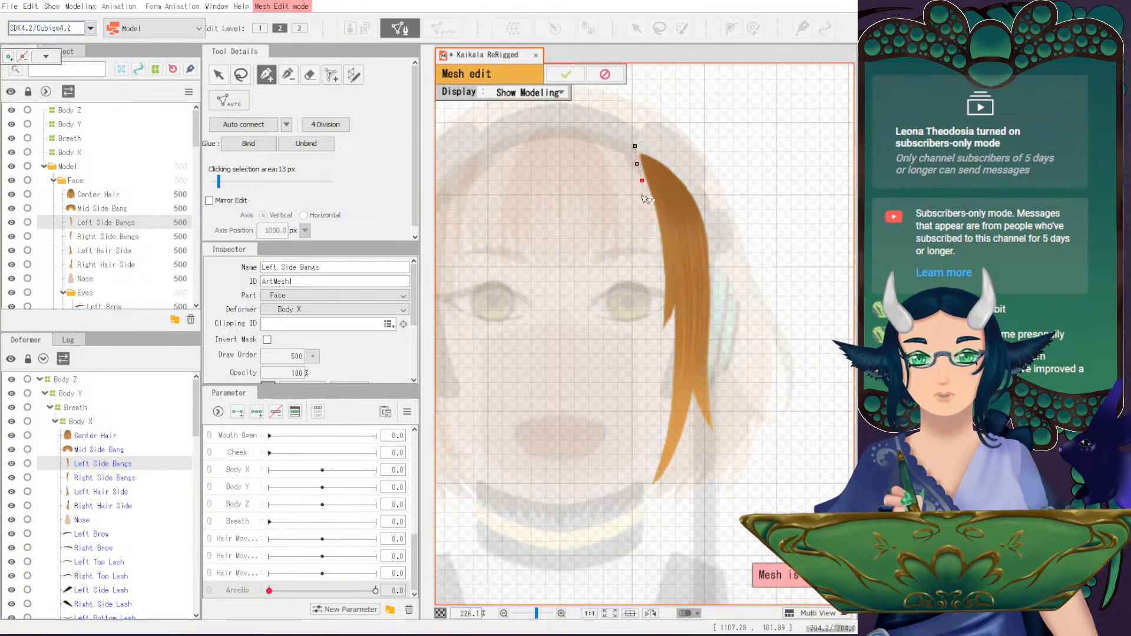
left_click(647, 195)
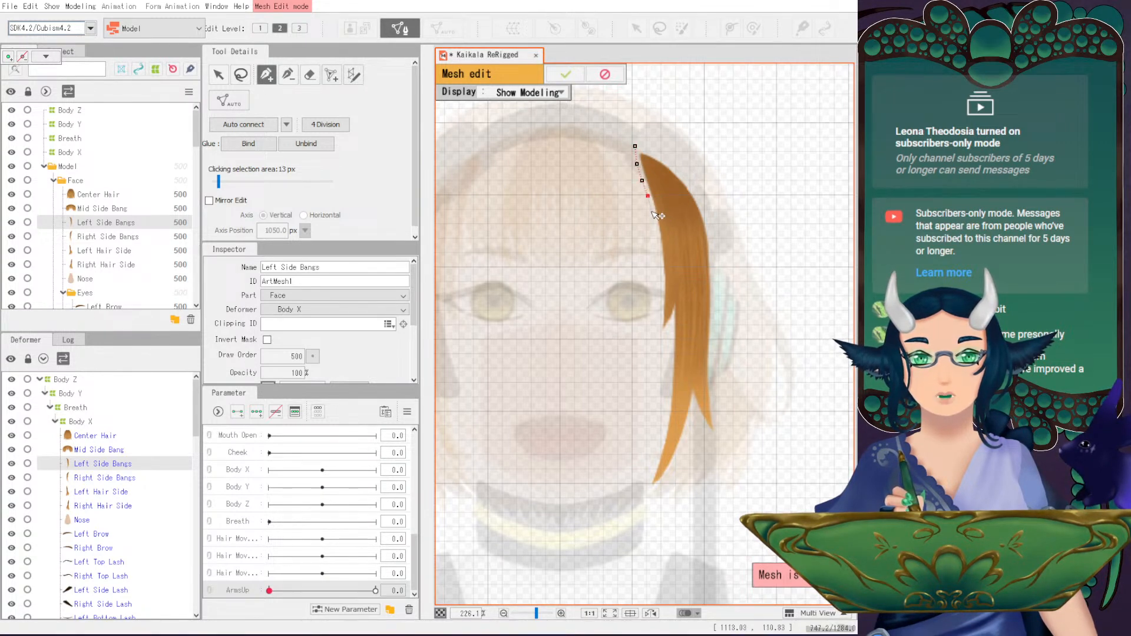
left_click(651, 210)
left_click(656, 228)
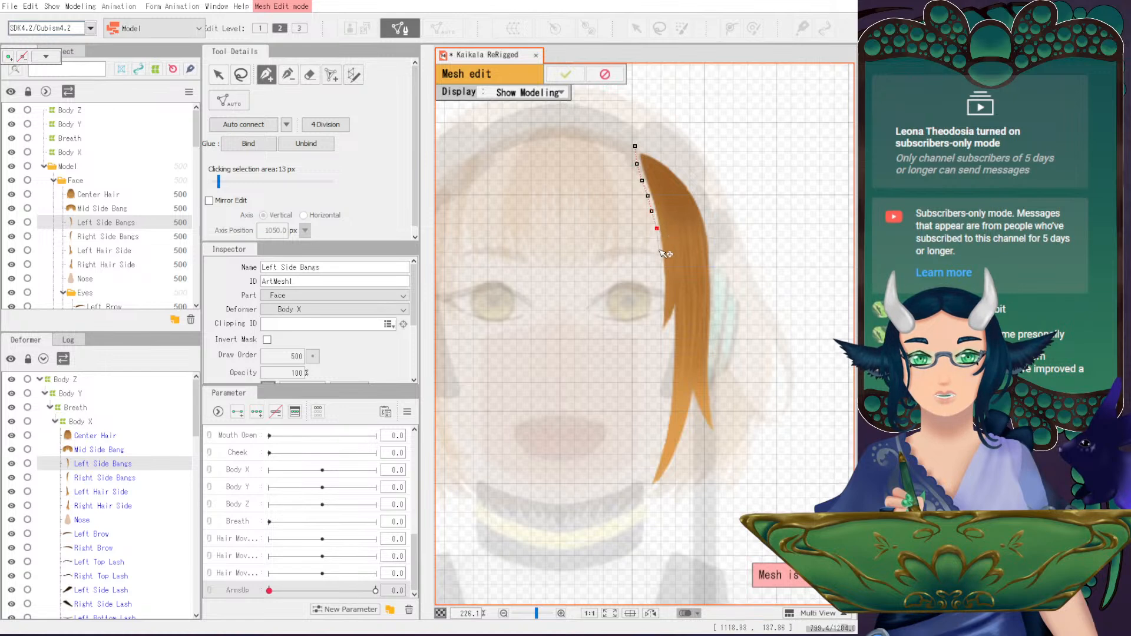
left_click(661, 264)
left_click(660, 283)
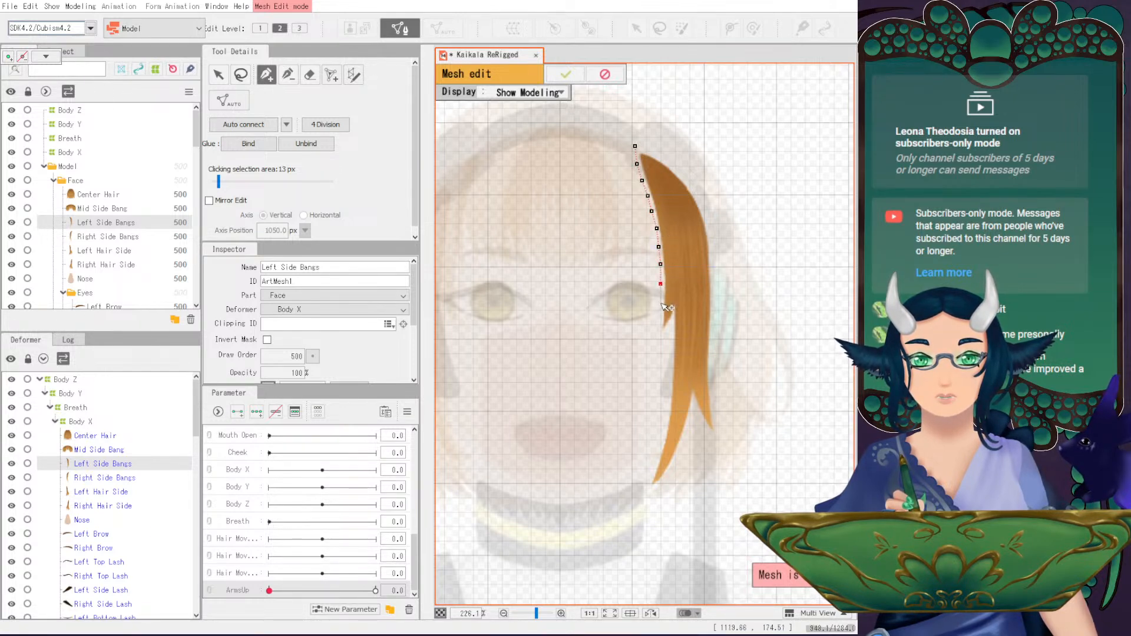
- Continue the outline around the small inner strand and down the inner edge to just beyond the long strand's tip
left_click(672, 347)
left_click(671, 369)
left_click_drag(672, 370, 670, 367)
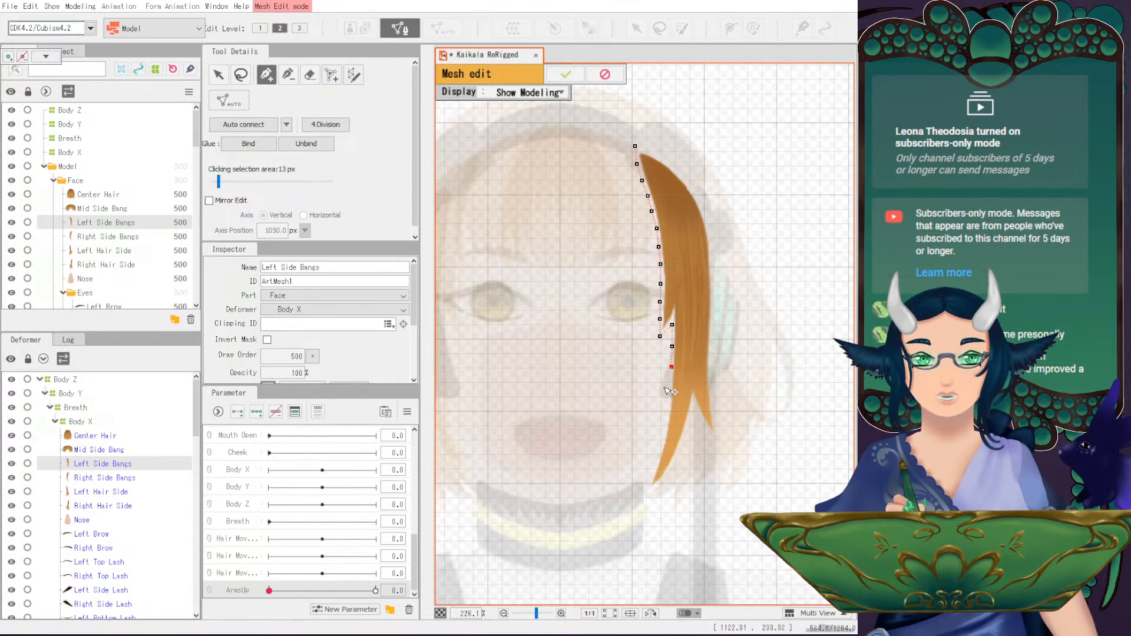
left_click(670, 387)
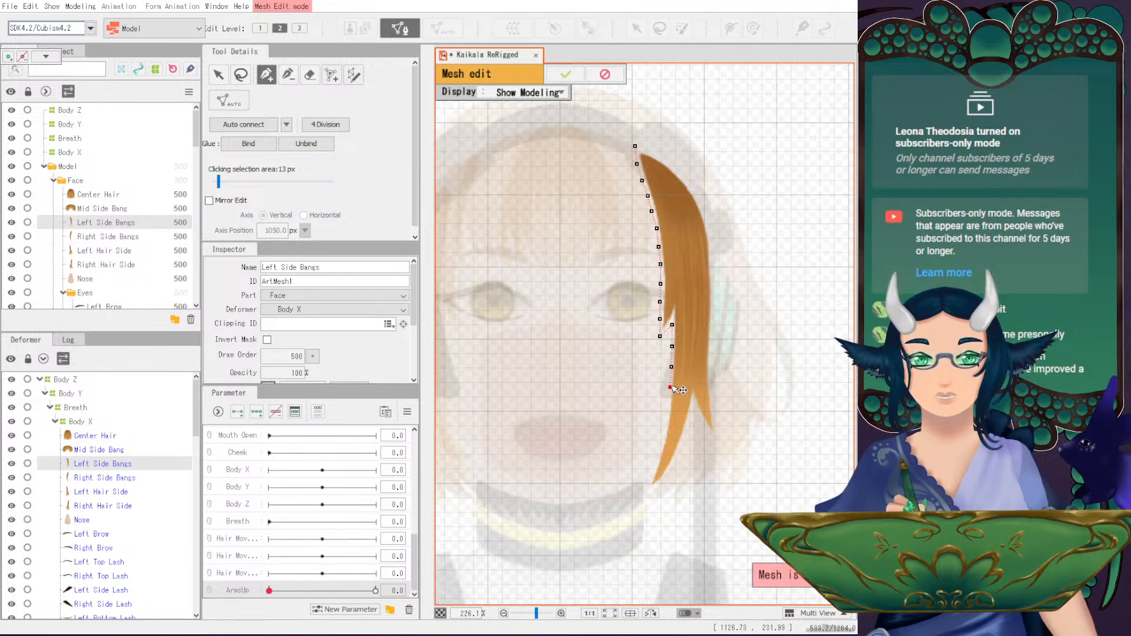
left_click(670, 406)
left_click(666, 426)
left_click(661, 443)
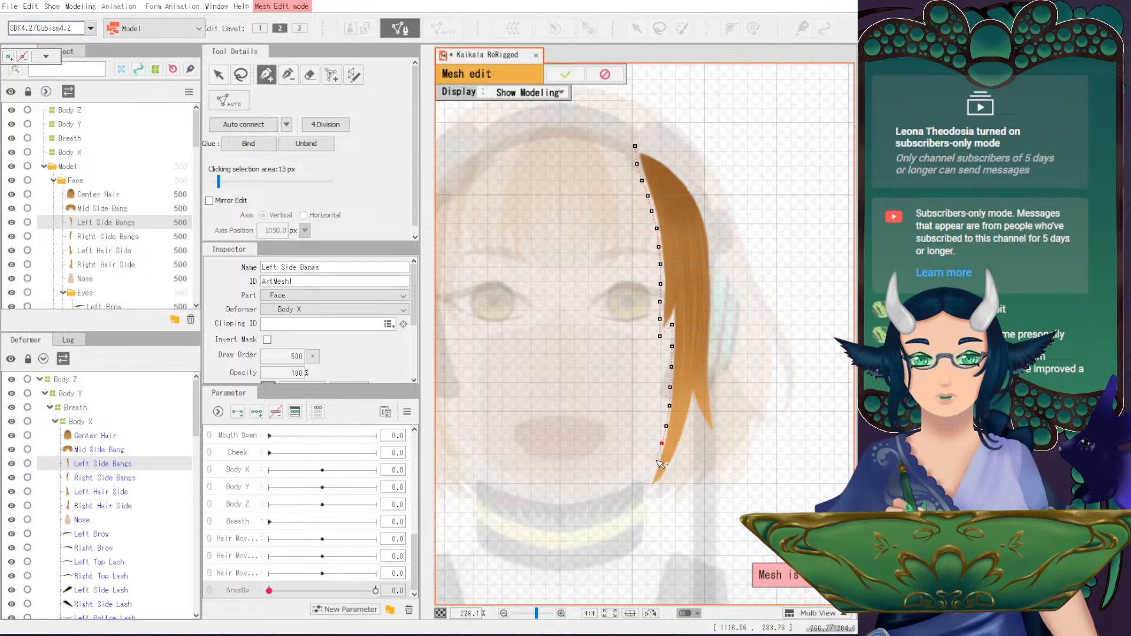
left_click(648, 483)
left_click(641, 502)
- Bring the outline up the long strand's outer side into the fork, then down past the short outer strand's tip
left_click(659, 487)
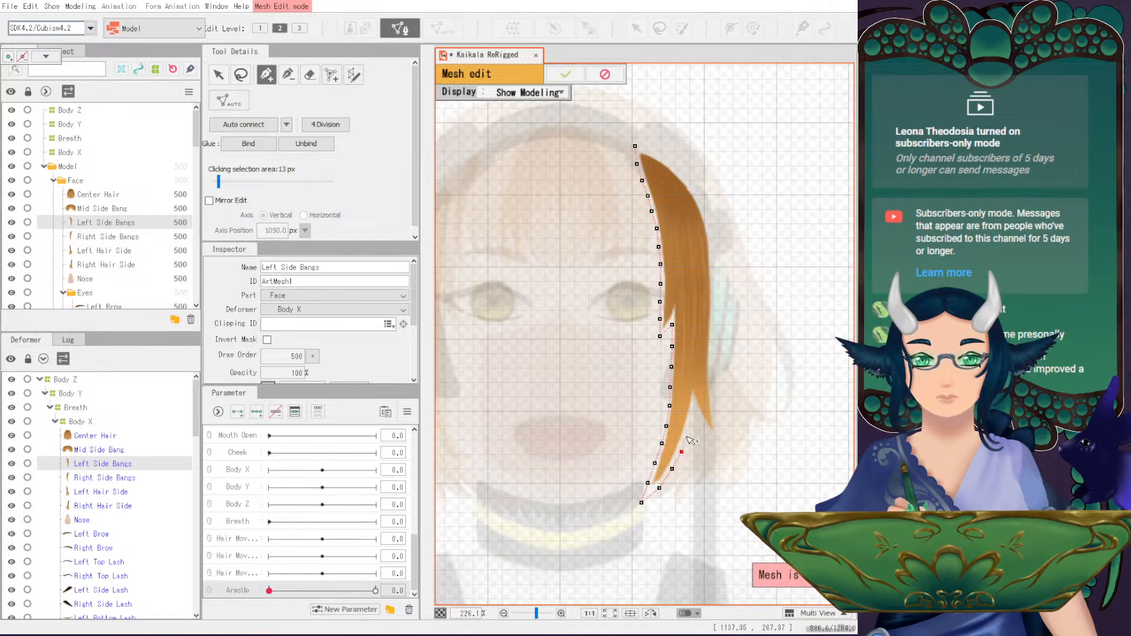
left_click(692, 418)
left_click(693, 398)
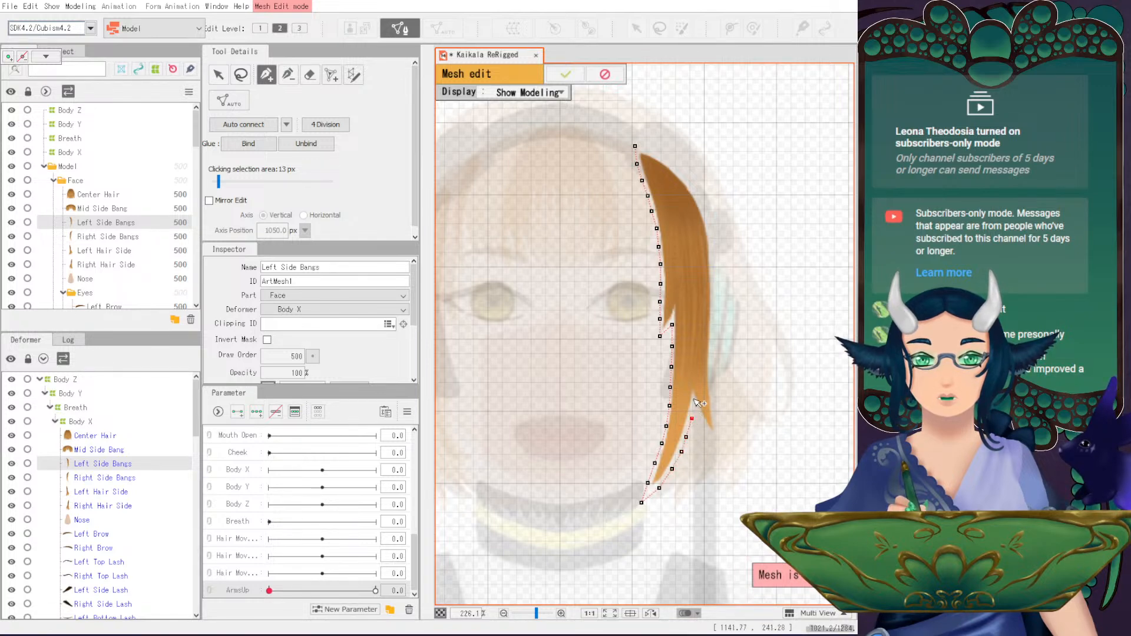
left_click(701, 418)
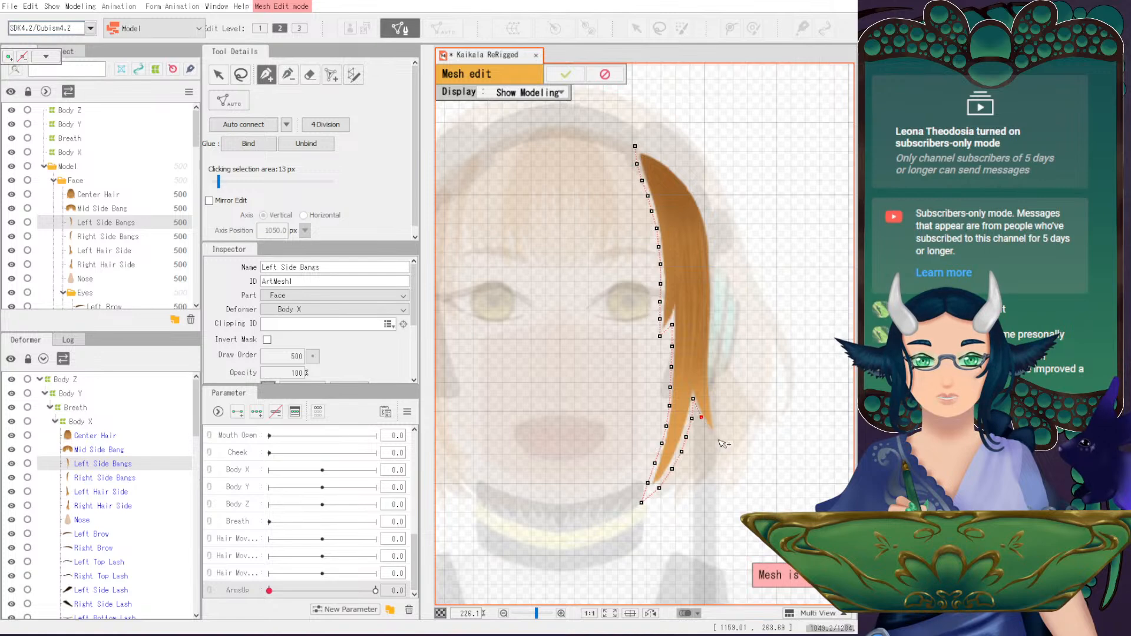
left_click(714, 436)
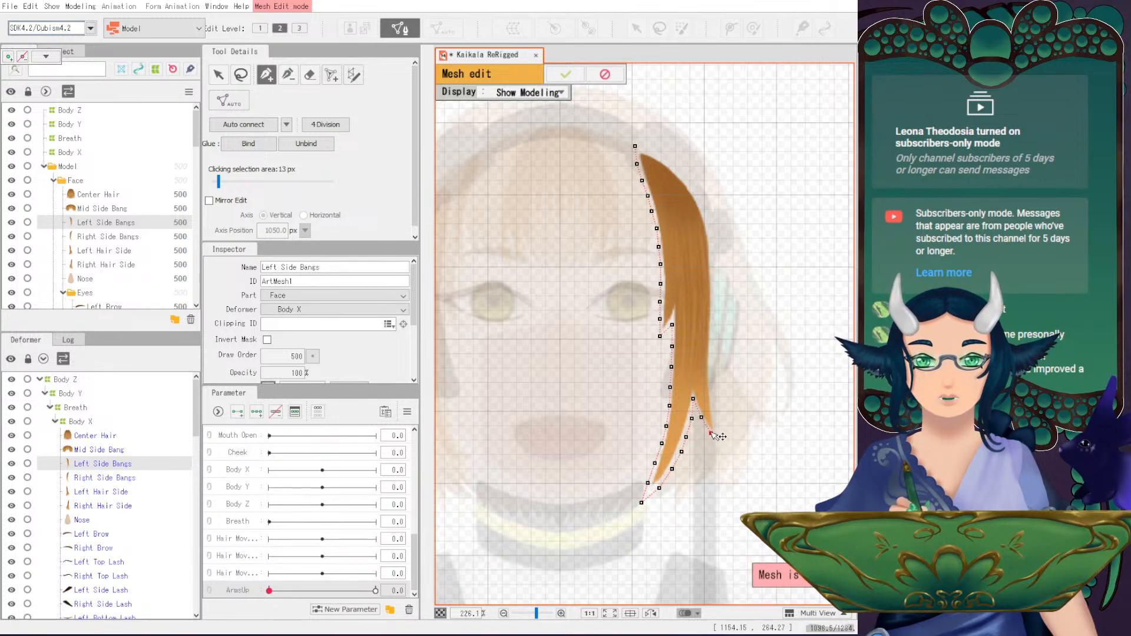
left_click(723, 442)
- Run outline vertices from the short outer strand's tip up the straight outer edge of the bang to above eye level
left_click(719, 427)
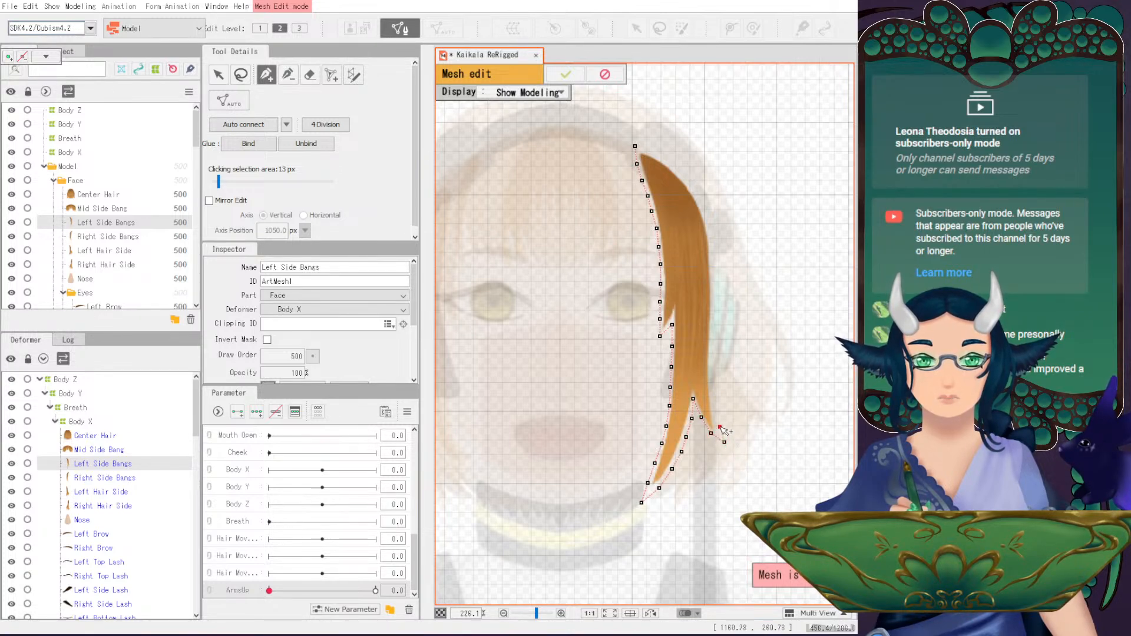
left_click(712, 393)
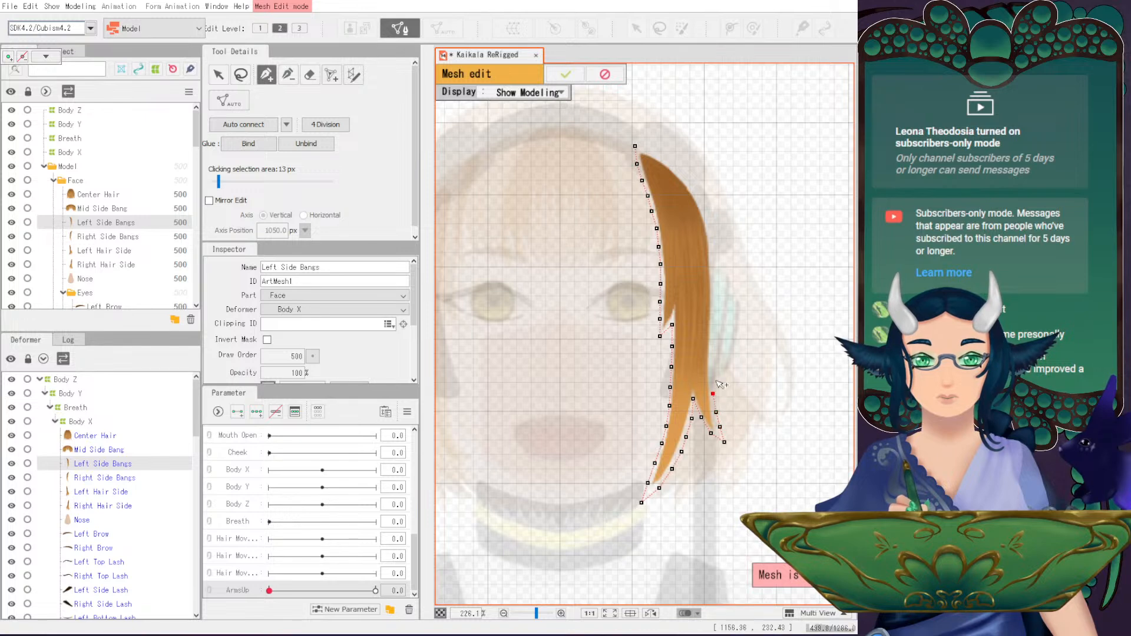
left_click(712, 377)
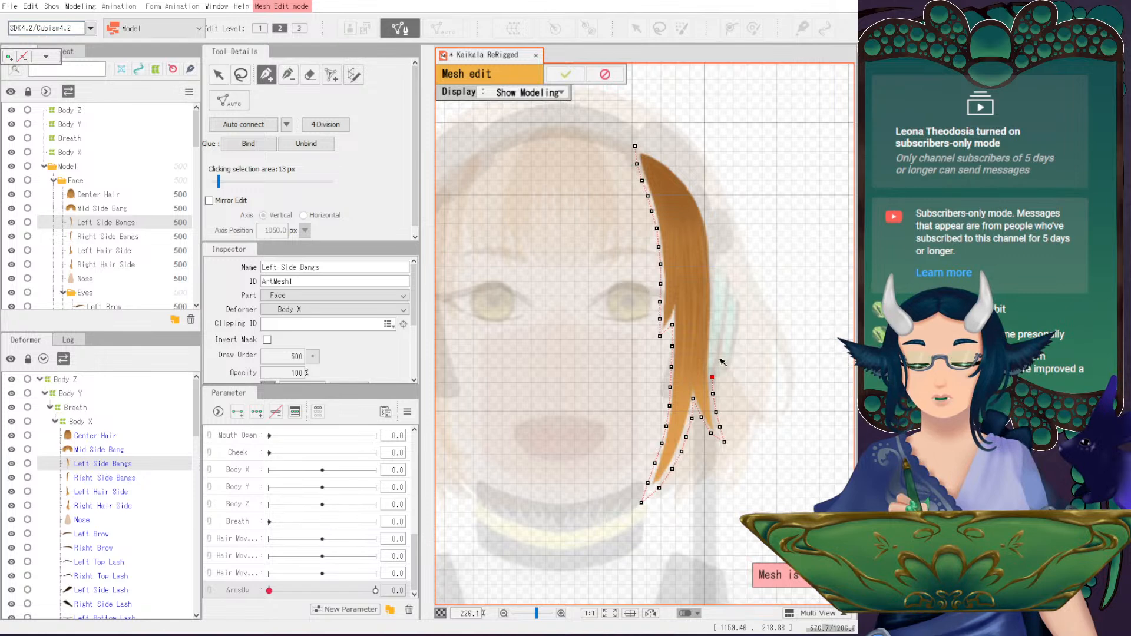
key("ctrl+z")
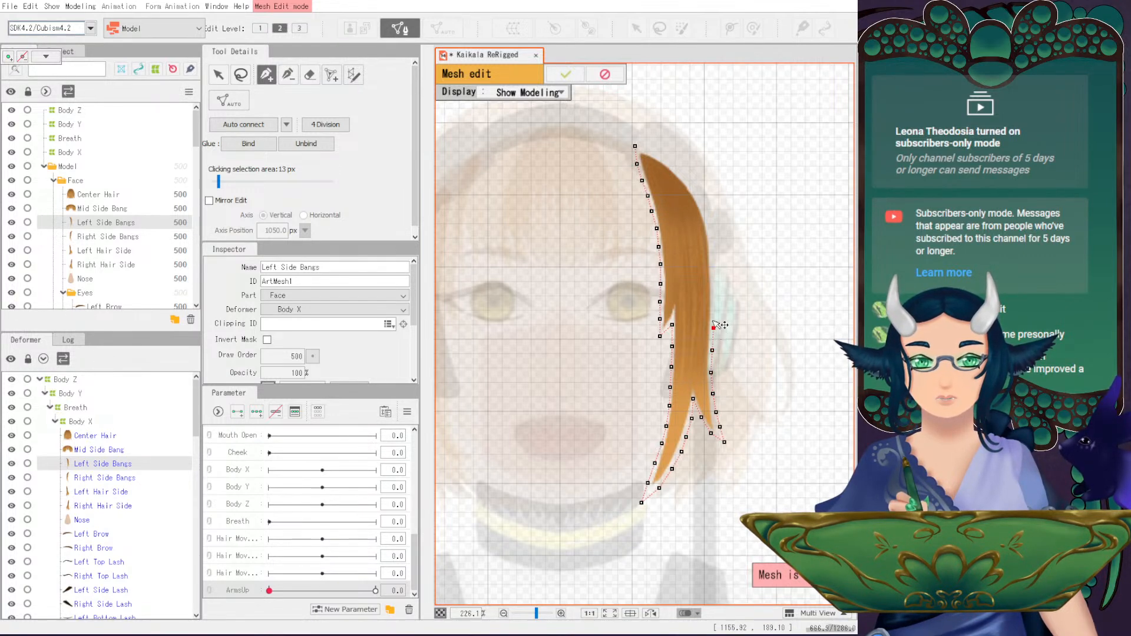
left_click(715, 283)
left_click(714, 257)
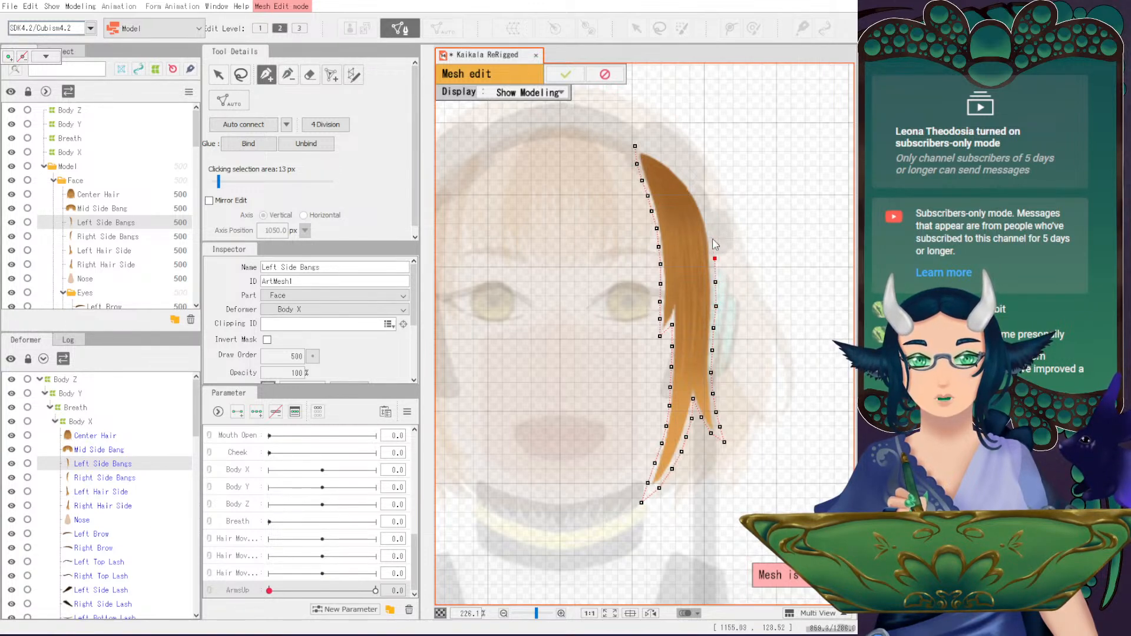
- Outline the curved upper outer edge of the bang and close the loop at the first vertex above the tip
left_click(712, 238)
left_click(706, 216)
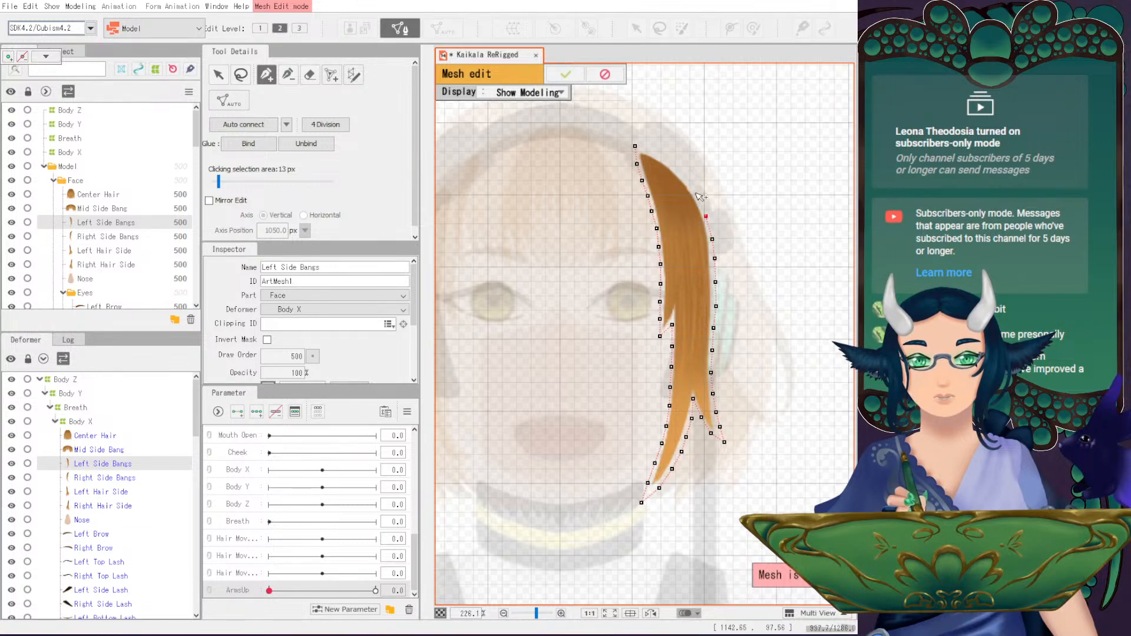
left_click(697, 196)
left_click(685, 177)
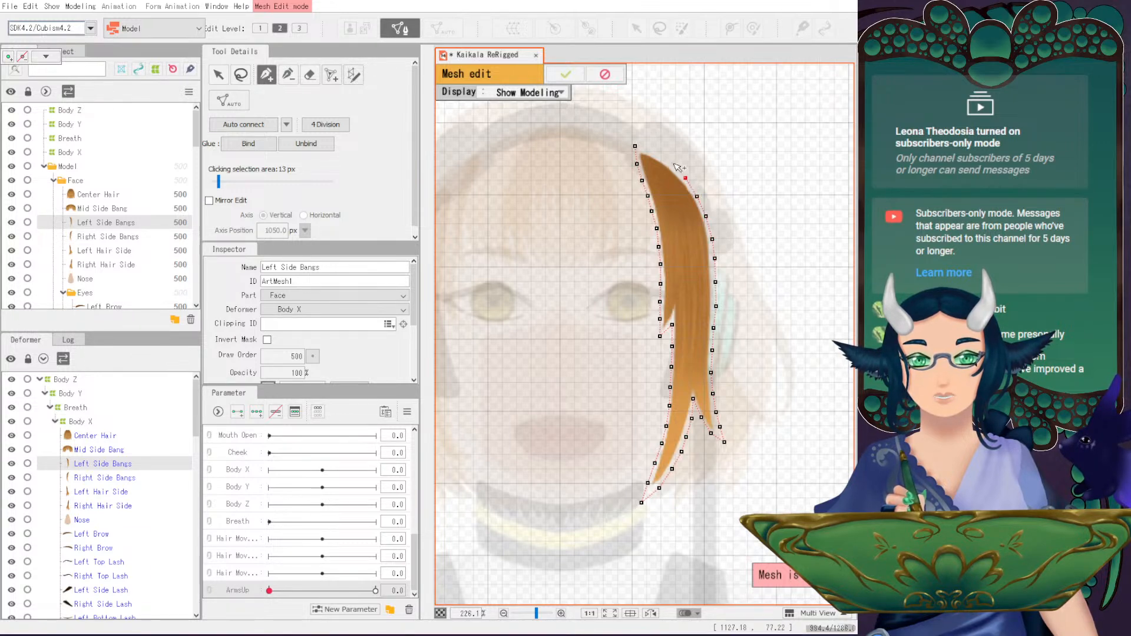
left_click(671, 164)
left_click(652, 152)
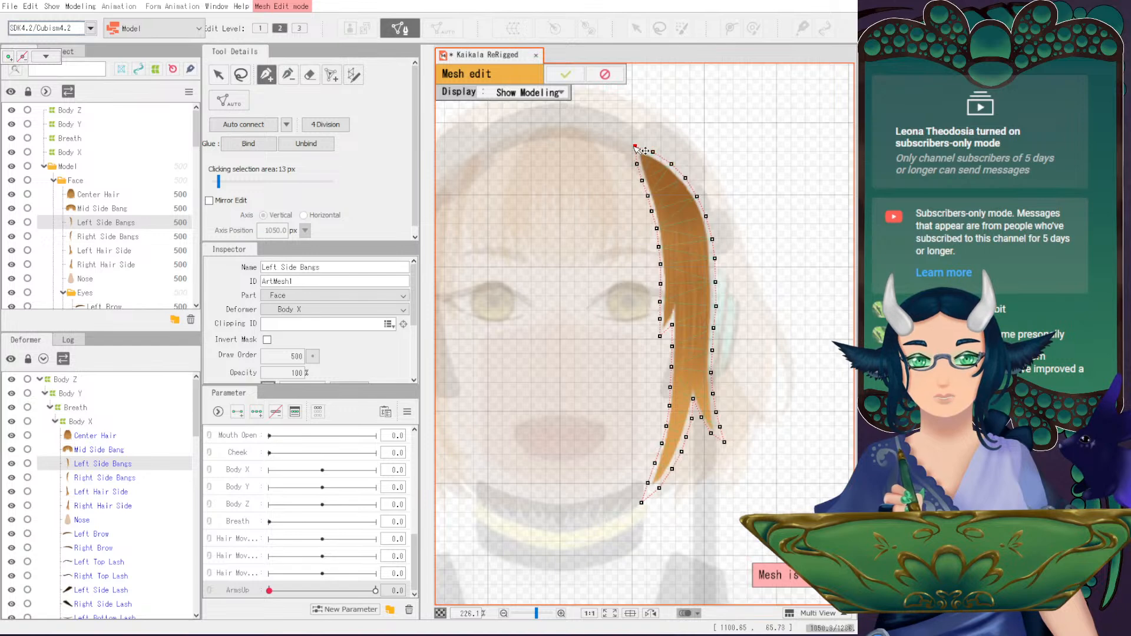
key("v")
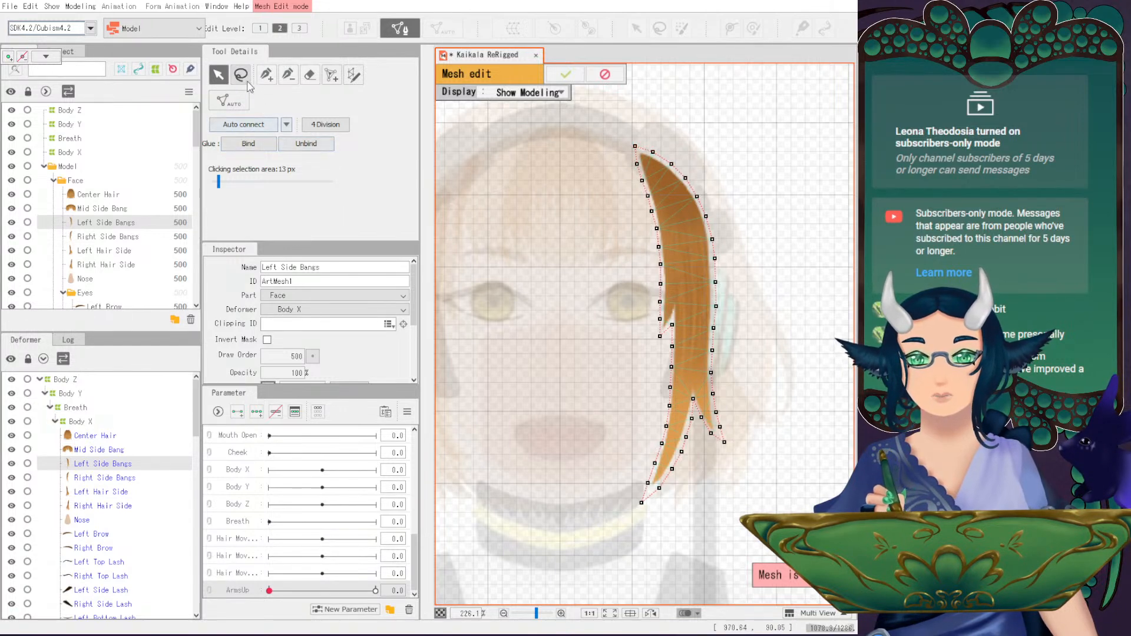
- Add a second vertex row just inside the bang's inner edge, from the upper tip down into the small inner strand
left_click(266, 74)
left_click(645, 156)
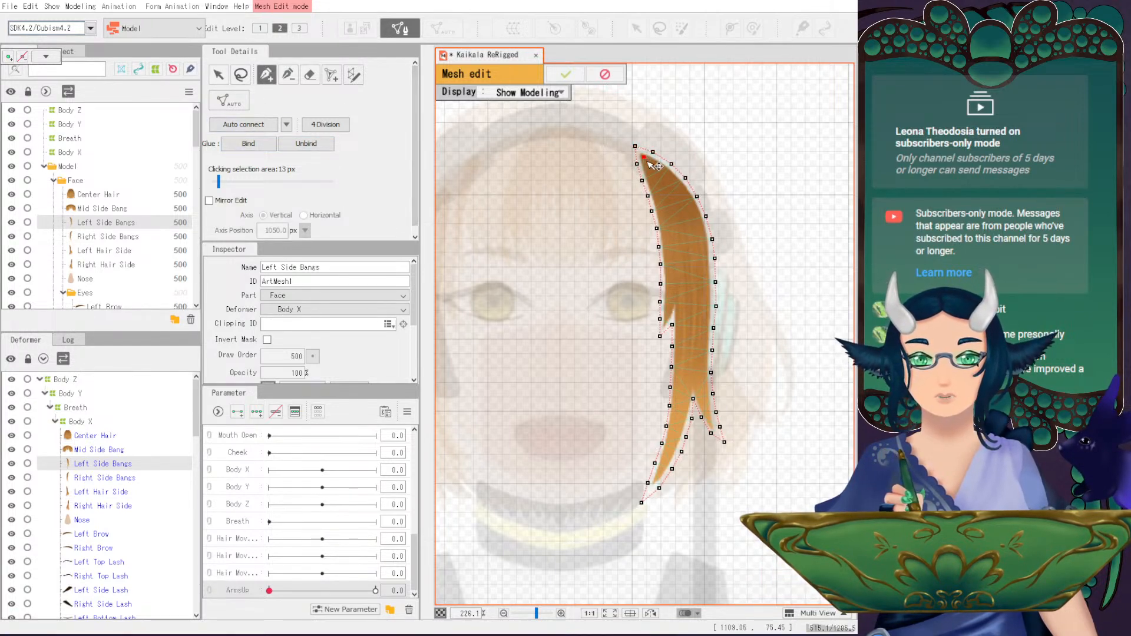
left_click(647, 169)
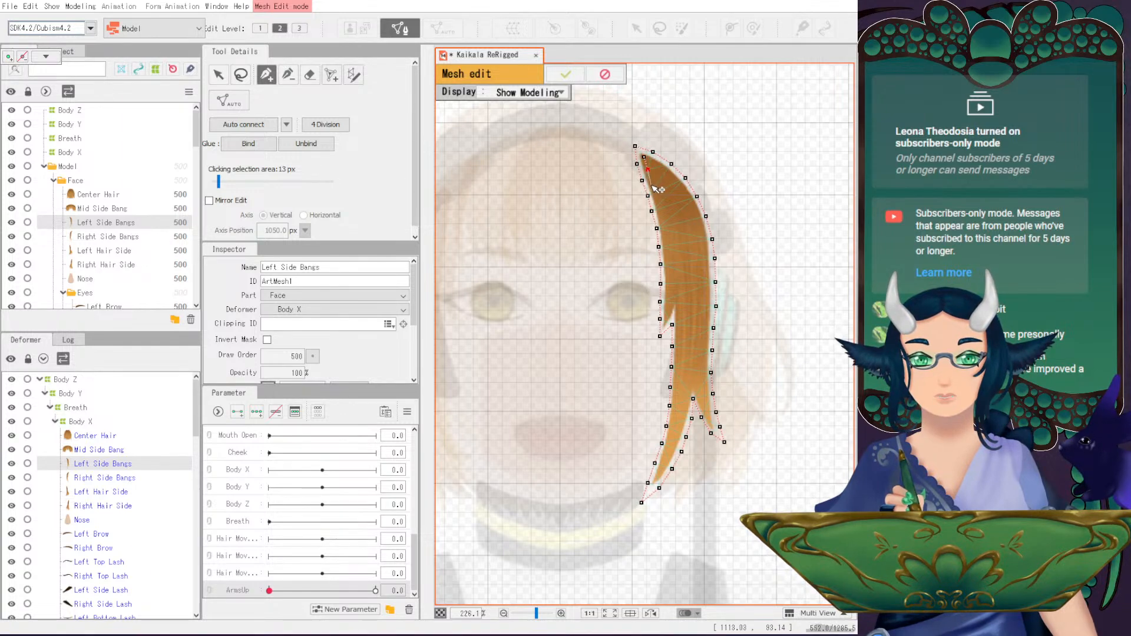
left_click(651, 184)
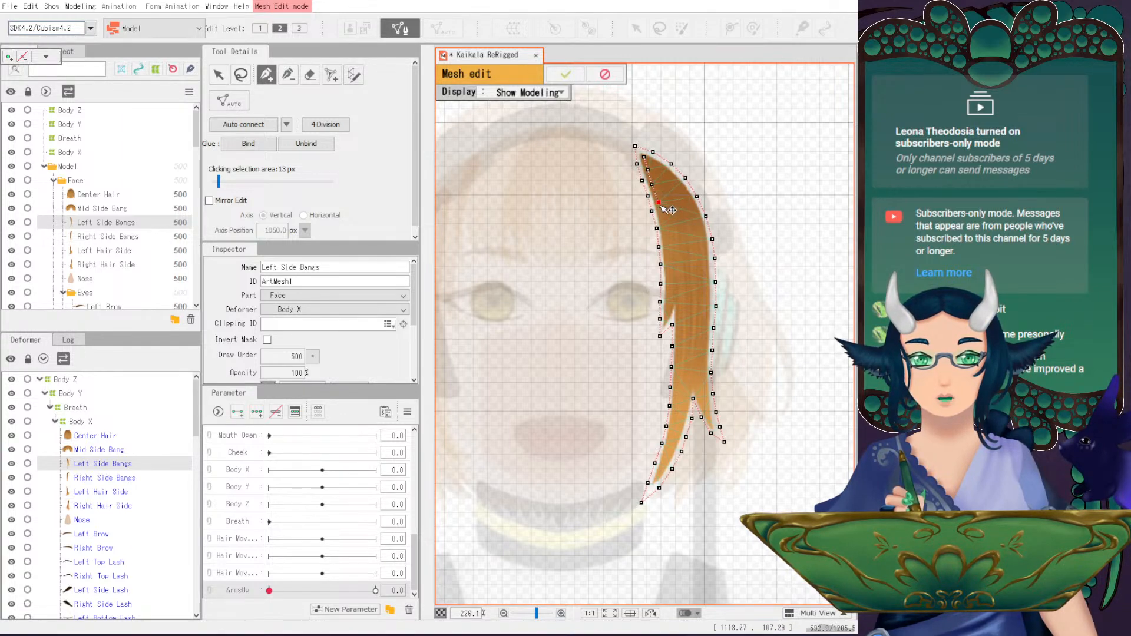
left_click(661, 217)
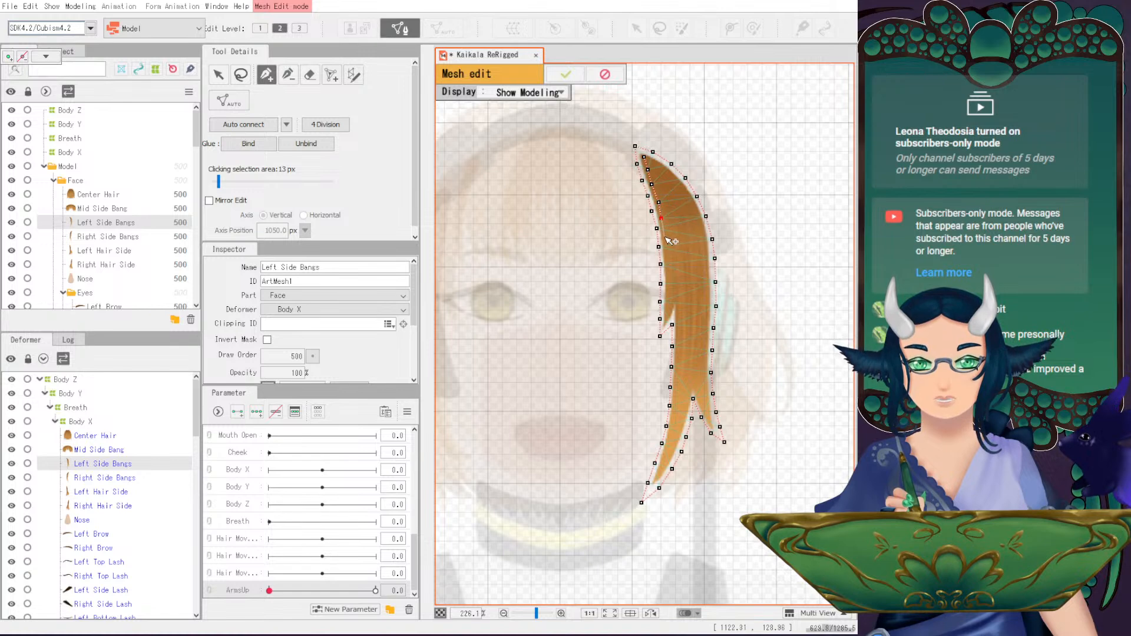
left_click(667, 255)
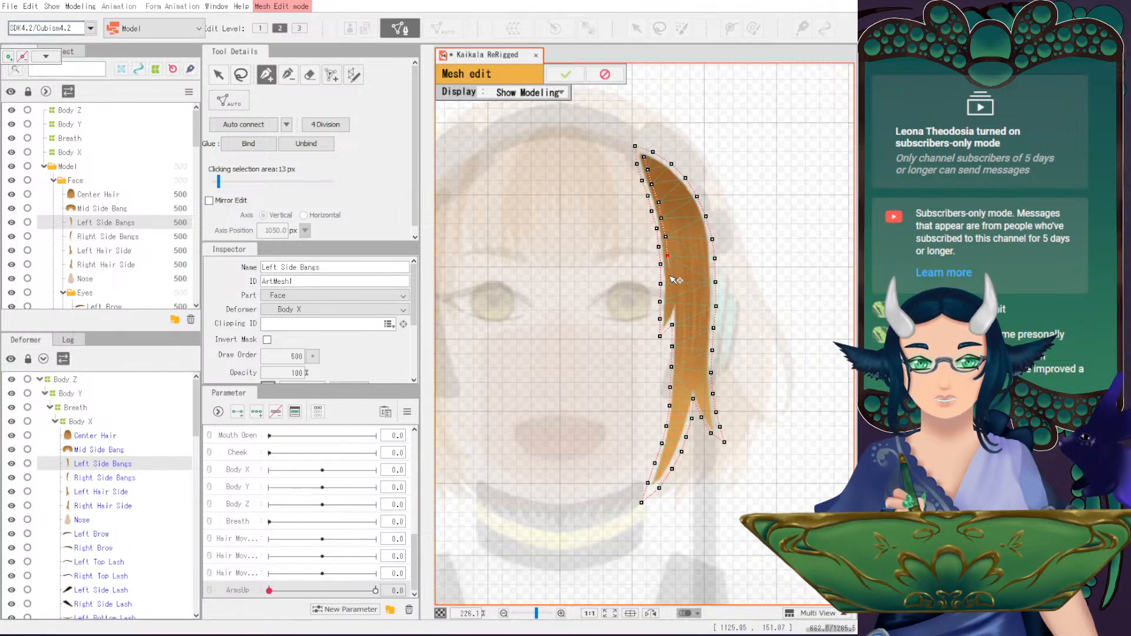
left_click(668, 311)
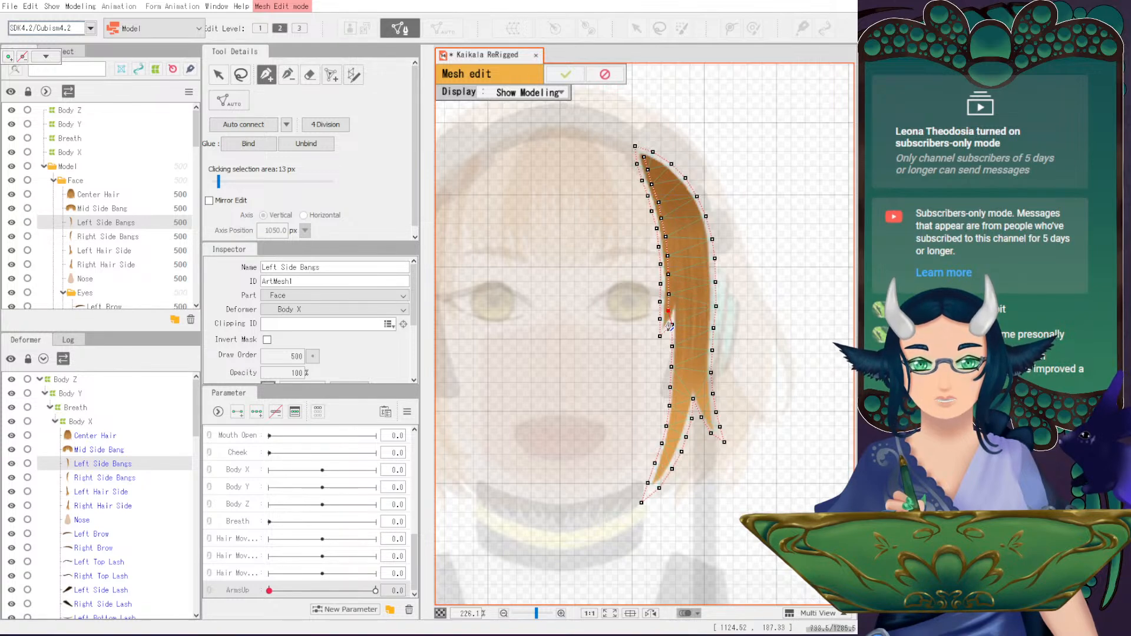
- Continue the inner vertex row from the notch beside the small inner strand down the long strand's inner side
scroll(671, 303, "up", 2)
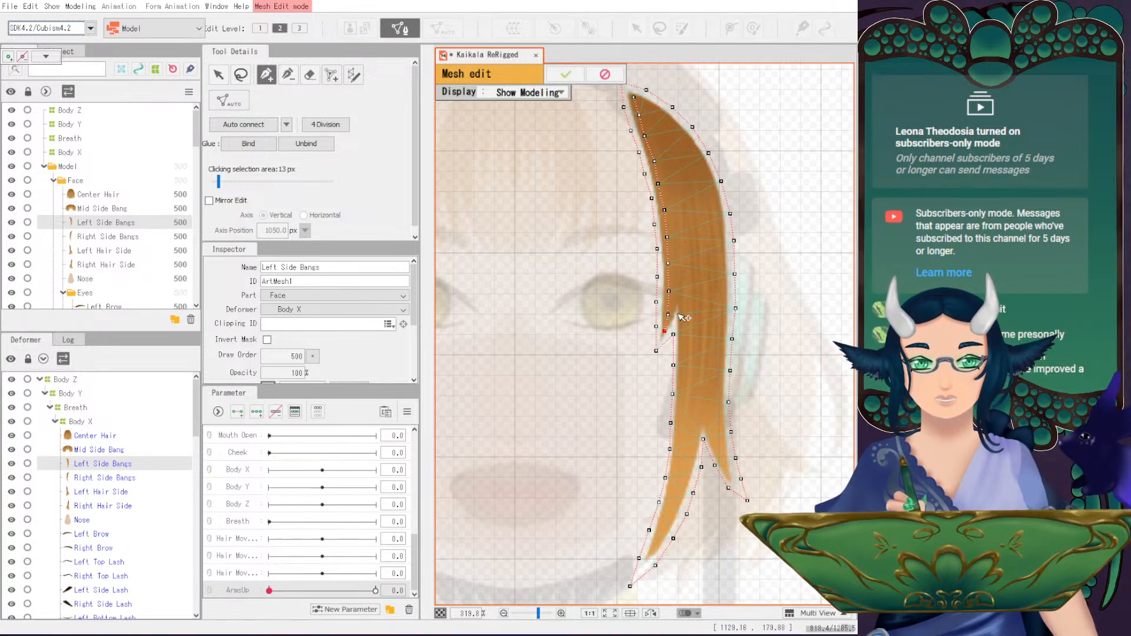
left_click(678, 312)
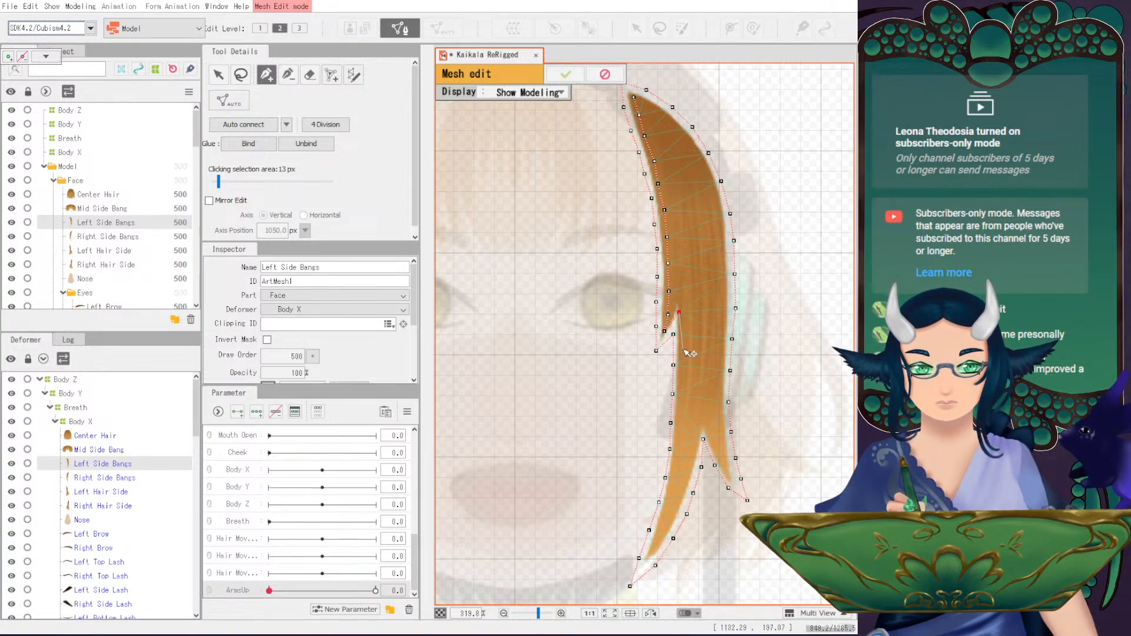
left_click(682, 350)
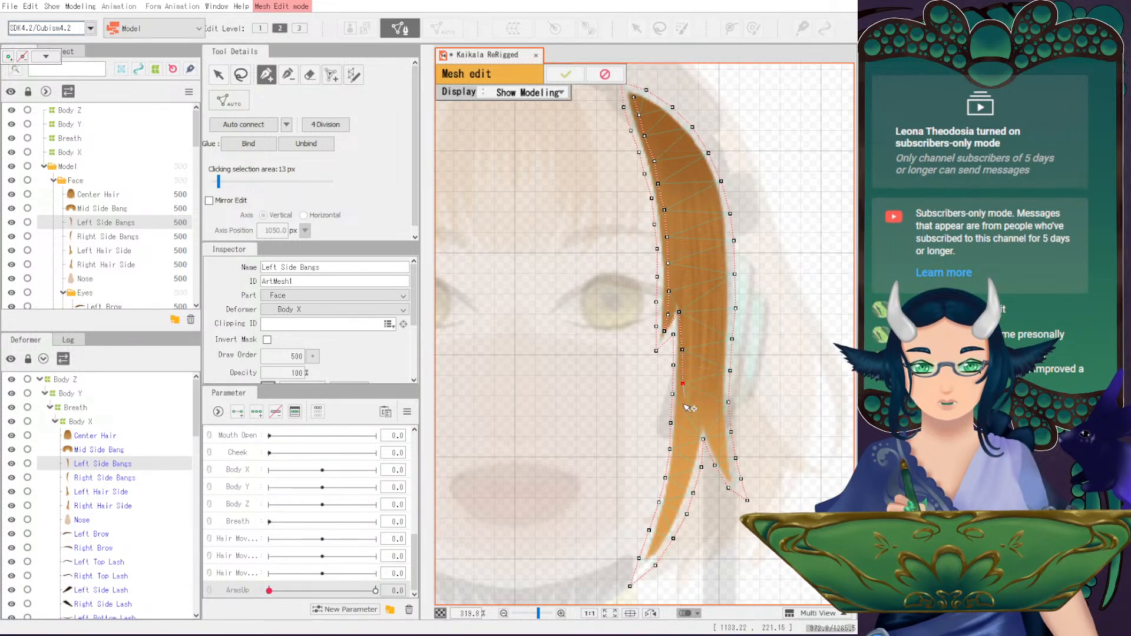
left_click(683, 380)
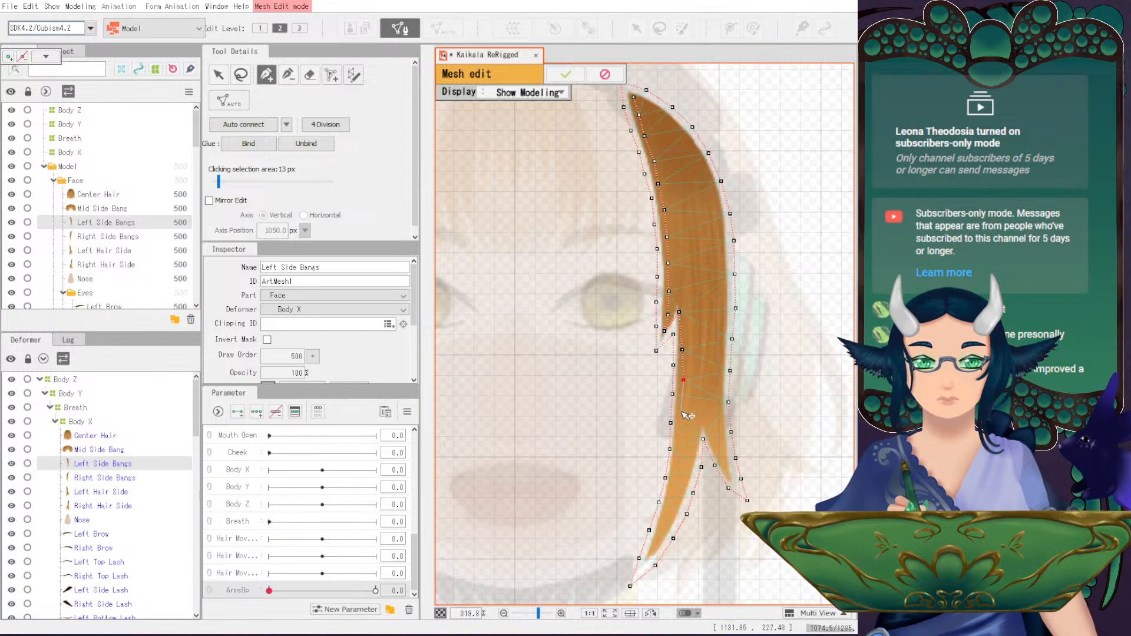
left_click(681, 439)
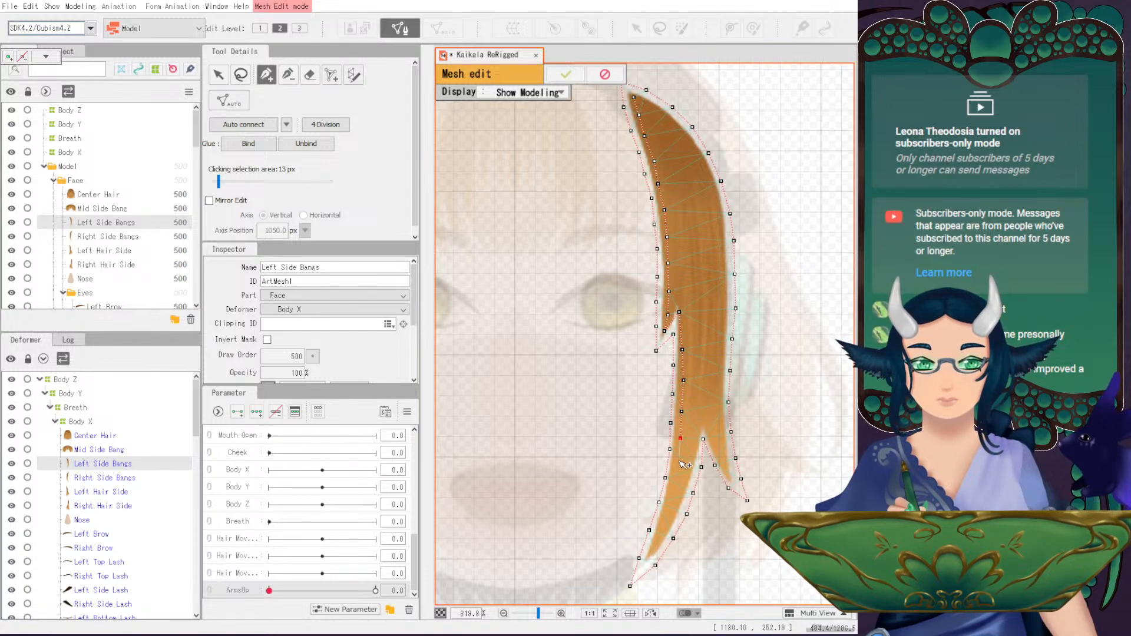
left_click(669, 494)
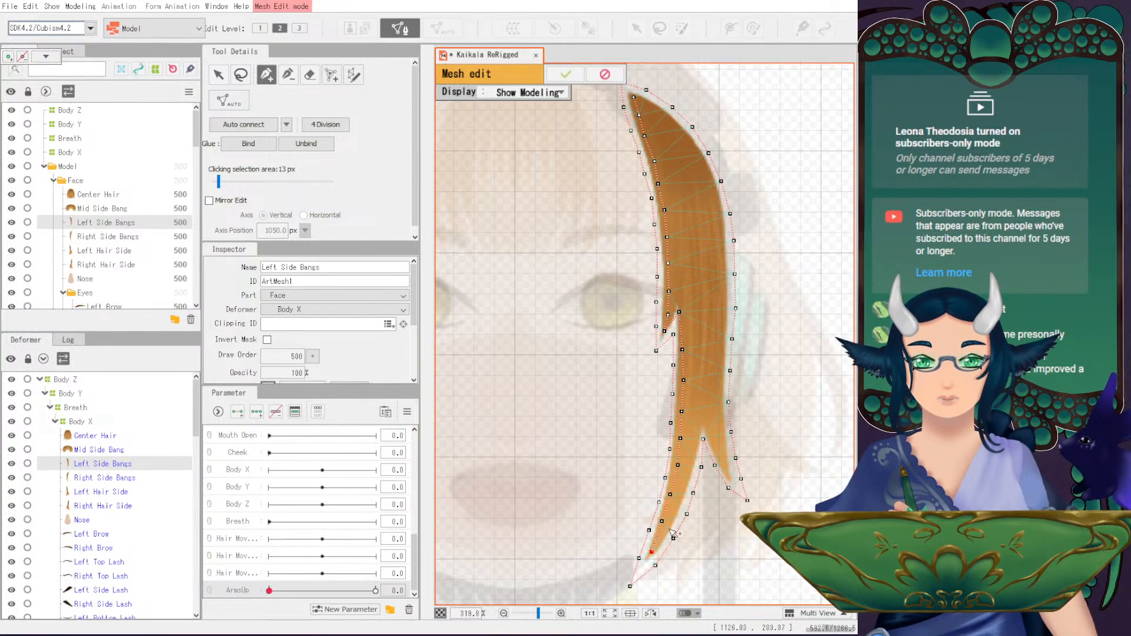
- Undo the lowest inner vertices of the long strand and place them again down to just past its tip
key("ctrl+z")
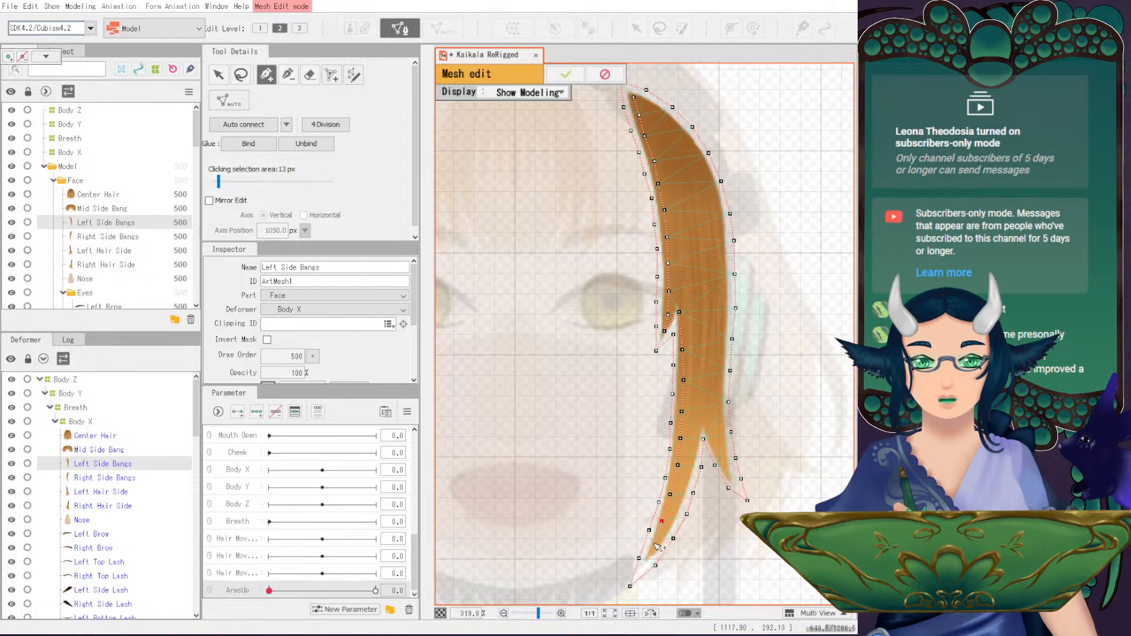
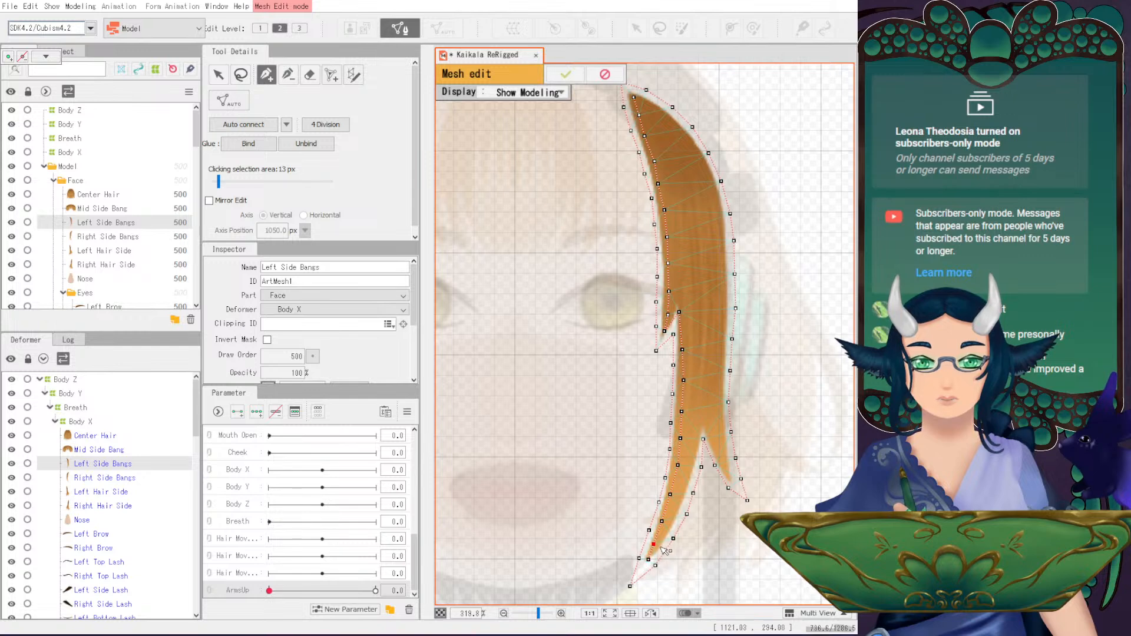
scroll(671, 536, "up", 2)
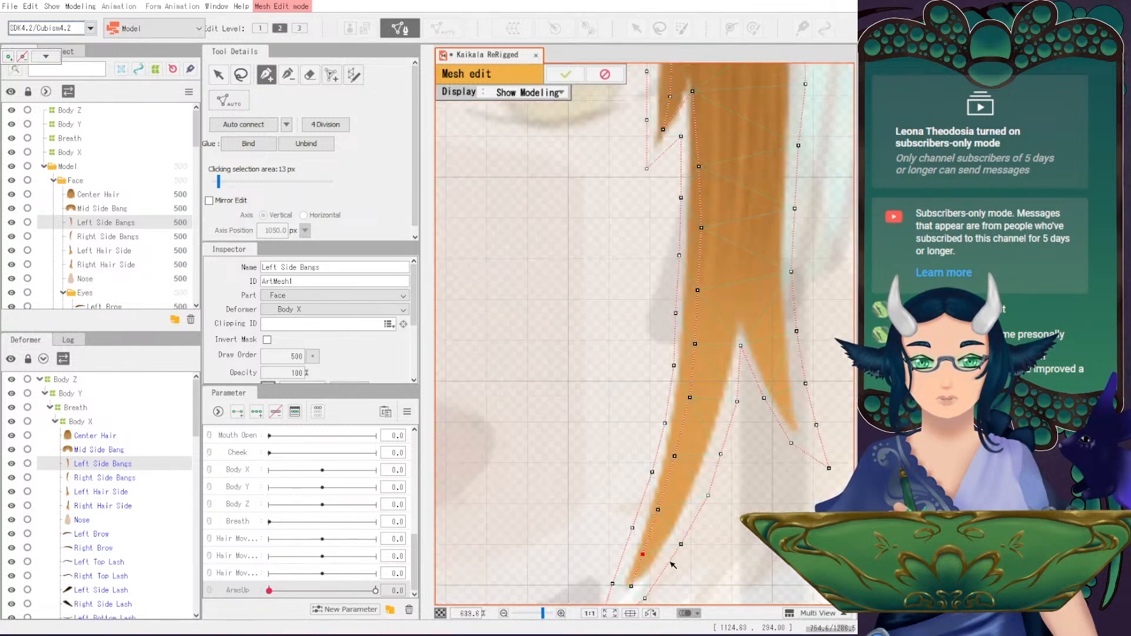
left_click_drag(681, 528, 730, 388)
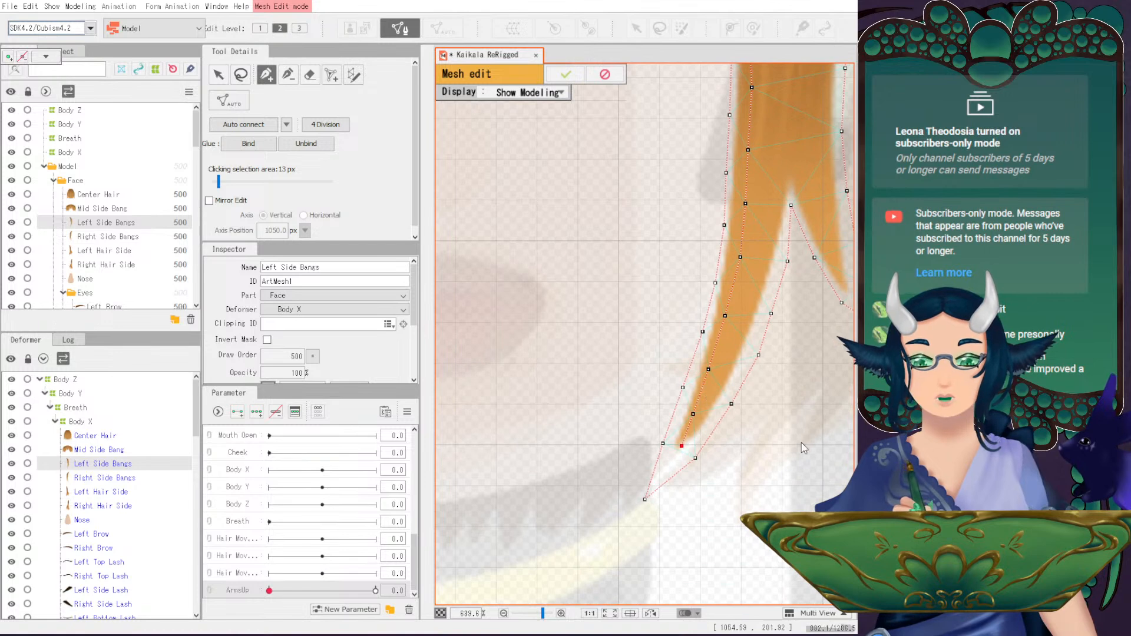
left_click(708, 370)
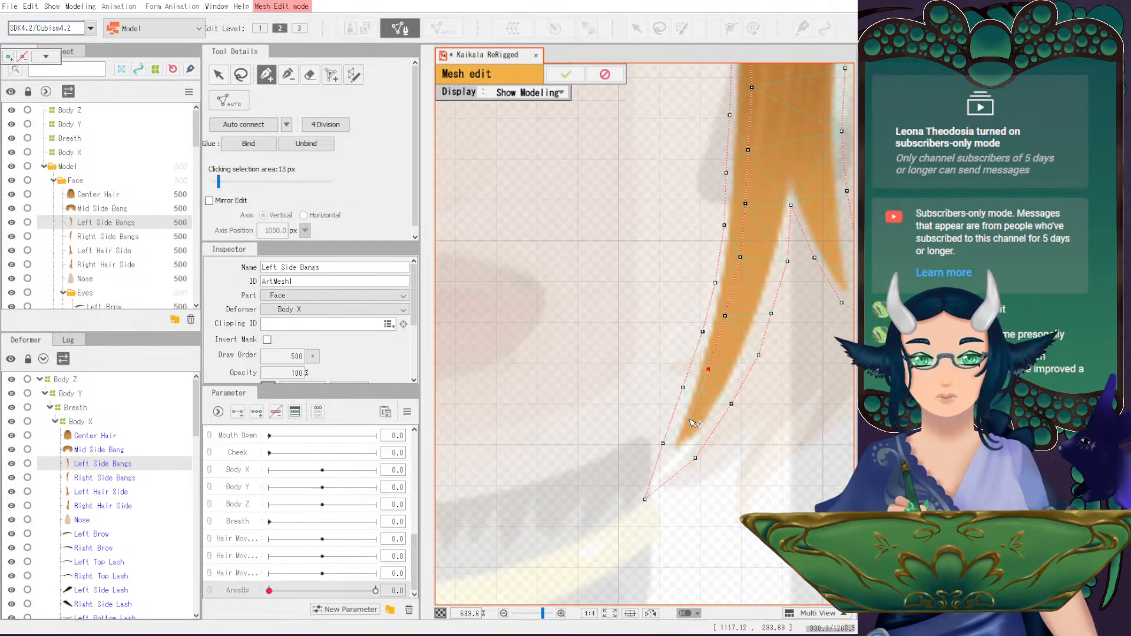
left_click(689, 419)
left_click(672, 457)
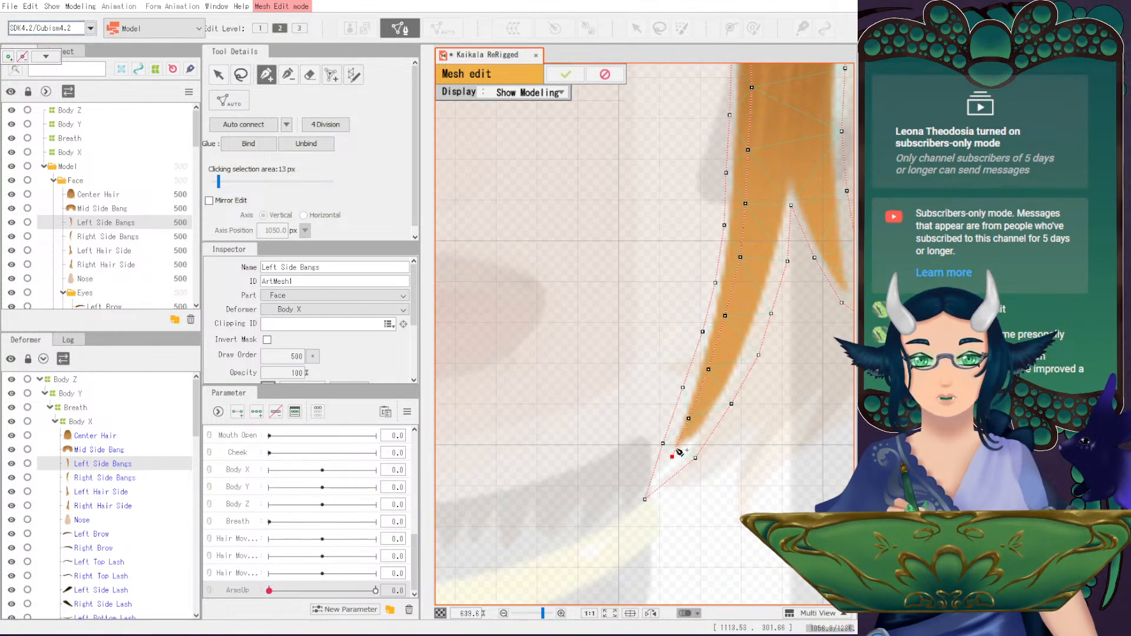
- Add inner vertices up the long strand's outer side, from near its tip to just above the fork
left_click_drag(709, 421, 679, 442)
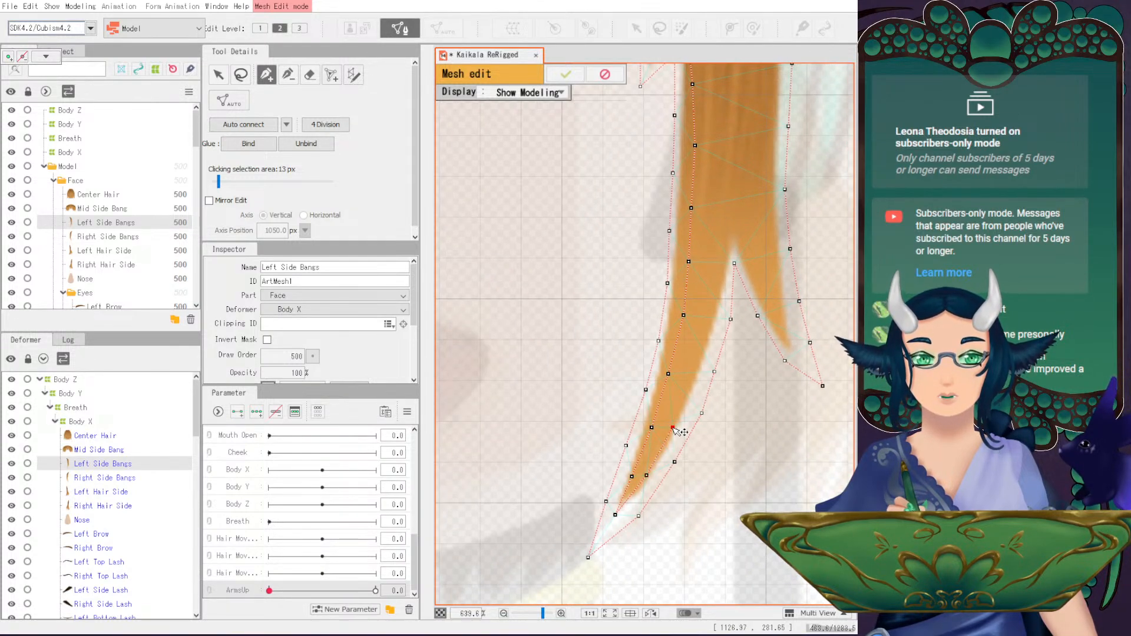
left_click_drag(688, 370, 666, 449)
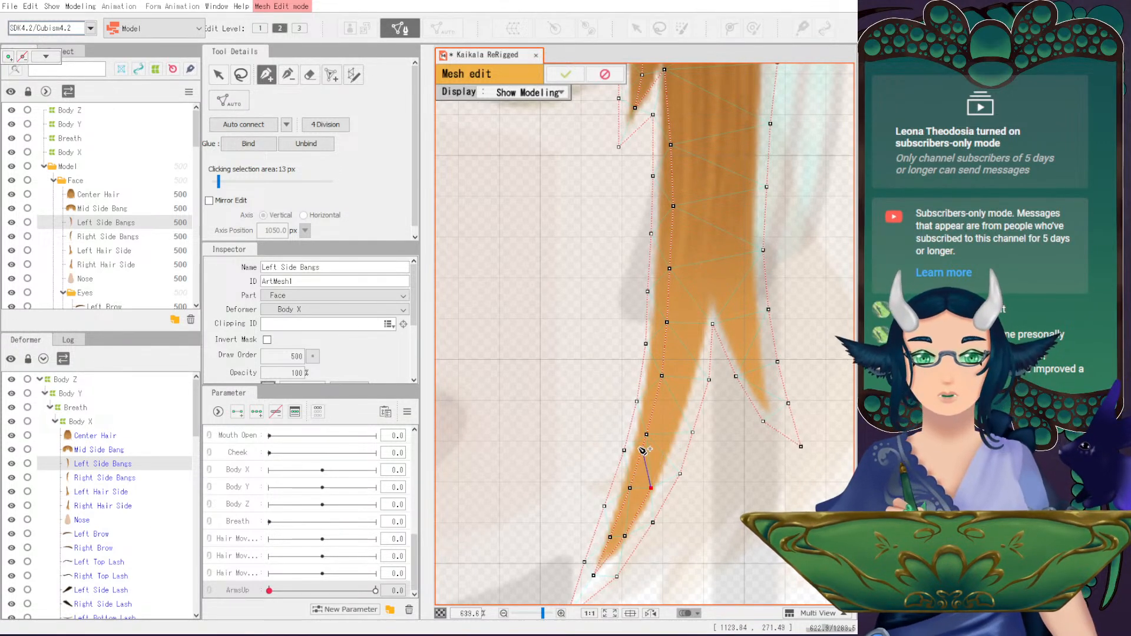
left_click(667, 447)
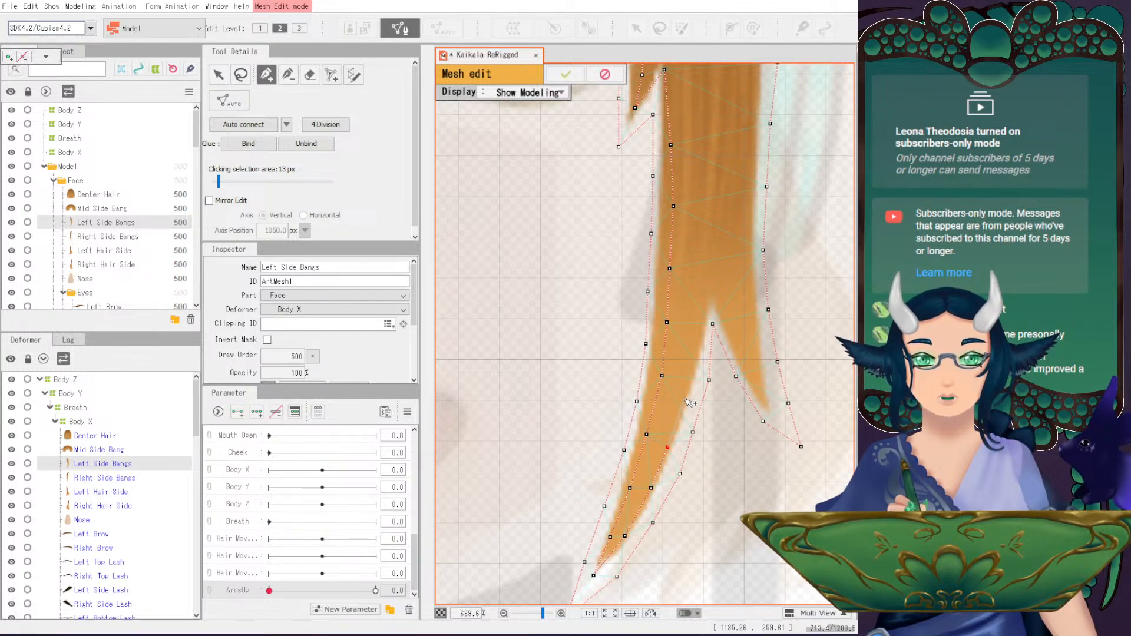
left_click(685, 398)
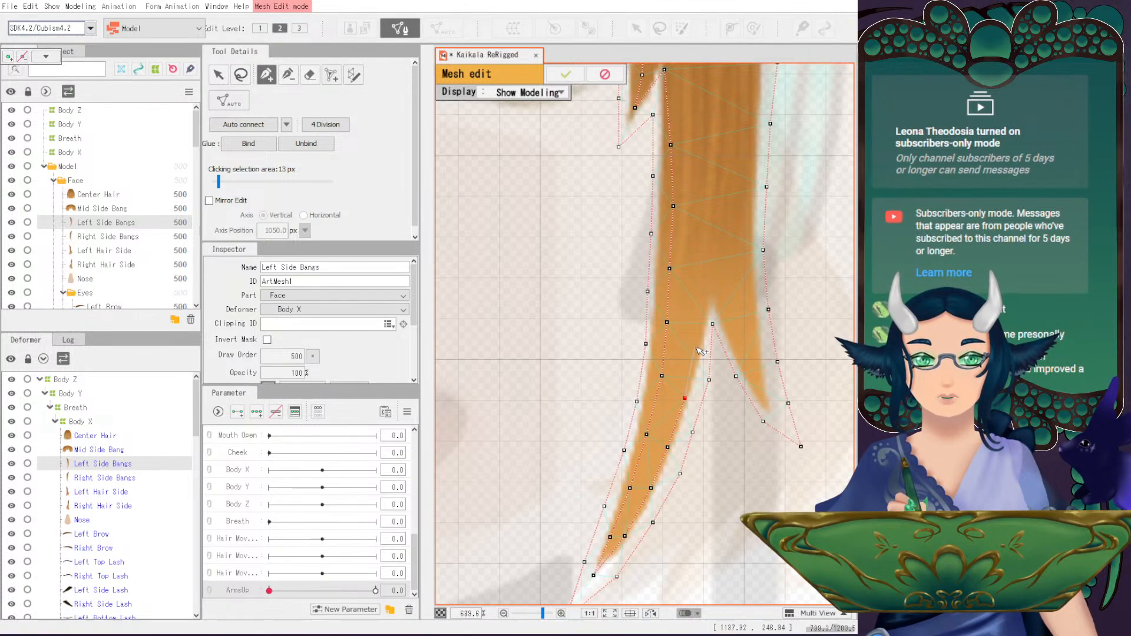
left_click(713, 272)
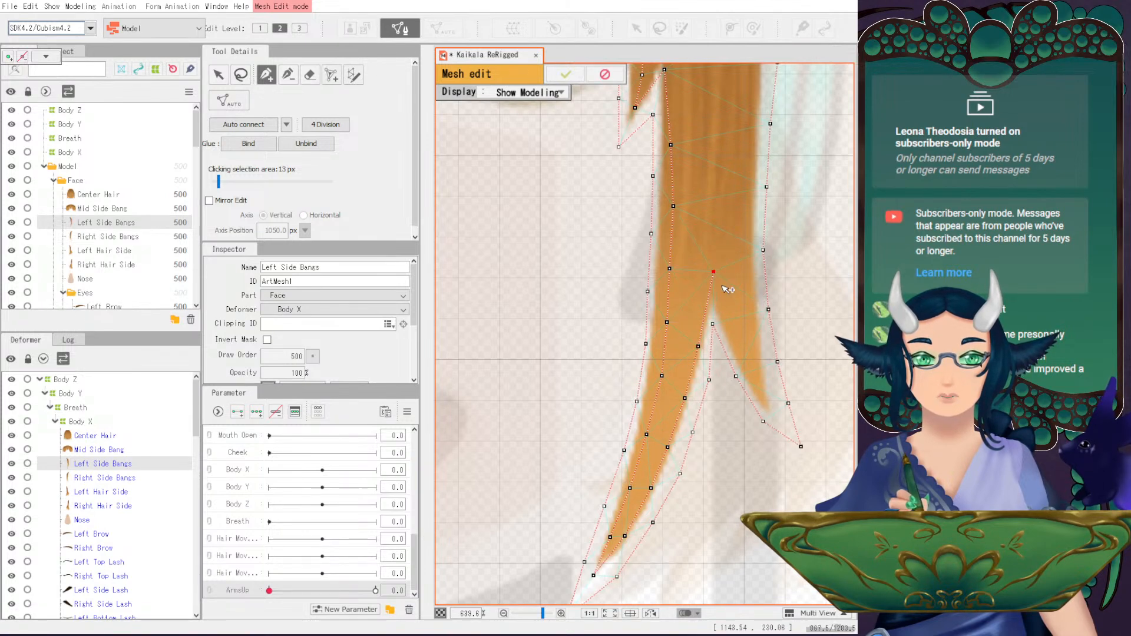
- Add inner vertices down the short outer strand to its tip and back up its outer side to fork level
left_click(754, 389)
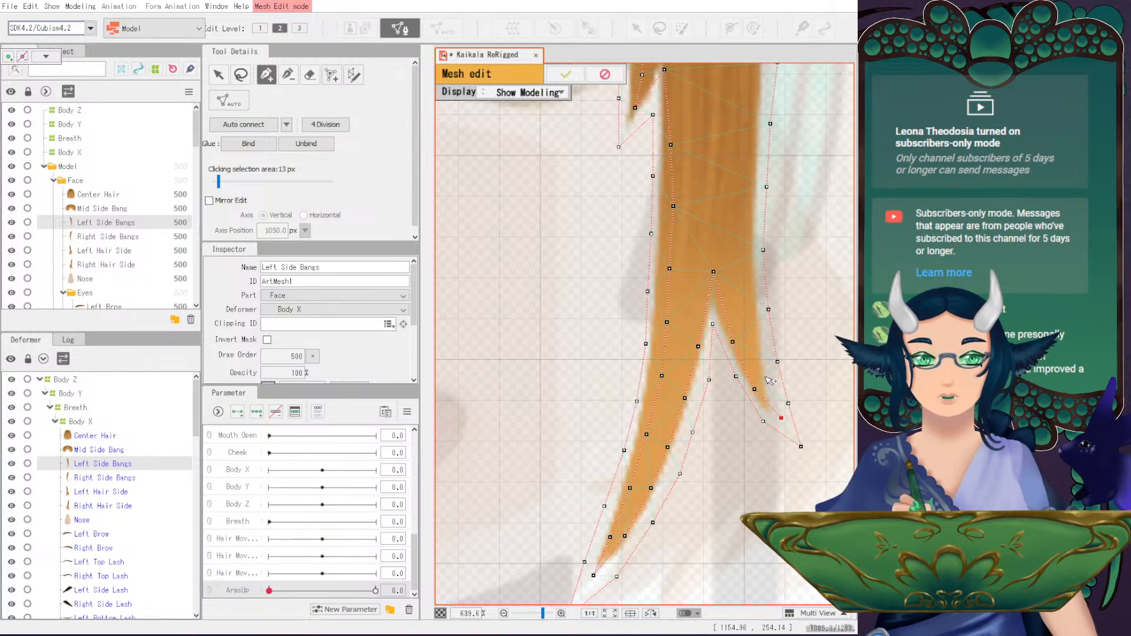
left_click_drag(771, 384, 773, 392)
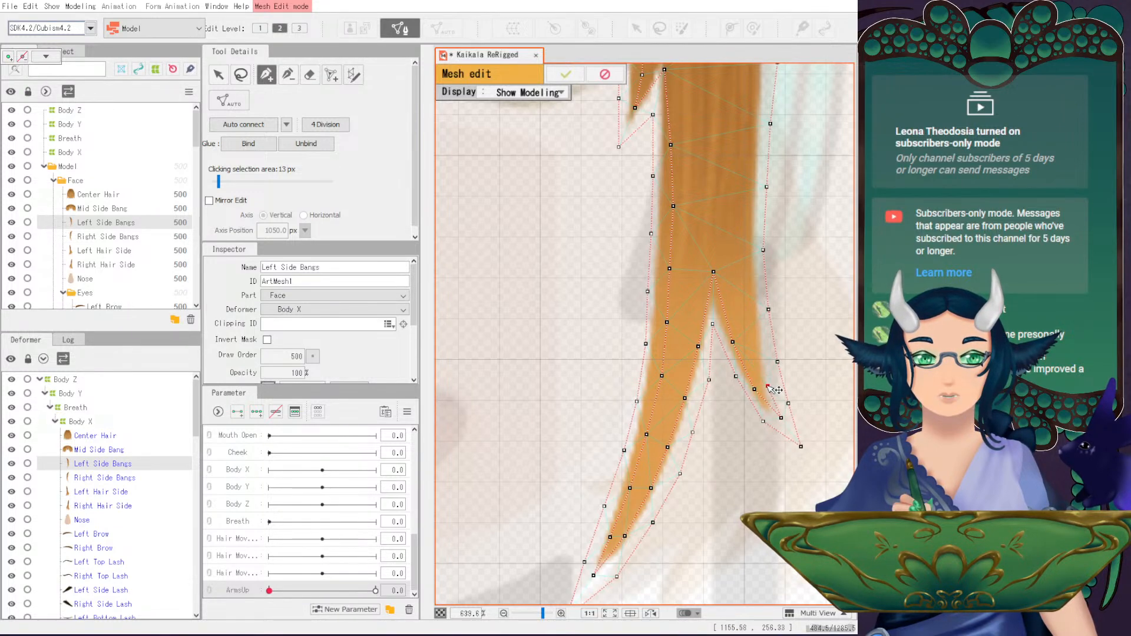
mouse_move(747, 267)
left_mouse_down()
mouse_move(754, 328)
mouse_move(760, 282)
left_mouse_up()
- Run inner vertices up the bang's straight outer edge, from the fork to above eye level
left_click_drag(764, 216, 724, 350)
left_click(721, 349)
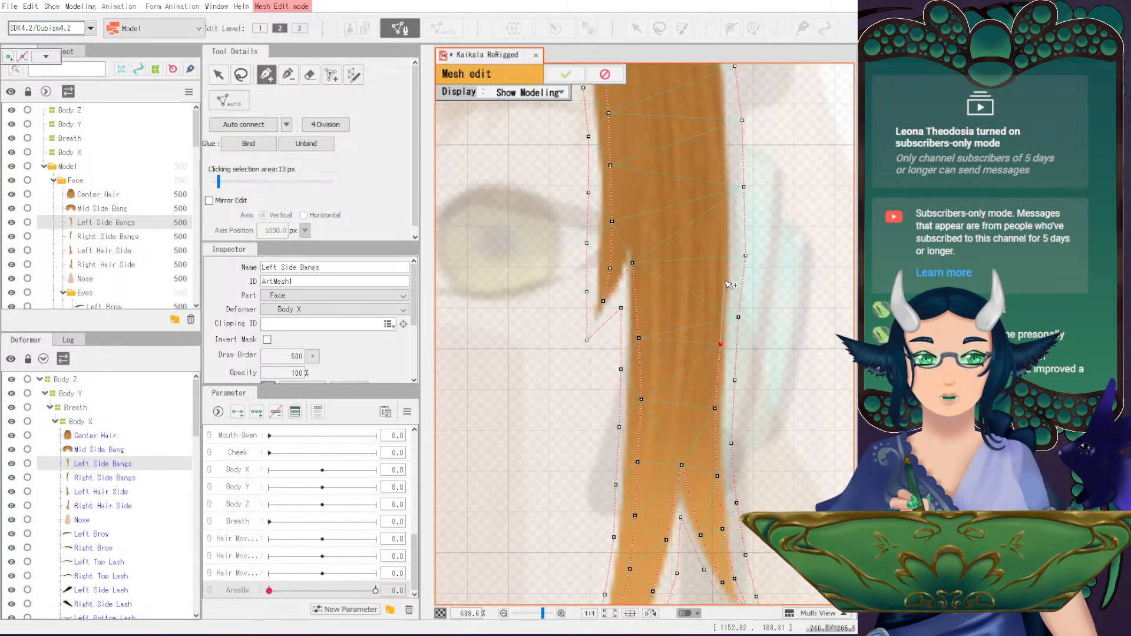
left_click_drag(731, 284, 736, 347)
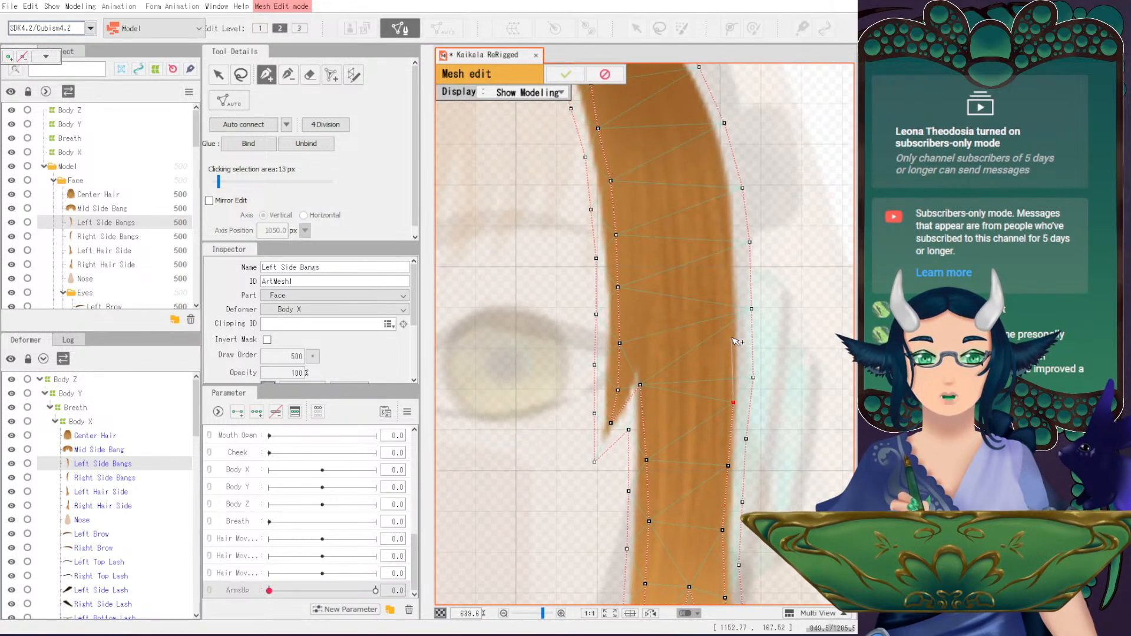
left_click(729, 271)
left_click_drag(720, 221, 755, 350)
left_click(762, 344)
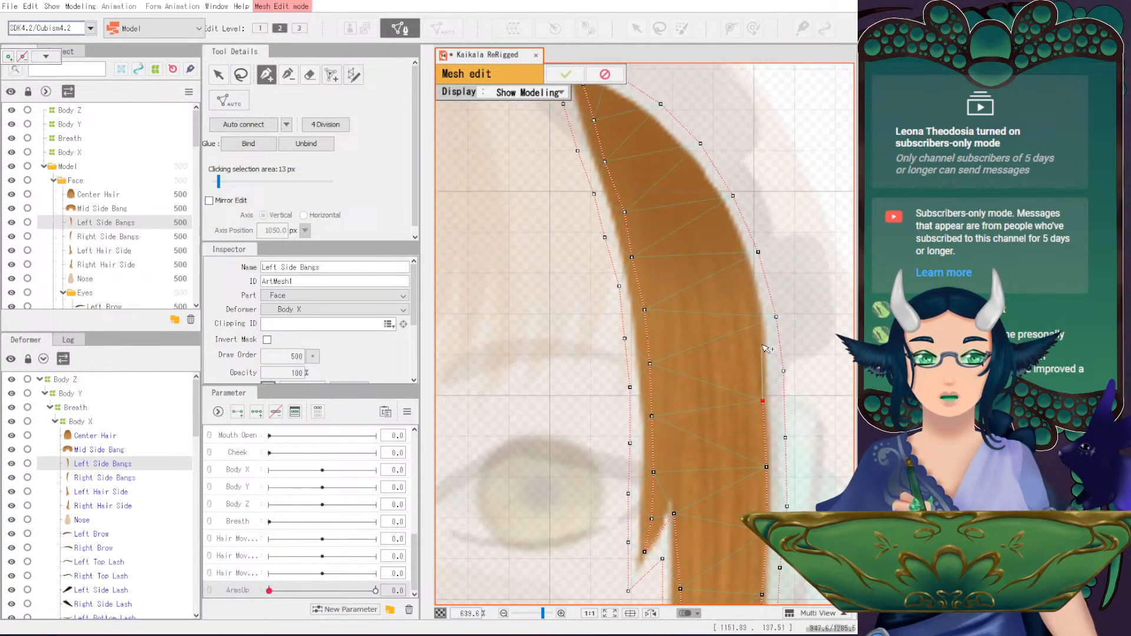
- Finish the inner vertices along the curved upper outer edge to the upper tip, and apply the Left Side Bangs mesh
left_click(752, 292)
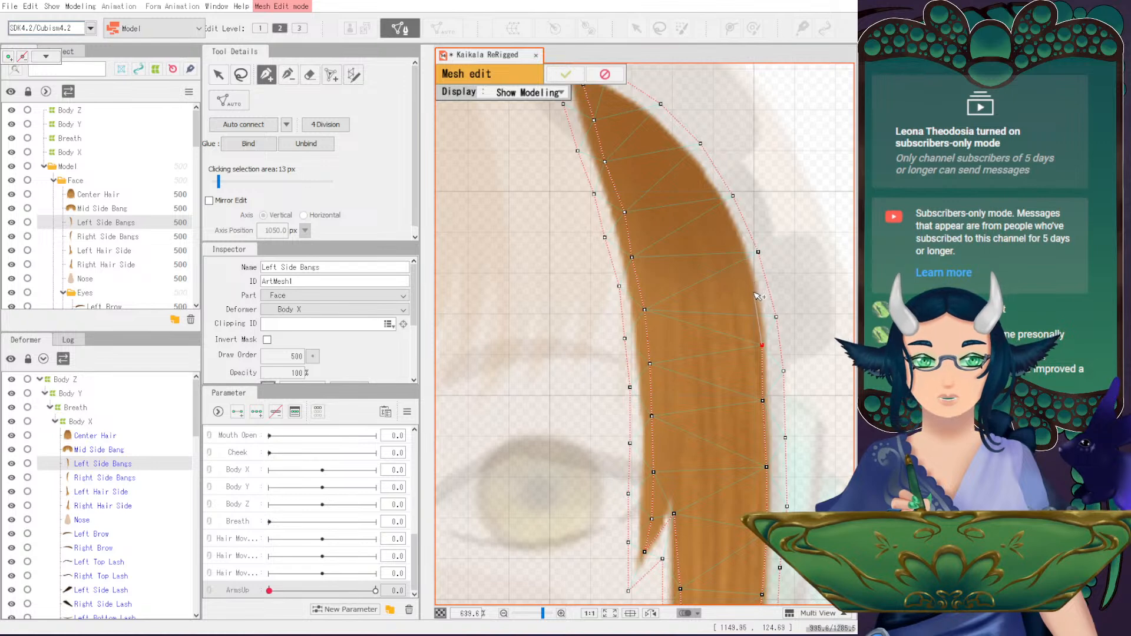
left_click(733, 232)
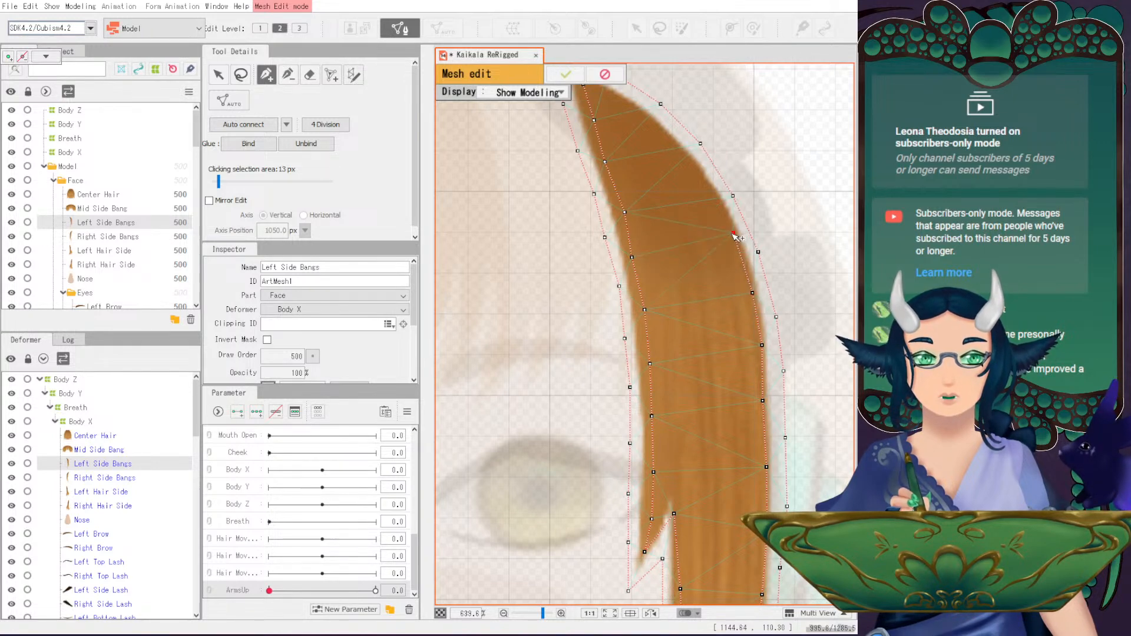
left_click(711, 183)
left_click_drag(668, 145, 765, 259)
left_click(686, 214)
scroll(741, 267, "down", 5)
left_click_drag(741, 267, 698, 185)
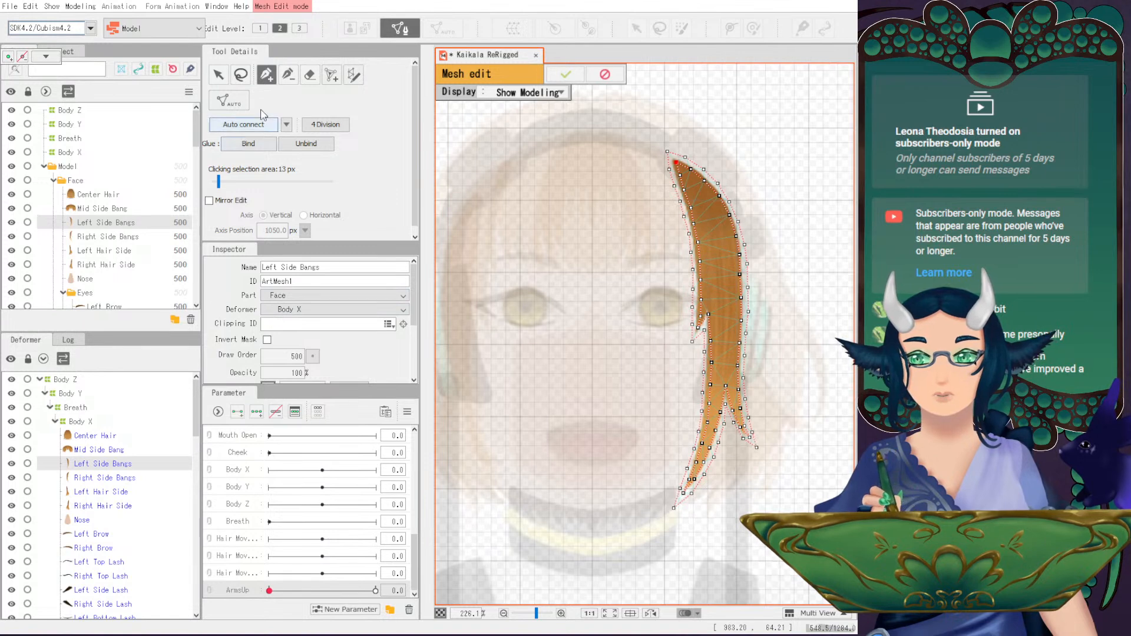
left_click(568, 76)
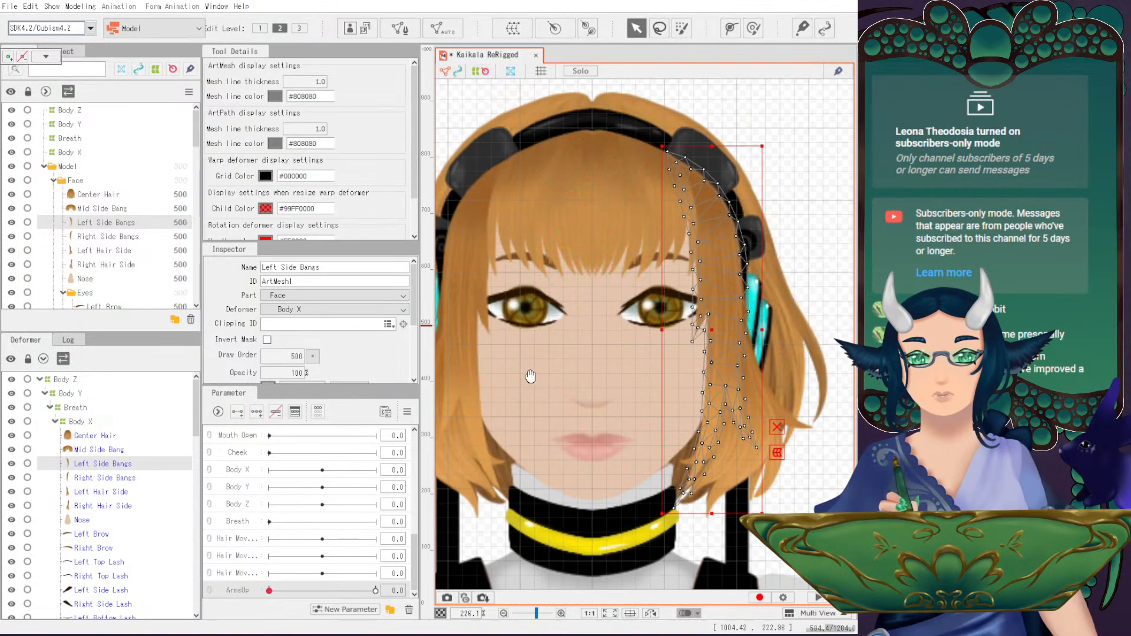
- Copy the finished Left Side Bangs mesh and erase the entire old mesh of Right Side Bangs in mesh editing
left_click(91, 478)
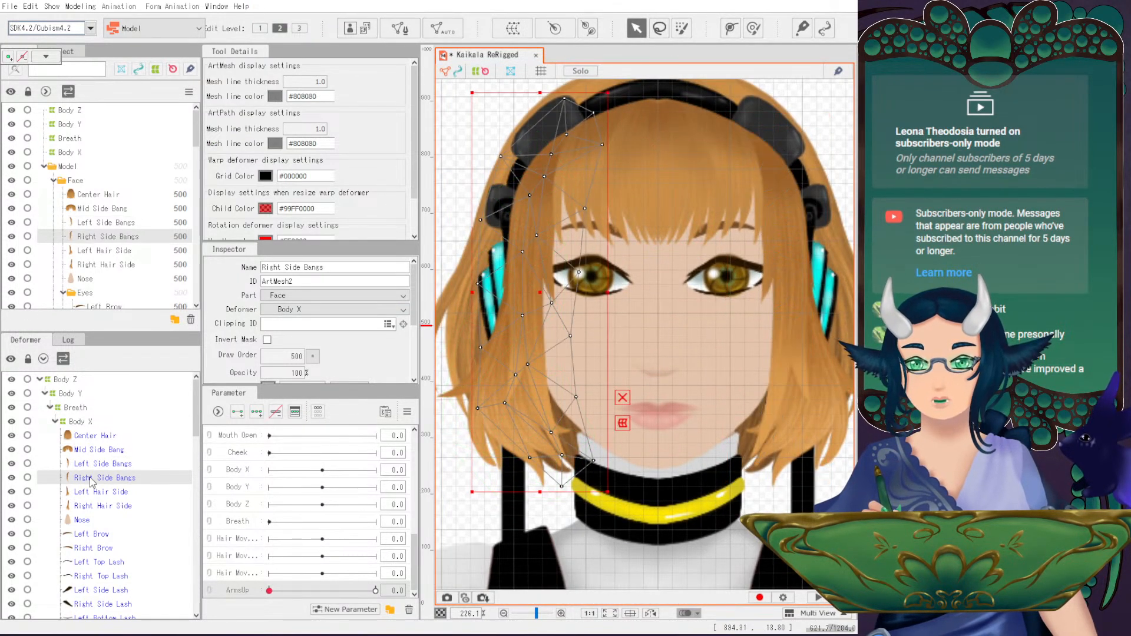
left_click(98, 465)
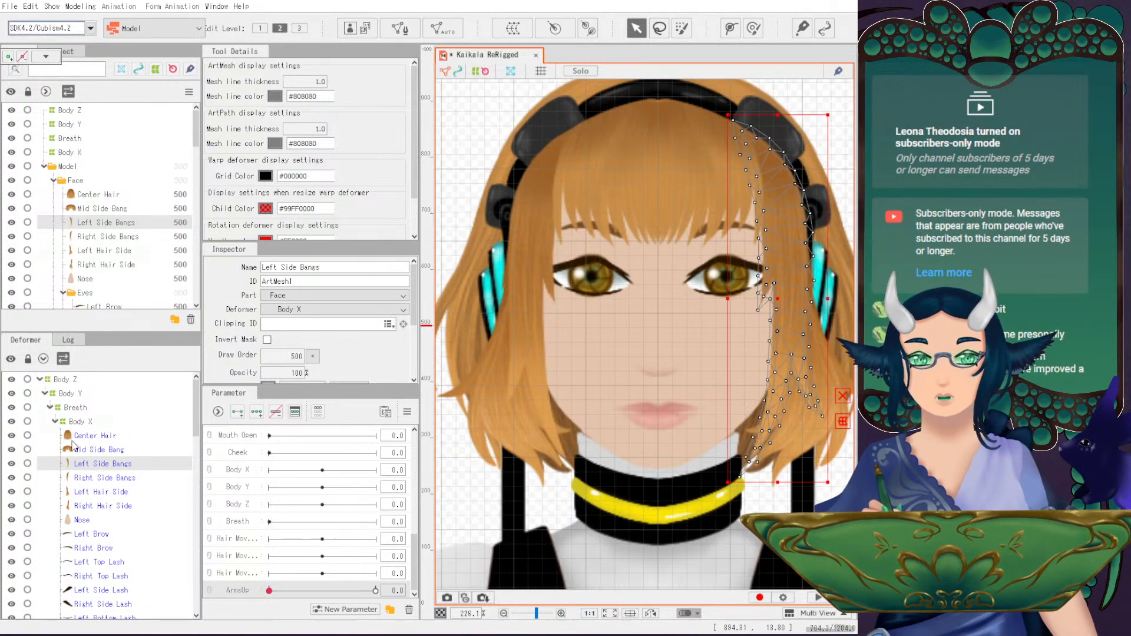
left_click(95, 479)
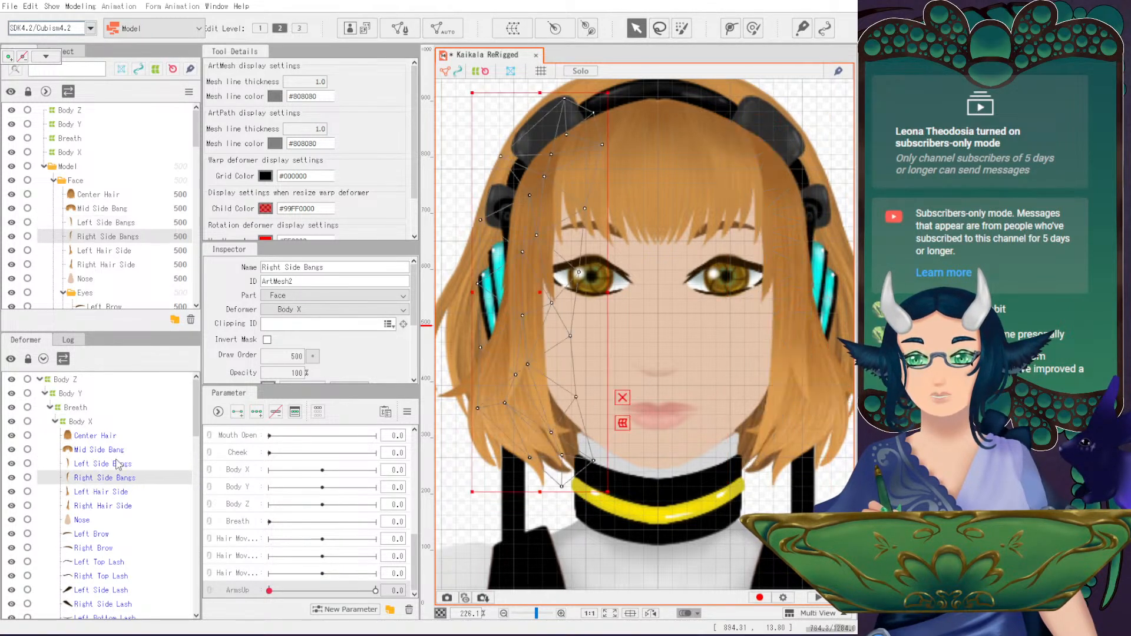
left_click(406, 30)
left_click(310, 75)
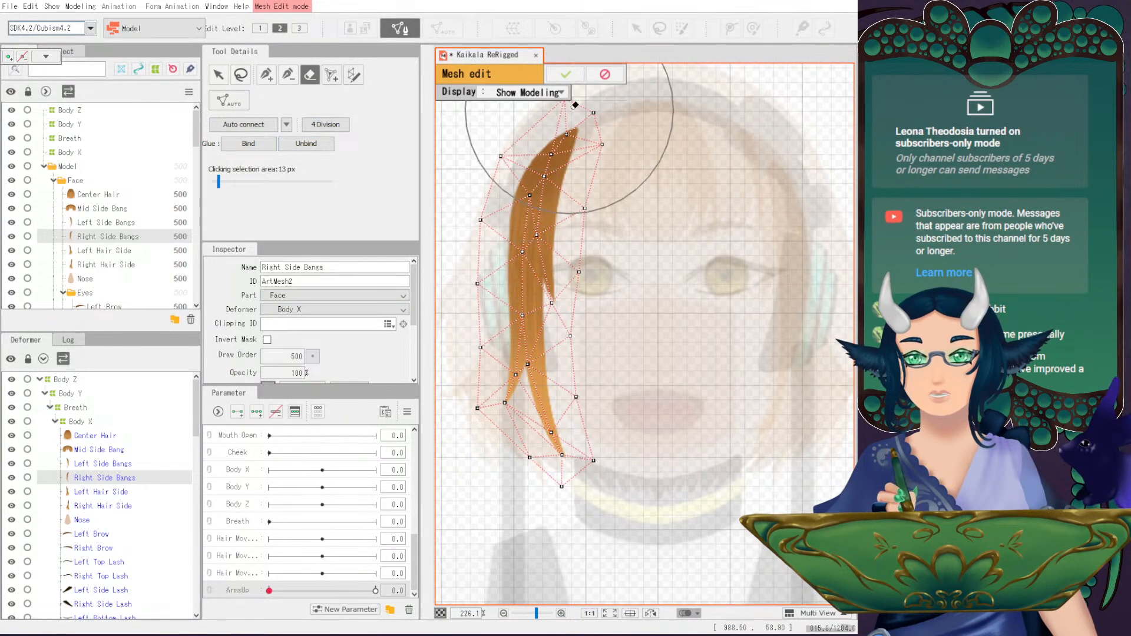
mouse_move(581, 101)
left_mouse_down()
mouse_move(518, 239)
mouse_move(630, 497)
left_mouse_up()
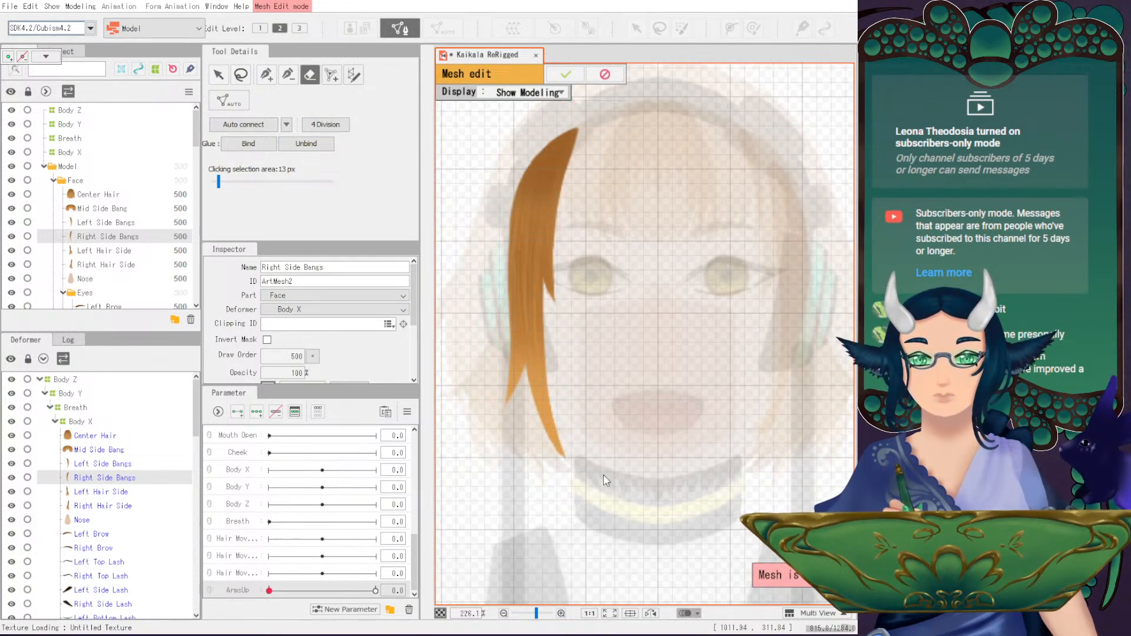
- Paste the Left Side Bangs mesh, mirror it horizontally onto the Right Side Bangs and apply the mesh edit
key("ctrl+z")
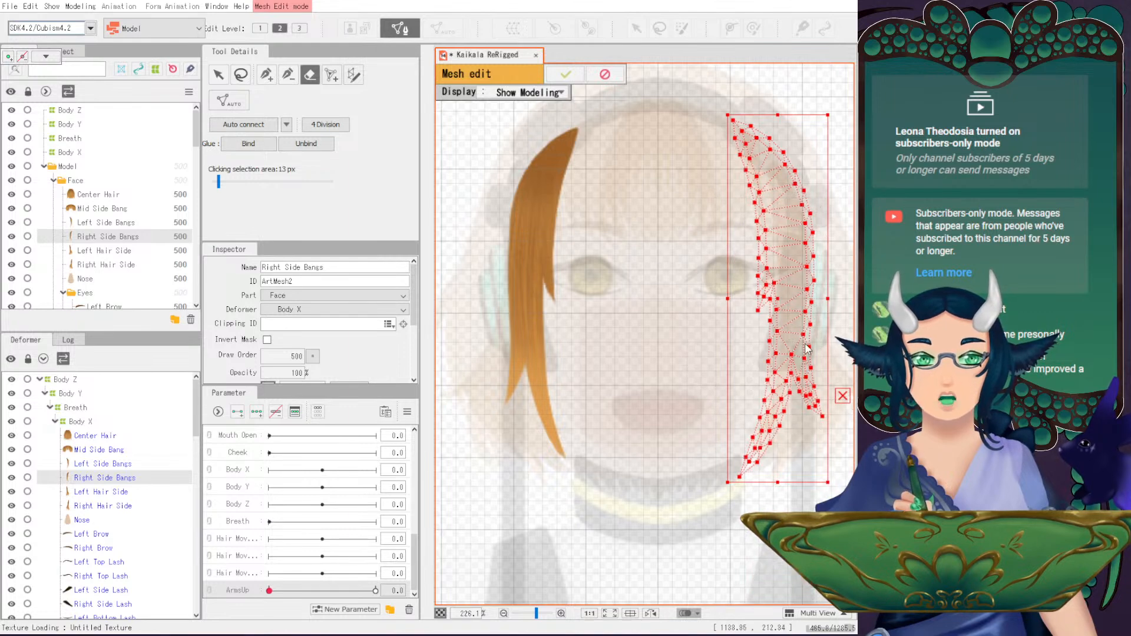
key("ctrl+z")
left_click(571, 74)
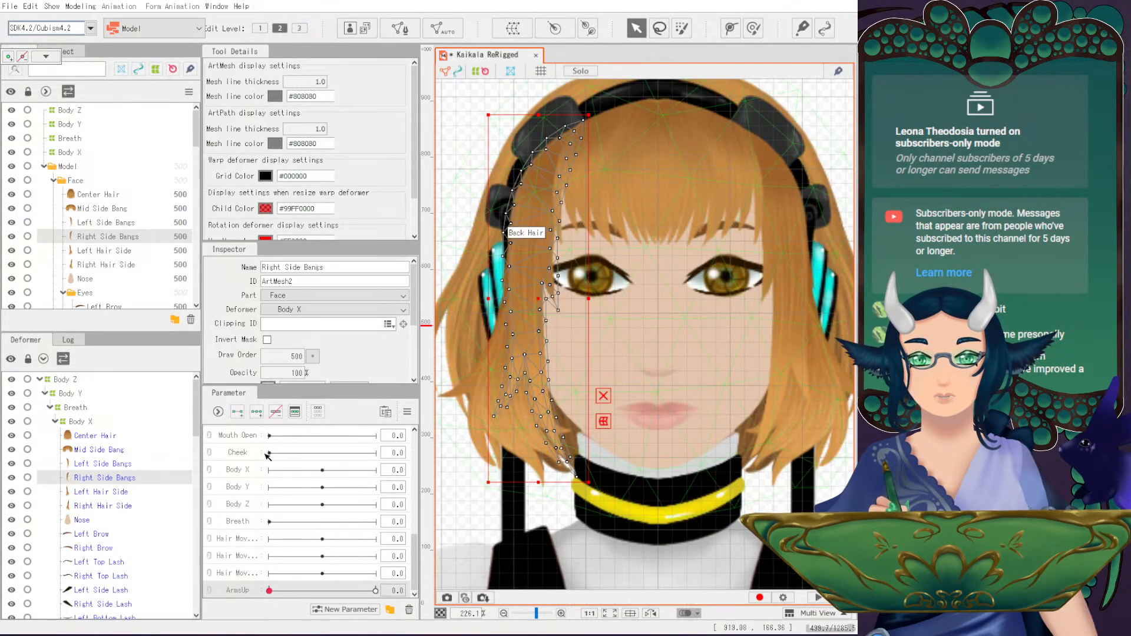
- Open the Left Hair Side mesh for manual editing and erase its entire old mesh
left_click(748, 318)
left_click_drag(748, 317, 739, 317)
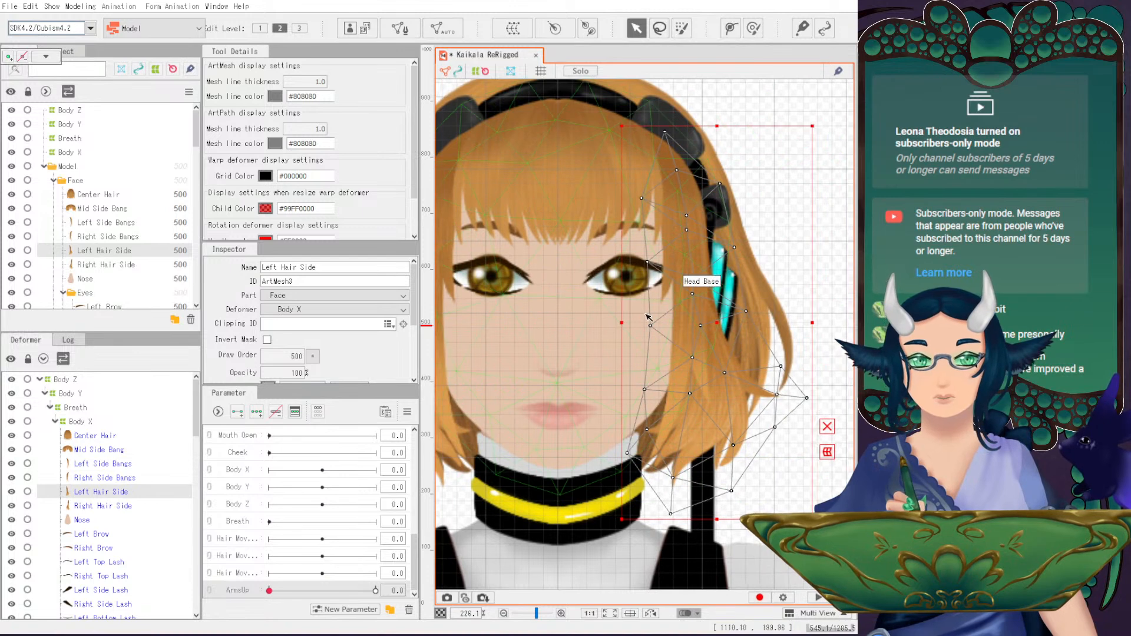
left_click(400, 28)
mouse_move(580, 151)
left_mouse_down()
mouse_move(681, 429)
mouse_move(795, 291)
left_mouse_up()
- Place outline vertices down the face-side edge of Left Hair Side, from the upper tip to just above the lower strands
left_click(266, 74)
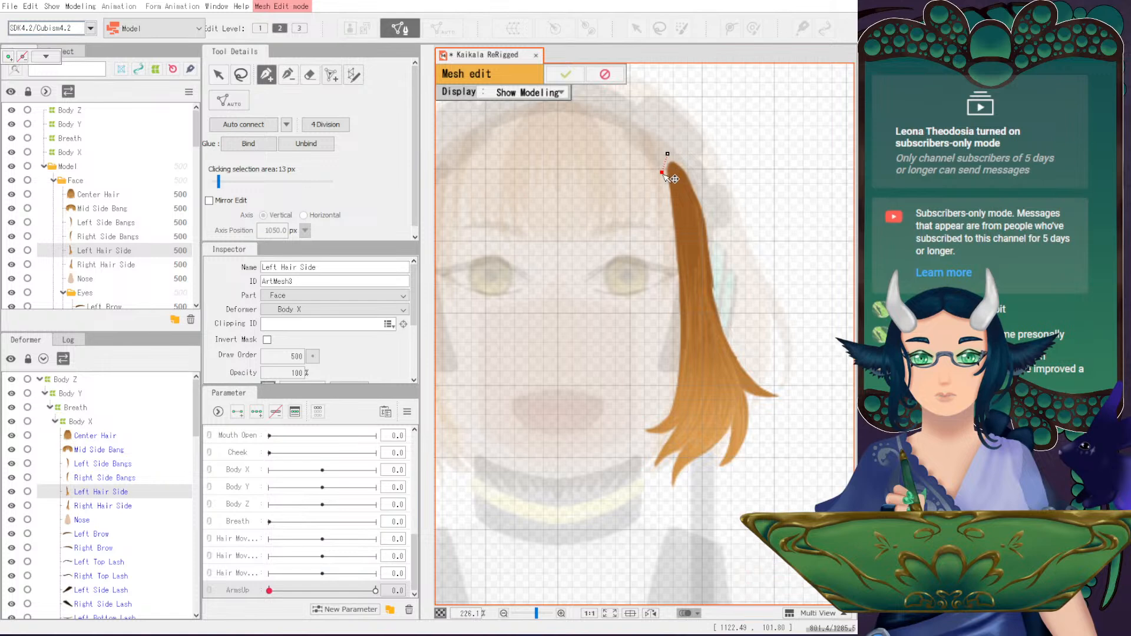
left_click(666, 194)
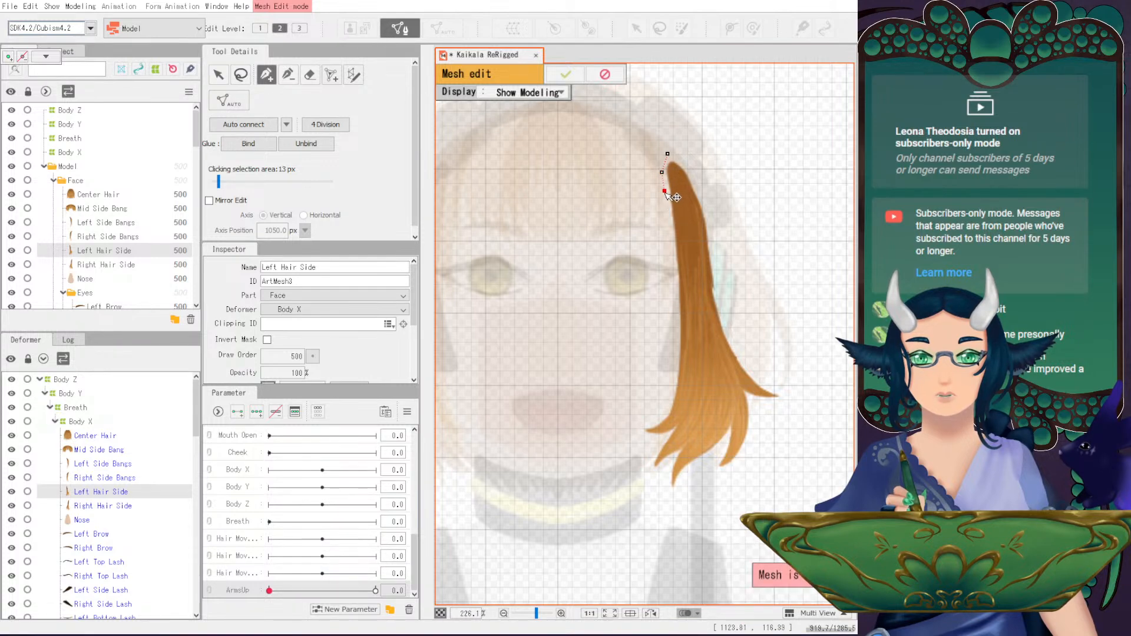
left_click(669, 219)
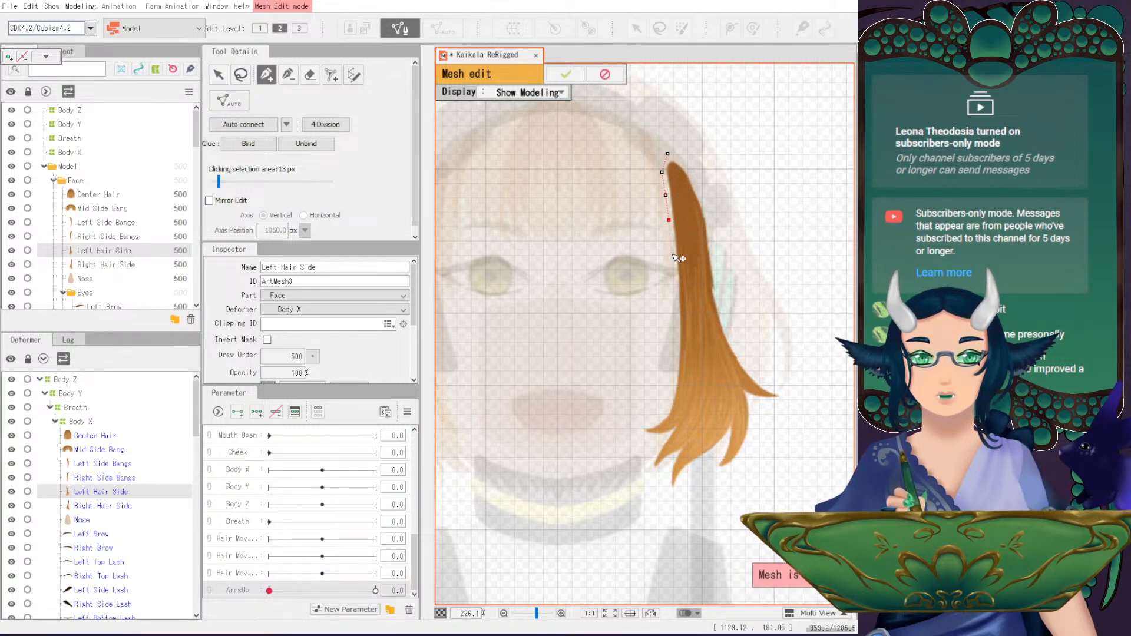
left_click(671, 246)
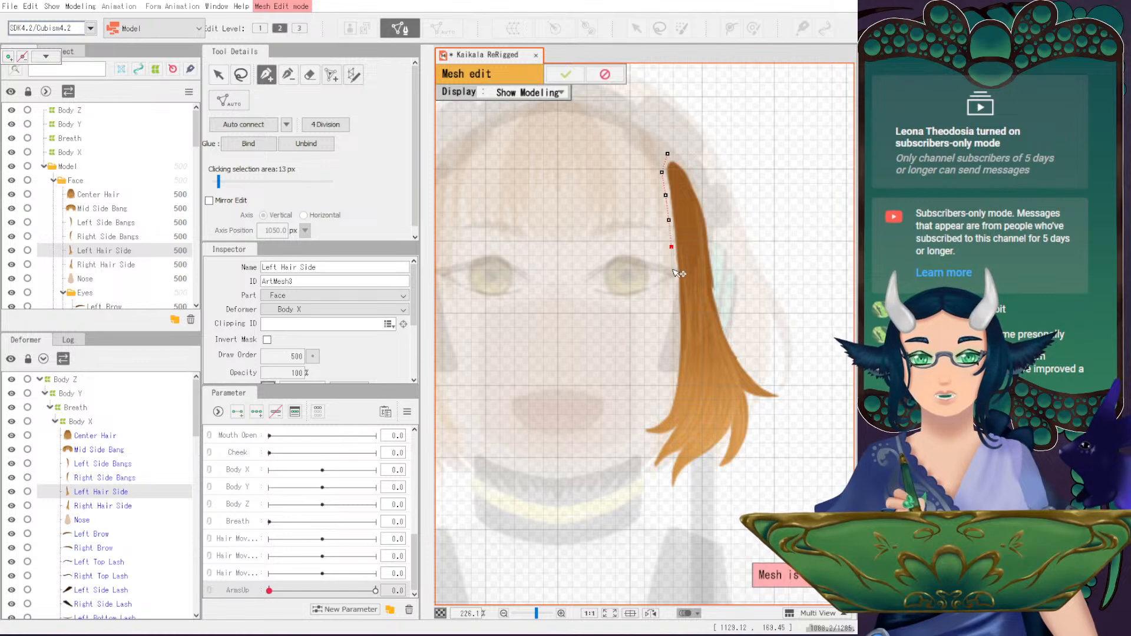
left_click(675, 298)
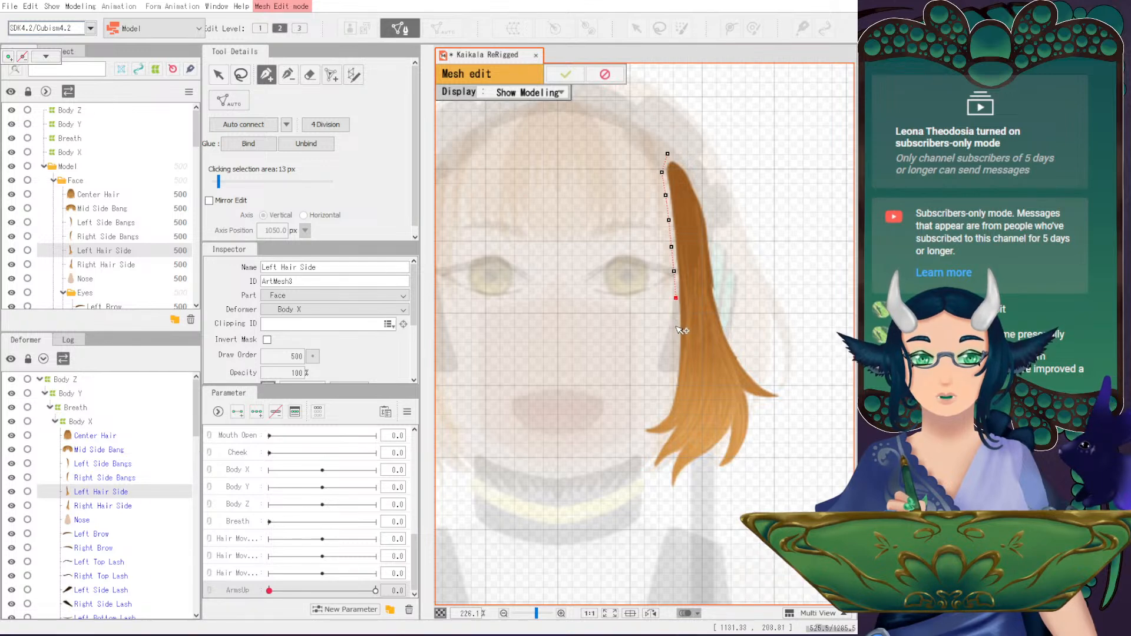
left_click(676, 327)
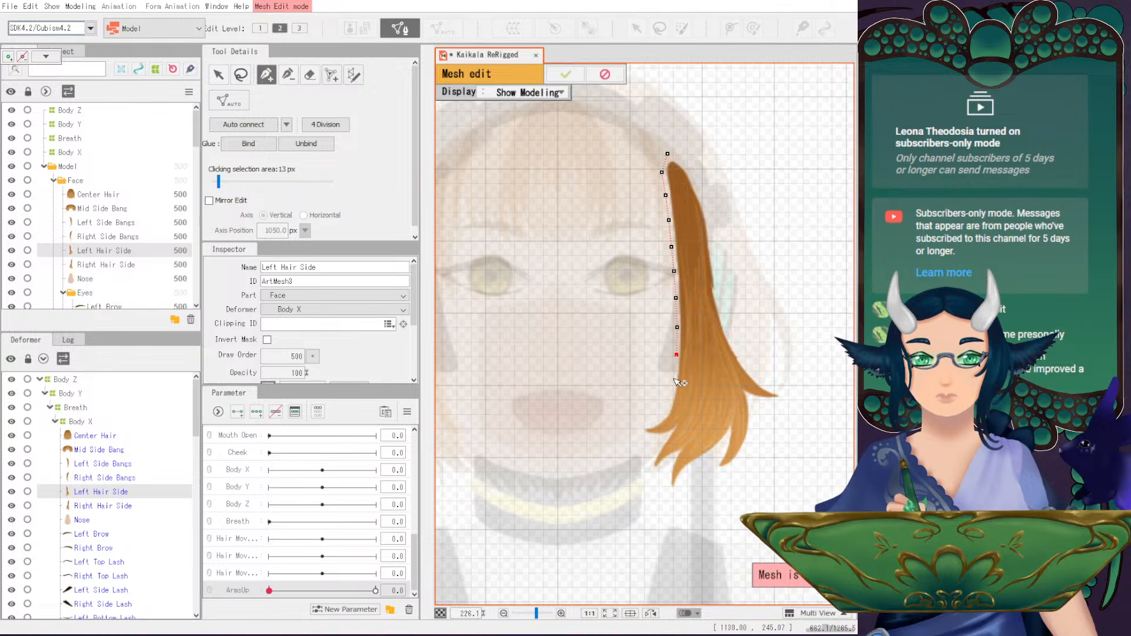
left_click(670, 404)
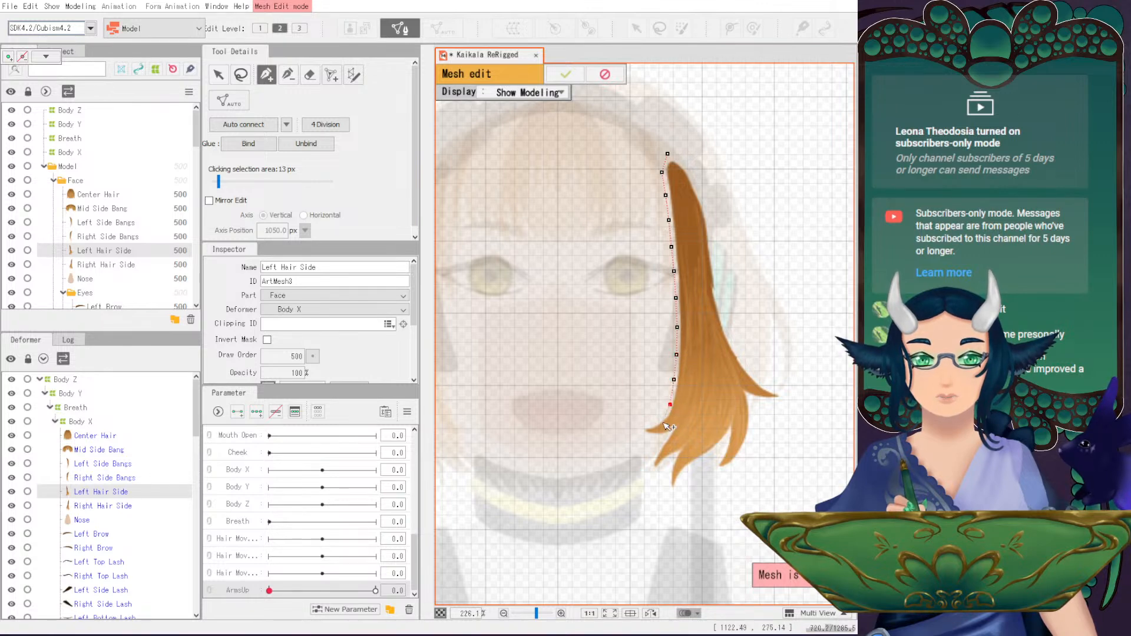
- Outline the two lower strand tips nearest the face, ending at the notch before the longest tip
left_click(640, 428)
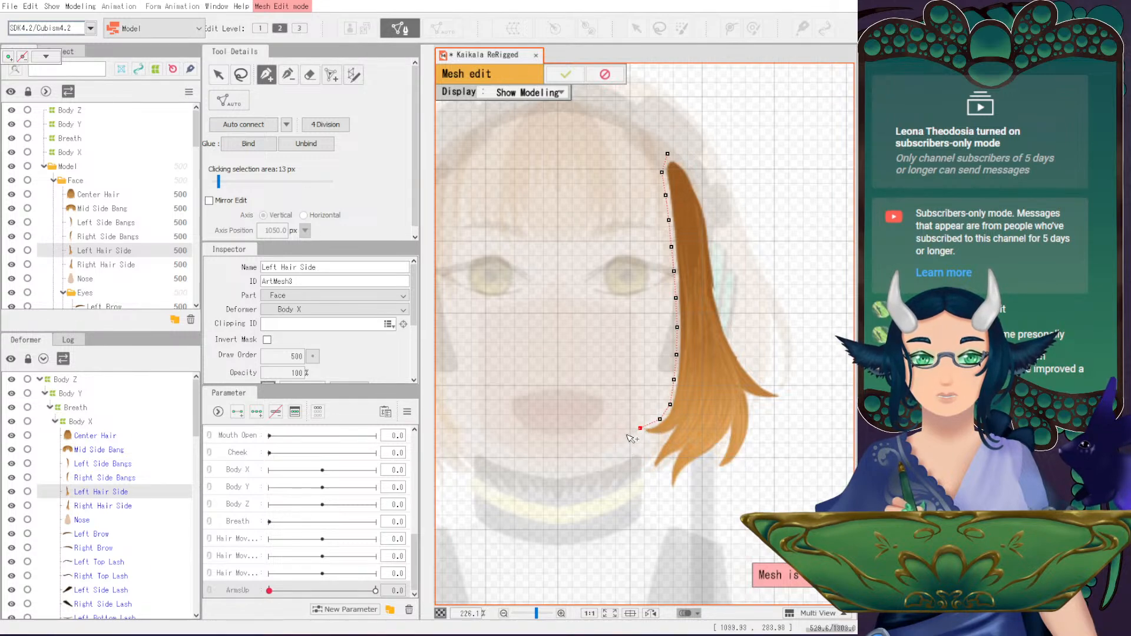
left_click(626, 431)
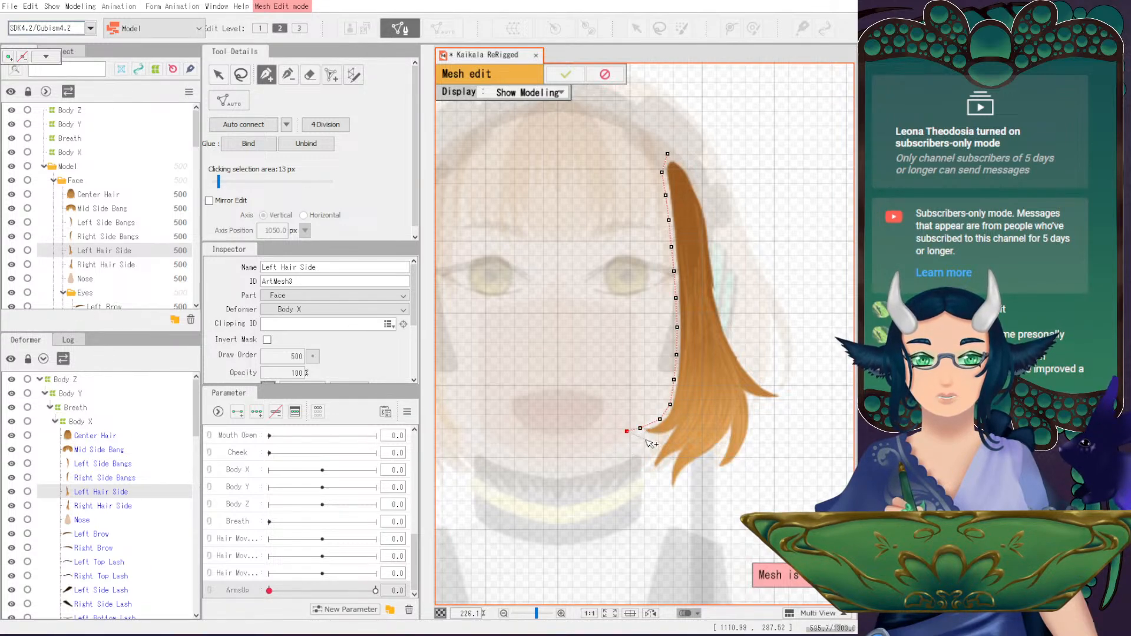
left_click(648, 438)
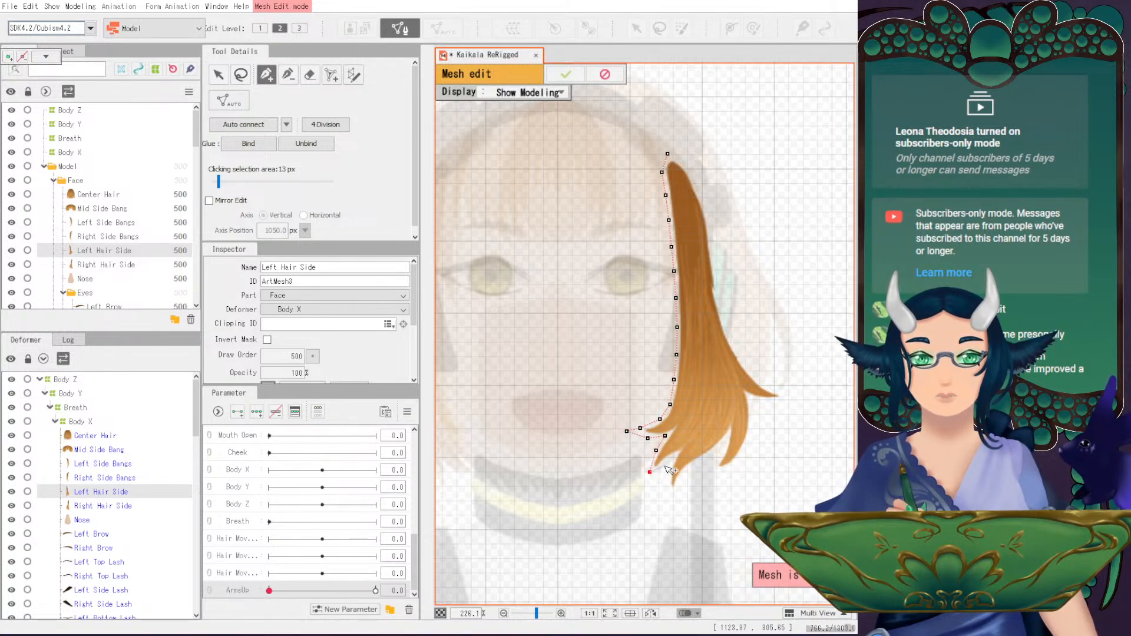
left_click(676, 454)
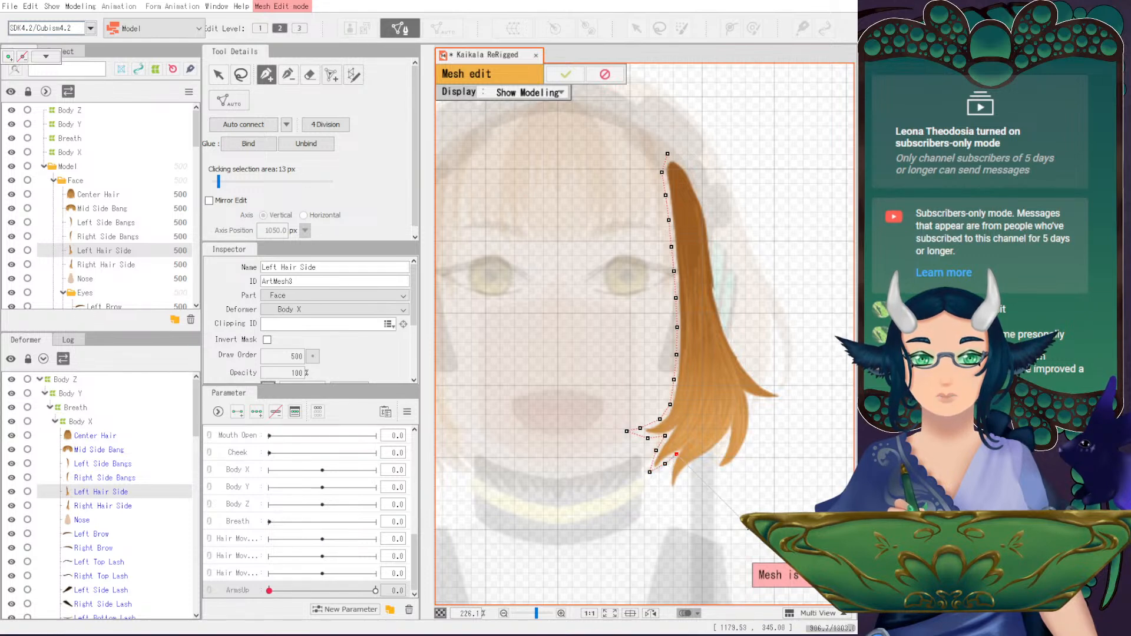
- Outline the longest lower tip and continue along the bottom edge to the notch beside the next outer strand
scroll(745, 524, "up", 2)
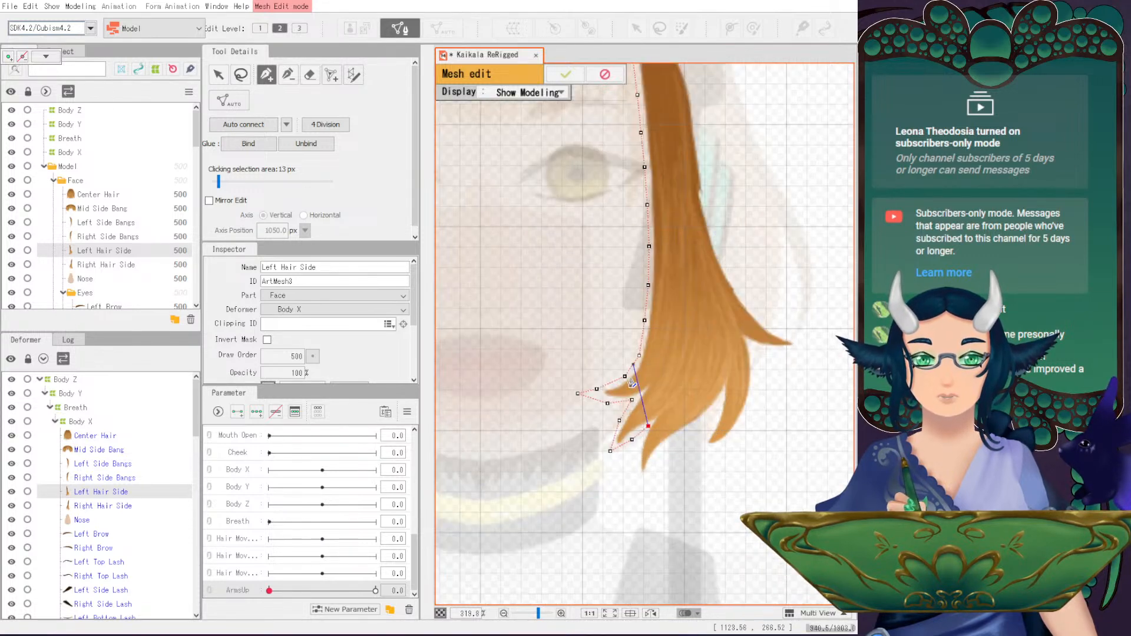
left_click(640, 444)
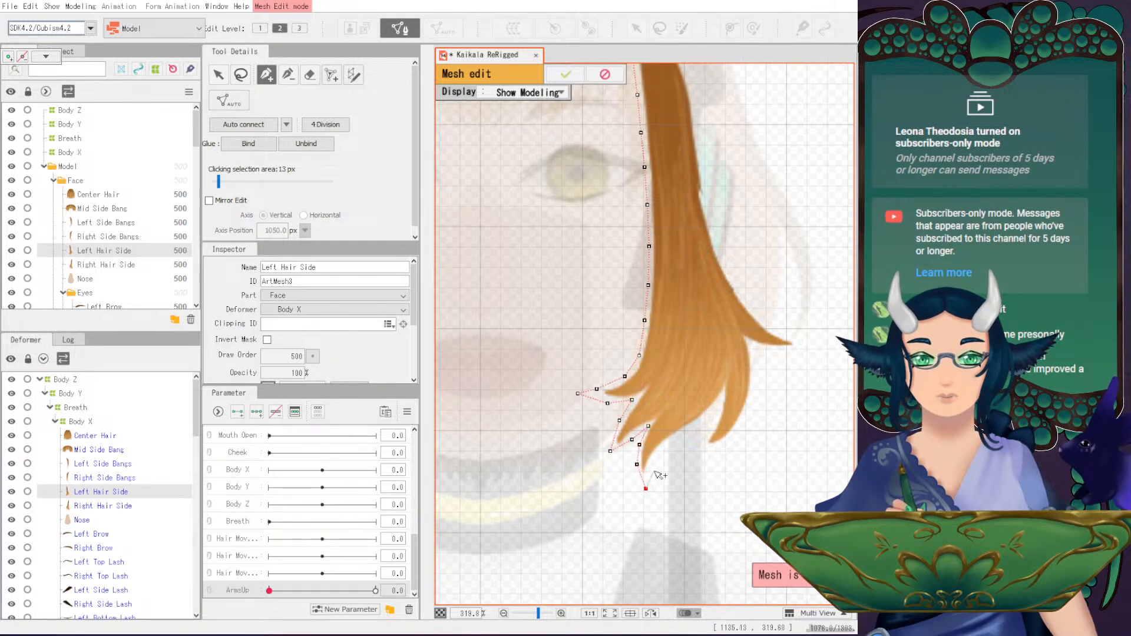
left_click(650, 466)
left_click(659, 448)
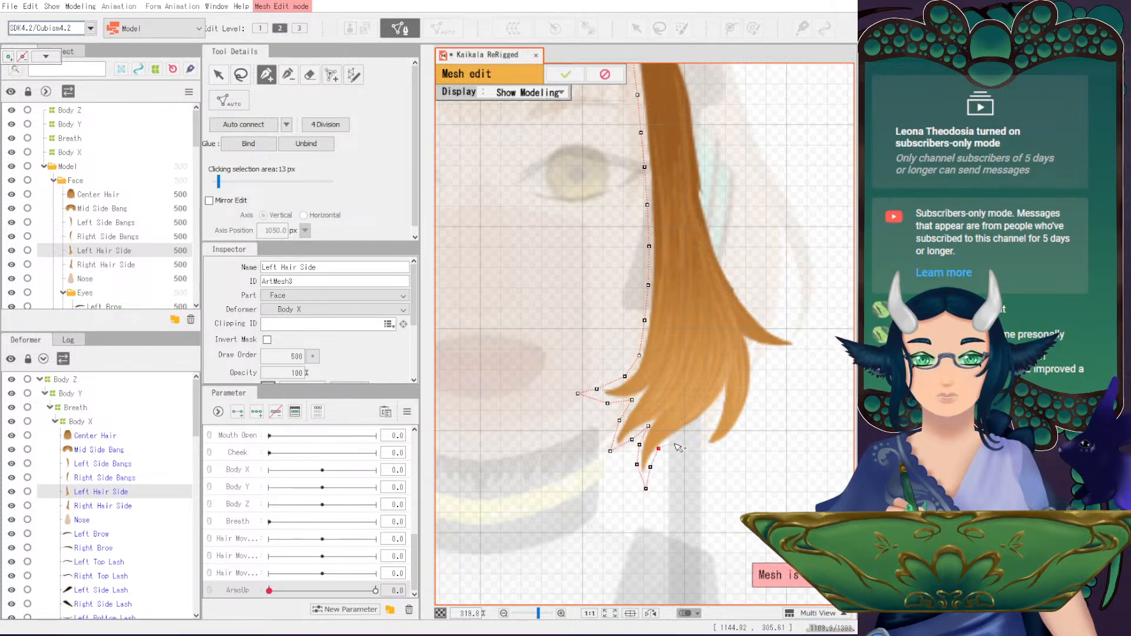
left_click(692, 427)
left_click(708, 416)
left_click(722, 397)
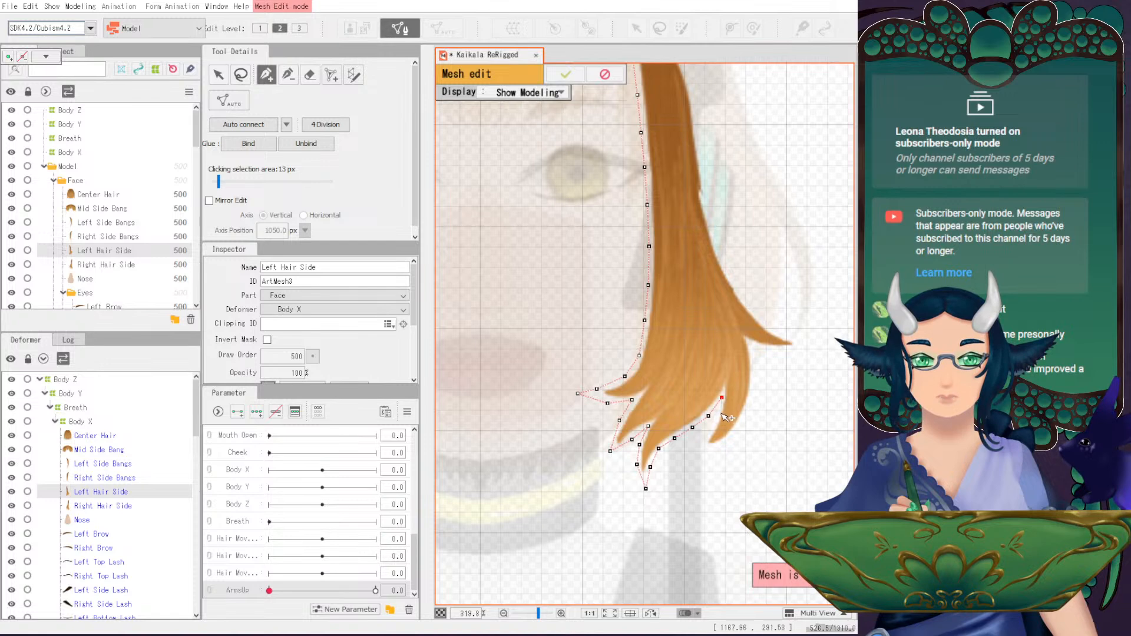
- Outline the curved outer strand up to the fork below the outermost flick, evening out the vertex spacing near the fork
left_click(719, 413)
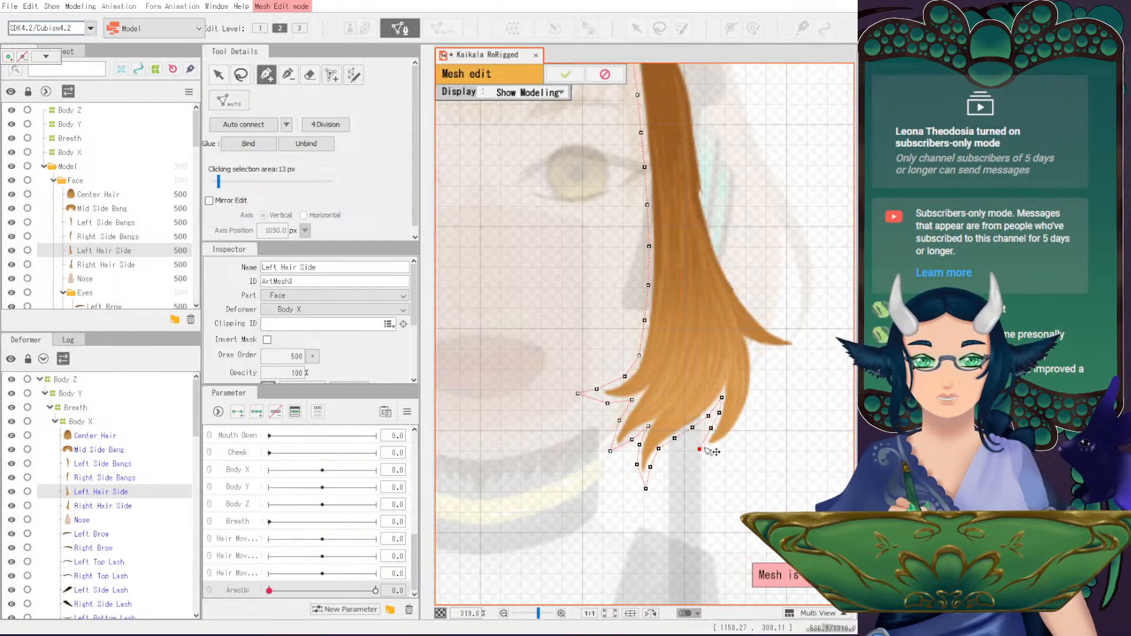
left_click(721, 444)
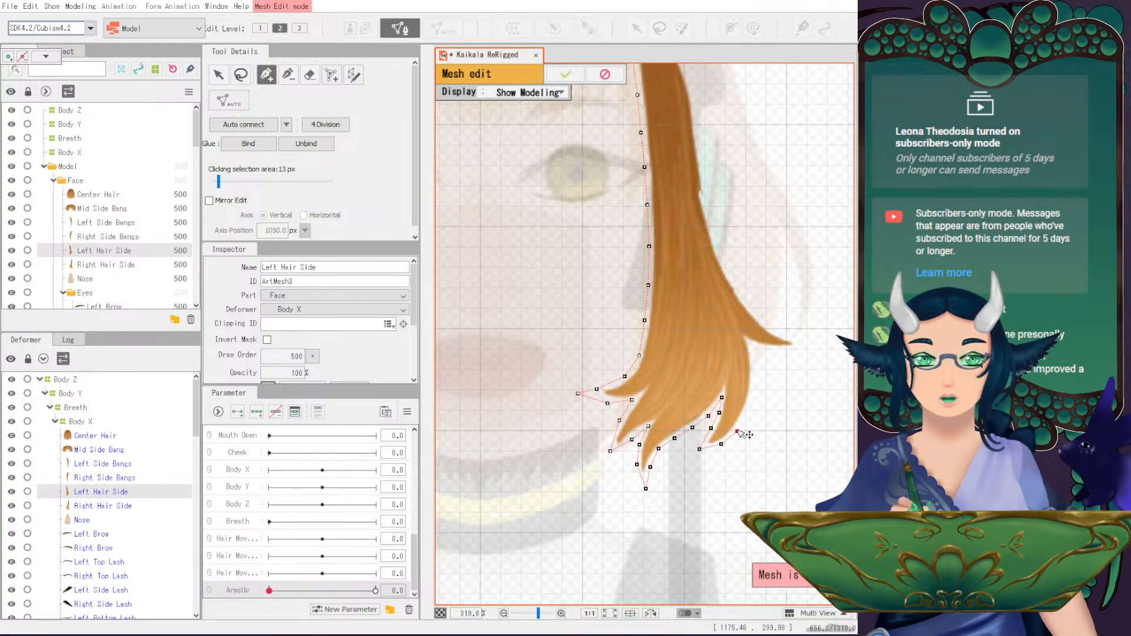
left_click(747, 414)
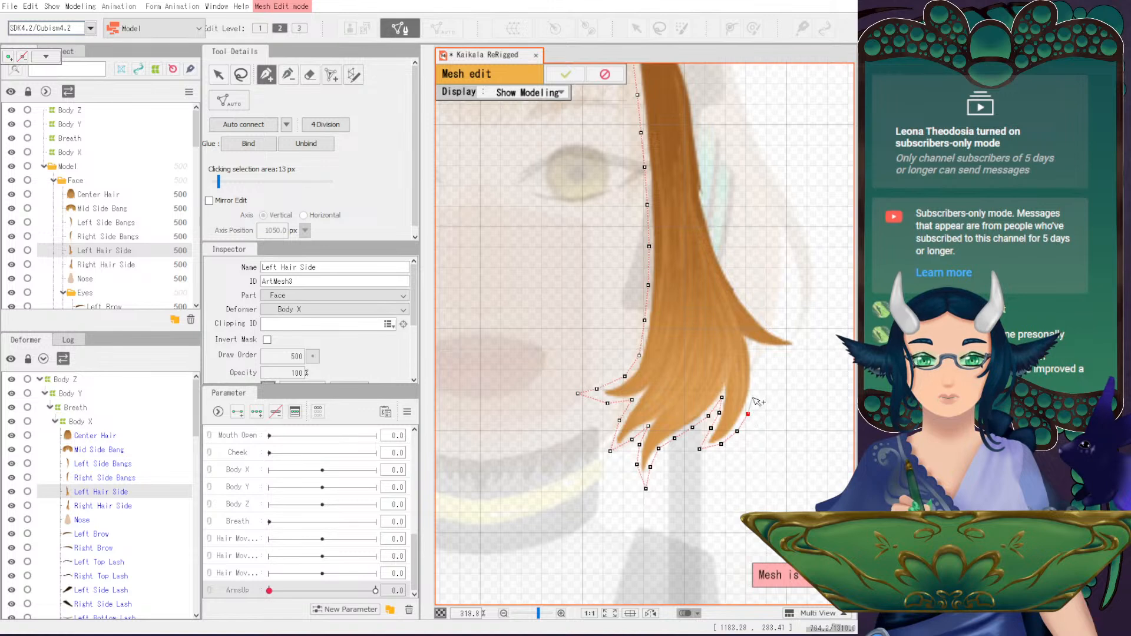
left_click(754, 394)
left_click(753, 354)
left_click(747, 341)
key("v")
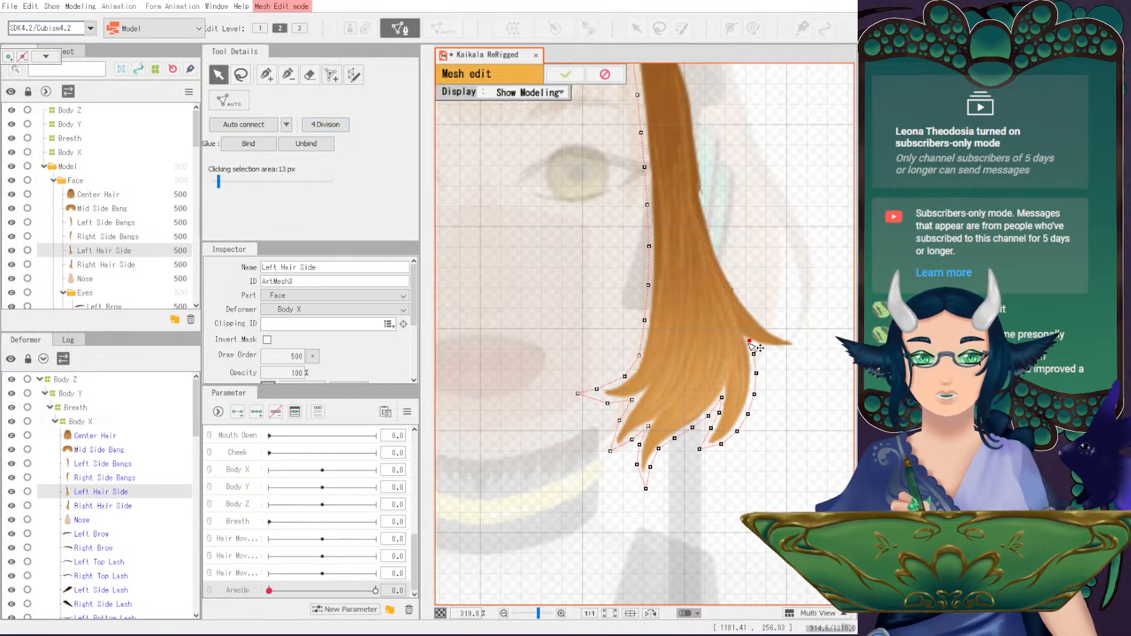
left_click(755, 376)
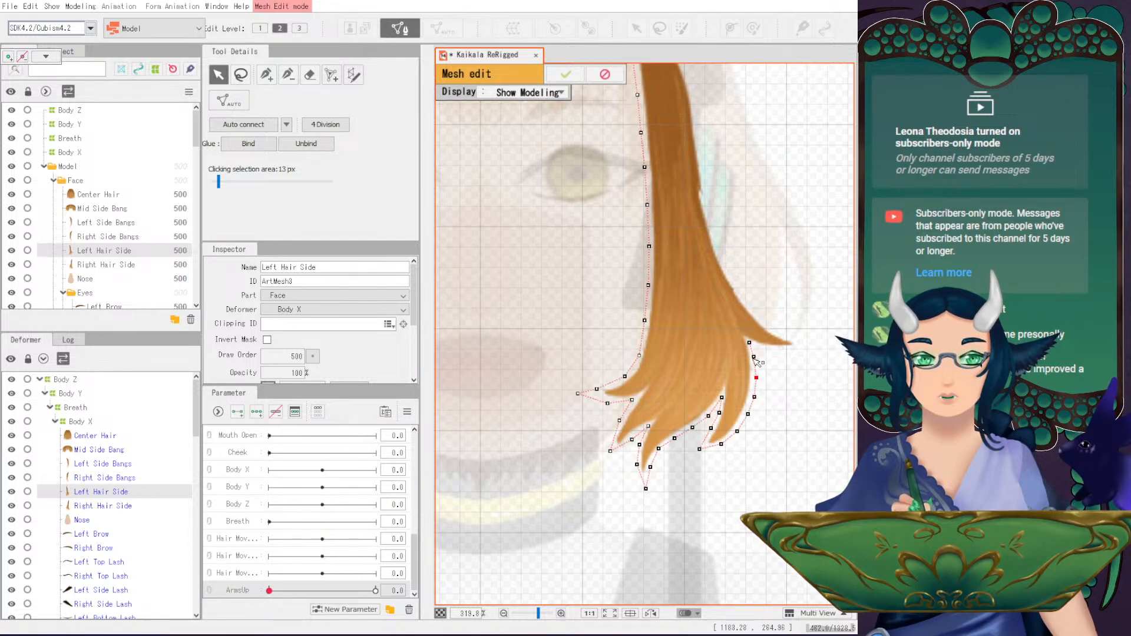
- Outline the outermost flick around its pointed end and start up the outer edge of the hair
left_click(266, 75)
left_click(762, 348)
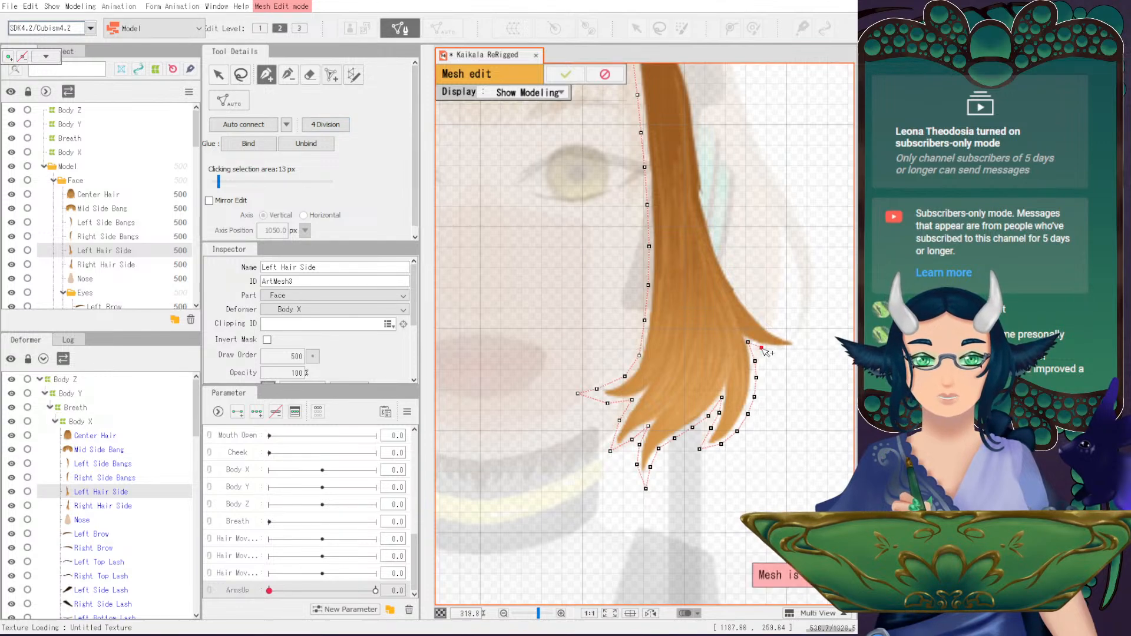
left_click_drag(802, 342, 705, 353)
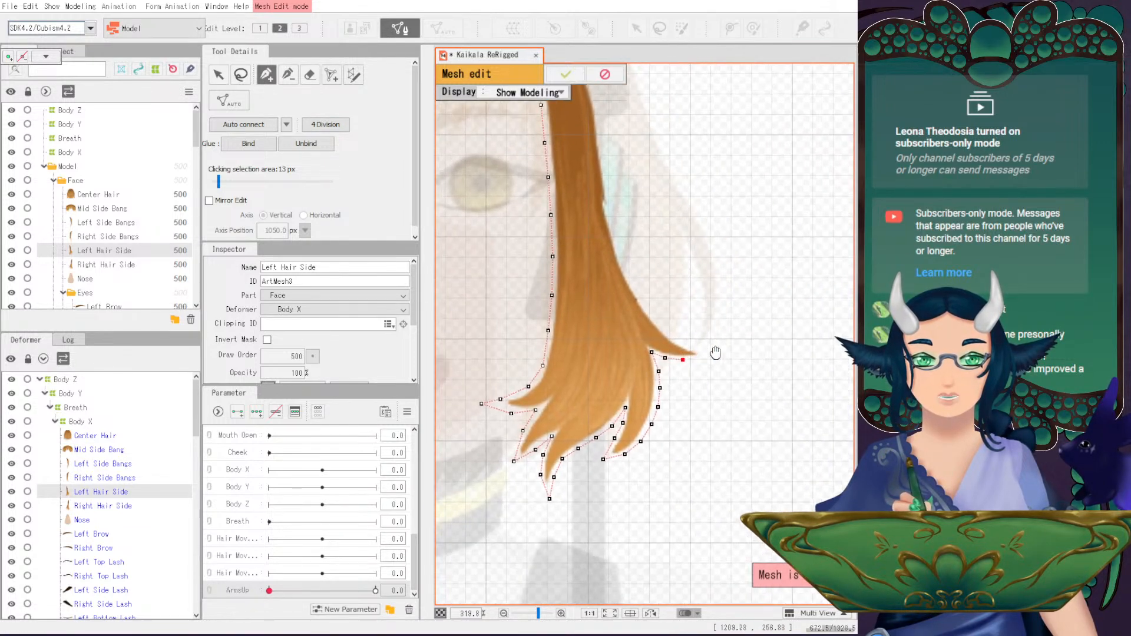
left_click(707, 355)
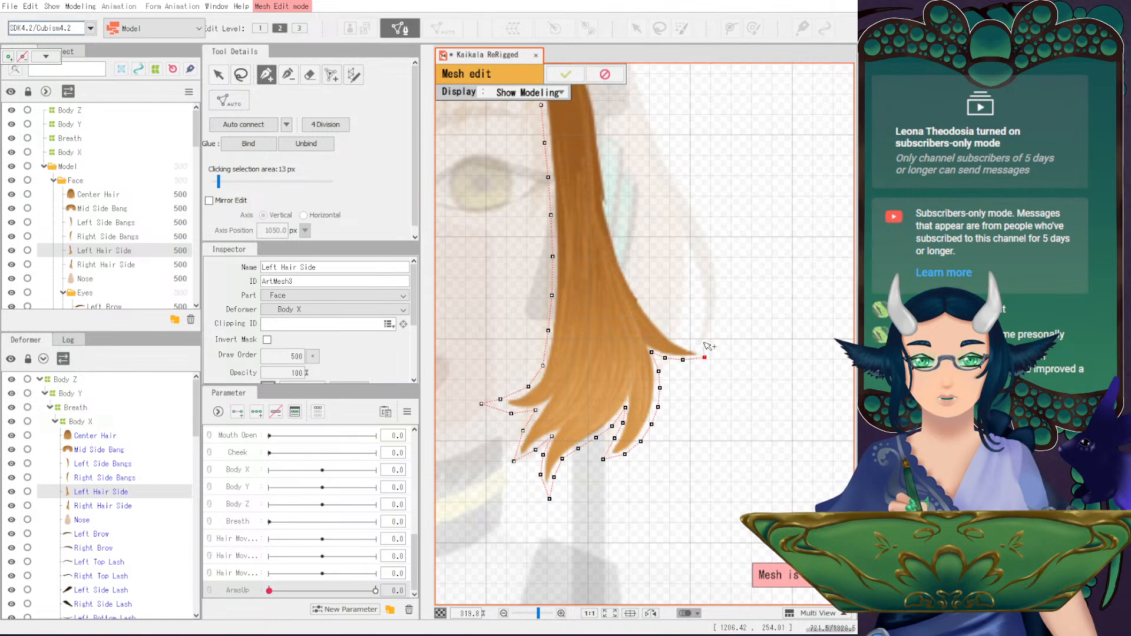
left_click(689, 346)
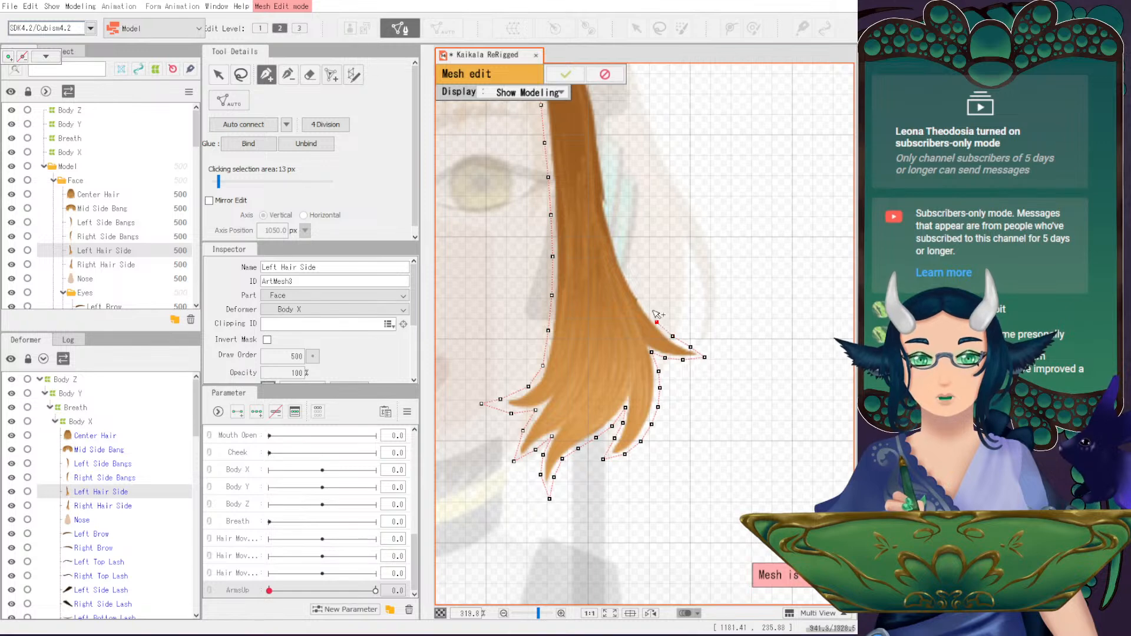
left_click(647, 304)
- Continue the outline up the outer edge and close it at the upper tip of Left Hair Side
left_click_drag(624, 258, 689, 360)
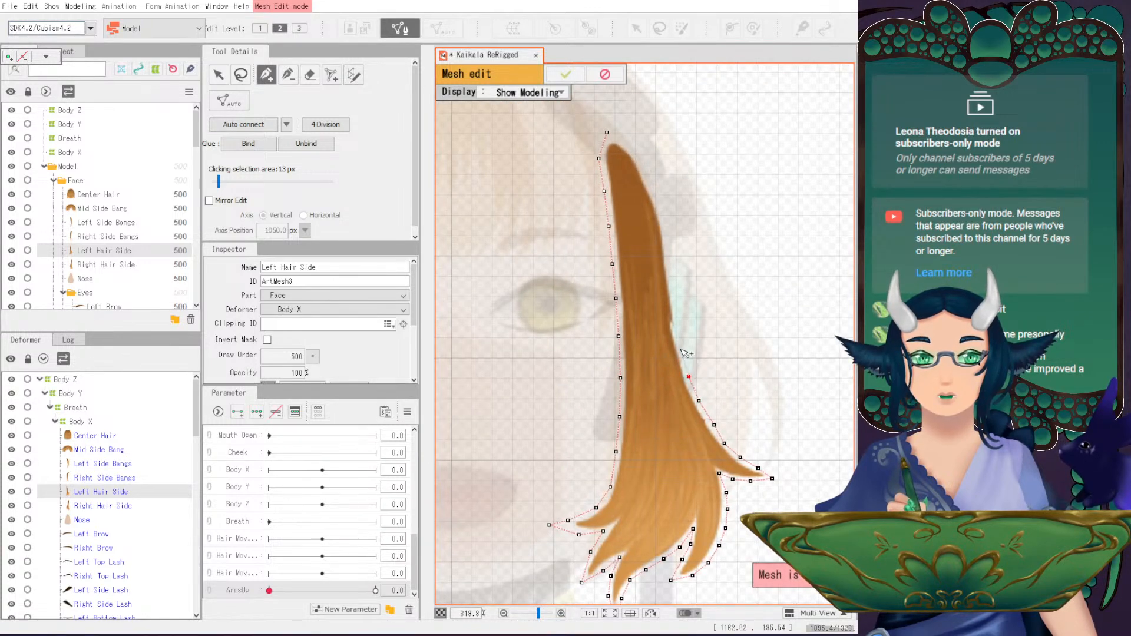
left_click(677, 321)
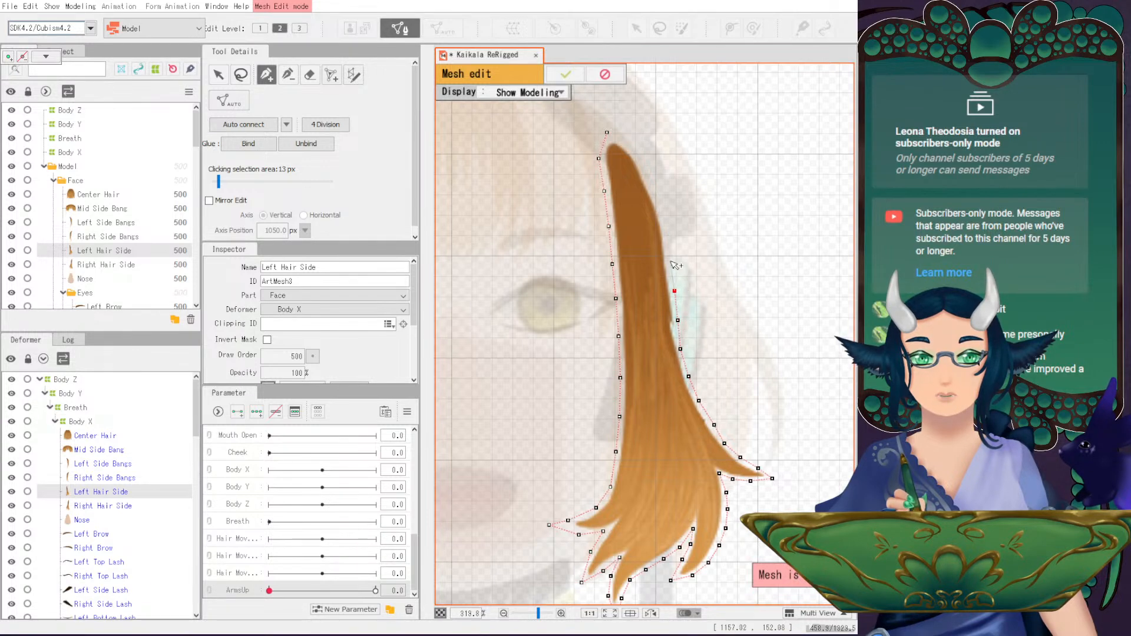
left_click(666, 227)
left_click(657, 196)
left_click(647, 170)
left_click(633, 144)
left_click(607, 132)
left_click(218, 75)
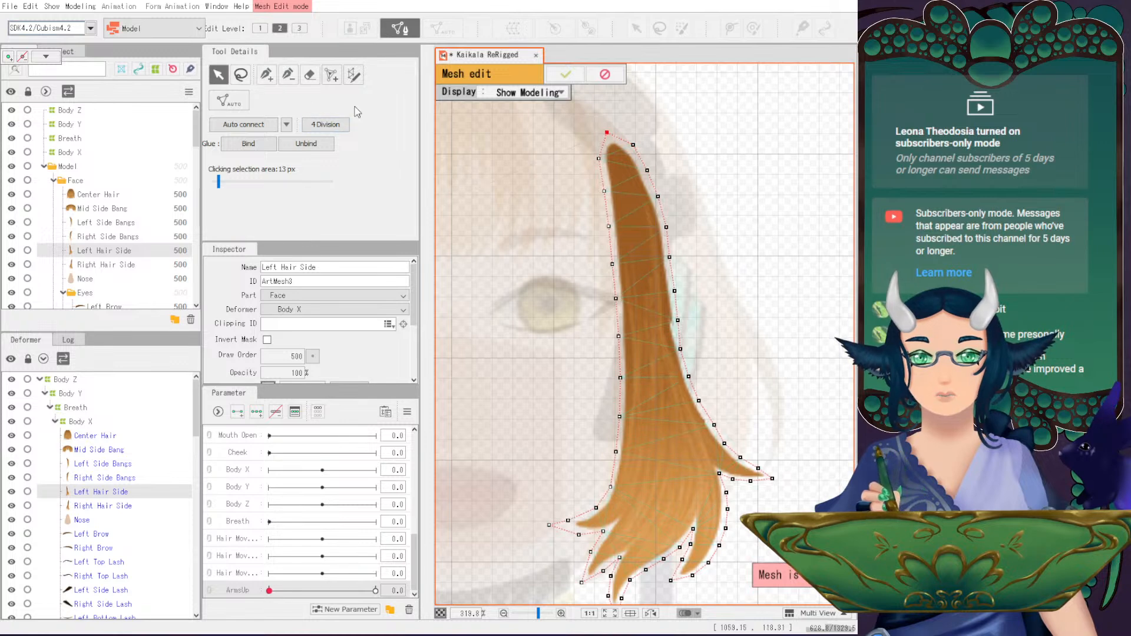
- Add a line of inner vertices inside the face-side edge of Left Hair Side, from the upper tip down to the face-side flick
left_click(266, 75)
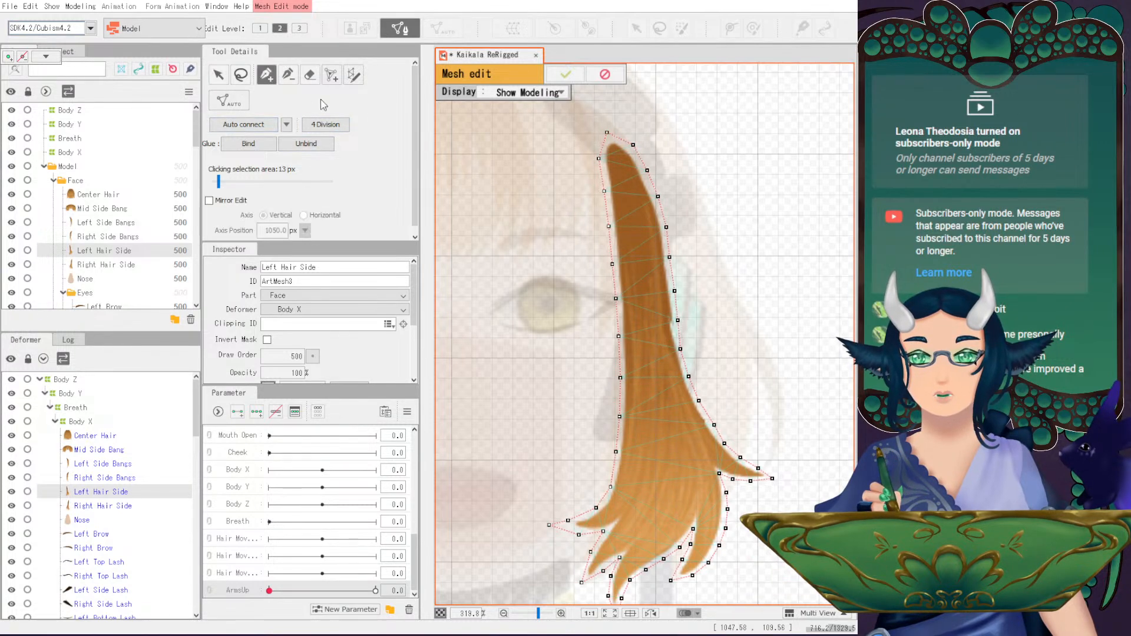
left_click(612, 147)
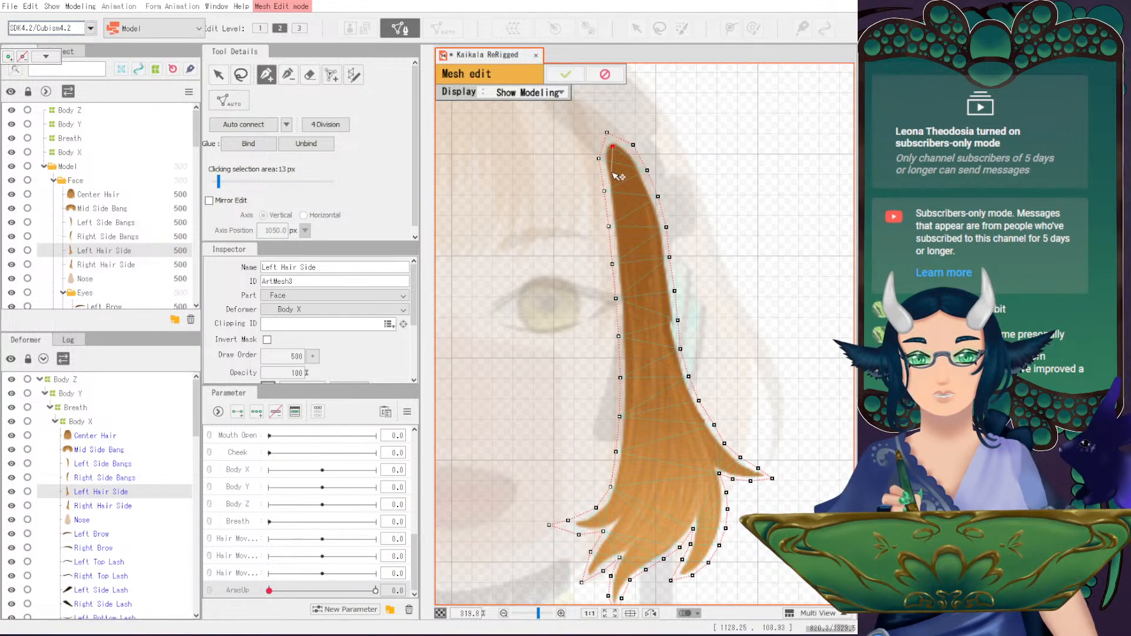
left_click(616, 207)
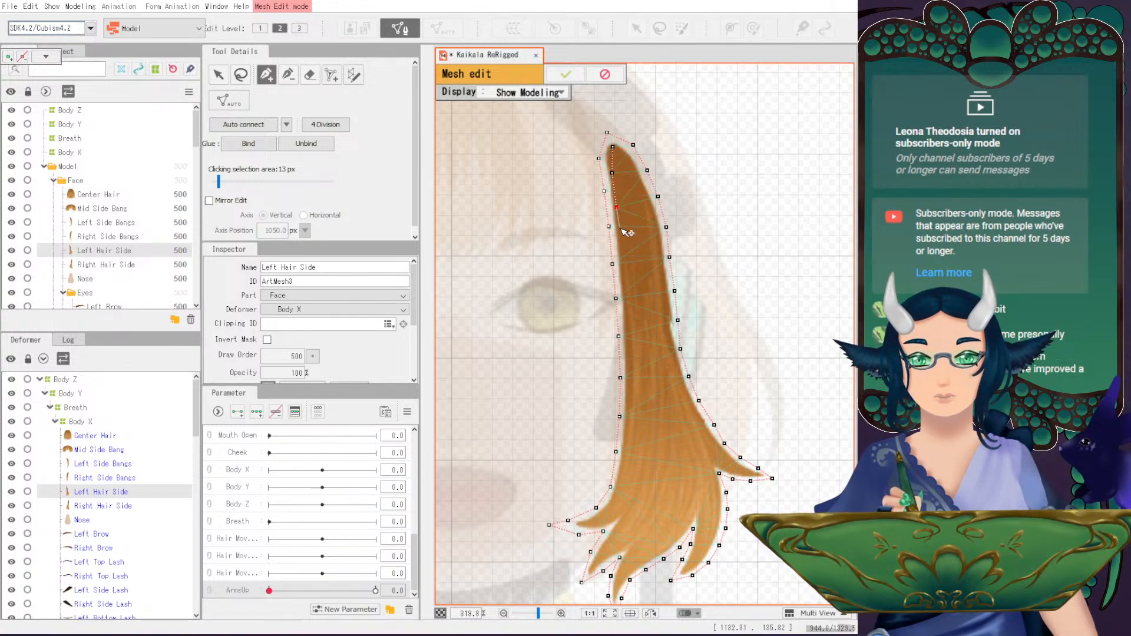
left_click(625, 280)
left_click(628, 316)
left_click(632, 358)
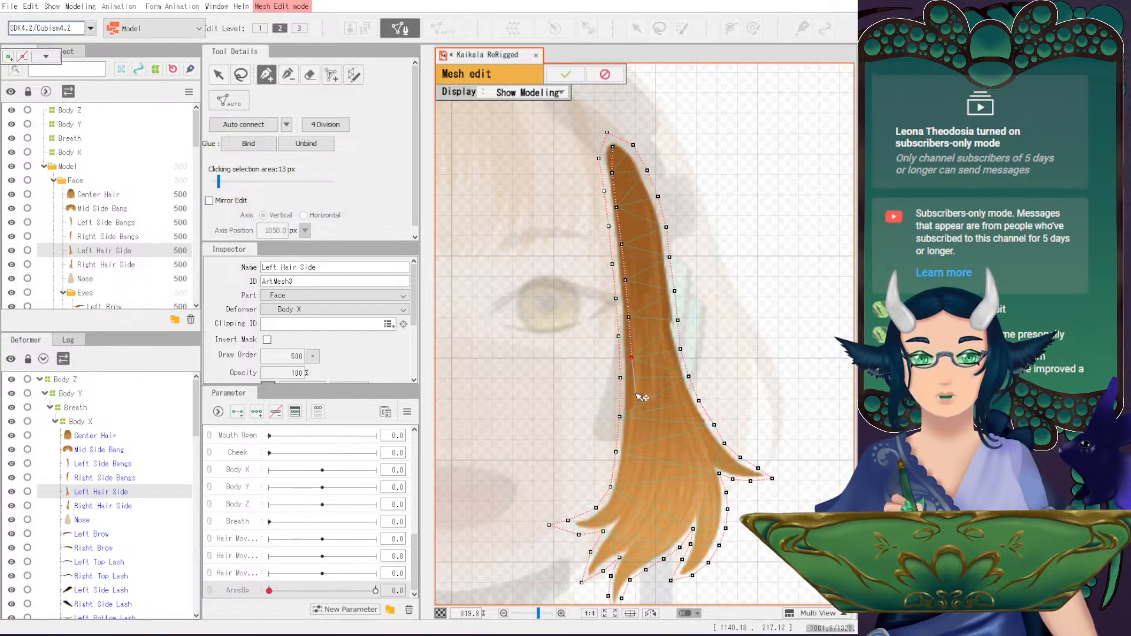
left_click(628, 438)
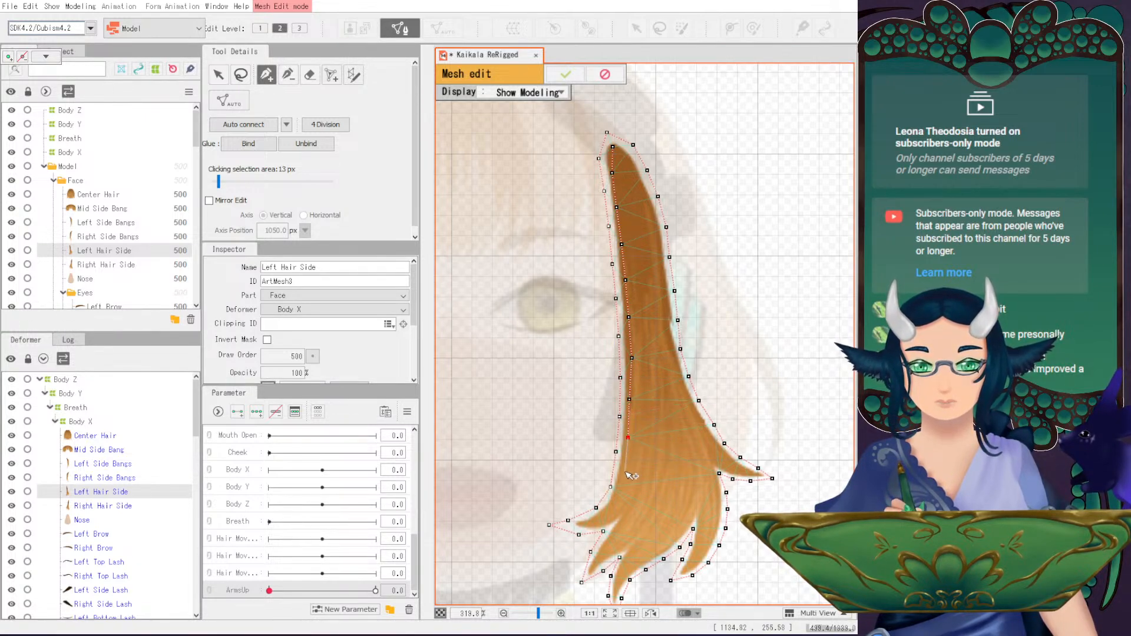
left_click_drag(631, 475, 667, 402)
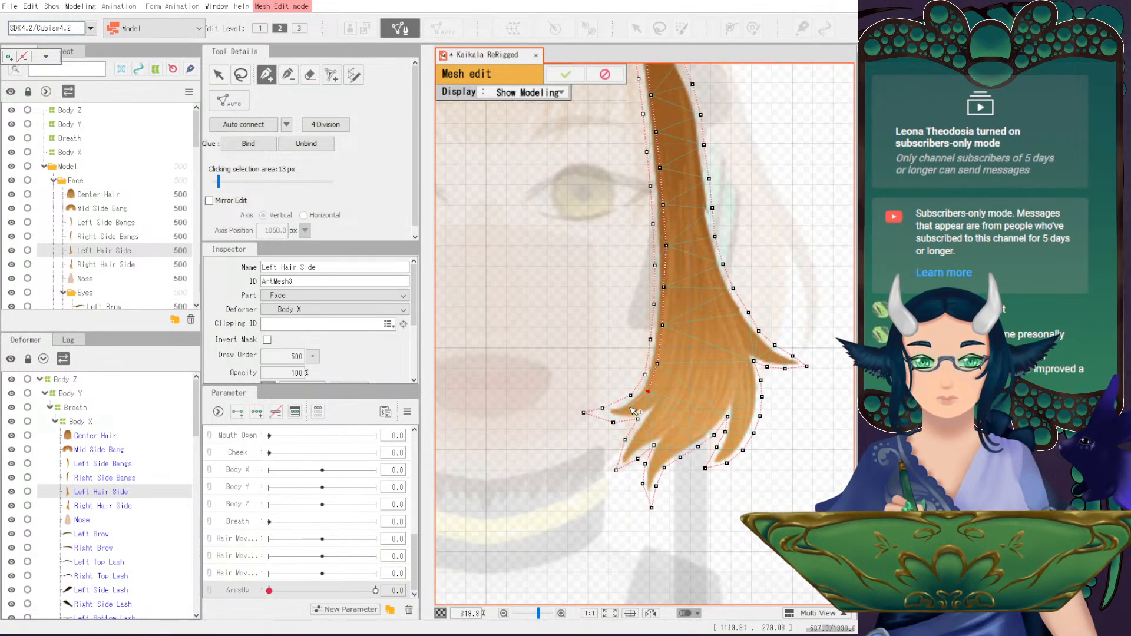
- Continue the inner vertices out to the tip of the face-side flick and back to its base
left_click_drag(626, 411, 627, 394)
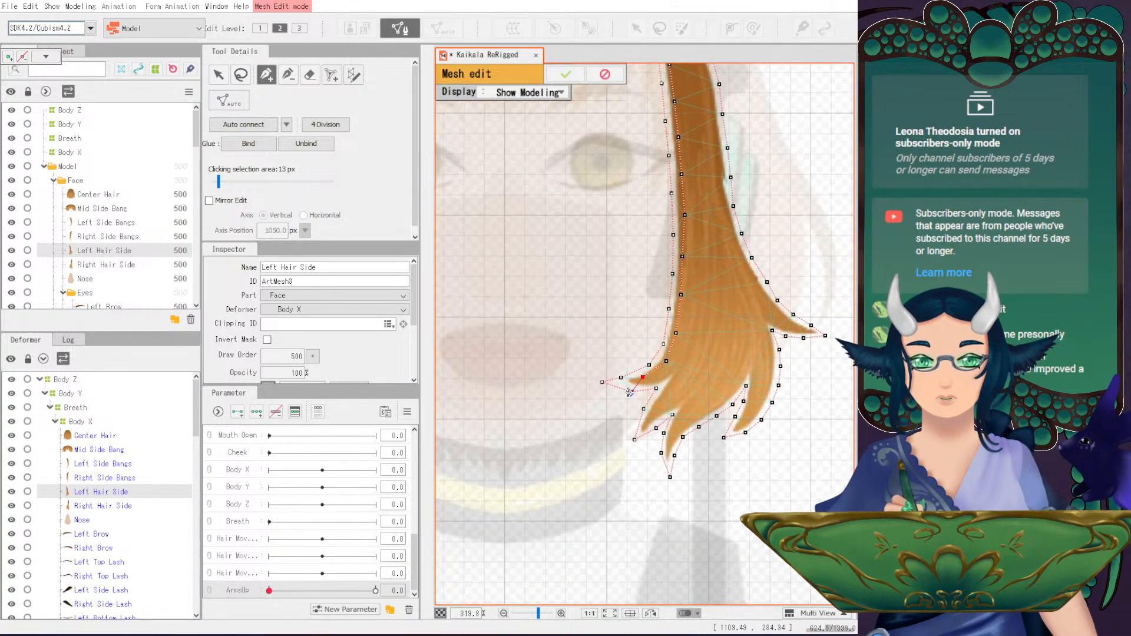
scroll(629, 392, "up", 2)
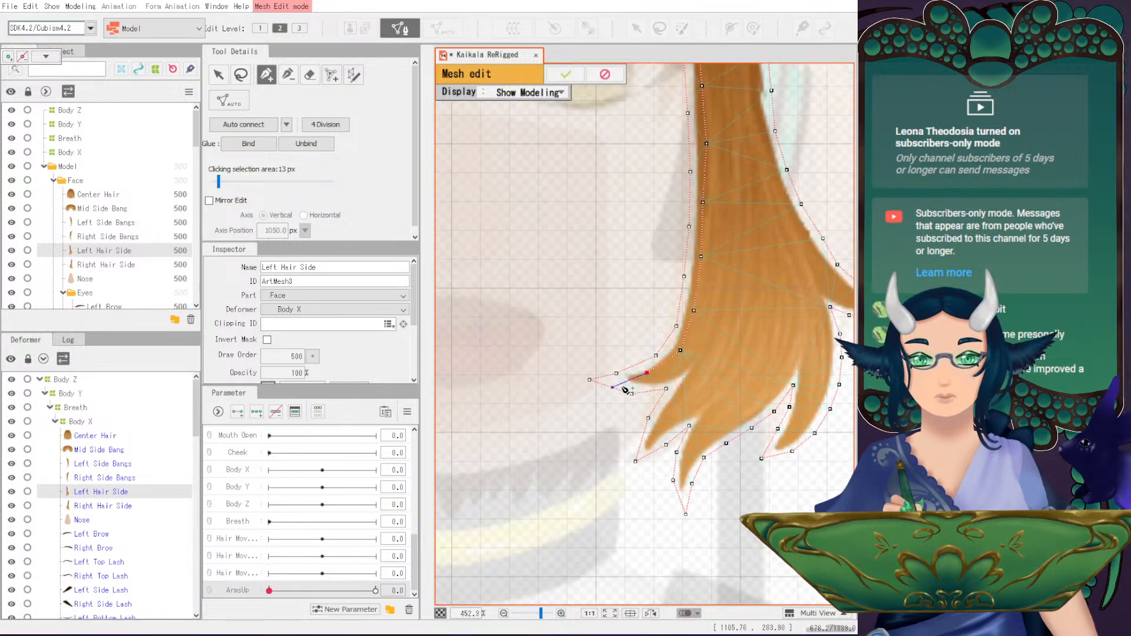
left_click(621, 381)
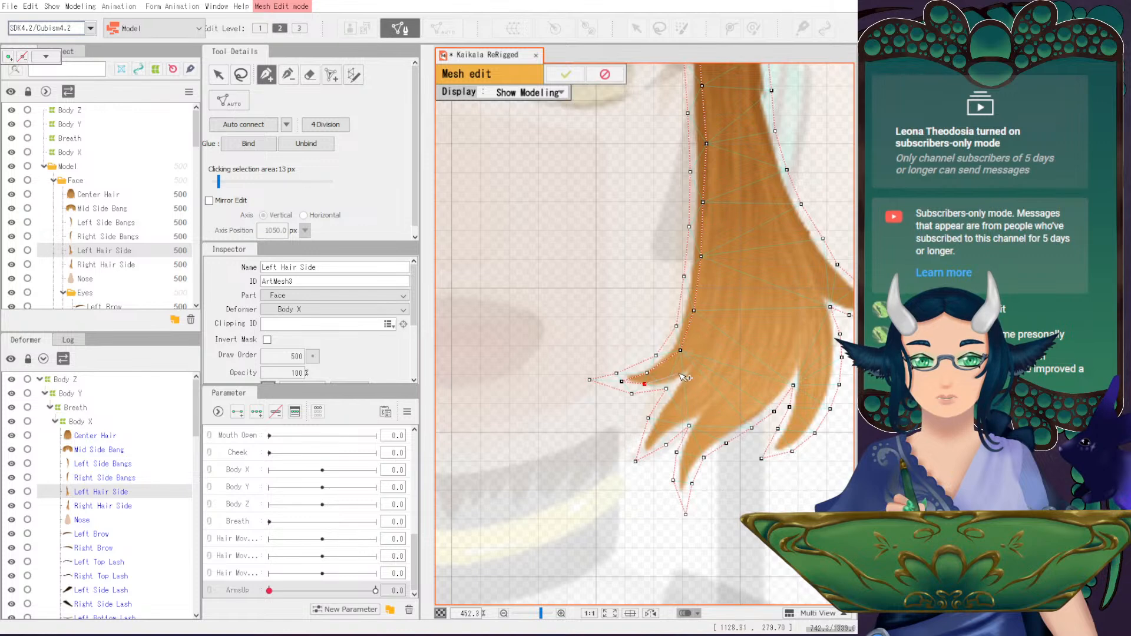
- Run the inner vertices around the short lower strand beside the flick and down to the tip of the longest lower strand
left_click(666, 405)
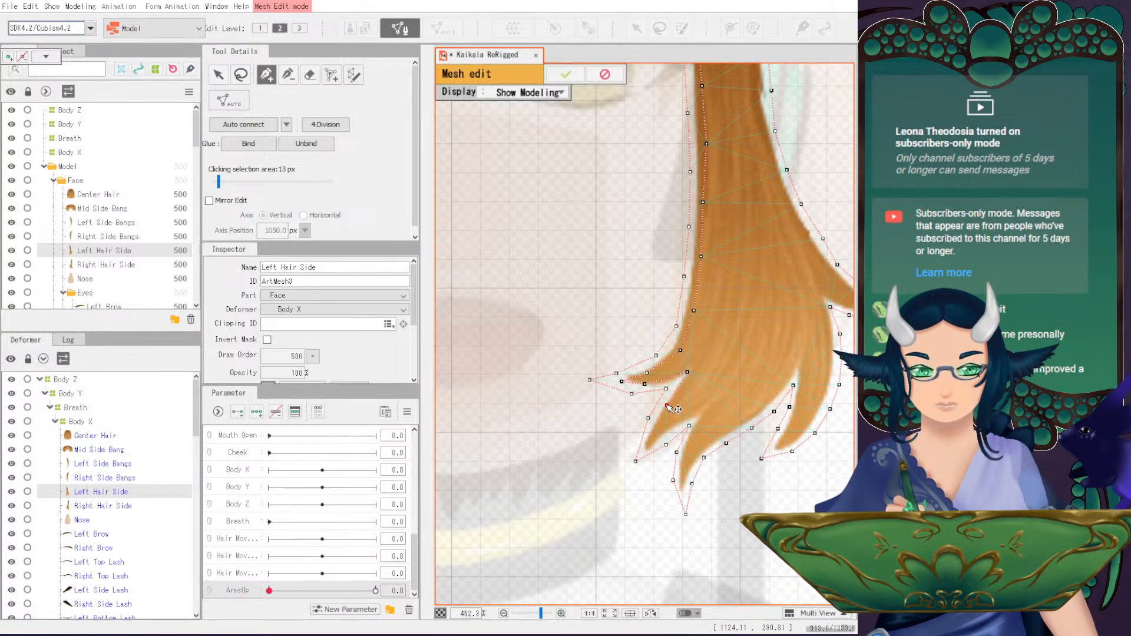
left_click(653, 436)
left_click(672, 423)
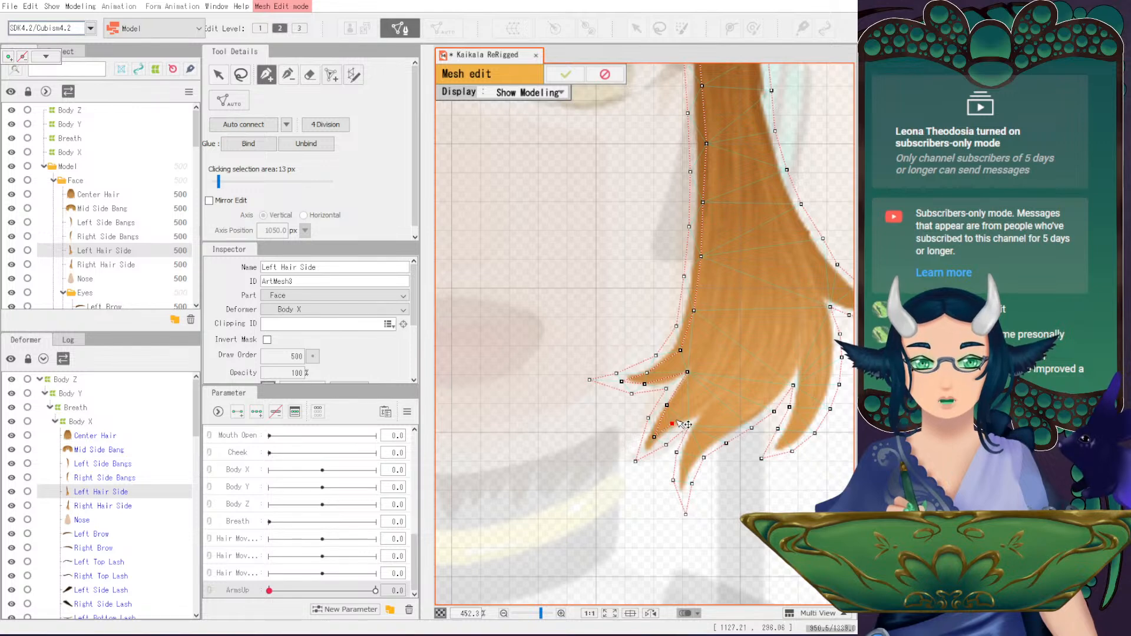
left_click(692, 439)
left_click(683, 462)
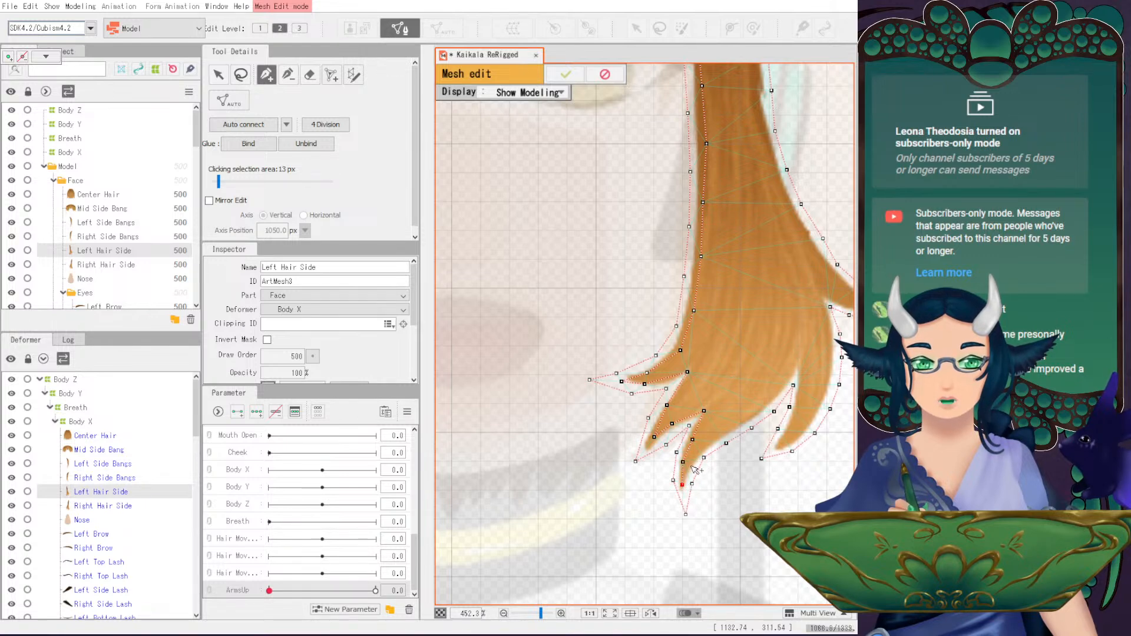
- Continue the inner vertices along the bottom edge, past the notch, and down the curved outer strand to its tip
left_click_drag(714, 443, 662, 450)
left_click(651, 445)
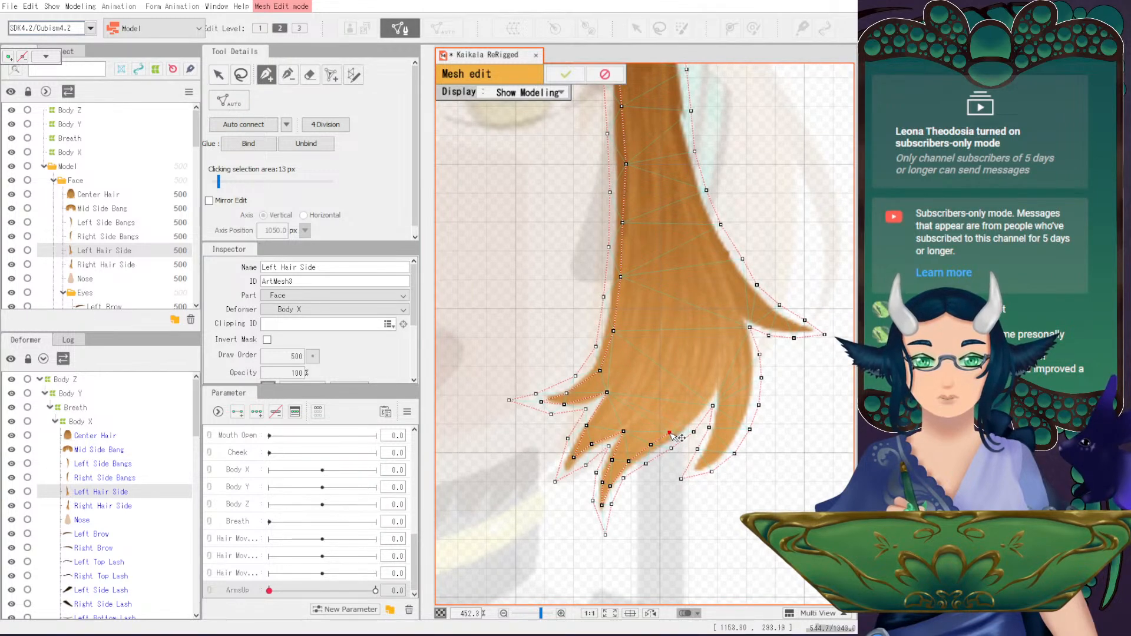
left_click_drag(678, 424, 682, 425)
left_click(697, 409)
left_click(719, 378)
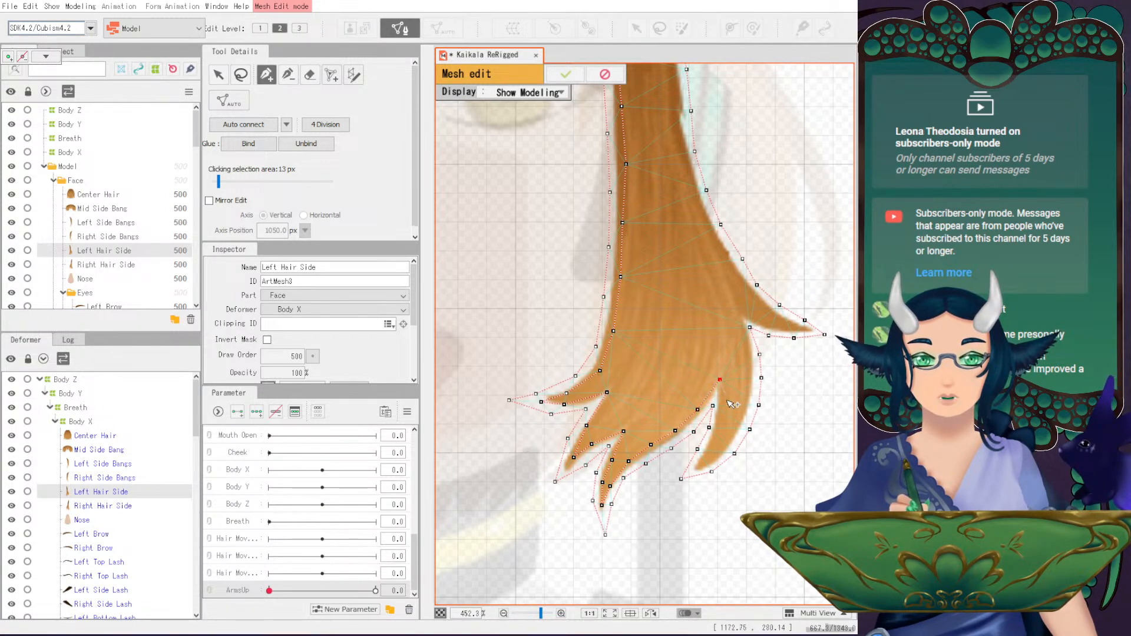
left_click(721, 416)
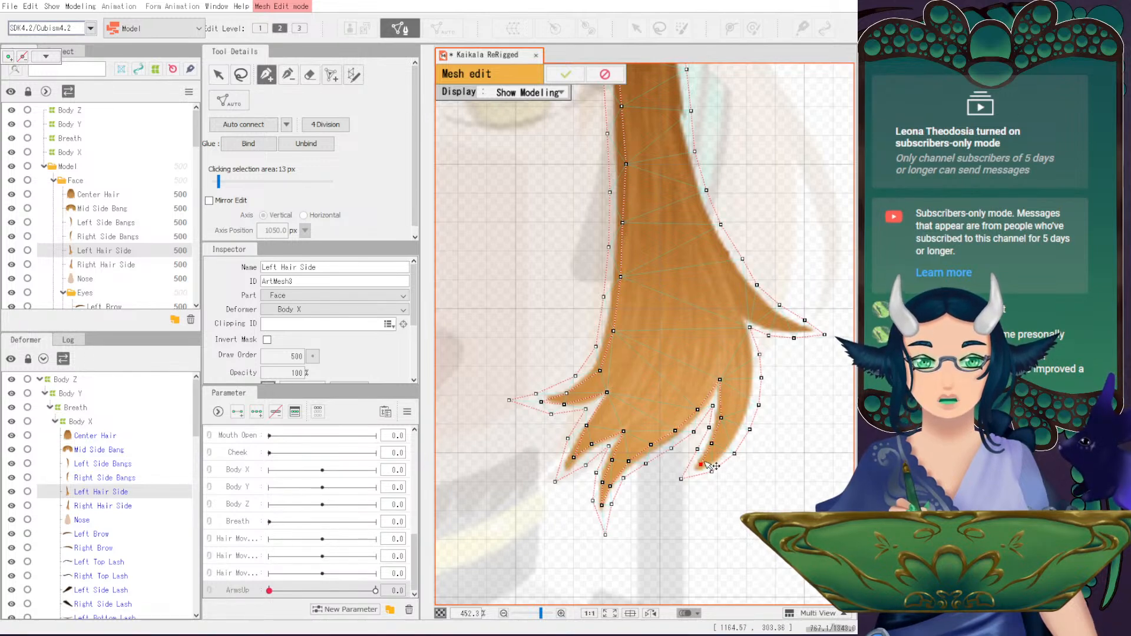
- Add inner mesh vertices on Left Hair Side along the lowest outer strand and into the outward-flicking strand
left_click(718, 454)
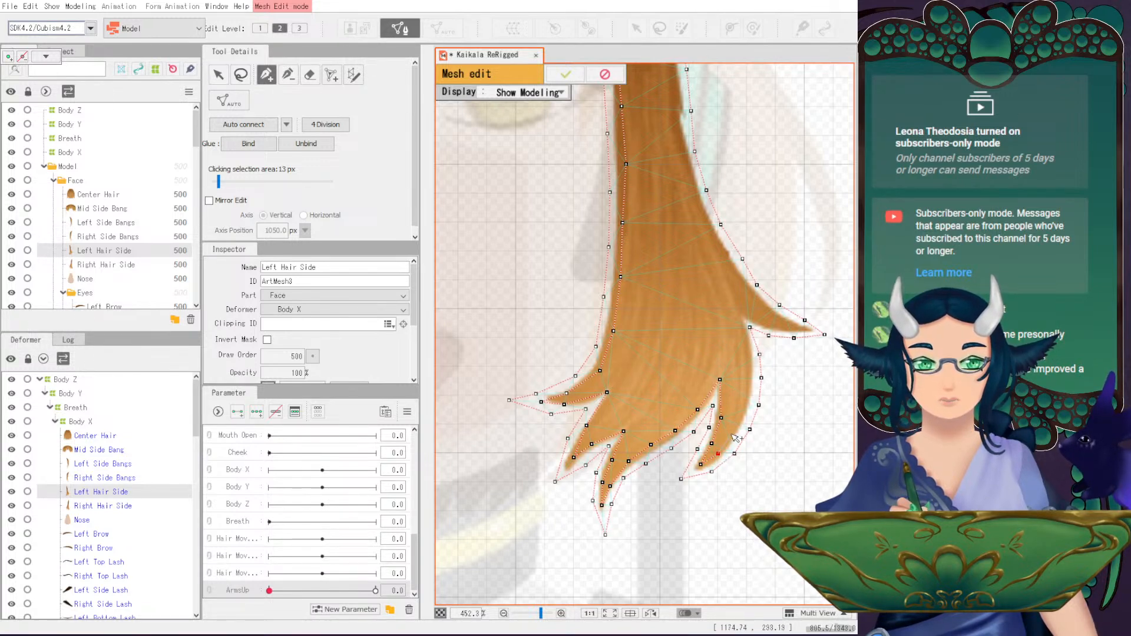
left_click(730, 435)
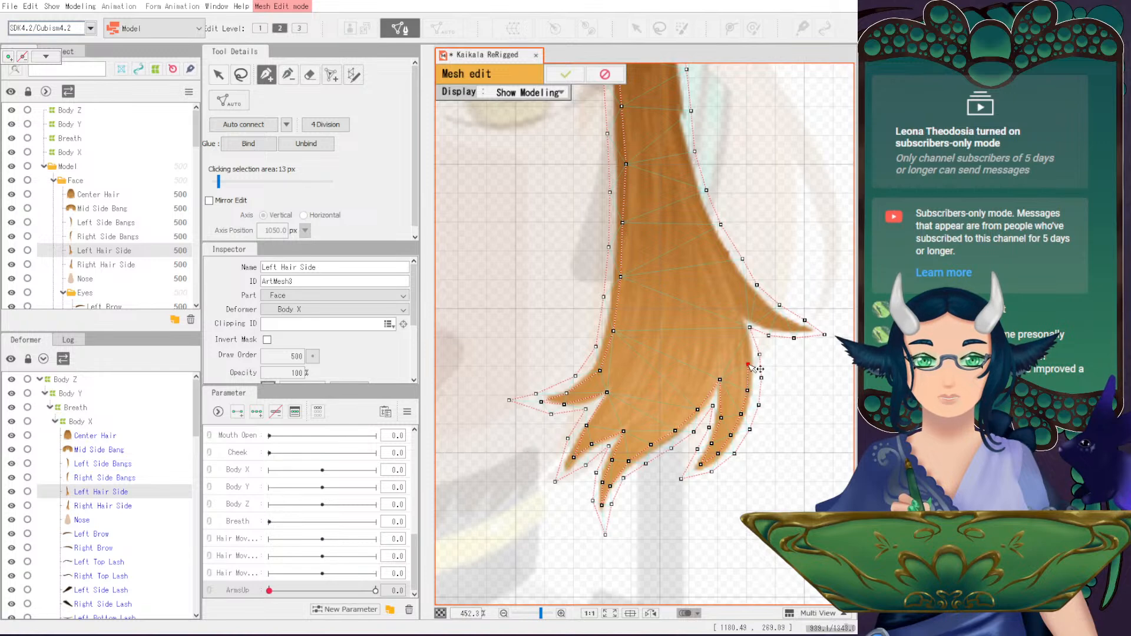
left_click(738, 308)
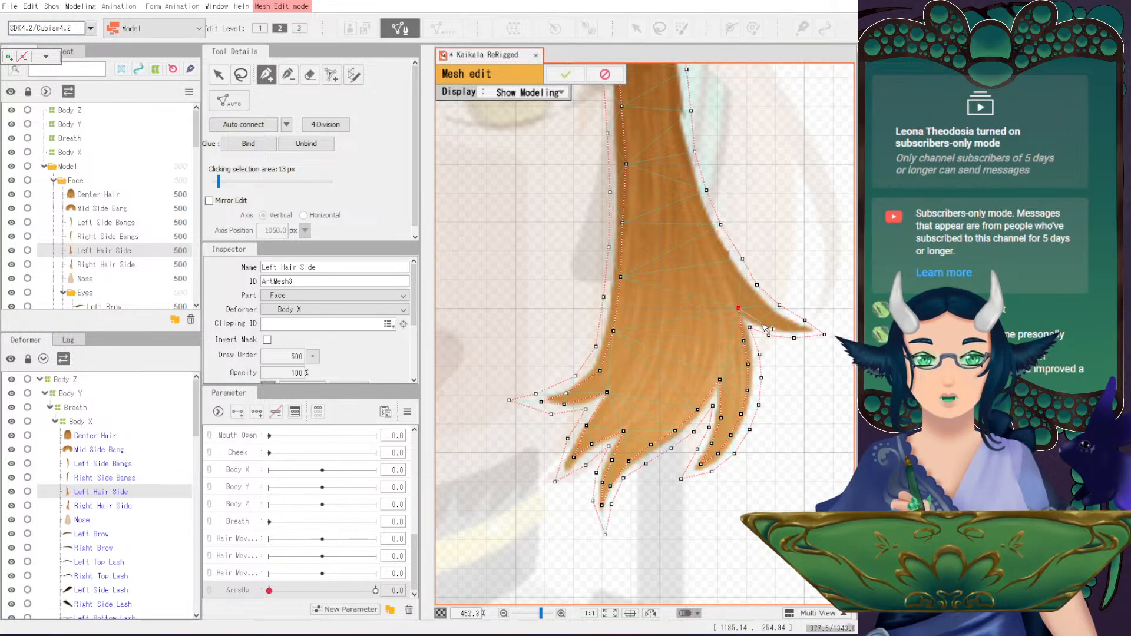
left_click_drag(789, 325, 707, 357)
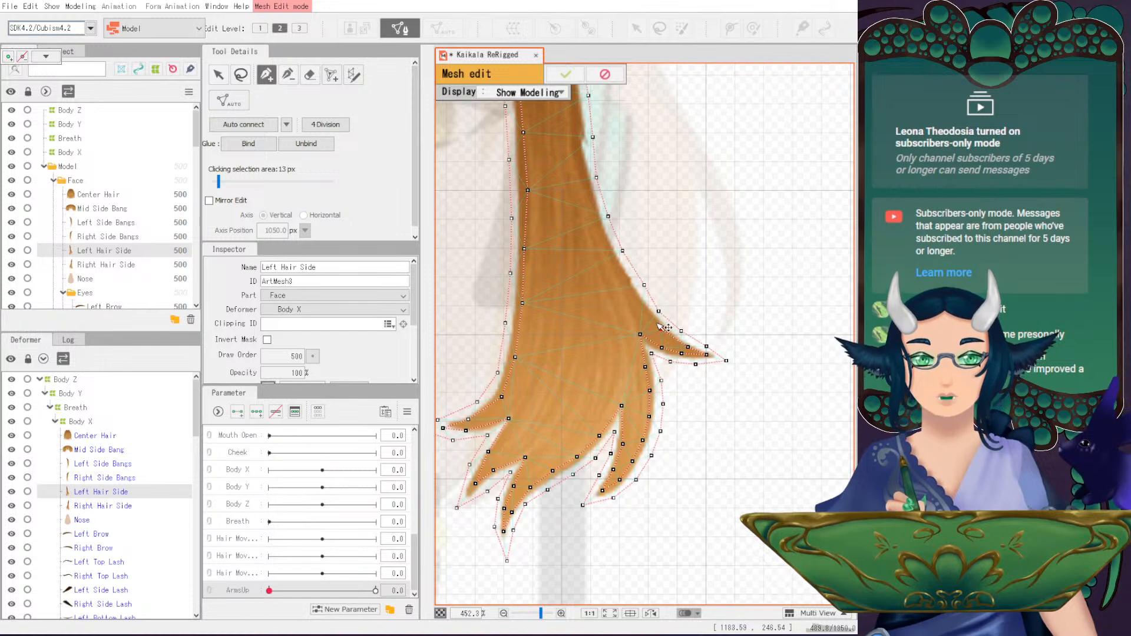
- Continue the inner vertex line along the outer edge of Left Hair Side up to its top tip, closing the loop
left_click_drag(641, 307, 701, 382)
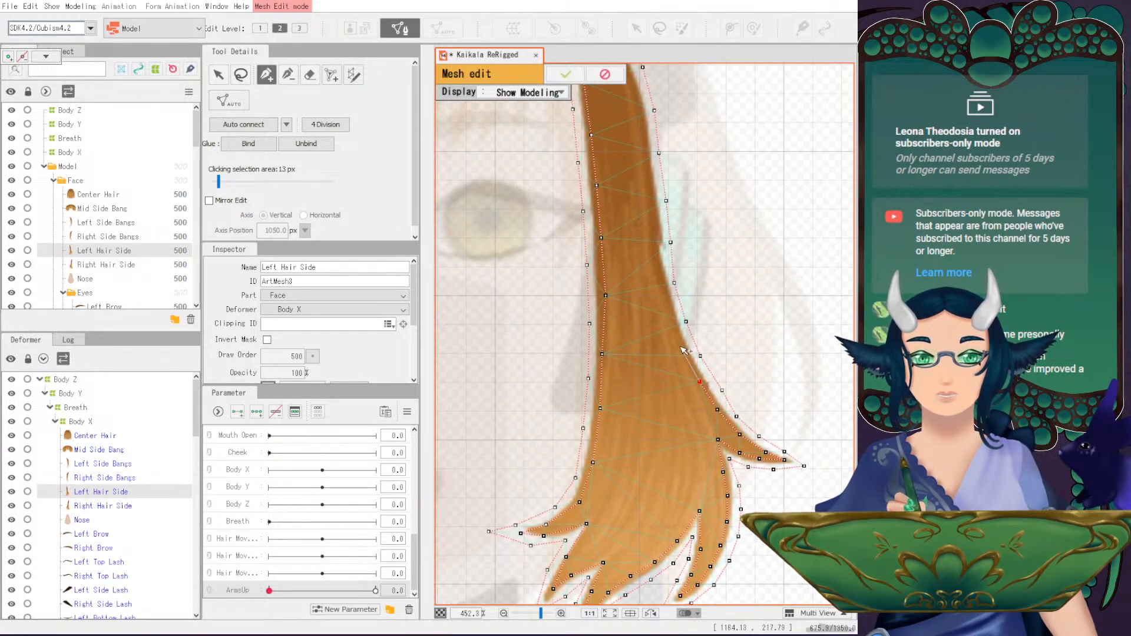
left_click_drag(669, 314, 706, 397)
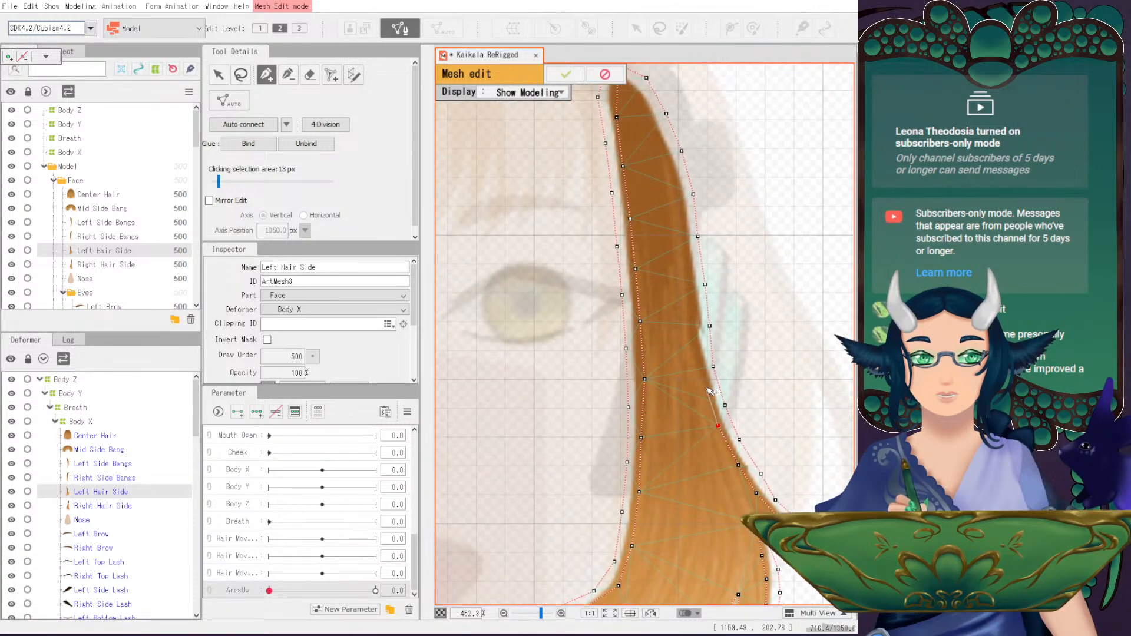
left_click(698, 344)
left_click(694, 308)
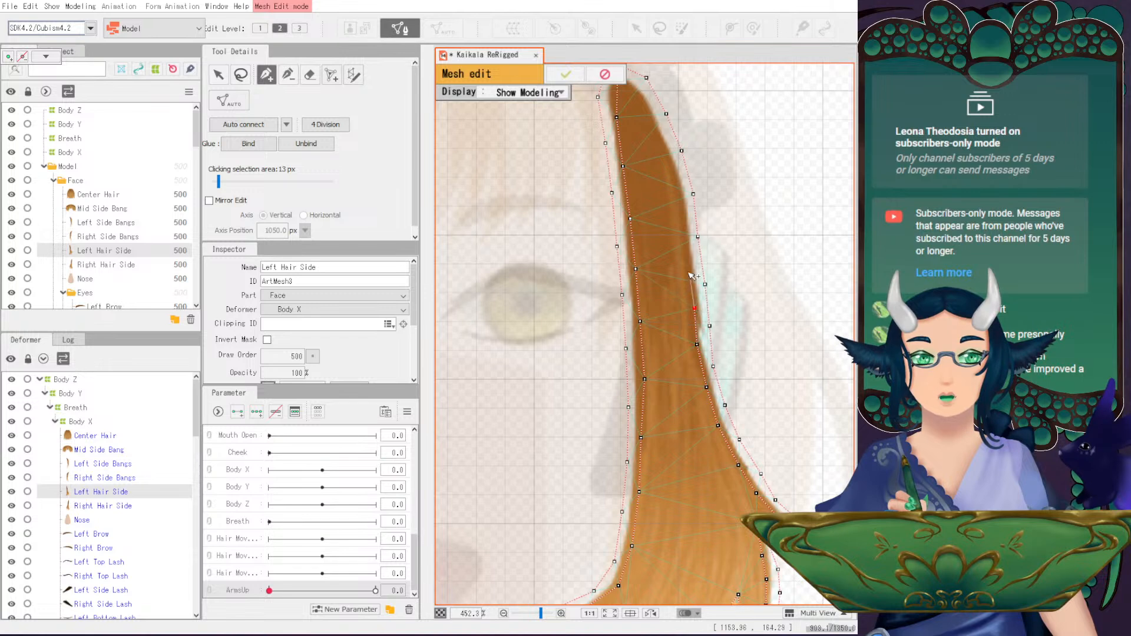
left_click(688, 263)
left_click(683, 218)
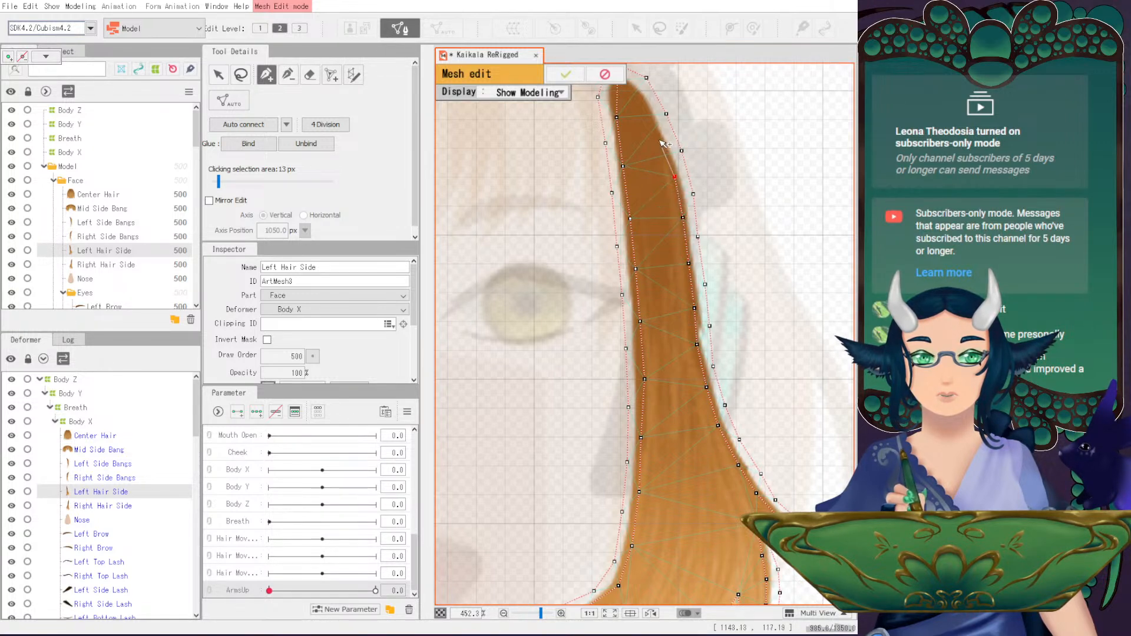
left_click_drag(657, 139, 707, 212)
left_click(701, 207)
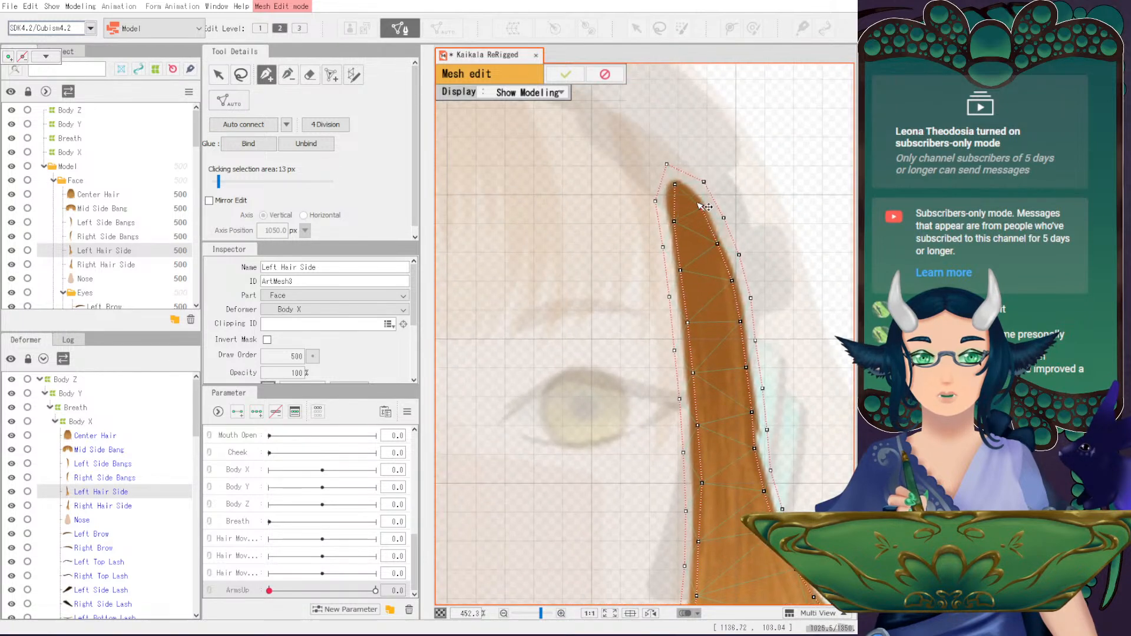
left_click(674, 185)
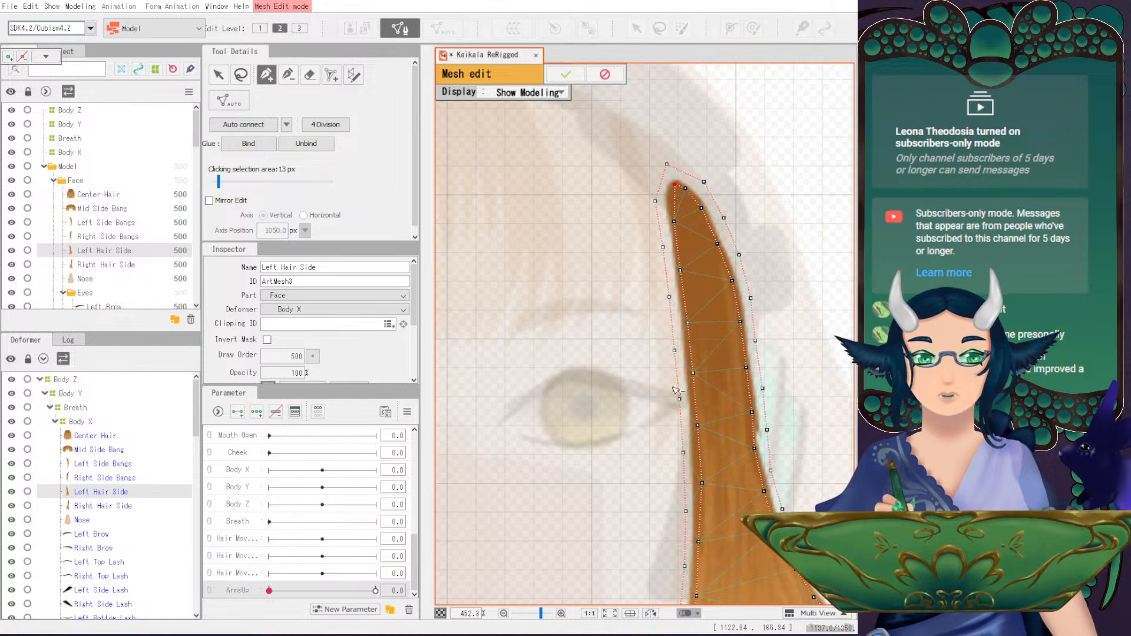
- Auto-connect the Left Hair Side vertices and apply the mesh edit
scroll(647, 383, "down", 2)
left_click_drag(680, 444, 673, 308)
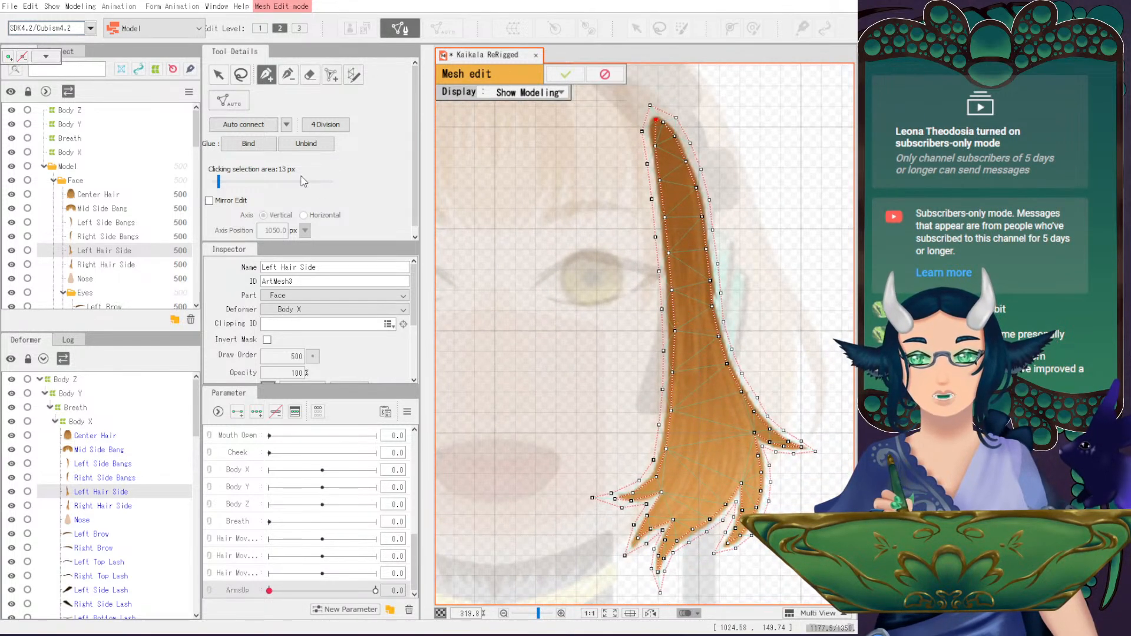
left_click(565, 74)
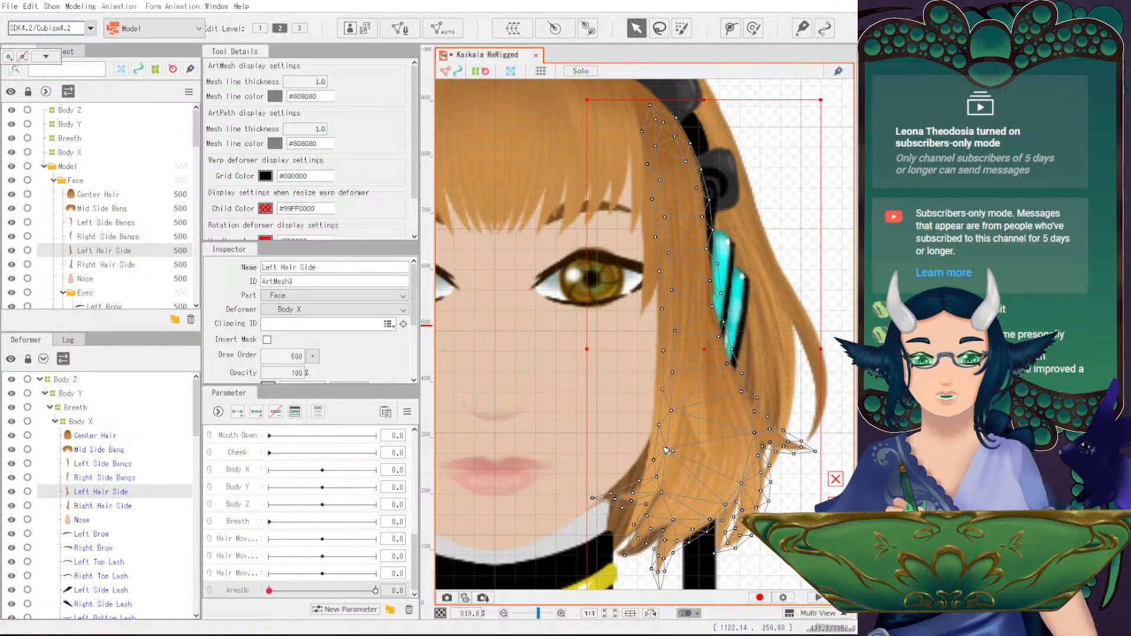
- Open Right Hair Side for mesh editing and erase its entire existing mesh
scroll(666, 451, "down", 1)
scroll(598, 360, "down", 1)
left_click_drag(598, 360, 703, 349)
left_click(94, 506)
left_click(400, 28)
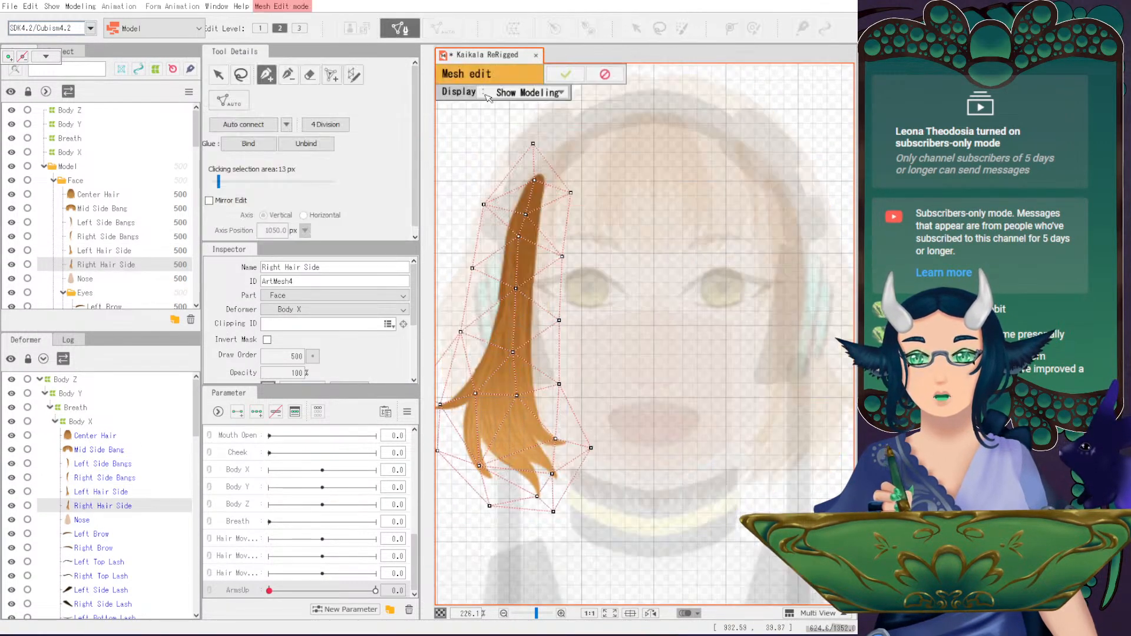
left_click(310, 74)
mouse_move(533, 150)
left_mouse_down()
mouse_move(517, 252)
mouse_move(565, 514)
left_mouse_up()
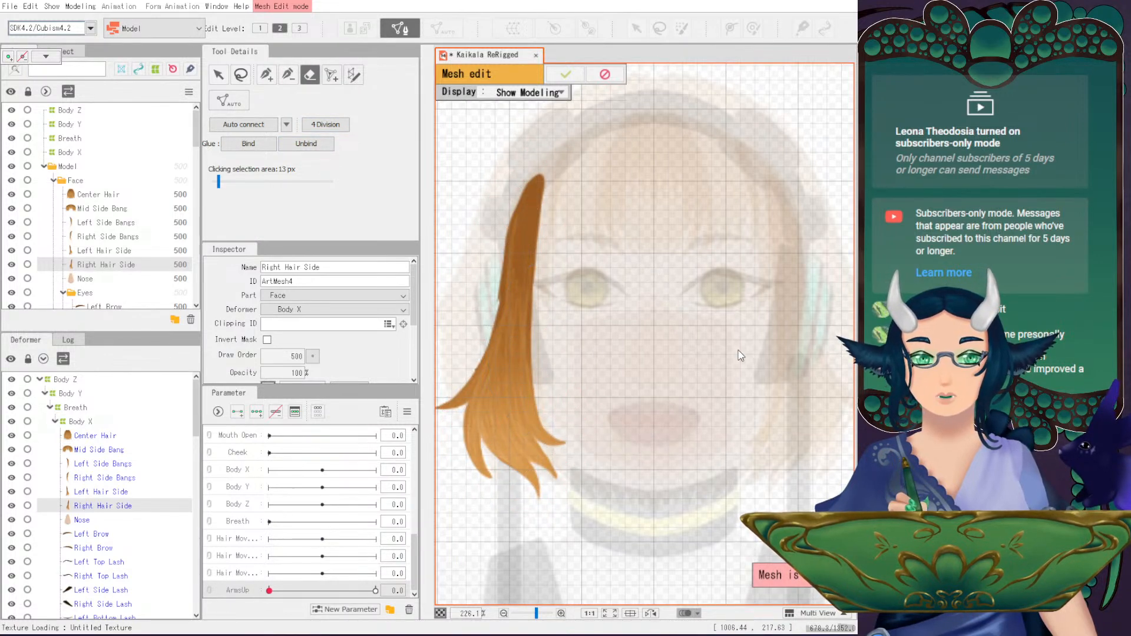
- Paste the Left Hair Side mesh, flip it horizontally onto the Right Hair Side strand, and apply the edit
key("ctrl+z")
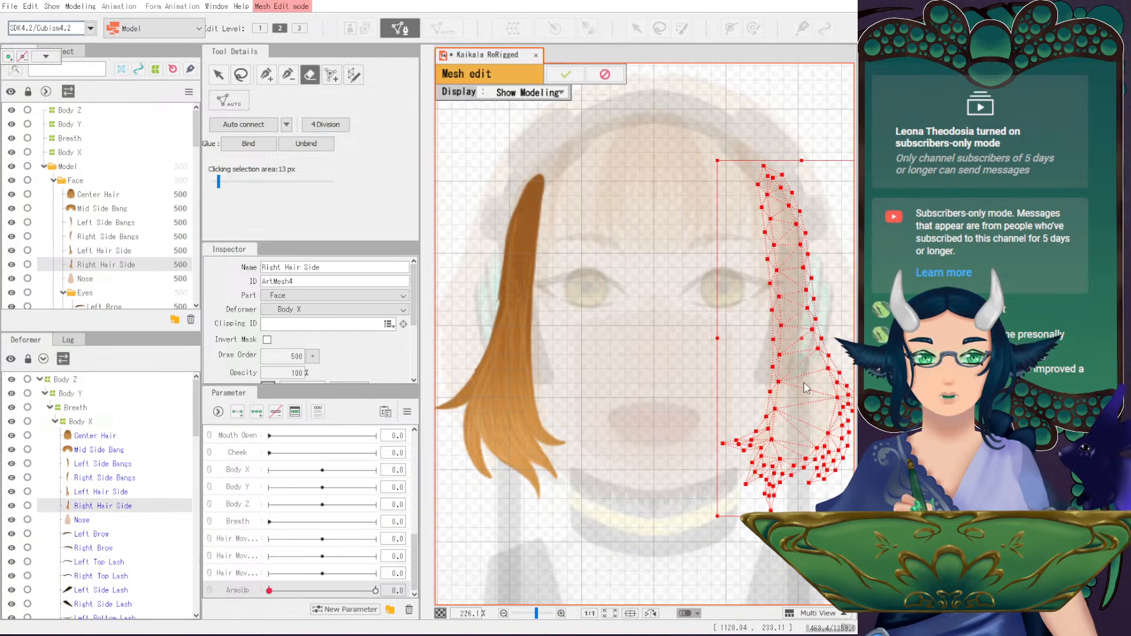
key("ctrl+z")
left_click(566, 74)
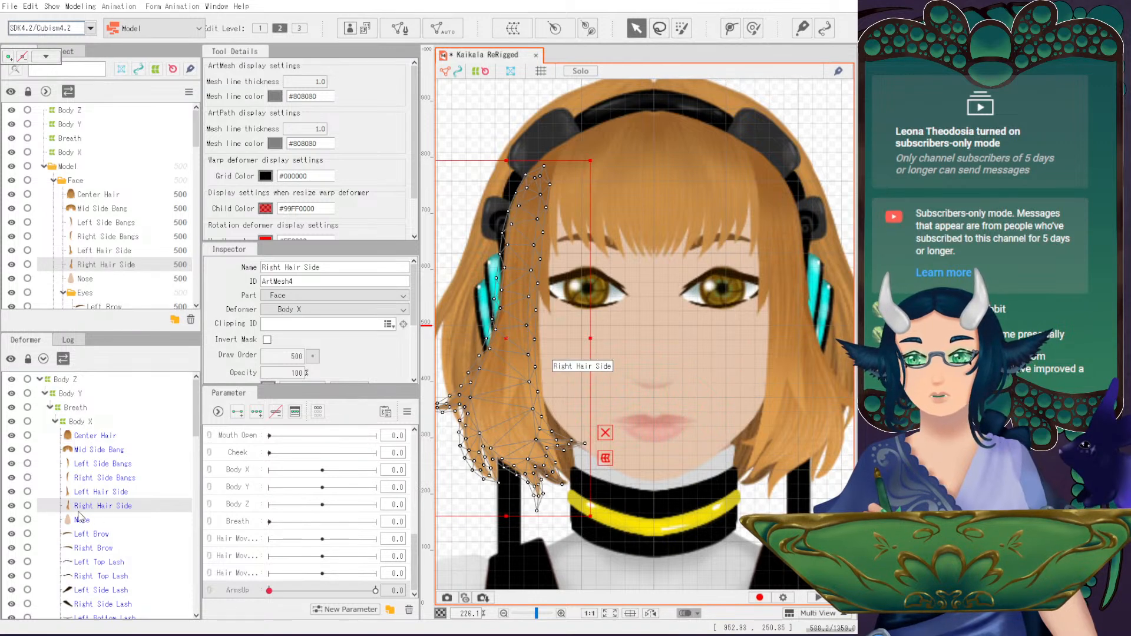
- Open the Nose for mesh editing, erase its old mesh, and enable Mirror Edit about the vertical axis
left_click(681, 374)
scroll(682, 373, "up", 2)
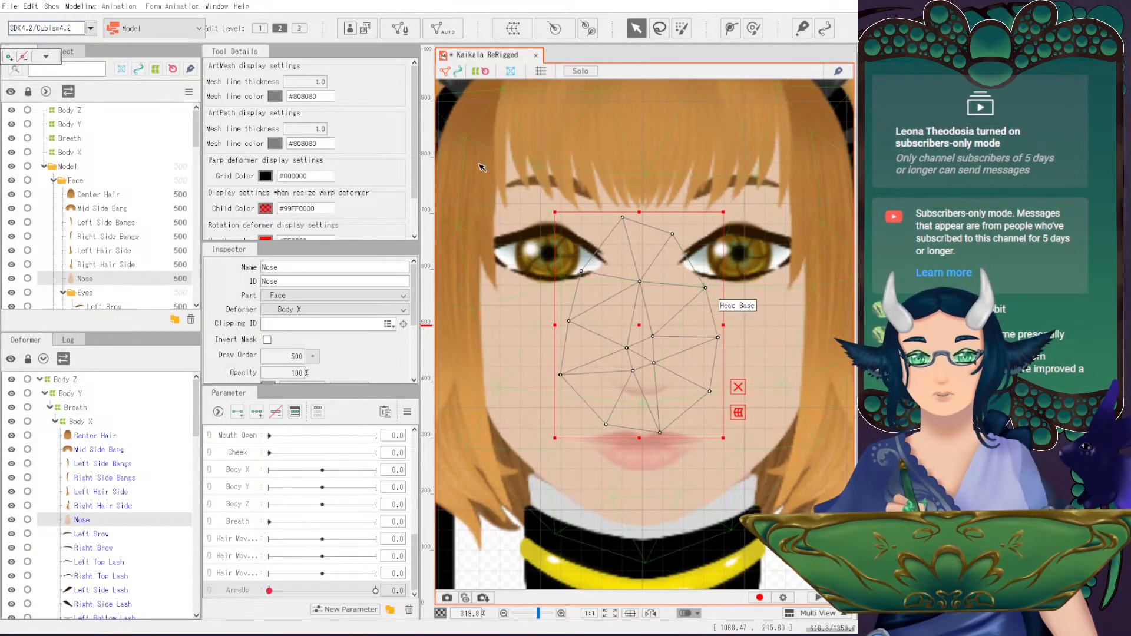
left_click(399, 27)
left_click(626, 258)
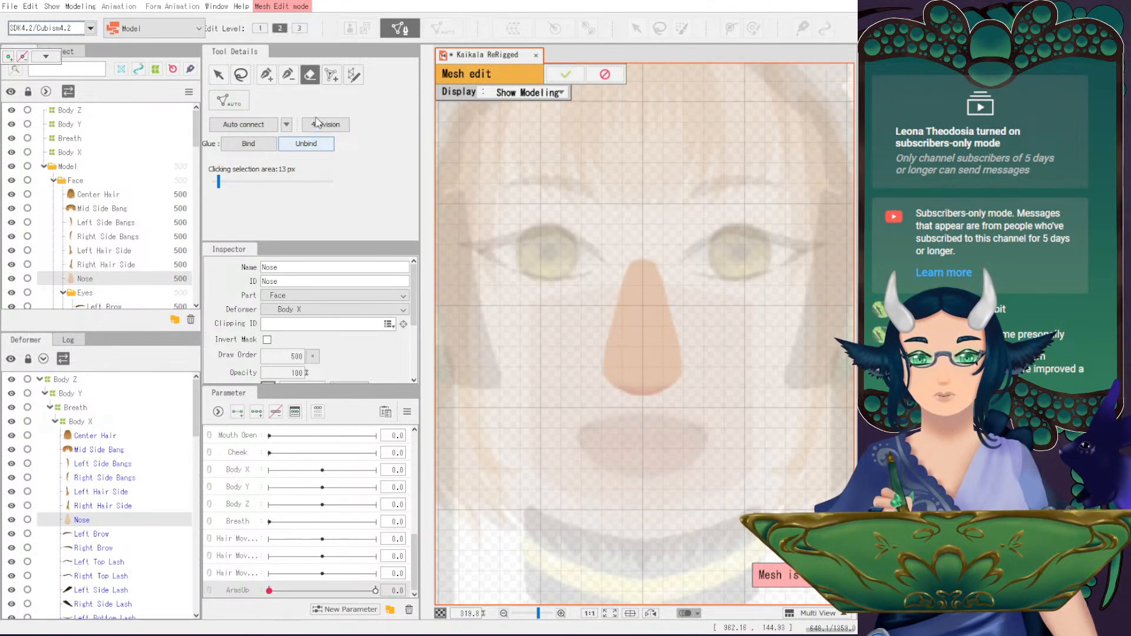
key("p")
left_click(209, 200)
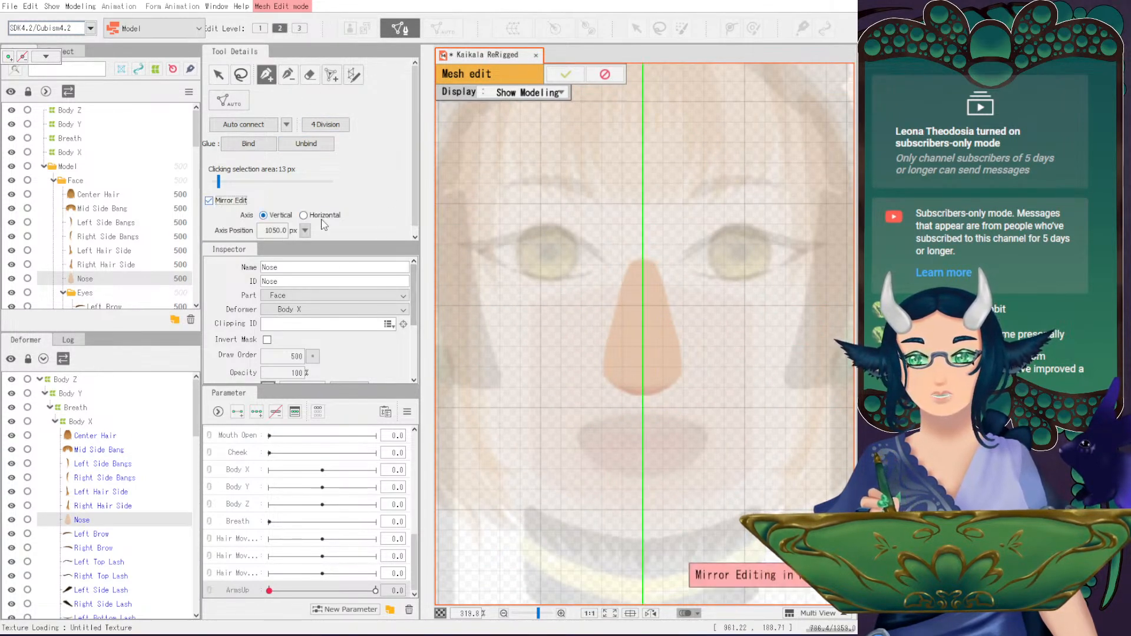
- Outline the Nose with a closed, mirrored loop of mesh vertices placed just outside its edge
left_click(642, 253)
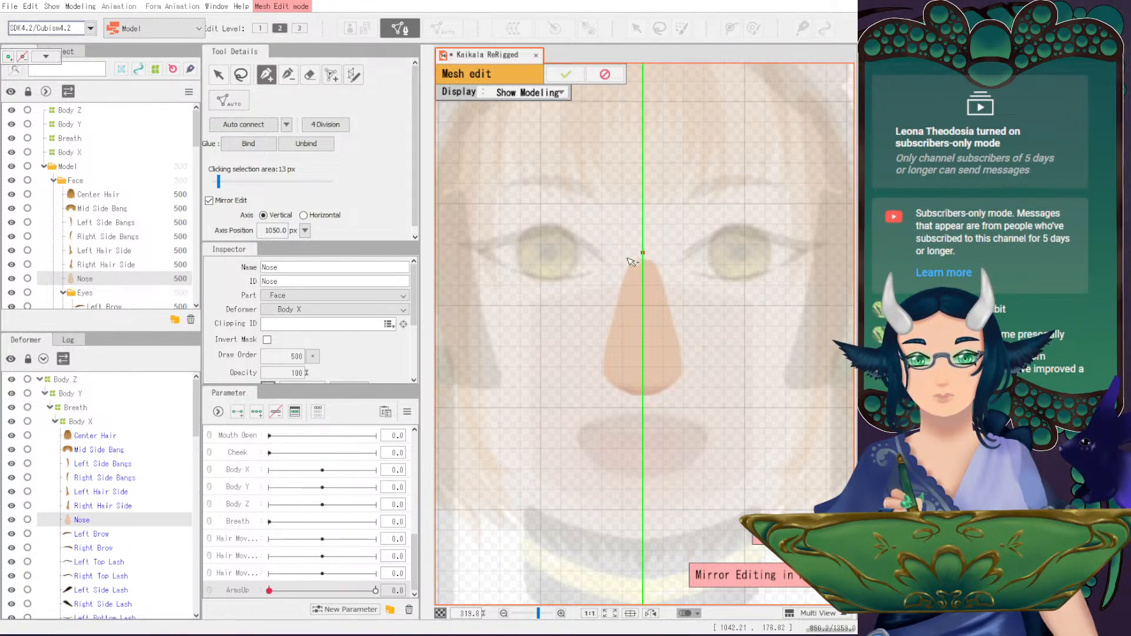
left_click(620, 271)
left_click(617, 286)
left_click(612, 305)
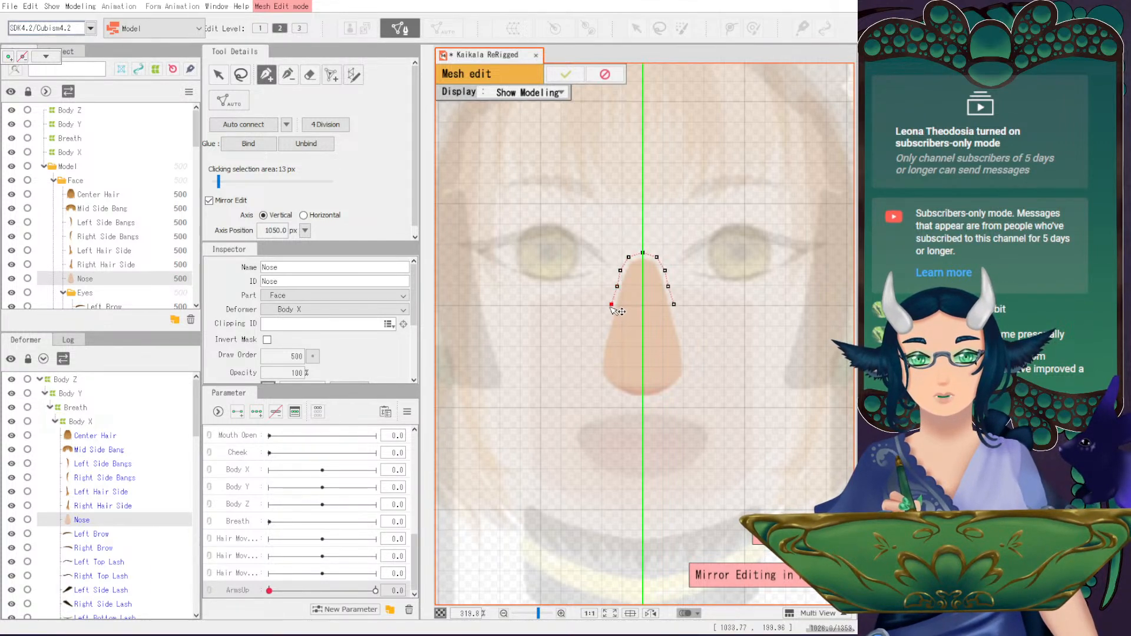
left_click(605, 322)
left_click(600, 343)
left_click(596, 362)
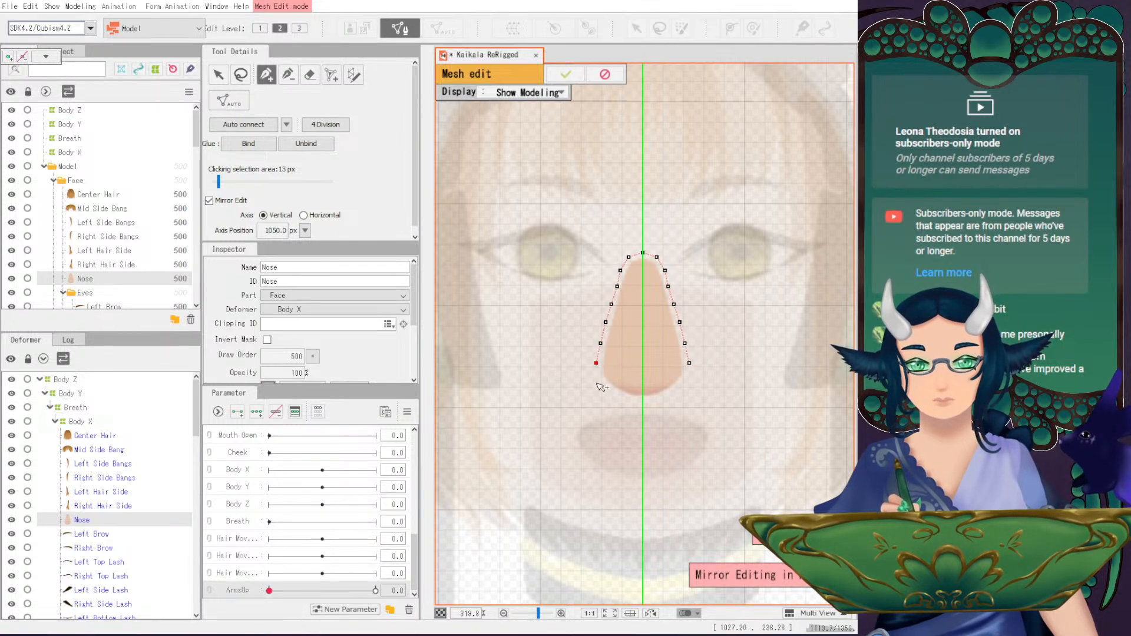
left_click(597, 383)
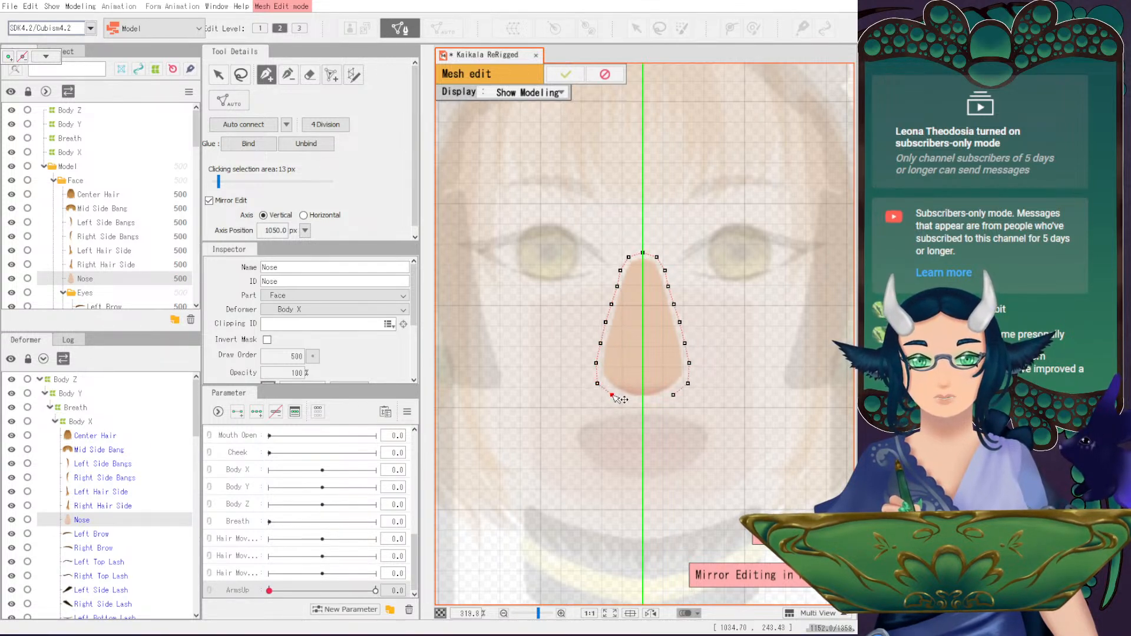
left_click(653, 401)
left_click(244, 124)
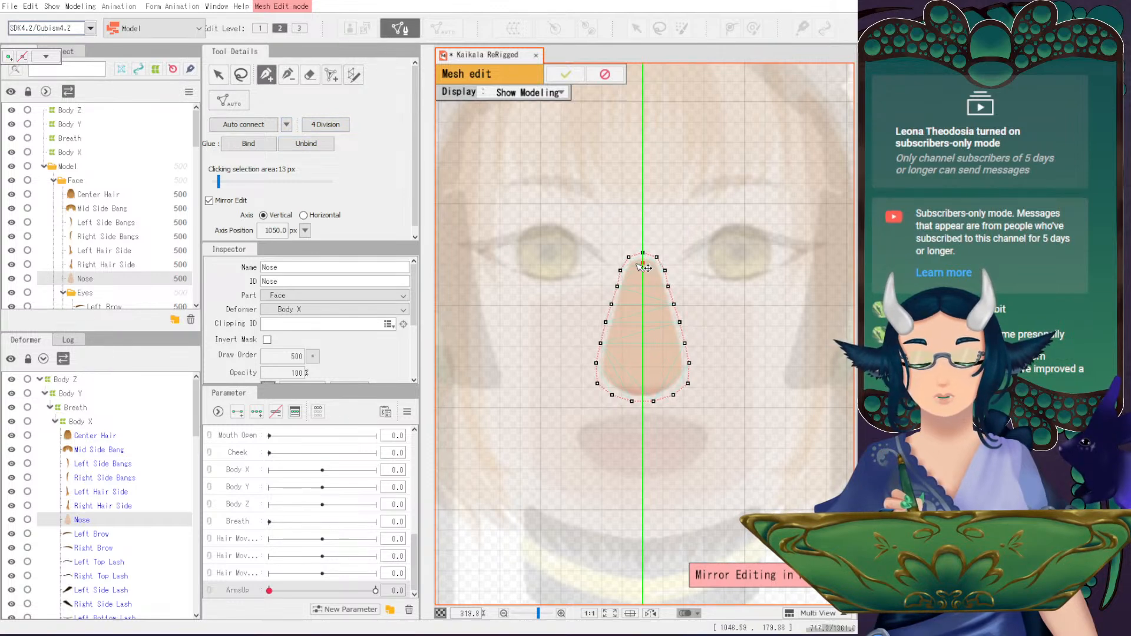
- Add a second mirrored loop of mesh vertices just inside the Nose's edge, closing it at the bottom centre
scroll(640, 267, "up", 2)
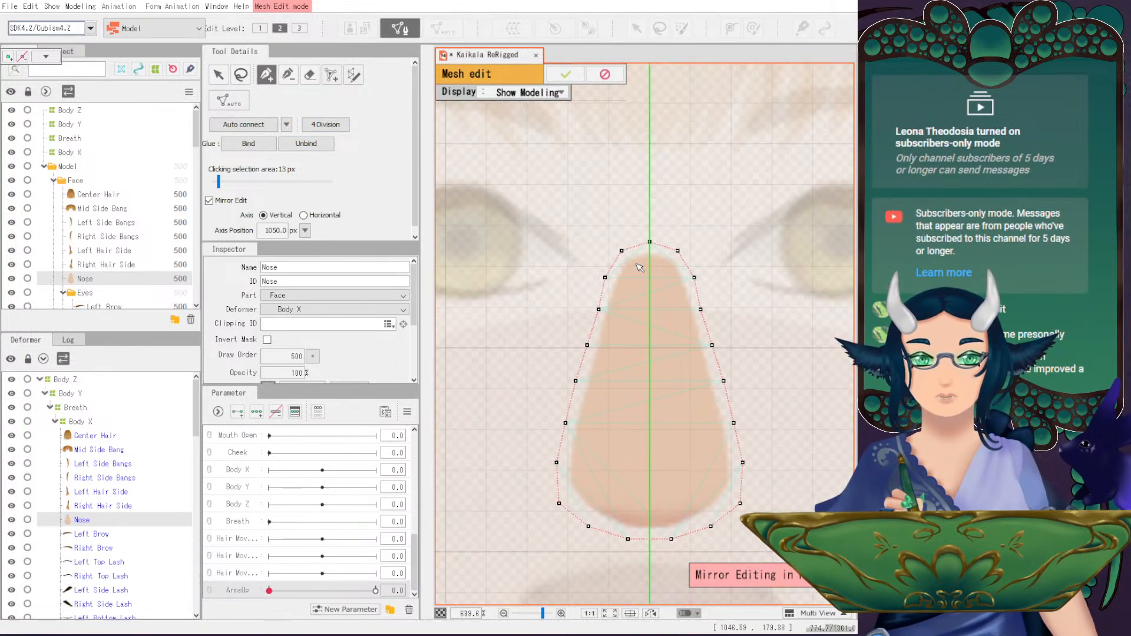
left_click(661, 260)
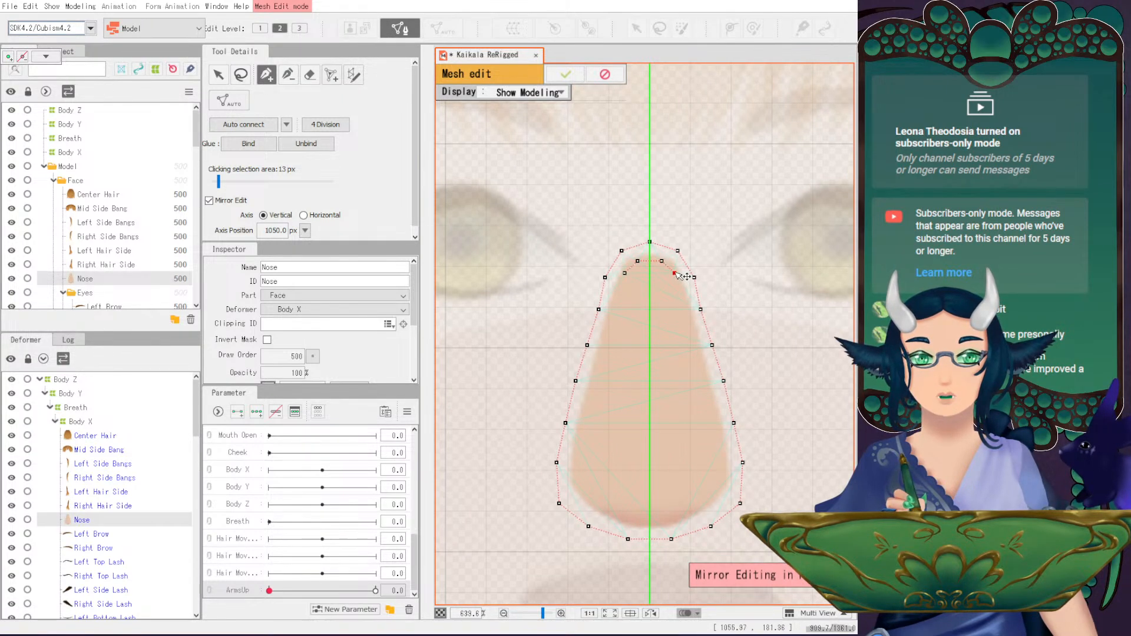
left_click(682, 296)
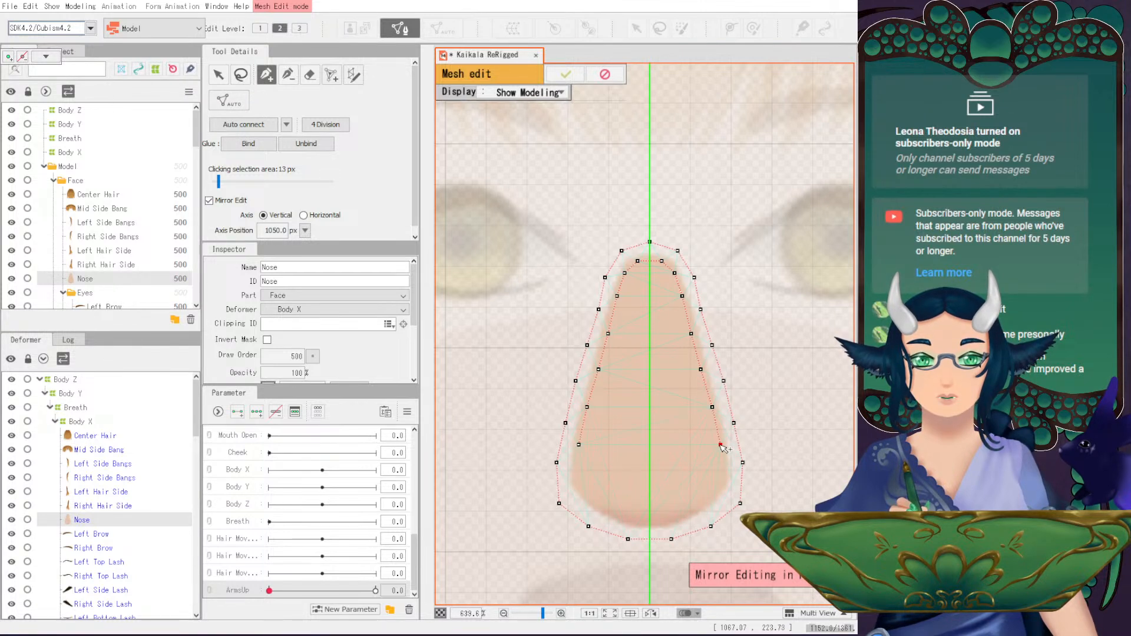
left_click(708, 500)
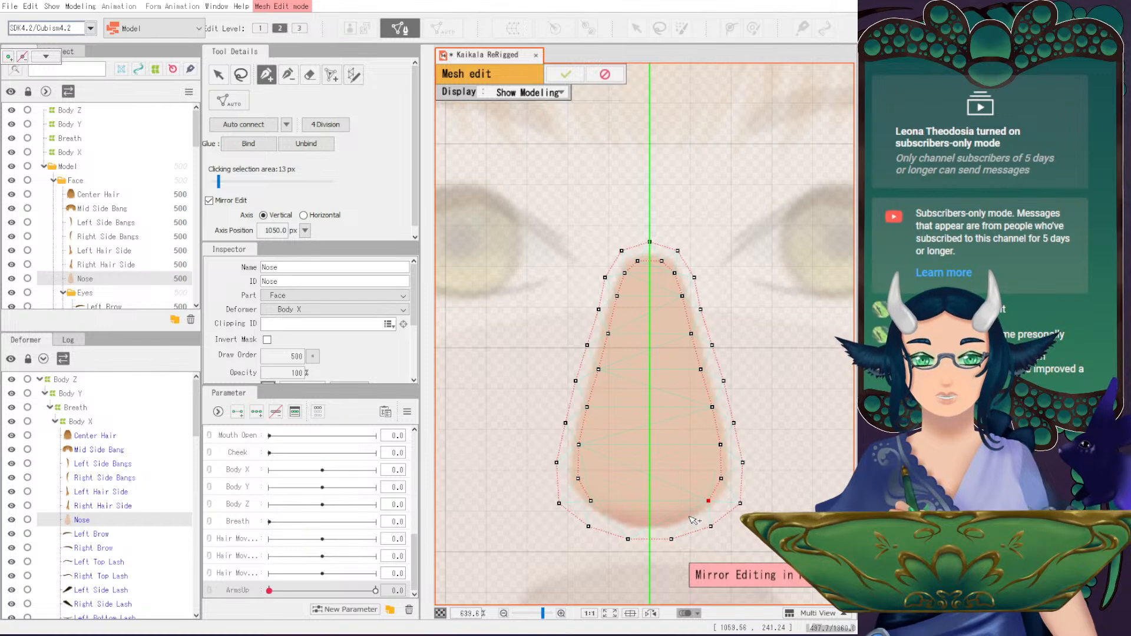
left_click(649, 521)
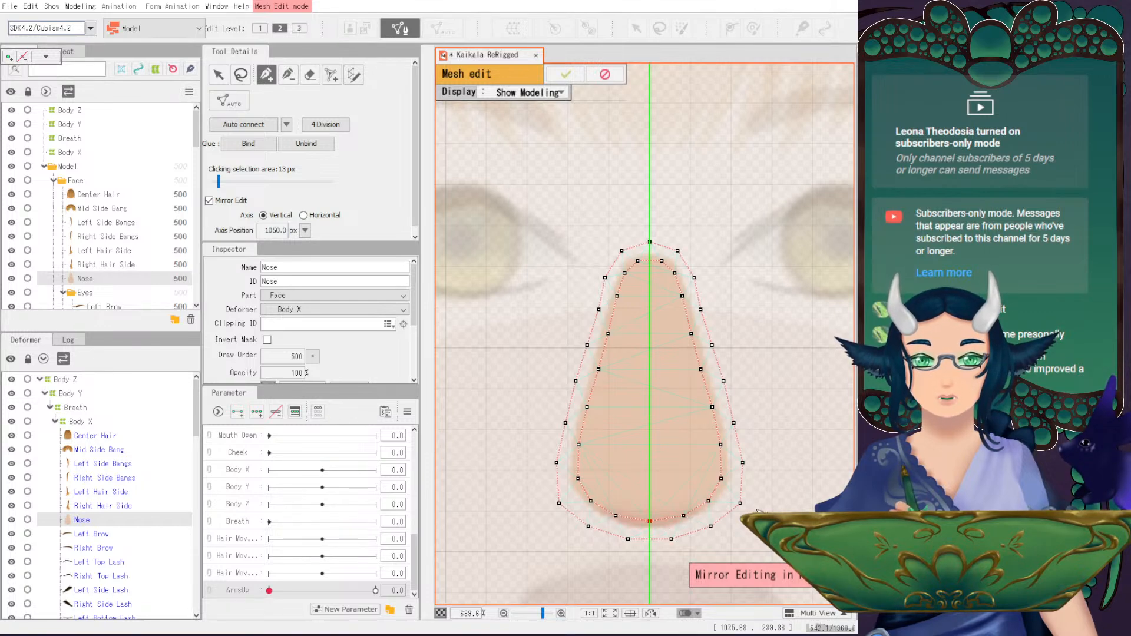
left_click(252, 127)
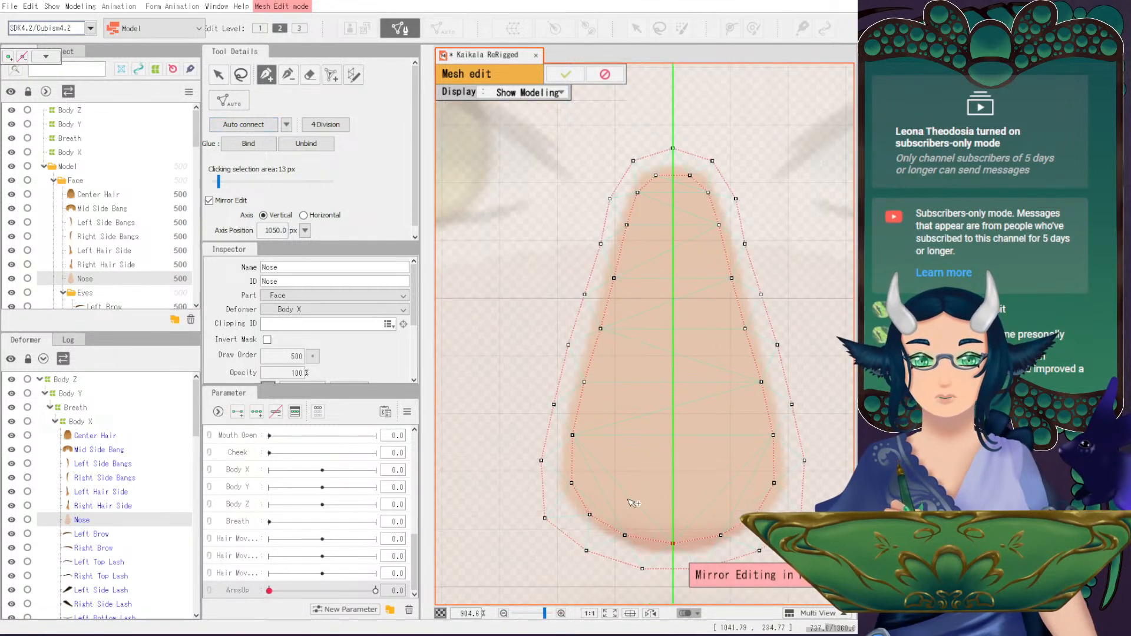
- Fill the Nose interior with two mirrored vertex columns from bottom to top and apply the mesh auto-connected
left_click_drag(678, 432, 674, 393)
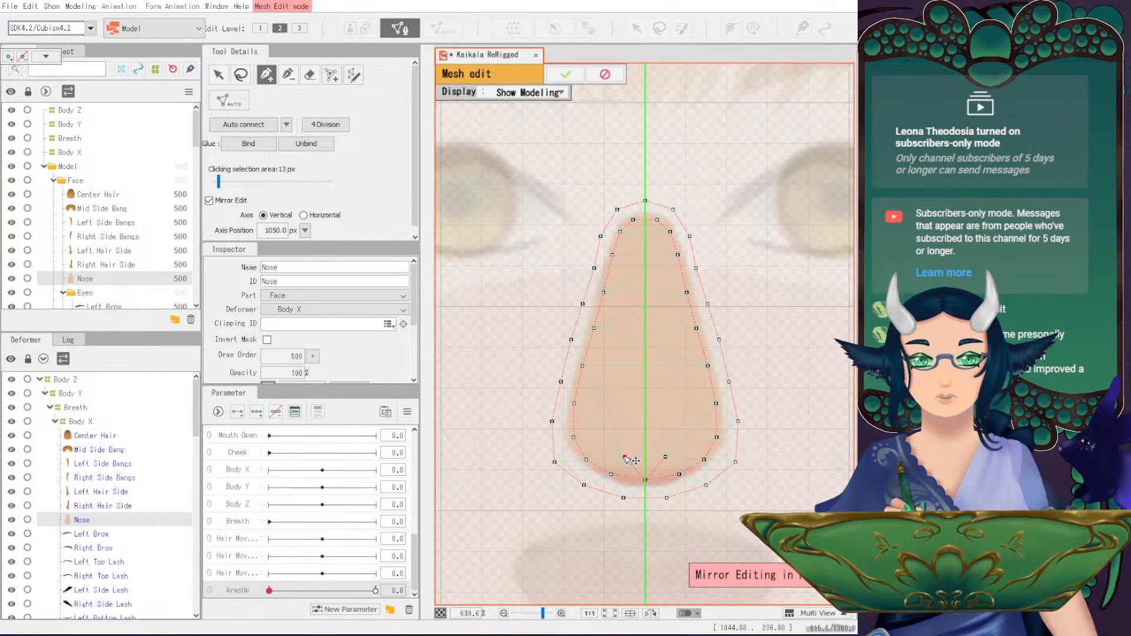
left_click(621, 425)
left_click(624, 390)
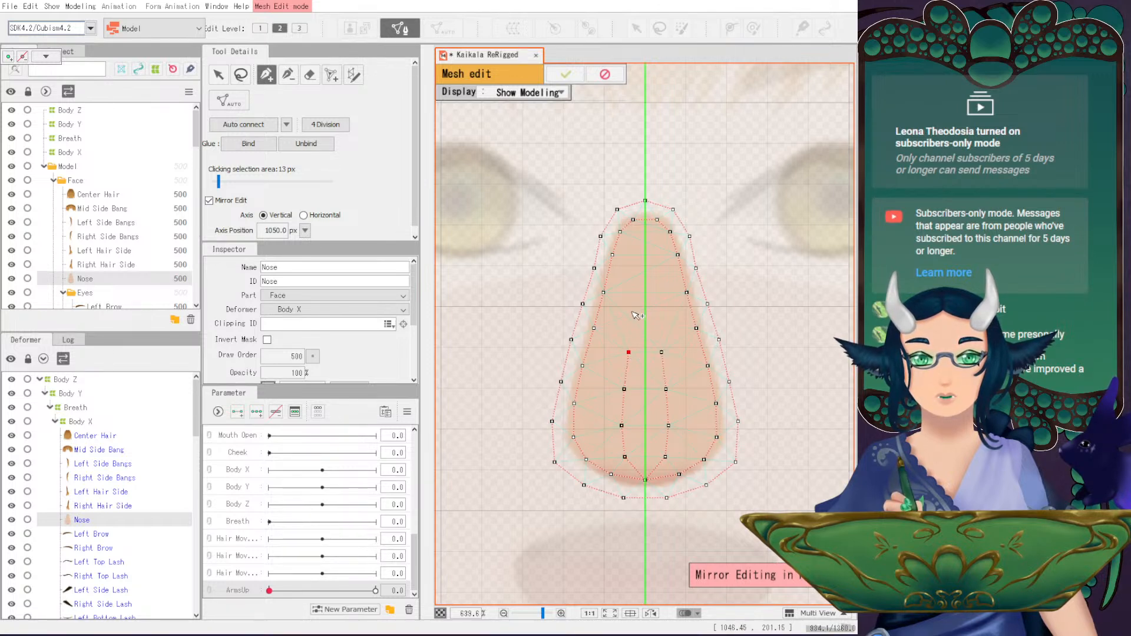
left_click(638, 245)
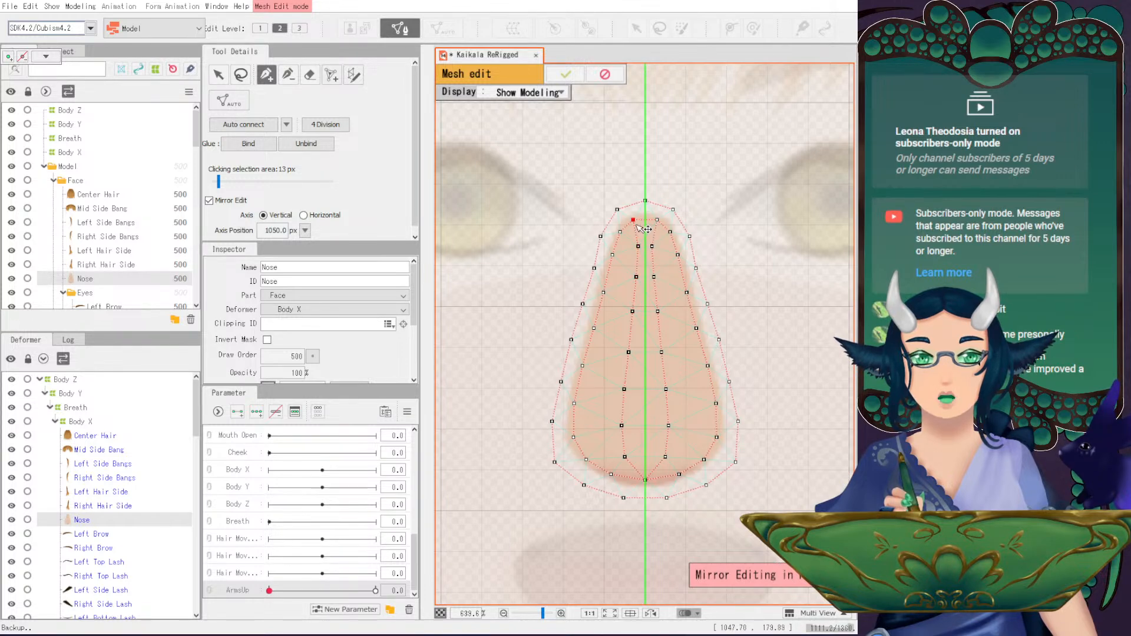
left_click(243, 124)
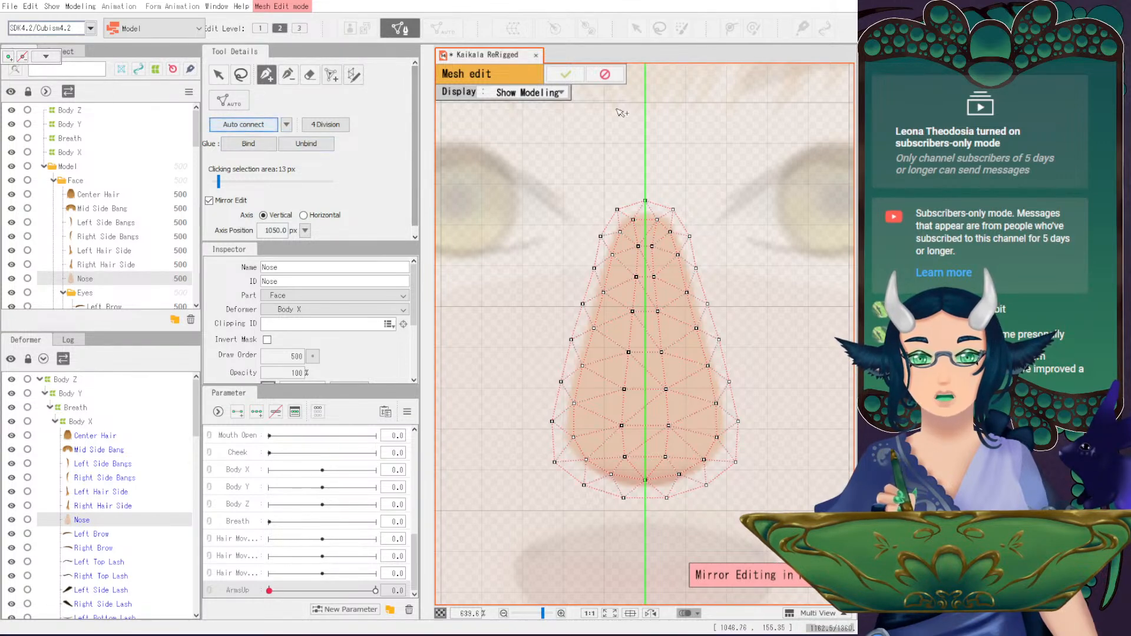
left_click(565, 74)
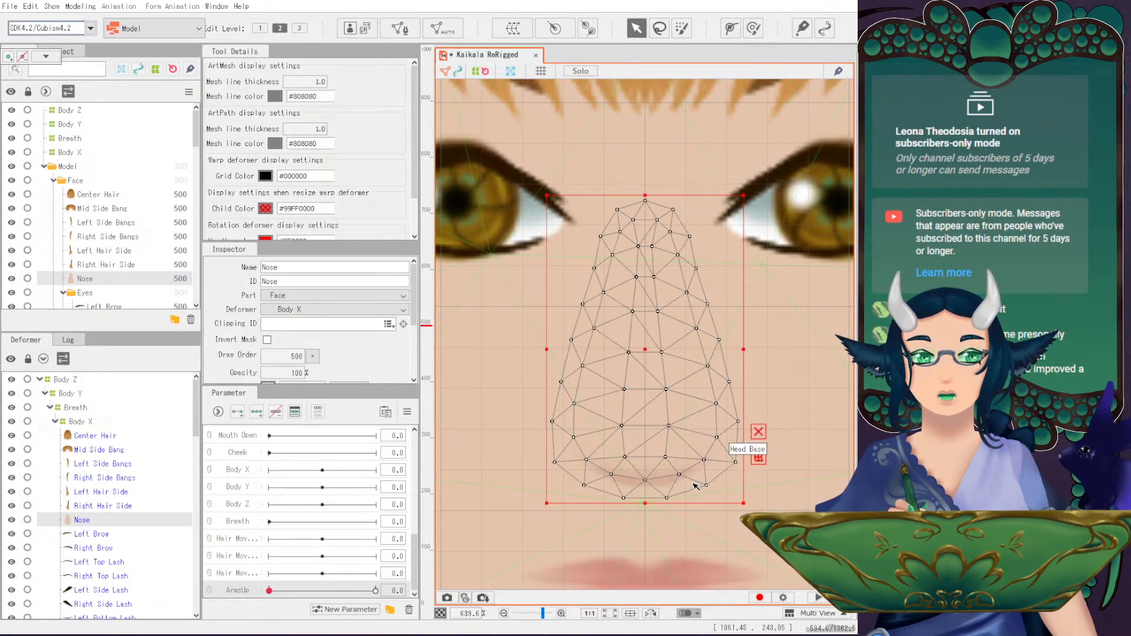
- Open the Left Hair Side for mesh editing and turn off Mirror Edit
scroll(695, 485, "down", 5)
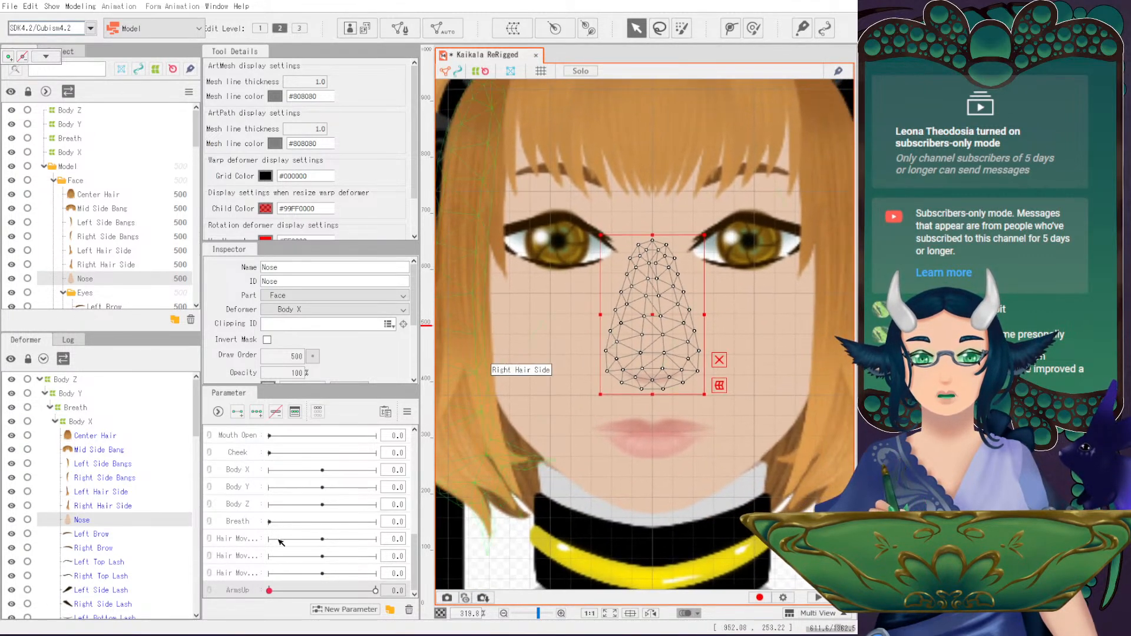
left_click(101, 491)
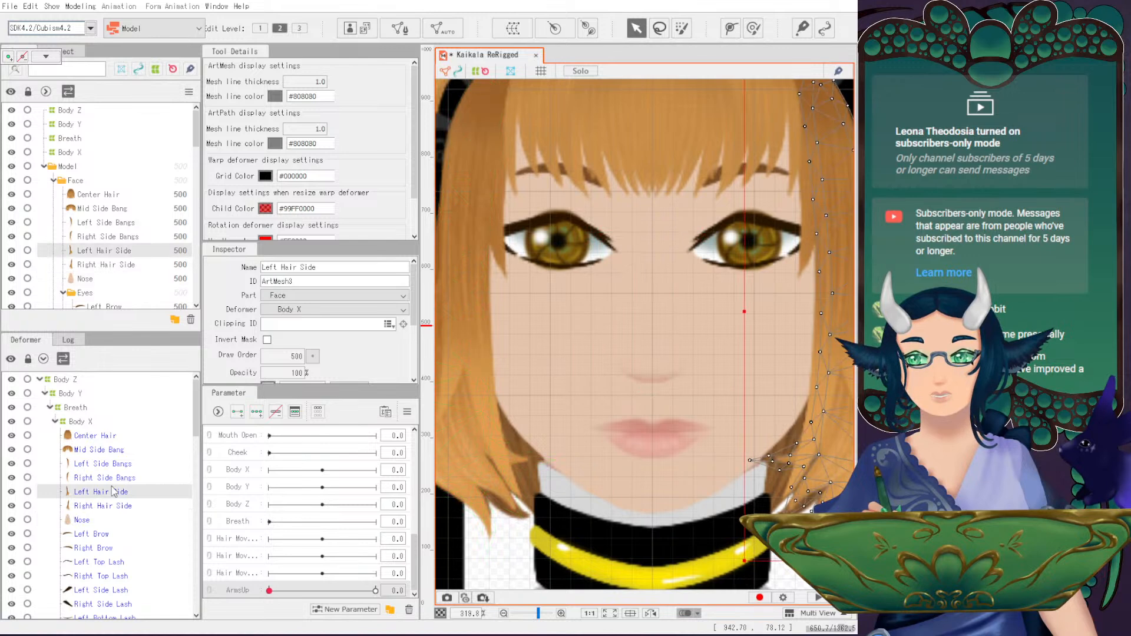
scroll(526, 340, "down", 3)
scroll(526, 339, "up", 2)
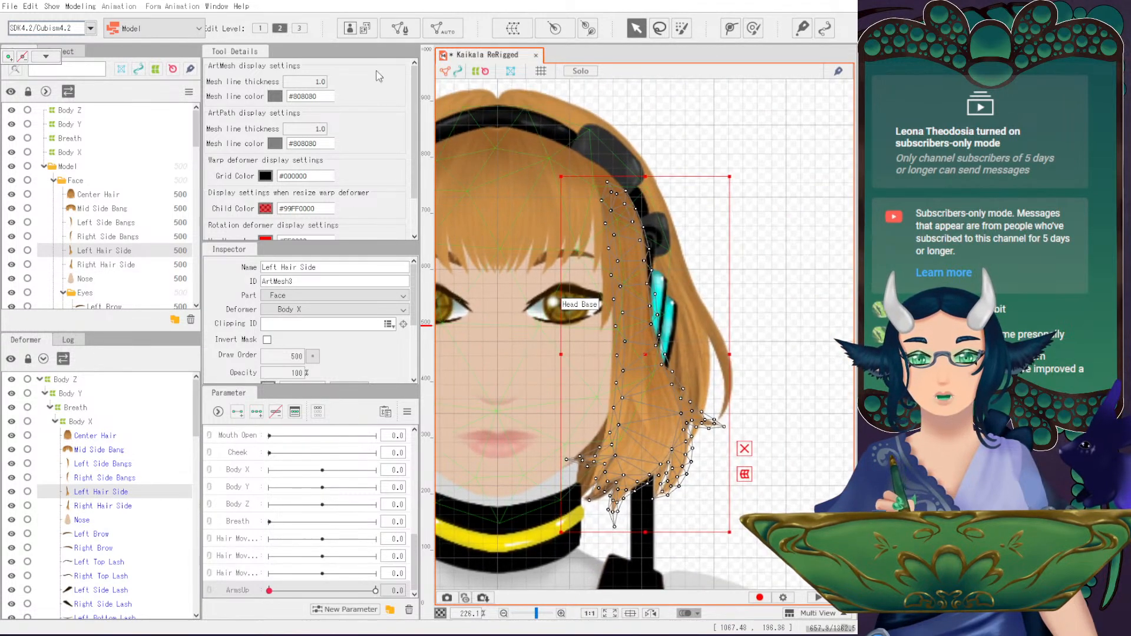
left_click(400, 28)
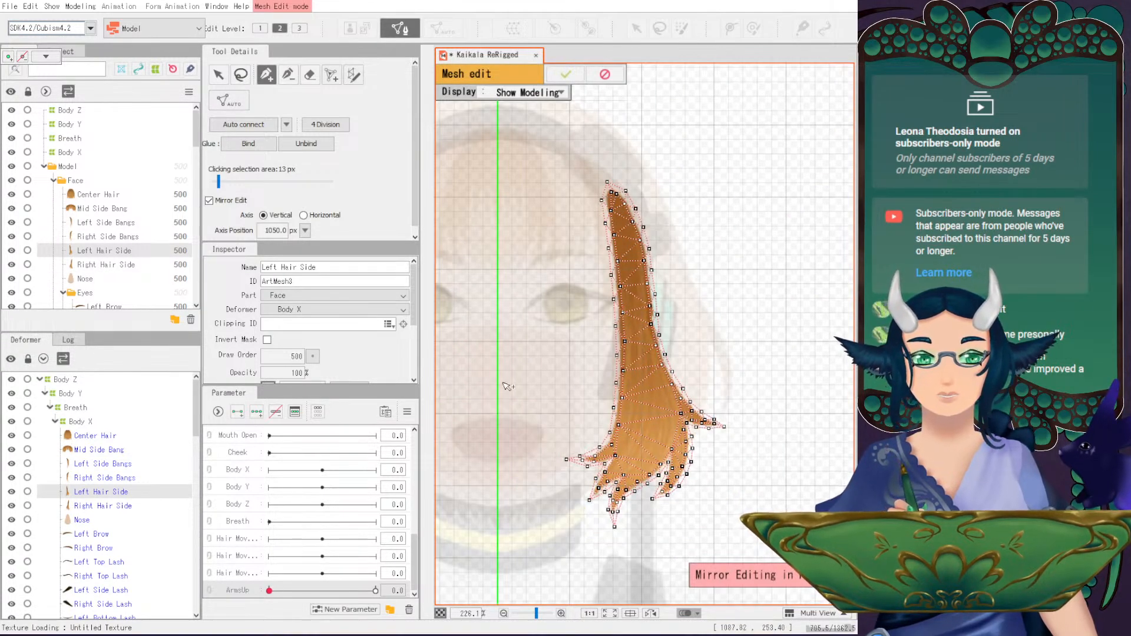
scroll(683, 489, "down", 1)
left_click(223, 203)
scroll(754, 306, "up", 2)
left_click_drag(754, 307, 583, 305)
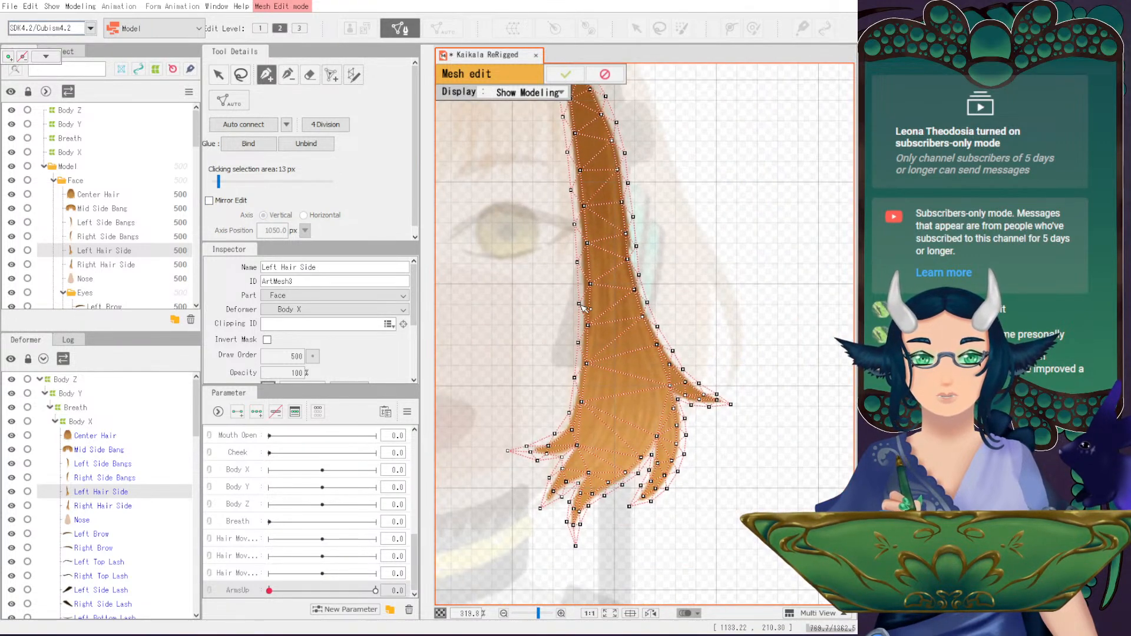
- Erase the mesh lines crossing the Left Hair Side's interior with a smaller eraser, keeping the edge vertices
left_click(310, 77)
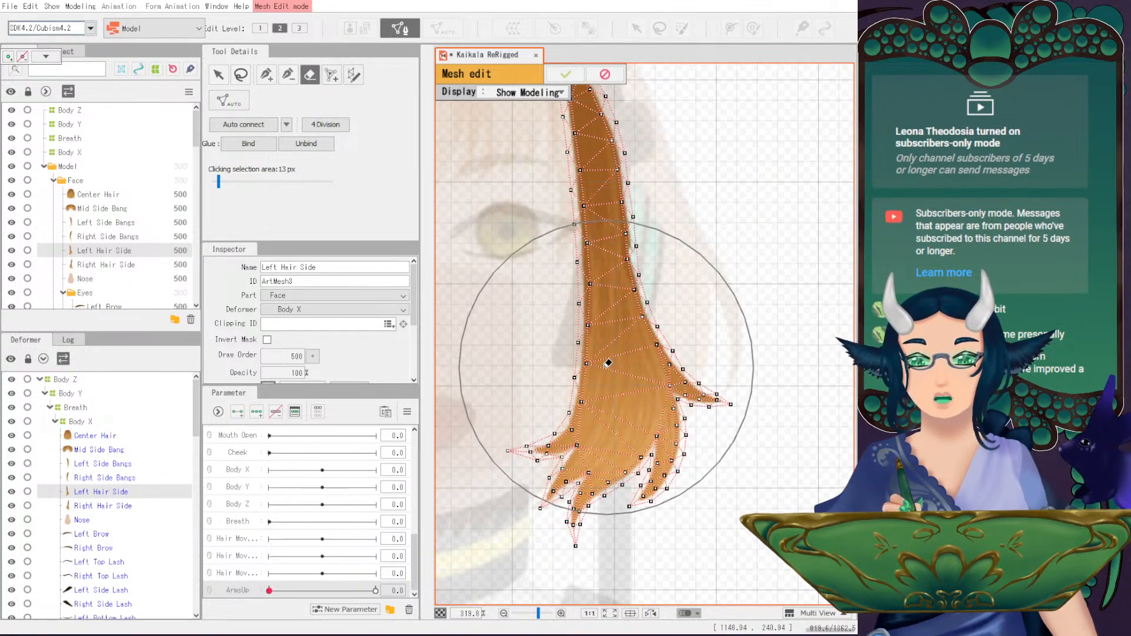
key("b")
mouse_move(608, 355)
left_mouse_down()
mouse_move(628, 433)
mouse_move(605, 349)
left_mouse_up()
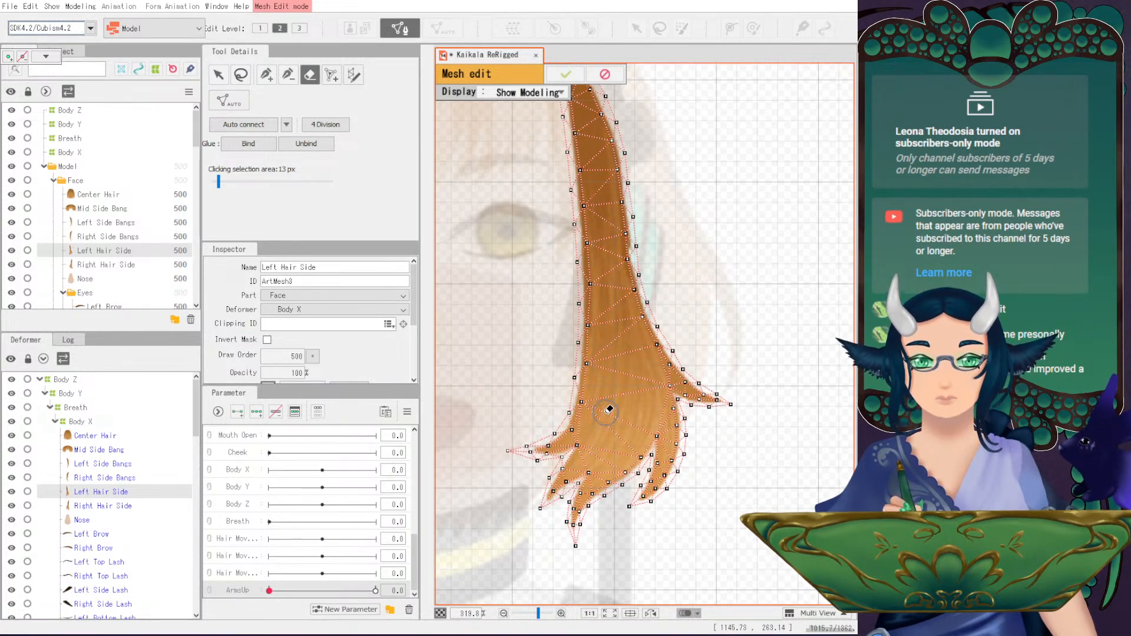
left_click_drag(612, 246, 637, 290)
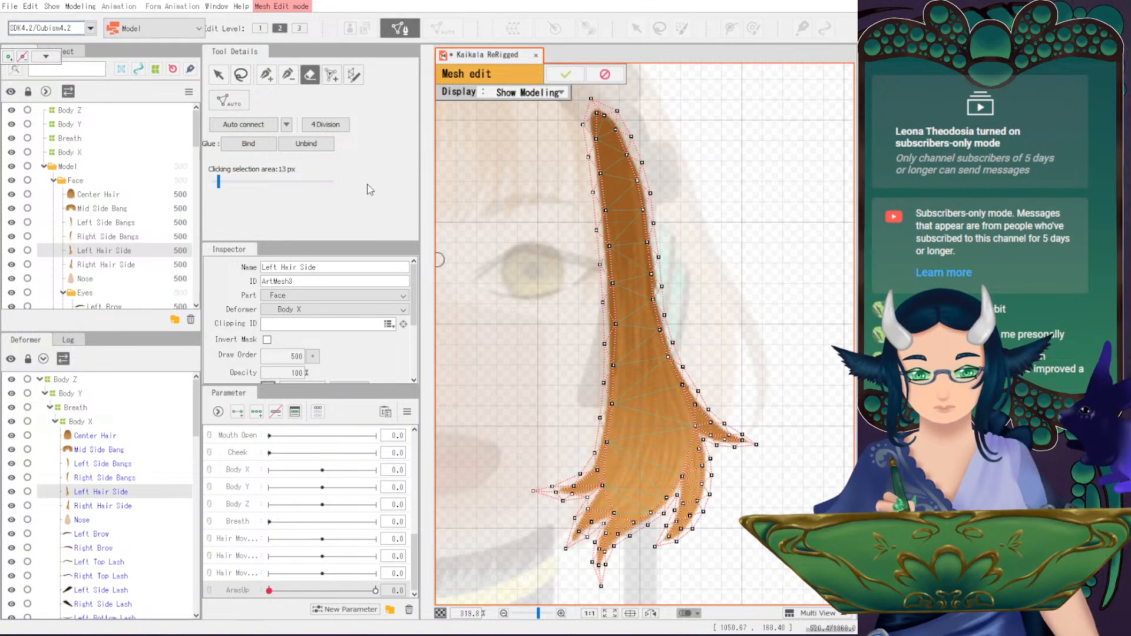
- Add a closed loop of vertices inside the Left Hair Side's middle and lower part, and apply the mesh auto-connected
left_click(266, 74)
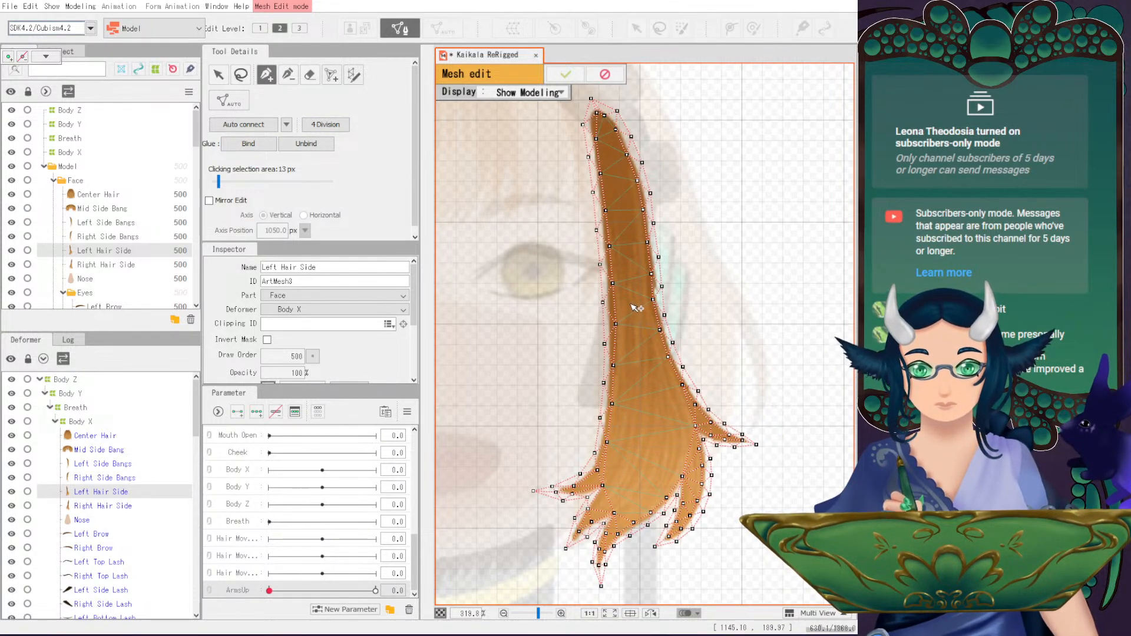
mouse_move(627, 304)
left_mouse_down()
mouse_move(634, 340)
mouse_move(624, 454)
left_mouse_up()
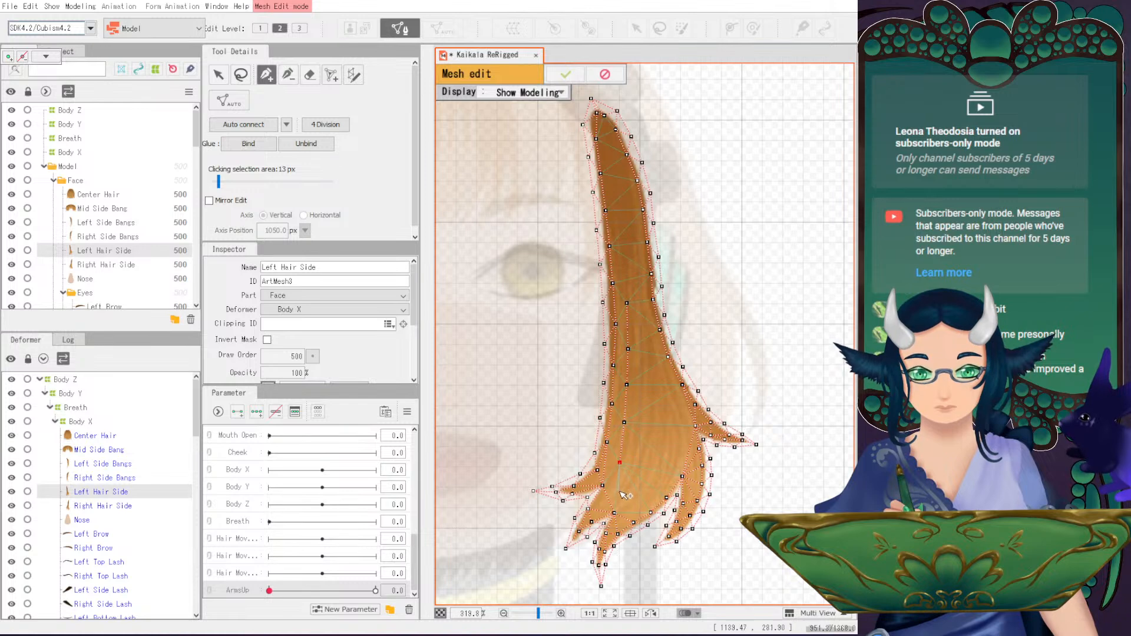
mouse_move(623, 488)
left_mouse_down()
mouse_move(637, 501)
mouse_move(655, 494)
mouse_move(673, 444)
left_mouse_up()
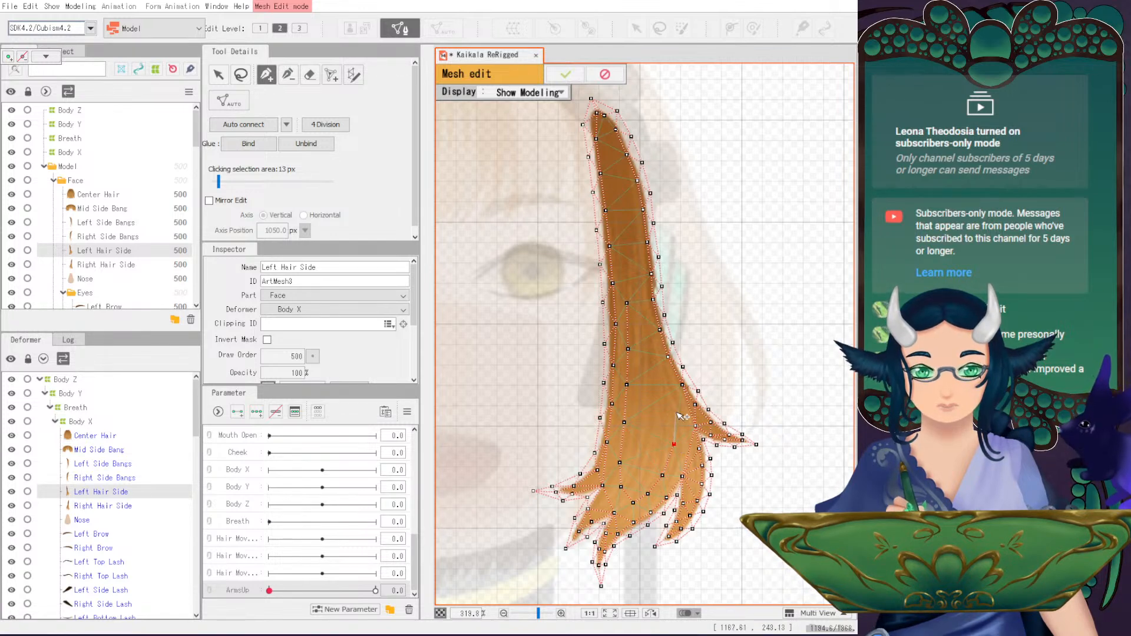
left_click(663, 378)
left_click(643, 312)
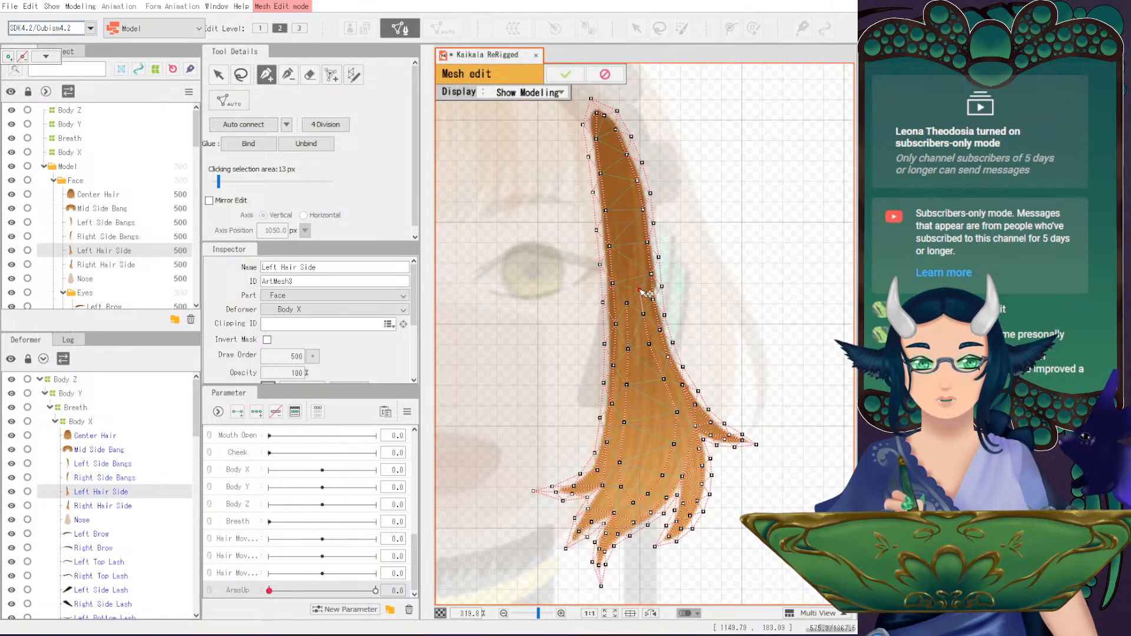
left_click(626, 302)
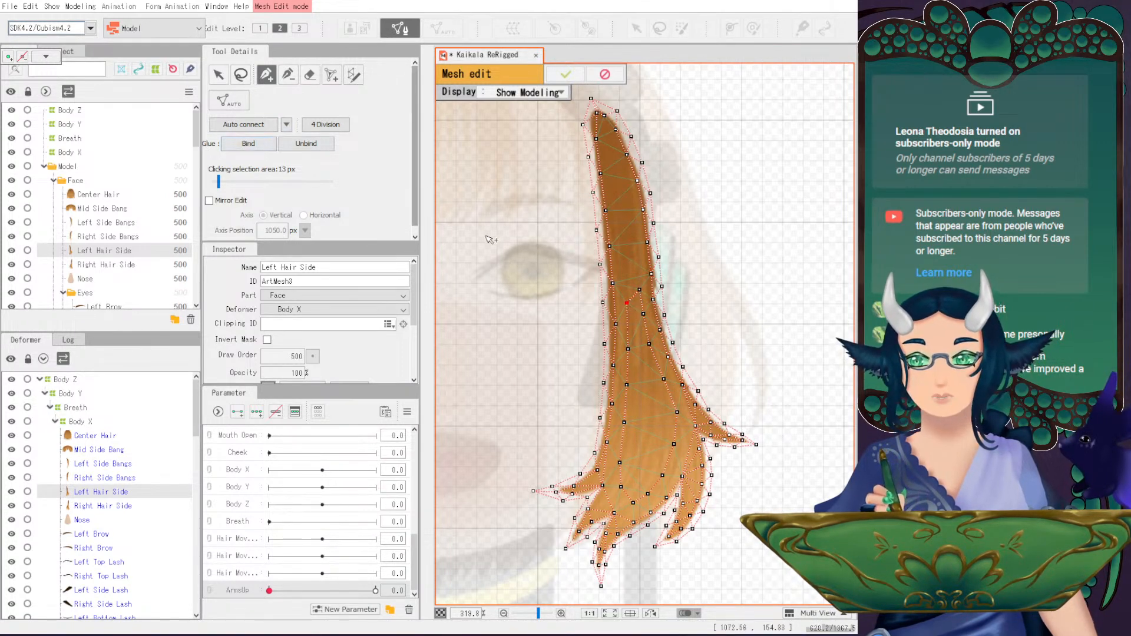
left_click(256, 125)
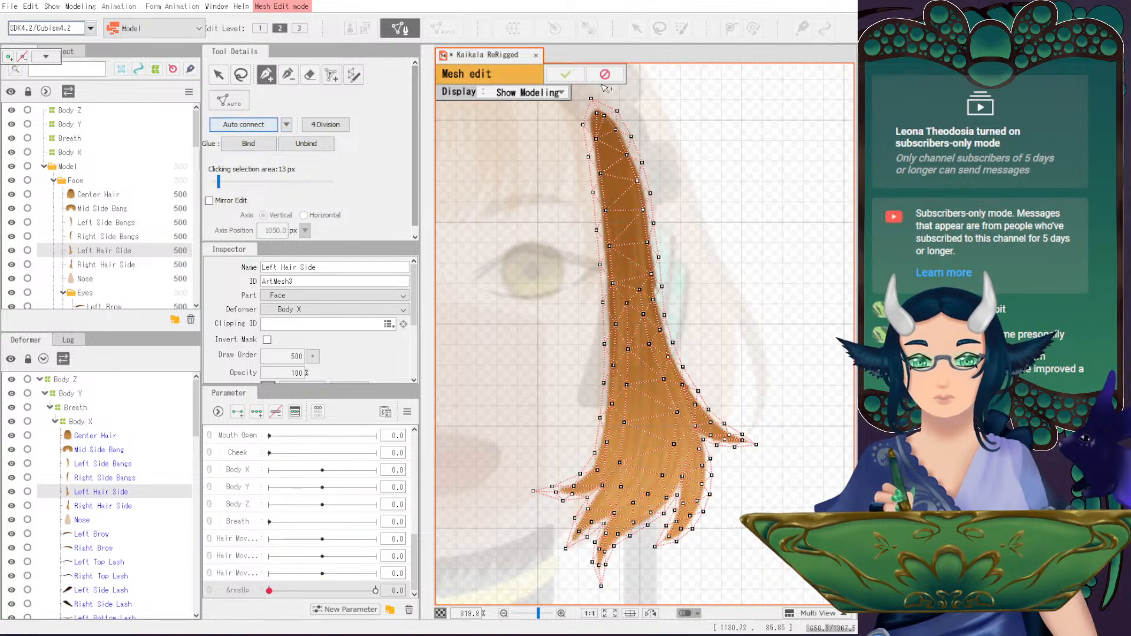
left_click(565, 74)
- Open the Right Hair Side for mesh editing and erase its entire old mesh
scroll(677, 303, "down", 5)
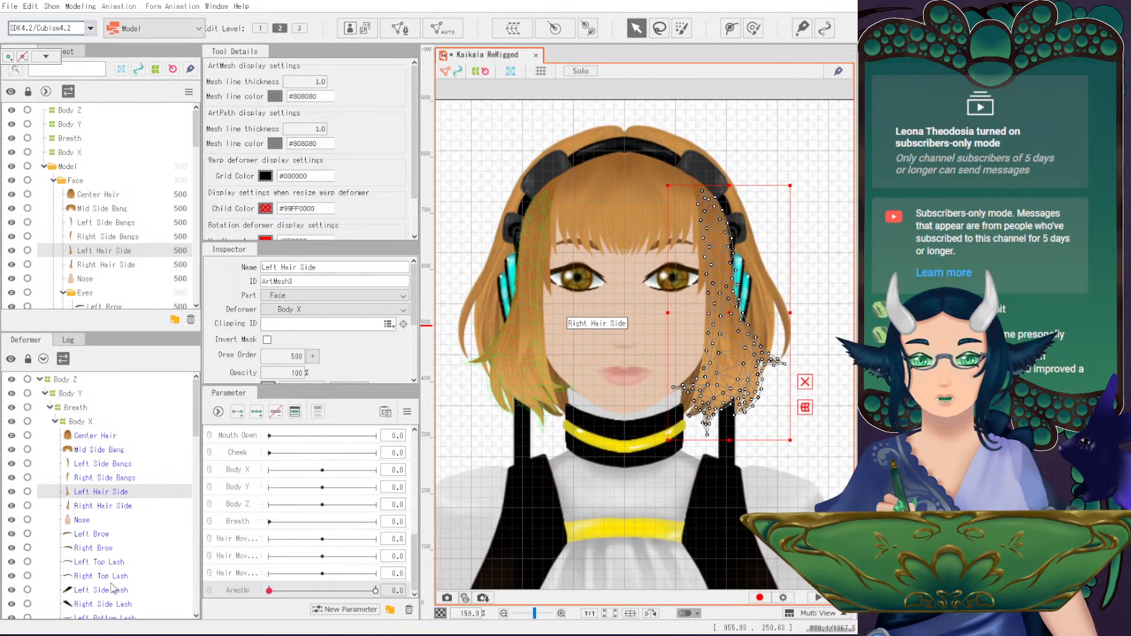
left_click(103, 506)
left_click(399, 28)
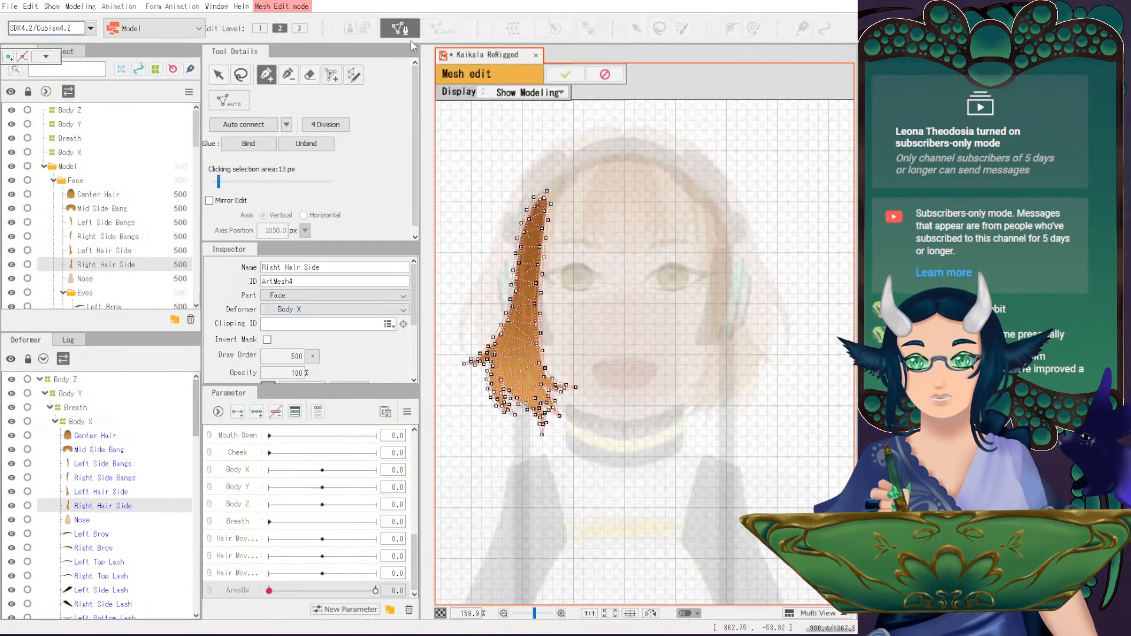
left_click(310, 75)
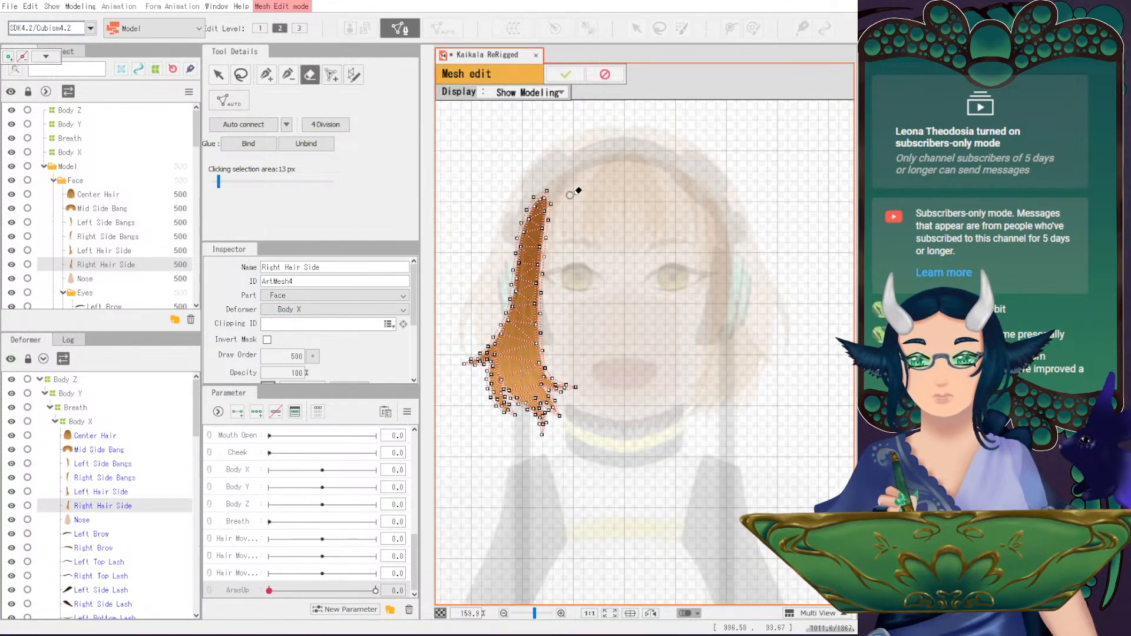
mouse_move(543, 187)
left_mouse_down()
mouse_move(508, 371)
mouse_move(537, 428)
mouse_move(558, 396)
left_mouse_up()
- Paste the Left Hair Side's mesh, flip it horizontally onto the Right Hair Side, and apply the mesh edit
key("ctrl+v")
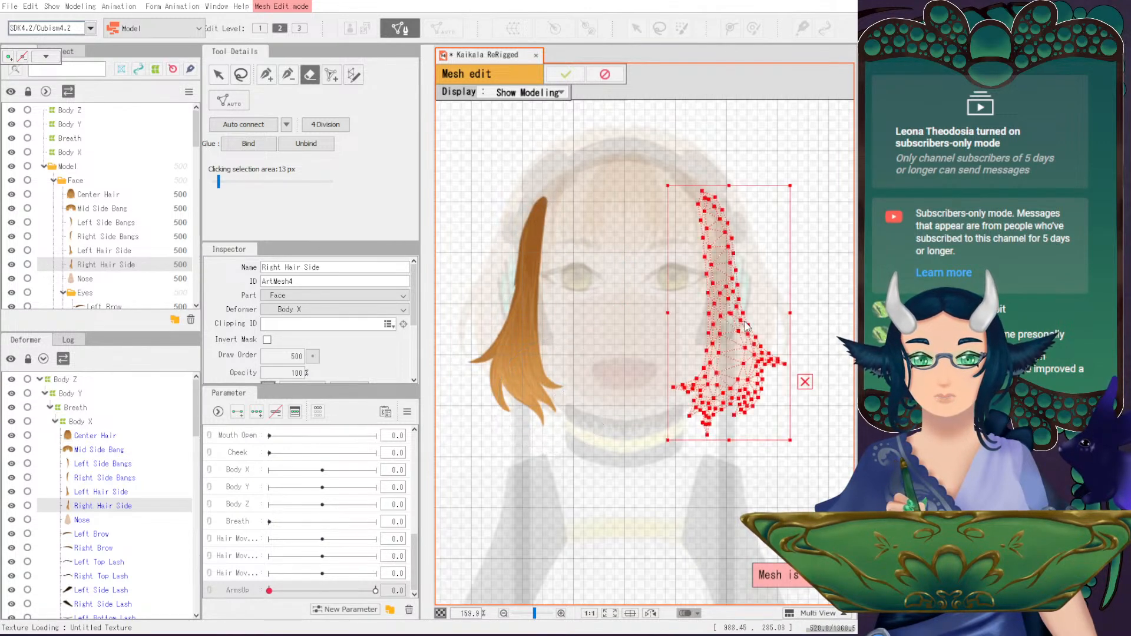
right_click(719, 370)
left_click(746, 378)
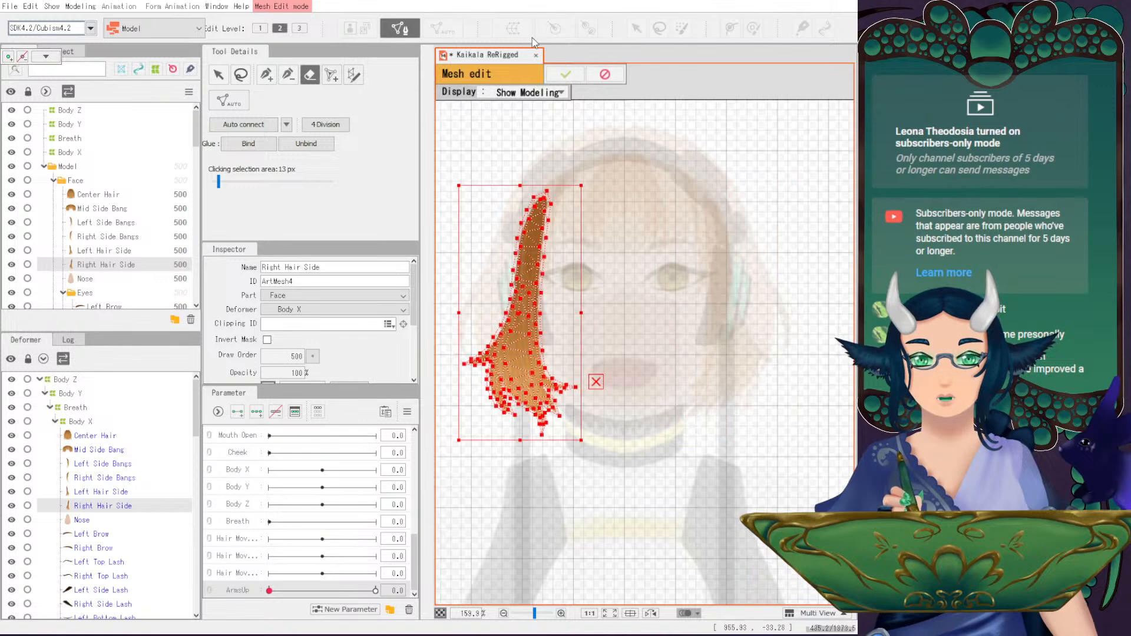
left_click(565, 73)
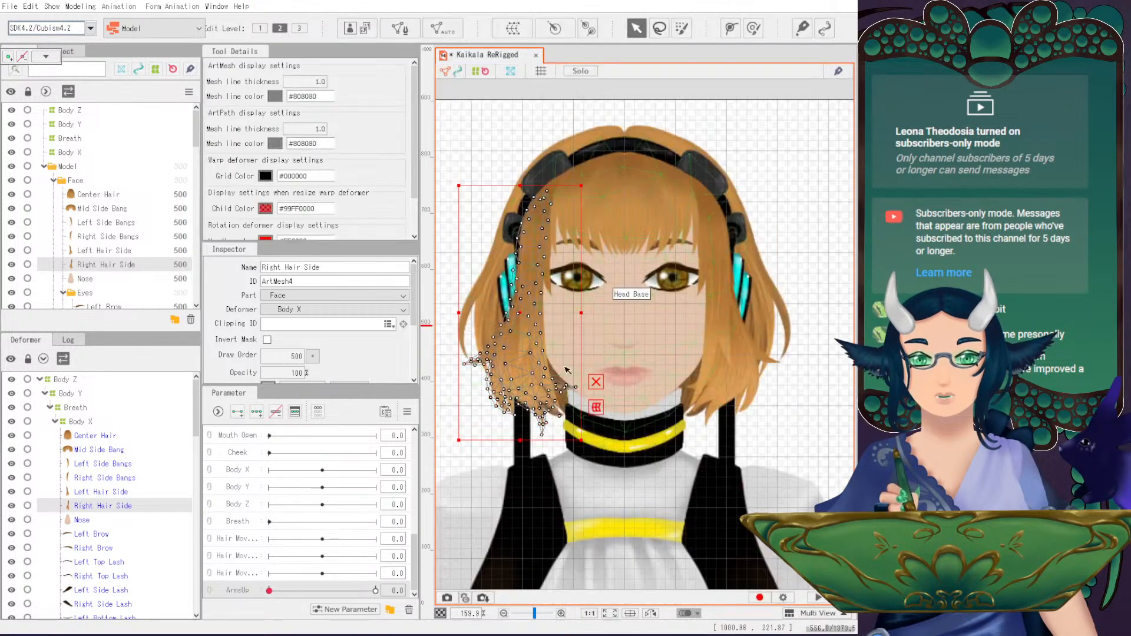
- Open the Left Brow for mesh editing and clear its old mesh
left_click(103, 534)
scroll(644, 282, "up", 4)
scroll(644, 282, "up", 2)
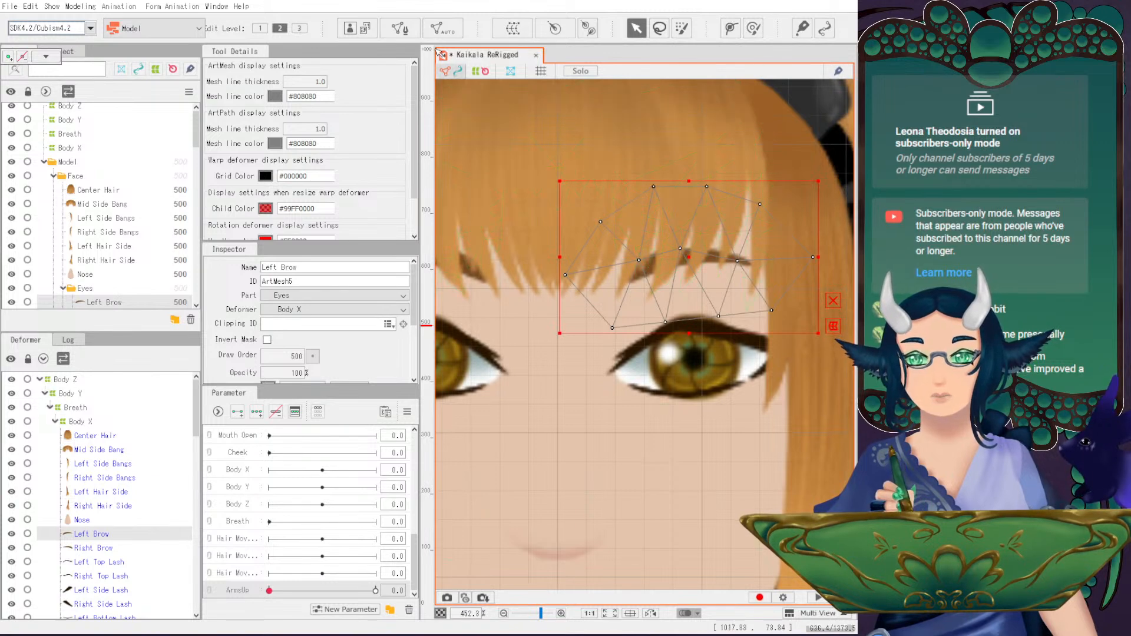
left_click(399, 27)
key("p")
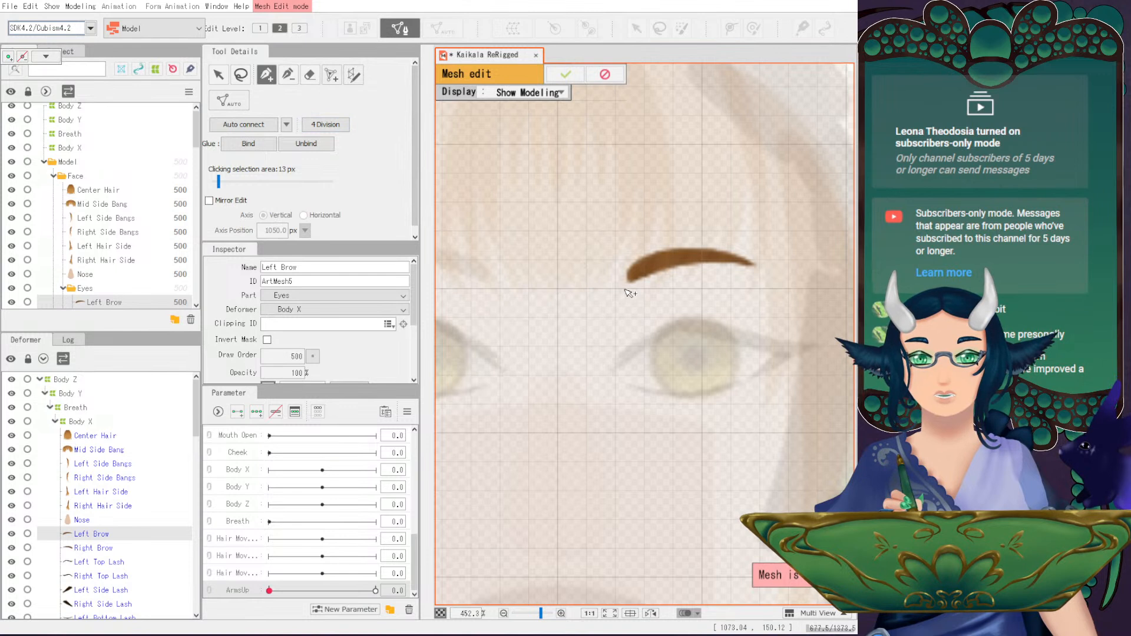
- Outline the Left Brow with a closed loop of evenly spaced mesh vertices just outside its edge
left_click(624, 290)
left_click(621, 276)
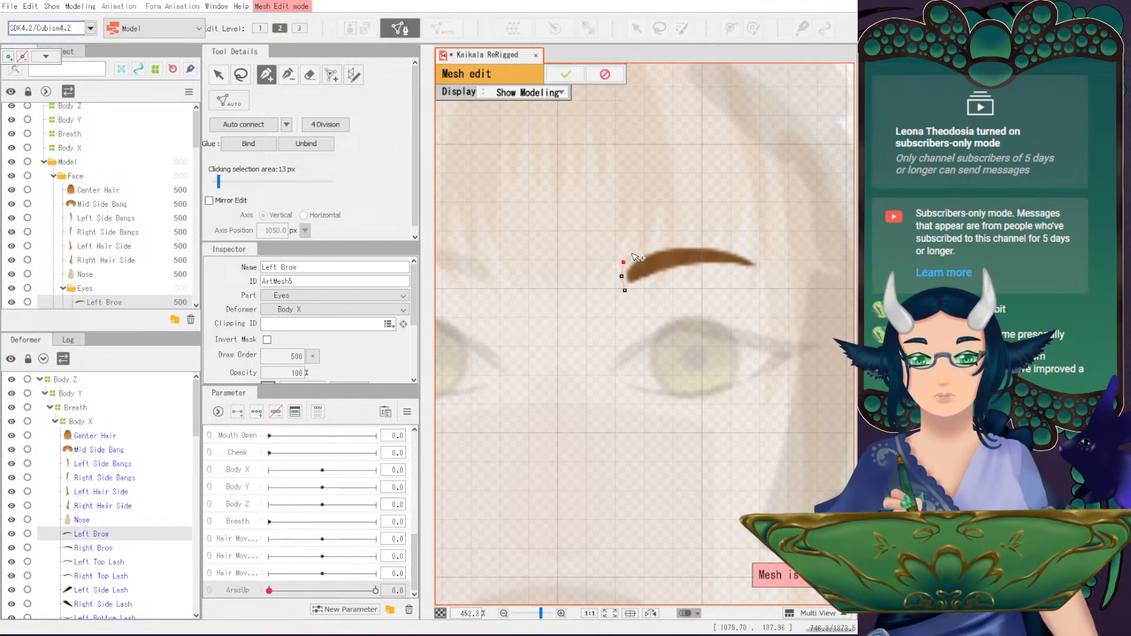
left_click(633, 253)
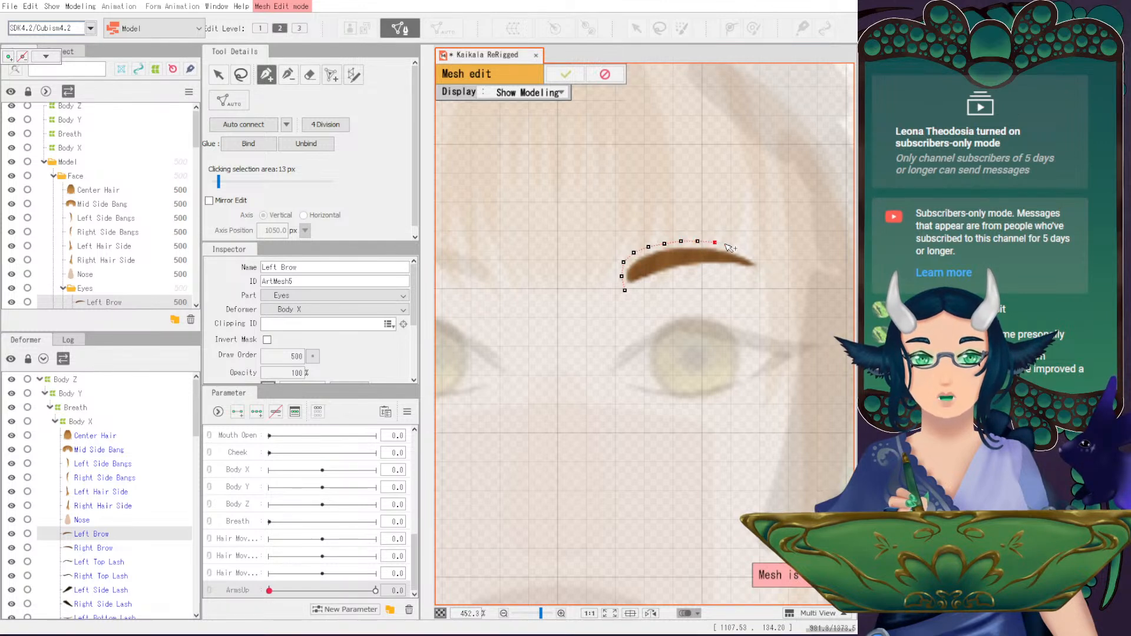
left_click(759, 260)
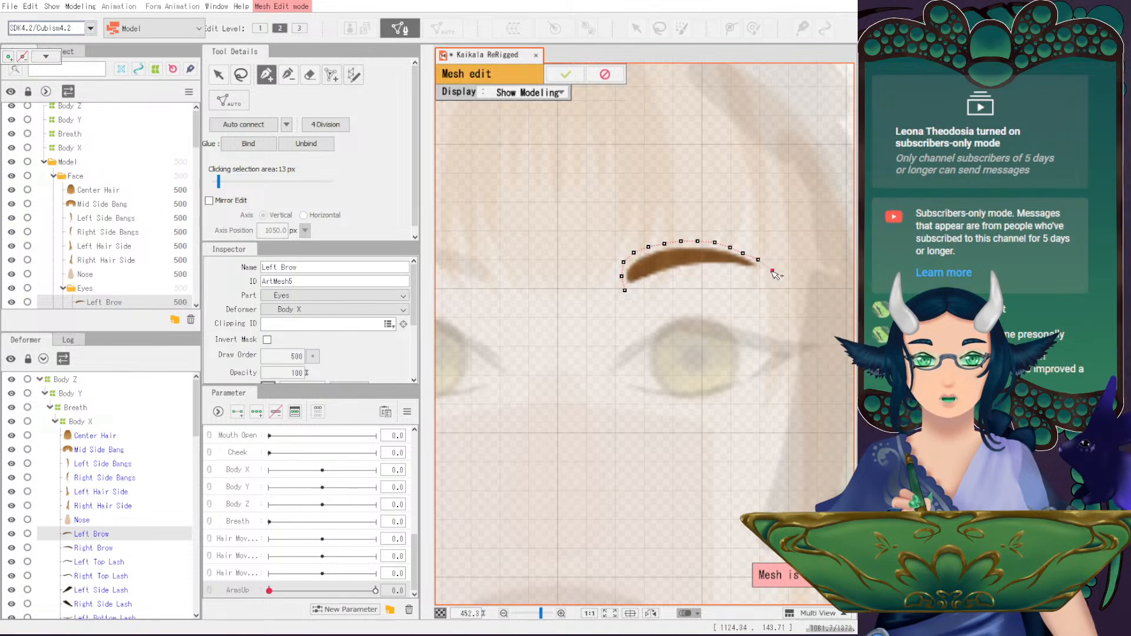
left_click(737, 268)
left_click(720, 269)
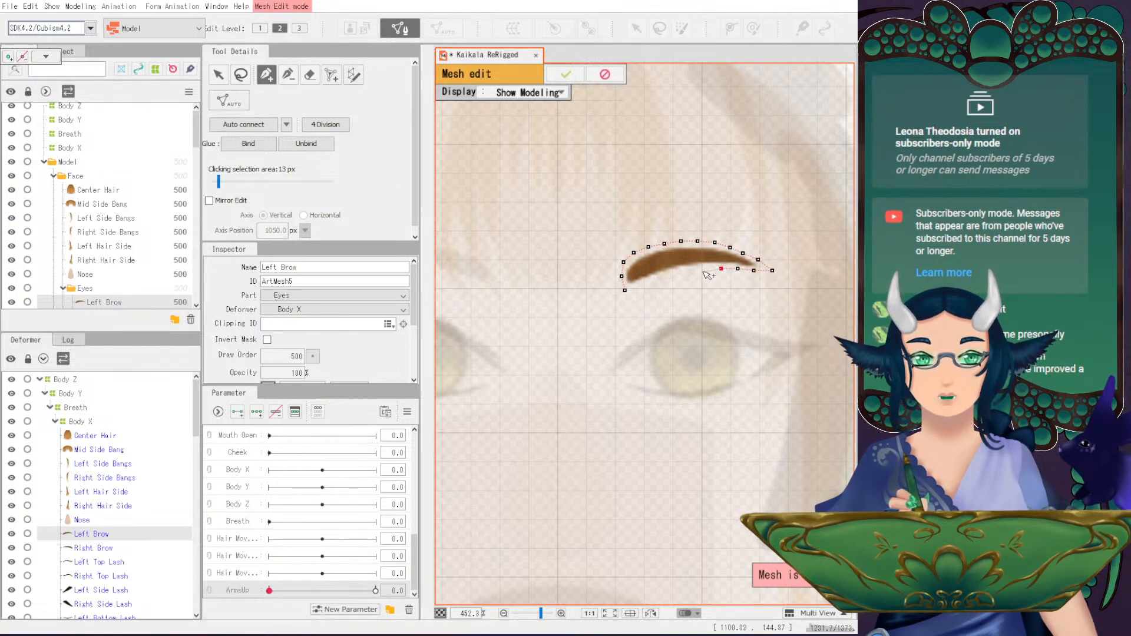
left_click(703, 268)
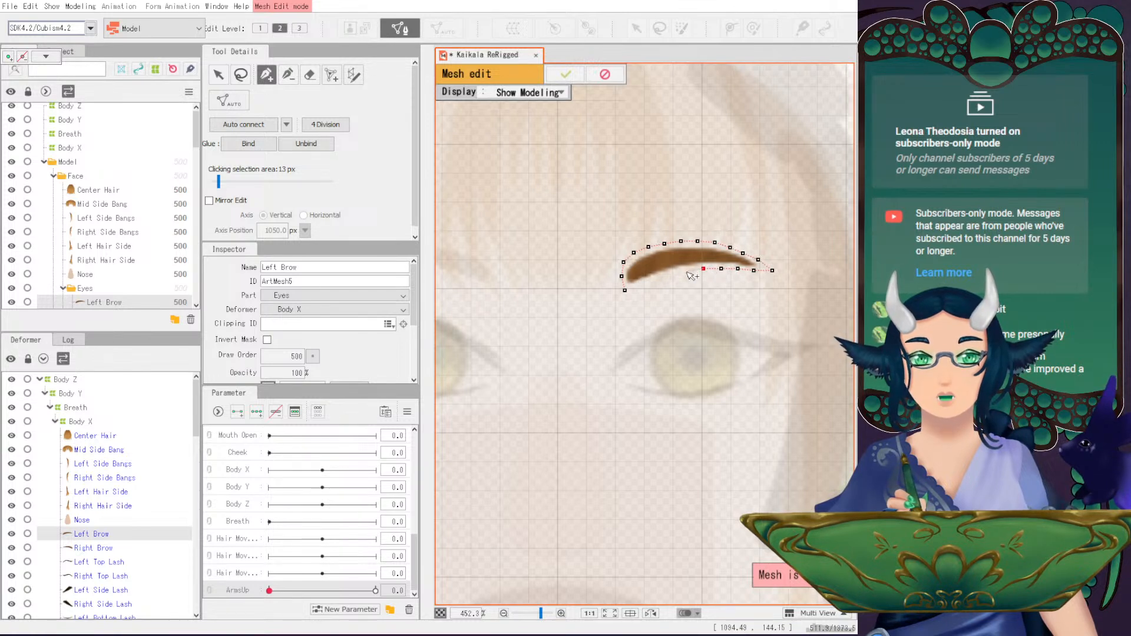
left_click(684, 271)
left_click(670, 273)
left_click(641, 286)
key("v")
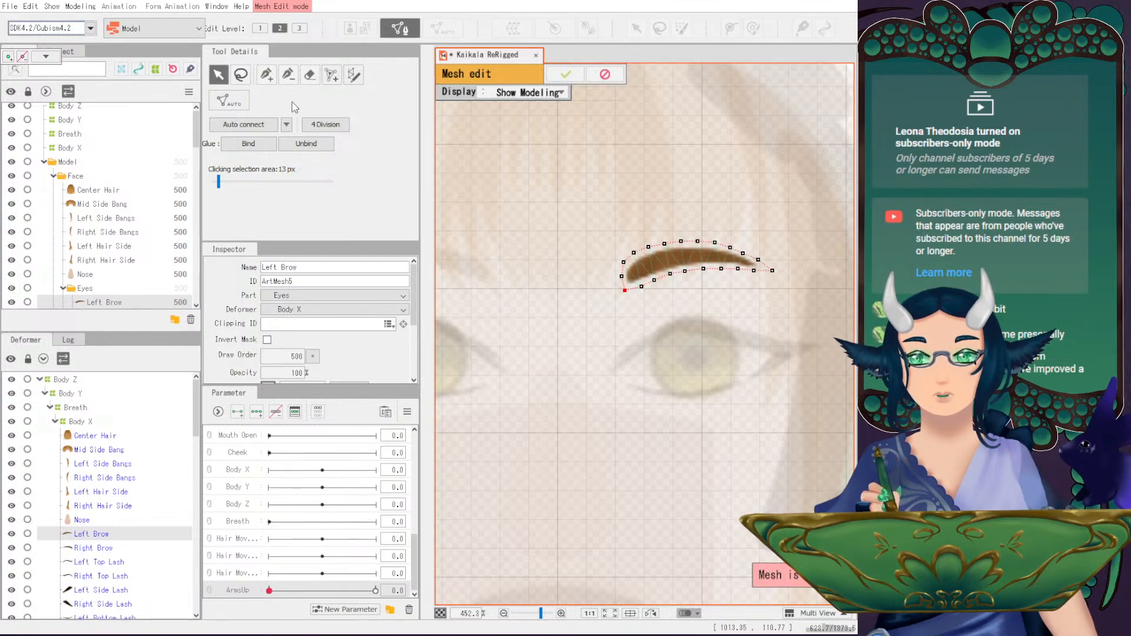
- Place a row of mesh vertices just inside the Left Brow's upper edge, from its inner end towards the outer tip
scroll(705, 321, "up", 2)
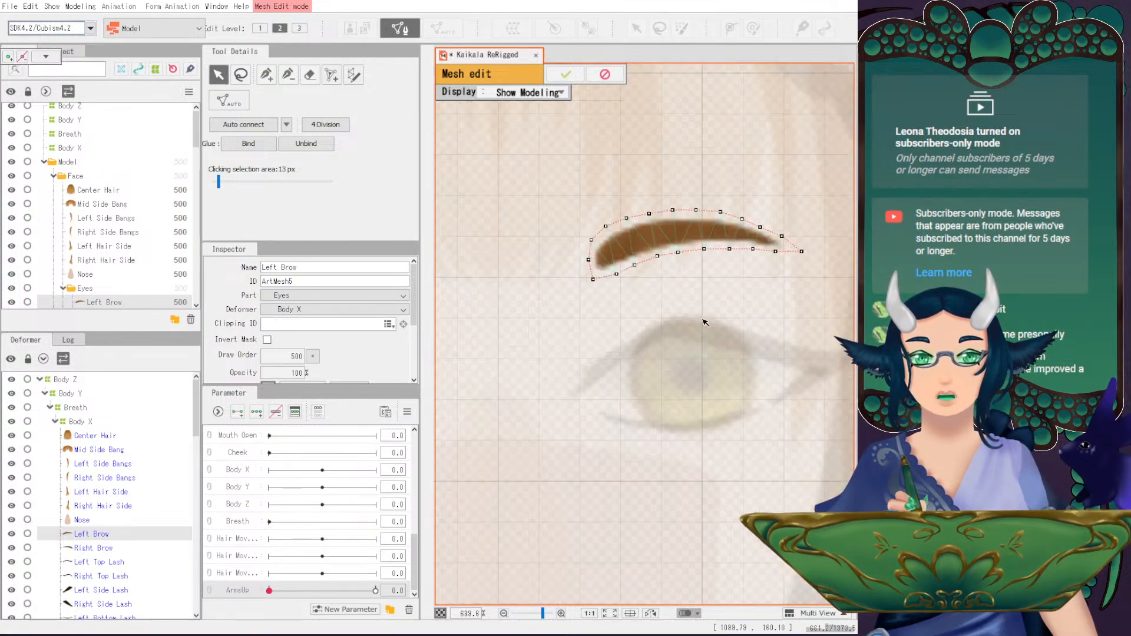
key("p")
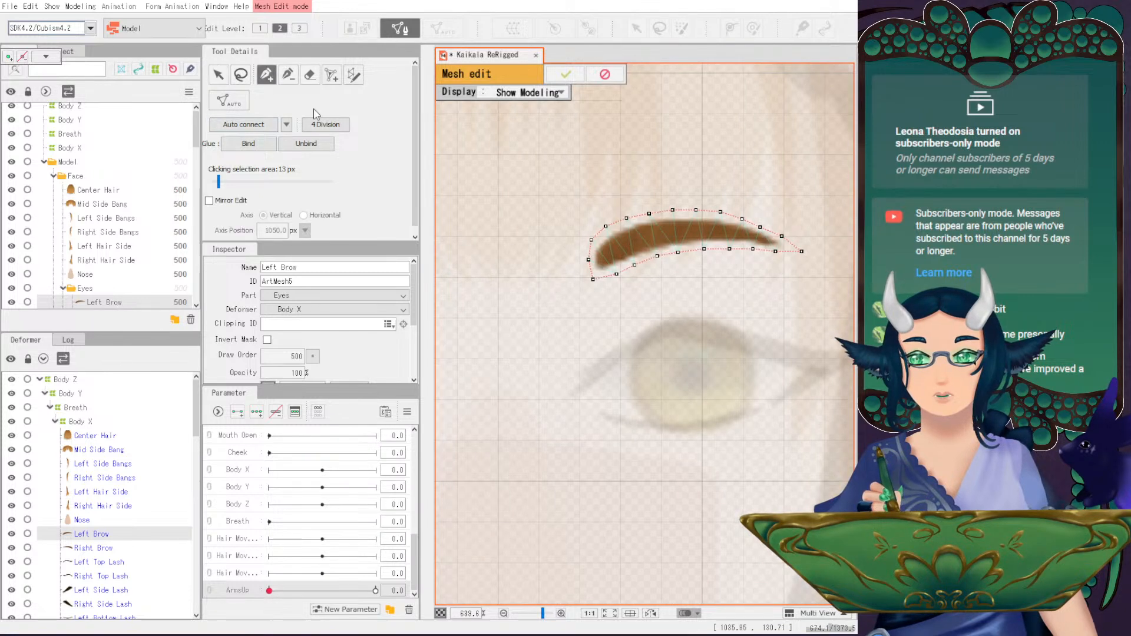
left_click(601, 265)
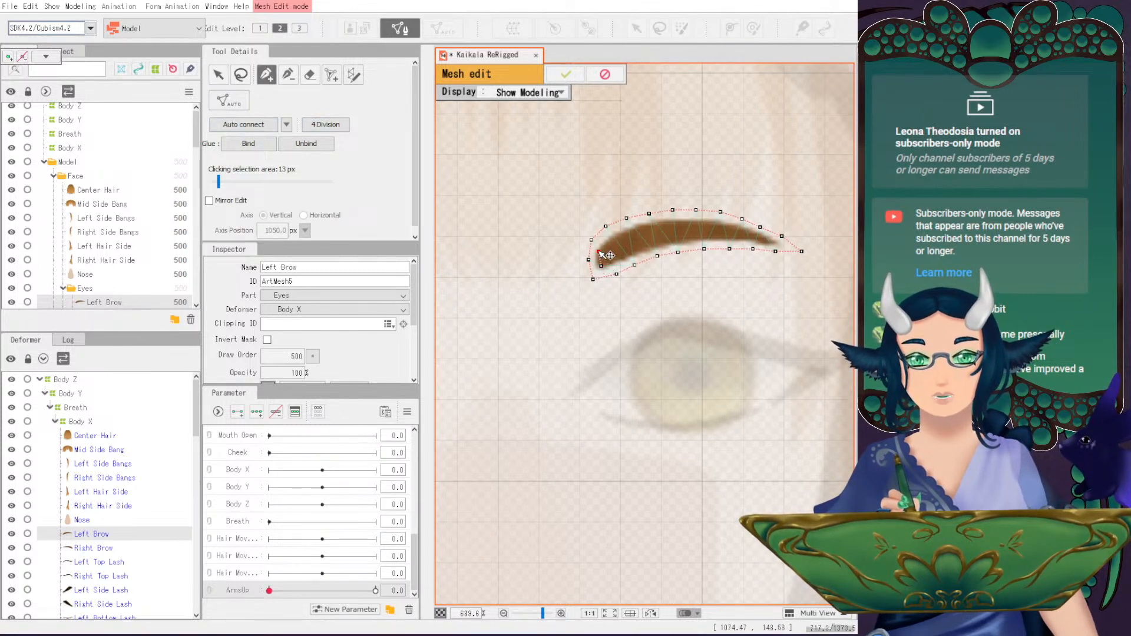
left_click(621, 234)
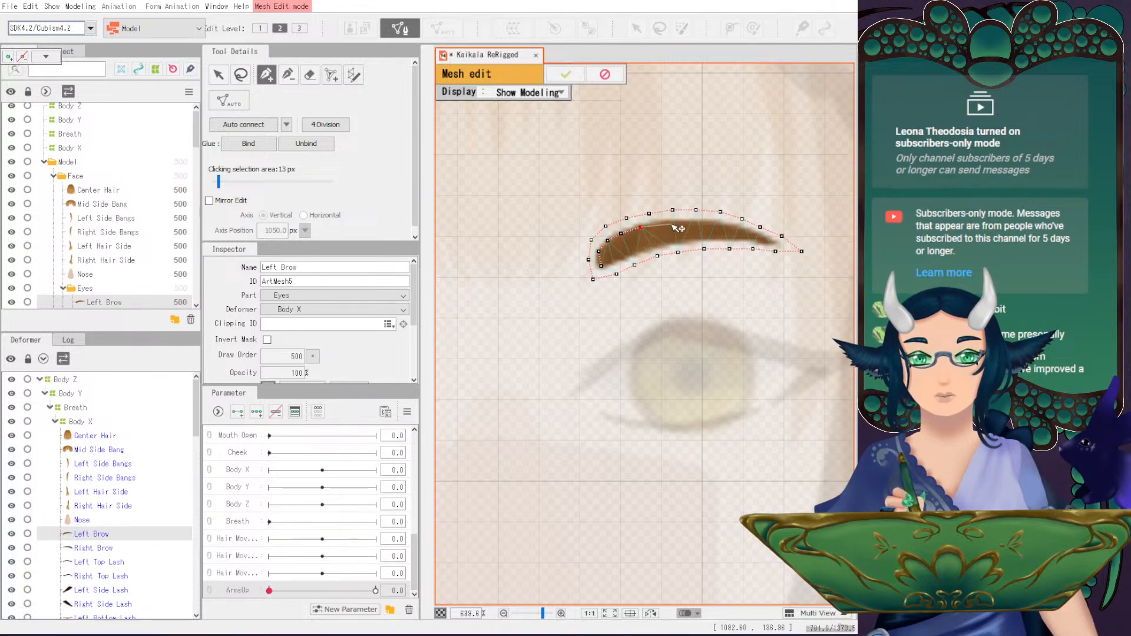
left_click(663, 223)
left_click(685, 223)
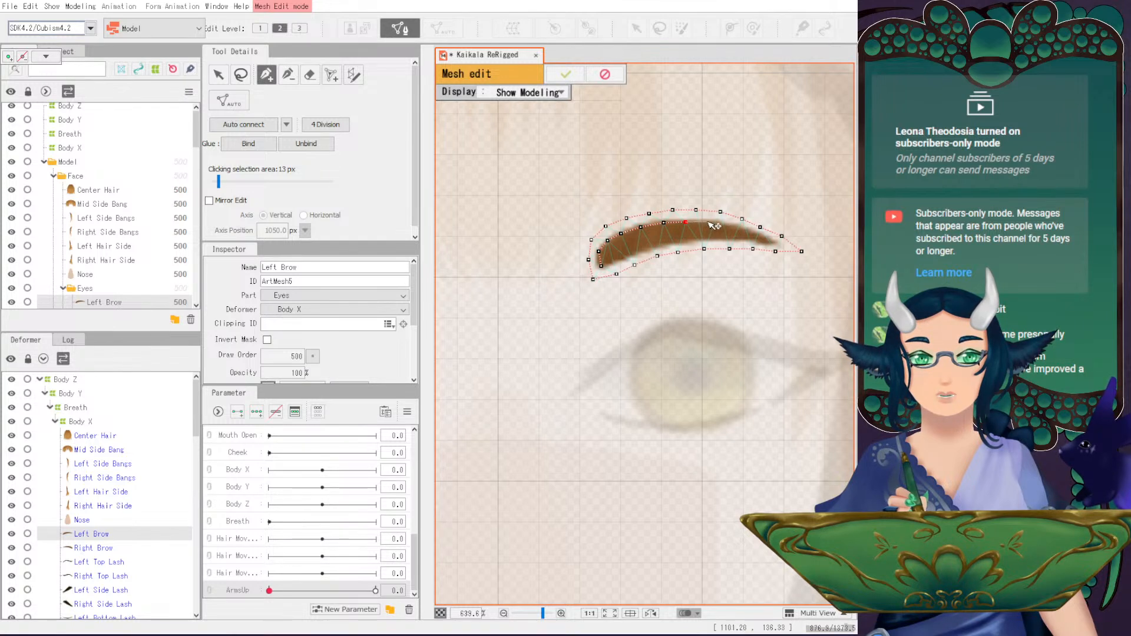
left_click(706, 223)
left_click(729, 225)
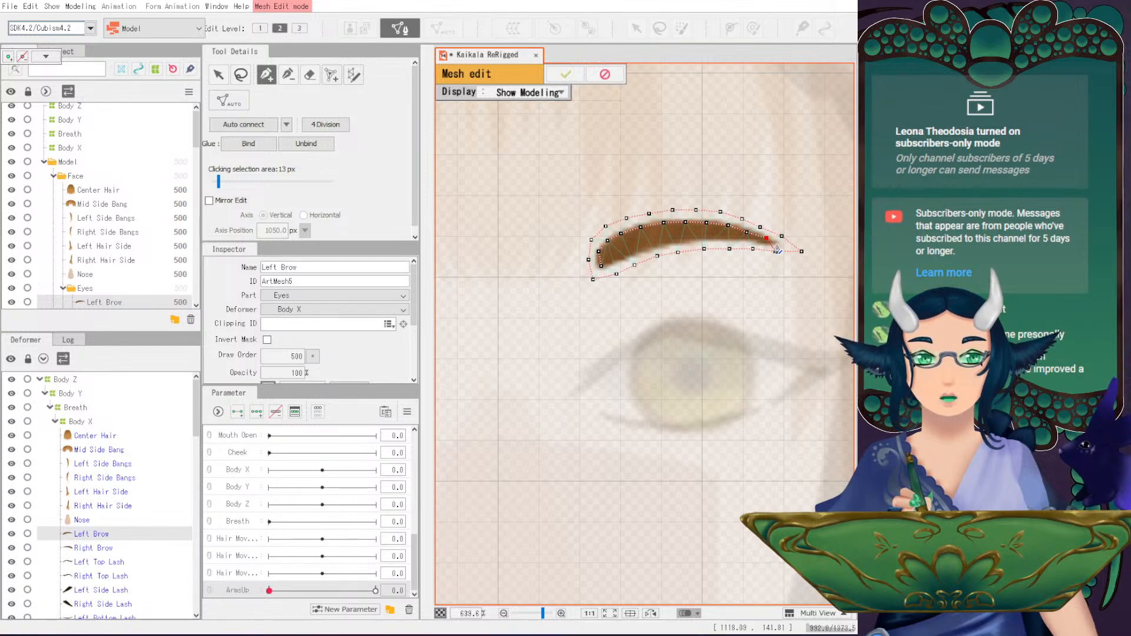
- Continue the inner vertex loop back along the Left Brow's lower edge and close it at the inner end
scroll(778, 250, "up", 2)
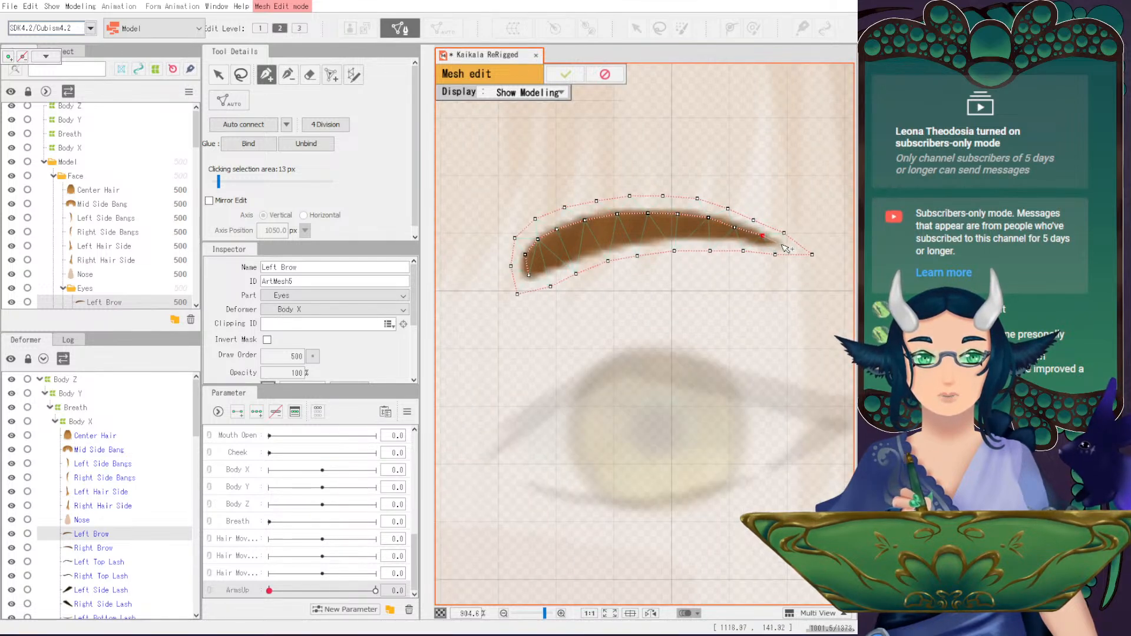
left_click(726, 237)
left_click(689, 234)
left_click(648, 238)
left_click(619, 243)
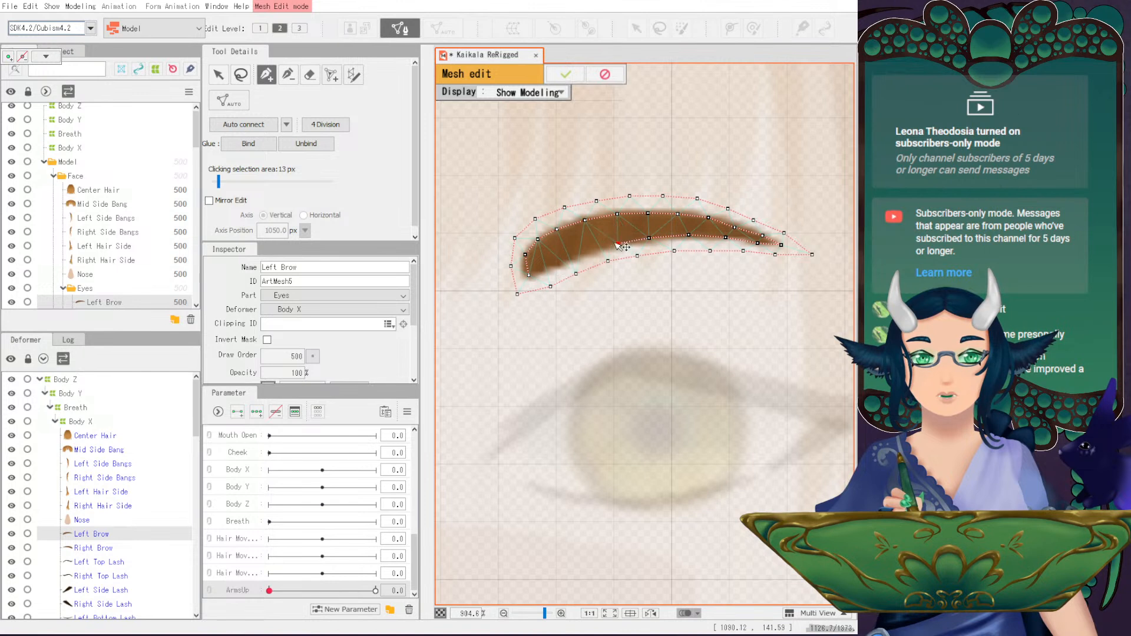
left_click(556, 264)
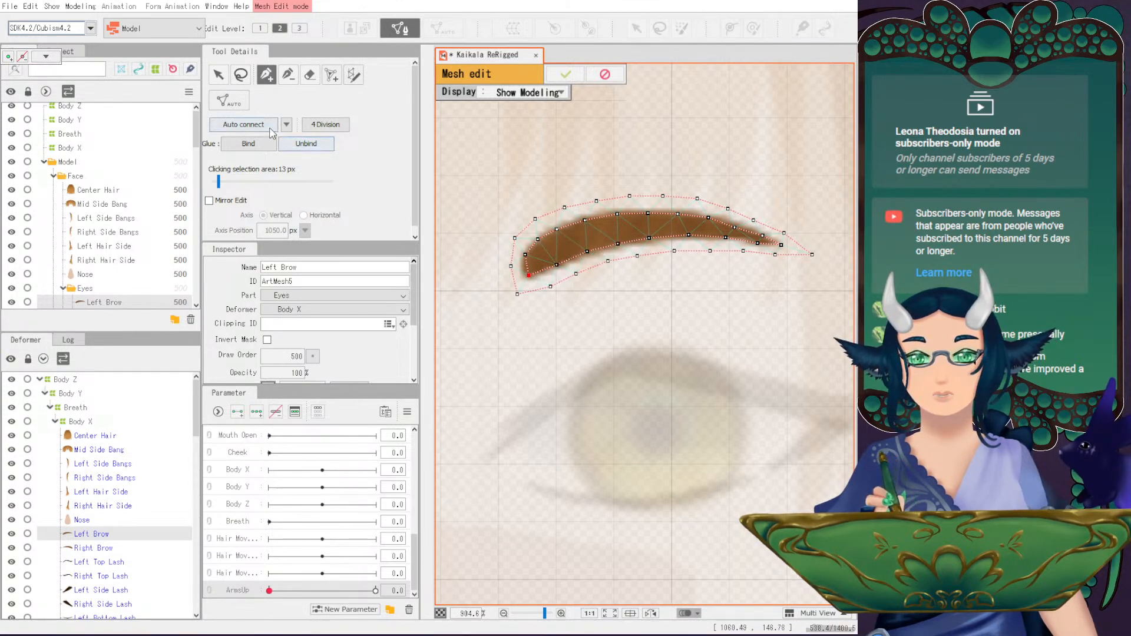
- Add a row of vertices along the Left Brow's centre line, then auto-connect the mesh and apply the edit
left_click(542, 258)
left_click(559, 247)
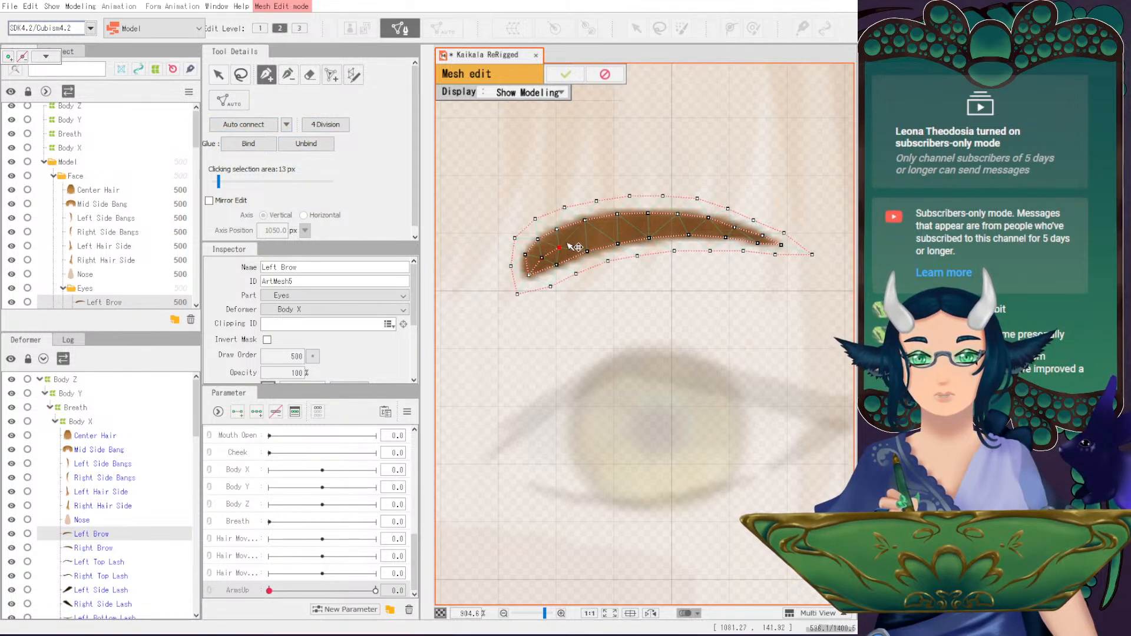
left_click(578, 238)
left_click(602, 231)
left_click(634, 227)
left_click(665, 226)
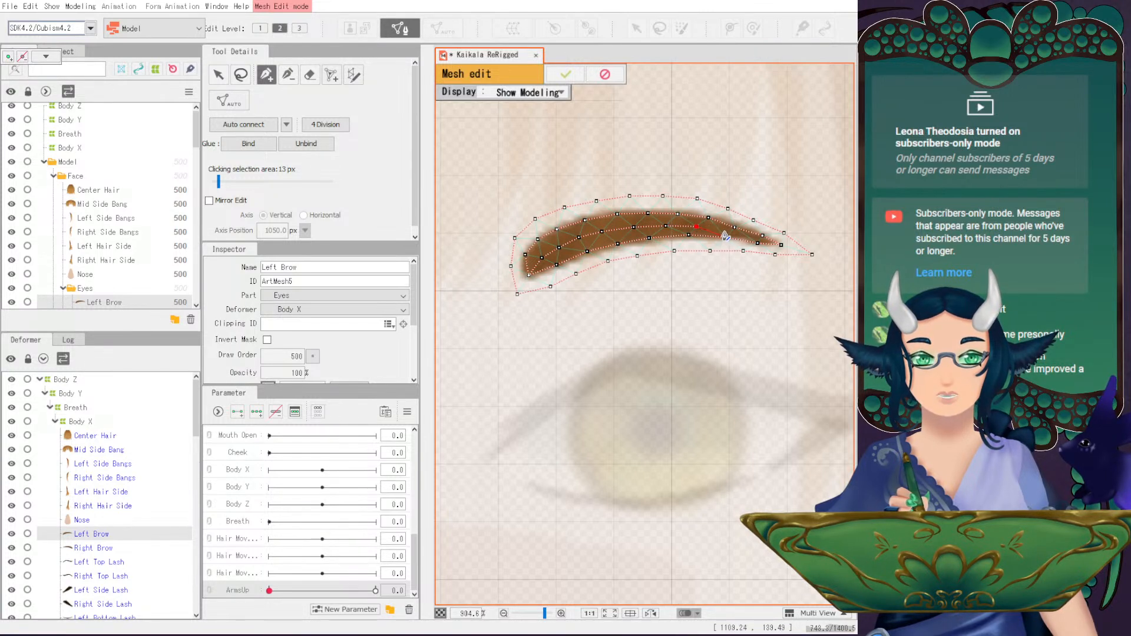
left_click(742, 234)
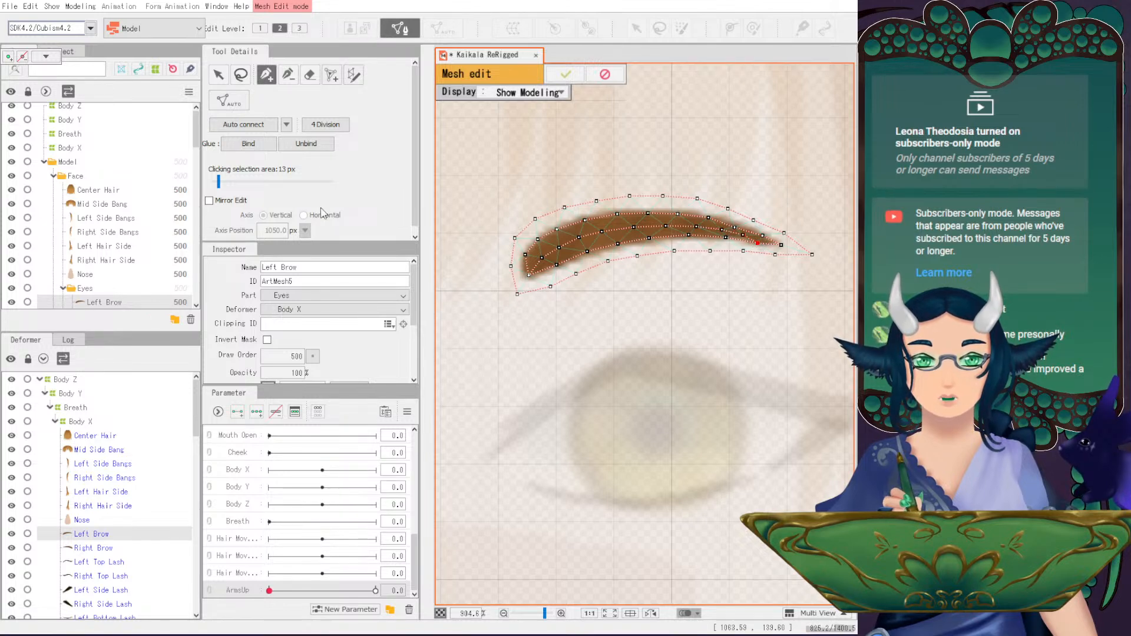
left_click(243, 124)
left_click(565, 73)
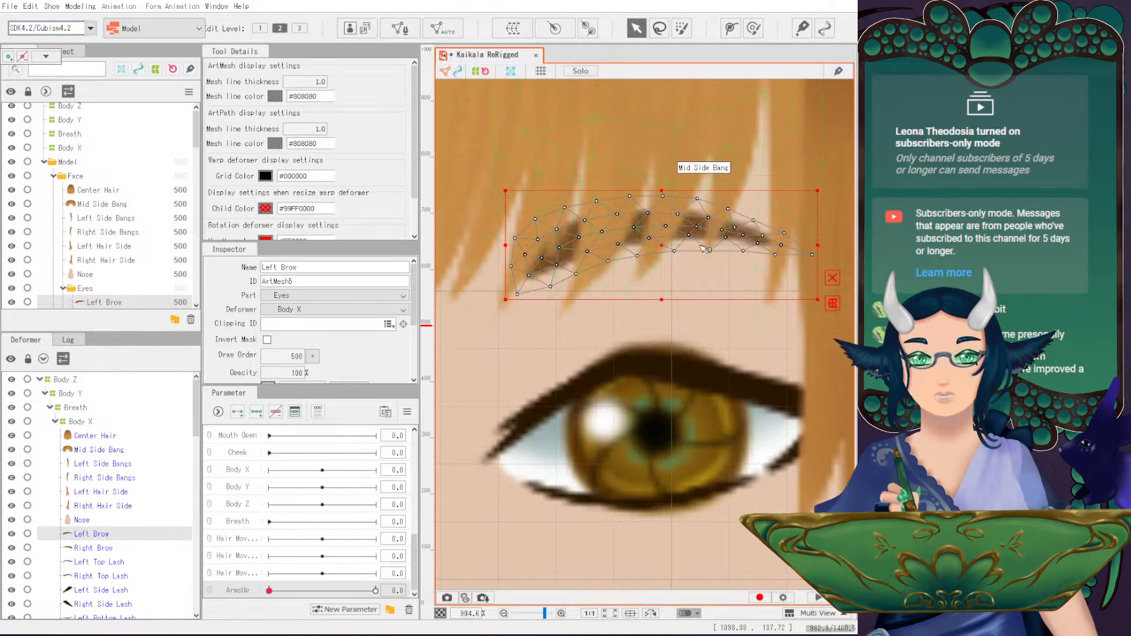
- Select the Right Brow and open it for mesh editing
scroll(724, 253, "down", 5)
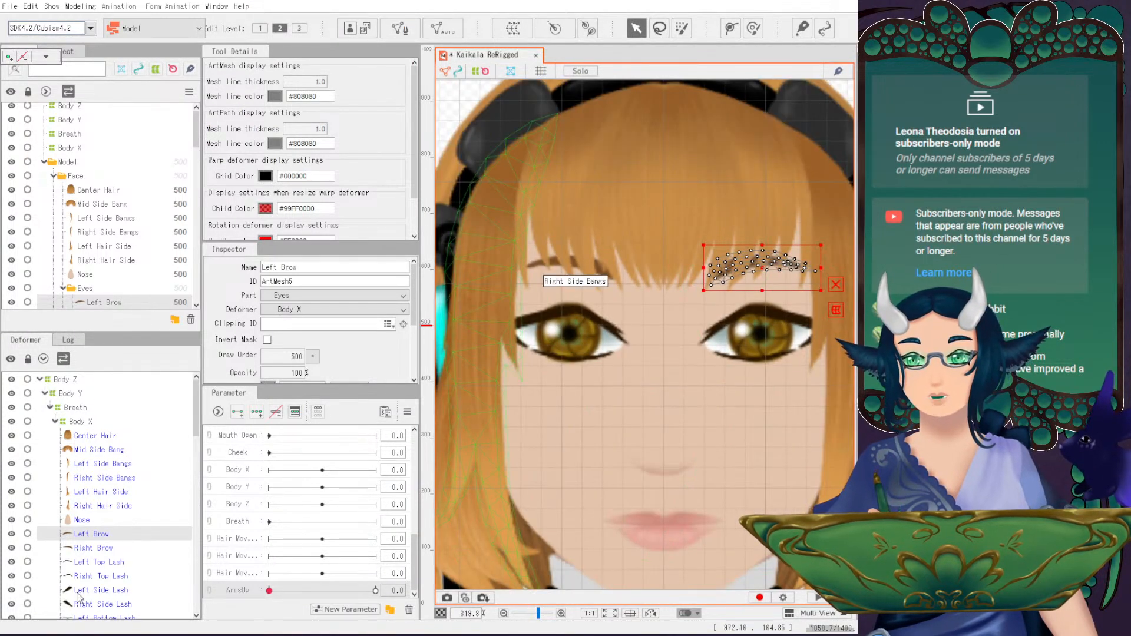
left_click(96, 548)
left_click(400, 28)
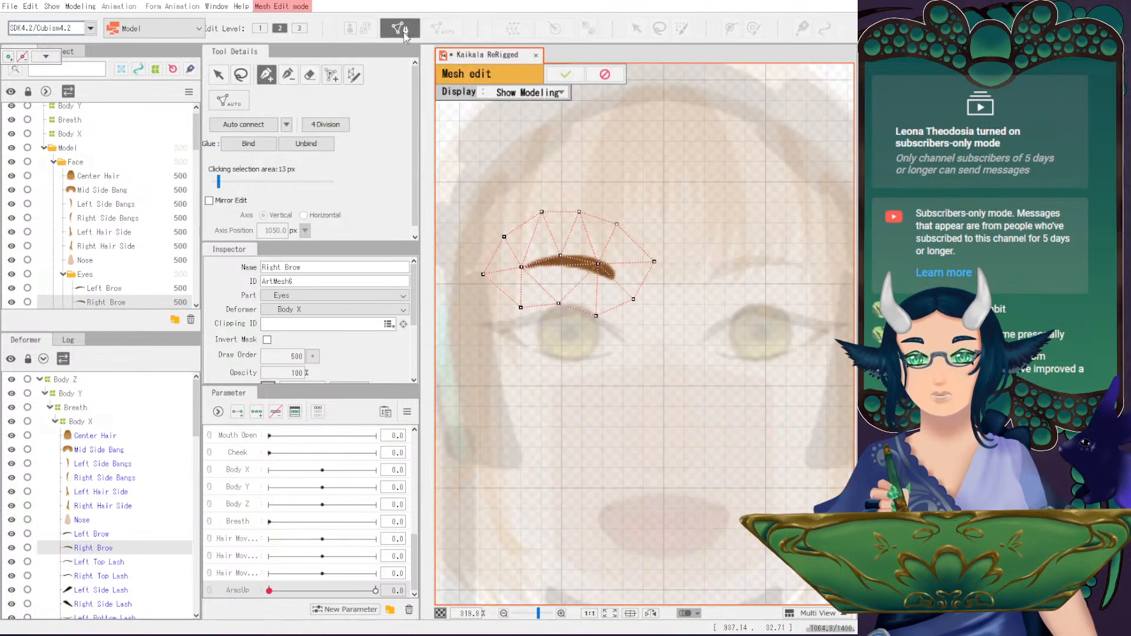
- Try to replace the Right Brow's old mesh with the Left Brow's mesh, flipped horizontally
left_click(309, 74)
left_click(565, 260)
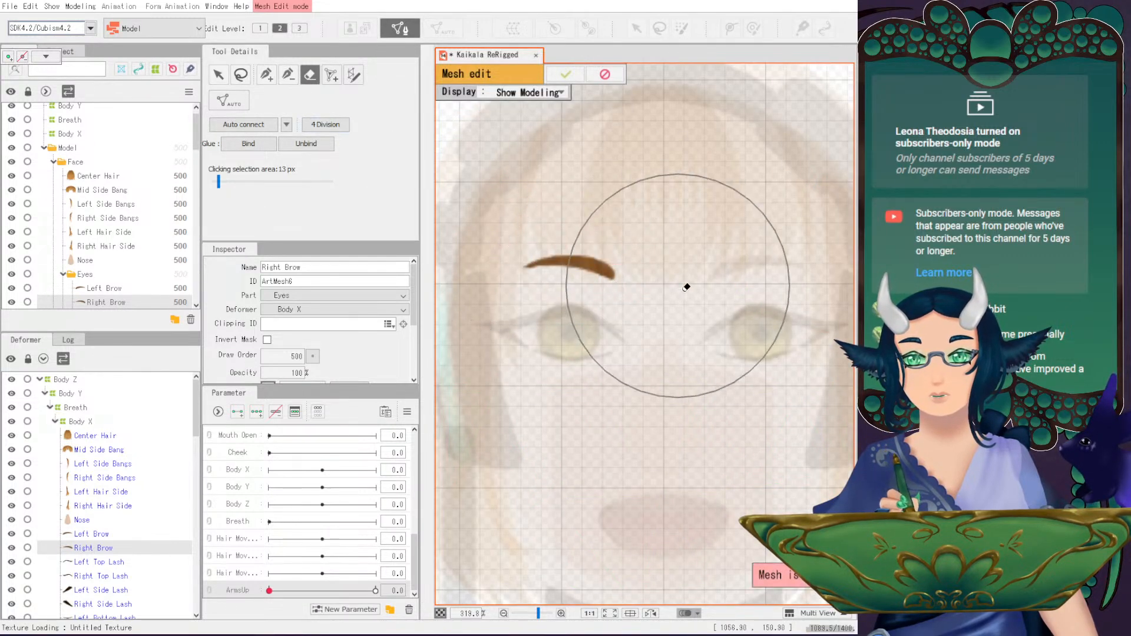
key("ctrl+z")
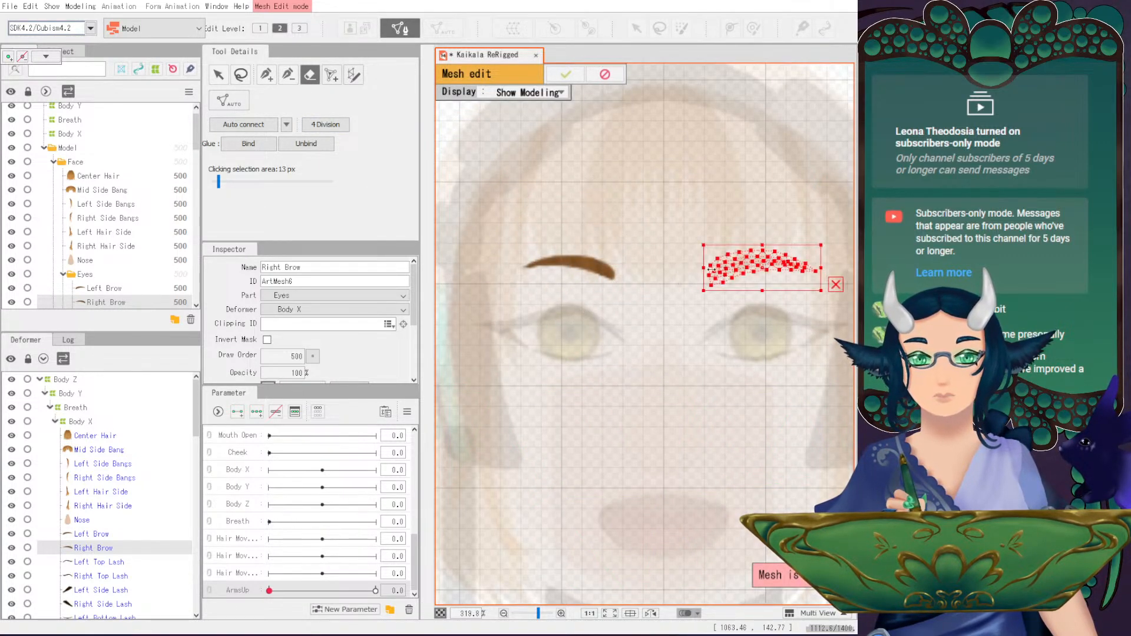
right_click(744, 269)
left_click(784, 259)
scroll(582, 246, "up", 4)
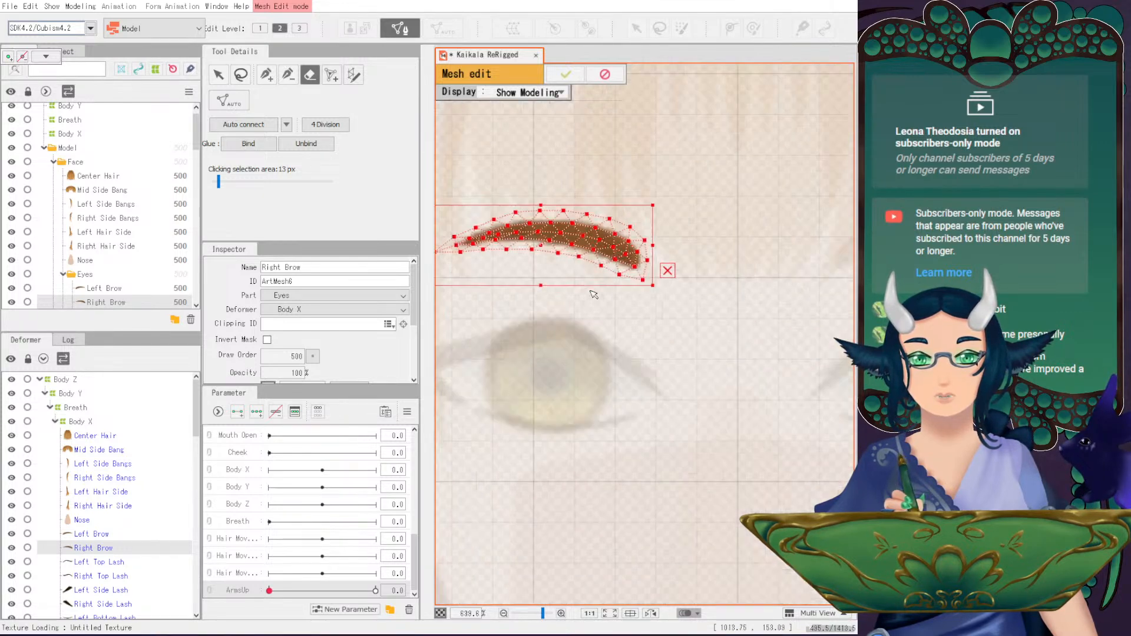
left_click_drag(581, 246, 695, 279)
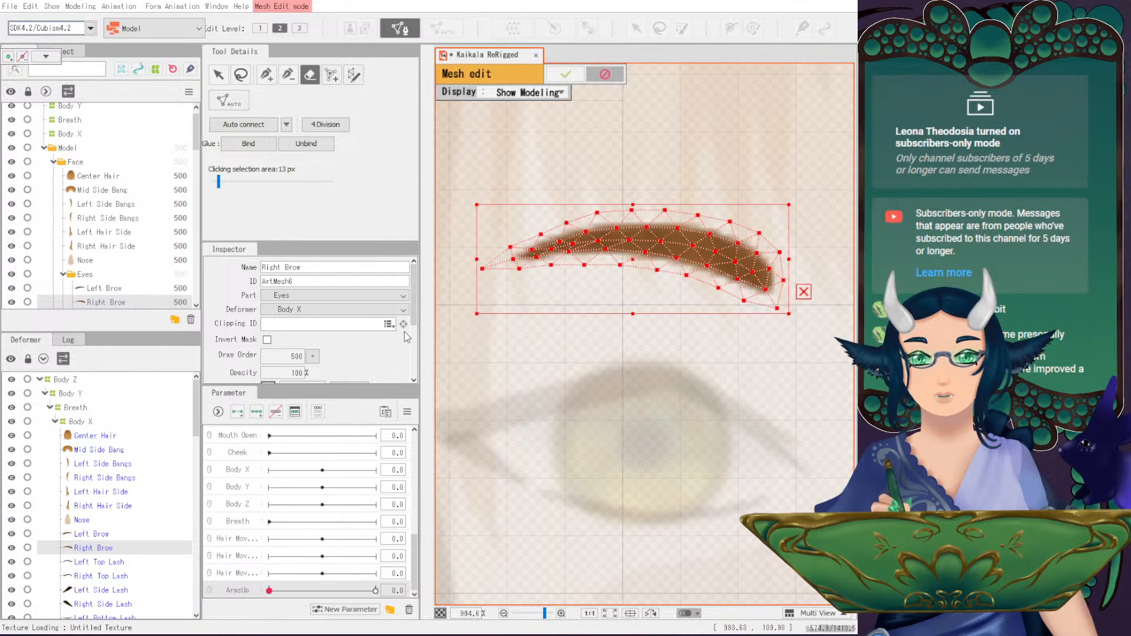
left_click(565, 73)
scroll(784, 203, "down", 3)
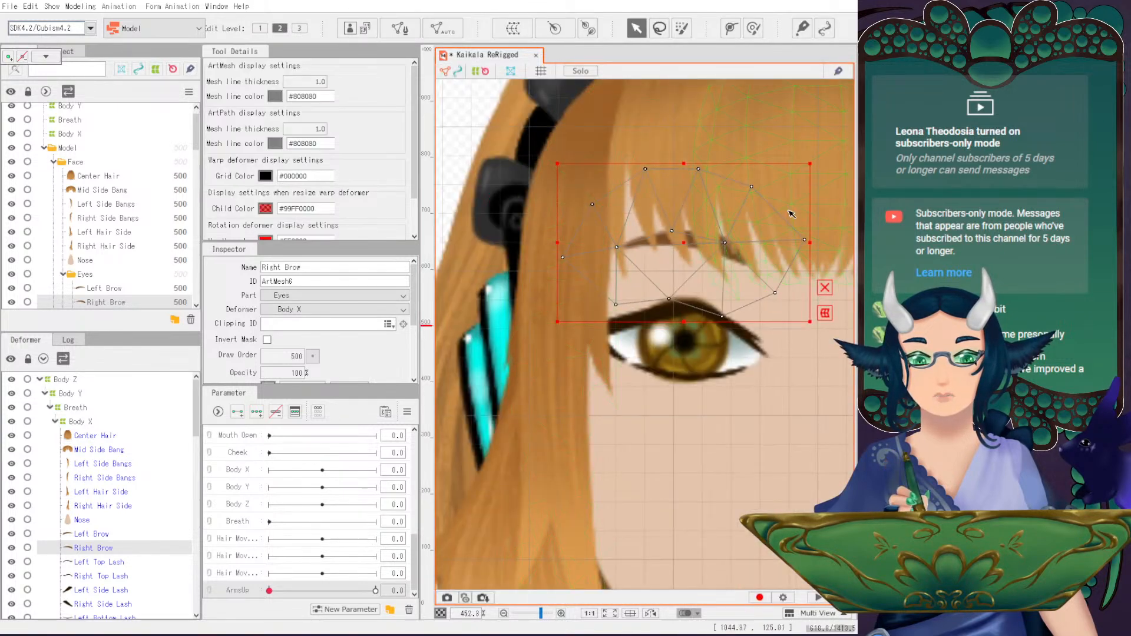
scroll(809, 200, "down", 3)
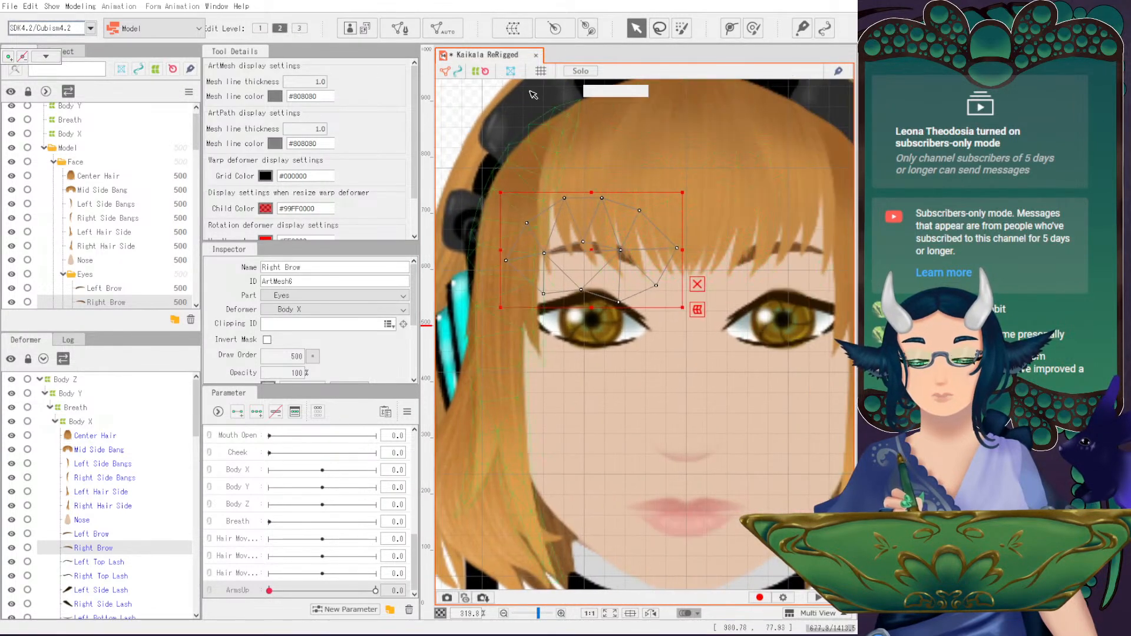
- Replace the Right Brow's old mesh with the horizontally flipped Left Brow mesh, fitted over the brow, and apply the mesh edit
left_click(400, 27)
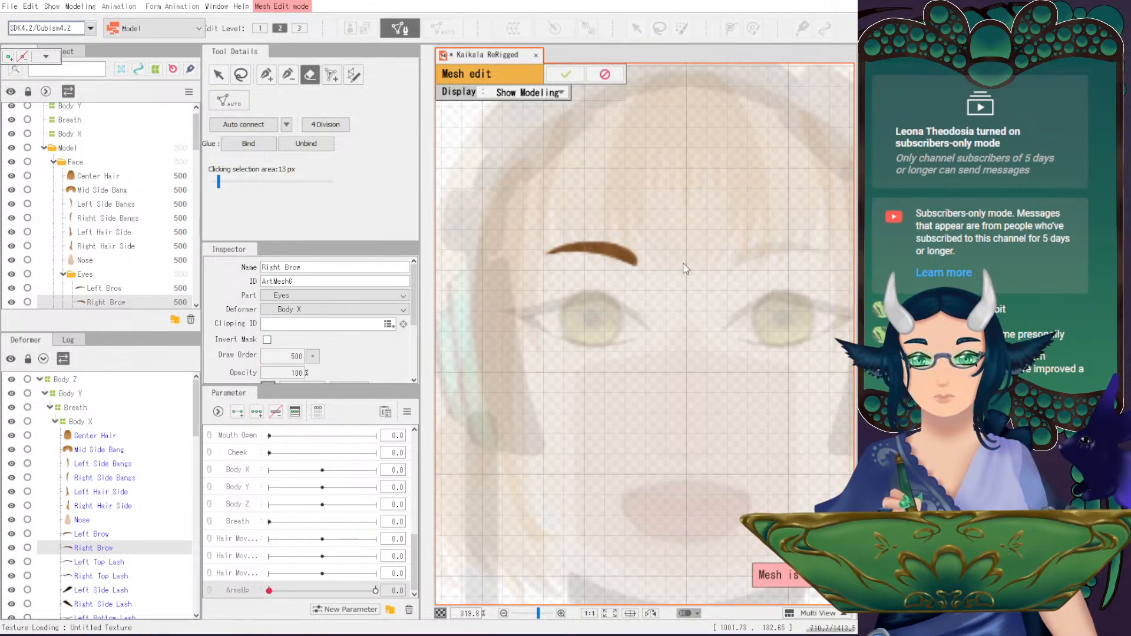
key("ctrl+a")
left_click_drag(760, 253, 589, 253)
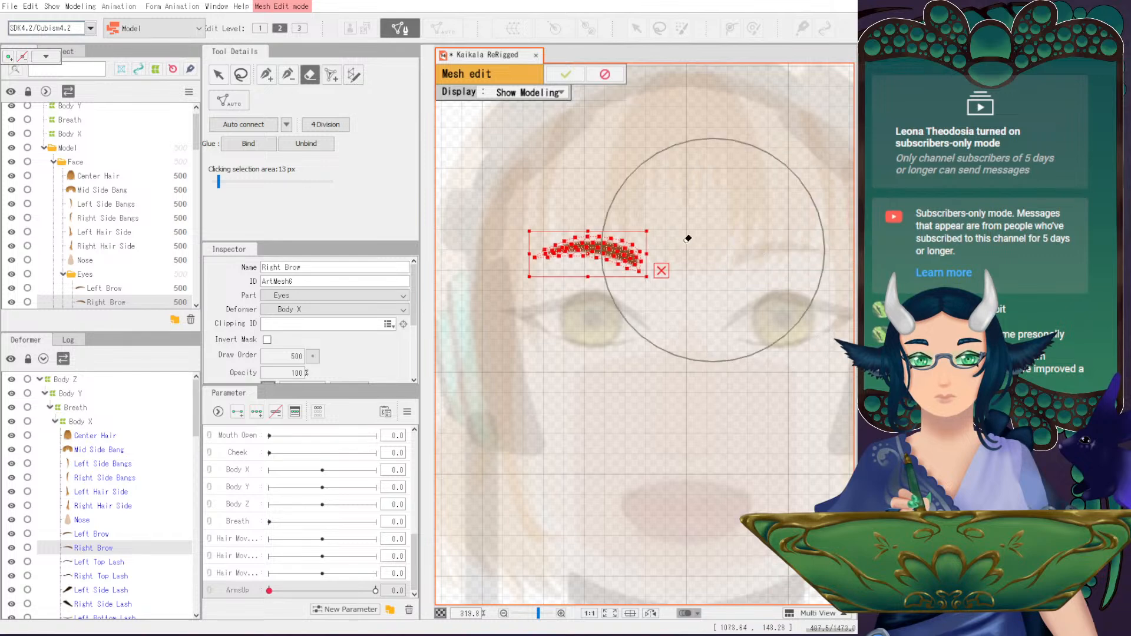
left_click(565, 72)
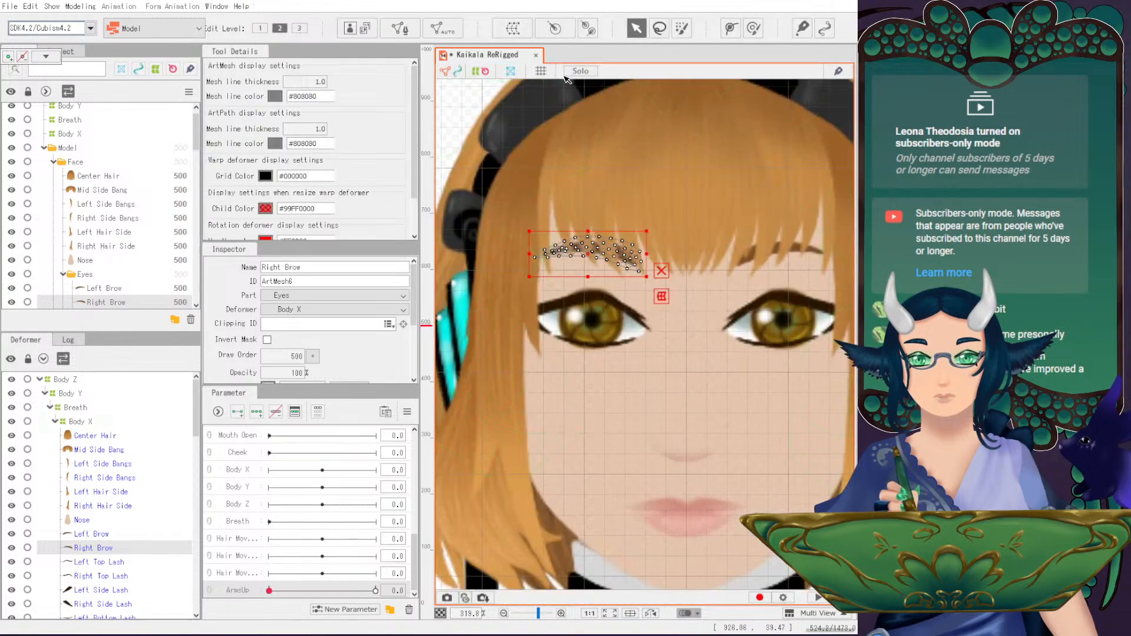
- Open the Left Top Lash for mesh editing and erase its entire old mesh
left_click(97, 562)
scroll(695, 304, "right", 3)
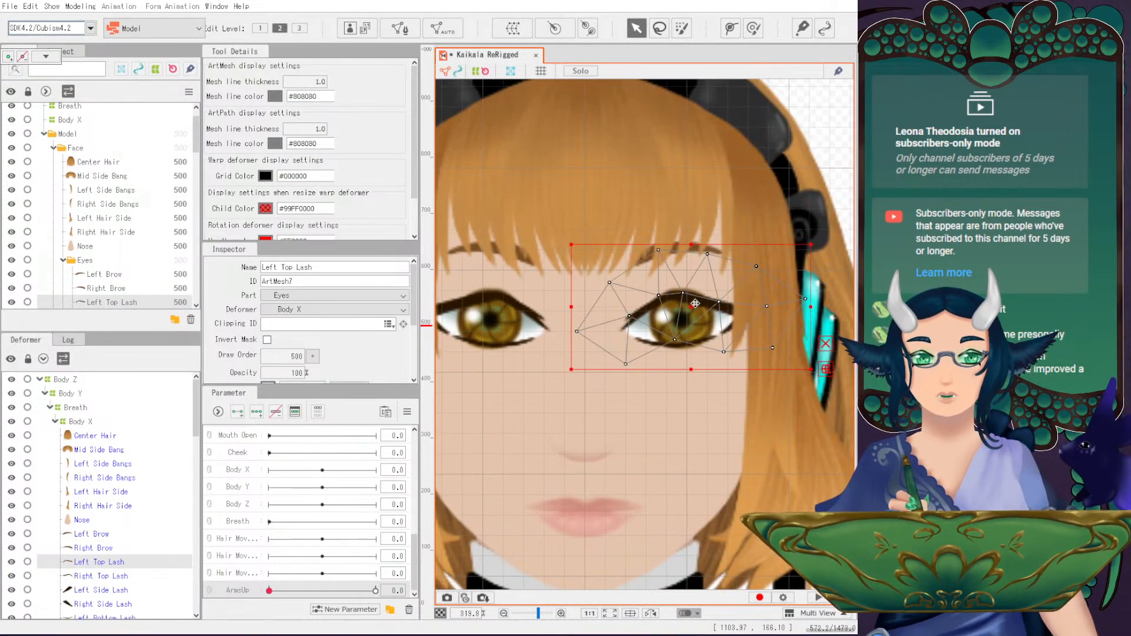
left_click(400, 28)
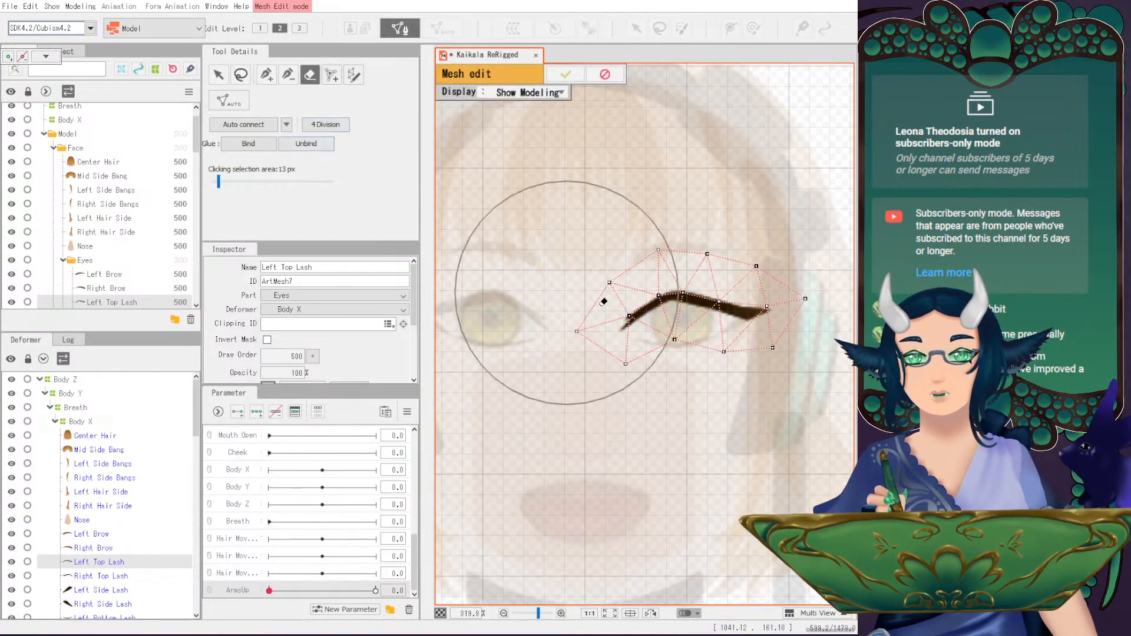
scroll(607, 301, "up", 2)
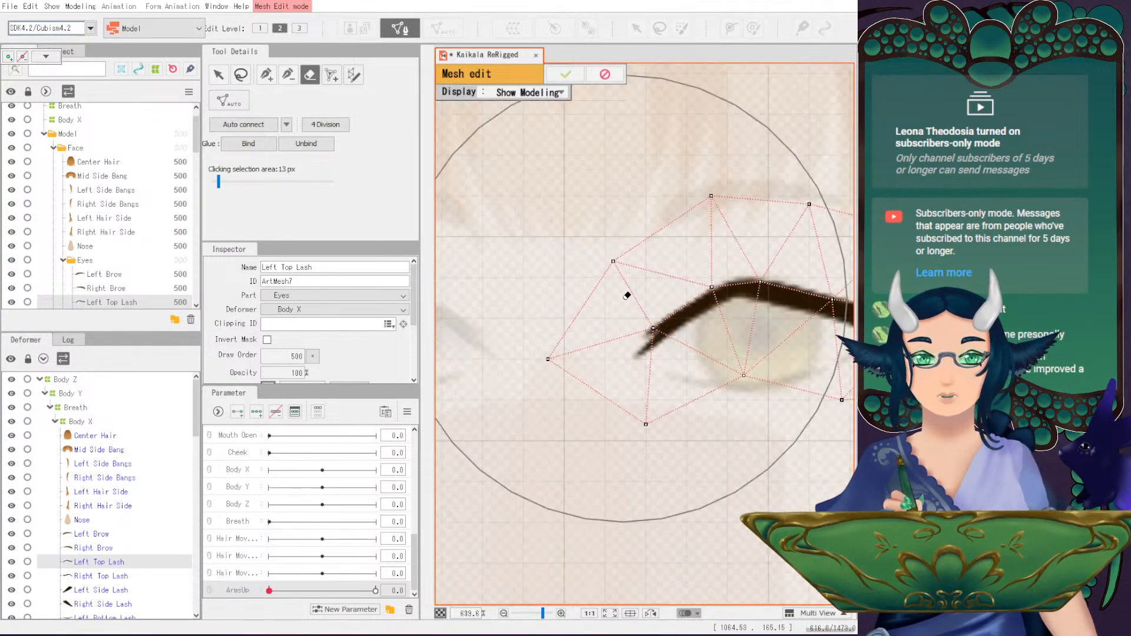
left_click_drag(754, 309, 643, 299)
left_click(595, 306)
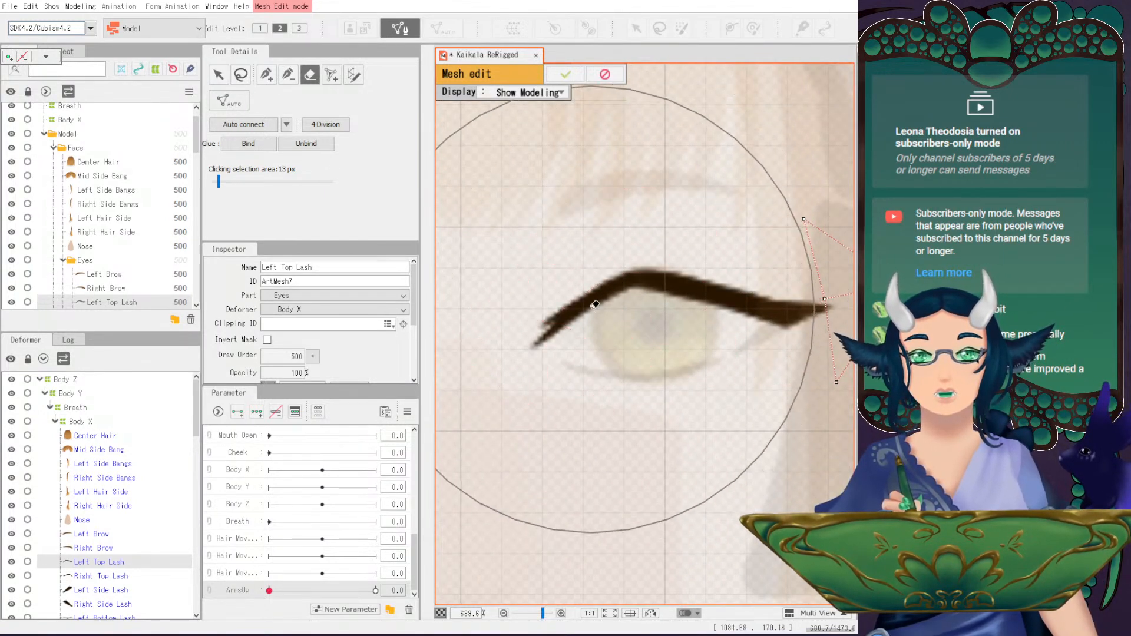
left_click(827, 318)
- Start the Left Top Lash outline with four vertices above its upper edge, from the arch towards the inner corner, and even their spacing
key("p")
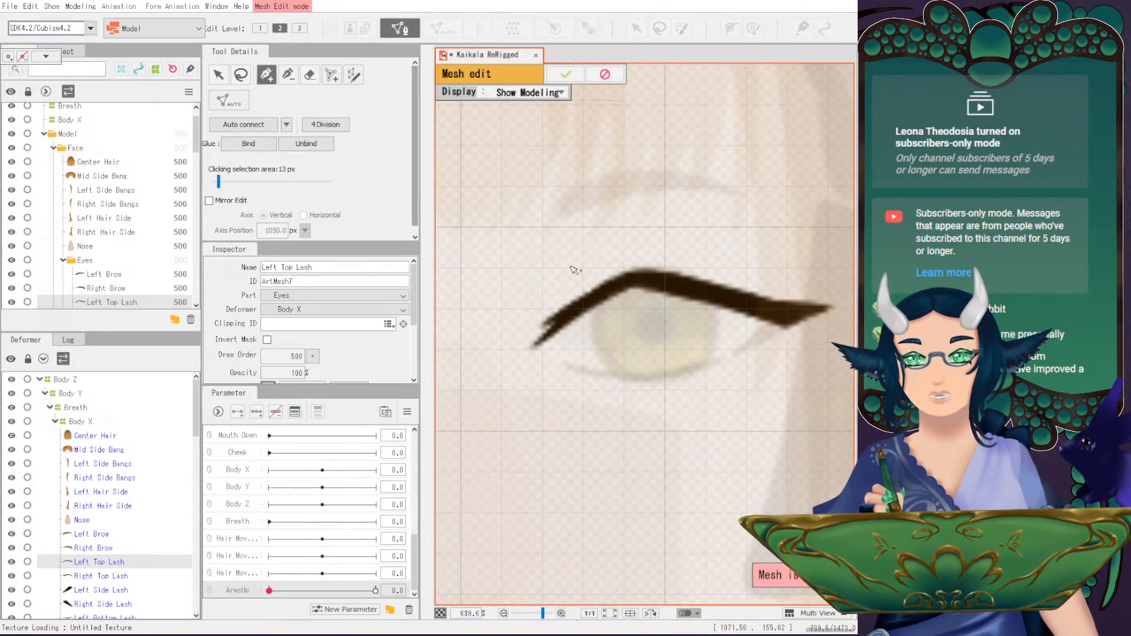
left_click(605, 275)
left_click(589, 287)
left_click(571, 295)
key("v")
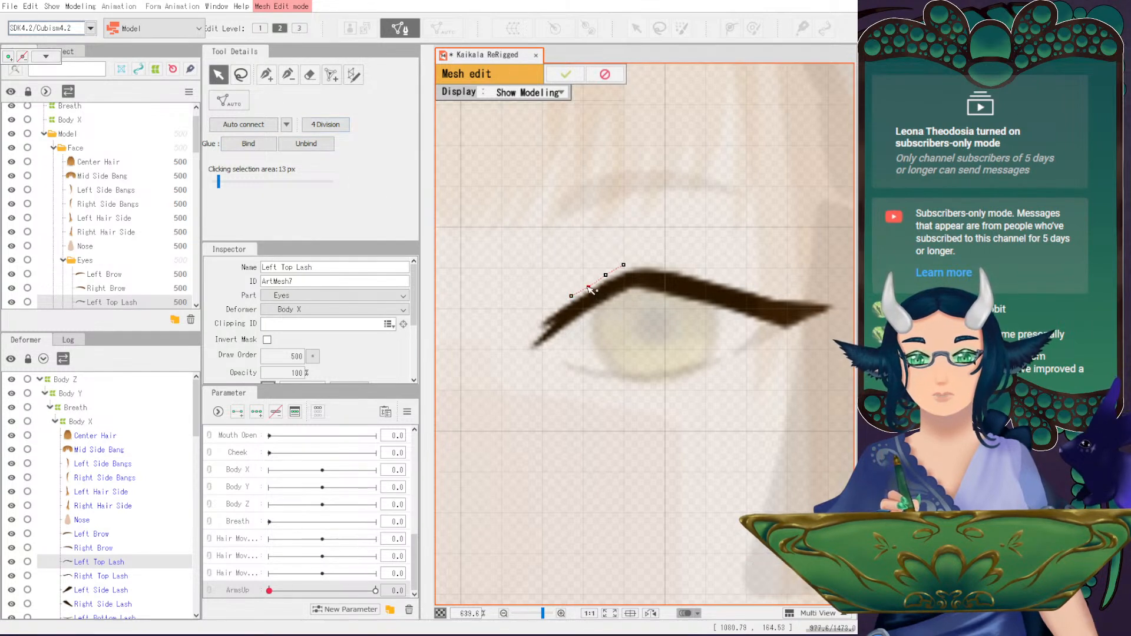
left_click(606, 276)
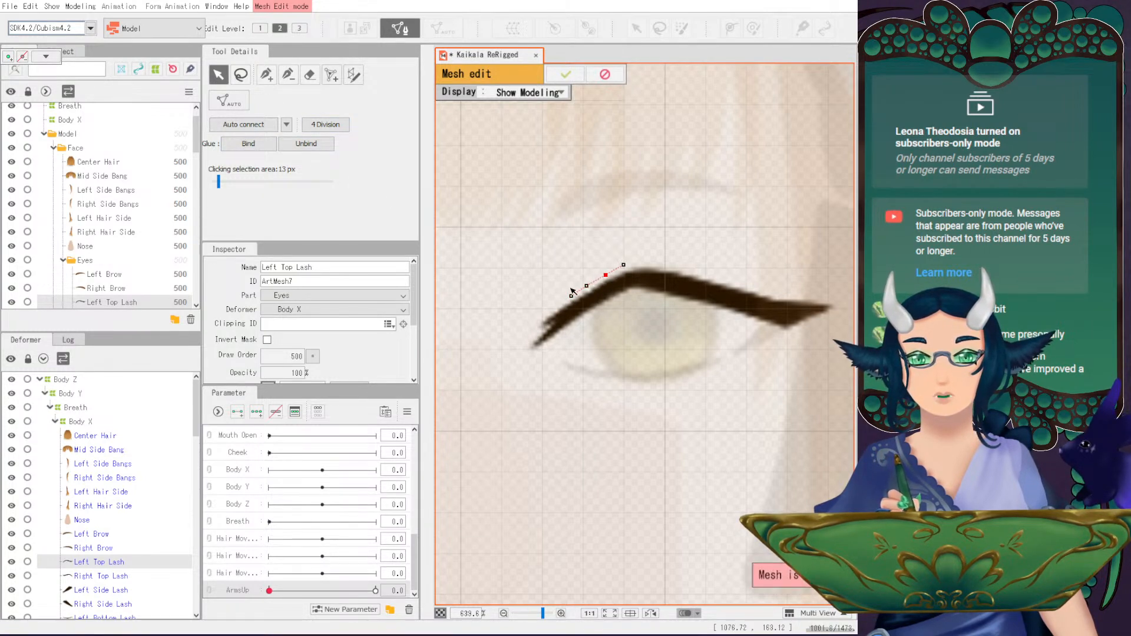
- Continue the Left Top Lash outline around the inner corner and along the lower edge past the arch
left_click(266, 74)
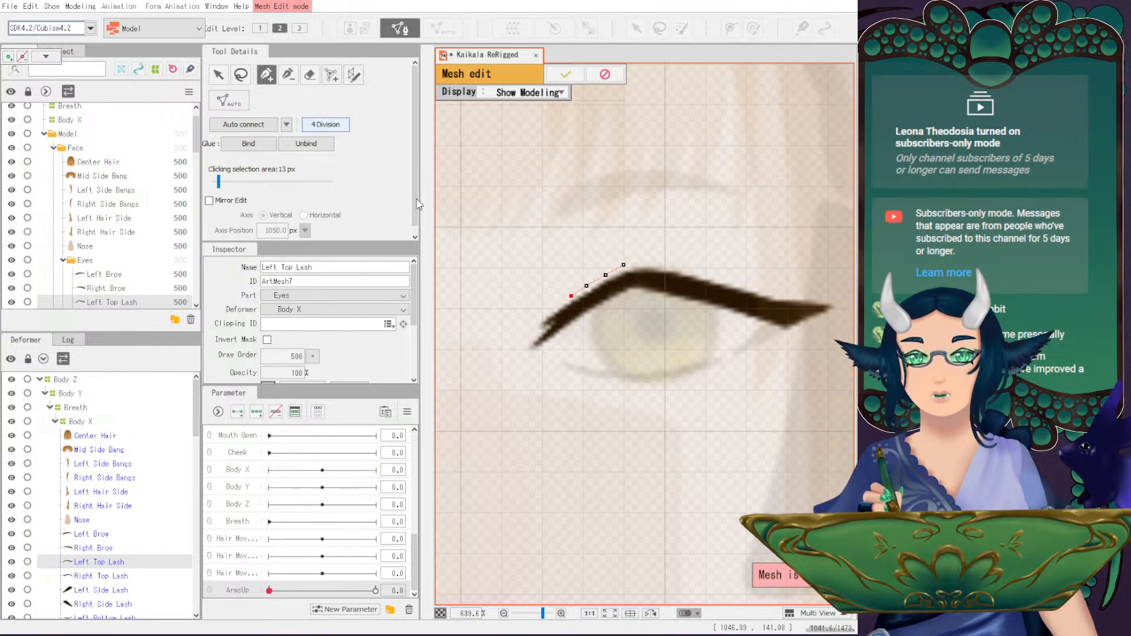
left_click(554, 306)
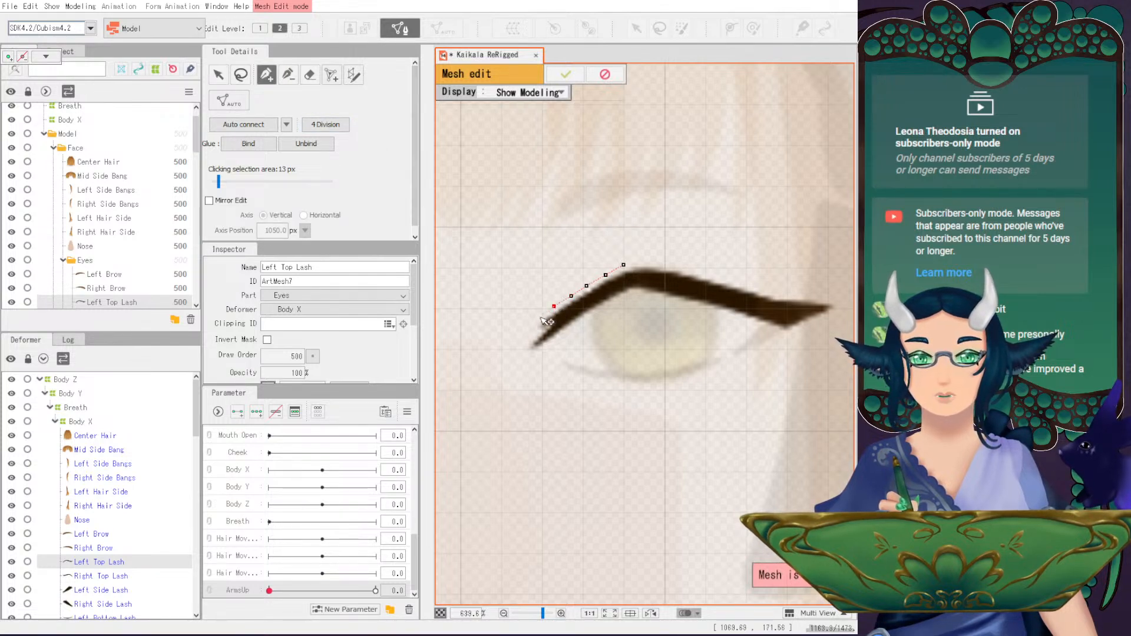
left_click(523, 358)
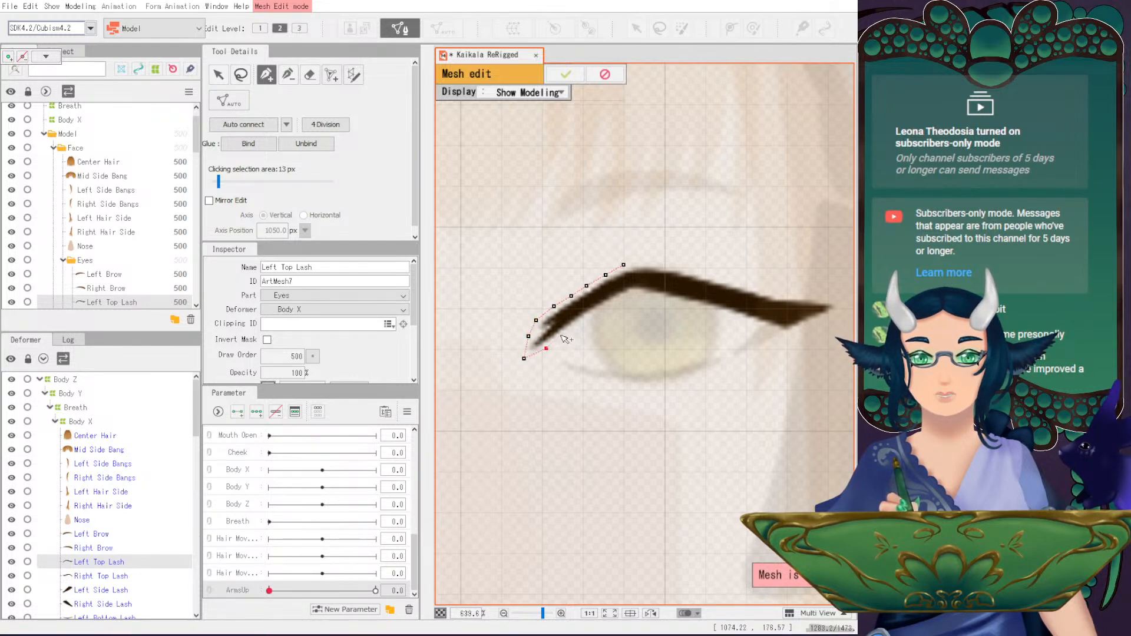
left_click(580, 322)
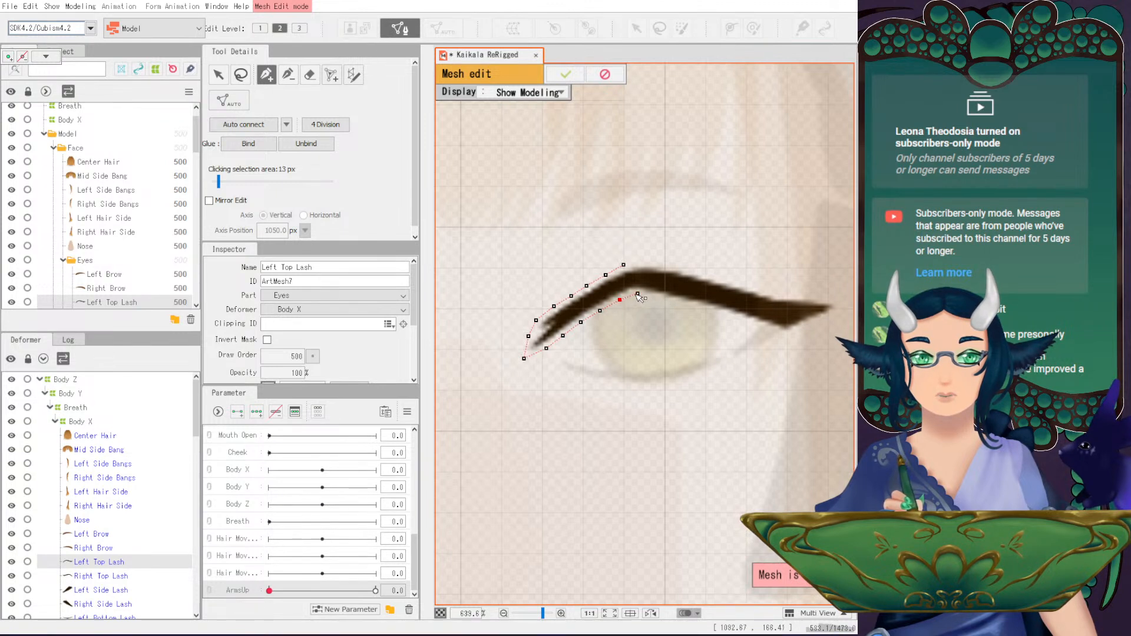
left_click(673, 302)
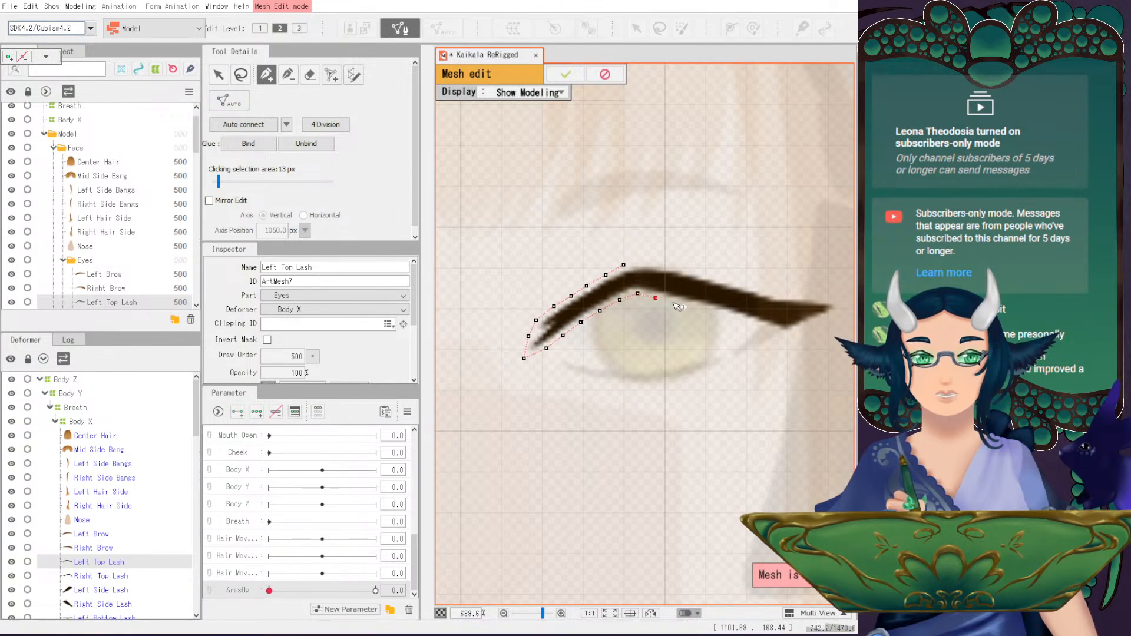
left_click(716, 312)
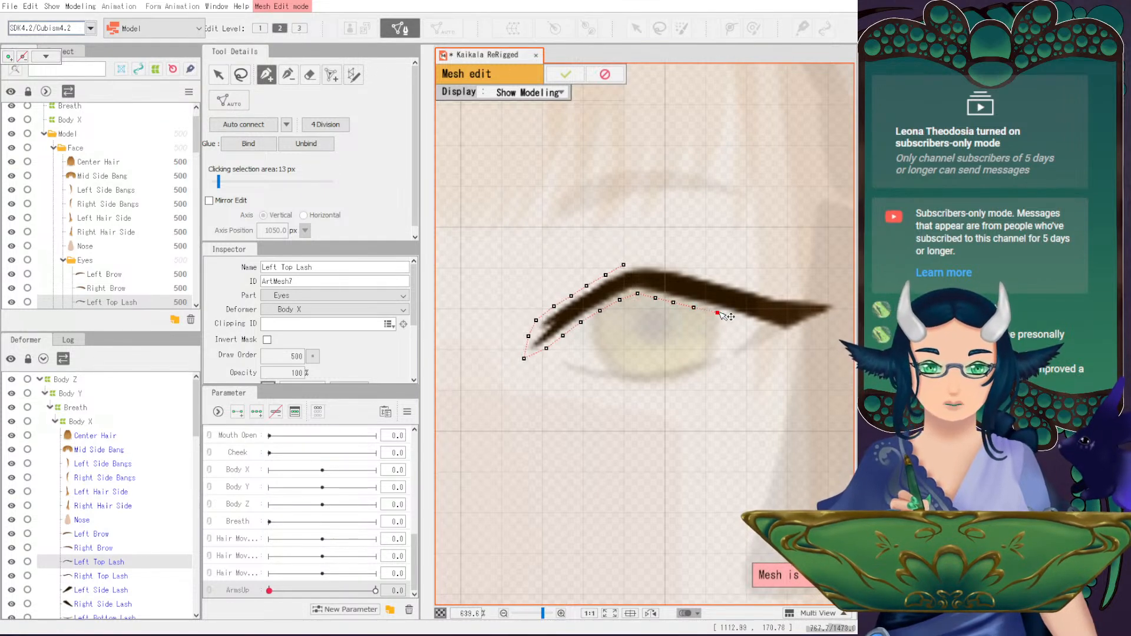
- Carry the Left Top Lash outline around the outer tip and back along the upper edge, closing it at its first vertex
left_click_drag(755, 328, 649, 301)
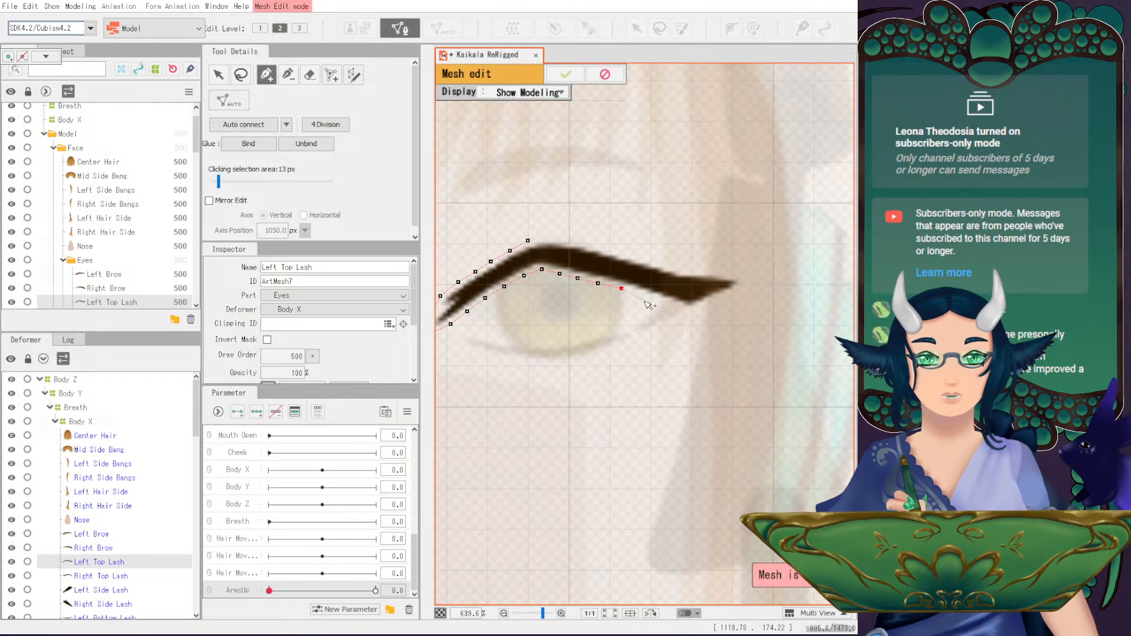
left_click(645, 295)
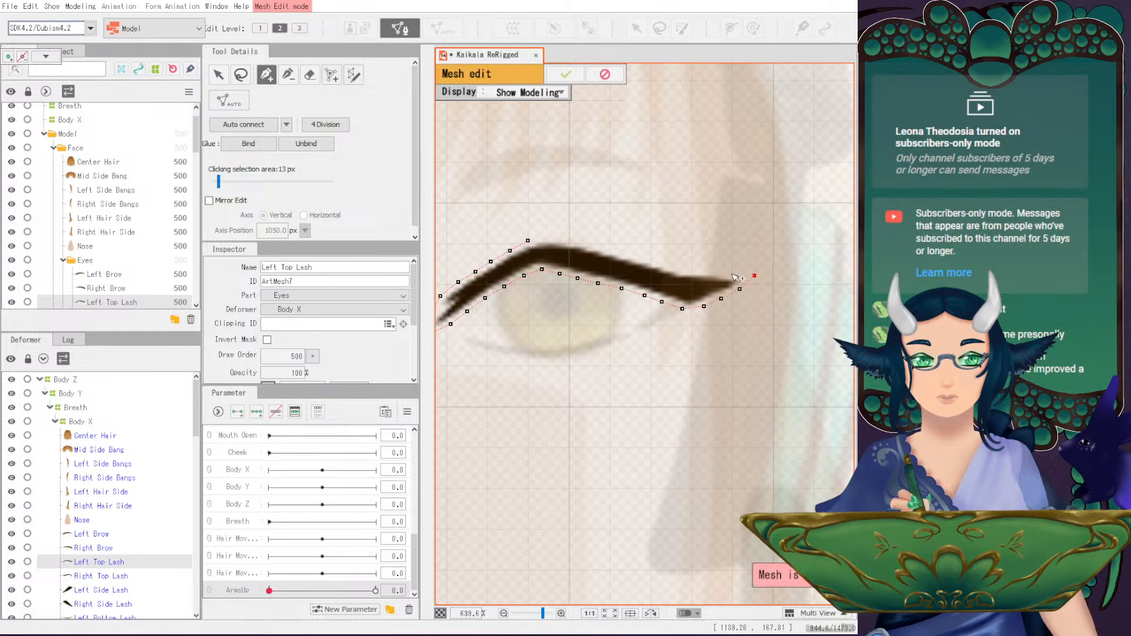
left_click(686, 272)
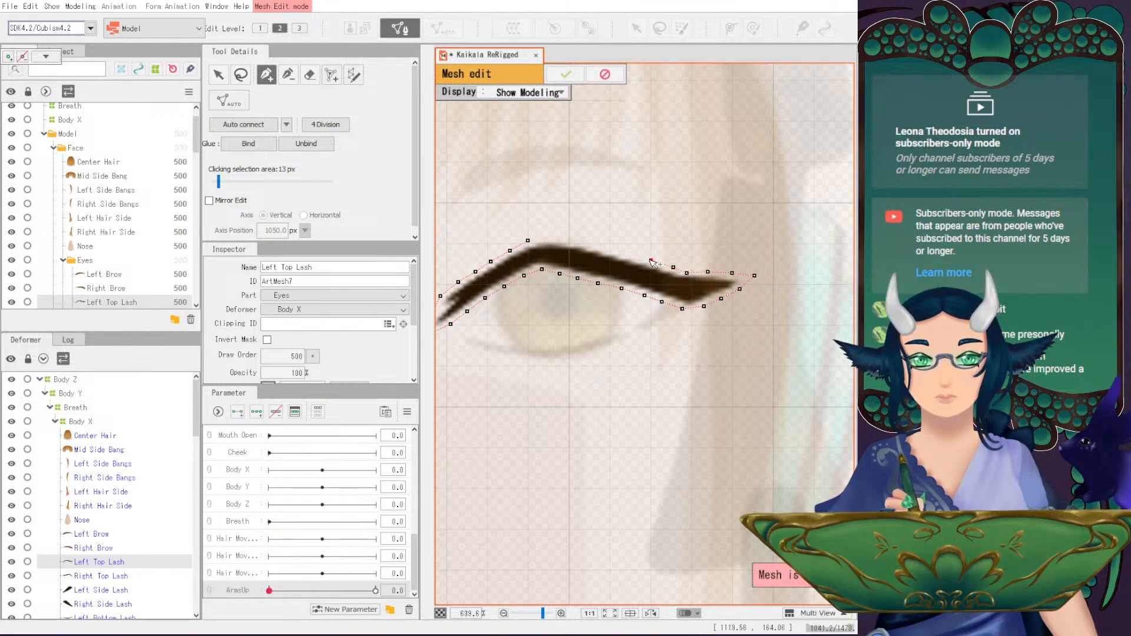
left_click(586, 243)
left_click(560, 238)
left_click(544, 238)
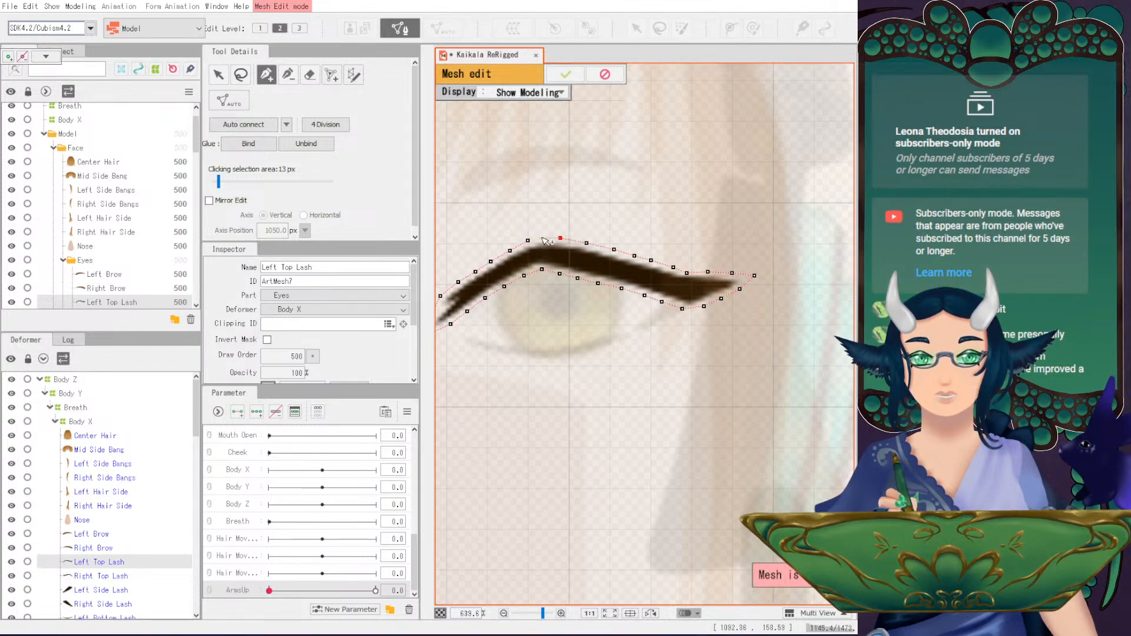
left_click(527, 240)
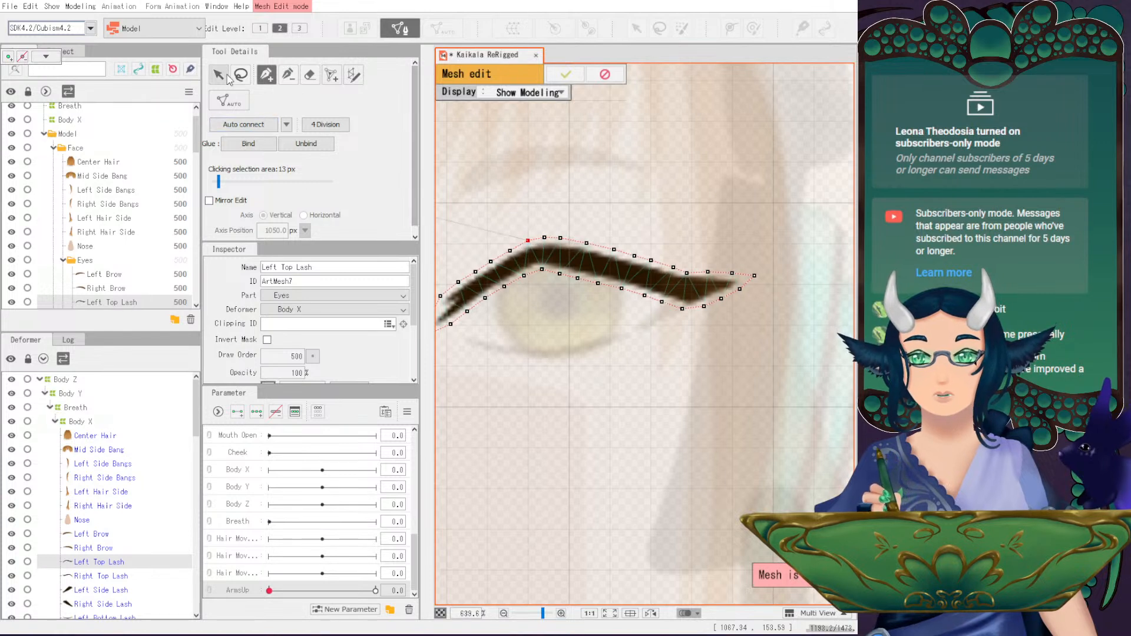
- Even out the spacing of the outline vertices along the Left Top Lash's upper edge, from the arch towards the outer tip
key("v")
left_click_drag(560, 238, 595, 244)
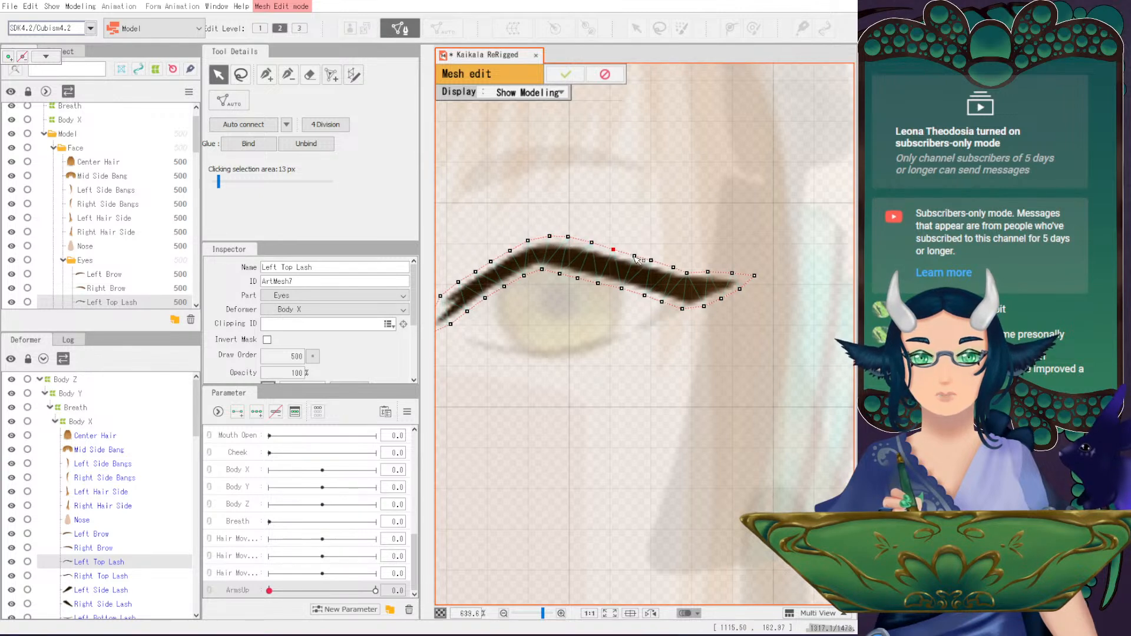
left_click_drag(651, 258, 654, 262)
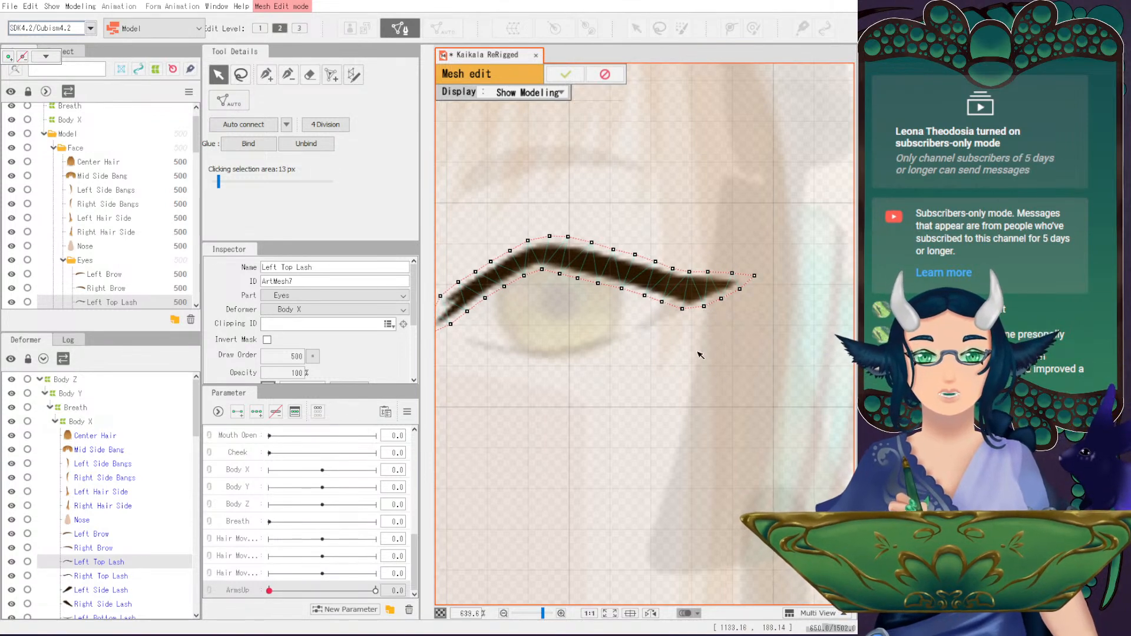
- Add a row of inner vertices through the Left Top Lash from the inner corner towards the arch, adjusting their spacing
left_click_drag(503, 303, 628, 278)
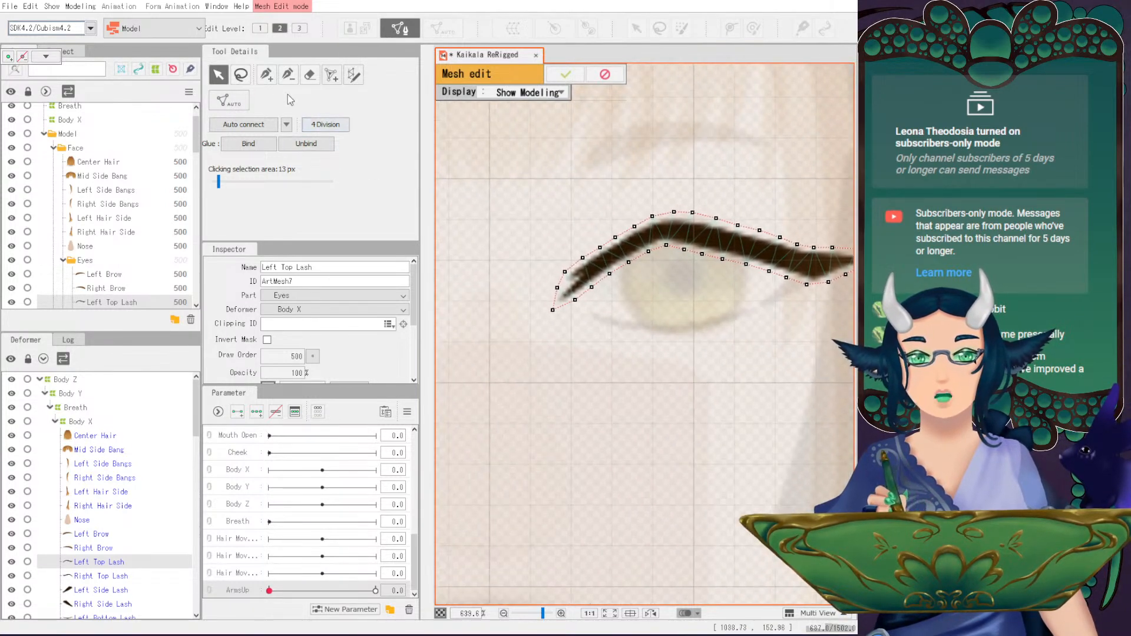
key("p")
left_click_drag(665, 317, 644, 333)
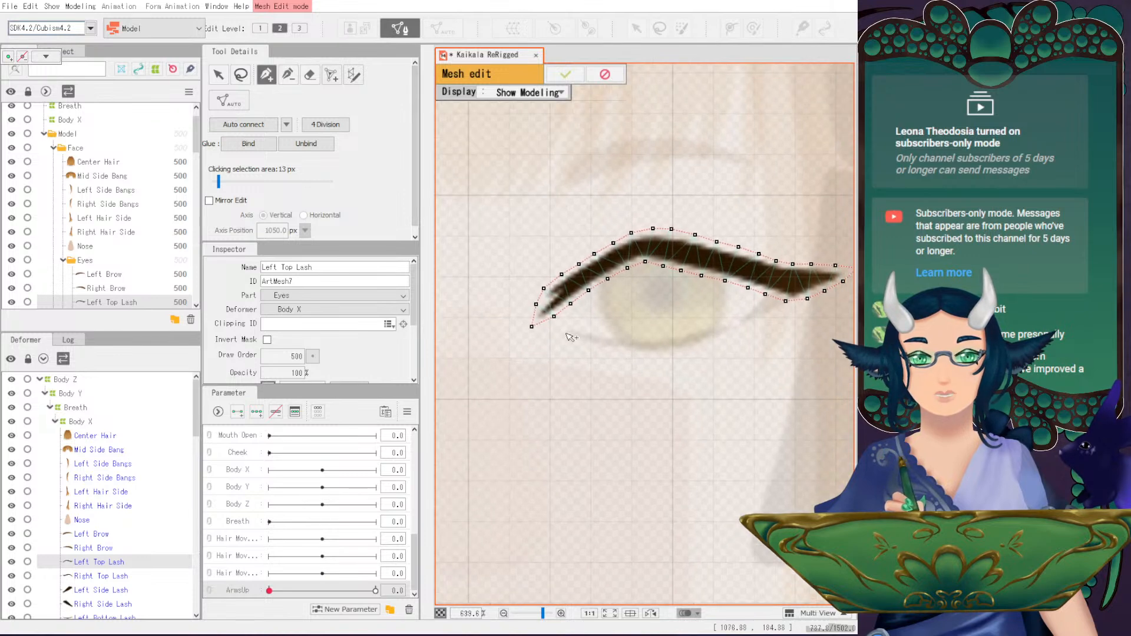
left_click(546, 298)
left_click(556, 288)
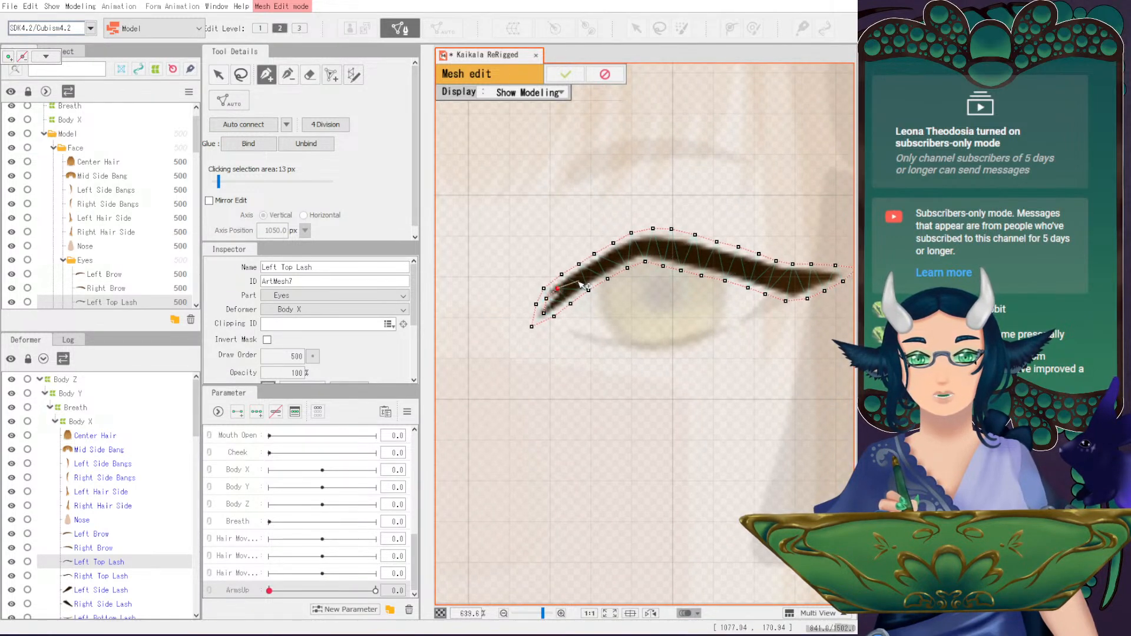
left_click(572, 277)
left_click(592, 268)
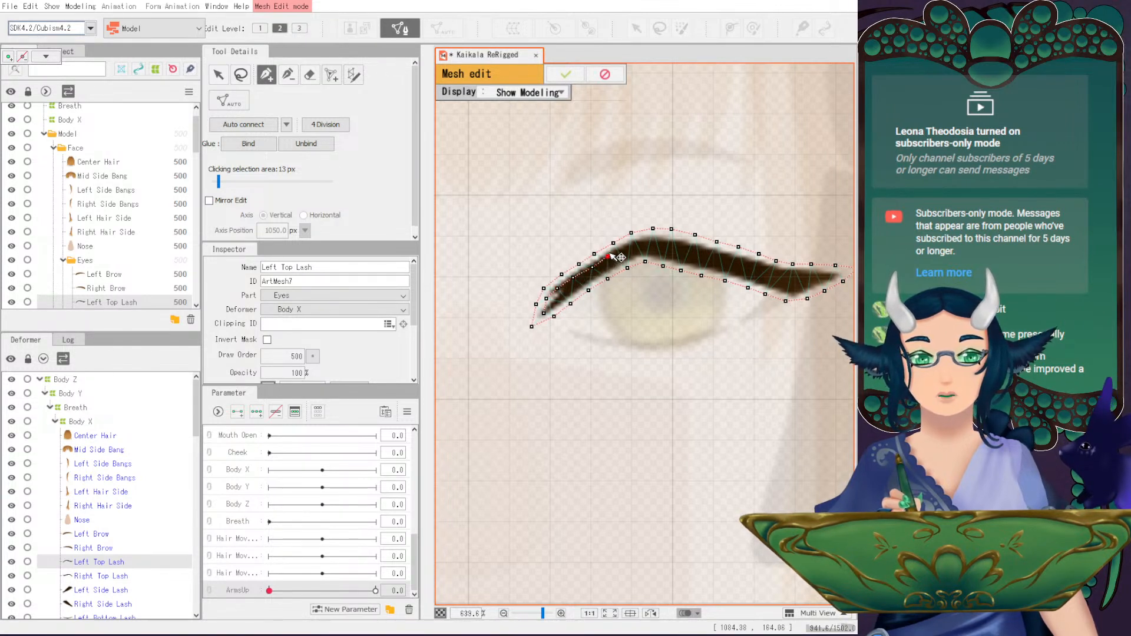
left_click(219, 74)
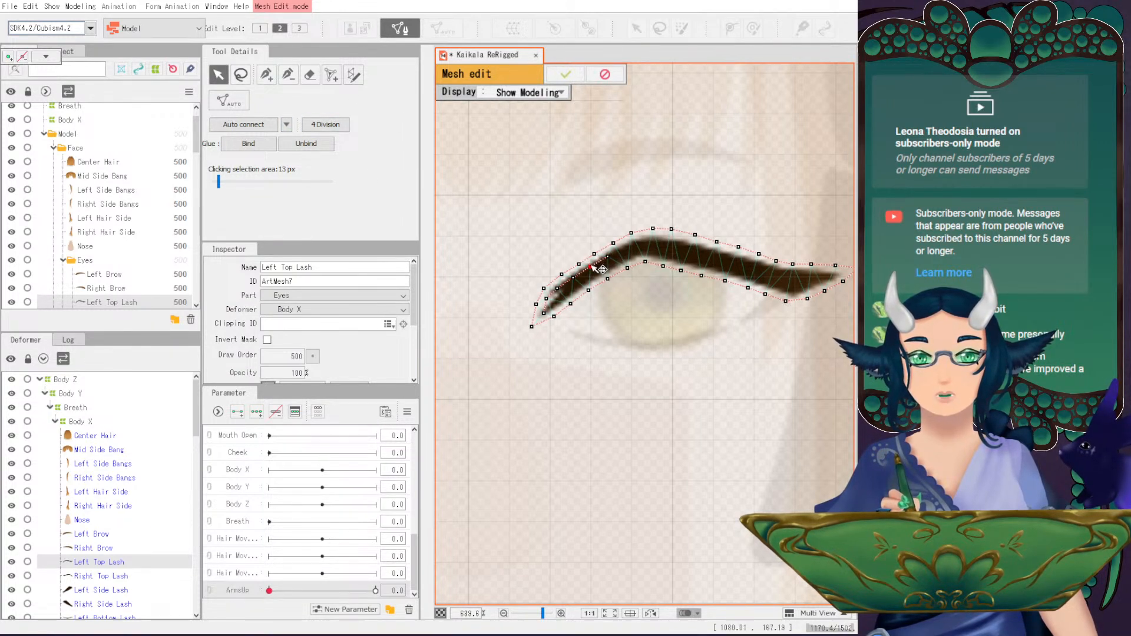
- Complete the Left Top Lash's inner vertices out to the outer tip and back to the inner corner, and apply the mesh edit
key("p")
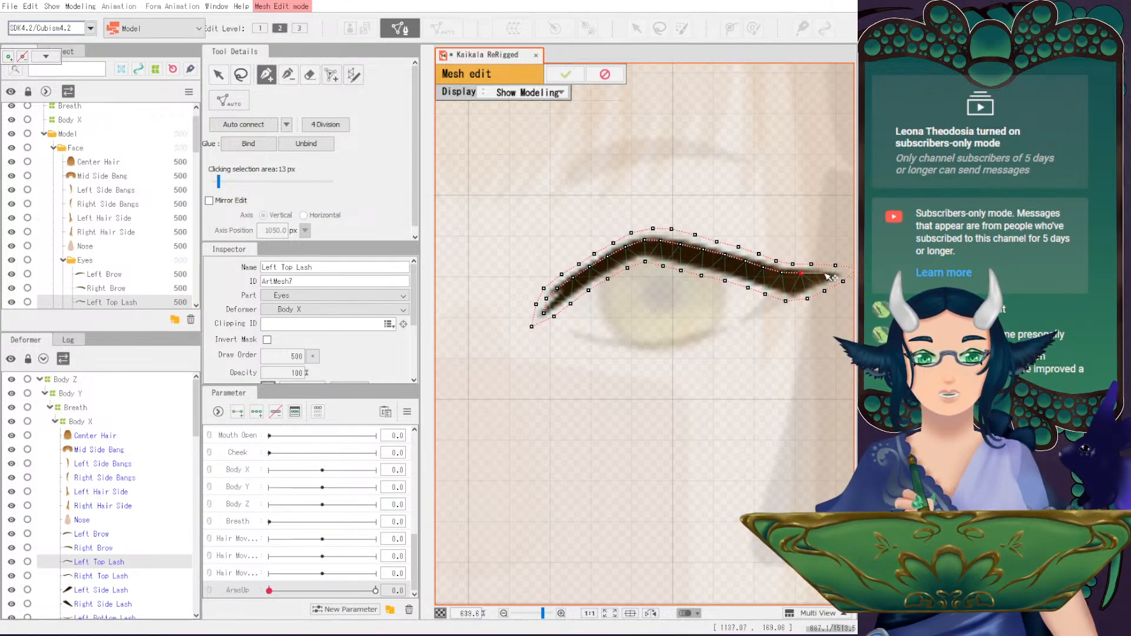
left_click_drag(834, 277, 755, 291)
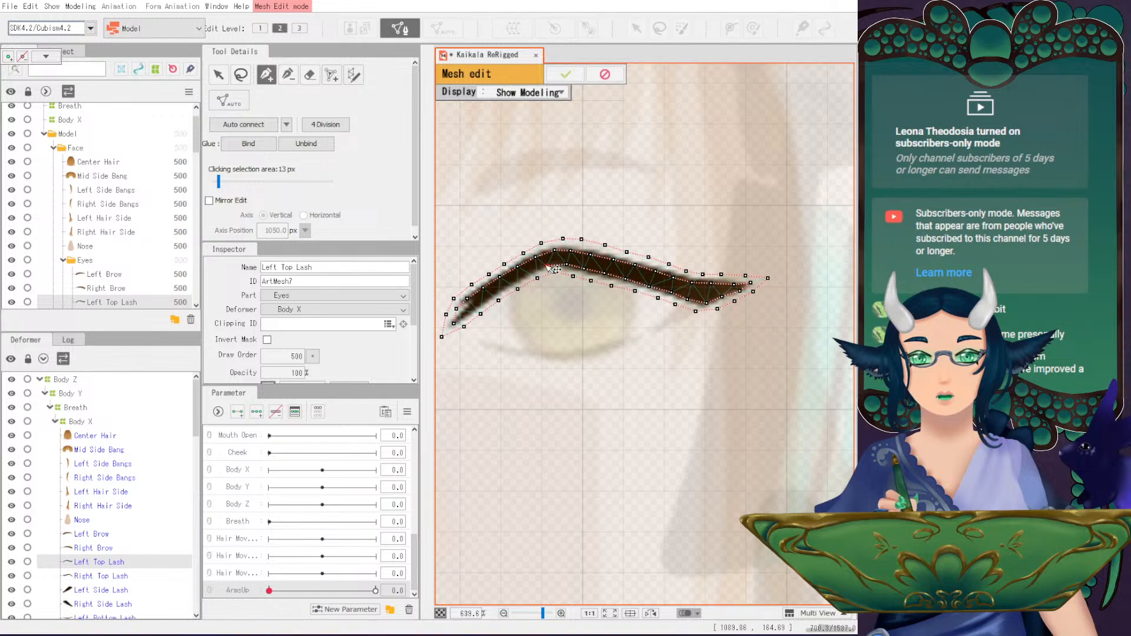
left_click_drag(528, 282, 595, 264)
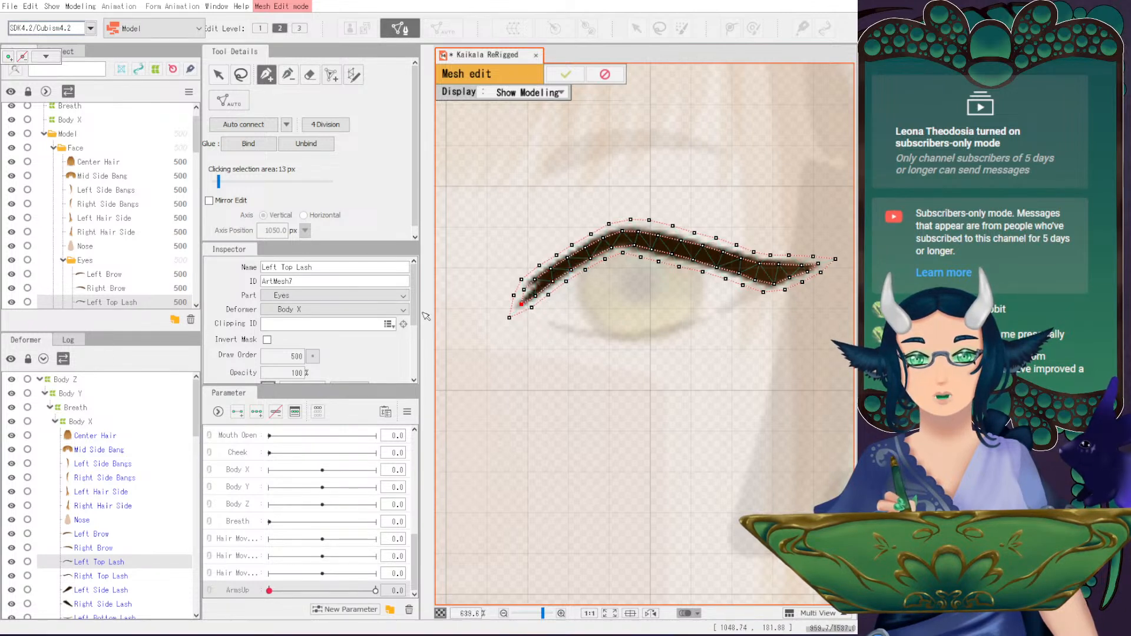
left_click(565, 74)
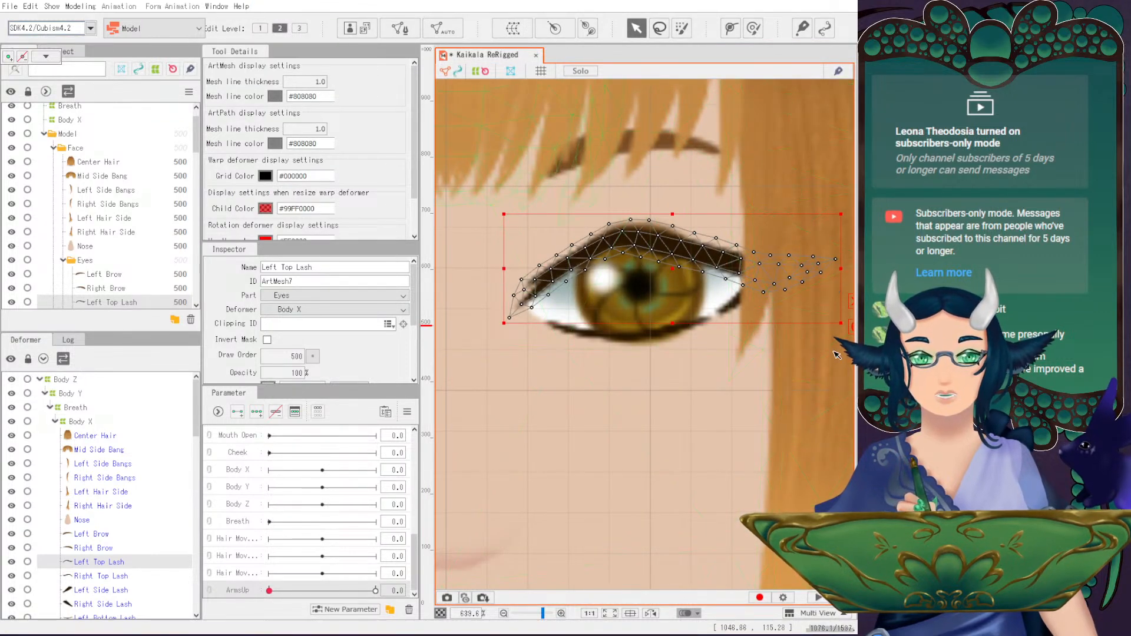
scroll(813, 341, "down", 3)
left_click_drag(544, 310, 765, 330)
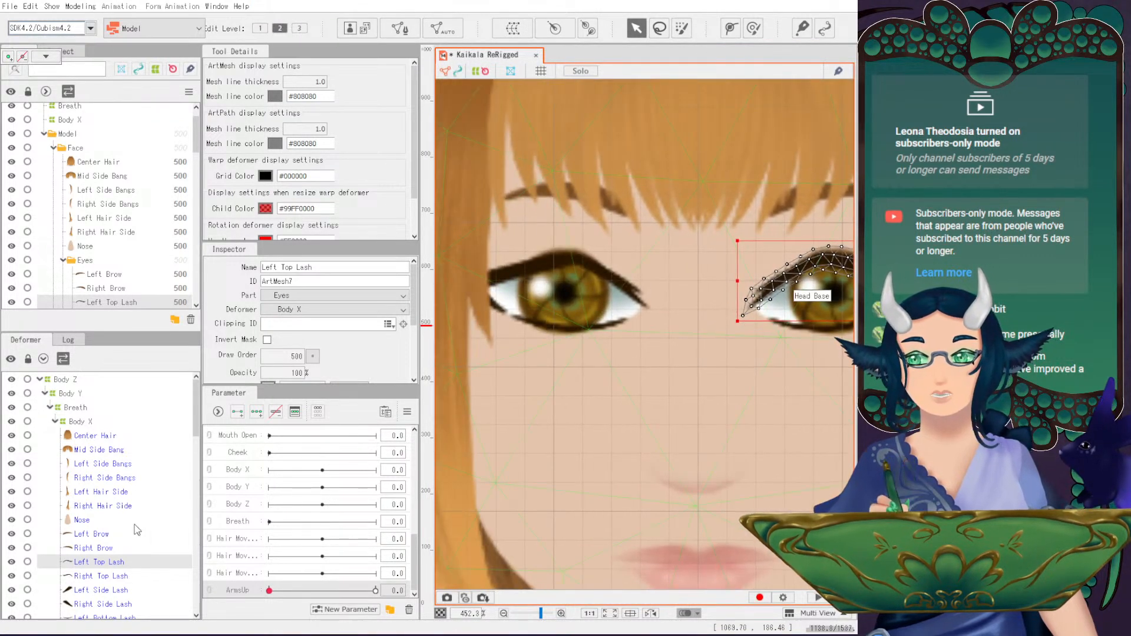
left_click(565, 259)
double_click(479, 197)
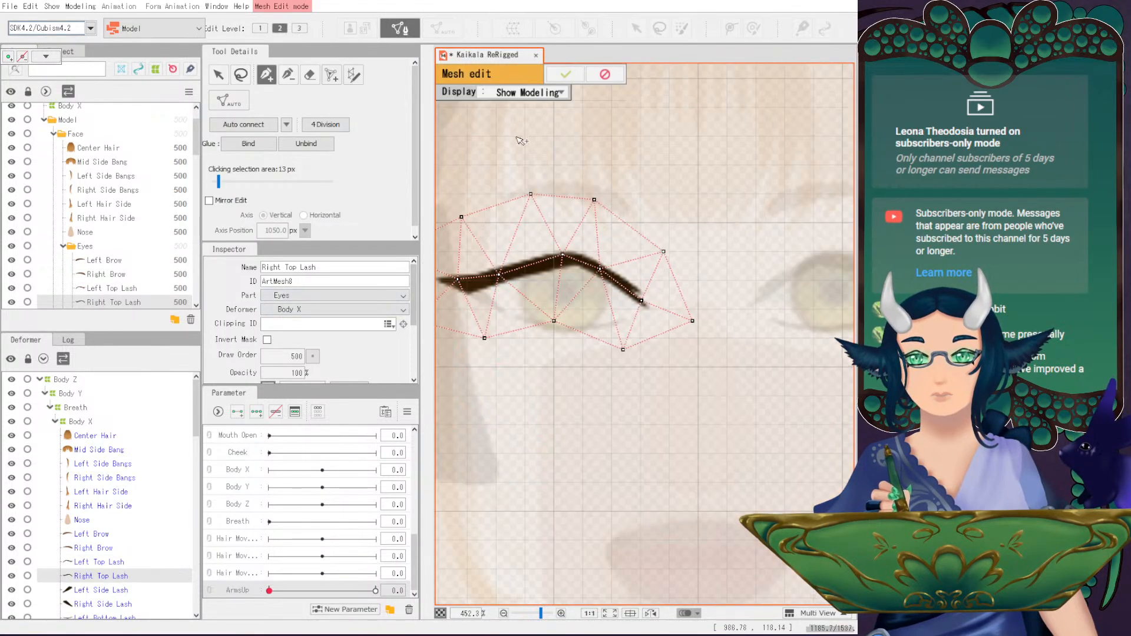
left_click(604, 74)
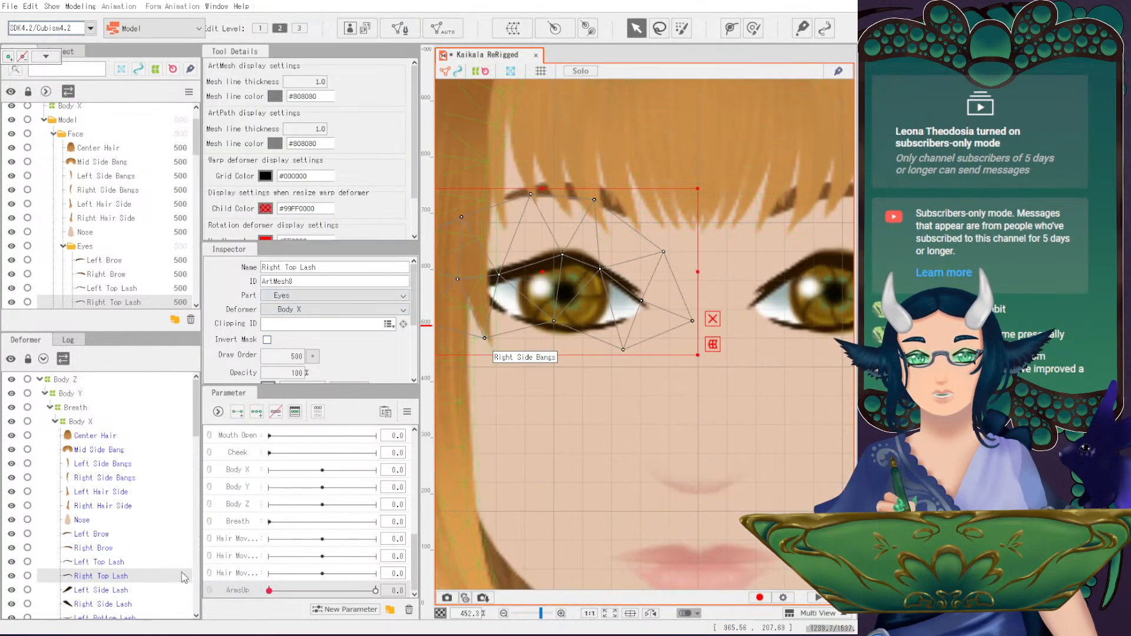
- Replace the Right Top Lash's old mesh with the horizontally flipped Left Top Lash mesh, fitted over the lash, and apply the mesh edit
left_click(118, 561)
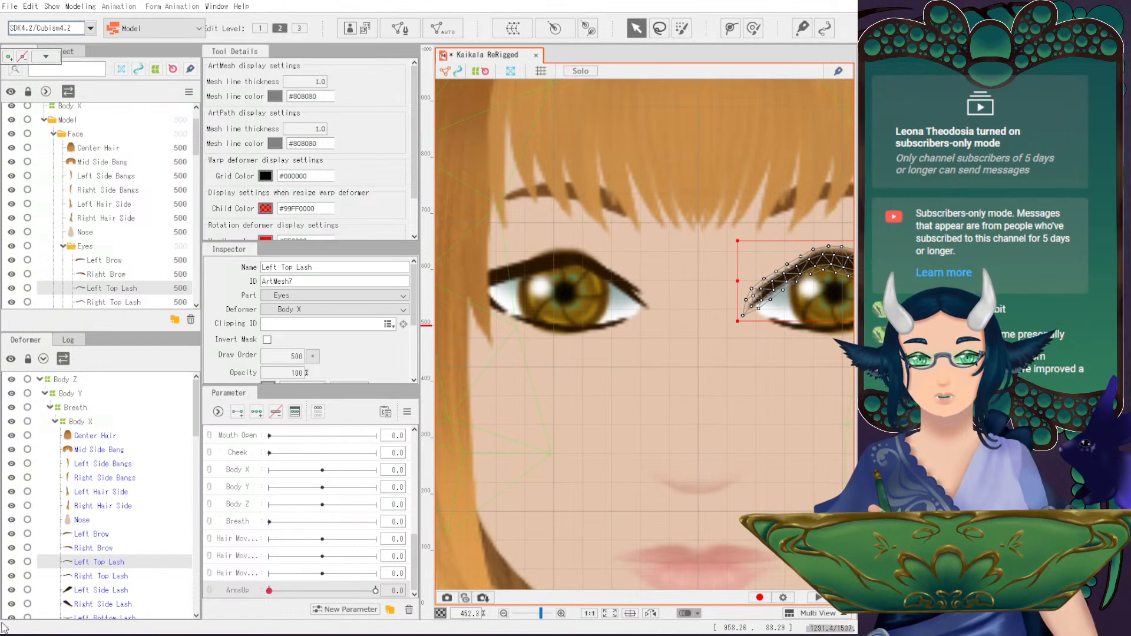
left_click(113, 576)
left_click(398, 25)
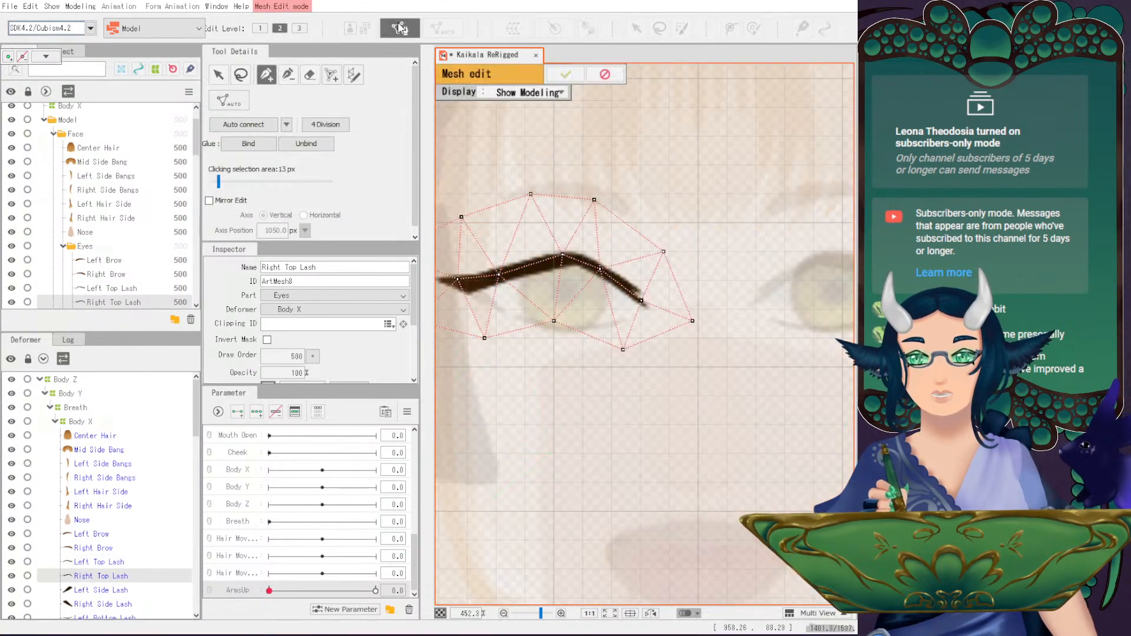
mouse_move(459, 224)
left_mouse_down()
mouse_move(607, 214)
mouse_move(704, 297)
mouse_move(721, 265)
left_mouse_up()
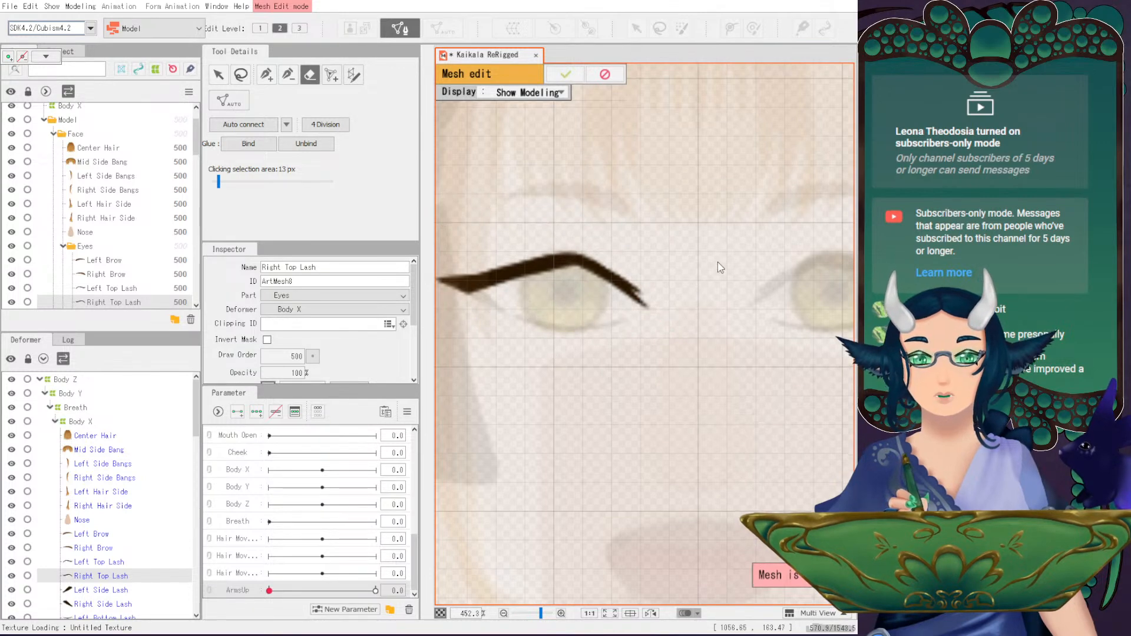
key("ctrl+a")
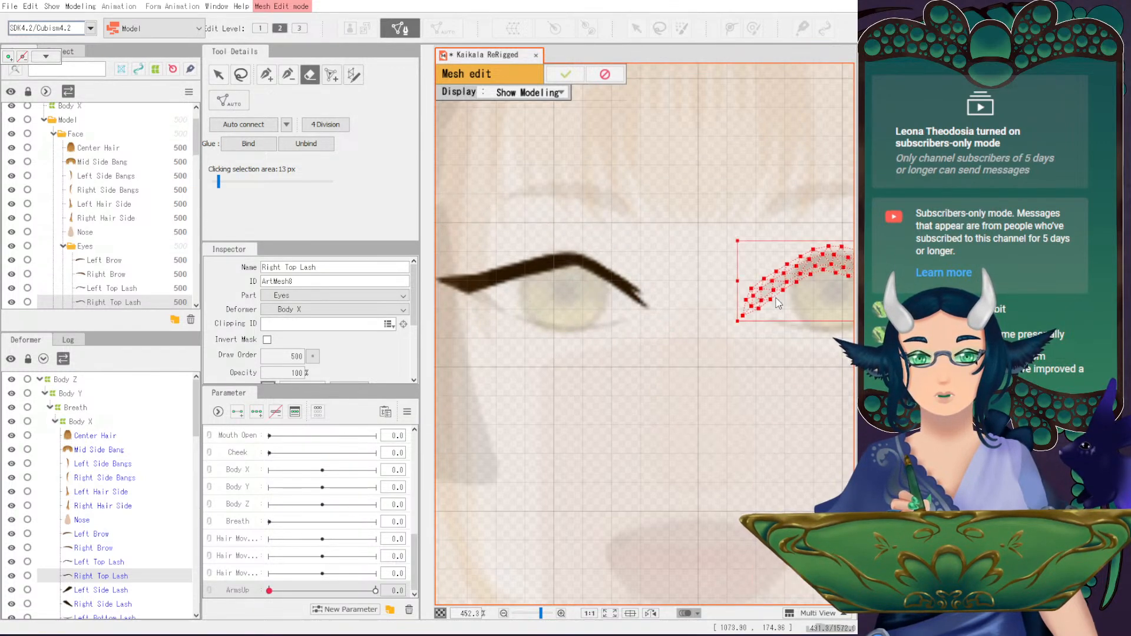
left_click_drag(769, 301, 450, 302)
left_click(563, 75)
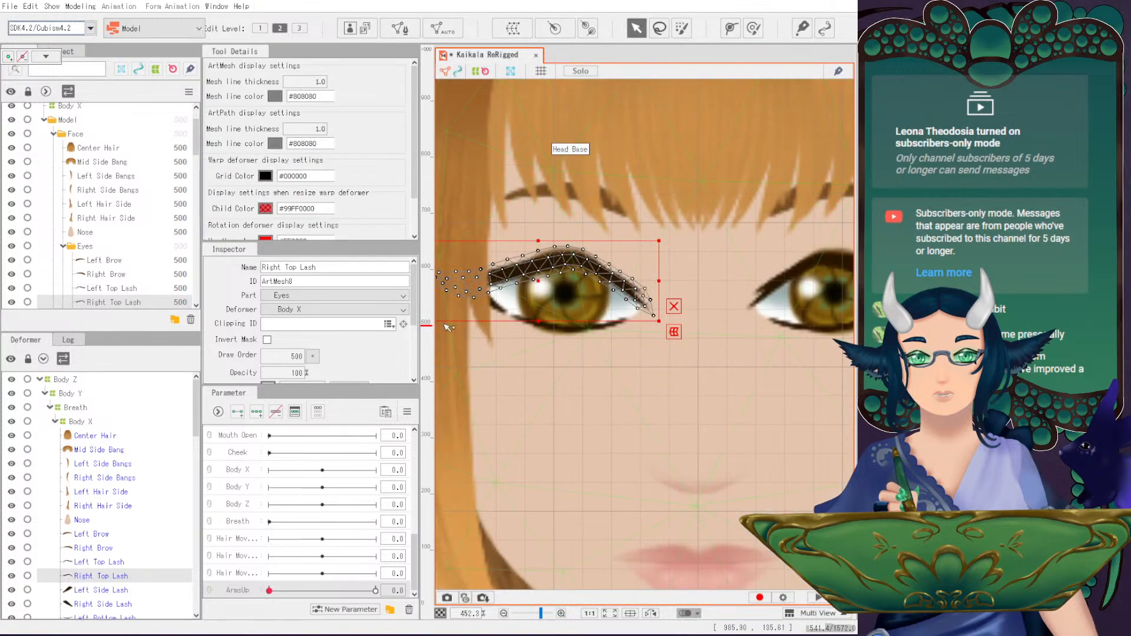
- Open the Left Side Lash for mesh editing and erase its entire old mesh
scroll(97, 543, "down", 1)
left_click(98, 539)
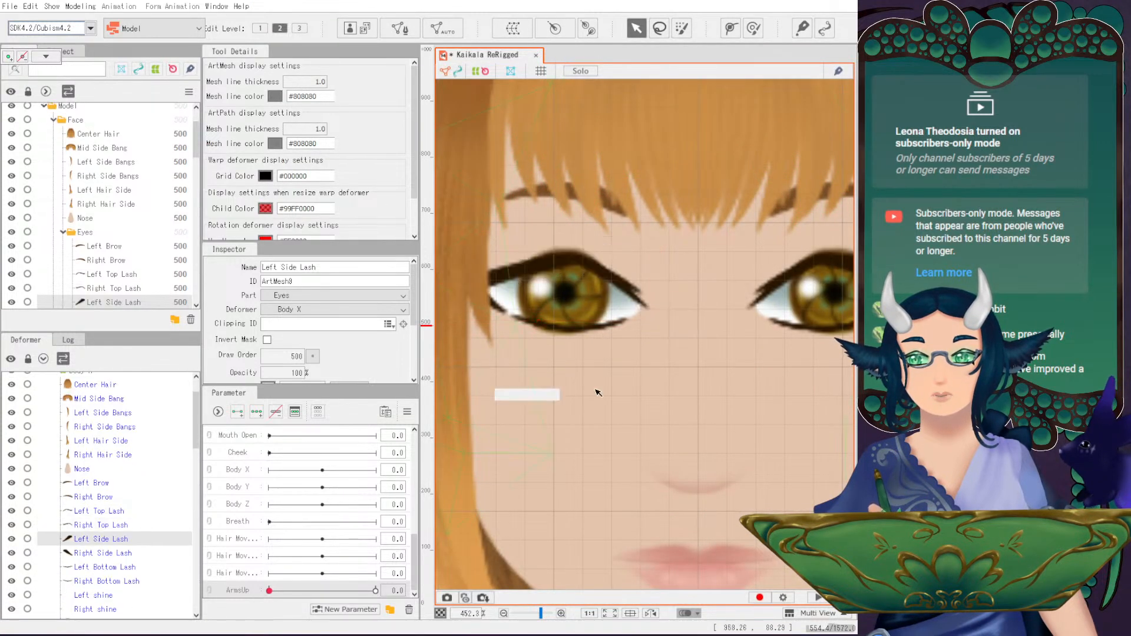
left_click_drag(778, 314, 560, 325)
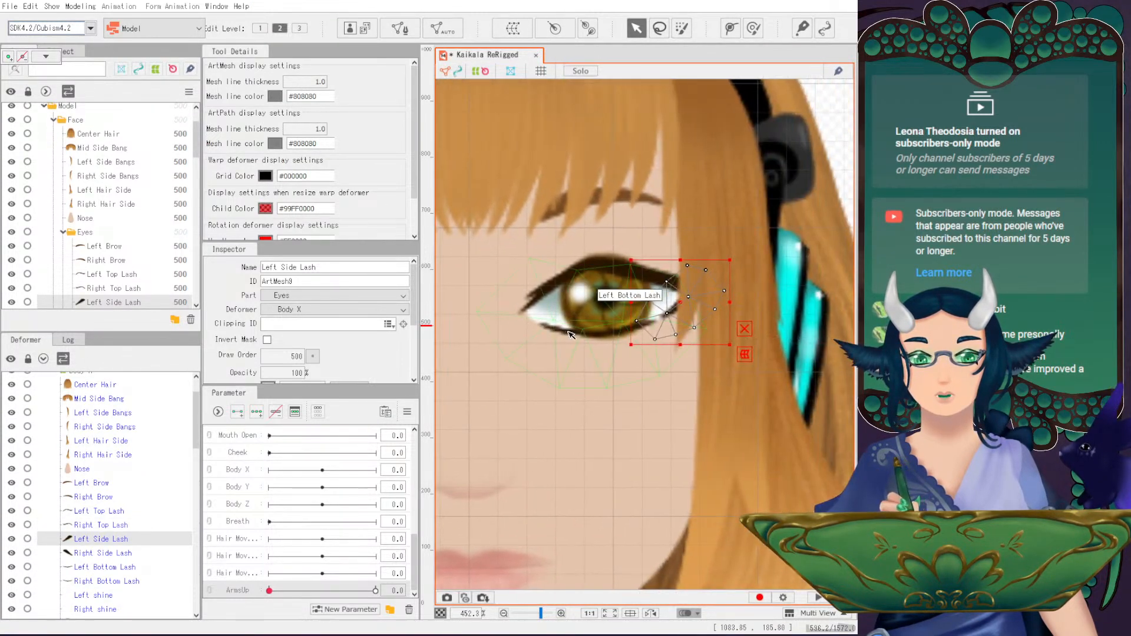
double_click(660, 294)
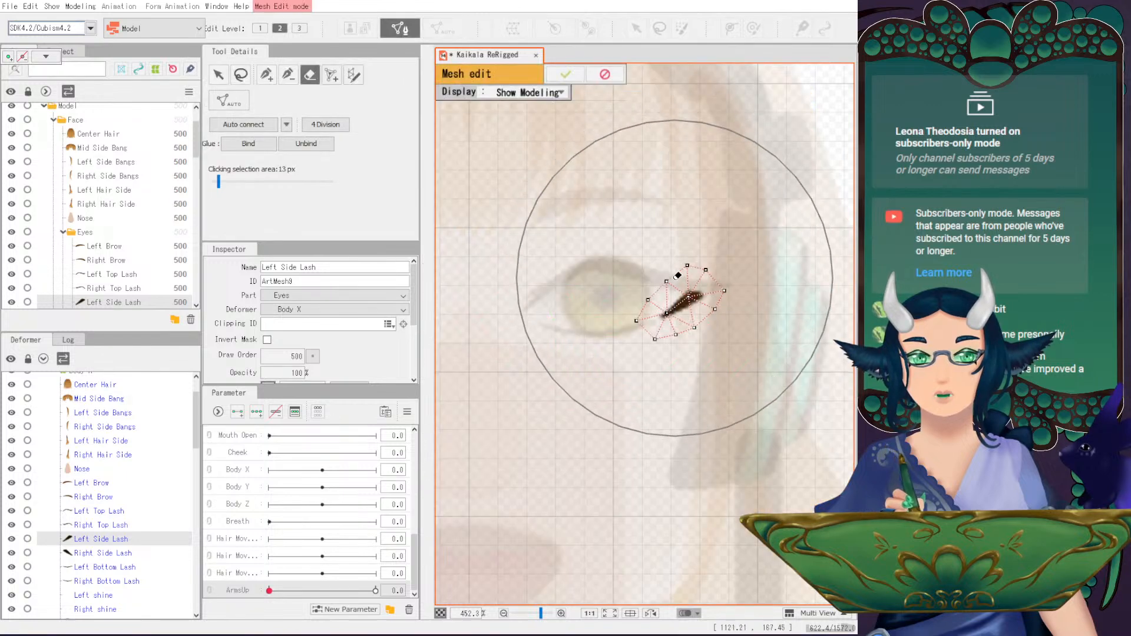
left_click(609, 283)
- Outline the Left Side Lash with a closed ring of mesh vertices set slightly outside its edge
left_click(265, 75)
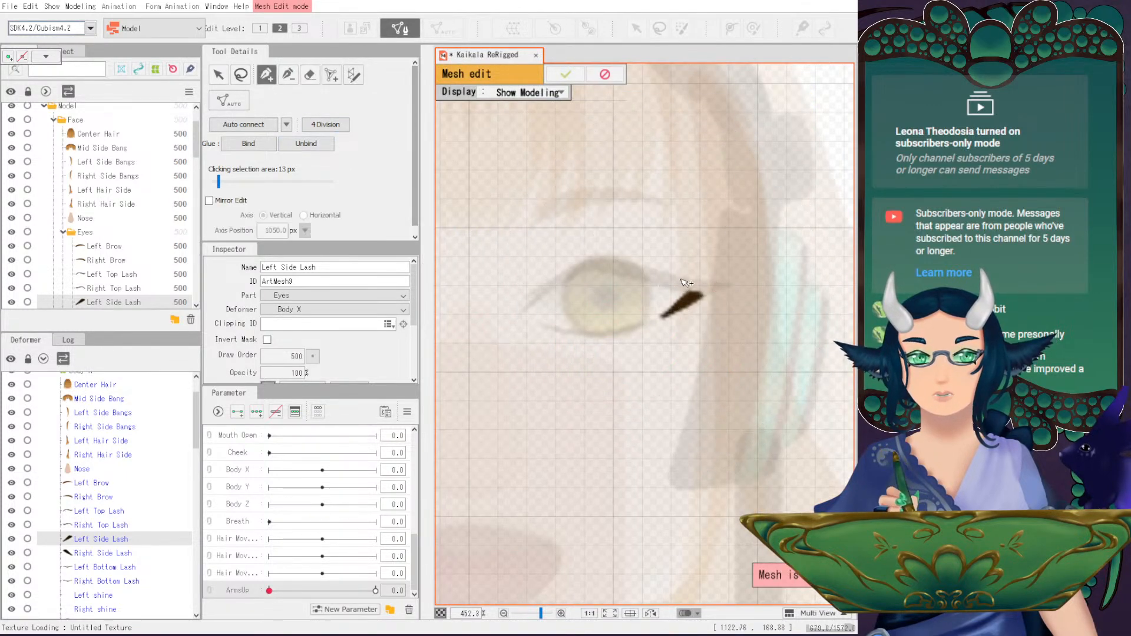
left_click(664, 305)
left_click(649, 319)
left_click(682, 316)
left_click(696, 309)
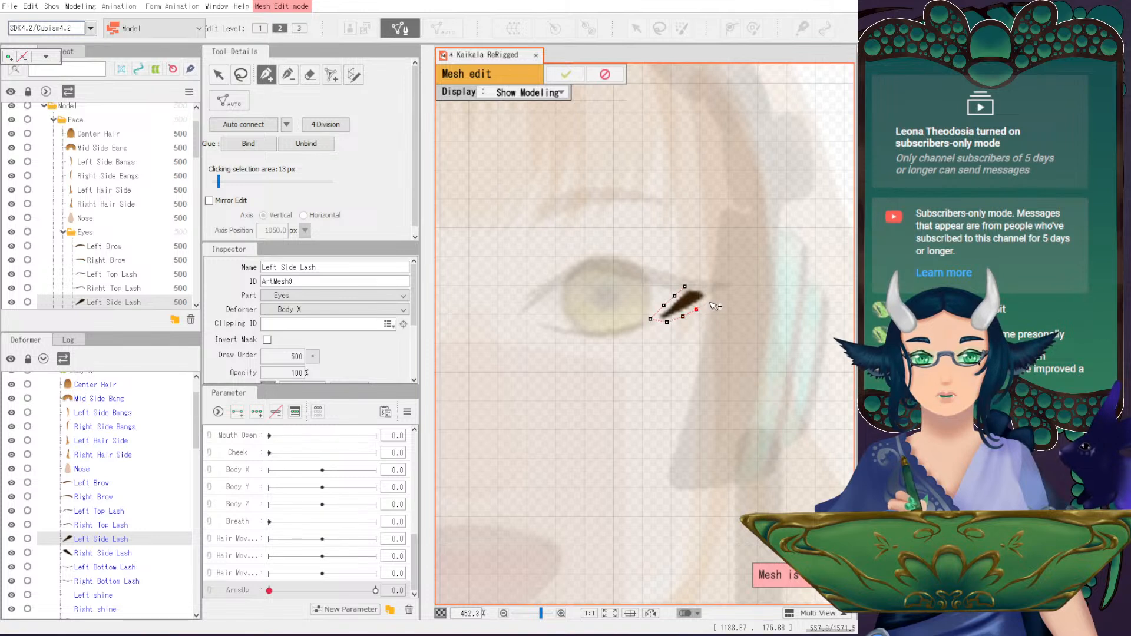
left_click(708, 300)
left_click(719, 291)
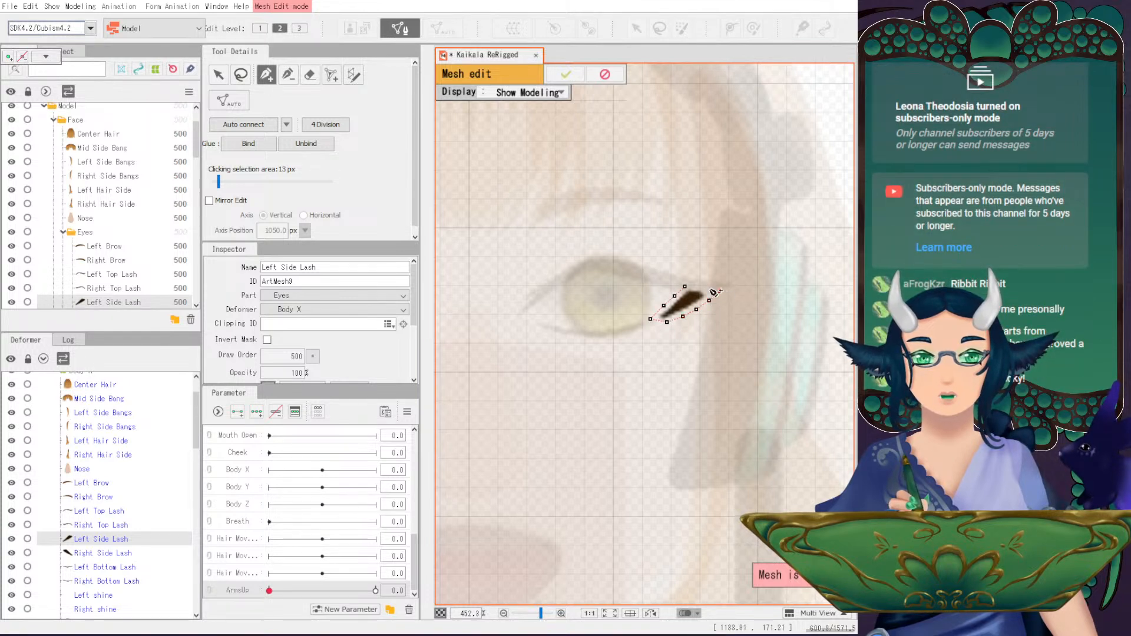
left_click(702, 286)
left_click(684, 287)
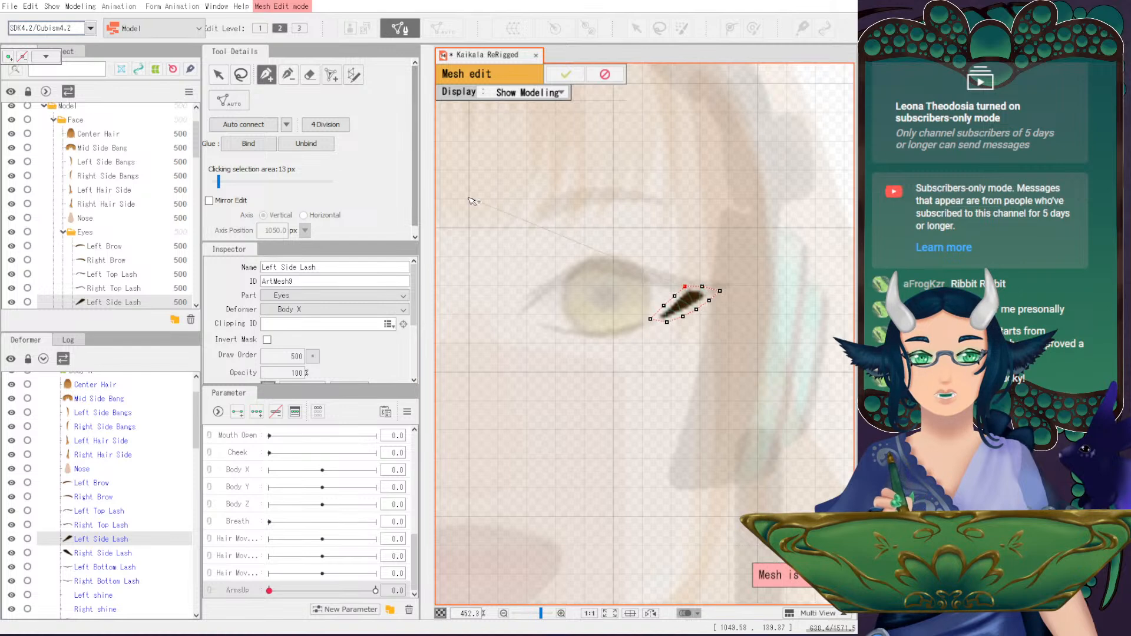
- Add inner vertices along the Left Side Lash, connect the mesh automatically, and apply the mesh edit
scroll(481, 218, "up", 2)
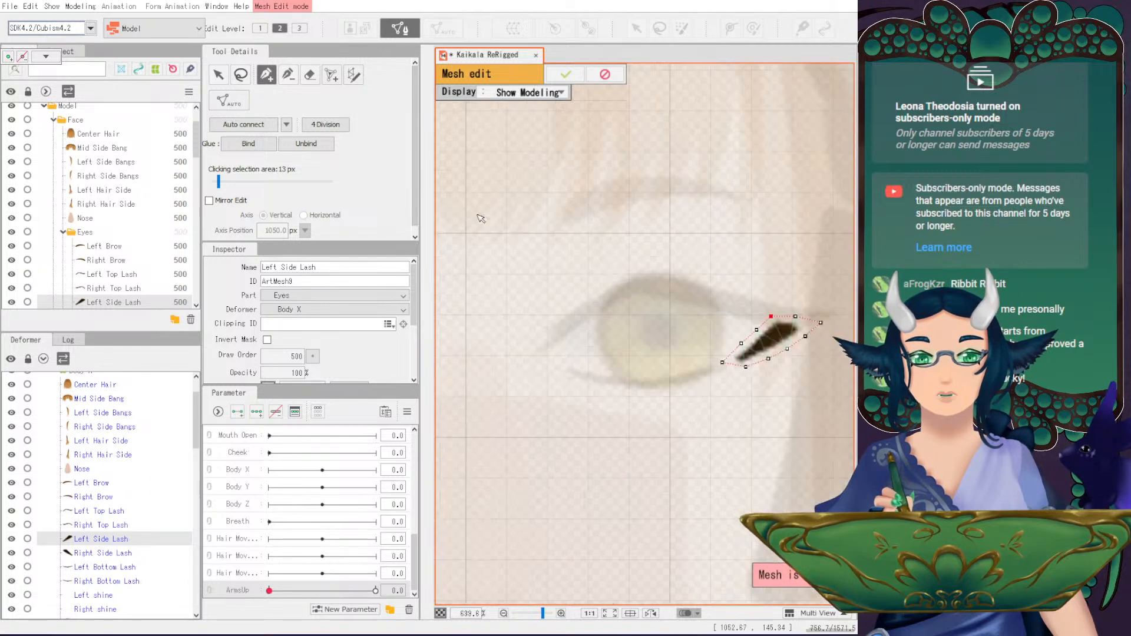
left_click(218, 74)
left_click_drag(662, 252, 495, 231)
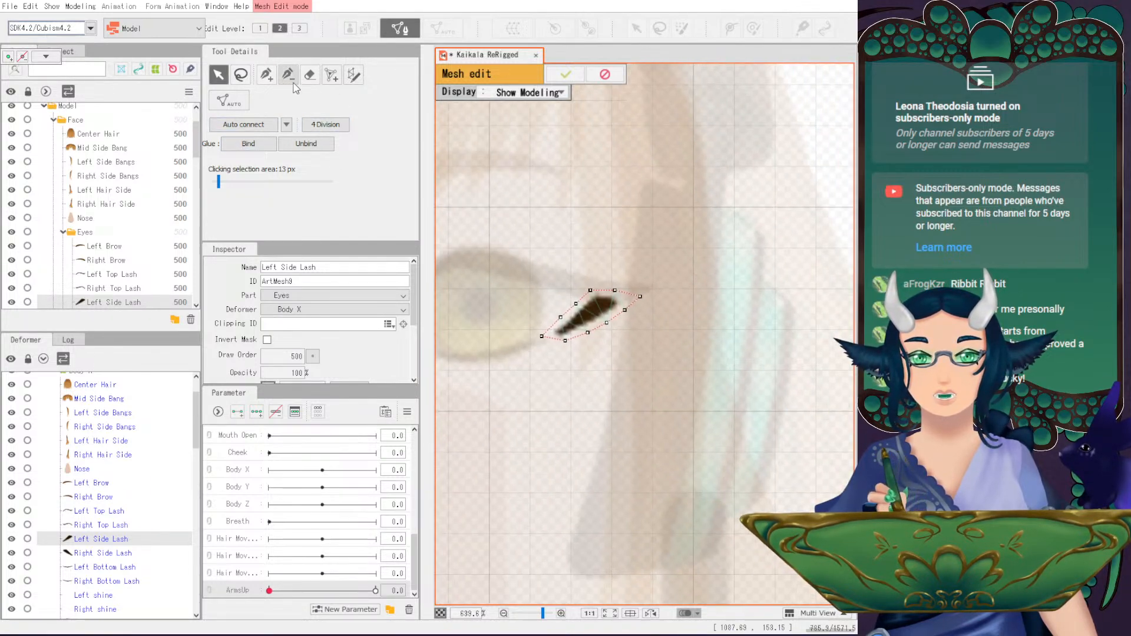
left_click(267, 74)
left_click(601, 299)
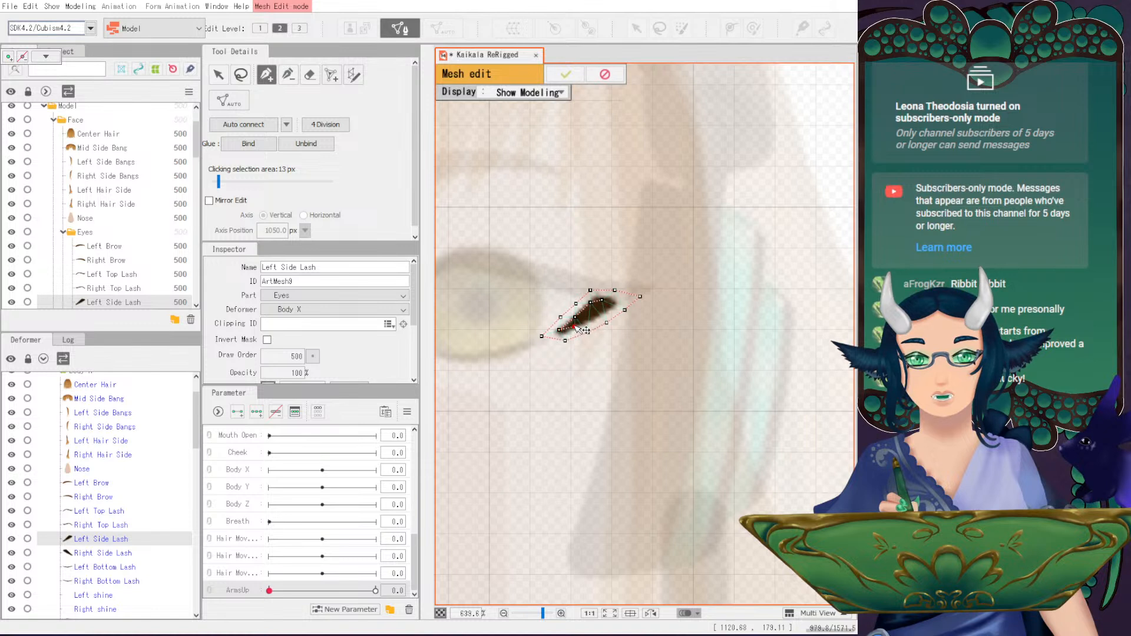
left_click(591, 318)
left_click(606, 309)
left_click(616, 303)
left_click(243, 125)
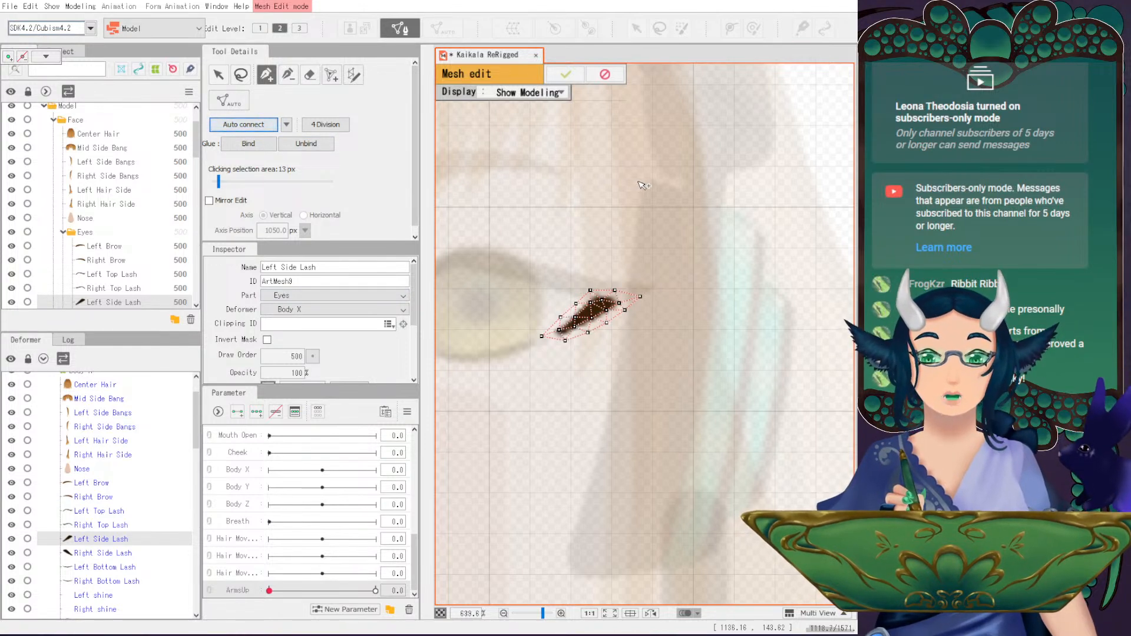
left_click(565, 75)
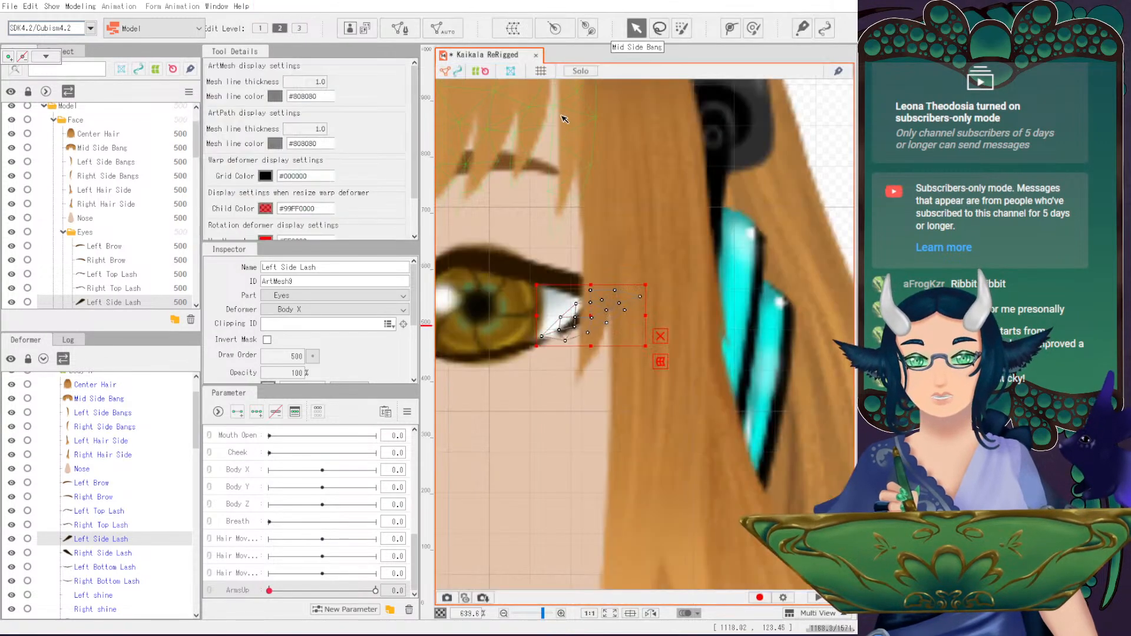
- Open the Right Side Lash for mesh editing and erase its entire old mesh
scroll(580, 284, "down", 5)
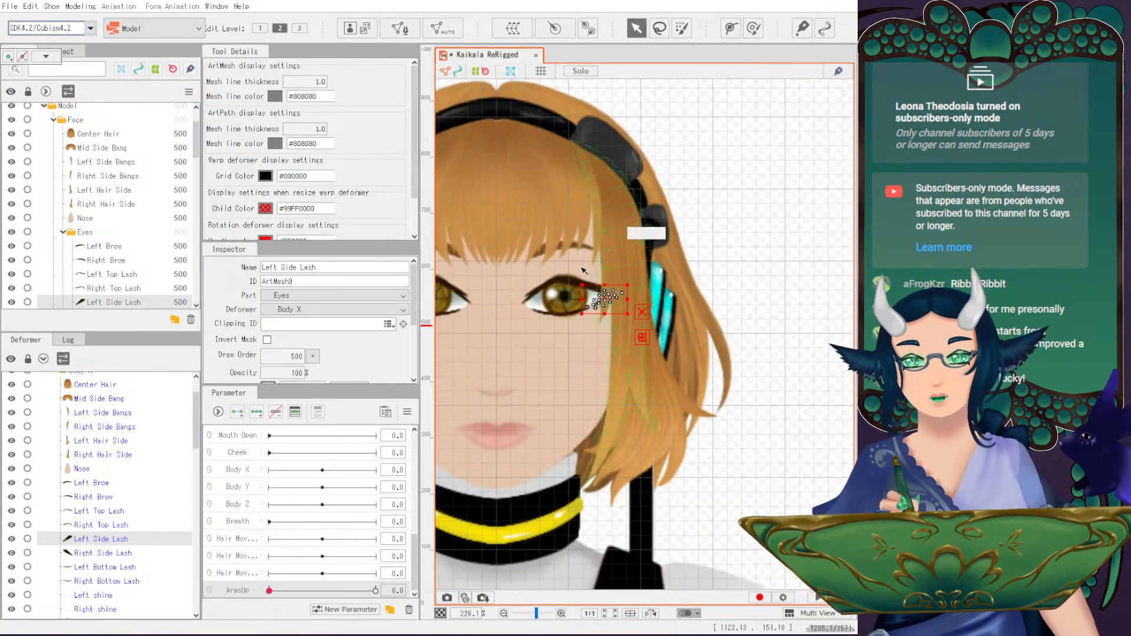
left_click(97, 552)
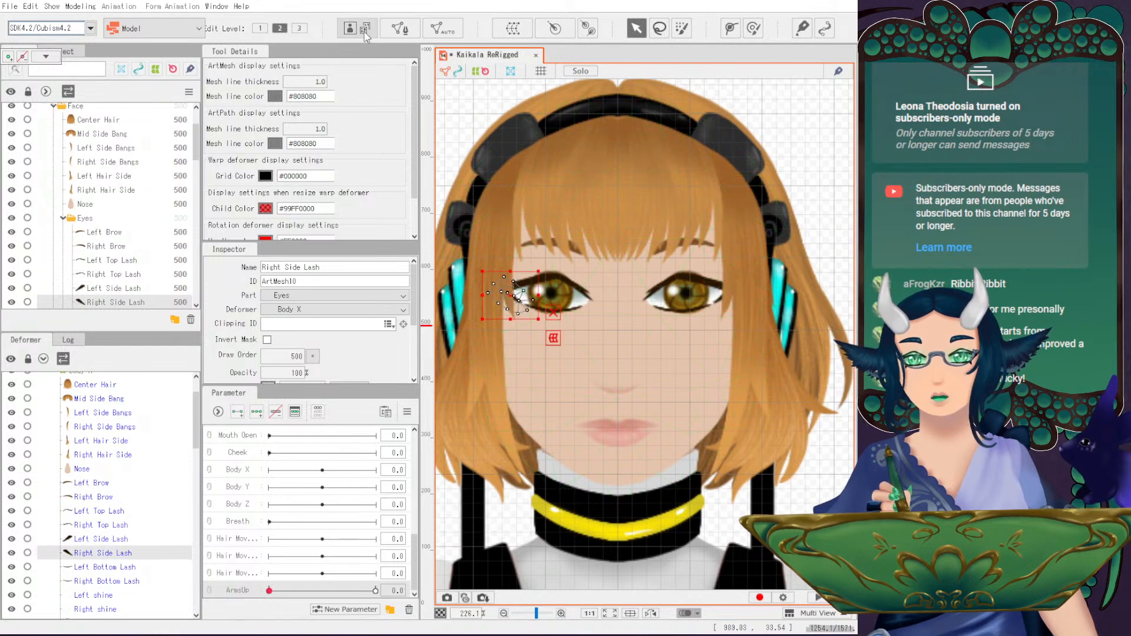
left_click(399, 28)
left_click(309, 74)
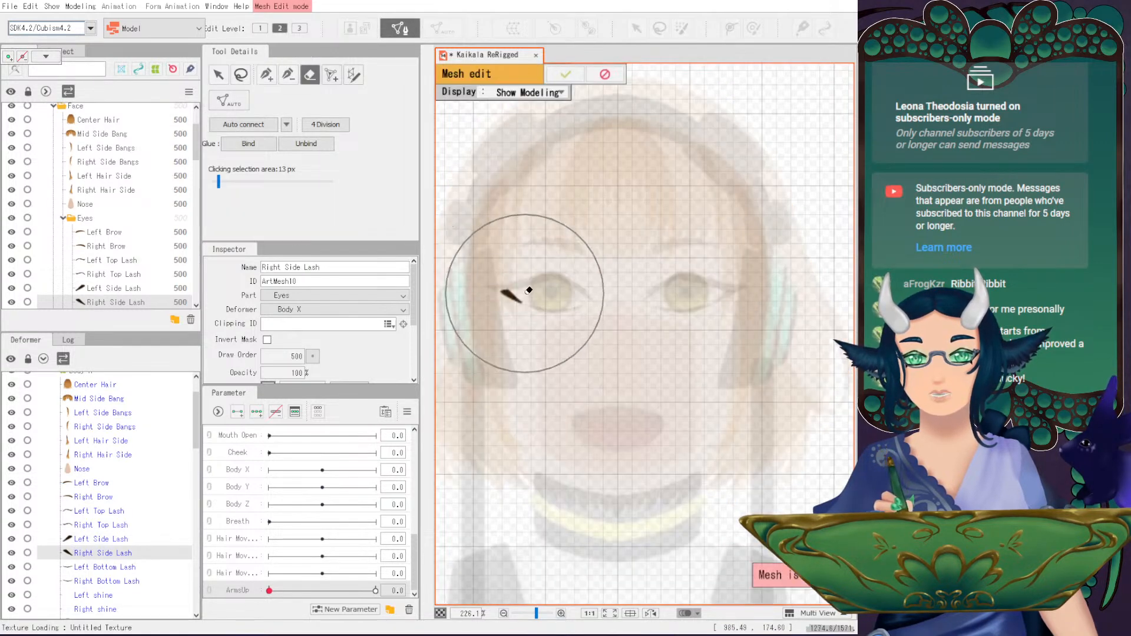
- Paste the Left Side Lash mesh, reflect it horizontally, fit it over the Right Side Lash, and apply the mesh edit
scroll(506, 291, "up", 3)
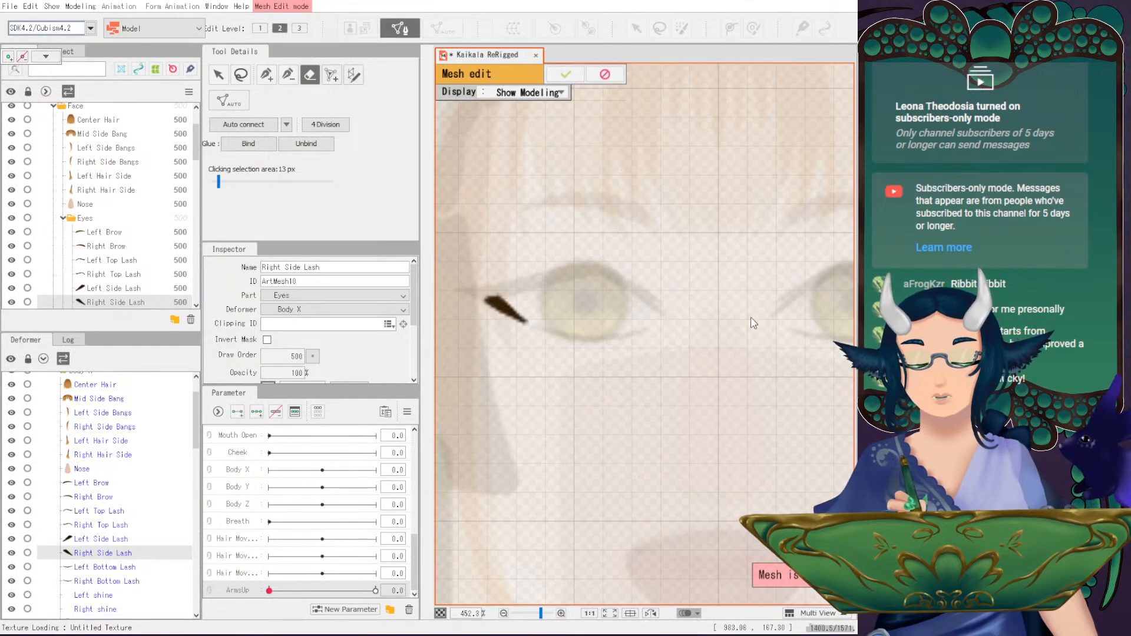
scroll(739, 316, "down", 3)
scroll(707, 271, "up", 2)
right_click(706, 282)
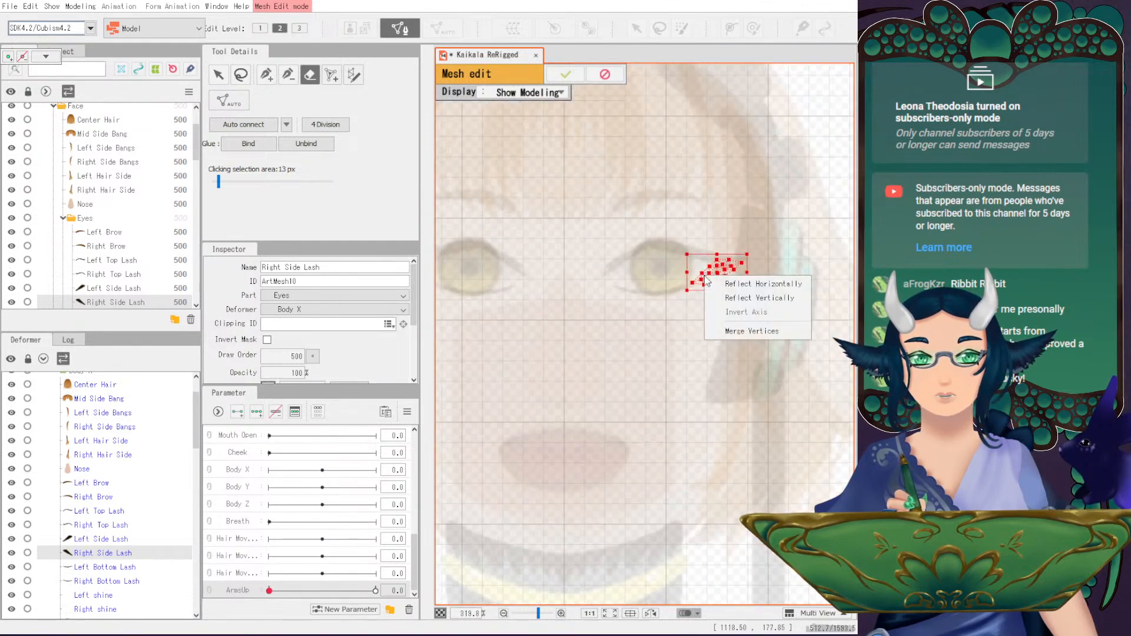
left_click(760, 283)
left_click_drag(482, 215, 636, 227)
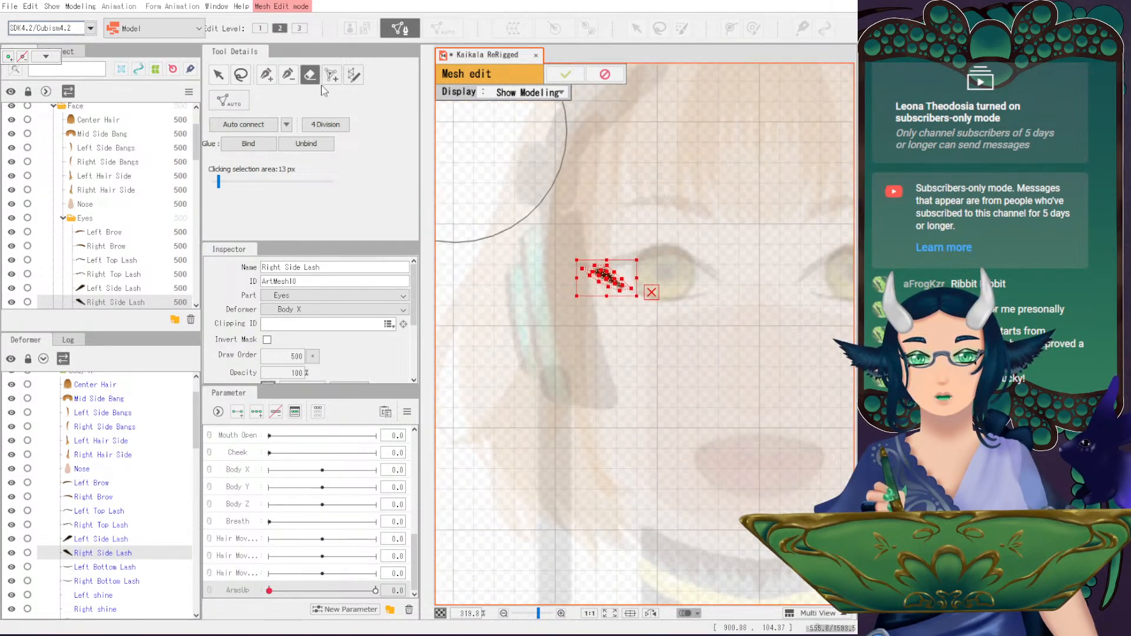
left_click(566, 74)
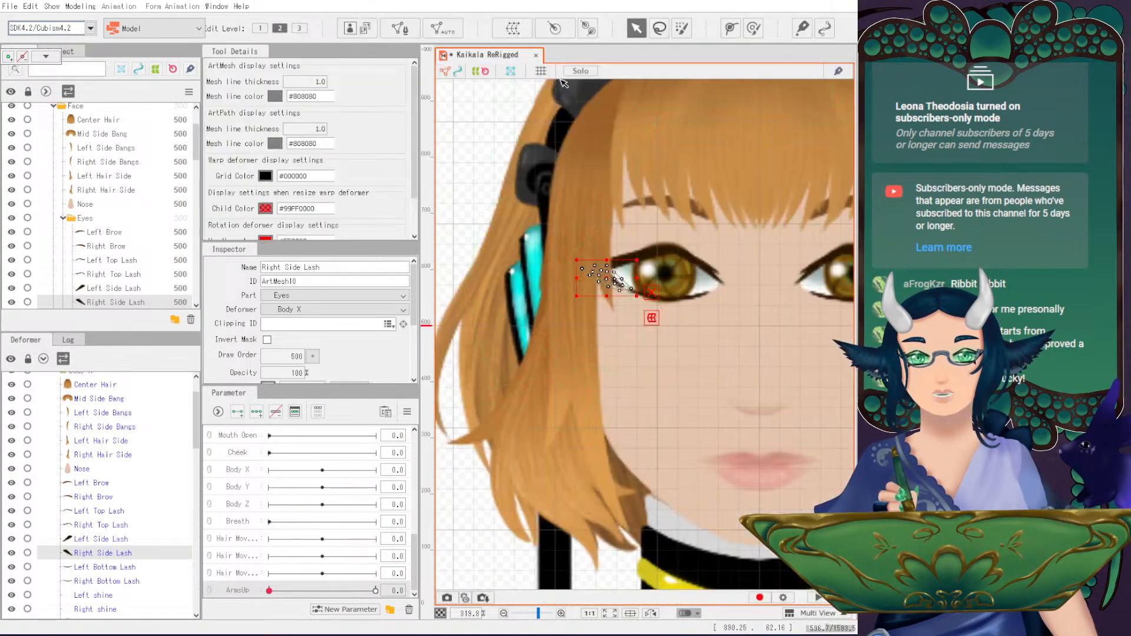
- Open the Left Bottom Lash for mesh editing and erase its entire old mesh
left_click(106, 567)
left_click_drag(677, 281, 495, 282)
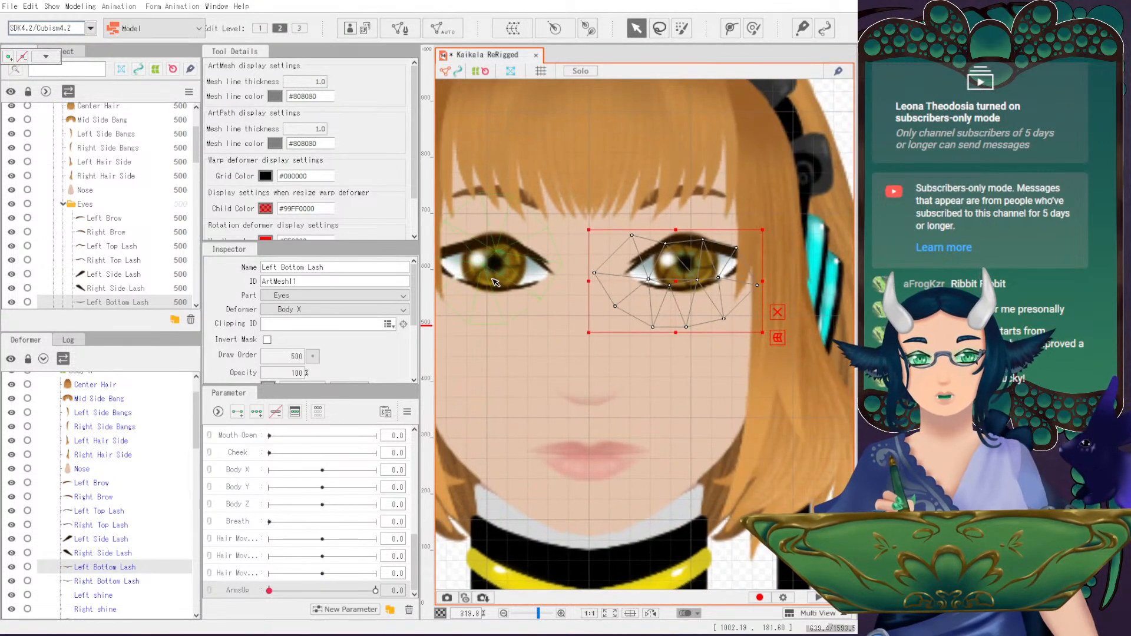
left_click(389, 33)
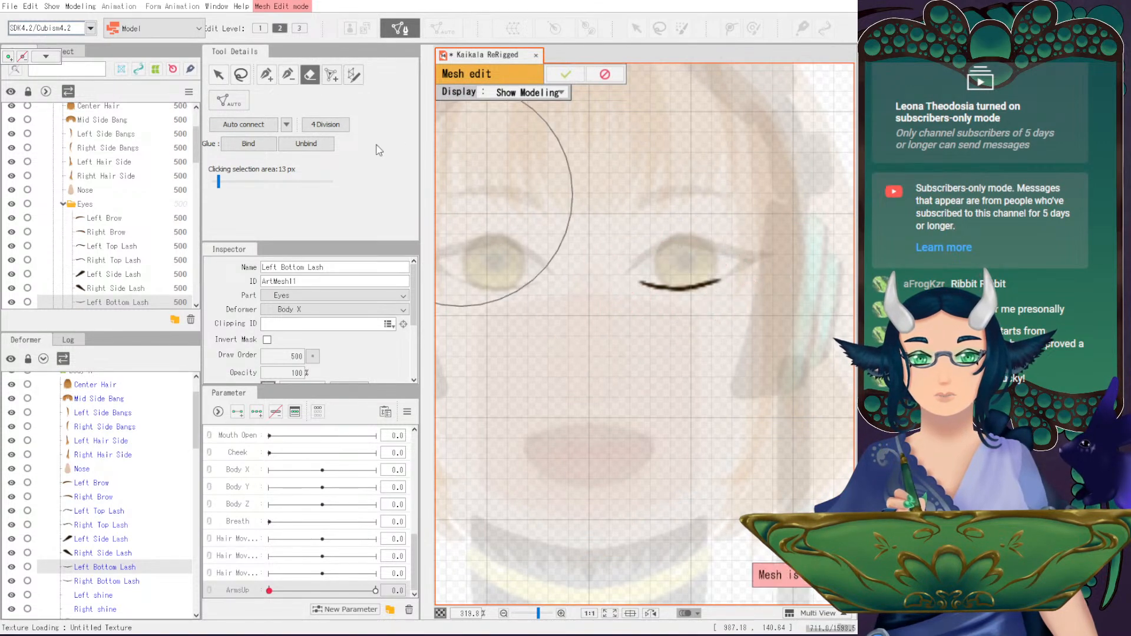
- Outline the Left Bottom Lash with a closed ring of vertices around both edges and apply the mesh edit
left_click(266, 74)
scroll(766, 349, "up", 2)
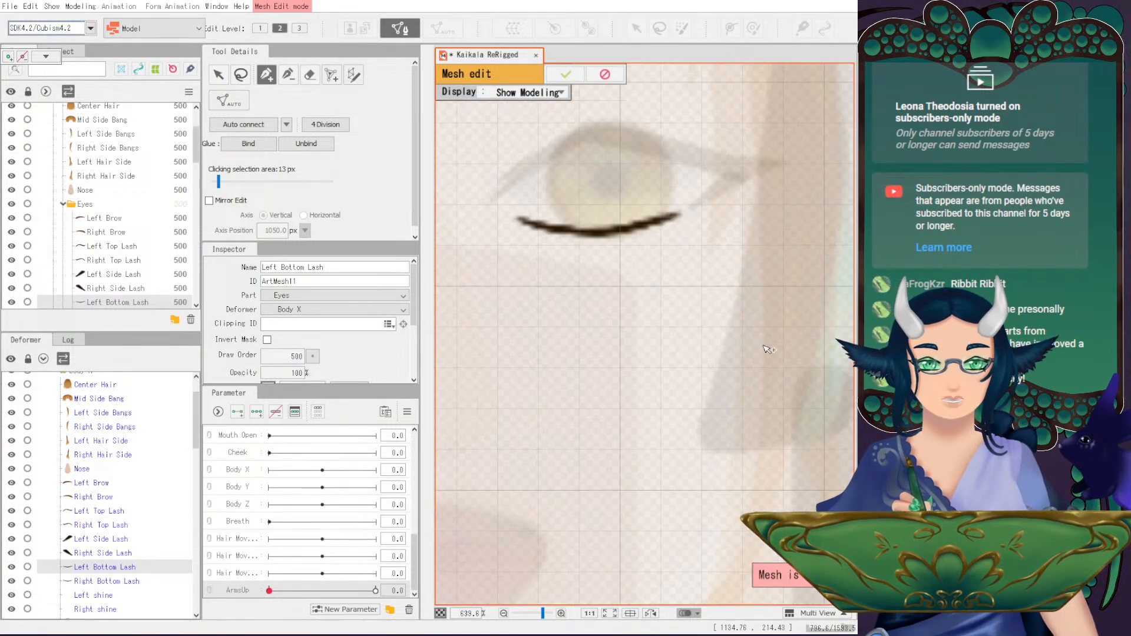
left_click_drag(629, 226, 639, 330)
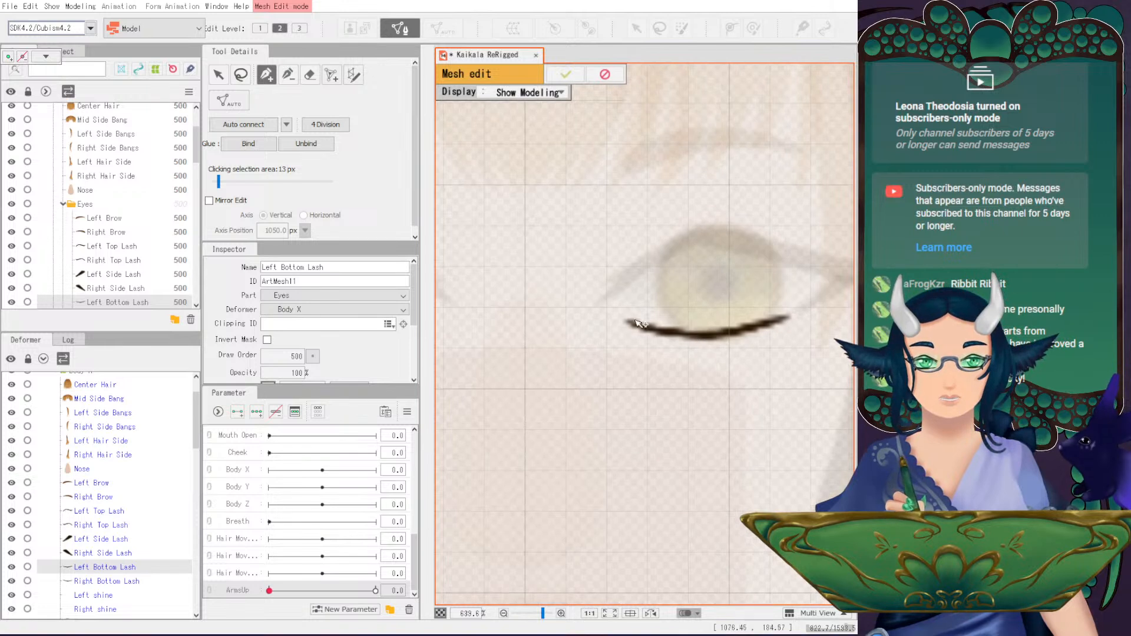
left_click(616, 316)
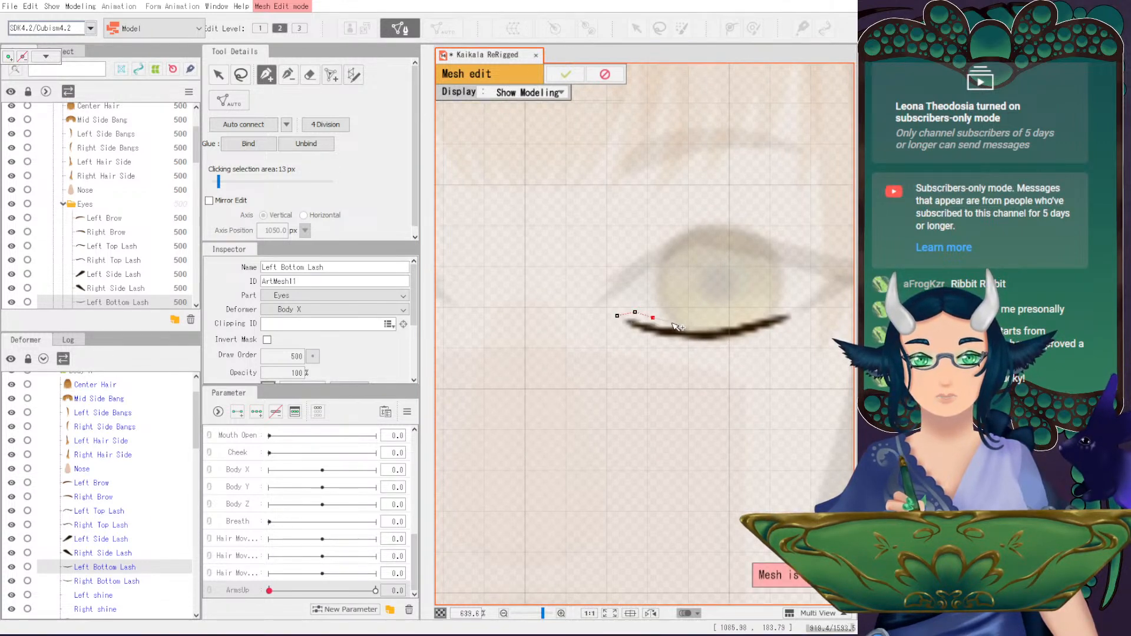
left_click(721, 322)
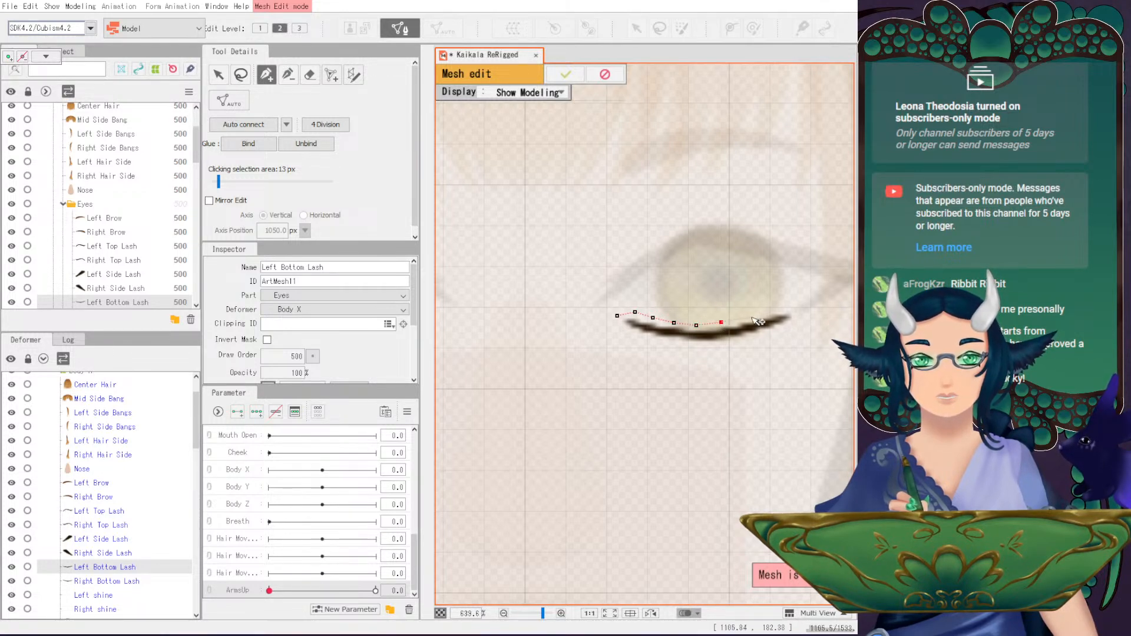
left_click(744, 316)
left_click(769, 311)
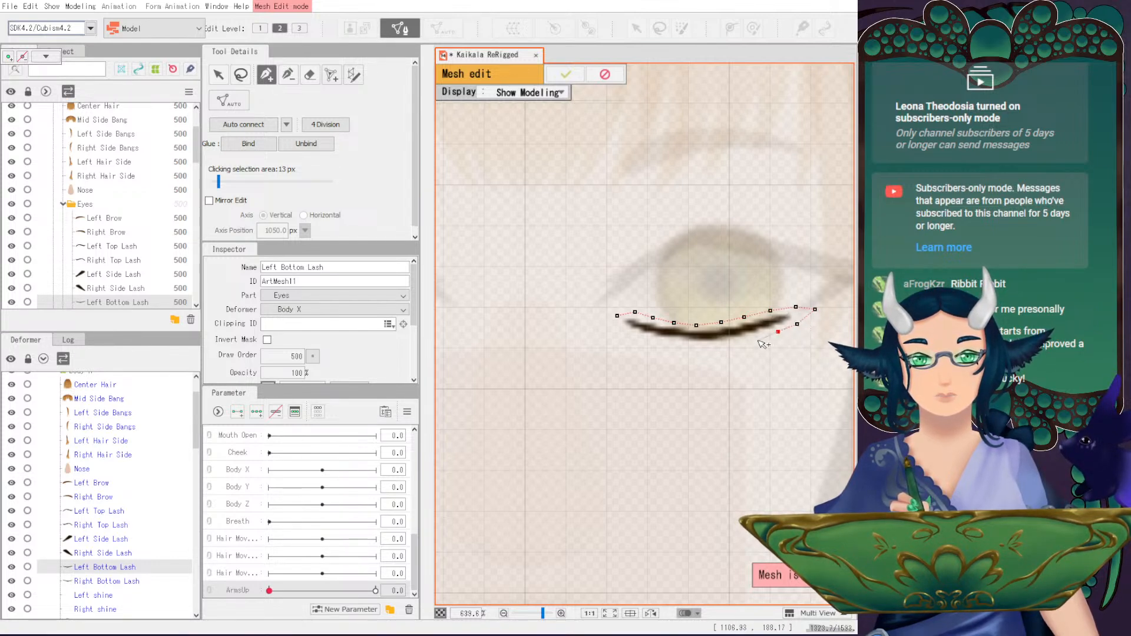
left_click(698, 348)
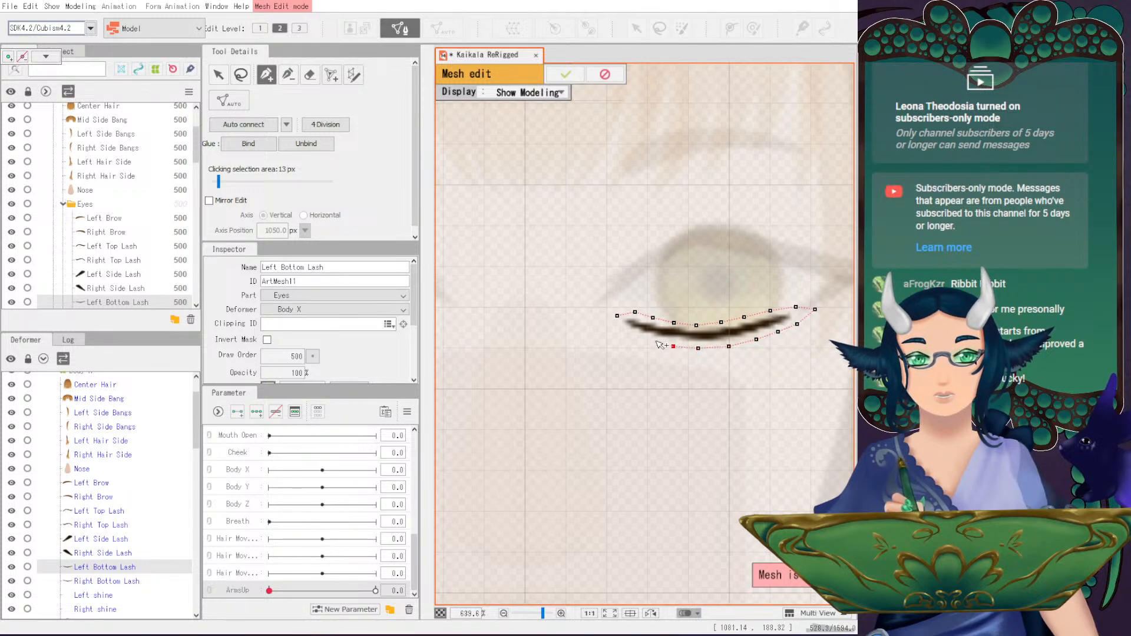
left_click(616, 316)
left_click(548, 74)
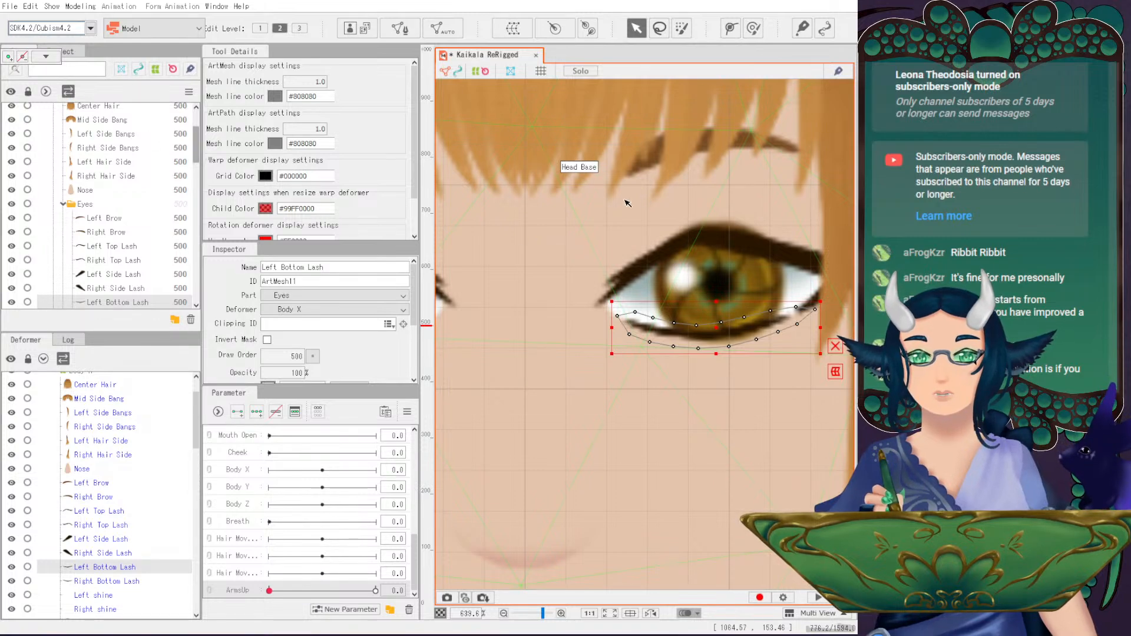
- Reopen the Left Bottom Lash mesh, add two rows of inner vertices along the lash, connect them automatically, and apply the edit
left_click_drag(600, 203, 529, 177)
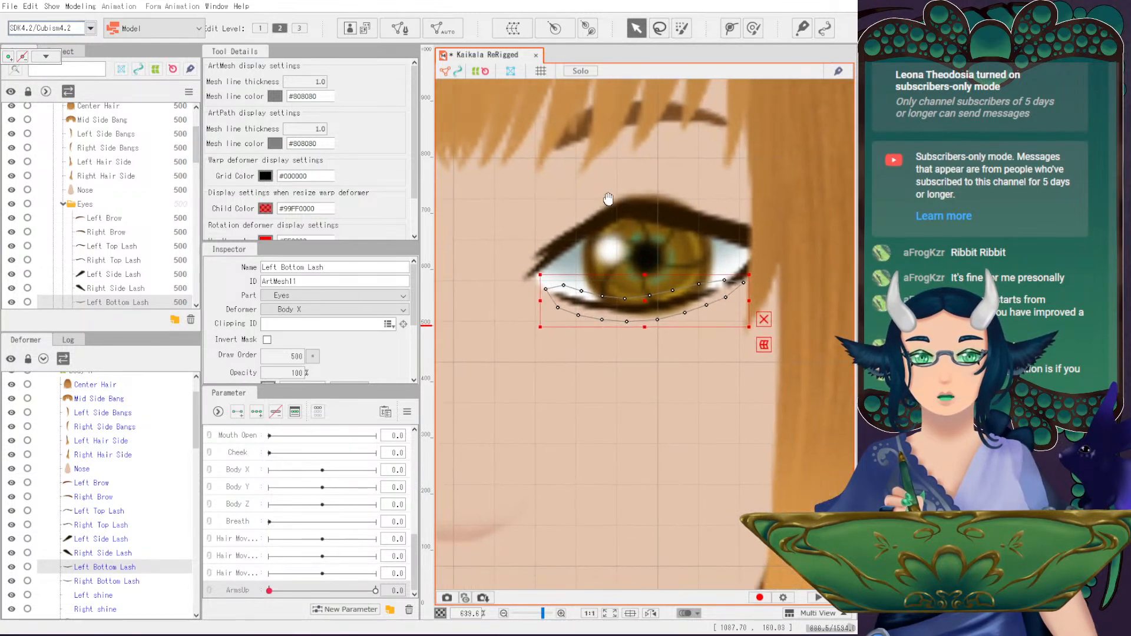
left_click(399, 28)
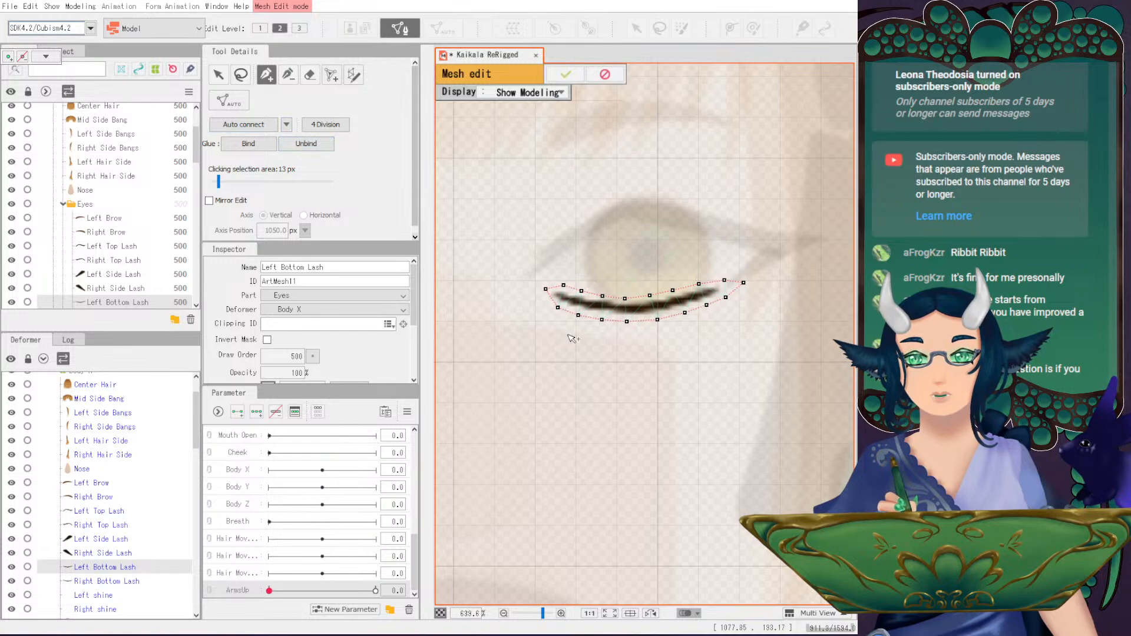
scroll(572, 338, "up", 2)
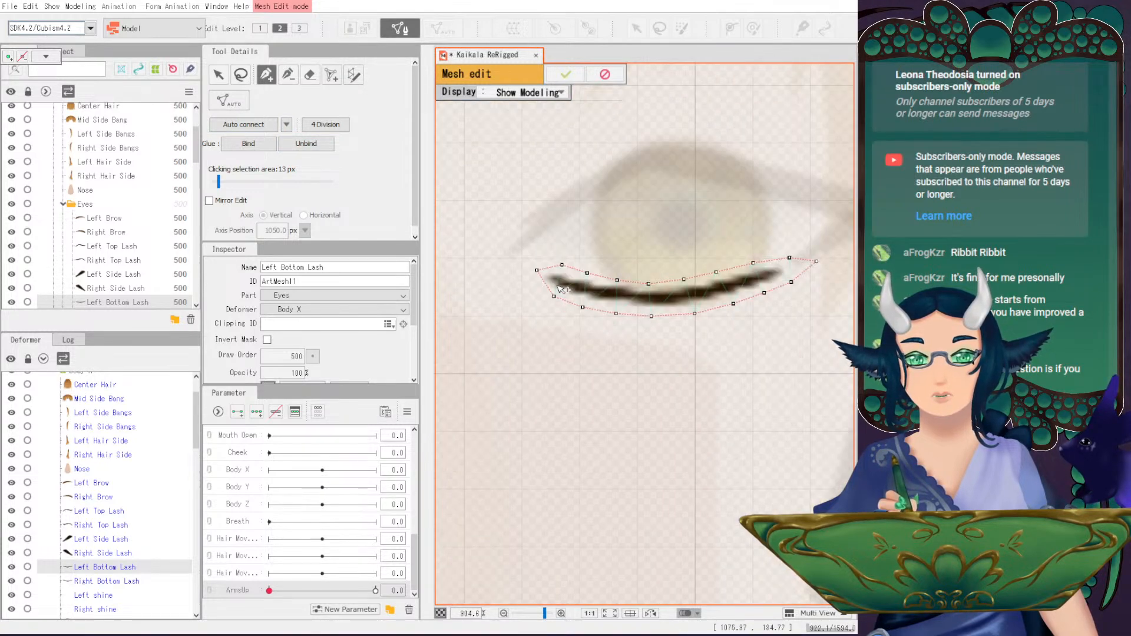
left_click(598, 288)
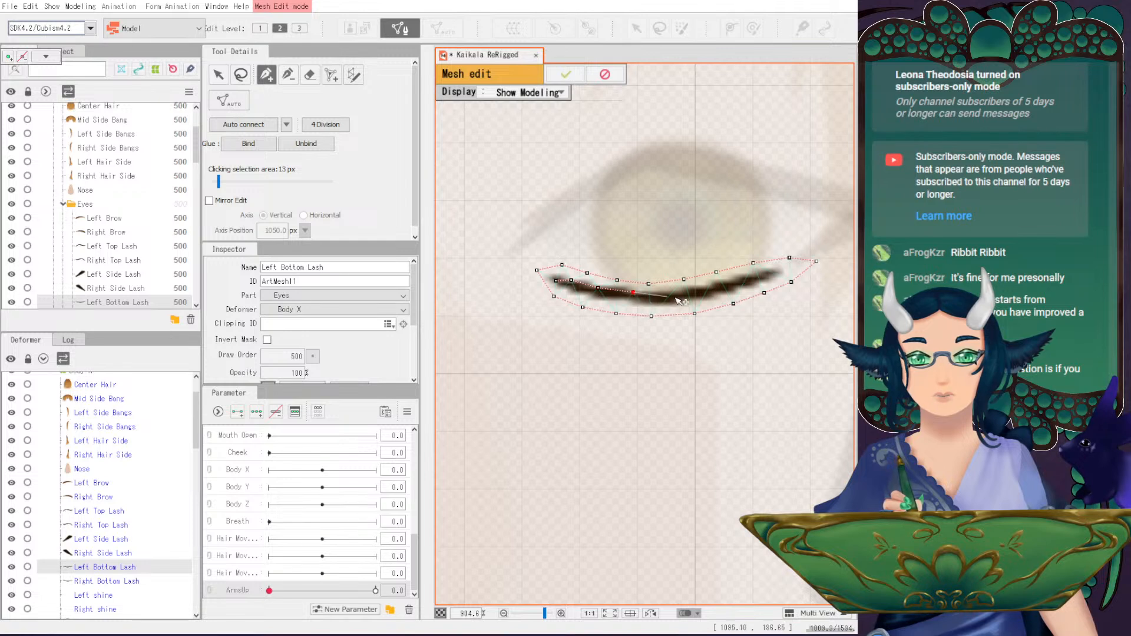
left_click(668, 292)
left_click(701, 288)
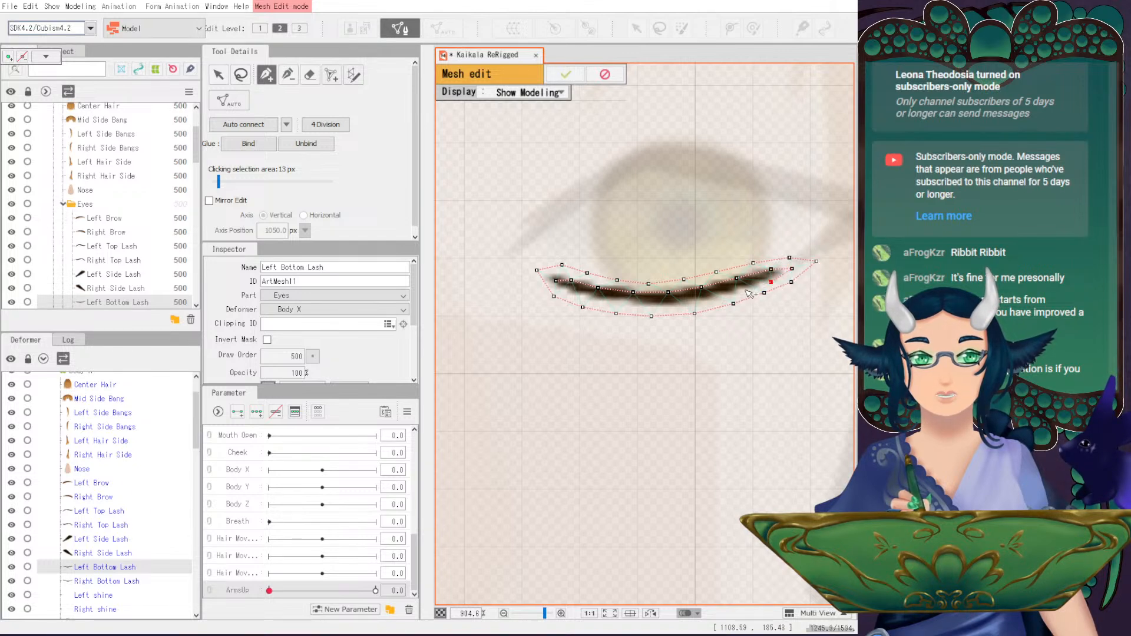
left_click(672, 303)
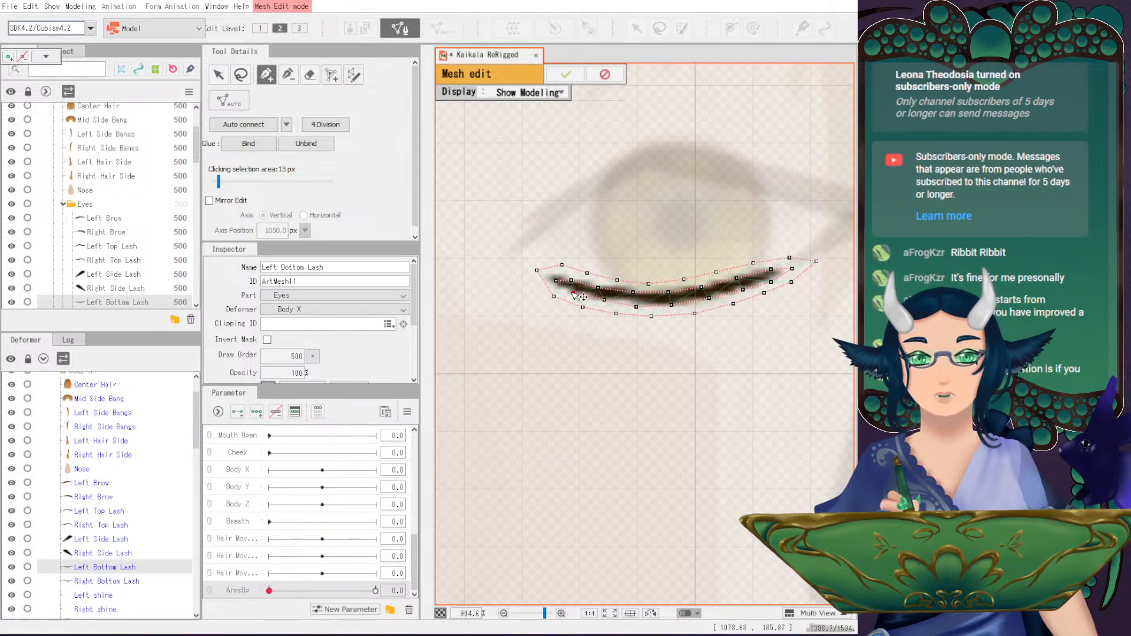
left_click(243, 124)
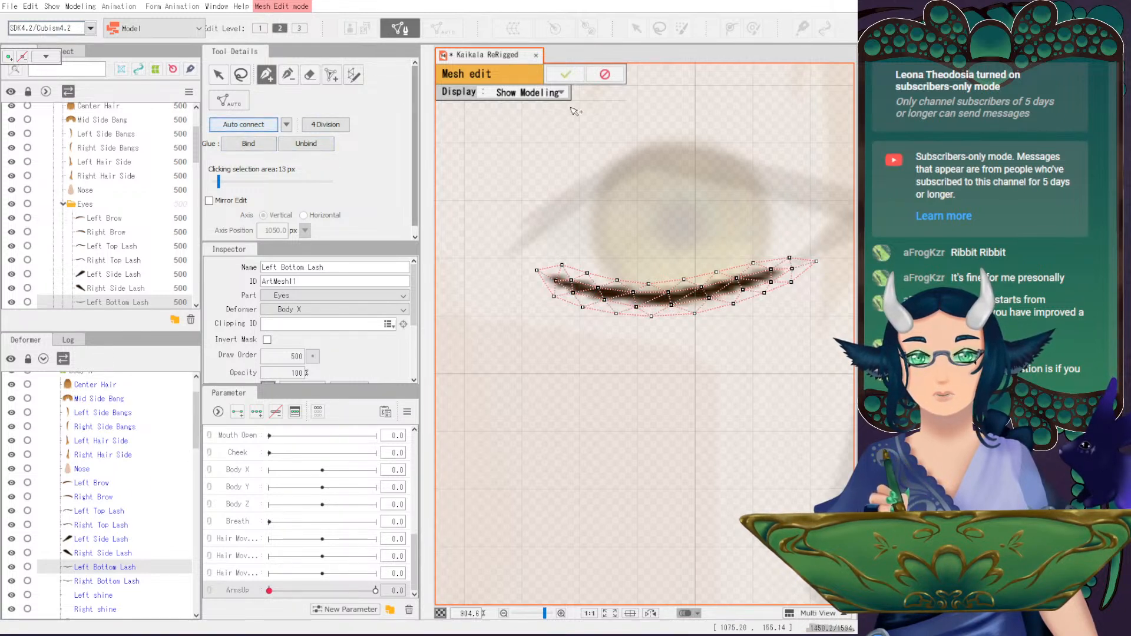
left_click(565, 74)
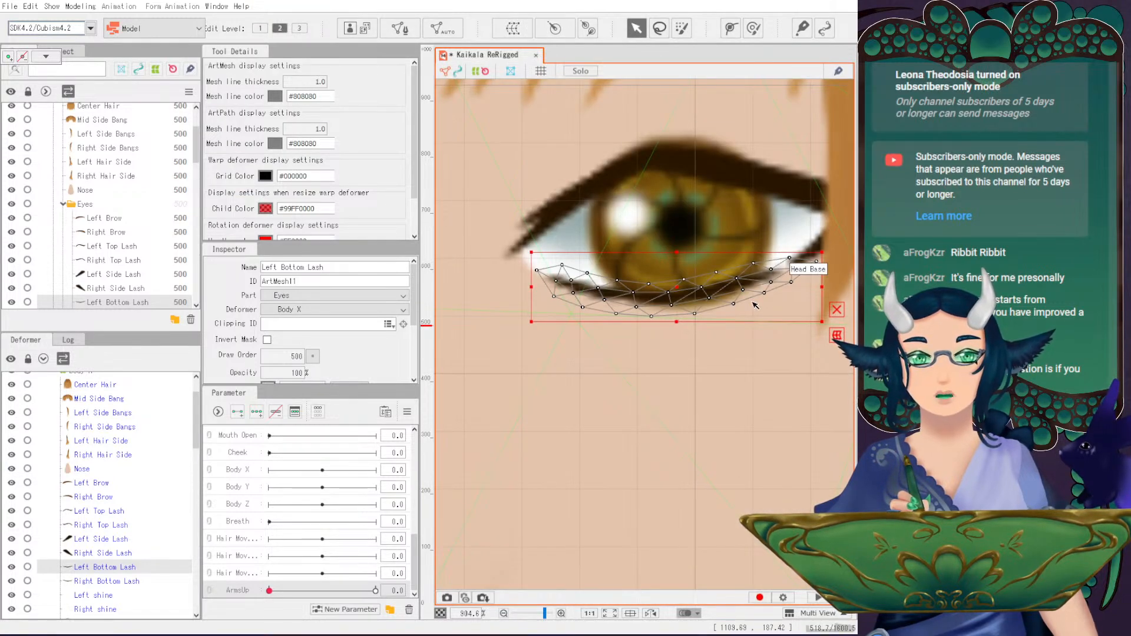
scroll(712, 272, "down", 2)
scroll(624, 170, "down", 2)
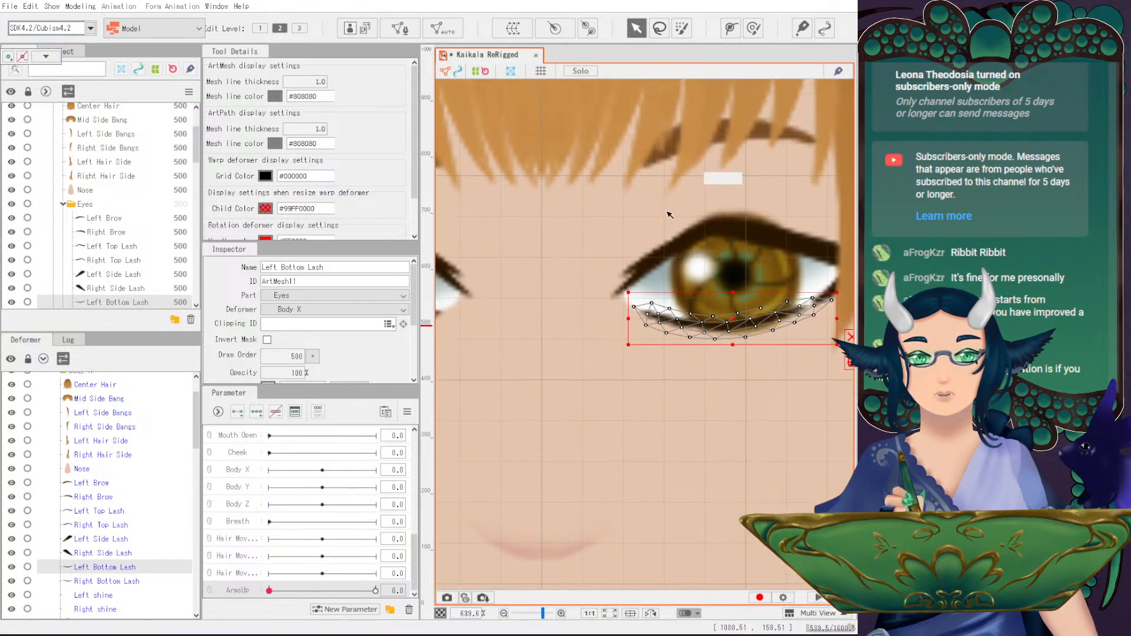
left_click_drag(636, 162, 720, 237)
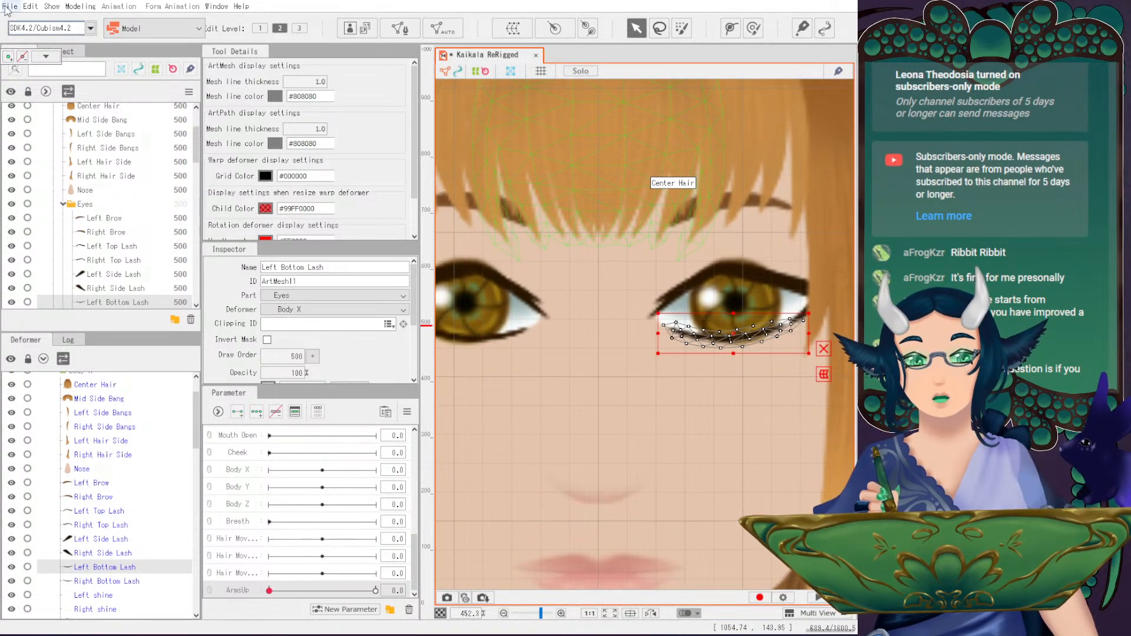
- Deselect the Left Bottom Lash and save the model file
scroll(313, 506, "up", 5)
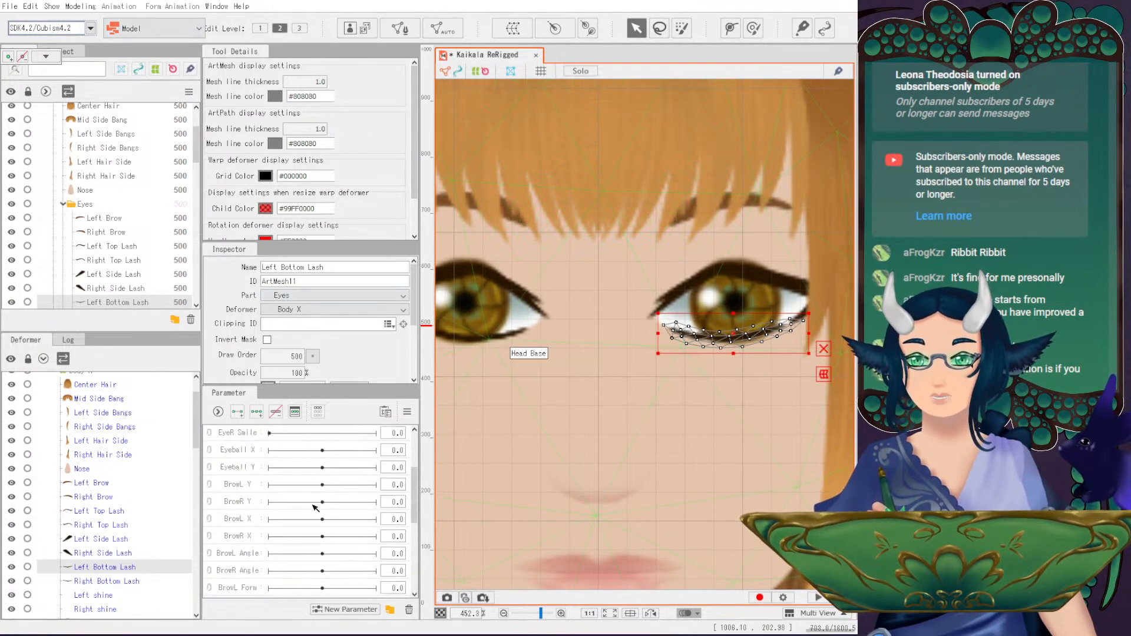
scroll(294, 500, "down", 5)
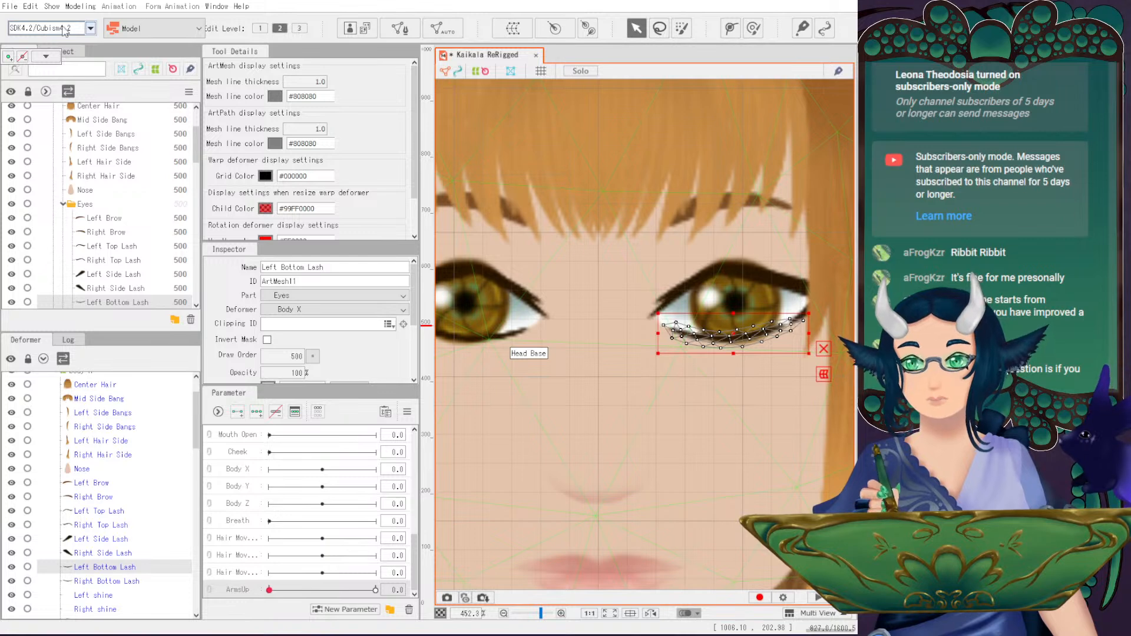
scroll(721, 256, "down", 3)
left_click(471, 122)
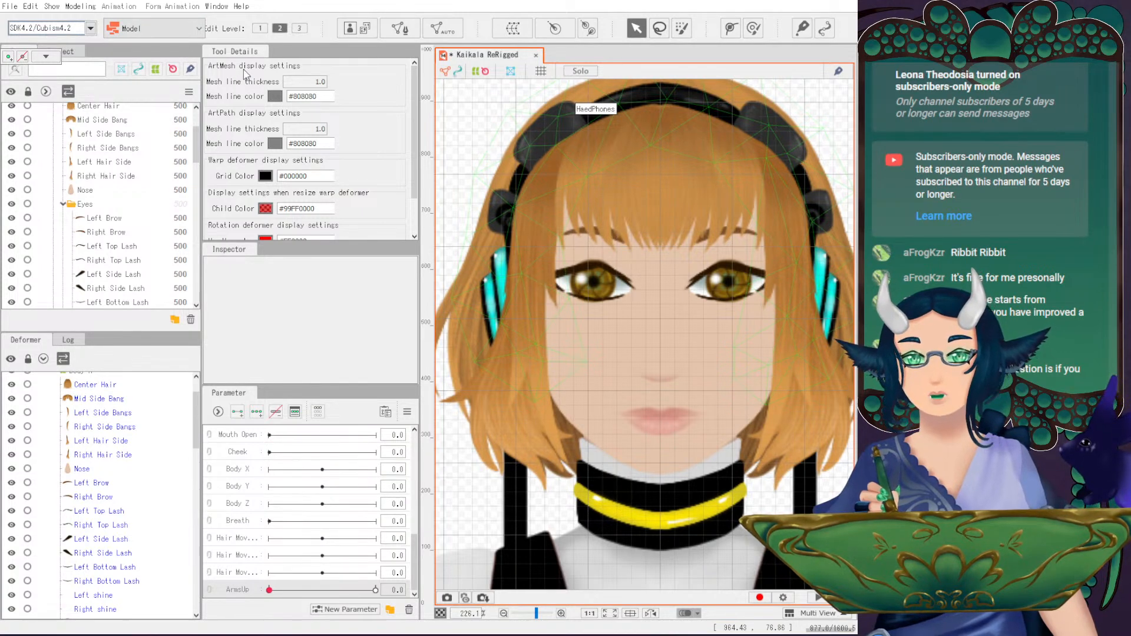
left_click(10, 6)
left_click(66, 116)
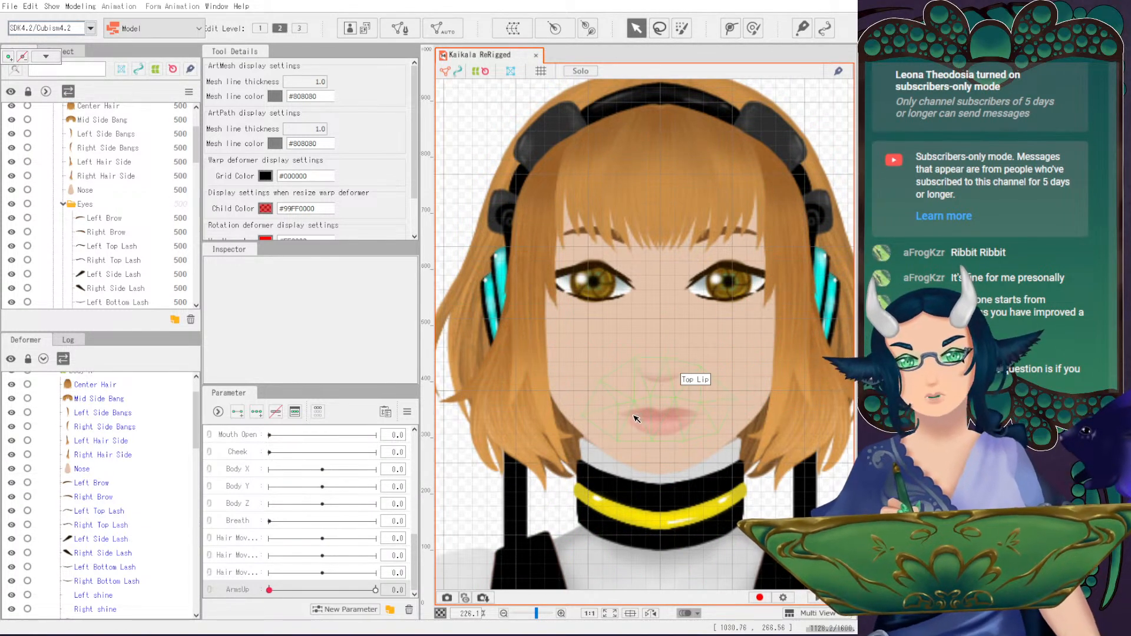
- Open the Physics/Scene Blending Settings for the model and return to the modeling view
left_click(86, 8)
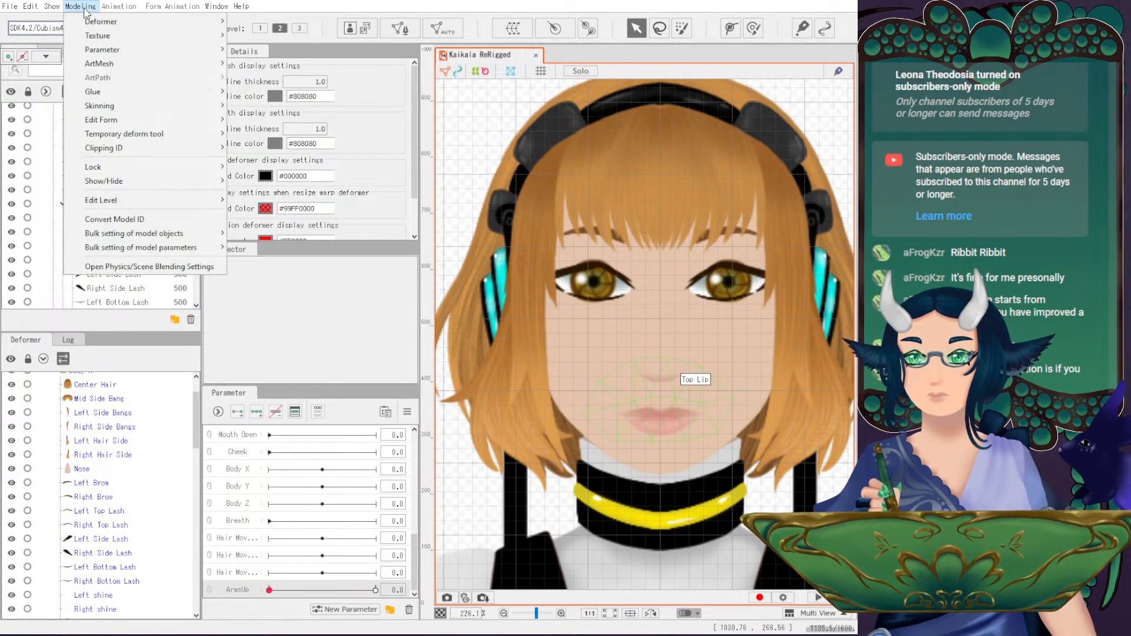
left_click(177, 268)
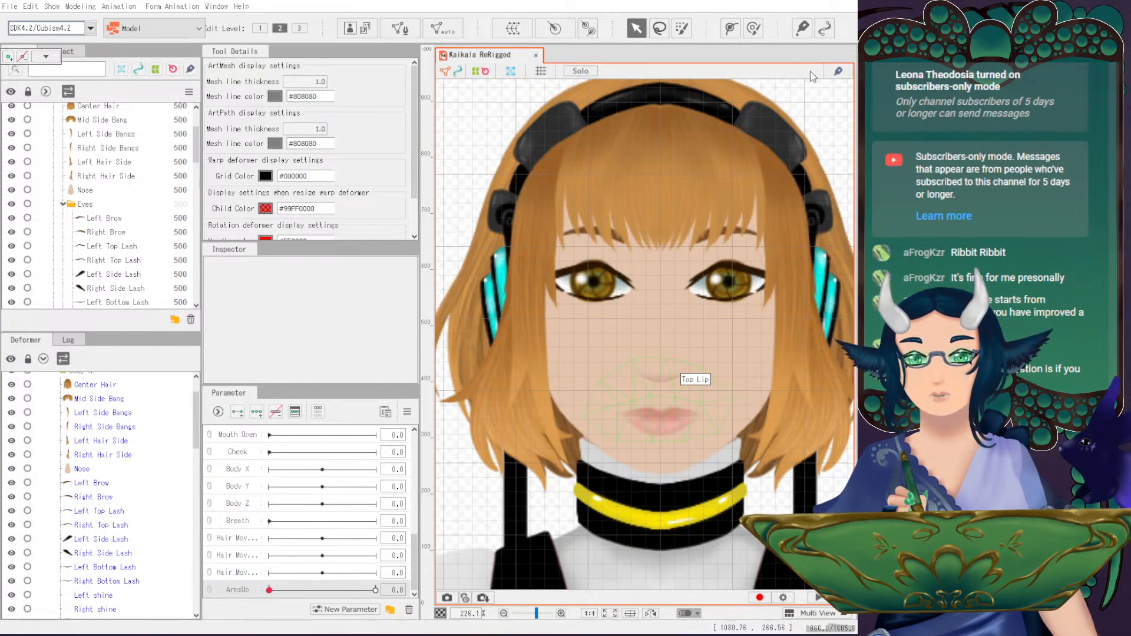
left_click(515, 477)
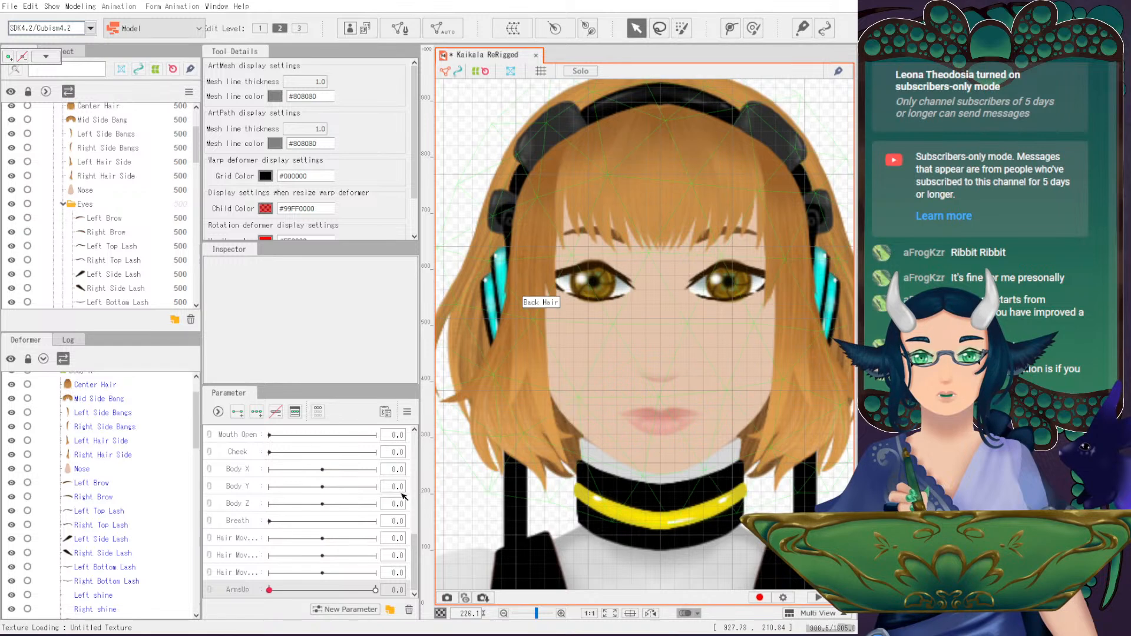
- Select the Breath warp deformer, add two keys to it on the Breath parameter, and set the parameter to 1.0
left_click(287, 523)
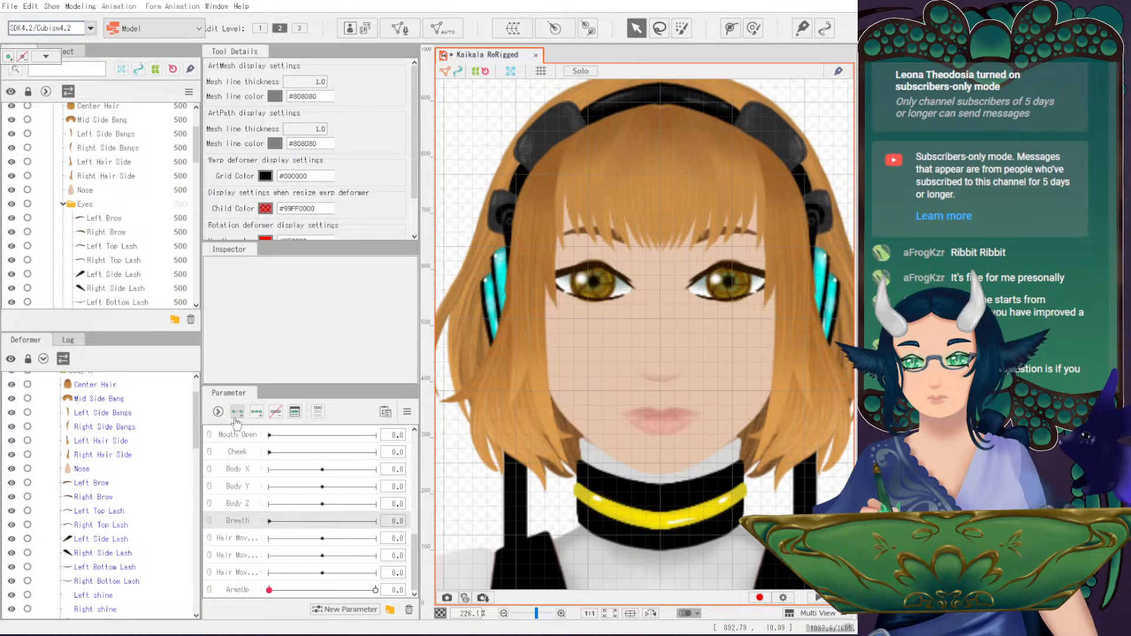
scroll(119, 458, "up", 2)
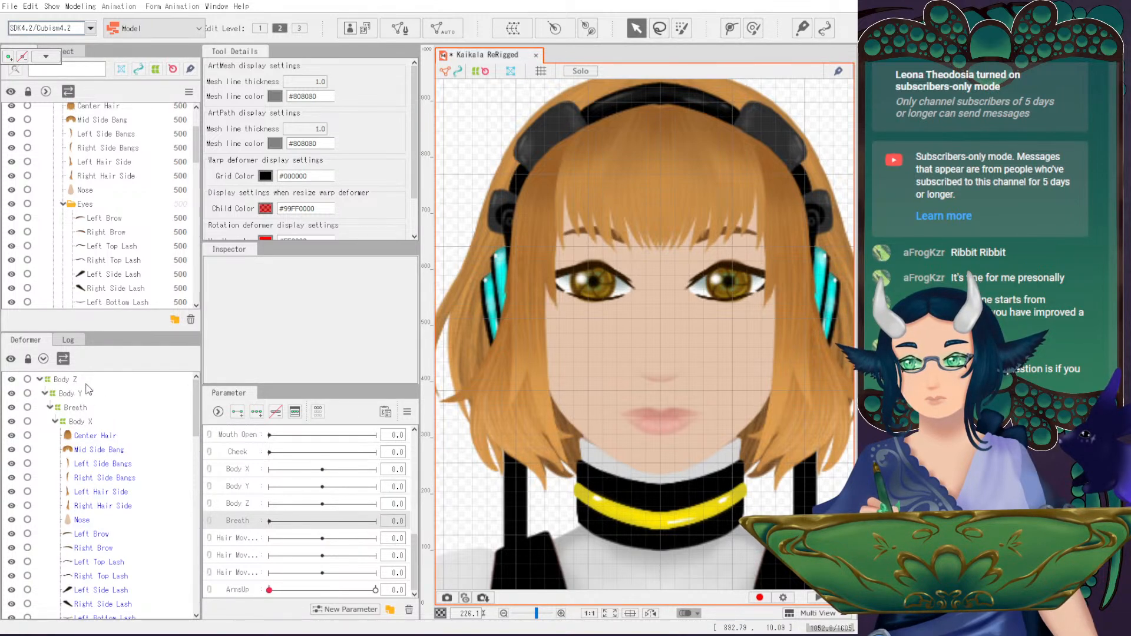
left_click(75, 407)
scroll(648, 295, "down", 5)
scroll(694, 130, "up", 2)
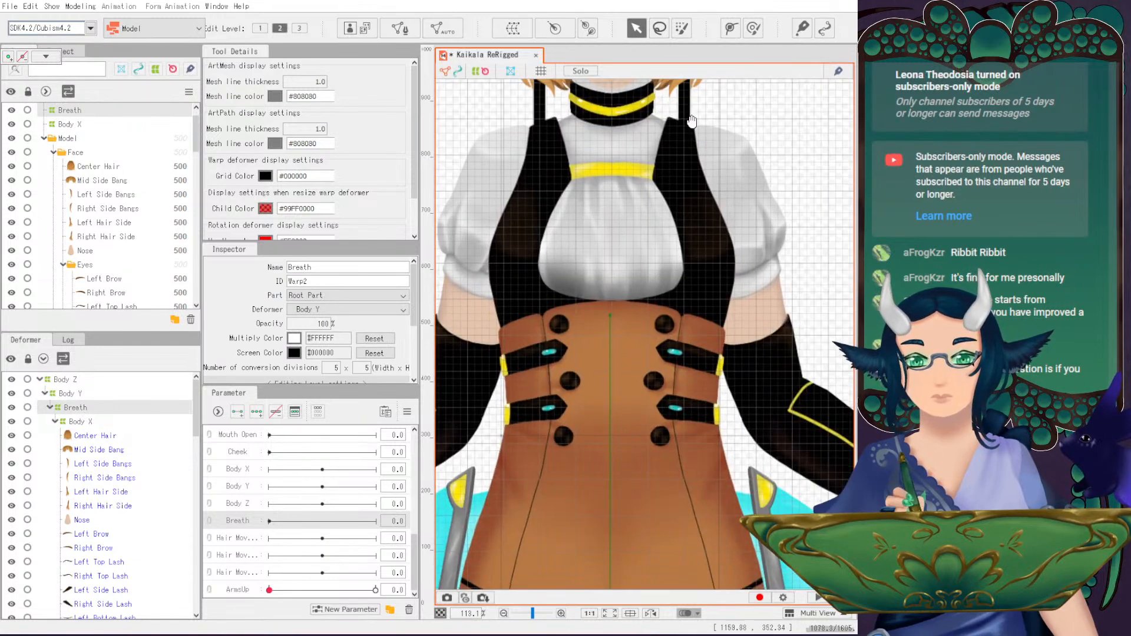
scroll(693, 129, "up", 3)
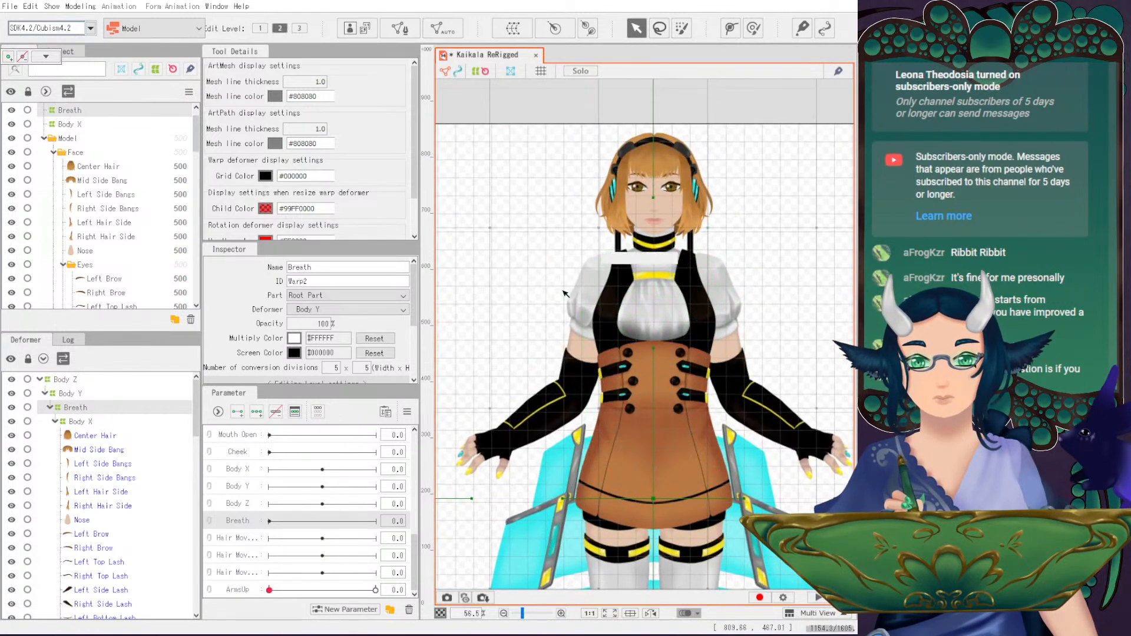
left_click(745, 408)
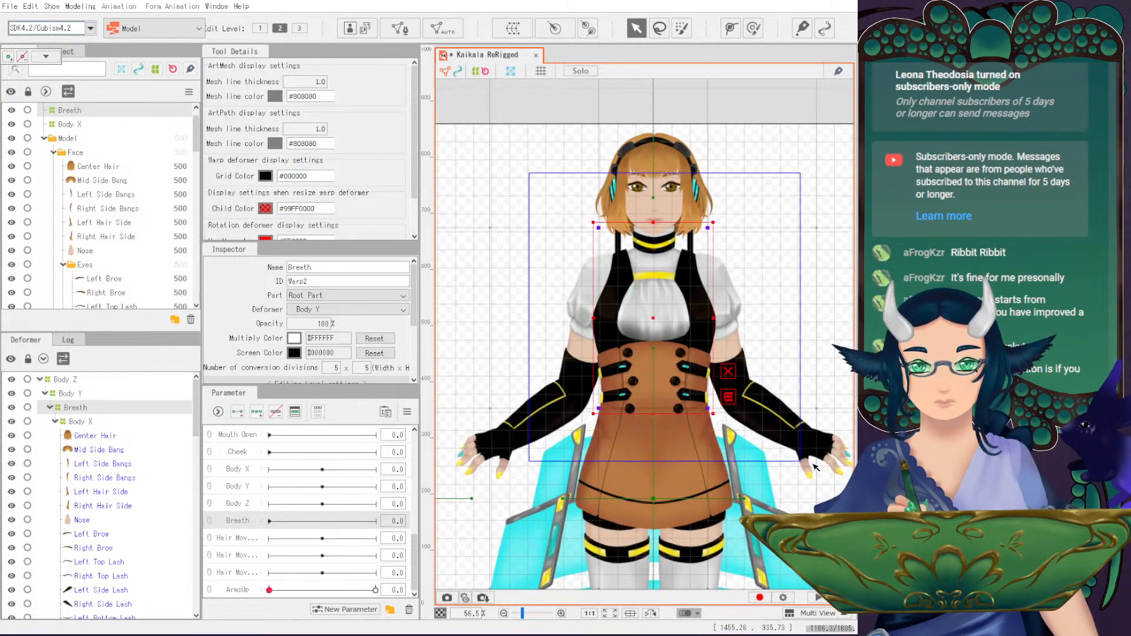
scroll(745, 408, "down", 1)
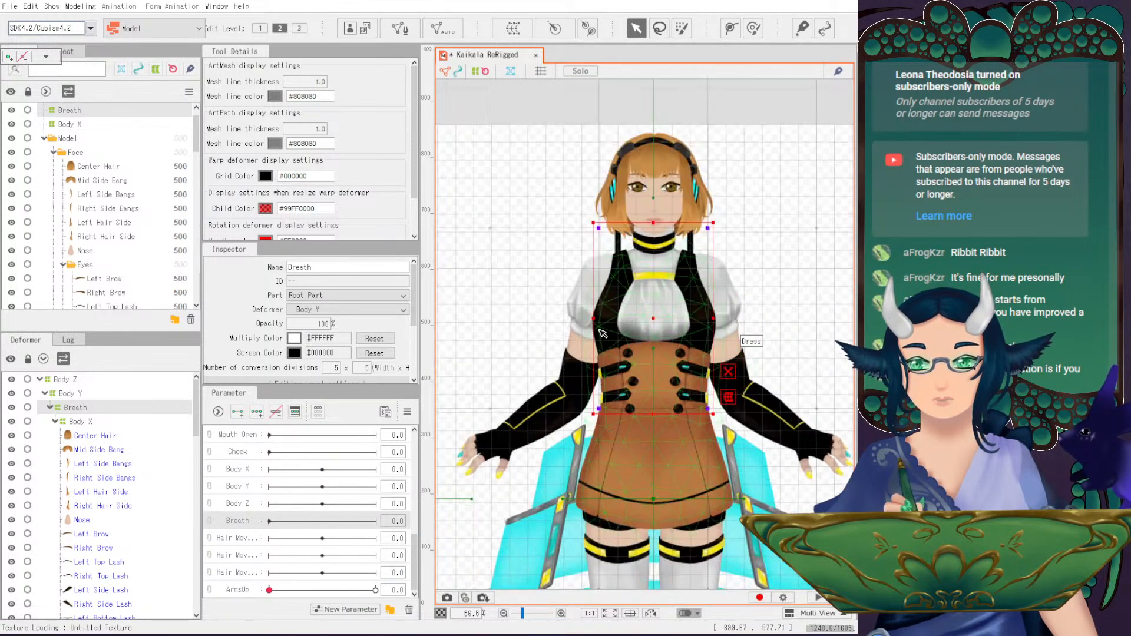
left_click(238, 411)
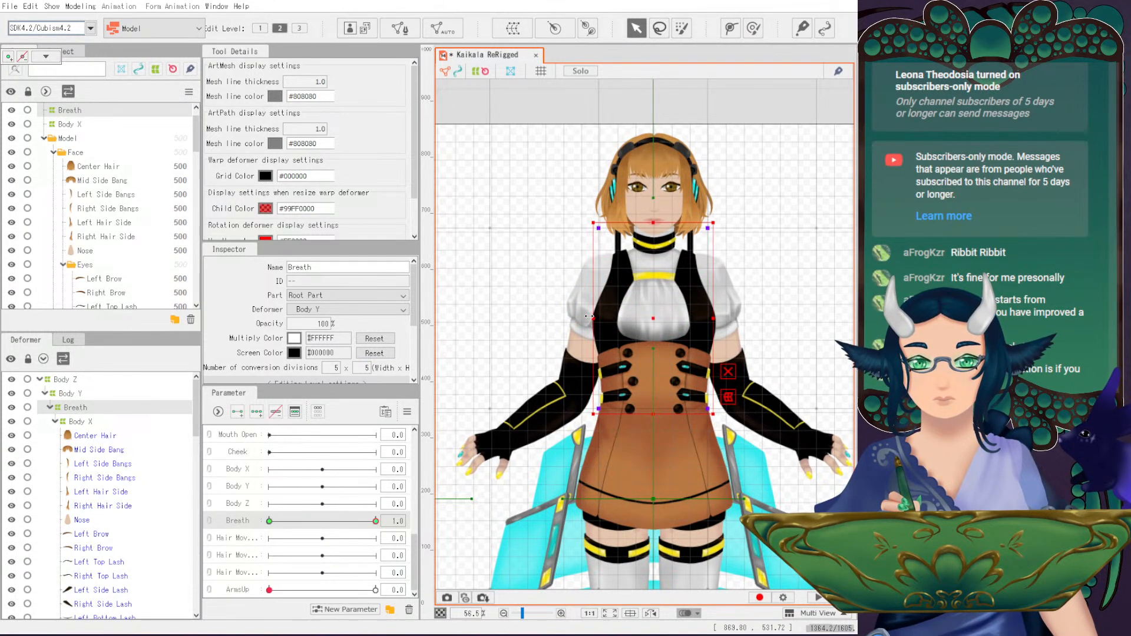
- Widen the Breath warp deformer slightly around the torso at the Breath parameter's 1.0 key
scroll(590, 316, "up", 5)
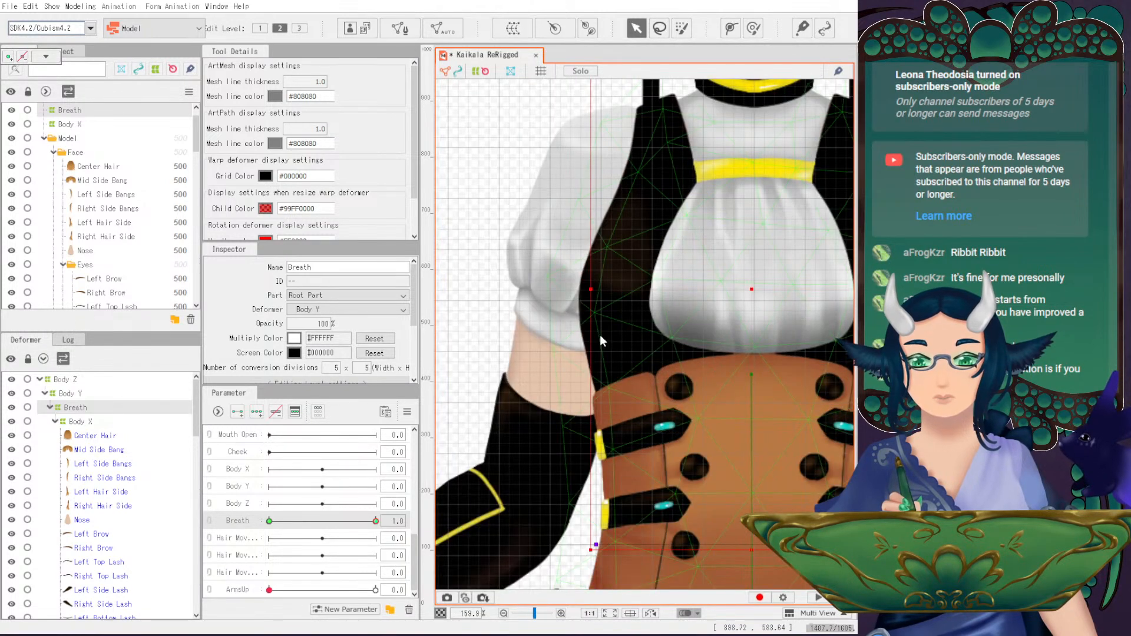
left_click(604, 339)
scroll(590, 289, "up", 3)
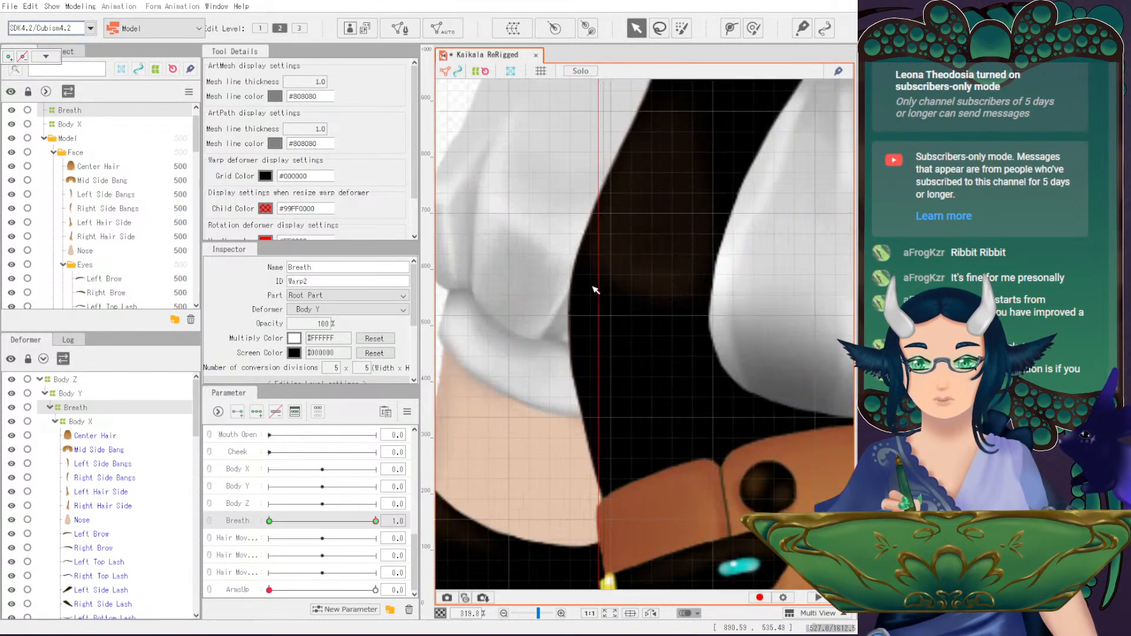
left_click(597, 292)
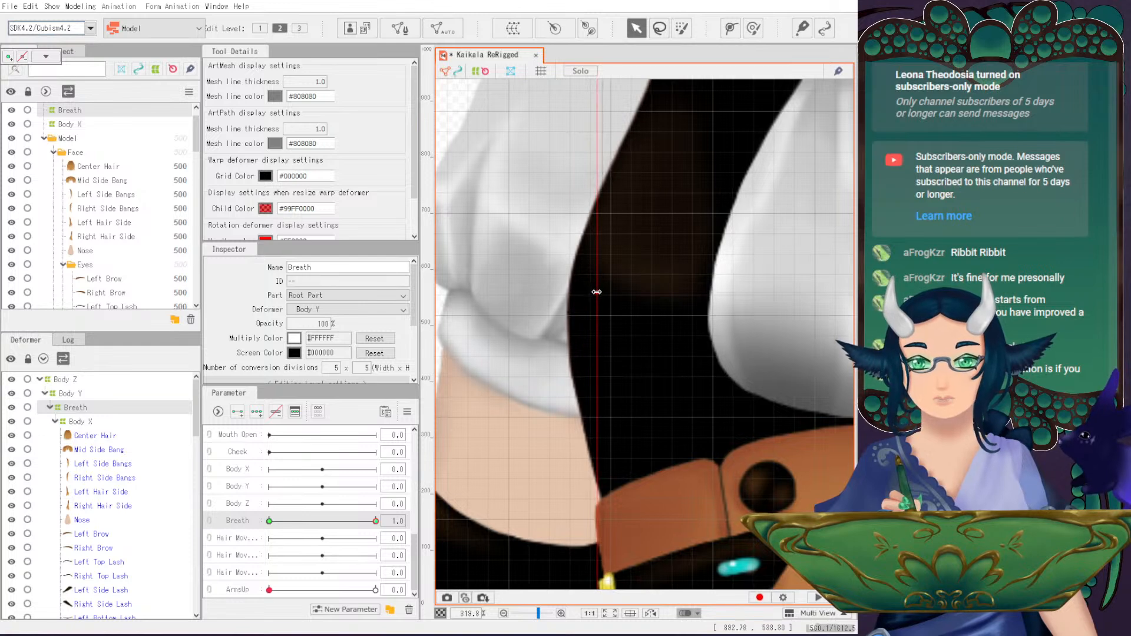
scroll(663, 316, "down", 4)
scroll(664, 316, "down", 1)
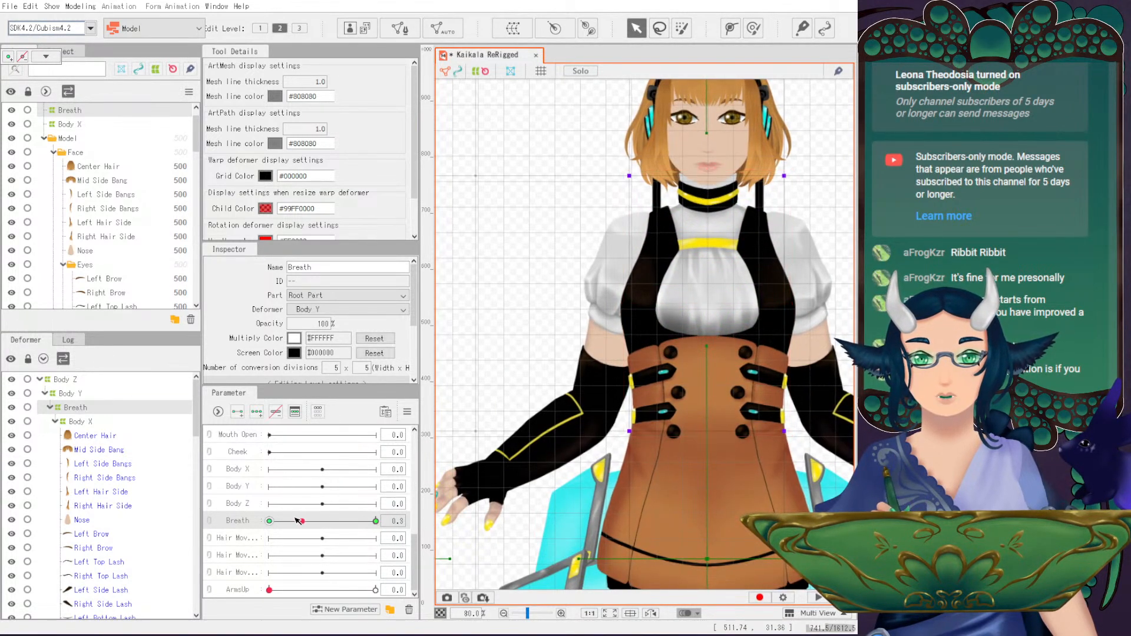
scroll(588, 303, "up", 3)
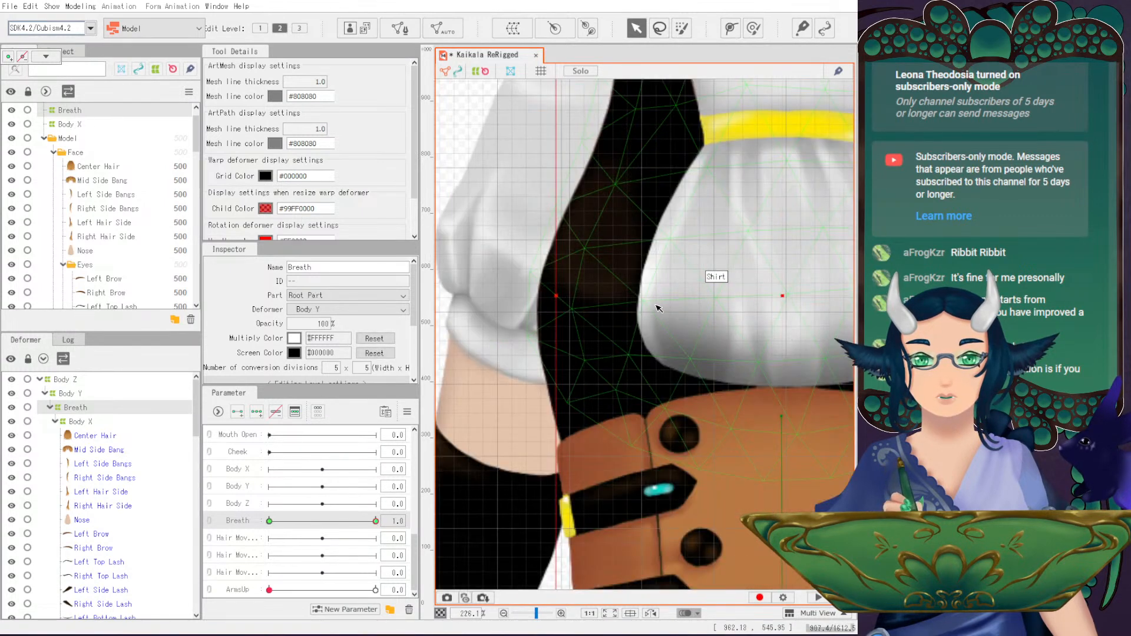
left_click(580, 309)
scroll(580, 307, "up", 1)
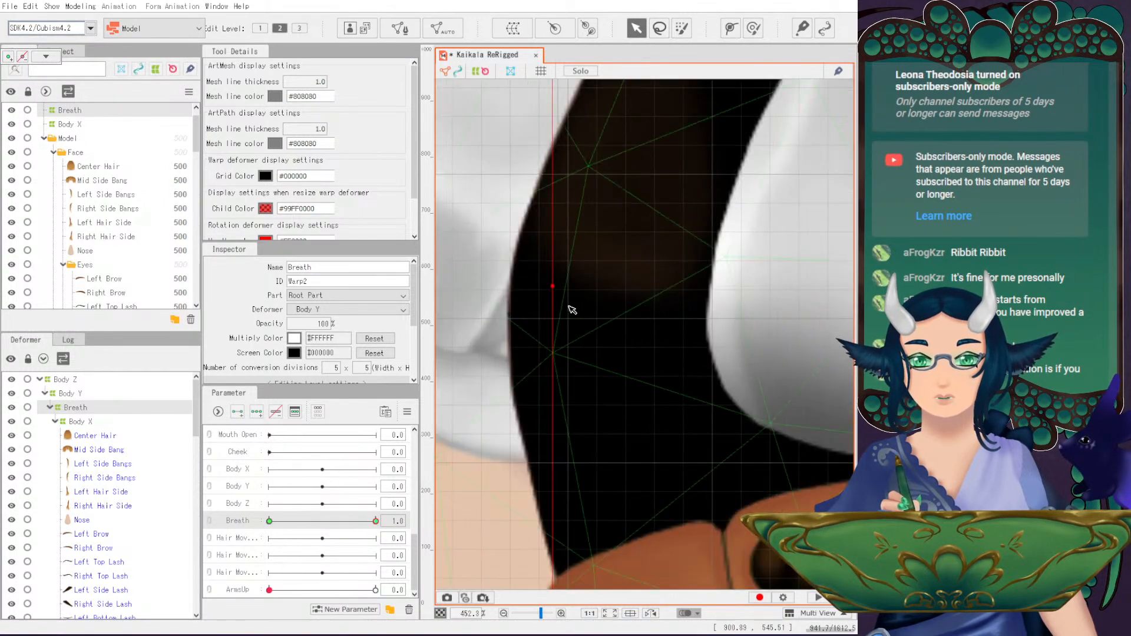
scroll(581, 304, "up", 2)
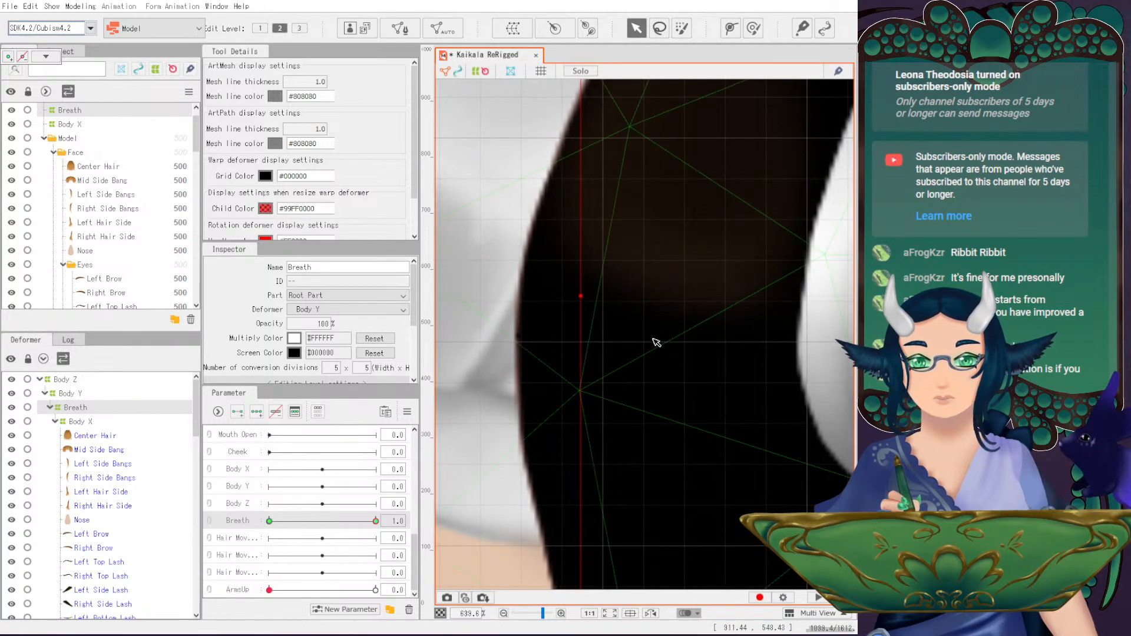
scroll(652, 336, "down", 7)
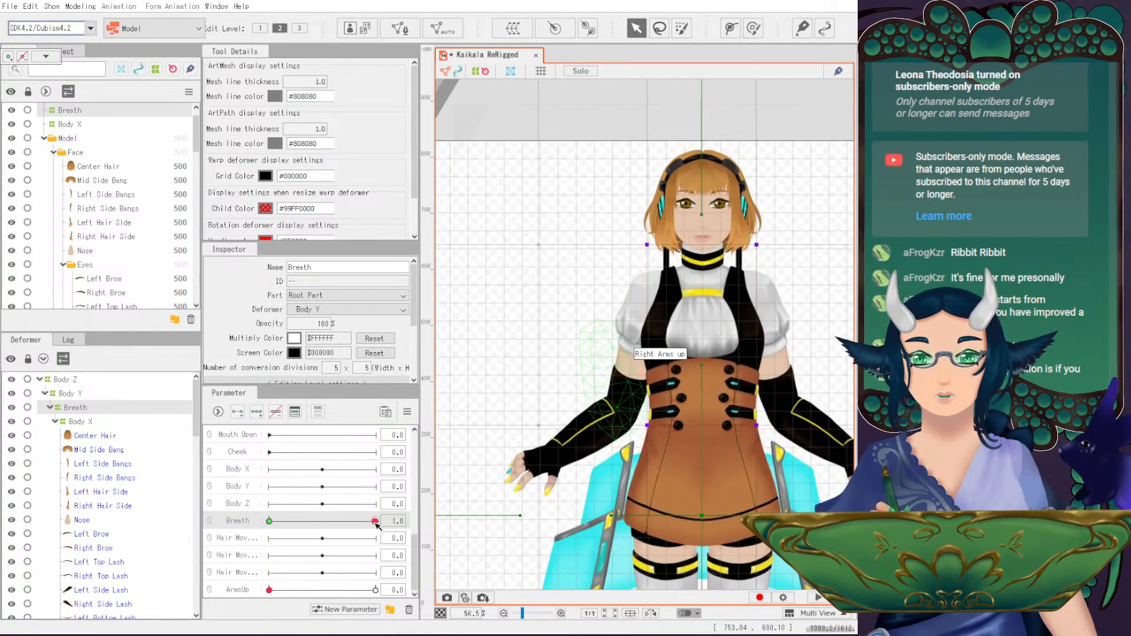
- Preview the breathing motion by sweeping the Breath parameter between its two keys
left_click_drag(355, 522, 276, 521)
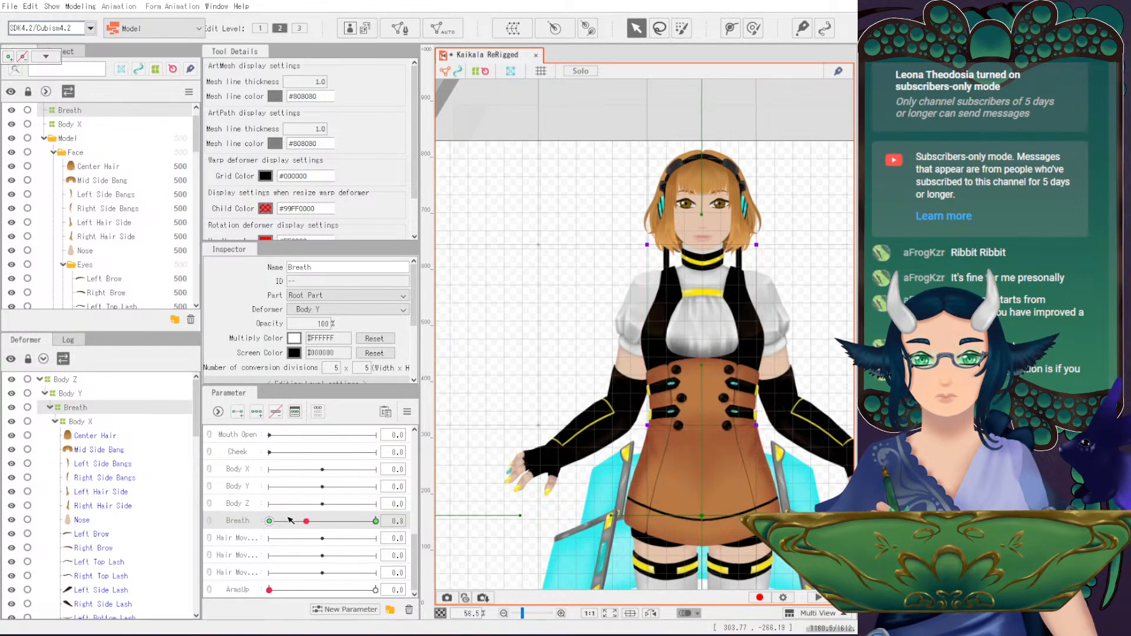
left_click(498, 234)
mouse_move(276, 521)
left_mouse_down()
mouse_move(376, 522)
mouse_move(277, 522)
left_mouse_up()
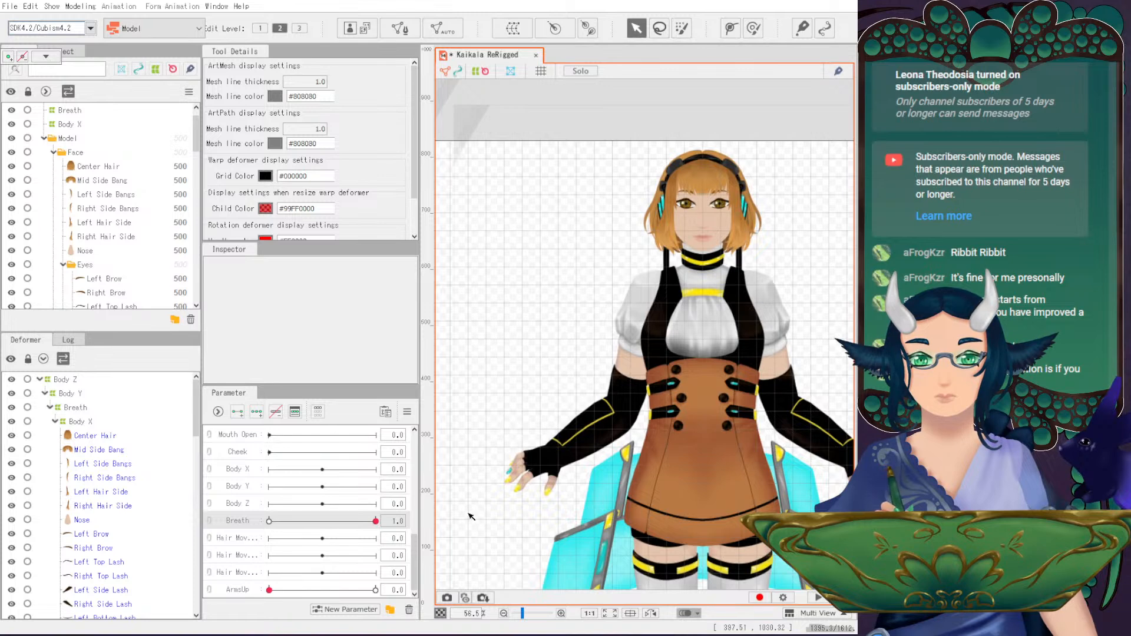
left_click(580, 365)
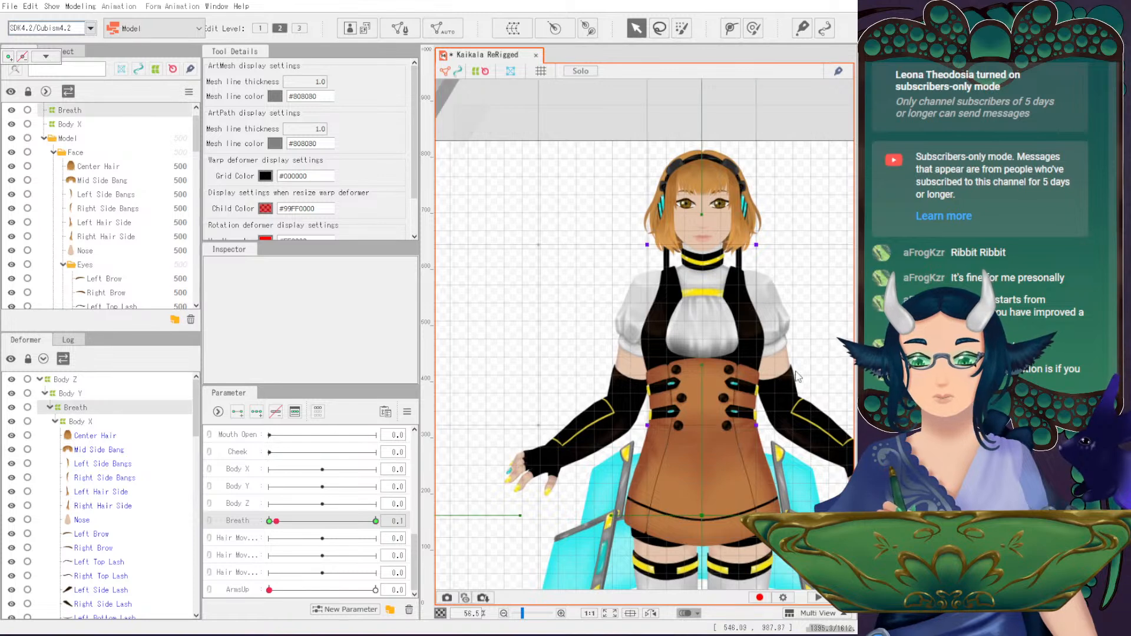
- Nudge the Breath warp deformer's side edge slightly outward at Breath 1.0, and return the parameter to 0.0
left_click(376, 521)
scroll(753, 308, "up", 5)
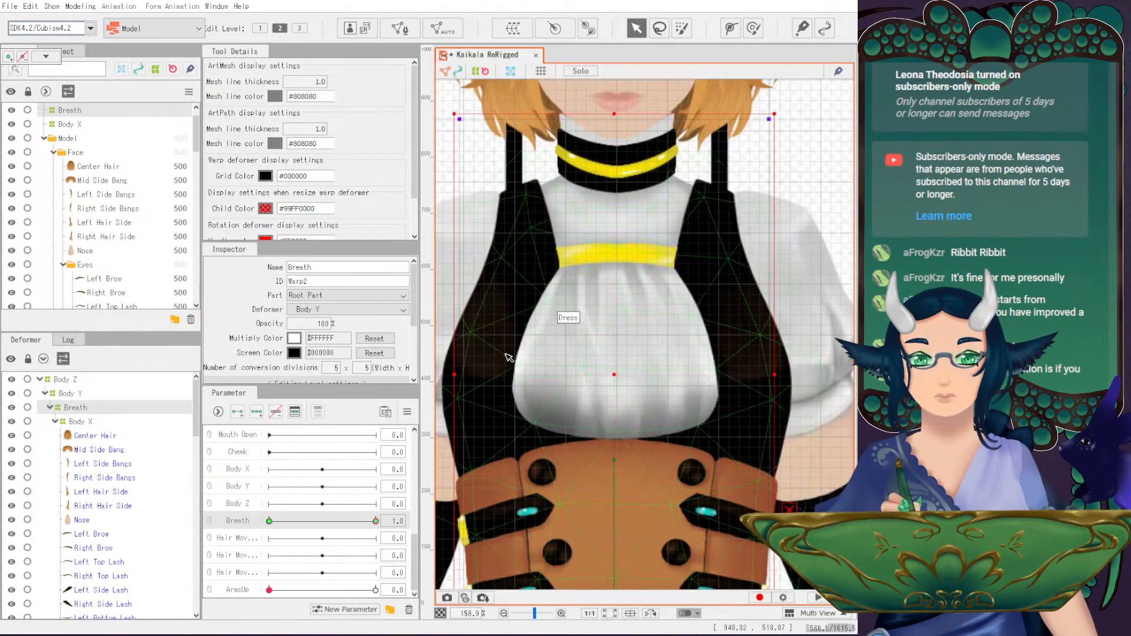
left_click_drag(595, 332, 642, 320)
scroll(626, 333, "up", 4)
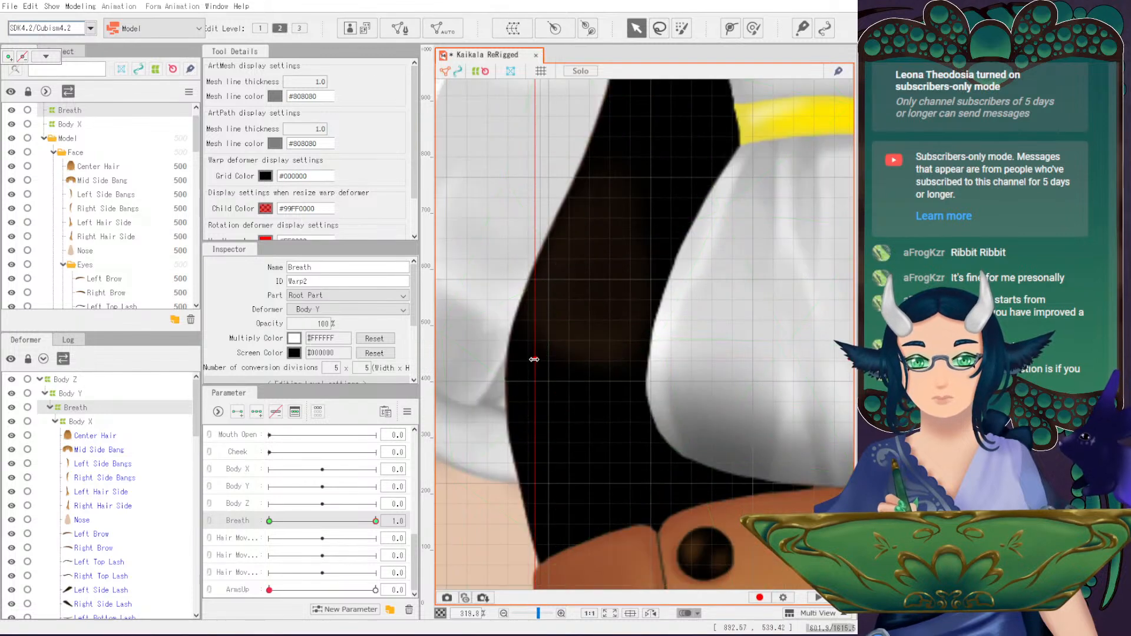
left_click_drag(534, 359, 533, 359)
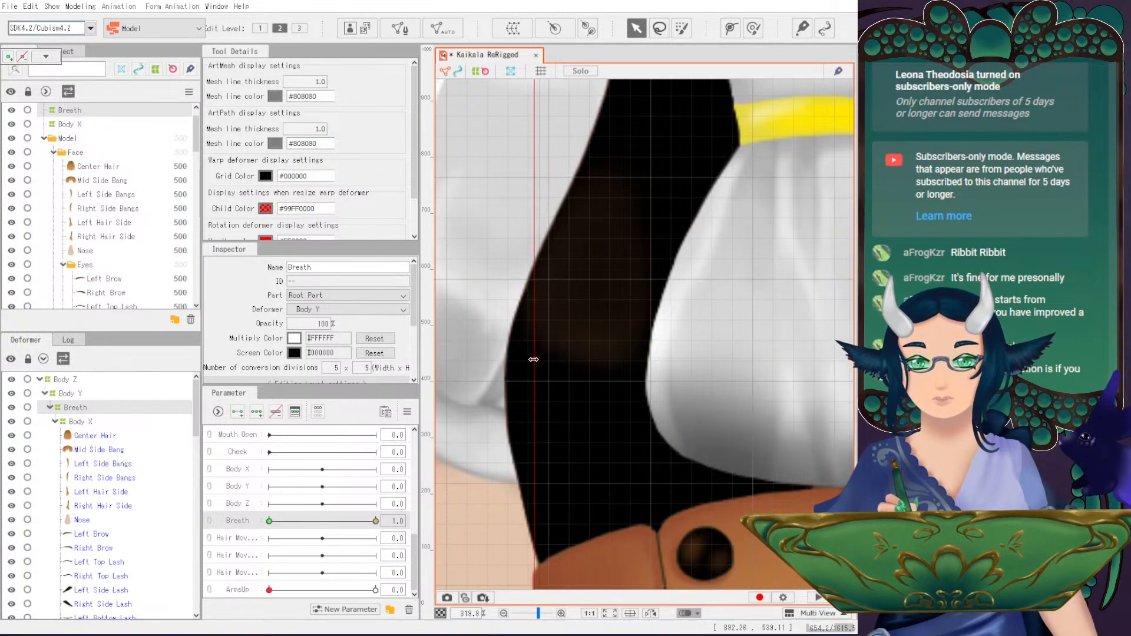
scroll(601, 343, "down", 9)
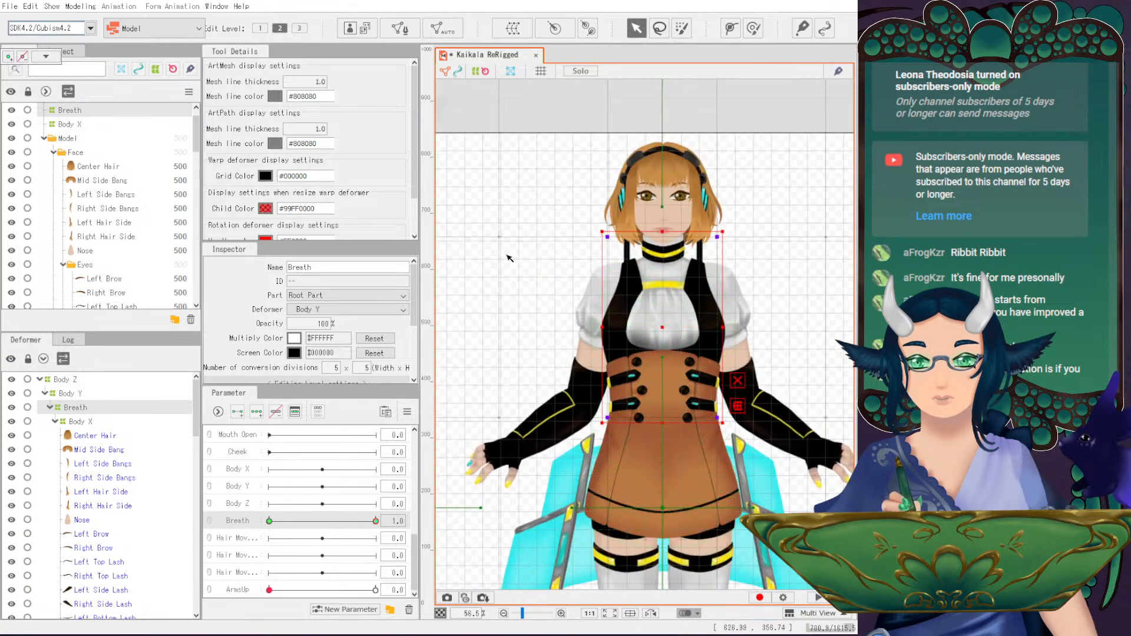
left_click_drag(380, 521, 269, 521)
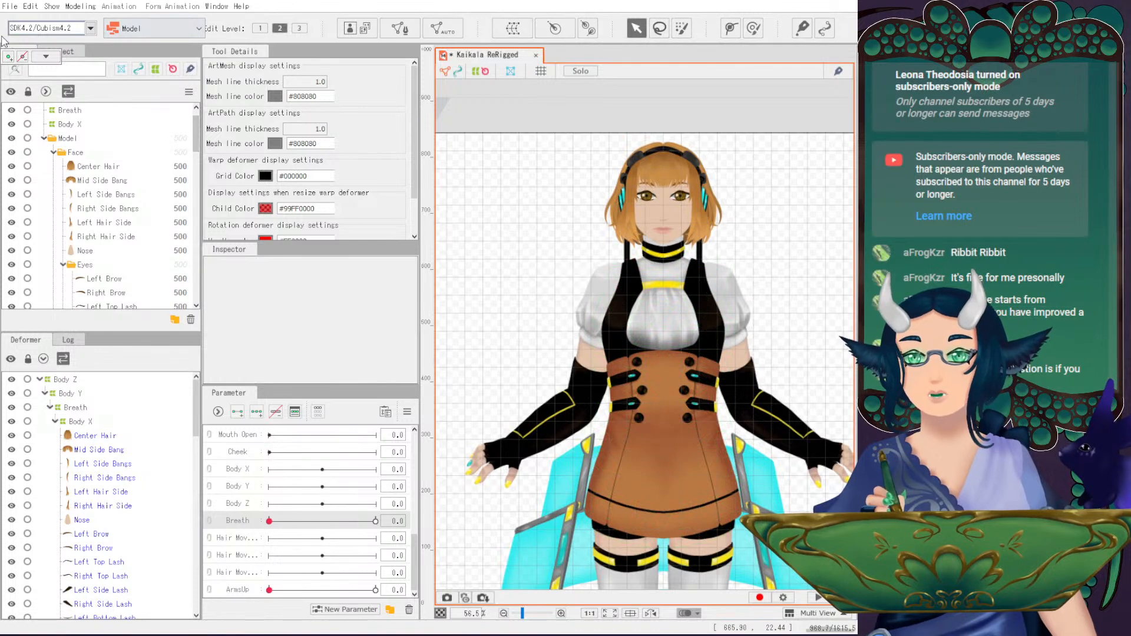
- Open the Physics/Scene Blending Settings window for the model
left_click(80, 6)
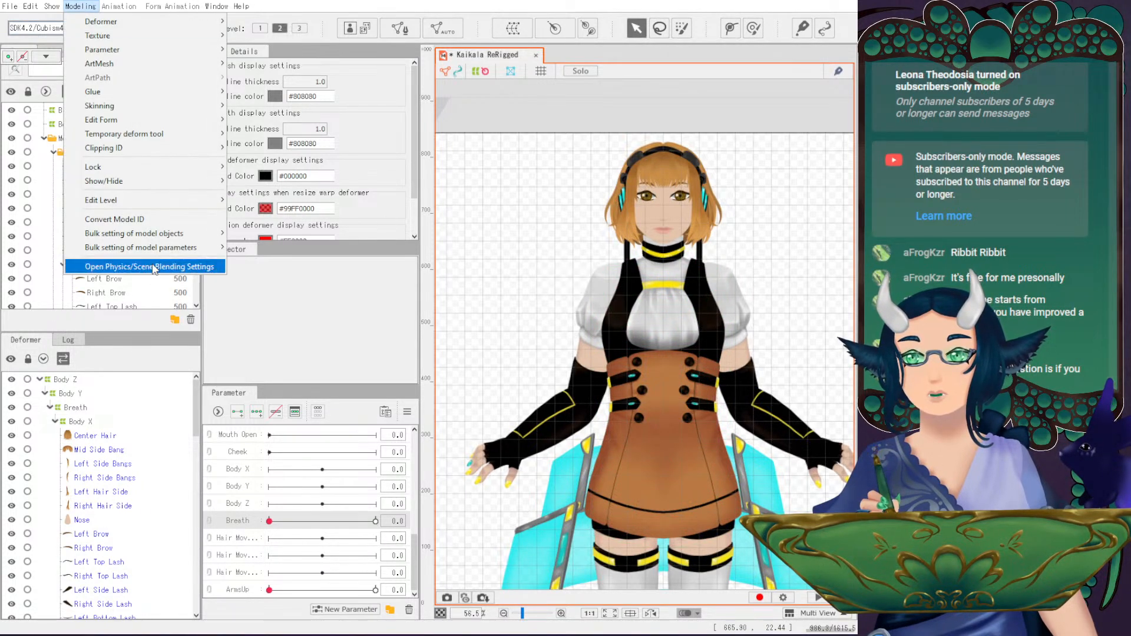
left_click(642, 290)
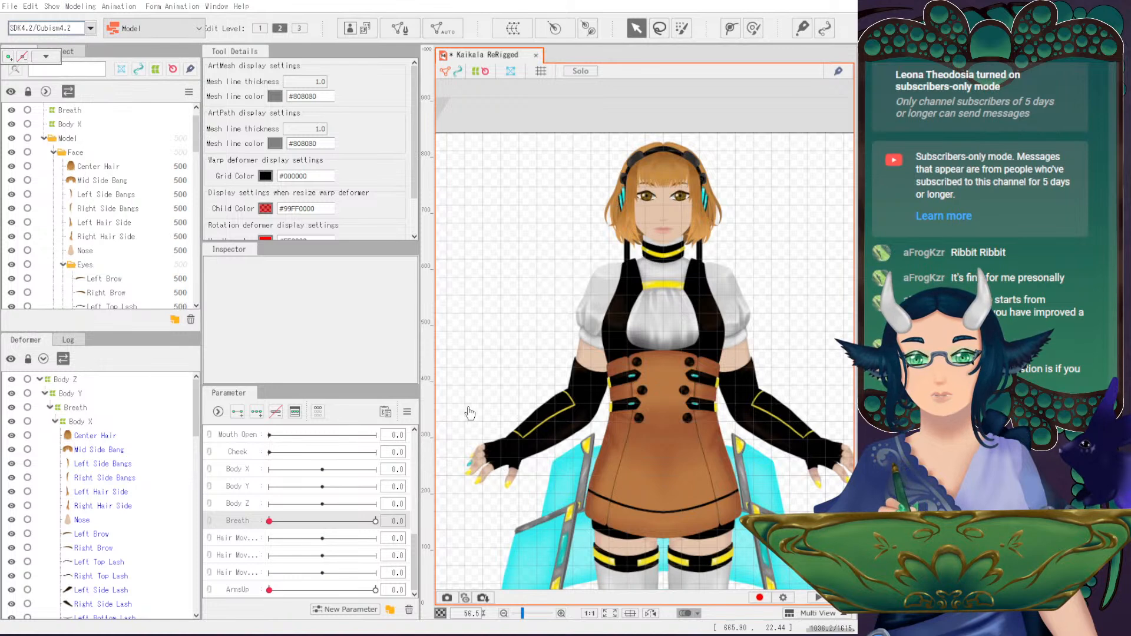
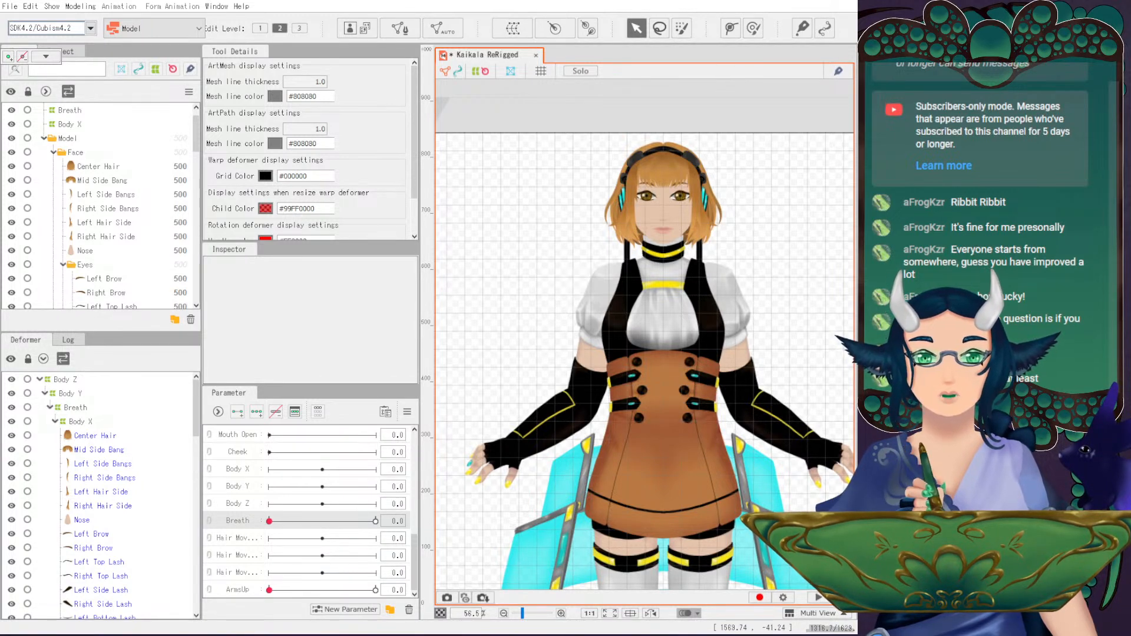
left_click(80, 6)
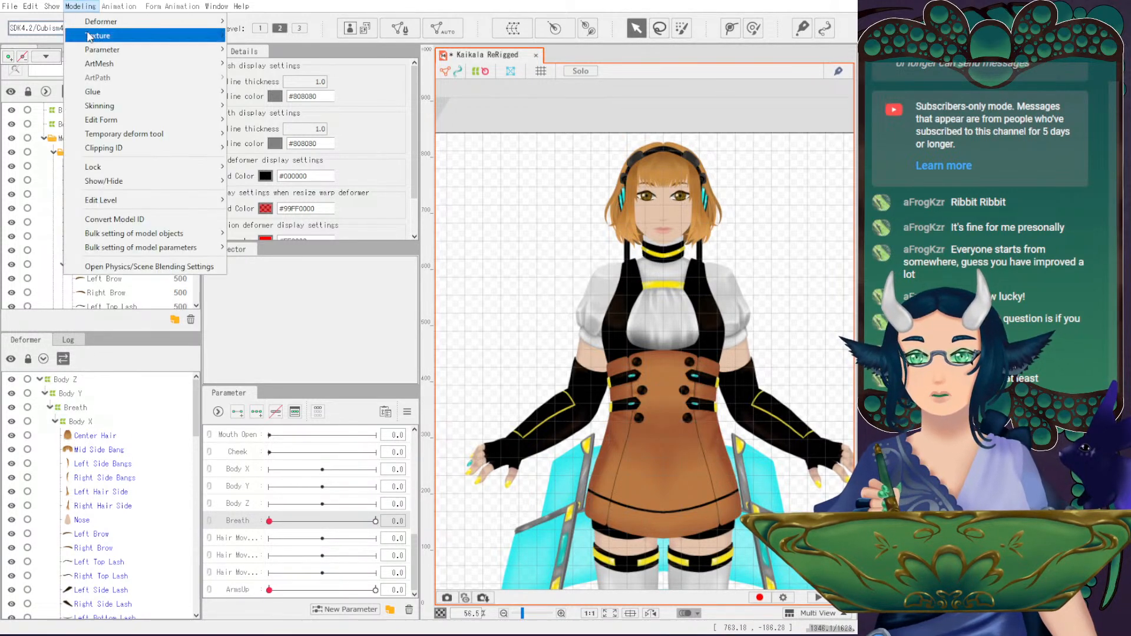
left_click(118, 266)
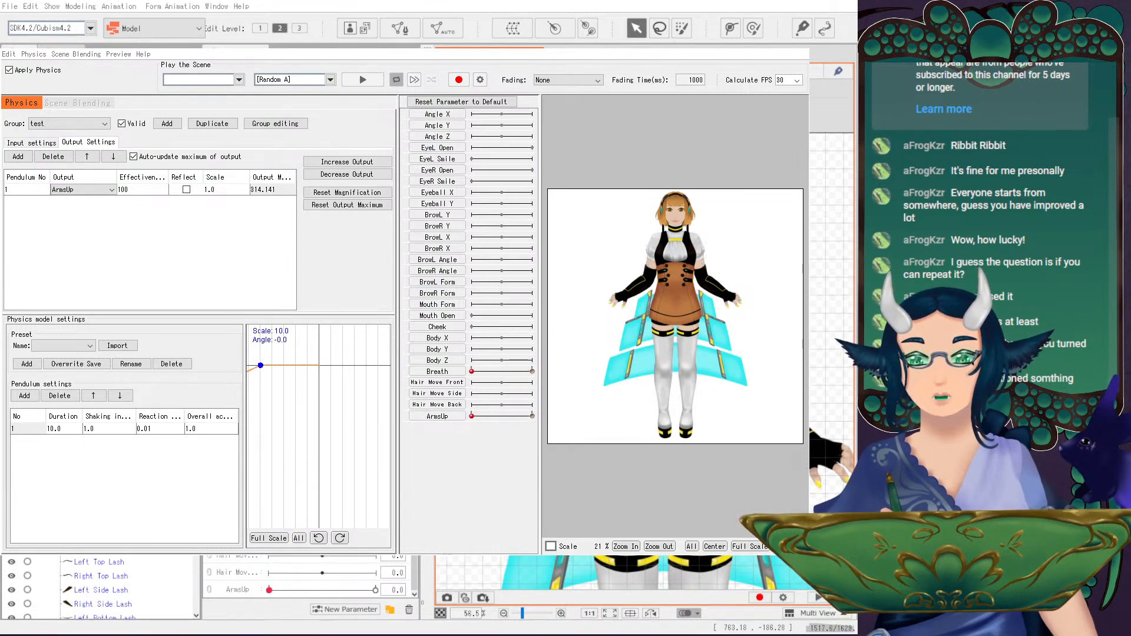
- Examine the test physics group's pendulum values and its Breath input and ArmsUp output settings
left_click(624, 64)
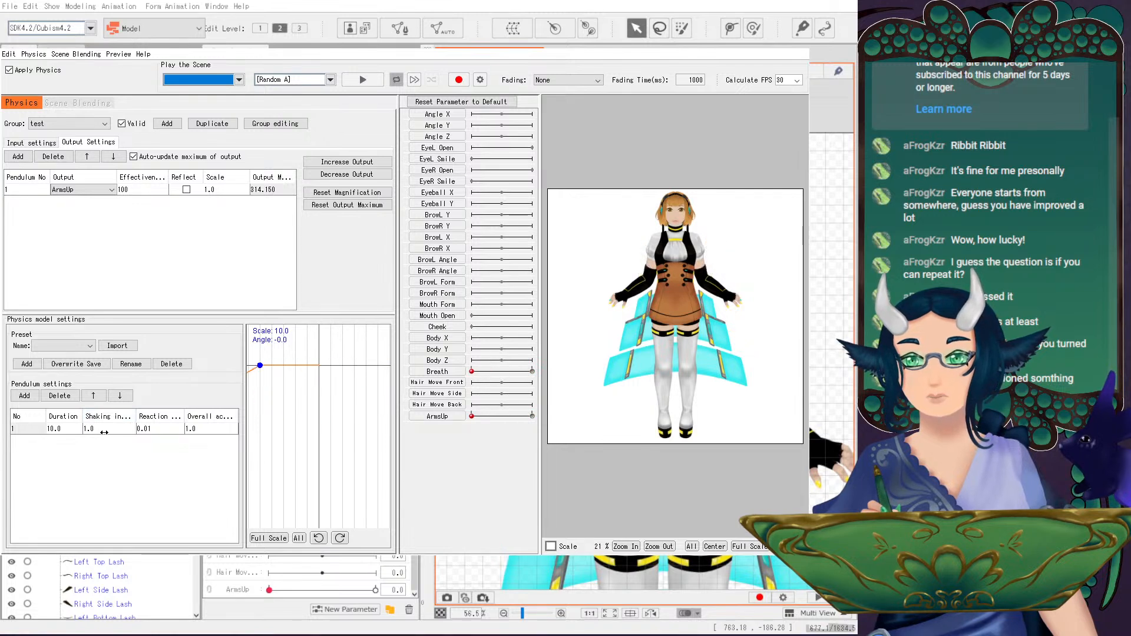
left_click(145, 430)
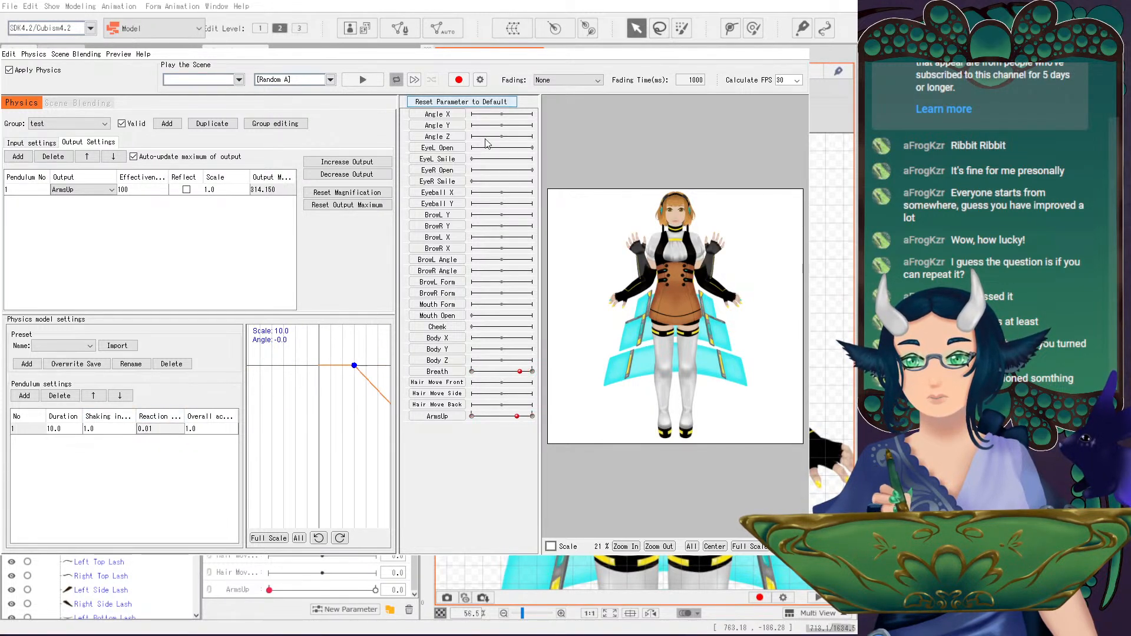
left_click(88, 123)
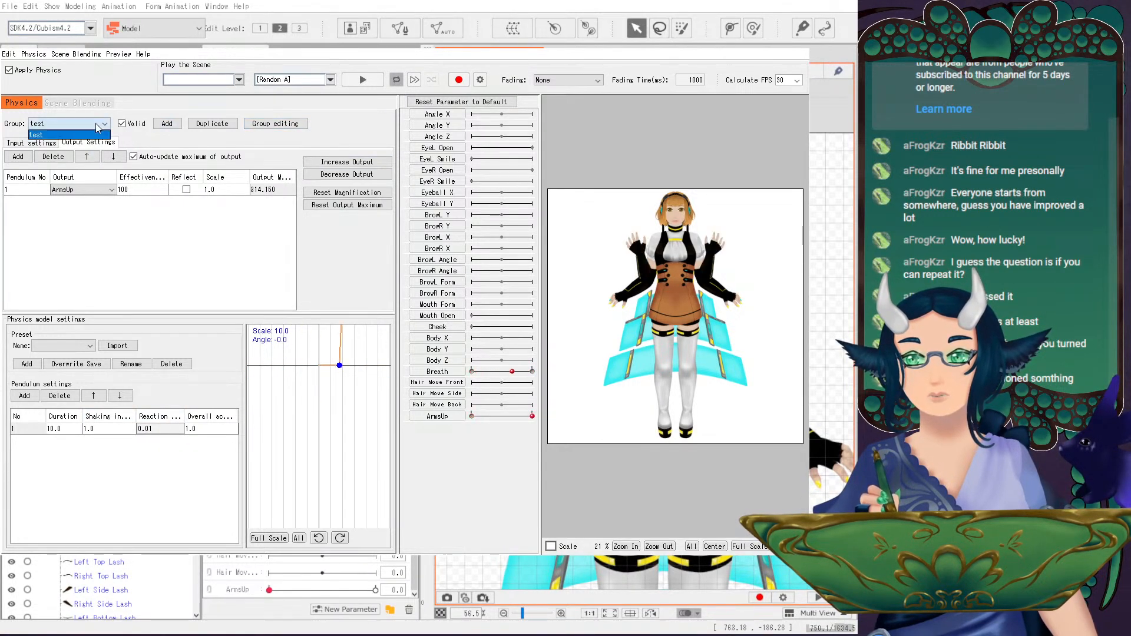
left_click(71, 133)
left_click(44, 143)
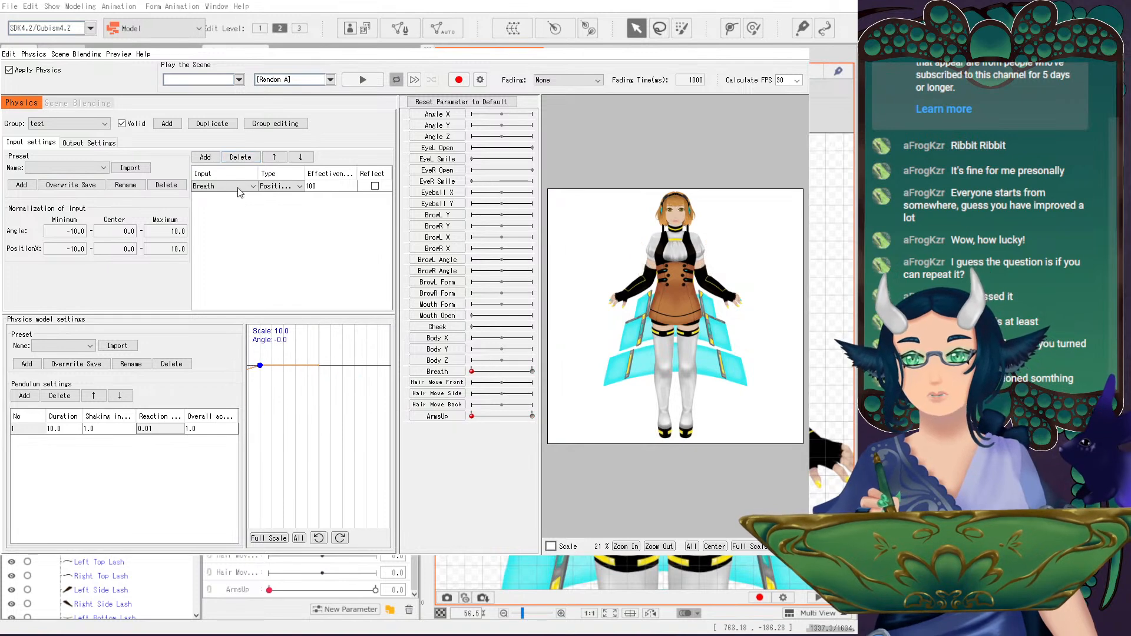
left_click(88, 143)
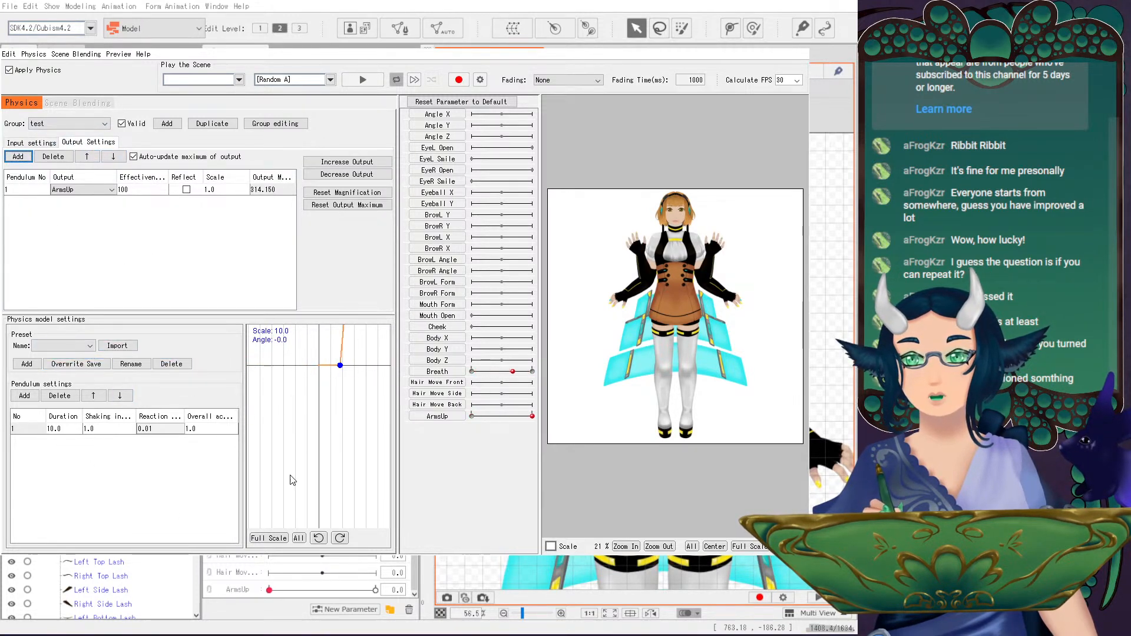
- Try pendulum reaction values of 0.02 and 1.0, and set the reaction back to 0.01
left_click(86, 433)
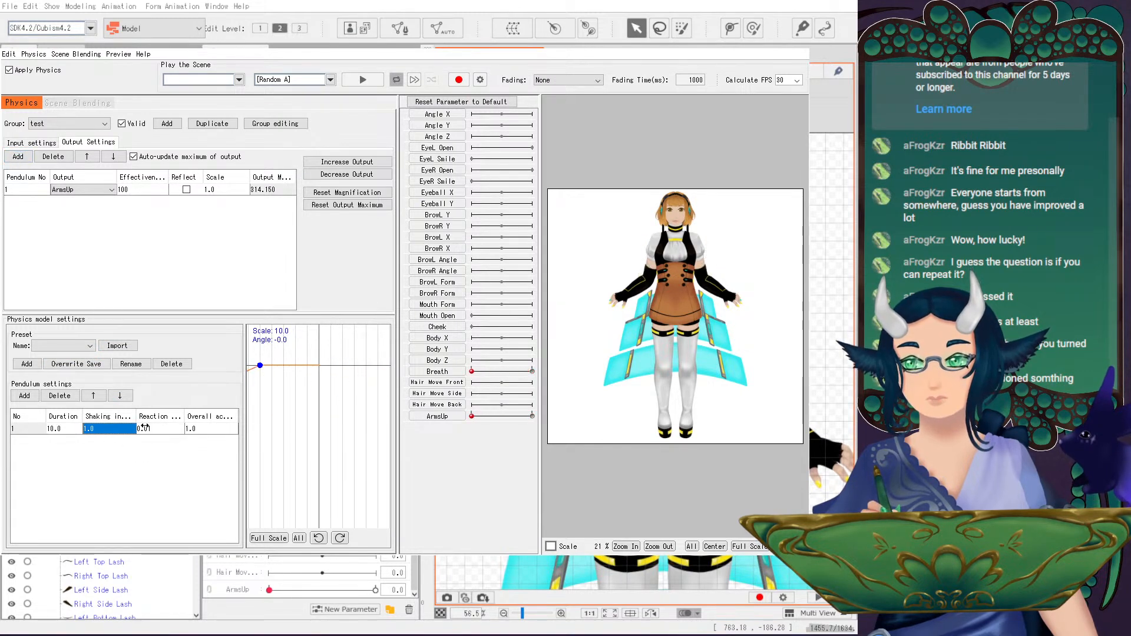
left_click(165, 435)
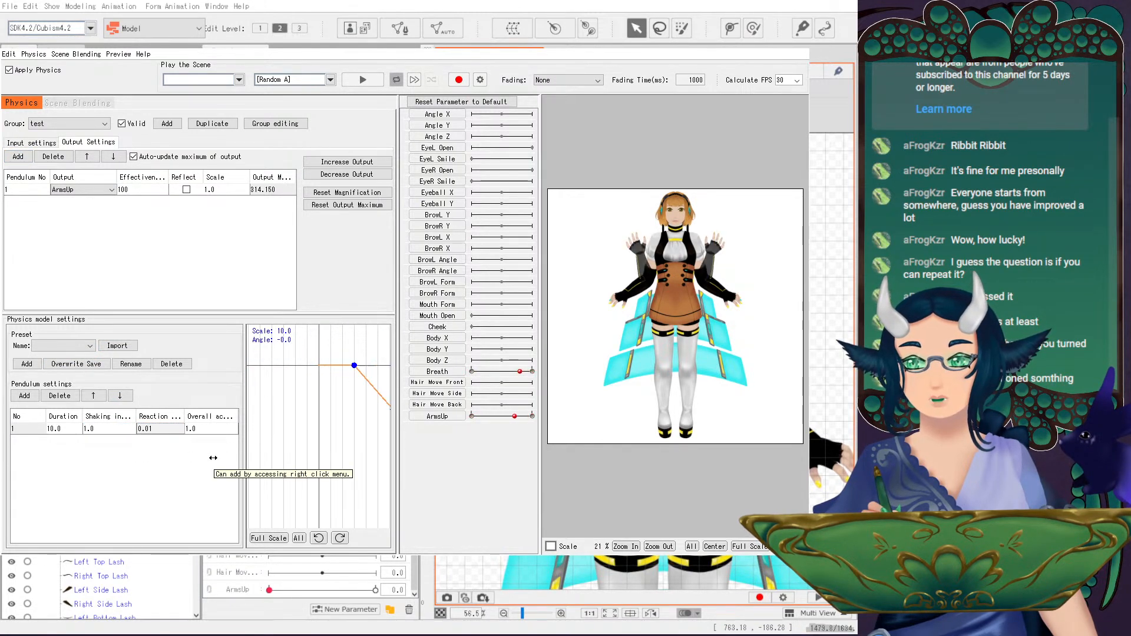
left_click_drag(154, 433, 159, 433)
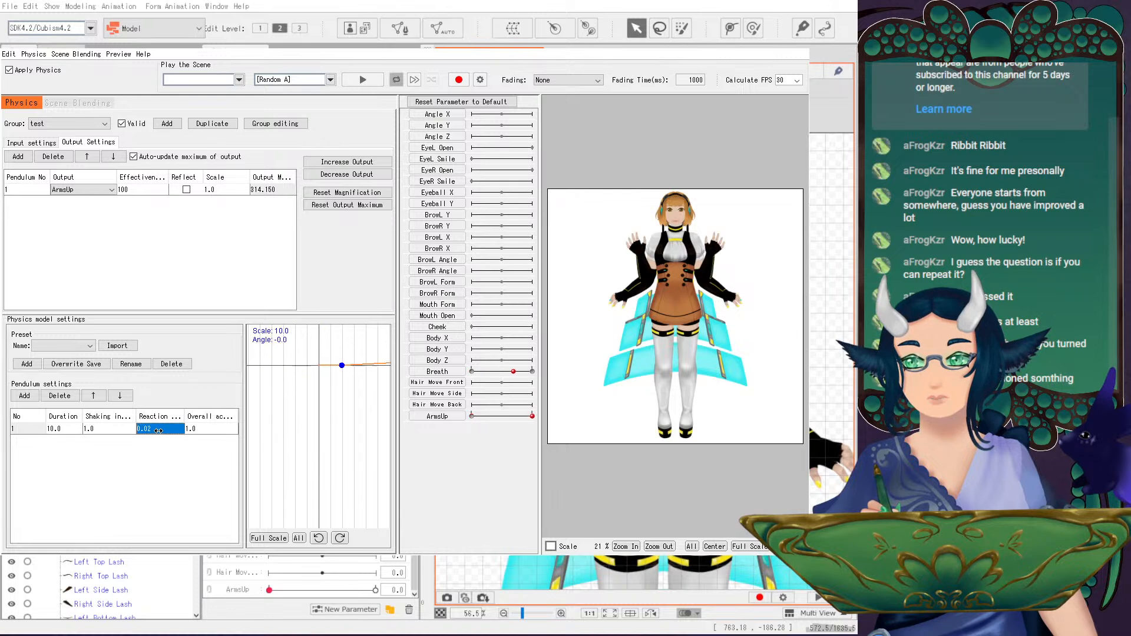
left_click(159, 429)
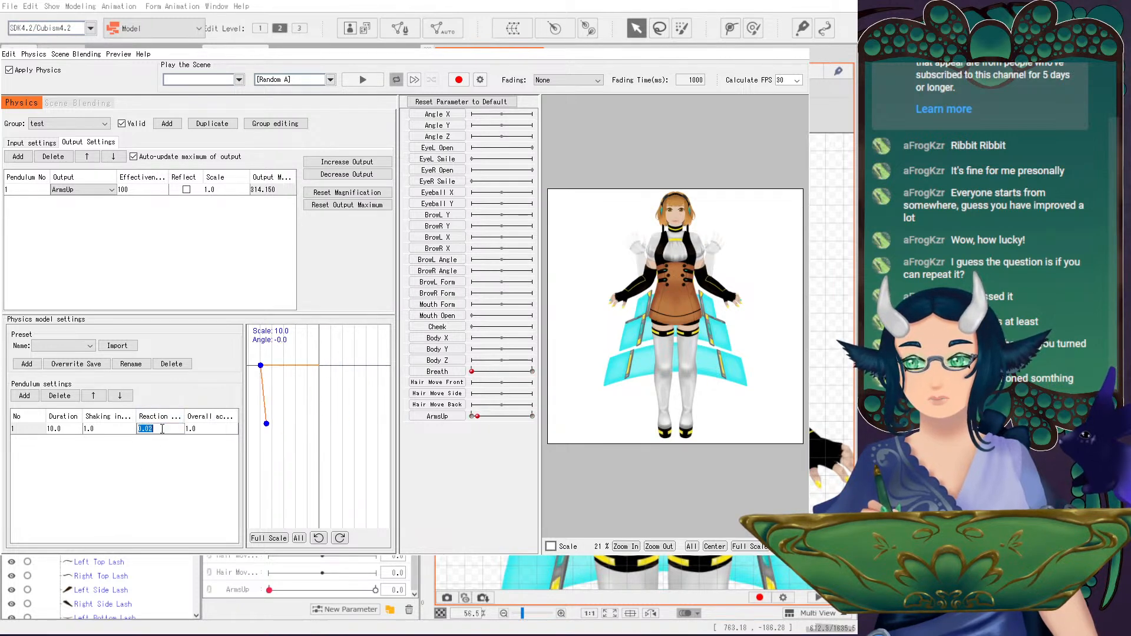
key("Return")
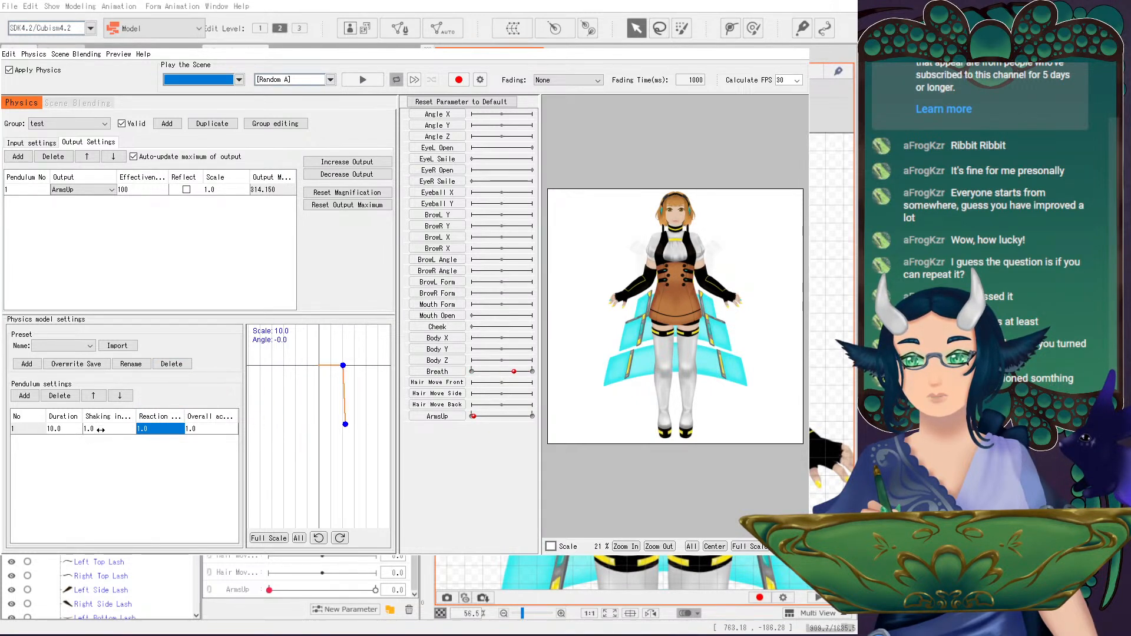
type("0.01")
key("Return")
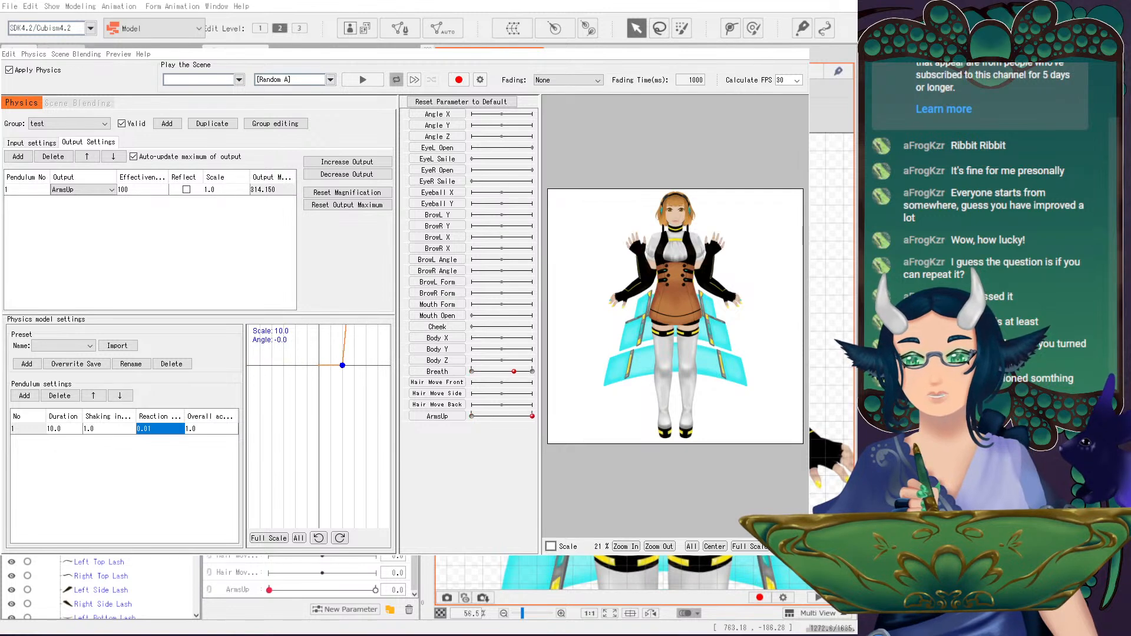
- Try pendulum duration values of 2 and 20 for the test physics group
left_click(55, 429)
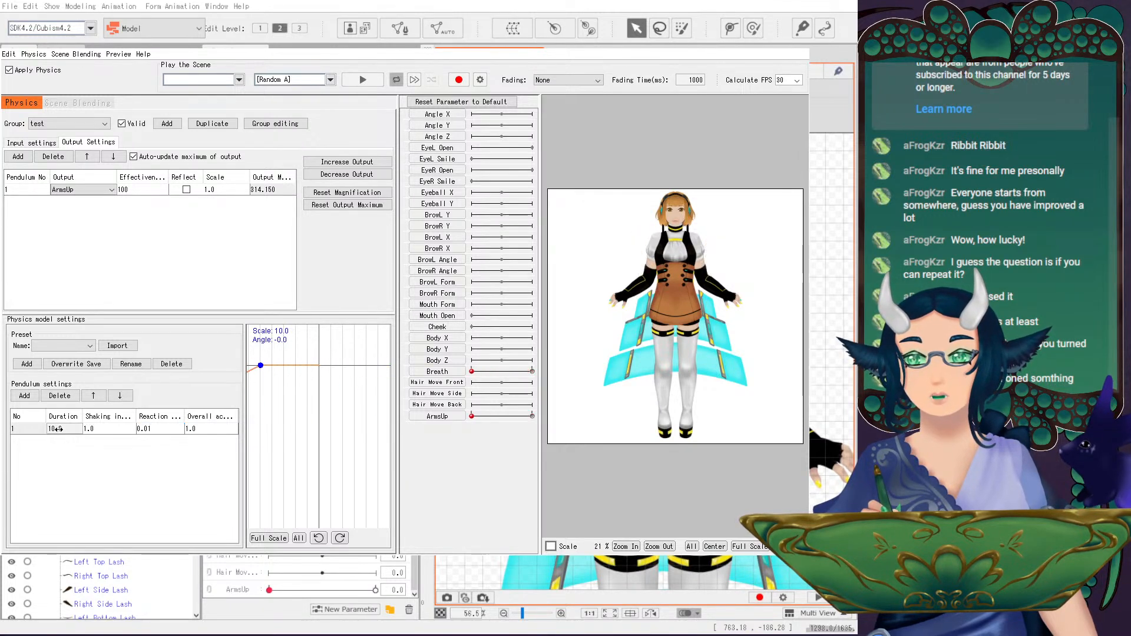
type("2")
key("Return")
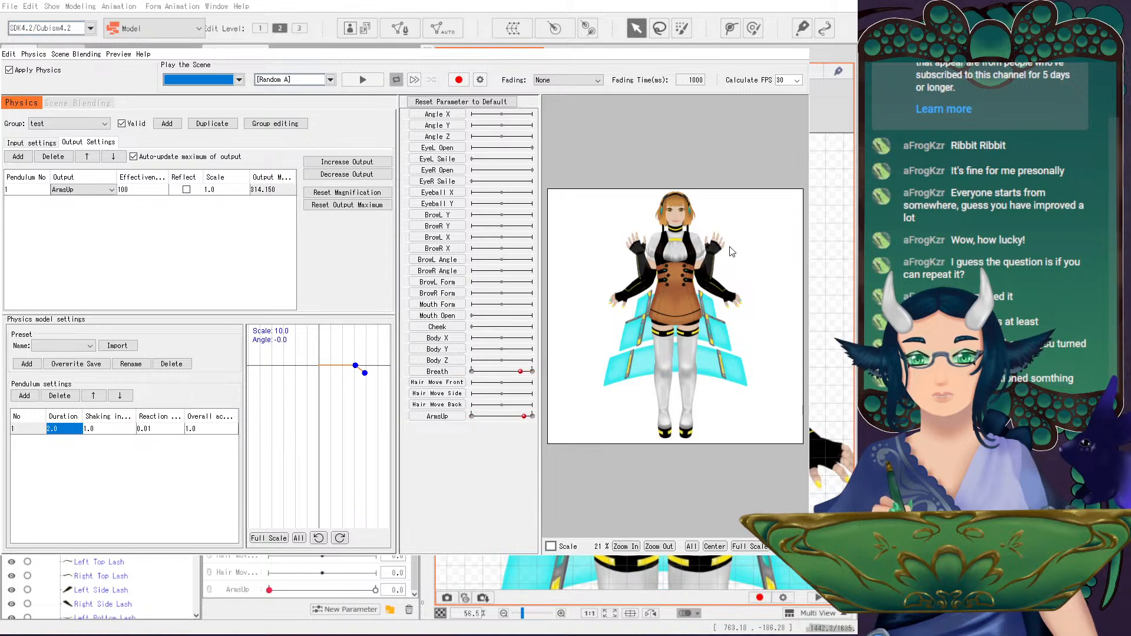
left_click(58, 431)
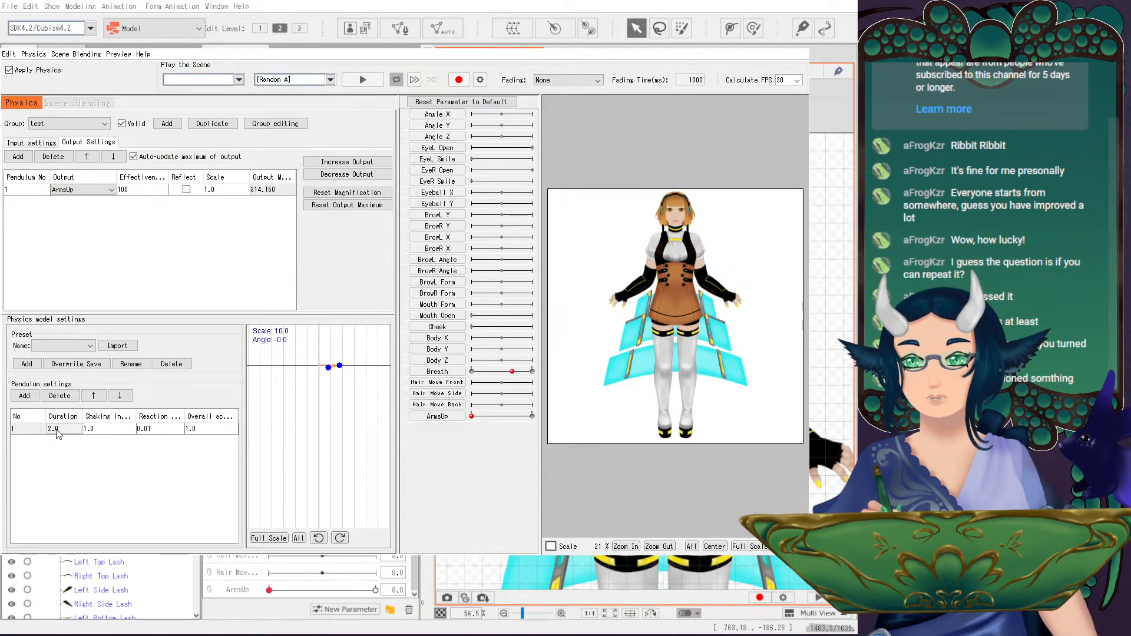
type("20")
key("Return")
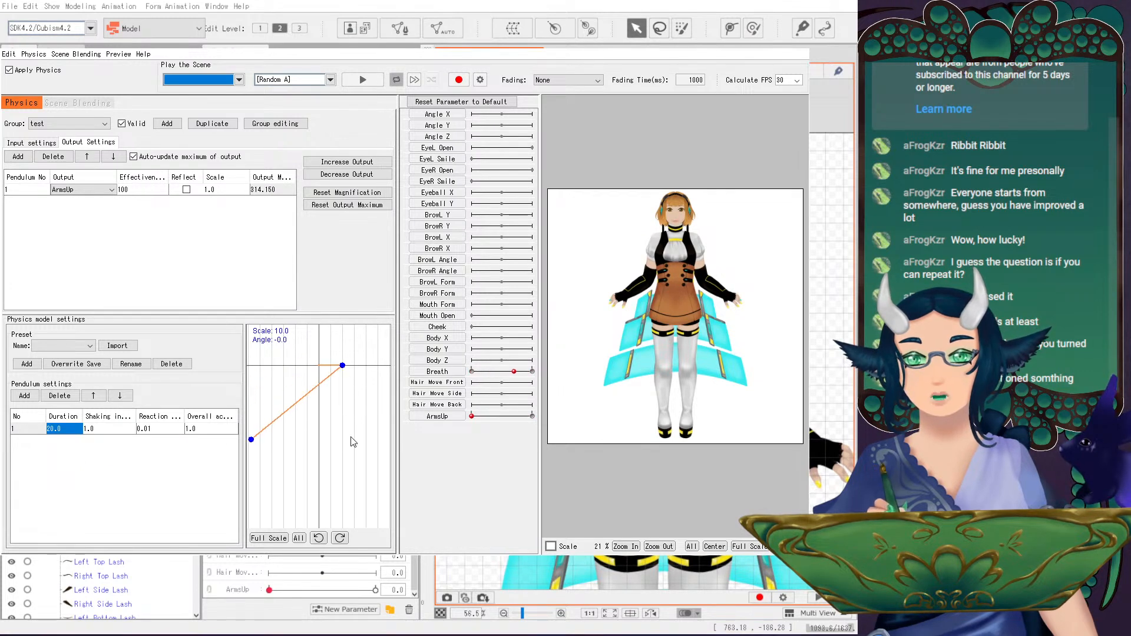
- Try a pendulum duration of 8, and set the duration back to 10
left_click(63, 432)
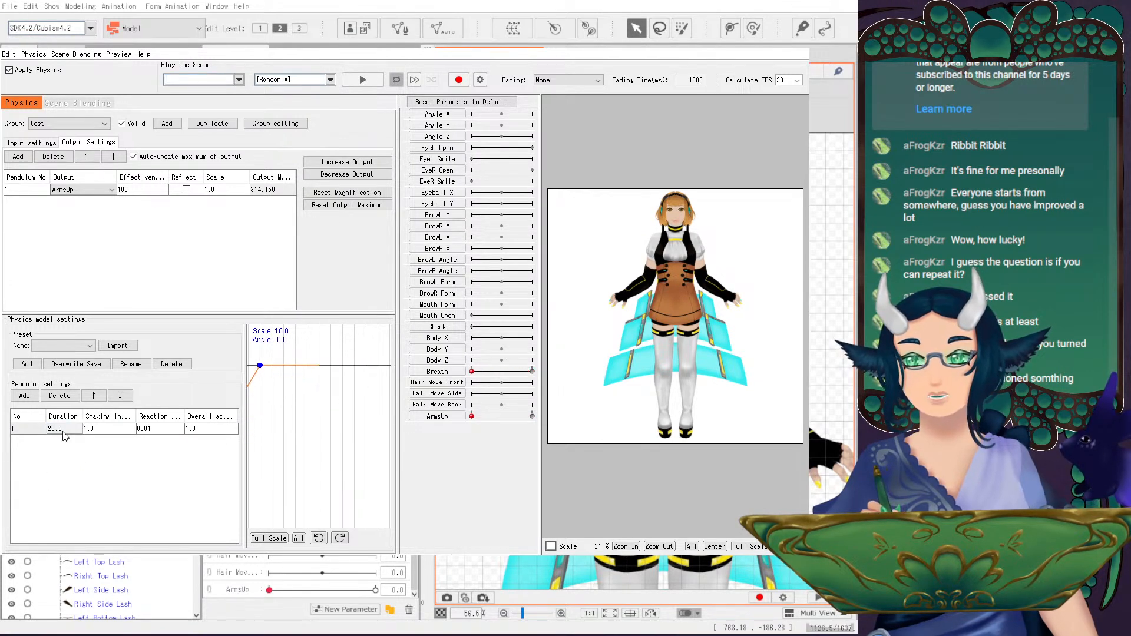
double_click(63, 434)
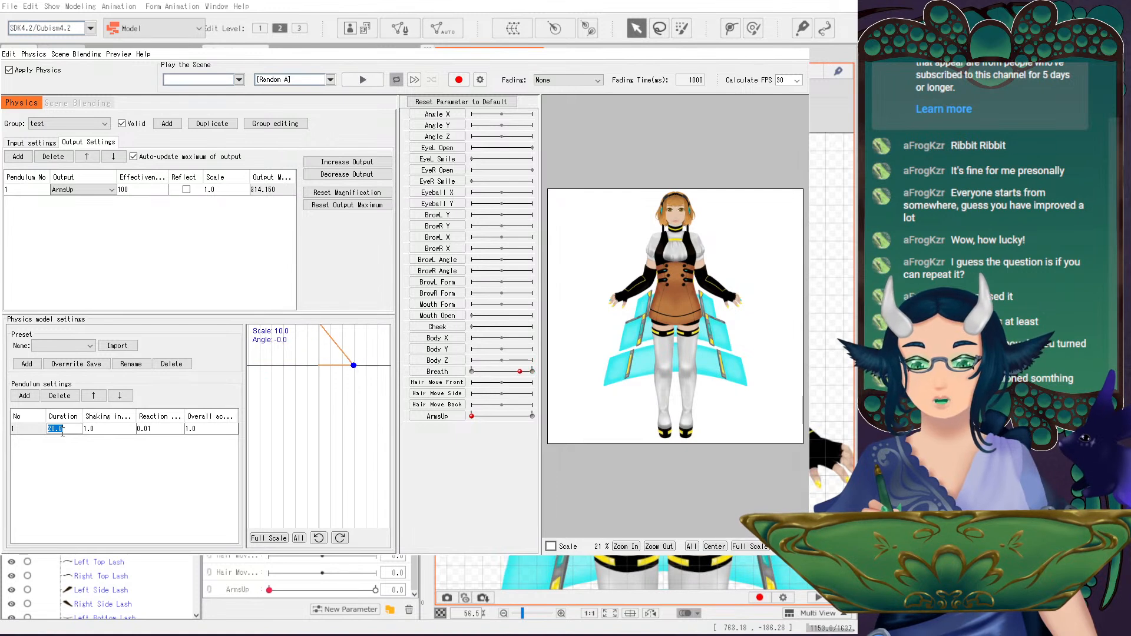
type("8")
key("Return")
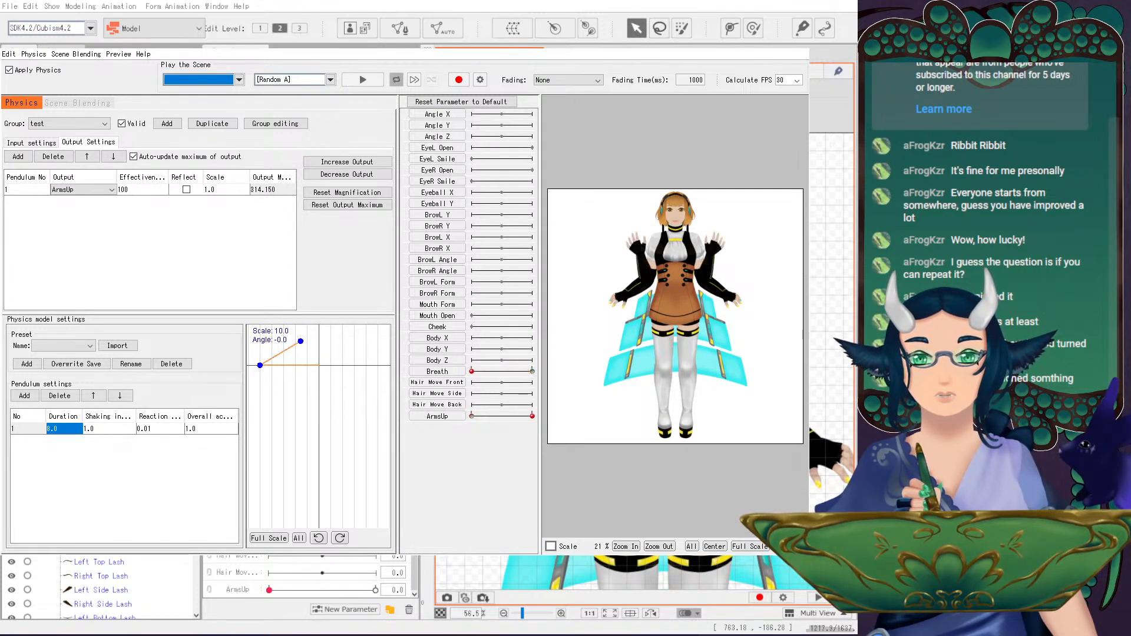
left_click(60, 435)
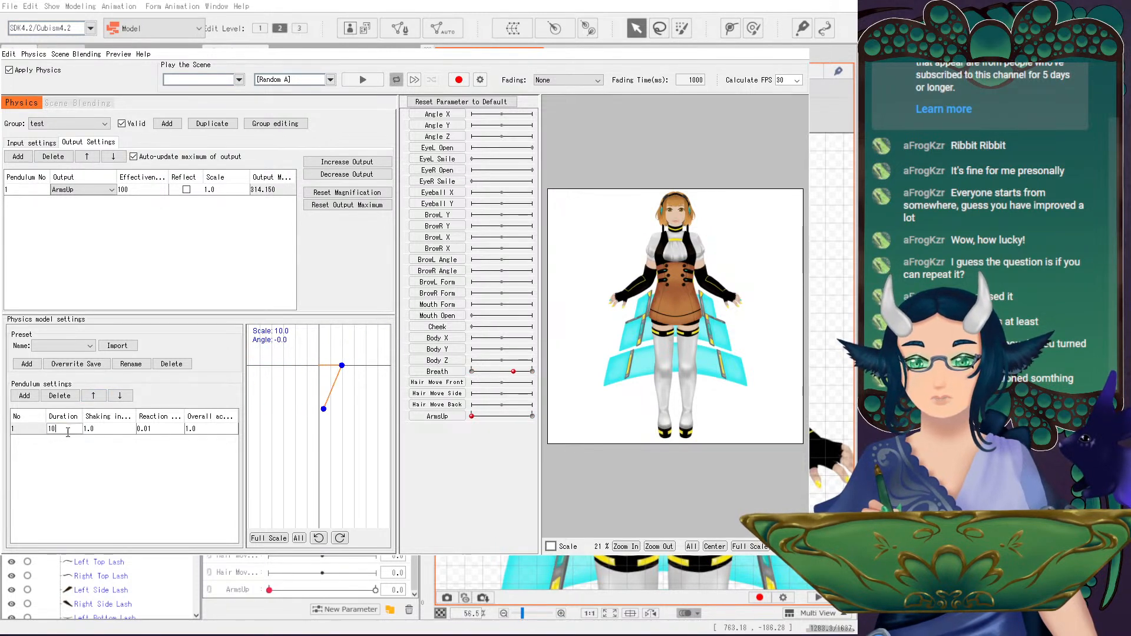
key("Return")
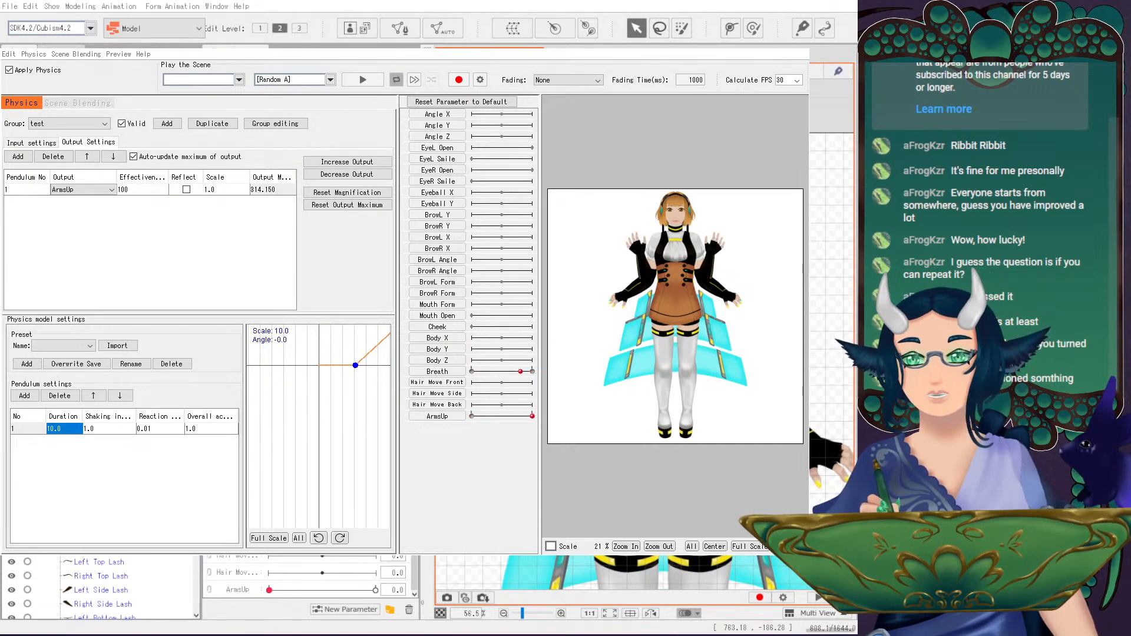
- Review how the test group links the Breath input to the ArmsUp output
left_click(105, 123)
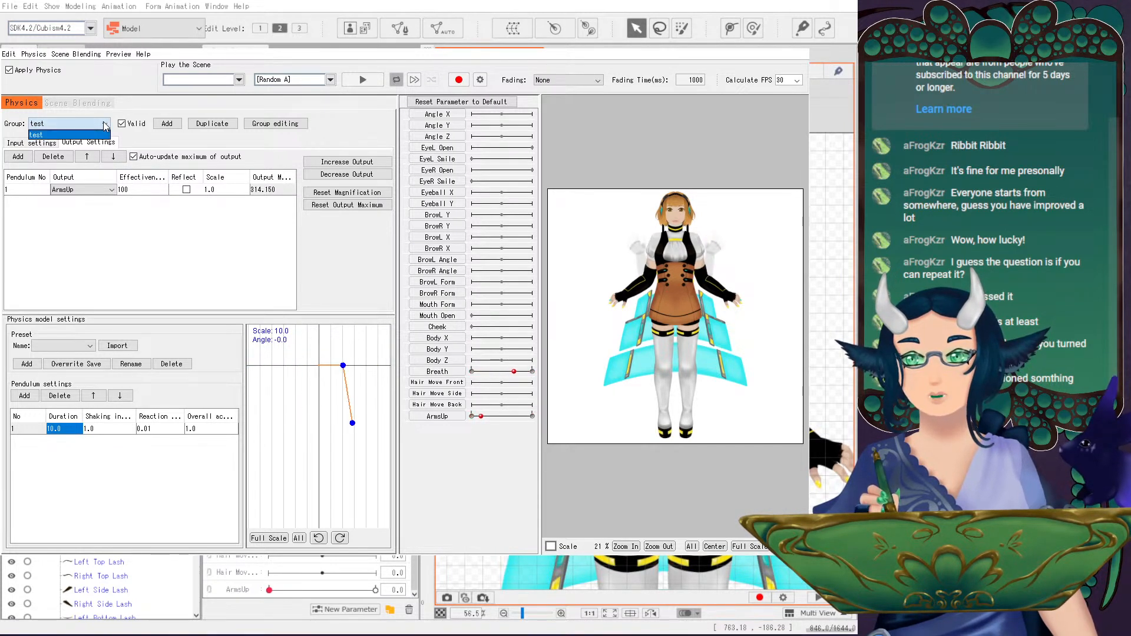
left_click(65, 135)
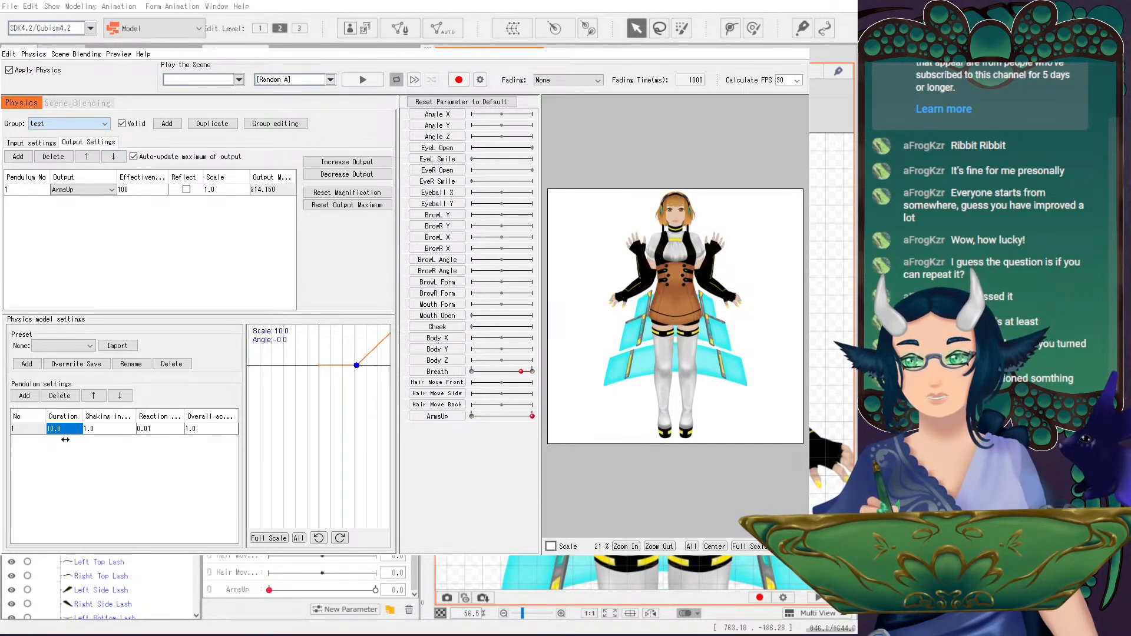
left_click(27, 143)
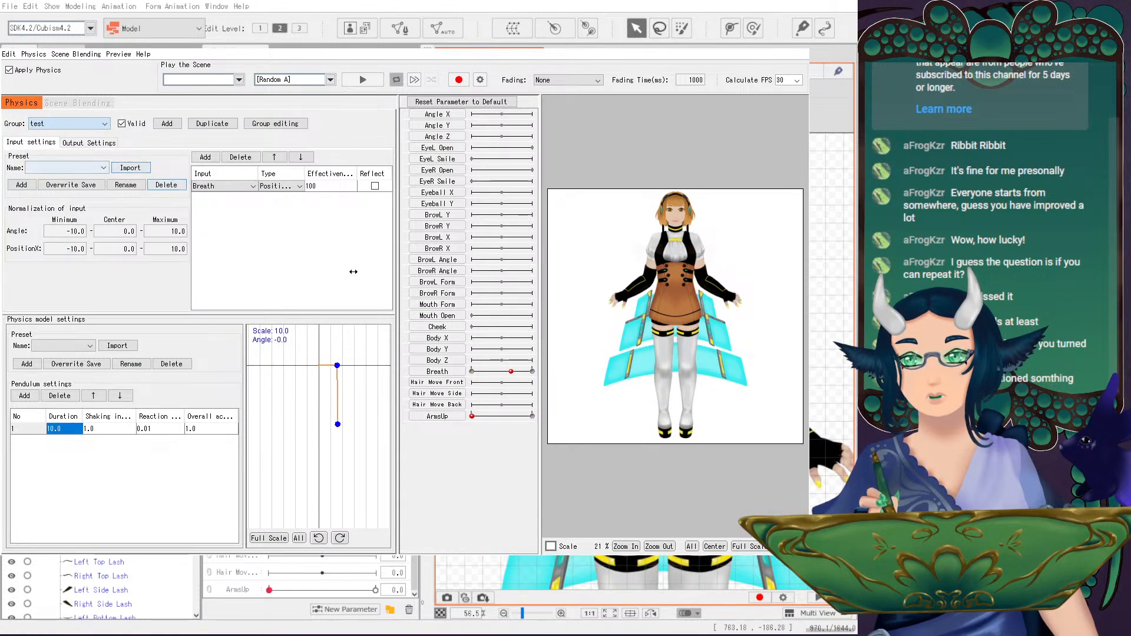
left_click(228, 193)
left_click(228, 193)
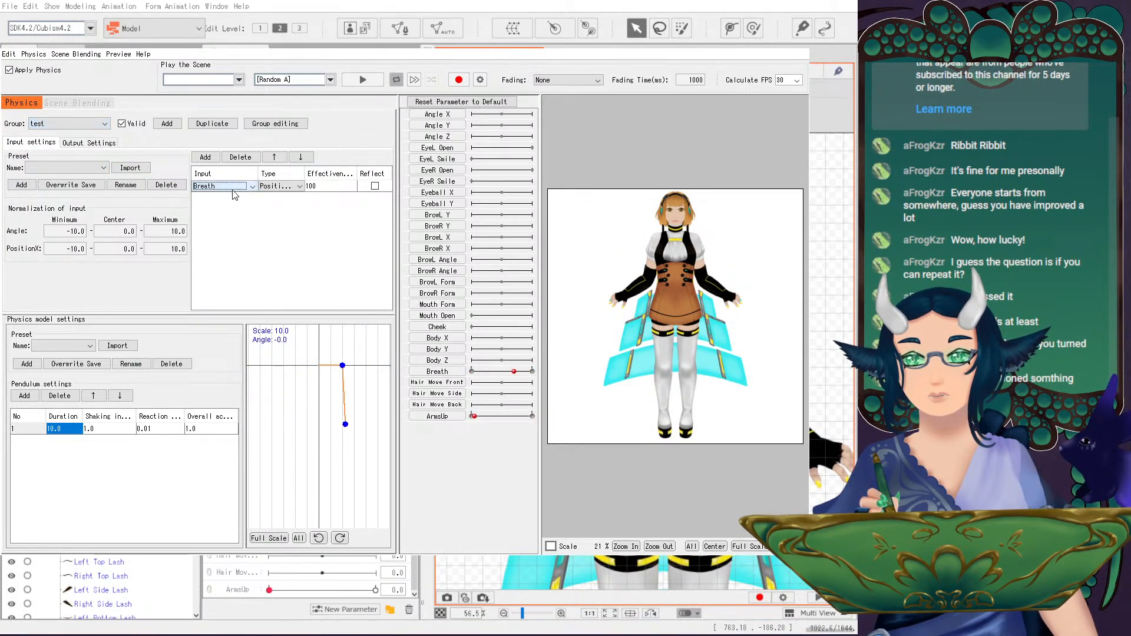
left_click(87, 145)
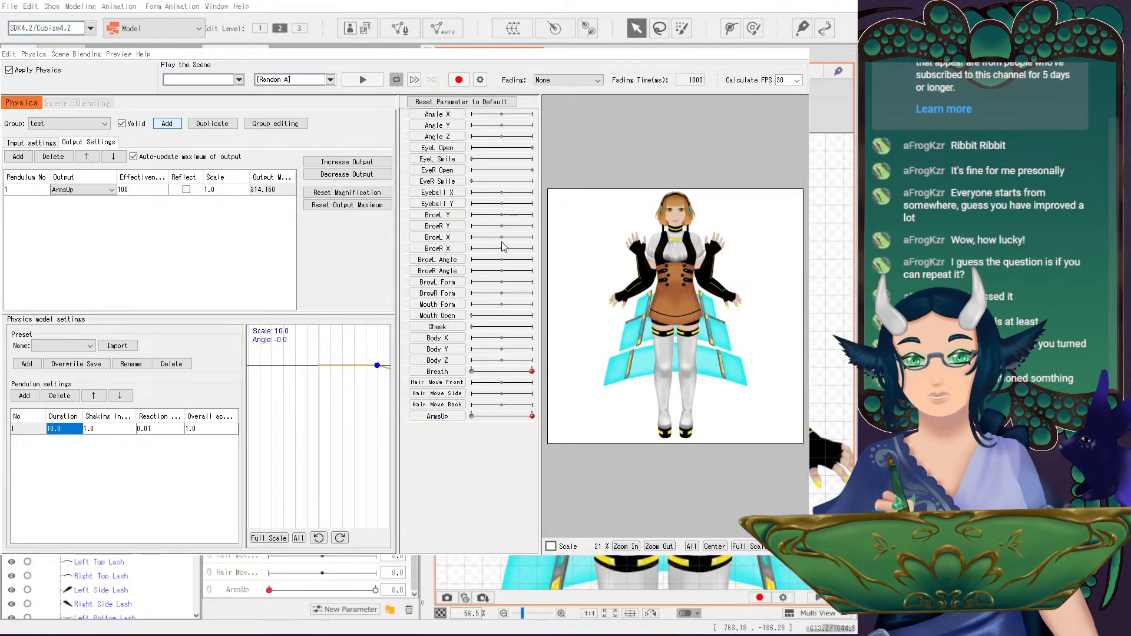
left_click(30, 142)
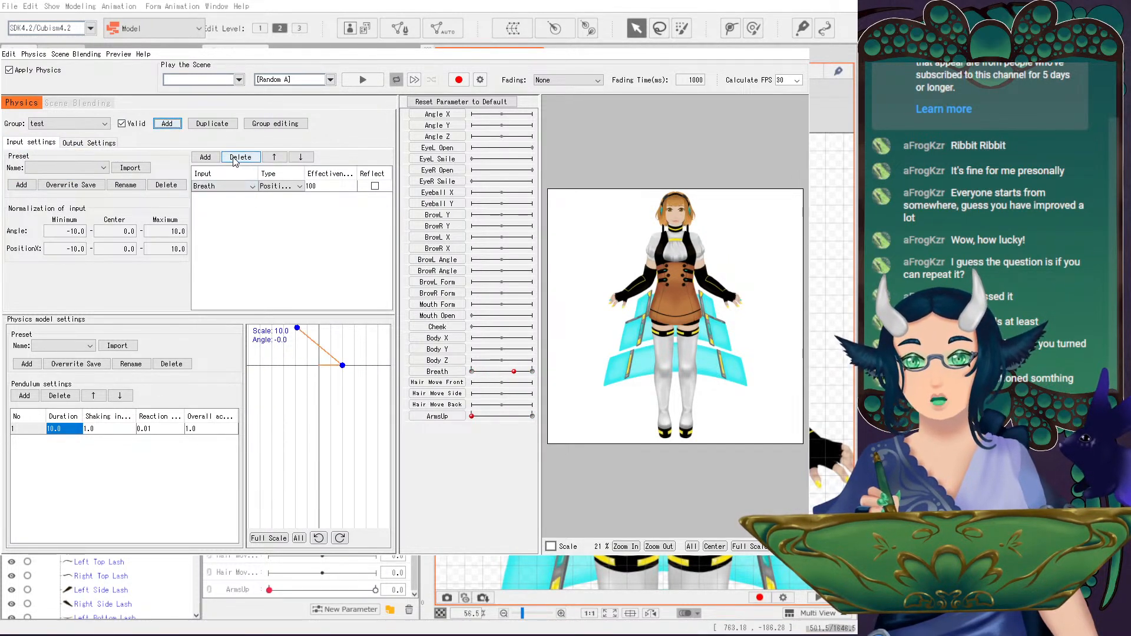
- Remove the test physics group and close the physics settings window
left_click(268, 128)
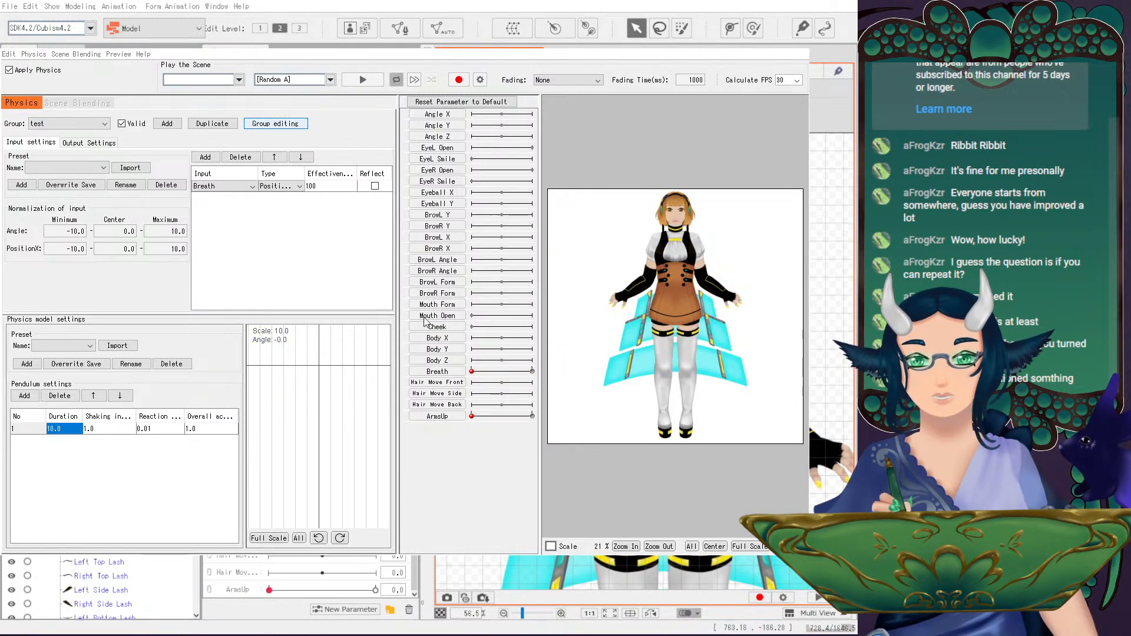
key("ctrl+z")
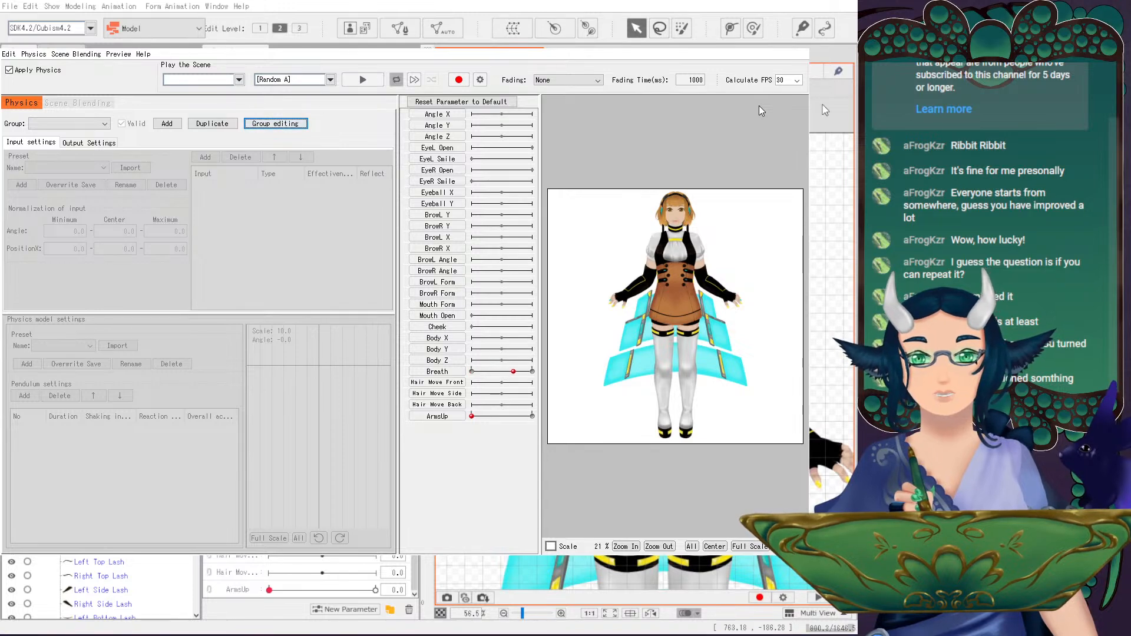
left_click(841, 49)
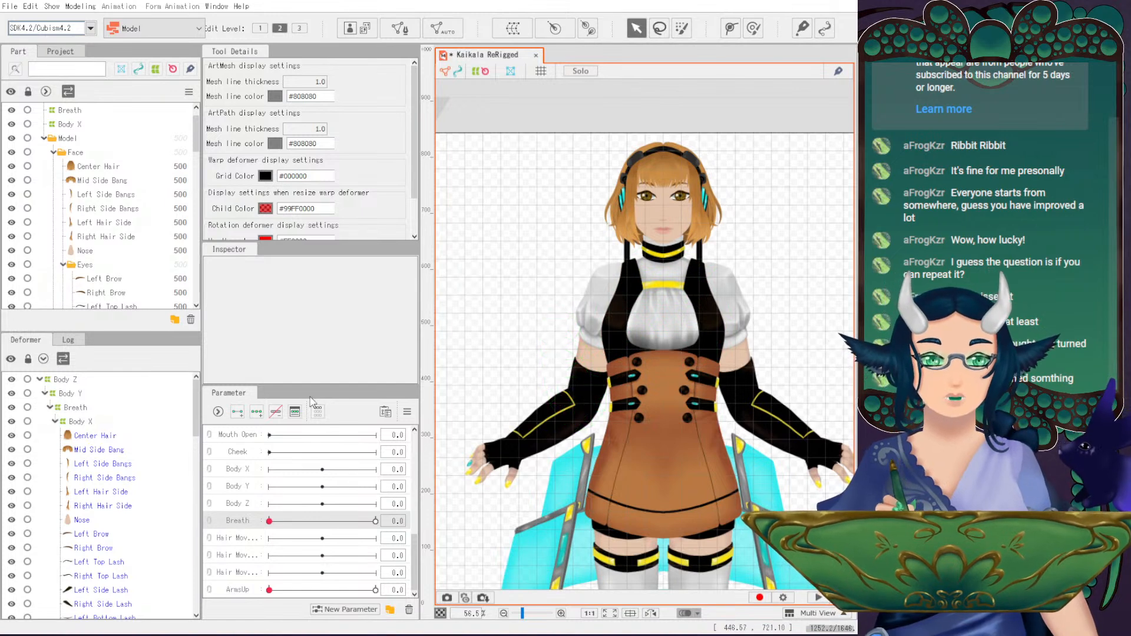
- Select the Left Bottom Lash art mesh and inspect its mesh up close on the face
scroll(135, 507, "down", 2)
left_click(113, 525)
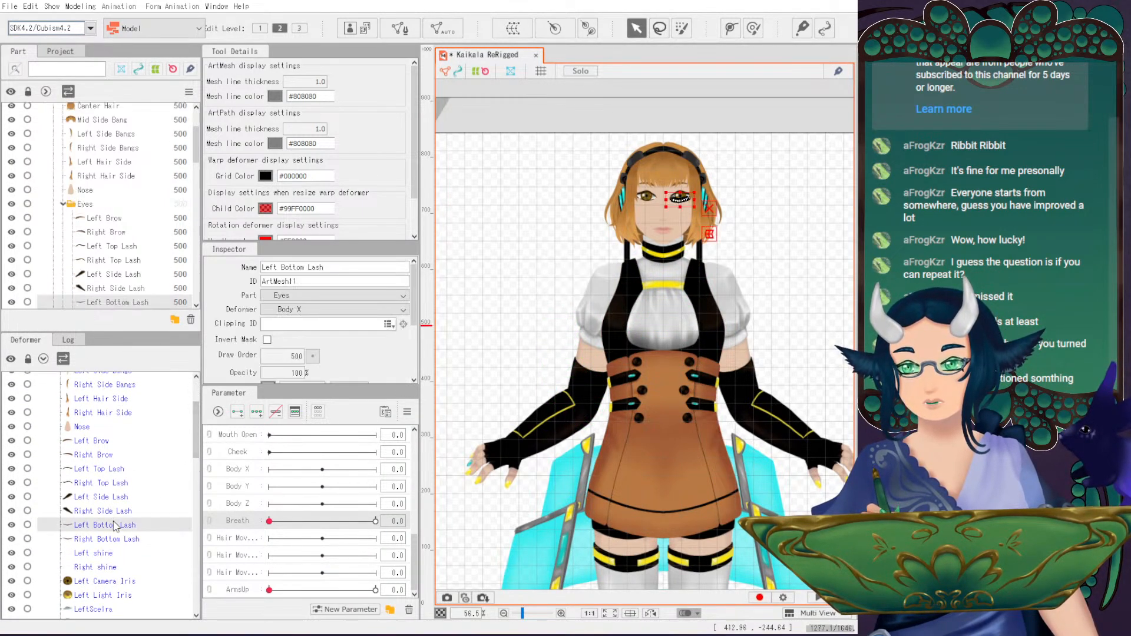
scroll(677, 247, "up", 5)
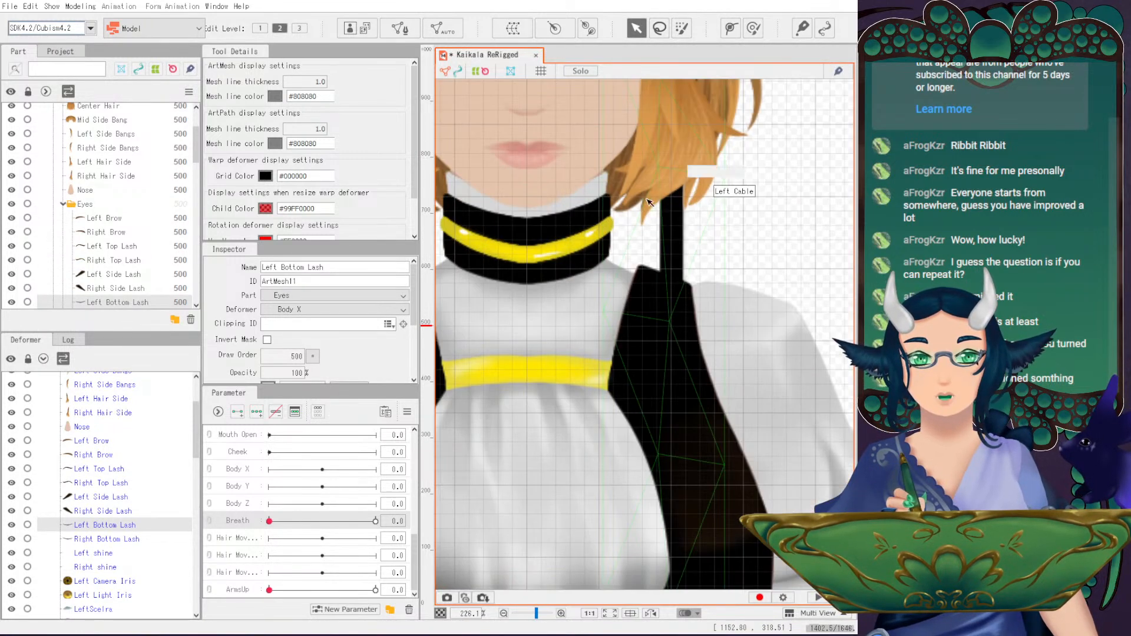
left_click_drag(751, 358, 751, 417)
scroll(751, 417, "down", 1)
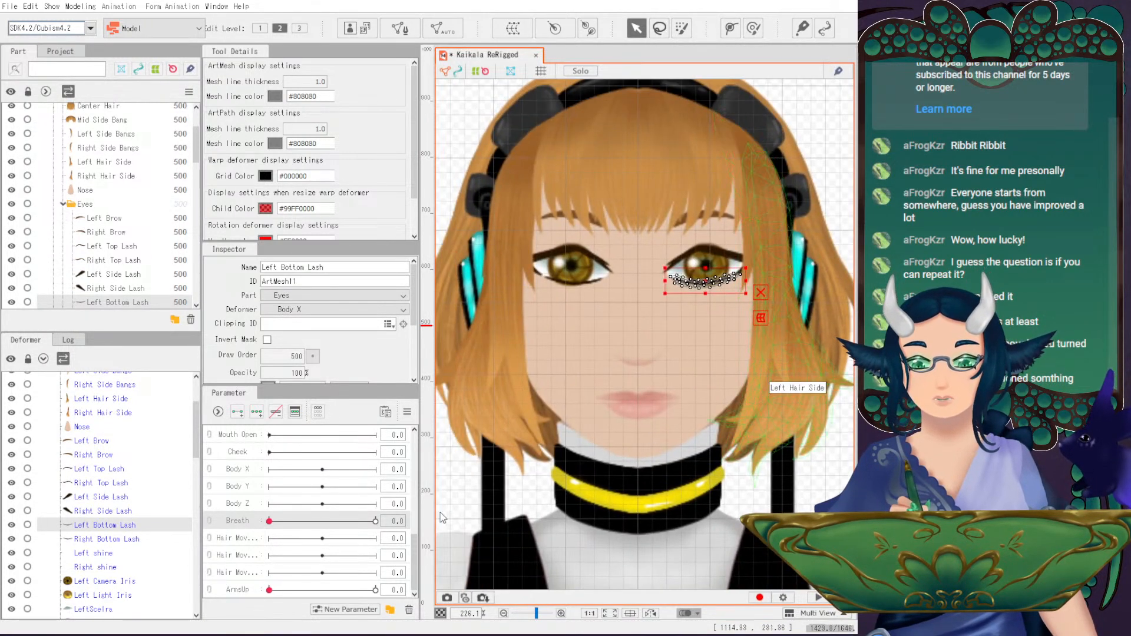
- Open the Right Bottom Lash art mesh for manual mesh editing and erase its entire existing mesh
left_click(104, 539)
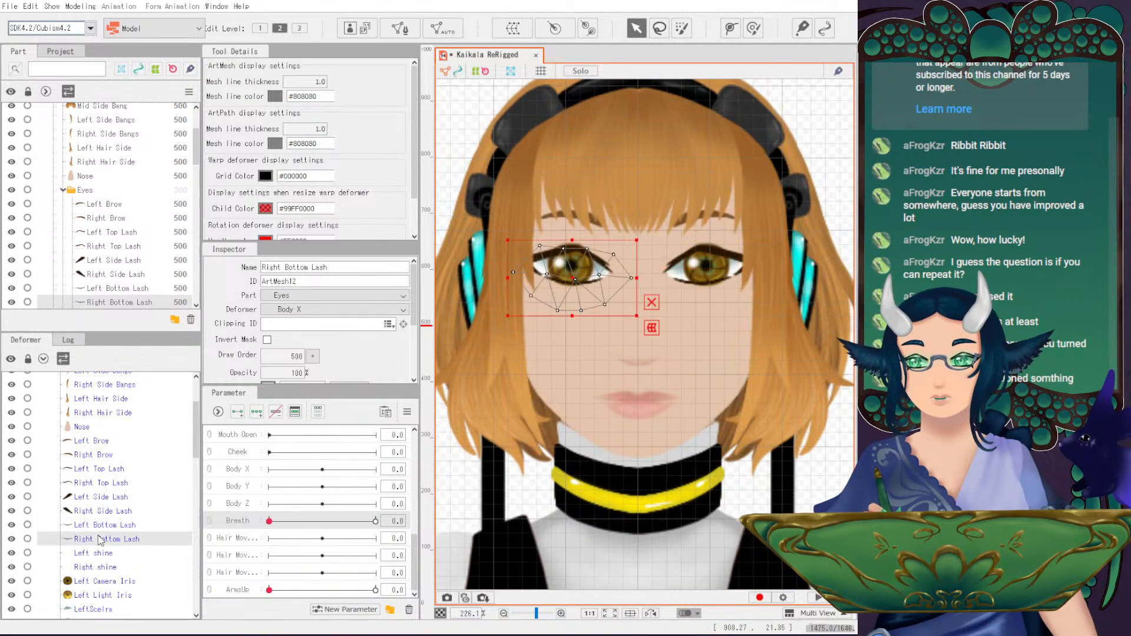
left_click(392, 28)
left_click(309, 75)
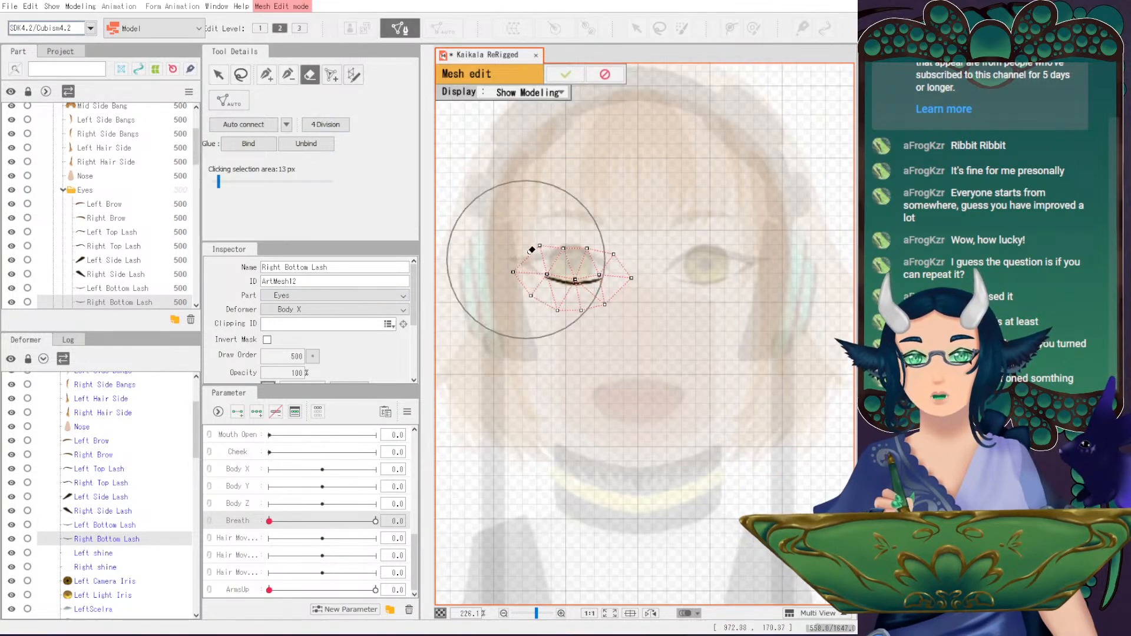
mouse_move(525, 262)
left_mouse_down()
mouse_move(598, 291)
mouse_move(663, 298)
left_mouse_up()
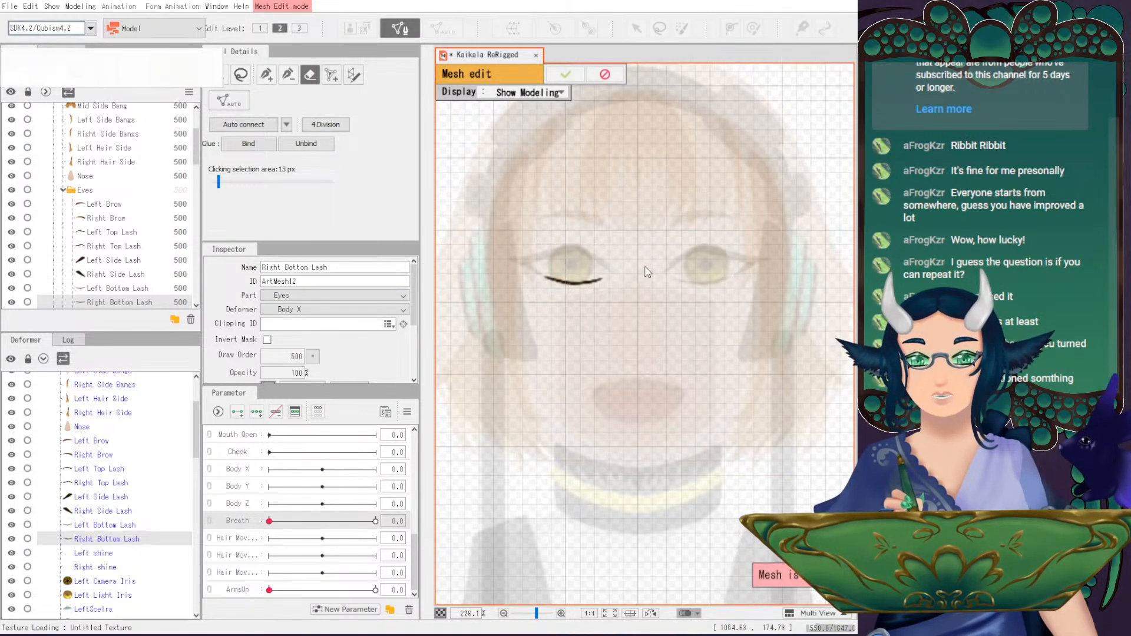
- Undo the erasing of the Right Bottom Lash mesh and leave mesh editing
key("ctrl+z")
right_click(681, 282)
left_click(694, 285)
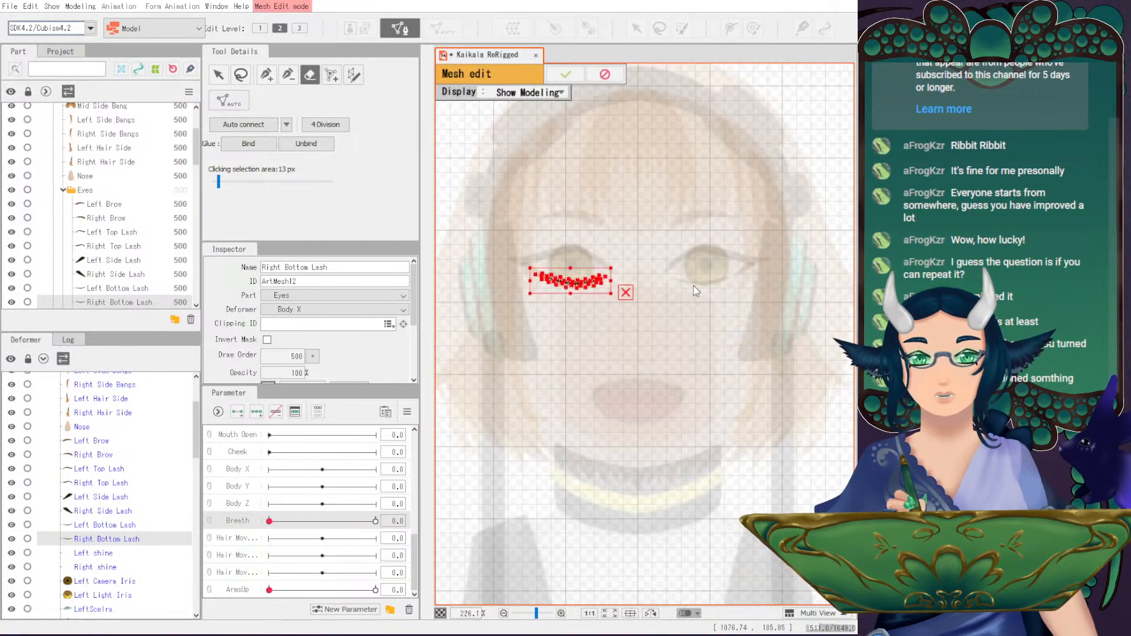
left_click(559, 78)
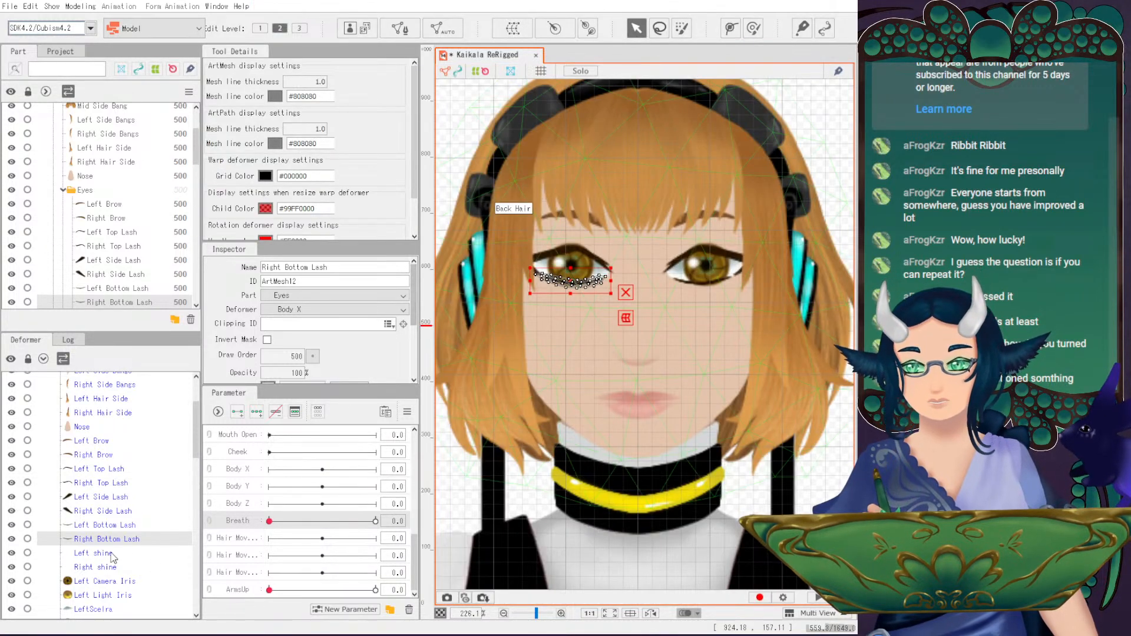
- Inspect the existing meshes of the Left shine and Right shine art meshes on the eyes
left_click(695, 265)
scroll(700, 289, "up", 3)
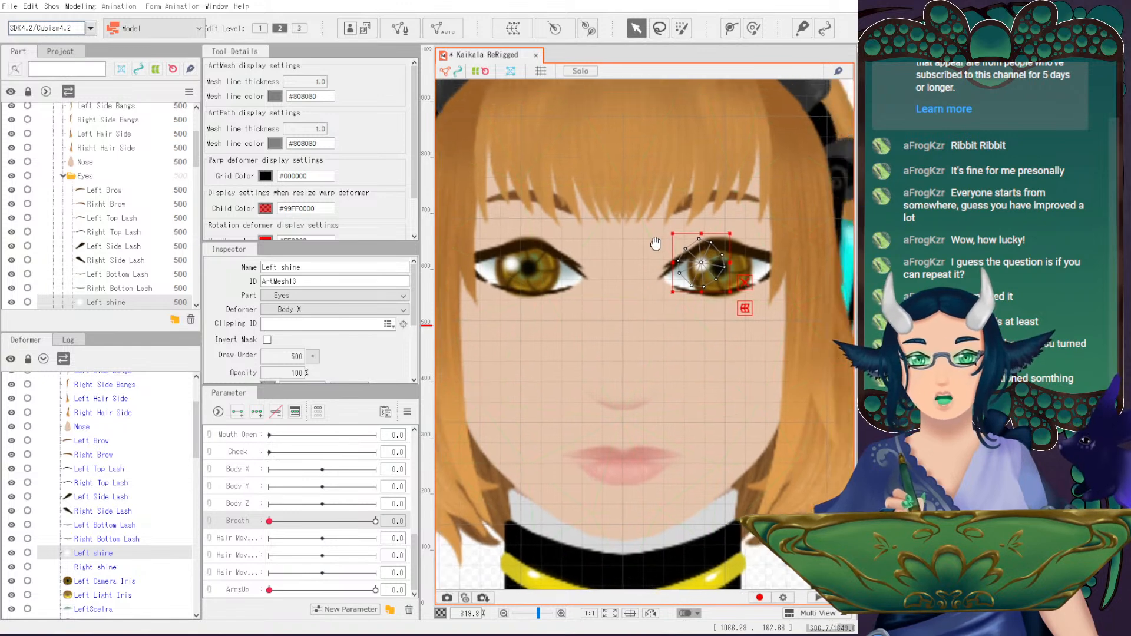
left_click(100, 567)
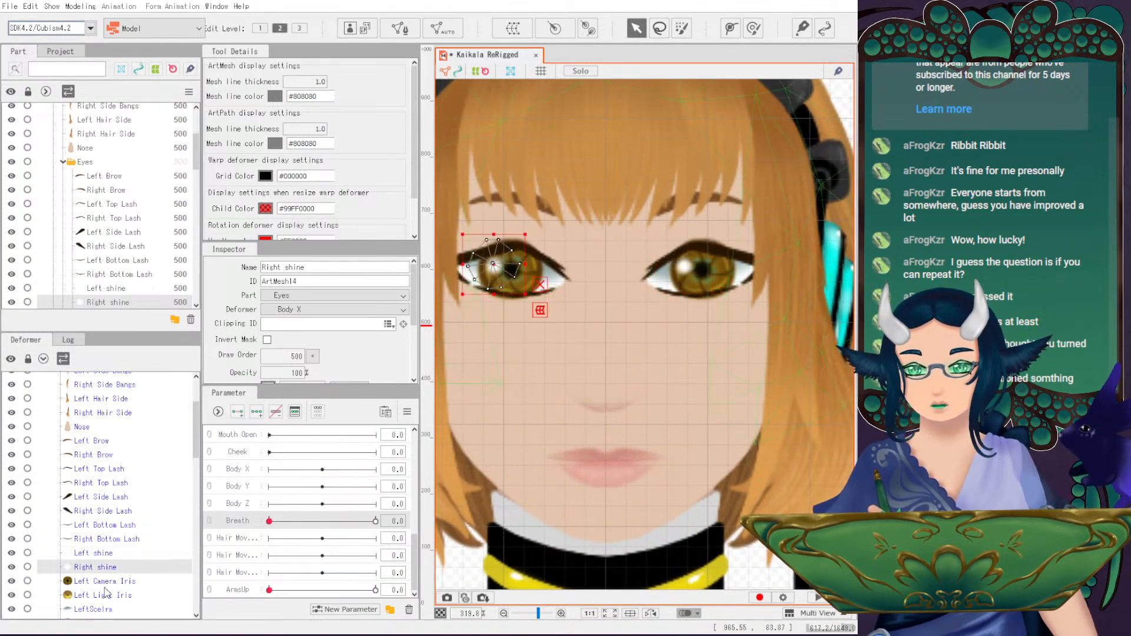
- Open the Left Camera Iris art mesh for manual mesh editing and erase its entire existing mesh
left_click(100, 581)
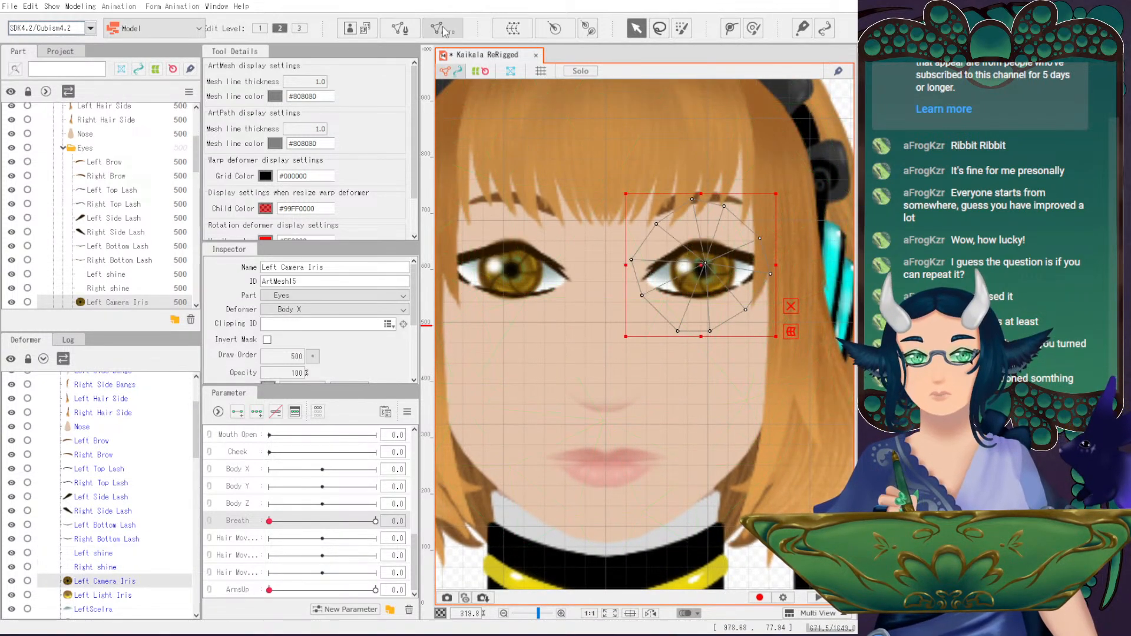
left_click(400, 28)
left_click(676, 239)
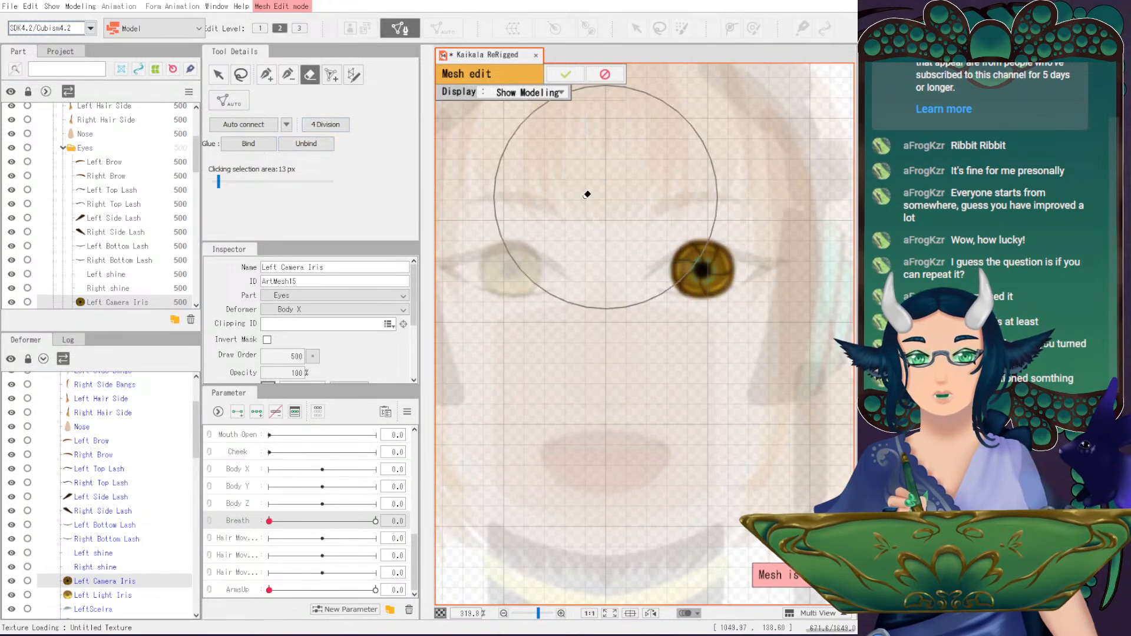
- Outline the left camera iris with a closed ring of connected mesh vertices placed just outside its edge
left_click(266, 74)
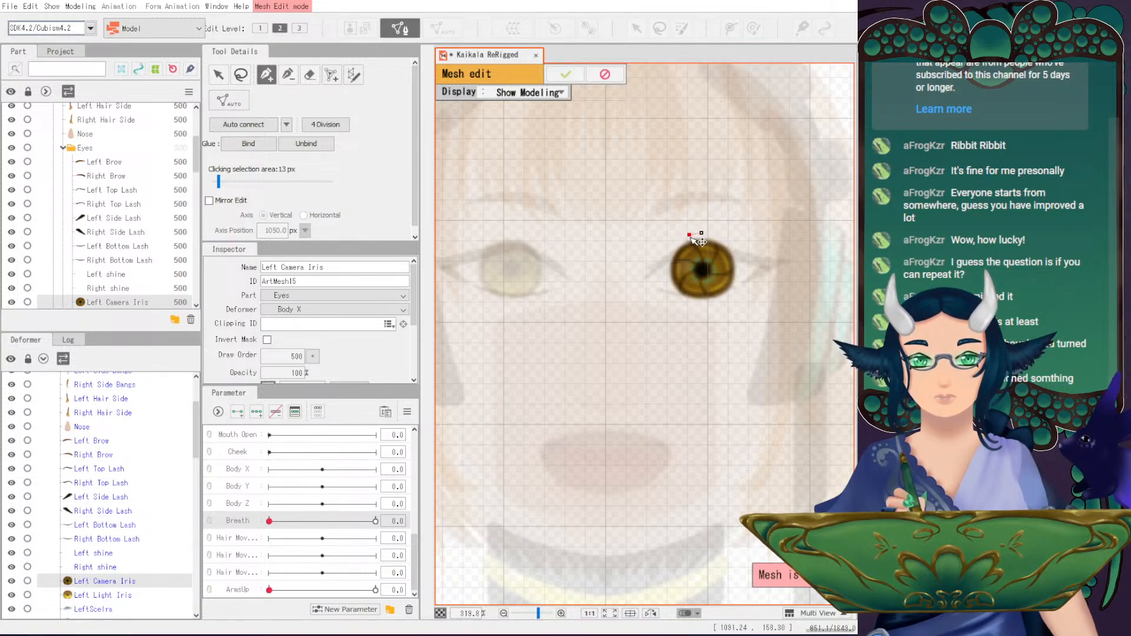
scroll(695, 238, "up", 2)
key("v")
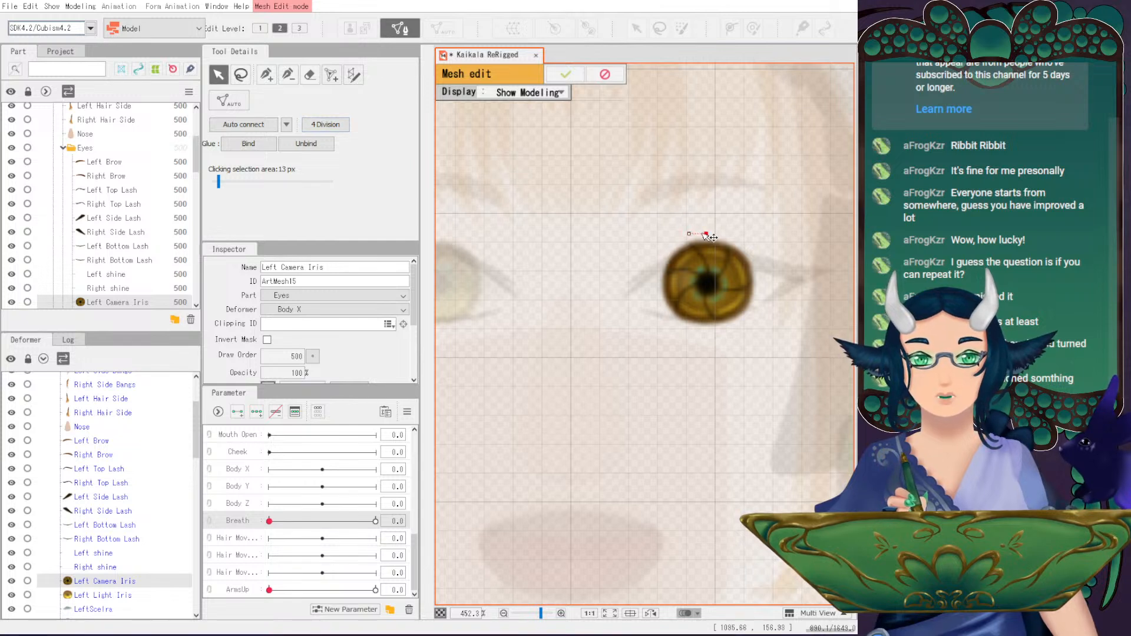
left_click(266, 74)
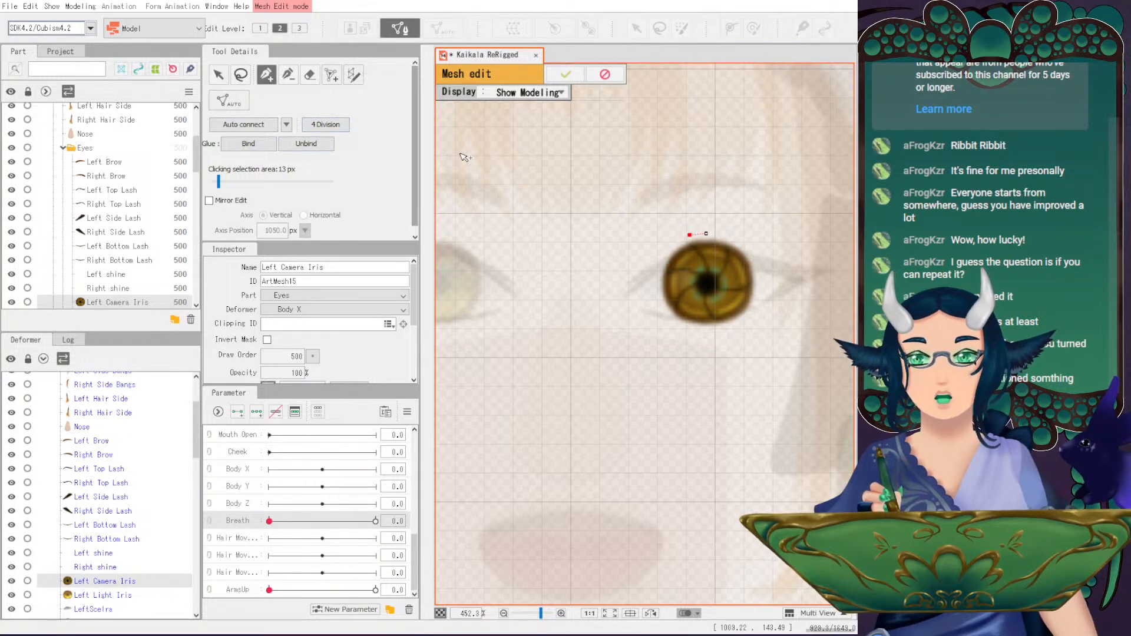
left_click(675, 244)
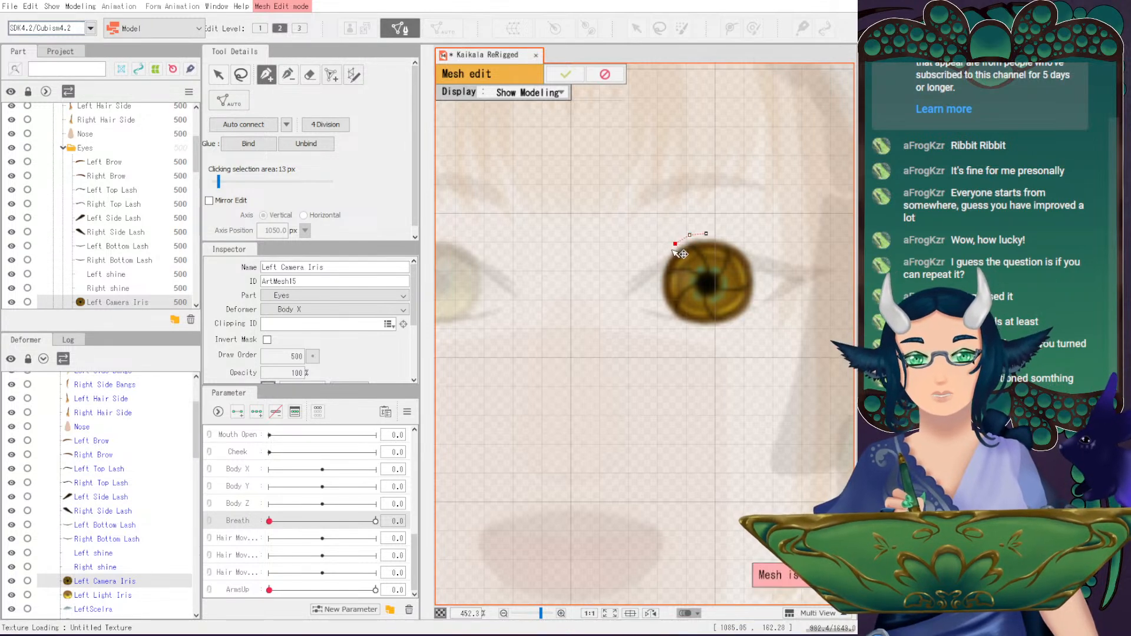
left_click(666, 252)
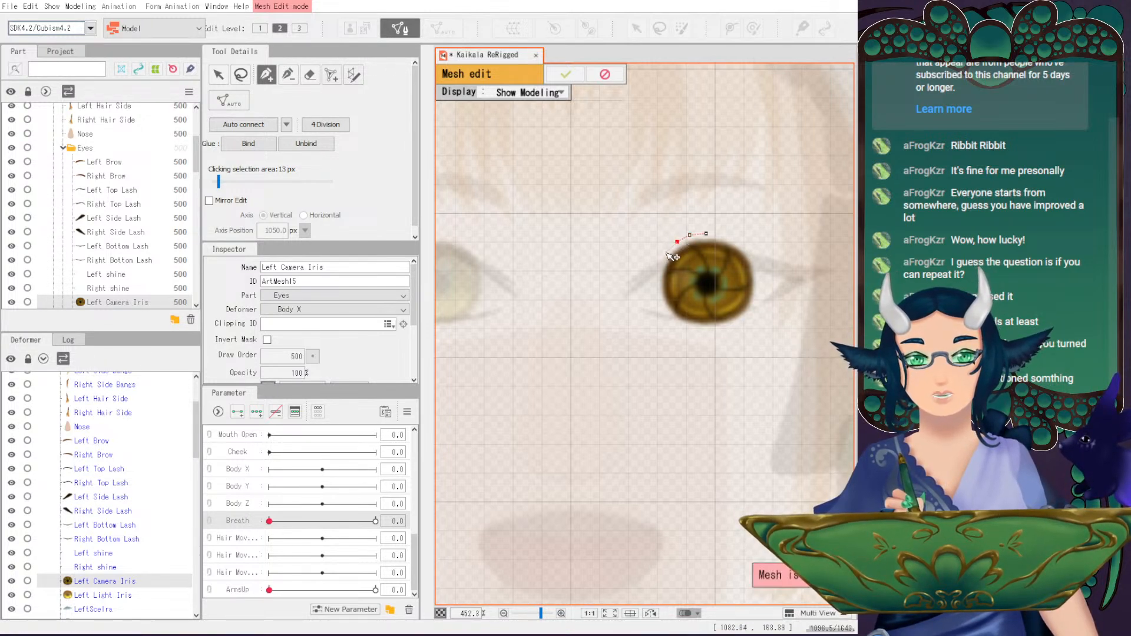
left_click(658, 266)
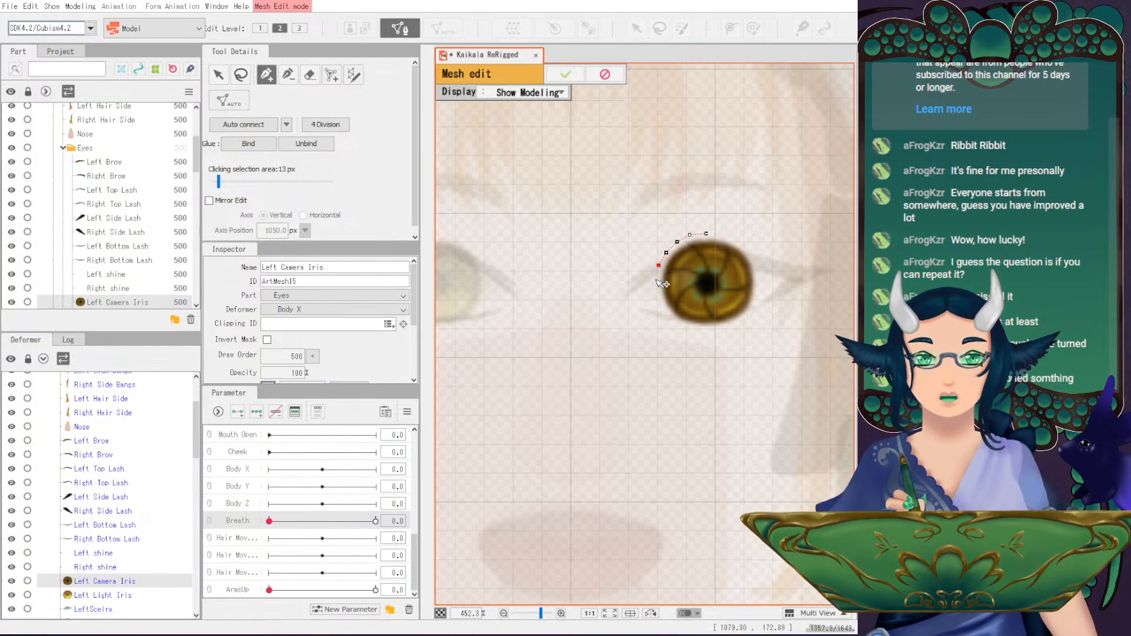
left_click(656, 280)
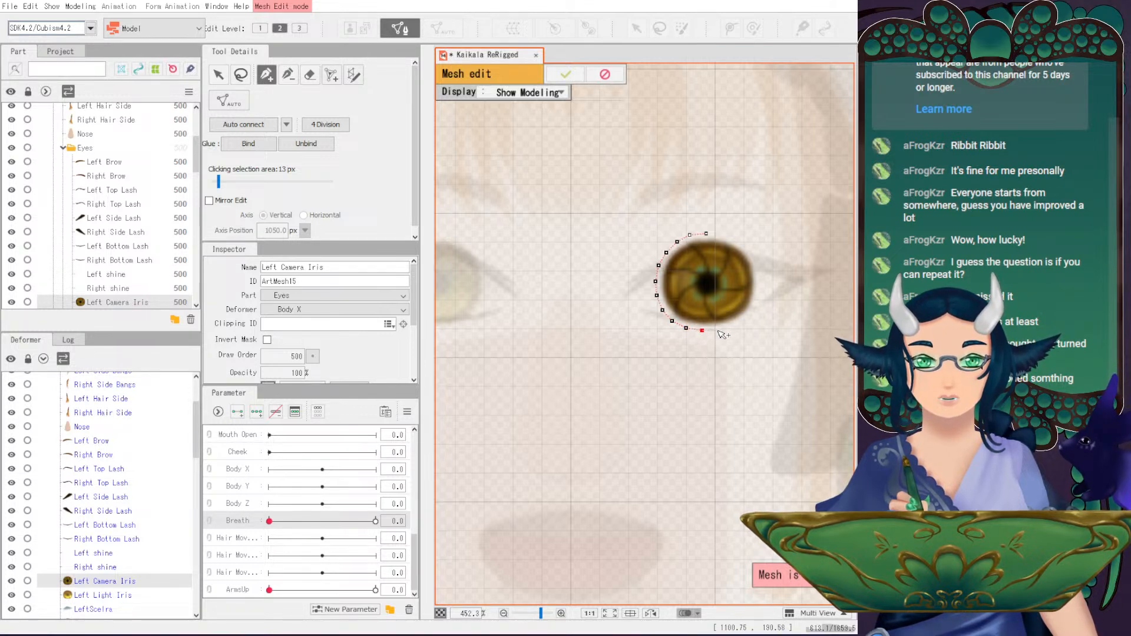
left_click(733, 326)
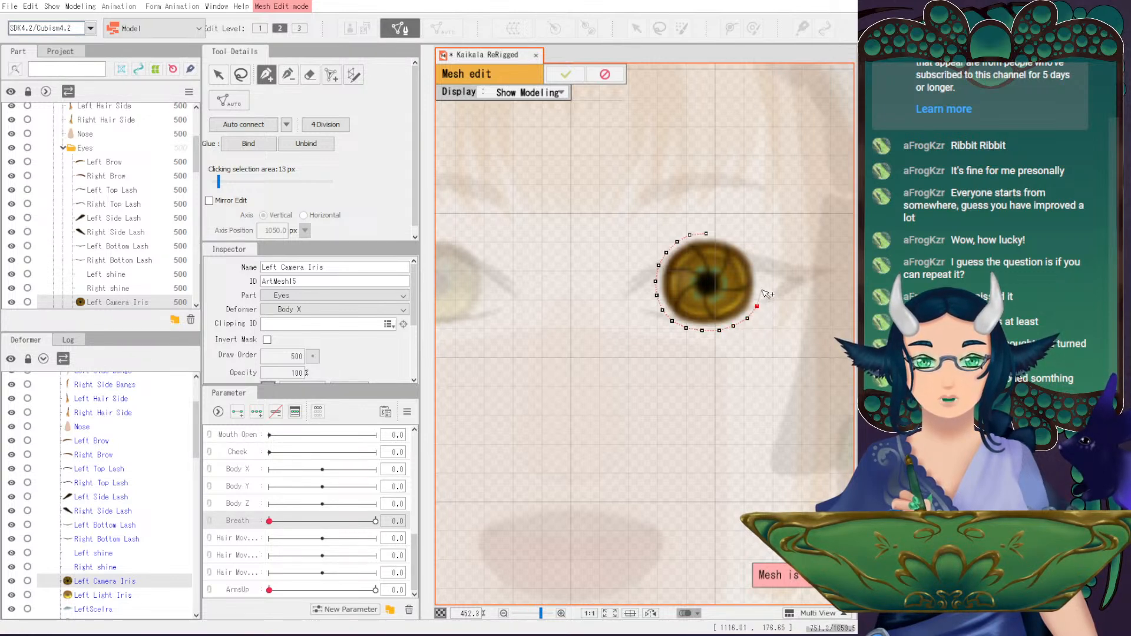
left_click(761, 290)
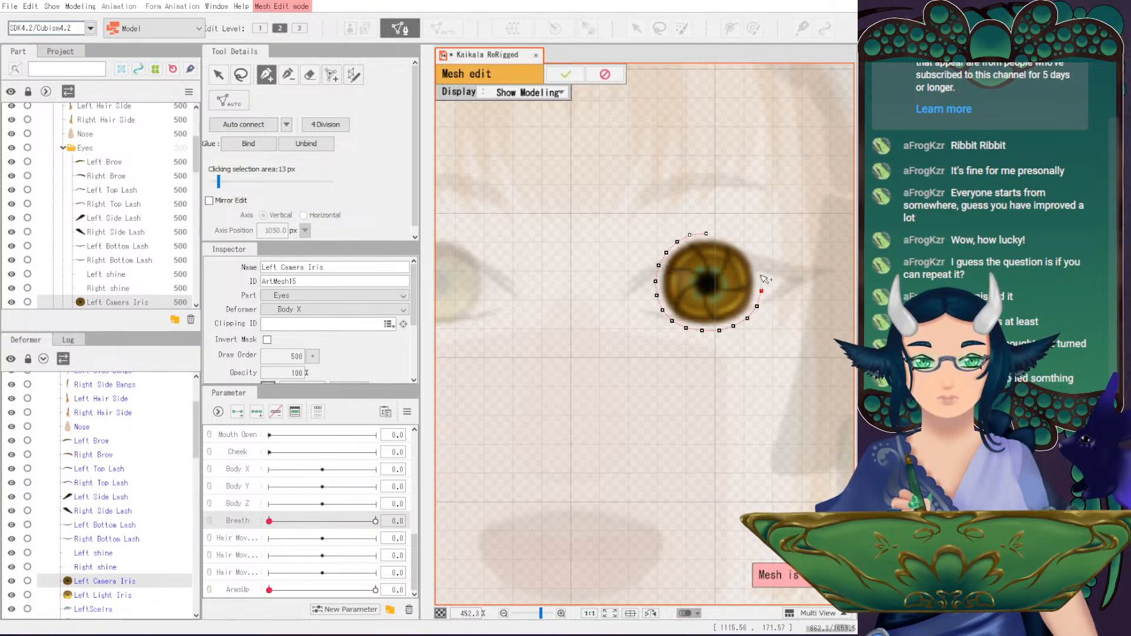
left_click(761, 275)
left_click(757, 260)
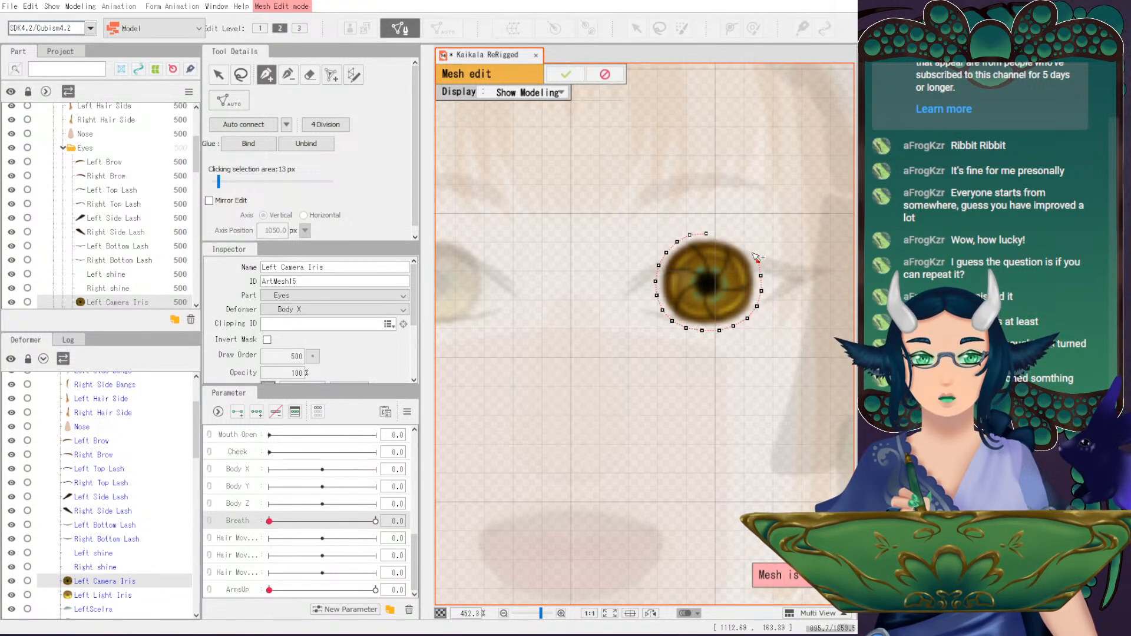
left_click(724, 235)
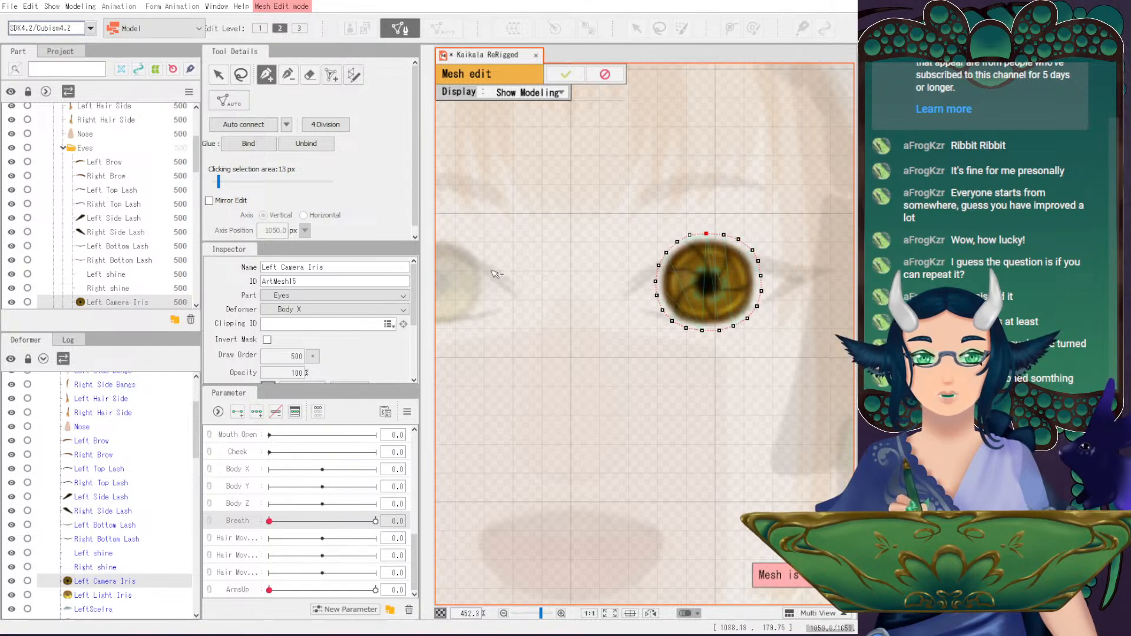
- Reposition vertices of the outer ring around the iris to even out their spacing and round the outline
left_click(218, 75)
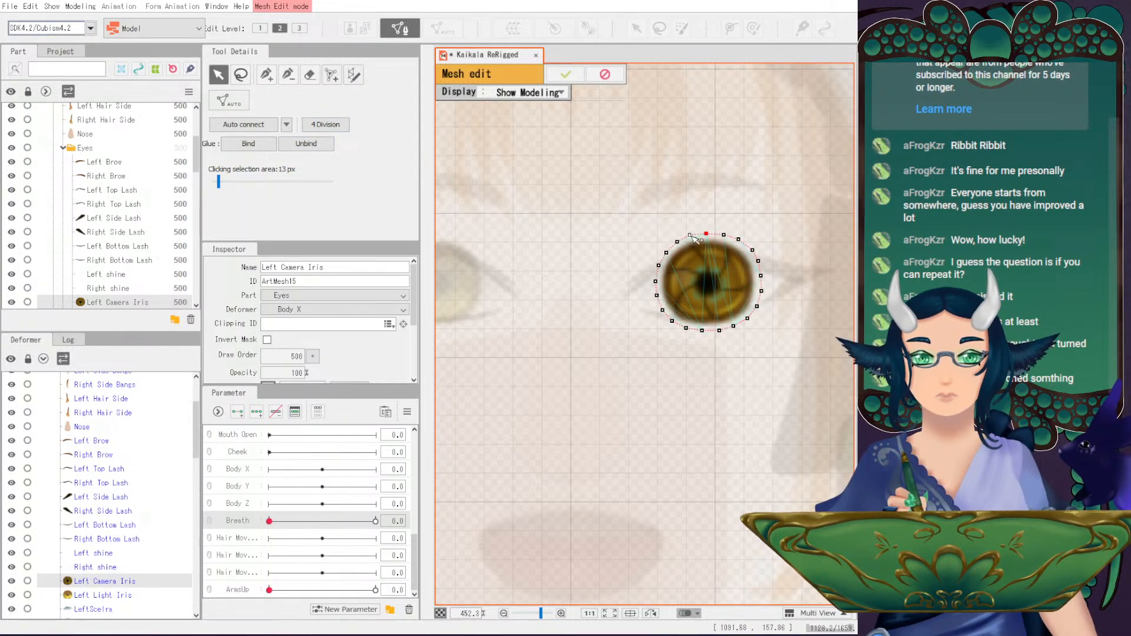
left_click(725, 235)
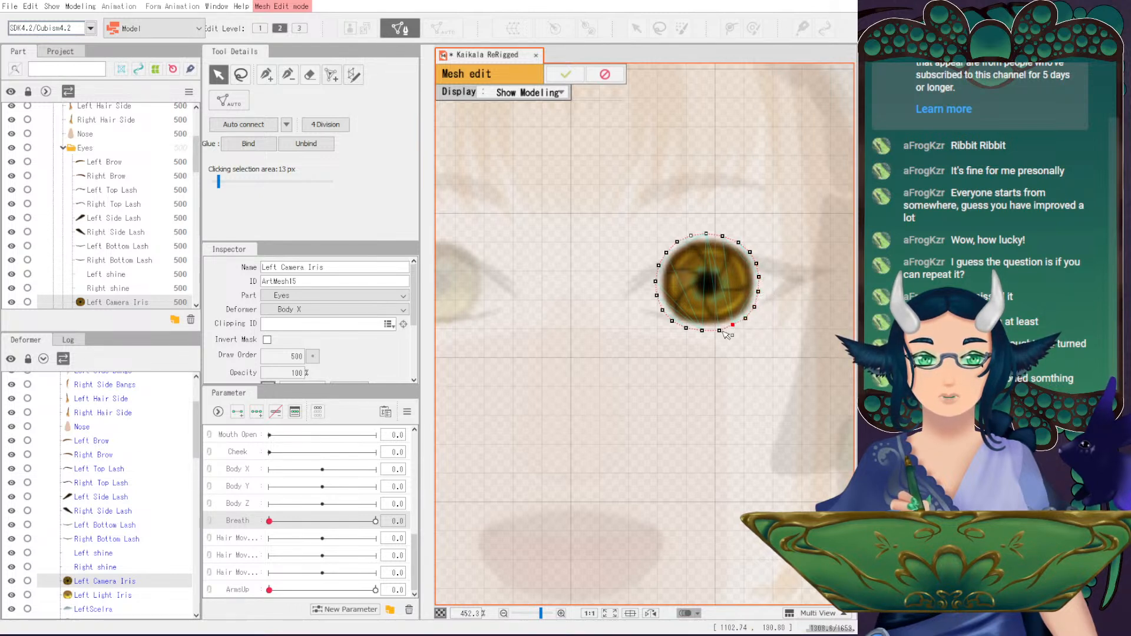
left_click(686, 327)
- Add a second closed ring of mesh vertices just inside the edge of the left camera iris
key("p")
left_click(698, 244)
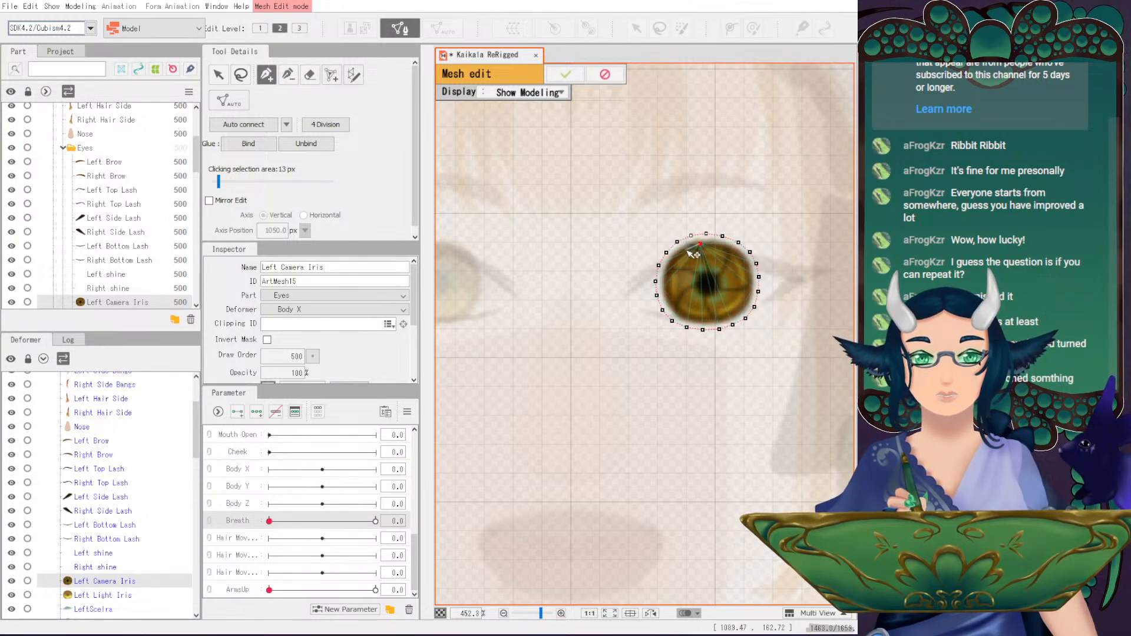
left_click(688, 248)
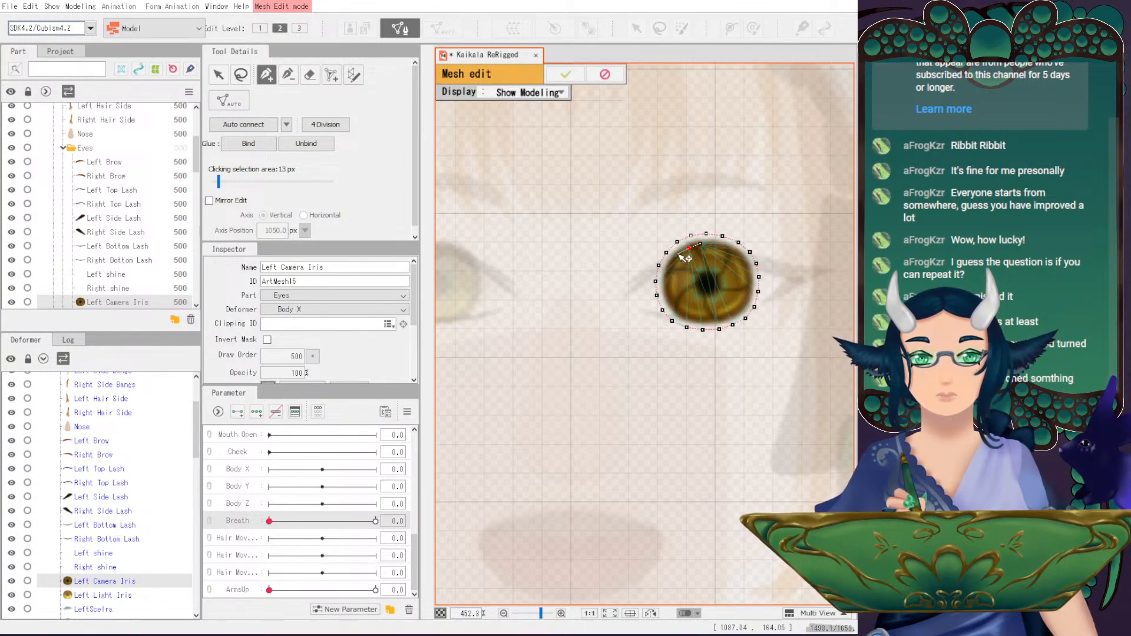
left_click(673, 265)
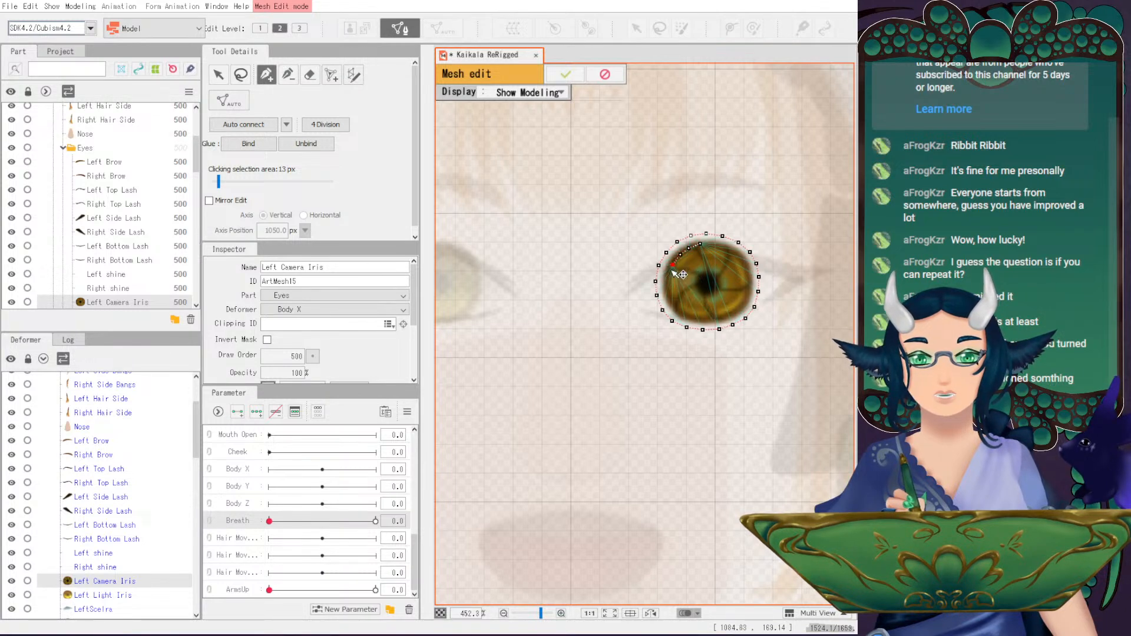
left_click(669, 276)
left_click(669, 287)
left_click(675, 307)
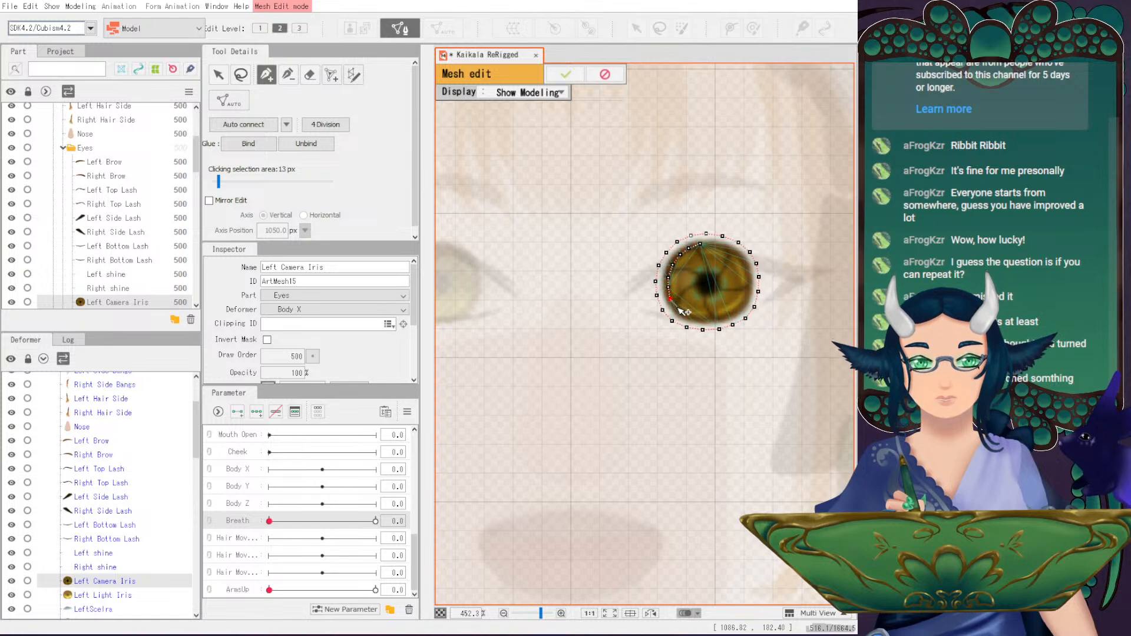
left_click(695, 317)
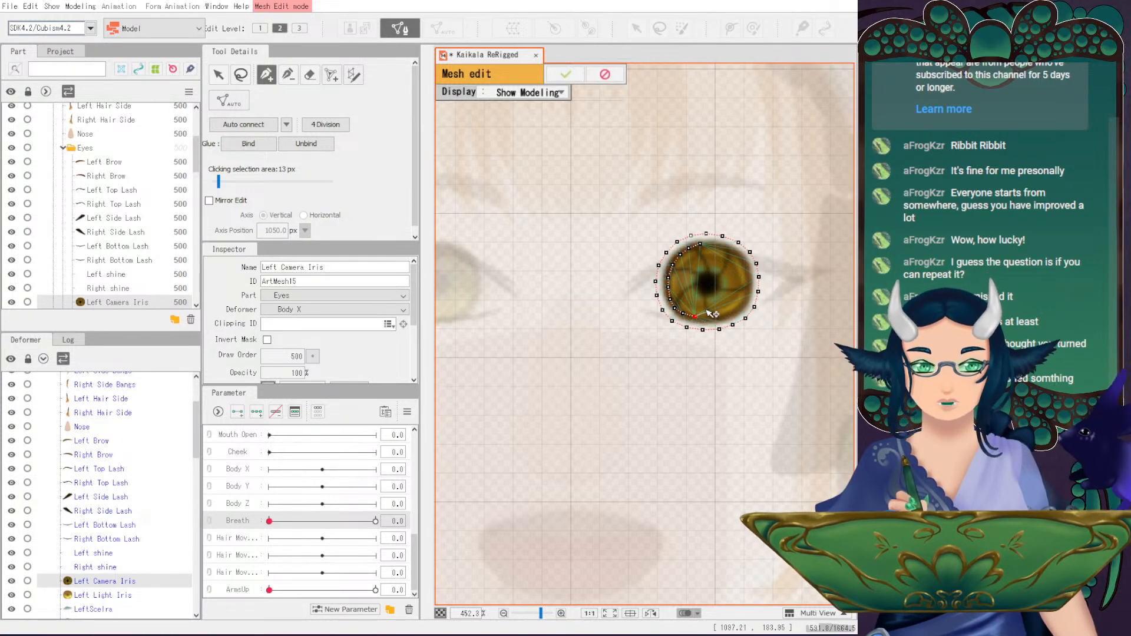
left_click(710, 318)
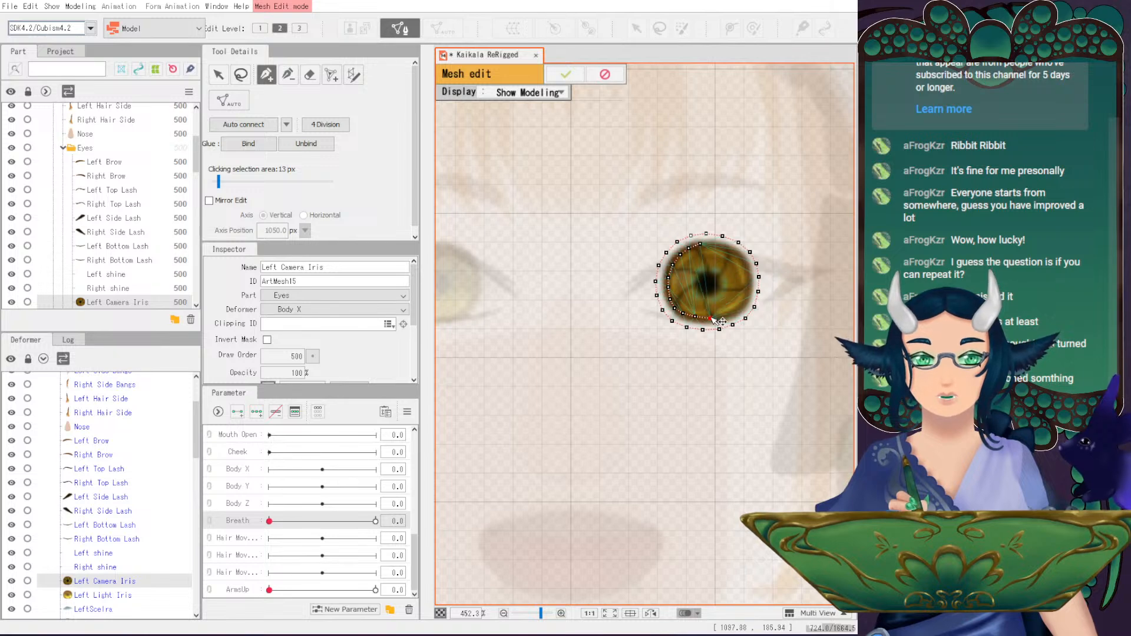
left_click(741, 307)
left_click(750, 286)
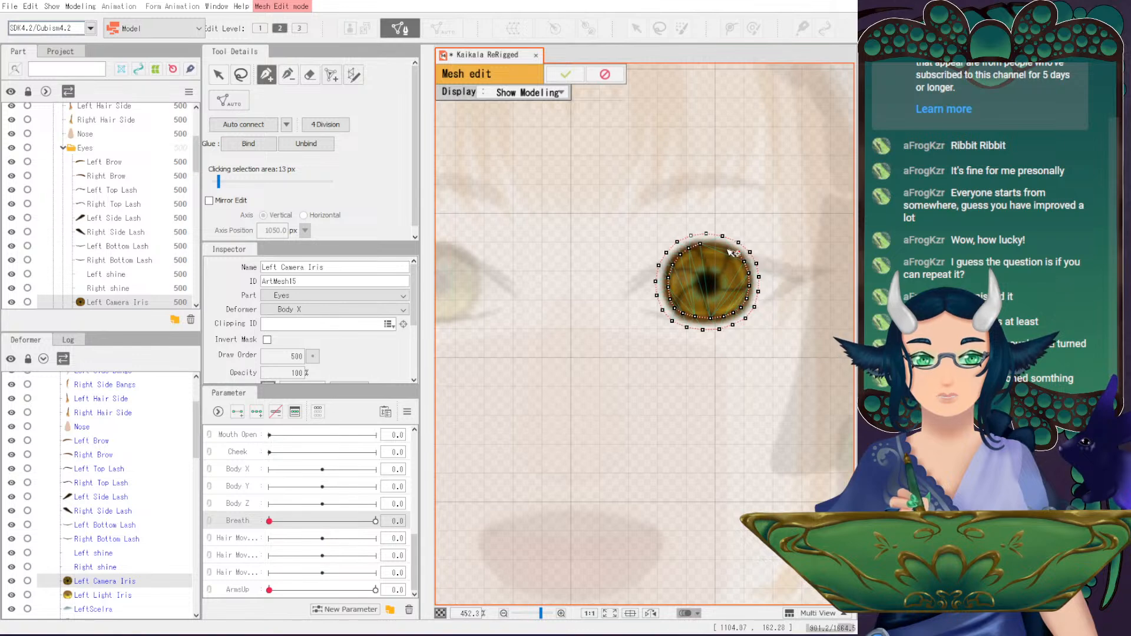
left_click(700, 244)
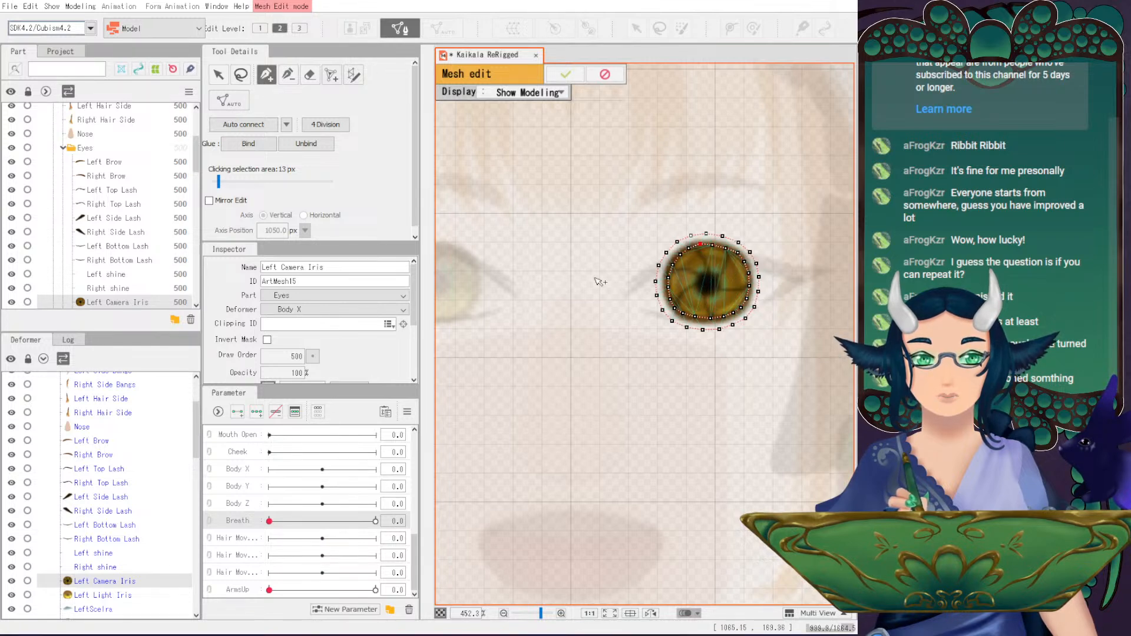
- Adjust the vertices of the inner ring so they follow the iris edge in a smooth, evenly spaced circle
key("v")
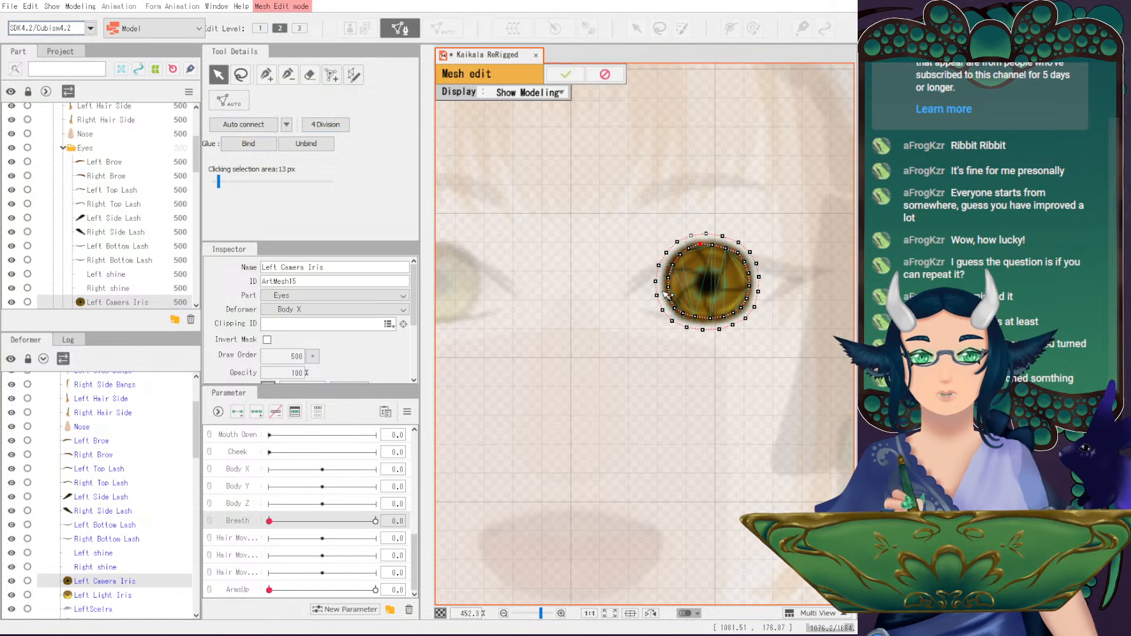
scroll(666, 294, "up", 2)
left_click_drag(713, 245, 682, 258)
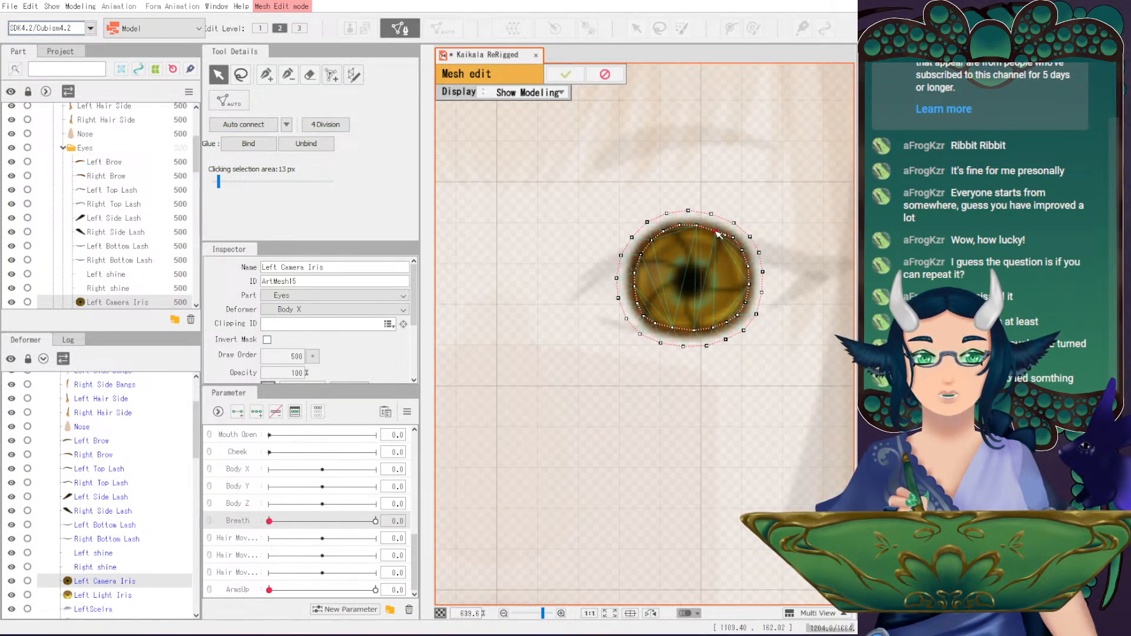
left_click(741, 251)
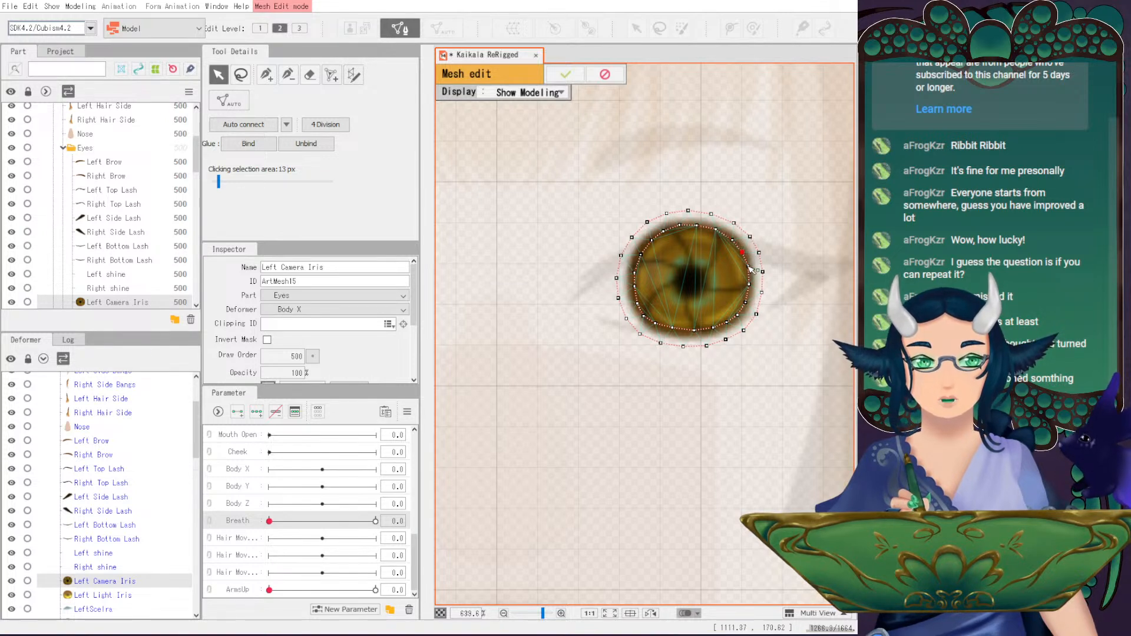
left_click(750, 286)
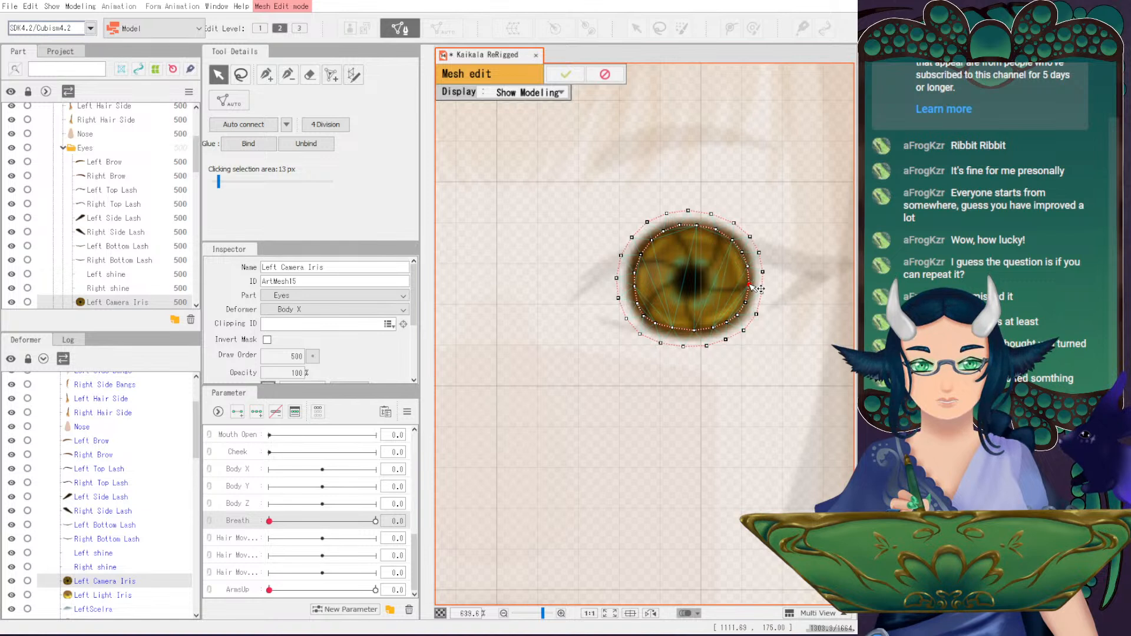
left_click(744, 300)
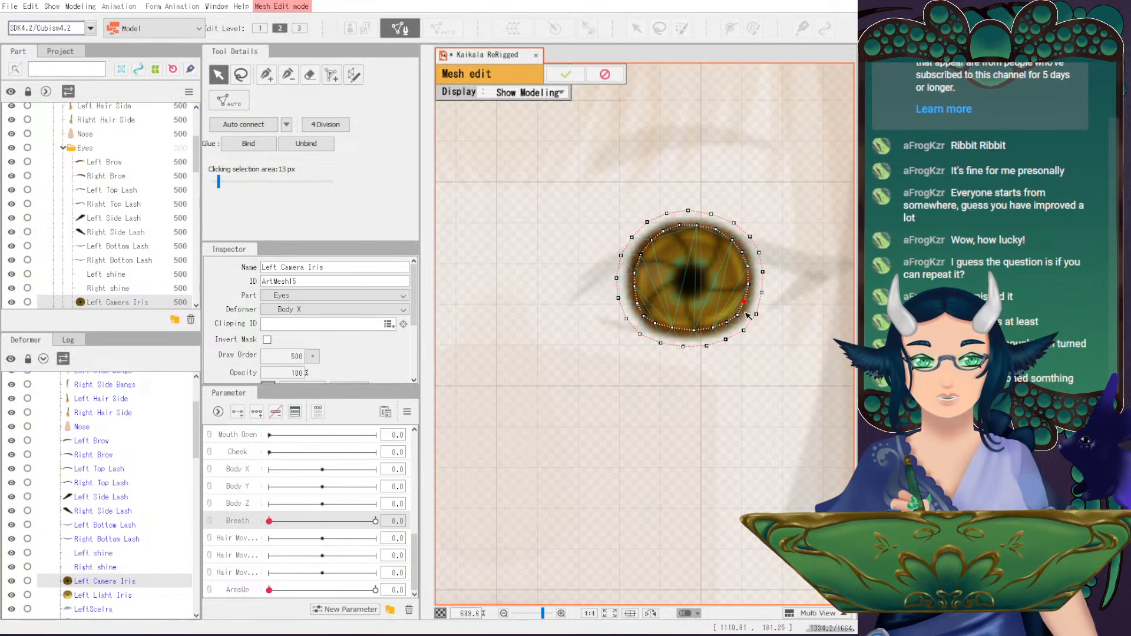
left_click(726, 324)
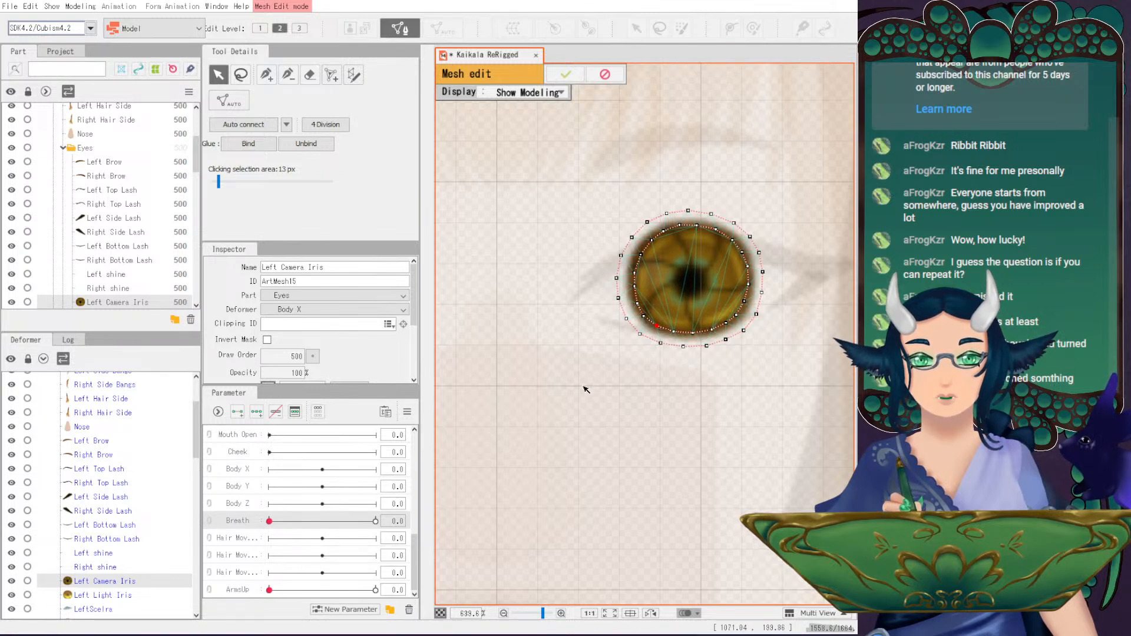
- Add a small closed ring of connected mesh vertices around the pupil at the centre of the Left Camera Iris
key("p")
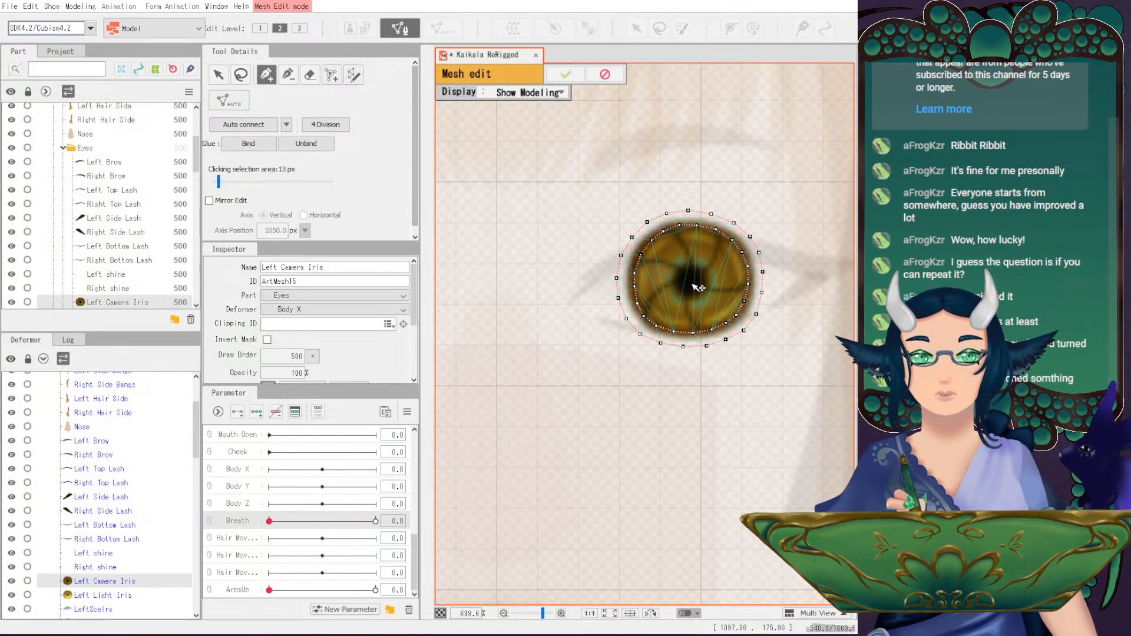
left_click(691, 263)
left_click(681, 264)
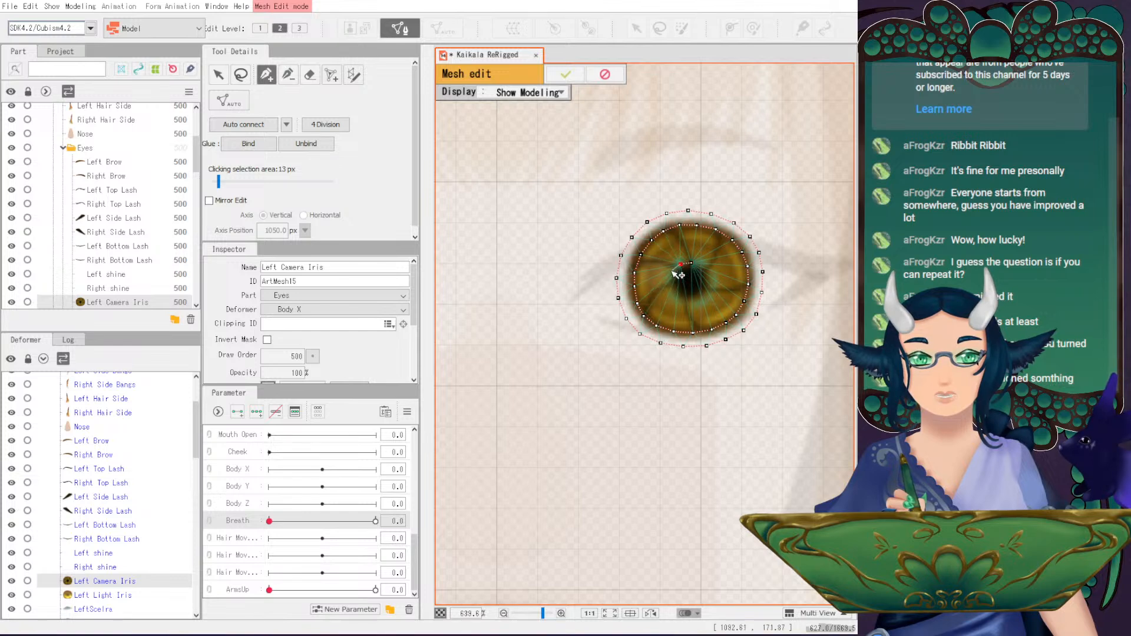
left_click(672, 272)
left_click(670, 285)
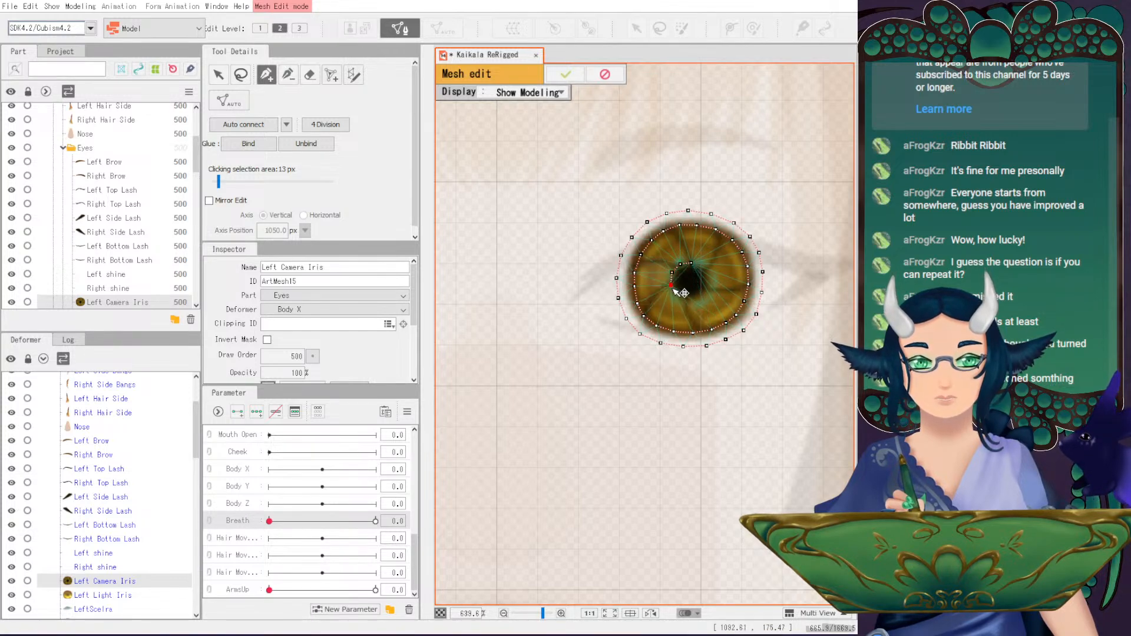
left_click(676, 296)
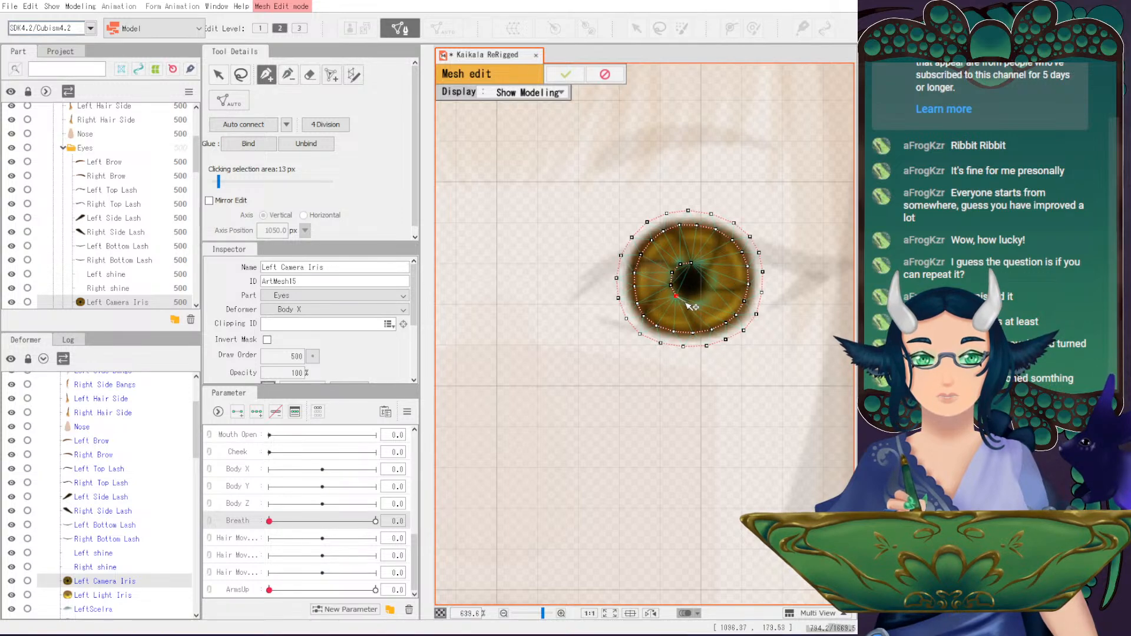
left_click(686, 300)
left_click(699, 299)
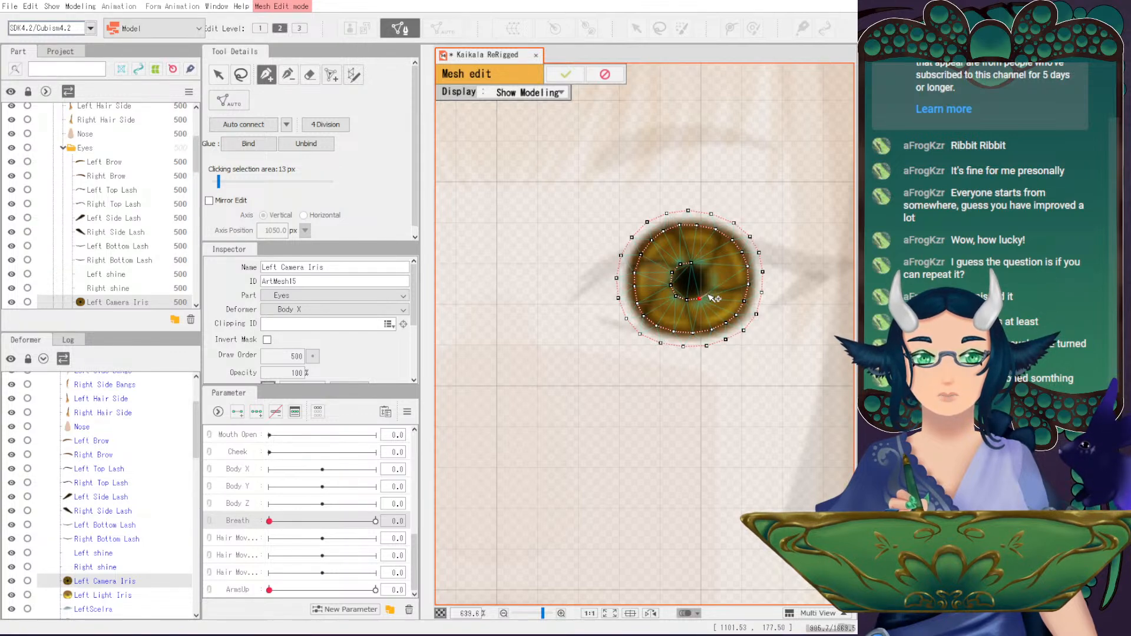
left_click(708, 290)
left_click(709, 279)
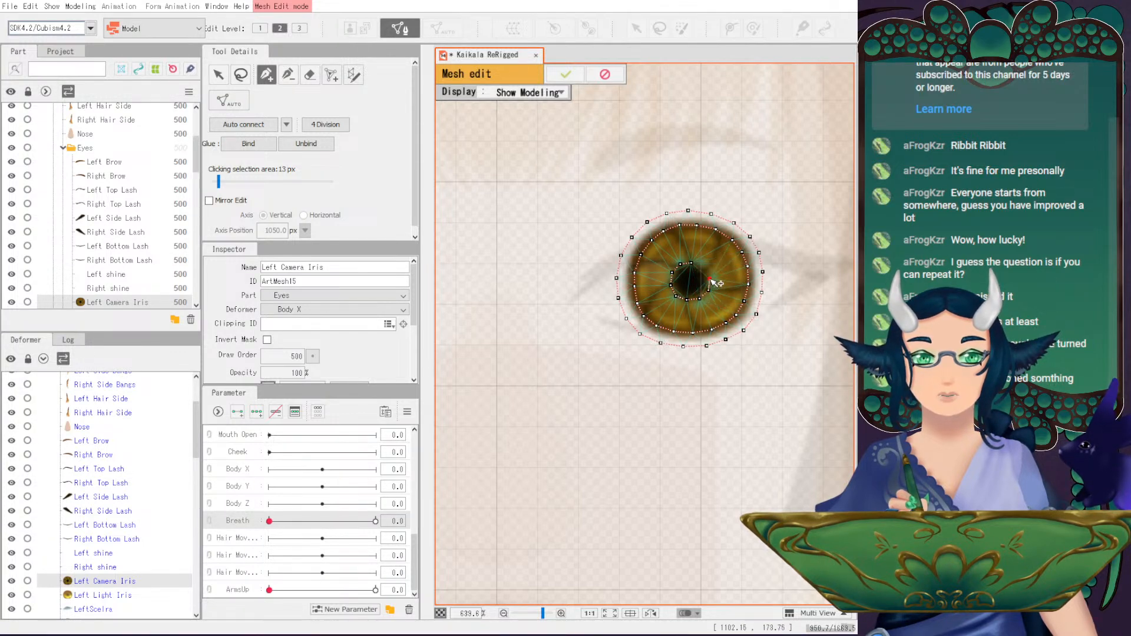
left_click(690, 263)
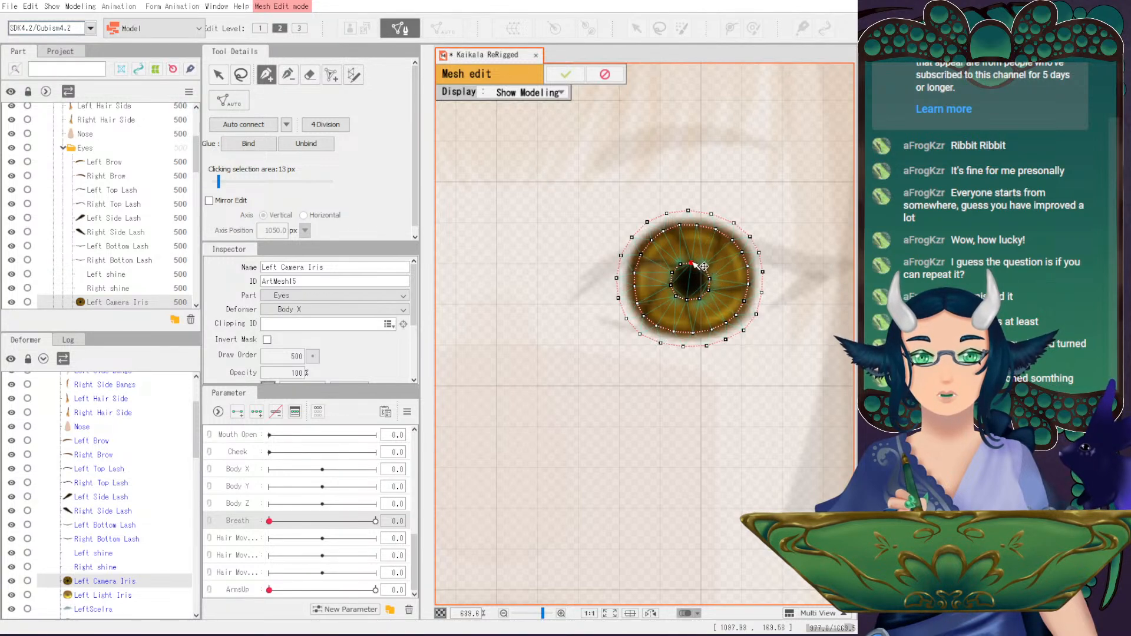
- Auto connect the vertex rings of the Left Camera Iris into a triangulated mesh and apply the mesh edit
left_click(225, 77)
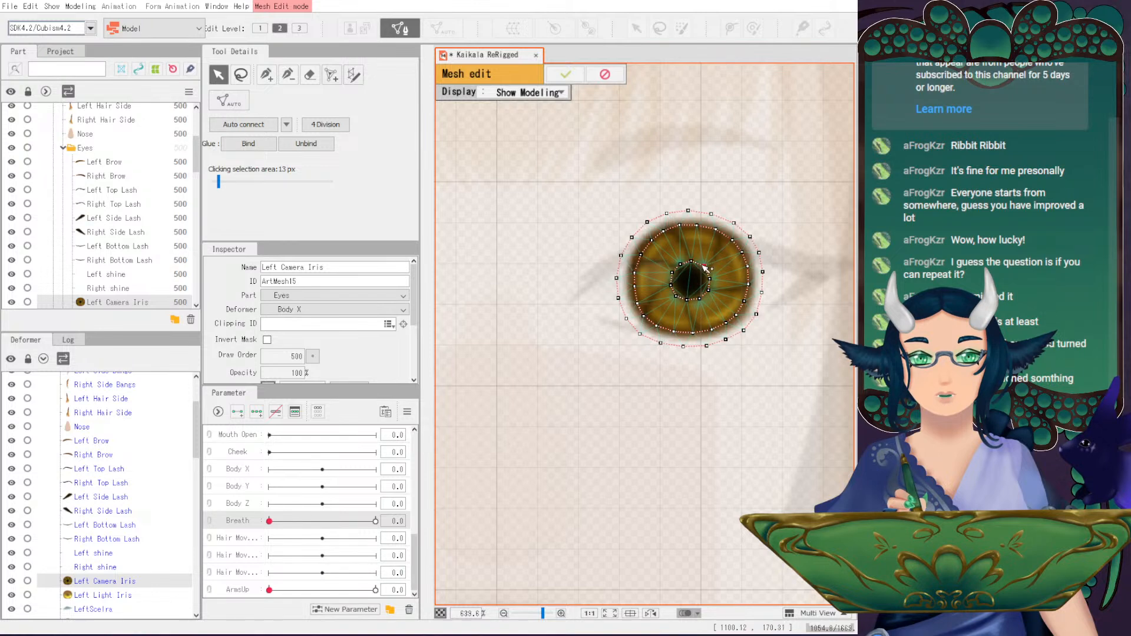
left_click(243, 124)
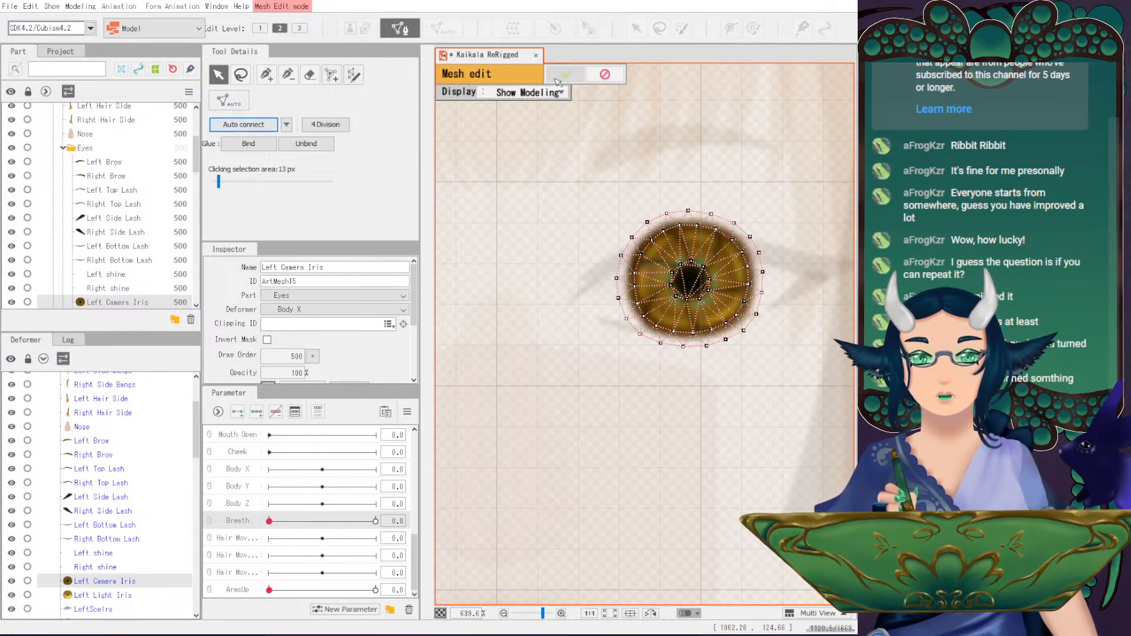
left_click(563, 74)
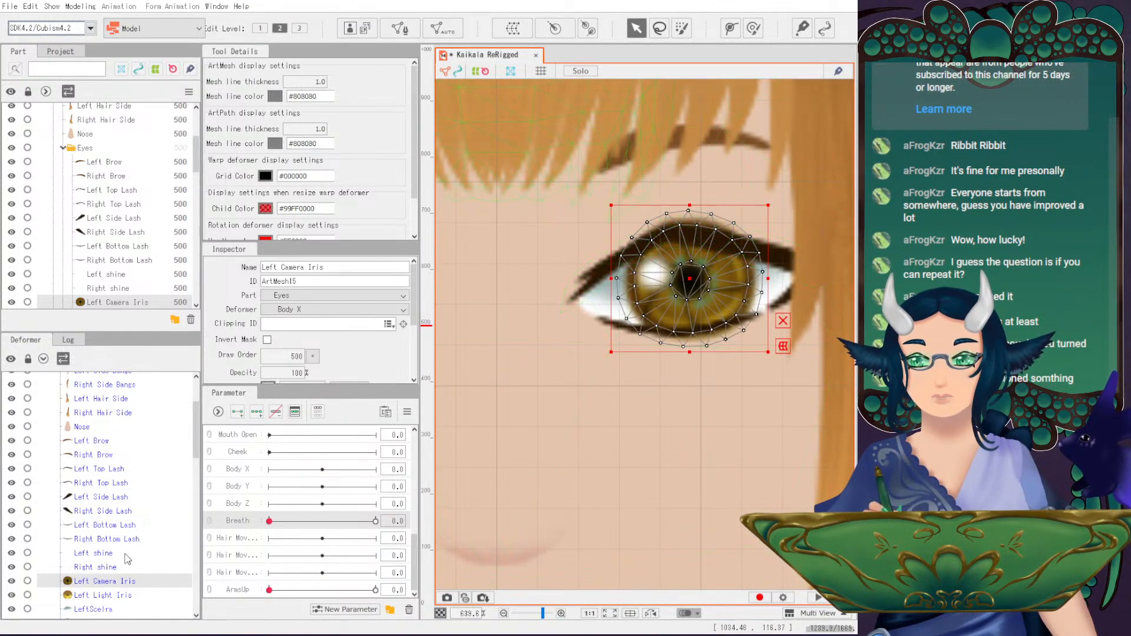
- Erase the Left Light Iris's existing mesh, paste the Left Camera Iris mesh in its place, and apply the edit
left_click(121, 595)
left_click(399, 28)
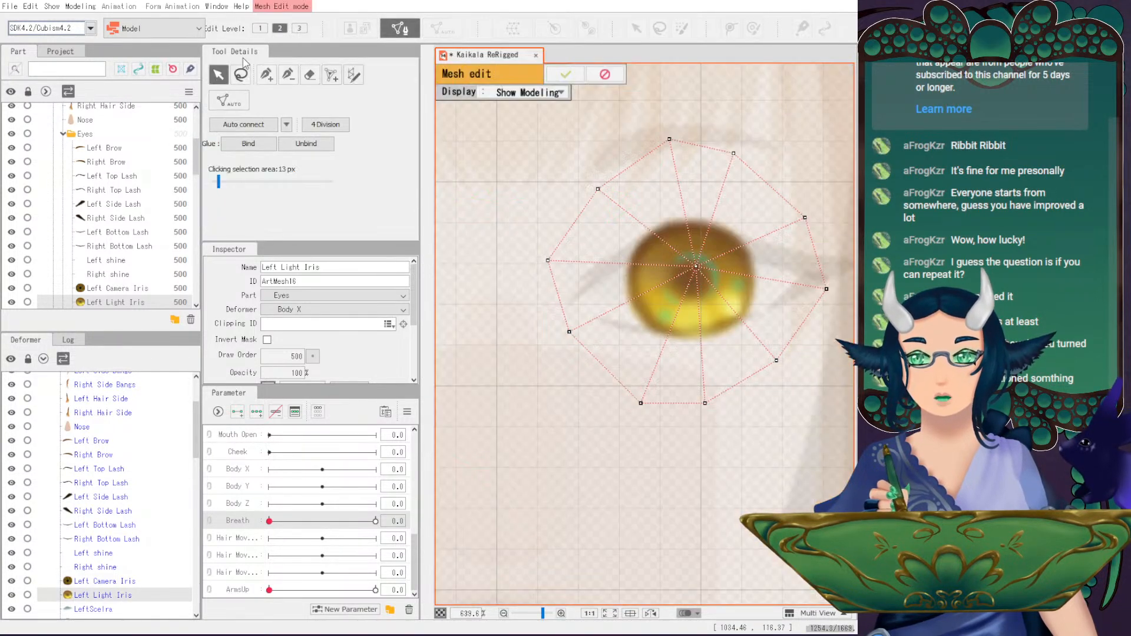
left_click(309, 74)
left_click(677, 206)
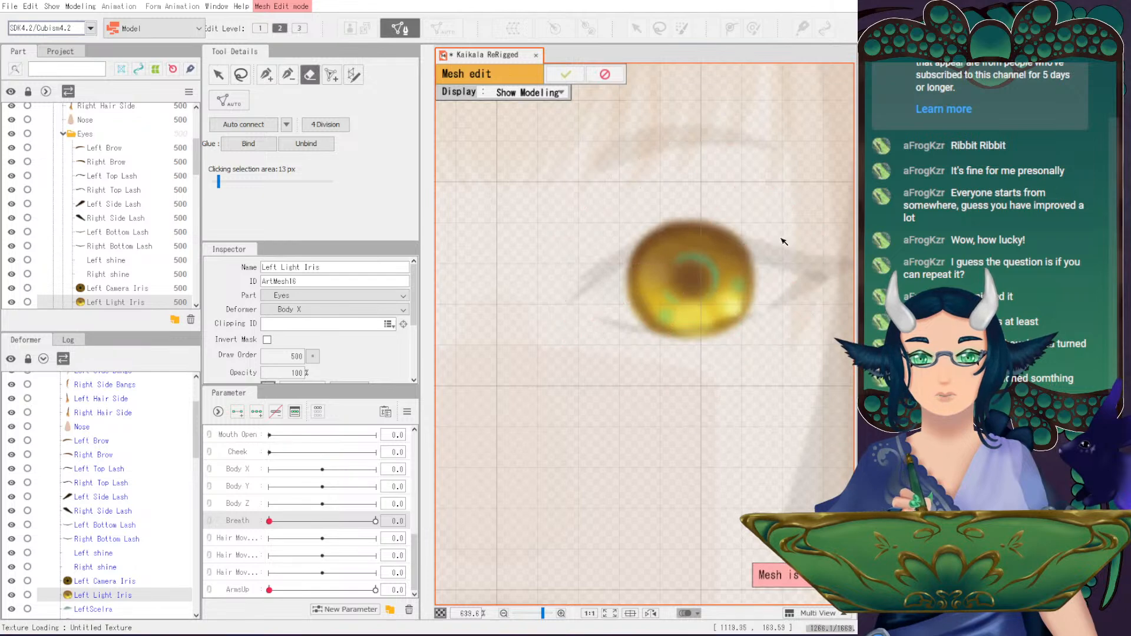
key("ctrl+z")
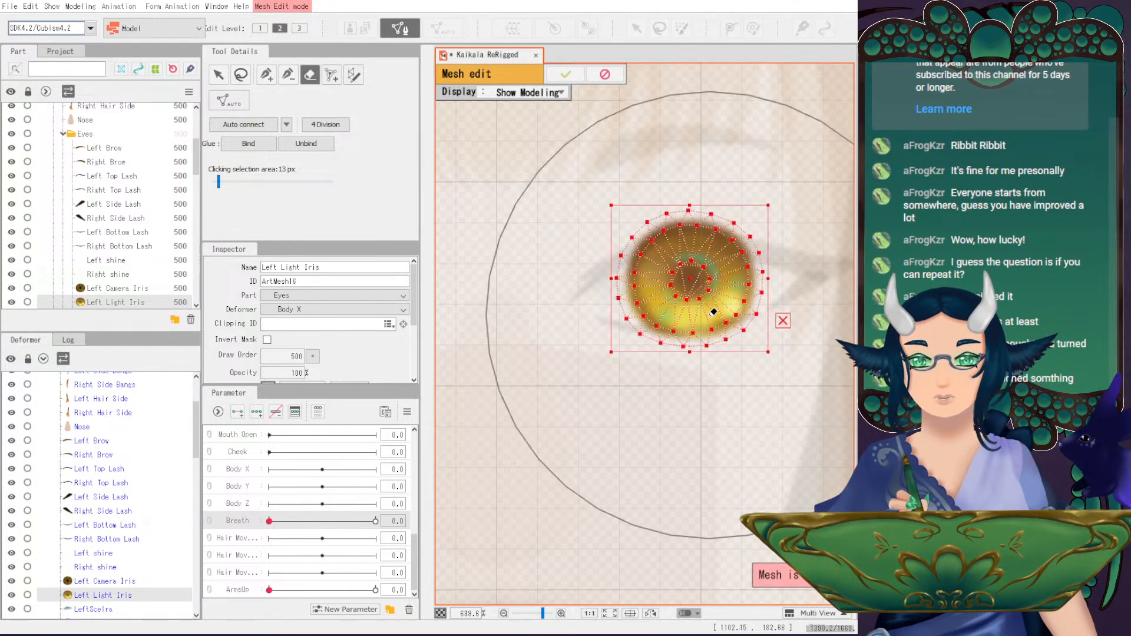
left_click(563, 80)
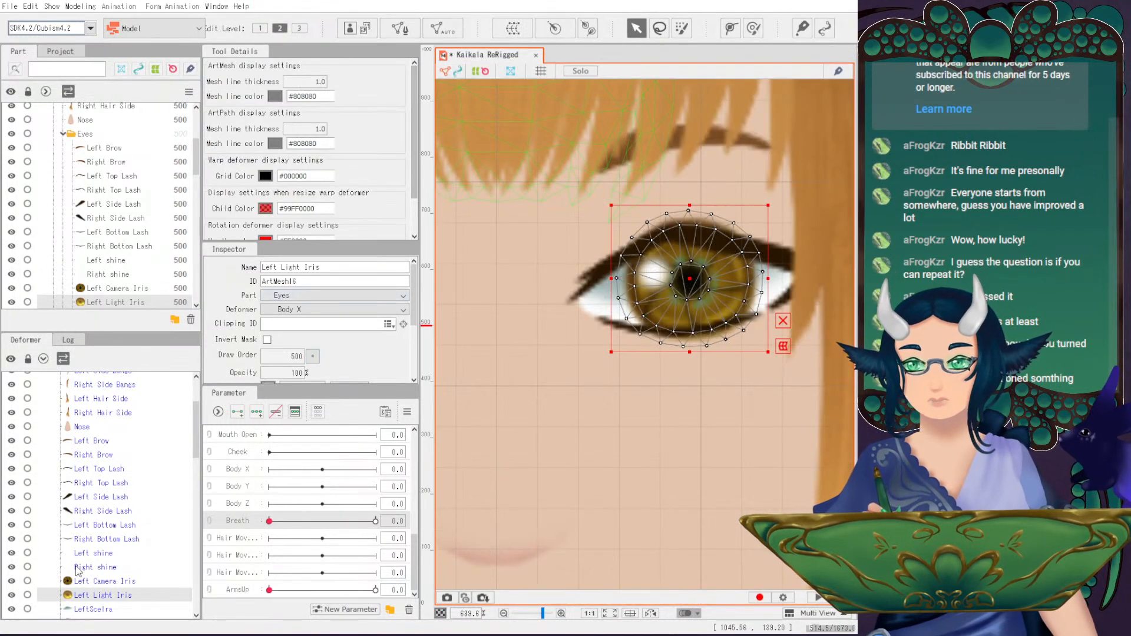
- Compare the meshes of the Left Camera Iris and Left Light Iris, inspecting the Left Camera Iris in mesh editing
left_click(92, 581)
left_click(91, 596)
left_click(93, 580)
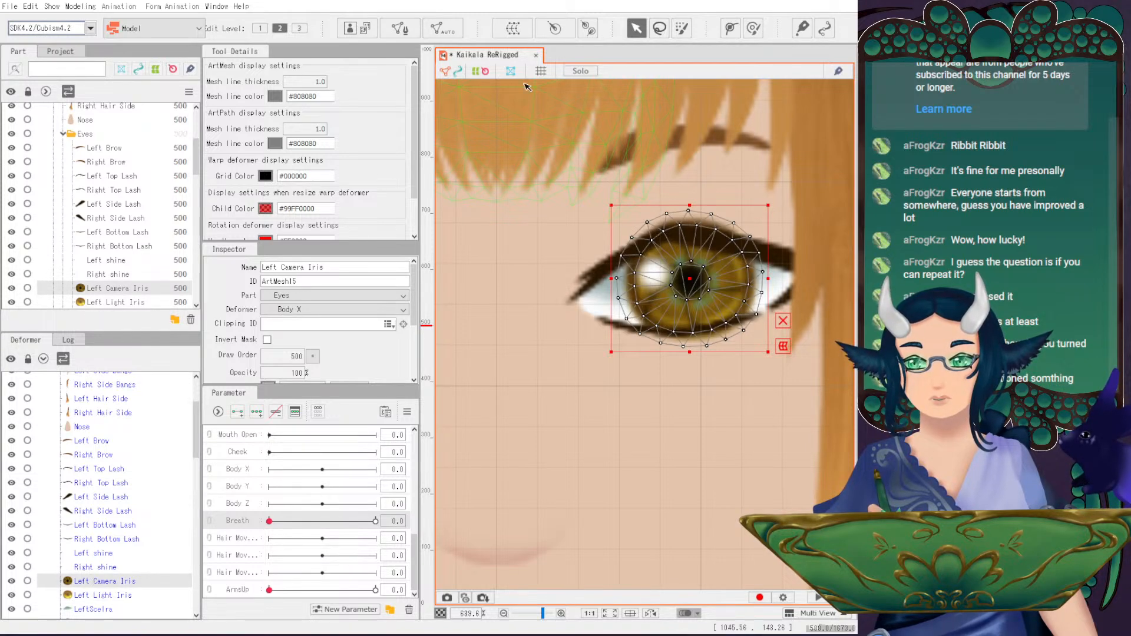
left_click(400, 28)
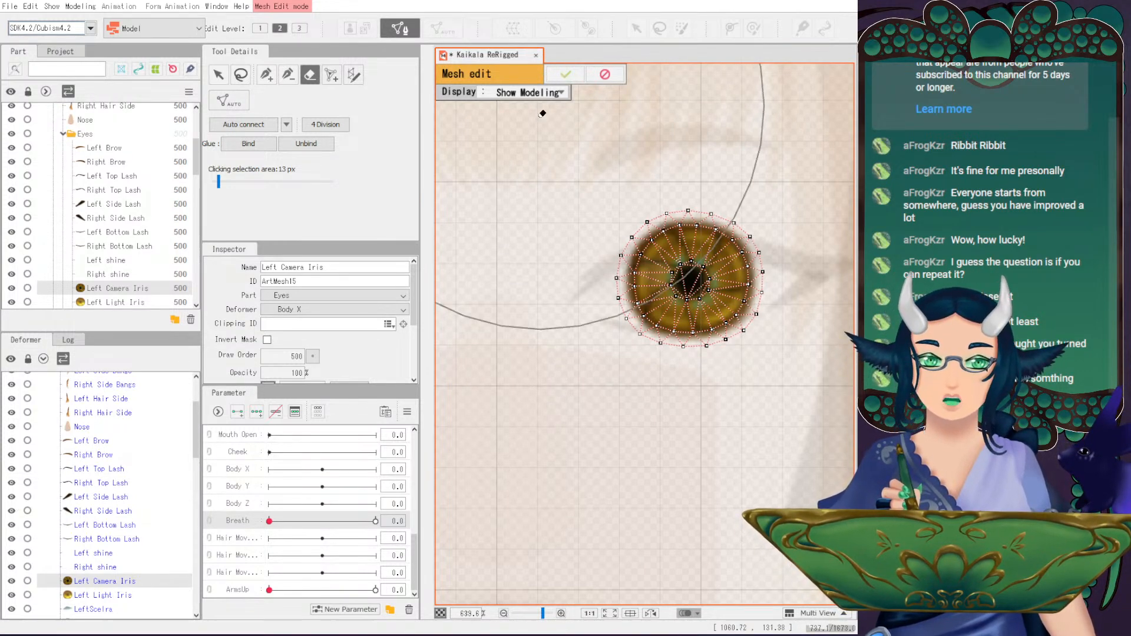
scroll(136, 598, "down", 3)
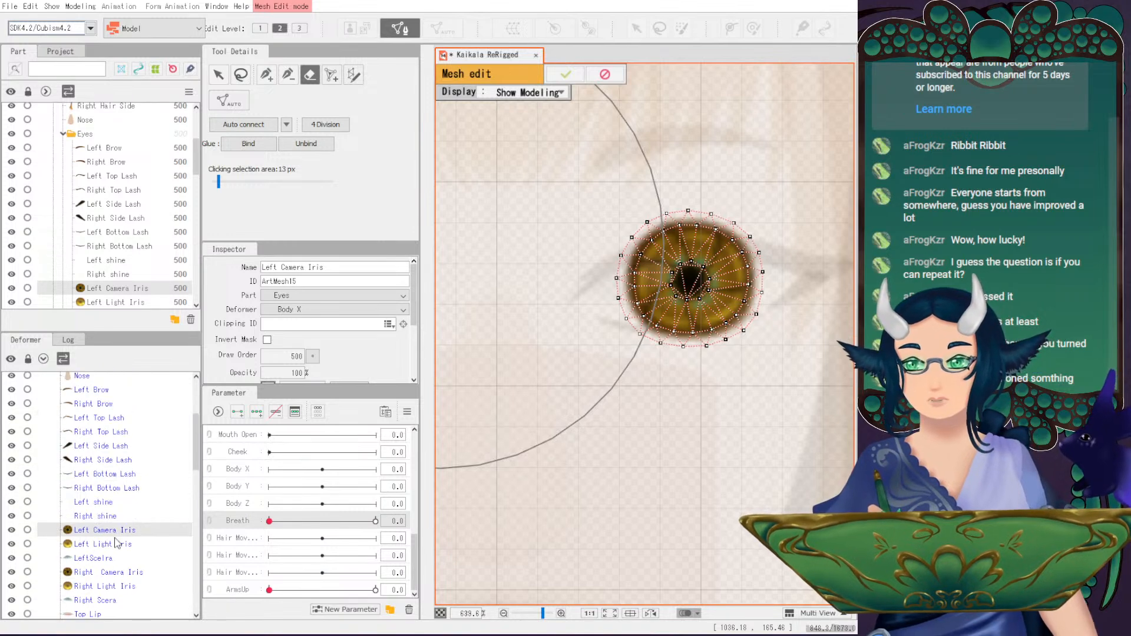
left_click(562, 76)
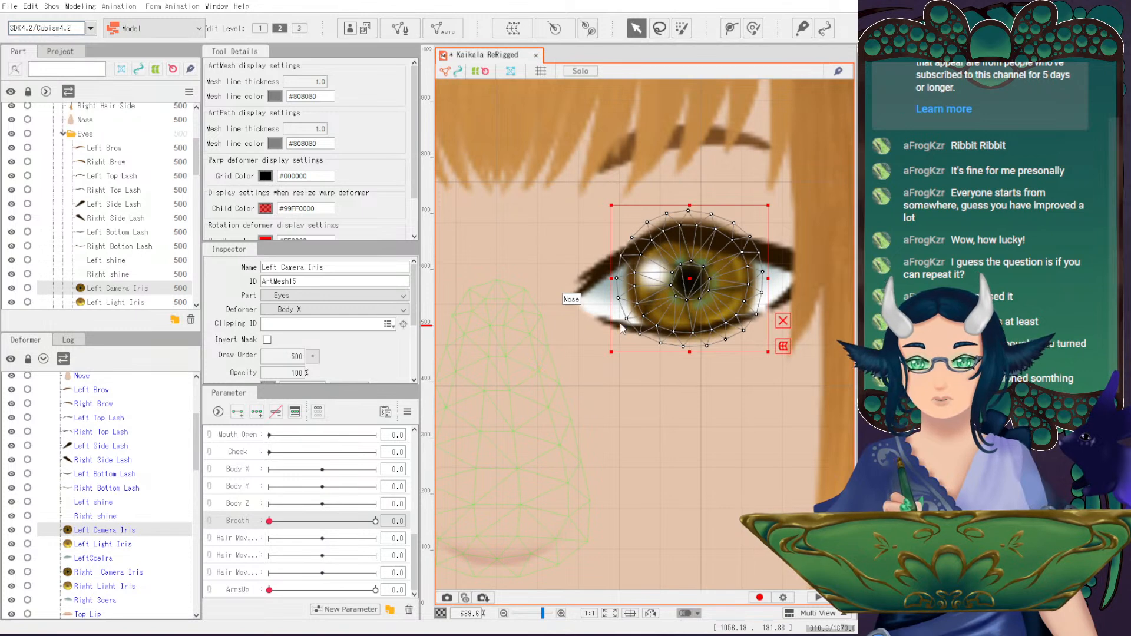
- Replace the Right Camera Iris's mesh with a pasted copy of the Left Camera Iris mesh, placed over the right iris
scroll(645, 327, "down", 3)
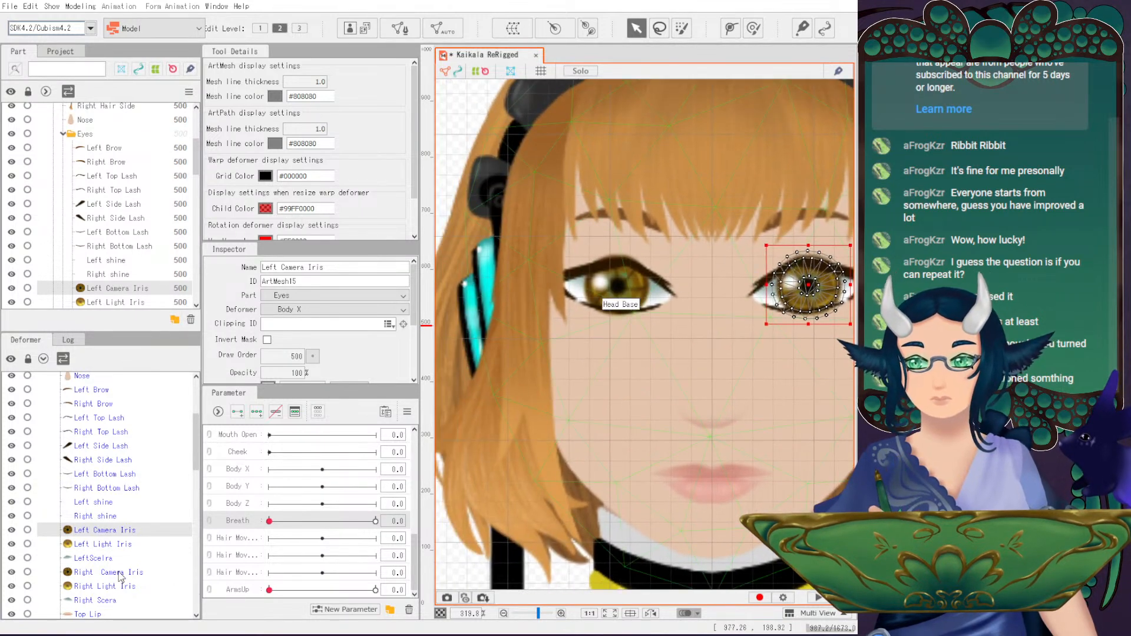
left_click(118, 572)
left_click(400, 28)
left_click(605, 312)
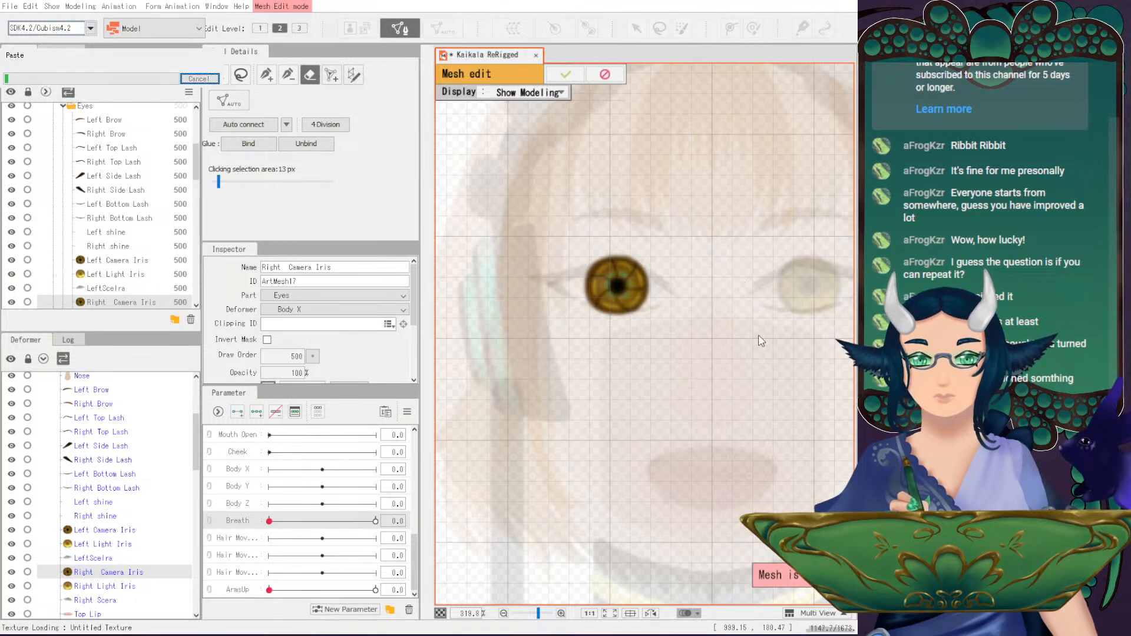
key("ctrl+z")
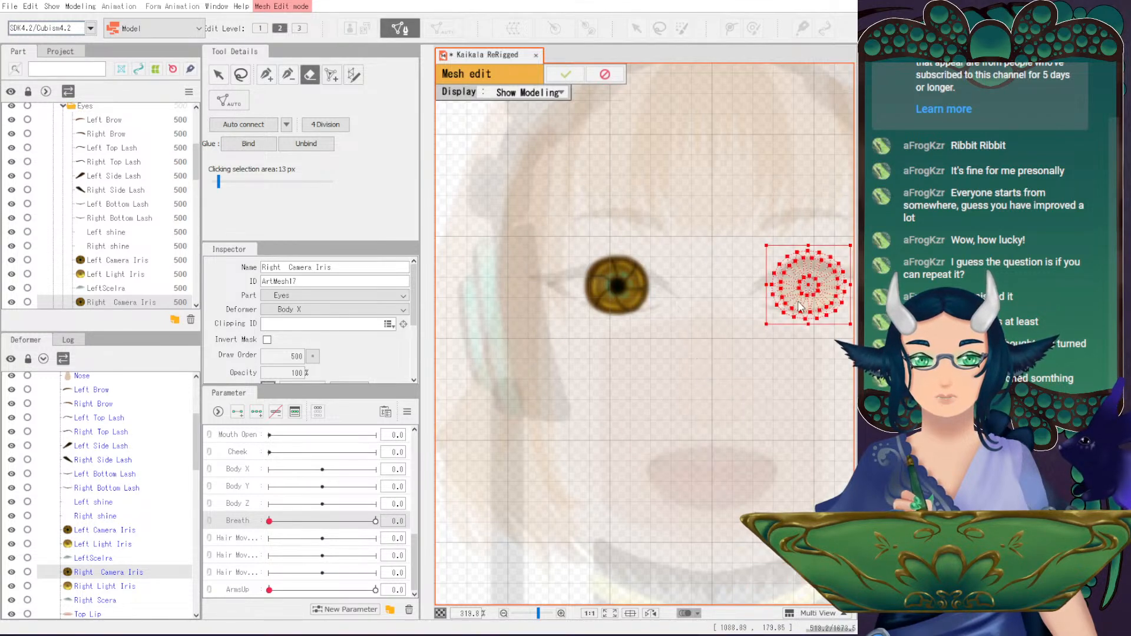
key("ctrl+z")
scroll(654, 303, "up", 3)
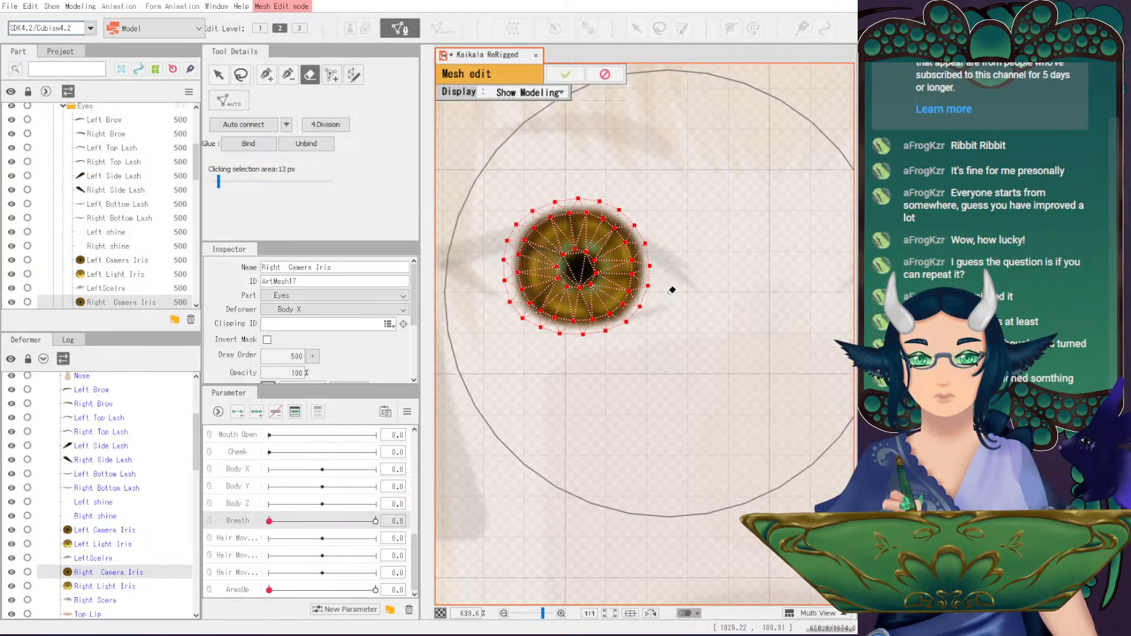
- Nudge the whole pasted mesh slightly to centre it on the Right Camera Iris and apply the mesh edit
left_click(219, 75)
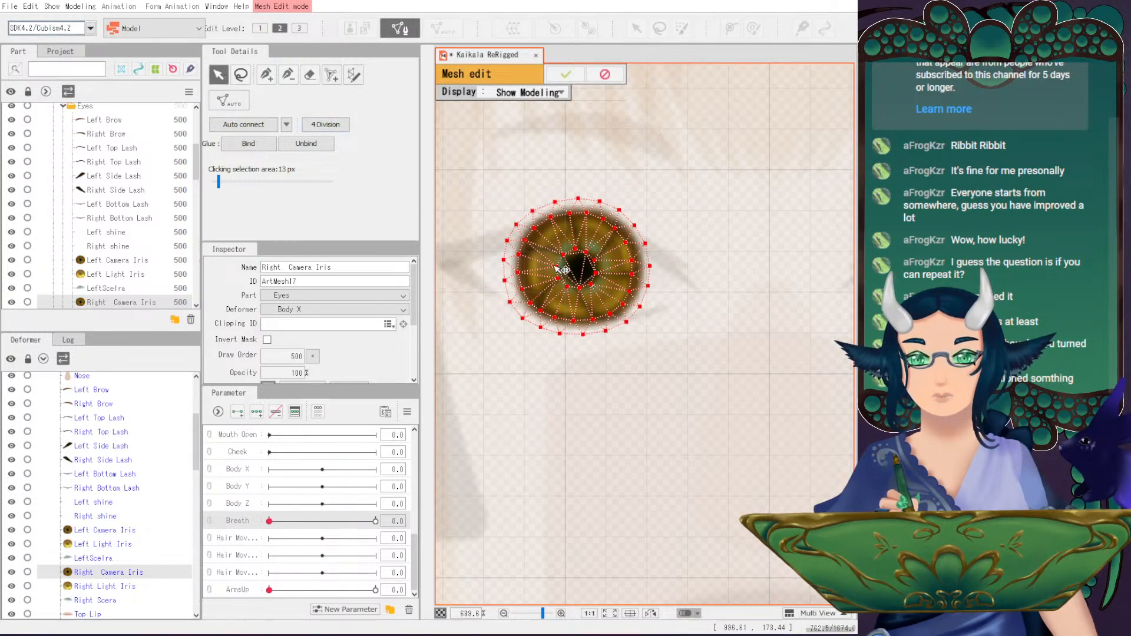
left_click_drag(471, 180, 677, 341)
left_click_drag(579, 271, 581, 271)
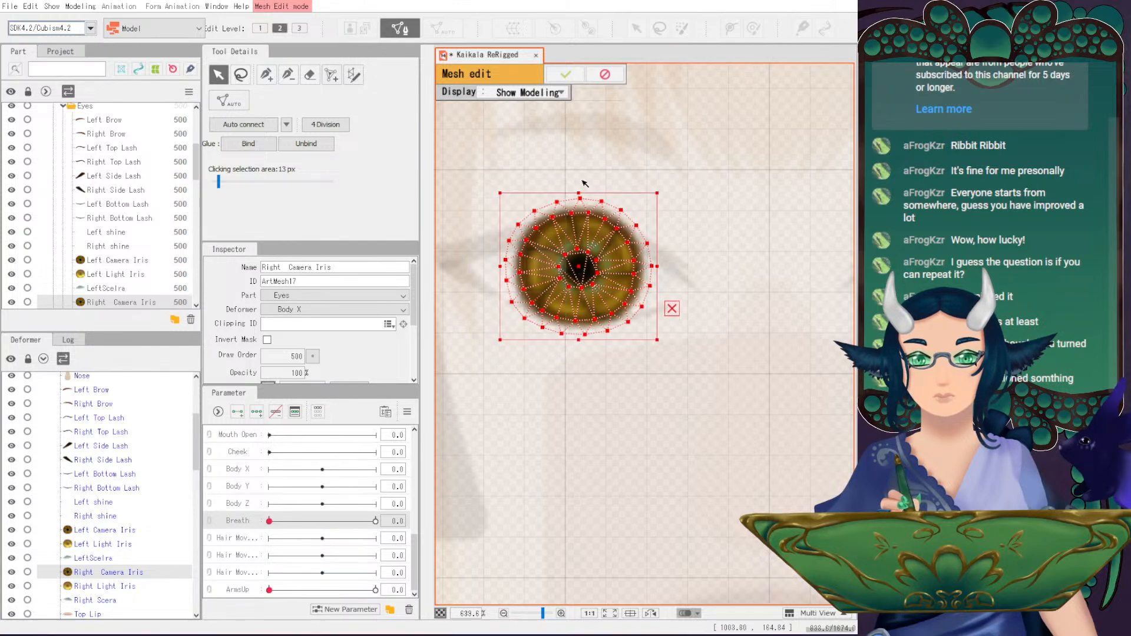
left_click(565, 74)
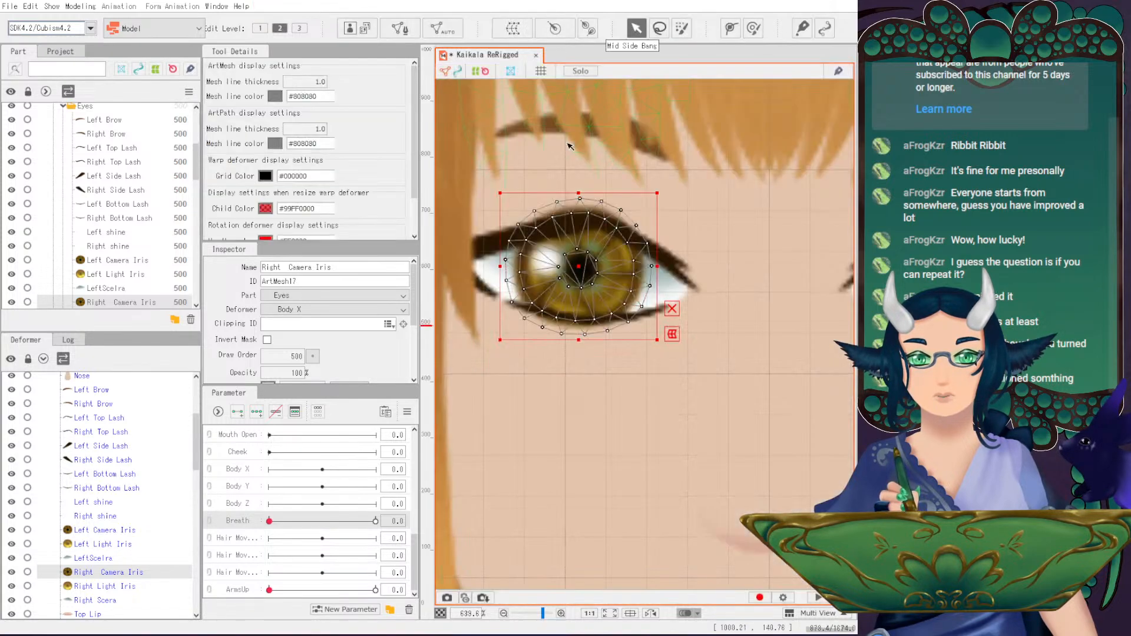
- Erase the Right Light Iris's existing mesh, paste the Right Camera Iris mesh in its place, and apply the edit
left_click(145, 586)
left_click(400, 28)
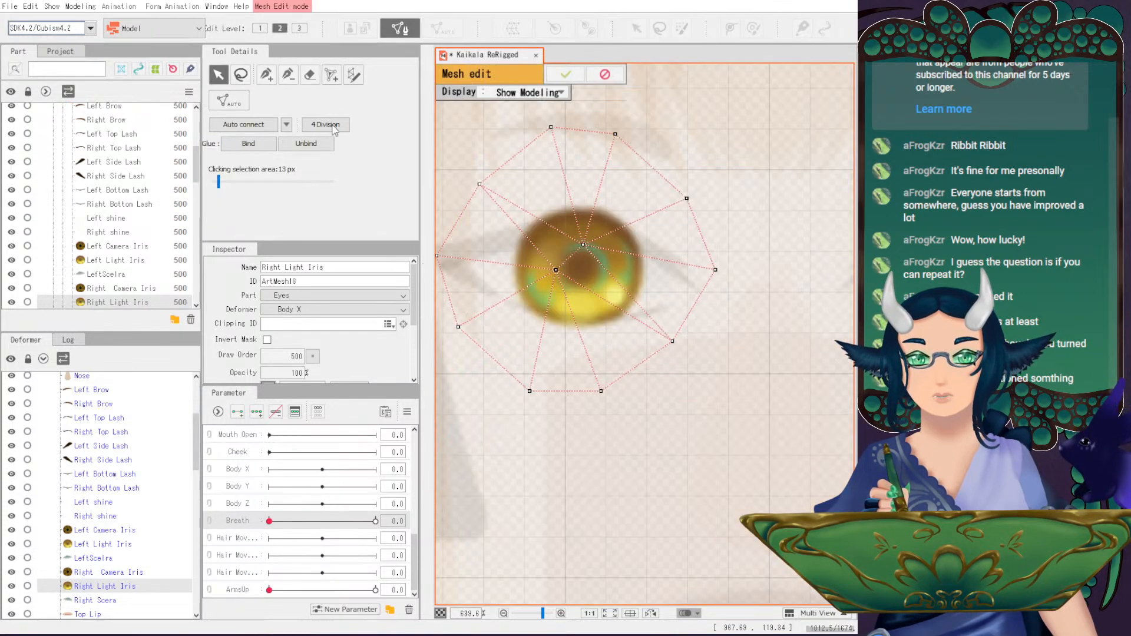
left_click(310, 75)
left_click(669, 253)
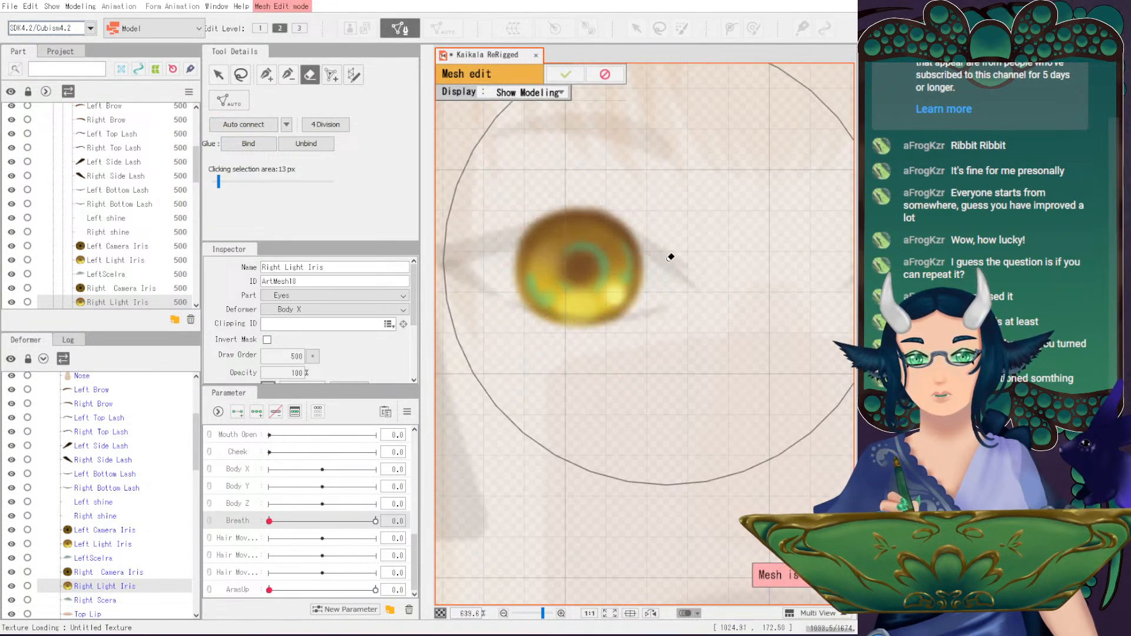
key("ctrl+z")
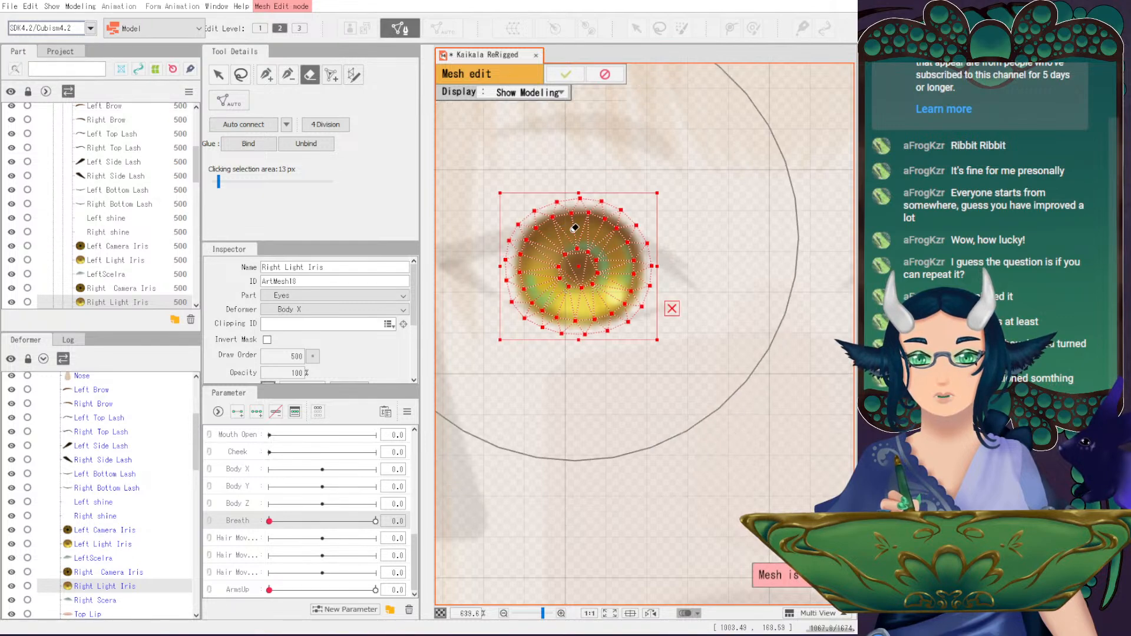
left_click(565, 74)
- Open the LeftScelra mesh for editing and erase all of its existing vertices
scroll(588, 253, "down", 3)
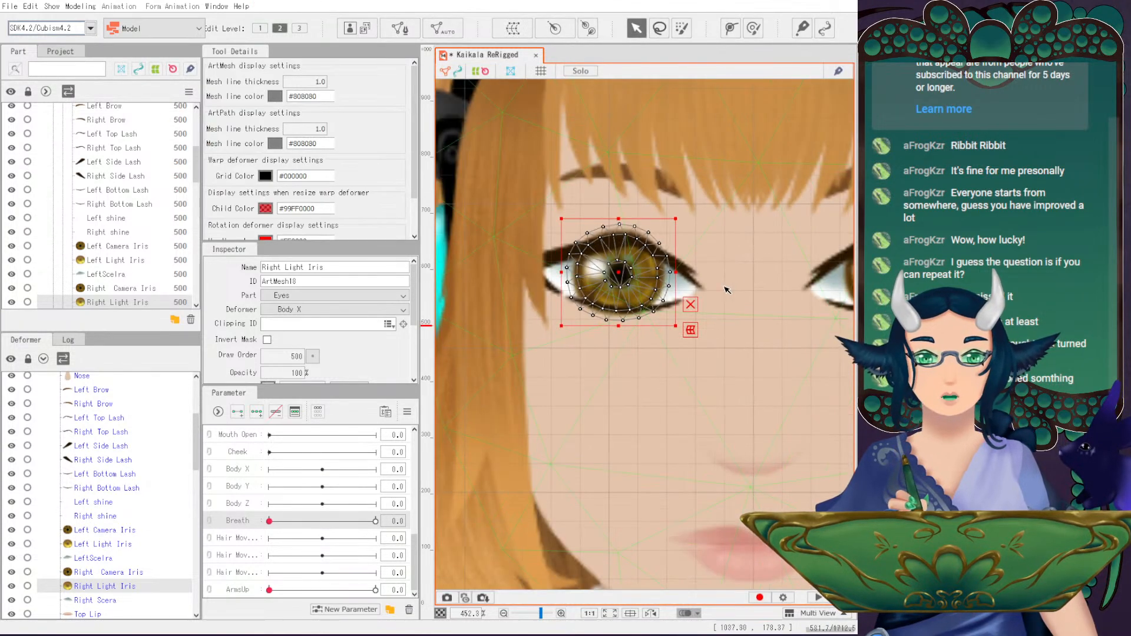
left_click(93, 557)
left_click_drag(685, 292, 559, 316)
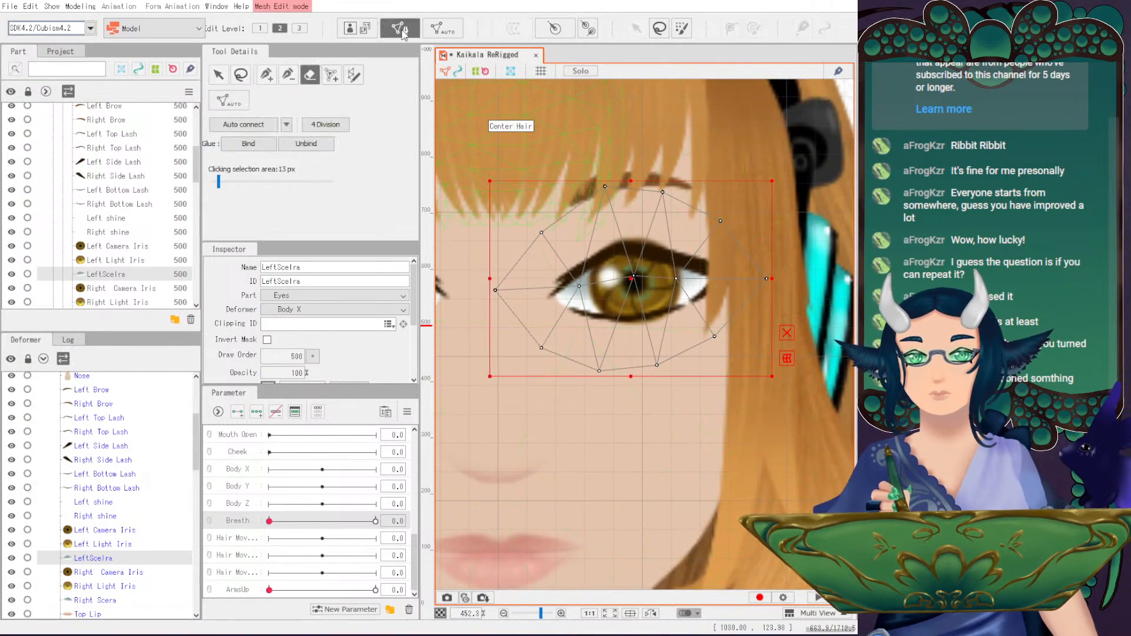
left_click(399, 27)
left_click(593, 242)
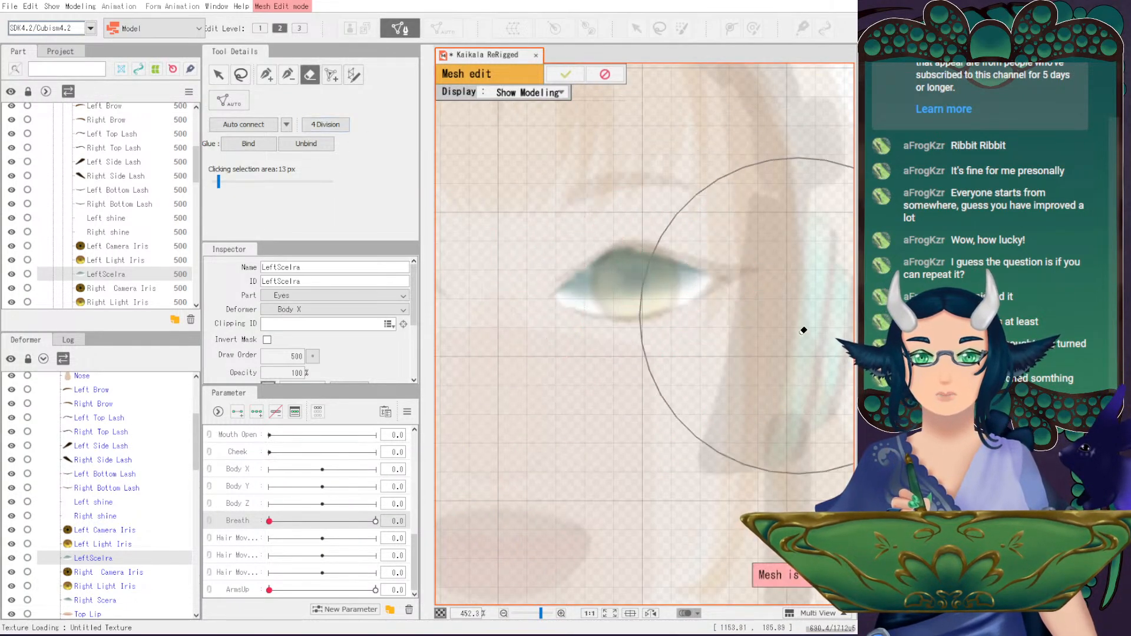
- Place a closed outline of vertices just outside the LeftScelra's edge, following the upper lid to the outer corner and back along the lower lid
left_click(265, 75)
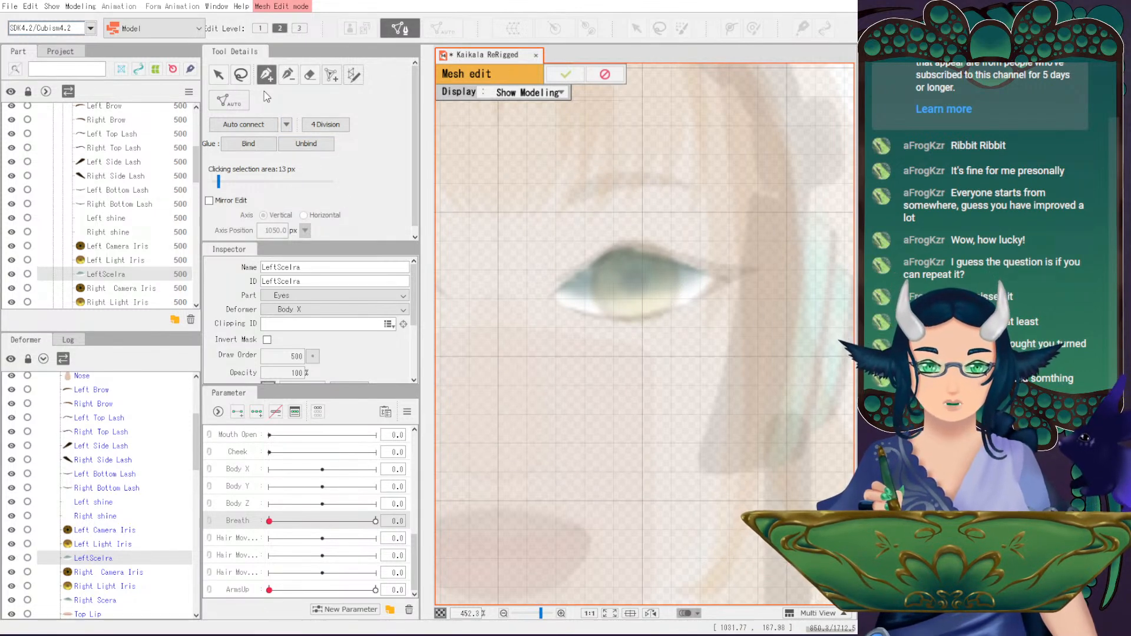
left_click(539, 297)
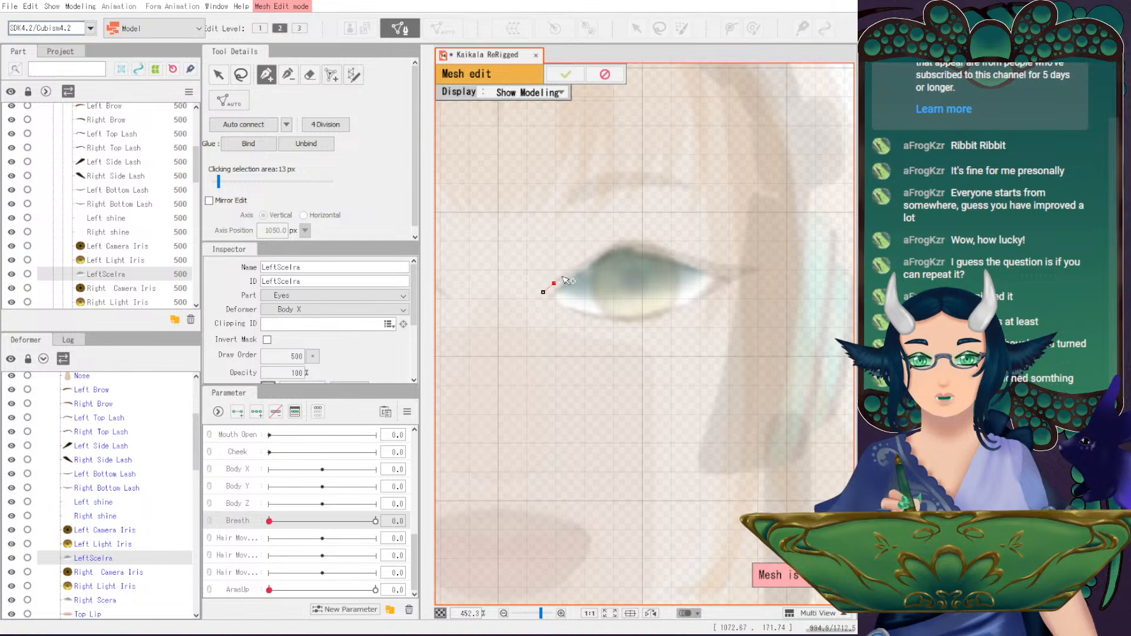
left_click(581, 264)
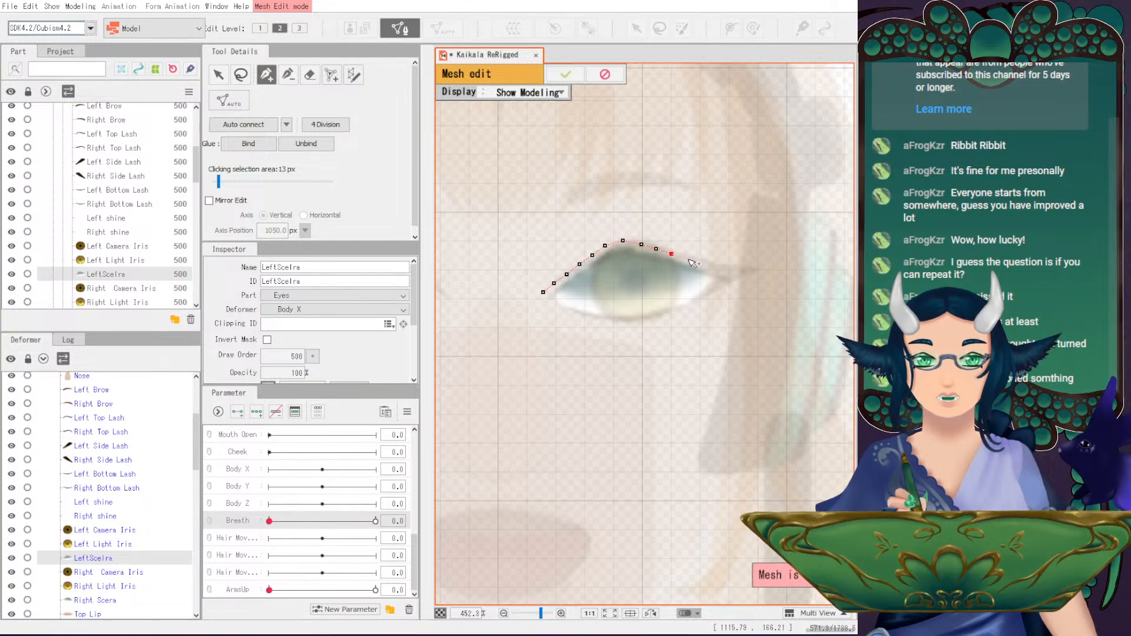
left_click(732, 276)
left_click(718, 284)
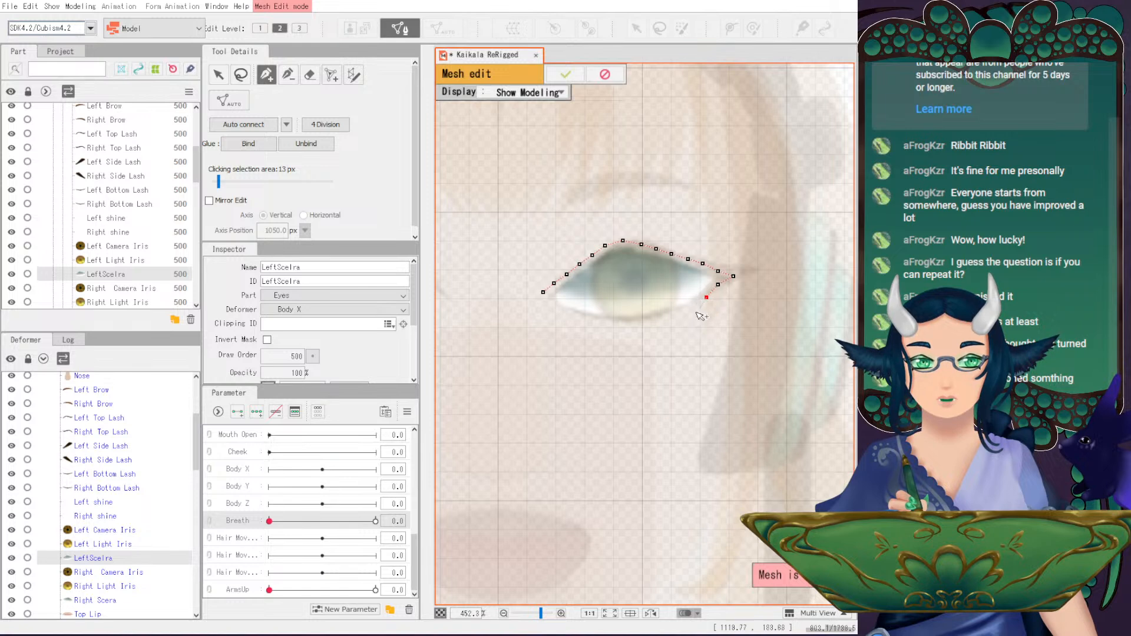
left_click(693, 307)
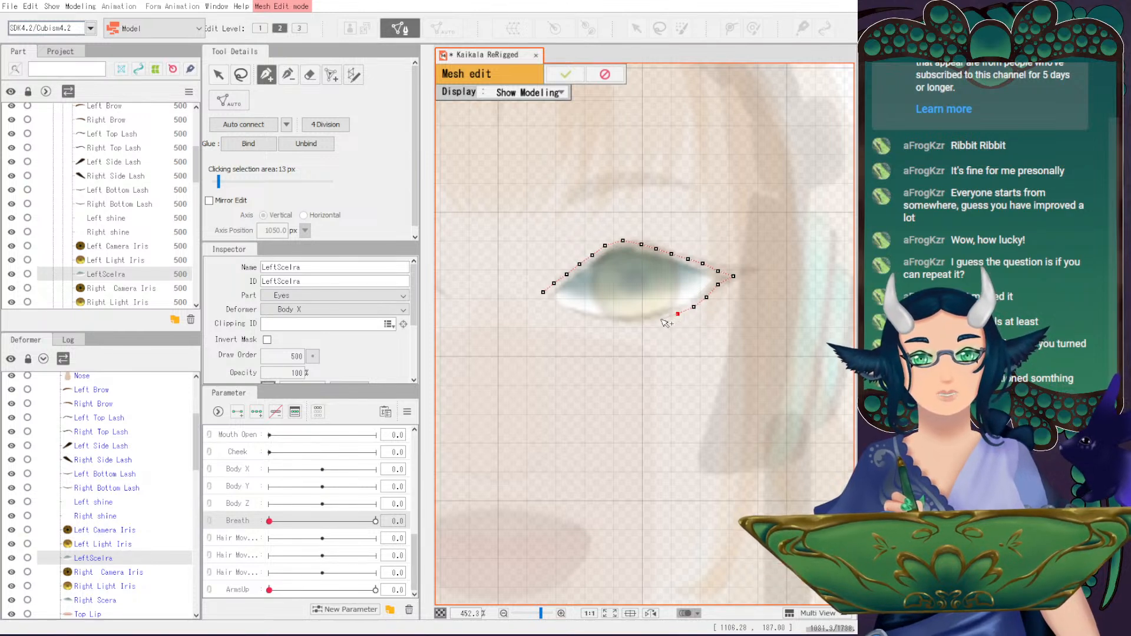
left_click(661, 319)
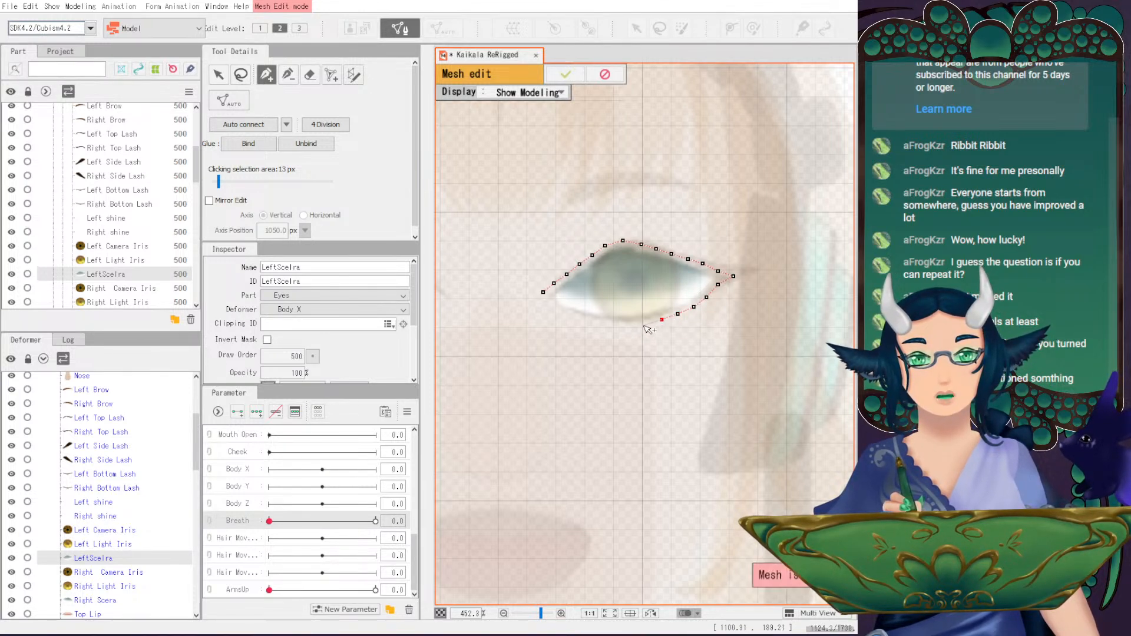
left_click(643, 323)
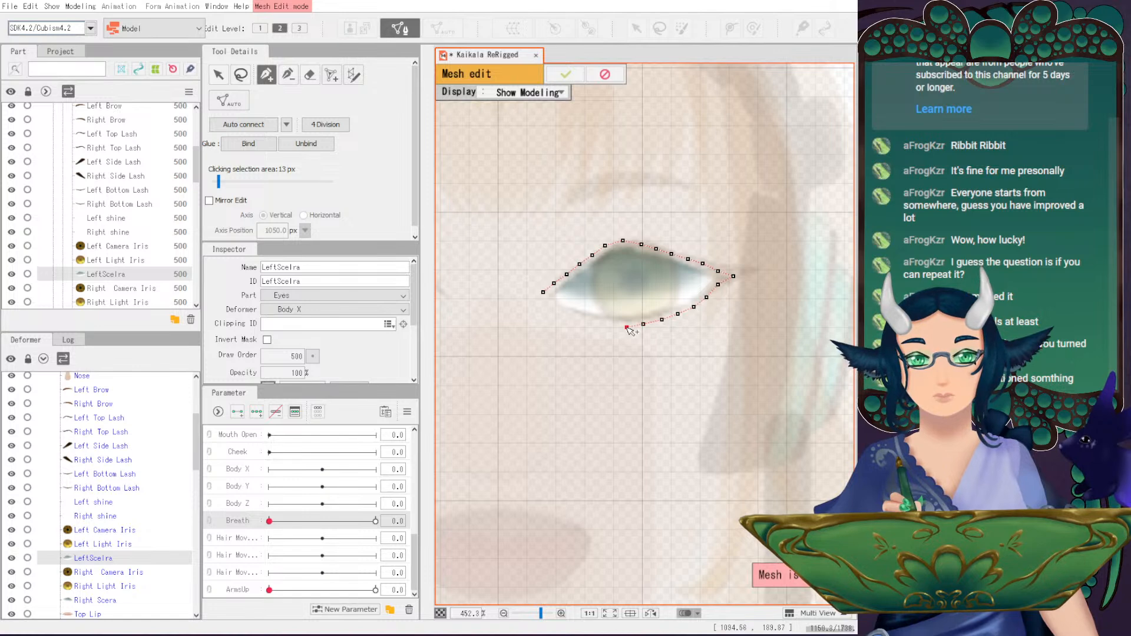
left_click(606, 325)
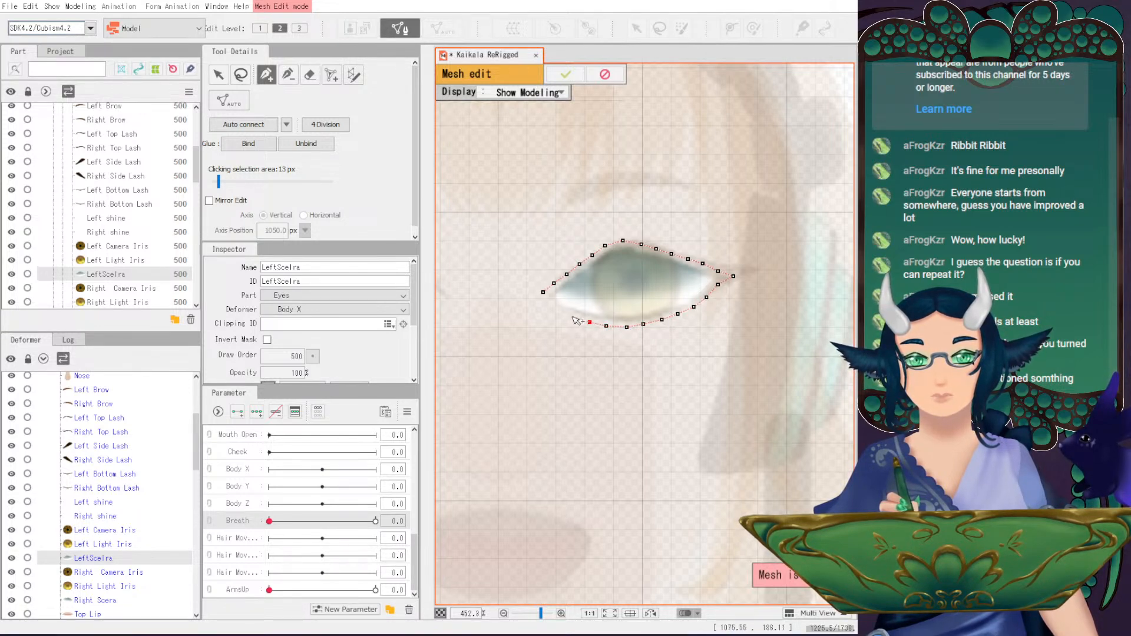
left_click(570, 316)
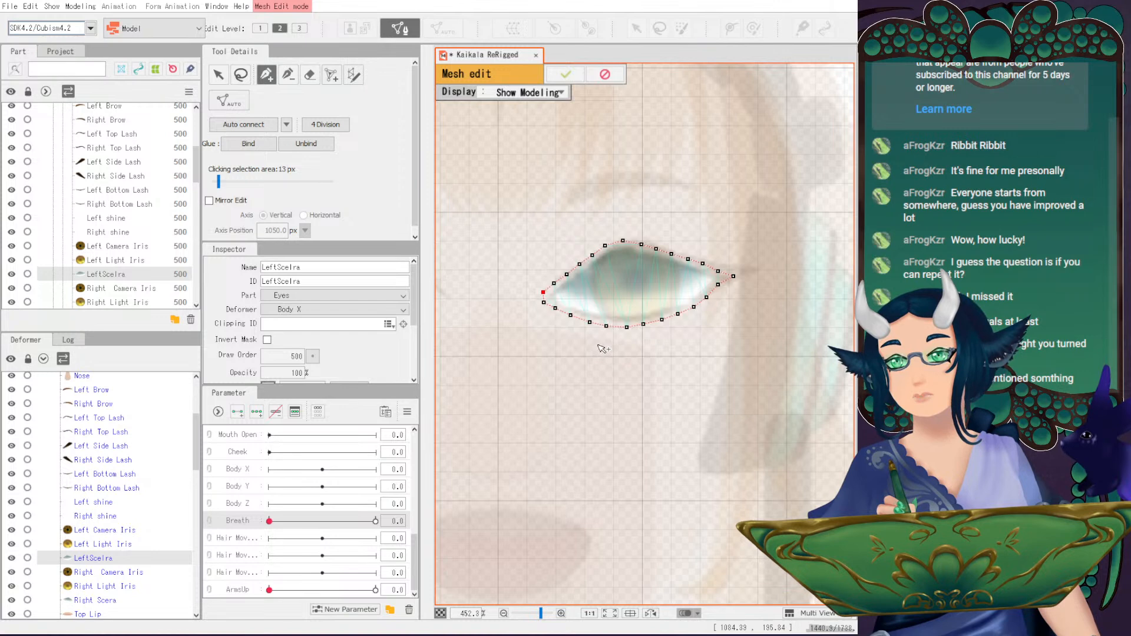
- Add a second closed ring of vertices just inside the LeftScelra outline, following the eye's lower and upper edges
left_click(217, 75)
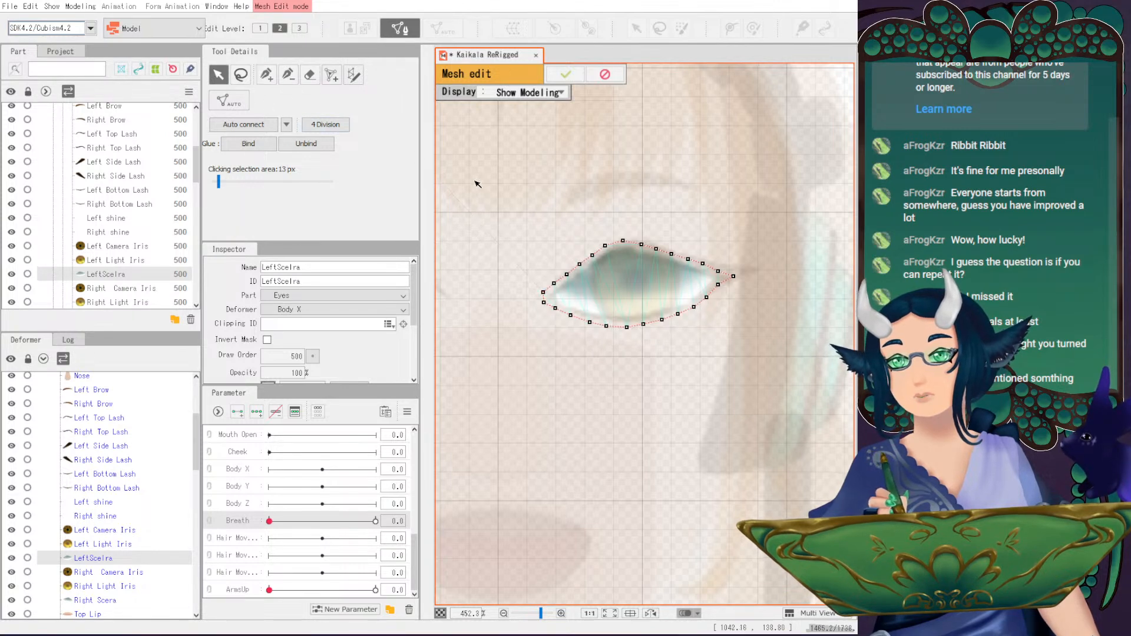
left_click(266, 76)
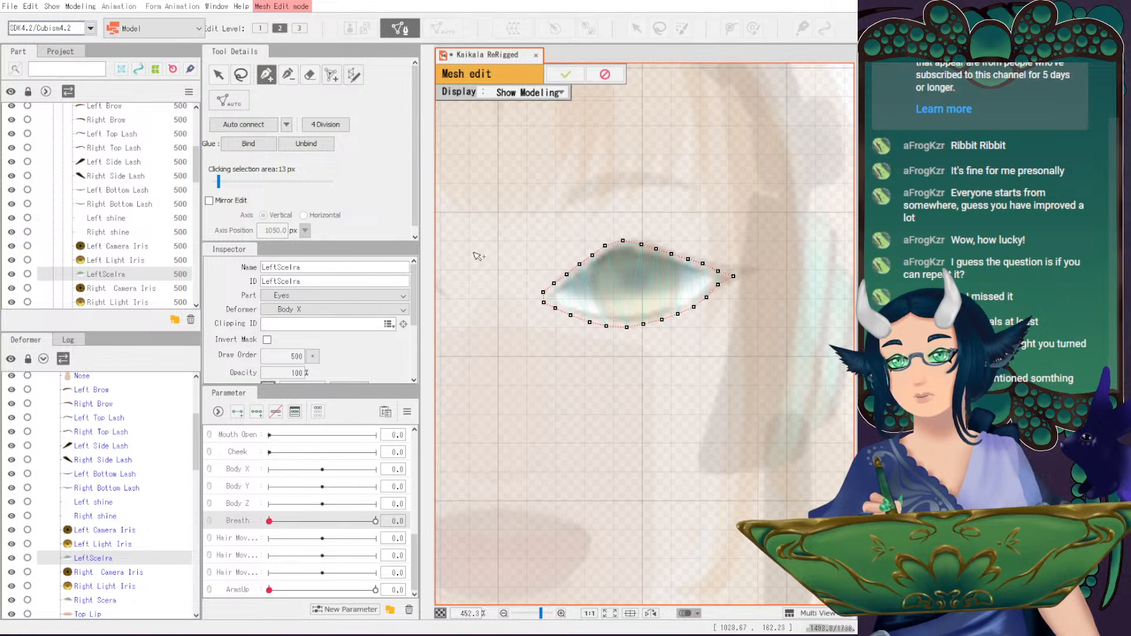
left_click(603, 258)
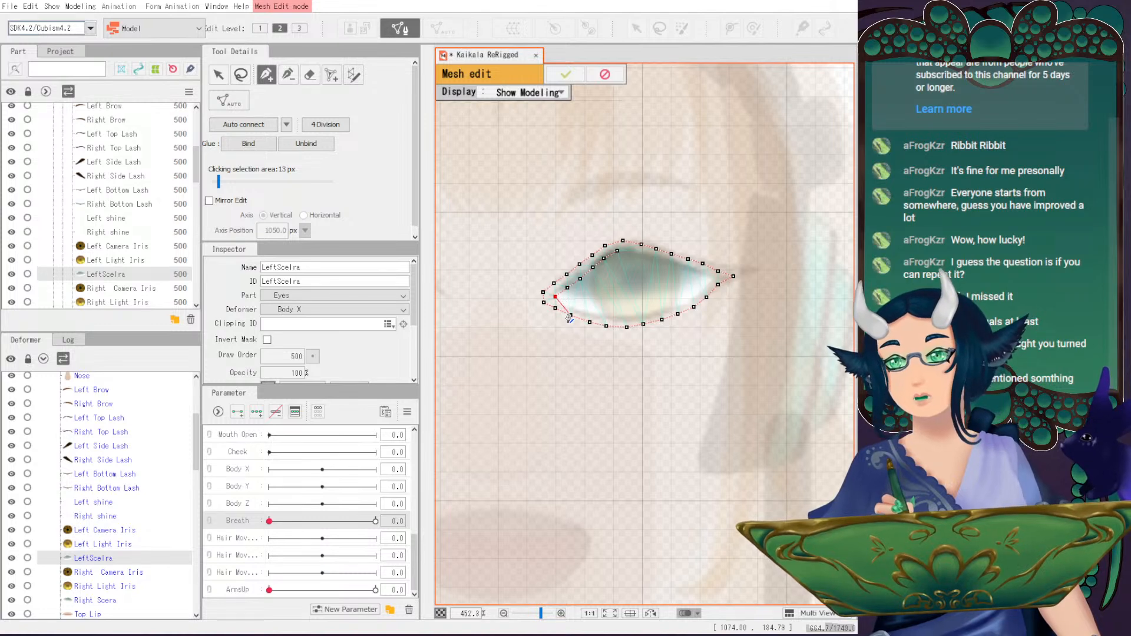
left_click(565, 302)
left_click(584, 311)
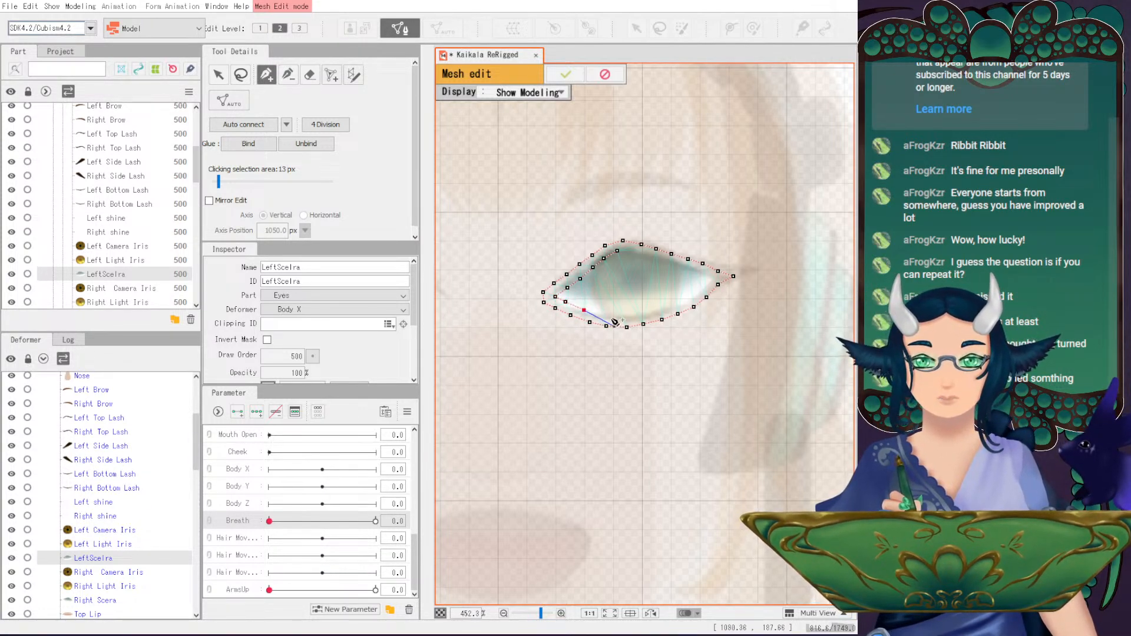
left_click(599, 314)
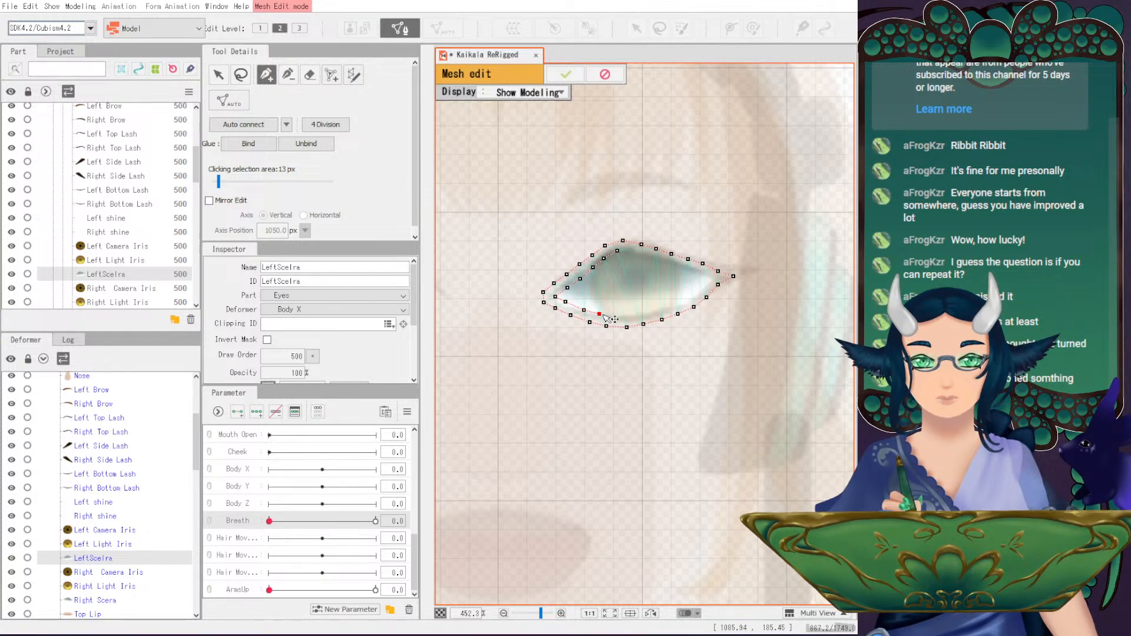
left_click(632, 316)
left_click(646, 314)
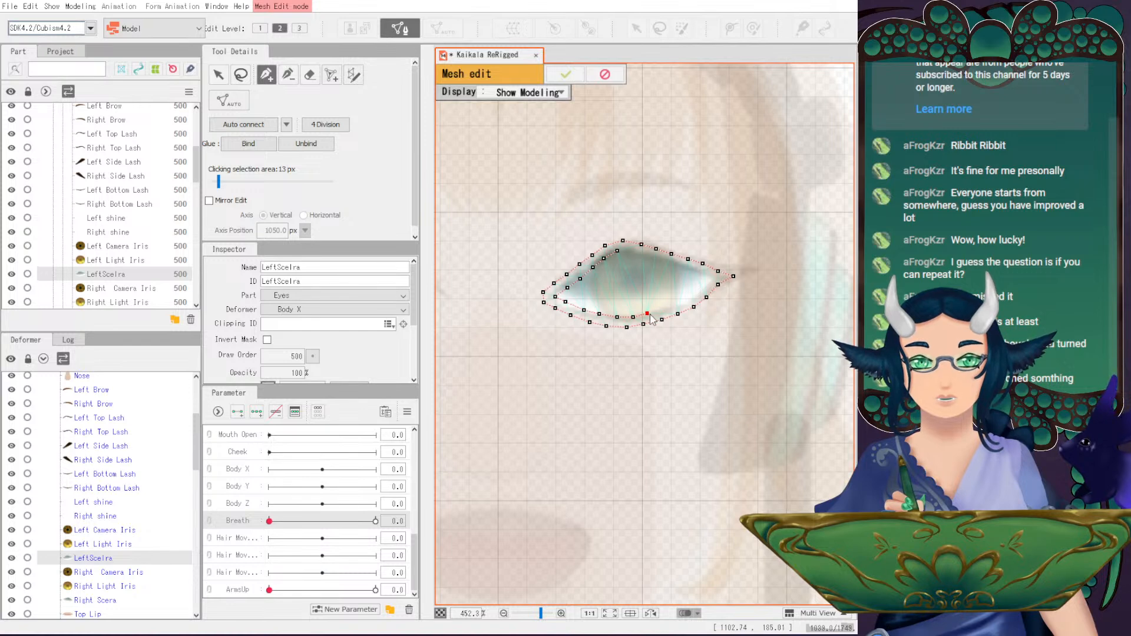
left_click(650, 312)
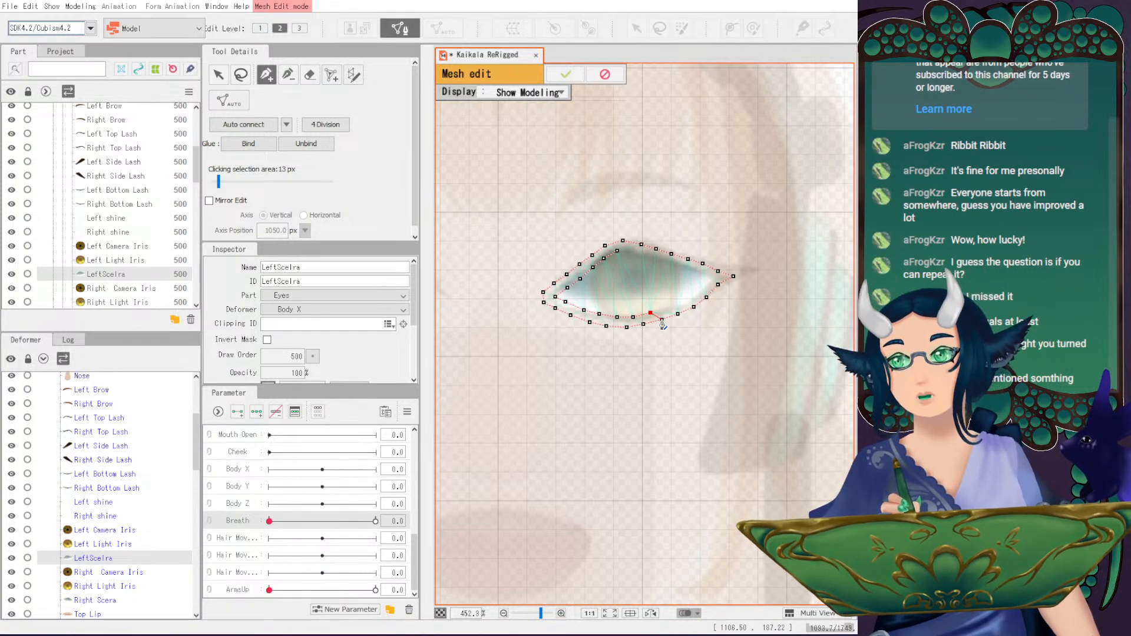
left_click(665, 308)
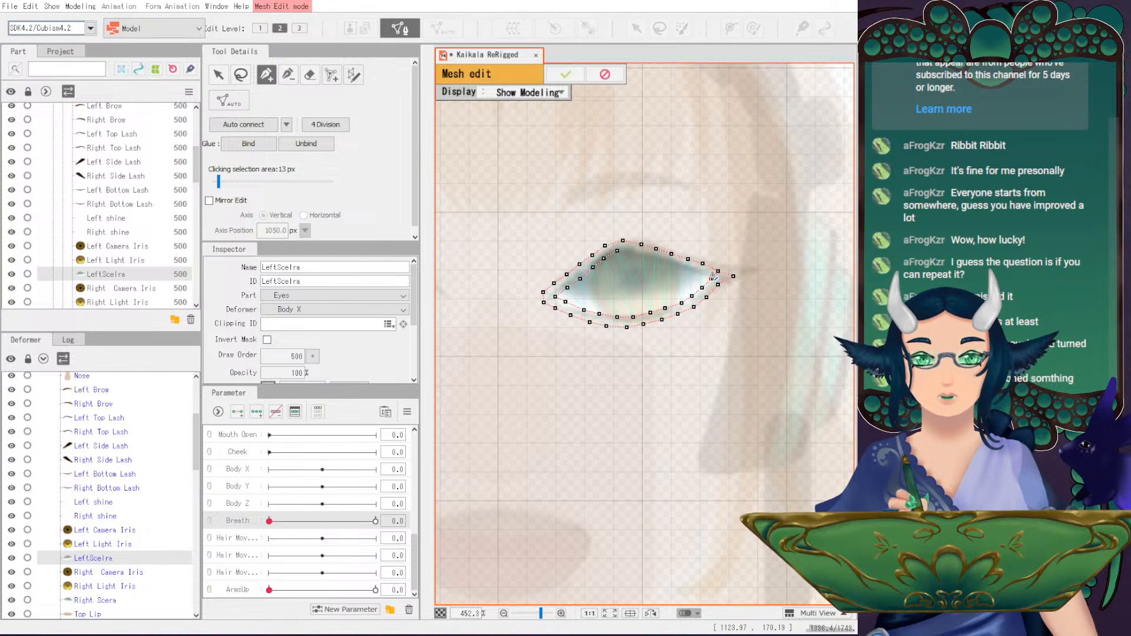
scroll(767, 218, "up", 2)
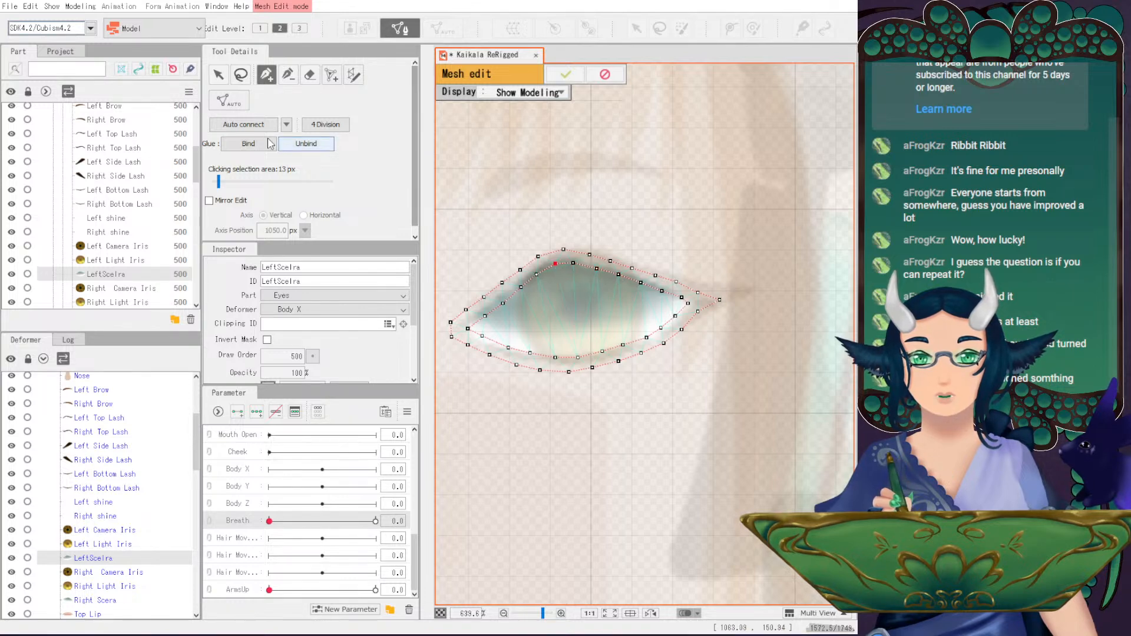
- Add a row of vertices across the middle of the LeftScelra from corner to corner, then auto-connect the mesh and apply the edit
key("v")
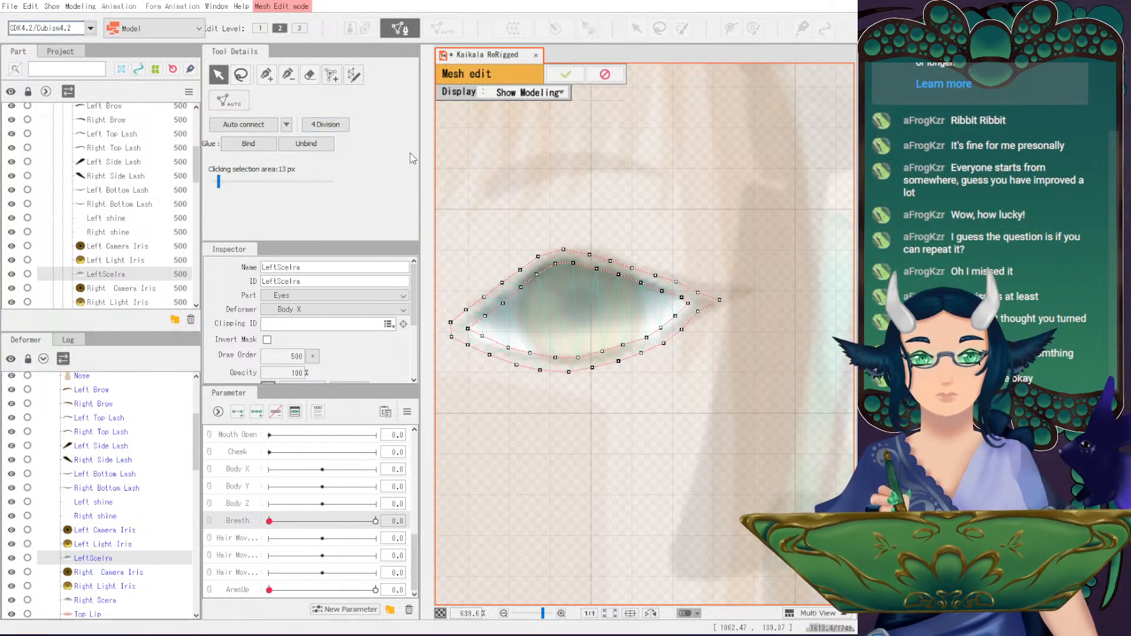
left_click(265, 75)
left_click(467, 328)
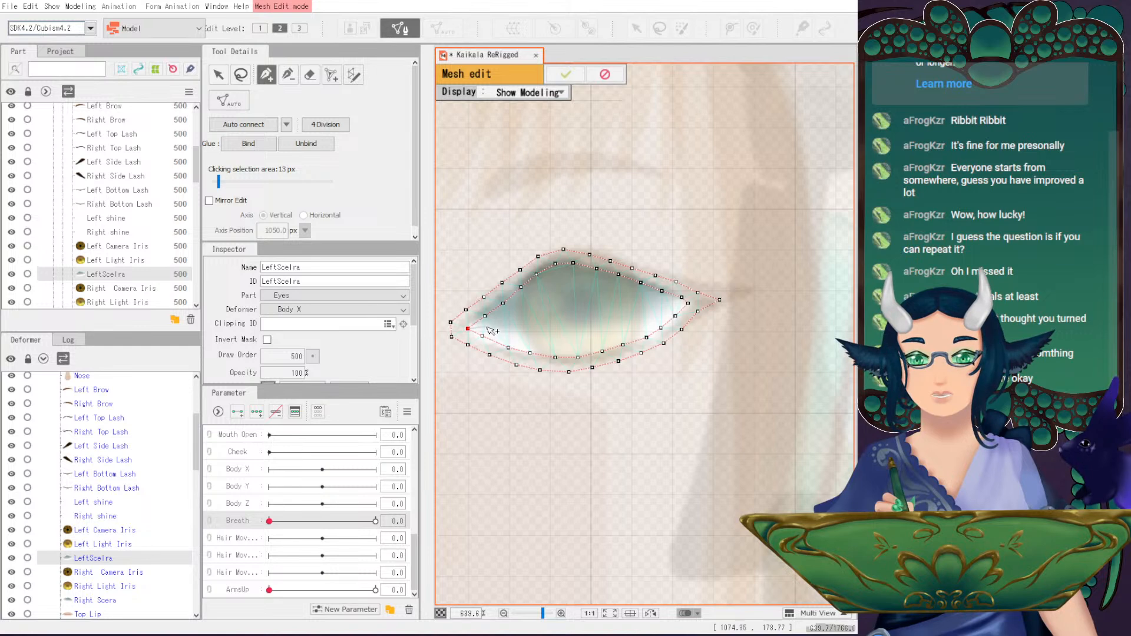
left_click(489, 326)
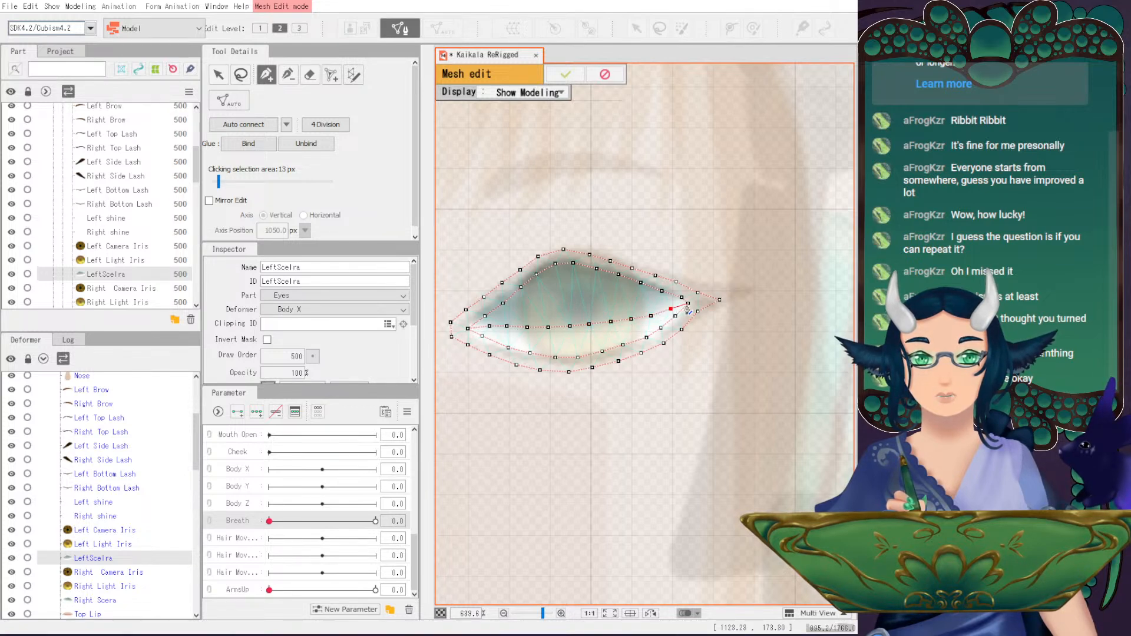
left_click(254, 124)
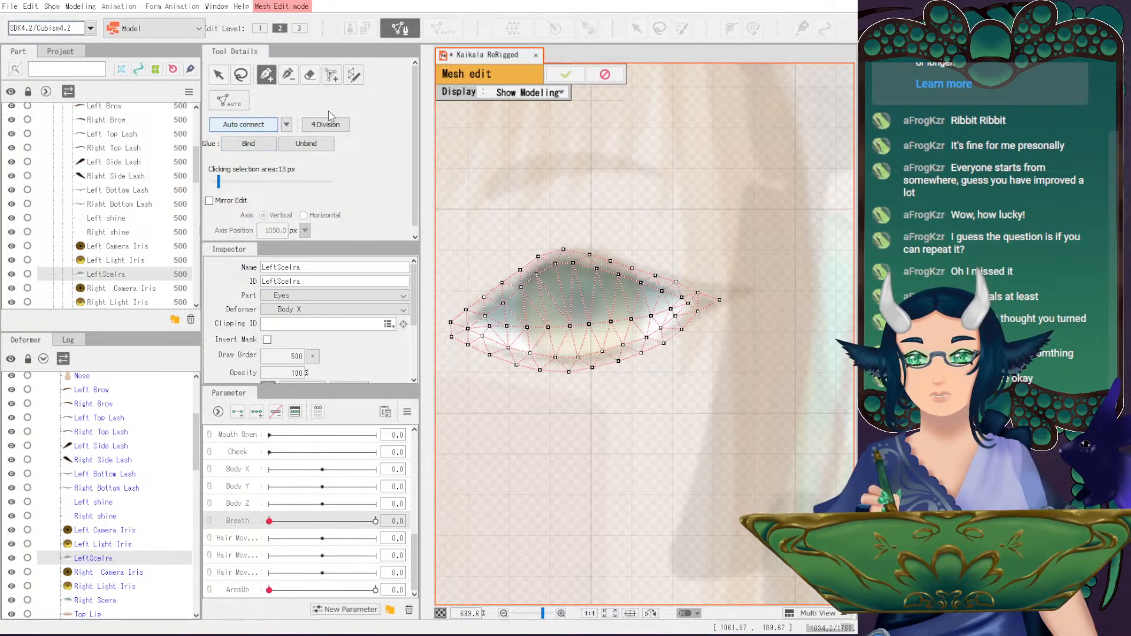
left_click(566, 73)
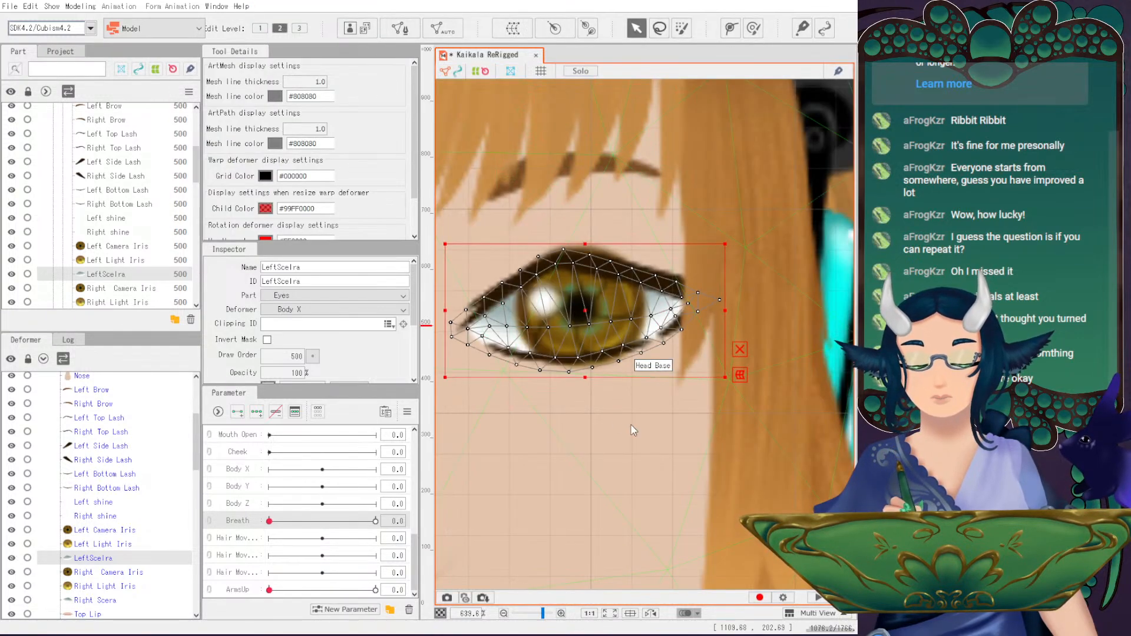
- Replace the Right Scera's mesh with a pasted copy of the LeftScelra mesh, reflected horizontally onto the right eye, and apply the edit
scroll(599, 395, "down", 3)
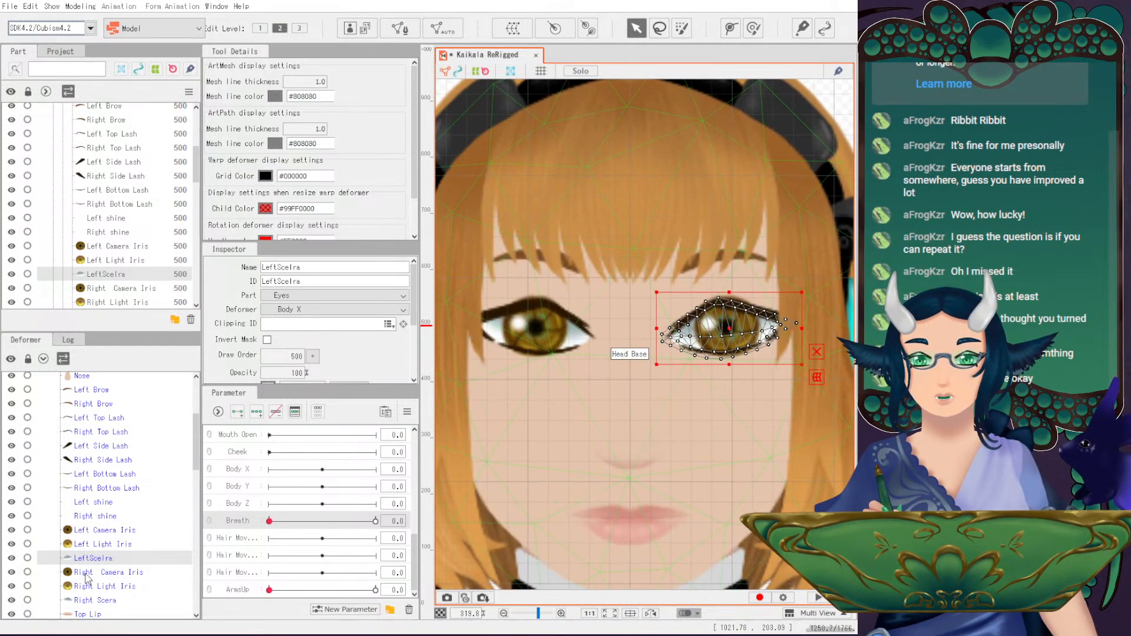
left_click(93, 600)
left_click(400, 28)
left_click(309, 75)
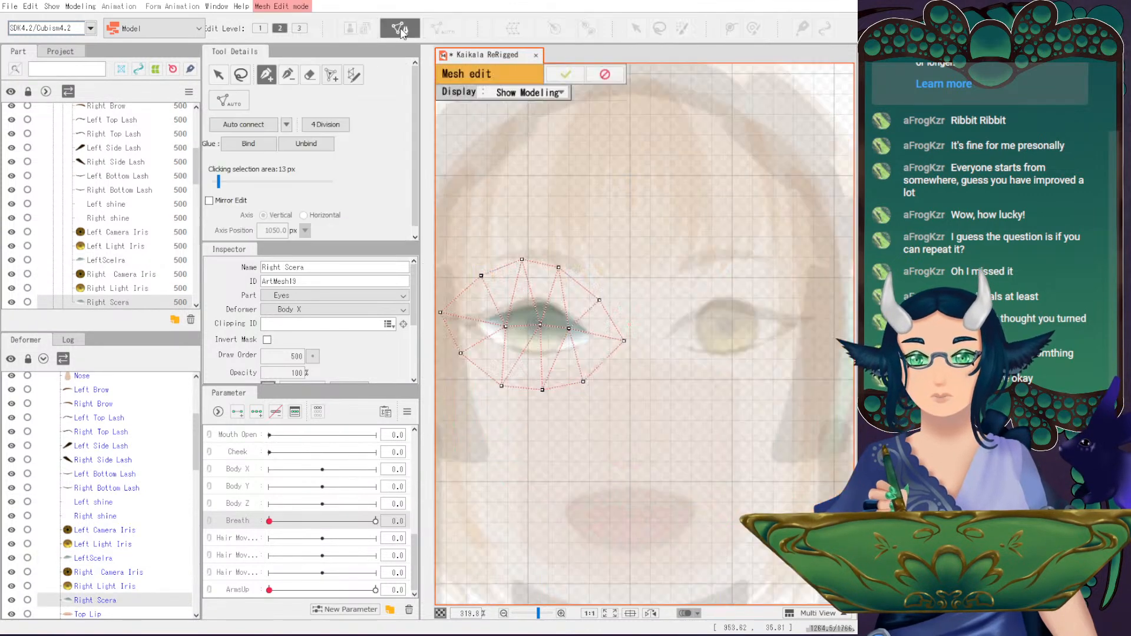
mouse_move(507, 318)
left_mouse_down()
mouse_move(603, 308)
mouse_move(616, 319)
left_mouse_up()
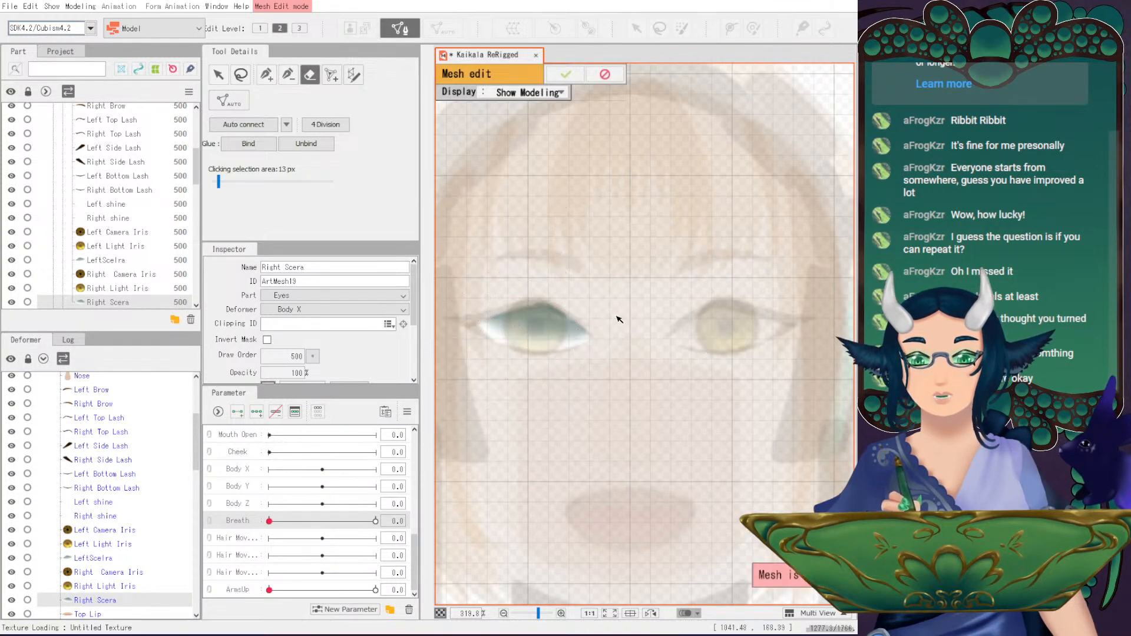
key("ctrl+a")
right_click(688, 342)
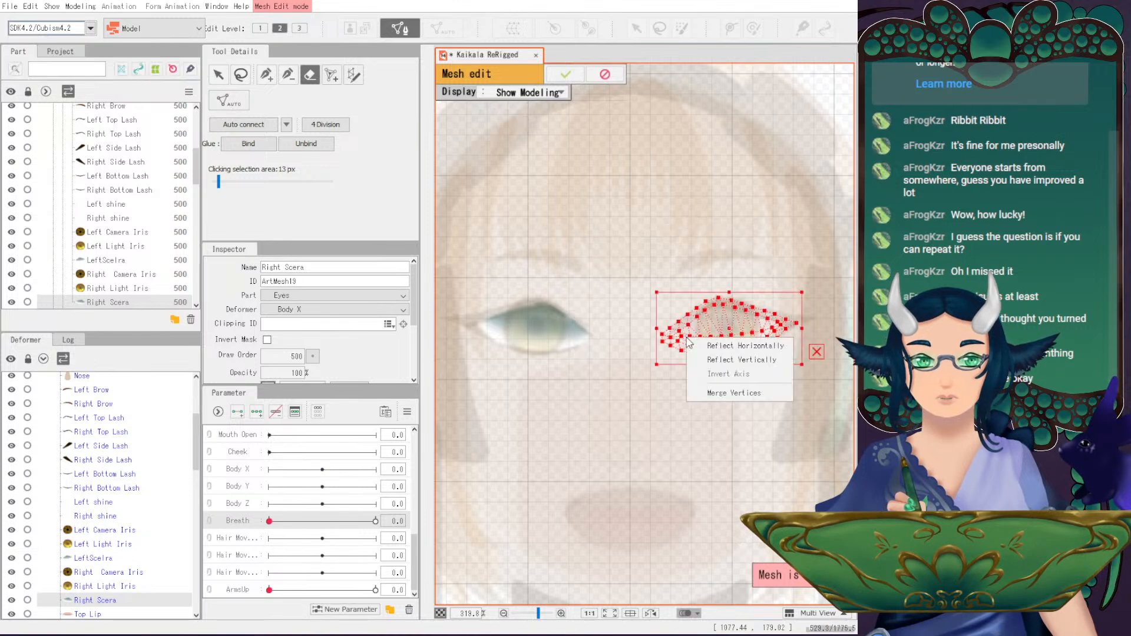
left_click(702, 345)
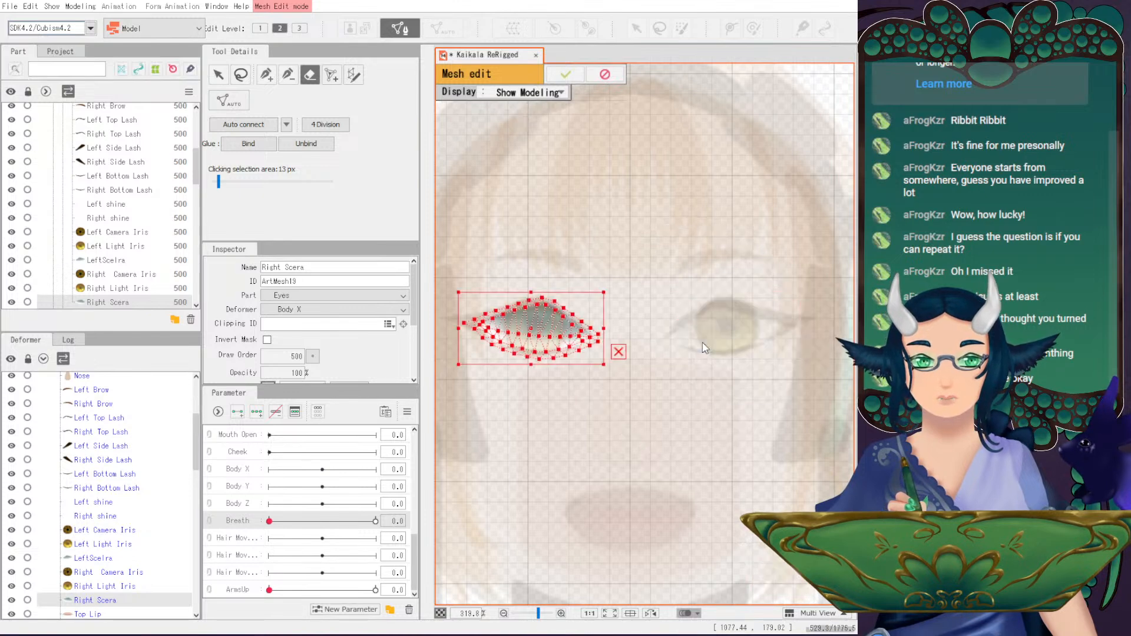
left_click(568, 76)
scroll(136, 576, "down", 10)
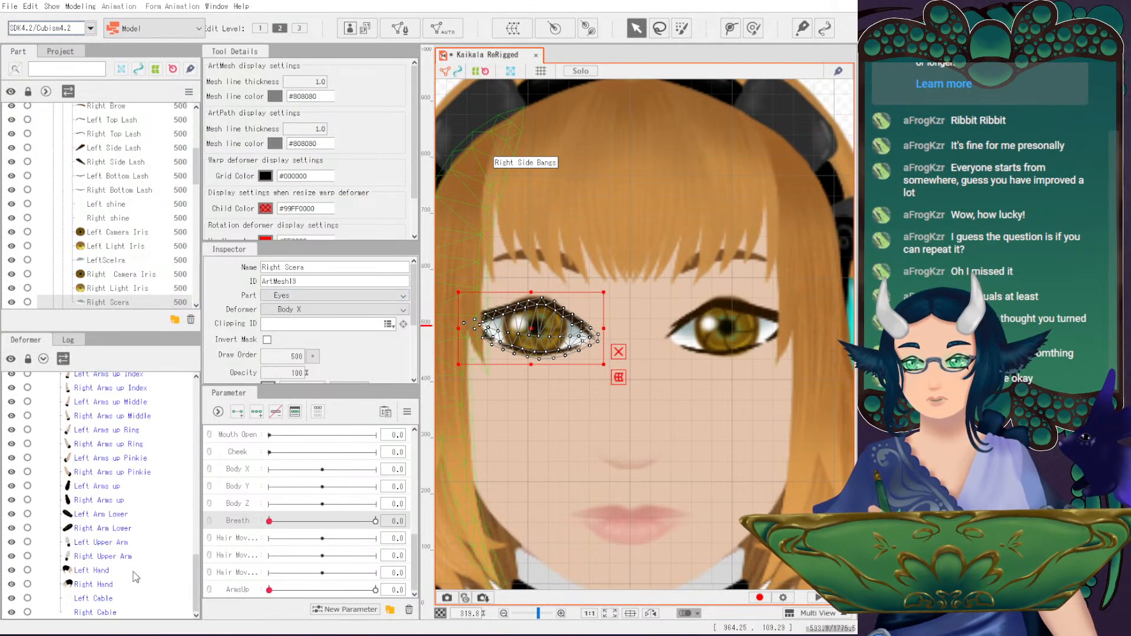
scroll(136, 576, "up", 8)
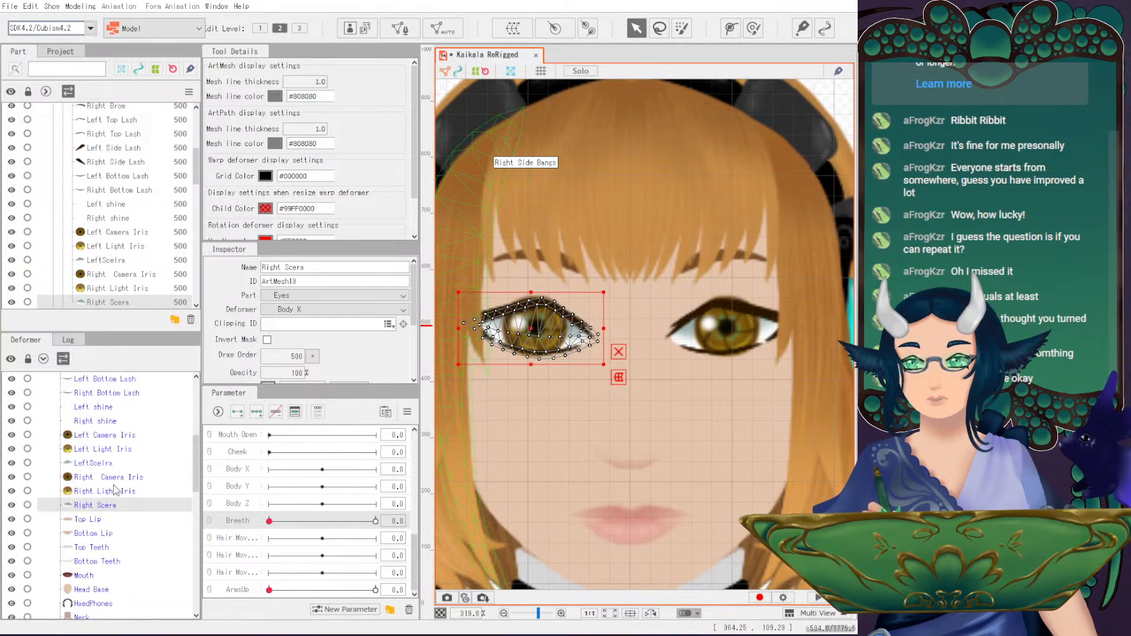
left_click(89, 519)
scroll(606, 326, "up", 3)
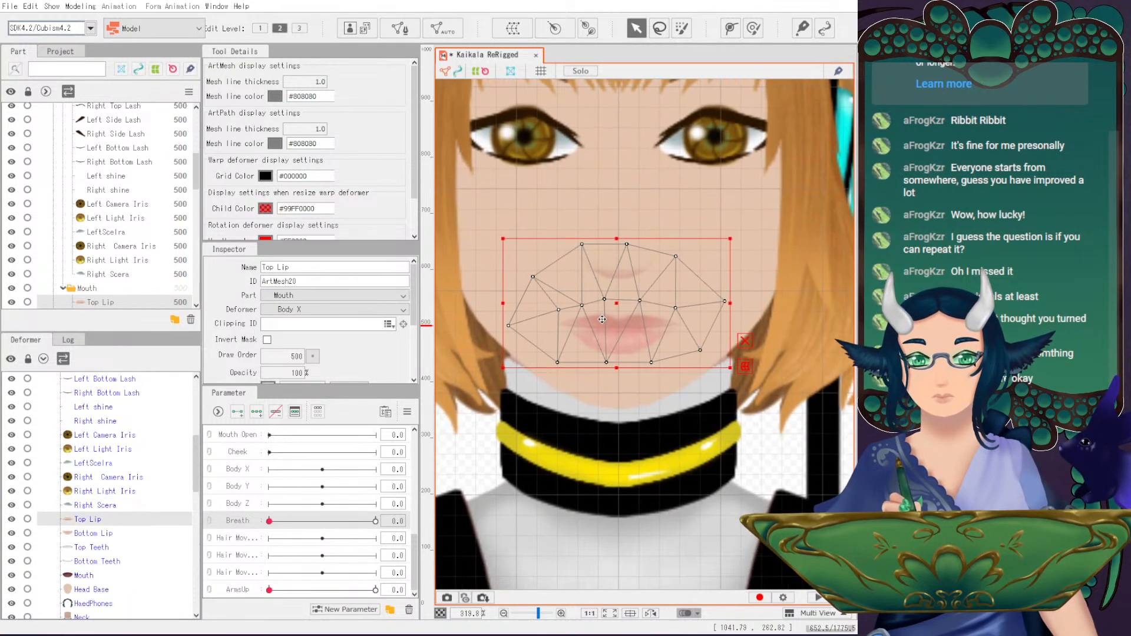
mouse_move(606, 325)
left_mouse_down()
mouse_move(633, 356)
mouse_move(815, 336)
left_mouse_up()
left_click(400, 28)
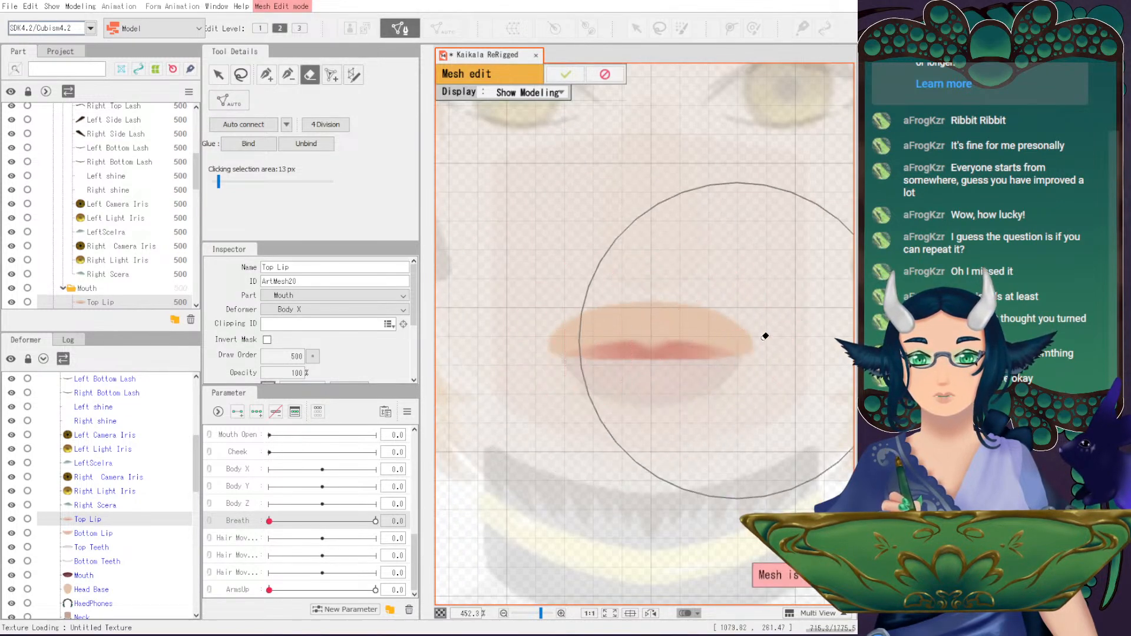
left_click(605, 74)
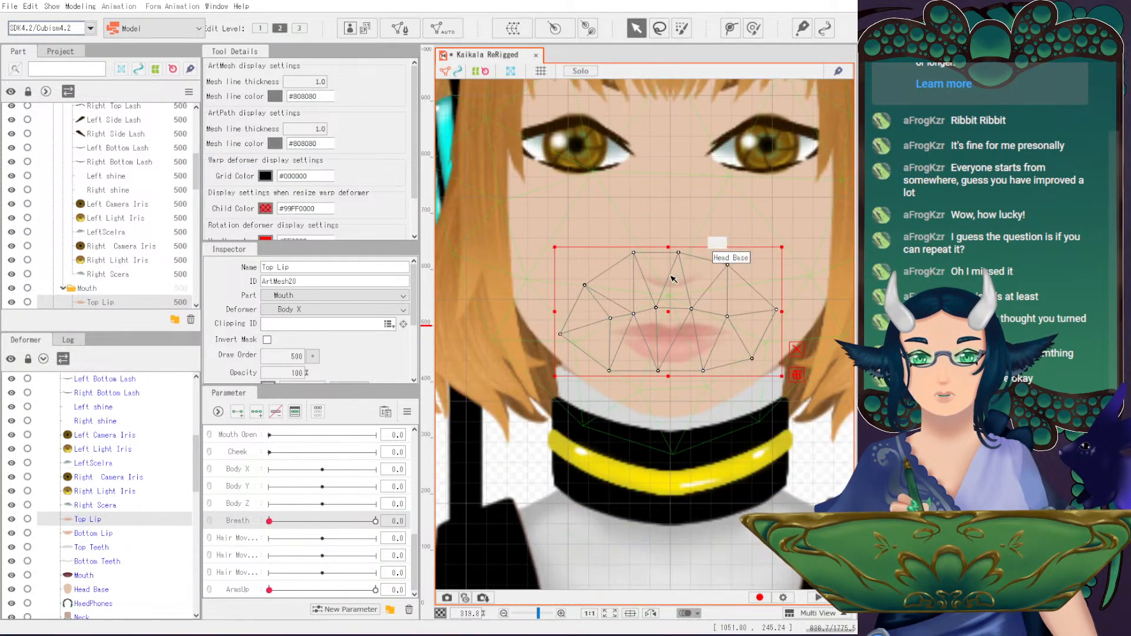
scroll(720, 283, "down", 2)
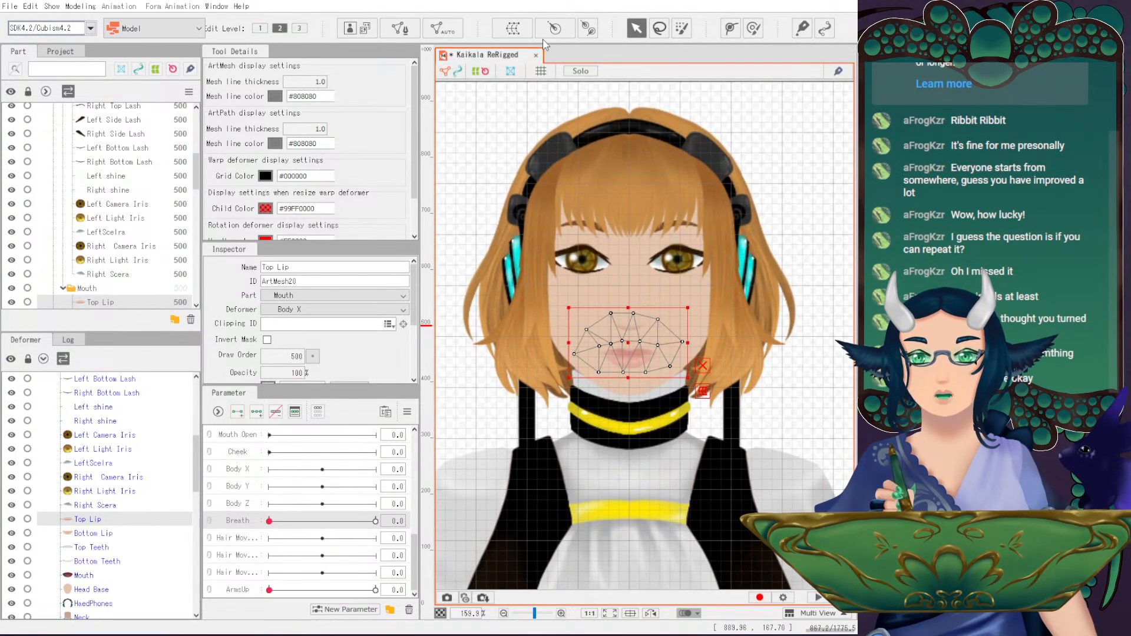
left_click(481, 140)
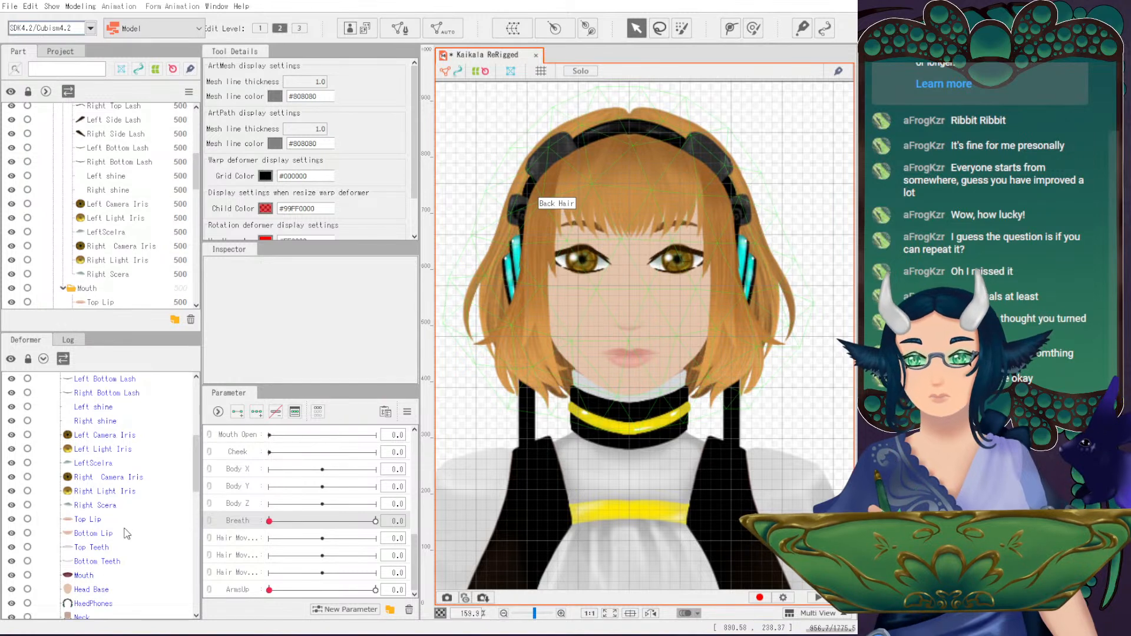
- Select the mouth parts from Top Lip through Mouth and scale them slightly narrower about their shared centre
left_click(101, 521)
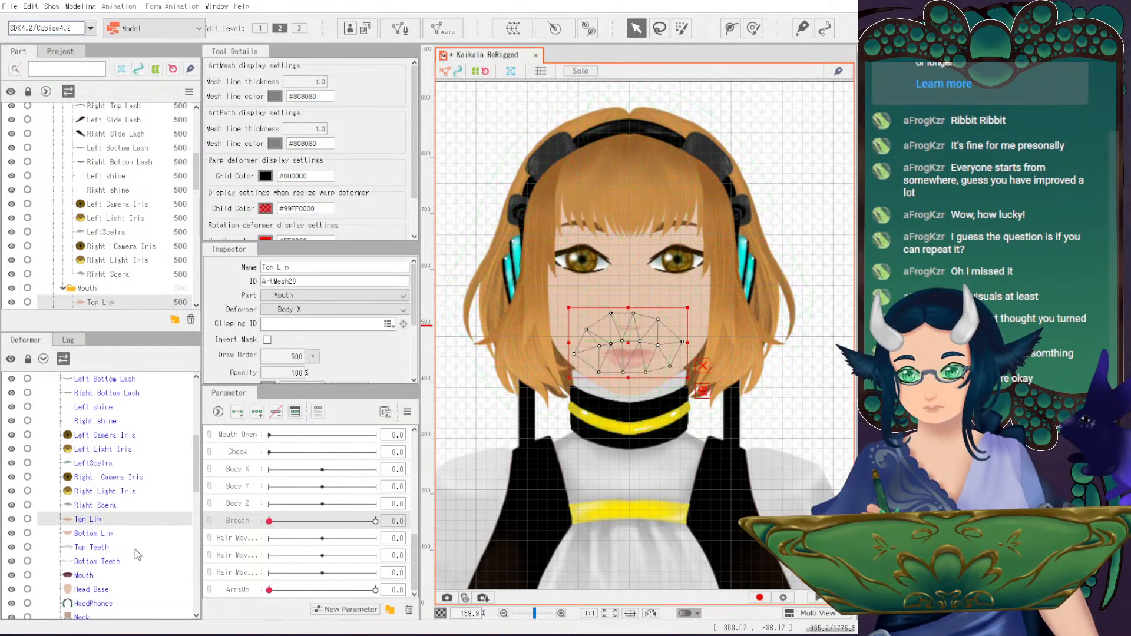
scroll(112, 530, "down", 2)
left_click(98, 524, "shift")
scroll(613, 413, "up", 6)
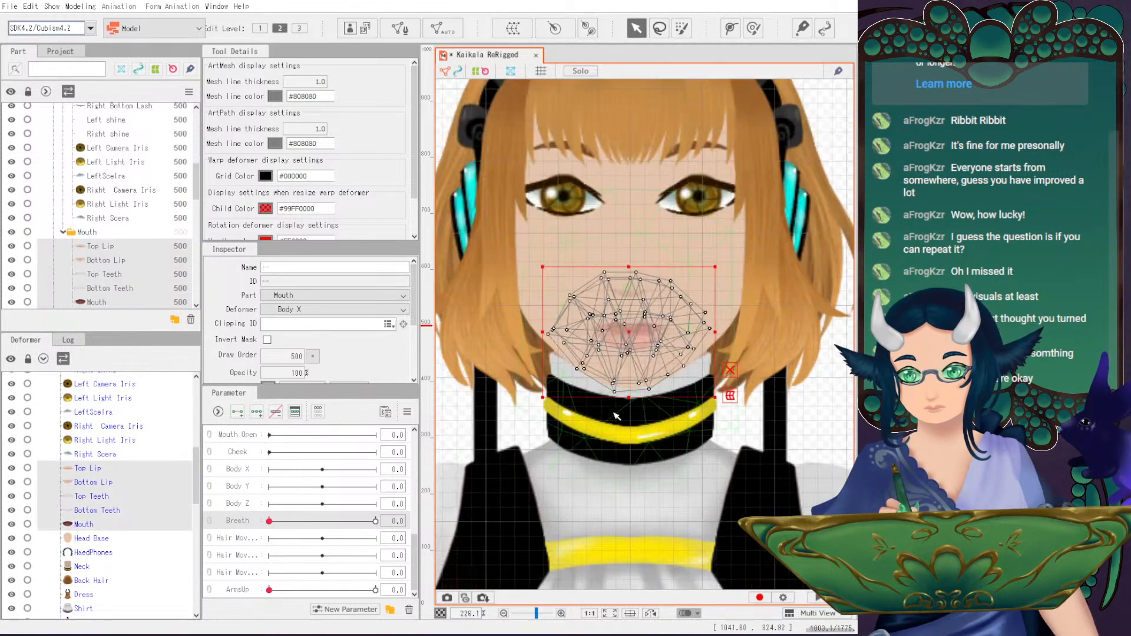
left_click_drag(482, 257, 501, 258)
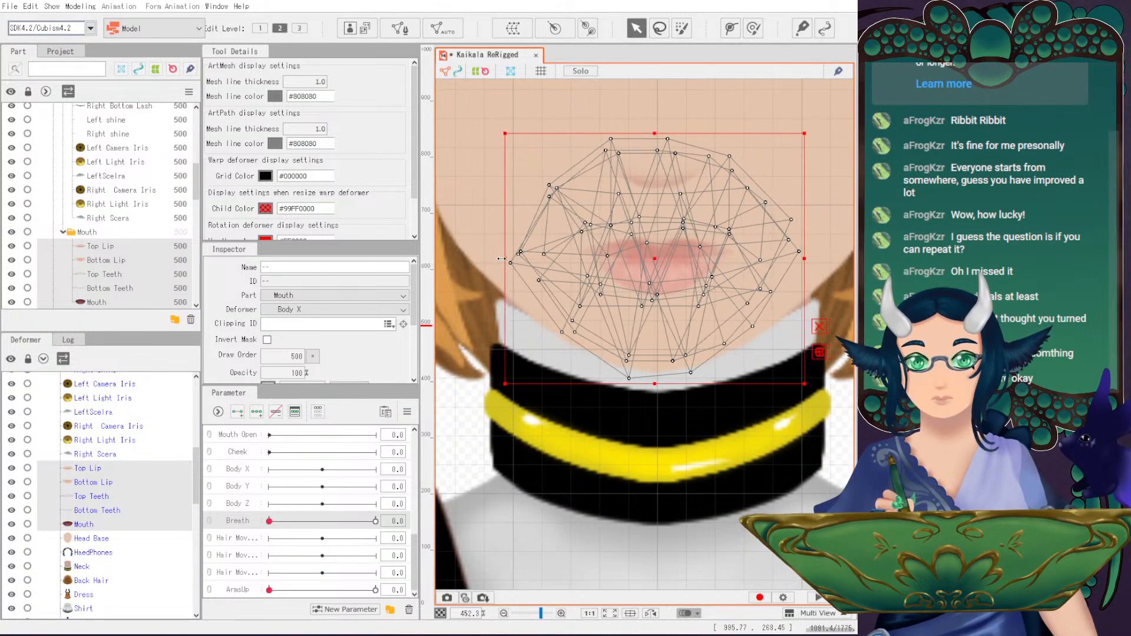
scroll(476, 304, "down", 4)
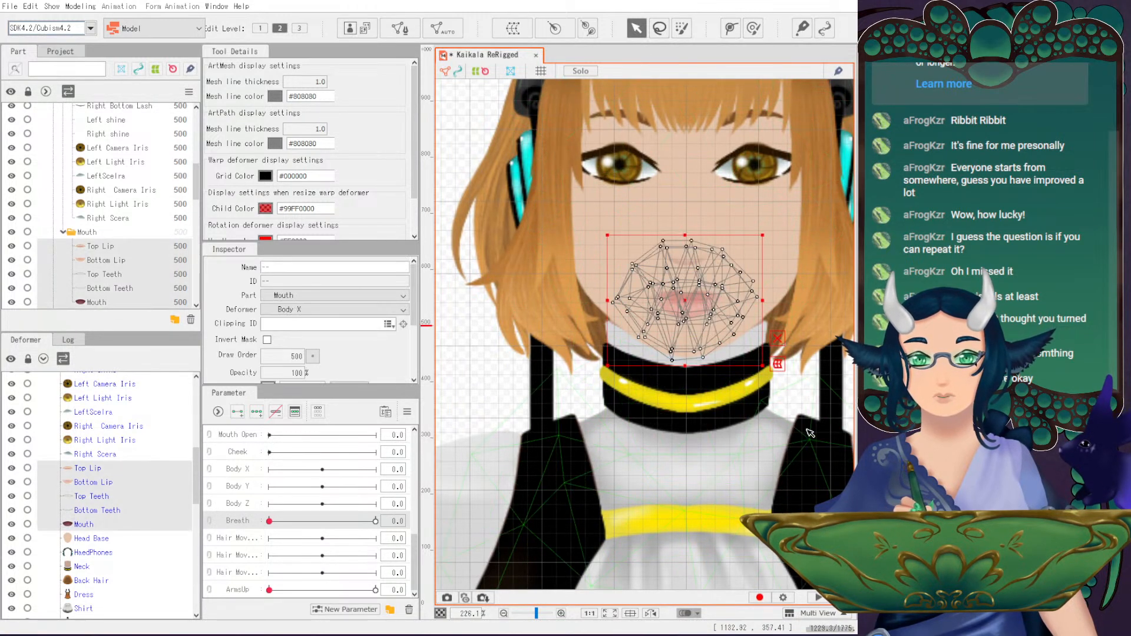
left_click(499, 403)
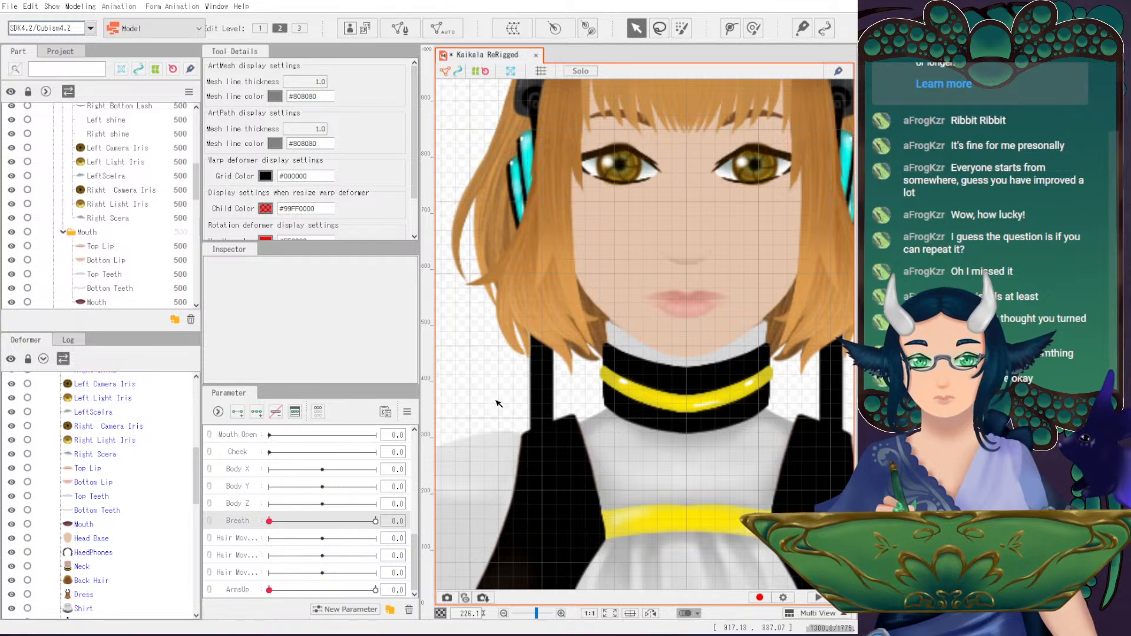
- Narrow the Top Lip through Mouth parts a little further, keeping them centred on the face, and deselect them
left_click(105, 471)
left_click(106, 524, "shift")
scroll(647, 318, "up", 4)
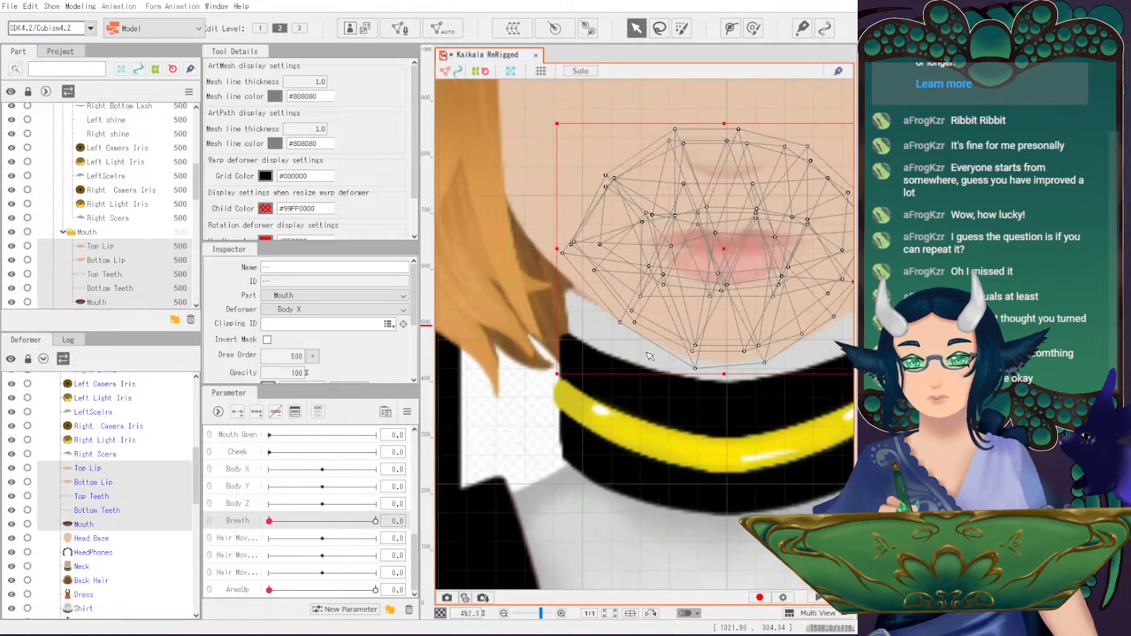
left_click_drag(556, 249, 572, 249)
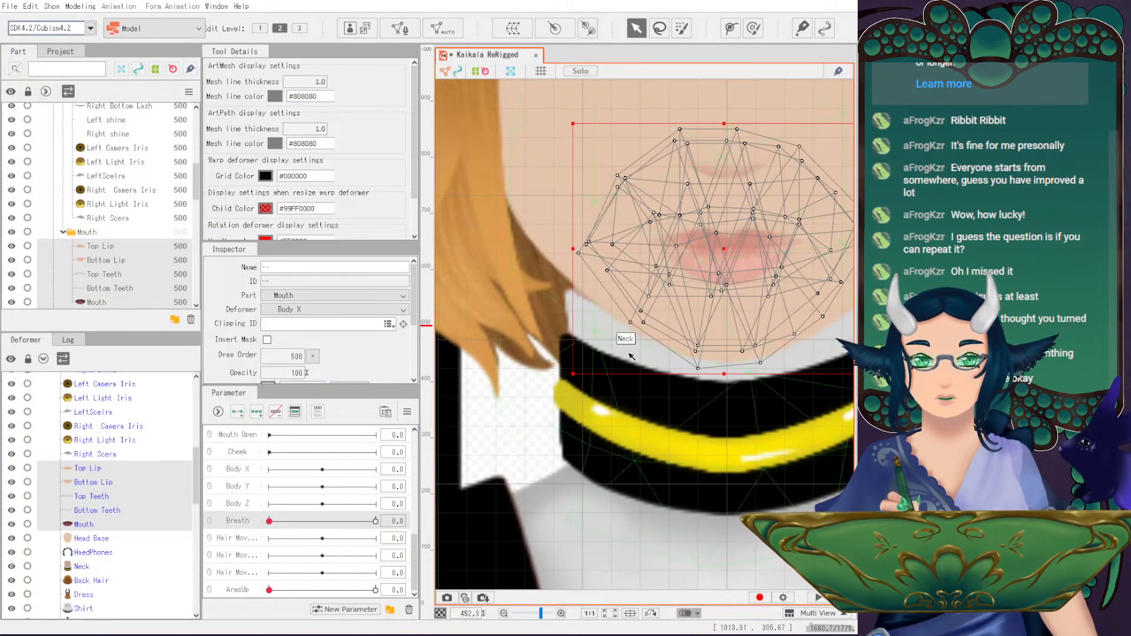
scroll(625, 358, "down", 4)
key("Escape")
- Move the mouth parts from Top Lip through Mouth together slightly up toward the nose
left_click_drag(618, 332, 617, 396)
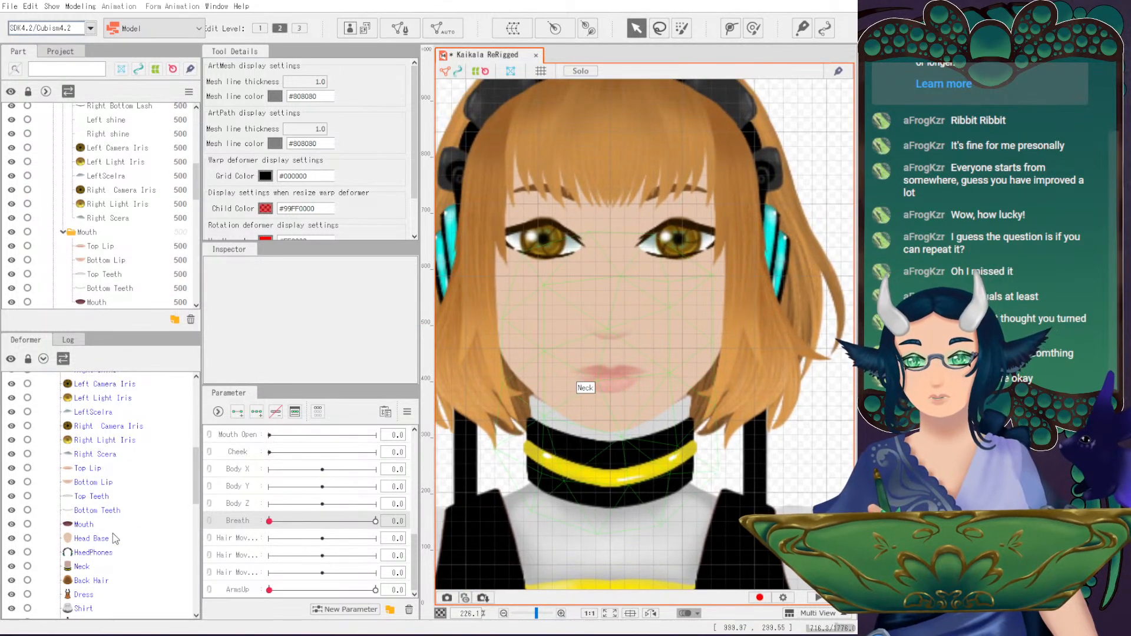
left_click(93, 469)
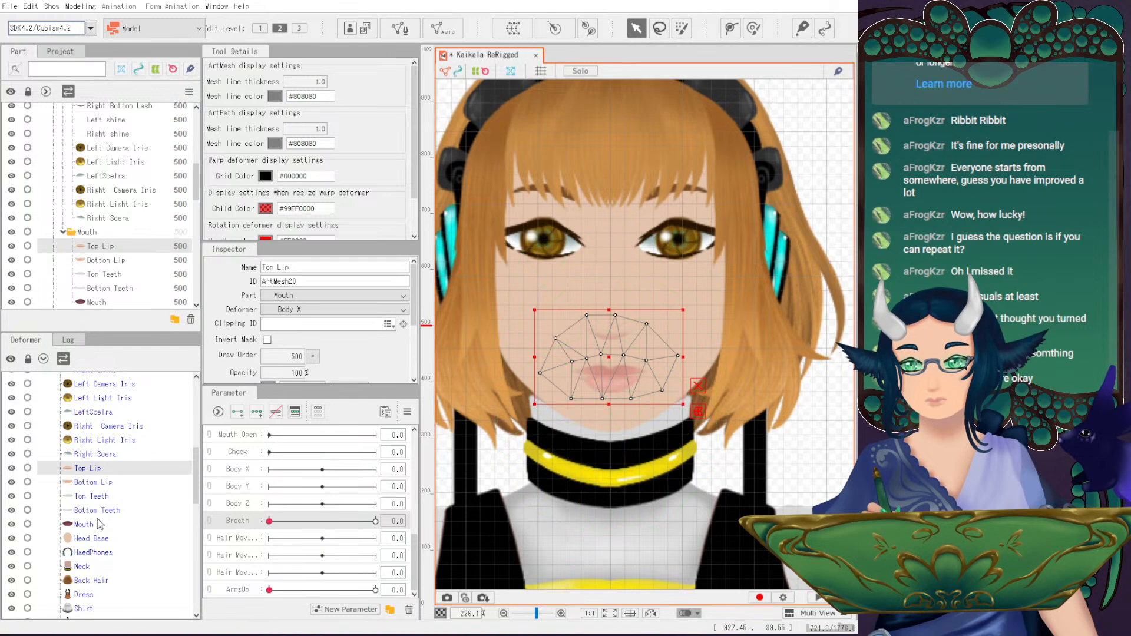
left_click(91, 524, "shift")
left_click_drag(609, 372, 610, 367)
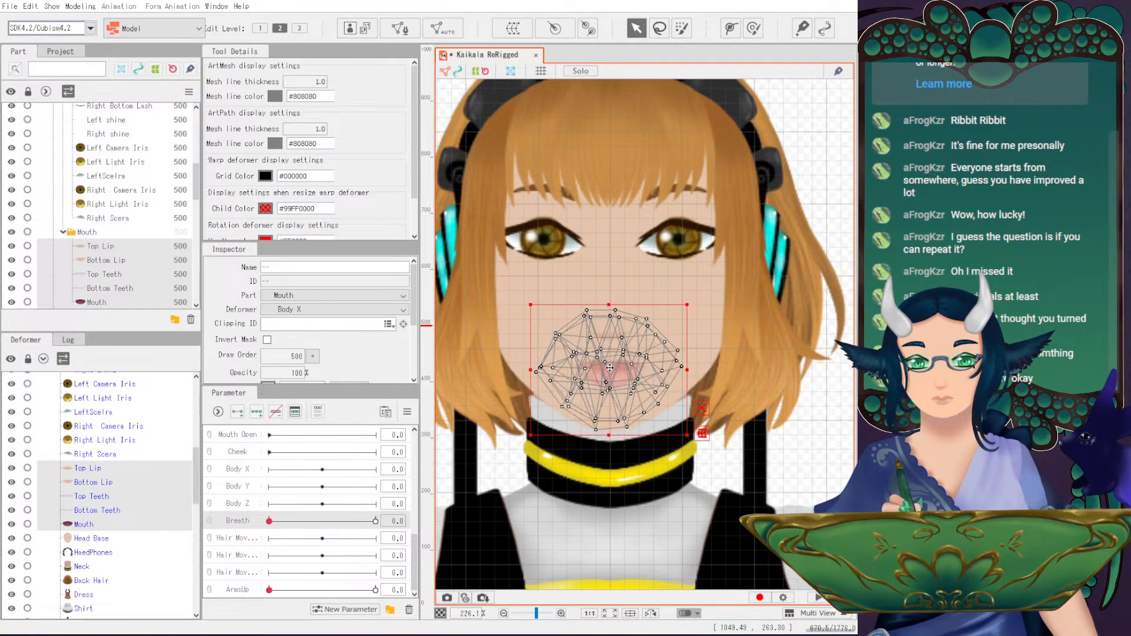
left_click(847, 431)
- Move the Nose slightly up along the face's centre line and deselect it
left_click(613, 325)
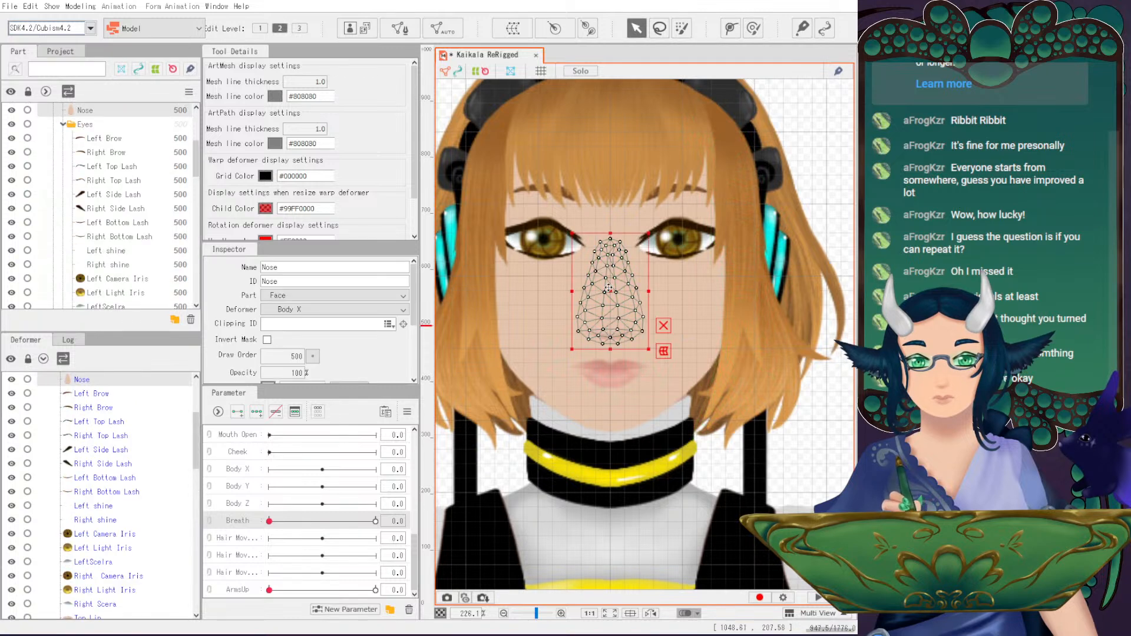
left_click_drag(609, 288, 608, 278)
left_click(825, 441)
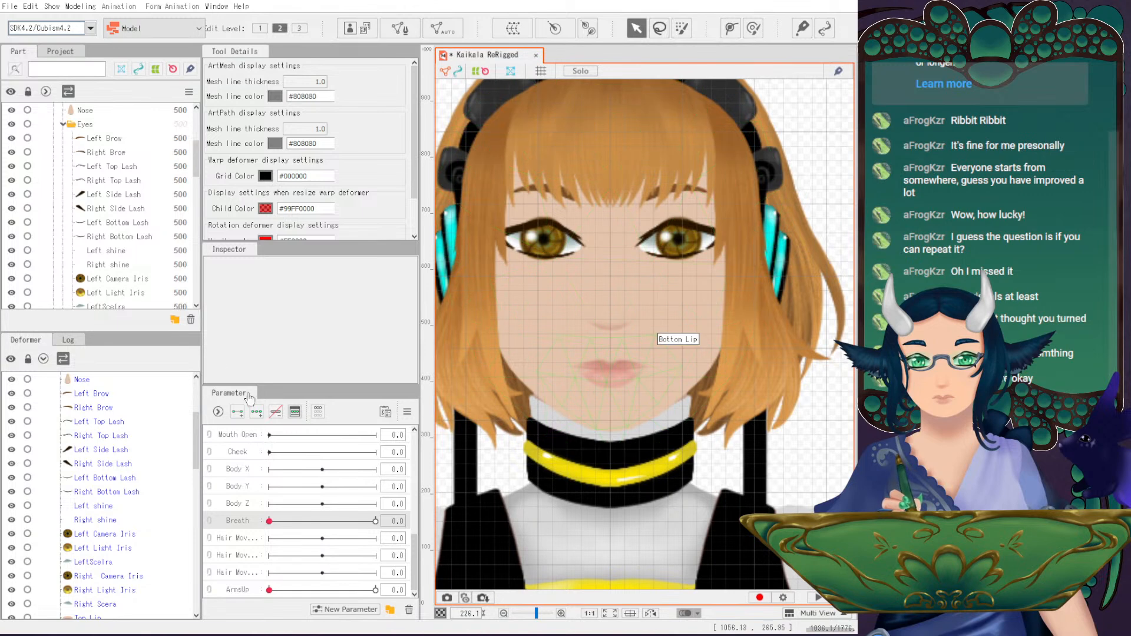
- Select all brow and eye parts from Left Brow through Right Scera and move them slightly down the face
left_click_drag(614, 236, 666, 286)
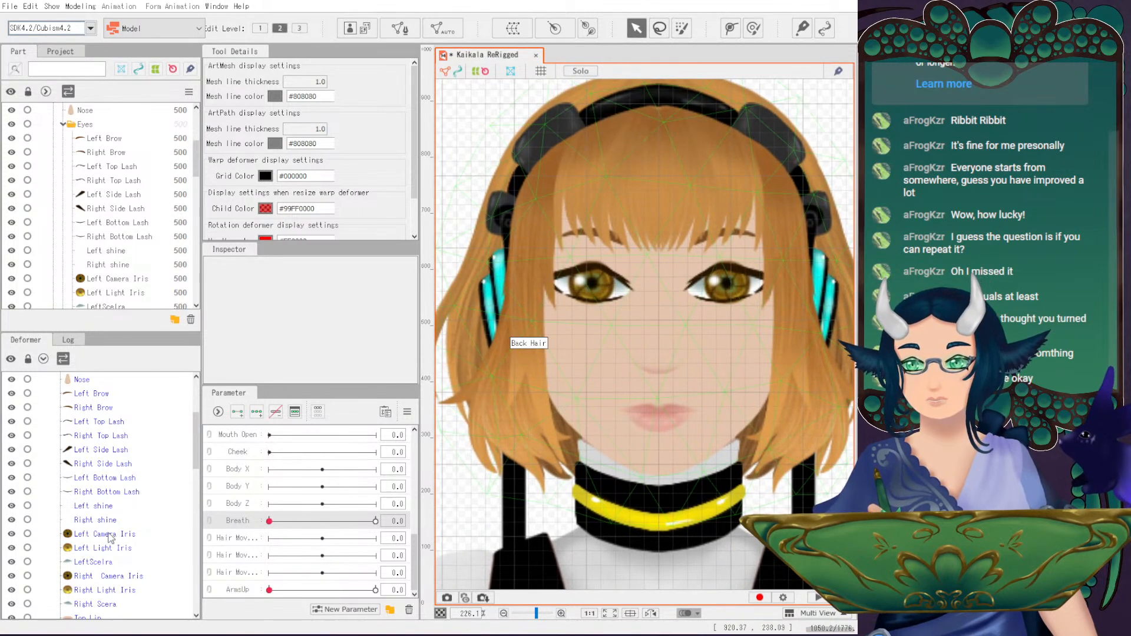
scroll(111, 536, "up", 3)
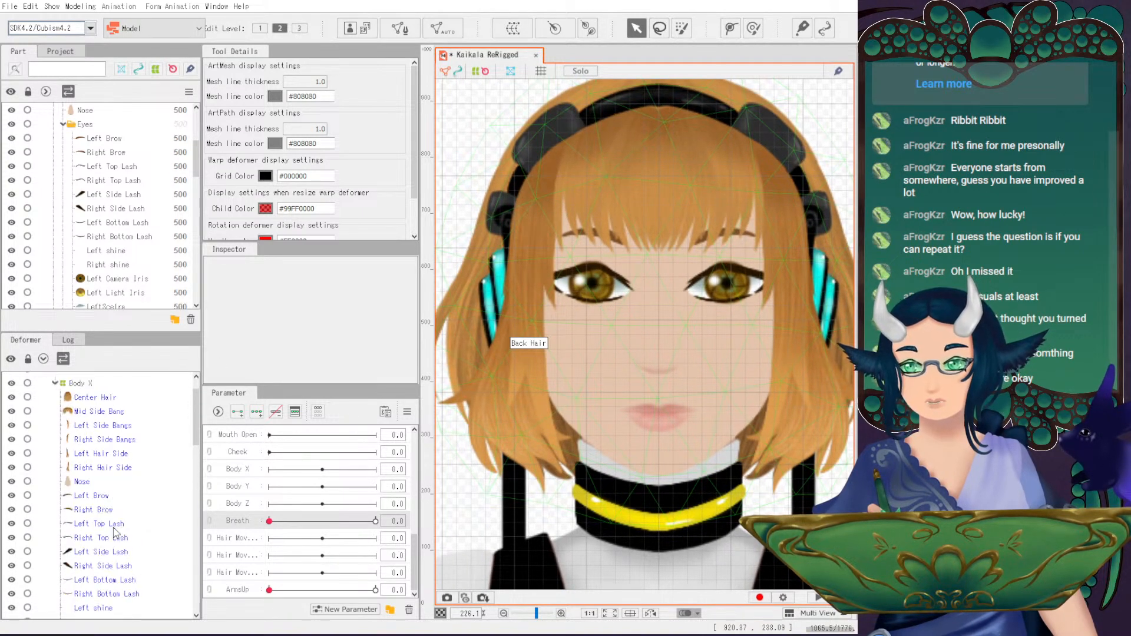
left_click(104, 496)
scroll(142, 560, "down", 5)
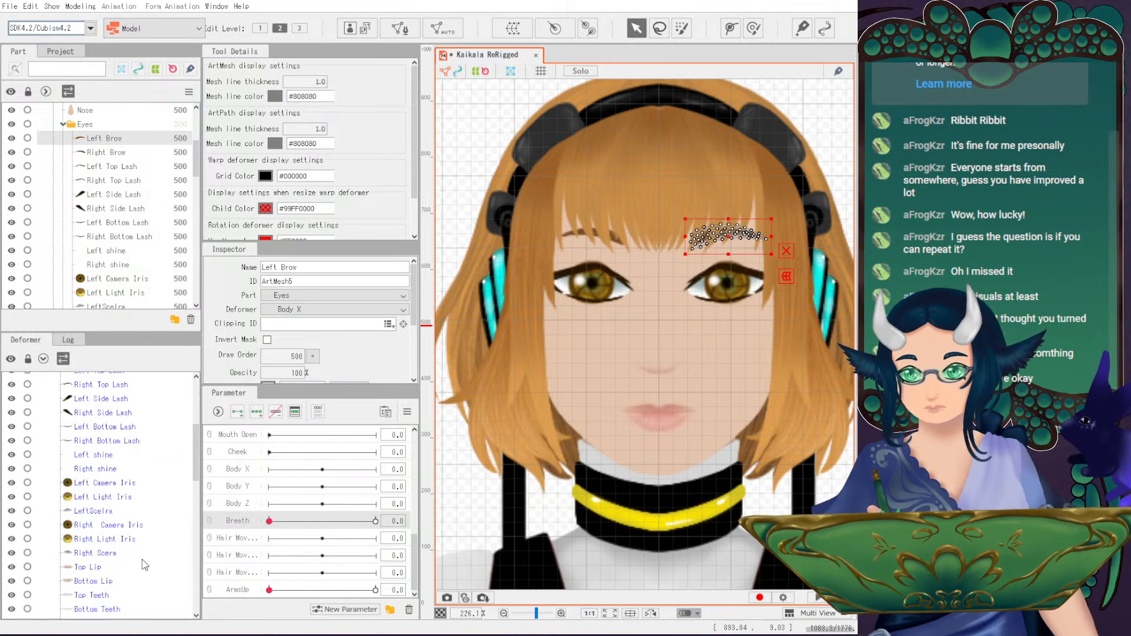
left_click(111, 451, "shift")
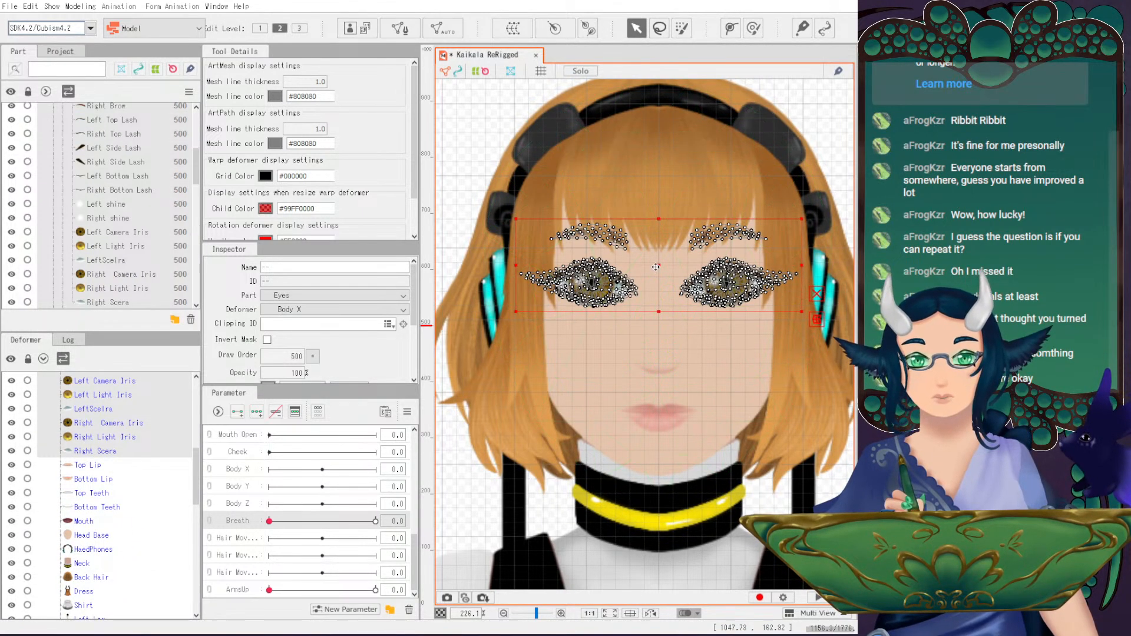
left_click_drag(655, 267, 655, 272)
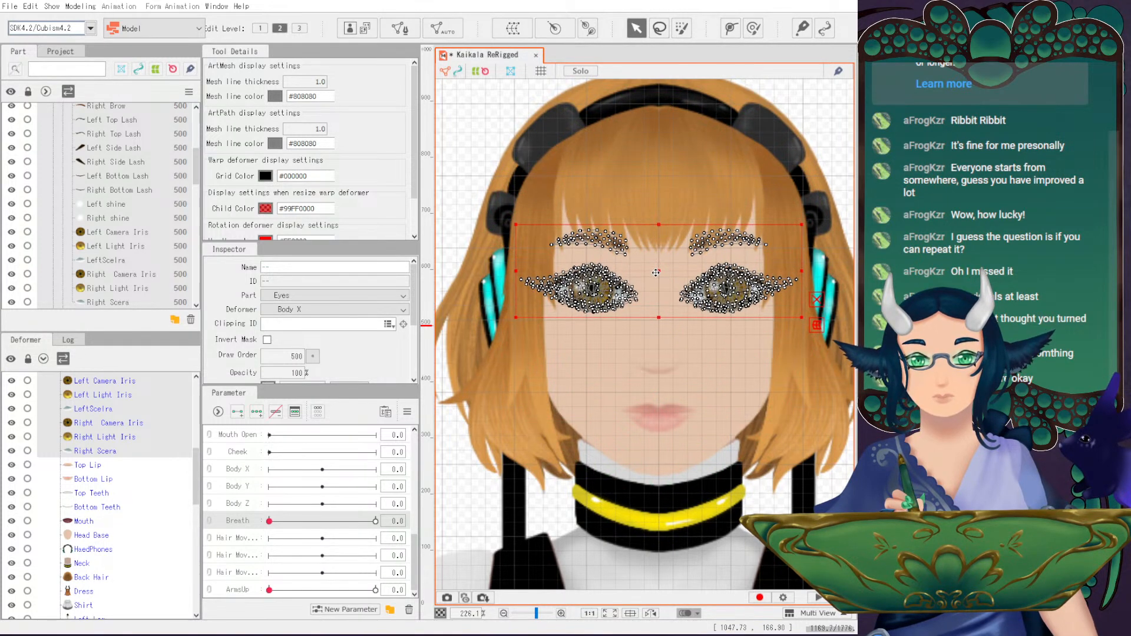
key("Escape")
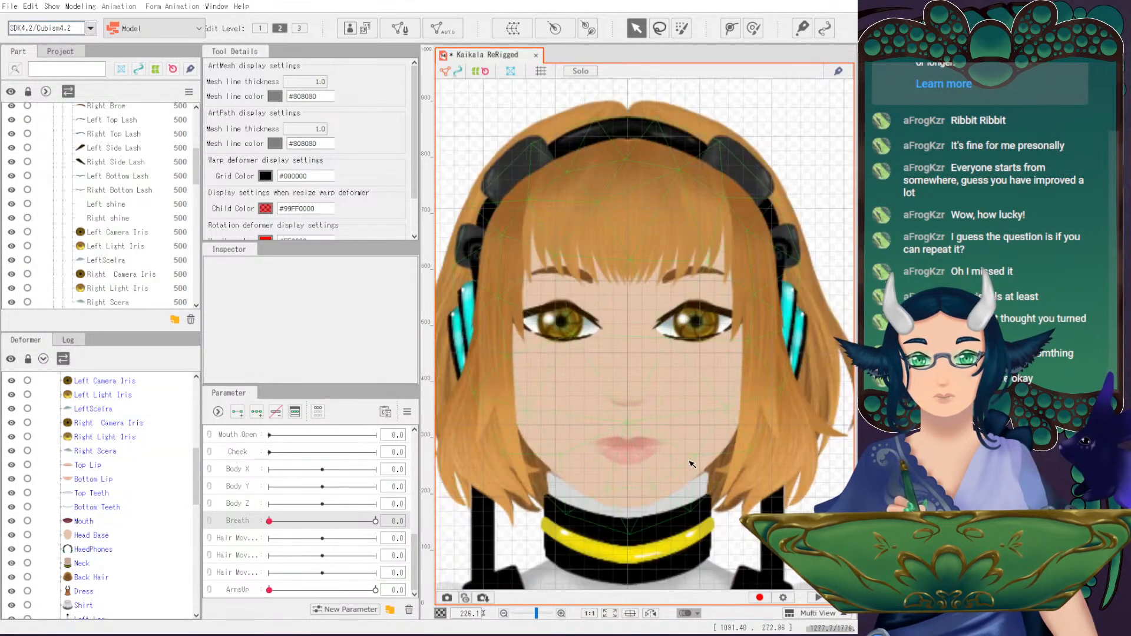
- Save the Kaikala ReRigged model file
scroll(690, 459, "down", 4)
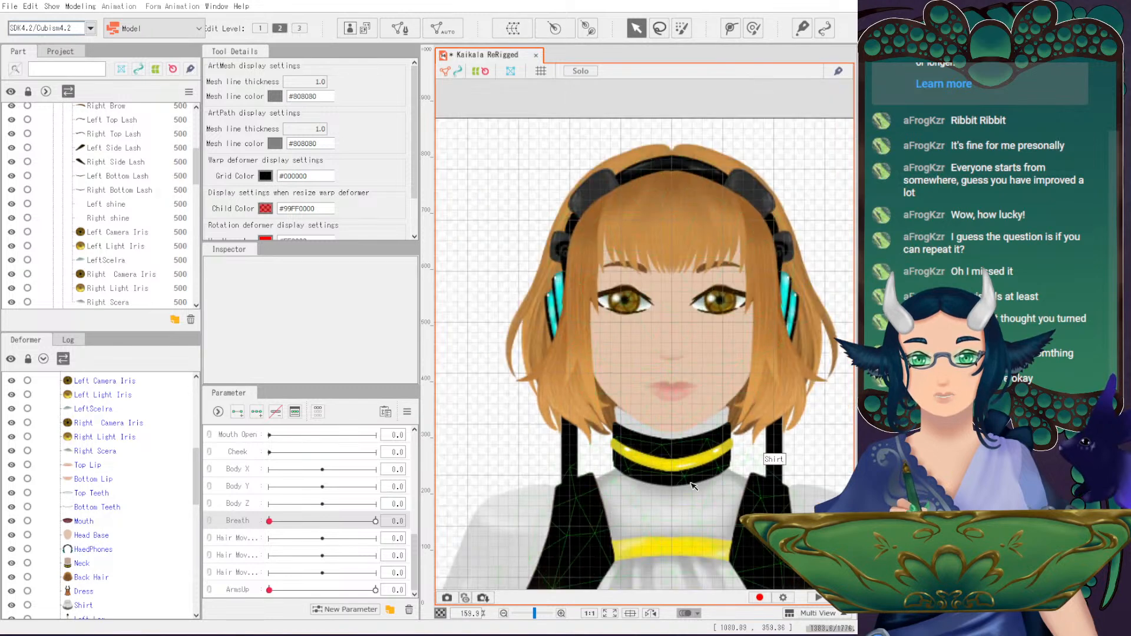
left_click(21, 11)
left_click(58, 115)
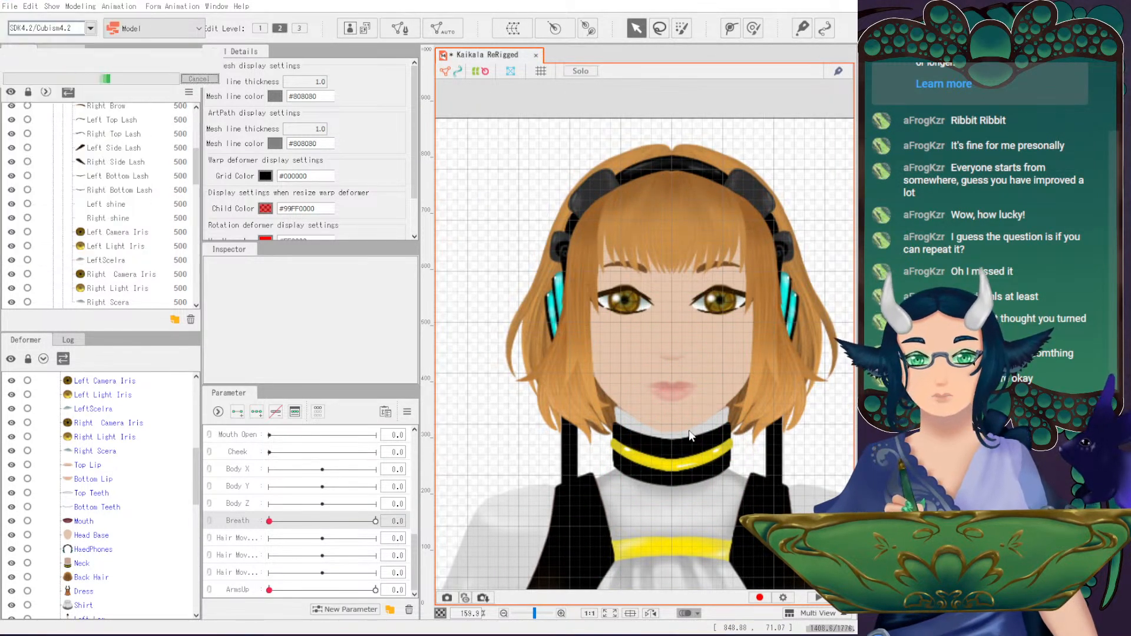
- Shift the Nose slightly down toward the lips, keeping it centred, and deselect it
scroll(695, 370, "up", 4)
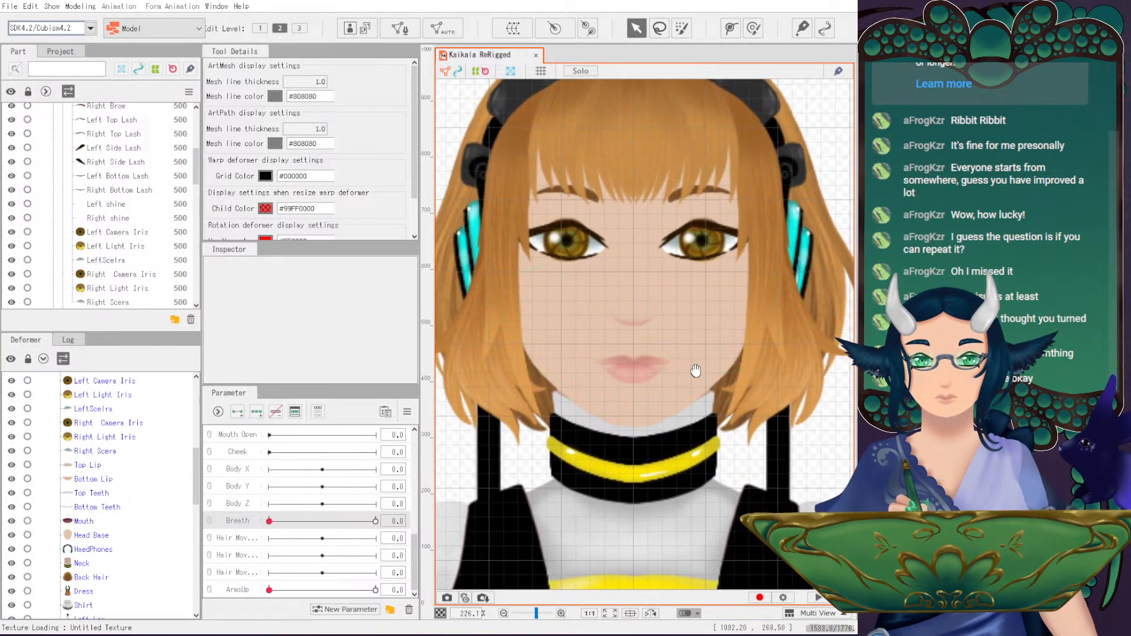
left_click_drag(695, 370, 660, 370)
left_click(597, 307)
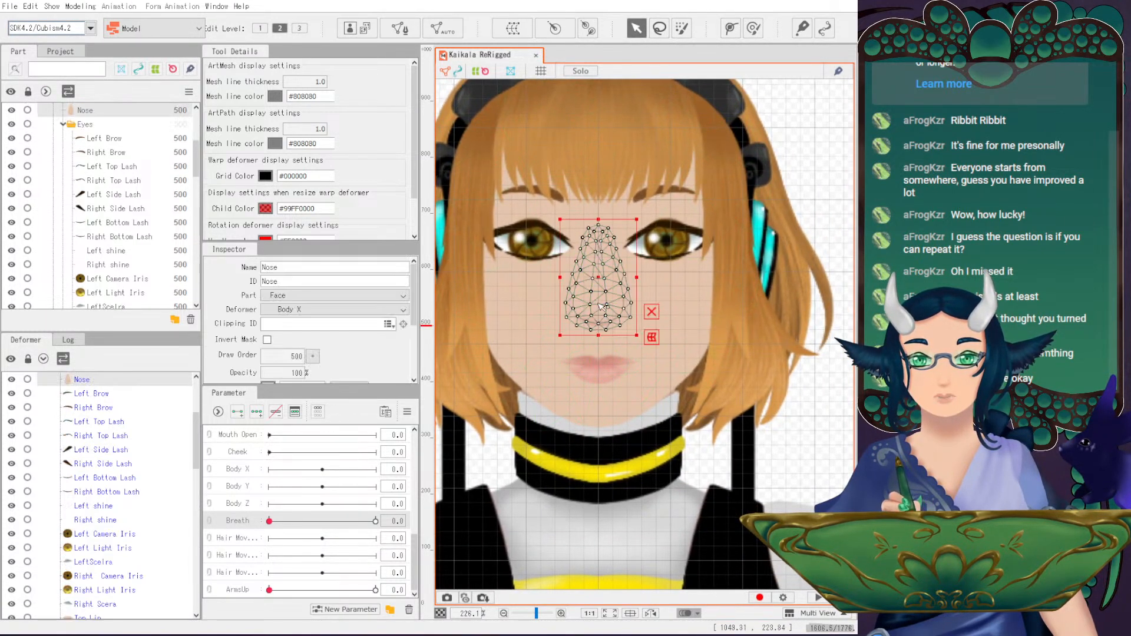
left_click_drag(599, 283, 599, 291)
left_click(822, 447)
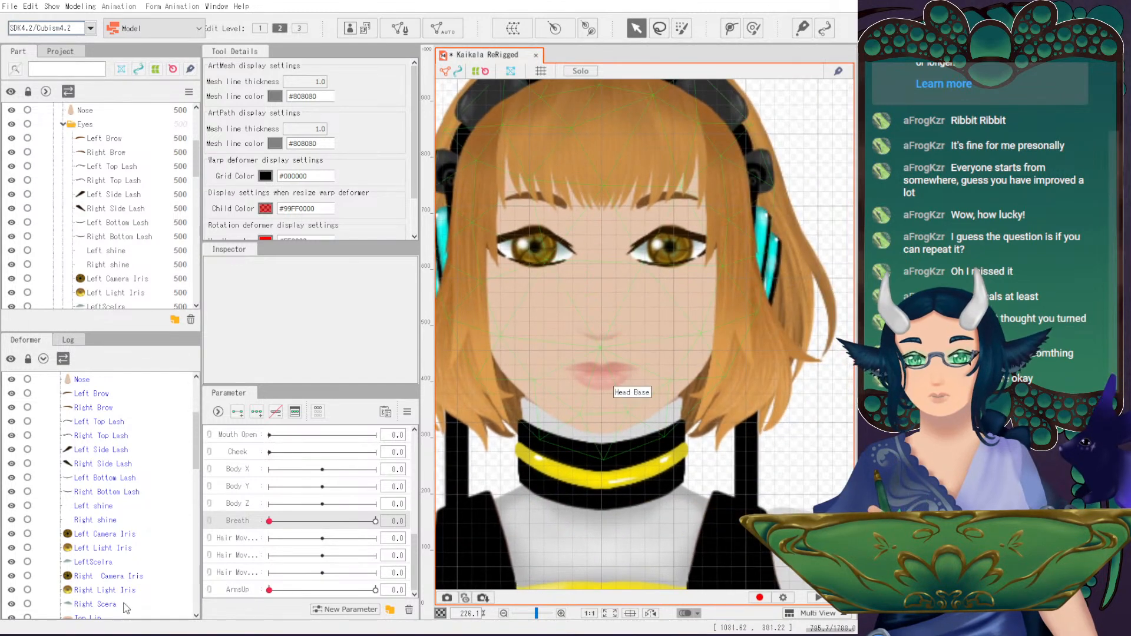
- Open the Top Lip's mesh for manual editing and erase all of its existing vertices
scroll(125, 608, "down", 4)
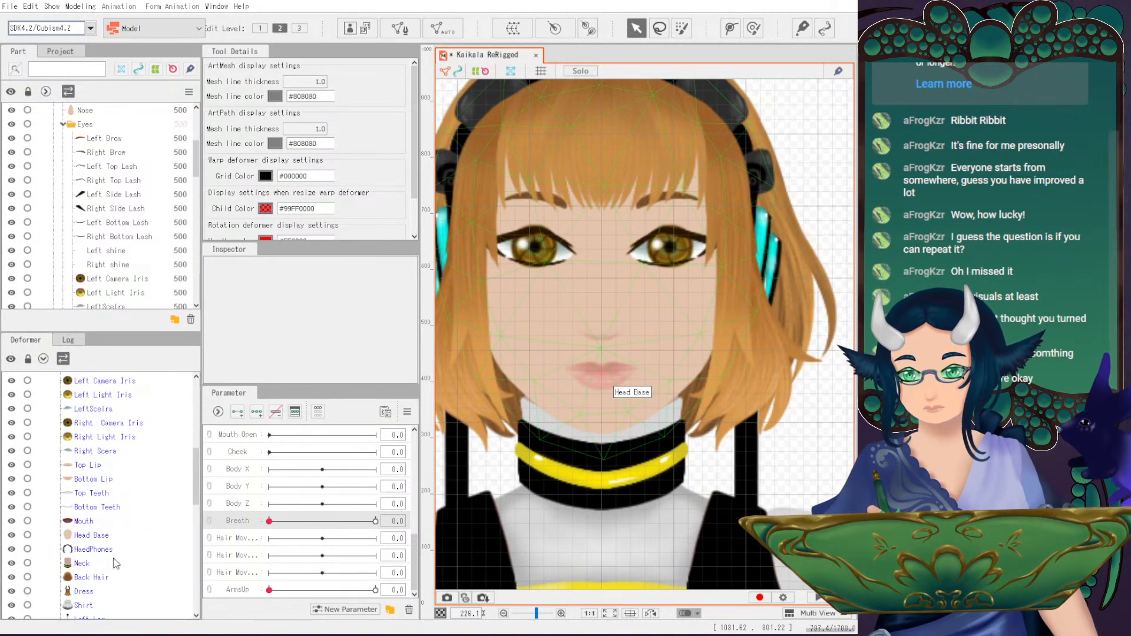
left_click(93, 550)
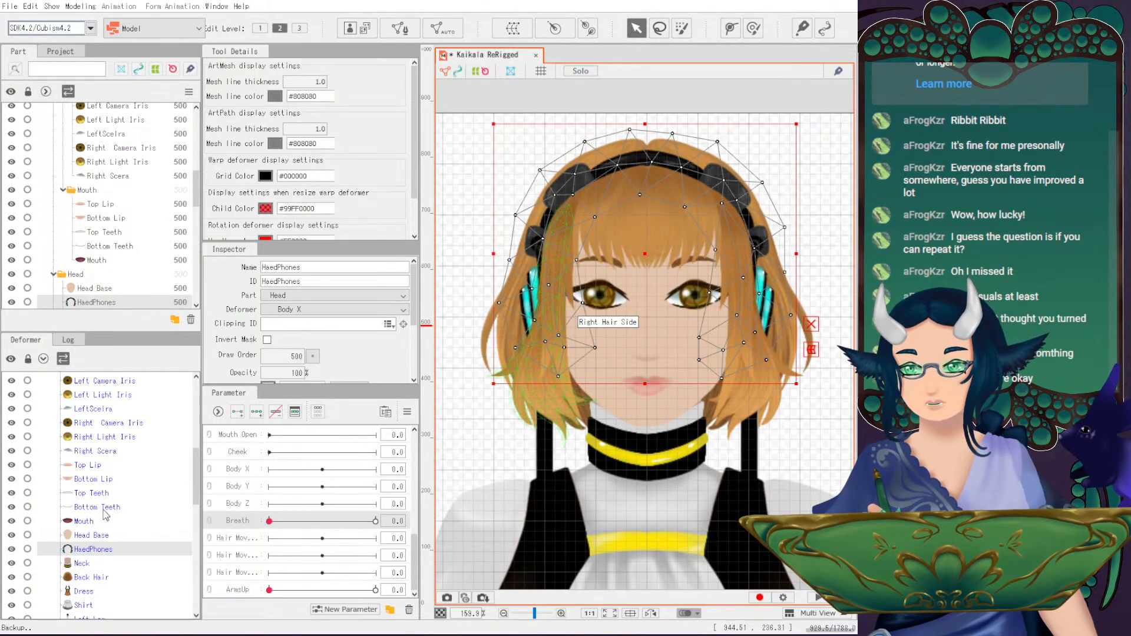
left_click(93, 465)
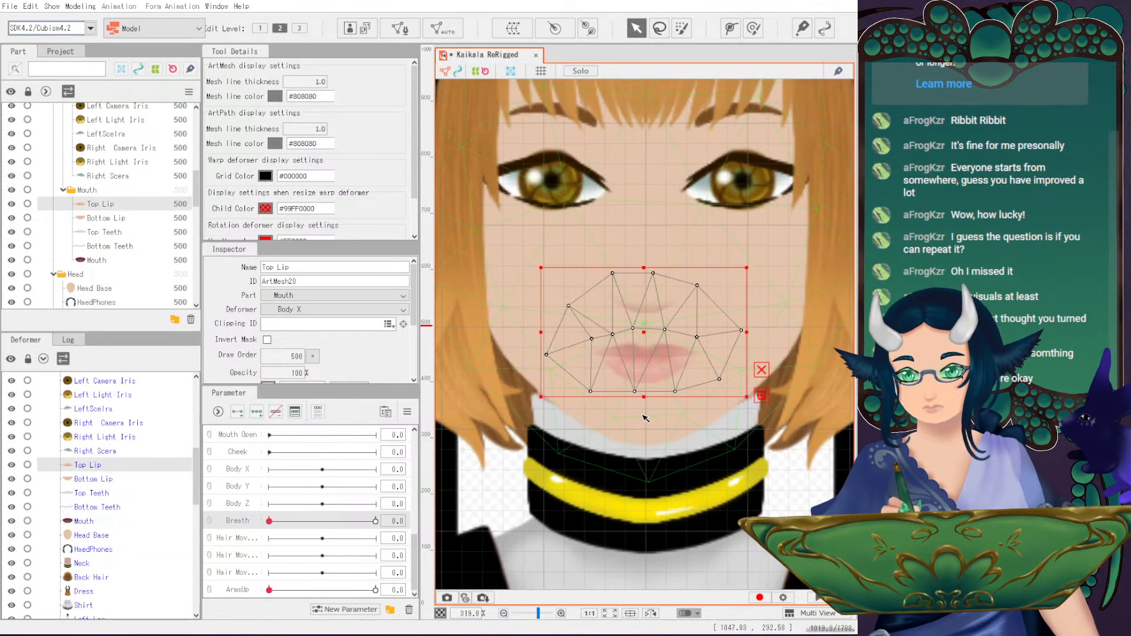
left_click(399, 28)
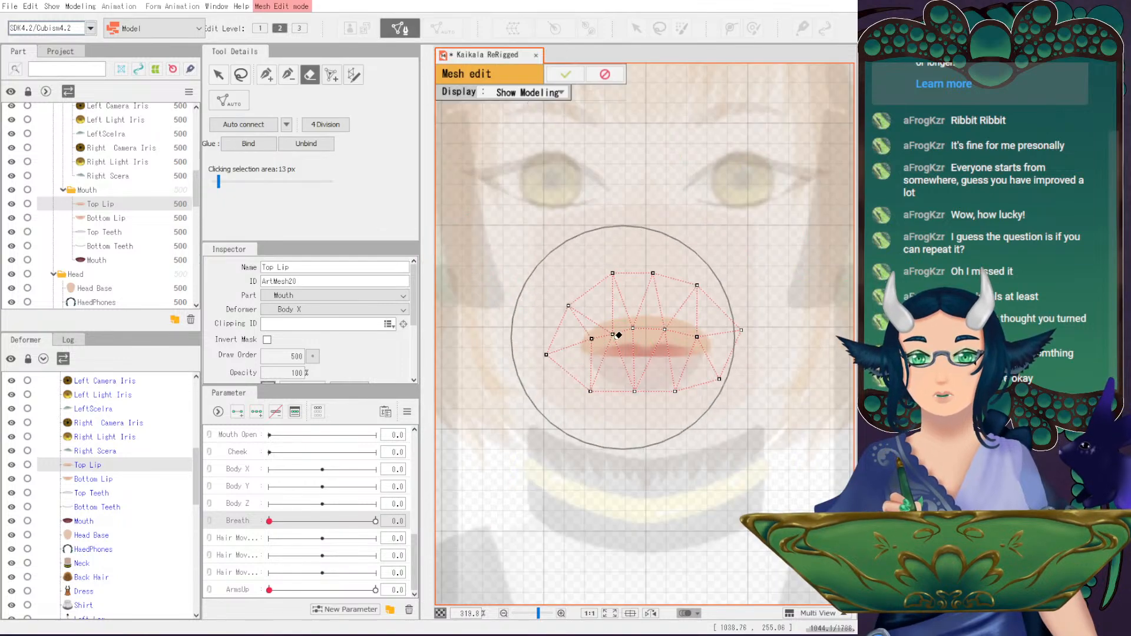
left_click_drag(611, 373, 713, 349)
scroll(743, 333, "up", 2)
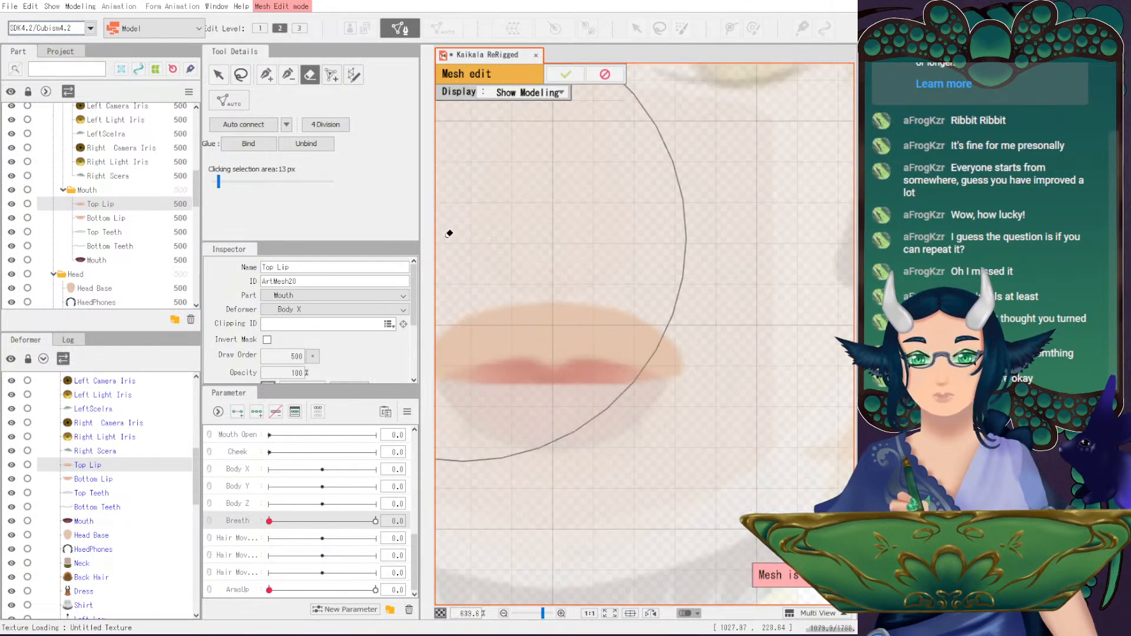
- Enable mirror editing about the vertical axis and place a closed outline of vertices just outside the Top Lip's edge
left_click(266, 74)
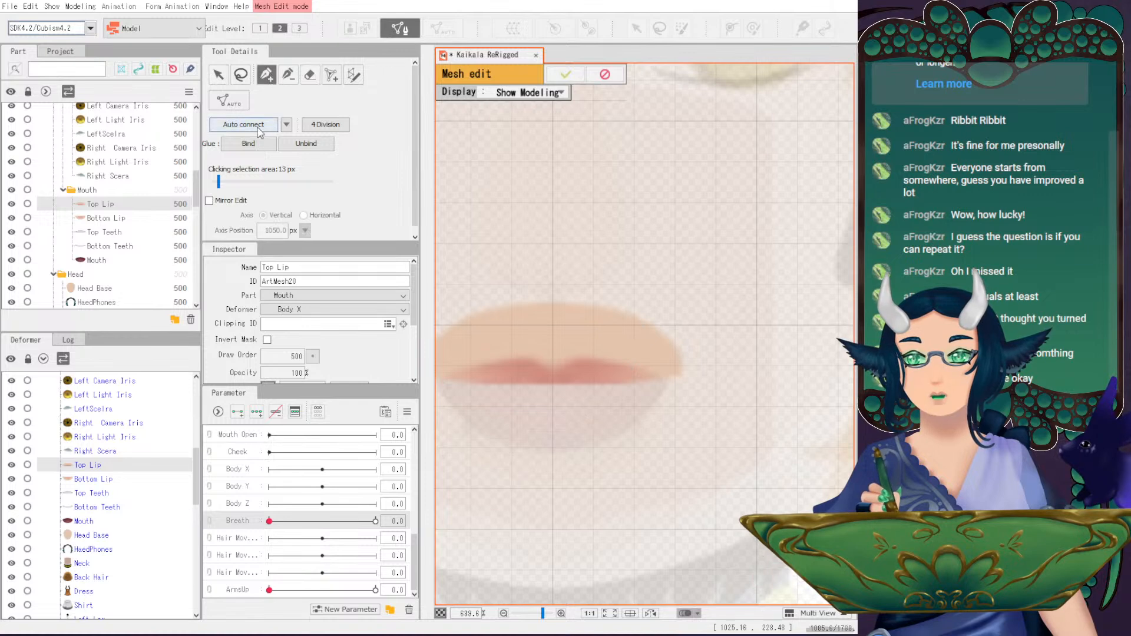
left_click(209, 200)
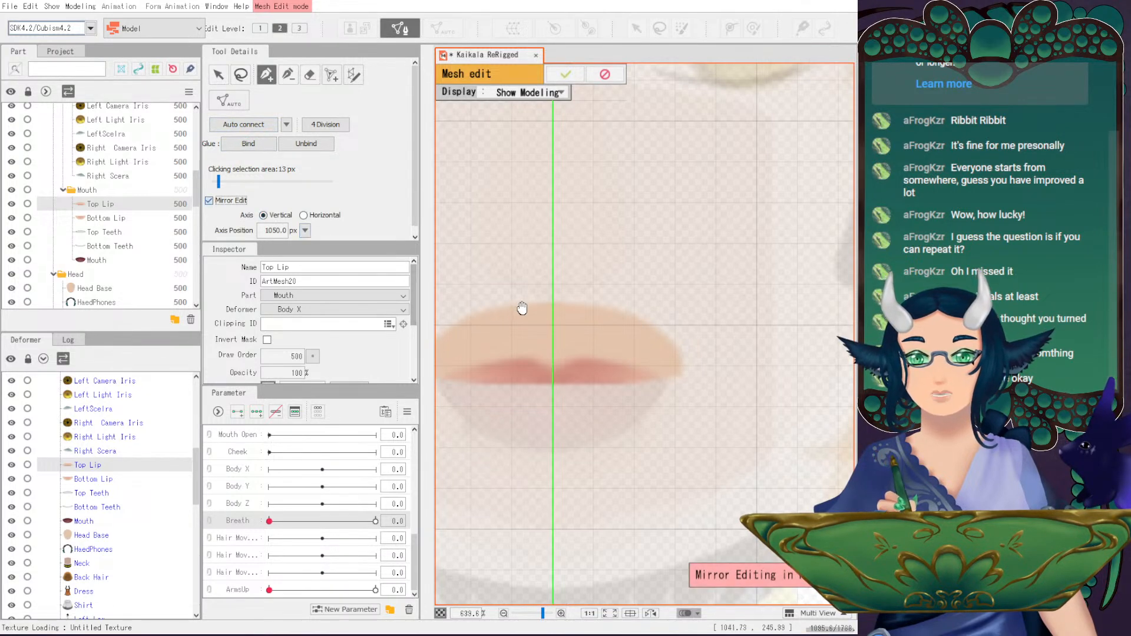
left_click_drag(520, 309, 621, 291)
left_click(220, 202)
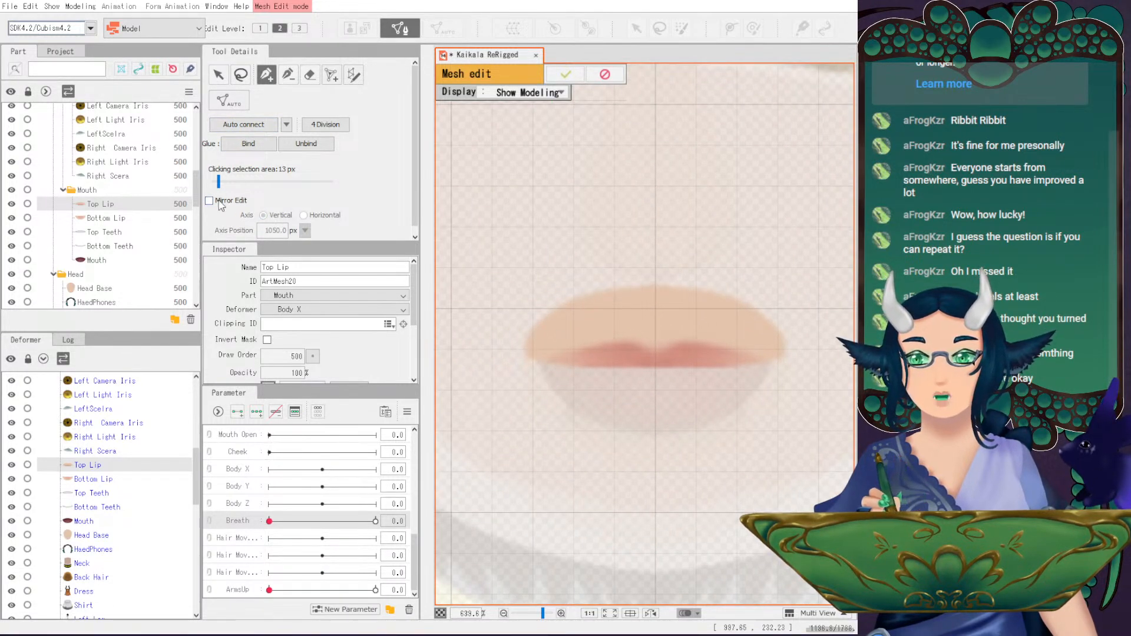
left_click(219, 202)
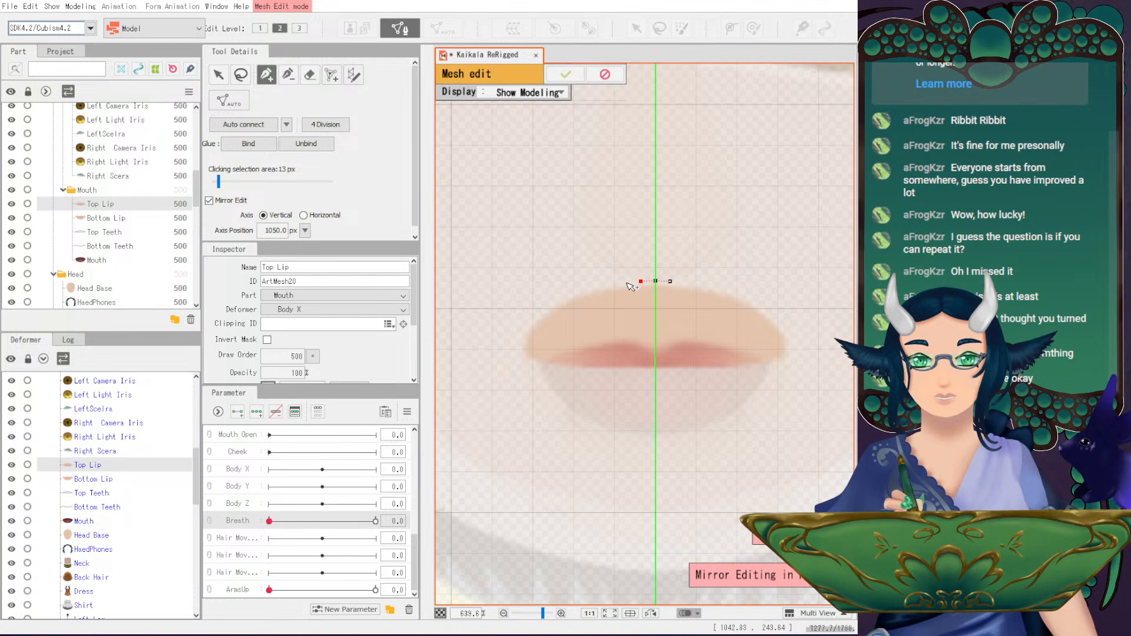
left_click(594, 288)
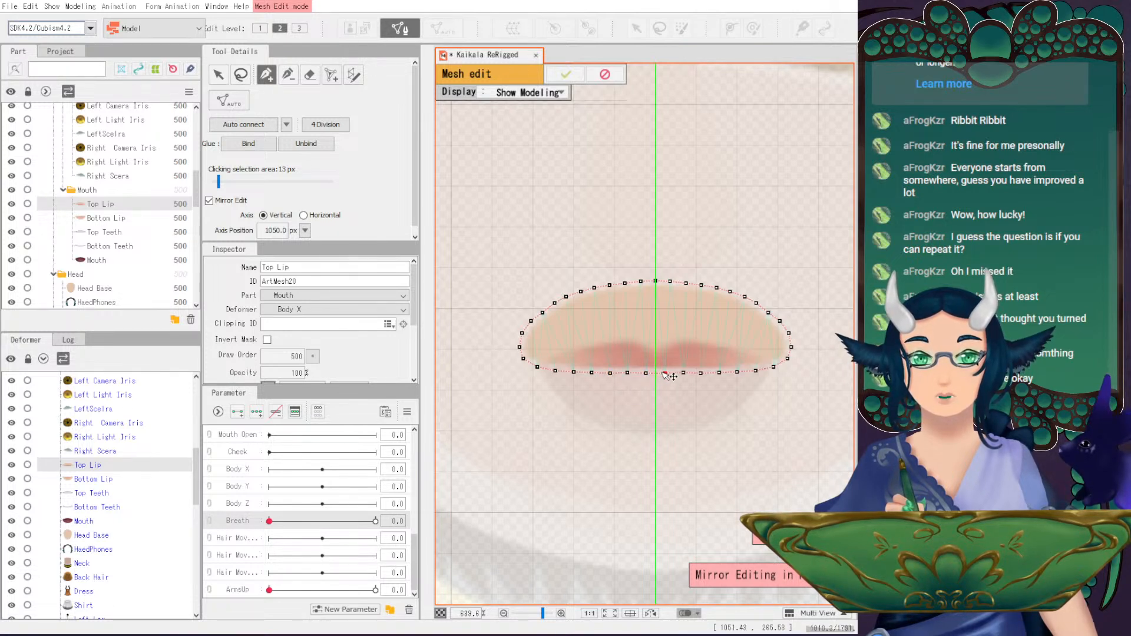
- Add a mirrored second row of vertices just inside the Top Lip's upper outline, working outward from the centre
left_click(218, 75)
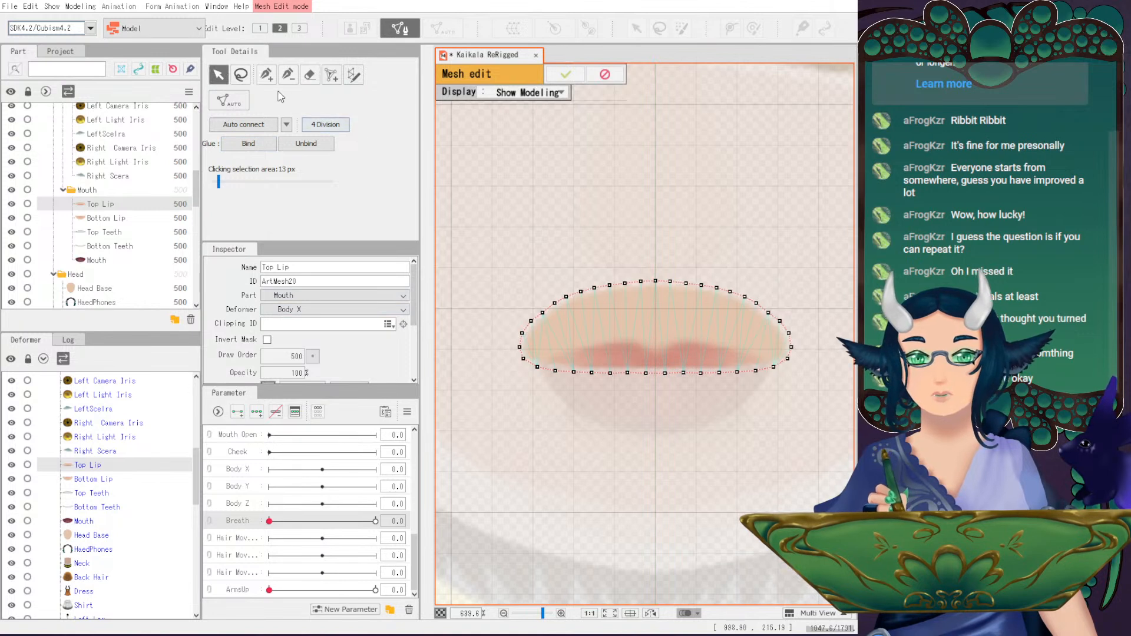
key("p")
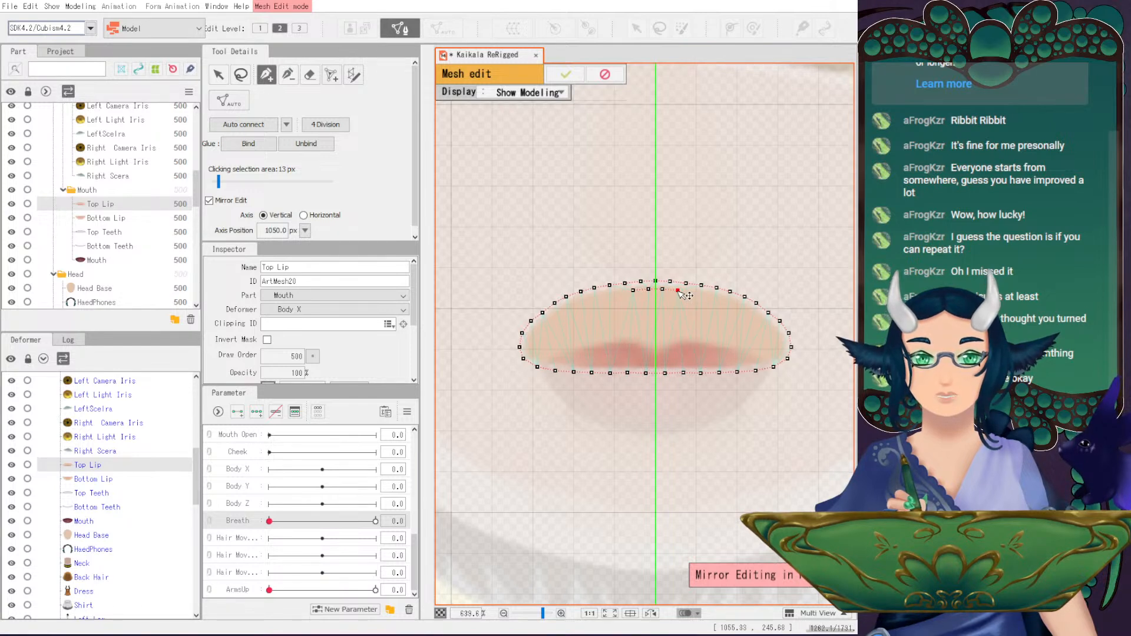
left_click(723, 299)
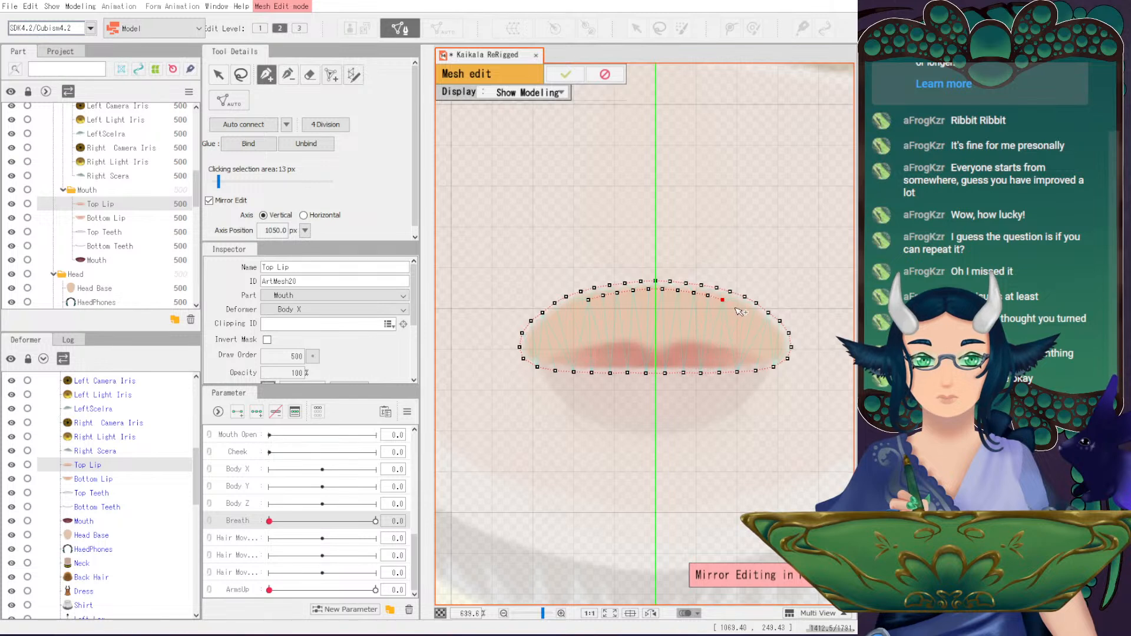
key("ctrl+z")
left_click(735, 305)
left_click(746, 310)
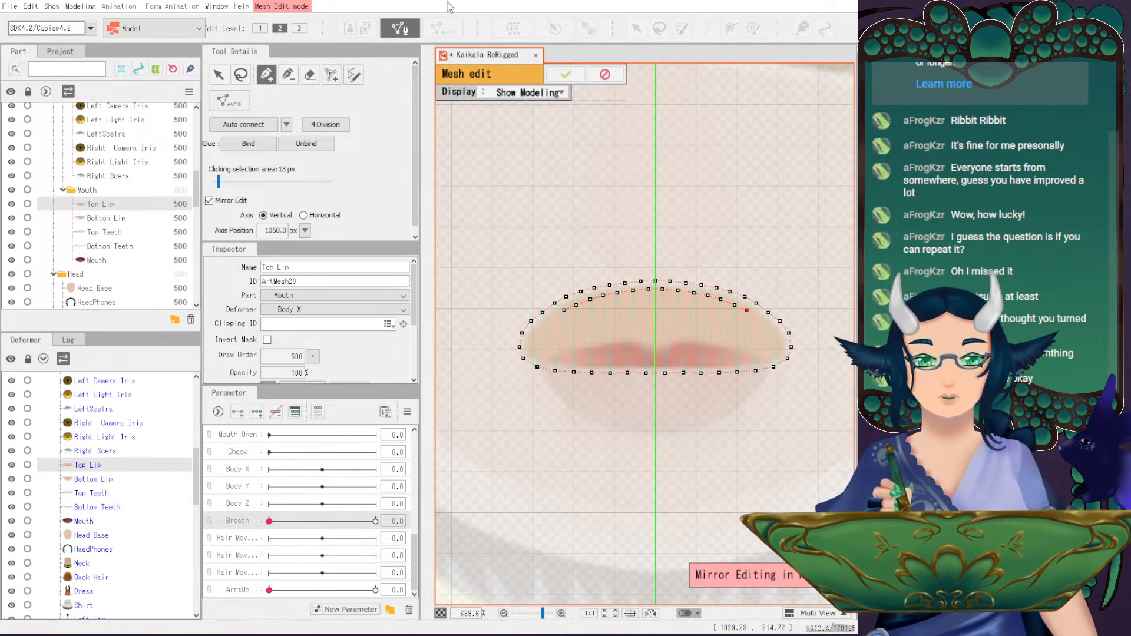
- Complete the inner contour of the Top Lip mesh with mirrored vertices around the corners and along the lower edge to the centre line
left_click(757, 318)
left_click(765, 326)
left_click(774, 334)
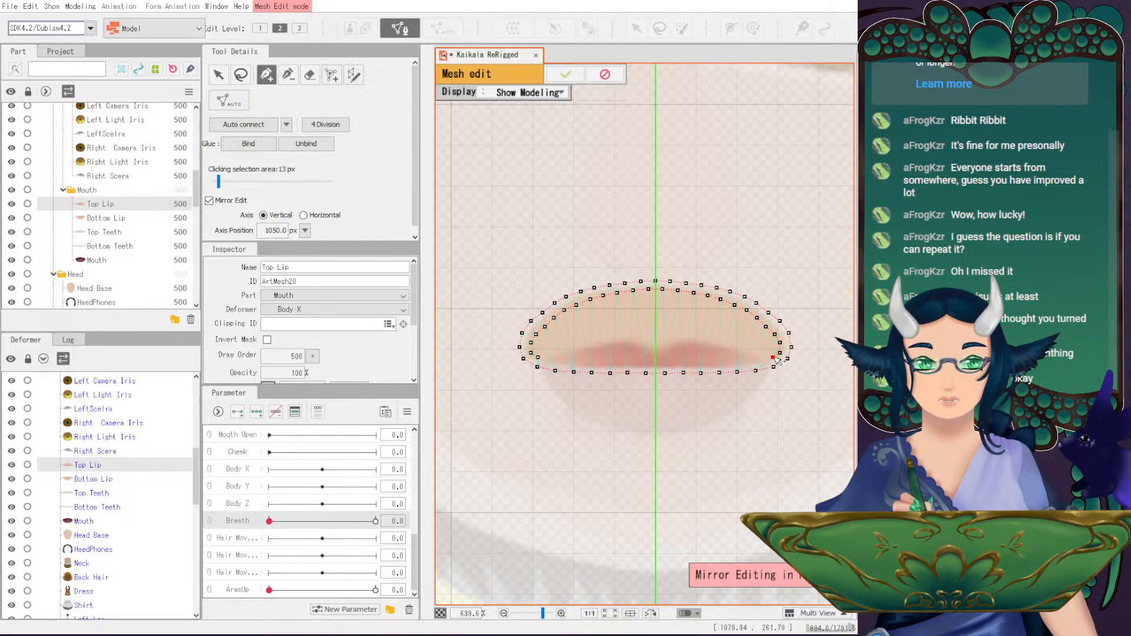
left_click(764, 359)
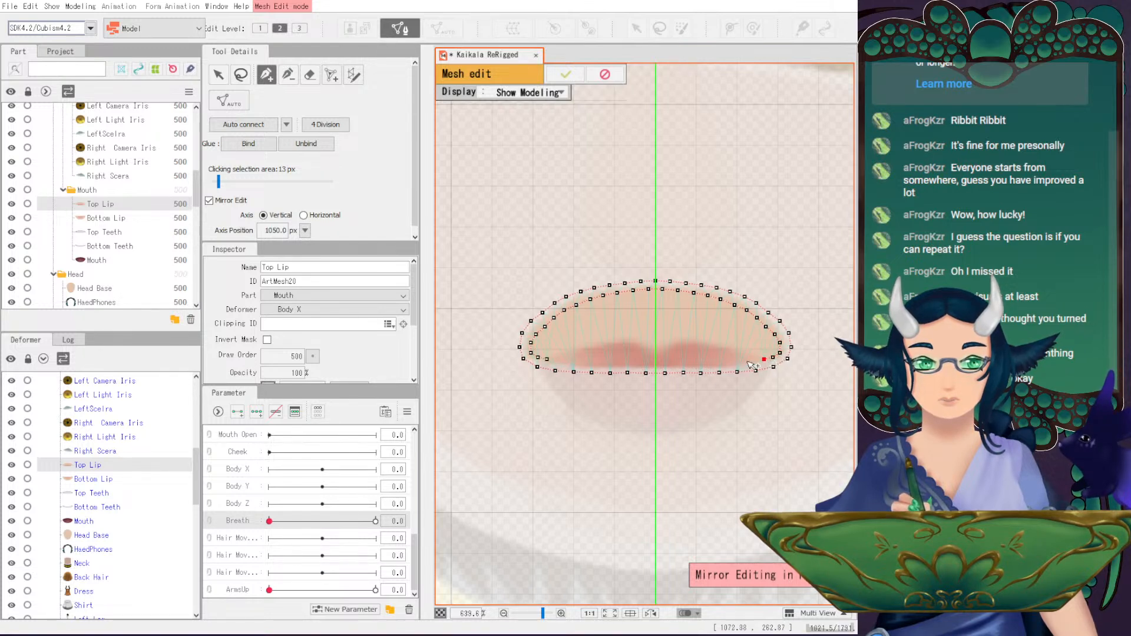
left_click(729, 363)
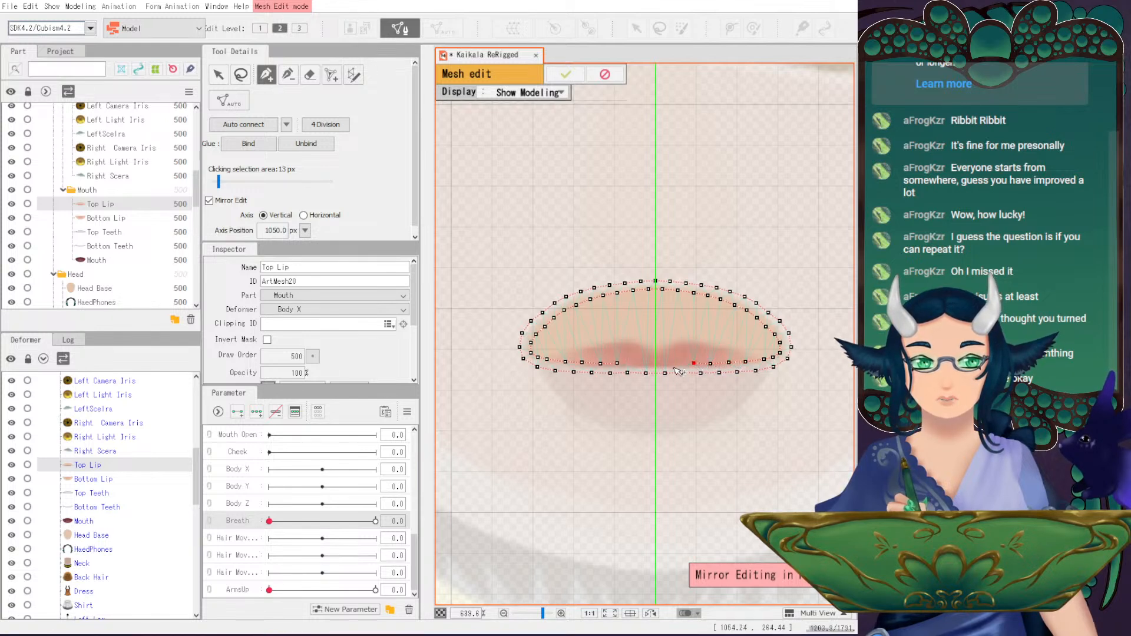
left_click(693, 363)
left_click(677, 363)
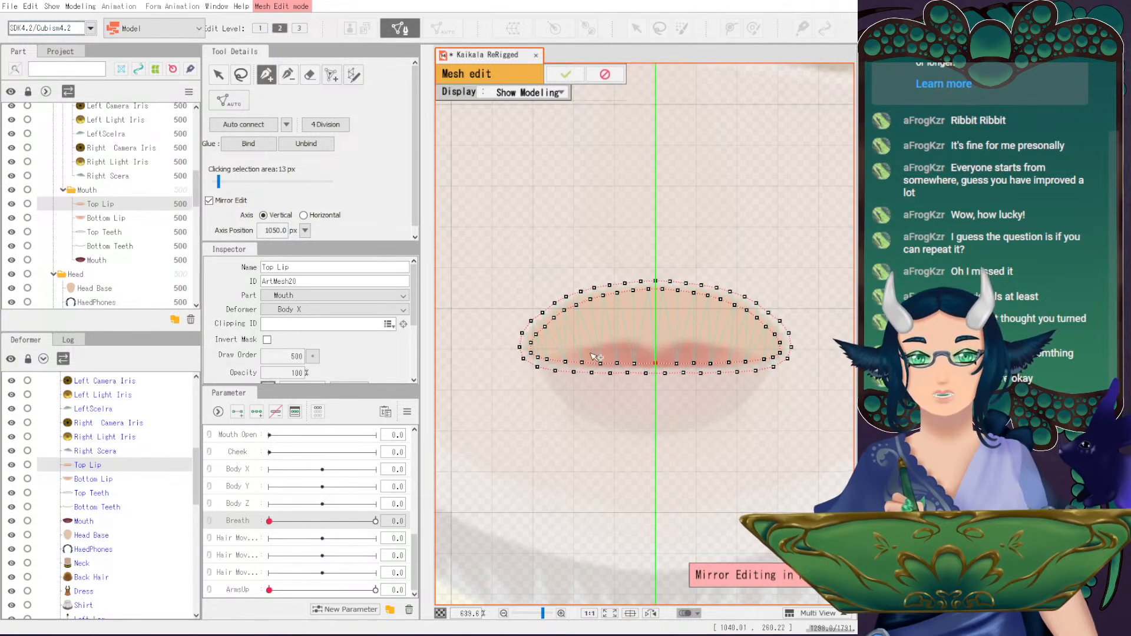
left_click(268, 77)
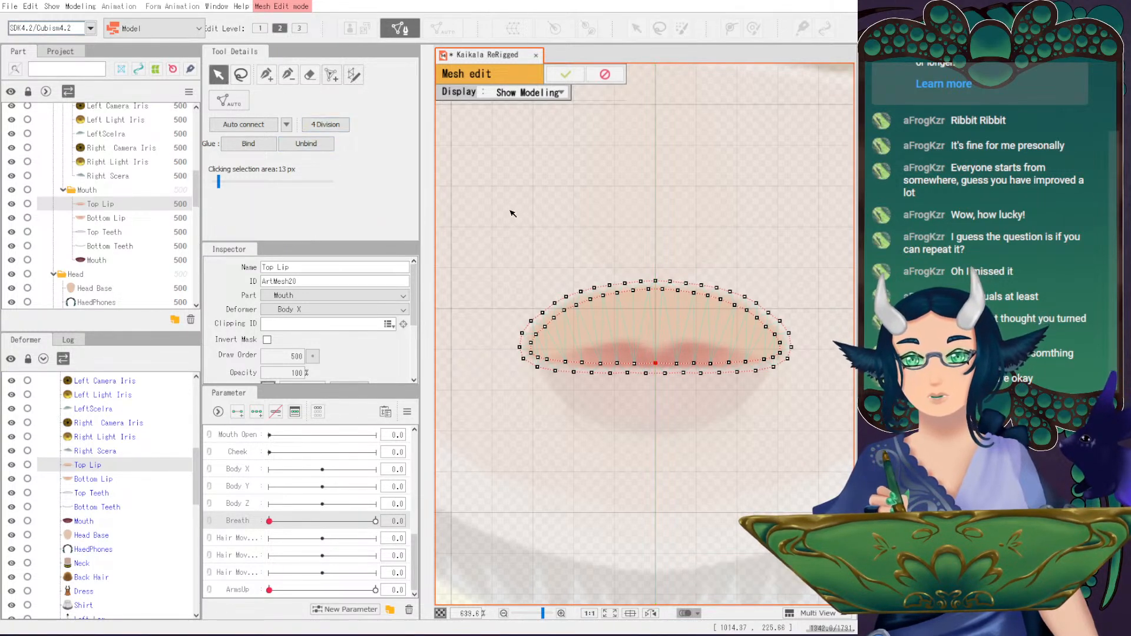
left_click(268, 77)
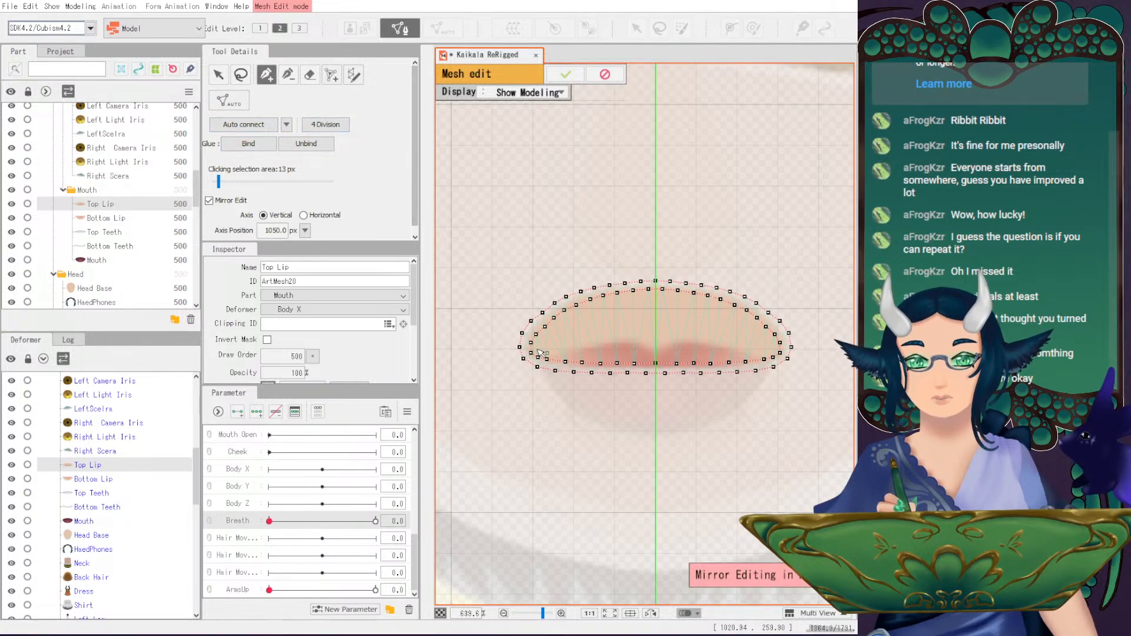
scroll(543, 360, "up", 2)
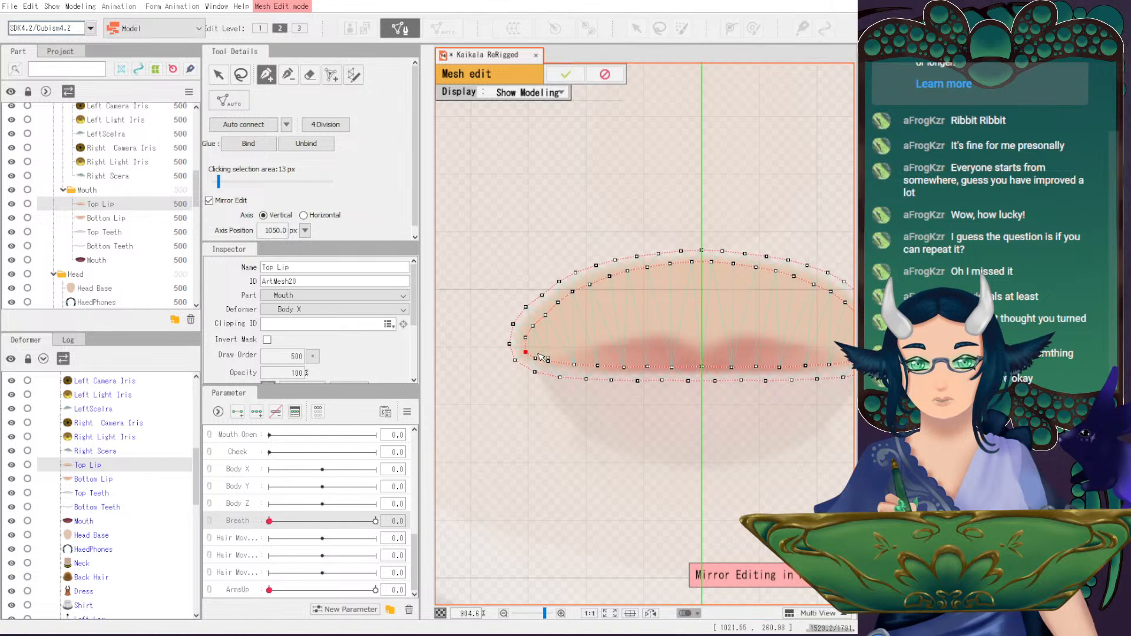
left_click(537, 341)
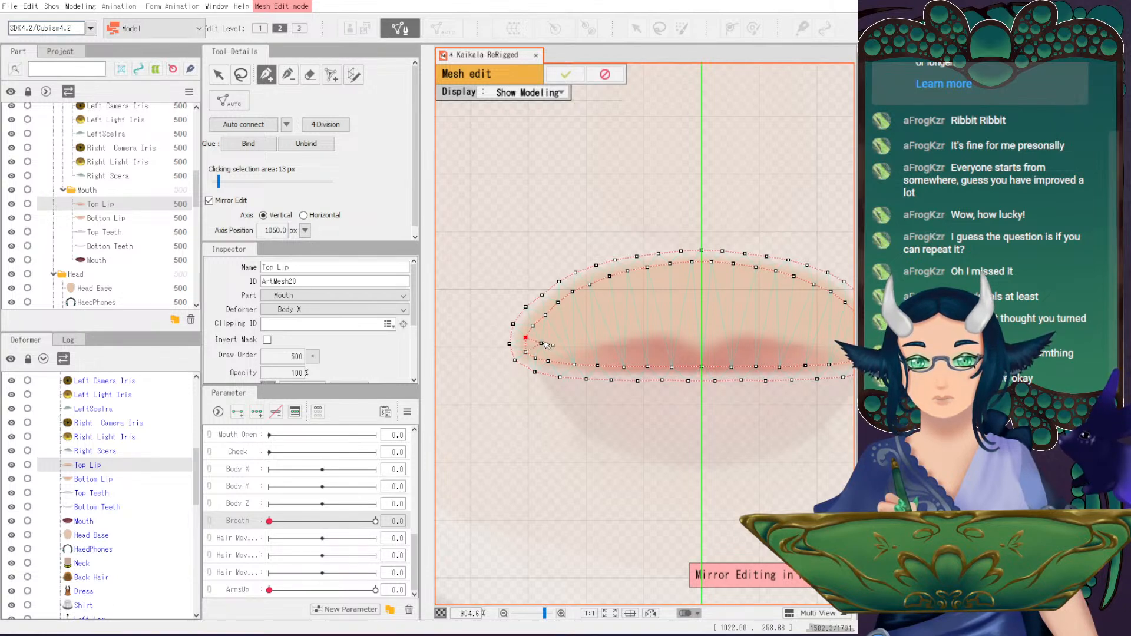
left_click(560, 344)
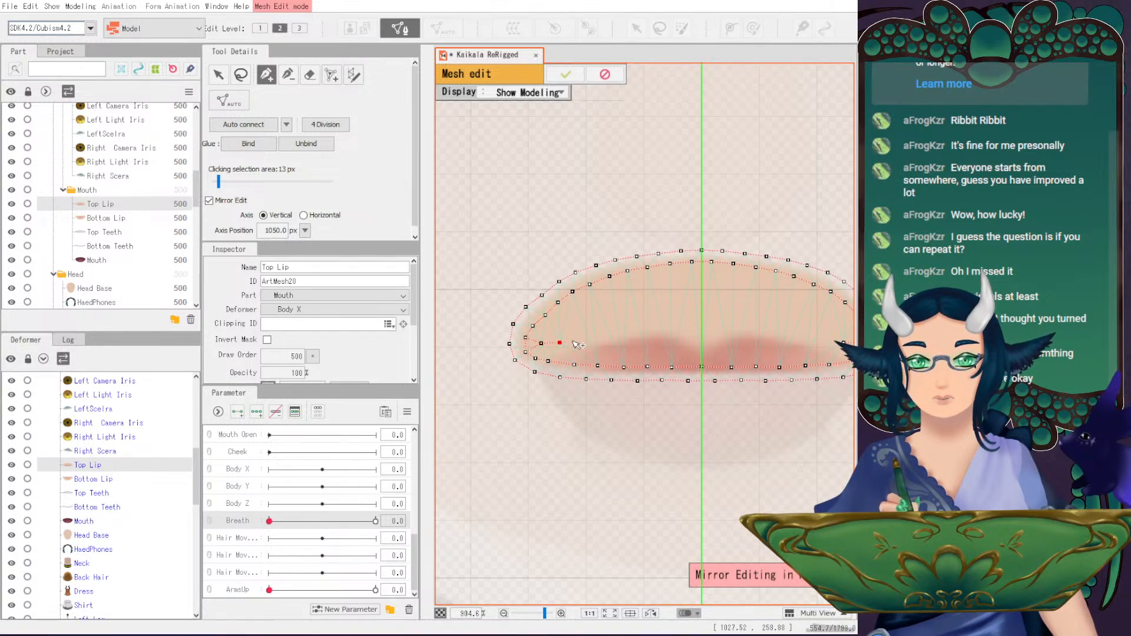
key("ctrl+z")
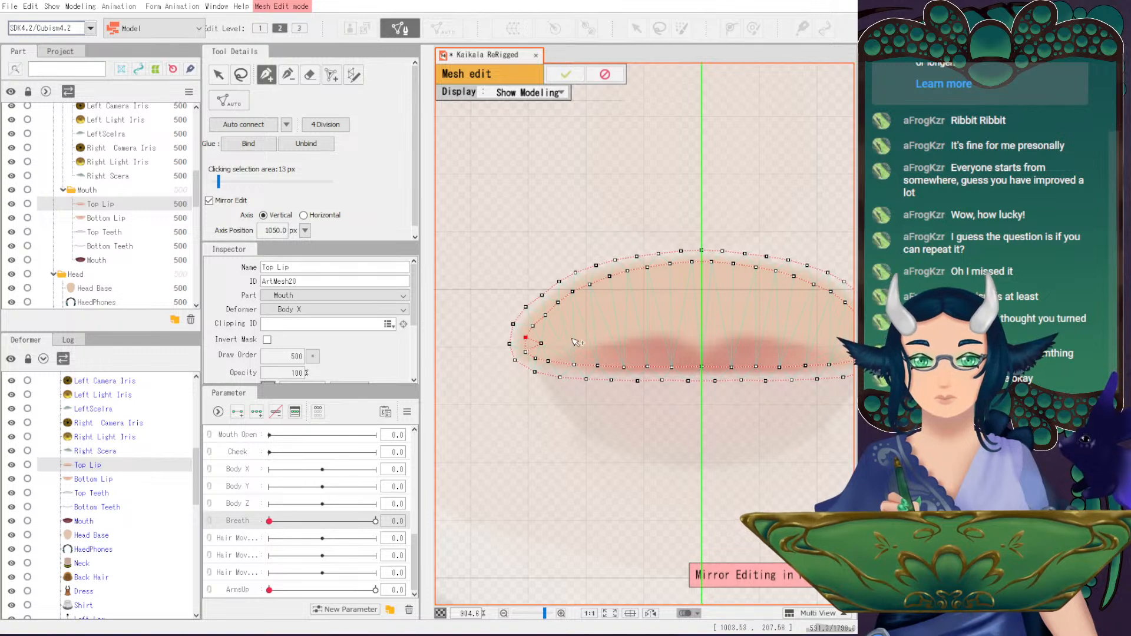
key("v")
- Trace the upper edge of the pink lip area with mirrored mesh vertices, from the lower inner contour to the centre dip
left_click(265, 74)
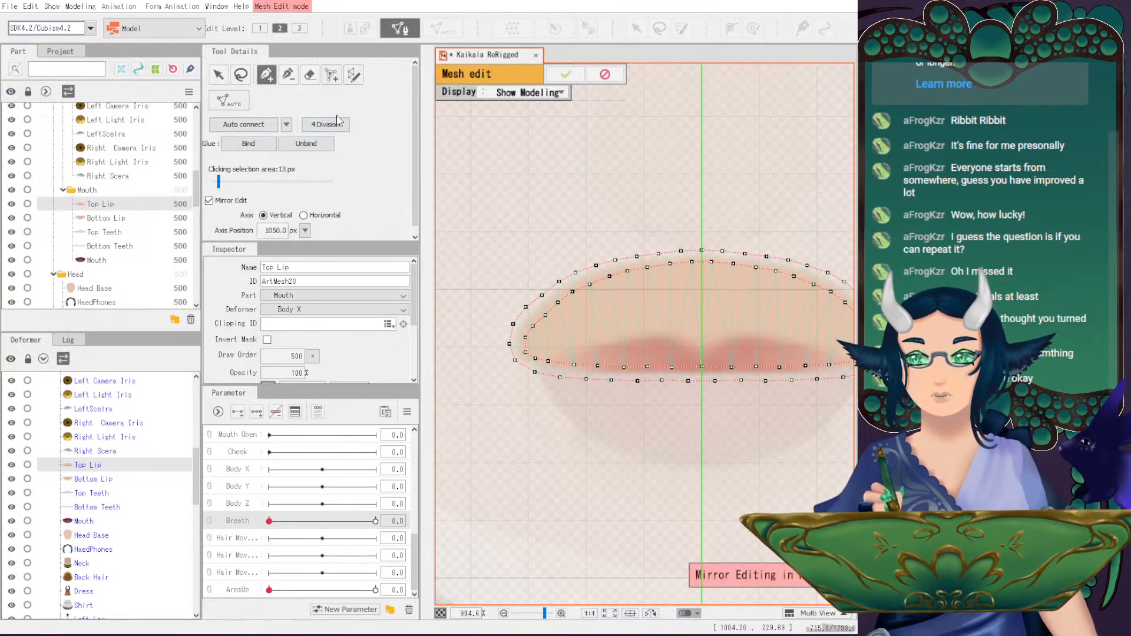
left_click(574, 365)
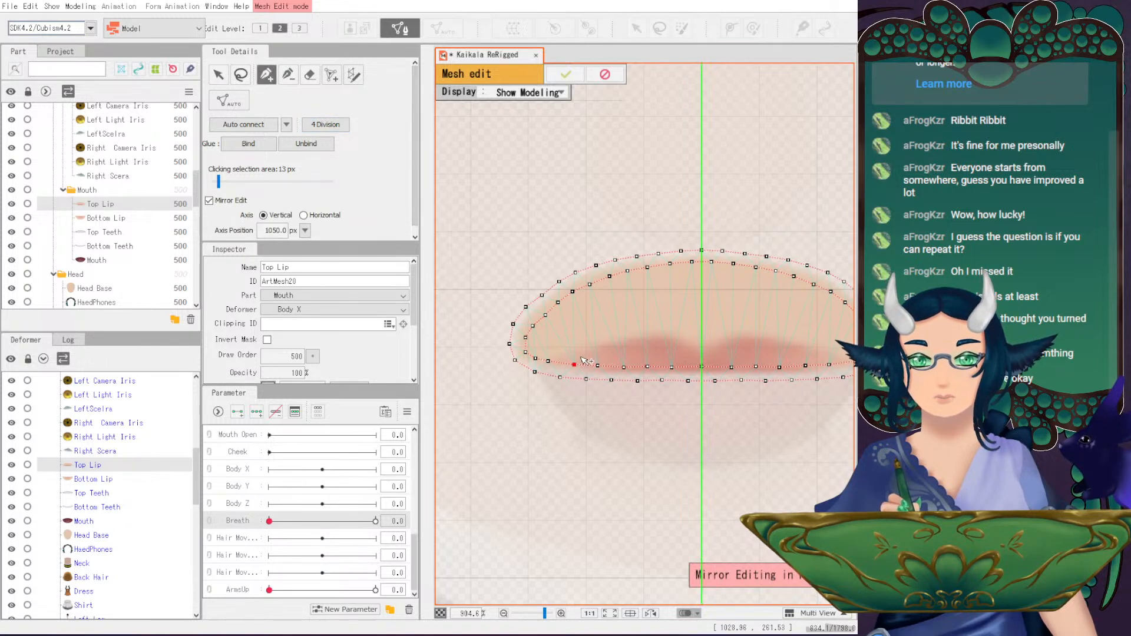
left_click(593, 349)
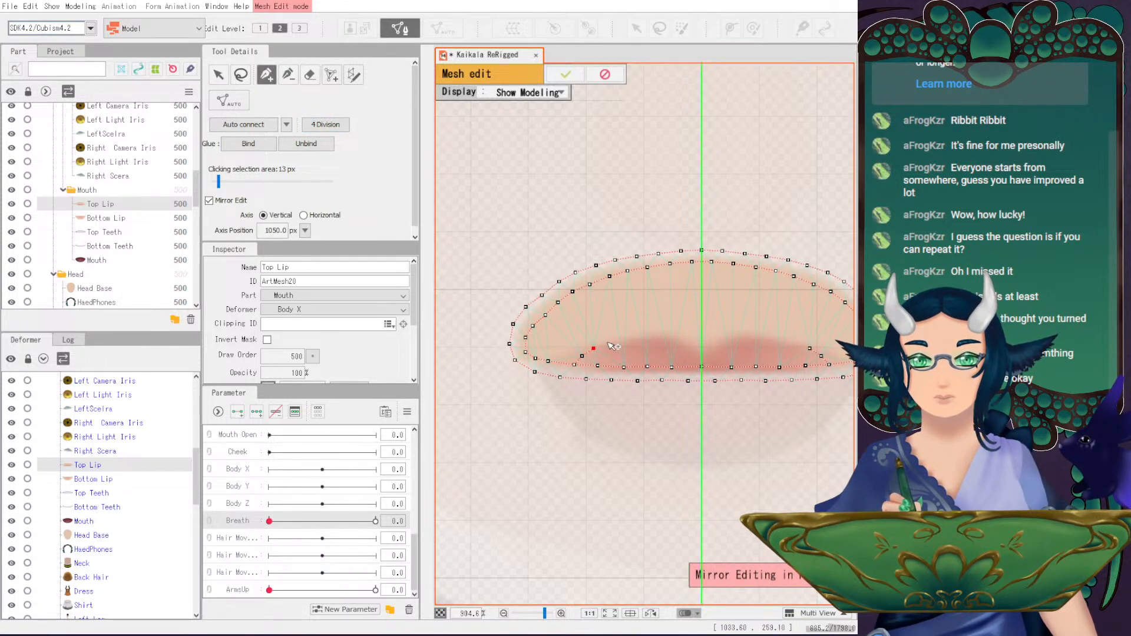
left_click(638, 335)
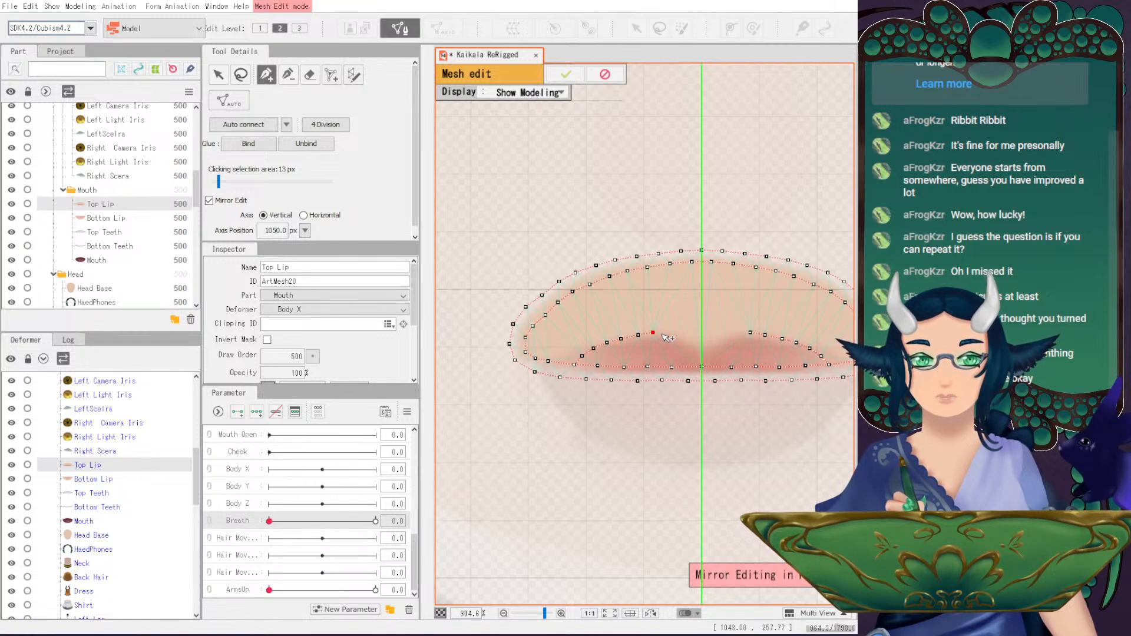
left_click(668, 333)
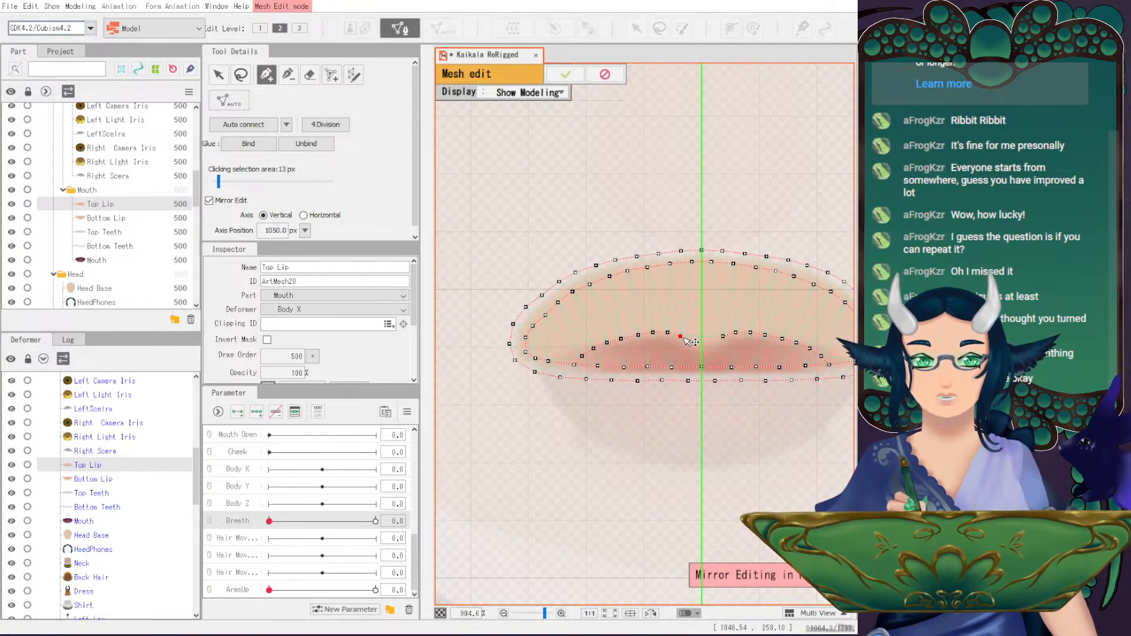
left_click(701, 356)
key("v")
- Add a mirrored row of vertices through the middle of the pink lip area, reaching the centre line
key("b")
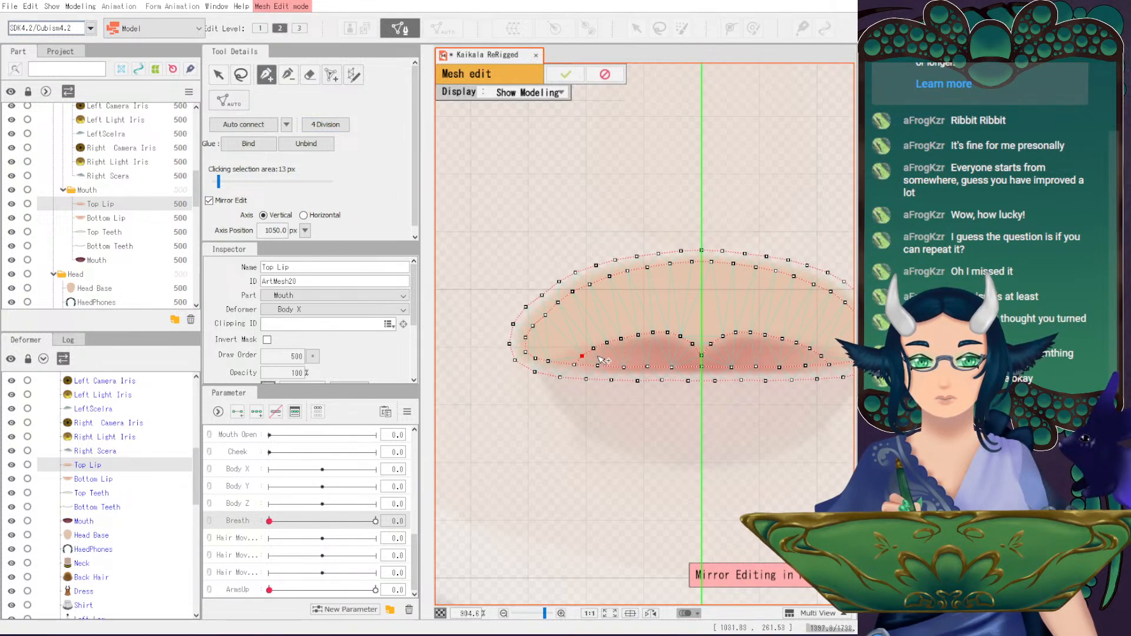
left_click(598, 363)
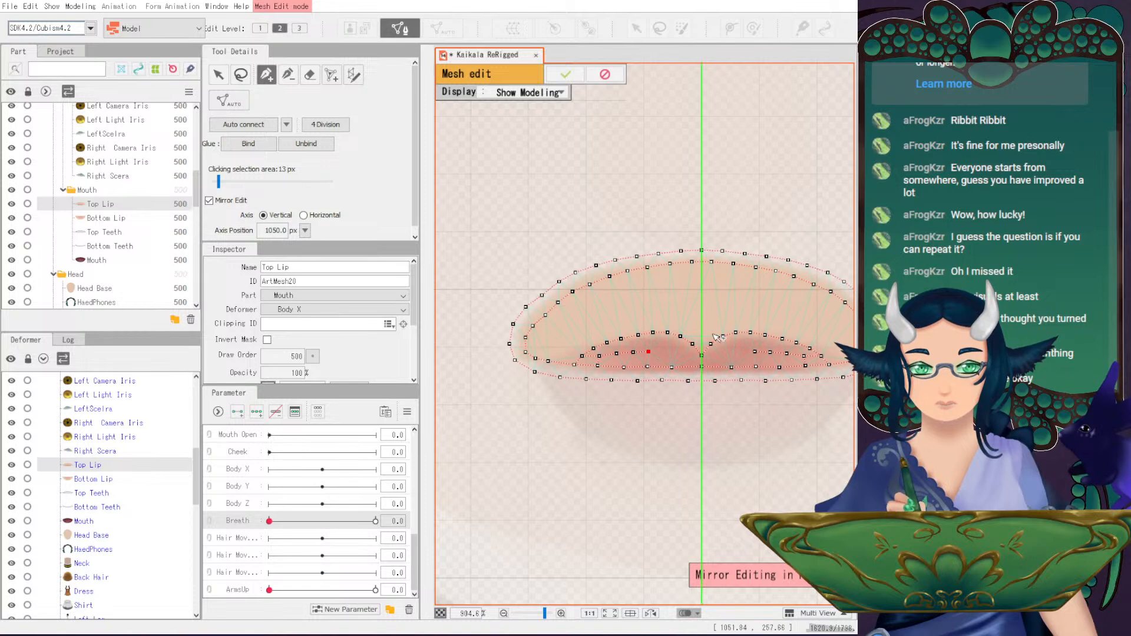
scroll(718, 336, "up", 2)
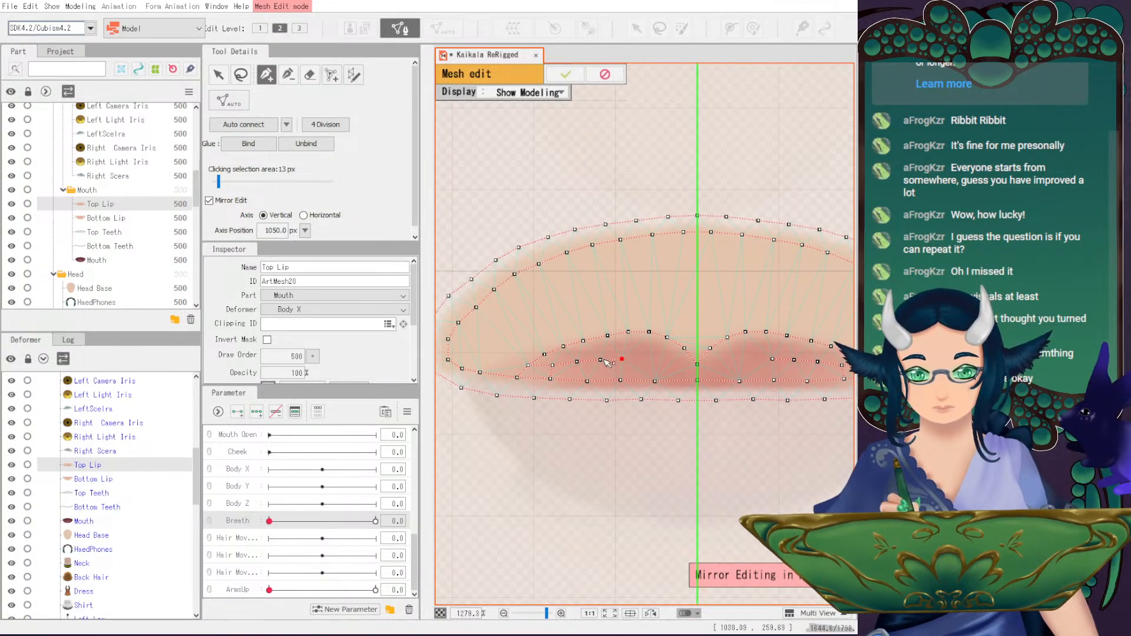
left_click(642, 357)
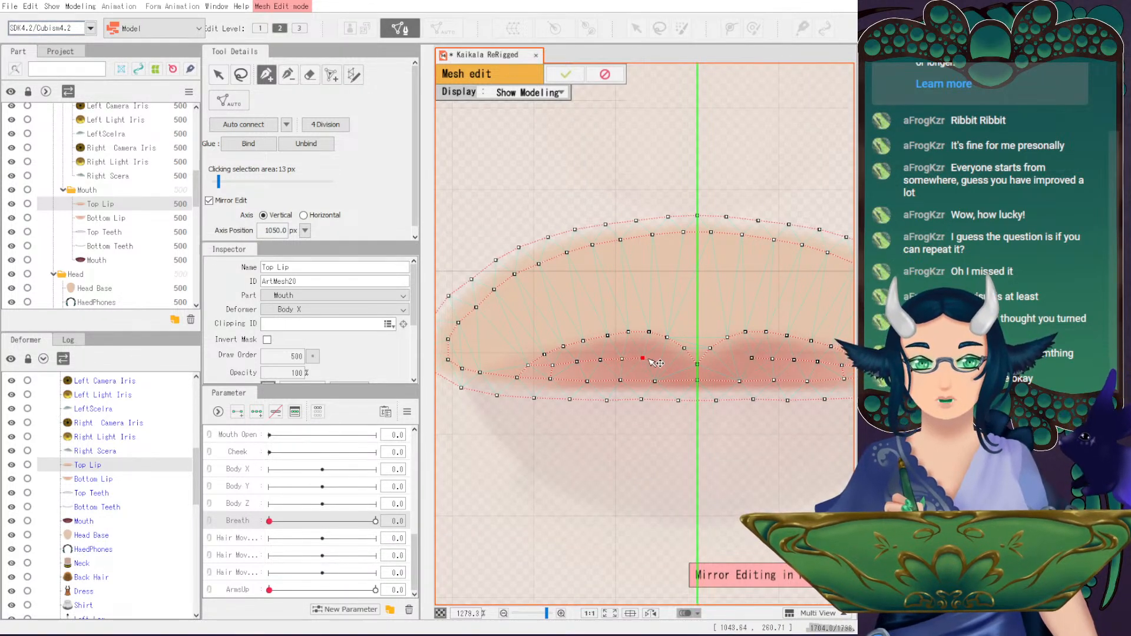
left_click(660, 358)
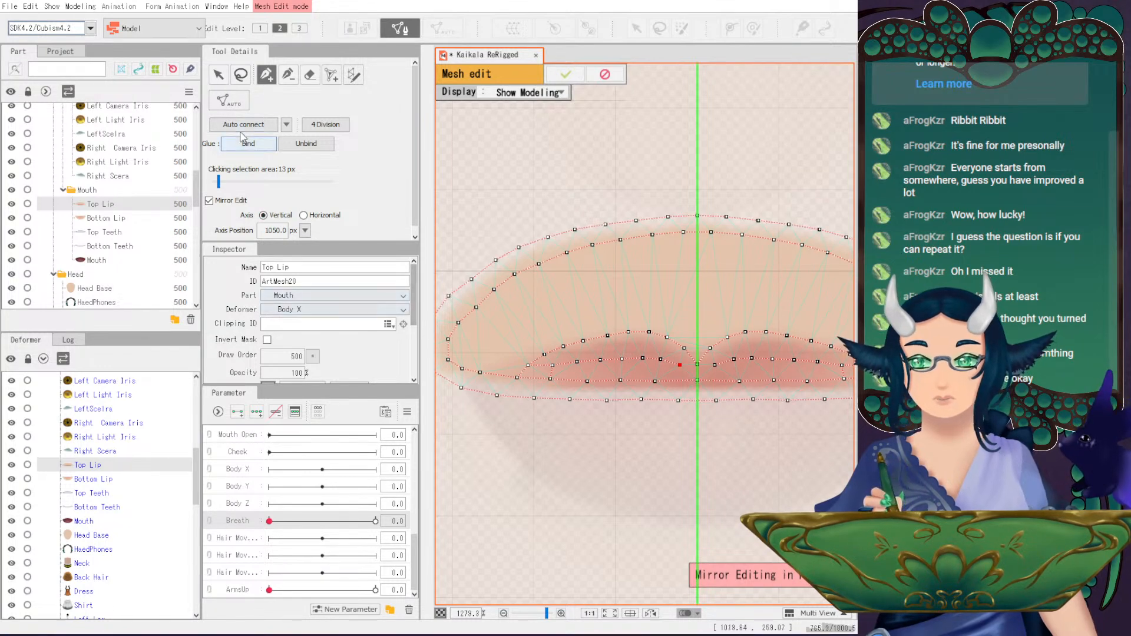
- Adjust individual vertices on the inner and outer contours near both lip corners to even out the spacing
left_click(217, 74)
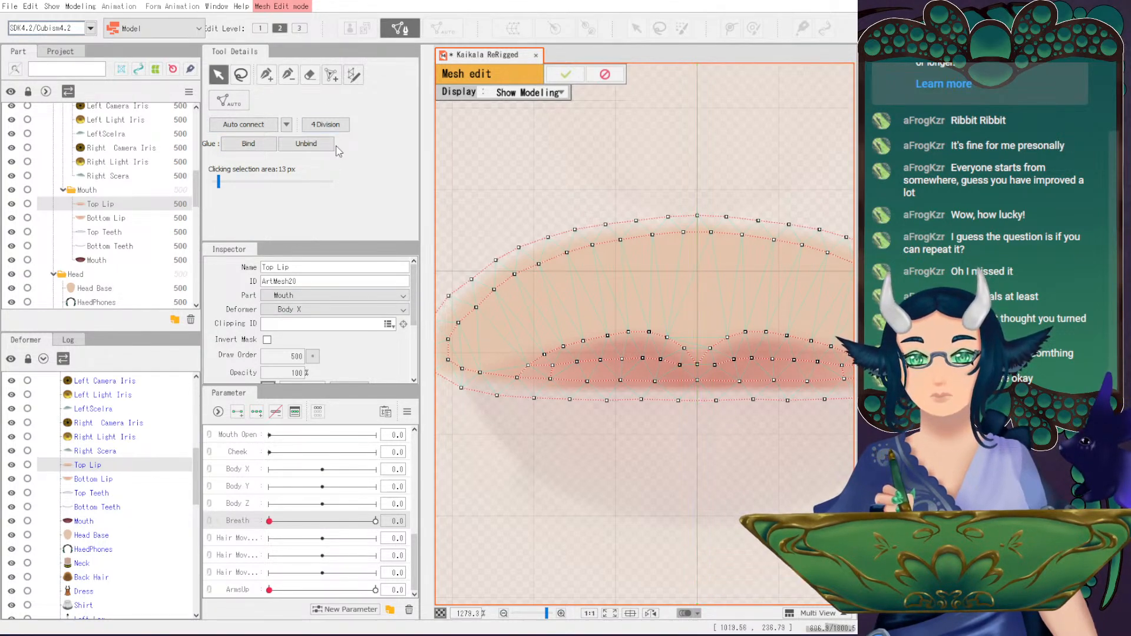
left_click(477, 307)
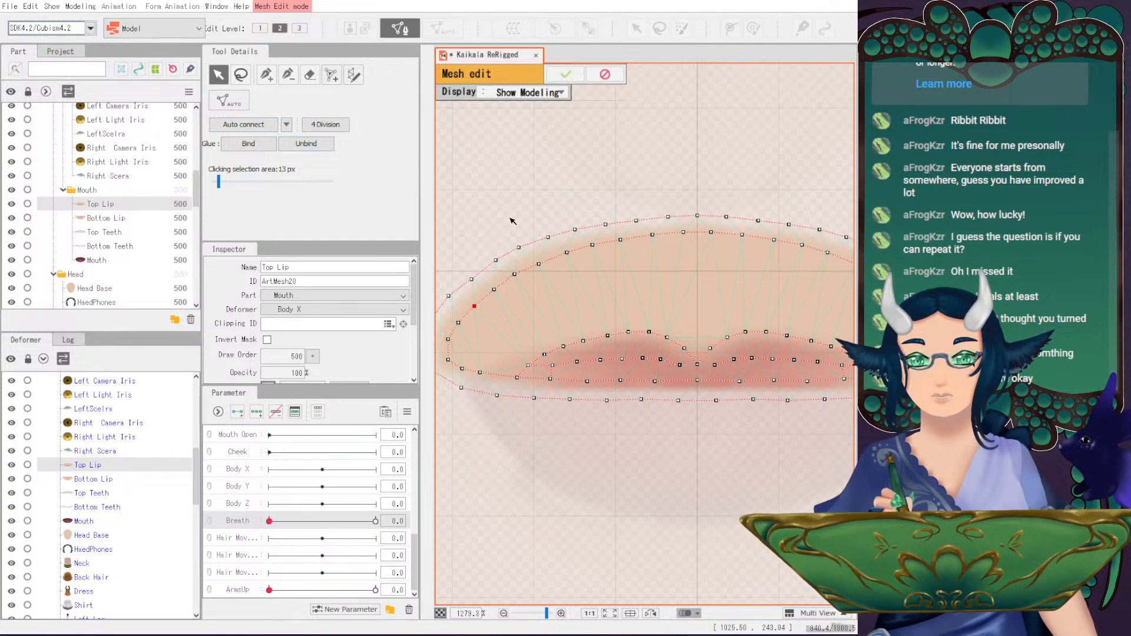
left_click_drag(684, 280, 529, 271)
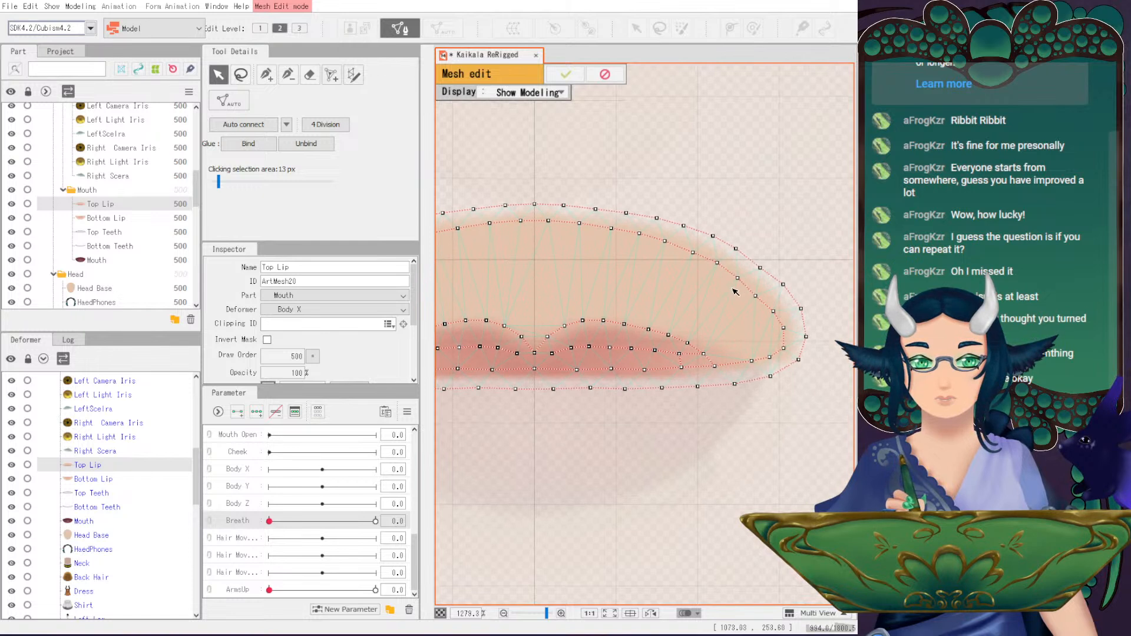
left_click(761, 266)
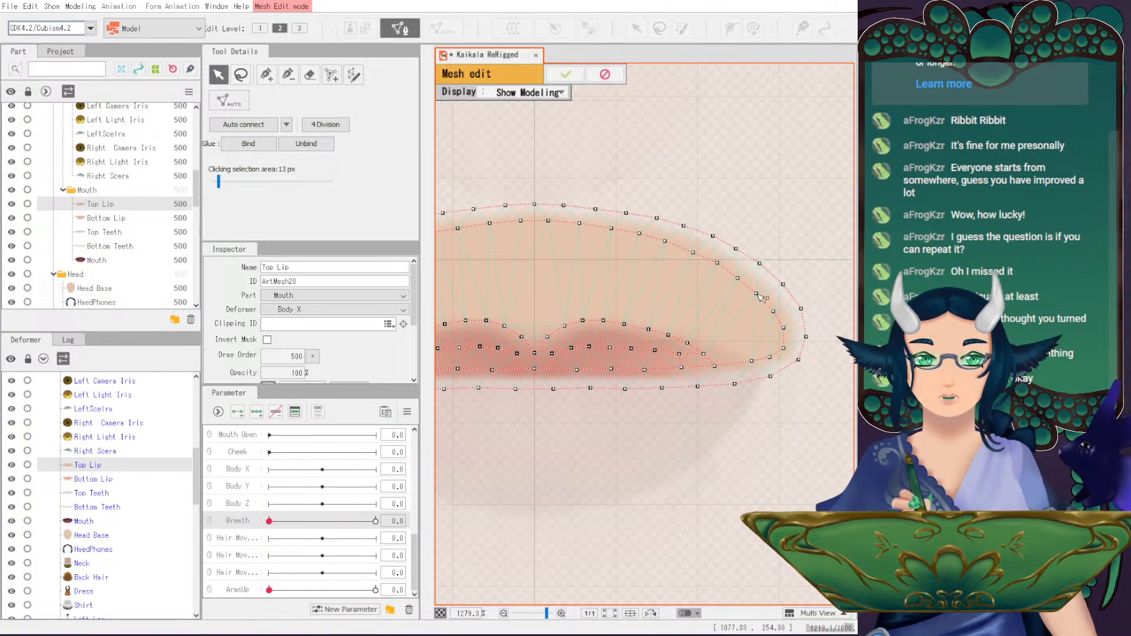
left_click_drag(624, 156, 859, 192)
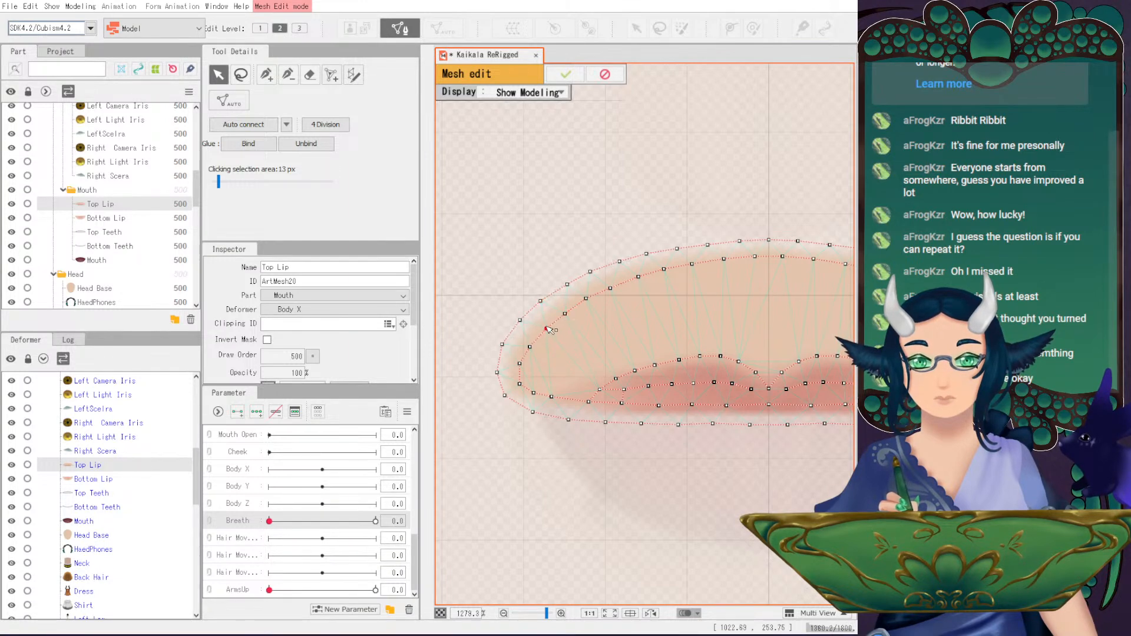
left_click(243, 125)
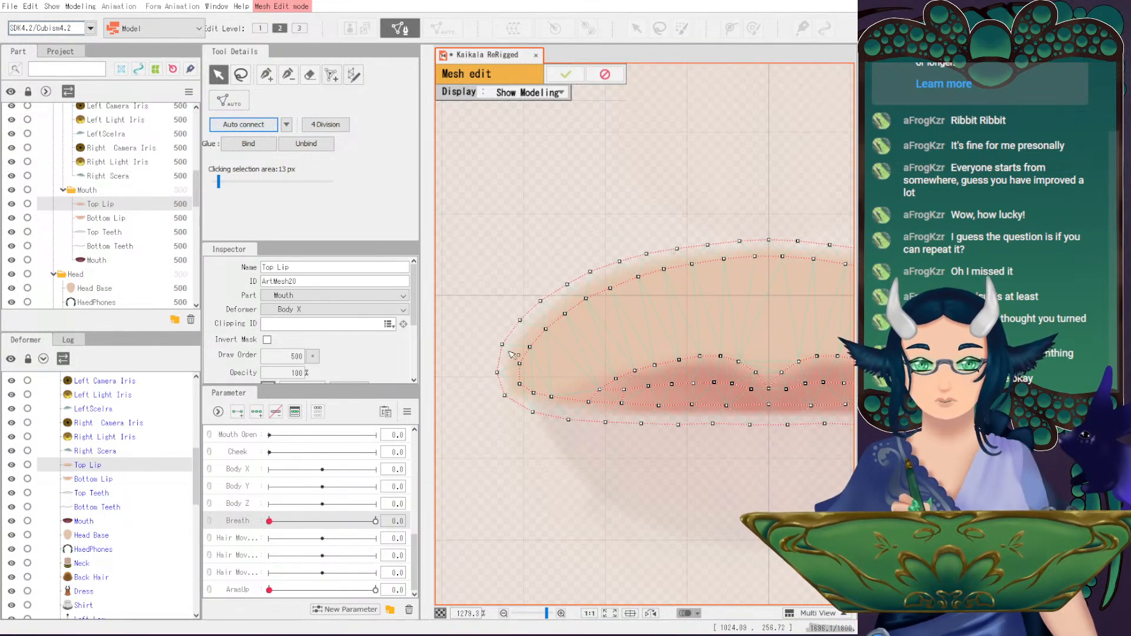
- Add a mirrored arc of vertices through the skin-coloured area between the inner contour and the pink lip, and auto-connect the mesh
left_click(268, 75)
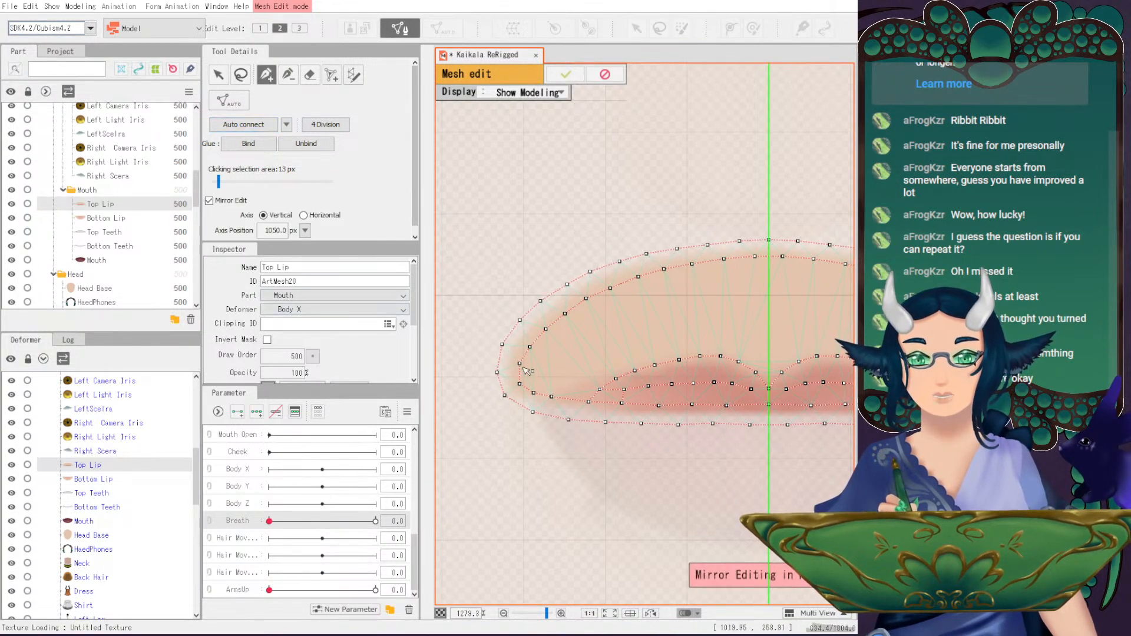
left_click(533, 392)
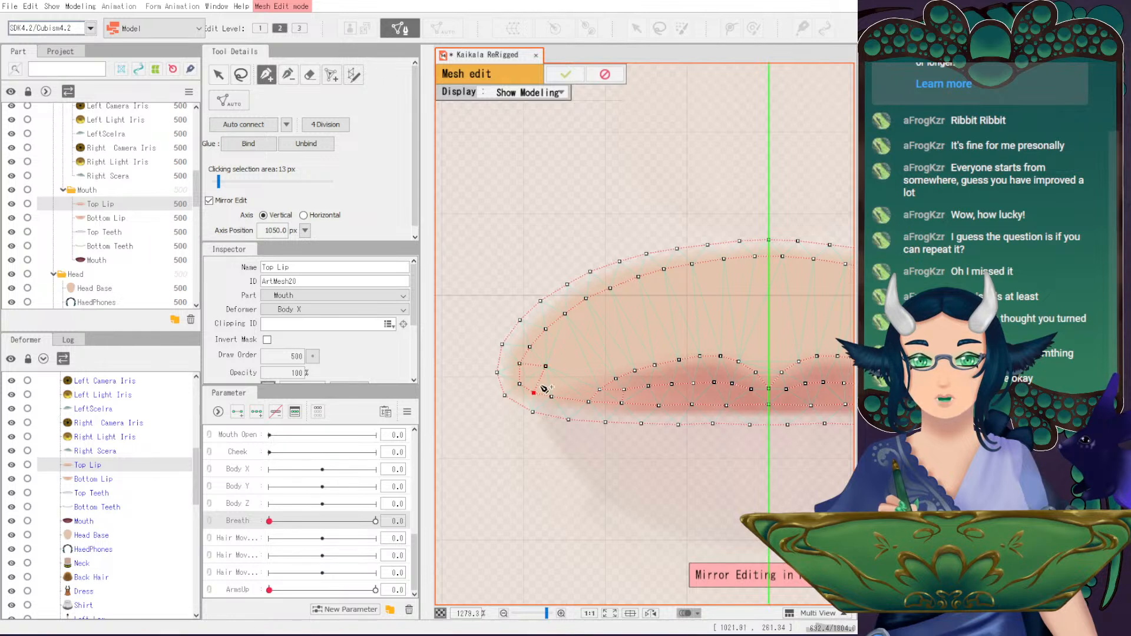
left_click(568, 352)
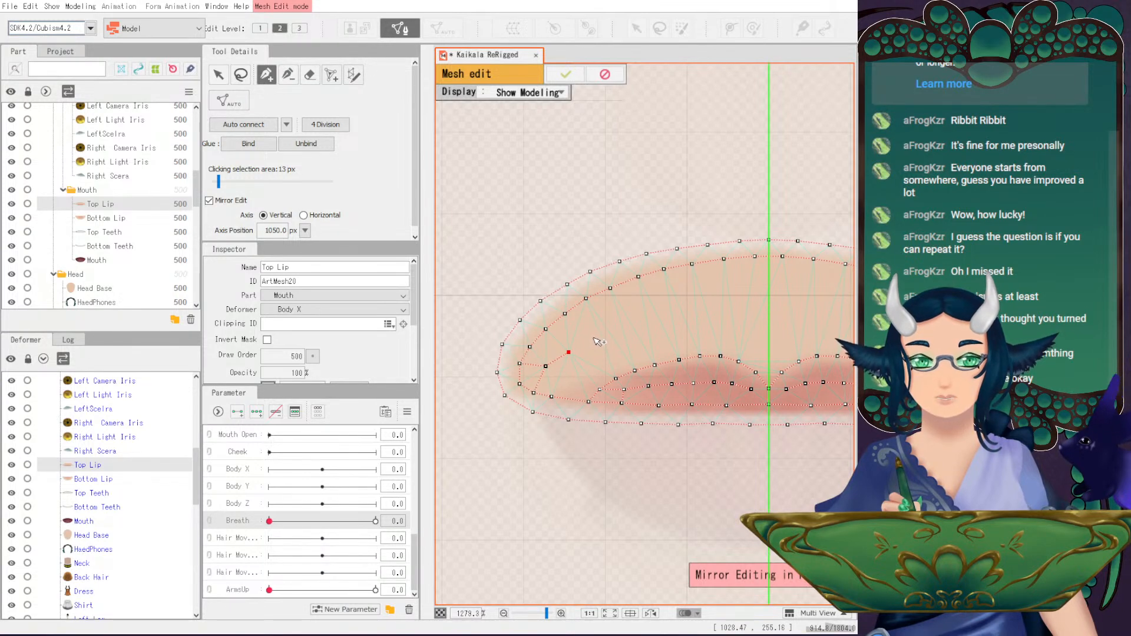
left_click(593, 338)
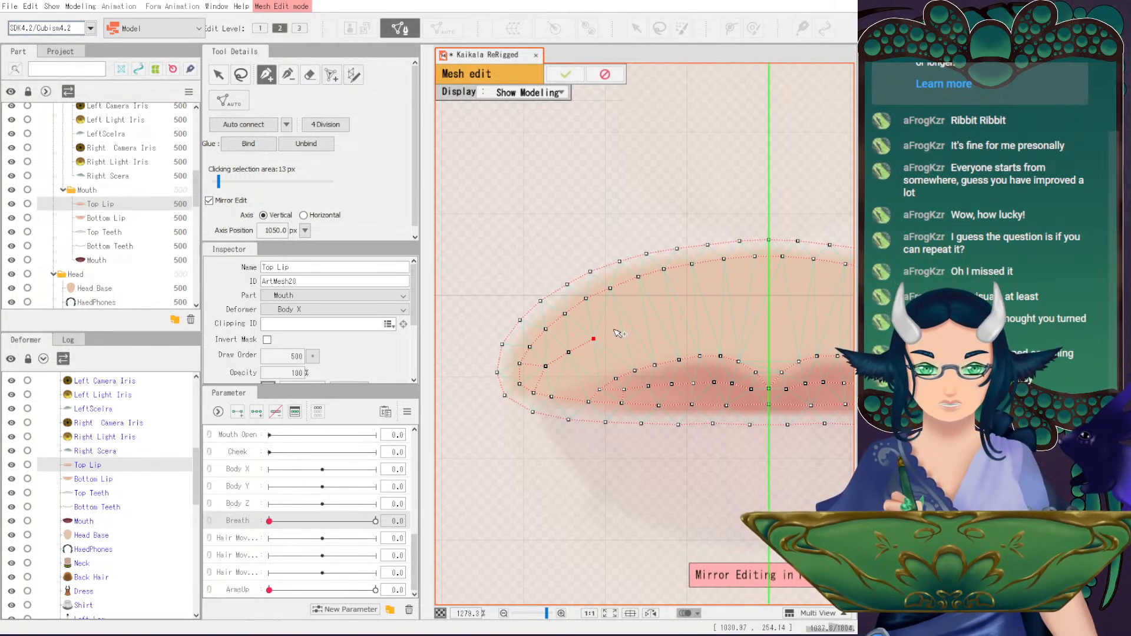
left_click(614, 328)
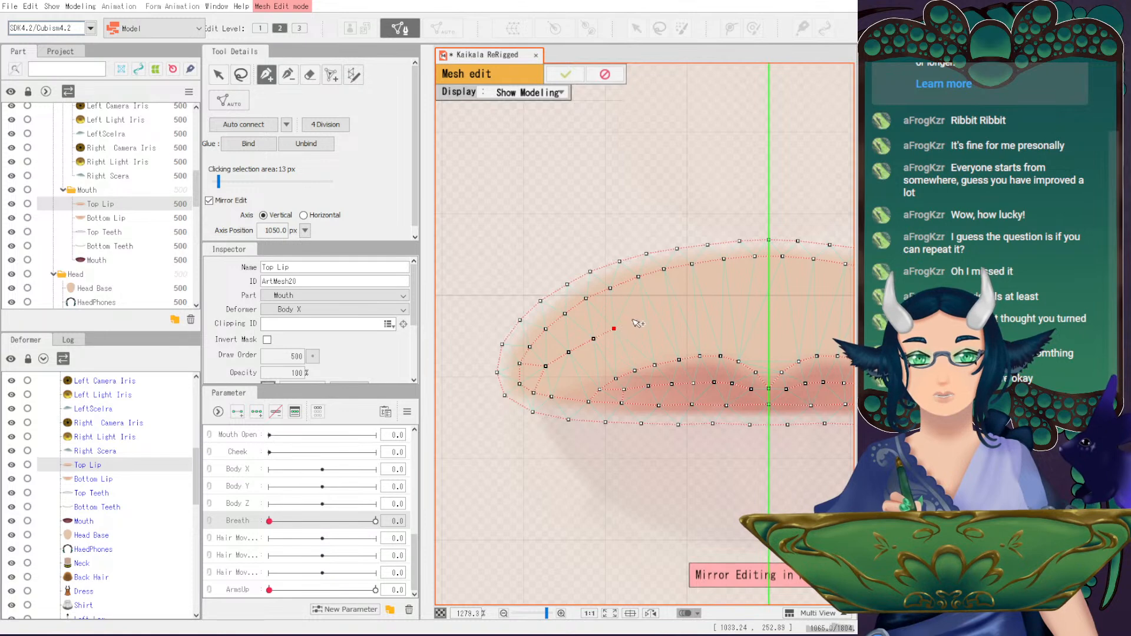
left_click(664, 312)
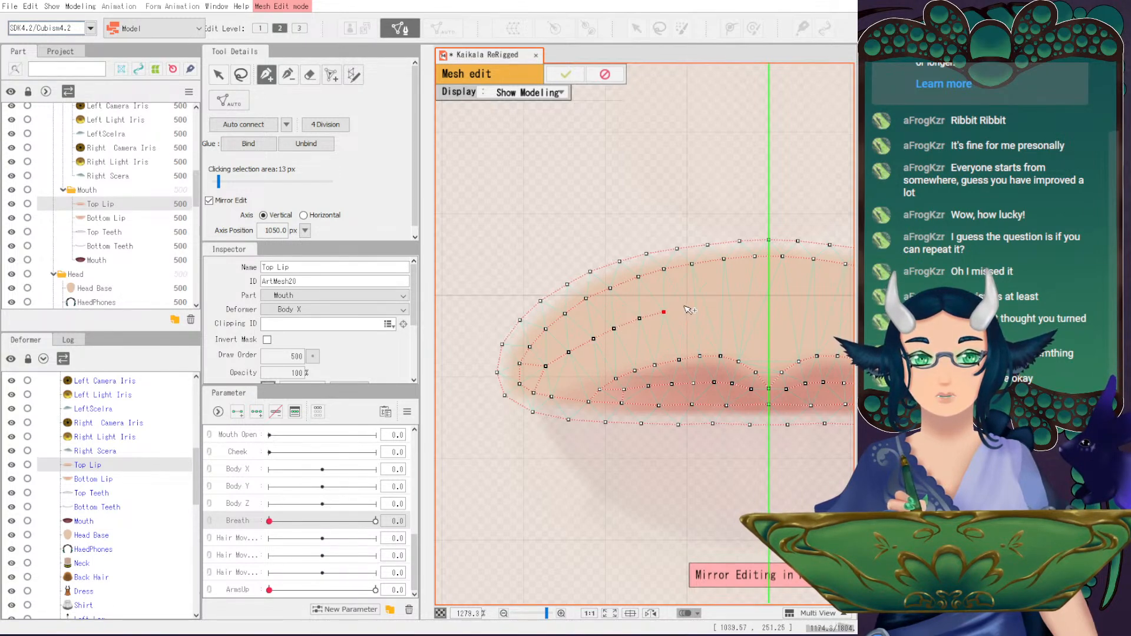
left_click(686, 306)
left_click(719, 301)
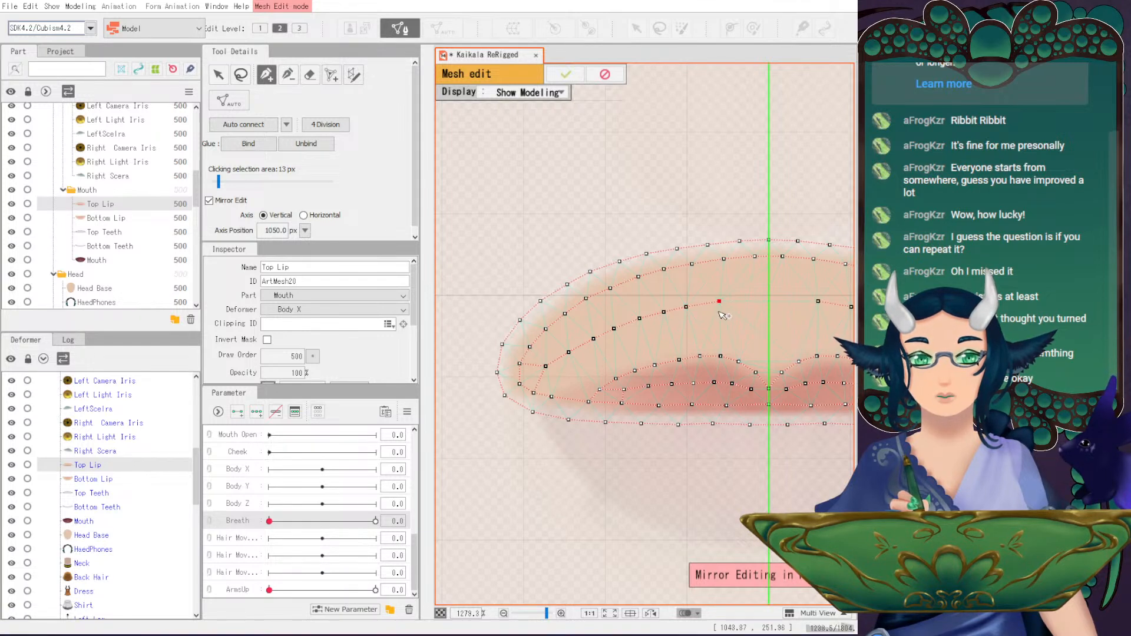
left_click(769, 299)
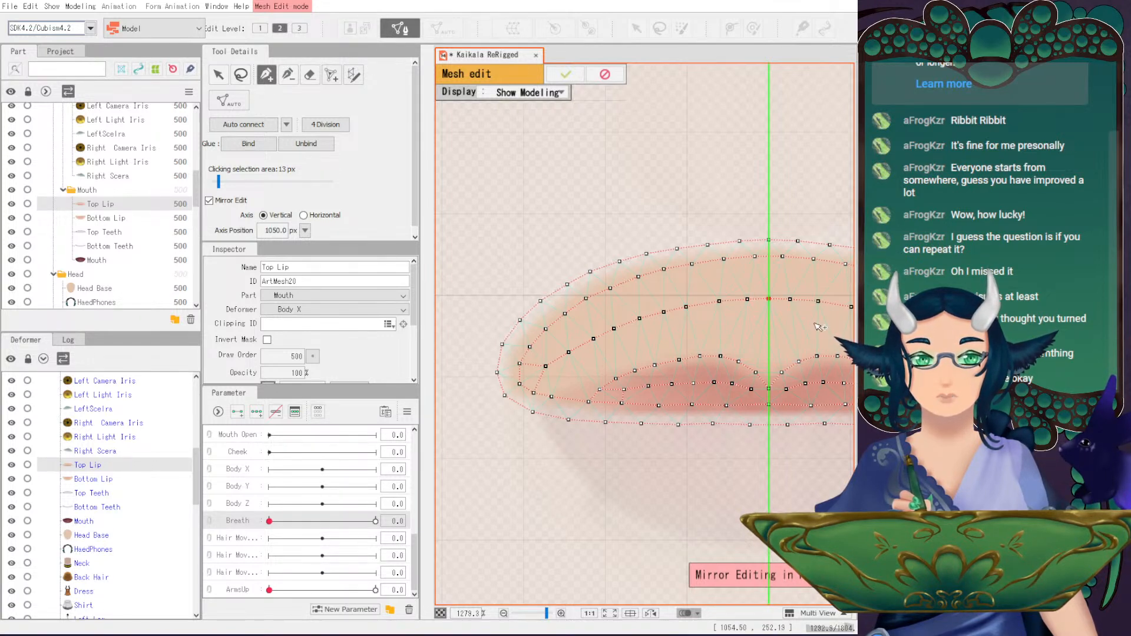
left_click(244, 125)
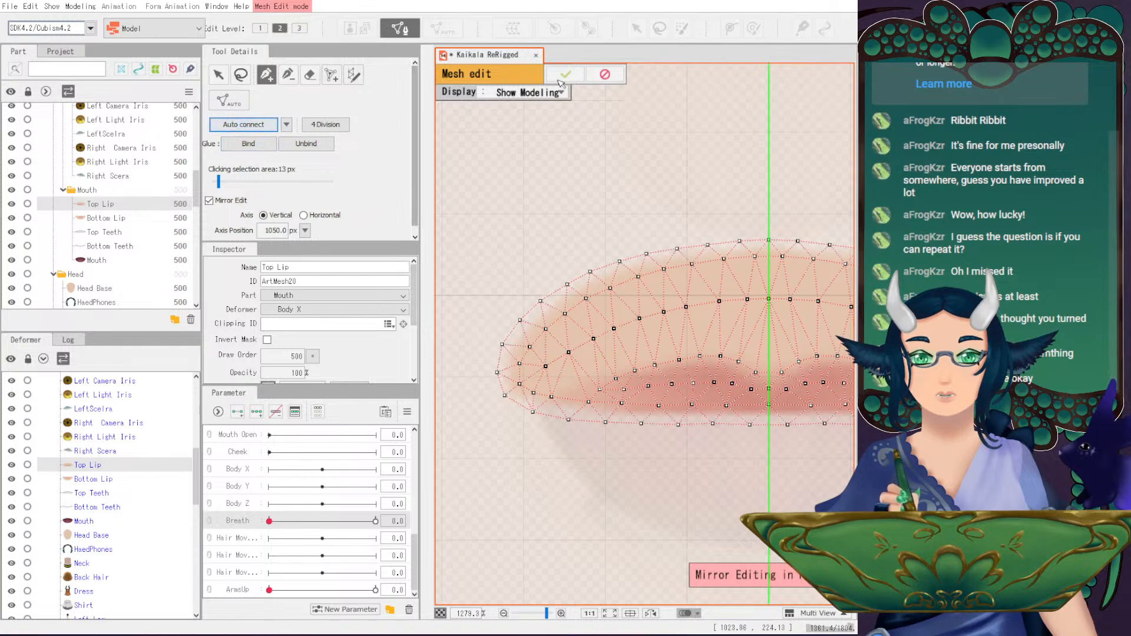
- Apply the Top Lip mesh and open the Bottom Lip art mesh for manual mesh editing
left_click(564, 74)
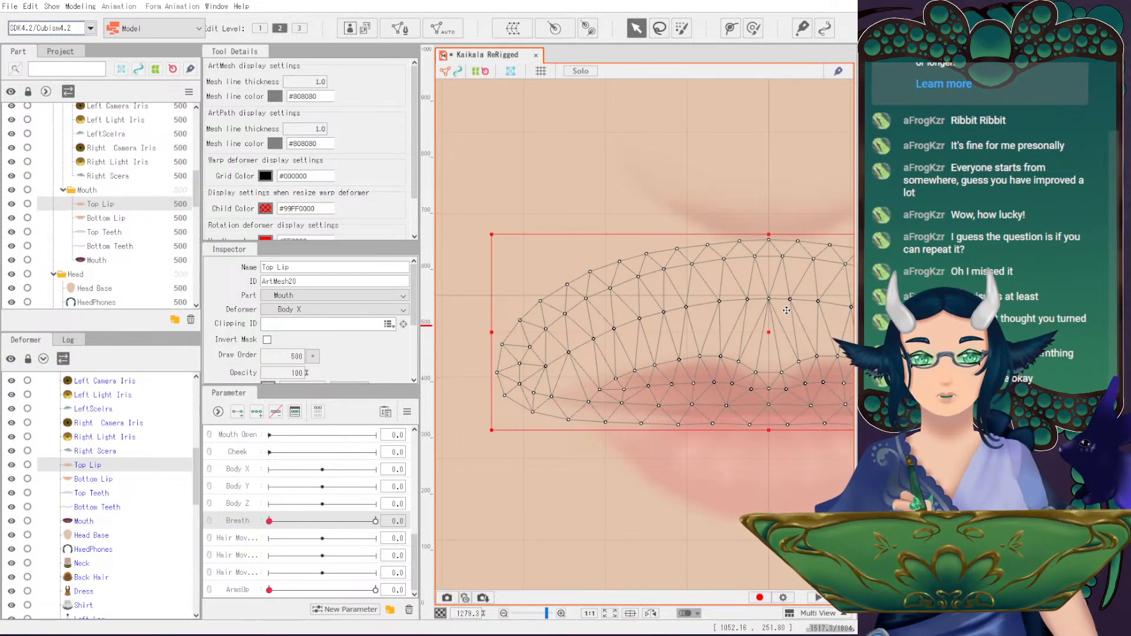
scroll(679, 345, "down", 3)
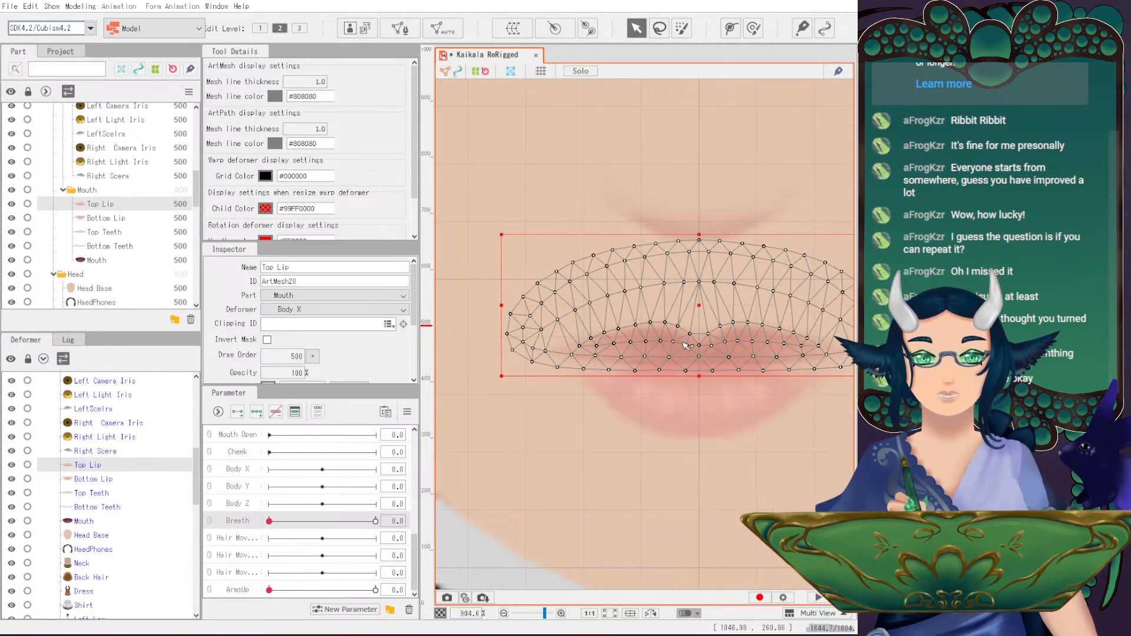
left_click(103, 479)
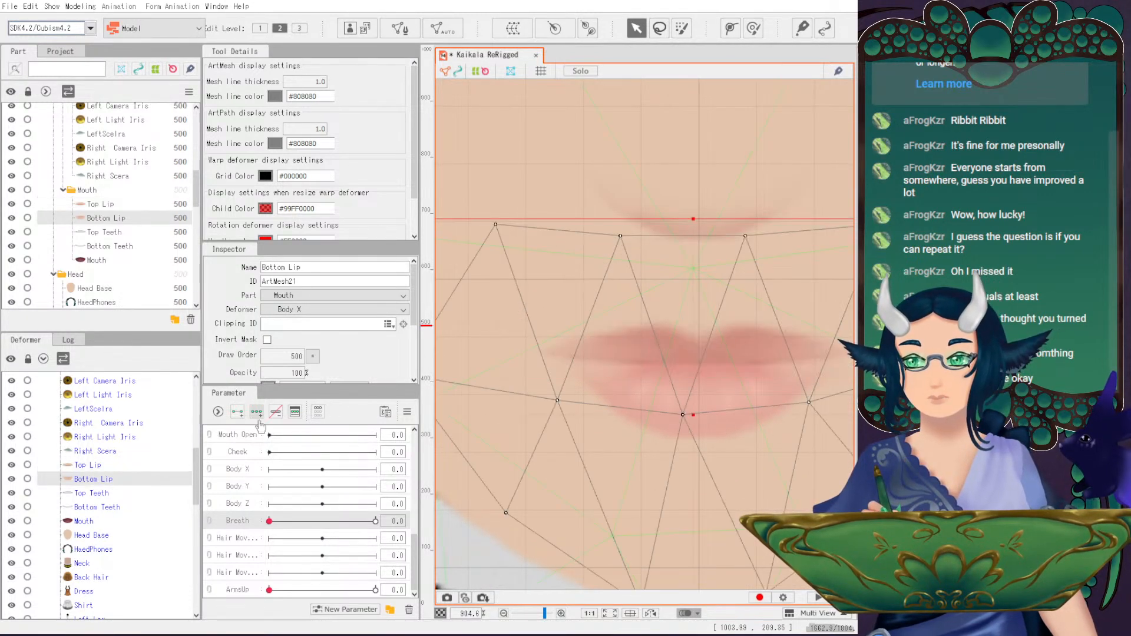
left_click(513, 33)
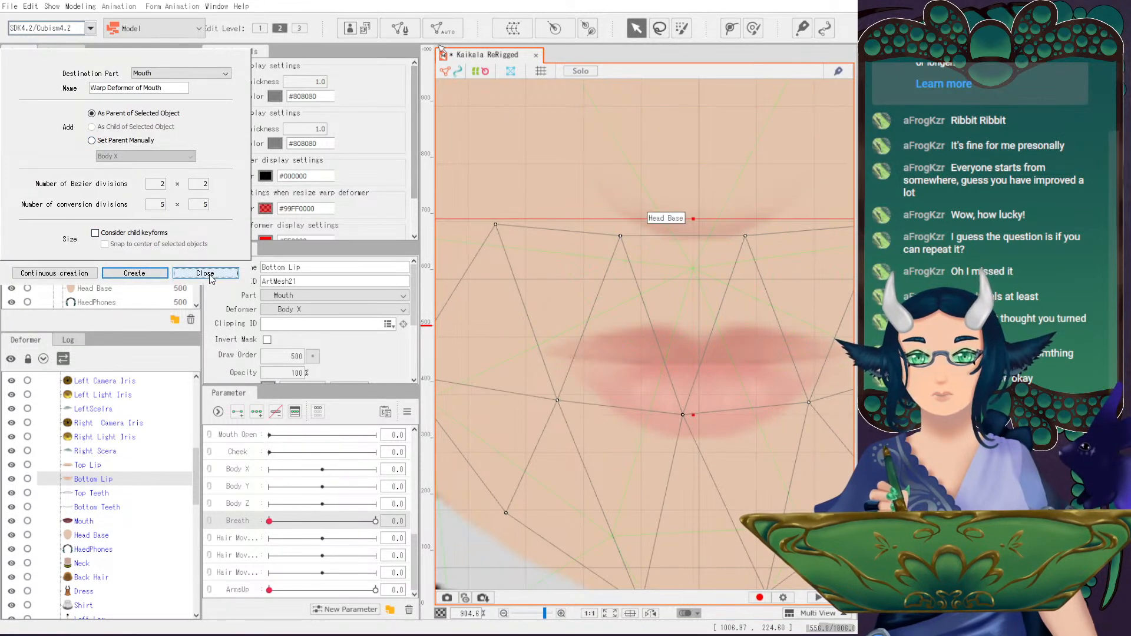
left_click(399, 28)
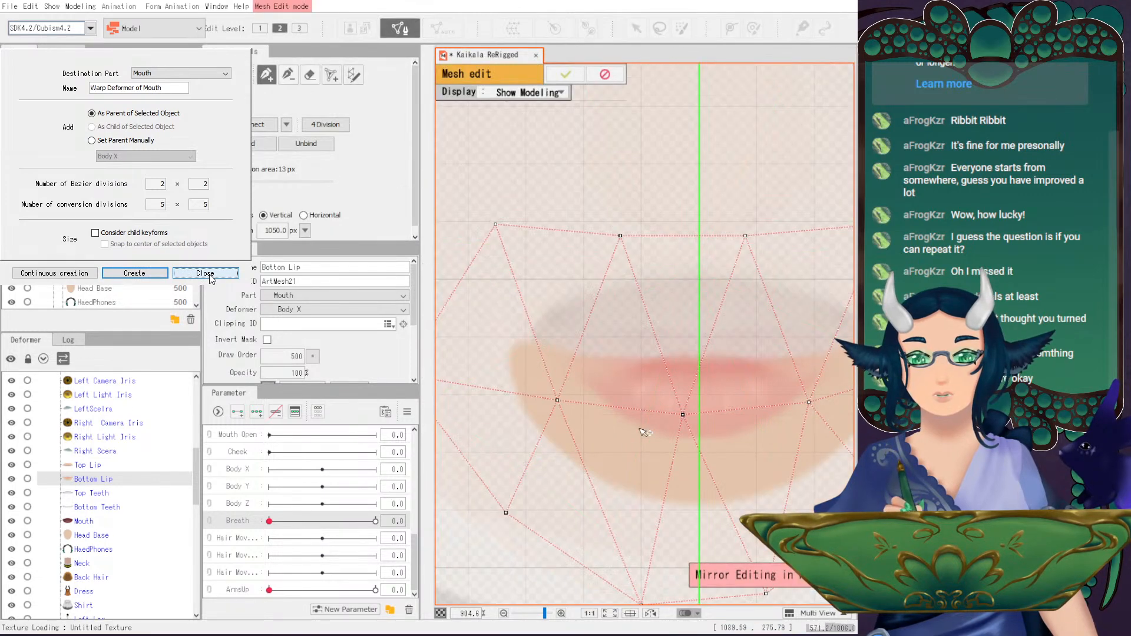
- Erase the entire existing mesh of the Bottom Lip
scroll(643, 416, "down", 1)
scroll(643, 417, "up", 1)
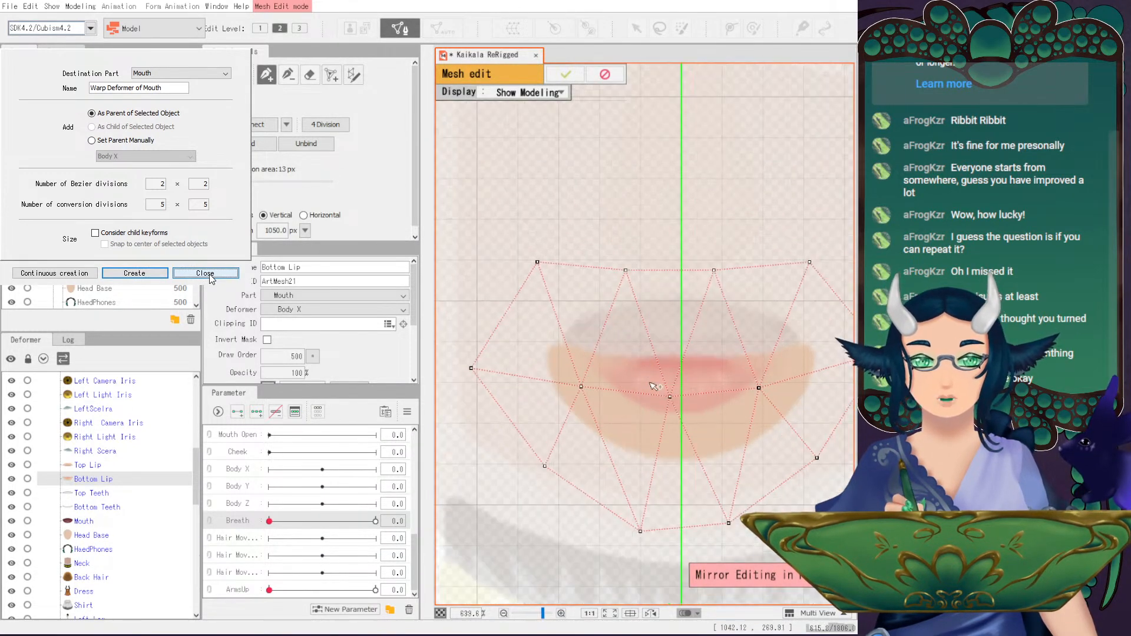
left_click(310, 75)
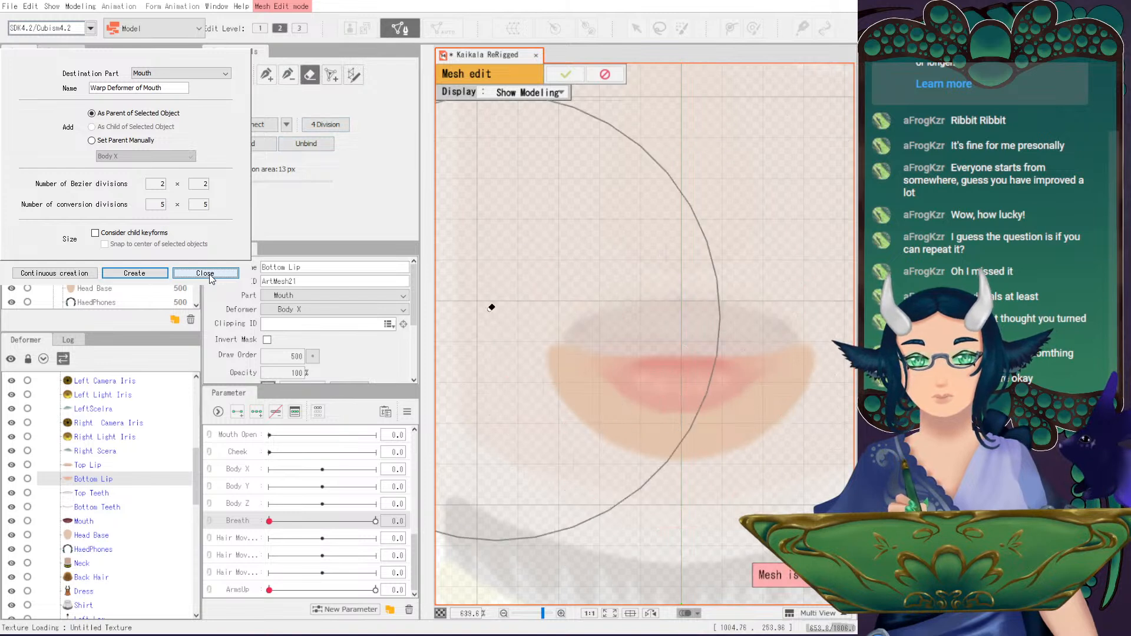
- Place mirrored vertices along the Bottom Lip's upper edge, from the centre line out to the mouth corners
left_click(266, 75)
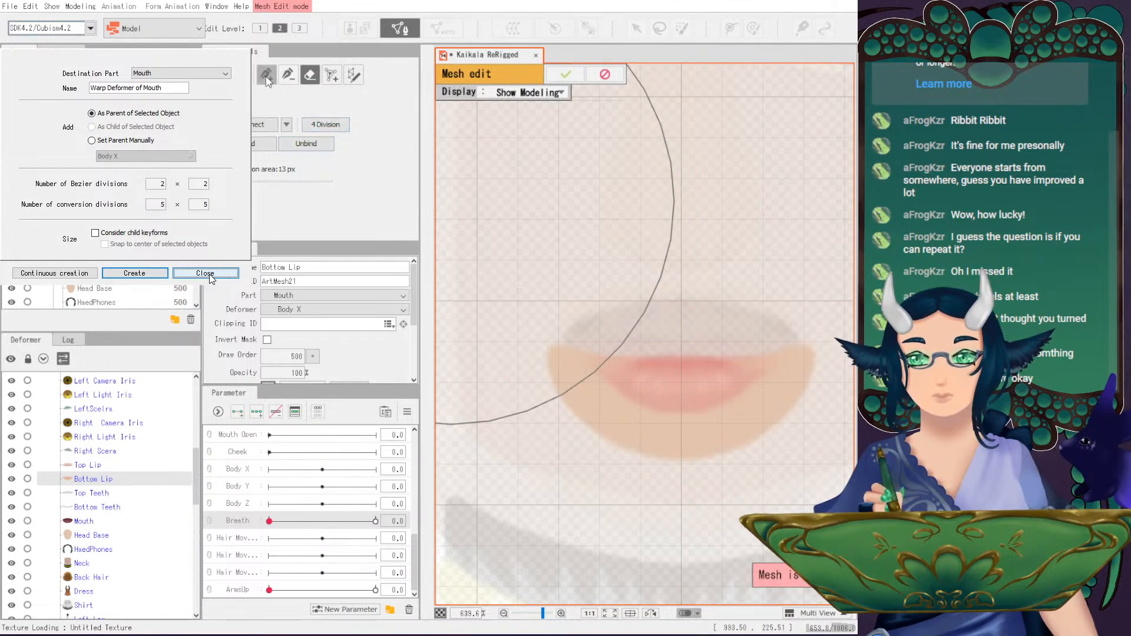
left_click(666, 352)
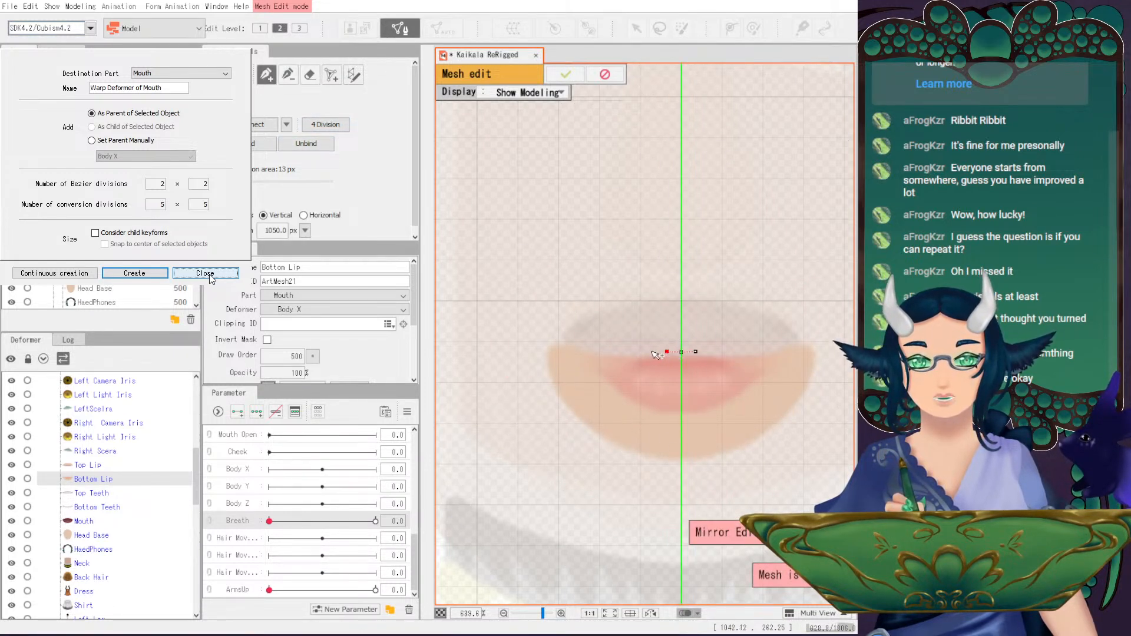
left_click(650, 352)
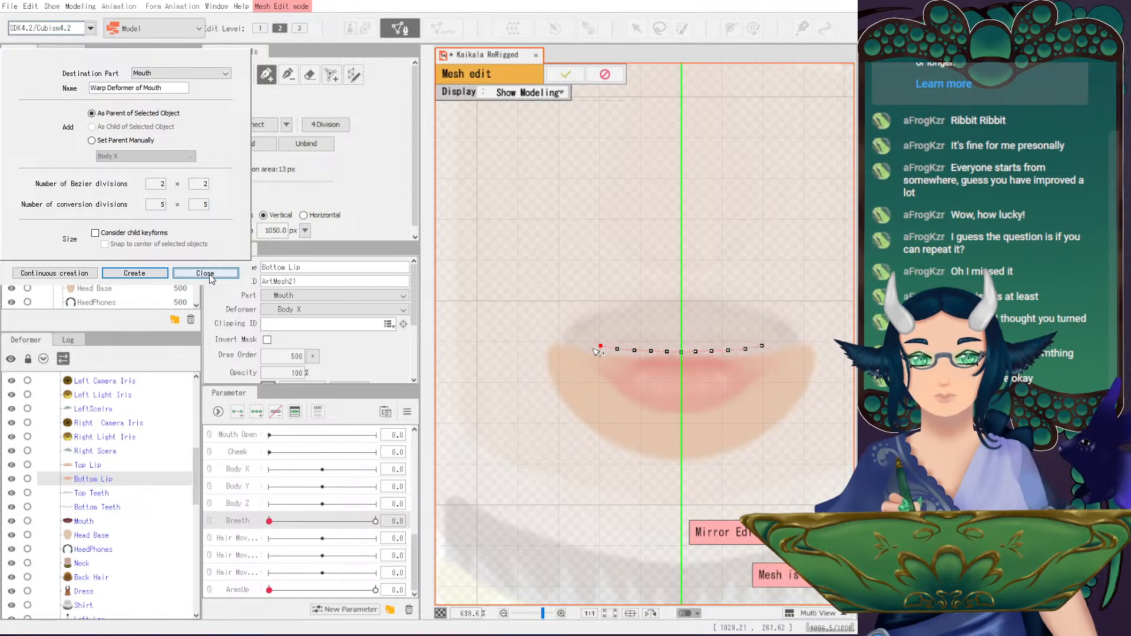
left_click(587, 343)
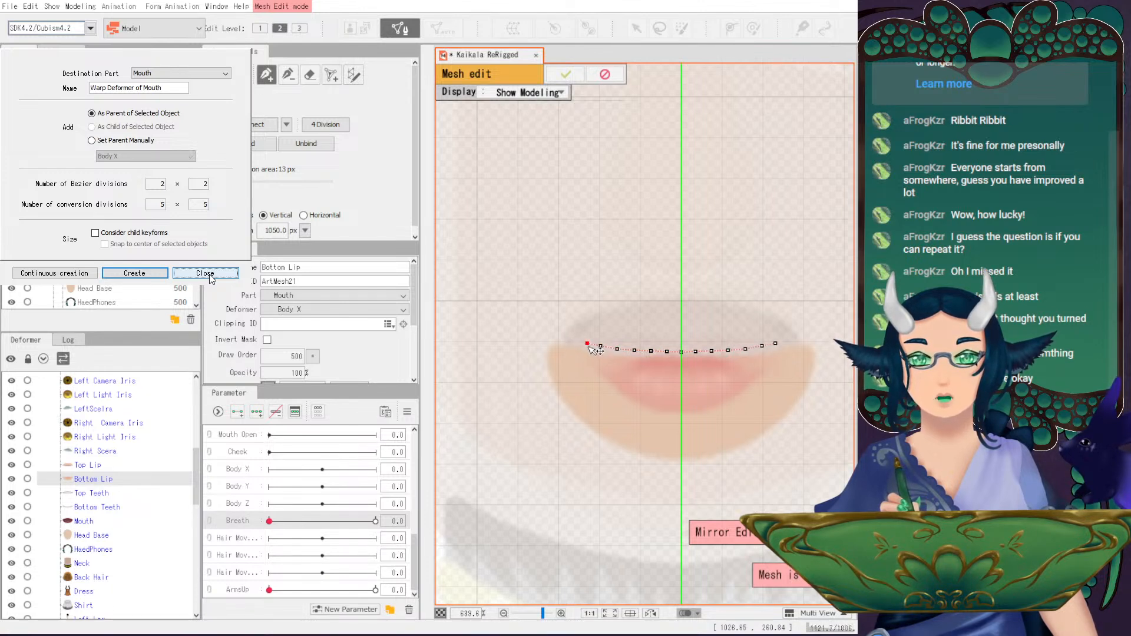
left_click(550, 336)
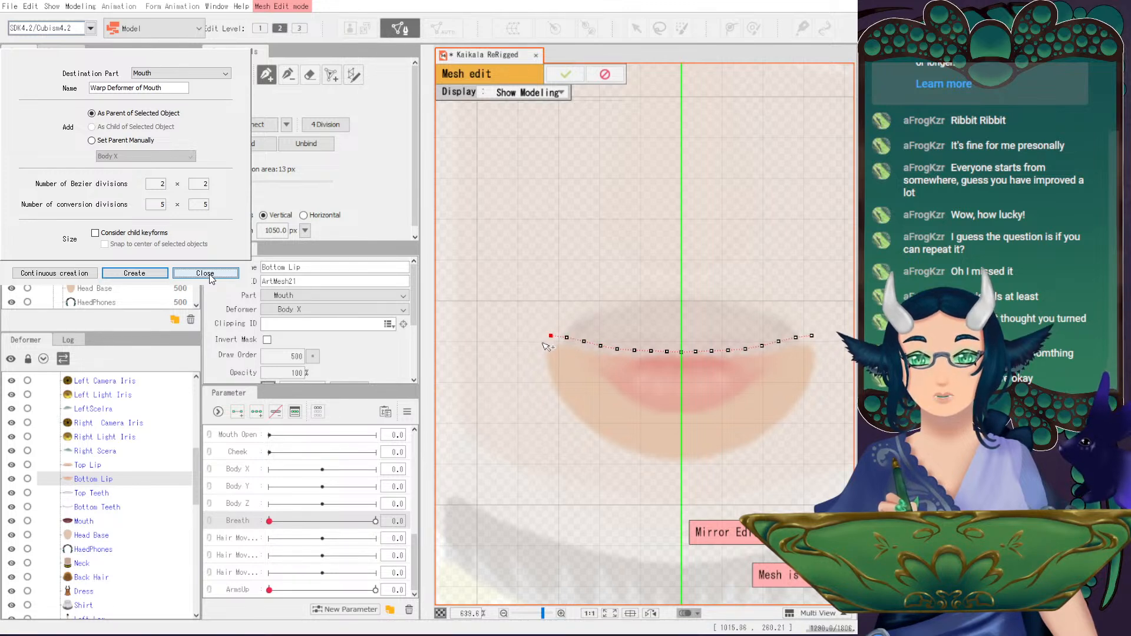
- Continue the mirrored vertices around the corners and along the Bottom Lip's lower outer edge, closing the contour at the centre
left_click(543, 375)
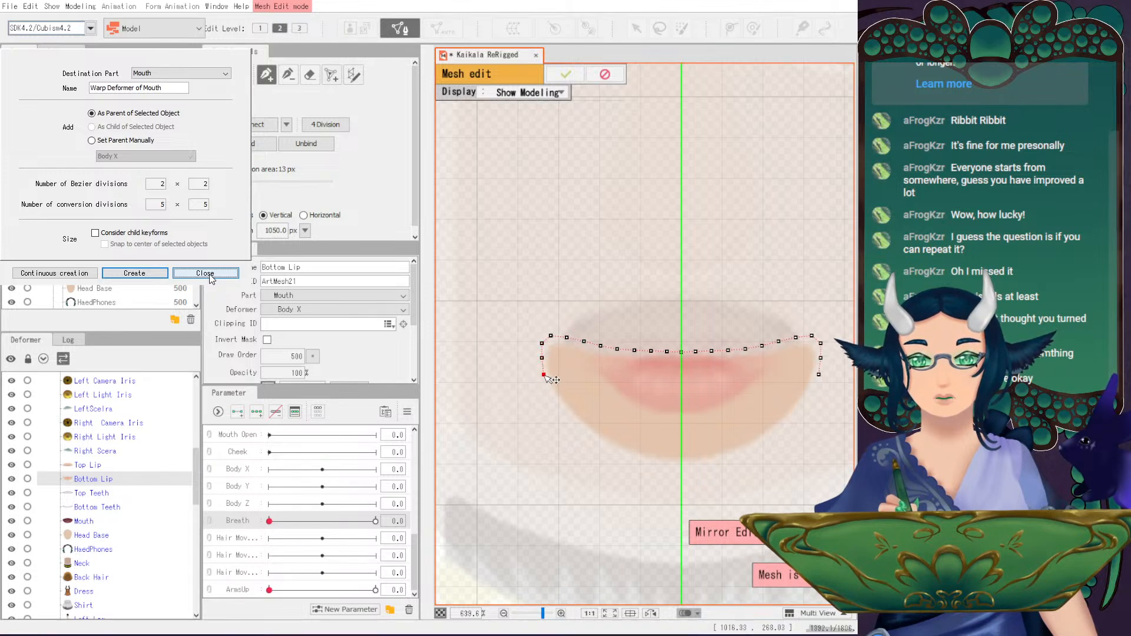
left_click(548, 389)
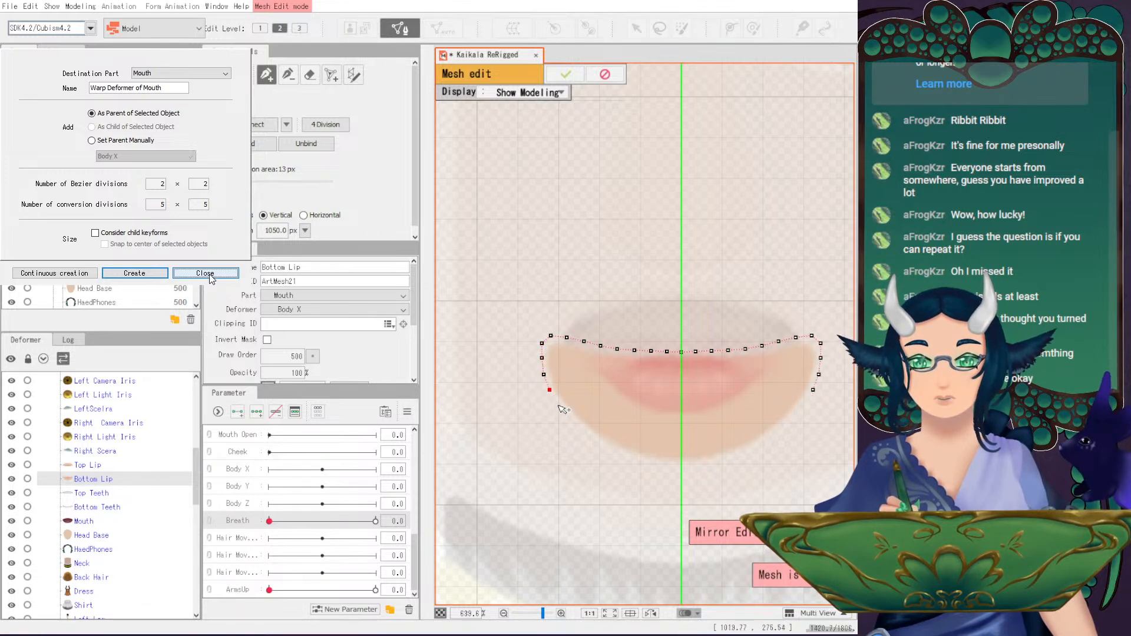
left_click(558, 405)
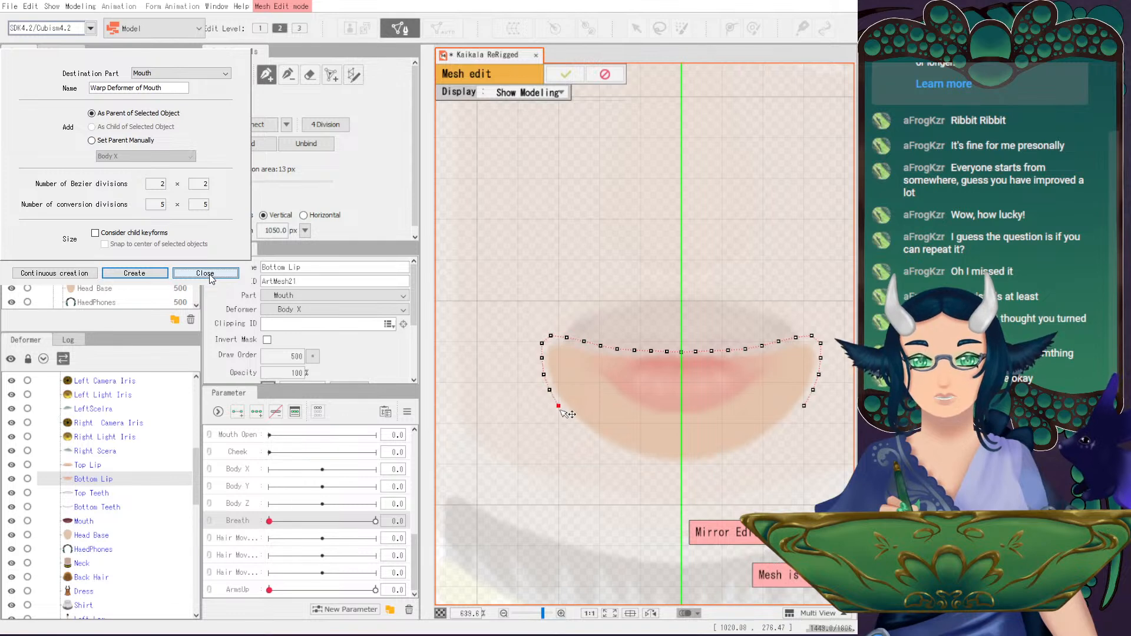
left_click(570, 419)
left_click(583, 433)
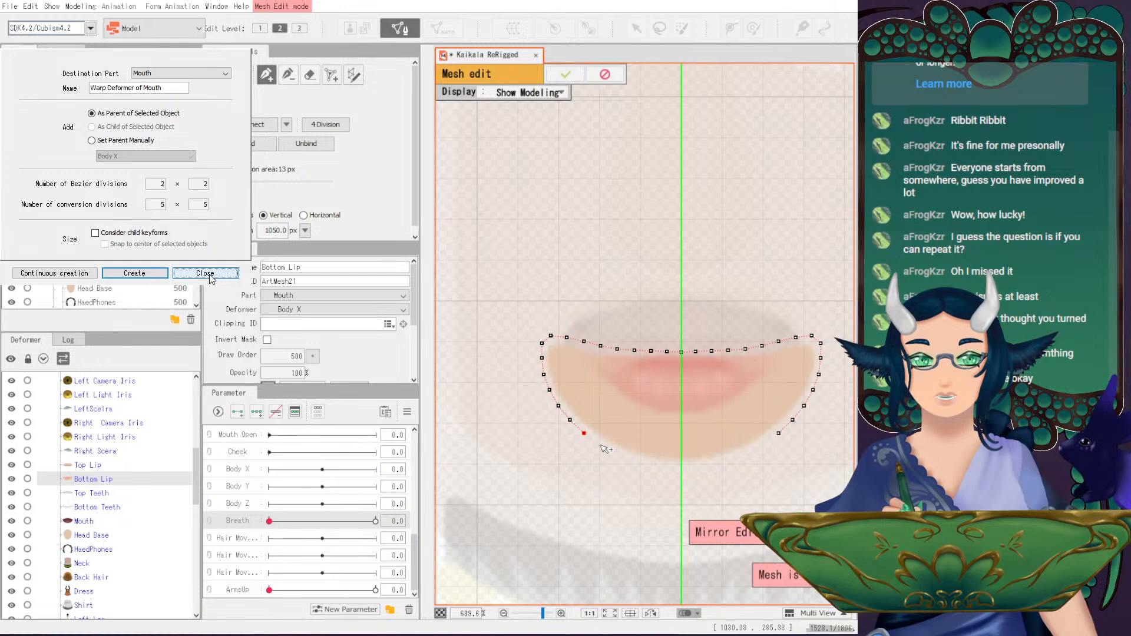
left_click(599, 445)
left_click(615, 454)
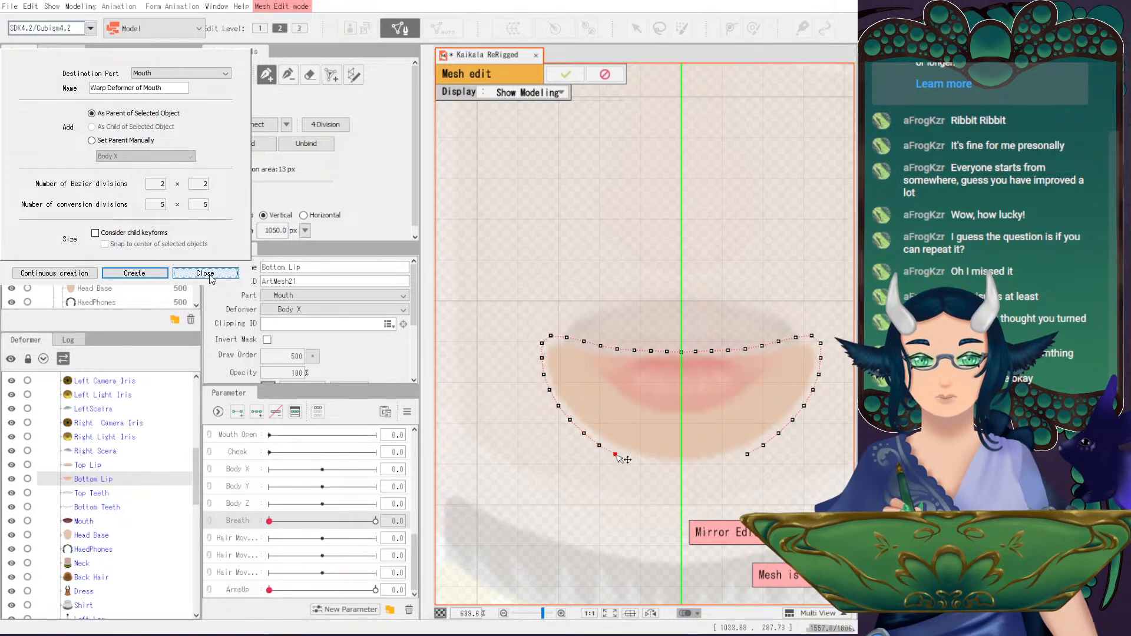
left_click(631, 459)
left_click(649, 465)
left_click(694, 468)
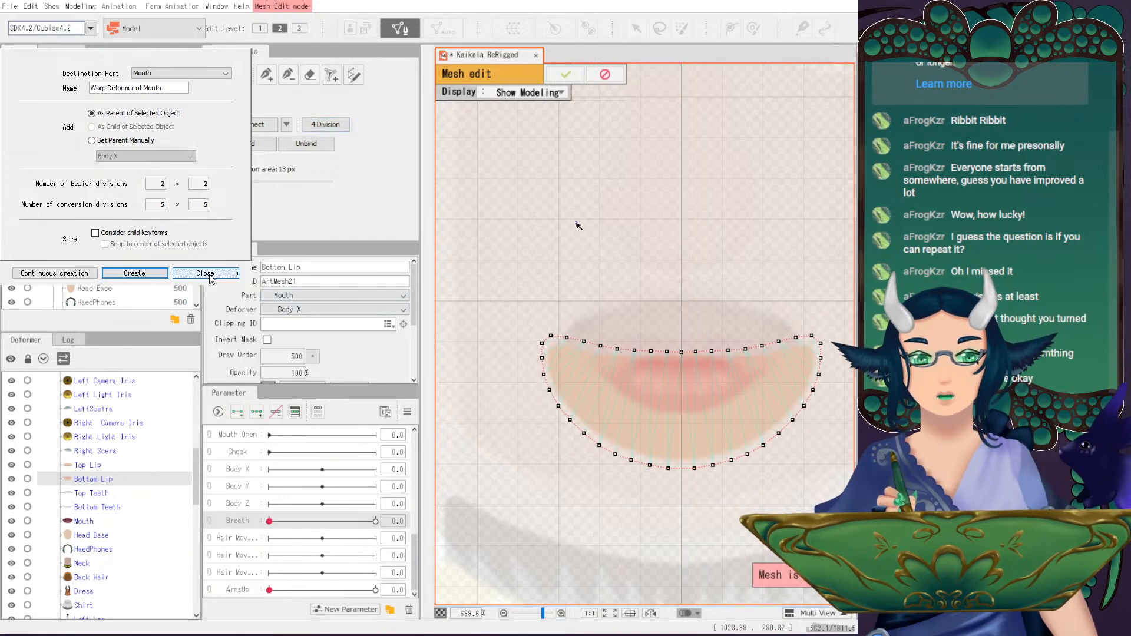
- Trace the lower edge of the pink lip area with mirrored vertices, from the upper contour to the centre line
left_click(268, 75)
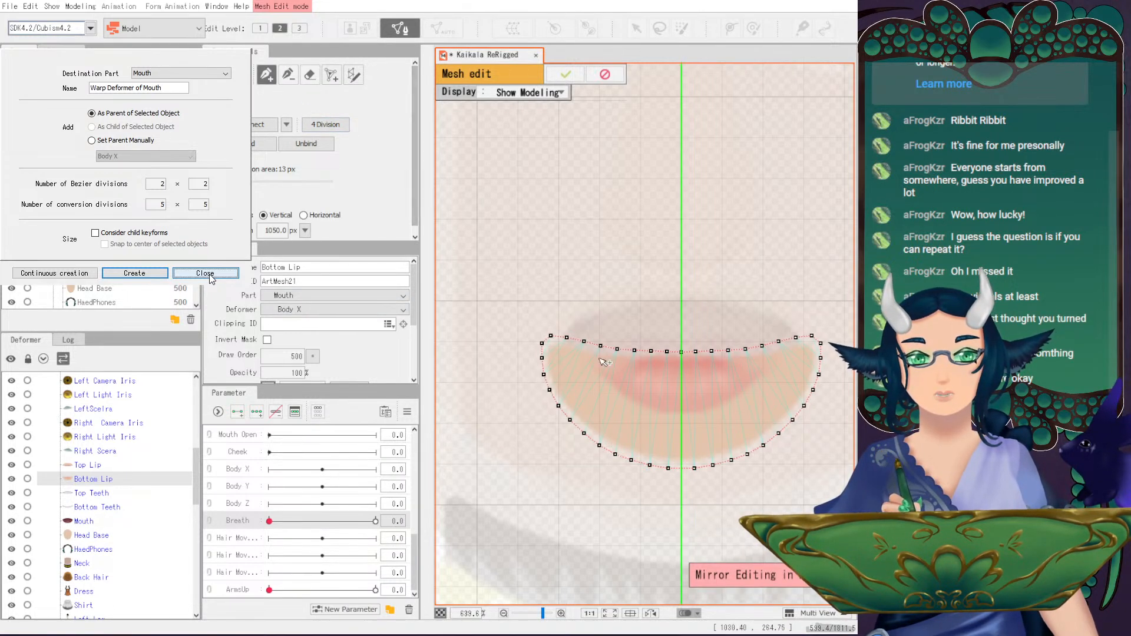
left_click(584, 341)
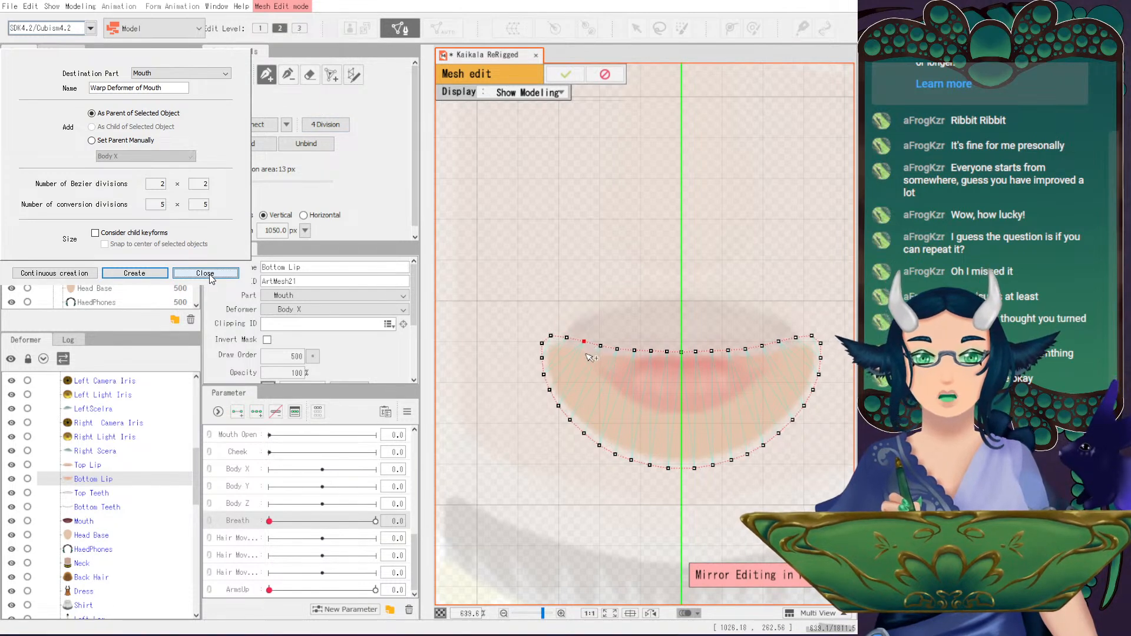
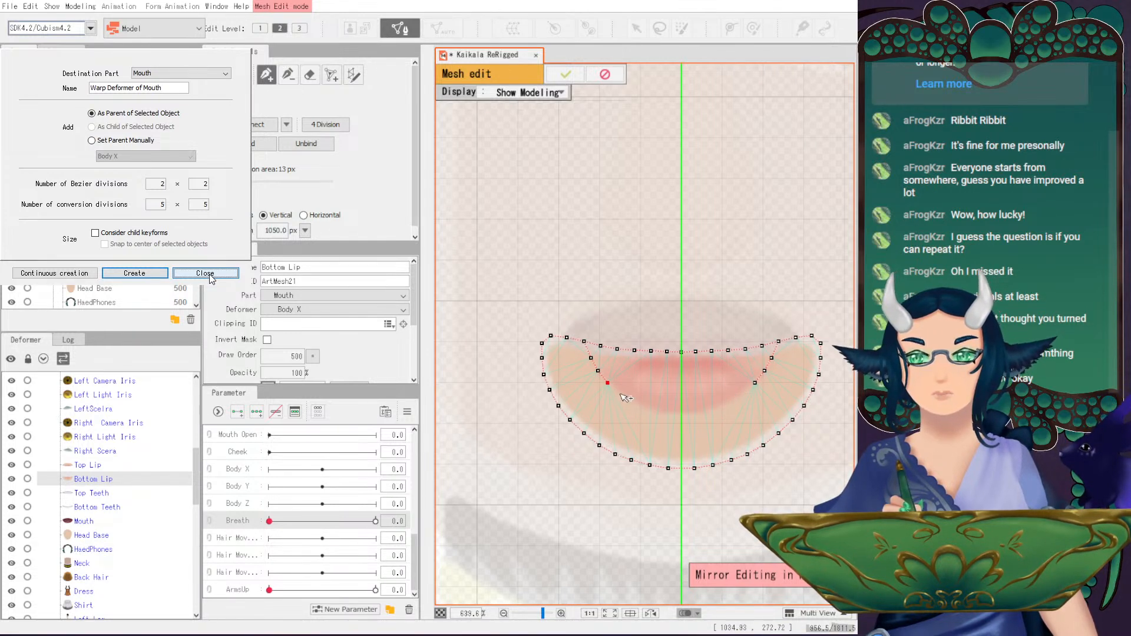
left_click_drag(639, 406, 646, 408)
left_click(651, 410)
left_click(670, 412)
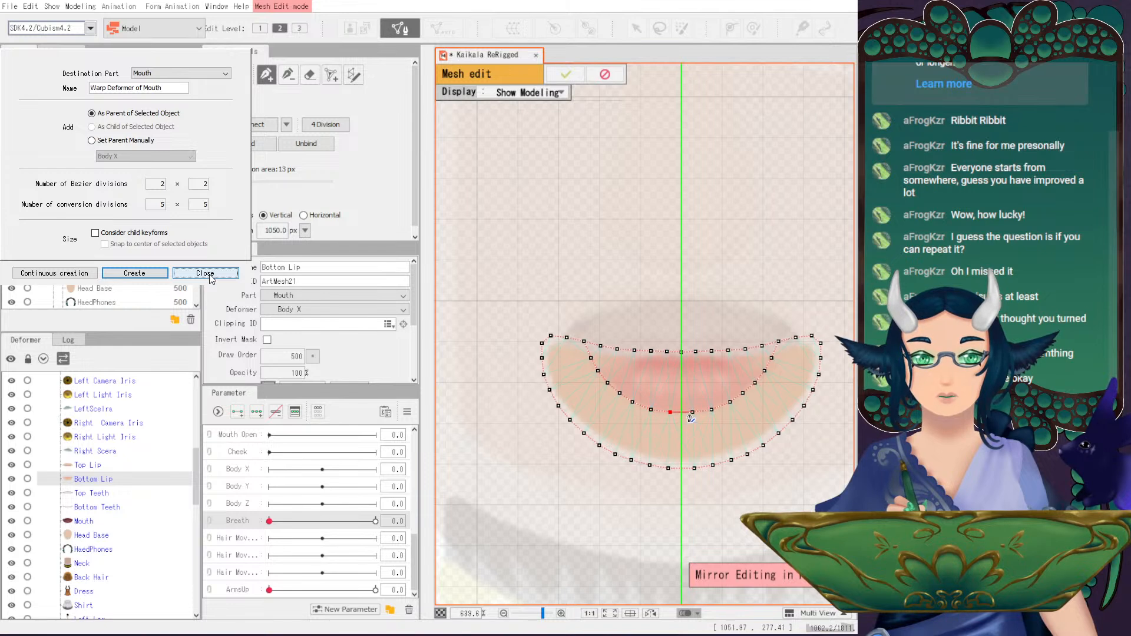
key("Escape")
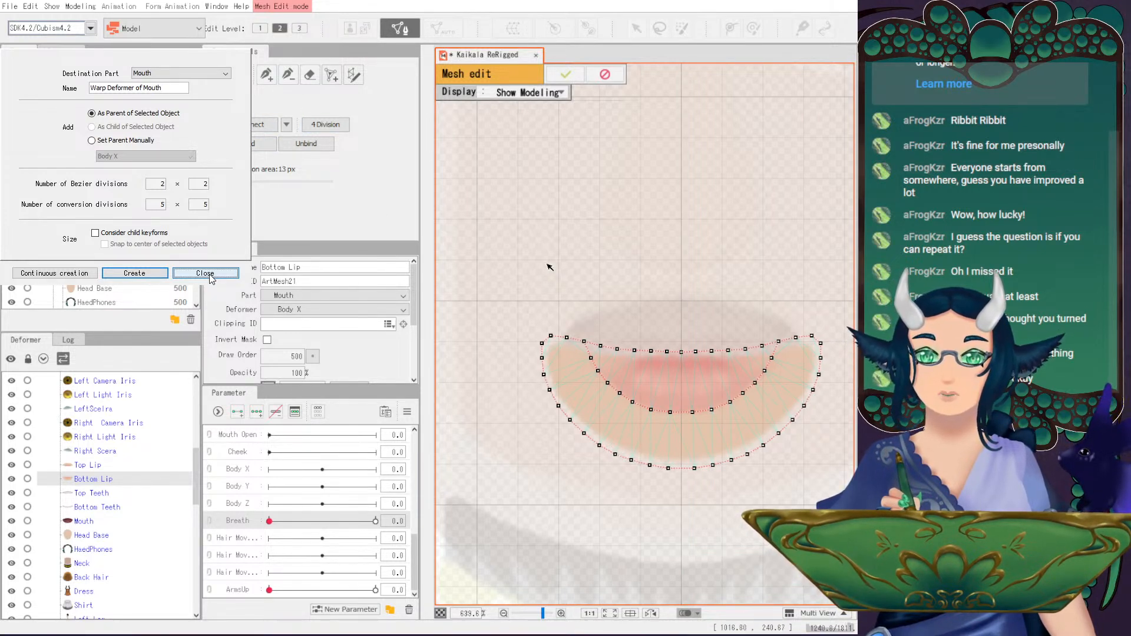
- Add a mirrored arc of vertices just inside the lower edge of the pink lip area, meeting at the centre line
left_click(266, 75)
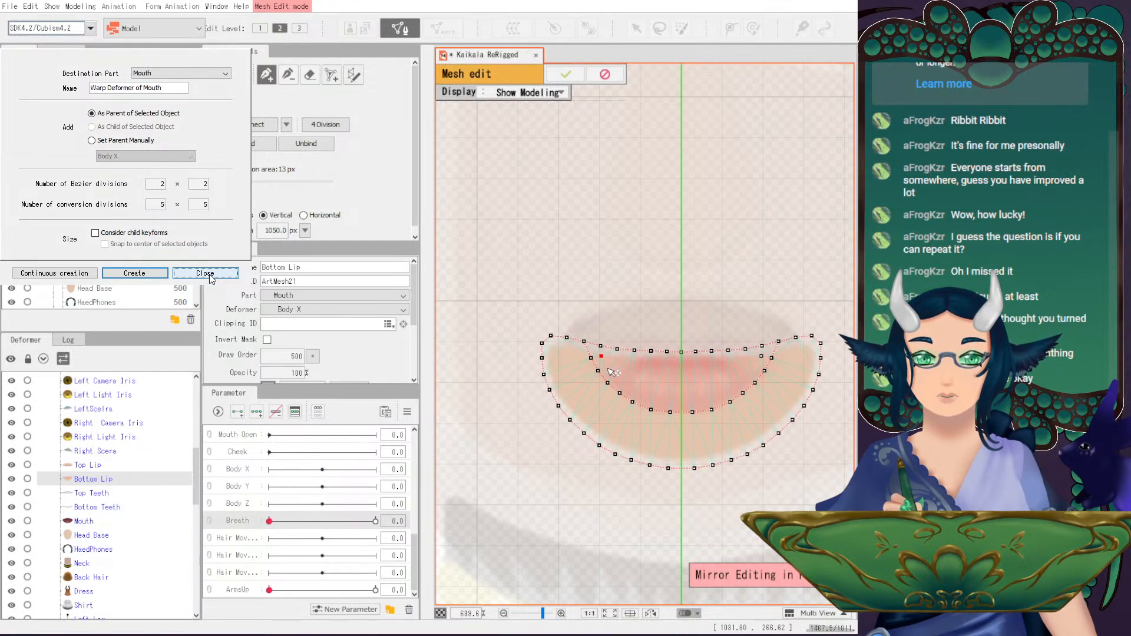
left_click_drag(624, 382, 667, 403)
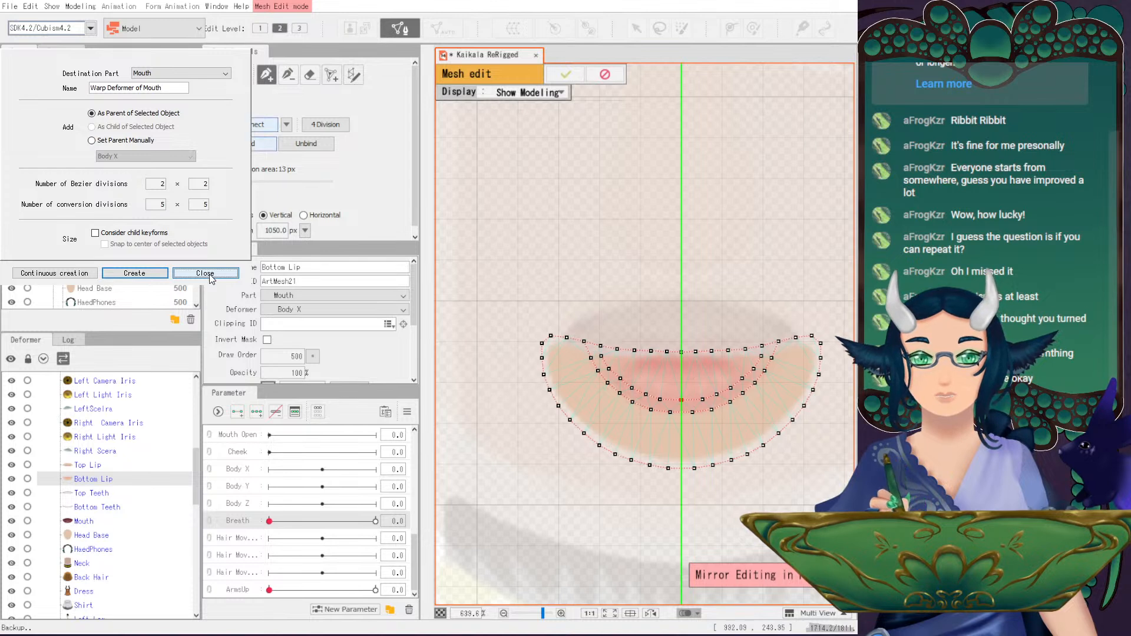
left_click(244, 75)
- Add a mirrored row of vertices along the top of the pink lip area, just below the upper contour
left_click(266, 75)
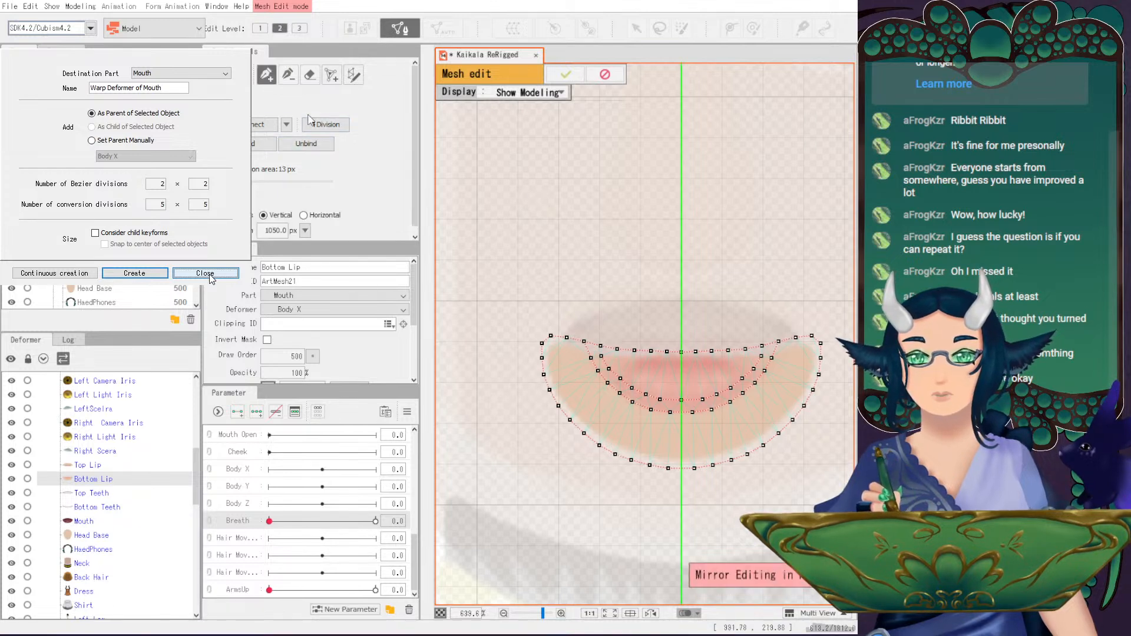
left_click(601, 356)
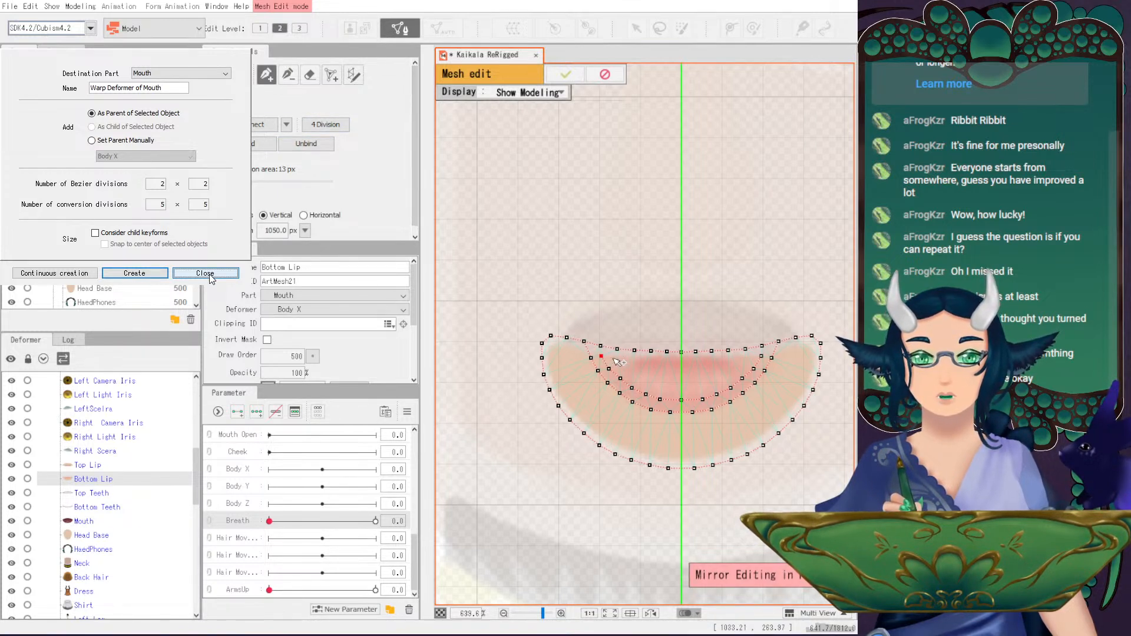
left_click_drag(613, 361, 654, 368)
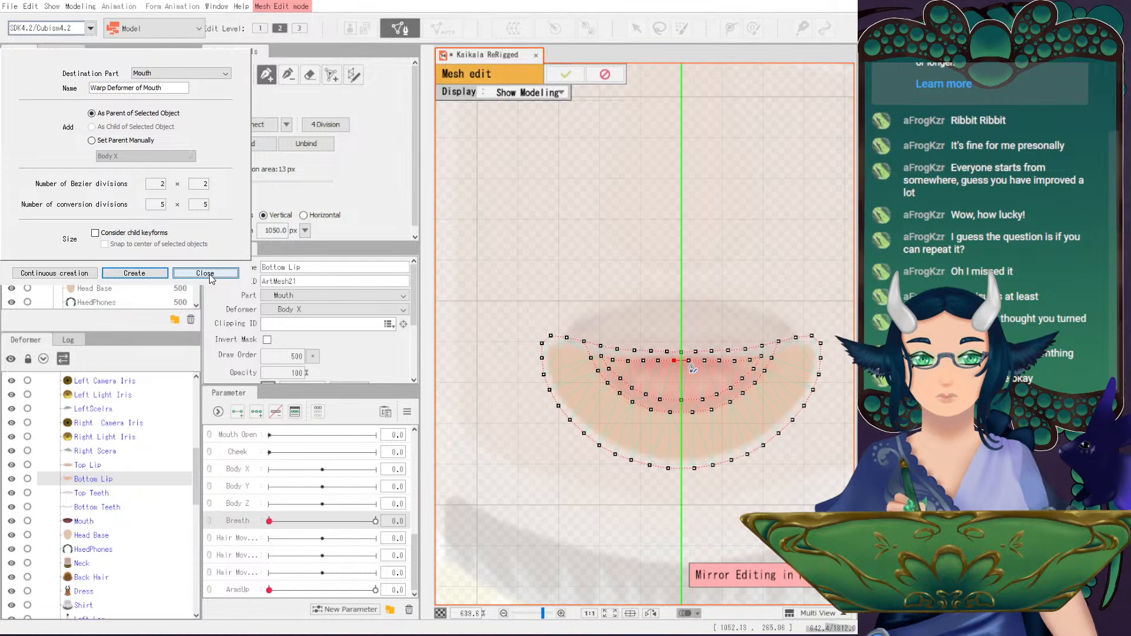
key("Escape")
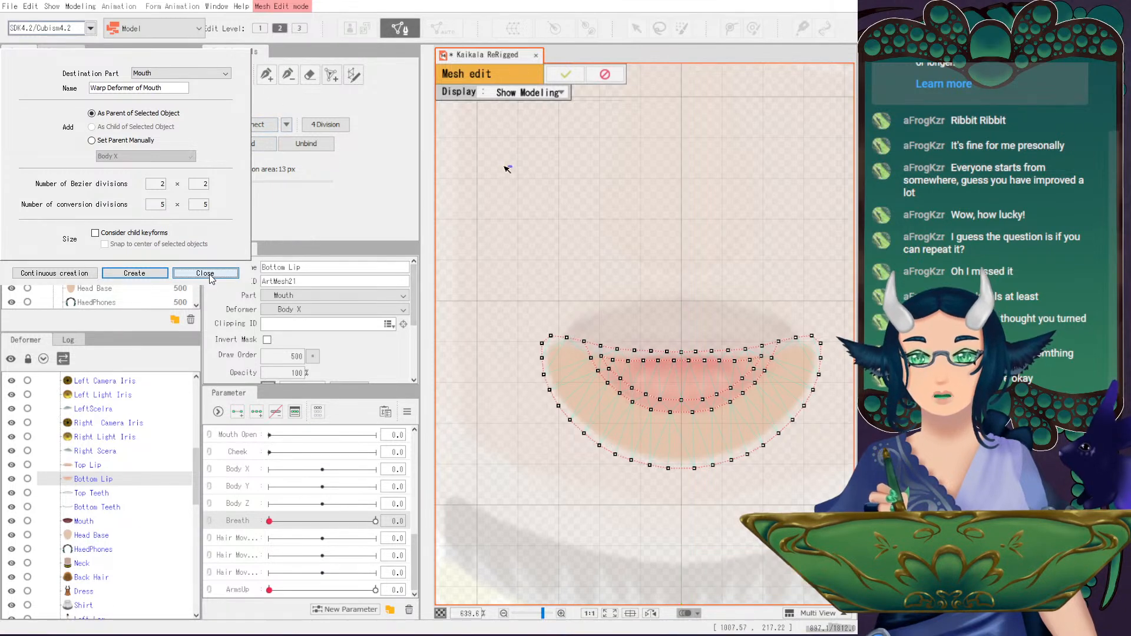
- Add a mirrored arc of vertices through the skin-coloured area below the pink lip and apply the auto-connected Bottom Lip mesh
left_click(267, 76)
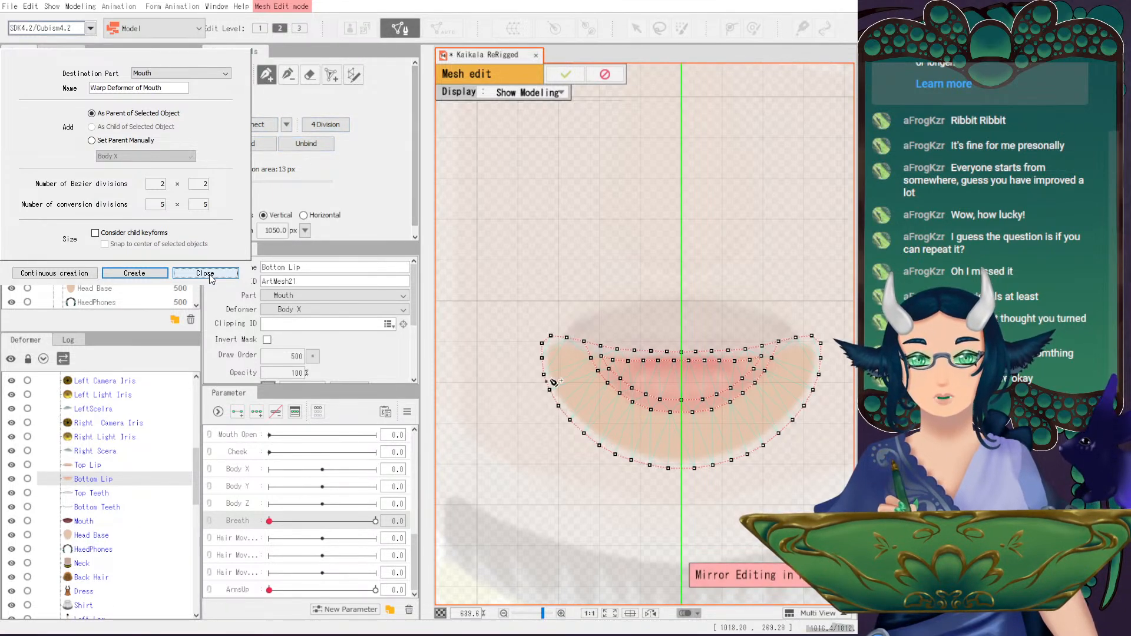
left_click_drag(589, 448, 541, 384)
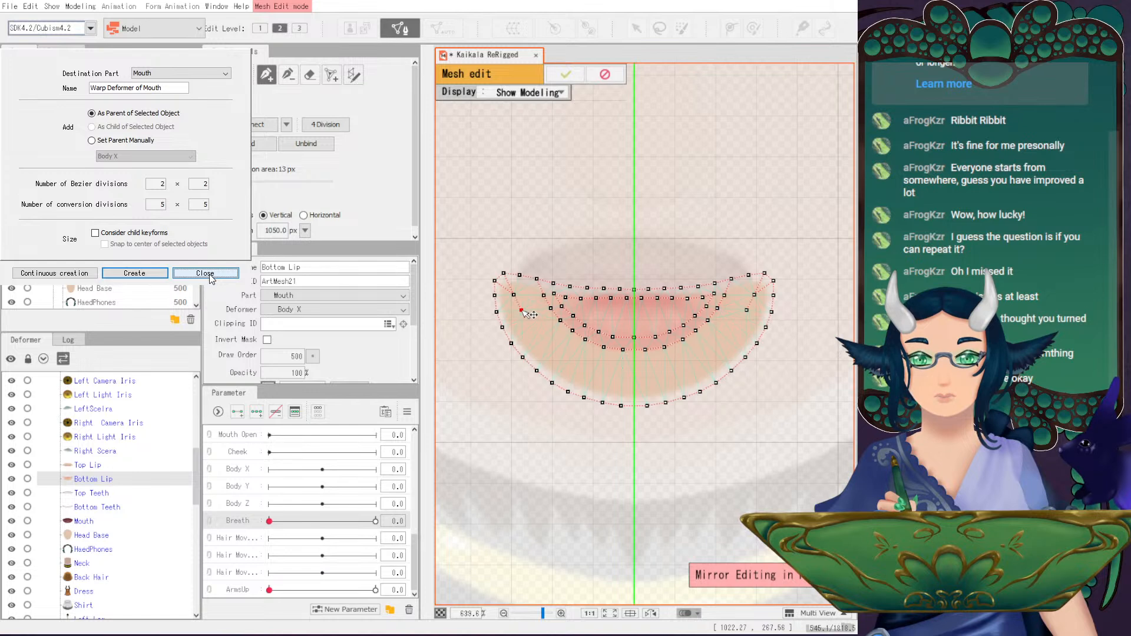
left_click(533, 329)
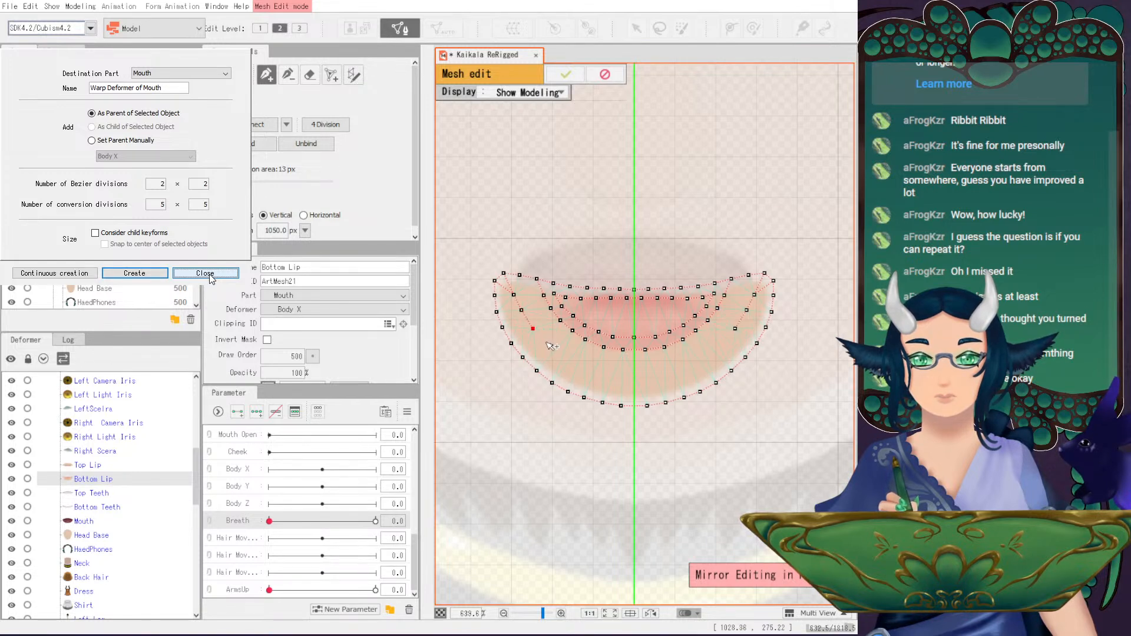
left_click(547, 345)
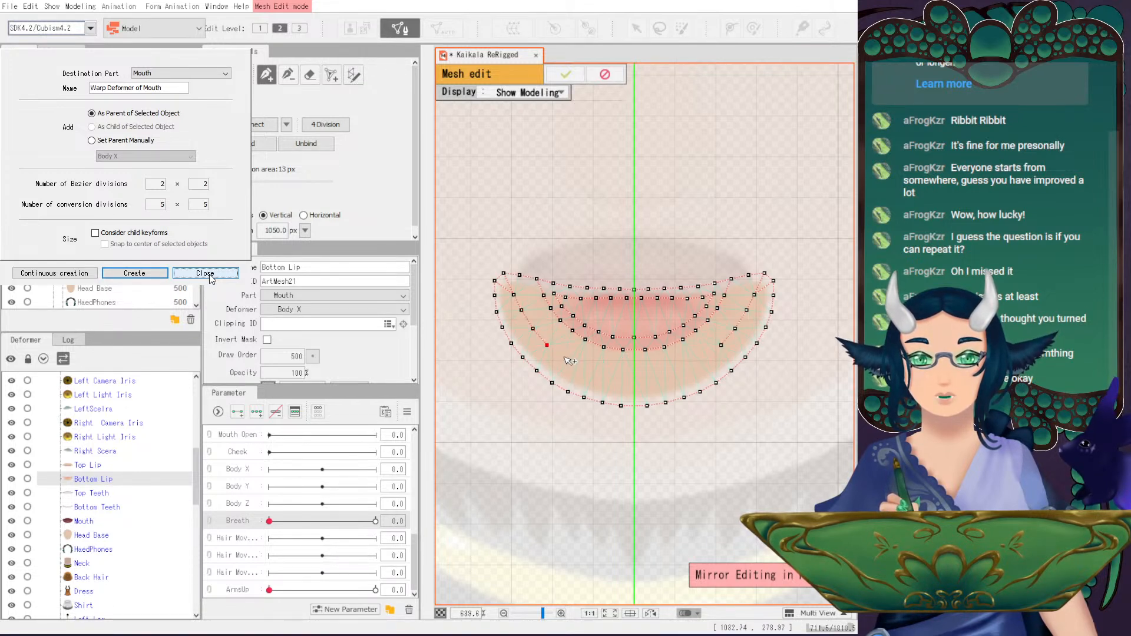
left_click(585, 368)
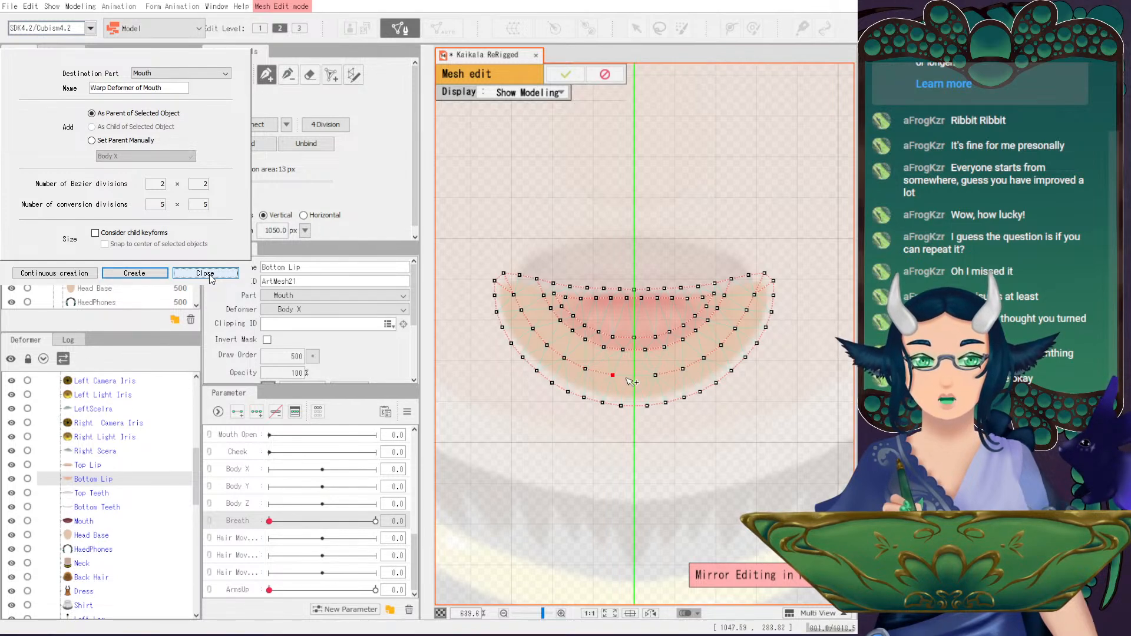
left_click(263, 124)
left_click(565, 73)
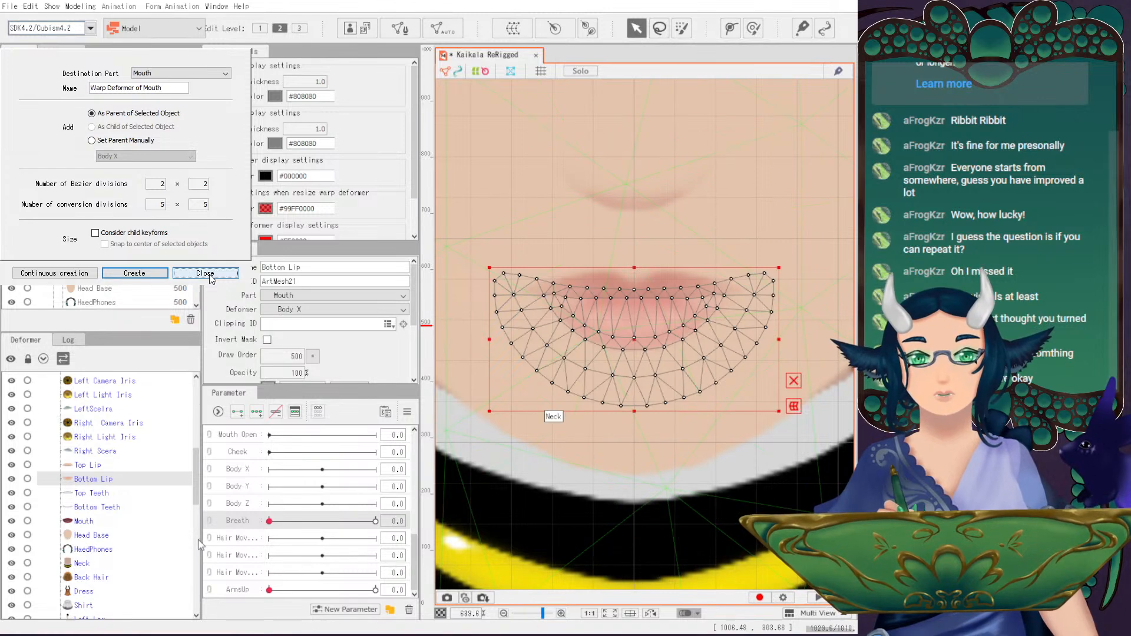
- Open the Top Teeth art mesh for manual mesh editing and erase its entire existing mesh
left_click(93, 496)
left_click(400, 28)
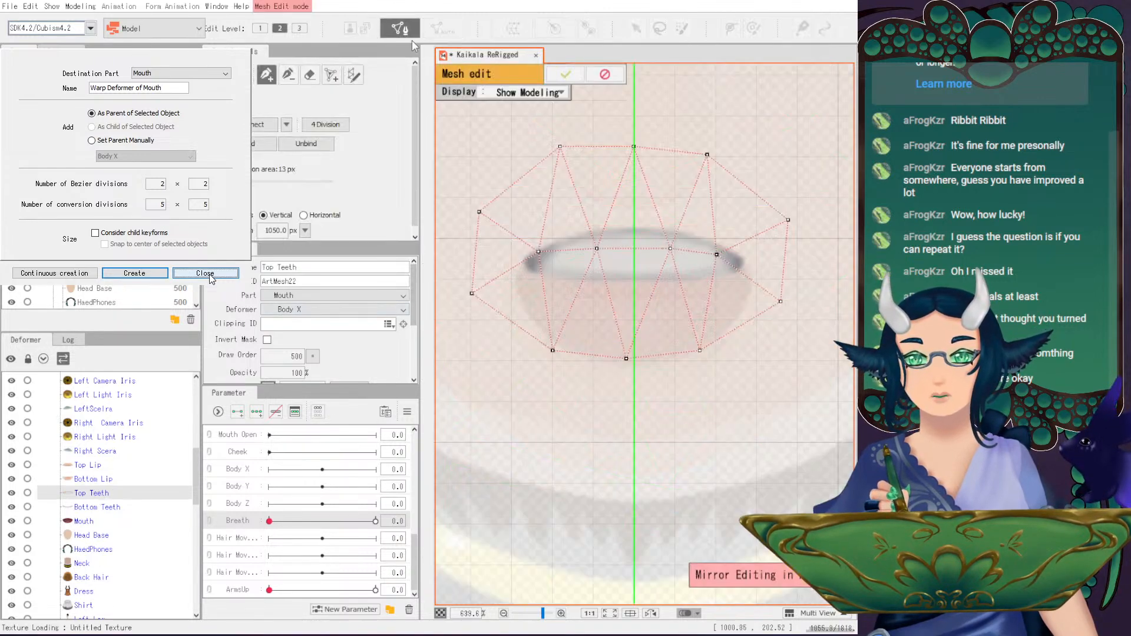
left_click(310, 75)
left_click_drag(530, 247, 789, 230)
left_click(266, 75)
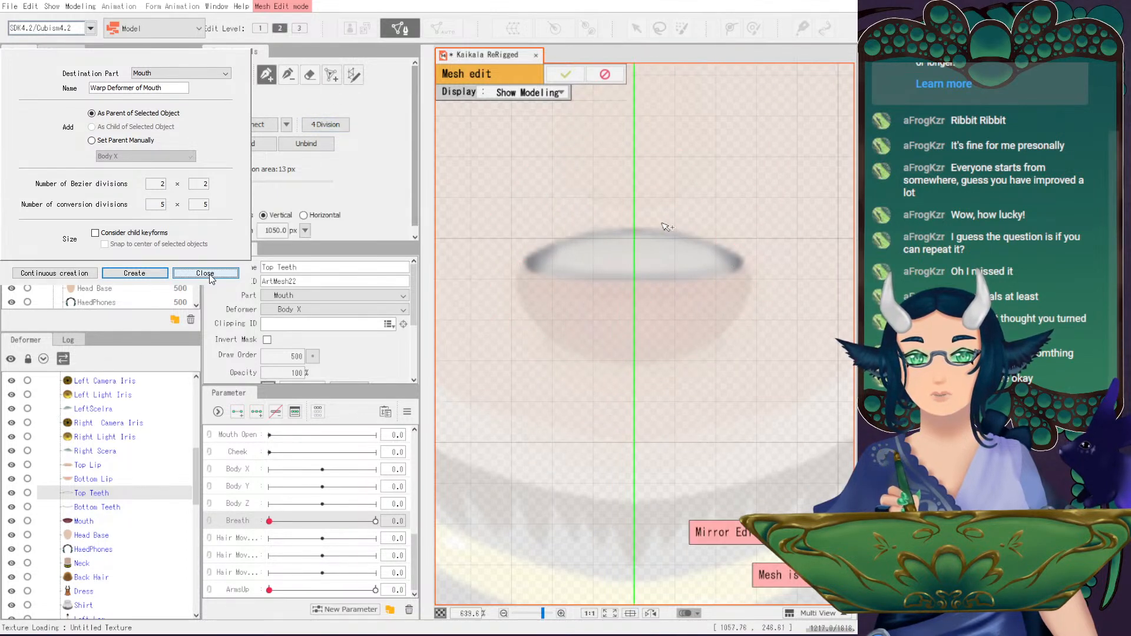
- Trace the upper contour of the top teeth with mirrored vertices, from the centre line out to the corners
left_click(608, 222)
key("ctrl+z")
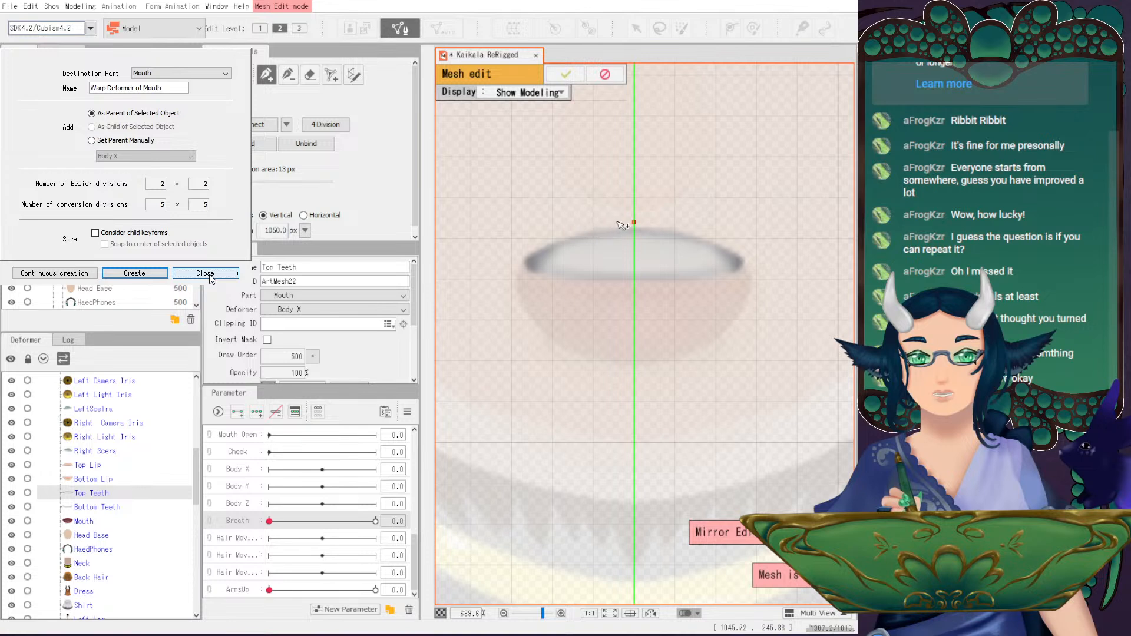
left_click(612, 221)
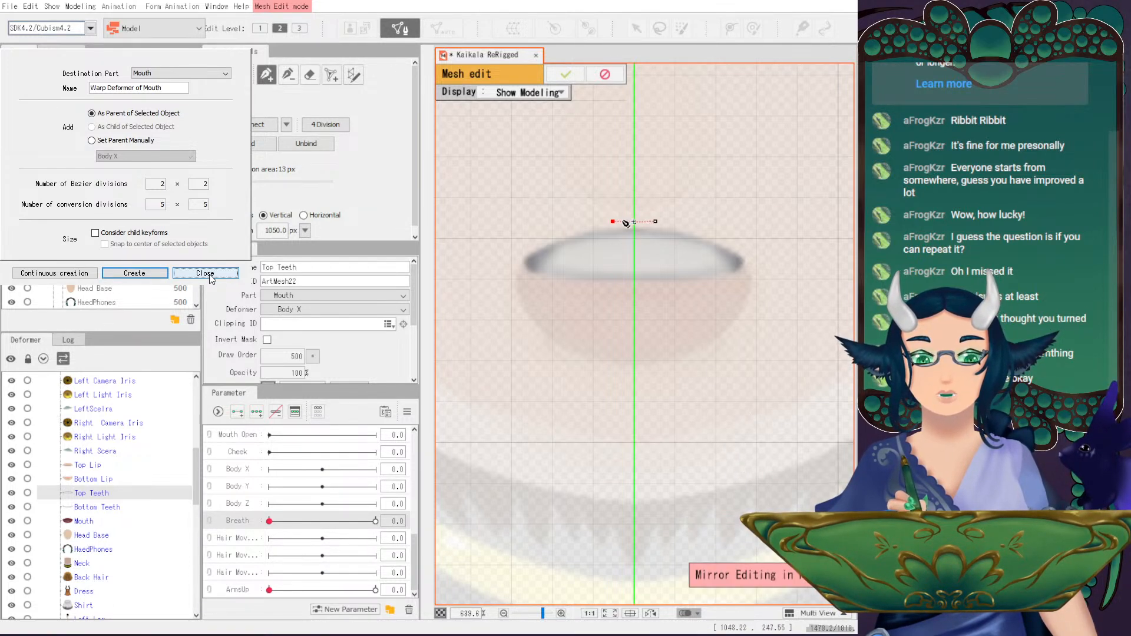
left_click_drag(655, 221, 616, 222)
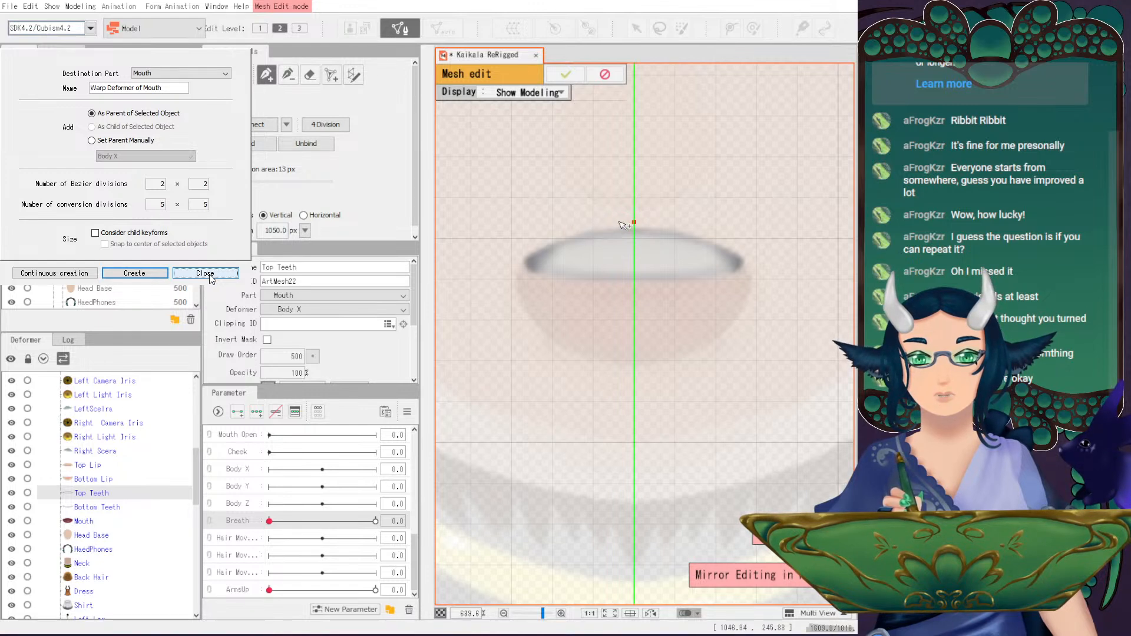
left_click(576, 227)
left_click(556, 235)
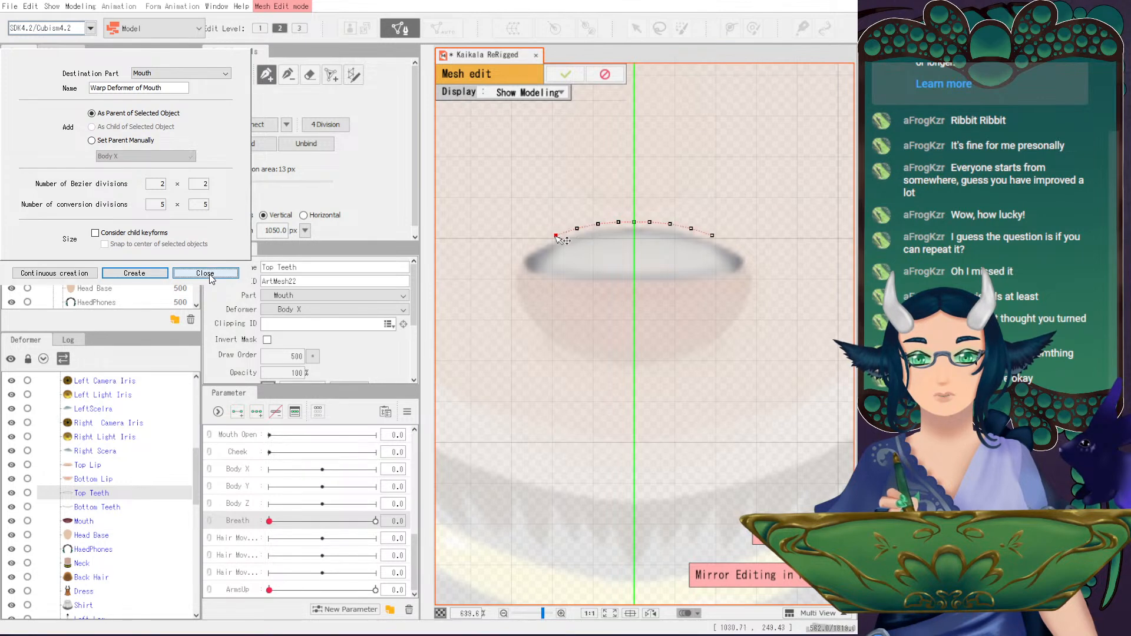
left_click(534, 244)
left_click(517, 257)
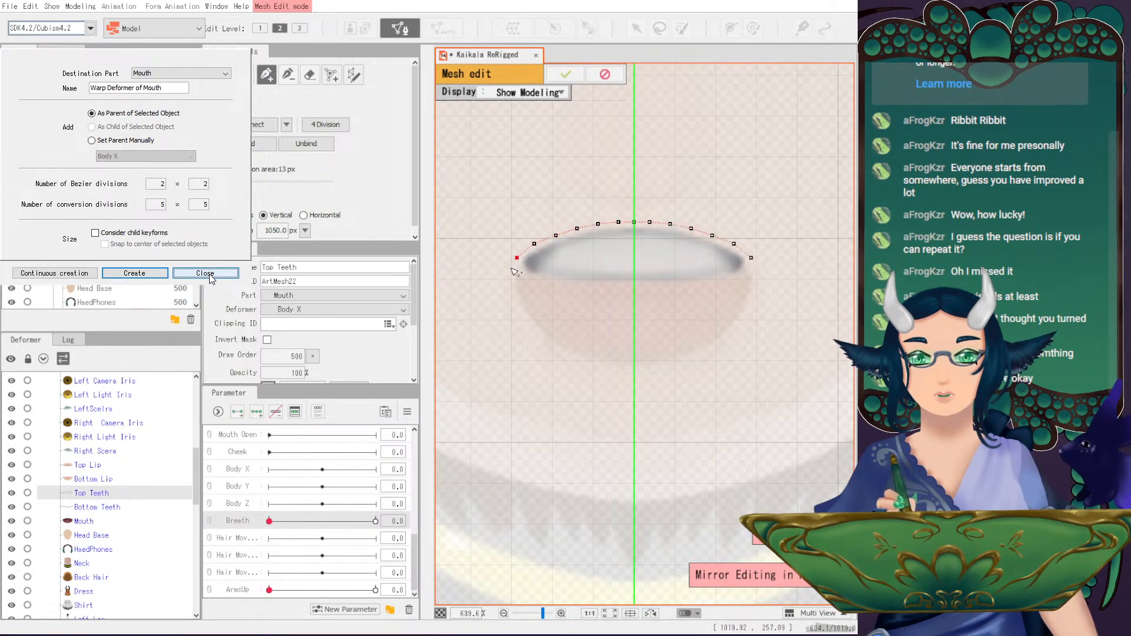
- Close the top teeth outline with mirrored vertices around the corners and just below the lower edge
left_click(516, 273)
left_click(533, 281)
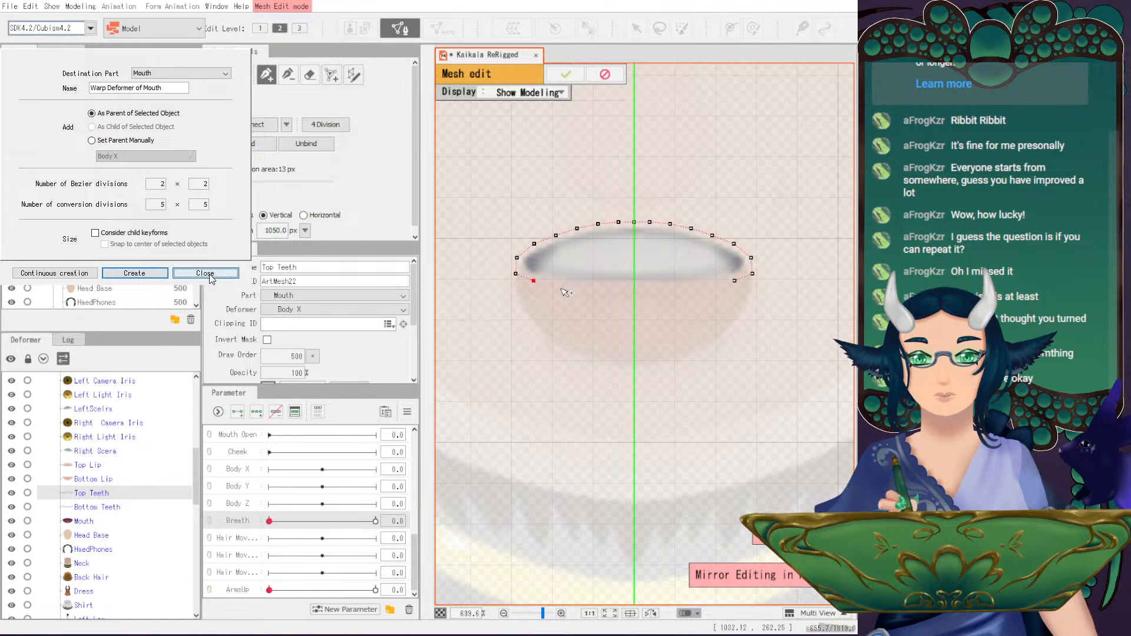
left_click(559, 285)
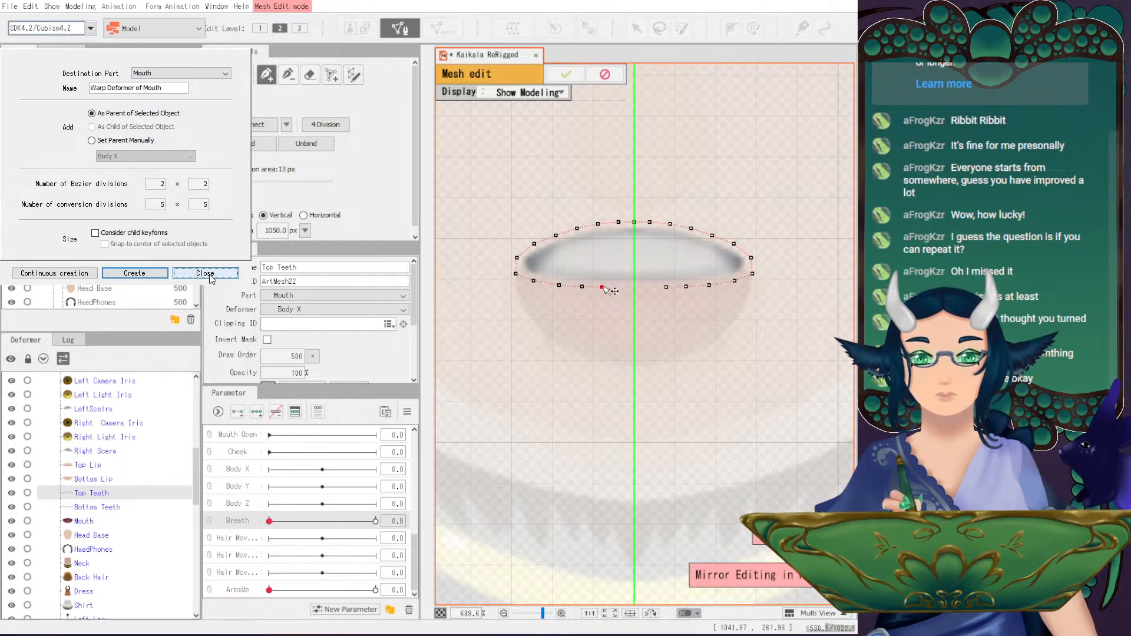
left_click(646, 287)
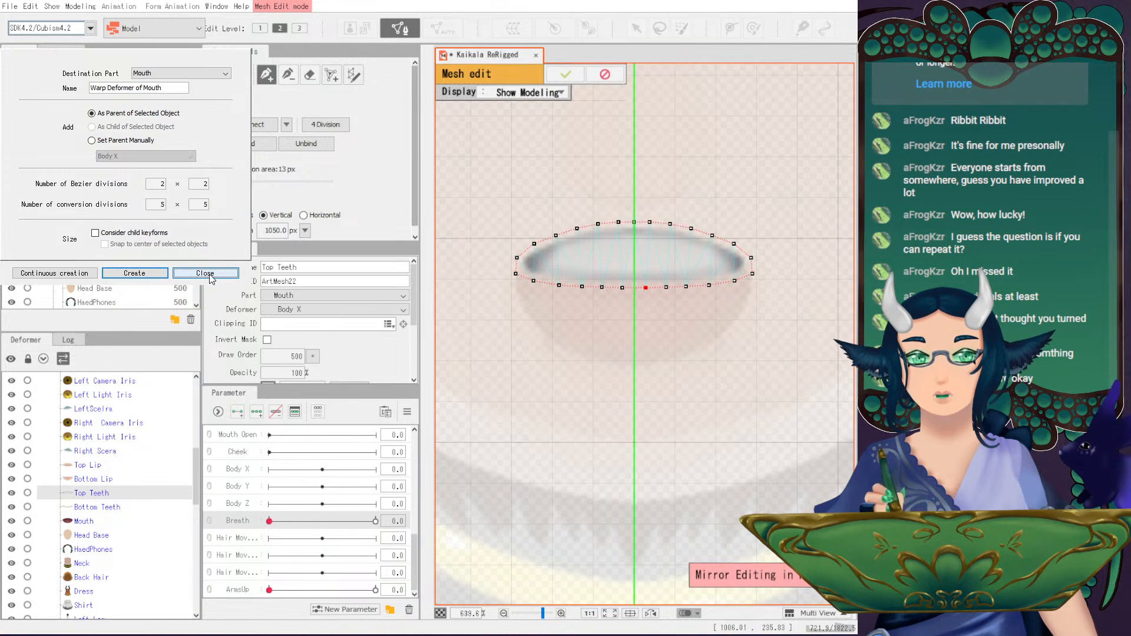
- Add a mirrored arc of vertices just inside the upper contour of the top teeth, from the corners to the centre
key("m")
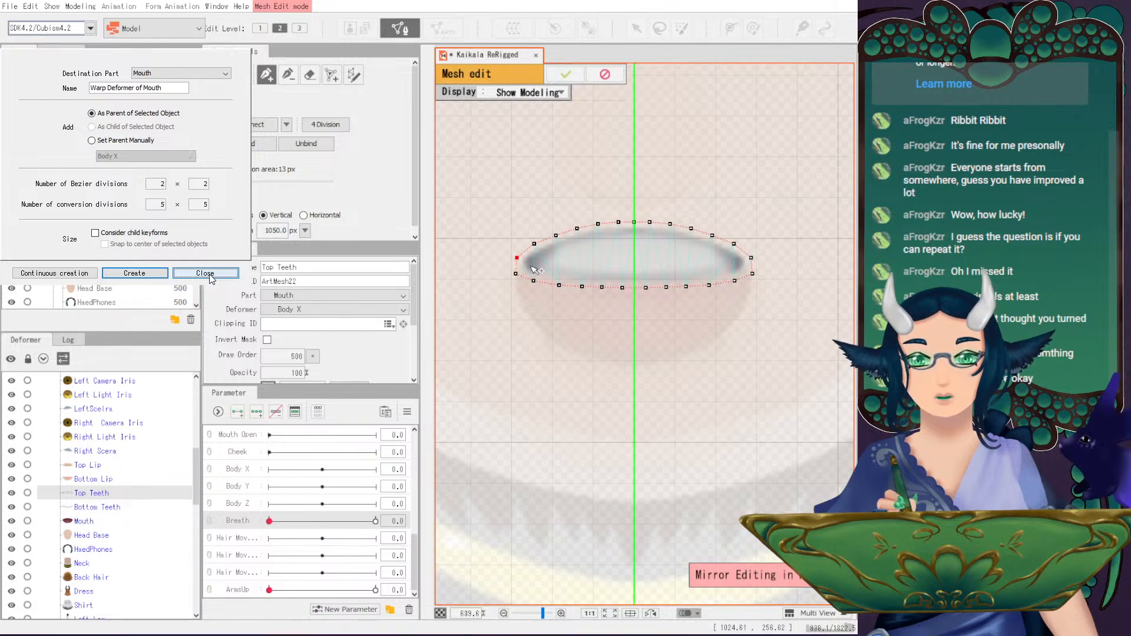
left_click(528, 266)
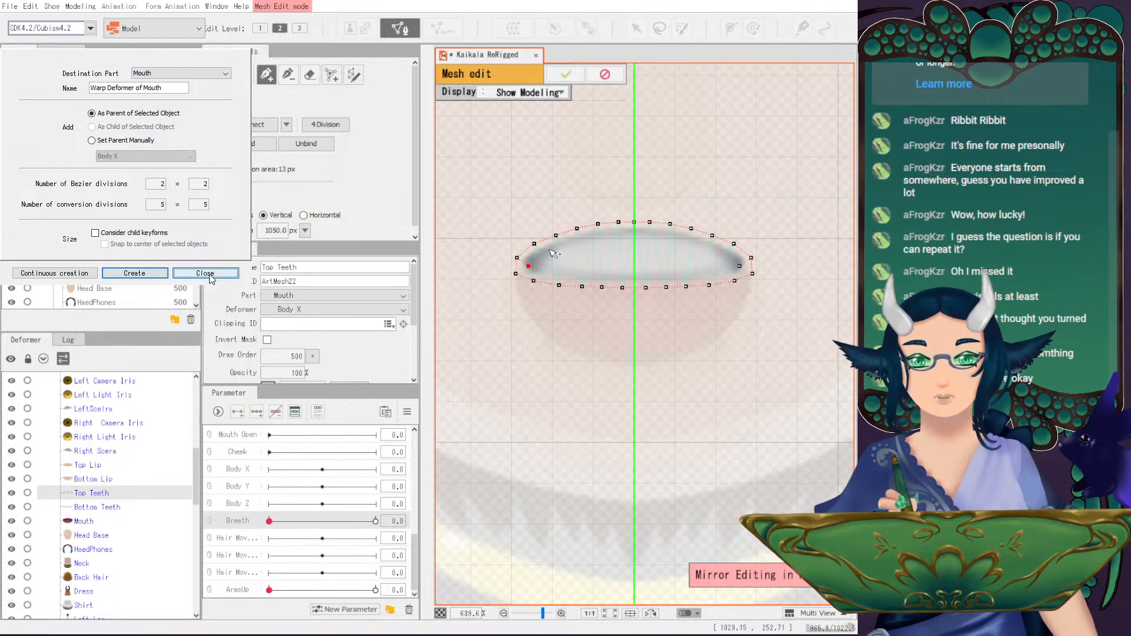
left_click(569, 242)
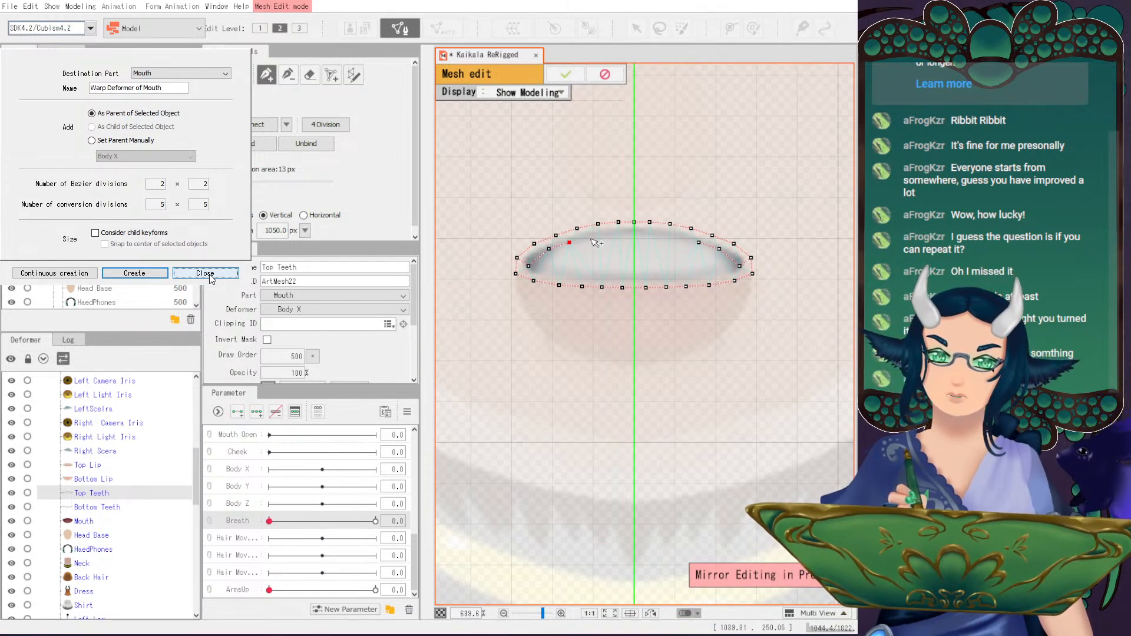
left_click(611, 235)
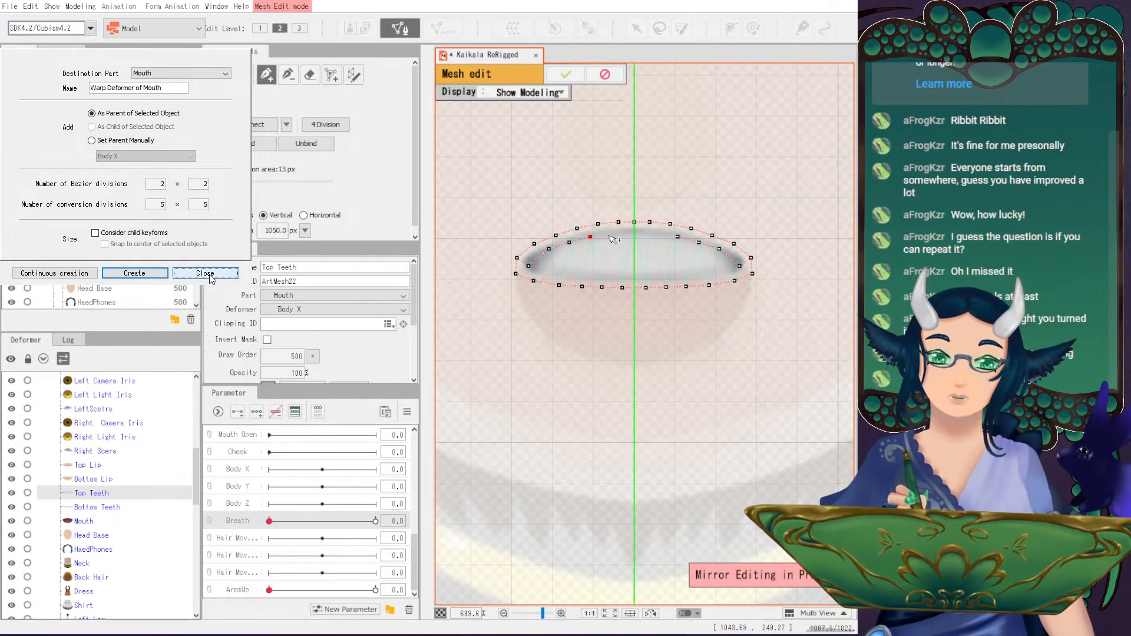
left_click(641, 233)
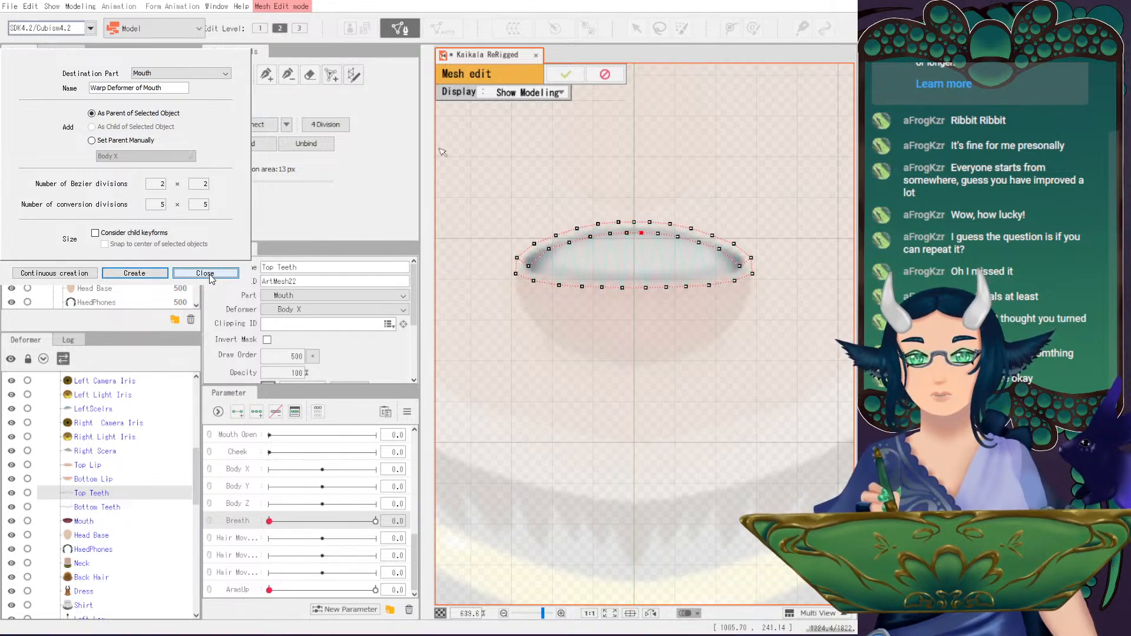
- Add a mirrored row of vertices along the lower inner edge of the top teeth and apply the auto-connected Top Teeth mesh
left_click(528, 266)
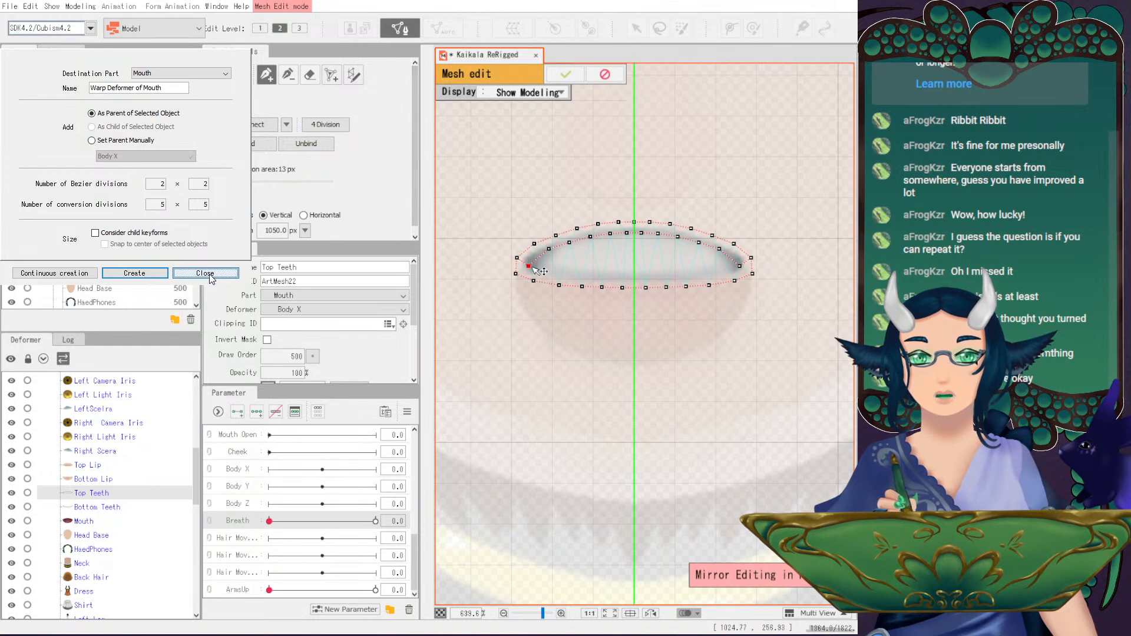
left_click(572, 275)
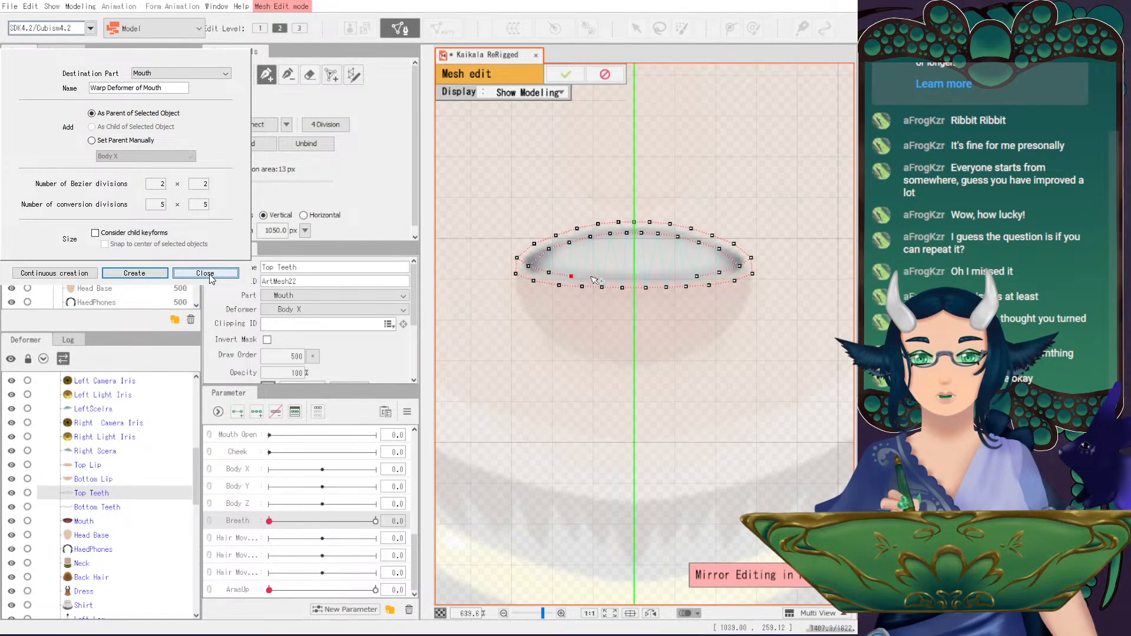
left_click(635, 276)
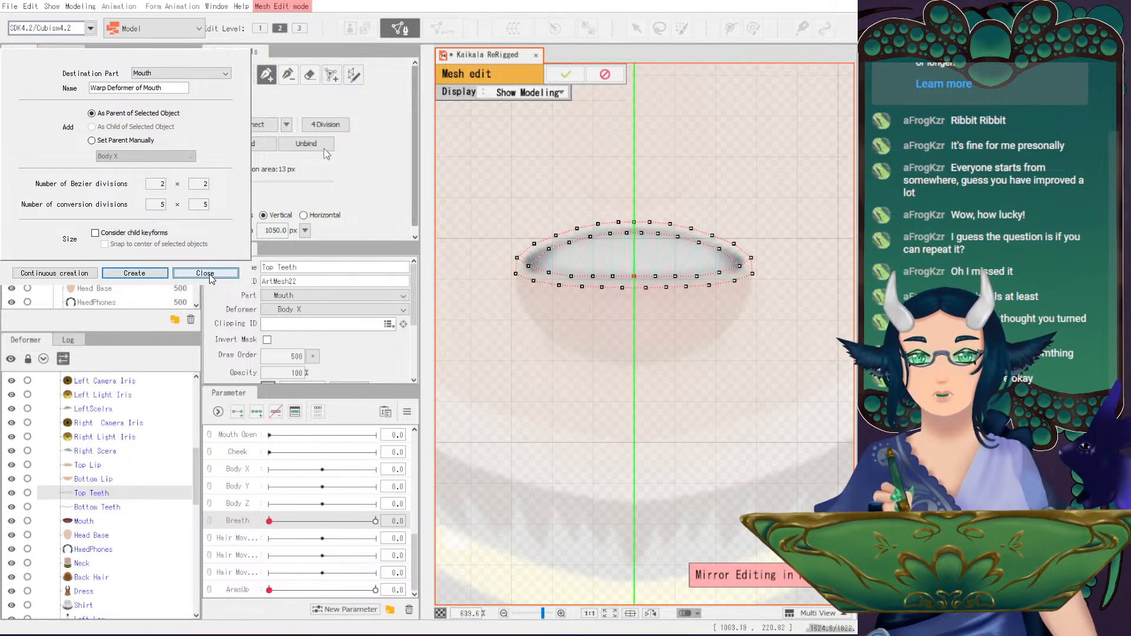
key("Return")
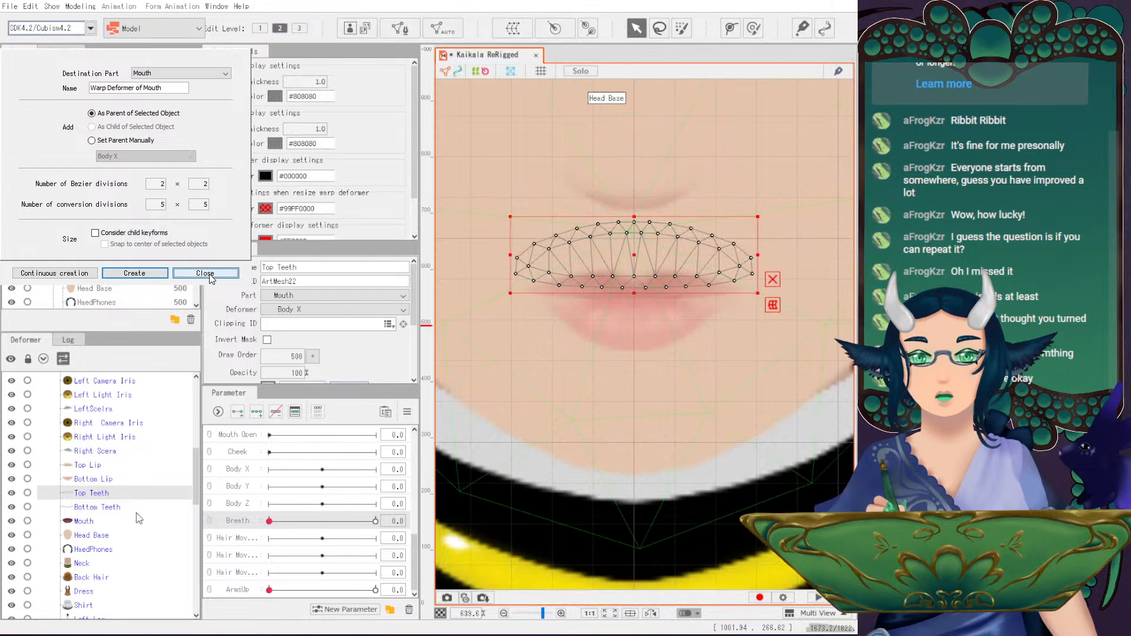
- Open the Bottom Teeth art mesh for manual mesh editing and erase its entire existing mesh
left_click(150, 508)
left_click(400, 28)
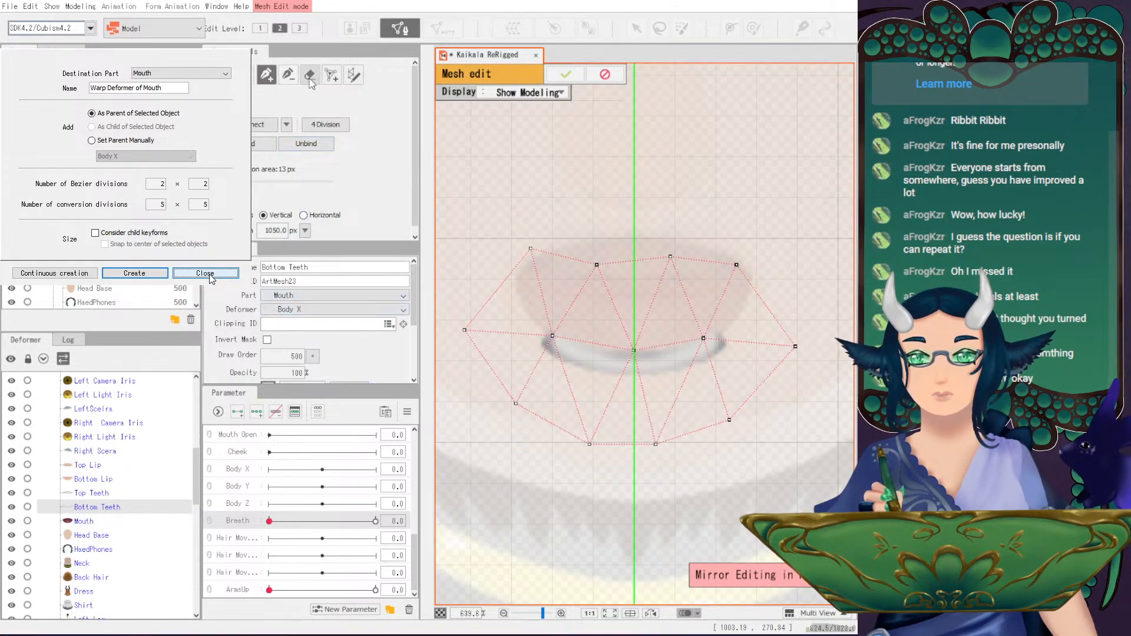
left_click(311, 78)
left_click(266, 74)
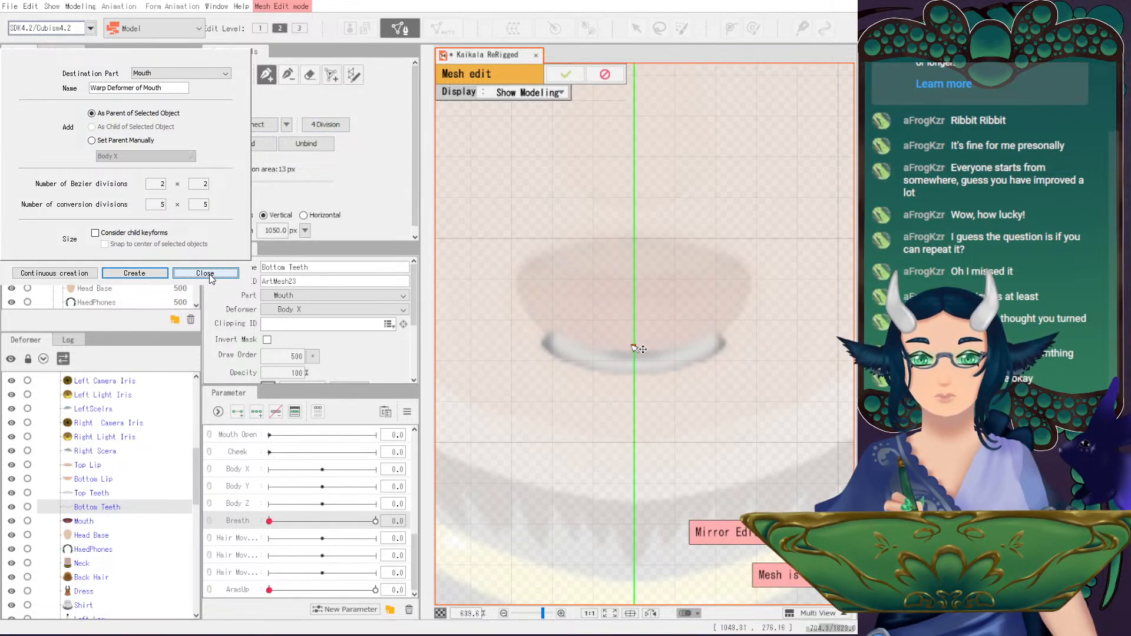
- Trace just above the upper edge of the bottom teeth with mirrored vertices, from the centre line to the raised ends
left_click(599, 343)
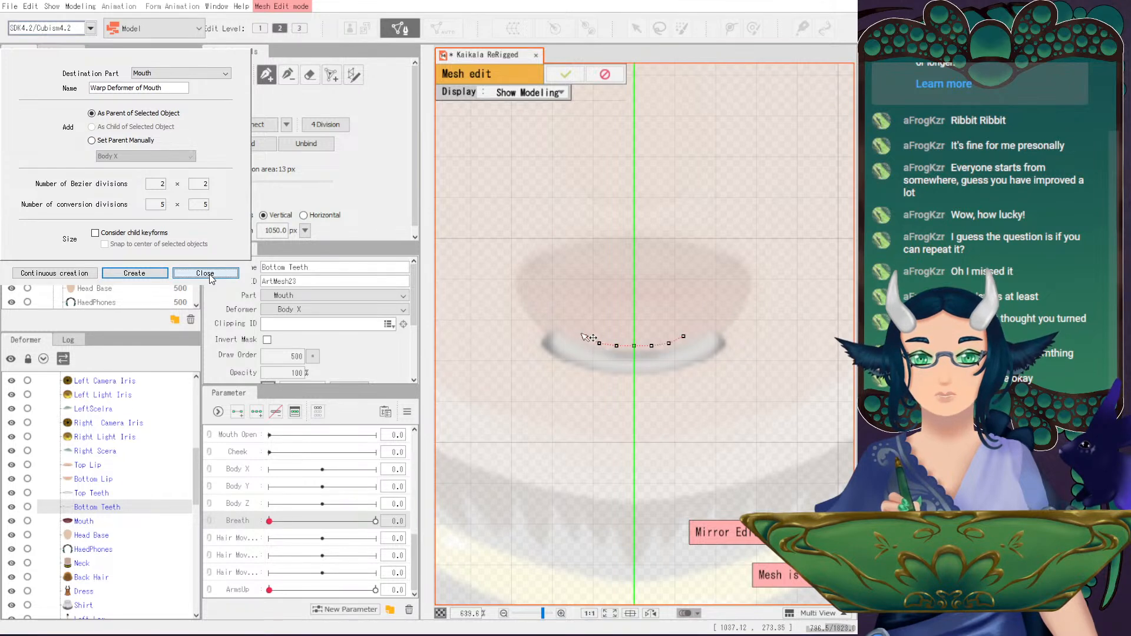
left_click(569, 328)
left_click(553, 323)
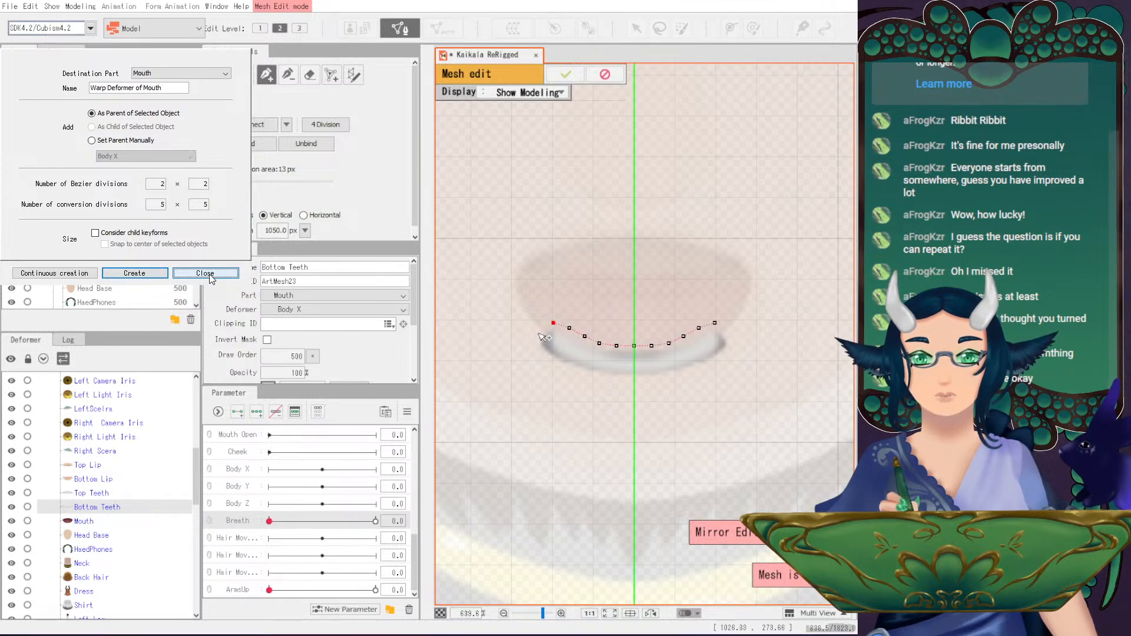
- Close the bottom teeth outline with mirrored vertices around the ends and below the lower edge, meeting at the centre line
left_click(531, 342)
left_click(543, 355)
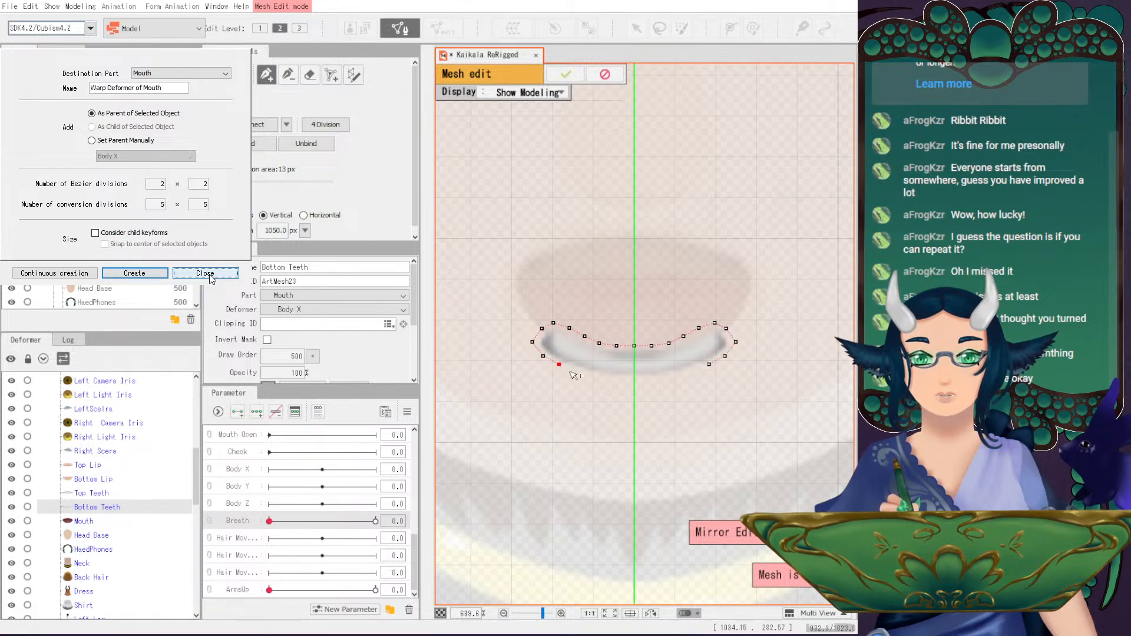
left_click_drag(563, 368, 571, 372)
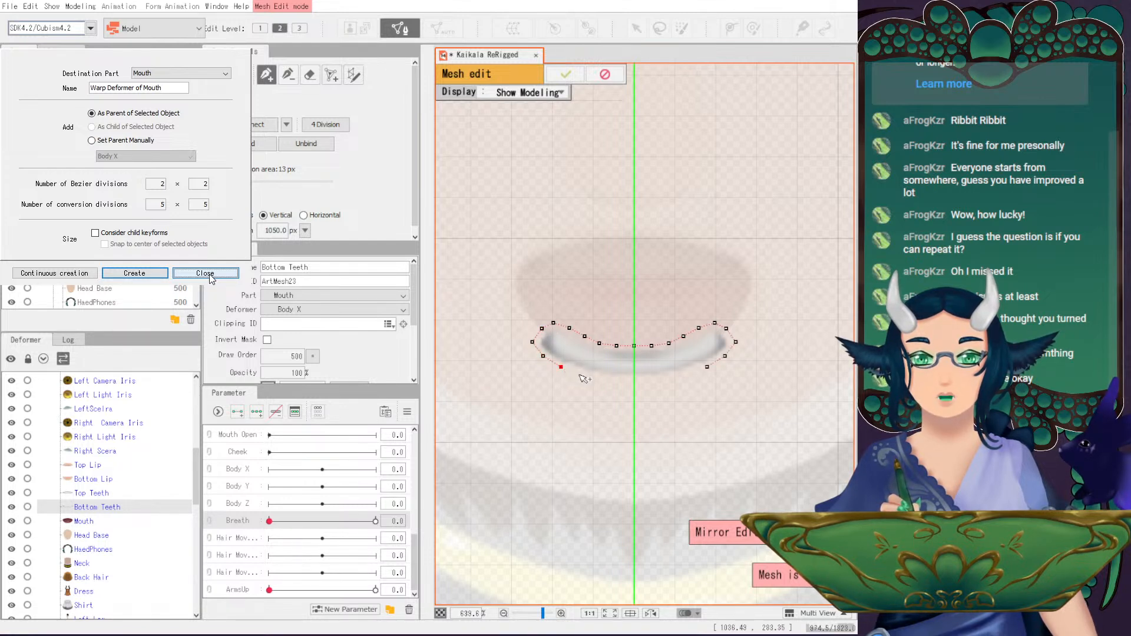
left_click(596, 379)
left_click_drag(601, 381, 605, 383)
left_click(619, 382)
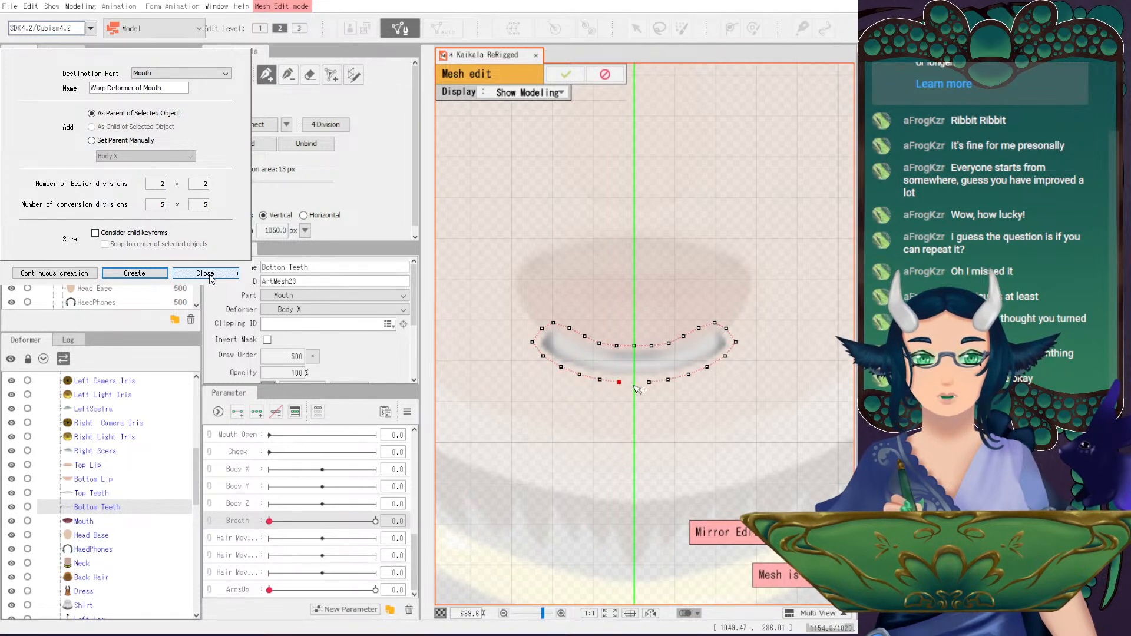
left_click(633, 384)
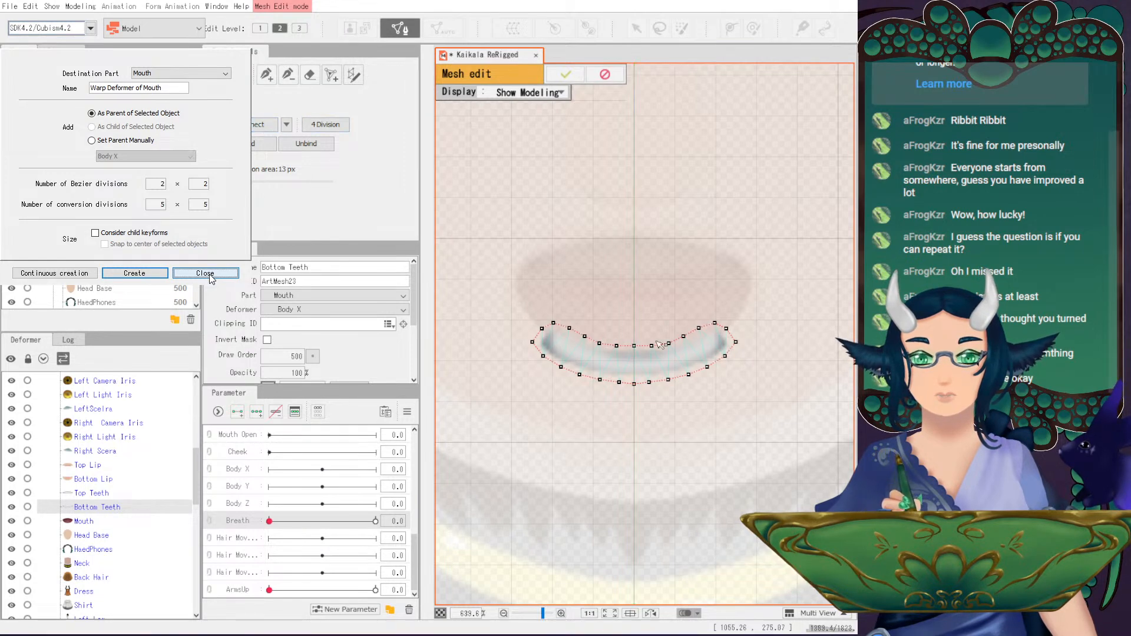
- Add mirrored vertices just inside the ends and lower edge of the bottom teeth outline
scroll(658, 345, "up", 2)
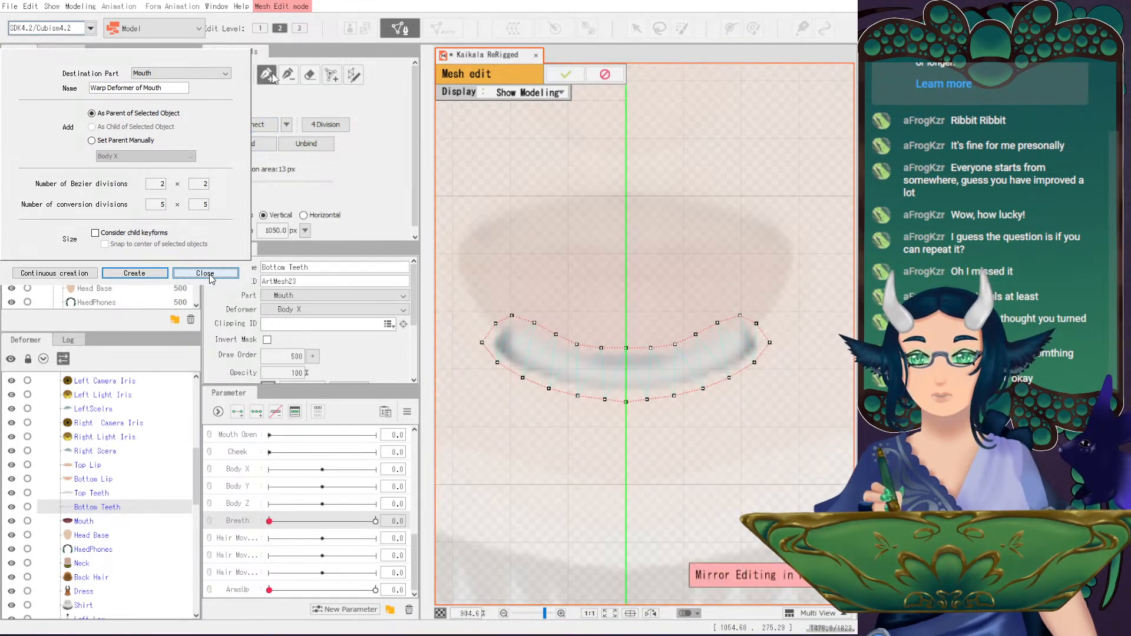
left_click(520, 329)
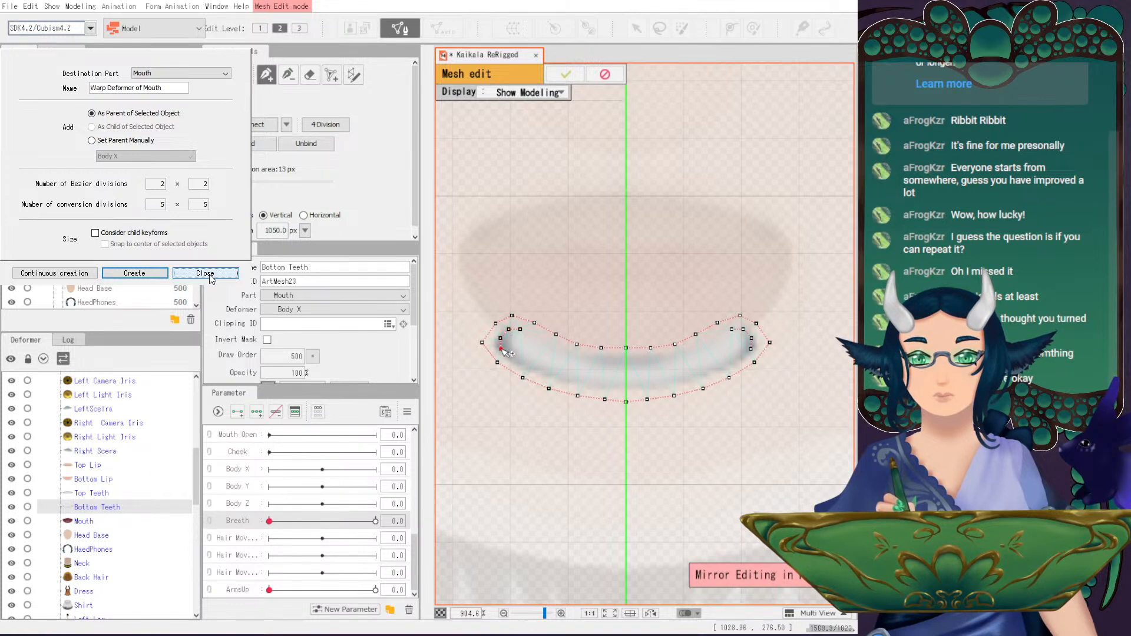
left_click(515, 360)
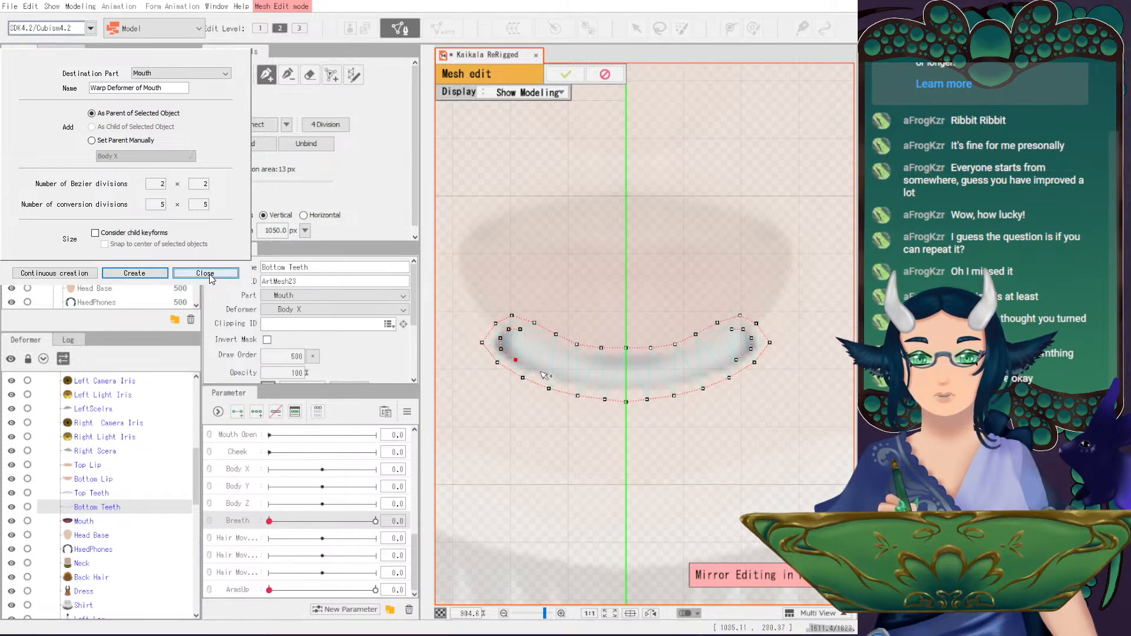
left_click(566, 376)
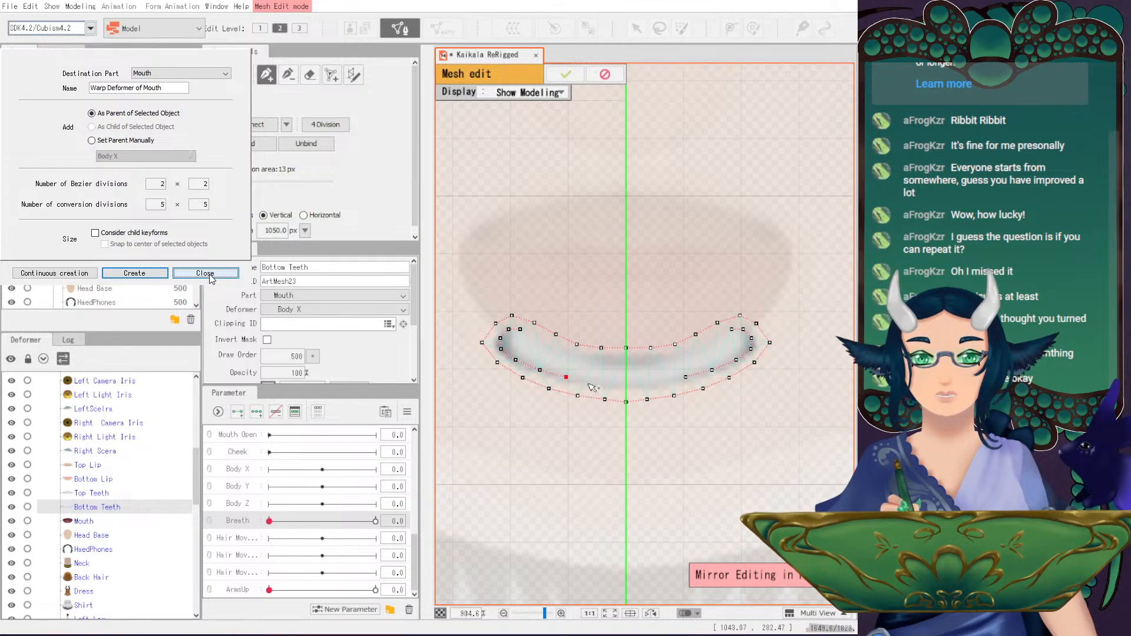
left_click(593, 384)
left_click(635, 387)
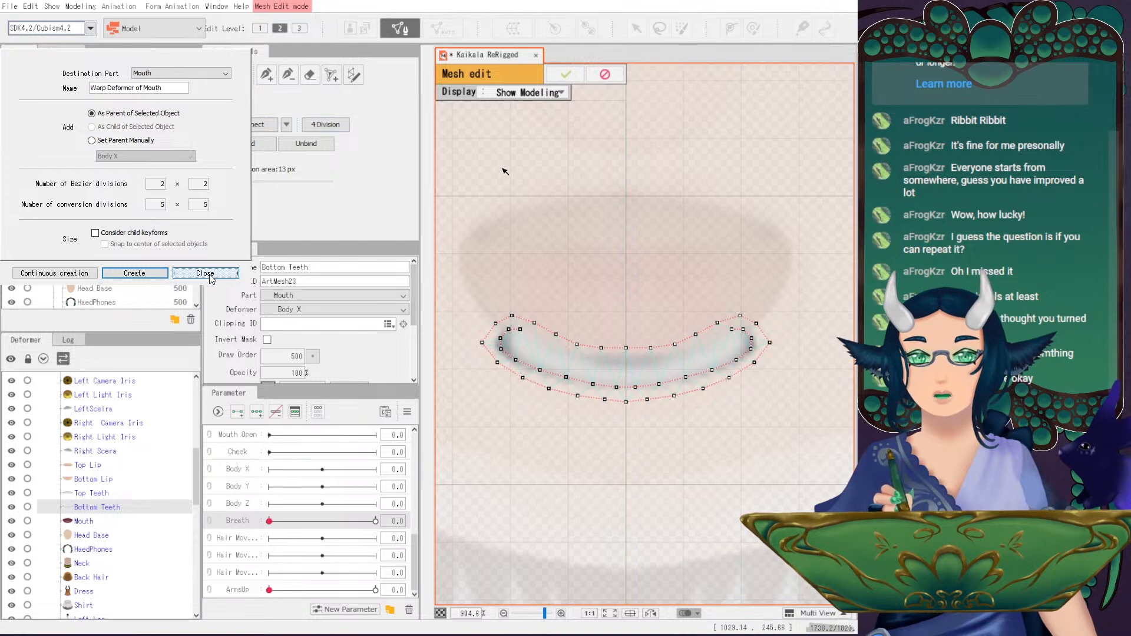
- Add a mirrored inner row along the upper edge of the bottom teeth, apply the auto-connected mesh, and select the Mouth art mesh
left_click(541, 339)
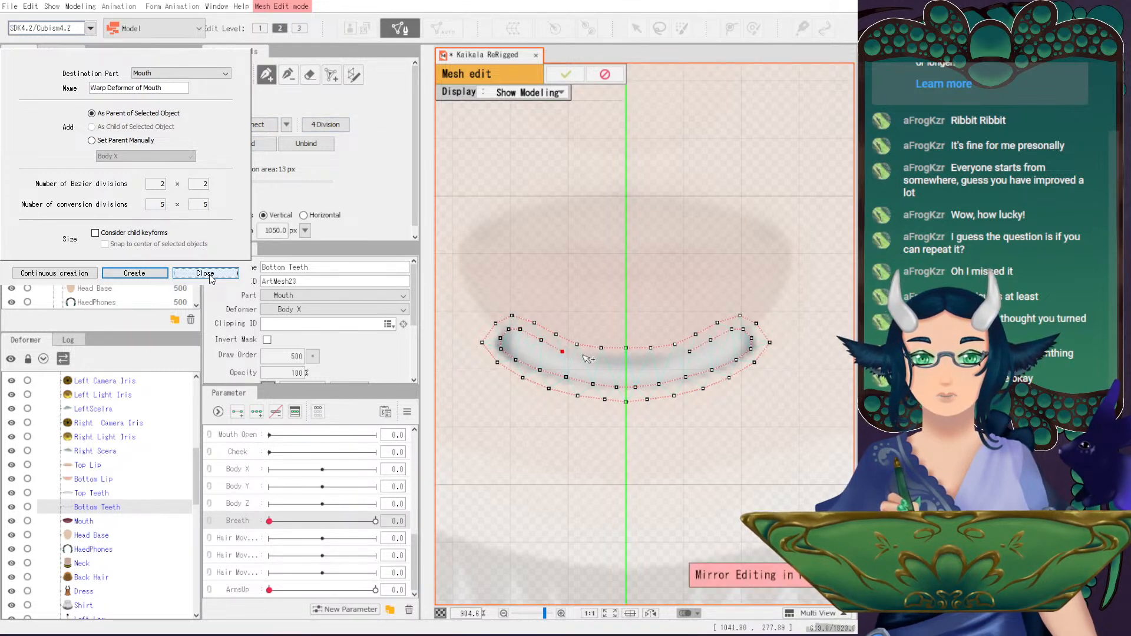
left_click(637, 360)
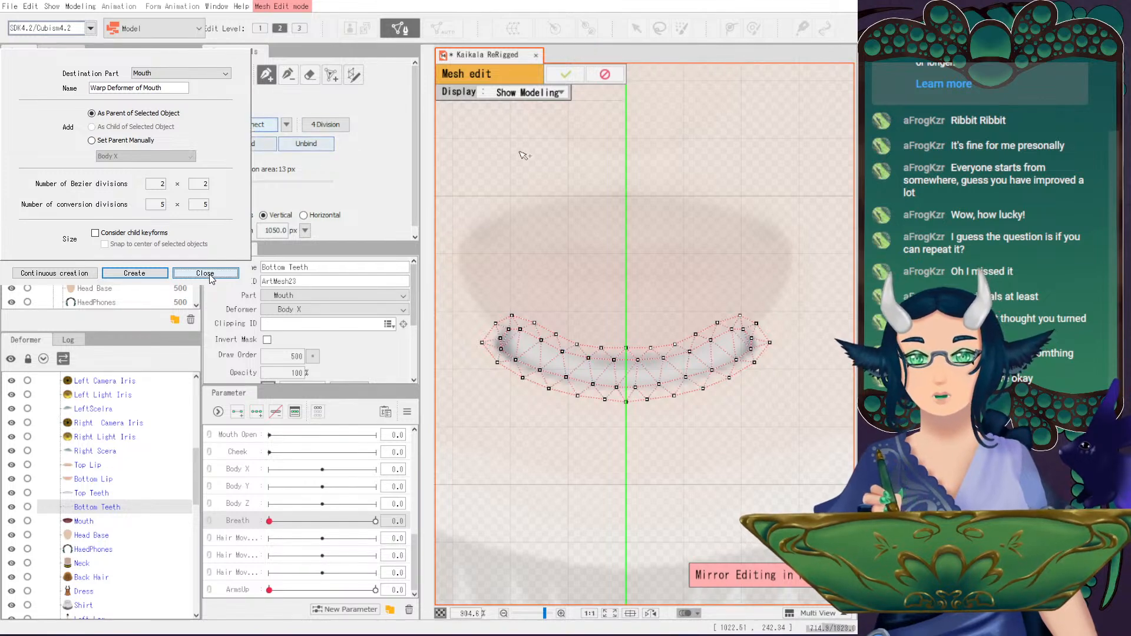
left_click(565, 73)
left_click(514, 198)
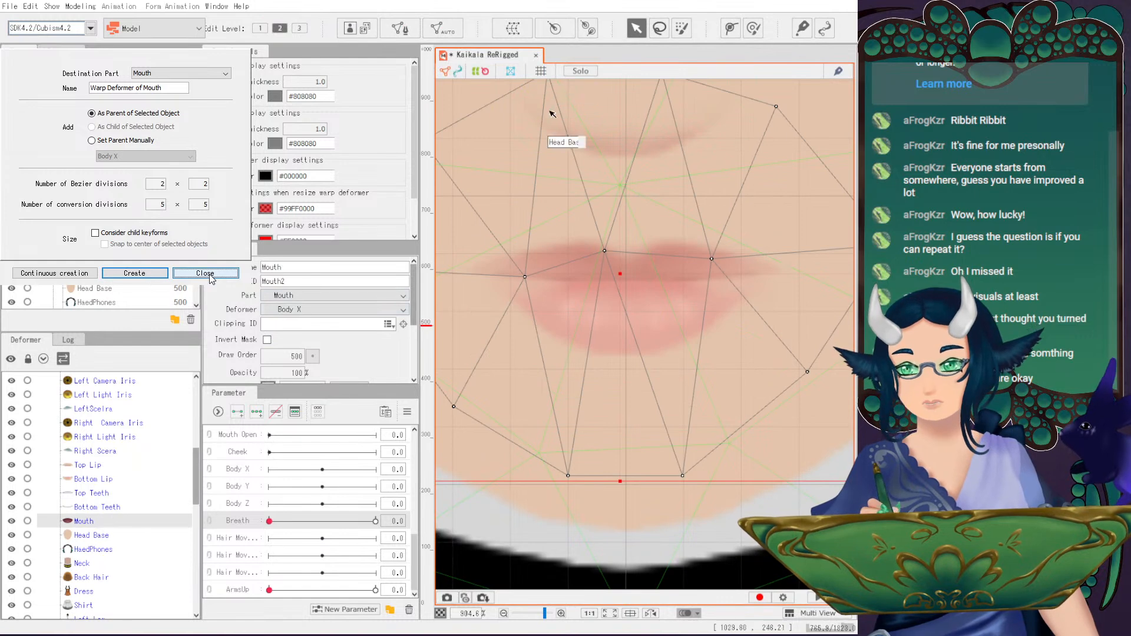
- Open the Mouth art mesh for mesh editing and erase all of its existing vertices
double_click(552, 238)
scroll(506, 254, "down", 3)
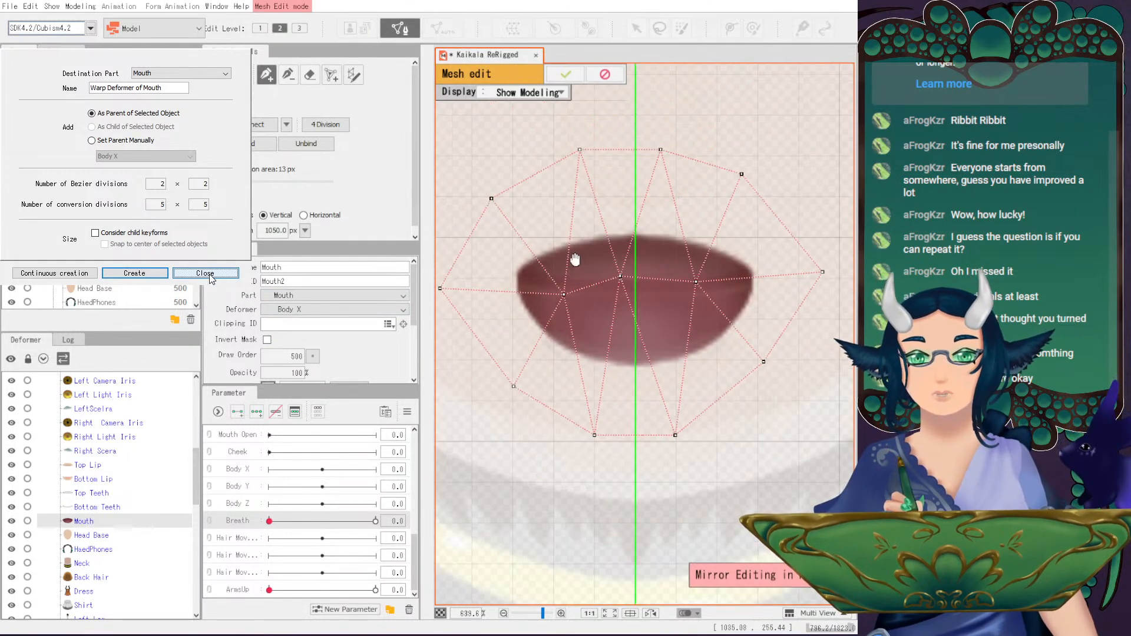
left_click(310, 75)
left_click_drag(669, 228, 812, 285)
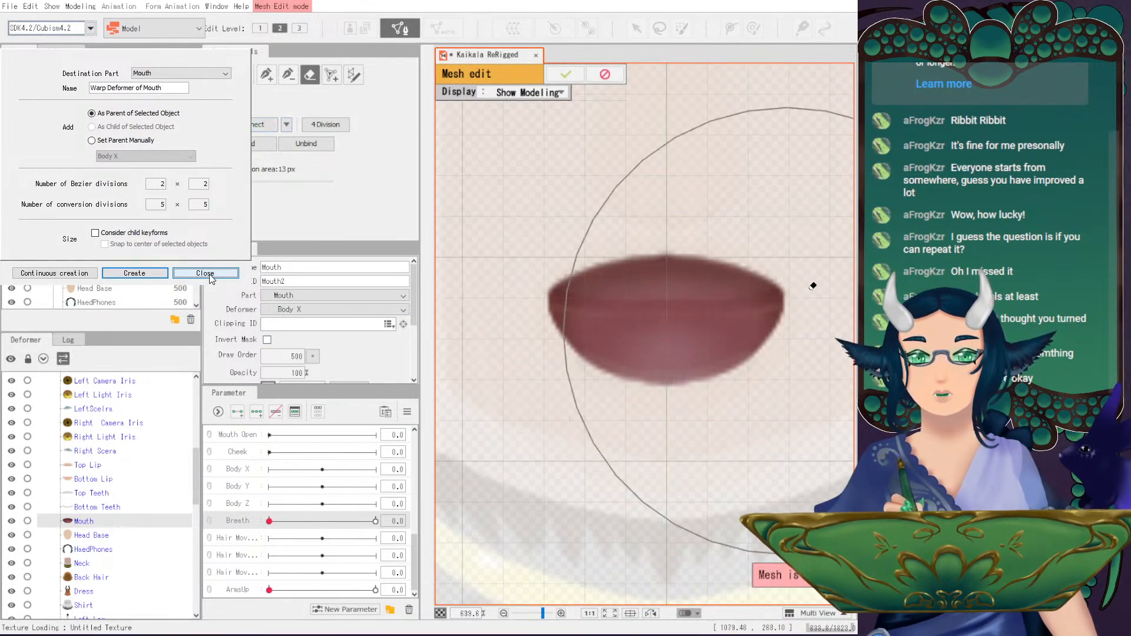
- Trace mirrored vertices just above the mouth's upper edge, from the centre line out towards the corners
left_click(270, 76)
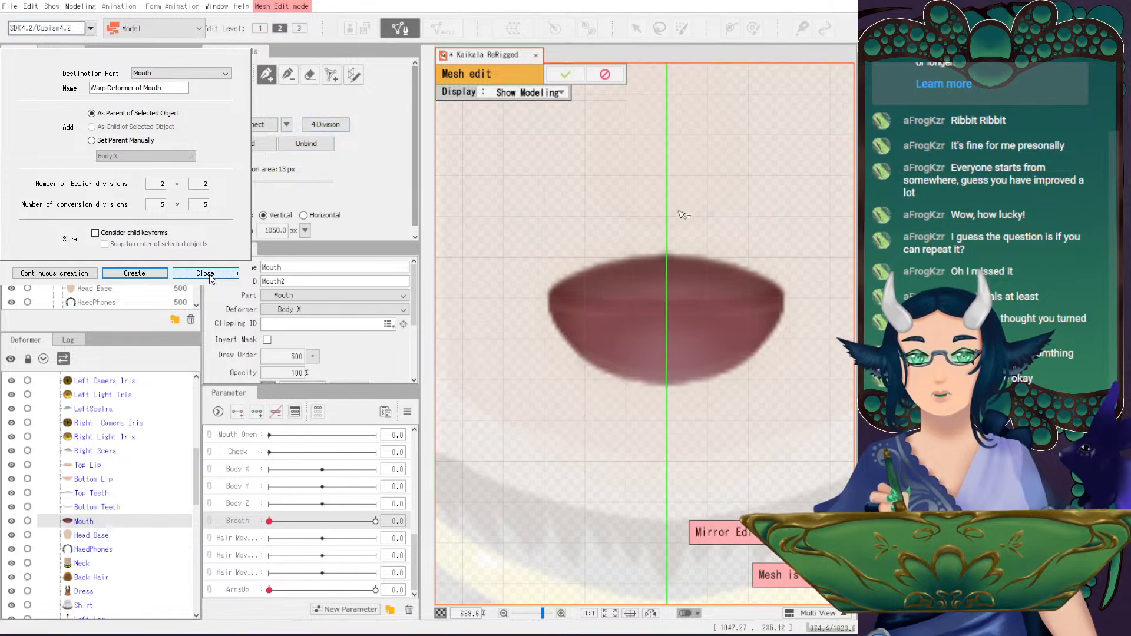
left_click(630, 252)
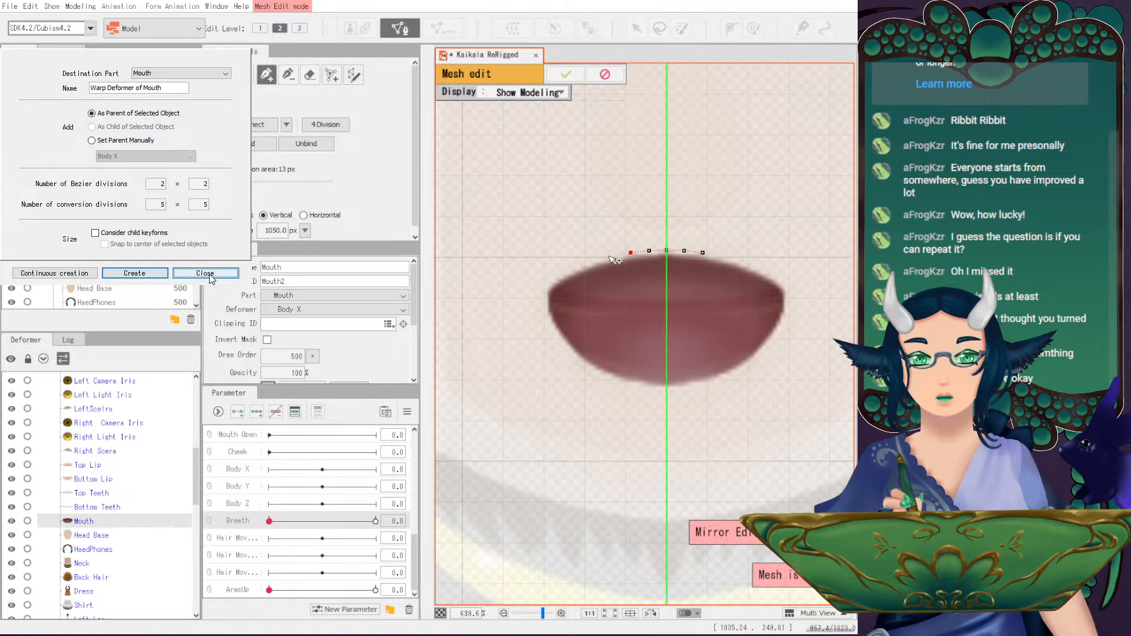
left_click(612, 255)
left_click(592, 261)
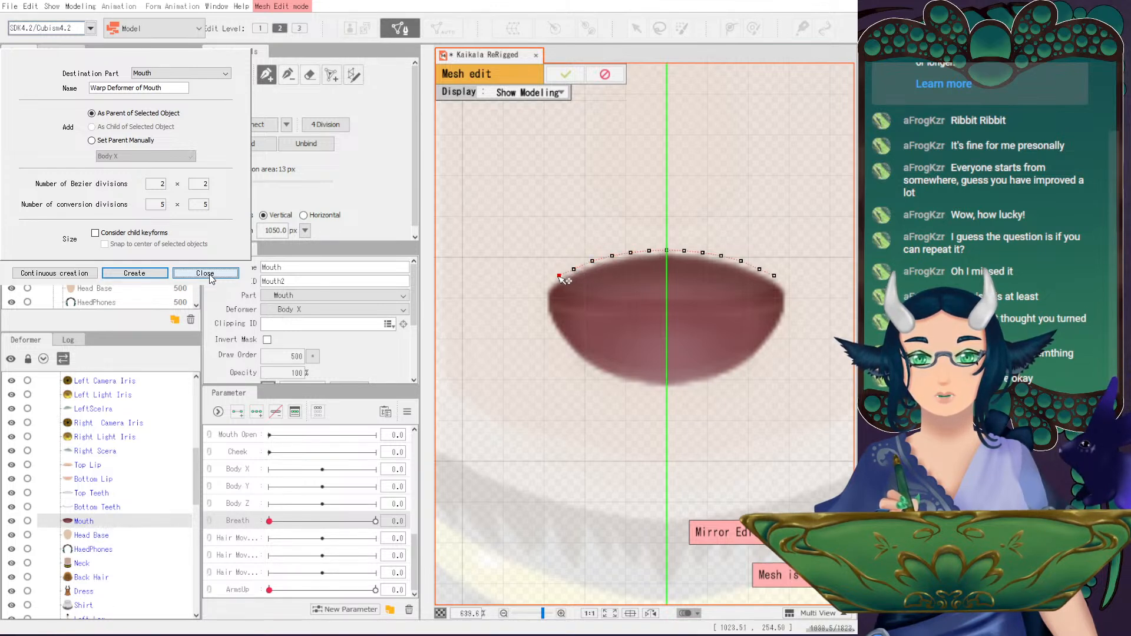
- Continue the mirrored mouth outline around the corners and below the lower edge, closing it at the centre line
left_click(542, 286)
left_click(543, 305)
left_click(549, 324)
left_click(560, 343)
left_click(573, 358)
left_click(589, 371)
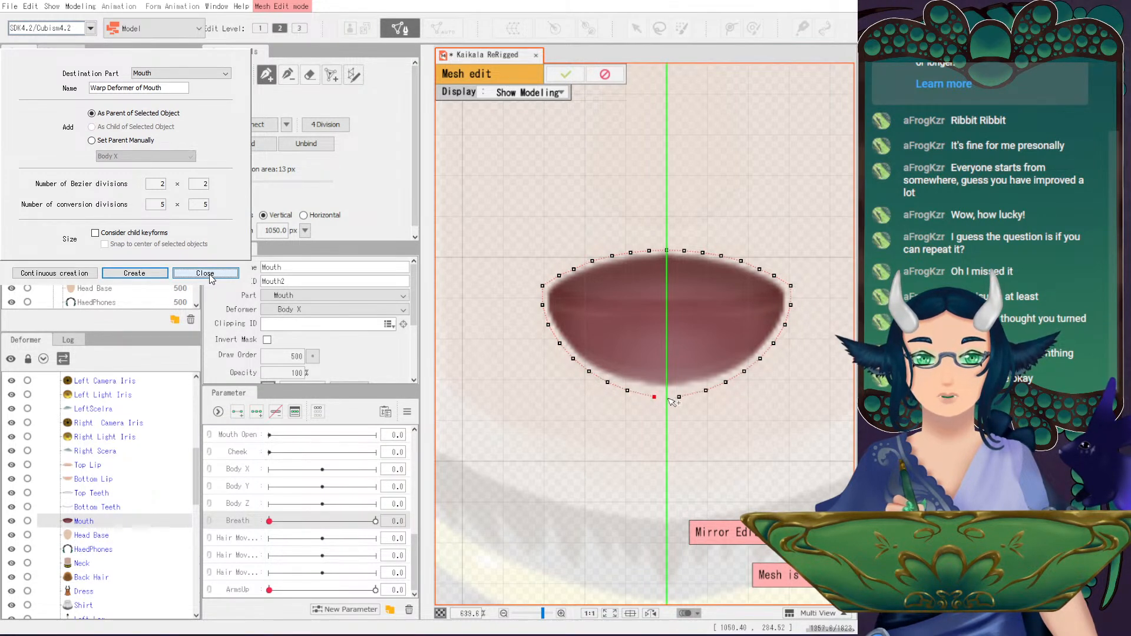
left_click(646, 394)
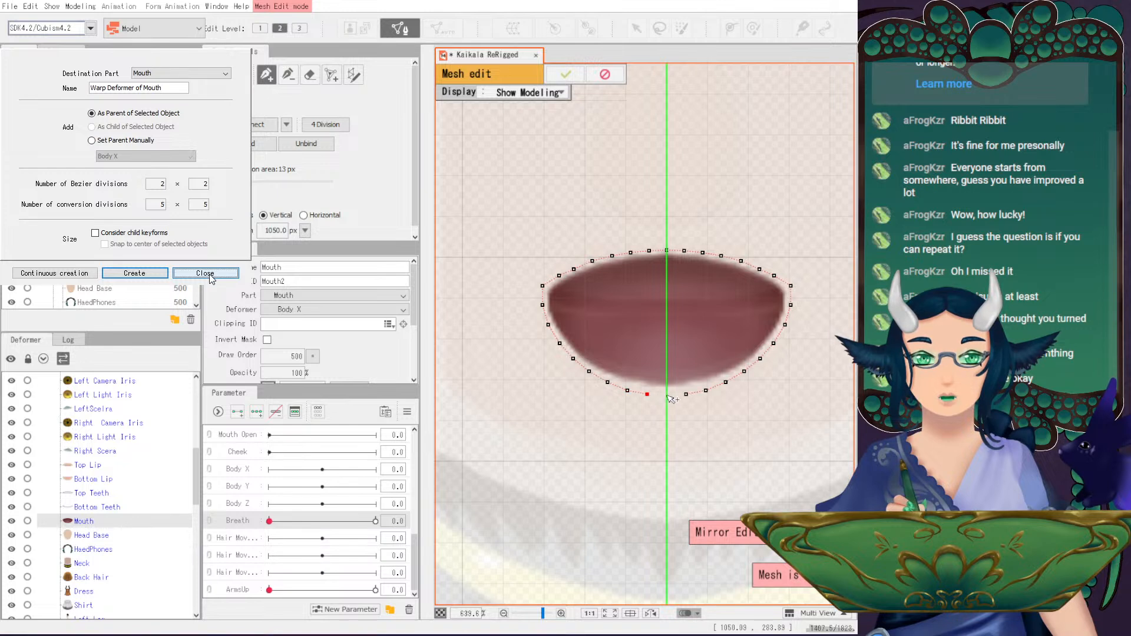
left_click(666, 395)
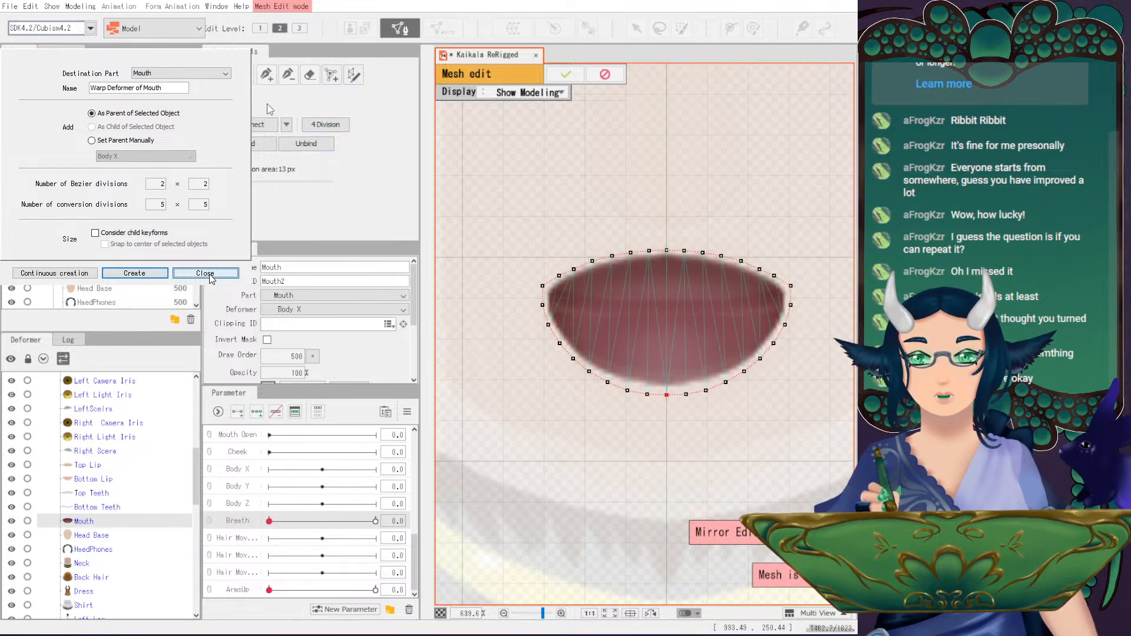
- Add a mirrored row of vertices just inside the mouth's upper outline, from the centre line to the corners
key("p")
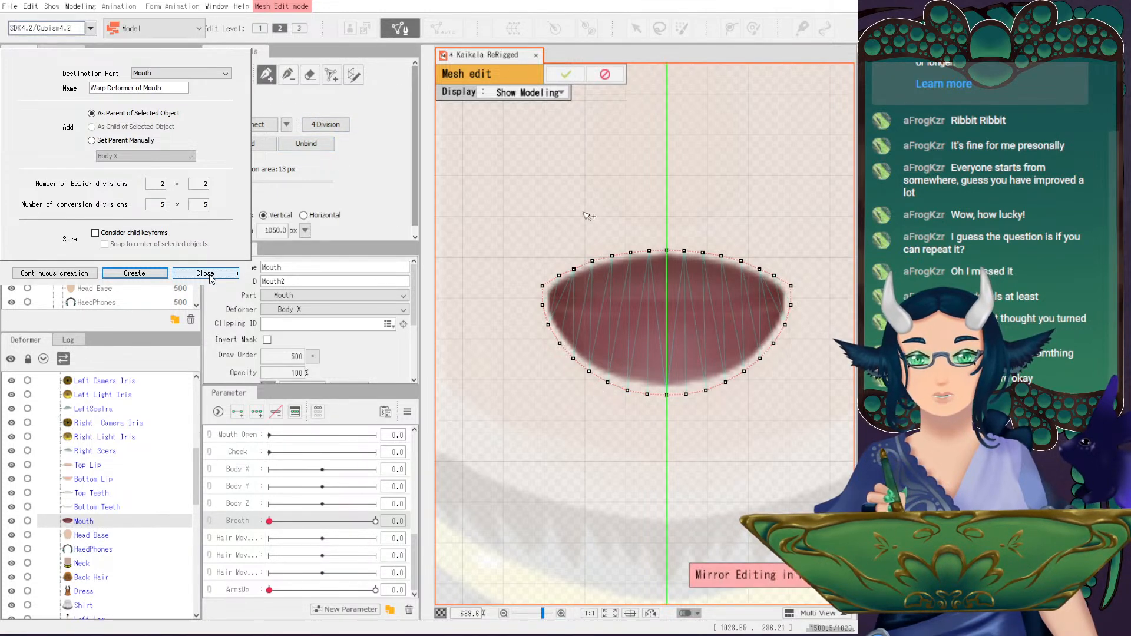
left_click(658, 260)
left_click(641, 262)
left_click(624, 265)
left_click(603, 267)
left_click(588, 274)
left_click(571, 284)
left_click(556, 289)
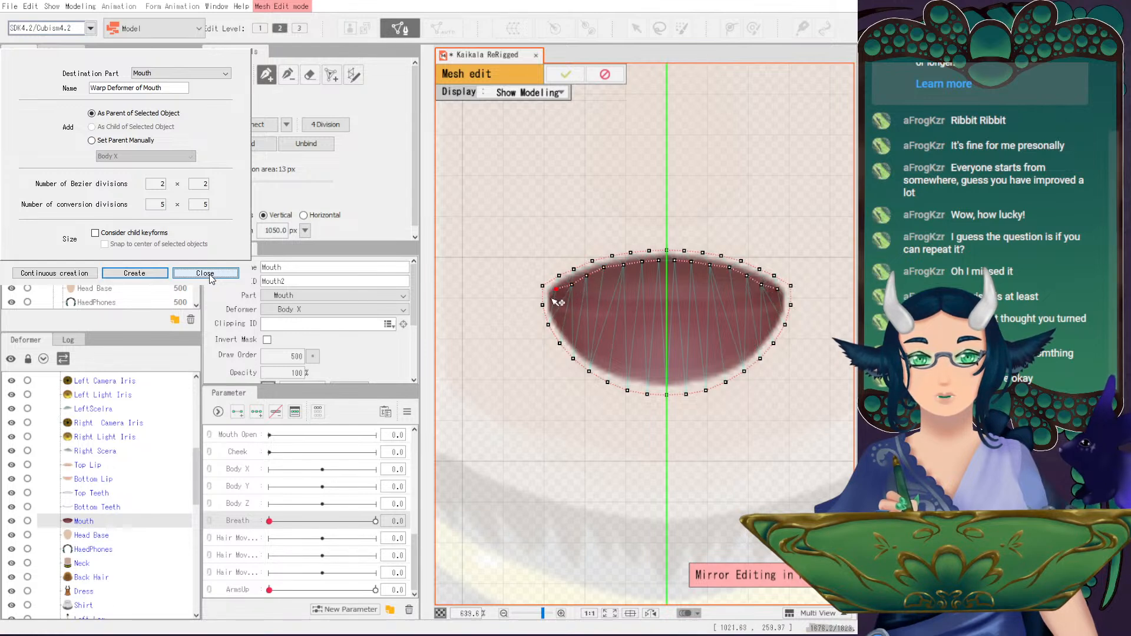
- Continue the mirrored inner row down the mouth's sides and along its lower edge, joining at the centre line
left_click(555, 311)
left_click(562, 326)
left_click(574, 342)
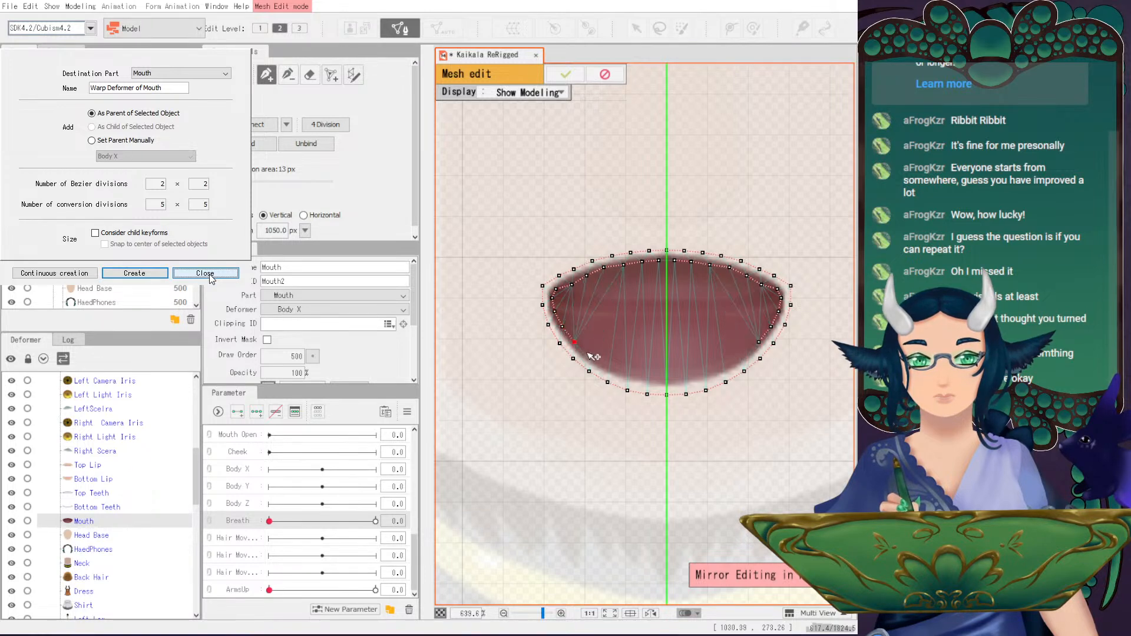
left_click(588, 353)
left_click(605, 364)
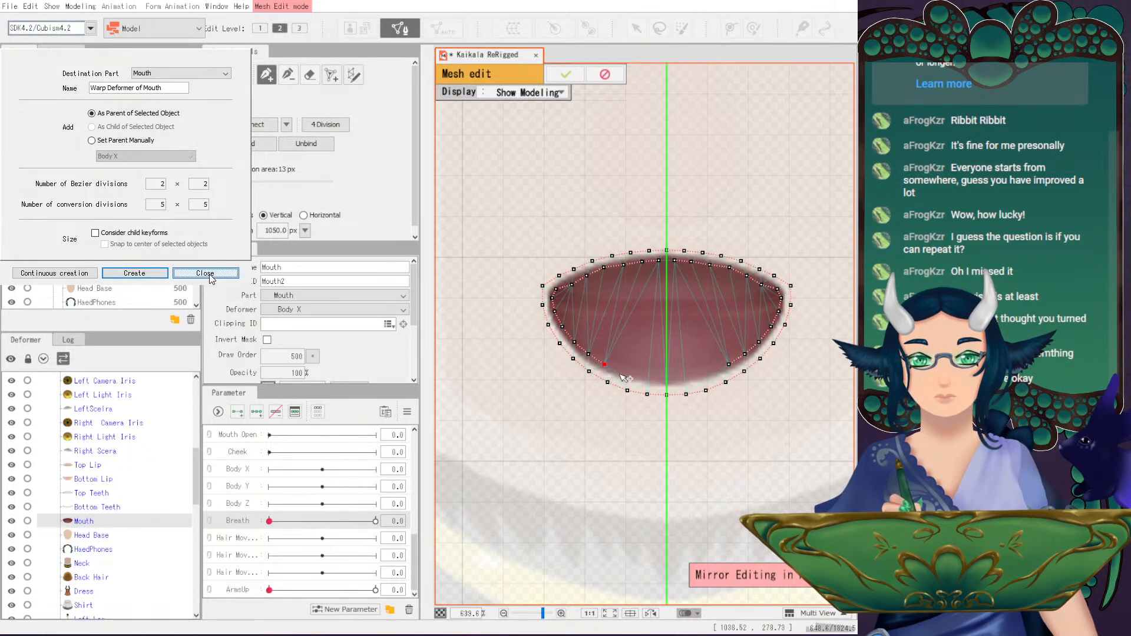
left_click(622, 371)
left_click(640, 377)
left_click(657, 380)
left_click(675, 380)
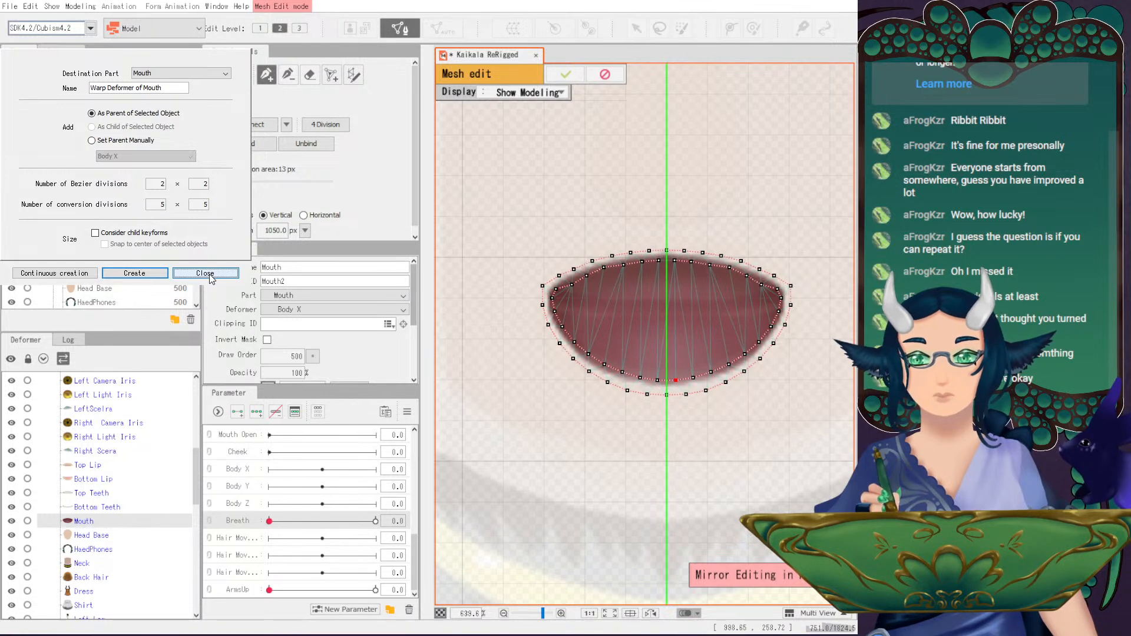
- Add a second, deeper mirrored row of vertices across the mouth's upper part, from the corners to the centre line
left_click(245, 75)
left_click(266, 75)
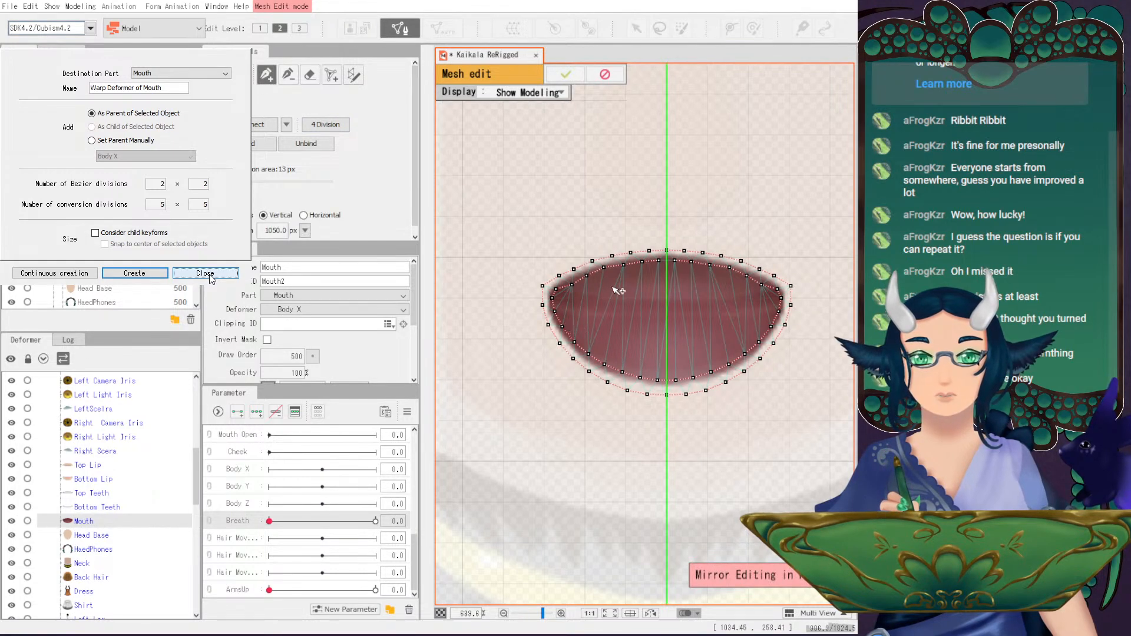
left_click(575, 304)
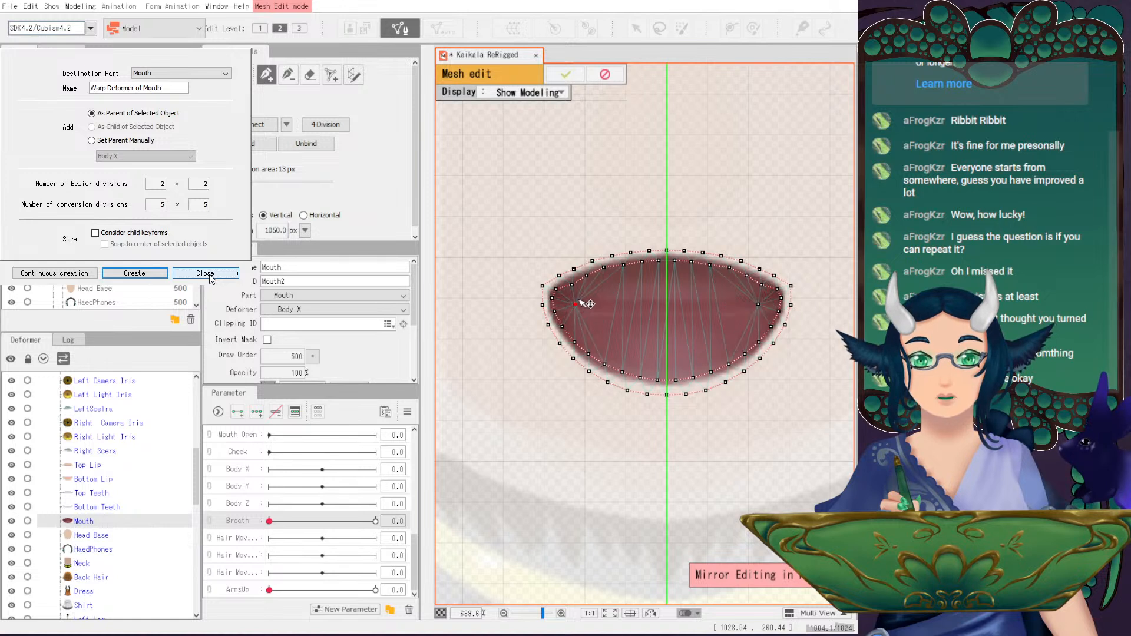
left_click_drag(576, 303, 666, 279)
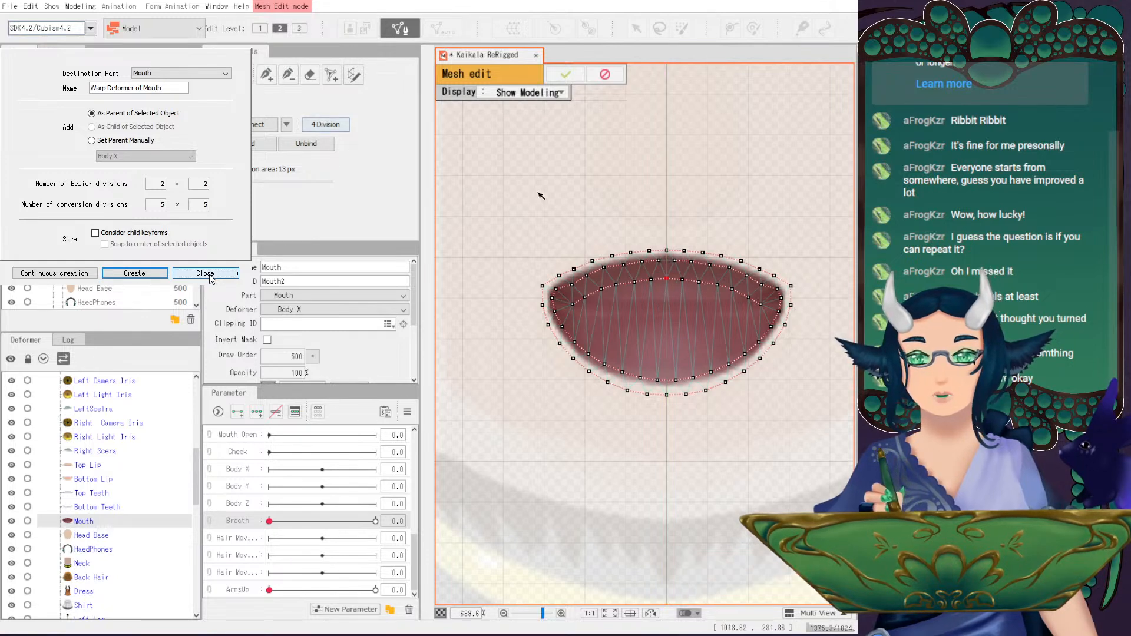
- Complete the second inner row along the mouth's lower part with mirrored vertices and apply the mesh
key("m")
left_click(573, 304)
left_click_drag(581, 324, 663, 363)
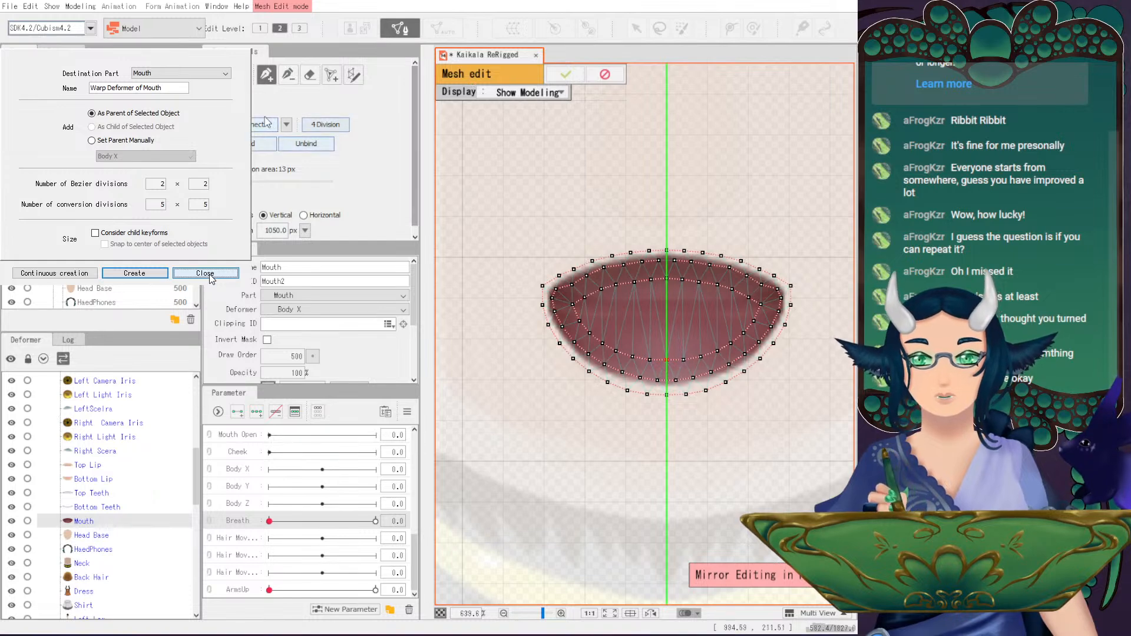
left_click(566, 74)
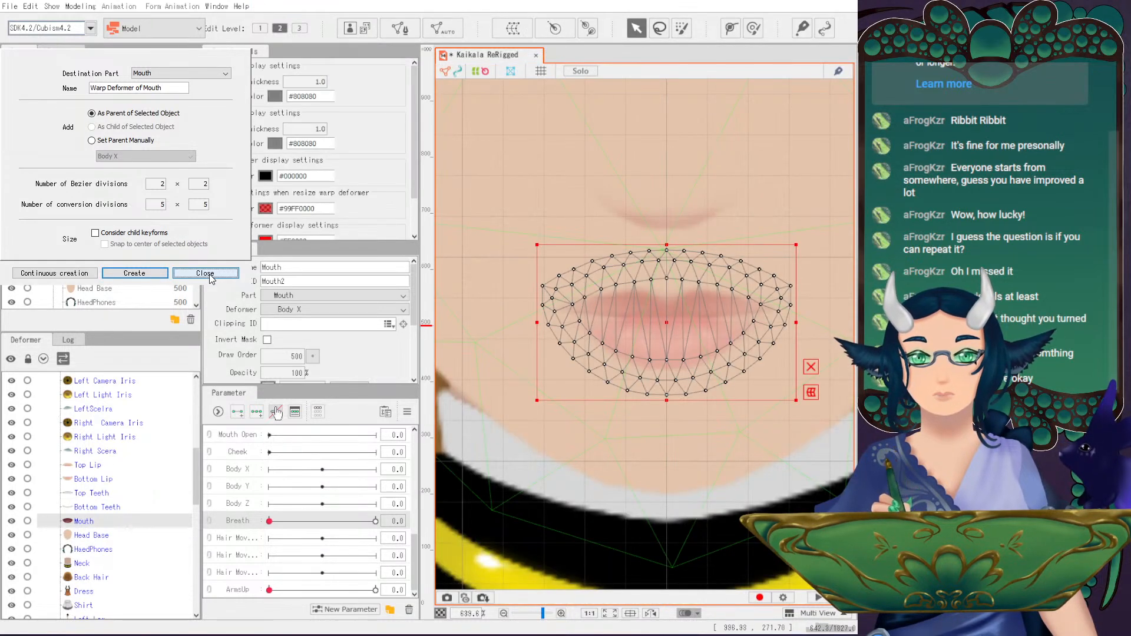
- Open the Head Base art mesh for mesh editing and erase all of its existing vertices
left_click(579, 287)
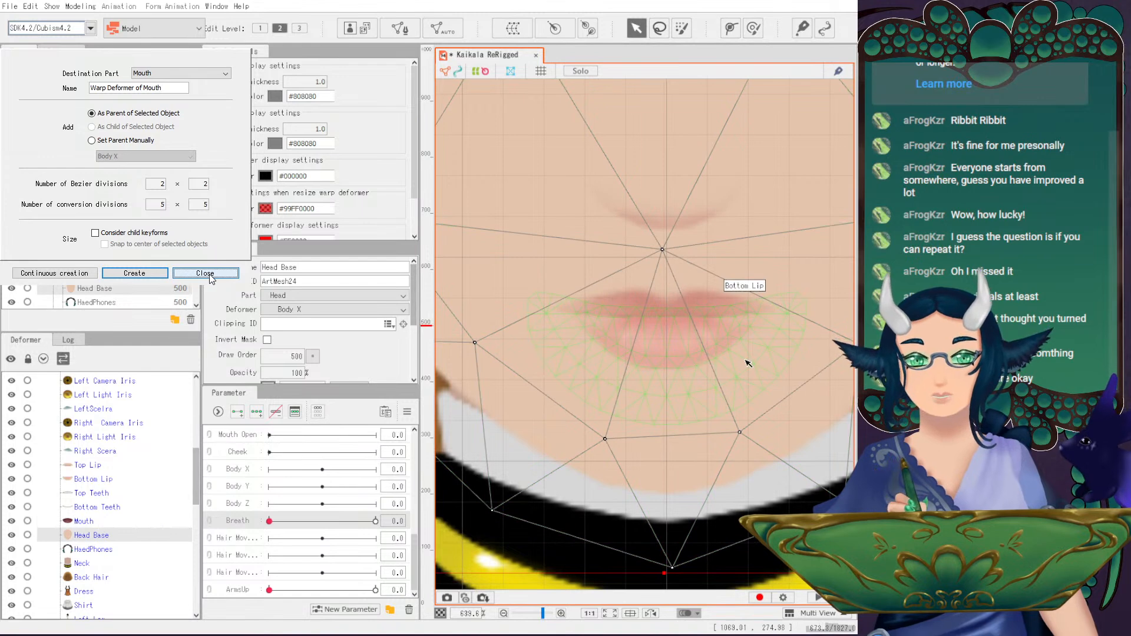
scroll(619, 306, "down", 5)
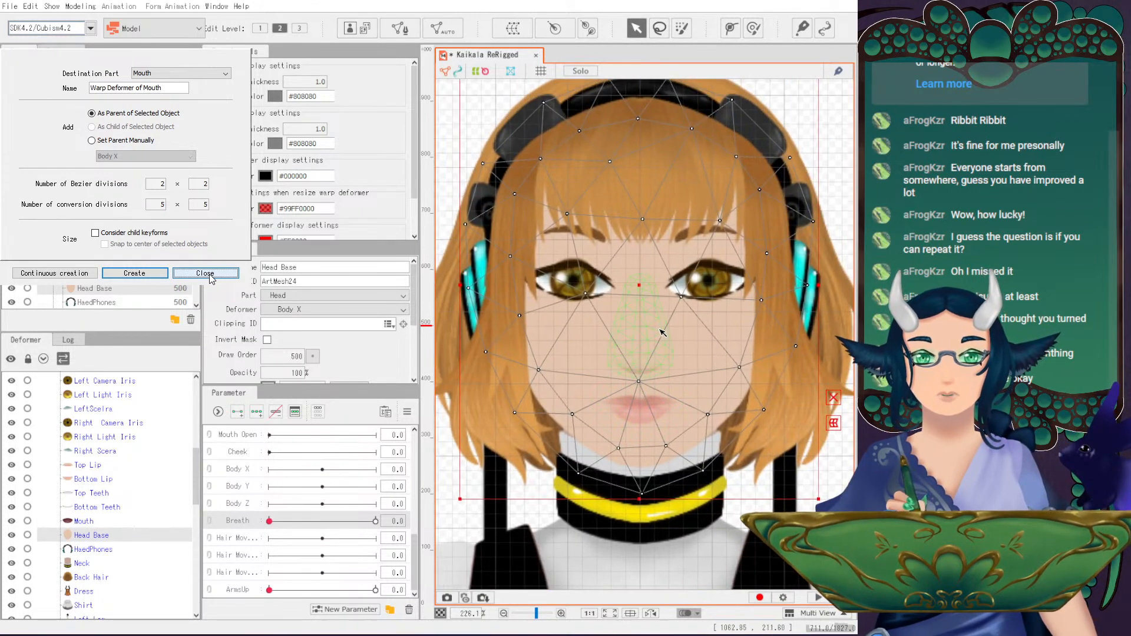
double_click(654, 326)
mouse_move(538, 113)
left_mouse_down()
mouse_move(495, 391)
mouse_move(851, 306)
mouse_move(639, 203)
mouse_move(559, 284)
left_mouse_up()
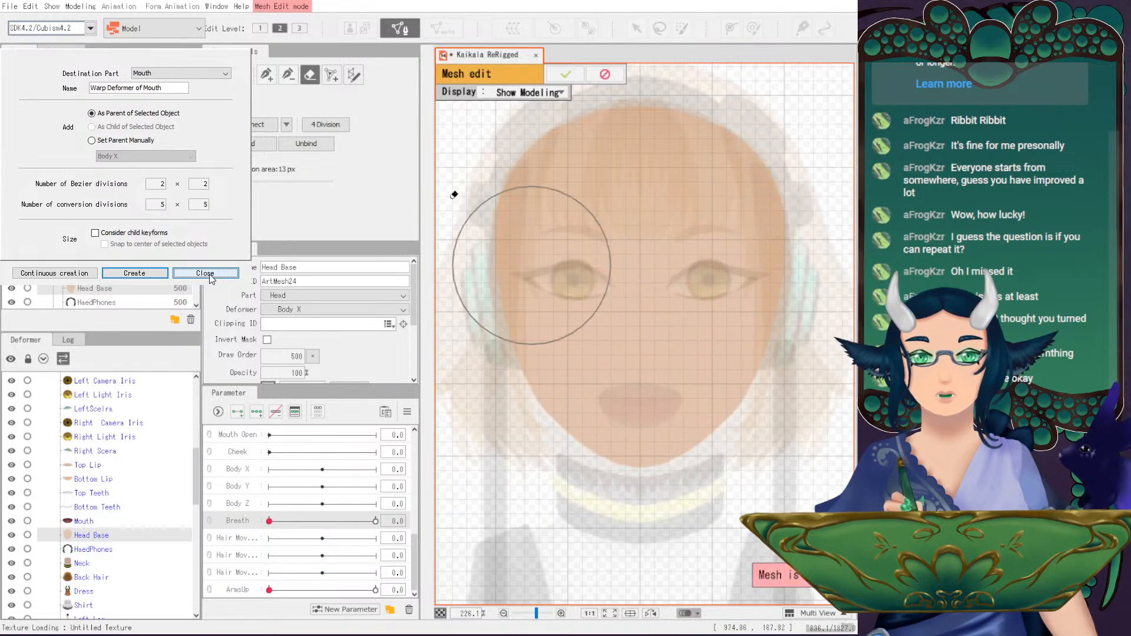
- Trace mirrored vertices just outside the top of the head base, from the centre line down to the upper temples
left_click(266, 75)
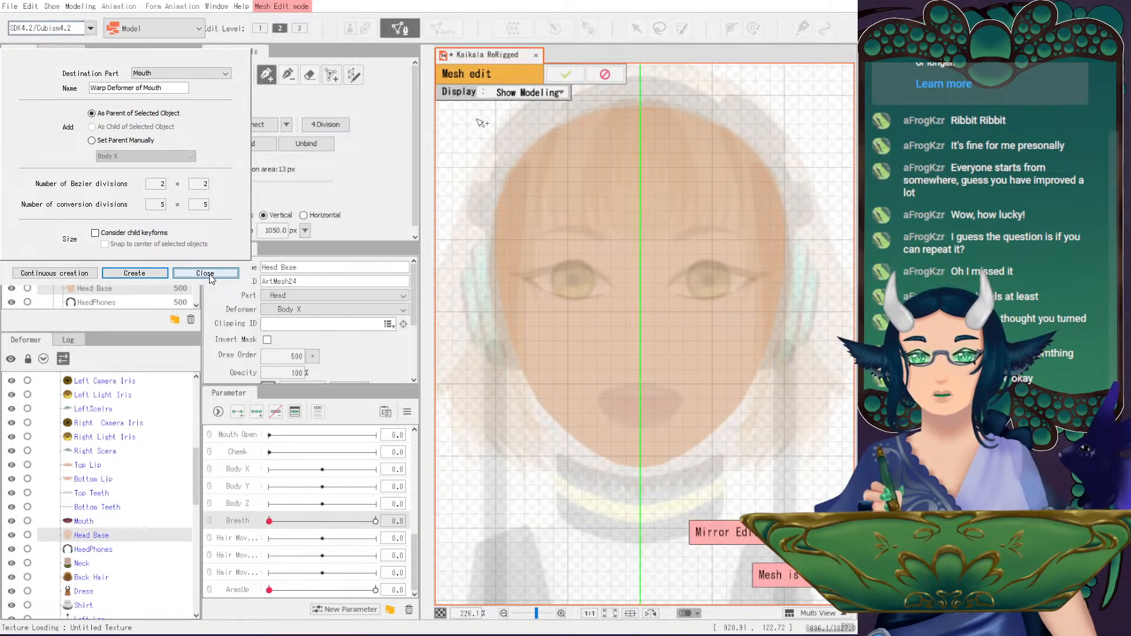
left_click(640, 101)
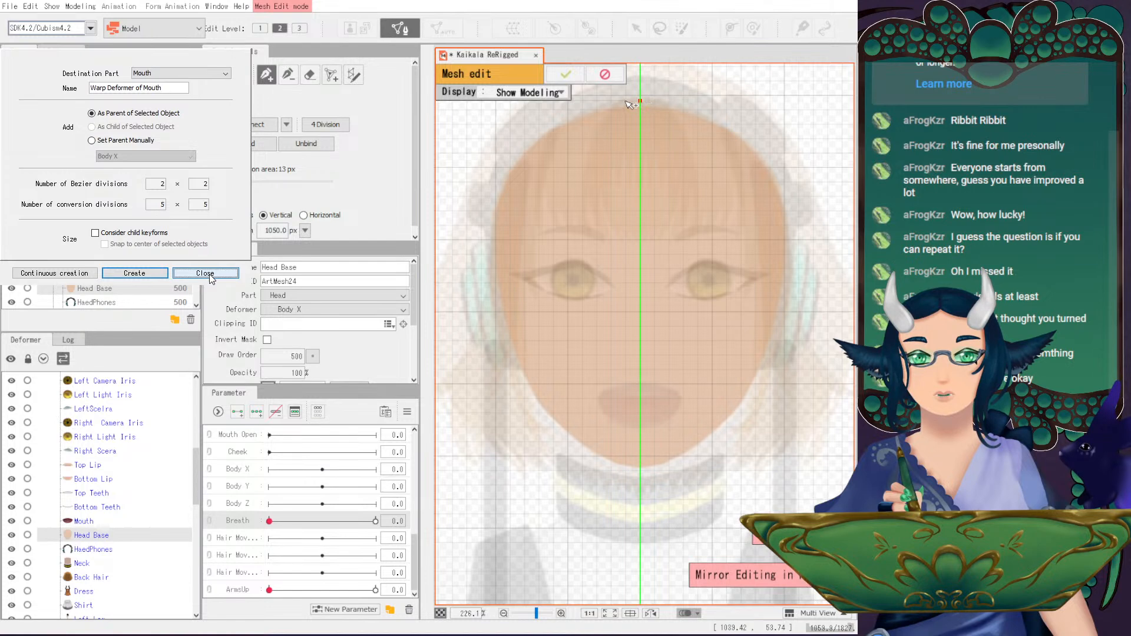
left_click(590, 106)
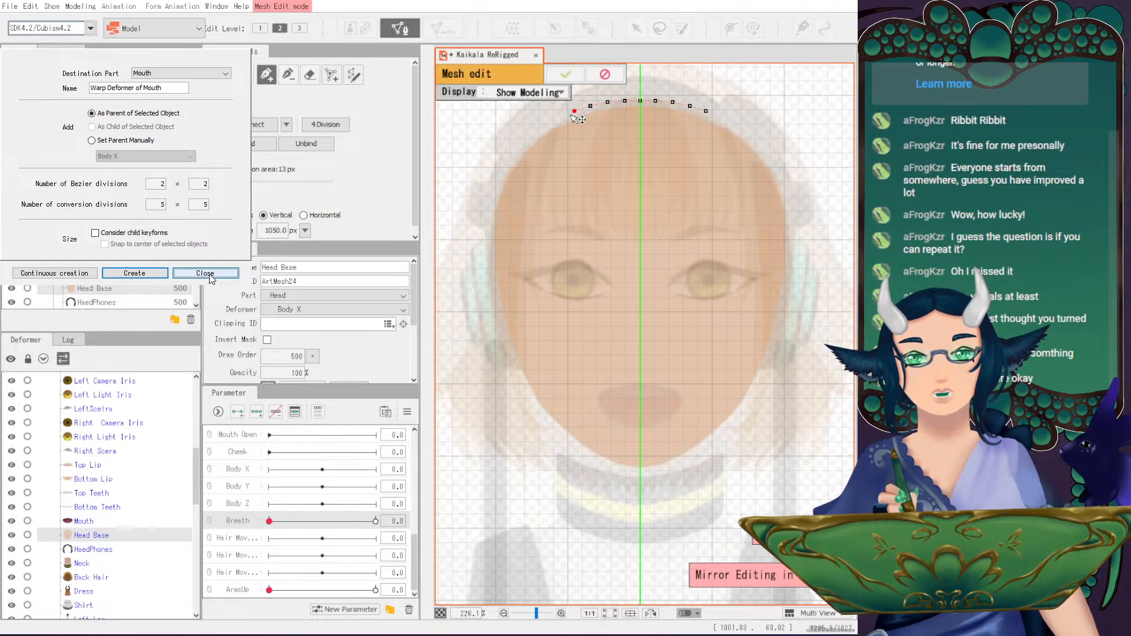
left_click(558, 118)
left_click(541, 127)
left_click(528, 139)
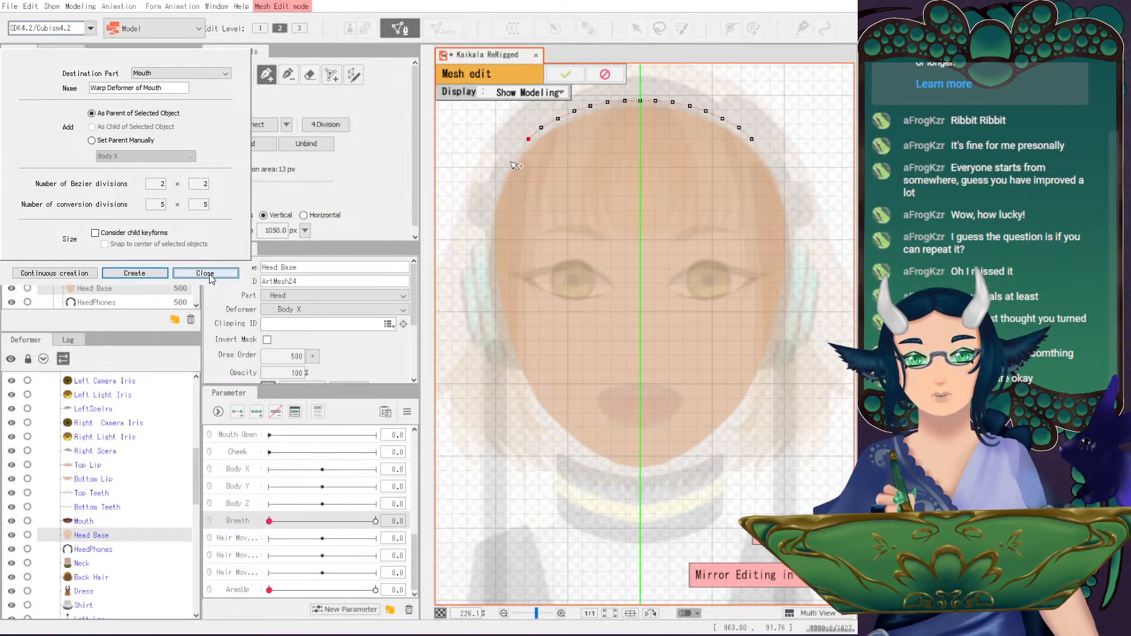
left_click(517, 152)
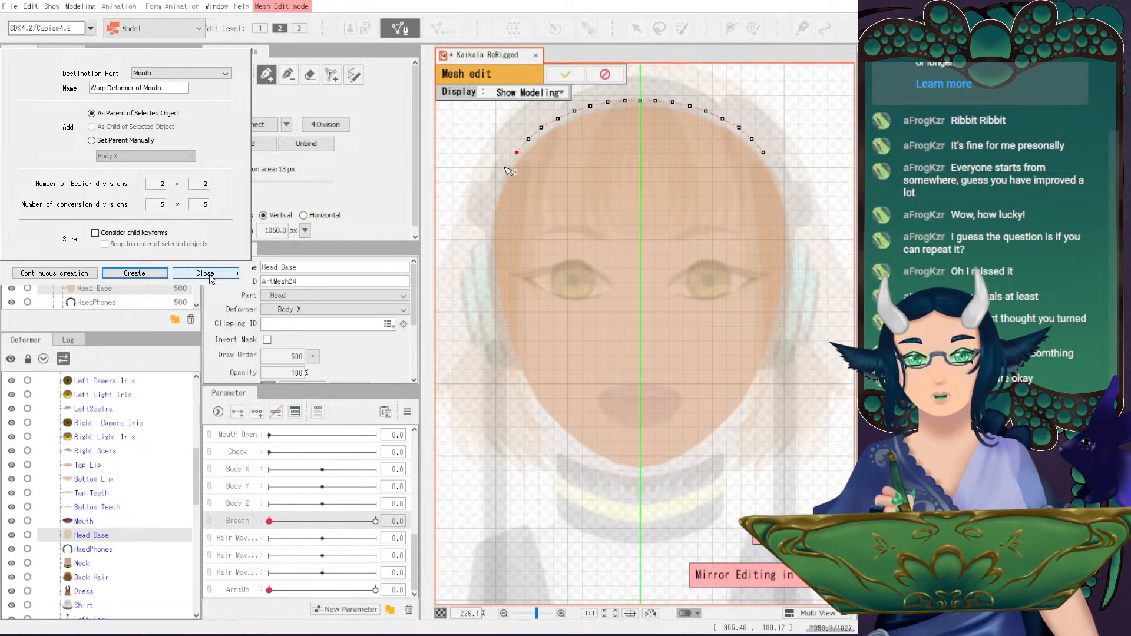
left_click(506, 167)
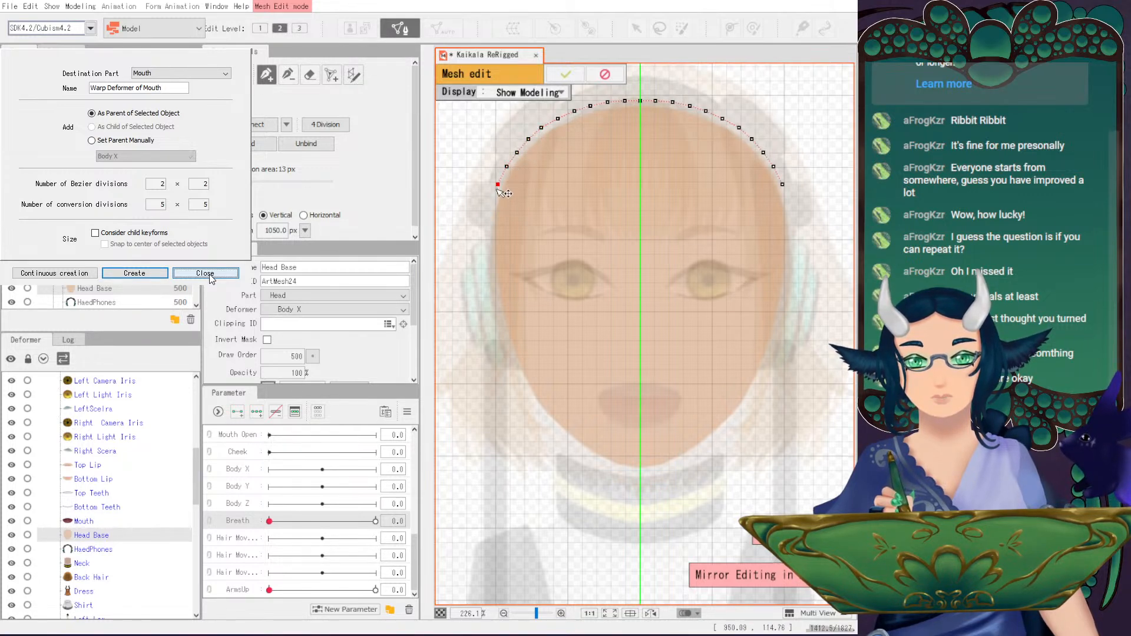
- Continue the mirrored head base outline down the sides of the face, from the temples to below eye level
left_click(490, 202)
left_click(486, 225)
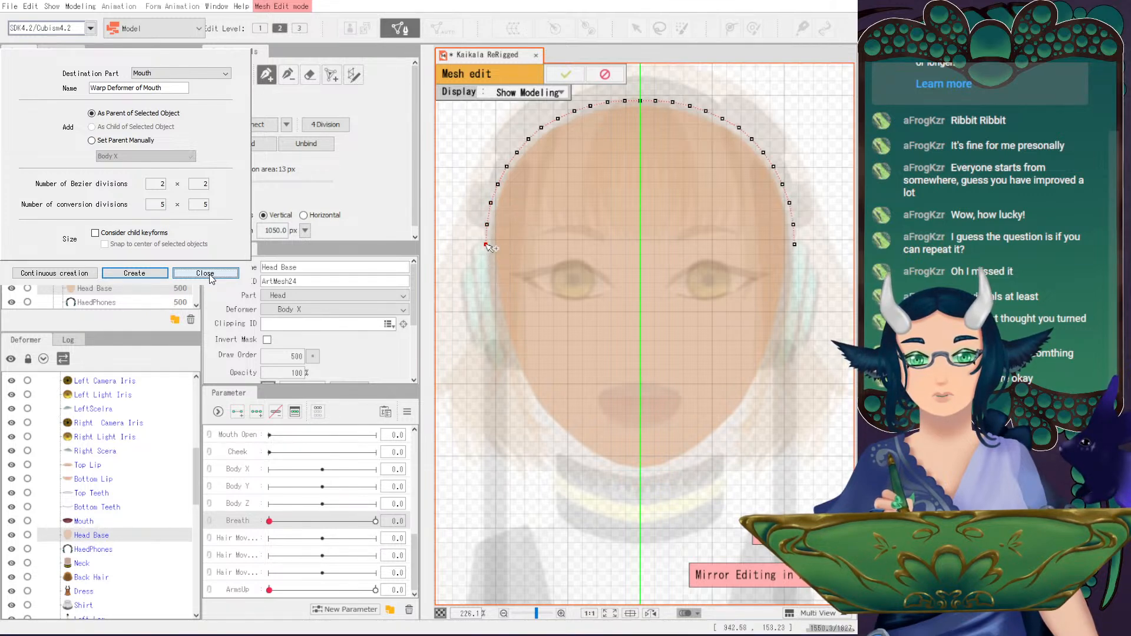
left_click(488, 263)
left_click(491, 283)
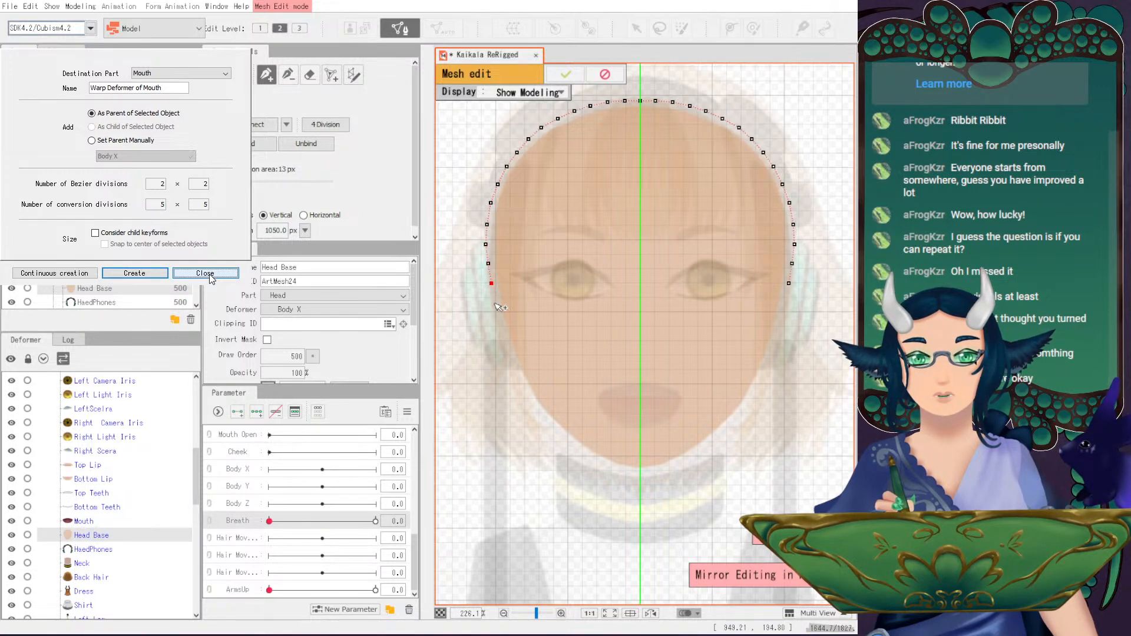
left_click(494, 299)
left_click(500, 318)
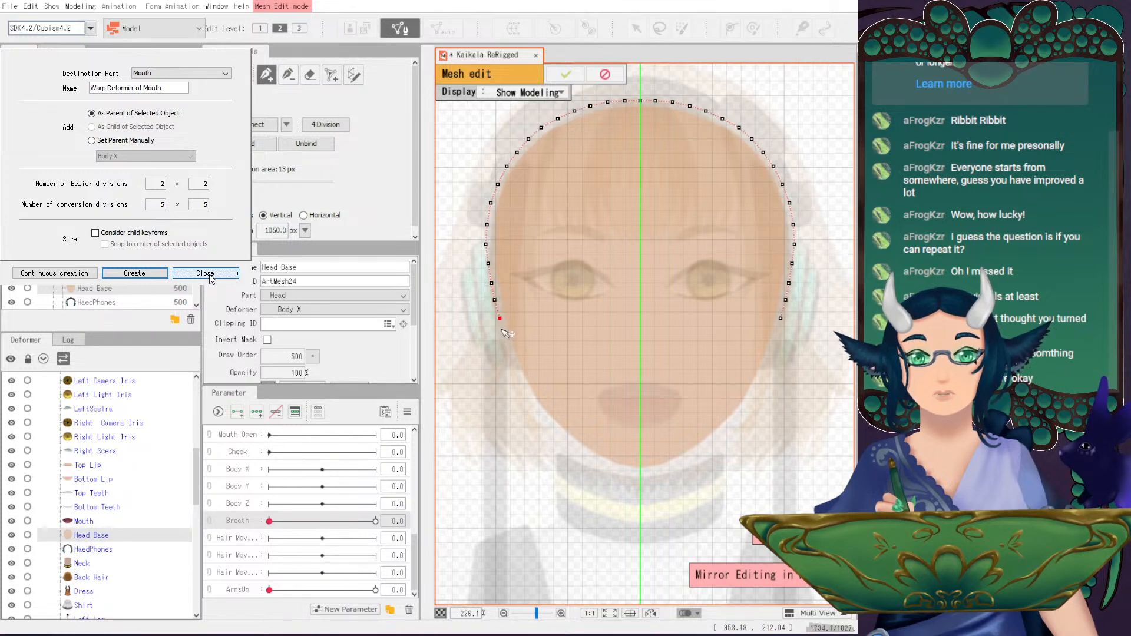
left_click(504, 335)
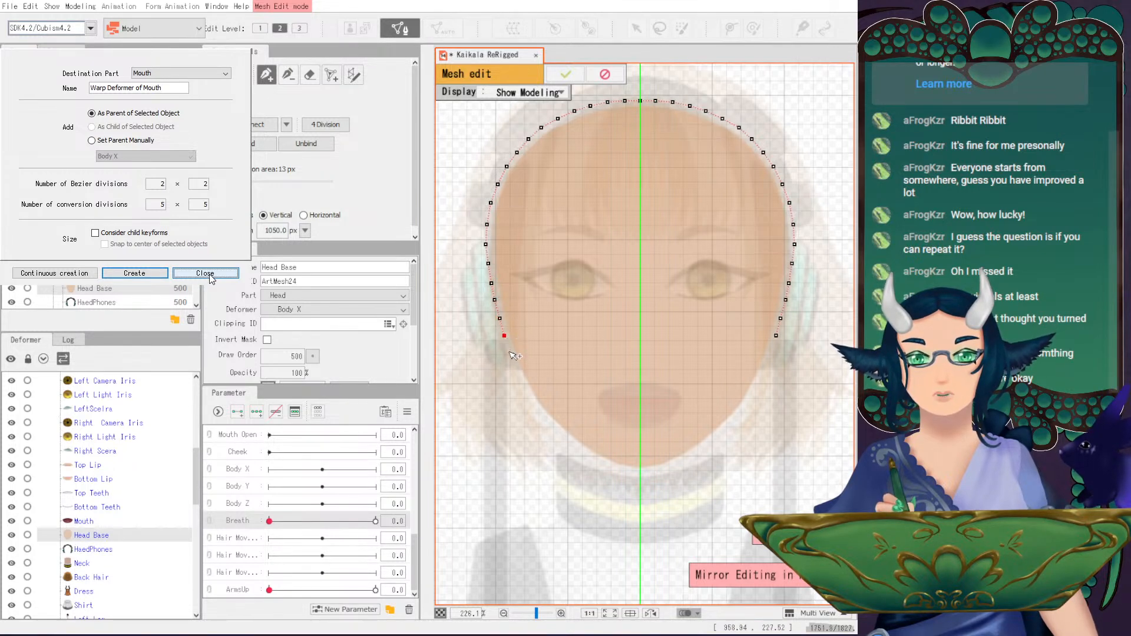
- Continue the mirrored head base outline around the jaw, from the lower cheeks to near the chin
left_click(517, 371)
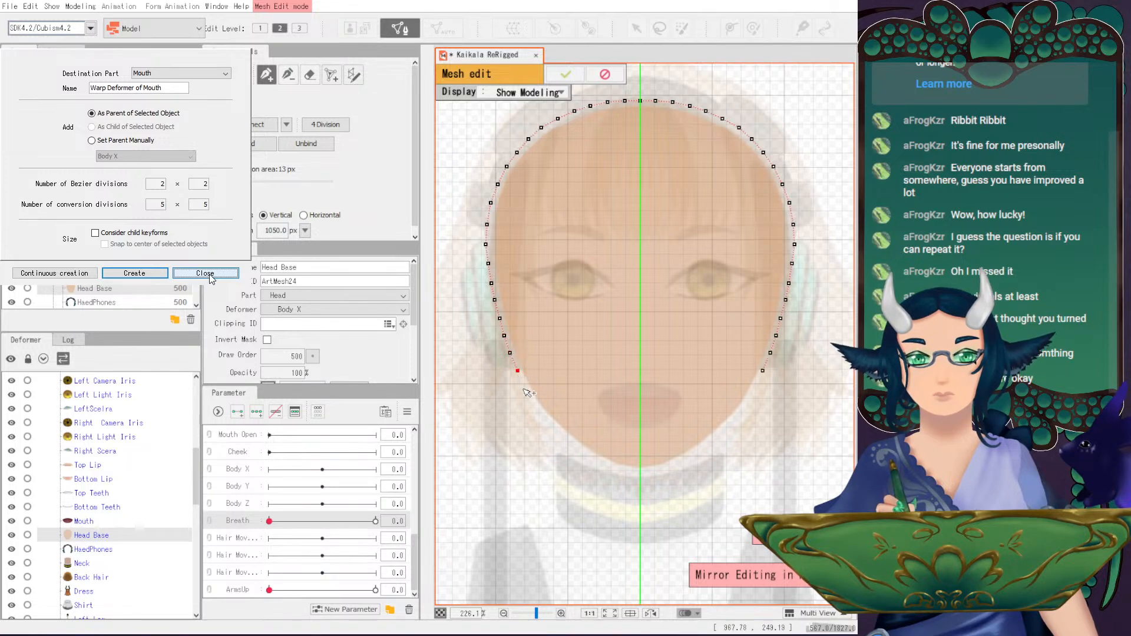
left_click(524, 386)
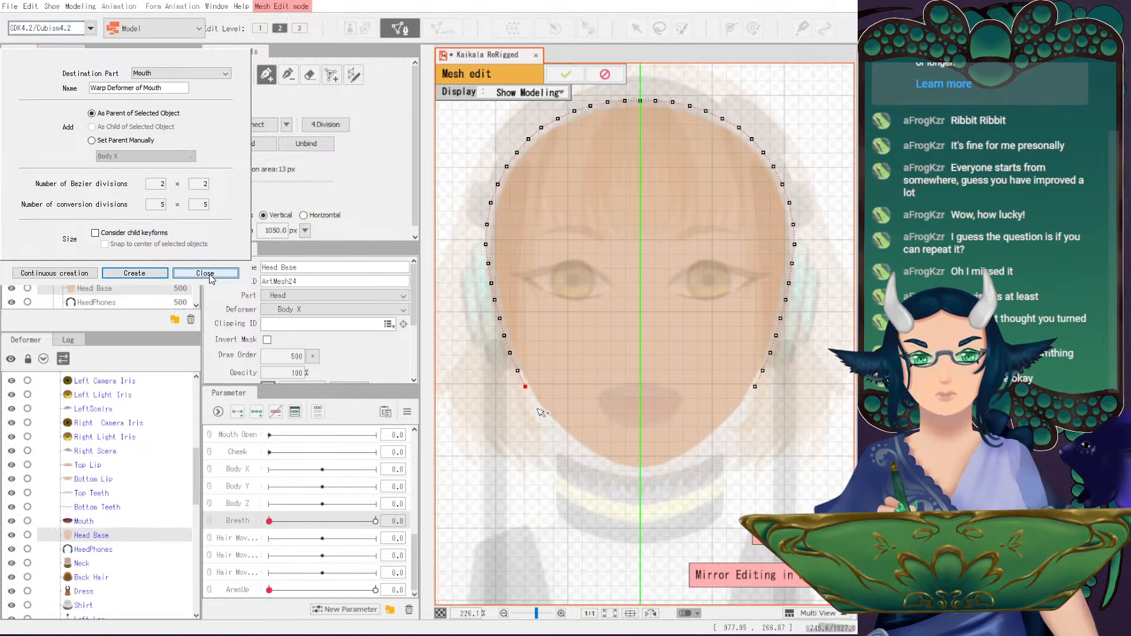
left_click(534, 404)
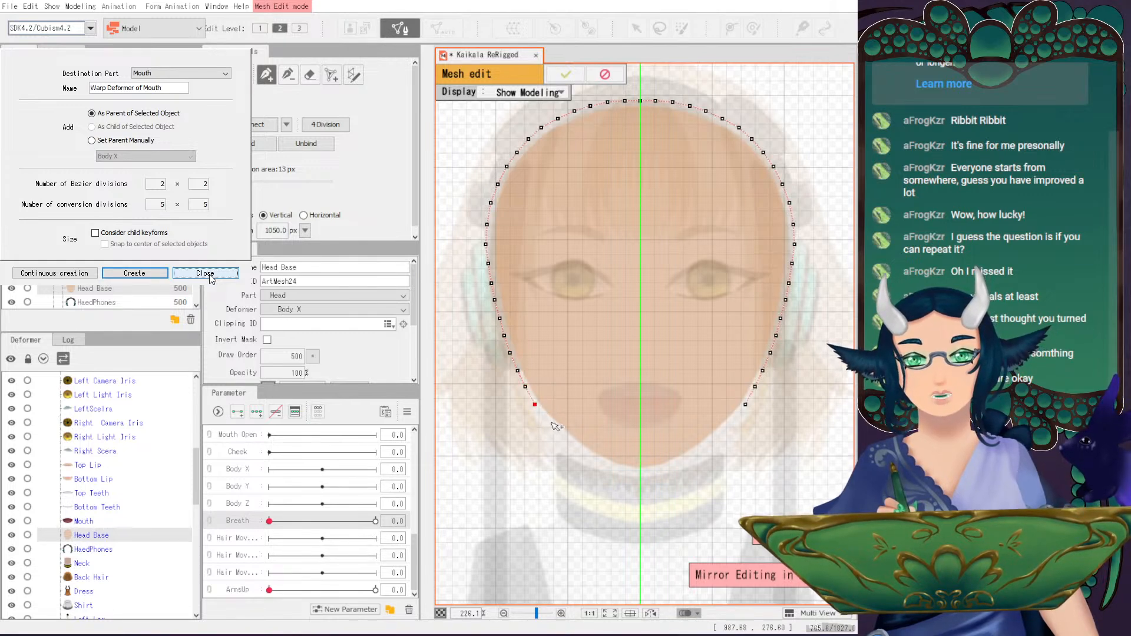
left_click(546, 418)
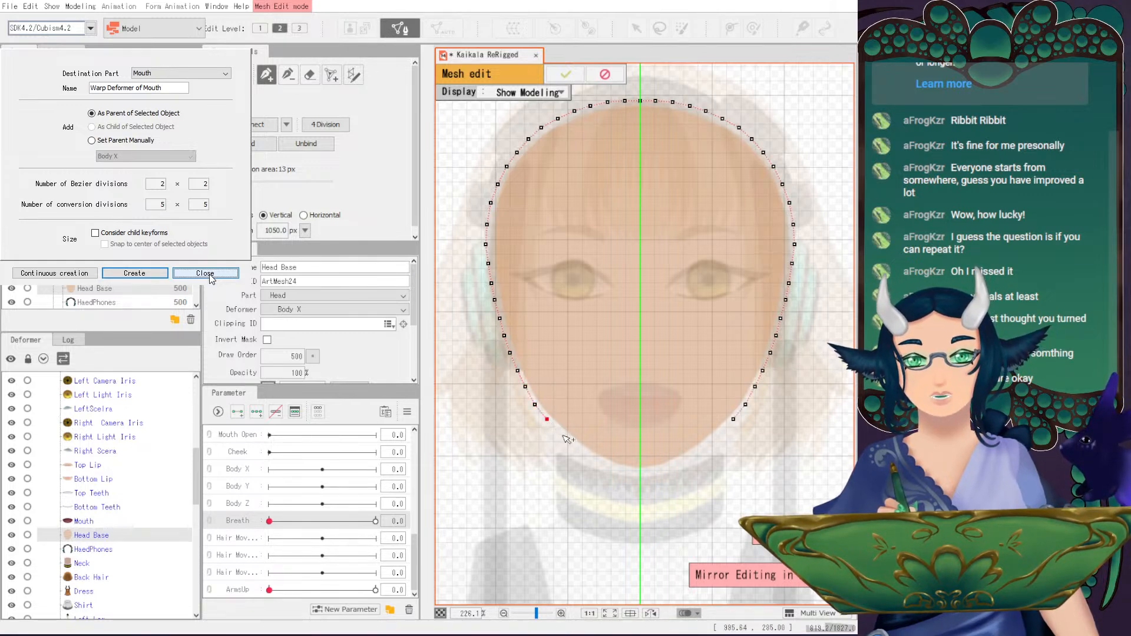
left_click(562, 433)
left_click(579, 449)
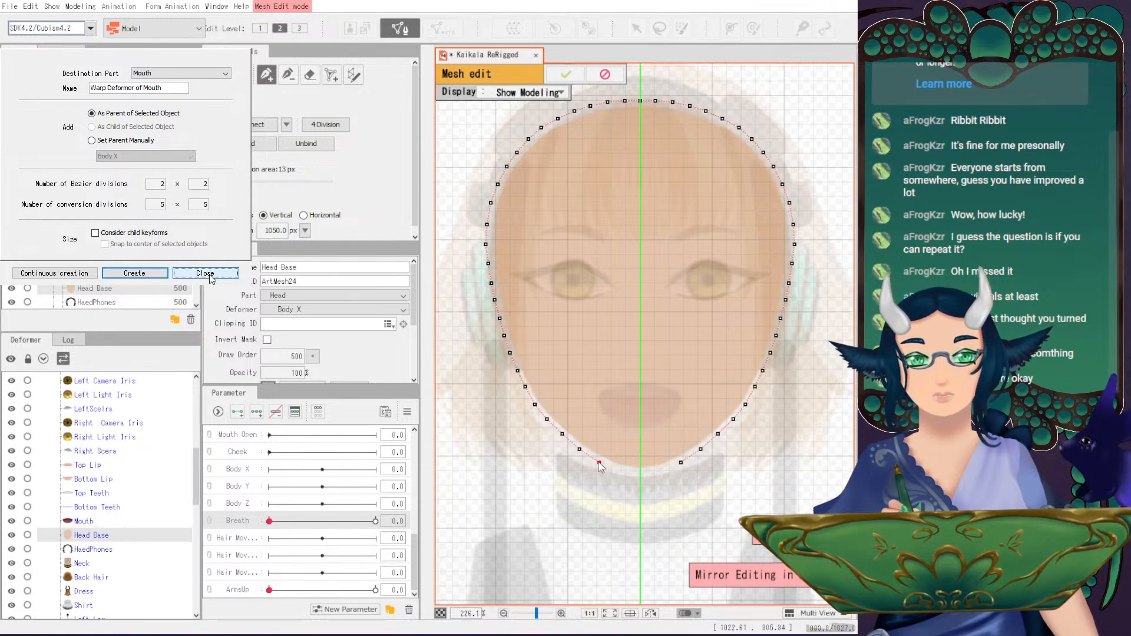
left_click(596, 460)
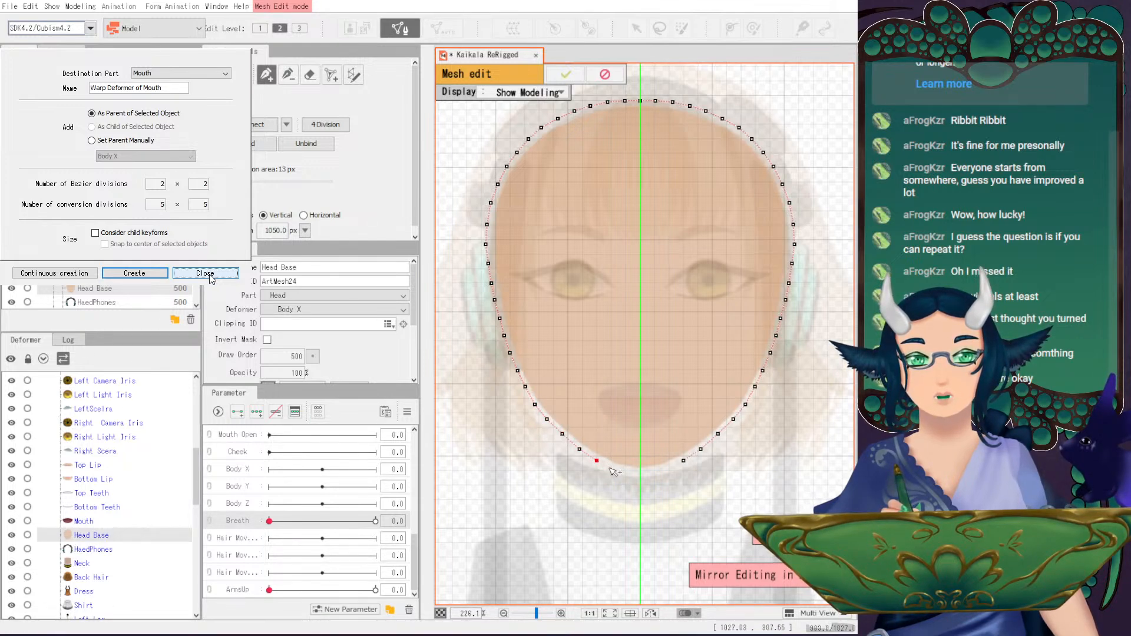
- Close the head base outline beneath the chin with a mirrored vertex pair just either side of the centre line
left_click(639, 474)
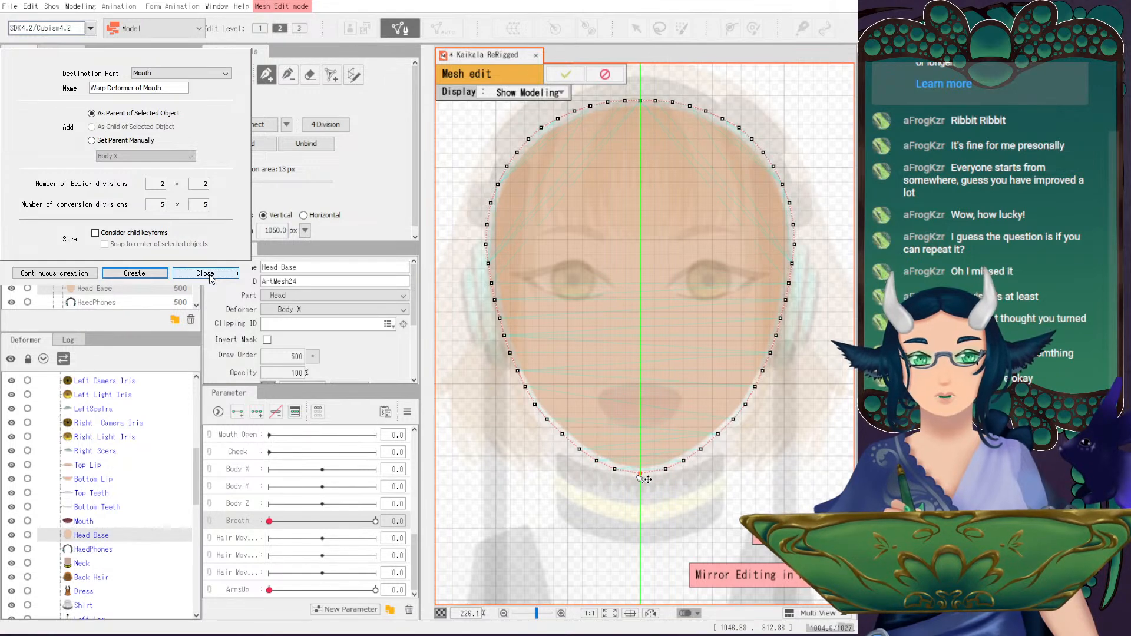
key("ctrl+z")
left_click(632, 474)
left_click(648, 473)
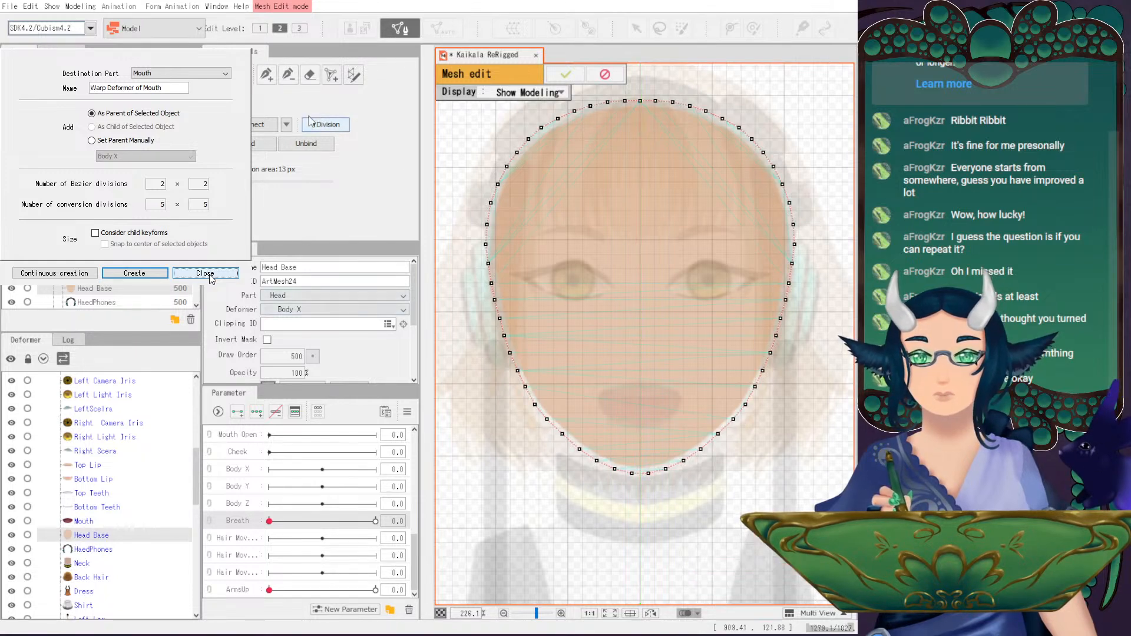
- Add a second mirrored row of vertices just inside the head base outline, from the top of the forehead to the chin
left_click(266, 75)
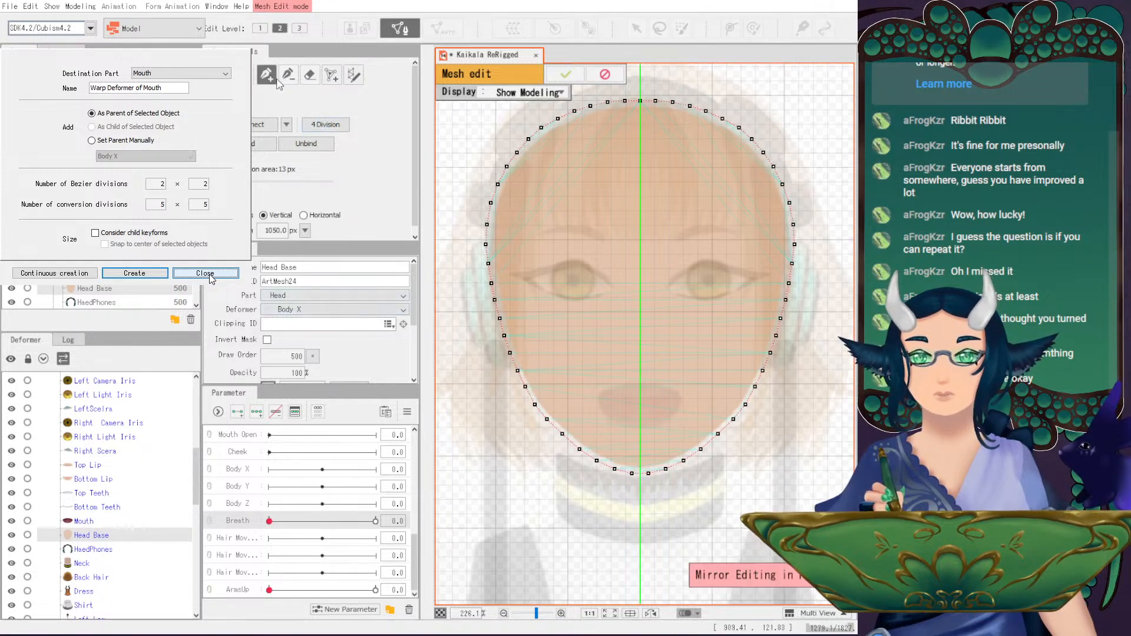
left_click(646, 114)
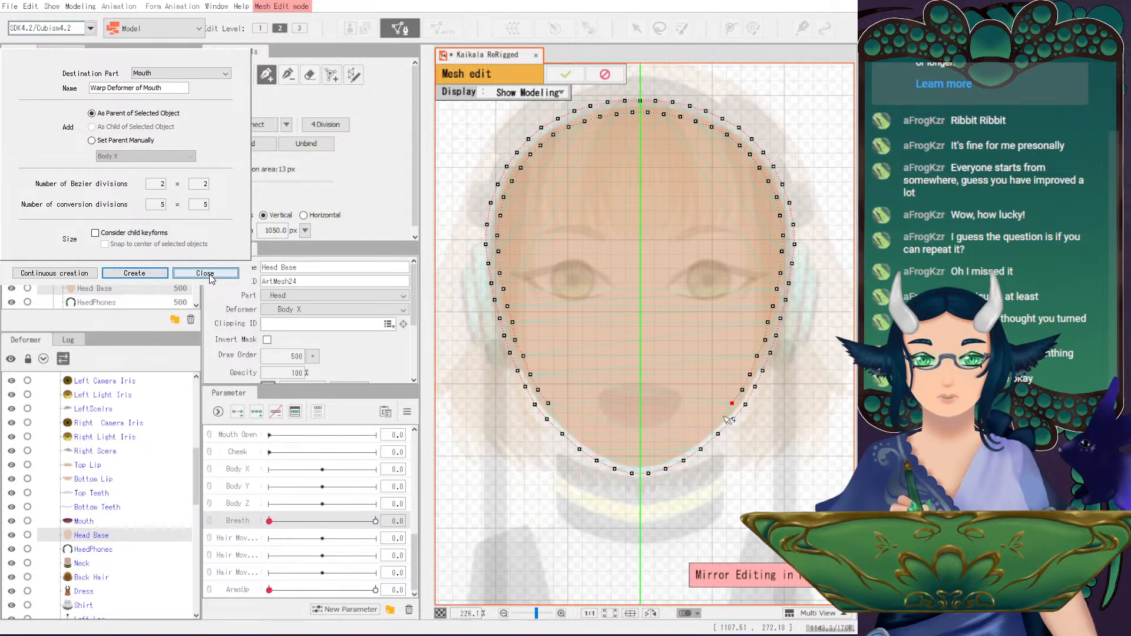
left_click(687, 443)
left_click(671, 453)
left_click(654, 460)
left_click(640, 460)
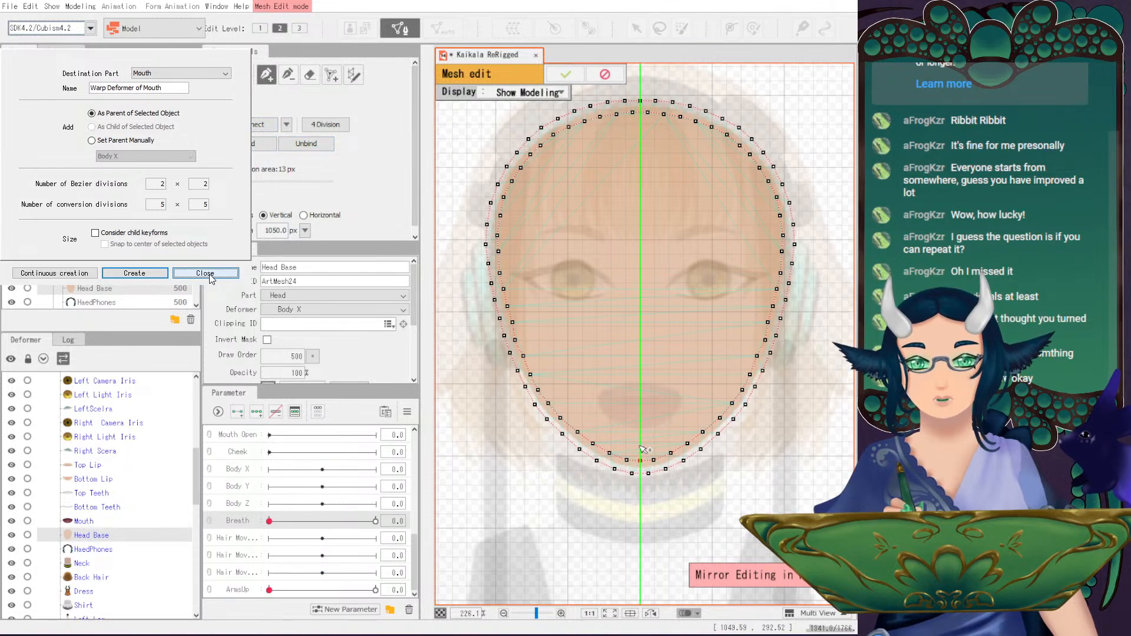
- Place a column of vertices on the head base's centre line, from above the chin up to the nose bridge
left_click(640, 413)
left_click(640, 397)
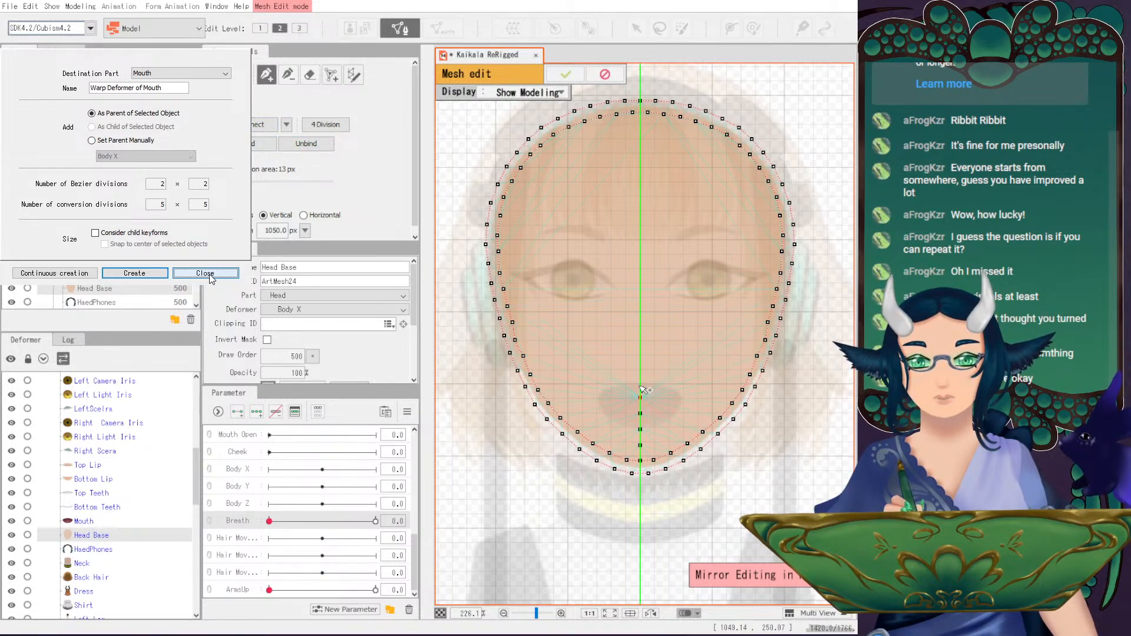
left_click(641, 382)
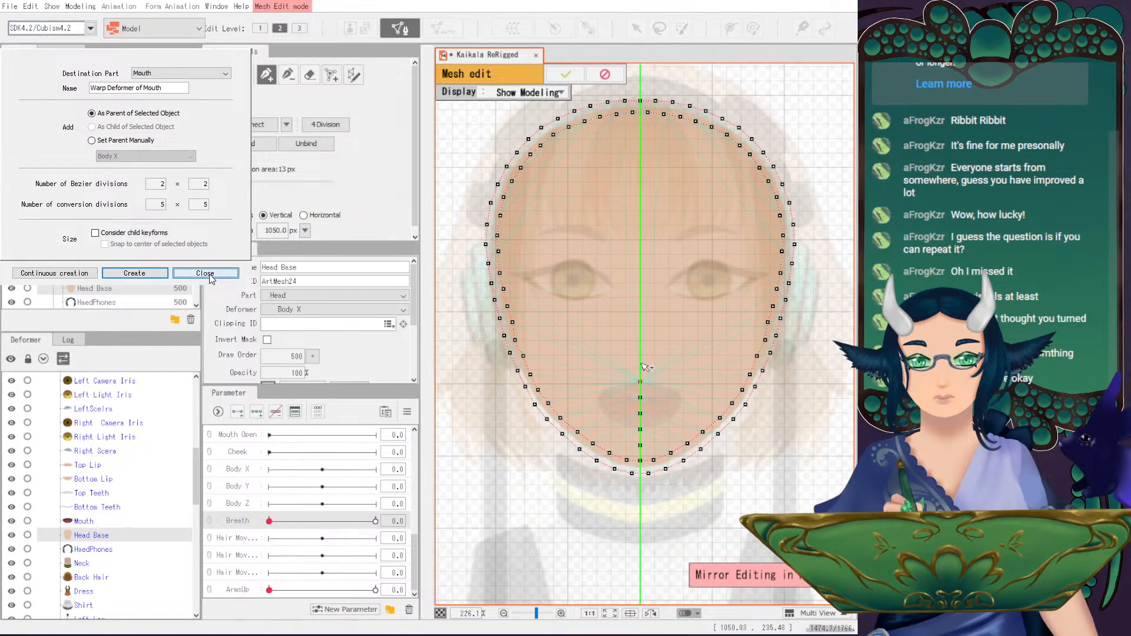
left_click(640, 342)
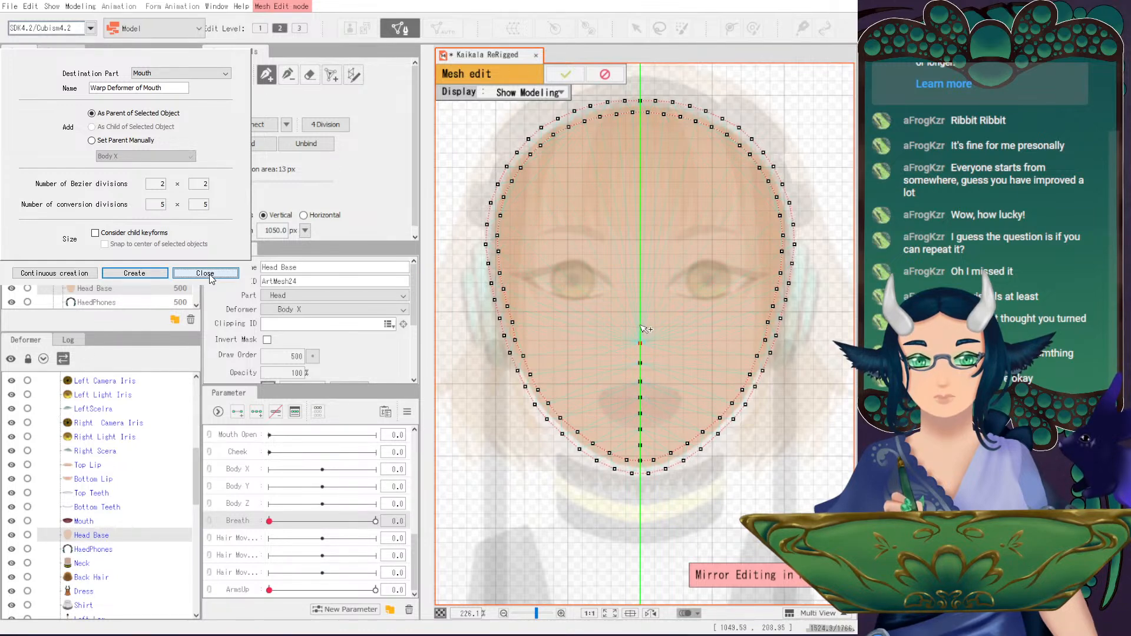
left_click(640, 324)
left_click(641, 303)
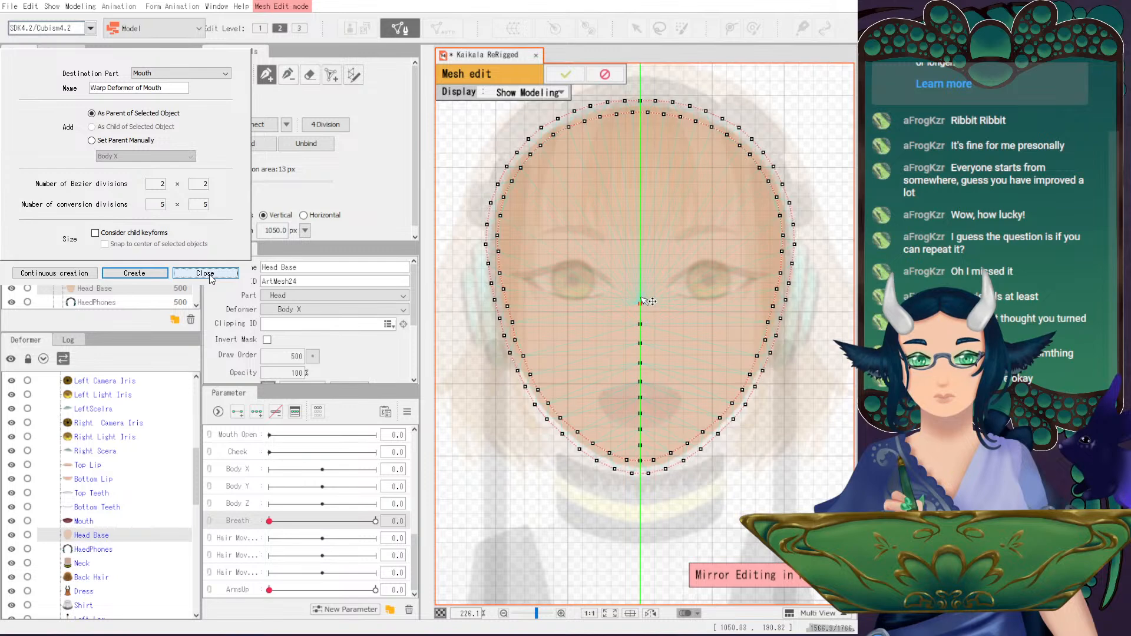
- Extend the centre-line vertices from eye level up the forehead, connect the Head Base vertices automatically and apply the mesh
left_click(640, 284)
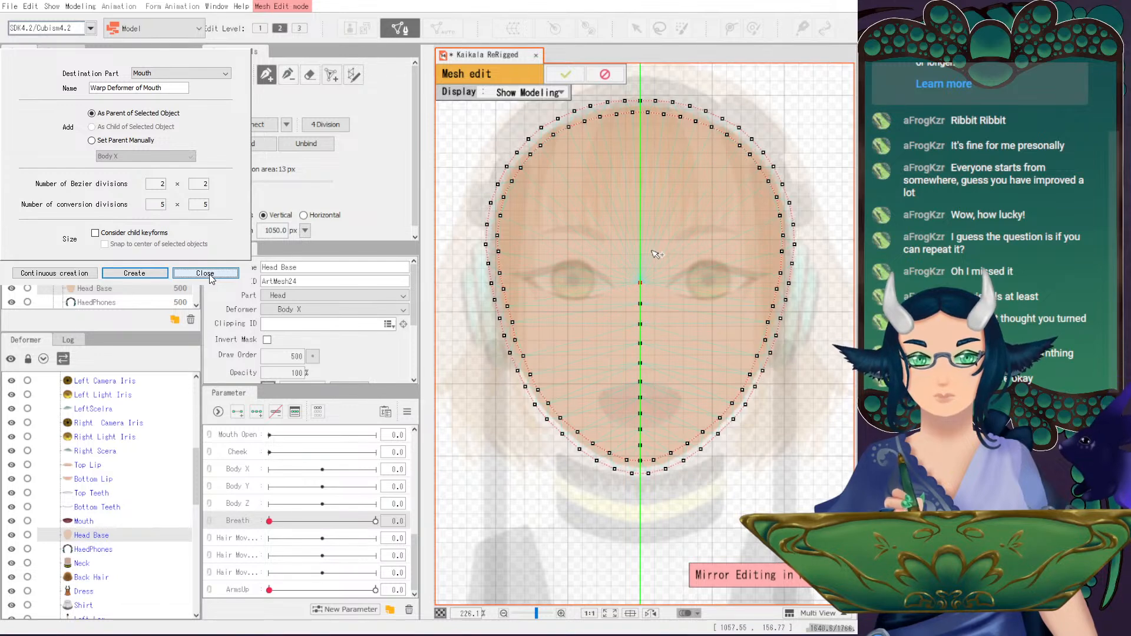
left_click(640, 262)
left_click(641, 242)
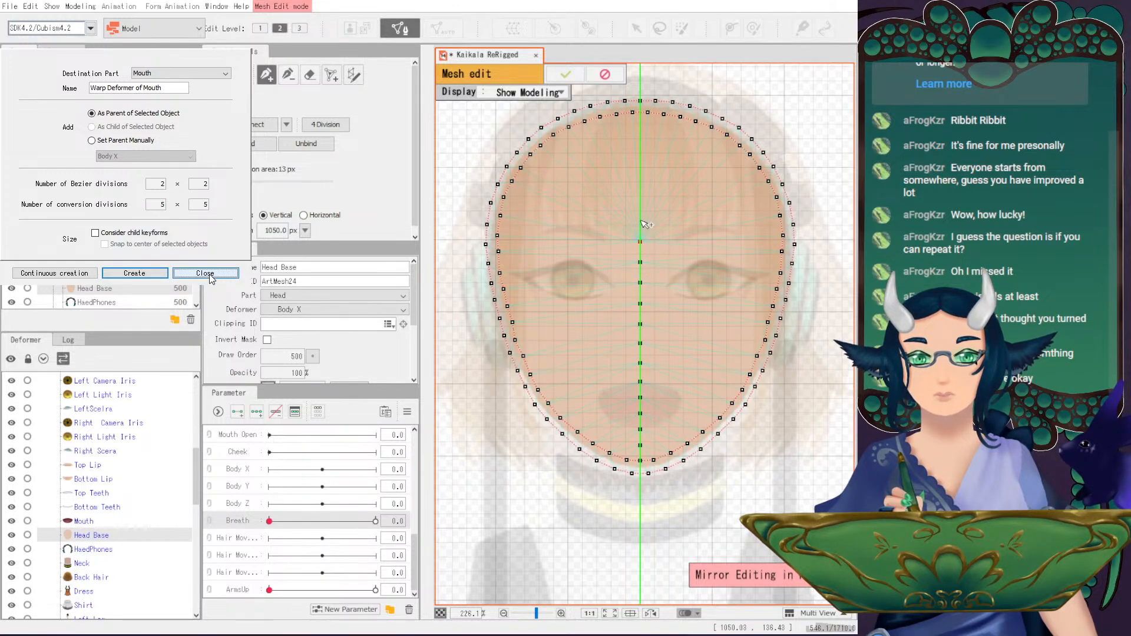
left_click(640, 199)
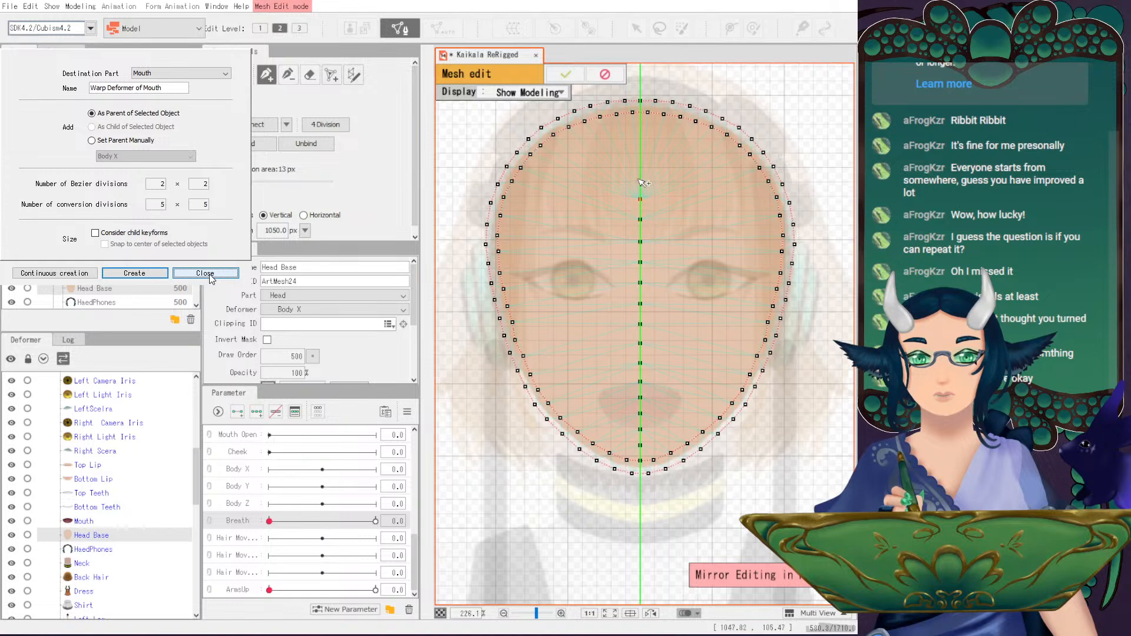
left_click(641, 178)
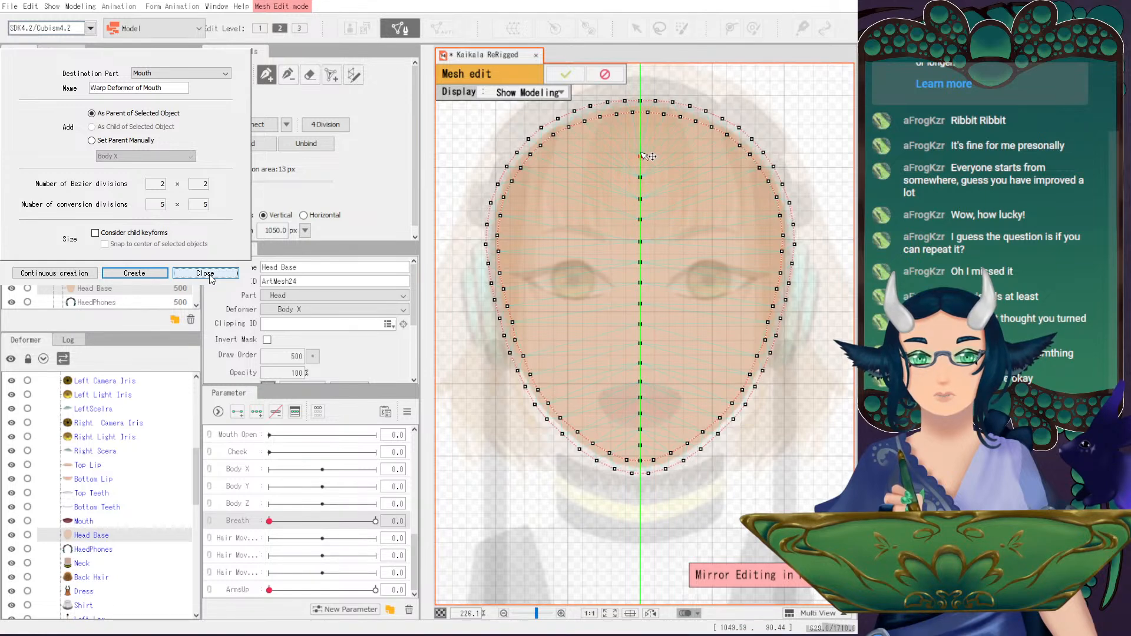
left_click(259, 124)
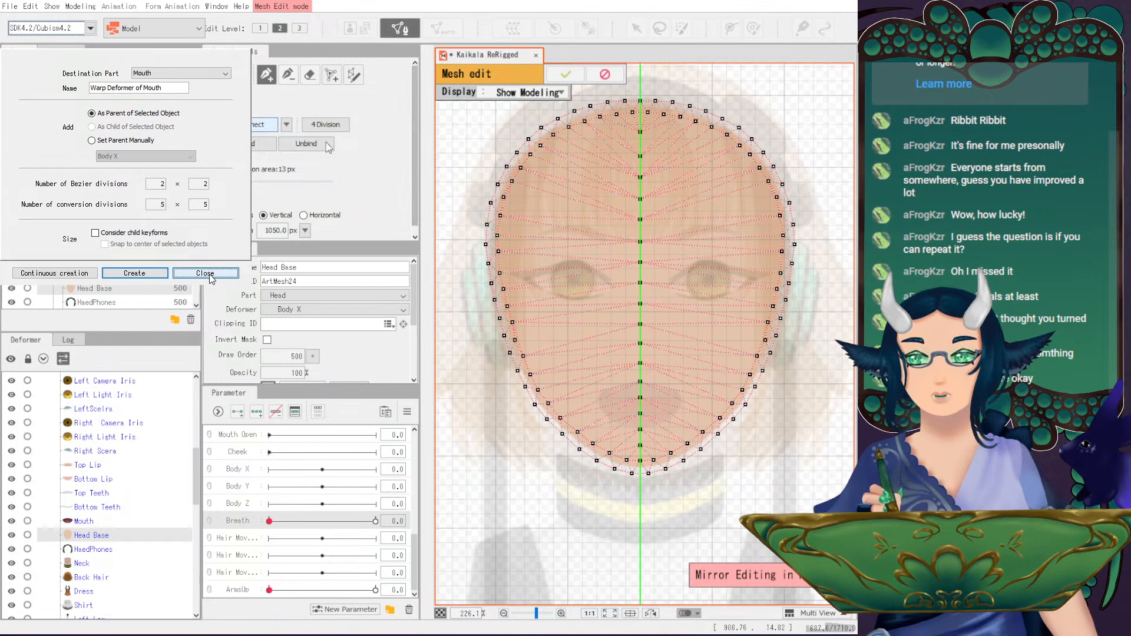
left_click(565, 75)
- Open the headphones art mesh for mesh editing and erase all of its existing vertices
left_click(91, 549)
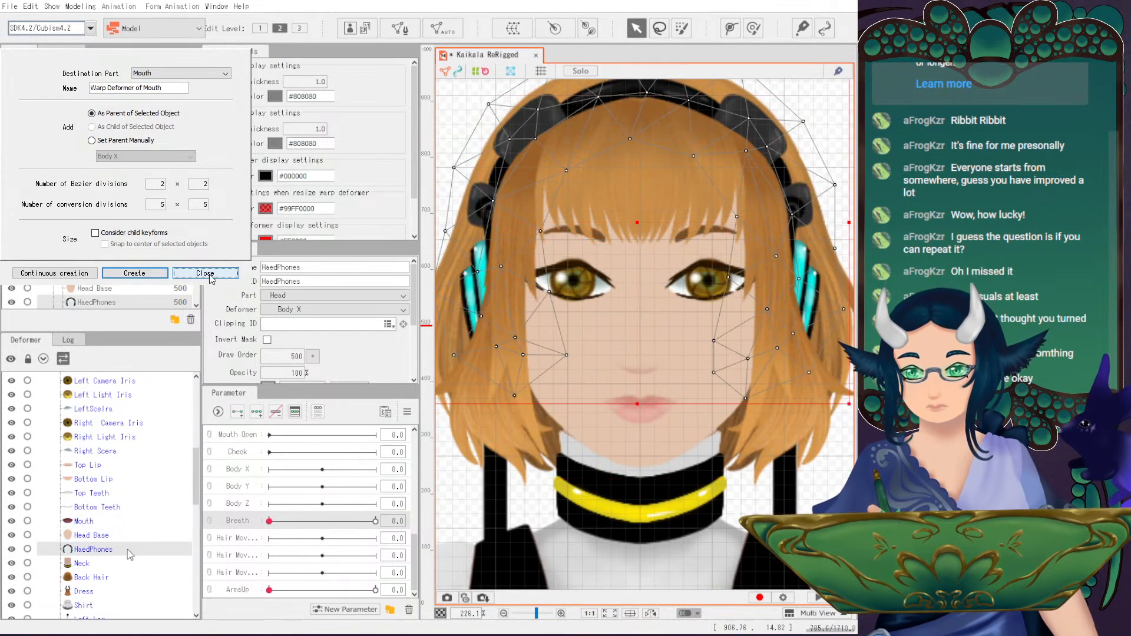
left_click(407, 33)
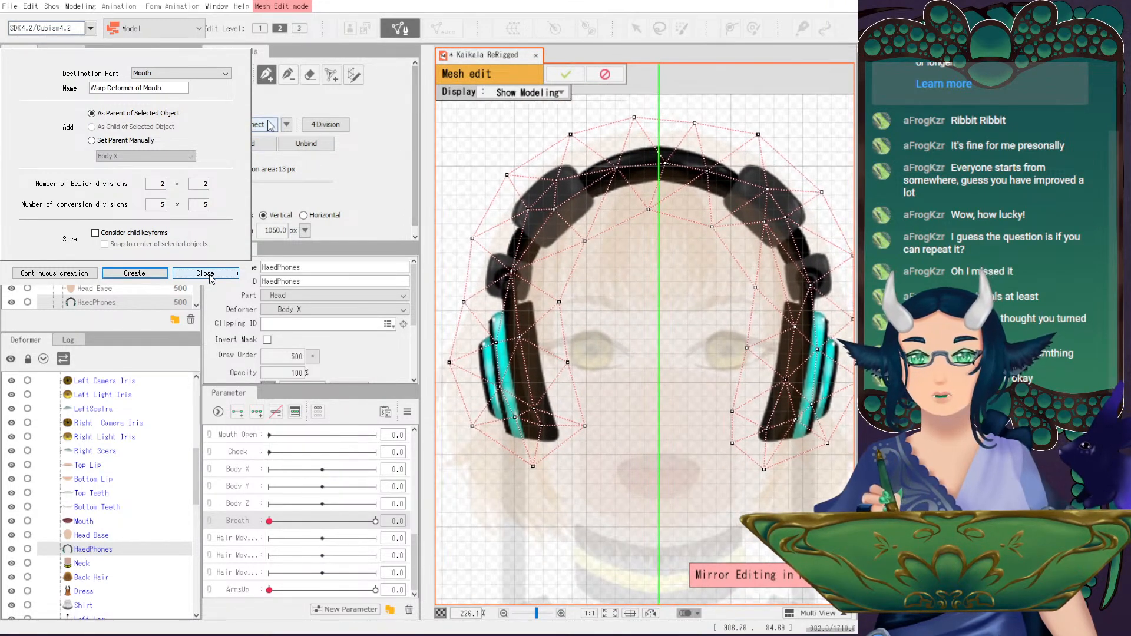
left_click(310, 74)
mouse_move(636, 136)
left_mouse_down()
mouse_move(663, 141)
mouse_move(591, 233)
mouse_move(545, 181)
mouse_move(484, 249)
mouse_move(527, 450)
mouse_move(712, 470)
mouse_move(817, 220)
mouse_move(819, 448)
mouse_move(724, 123)
mouse_move(729, 167)
mouse_move(845, 438)
left_mouse_up()
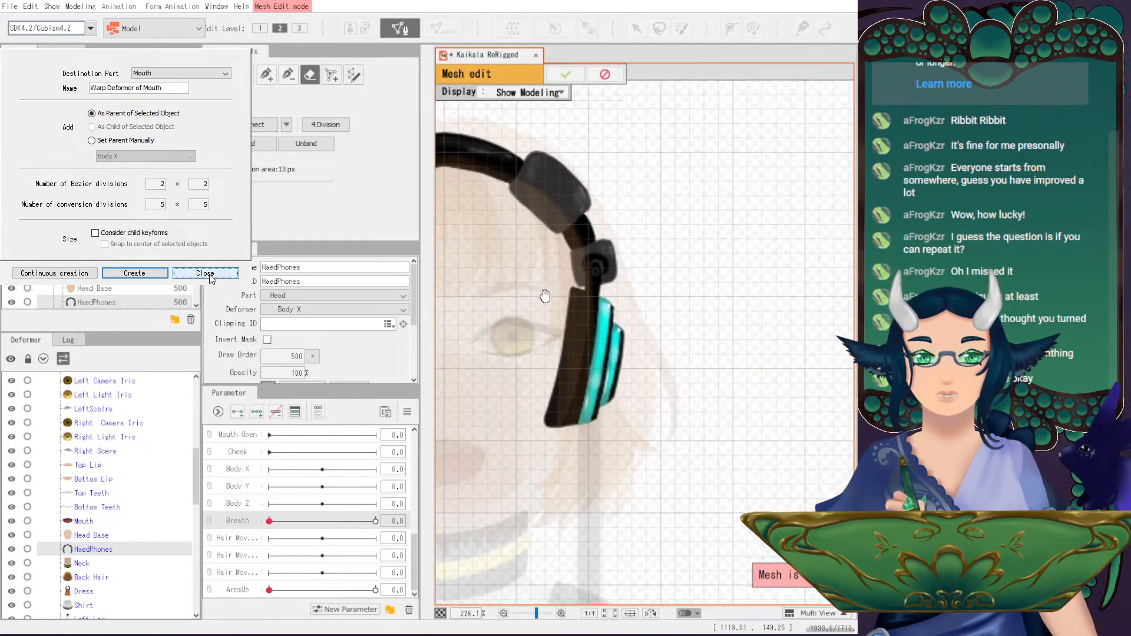
- With mirror editing on, place vertices along the underside of the headband, from the centre line out to the upper pads
key("p")
key("m")
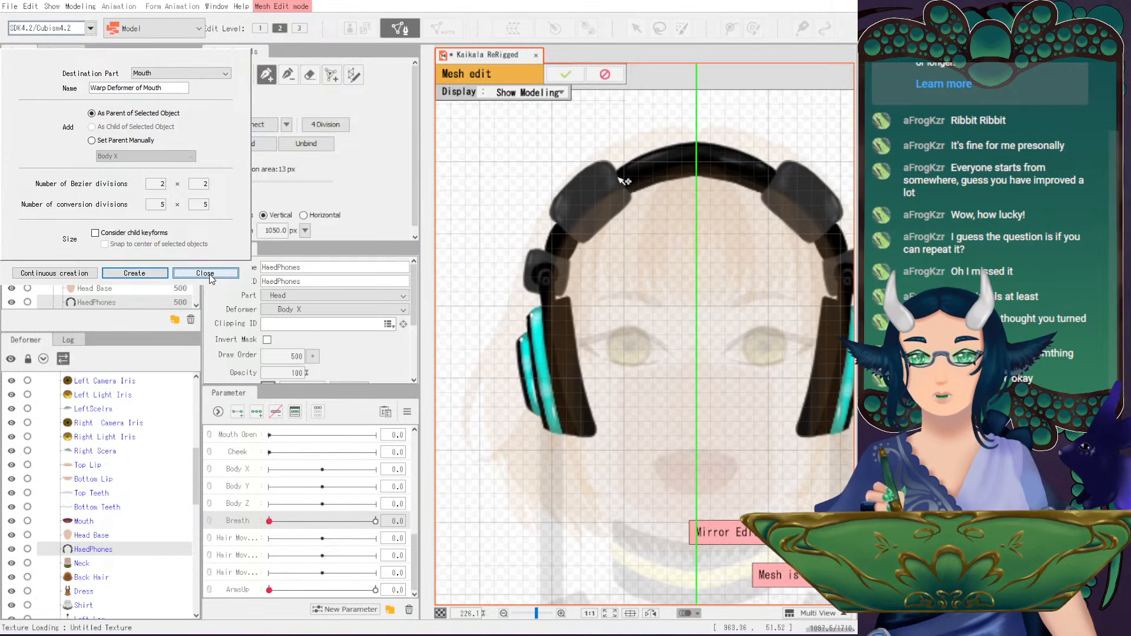
left_click(696, 179)
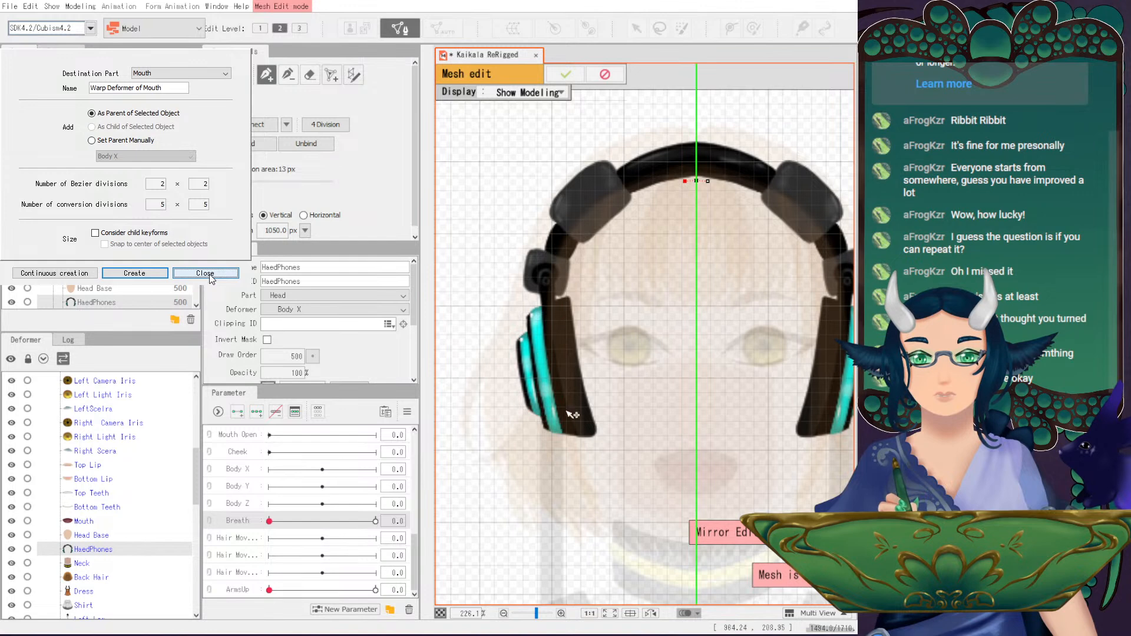
left_click(673, 183)
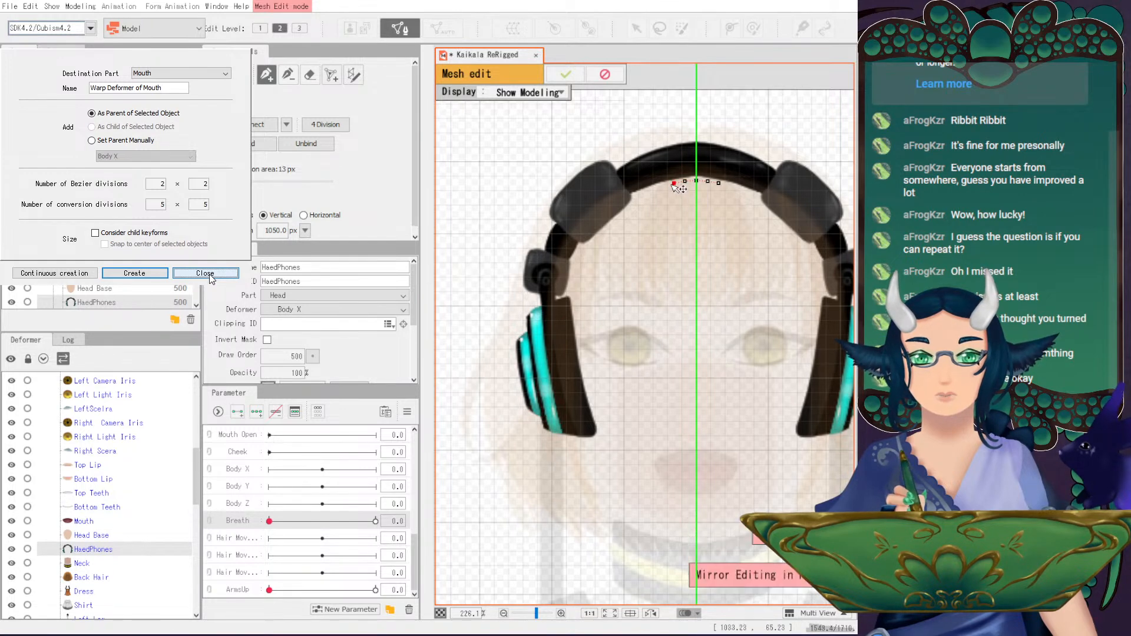
left_click(648, 192)
left_click(637, 194)
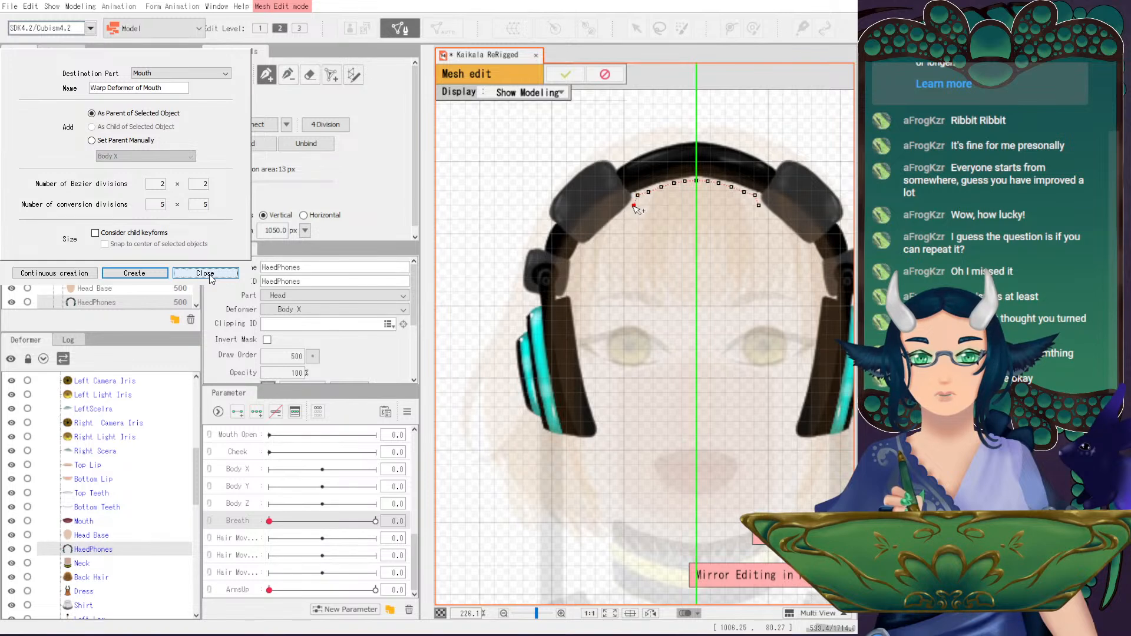
- Continue the mirrored inner outline of the headphones along the upper pads down to the hinges
left_click(623, 213)
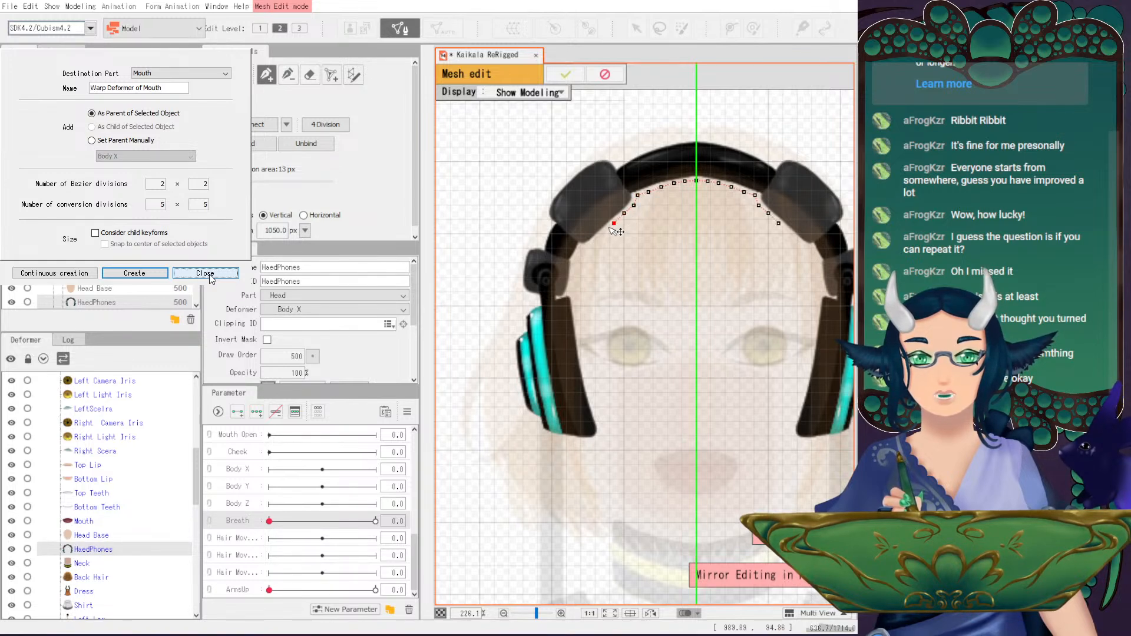
left_click(603, 233)
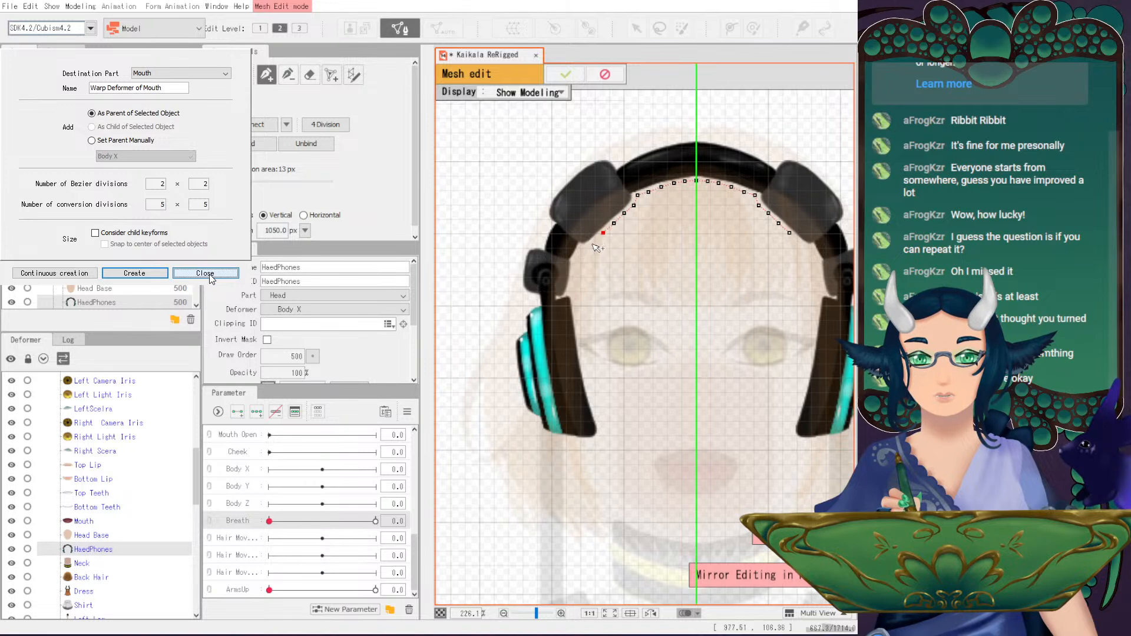
left_click(594, 242)
left_click(581, 246)
left_click(574, 258)
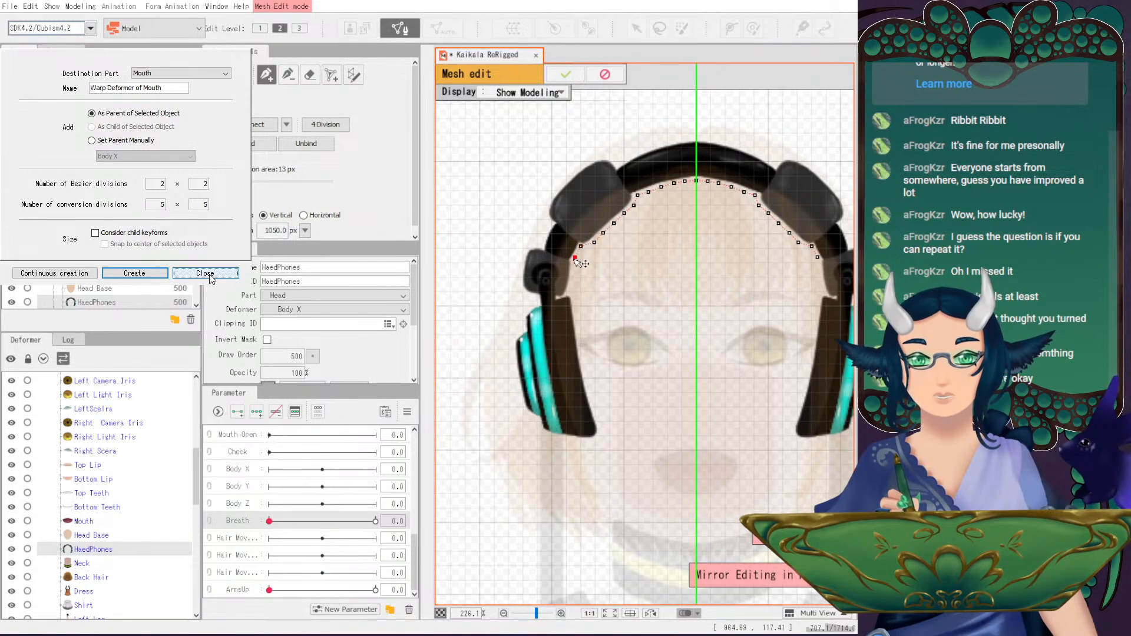
- Trace mirrored vertices down the inner edges of the ear cups, from the hinges to near their lower ends
left_click(577, 295)
left_click(578, 308)
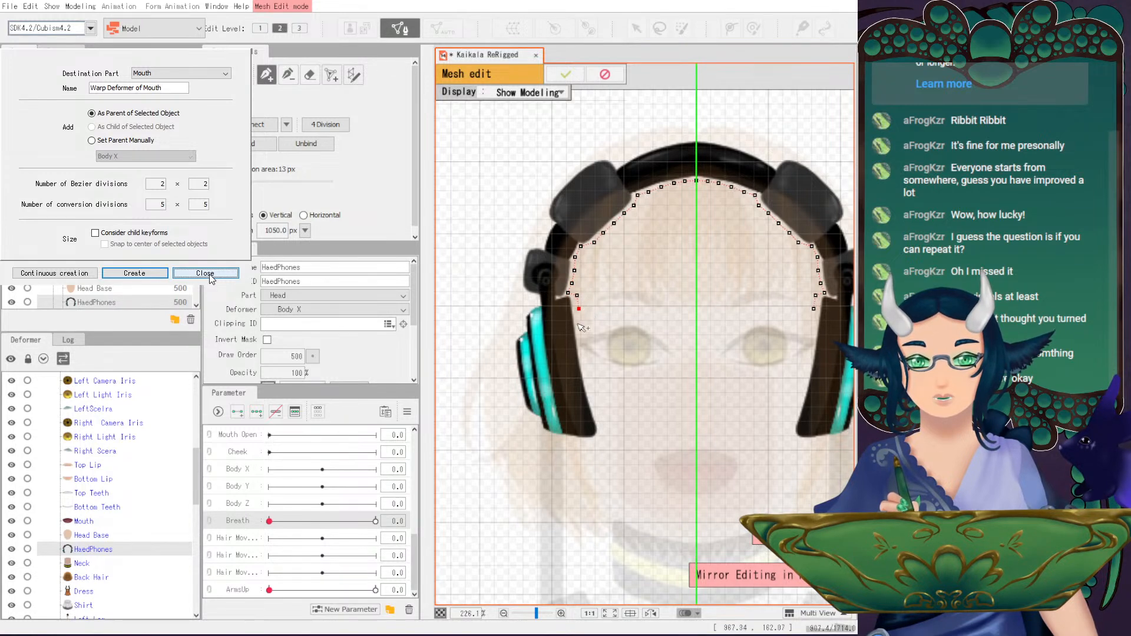
left_click(582, 340)
left_click(584, 355)
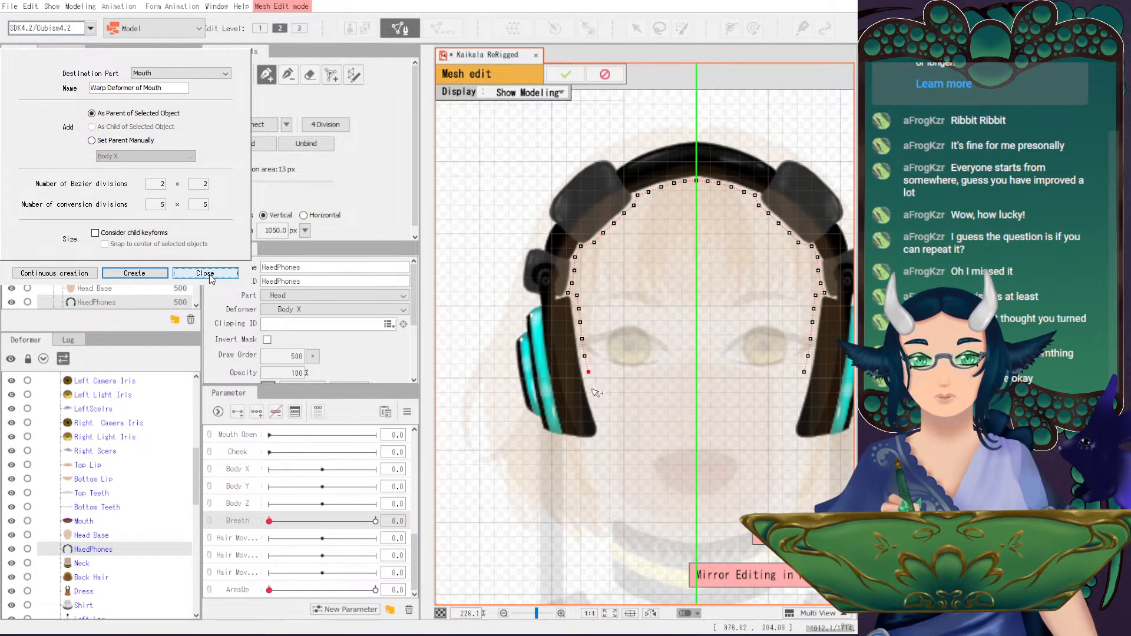
left_click(592, 387)
left_click(596, 401)
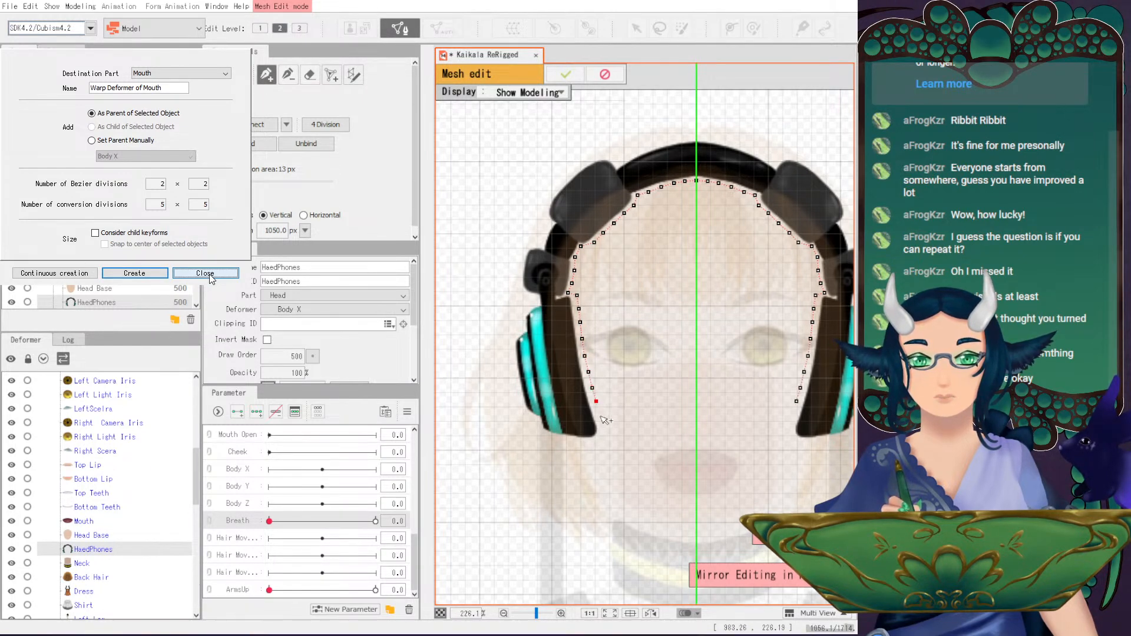
- Place mirrored vertices around the lower ends of the ear cups, from the inner corners across to the outer edges
left_click(605, 428)
left_click(603, 442)
left_click(590, 445)
key("ctrl+z")
left_click(591, 441)
left_click(574, 441)
left_click_drag(196, 477, 193, 507)
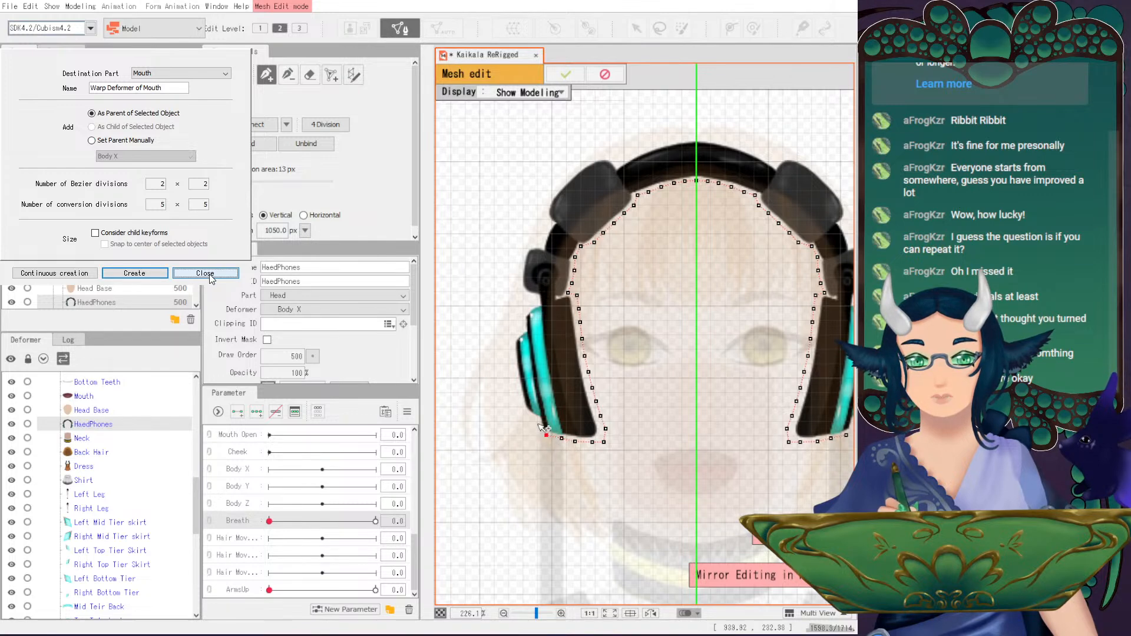
- Trace mirrored vertices up the outer edges of the teal ear cups to just below the hinges
left_click(517, 398)
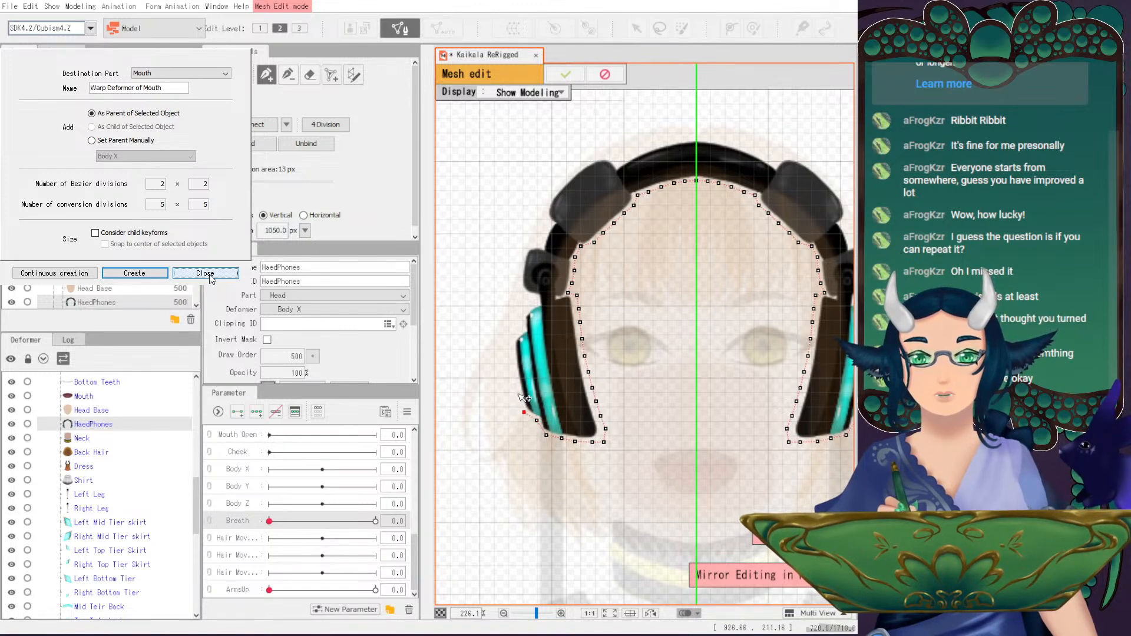
left_click(515, 380)
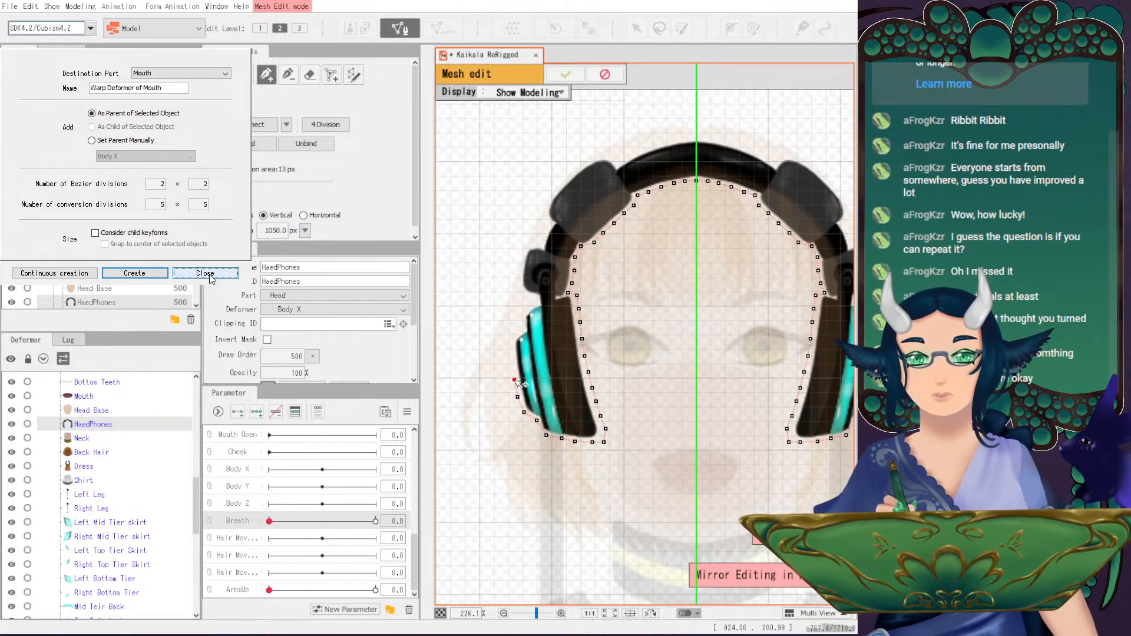
left_click(510, 345)
left_click(516, 331)
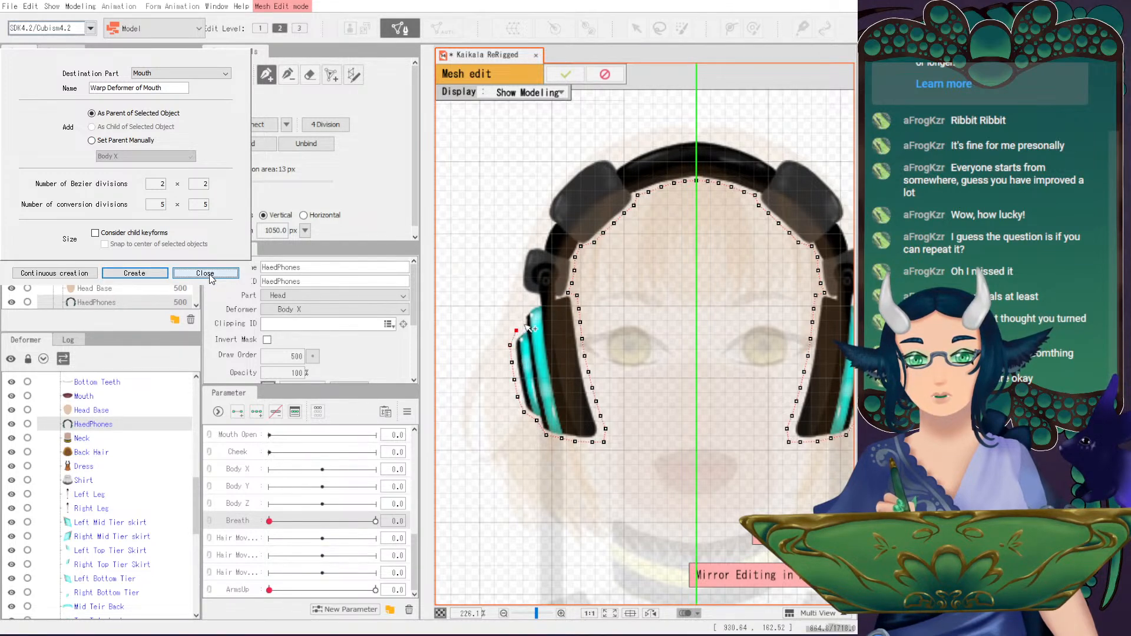
left_click(520, 312)
left_click(518, 290)
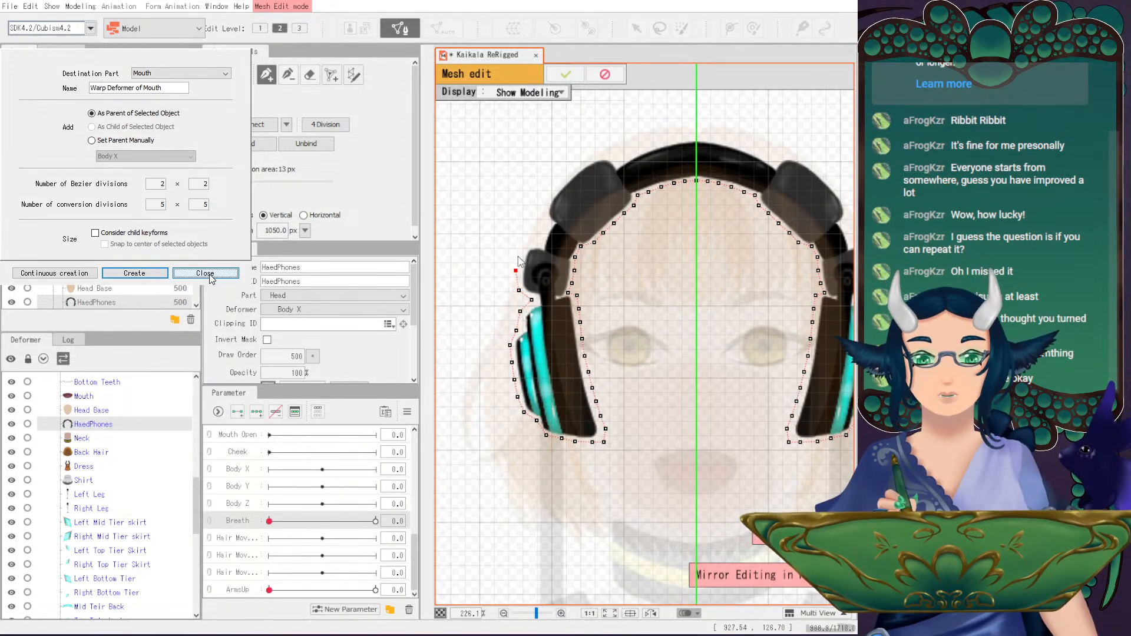
- Continue the mirrored outer outline around the hinges to the lower corners of the upper pads
left_click(518, 272)
left_click(520, 257)
left_click(528, 242)
left_click(540, 242)
left_click(549, 226)
- Place mirrored vertices along the outer edges of the upper pads up to where they meet the headband
left_click(543, 211)
left_click(549, 195)
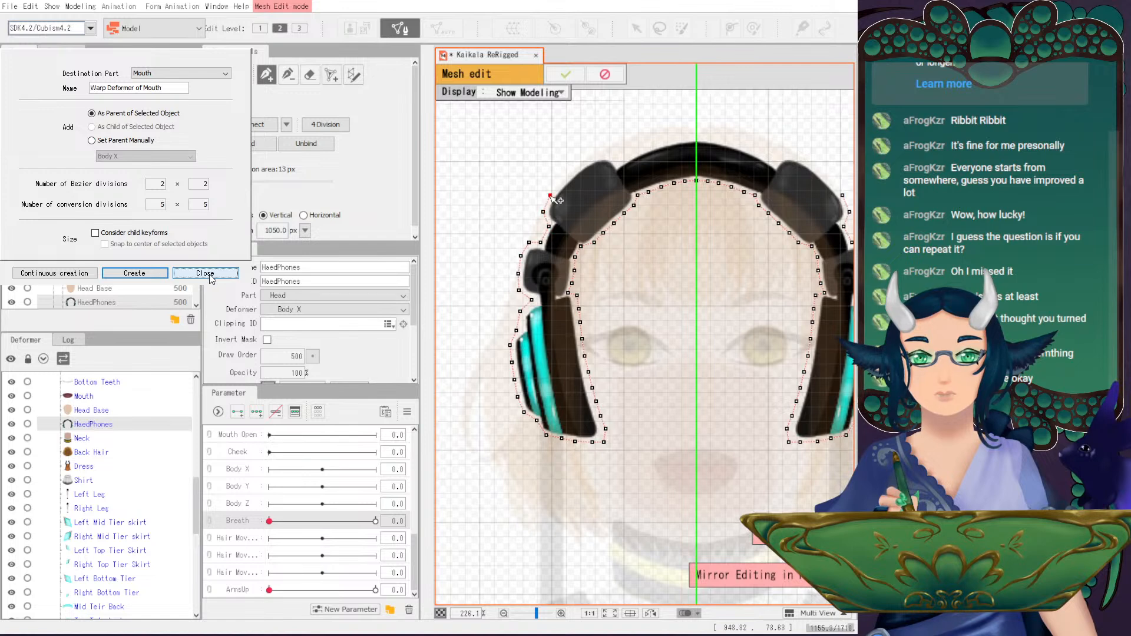
left_click(560, 182)
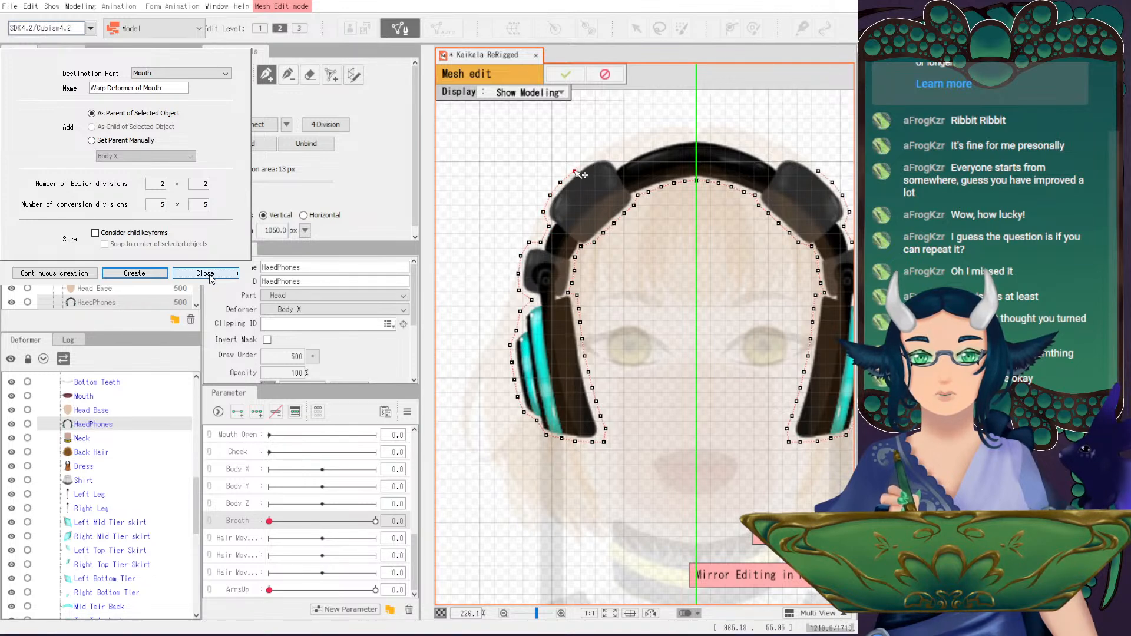
left_click(617, 162)
left_click(628, 156)
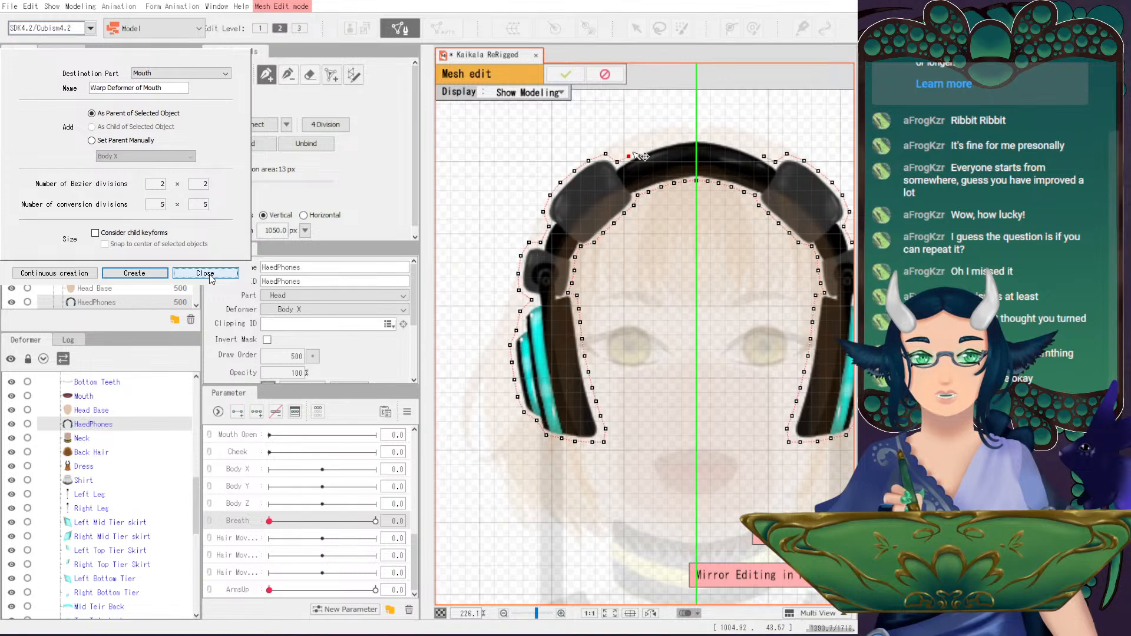
- Run mirrored vertices along the top of the headband to the centre line, joining both halves of the outer outline
left_click_drag(638, 150, 641, 151)
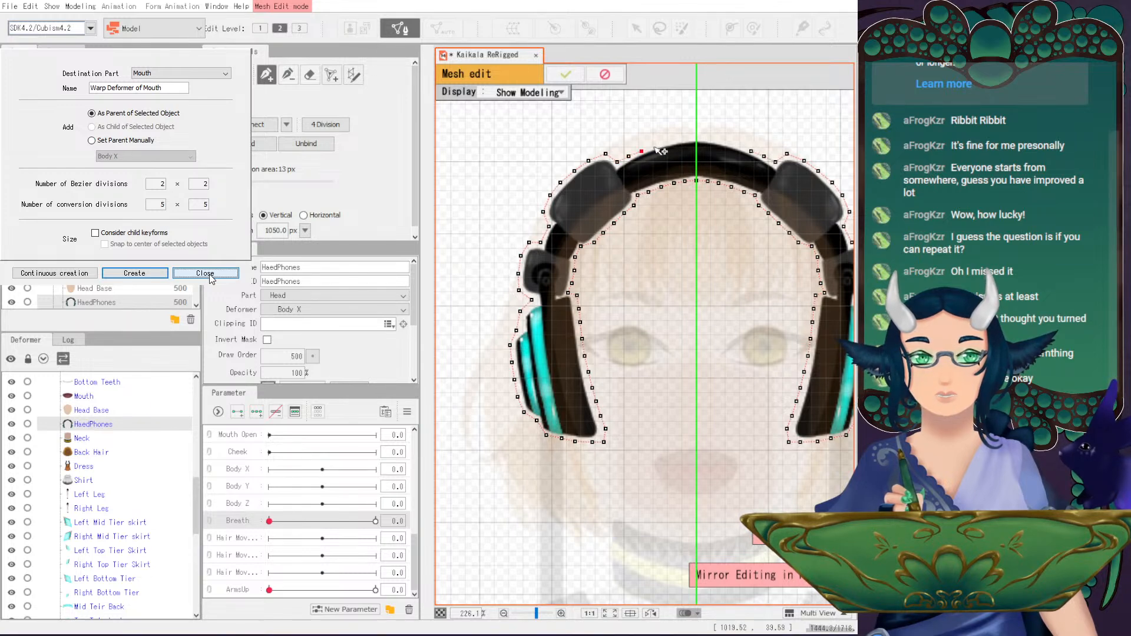
left_click(655, 145)
left_click(669, 140)
left_click(685, 137)
left_click(706, 139)
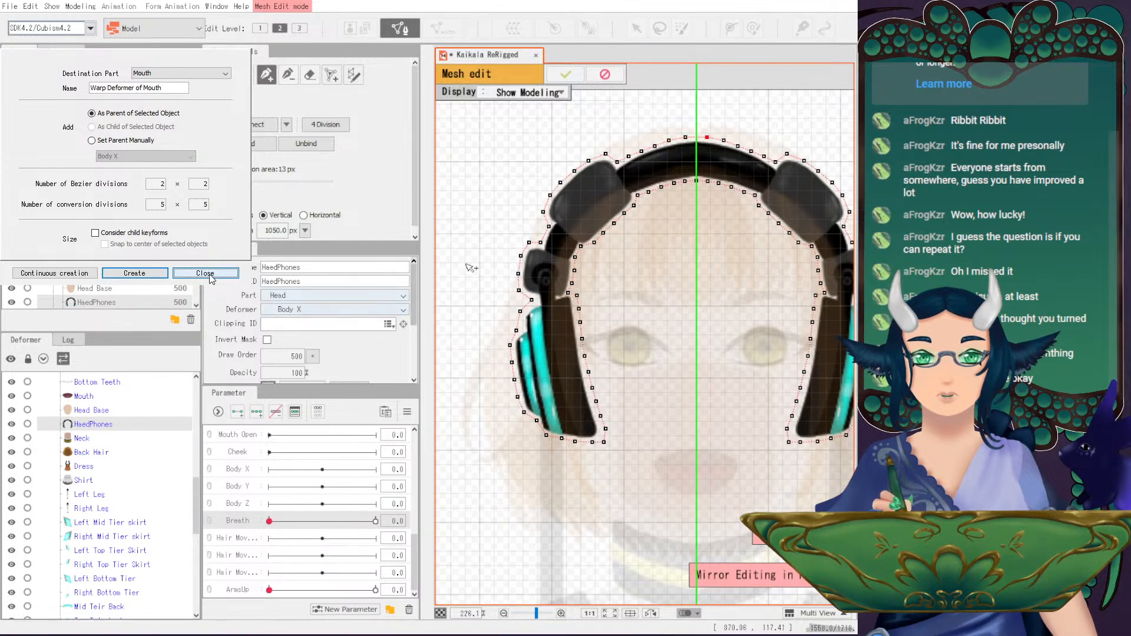
key("Escape")
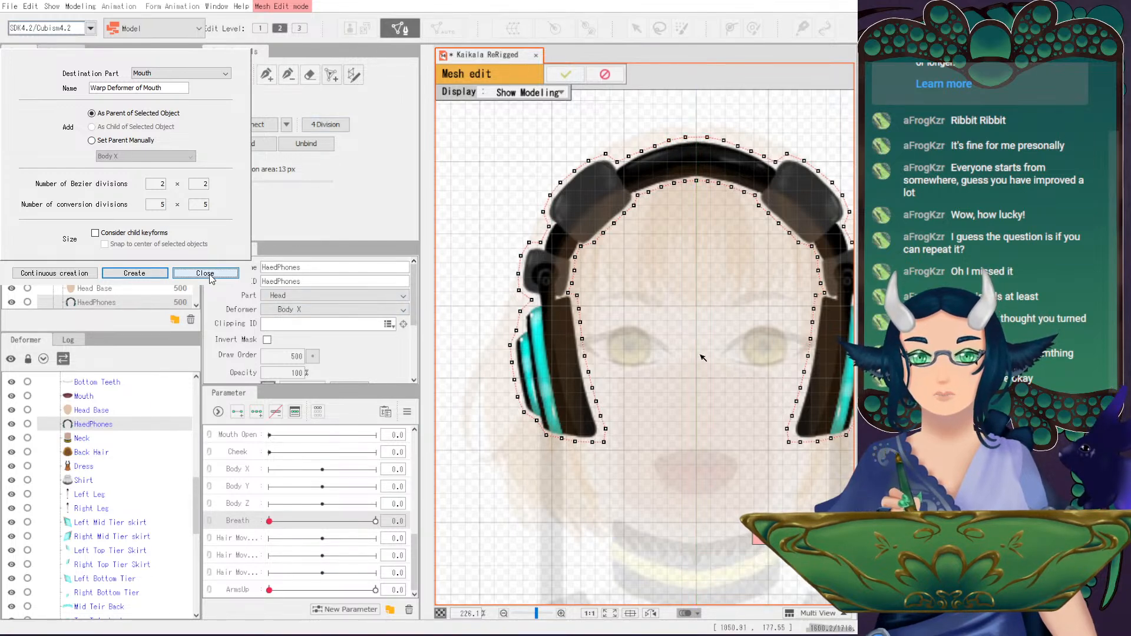
- Add an inner line of mirrored vertices along the headband's upper edge, from the centre line to the upper pads
scroll(686, 353, "up", 1)
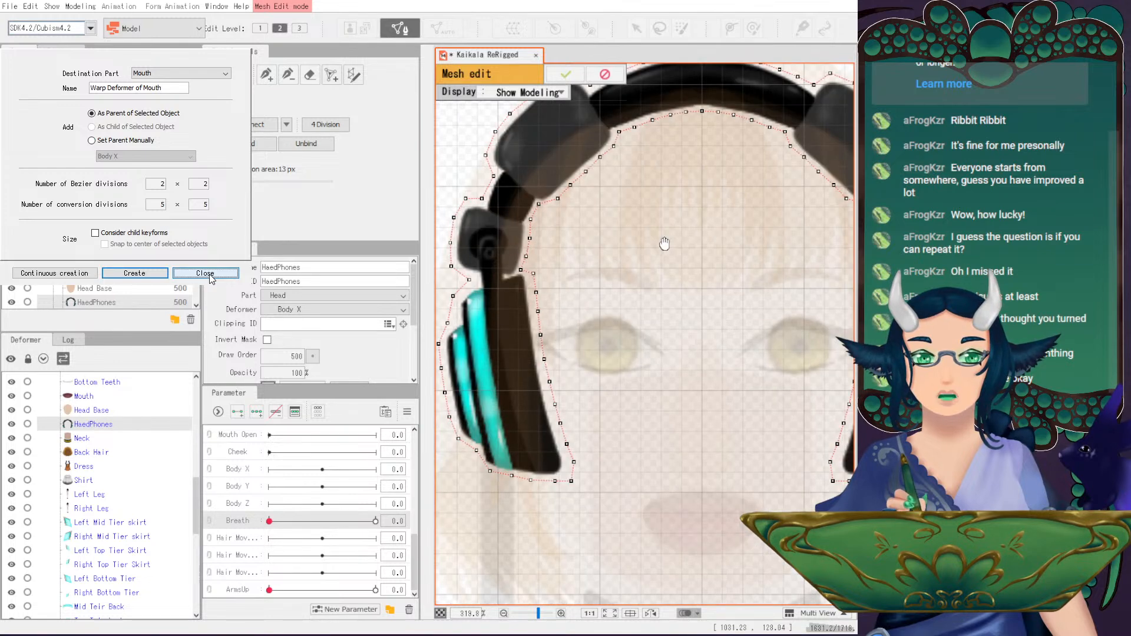
scroll(666, 371, "up", 1)
key("m")
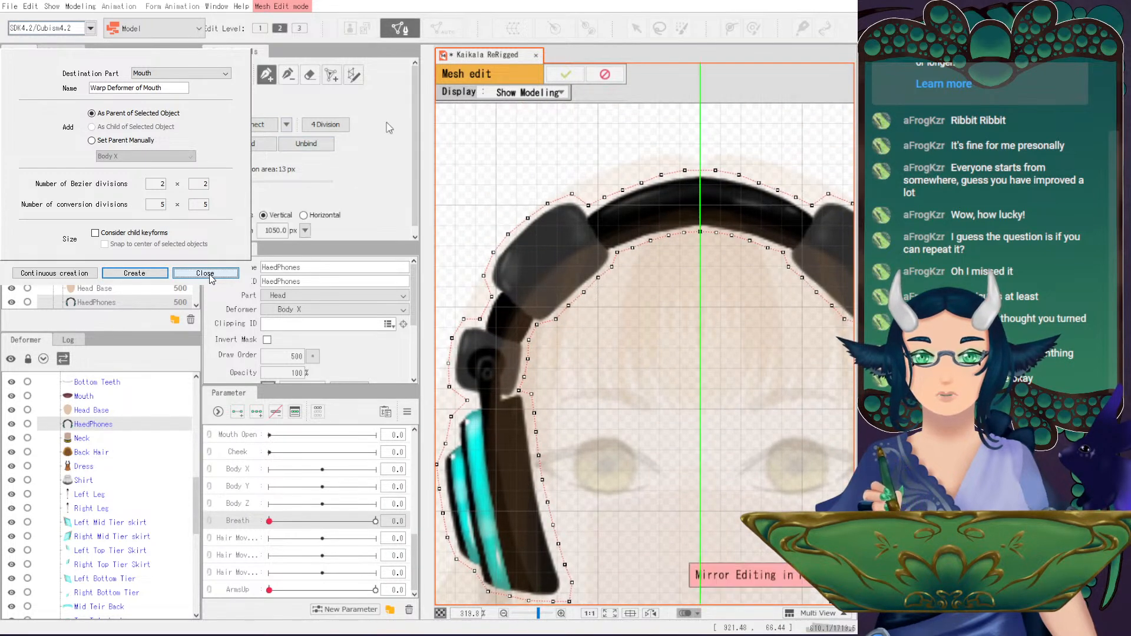
left_click(701, 182)
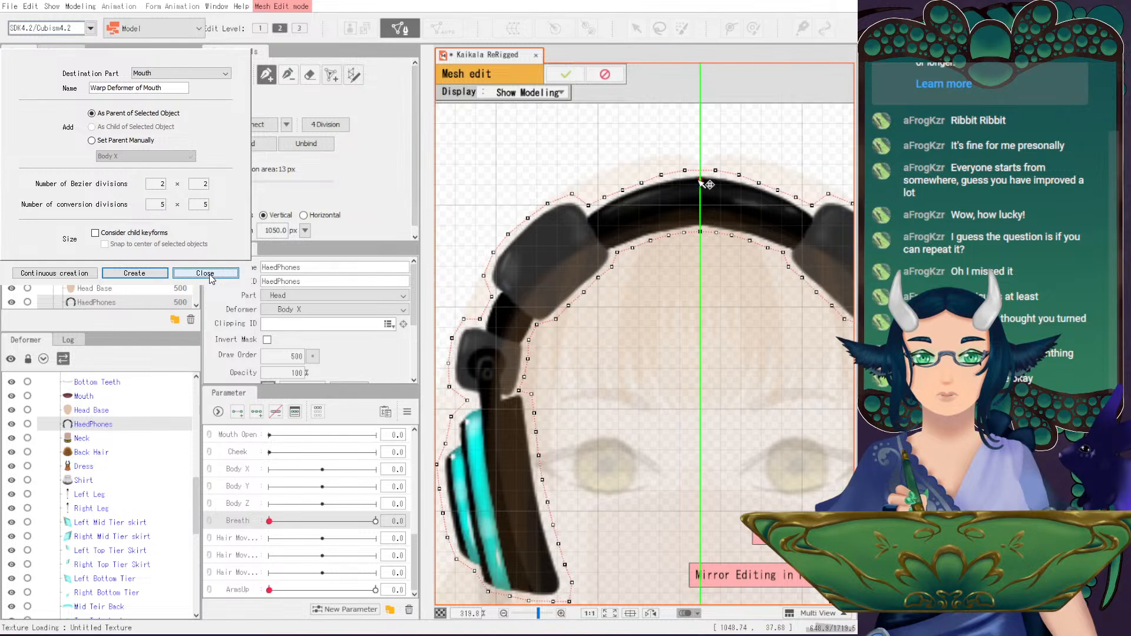
left_click(674, 183)
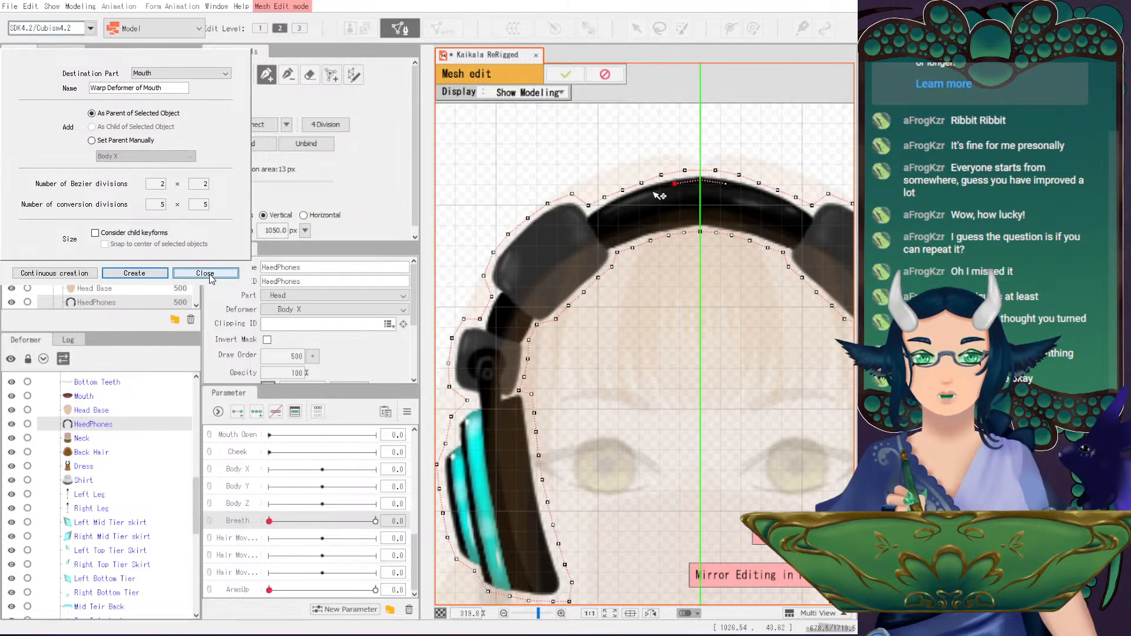
left_click(655, 191)
left_click(637, 198)
left_click(618, 204)
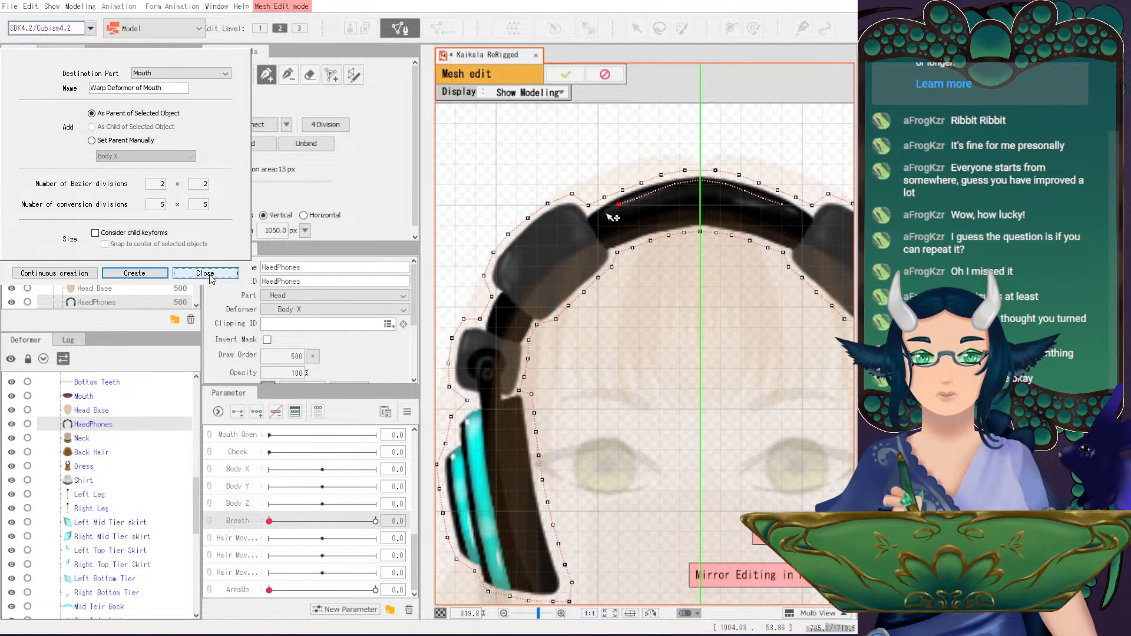
left_click(600, 211)
left_click(589, 223)
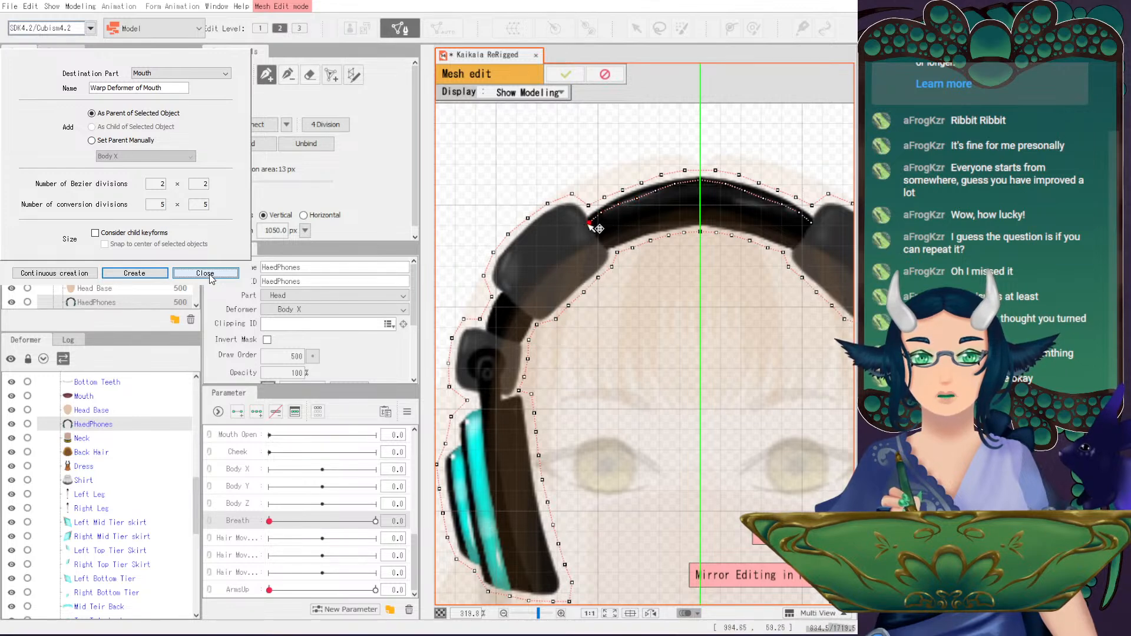
- Trace mirrored vertices just inside the upper pads' outer edges, from the headband joint down to their lower outer corners
left_click(575, 213)
left_click(565, 209)
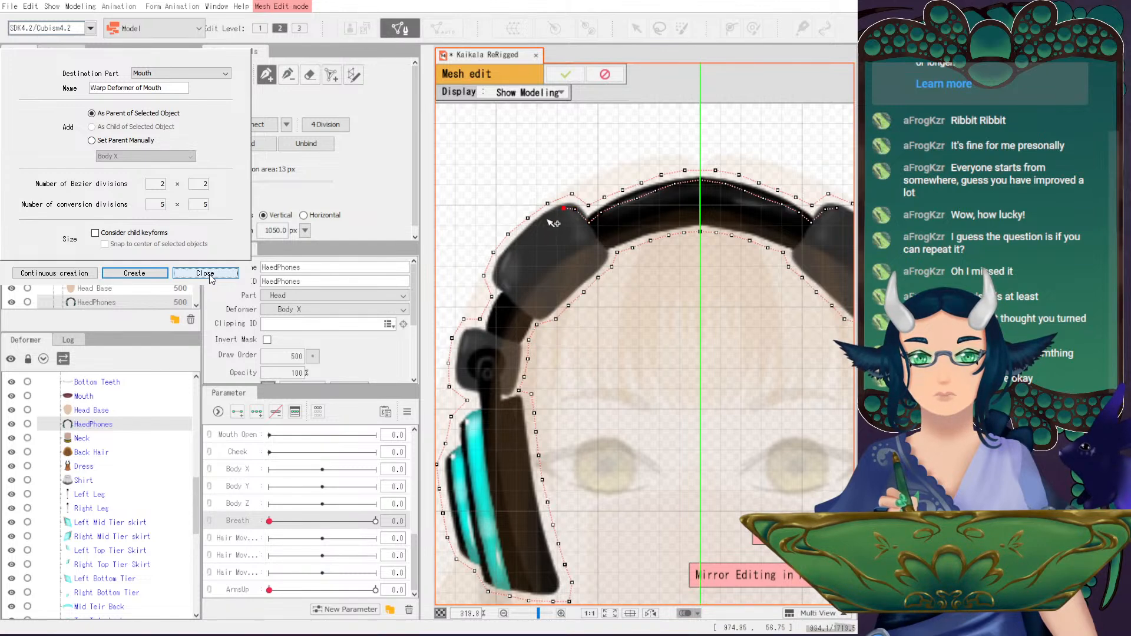
left_click(547, 219)
left_click(509, 251)
left_click(500, 281)
left_click(508, 295)
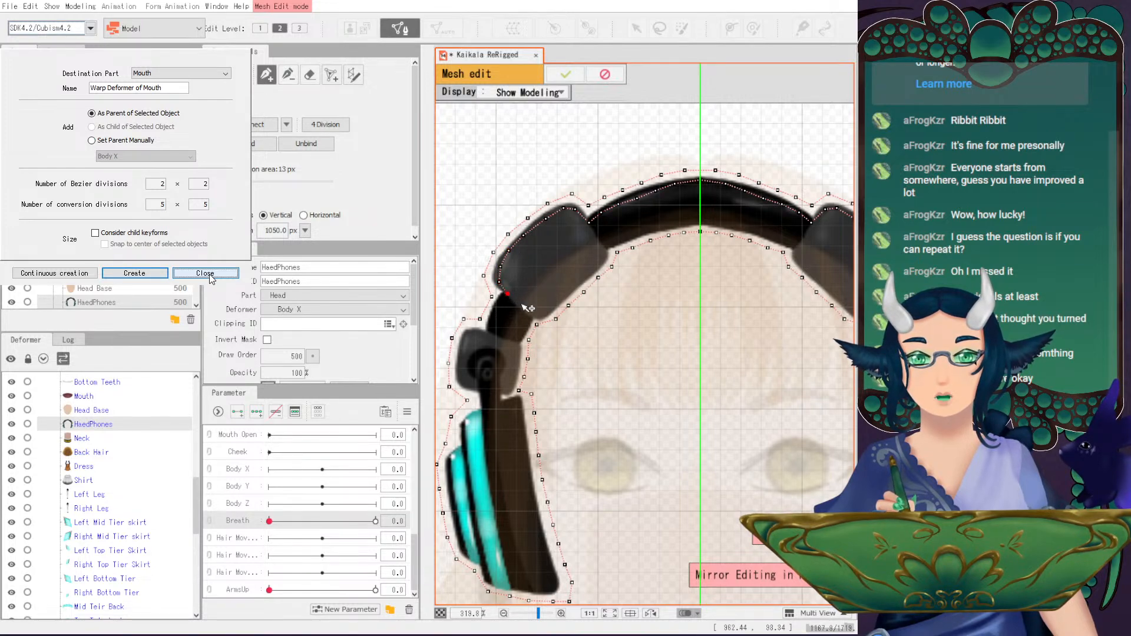
- Continue the mirrored vertices across the pads' lower ends and up their inner edges, closing each pad outline at the headband
left_click(532, 315)
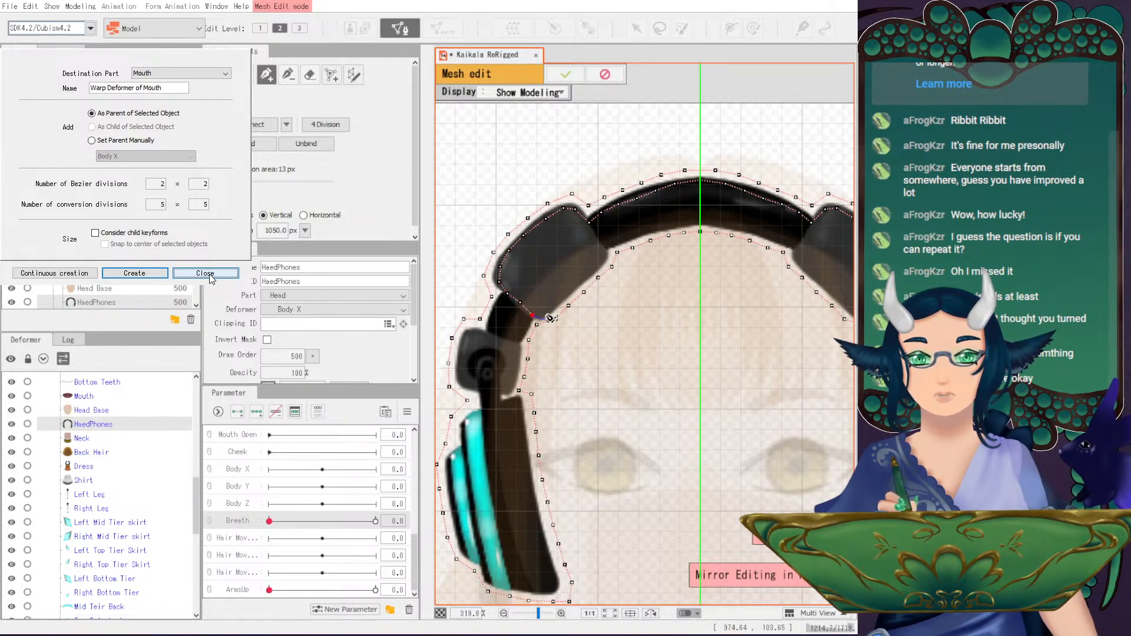
key("ctrl+z")
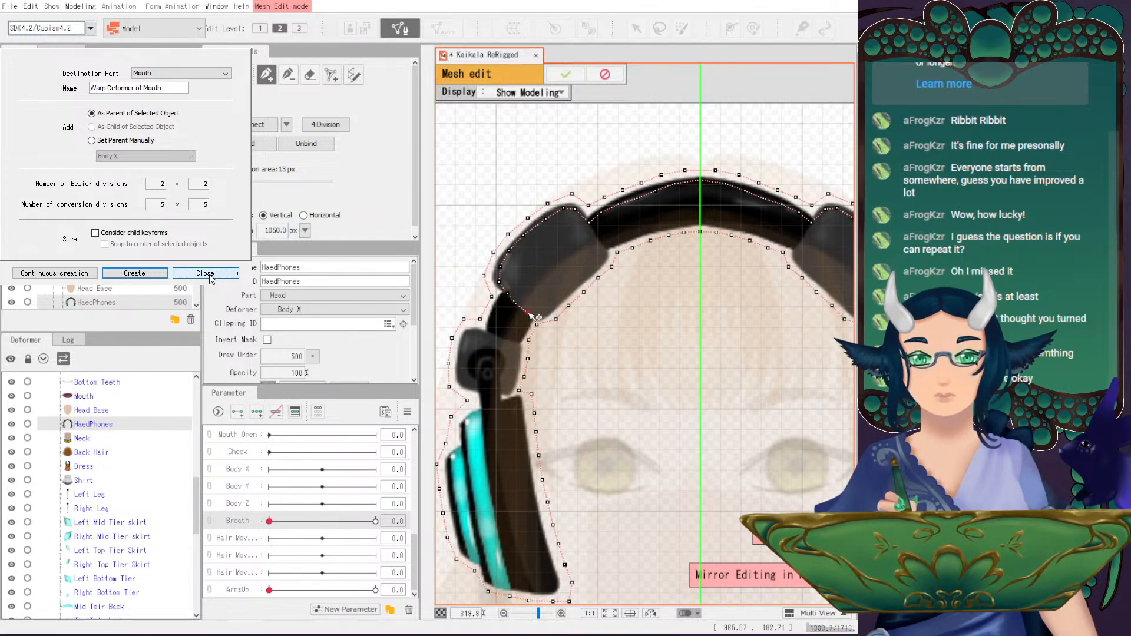
left_click(543, 312)
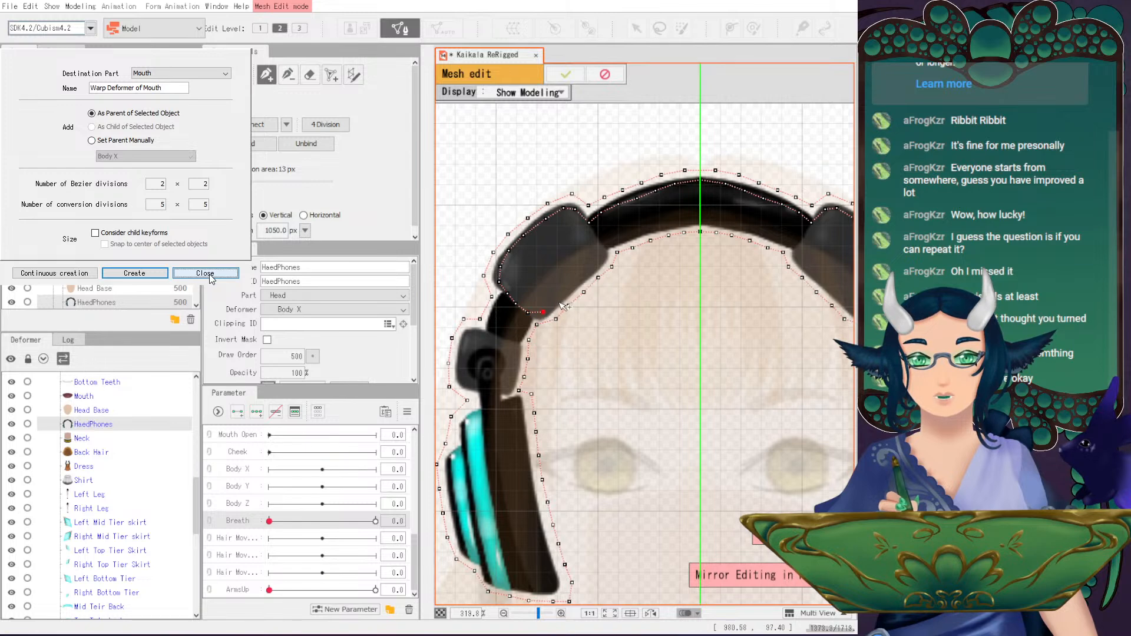
left_click(555, 304)
left_click(568, 289)
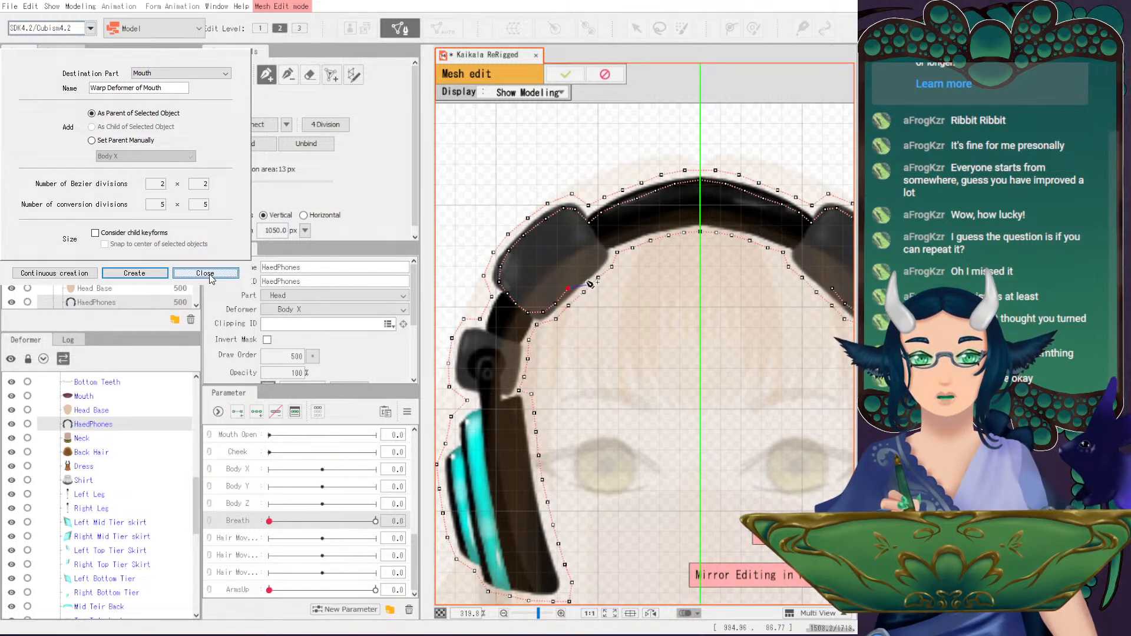
left_click(581, 276)
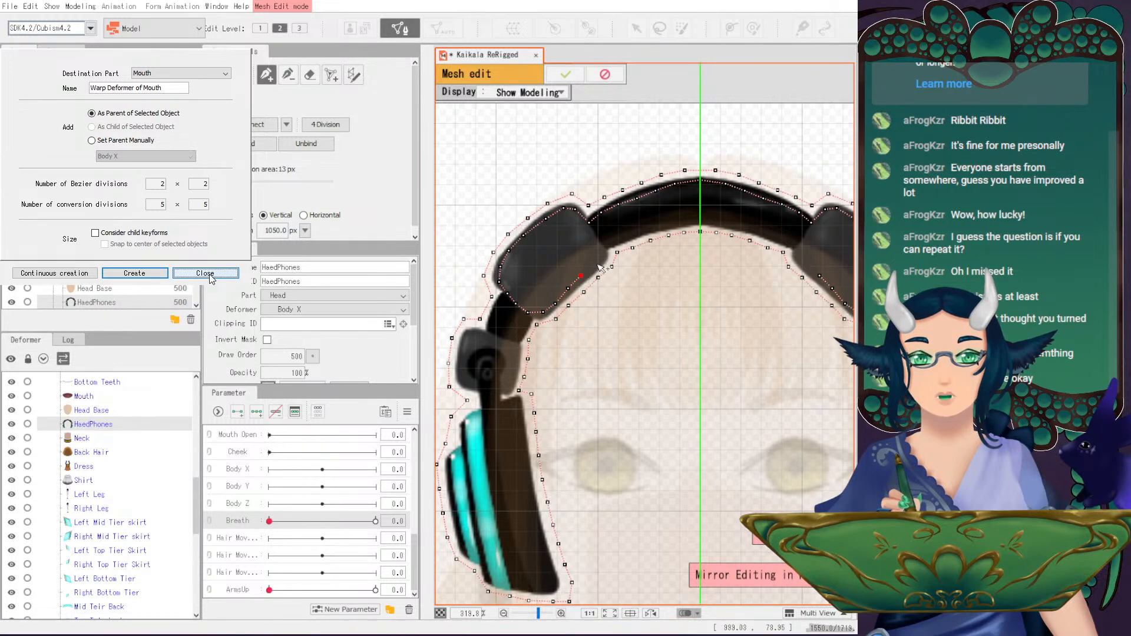
left_click(598, 264)
left_click(604, 253)
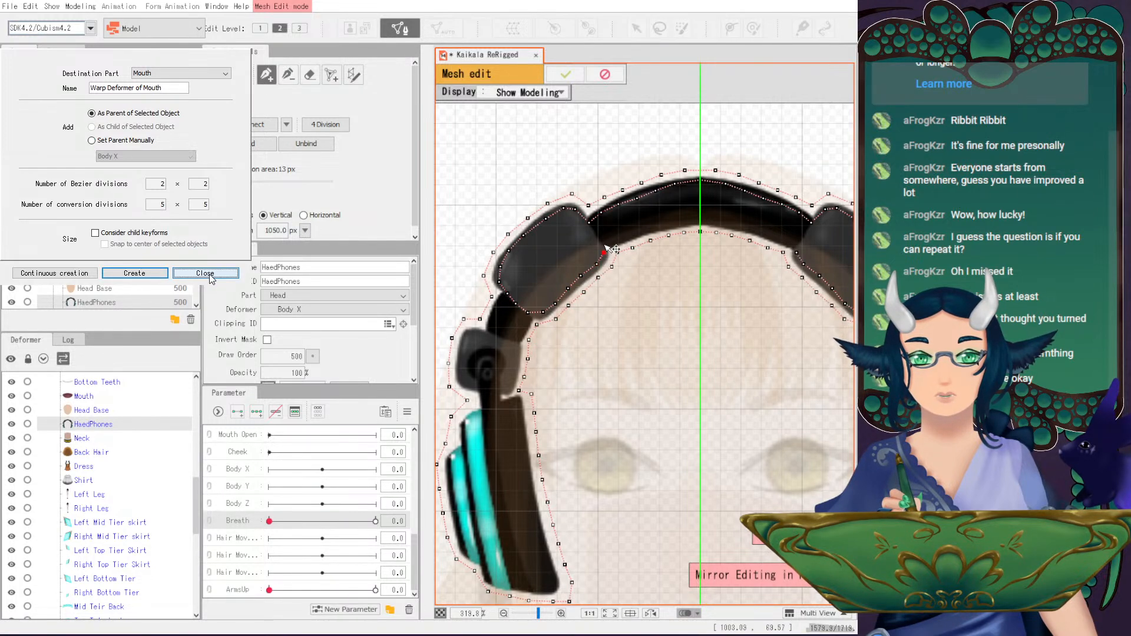
left_click(590, 223)
left_click(596, 238)
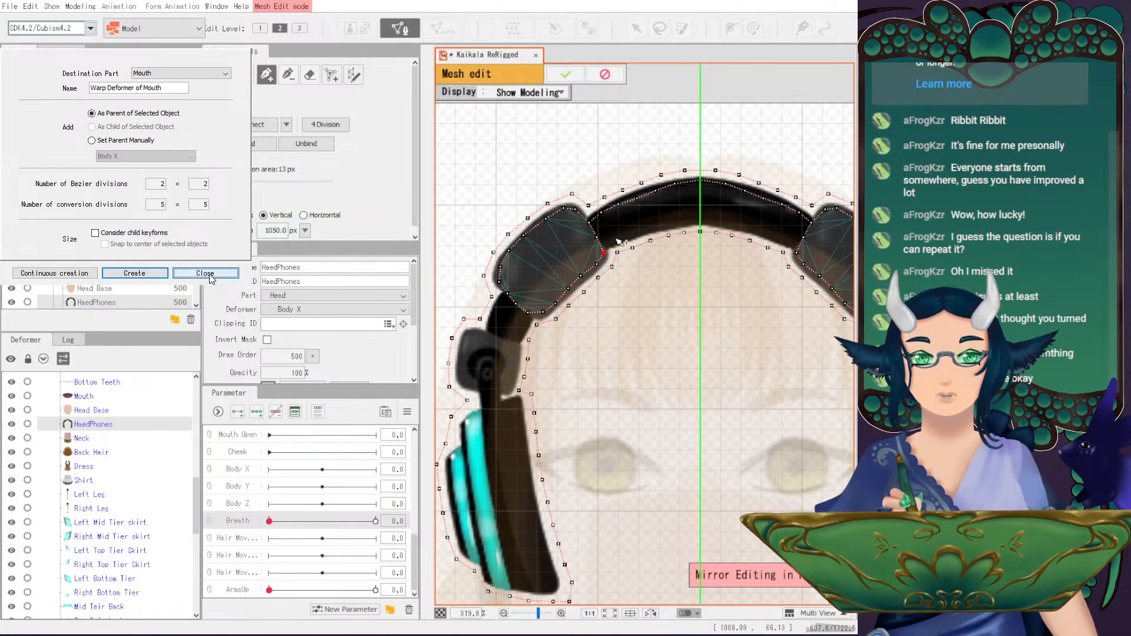
- Place mirrored vertices along the headband's lower edge, from the upper pads to the centre line, closing the headband outline
left_click(611, 242)
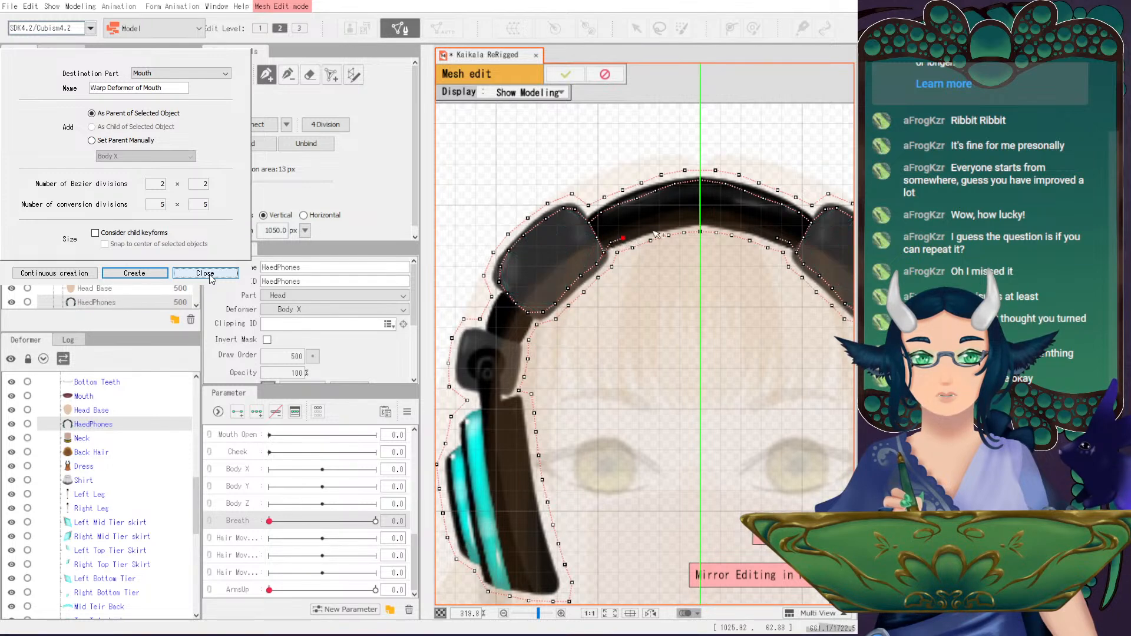
left_click(637, 234)
left_click(657, 227)
left_click(673, 223)
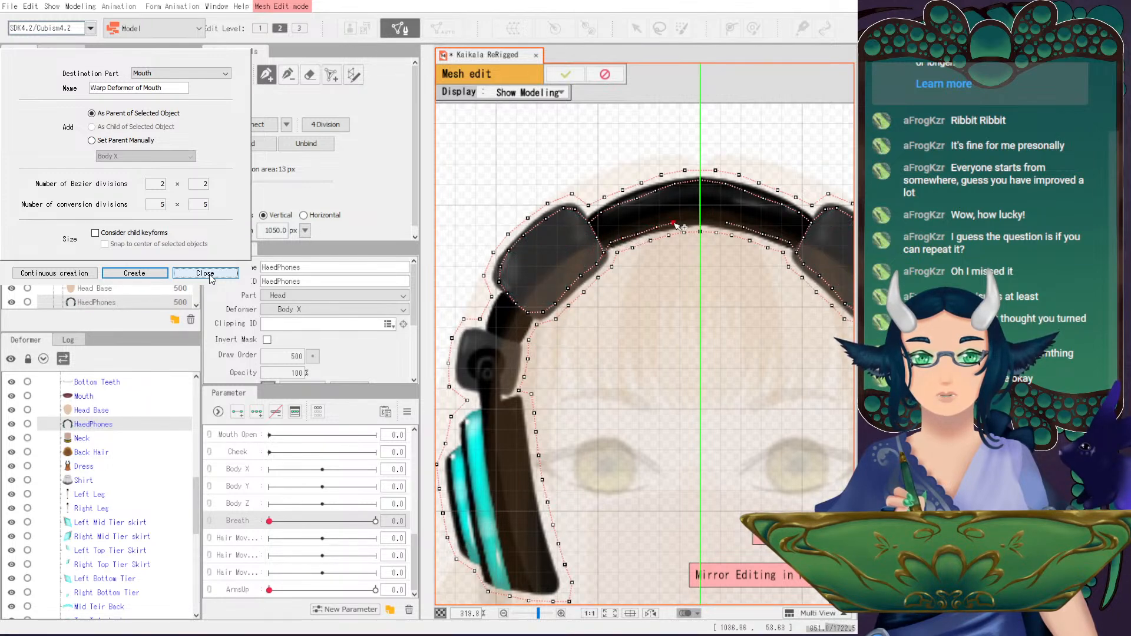
left_click(708, 221)
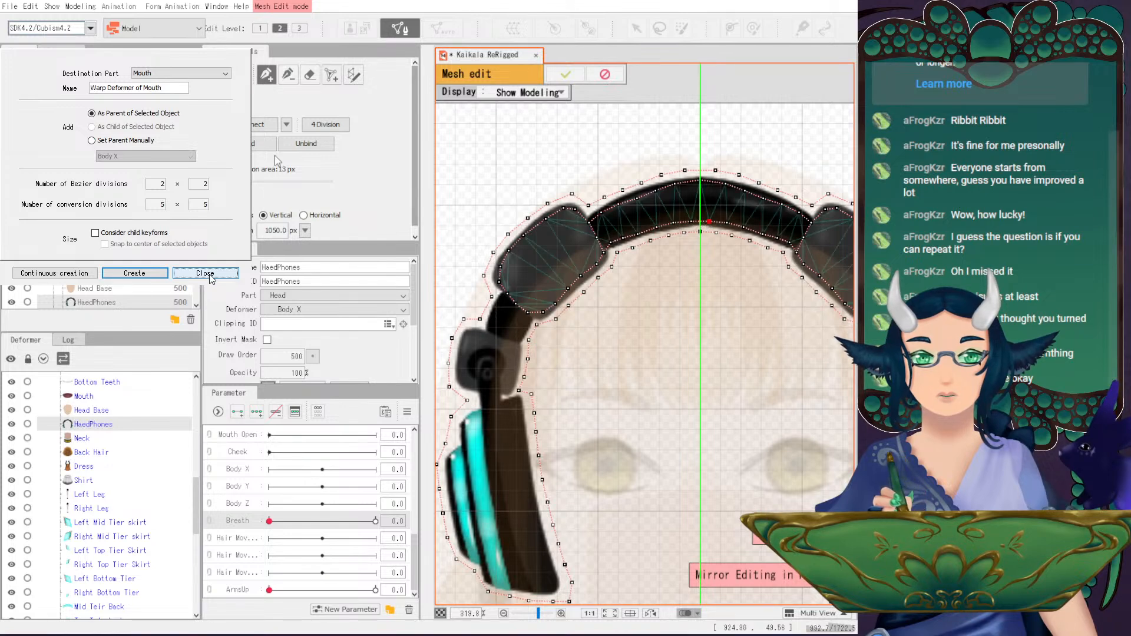
- With mirror editing off, nudge vertices on the headband's upper edge on both sides of the centre to follow its curve
left_click(637, 195)
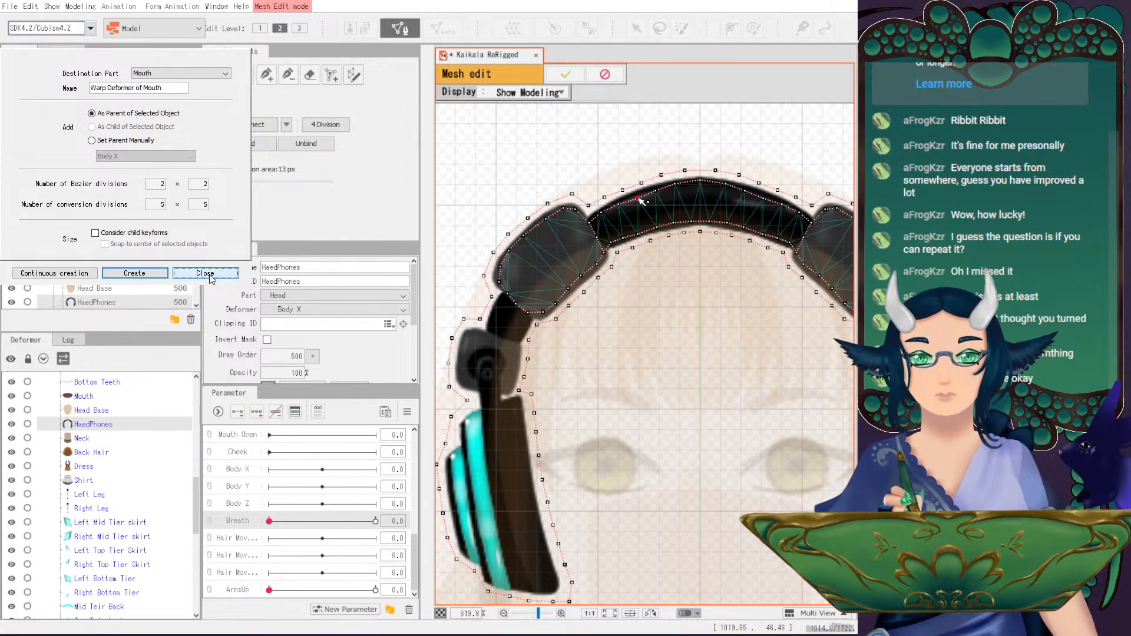
left_click(743, 189)
left_click(764, 198)
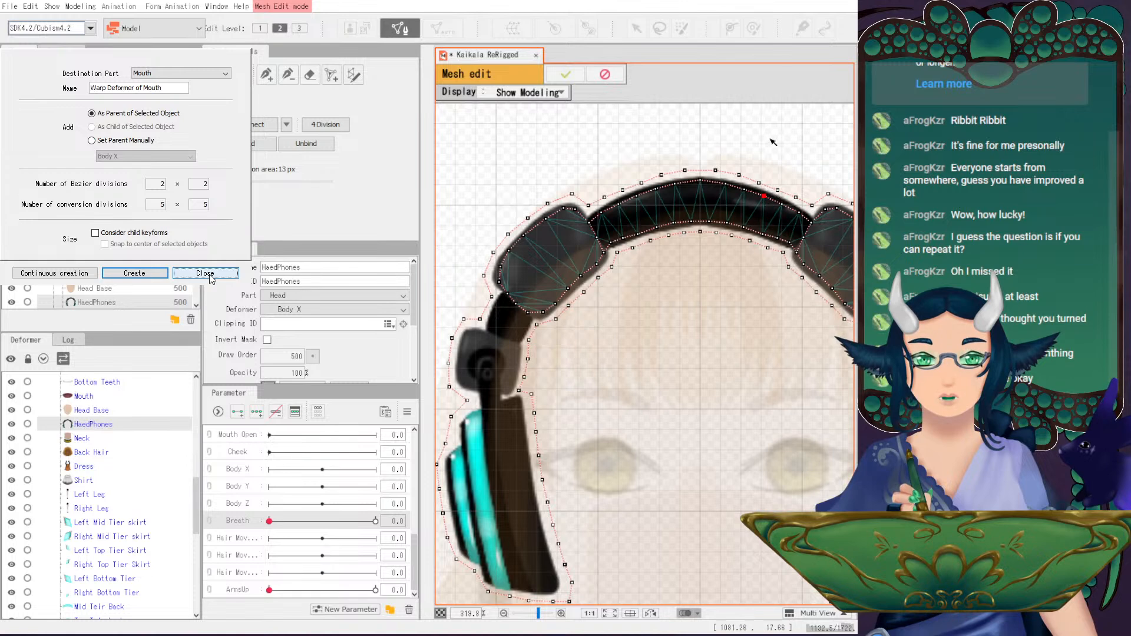
- With mirror editing back on, outline the short band sections between the upper pads and the hinges
key("m")
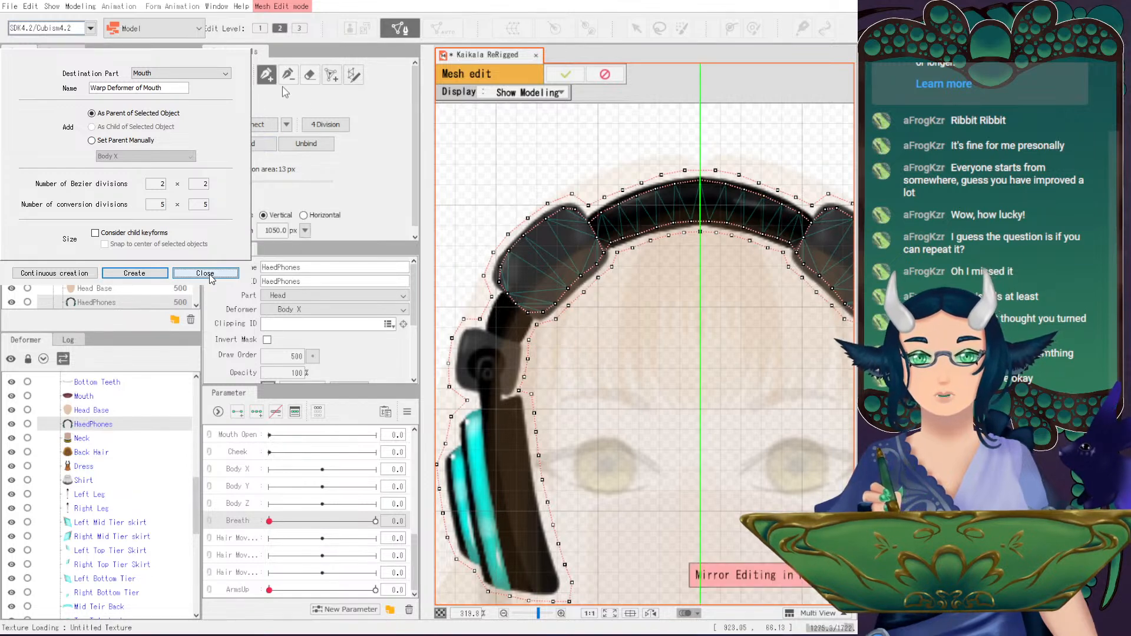
left_click(506, 294)
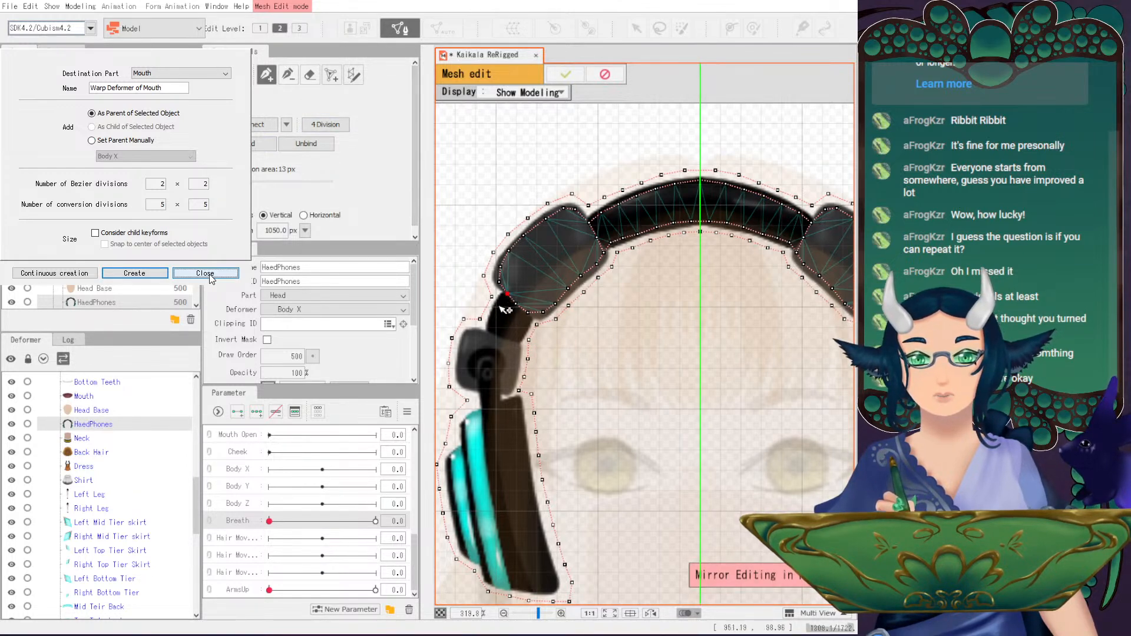
left_click(495, 314)
left_click(500, 339)
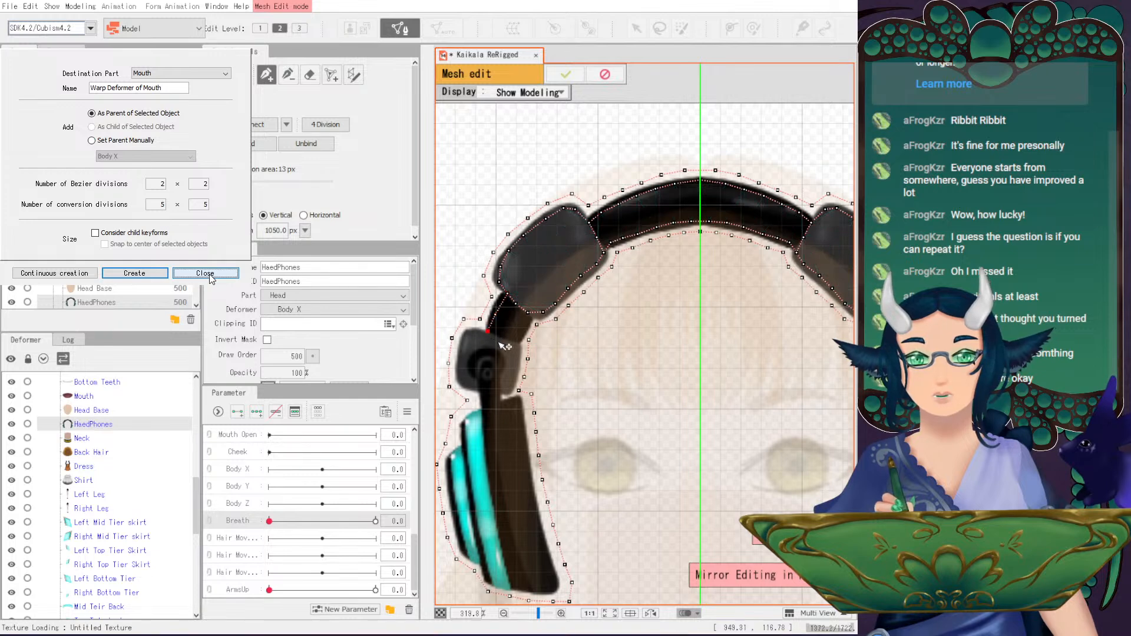
left_click(516, 342)
left_click(529, 314)
left_click_drag(603, 381, 639, 296)
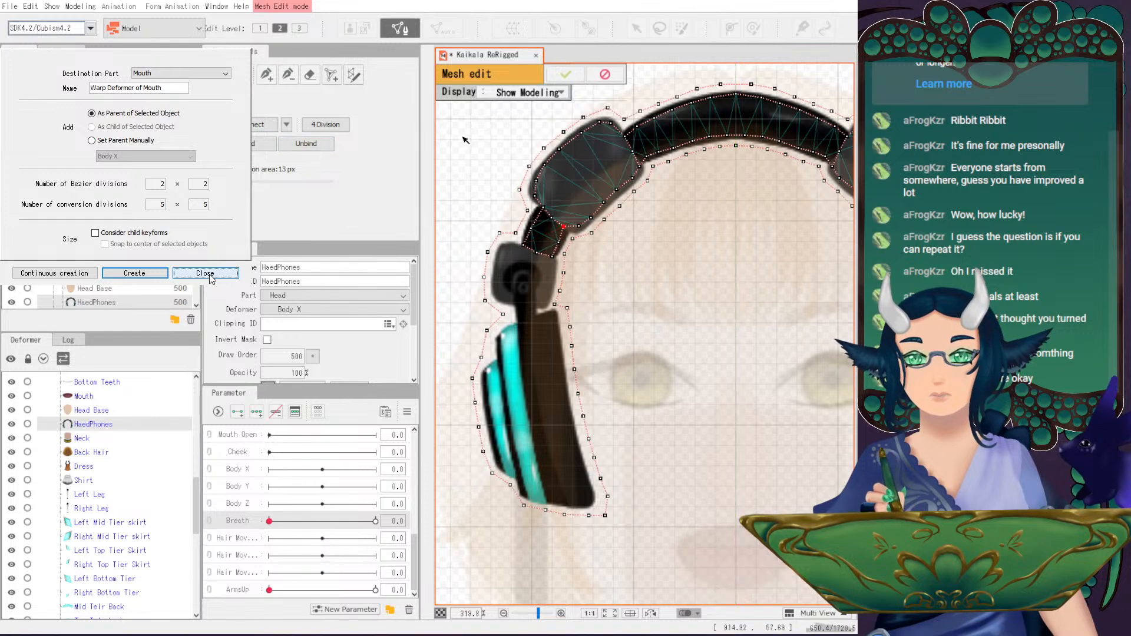
- With mirror editing on, place inner vertices around both headphone hinges, closing each loop at the short band section above
key("m")
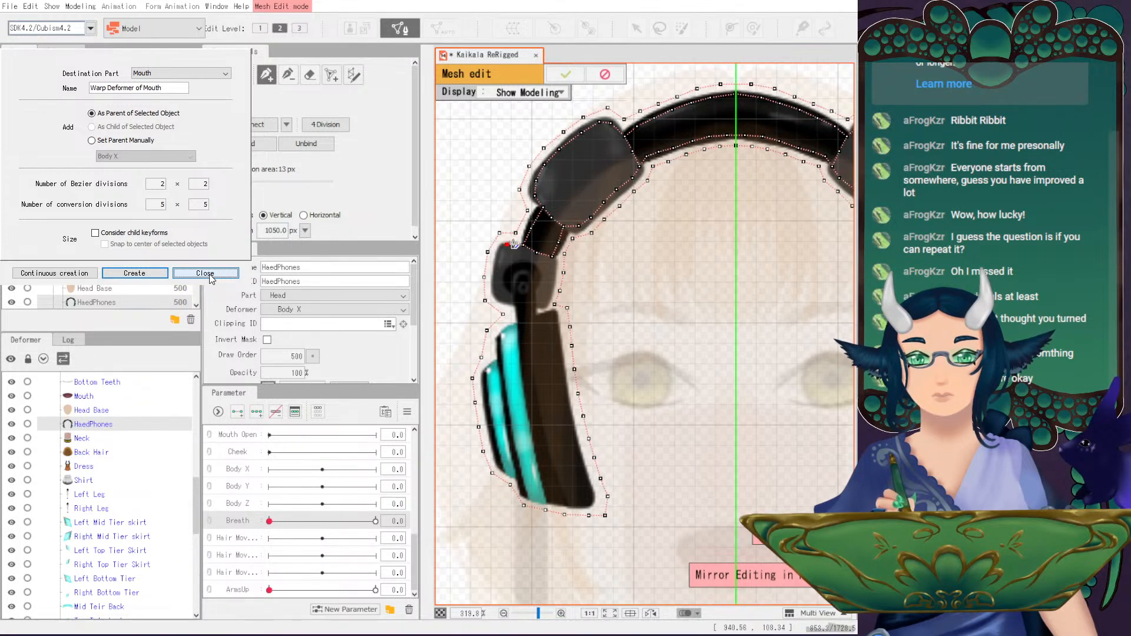
scroll(505, 255, "up", 2)
left_click_drag(618, 293, 695, 279)
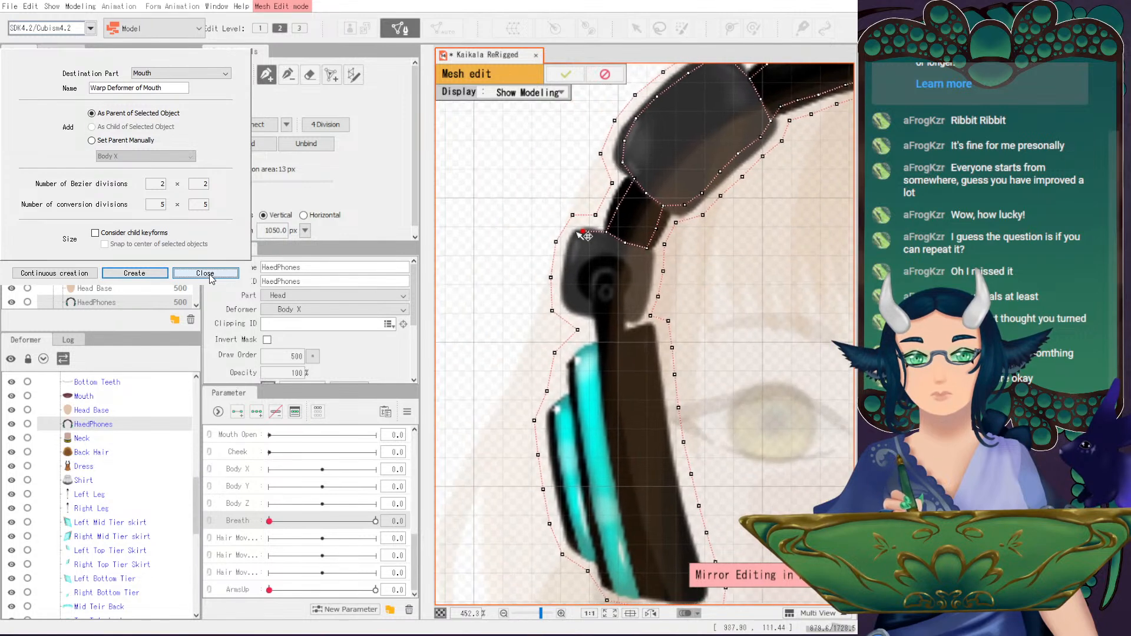
left_click(568, 262)
left_click(565, 293)
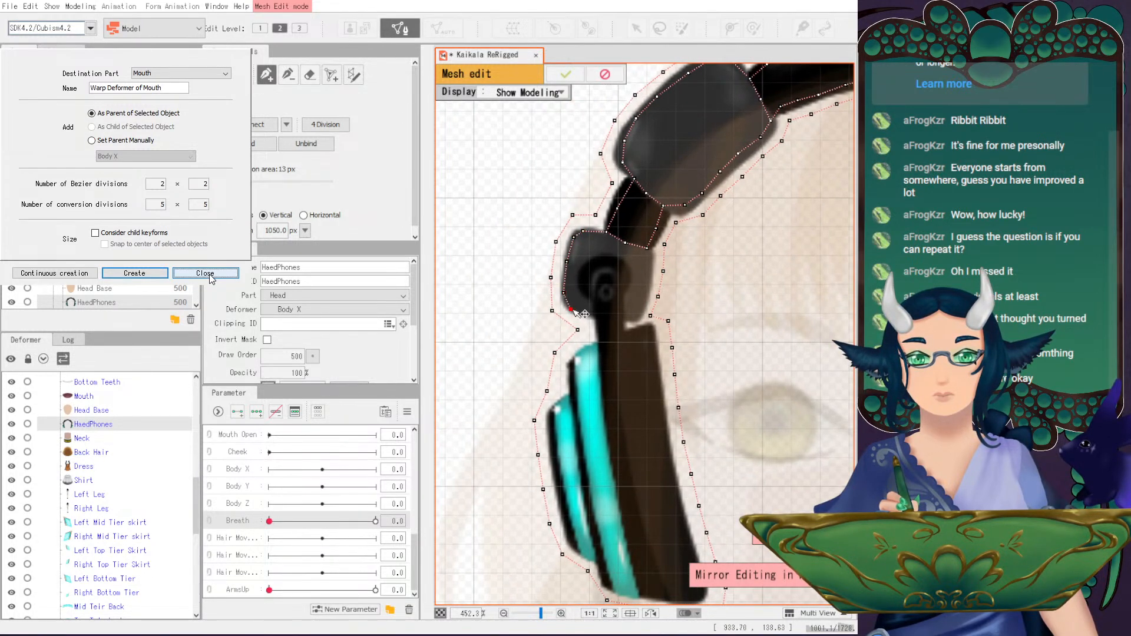
left_click(629, 319)
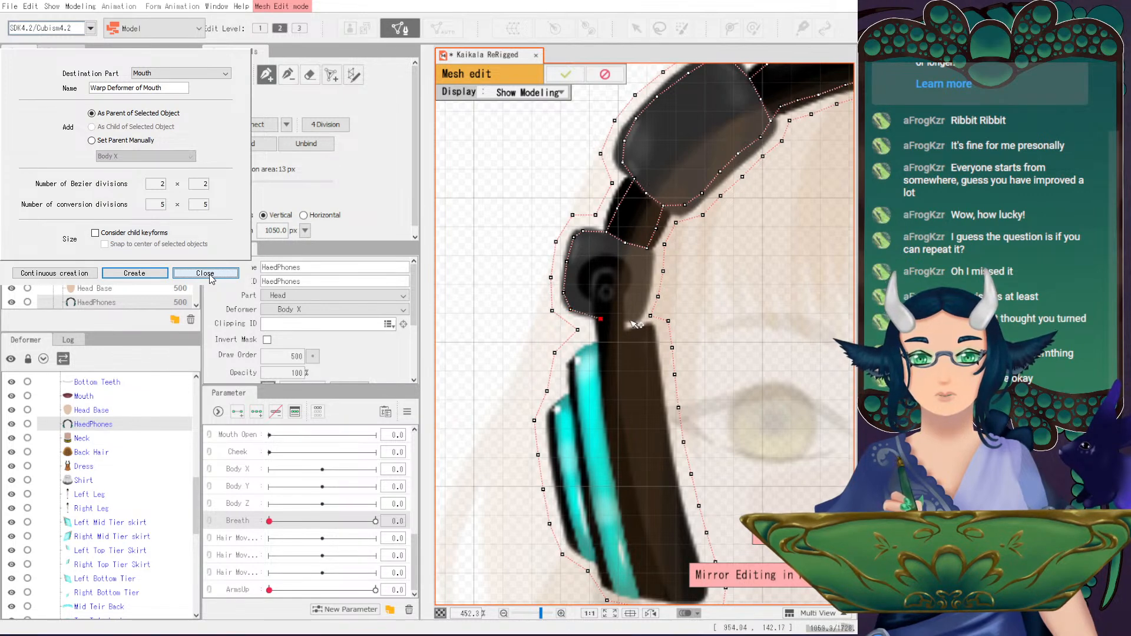
left_click(643, 306)
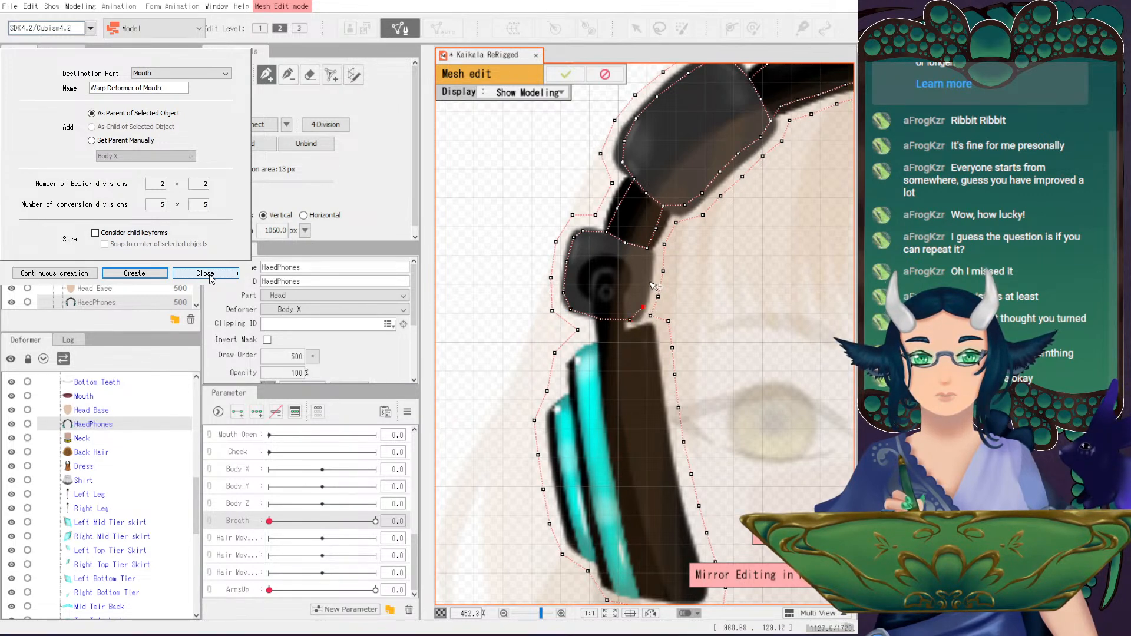
left_click(649, 256)
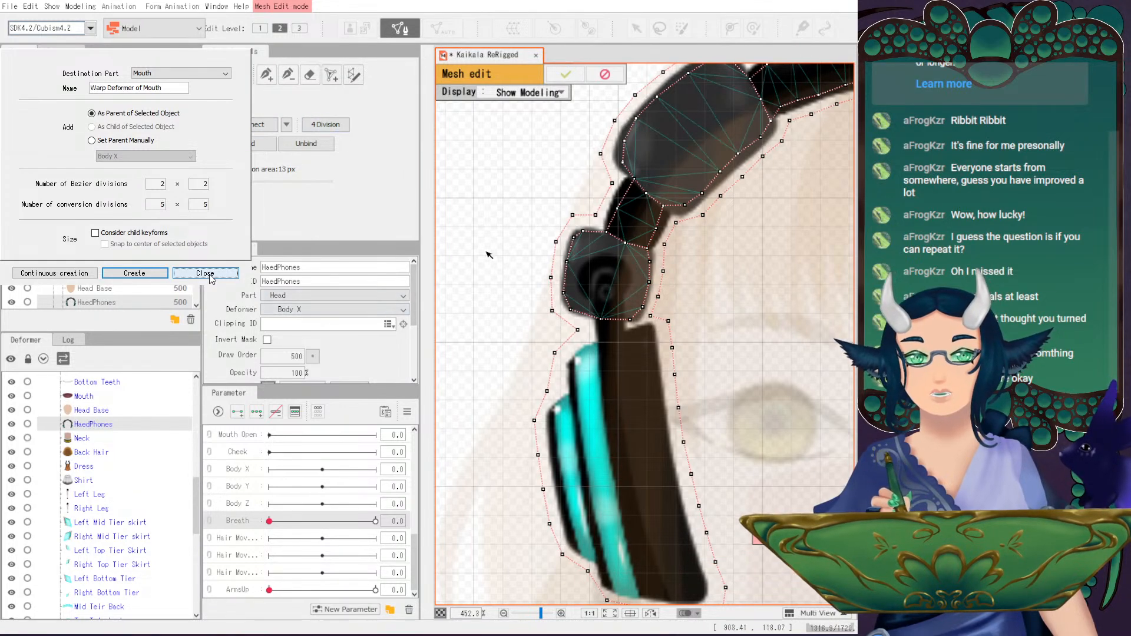
- Place mirrored inner vertices from the hinges down the outer cyan edges of the ear pads to their lower corners
scroll(487, 254, "down", 3)
left_click(267, 76)
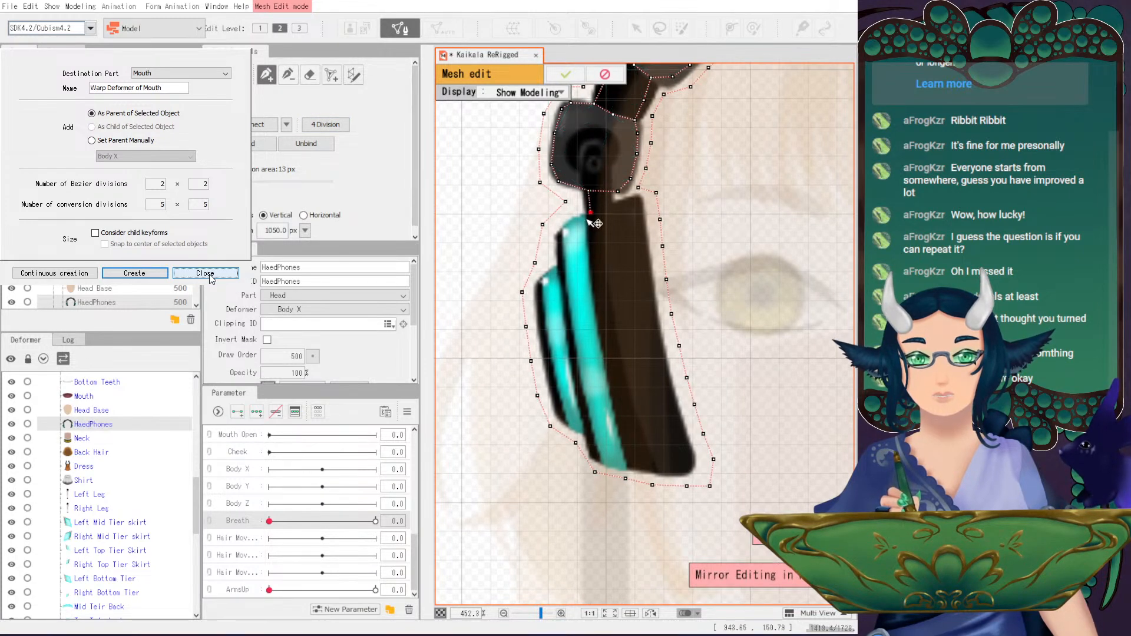
left_click(566, 229)
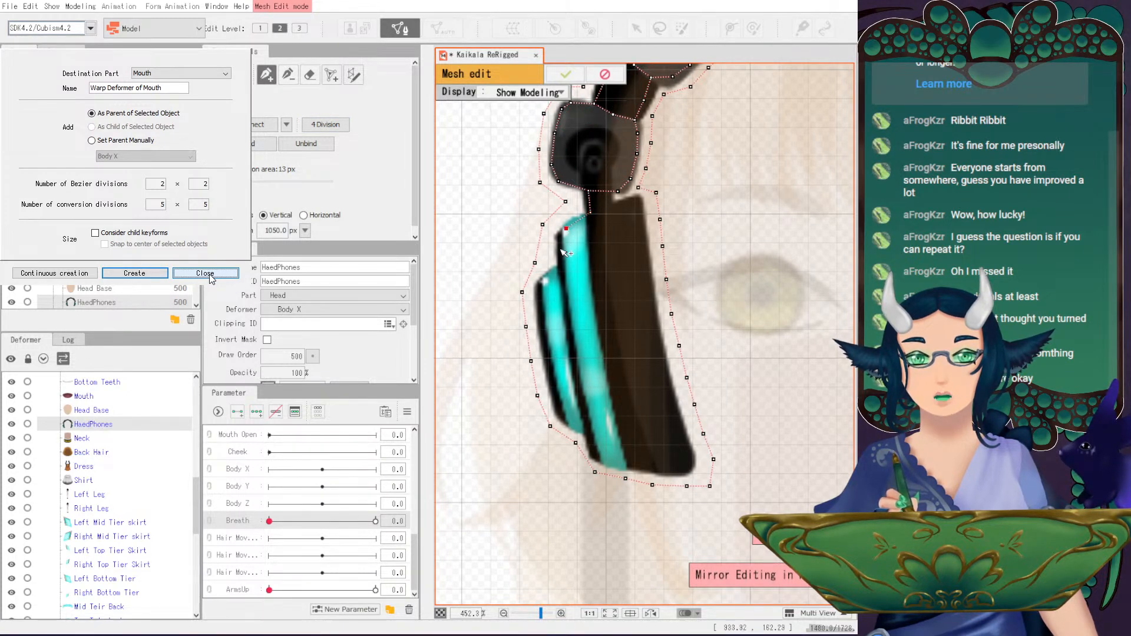
left_click_drag(562, 252, 545, 285)
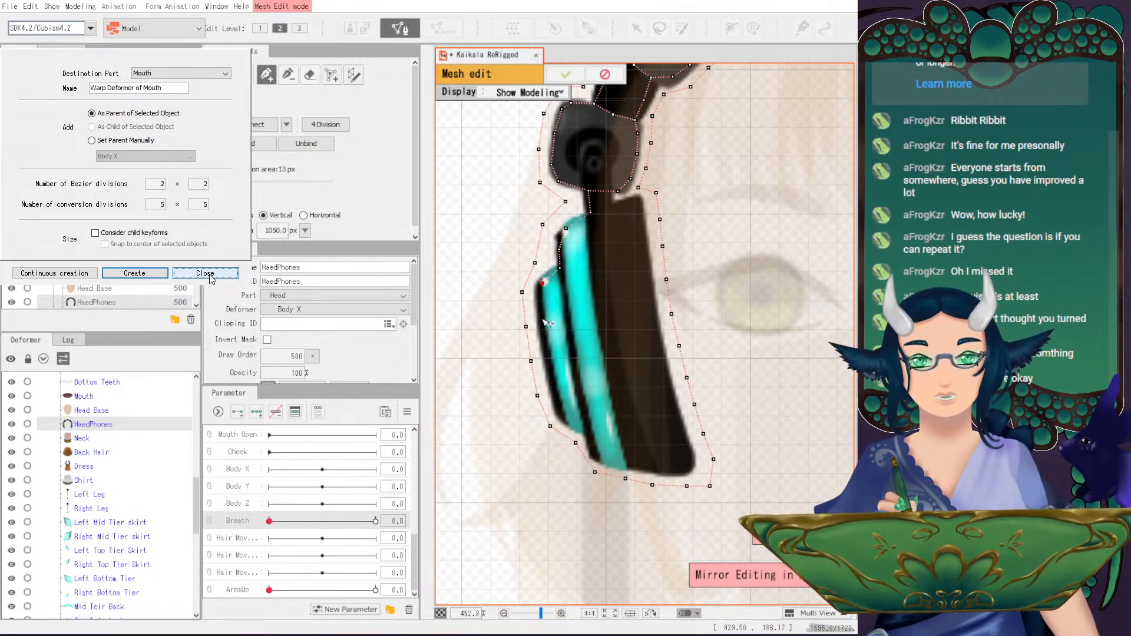
left_click(541, 312)
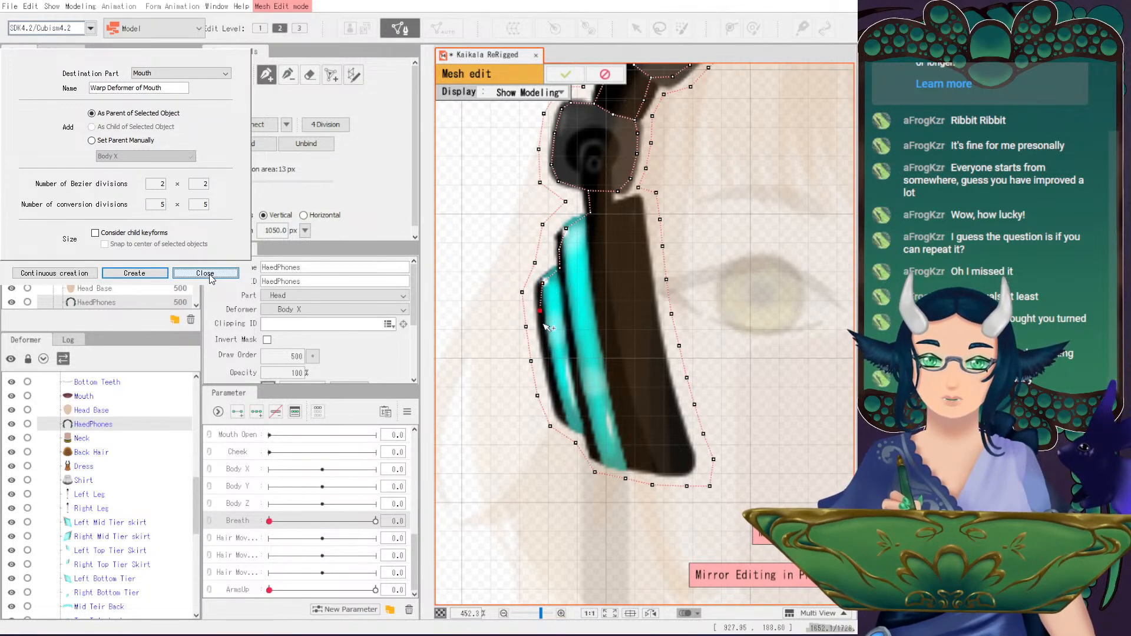
left_click(544, 343)
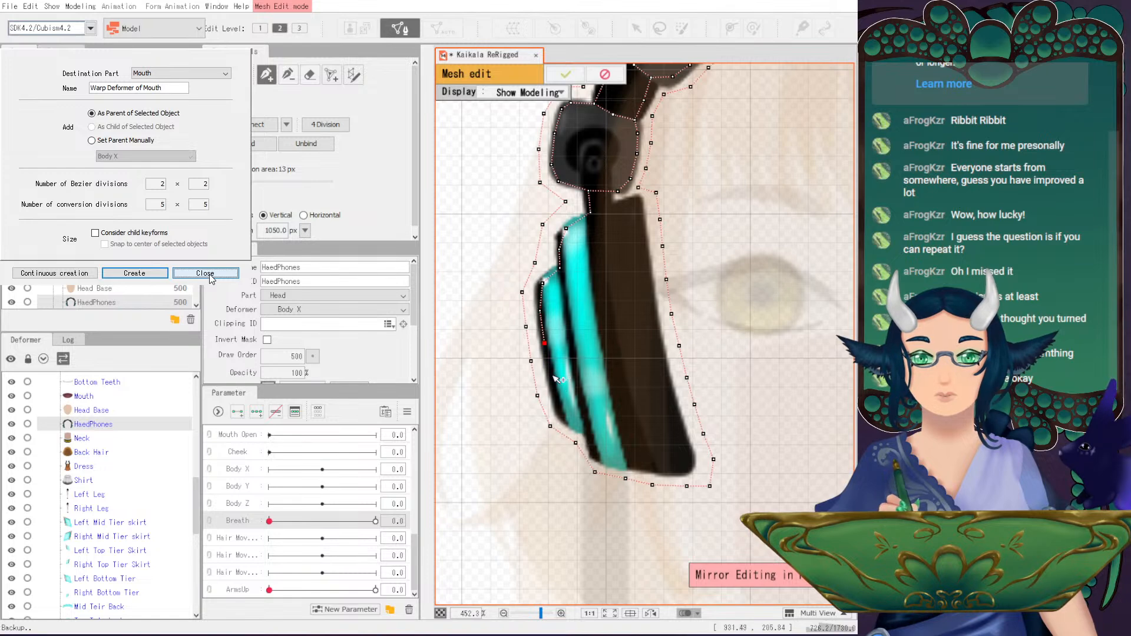
left_click(567, 422)
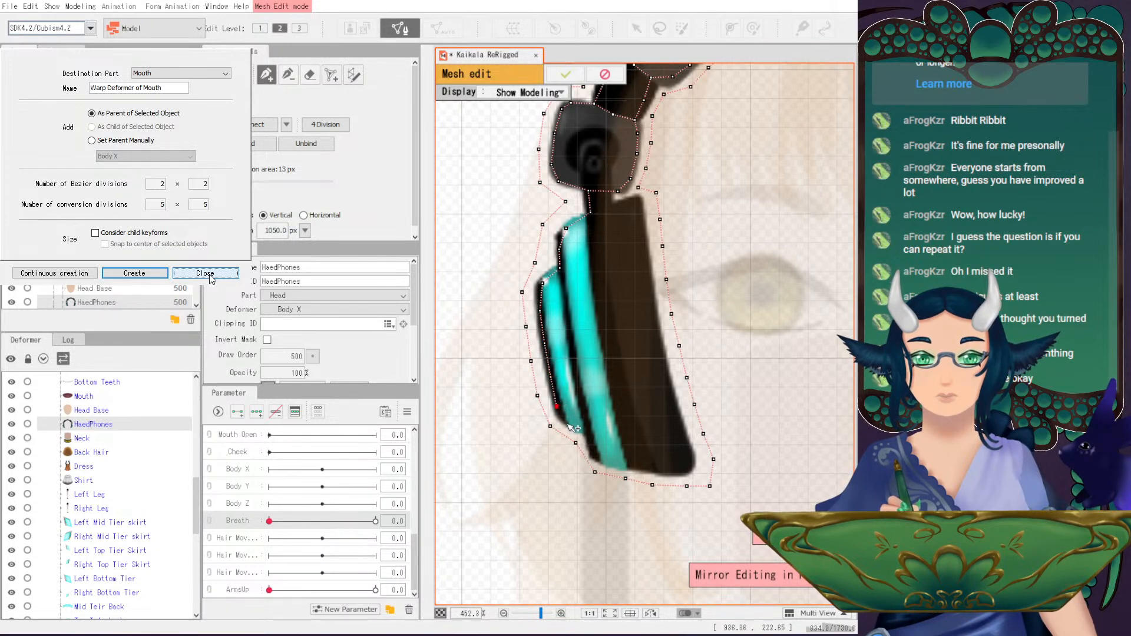
left_click(592, 447)
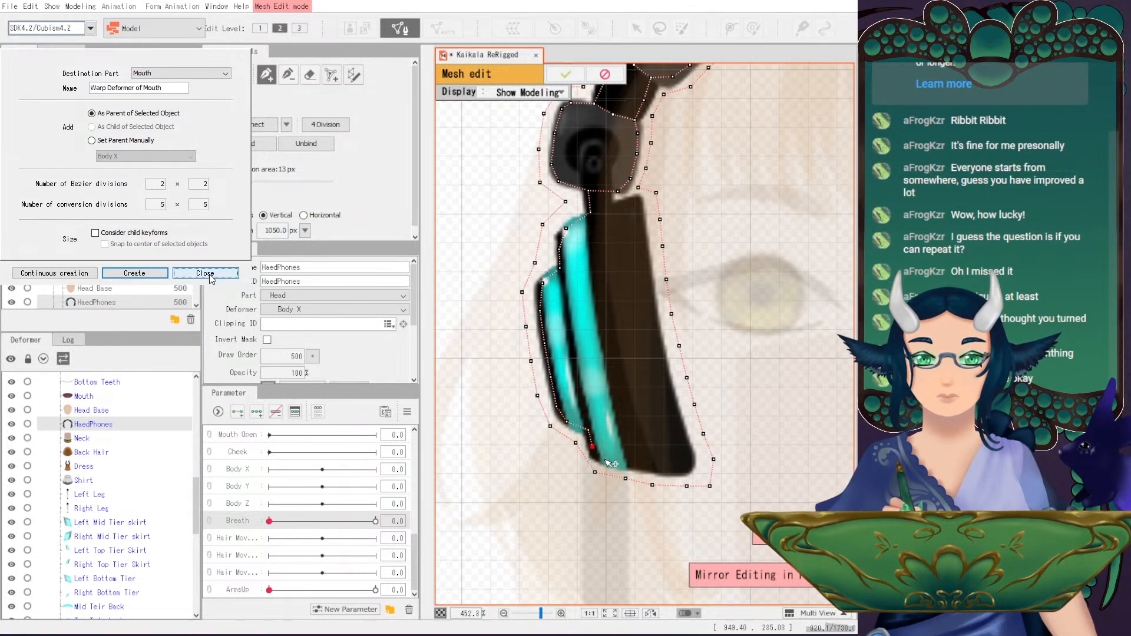
- Continue the mirrored inner vertices across the ear pads' lower ends and up the lower half of their inner edges
left_click(611, 463)
left_click(666, 469)
left_click(689, 467)
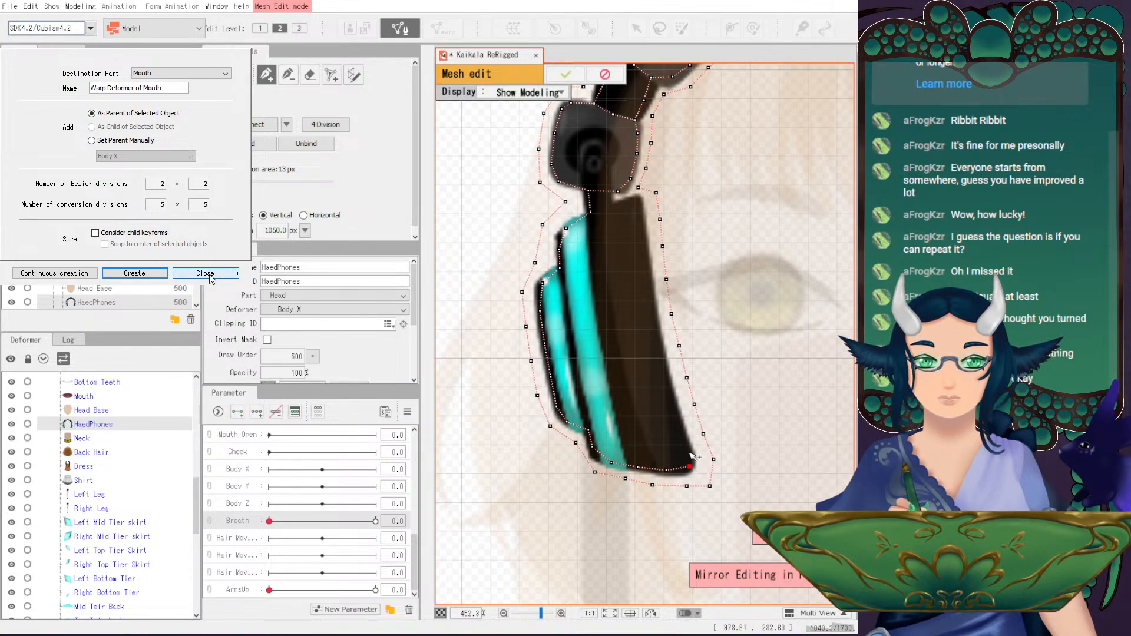
left_click(680, 426)
left_click(671, 396)
left_click(665, 368)
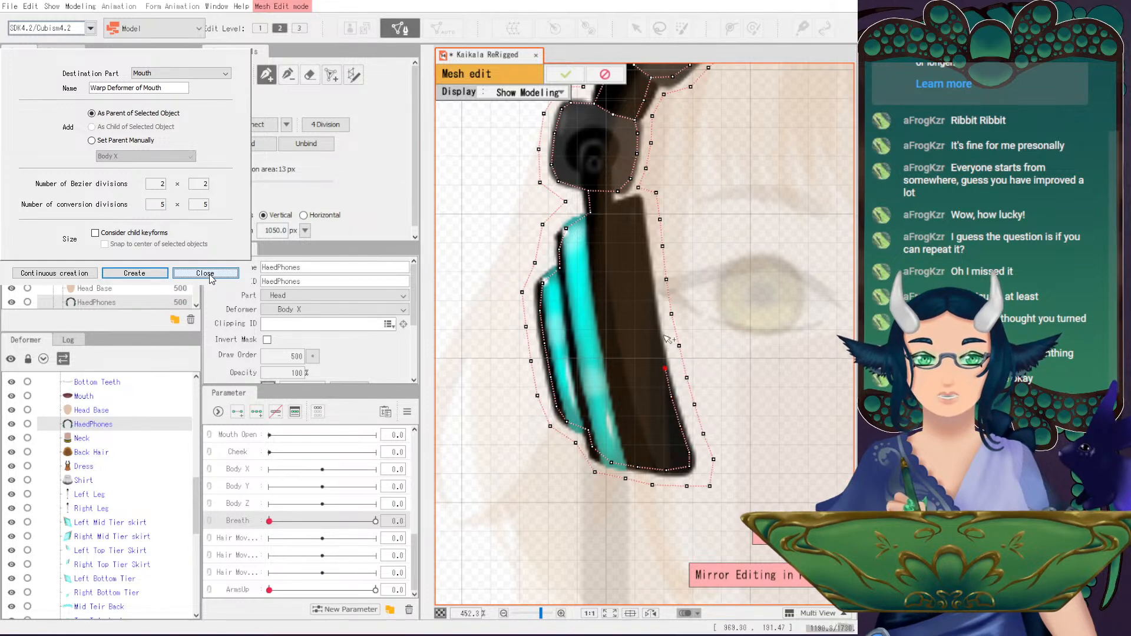
- Continue the mirrored vertices up the ear pads' inner edges and across their tops, closing each inner outline at the hinge
left_click(656, 332)
left_click(650, 301)
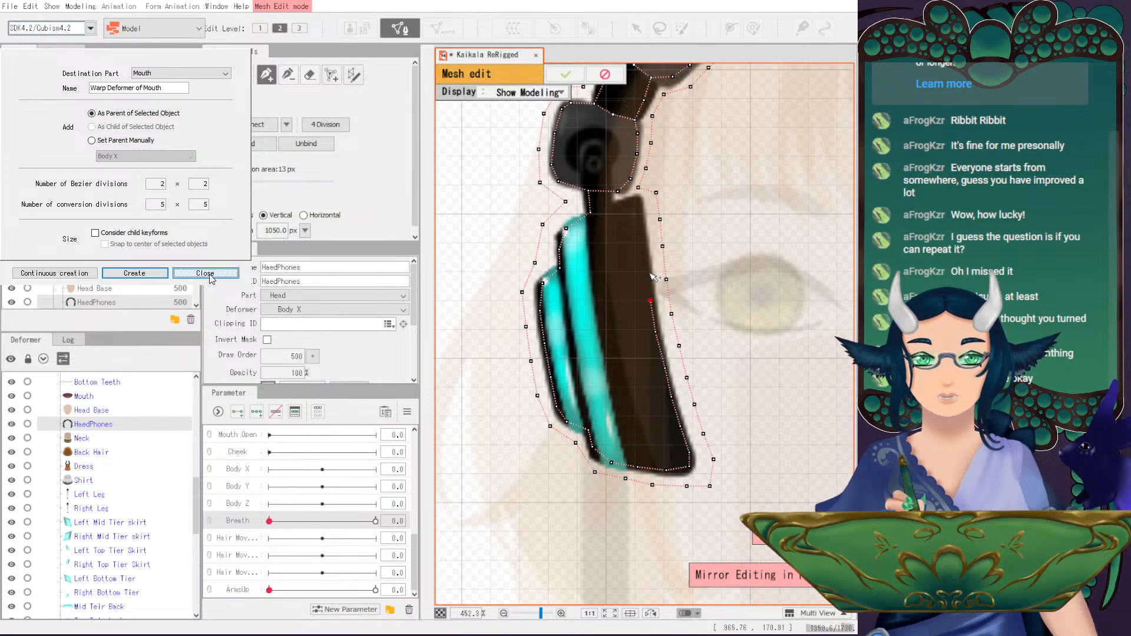
left_click(647, 264)
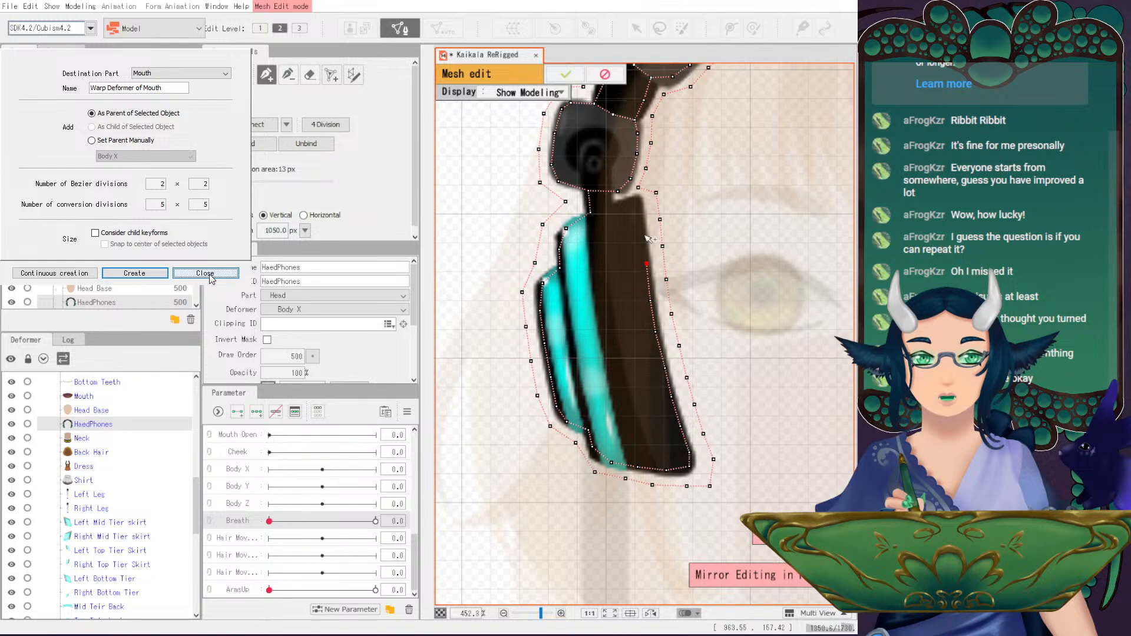
left_click(641, 204)
left_click(617, 207)
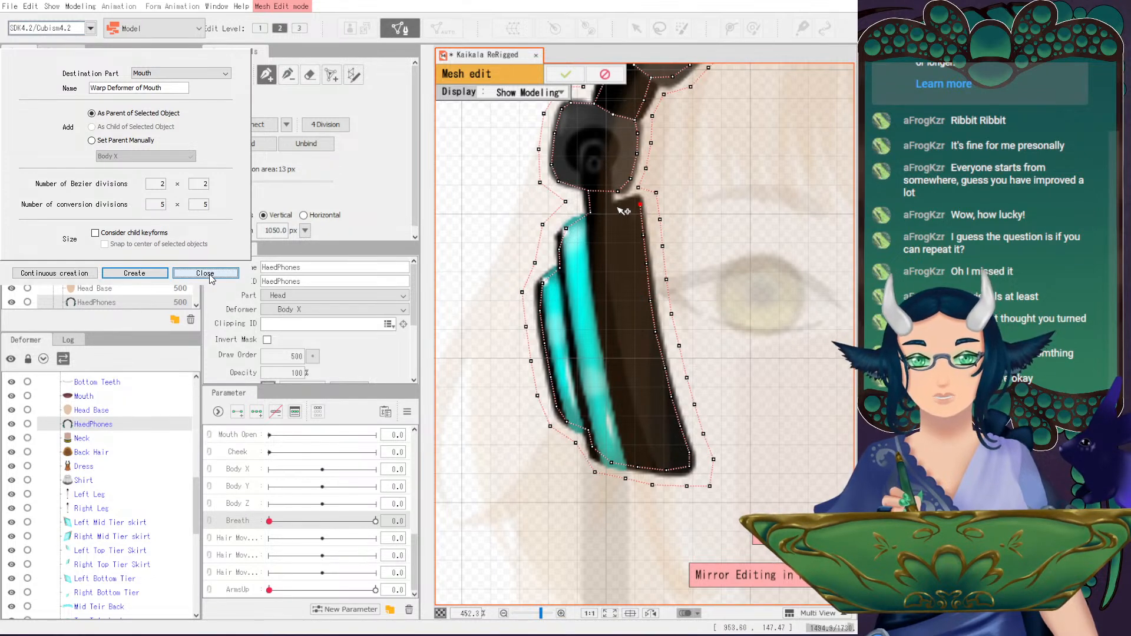
left_click(617, 191)
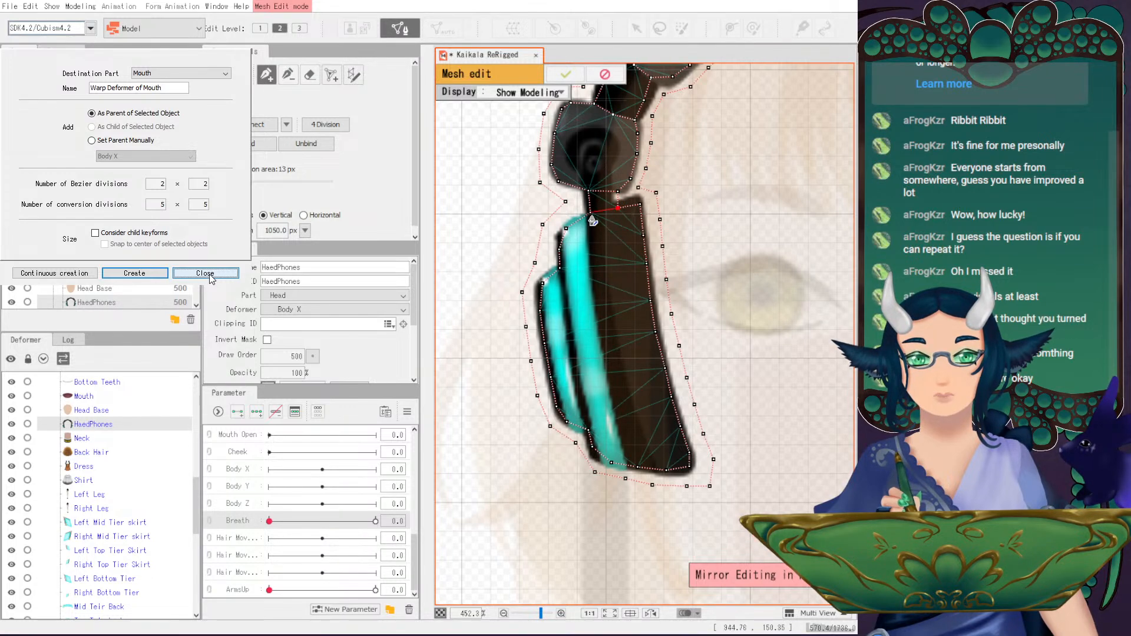
- Auto-connect the headphones' vertices into a full mesh and apply the mesh edit
left_click_drag(789, 229, 686, 307)
scroll(684, 303, "down", 3)
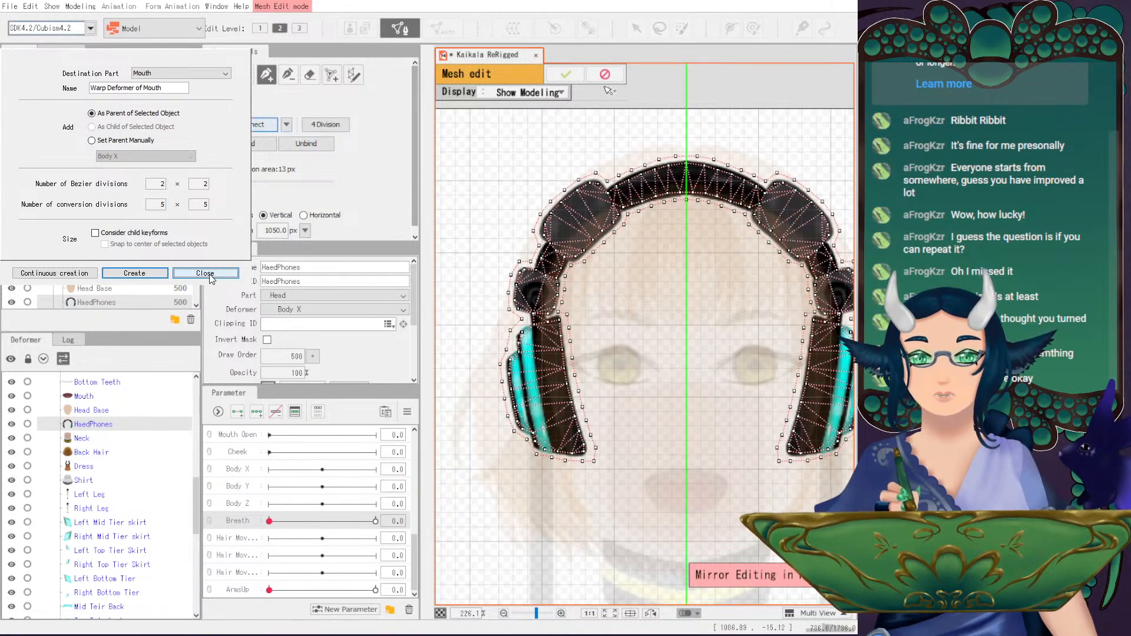
left_click(566, 74)
- Open the Neck art mesh for mesh editing and erase its existing automatic mesh
left_click(168, 437)
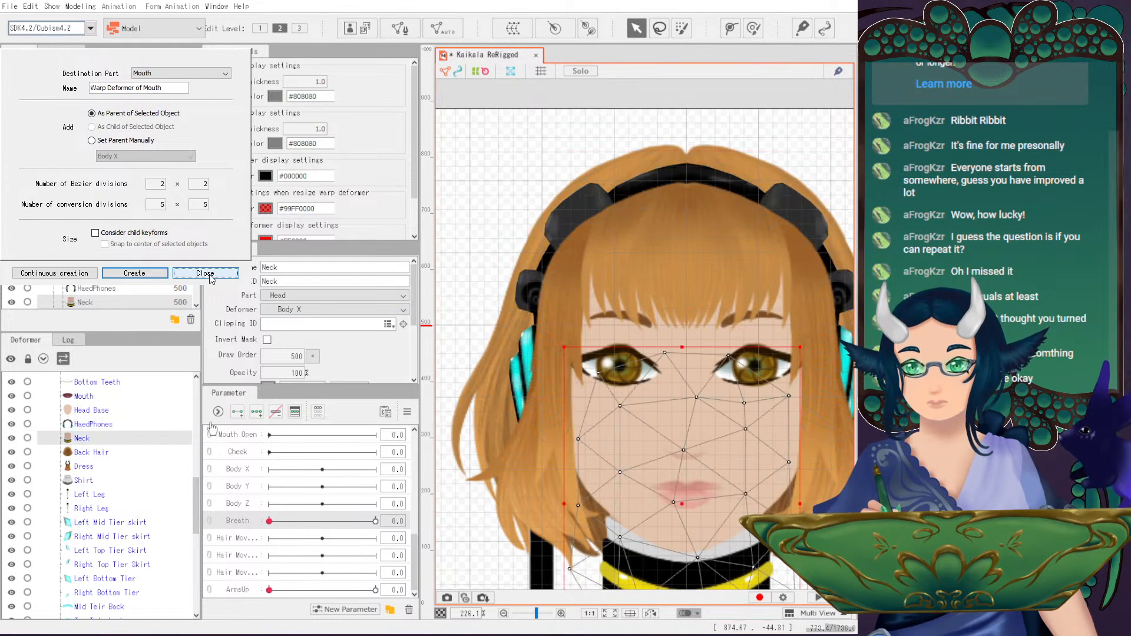
scroll(645, 330, "down", 5)
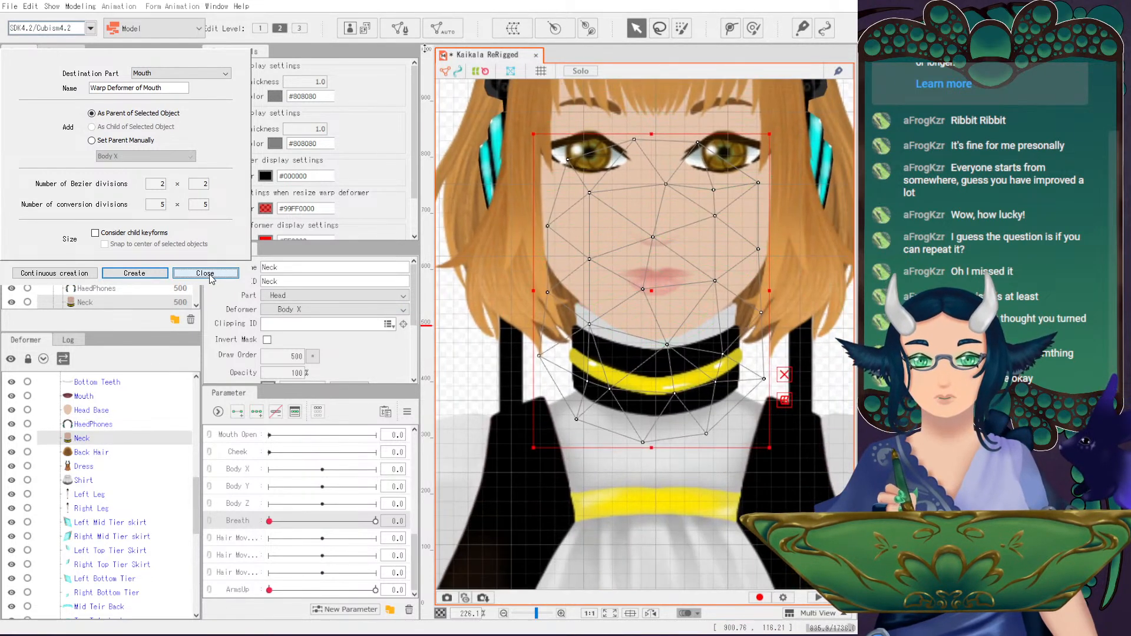
left_click(399, 27)
left_click_drag(629, 169, 581, 442)
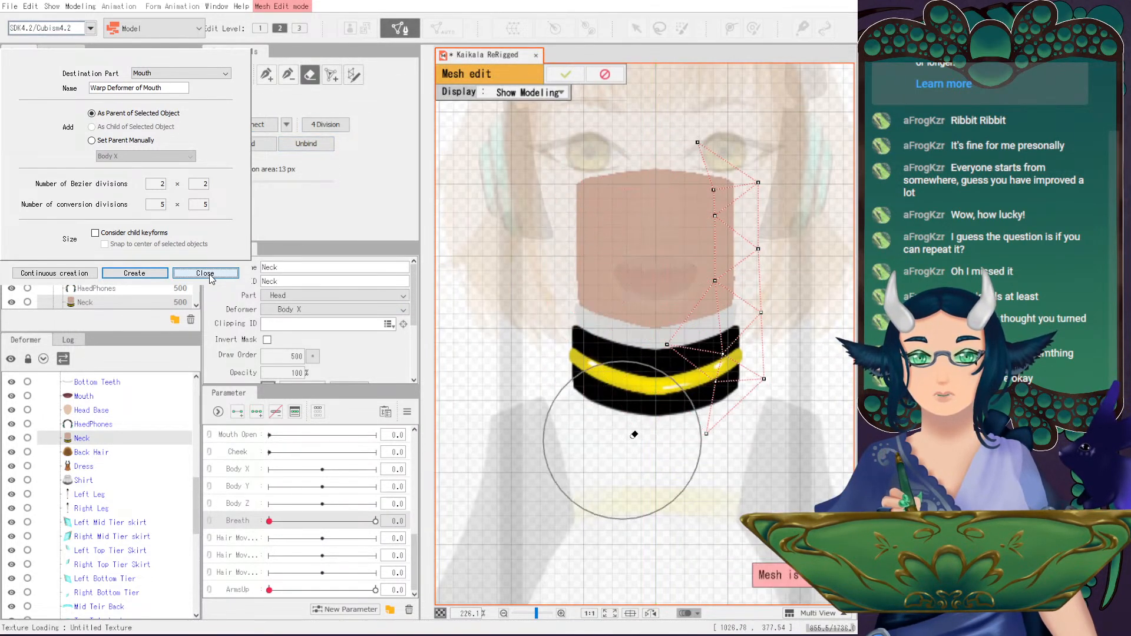
- With mirror editing on, place vertices along the neck's upper edge from the centre line out to the corners
left_click(274, 75)
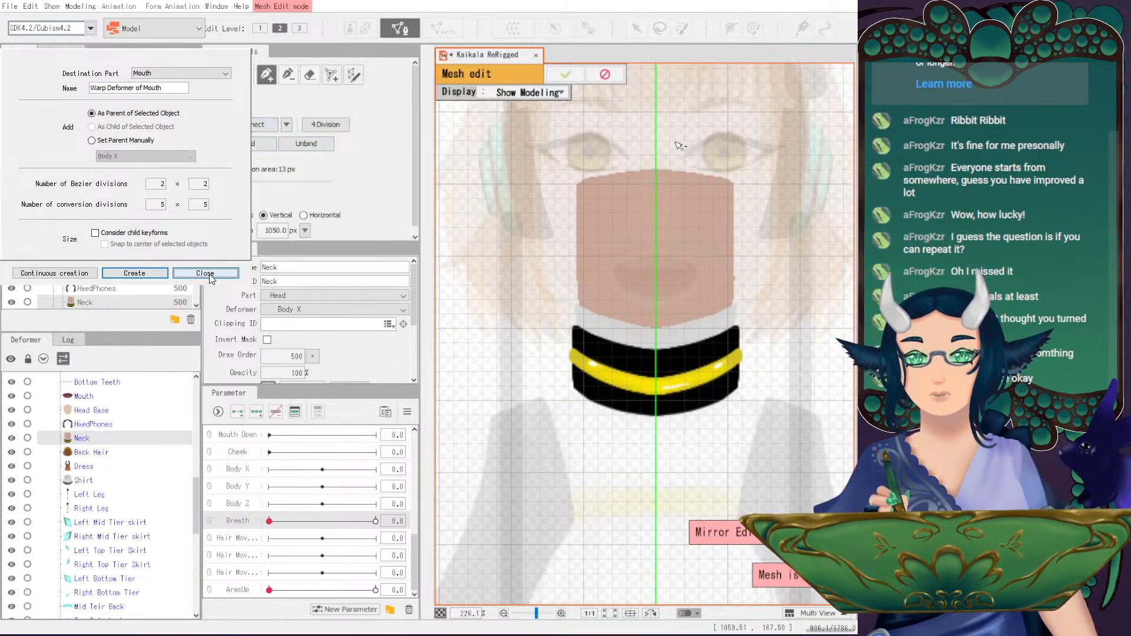
left_click(657, 165)
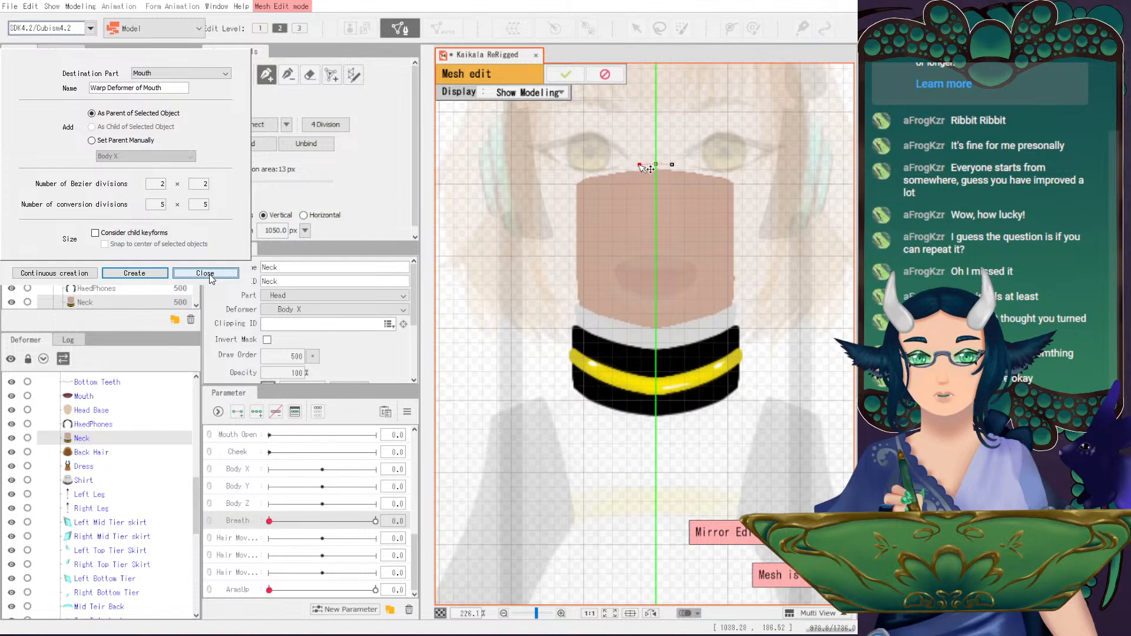
left_click(622, 166)
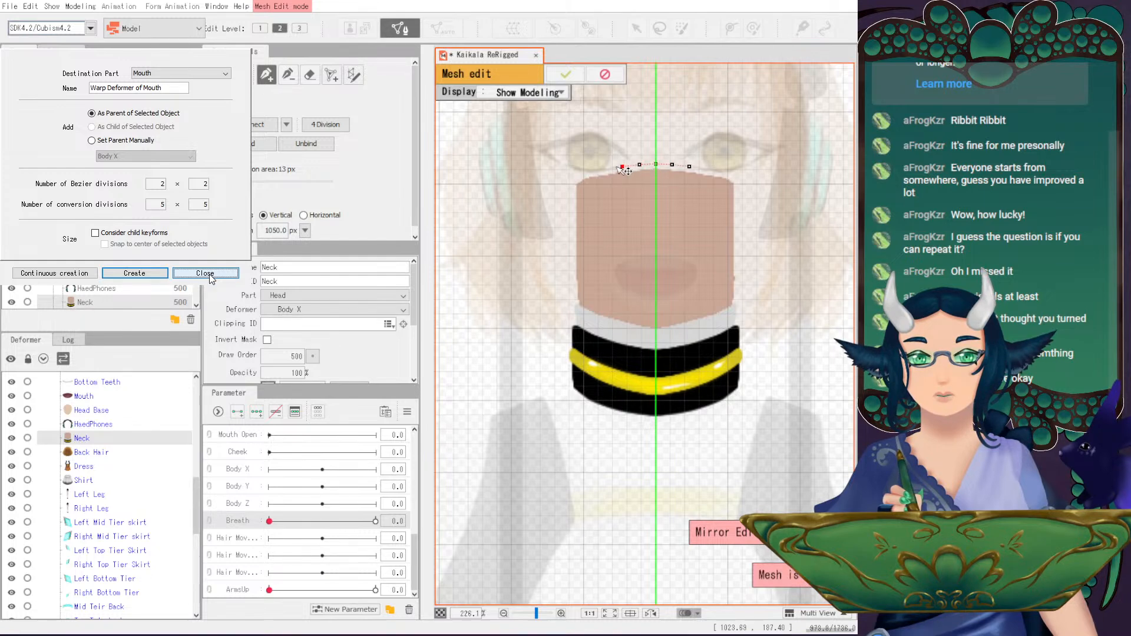
left_click(569, 179)
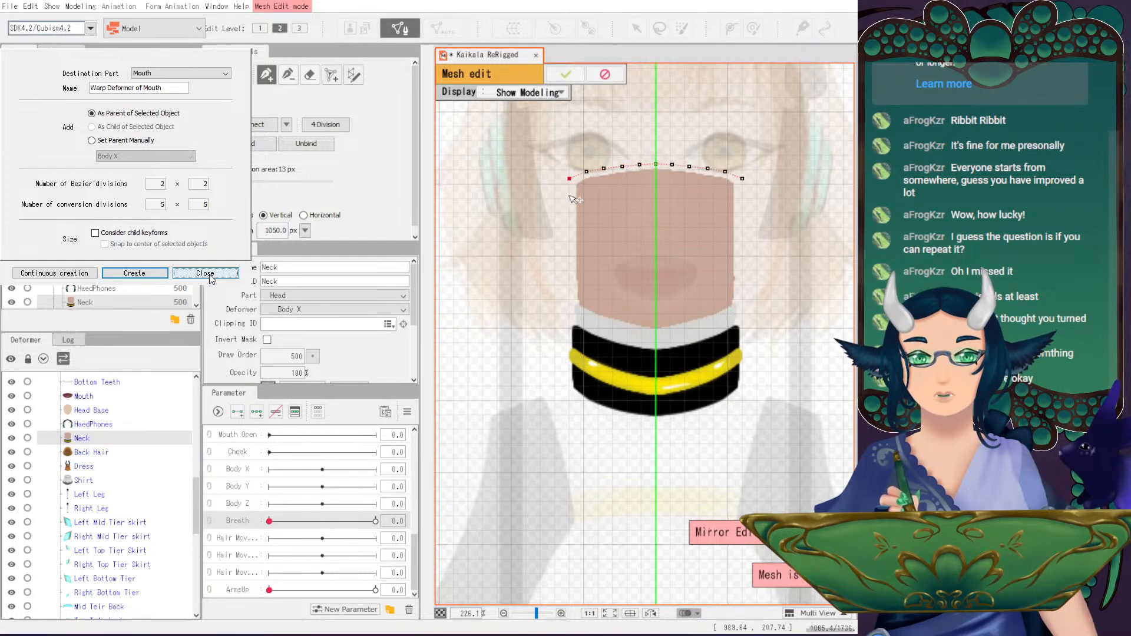
- Place evenly spaced mirrored vertices down both sides of the neck's skin area to just above the collar
left_click(569, 200)
left_click(570, 220)
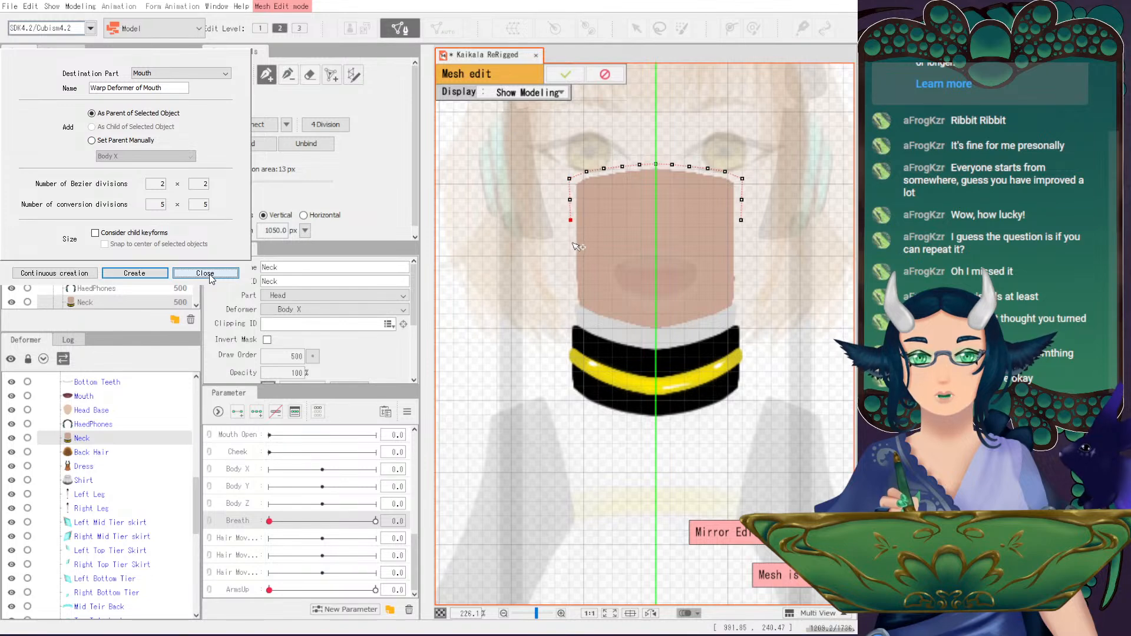
left_click(570, 239)
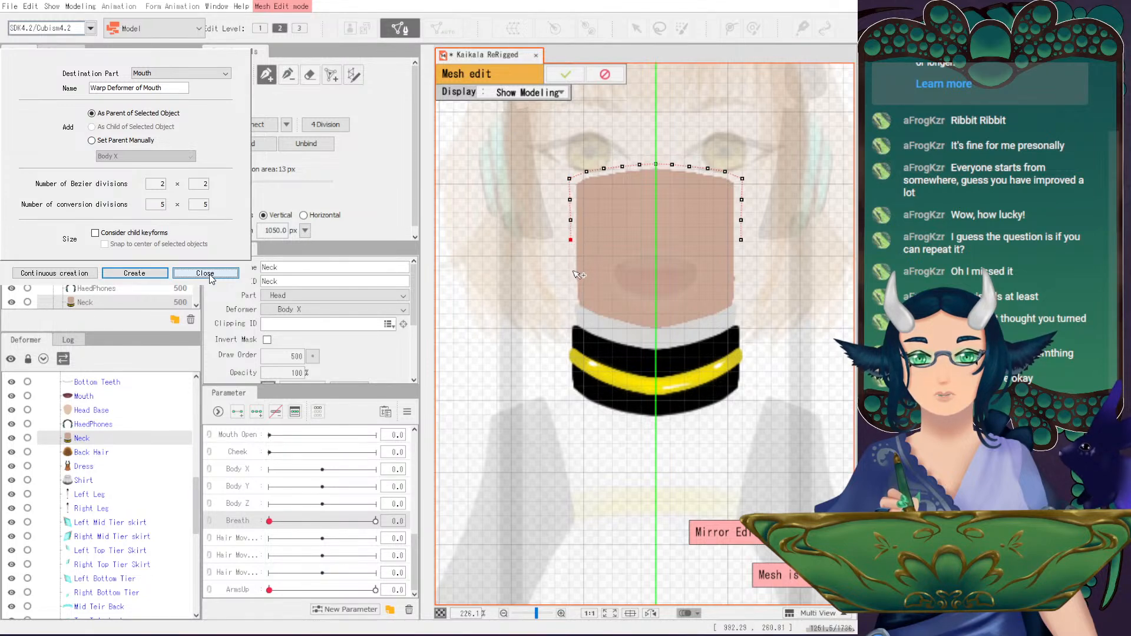
left_click(572, 262)
key("ctrl+z")
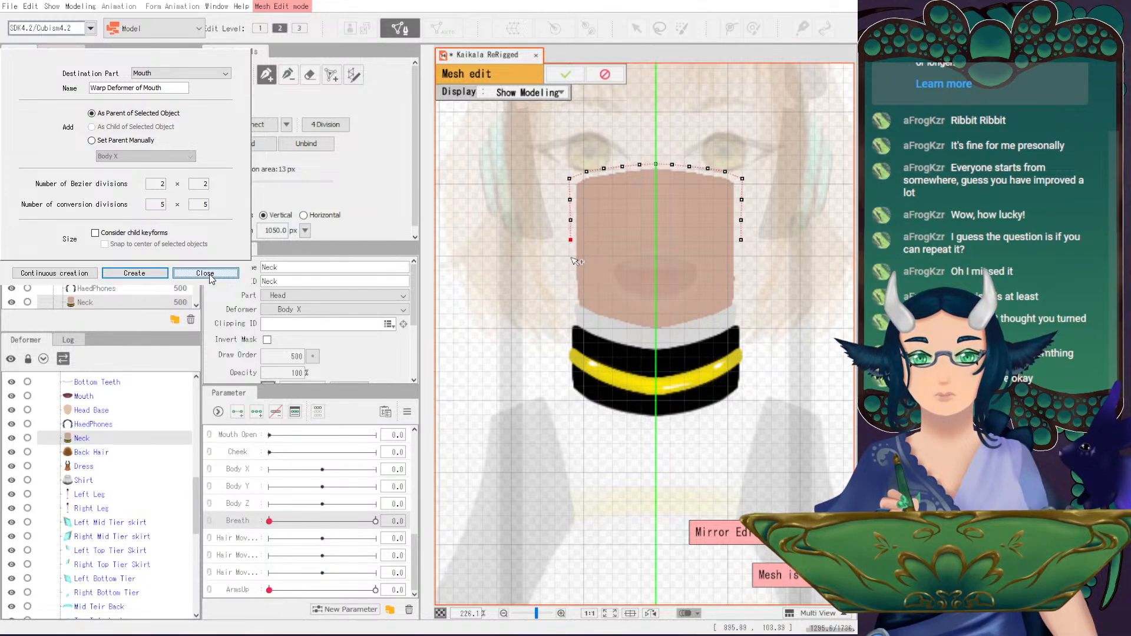
left_click(572, 297)
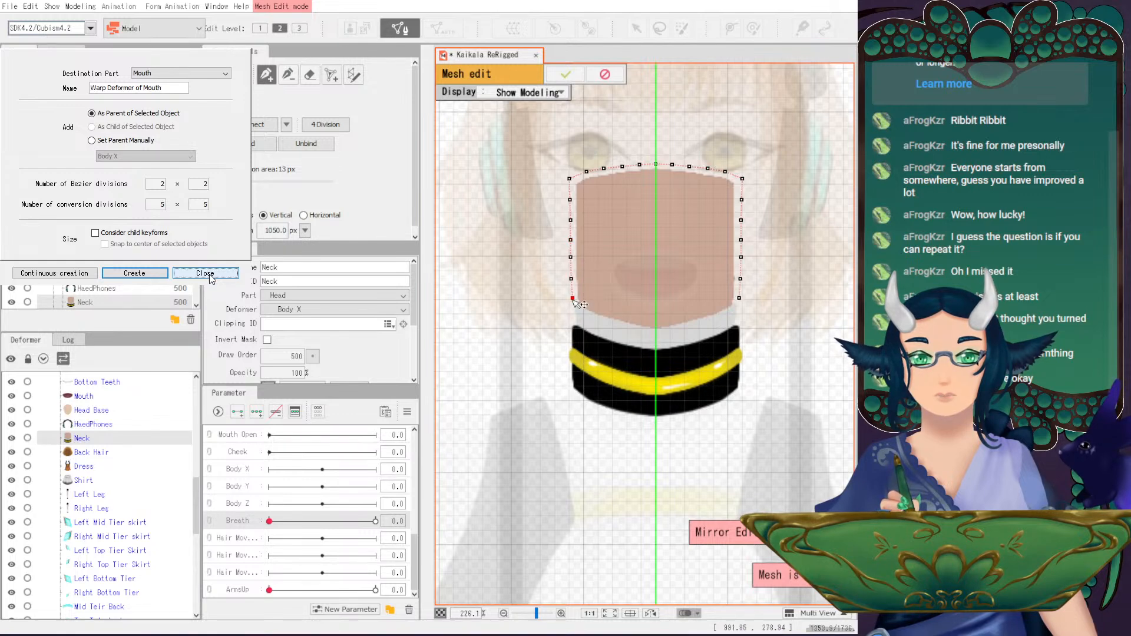
- Place mirrored outline vertices down both sides of the Neck's striped collar to its lower corners
left_click(568, 311)
left_click(567, 325)
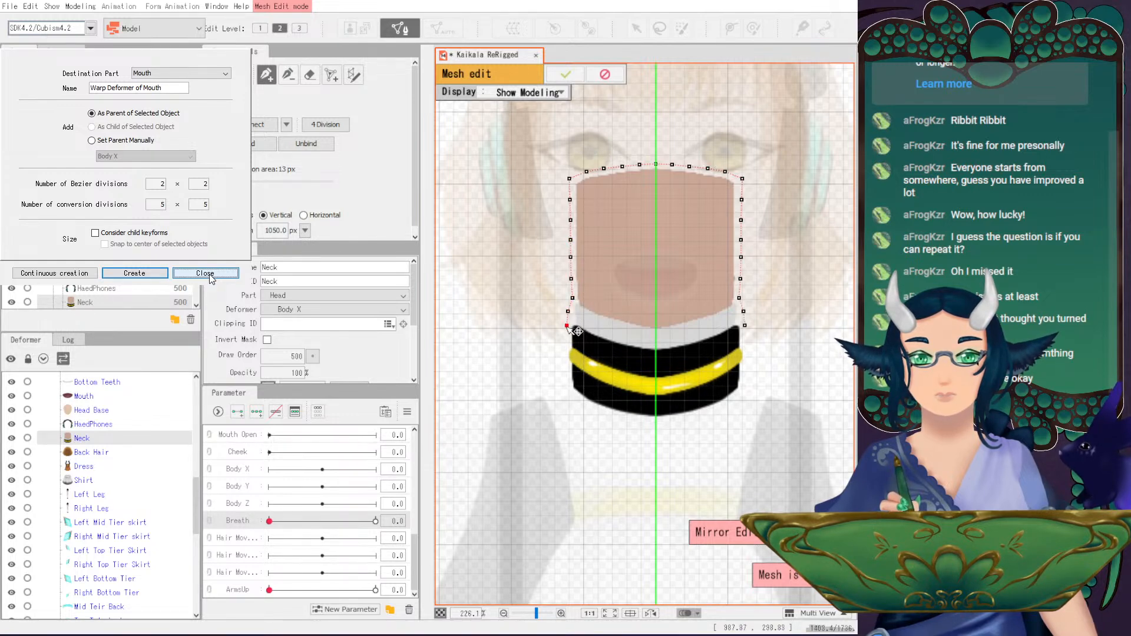
left_click(565, 356)
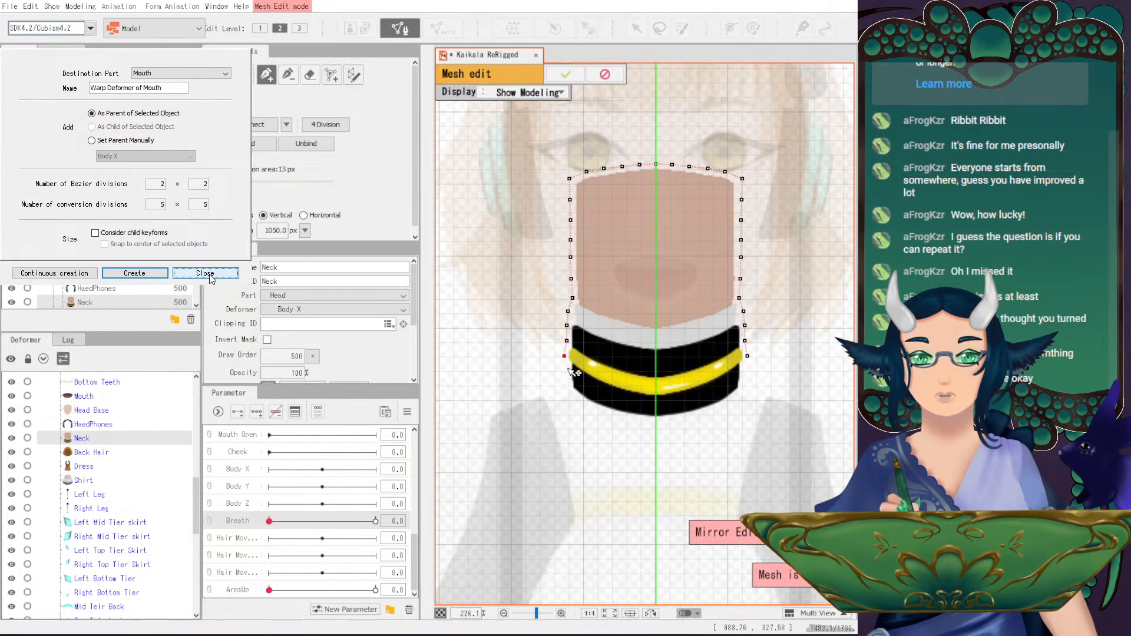
left_click(568, 385)
left_click(579, 399)
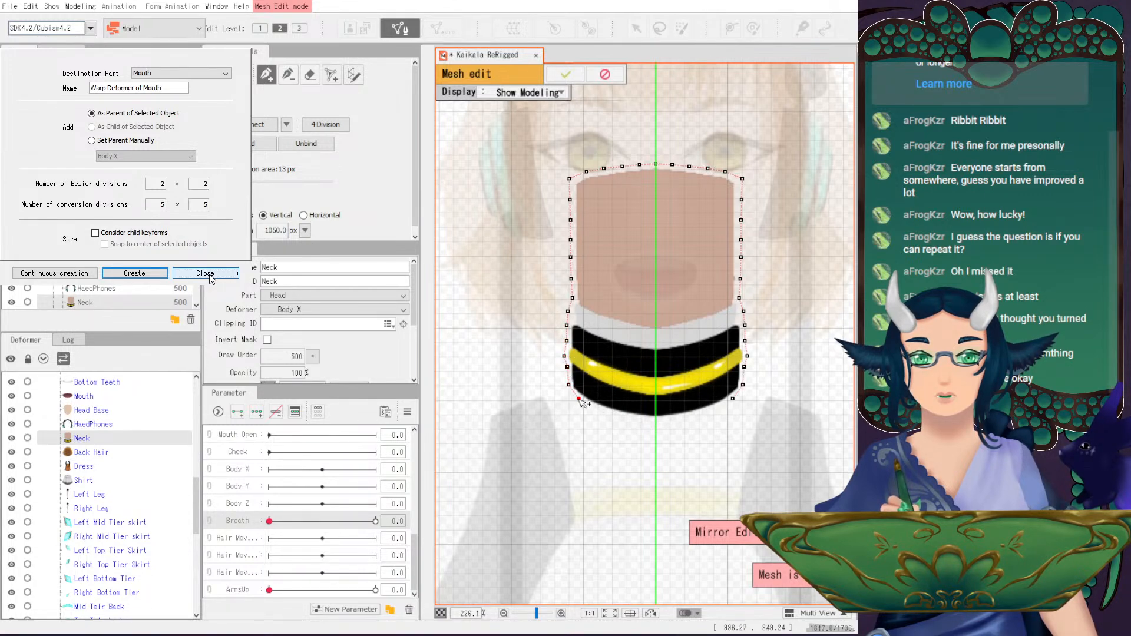
- Continue the mirrored outline vertices along the collar's lower edge and close the outline at the centre line
left_click(596, 408)
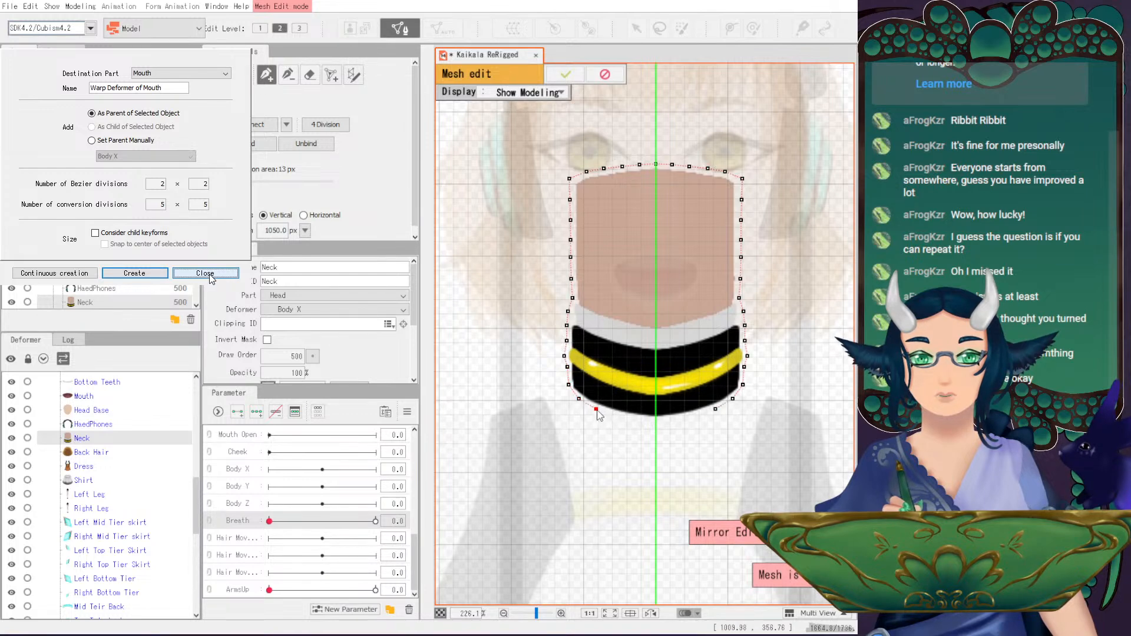
left_click(593, 407)
left_click(612, 415)
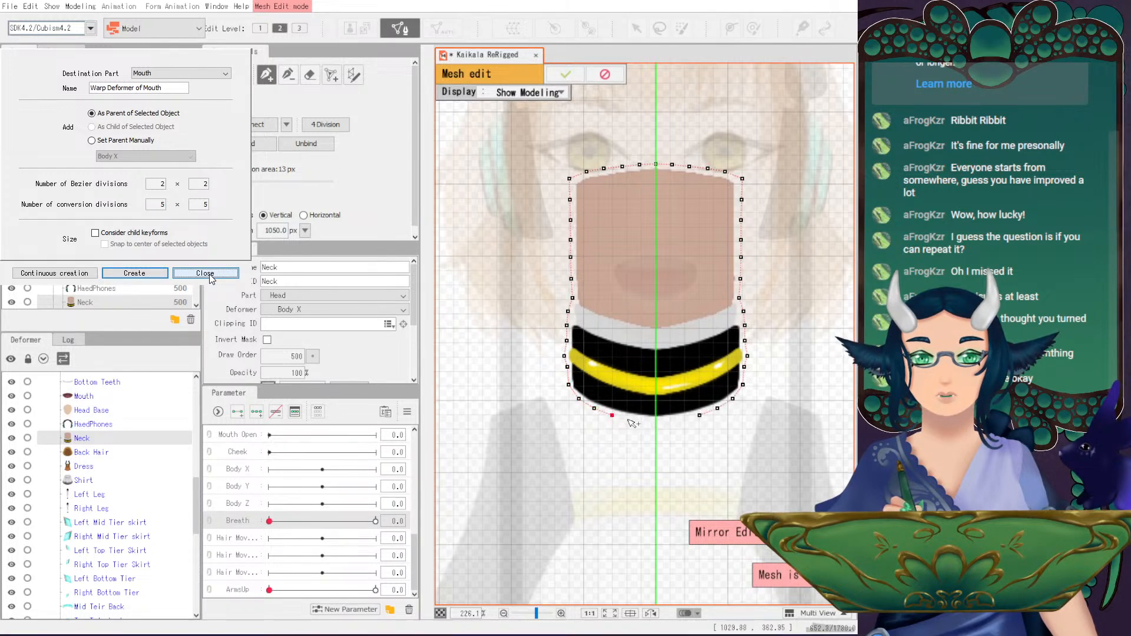
left_click(656, 424)
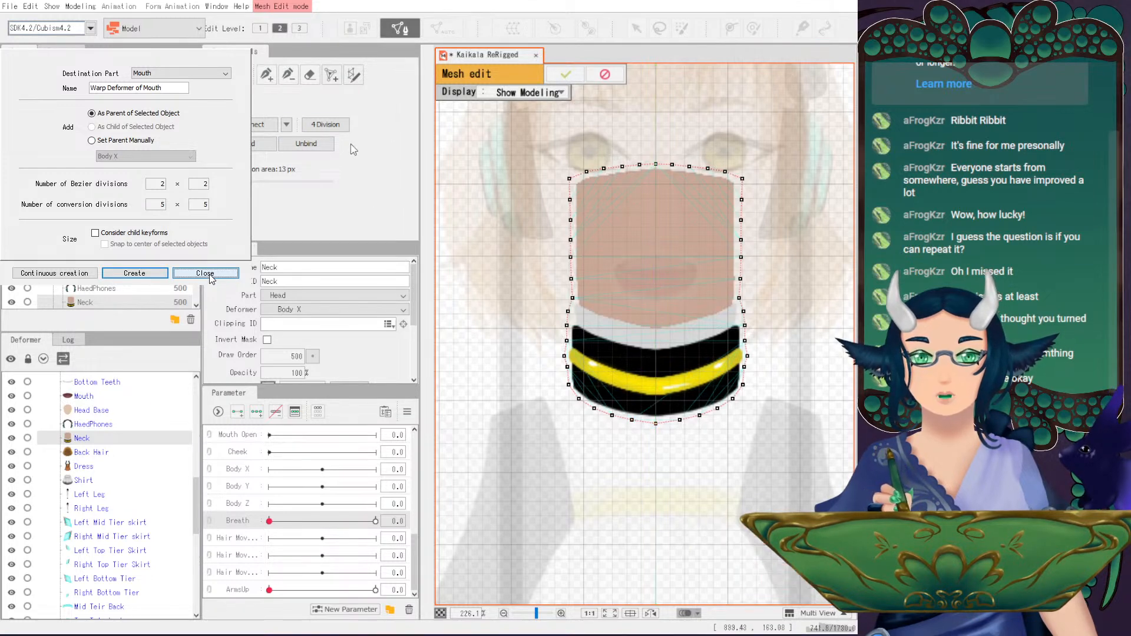
- Place an inner row of mirrored vertices just inside the neck's upper edge and down both sides of the skin and white band
key("m")
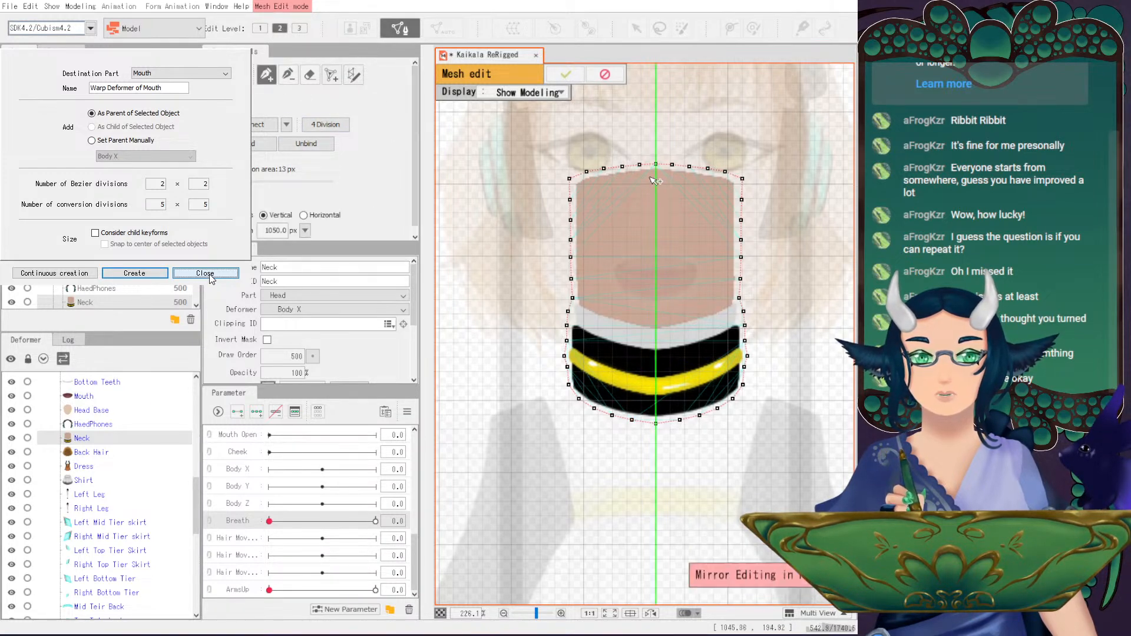
left_click(663, 174)
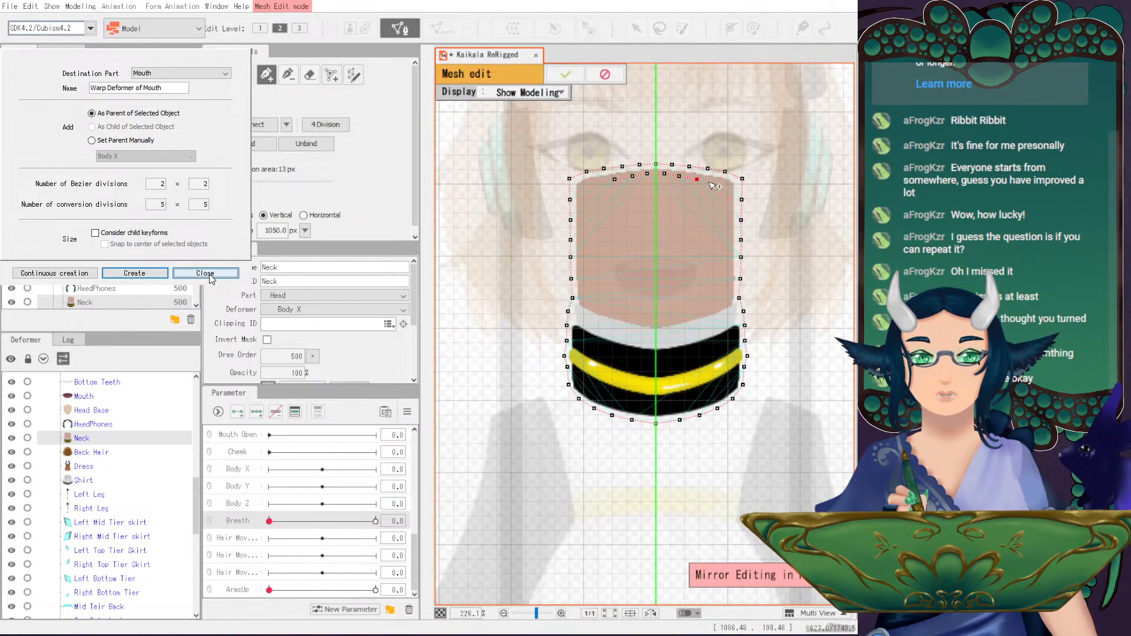
left_click(728, 207)
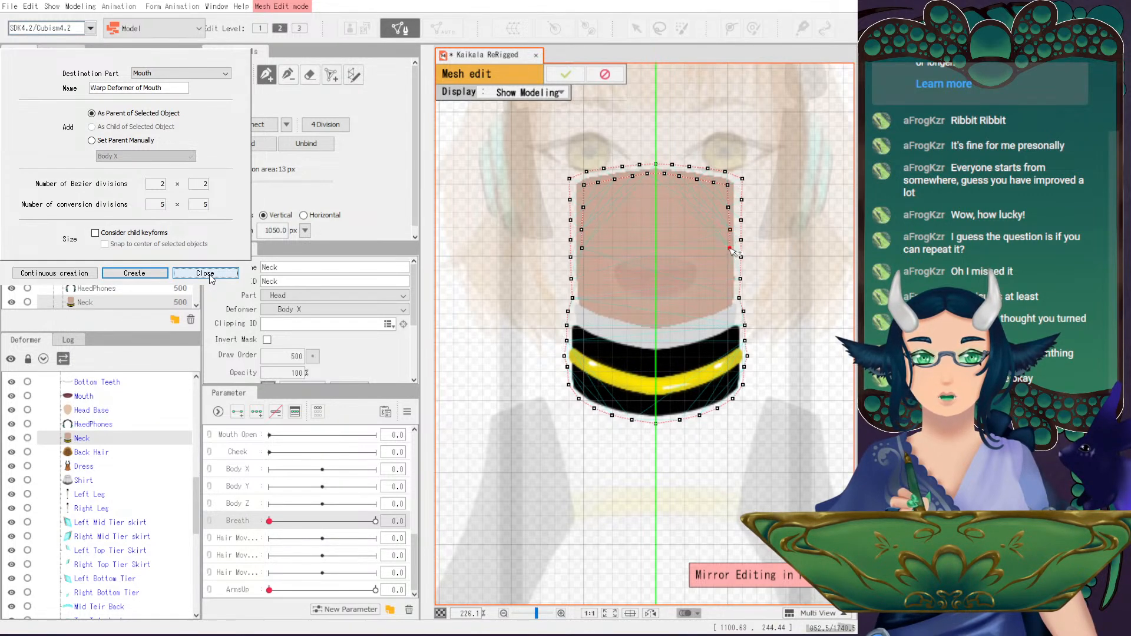
left_click(728, 267)
left_click(729, 289)
left_click(730, 307)
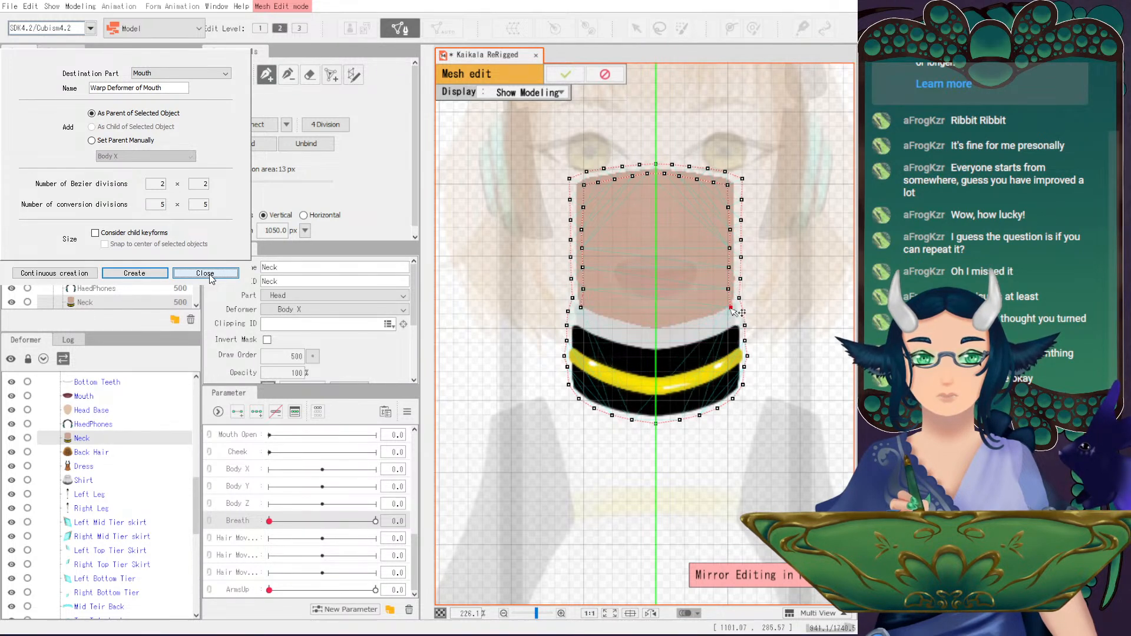
left_click(733, 321)
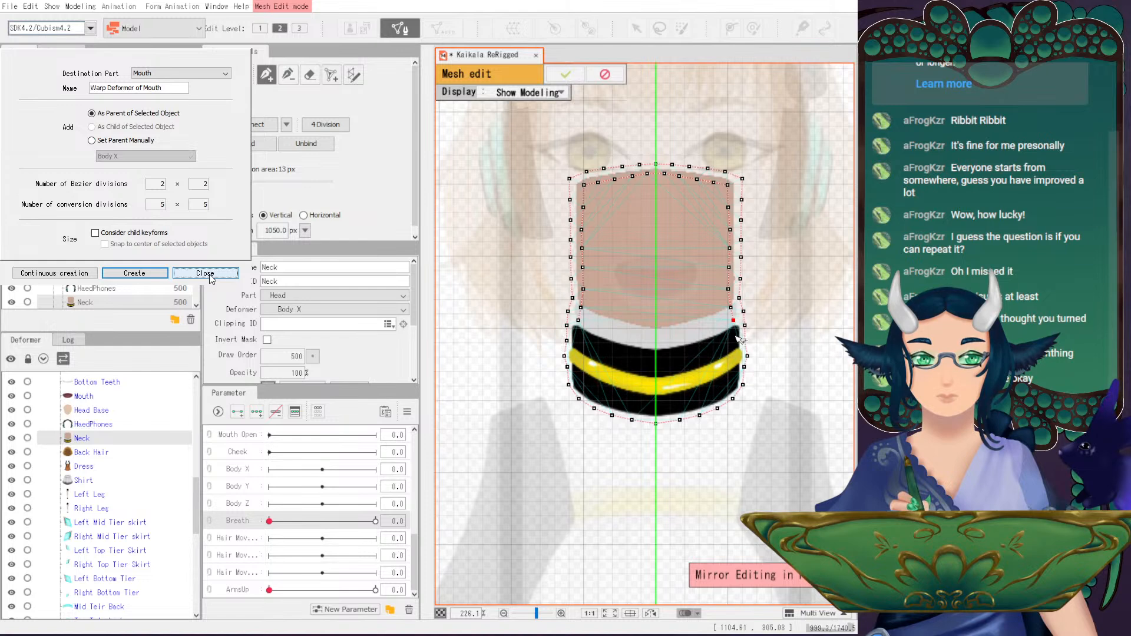
- Extend the inner row of mirrored vertices down the collar's sides and along its lower edge to the centre
left_click(734, 352)
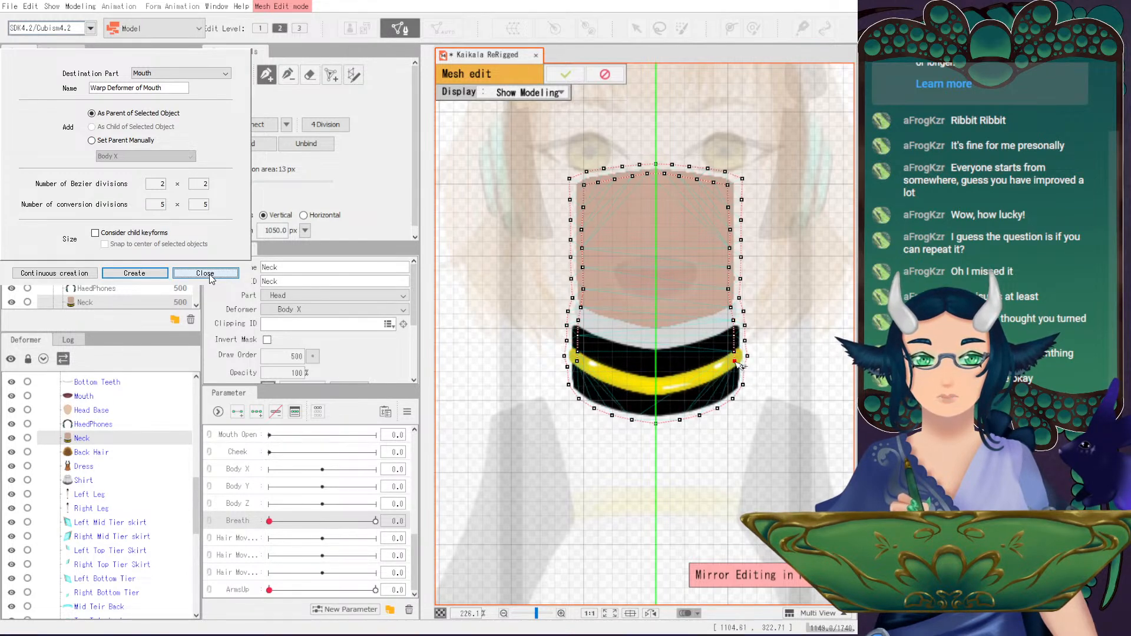
left_click(734, 374)
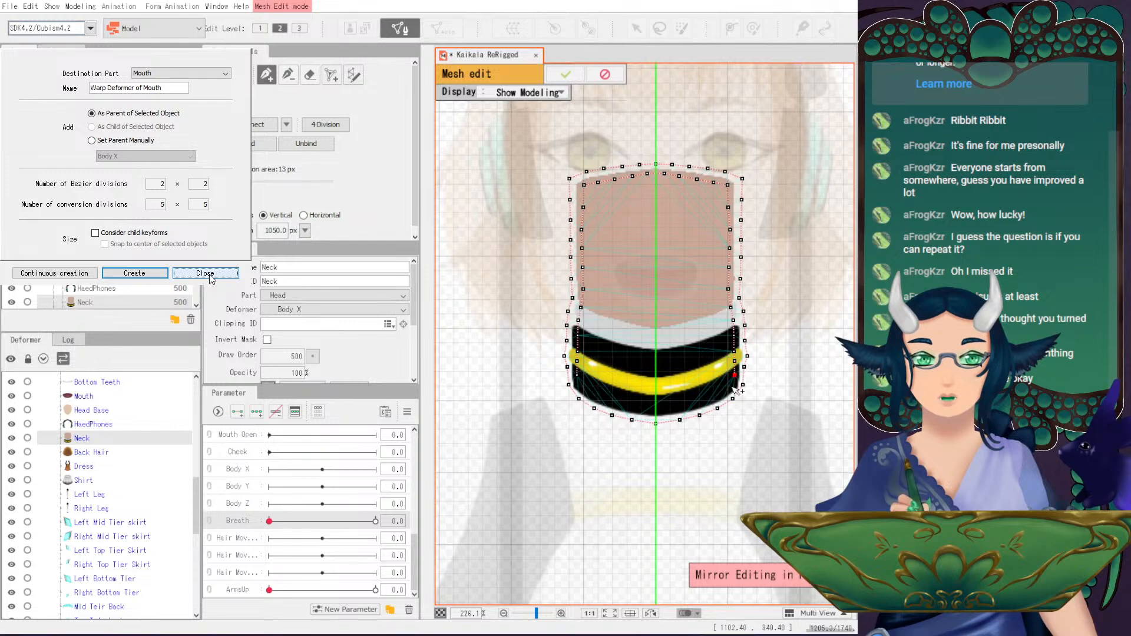
left_click(720, 394)
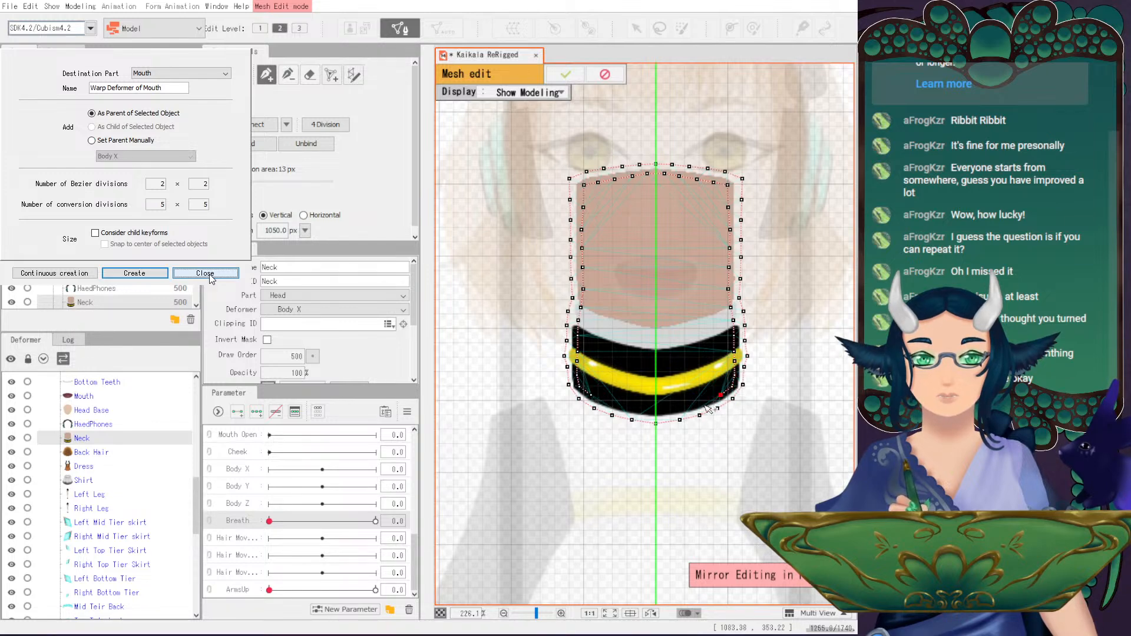
left_click(704, 403)
left_click(684, 408)
left_click(665, 410)
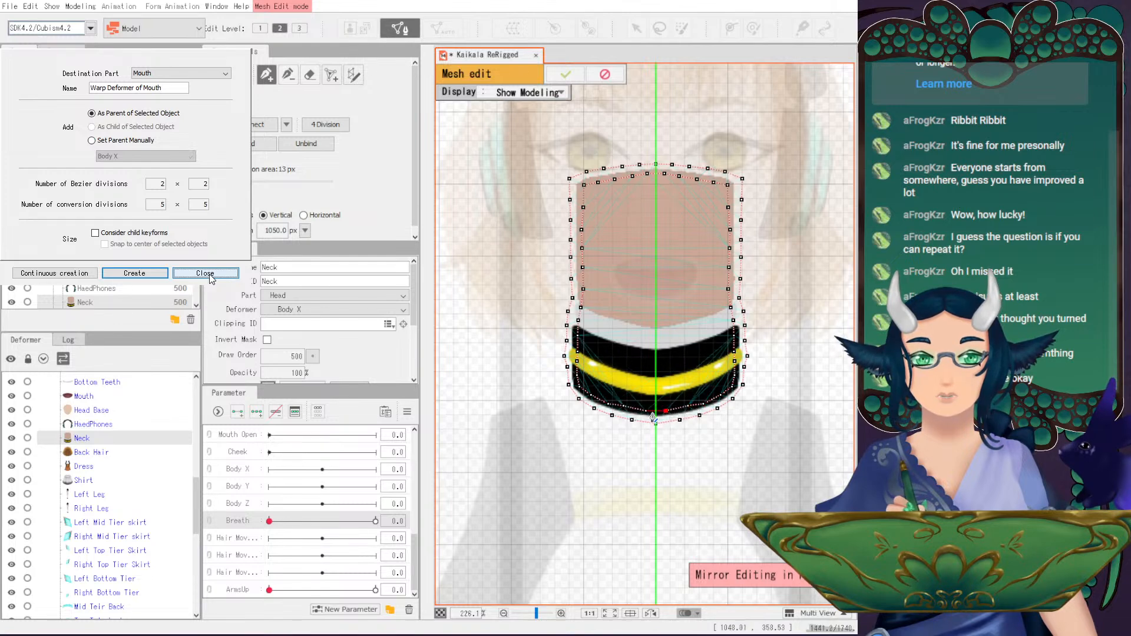
left_click(687, 408)
left_click(666, 413)
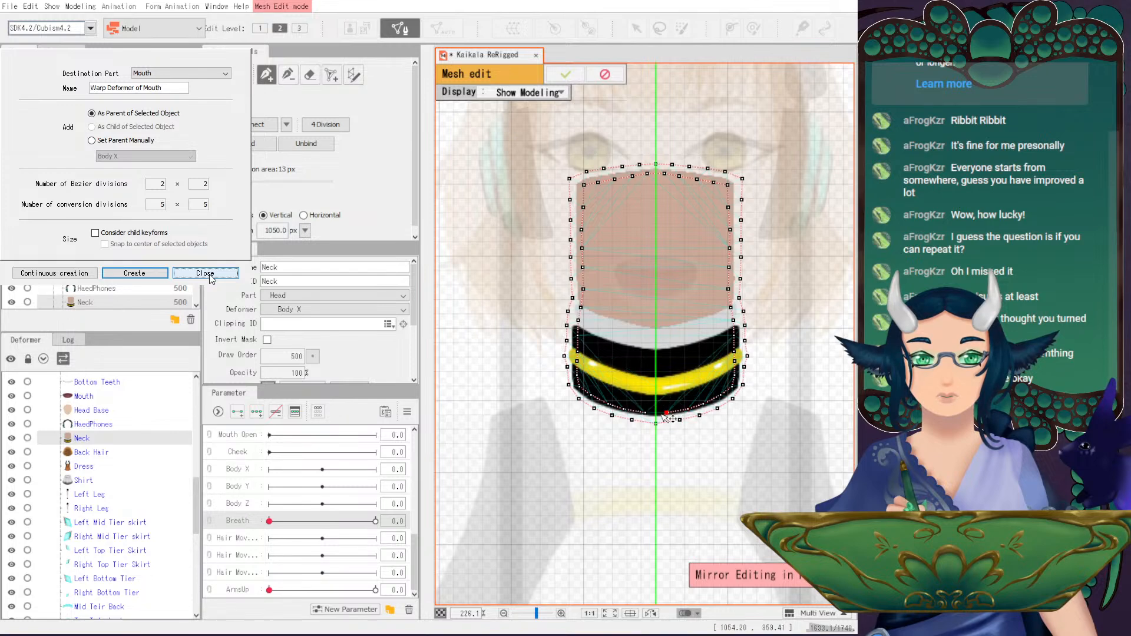
left_click(646, 412)
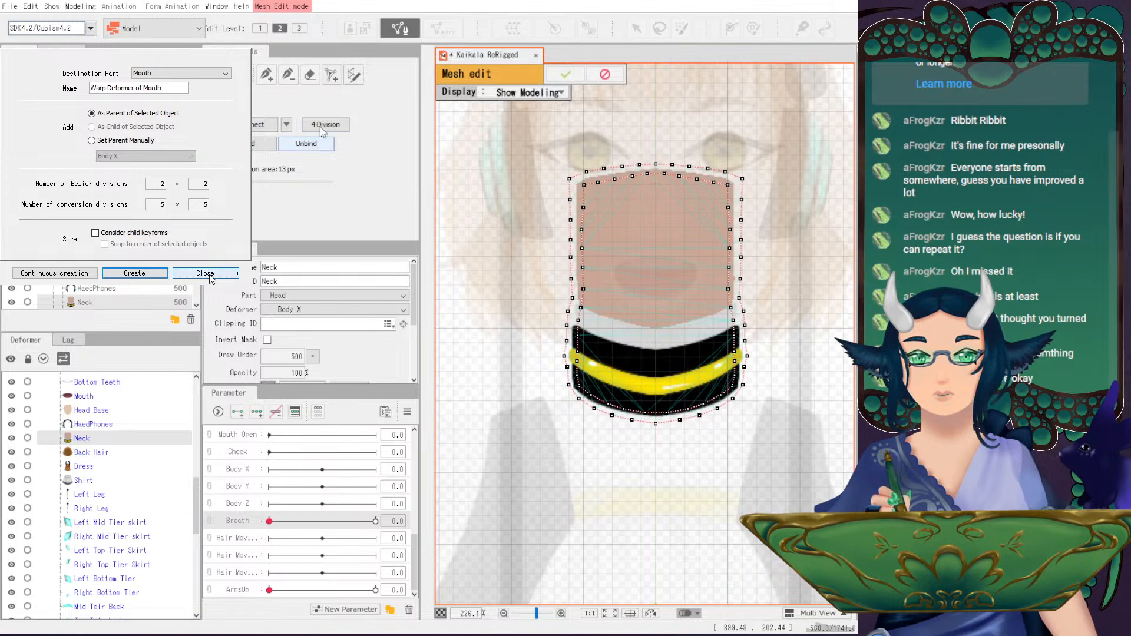
- Place mirrored vertices along the curved lower edge of the neck's skin area, from the sides towards the centre line
left_click(592, 312)
left_click(608, 318)
left_click(624, 323)
left_click(666, 326)
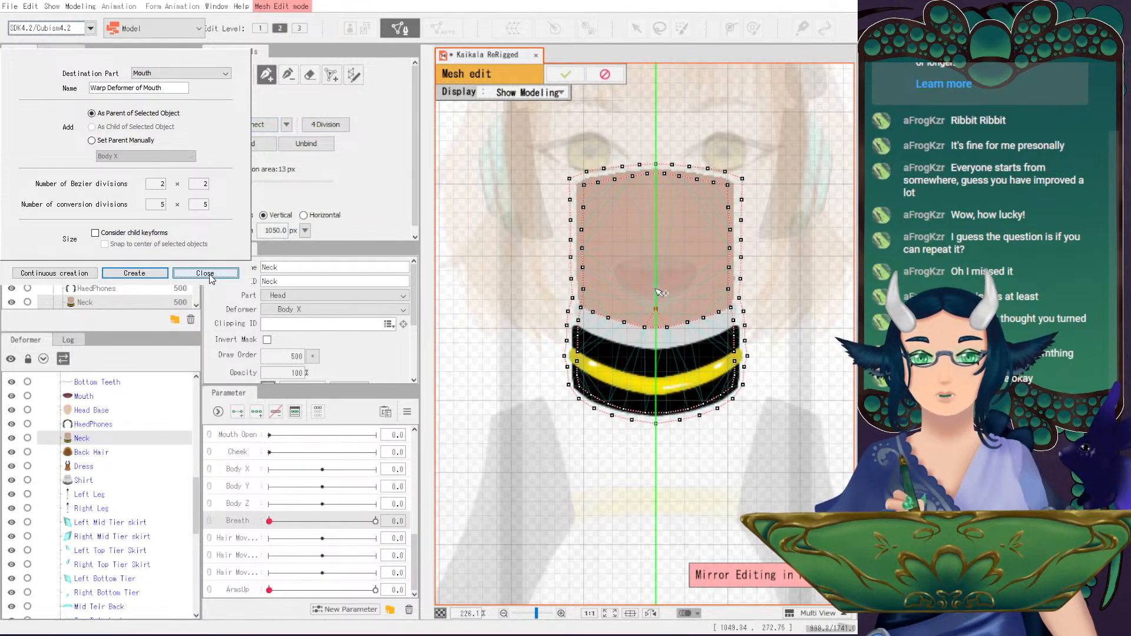
- Fill the neck's centre line with vertices from the skin area down through the collar, completing the skin's lower edge
left_click(655, 243)
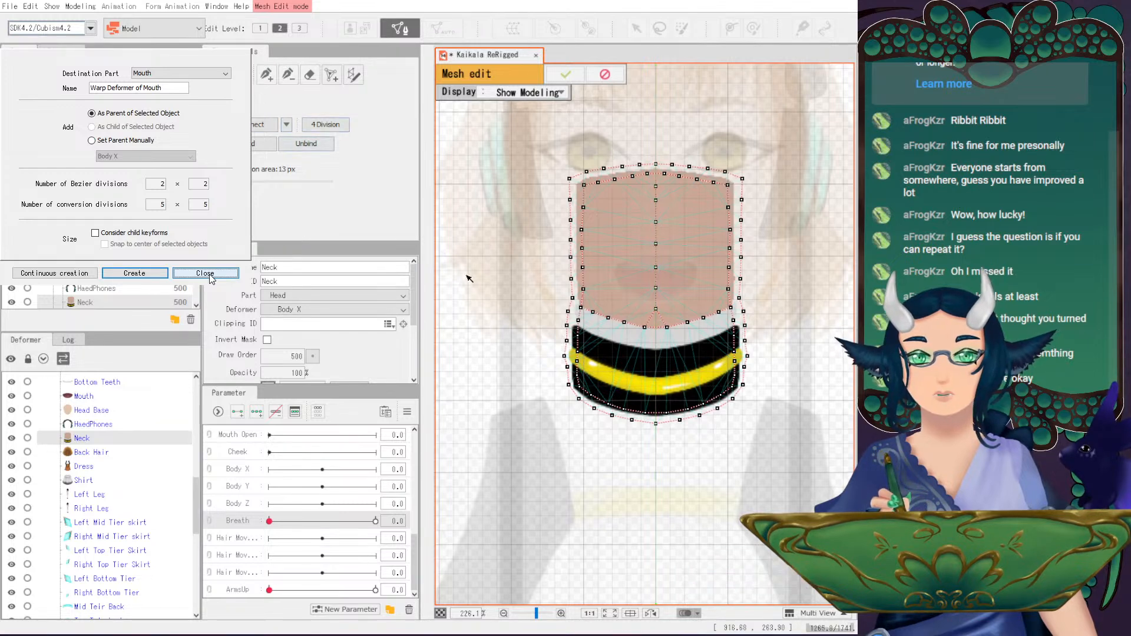
left_click(644, 328)
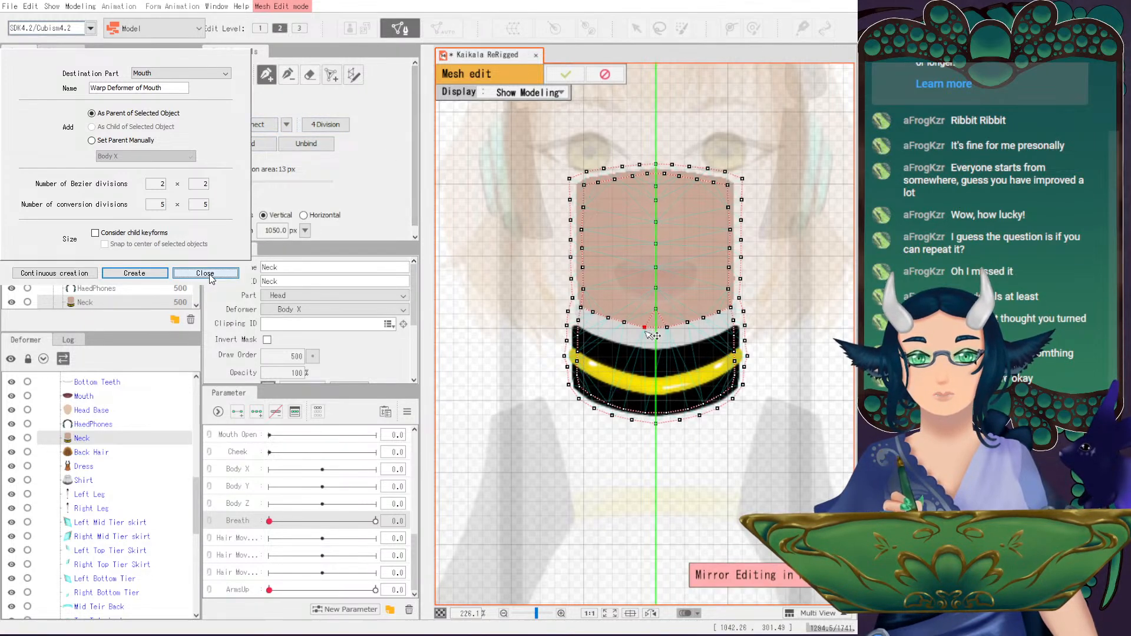
left_click(656, 345)
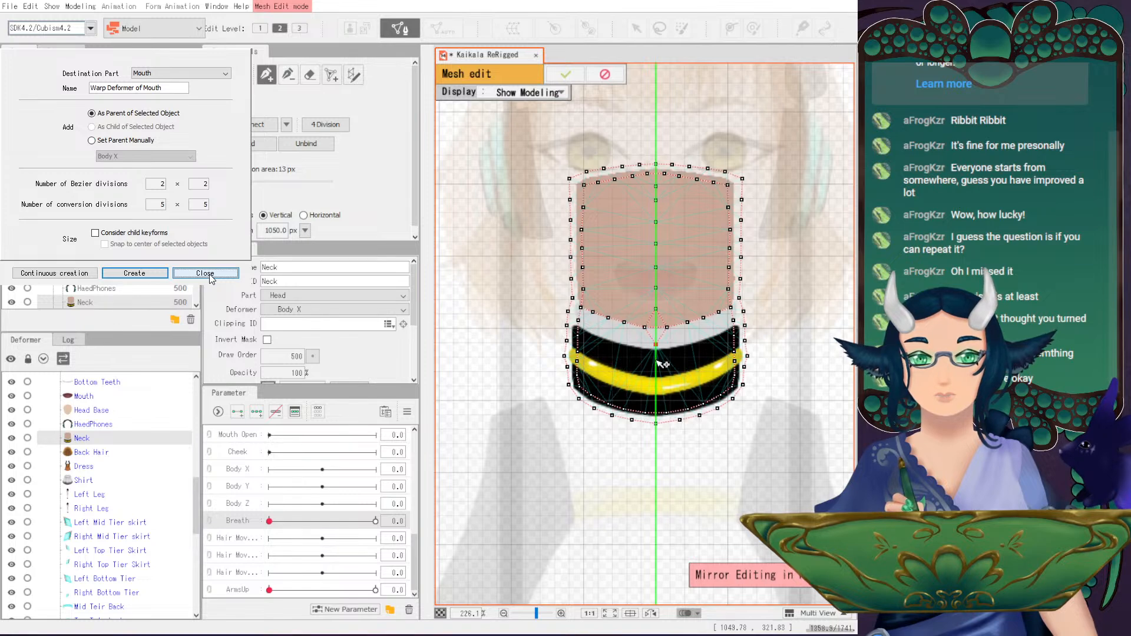
left_click(657, 397)
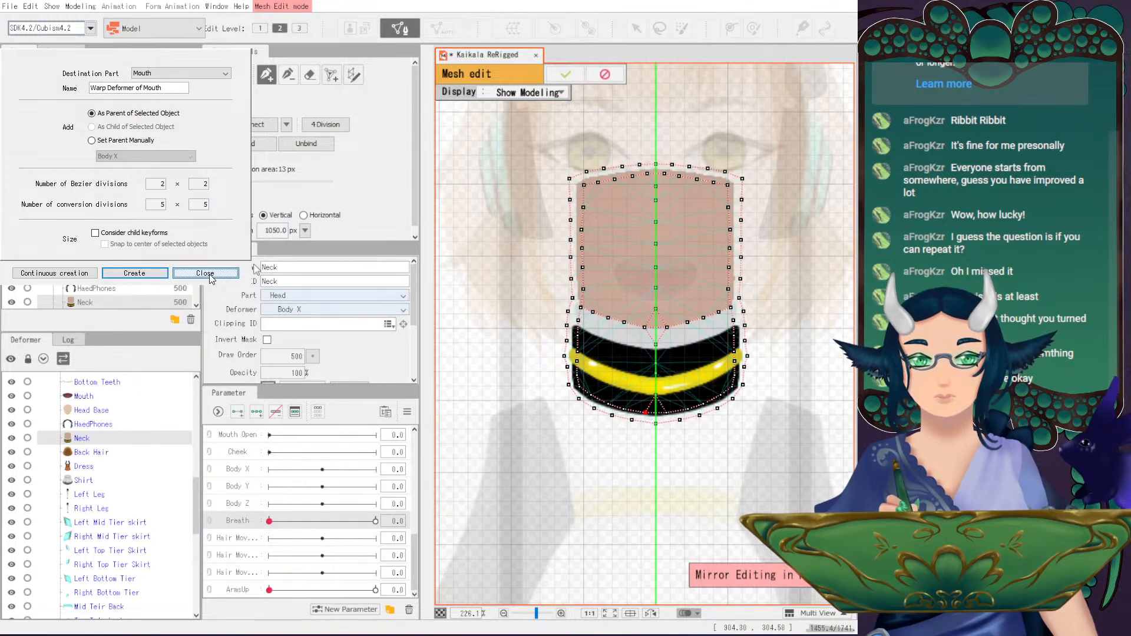
- Auto-connect the Neck's vertices into a full mesh and apply the mesh edit
left_click(262, 124)
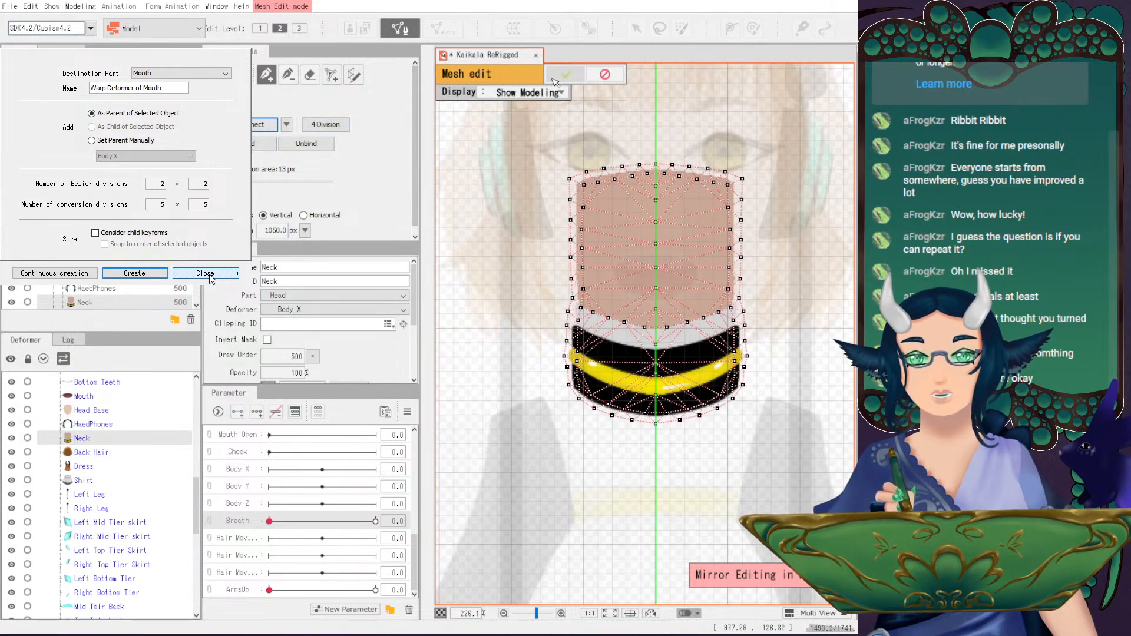
key("Return")
- Open the Back Hair art mesh for mesh editing and erase its existing automatic mesh
left_click(106, 456)
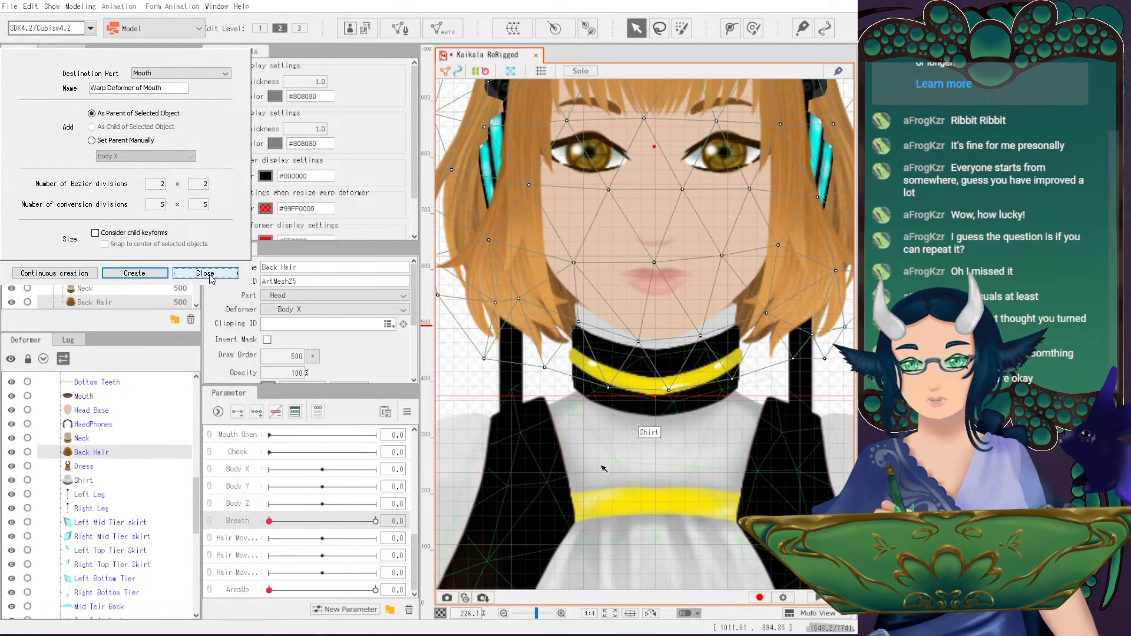
scroll(705, 387, "down", 3)
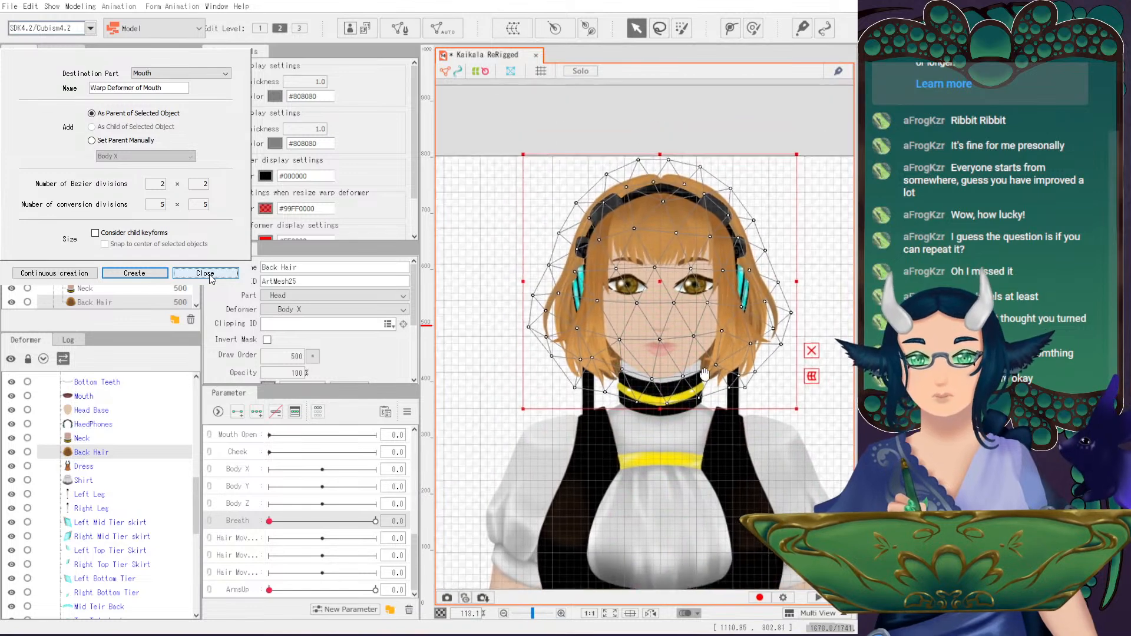
left_click(400, 27)
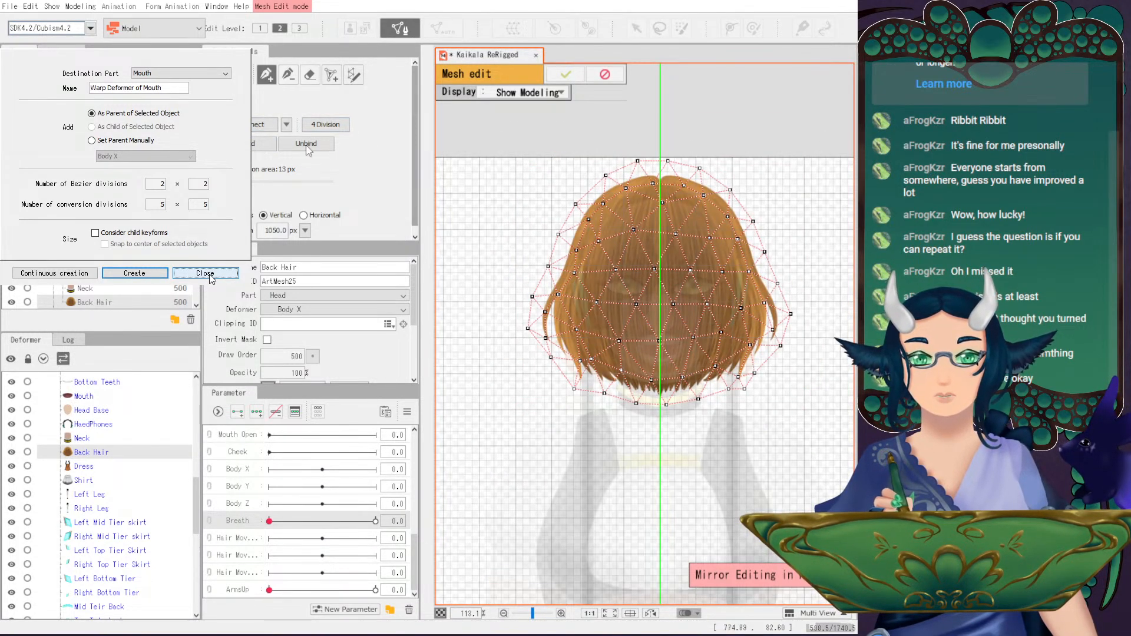
left_click(310, 75)
left_click_drag(668, 204, 560, 232)
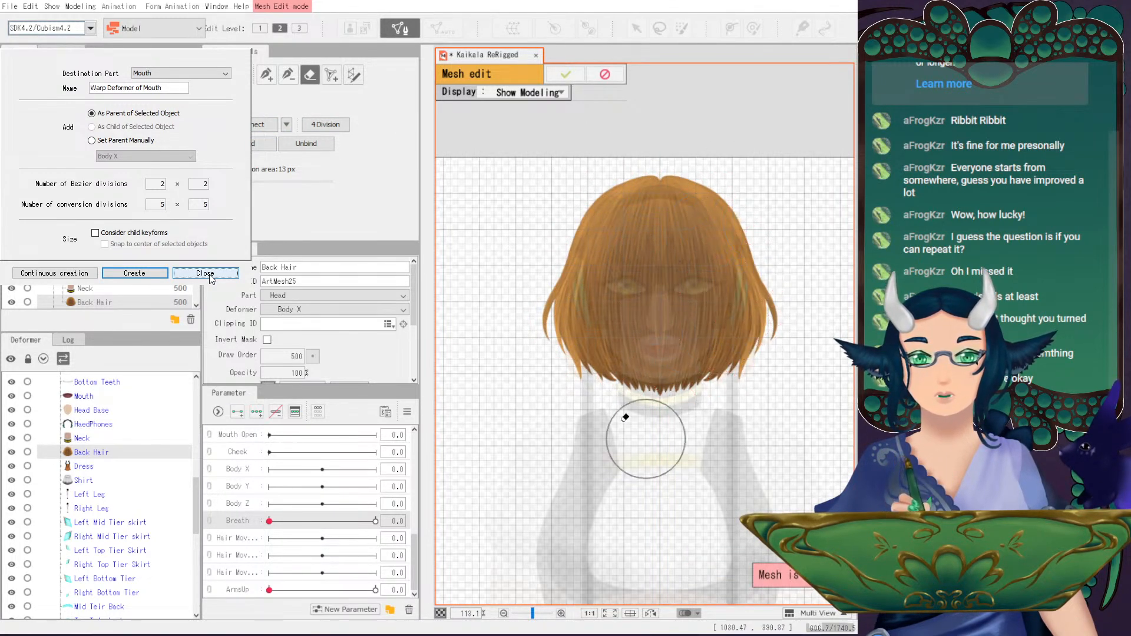
- Place evenly spaced mirrored vertices around the crown of the Back Hair, from the centre line outwards
left_click(266, 75)
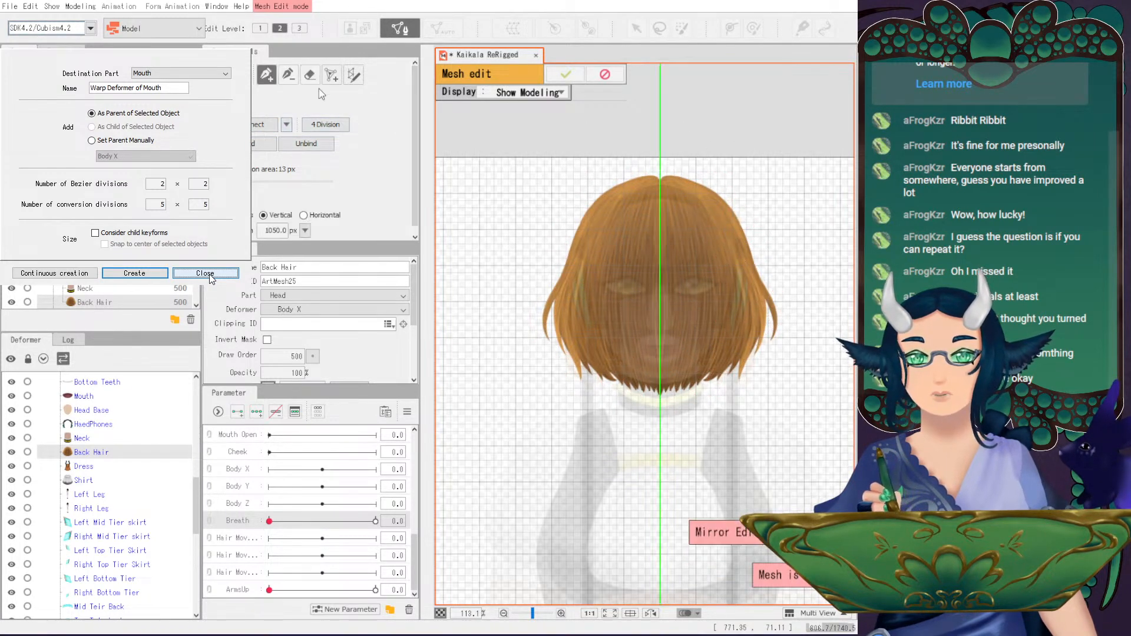
left_click(640, 173)
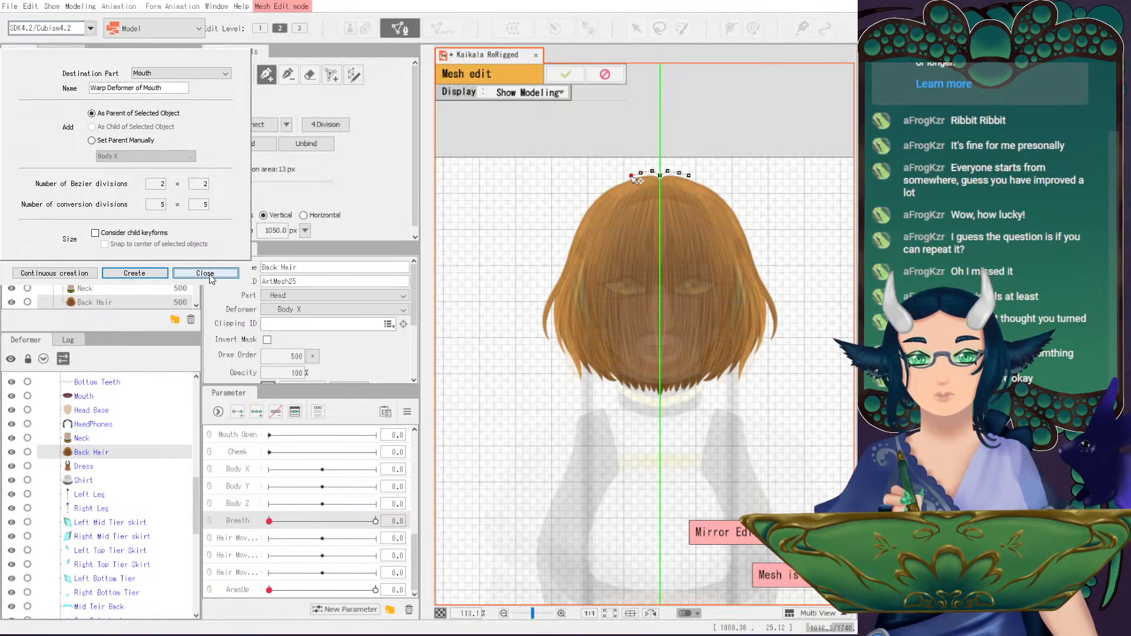
left_click(618, 178)
left_click(609, 186)
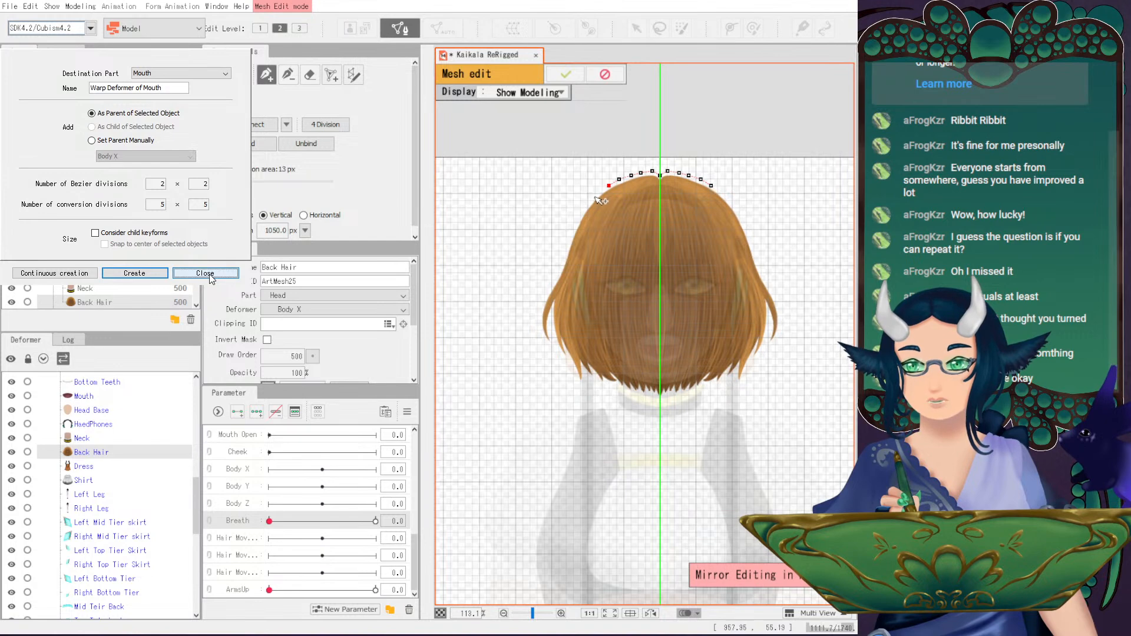
left_click(599, 194)
left_click(590, 202)
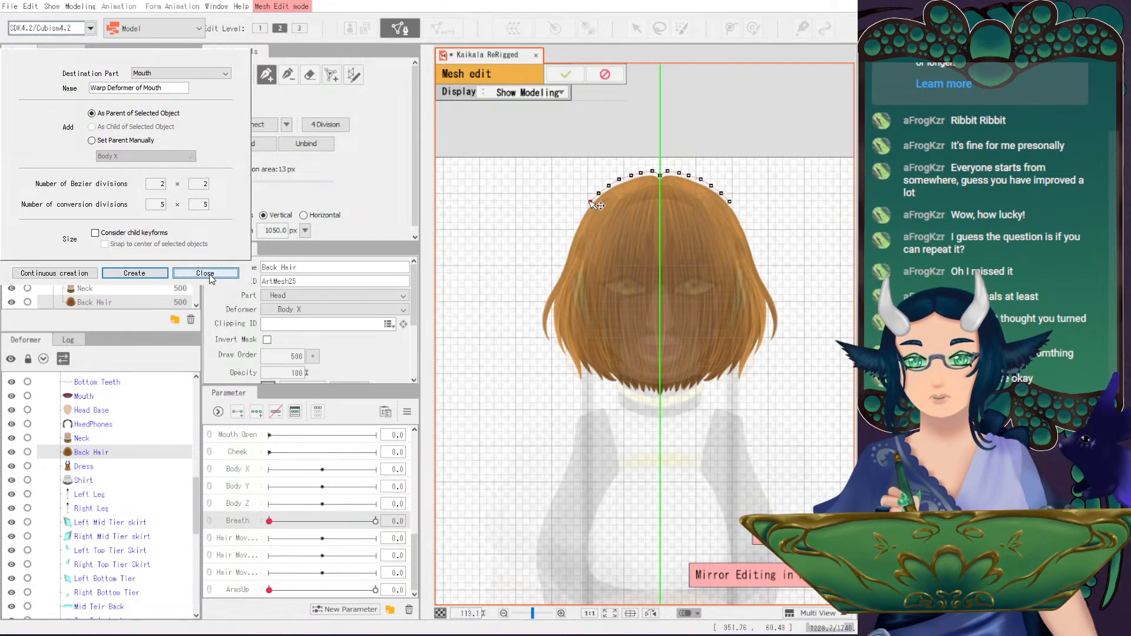
left_click(582, 209)
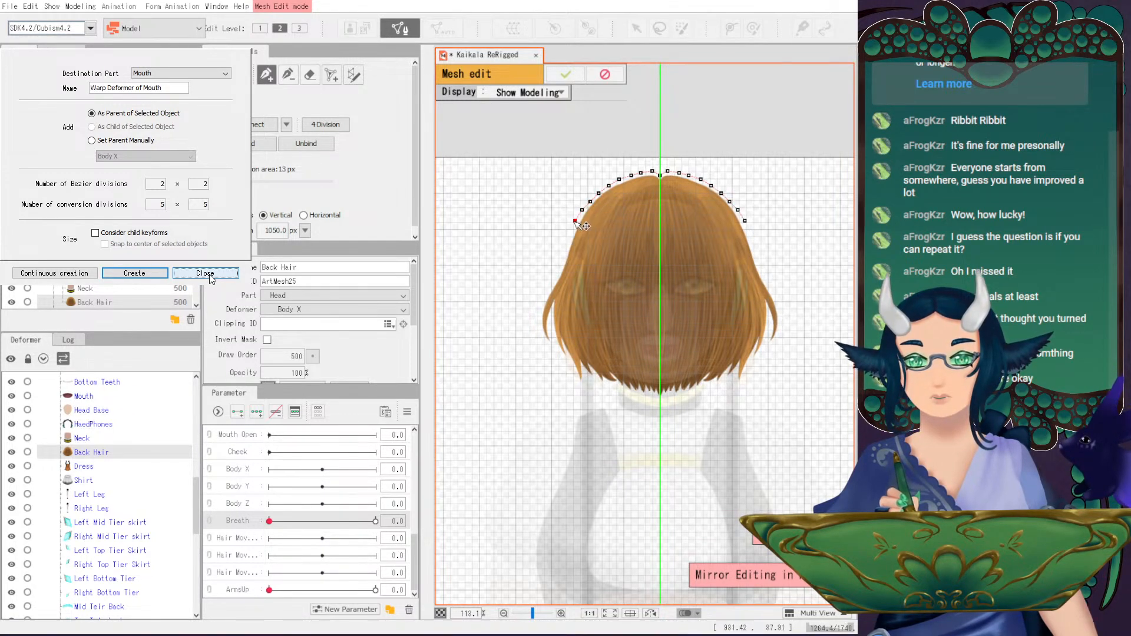
- Continue the mirrored outline vertices down both sides of the Back Hair, around its widest outer strands
left_click(570, 233)
key("ctrl+z")
left_click(570, 233)
left_click(566, 246)
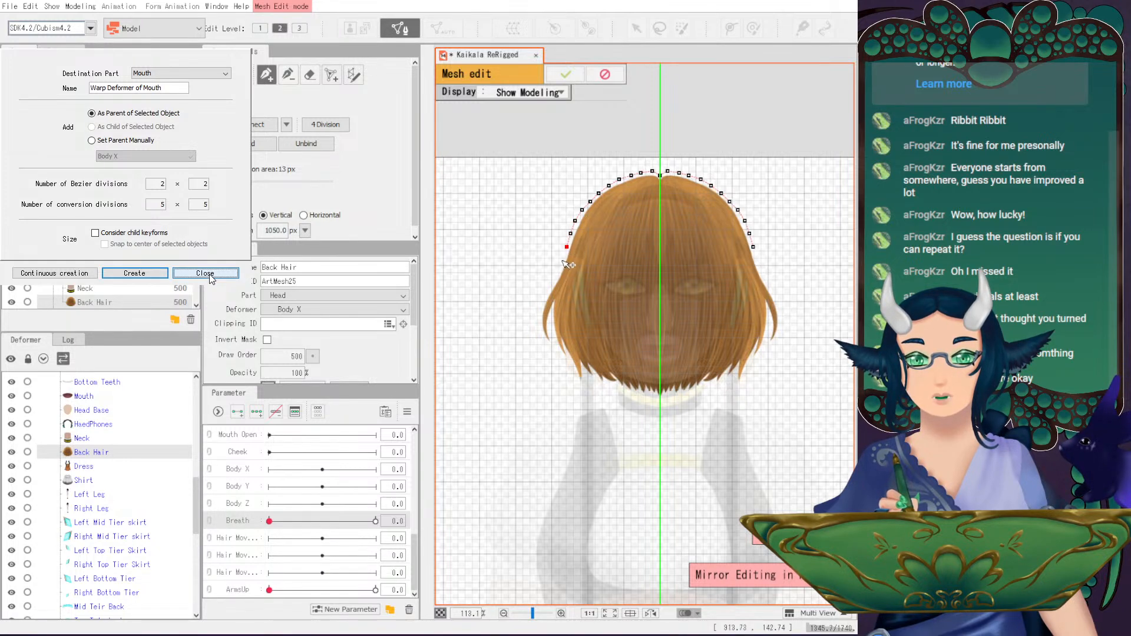
left_click(558, 271)
left_click(551, 283)
left_click(541, 307)
left_click(539, 324)
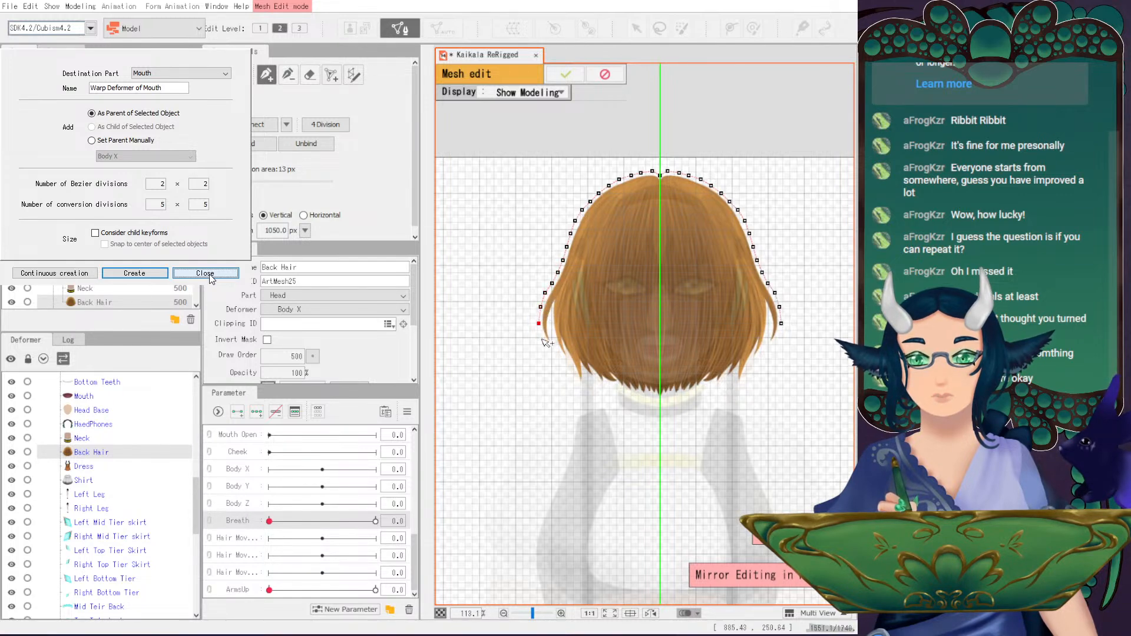
left_click(542, 336)
left_click(551, 348)
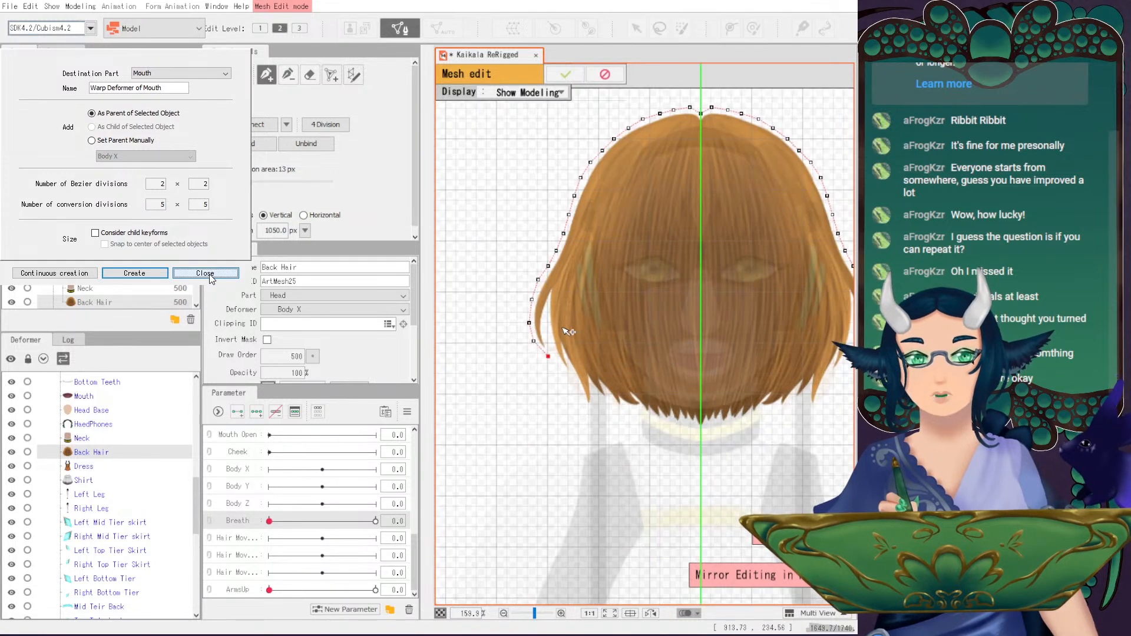
- Place mirrored vertices up the inner edge of the Back Hair's outermost side strands, from the tips to the gap where they separate
scroll(567, 336, "up", 2)
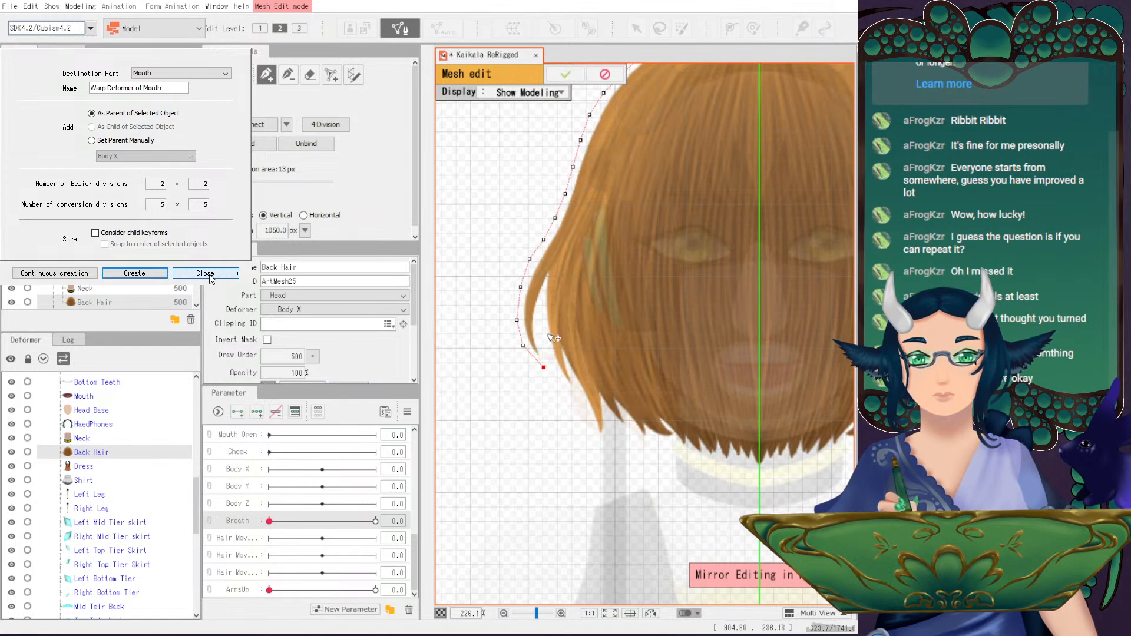
left_click(538, 343)
left_click(536, 321)
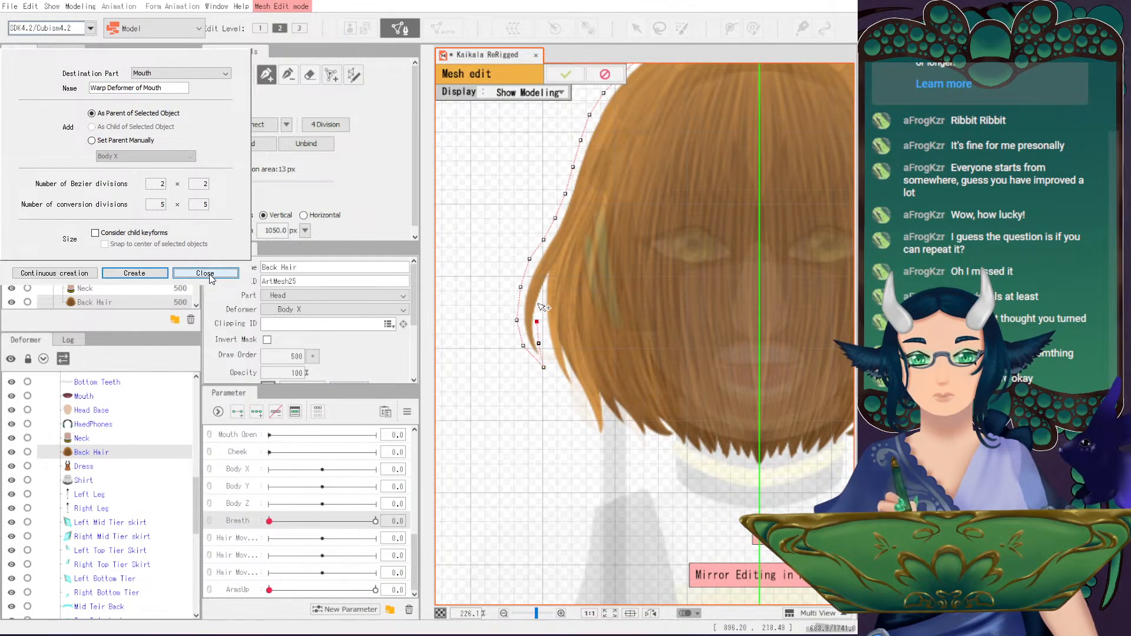
left_click(545, 285)
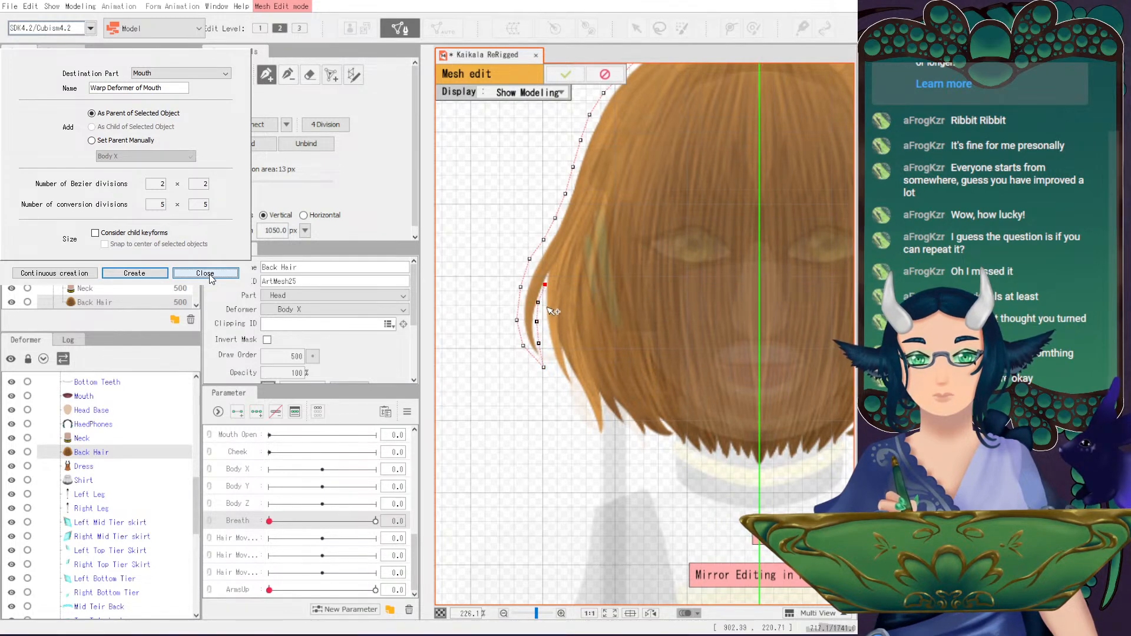
left_click_drag(547, 313, 545, 313)
key("ctrl+z")
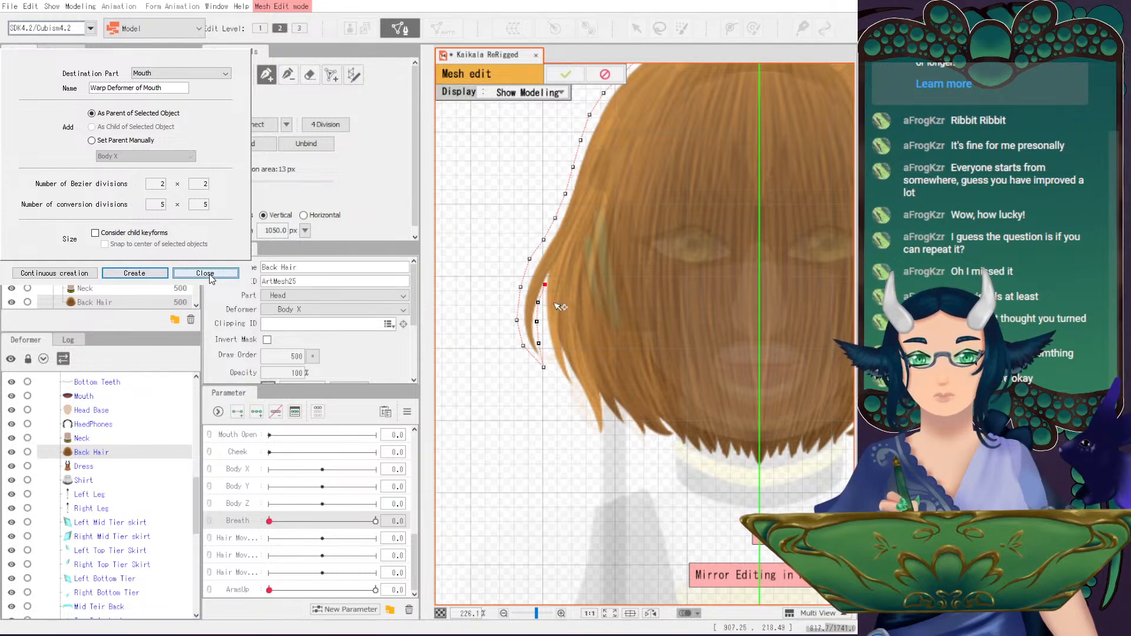
- Continue the mirrored vertices down the outer edge of the neighbouring side strands and around their short tips
scroll(557, 318, "up", 2)
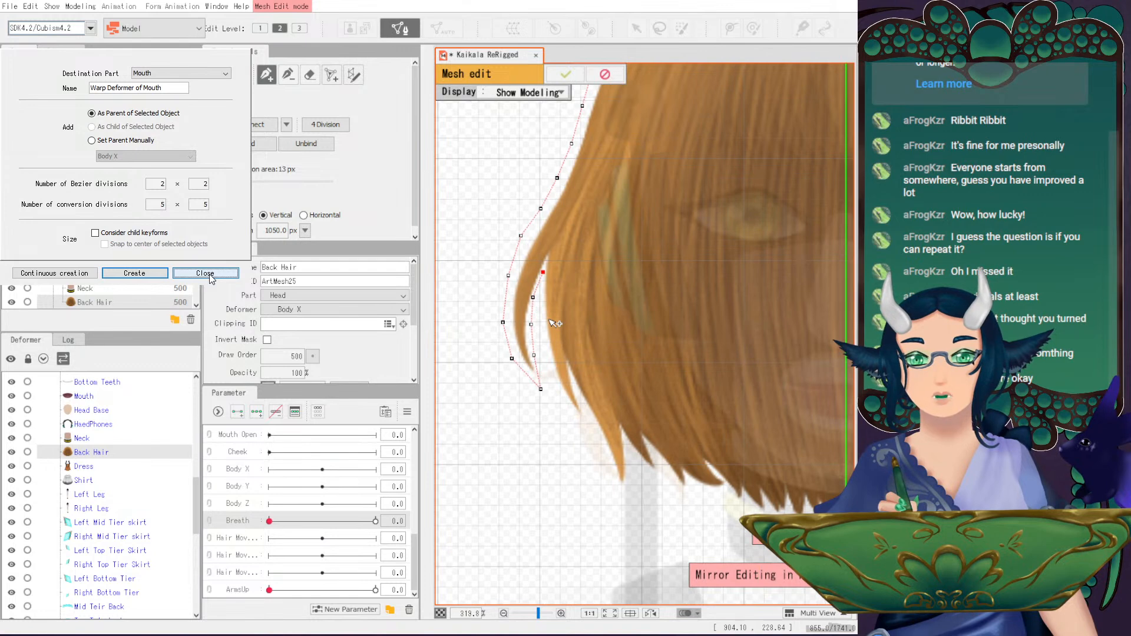
left_click(542, 313)
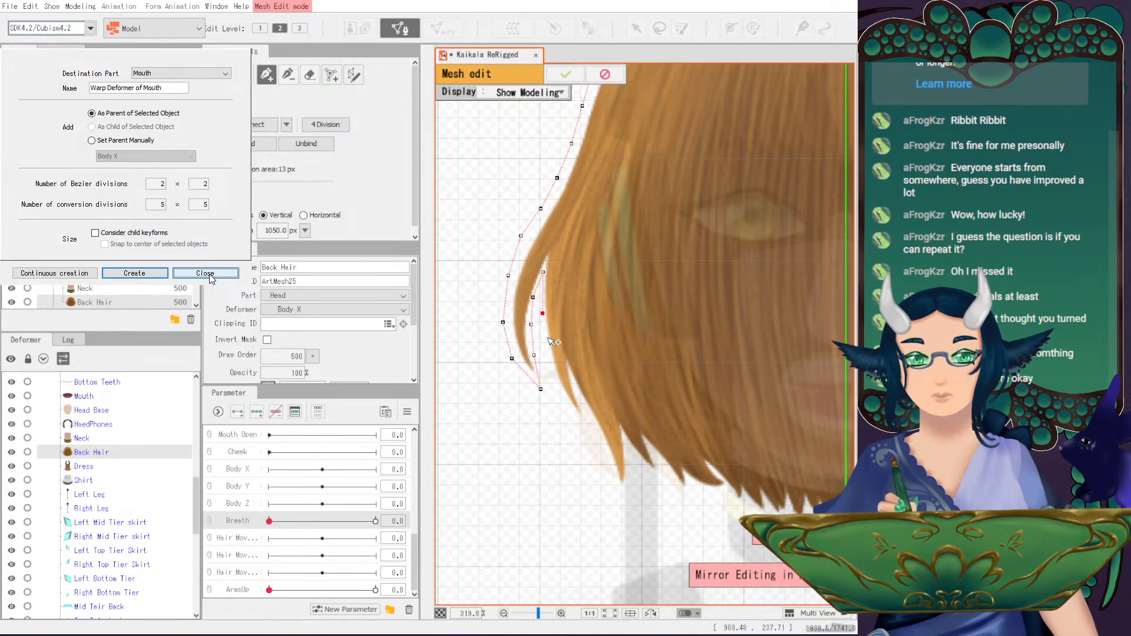
left_click(554, 372)
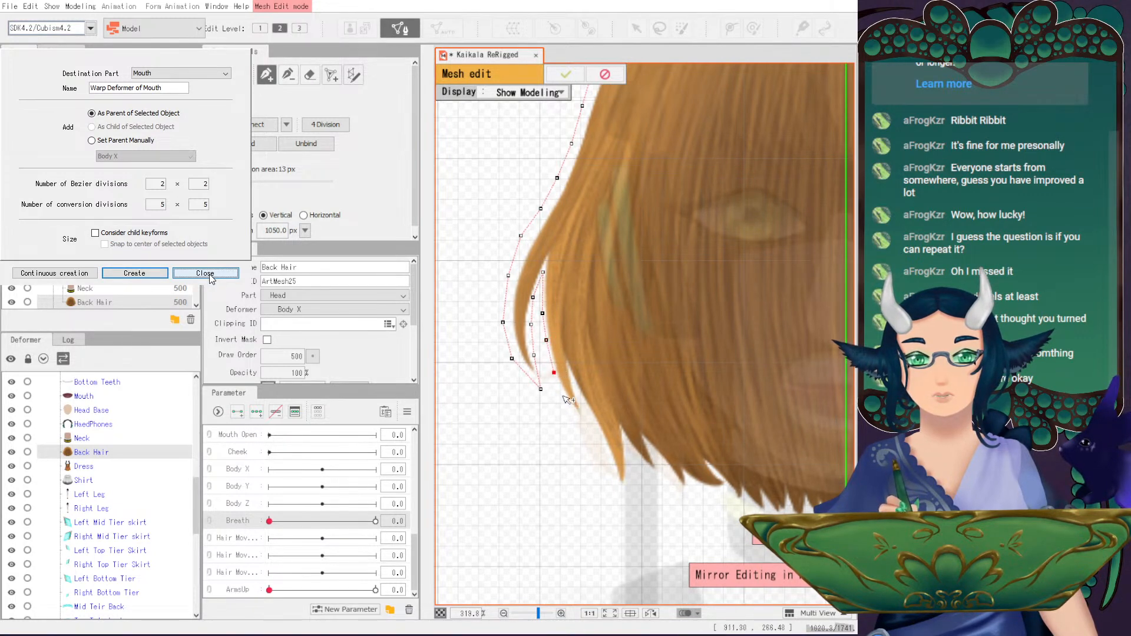
left_click(585, 424)
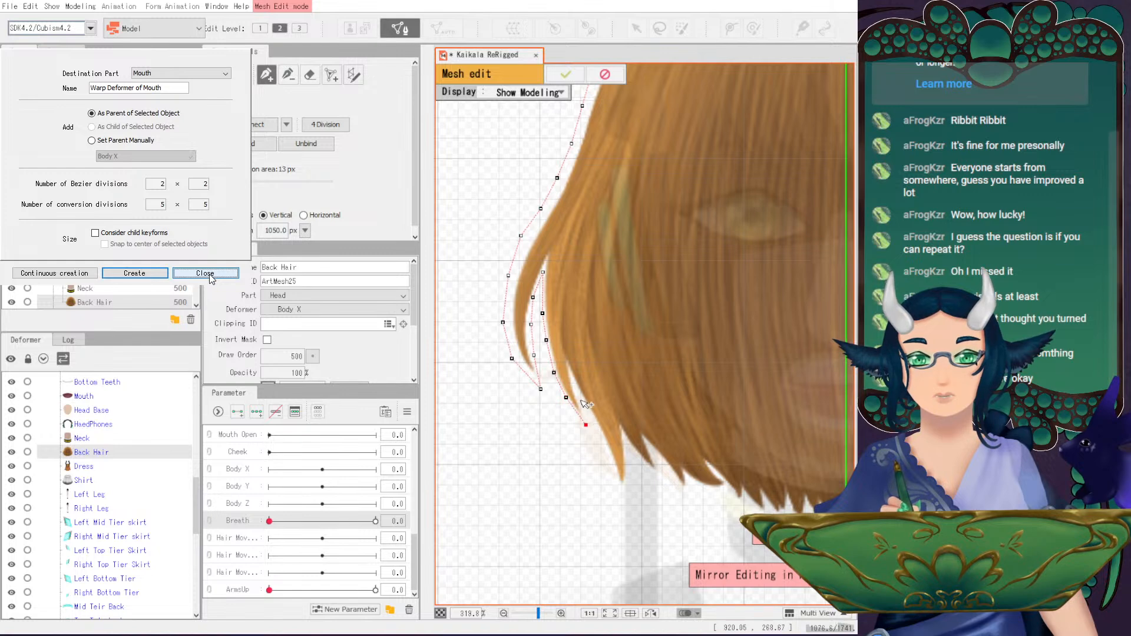
left_click(577, 392)
left_click(593, 415)
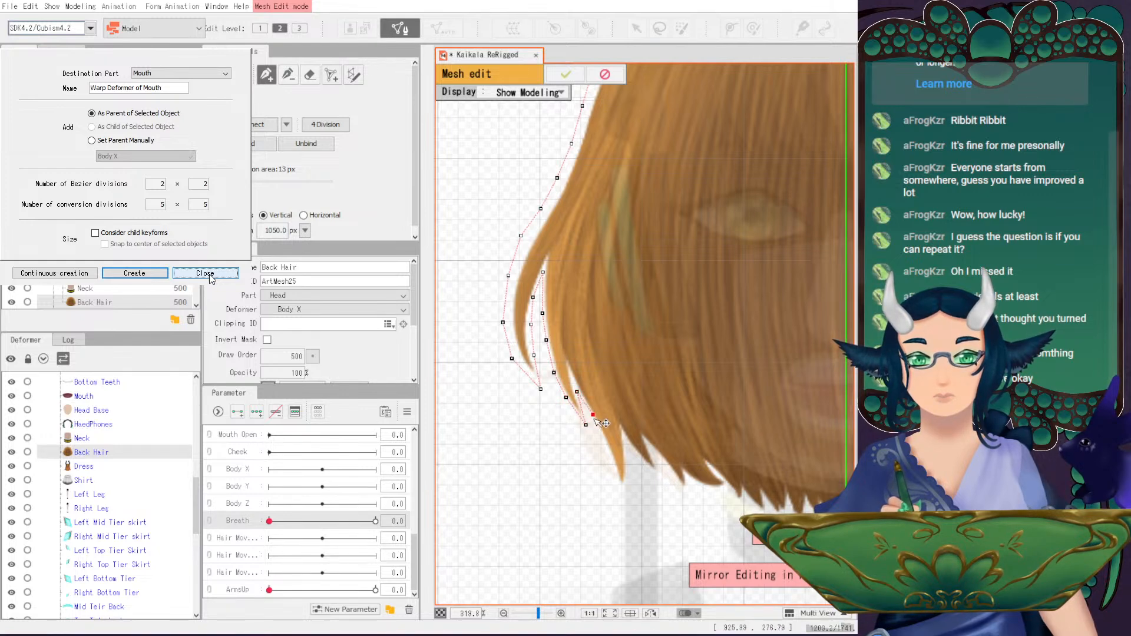
- Outline the long pointed lower side strands of the Back Hair with mirrored vertices down and around their tips
scroll(681, 479, "down", 5)
scroll(610, 378, "up", 3)
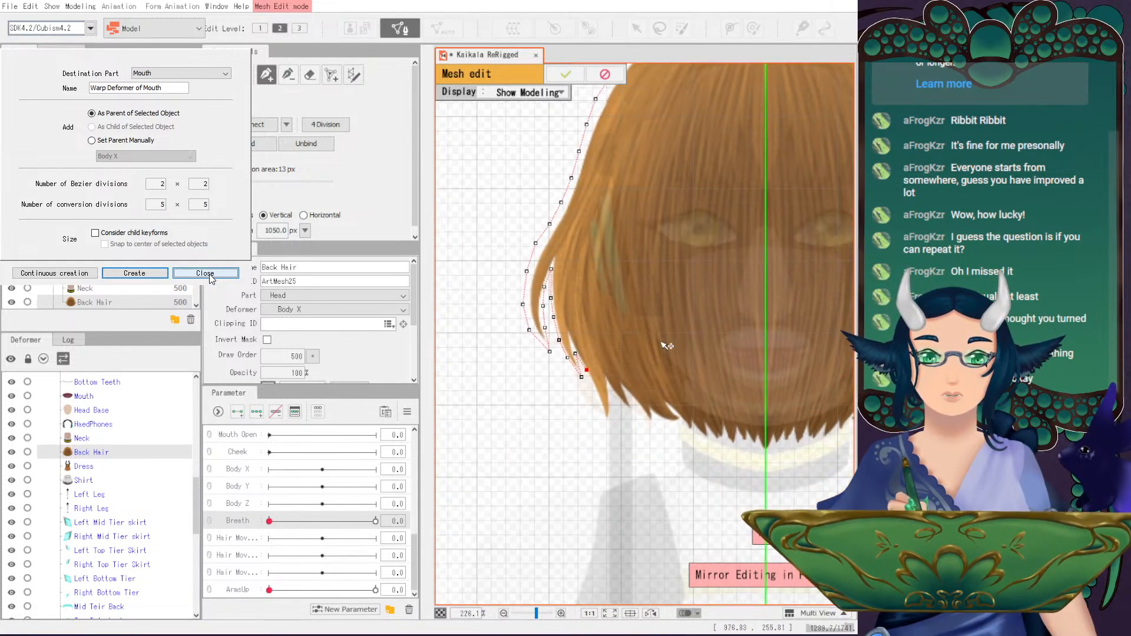
left_click(593, 390)
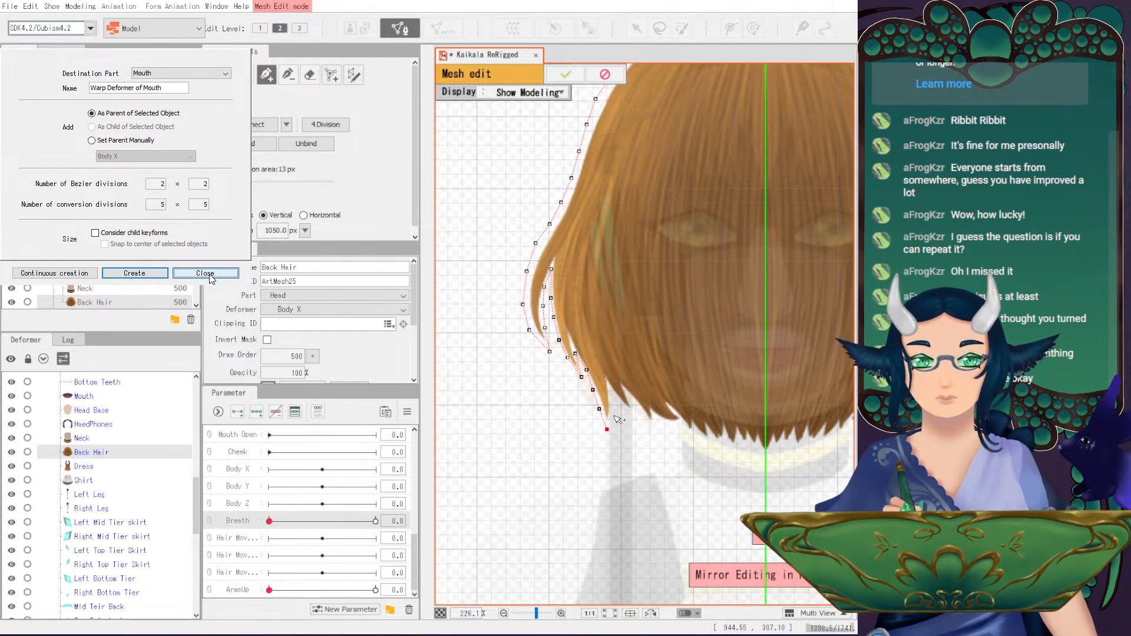
left_click(613, 413)
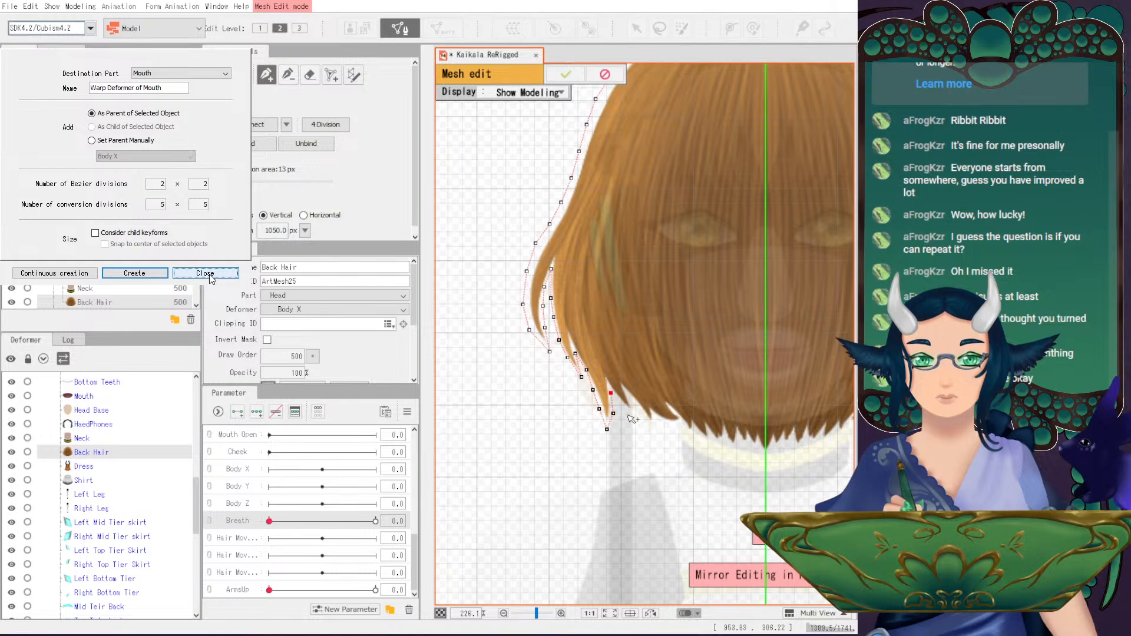
left_click(639, 417)
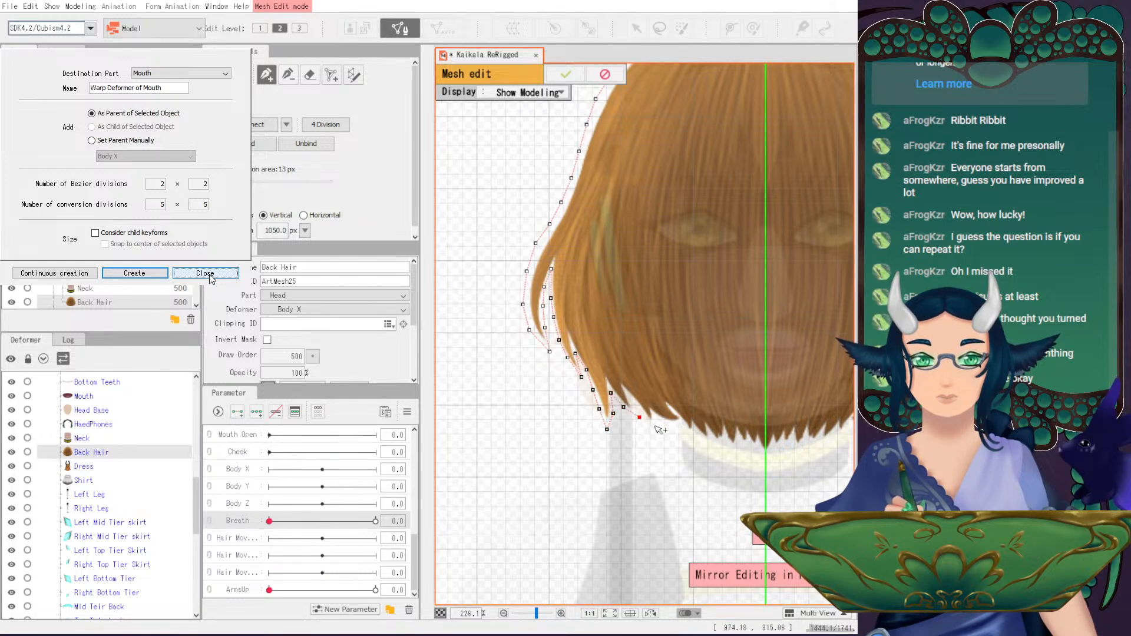
- Place evenly spaced mirrored vertices below the bottom fringe of the Back Hair, ending near the centre line
left_click(654, 426)
left_click(673, 434)
left_click(694, 440)
left_click(715, 444)
left_click(735, 446)
left_click(755, 449)
- Start a second row of mirrored vertices just inside the crown outline, from the centre line outwards to the upper sides
scroll(778, 455, "up", 2)
scroll(777, 455, "right", 2)
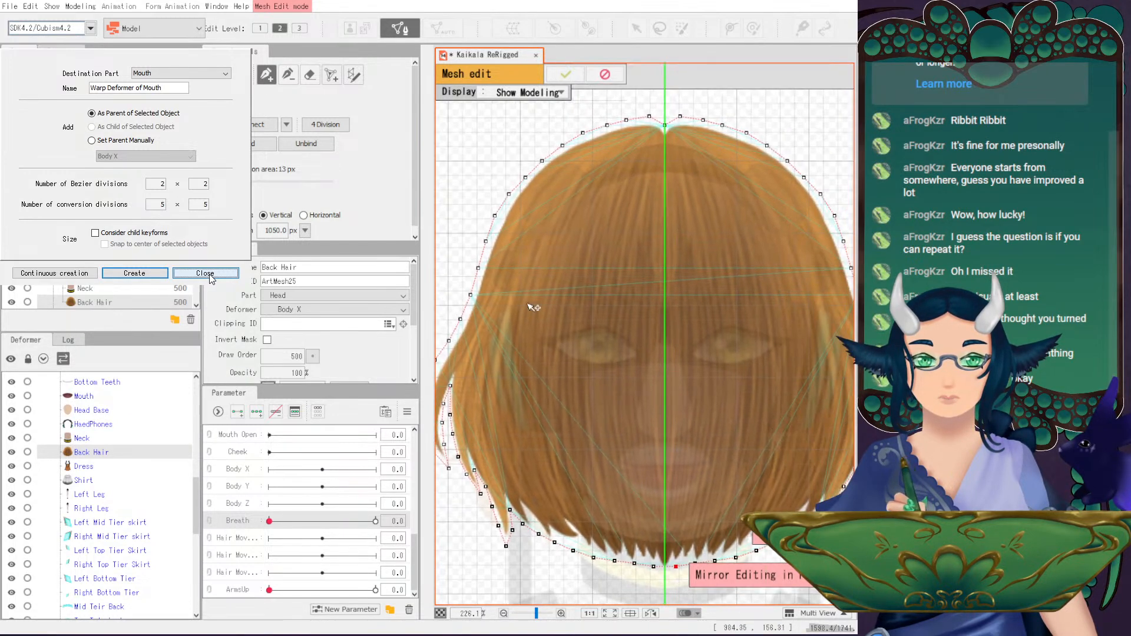
left_click(266, 75)
left_click(678, 132)
left_click(691, 130)
left_click(730, 141)
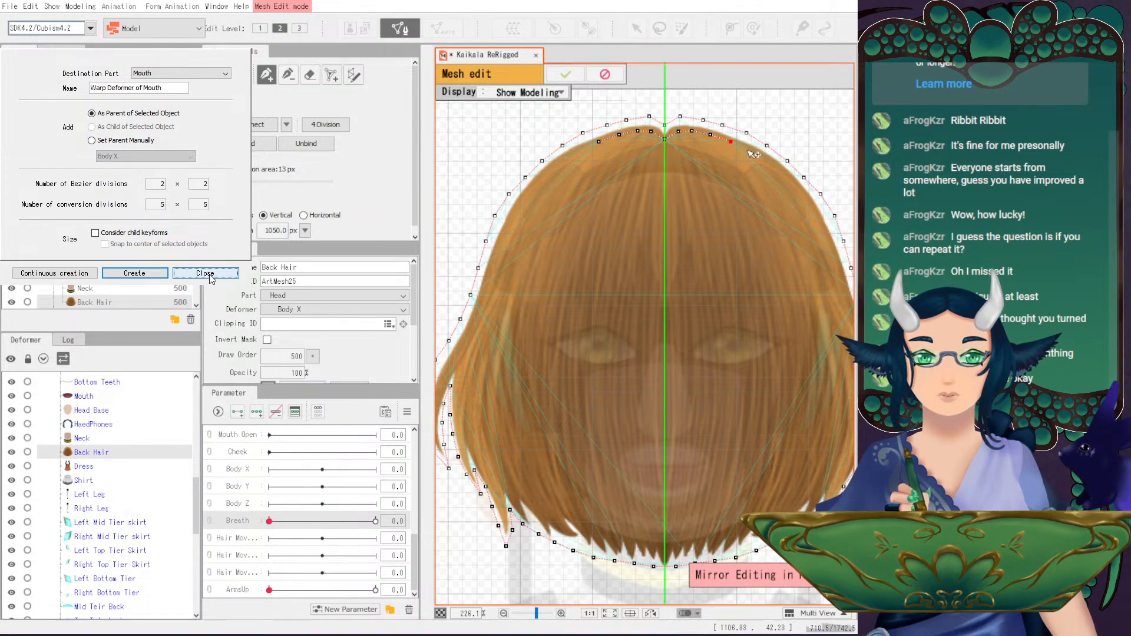
left_click_drag(756, 156, 688, 155)
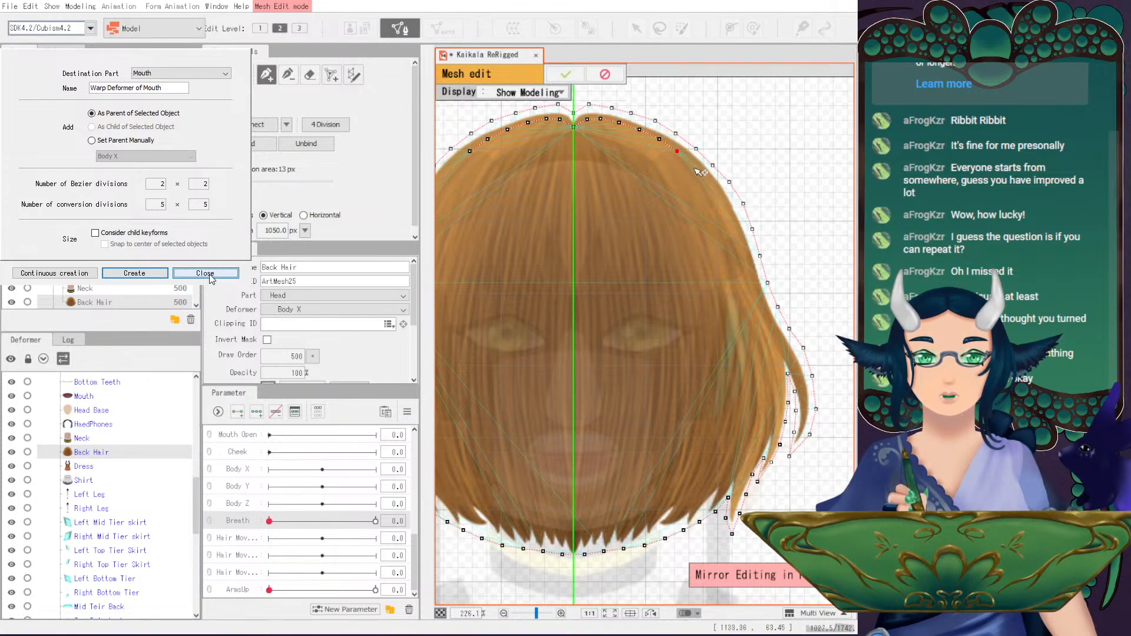
left_click(695, 167)
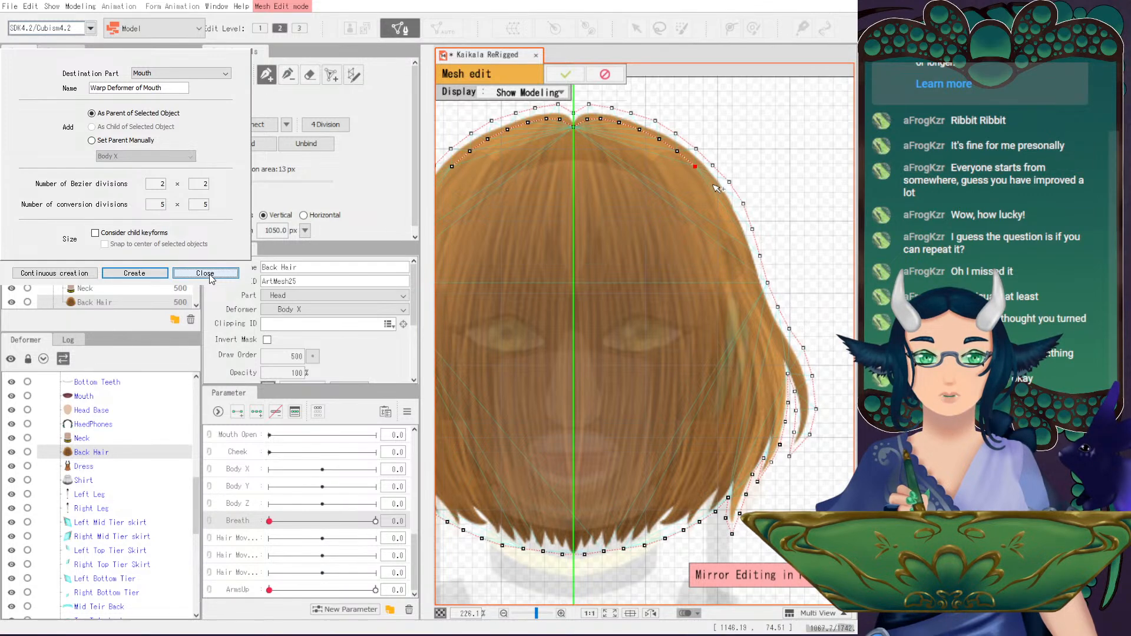
left_click(711, 181)
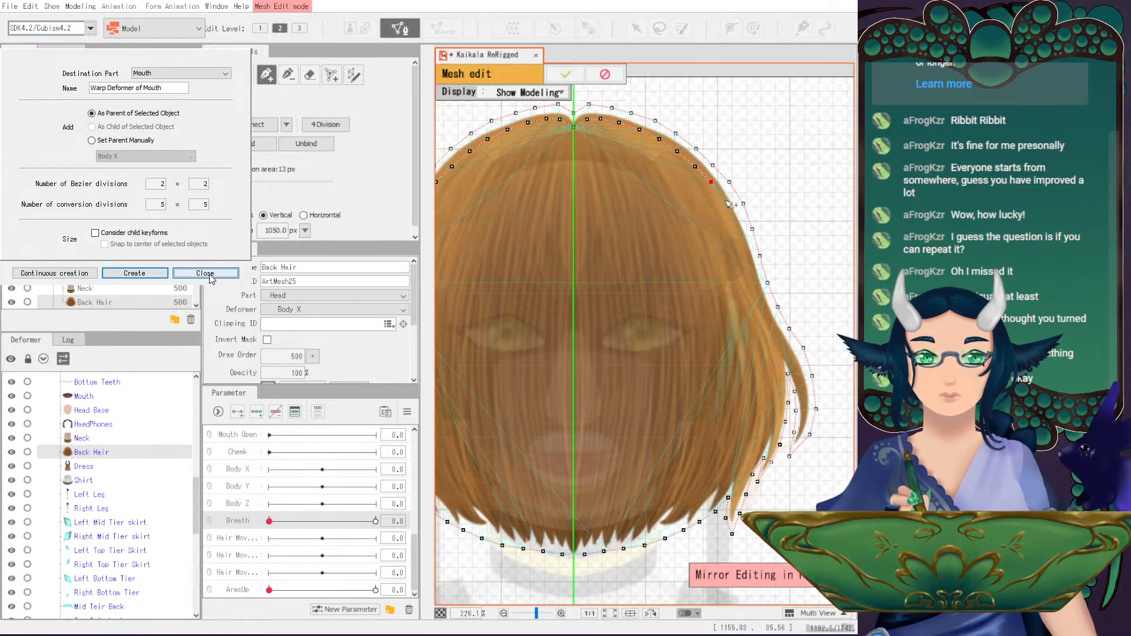
left_click(725, 200)
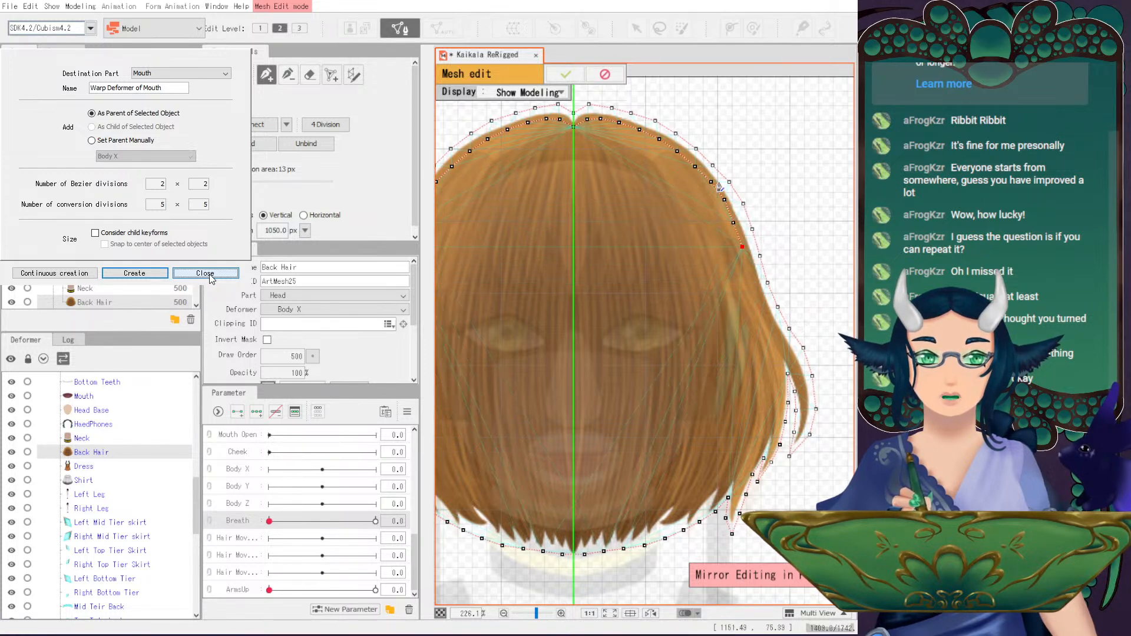
- Continue the inner vertex row down both sides of the Back Hair and through the outermost strands to their tips
left_click(750, 275)
left_click_drag(752, 276, 749, 271)
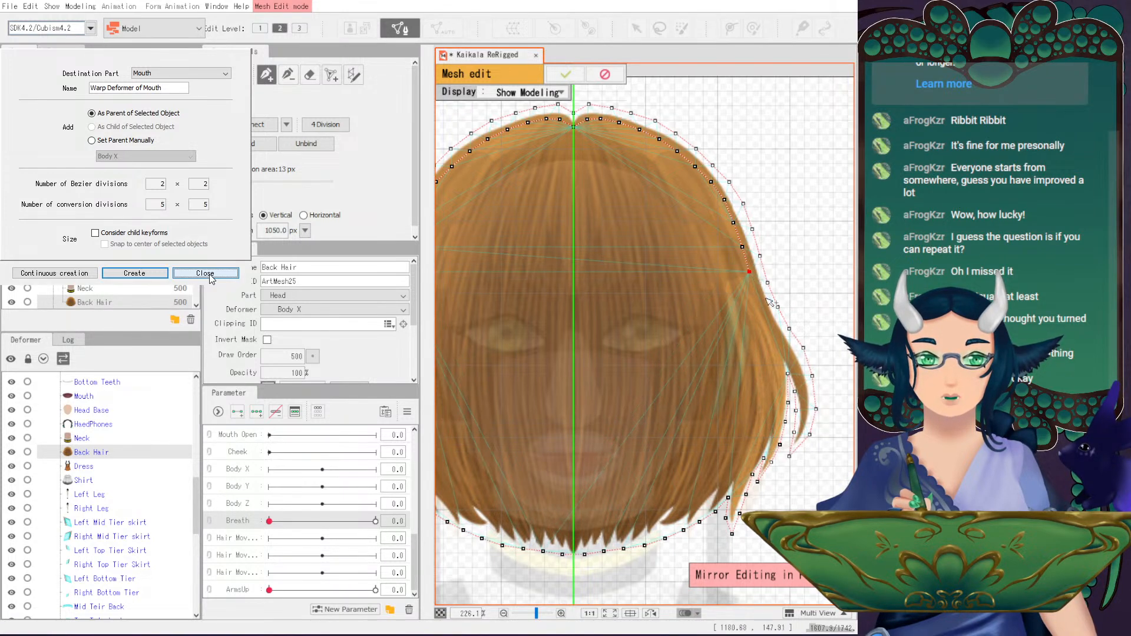
left_click(758, 301)
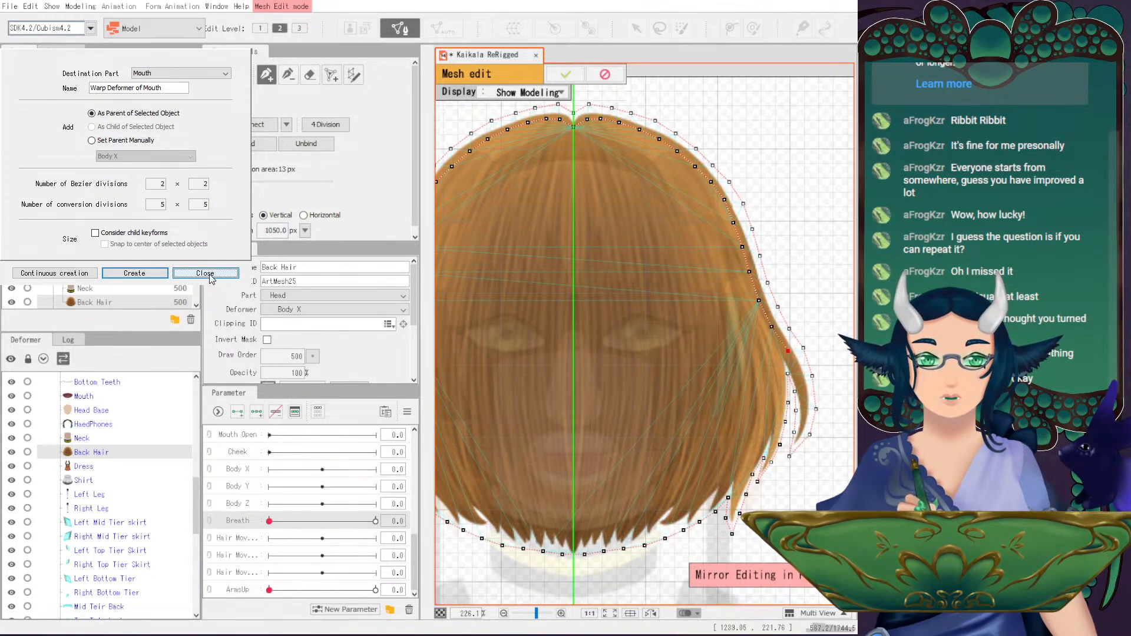
scroll(808, 412, "up", 2)
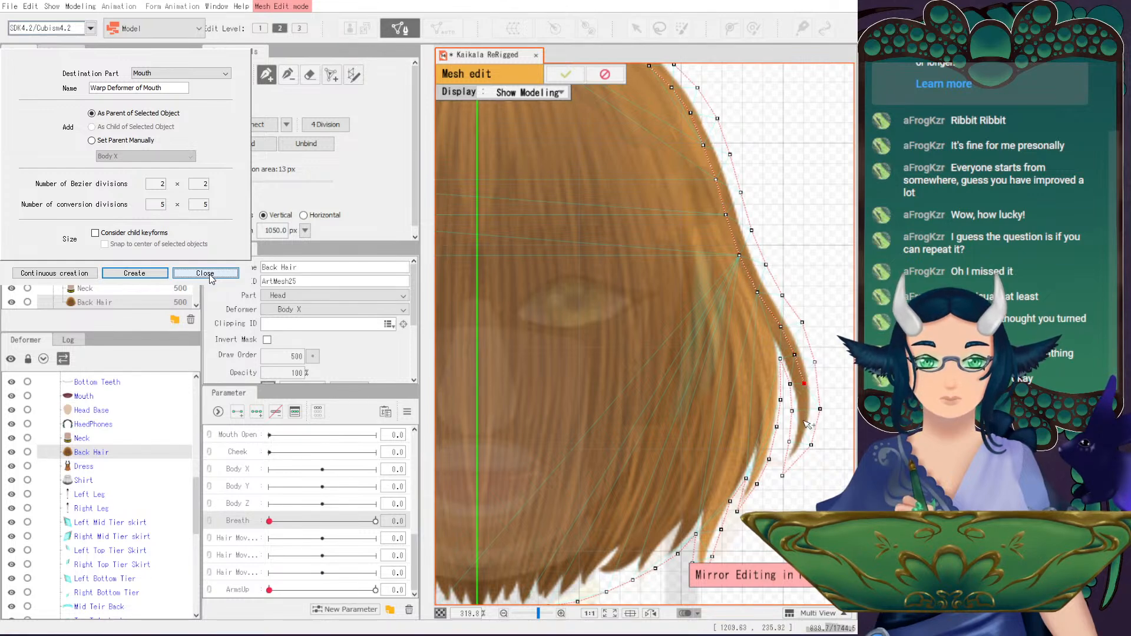
left_click(799, 443)
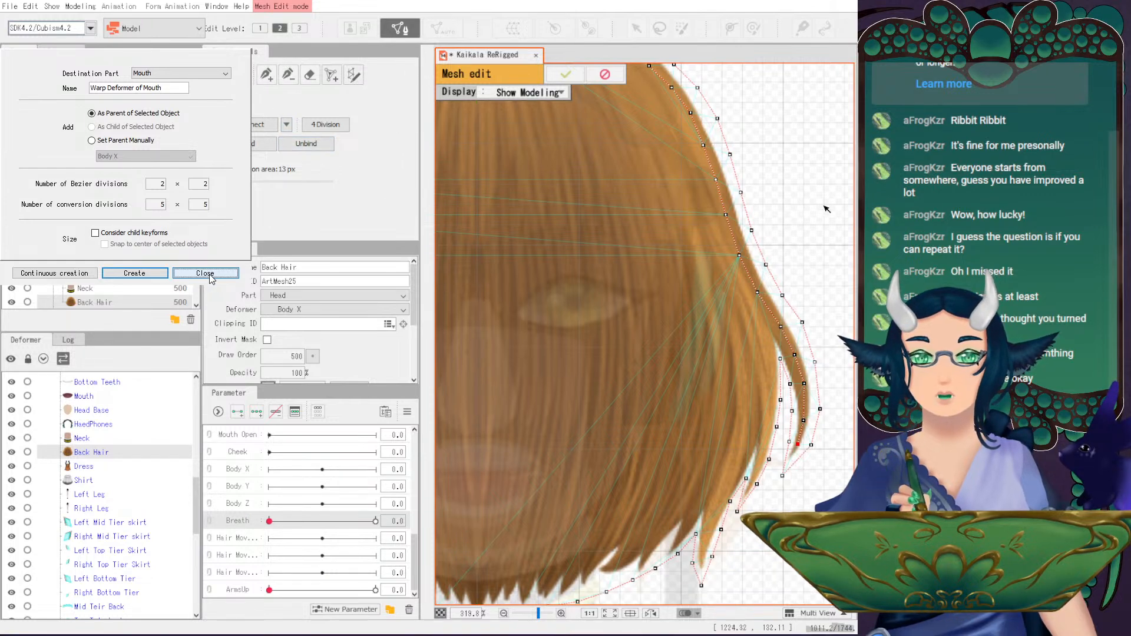
- Branch the inner vertex row from the base of the outermost strands down the edge of the main side hair
left_click(266, 75)
left_click(757, 292)
left_click_drag(766, 320, 771, 343)
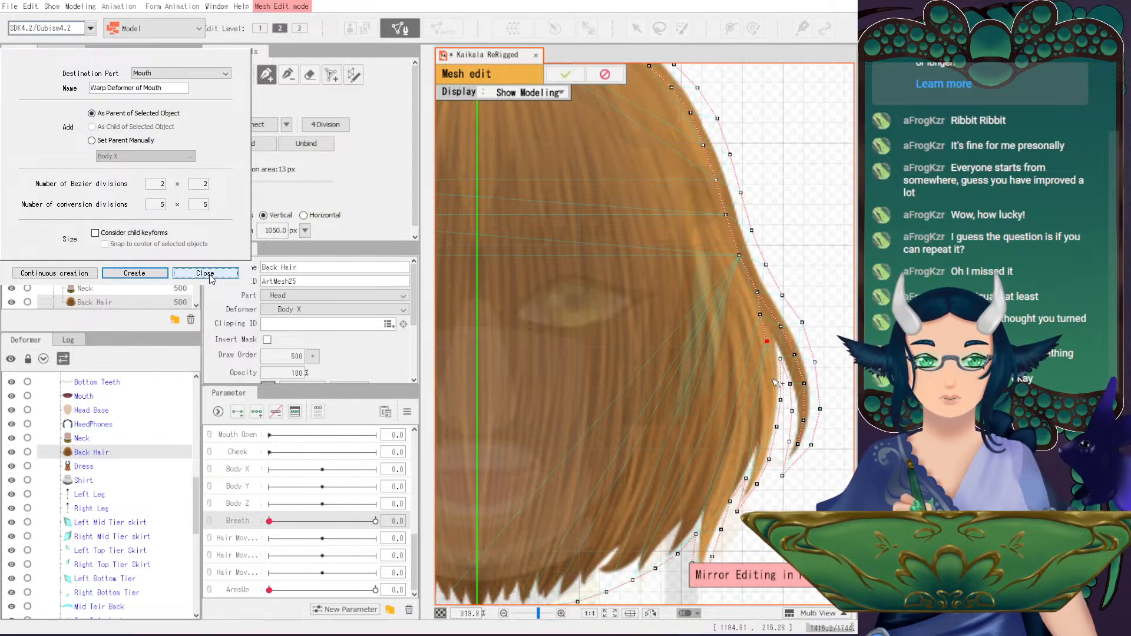
left_click(769, 407)
left_click(763, 438)
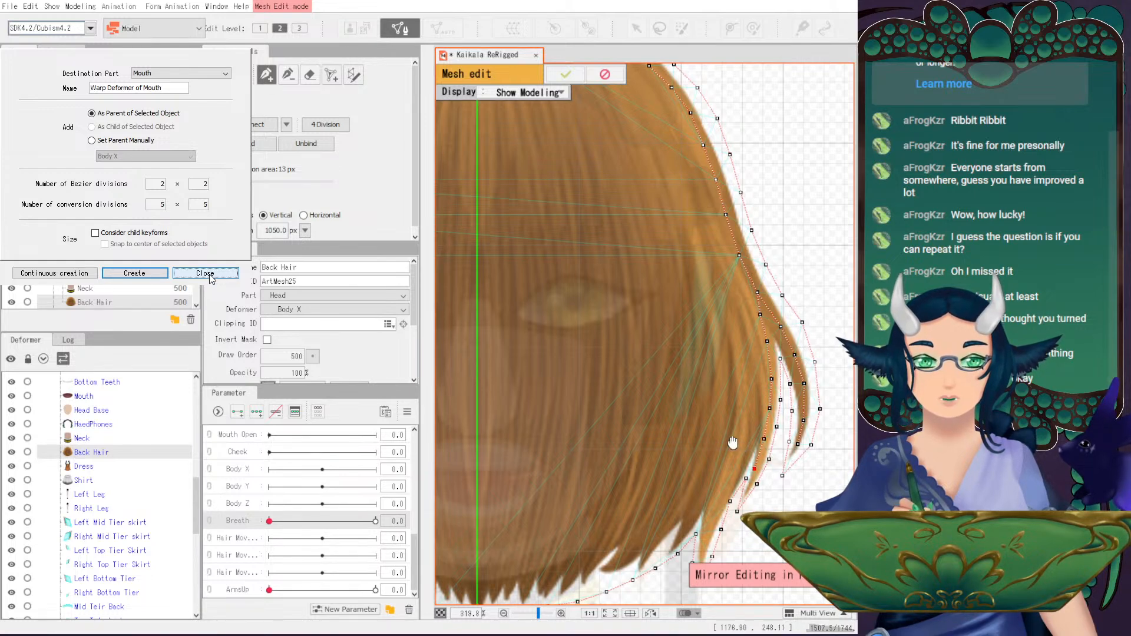
- Extend the inner vertex row past the lower side strands to the outer ends of the bottom fringe
left_click_drag(736, 475, 781, 410)
left_click(779, 408)
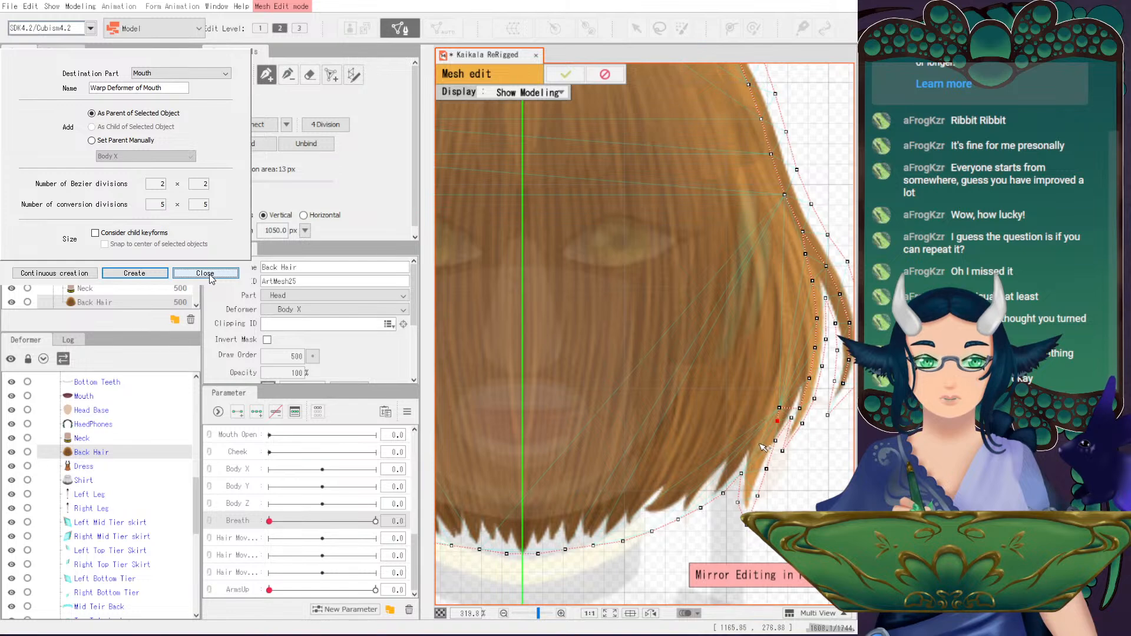
left_click(728, 473)
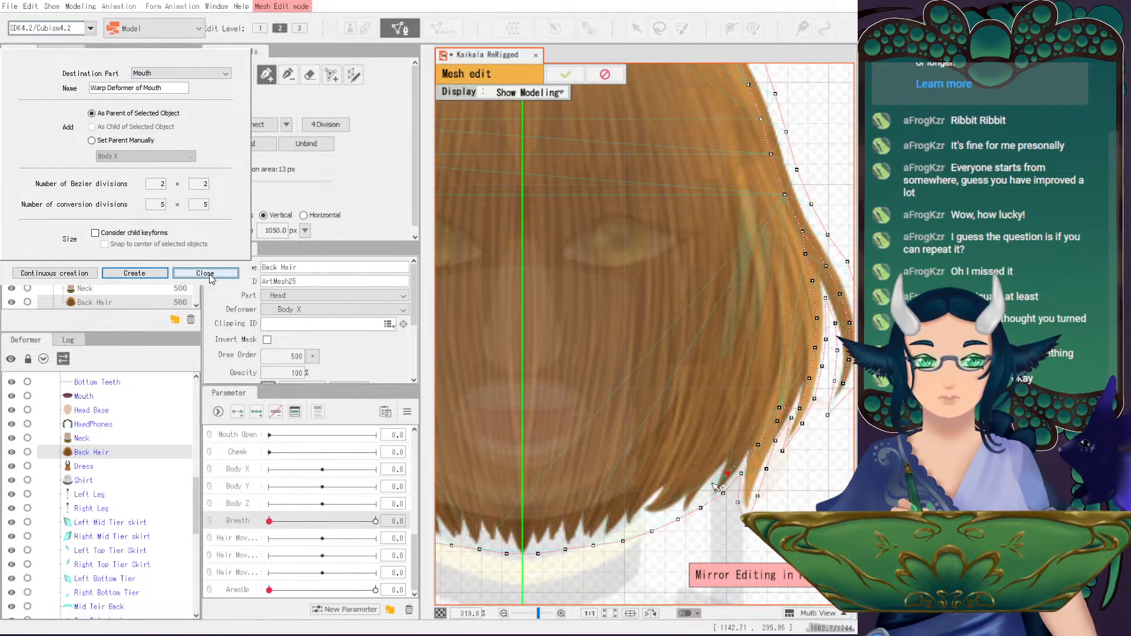
left_click(708, 492)
left_click(686, 500)
left_click_drag(687, 500, 687, 504)
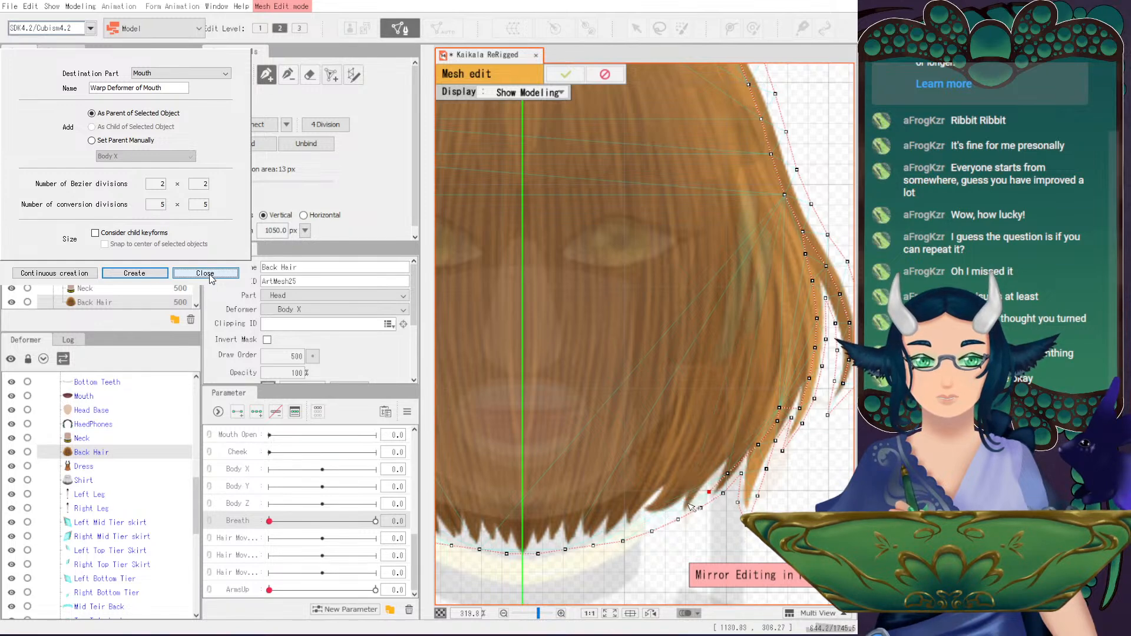
- Complete the inner vertex row along the bottom fringe tips up to the centre line
left_click(660, 515)
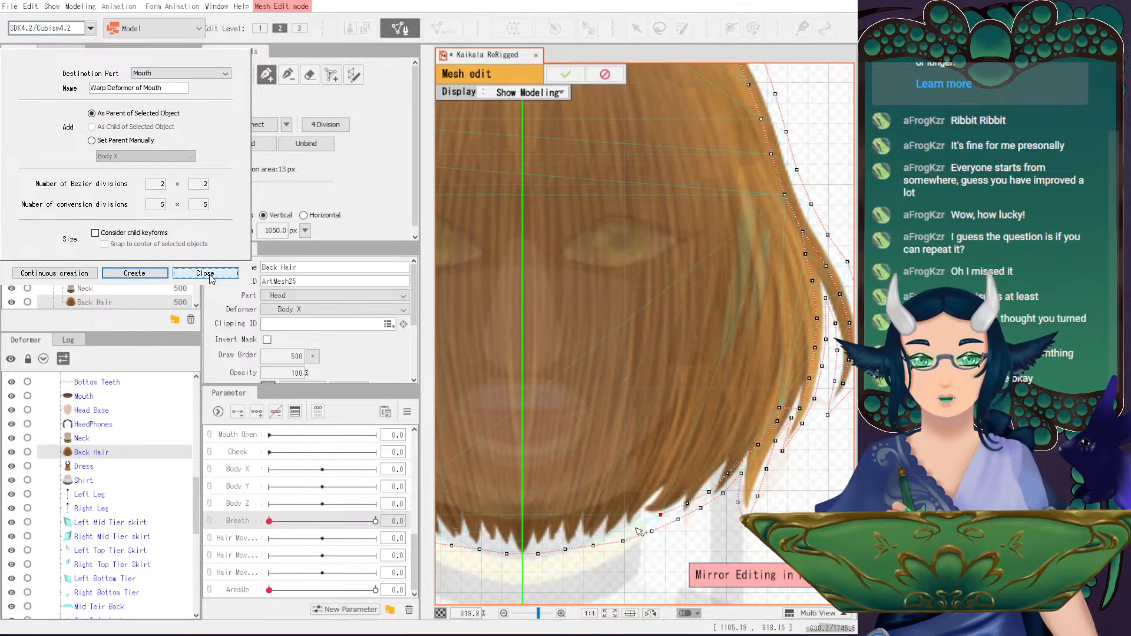
left_click(636, 526)
left_click(606, 531)
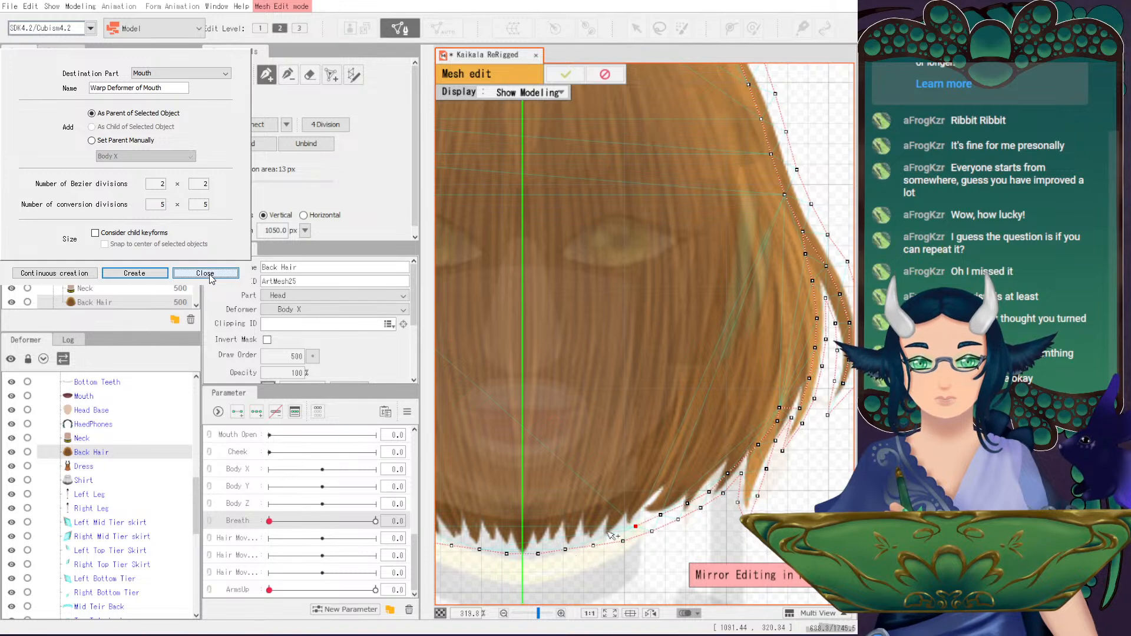
left_click(576, 536)
left_click(549, 537)
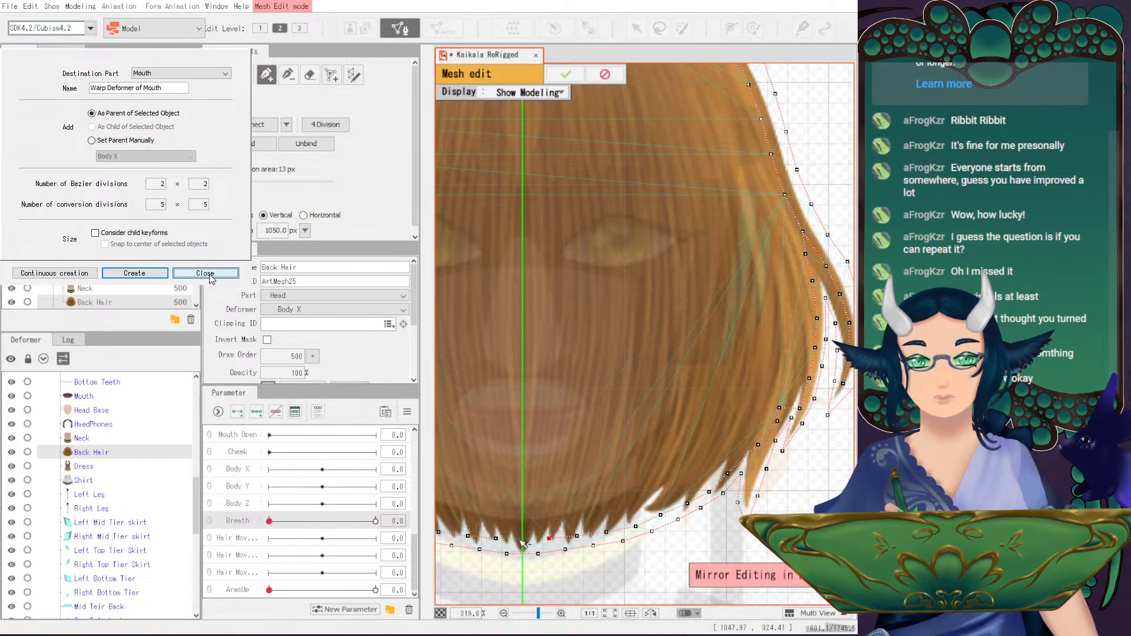
- Place a mirrored oval ring of vertices inside the Back Hair, around the middle of the face area
left_click_drag(674, 431, 805, 417)
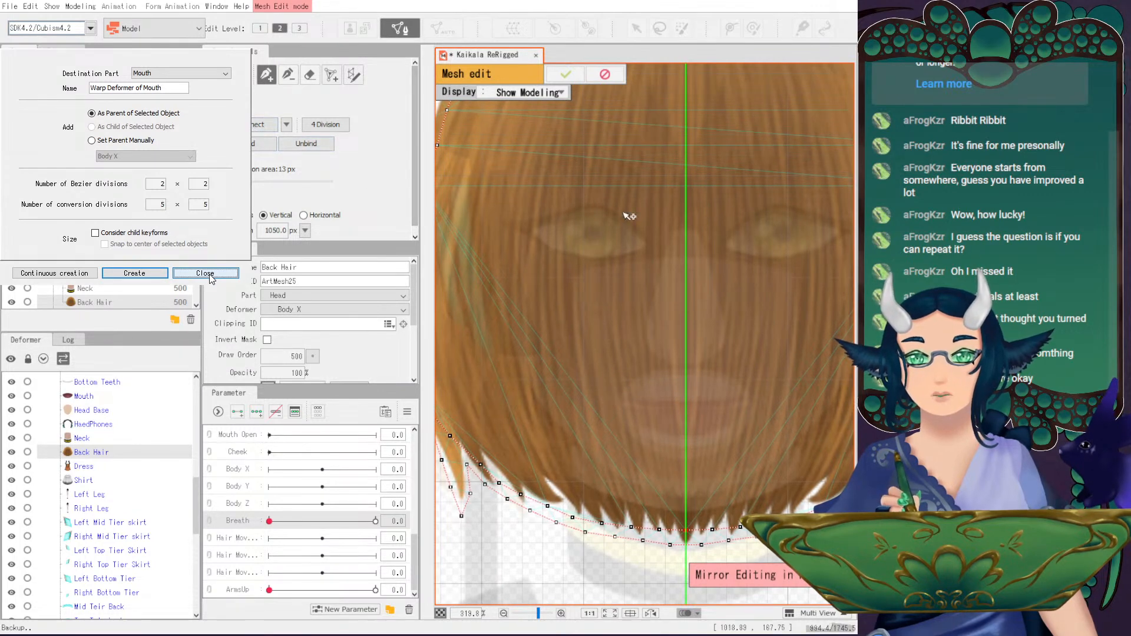
scroll(640, 216, "down", 2)
scroll(639, 217, "down", 2)
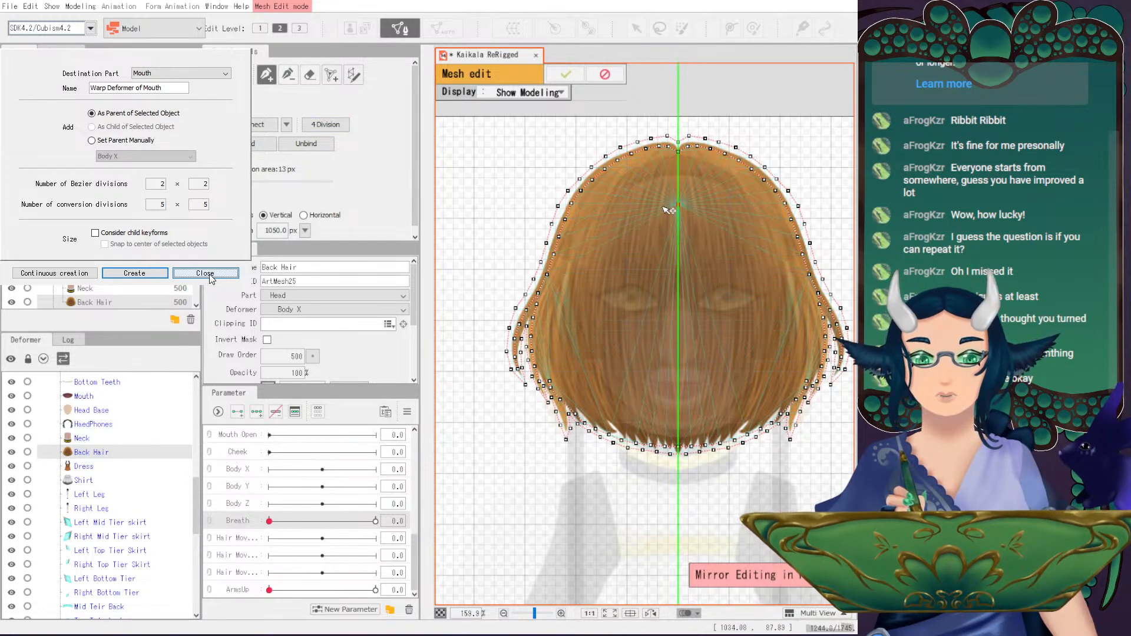
left_click_drag(664, 207, 659, 357)
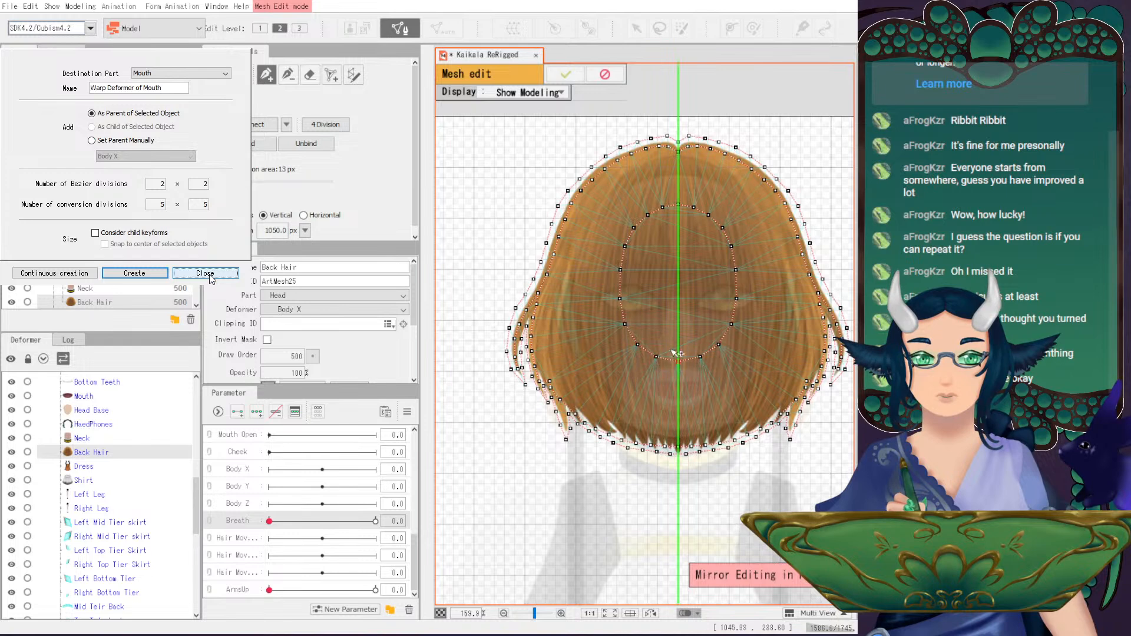
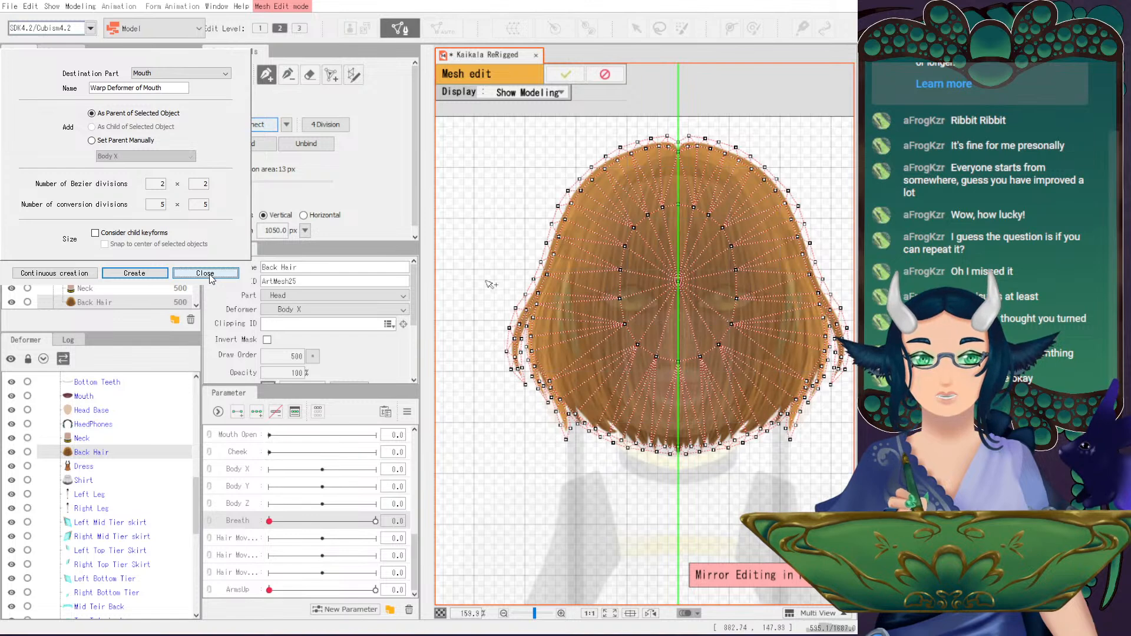
- Finish the Back Hair mesh and open the Dress for manual mesh editing
left_click(83, 480)
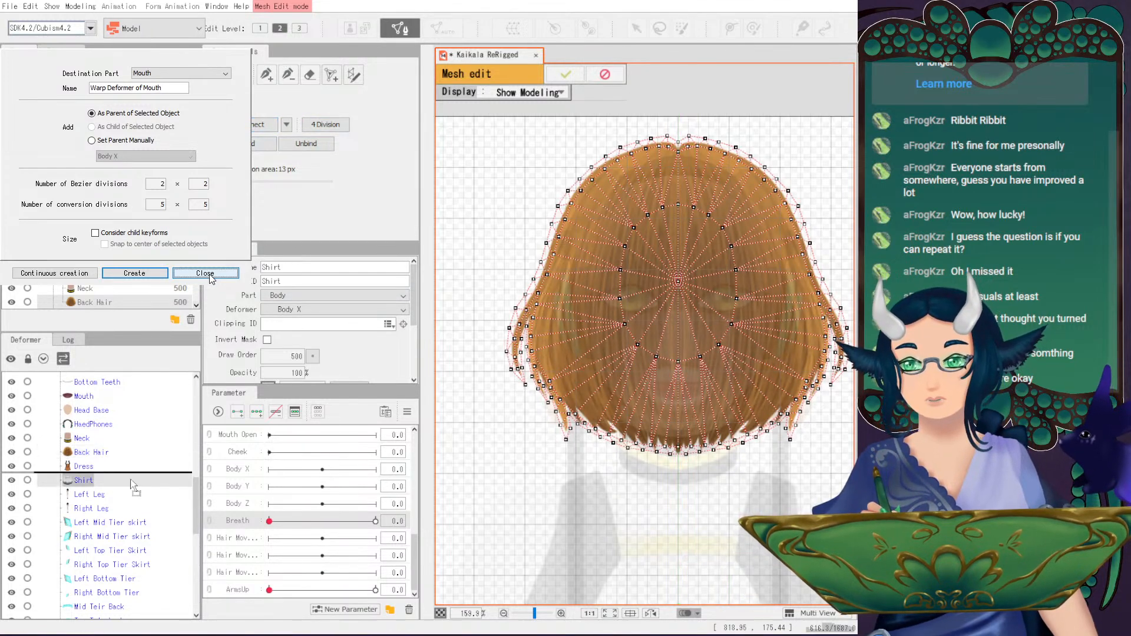
key("Return")
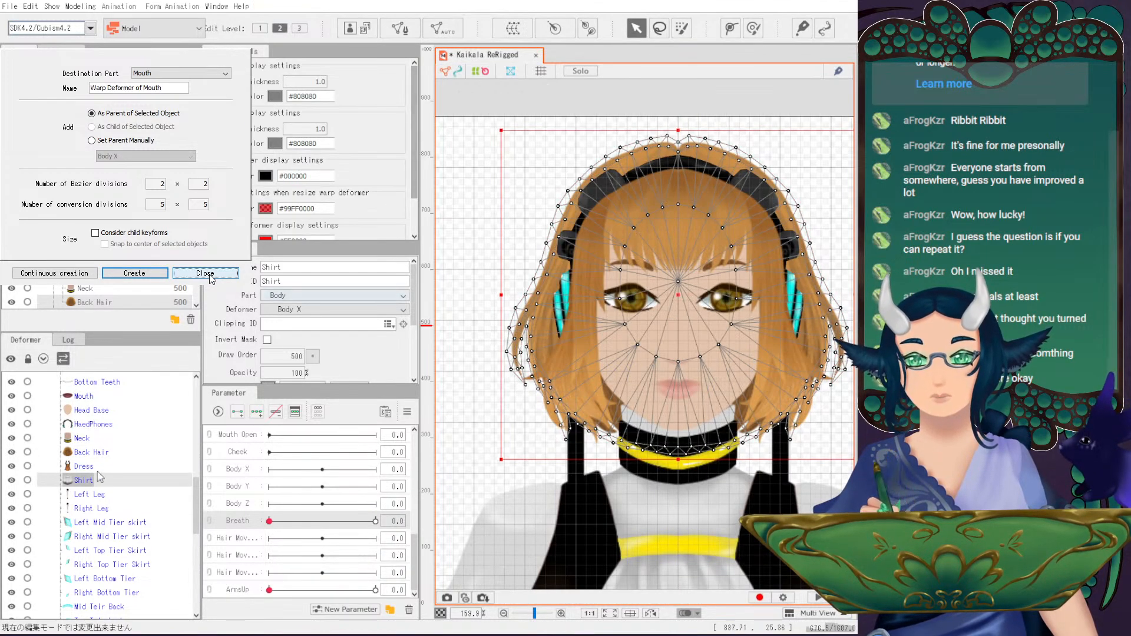
left_click(100, 494)
left_click(83, 466)
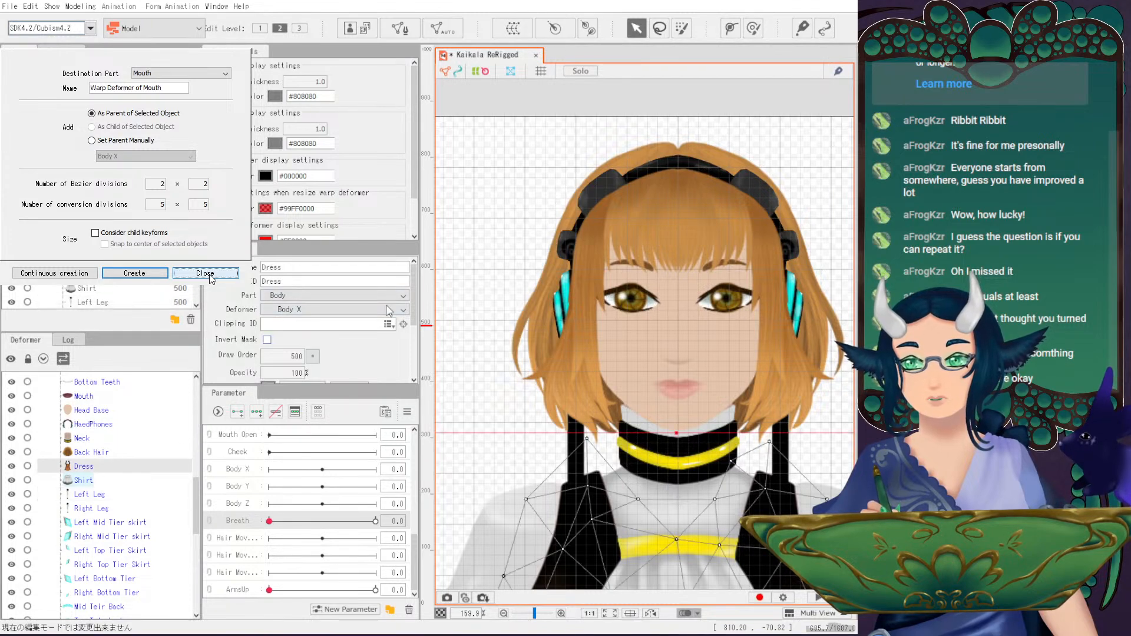
left_click(385, 25)
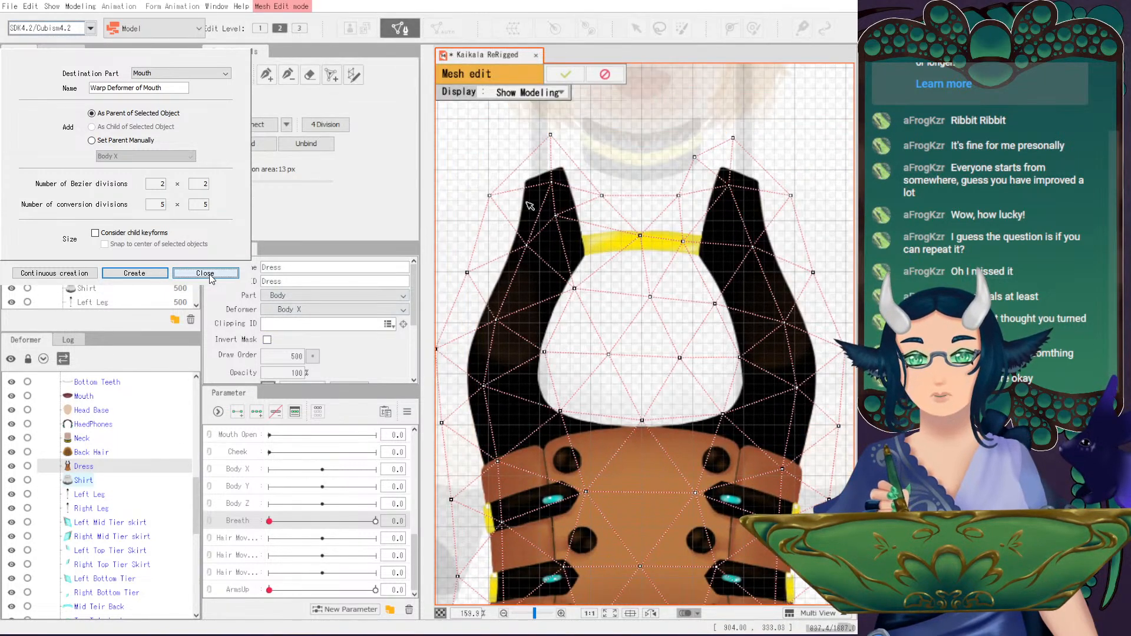
- Erase the whole existing mesh of the Dress
scroll(640, 325, "down", 3)
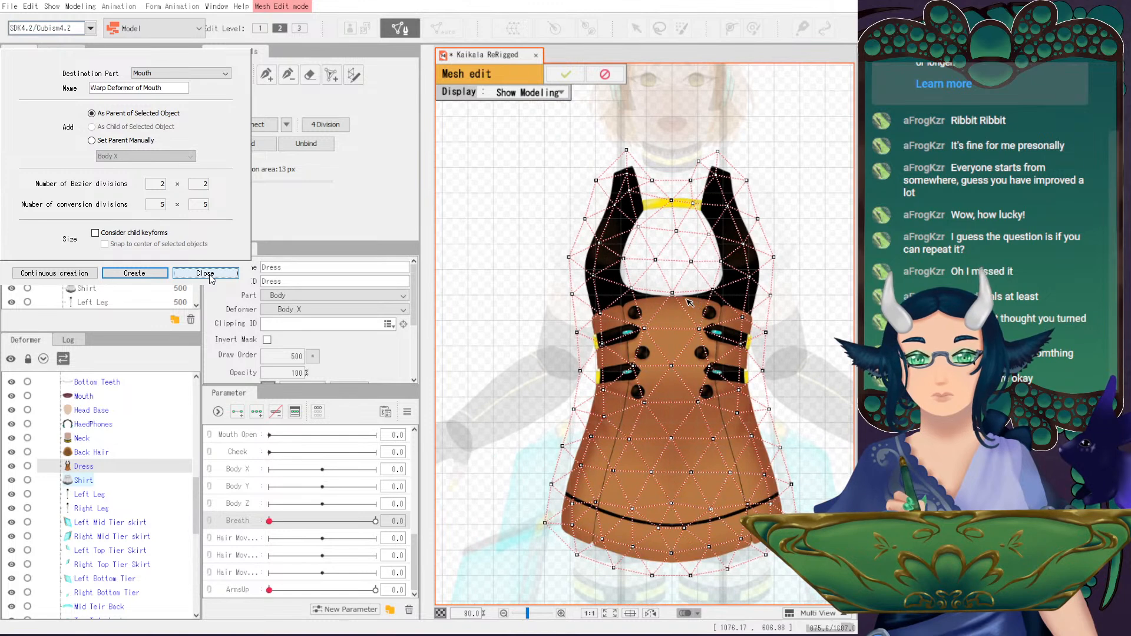
left_click(310, 74)
left_click_drag(642, 132, 606, 262)
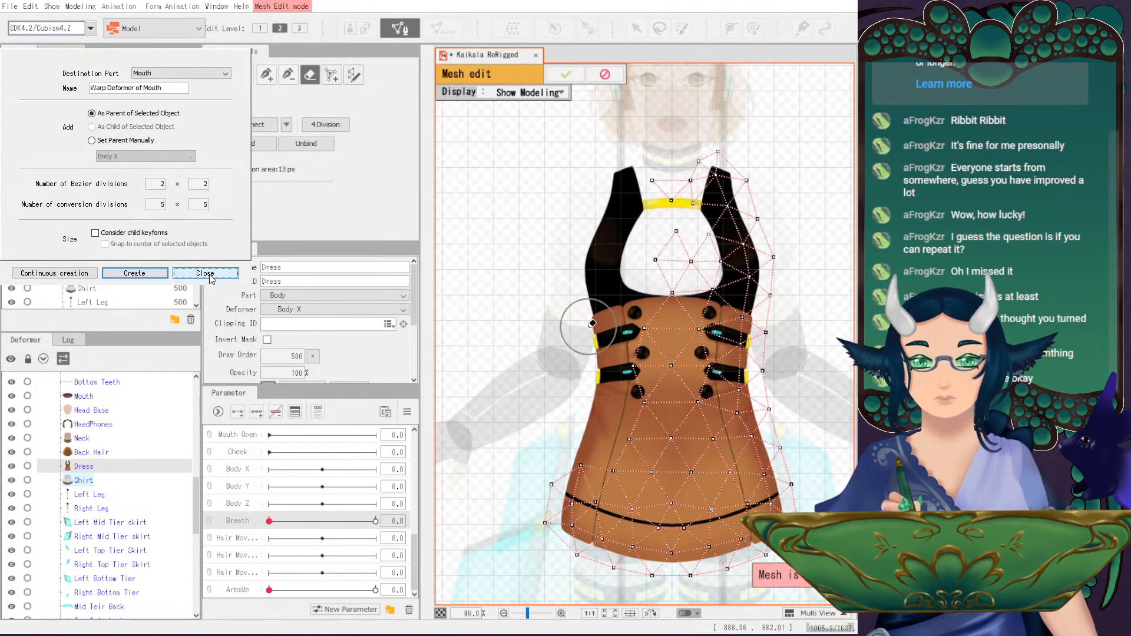
mouse_move(591, 321)
left_mouse_down()
mouse_move(599, 373)
mouse_move(600, 339)
mouse_move(685, 164)
mouse_move(738, 290)
mouse_move(770, 498)
mouse_move(590, 483)
mouse_move(450, 358)
left_mouse_up()
- Start a mirrored outline of the Dress with a row of vertices just above the yellow neckline band, from the centre line to the strap
left_click(266, 74)
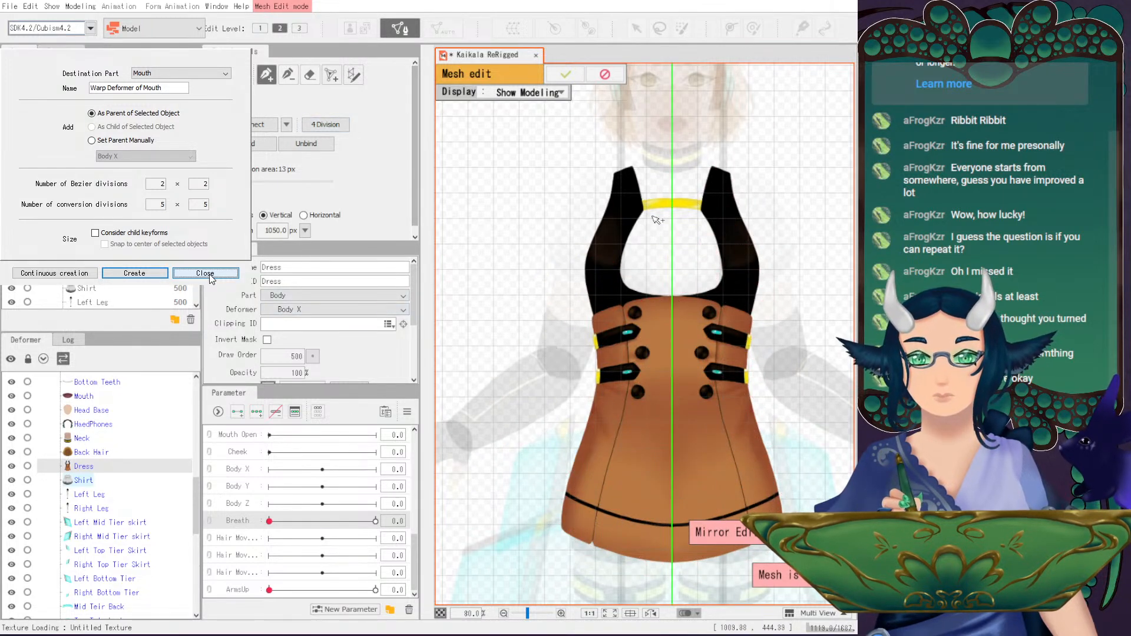
scroll(637, 218, "up", 5)
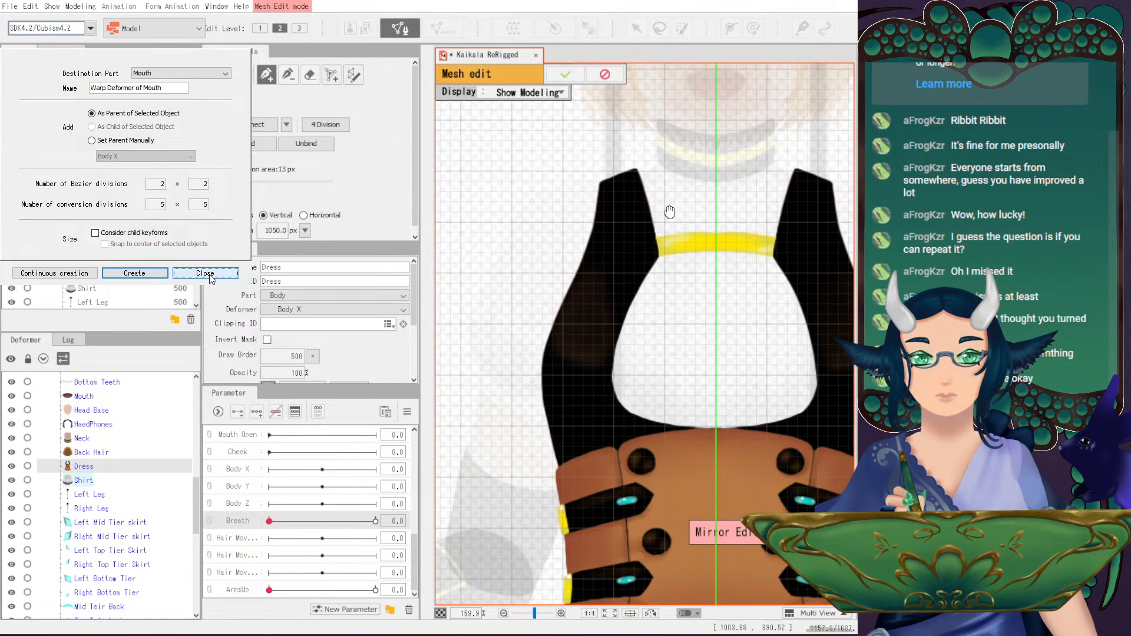
left_click(717, 228)
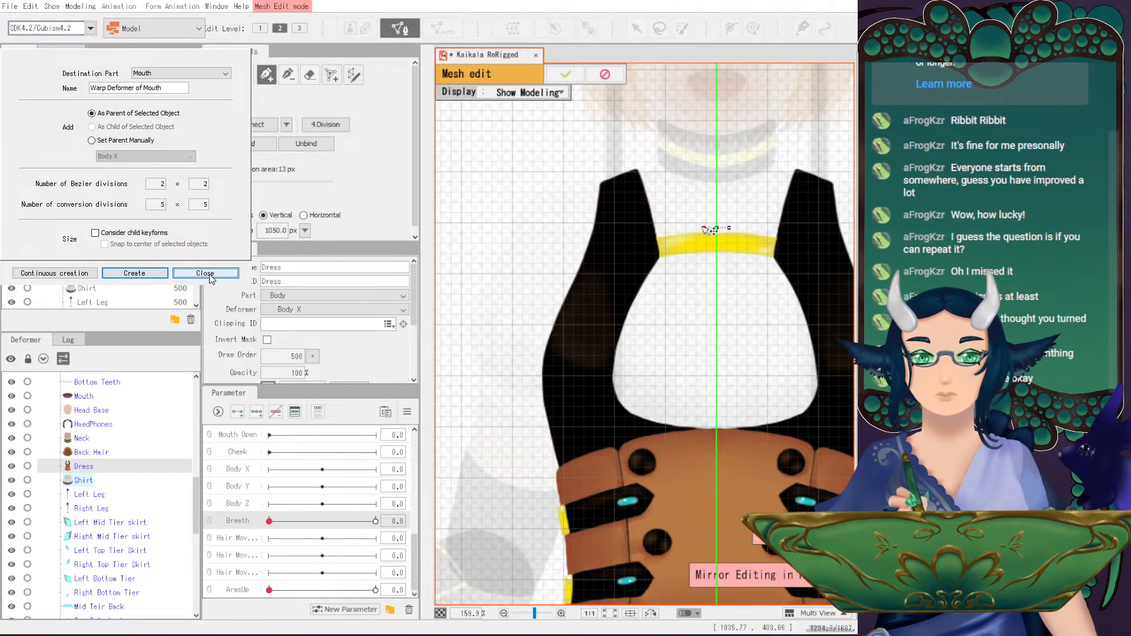
left_click(689, 227)
left_click(676, 228)
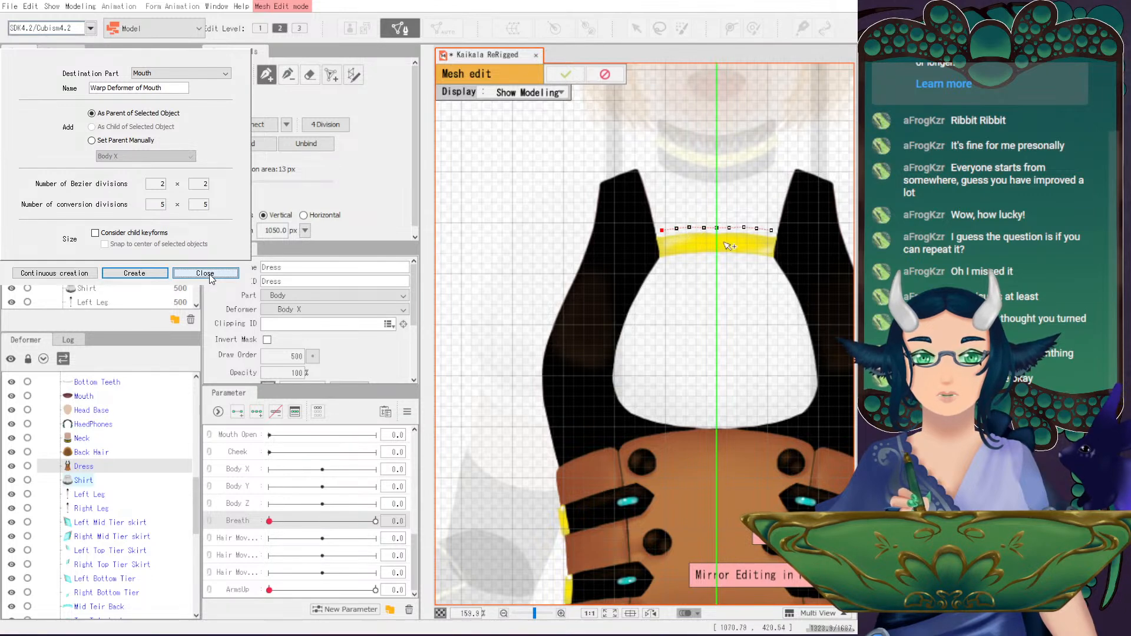
left_click(655, 215)
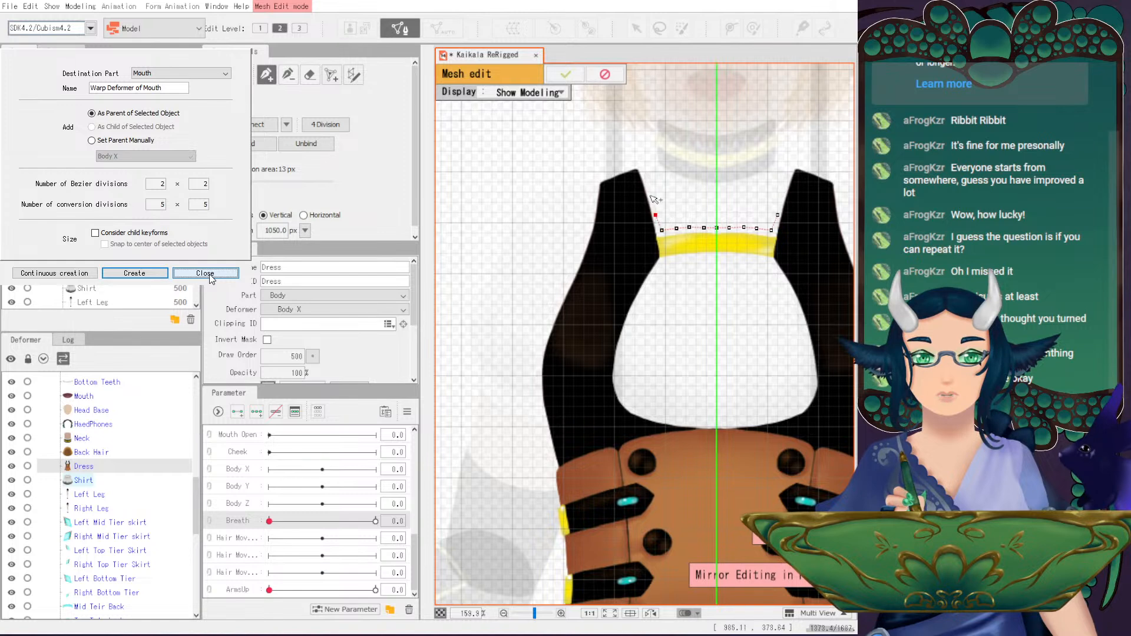
left_click(642, 166)
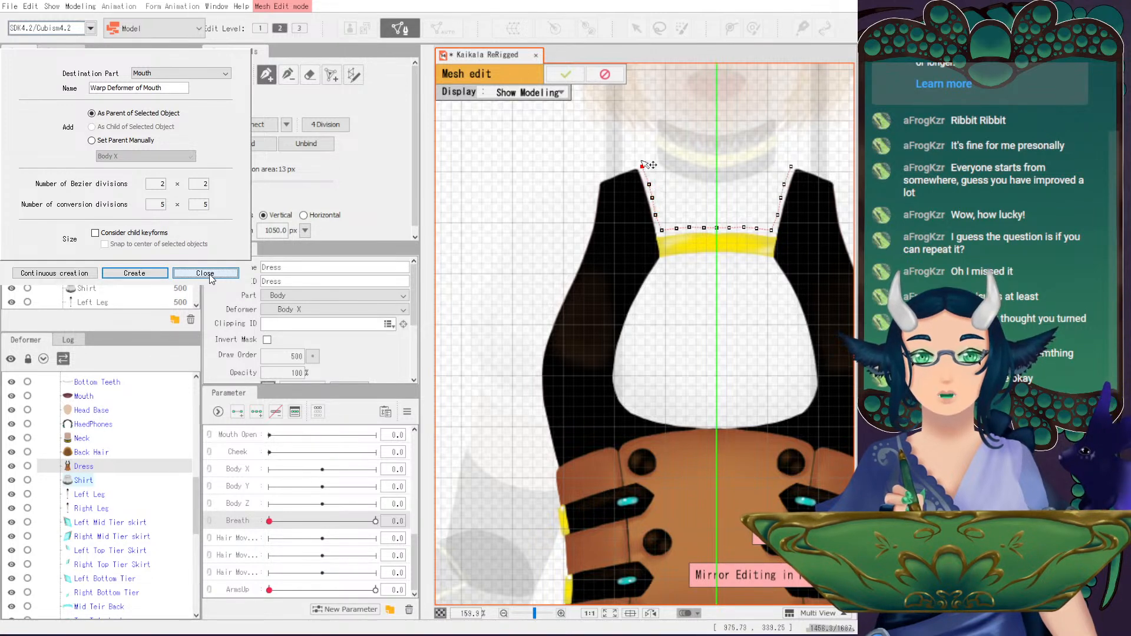
key("ctrl+z")
key("ctrl+z")
key("ctrl+z")
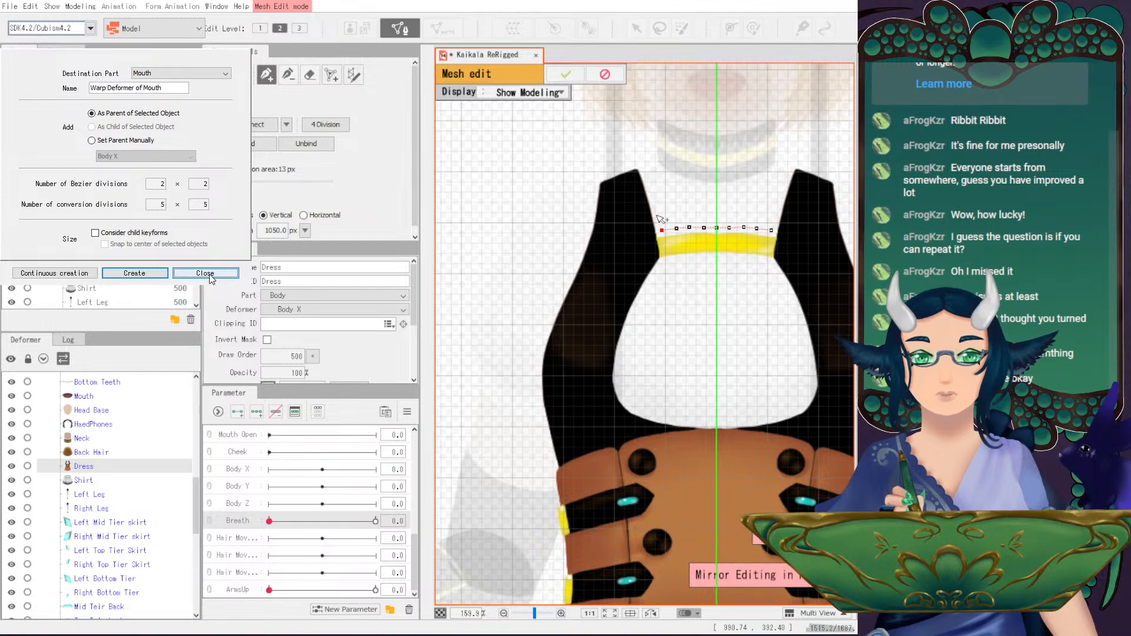
- Outline the inner edge and the top end of the shoulder strap with evenly spaced mirrored vertices
left_click(657, 215)
left_click(653, 197)
left_click(648, 177)
left_click(639, 160)
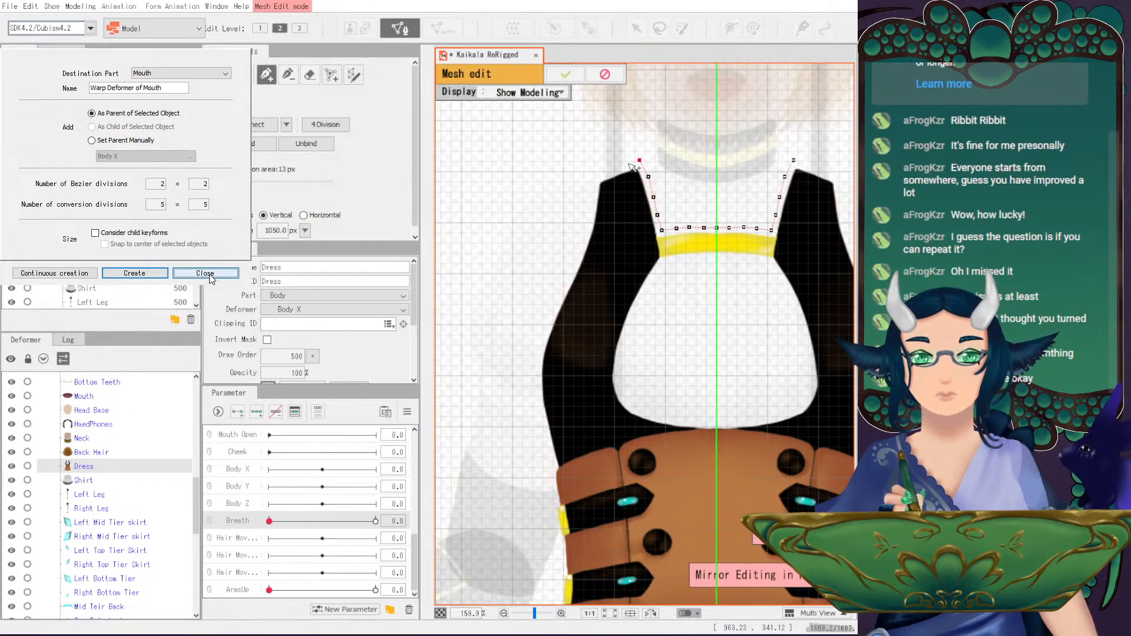
left_click(625, 166)
left_click(610, 170)
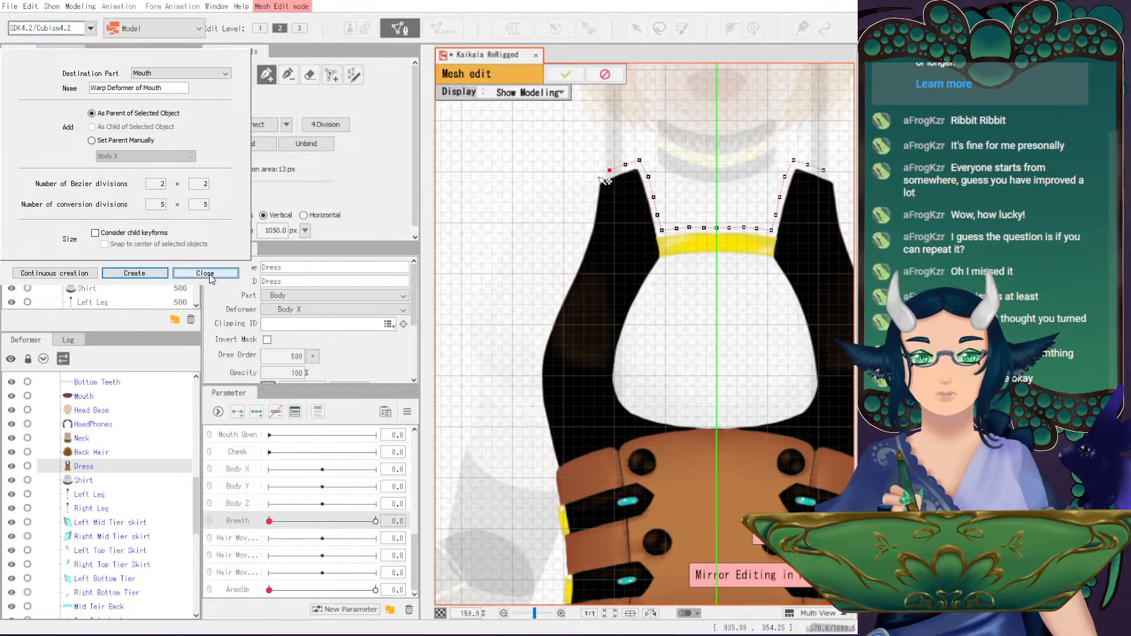
left_click(594, 175)
- Continue the outline down the upper outer edge of the shoulder strap with evenly spaced vertices
left_click(594, 190)
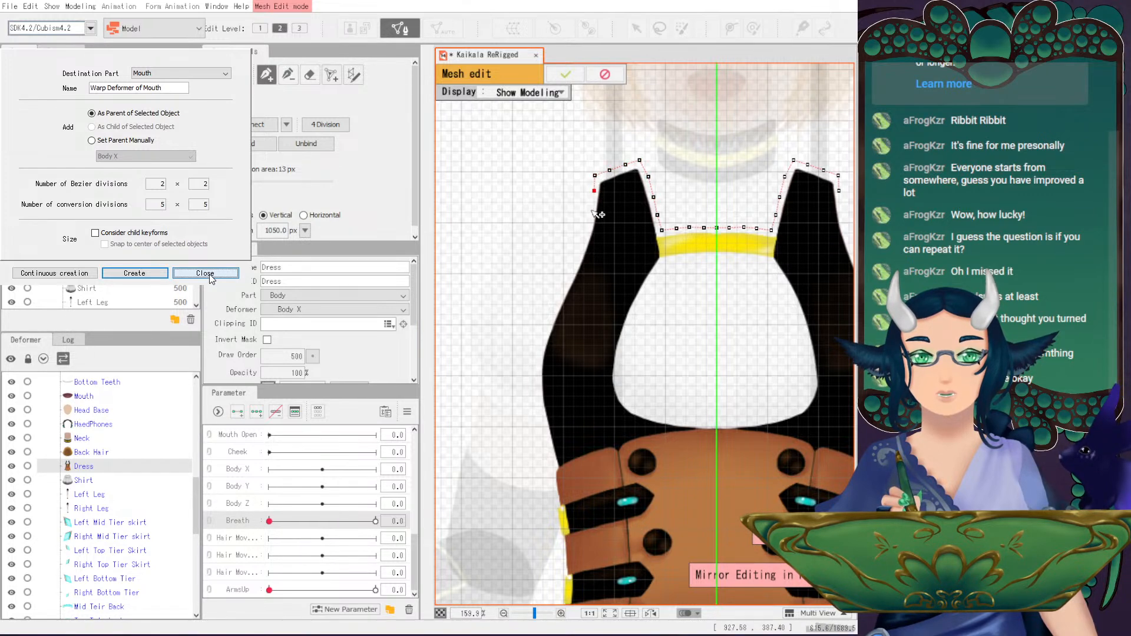
key("ctrl+z")
left_click(594, 194)
left_click(592, 213)
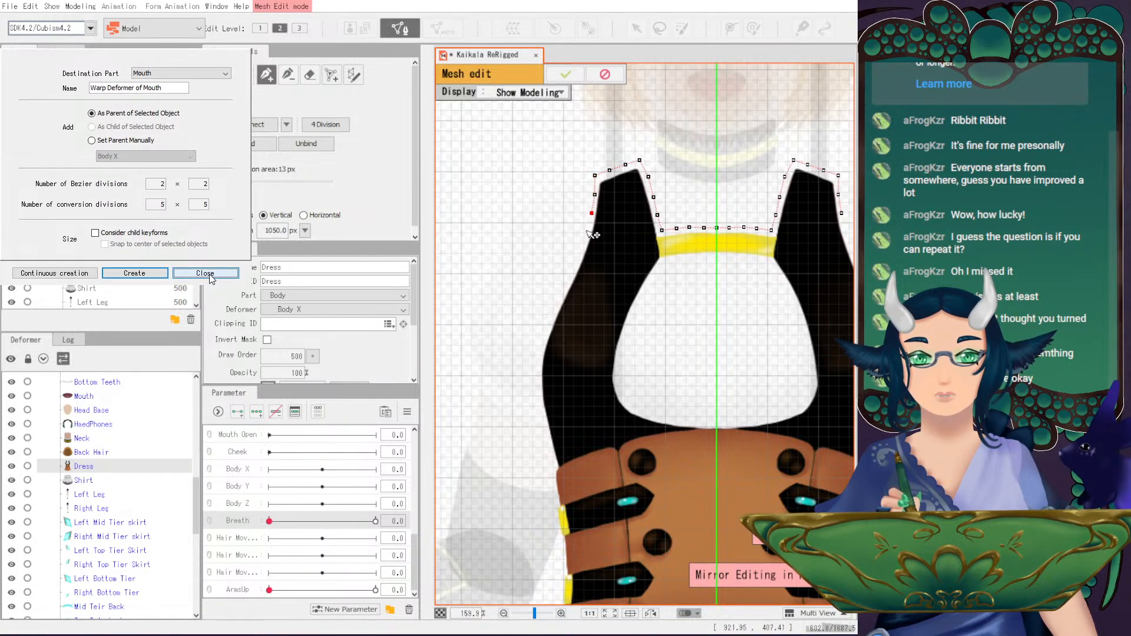
left_click(587, 232)
left_click(582, 249)
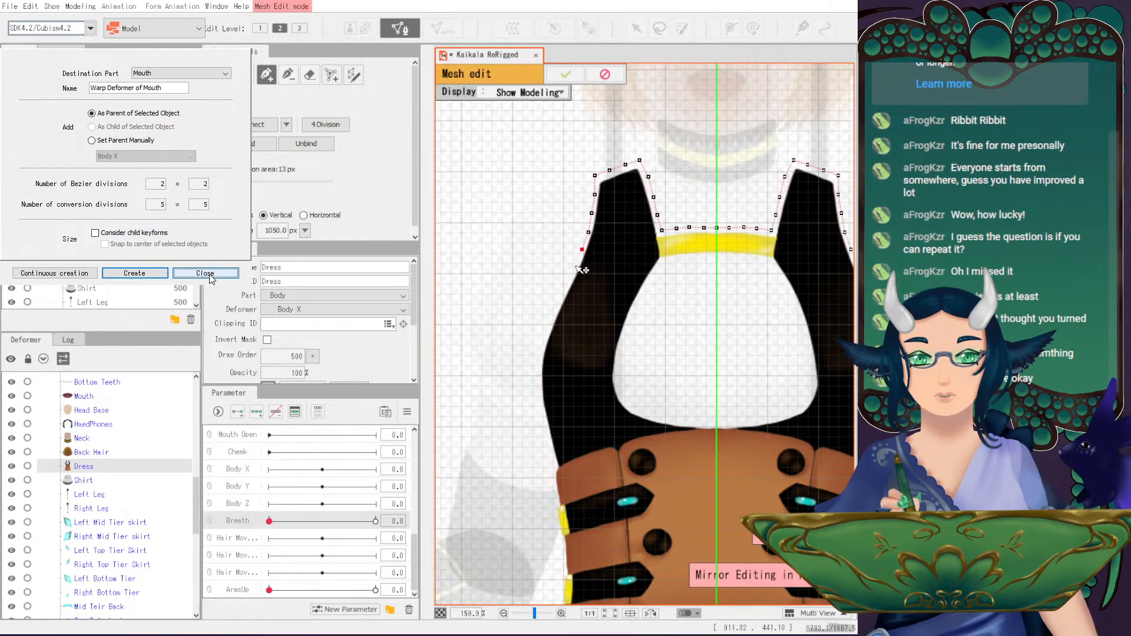
left_click(575, 267)
left_click(567, 284)
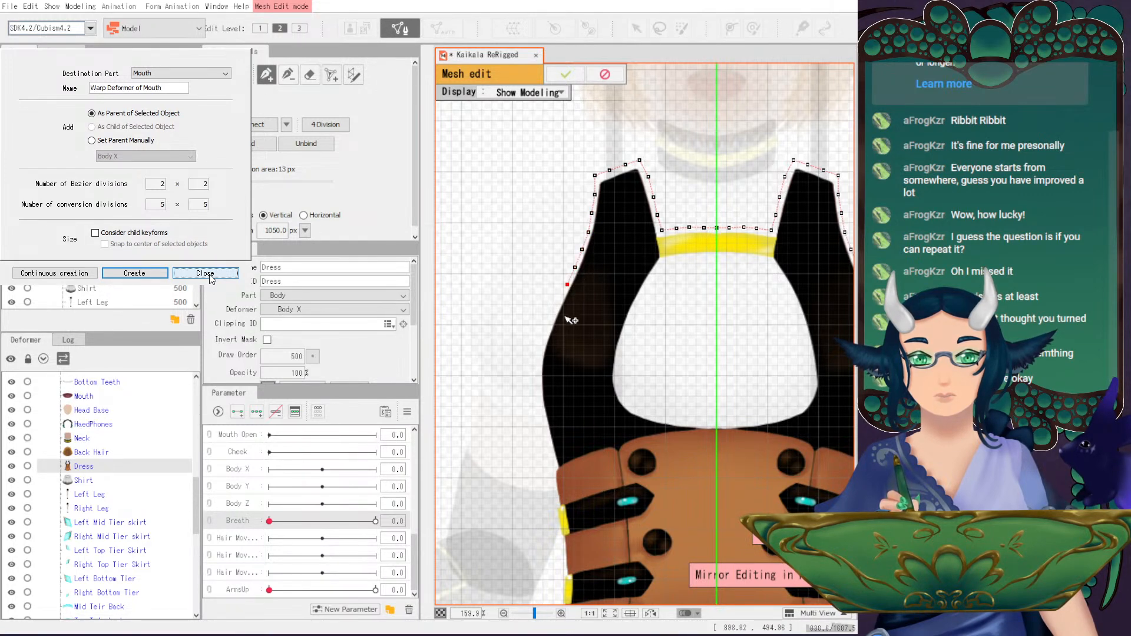
- Carry the outline around the widest part of the black strap to just above the brown bodice
left_click(550, 320)
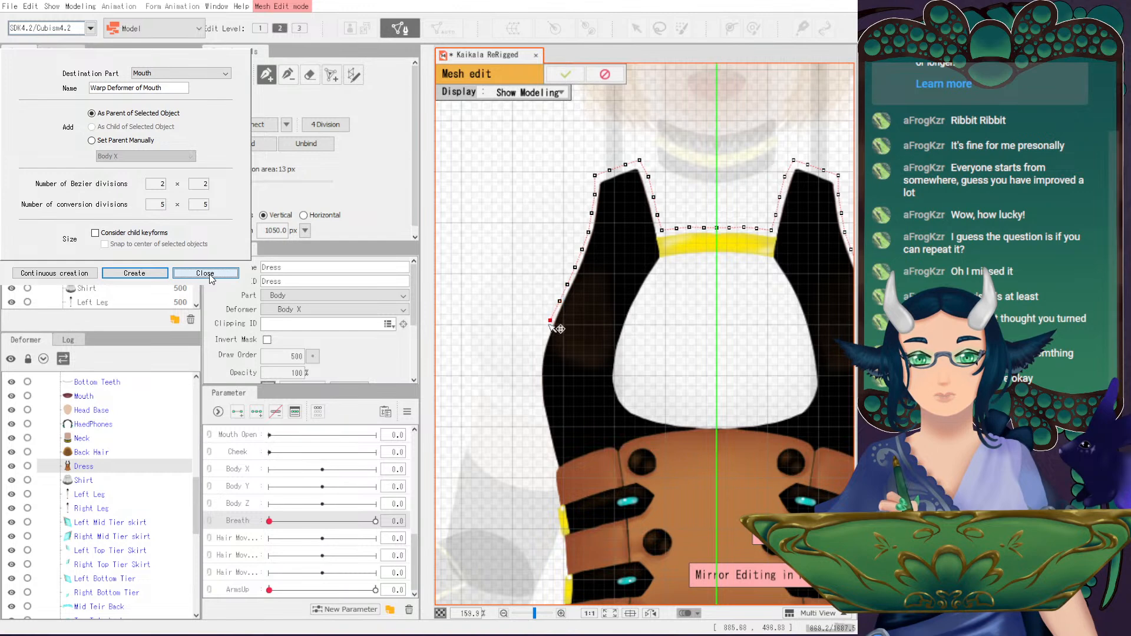
left_click(543, 338)
left_click(538, 359)
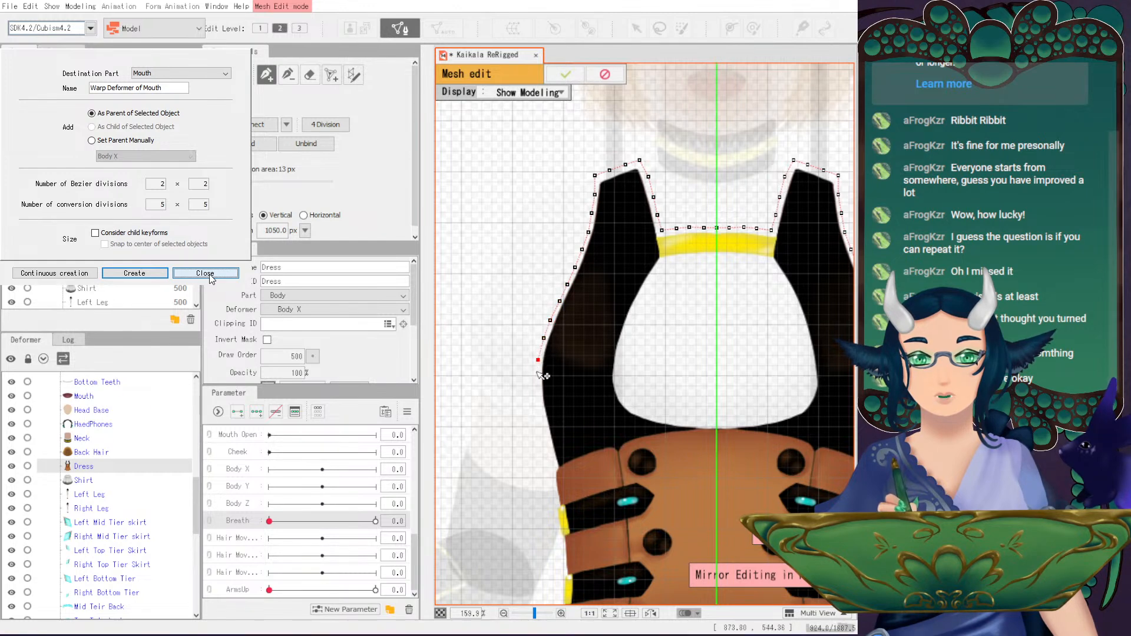
left_click(537, 381)
left_click(538, 405)
left_click(542, 428)
- Extend the outline down the bodice side past the two yellow trims at the side buckles
left_click_drag(554, 454, 543, 363)
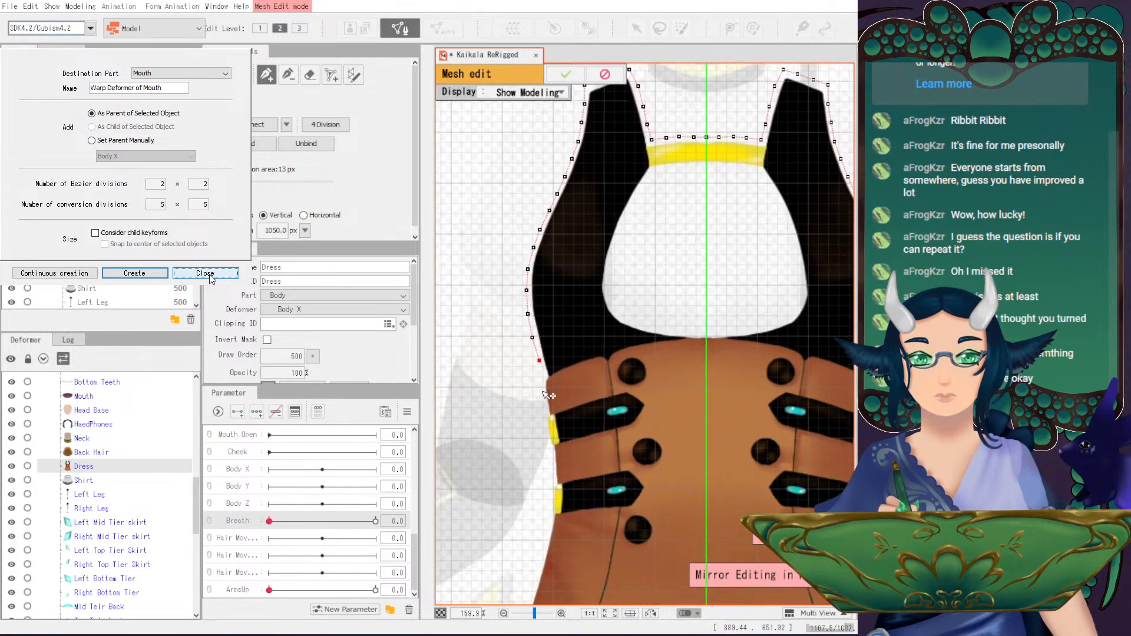
left_click(539, 360)
left_click(538, 380)
left_click(541, 401)
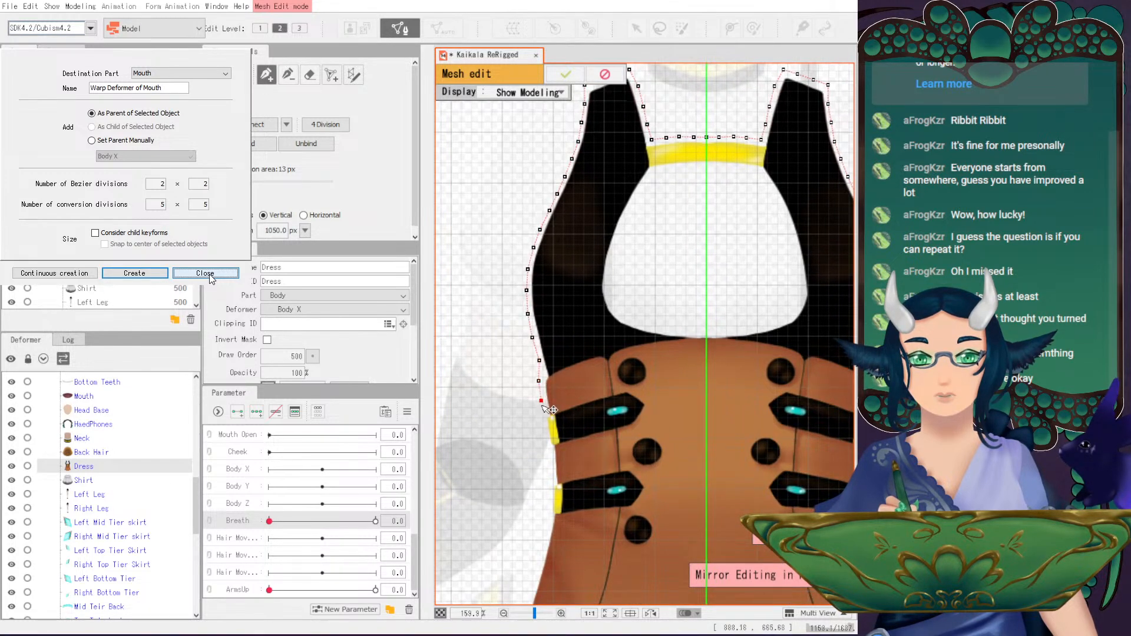
left_click(548, 448)
left_click(552, 476)
left_click(547, 494)
left_click(548, 515)
- Outline the flaring side of the brown skirt from the lower buckle down to the black hem stripe
scroll(553, 528, "down", 4)
scroll(618, 353, "left", 1)
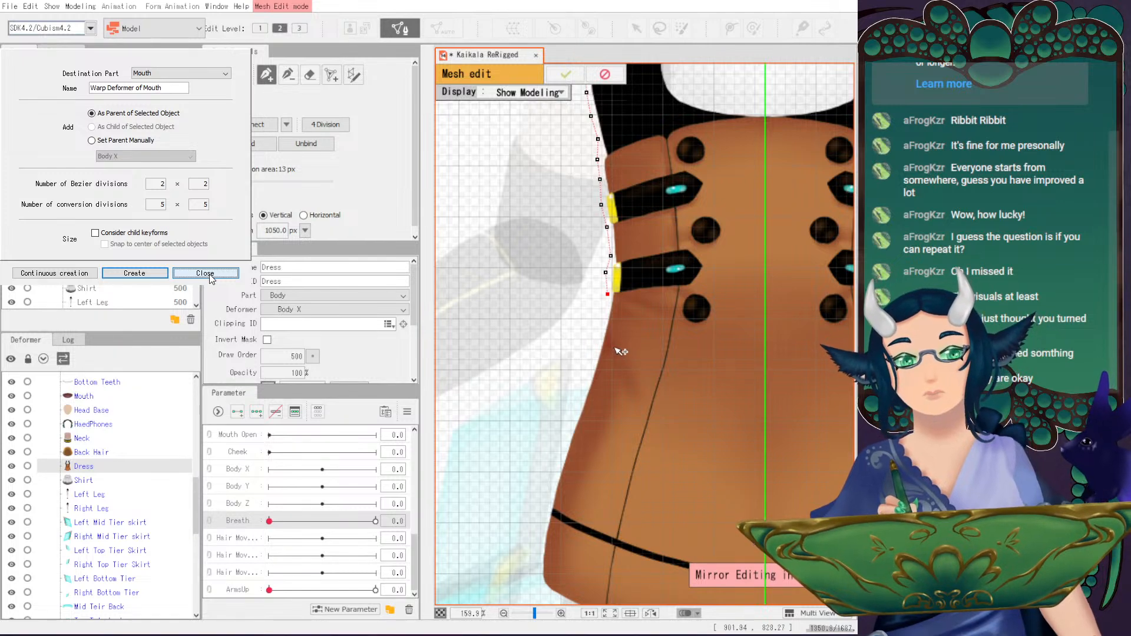
left_click(603, 317)
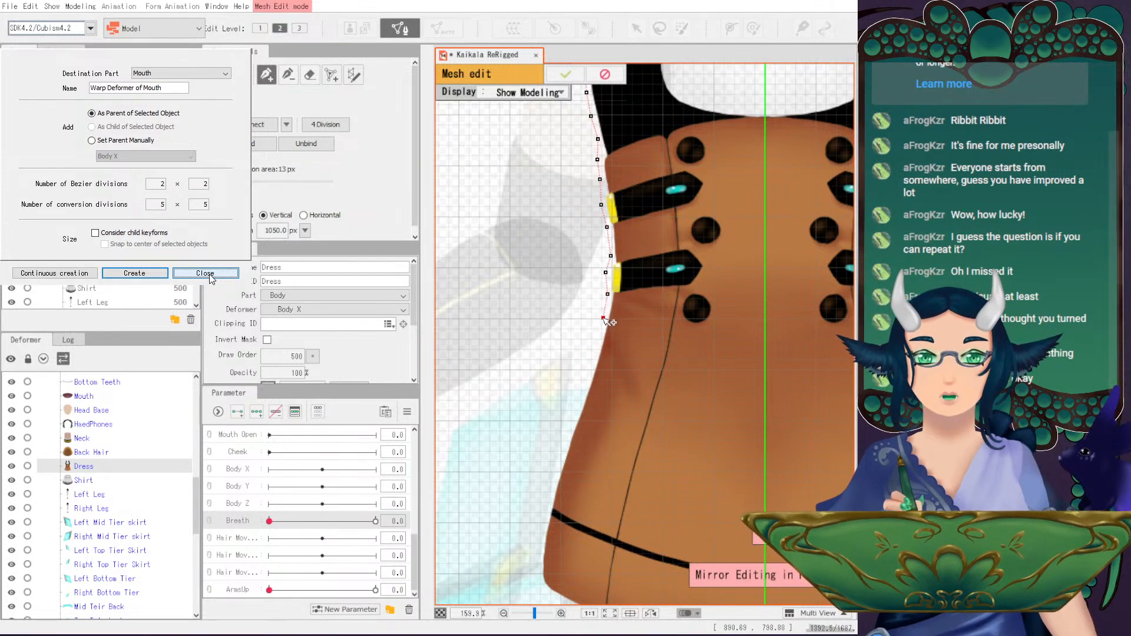
left_click(597, 343)
left_click(591, 371)
left_click(582, 395)
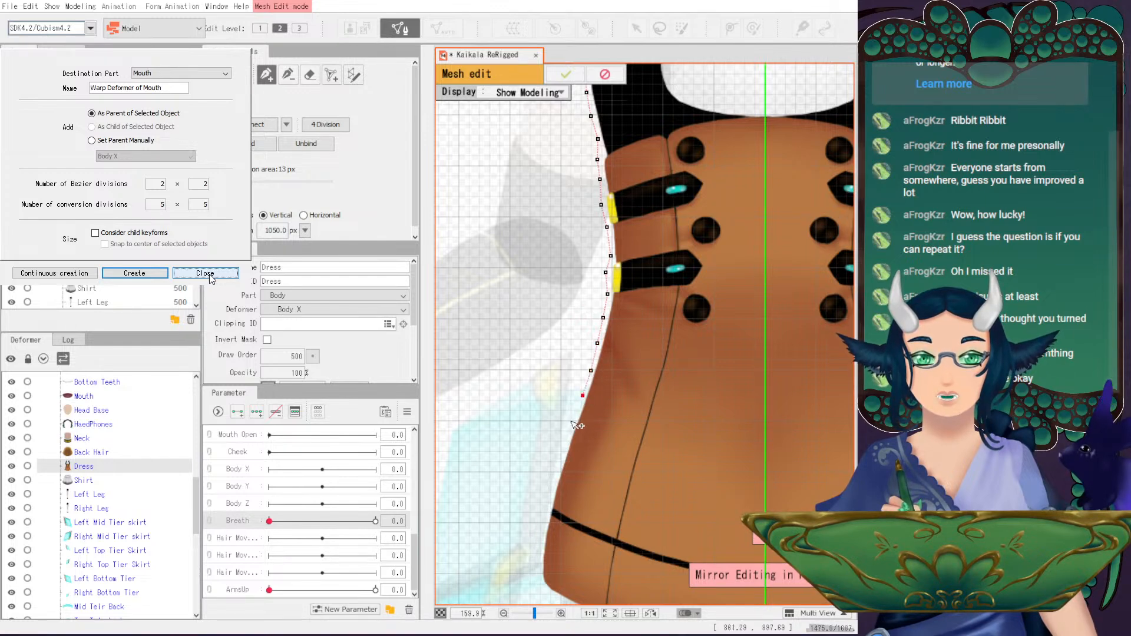
left_click(573, 418)
left_click(561, 446)
left_click(555, 473)
- Continue the outline past the end of the hem stripe and around the skirt's bottom corner
left_click_drag(580, 500, 589, 419)
left_click(591, 409)
left_click(582, 446)
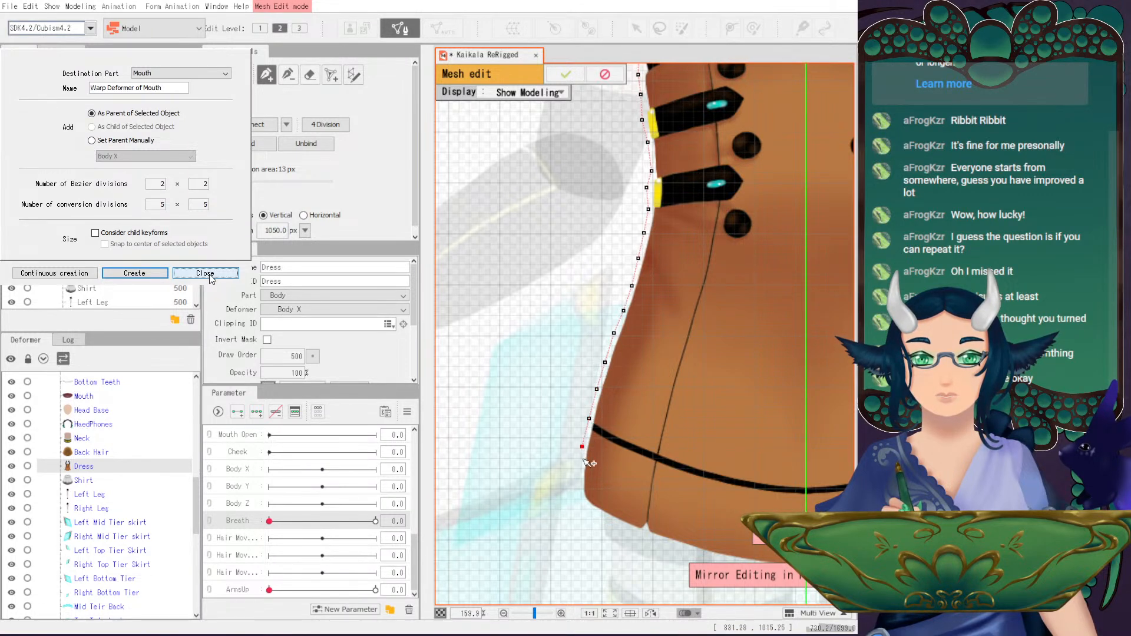
left_click(577, 476)
left_click(578, 504)
left_click(598, 518)
- Complete the outline along the skirt's curved bottom hem to the centre line, joining it to the mirrored half
left_click_drag(630, 530, 529, 453)
left_click(524, 456)
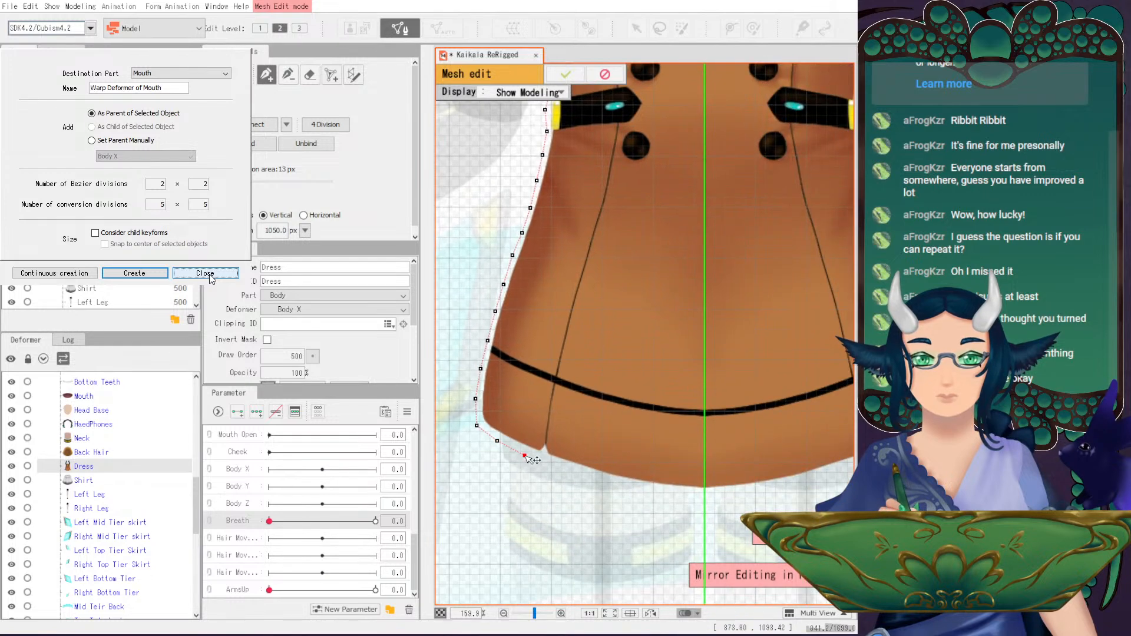
key("ctrl+z")
left_click(526, 455)
left_click(552, 461)
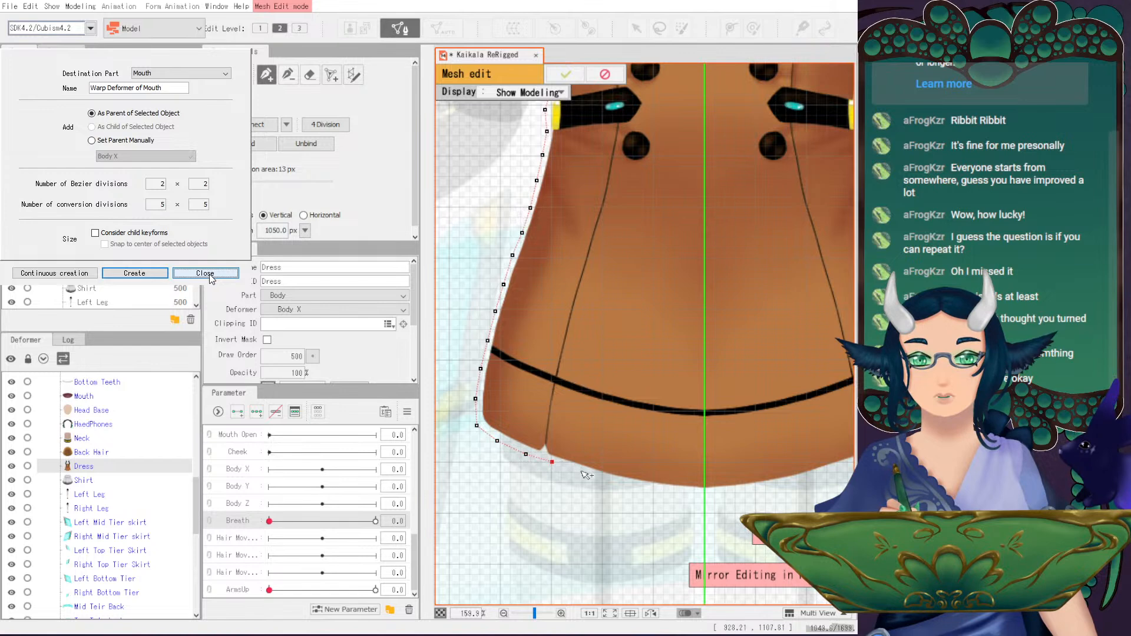
left_click(578, 471)
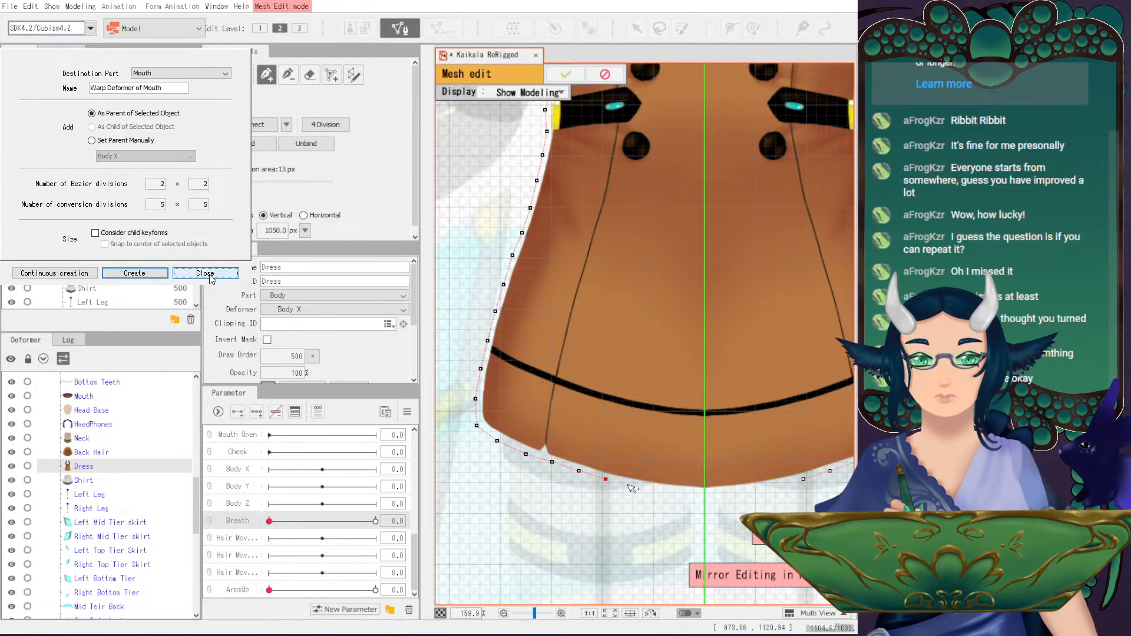
left_click(656, 491)
left_click(684, 494)
left_click(704, 495)
left_click(724, 494)
- Start an inner outline on the Dress mesh along the lower edge of the yellow trim, from the centre line to the white chest opening's corner
scroll(785, 342, "up", 10)
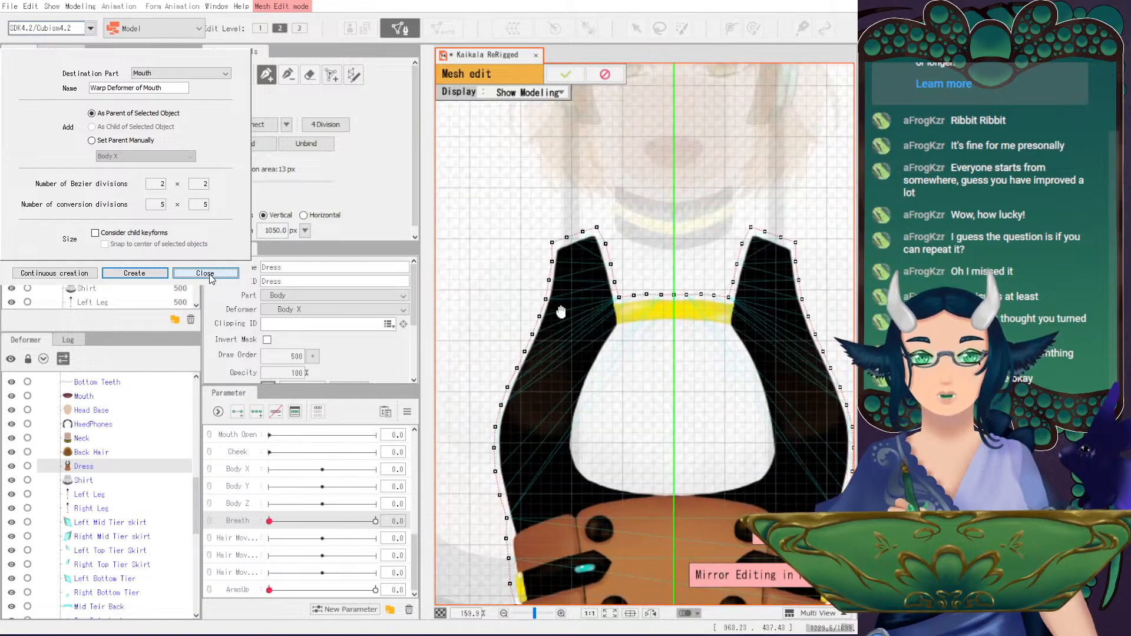
left_click(288, 75)
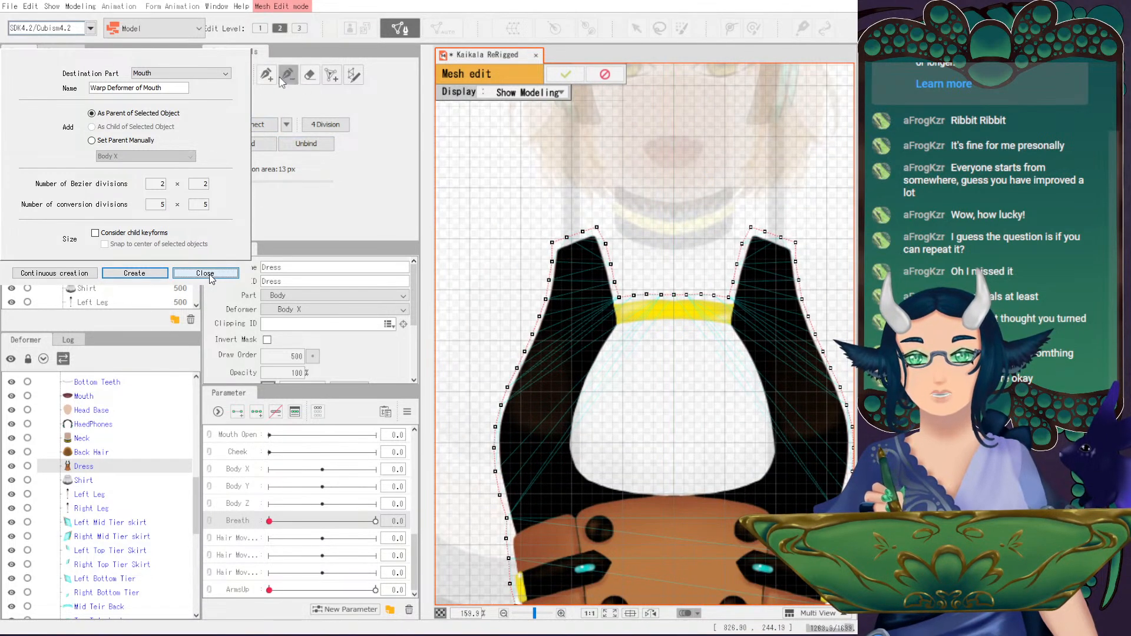
left_click(674, 324)
left_click(659, 324)
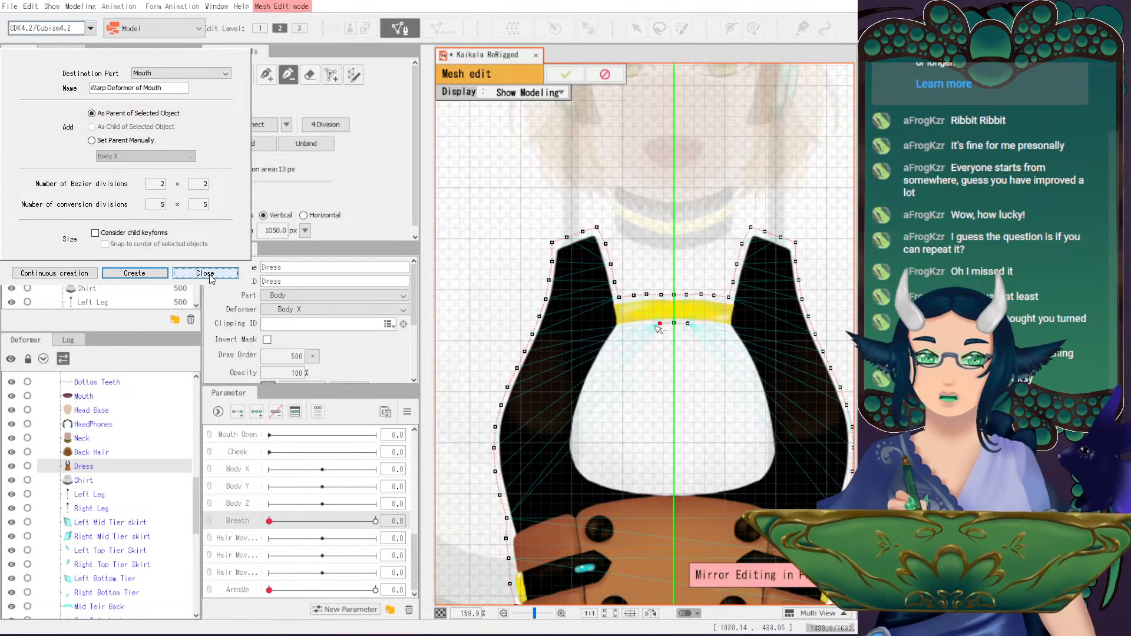
left_click(645, 325)
left_click(628, 327)
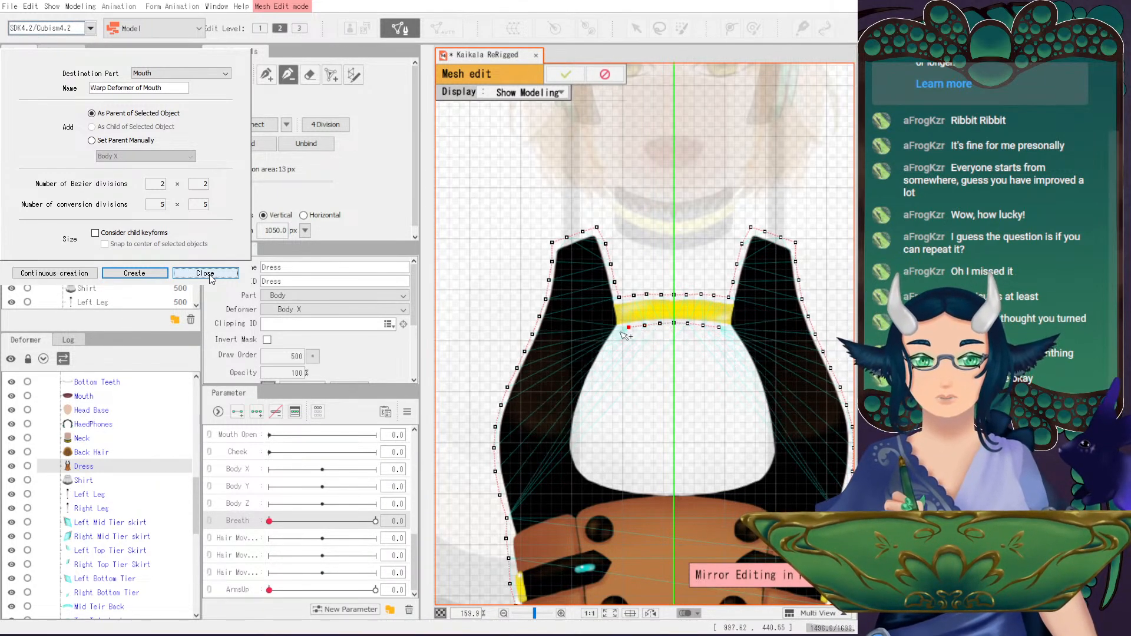
left_click(615, 335)
- Extend the outline down the upper side of the white chest opening
left_click(605, 351)
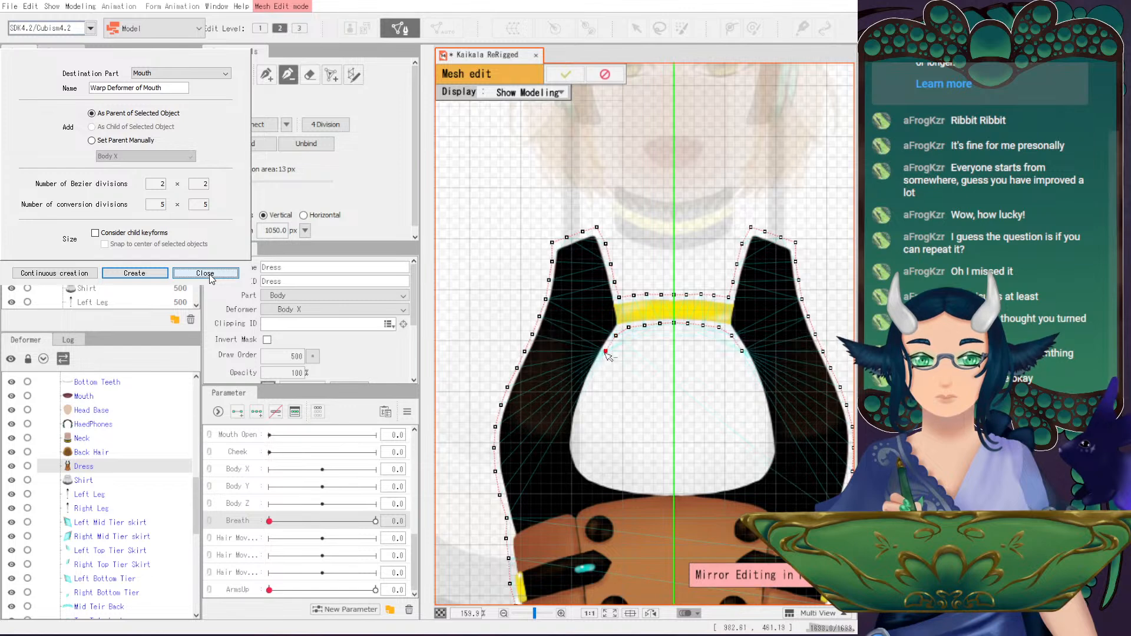
left_click(598, 363)
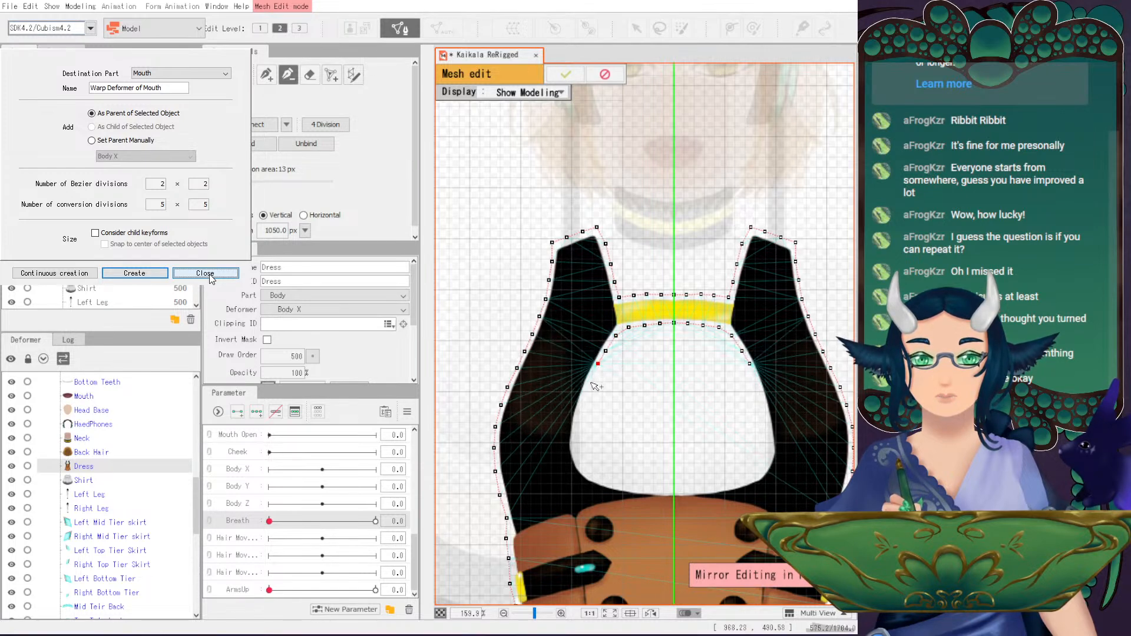
left_click(590, 383)
left_click(585, 401)
left_click(578, 424)
left_click(578, 449)
left_click(588, 471)
left_click(612, 484)
key("ctrl+z")
key("ctrl+z")
key("ctrl+z")
key("ctrl+z")
- Continue around the chest opening's lower curve and along its bottom edge, closing the outline at the centre line
left_click(578, 418)
left_click(577, 439)
left_click(581, 457)
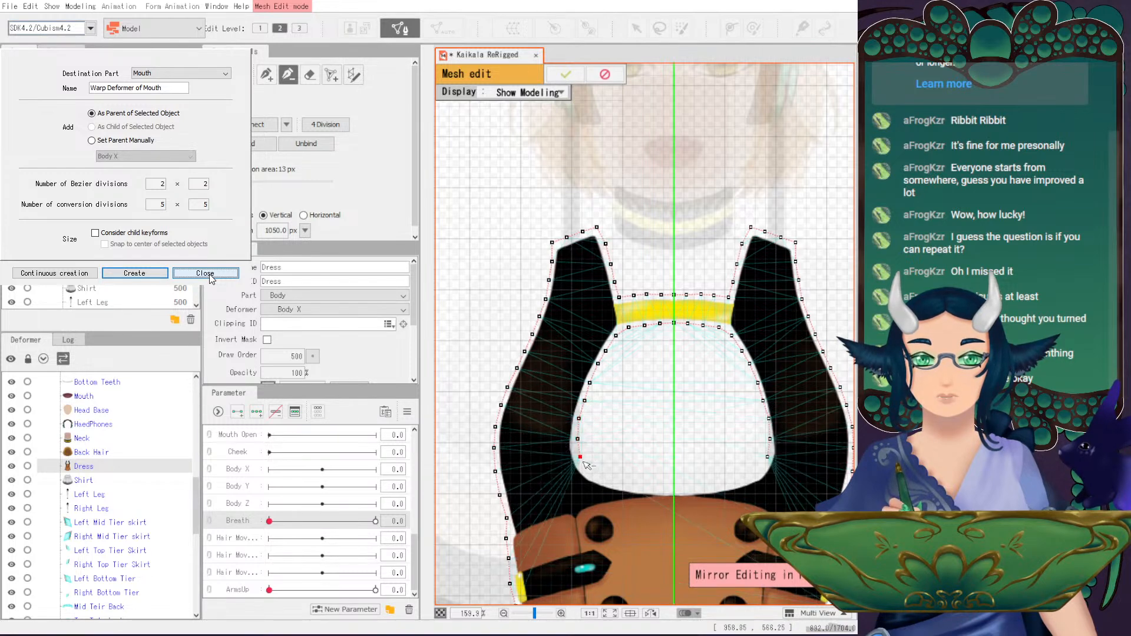
left_click(590, 473)
left_click(606, 482)
left_click(628, 485)
left_click(647, 488)
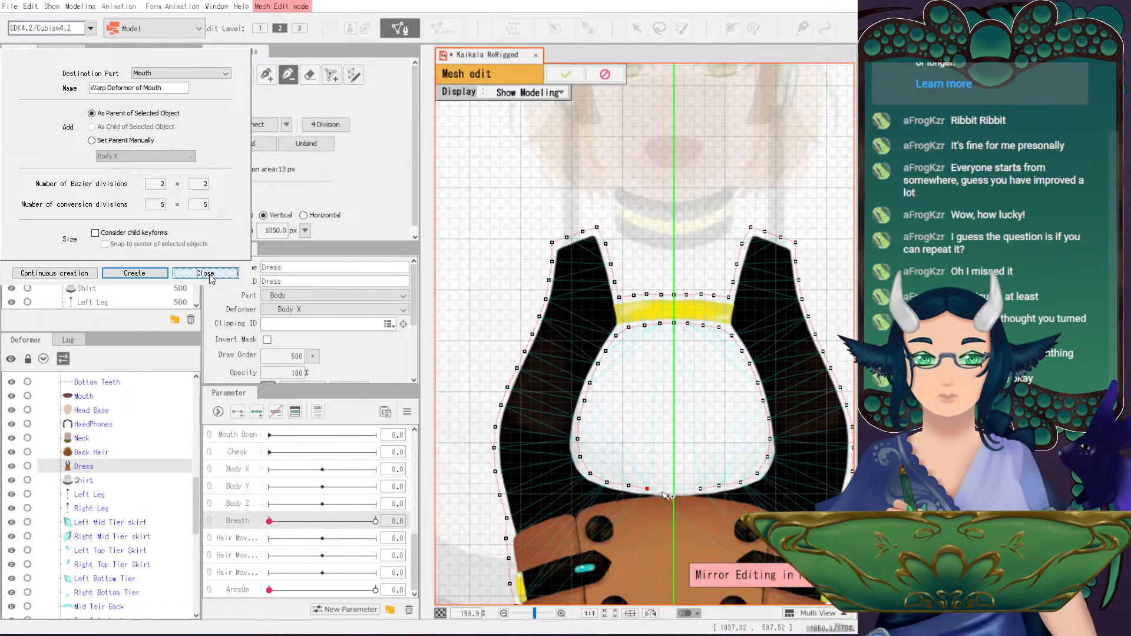
left_click(673, 490)
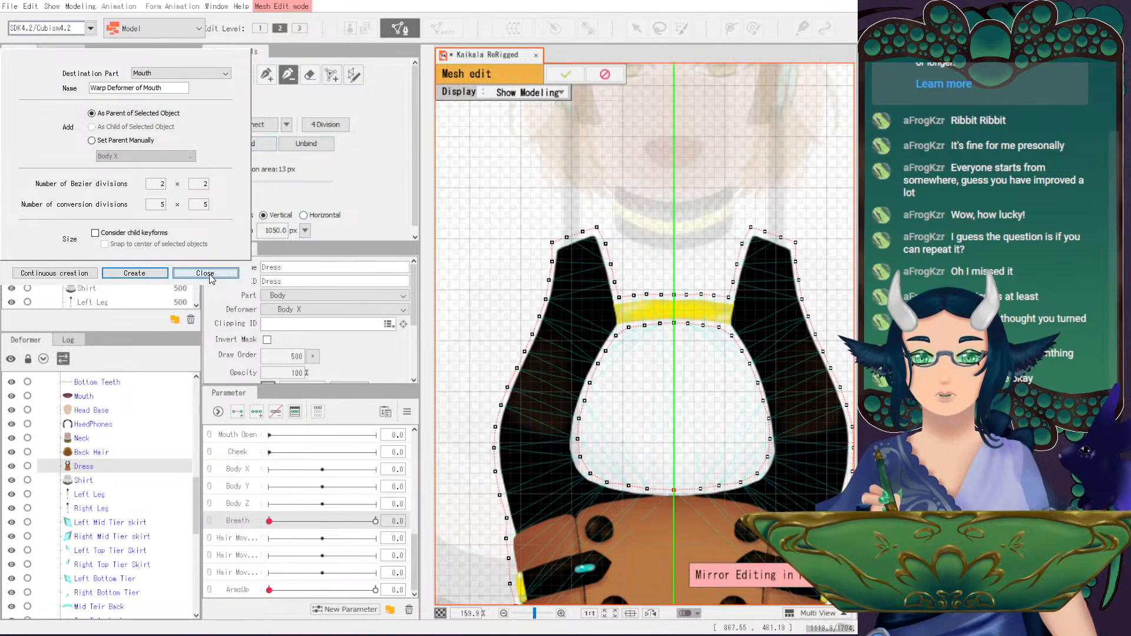
- Start a separate inset outline from the strap's base along the yellow neckline trim, connecting it to the mirrored half across the centre line
left_click(223, 74)
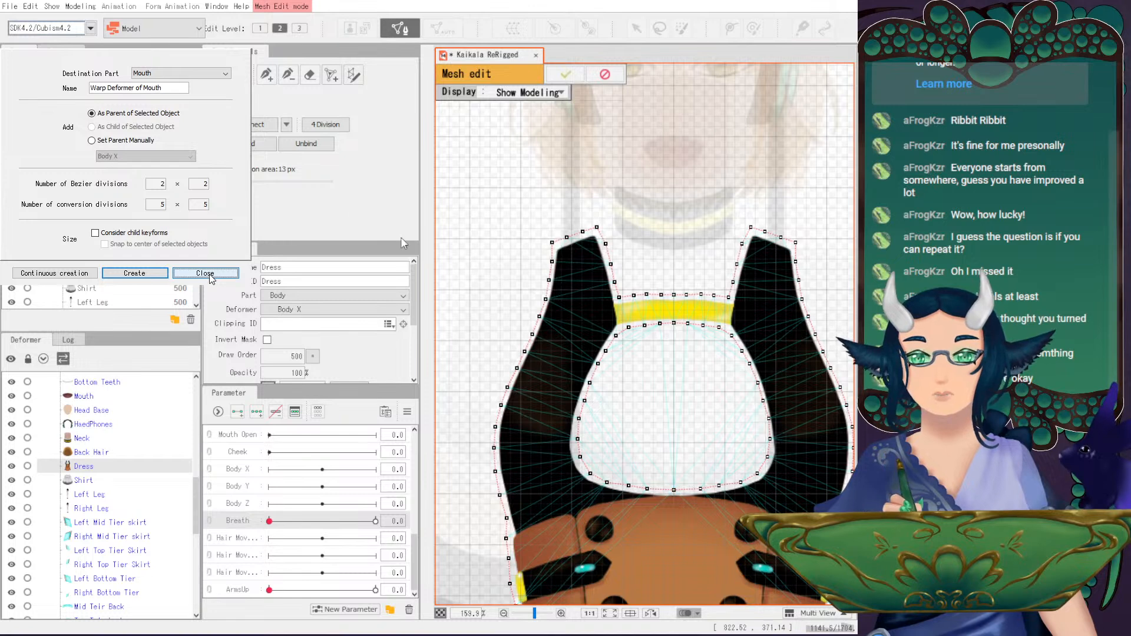
left_click(267, 75)
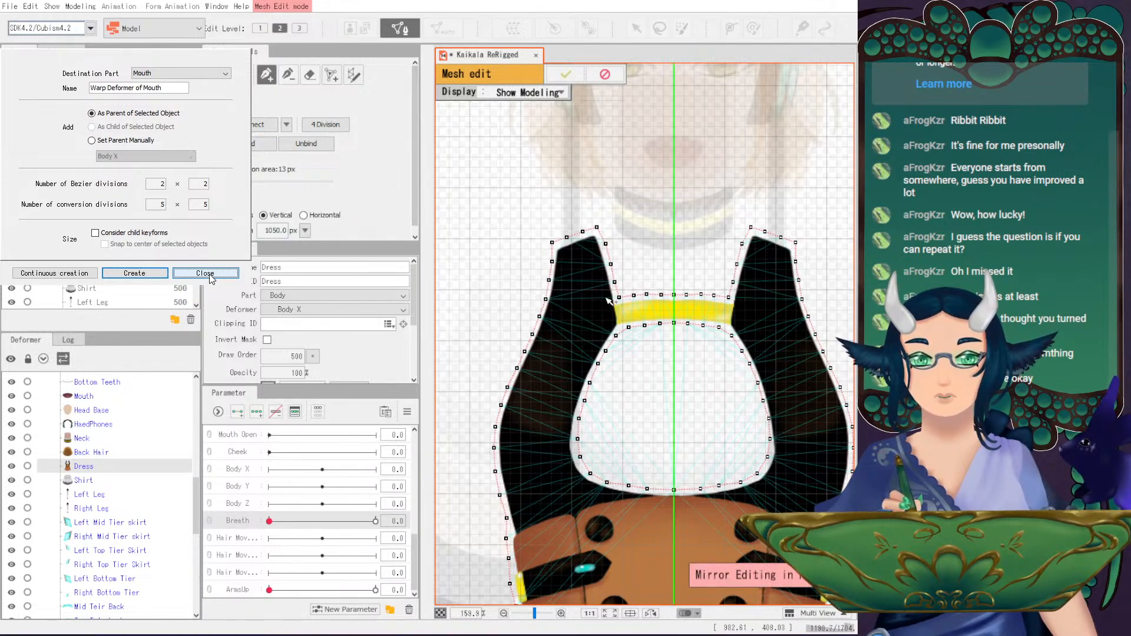
left_click(608, 293)
left_click(613, 309)
left_click(627, 306)
left_click(641, 305)
left_click(653, 304)
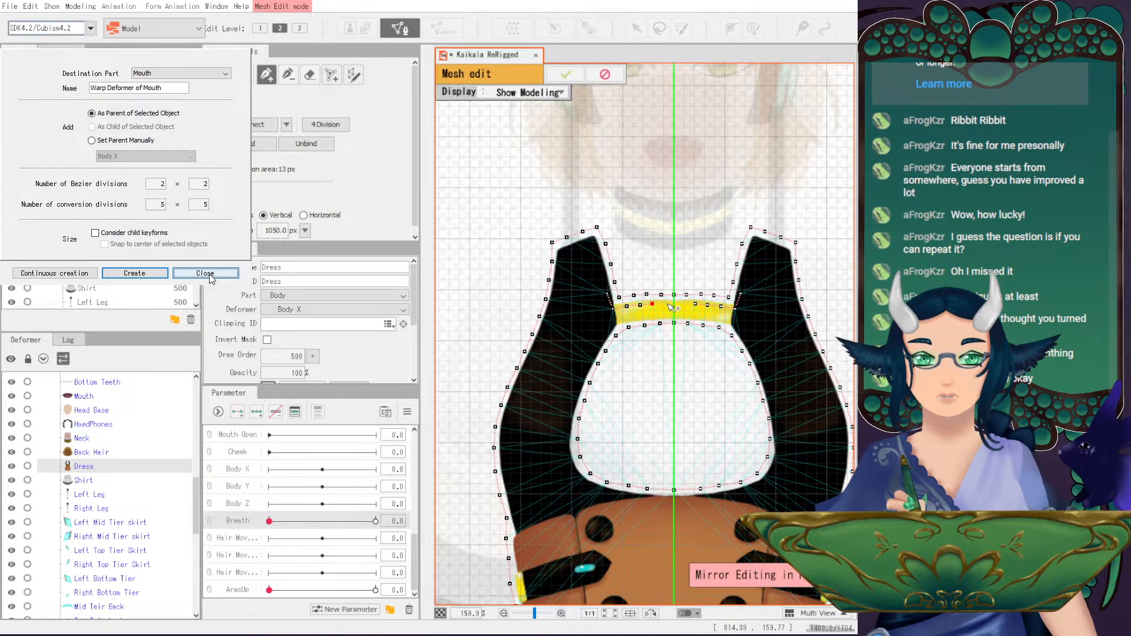
scroll(676, 305, "up", 5)
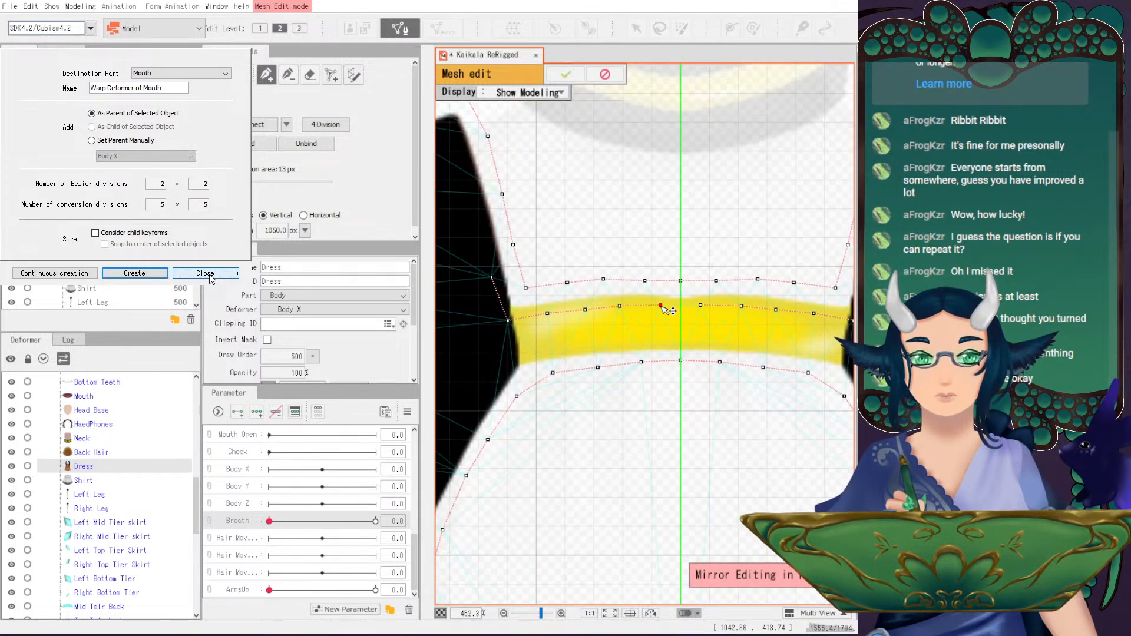
left_click(701, 306)
scroll(700, 305, "down", 5)
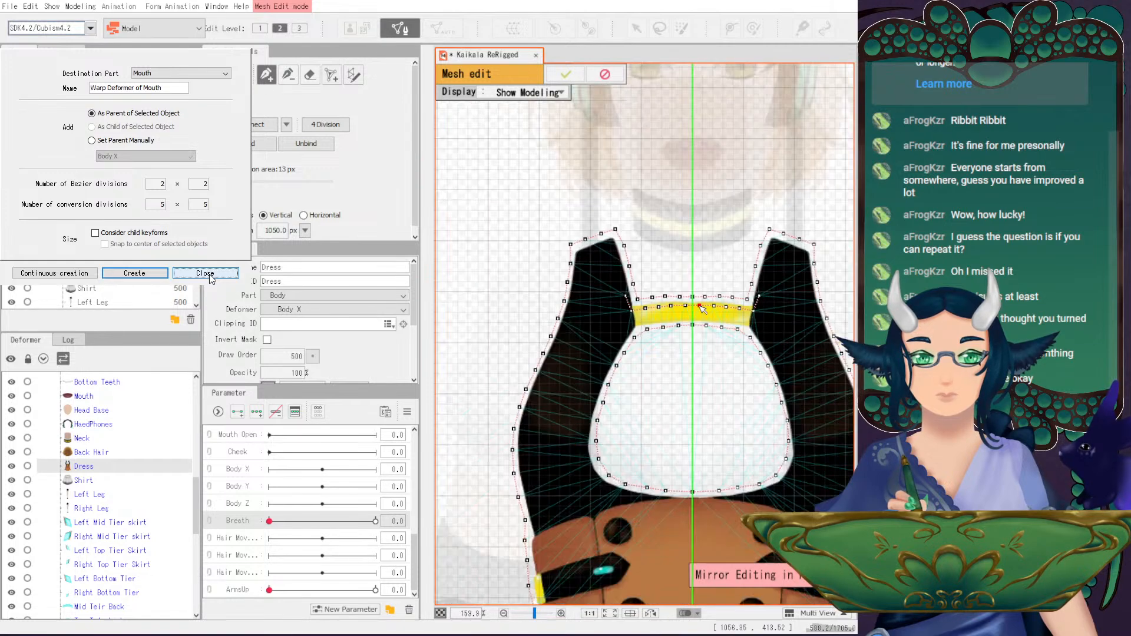
- Run the inset outline up the shoulder strap's inner edge, across its top and down its outer edge
left_click_drag(717, 265, 632, 273)
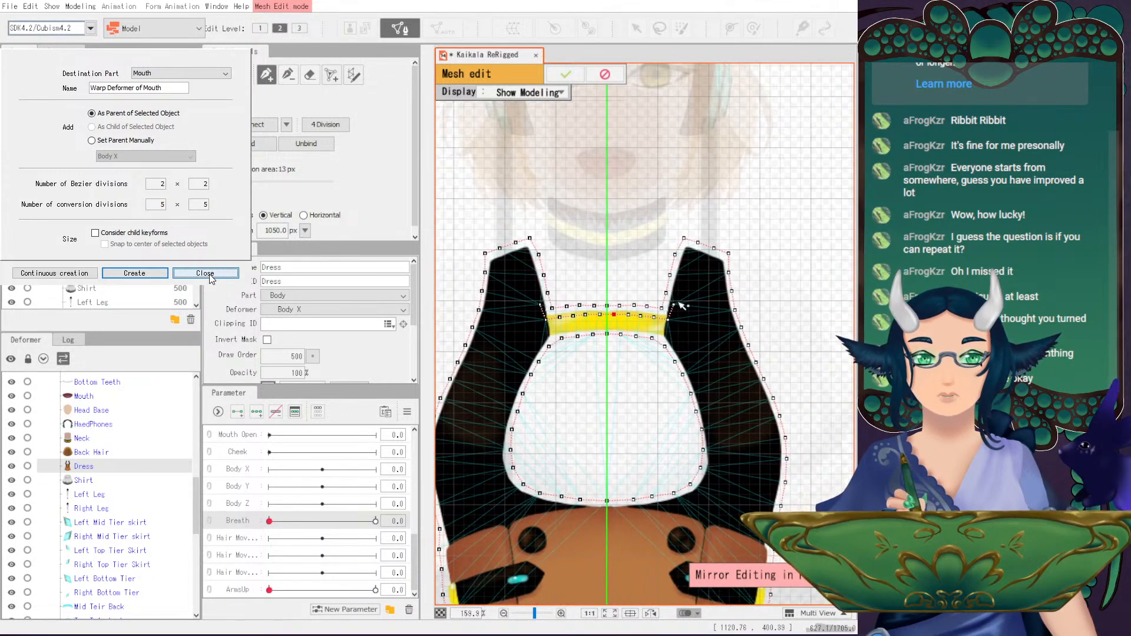
left_click_drag(675, 306, 690, 254)
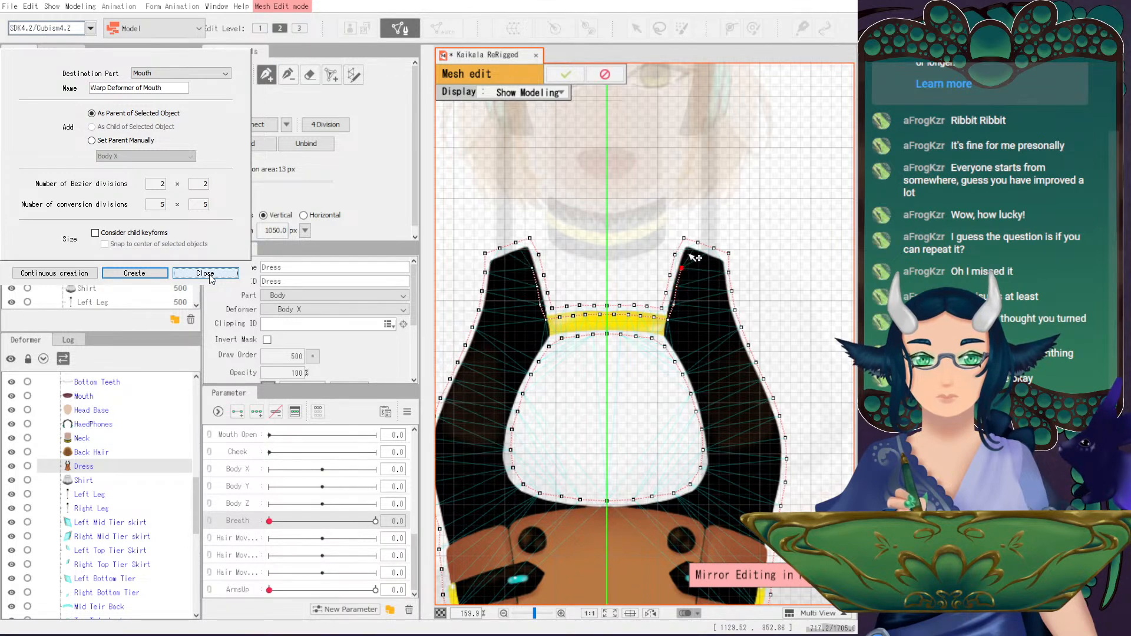
left_click(717, 261)
left_click(720, 282)
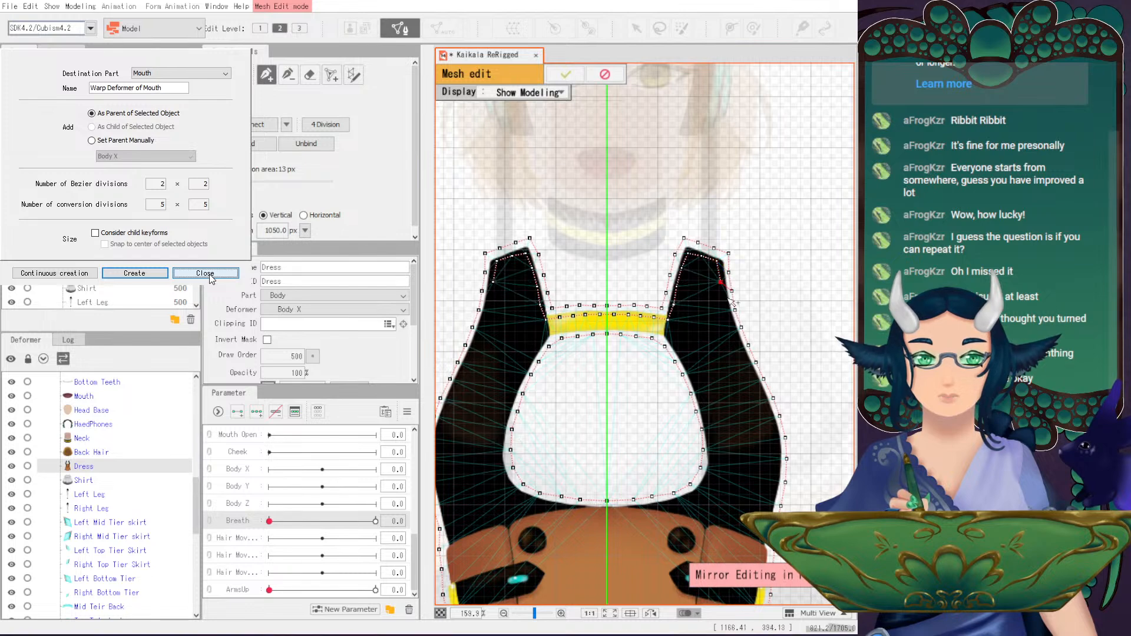
left_click_drag(725, 329, 700, 268)
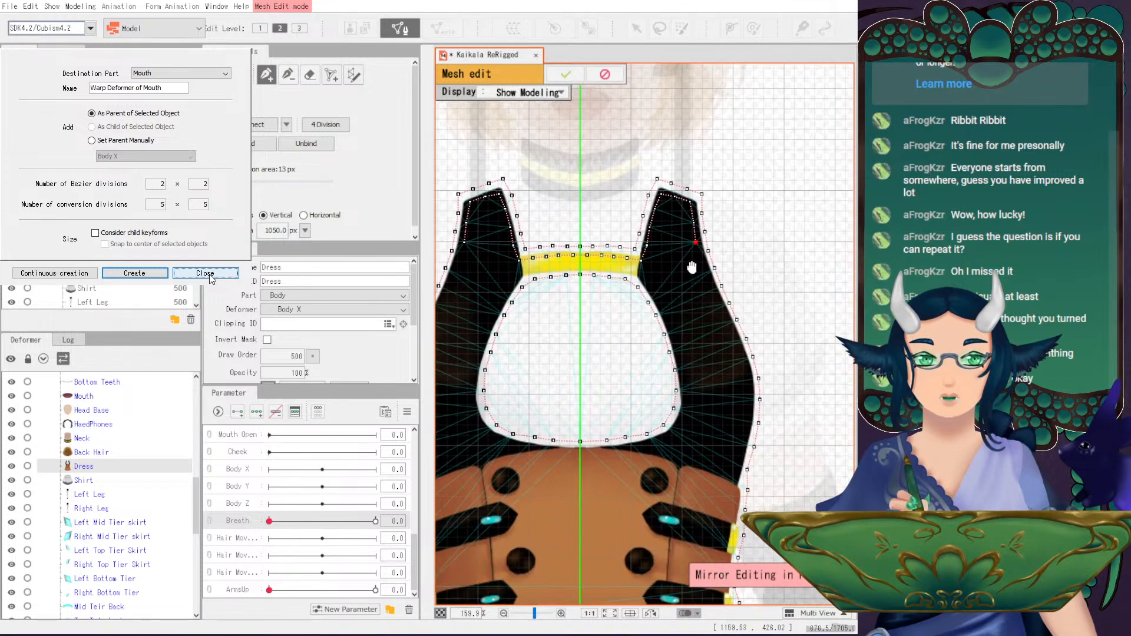
left_click(701, 263)
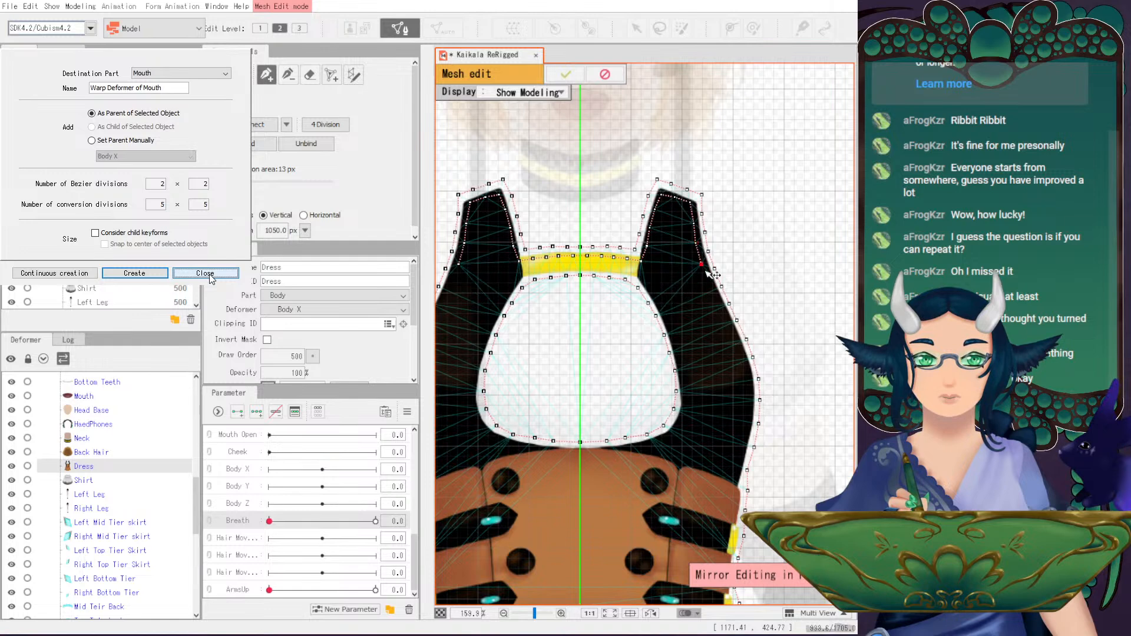
- Extend the inset outline down the black side panel's outer edge towards its widest point
left_click(709, 284)
left_click(718, 302)
left_click(726, 320)
left_click(733, 335)
left_click(741, 352)
left_click(746, 371)
- Continue the inset outline around the black panel's widest point and down to the top of the brown bodice
left_click_drag(745, 396, 726, 325)
left_click(731, 319)
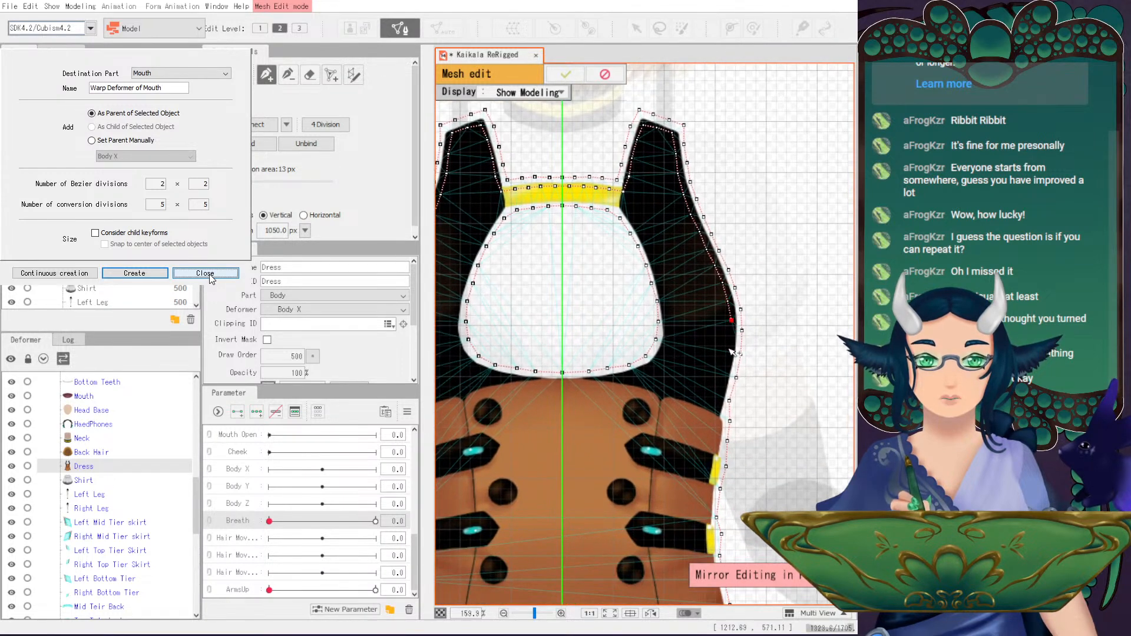
left_click(732, 339)
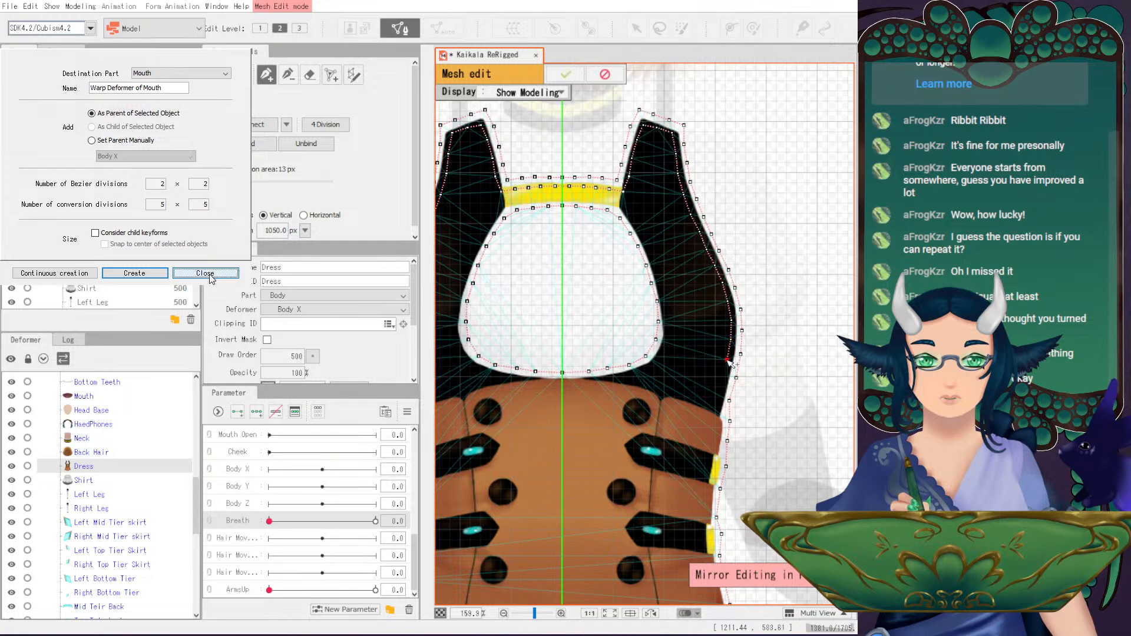
left_click(723, 383)
left_click(717, 403)
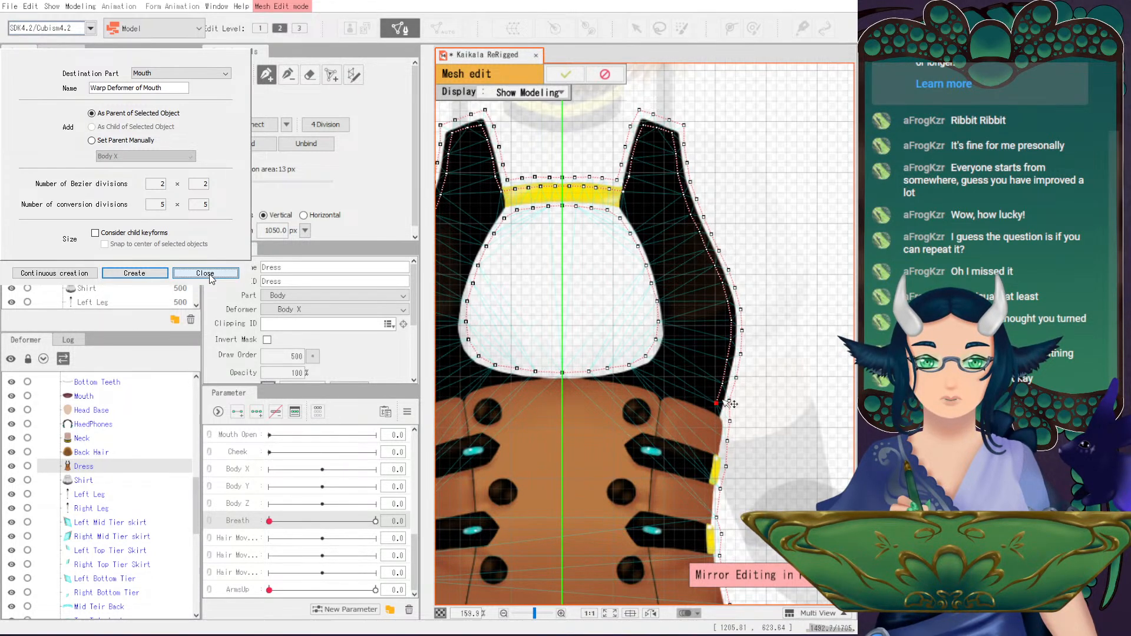
left_click(716, 410)
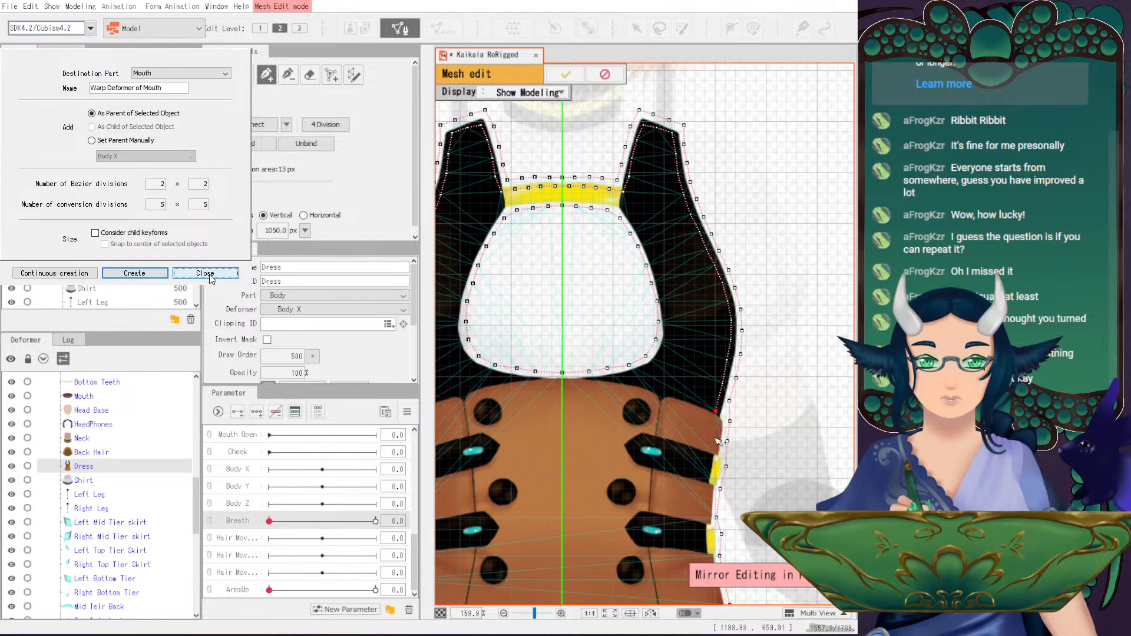
- Carry the inset outline down the brown bodice side past both yellow trims to just below the lower buckle
left_click_drag(719, 463, 705, 383)
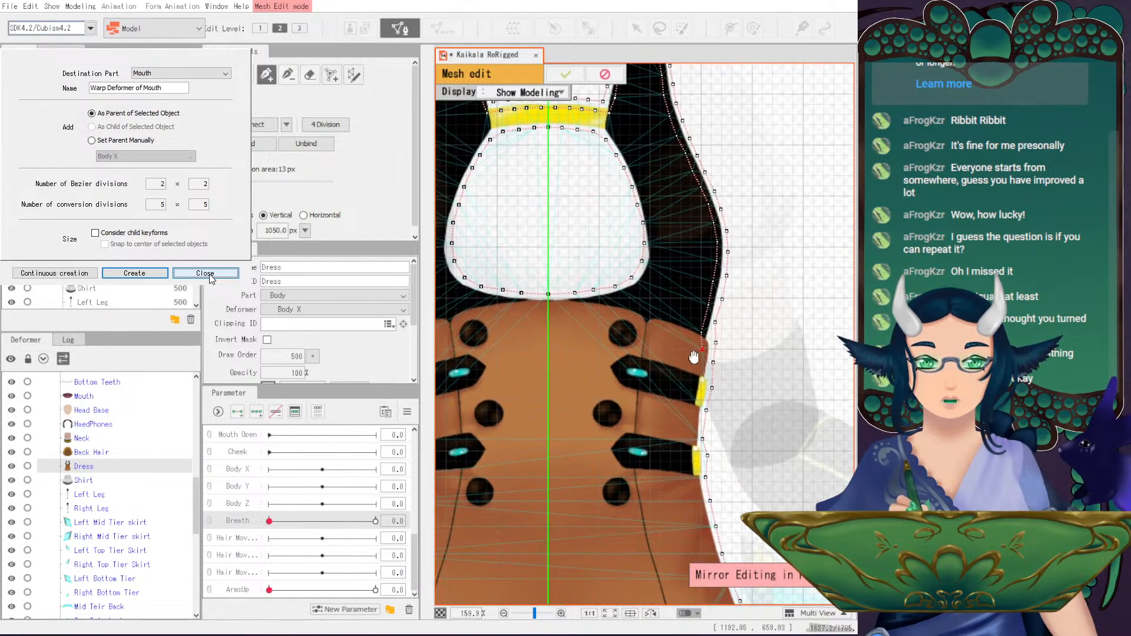
left_click(697, 393)
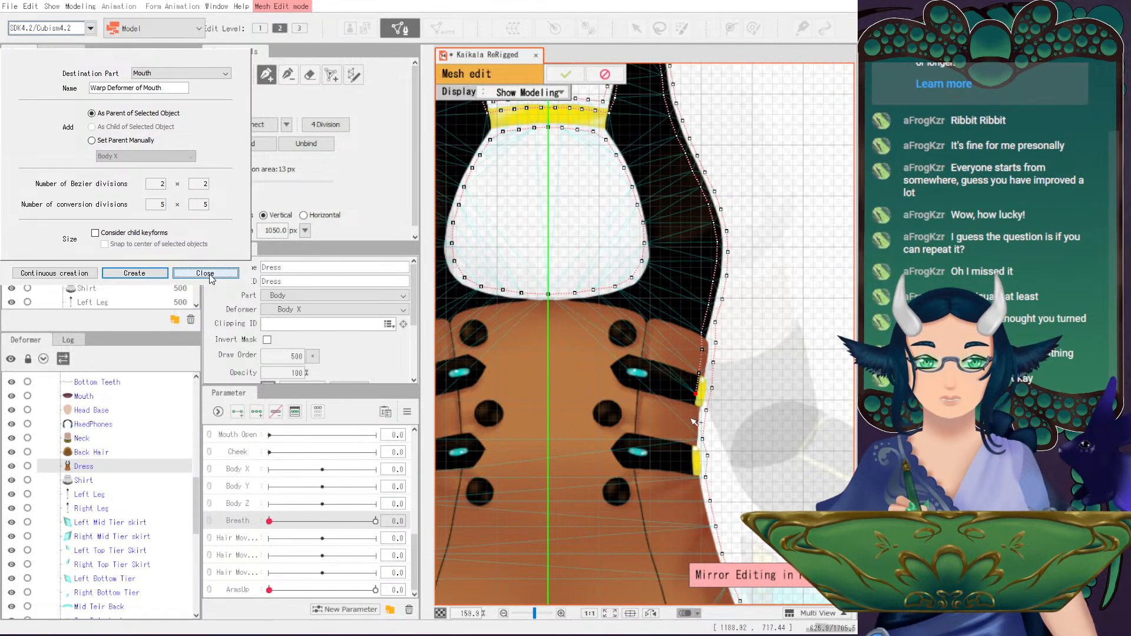
left_click_drag(693, 420, 691, 346)
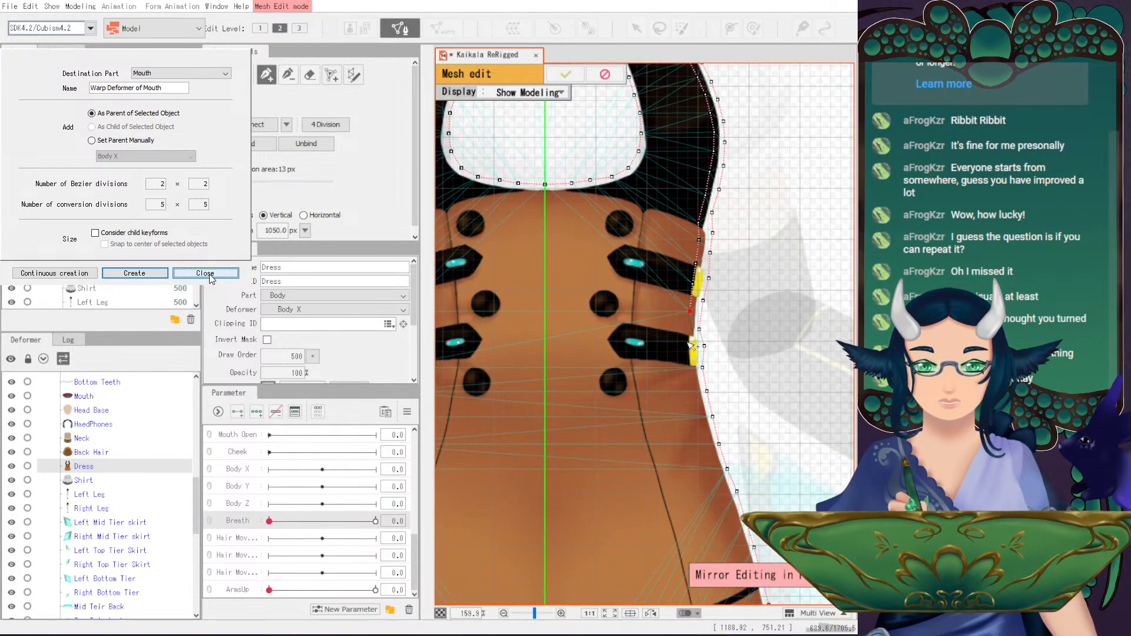
left_click(688, 340)
left_click(690, 357)
left_click(689, 383)
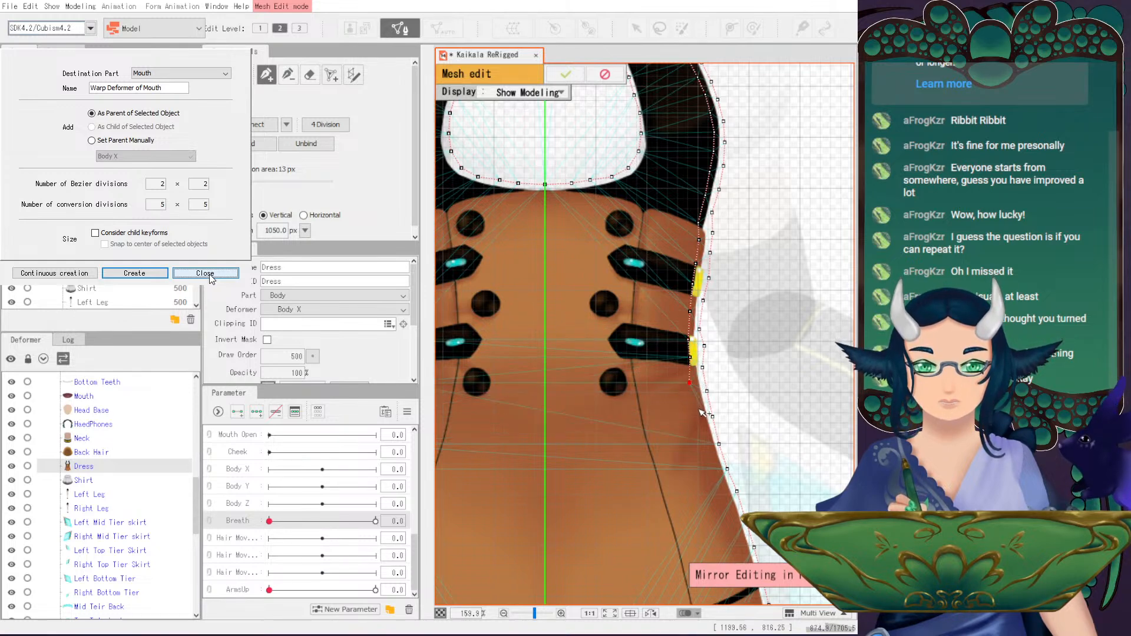
- Trace the inset outline down the flaring side of the brown skirt to the black hem stripe
left_click_drag(701, 412, 657, 337)
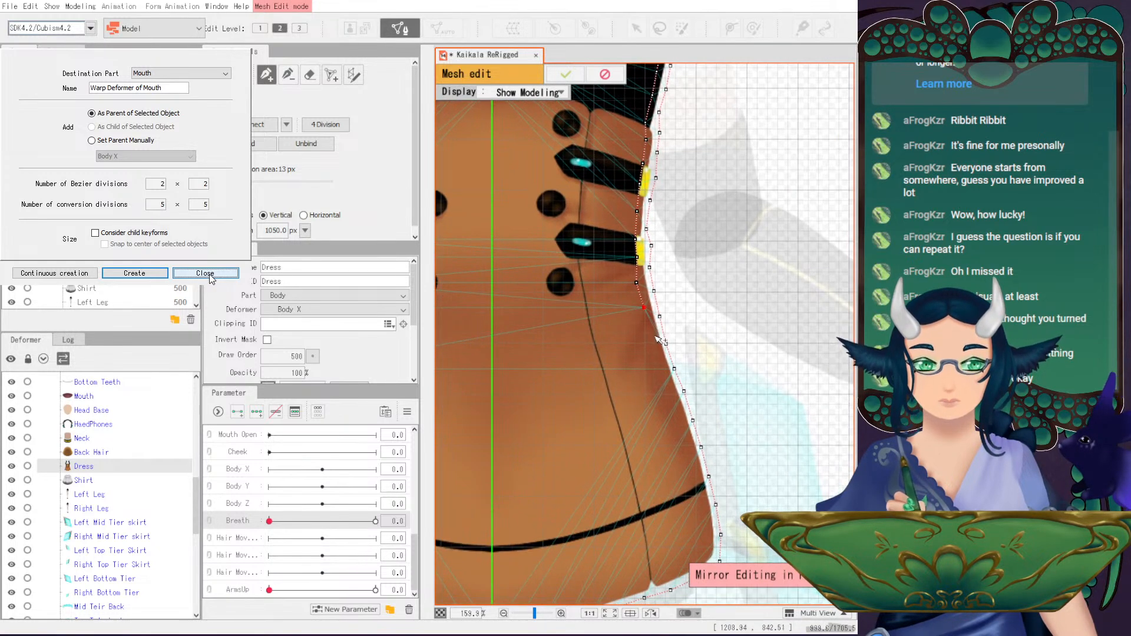
left_click(650, 335)
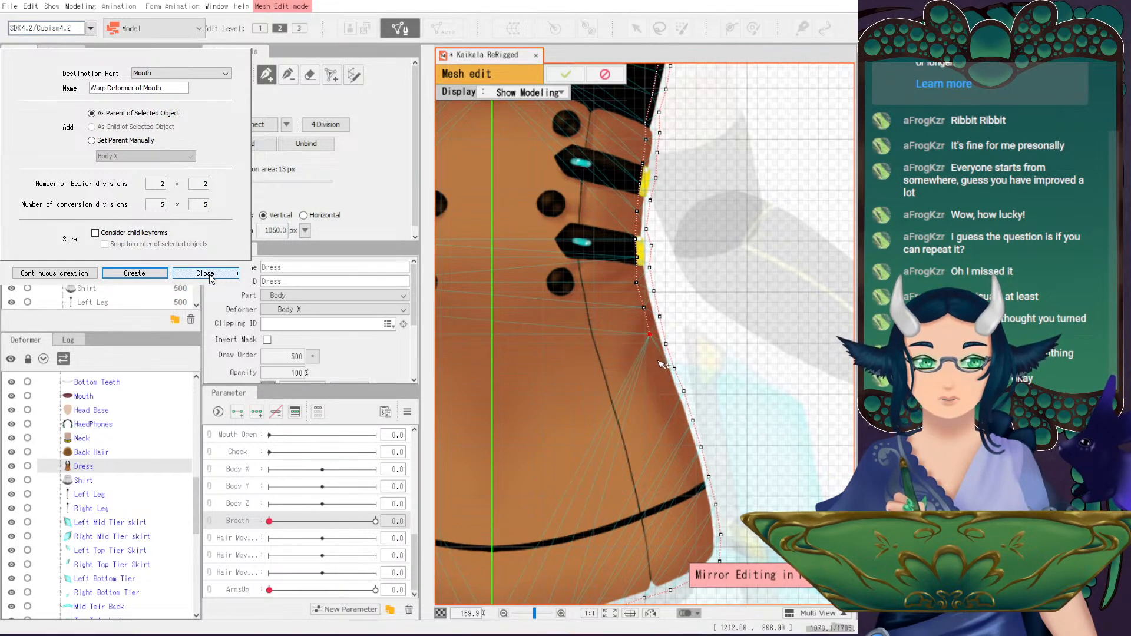
left_click_drag(663, 362, 628, 334)
left_click(621, 318)
left_click(629, 344)
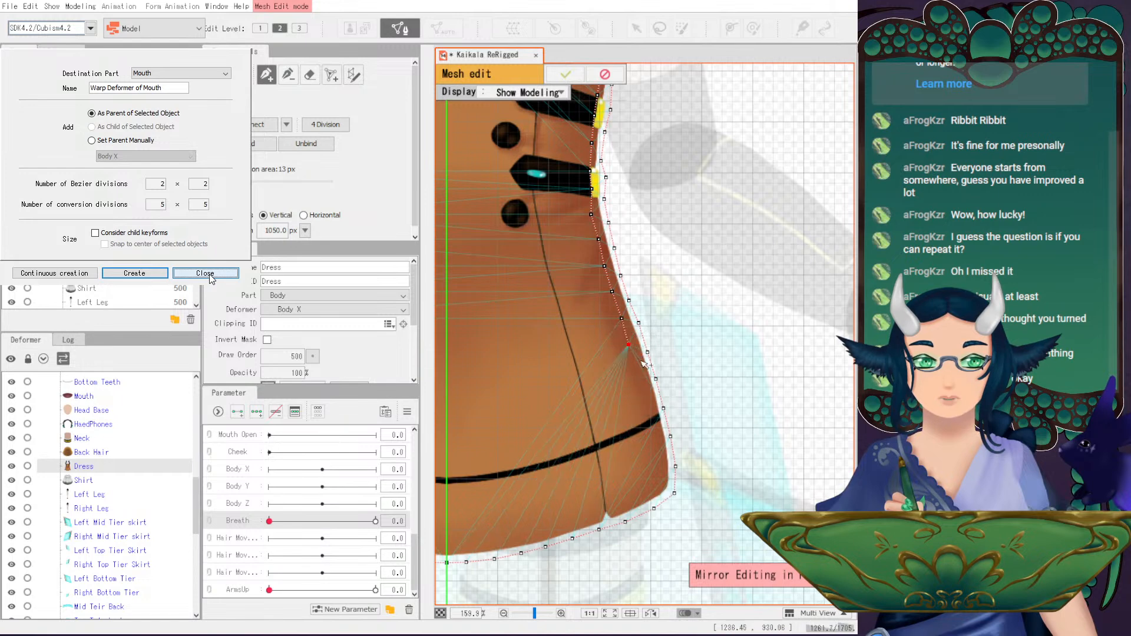
left_click(640, 371)
left_click(647, 402)
left_click(652, 429)
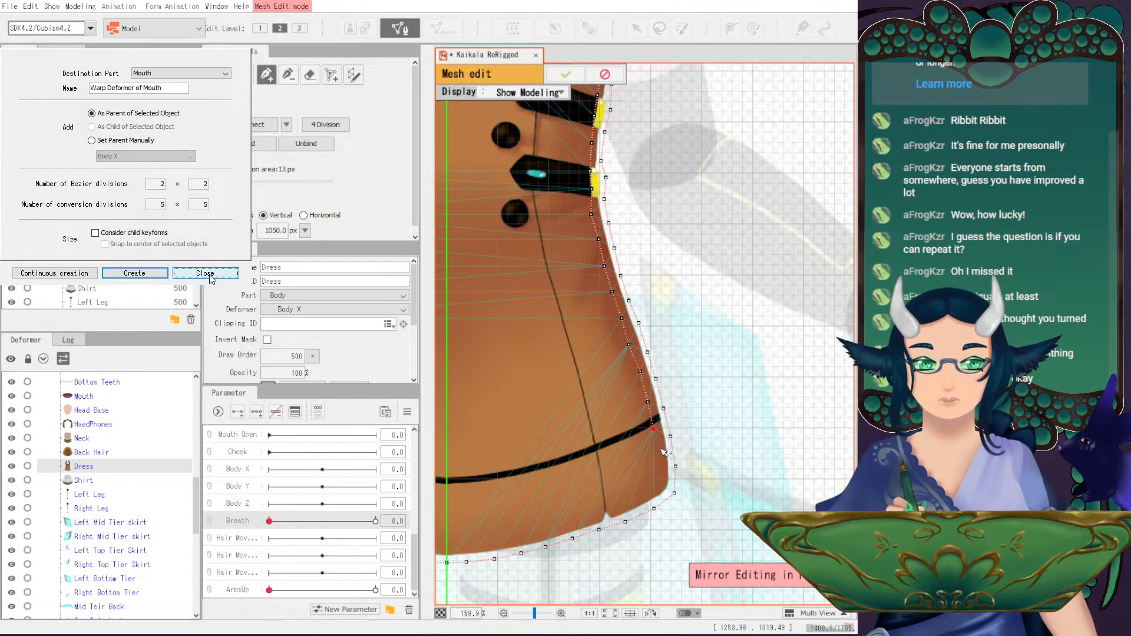
- Take the inset outline around the skirt's bottom corner to the notch at the side seam
left_click(661, 452)
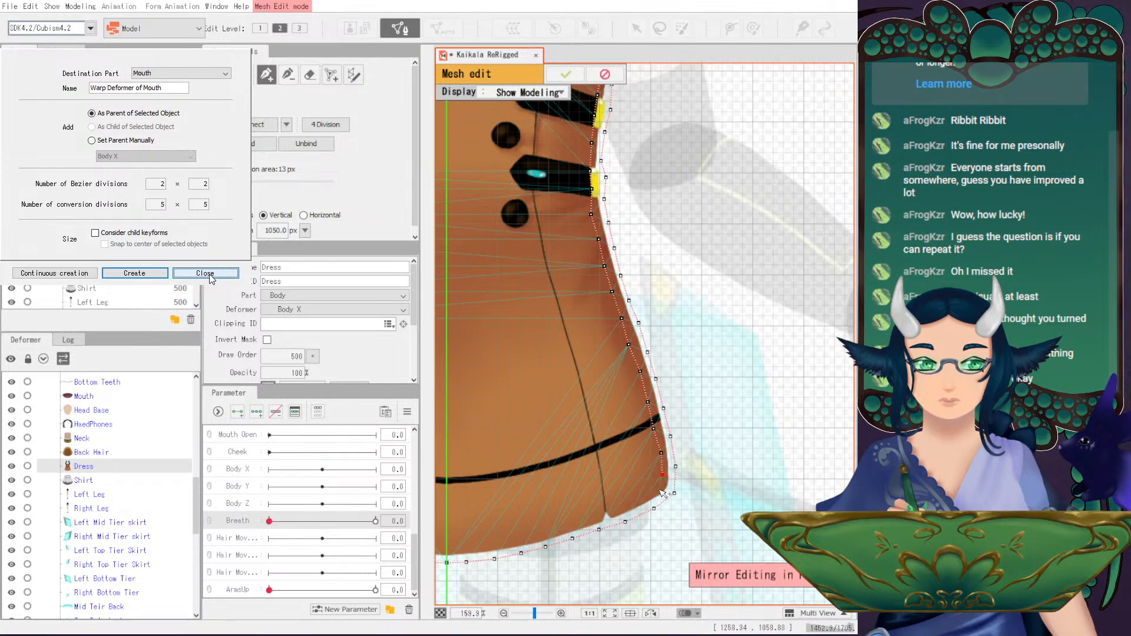
left_click(656, 489)
left_click_drag(639, 507, 743, 457)
left_click(731, 453)
- Complete the inset outline along the skirt's curved bottom hem from the seam notch to the centre line, meeting the mirrored half
left_click(708, 464)
left_click(681, 471)
left_click(653, 479)
left_click(628, 484)
left_click(601, 490)
left_click(563, 488)
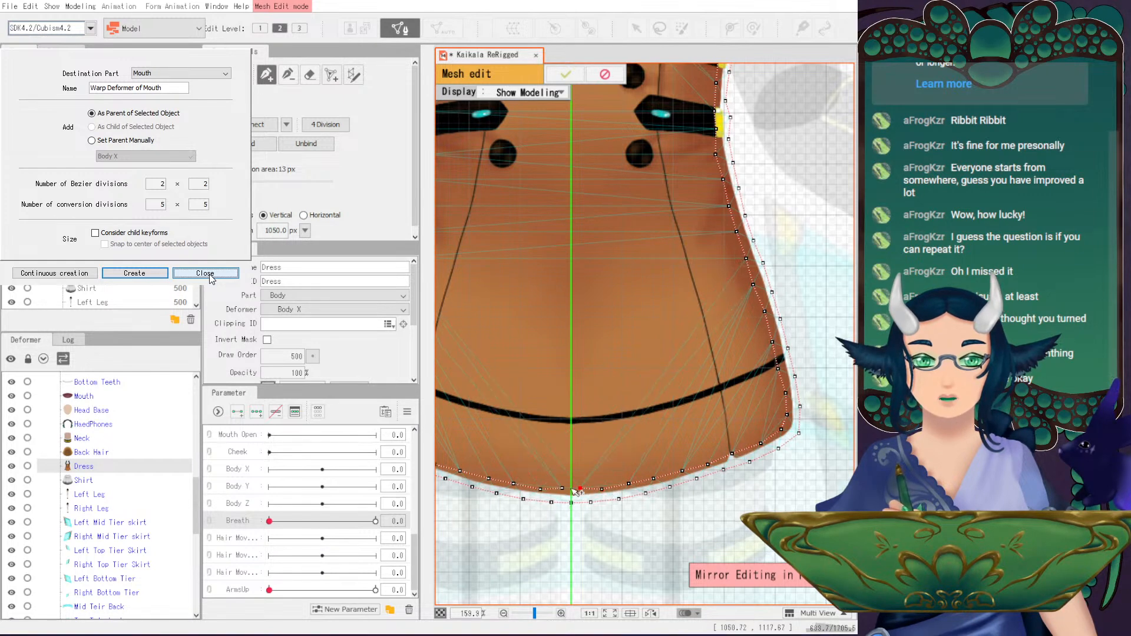
- Add mirrored mesh vertices along the Dress's upper bodice seam, from the side edge up and inward to the centre line
left_click_drag(628, 297, 754, 409)
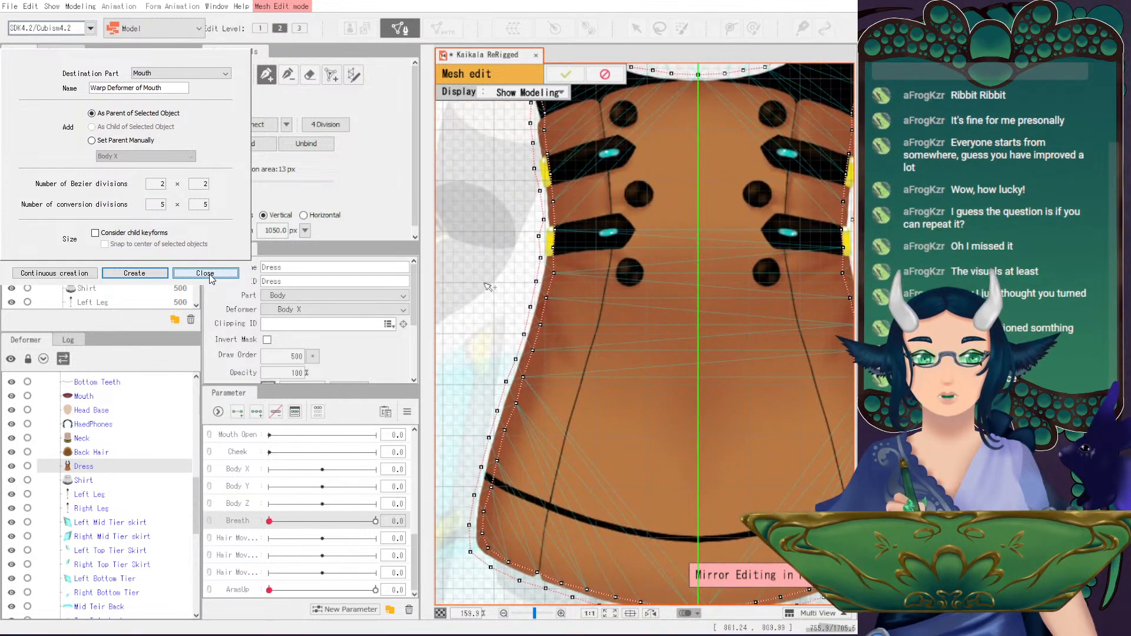
left_click_drag(701, 182, 676, 409)
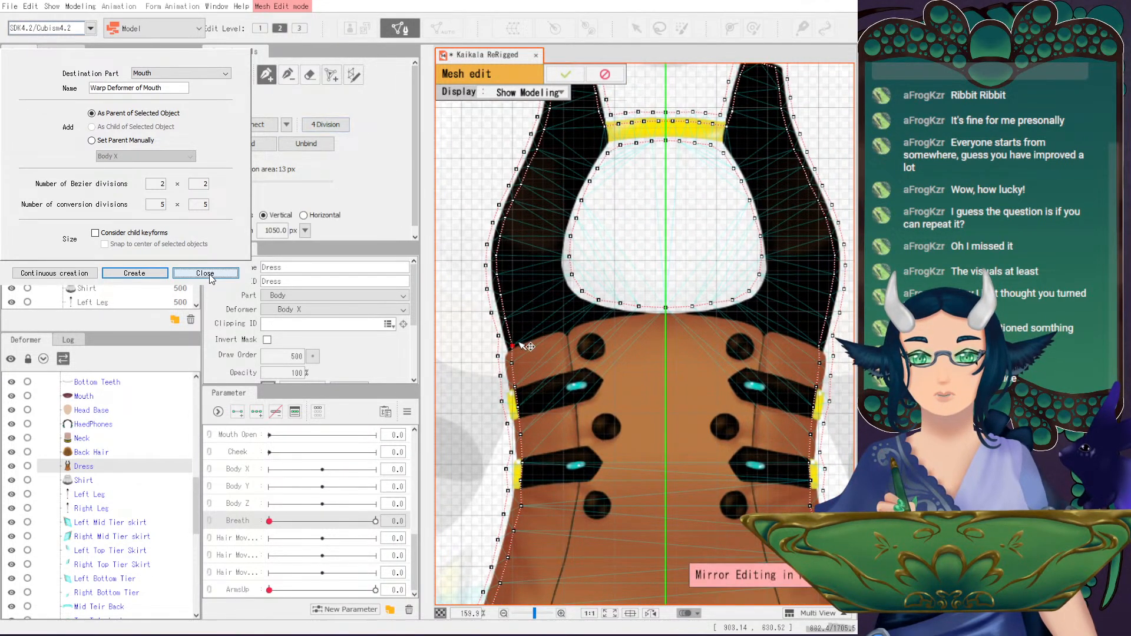
left_click(539, 333)
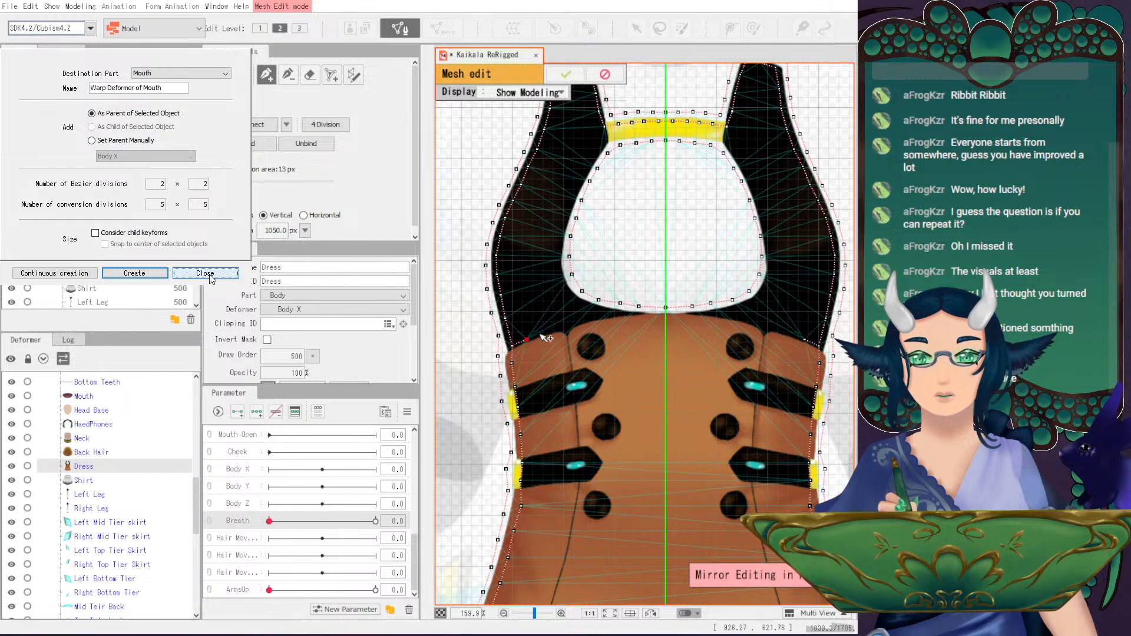
left_click(555, 328)
left_click(566, 330)
left_click(595, 316)
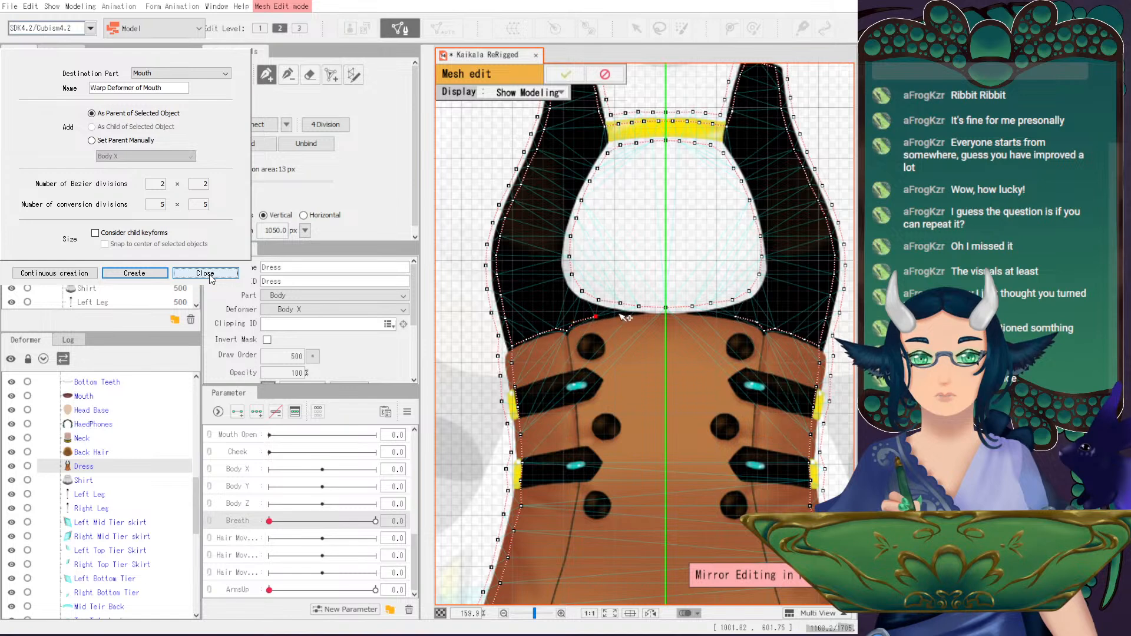
left_click(622, 313)
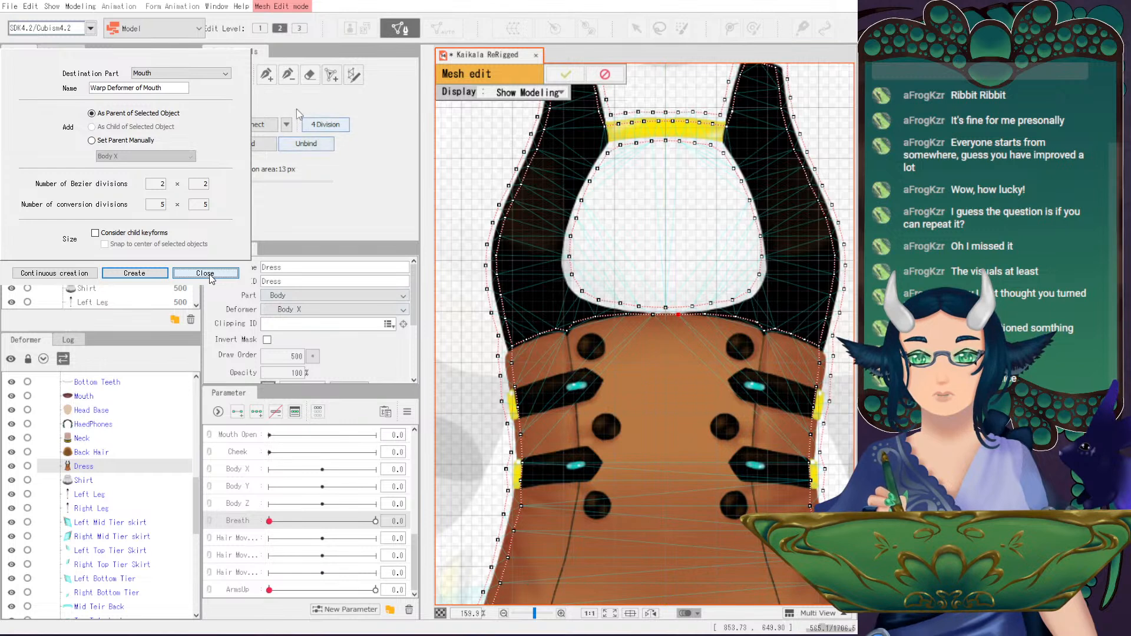
- Outline the Dress's upper black strap with mirrored mesh vertices, following its upper edge, tip and lower edge back to the side
left_click(263, 86)
left_click_drag(613, 422, 620, 327)
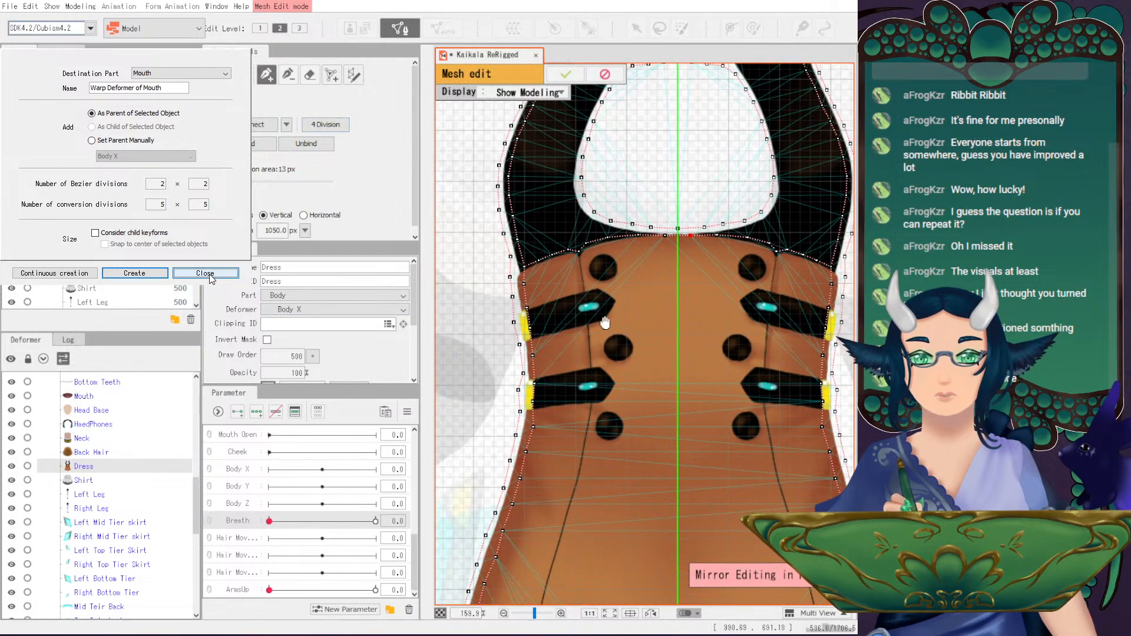
key("v")
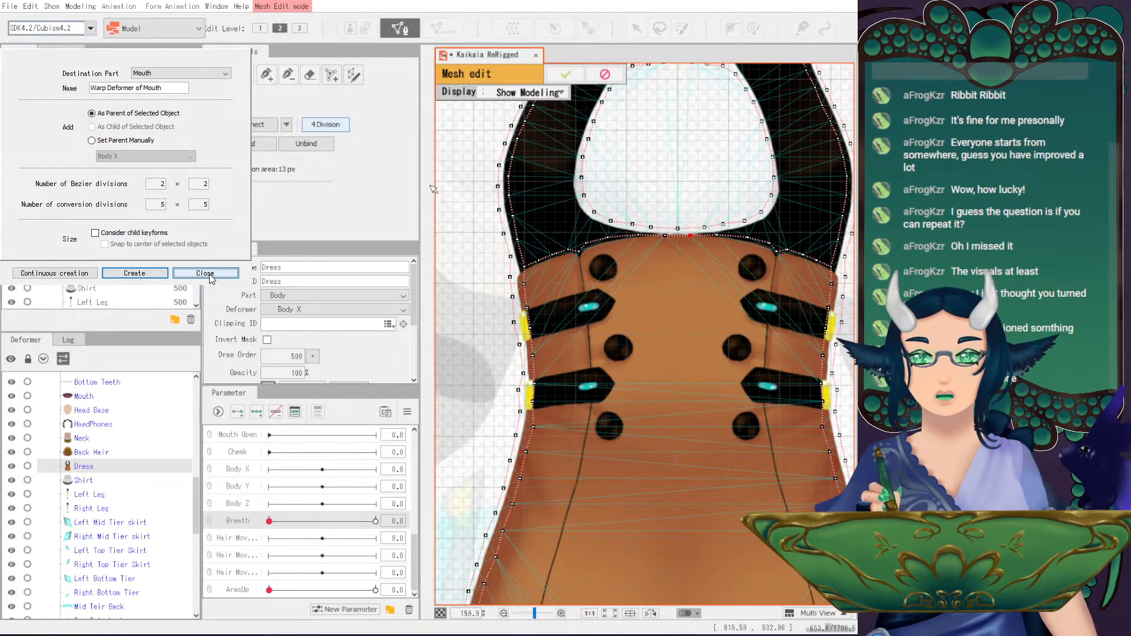
left_click(266, 74)
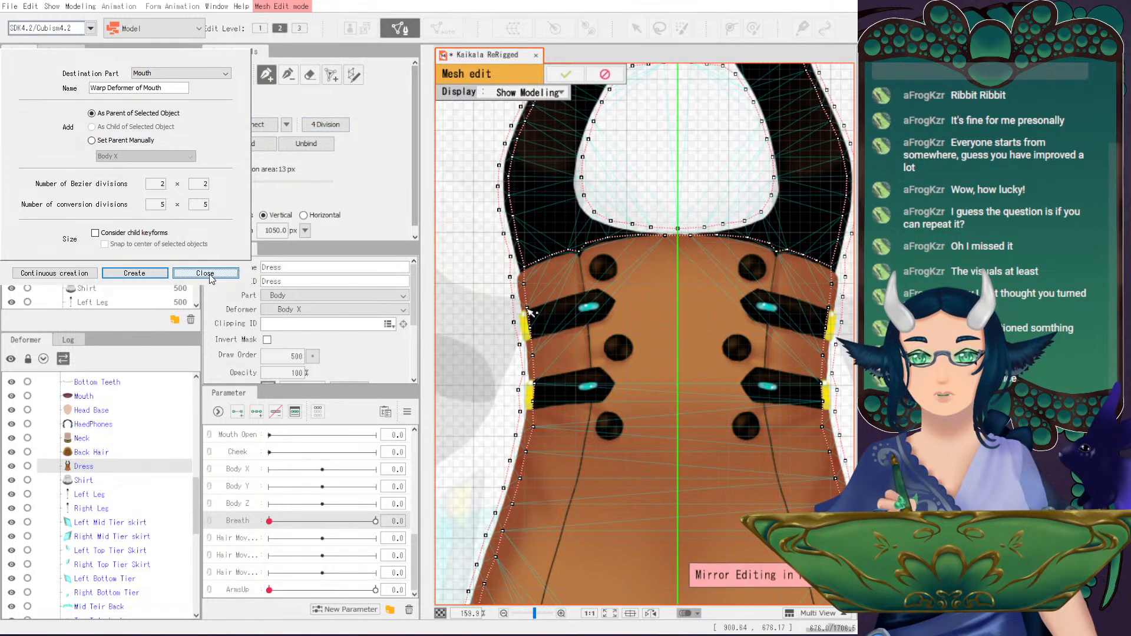
left_click_drag(546, 305, 594, 332)
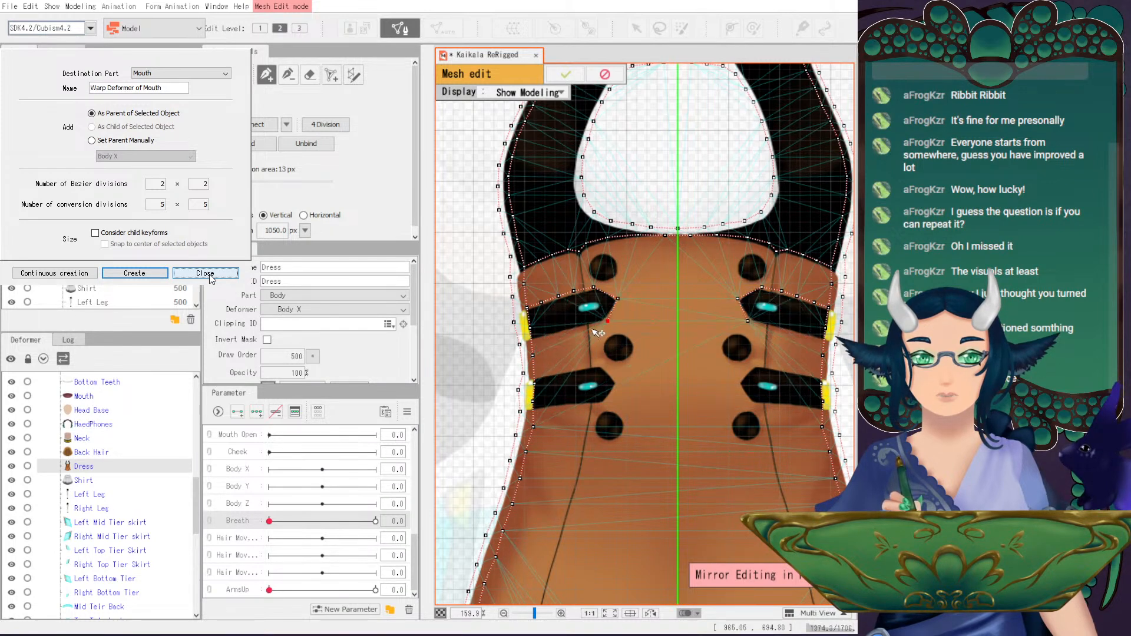
left_click(591, 325)
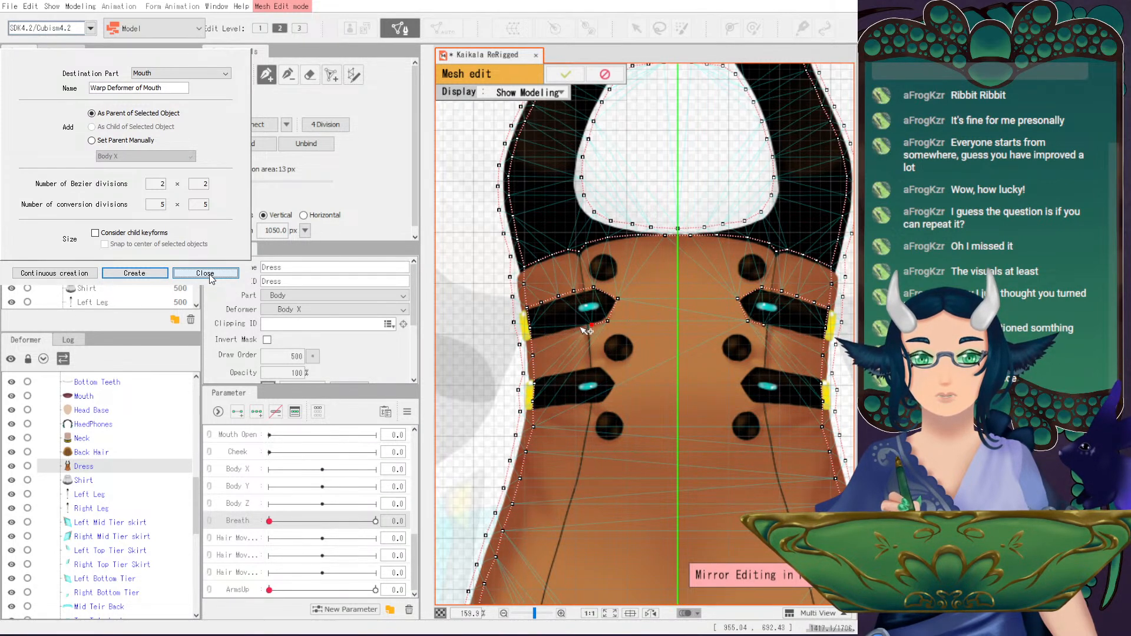
left_click(574, 328)
left_click(559, 331)
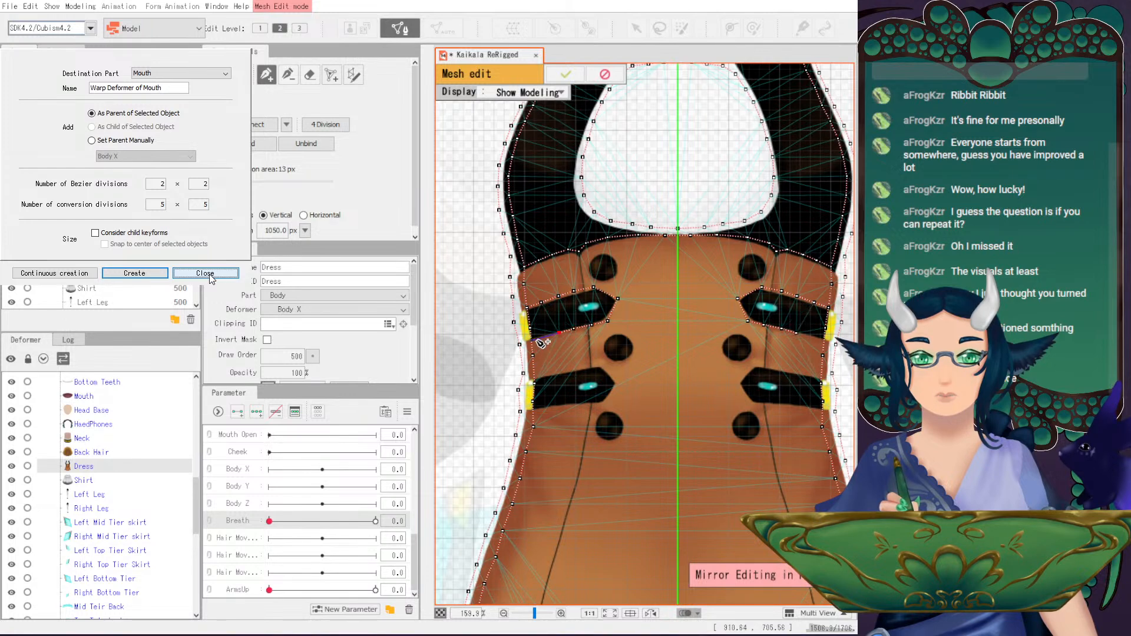
left_click(544, 337)
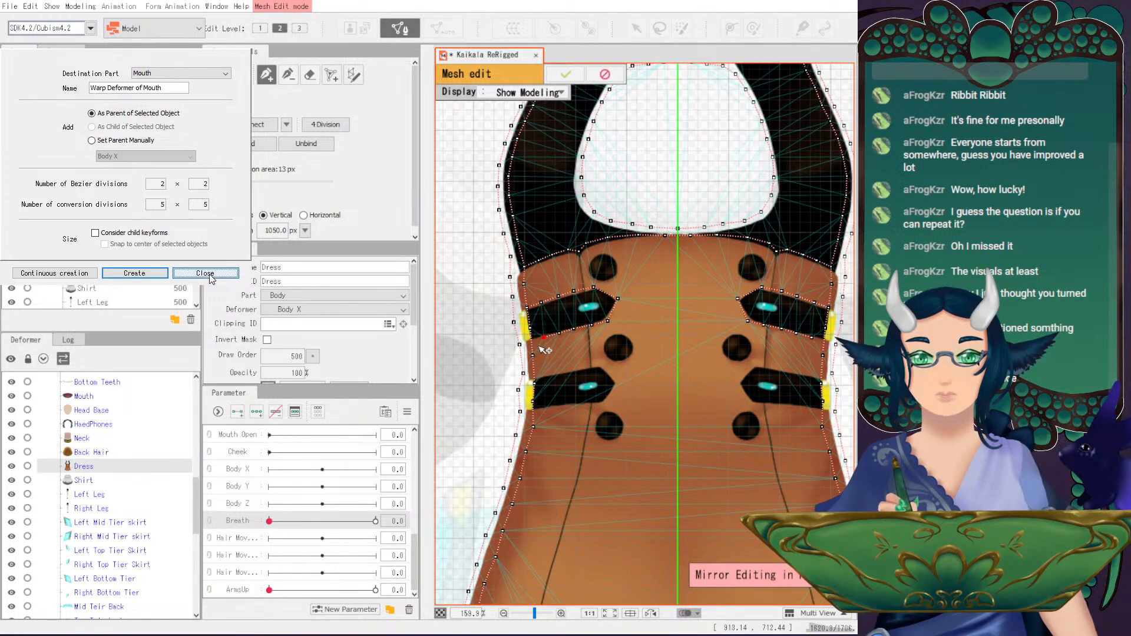
left_click(531, 341)
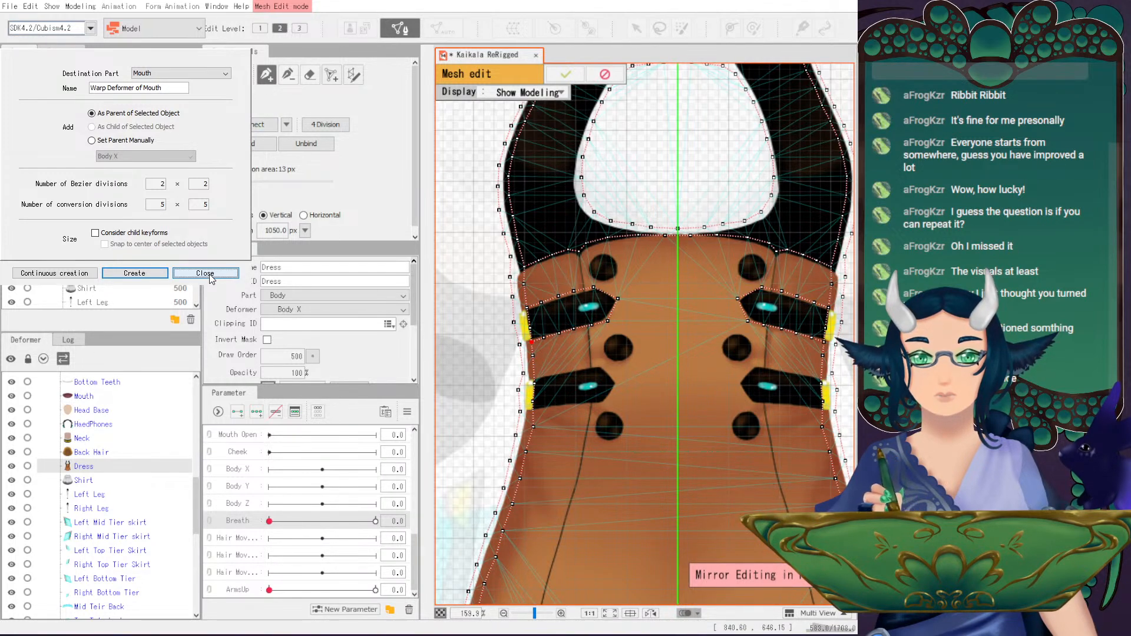
- Place two mesh vertices above the Dress's top button to start its outline
left_click(268, 75)
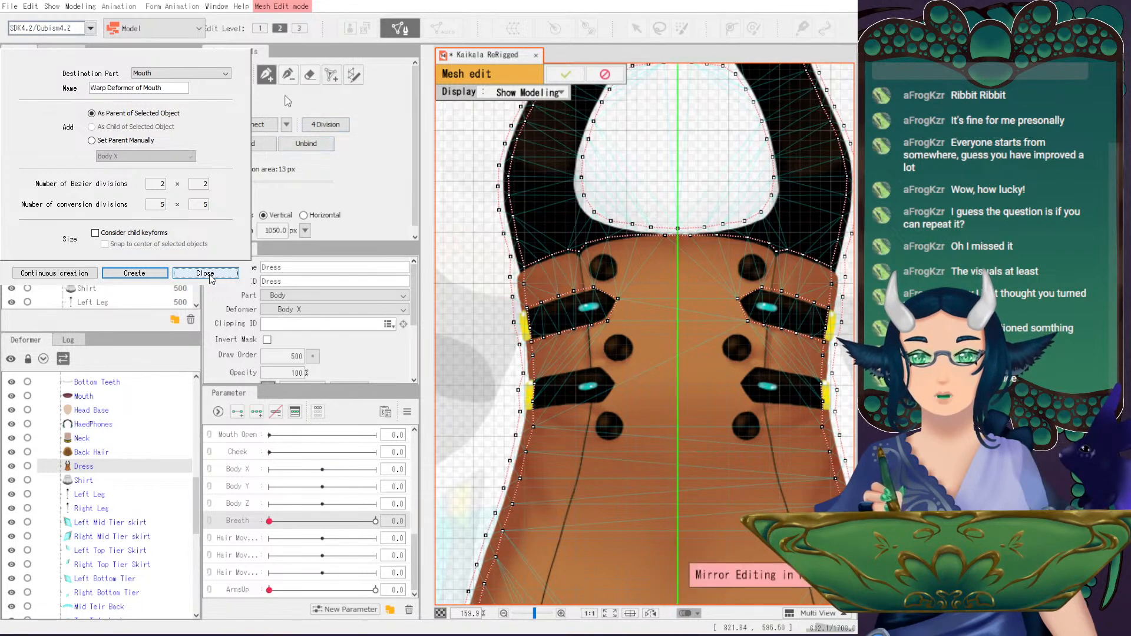
left_click(601, 255)
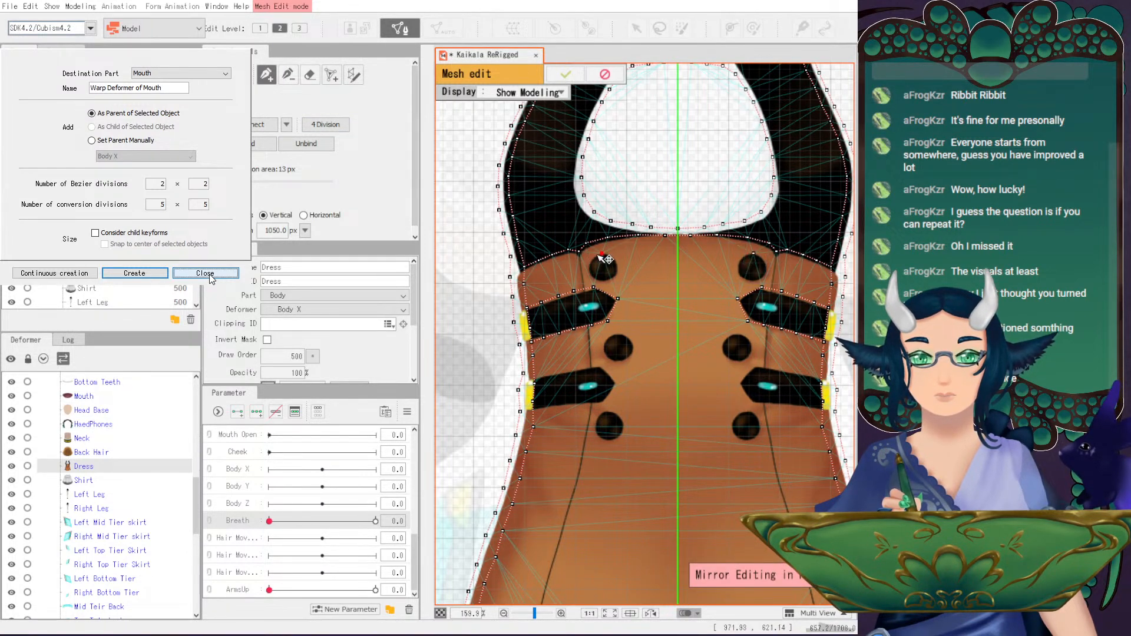
left_click(593, 256)
left_click(587, 264)
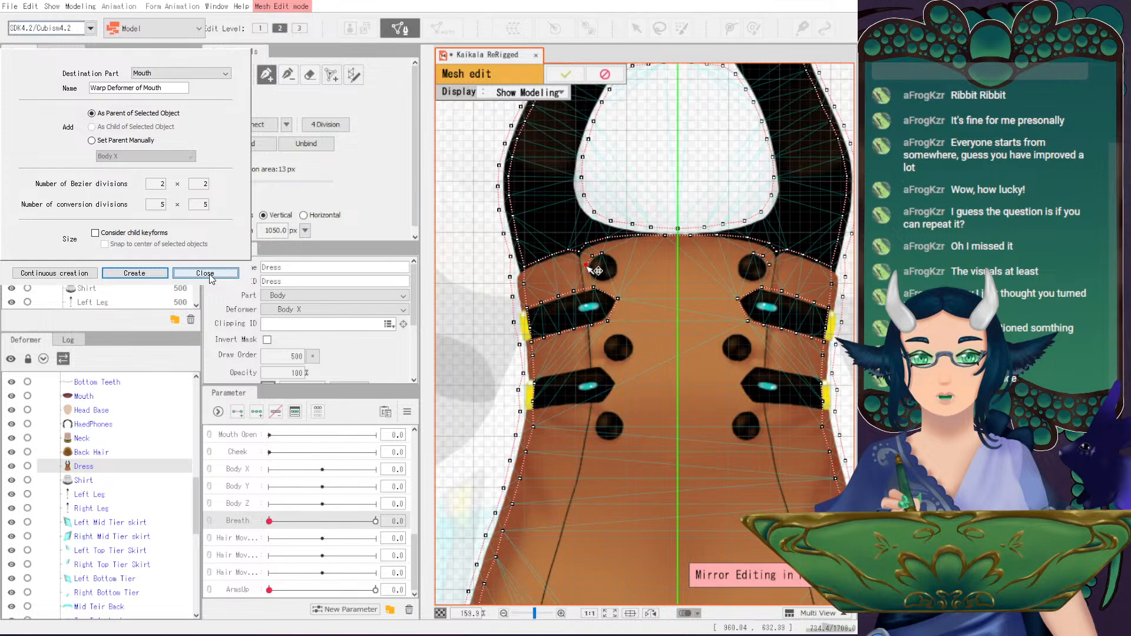
left_click(592, 277)
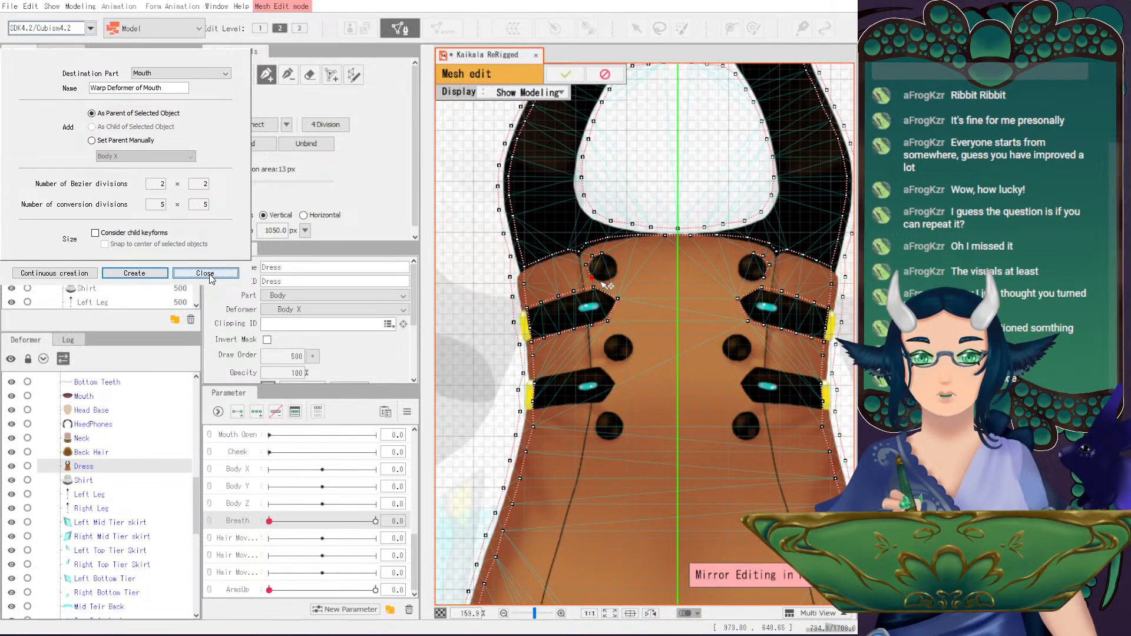
left_click(606, 280)
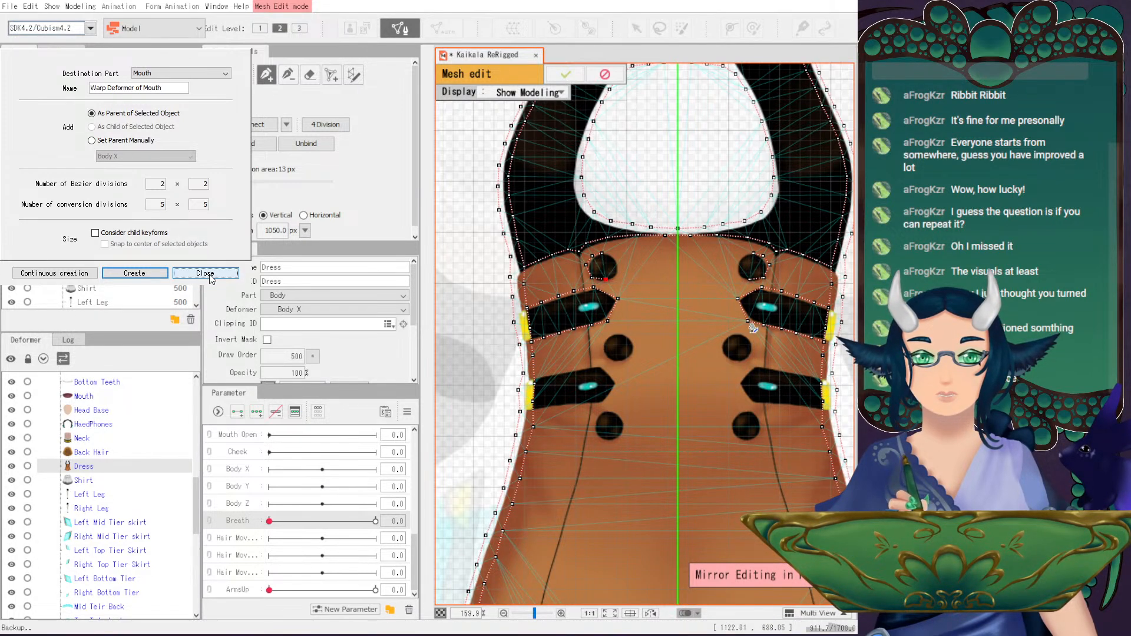
scroll(753, 328, "up", 2)
left_click_drag(530, 227, 662, 380)
key("ctrl+z")
key("ctrl+z")
key("ctrl+z")
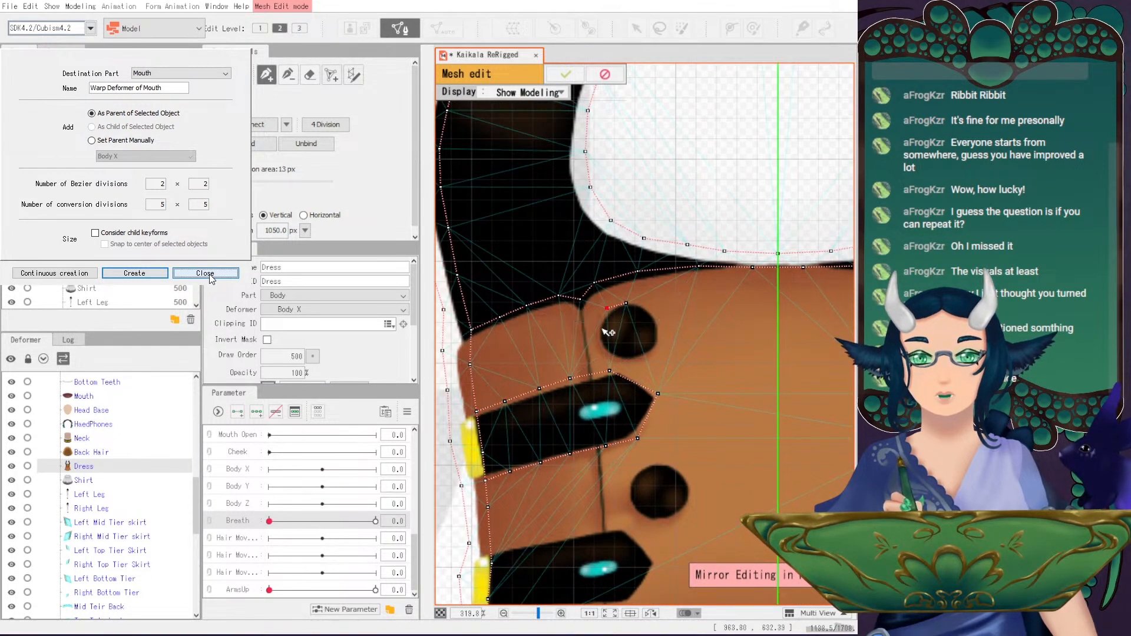
- Continue the top button's outline with evenly spaced mesh vertices and close the ring at its first vertex
left_click(599, 327)
left_click(601, 351)
left_click(628, 361)
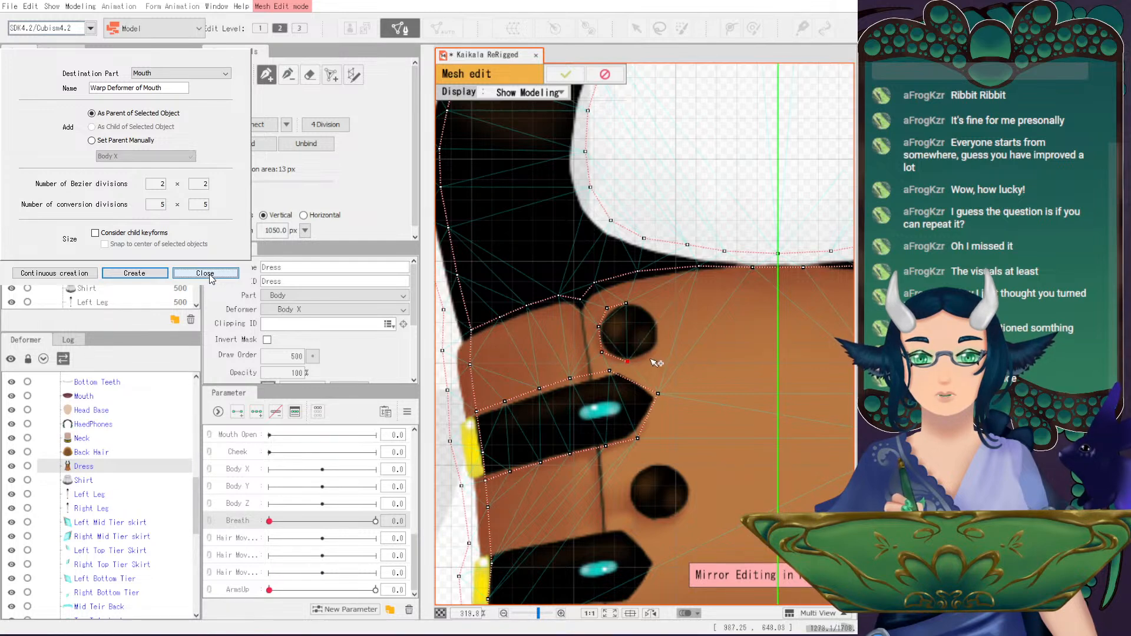
left_click(651, 354)
left_click(661, 330)
left_click(649, 308)
left_click(626, 303)
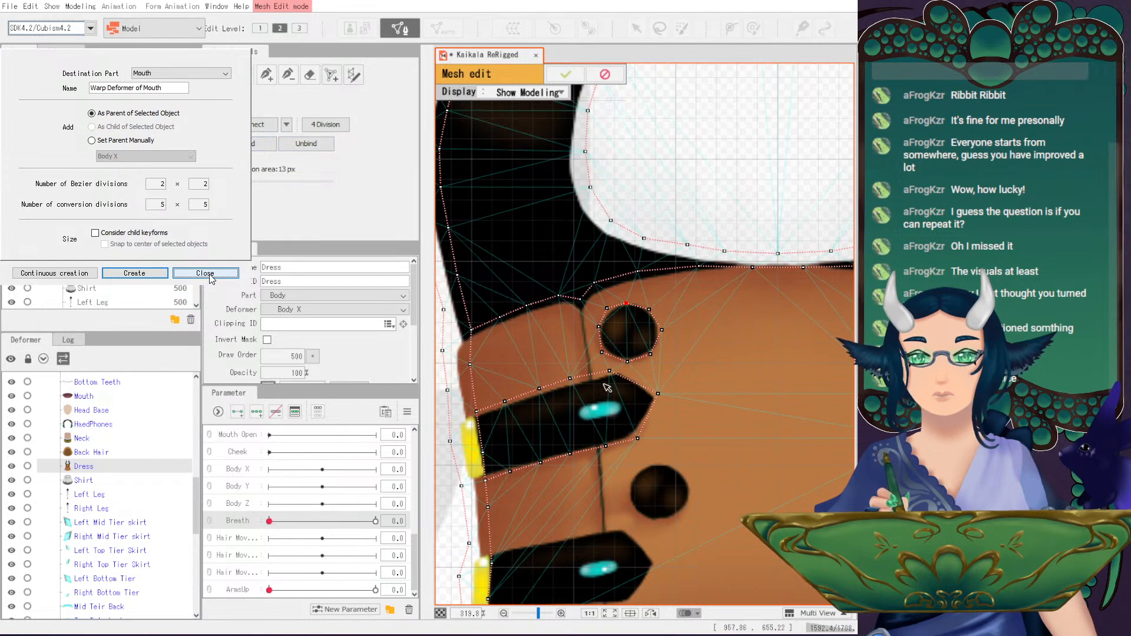
left_click_drag(679, 459, 659, 302)
left_click(266, 74)
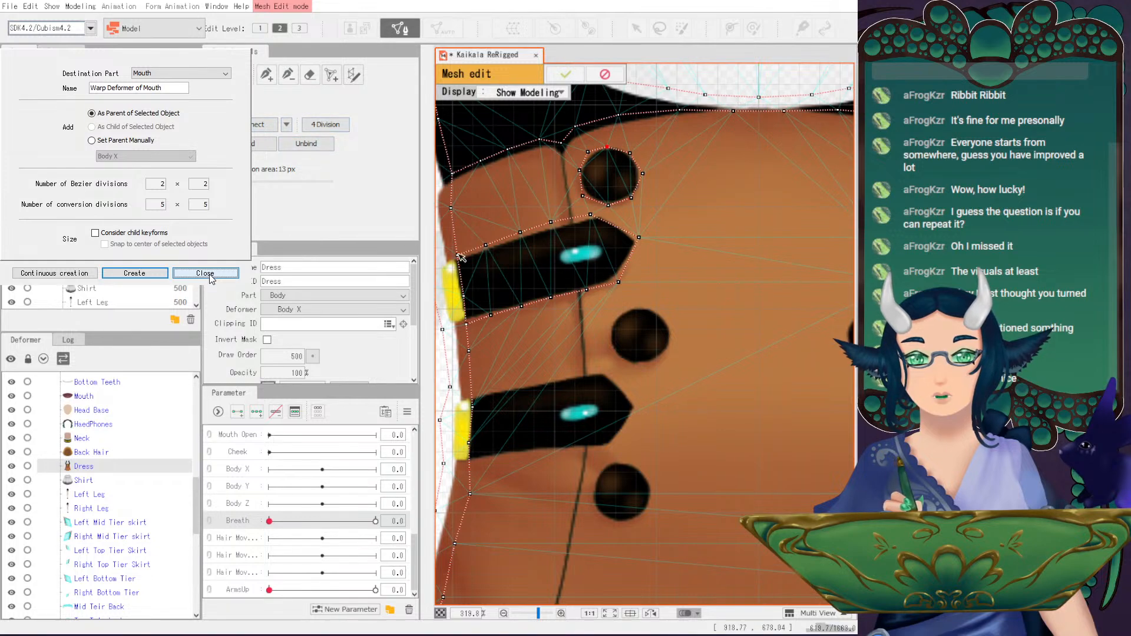
left_click(632, 304)
left_click(618, 313)
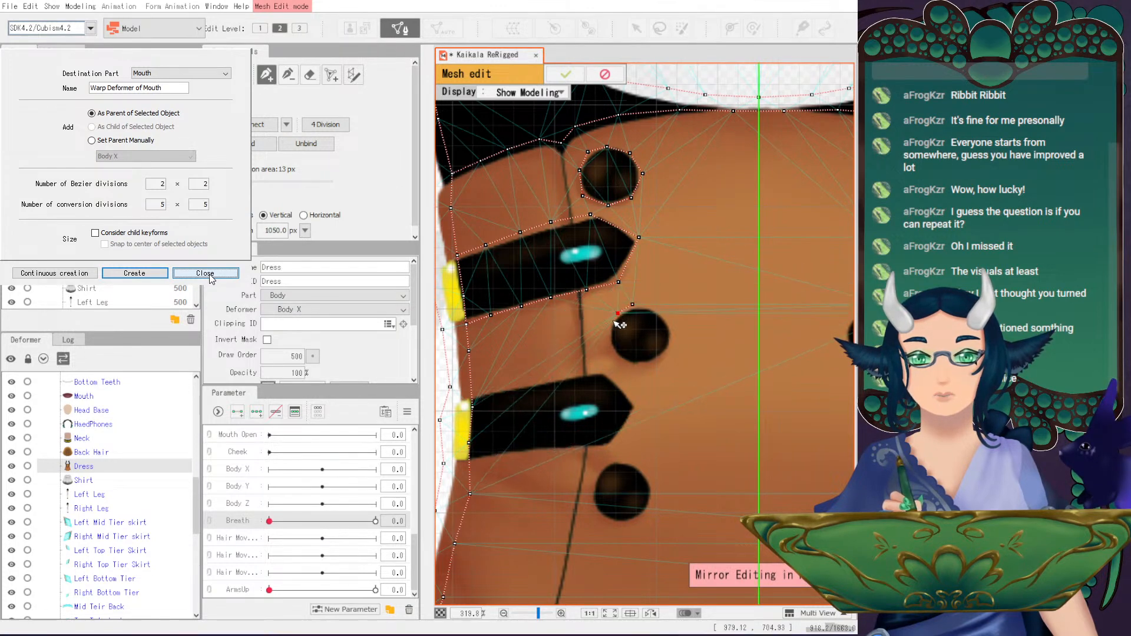
left_click(608, 329)
left_click(608, 349)
key("ctrl+z")
key("ctrl+z")
key("ctrl+z")
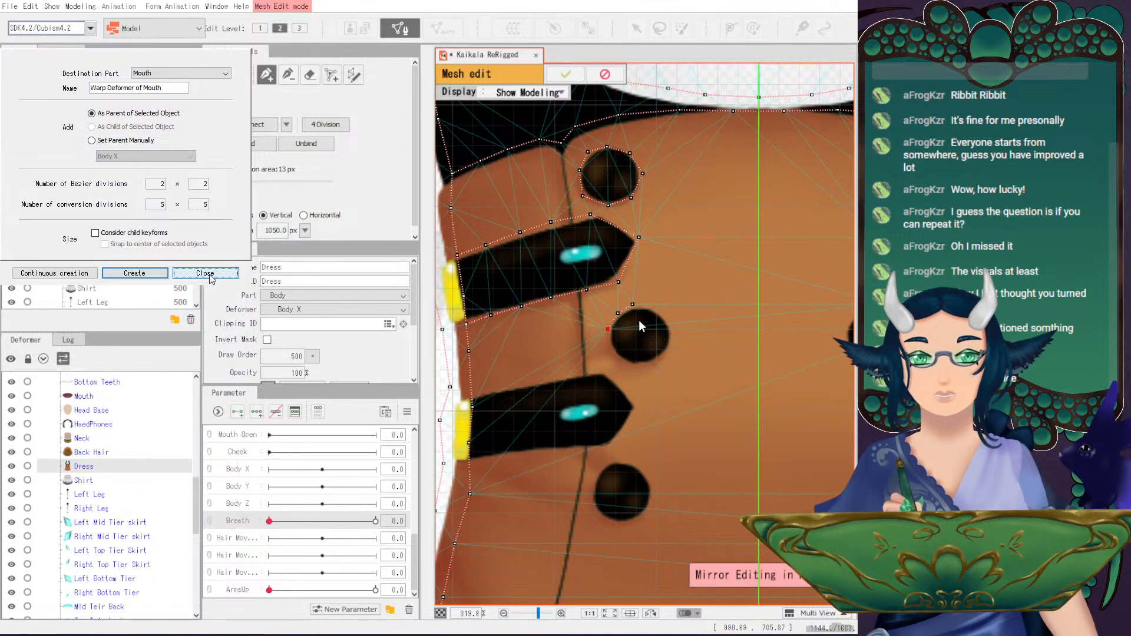
- Outline the middle button with a closed ring of mirrored mesh vertices spaced evenly around its edge
left_click_drag(632, 305, 638, 304)
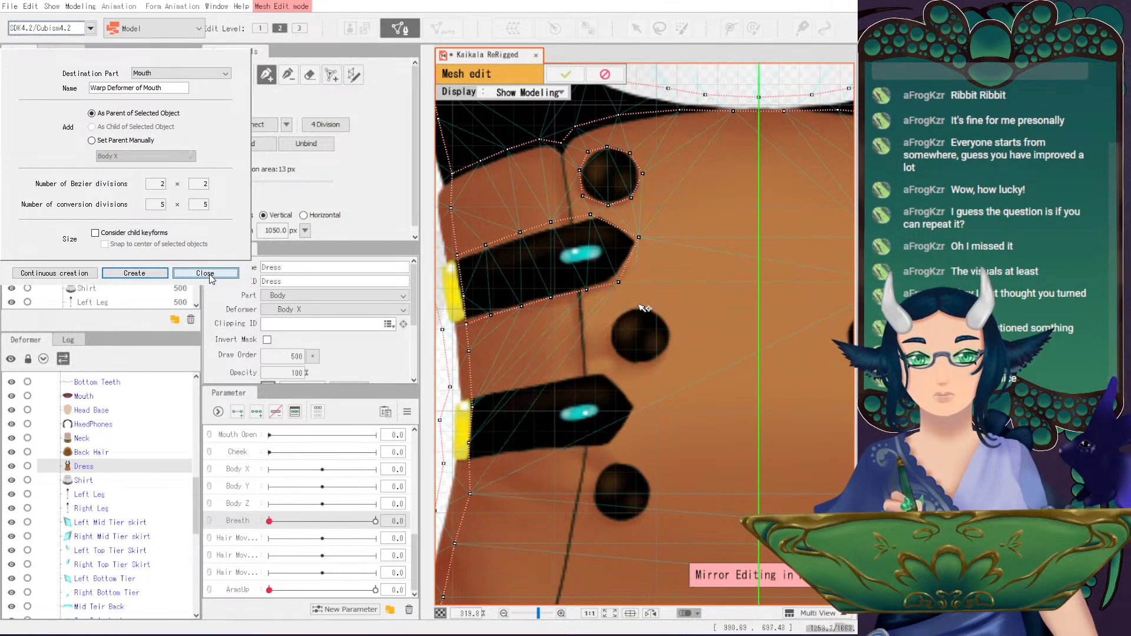
left_click(615, 312)
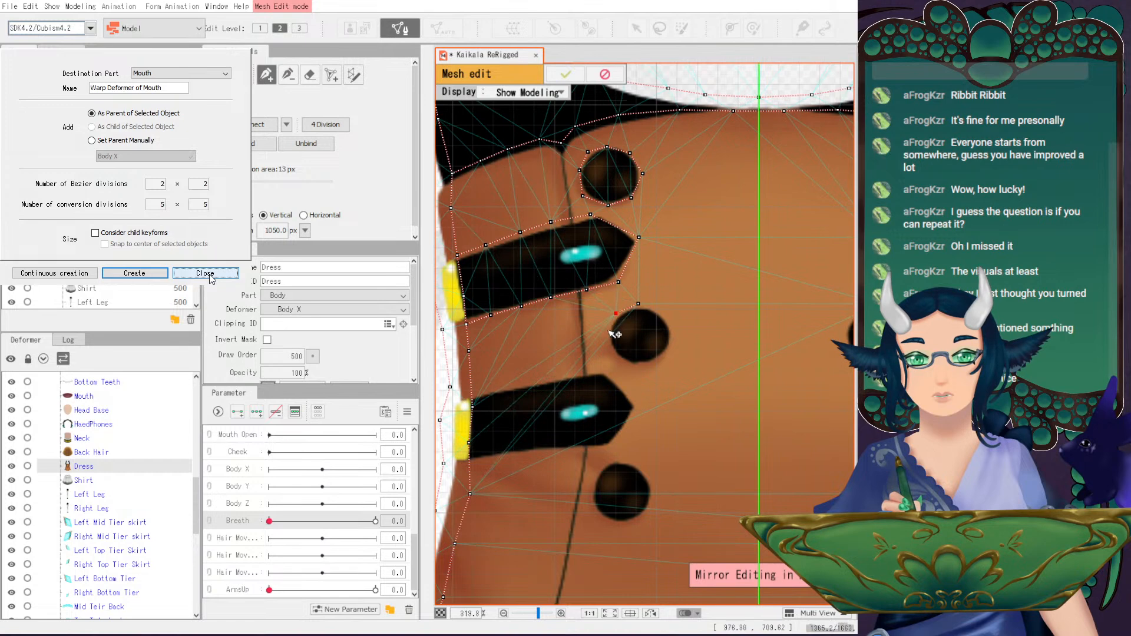
left_click(606, 338)
left_click(618, 360)
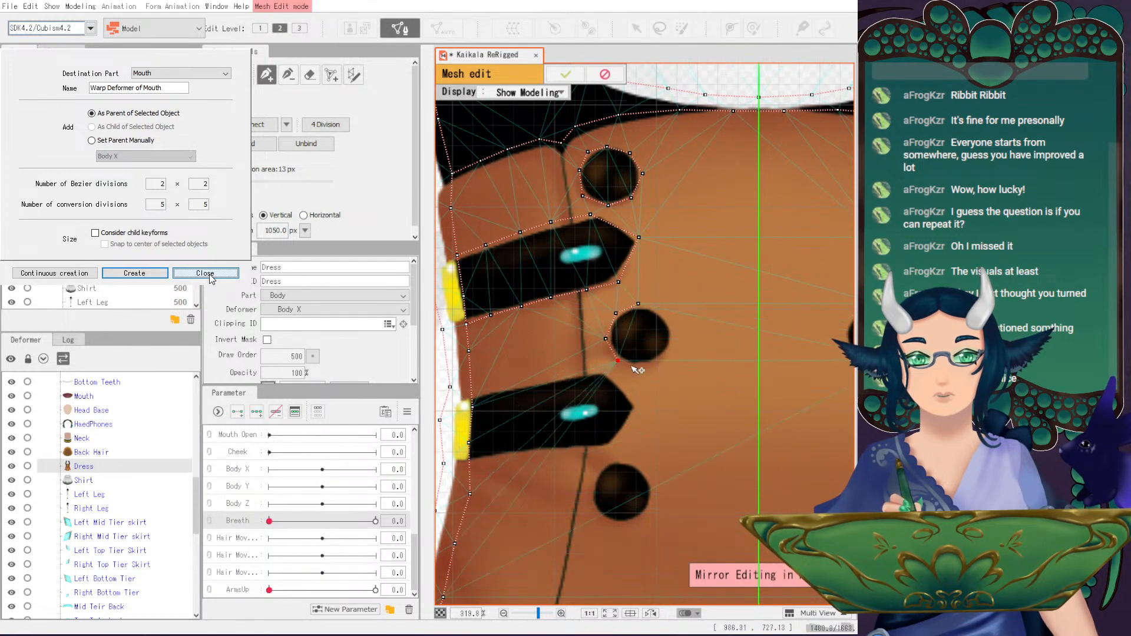
left_click(641, 365)
left_click(661, 359)
left_click(673, 335)
left_click(665, 313)
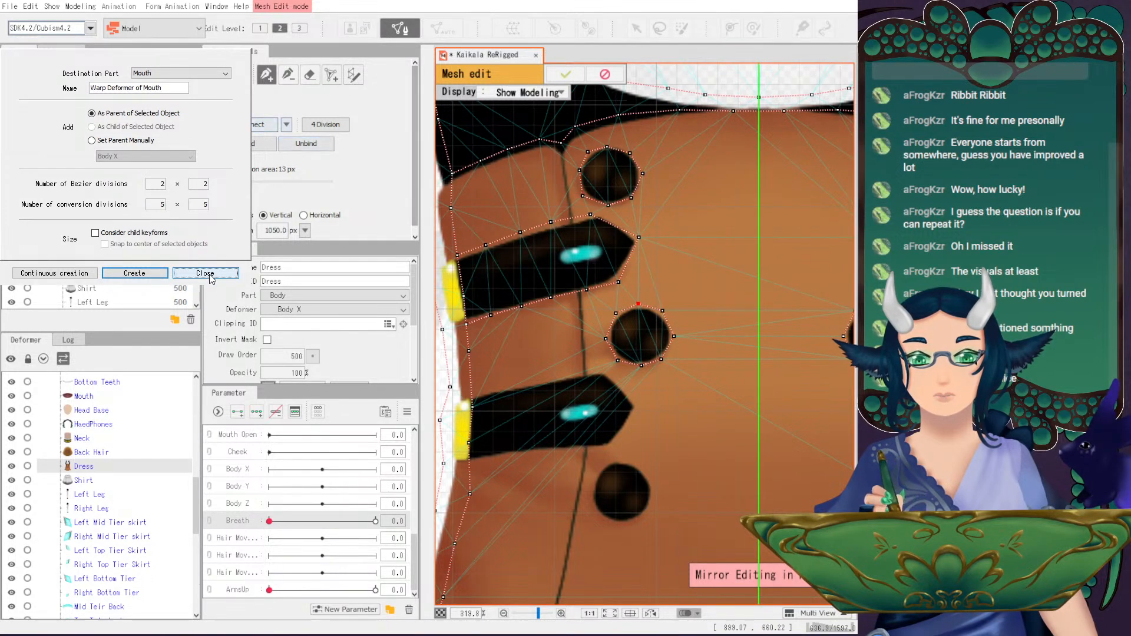
- Add a centre mesh vertex inside each of the top and middle buttons
key("p")
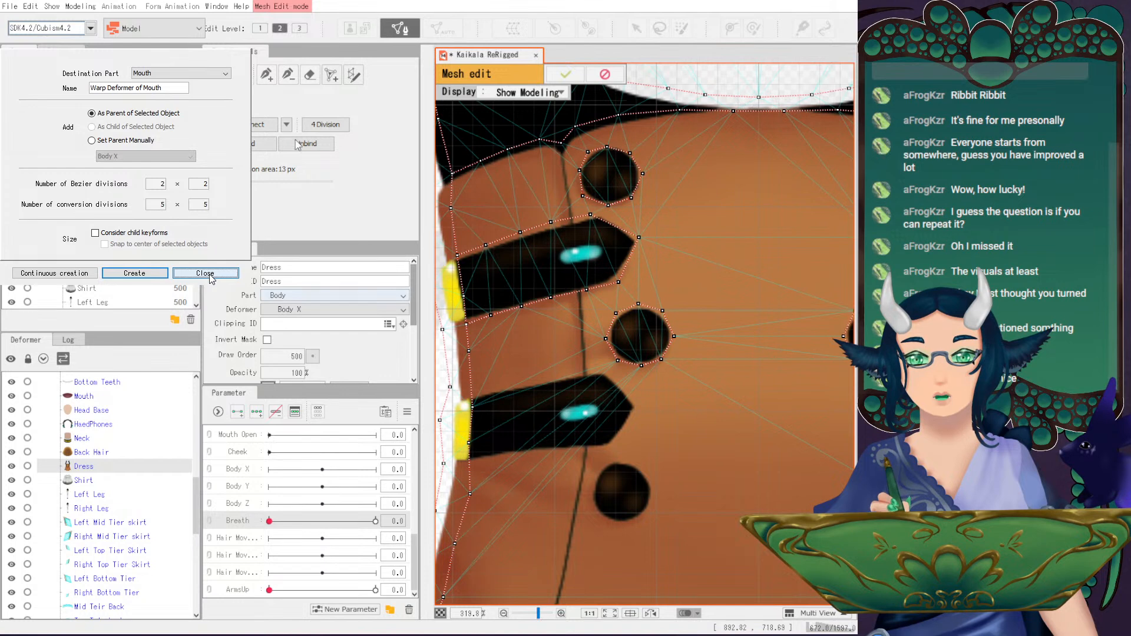
left_click(610, 176)
key("v")
key("p")
left_click(640, 335)
key("v")
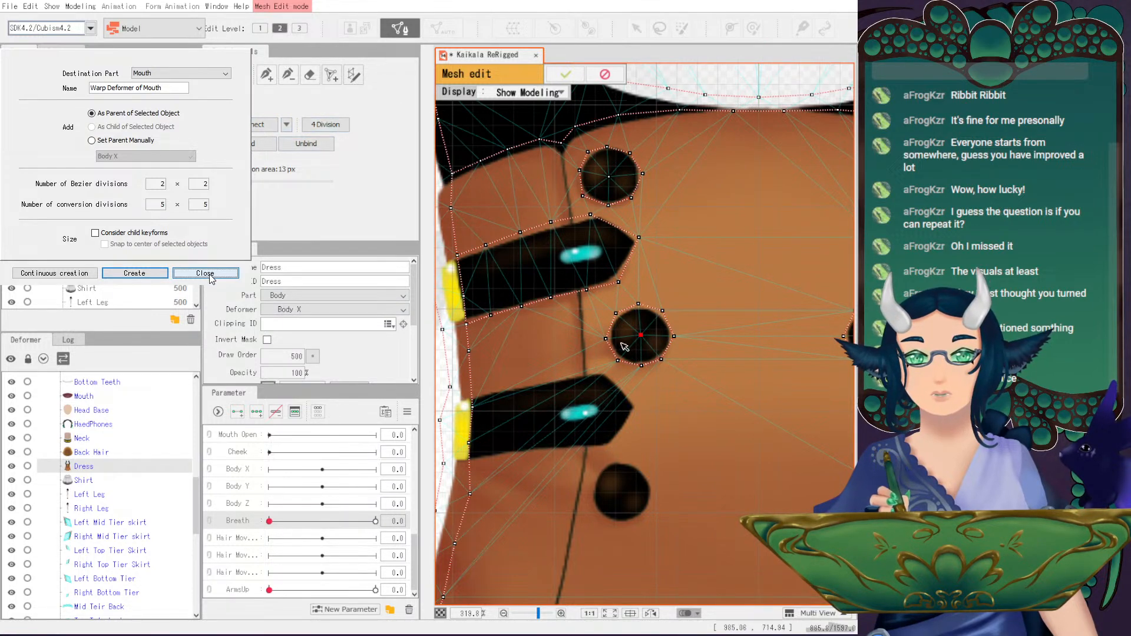
- Place mirrored mesh vertices along the lower strap's upper edge, from the Dress's side outline to the start of the pointed tip
left_click_drag(542, 345, 621, 289)
key("p")
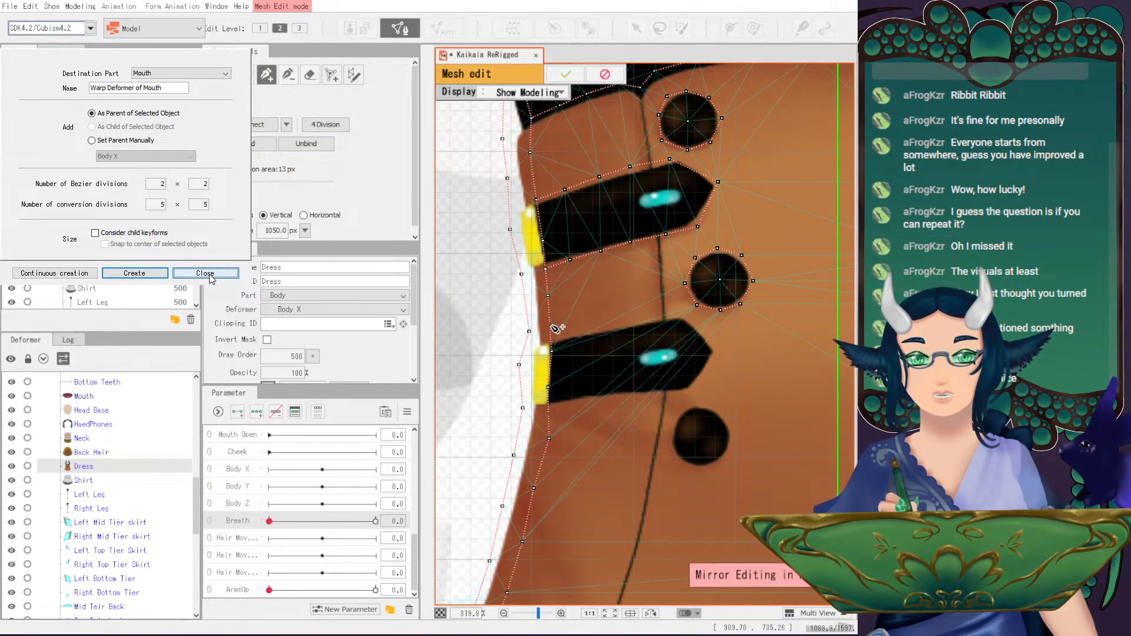
left_click(550, 331)
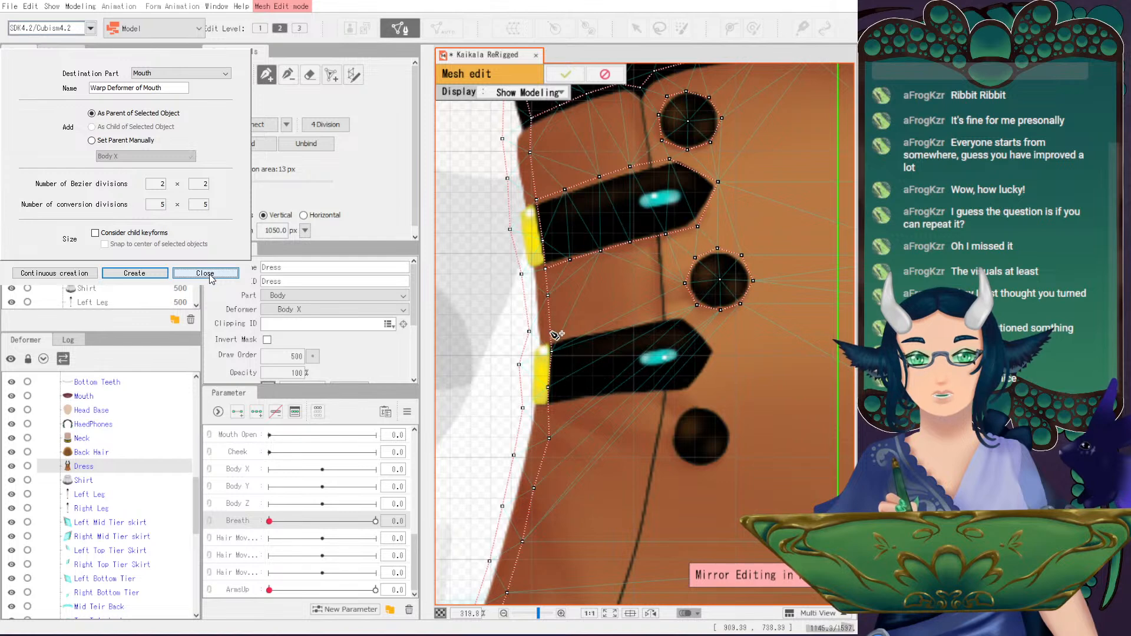
left_click(571, 332)
left_click(596, 327)
left_click_drag(642, 325, 653, 321)
left_click(681, 317)
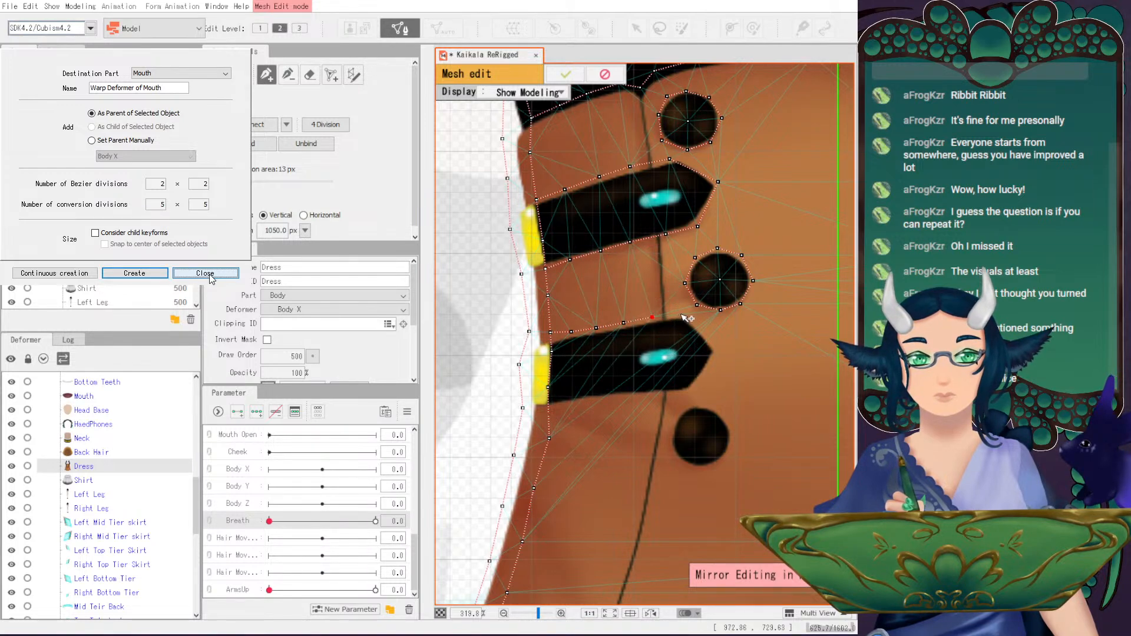
left_click(681, 314)
left_click(703, 328)
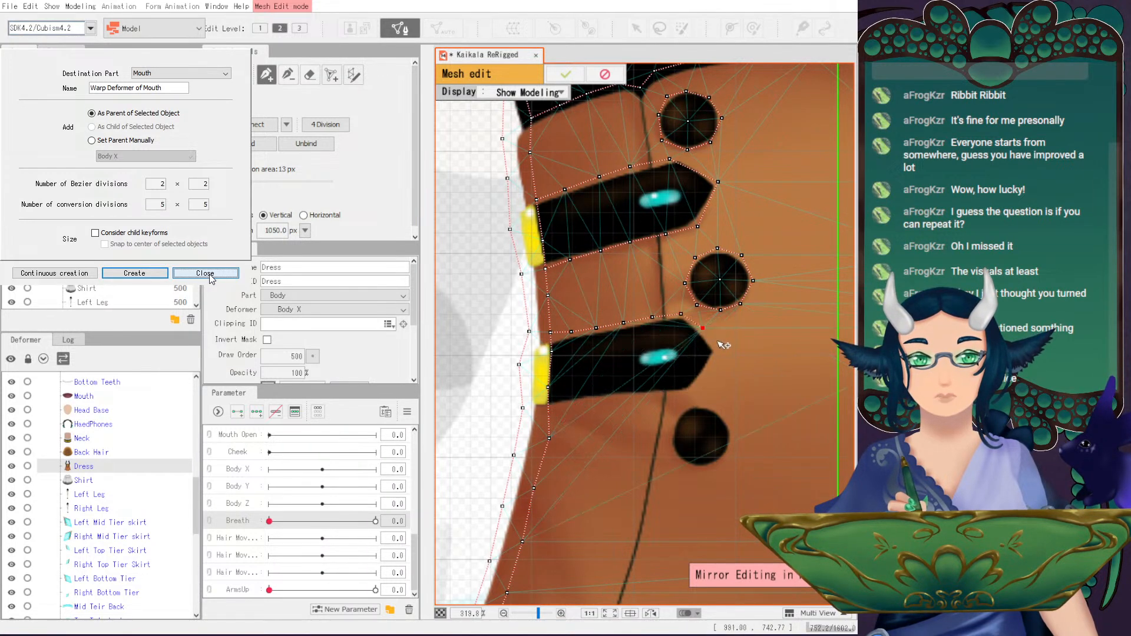
- Continue the strap outline around its pointed tip and back along its lower edge to the Dress's side outline
left_click(718, 351)
left_click(706, 372)
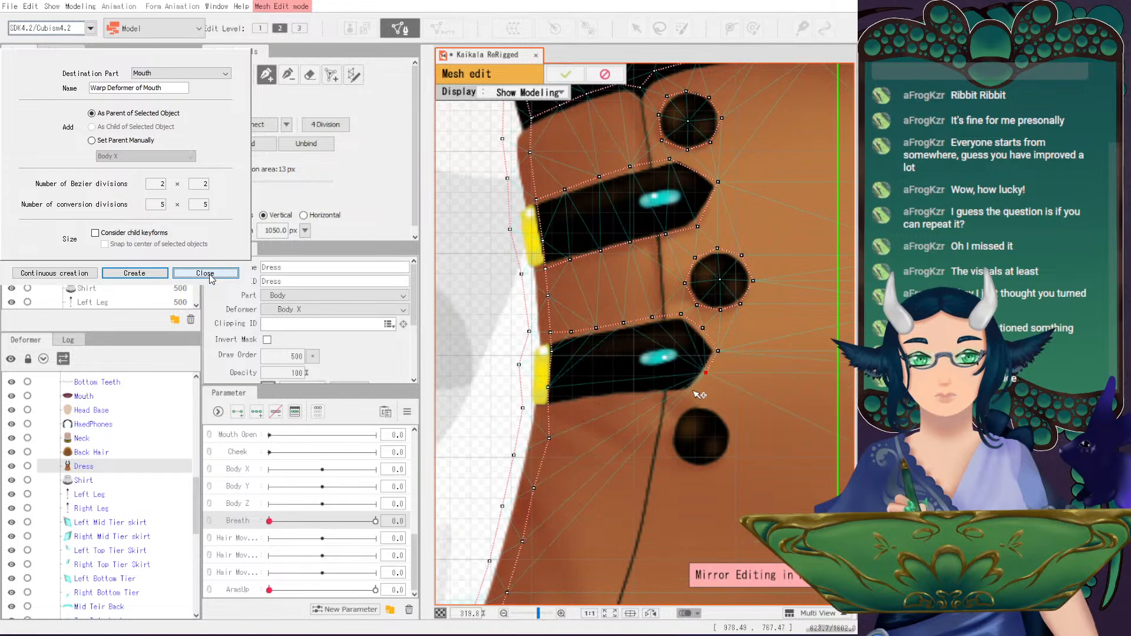
left_click(692, 394)
left_click(662, 397)
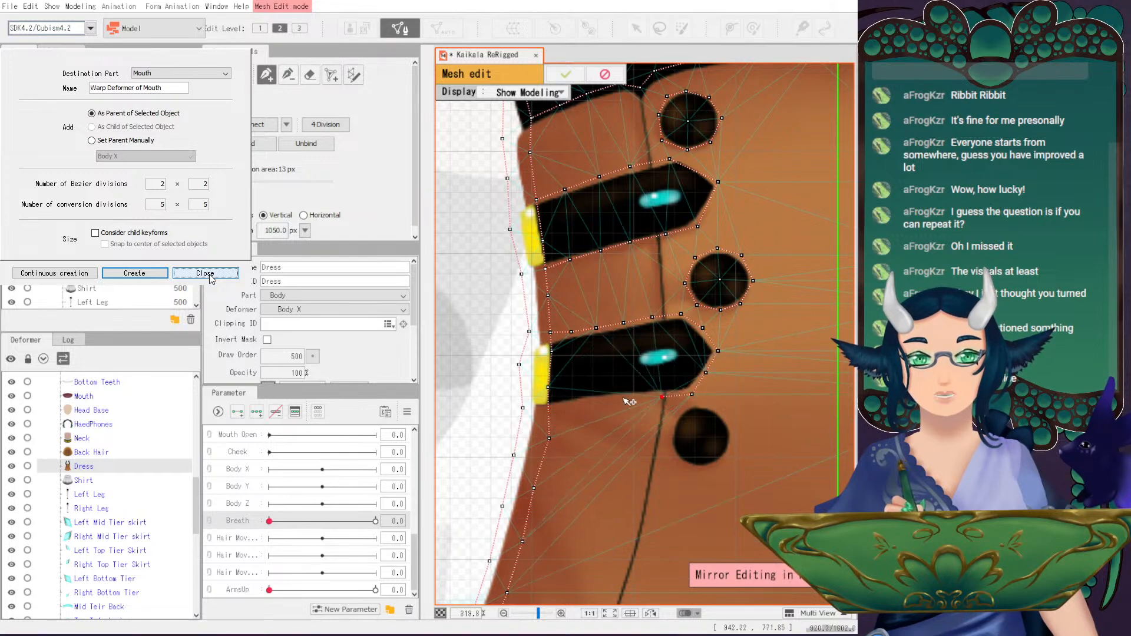
left_click(634, 399)
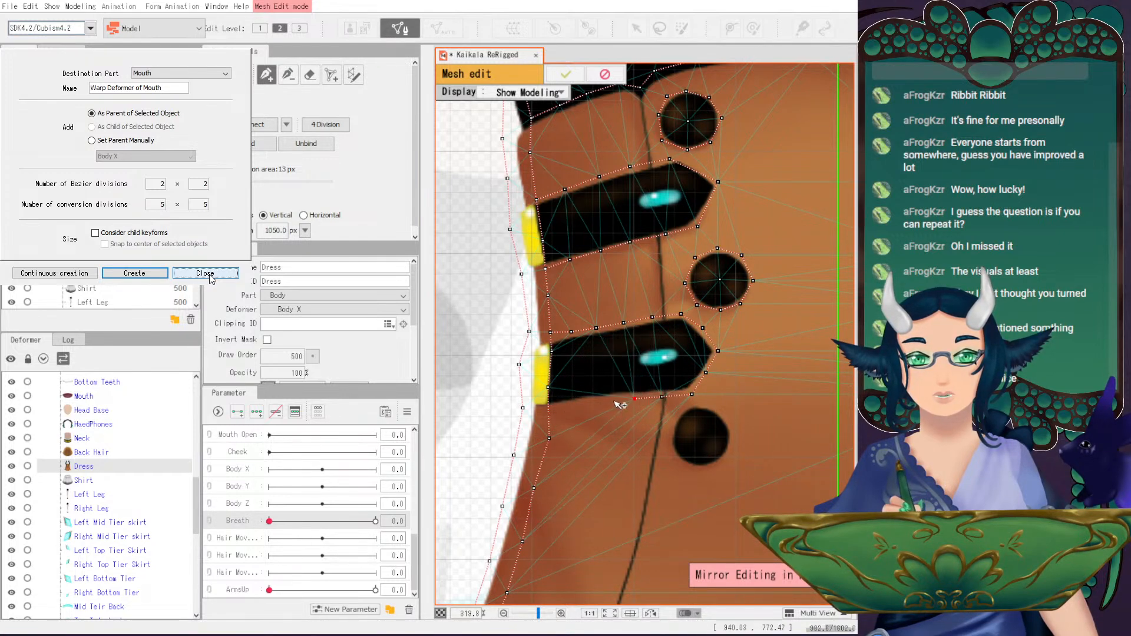
left_click(607, 401)
left_click(573, 405)
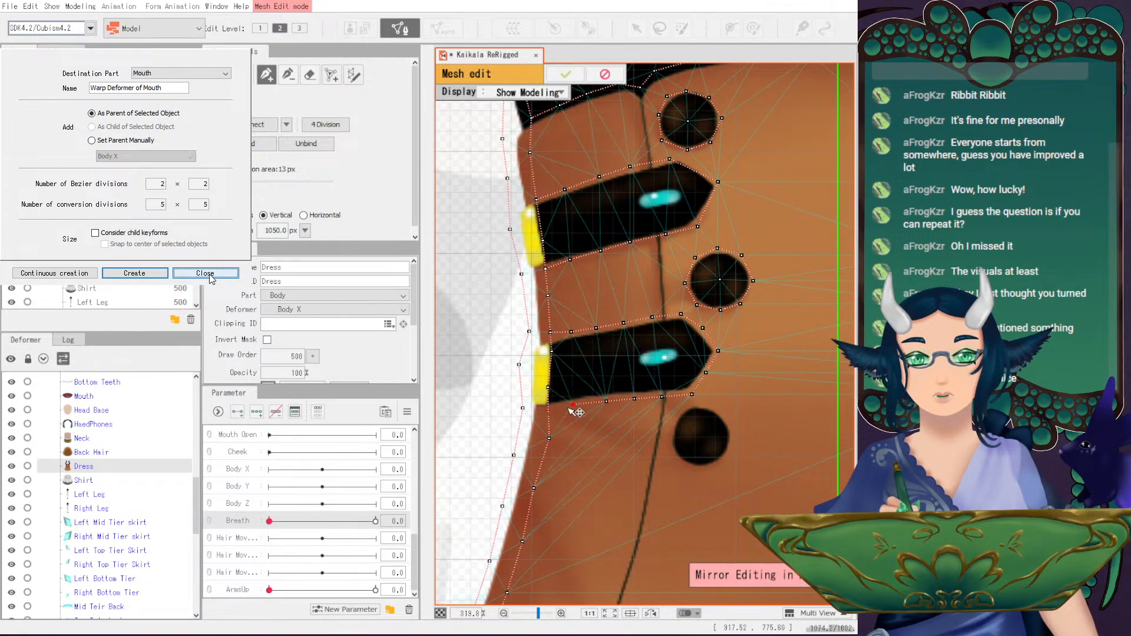
left_click(548, 407)
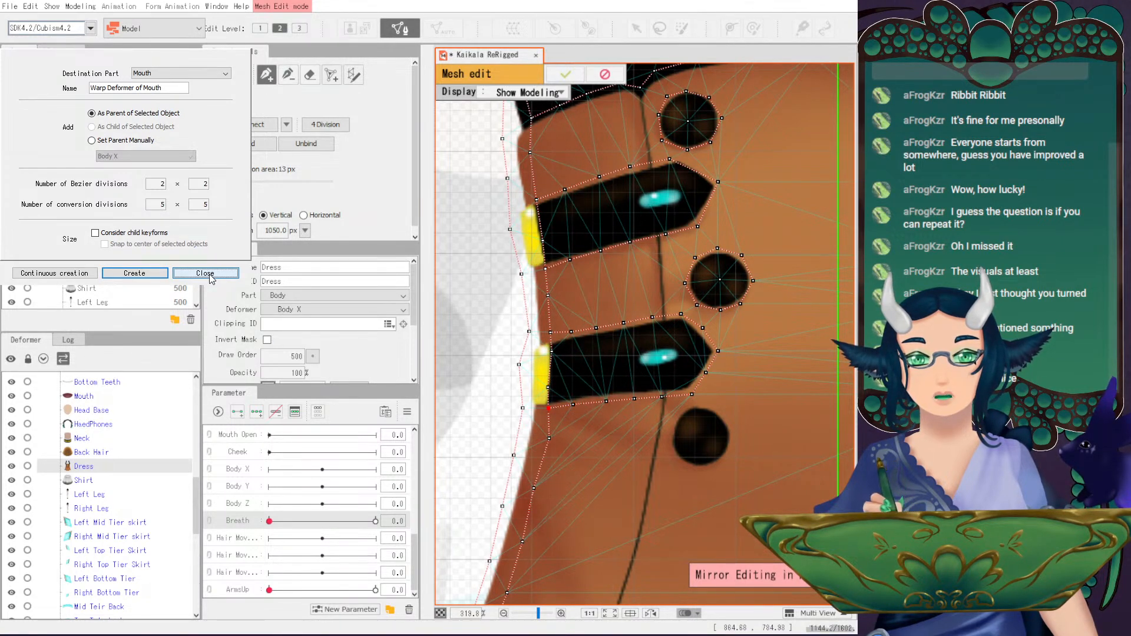
- Outline the bottom button with evenly spaced mirrored mesh vertices and close the ring at its first vertex
left_click_drag(515, 356, 424, 271)
left_click(267, 75)
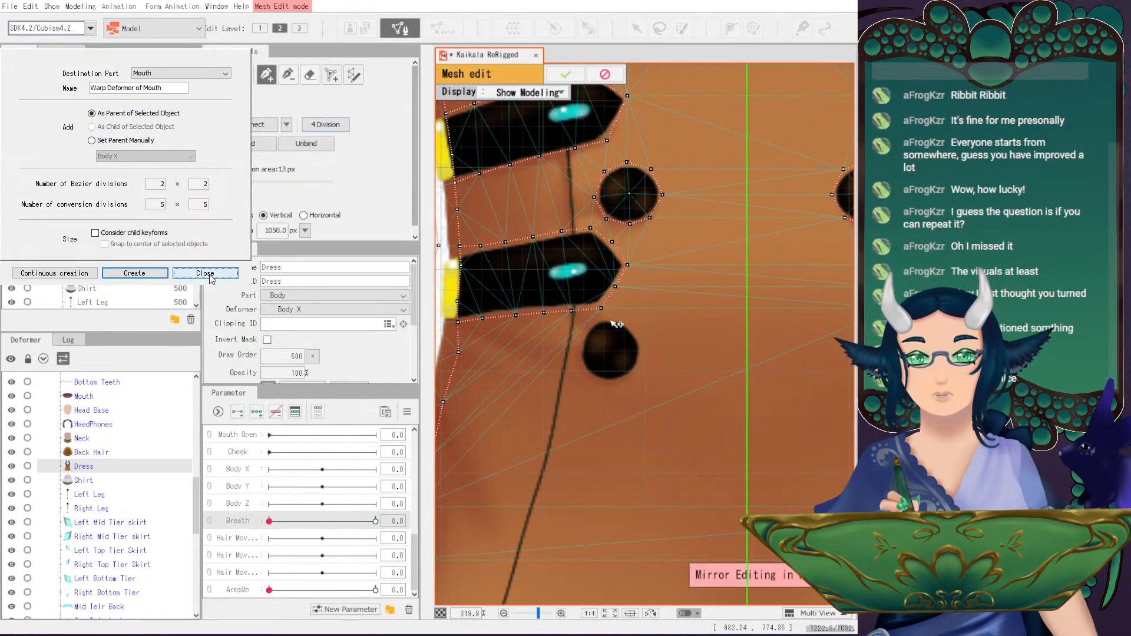
left_click(589, 324)
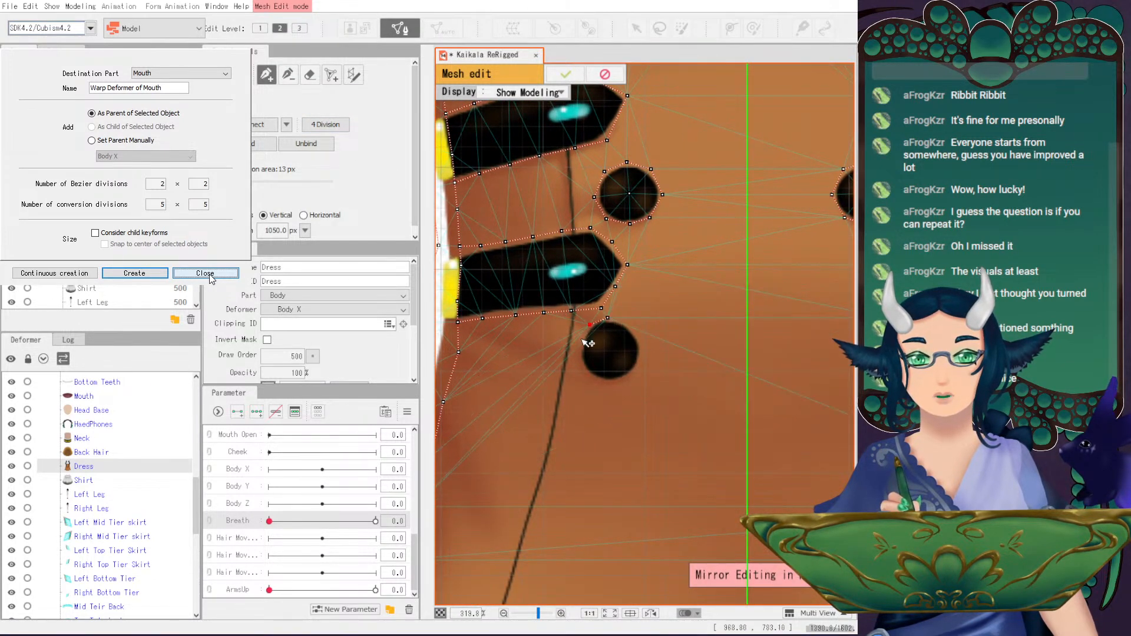
left_click(575, 349)
left_click(583, 371)
left_click(605, 386)
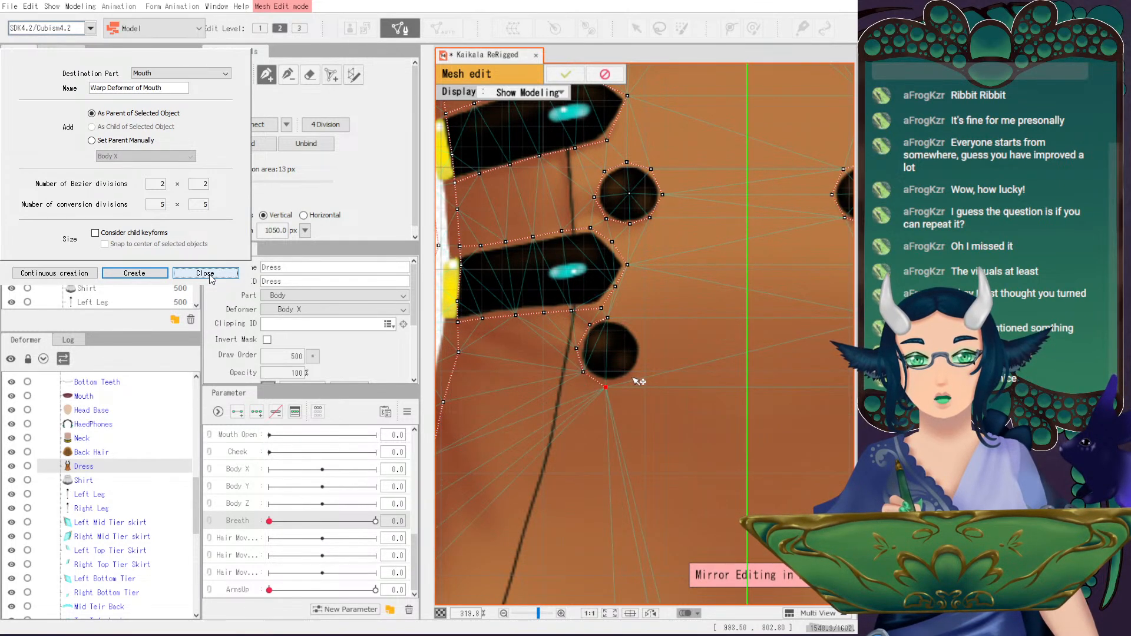
left_click(631, 377)
left_click(644, 353)
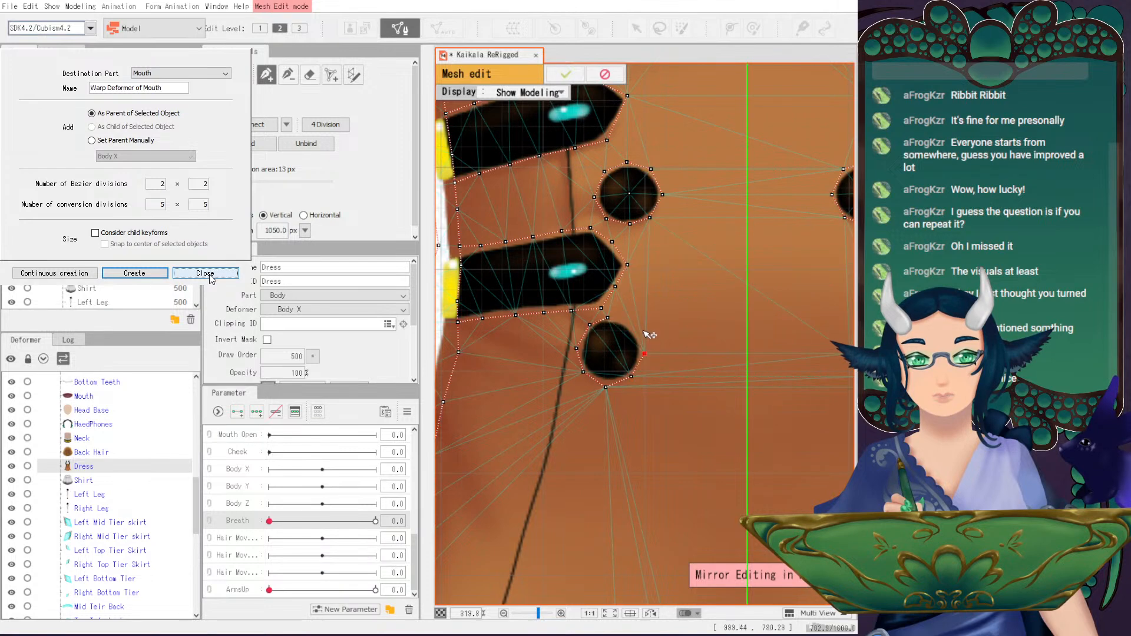
left_click(630, 323)
left_click(607, 319)
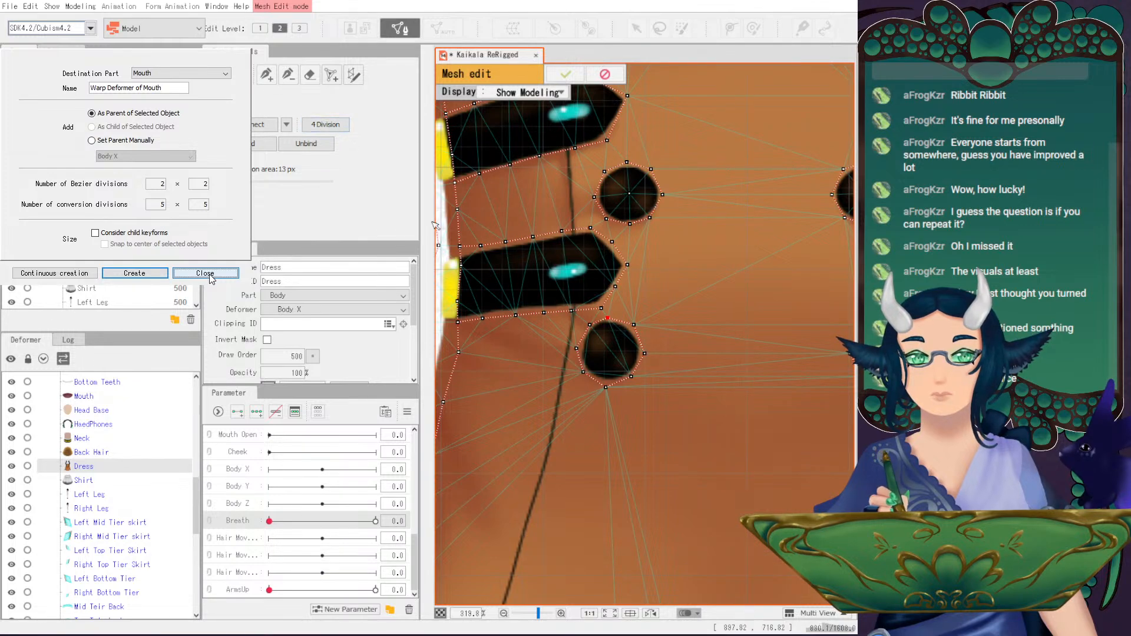
- Add a centre mesh vertex inside the bottom button and end the vertex chain there
key("m")
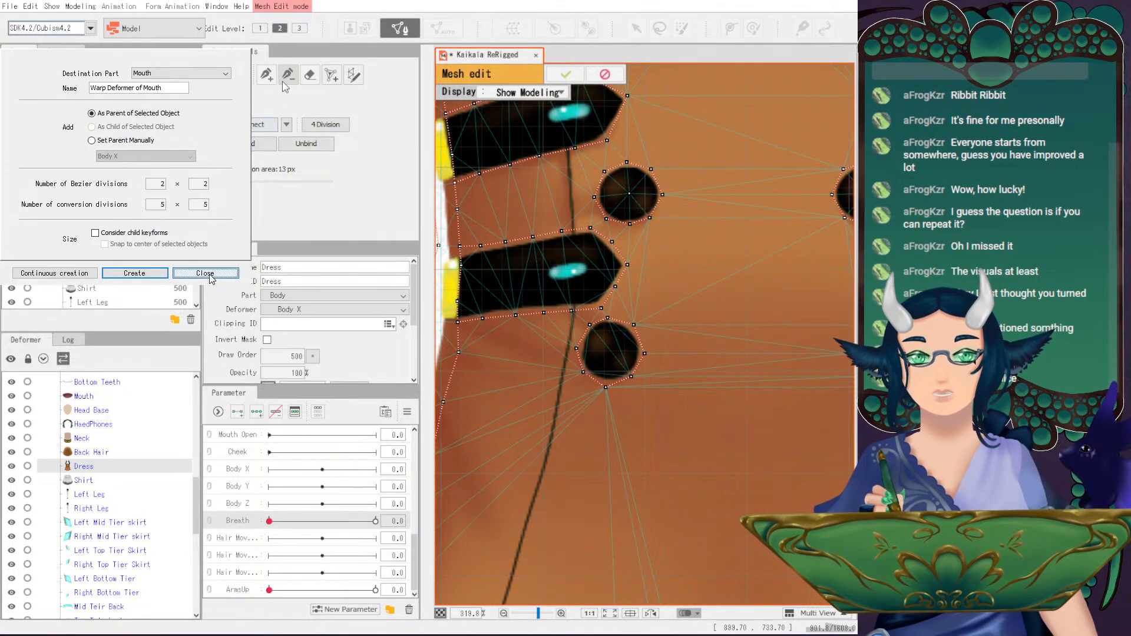
left_click(608, 352)
scroll(674, 391, "down", 4)
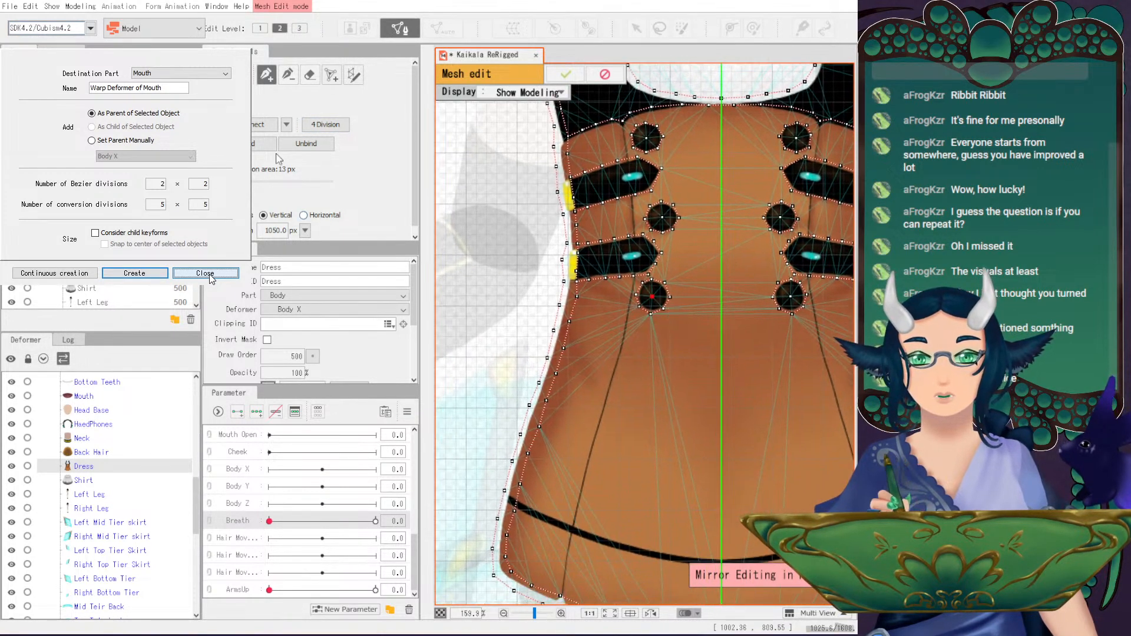
key("m")
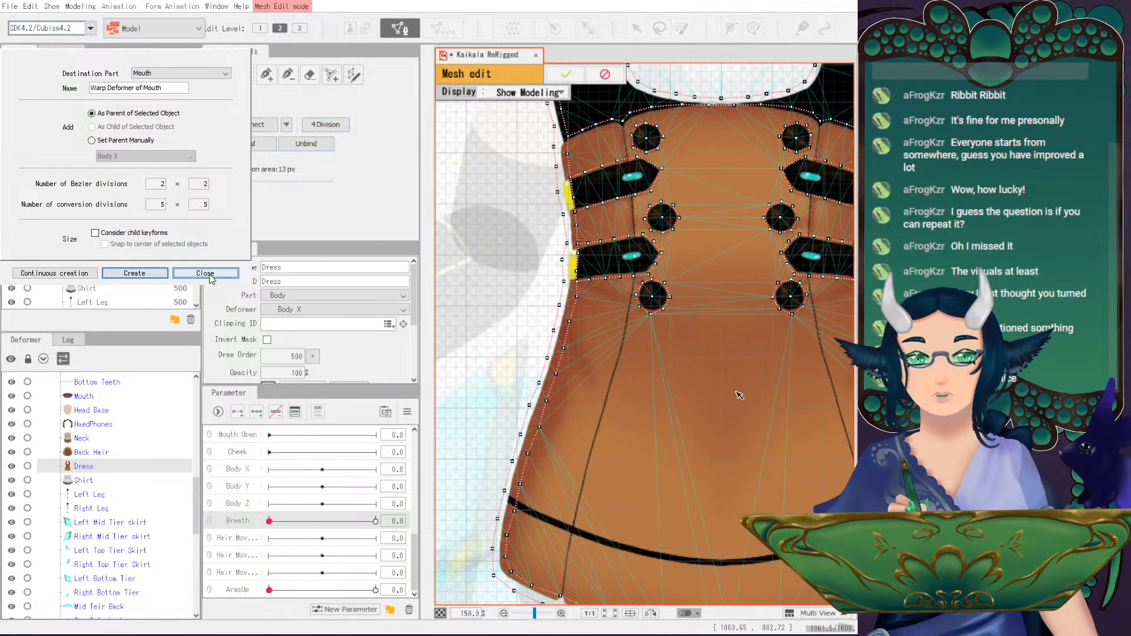
- Start a mirrored vertex line down the Dress's inner seam from the lower strap's bottom edge
scroll(740, 397, "up", 2)
left_click_drag(603, 277, 642, 276)
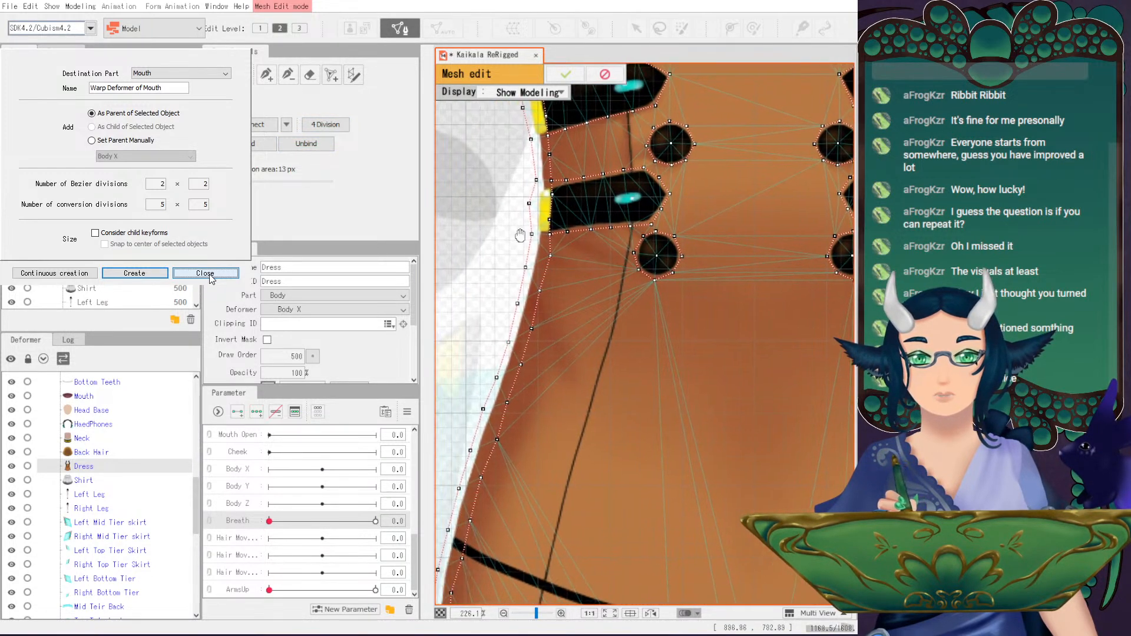
left_click(630, 229)
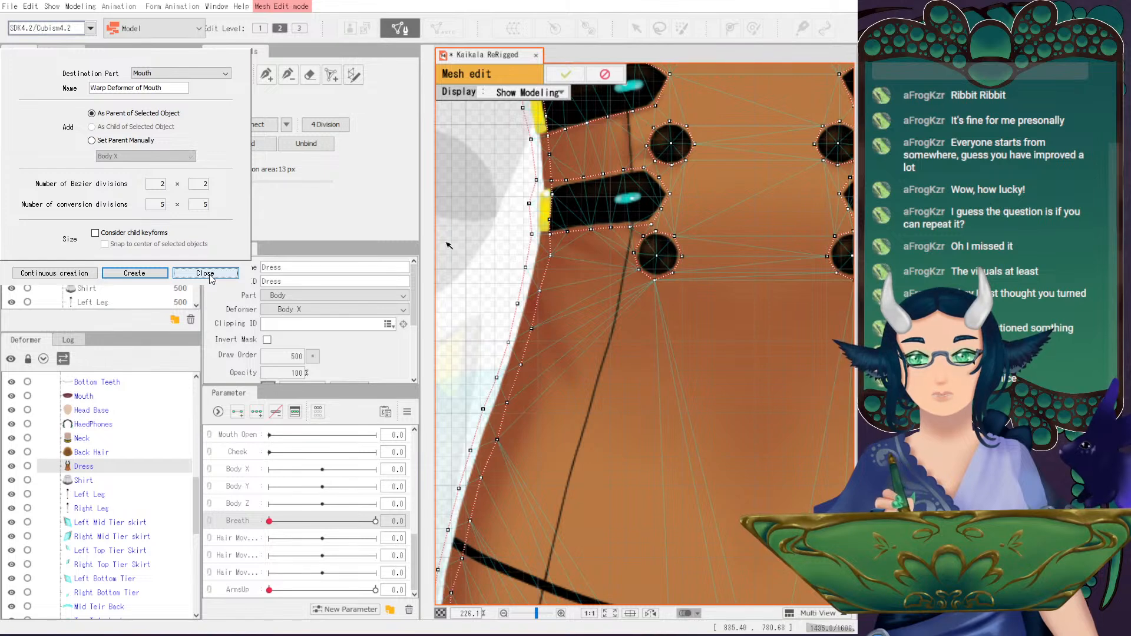
key("m")
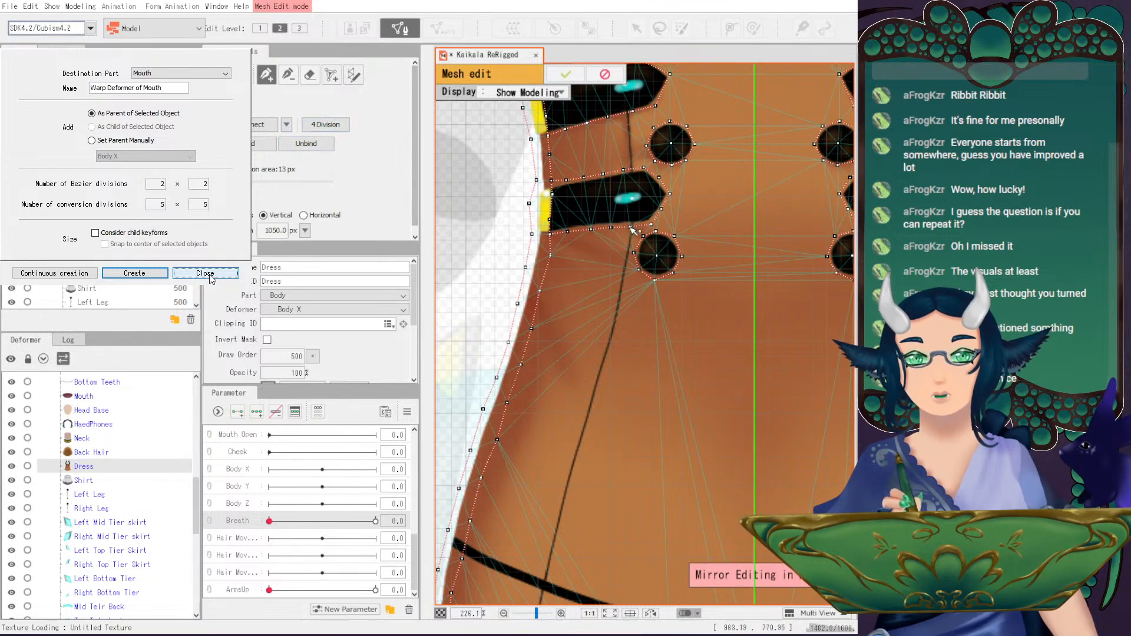
left_click_drag(631, 243, 627, 254)
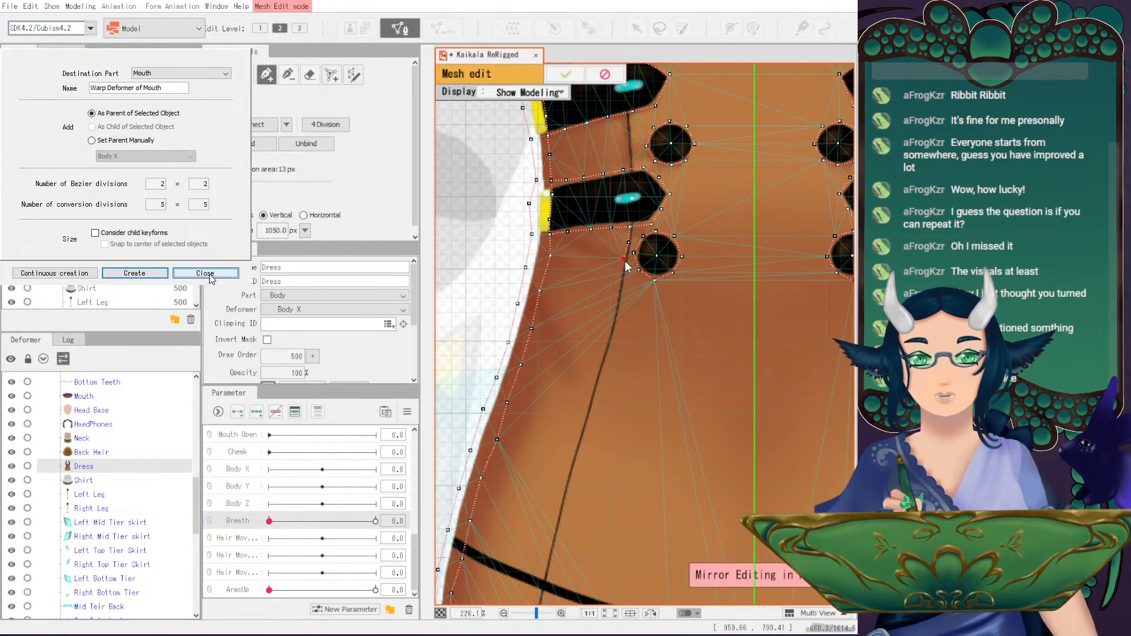
left_click_drag(626, 267, 617, 332)
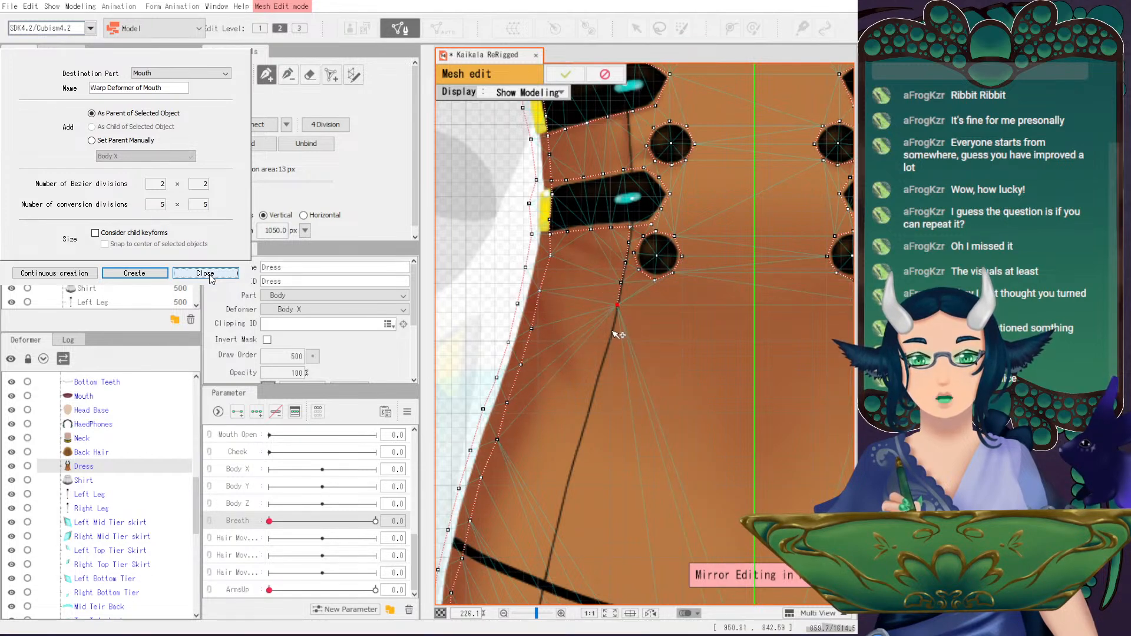
left_click_drag(614, 332, 609, 283)
scroll(601, 409, "down", 3)
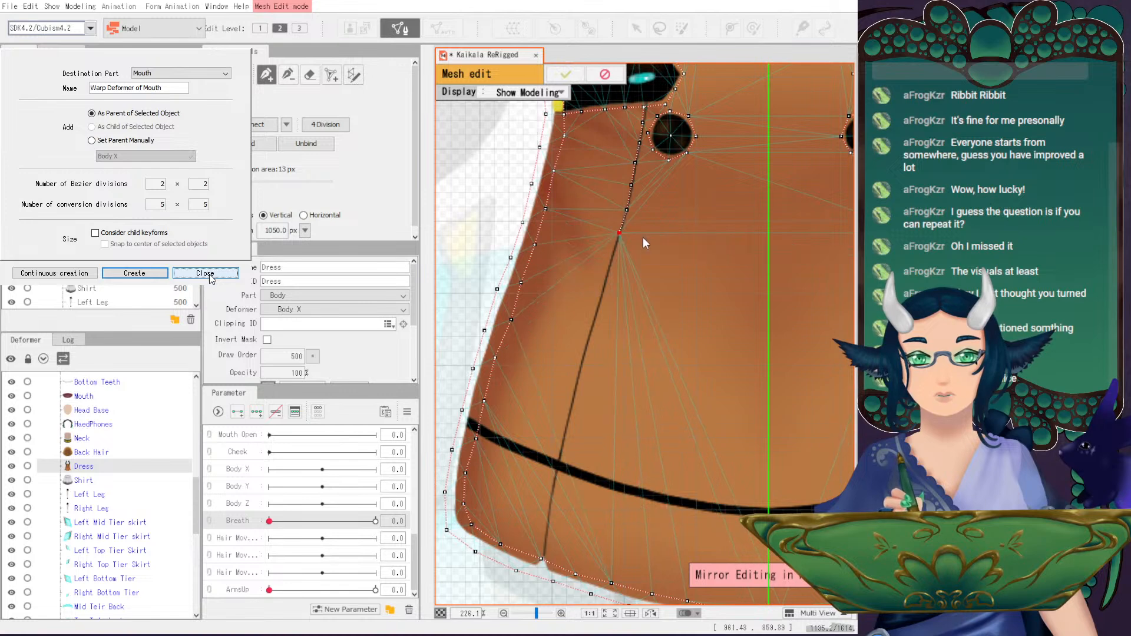
key("ctrl+z")
key("ctrl+z")
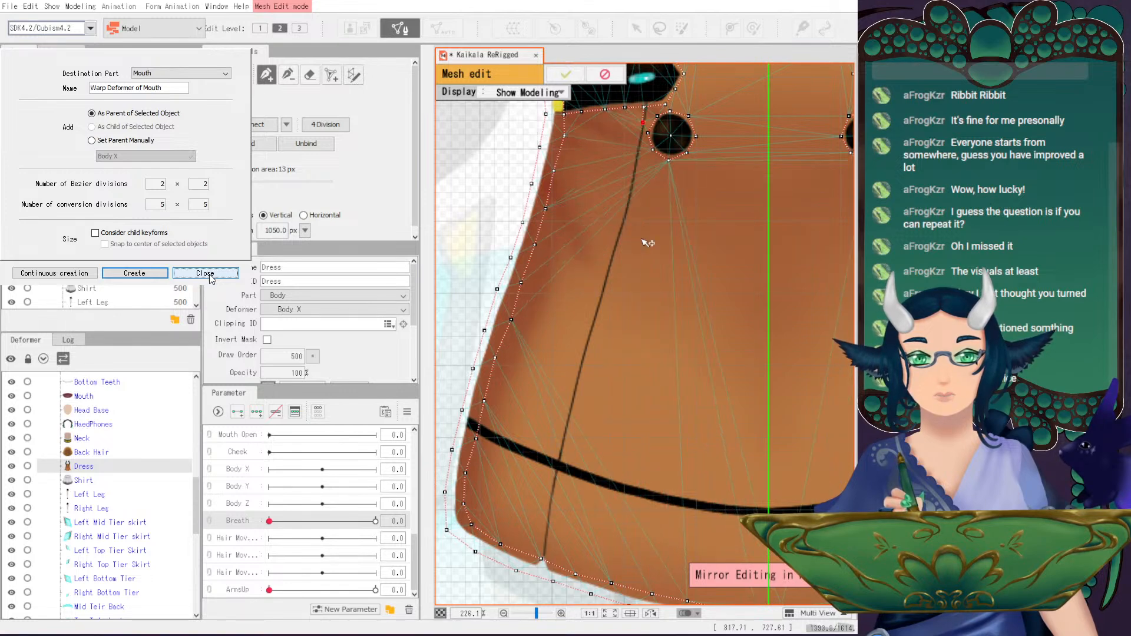
- Extend the inner seam's vertex line down the skirt with widely spaced vertices, placing one above and one below the black band
scroll(641, 228, "up", 3)
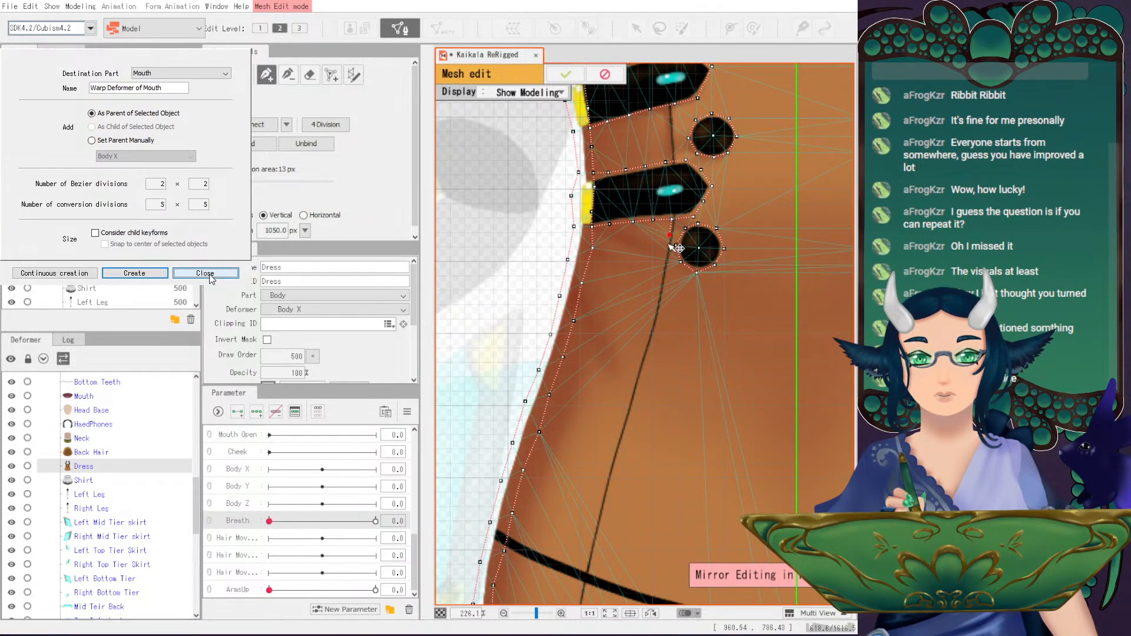
left_click(664, 268)
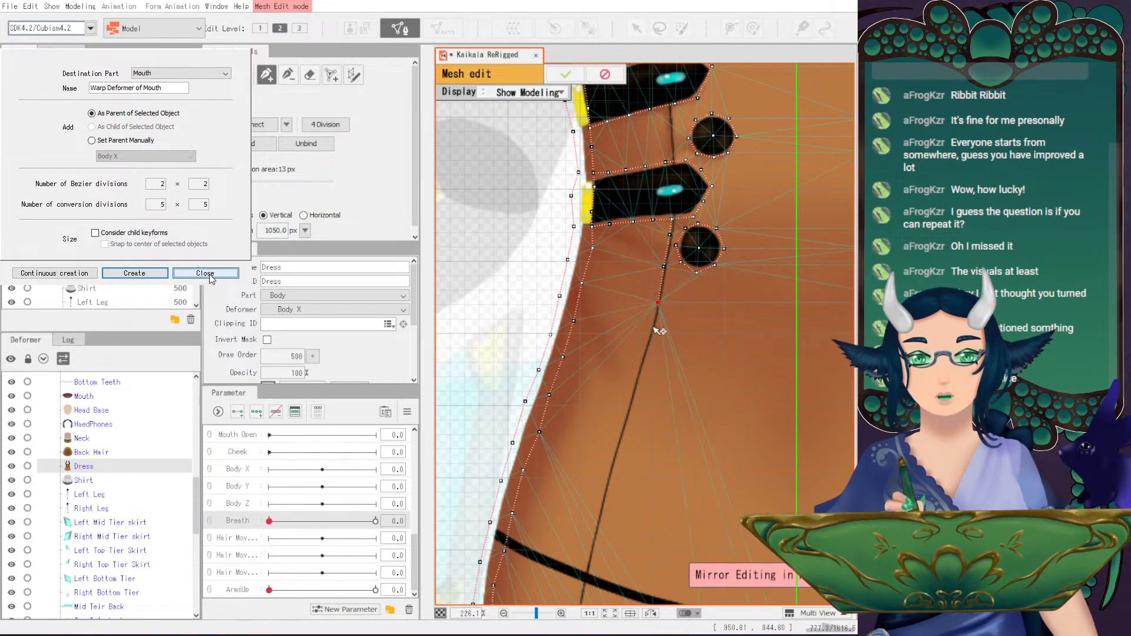
left_click_drag(659, 377, 674, 283)
left_click(652, 298)
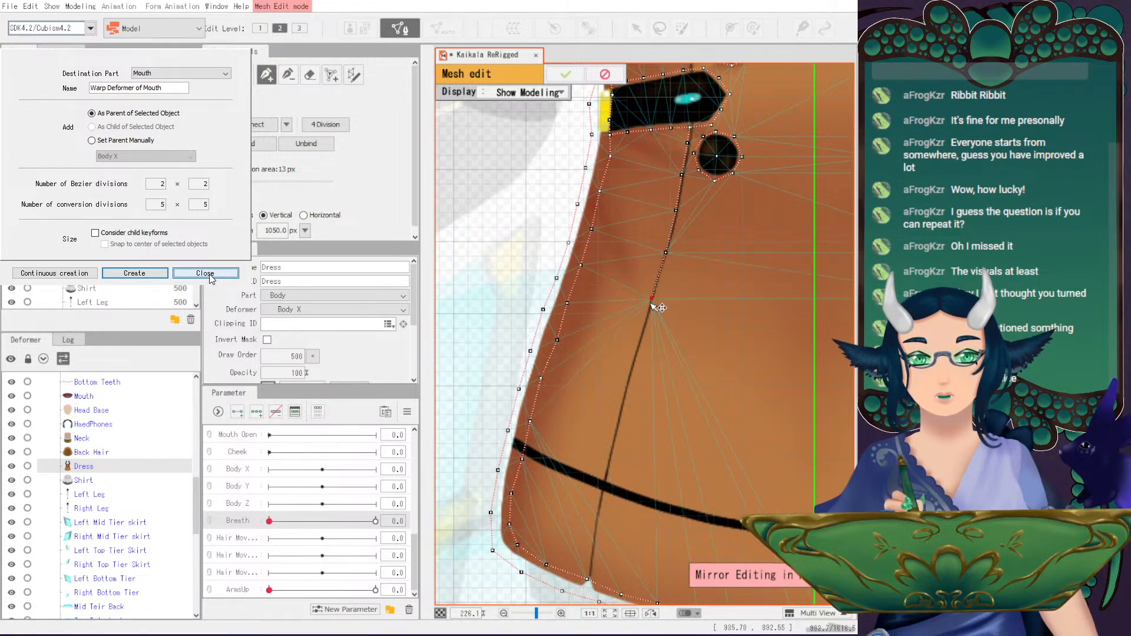
left_click(642, 337)
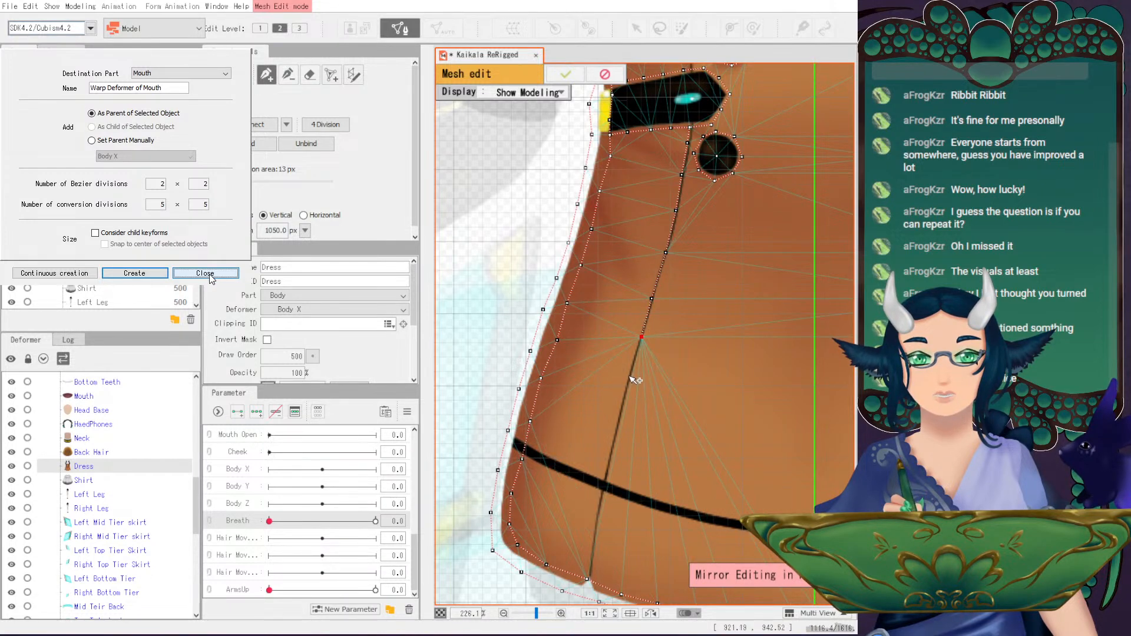
left_click(628, 377)
left_click(618, 418)
left_click(607, 472)
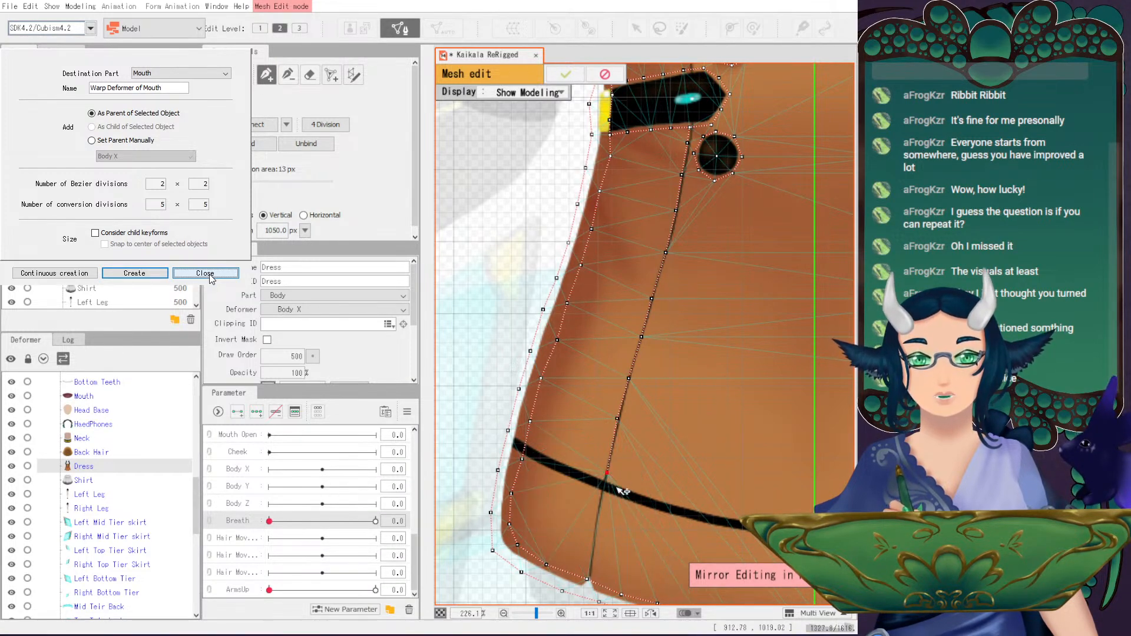
scroll(615, 516, "down", 3)
left_click(618, 403)
left_click(614, 432)
left_click_drag(615, 431, 606, 473)
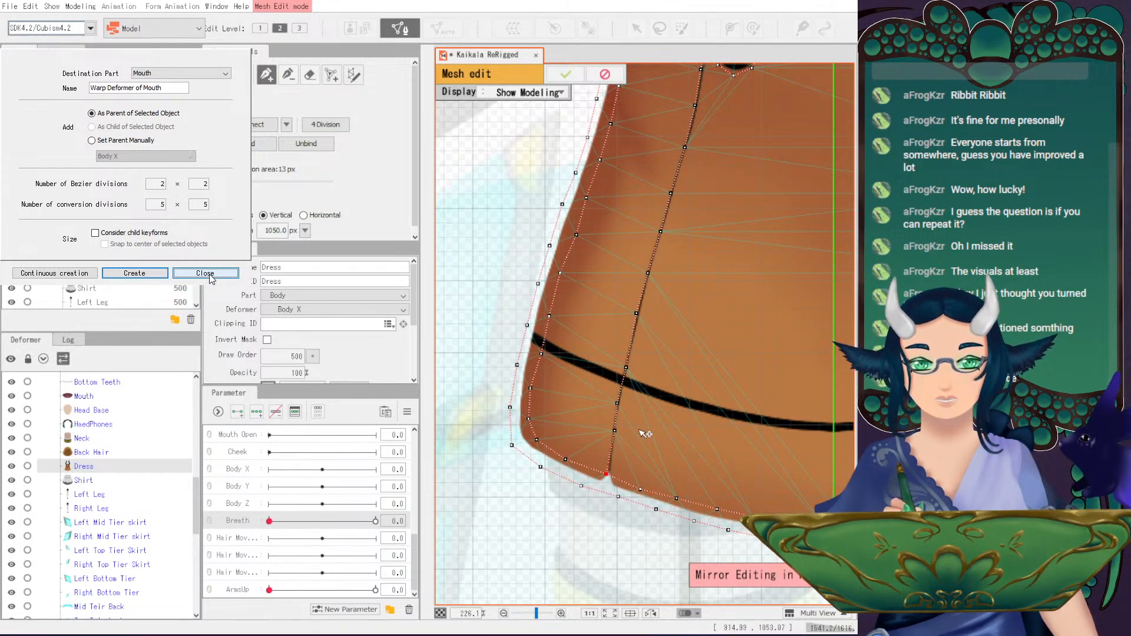
key("ctrl+z")
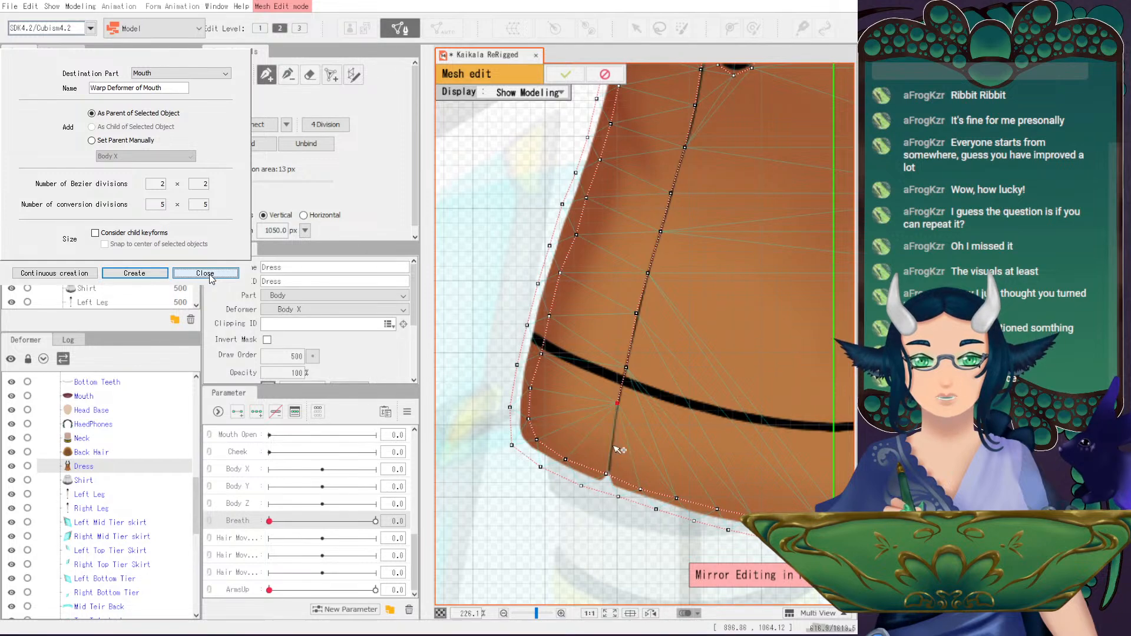
key("ctrl+z")
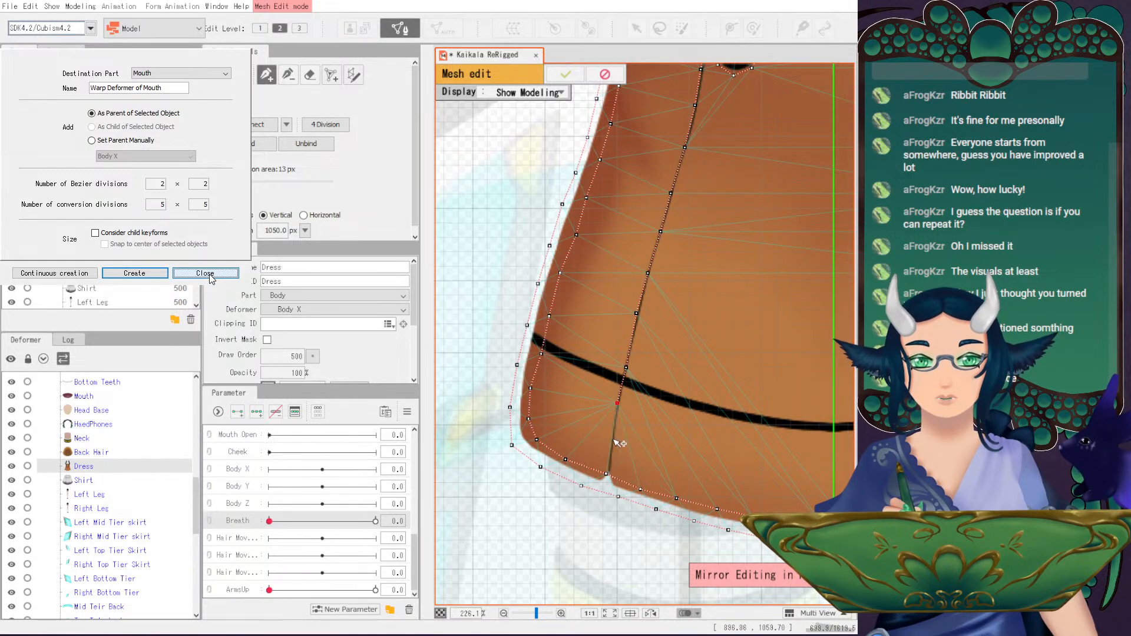
- Place a seam vertex midway below the black band and connect the seam line to the hem's notch vertex
left_click_drag(614, 442, 607, 473)
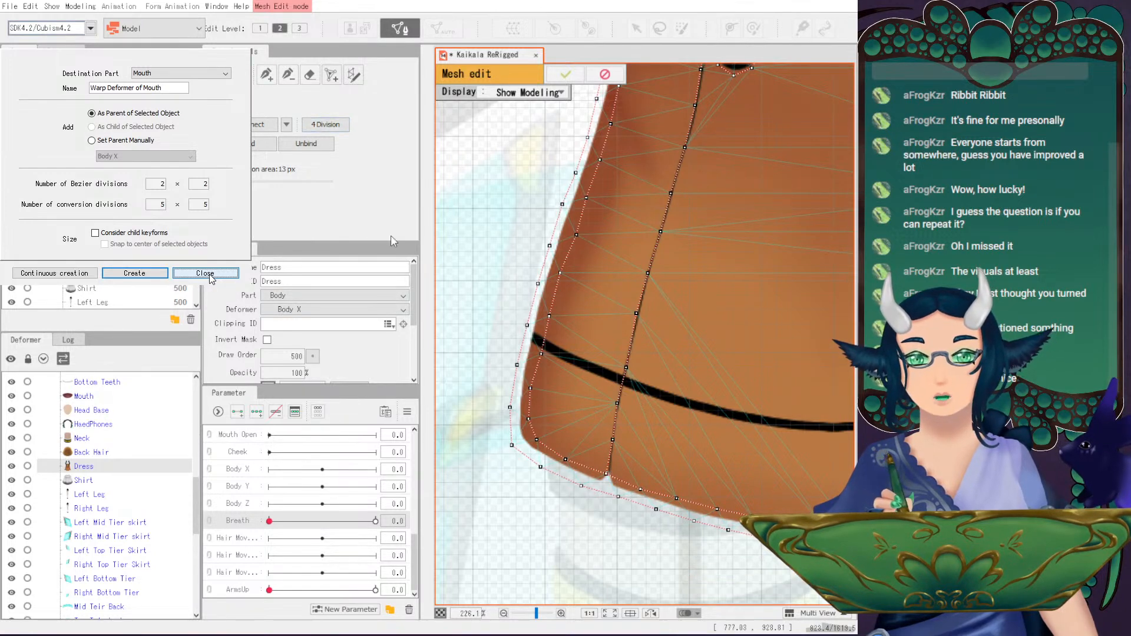
- Resume adding mirrored mesh vertices from the inner seam's vertex just above the black band
left_click(266, 75)
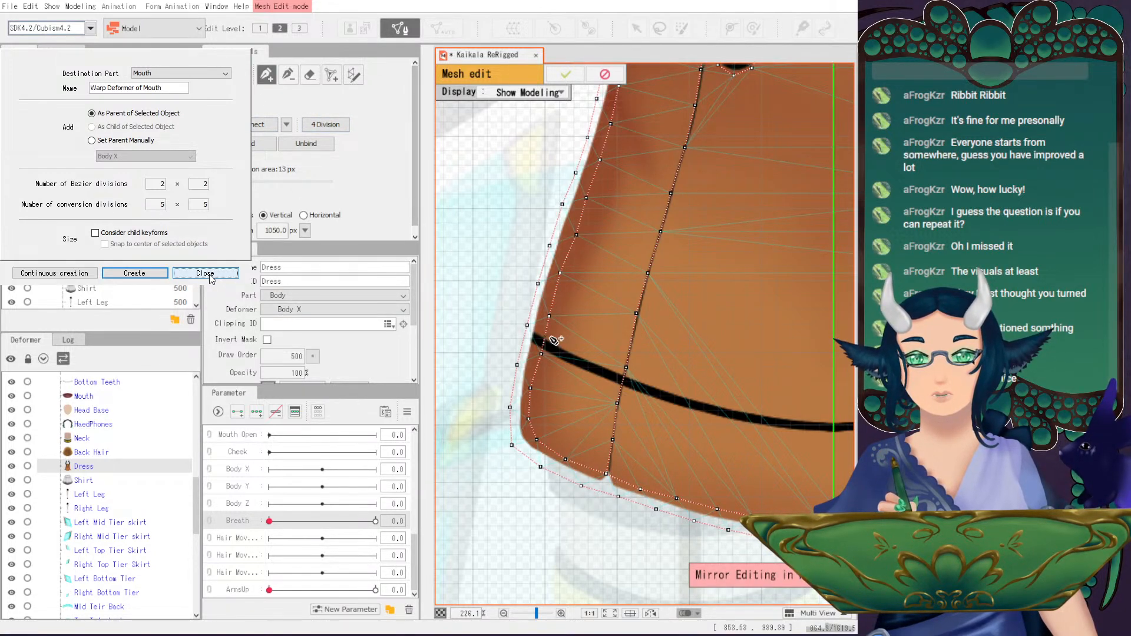
left_click(624, 366)
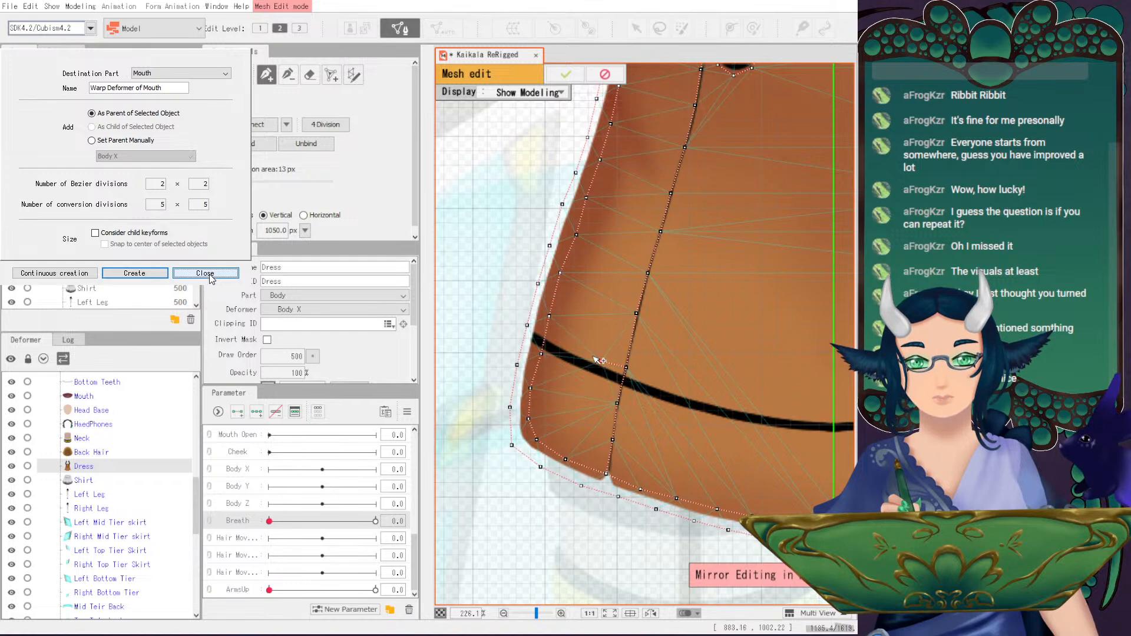
left_click(572, 349)
left_click(544, 334)
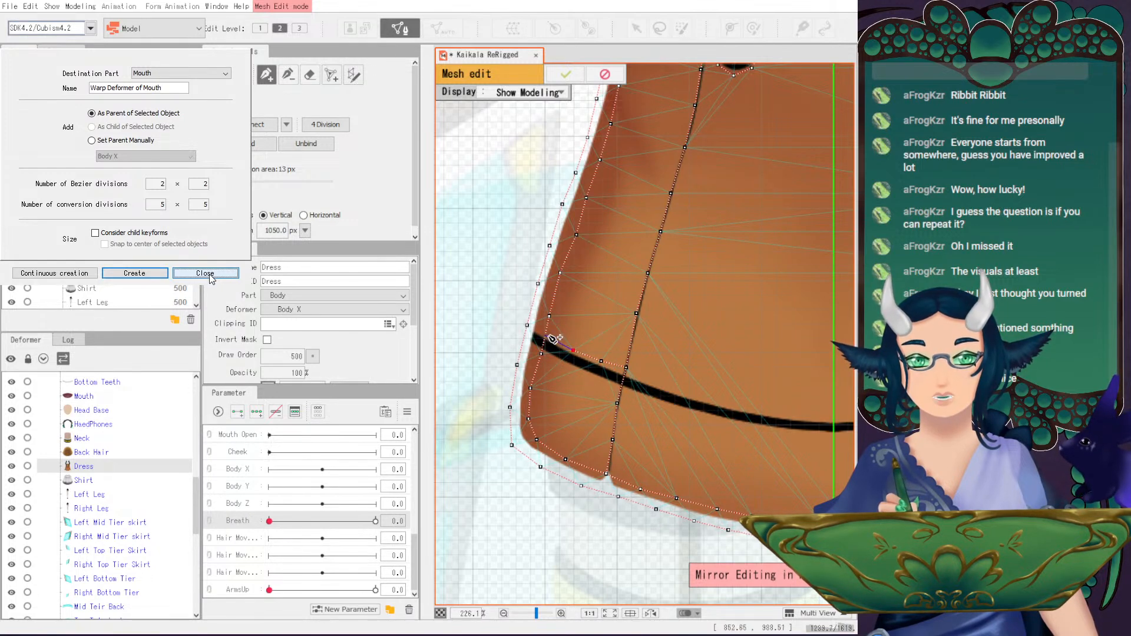
left_click(601, 360)
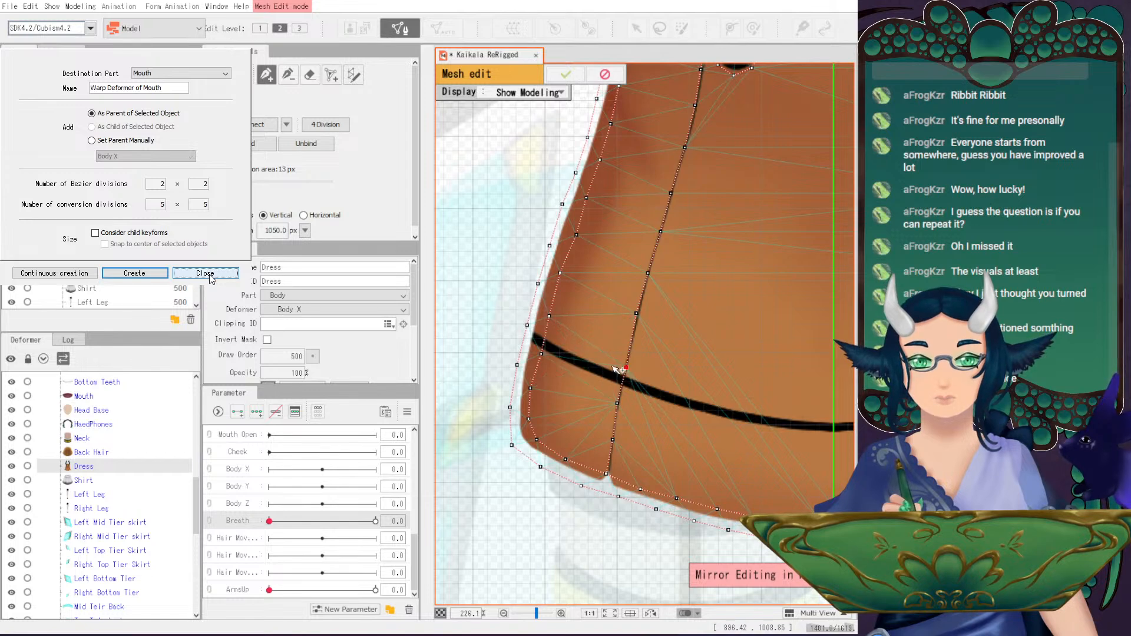
left_click(608, 365)
left_click(588, 356)
left_click(558, 344)
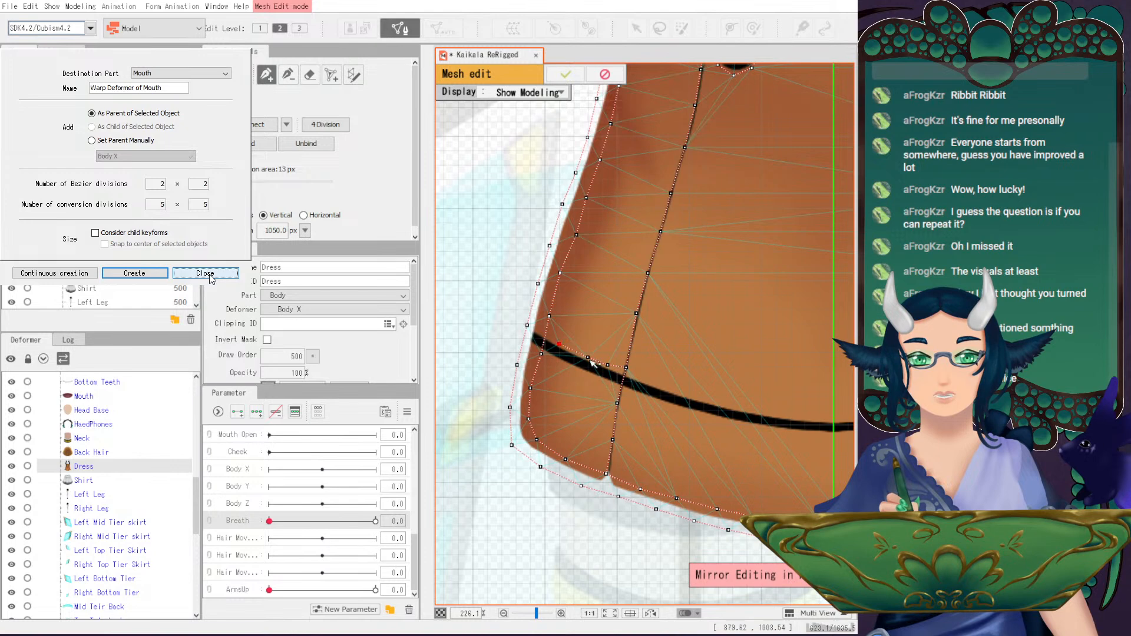
- Line the black band's upper edge with mirrored vertices out to the Dress's side, and its lower edge back to the inner seam
left_click_drag(604, 370, 583, 358)
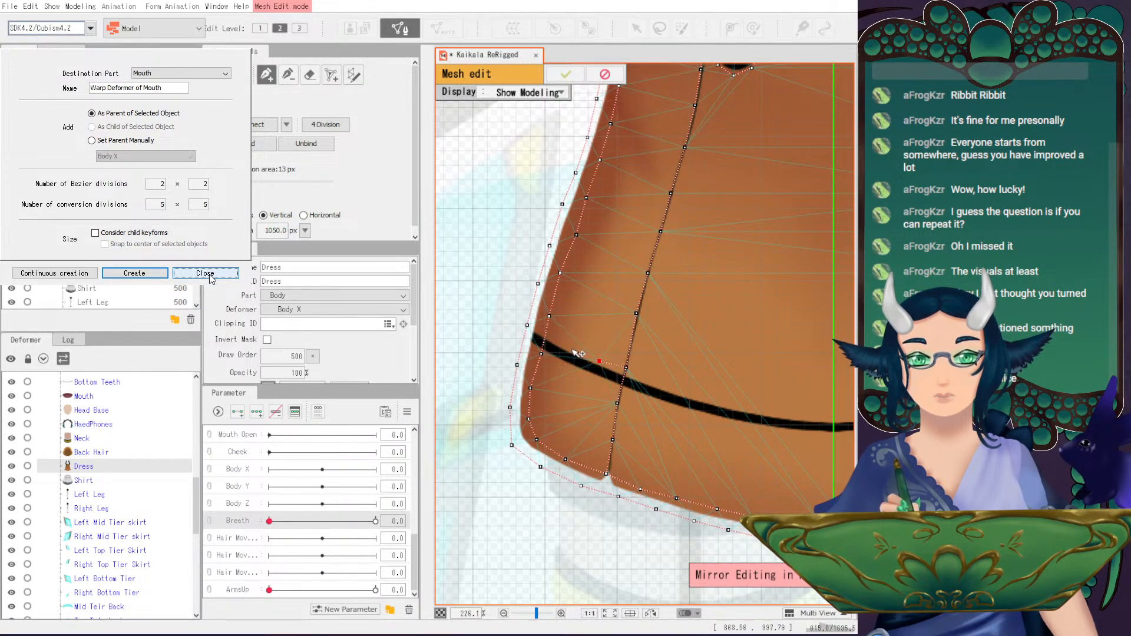
left_click(545, 336)
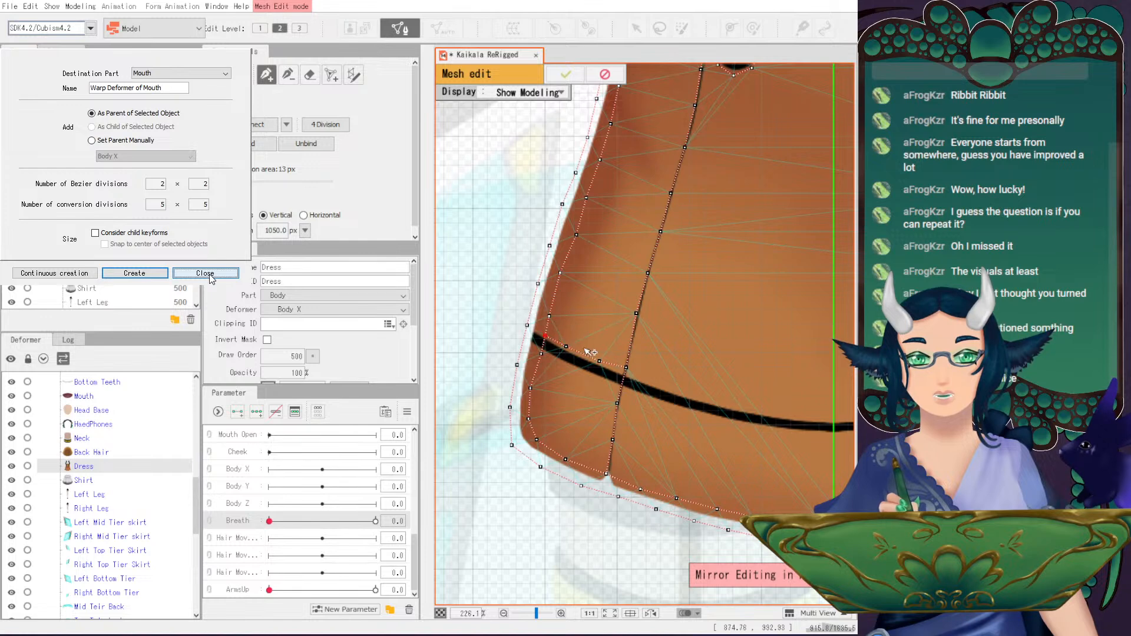
left_click(541, 355)
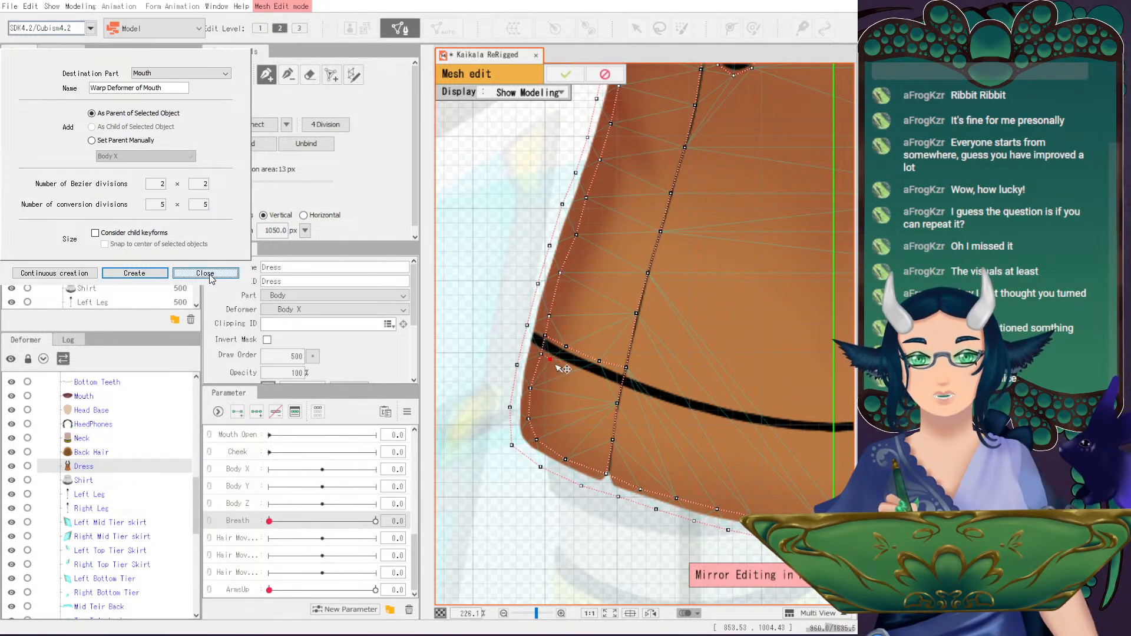
left_click(571, 370)
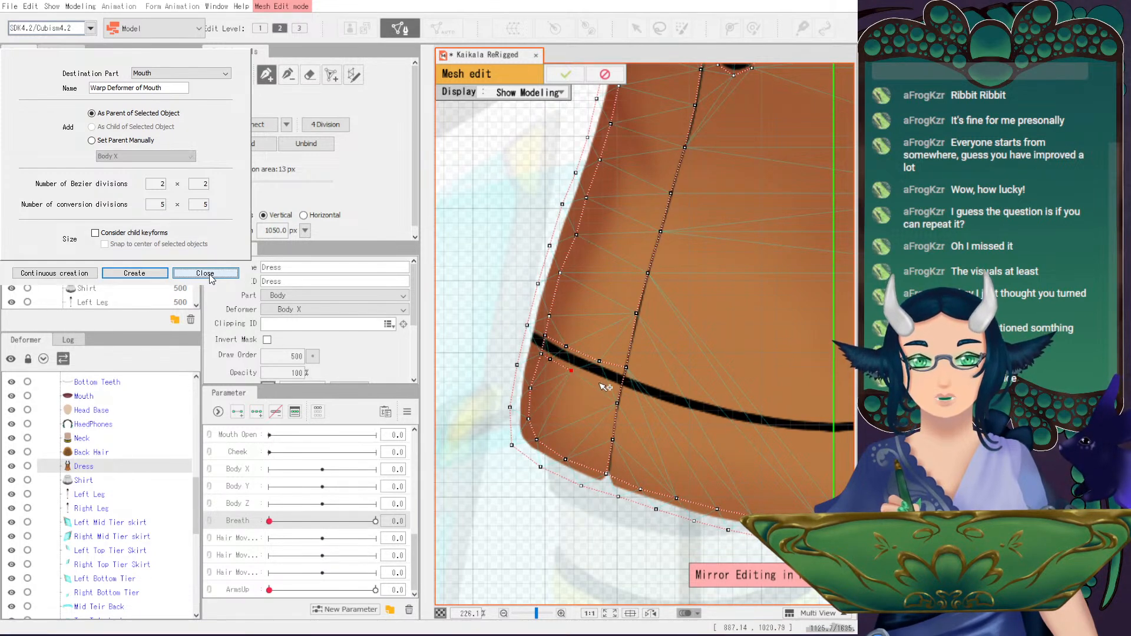
left_click(603, 383)
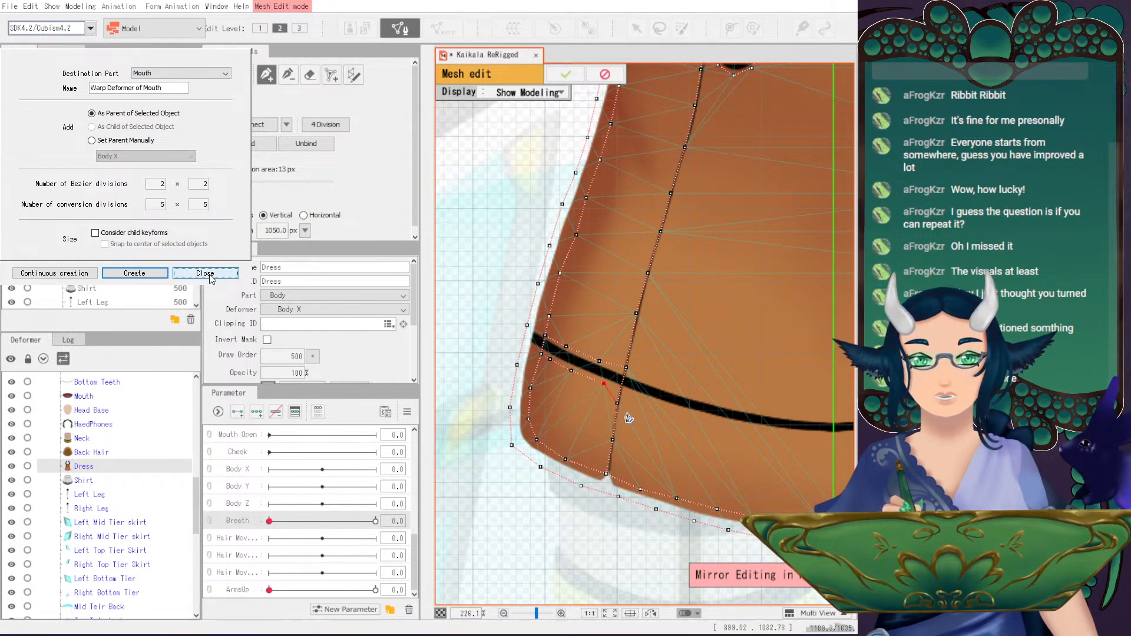
- Continue the vertex line along the black band's lower edge from the inner seam across the centre line to join its mirrored half
left_click_drag(656, 396, 560, 399)
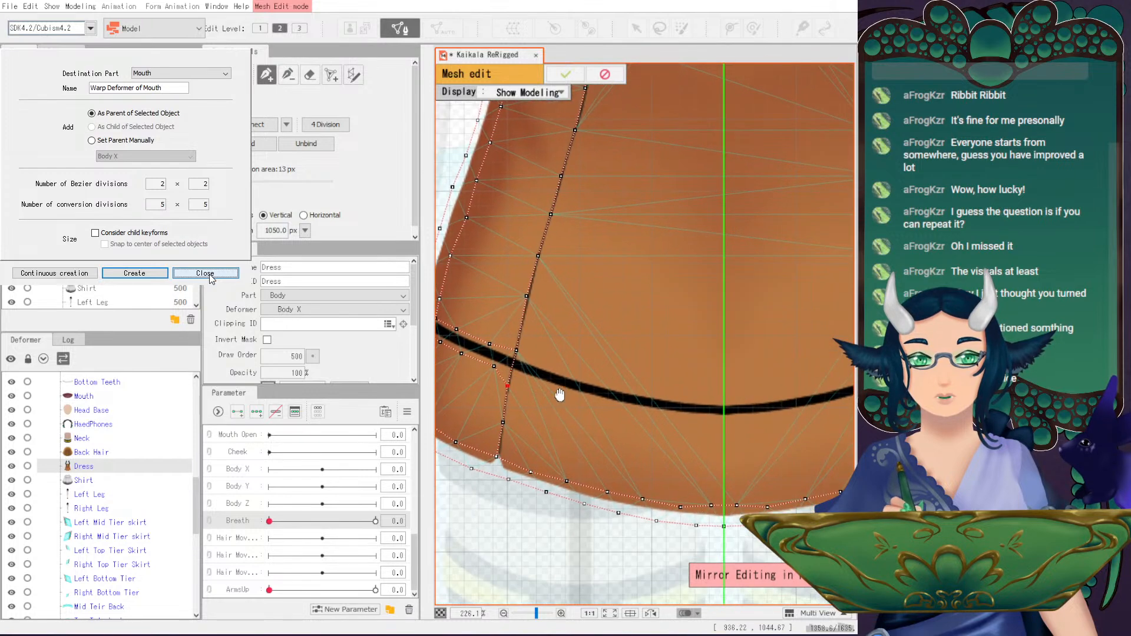
left_click(526, 377)
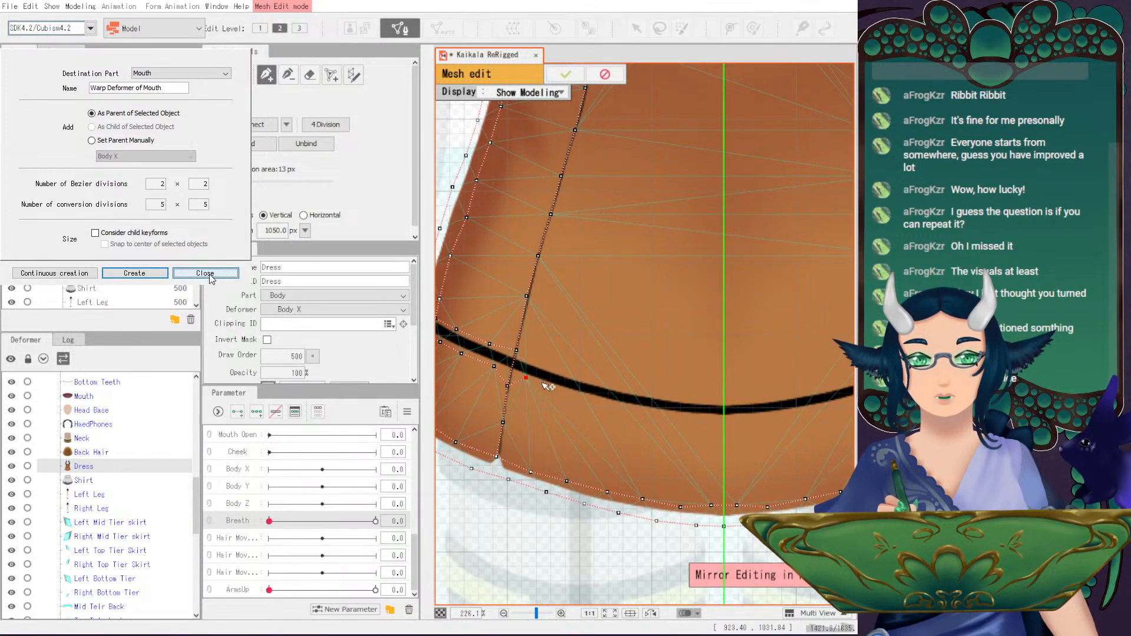
left_click(547, 386)
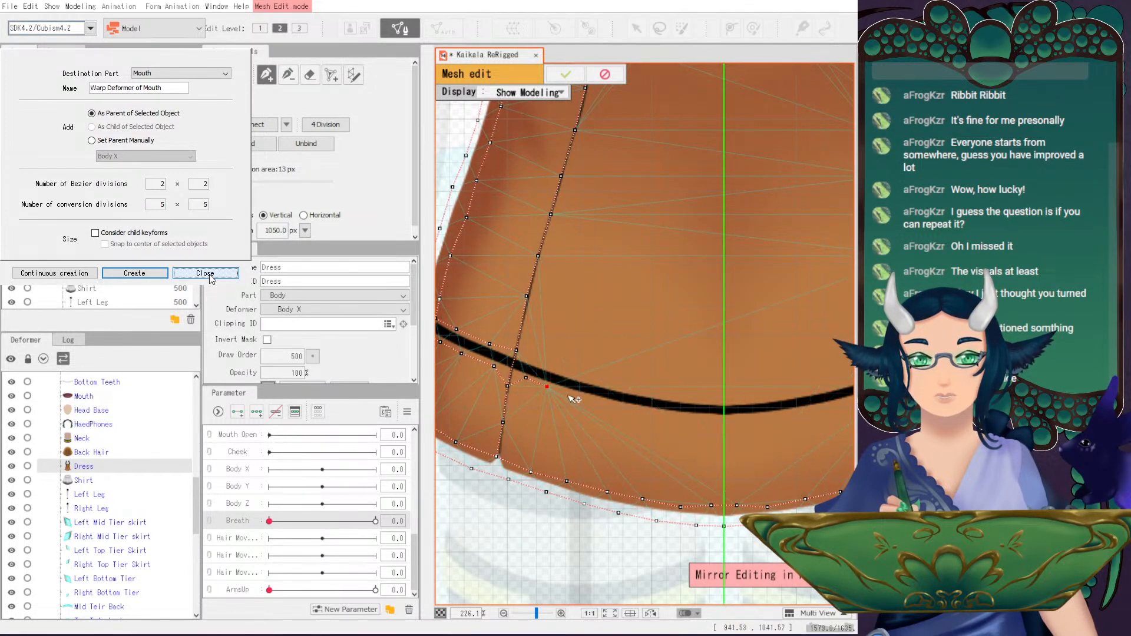
left_click(569, 393)
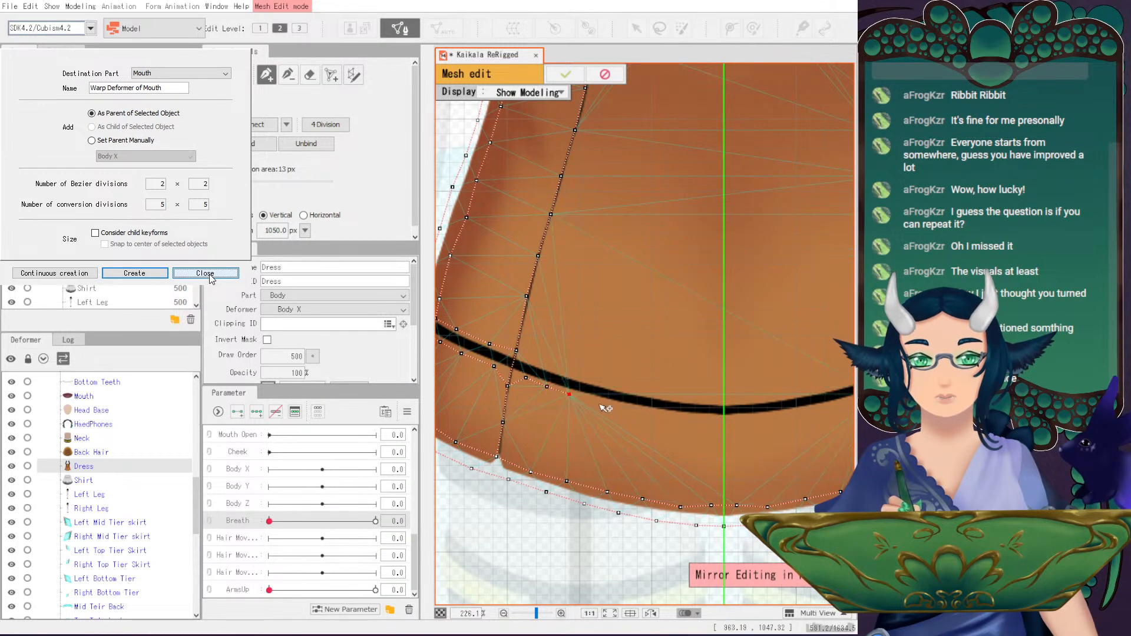
left_click(595, 403)
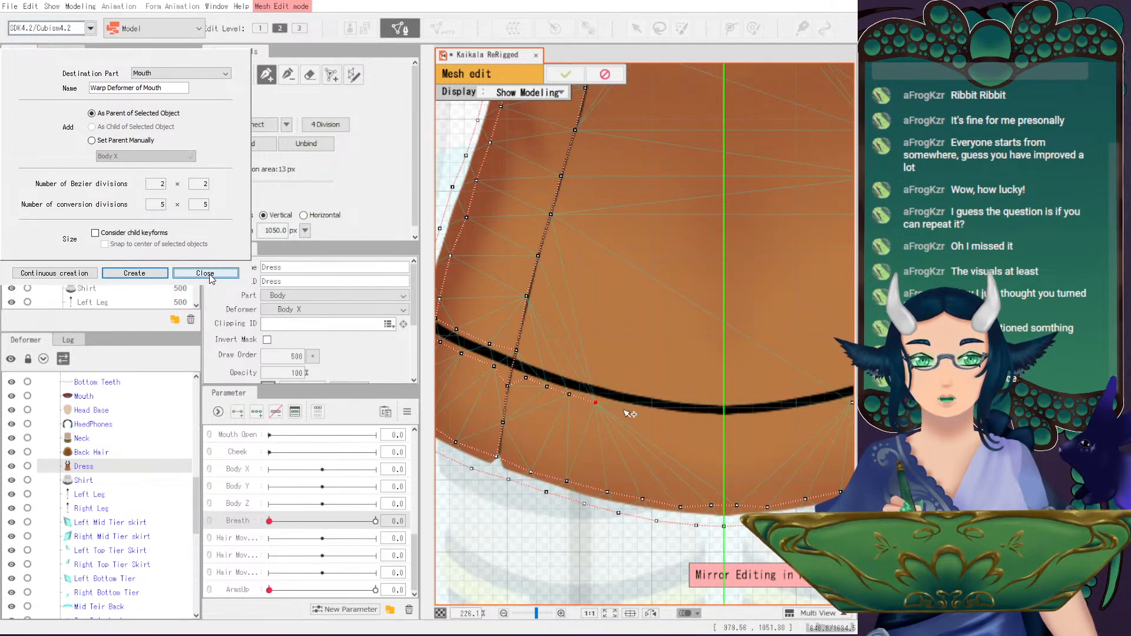
left_click(623, 410)
left_click(653, 416)
left_click(682, 420)
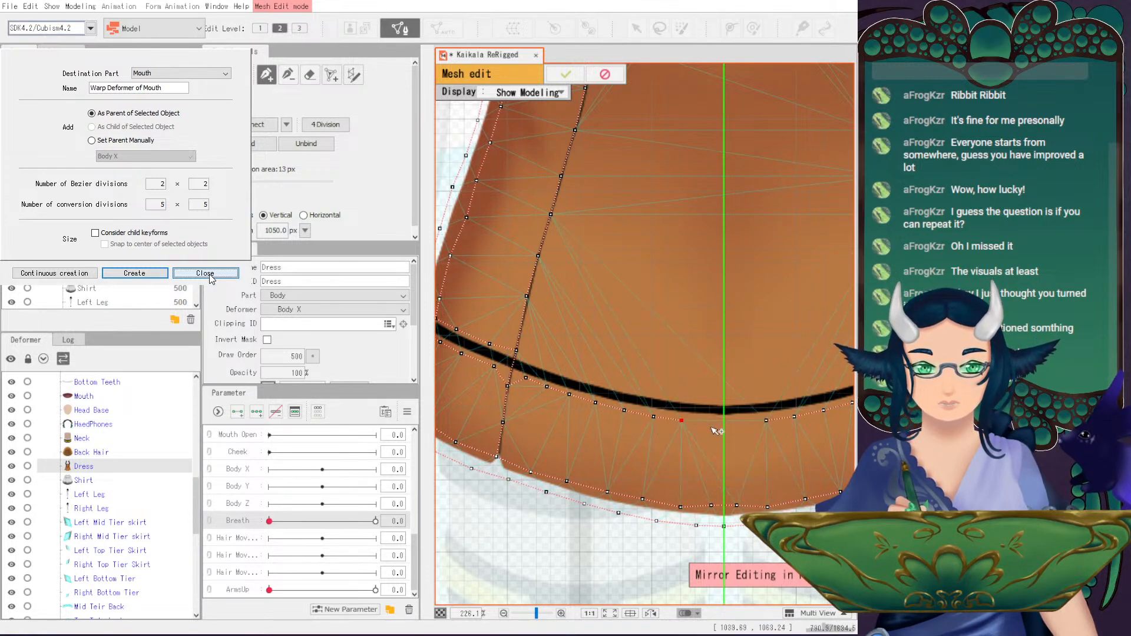
left_click(708, 421)
left_click(738, 422)
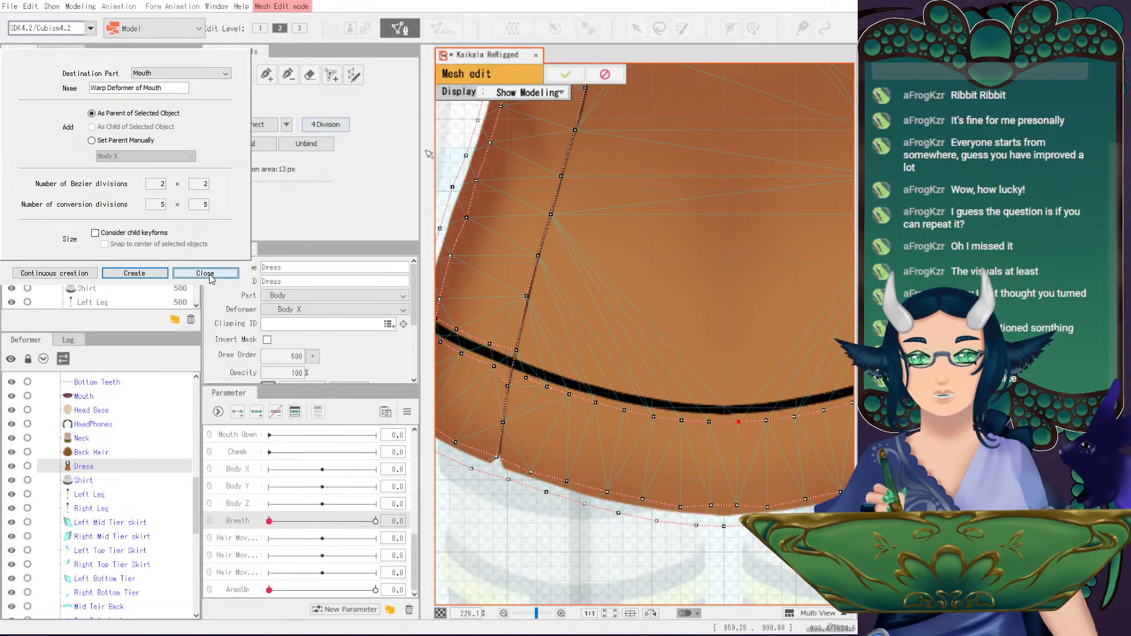
- Place evenly spaced mirrored vertices along the black band's upper edge from the inner seam to the centre line
left_click(267, 74)
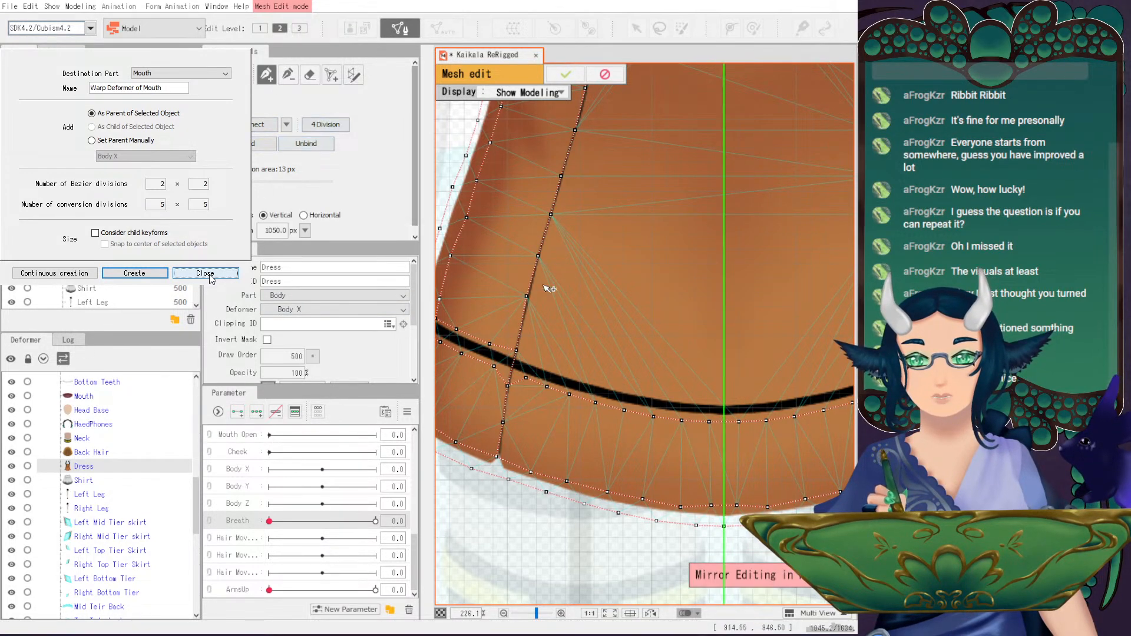
left_click(517, 350)
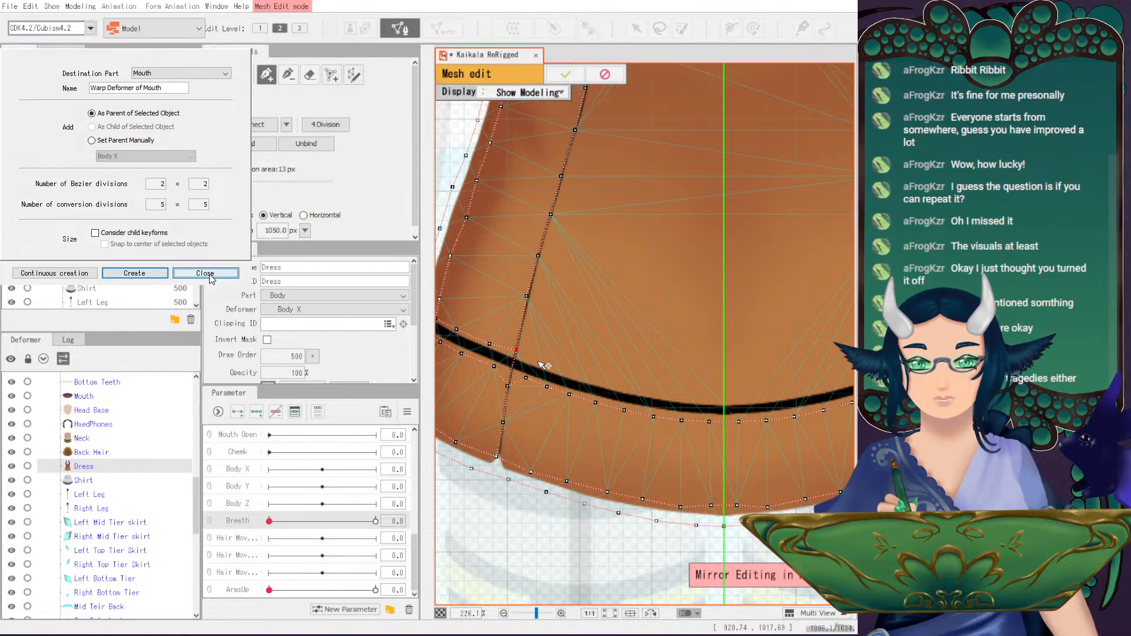
left_click(539, 361)
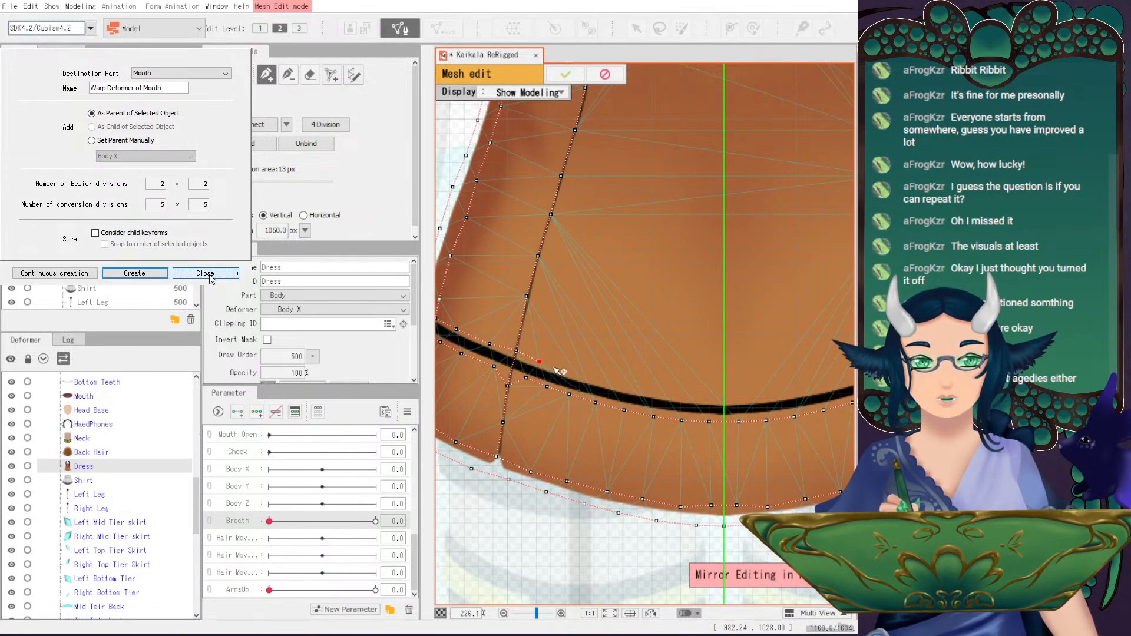
key("ctrl+z")
left_click(542, 363)
left_click(564, 371)
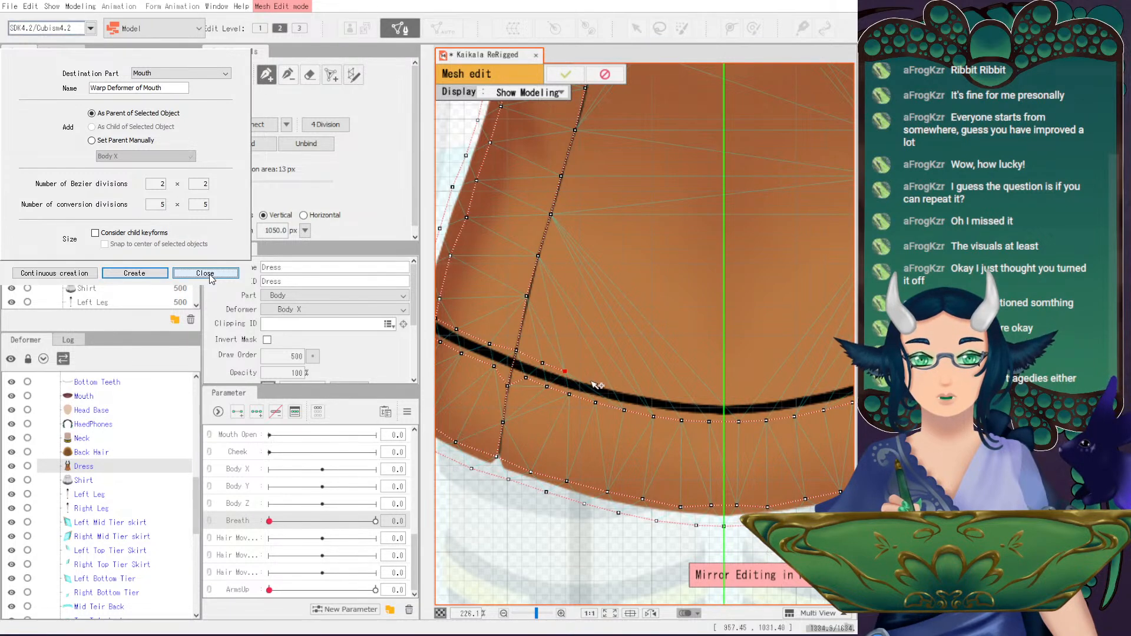
left_click(589, 379)
left_click(615, 387)
left_click(641, 391)
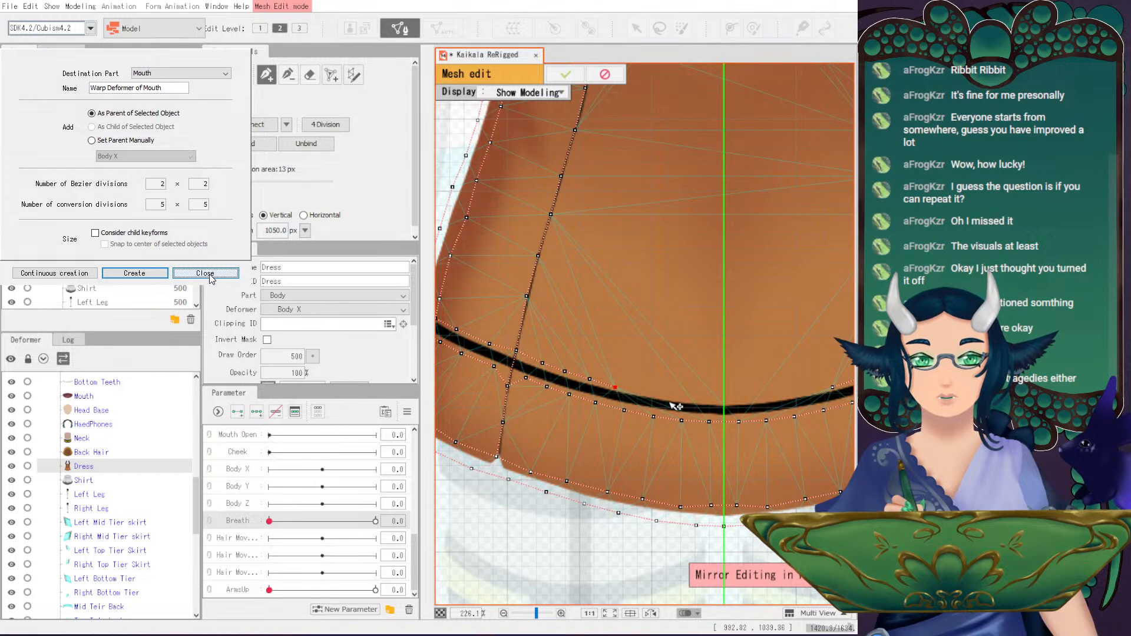
left_click(670, 397)
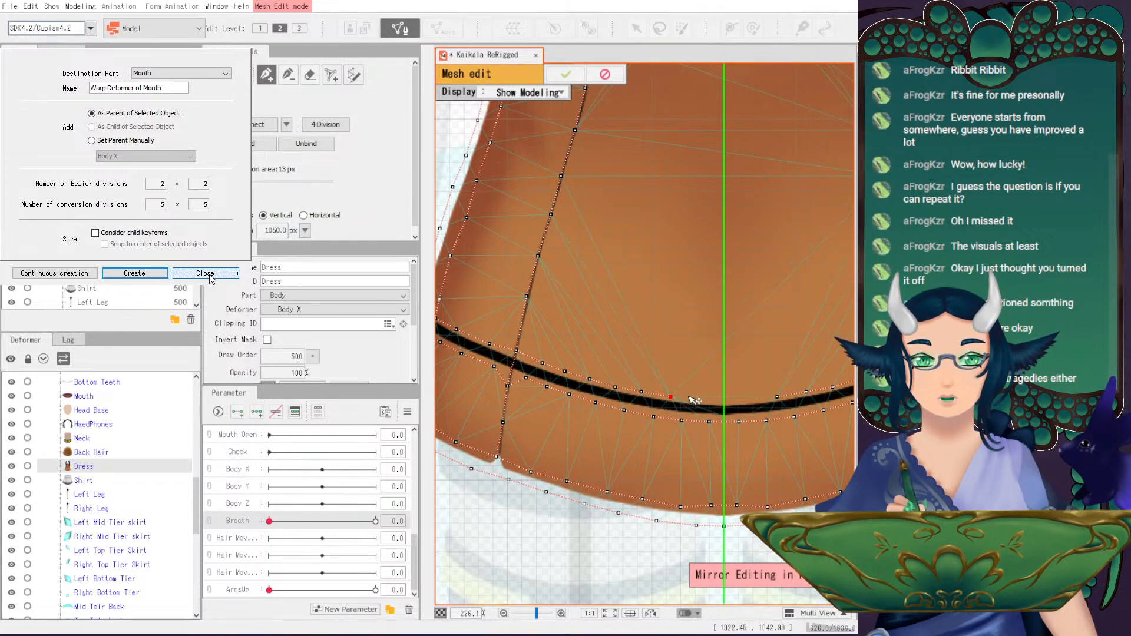
left_click(693, 400)
- Auto-connect the Dress's vertices and accept the mesh edit, leaving the Dress deselected
key("Escape")
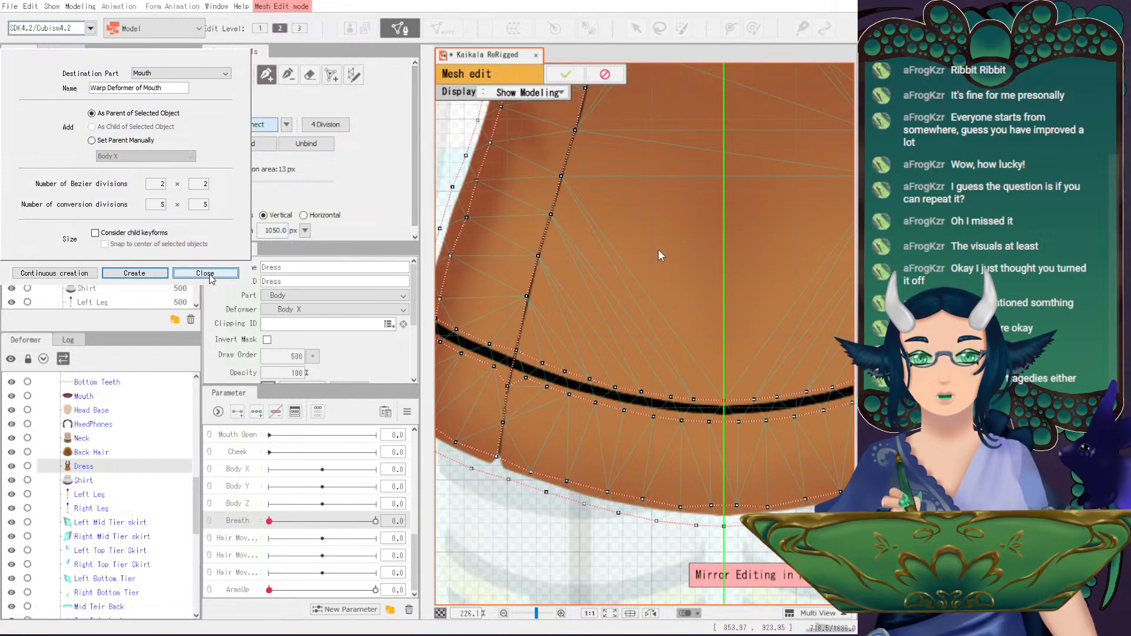
key("Return")
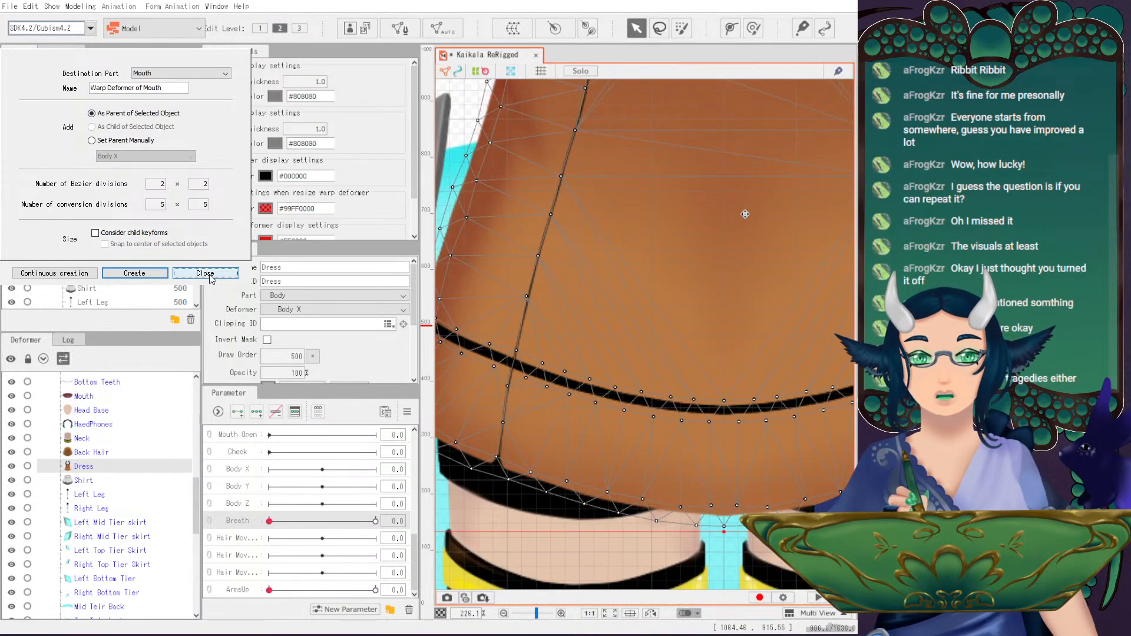
scroll(745, 213, "down", 3)
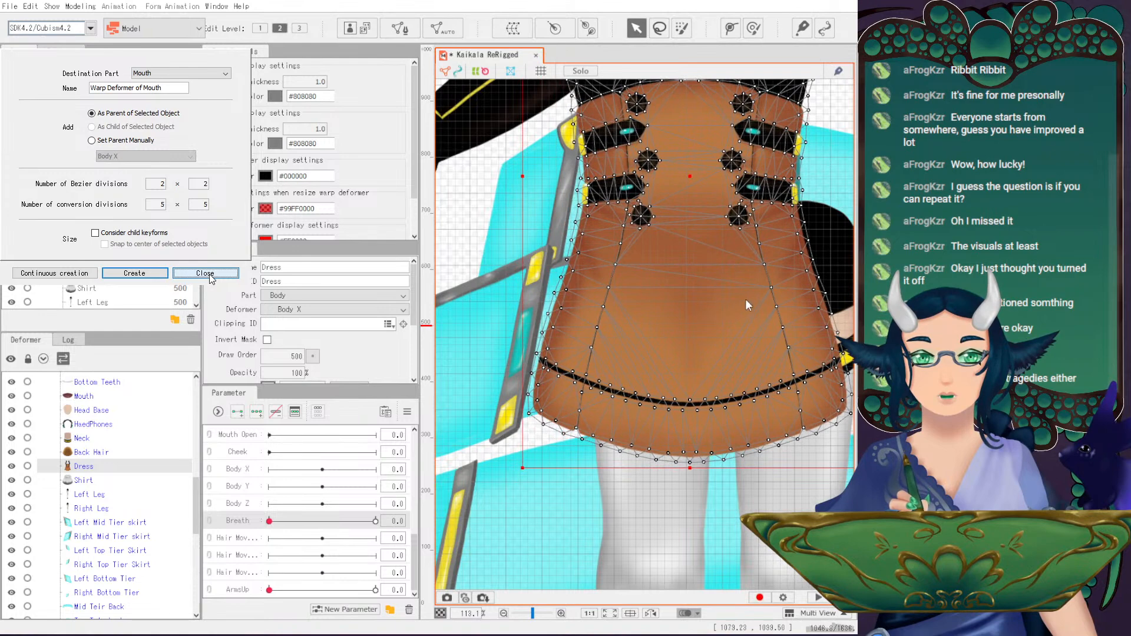
scroll(745, 303, "down", 3)
scroll(690, 200, "up", 4)
scroll(662, 381, "down", 3)
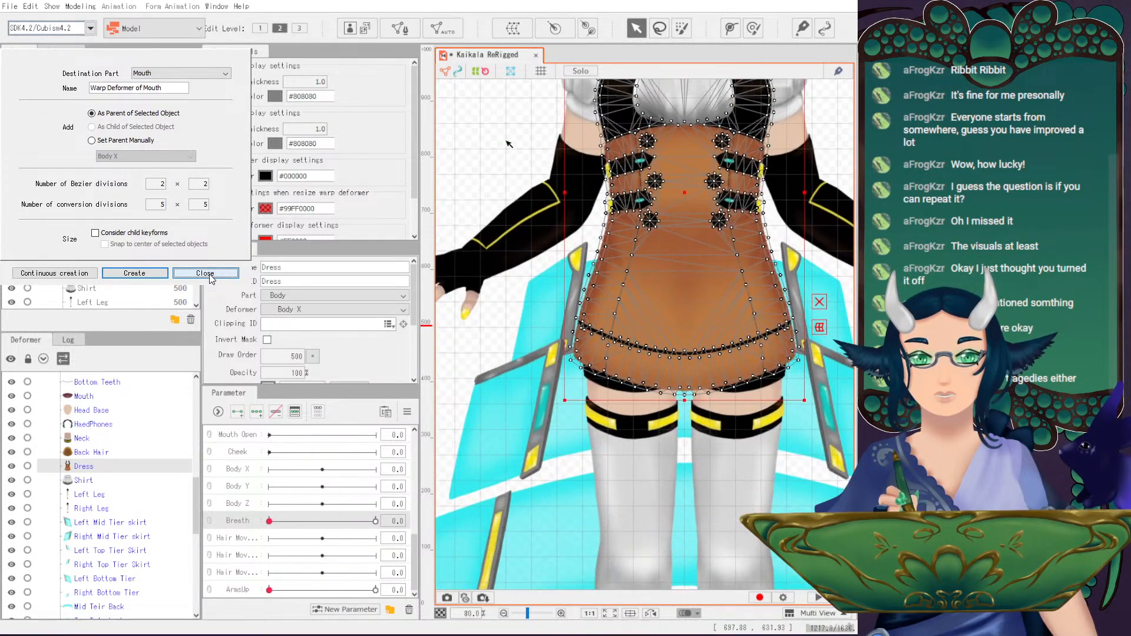
left_click(509, 143)
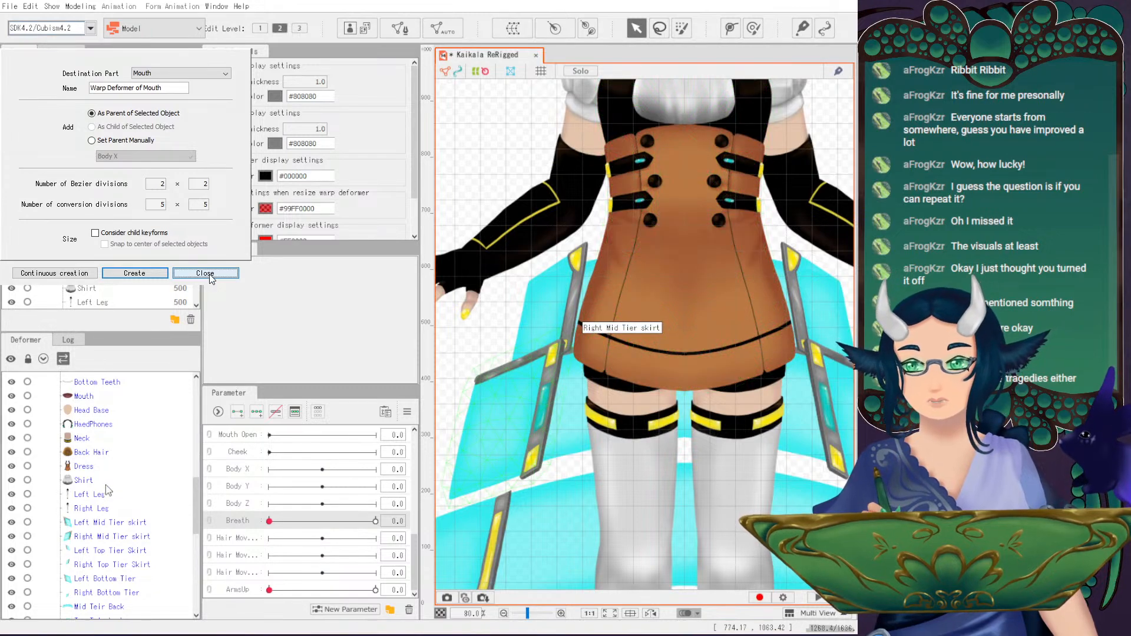
- Open the Shirt's mesh for editing and erase all of its existing vertices
left_click(86, 480)
scroll(689, 169, "up", 4)
scroll(632, 434, "up", 2)
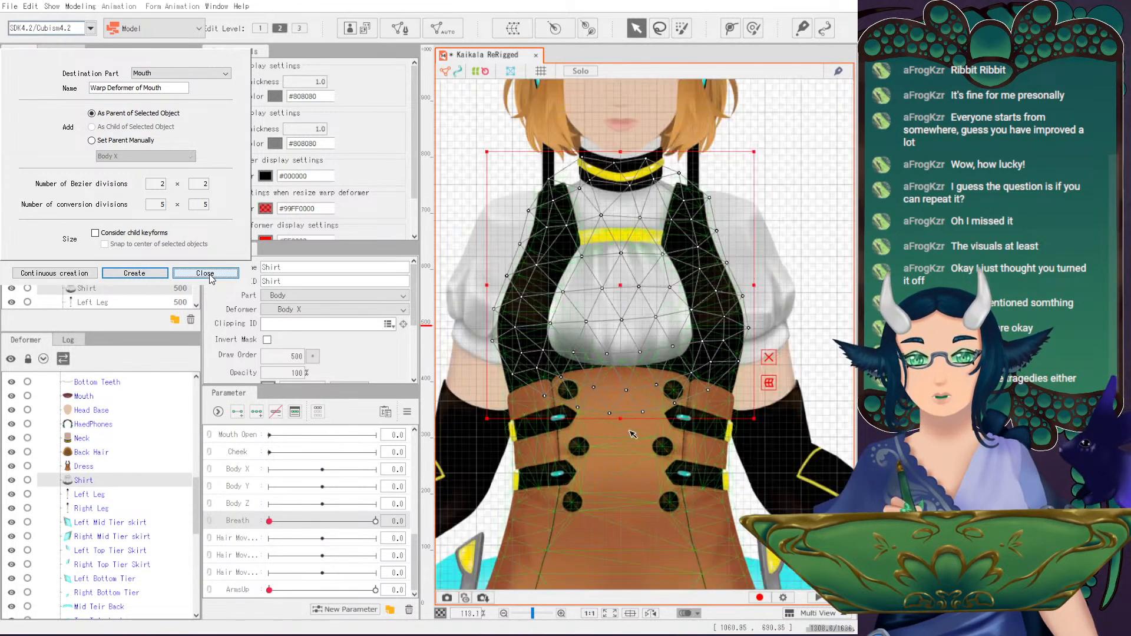
left_click(399, 28)
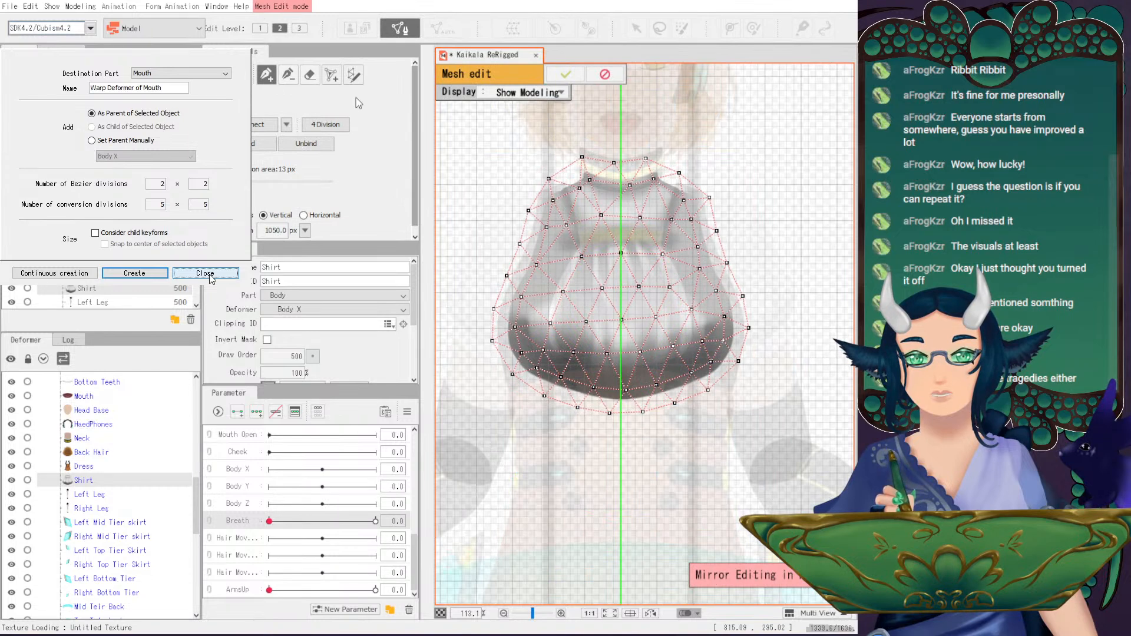
left_click(309, 76)
left_click_drag(619, 227, 732, 328)
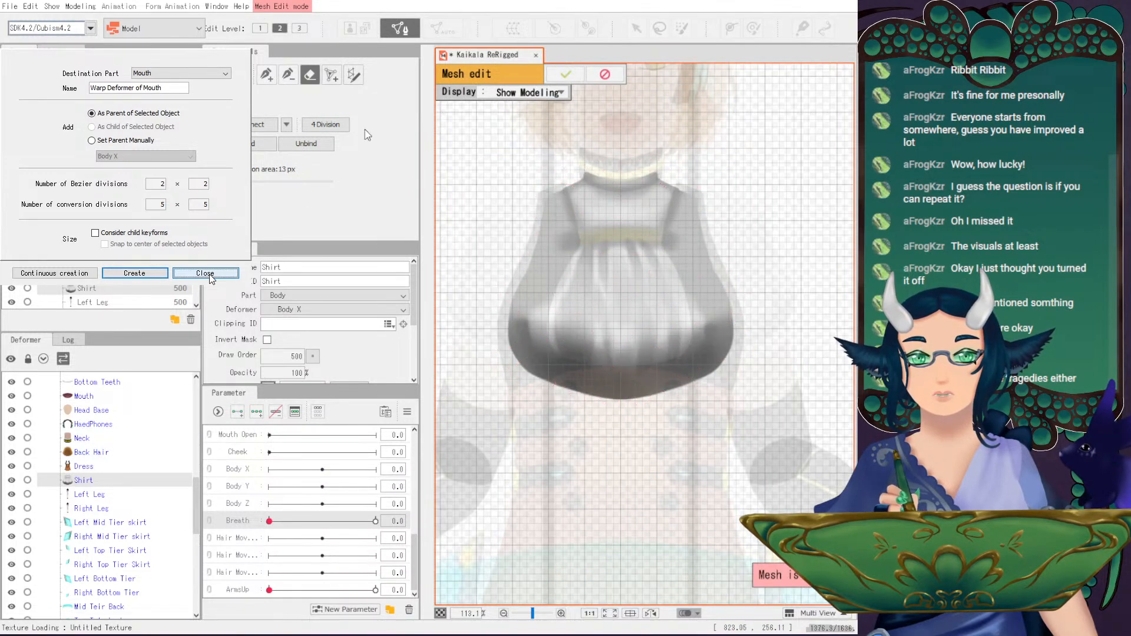
- Place mirrored outline vertices along the Shirt's neckline from the centre, around the collar corner and out to the shoulder tip
left_click(267, 77)
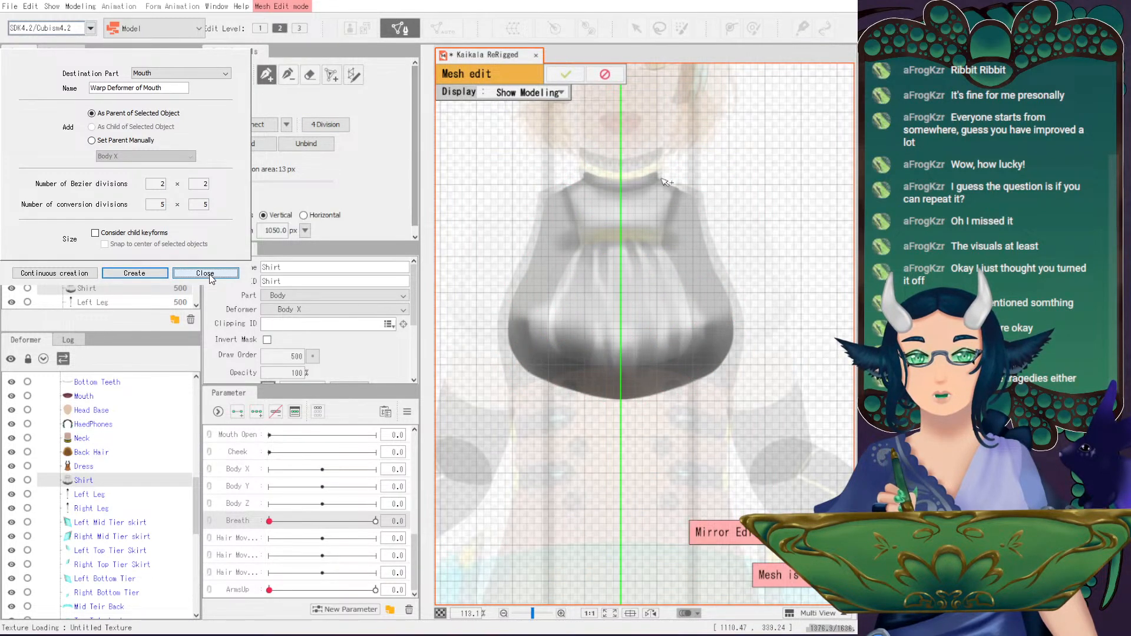
left_click(609, 175)
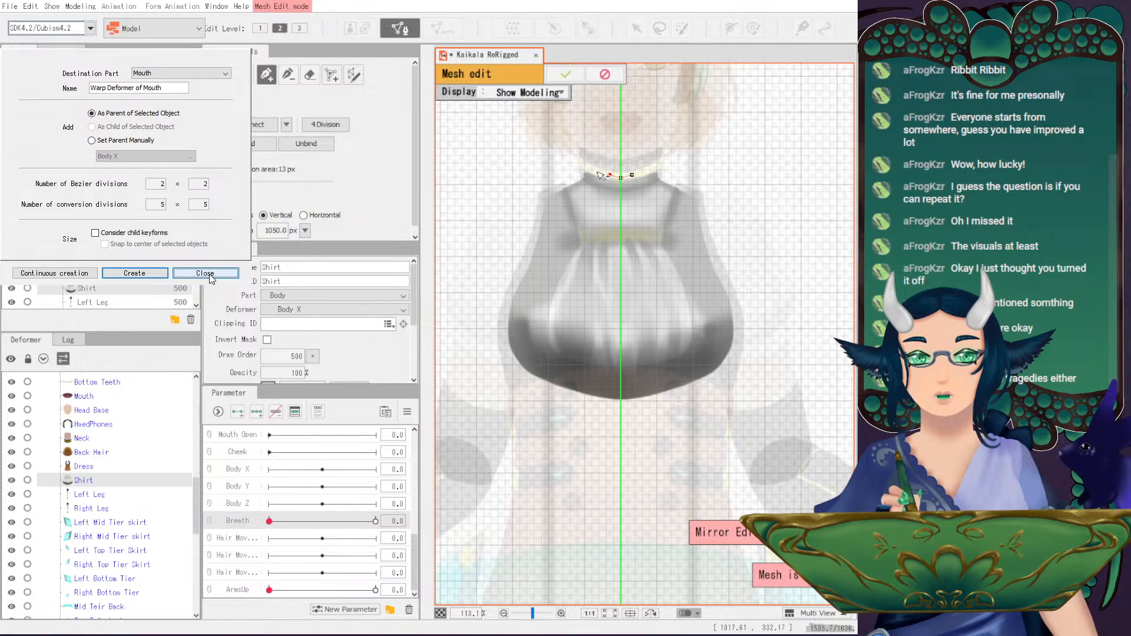
left_click(584, 166)
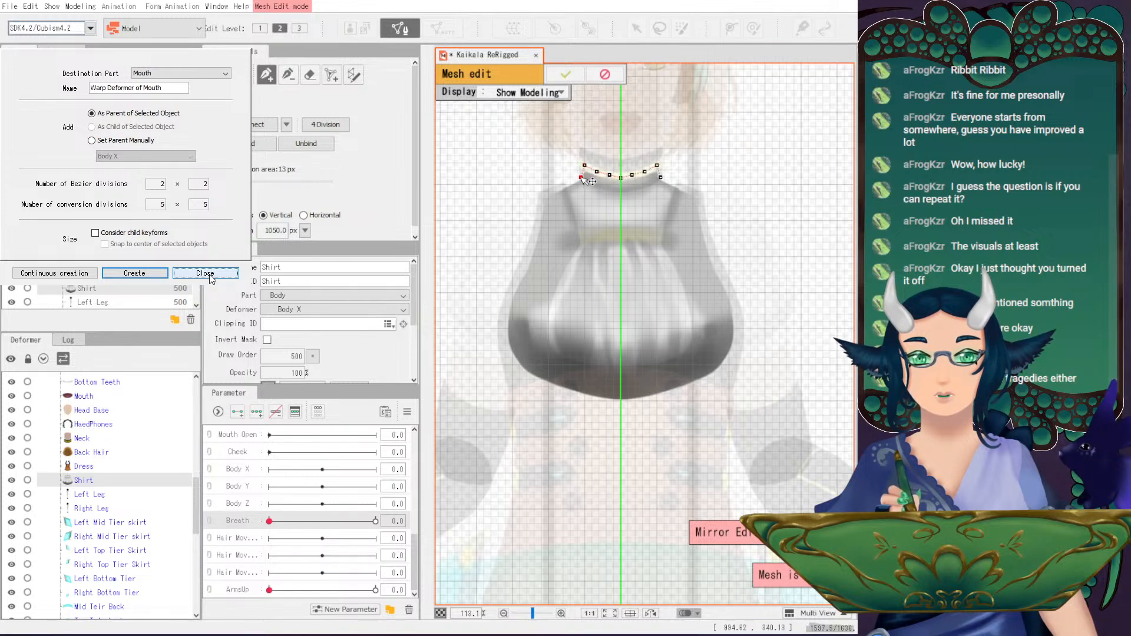
left_click(569, 182)
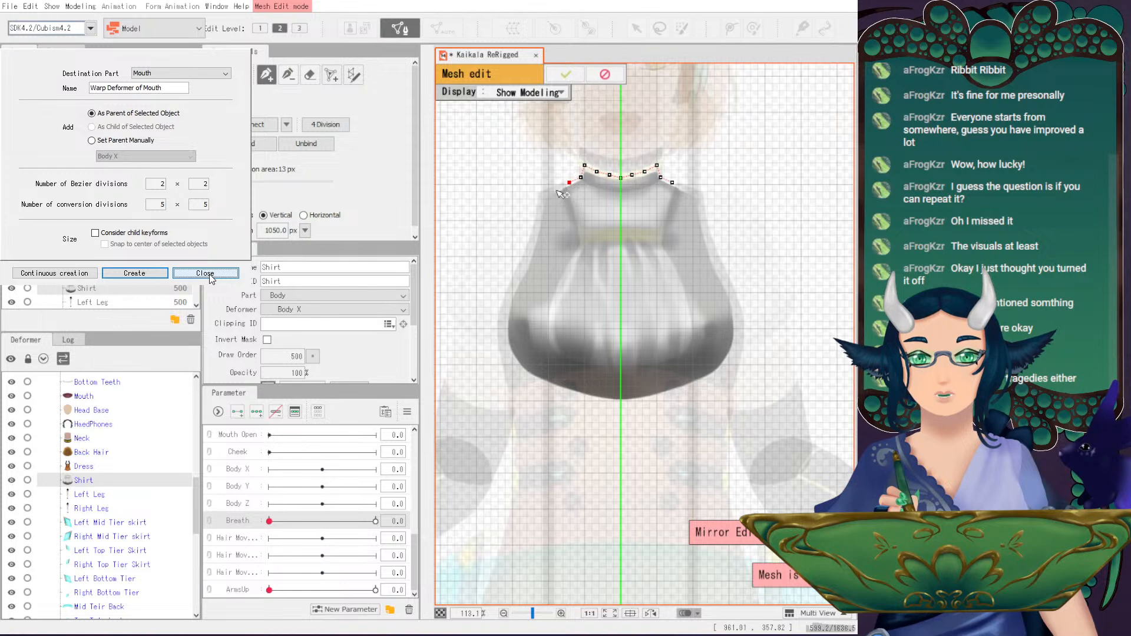
left_click(555, 189)
left_click(540, 196)
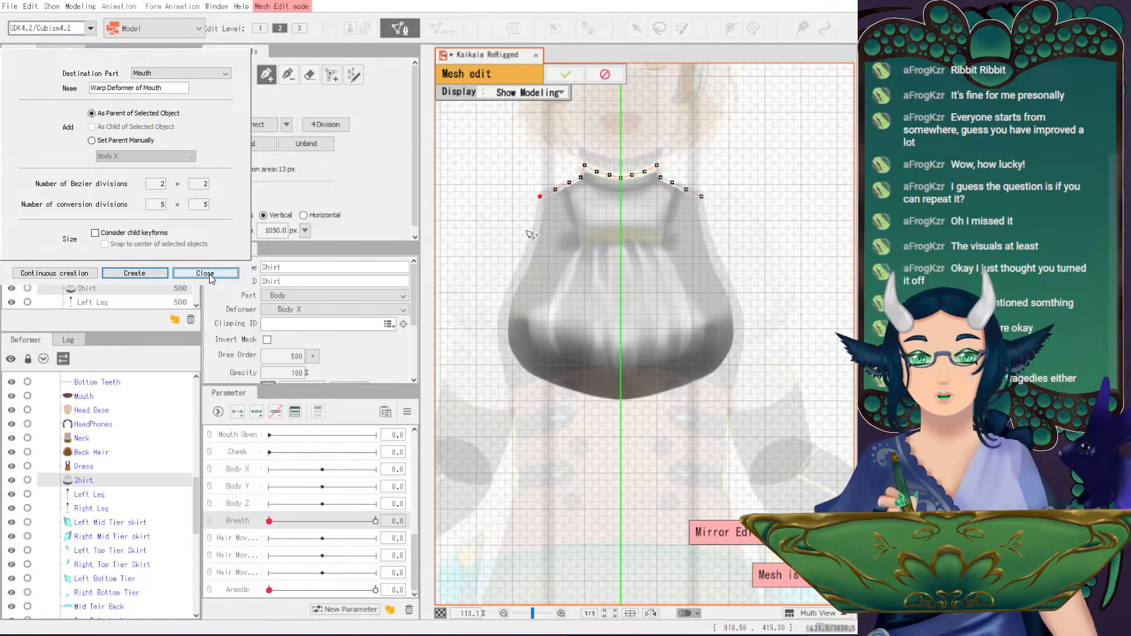
- Continue the Shirt's outer vertex outline from the shoulder tip down the side to its widest point
left_click(537, 210)
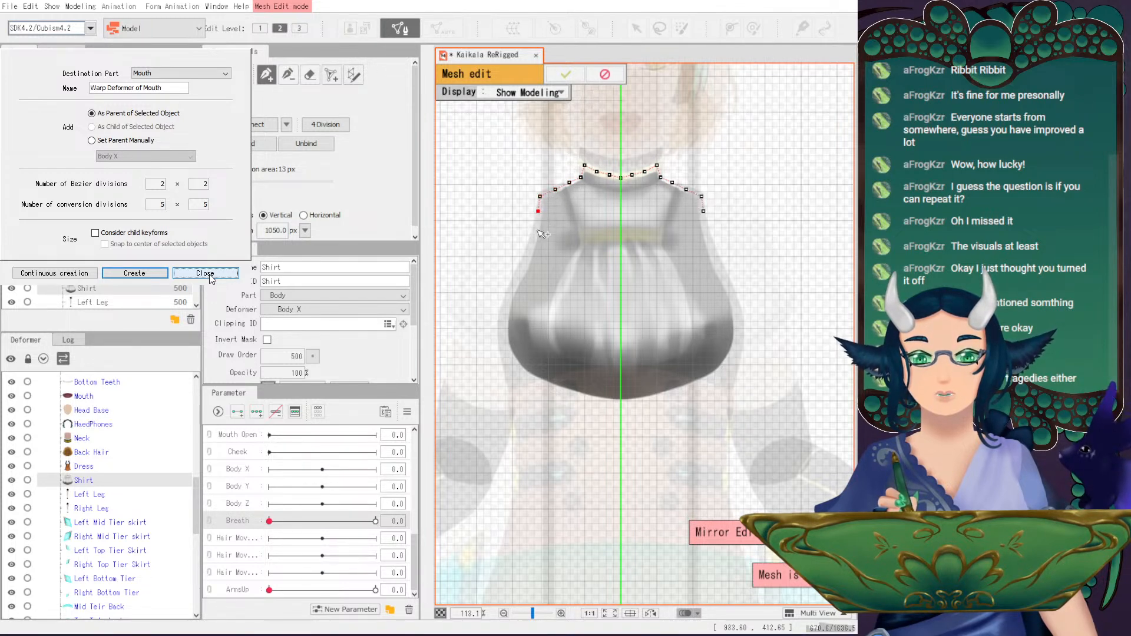
left_click(536, 228)
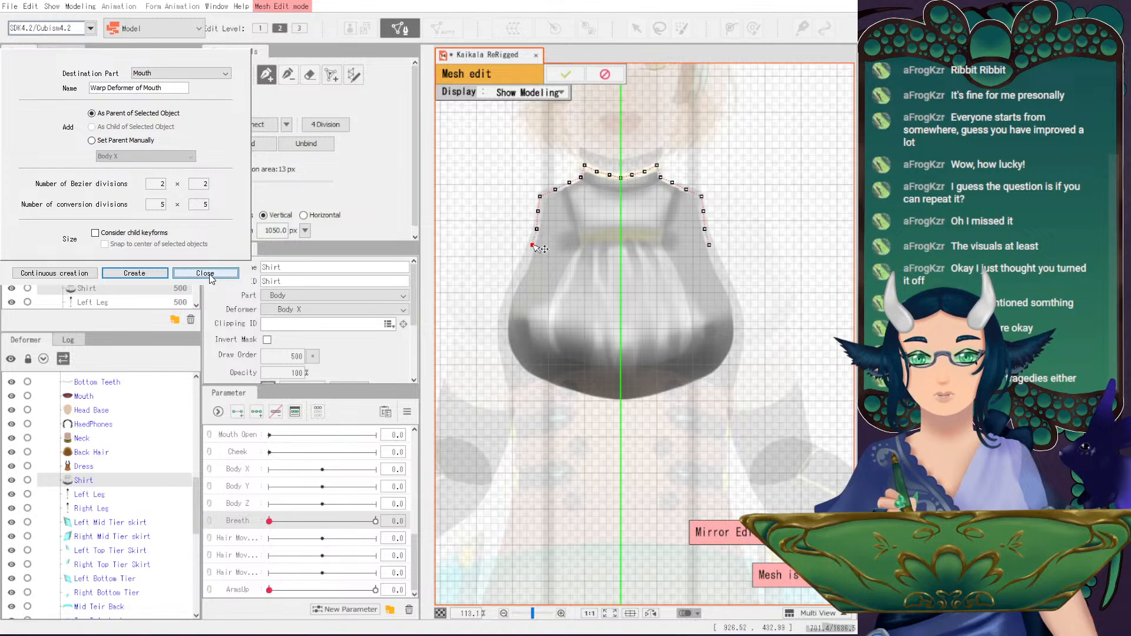
left_click(527, 259)
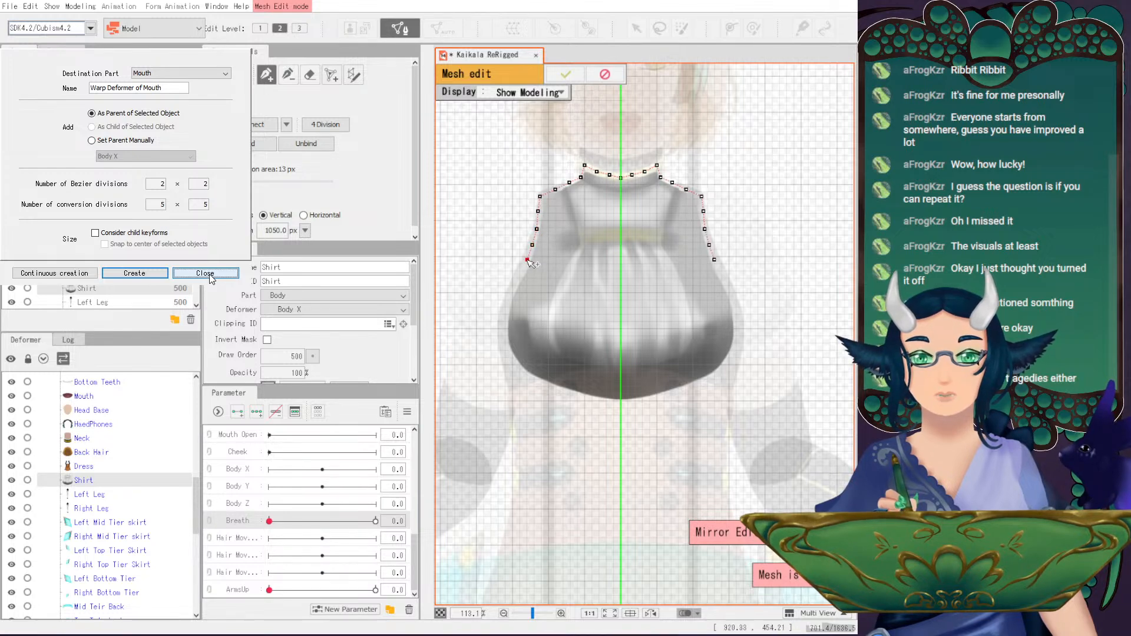
left_click(510, 288)
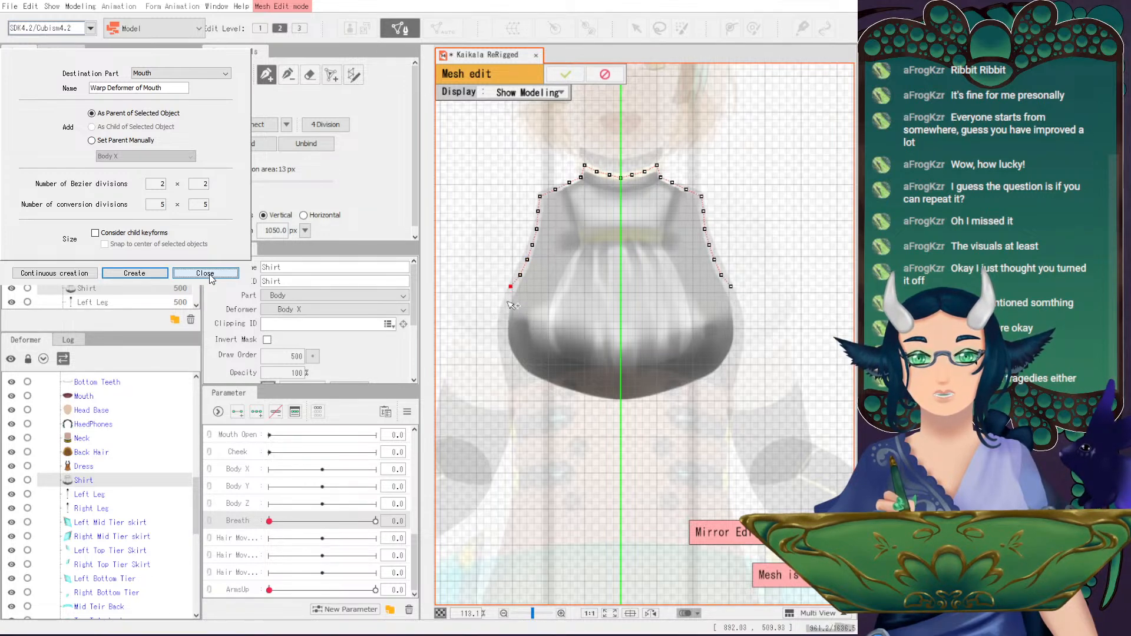
left_click(504, 304)
left_click(503, 322)
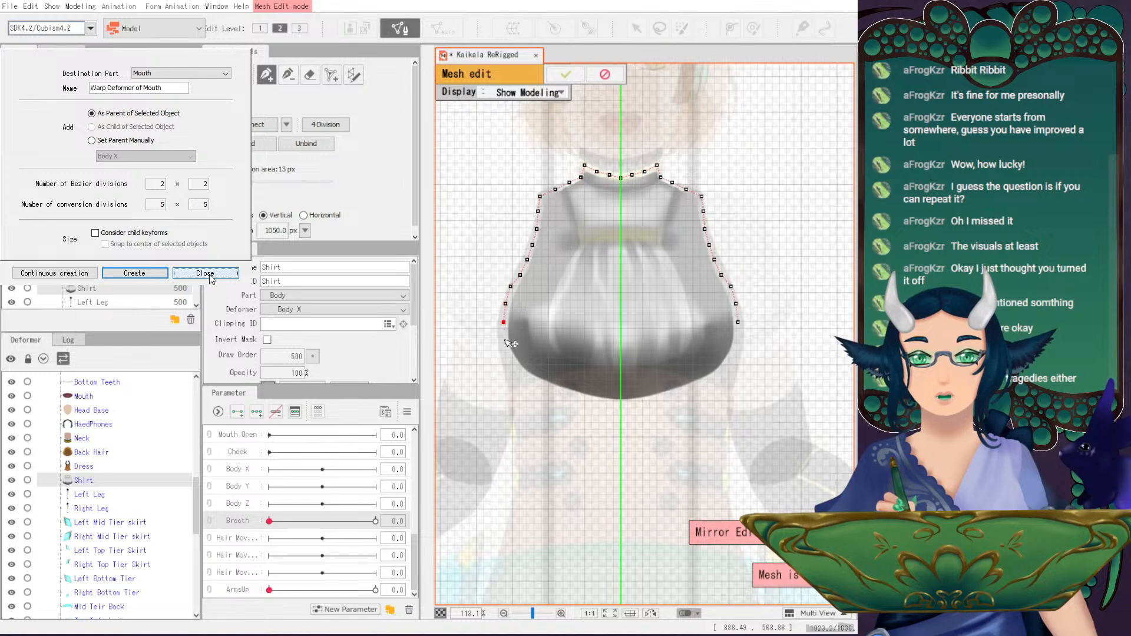
- Carry the Shirt's outer outline around the lower corner and hem to the centre line, closing it, and auto-connect the vertices
left_click(509, 355)
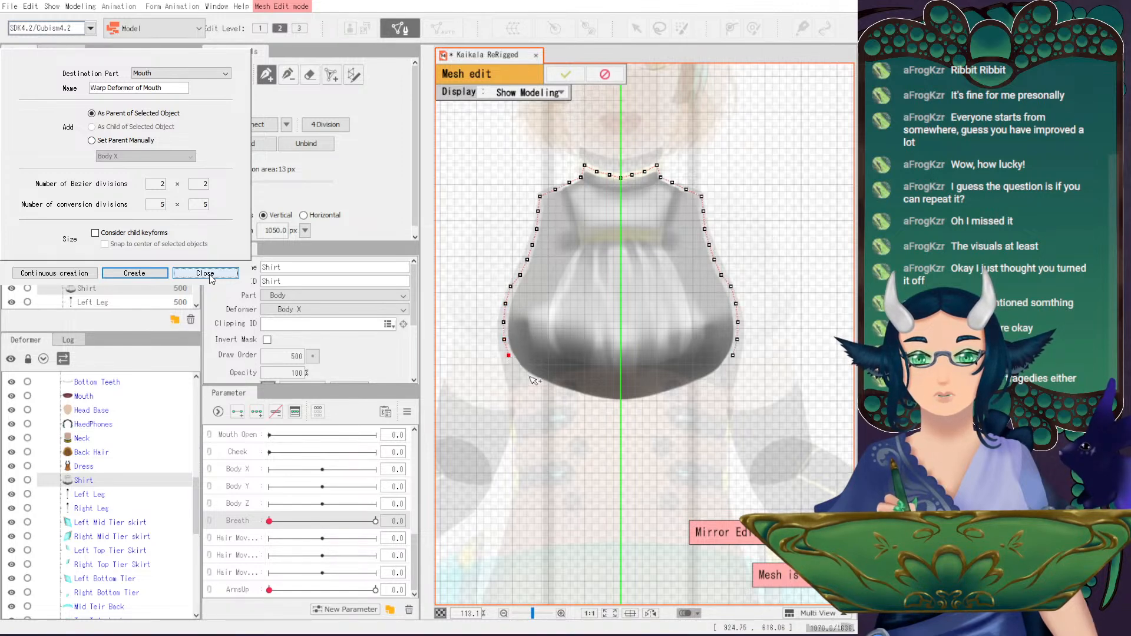
left_click(517, 370)
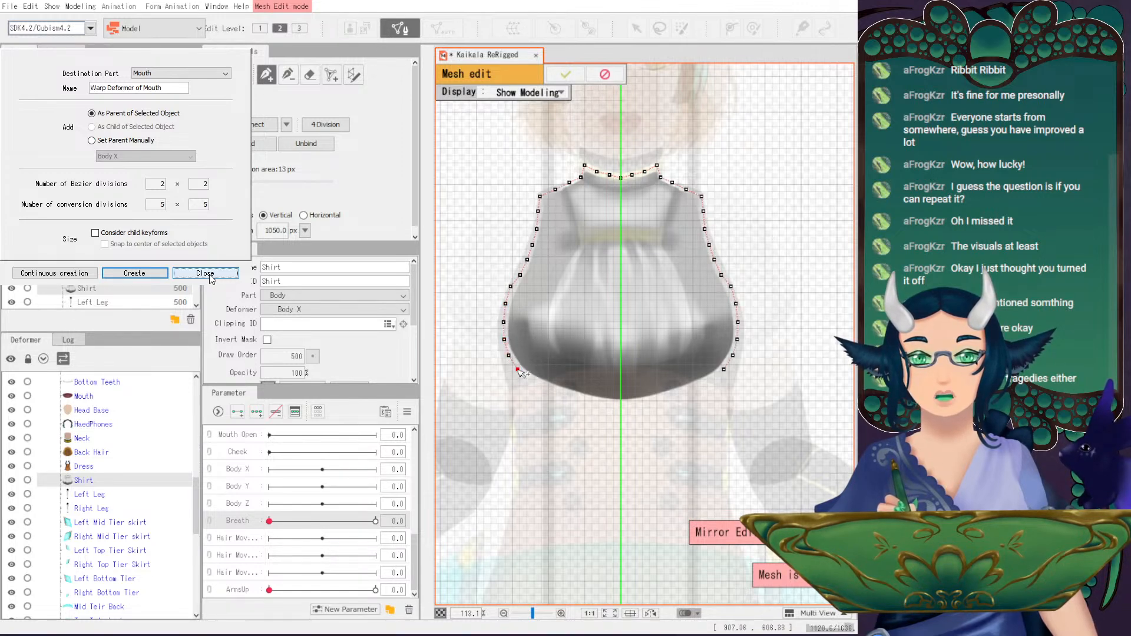
left_click(531, 380)
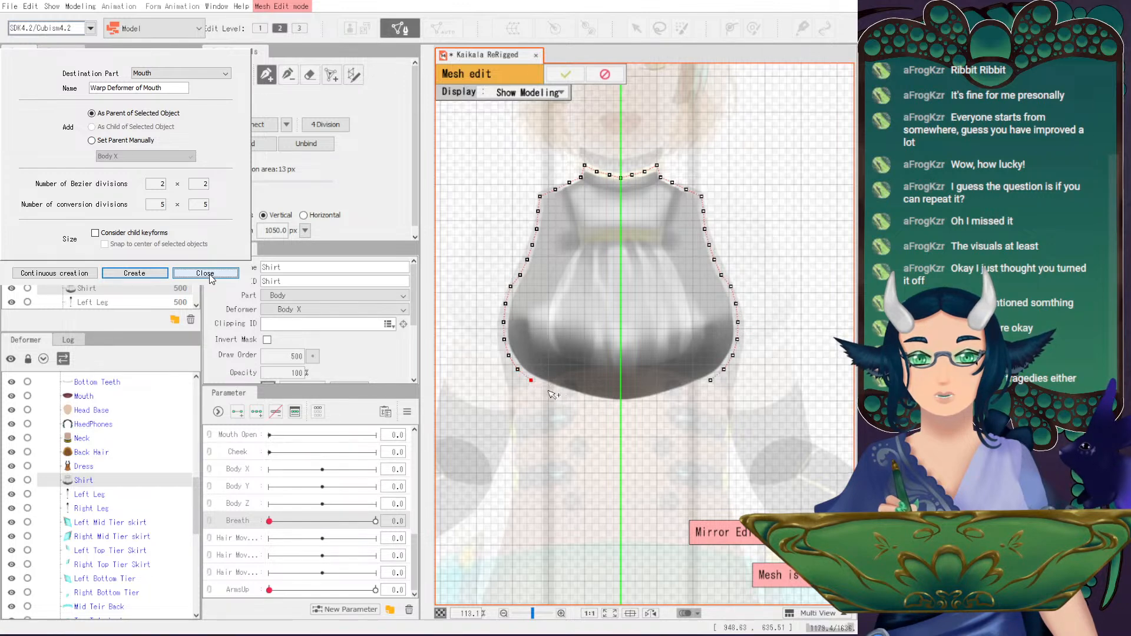
left_click(565, 393)
left_click(585, 399)
left_click(605, 402)
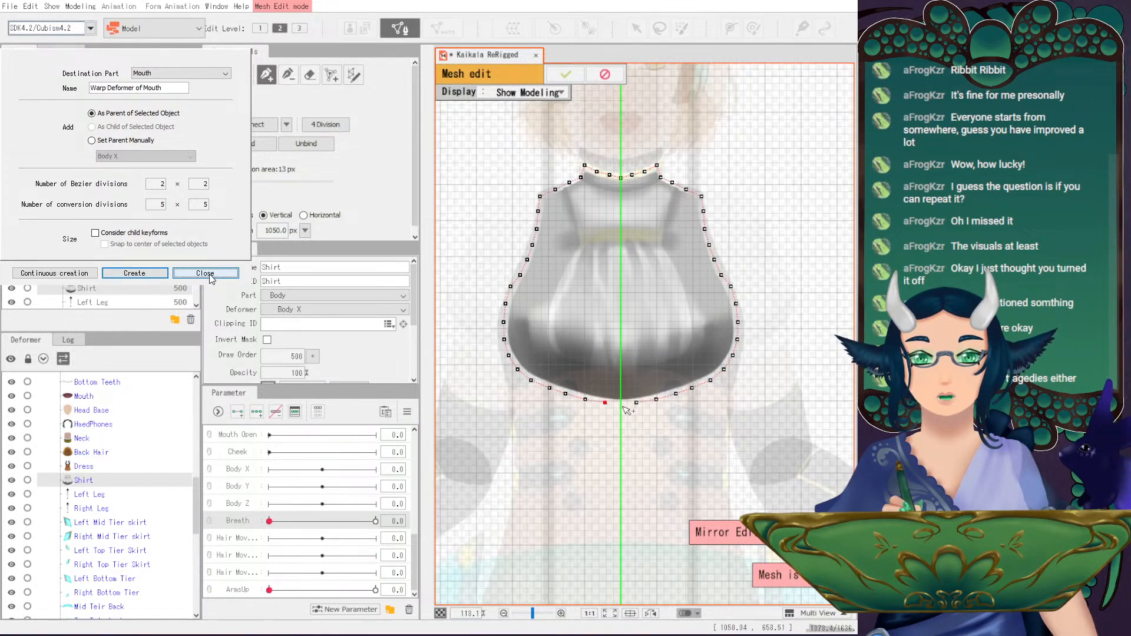
left_click(621, 405)
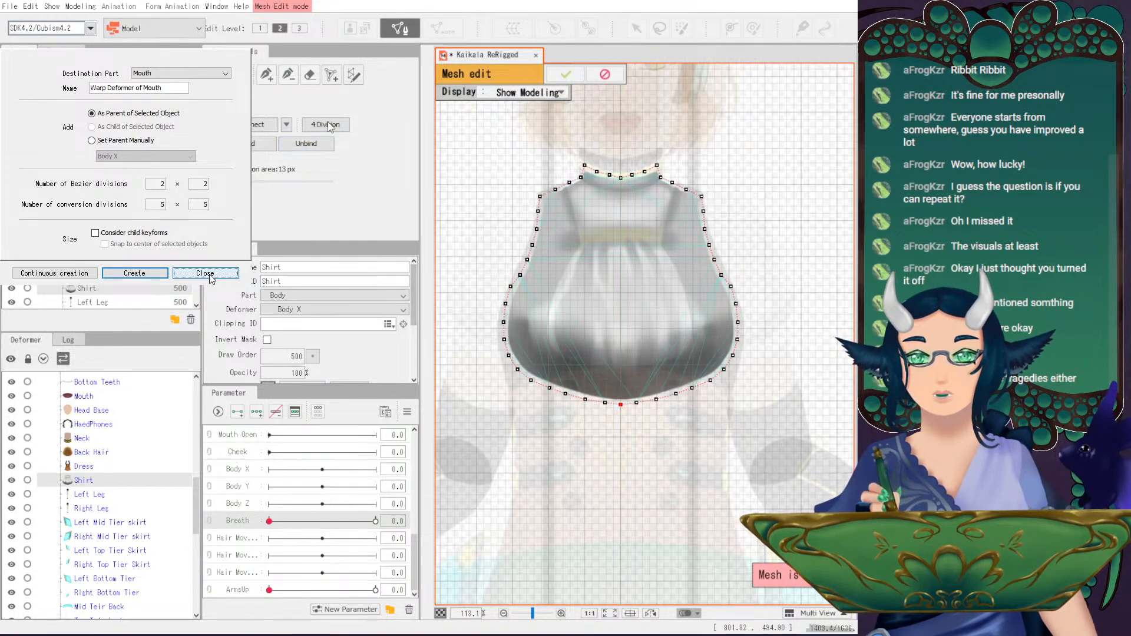
- Add an inner mirrored vertex line just inside the outline, along the collar's lower edge and over the shoulder to its corner
key("p")
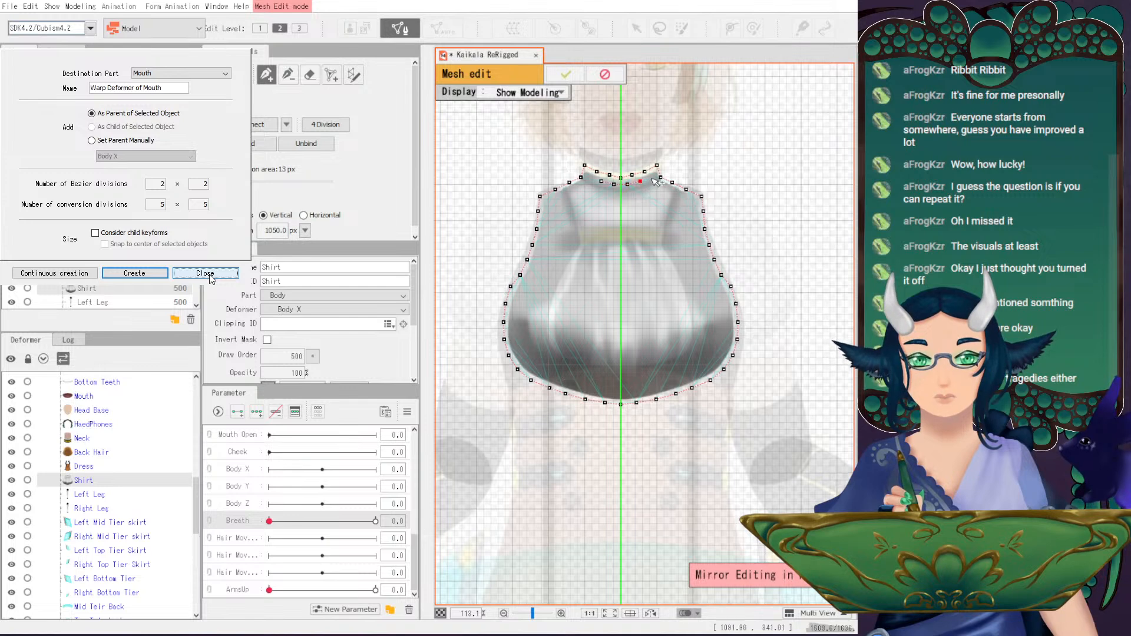
scroll(664, 195, "up", 4)
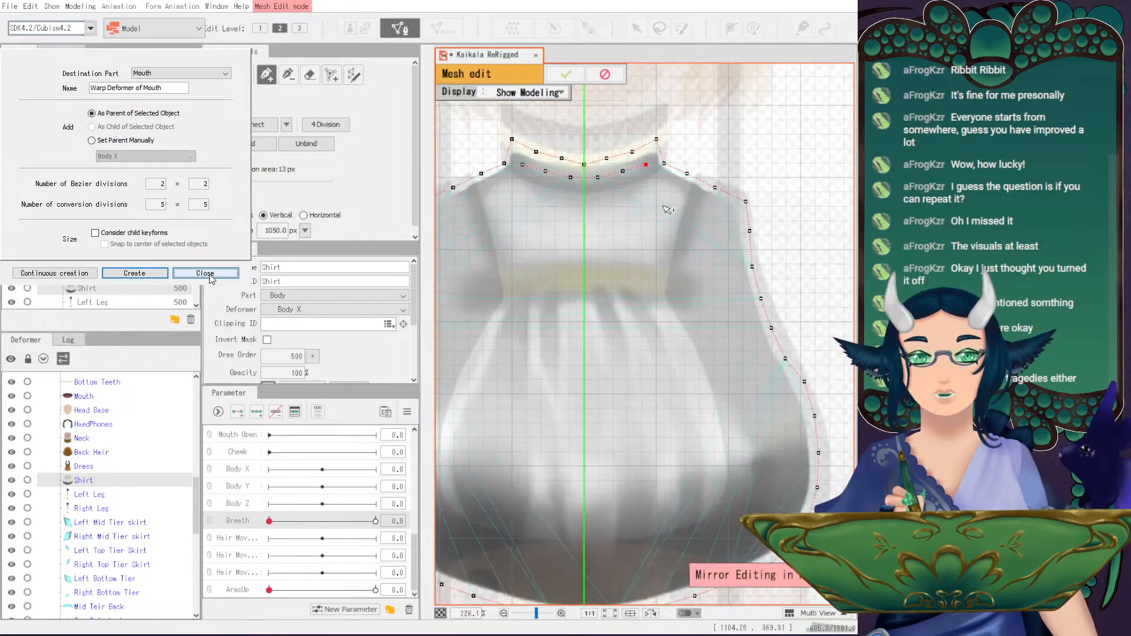
left_click_drag(662, 204, 656, 229)
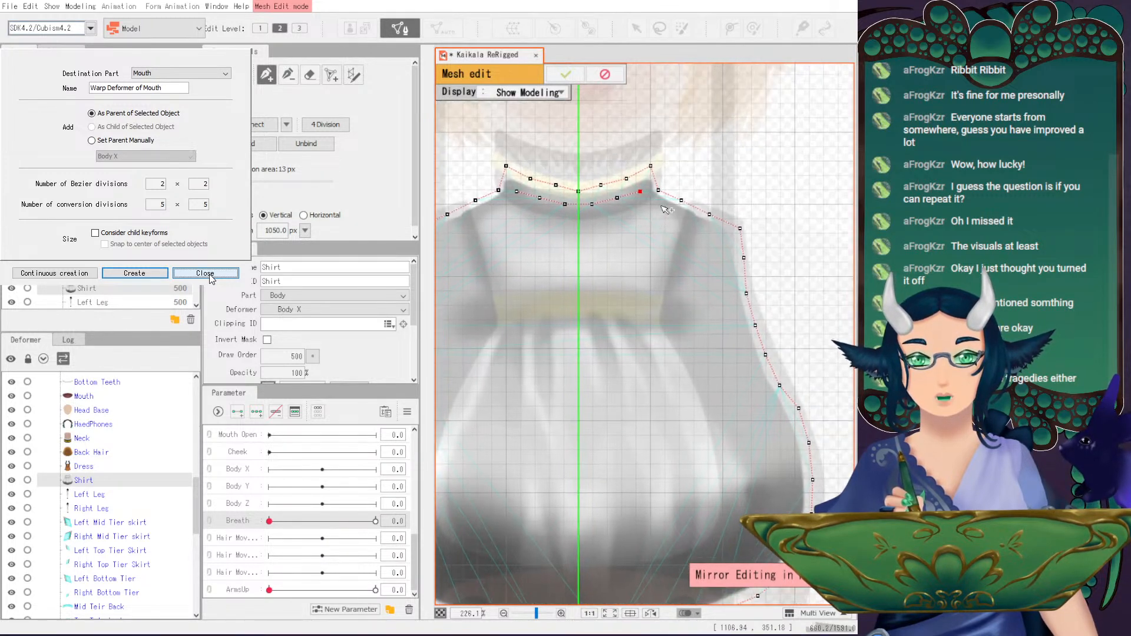
left_click(661, 206)
left_click(689, 221)
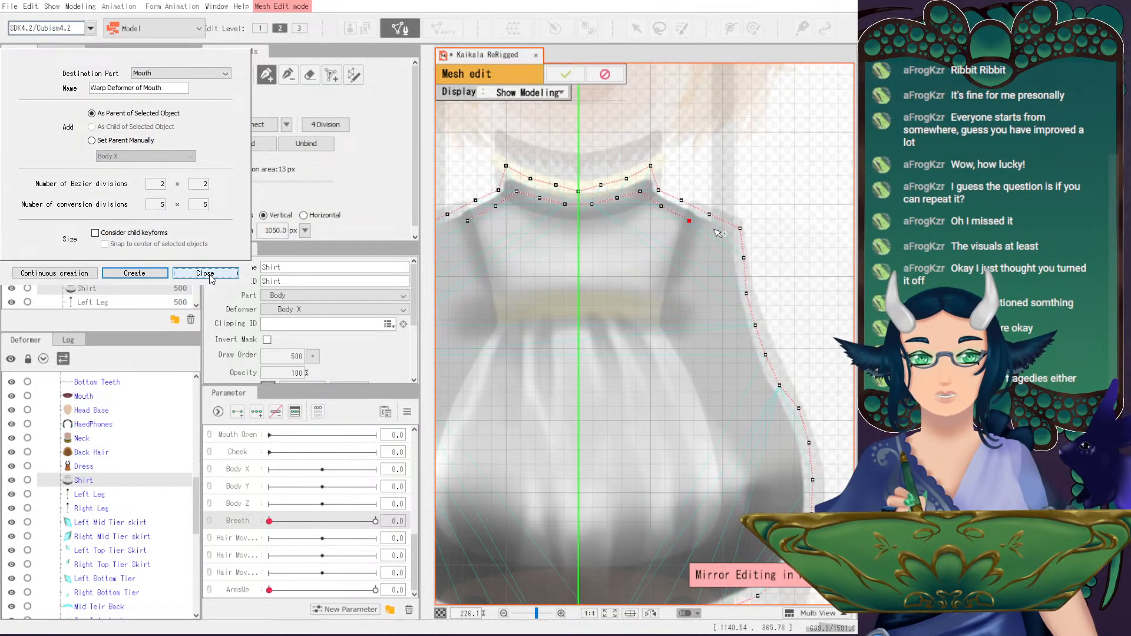
left_click(718, 232)
left_click(727, 244)
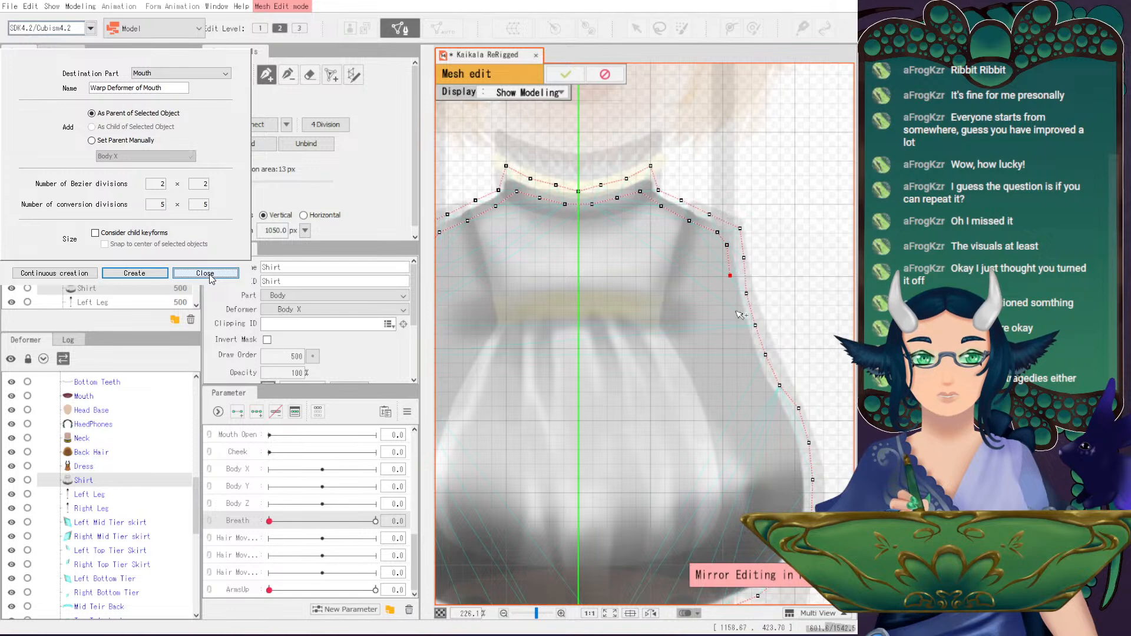
- Continue the inner vertex line down the Shirt's side edge, past the widest point of the silhouette
left_click_drag(745, 326, 684, 262)
left_click(679, 257)
left_click(689, 288)
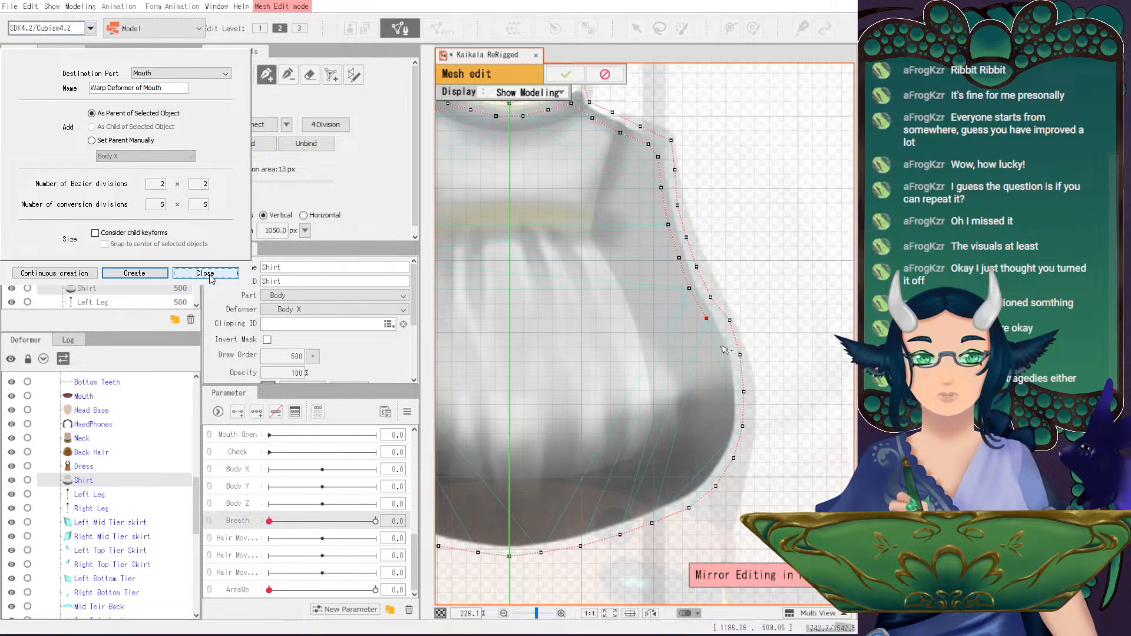
left_click(726, 374)
left_click(729, 407)
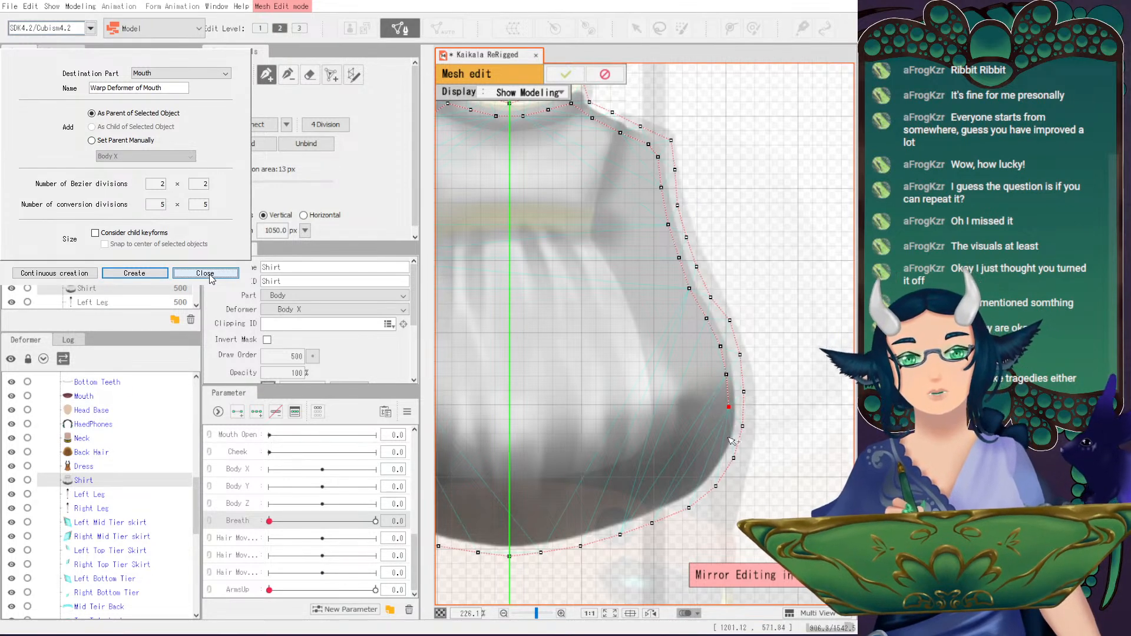
left_click(724, 437)
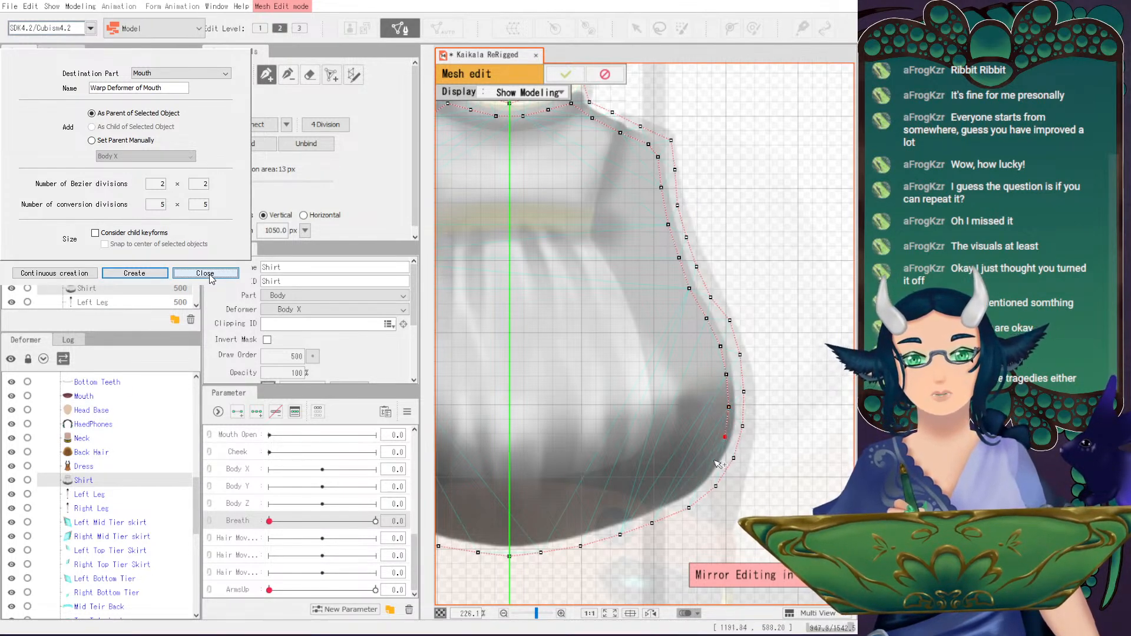
- Run the inner vertex line around the lower corner and along the Shirt's hem to join its mirrored half at the centre line
left_click_drag(717, 464, 800, 383)
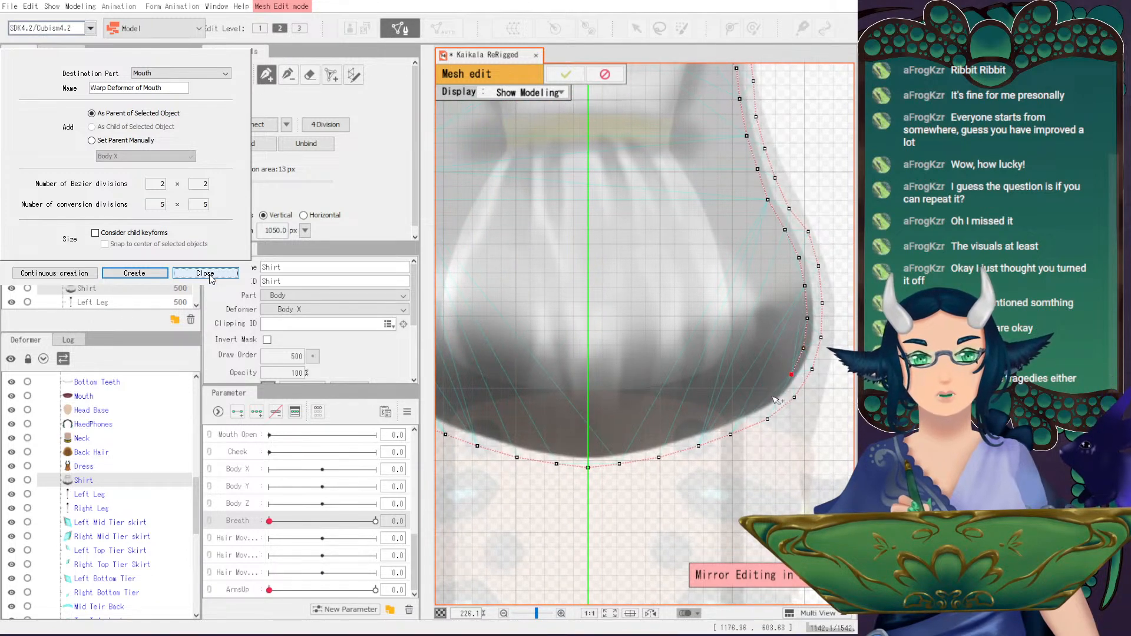
left_click(773, 394)
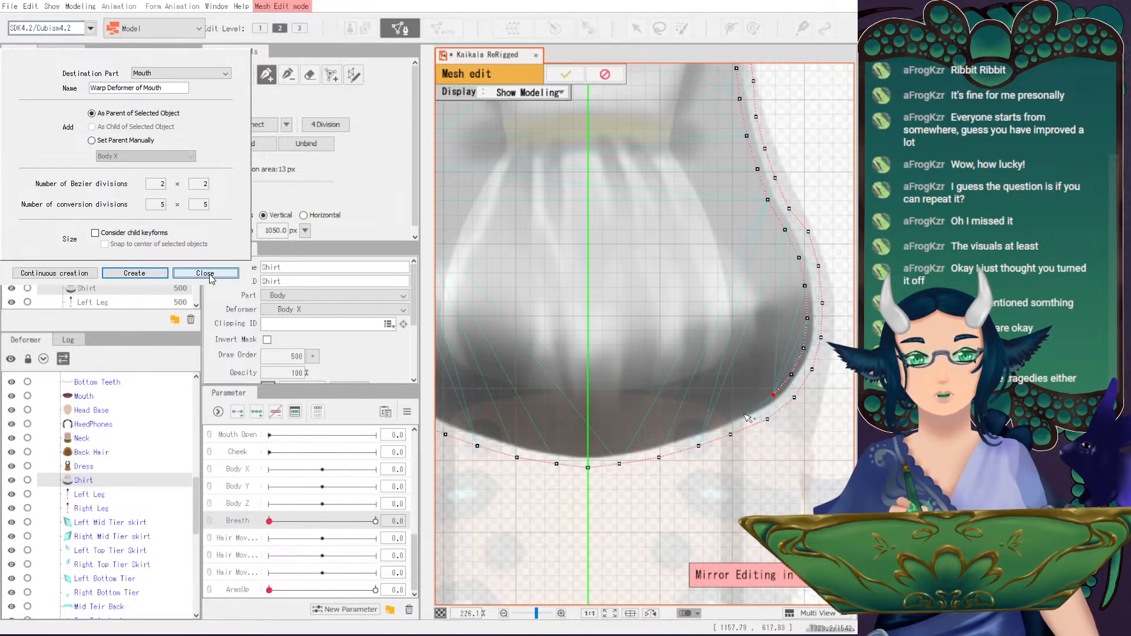
left_click(742, 412)
left_click(712, 425)
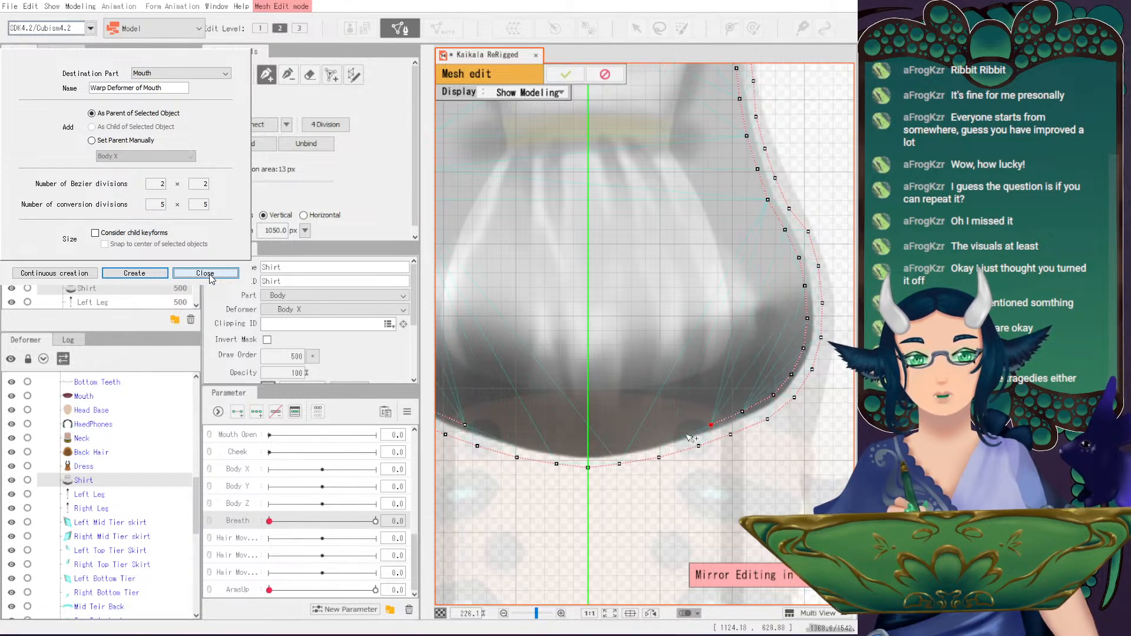
left_click(677, 435)
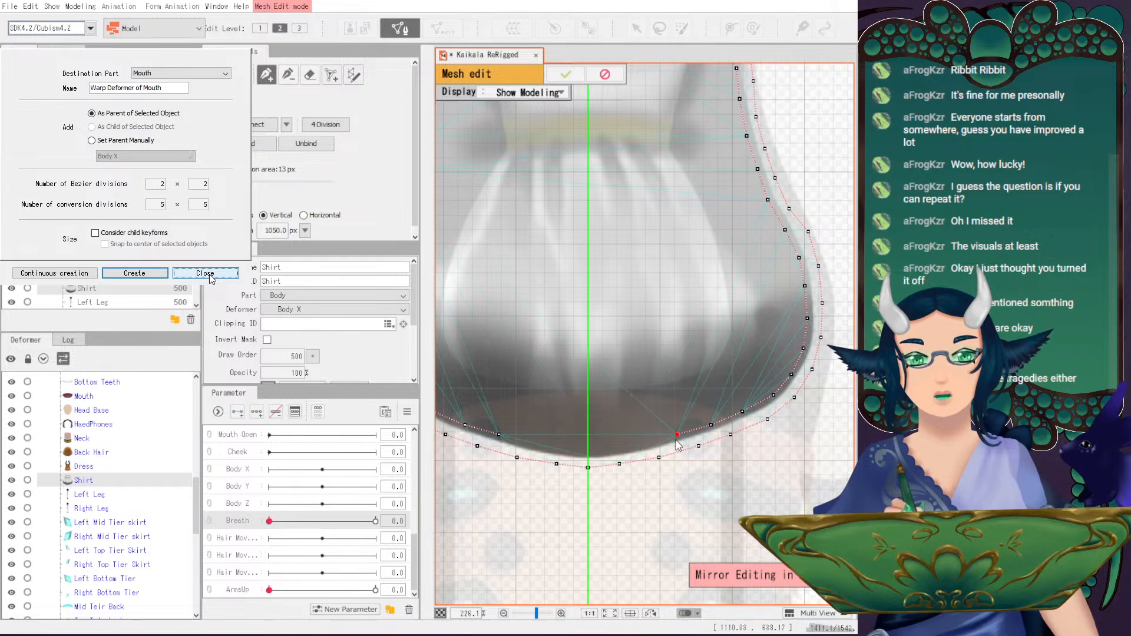
left_click(638, 446)
left_click(601, 452)
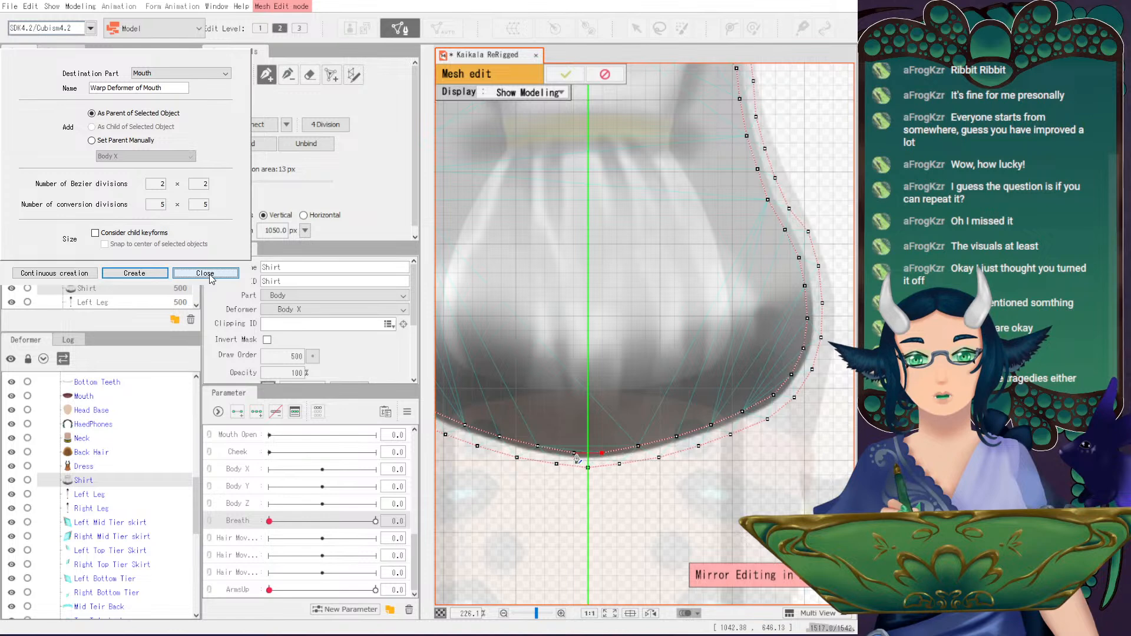
- Try to place a mirrored vertex line across the Shirt's waist, from the inner side line along the yellow band's lower edge
left_click_drag(653, 311, 676, 333)
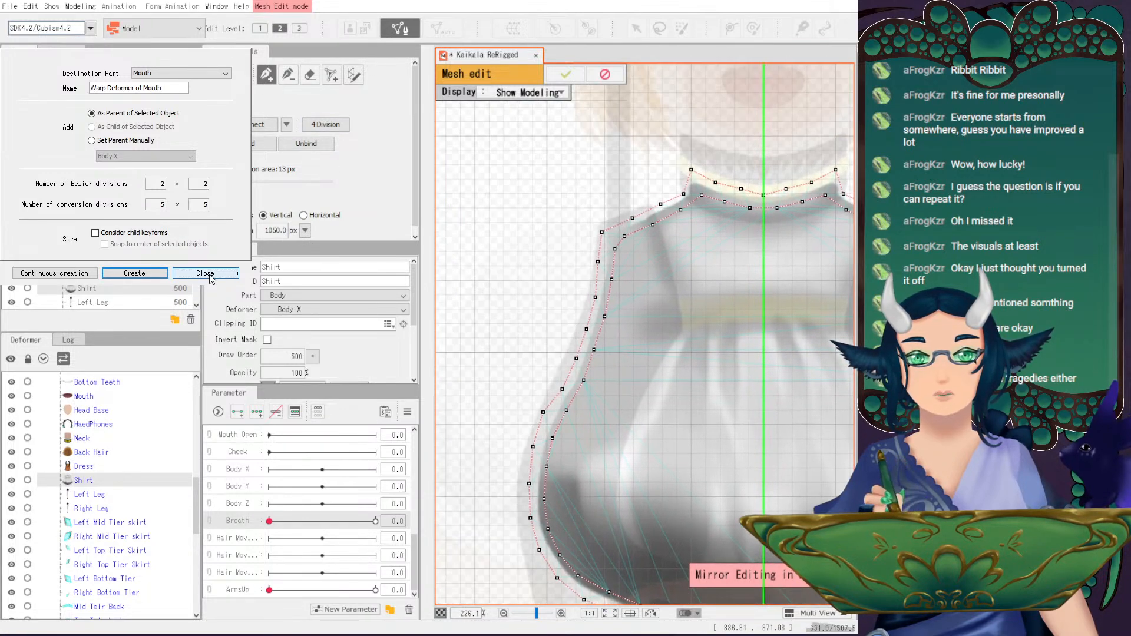
left_click_drag(718, 314, 595, 272)
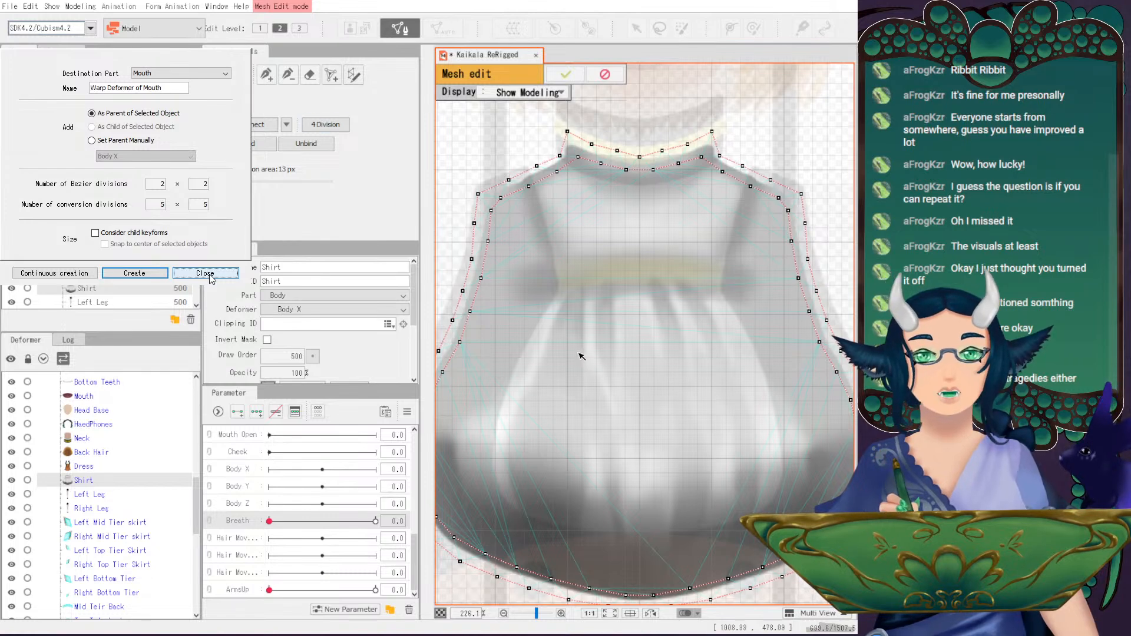
left_click(482, 278)
left_click(266, 75)
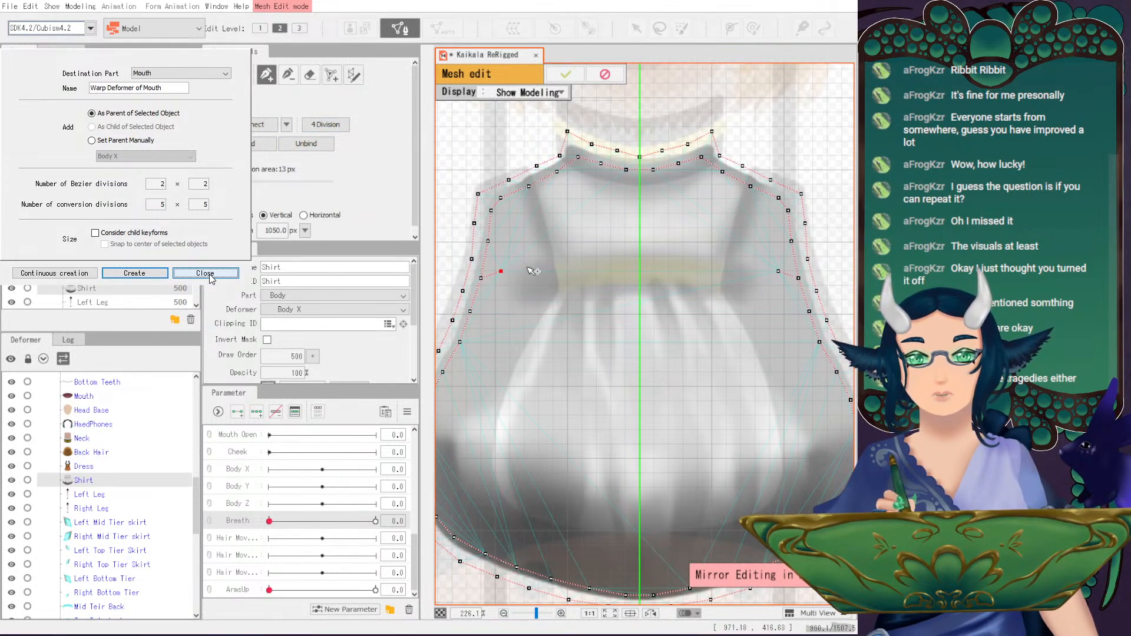
left_click(511, 283)
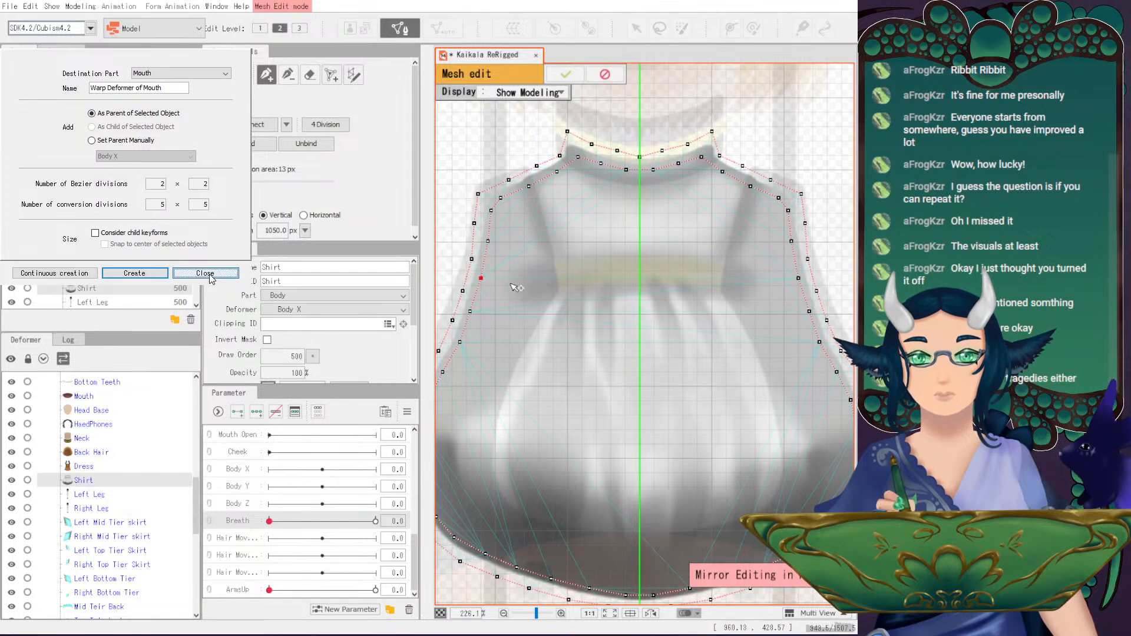
left_click_drag(516, 285, 509, 285)
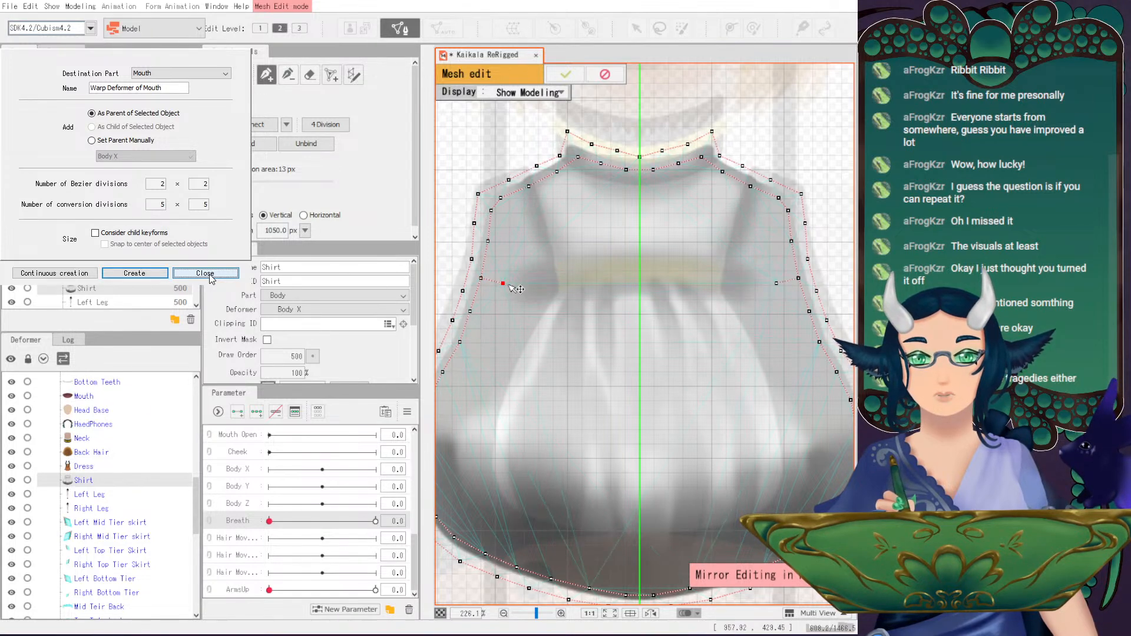
left_click(561, 290)
left_click(593, 288)
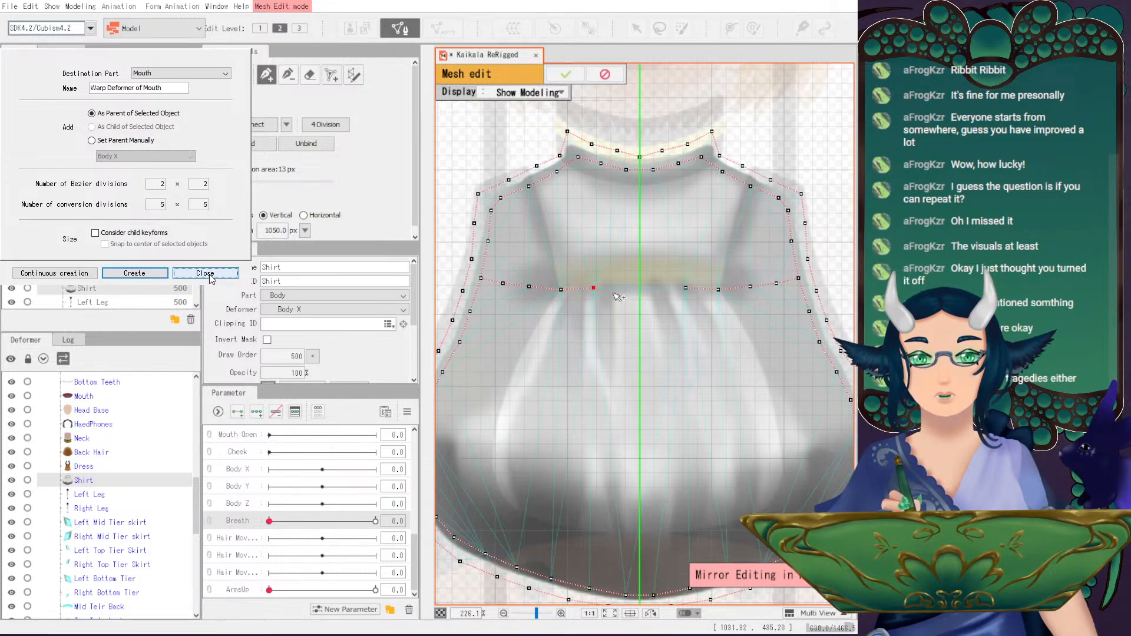
- Undo the vertices placed across the waist, back to the starting vertex on the inner side line
key("ctrl+z")
key("ctrl+z")
key("ctrl+z")
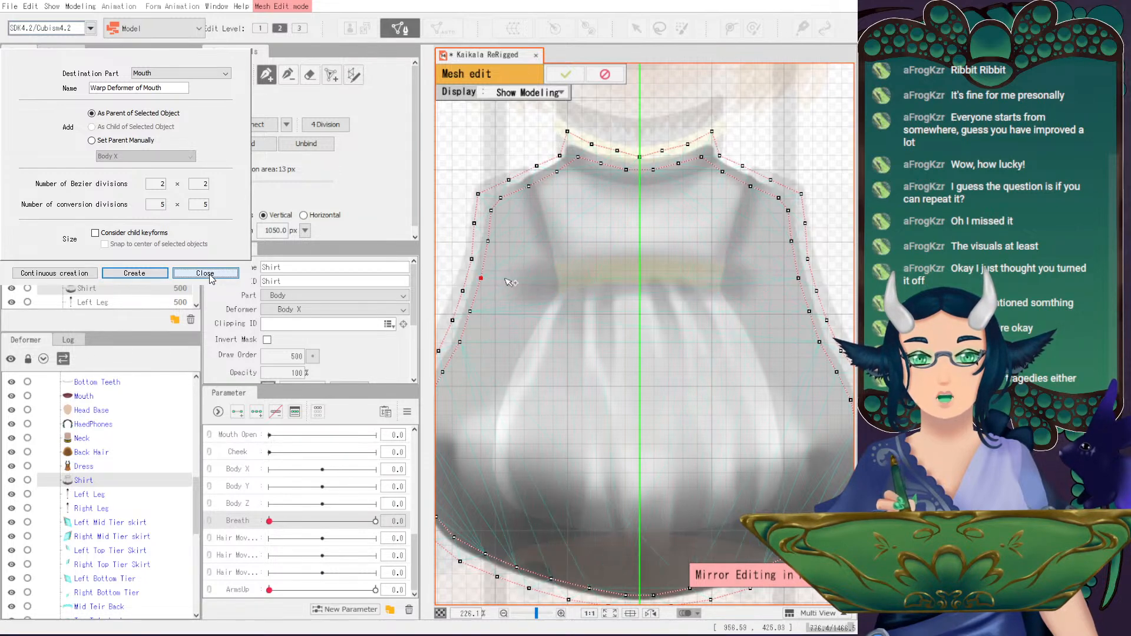
- Continue the mirrored vertex line across the Shirt's waist along the yellow band's lower edge to join its mirrored half
left_click(532, 281)
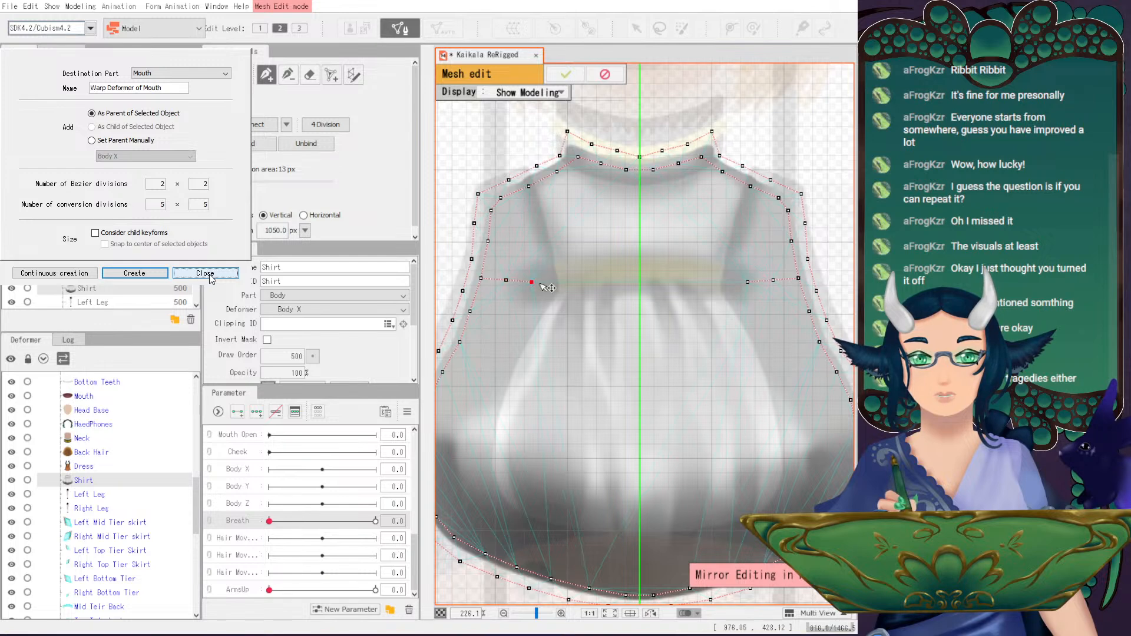
left_click(558, 283)
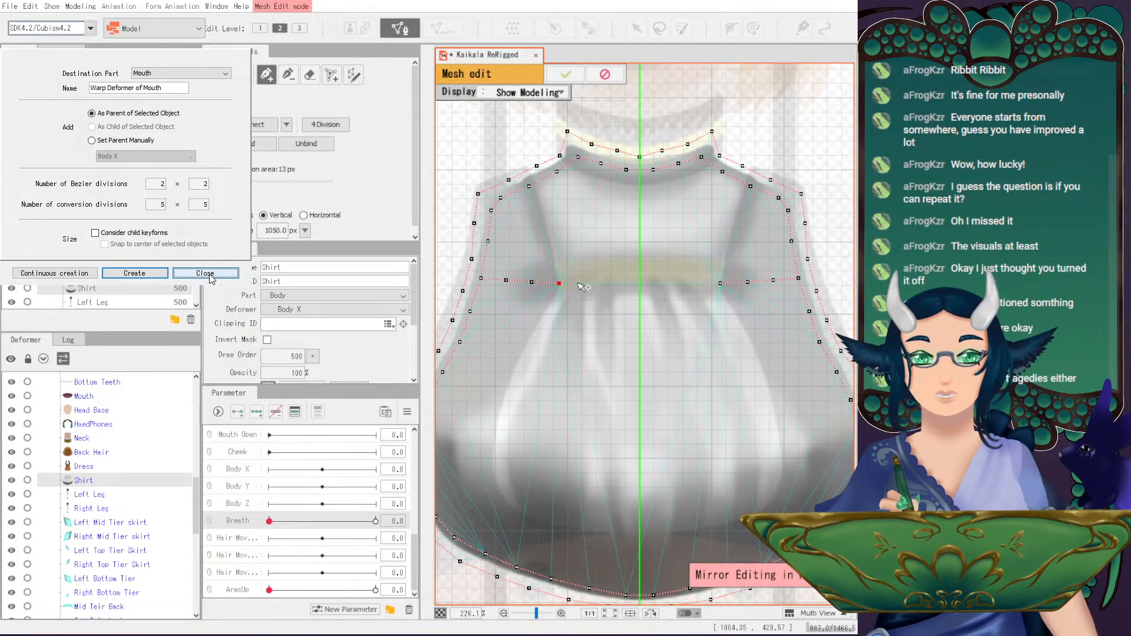
left_click(588, 284)
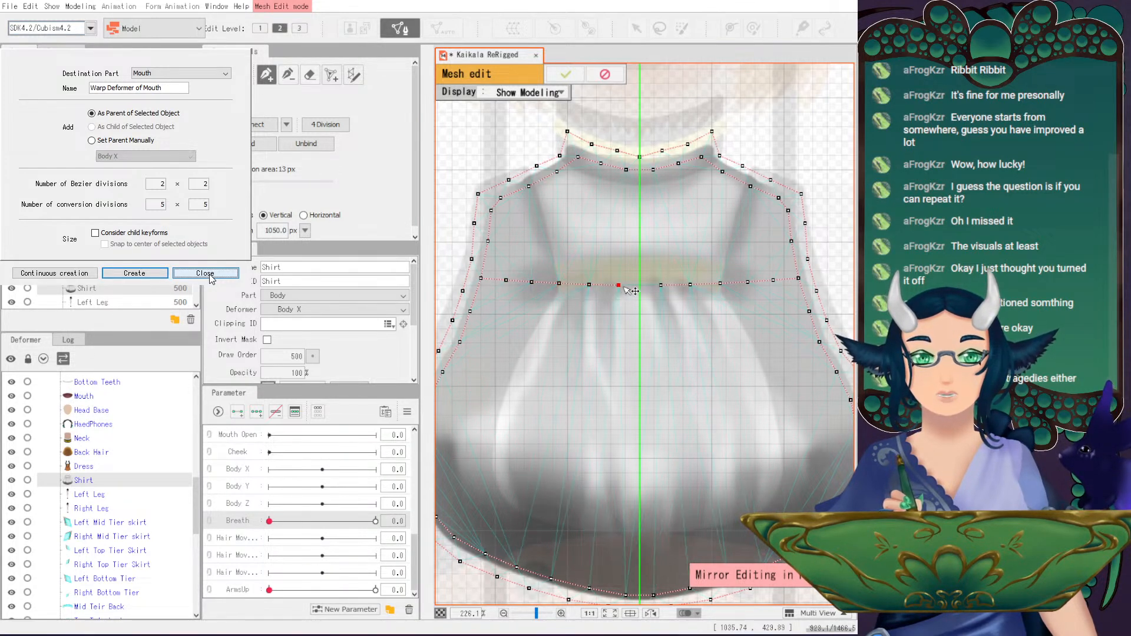
left_click(661, 285)
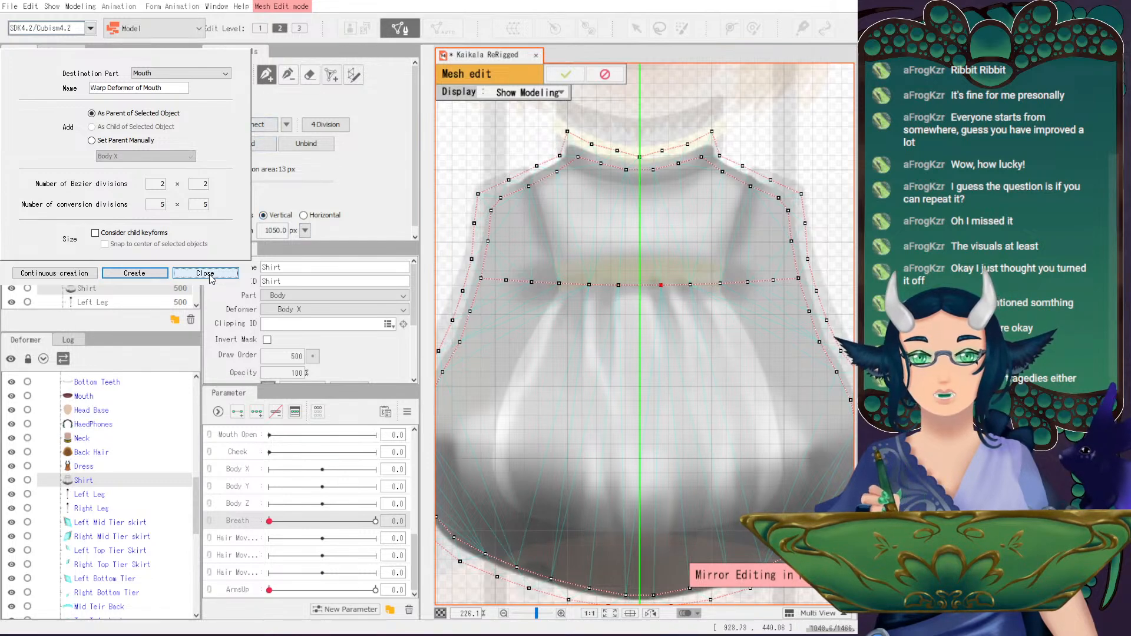
- Place a second mirrored vertex line along the yellow band's upper edge, from the inner side line to the centre
key("m")
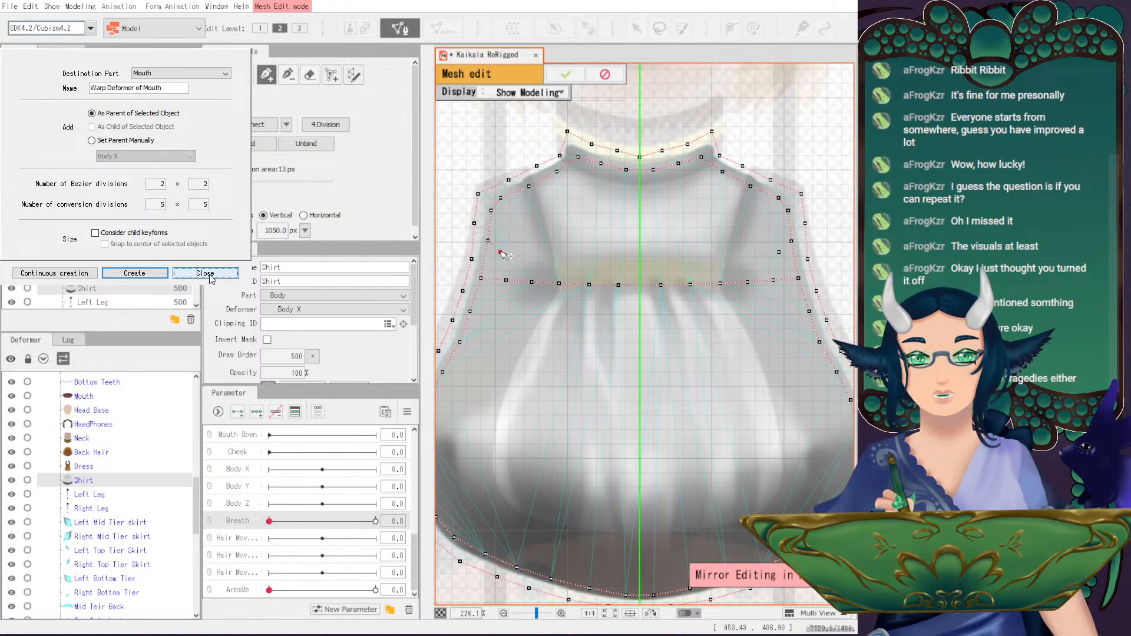
left_click(521, 257)
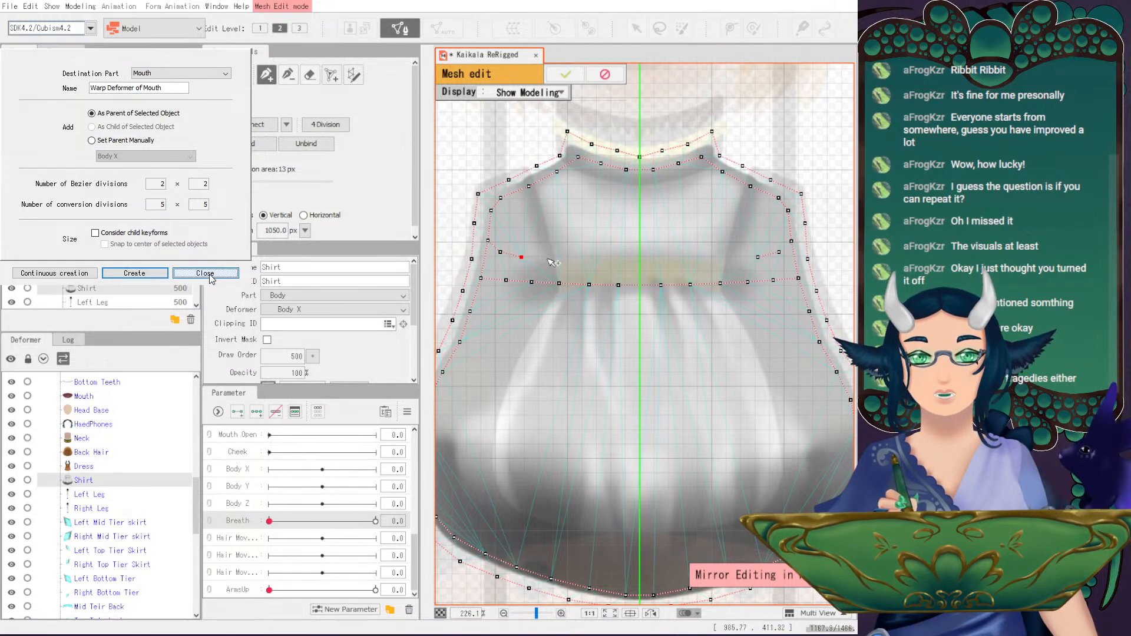
left_click(607, 259)
left_click(630, 257)
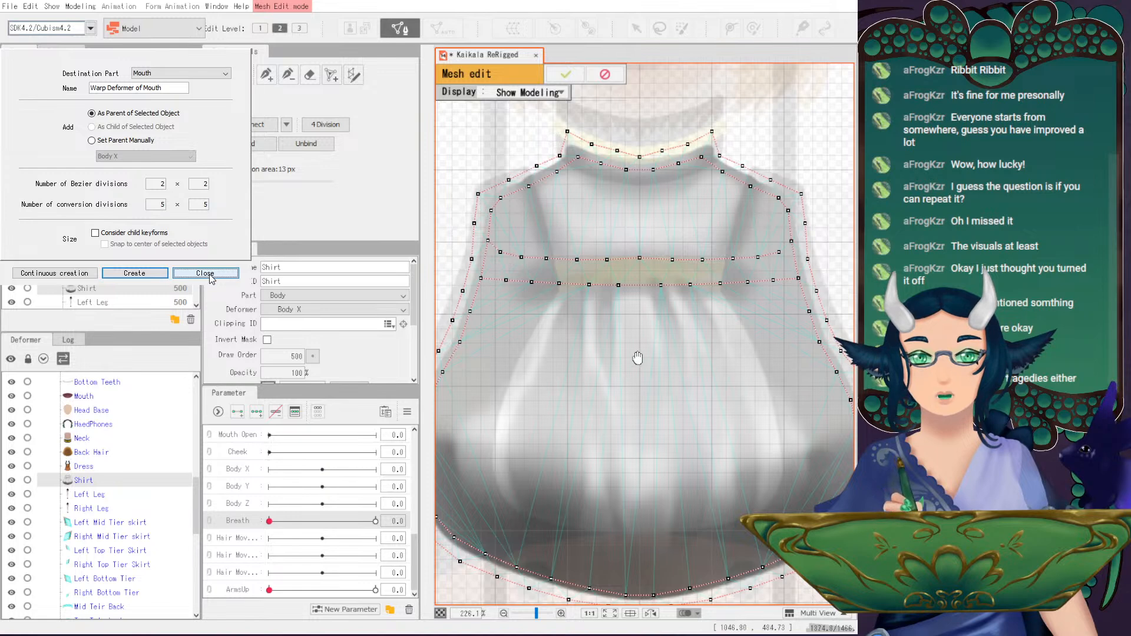
- Place a curved mirrored vertex line across the Shirt's lower white area, from the inner side line to the centre line
scroll(646, 335, "down", 3)
left_click(268, 75)
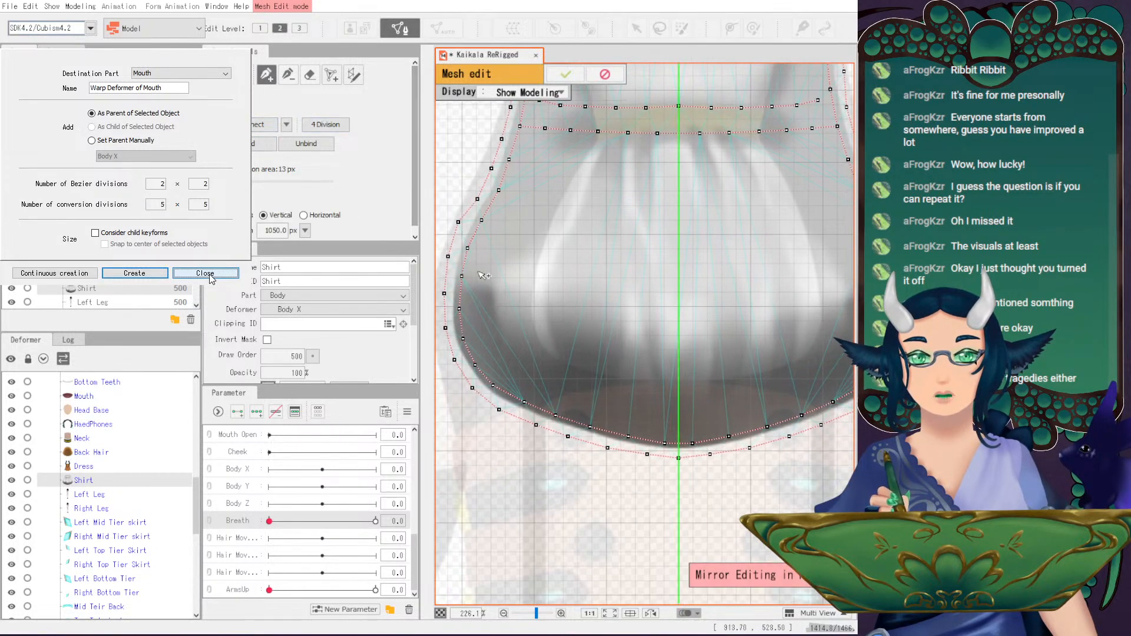
left_click_drag(488, 278, 469, 283)
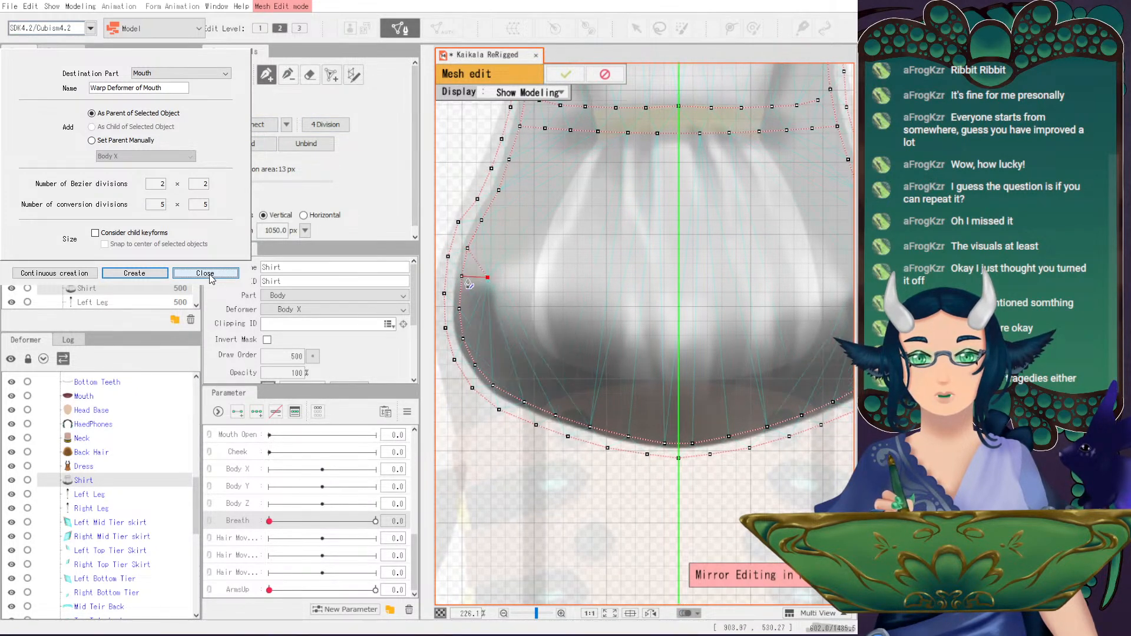
left_click(511, 290)
left_click(541, 304)
left_click(573, 313)
left_click(611, 321)
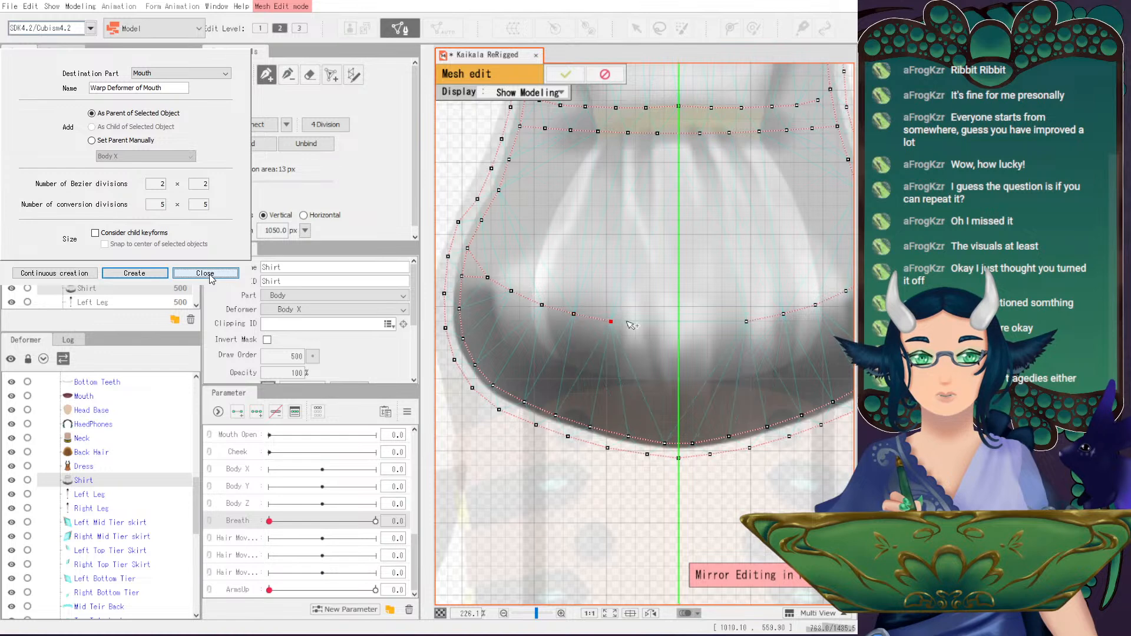
left_click(679, 330)
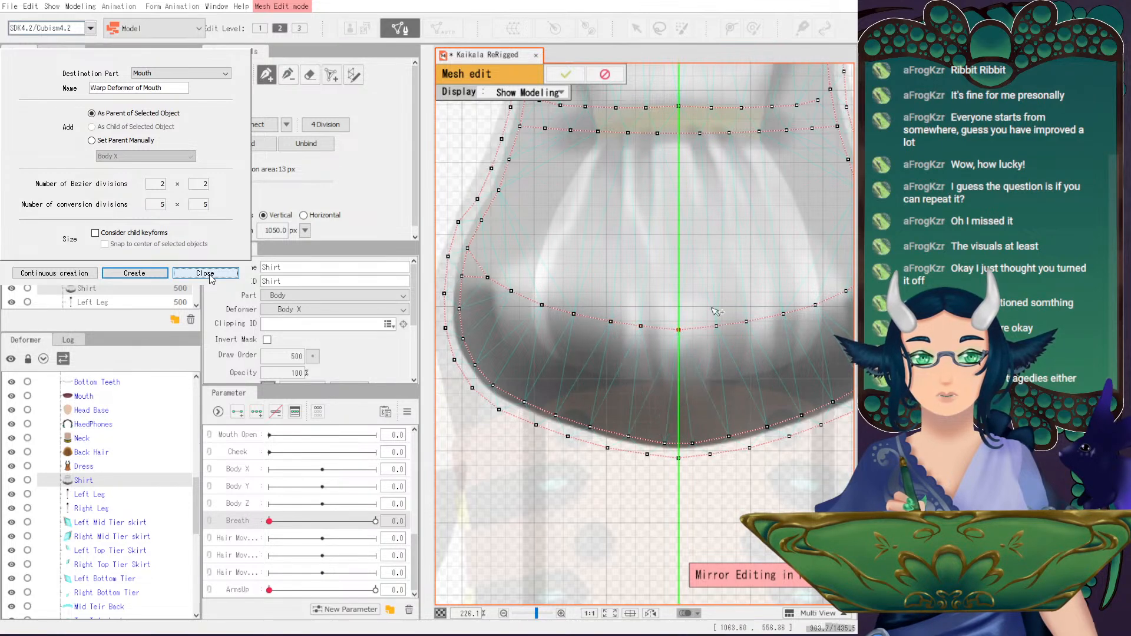
- Place vertices up the Shirt's centre line from the lower curve and connect them to the waist line
scroll(700, 318, "up", 2)
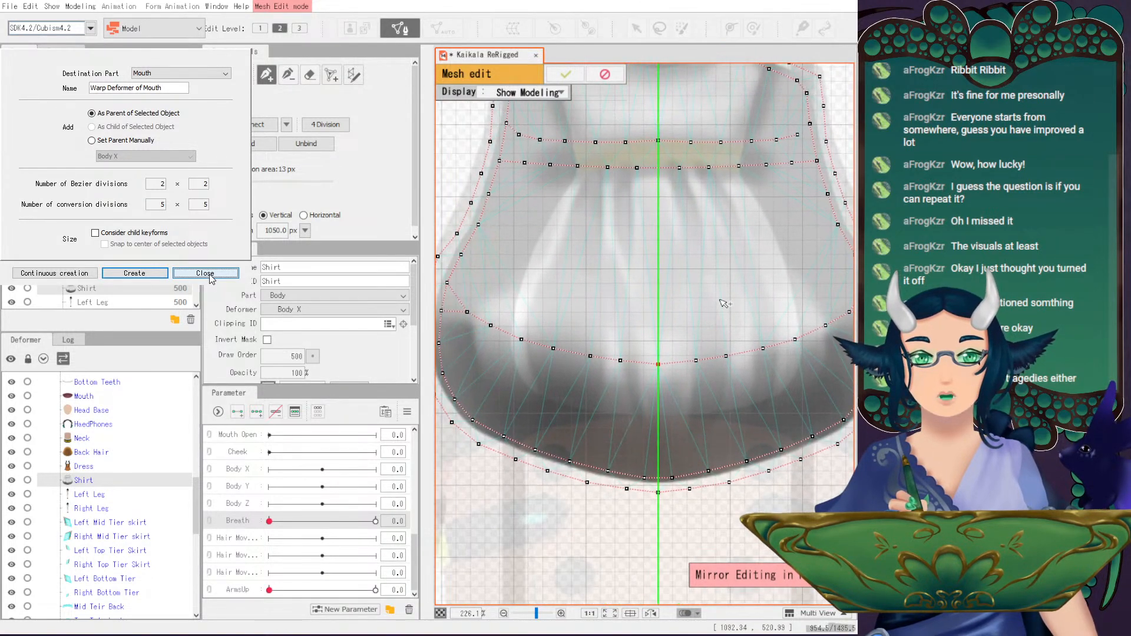
scroll(655, 257, "down", 3)
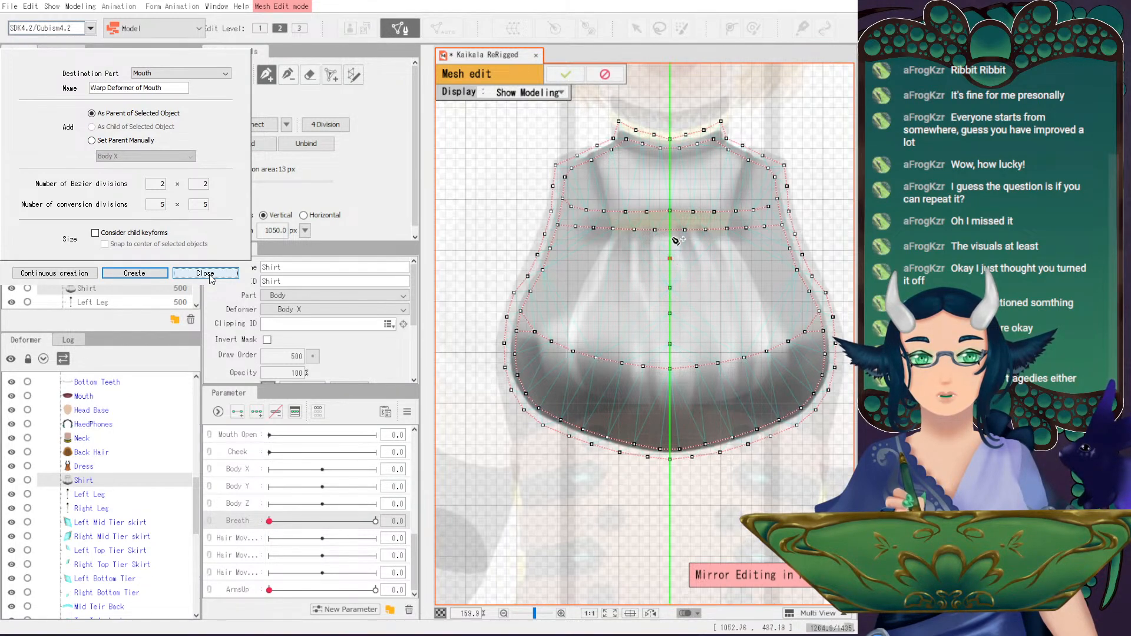
left_click(654, 230)
left_click(440, 173)
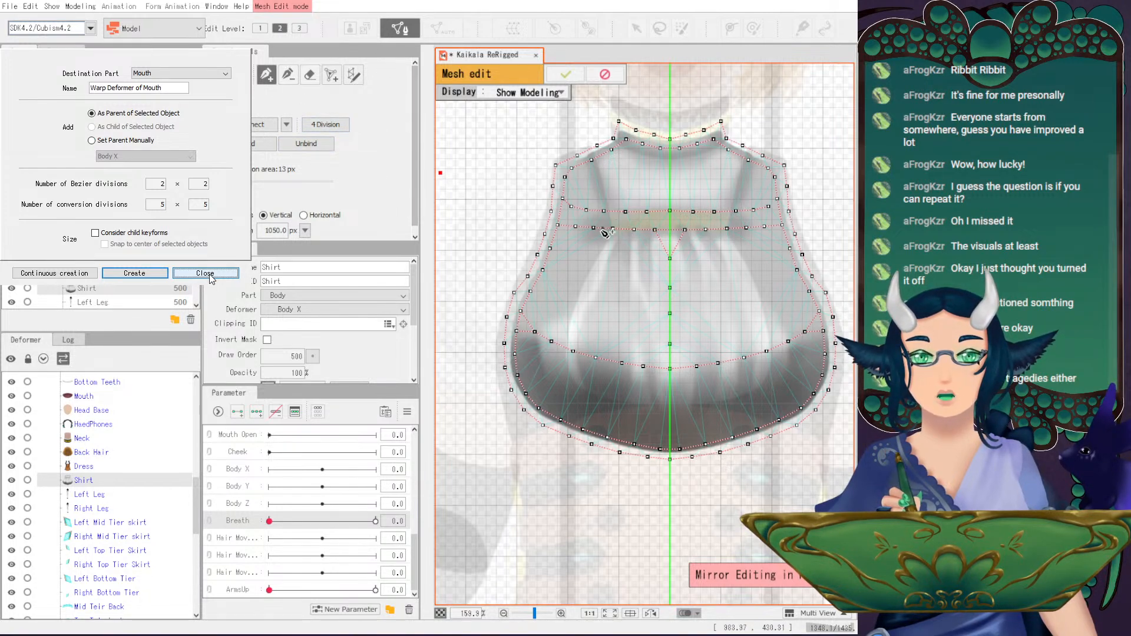
key("ctrl+z")
left_click(615, 251)
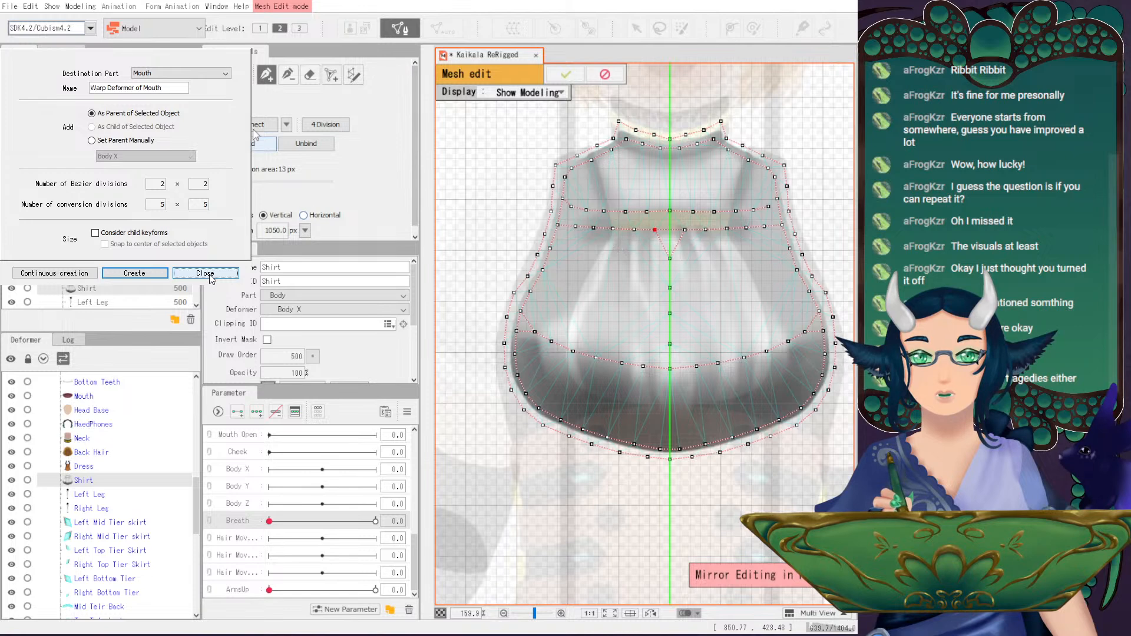
- Place a mirrored vertex line down the white panel's side, from the waist line to the lower curve
left_click(266, 75)
left_click(612, 228)
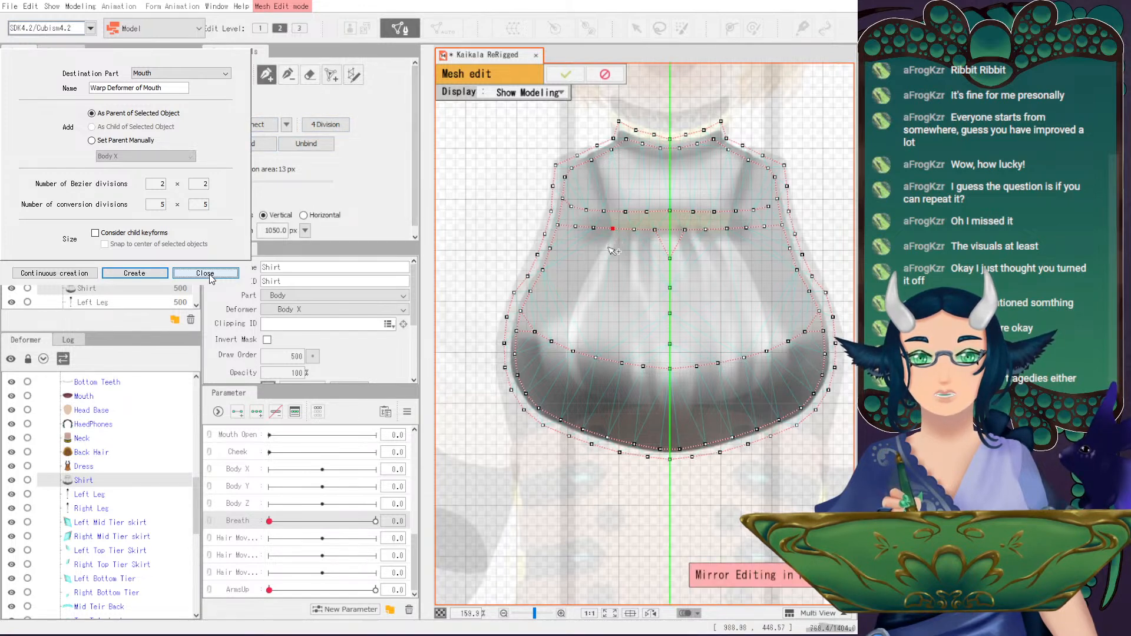
left_click(601, 269)
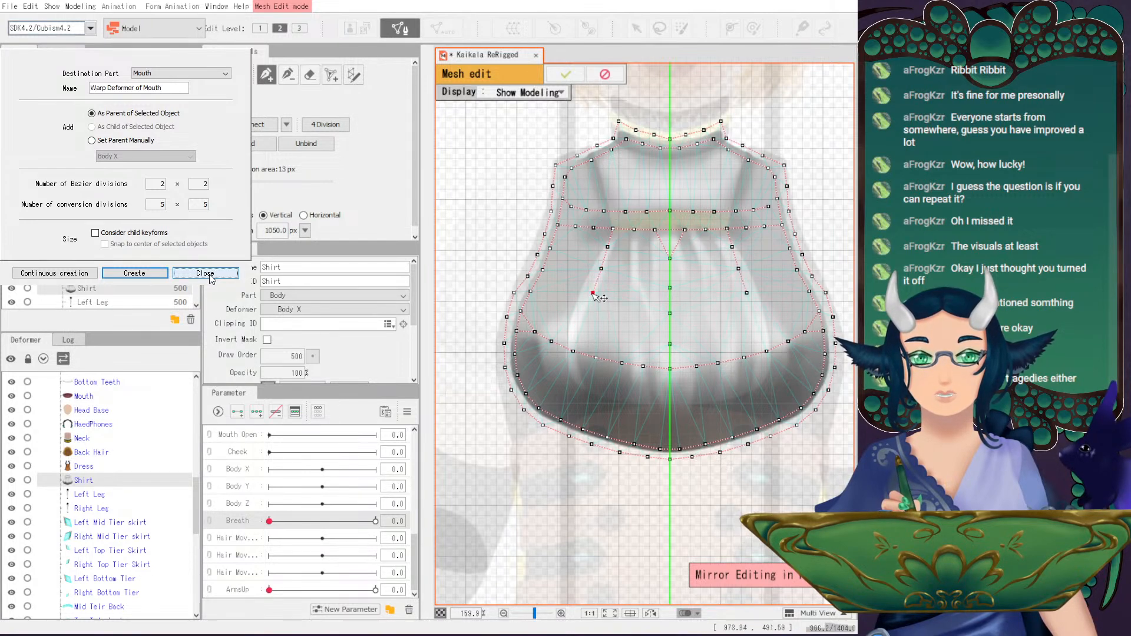
left_click(586, 312)
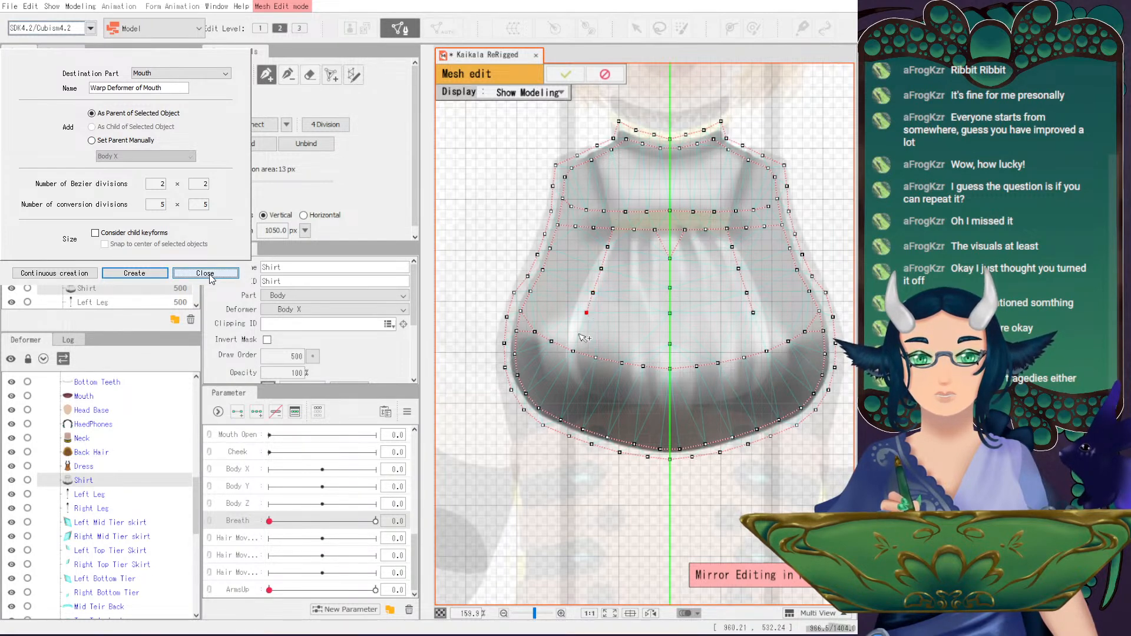
left_click(572, 351)
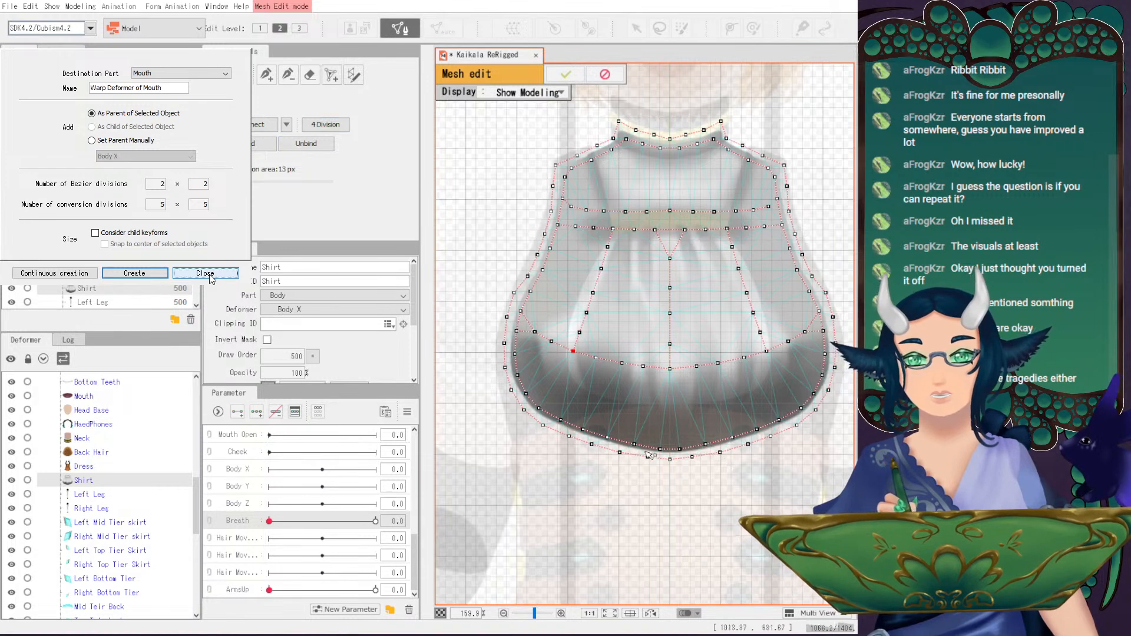
- Place another curved mirrored vertex line across the dark lower part of the Shirt, between the lower curve and the hem
key("m")
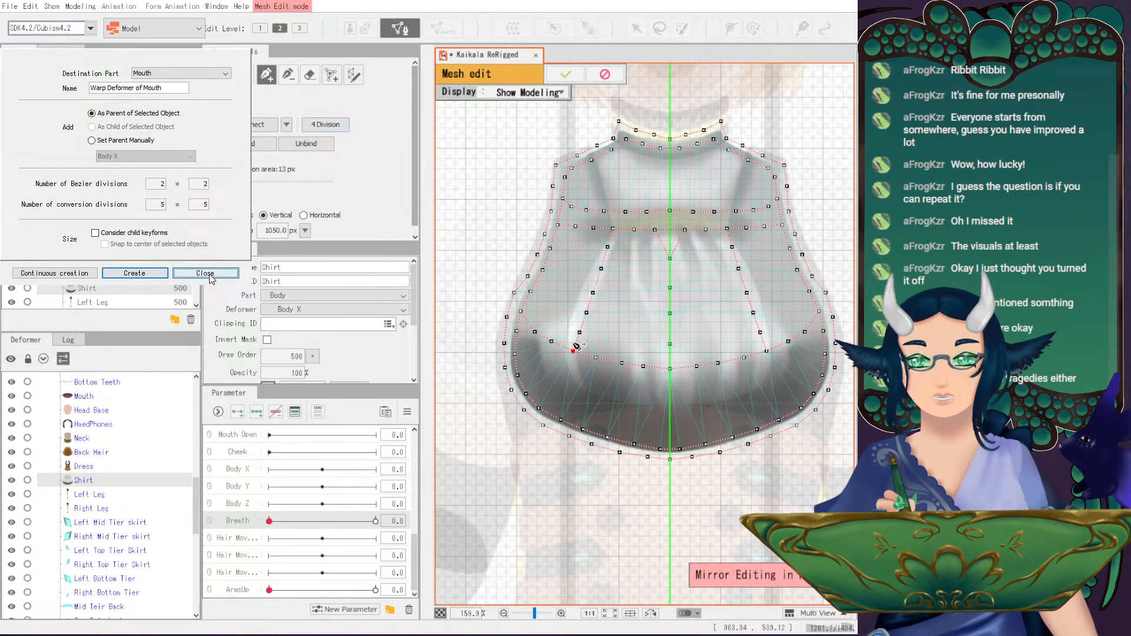
key("m")
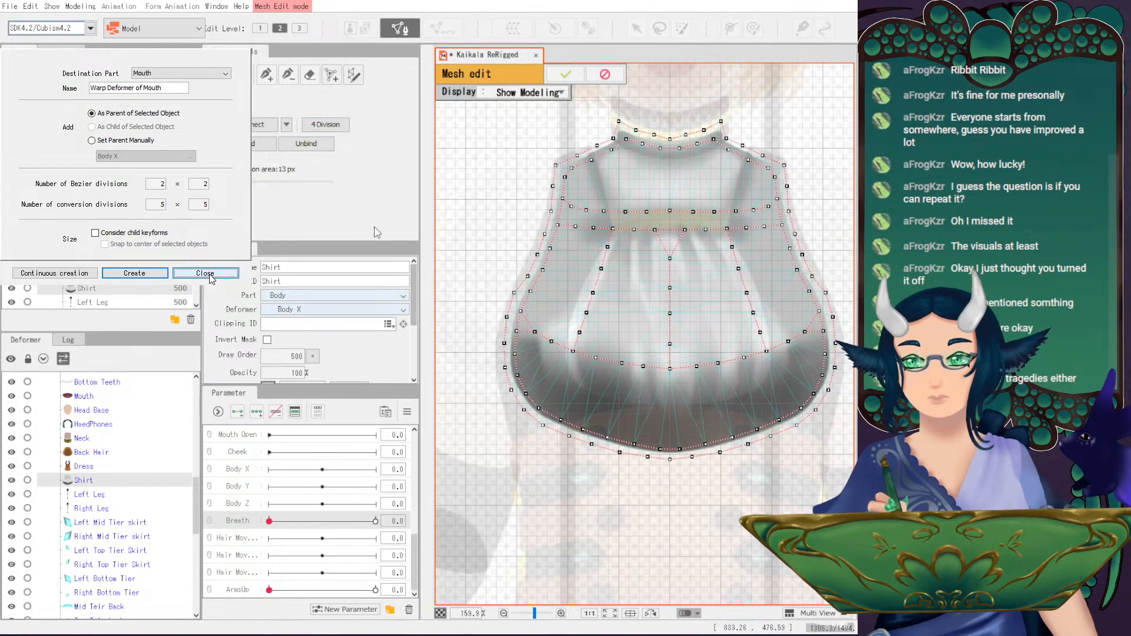
key("m")
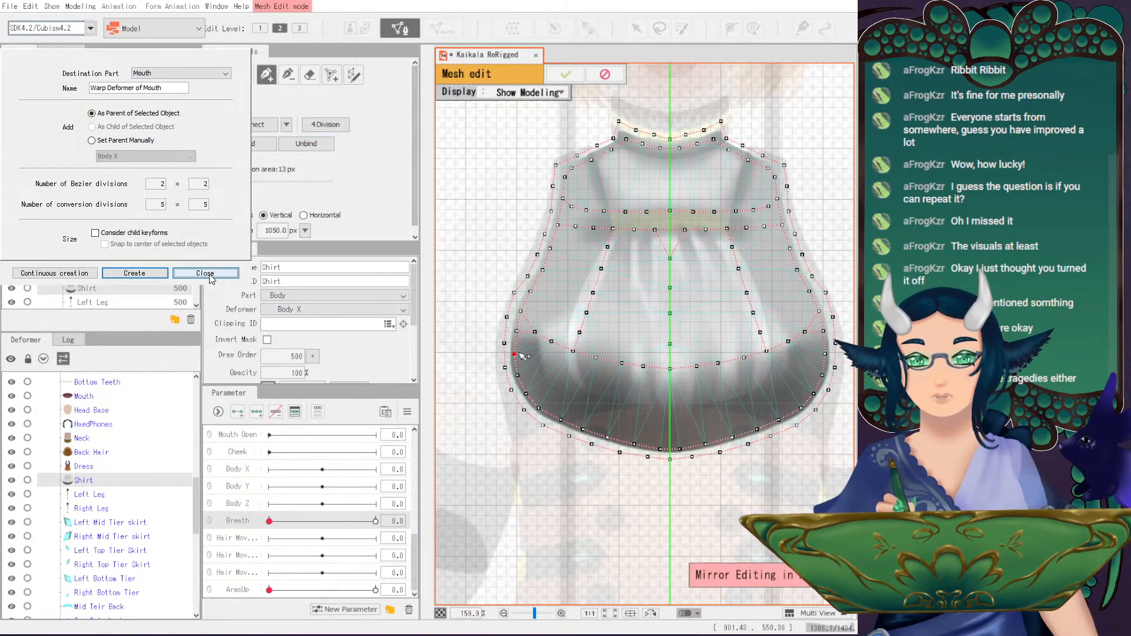
left_click(534, 367)
left_click(557, 383)
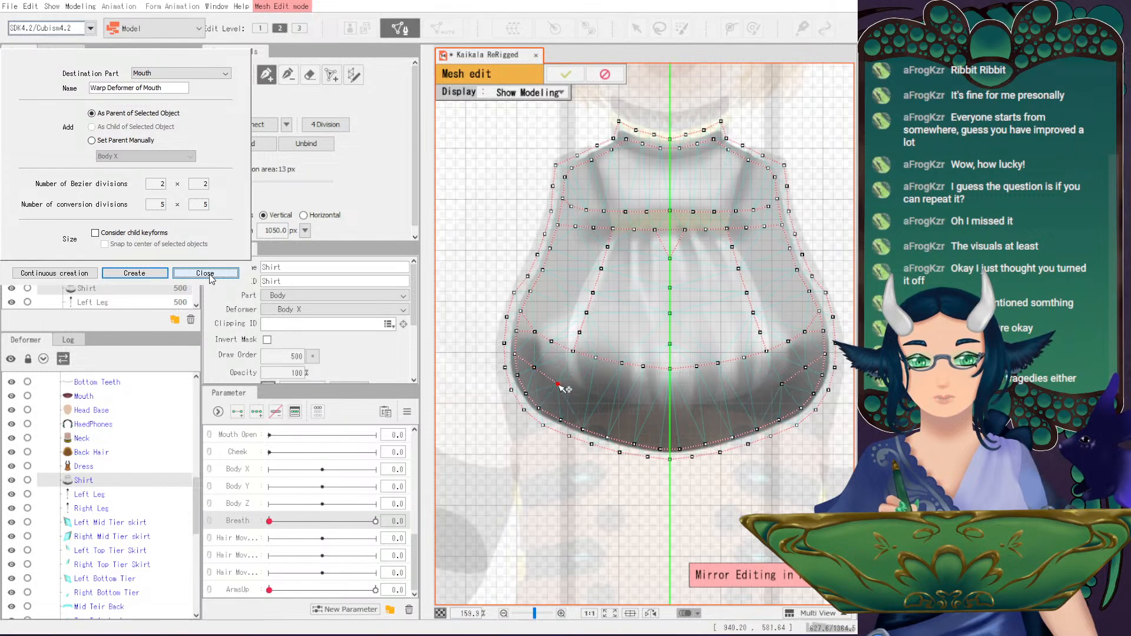
left_click(583, 397)
left_click(614, 403)
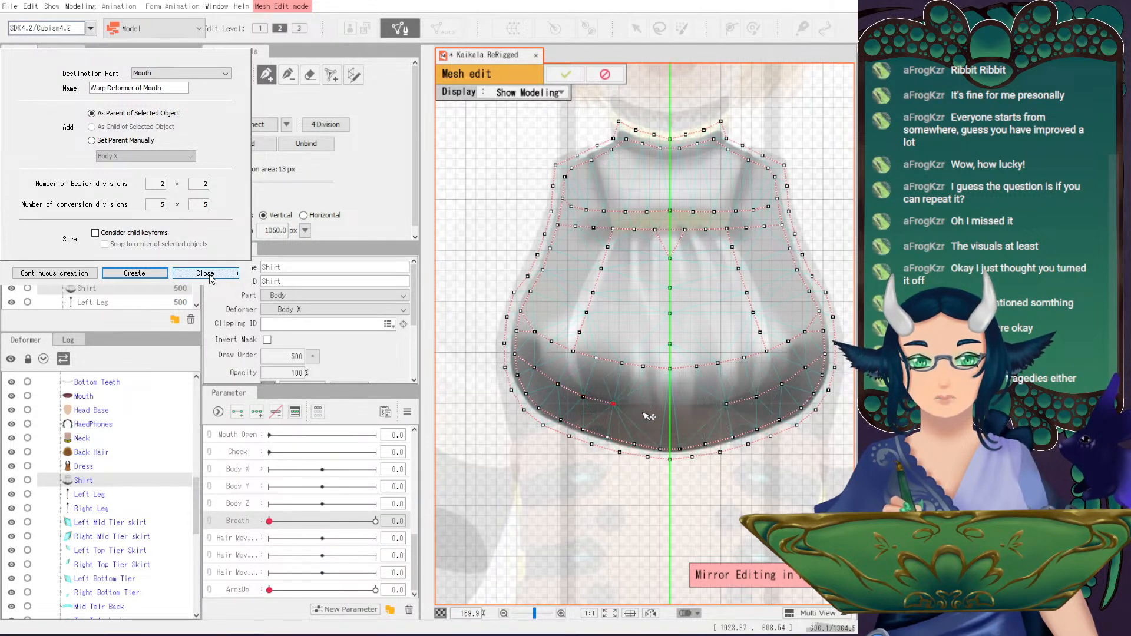
left_click(690, 408)
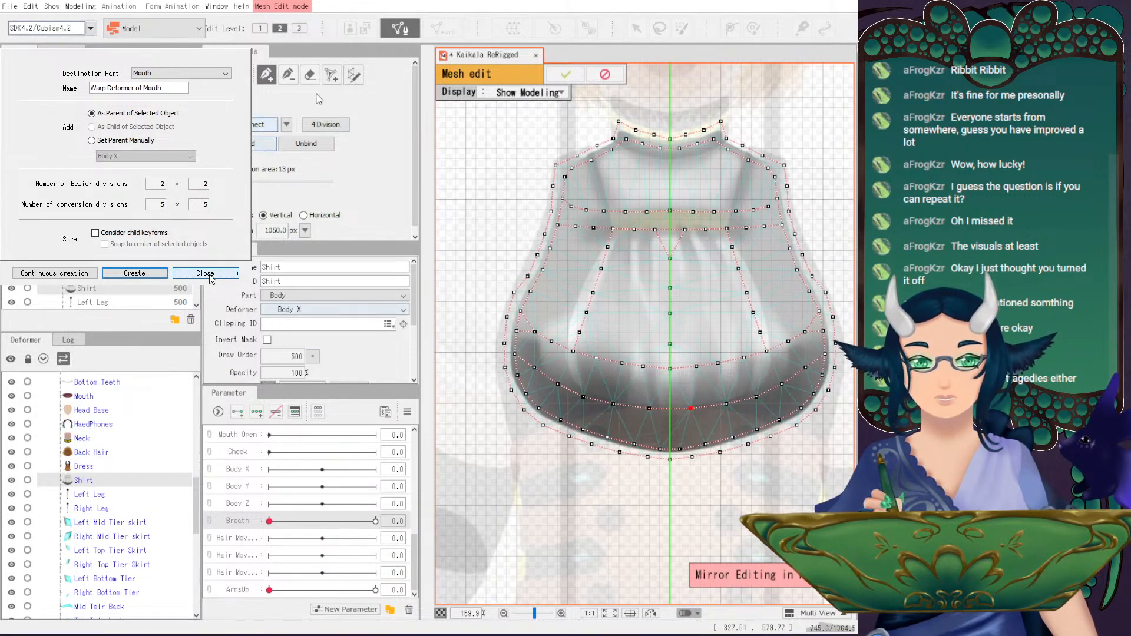
- Apply the mesh edit to the Shirt
left_click(565, 74)
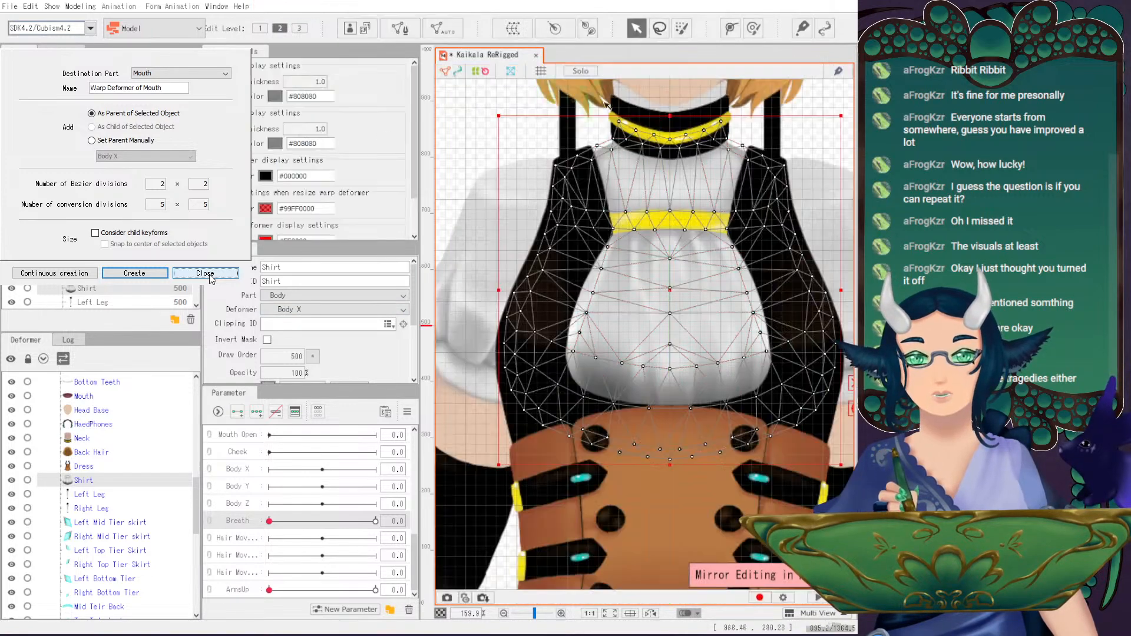
scroll(792, 352, "down", 4)
scroll(792, 352, "up", 3)
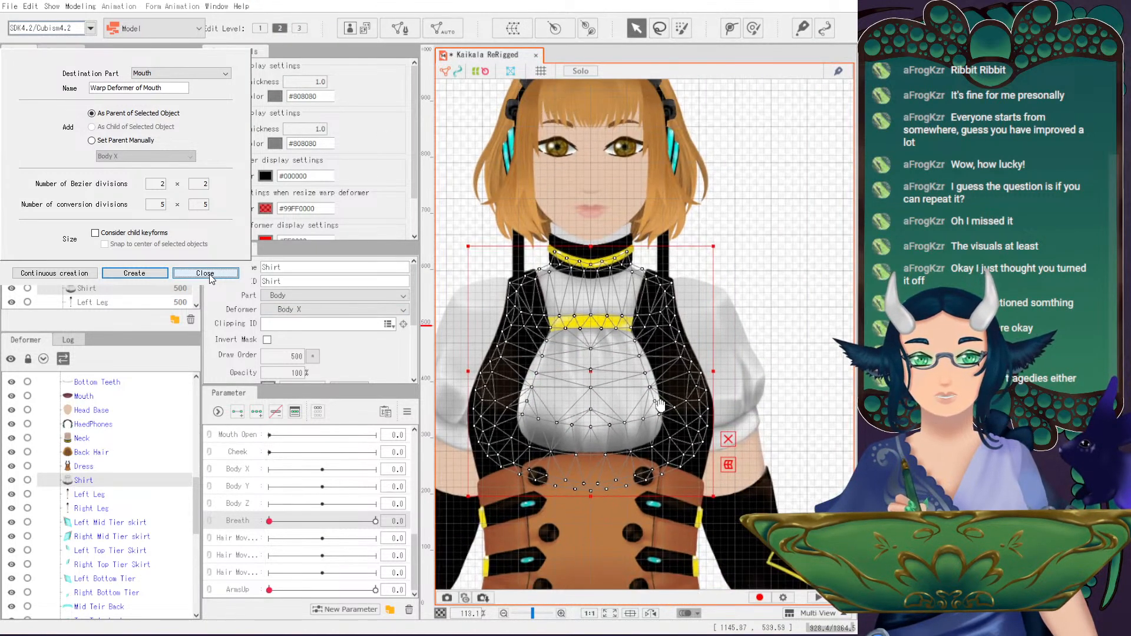
- Examine the existing meshes of the Left Leg and the Right Leg on the full figure
left_click(90, 495)
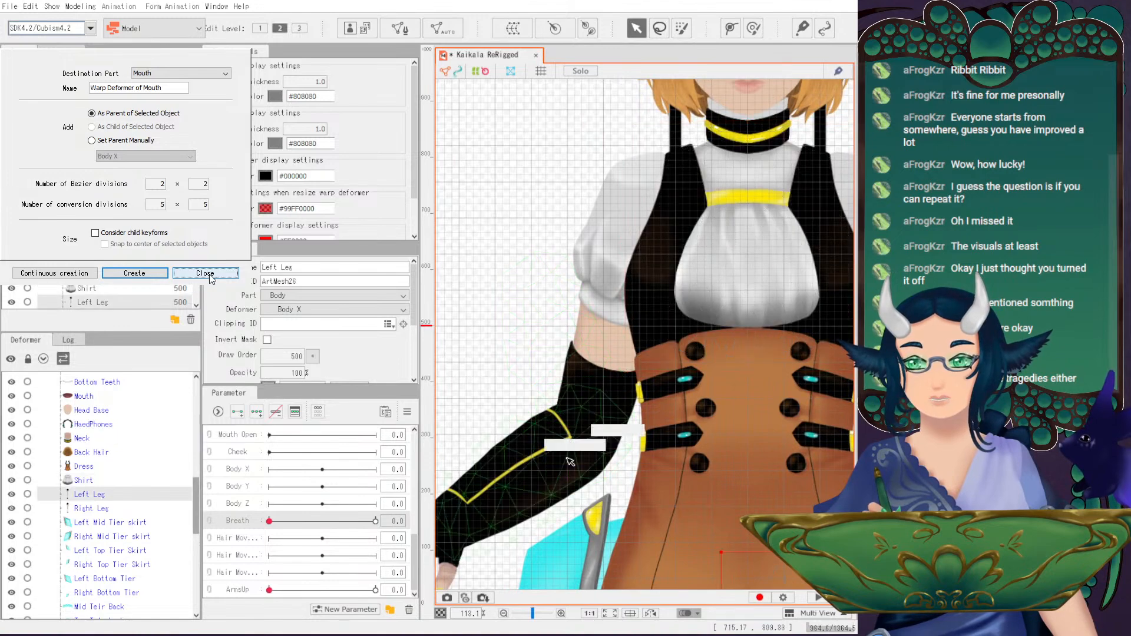
scroll(674, 217, "down", 5)
scroll(674, 216, "up", 2)
left_click_drag(674, 216, 656, 238)
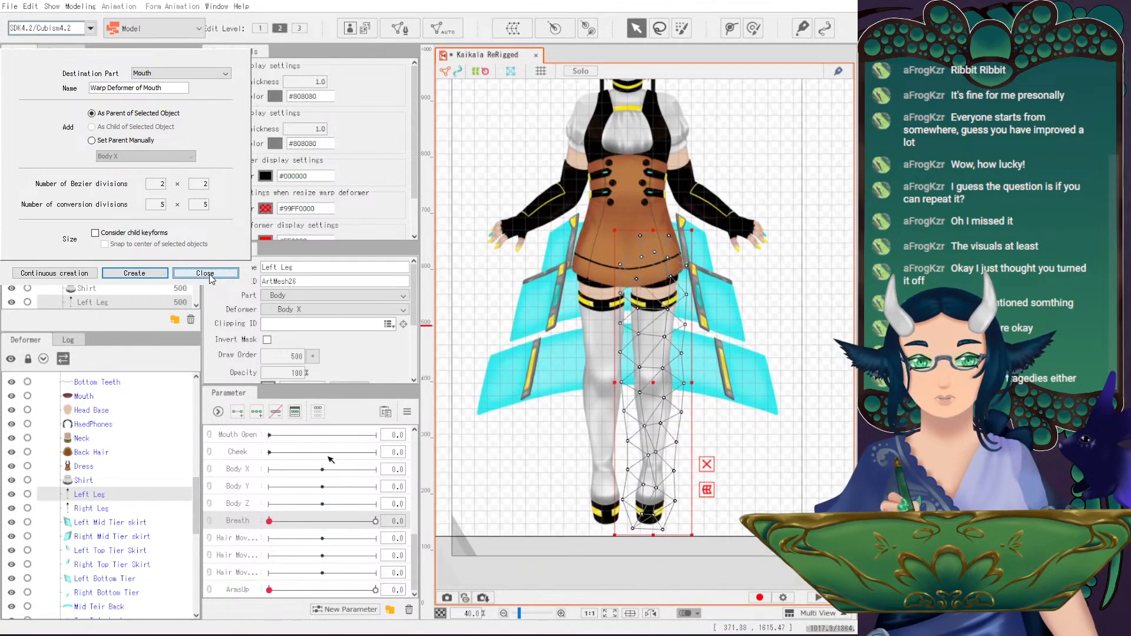
left_click(83, 509)
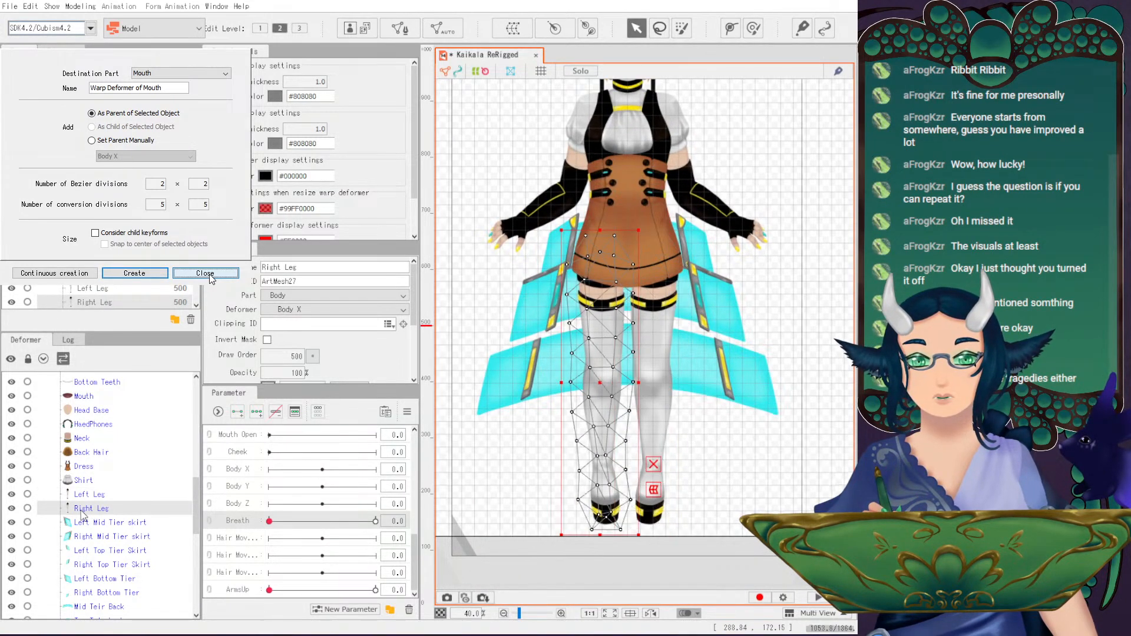
- Examine the meshes of the mid, top and bottom skirt tiers, plus Mid Teir Back and Top Teir back
left_click(90, 524)
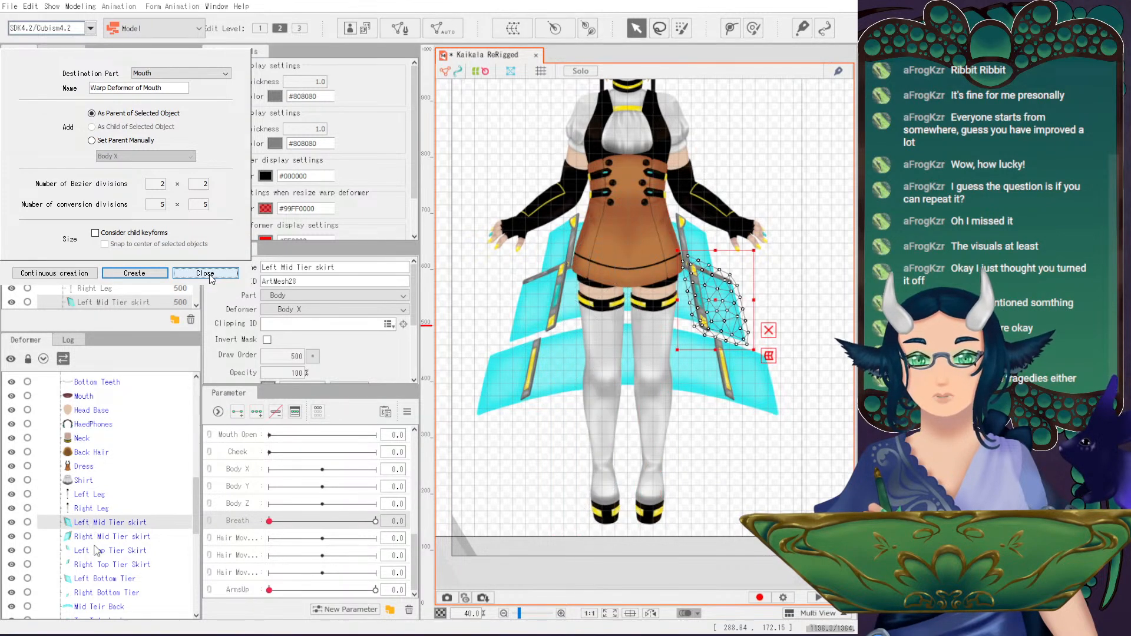
left_click(94, 537)
left_click(105, 552)
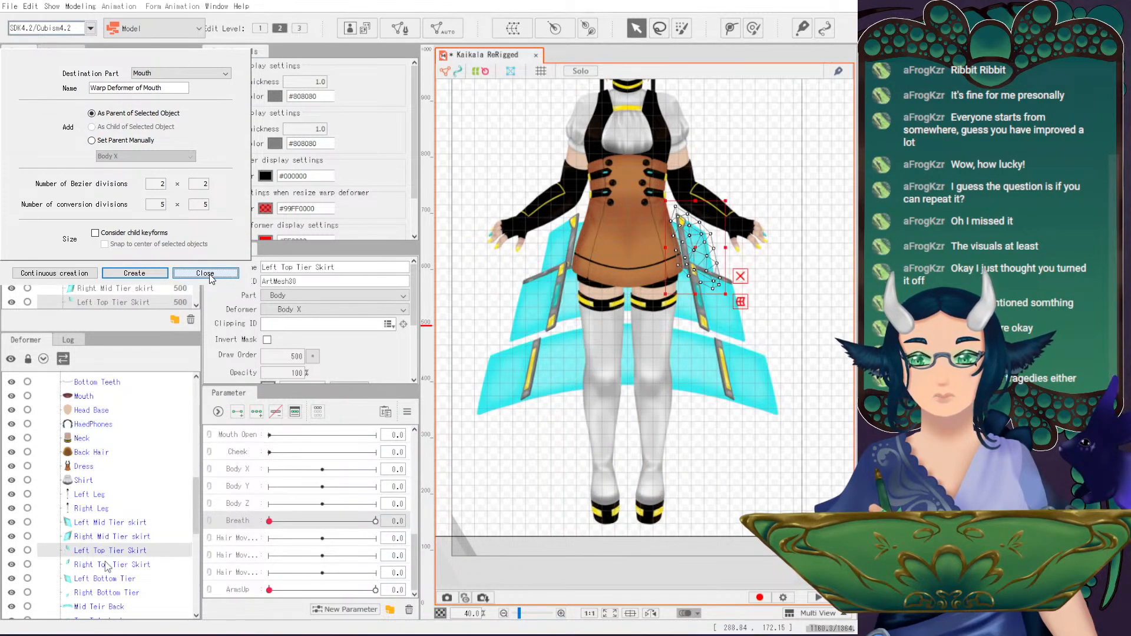
left_click(107, 565)
left_click(110, 579)
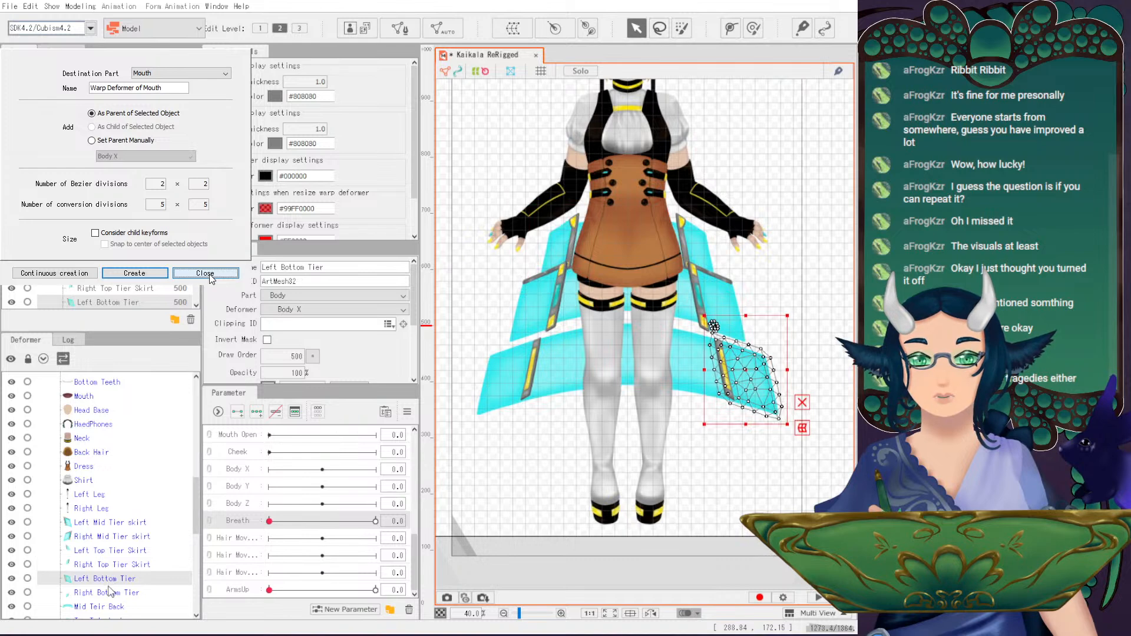
left_click(107, 591)
scroll(108, 594, "down", 1)
left_click(109, 556)
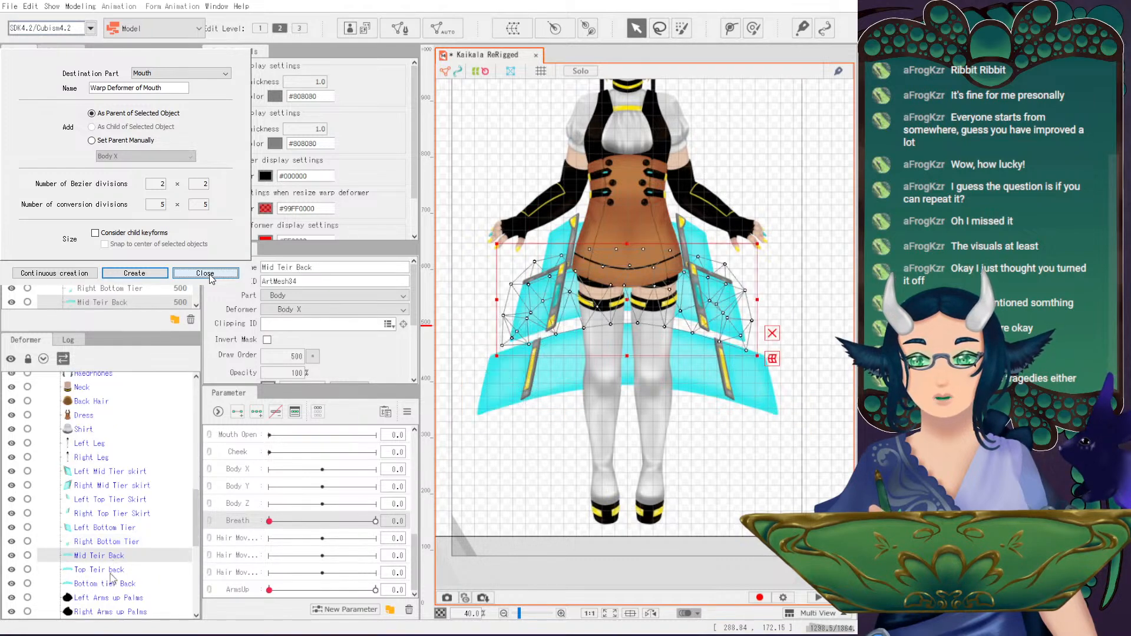
left_click(111, 570)
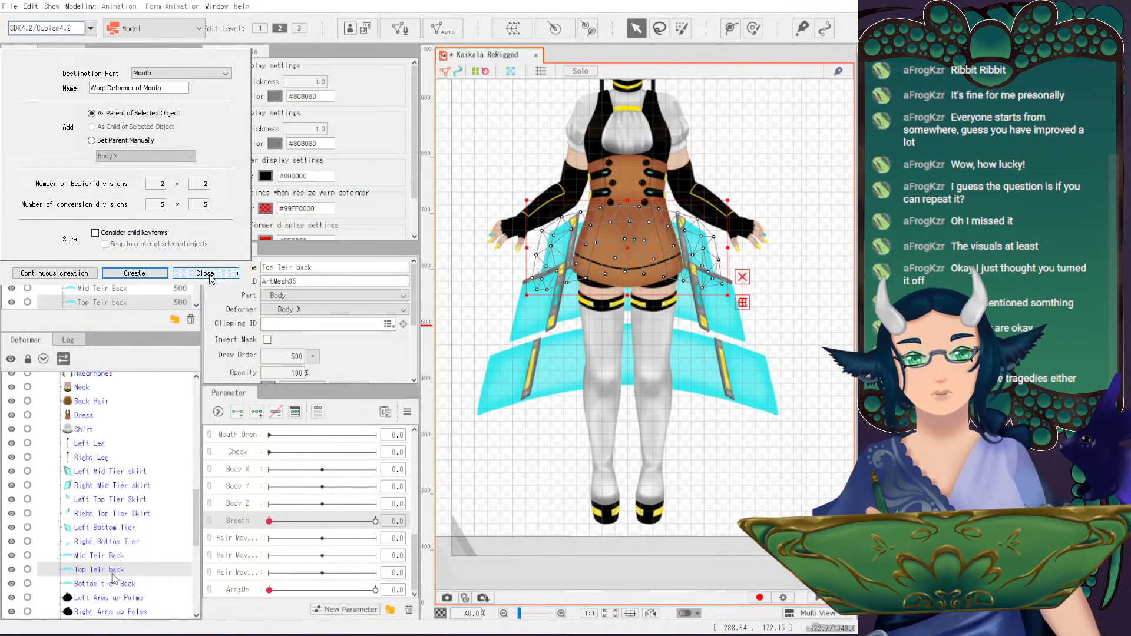
- Examine the meshes of Bottom tier Back and Left Arms up Palms
left_click(97, 583)
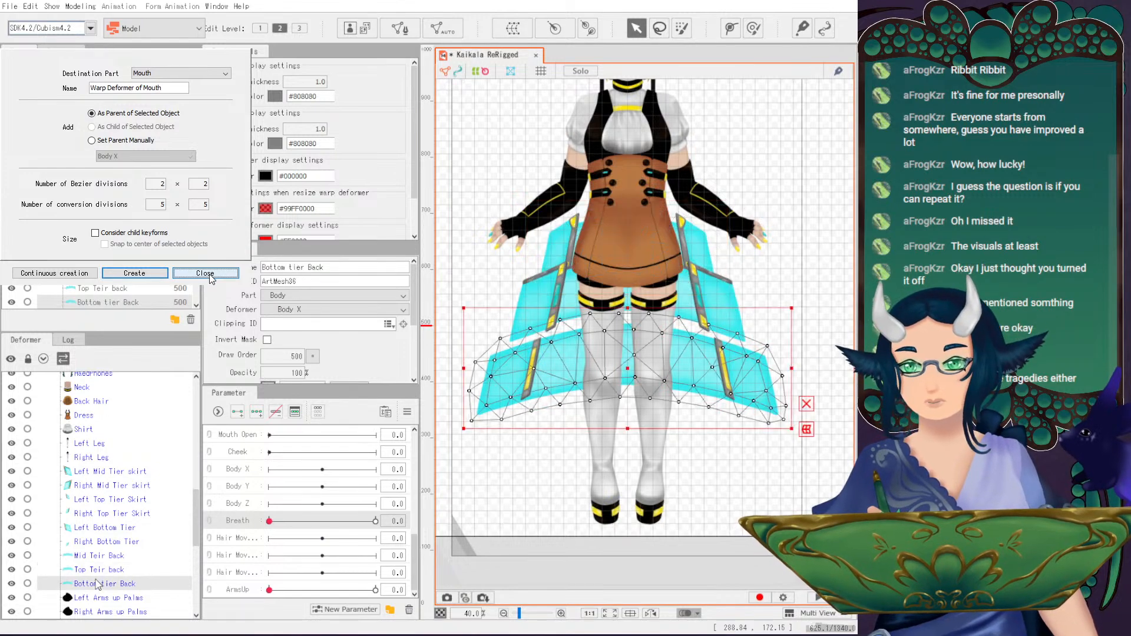
scroll(97, 580, "down", 1)
left_click(97, 545)
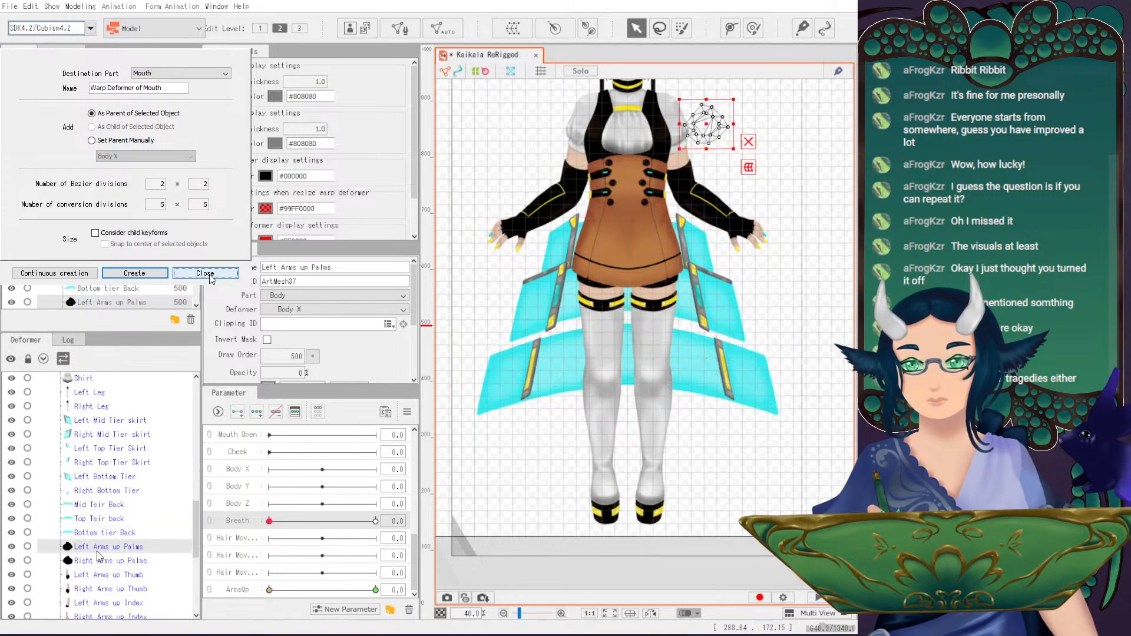
scroll(131, 567, "down", 2)
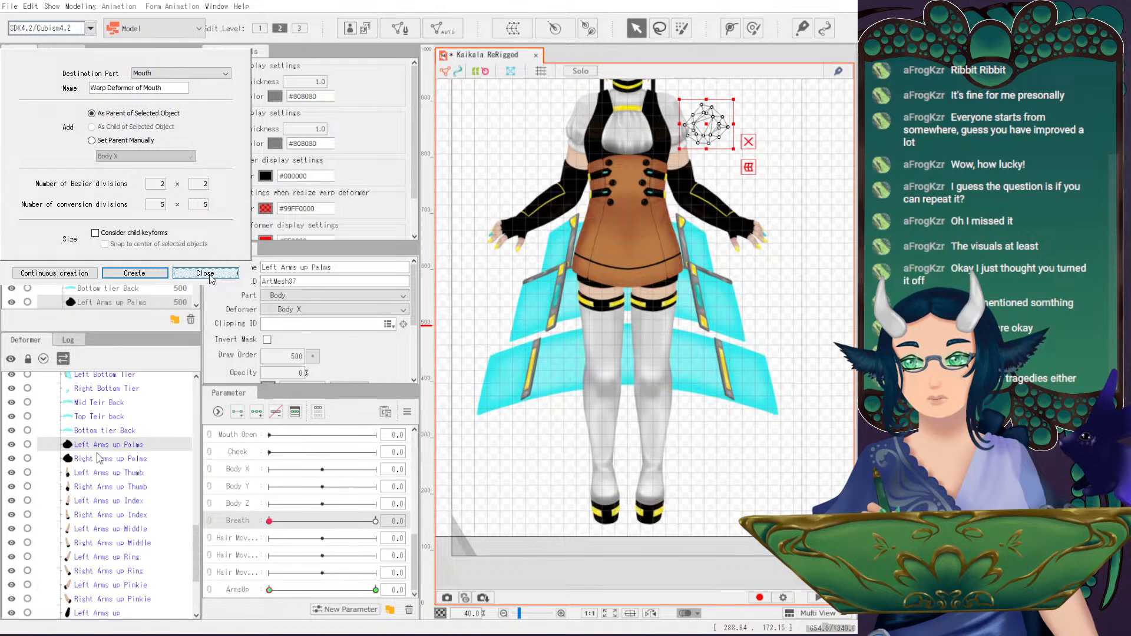
scroll(117, 595, "down", 2)
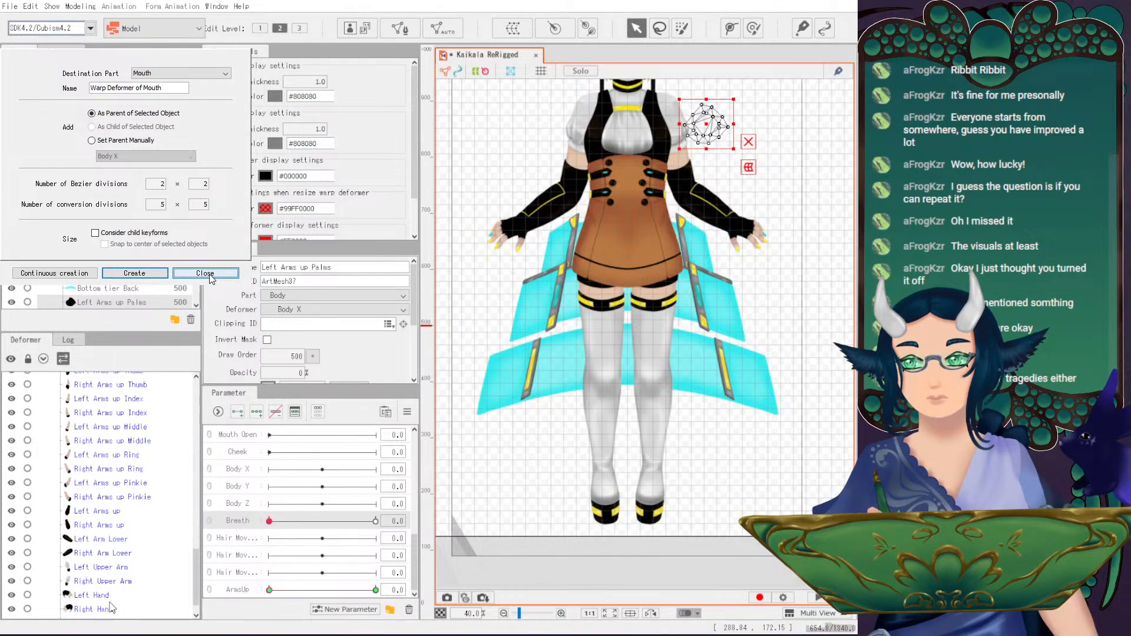
scroll(111, 607, "down", 1)
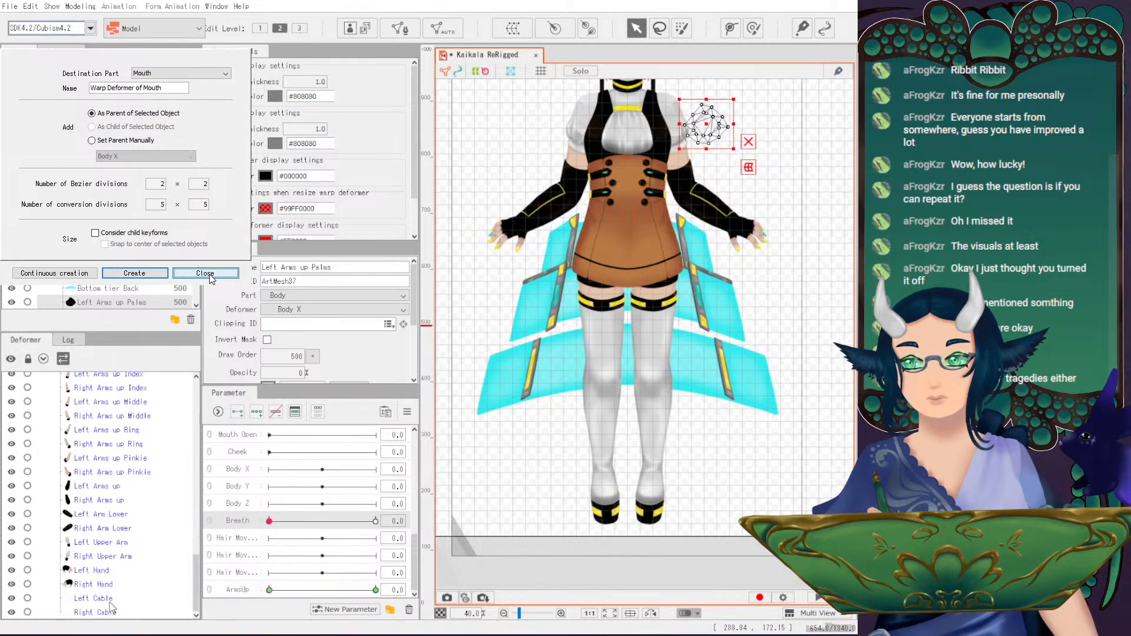
- Examine the meshes of Right Arms up Pinkie, both Arms up parts, Left Arm Lower, both Upper Arms and Left Hand
left_click(92, 475)
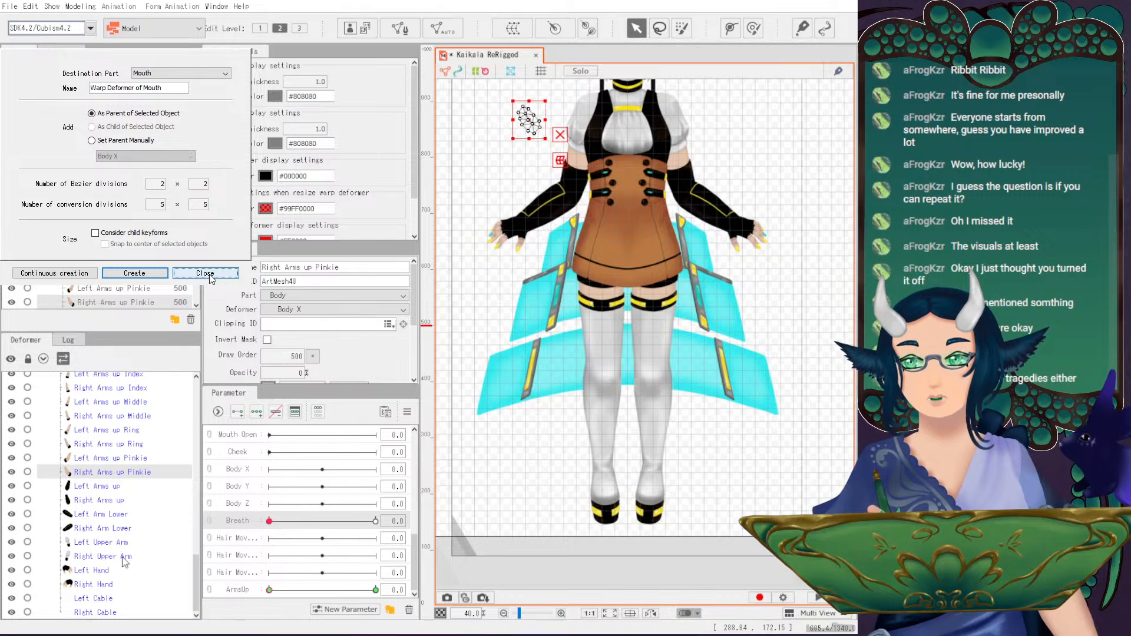
left_click(117, 489)
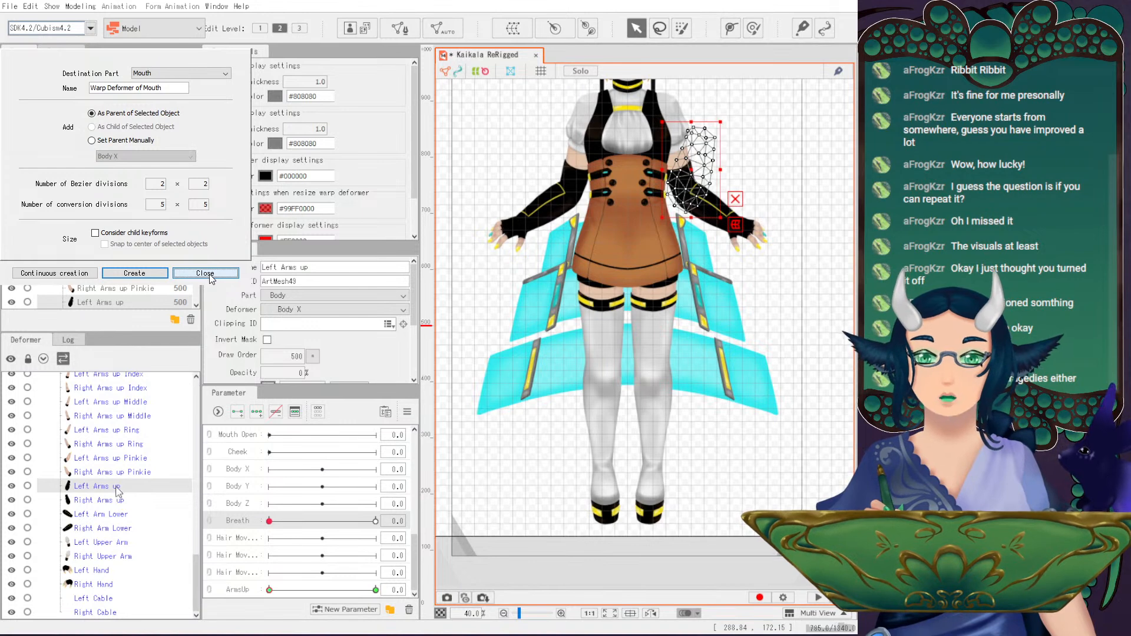
left_click(104, 504)
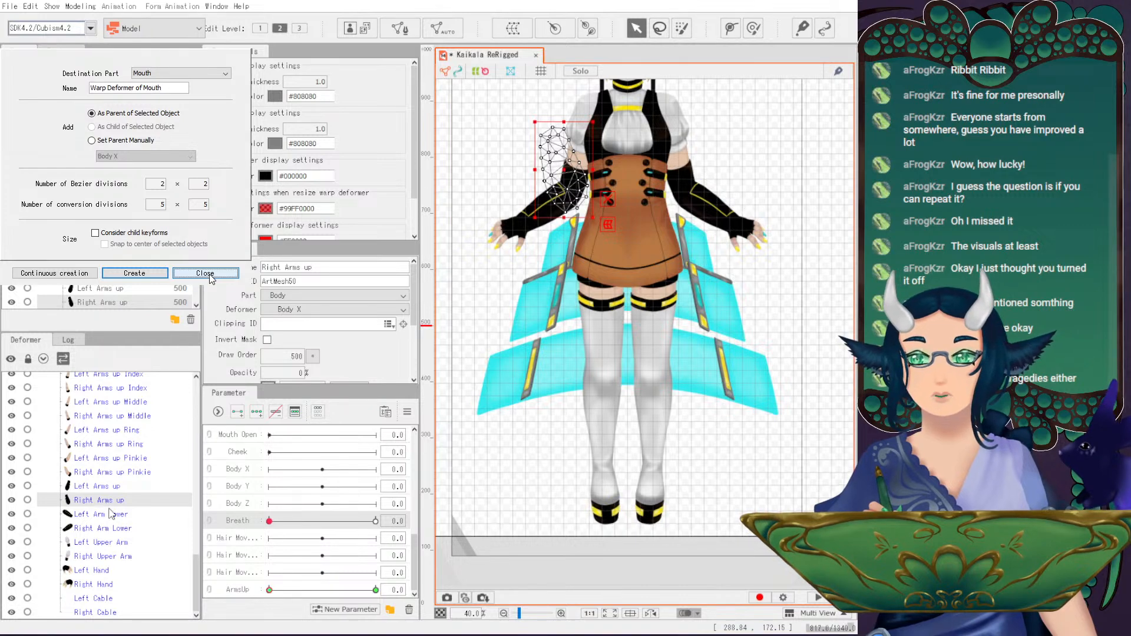
left_click(110, 516)
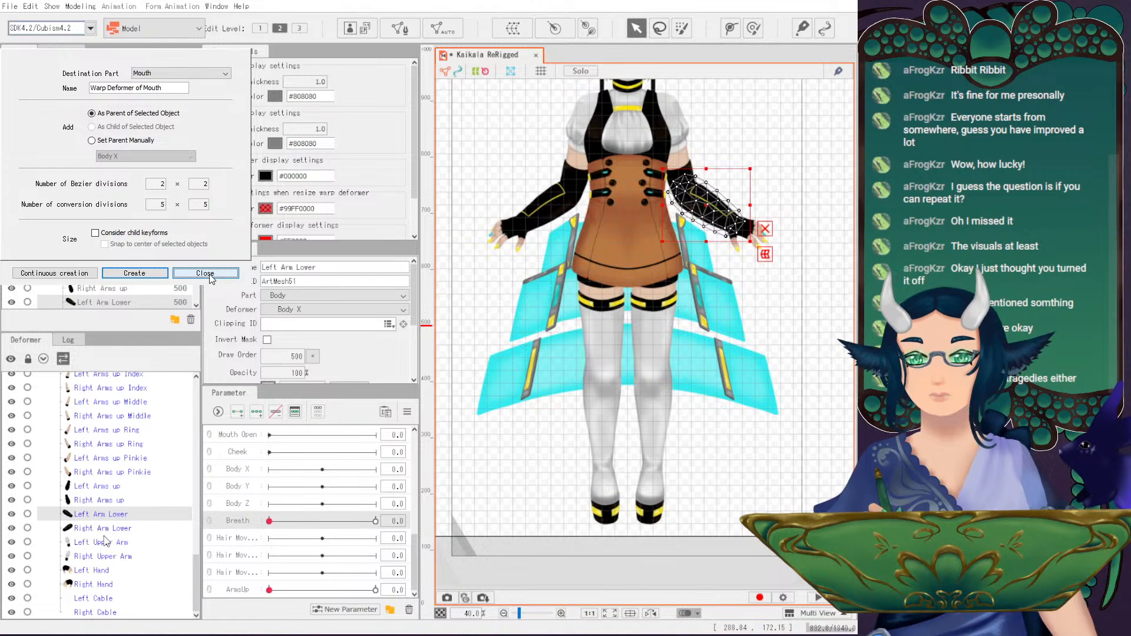
left_click(108, 530)
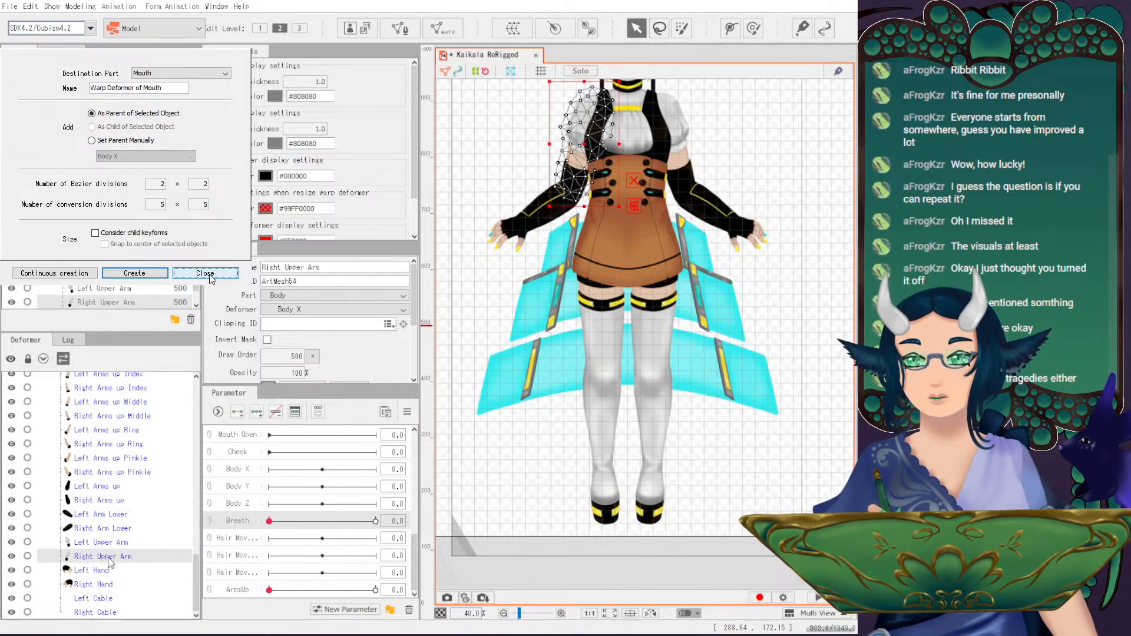
left_click(117, 543)
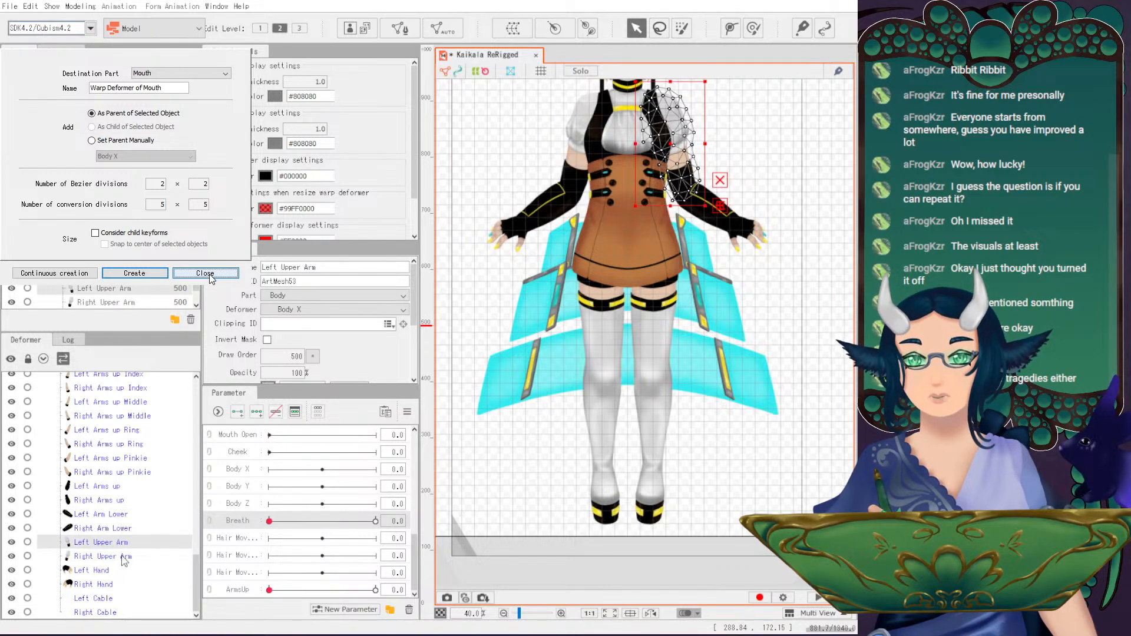
left_click(112, 570)
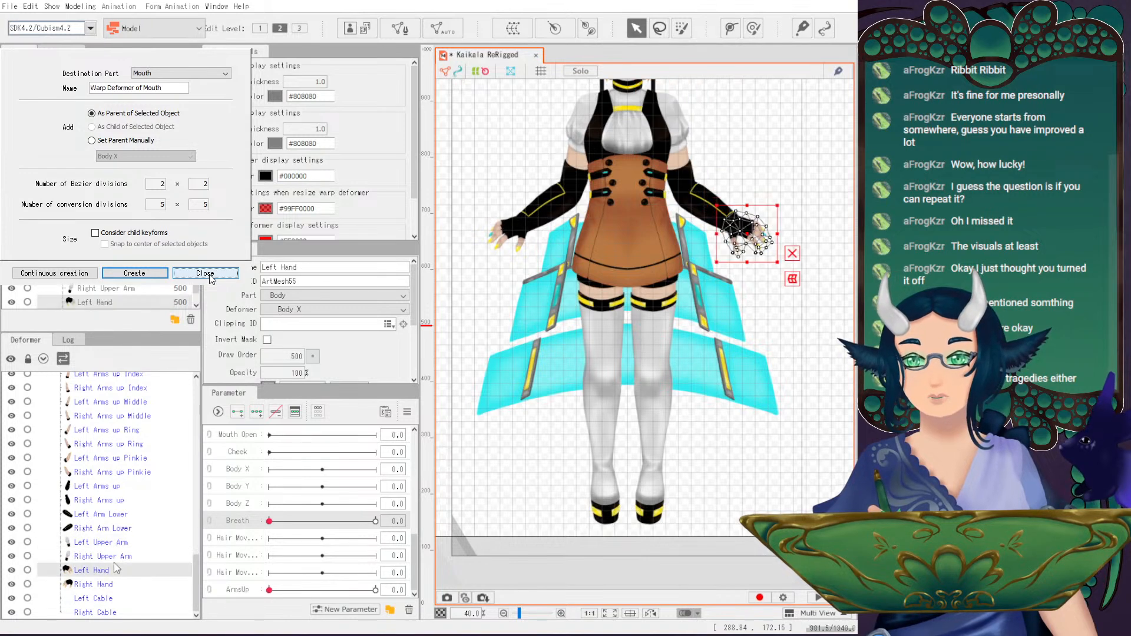
- Start a mesh edit on Left Cable with its existing mesh cleared, and set up manual vertex adding with mirror editing off
left_click(116, 598)
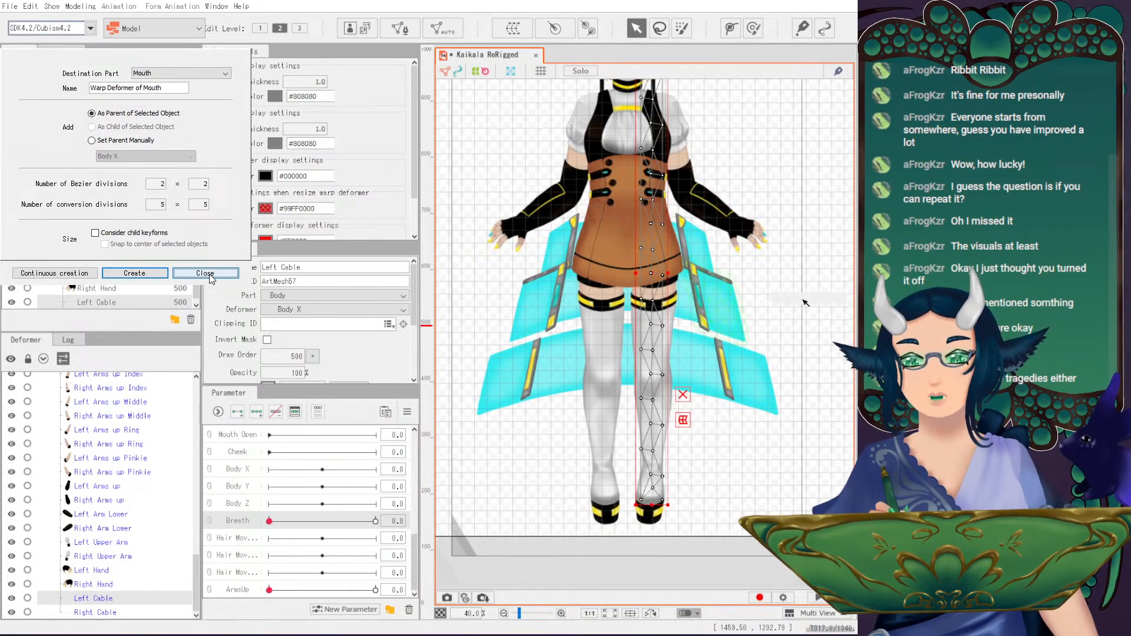
scroll(669, 250, "up", 2)
left_click_drag(668, 251, 660, 415)
scroll(663, 412, "down", 2)
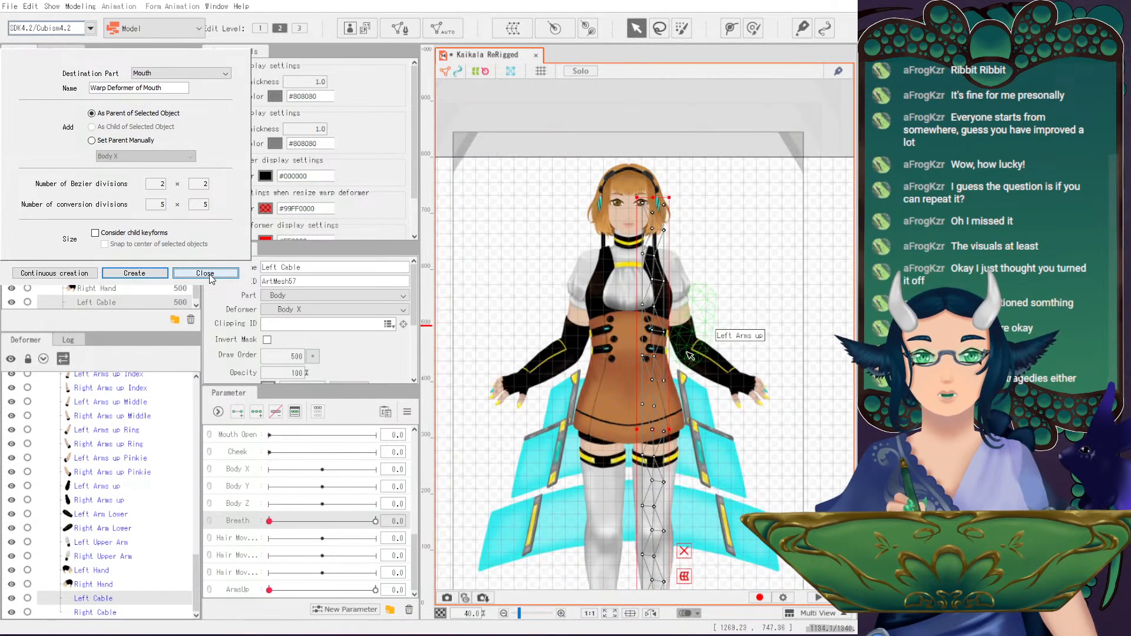
key("ctrl+e")
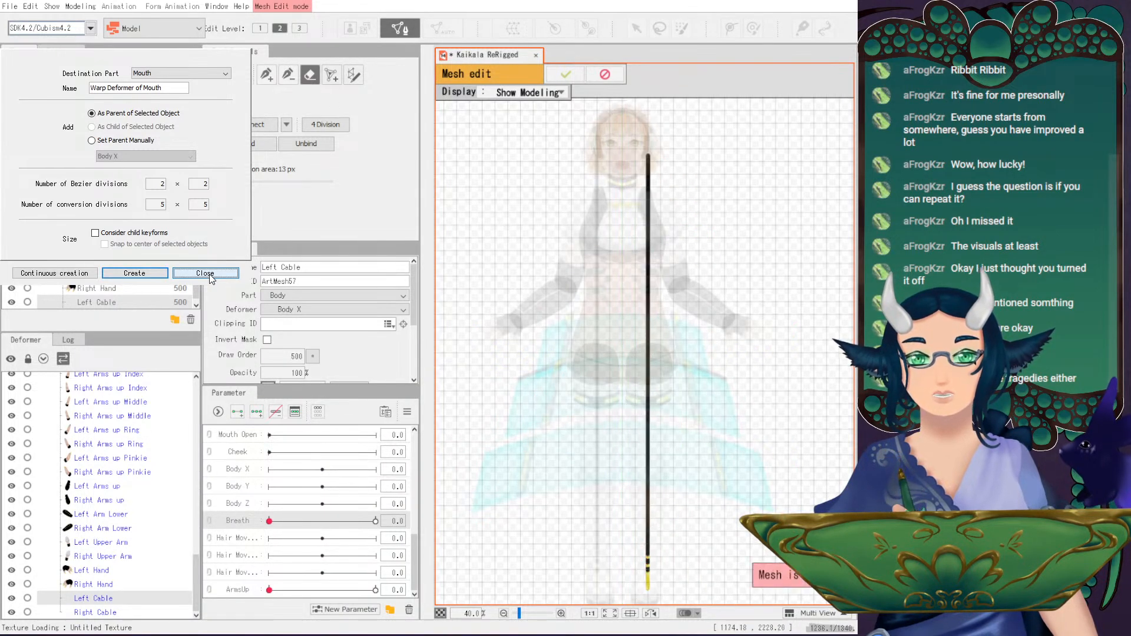
left_click(266, 75)
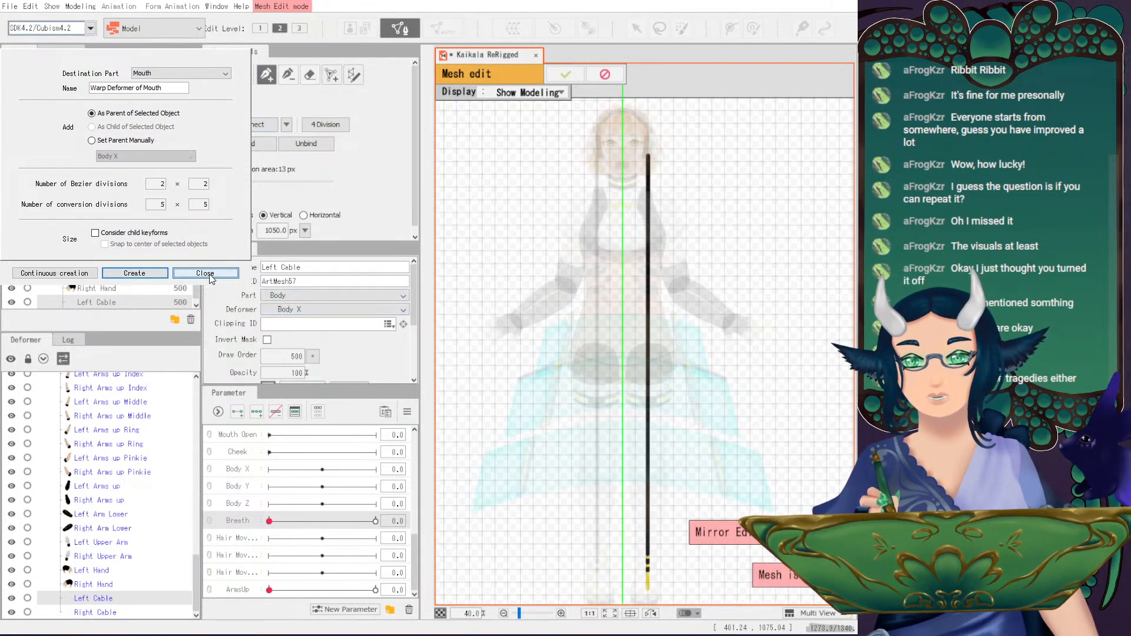
left_click(266, 75)
- Place a line of vertices from above Left Cable's upper tip down its inner edge to just below the yellow chest band
scroll(839, 324, "up", 6)
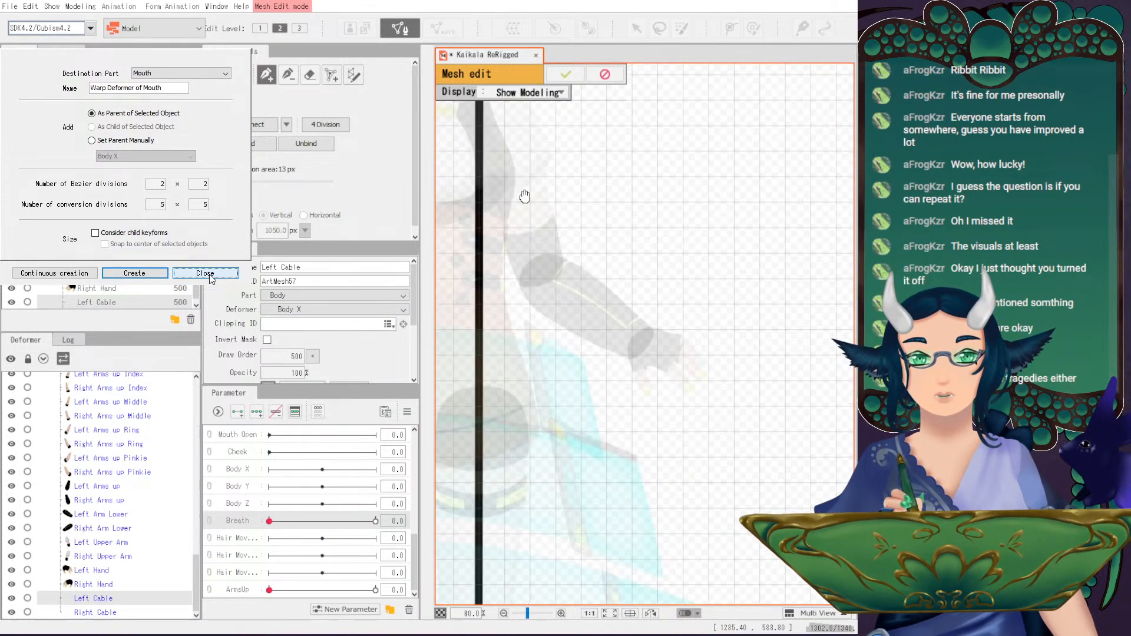
scroll(758, 406, "down", 3)
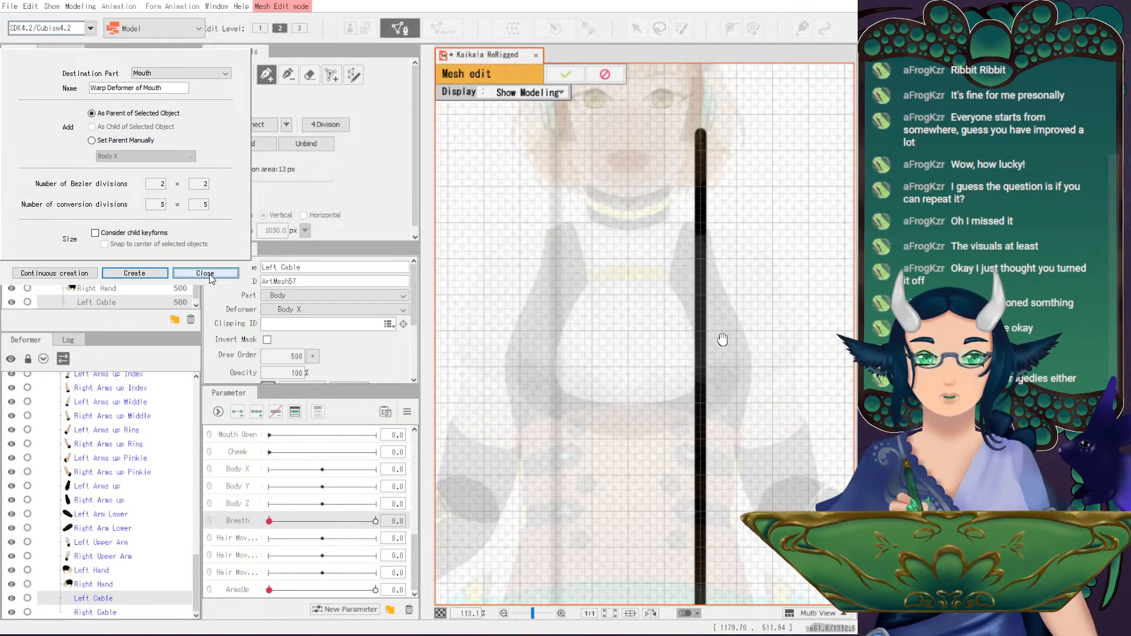
left_click(693, 162)
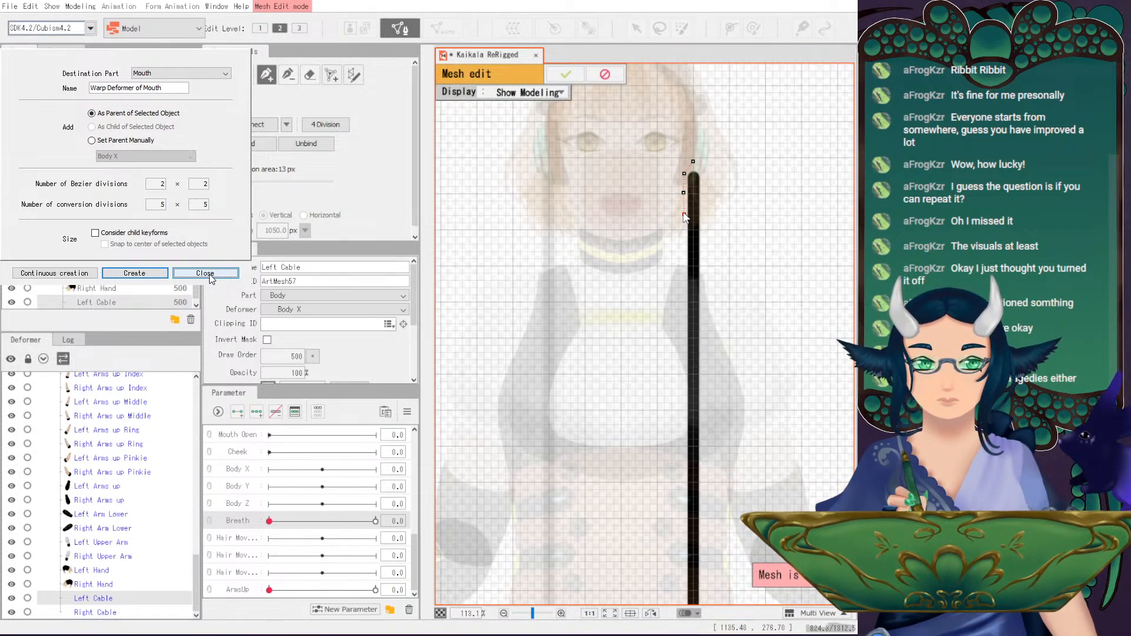
left_click(684, 210)
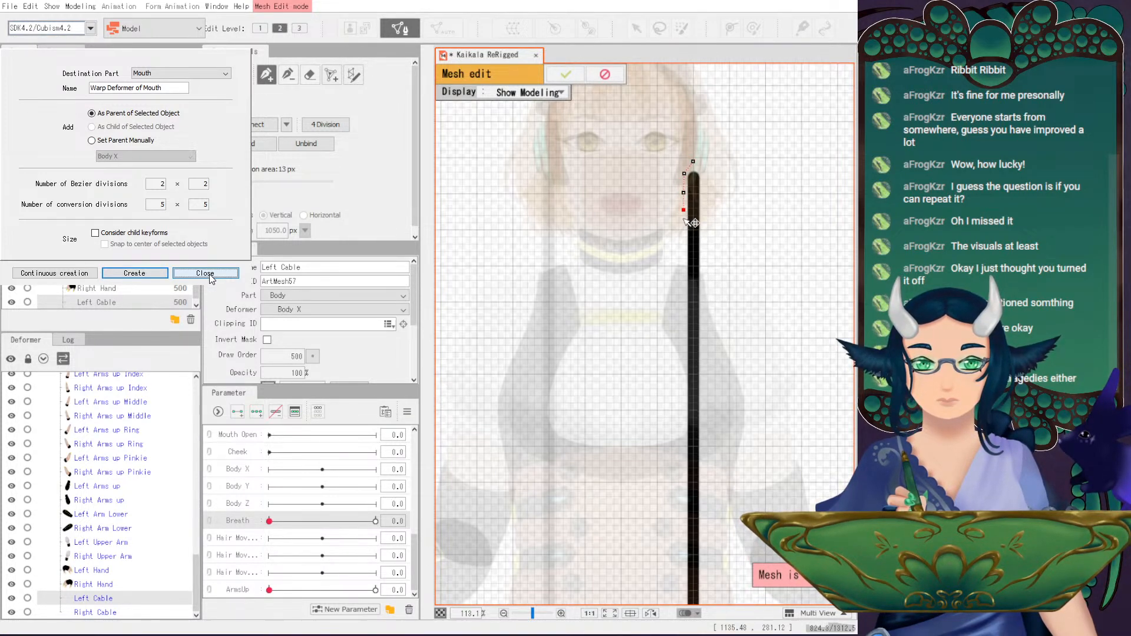
left_click(683, 251)
scroll(683, 252, "down", 3)
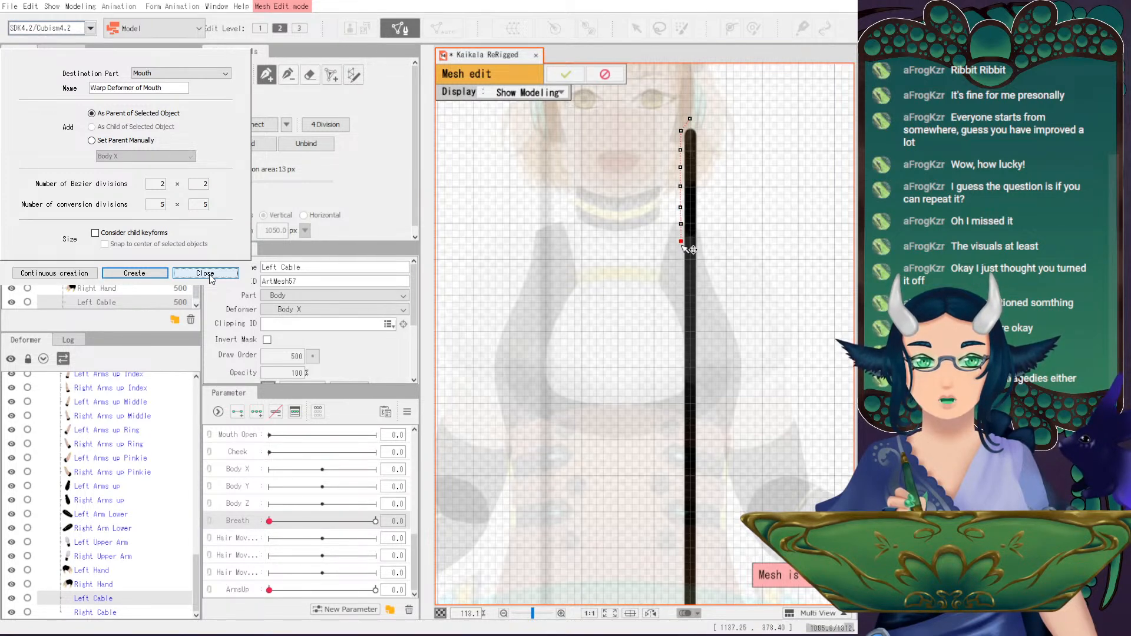
left_click(682, 280)
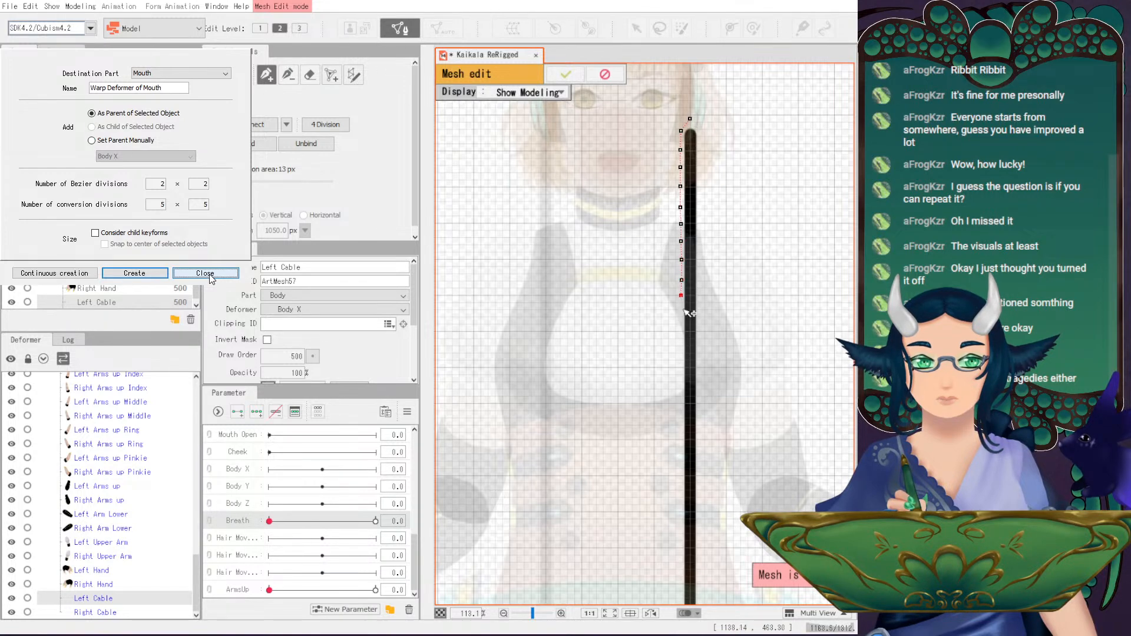
left_click_drag(687, 312, 683, 247)
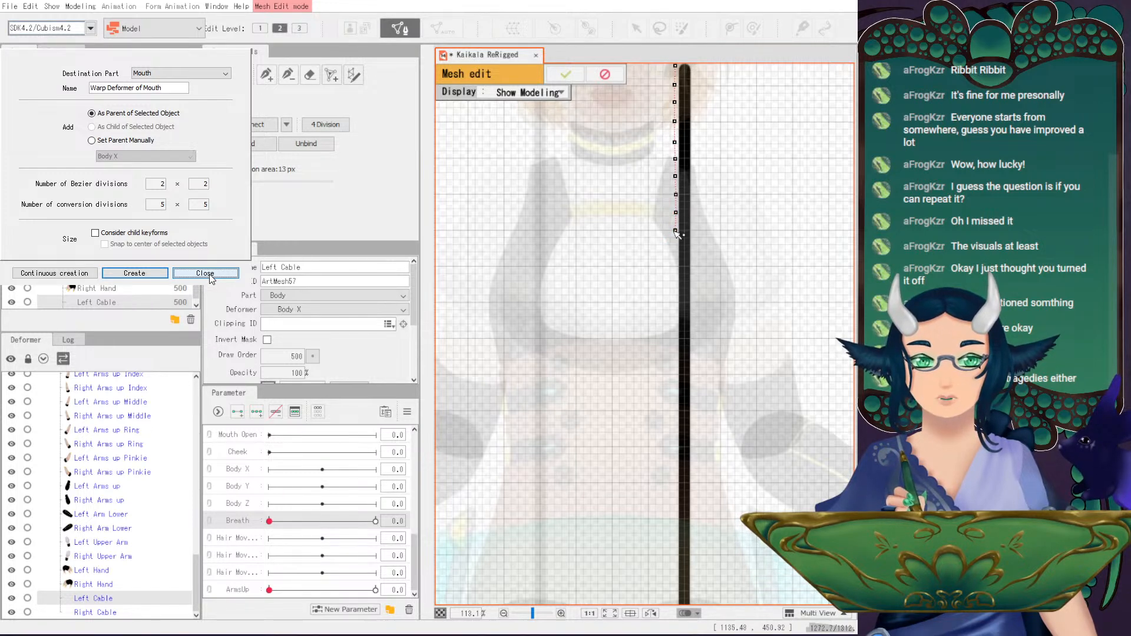
- Extend the vertex line along Left Cable's inner edge down to the lower part of the white shirt front
scroll(657, 221, "up", 2)
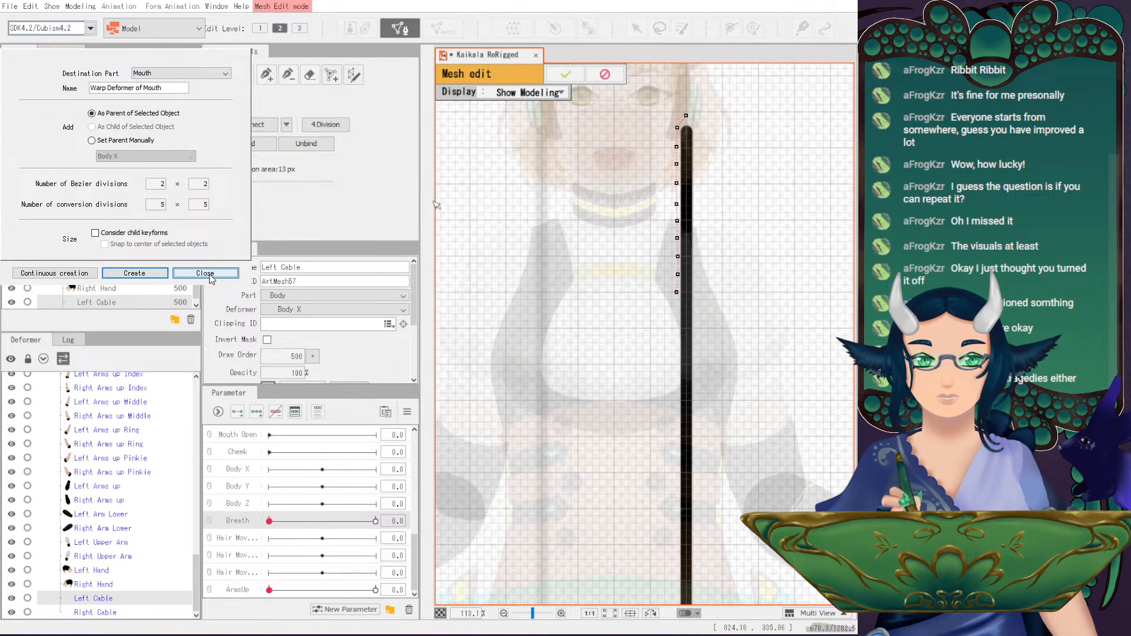
left_click(269, 76)
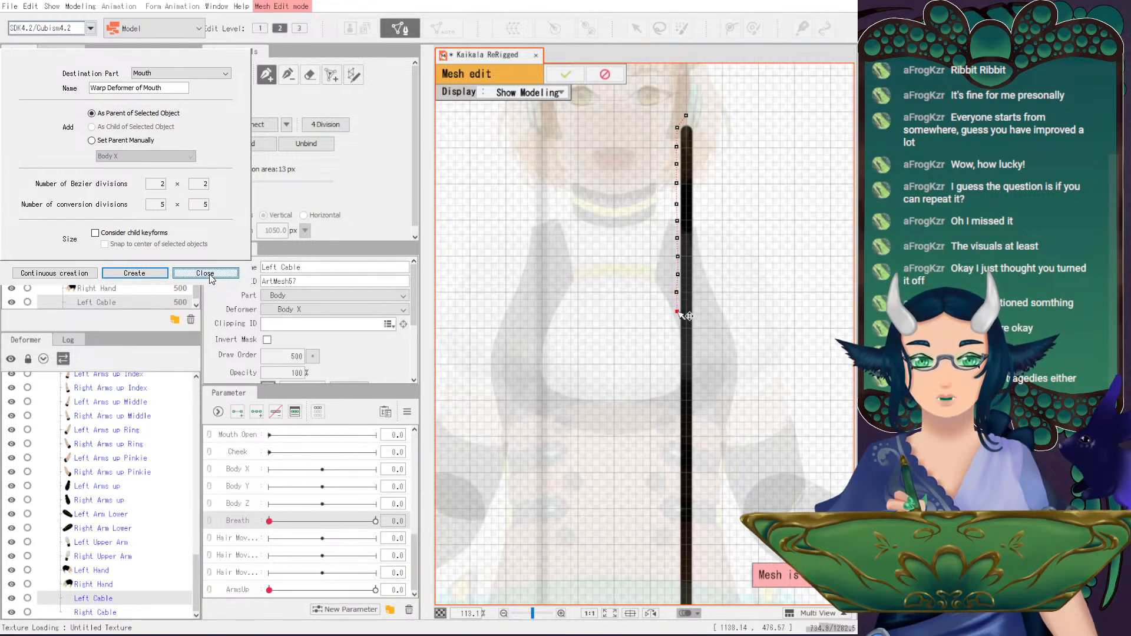
left_click(677, 328)
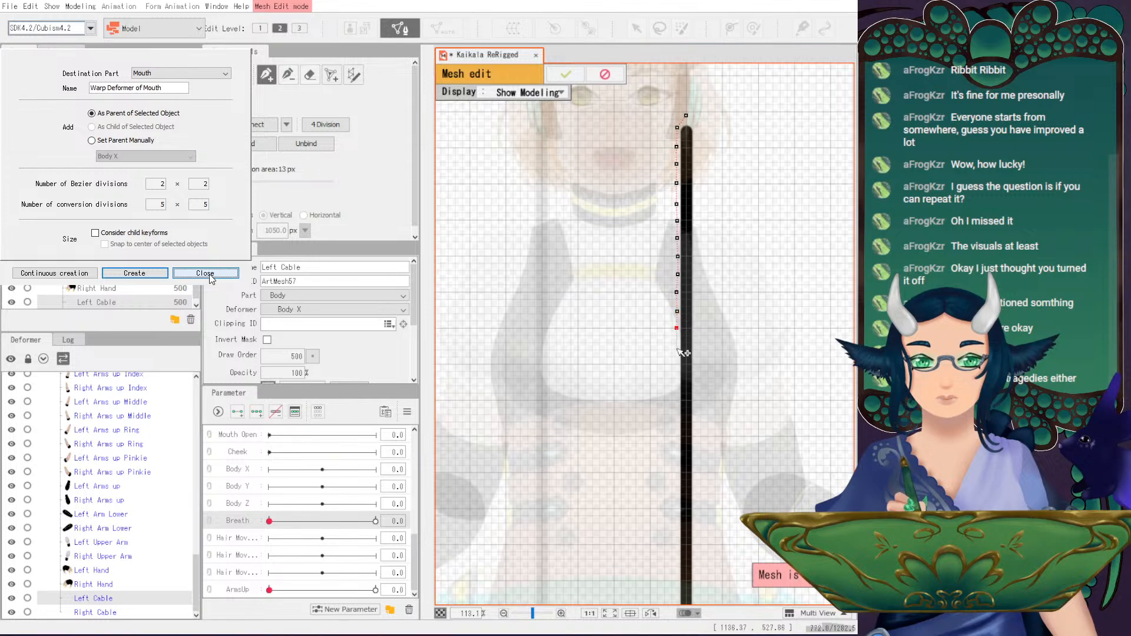
left_click(675, 347)
left_click(676, 362)
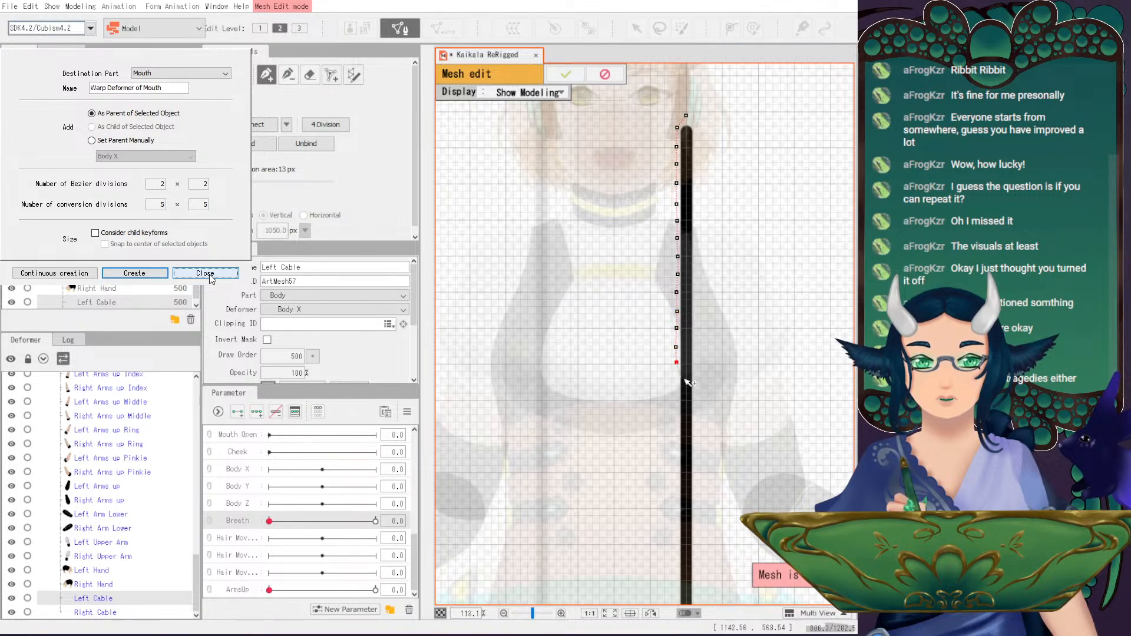
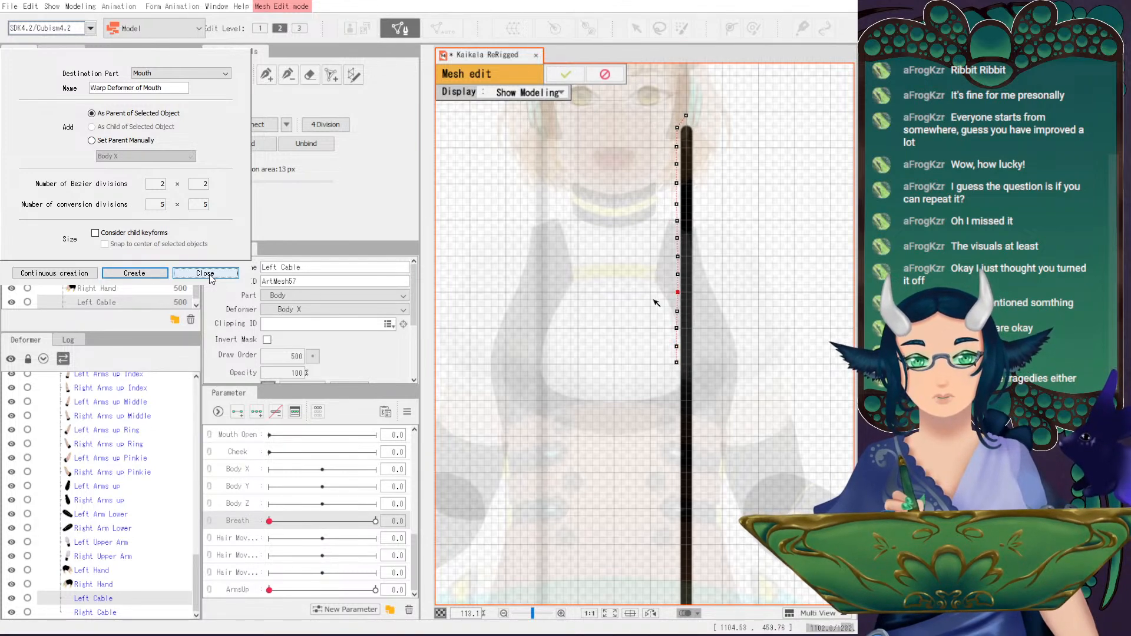
- Extend Left Cable's inner-edge vertex line from the lower white shirt front past its hem and down beside the first spots below
left_click(266, 74)
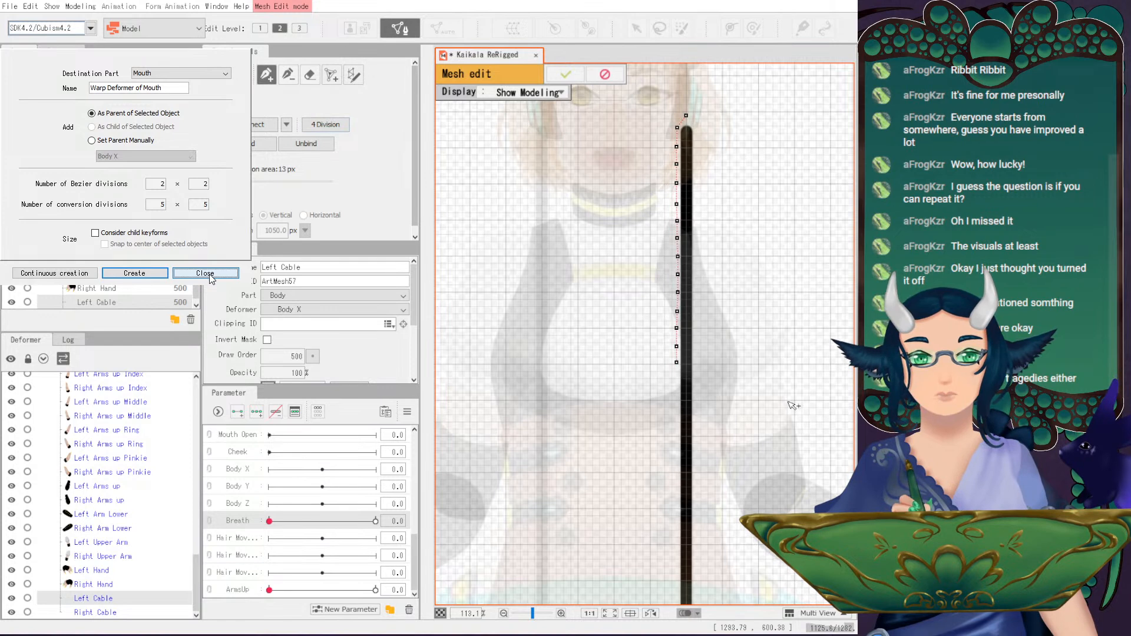
scroll(708, 449, "up", 3)
left_click_drag(709, 449, 772, 318)
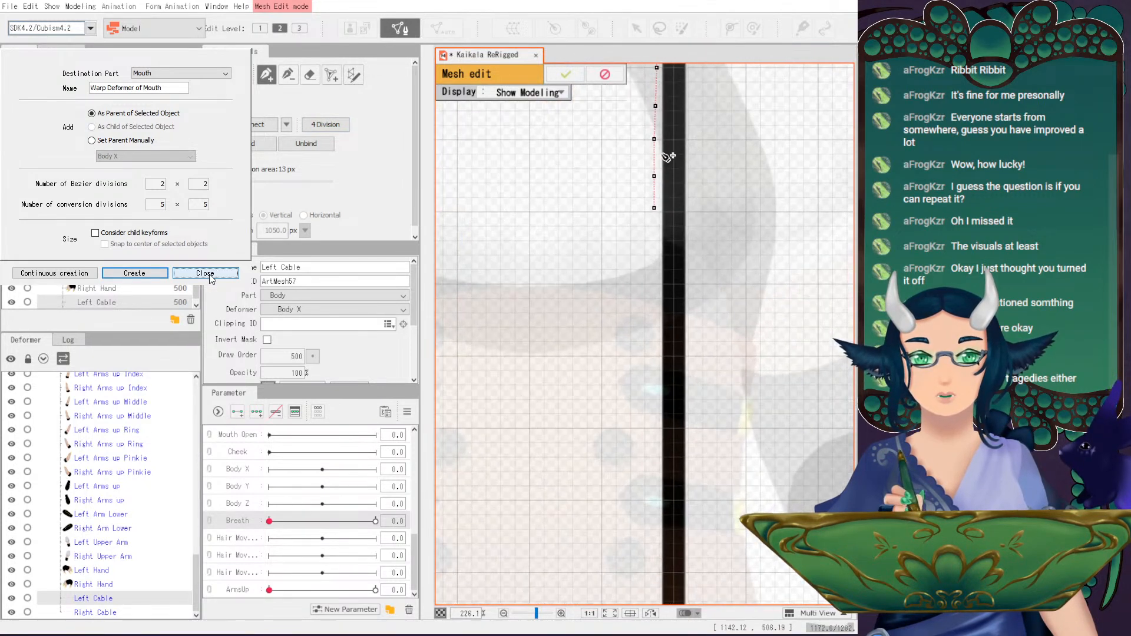
left_click(654, 208)
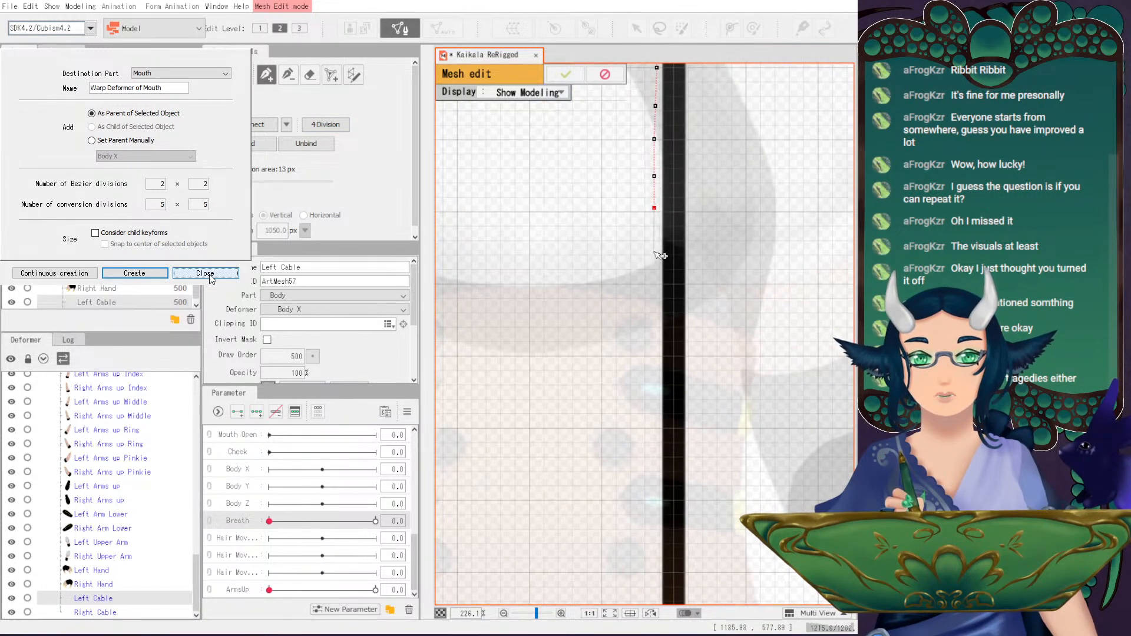
left_click(654, 248)
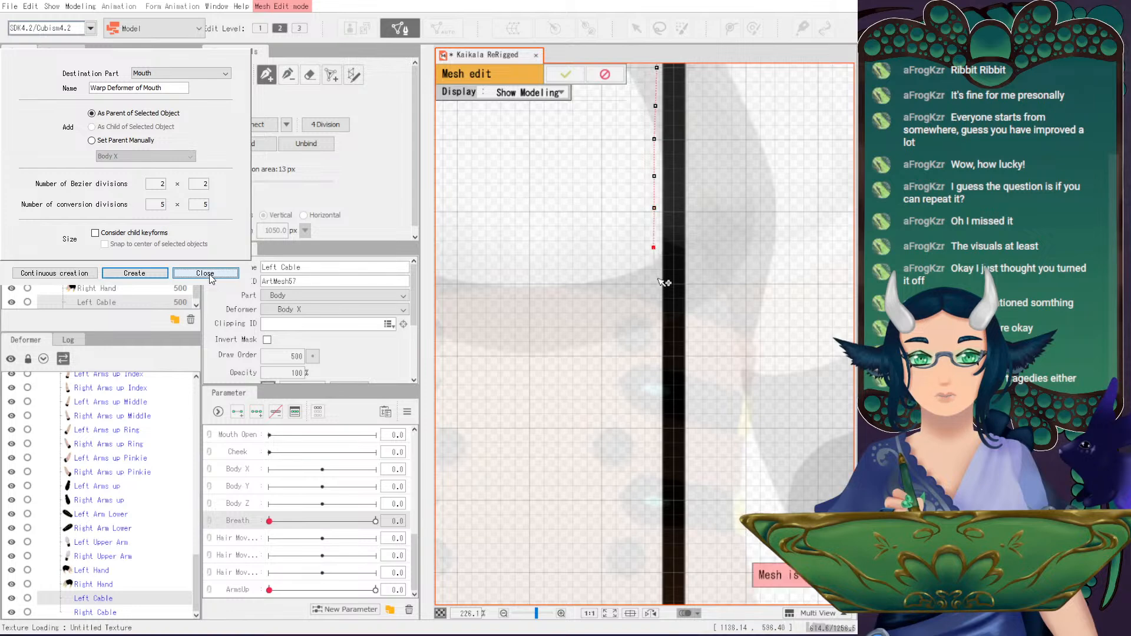
left_click(655, 283)
left_click(655, 322)
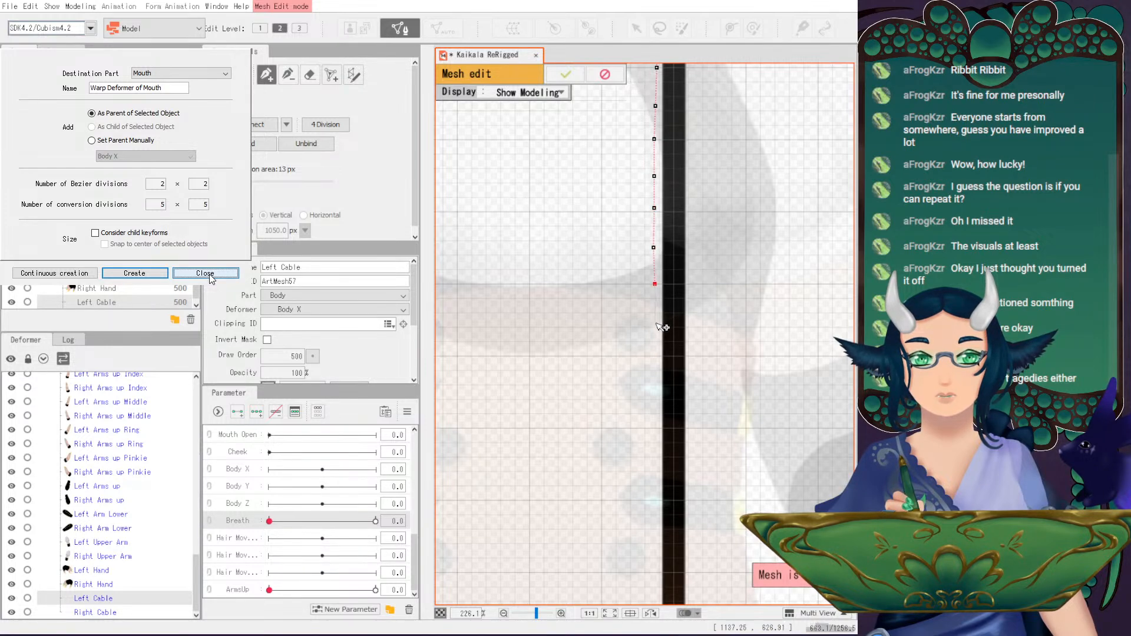
left_click(656, 395)
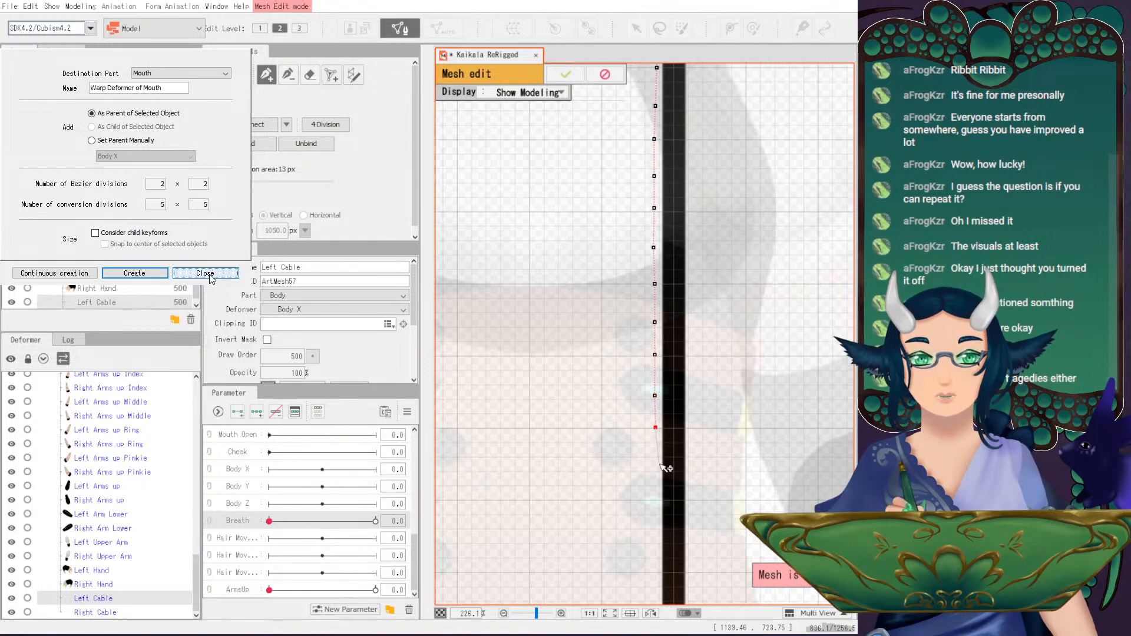
scroll(663, 447, "down", 3)
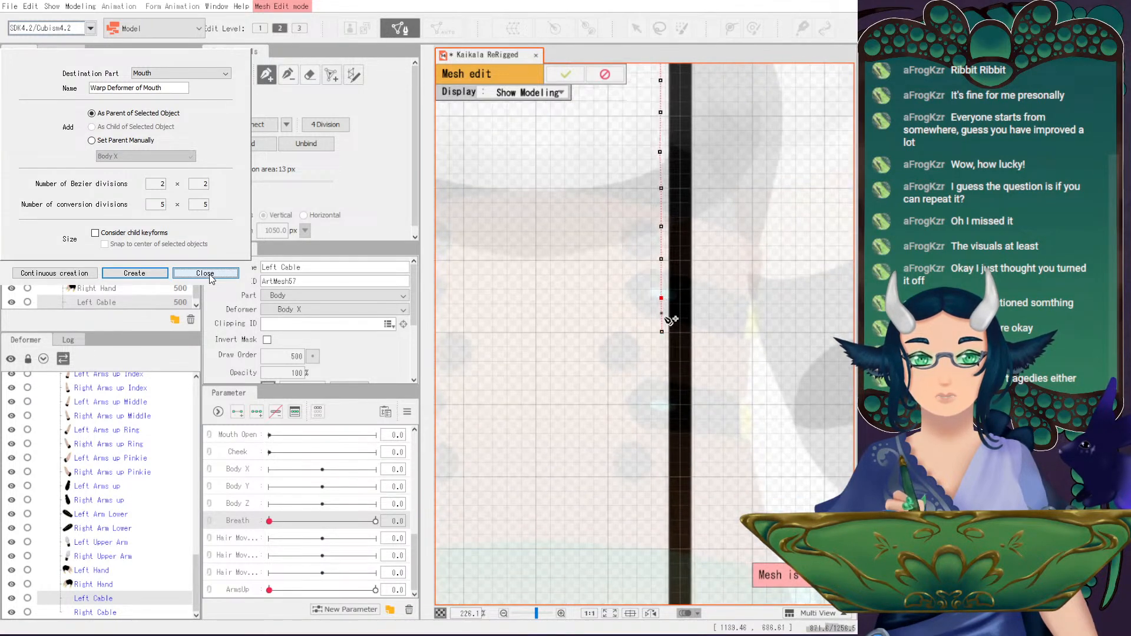
- Continue Left Cable's inner-edge vertices down past the spotted area to the start of the green region
left_click(661, 373)
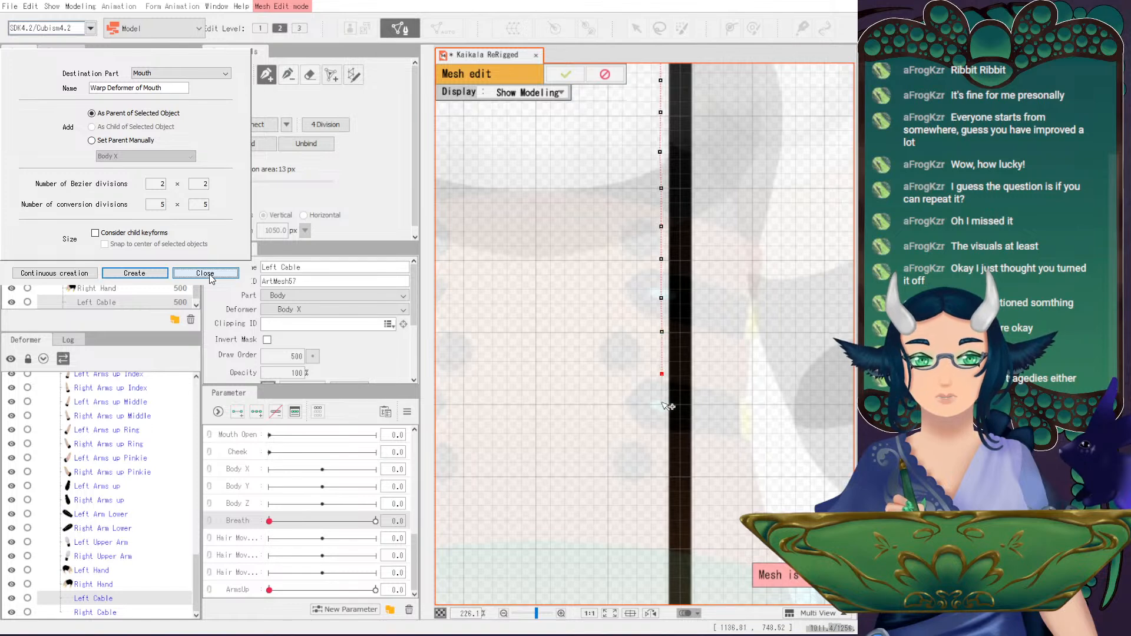
scroll(663, 406, "down", 4)
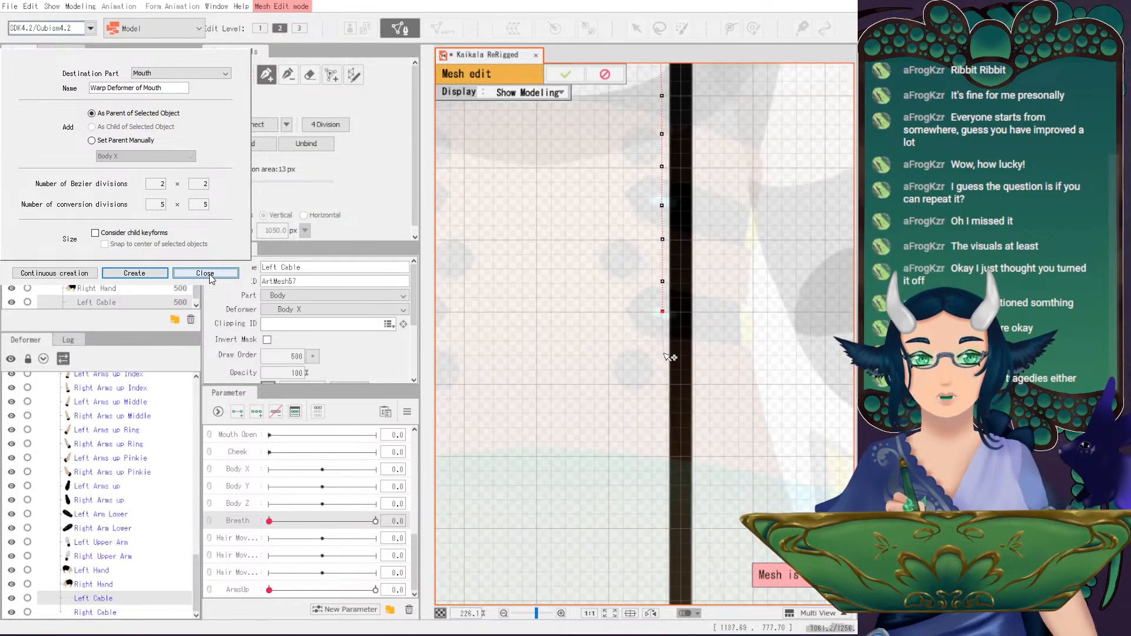
left_click(662, 384)
left_click_drag(659, 437, 663, 330)
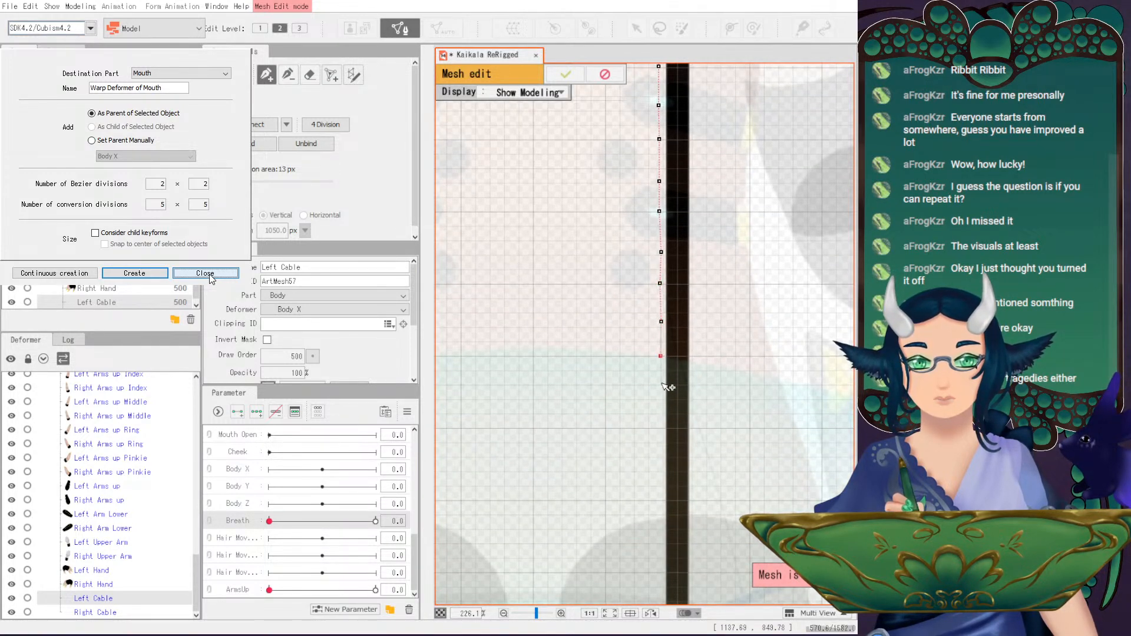
left_click(660, 356)
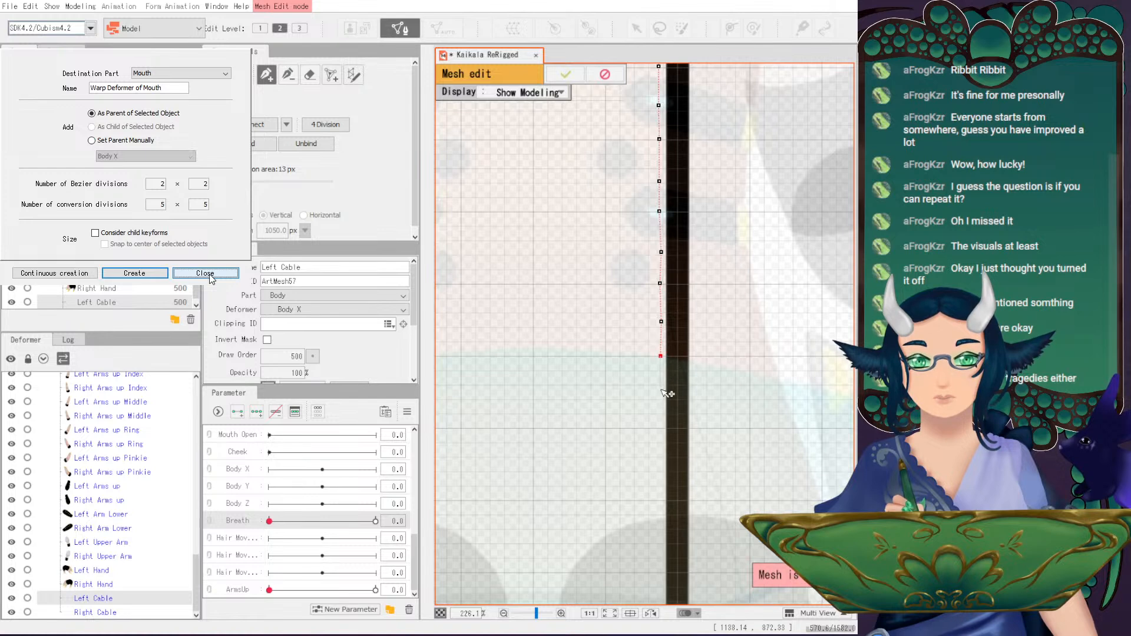
- Add evenly spaced vertices beside Left Cable's inner edge through the green region to the top of the grey rounded shape
left_click(660, 393)
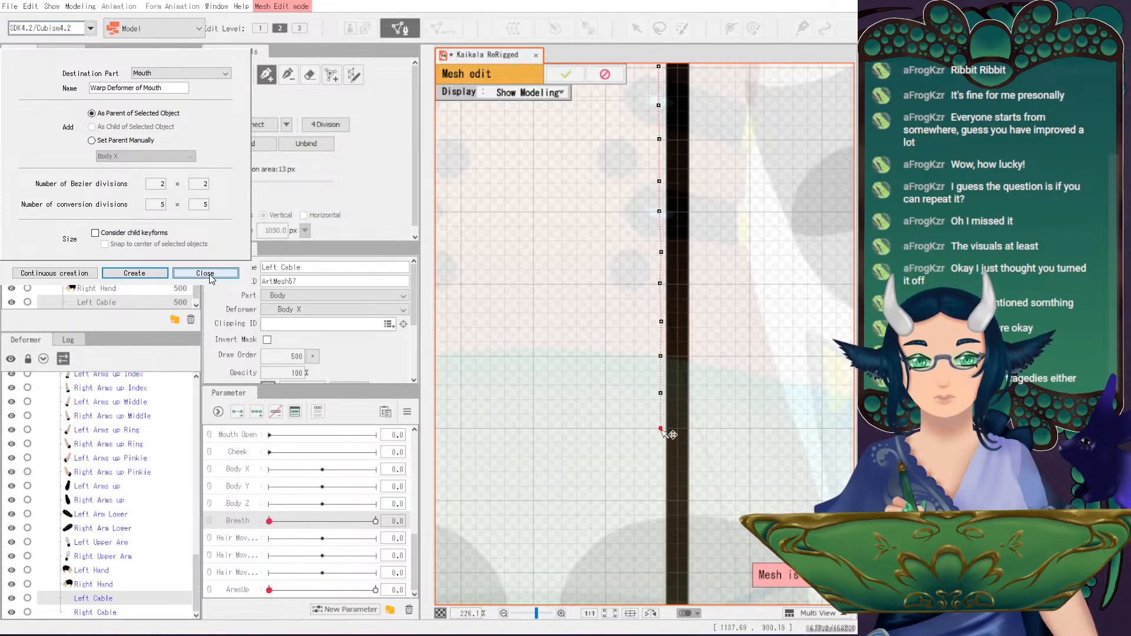
left_click_drag(669, 463, 670, 353)
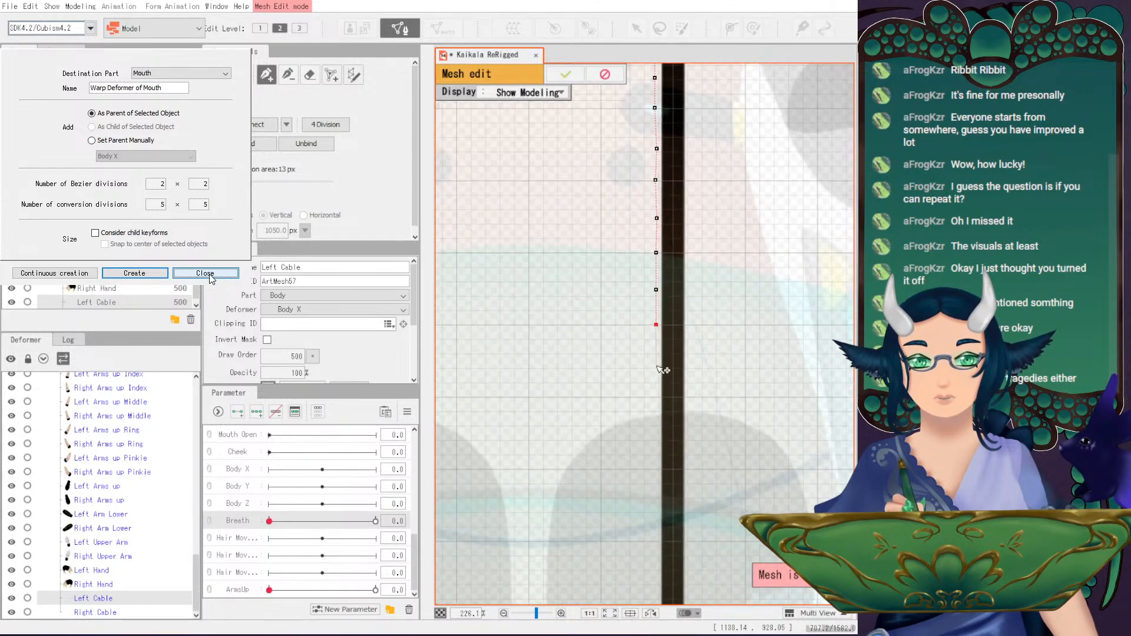
left_click(656, 396)
left_click_drag(672, 443, 672, 307)
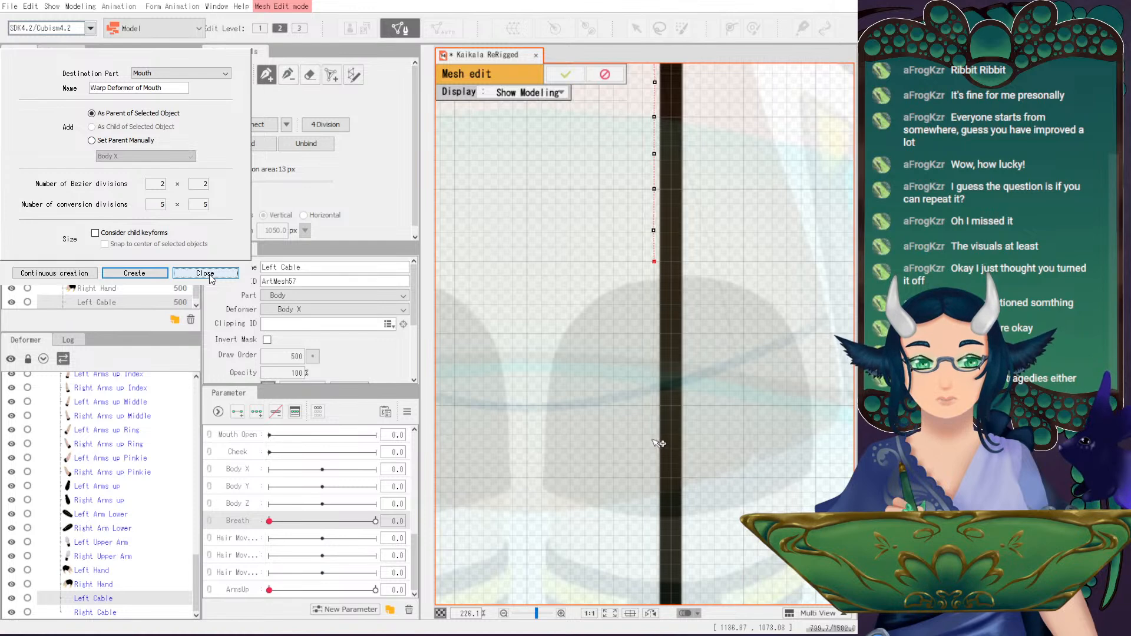
left_click(656, 296)
- Carry Left Cable's inner-edge vertices down across the grey rounded shape to near its lower end
left_click(653, 334)
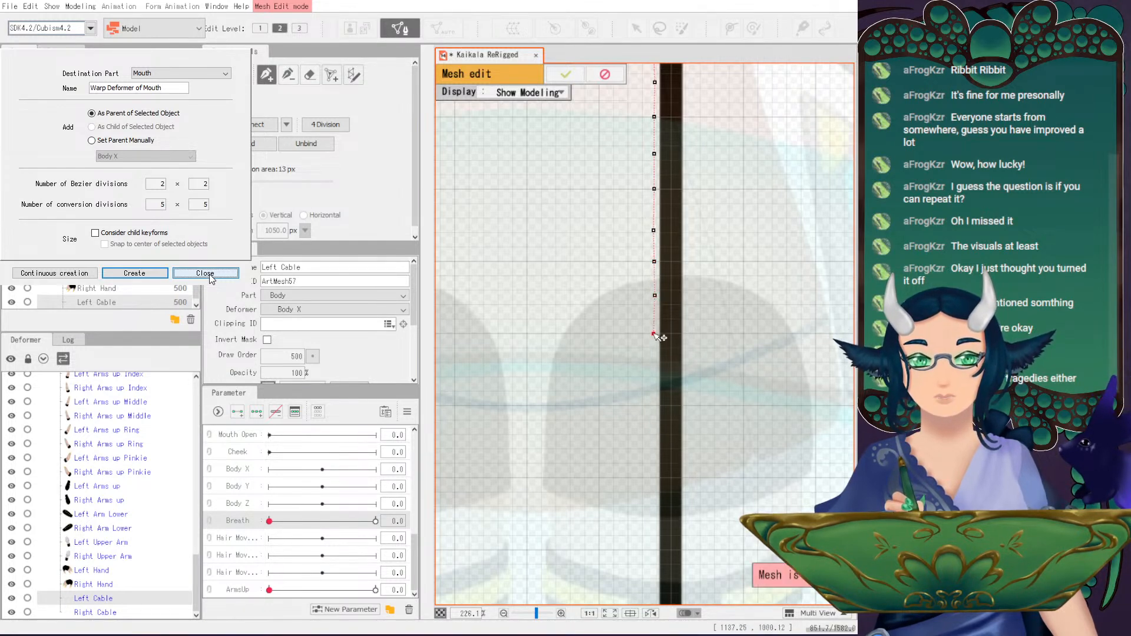
left_click(654, 375)
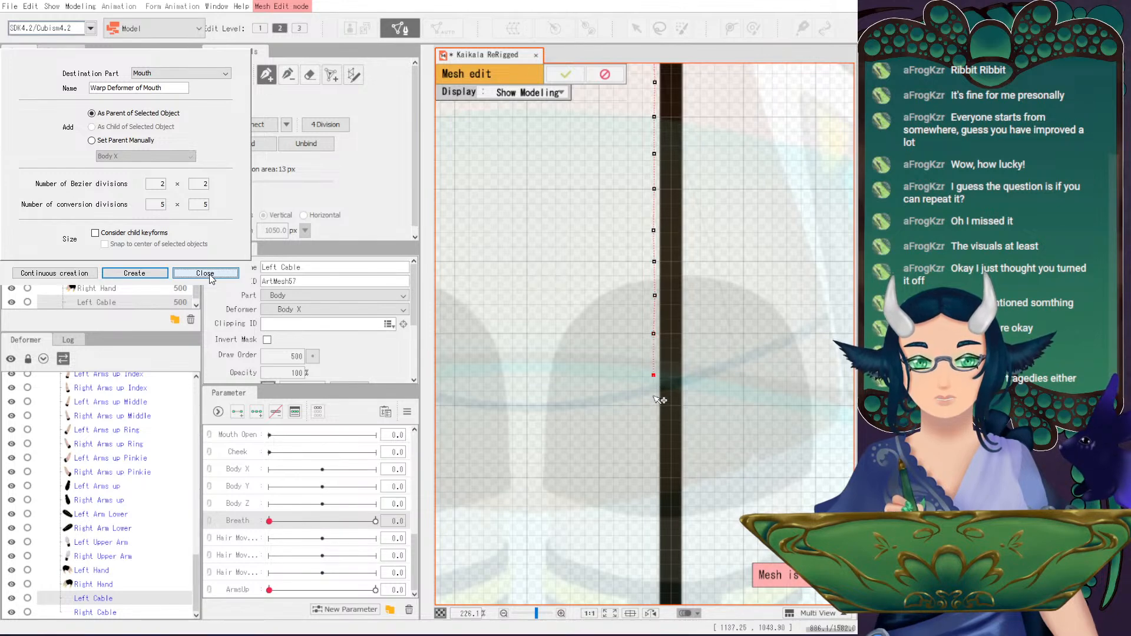
left_click_drag(659, 424, 658, 317)
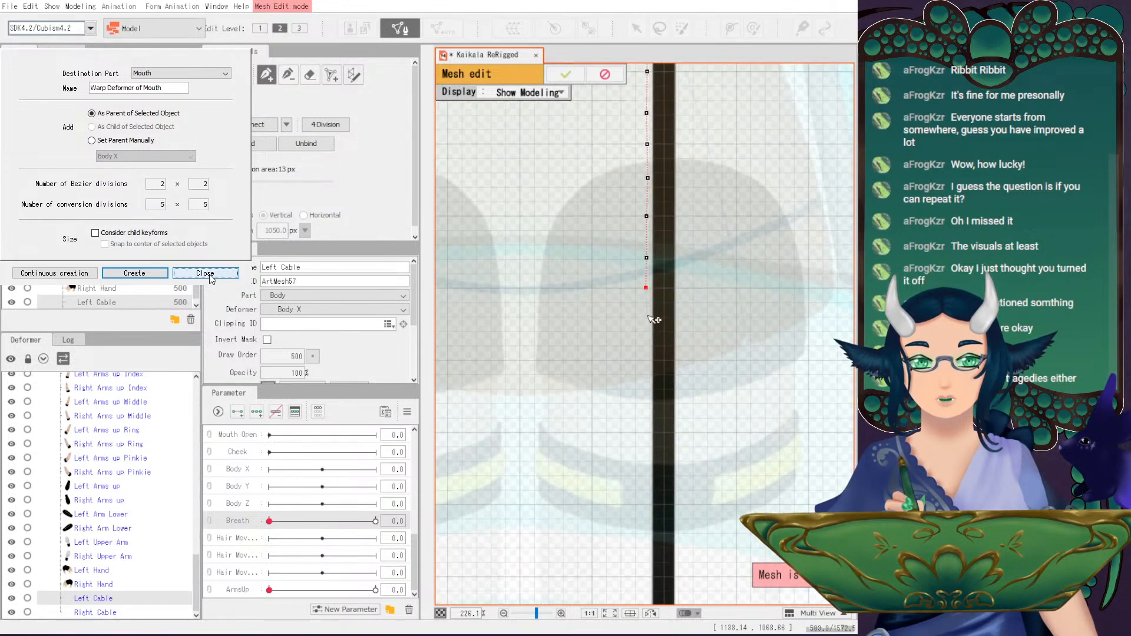
left_click(650, 324)
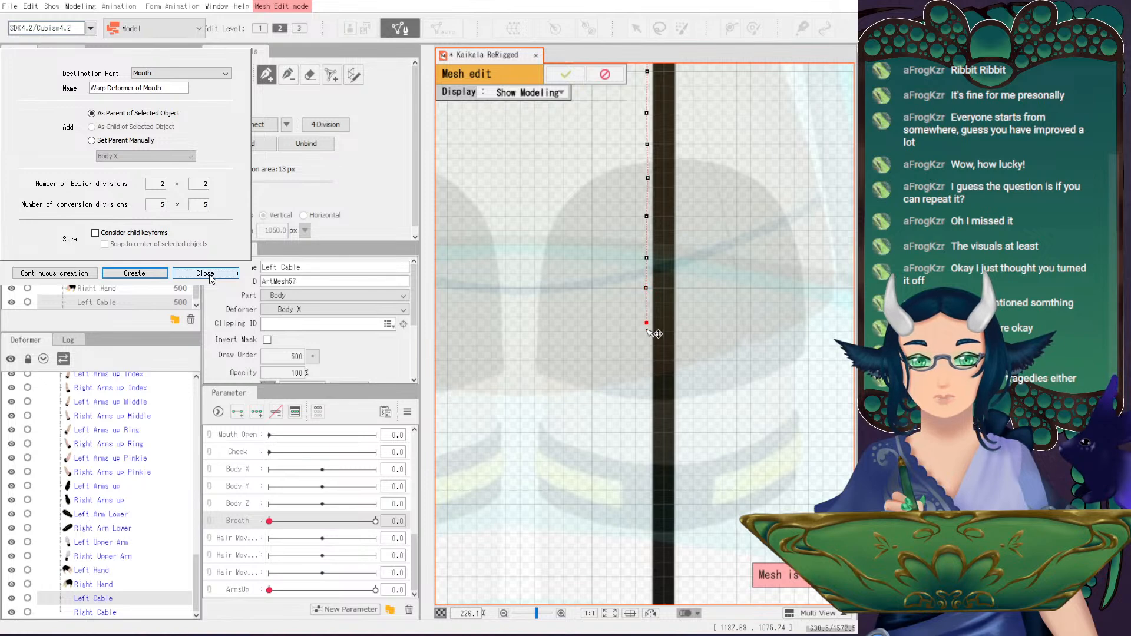
left_click_drag(653, 392, 655, 304)
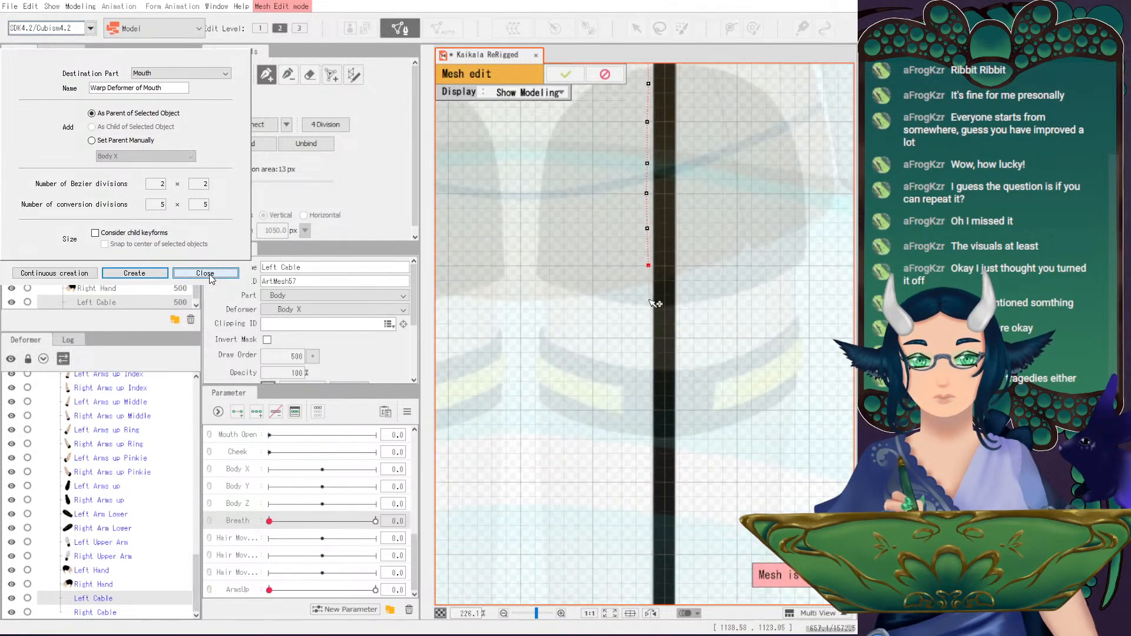
- Extend Left Cable's inner-edge vertex line past the yellow-striped band and down into the pale blue area
left_click(647, 339)
left_click(648, 377)
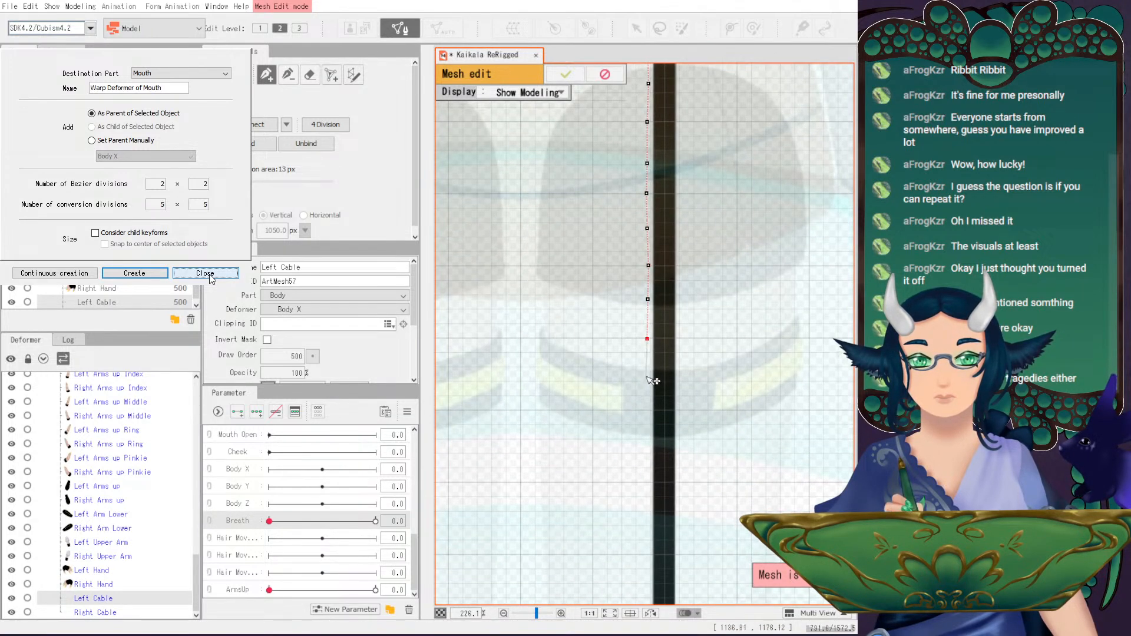
left_click_drag(654, 415, 656, 327)
left_click(648, 362)
left_click_drag(650, 378, 650, 323)
left_click(646, 325)
left_click(646, 358)
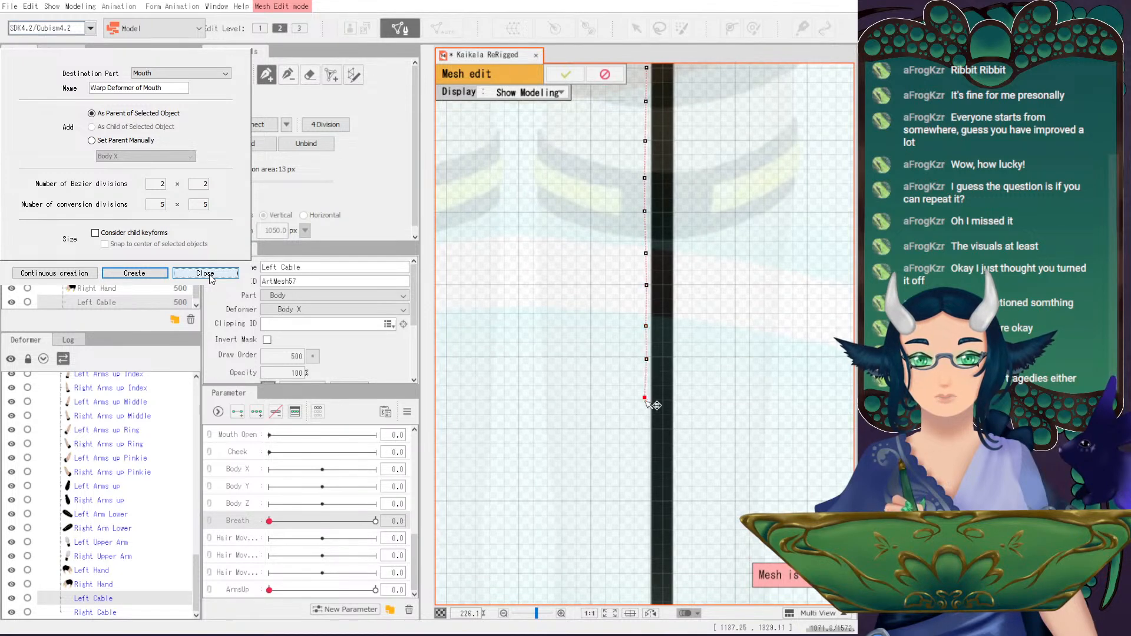
left_click(645, 427)
key("ctrl+z")
key("ctrl+z")
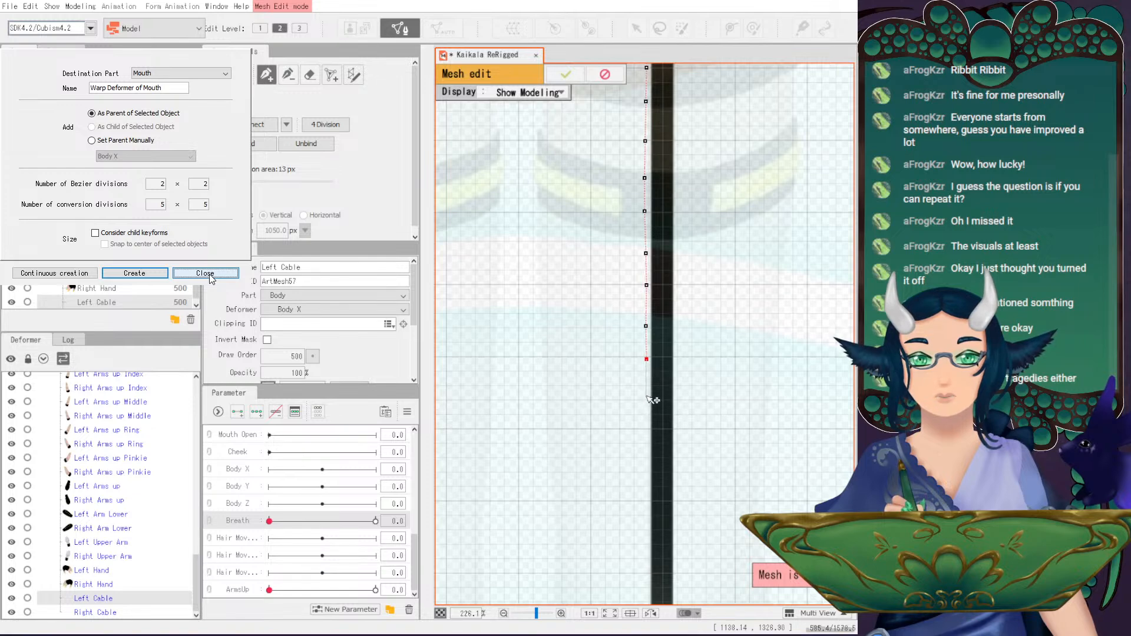
- Place vertices along Left Cable's inner edge through the pale blue area to where the cable turns brown
scroll(652, 448, "down", 3)
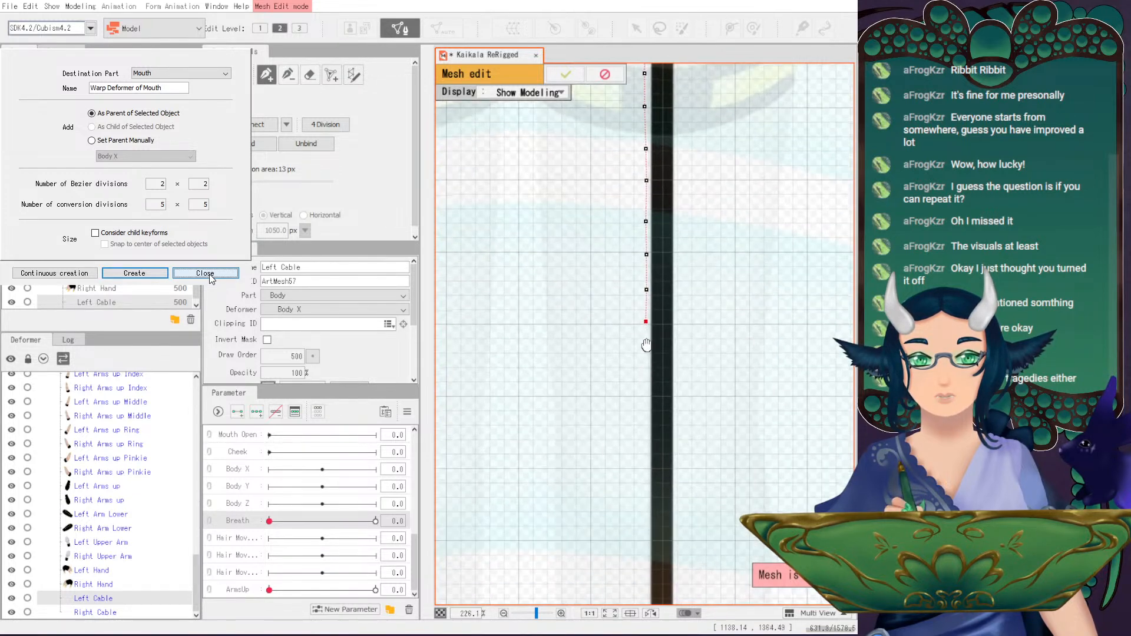
left_click(645, 396)
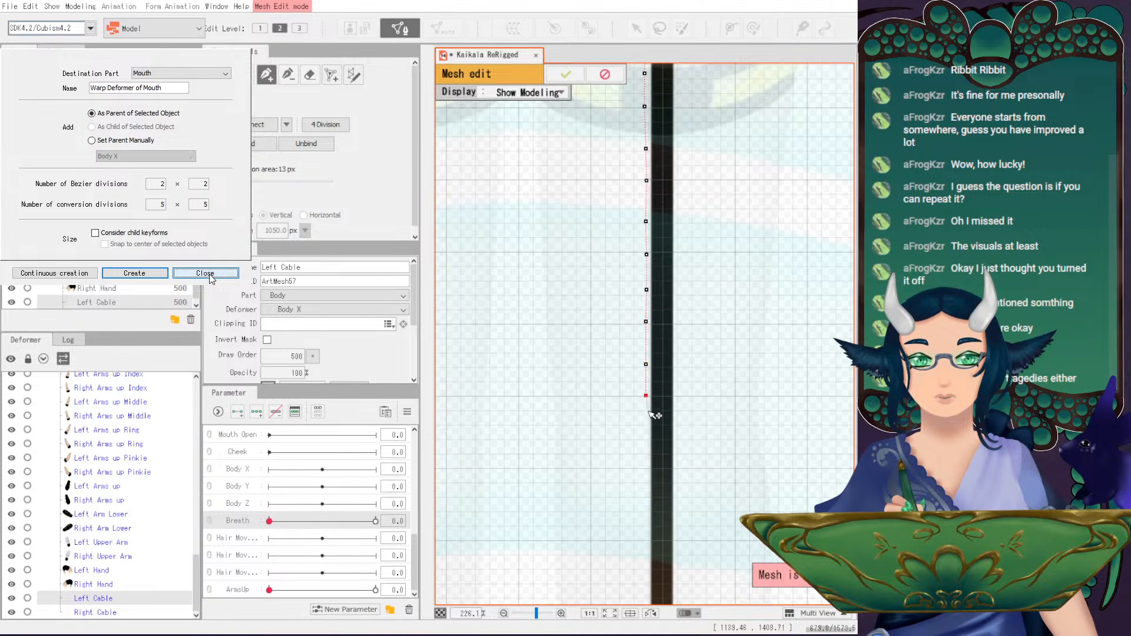
left_click_drag(650, 471, 642, 343)
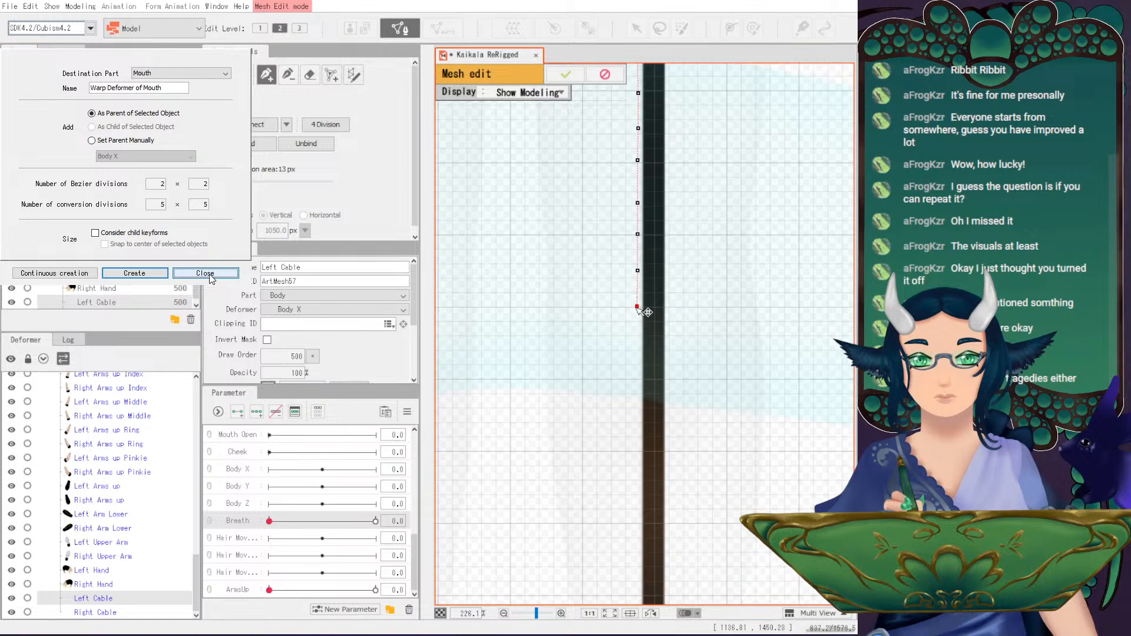
left_click(636, 348)
left_click(636, 379)
left_click(636, 416)
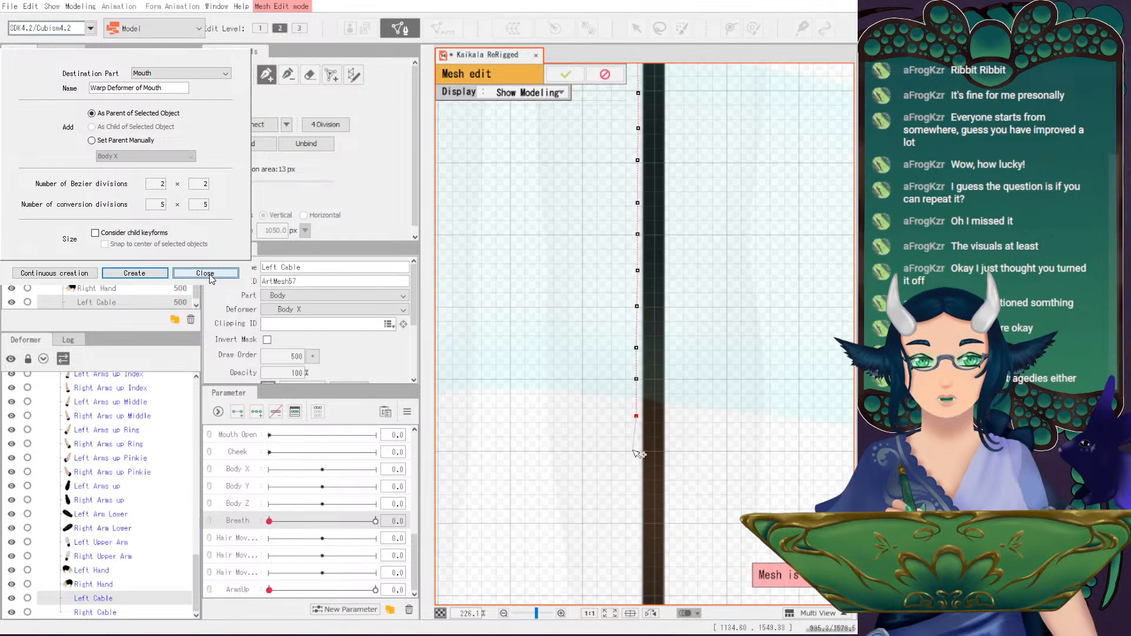
- Extend the inner-edge vertices along Left Cable's brown section to just above its first yellow stripe
left_click_drag(633, 450, 619, 317)
left_click(616, 320)
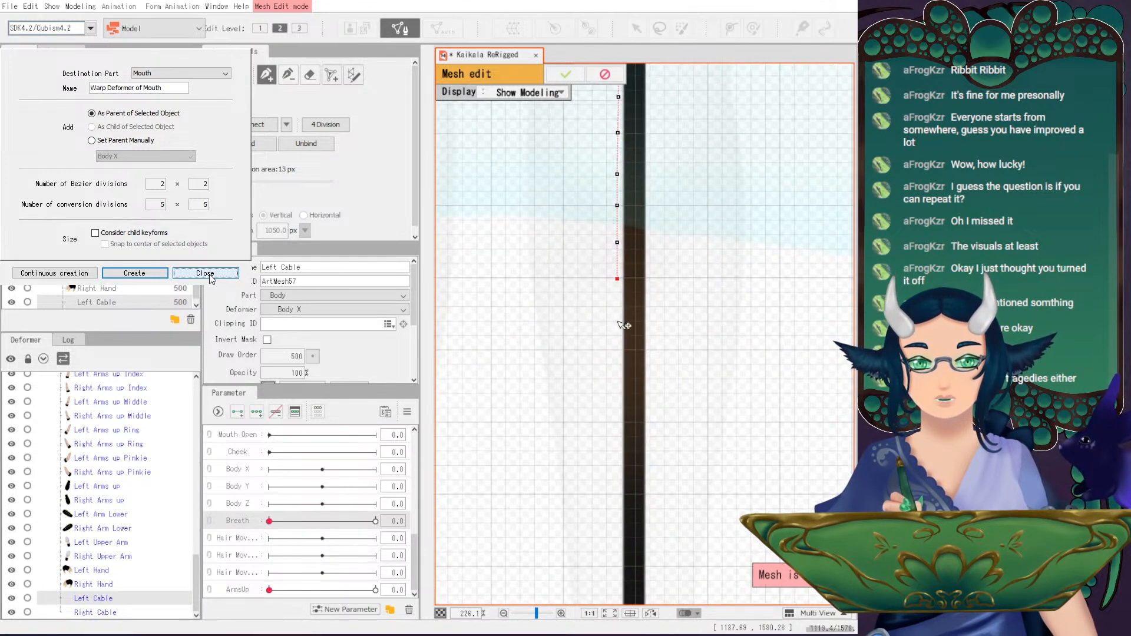
left_click(617, 349)
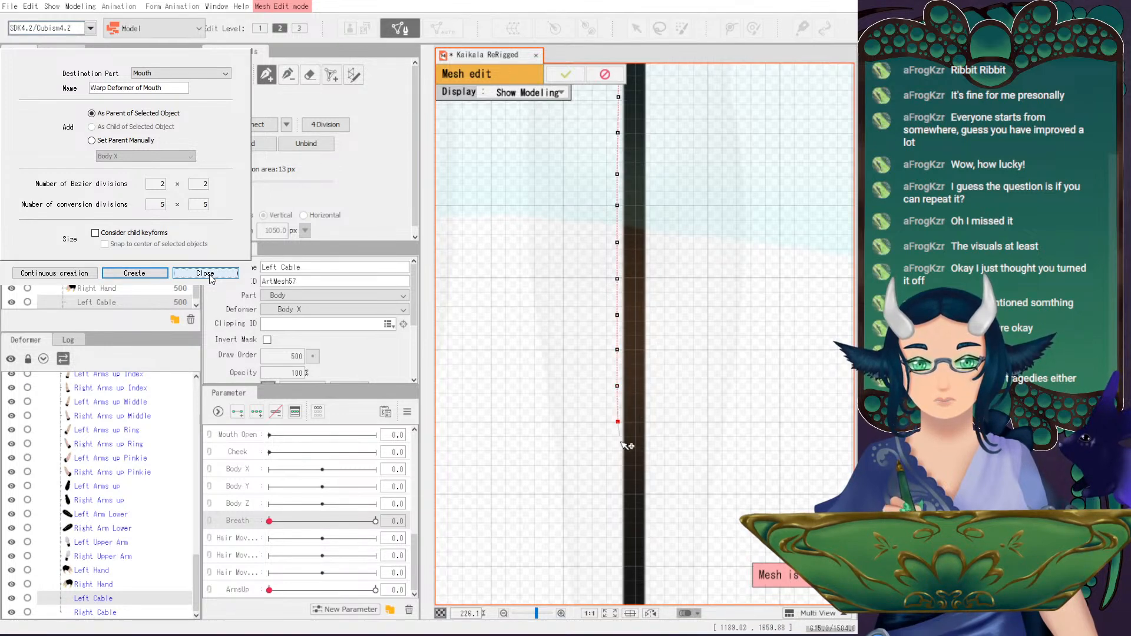
left_click_drag(626, 375, 629, 311)
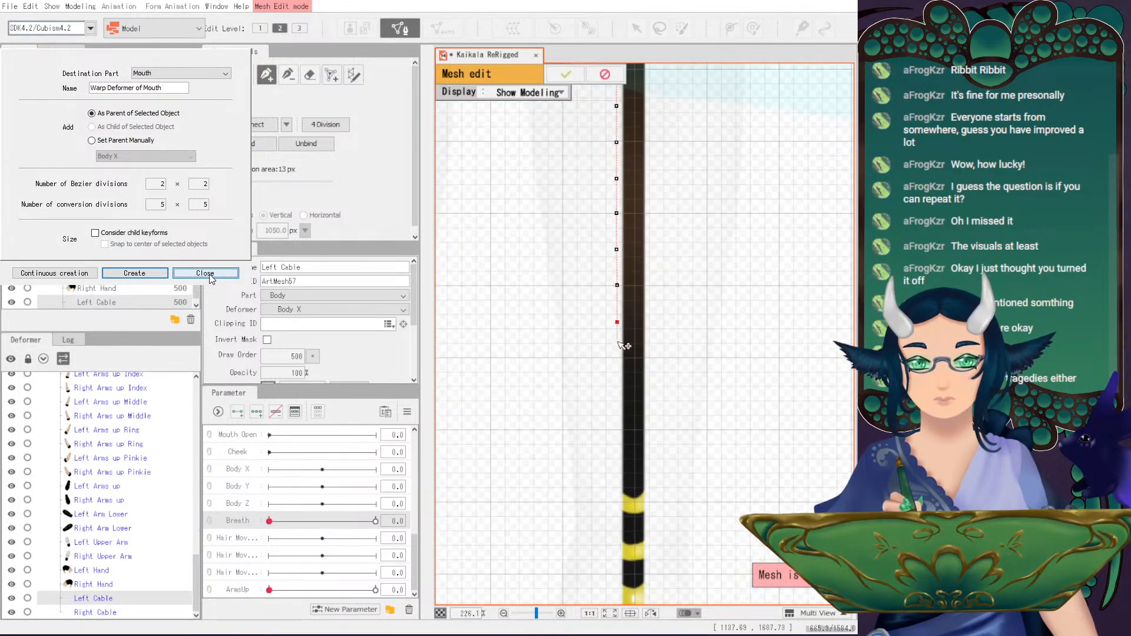
left_click_drag(624, 359, 624, 310)
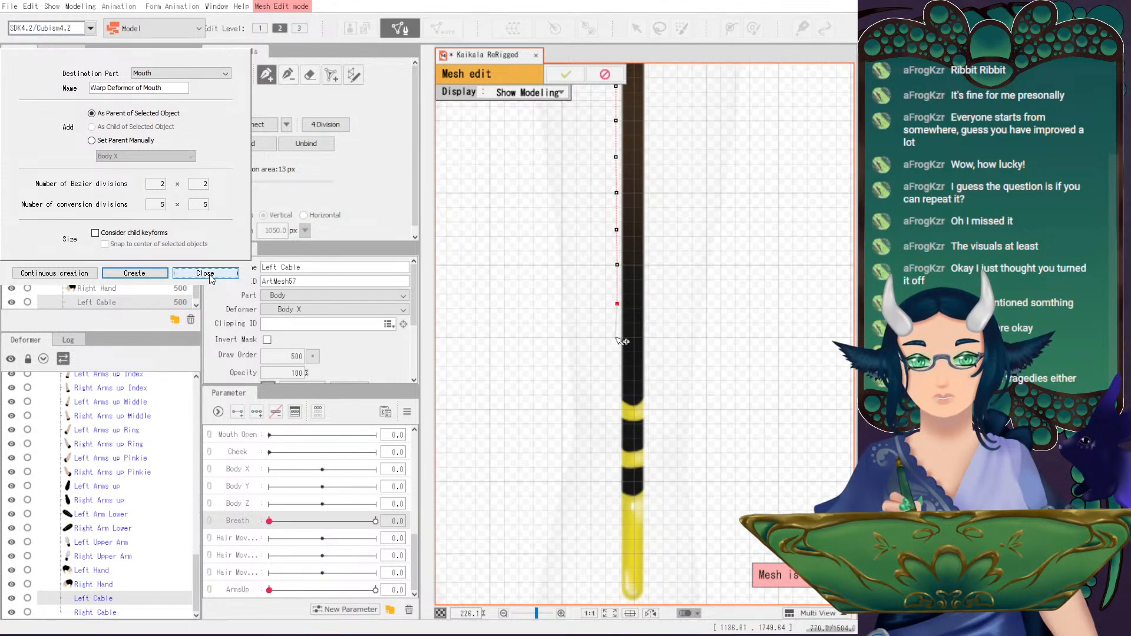
left_click_drag(619, 340, 634, 311)
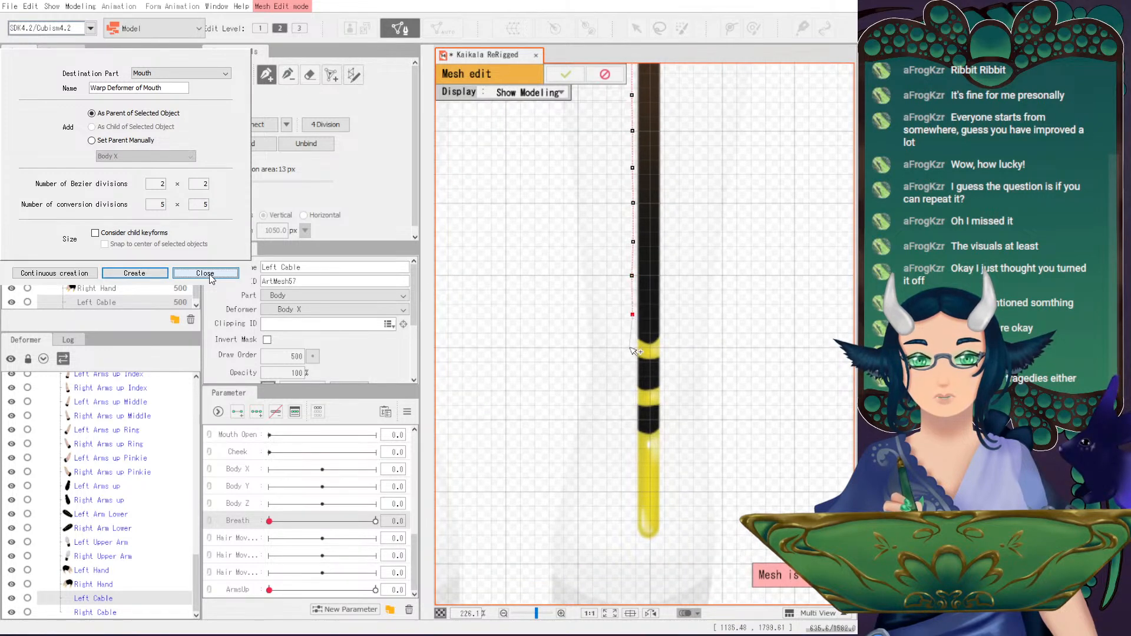
- Correct the vertex above Left Cable's first yellow stripe, then continue the inner-edge line past the stripes to the last black band
key("ctrl+z")
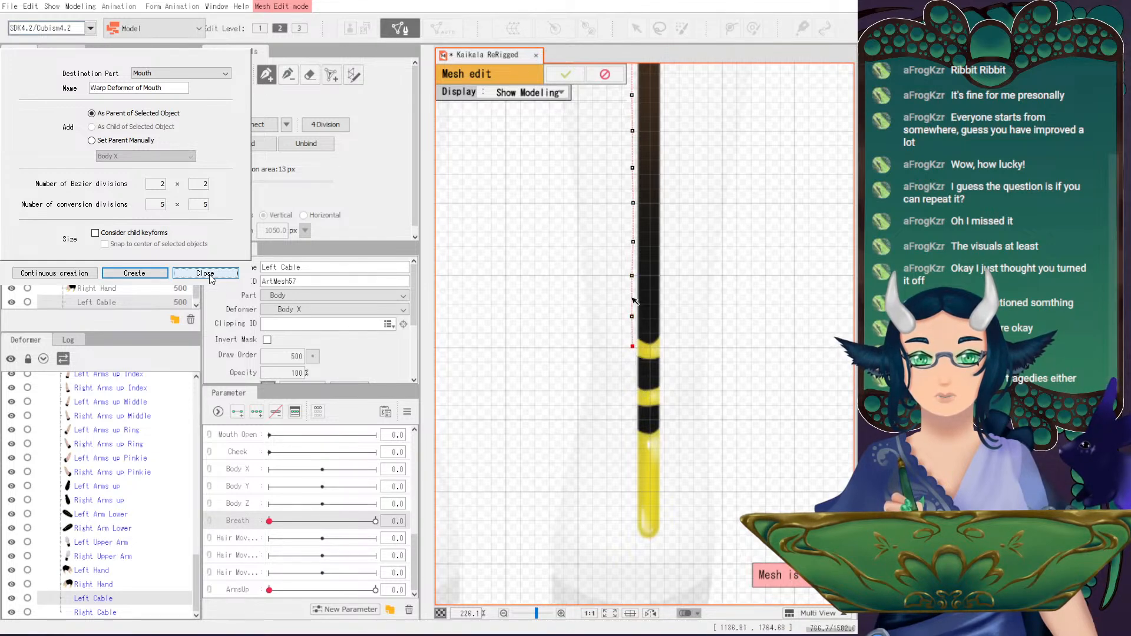
left_click_drag(633, 317, 632, 311)
left_click(631, 347)
left_click(632, 385)
left_click(631, 420)
left_click_drag(635, 447, 624, 336)
- Finish Left Cable's inner-edge vertices along the yellow tip, carry the outline around its end, and start up the outer edge to the last black band
left_click(619, 359)
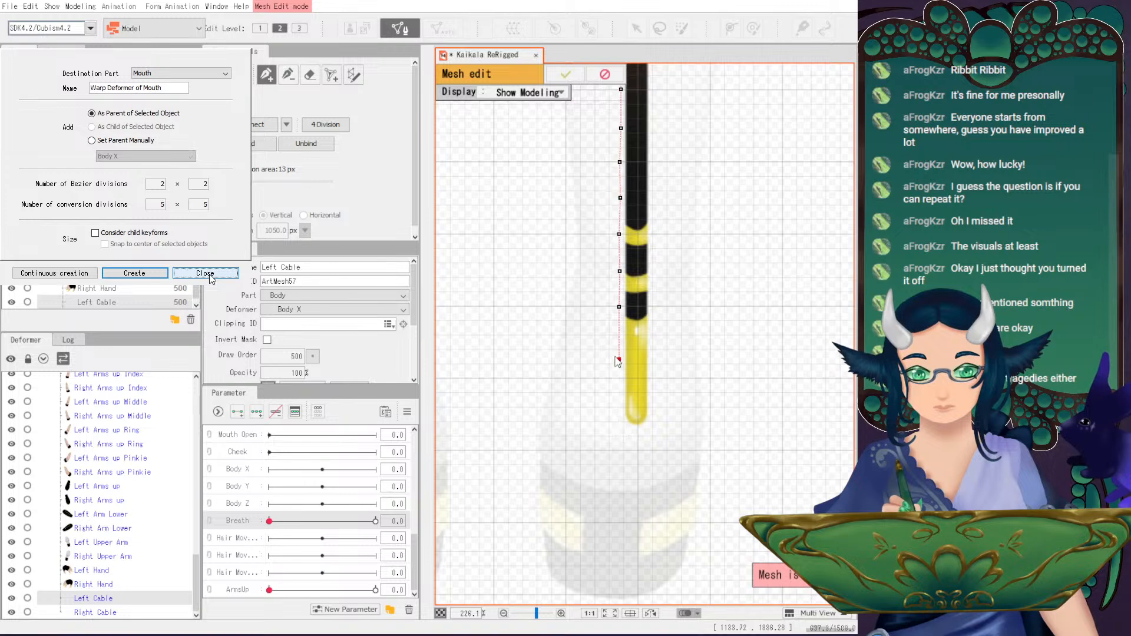
left_click_drag(619, 358, 620, 343)
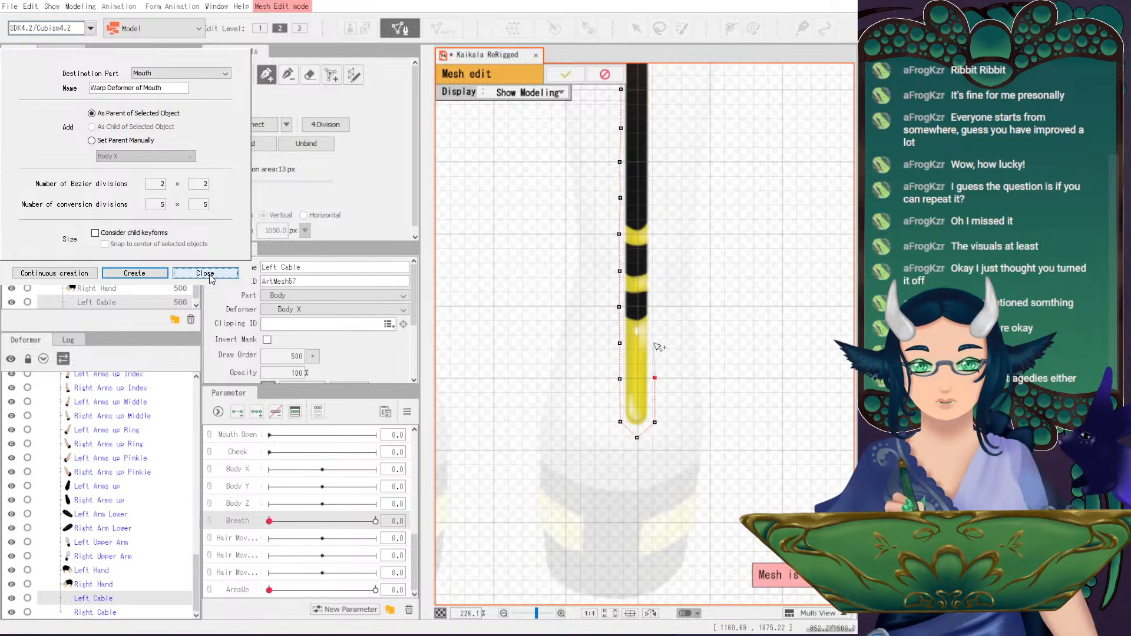
left_click_drag(660, 297, 655, 372)
left_click(649, 382)
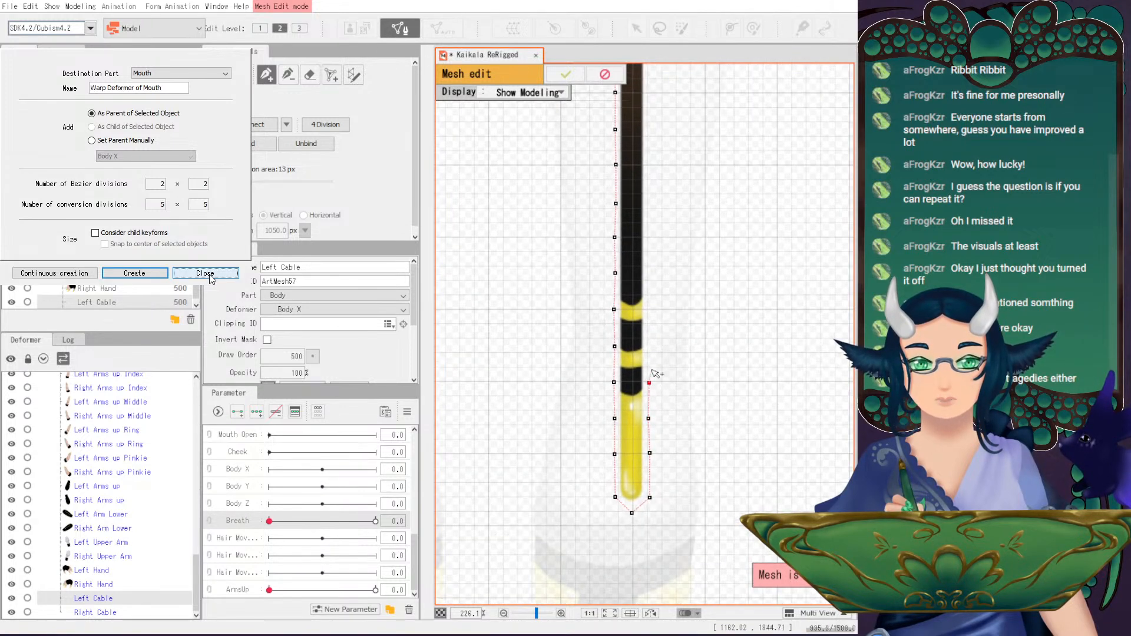
- Place vertices up Left Cable's outer edge past the yellow stripes and along the black section to where it turns brown
left_click(649, 311)
left_click(648, 273)
left_click_drag(659, 239, 664, 315)
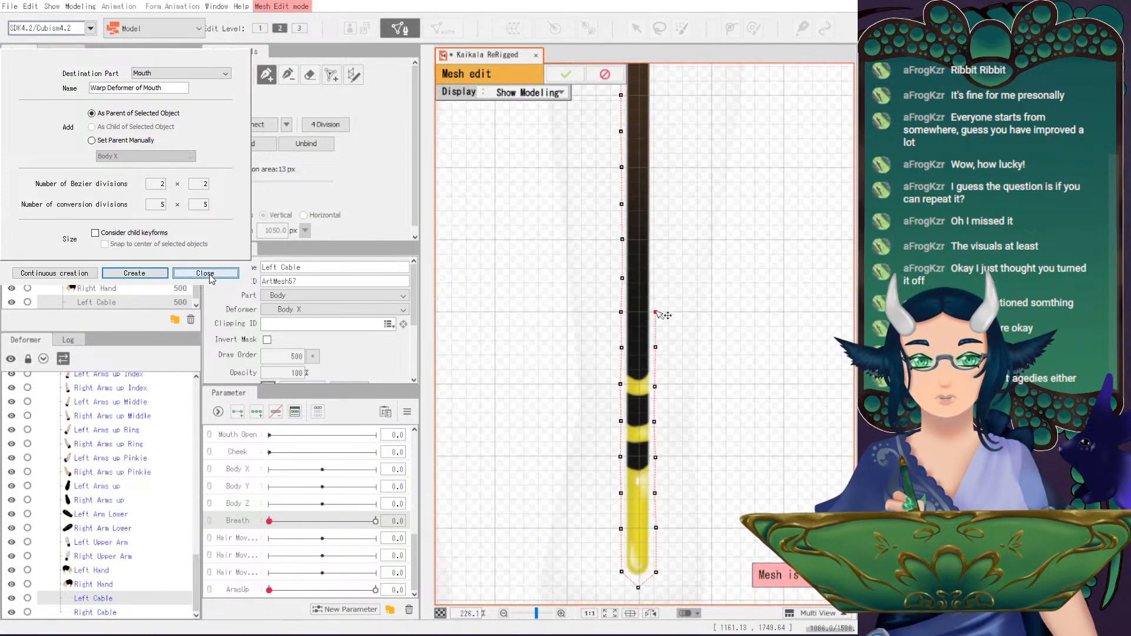
left_click(655, 280)
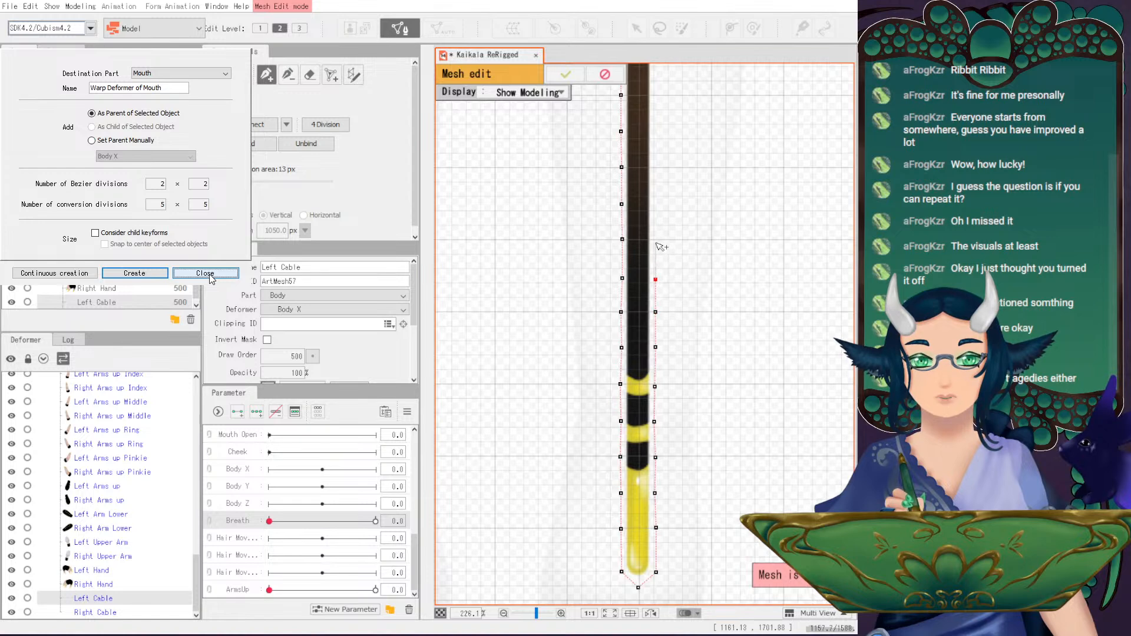
left_click_drag(662, 207, 662, 310)
left_click(657, 343)
- Extend Left Cable's outer-edge vertex line up the brown section and into the pale blue area
left_click(658, 309)
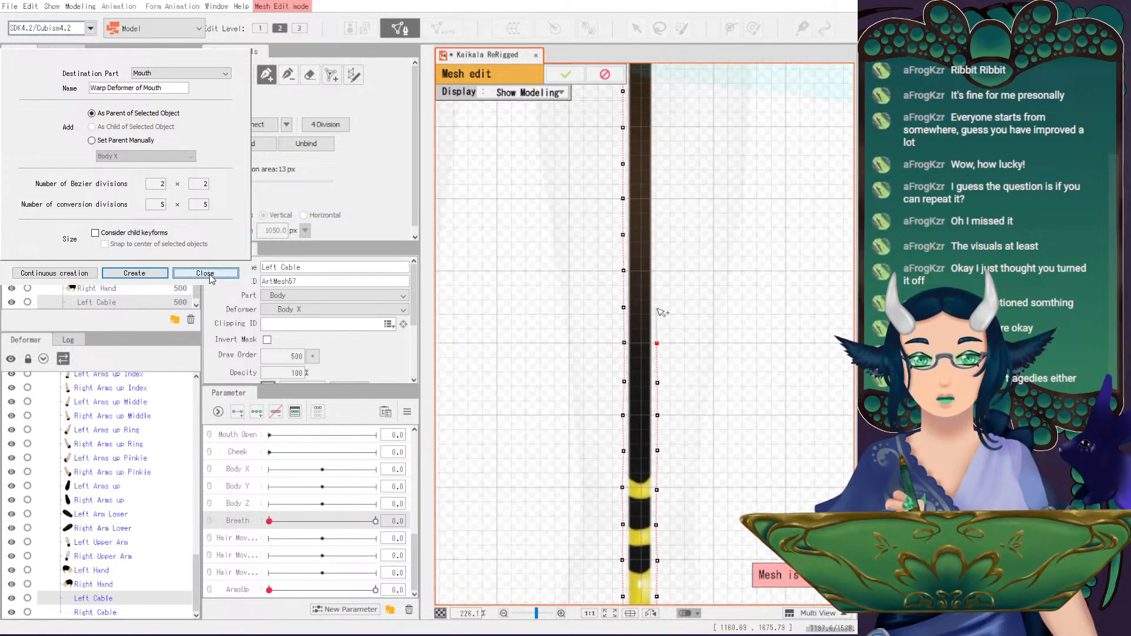
left_click(657, 271)
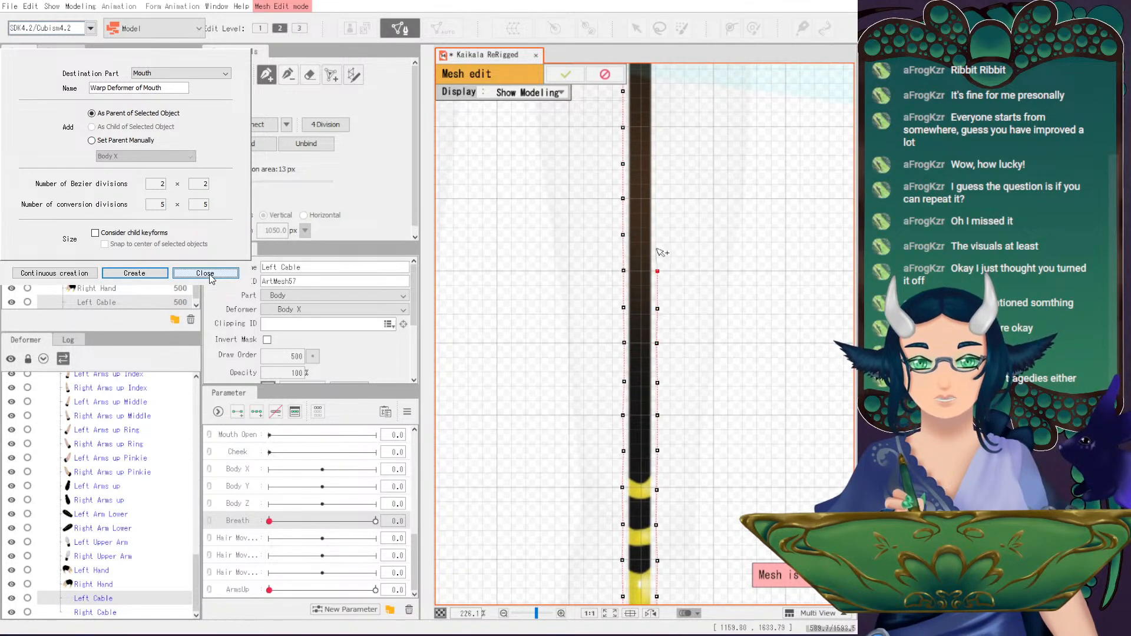
left_click_drag(660, 208, 665, 313)
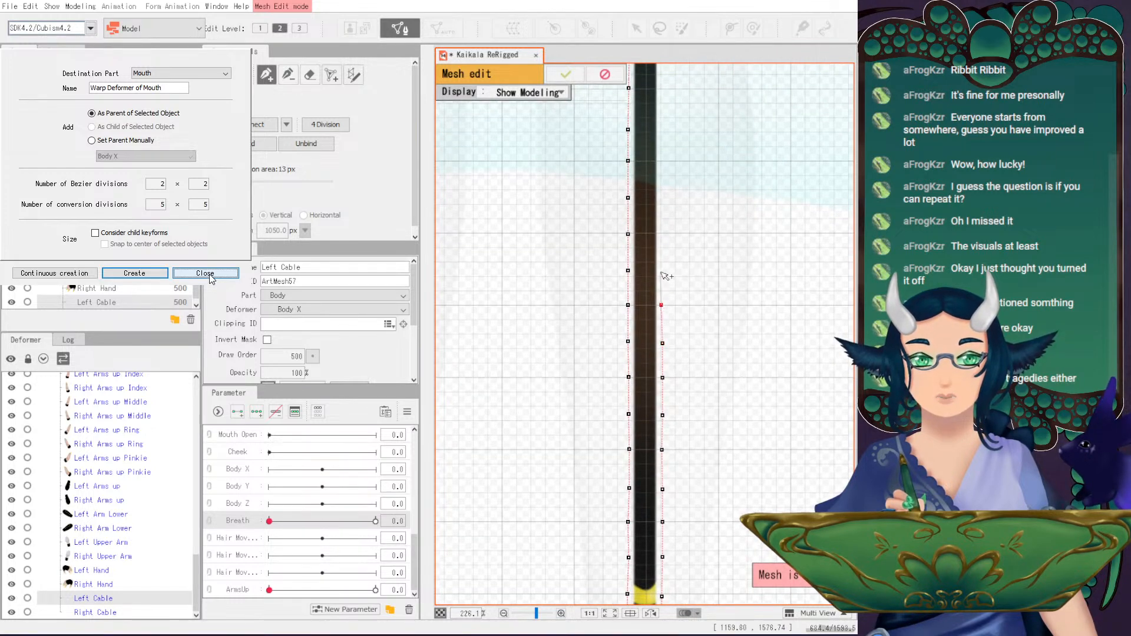
left_click_drag(672, 236, 670, 347)
left_click(666, 349)
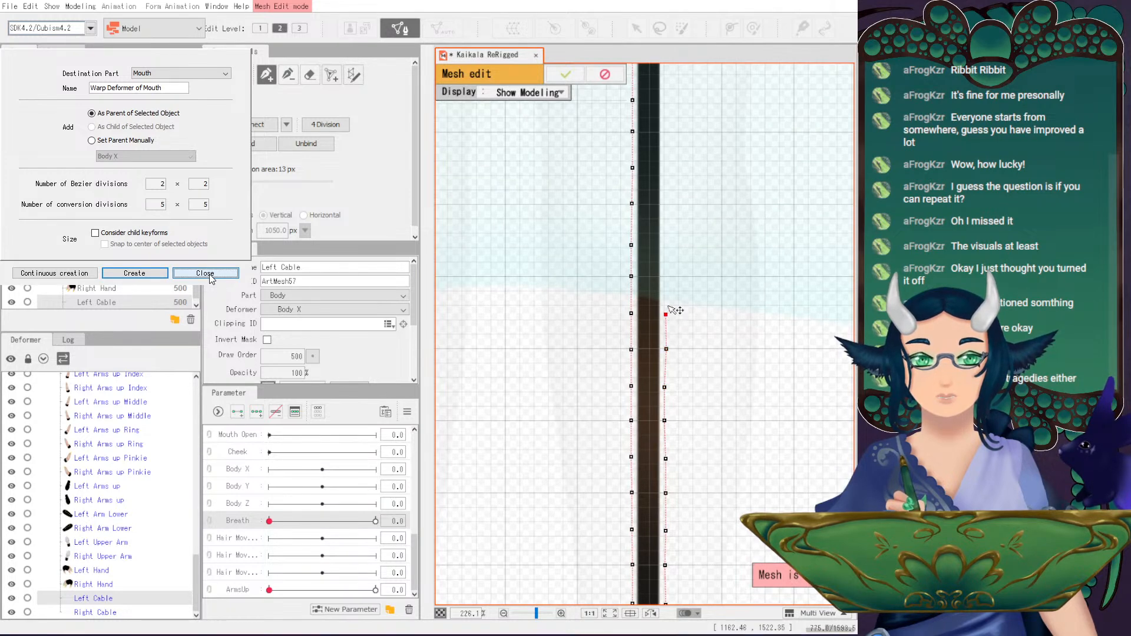
left_click(666, 276)
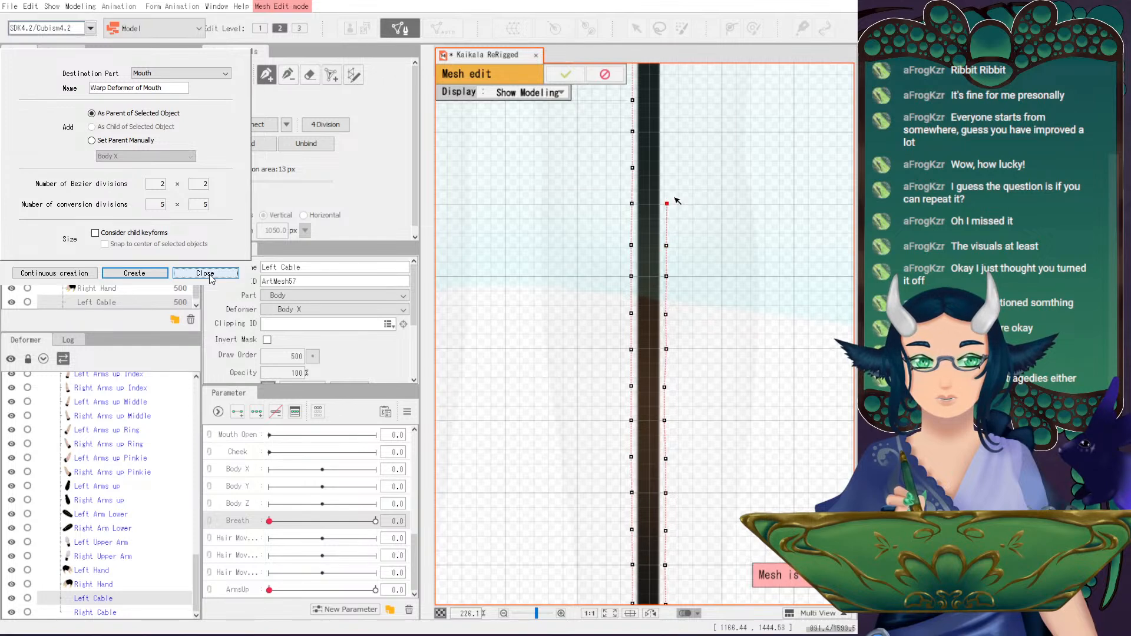
- Continue the outer-edge vertices up through the pale blue area, spacing them level with the inner-edge vertices
left_click_drag(675, 192, 675, 296)
left_click(666, 275)
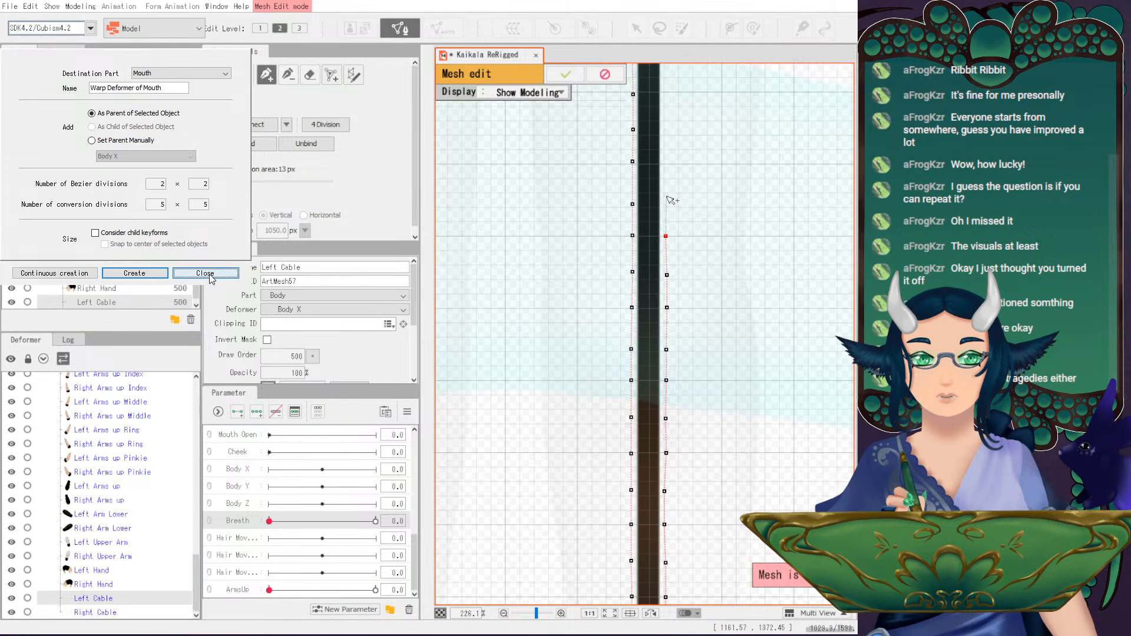
left_click_drag(667, 205, 677, 312)
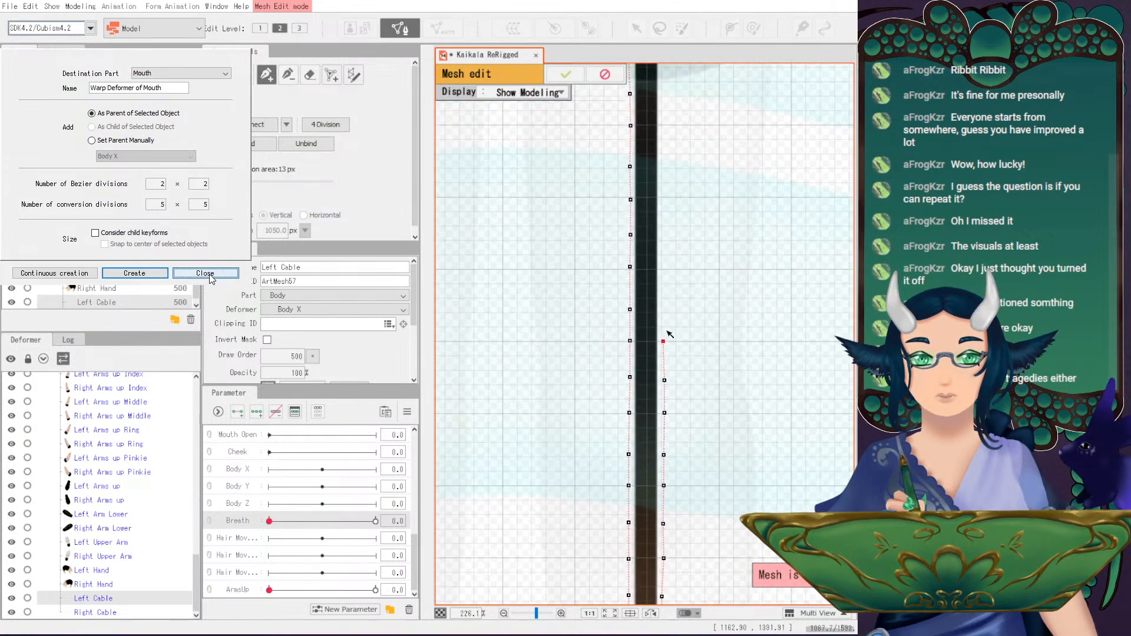
left_click(663, 341)
left_click(662, 311)
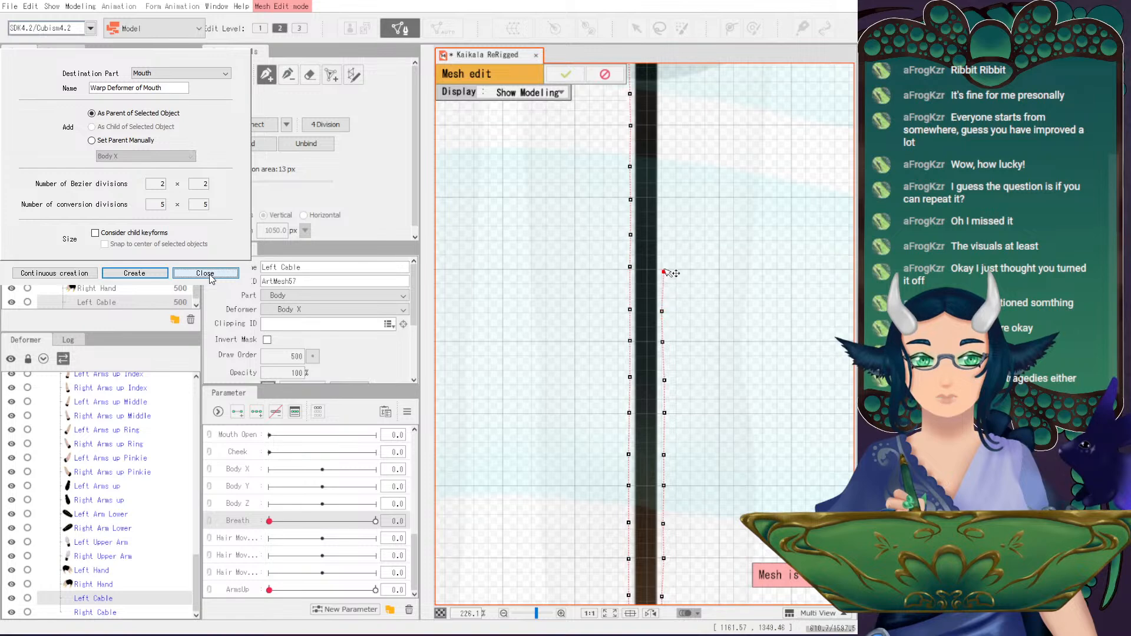
left_click_drag(664, 271, 683, 344)
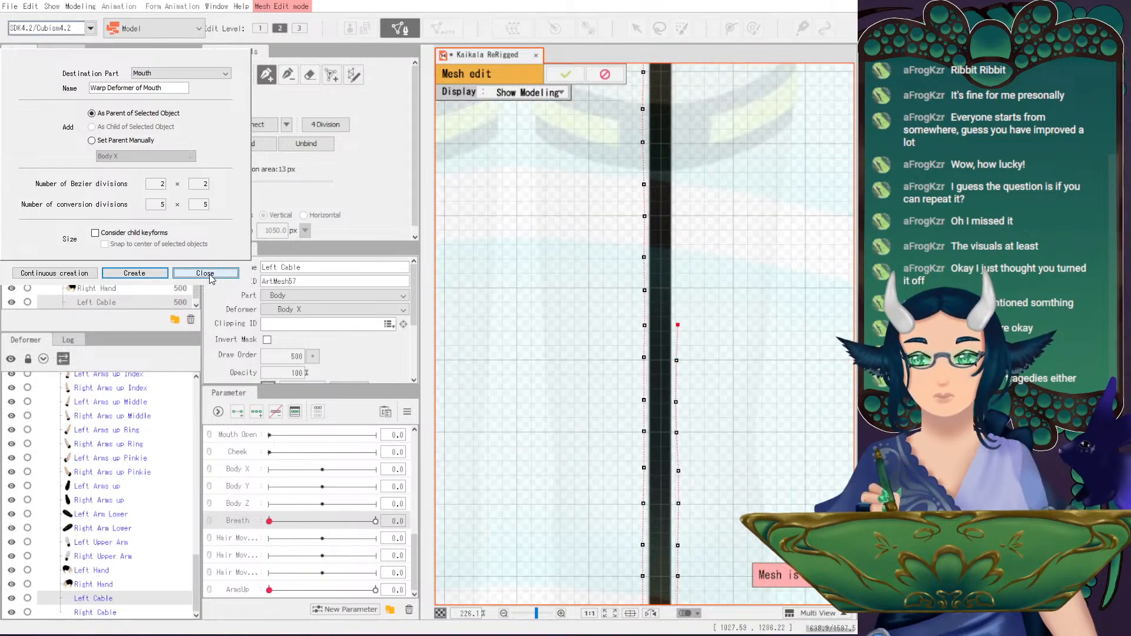
- Fill the inner-edge vertex gap in the upper pale blue area, then extend the outer edge up to the yellow-striped band
left_click(643, 359)
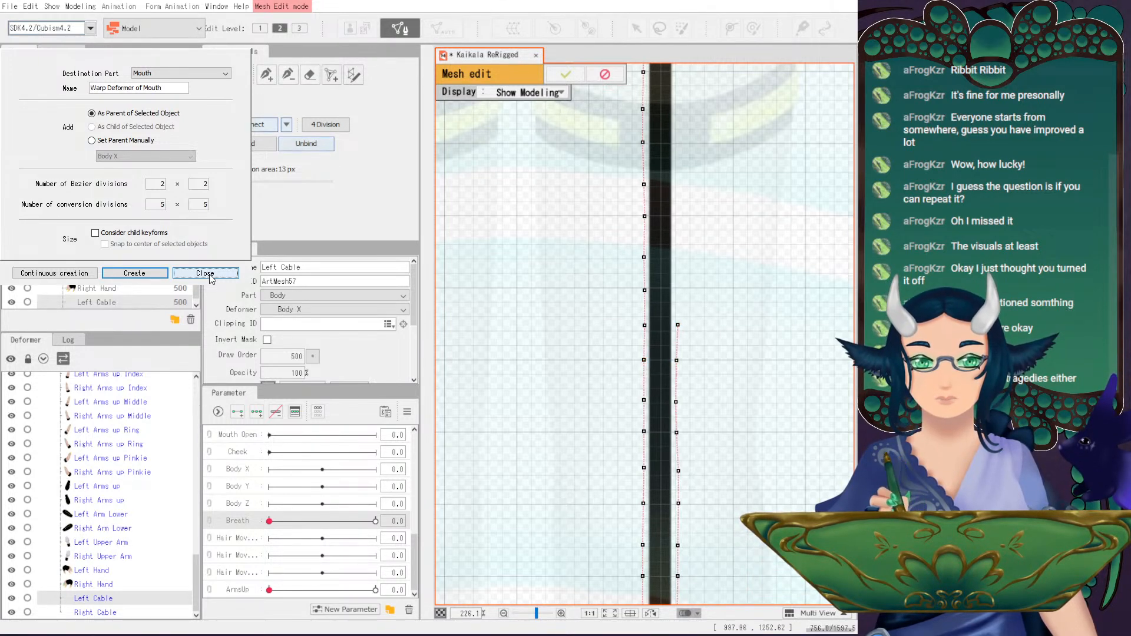
left_click(678, 325)
left_click(266, 74)
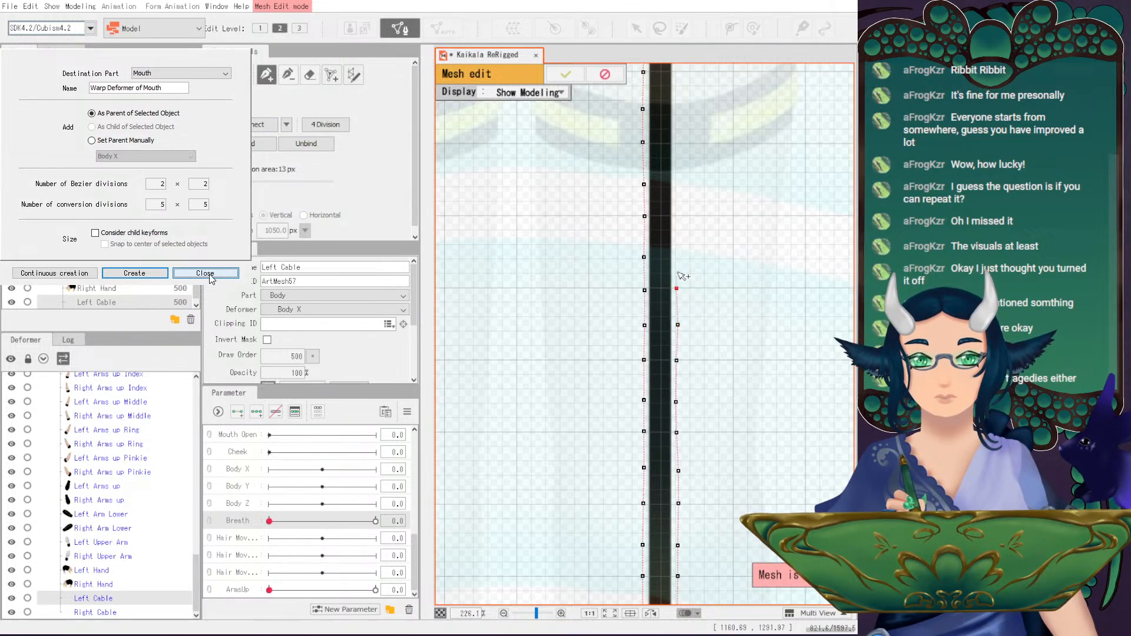
left_click_drag(676, 223, 682, 277)
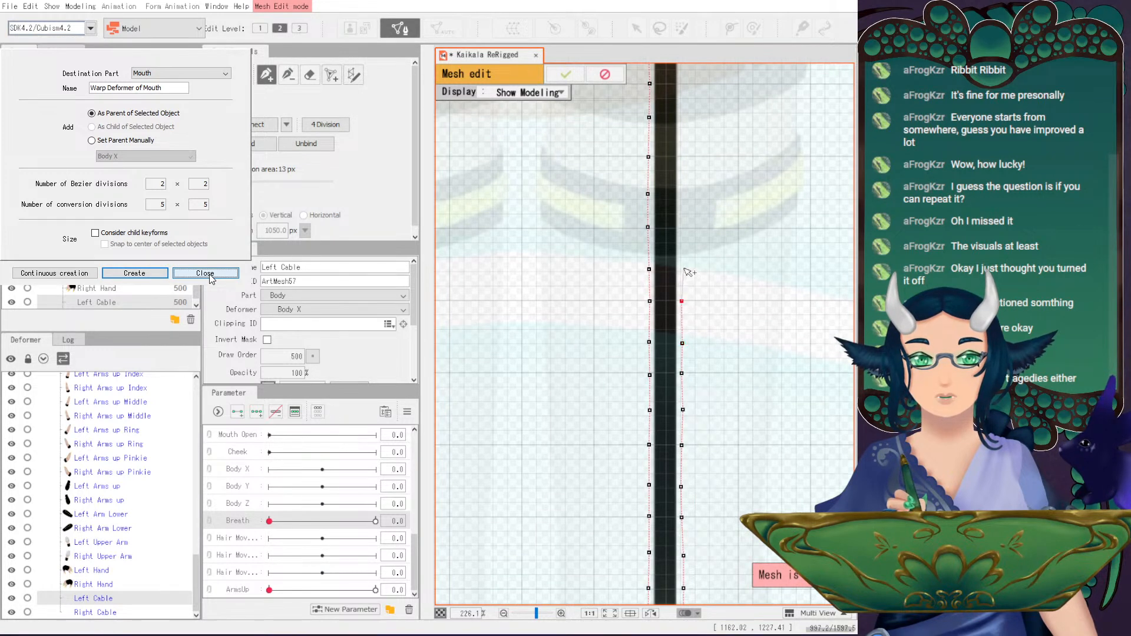
left_click_drag(691, 232, 693, 292)
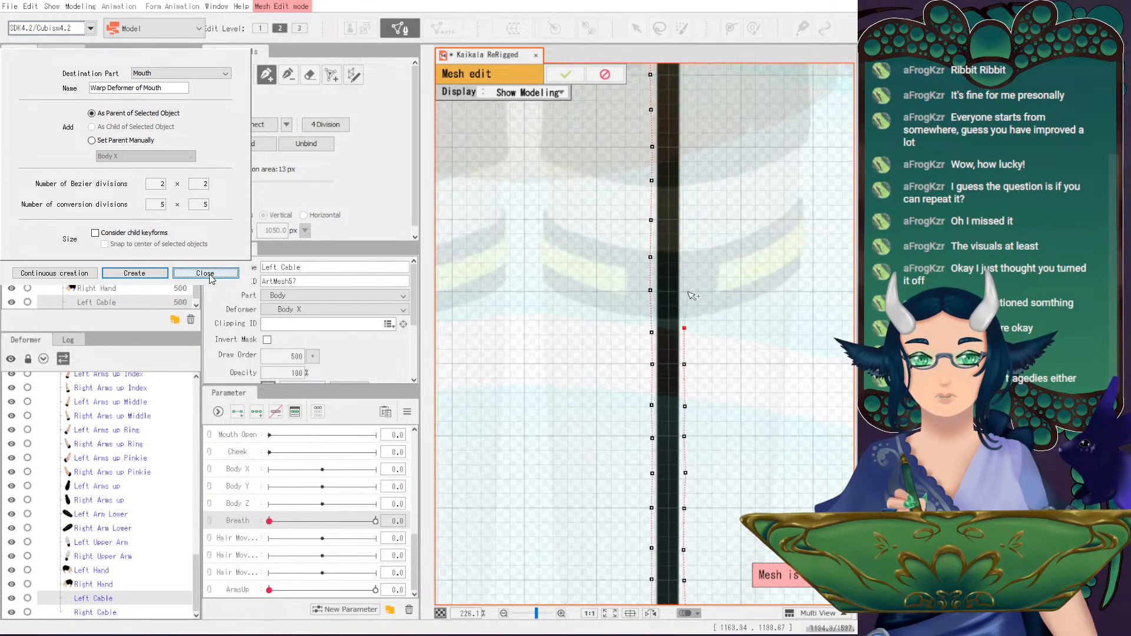
left_click(685, 258)
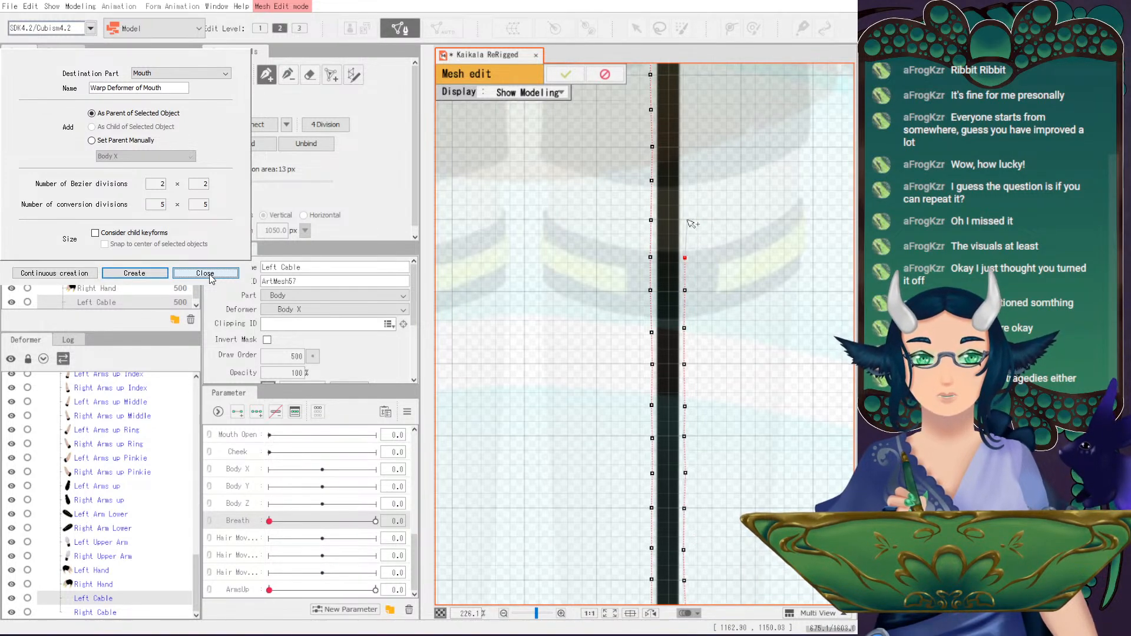
left_click(685, 220)
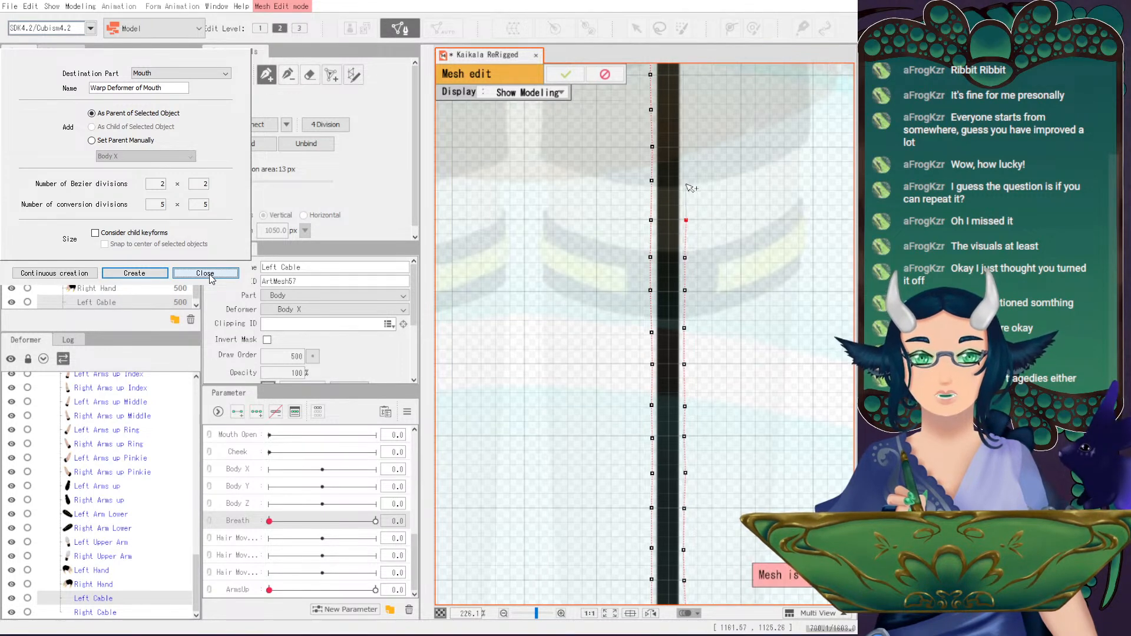
- Extend the outer-edge vertices up into the grey rounded shape and fill the inner-edge gap there
left_click_drag(693, 189, 703, 276)
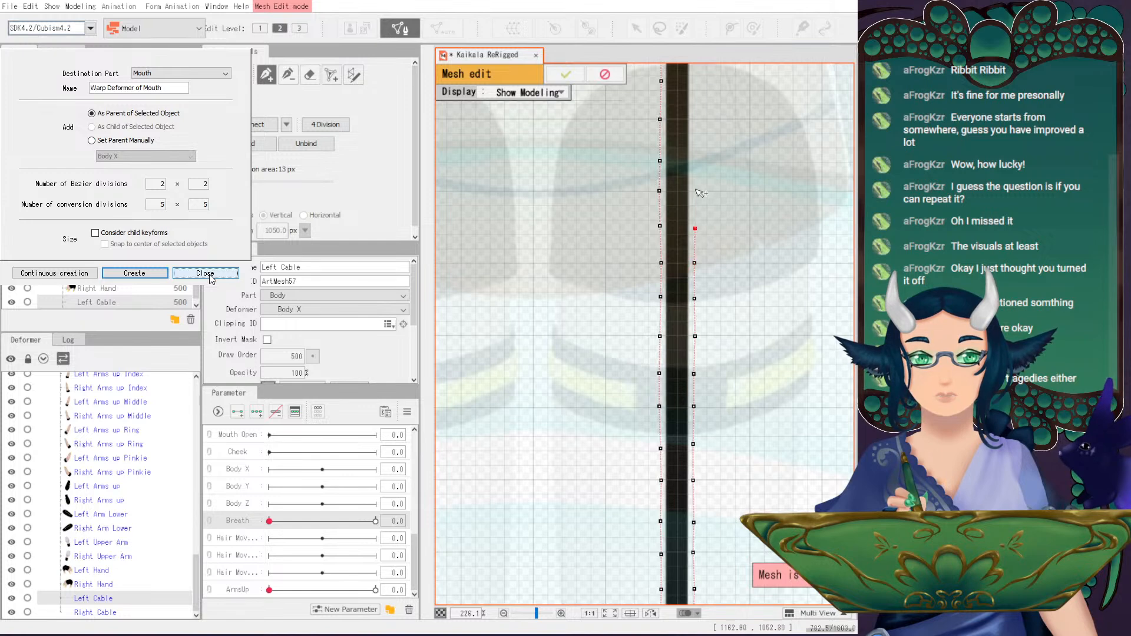
left_click_drag(705, 187, 705, 280)
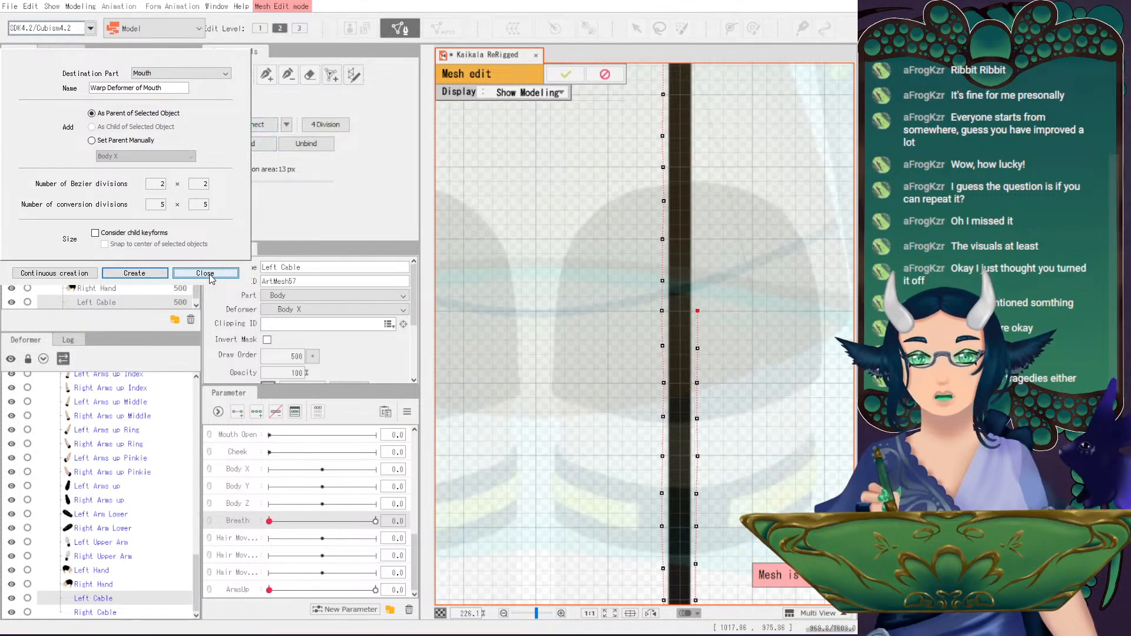
left_click(663, 281)
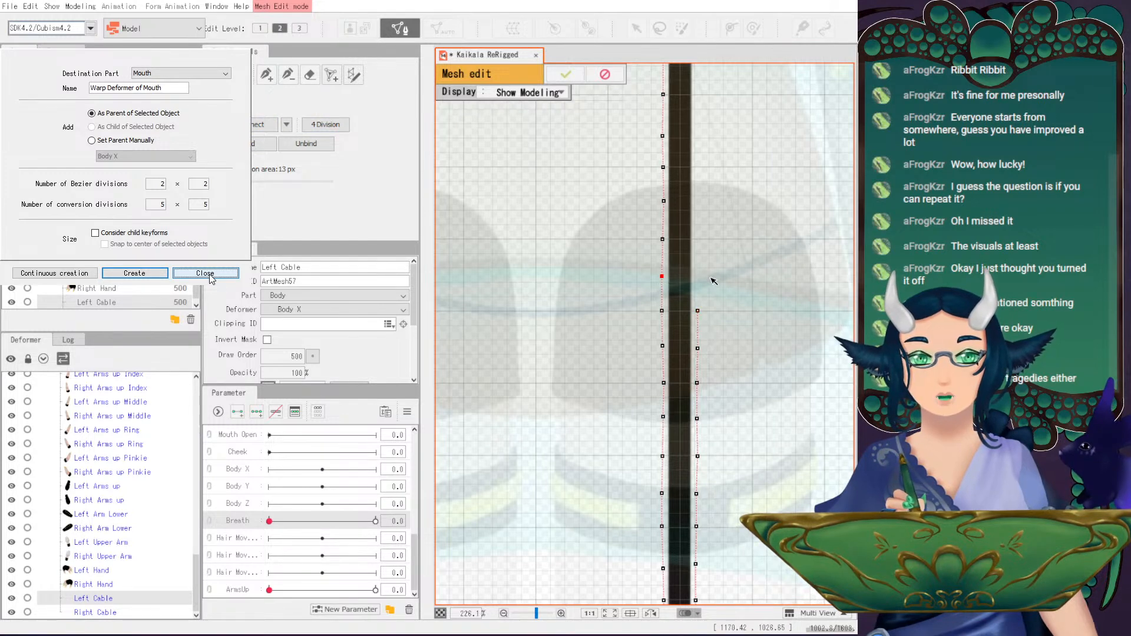
left_click(697, 310)
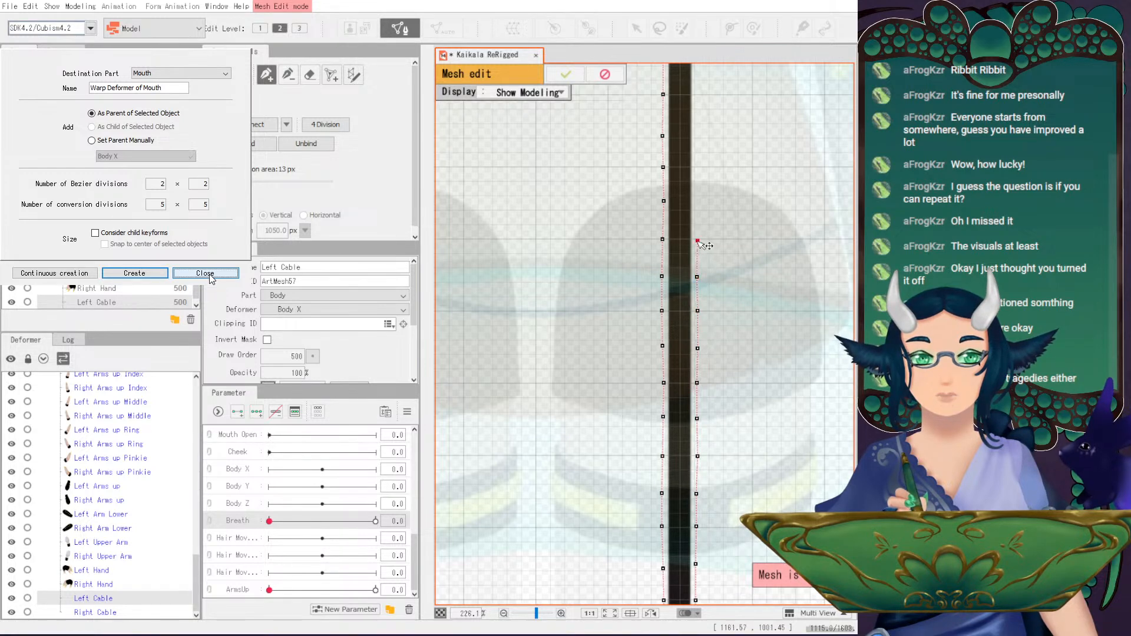
- Continue the outer-edge vertices past the top of the grey rounded shape and add the missing inner-edge vertex above it
left_click_drag(699, 213, 699, 303)
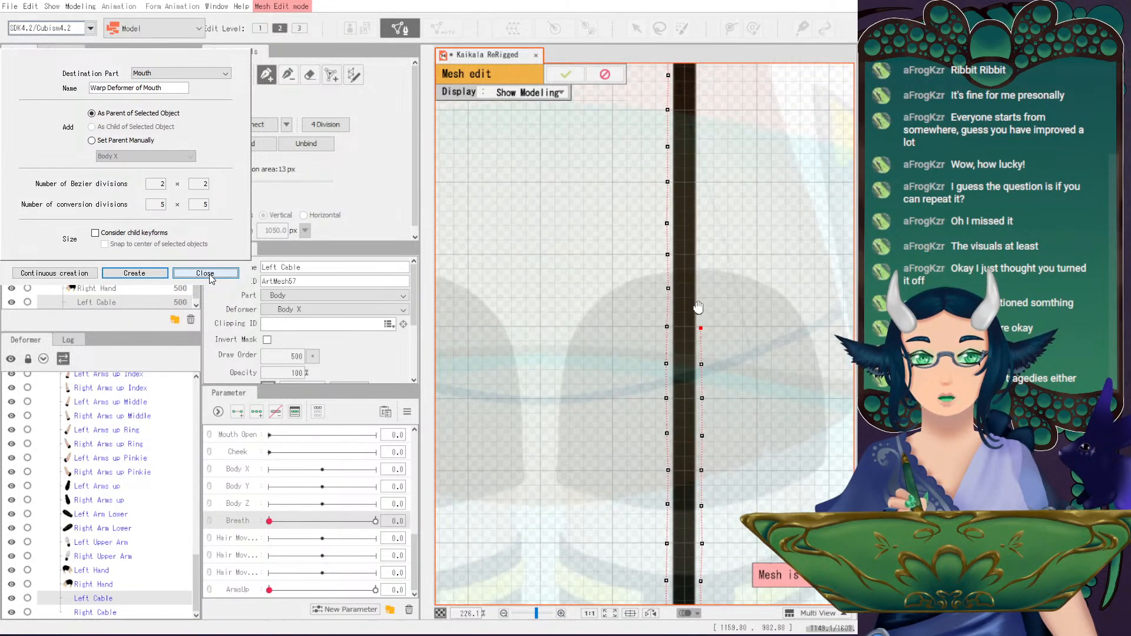
left_click(700, 289)
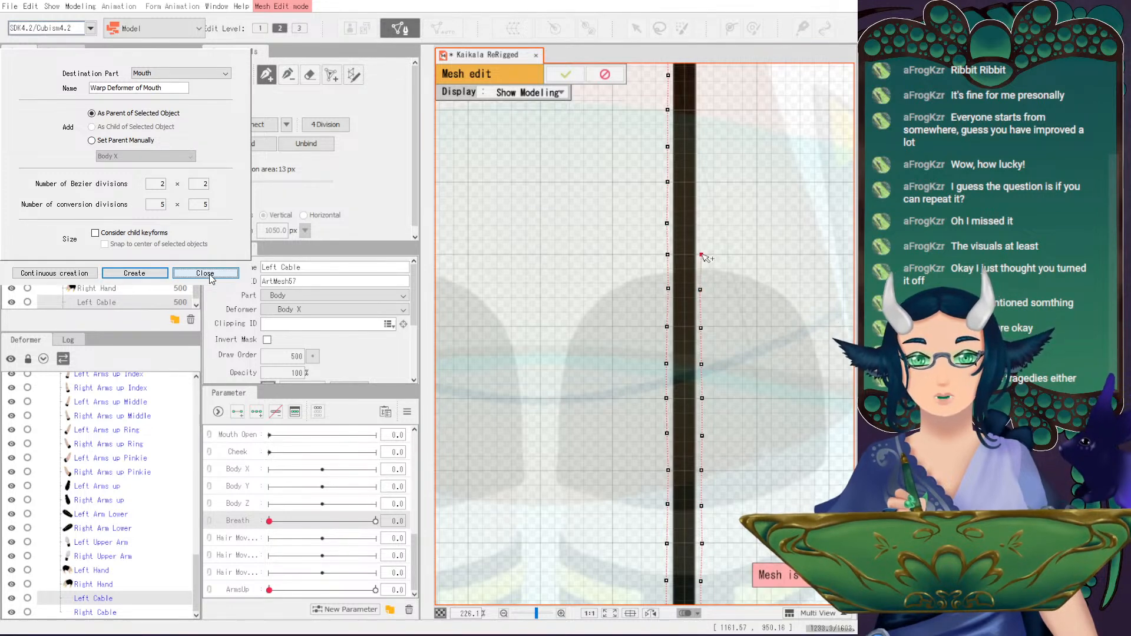
scroll(711, 265, "up", 2)
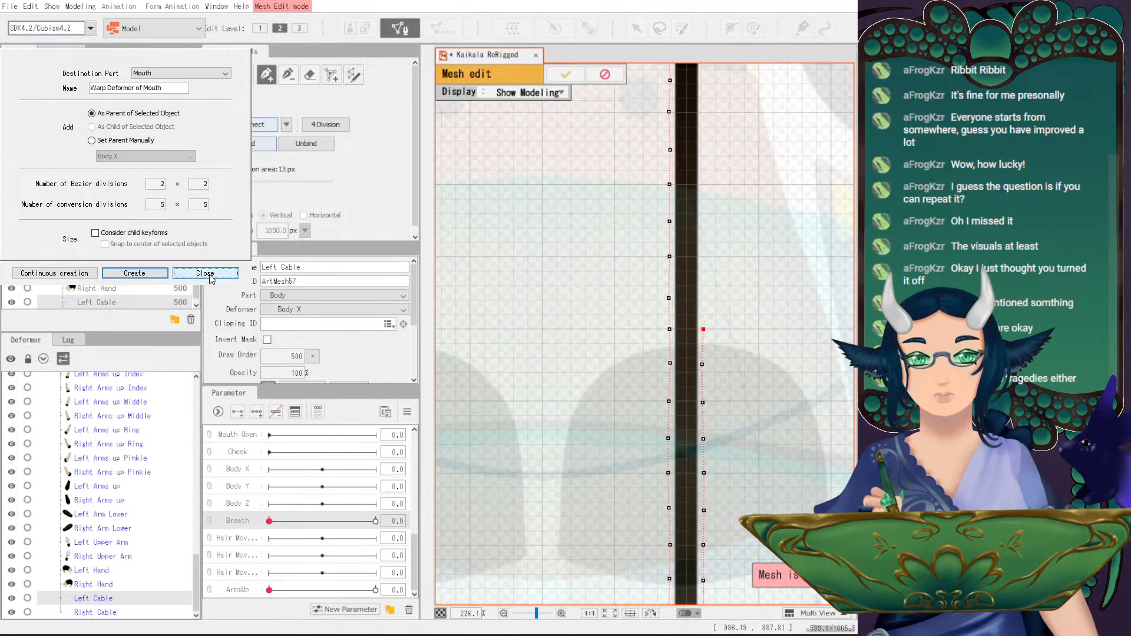
left_click(669, 297)
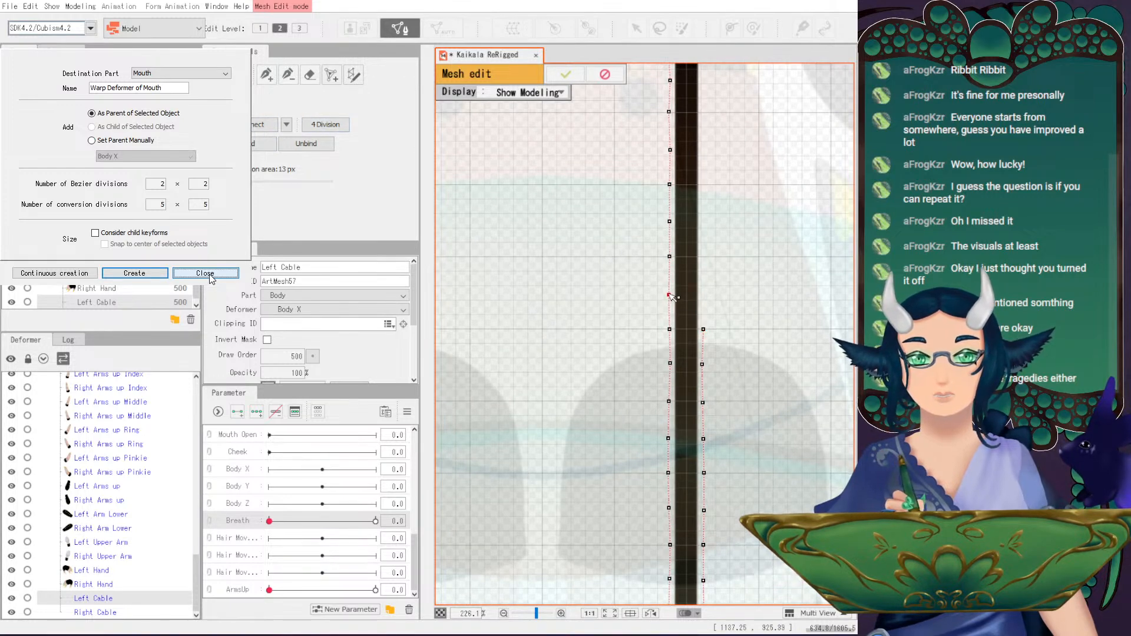
key("p")
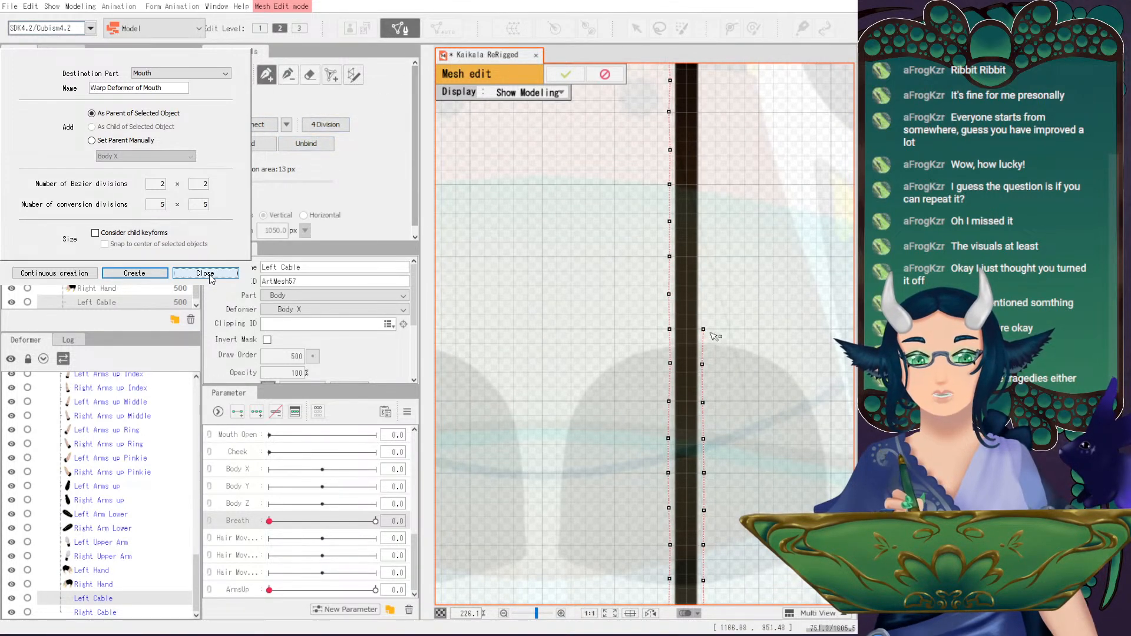
left_click(703, 330)
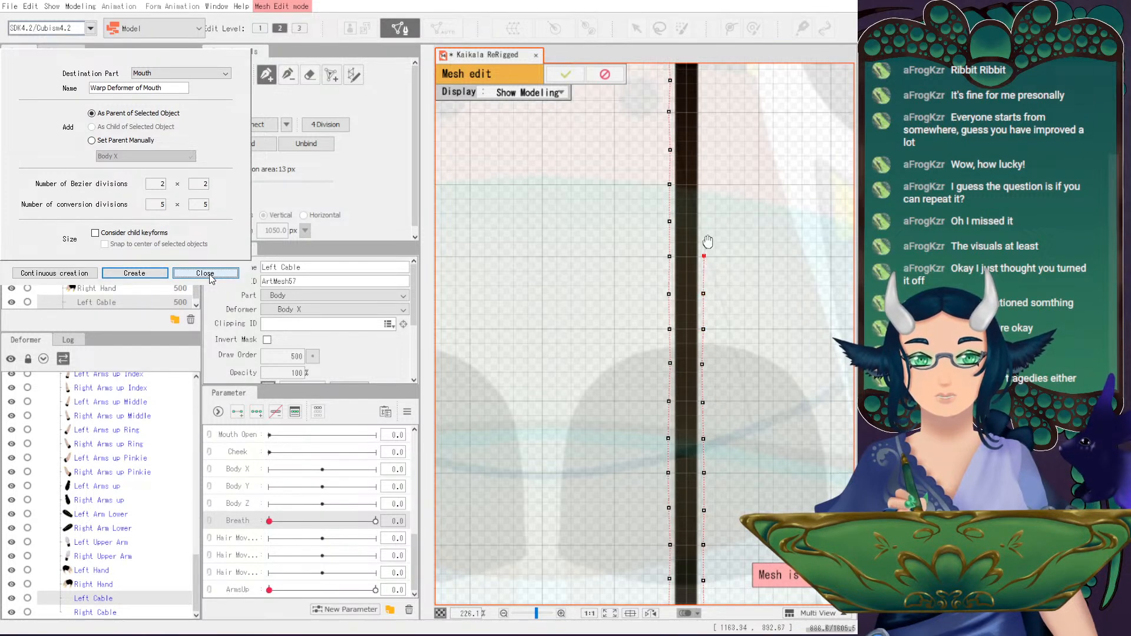
- Continue Left Cable's outer-edge vertices up from the pale green area into the pink spotted area, levelling the matching inner-edge vertex with them
left_click_drag(711, 267, 714, 303)
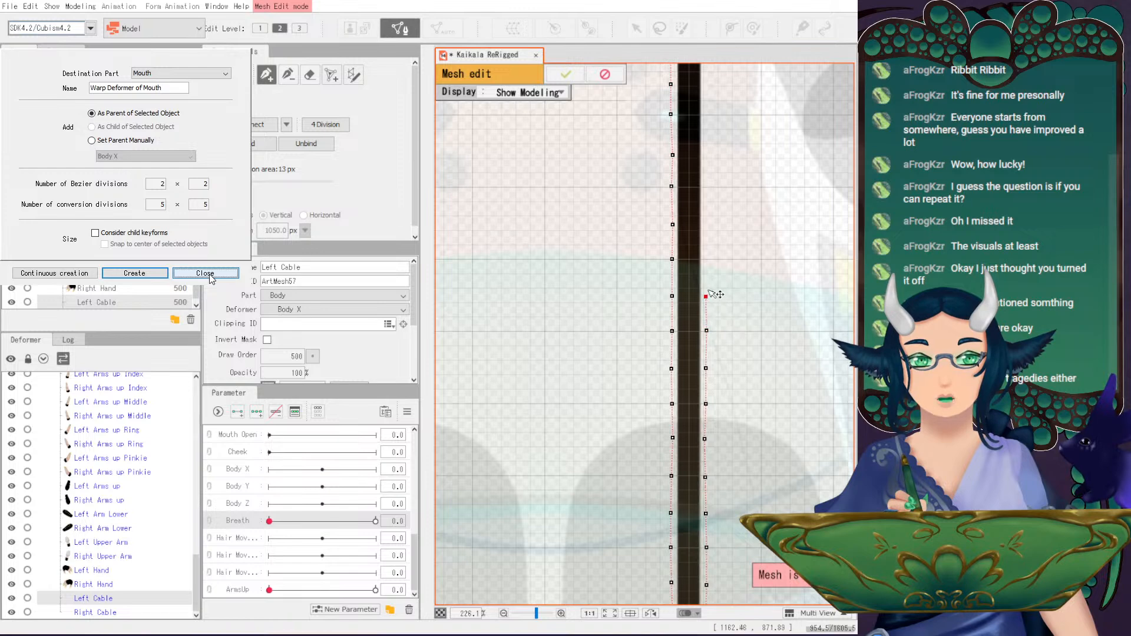
left_click_drag(714, 237, 713, 278)
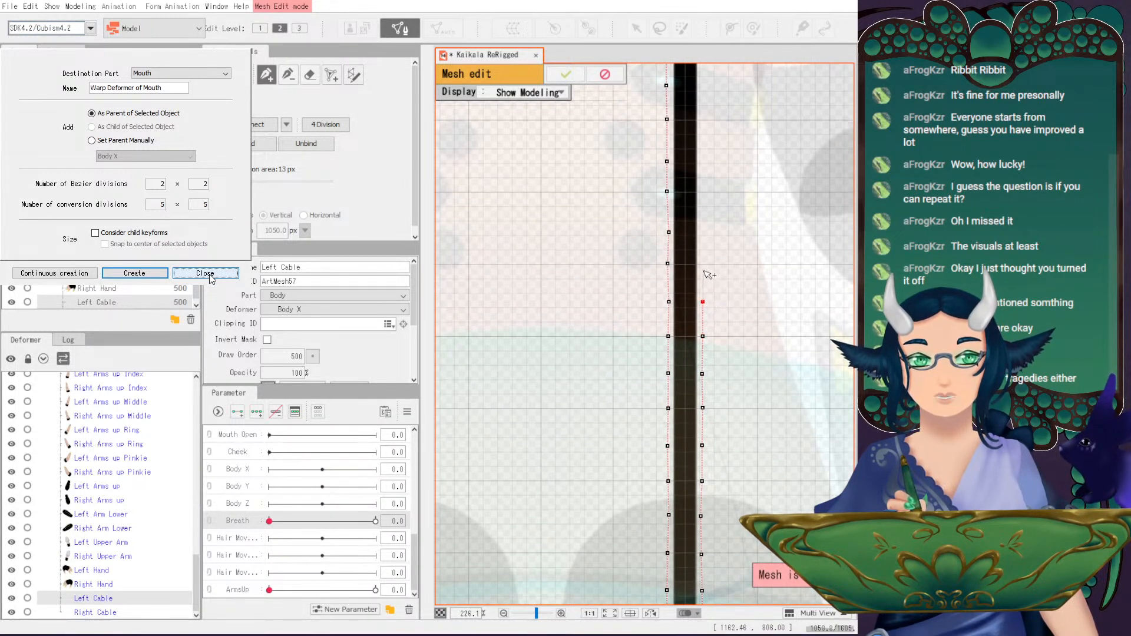
left_click_drag(709, 241, 705, 321)
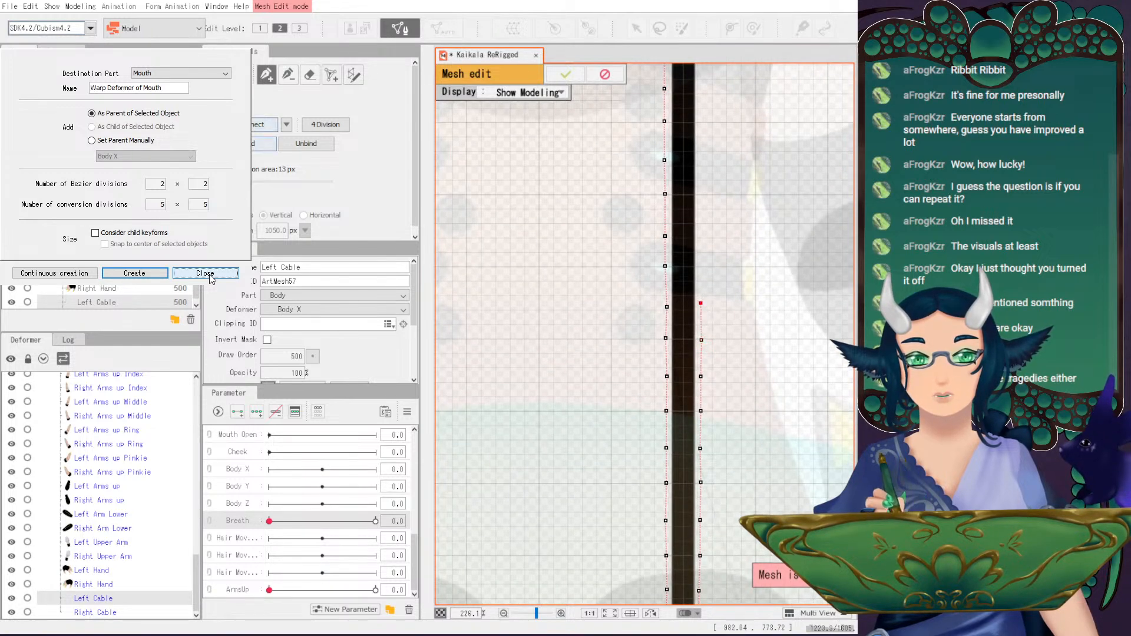
left_click(667, 305)
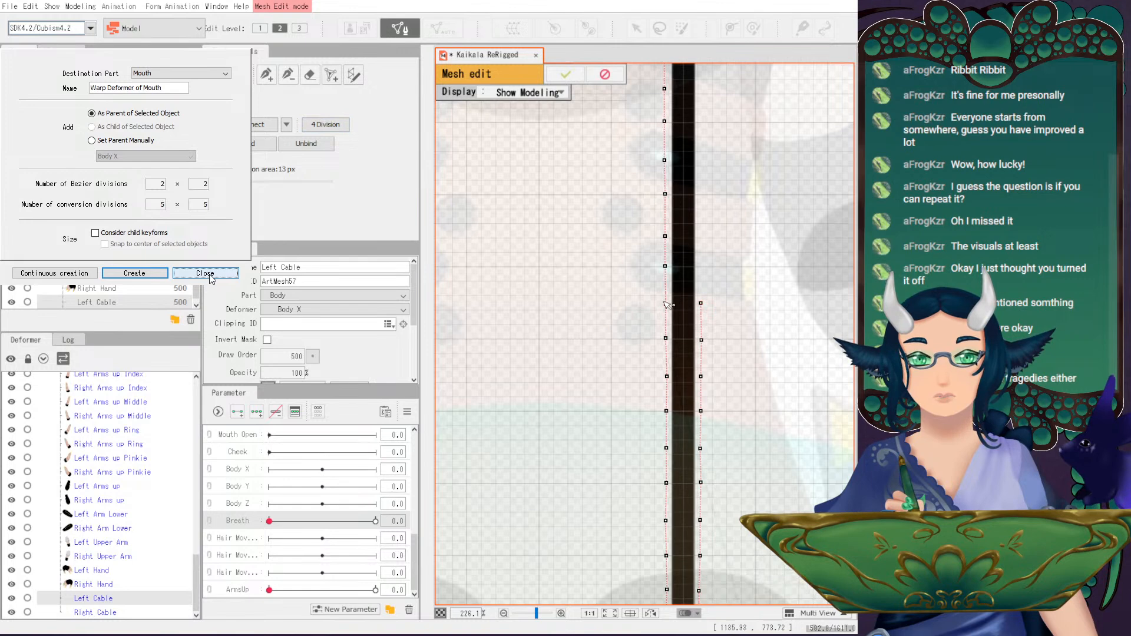
left_click(700, 303)
left_click(267, 75)
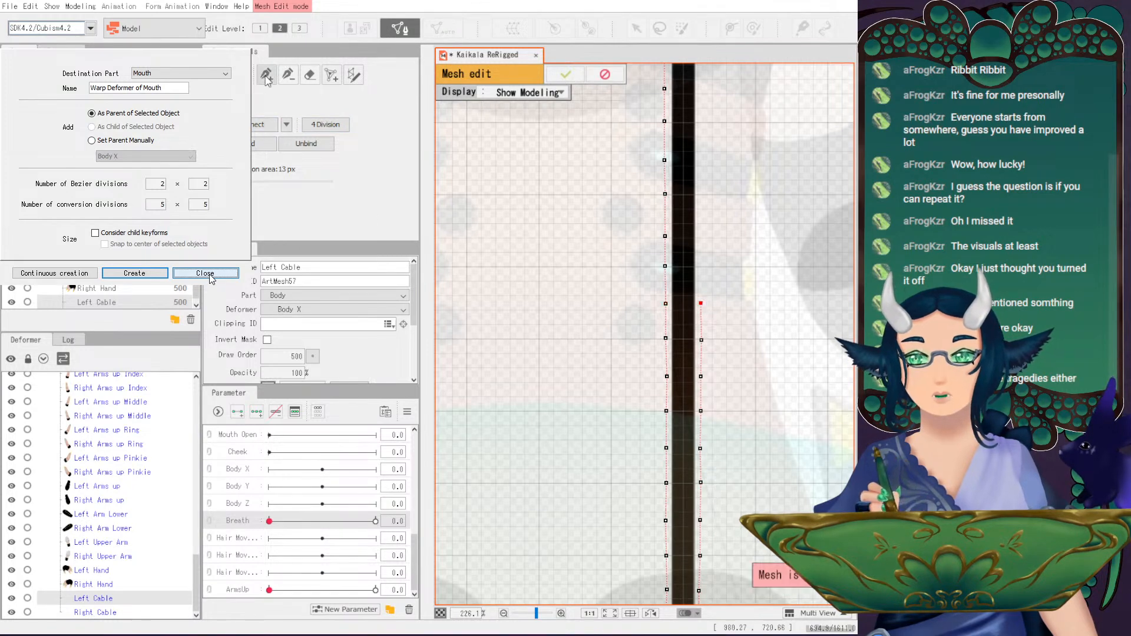
left_click(701, 268)
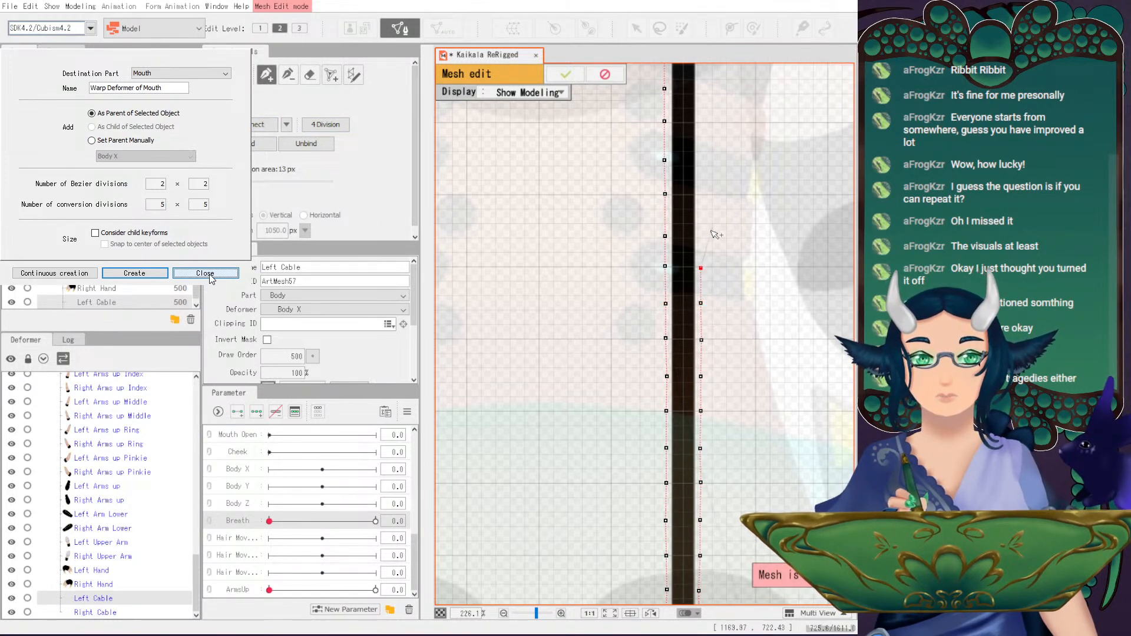
- Level the inner-edge vertex in the spotted area with its outer counterpart and add the next outer-edge vertex above
scroll(707, 236, "up", 2)
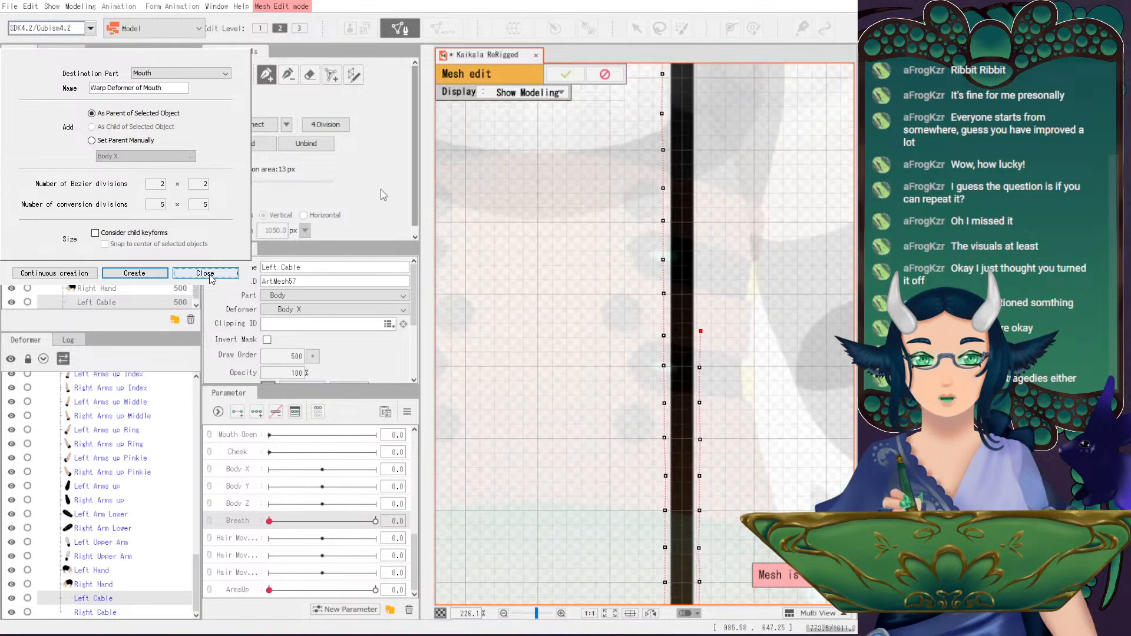
left_click(664, 333)
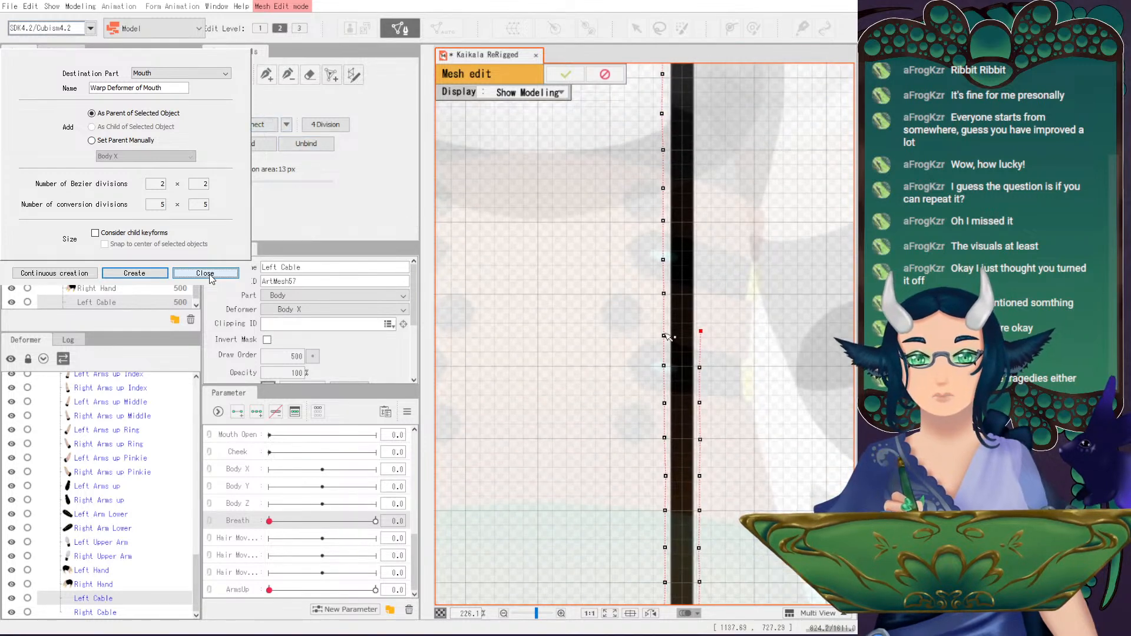
left_click(700, 331)
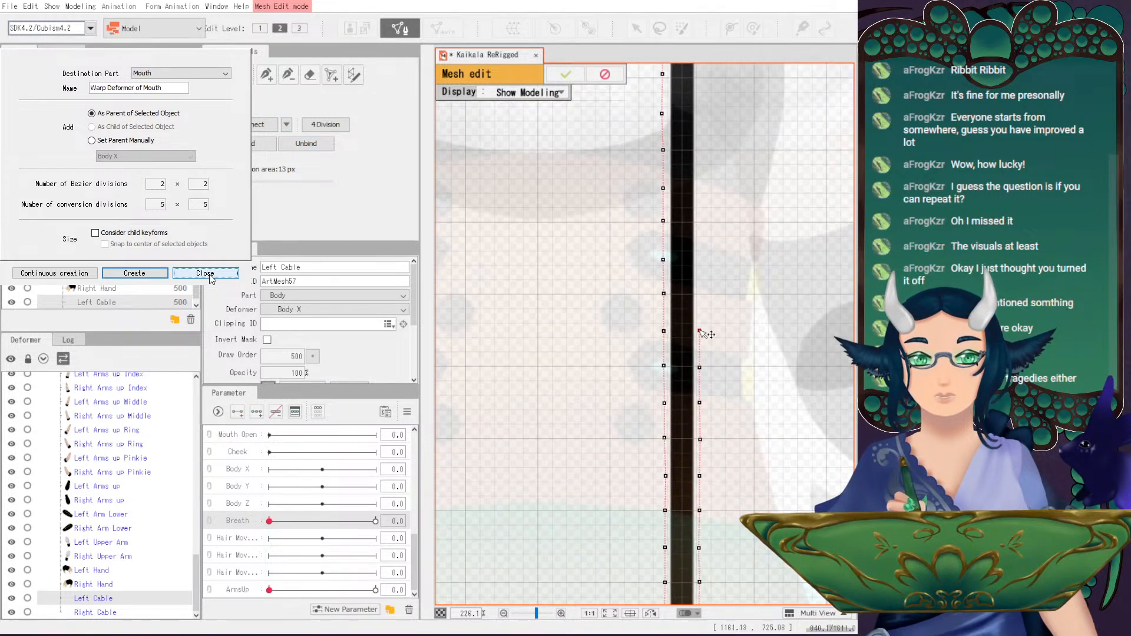
left_click(699, 295)
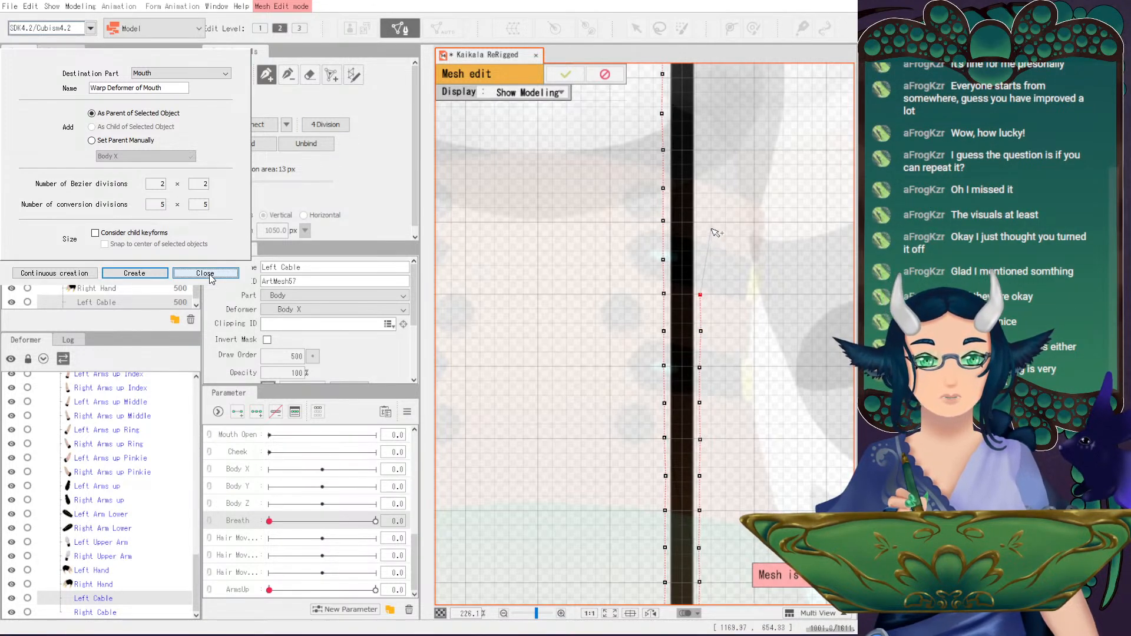
- Extend the outer-edge vertices past the spotted area into the large grey shape and level the inner-edge vertex there with the newest one
left_click_drag(715, 229, 710, 313)
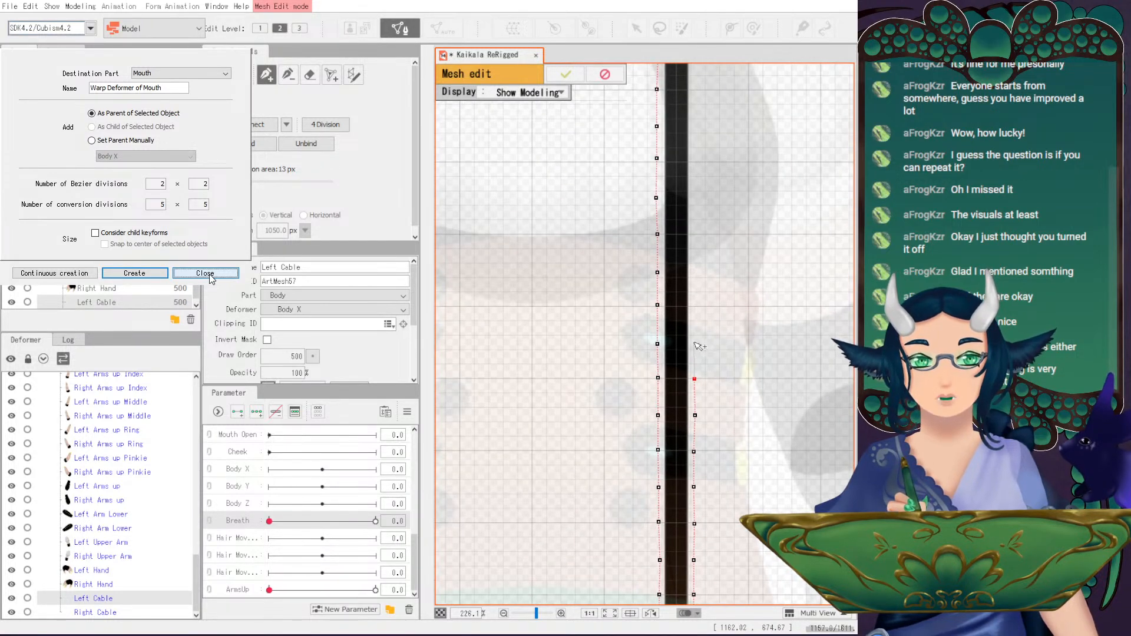
left_click(695, 343)
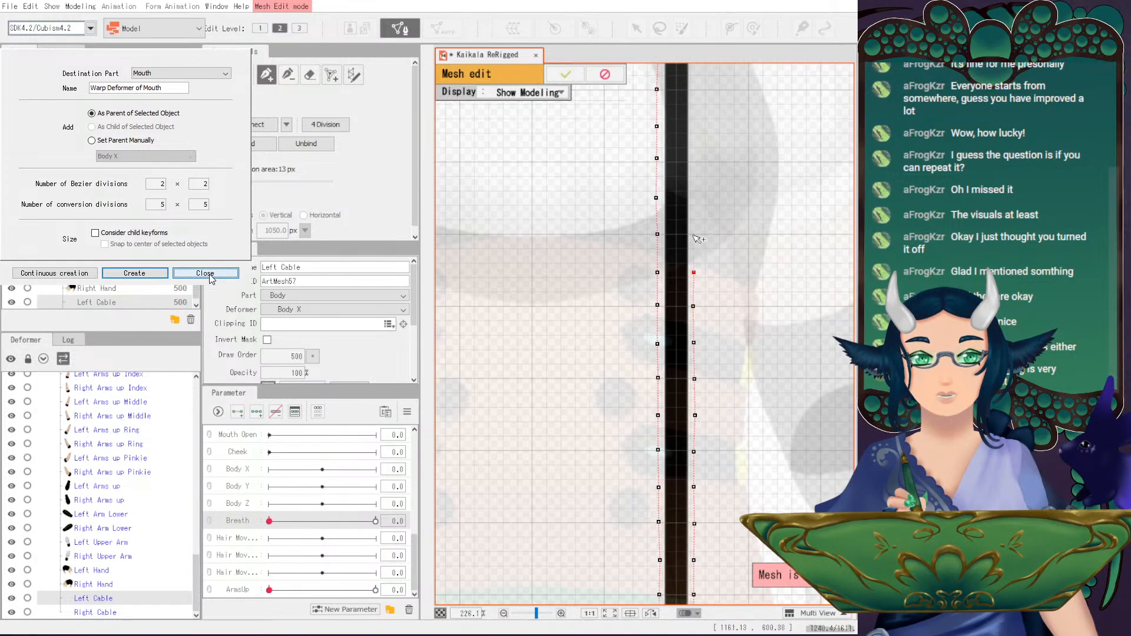
left_click_drag(701, 248, 706, 298)
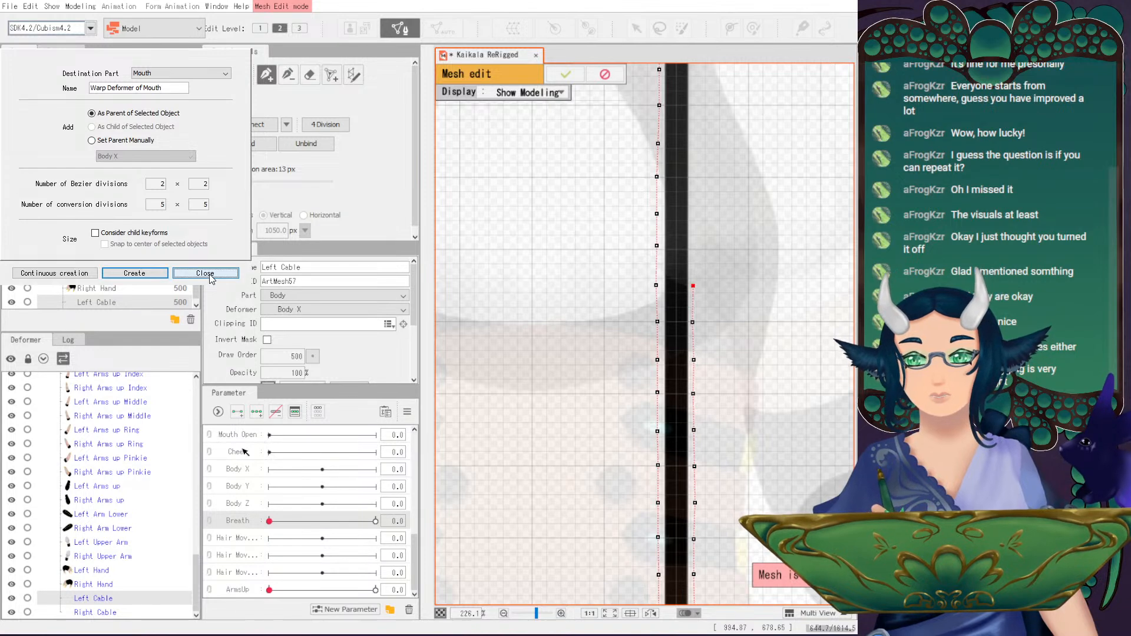
left_click(694, 249)
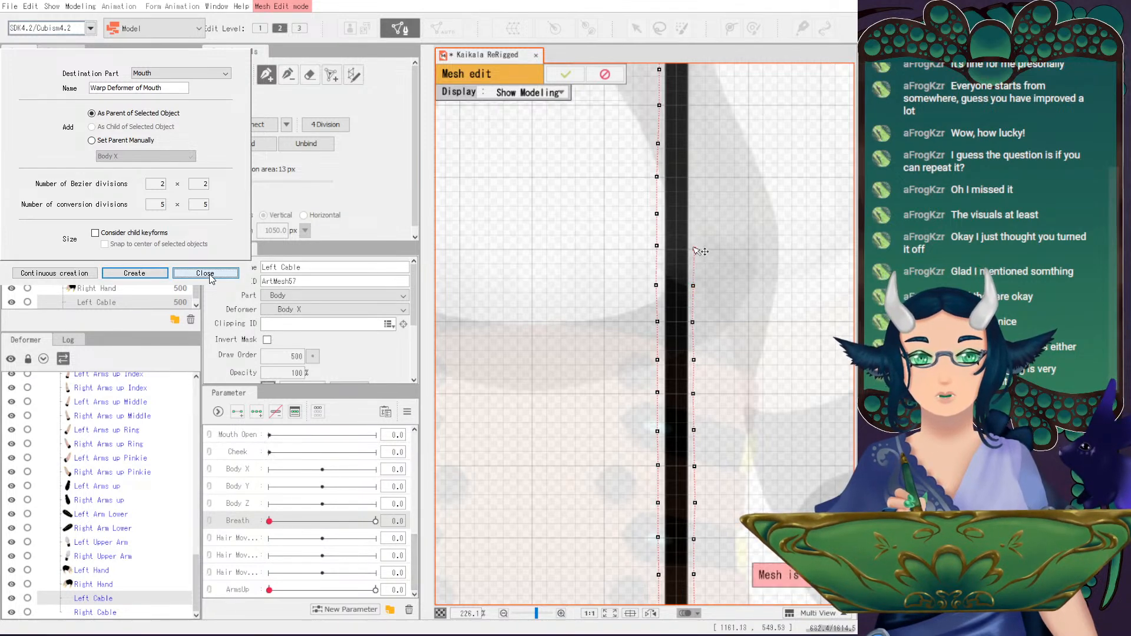
left_click(657, 285)
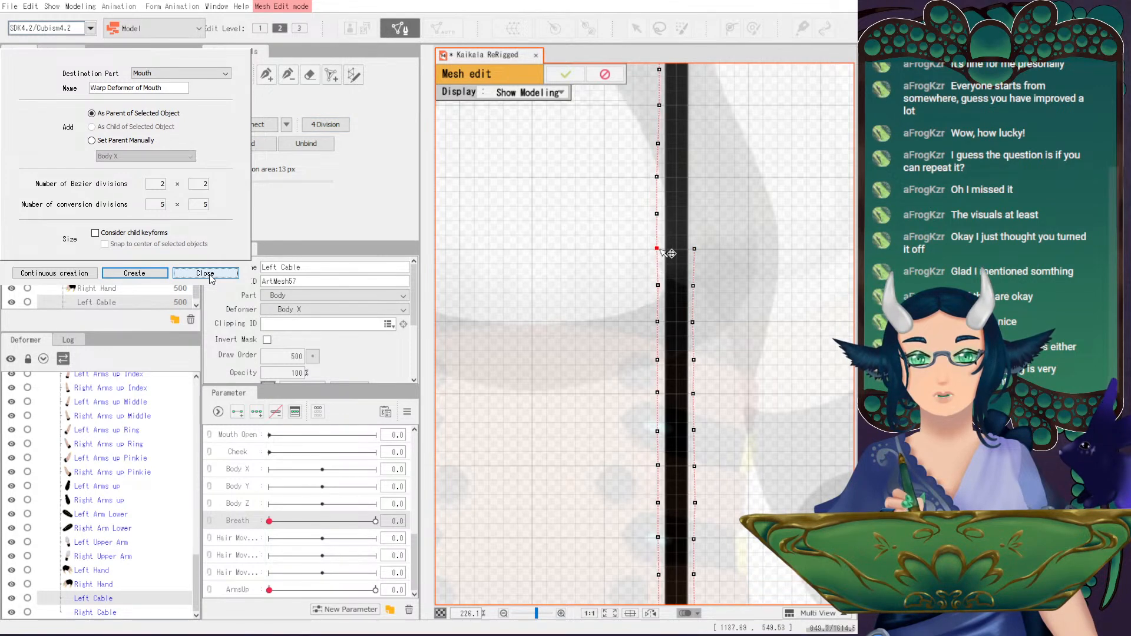
left_click(694, 249)
left_click_drag(729, 214, 682, 389)
left_click(268, 78)
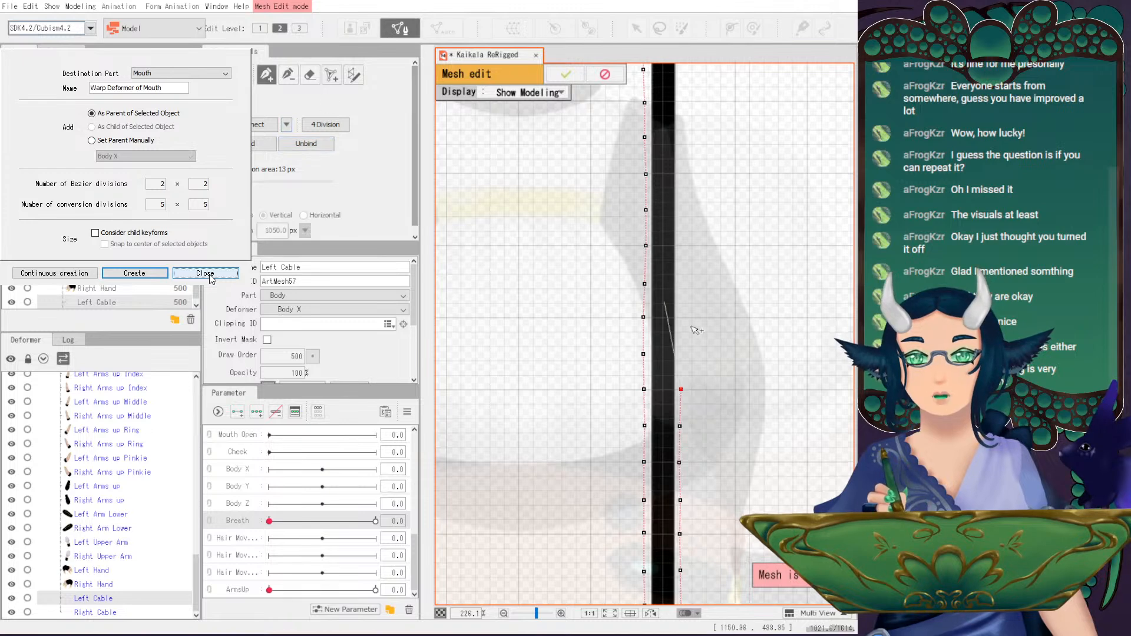
- Continue the outer-edge vertices up through the narrowing grey shape to just above its tip, level with the inner-edge vertices
left_click(681, 355)
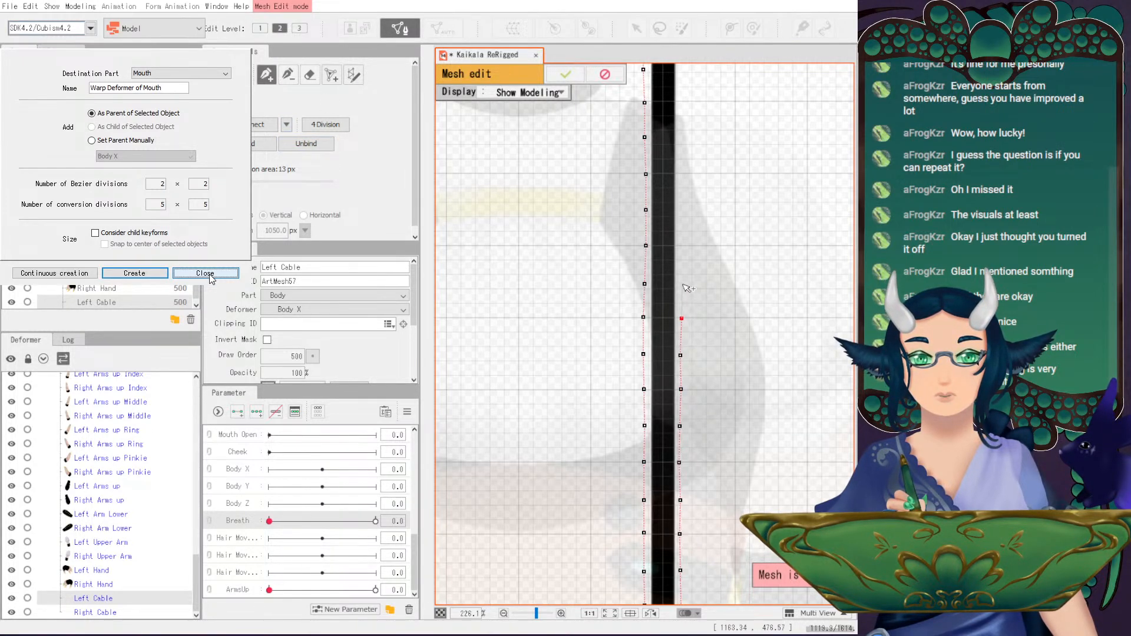
left_click_drag(690, 280, 699, 357)
left_click(691, 324)
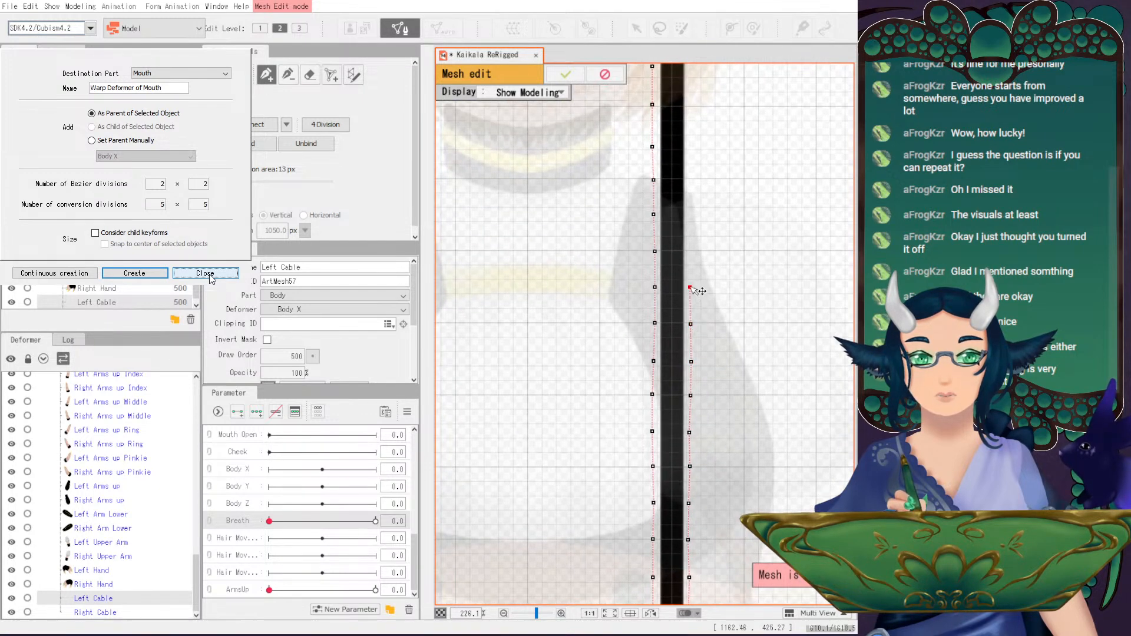
left_click_drag(699, 254, 702, 306)
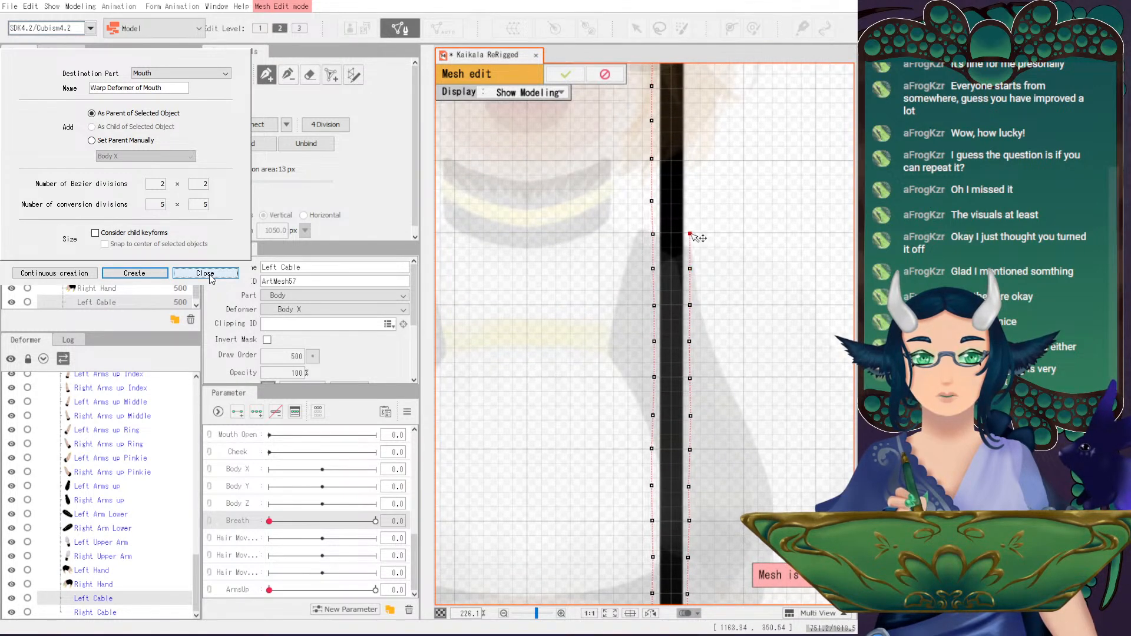
- Carry the outer-edge vertices up to the cable's rounded end, level the inner-edge vertex below it, and close the outline at the top vertex
scroll(698, 239, "up", 3)
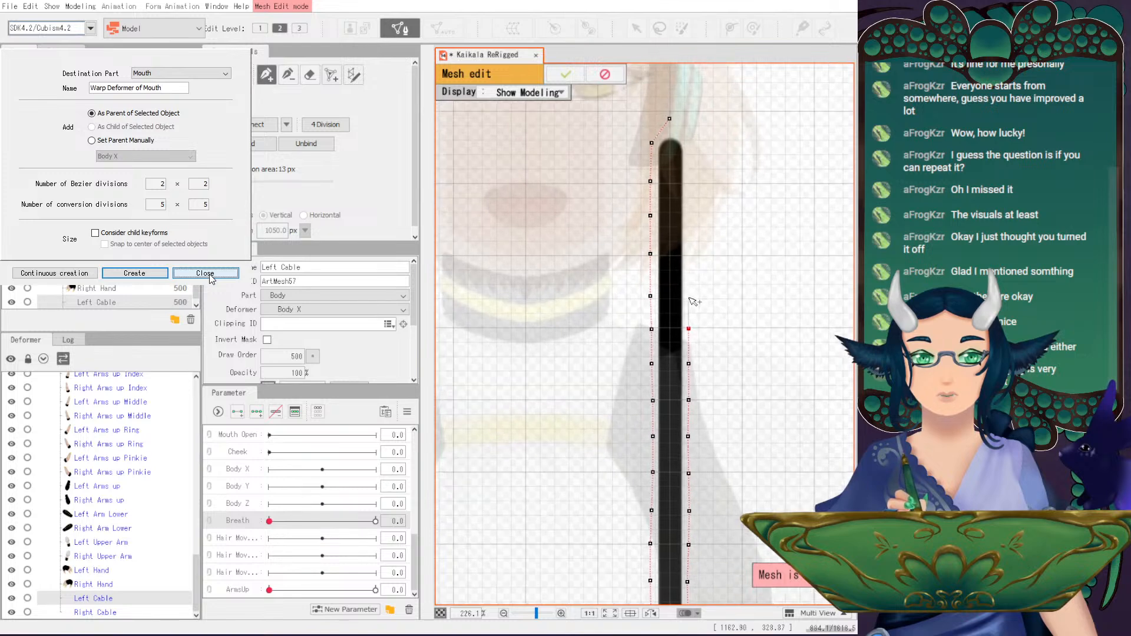
left_click(688, 293)
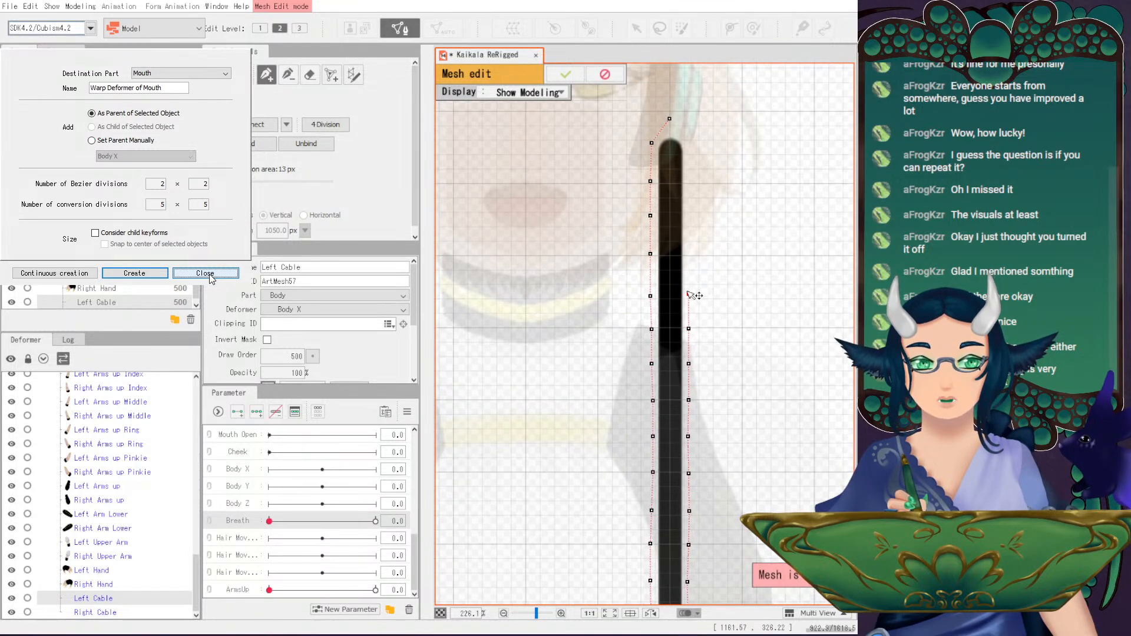
left_click(651, 295)
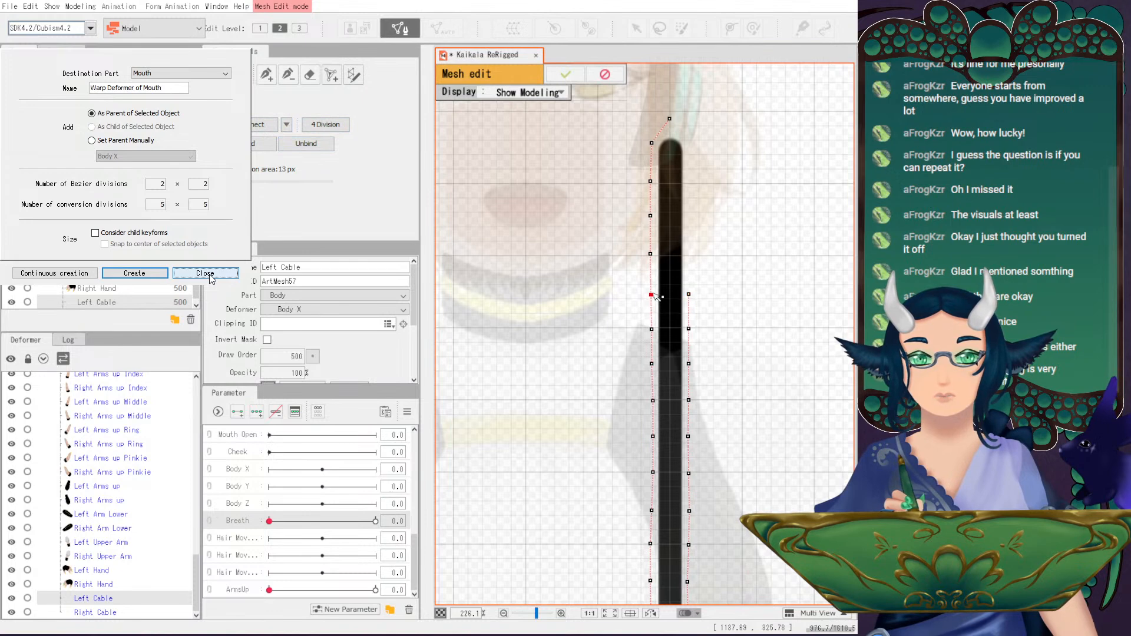
left_click(688, 293)
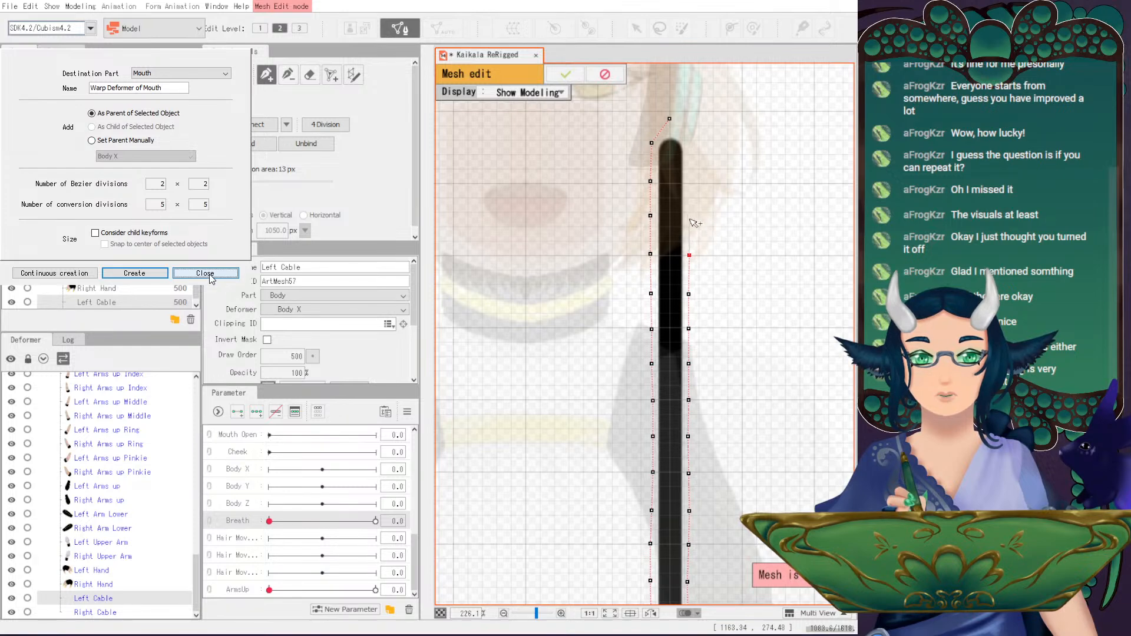
left_click(690, 184)
left_click(669, 118)
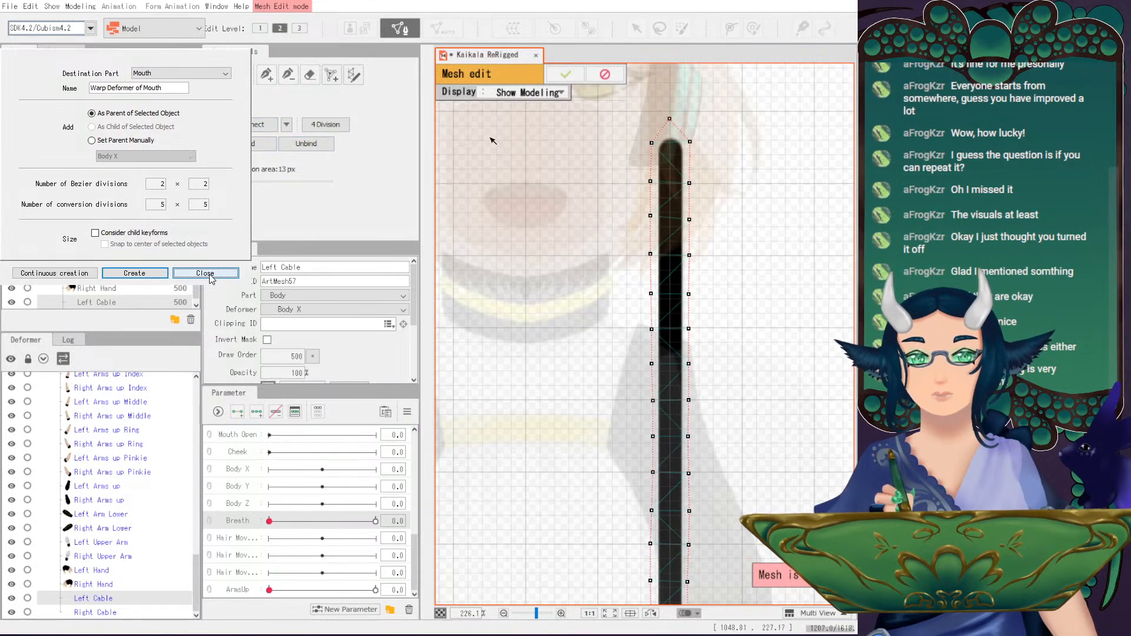
- Start a second row of vertices at the cable's rounded tip and run it down the inner side of the black artwork to the grey shape
left_click(267, 75)
left_click(670, 138)
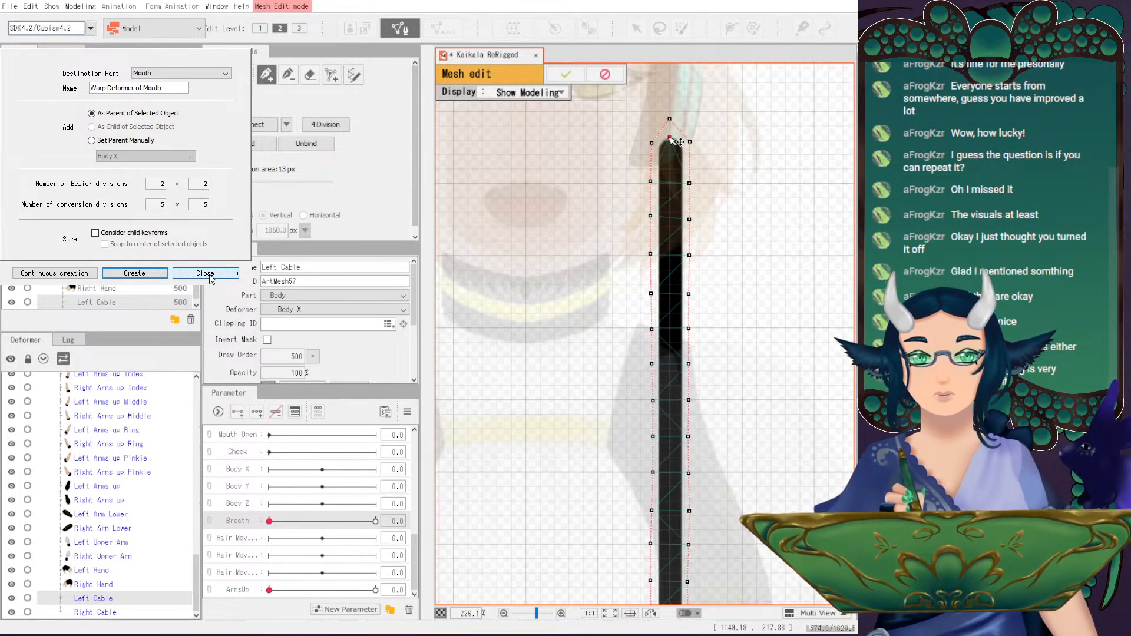
left_click(662, 201)
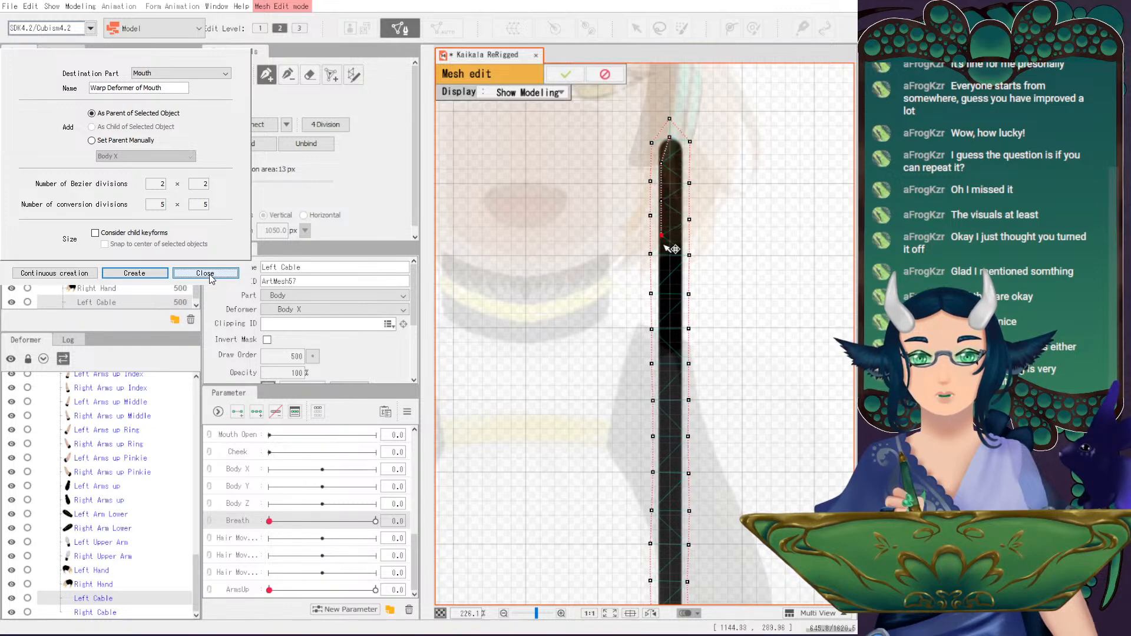
left_click_drag(669, 260, 656, 202)
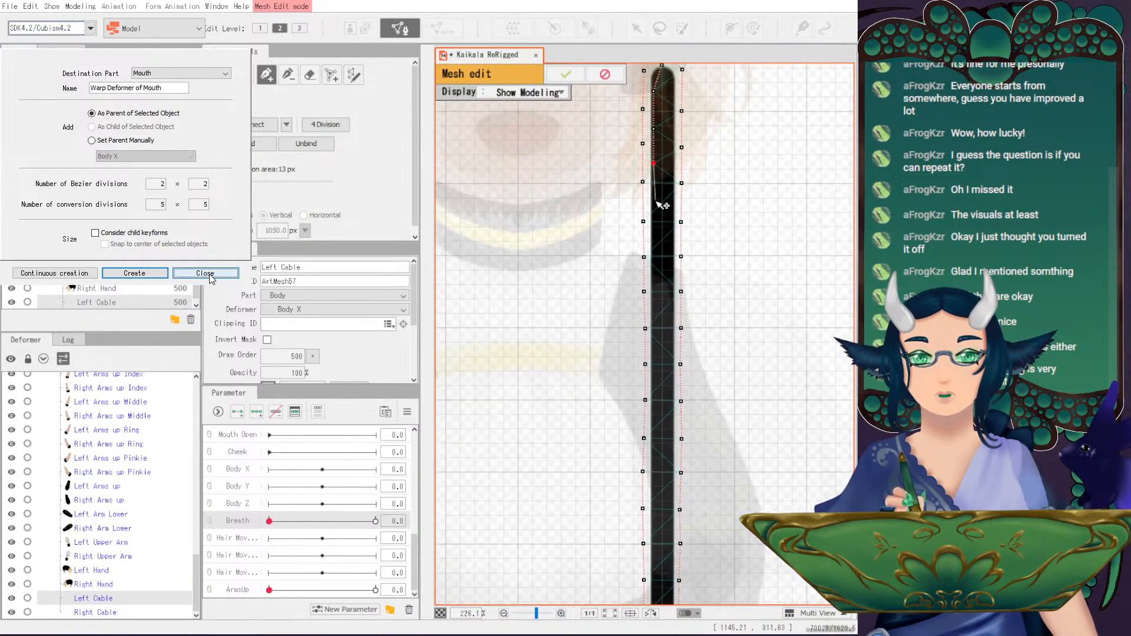
left_click(655, 240)
left_click(654, 273)
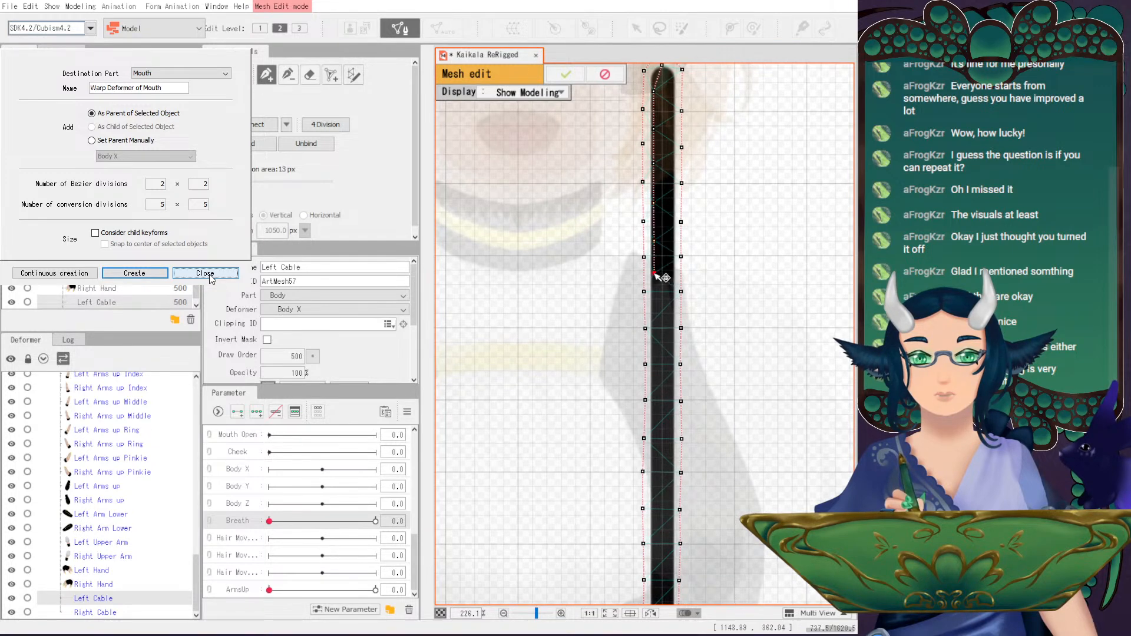
- Continue the second vertex row down the inner side of the black artwork through the narrow part of the grey shape
left_click_drag(659, 315, 676, 228)
left_click(667, 230)
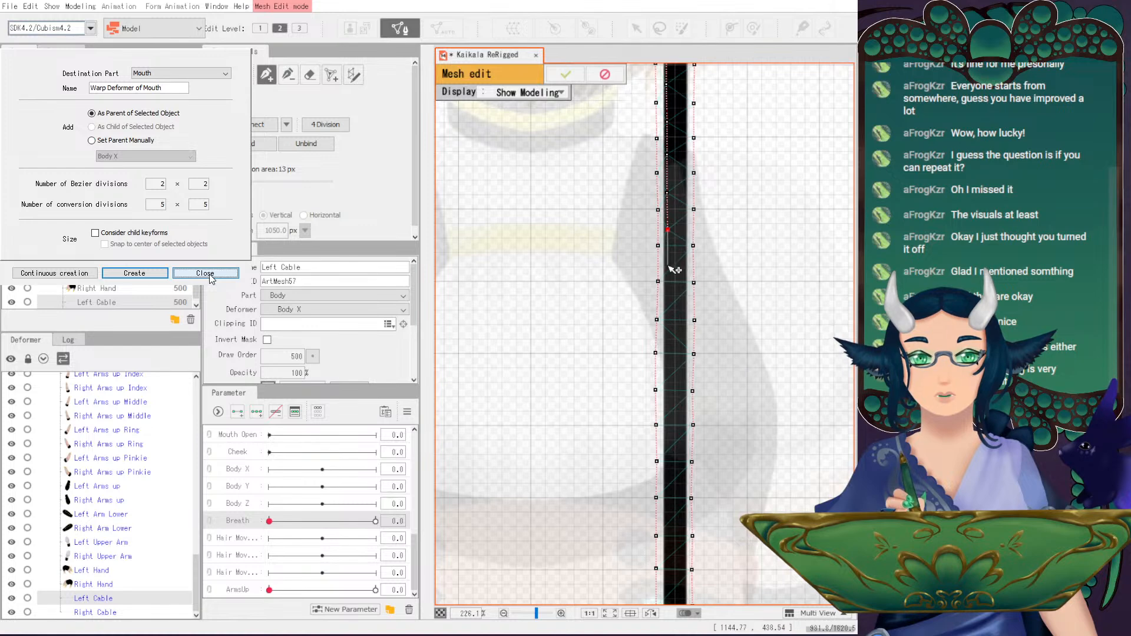
left_click_drag(675, 328, 668, 227)
left_click(659, 246)
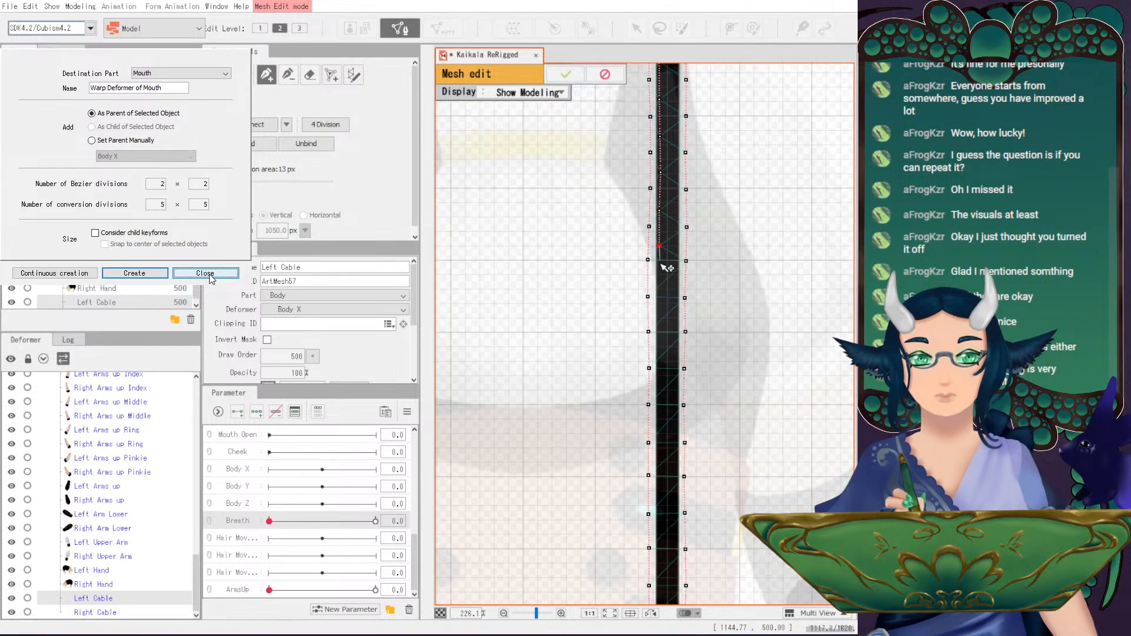
left_click(660, 281)
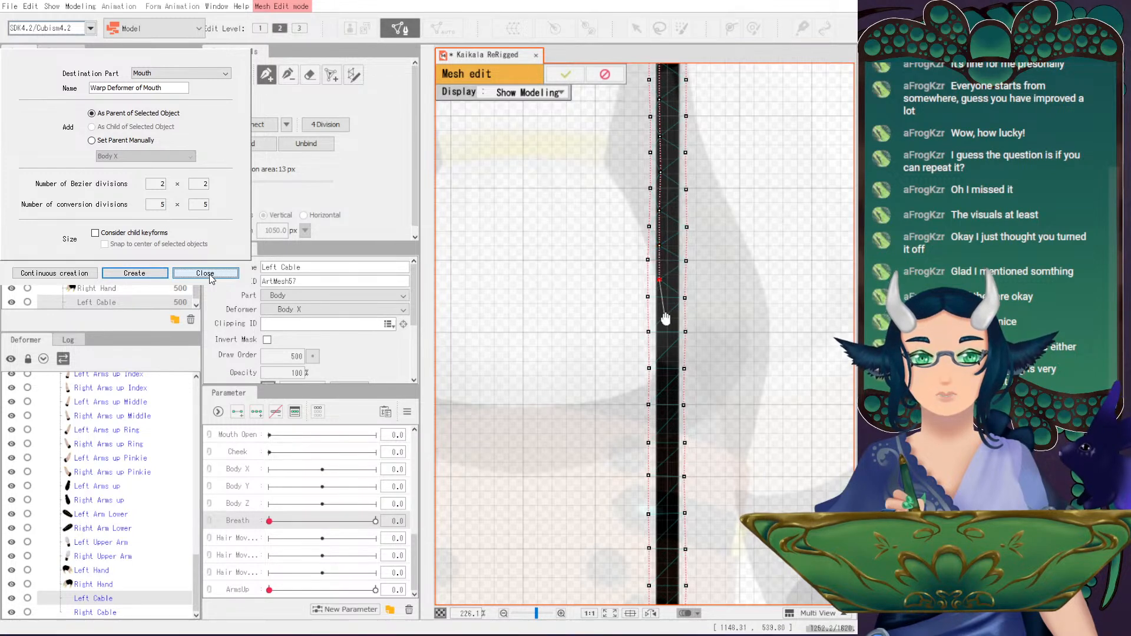
- Extend Left Cable's second vertex row down the inner side of the black artwork, past the large grey shape to the spotted area below
left_click_drag(669, 316, 664, 245)
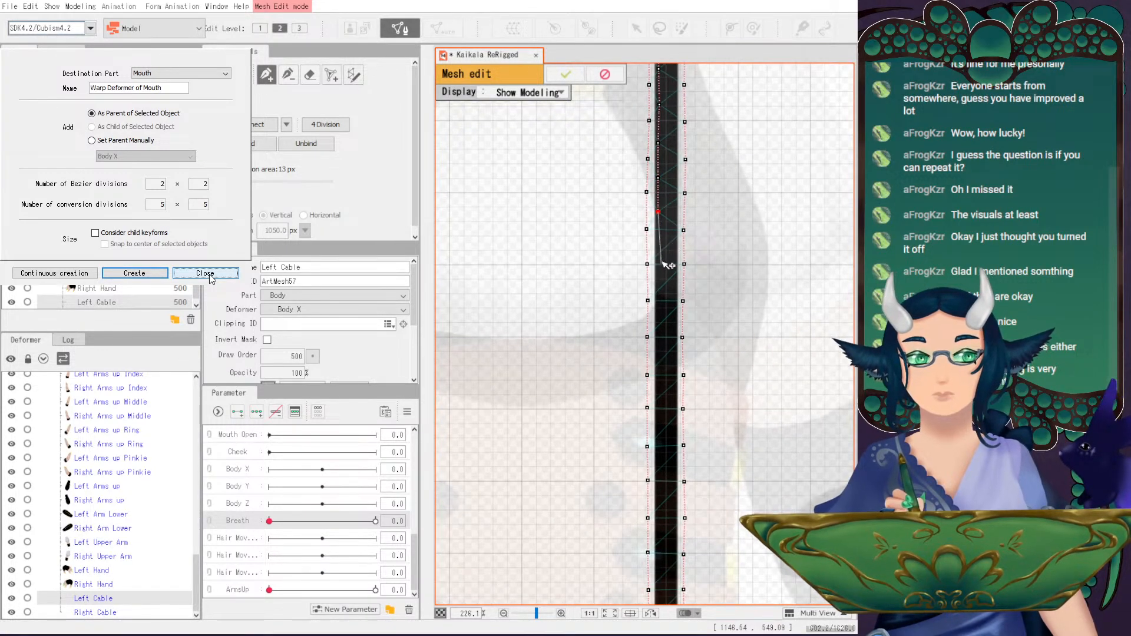
left_click(659, 248)
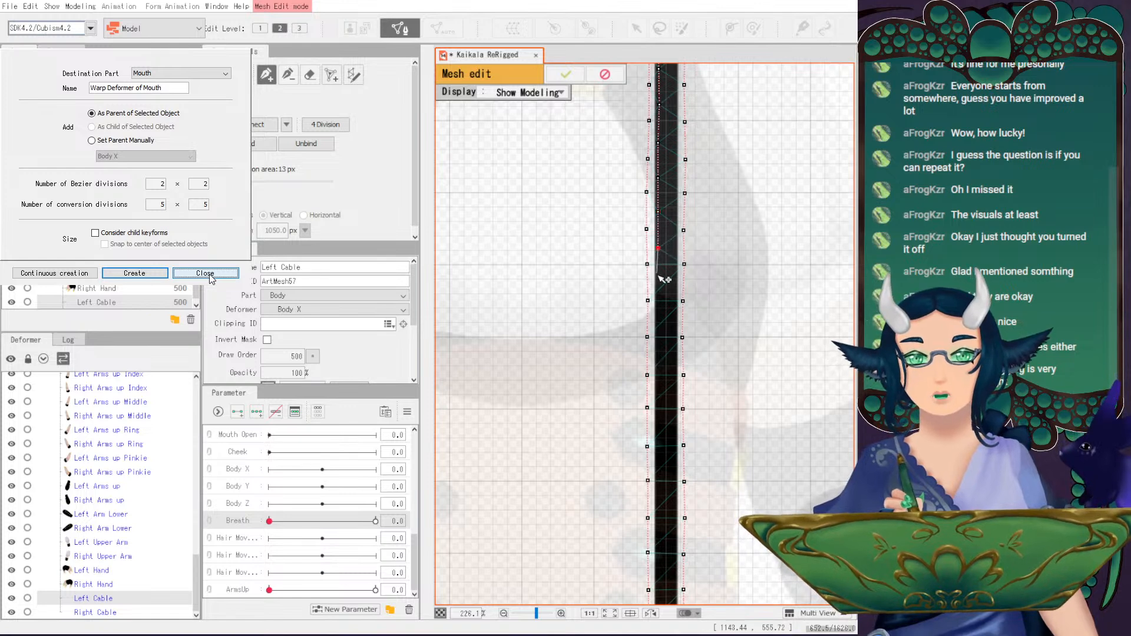
left_click(658, 286)
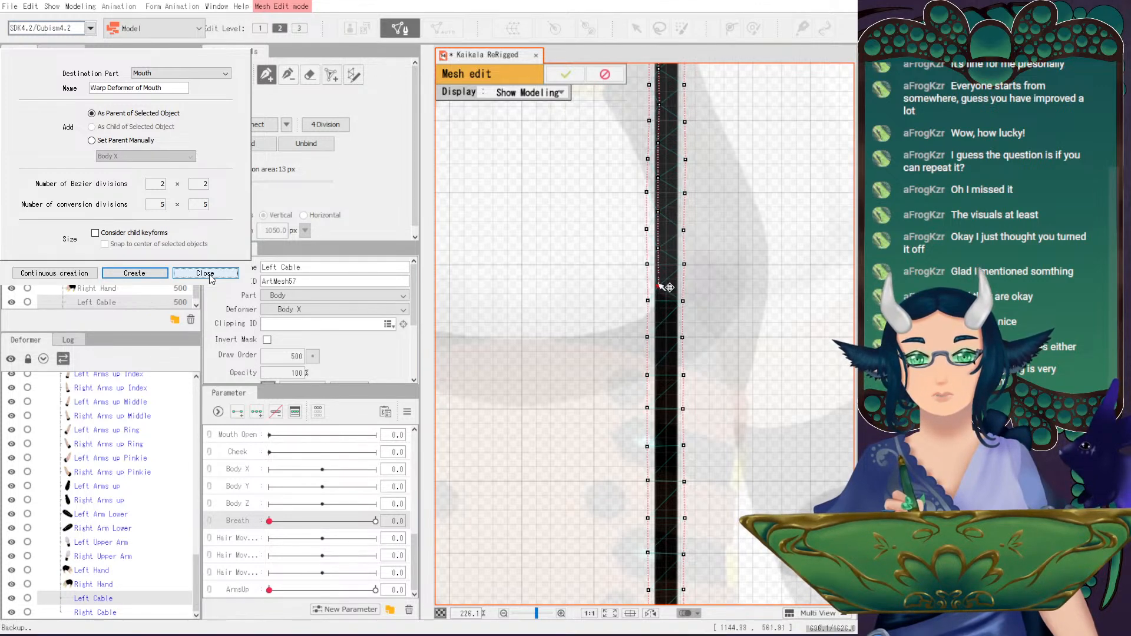
left_click(658, 322)
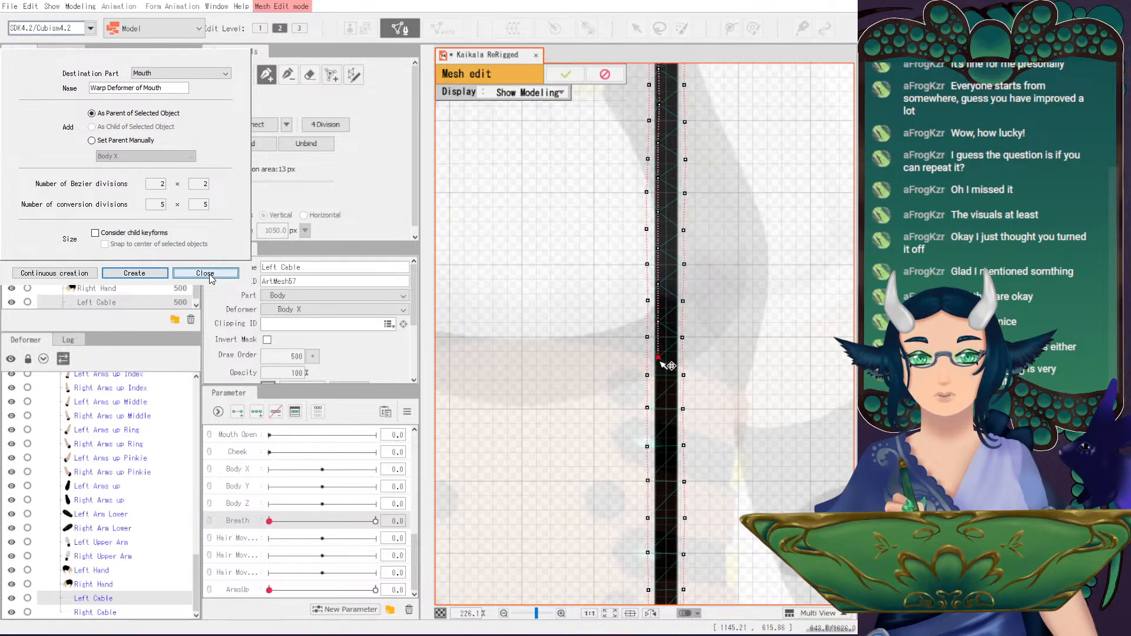
left_click(657, 394)
left_click_drag(666, 399, 651, 285)
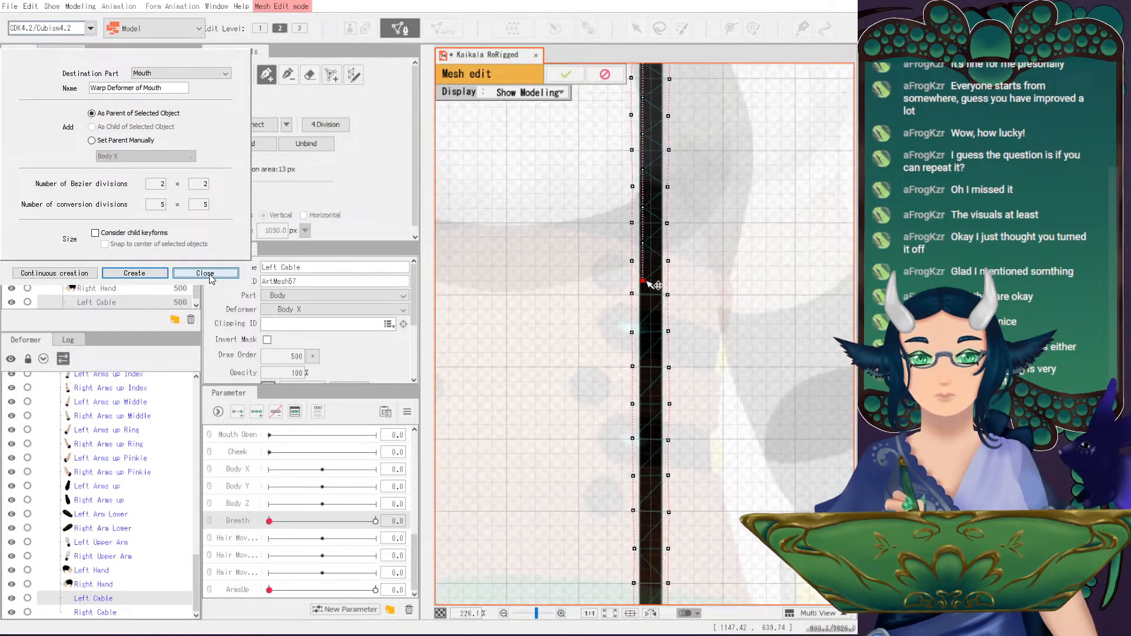
- Carry the second vertex row down the cable's inner side from the spotted area through the grey dome of the shoe behind it
left_click(643, 317)
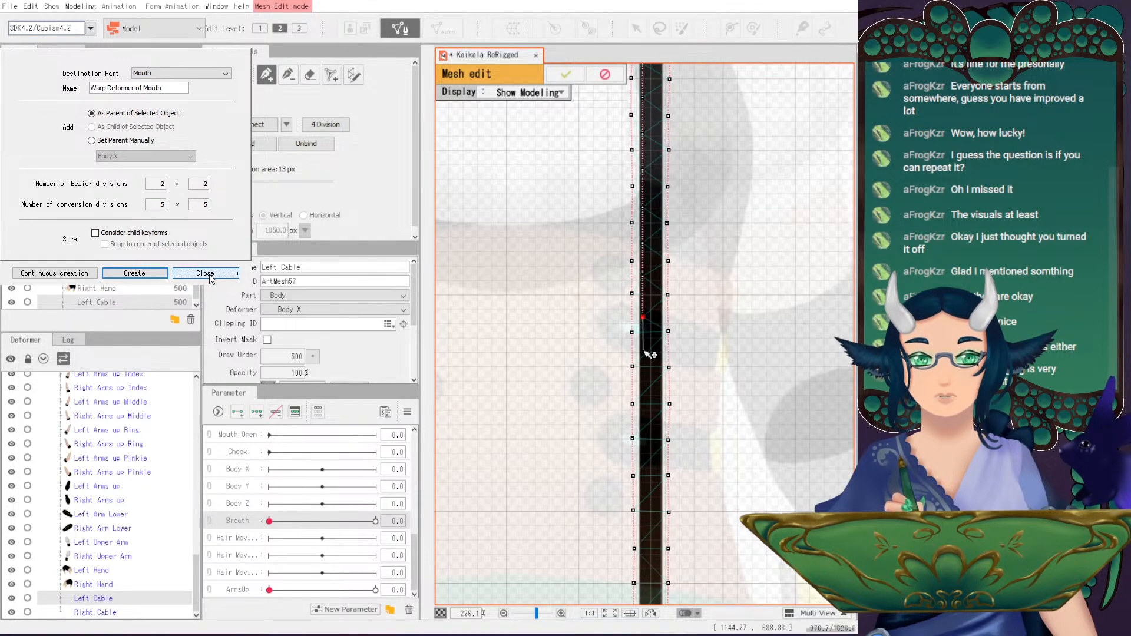
left_click(644, 388)
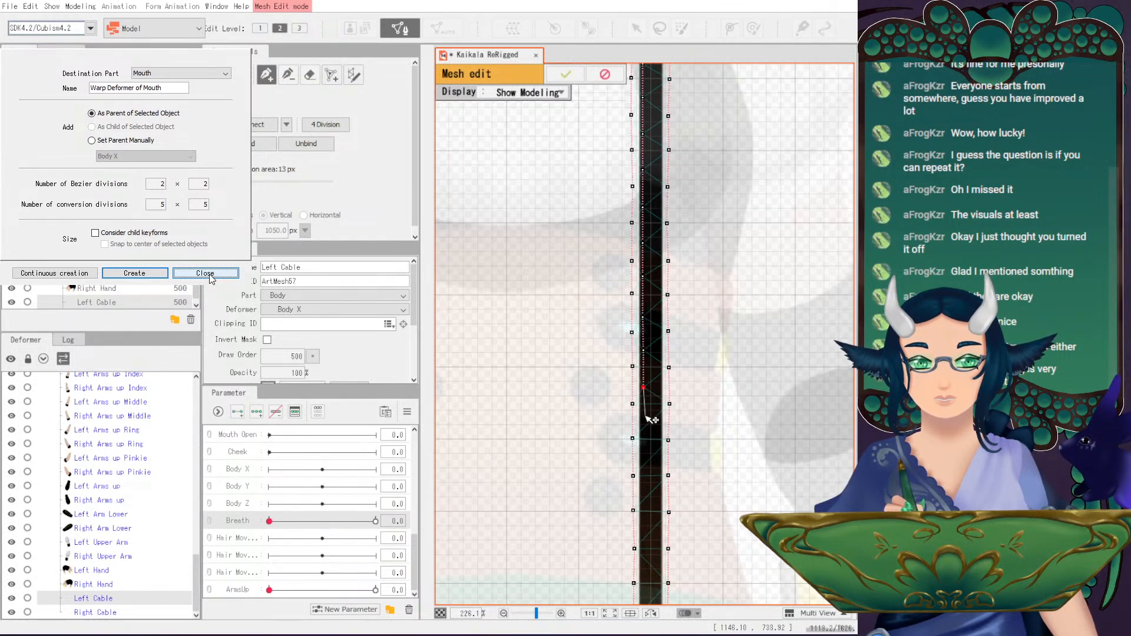
mouse_move(654, 443)
left_mouse_down()
mouse_move(648, 357)
mouse_move(645, 483)
mouse_move(634, 351)
left_mouse_up()
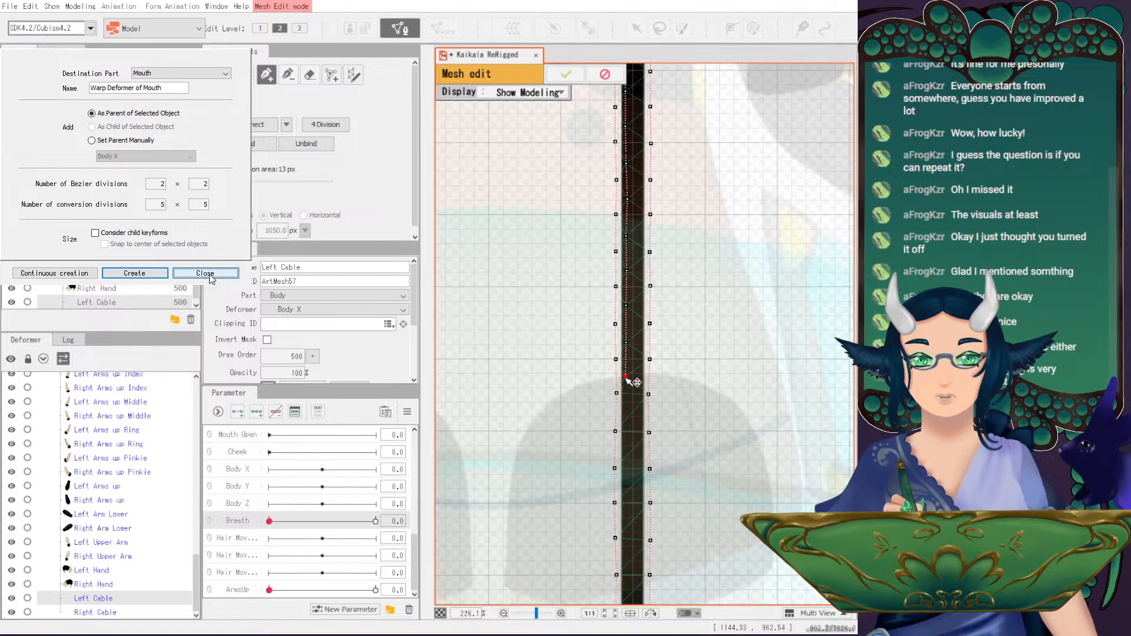
left_click(627, 455)
left_click_drag(632, 465, 631, 371)
left_click(626, 370)
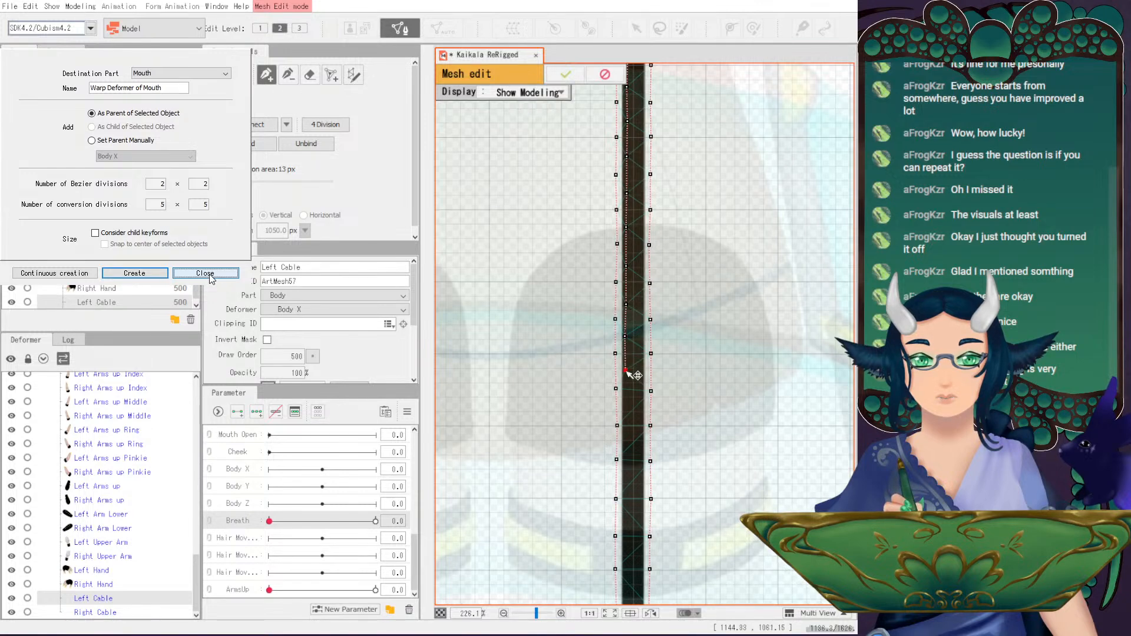
left_click(626, 407)
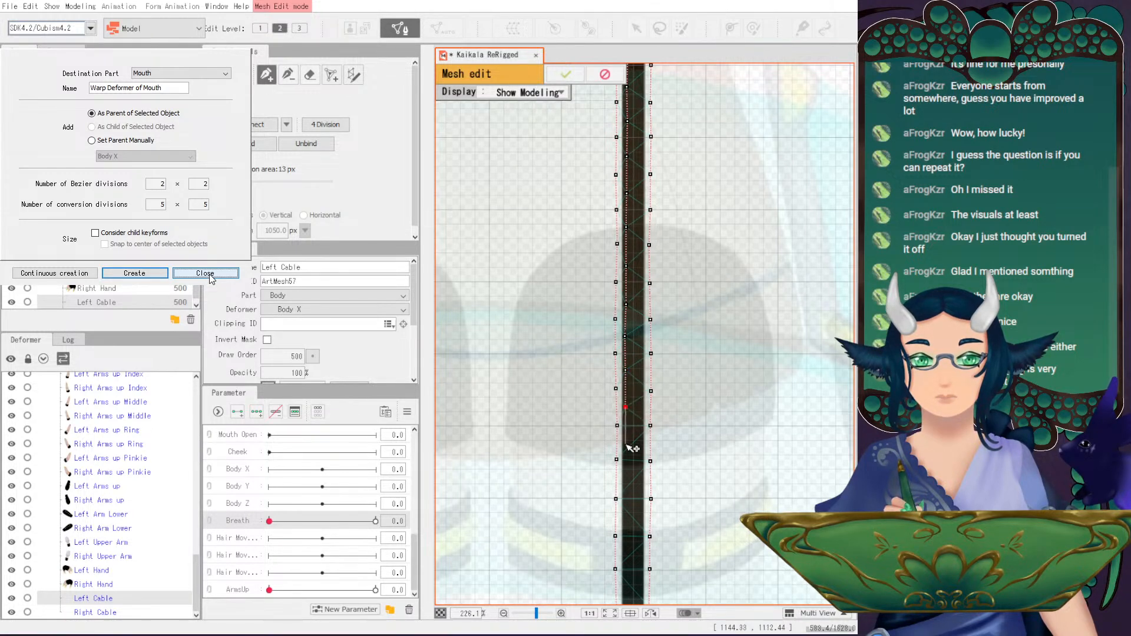
- Continue the second vertex row down the cable's inner side past the shoe's yellow-striped sole
left_click_drag(632, 468, 628, 379)
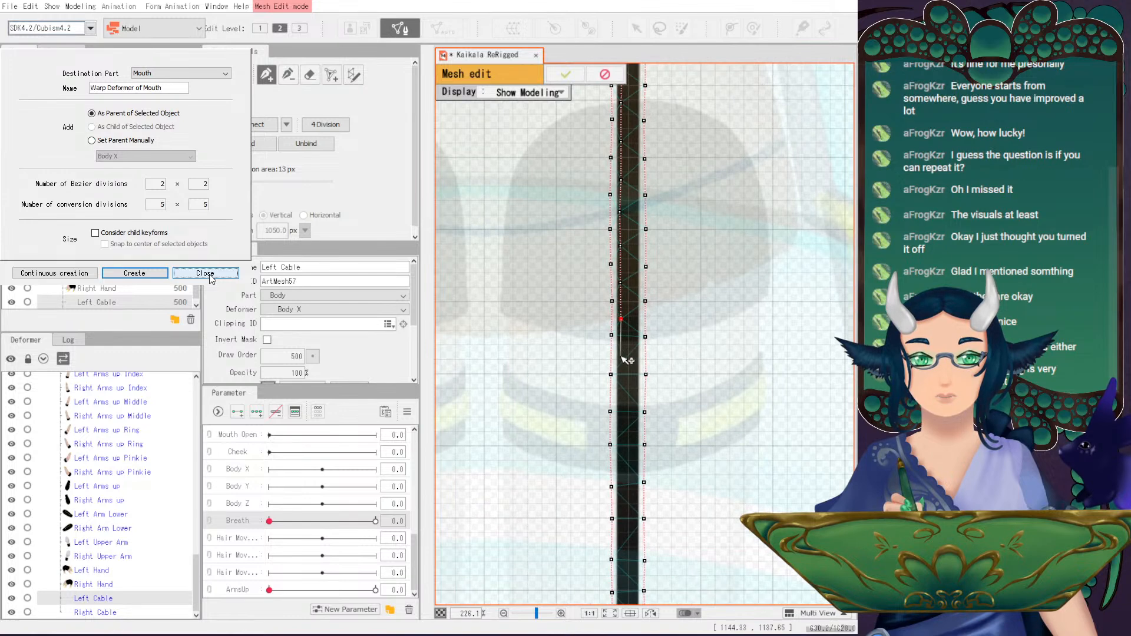
left_click(622, 356)
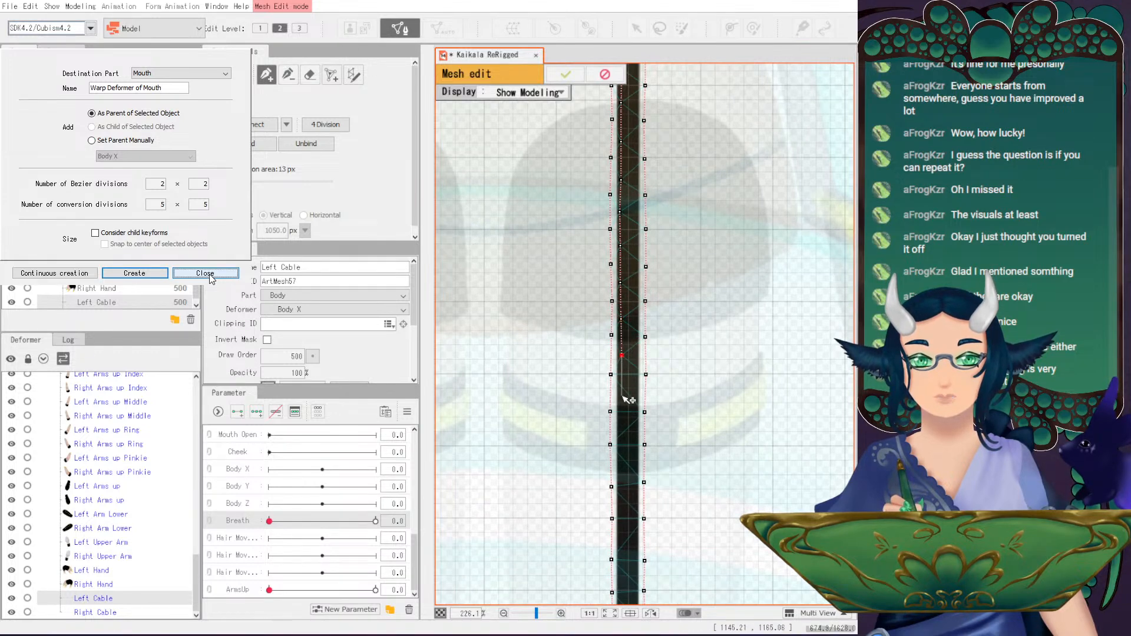
left_click_drag(628, 412, 623, 336)
left_click(615, 322)
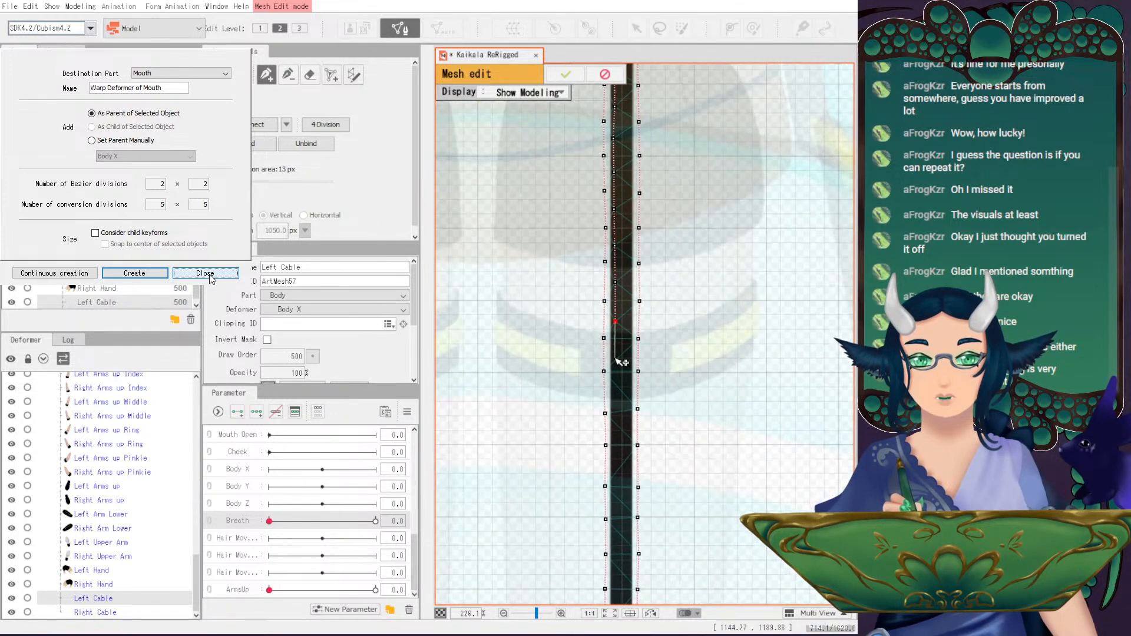
left_click(615, 393)
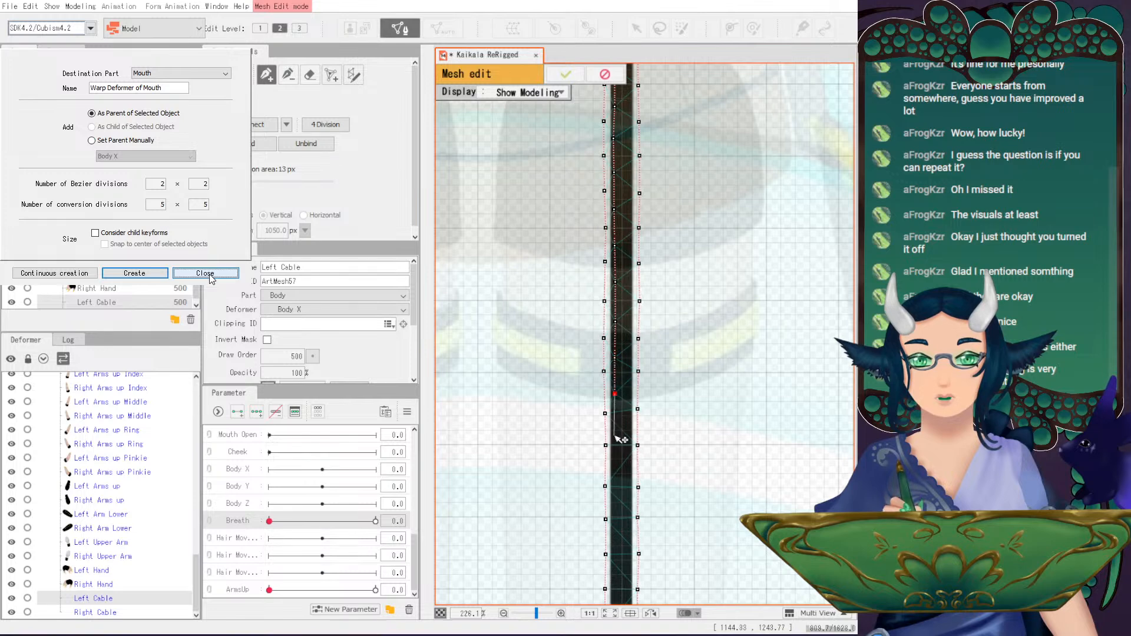
left_click(617, 470)
- Run the second vertex row down the cable's inner side across the pale pink and light-blue background bands to the brownish section
left_click_drag(618, 470, 615, 378)
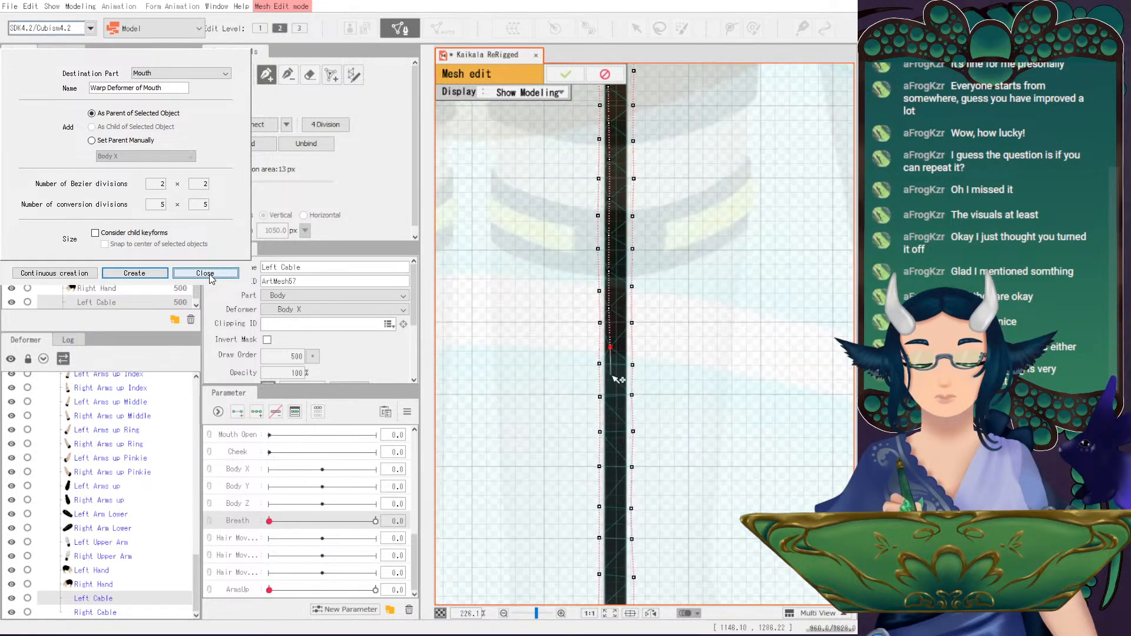
left_click(609, 414)
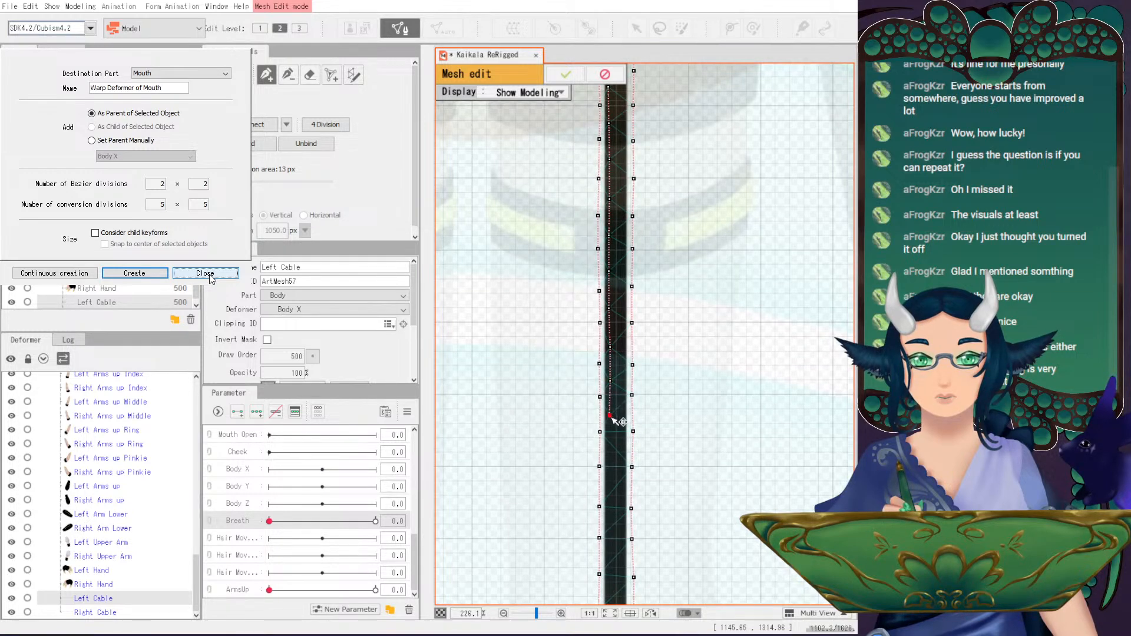
left_click(608, 451)
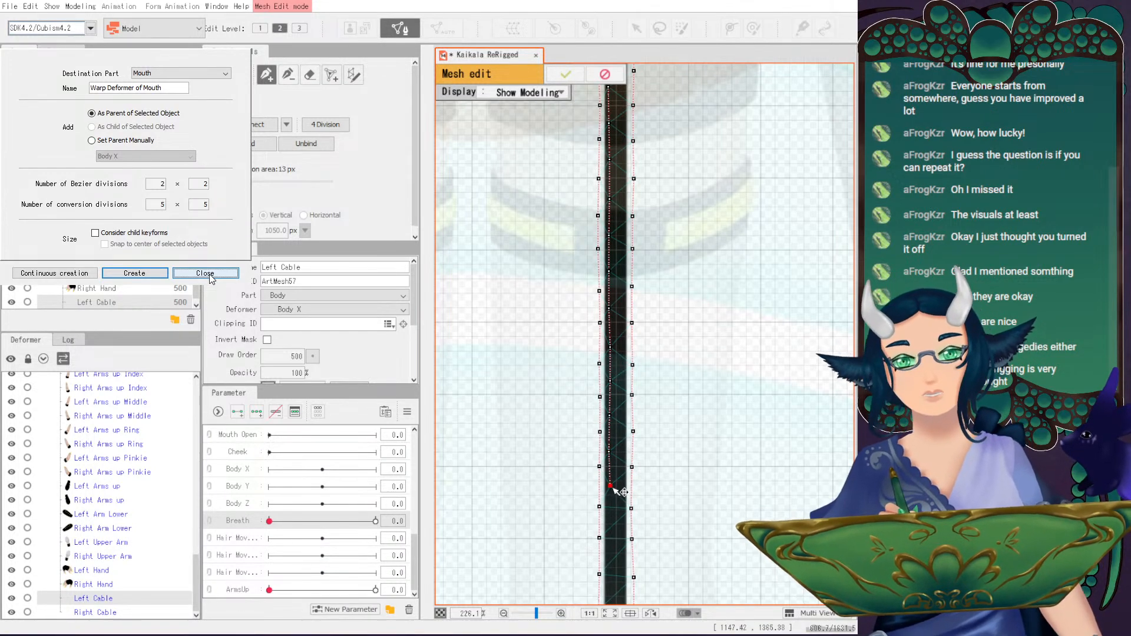
left_click_drag(615, 503, 609, 412)
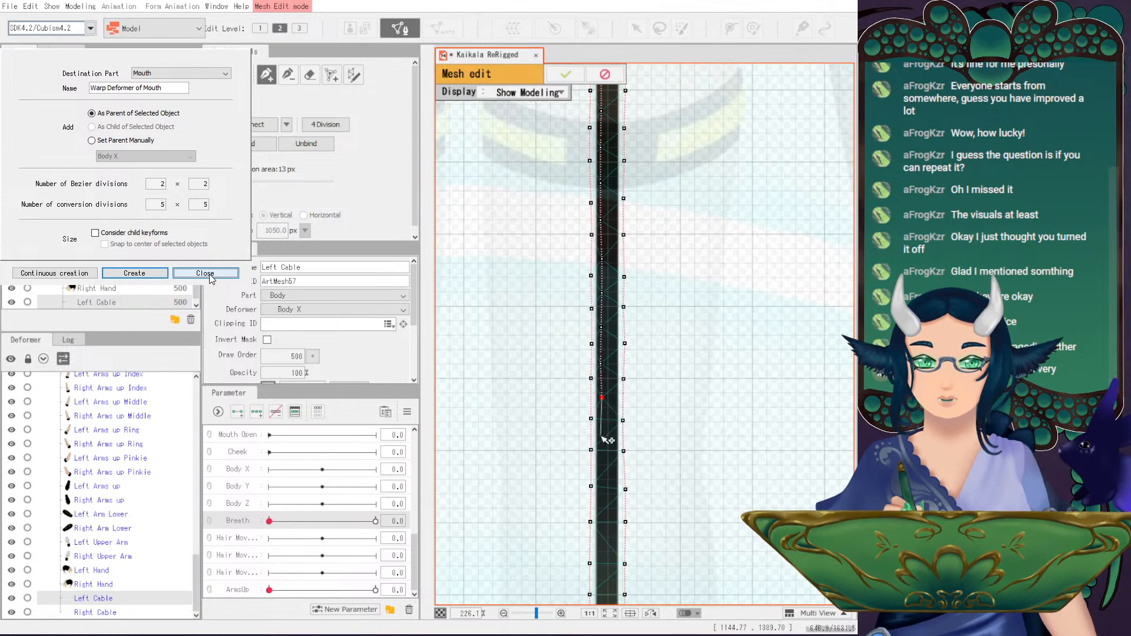
left_click(601, 436)
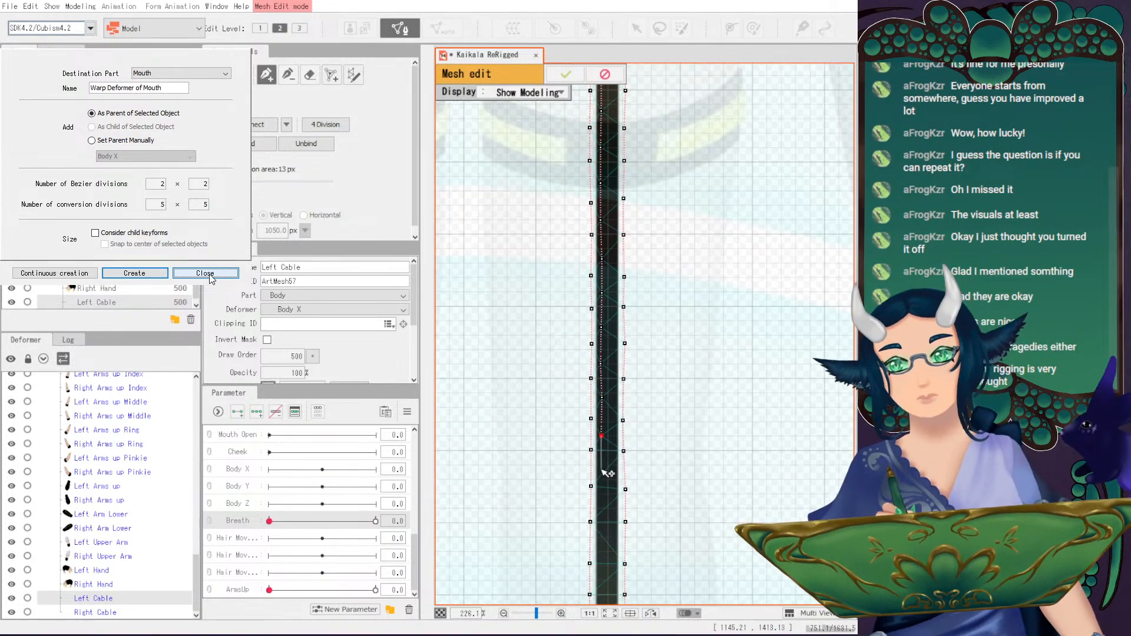
left_click(601, 505)
left_click_drag(610, 531, 596, 439)
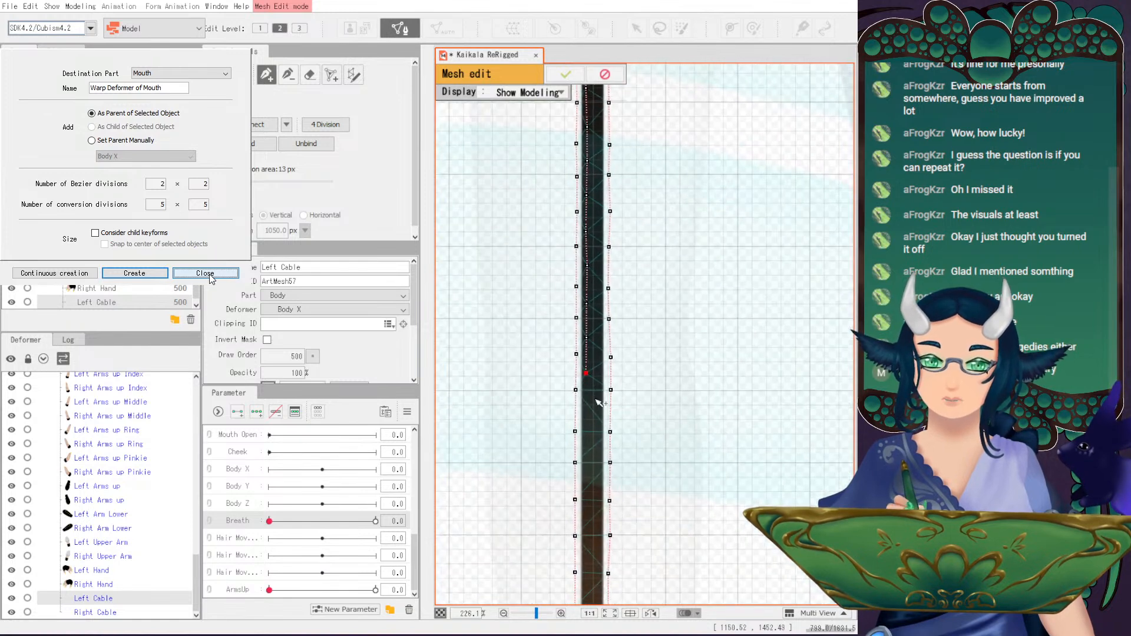
left_click(585, 446)
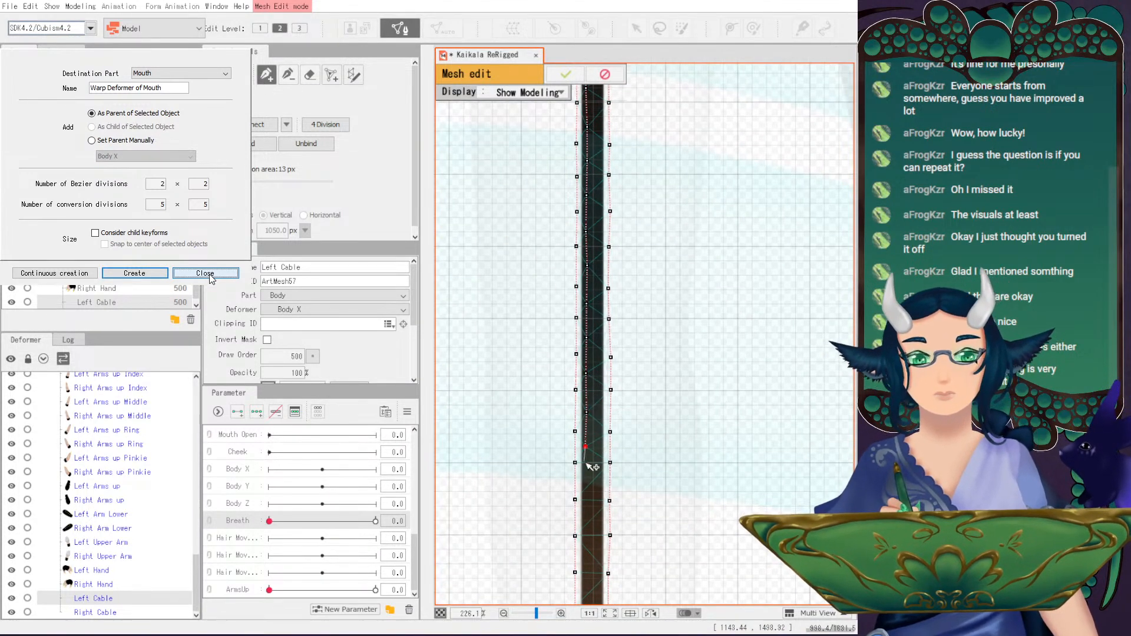
left_click(586, 483)
- Continue the second vertex row through the brownish section and down to just above the cable's first yellow band
left_click_drag(595, 497, 585, 392)
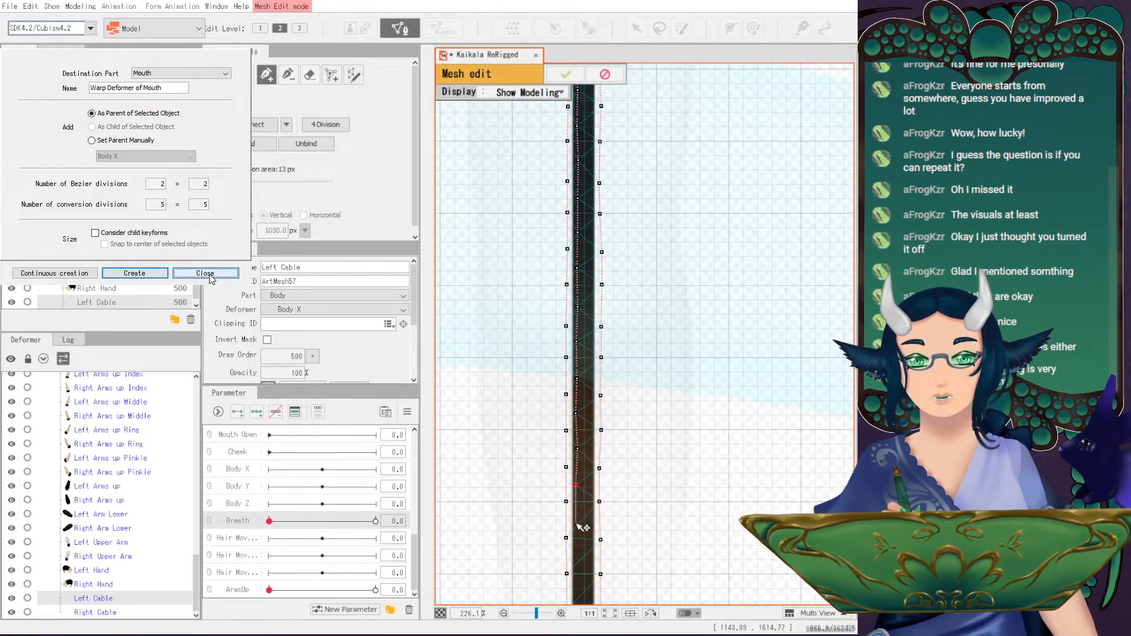
left_click_drag(585, 518, 574, 401)
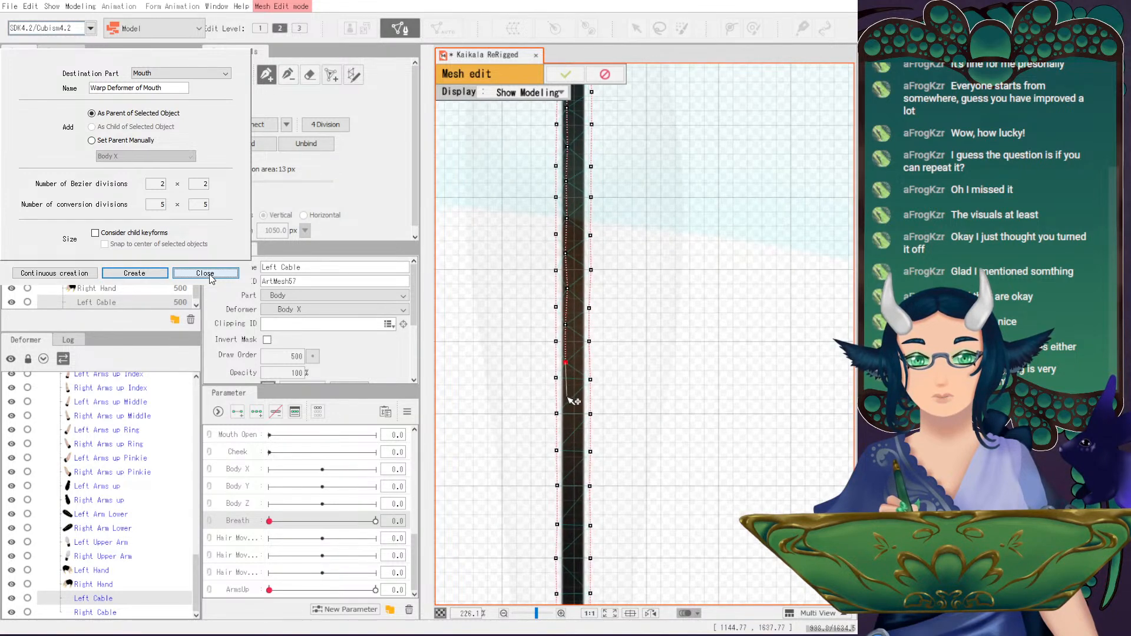
left_click(566, 434)
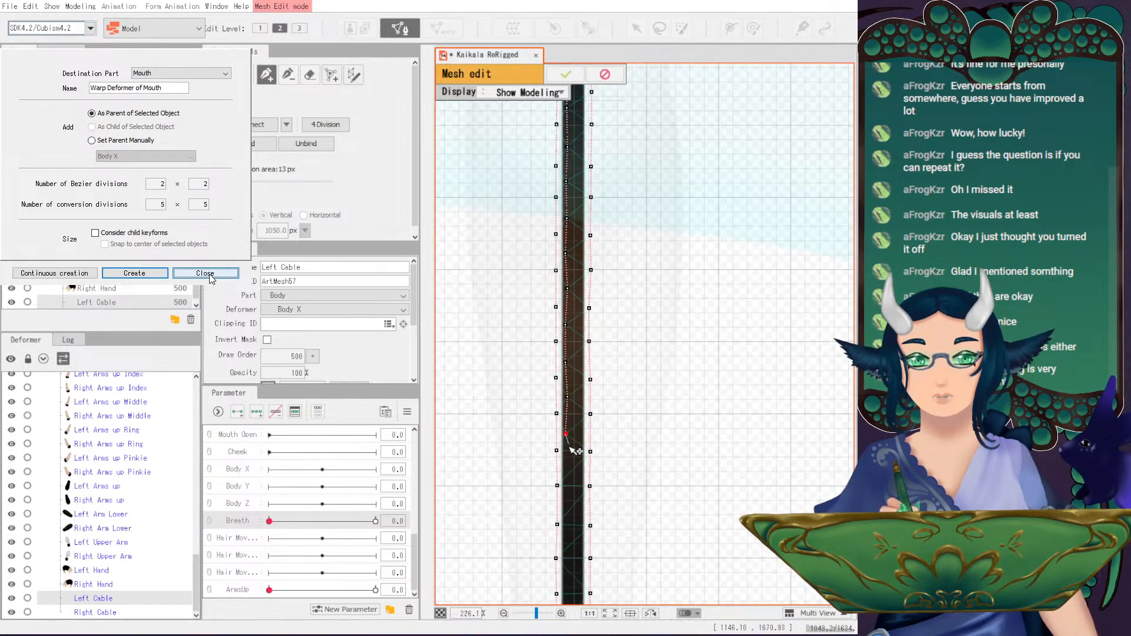
left_click(566, 471)
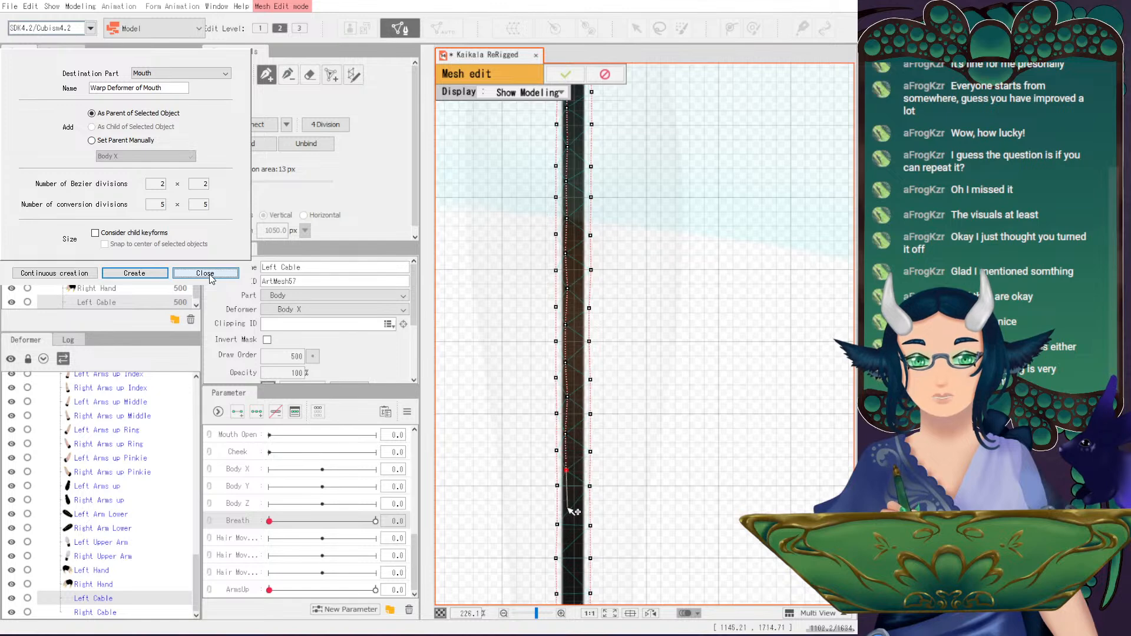
scroll(572, 507, "down", 3)
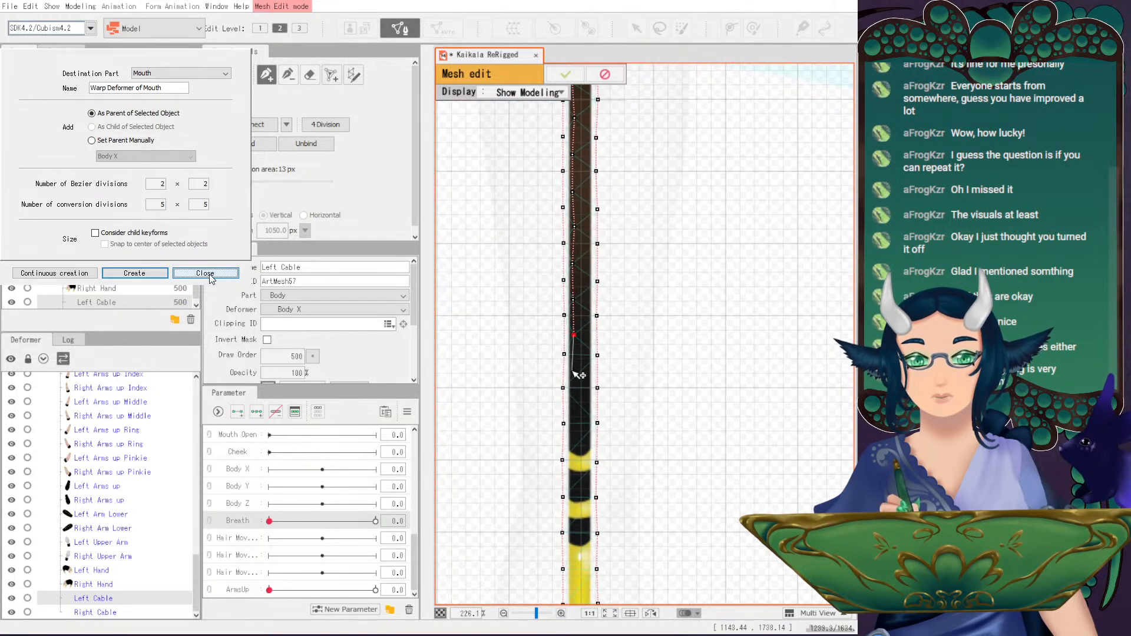
left_click(574, 372)
left_click(575, 408)
- Take the second vertex row through the black and yellow bands, around the rounded yellow end, and start up the outer side
scroll(577, 400, "down", 1)
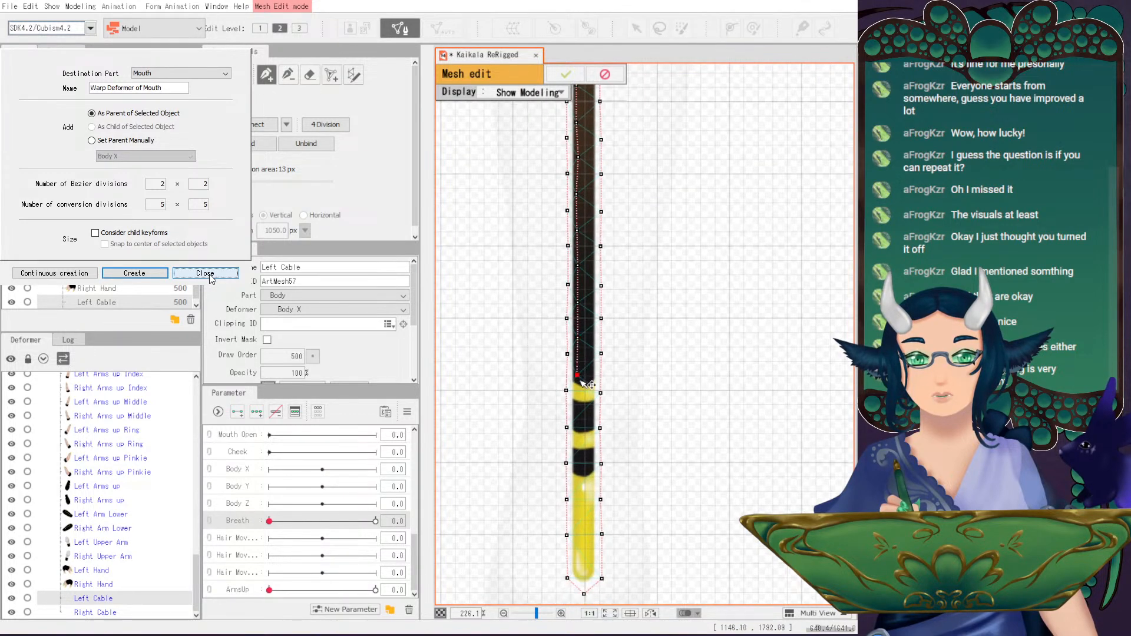
left_click(576, 408)
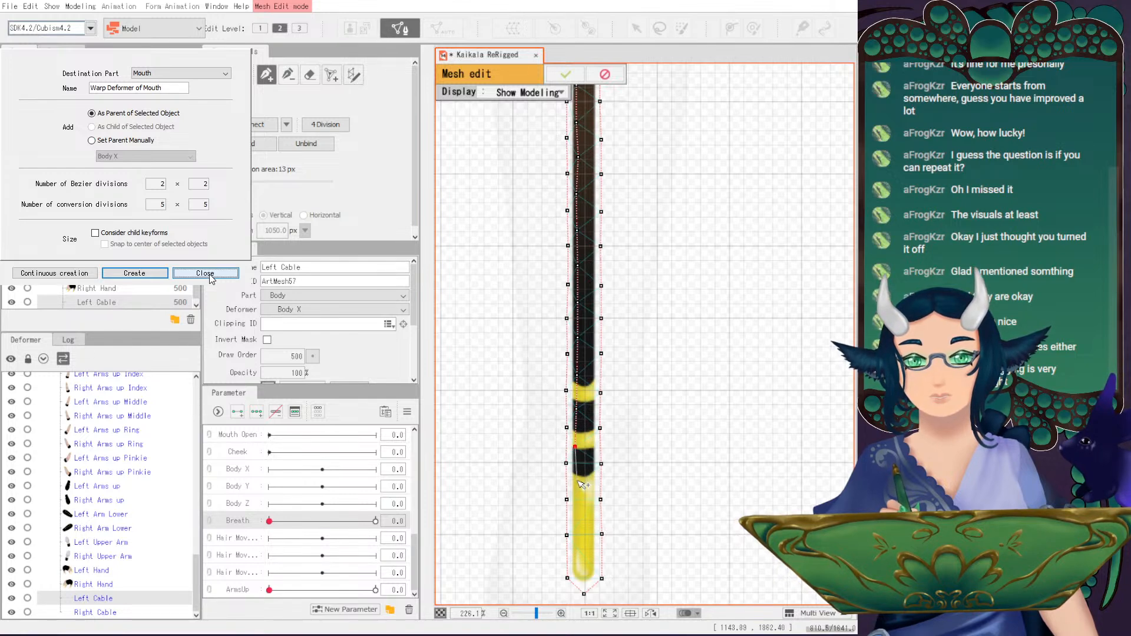
scroll(583, 490, "down", 3)
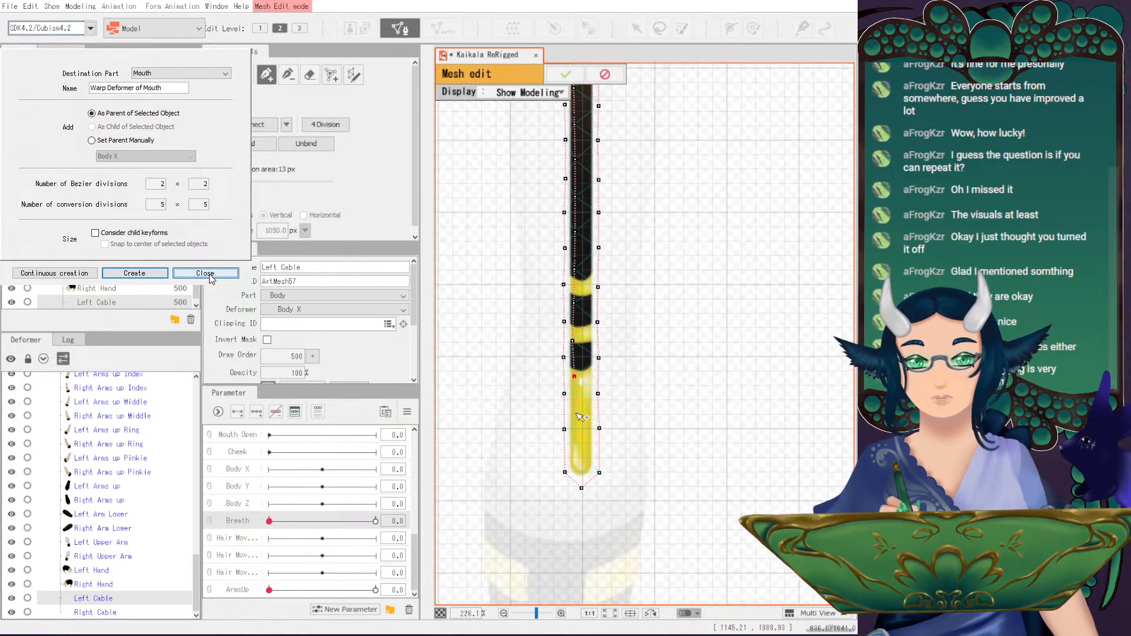
left_click_drag(582, 457, 580, 483)
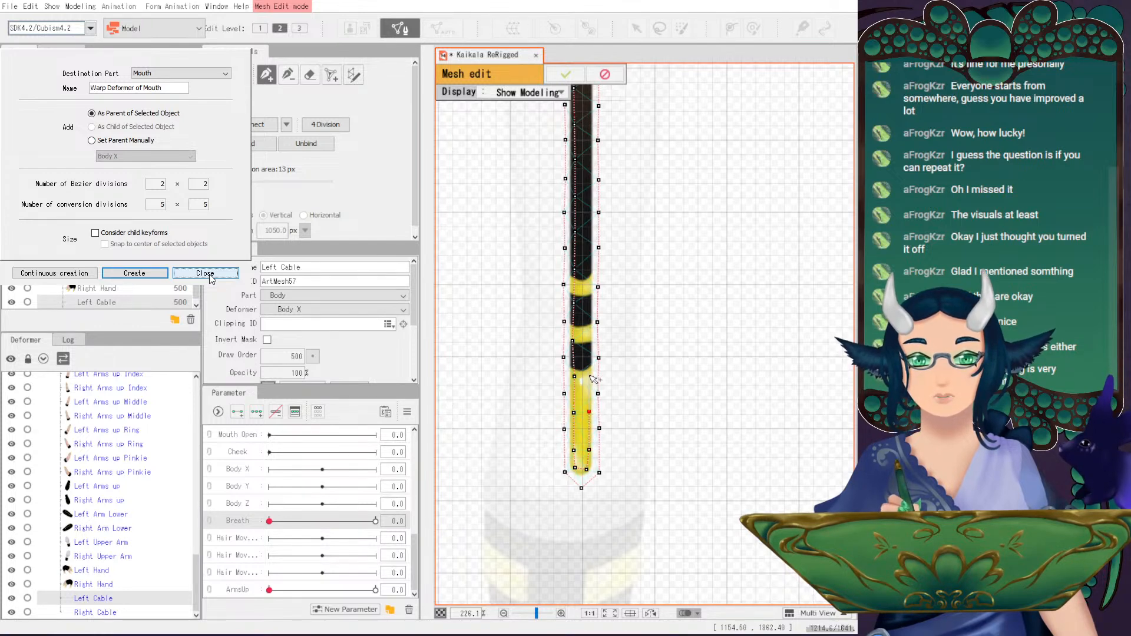
- Continue the second vertex row up the cable's outer side from the yellow end past the black and yellow bands into the brownish section
left_click_drag(590, 320, 608, 412)
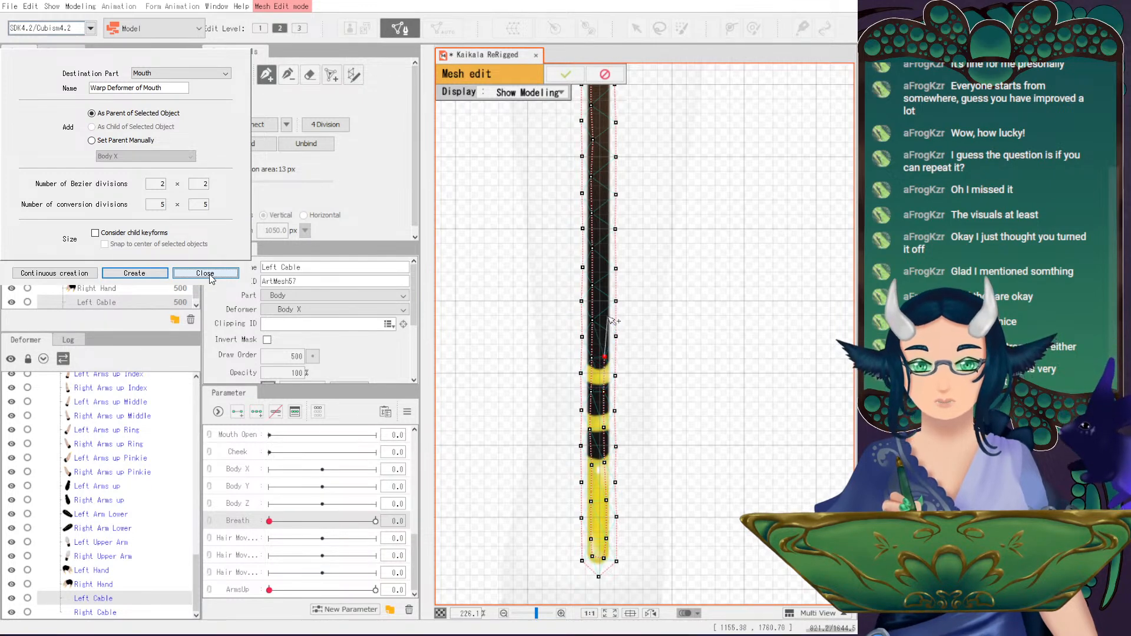
scroll(611, 383, "up", 2)
scroll(610, 519, "up", 1)
left_click_drag(610, 519, 666, 522)
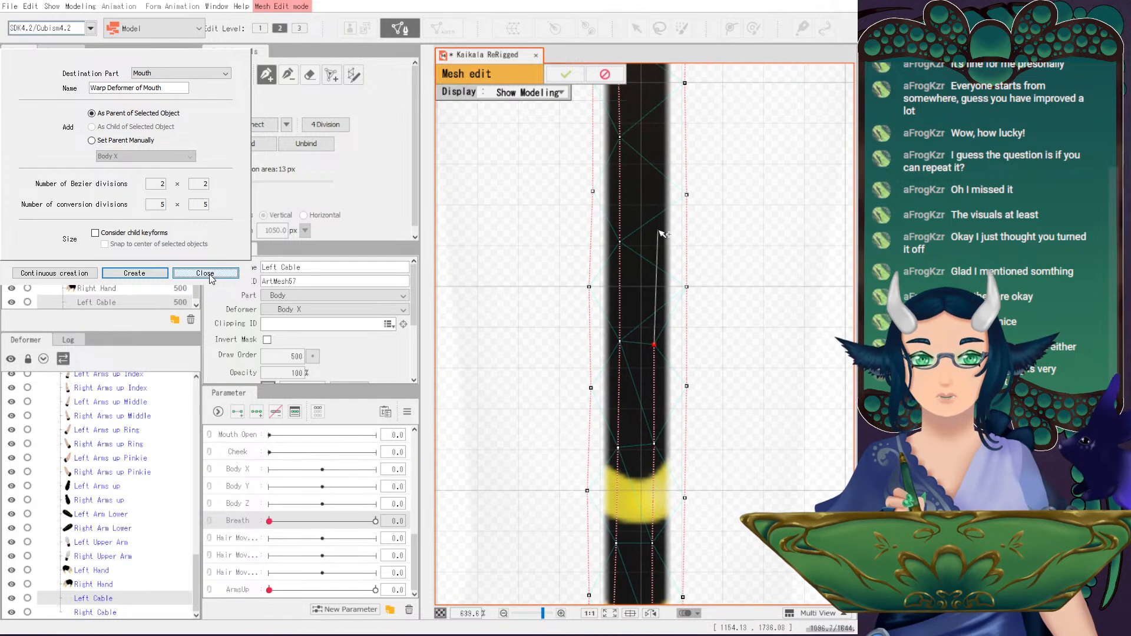
left_click(657, 235)
scroll(658, 235, "down", 1)
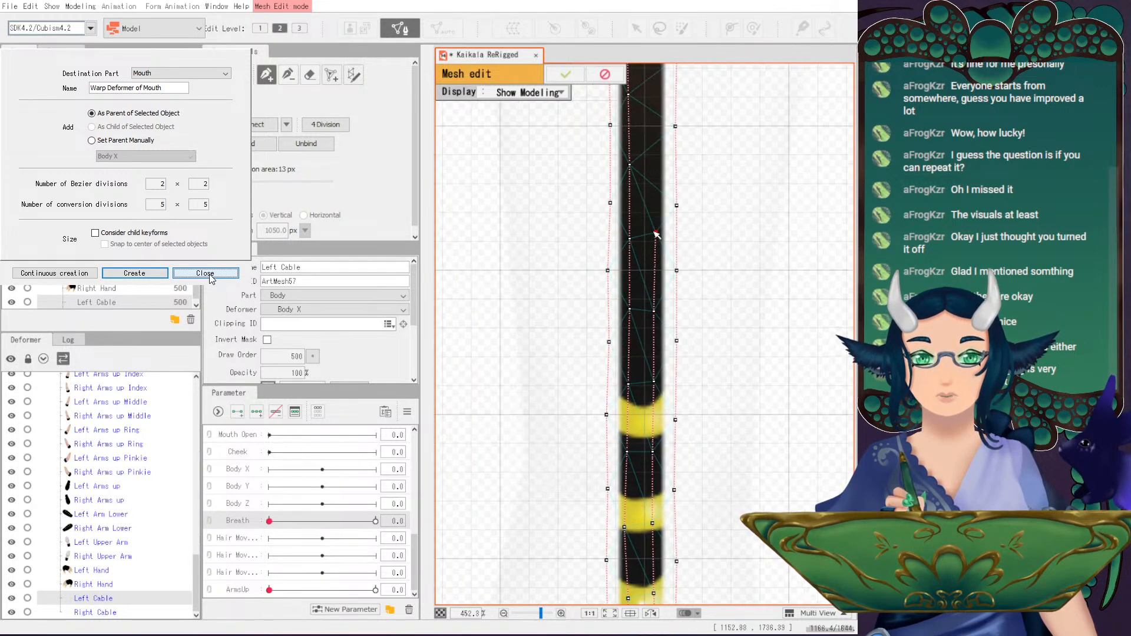
scroll(674, 231, "down", 1)
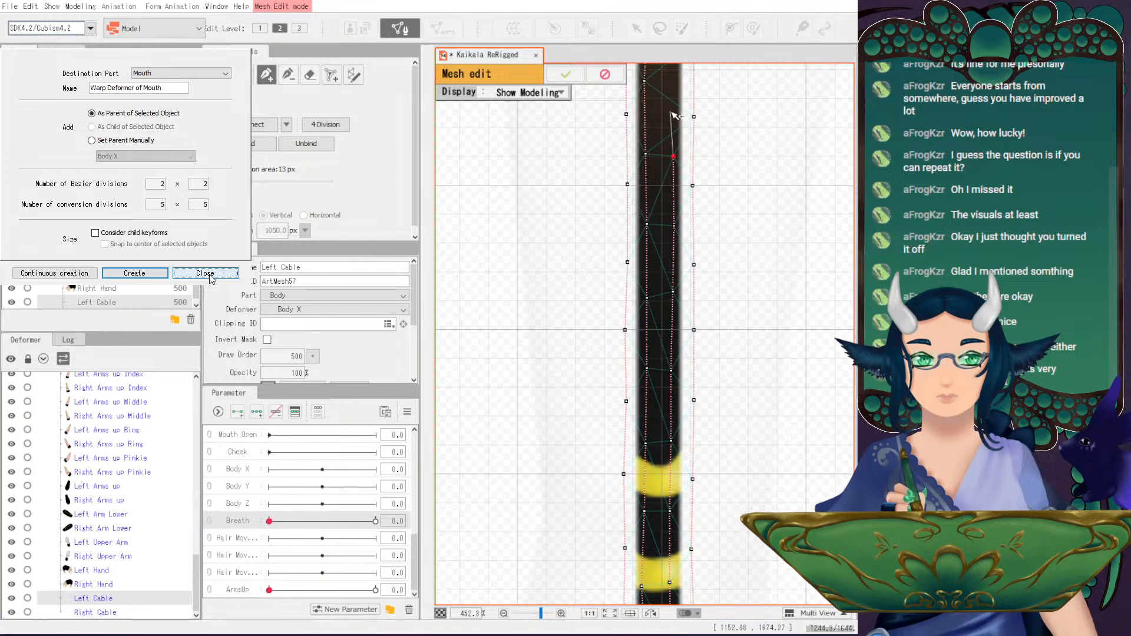
left_click_drag(676, 169, 663, 240)
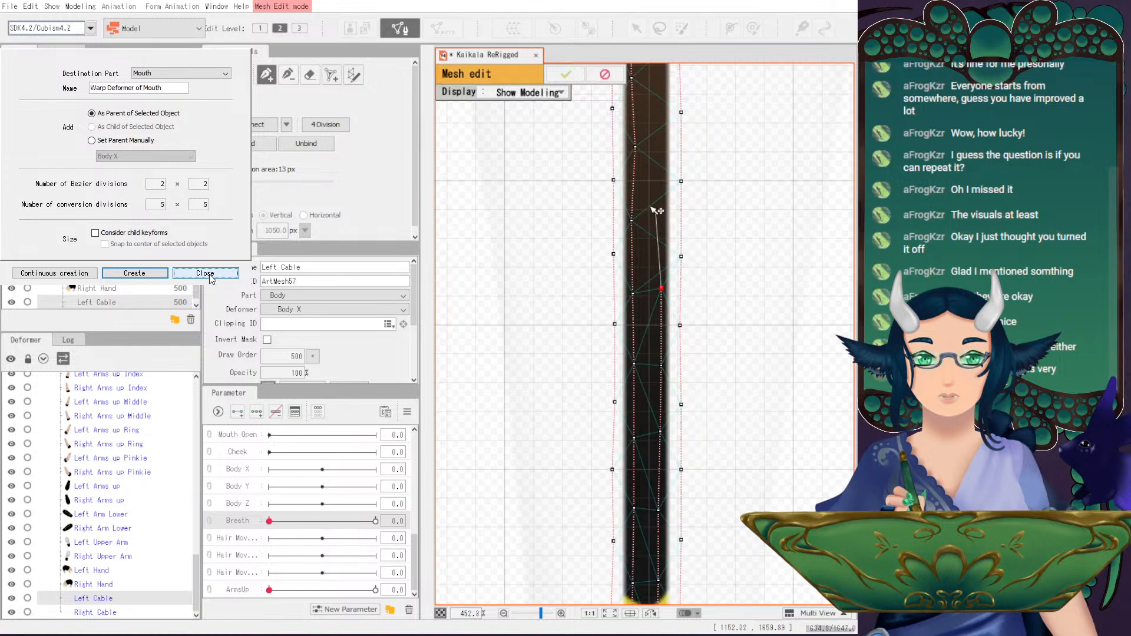
left_click(662, 224)
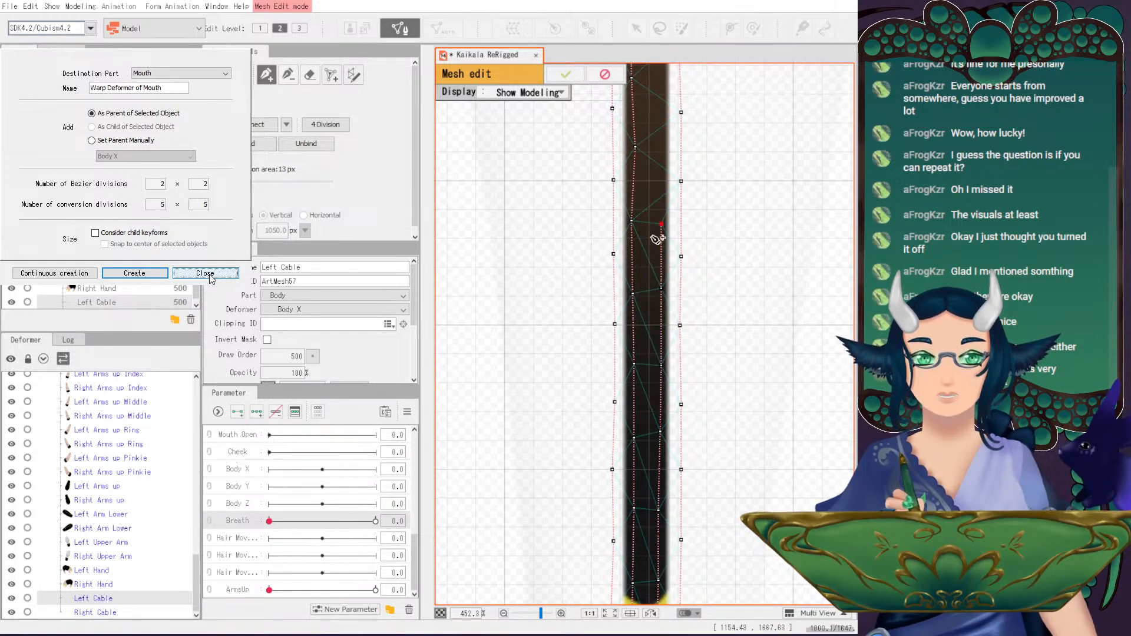
- Nudge the inner-side vertex in the brownish section into line and add the opposite vertex to the outer-side row
left_click_drag(653, 212, 651, 323)
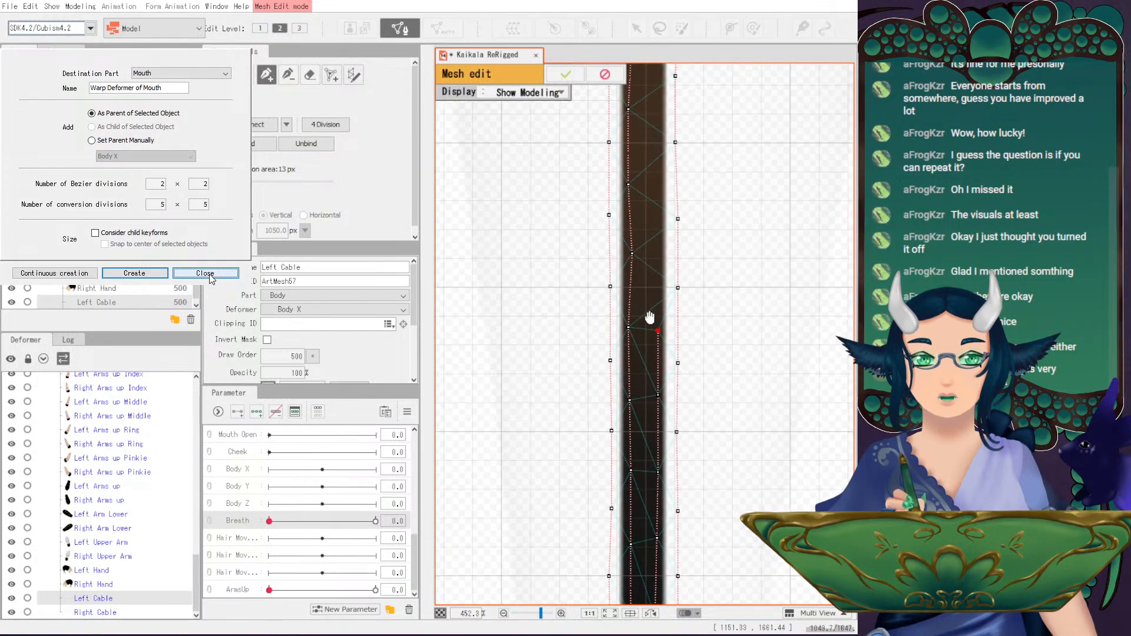
left_click_drag(631, 254, 629, 255)
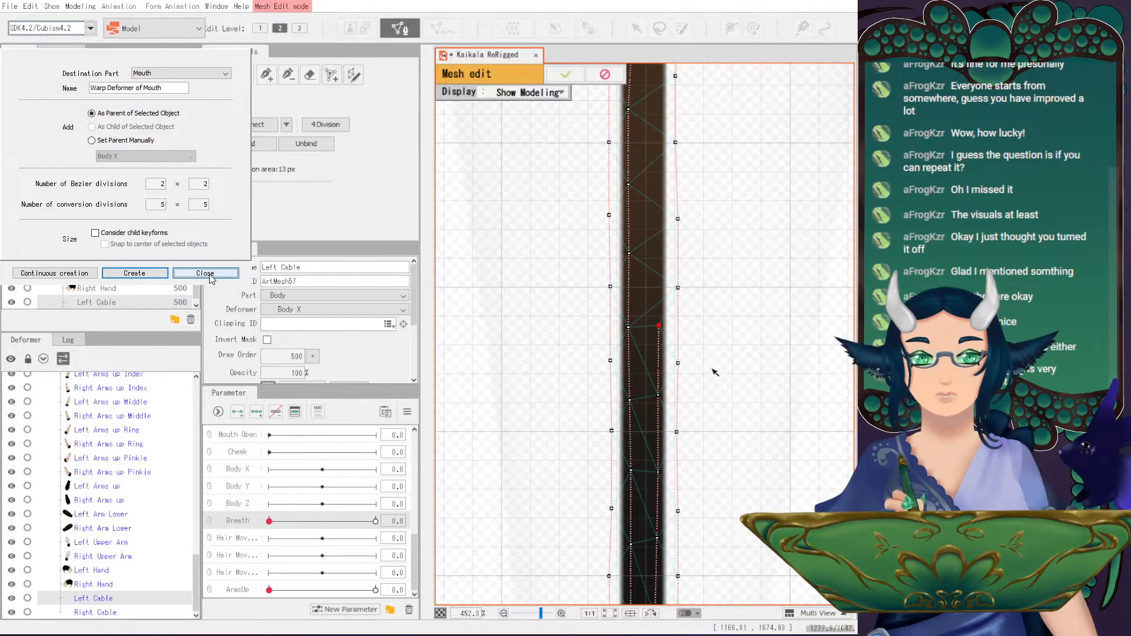
left_click(266, 75)
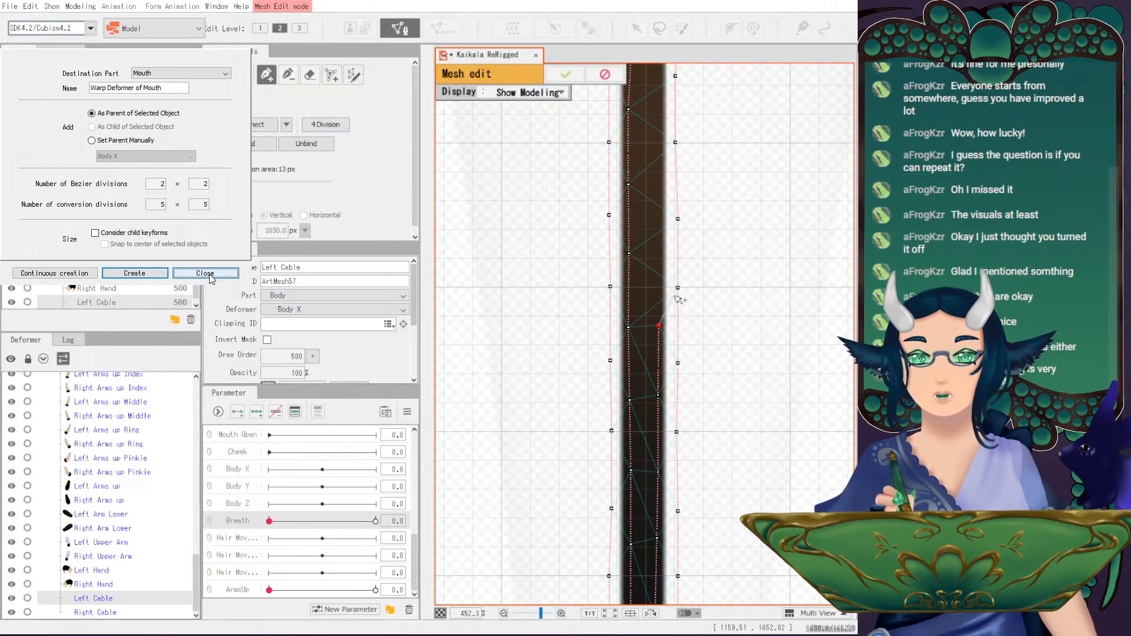
left_click(659, 253)
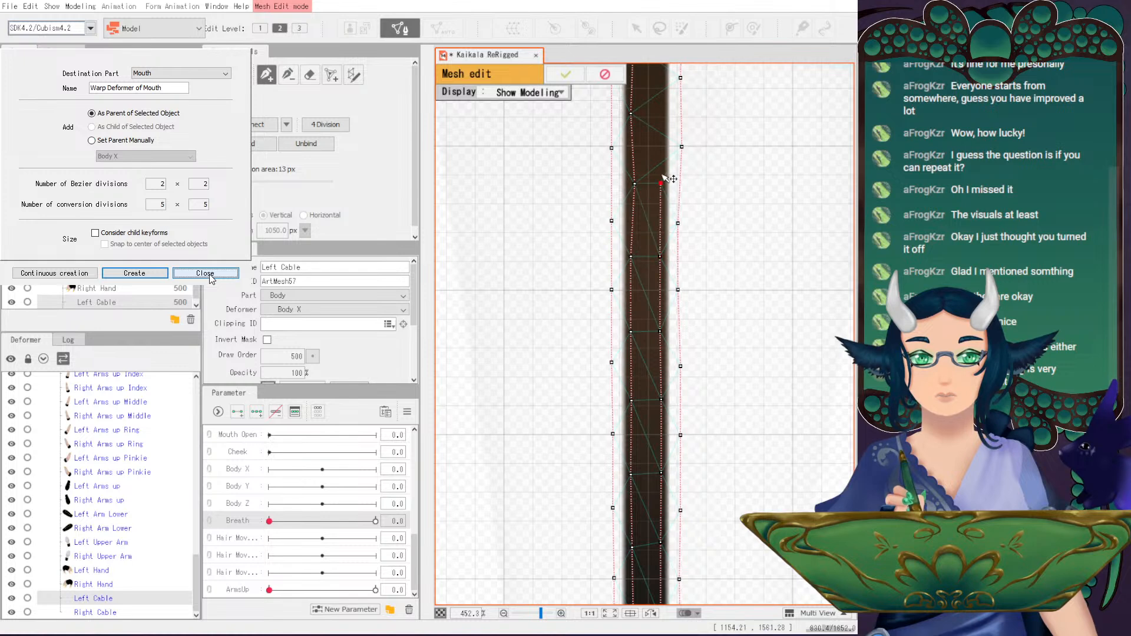
- Extend the outer-side row up the brownish section, straighten the inner-side vertex below the light-blue background band, and add the next outer vertex
scroll(663, 236, "up", 3)
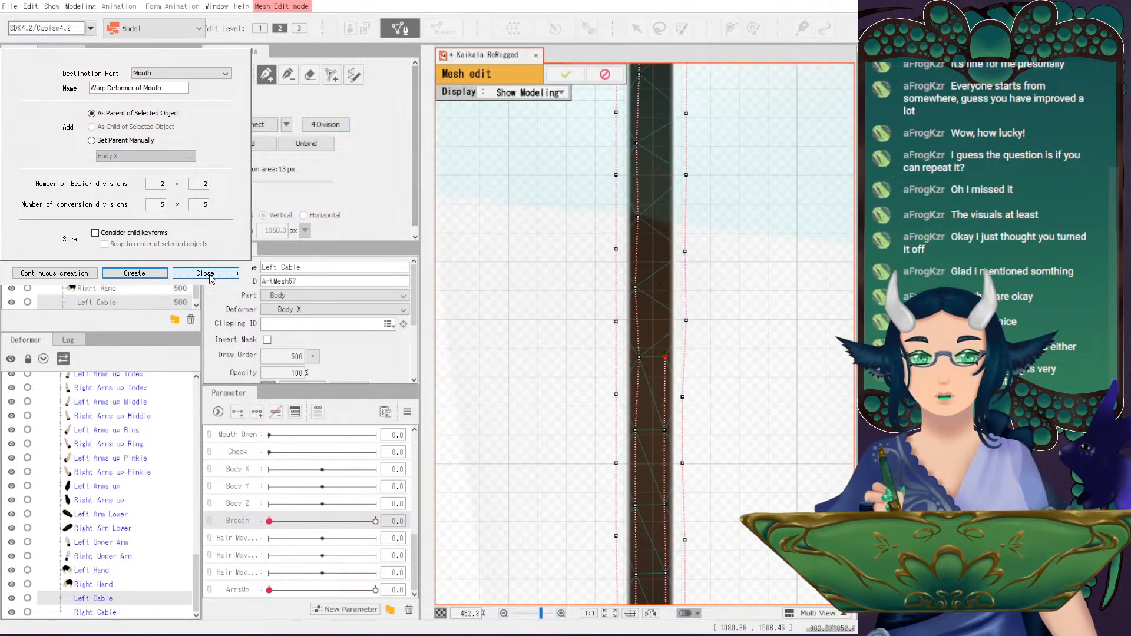
left_click(637, 357)
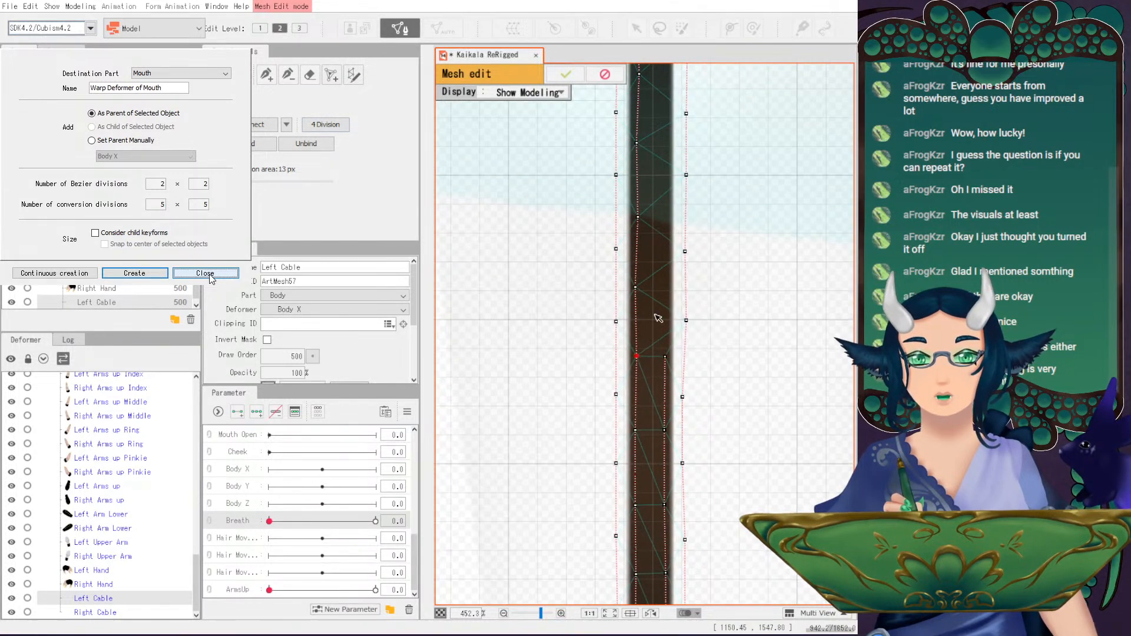
left_click(663, 356)
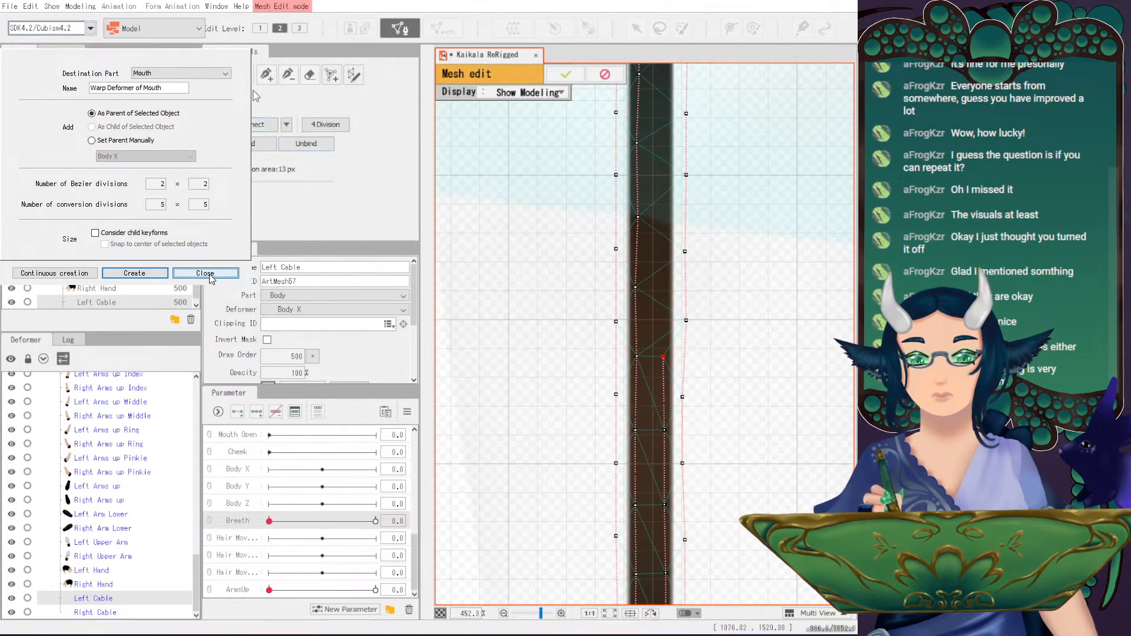
left_click(266, 74)
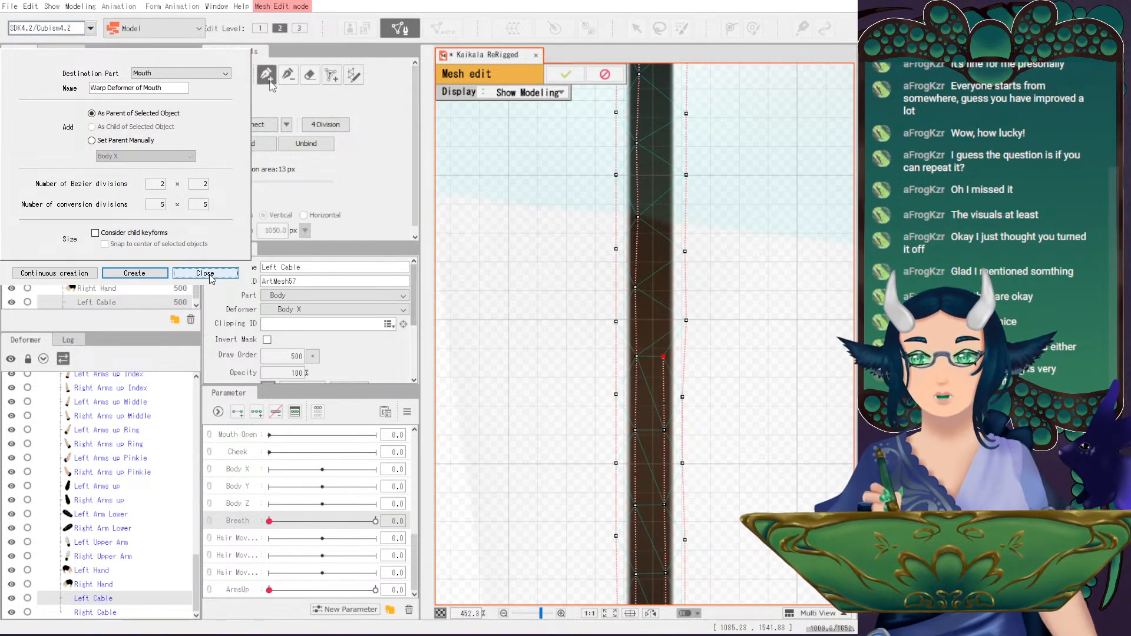
left_click(668, 287)
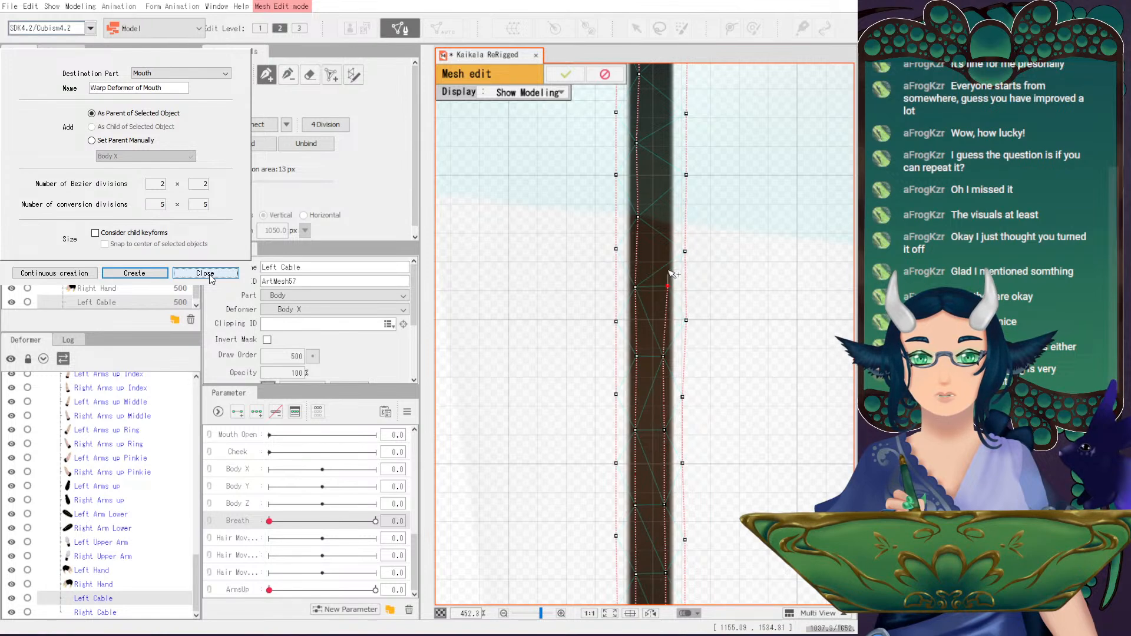
- Carry the outer-side vertex row from the top of the brownish section into the light-blue background band
scroll(671, 259, "up", 2)
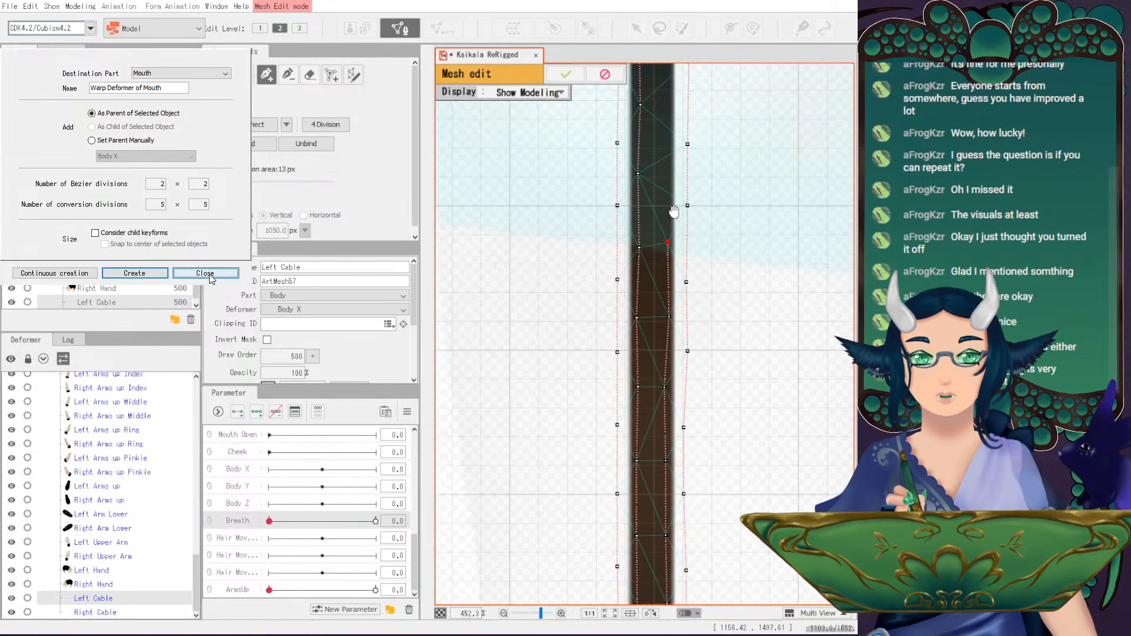
left_click(673, 298)
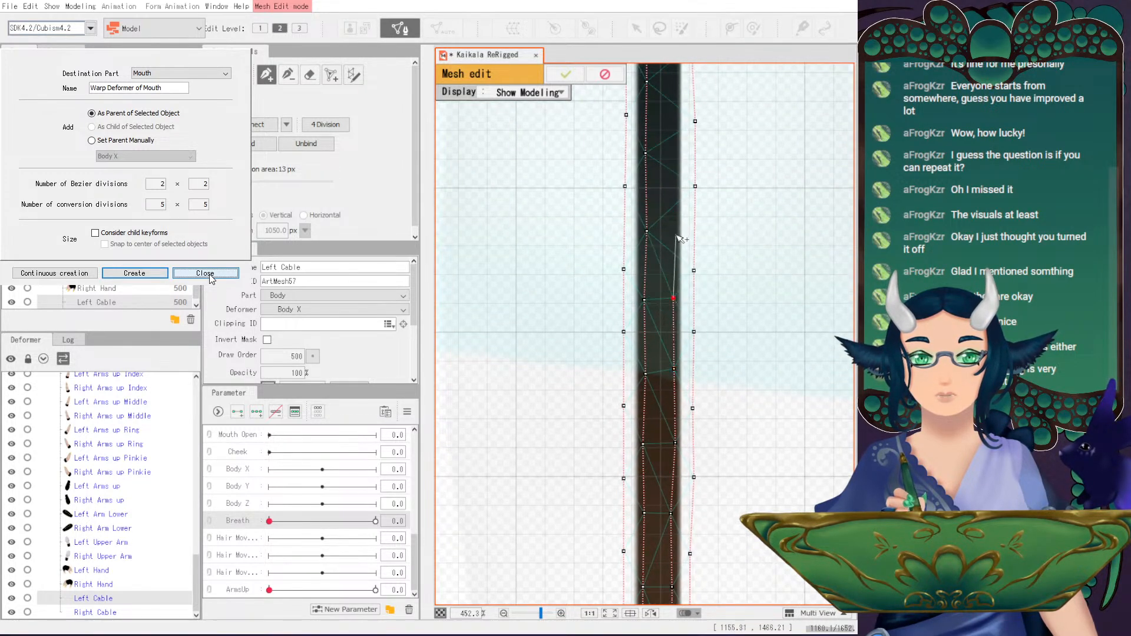
left_click(672, 156)
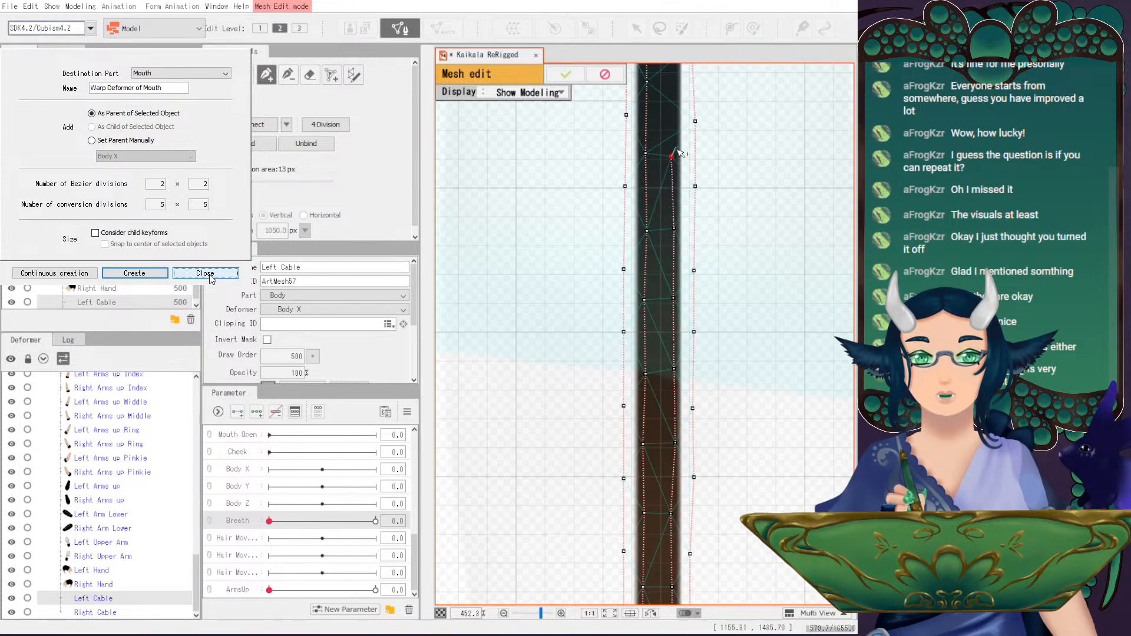
left_click_drag(675, 156, 676, 152)
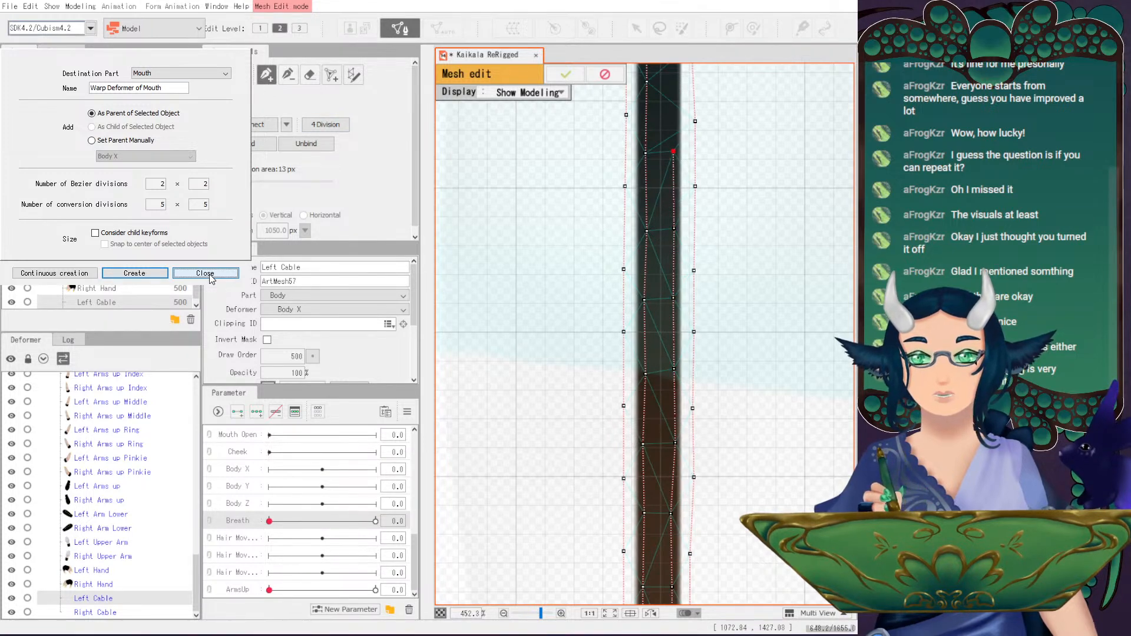
- Line up the inner-side vertices in the light-blue band with the outer ones and resume from the last outer vertex
left_click(644, 230)
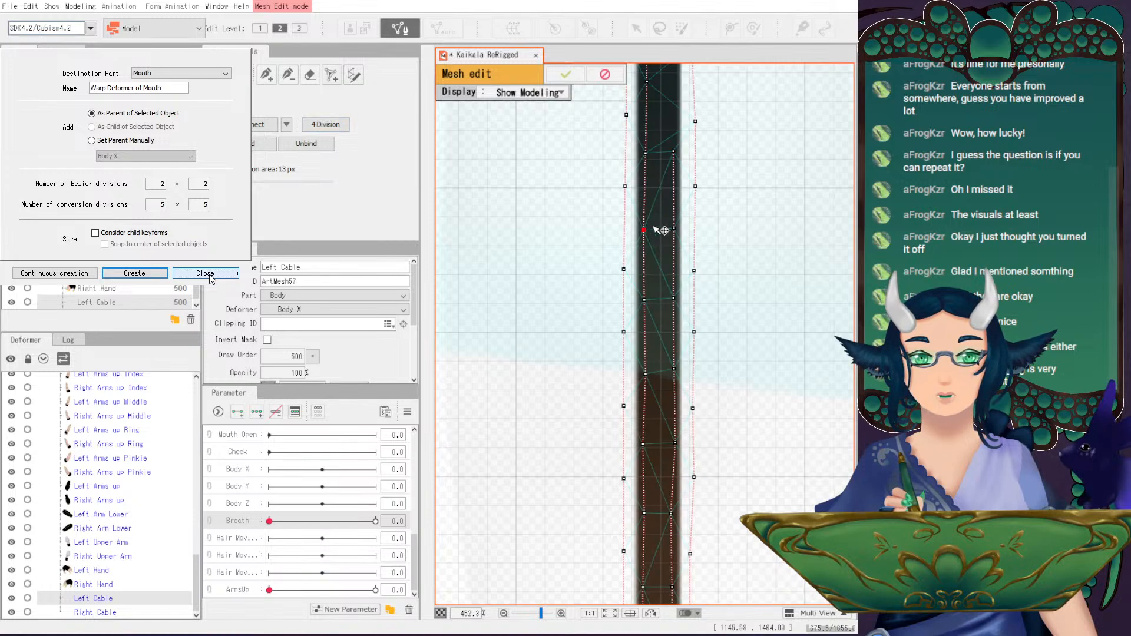
left_click_drag(673, 169, 653, 257)
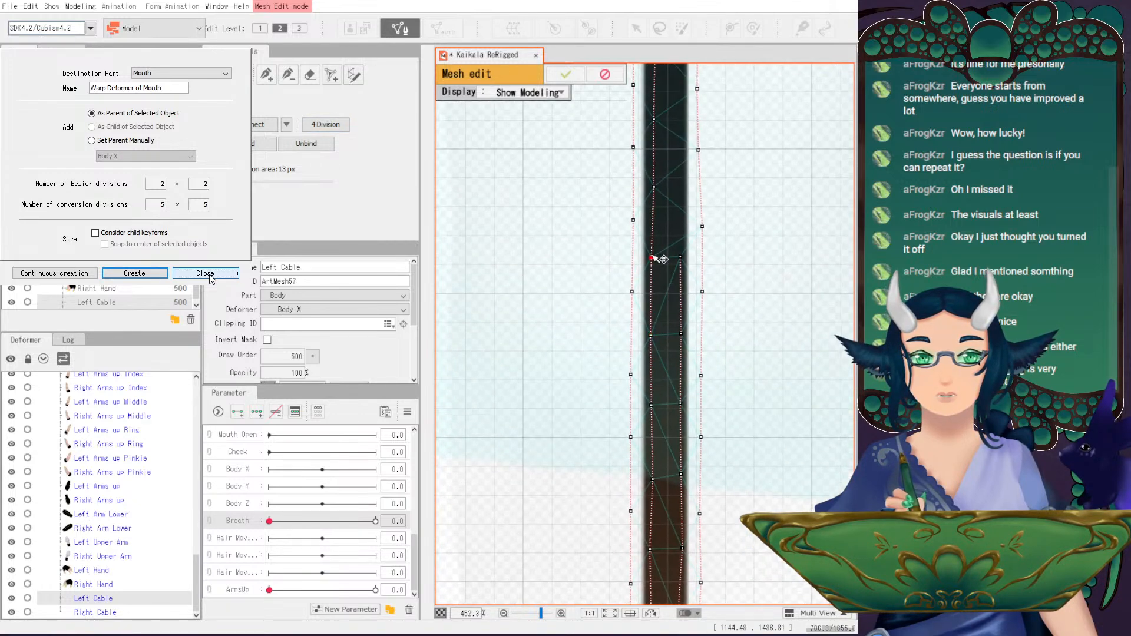
left_click(681, 258)
left_click_drag(654, 187, 652, 187)
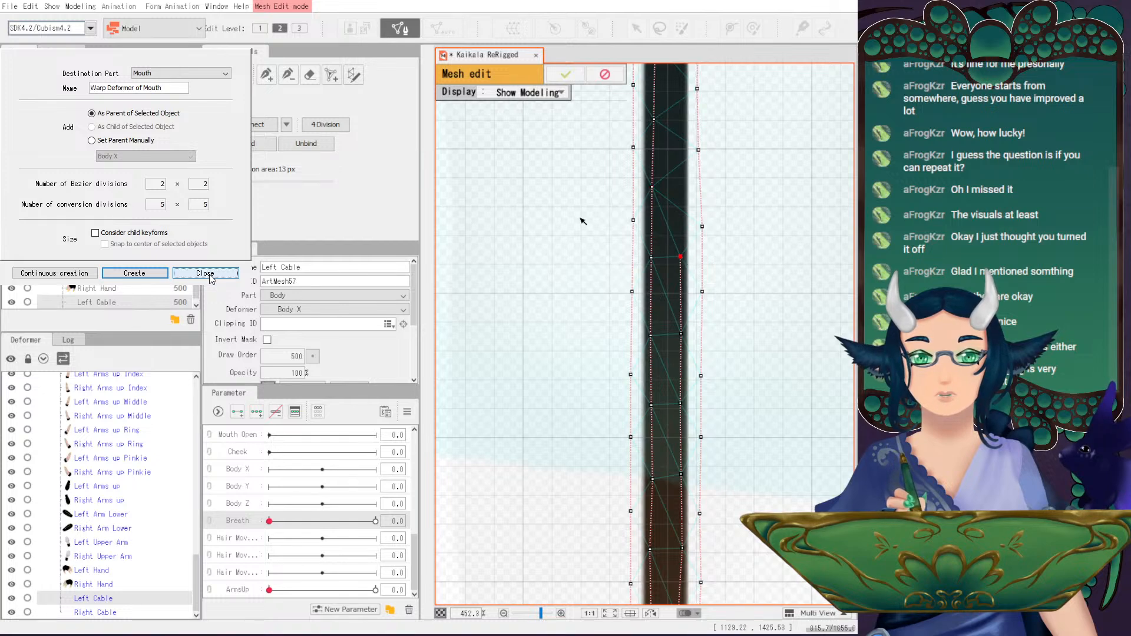
key("p")
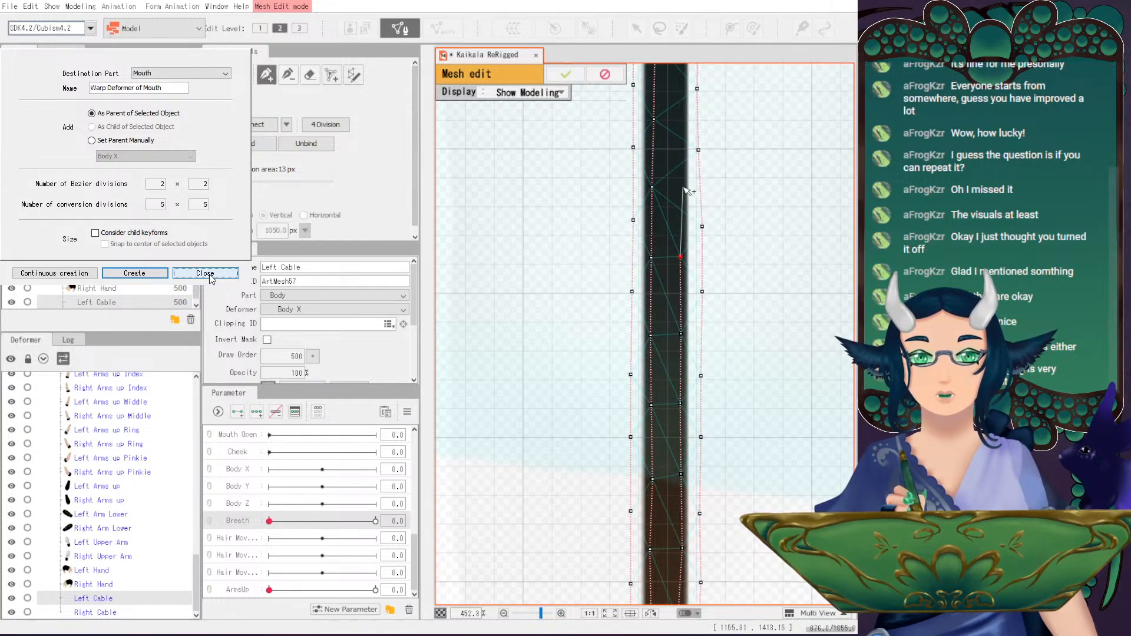
- Run the outer-side vertex row up through the light-blue and pale pink background bands to just below the shoe sole
left_click_drag(684, 188, 668, 318)
left_click(666, 318)
left_click(665, 244)
left_click(665, 172)
left_click_drag(666, 172, 674, 252)
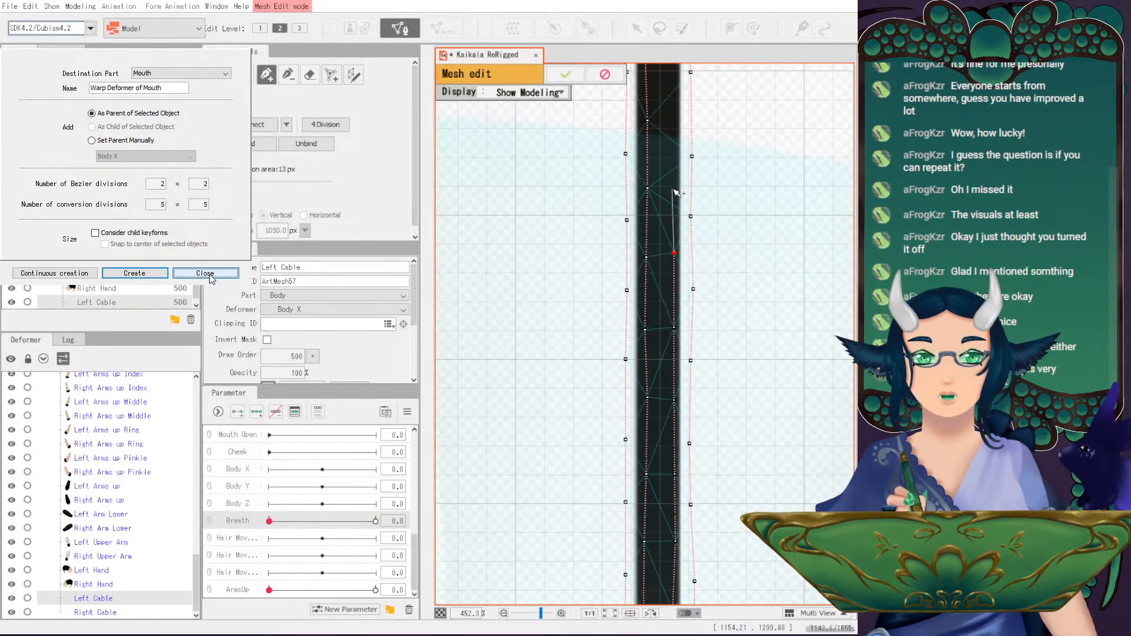
mouse_move(678, 233)
left_mouse_down()
mouse_move(688, 248)
mouse_move(689, 231)
left_mouse_up()
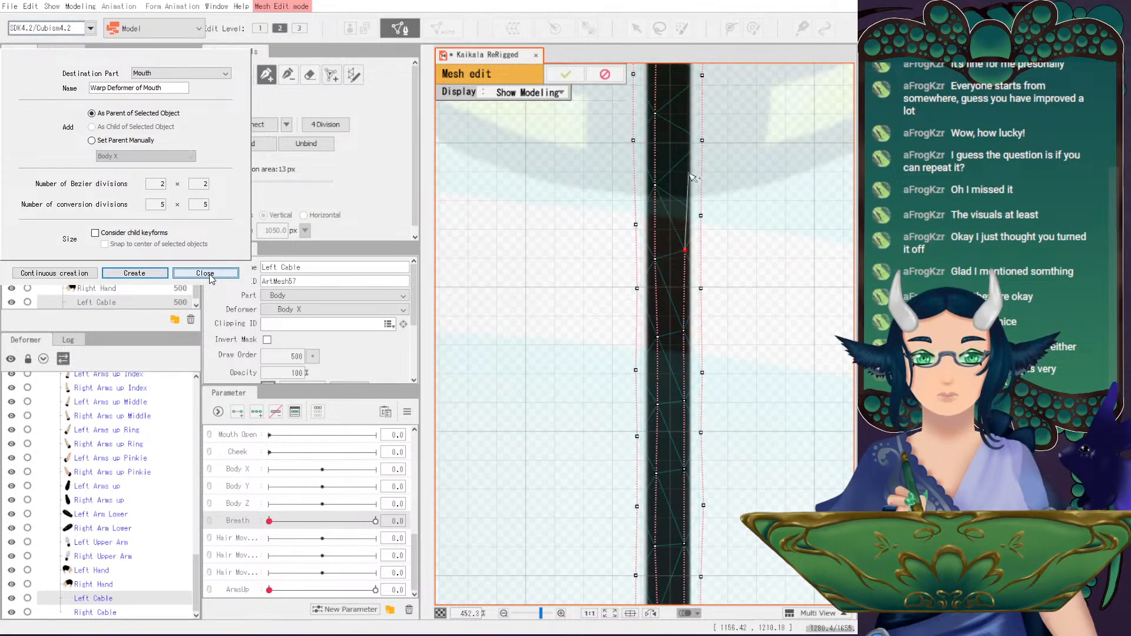
- Continue the outer-side vertex row up past the shoe's yellow-striped sole
left_click_drag(693, 179, 693, 254)
left_click(690, 254)
left_click_drag(692, 138, 693, 279)
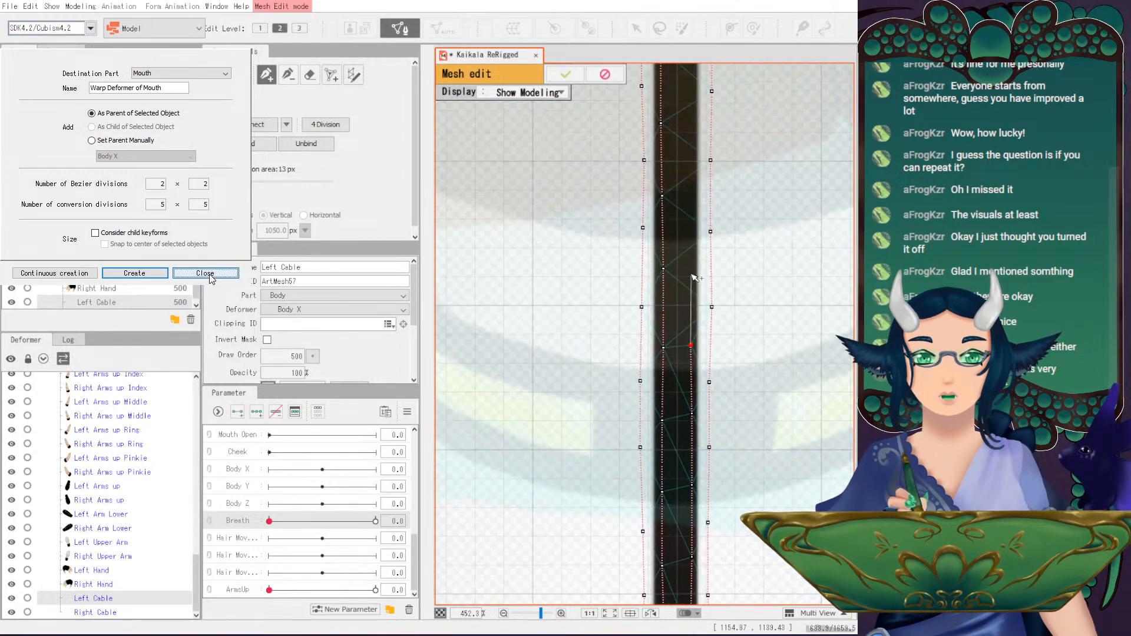
left_click(690, 268)
left_click(690, 195)
- Extend the outer-side vertex row up over the grey shoe area to the pale teal stripe
left_click_drag(695, 185, 699, 308)
left_click(698, 242)
left_click(699, 177)
left_click_drag(701, 120, 702, 258)
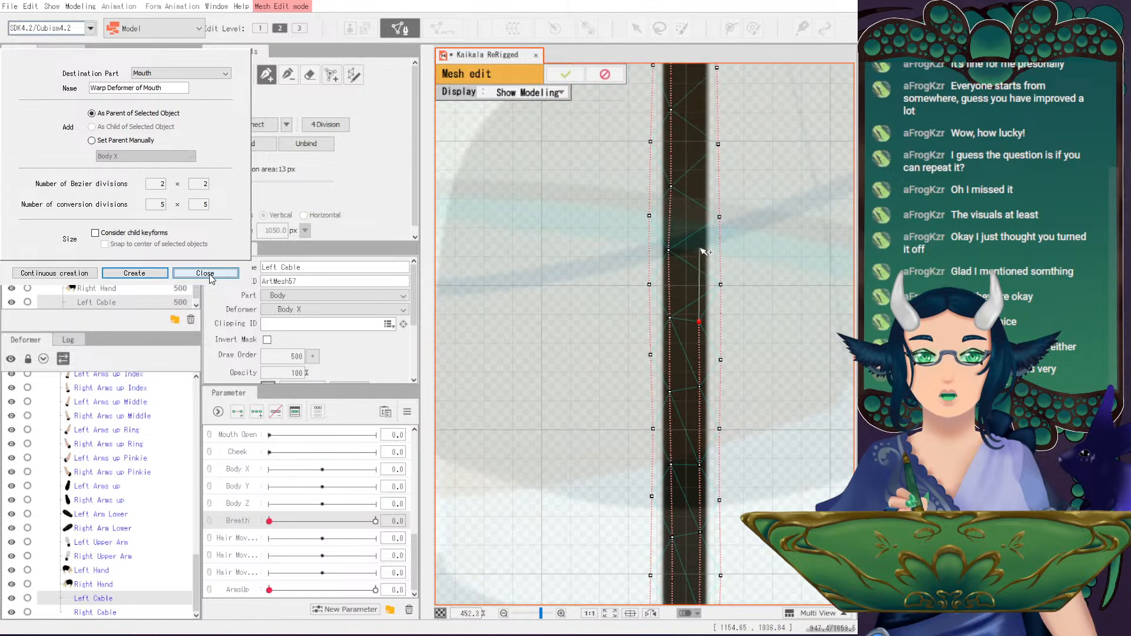
left_click(699, 178)
- Take the outer-side vertex row from the teal stripe up to just above the rounded grey shape
left_click_drag(700, 142, 707, 288)
left_click(707, 259)
left_click_drag(711, 193, 709, 340)
left_click(710, 341)
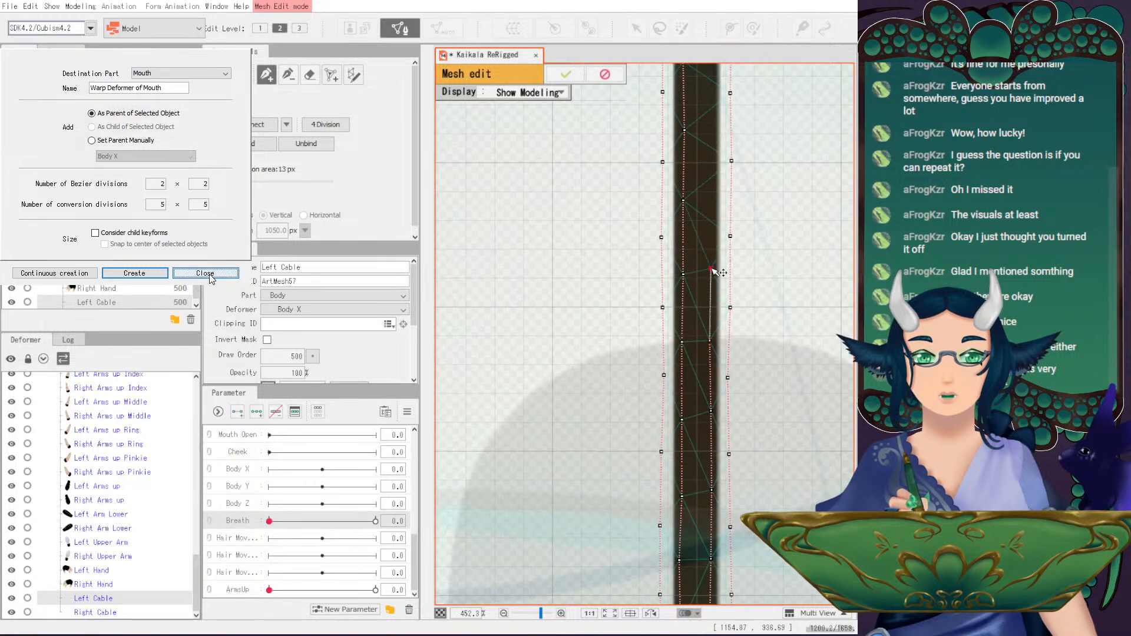
left_click(711, 270)
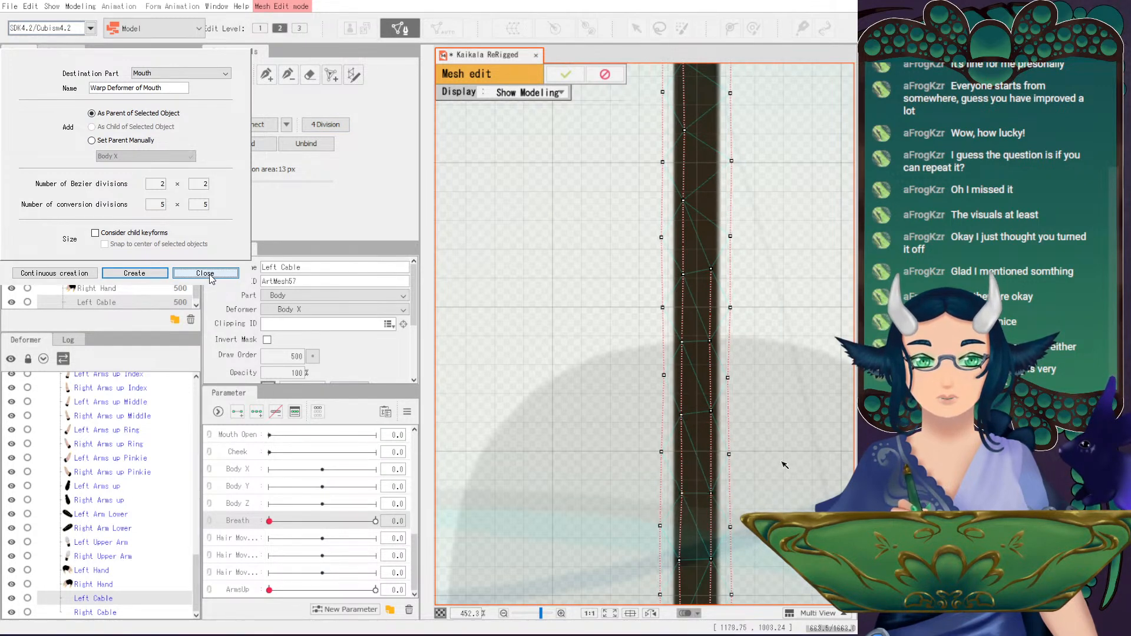
- Level the inner-side vertex above the grey shape with its outer counterpart and resume the row from the last outer vertex
scroll(766, 413, "down", 3)
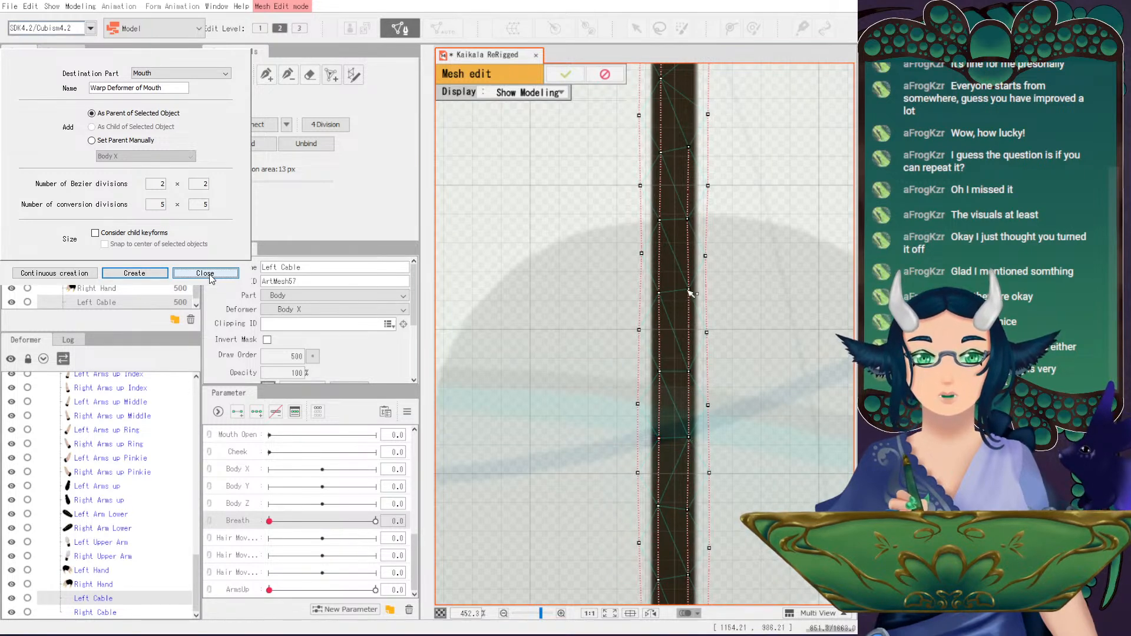
scroll(759, 270, "down", 1)
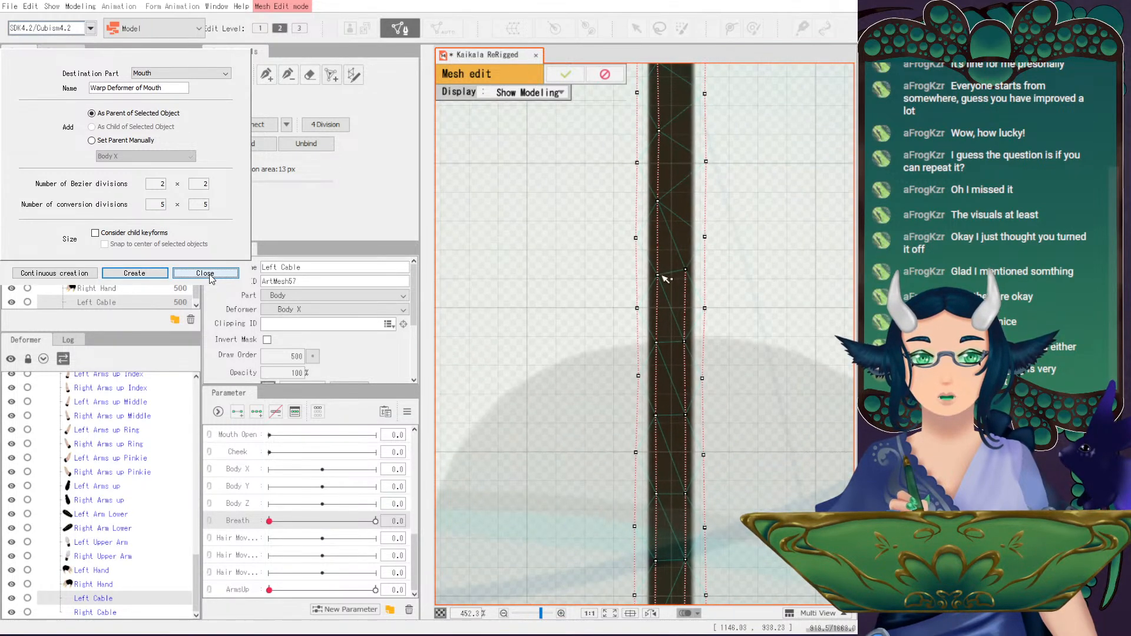
left_click_drag(659, 275, 661, 272)
left_click(685, 271)
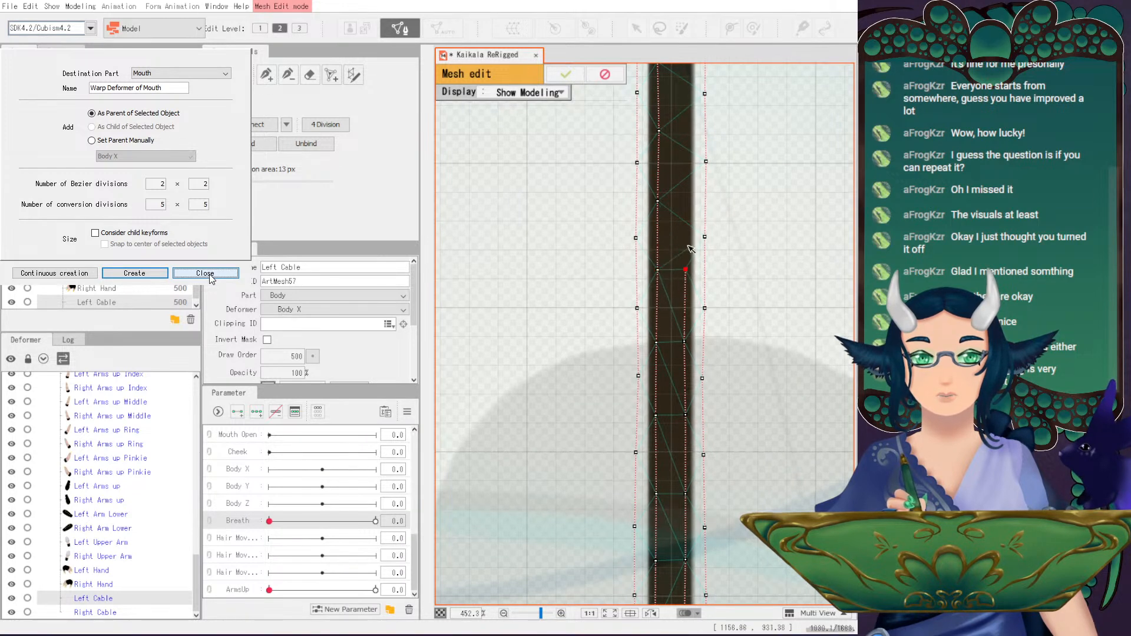
left_click(266, 75)
- Extend the outer-side row to just below the pale pink background, adjust the opposite inner vertex, and resume from the last outer vertex
left_click_drag(698, 378, 699, 308)
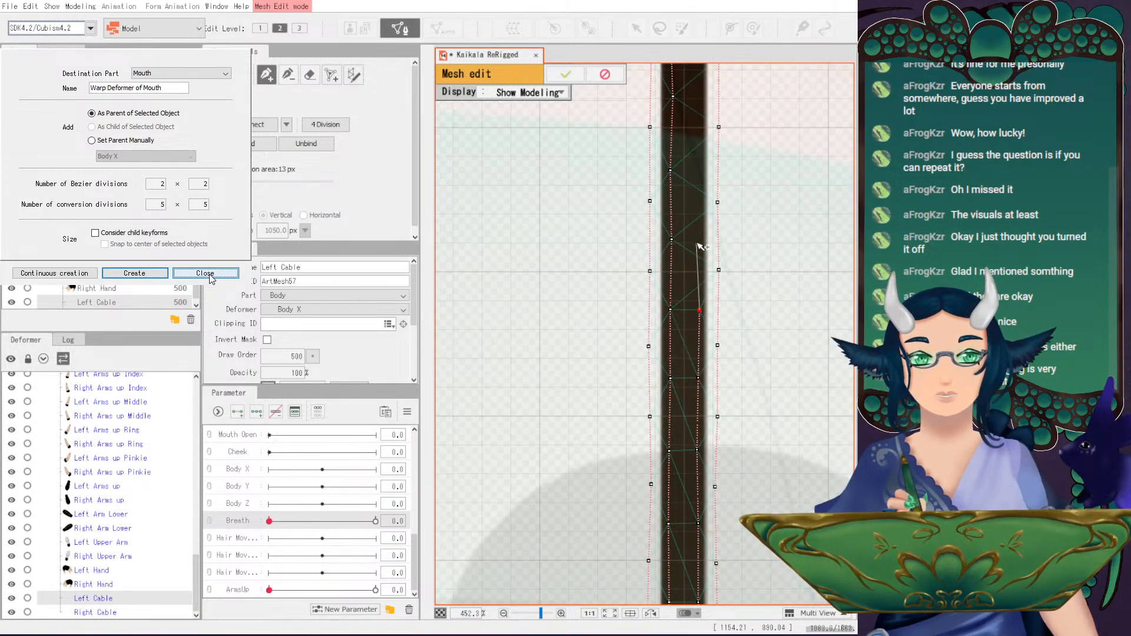
left_click_drag(699, 246, 702, 304)
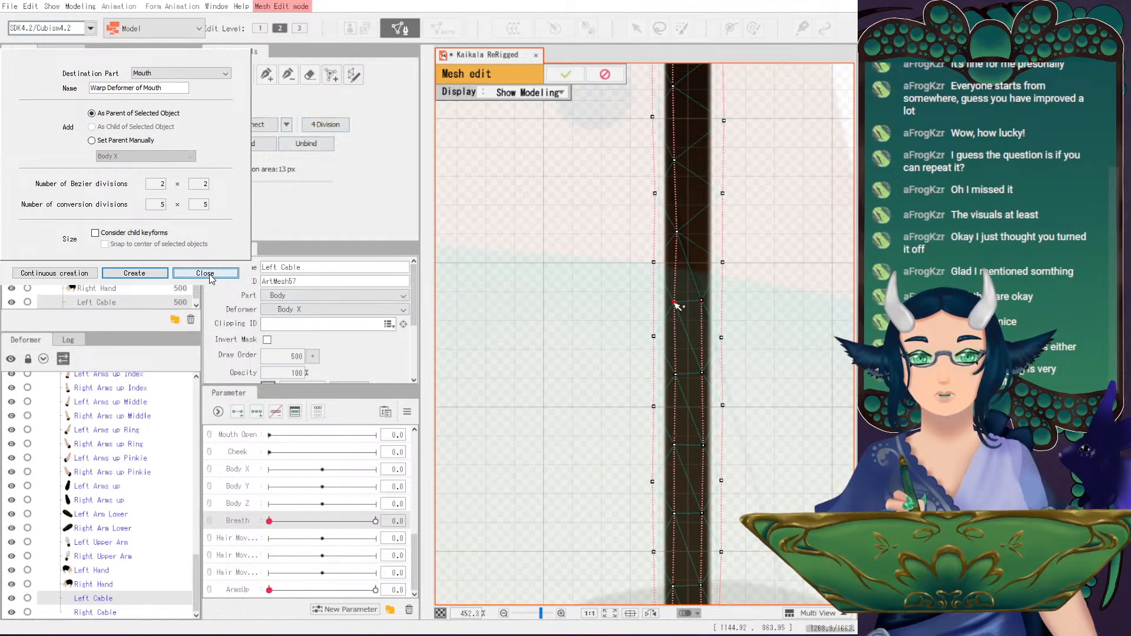
left_click(266, 75)
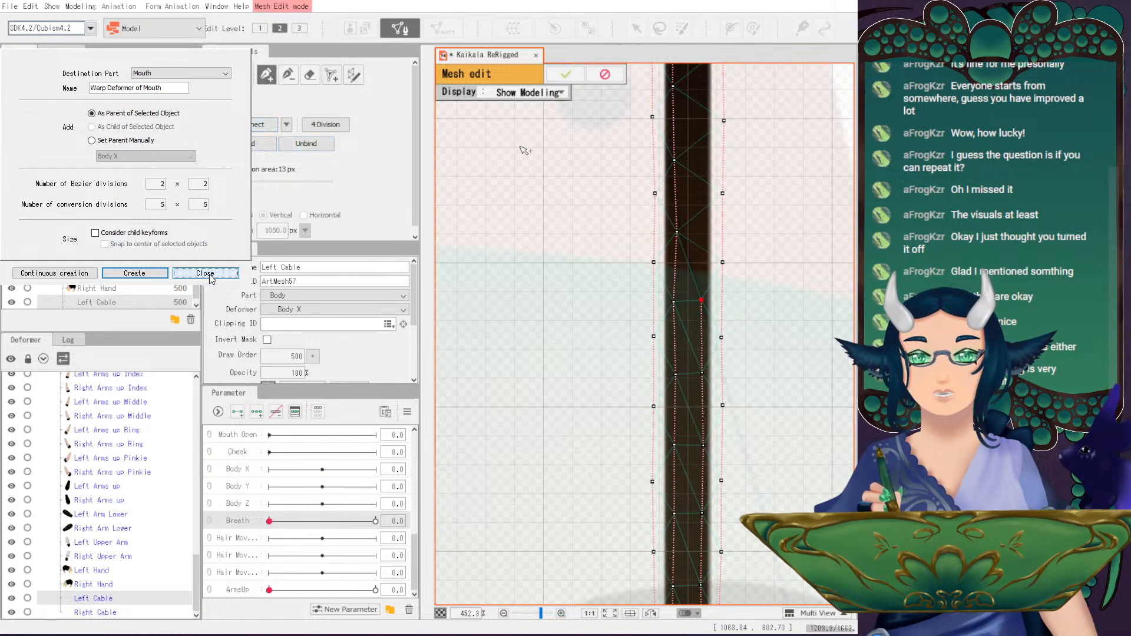
- Add the next outer-side vertex in the pale pink area and level the opposite inner vertex with it
left_click(703, 226)
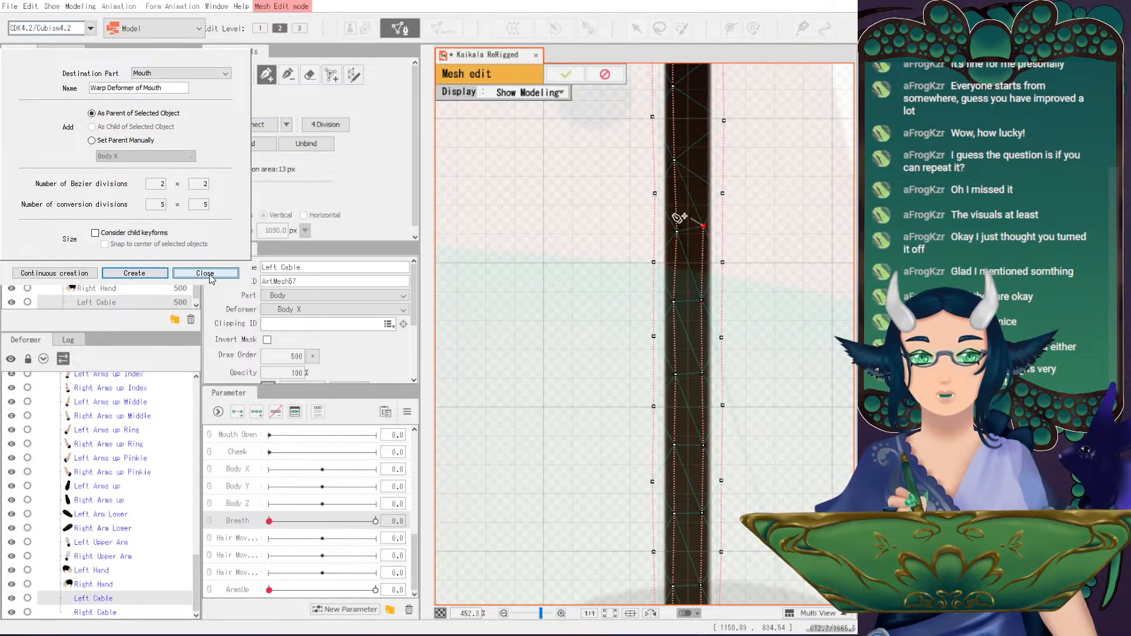
left_click(675, 227)
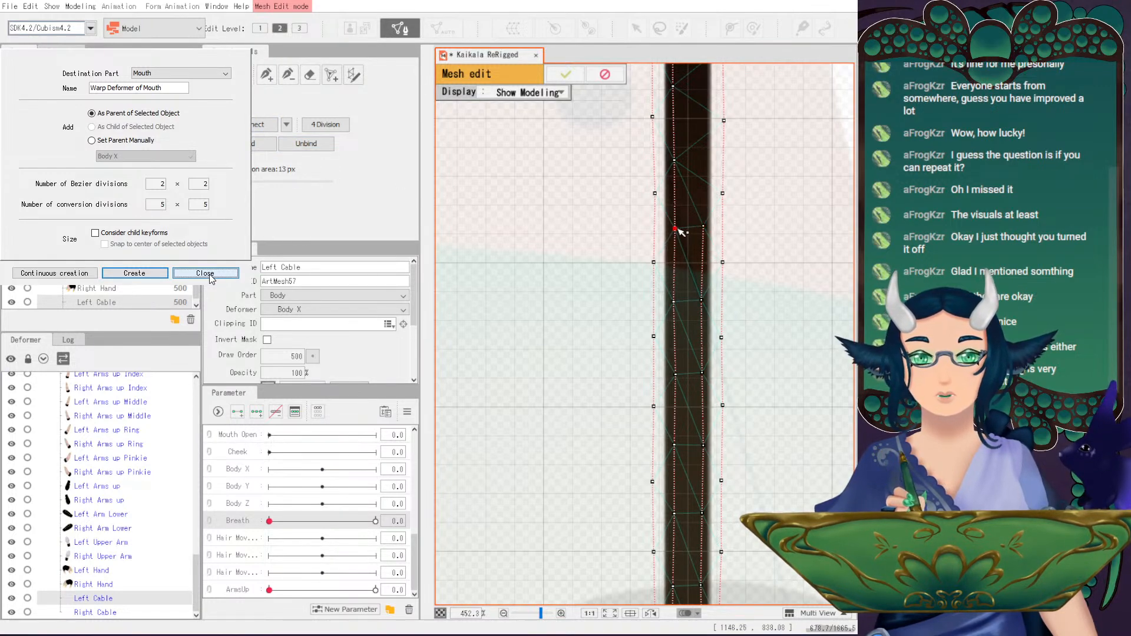
left_click_drag(577, 147, 547, 139)
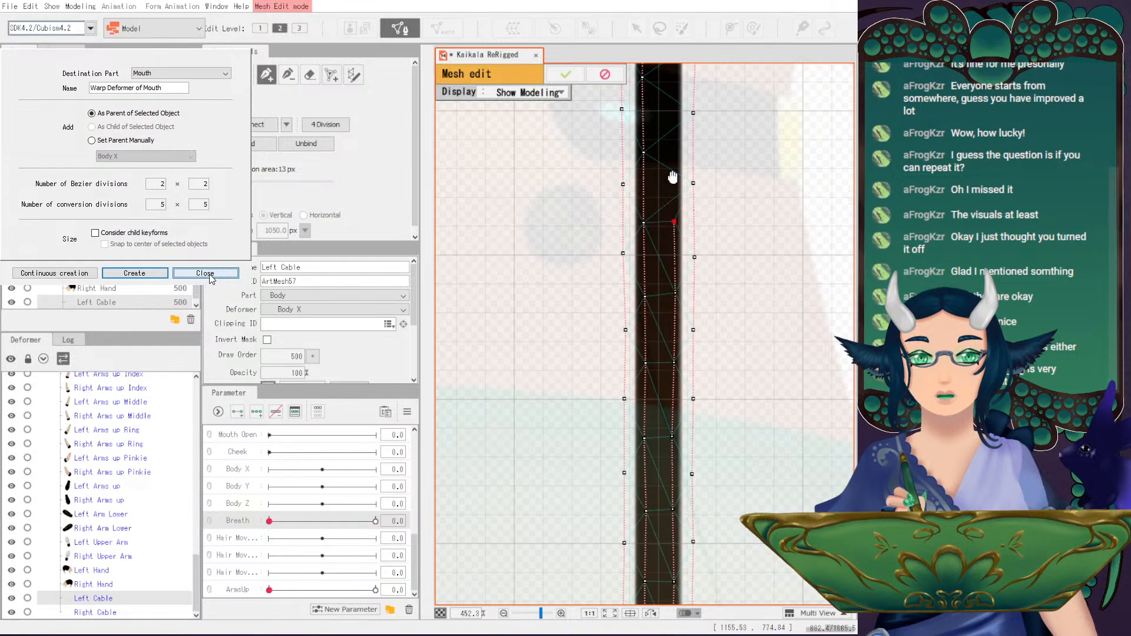
- Extend the outer-side vertex row past the grey circles to just above the upper pale cyan spot, redoing one misplaced vertex
left_click_drag(676, 186, 676, 305)
left_click(673, 266)
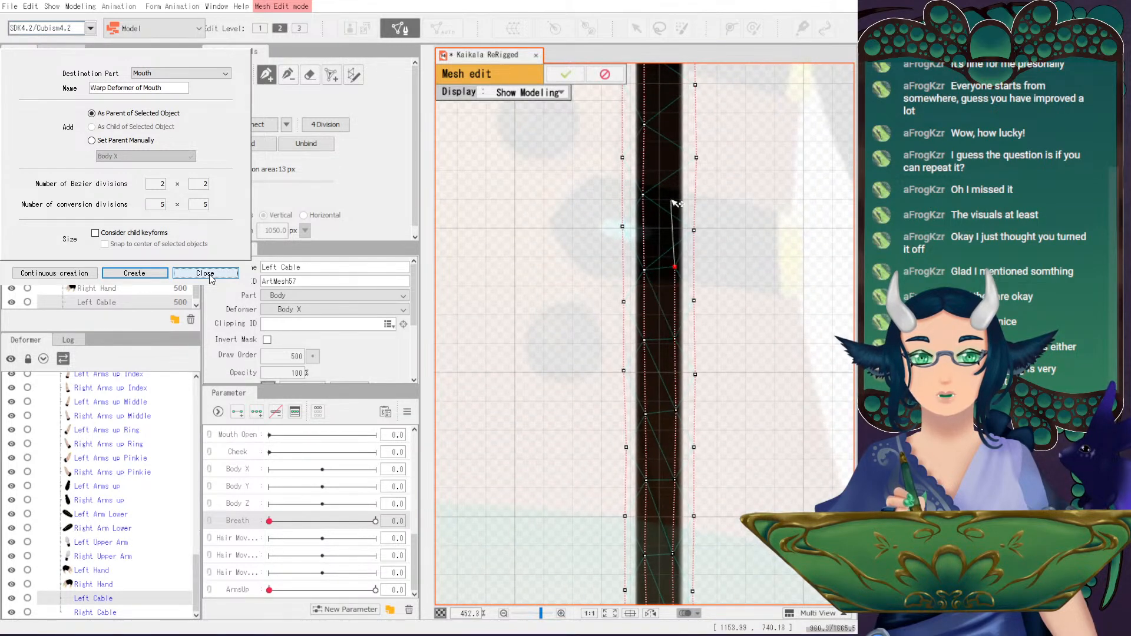
key("ctrl+z")
left_click(675, 270)
left_click_drag(679, 198, 685, 242)
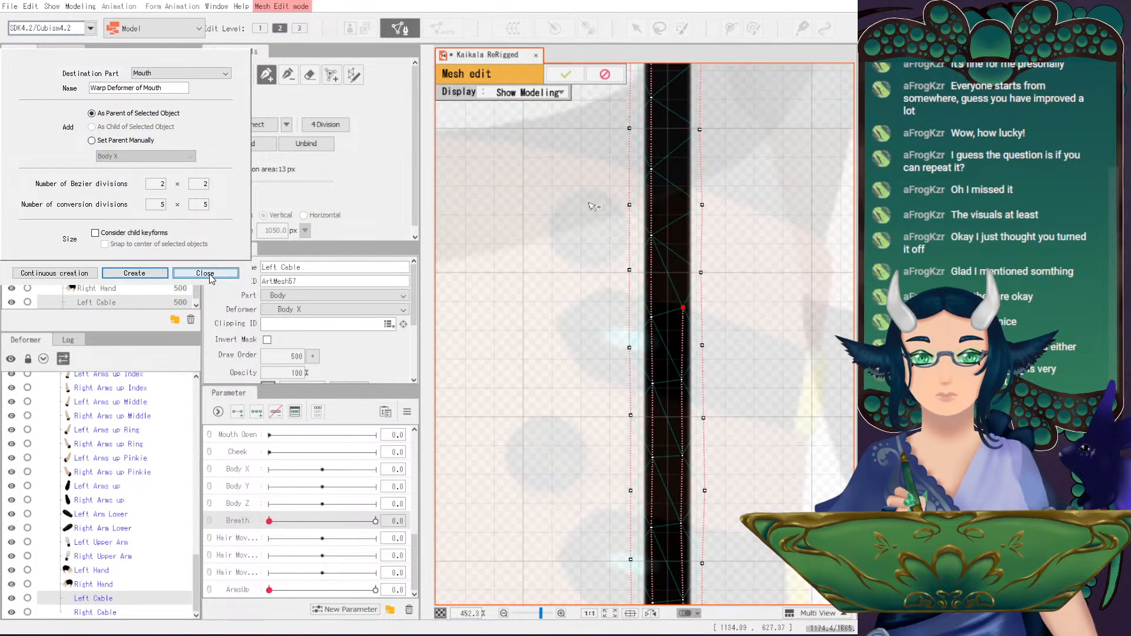
- Level the inner-side vertices around the upper cyan spot with their outer counterparts and resume the row from the last outer vertex
left_click(651, 310)
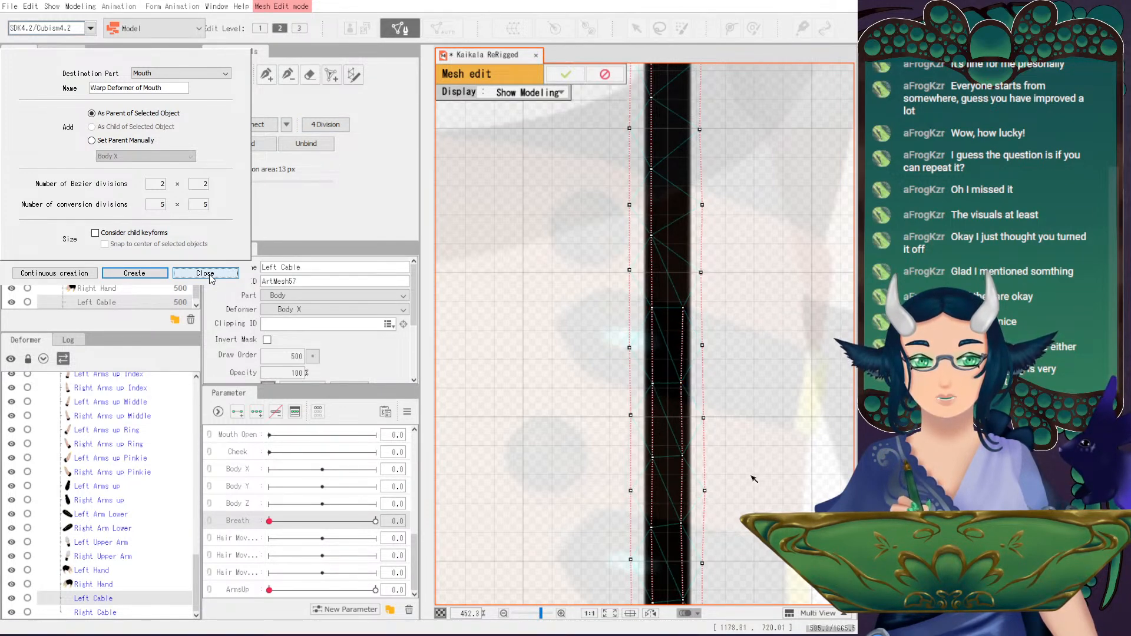
scroll(713, 416, "down", 3)
left_click(655, 439)
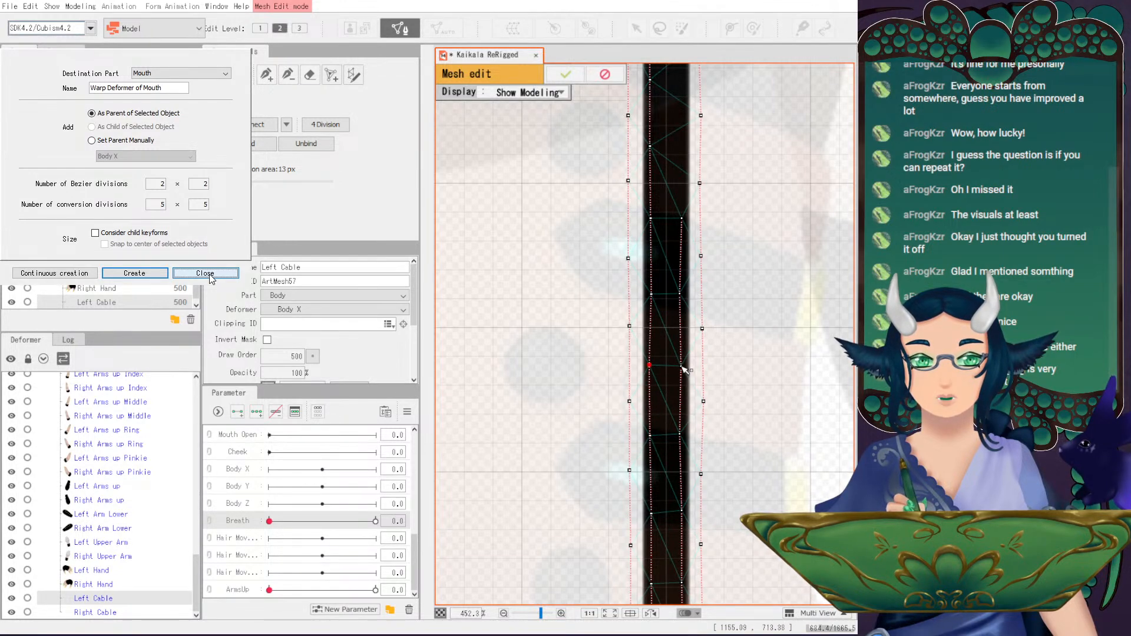
left_click_drag(753, 209, 745, 215)
left_click(674, 299)
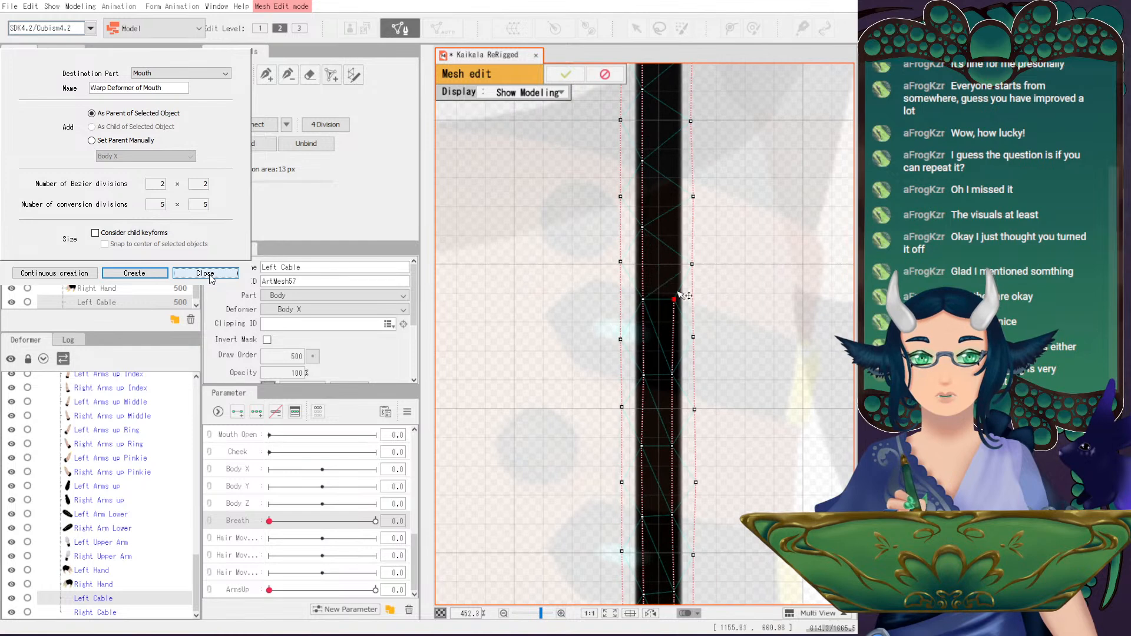
- Extend the outer-side vertex row from above the cyan spot up into the curved light grey area
left_click(268, 75)
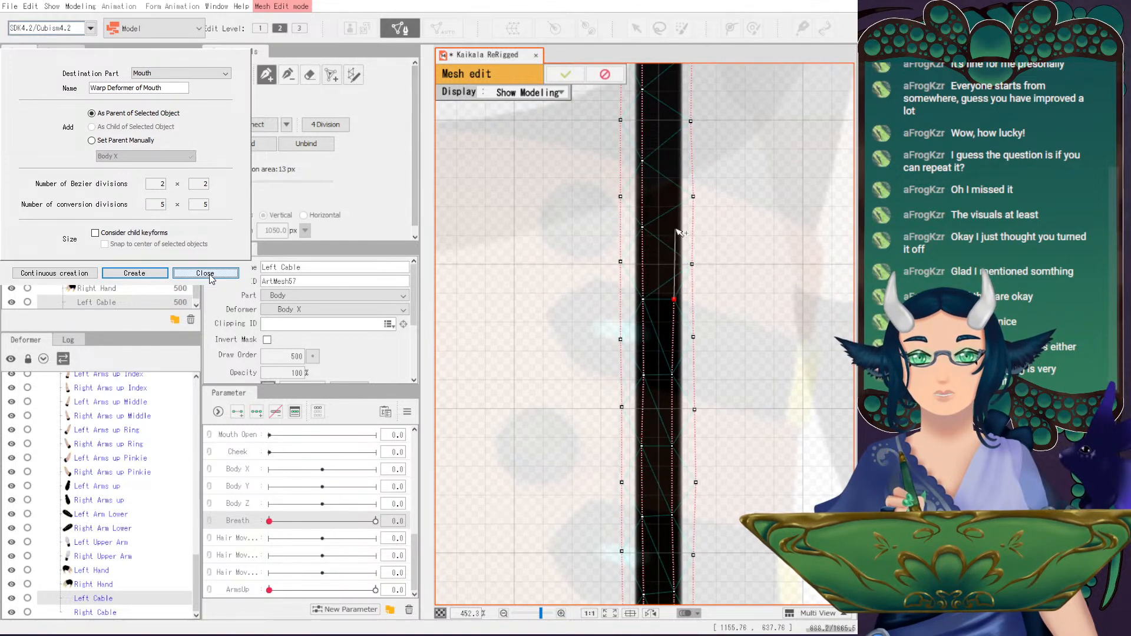
left_click_drag(681, 189, 693, 213)
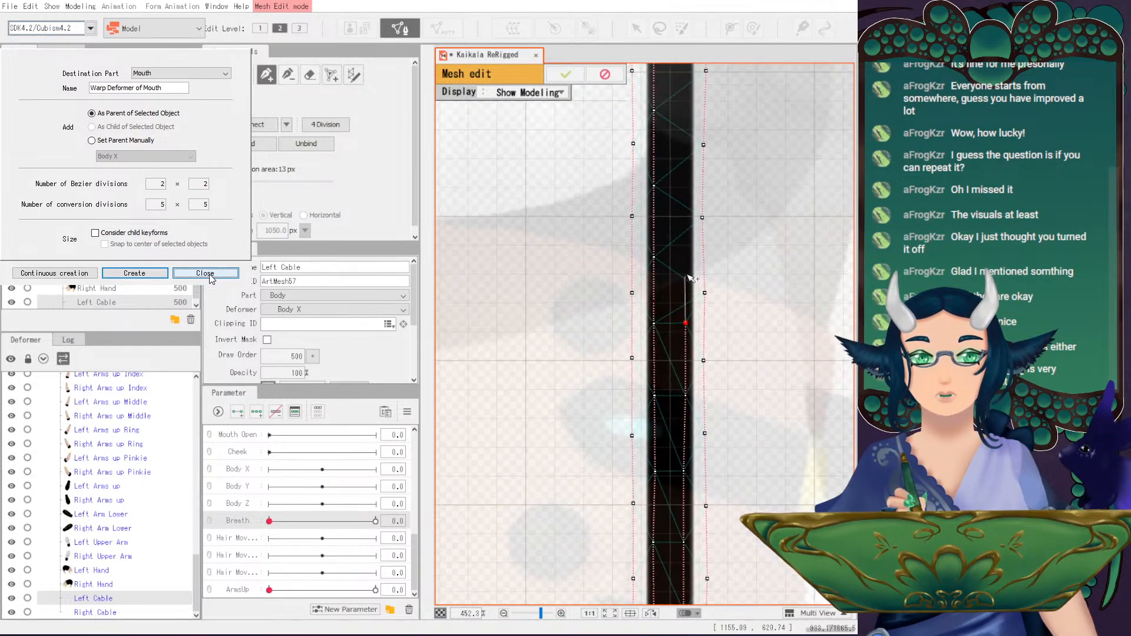
left_click_drag(690, 257, 694, 295)
left_click(689, 279)
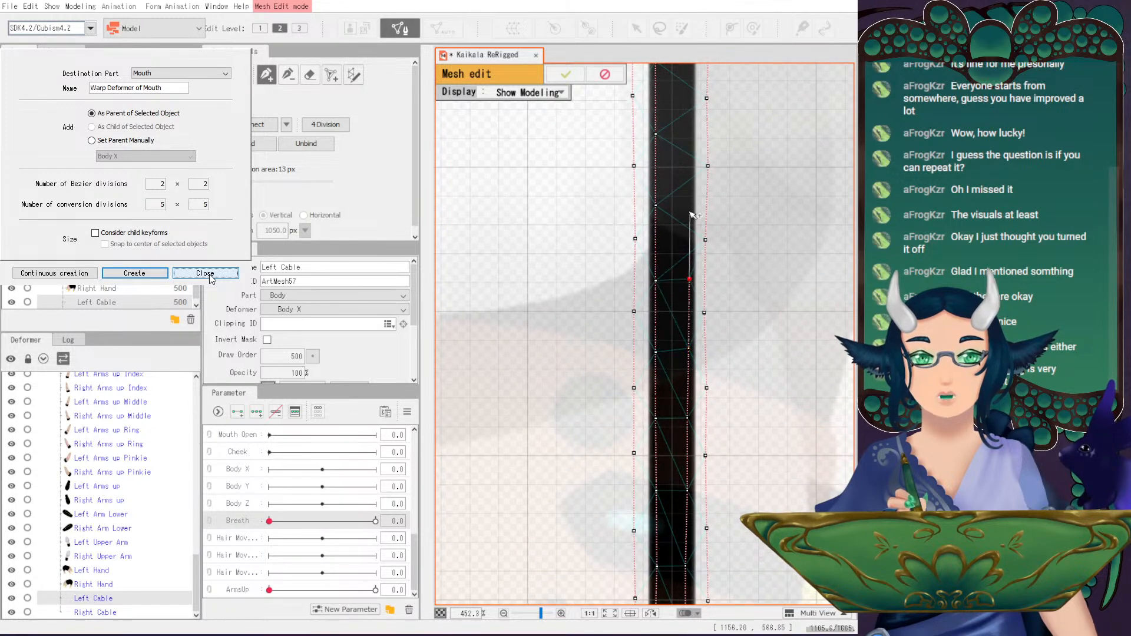
left_click_drag(693, 209, 703, 246)
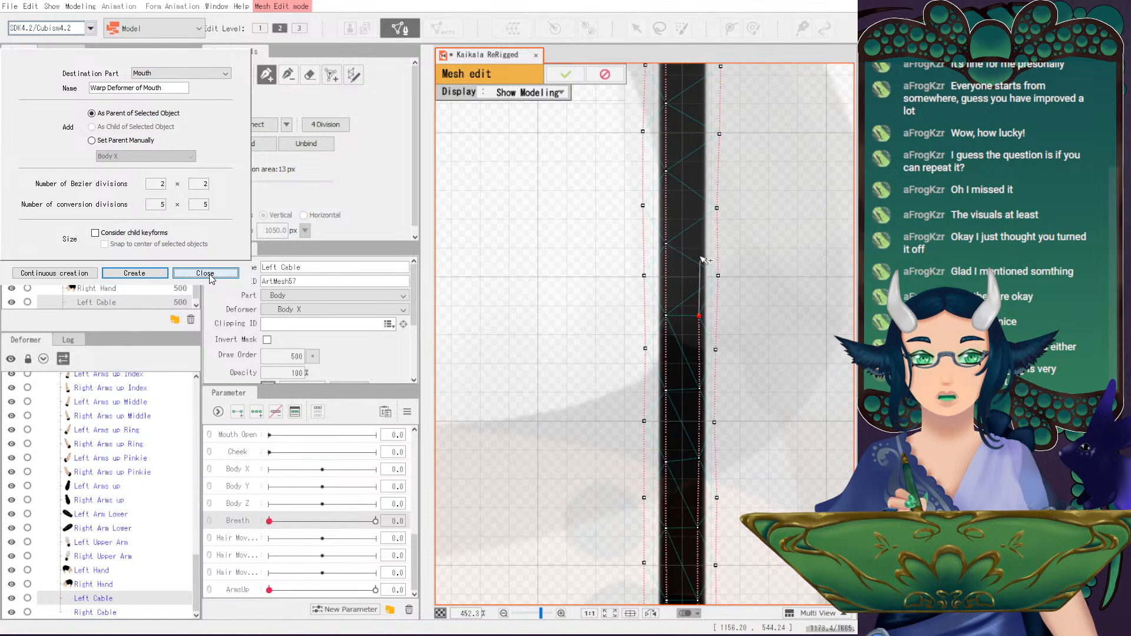
- Finish the outer-side vertex row up to Left Cable's rounded upper end and connect the mesh vertices
left_click_drag(699, 175, 695, 252)
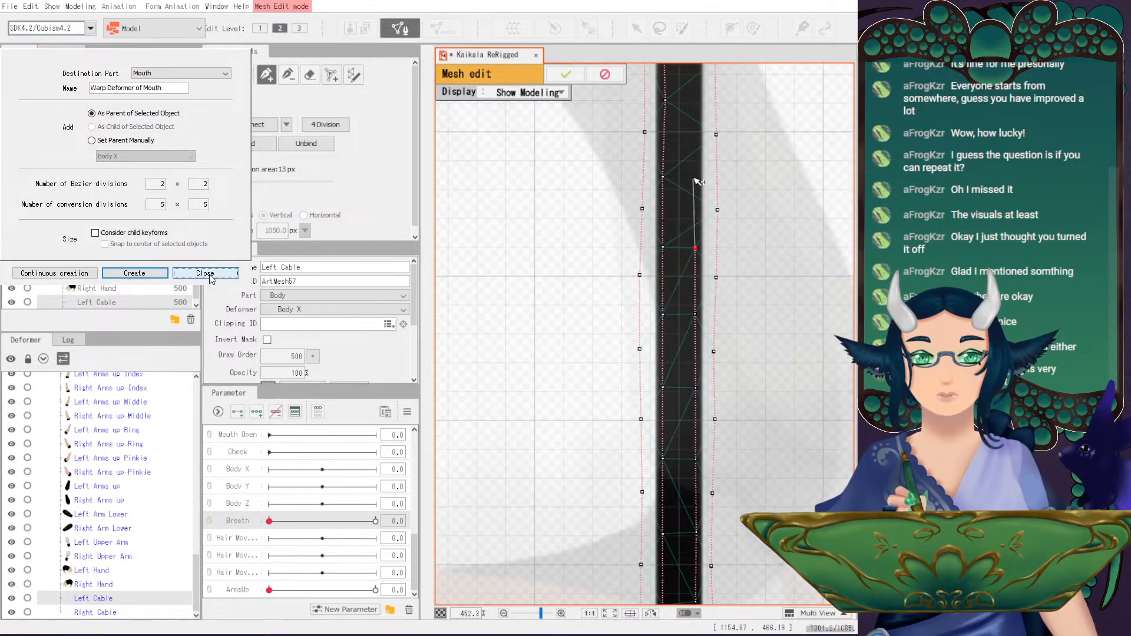
left_click_drag(697, 171, 698, 256)
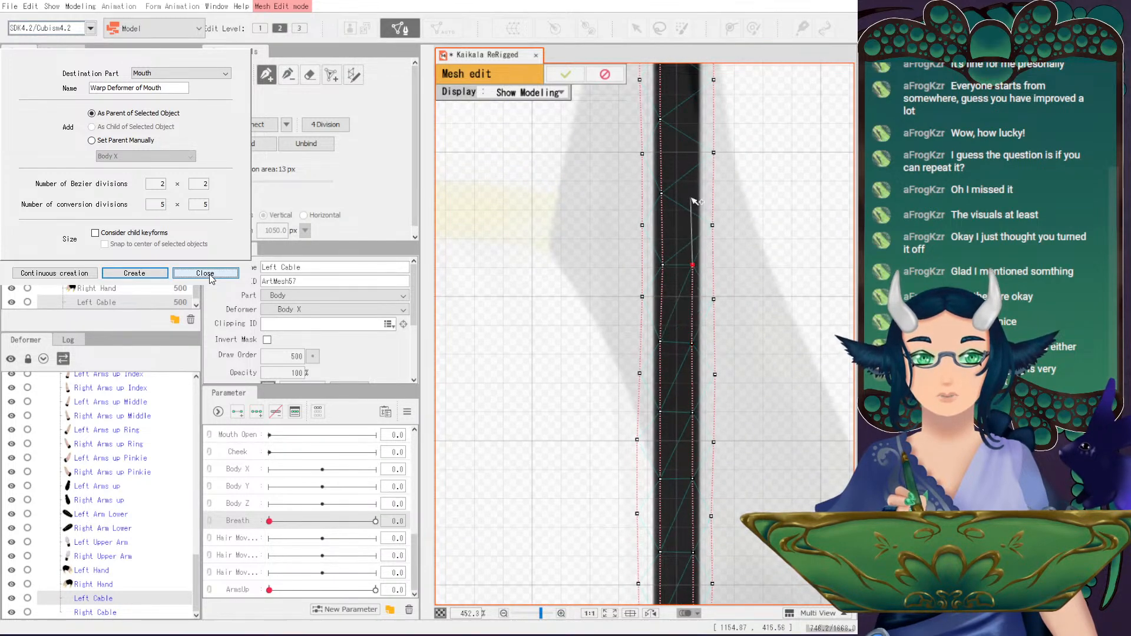
left_click_drag(696, 212, 700, 283)
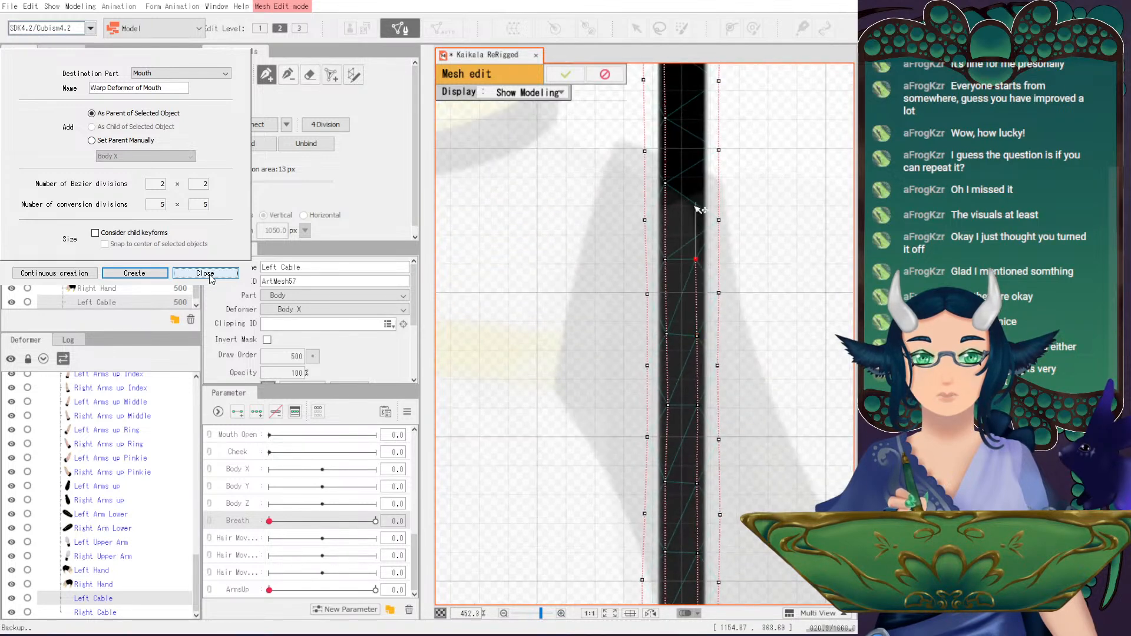
left_click_drag(696, 217, 718, 304)
left_click_drag(718, 236, 724, 138)
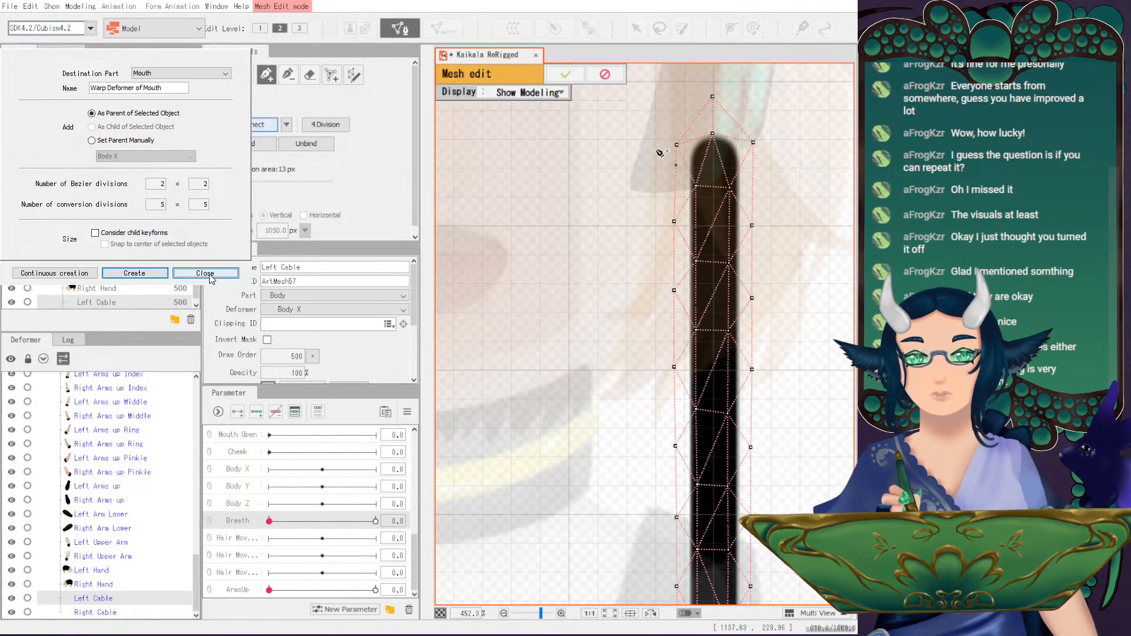
- Apply the Left Cable mesh edit and select Right Cable
left_click(566, 73)
scroll(642, 381, "down", 5)
scroll(642, 382, "down", 5)
scroll(677, 329, "up", 3)
scroll(737, 283, "down", 1)
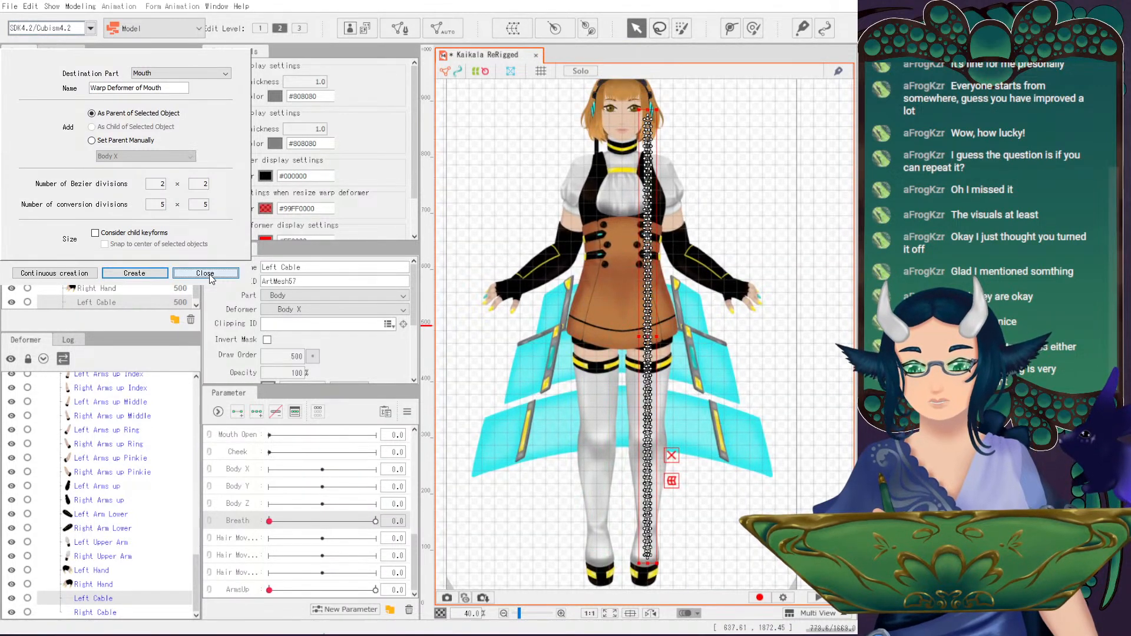
left_click(108, 612)
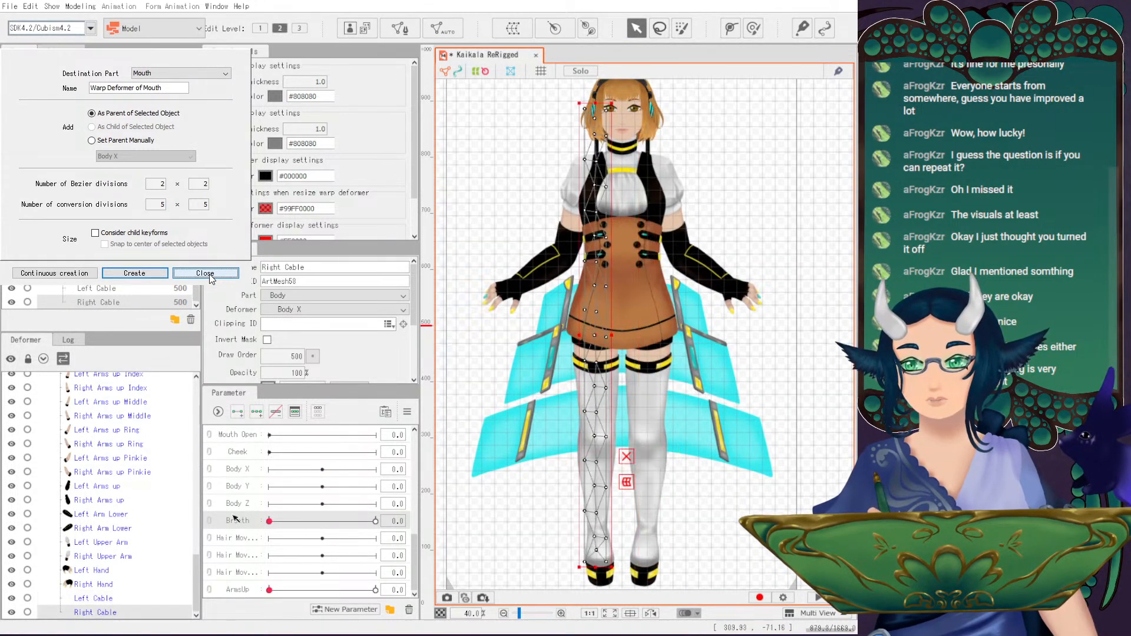
- Erase the Right Cable's existing mesh, build a dense, narrow mesh along the full length of the cable, and apply it
left_click(399, 28)
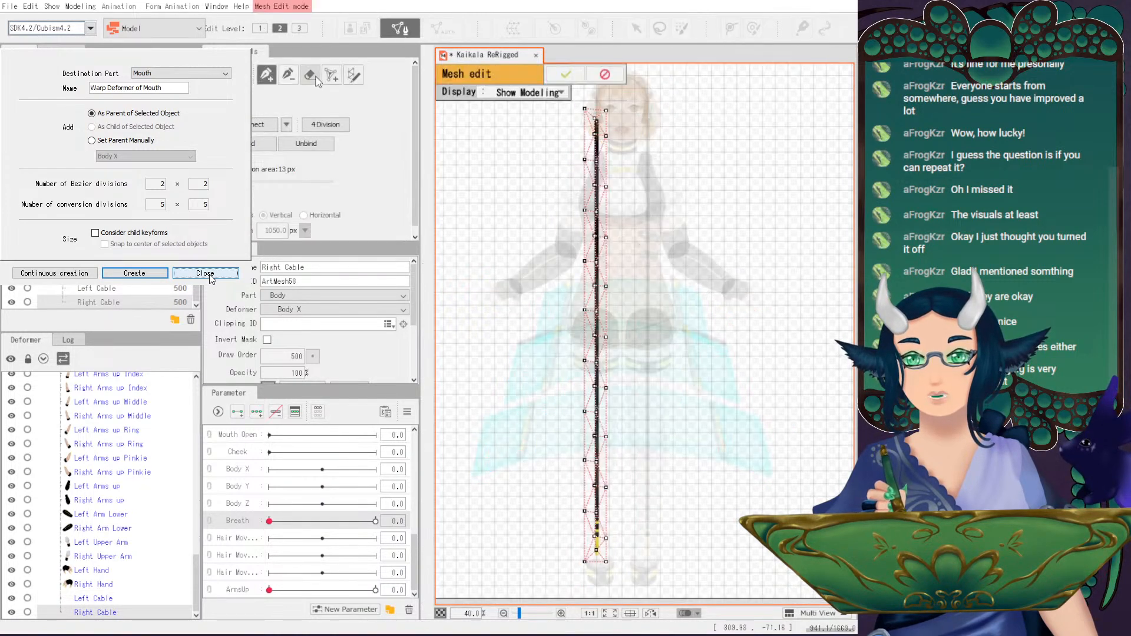
mouse_move(577, 123)
left_mouse_down()
mouse_move(599, 118)
mouse_move(608, 562)
left_mouse_up()
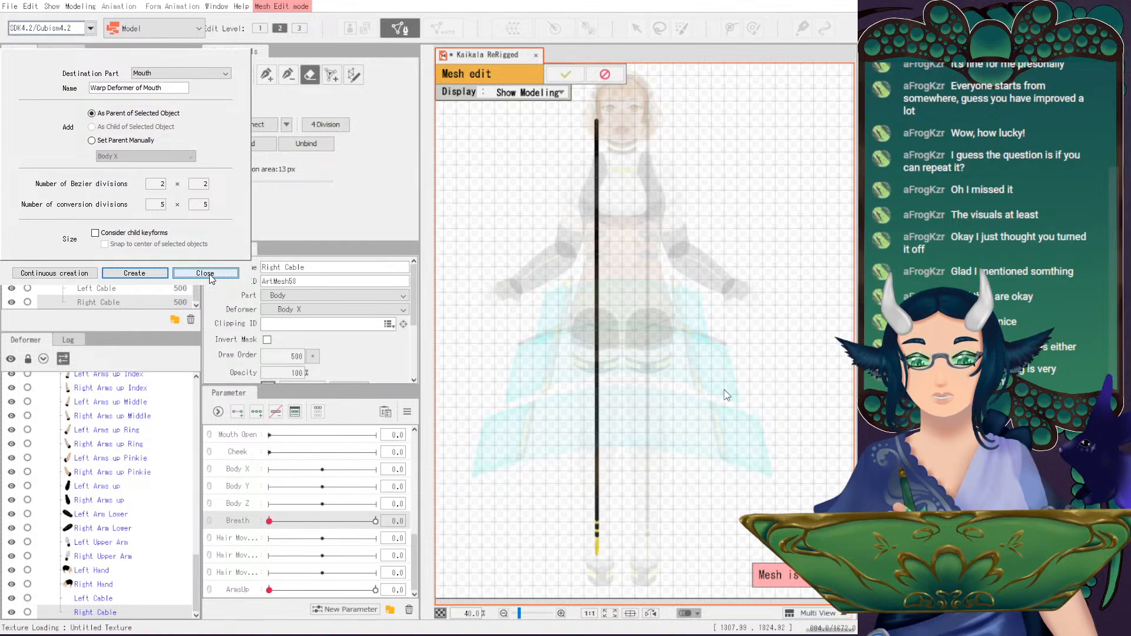
right_click(657, 386)
left_click(660, 387)
left_click(565, 74)
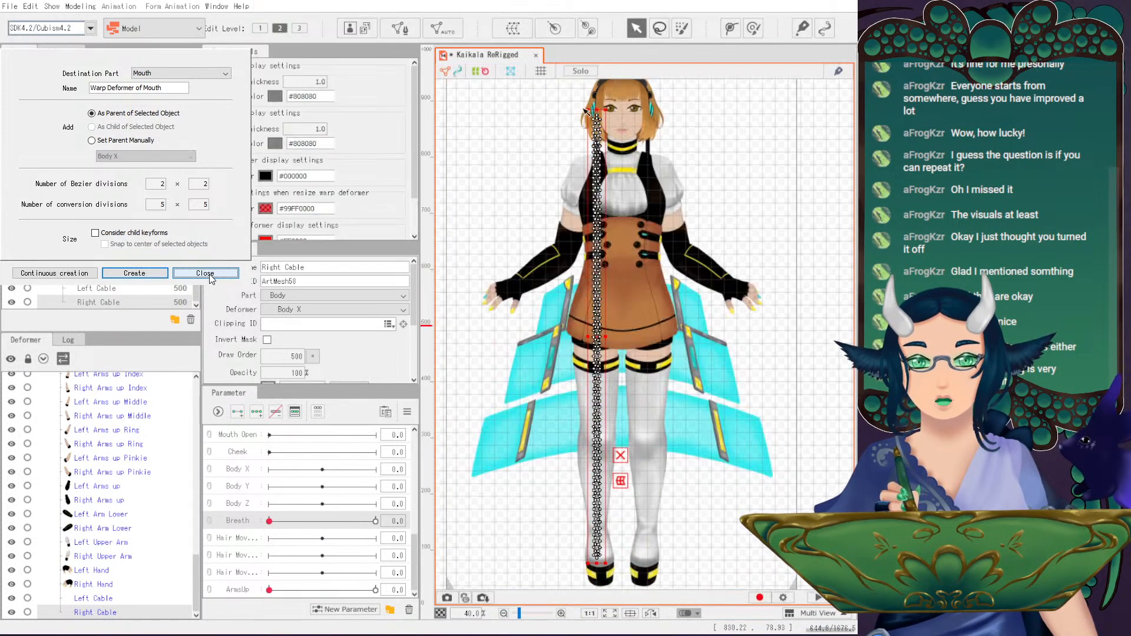
- Select all the face and hair parts from Center Hair through HeadPhones in the deformer hierarchy
scroll(693, 426, "up", 5)
left_click_drag(654, 329, 633, 259)
scroll(620, 366, "down", 5)
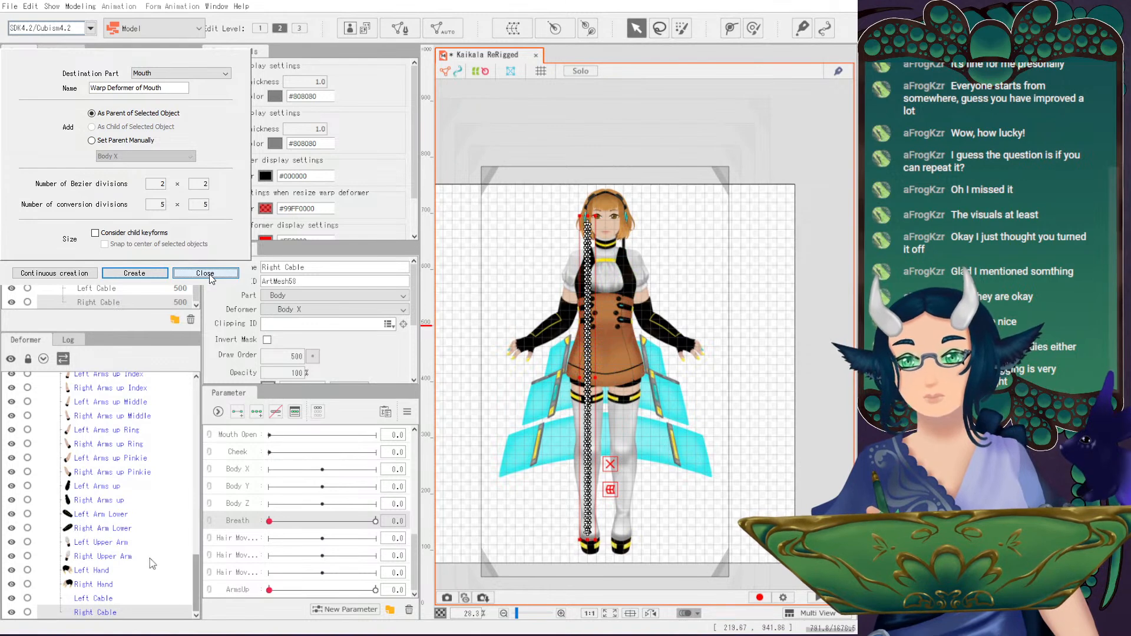
scroll(121, 518, "up", 15)
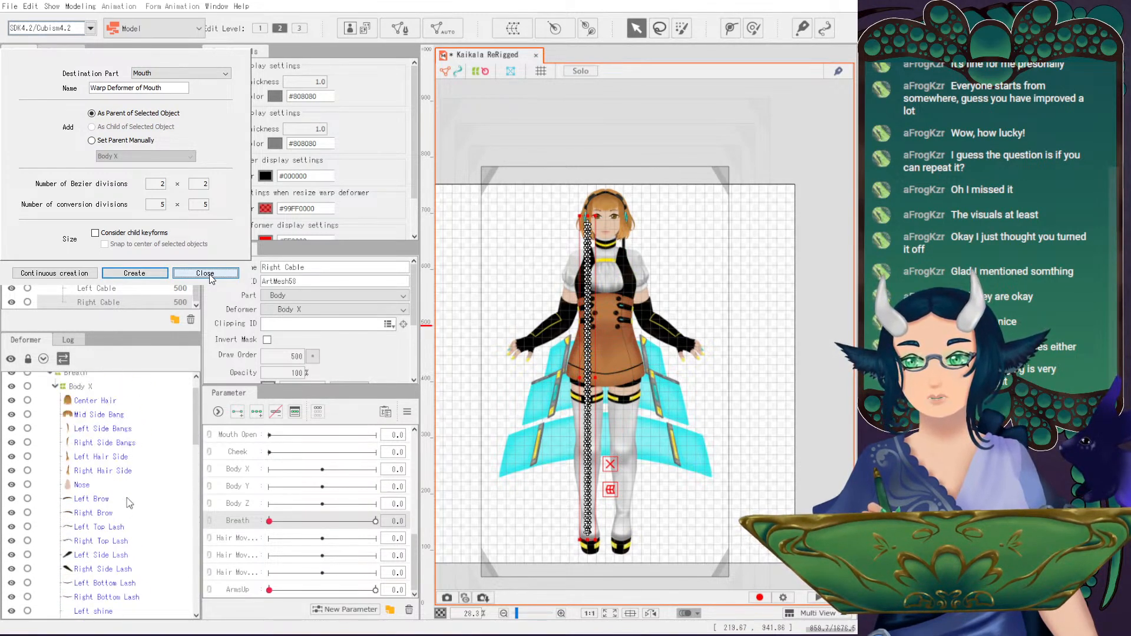
scroll(249, 531, "up", 10)
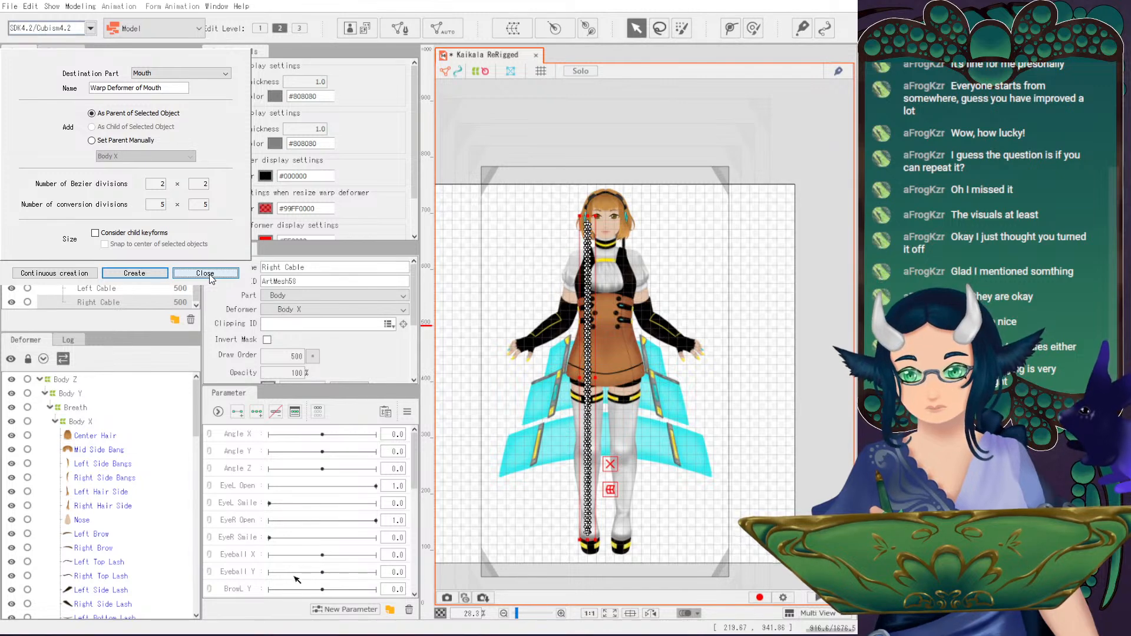
left_click(242, 558)
scroll(157, 556, "down", 5)
left_click(110, 471)
scroll(114, 459, "up", 5)
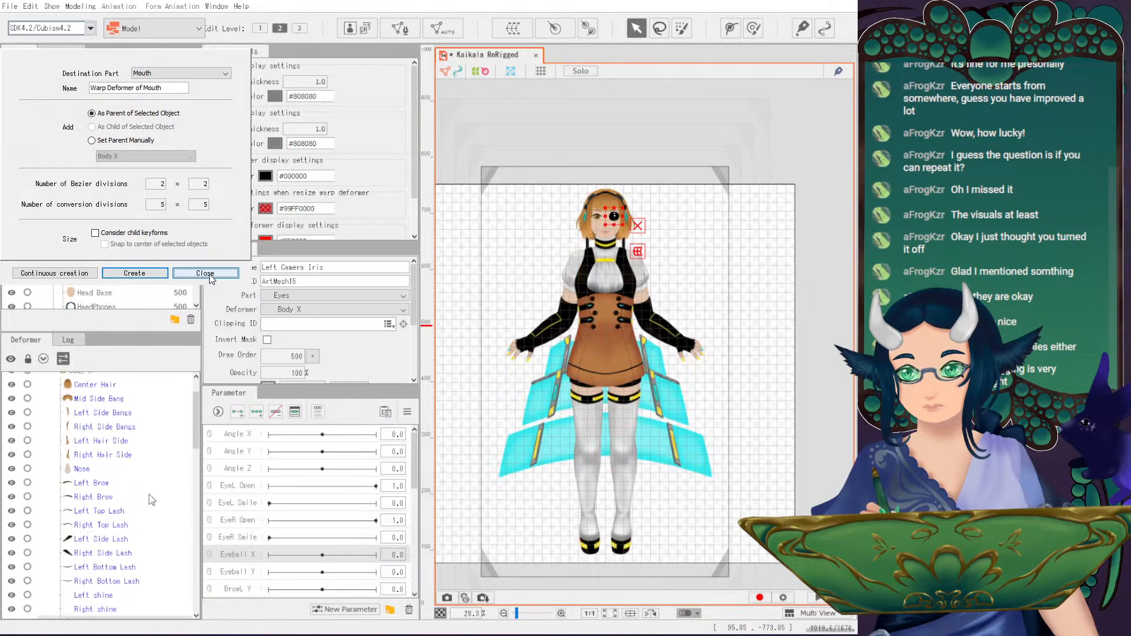
left_click(113, 441)
scroll(151, 518, "down", 8)
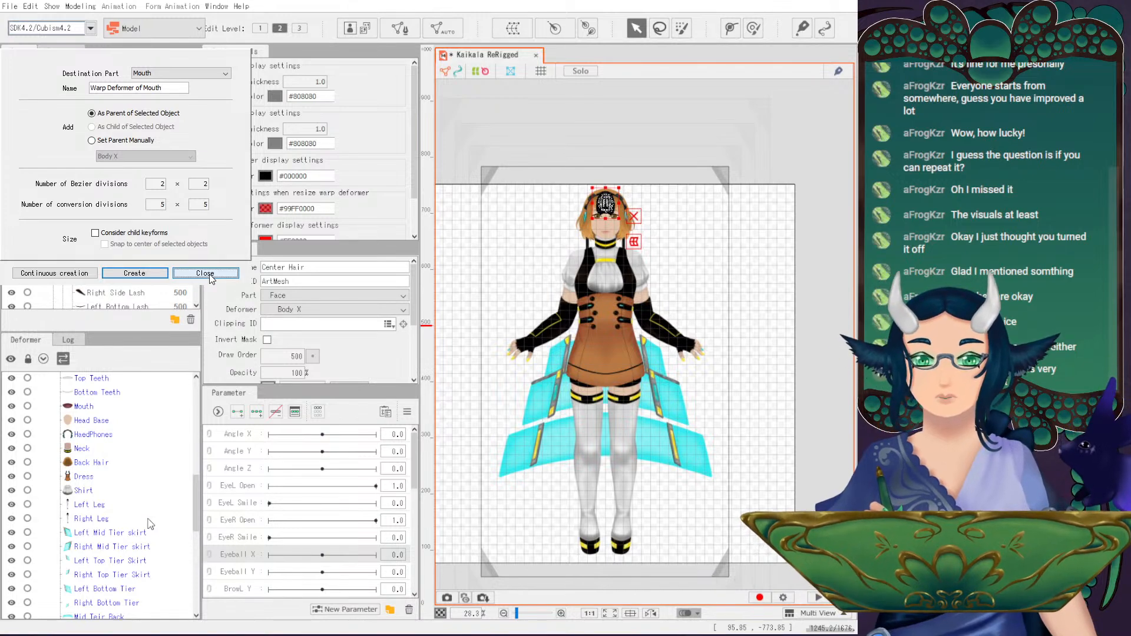
left_click(119, 434, "shift")
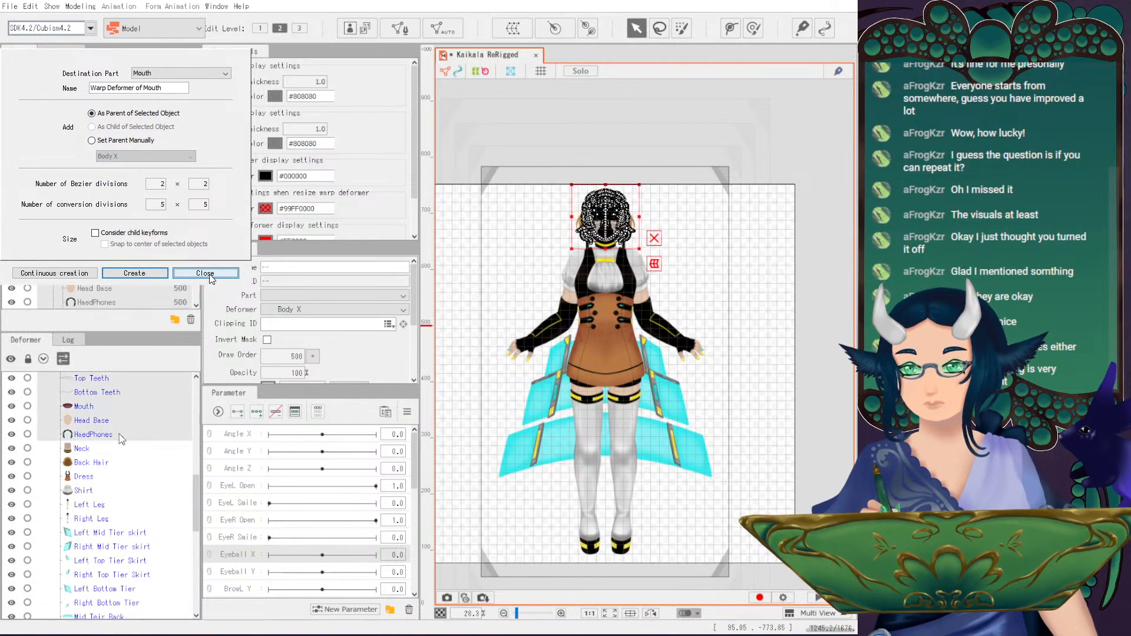
- Add Back Hair, Left Cable and Right Cable to the head selection, leaving out the Neck
scroll(122, 448, "up", 4)
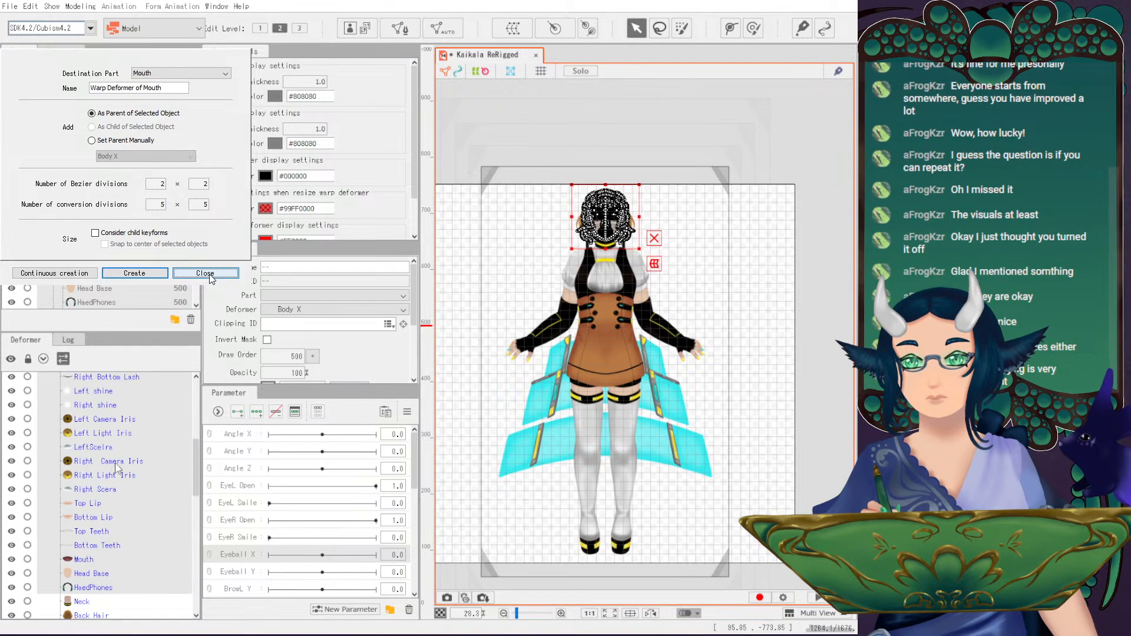
scroll(87, 546, "down", 3)
left_click(95, 515, "shift")
scroll(589, 263, "up", 5)
left_click_drag(670, 222, 610, 202)
key("ctrl+z")
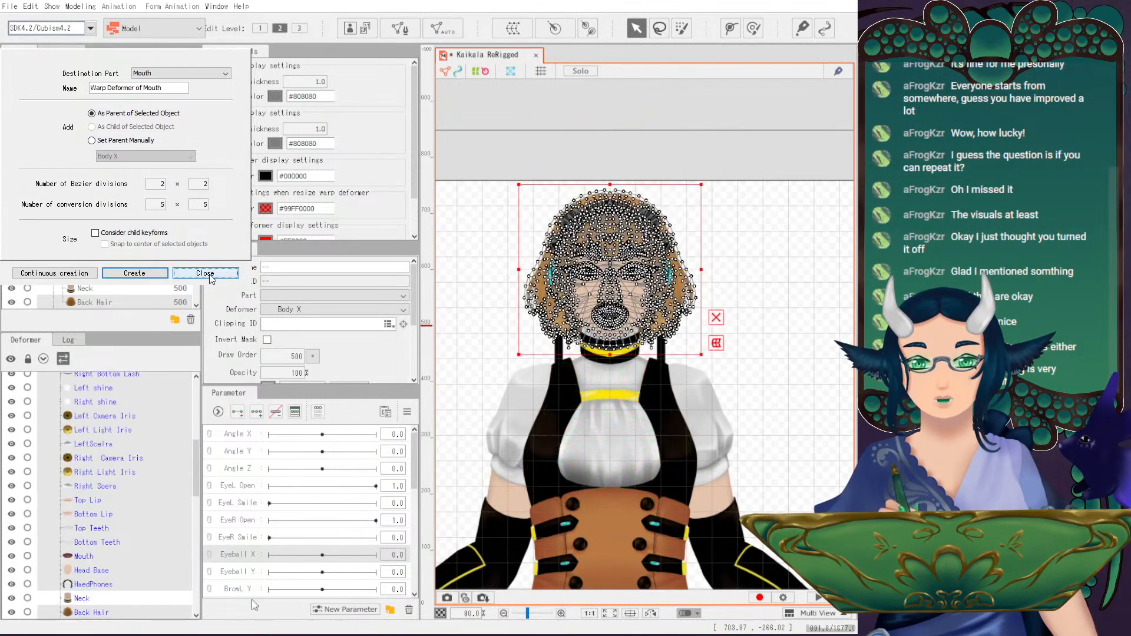
scroll(150, 524, "down", 2)
scroll(147, 523, "down", 5)
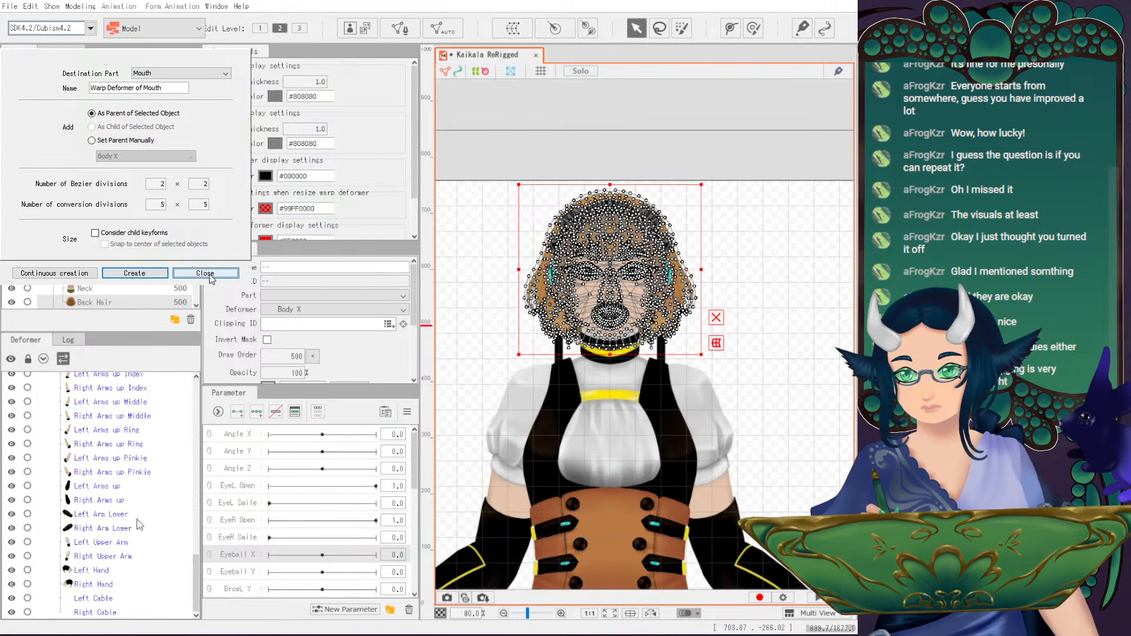
left_click(97, 598)
left_click(94, 612, "ctrl")
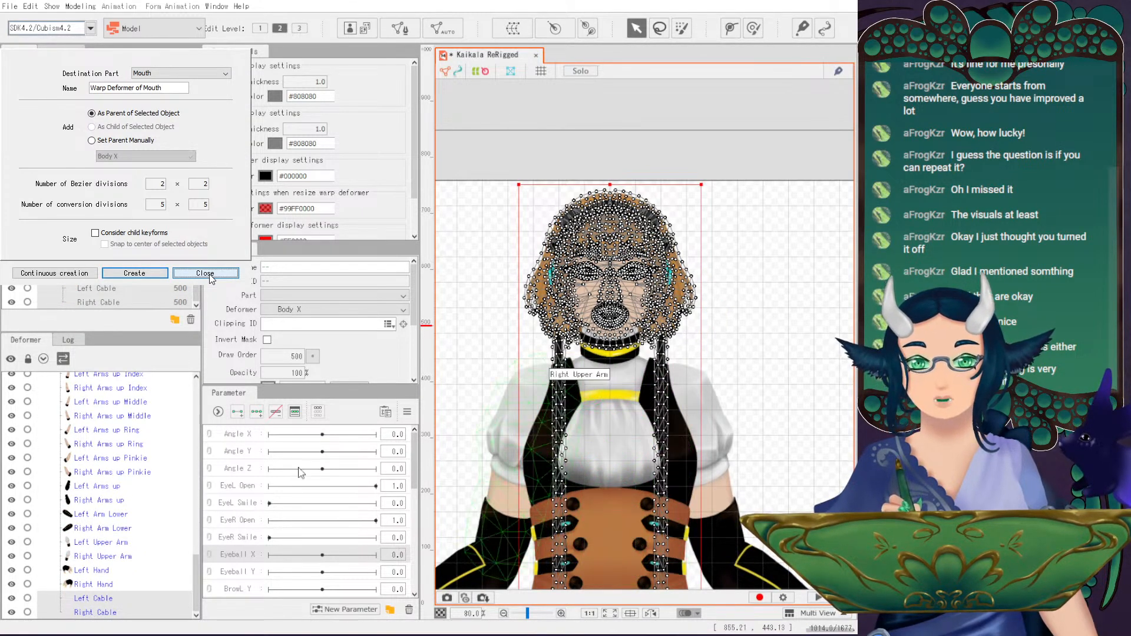
- Check the selected head parts and both cables on the figure and in the deformer hierarchy
scroll(151, 534, "up", 4)
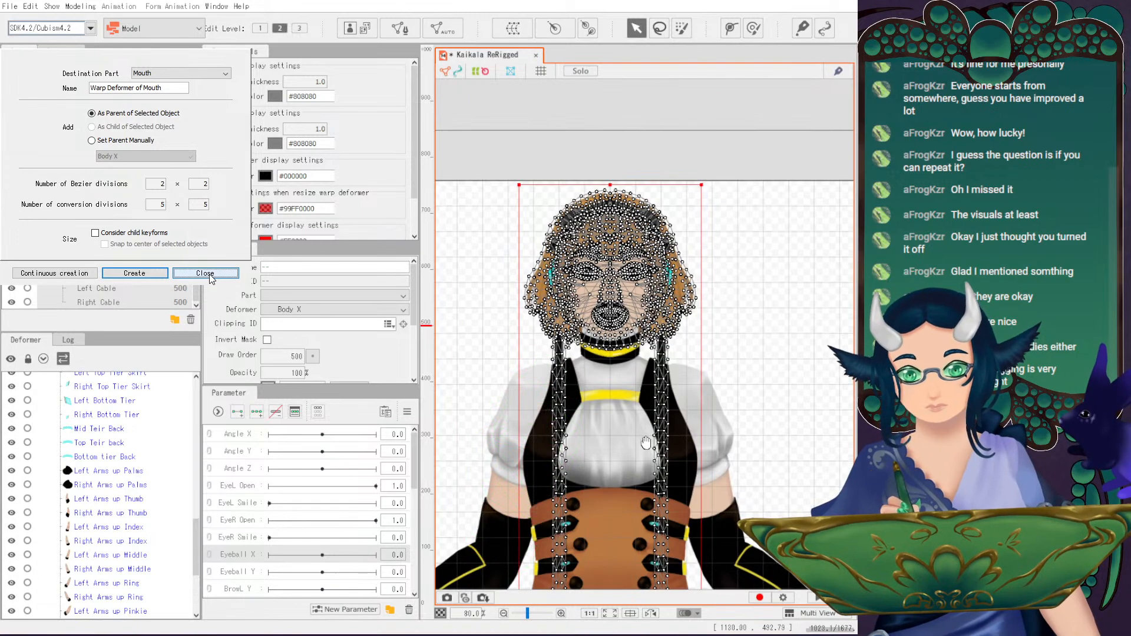
left_click_drag(646, 408, 652, 306)
scroll(652, 306, "down", 3)
left_click_drag(643, 405, 526, 425)
key("ctrl+z")
scroll(115, 518, "down", 4)
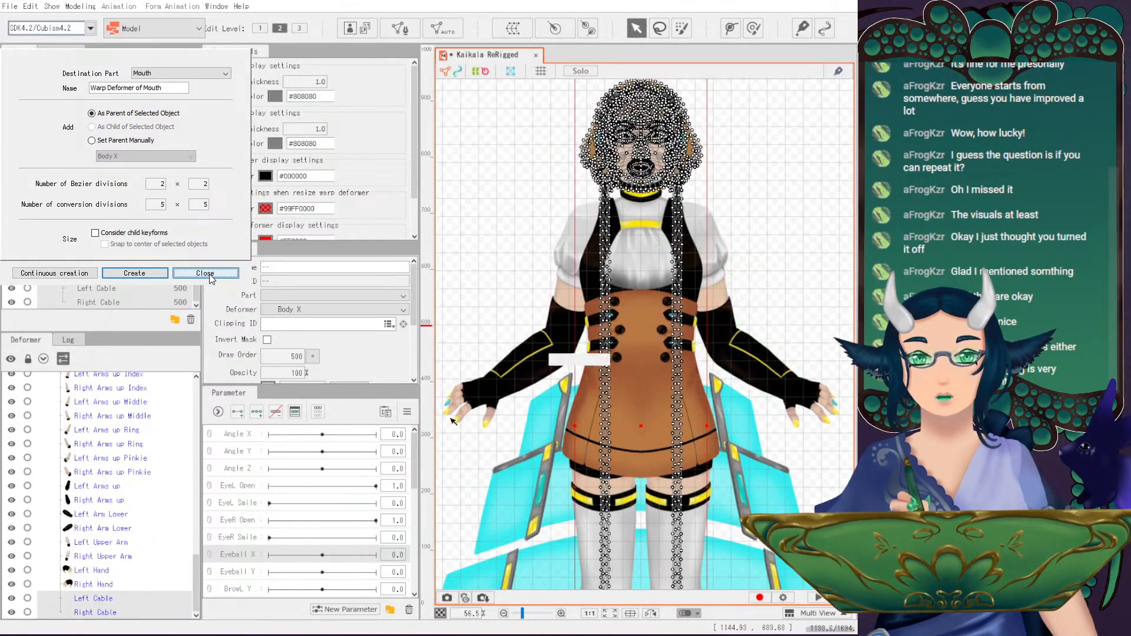
scroll(114, 521, "up", 6)
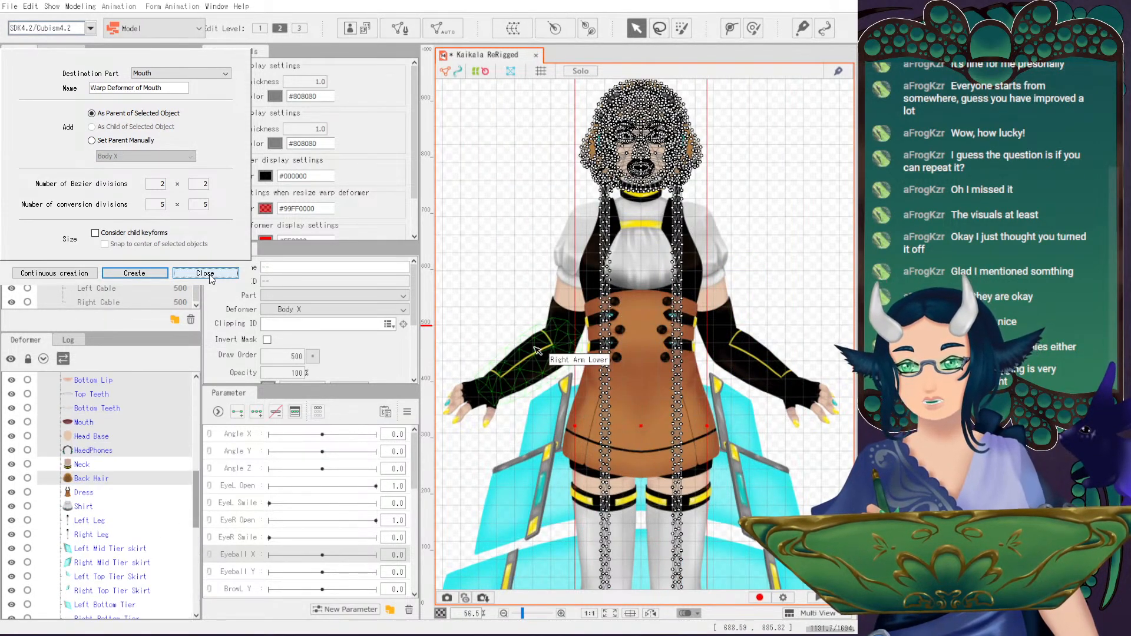
scroll(641, 212, "up", 4)
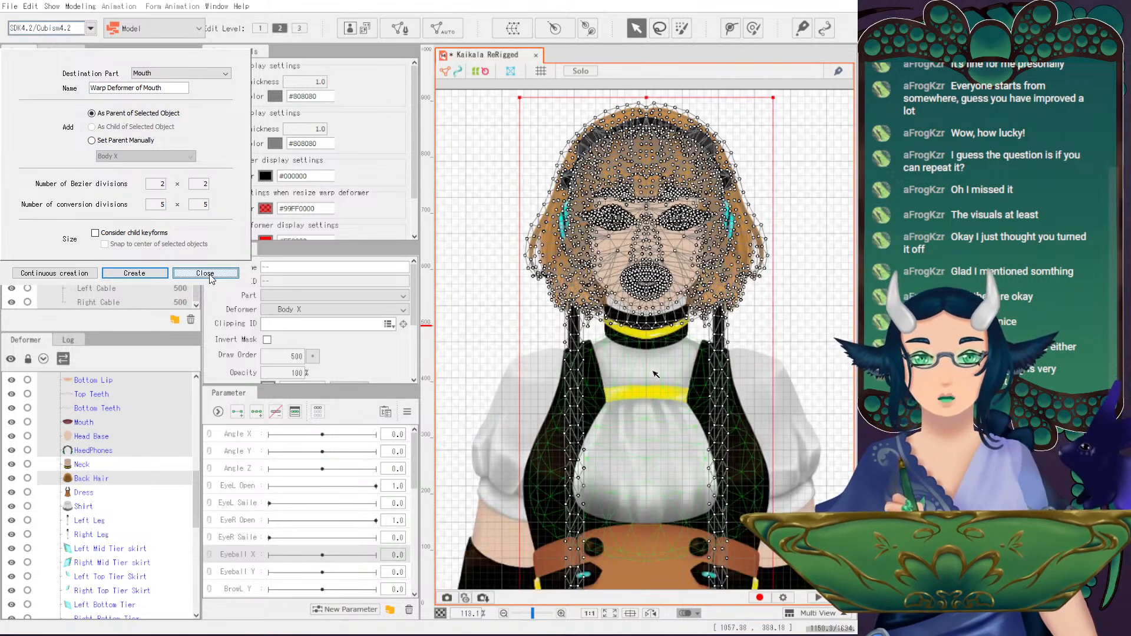
- Create a rotation deformer for the selected parts, running from the chin up to between the eyes, and name it Head
left_click(590, 35)
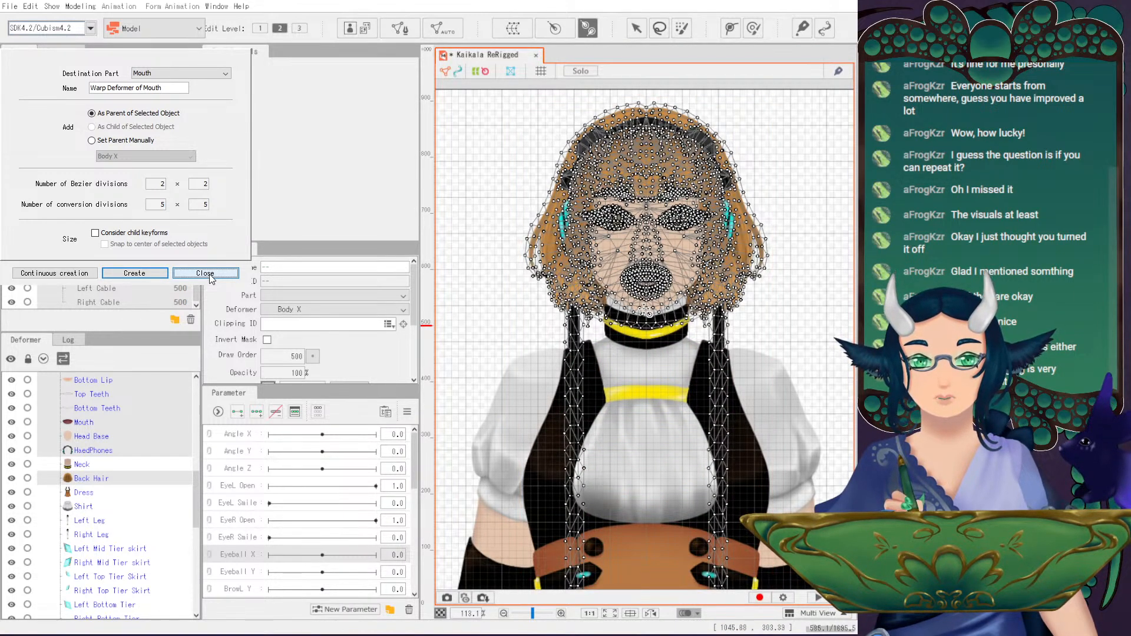
left_click_drag(649, 316, 646, 233)
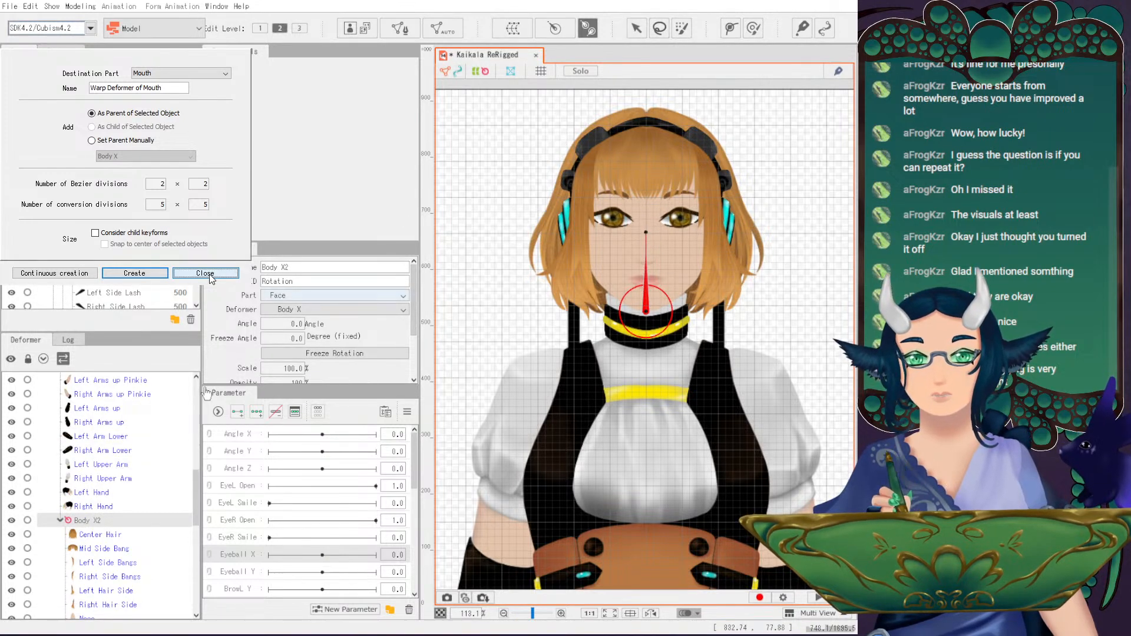
left_click(330, 309)
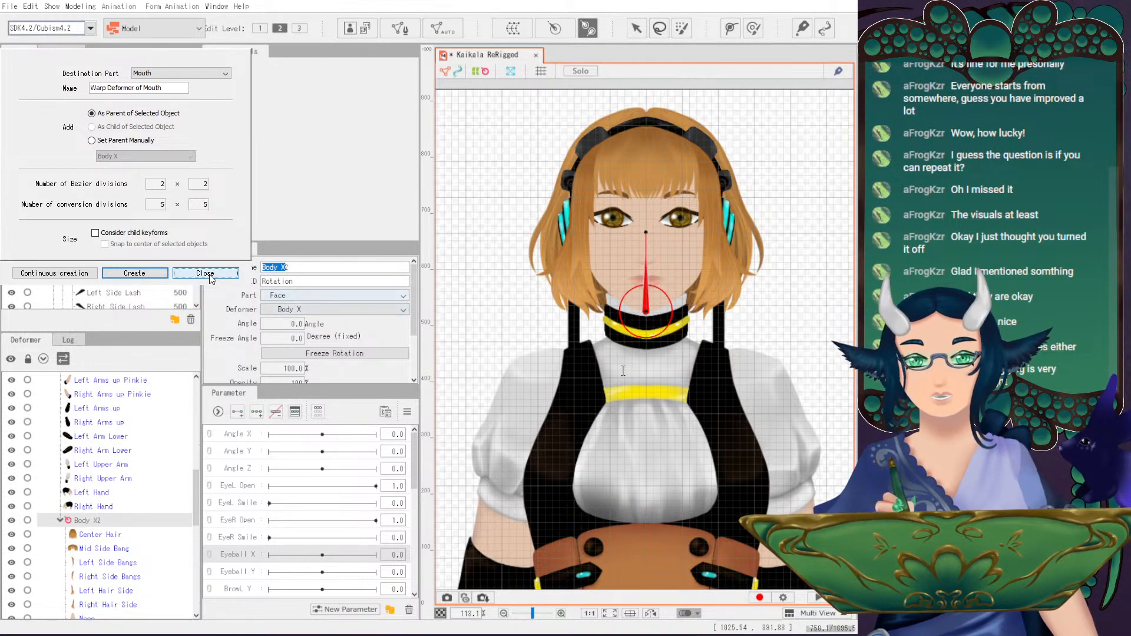
left_click(281, 318)
left_click(298, 269)
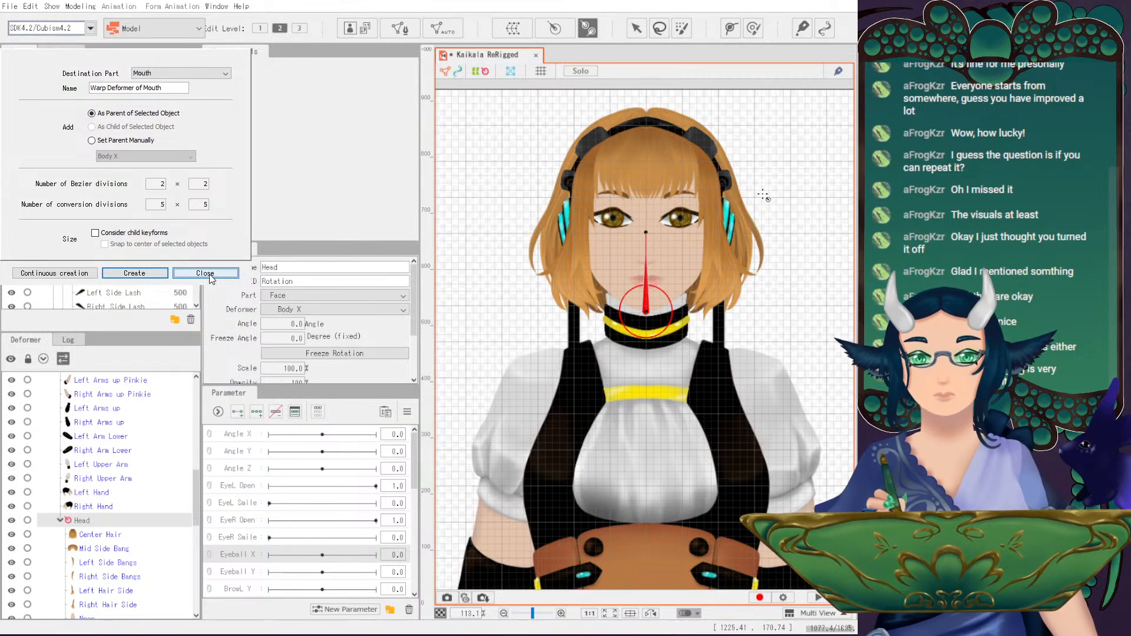
- Try tilting the head with the Head rotation deformer, undo the rotation and deselect the deformer
left_click(636, 28)
left_click_drag(645, 228, 601, 277)
key("ctrl+z")
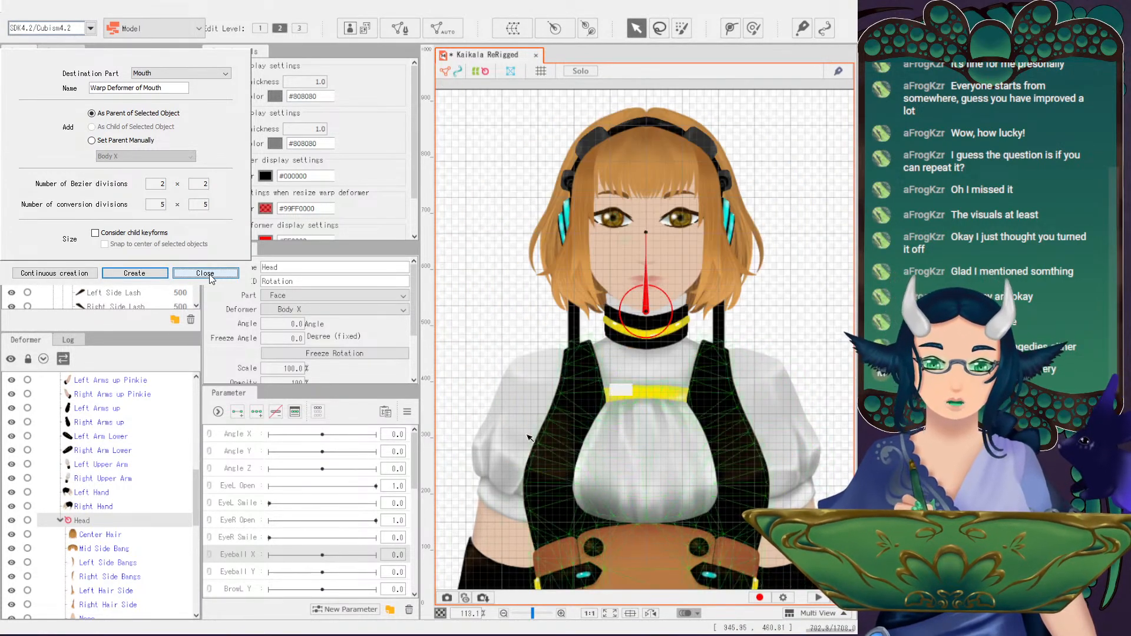
left_click(599, 388)
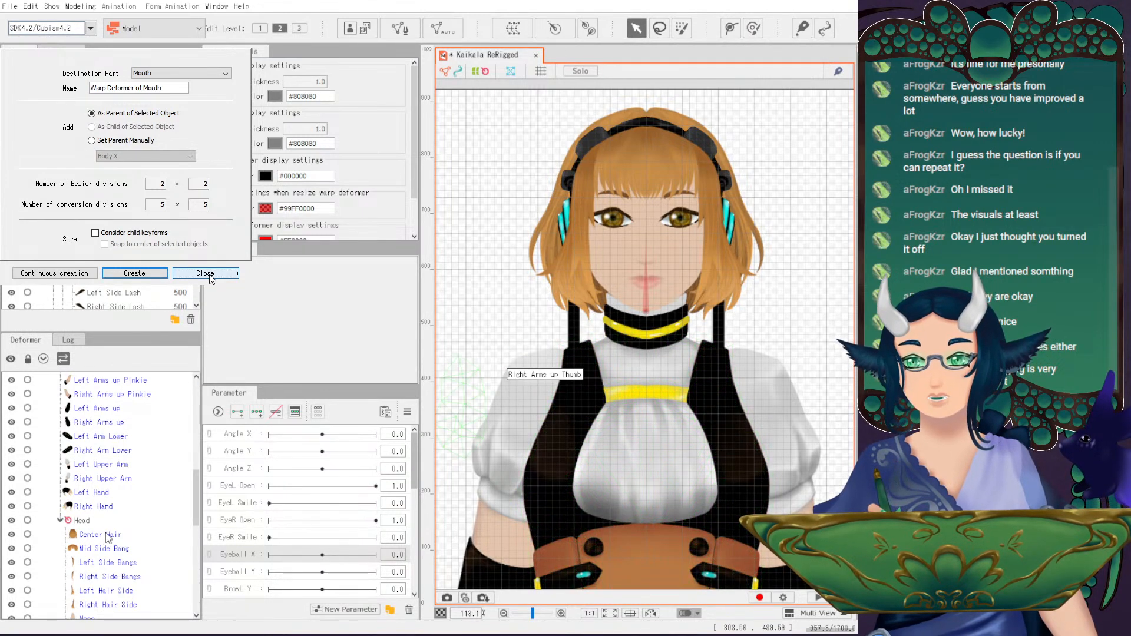
- Inspect the Left Cable inside the Head deformer, try rotating Head again to test the cable's motion, and undo the rotation
left_click_drag(196, 500, 196, 580)
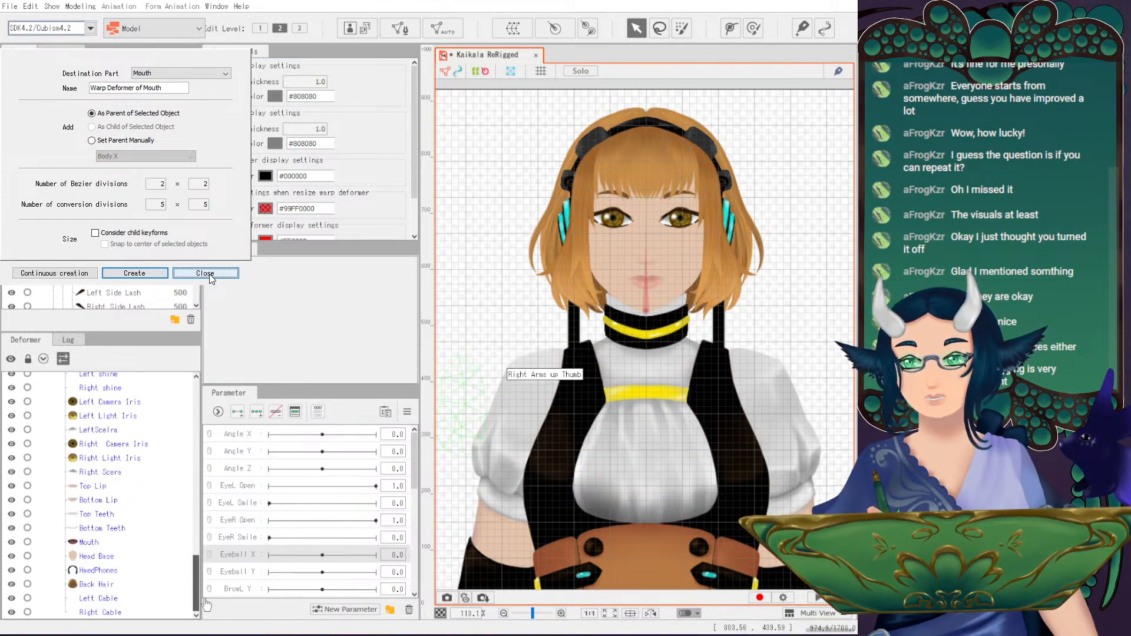
left_click(128, 598)
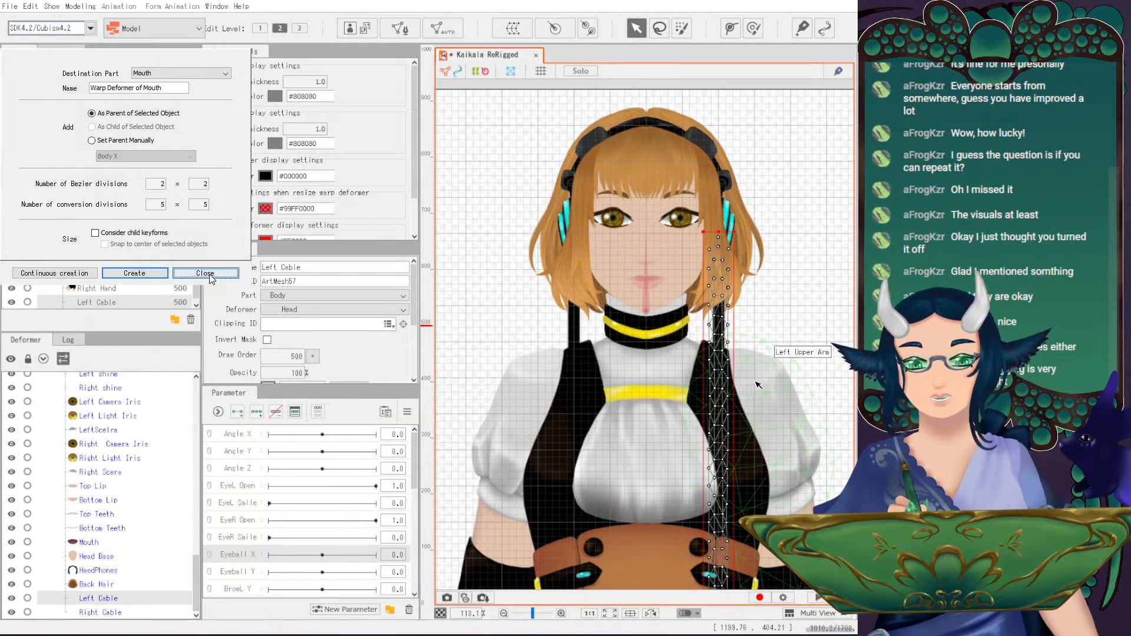
scroll(756, 375, "down", 4)
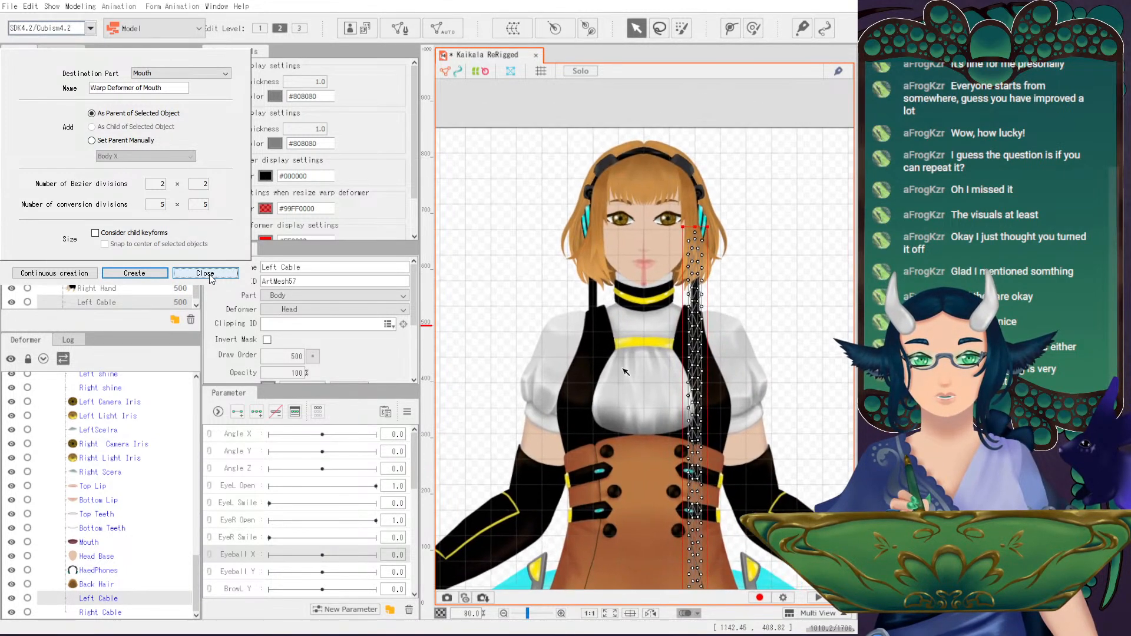
scroll(78, 484, "up", 10)
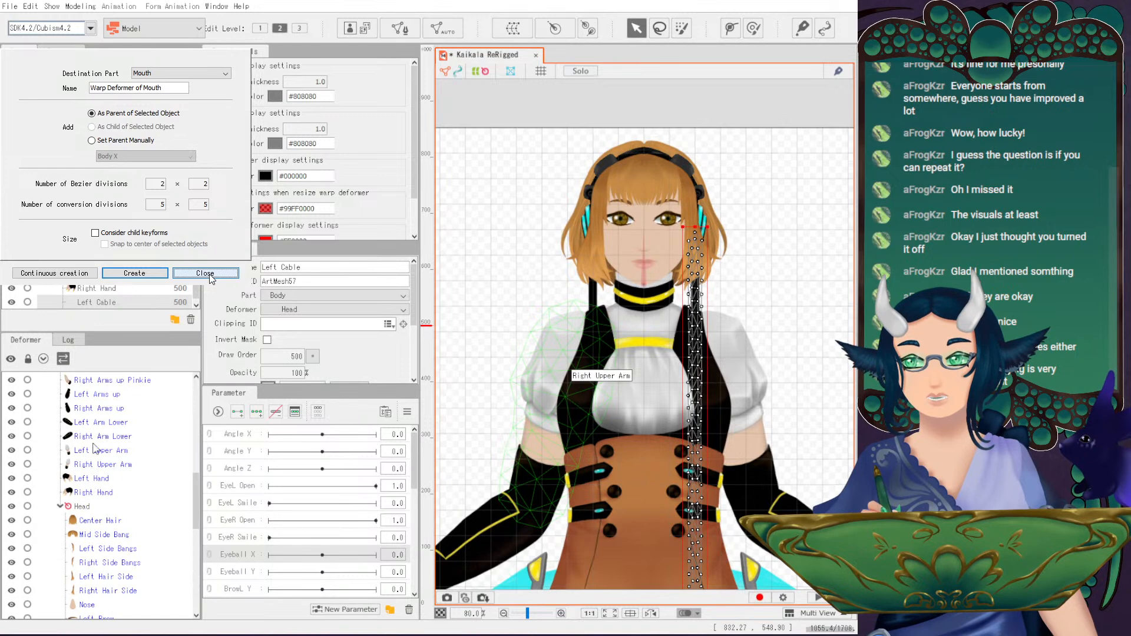
scroll(125, 557, "down", 4)
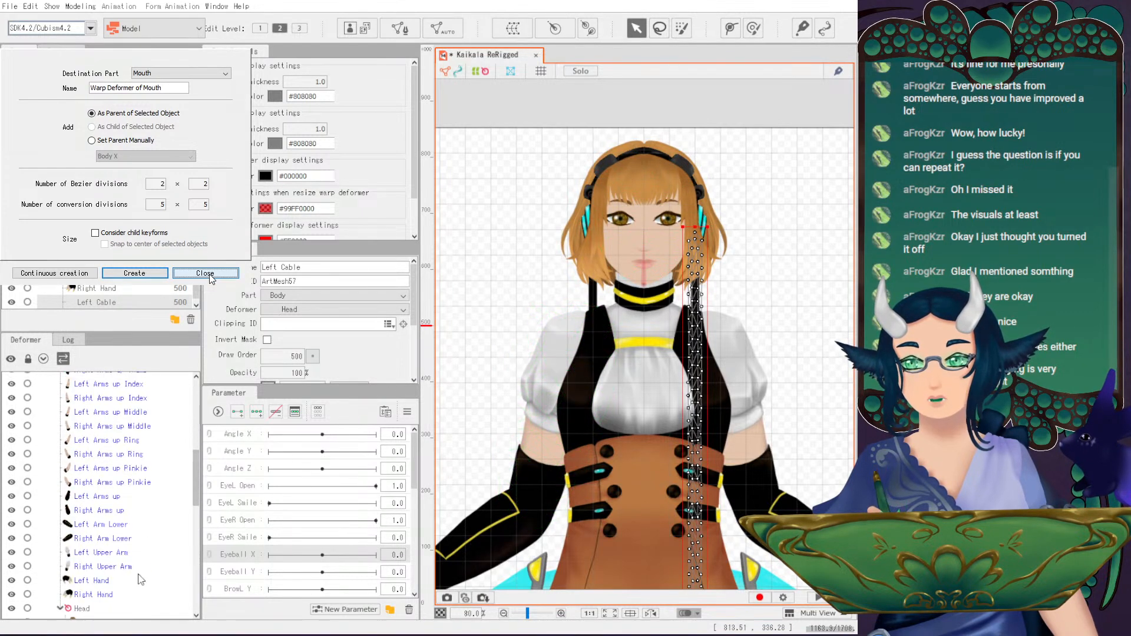
left_click(82, 455)
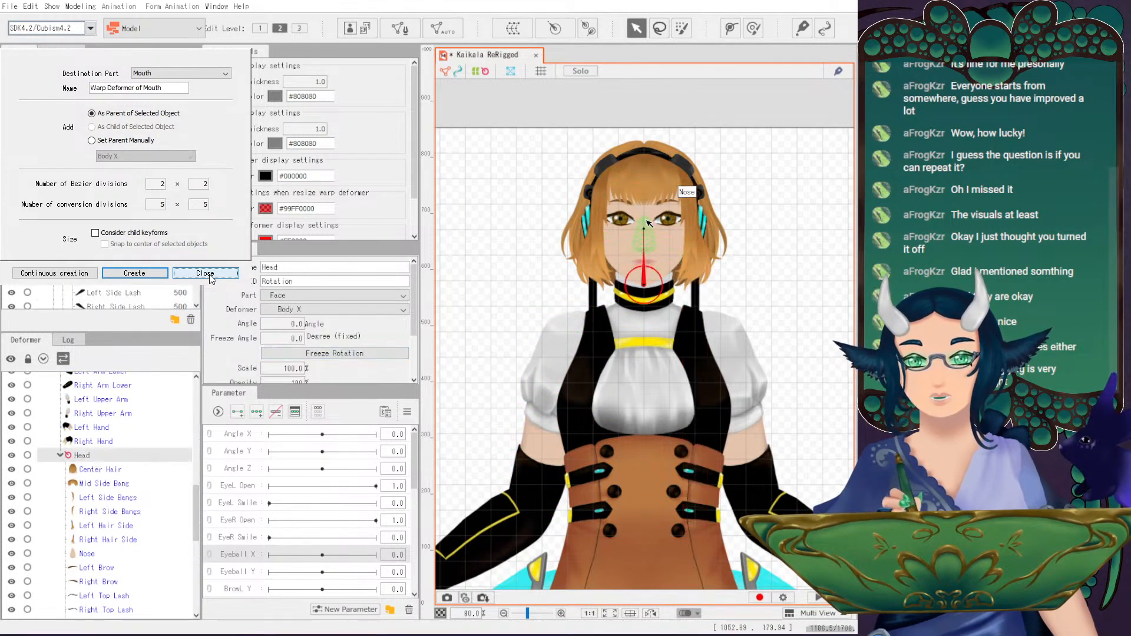
left_click_drag(710, 197, 510, 184)
key("ctrl+z")
- Create a rotation deformer for the Left Cable with its pivot near the cable's upper end, pointing straight down
scroll(104, 581, "down", 5)
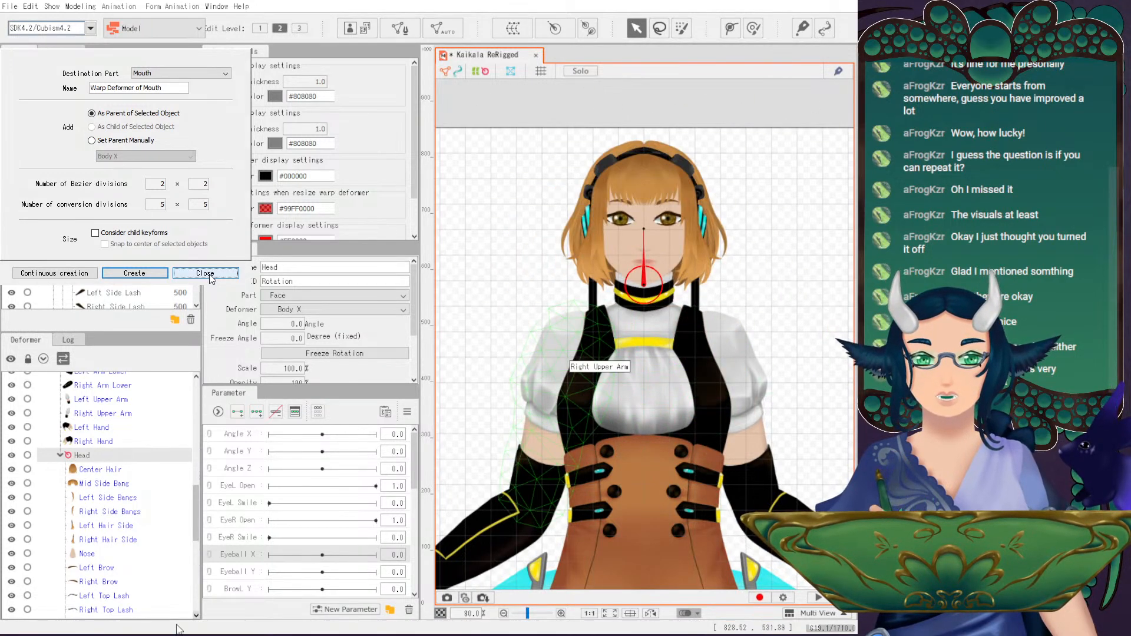
left_click(106, 598)
scroll(695, 288, "up", 3)
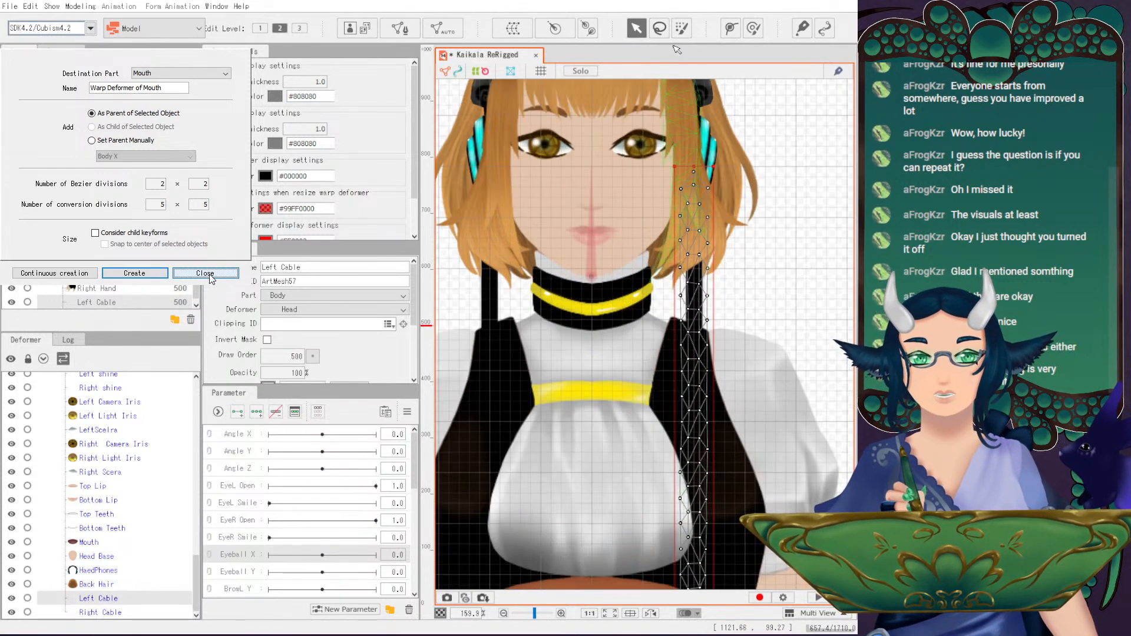
left_click(591, 33)
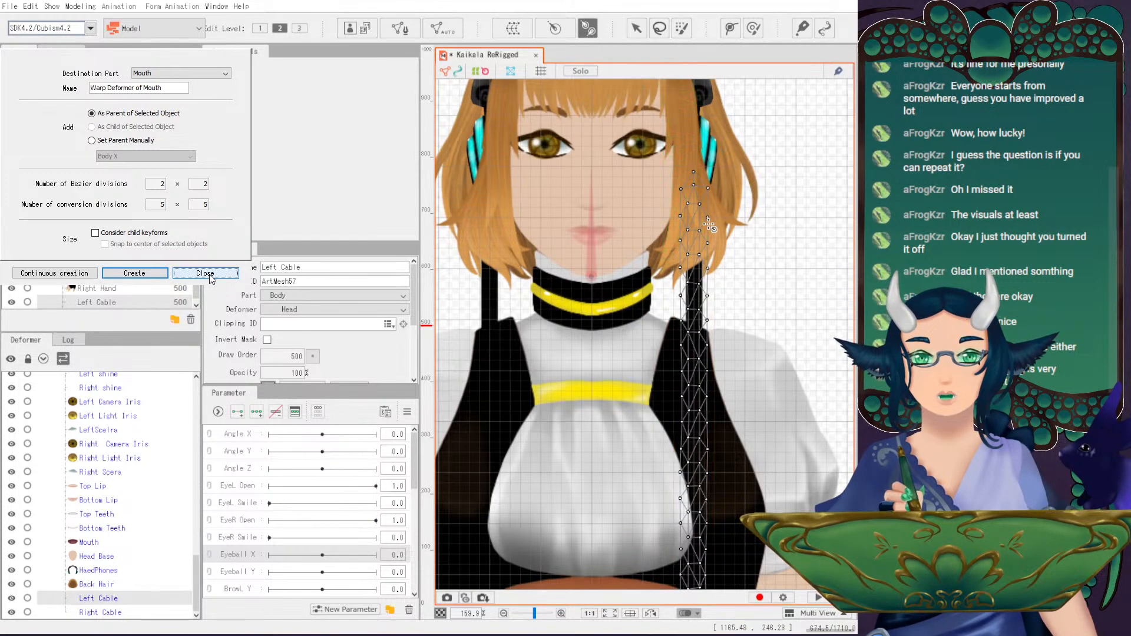
left_click(694, 184)
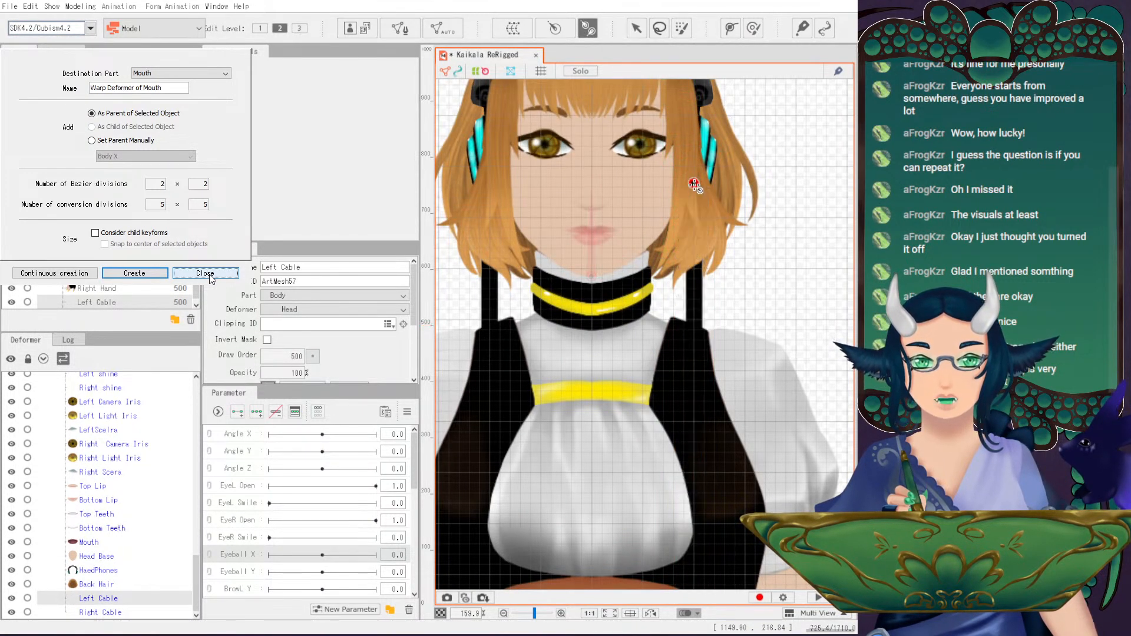
left_click(693, 228)
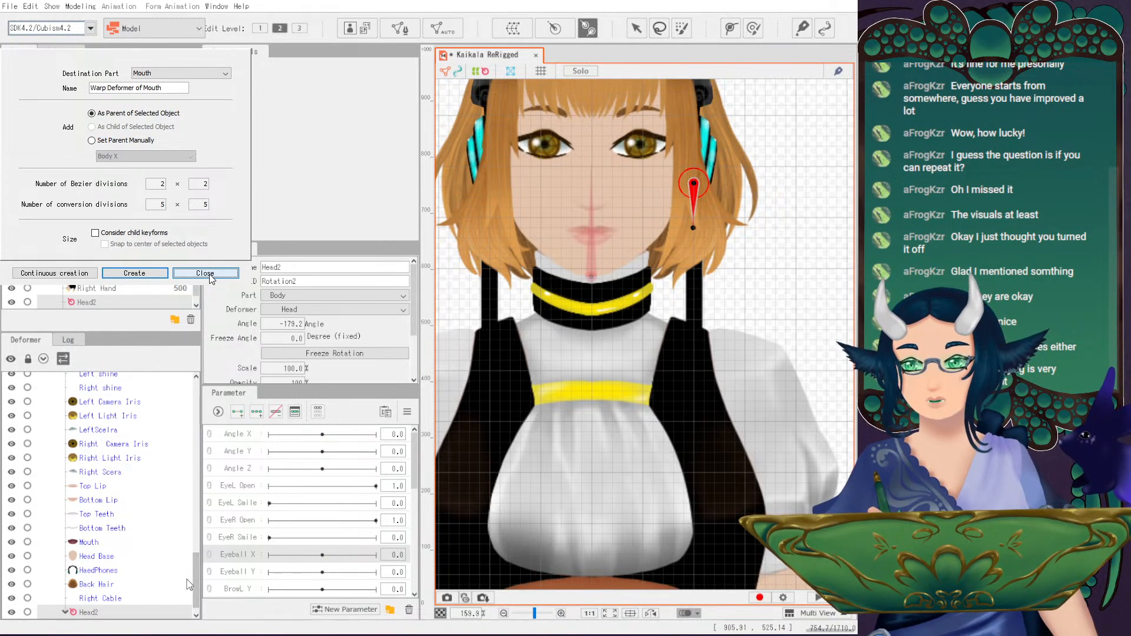
- Create a rotation deformer for the Right Cable with its pivot near the cable's upper end, pointing straight down
scroll(198, 583, "down", 1)
left_click(88, 584)
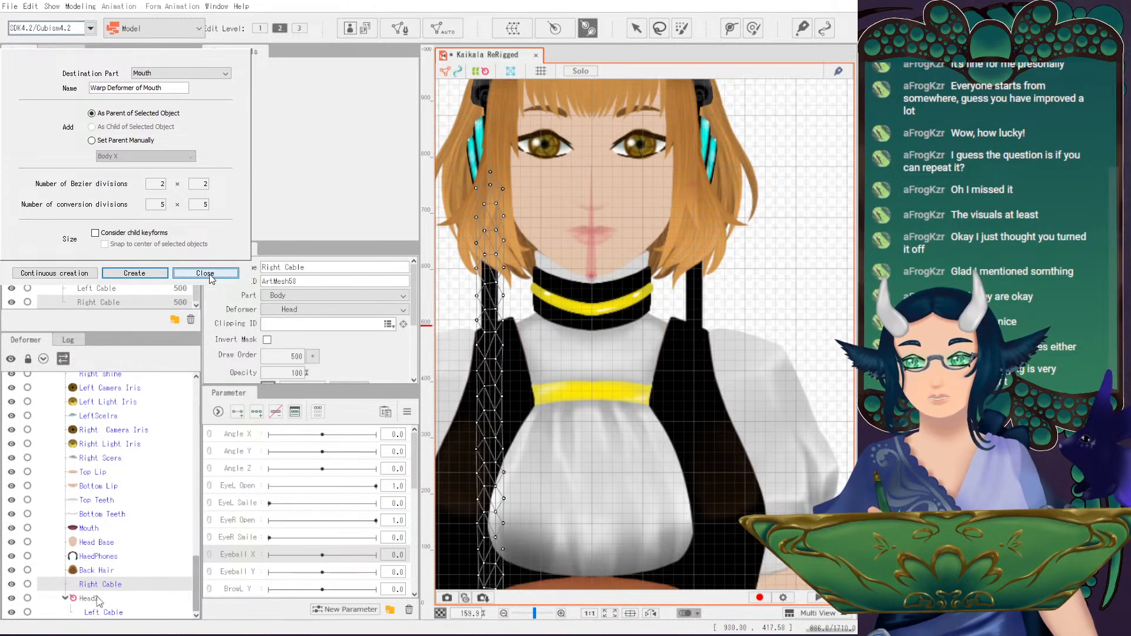
left_click(89, 598)
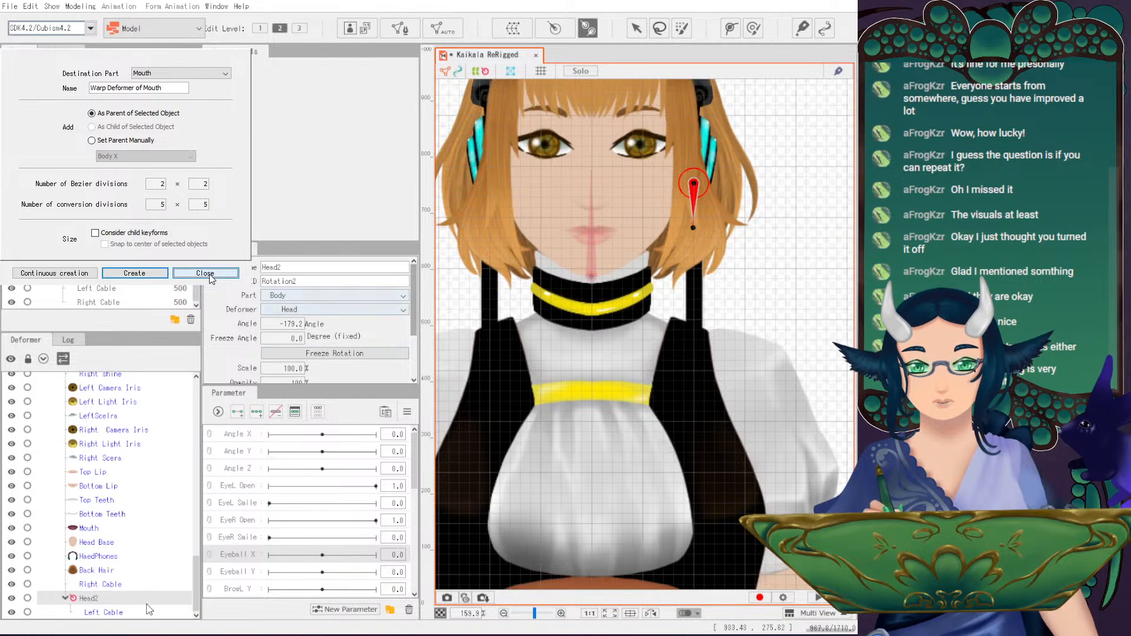
left_click(100, 583)
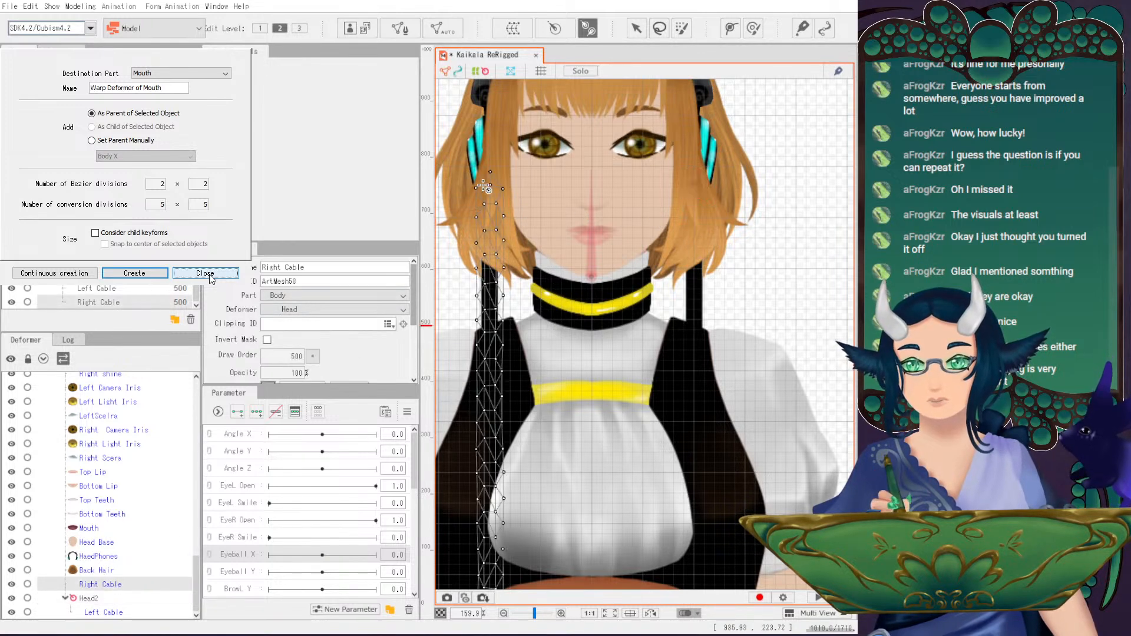
left_click_drag(490, 182, 495, 230)
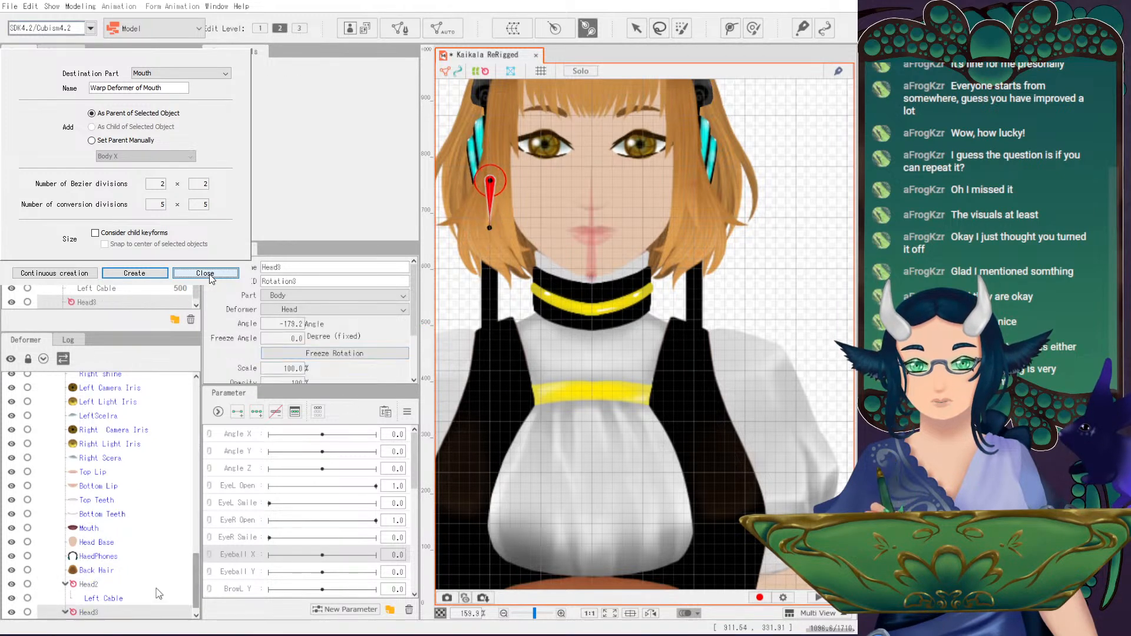
- Check the placement and contents of the left and right cable rotation deformers, and clear the selection
left_click(102, 585)
left_click(104, 614)
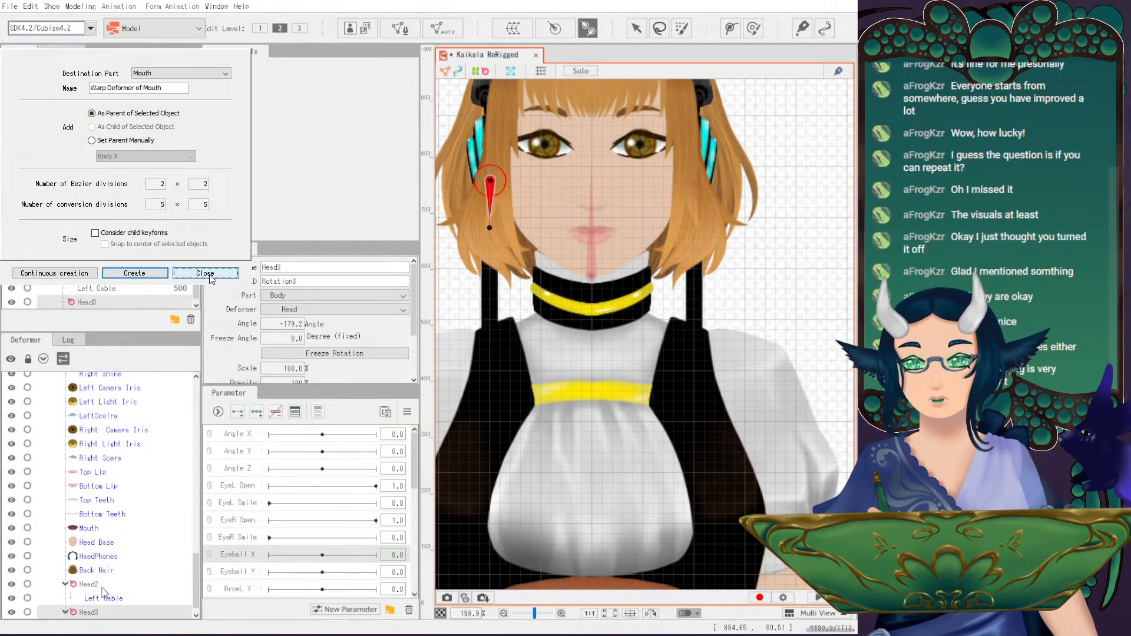
left_click(103, 585)
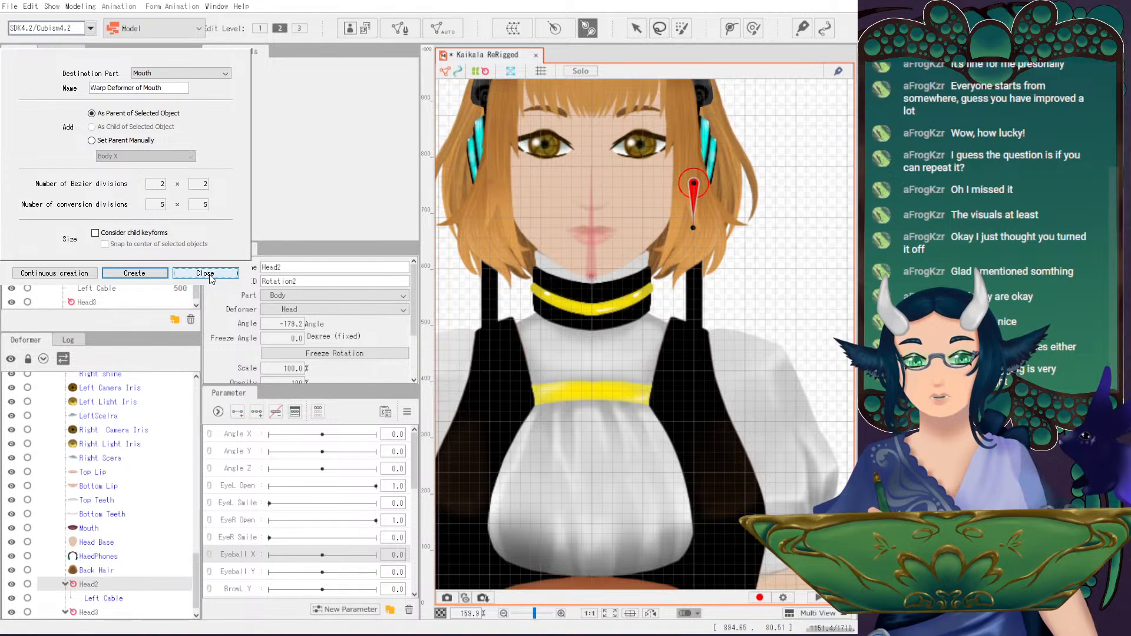
left_click(103, 616)
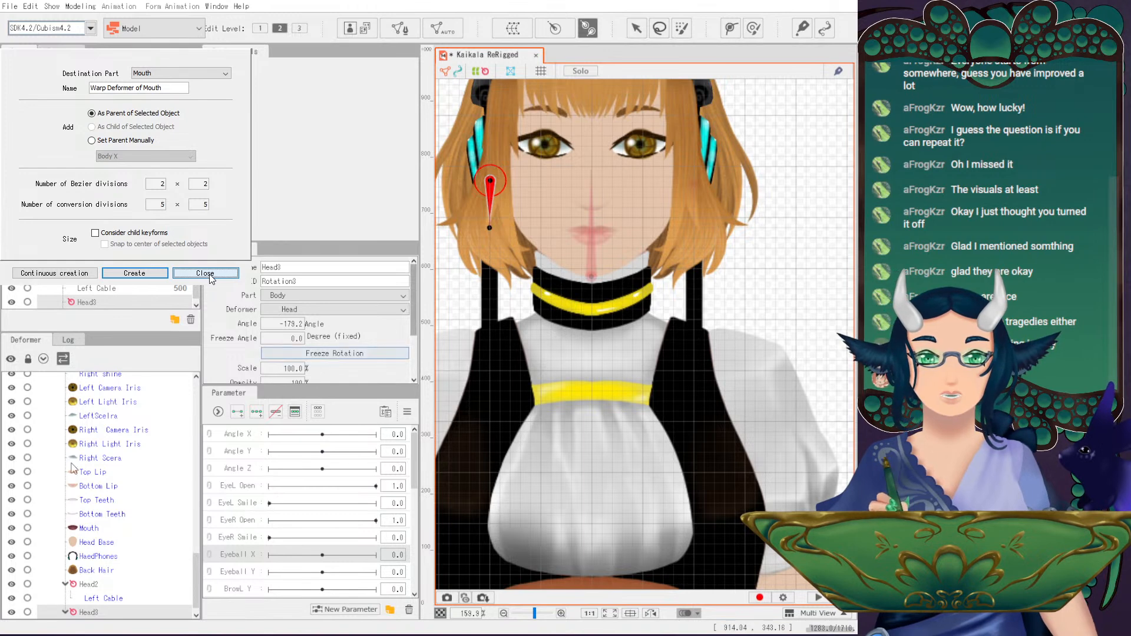
scroll(107, 589, "down", 1)
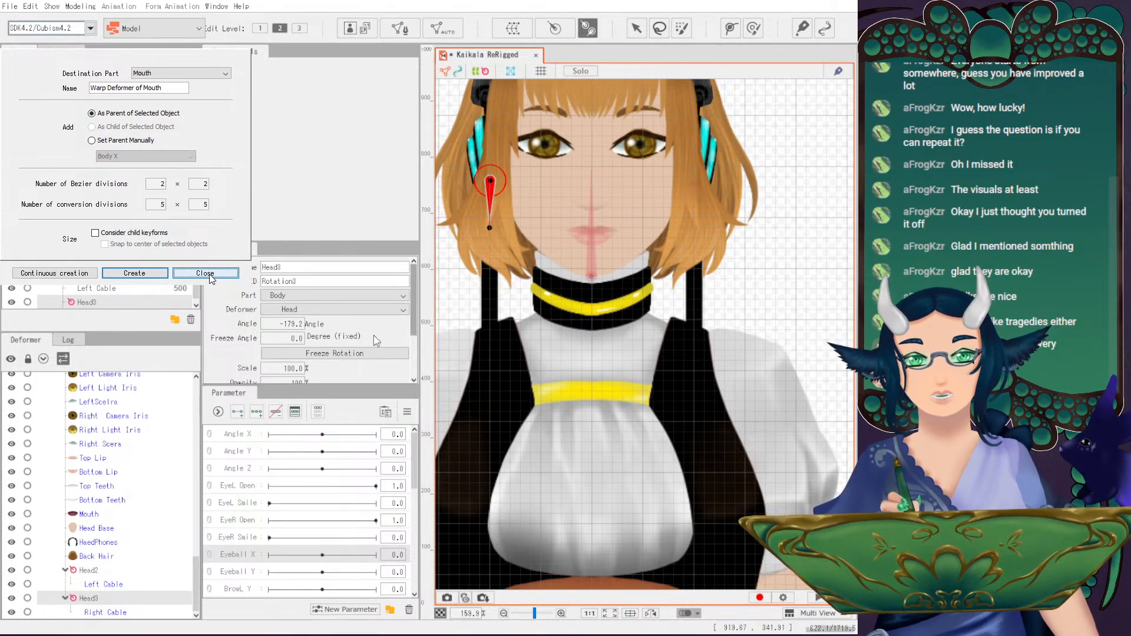
key("v")
left_click(758, 299)
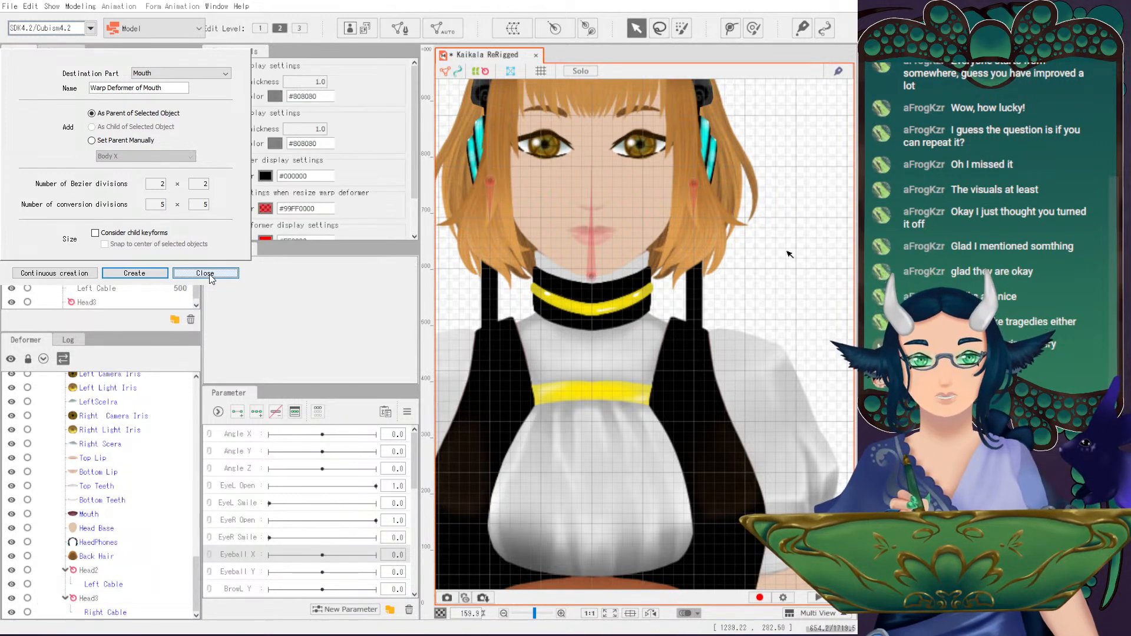
- Try swinging the Left Cable outward with its Head2 rotation deformer and undo the rotation
left_click_drag(695, 257, 786, 352)
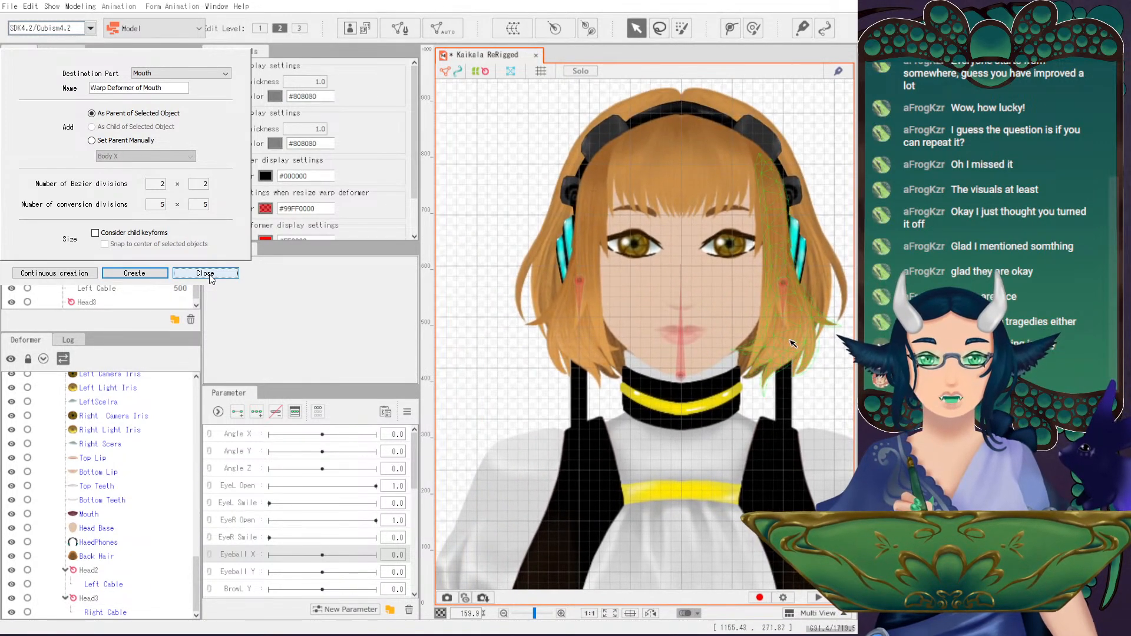
scroll(792, 342, "down", 5)
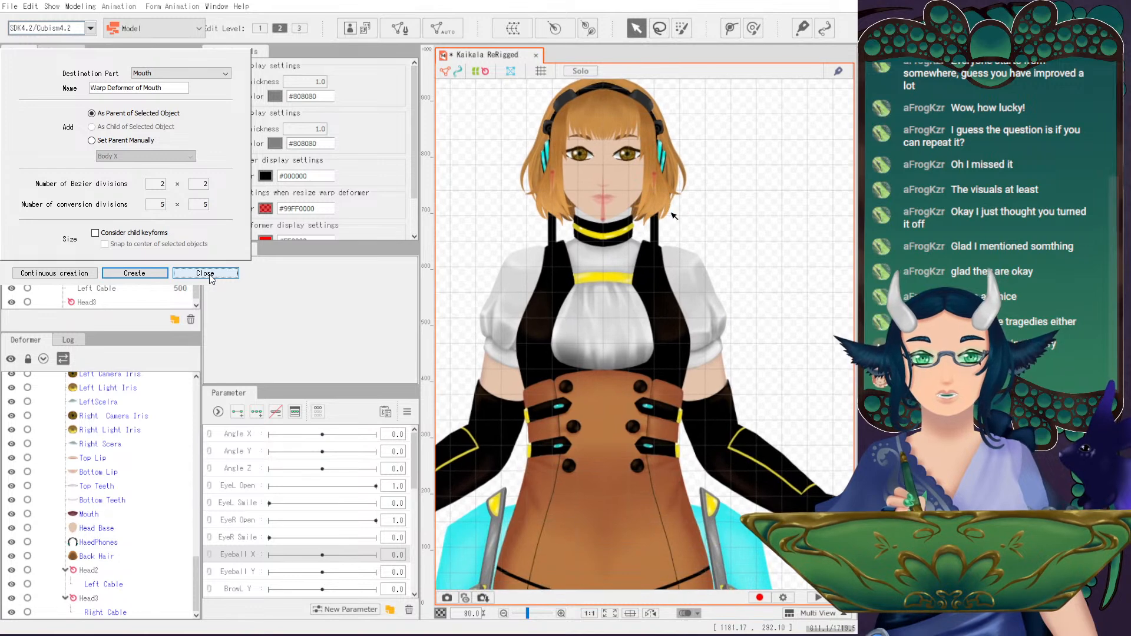
scroll(199, 576, "up", 1)
scroll(199, 575, "up", 1)
scroll(199, 578, "up", 1)
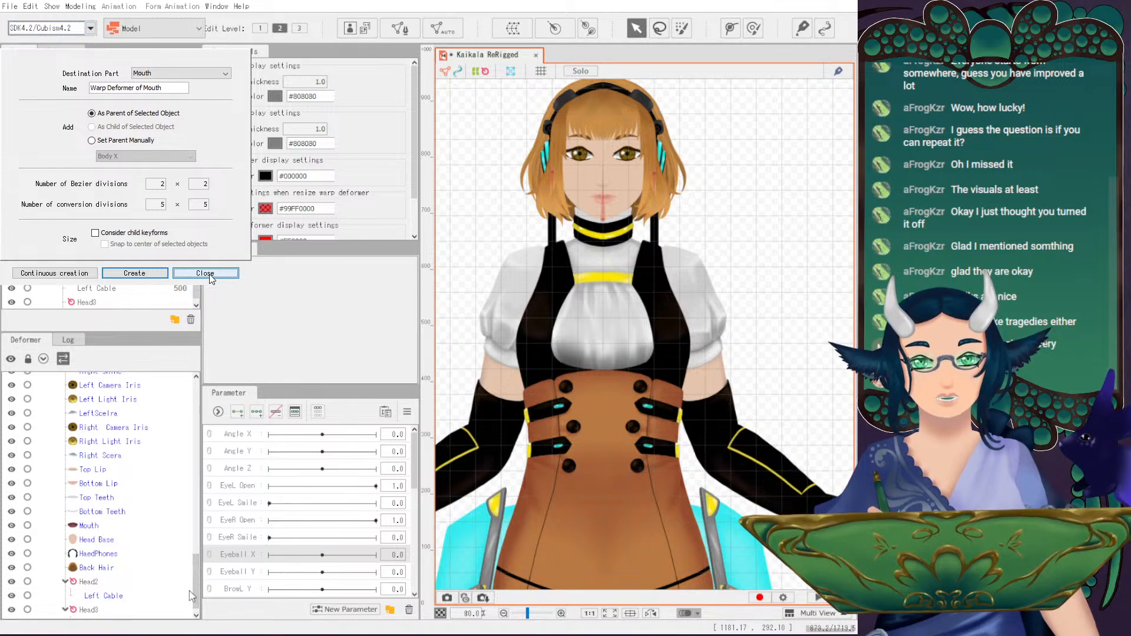
left_click_drag(195, 573, 191, 619)
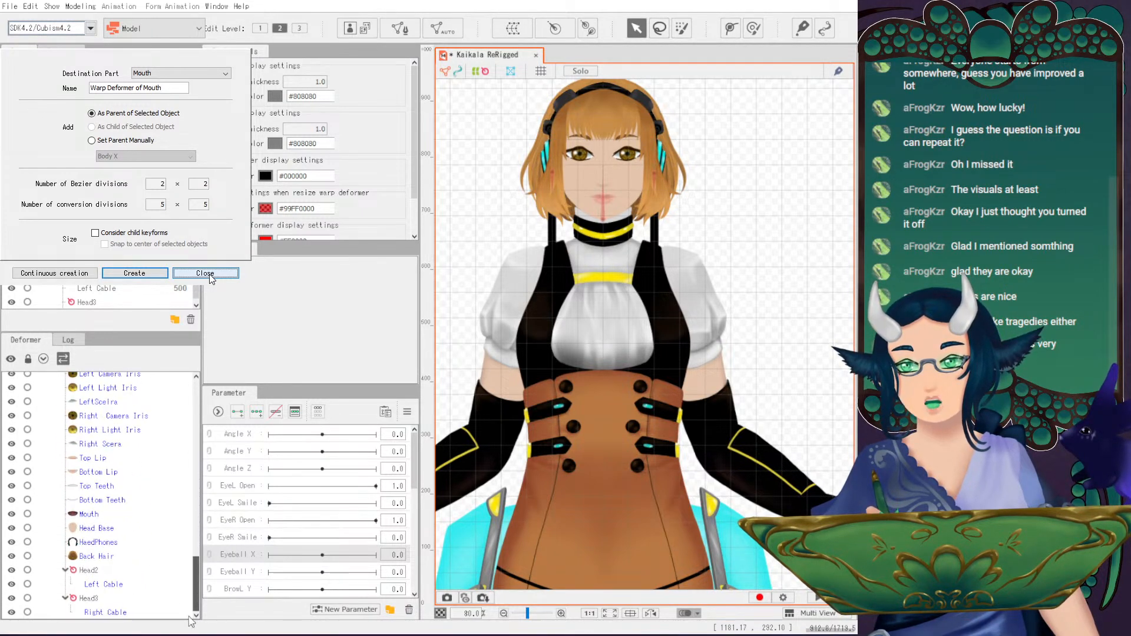
left_click(104, 572)
left_click_drag(654, 201, 854, 407)
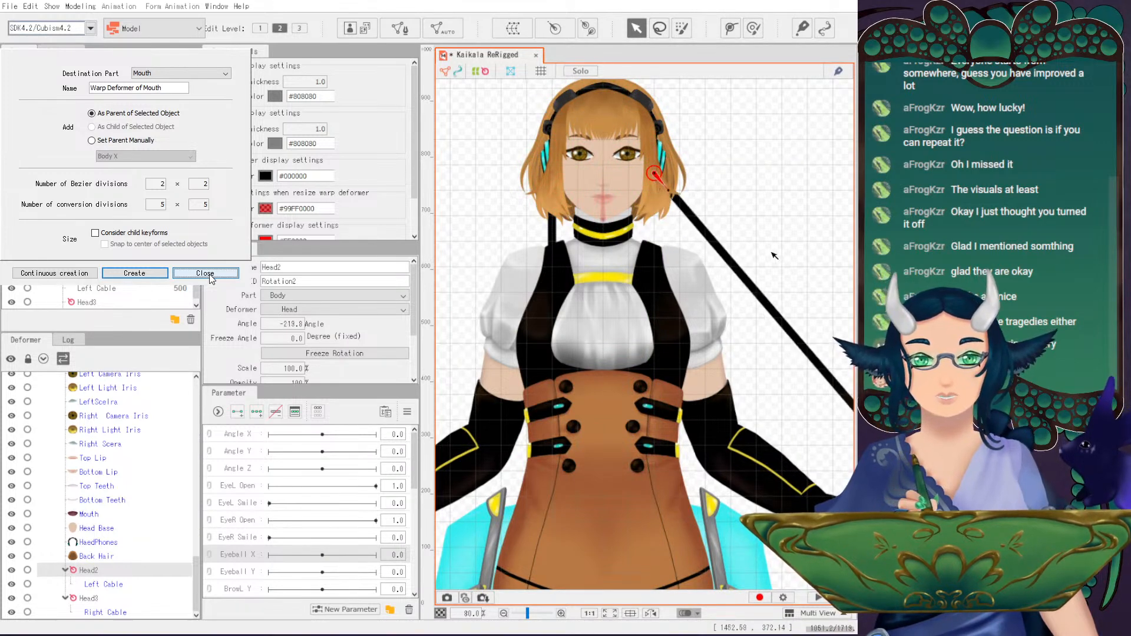
scroll(805, 255, "down", 5)
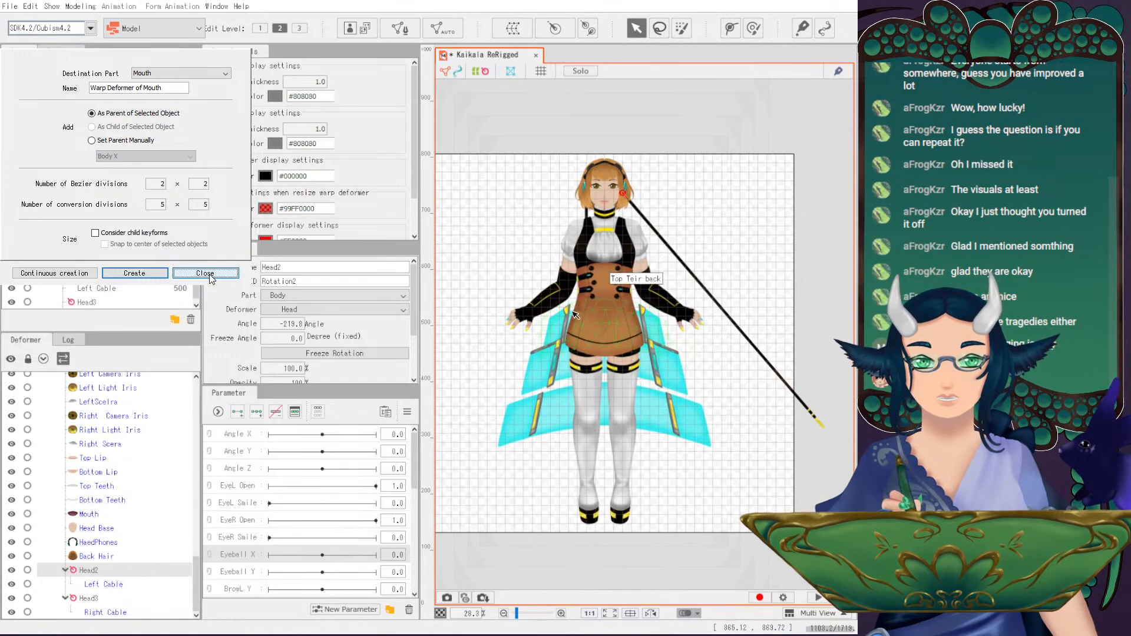
left_click_drag(630, 202, 656, 203)
key("ctrl+z")
key("ctrl+z")
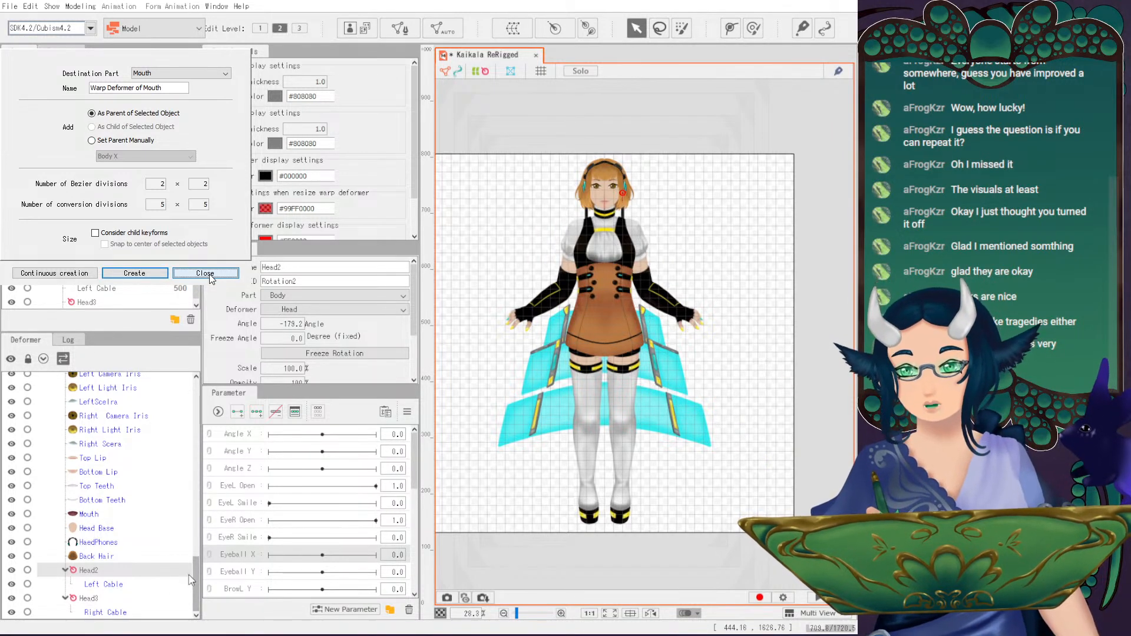
- Add a new parameter directly after ArmsUp in the parameter list
left_click_drag(196, 576, 205, 439)
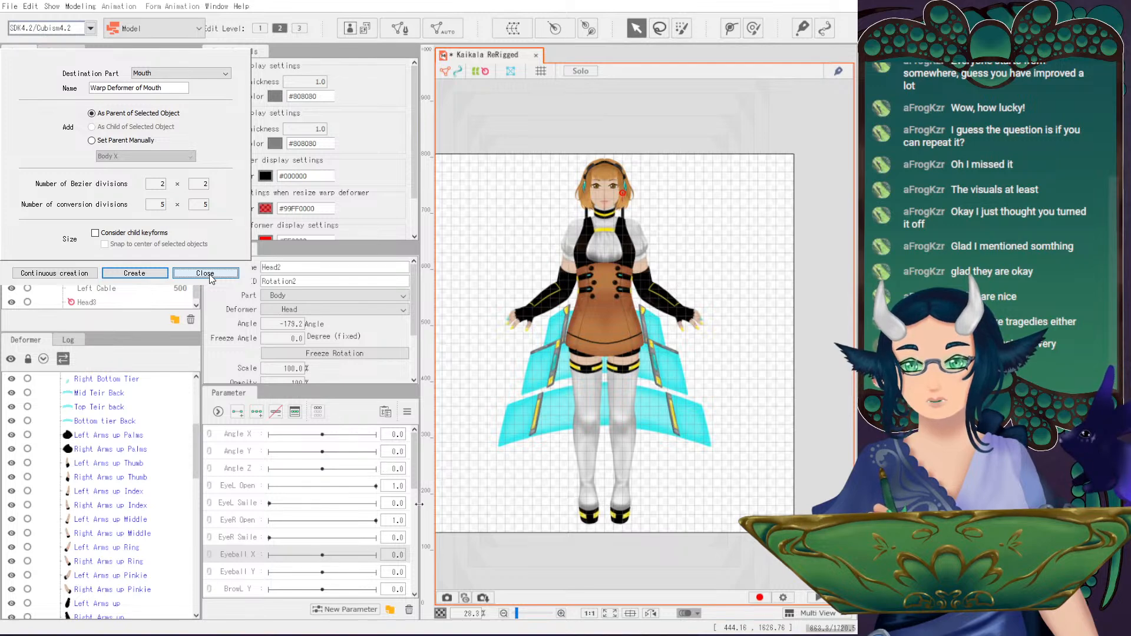
left_click_drag(419, 487, 419, 589)
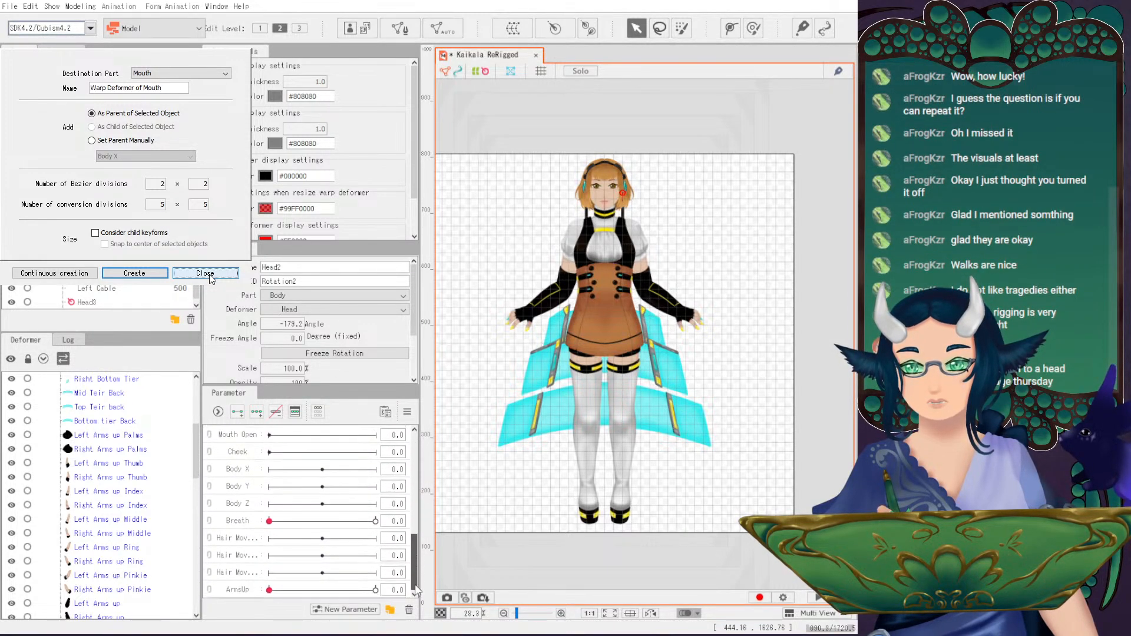
left_click(244, 587)
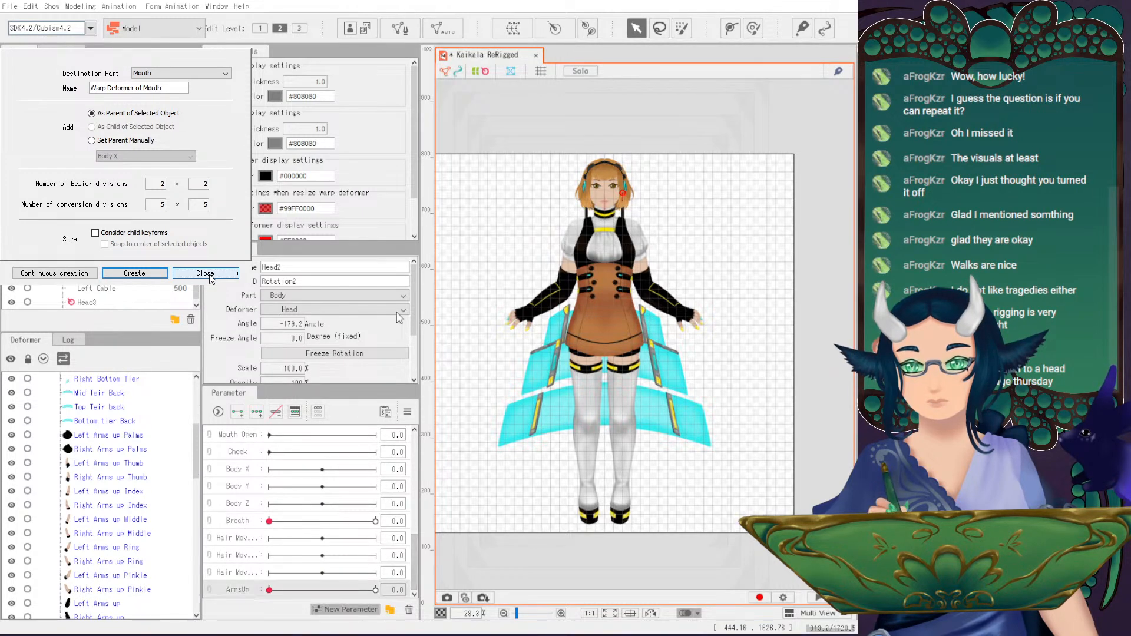
key("Return")
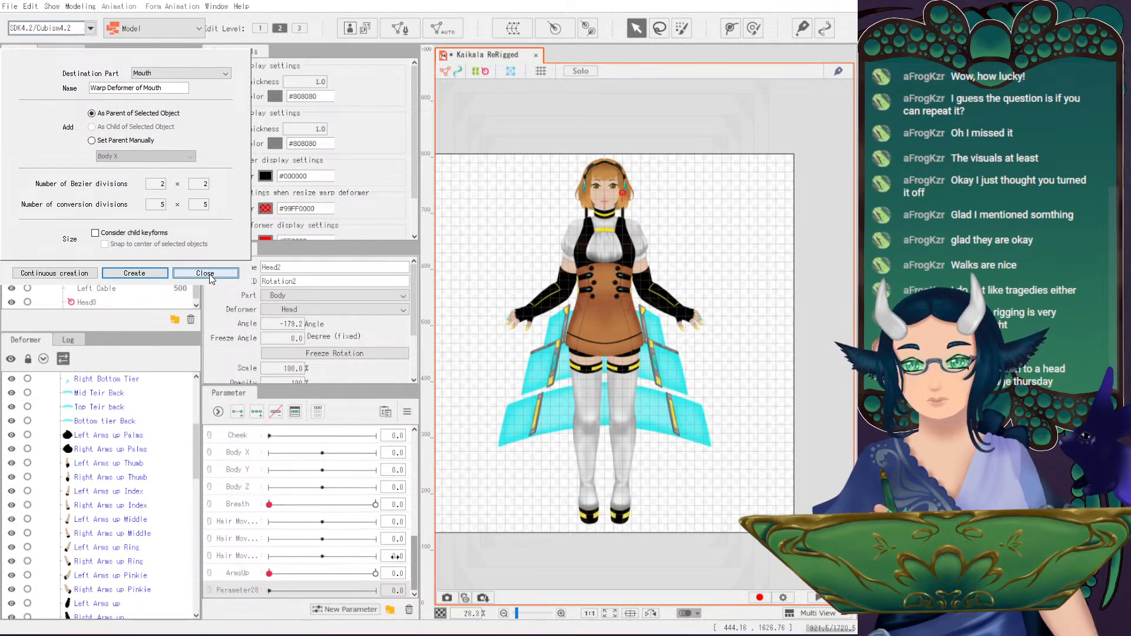
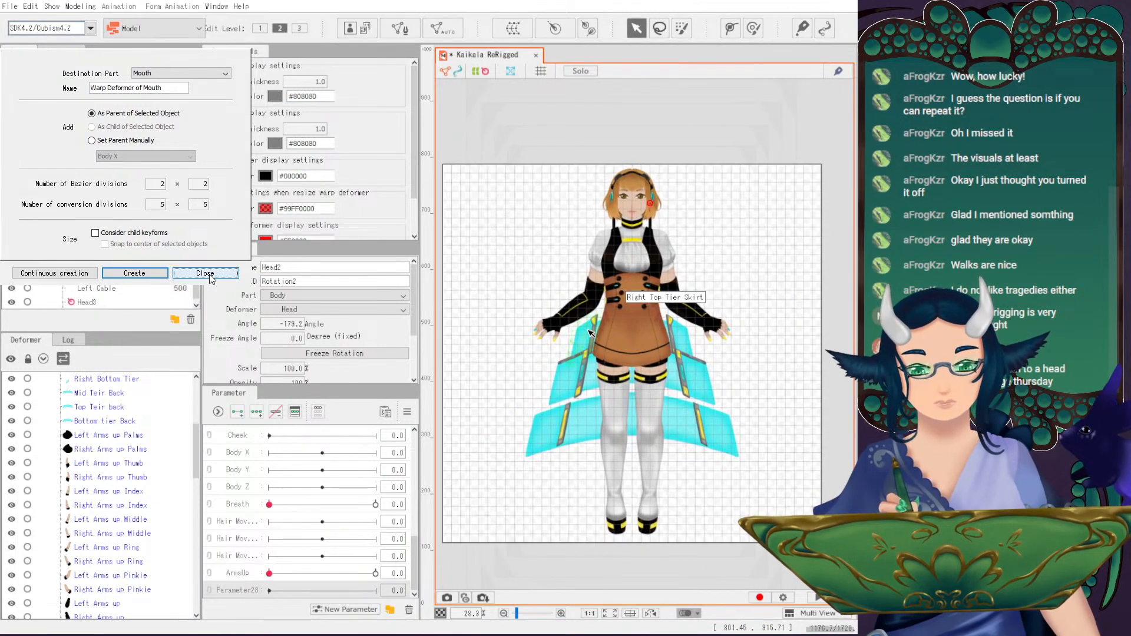
- Select the Left Arms up Palms, Thumb, Index, Middle, Ring and Pinkie parts
left_click_drag(607, 438, 588, 397)
left_click_drag(197, 461, 194, 580)
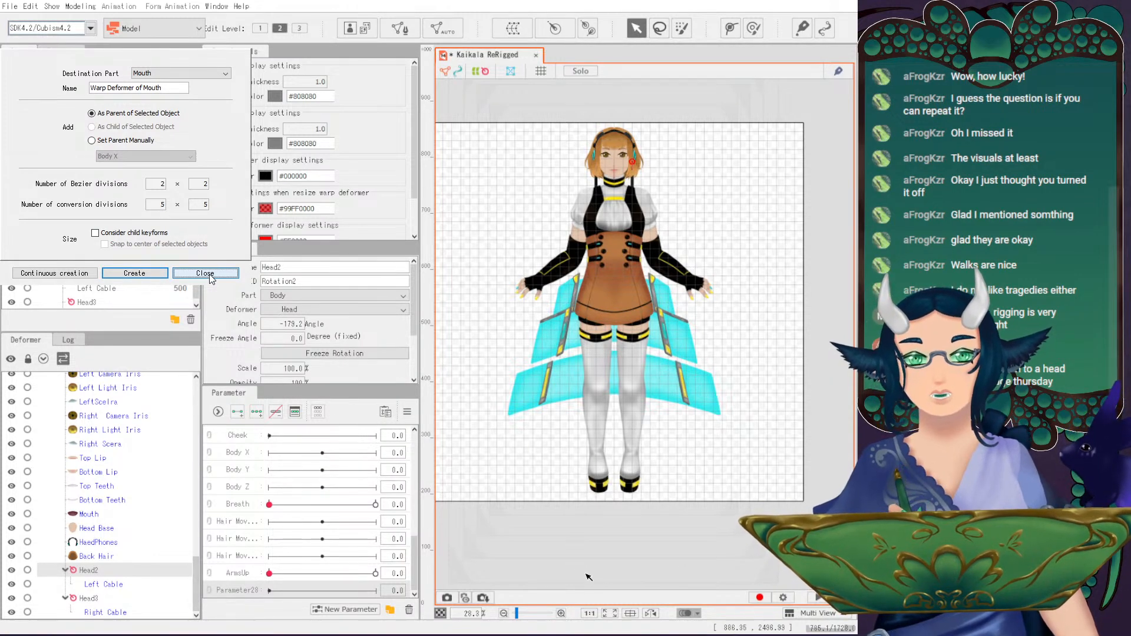
left_click_drag(199, 577, 196, 534)
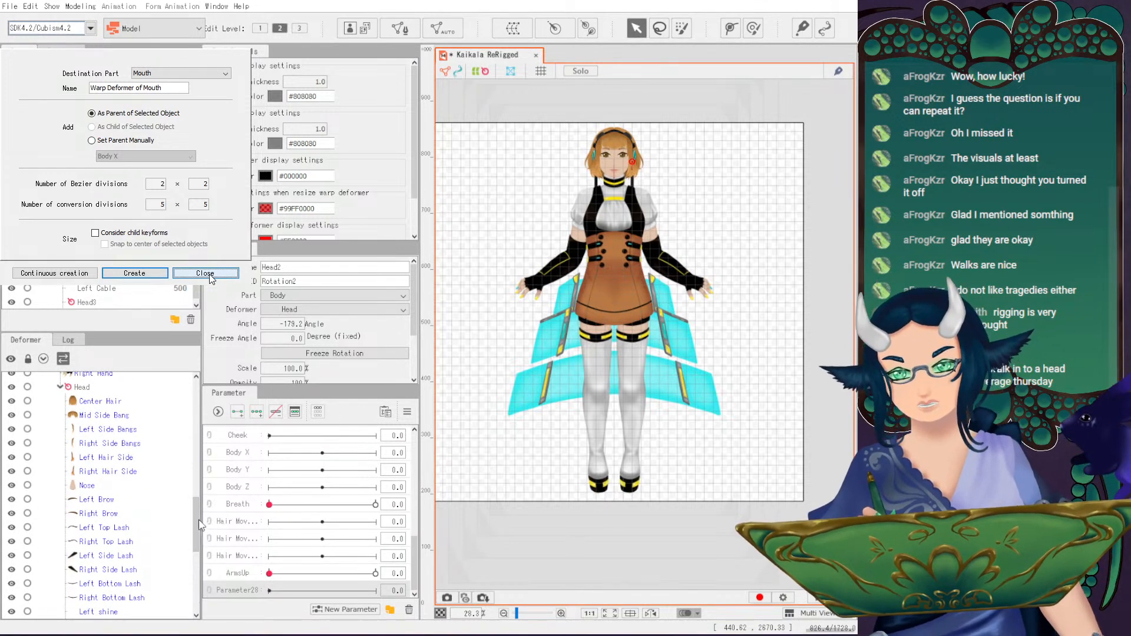
left_click_drag(196, 522, 194, 449)
left_click(120, 434)
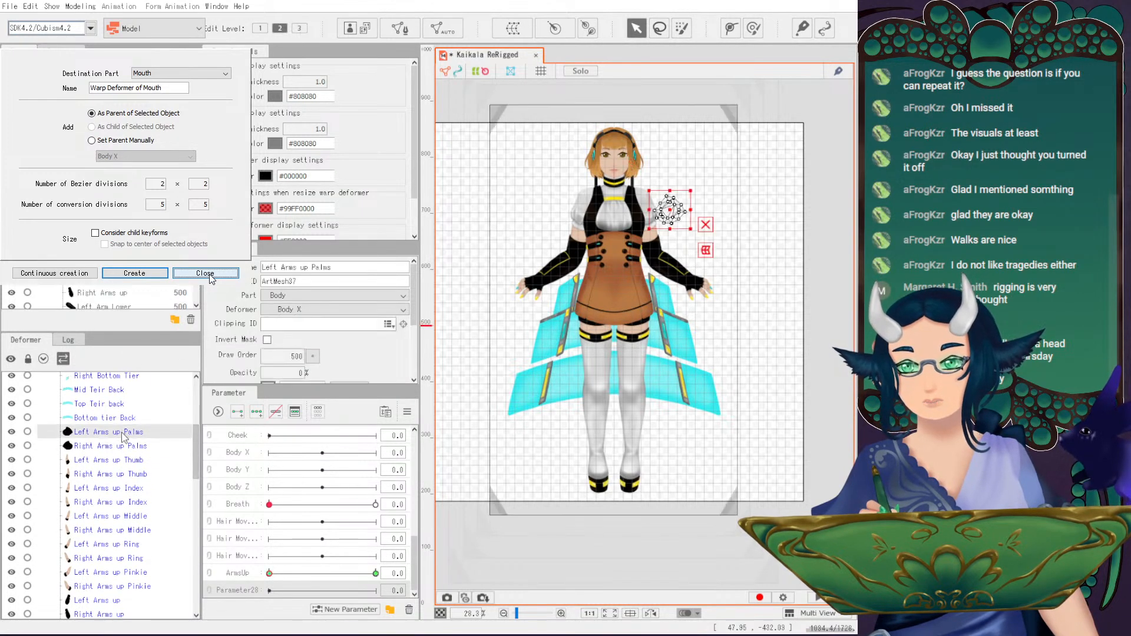
mouse_move(195, 459)
left_mouse_down()
mouse_move(196, 404)
mouse_move(194, 457)
left_mouse_up()
left_click(106, 461, "ctrl")
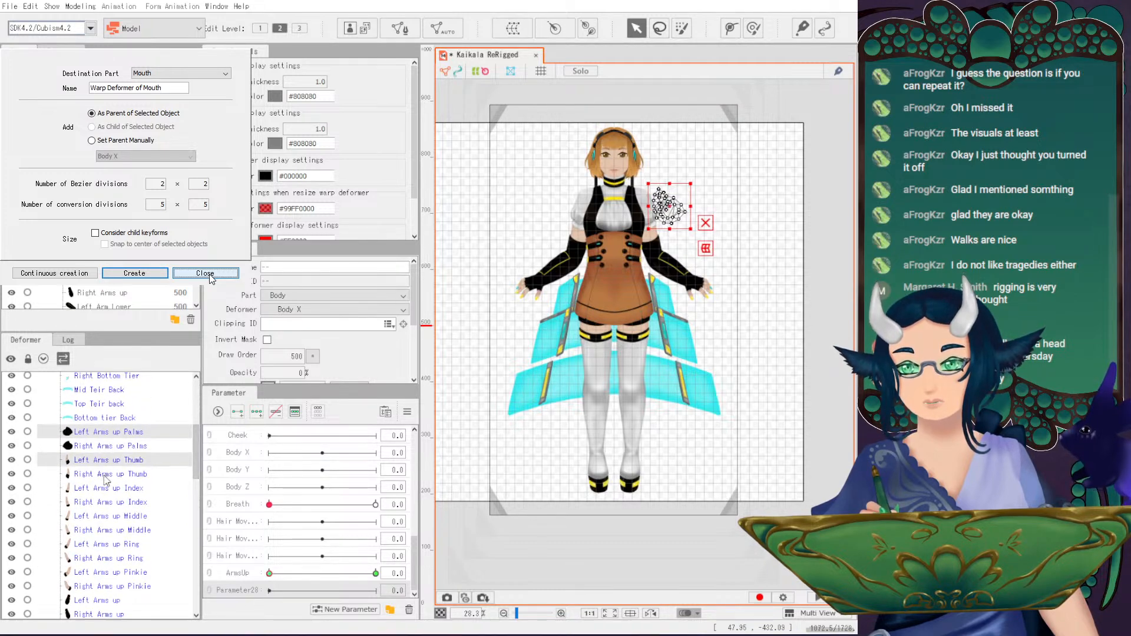
left_click(107, 489, "ctrl")
left_click(99, 518, "ctrl")
left_click(105, 546, "ctrl")
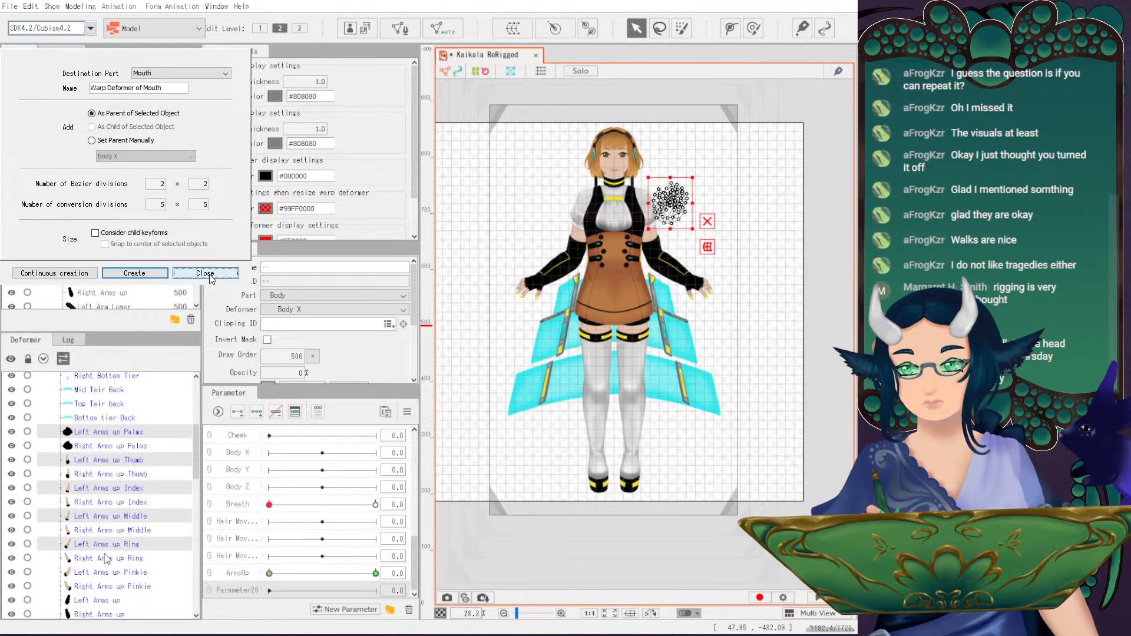
left_click(102, 575, "ctrl")
- Add Left Arms up, Left Arm Lower, Left Upper Arm and Left Hand to the current selection
left_click_drag(195, 486, 195, 512)
left_click(104, 493, "ctrl")
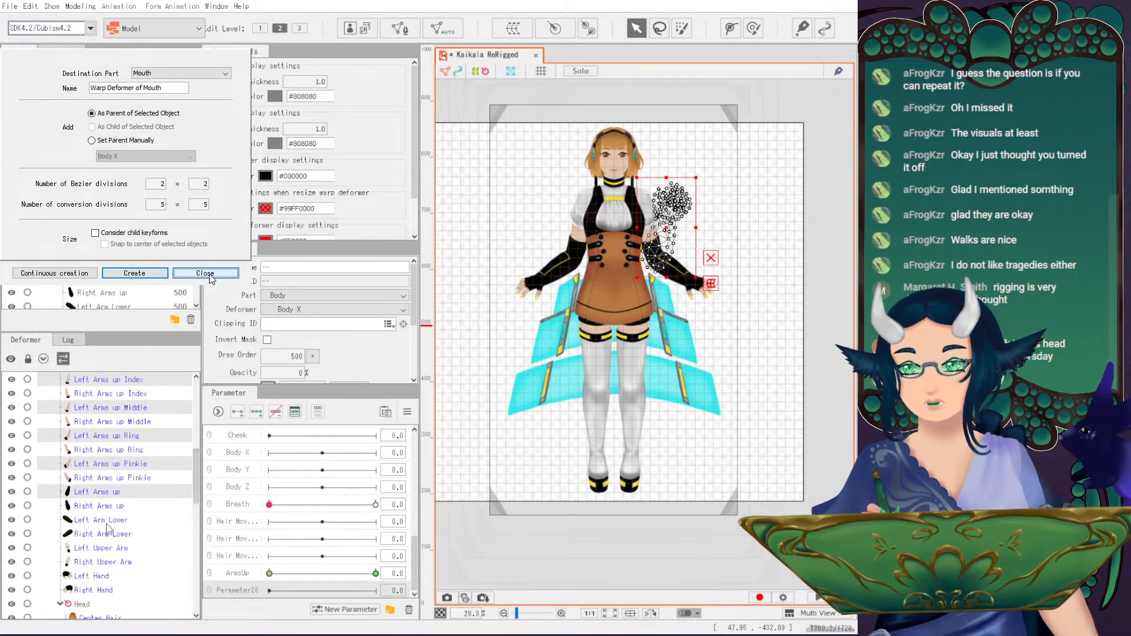
left_click(108, 521, "ctrl")
left_click(102, 551, "ctrl")
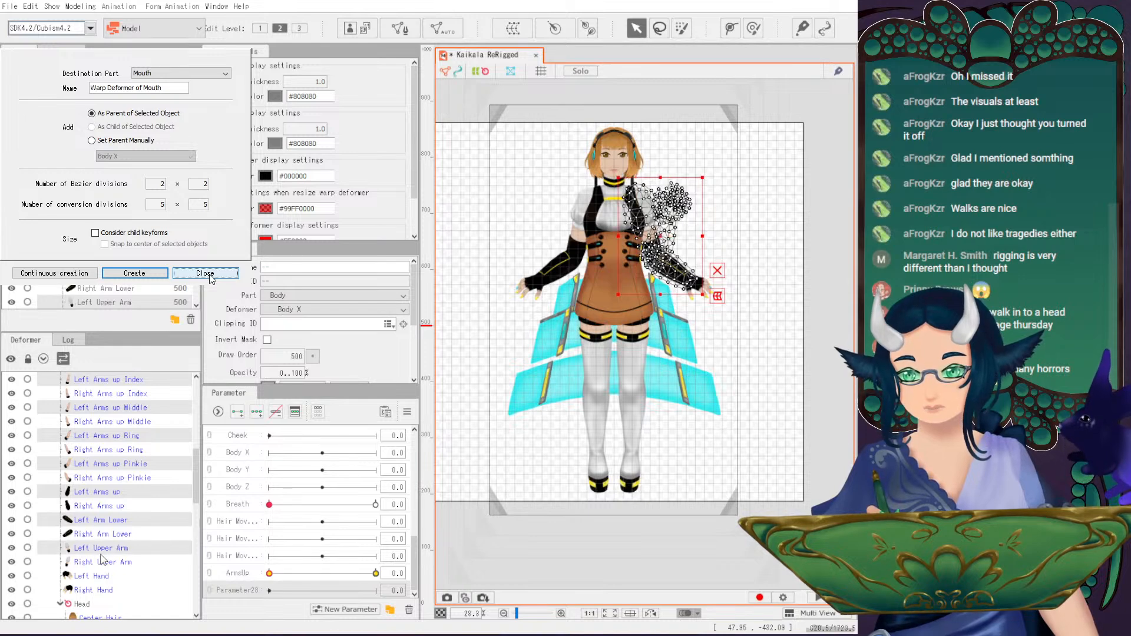
left_click(97, 577, "ctrl")
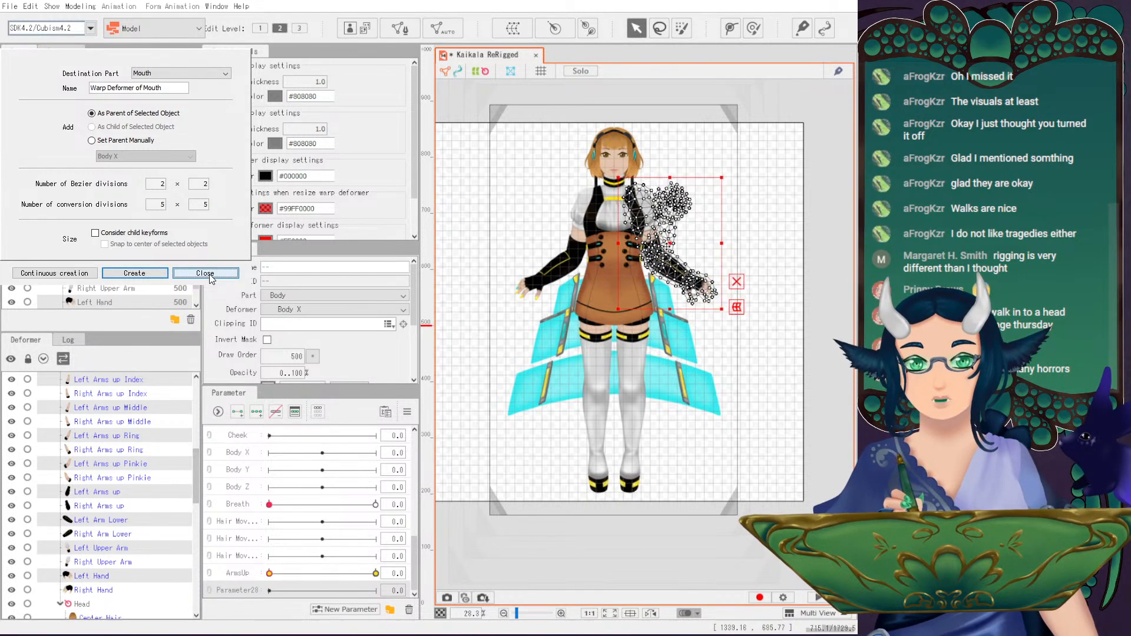
- Preview the raised-arms pose by setting ArmsUp to 1.0 and return the parameter to 0.0
key("ctrl+z")
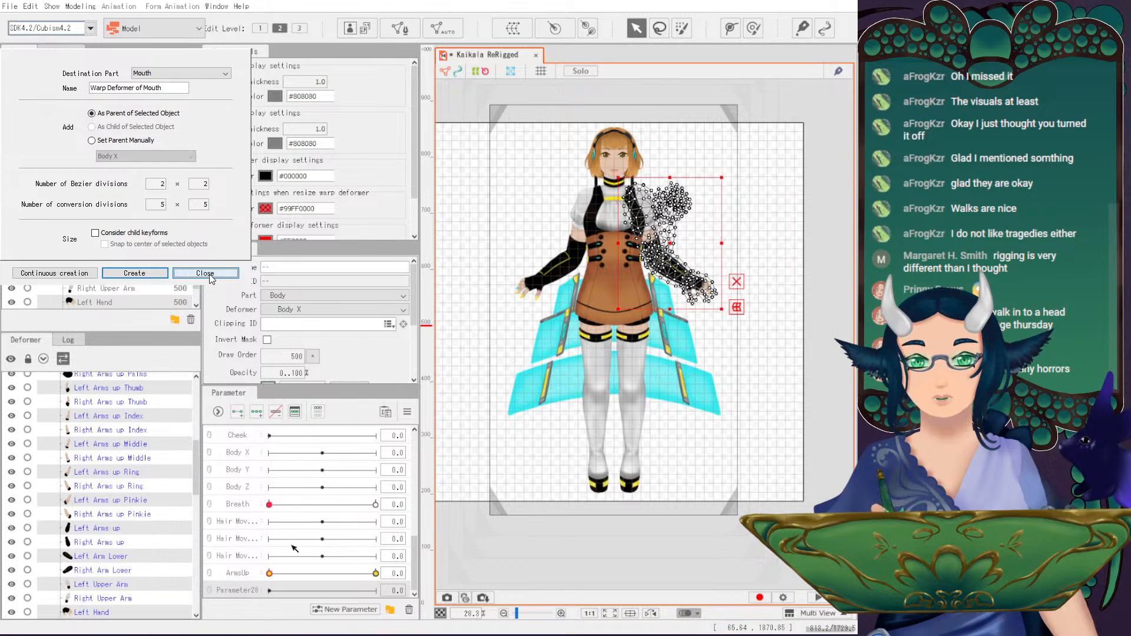
left_click(375, 573)
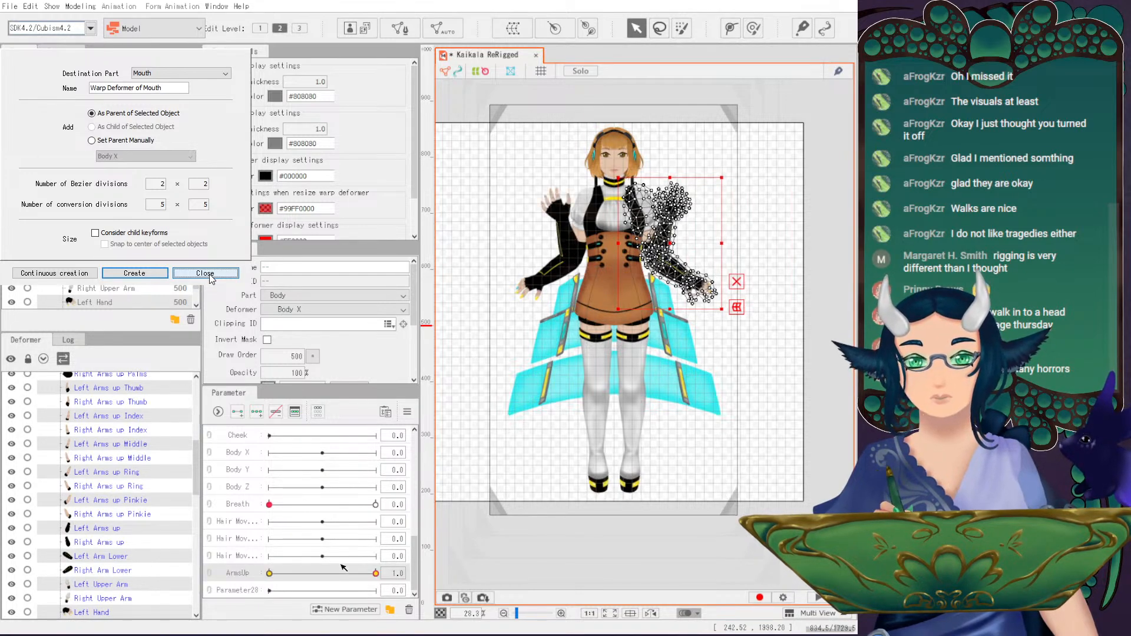
left_click_drag(377, 574, 242, 584)
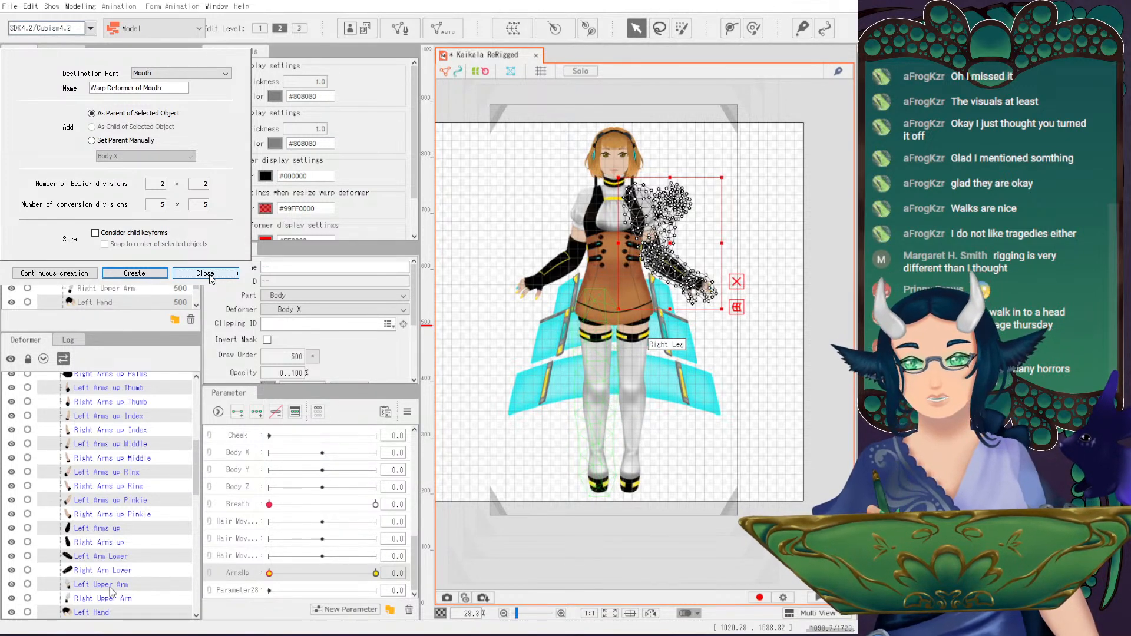
- Create a rotation deformer for the selected left arm parts, running from the left shoulder strap down toward the upper arm
scroll(626, 333, "up", 3)
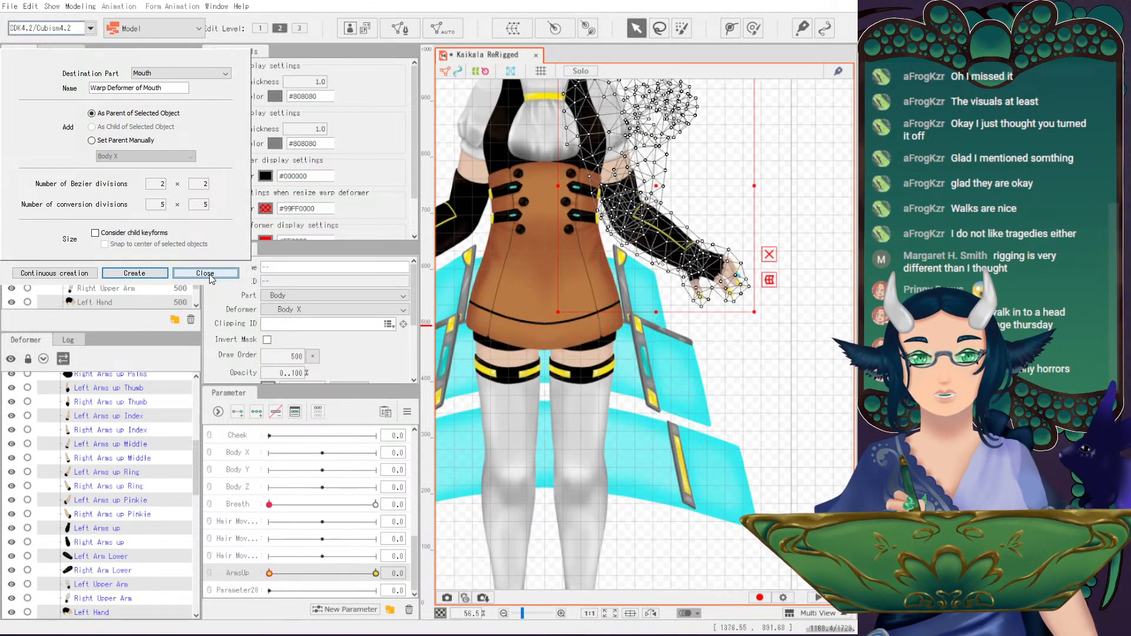
left_click_drag(625, 333, 622, 416)
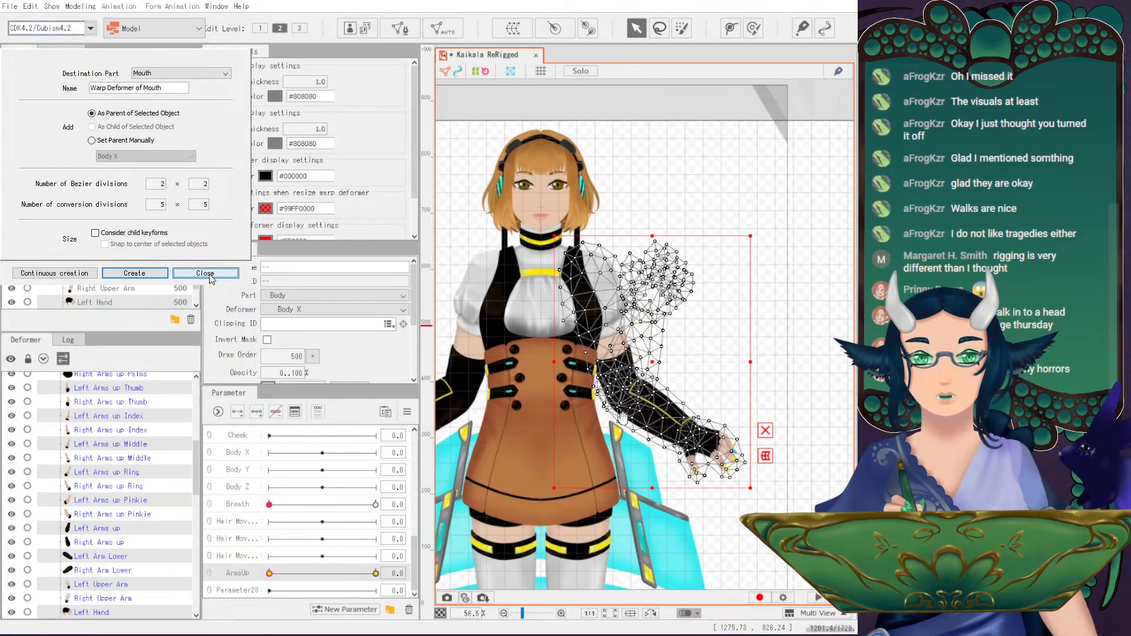
left_click(587, 27)
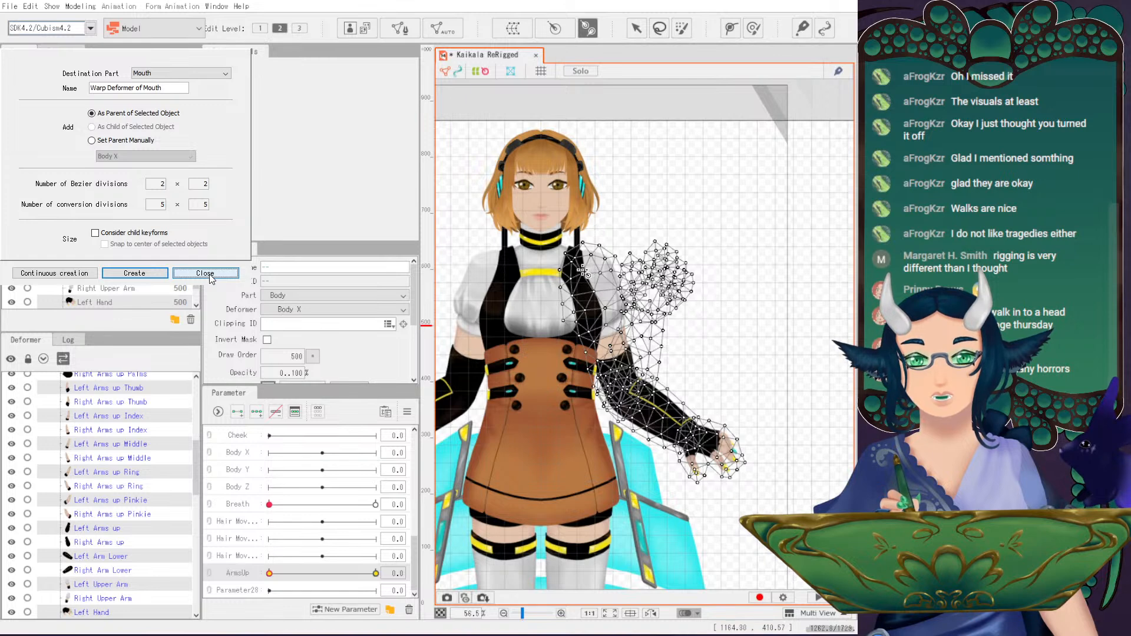
left_click_drag(575, 267, 588, 317)
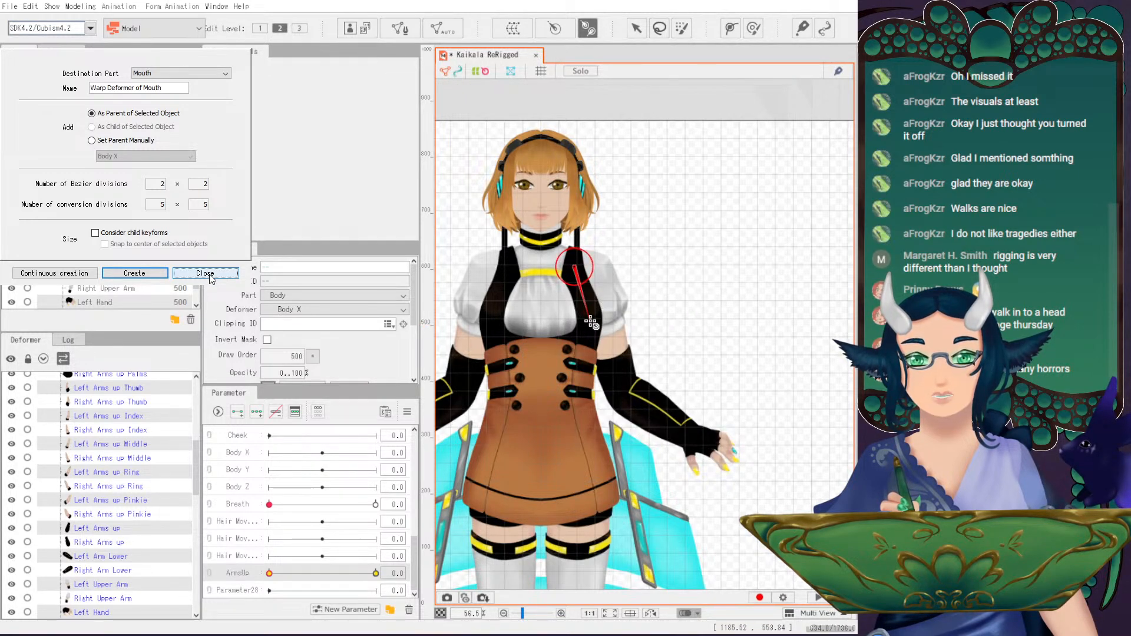
- Rename the Head2 rotation deformer as Left Cable
scroll(195, 551, "down", 3)
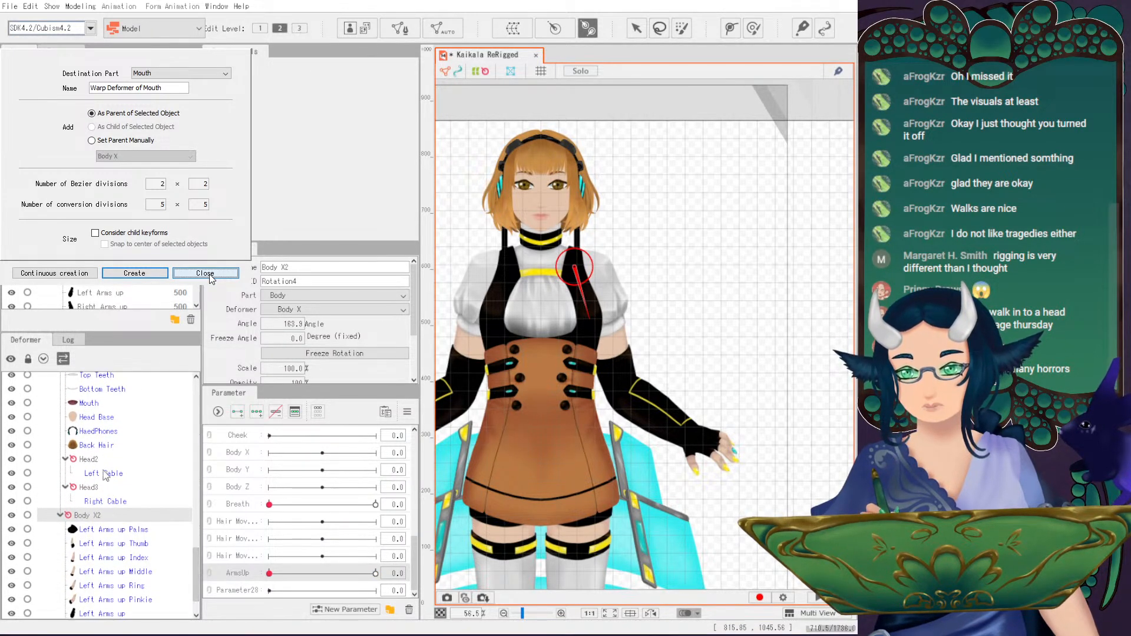
left_click(88, 459)
double_click(318, 268)
key("BackSpace")
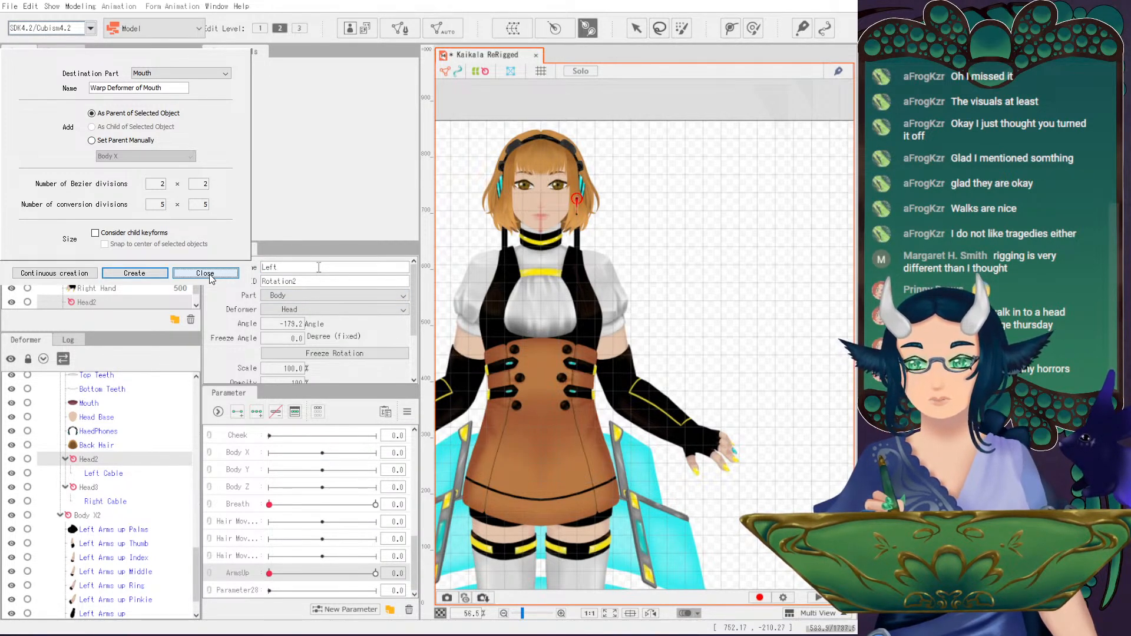
type("Left Cable")
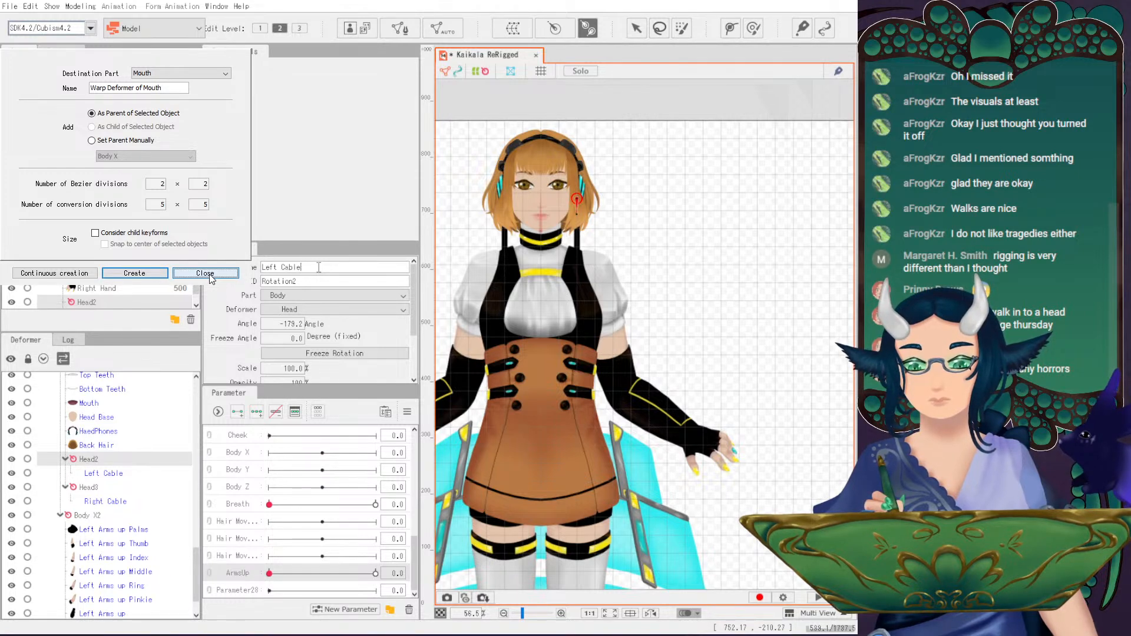
key("Return")
- Rename the Head3 rotation deformer as Right Cable
left_click(94, 490)
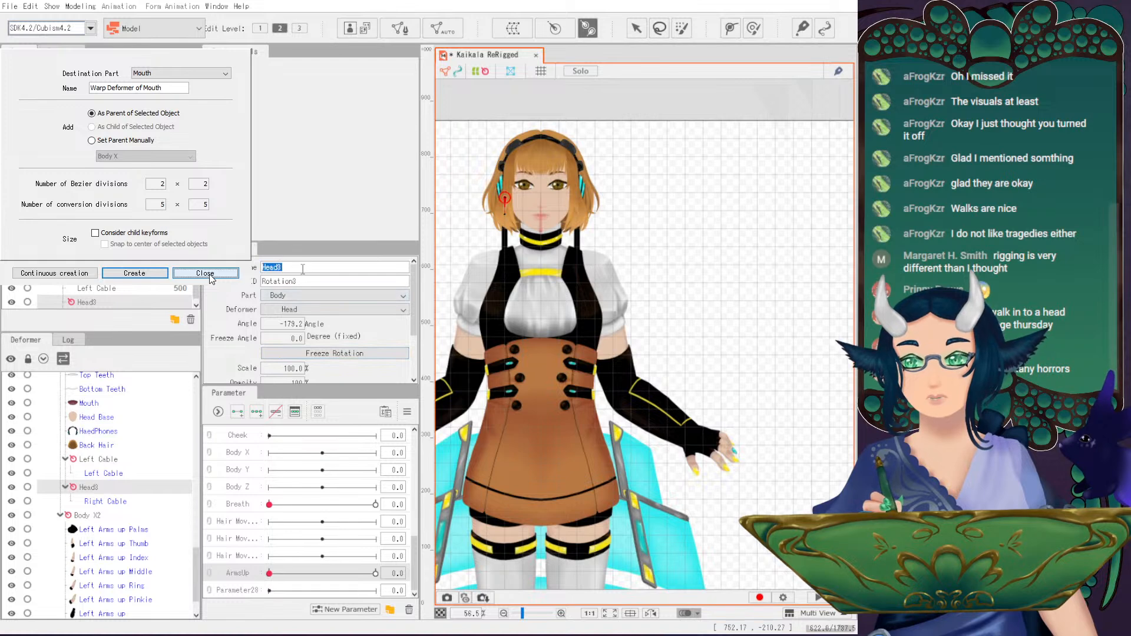
type("Right")
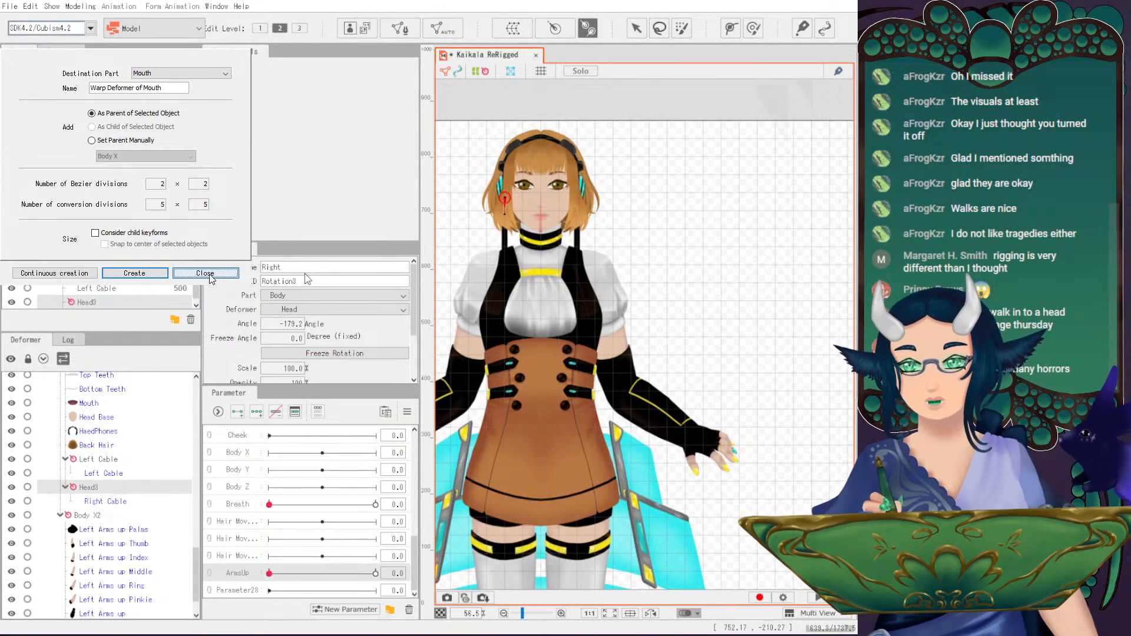
type(" Cab")
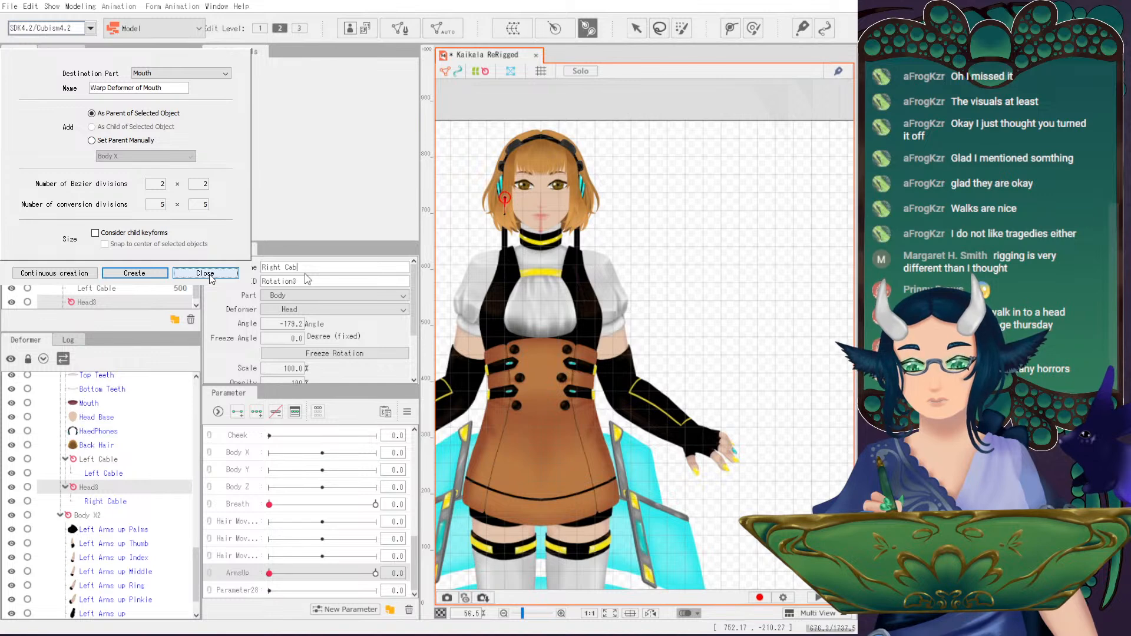
type("le")
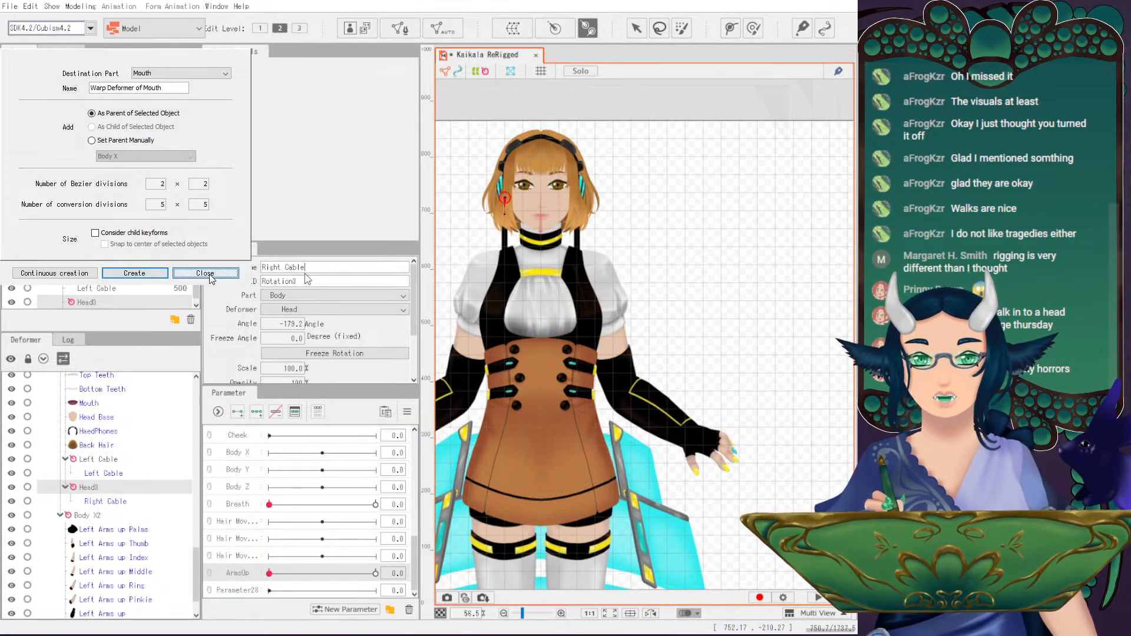
key("Return")
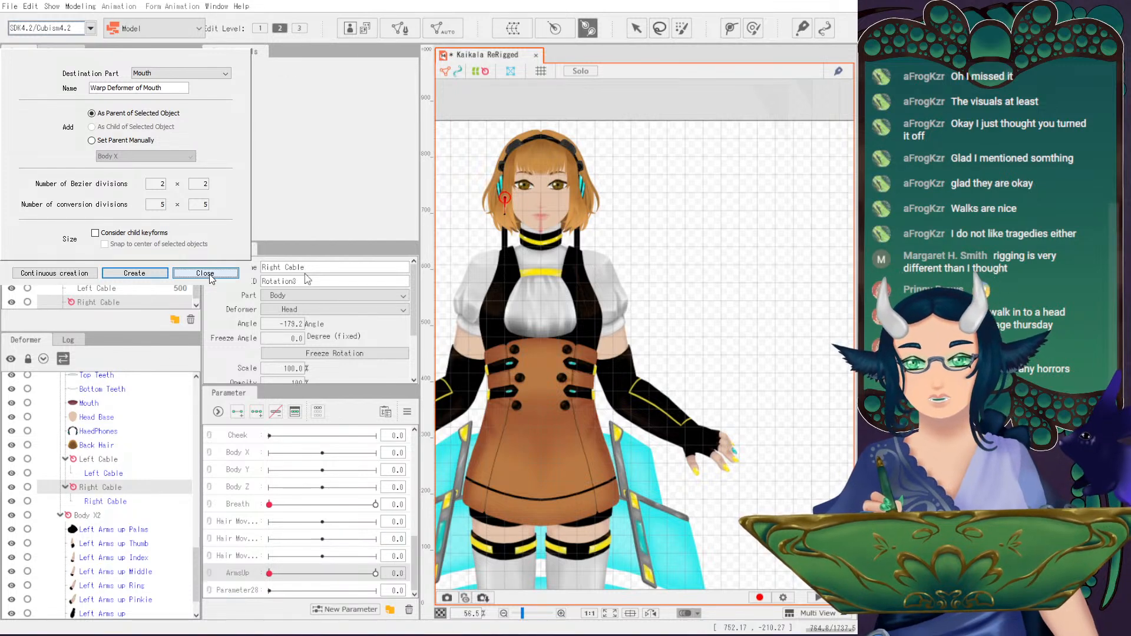
- Rename the Body X2 rotation deformer as Left Arm
left_click(86, 515)
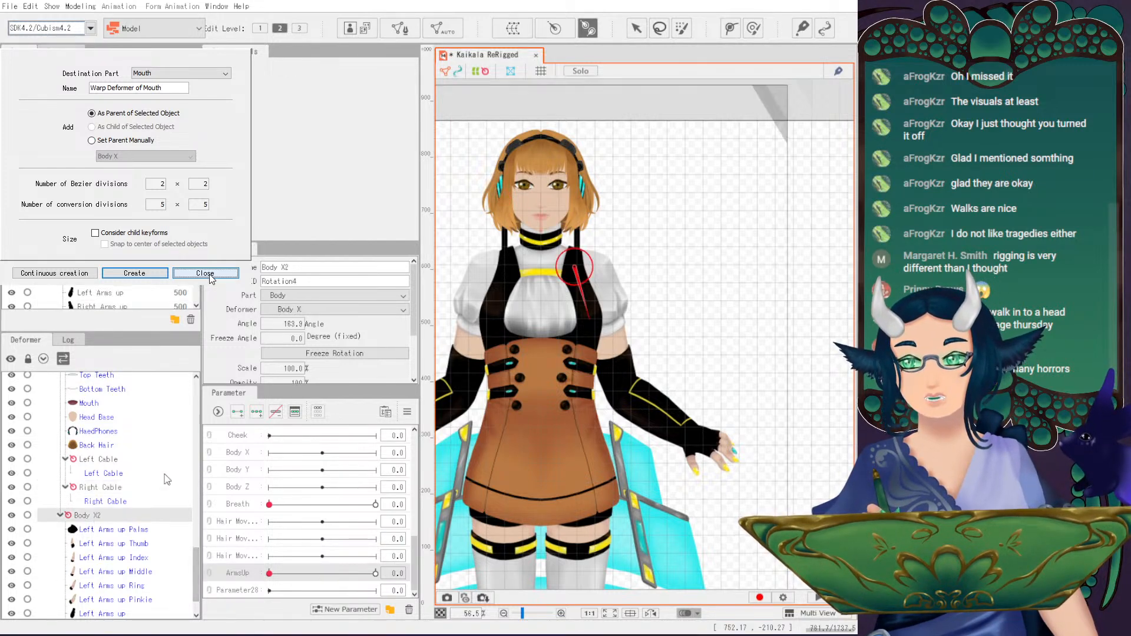
triple_click(313, 272)
key("BackSpace")
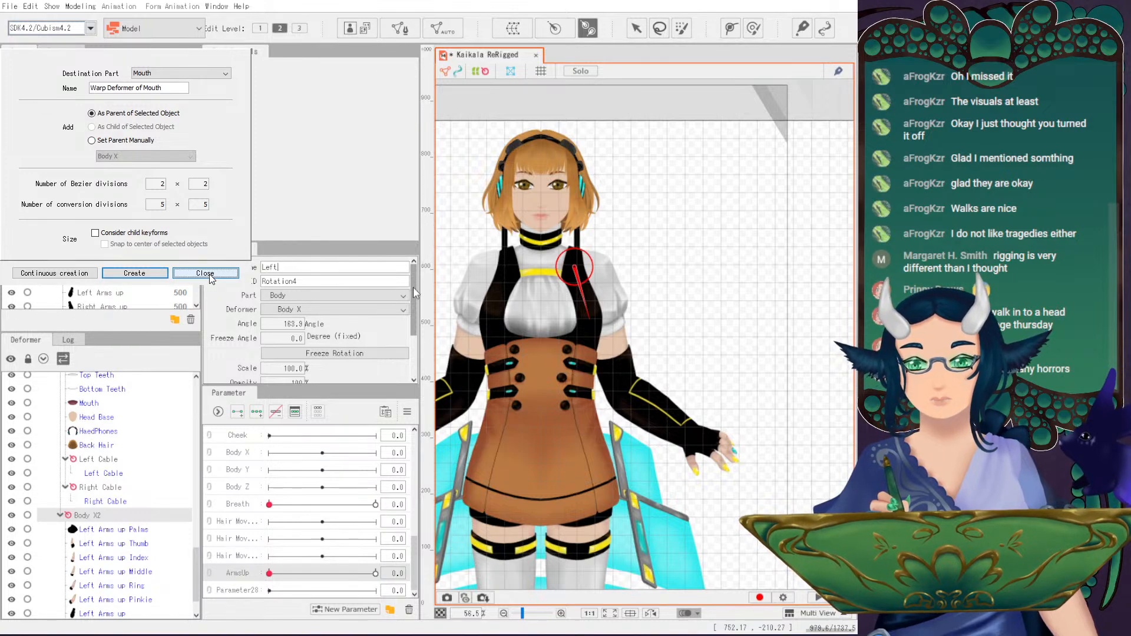
type("Arm")
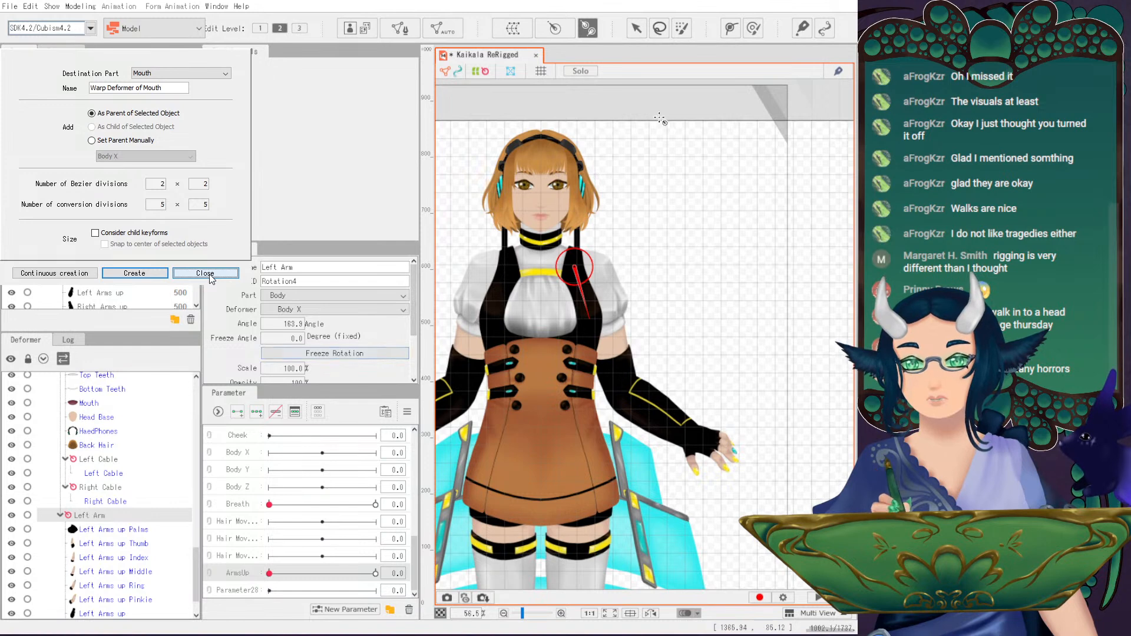
- Move the Left Arm deformer's pivot outward from the dress strap onto the sleeve and test how the arm rotates
left_click(636, 28)
left_click_drag(593, 322, 580, 285)
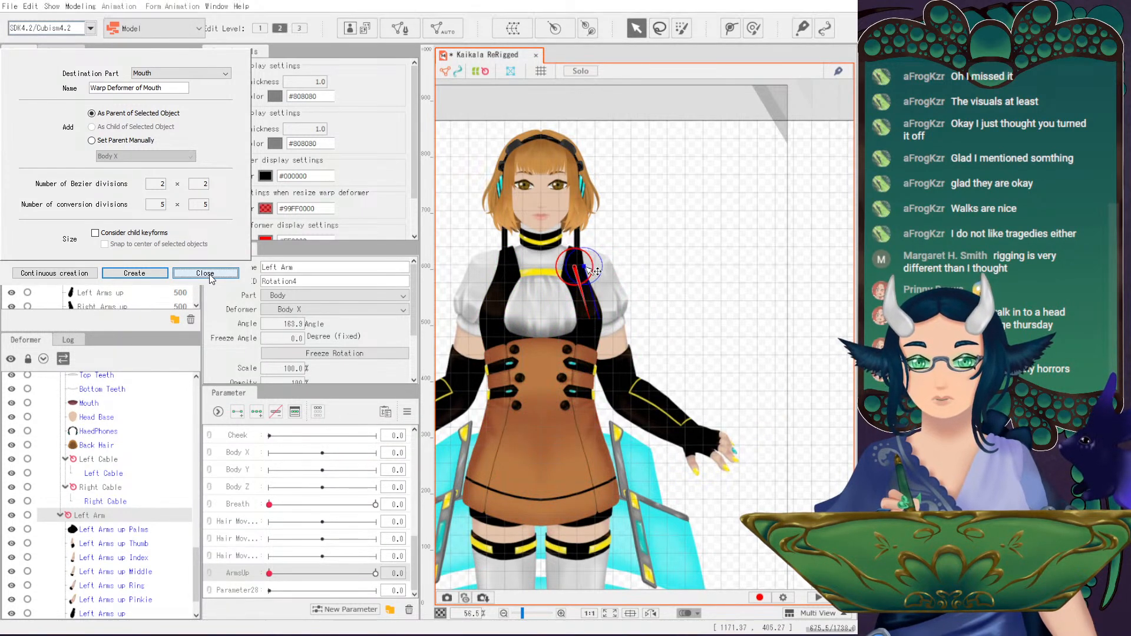
left_click_drag(599, 273, 601, 273)
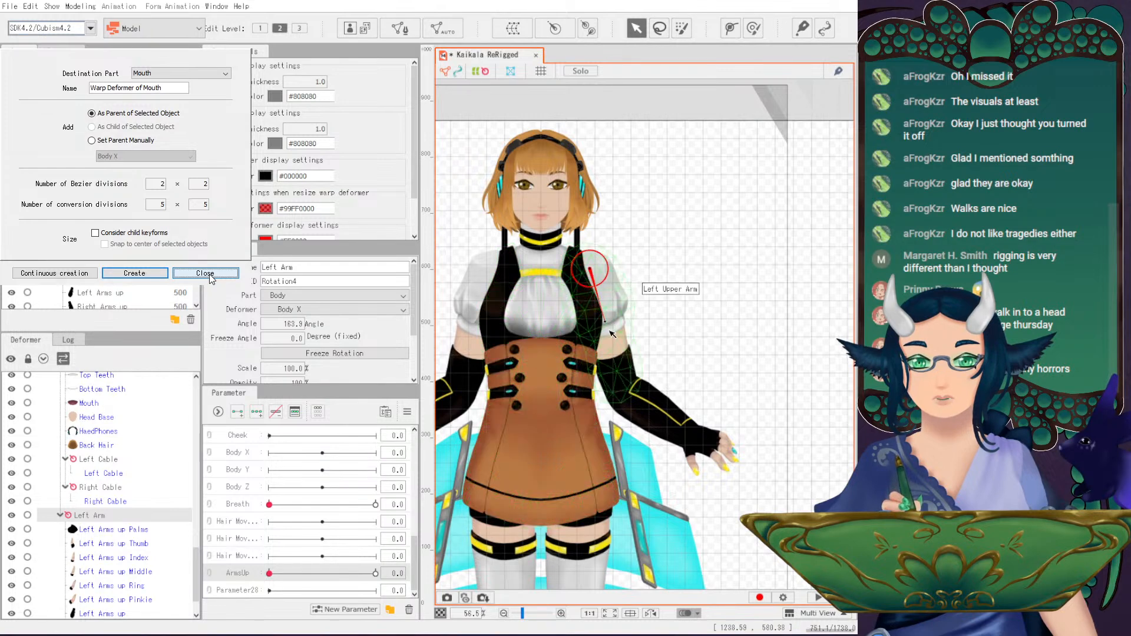
left_click_drag(607, 326, 617, 322)
key("ctrl+z")
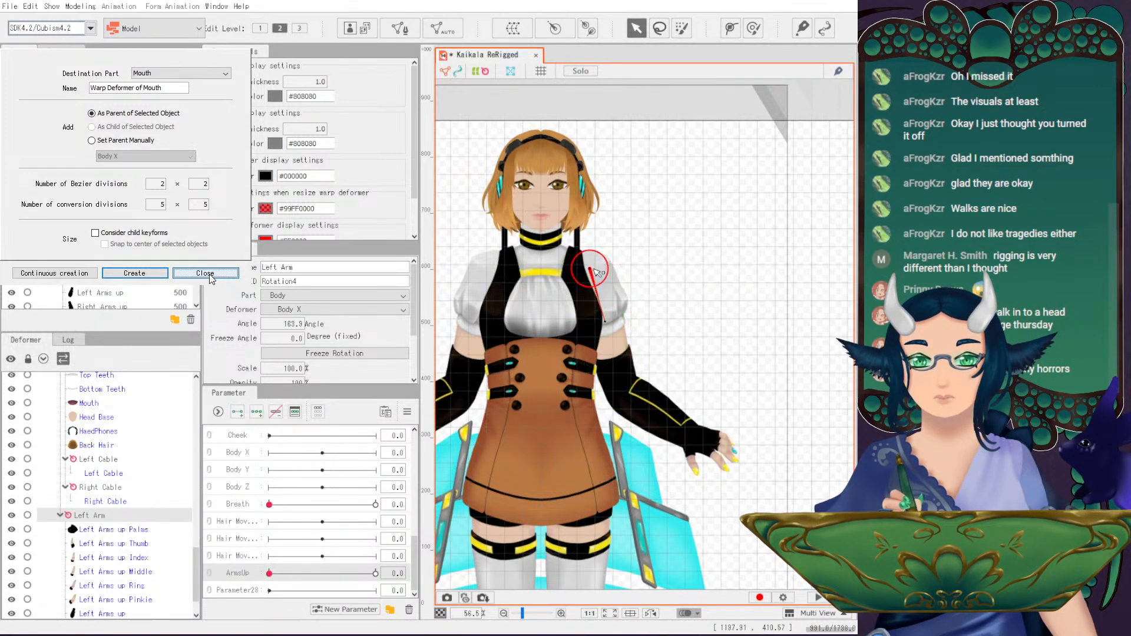
left_click_drag(591, 270, 595, 272)
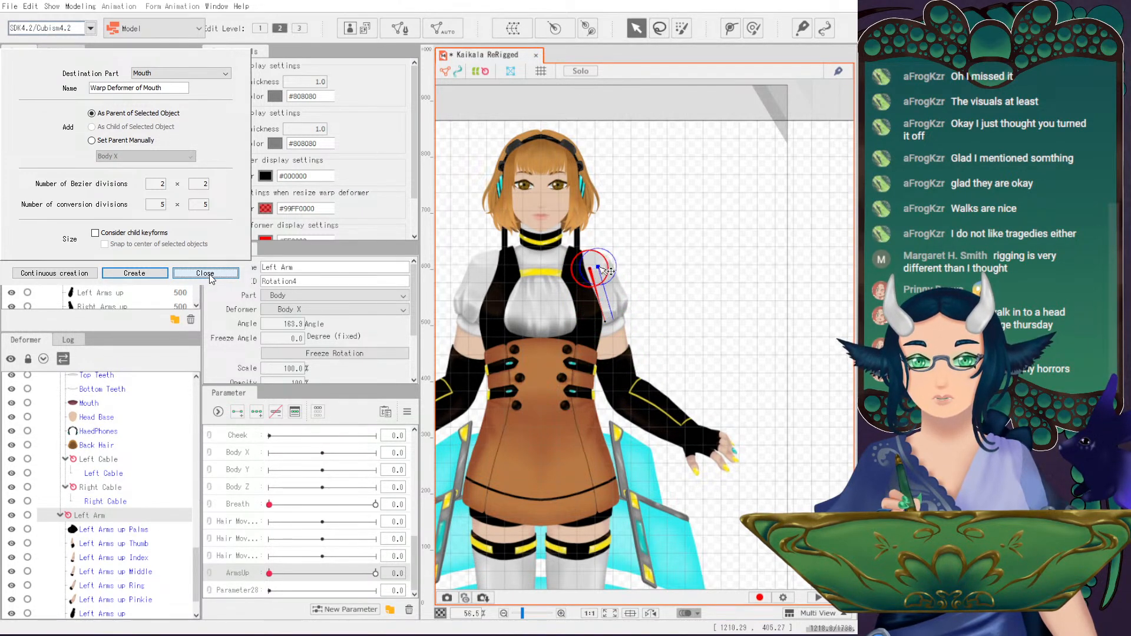
mouse_move(612, 319)
left_mouse_down()
mouse_move(630, 307)
mouse_move(608, 316)
left_mouse_up()
- Fine-tune the Left Arm pivot to the sleeve's inner edge beside the dress strap, testing the rotation and undoing the test swing
scroll(613, 317, "up", 10)
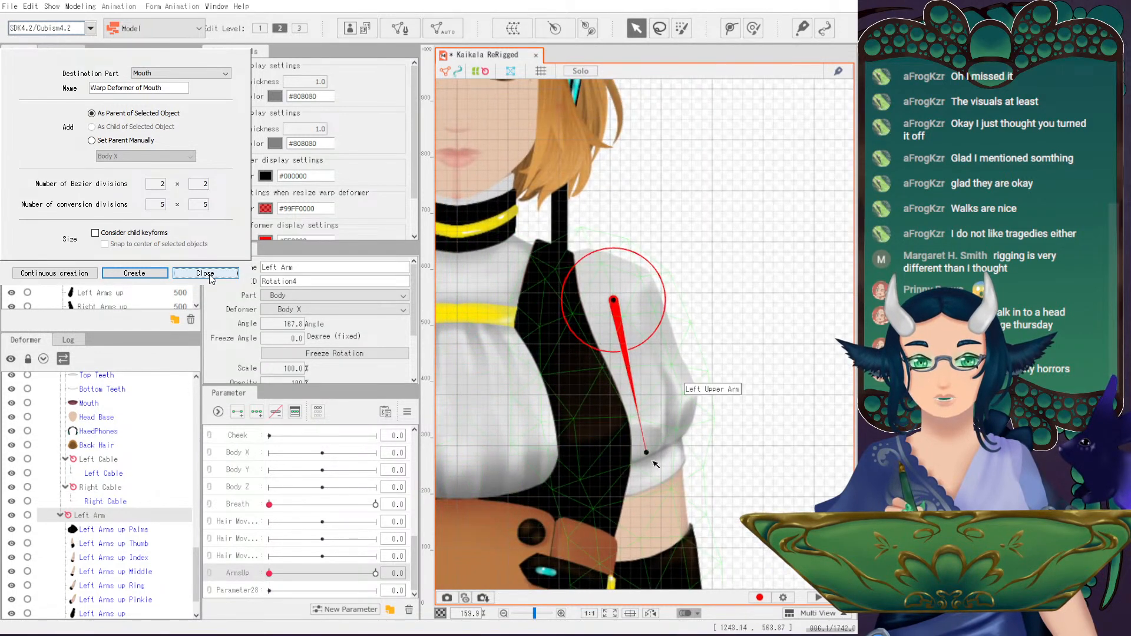
mouse_move(646, 454)
left_mouse_down()
mouse_move(703, 419)
mouse_move(734, 447)
mouse_move(689, 426)
mouse_move(707, 448)
mouse_move(624, 438)
mouse_move(589, 456)
mouse_move(639, 471)
mouse_move(615, 457)
mouse_move(634, 443)
mouse_move(646, 452)
left_mouse_up()
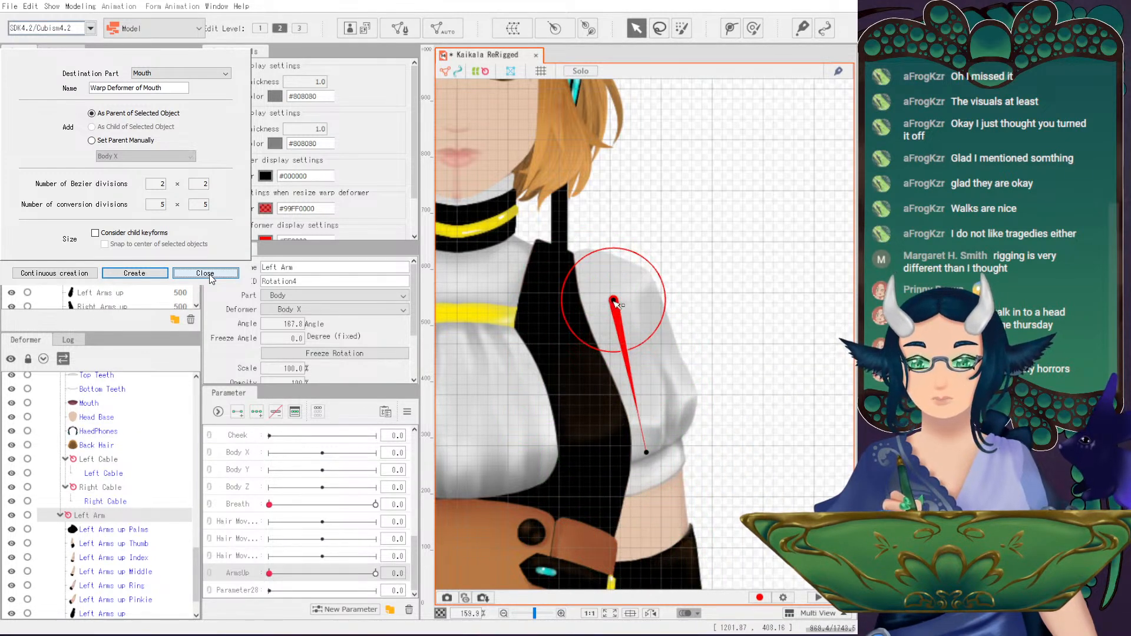
left_click_drag(619, 284, 619, 283)
mouse_move(652, 441)
left_mouse_down()
mouse_move(706, 412)
mouse_move(666, 433)
left_mouse_up()
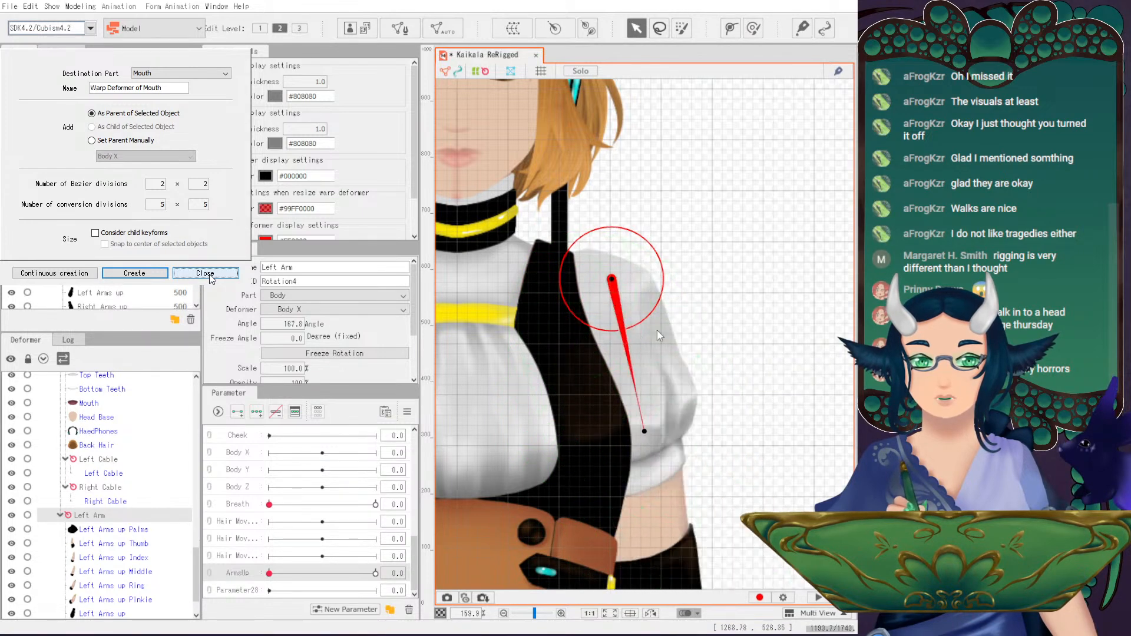
left_click(589, 310)
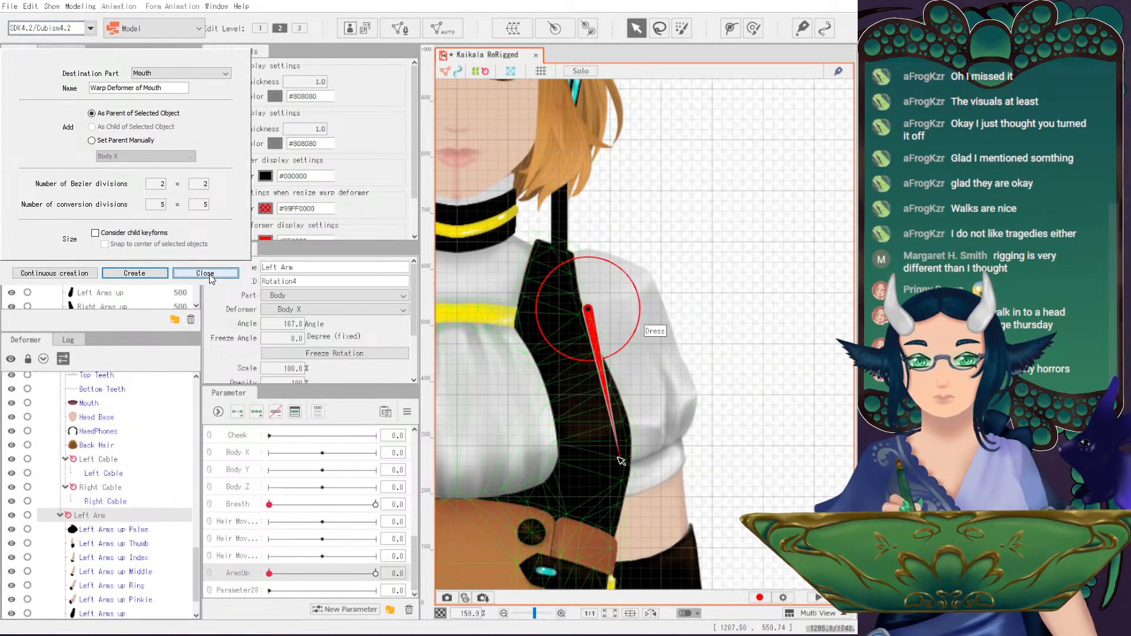
left_click_drag(619, 463, 671, 441)
key("ctrl+z")
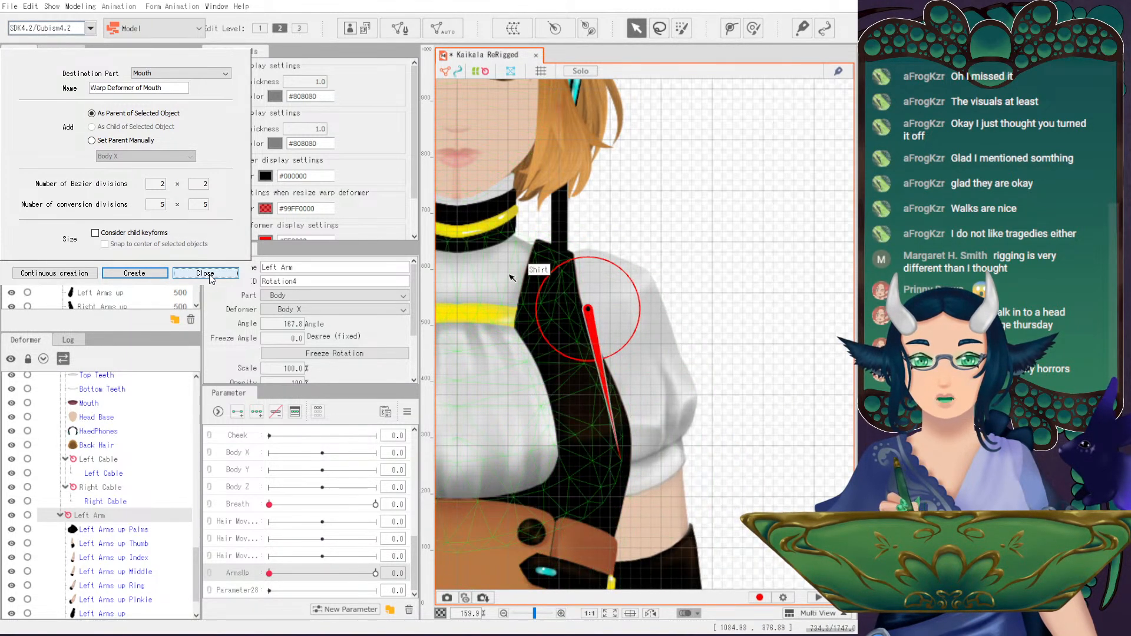
- Select the right arm parts from Right Arms up Palms through Right Hand
scroll(677, 303, "down", 3)
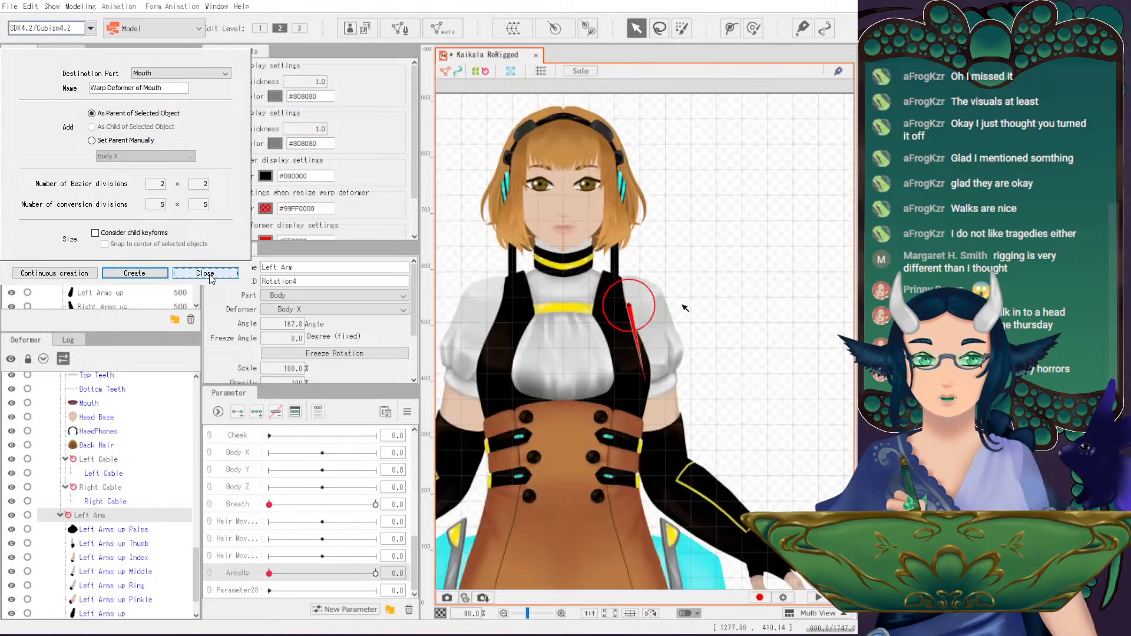
left_click_drag(703, 333, 733, 291)
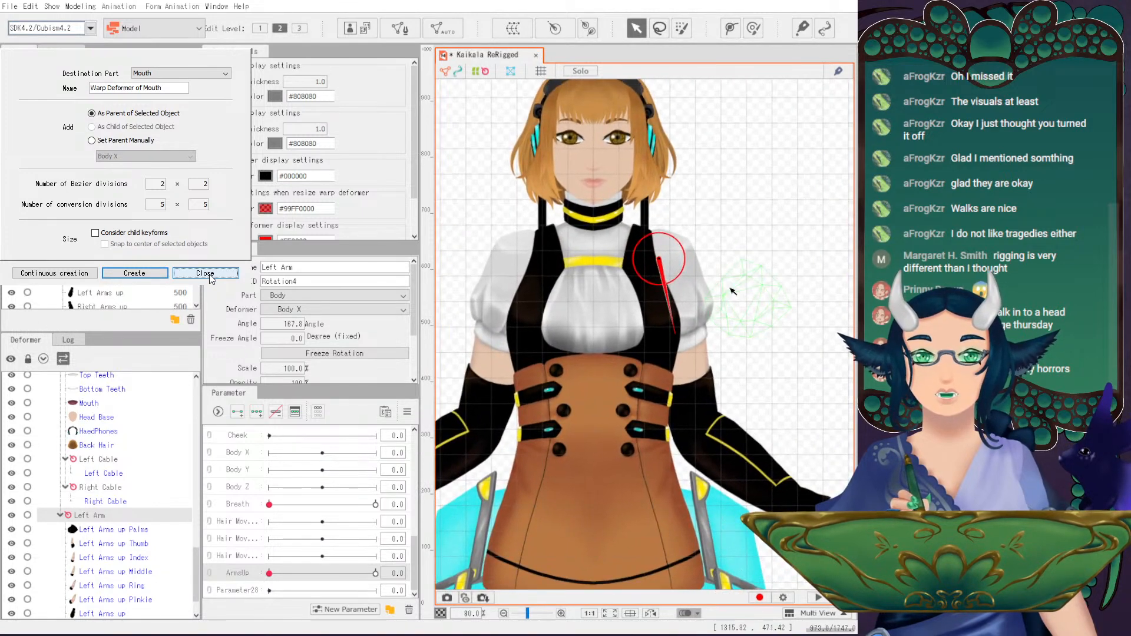
left_click_drag(199, 561, 172, 433)
left_click(110, 460)
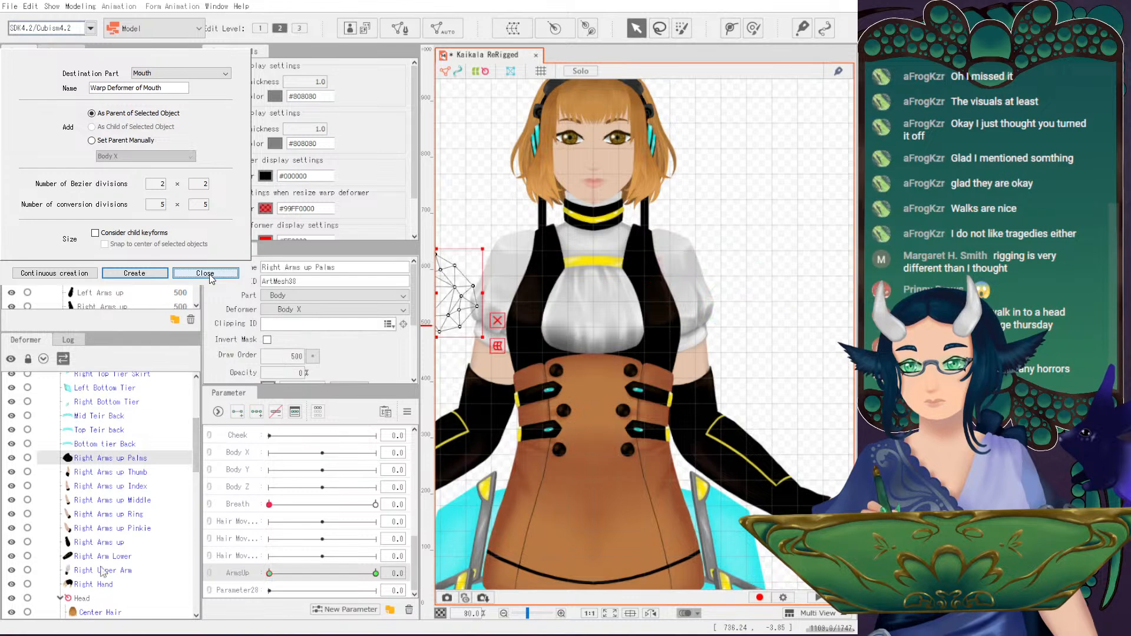
left_click(108, 584, "shift")
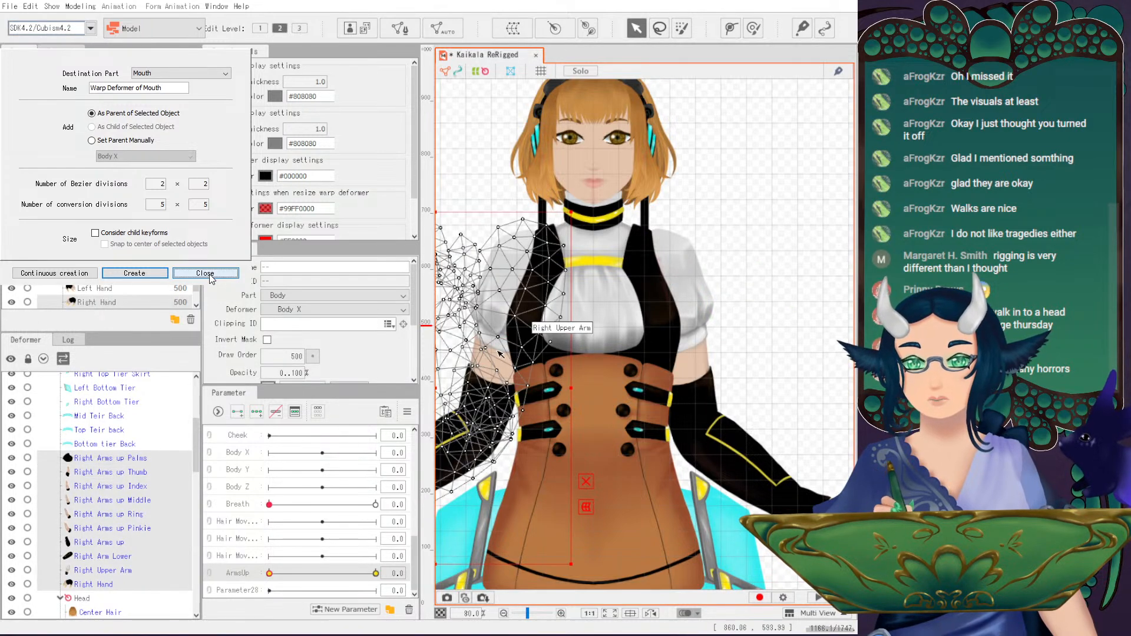
left_click_drag(500, 352, 626, 342)
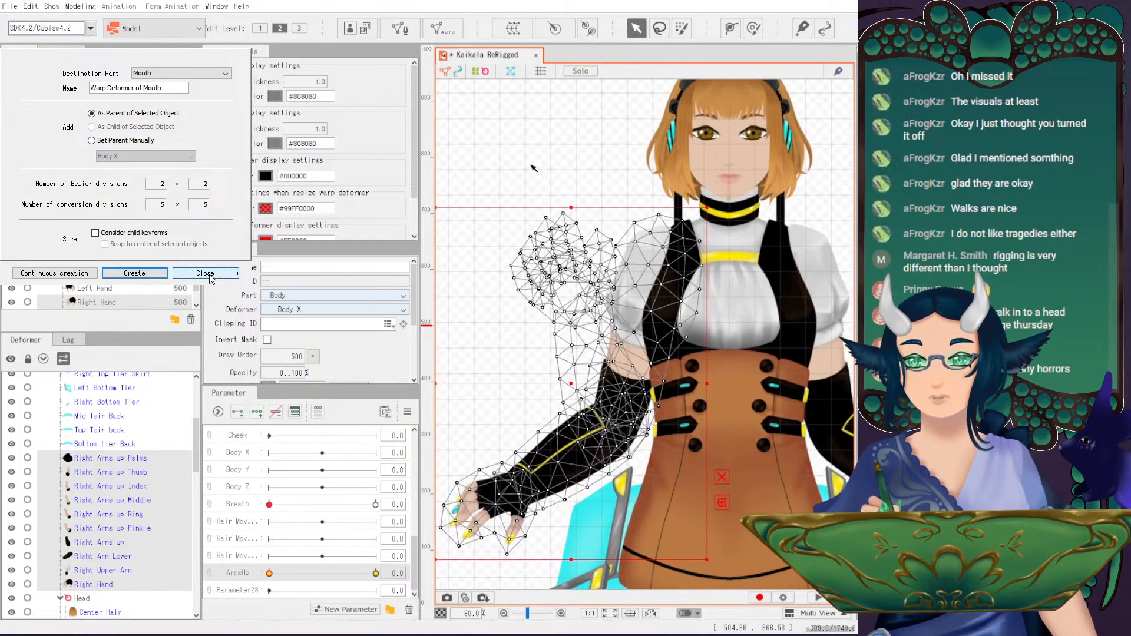
- Create a rotation deformer pivoting at the right shoulder for the selected parts and name it Right Arm
left_click(588, 28)
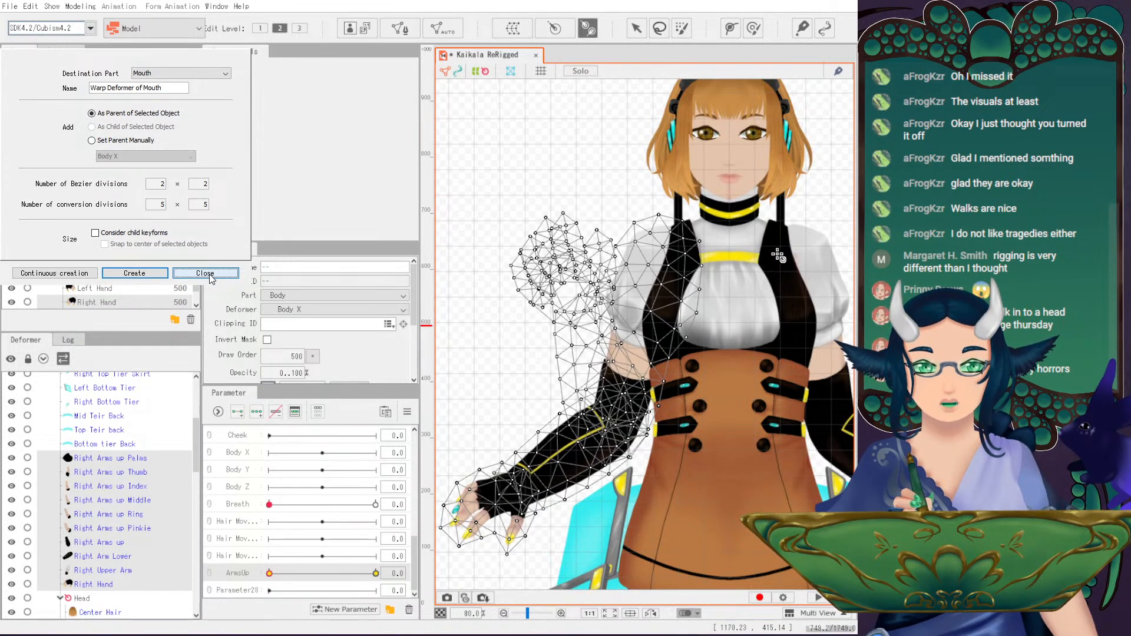
left_click(666, 254)
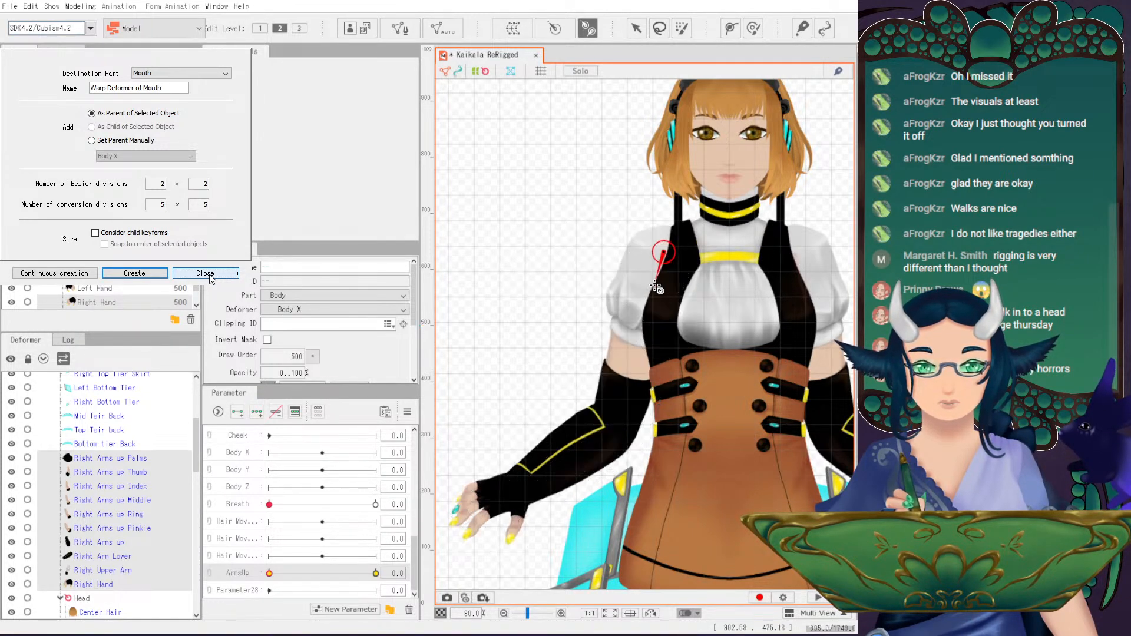
left_click(653, 291)
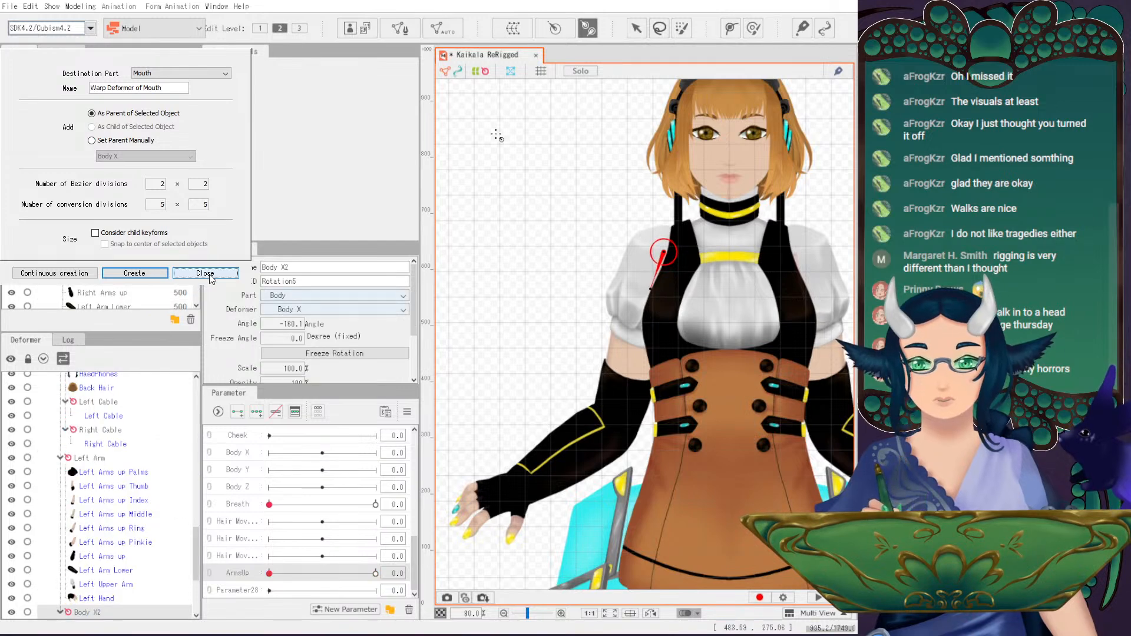
left_click(636, 28)
mouse_move(646, 292)
left_mouse_down()
mouse_move(607, 297)
mouse_move(690, 270)
mouse_move(609, 274)
mouse_move(628, 283)
mouse_move(651, 197)
mouse_move(646, 224)
mouse_move(624, 238)
mouse_move(651, 291)
left_mouse_up()
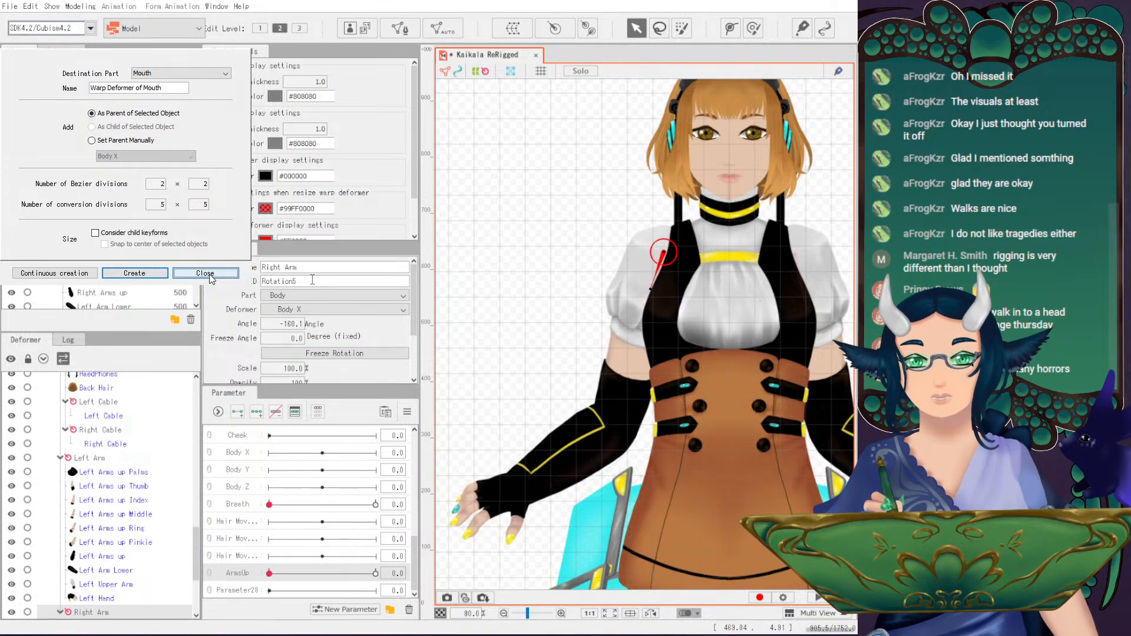
- Swing the Right Arm deformer to test how the arm rotates at the shoulder, and undo the test swing
left_click_drag(576, 186, 508, 234)
scroll(777, 361, "down", 3)
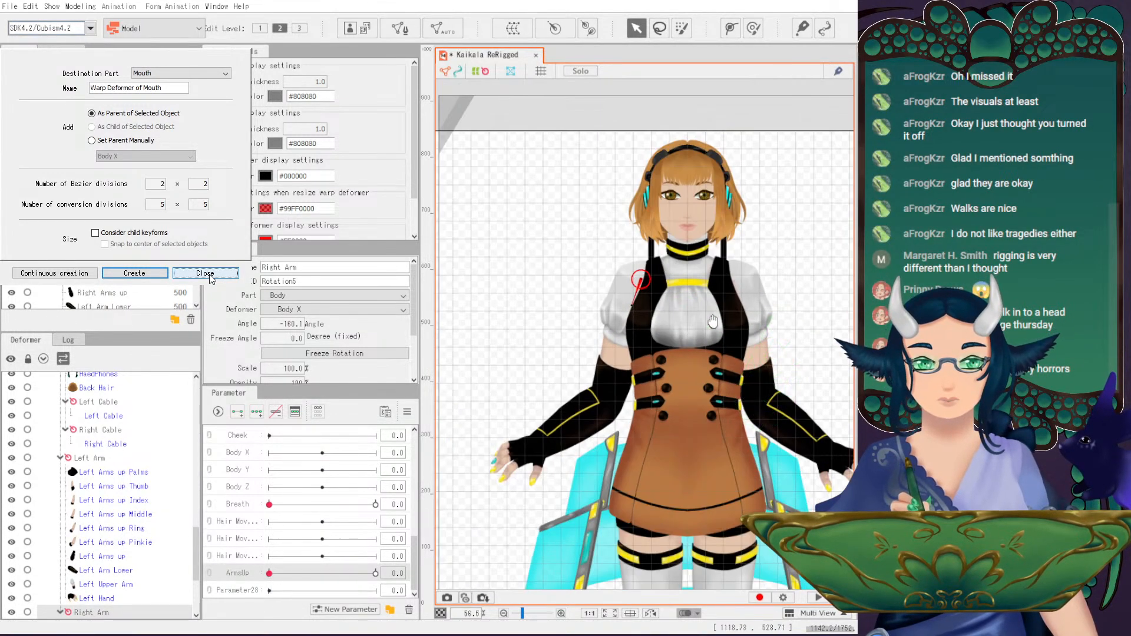
left_click_drag(587, 354, 622, 342)
left_click_drag(576, 266, 577, 283)
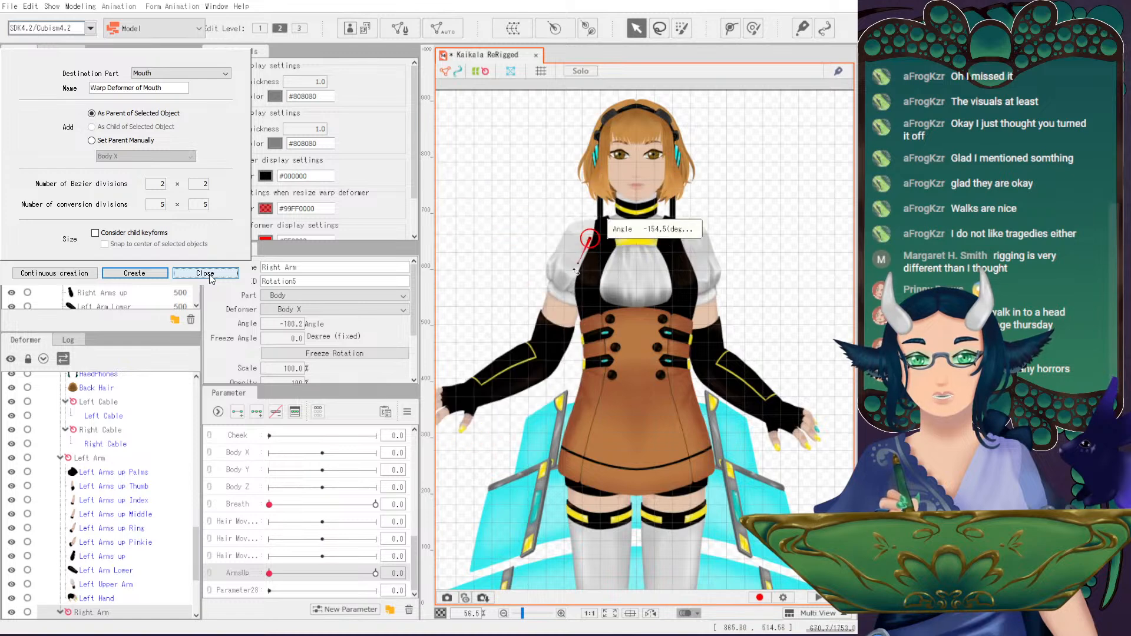
key("ctrl+z")
mouse_move(669, 269)
left_mouse_down()
mouse_move(654, 309)
mouse_move(659, 284)
left_mouse_up()
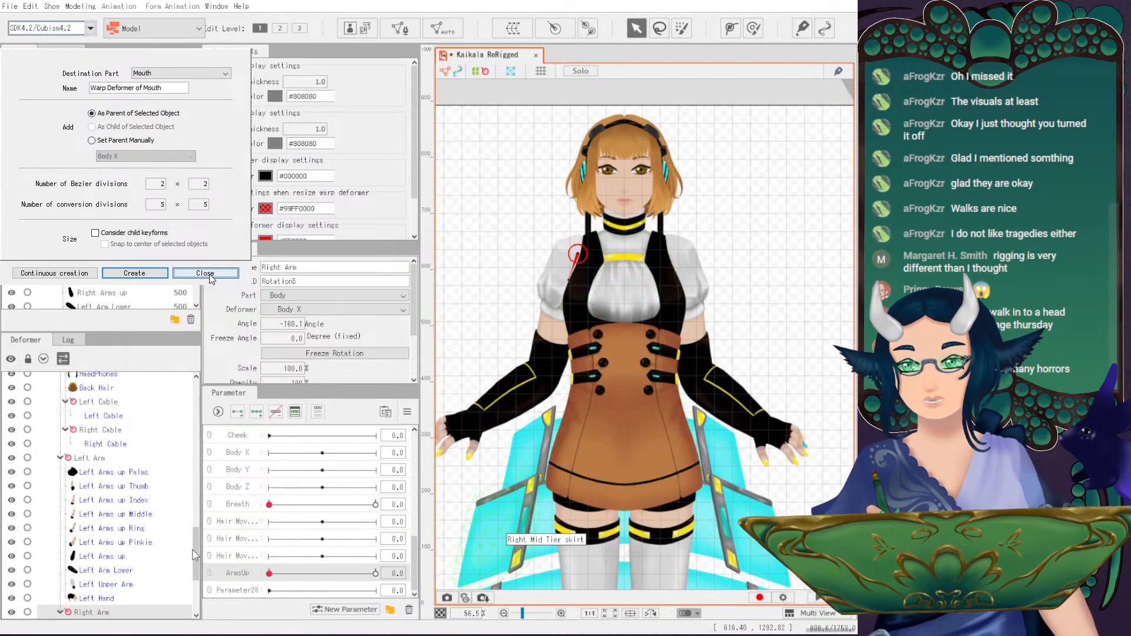
- Select the skirt parts from Left Mid Tier skirt through Bottom tier Back
left_click_drag(199, 545, 200, 406)
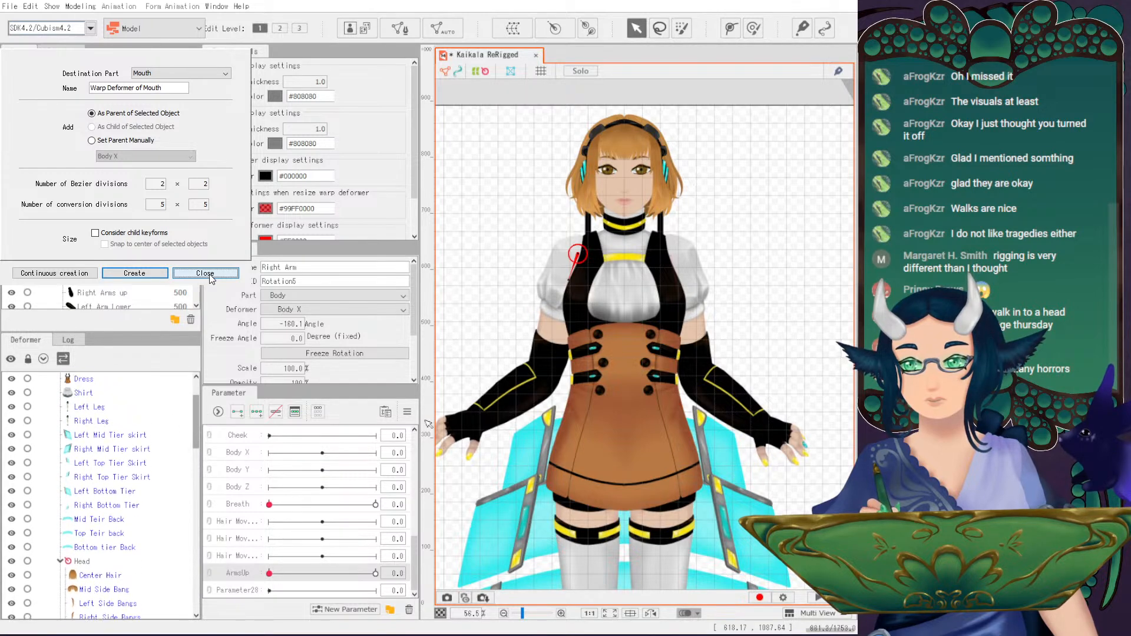
left_click_drag(698, 479, 724, 348)
scroll(725, 353, "down", 2)
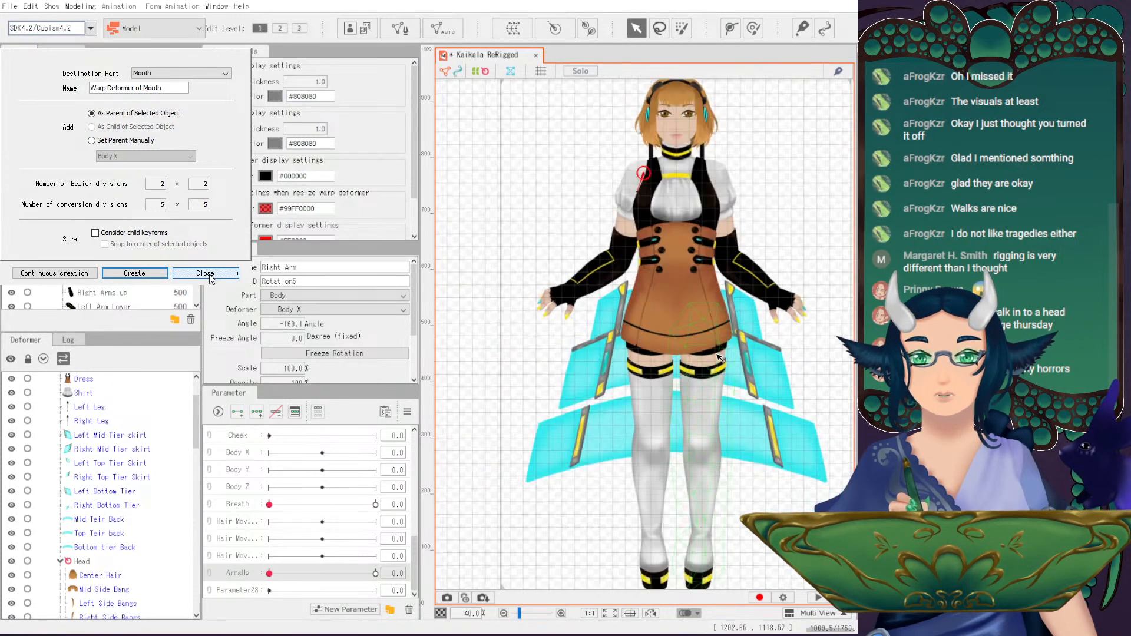
left_click(112, 438)
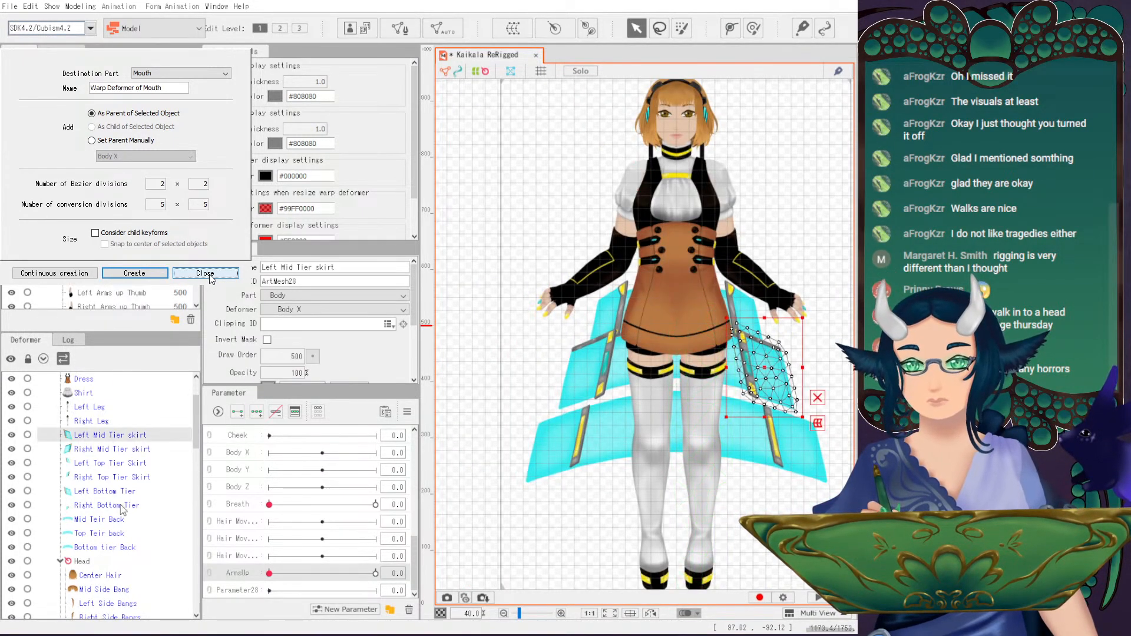
left_click(118, 547, "shift")
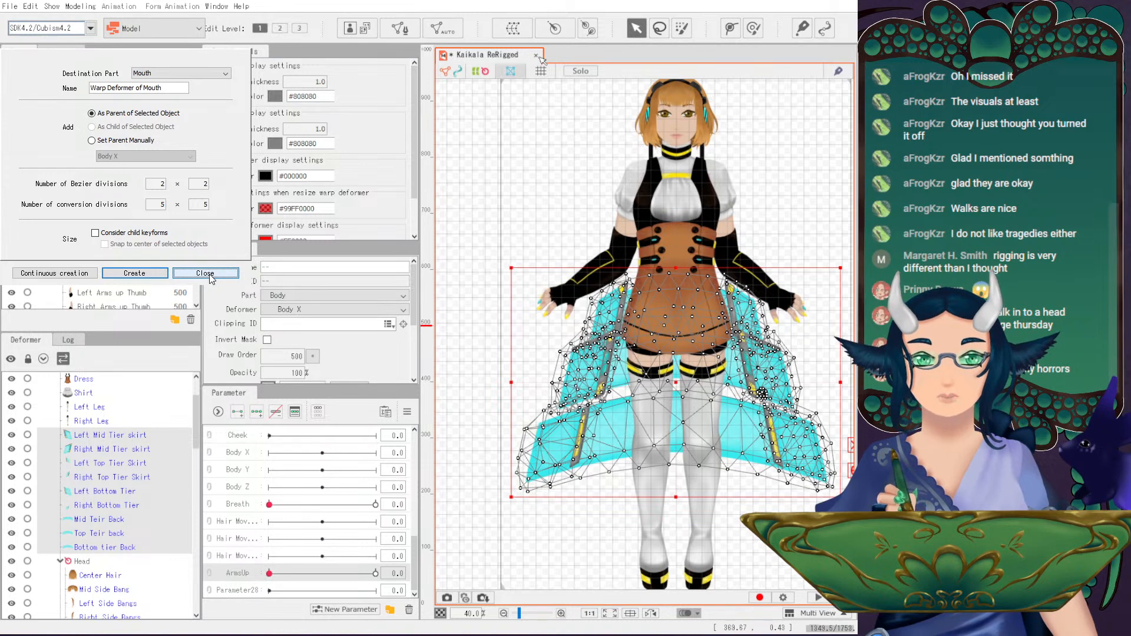
- Create a rotation deformer pivoting at the centre of the waist for the selected skirt parts
left_click(588, 27)
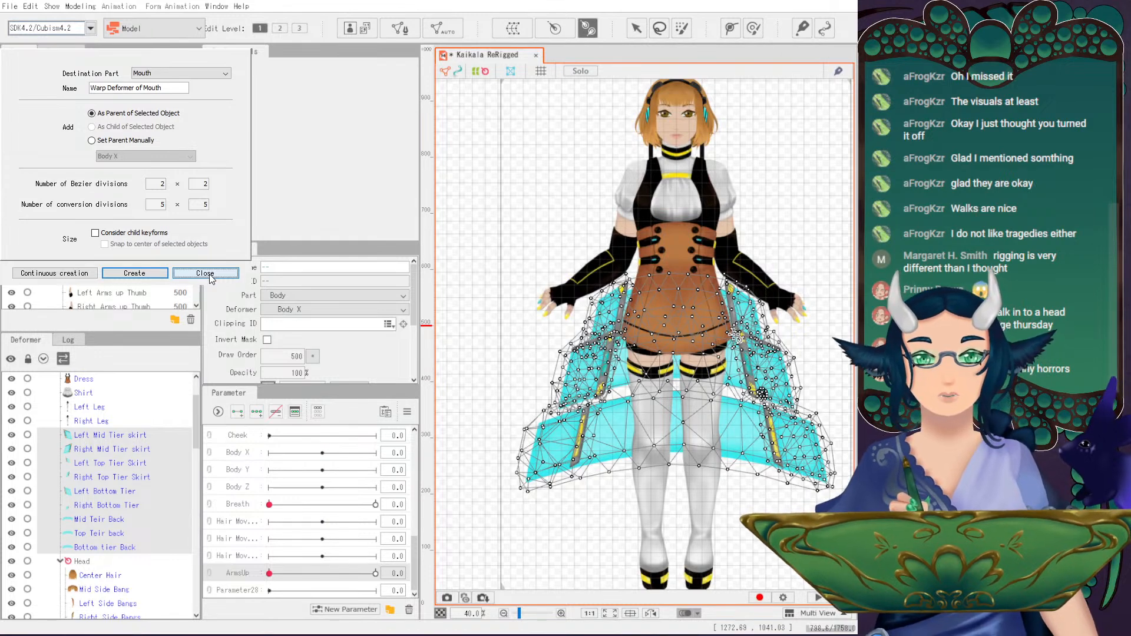
scroll(732, 334, "up", 3)
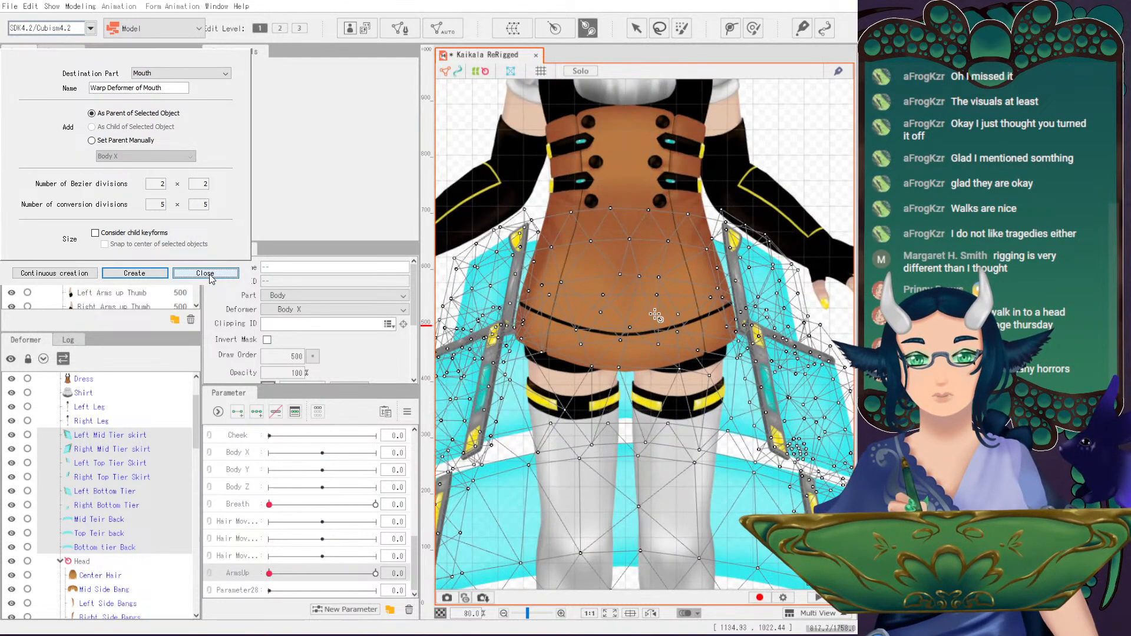
scroll(660, 319, "down", 3)
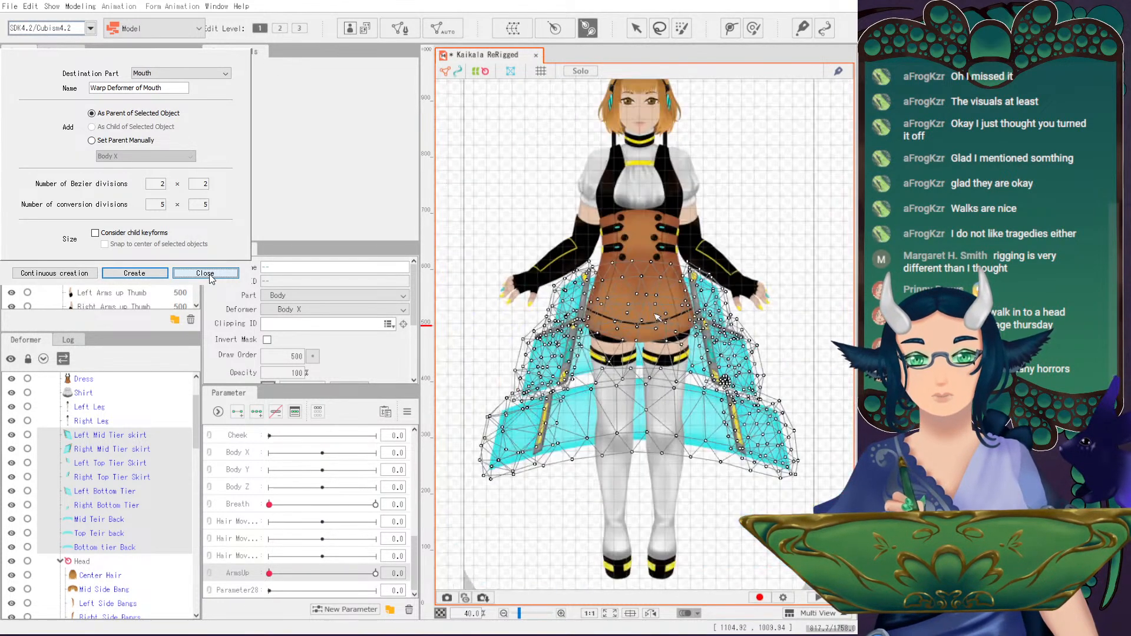
left_click(640, 232)
left_click(640, 249)
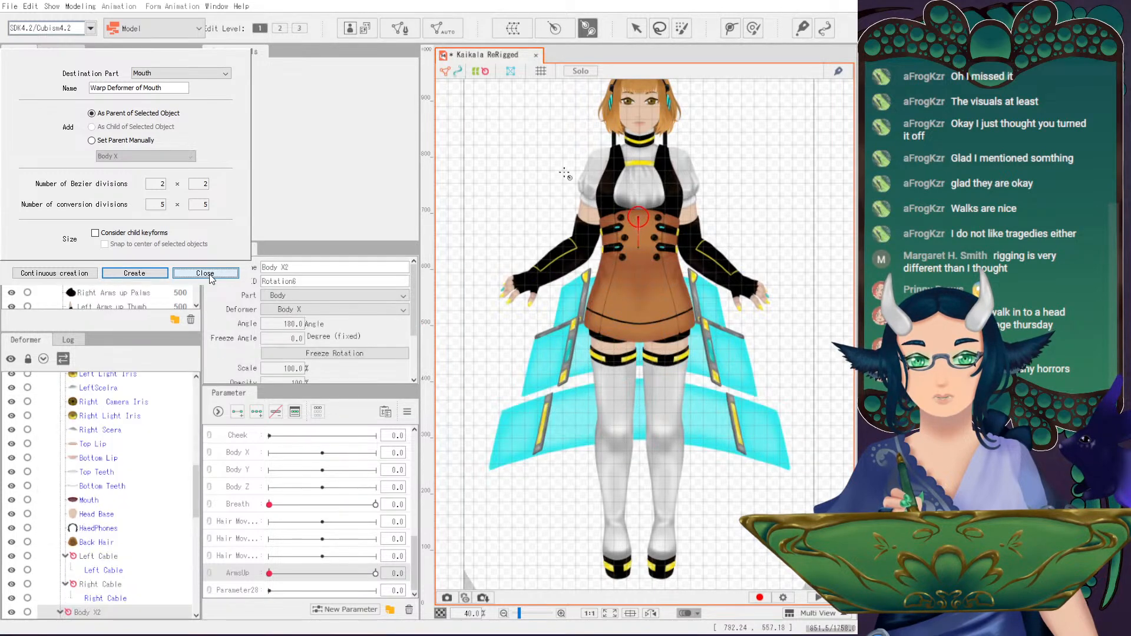
- Swing the new skirt deformer upward to test how the tiers rotate around the waist, and undo the swing
left_click(636, 28)
left_click_drag(637, 253, 638, 186)
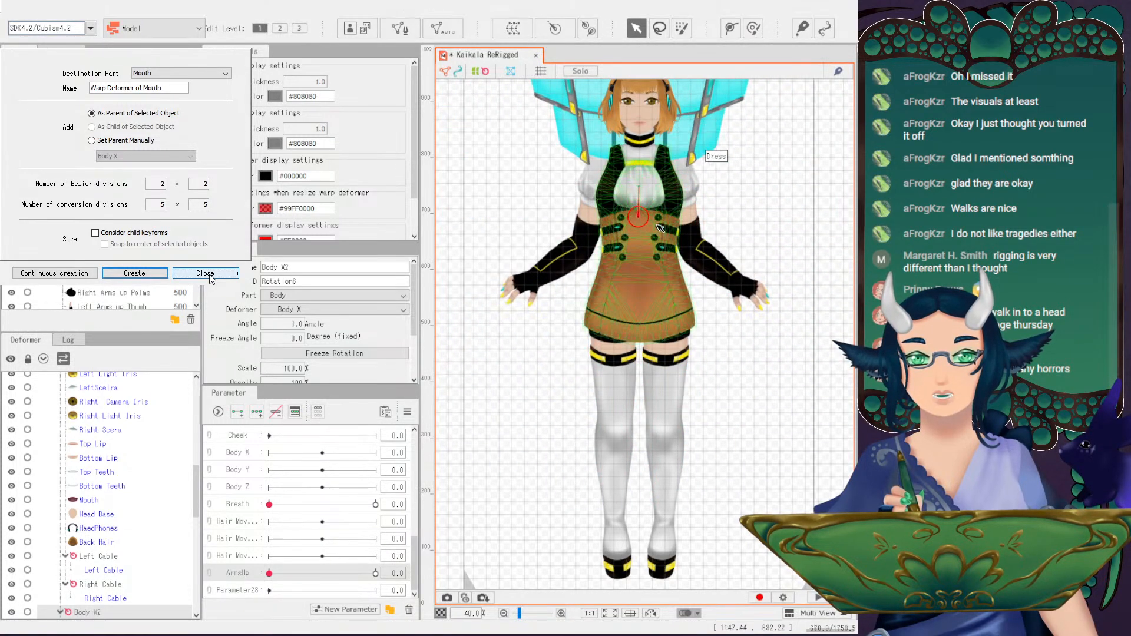
left_click_drag(550, 177, 544, 284)
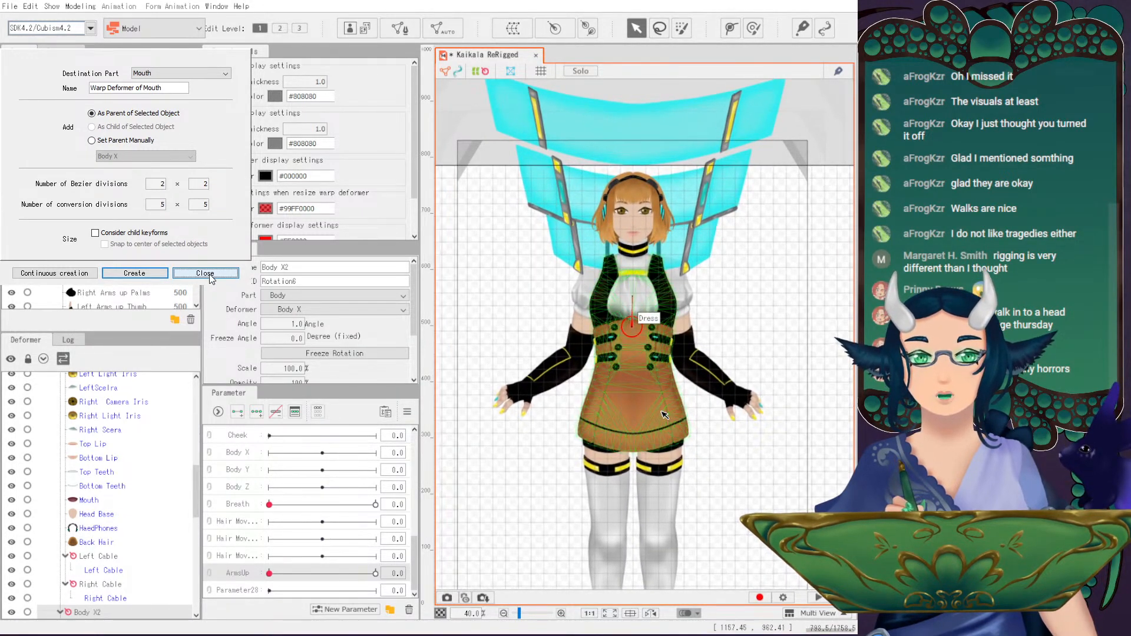
key("ctrl+z")
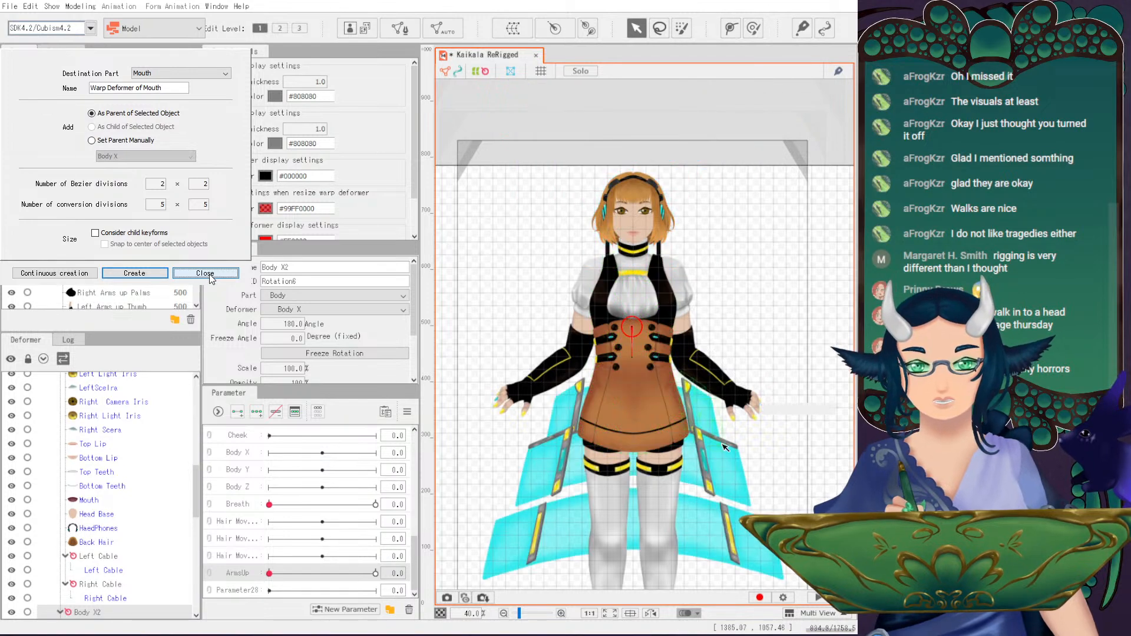
- Move the skirt deformer's pivot from the waist down to the hips below the dress buttons and test its rotation
left_click_drag(677, 409, 676, 333)
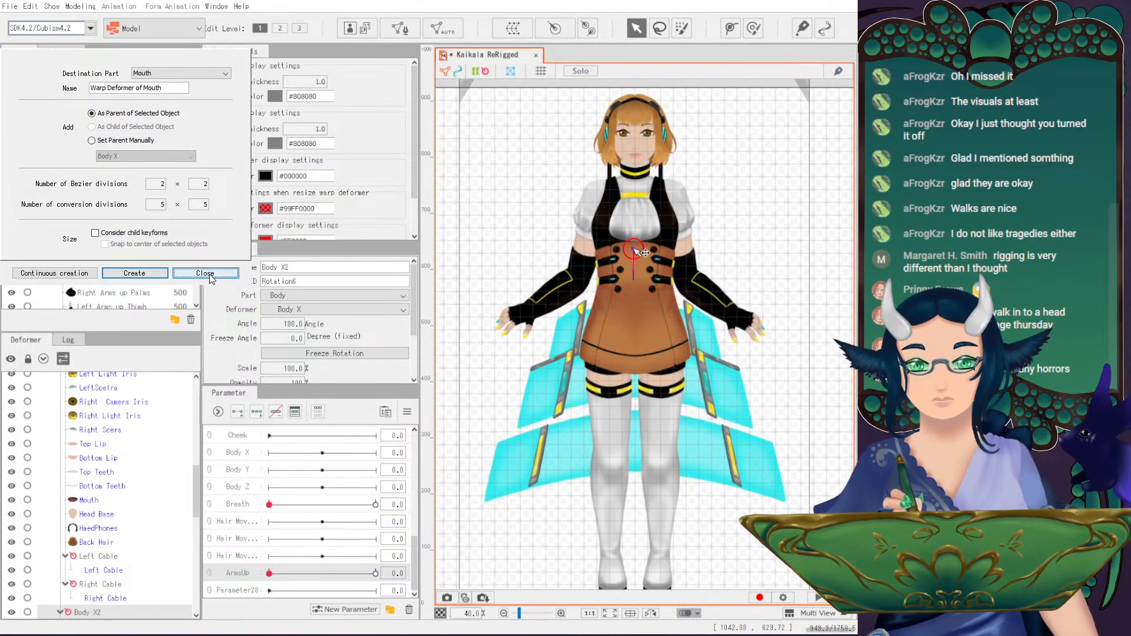
left_click_drag(635, 299, 635, 300)
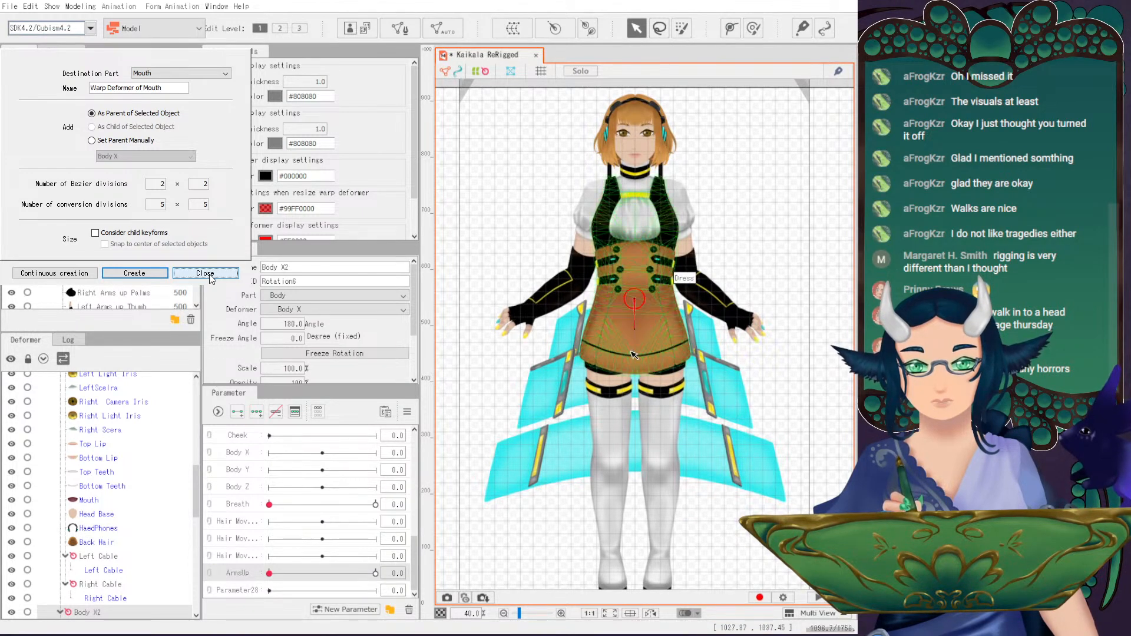
mouse_move(637, 341)
left_mouse_down()
mouse_move(615, 351)
mouse_move(648, 358)
left_mouse_up()
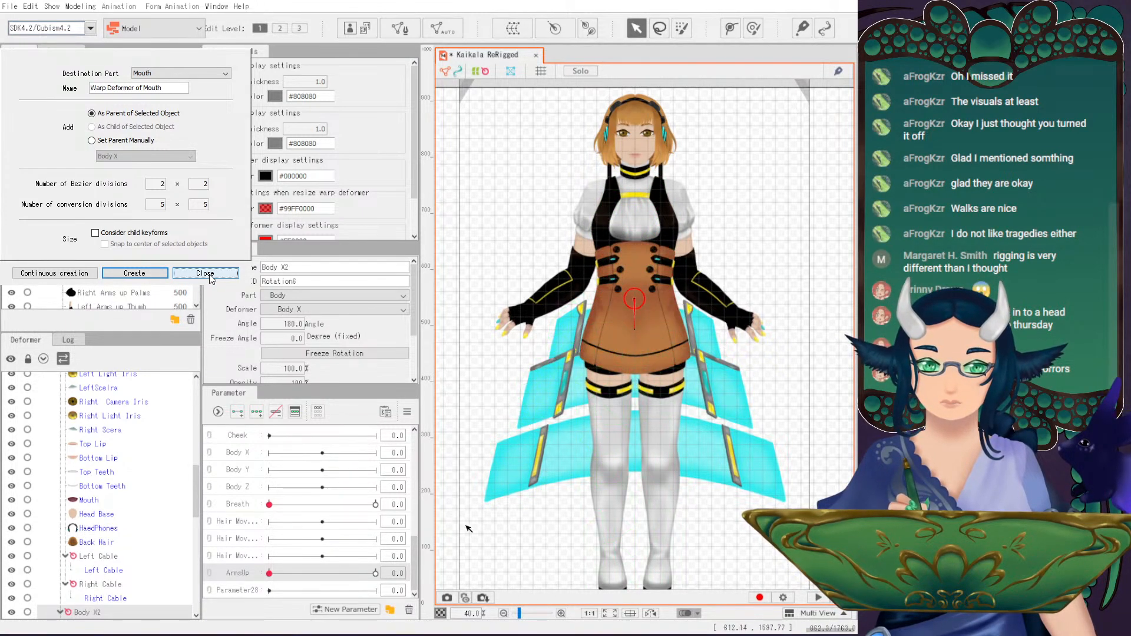
- Select the left and right skirt pieces of all three tiers, and check Left Bottom Tier and Right Bottom Tier individually
scroll(150, 561, "down", 4)
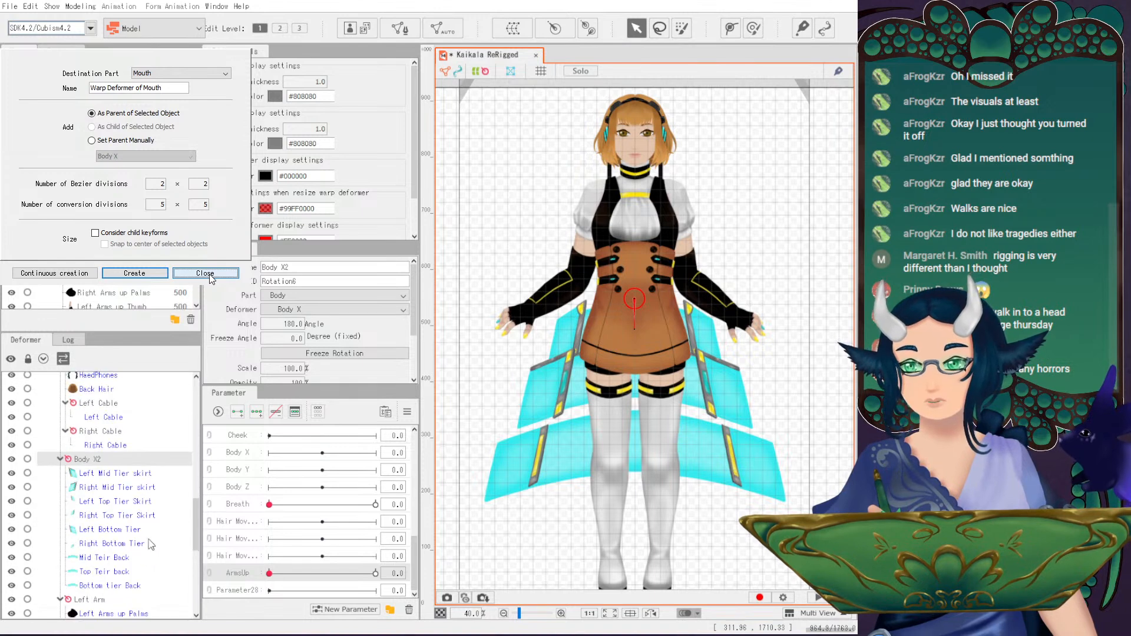
scroll(106, 298, "up", 3)
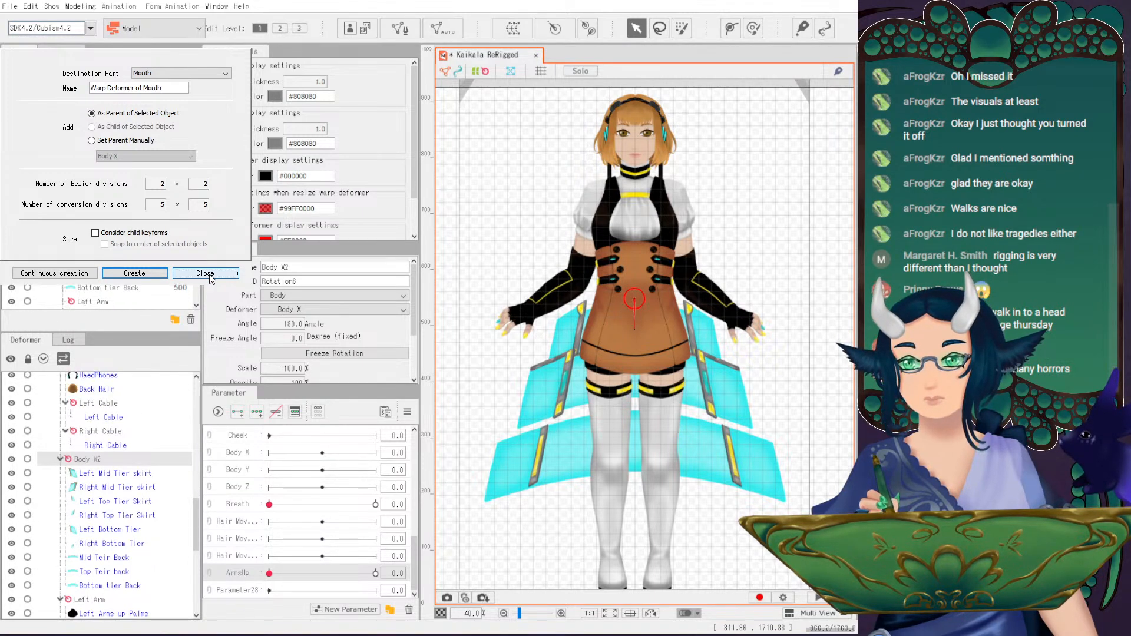
left_click(115, 474)
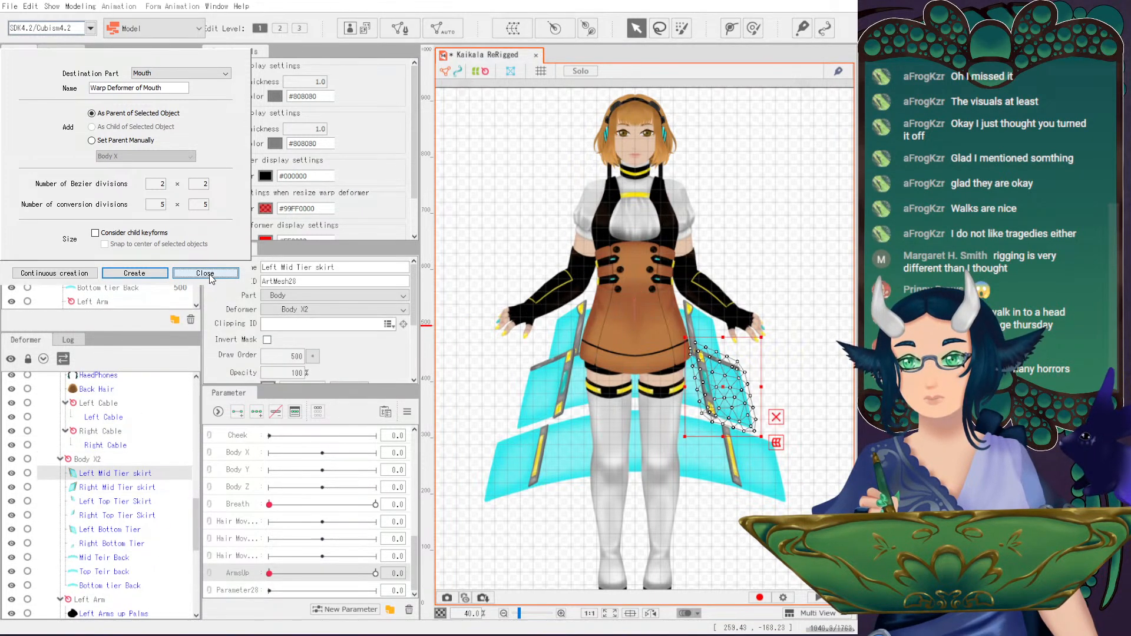
left_click(117, 488, "ctrl")
left_click(115, 502, "ctrl")
key("shift+Down")
key("shift+Down")
key("shift+Down")
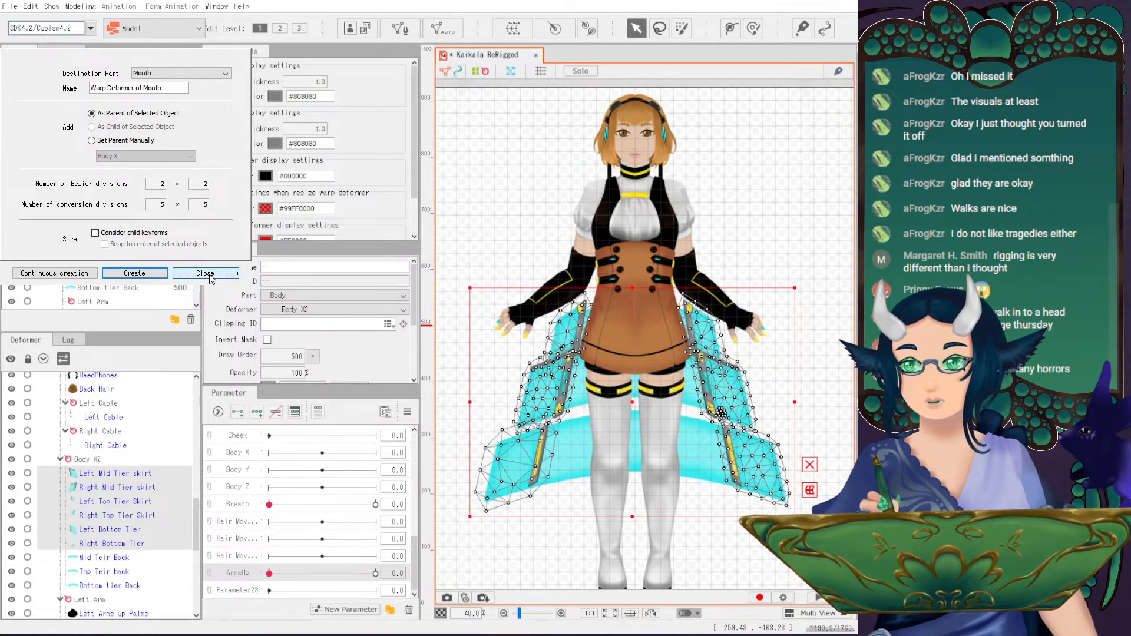
key("Up")
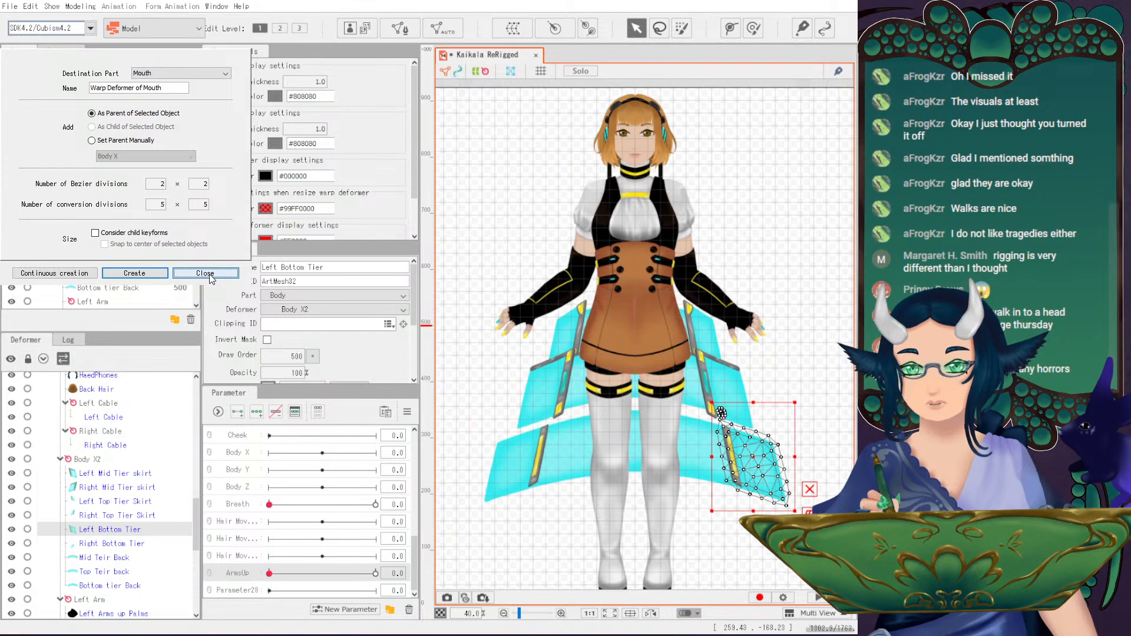
key("Down")
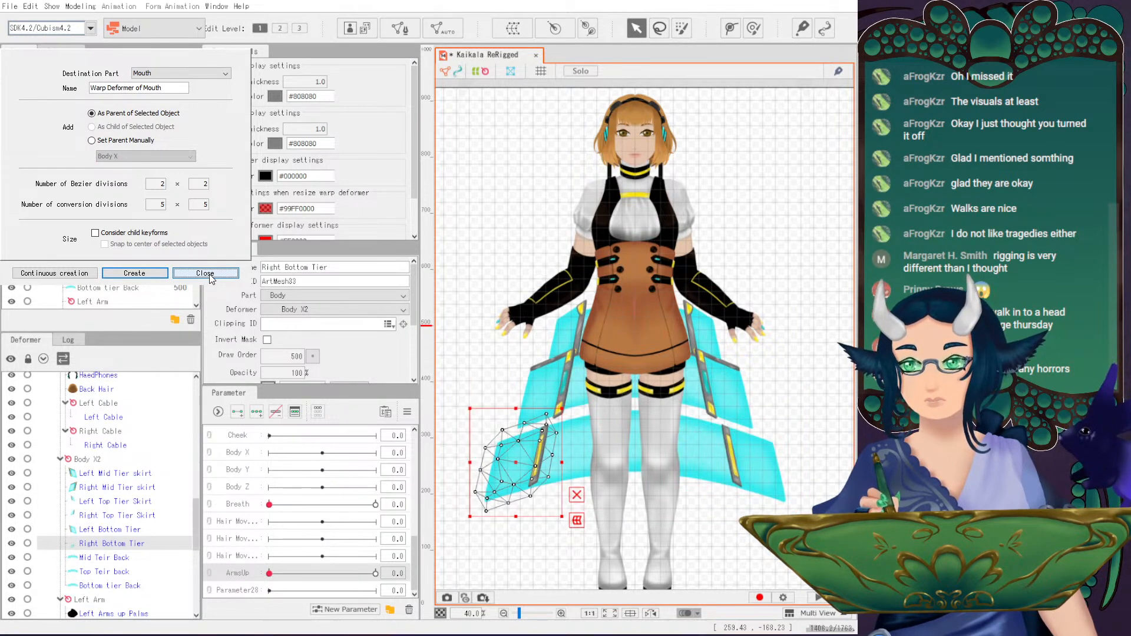
- Reselect Left Mid Tier skirt through Right Bottom Tier, try dragging on the canvas with them selected, and undo the change
key("shift+Up")
key("shift+Up")
key("shift+Up")
key("shift+Up")
key("shift+Up")
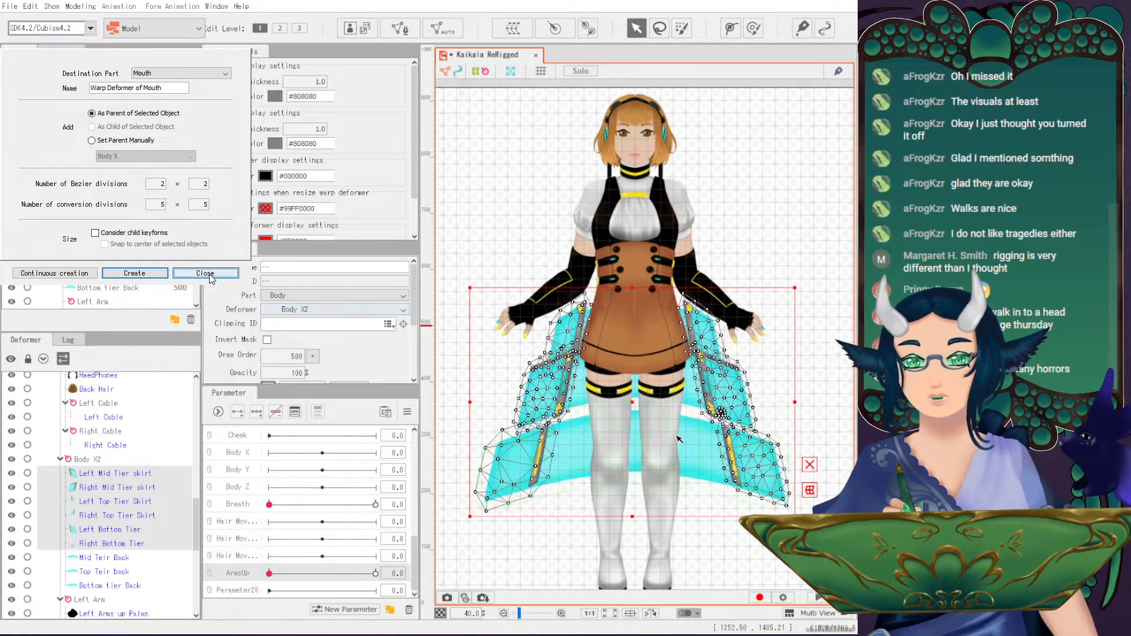
left_click_drag(655, 428, 627, 394)
key("ctrl+z")
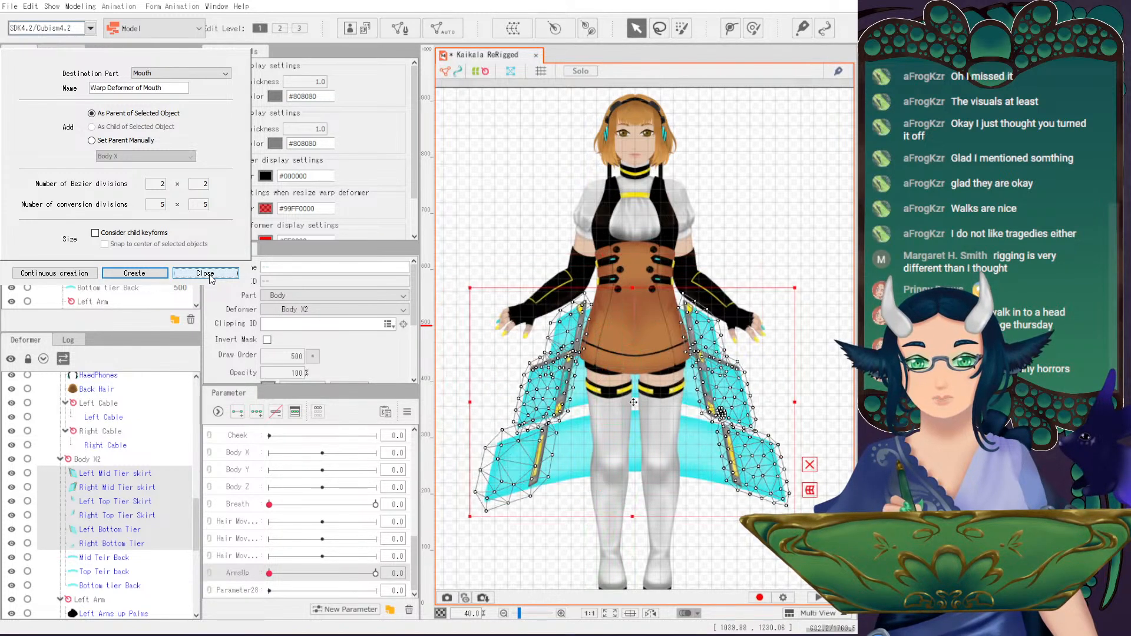
- Look through the body parts, reselect the skirt's Body X2 deformer and test its rotation, keeping its angle at 180 degrees
scroll(141, 288, "up", 3)
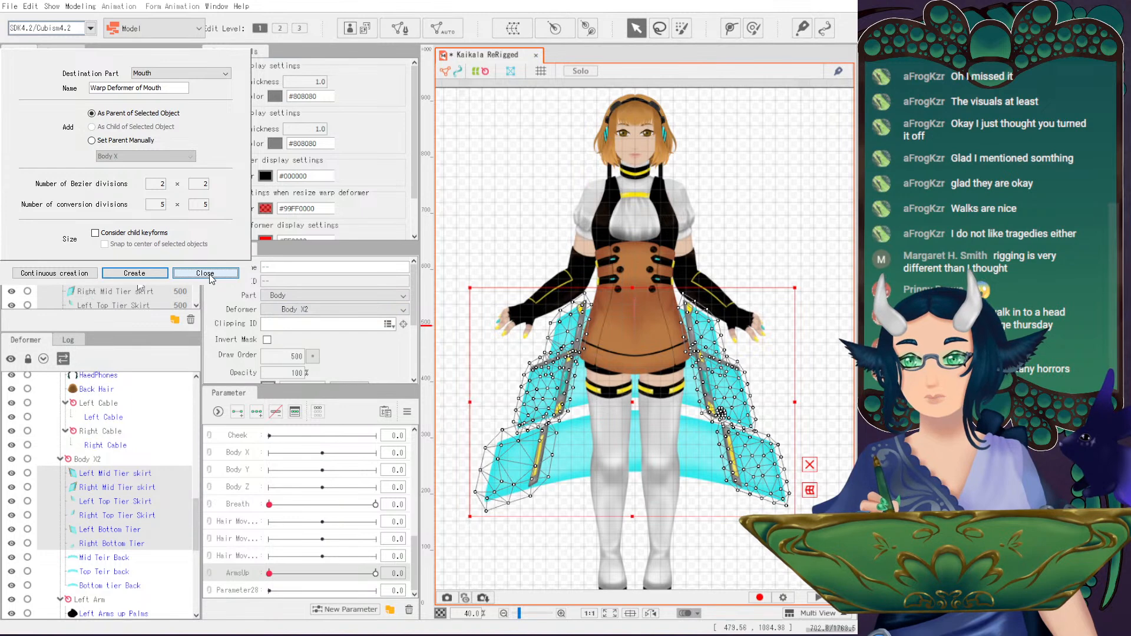
scroll(142, 289, "up", 5)
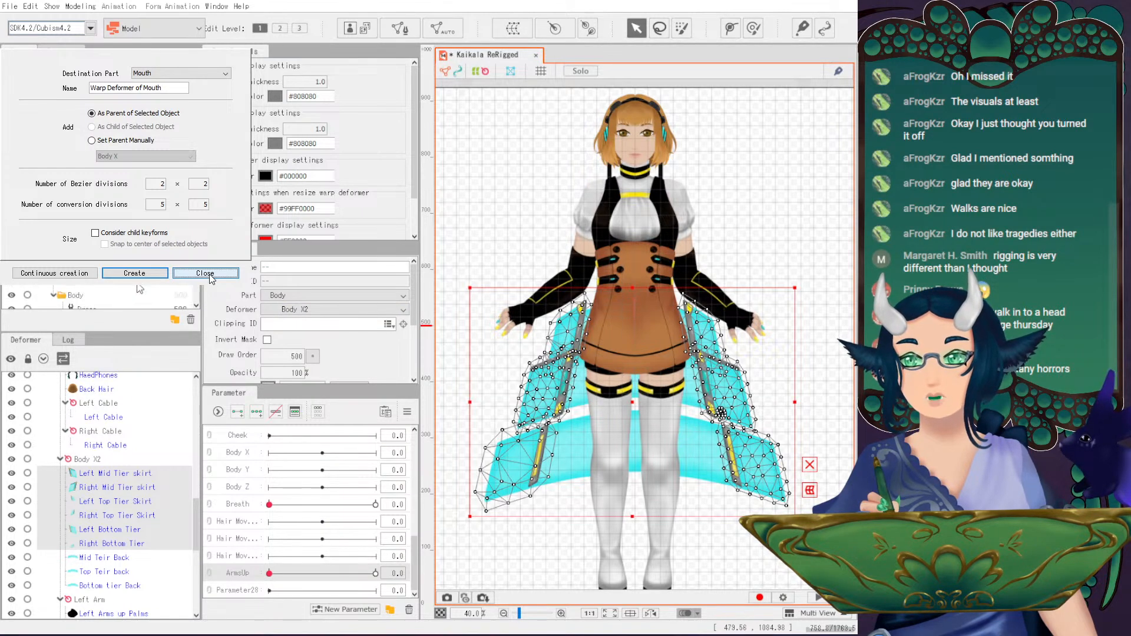
scroll(140, 288, "down", 5)
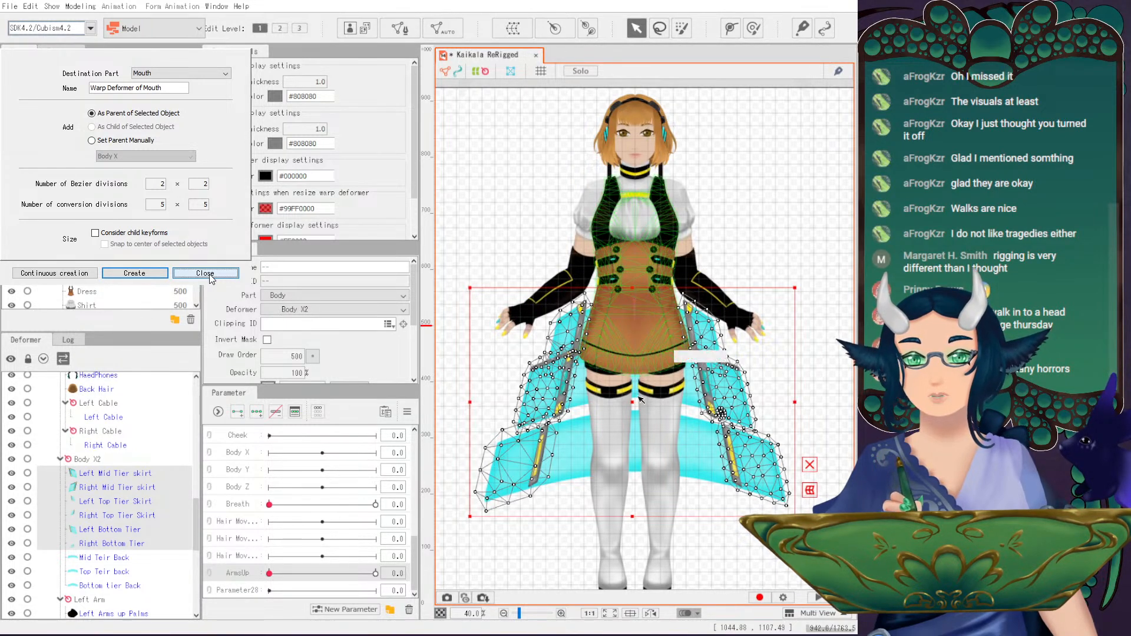
left_click(89, 460)
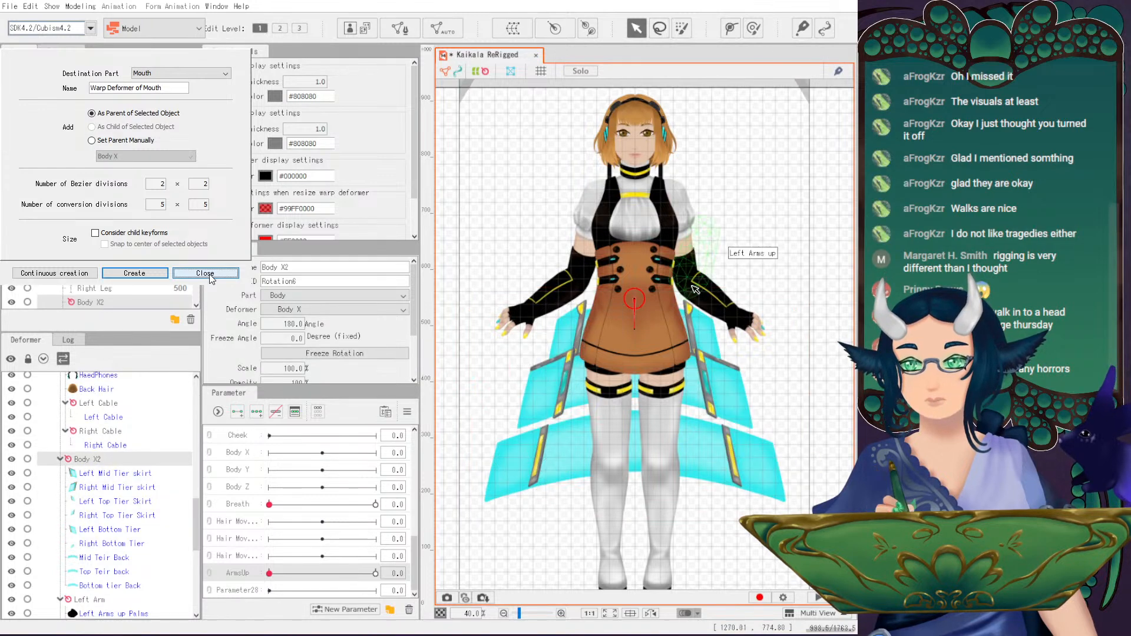
left_click_drag(638, 342, 610, 418)
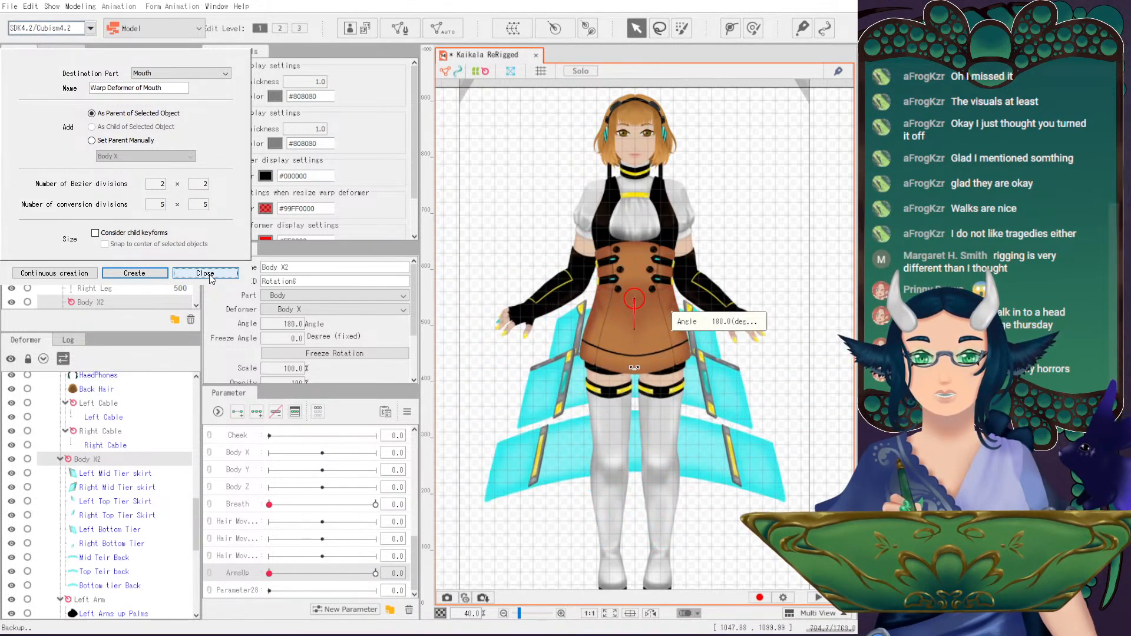
- Pull Left Mid Tier skirt and Left Top Tier Skirt aside one at a time to inspect them, undoing each move, and clear the selection
scroll(730, 417, "up", 2)
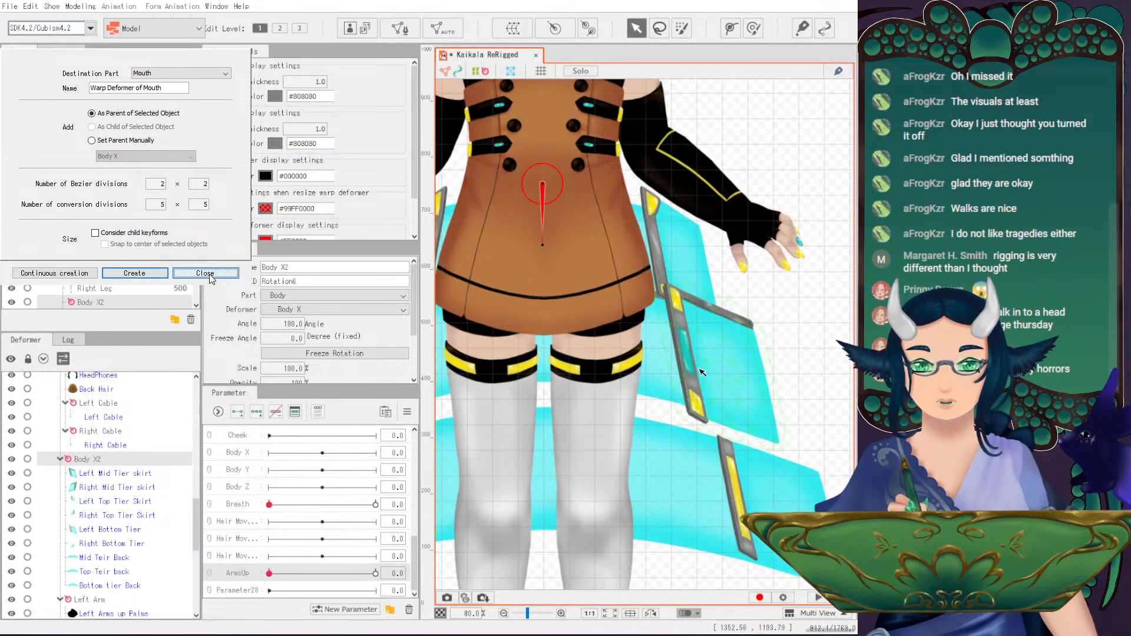
left_click(698, 320)
left_click_drag(713, 363, 785, 476)
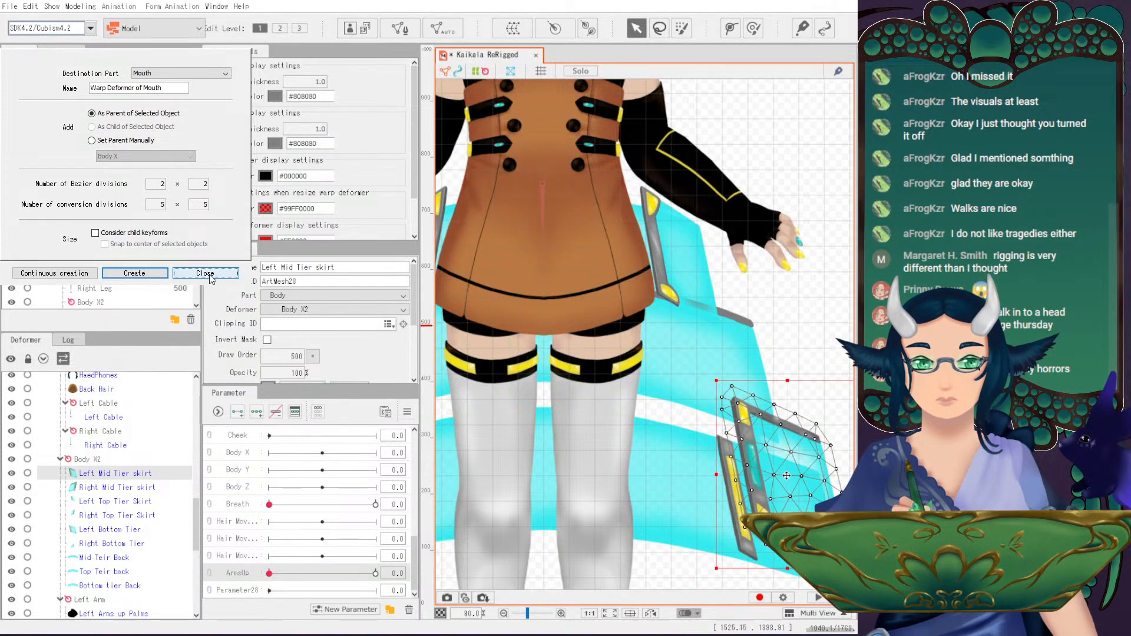
key("ctrl+z")
left_click(672, 240)
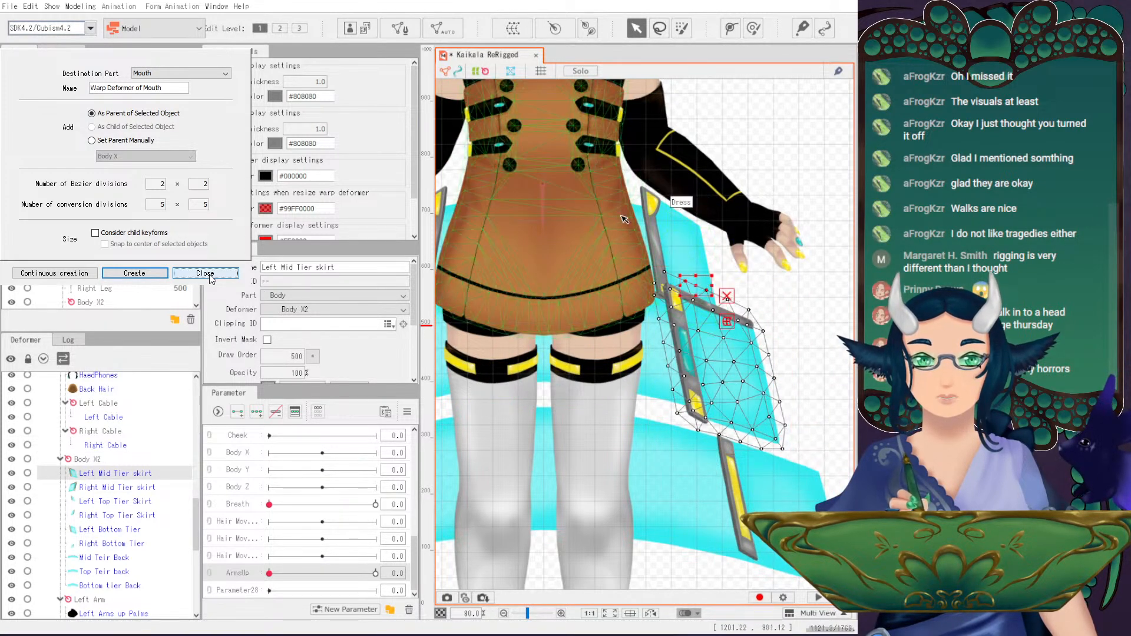
left_click_drag(676, 258, 760, 339)
key("ctrl+z")
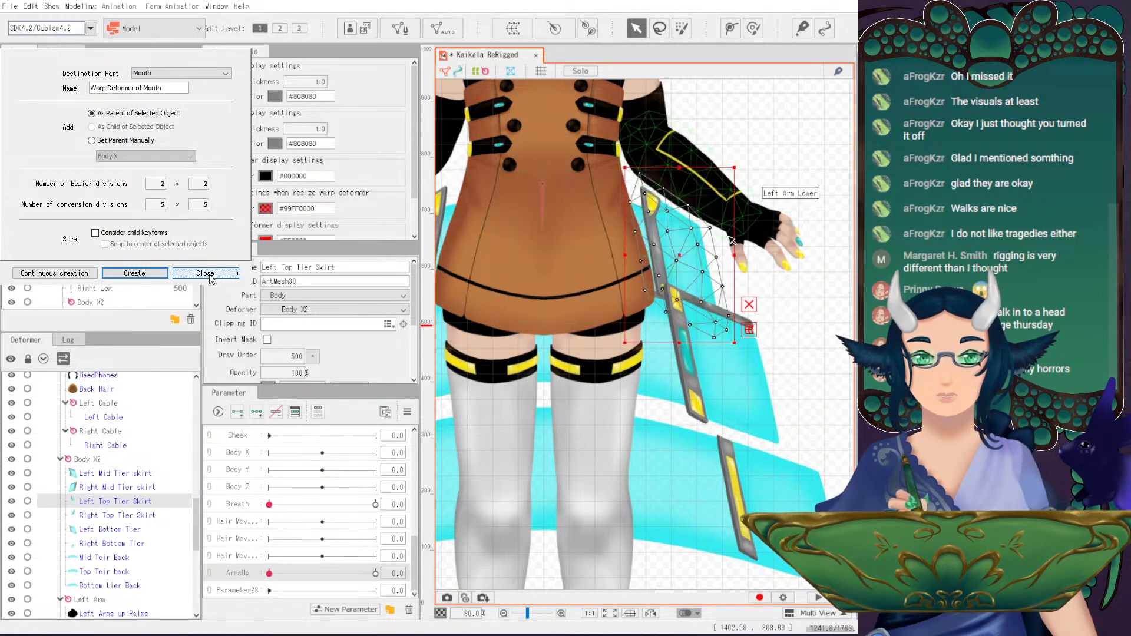
scroll(766, 424, "down", 3)
key("Escape")
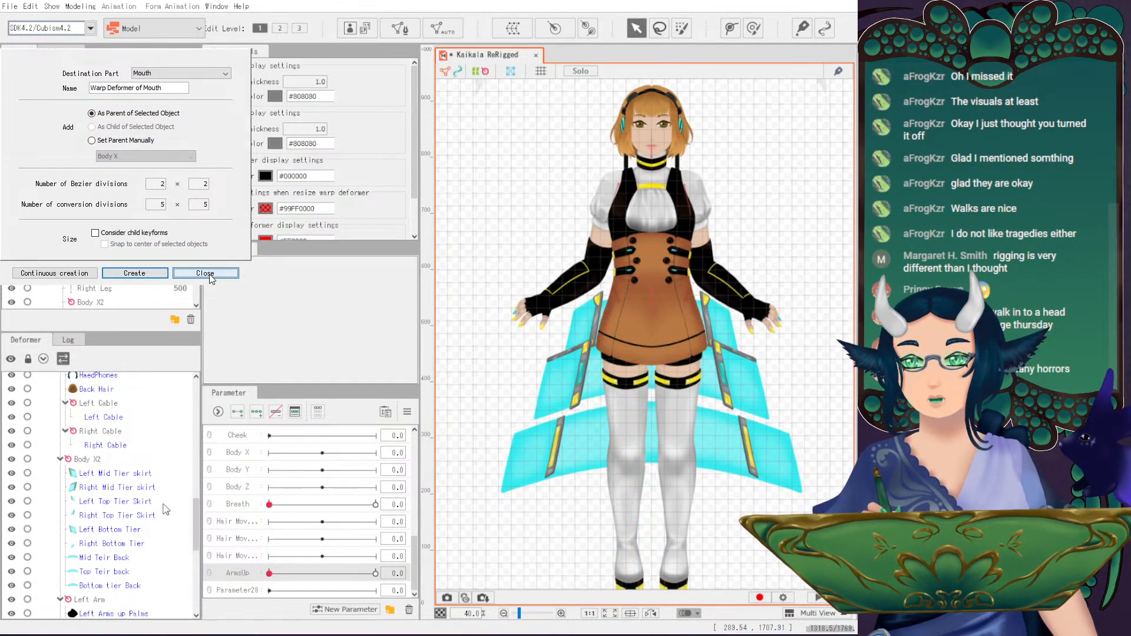
- Select the skirt's Body X2 deformer and test its rotation handle below the waist
left_click(626, 338)
mouse_move(651, 325)
left_mouse_down()
mouse_move(672, 312)
mouse_move(678, 288)
mouse_move(657, 274)
mouse_move(671, 268)
mouse_move(679, 345)
mouse_move(692, 342)
mouse_move(683, 259)
mouse_move(602, 289)
mouse_move(615, 324)
mouse_move(650, 341)
left_mouse_up()
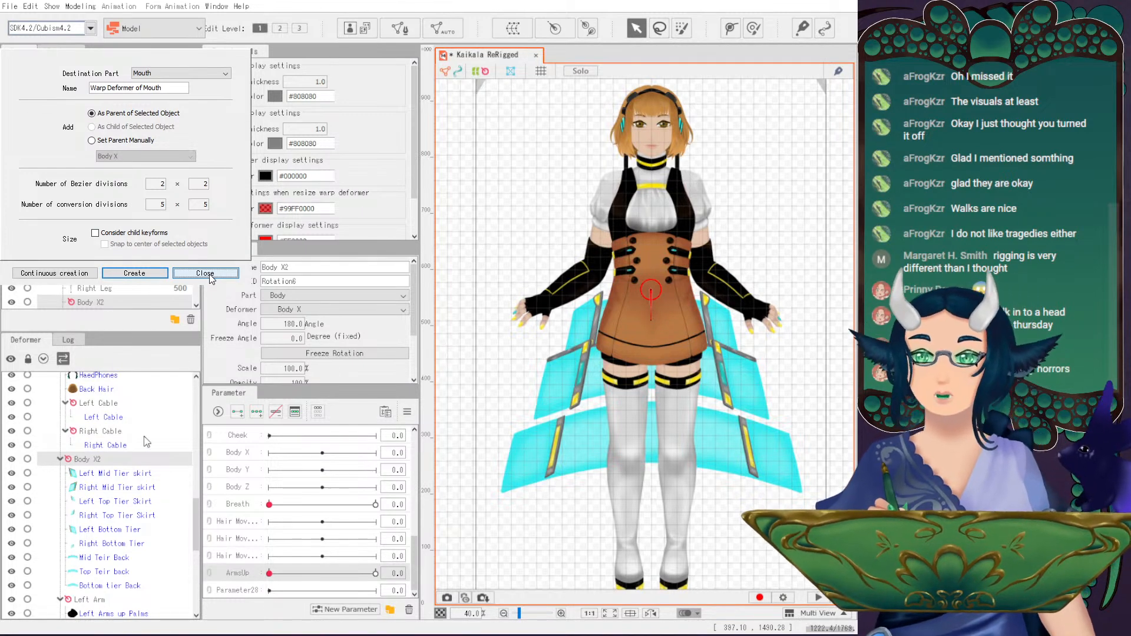
- Select the Mid Teir Back, Top Teir back and Bottom tier Back pieces together and reposition them in the Body part's list
scroll(126, 483, "up", 5)
scroll(211, 279, "up", 4)
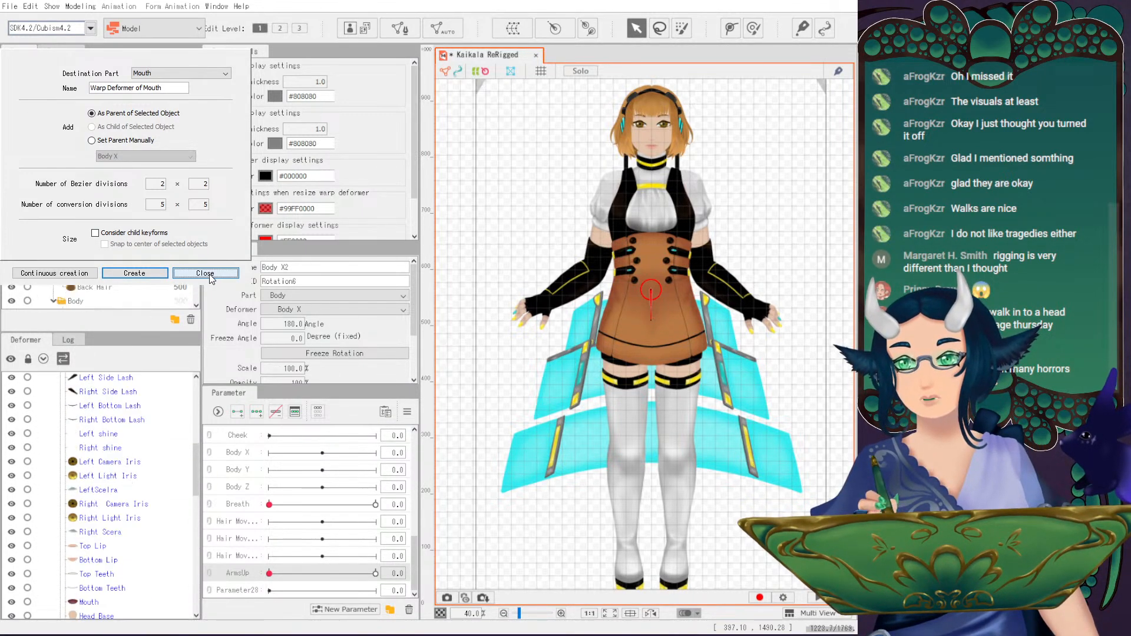
scroll(211, 279, "up", 5)
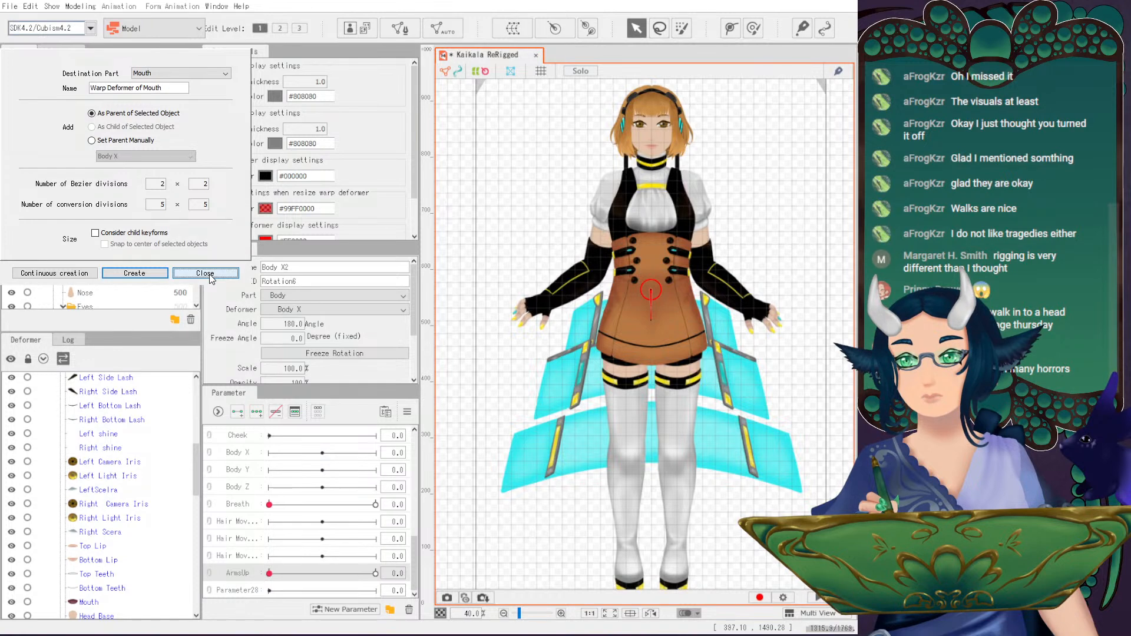
scroll(211, 278, "up", 5)
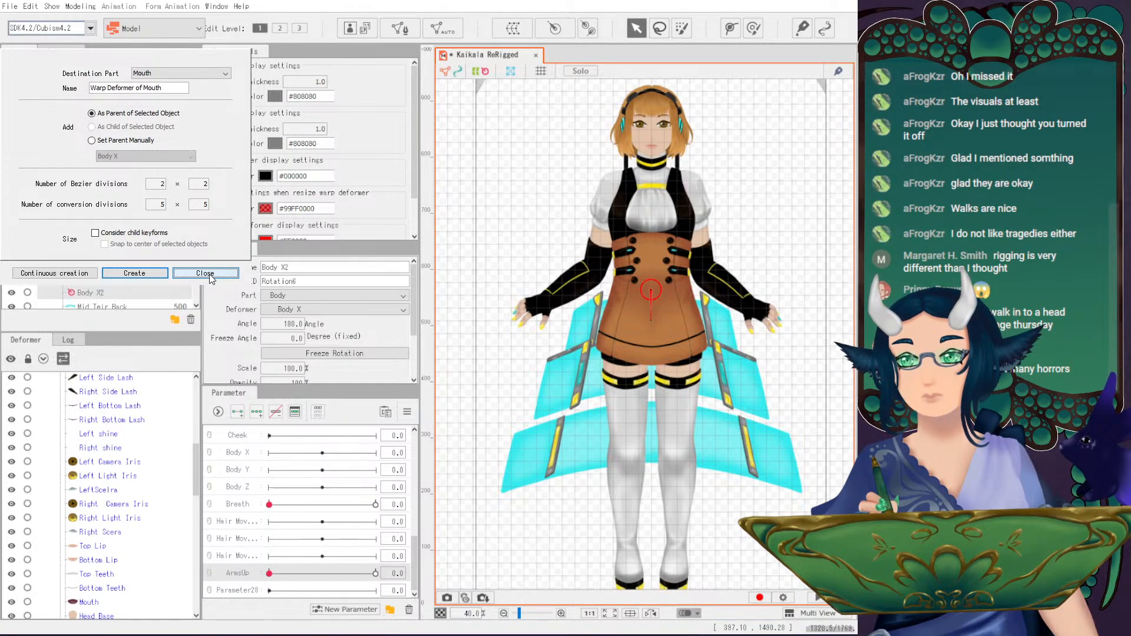
scroll(211, 278, "up", 3)
scroll(210, 279, "up", 3)
left_click(105, 288, "shift")
scroll(156, 294, "down", 2)
scroll(124, 286, "down", 3)
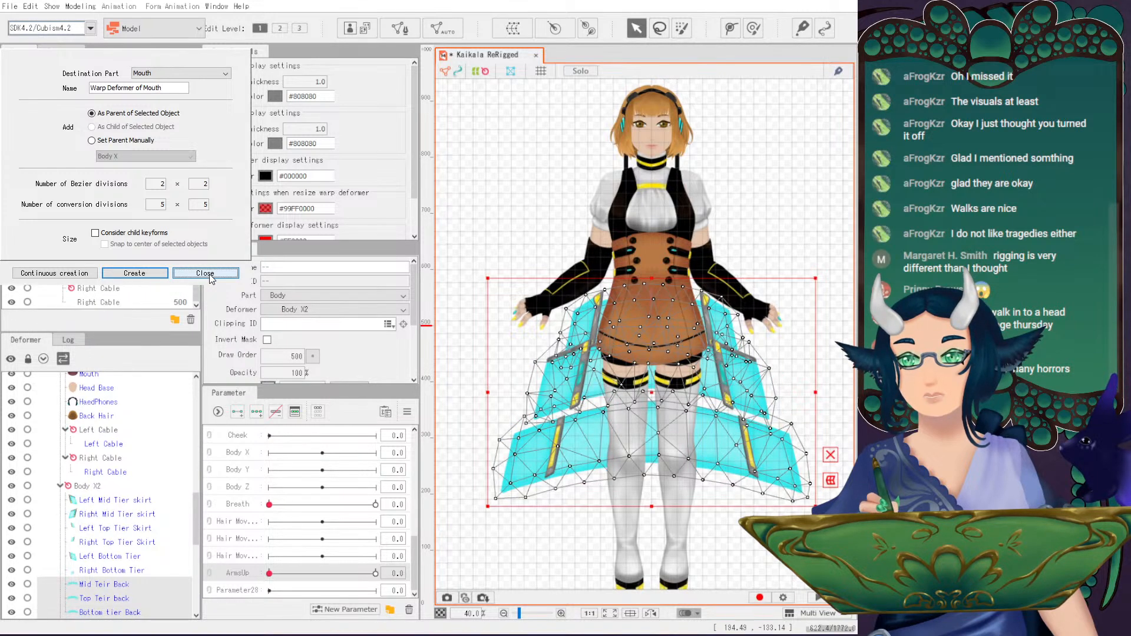
scroll(210, 279, "down", 3)
scroll(102, 314, "down", 1)
scroll(99, 311, "down", 3)
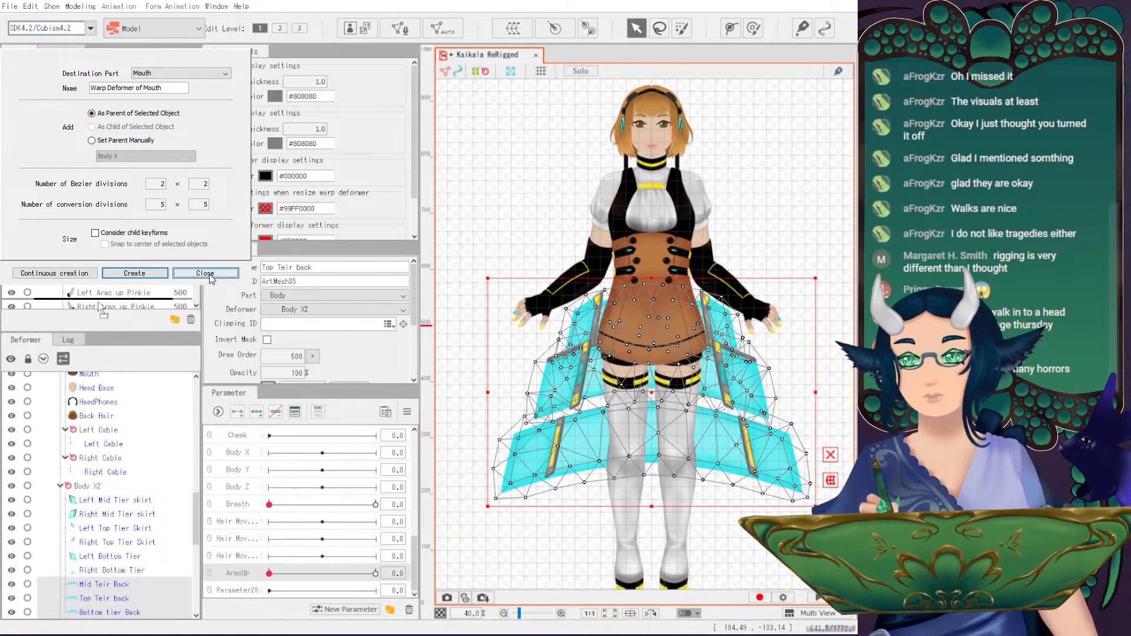
scroll(97, 308, "up", 5)
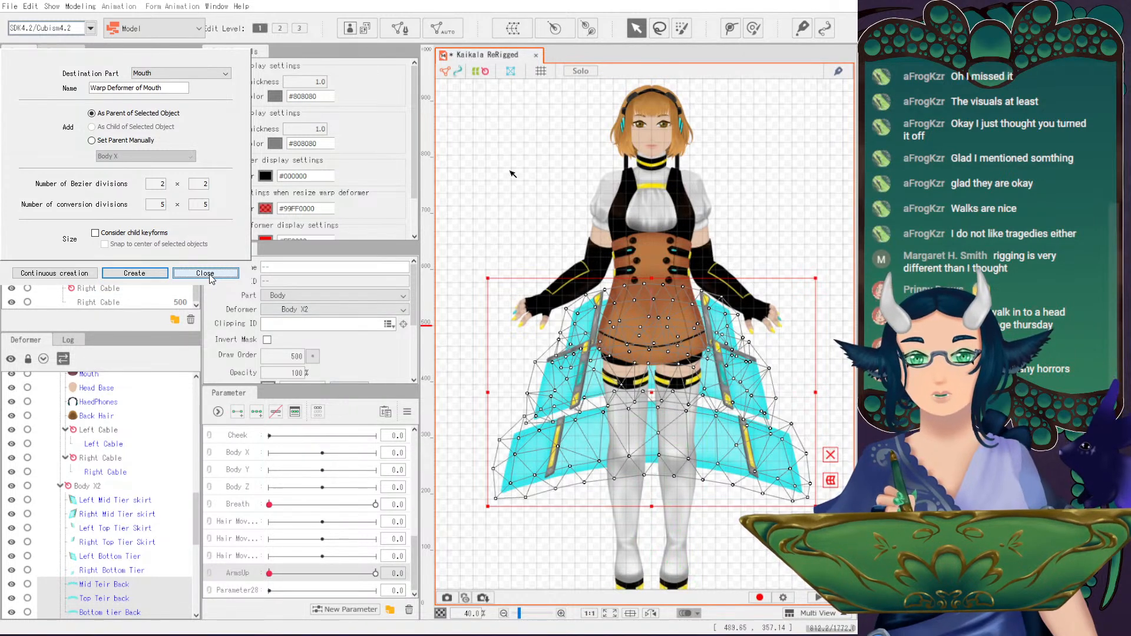
- Test rotating the Body X2 deformer with its skirt pieces and undo the rotation
left_click(88, 485)
left_click_drag(665, 324, 598, 328)
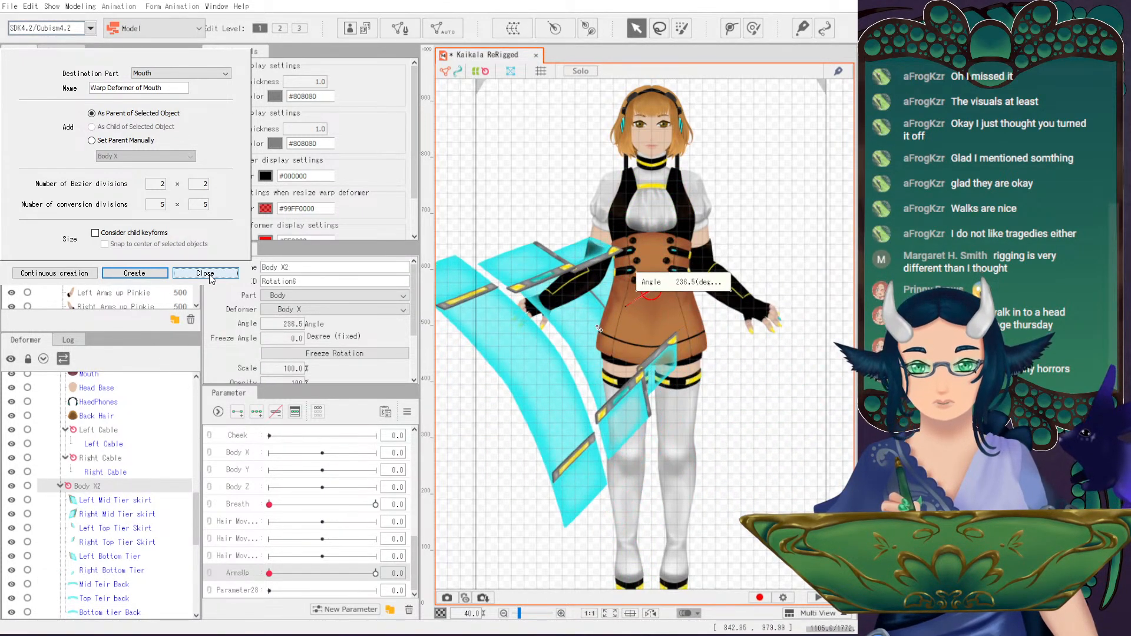
key("ctrl+z")
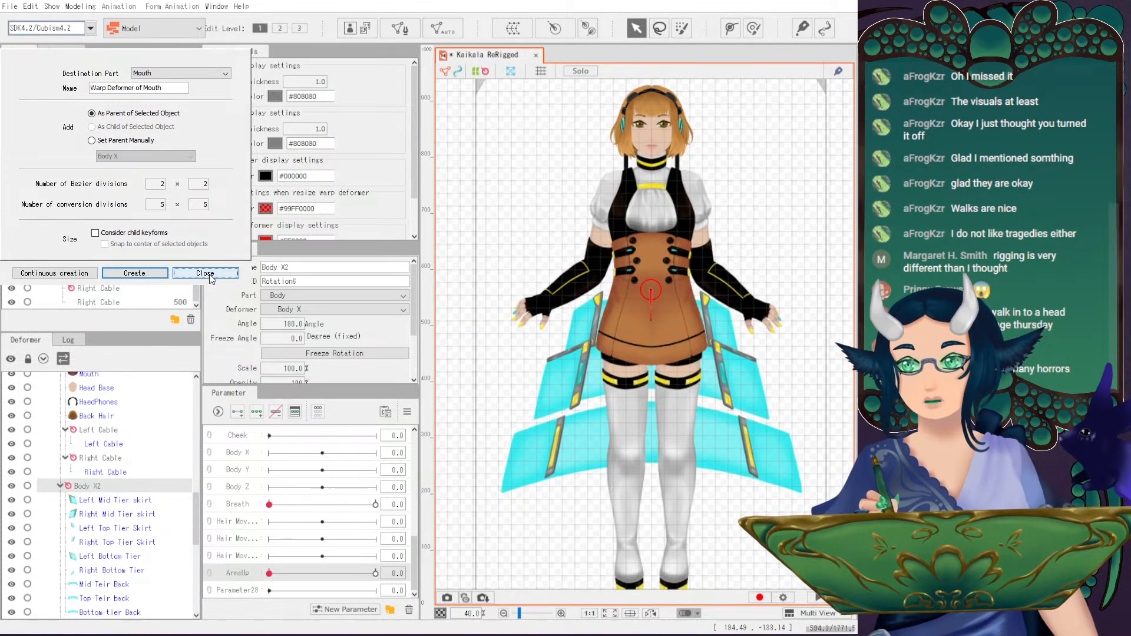
key("ctrl+z")
key("ctrl+z")
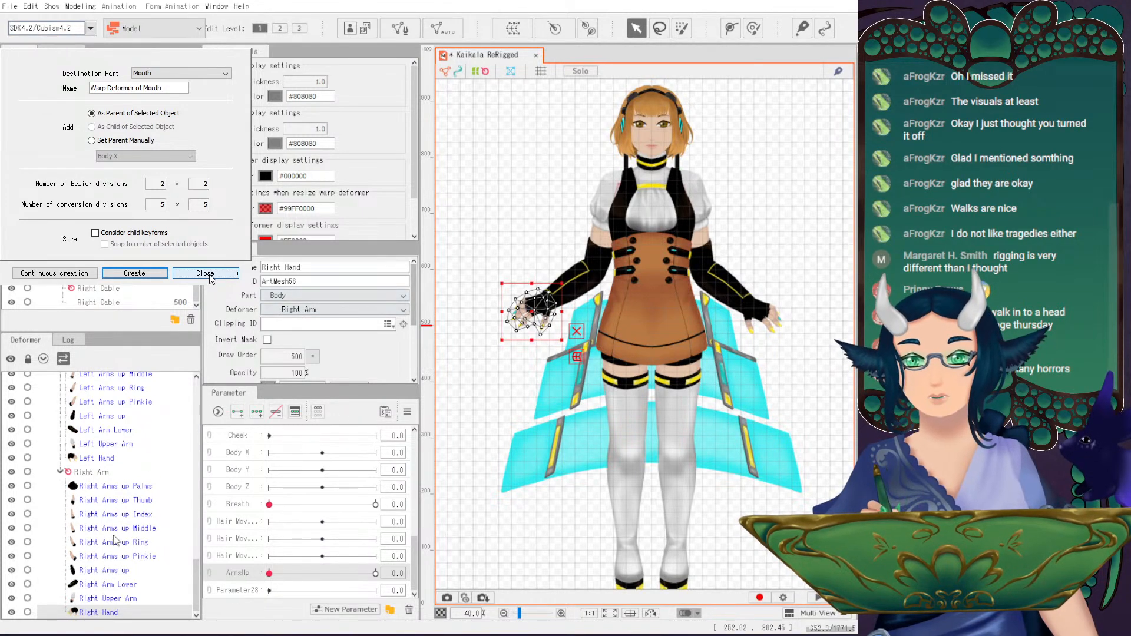
- Rename the Body X2 deformer as All The Skirt, test its rotation, and clear the selection
scroll(94, 490, "up", 6)
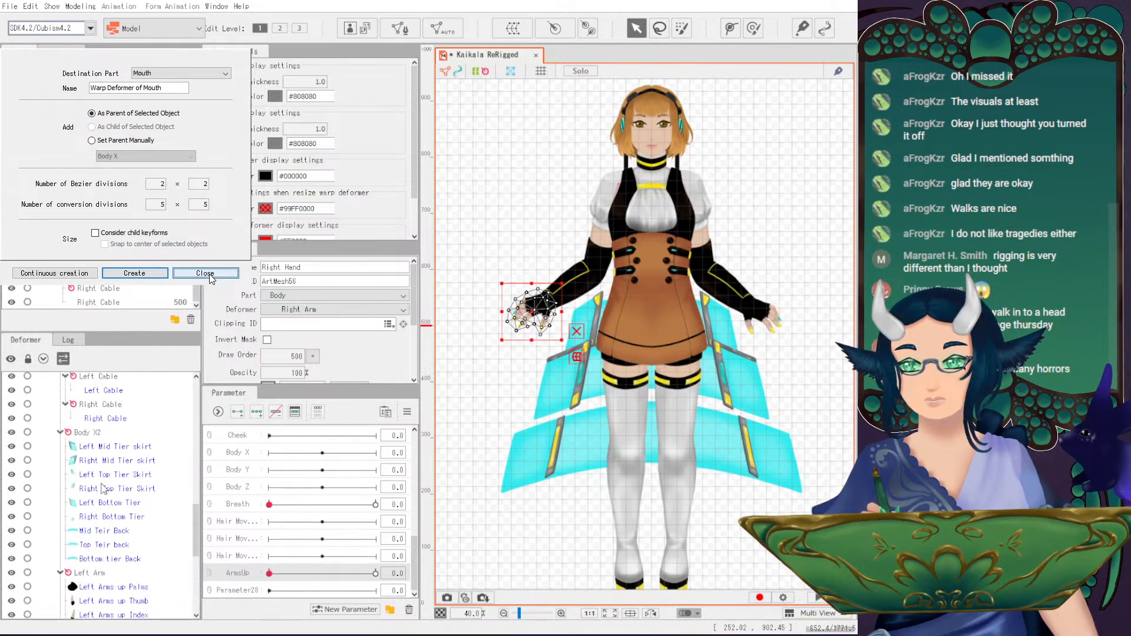
left_click(124, 433)
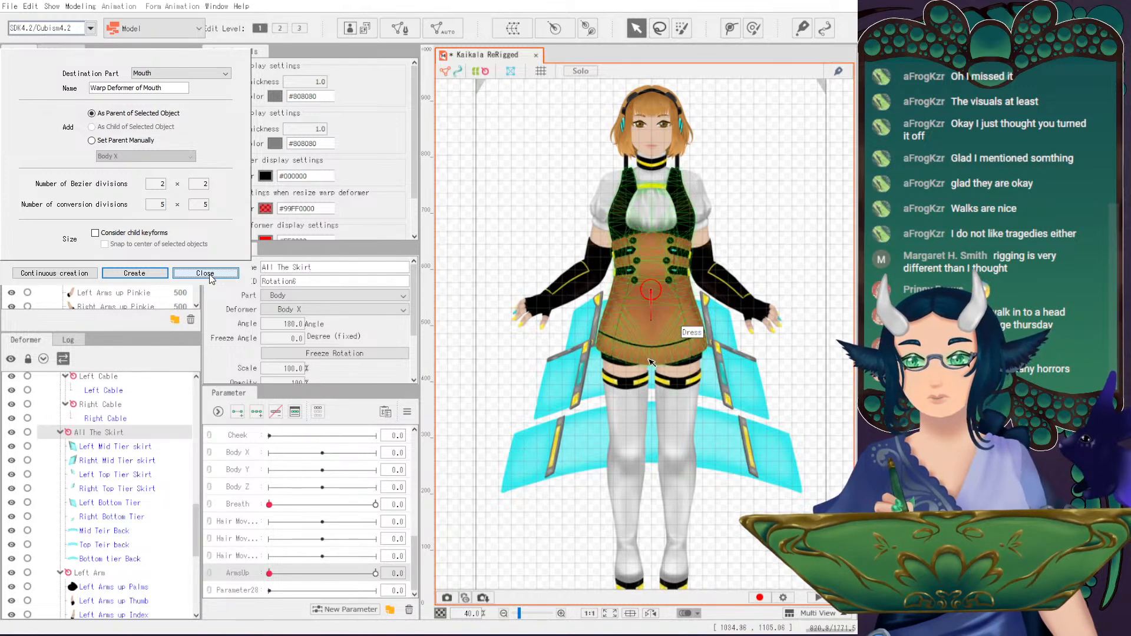
left_click_drag(651, 318, 552, 362)
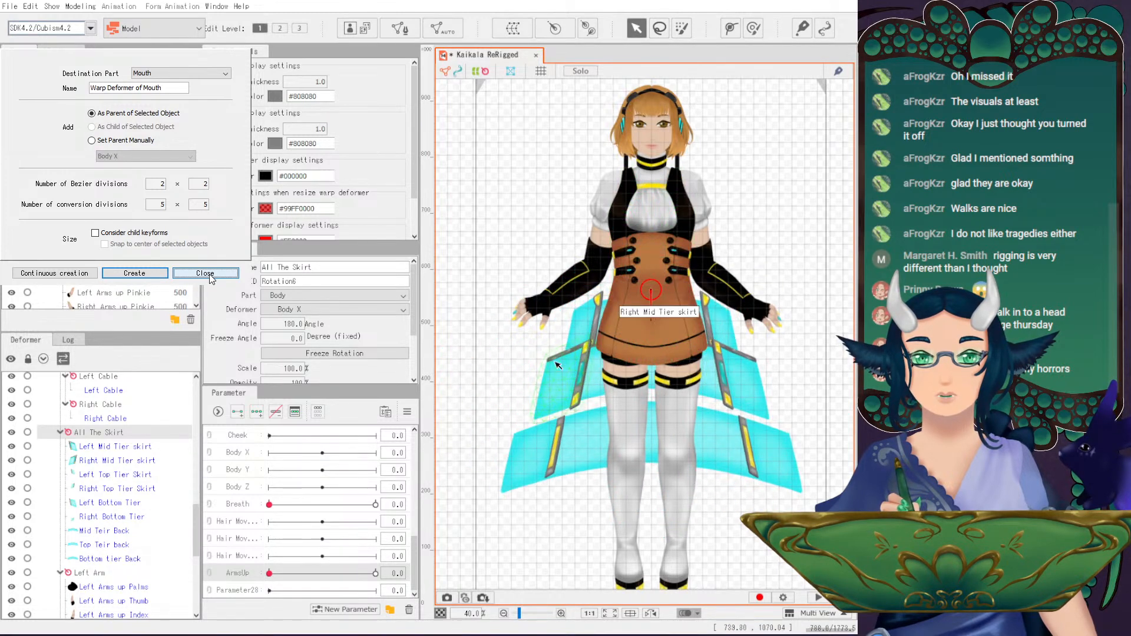
left_click(505, 144)
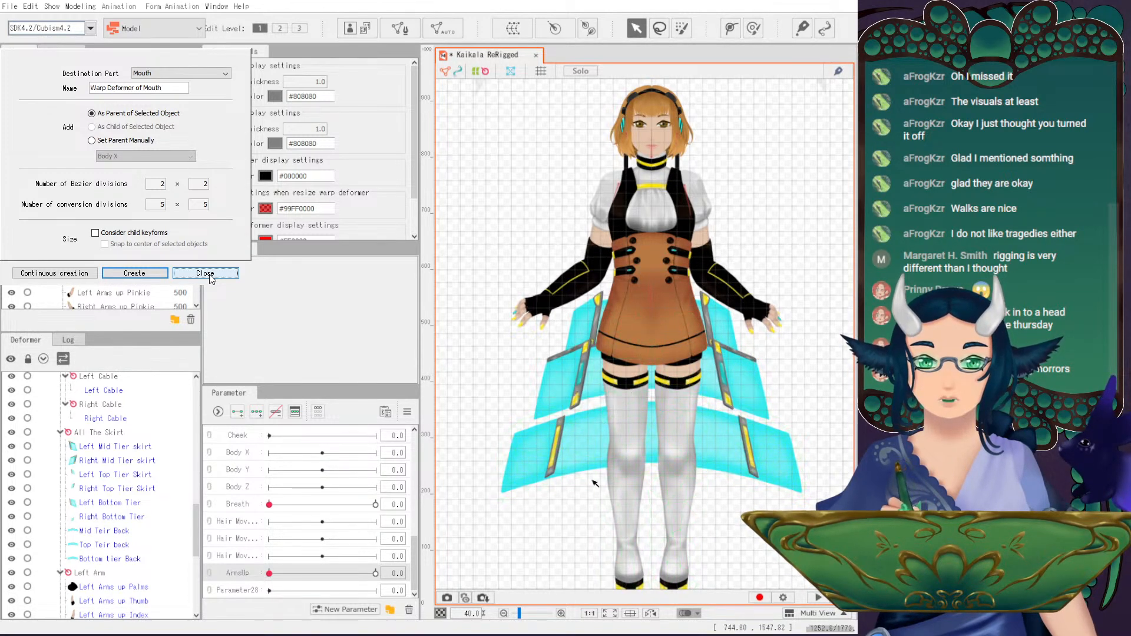
- Try moving Bottom tier Back down and reshaping it on the canvas, undo the changes, and deselect it
left_click(125, 560)
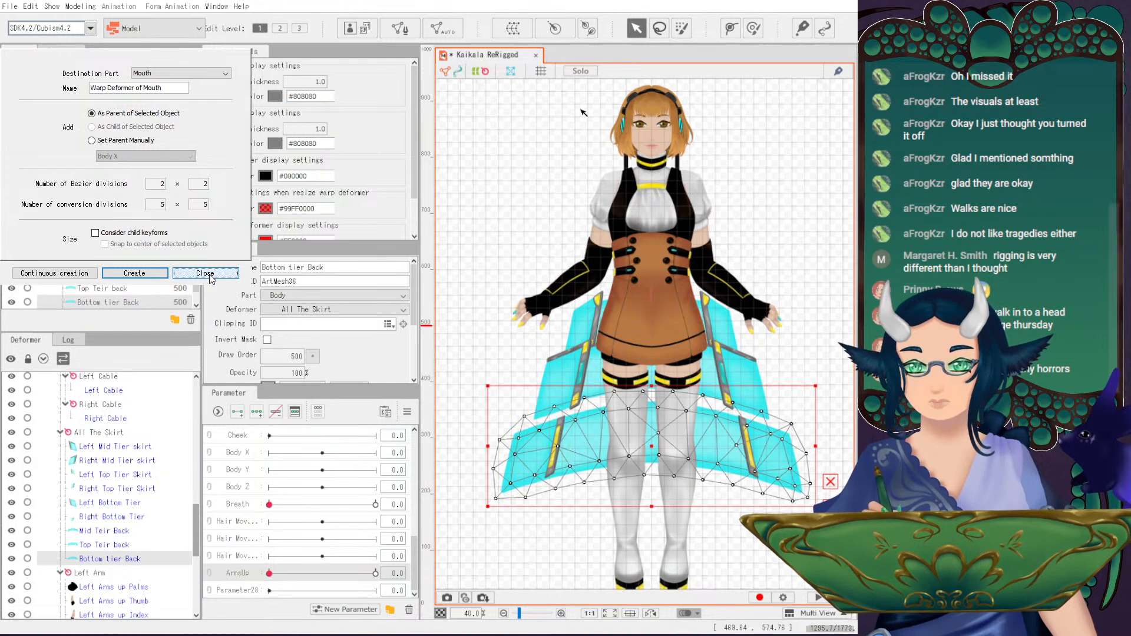
left_click_drag(649, 389, 670, 604)
left_click_drag(660, 553, 668, 477)
left_click(511, 369)
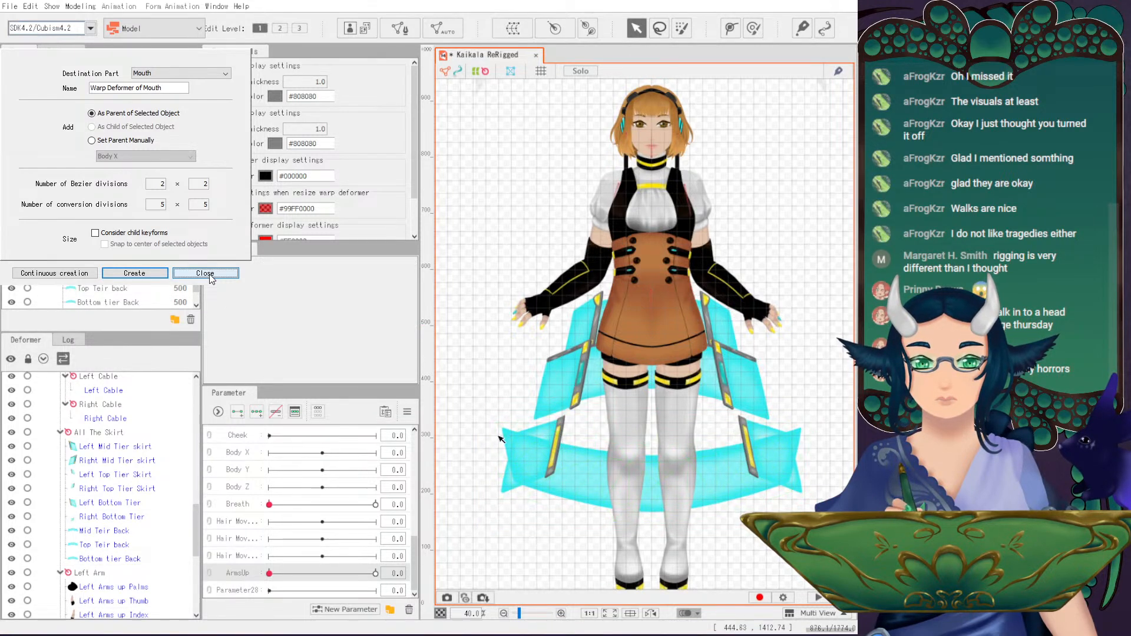
left_click(813, 497)
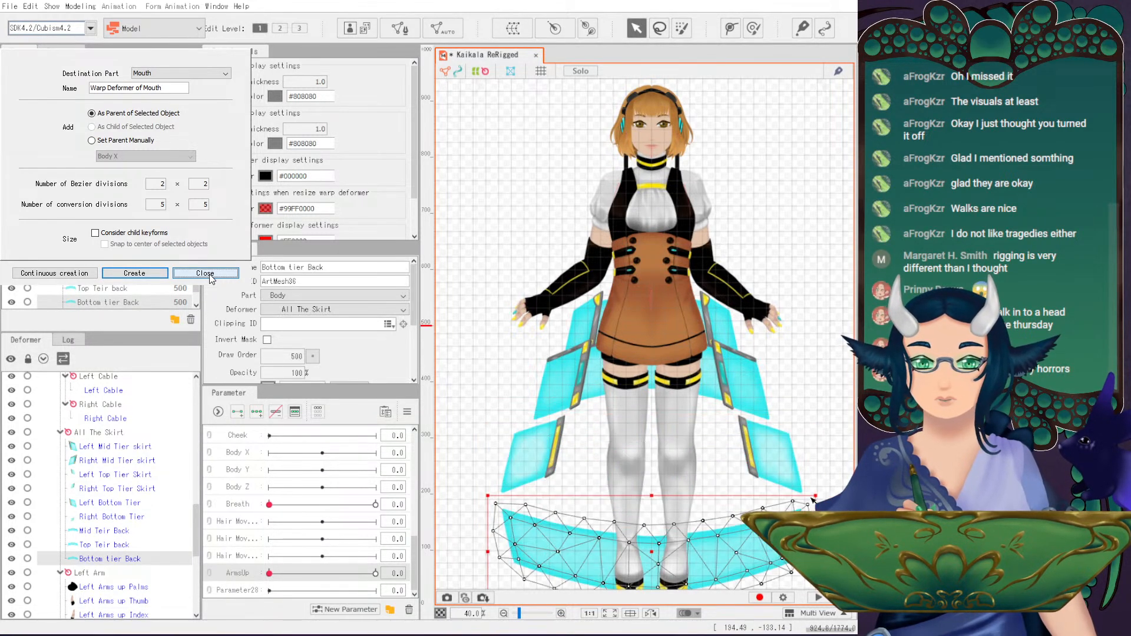
left_click(493, 268)
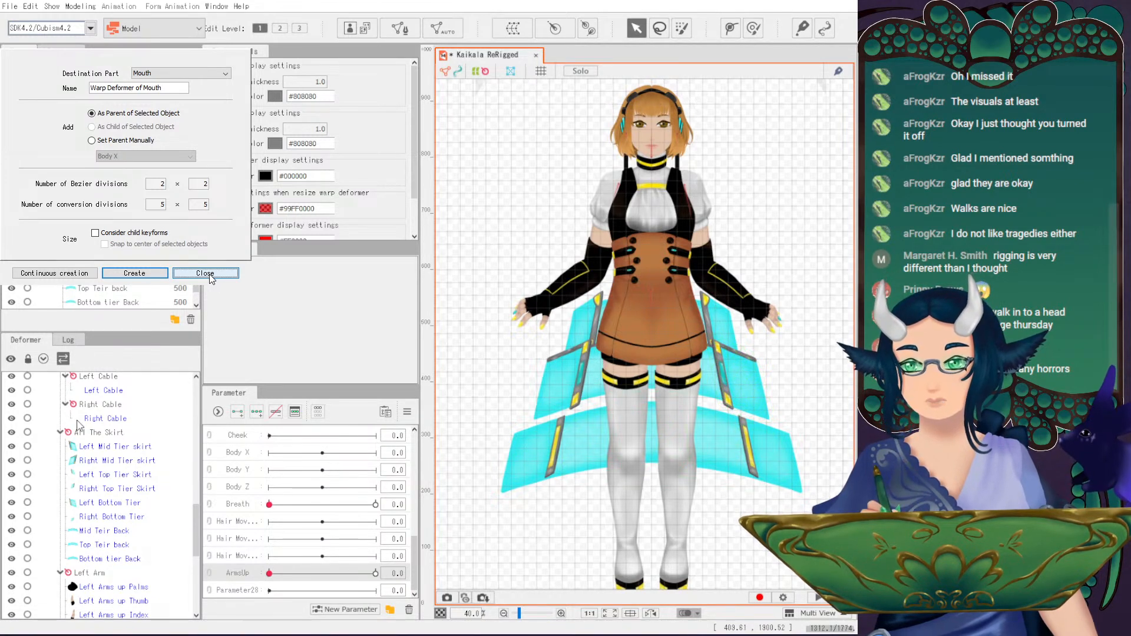
- Check the All The Skirt deformer and move Left Top Tier Skirt and Right Top Tier Skirt above the Mid Tier pieces inside it
left_click(87, 436)
mouse_move(649, 328)
left_mouse_down()
mouse_move(670, 324)
mouse_move(649, 328)
left_mouse_up()
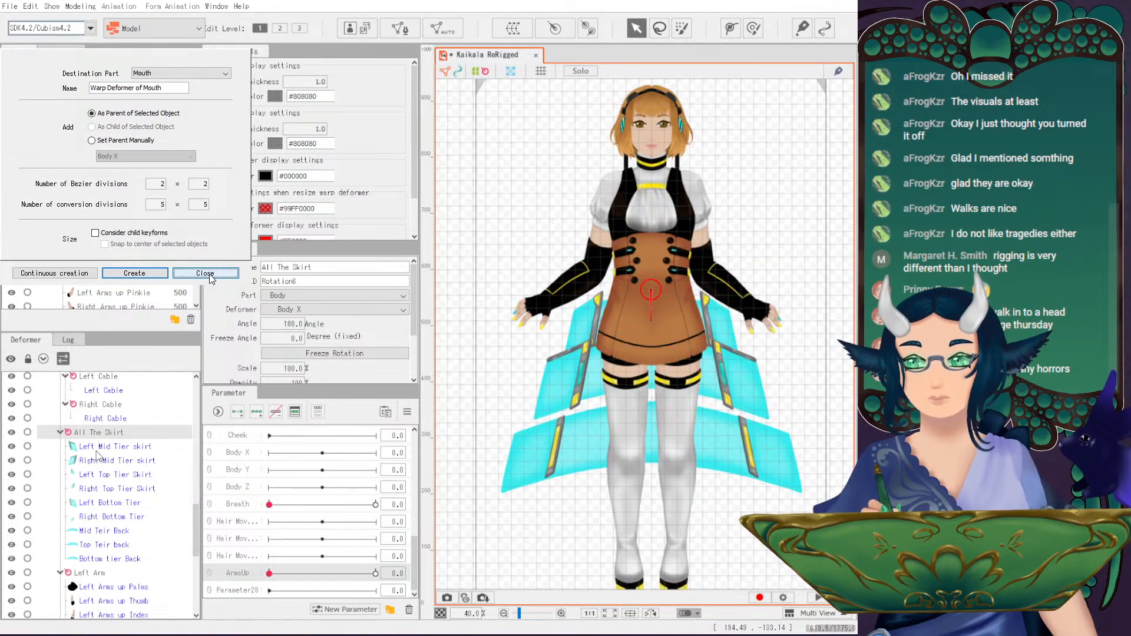
left_click(110, 449)
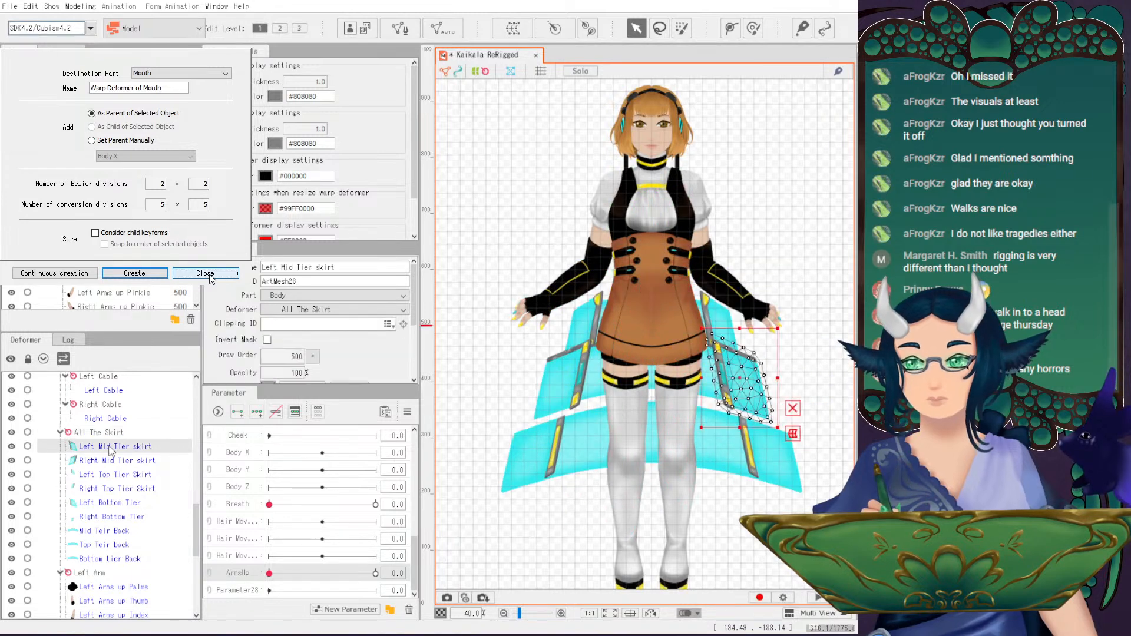
left_click(105, 476)
left_click(105, 490, "ctrl")
key("ctrl+z")
key("ctrl+y")
key("ctrl+y")
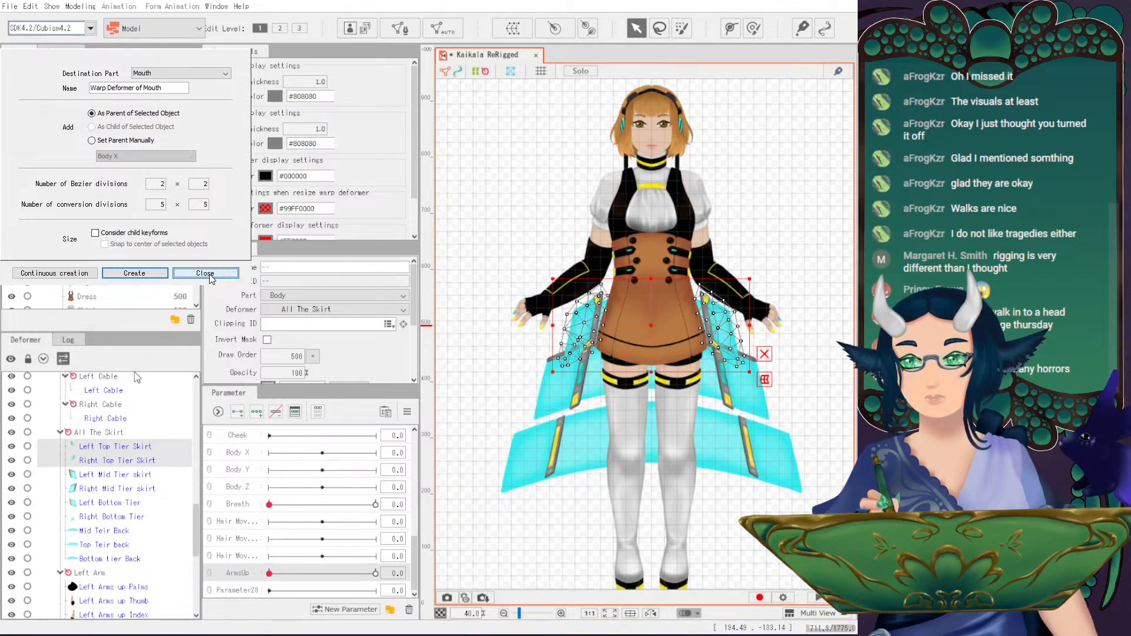
- Move Top Teir back above Mid Teir Back within All The Skirt, select Left Top Tier Skirt, and save the model
left_click(107, 550)
scroll(128, 288, "up", 3)
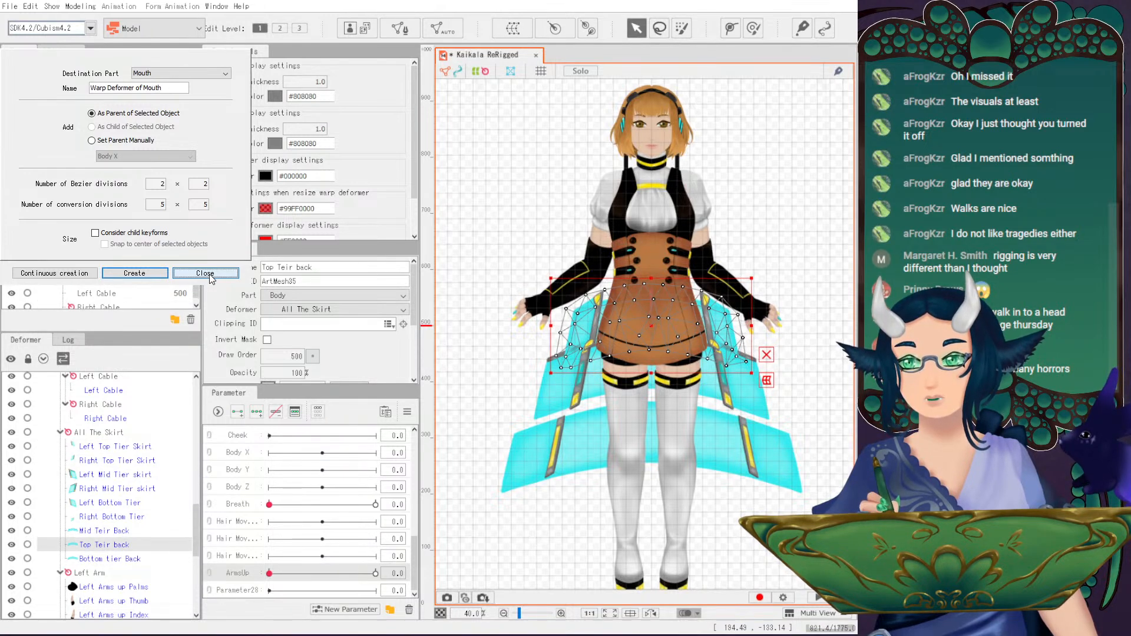
key("ctrl+y")
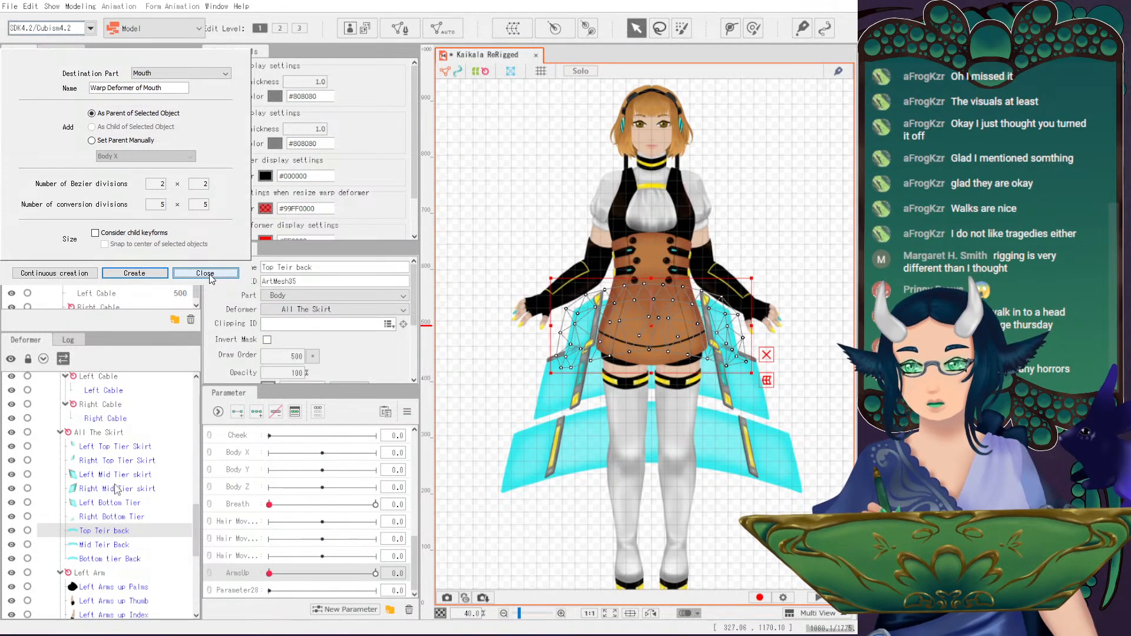
left_click(121, 447)
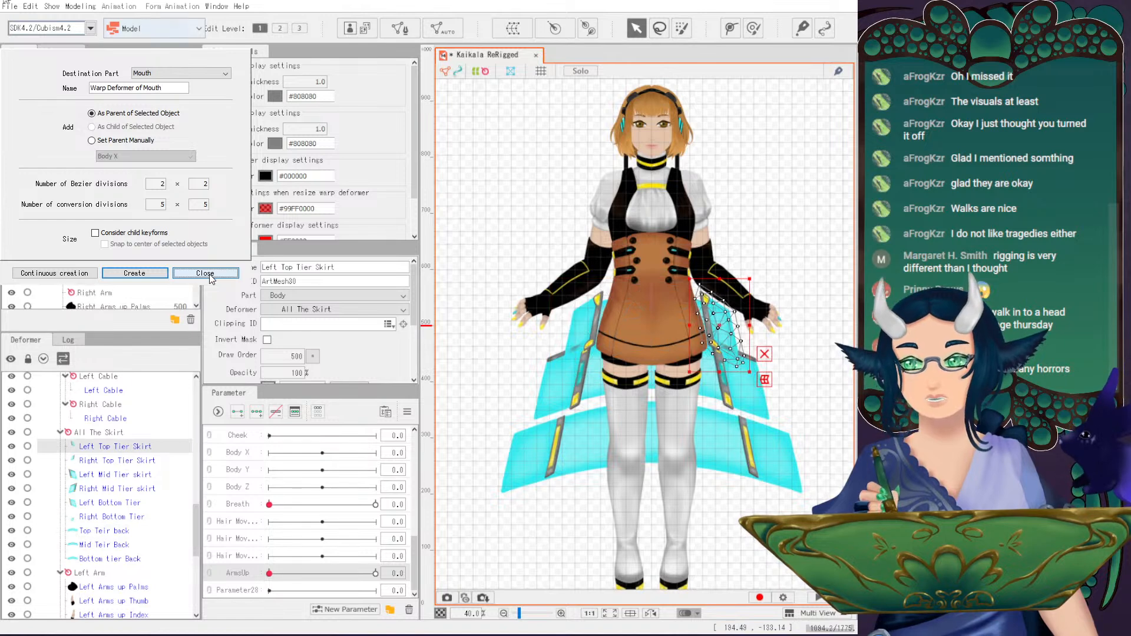
key("ctrl+s")
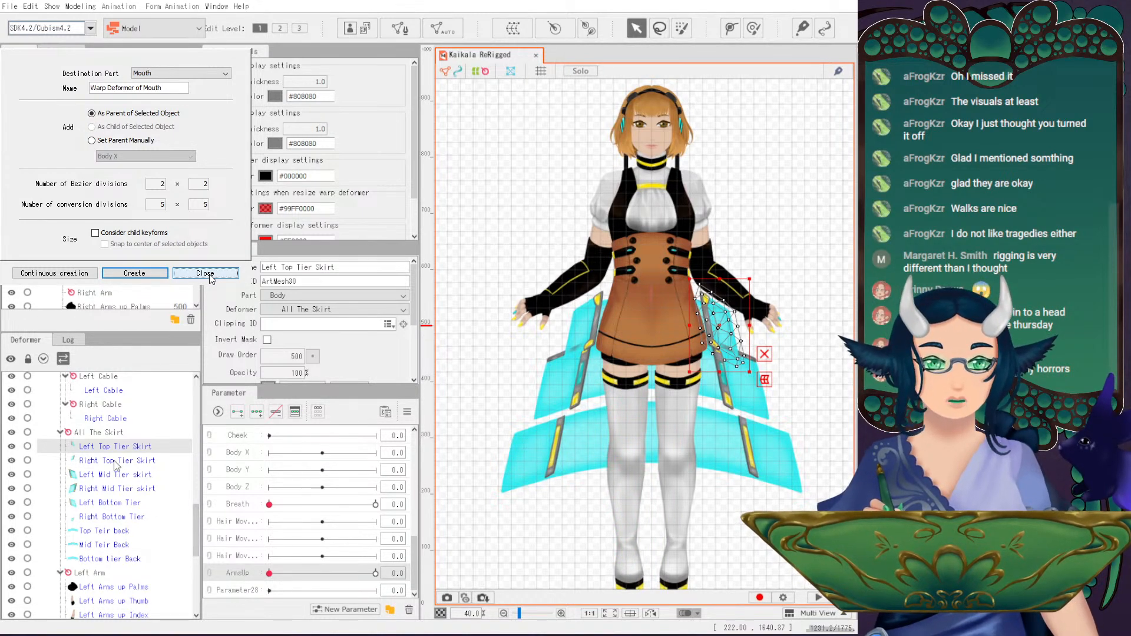
- Create a rotation deformer at the centre of the hips for Left Top Tier Skirt, Right Top Tier Skirt and Top Teir back
left_click(113, 465, "ctrl")
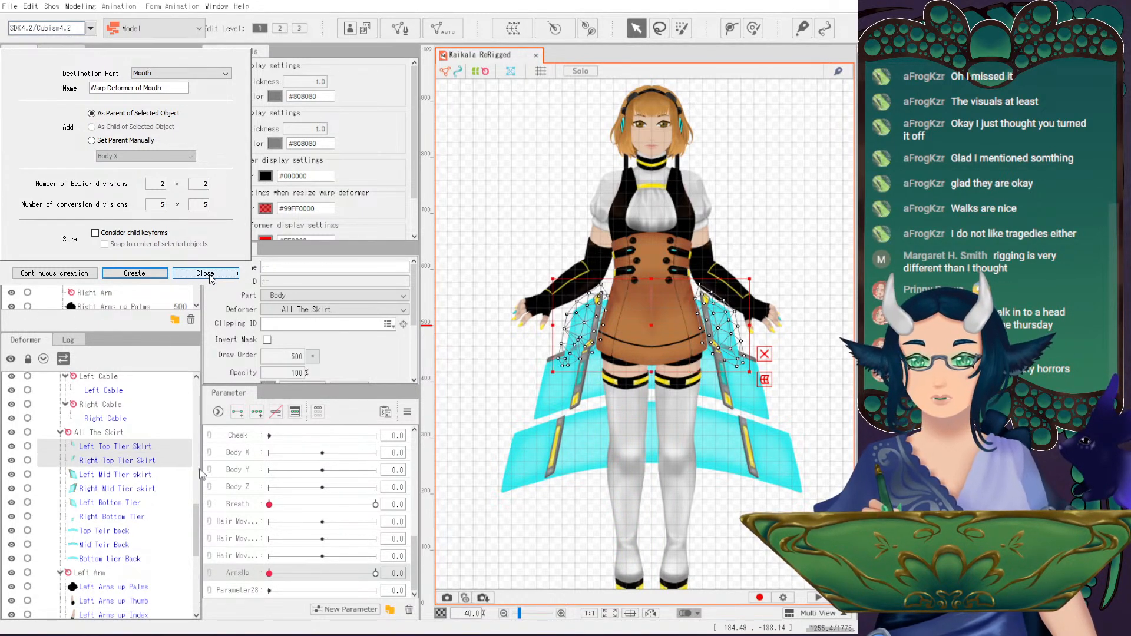
left_click(104, 530, "ctrl")
scroll(715, 353, "up", 2)
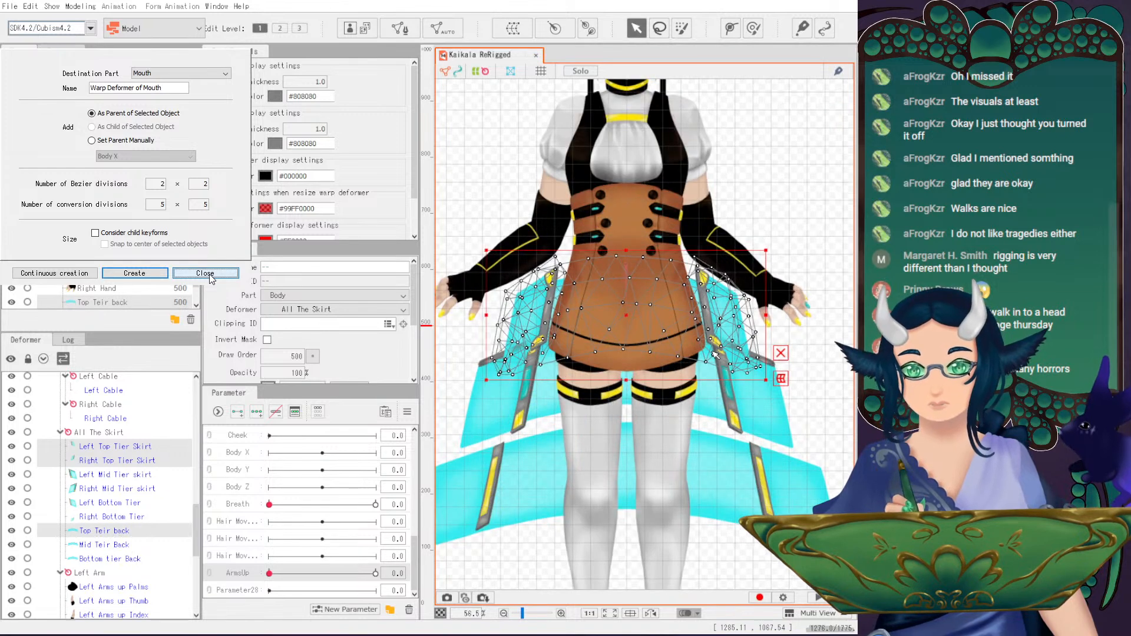
left_click(587, 29)
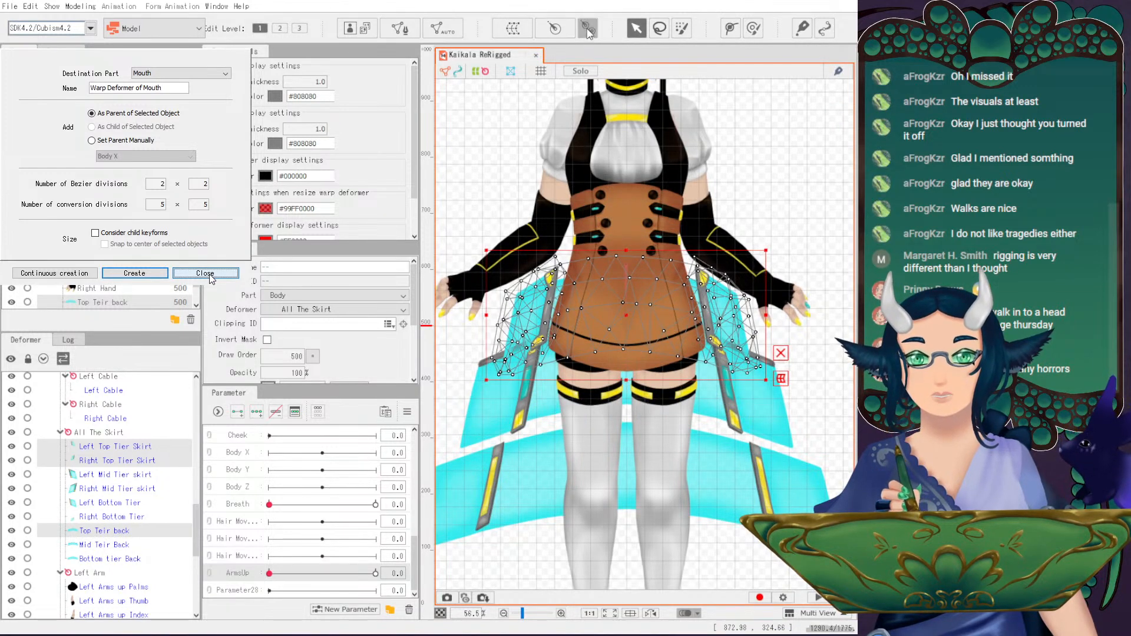
left_click(626, 279)
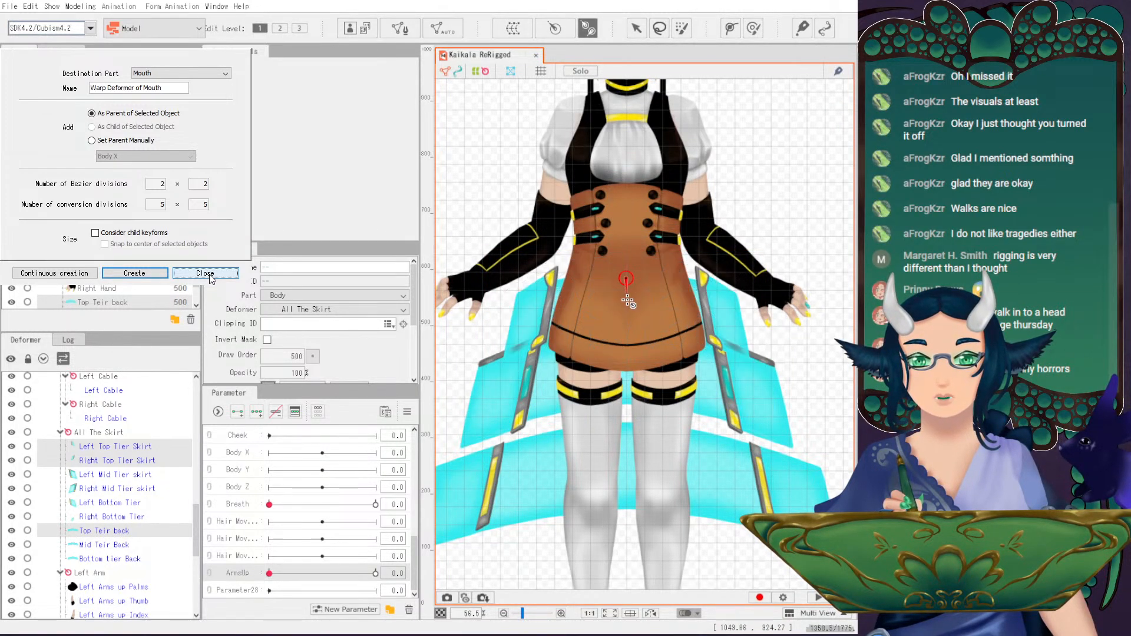
left_click(634, 33)
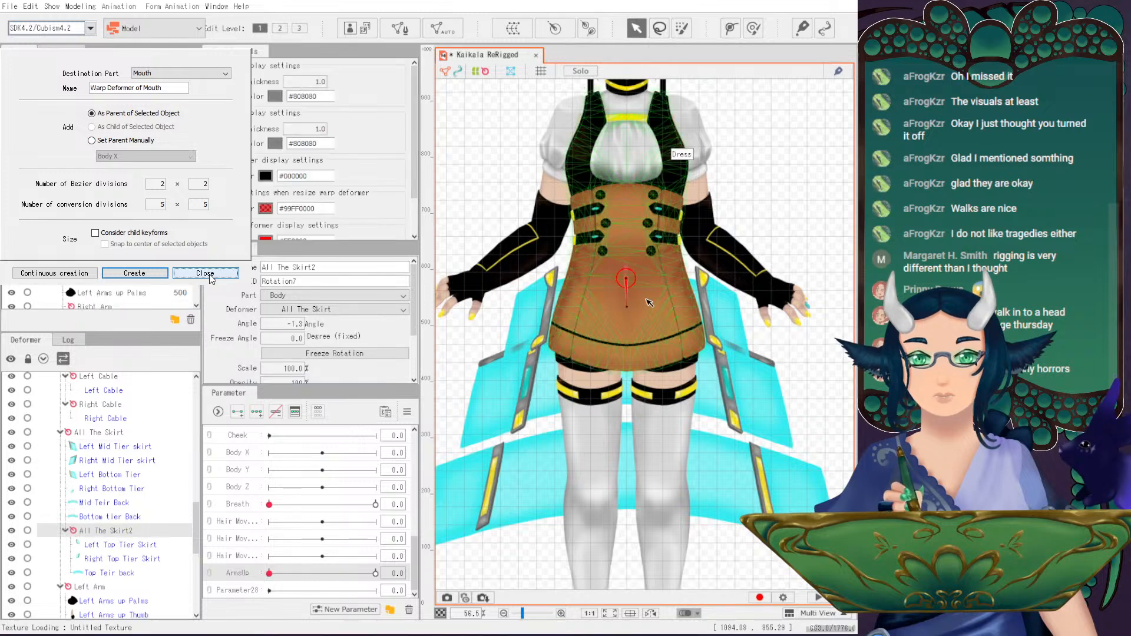
- Test the All The Skirt2 deformer by swinging it to both sides, and undo the rotation
mouse_move(623, 312)
left_mouse_down()
mouse_move(634, 324)
mouse_move(588, 334)
mouse_move(650, 319)
mouse_move(483, 316)
mouse_move(520, 304)
mouse_move(613, 306)
mouse_move(570, 311)
mouse_move(602, 309)
left_mouse_up()
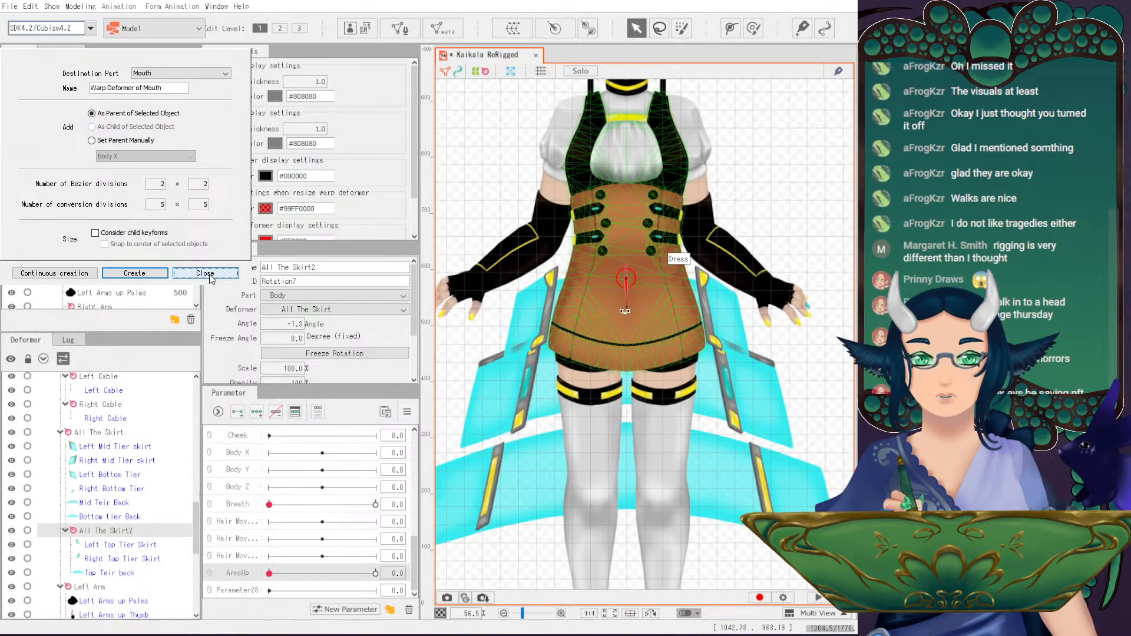
mouse_move(626, 313)
mouse_move(626, 312)
left_mouse_down()
mouse_move(596, 311)
mouse_move(646, 316)
left_mouse_up()
key("ctrl+z")
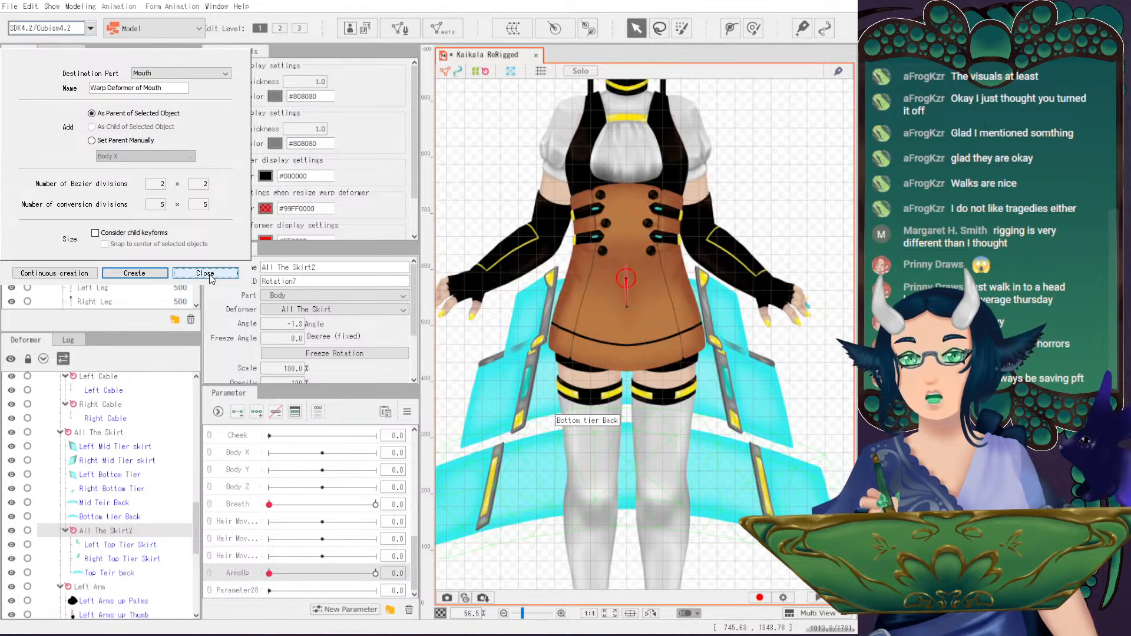
- Check the Left Top Tier Skirt and Right Top Tier Skirt pieces under All The Skirt2, and clear the selection
key("Down")
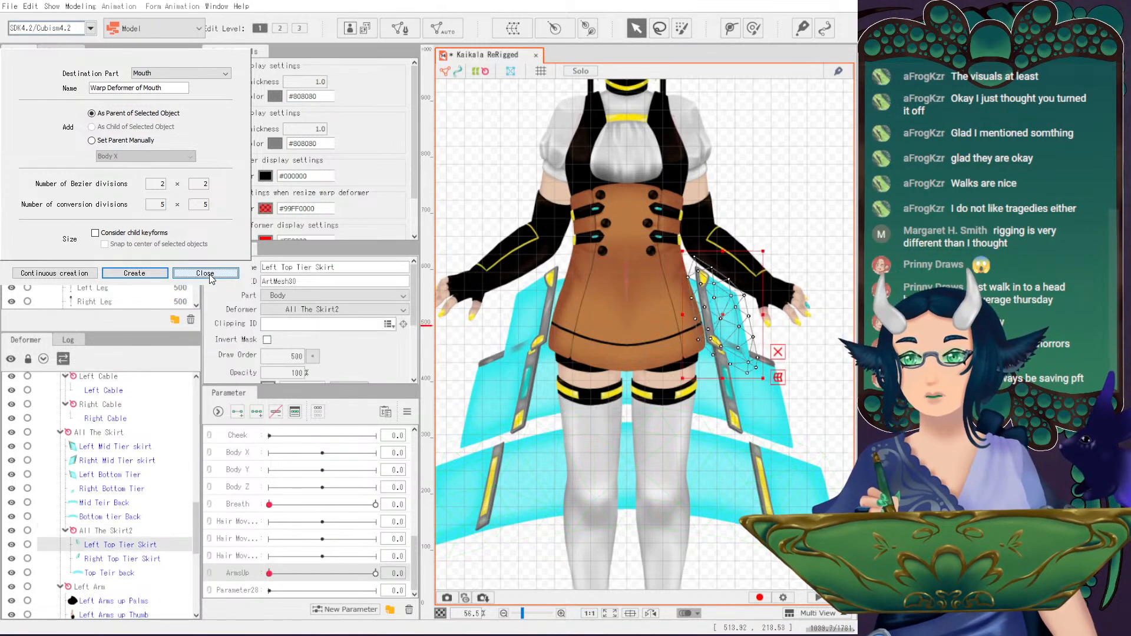
key("shift+Down")
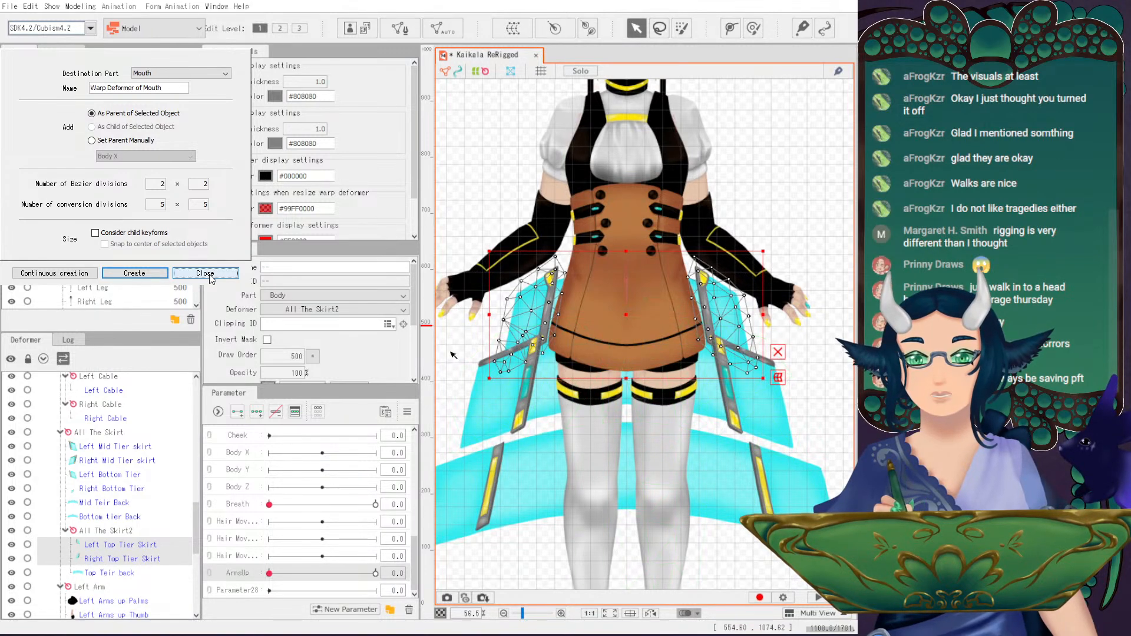
left_click(535, 378)
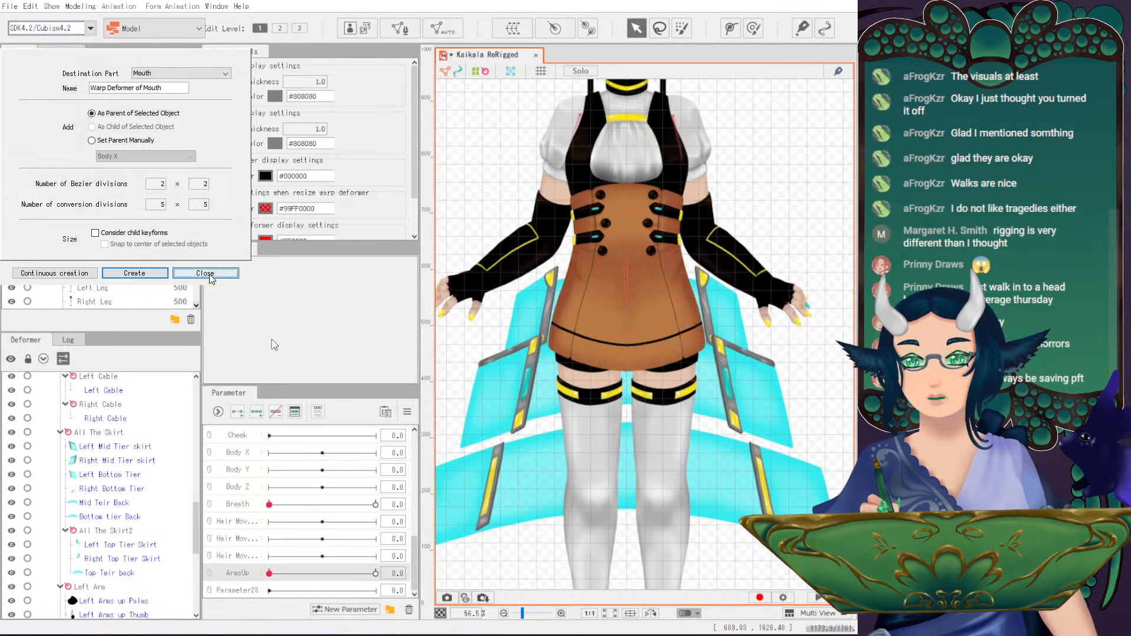
- Create a rotation deformer at the centre of the dress just above its hem for Left Mid Tier skirt, Right Mid Tier skirt and Mid Teir Back
left_click(106, 530)
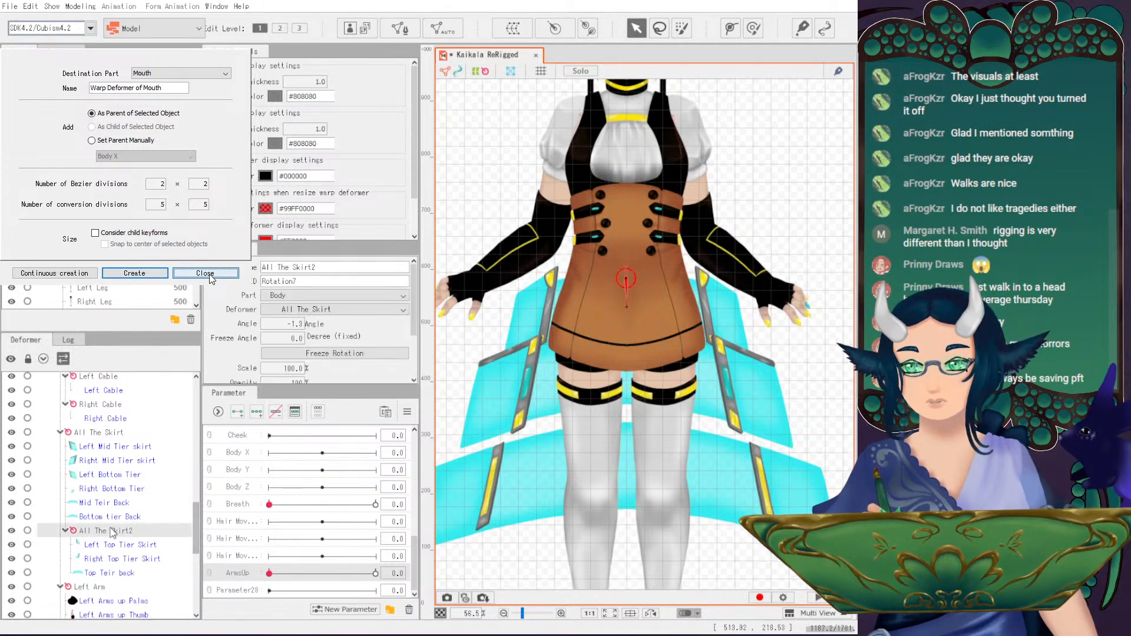
mouse_move(625, 272)
left_mouse_down()
mouse_move(583, 259)
mouse_move(715, 268)
mouse_move(631, 261)
left_mouse_up()
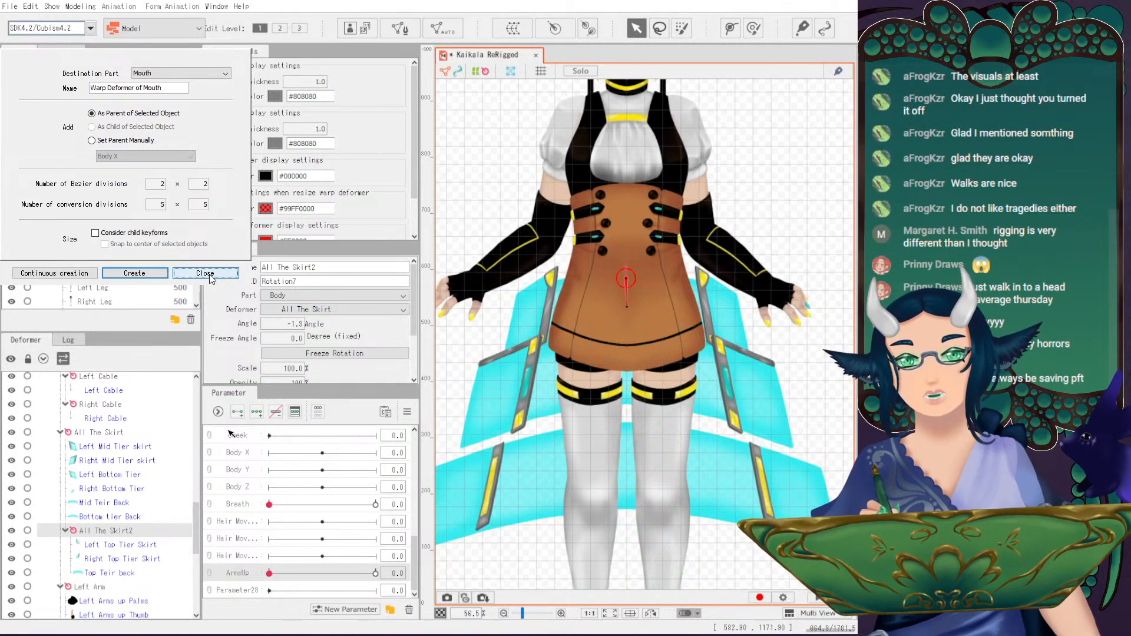
left_click(115, 451)
left_click(116, 462, "ctrl")
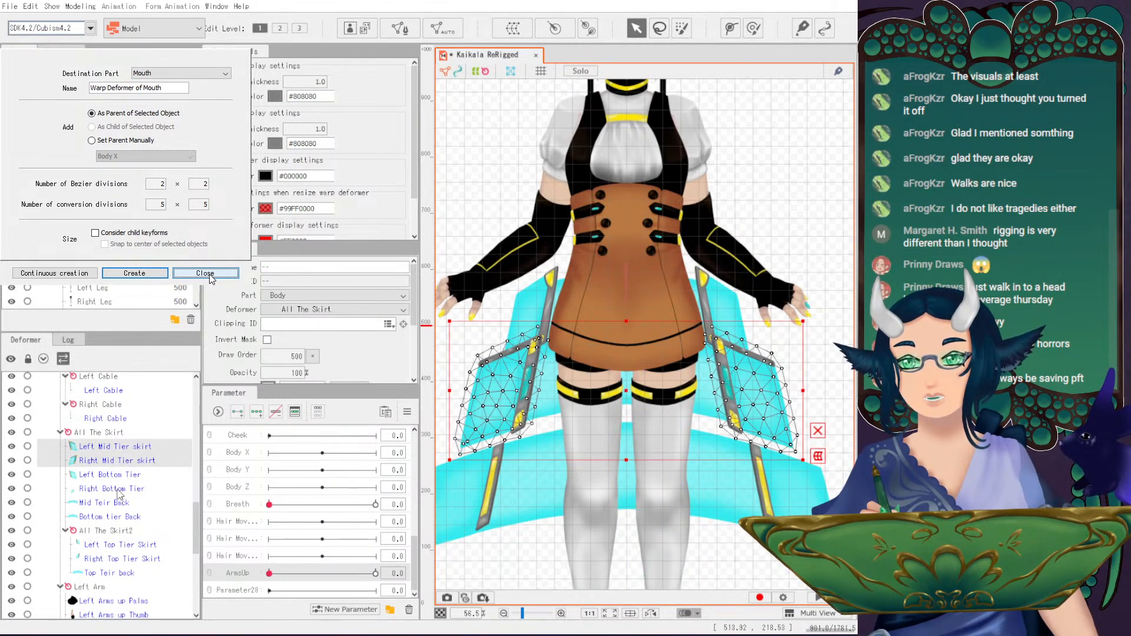
left_click(111, 502, "ctrl")
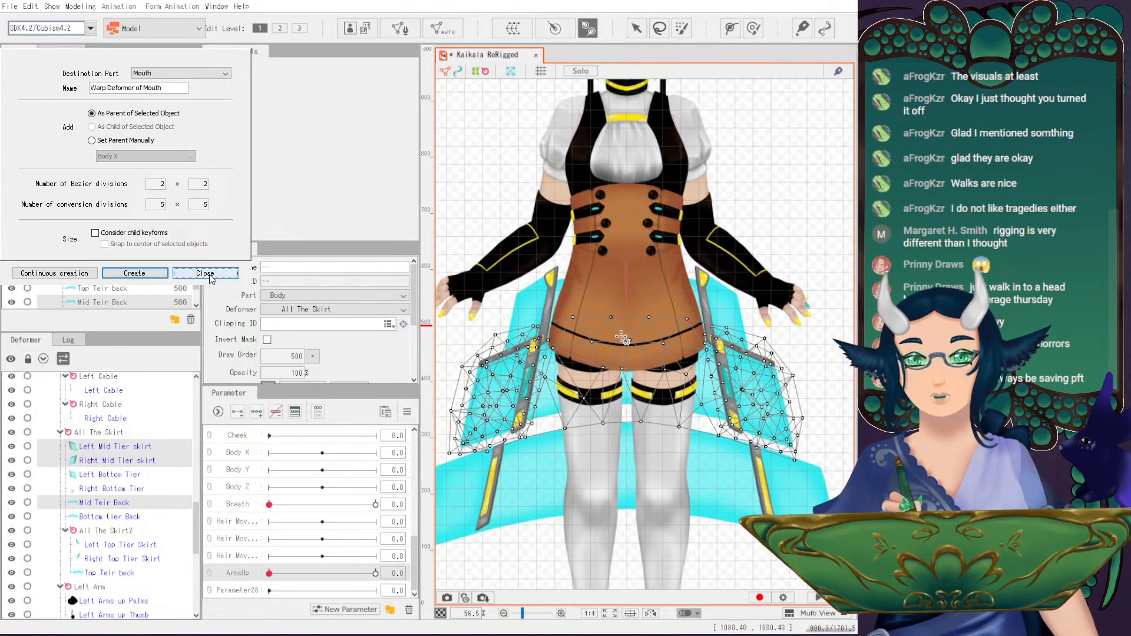
left_click_drag(627, 328, 654, 331)
left_click(636, 28)
- Test the All The Skirt3 deformer by rotating the middle skirt tier, and undo the rotation
key("ctrl+z")
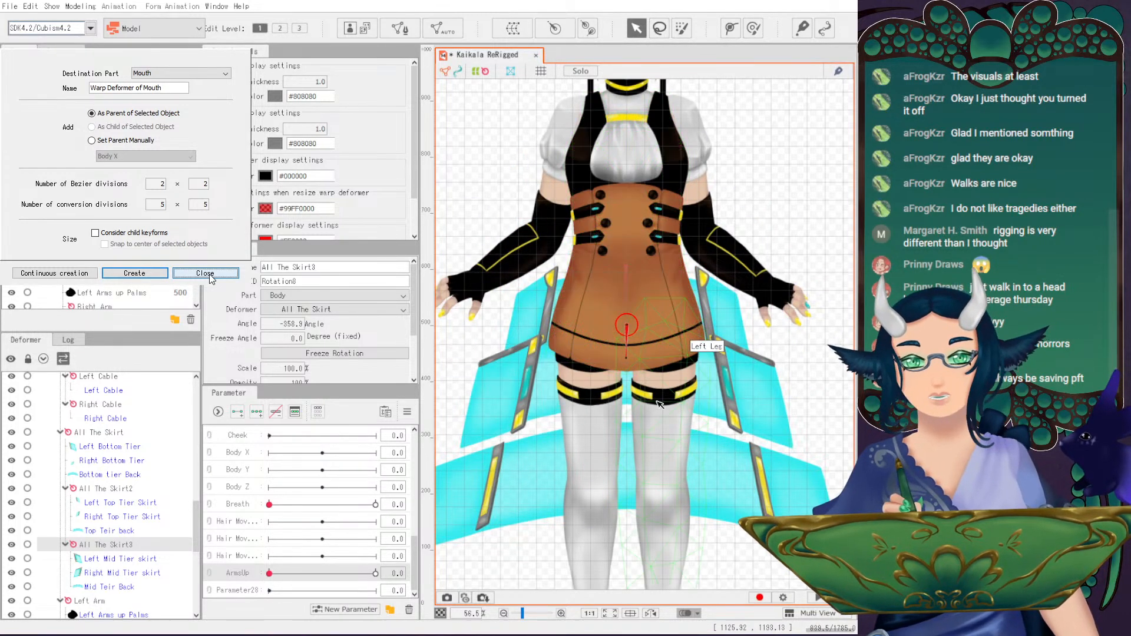
left_click_drag(626, 370, 625, 382)
key("ctrl+z")
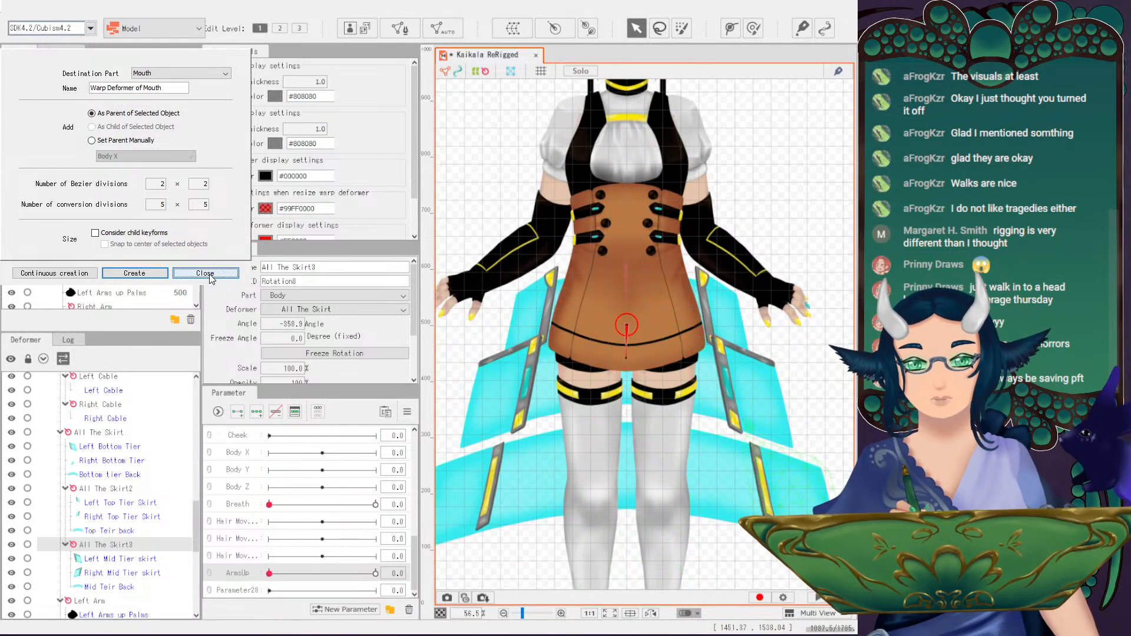
- Create a rotation deformer between the thighs for Left Bottom Tier, Right Bottom Tier and Bottom tier Back
scroll(667, 434, "down", 2)
left_click_drag(665, 439, 659, 362)
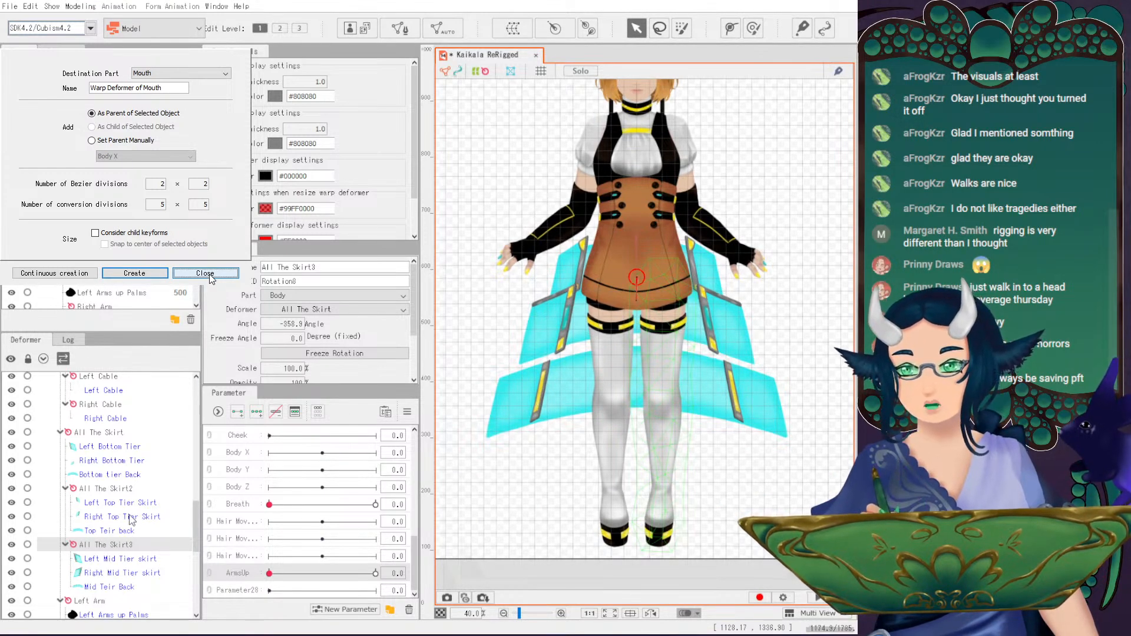
left_click(109, 447)
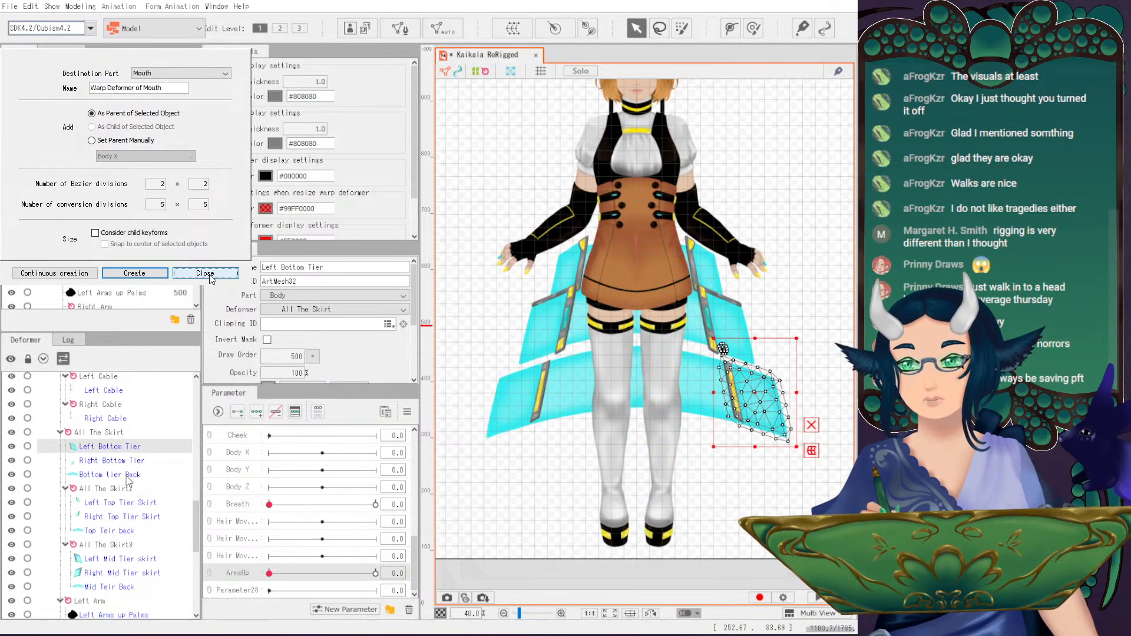
left_click(125, 474, "shift")
left_click(588, 28)
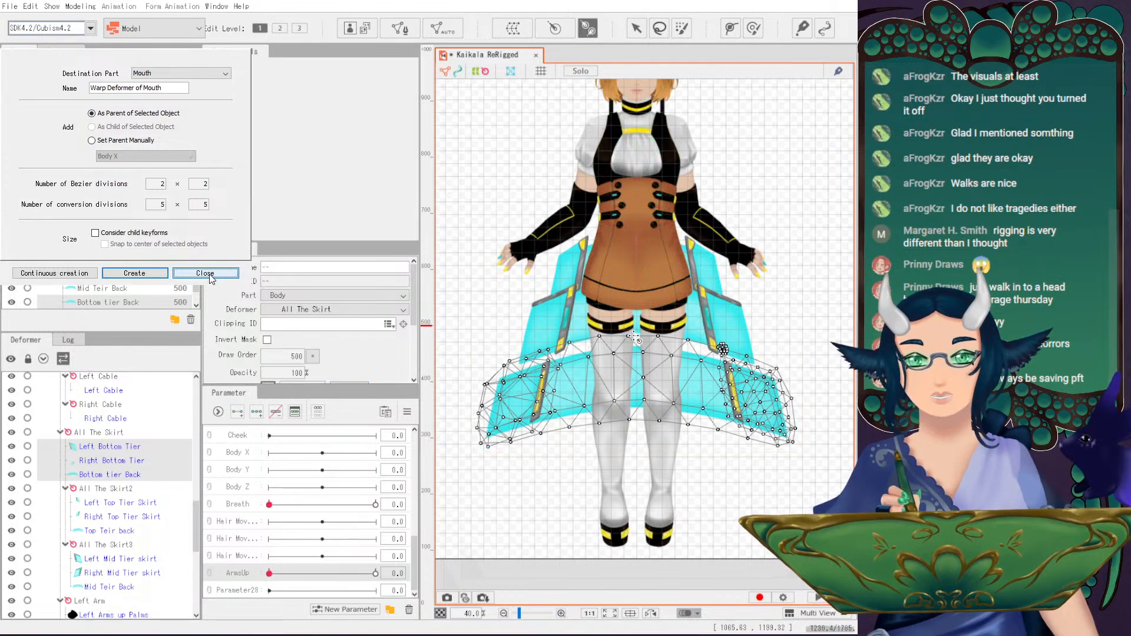
left_click(210, 278)
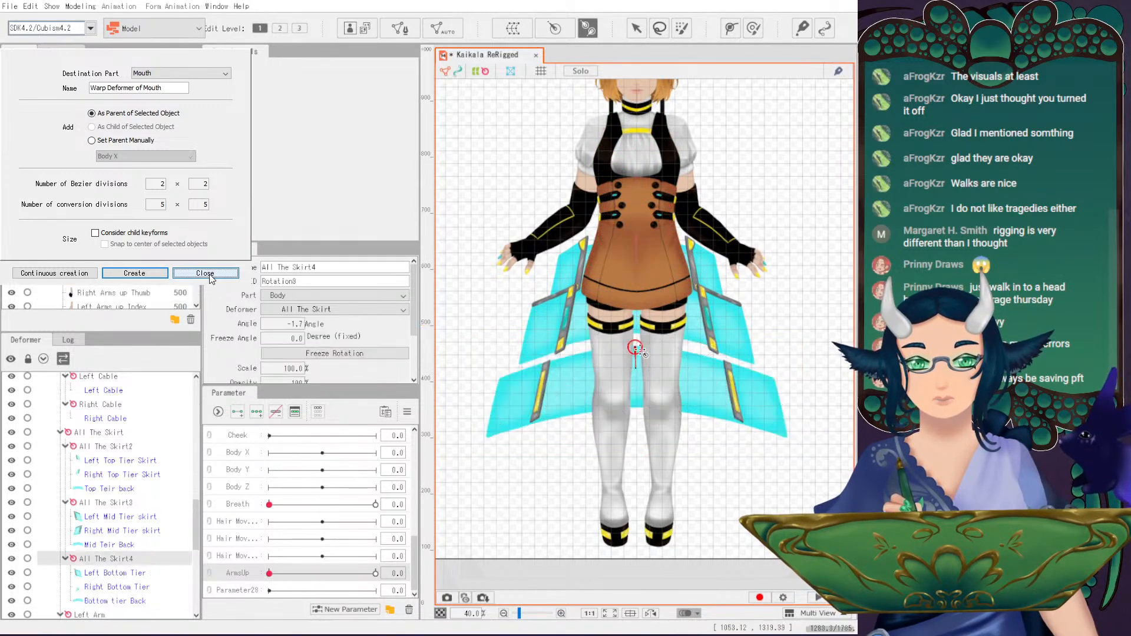
- Test the All The Skirt4 deformer by swinging the bottom skirt tier, and undo the rotation
left_click(636, 28)
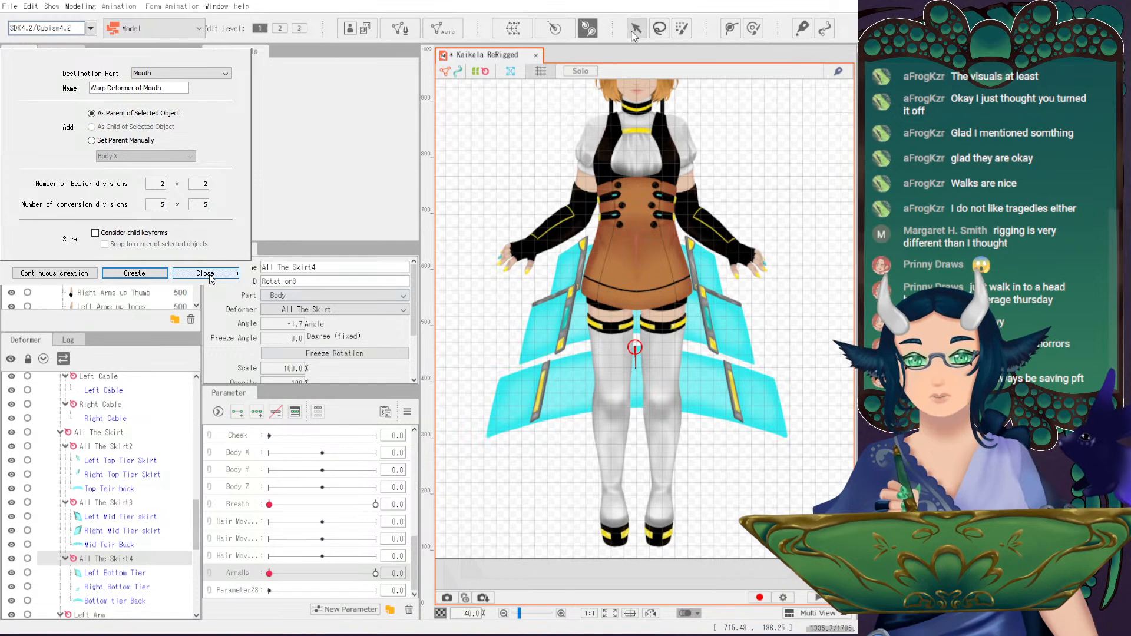
left_click_drag(635, 371, 646, 389)
key("ctrl+z")
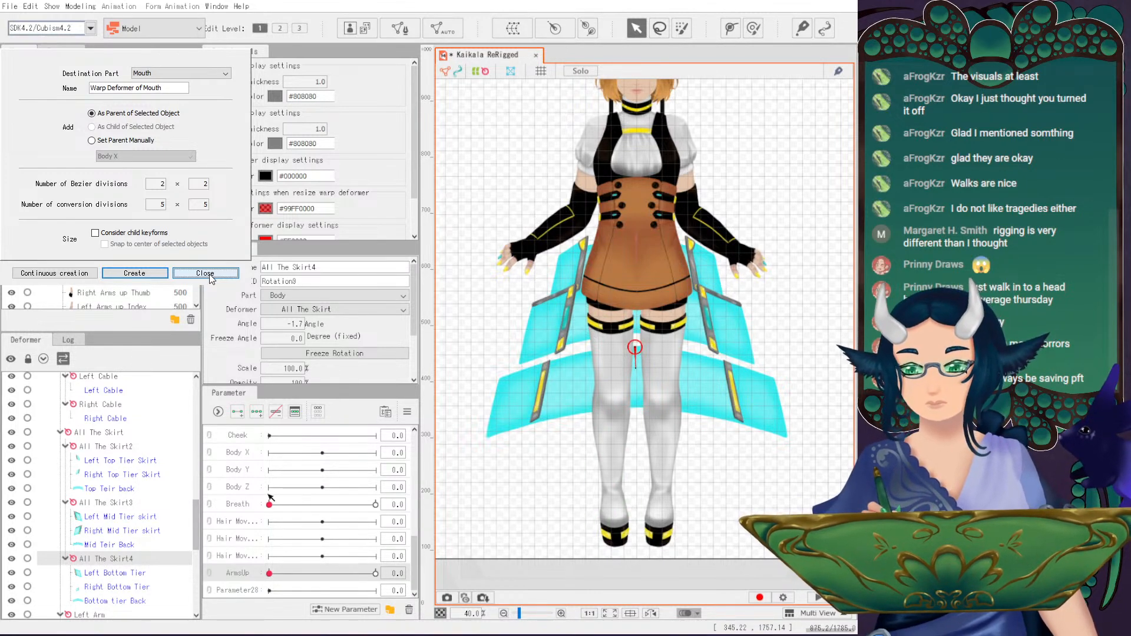
- Rename the All The Skirt2 deformer as Top Skirt
left_click(112, 447)
left_click(328, 271)
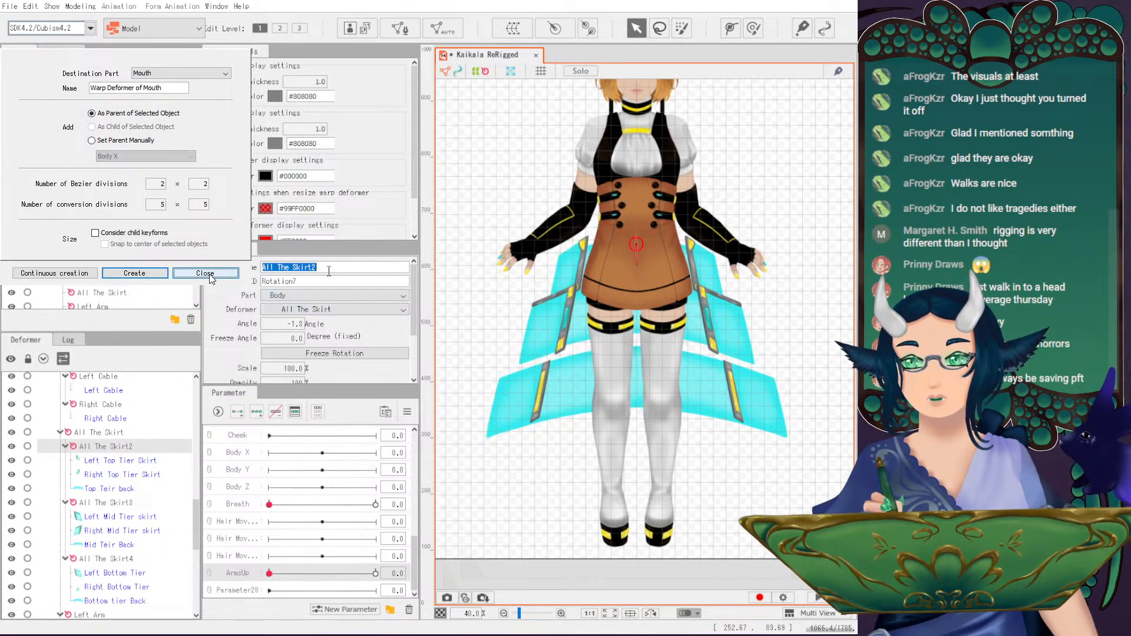
type("T")
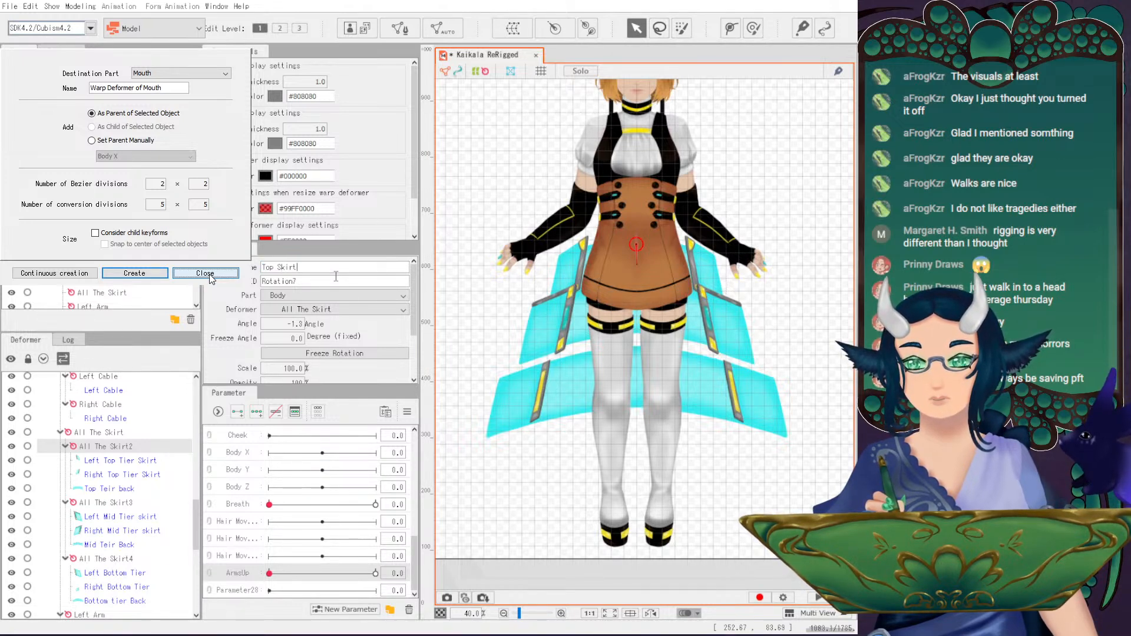
key("Return")
- Rename the All The Skirt3 deformer as Mid Skirt
left_click(117, 502)
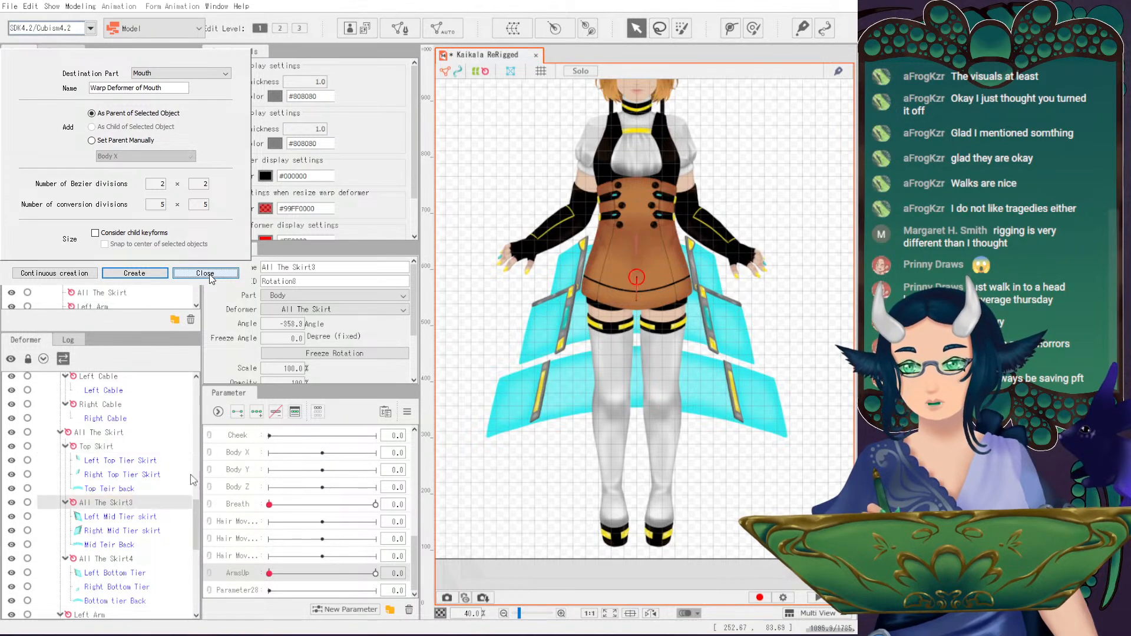
left_click(325, 268)
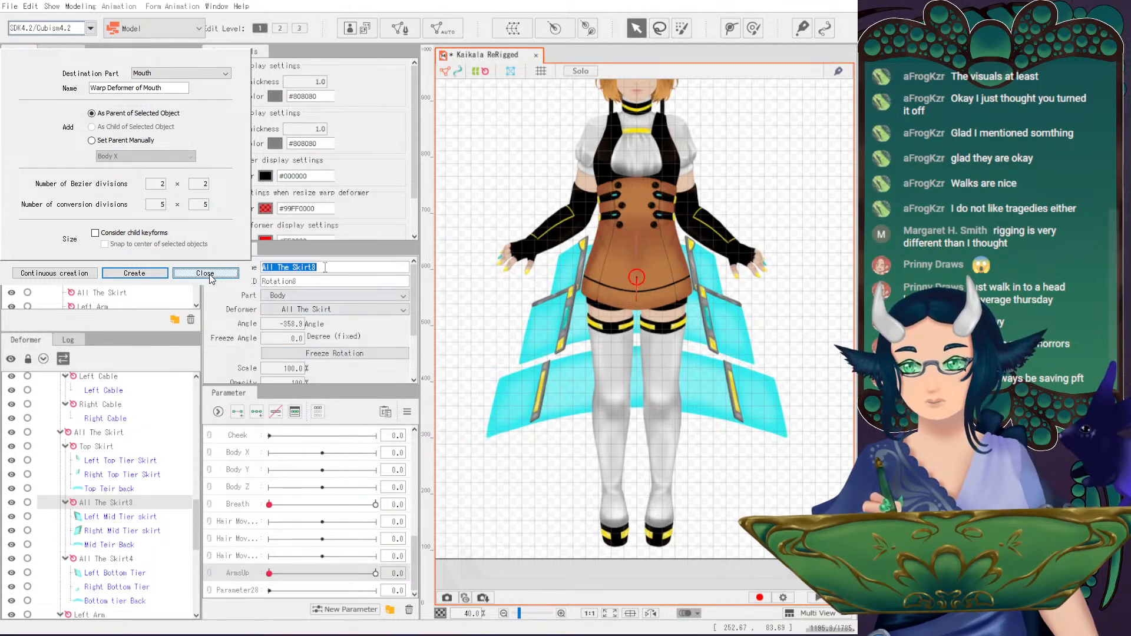
type("Mid Skirt")
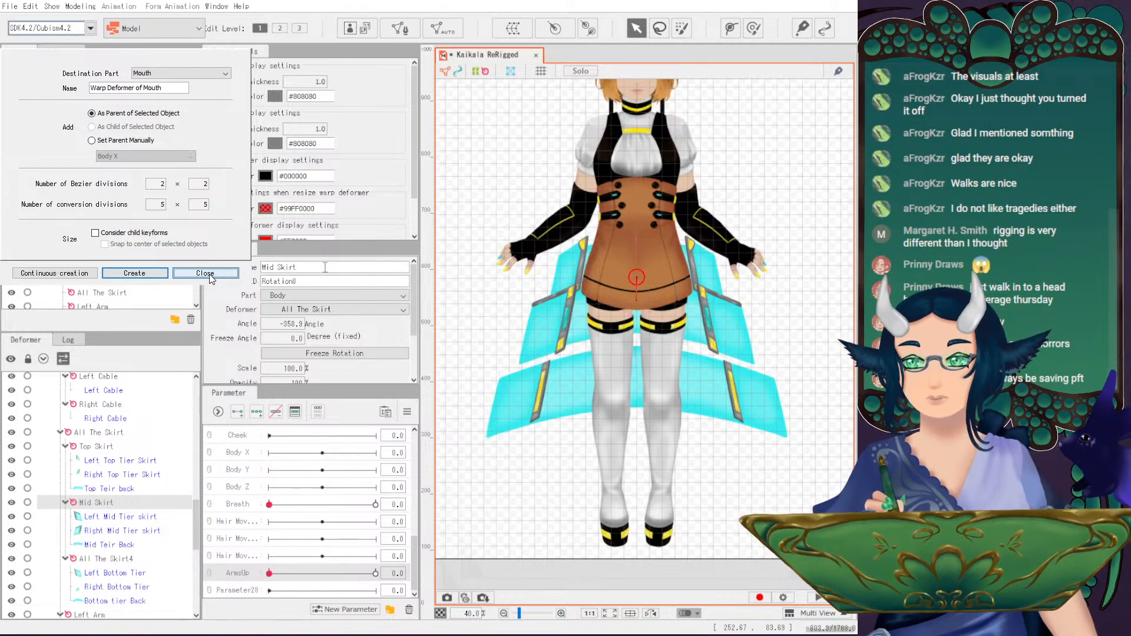
- Rename the All The Skirt4 deformer as Bottom Skirk
left_click(113, 560)
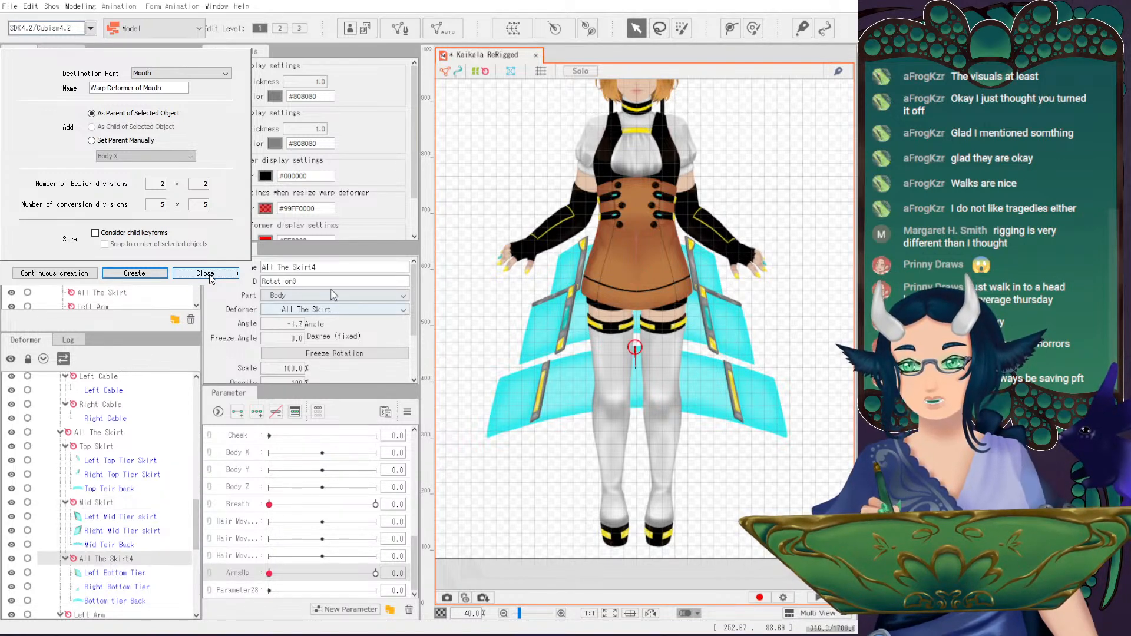
triple_click(332, 268)
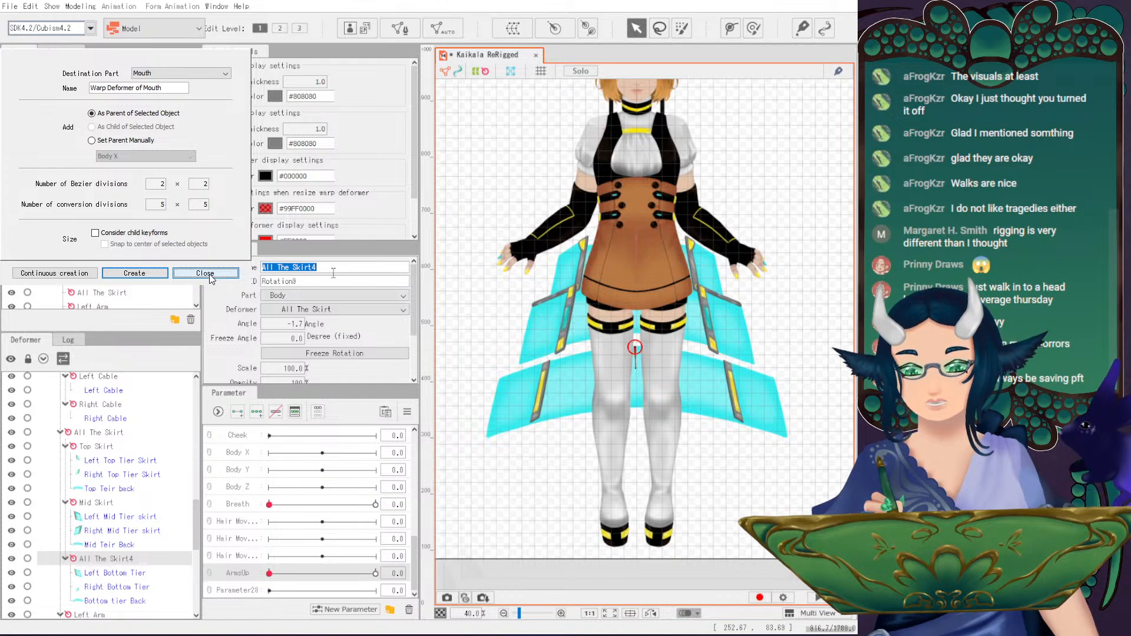
type("Bottom Skirk")
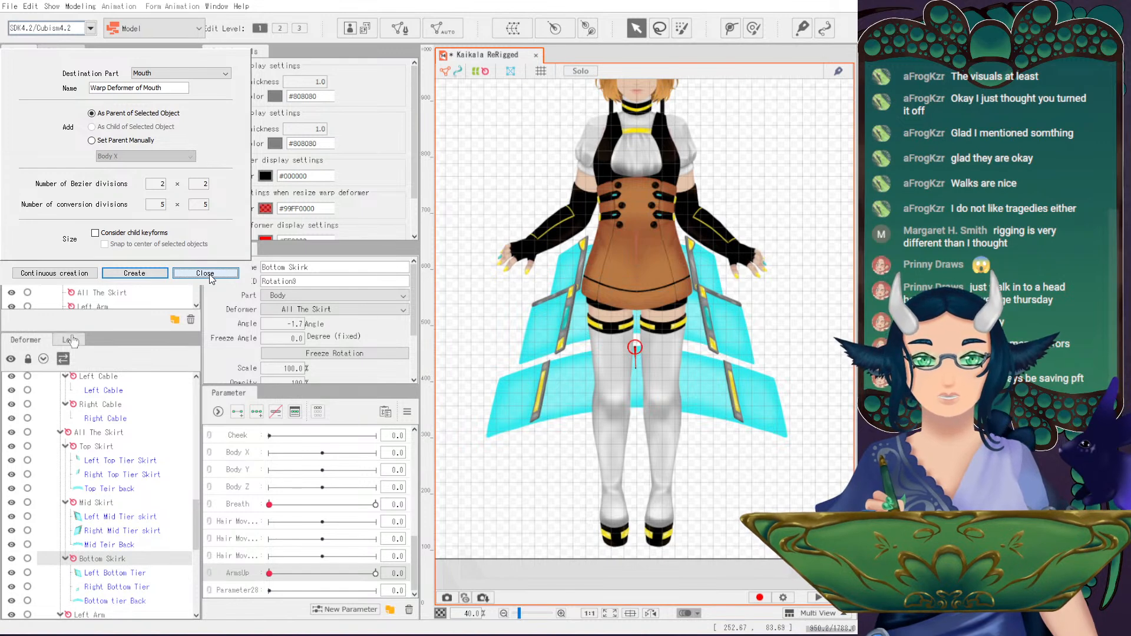
- Save the model with the renamed skirt tier deformers
scroll(112, 577, "down", 3)
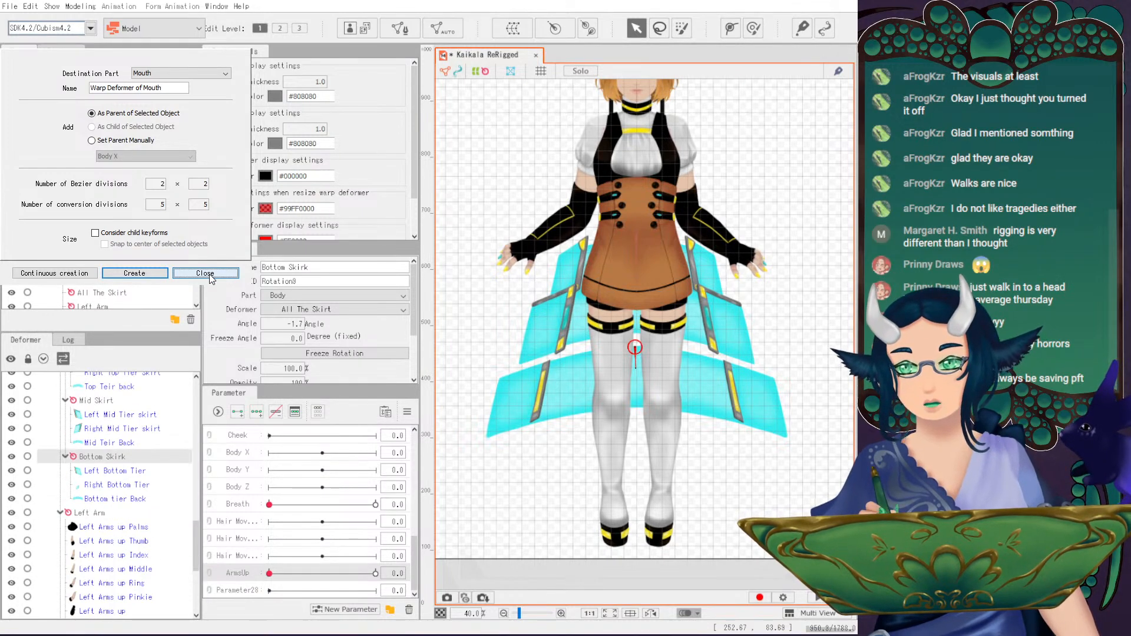
left_click(11, 6)
key("Escape")
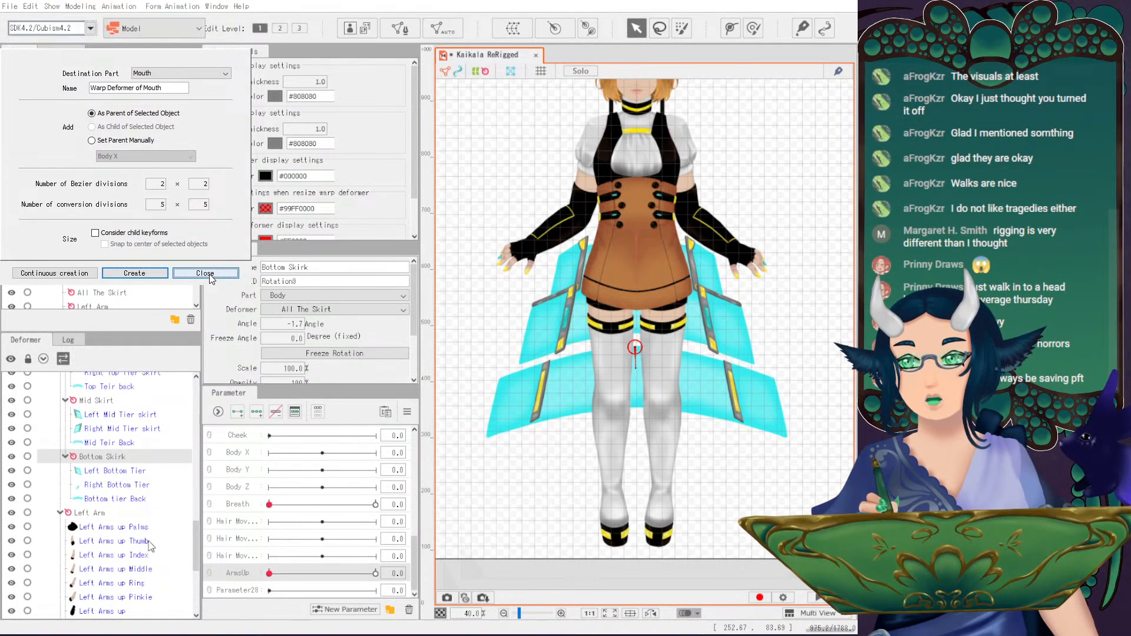
key("ctrl+s")
- Open the physics settings, check the list of physics groups, and close the settings without adding anything
left_click(80, 7)
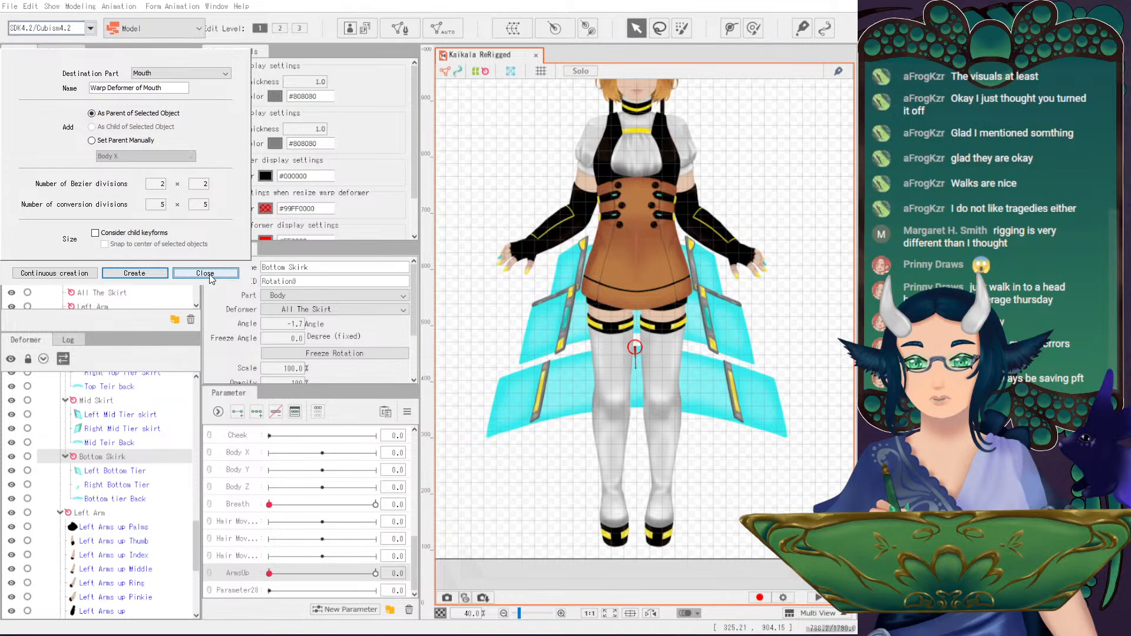
left_click(205, 273)
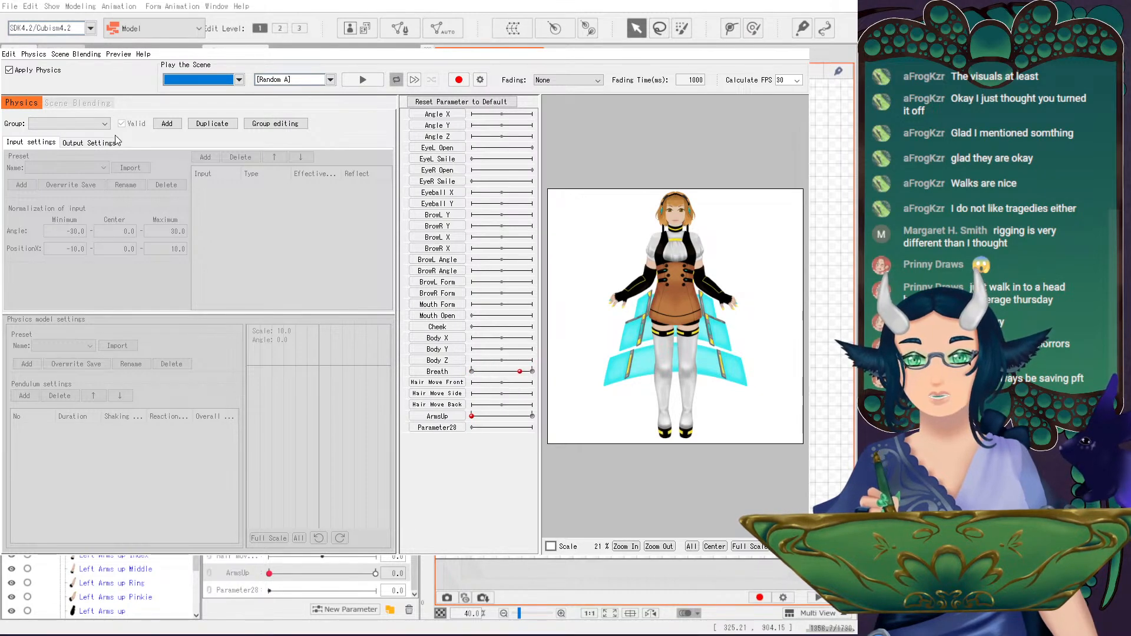
left_click(103, 124)
key("Escape")
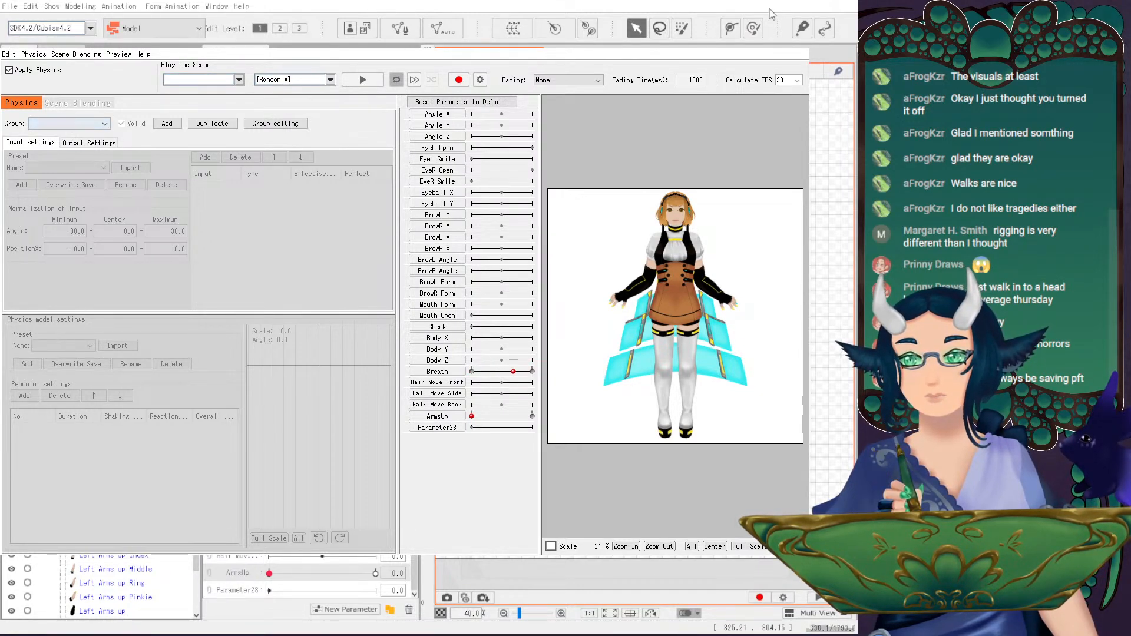
key("Escape")
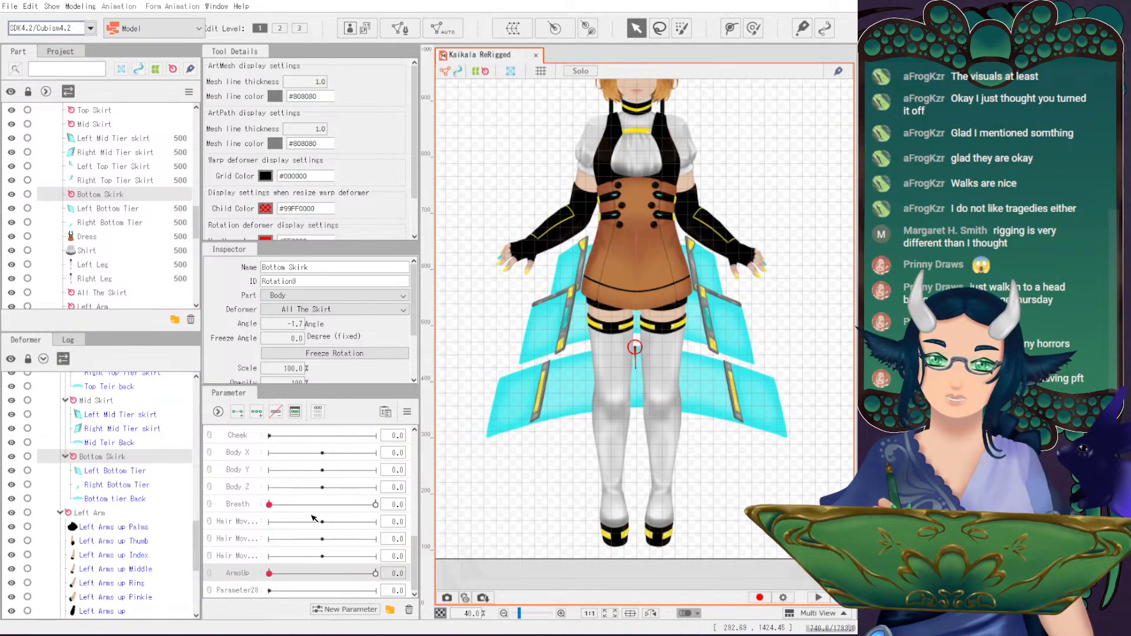
- Create a warp deformer named Boby in the Body part as parent of Dress and Shirt, with 2 × 2 Bezier and 5 × 5 conversion divisions
left_click(248, 460)
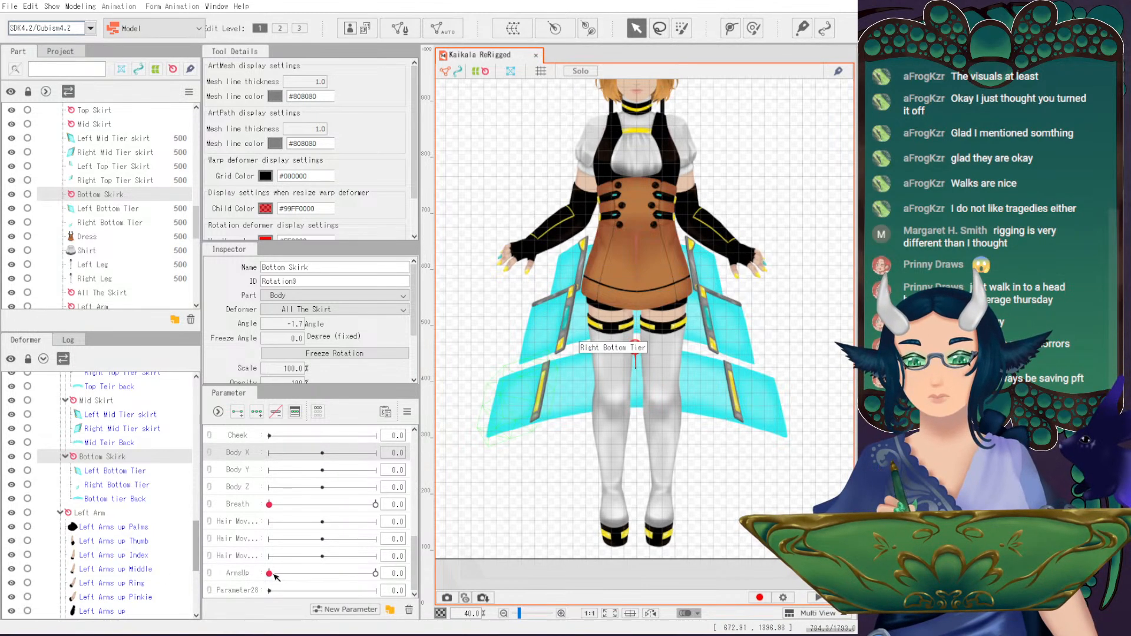
scroll(130, 494, "up", 10)
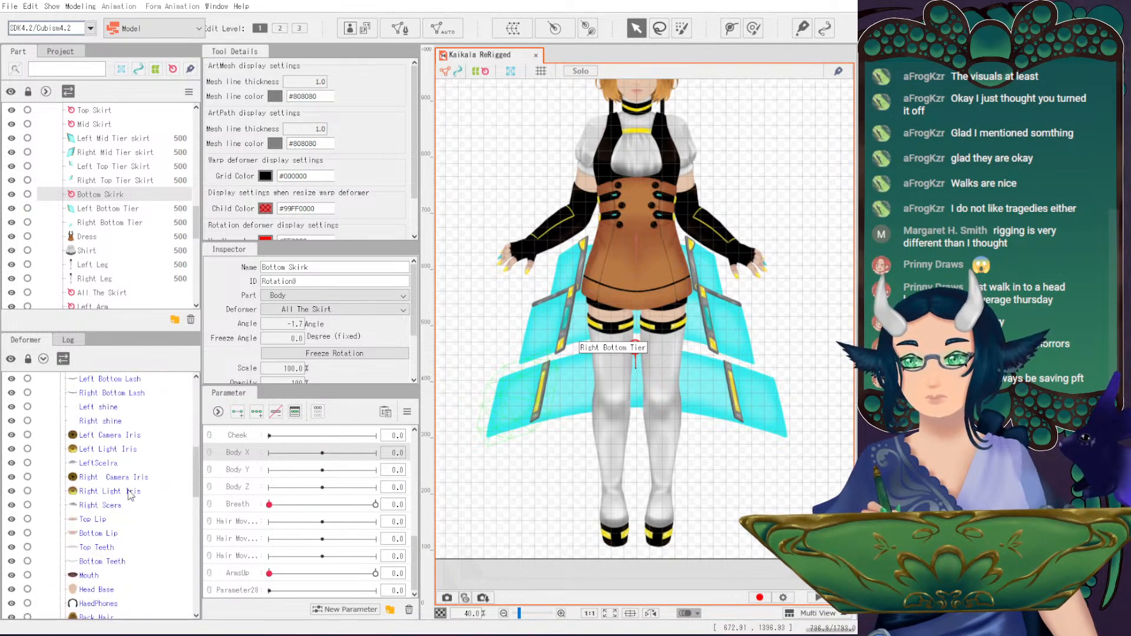
scroll(149, 525, "up", 5)
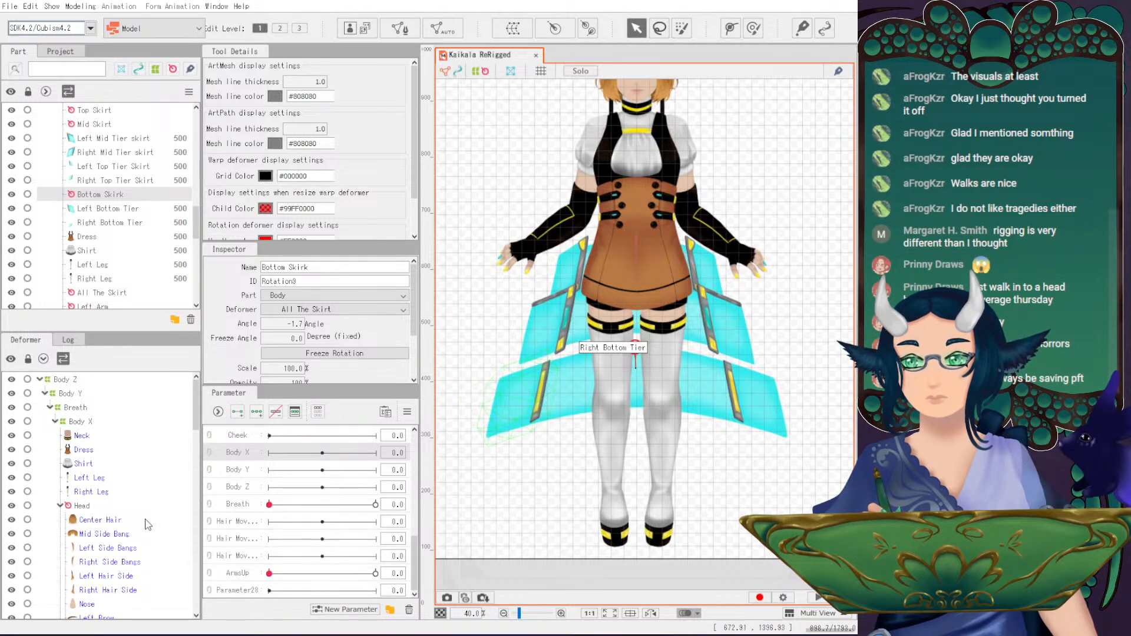
left_click(84, 450)
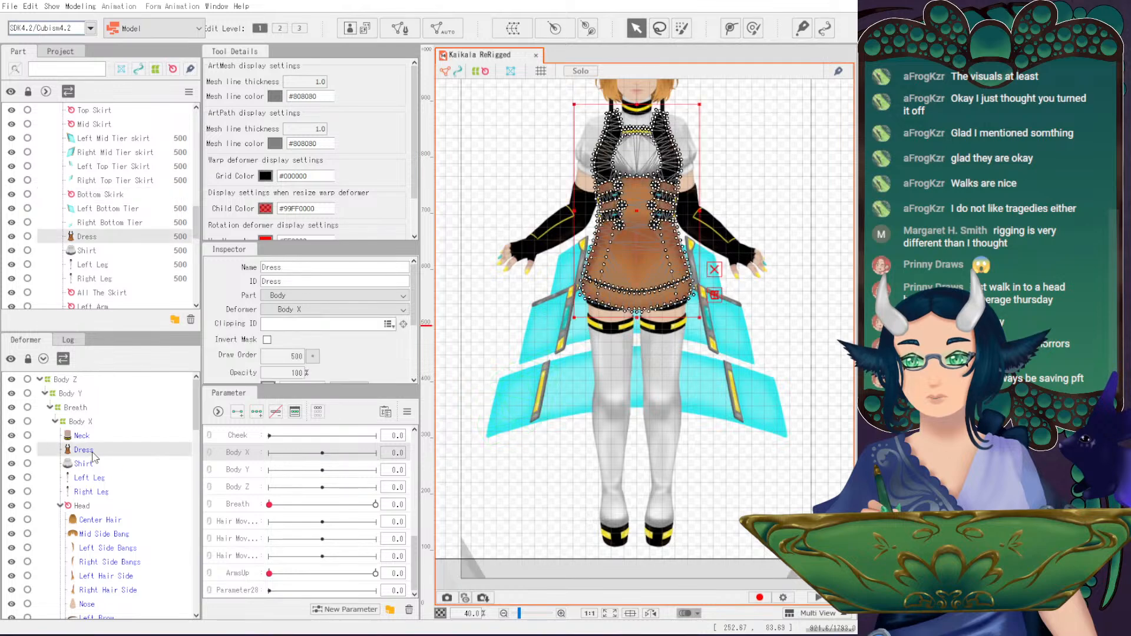
left_click(101, 465, "ctrl")
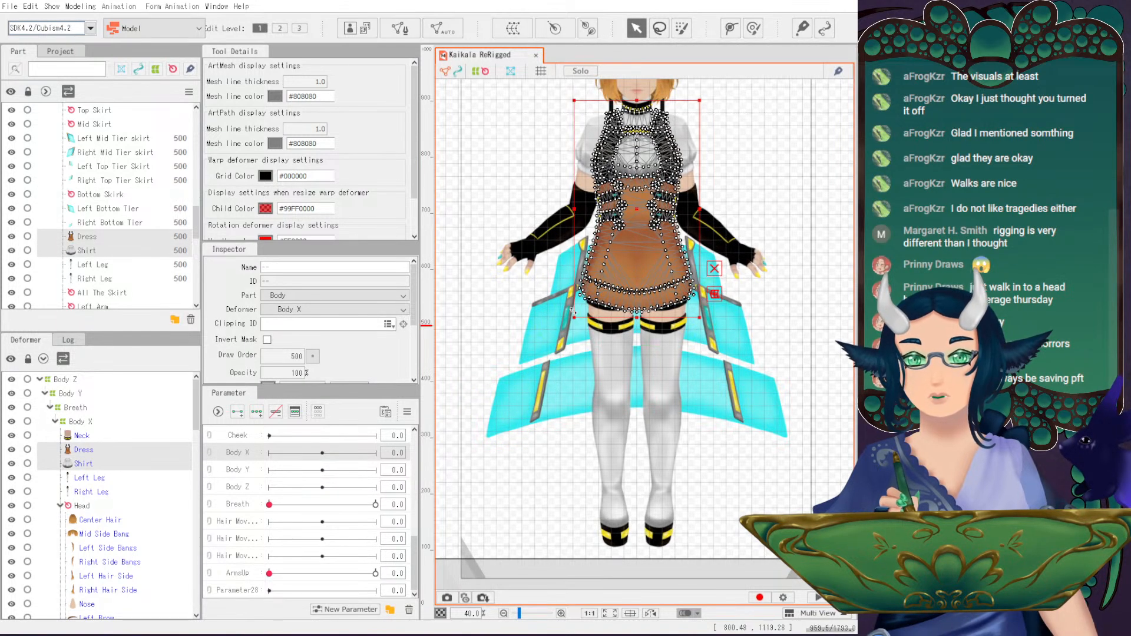
scroll(593, 317, "up", 3)
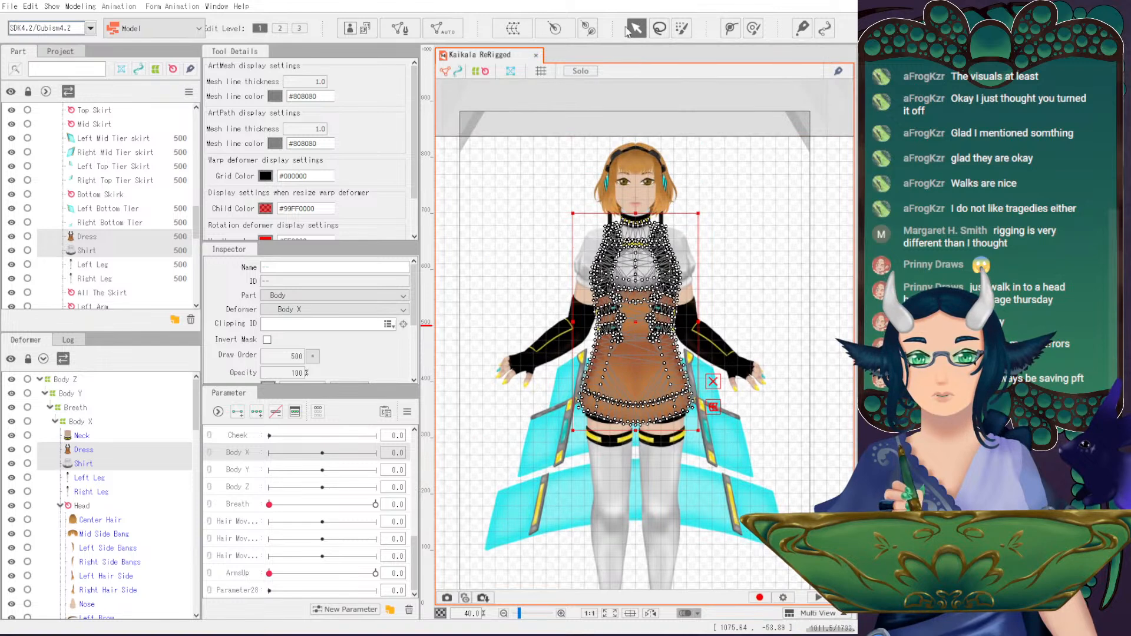
left_click(523, 36)
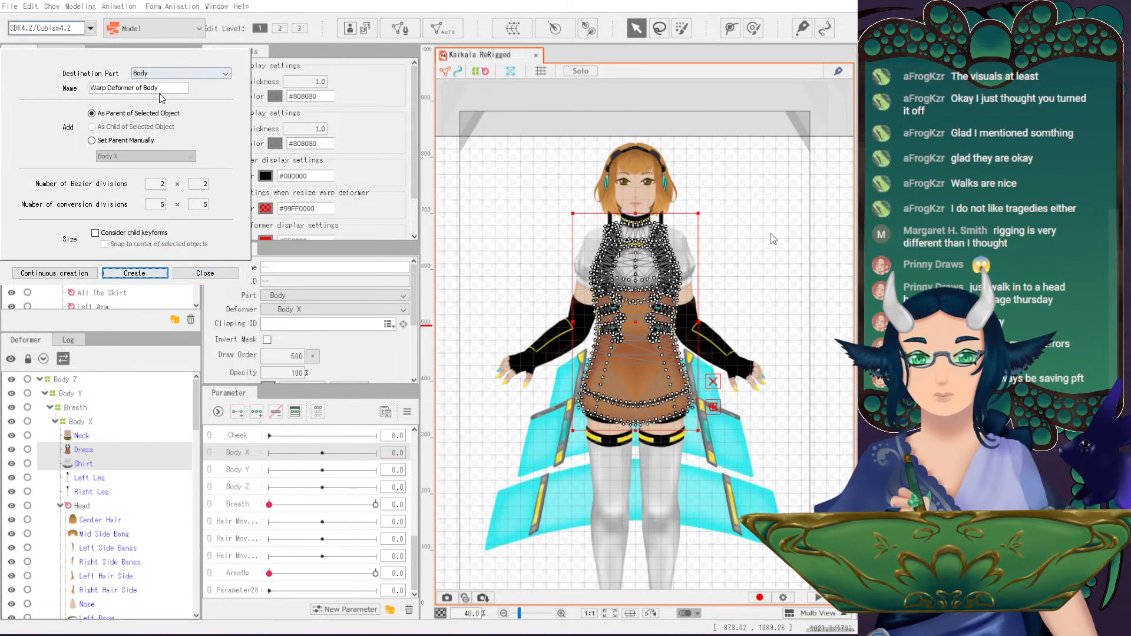
left_click(162, 89)
left_click_drag(156, 88, 62, 93)
type("Boby")
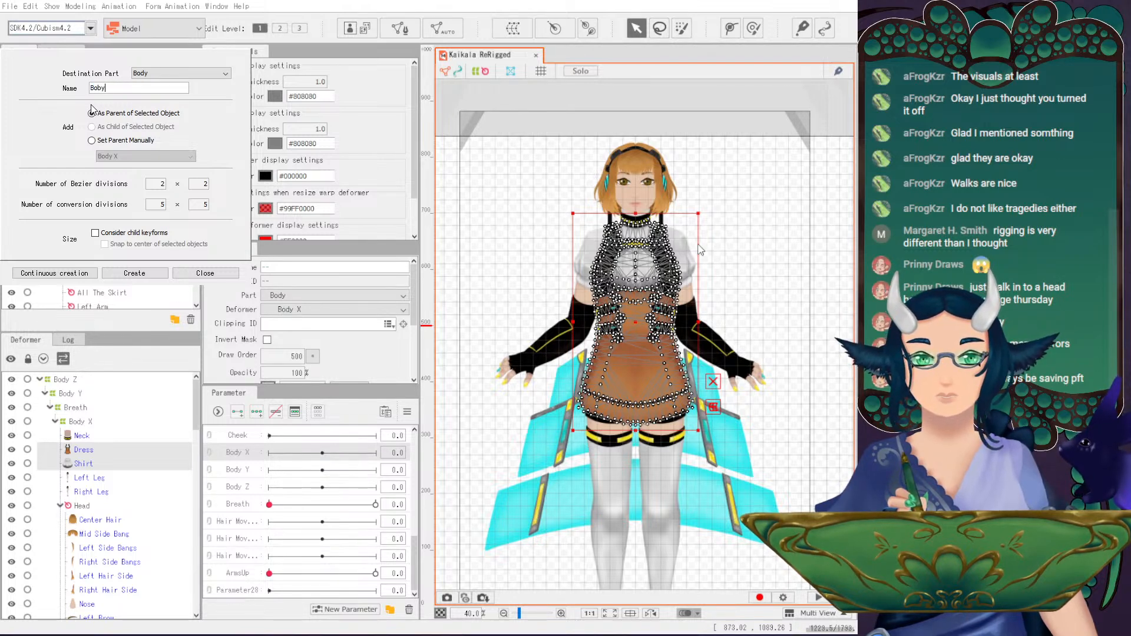
left_click(135, 273)
scroll(121, 583, "down", 5)
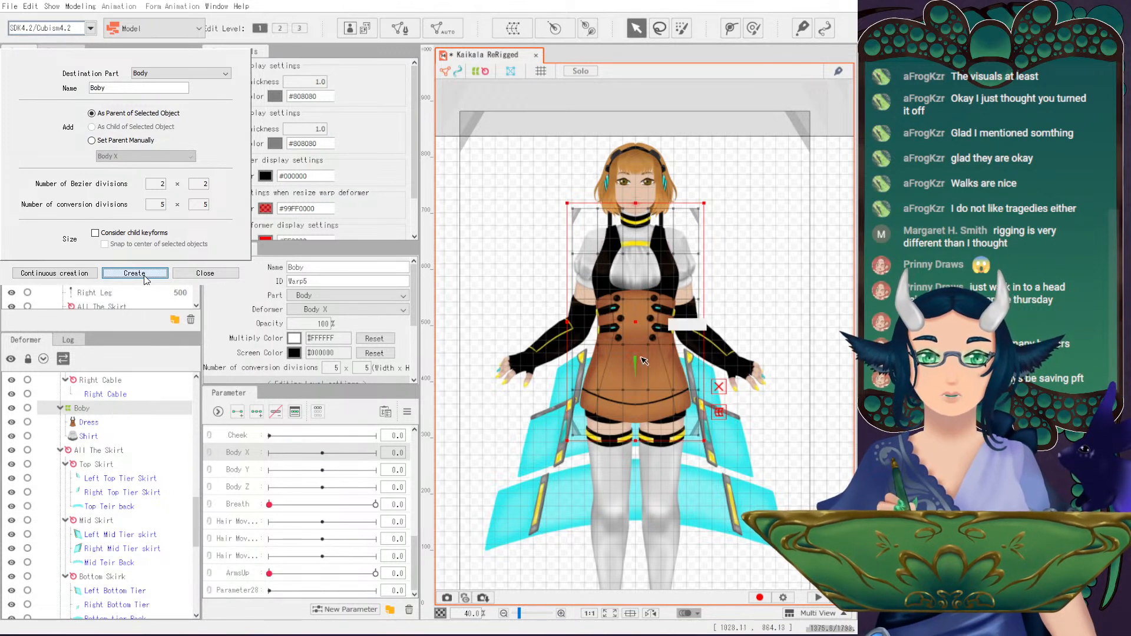
scroll(707, 309, "up", 3)
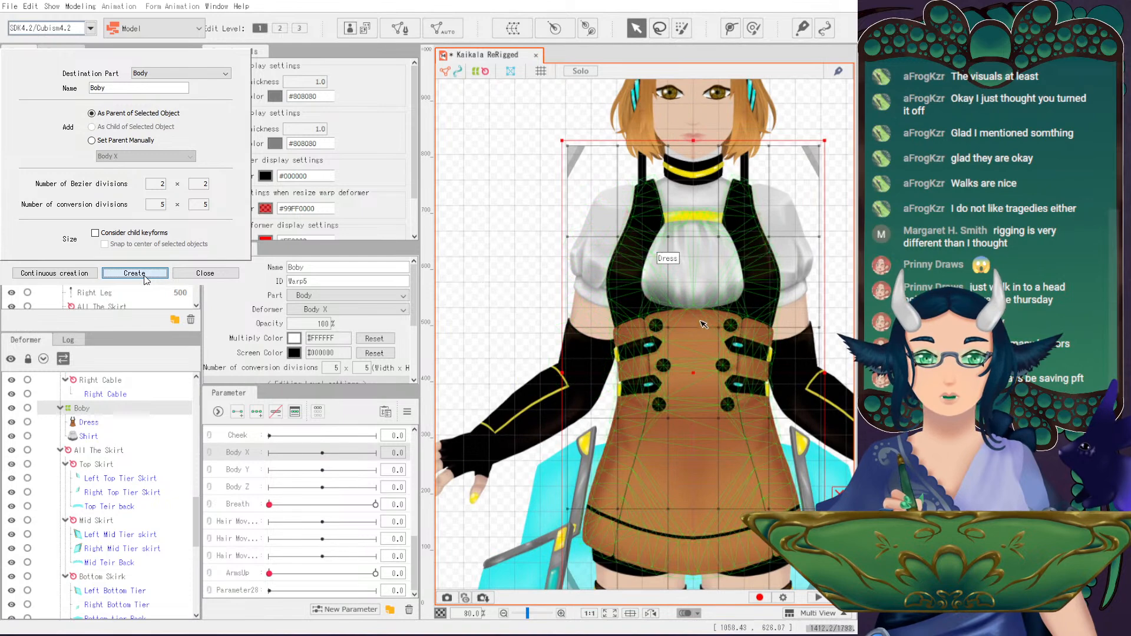
scroll(604, 179, "up", 2)
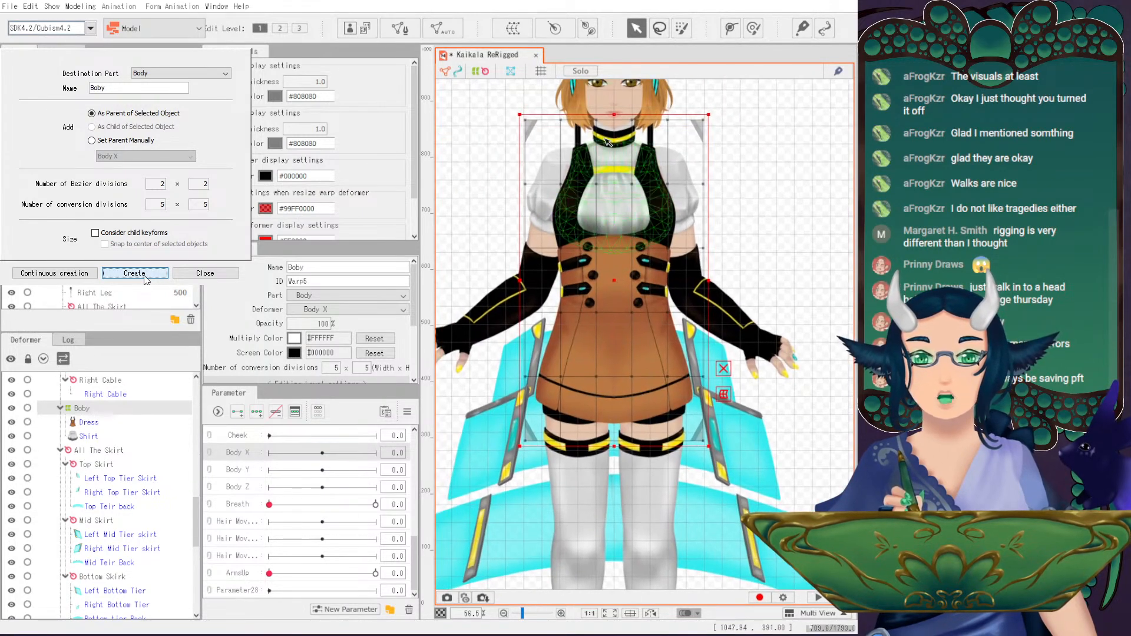
left_click(608, 296)
left_click_drag(611, 279, 603, 280)
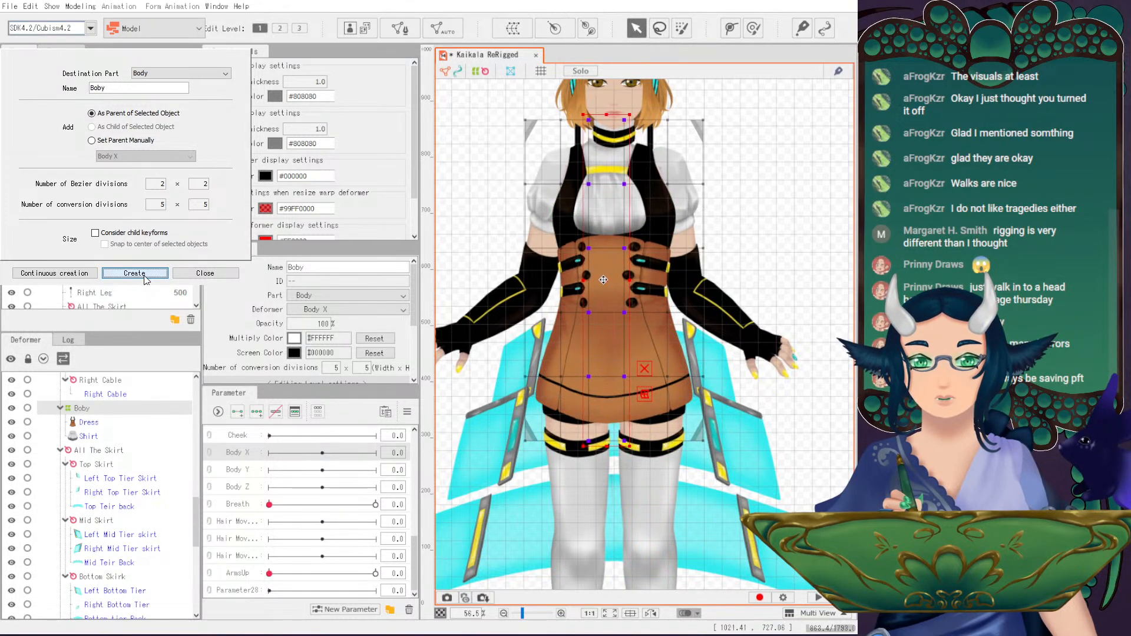
key("ctrl+z")
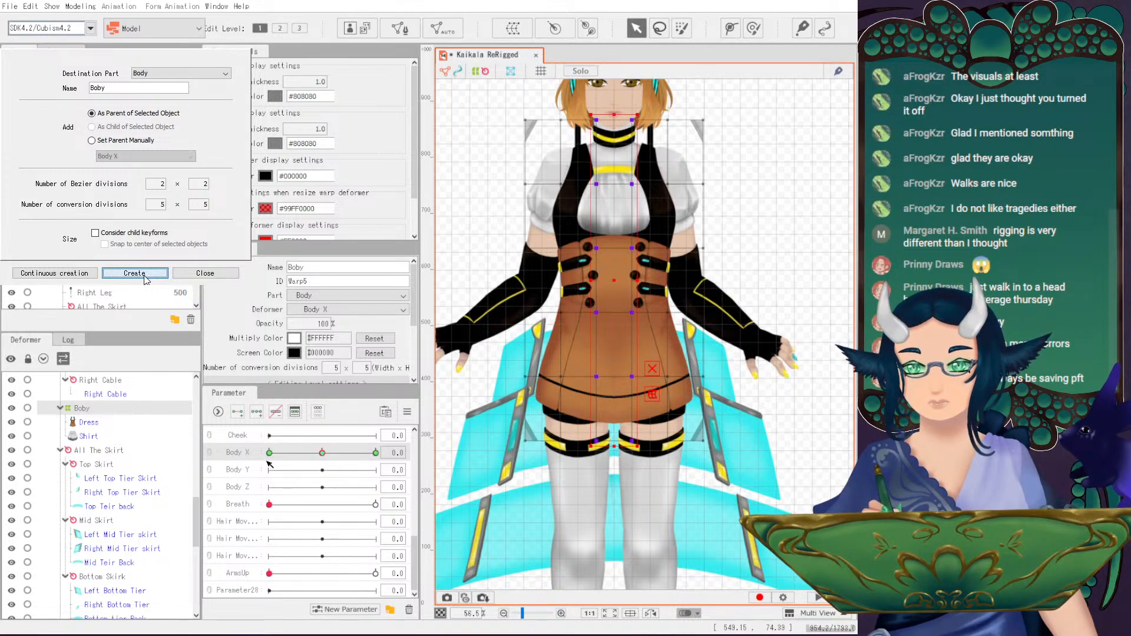
left_click_drag(609, 281, 591, 281)
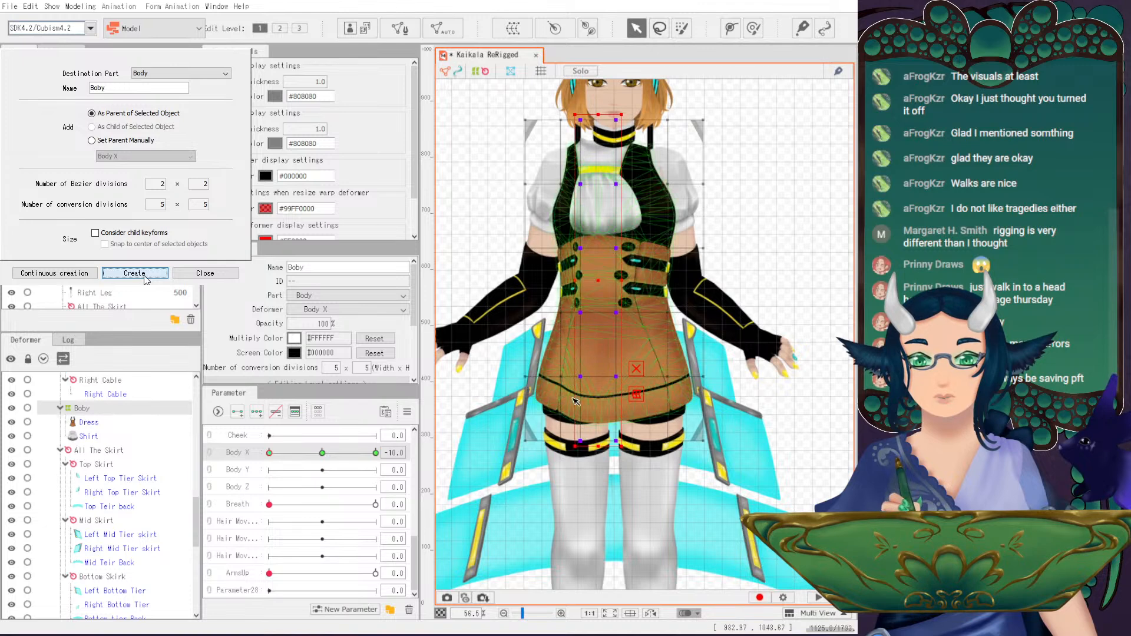
left_click_drag(549, 105, 566, 447)
left_click_drag(560, 282, 557, 282)
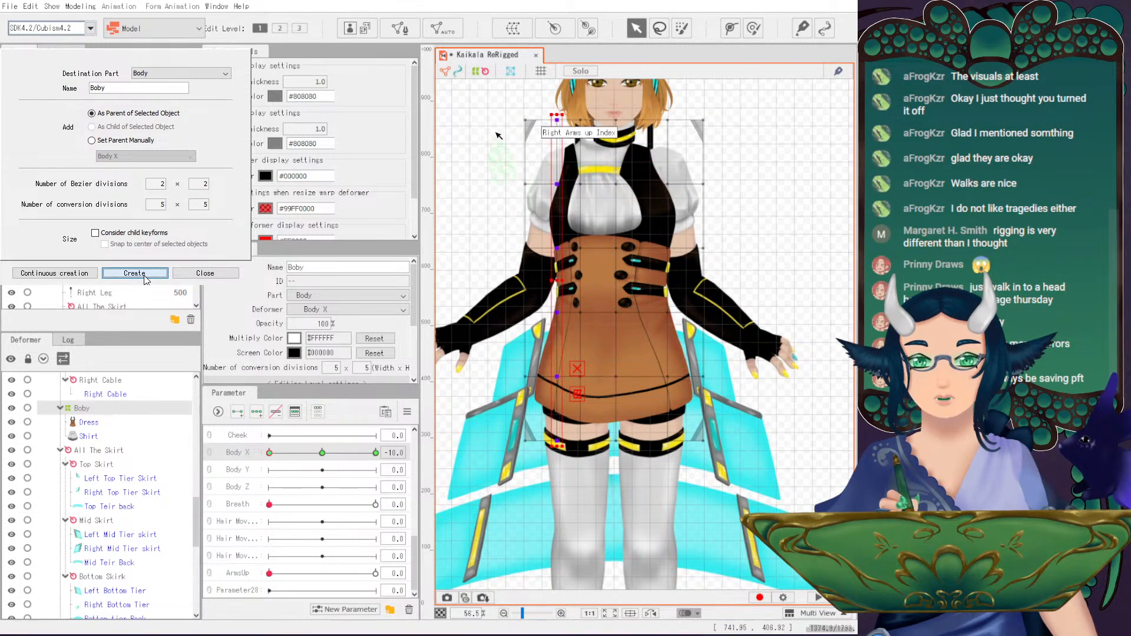
left_click_drag(502, 91, 547, 471)
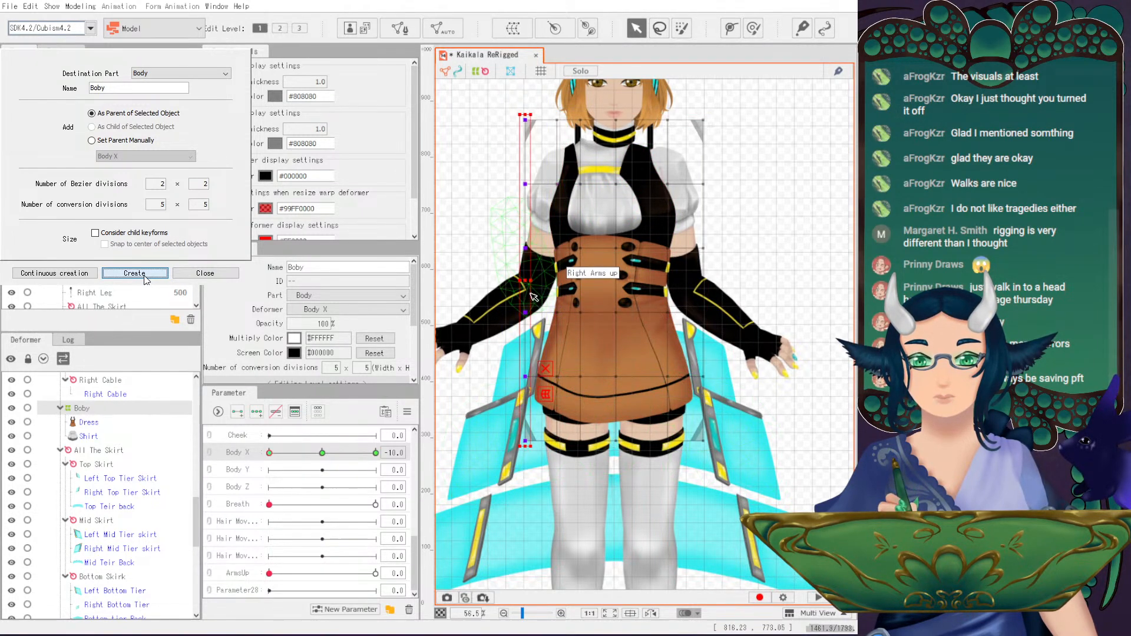
left_click_drag(524, 282, 528, 282)
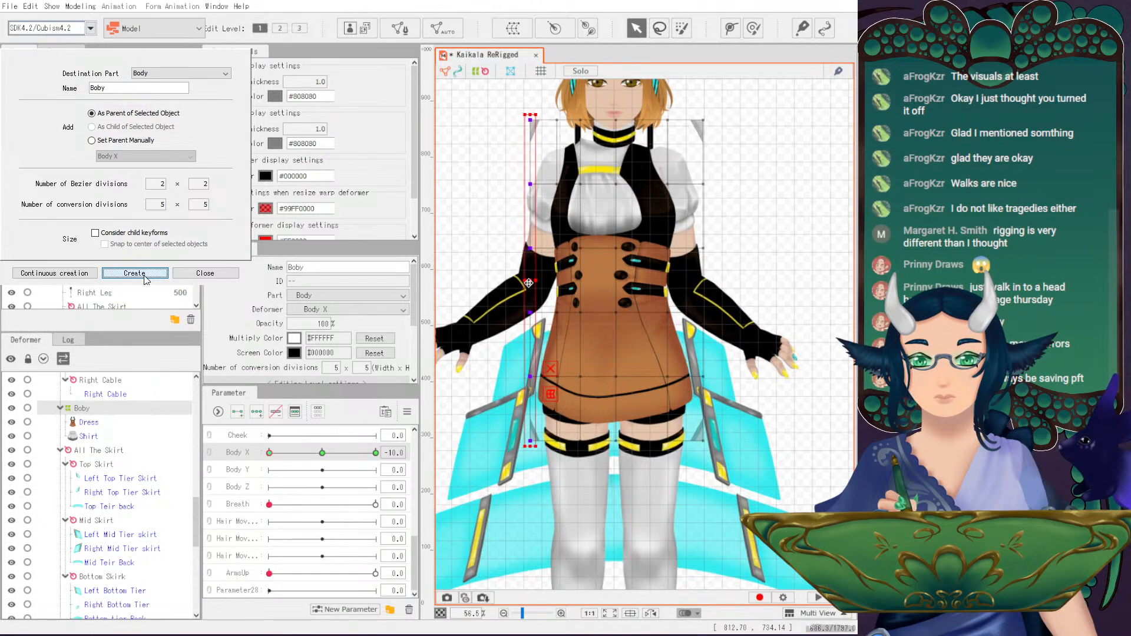
left_click(311, 452)
left_click_drag(311, 453, 269, 453)
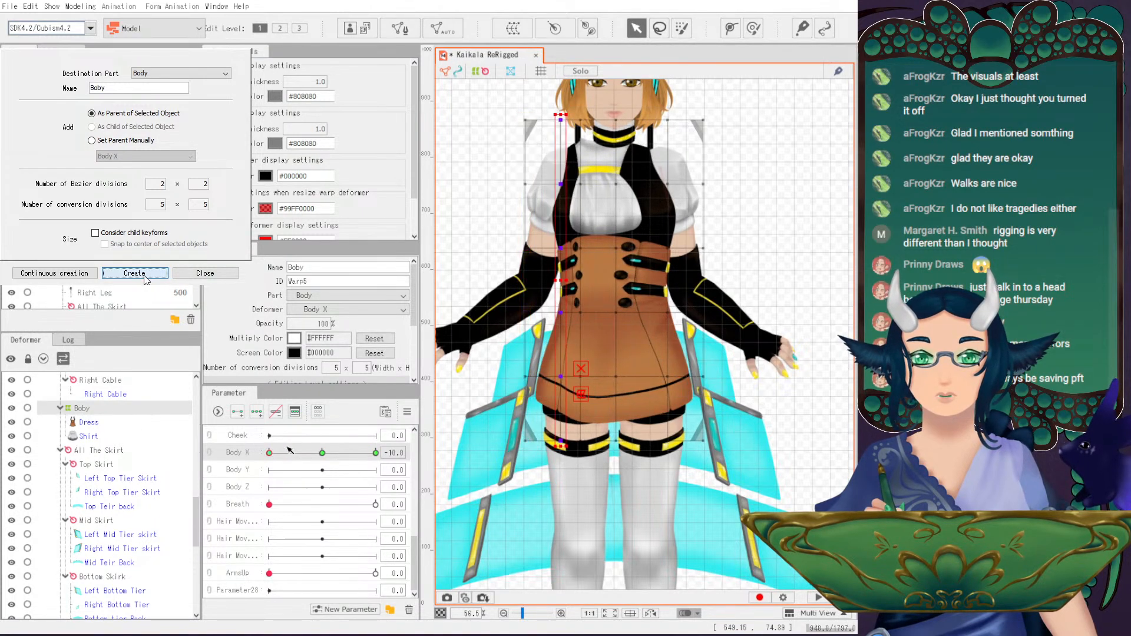
- At Body X -10, shift the two middle columns of the Boby warp to the left, leaving out the top row of points
left_click(570, 169)
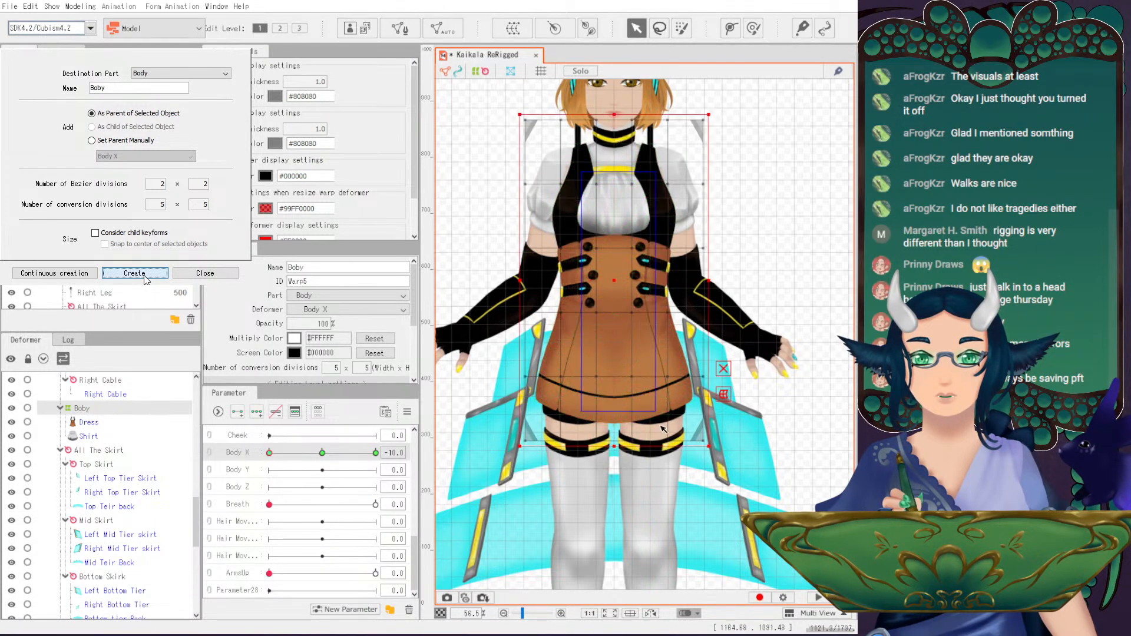
left_click(640, 372)
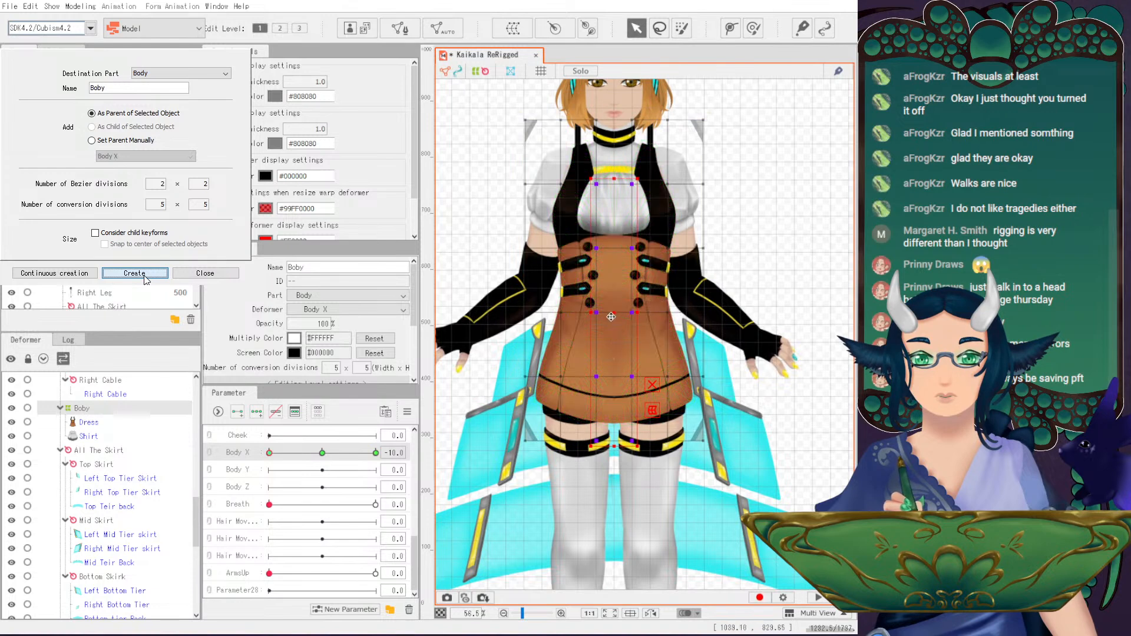
left_click_drag(613, 313, 603, 313)
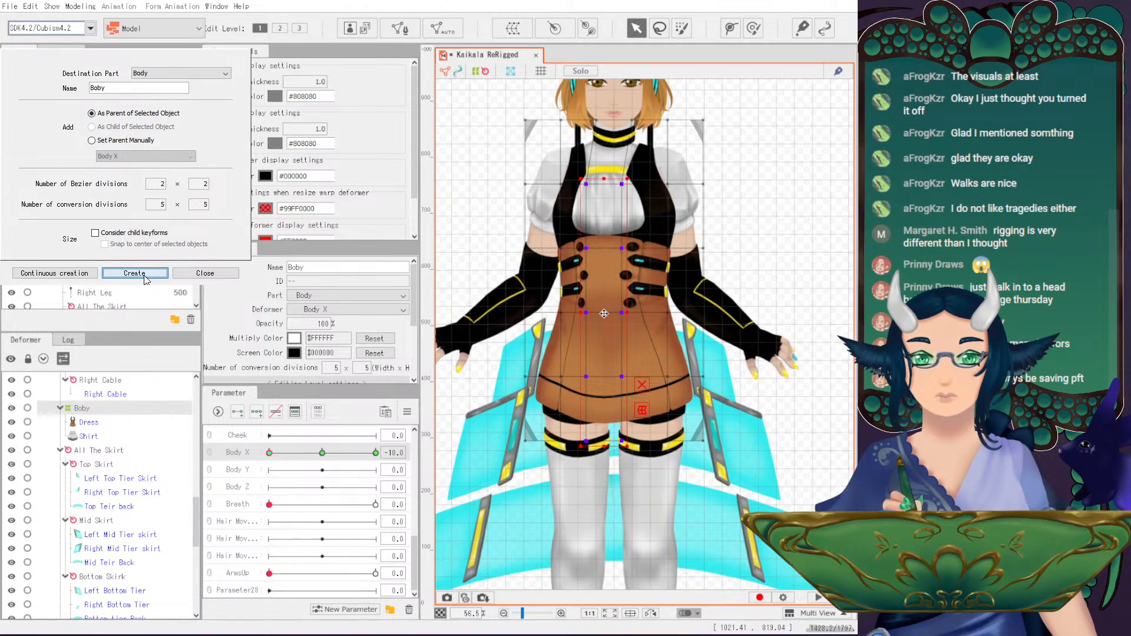
left_click_drag(603, 311, 600, 311)
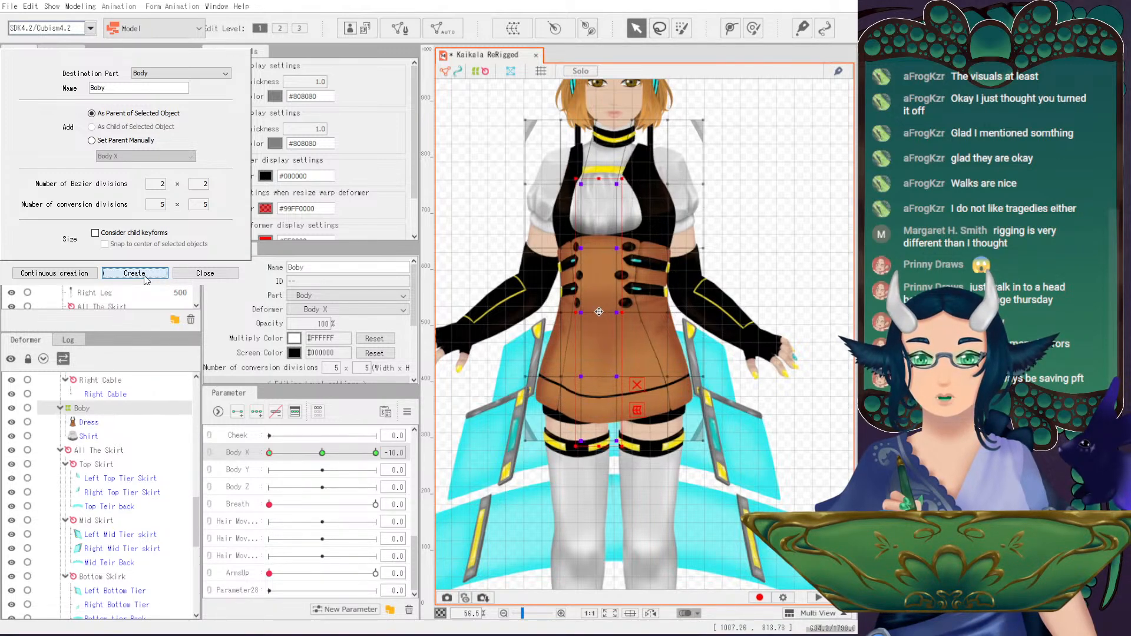
- Adjust the Boby warp's left inner column and nudge its left edge column slightly inward, both without the top row, at Body X -10
left_click(552, 212)
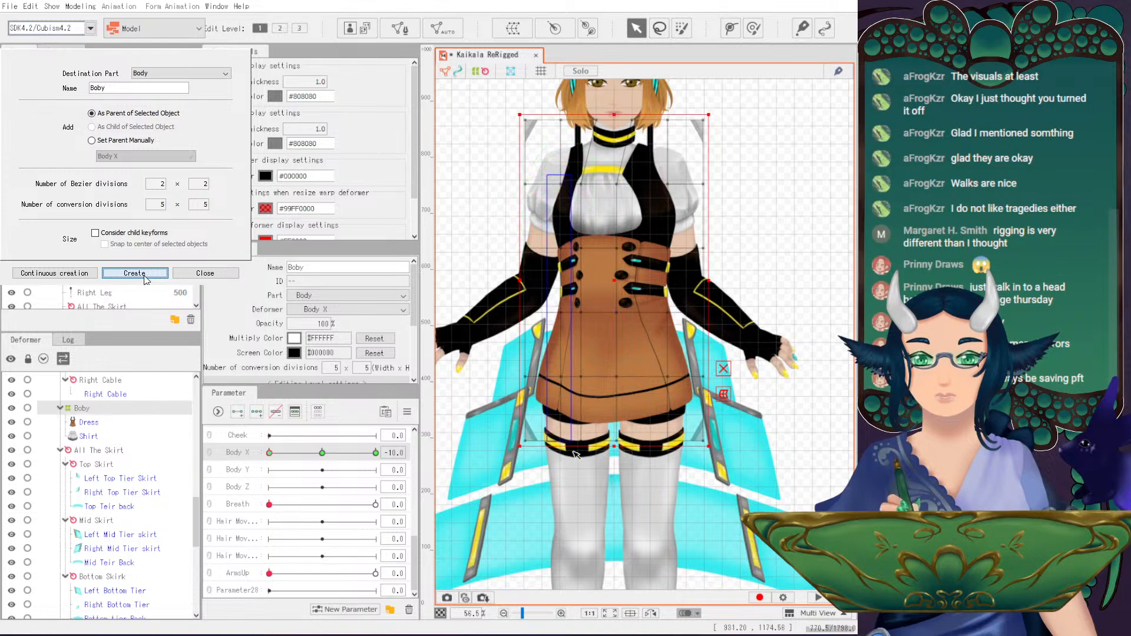
left_click(564, 313)
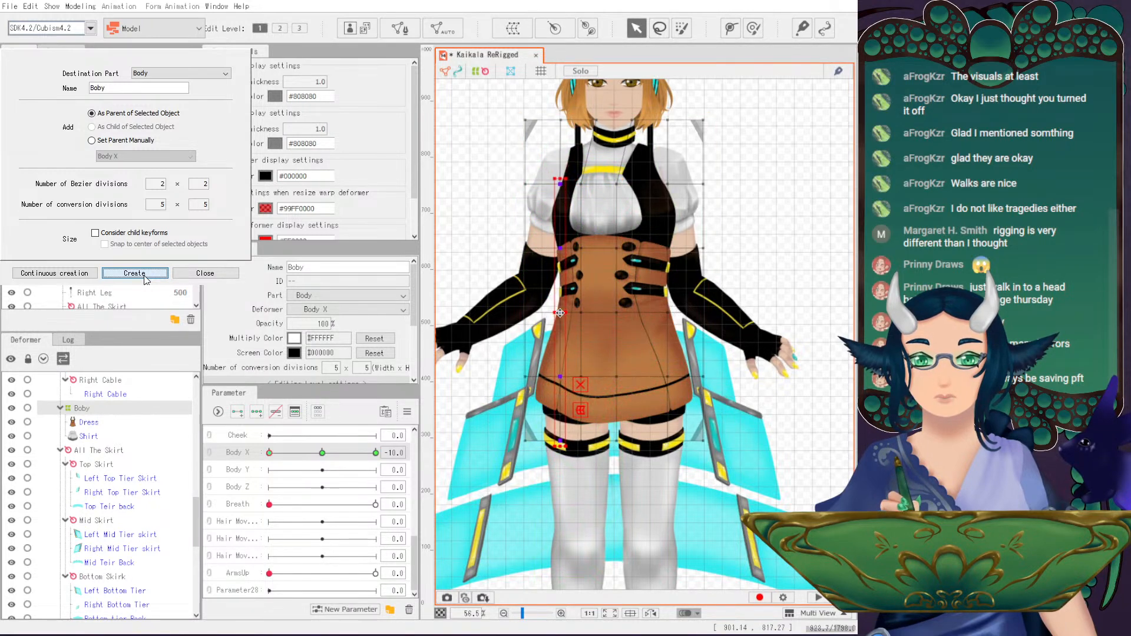
left_click(531, 348)
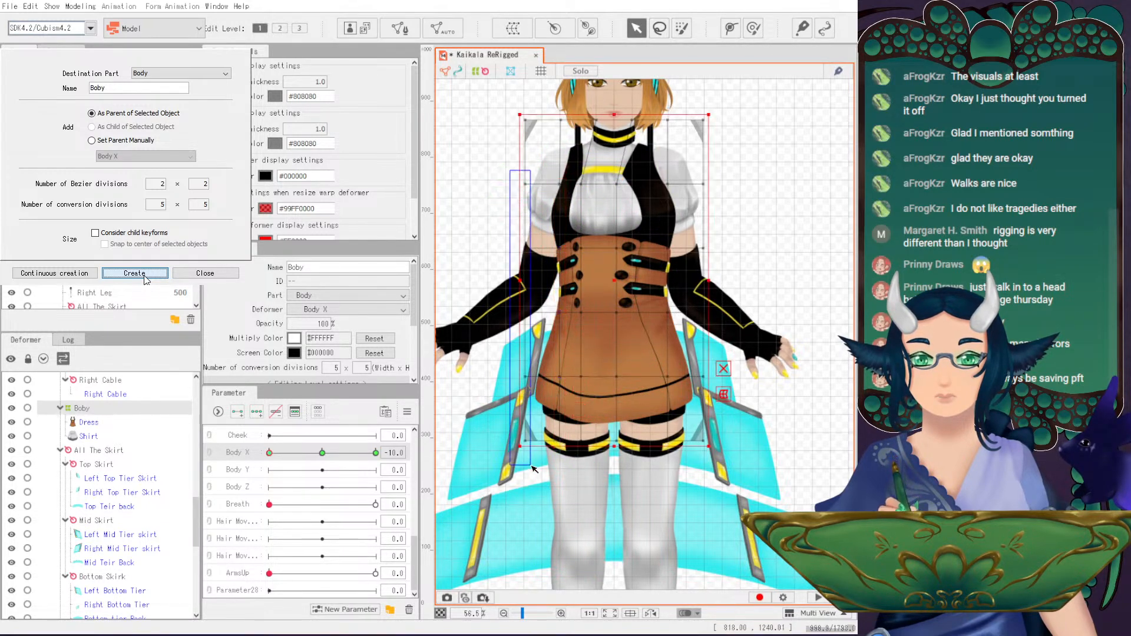
left_click(528, 313)
left_click_drag(528, 313, 530, 313)
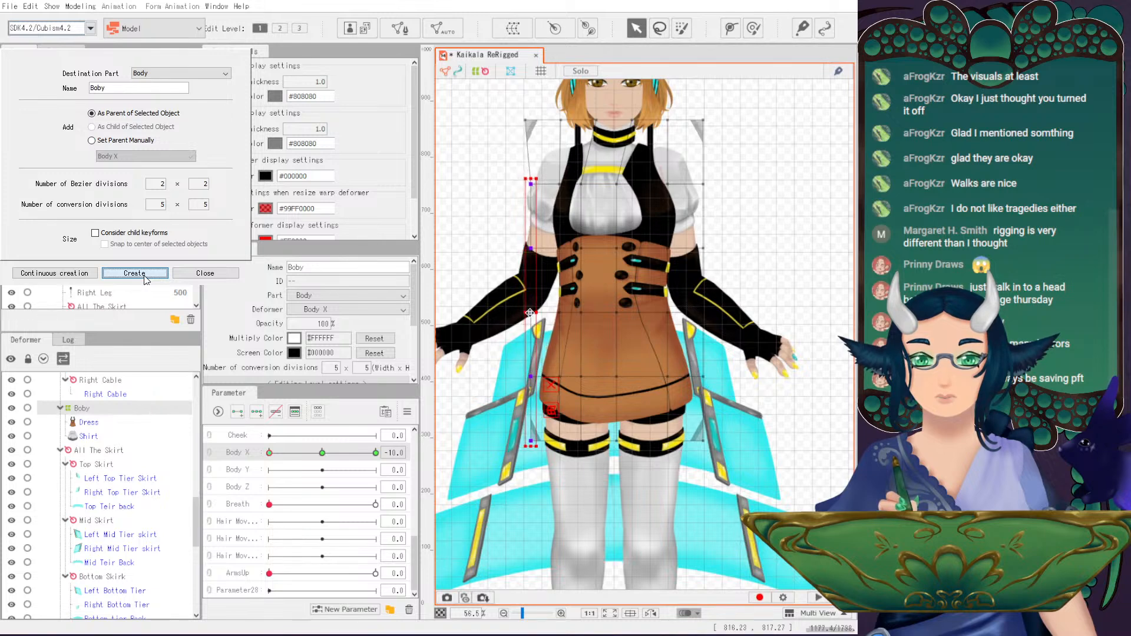
mouse_move(269, 452)
left_mouse_down()
mouse_move(298, 453)
mouse_move(268, 453)
left_mouse_up()
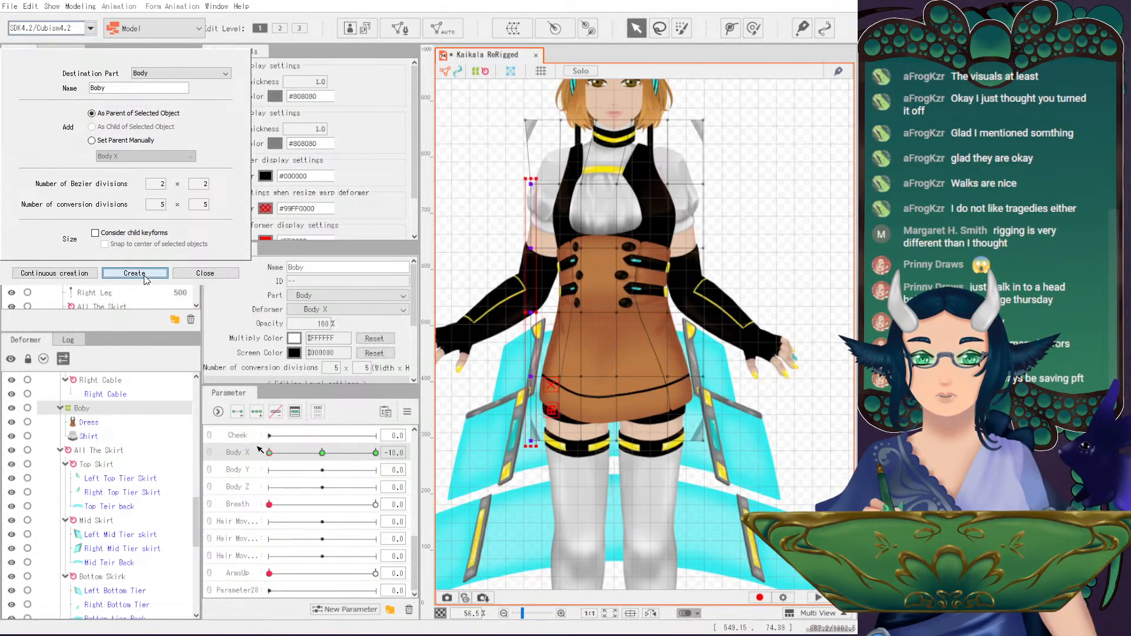
- Reselect the Boby warp and shift its right inner column, below the top row, slightly left at Body X -10
left_click(660, 170)
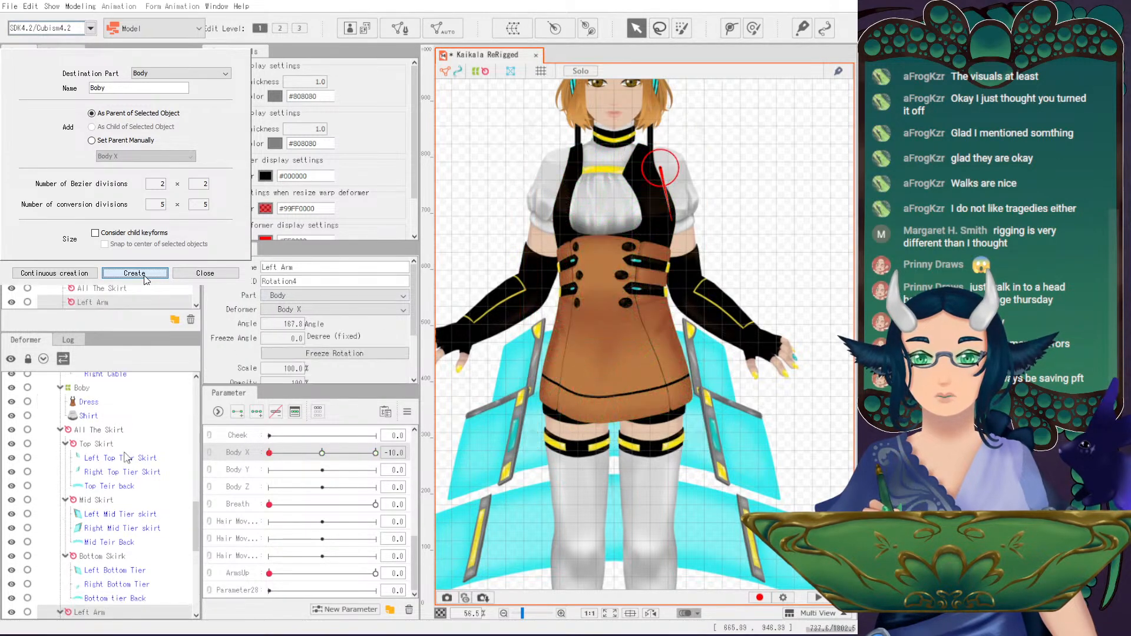
left_click(145, 278)
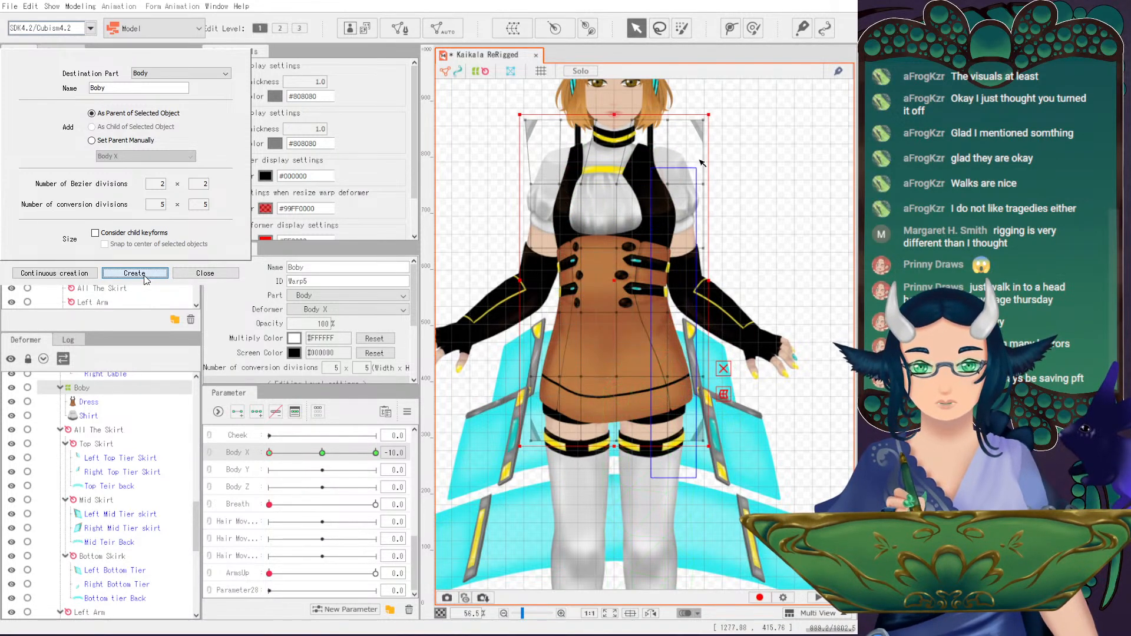
left_click(666, 306)
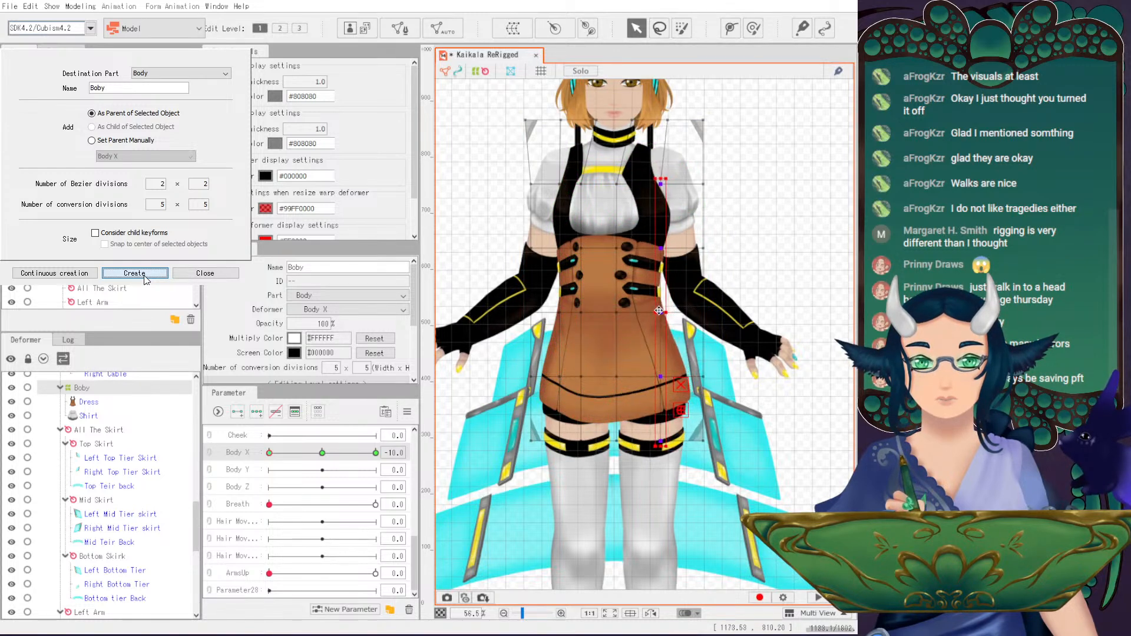
left_click(658, 278)
left_click(622, 278)
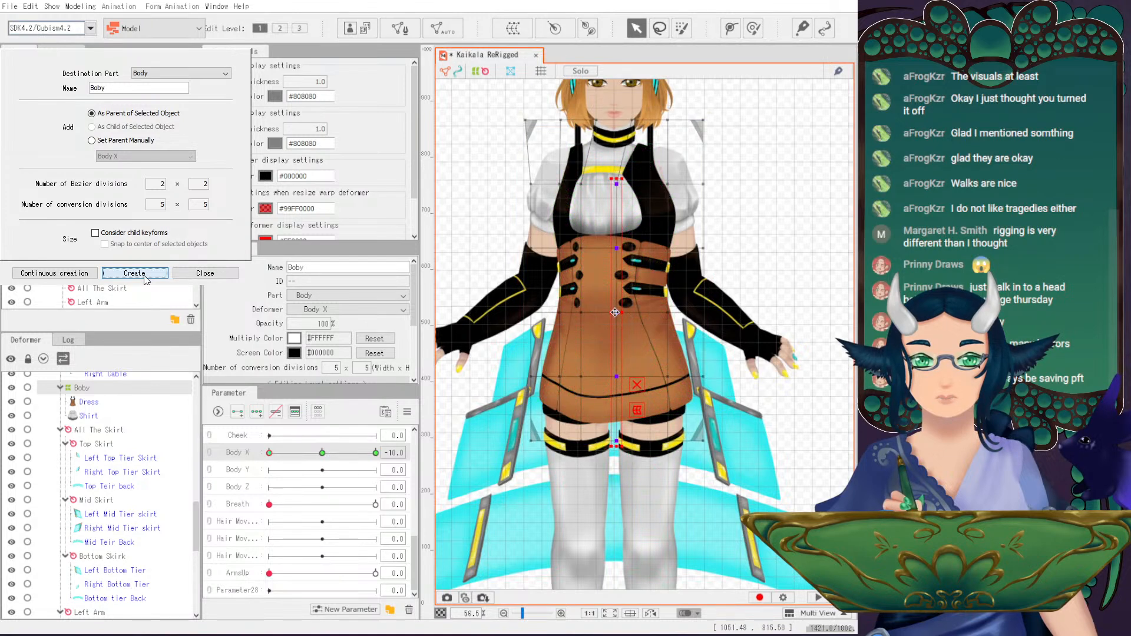
left_click_drag(616, 312, 621, 311)
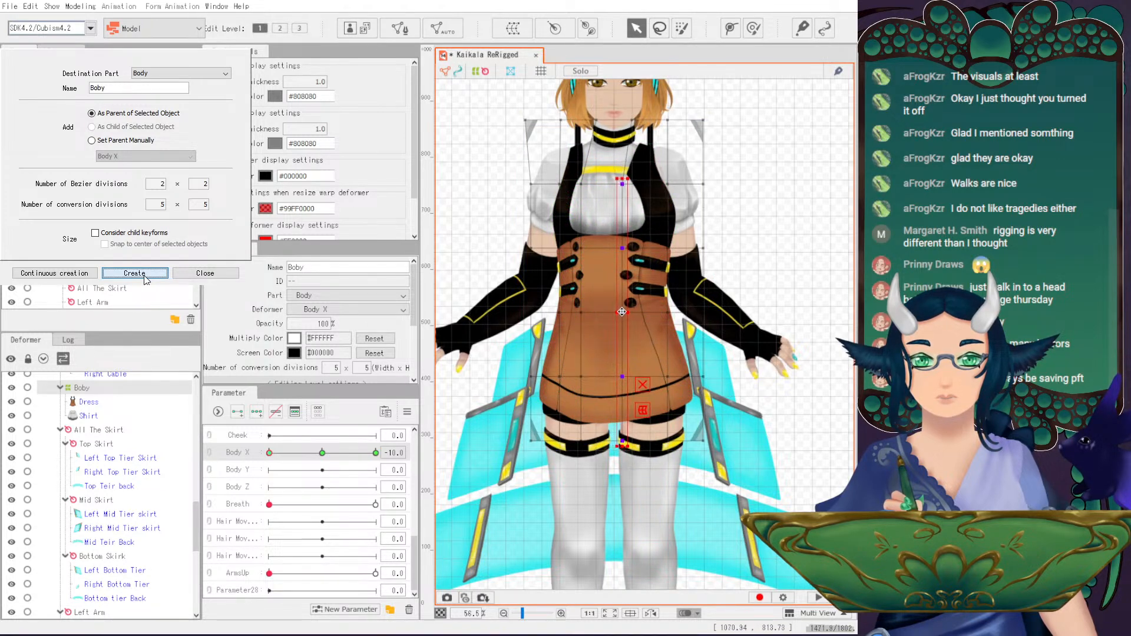
left_click_drag(270, 452, 303, 443)
key("ctrl+z")
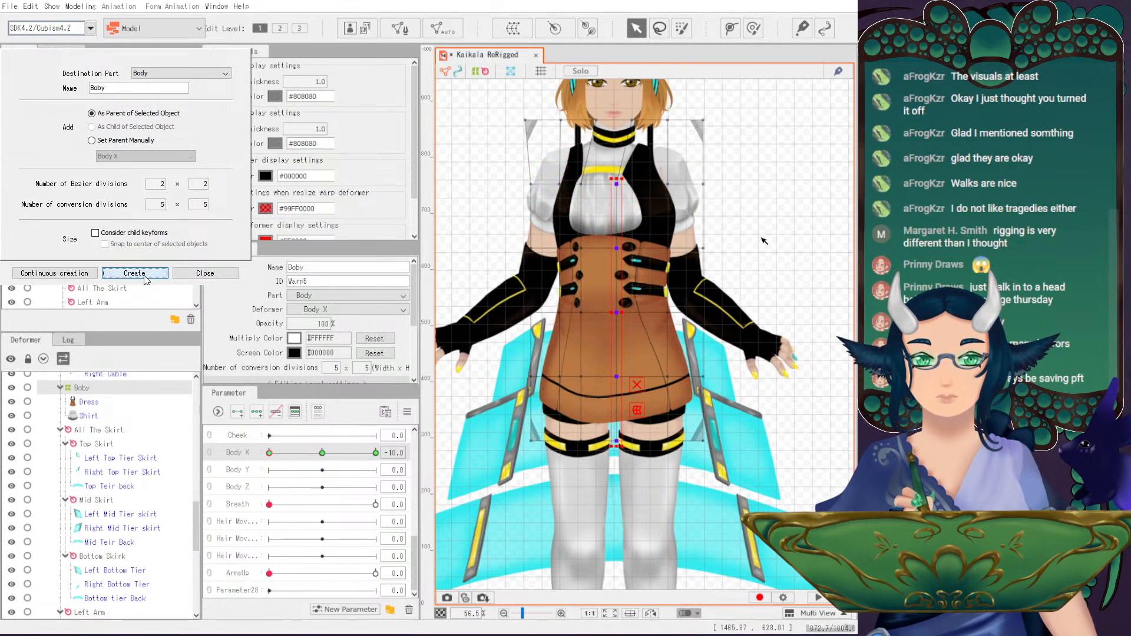
- Fine-tune the horizontal position of the Boby warp's right inner column below the top row
left_click_drag(746, 218, 750, 244)
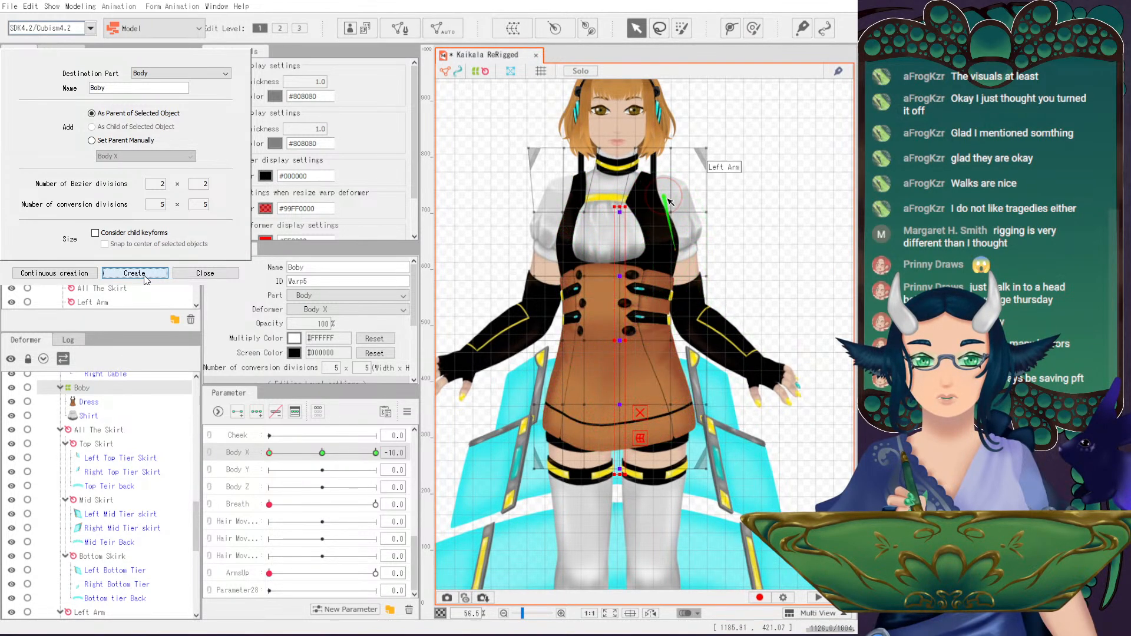
left_click(666, 338)
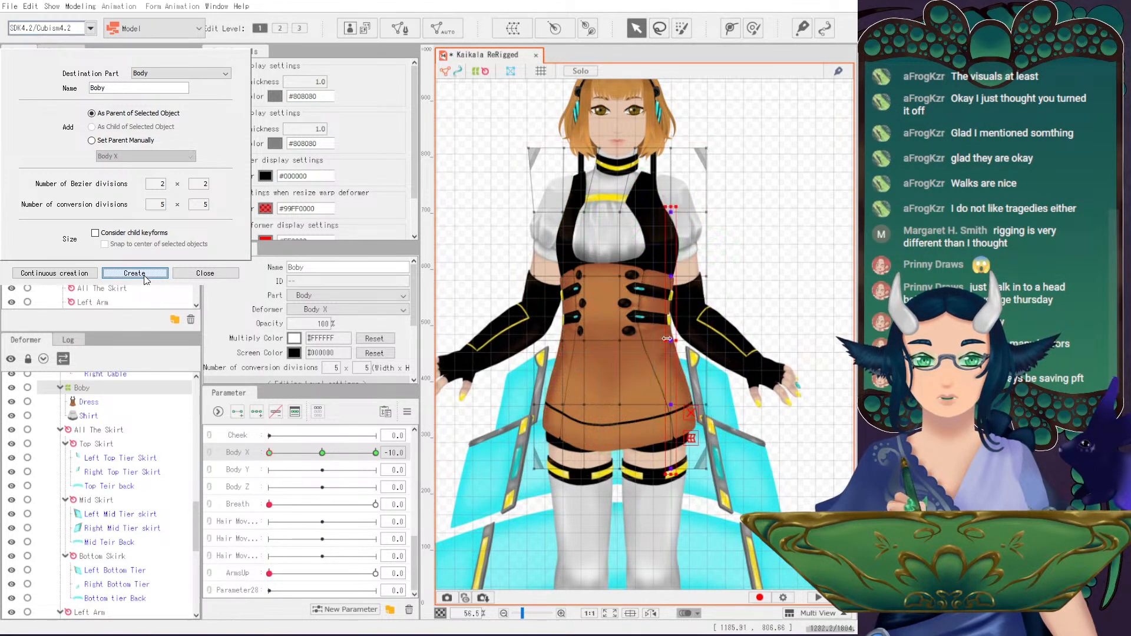
left_click_drag(670, 340, 666, 340)
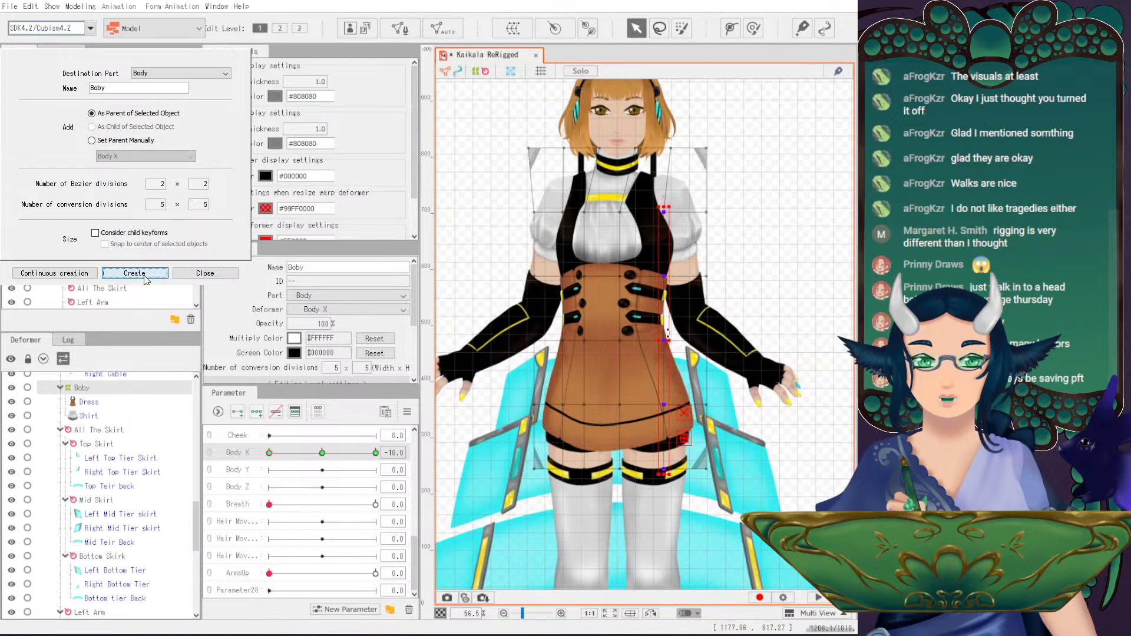
left_click_drag(690, 202, 733, 488)
left_click_drag(707, 336, 714, 337)
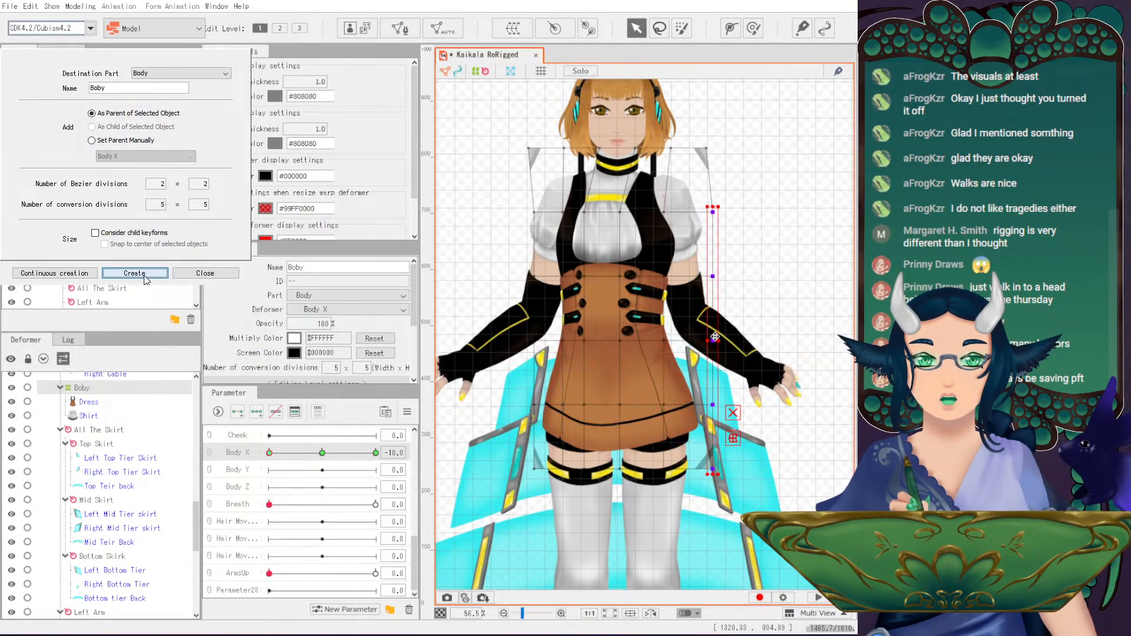
key("ctrl+z")
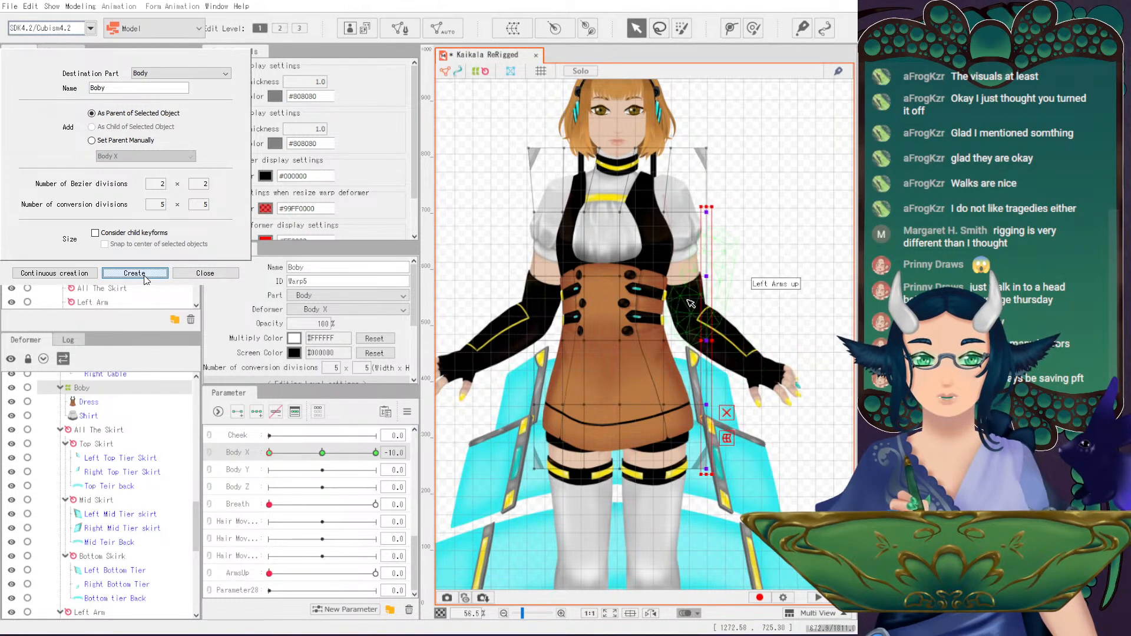
- Shift the waist-level points of the Boby warp's right inner and right edge columns slightly outward
left_click_drag(655, 266, 714, 349)
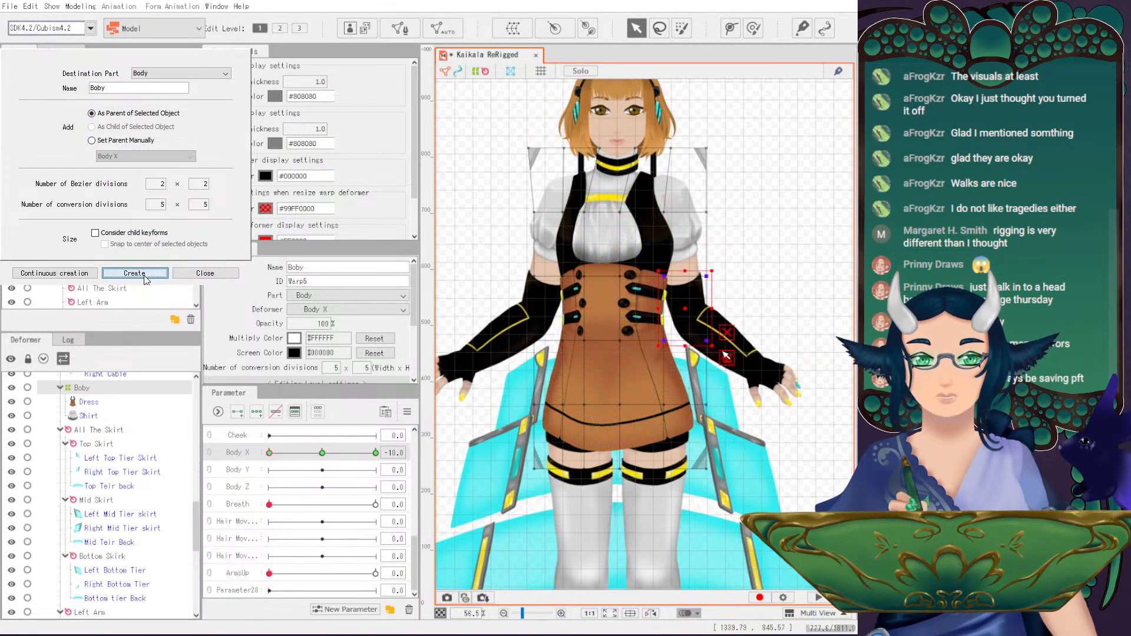
left_click_drag(682, 314, 688, 312)
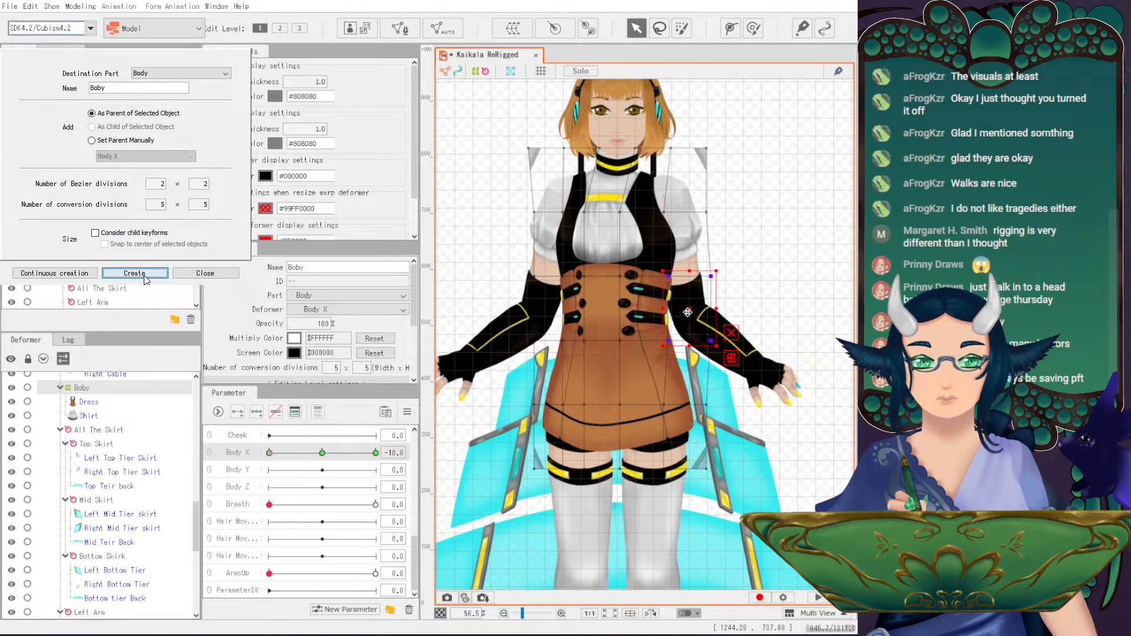
mouse_move(269, 452)
left_mouse_down()
mouse_move(312, 457)
mouse_move(320, 472)
mouse_move(274, 470)
left_mouse_up()
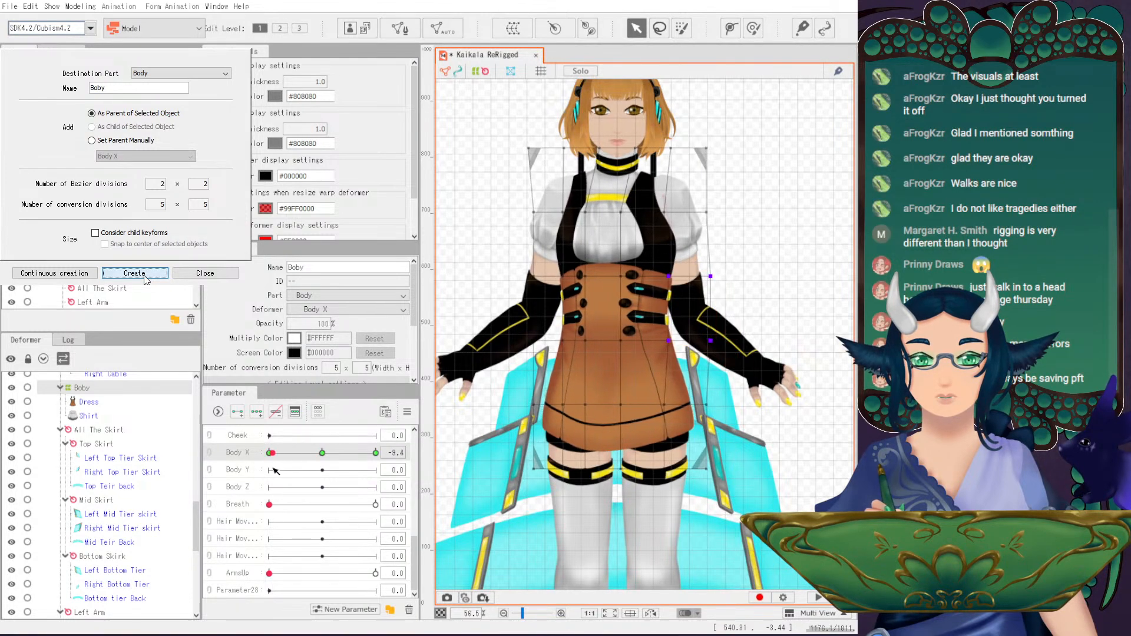
- Nudge the two waist-level points of the Boby warp's left-of-centre column slightly to the right at Body X -10
left_click_drag(574, 262, 596, 351)
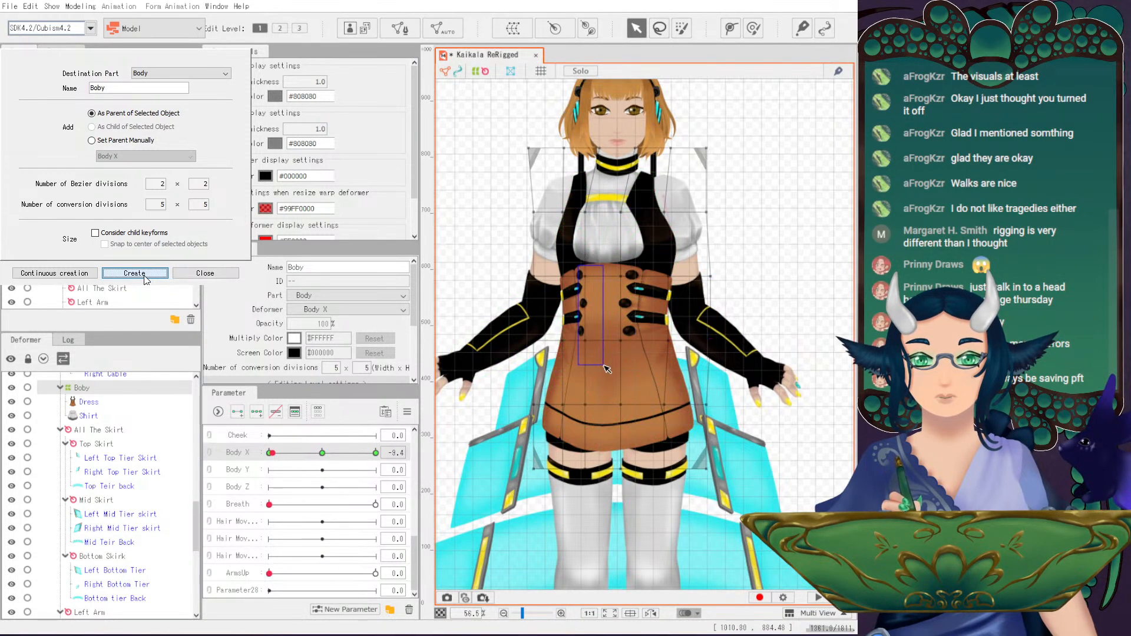
left_click(586, 304)
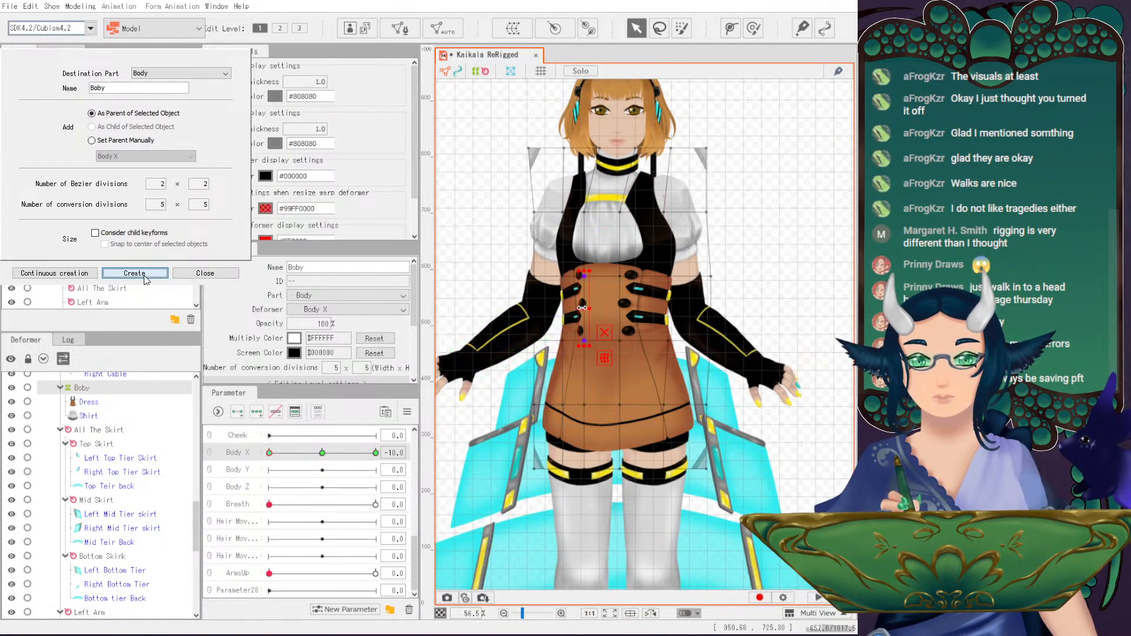
left_click_drag(584, 307, 587, 307)
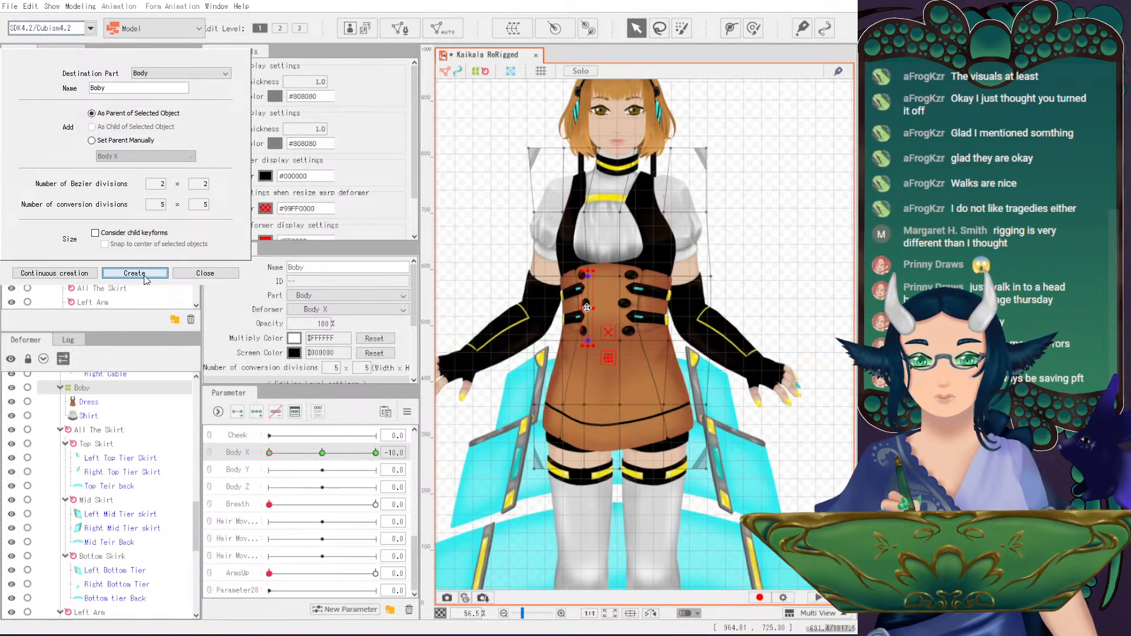
- Apply Reflect Motion to the Boby warp's Body X -10 keyform and check the deformation along the parameter
left_click_drag(321, 453, 268, 456)
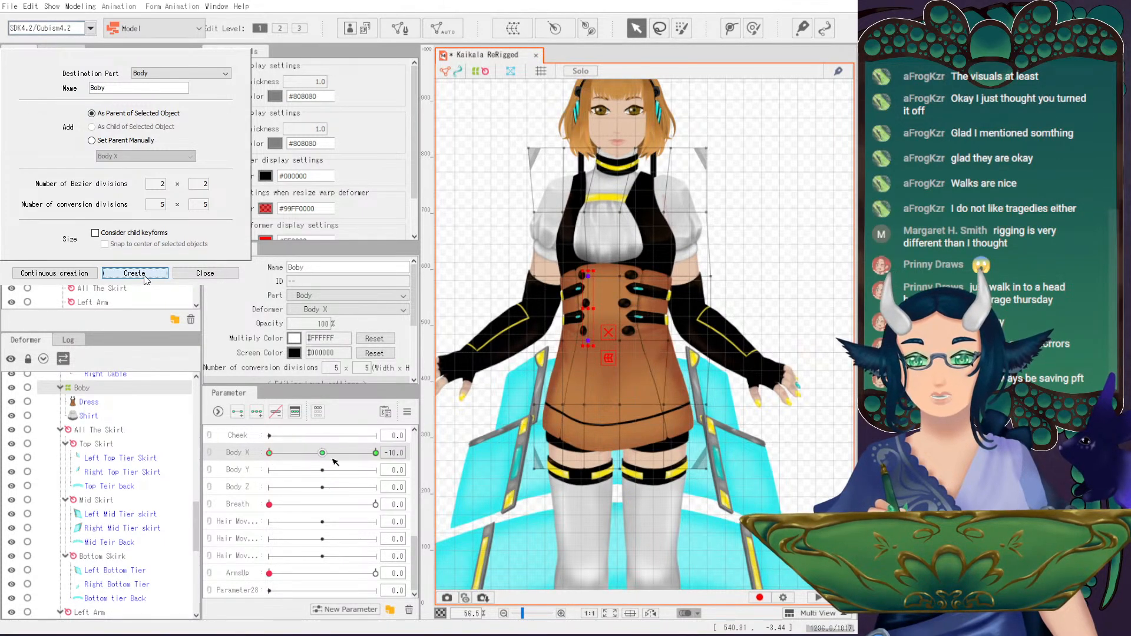
left_click(407, 411)
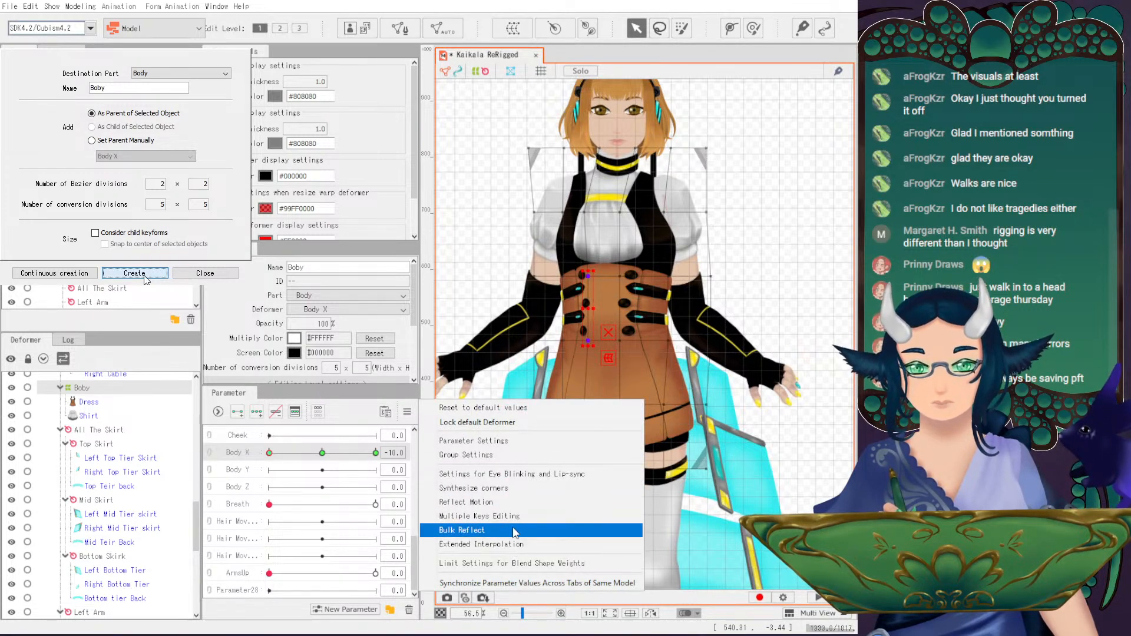
left_click(475, 503)
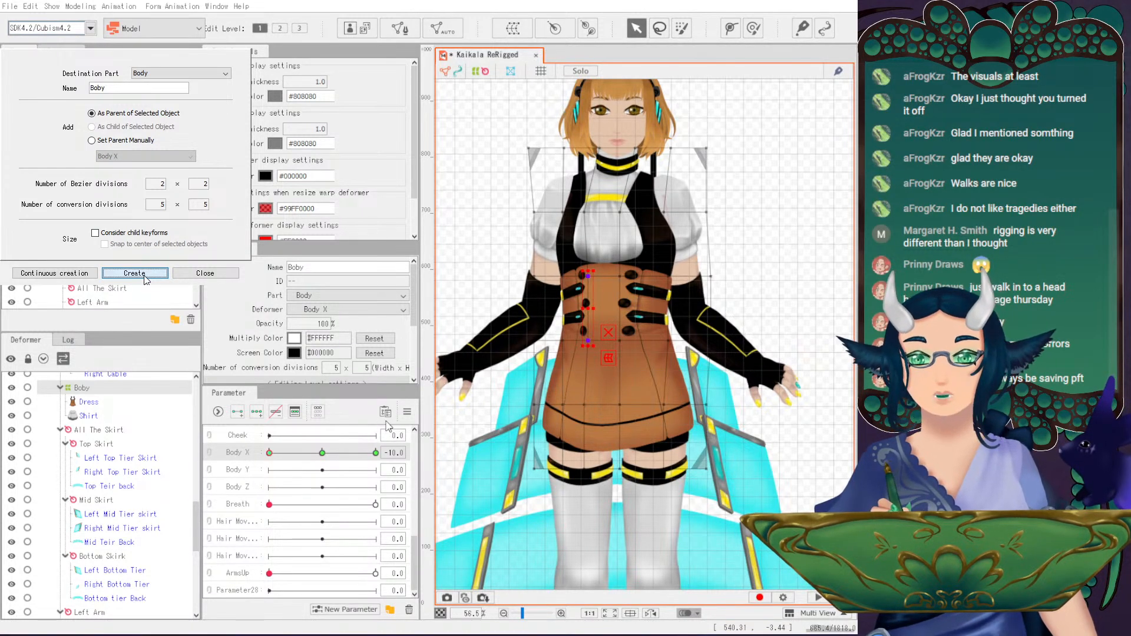
mouse_move(375, 452)
left_mouse_down()
mouse_move(353, 453)
mouse_move(386, 447)
left_mouse_up()
- Shift the two middle points of the Boby warp's top row slightly right at Body X -10
scroll(625, 120, "up", 3)
scroll(604, 190, "up", 3)
left_click(600, 205)
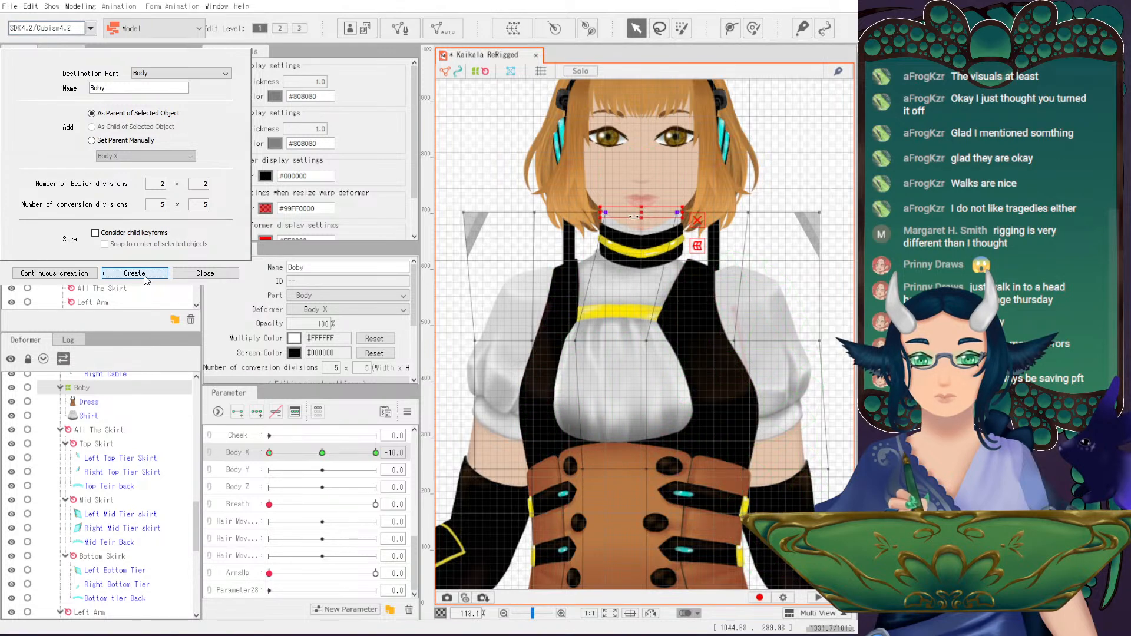
left_click_drag(642, 213, 650, 213)
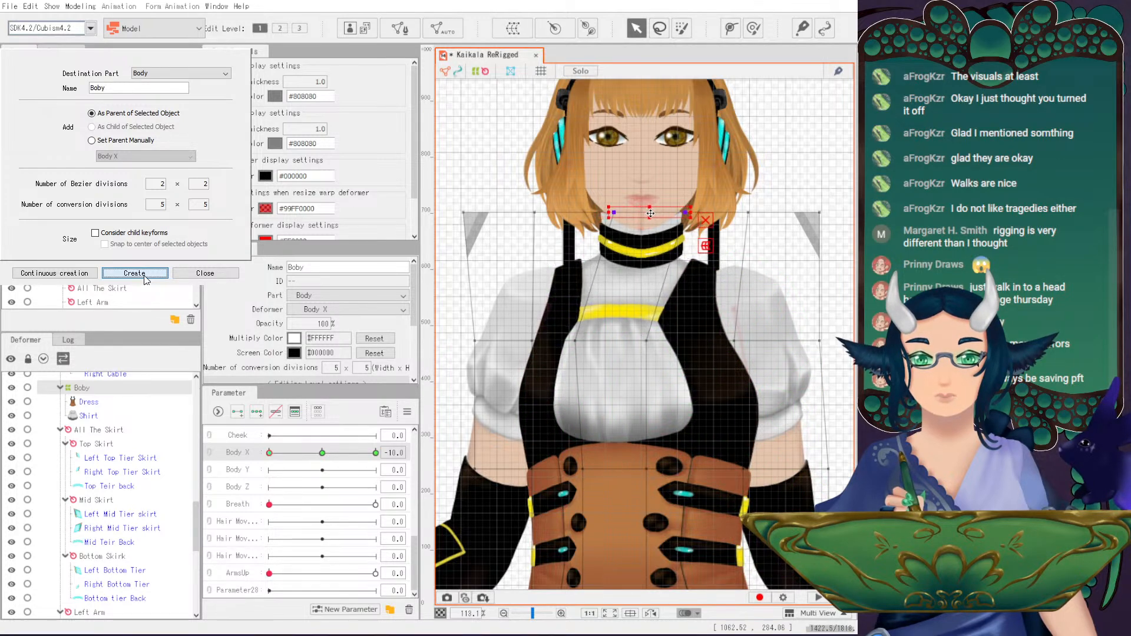
left_click(407, 412)
left_click(425, 436)
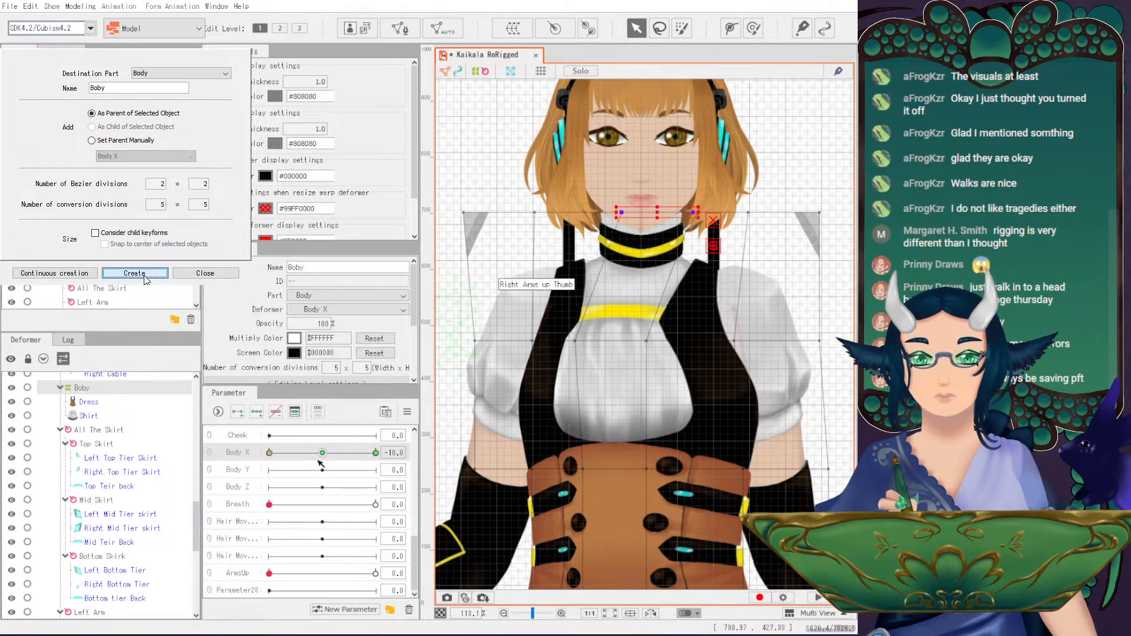
mouse_move(269, 452)
left_mouse_down()
mouse_move(283, 455)
mouse_move(254, 457)
mouse_move(288, 456)
mouse_move(268, 452)
left_mouse_up()
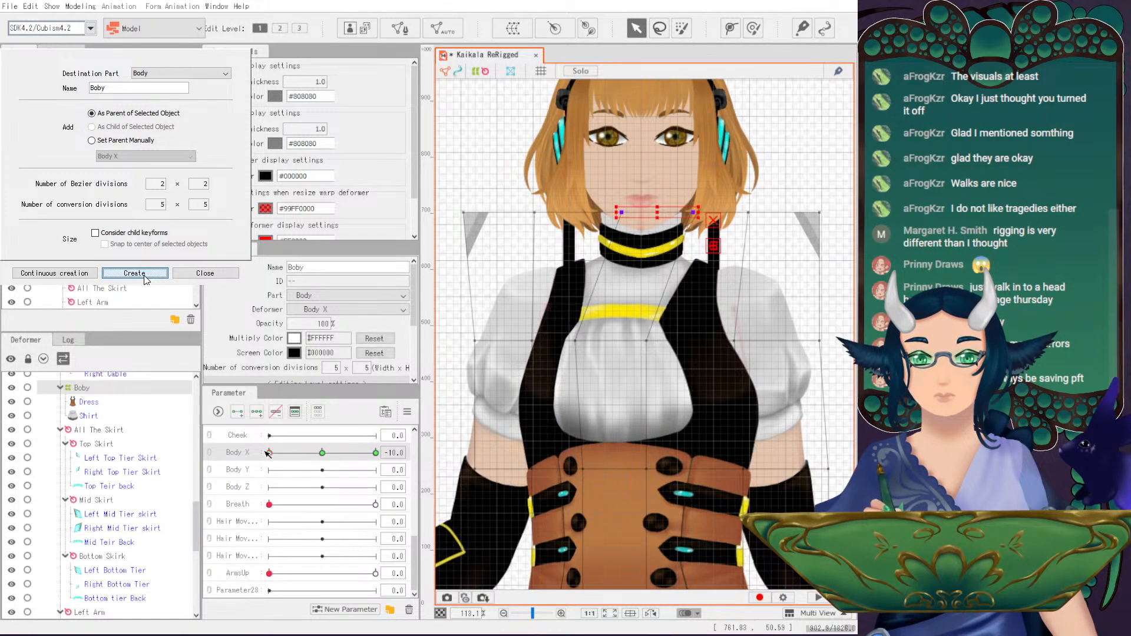
- Reflect the adjusted top-row motion to the opposite Body X side and preview the body turn between 10 and -10
left_click(411, 415)
left_click(521, 507)
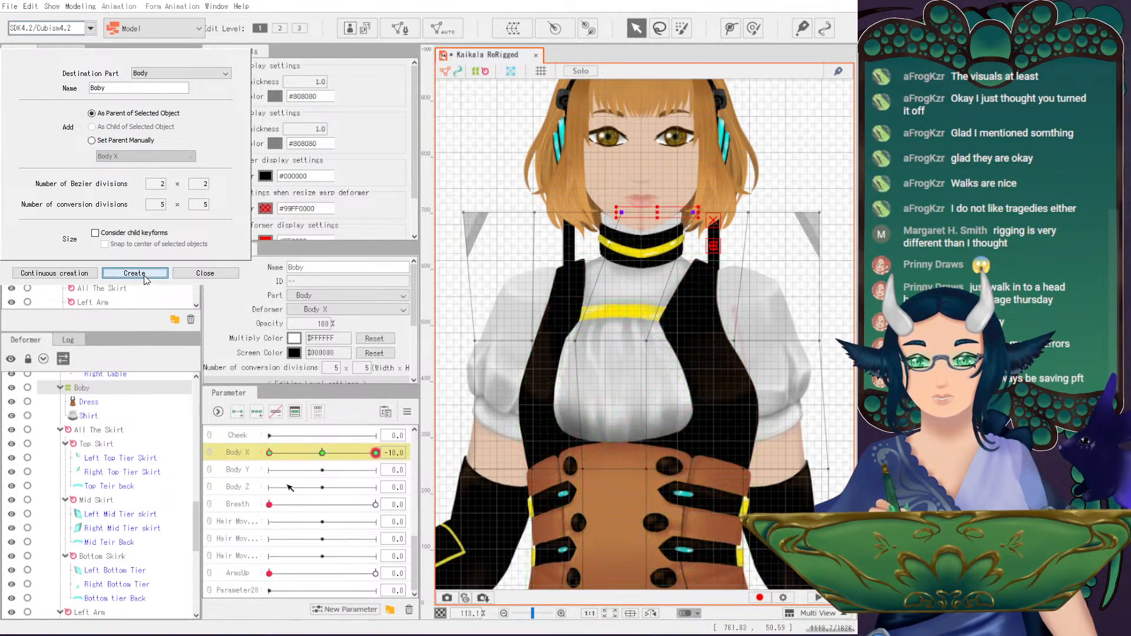
left_click_drag(291, 458, 487, 176)
left_click(488, 176)
scroll(500, 177, "down", 5)
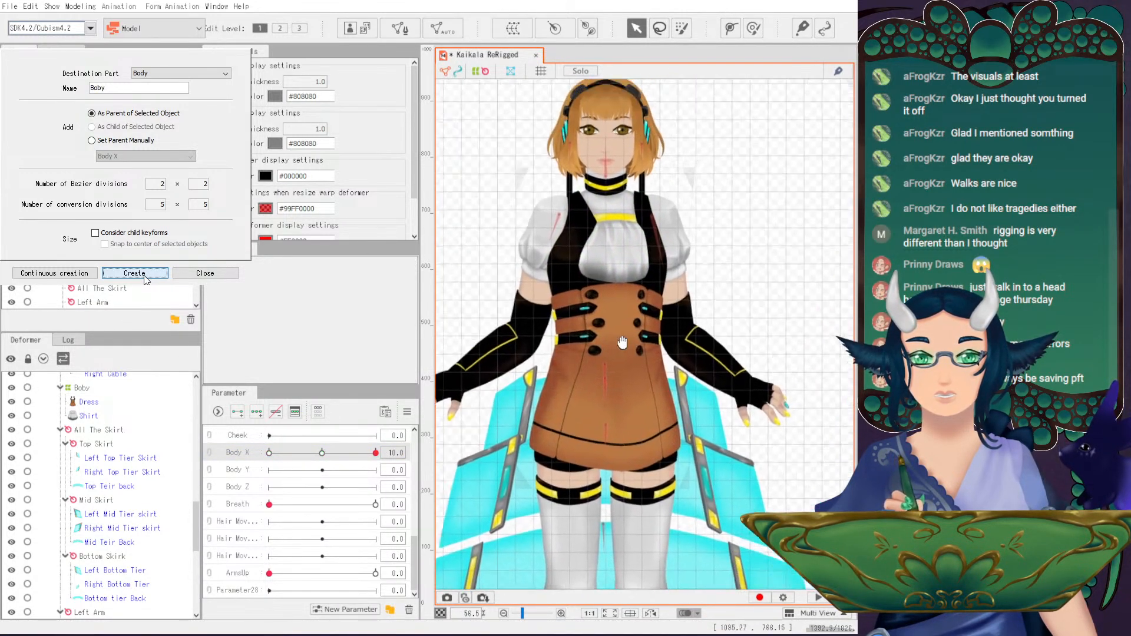
left_click_drag(321, 452, 250, 483)
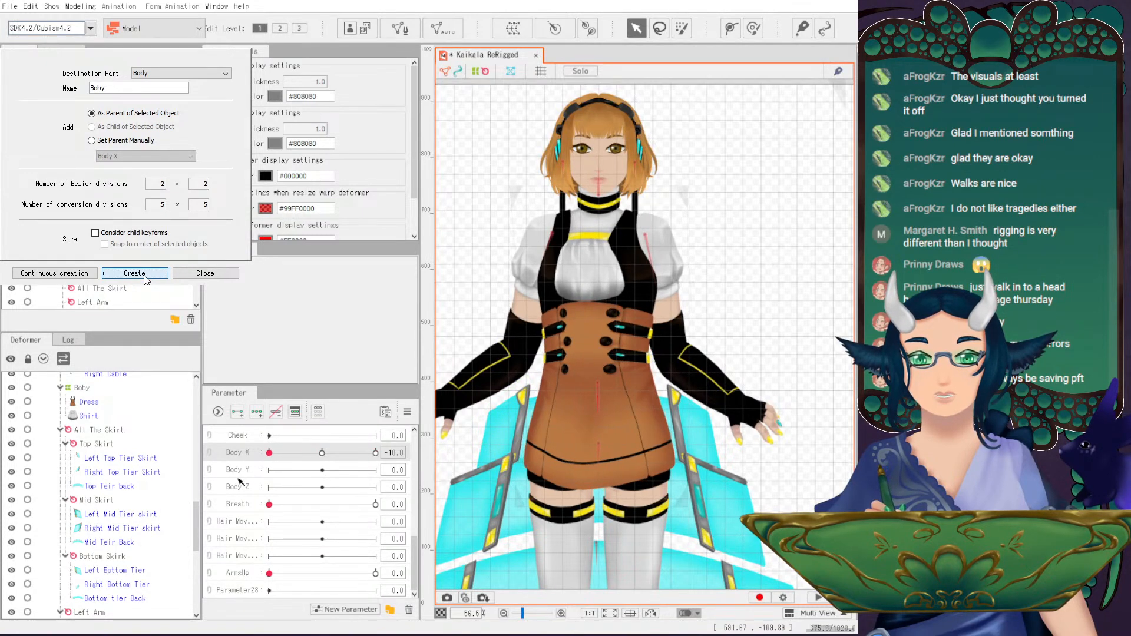
left_click(322, 452)
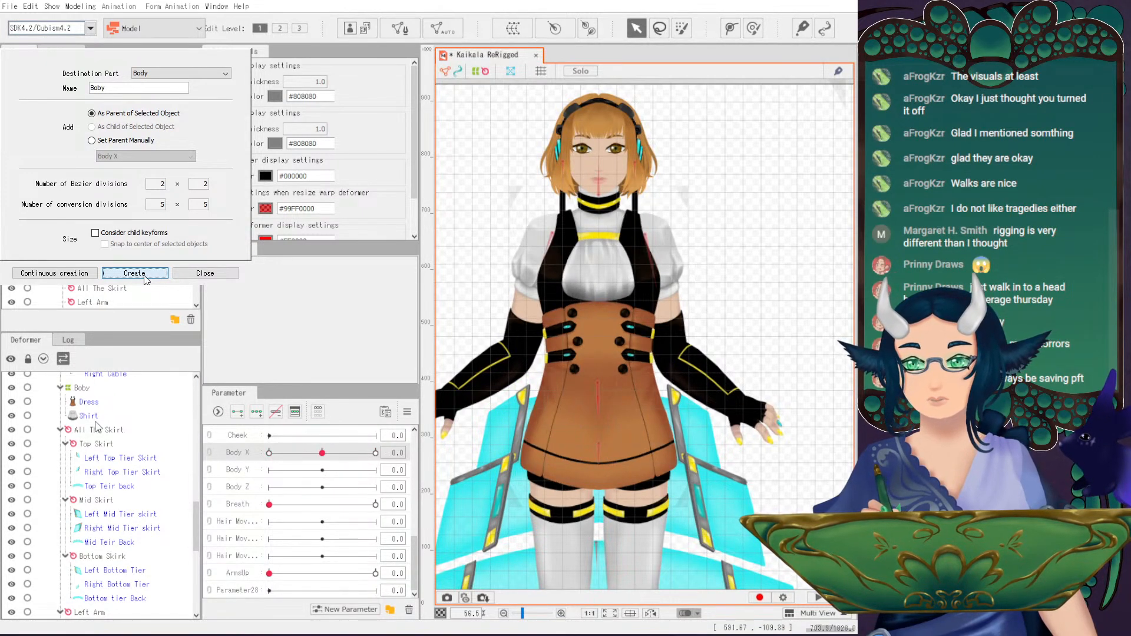
- Reselect the Boby warp and shift its two middle chest-level points slightly right at Body X -10
left_click(135, 273)
left_click_drag(322, 452, 269, 452)
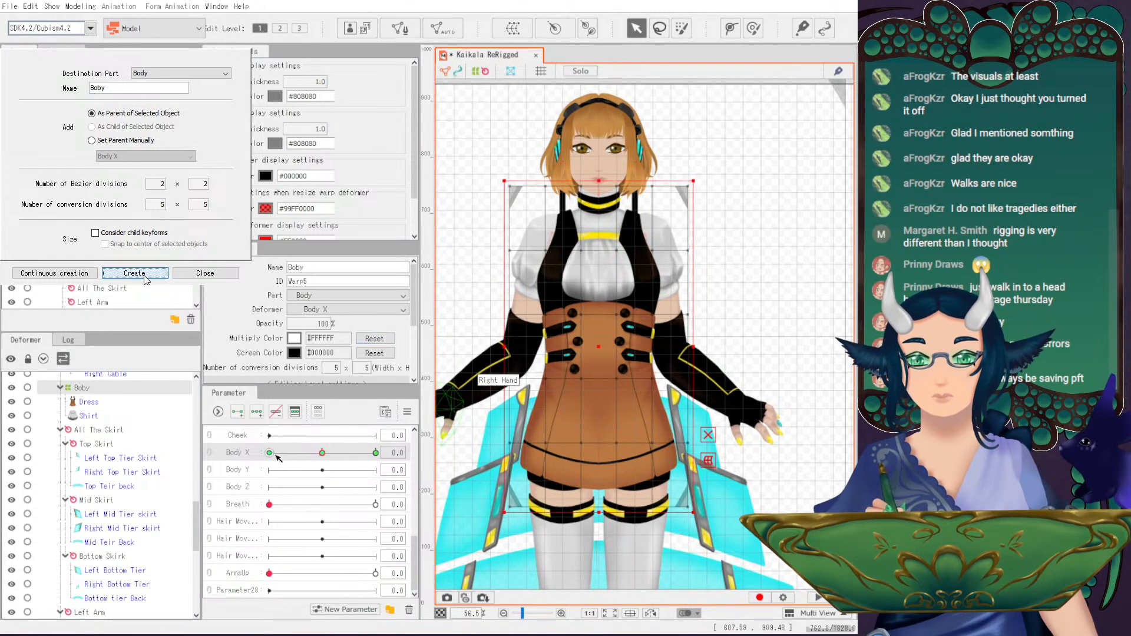
scroll(591, 279, "up", 2)
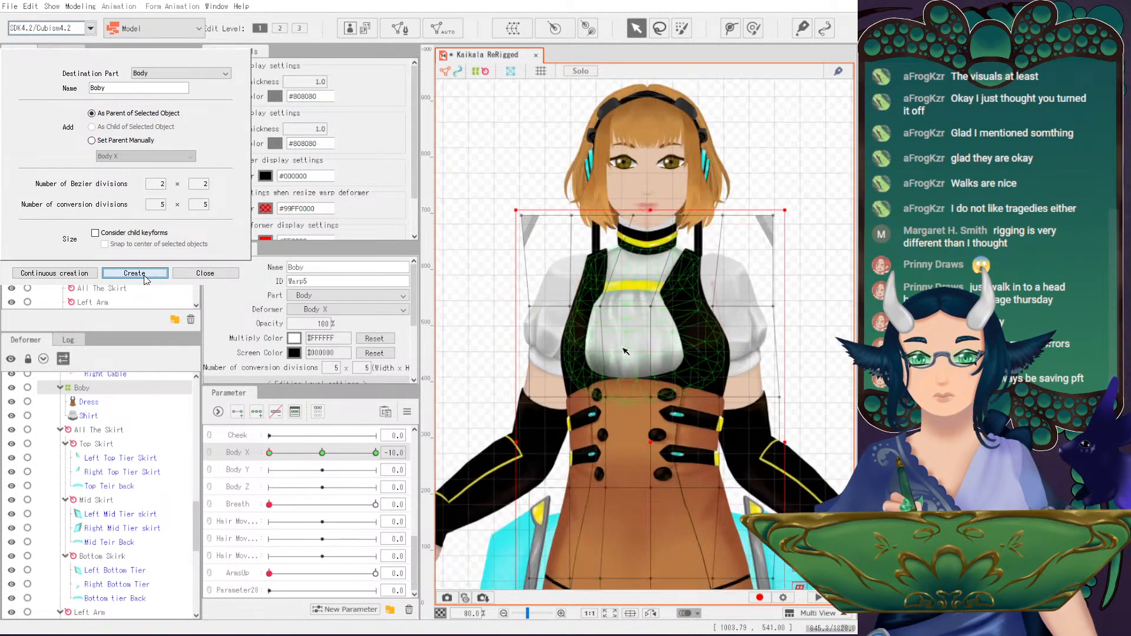
left_click(624, 306)
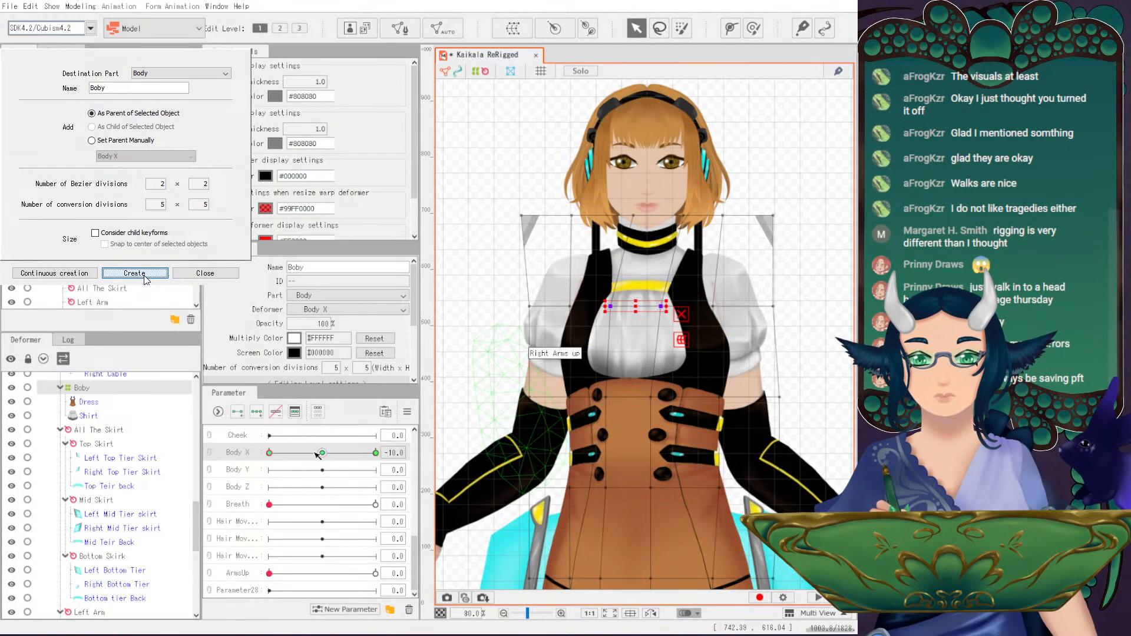
left_click_drag(260, 449, 398, 449)
left_click(269, 454)
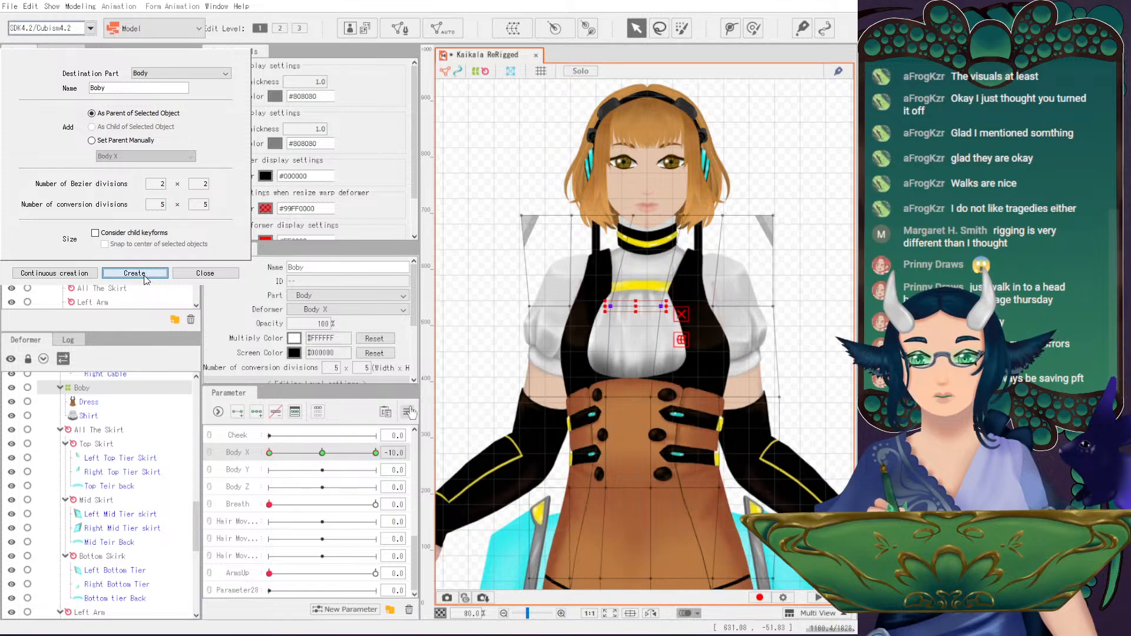
- Reflect the chest adjustment to the opposite Body X side, return Body X to 0 and deselect the warp
left_click(407, 411)
left_click(395, 415)
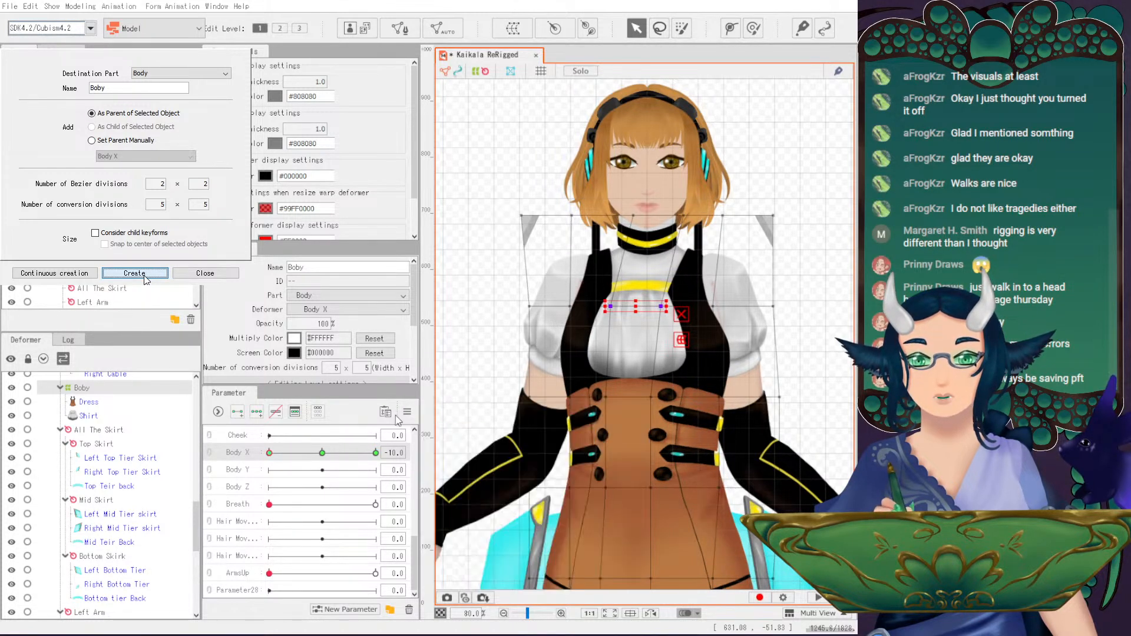
left_click_drag(318, 456, 234, 437)
scroll(644, 330, "down", 3)
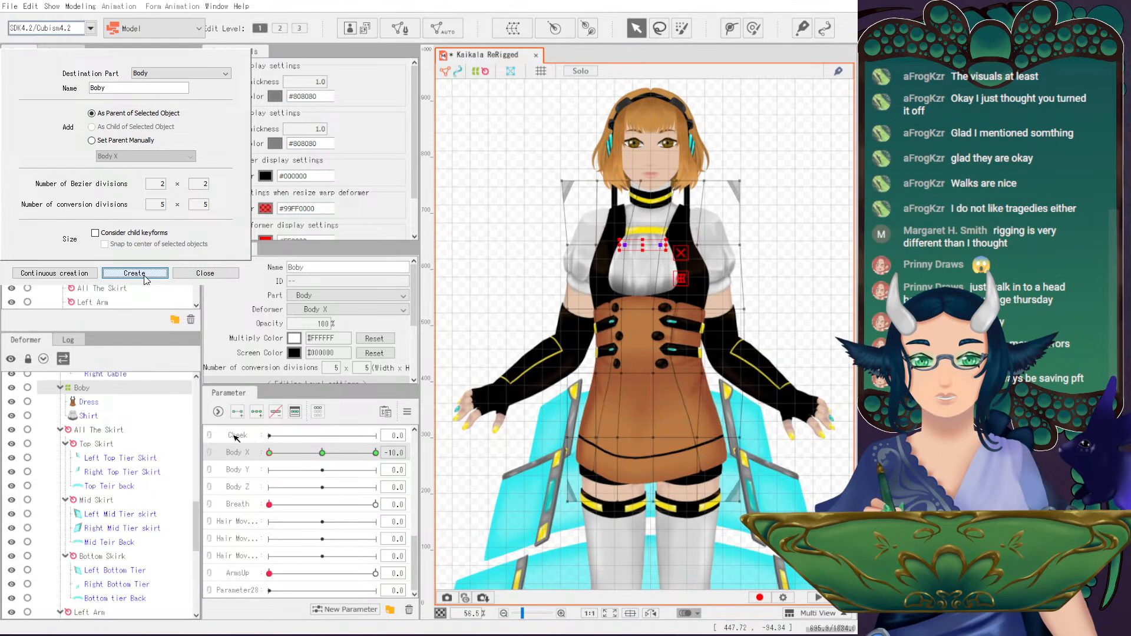
left_click(322, 452)
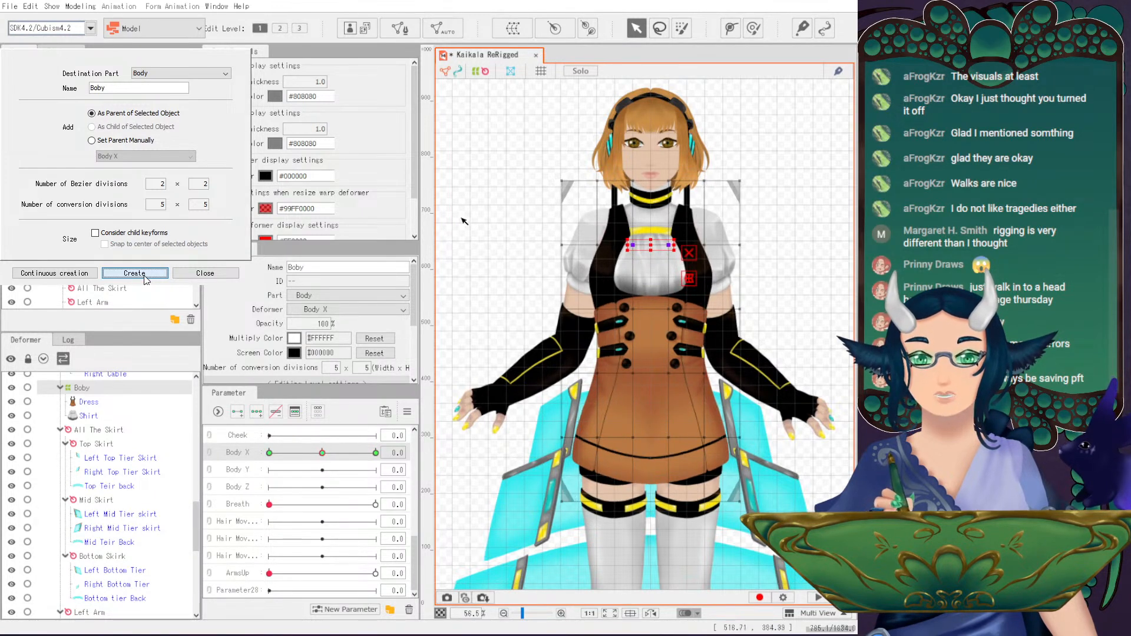
left_click(507, 287)
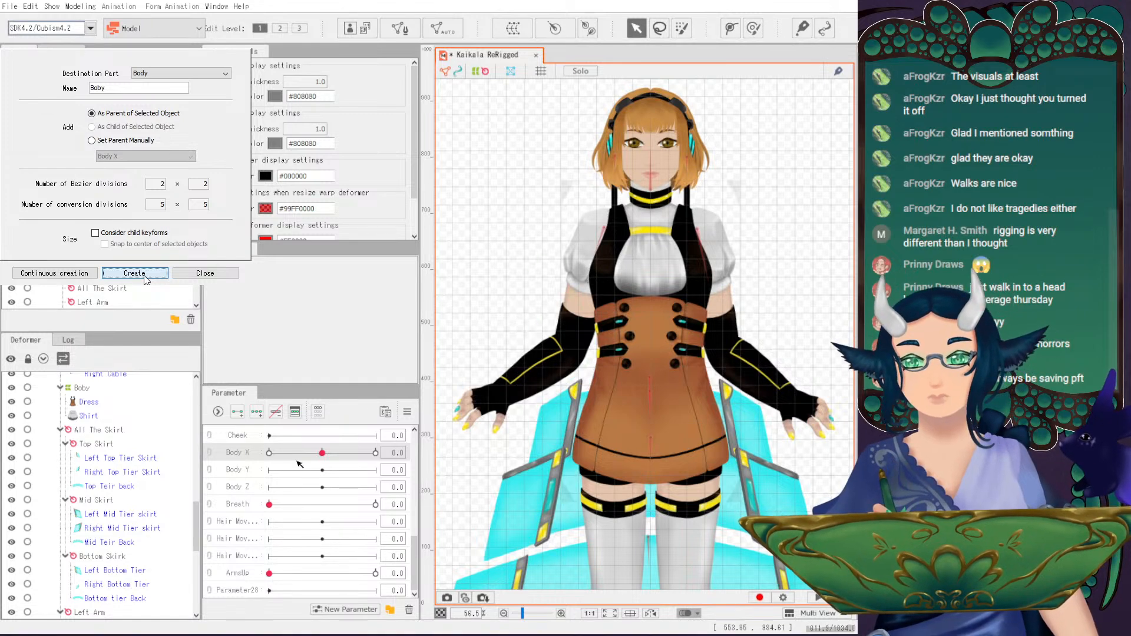
- Open the physics settings editor for the model
left_click(78, 6)
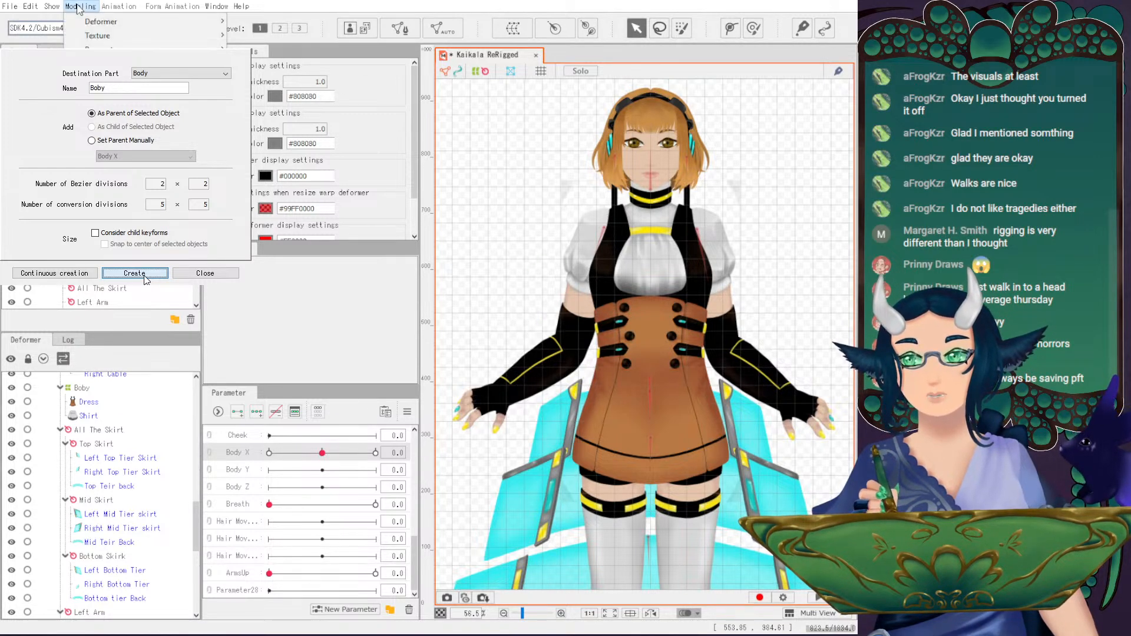
key("Escape")
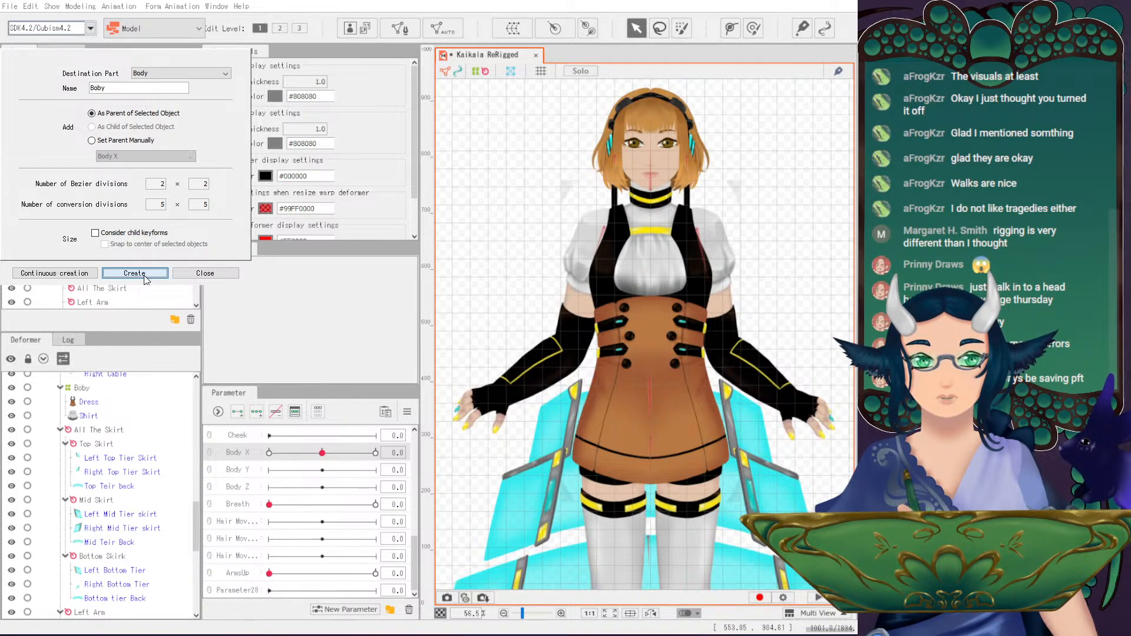
left_click_drag(144, 280, 146, 232)
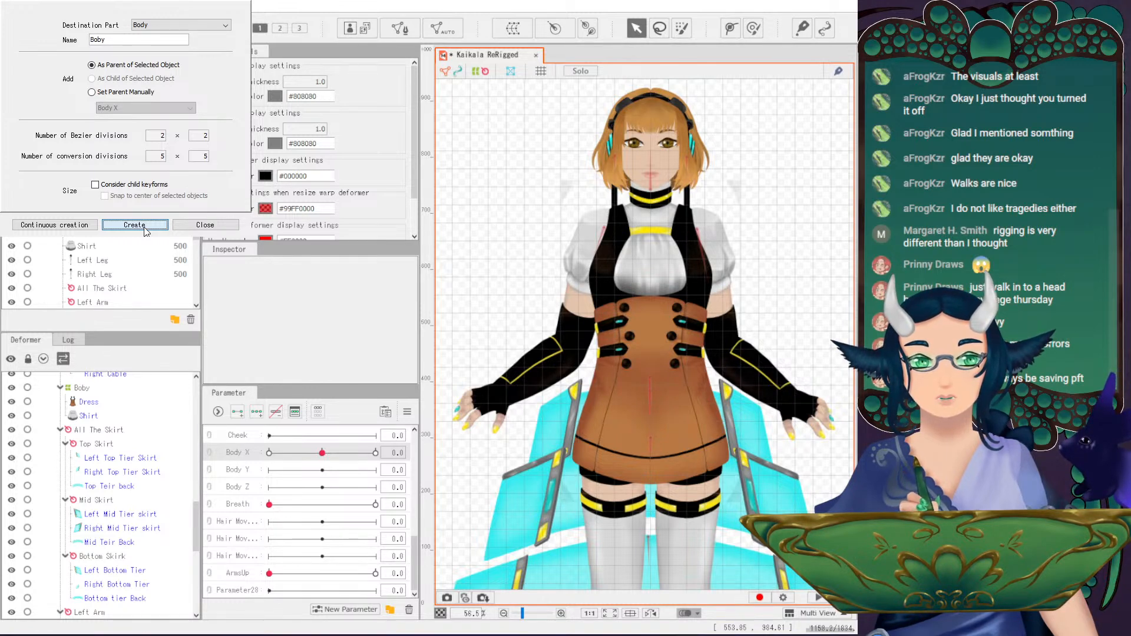
left_click(146, 230)
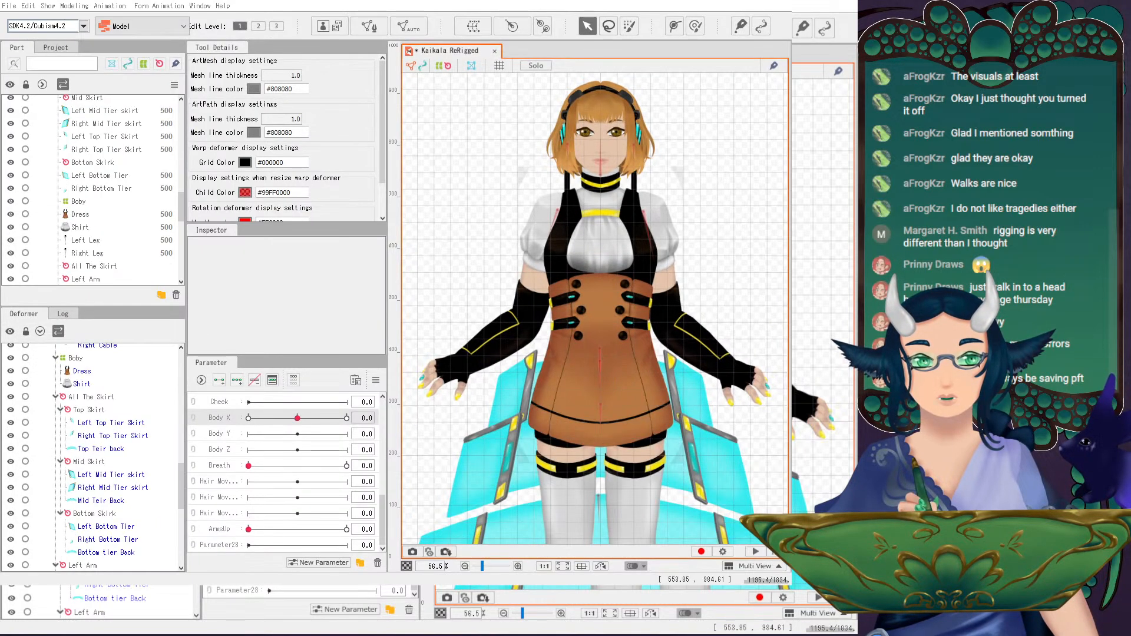
key("alt+Tab")
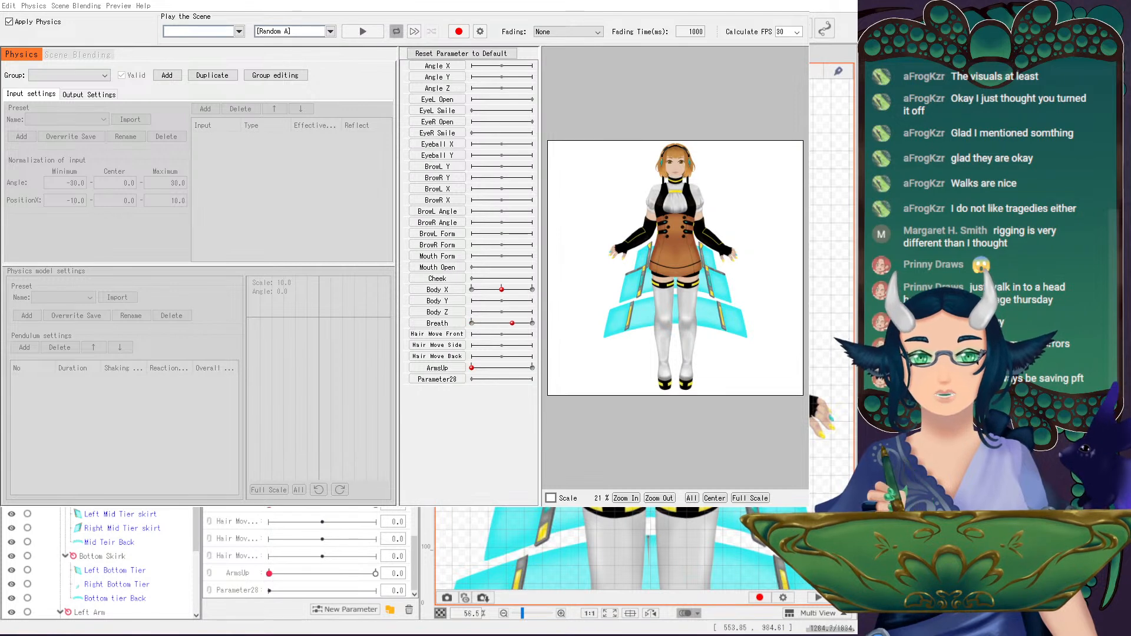
left_click(321, 9)
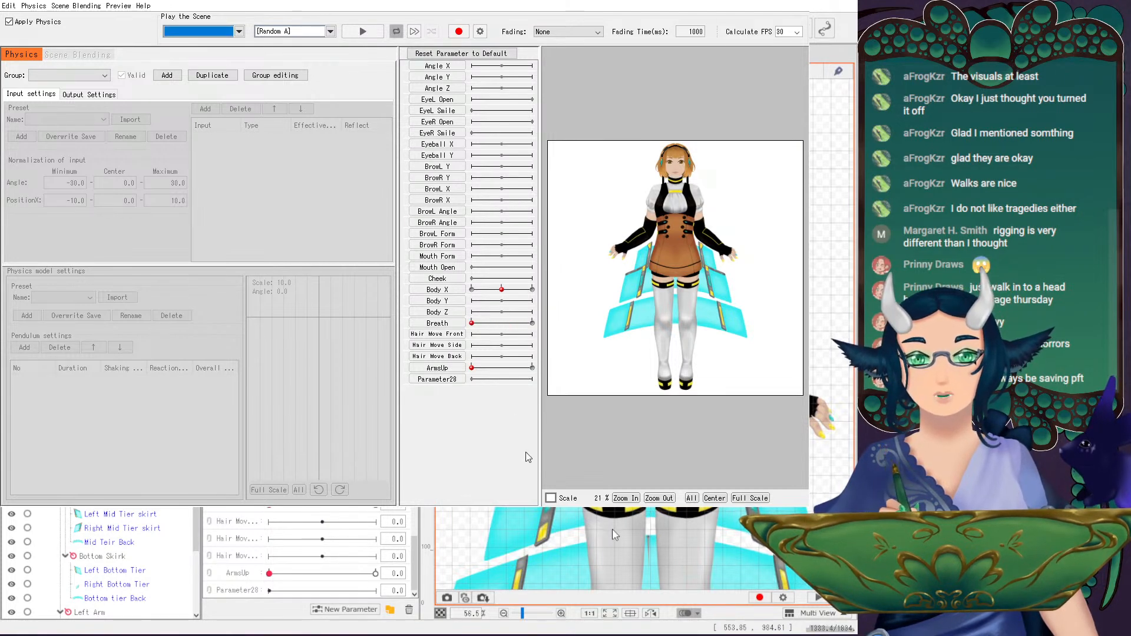
- Add a physics group named Skirt and give it Body X as an input parameter
left_click(171, 75)
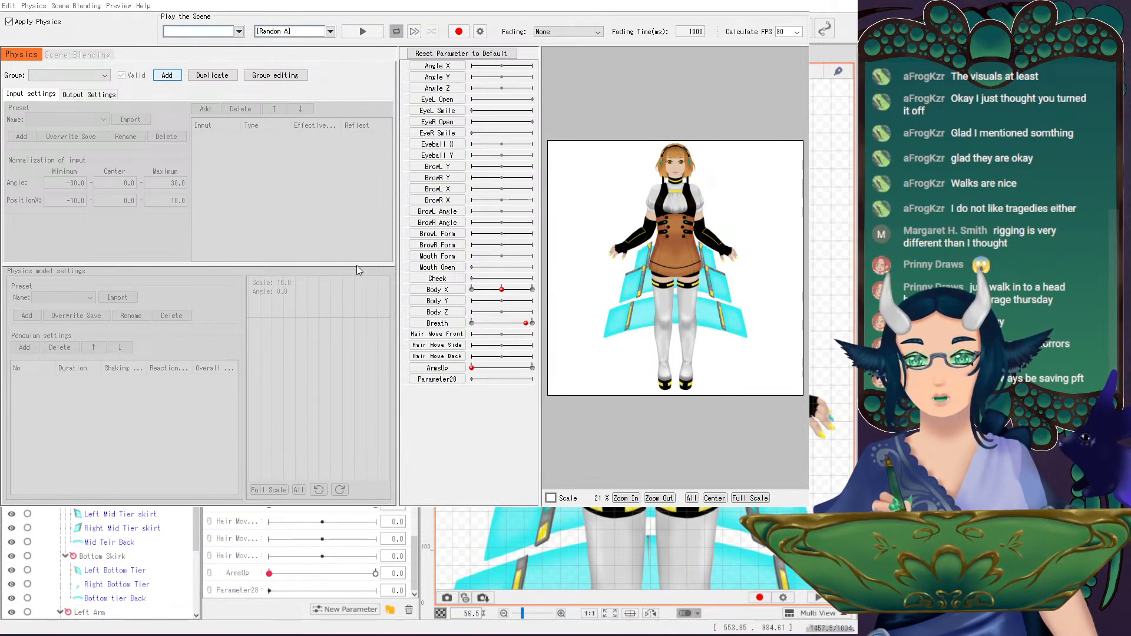
key("Return")
left_click(205, 108)
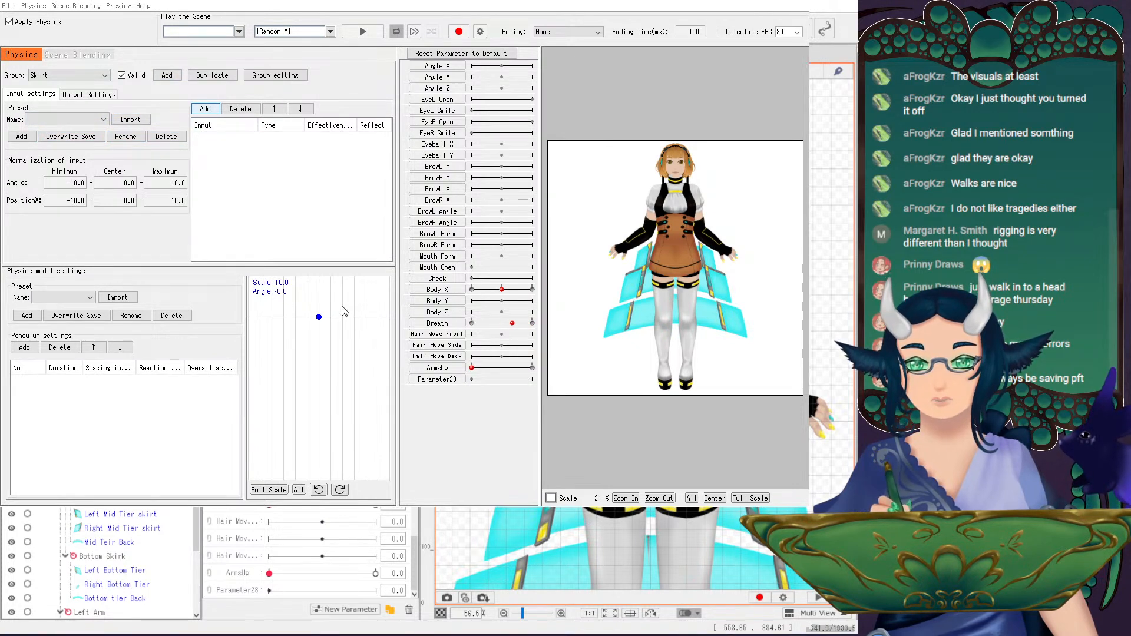
key("Return")
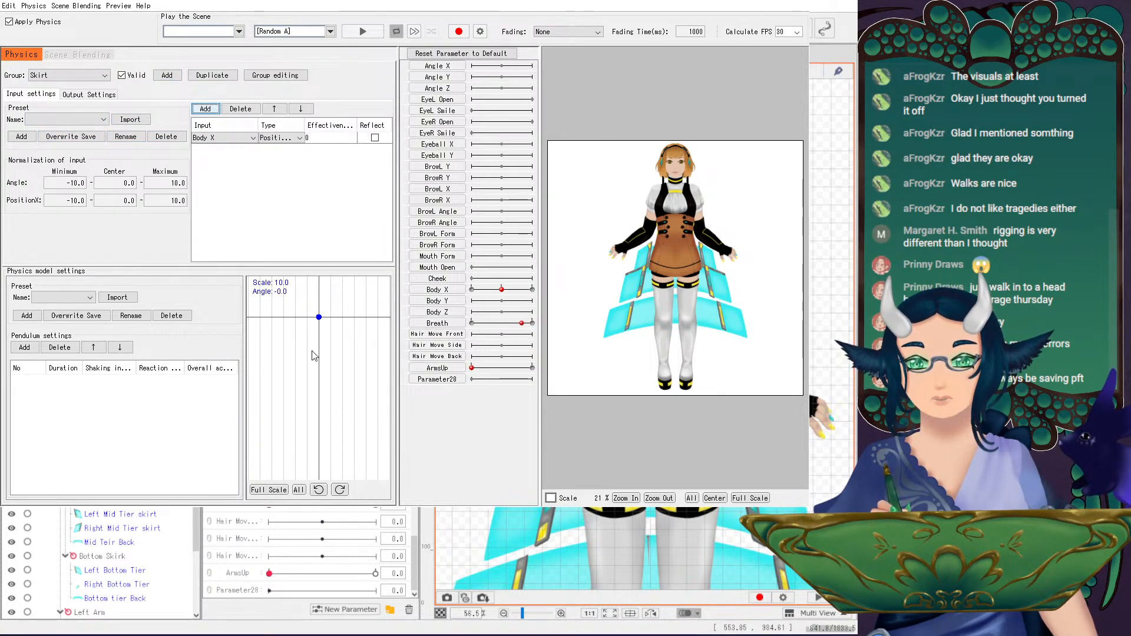
- Set the Skirt group's Body X input to an effectiveness of 100 and the Angle type
left_click(330, 139)
type("100")
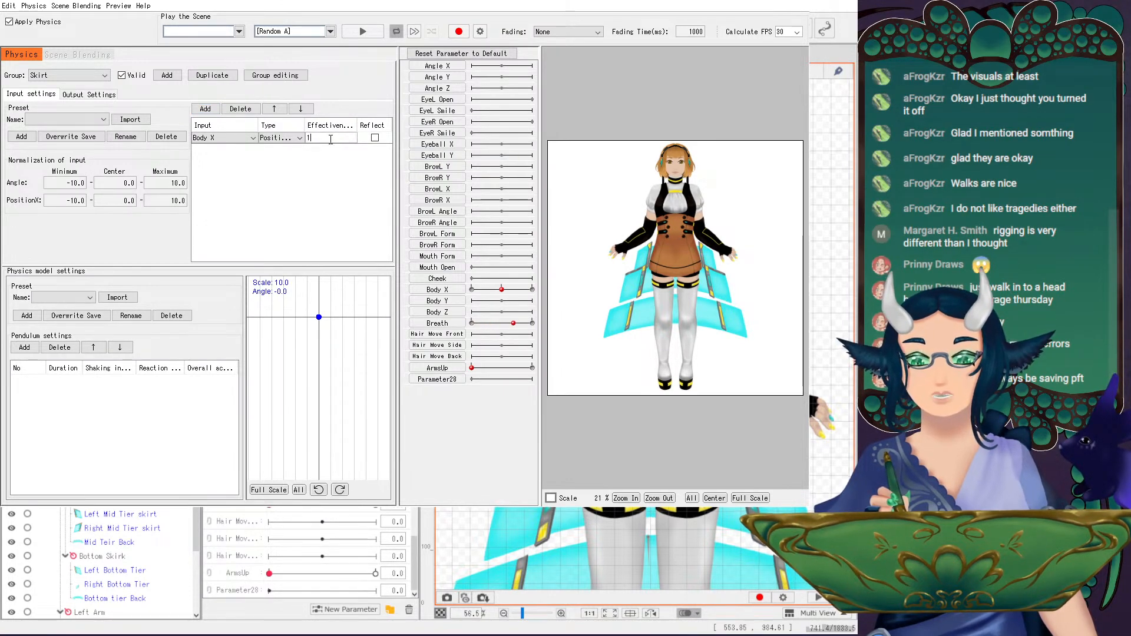
key("Return")
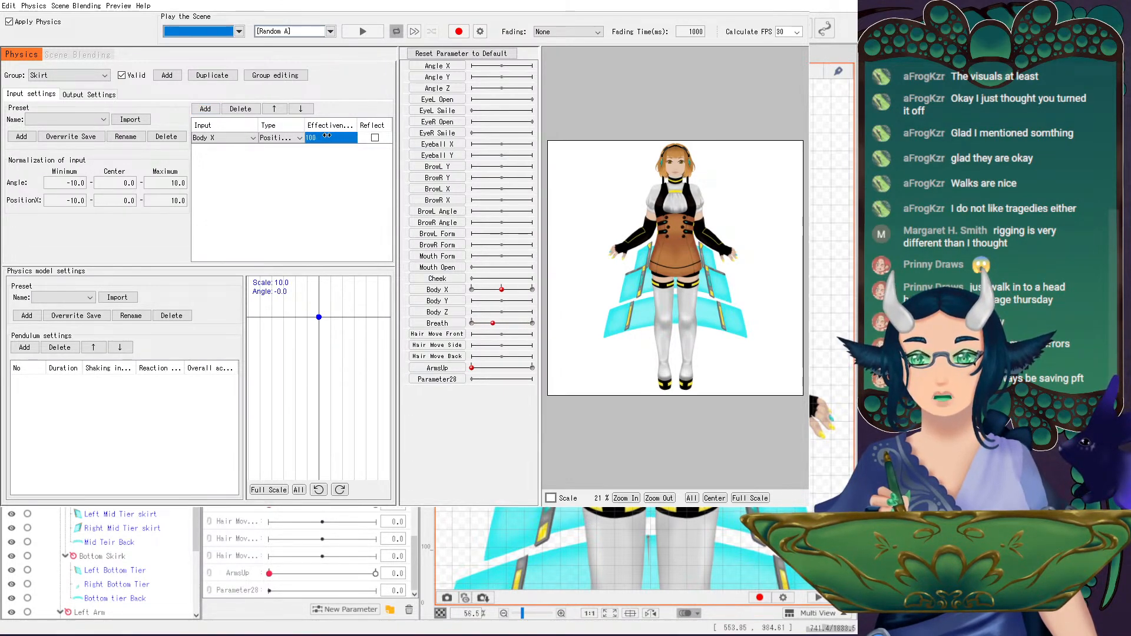
left_click(290, 138)
left_click(285, 156)
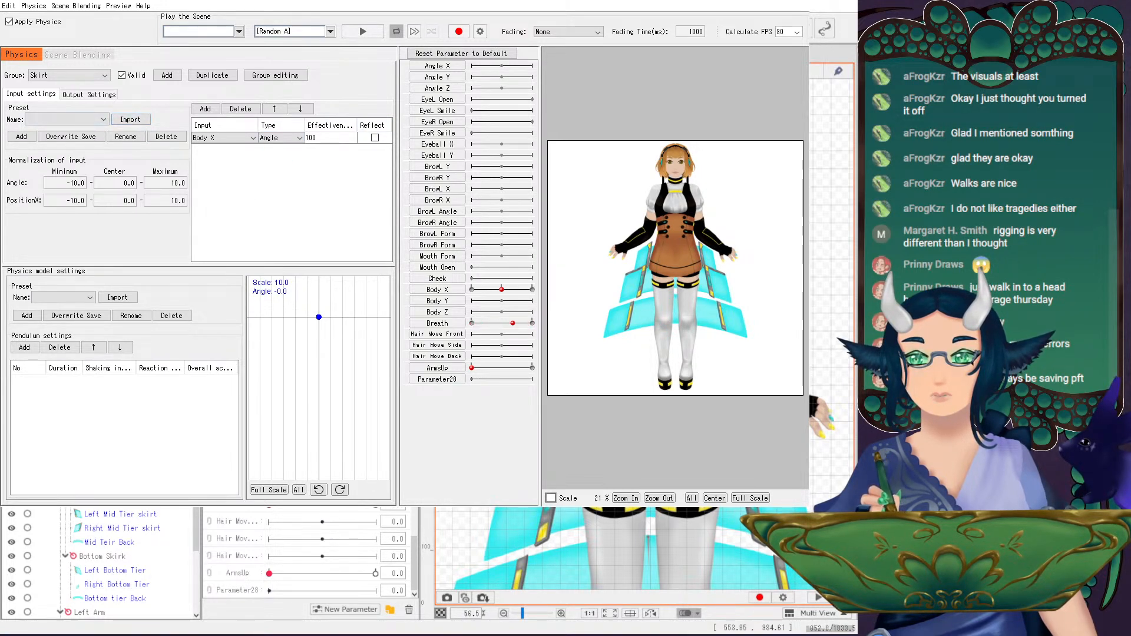
- Show the Skirt group's output settings and add three pendulums to its physics model
left_click(89, 94)
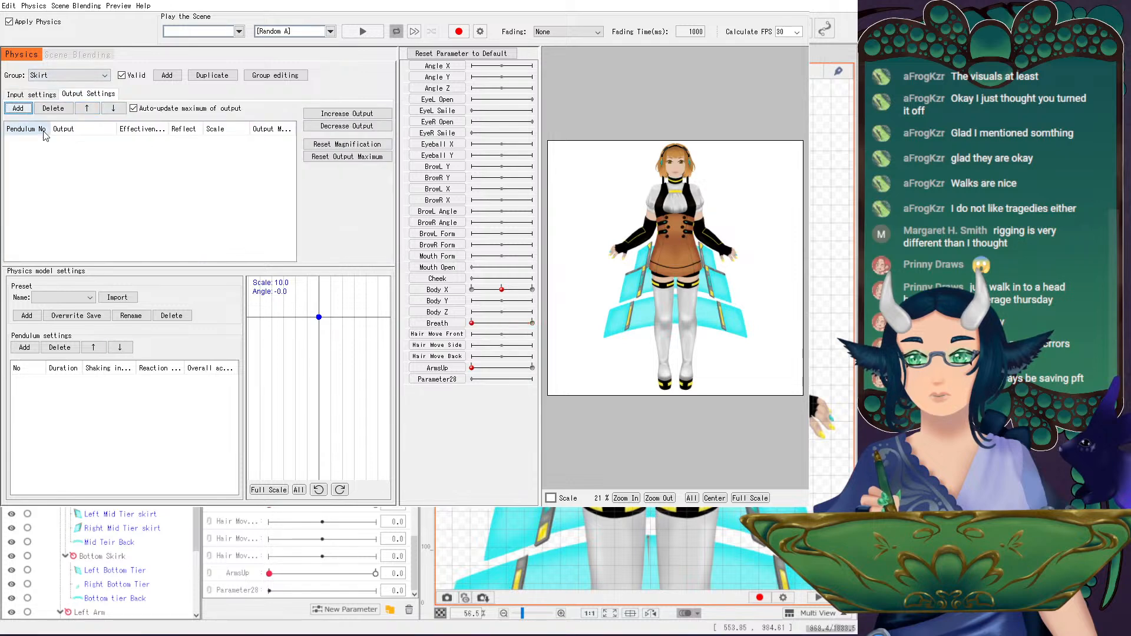
left_click(22, 348)
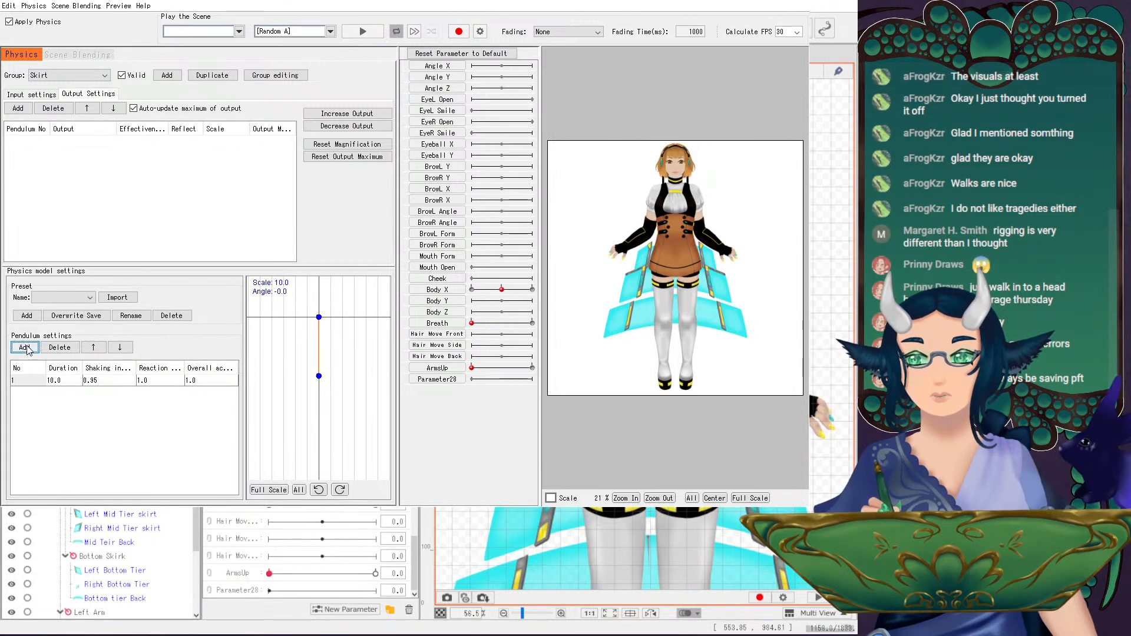
left_click(25, 347)
left_click(24, 348)
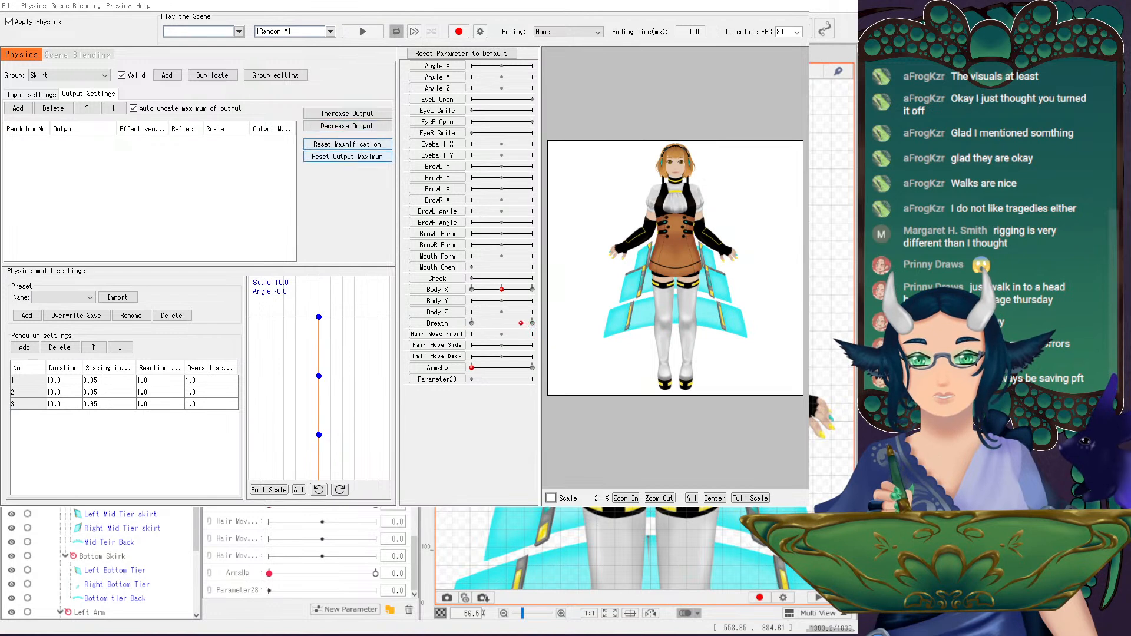
scroll(321, 382, "down", 1)
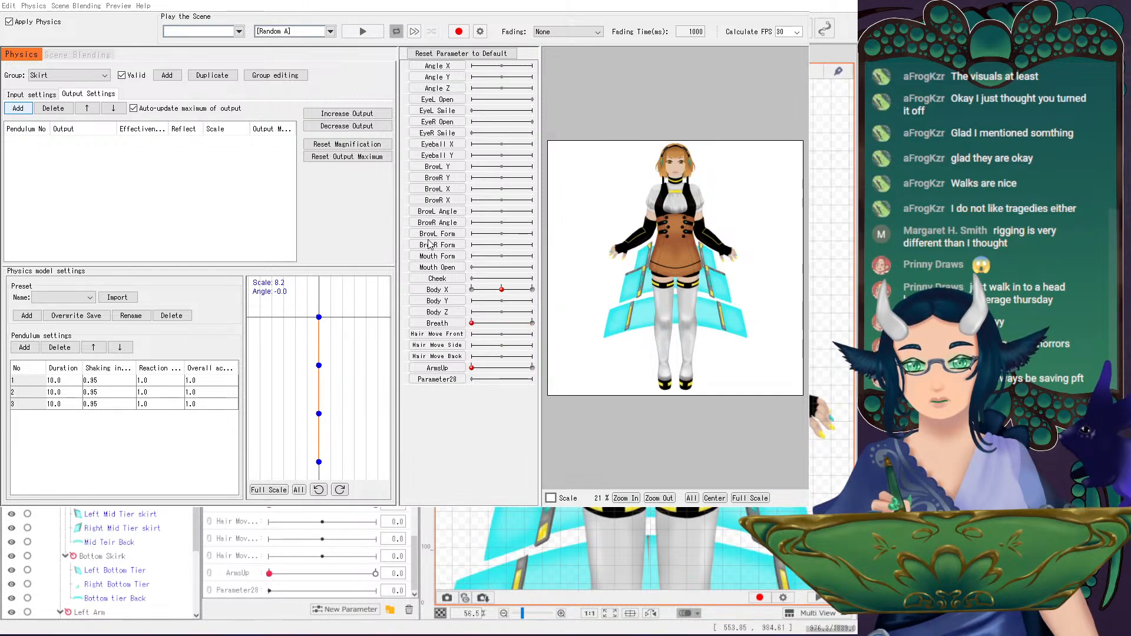
- Leave the physics editor and give the All The Skirt rotation deformer three keys on Parameter28
left_click(833, 37)
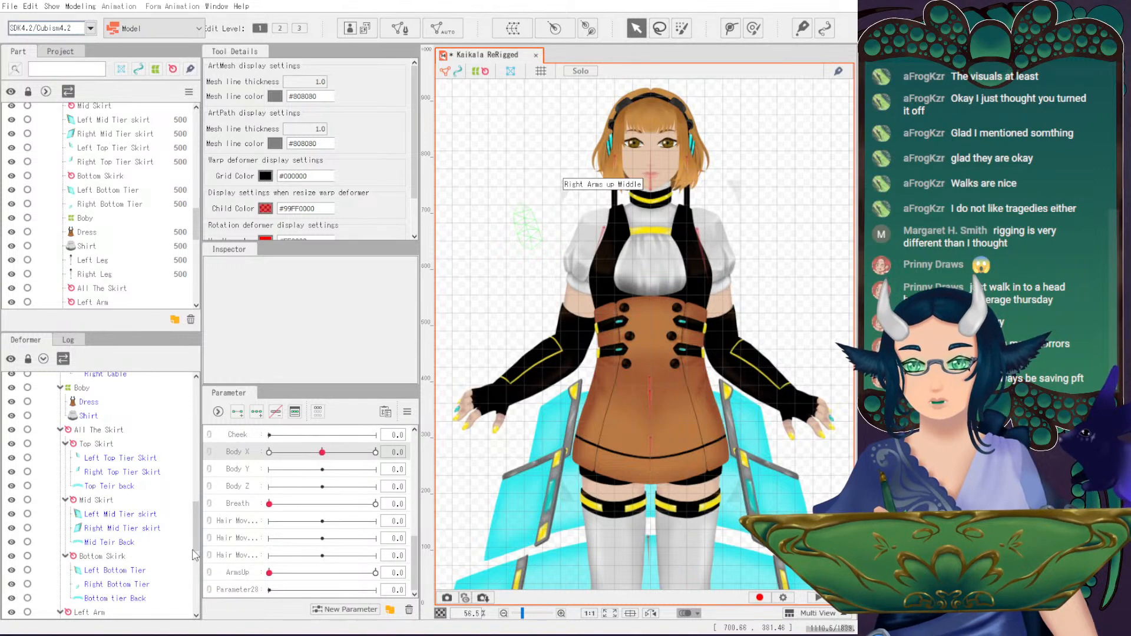
left_click(248, 594)
scroll(116, 568, "down", 1)
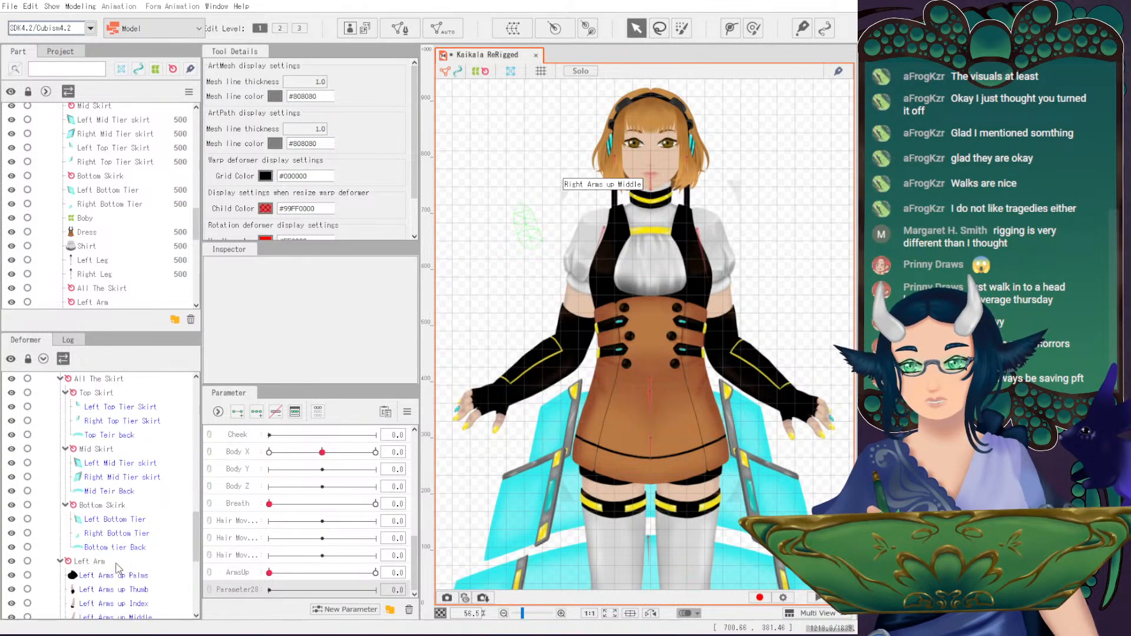
scroll(106, 540, "up", 1)
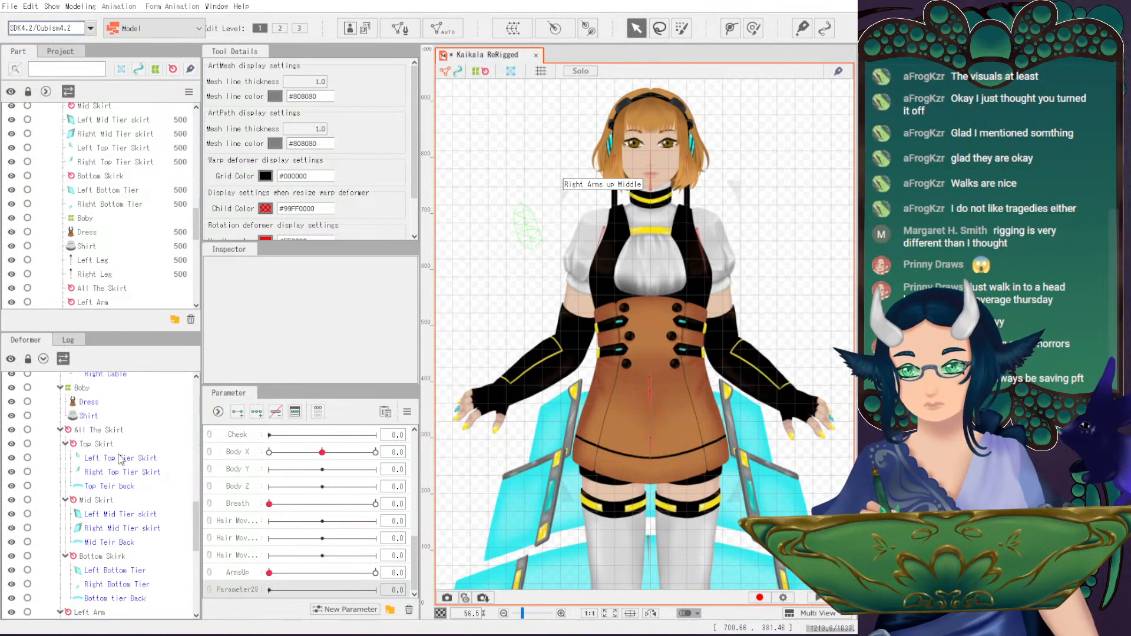
left_click(99, 430)
left_click(256, 412)
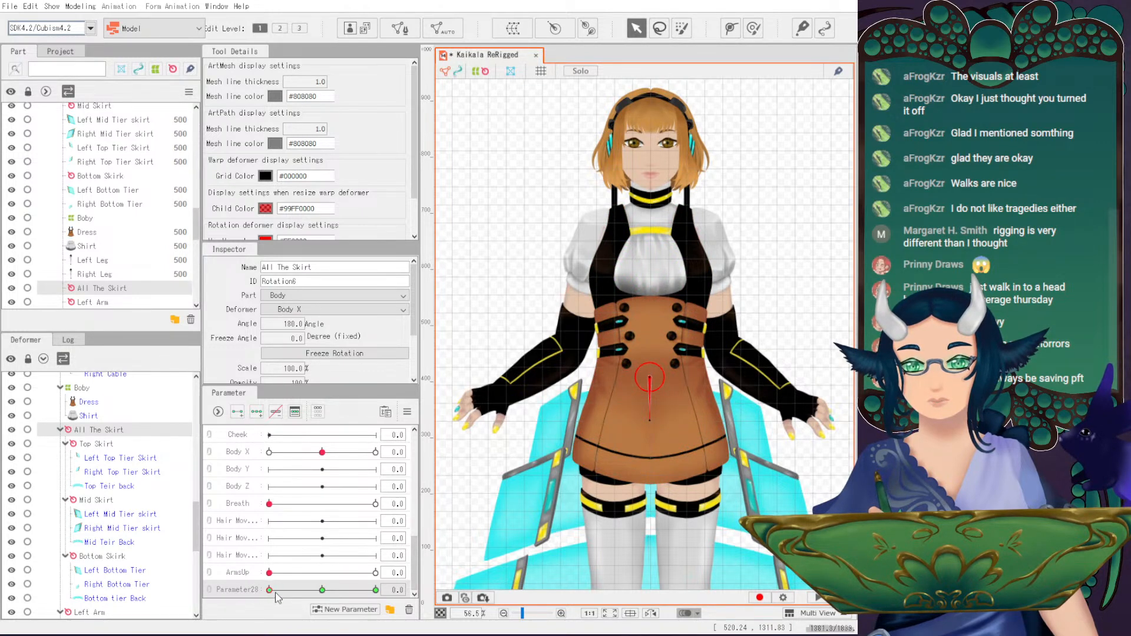
- Rename Parameter28 to AllSkirt, set its minimum to -1, and append Skirt to its ID
double_click(235, 589)
double_click(82, 60)
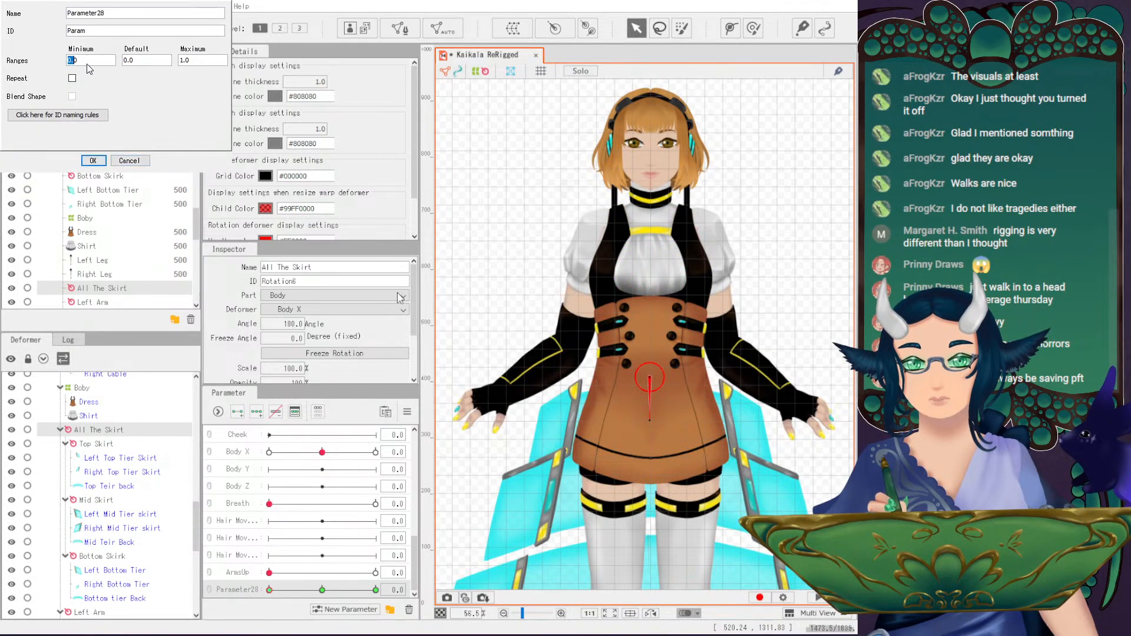
key("Home")
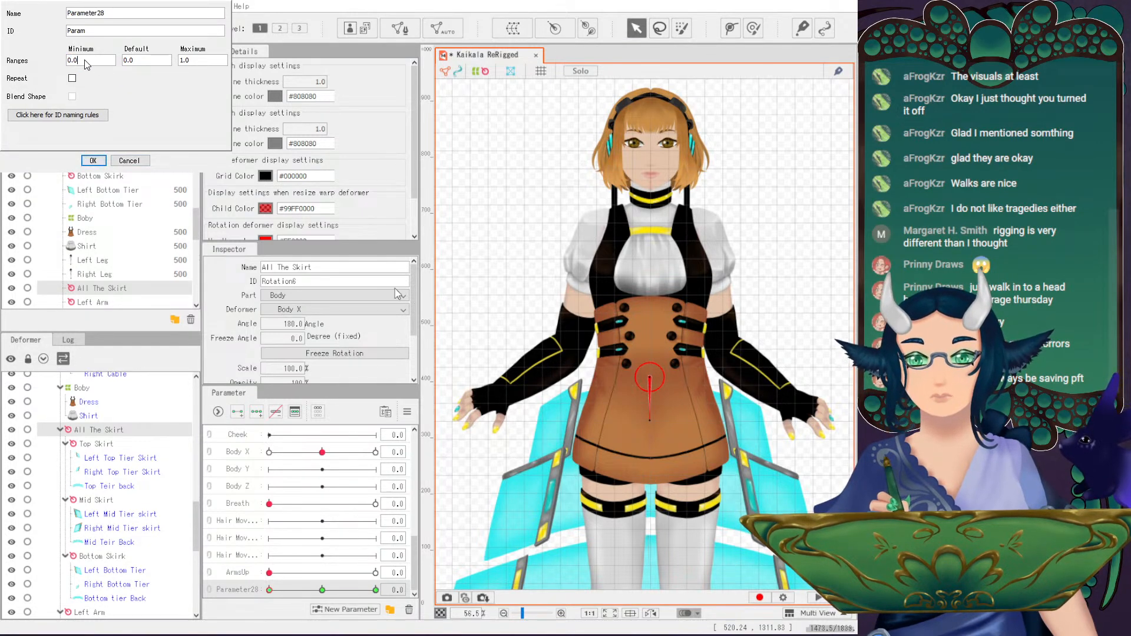
key("Delete")
key("Delete")
key("Delete")
type("-1")
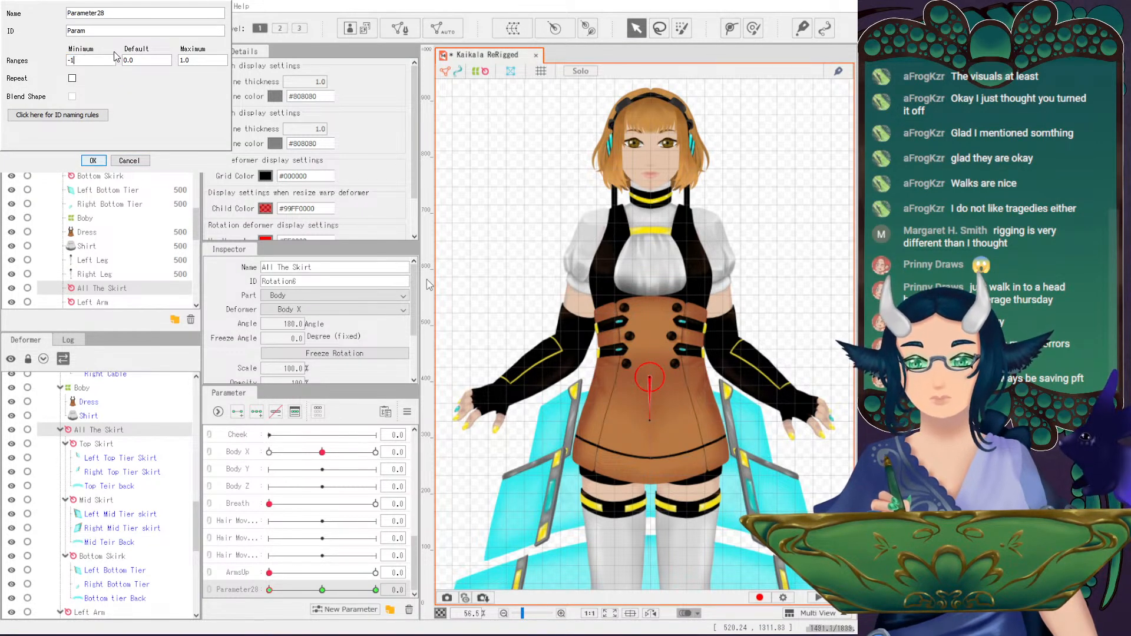
double_click(114, 17)
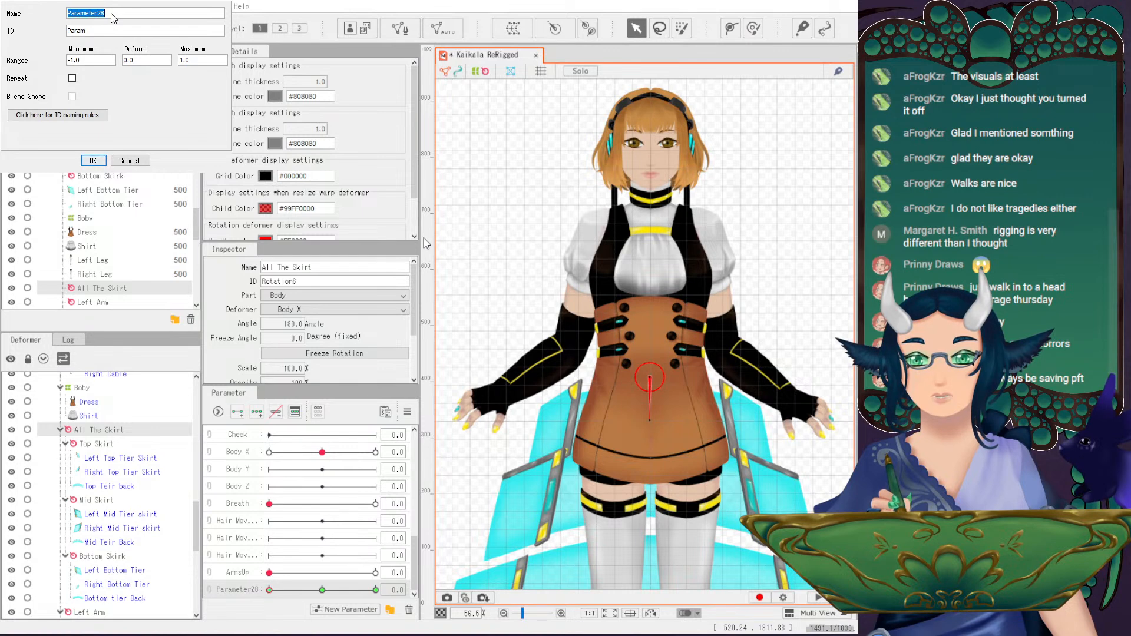
type("AllSkirt")
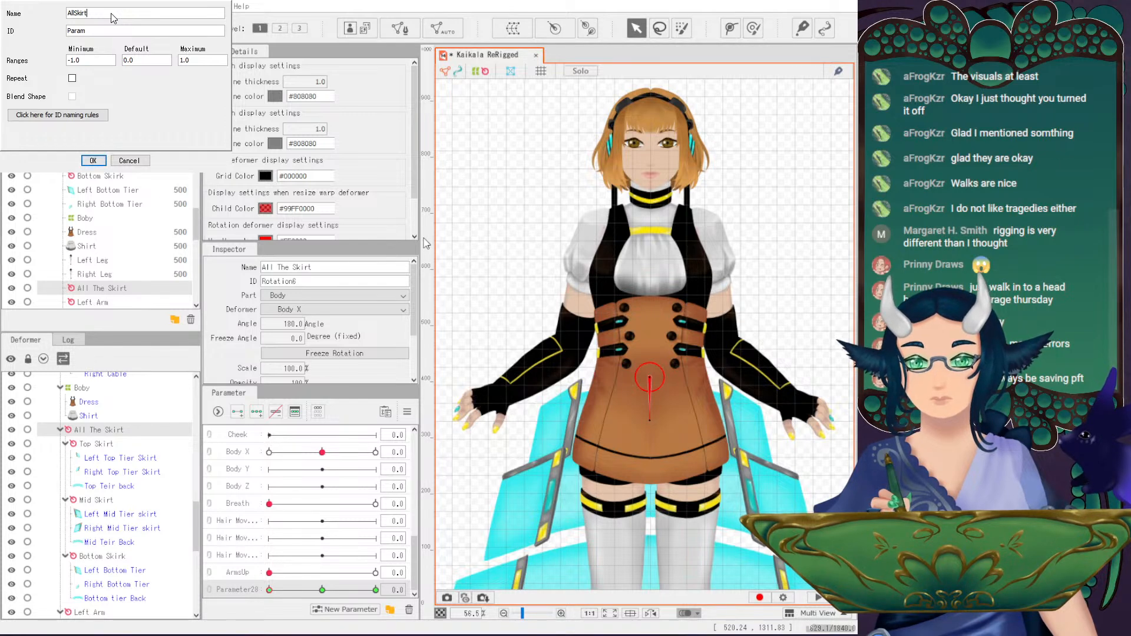
key("shift+Home")
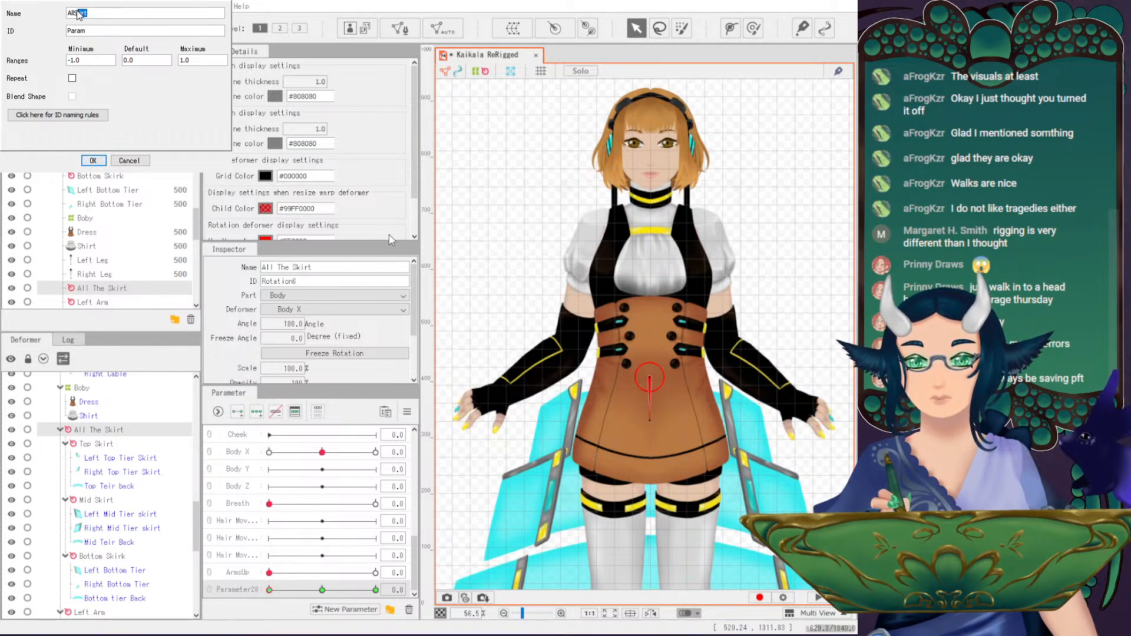
double_click(102, 31)
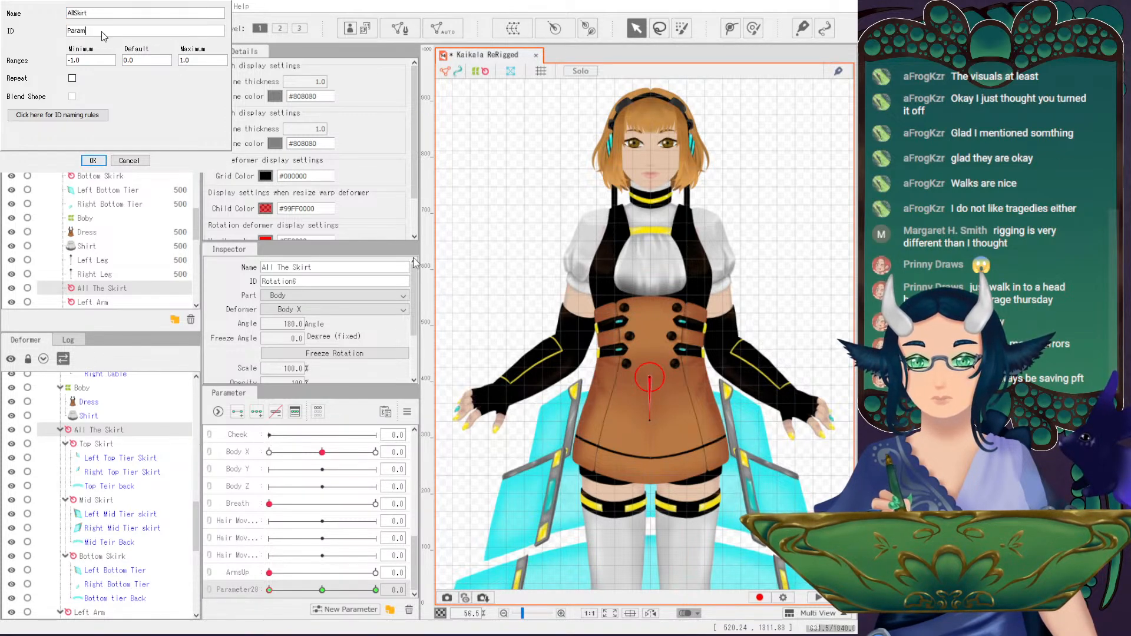
type("Skirt")
left_click(93, 160)
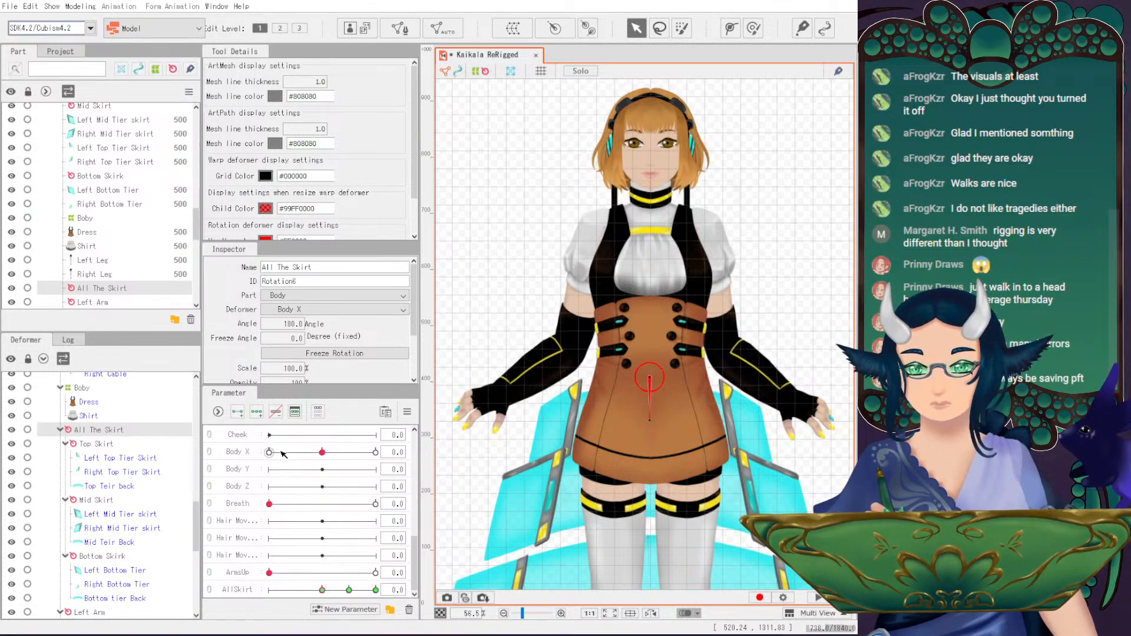
- Give the All The Skirt deformer three keys on AllSkirt and rotate it to 184.6 degrees at -1
left_click(231, 592)
left_click(257, 412)
left_click(270, 590)
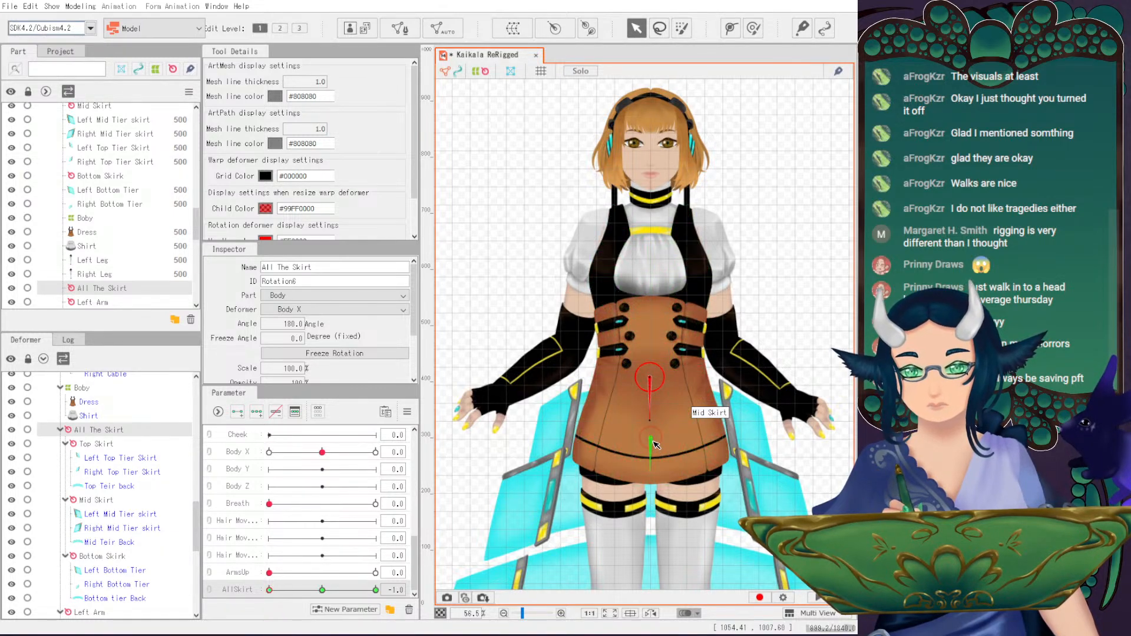
left_click_drag(646, 425, 643, 424)
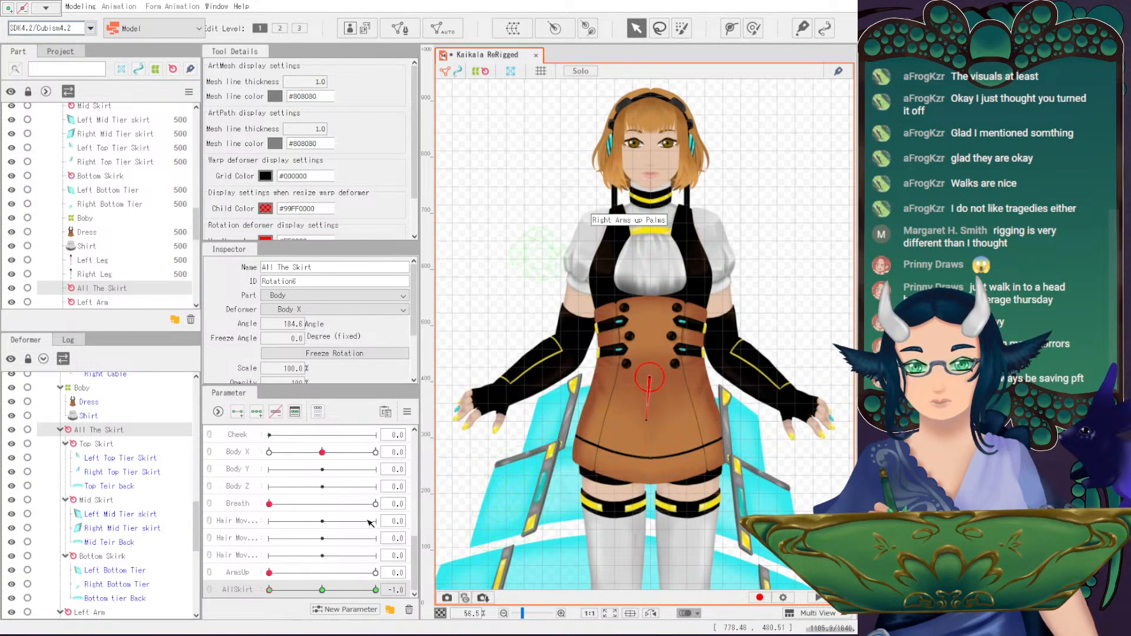
- Reflect the All The Skirt rotation to the maximum of AllSkirt and check it, returning the parameter to 0
left_click(407, 411)
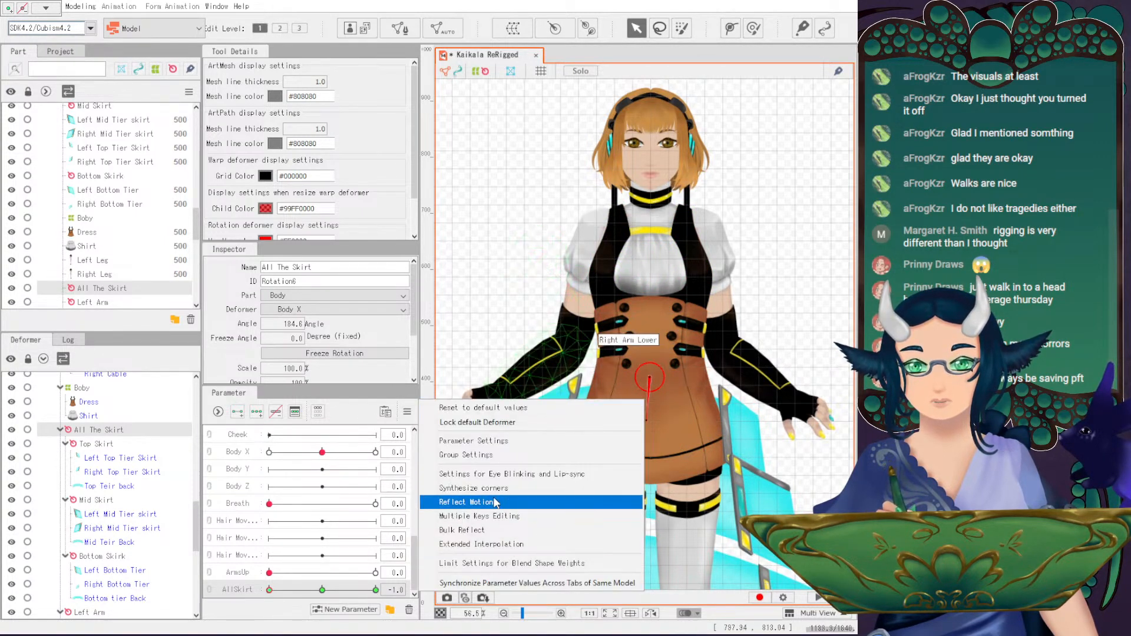
key("Escape")
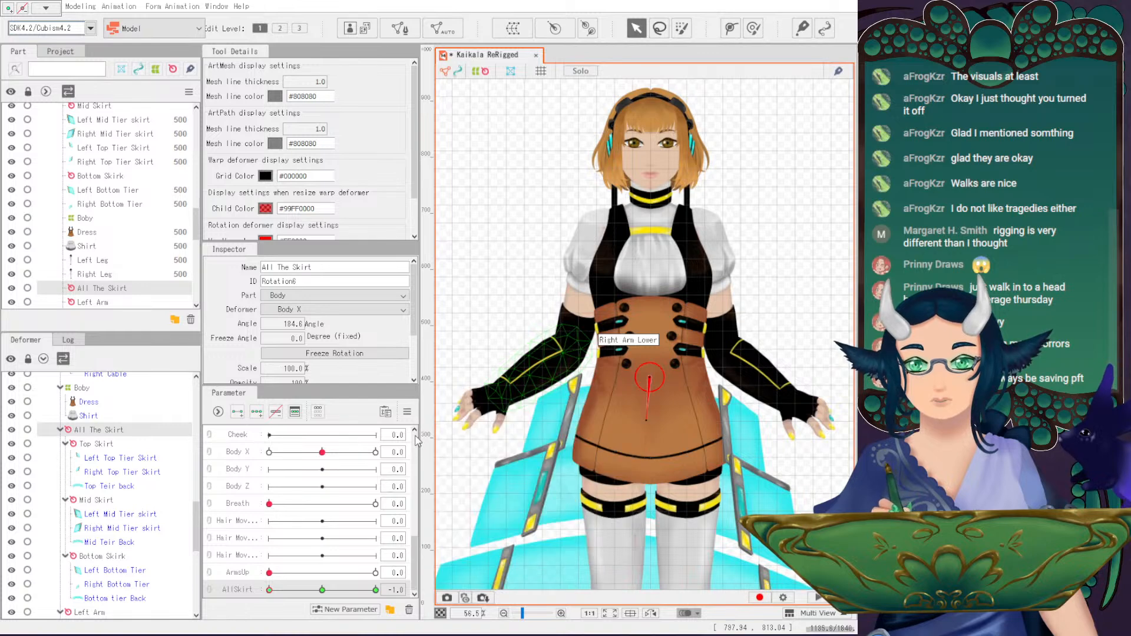
left_click(375, 589)
left_click(321, 589)
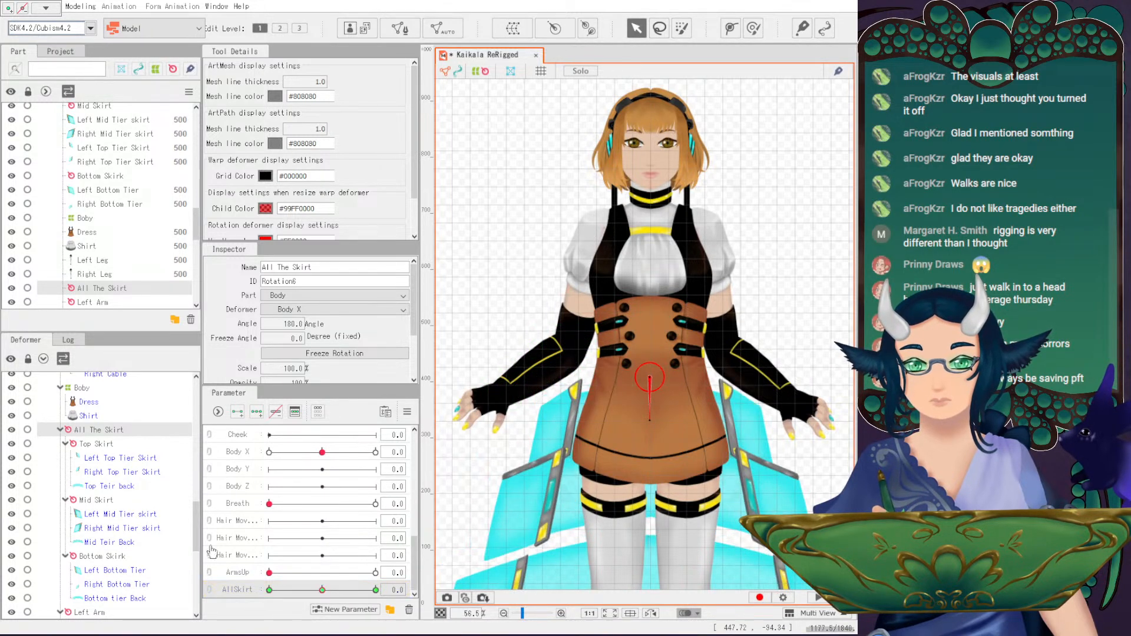
- Move the Top Skirt rotation deformer's origin down to just above the dress's hem line
left_click(105, 445)
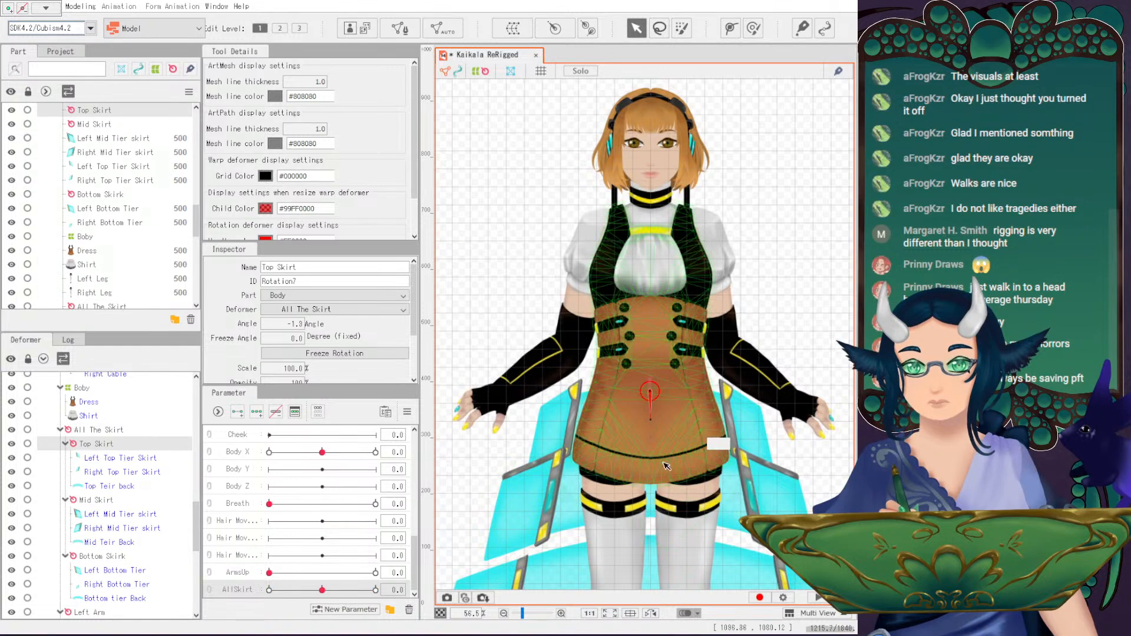
scroll(654, 413, "down", 2)
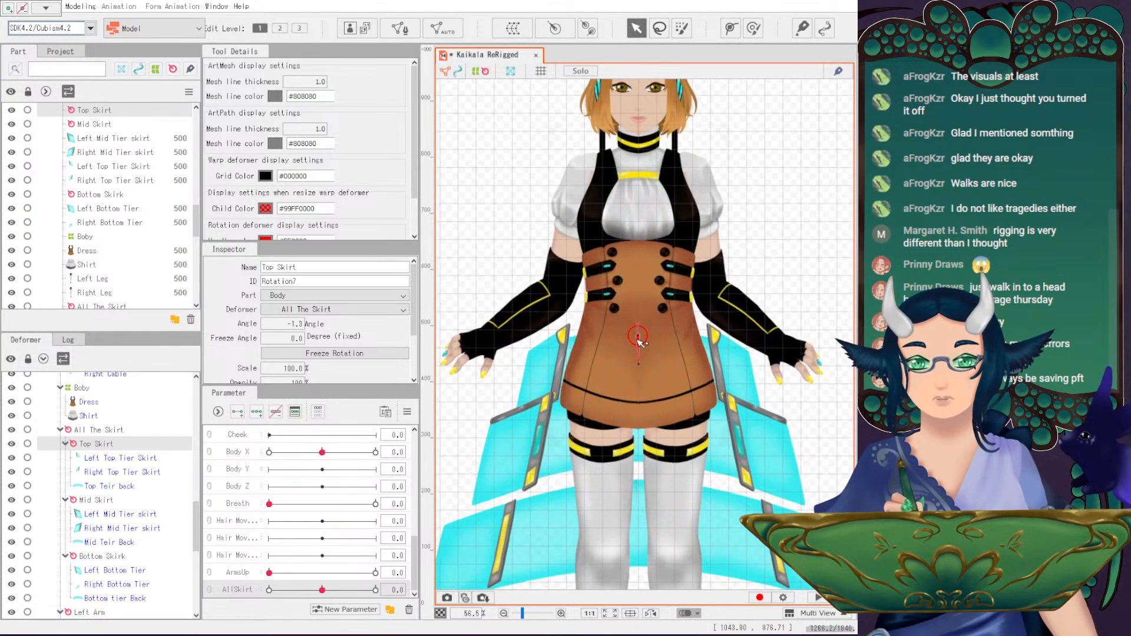
left_click_drag(644, 348, 643, 383)
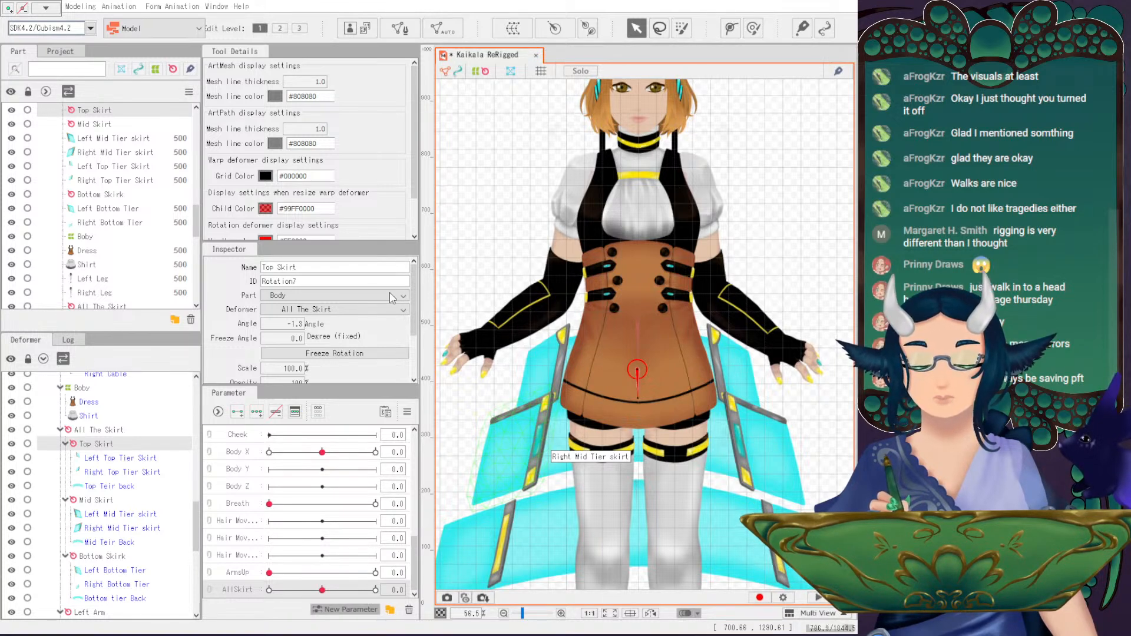
- Rotate the Top Skirt deformer to 7.0 degrees at -1 on its three-key TopS parameter and reflect the motion to the other end
scroll(330, 500, "down", 1)
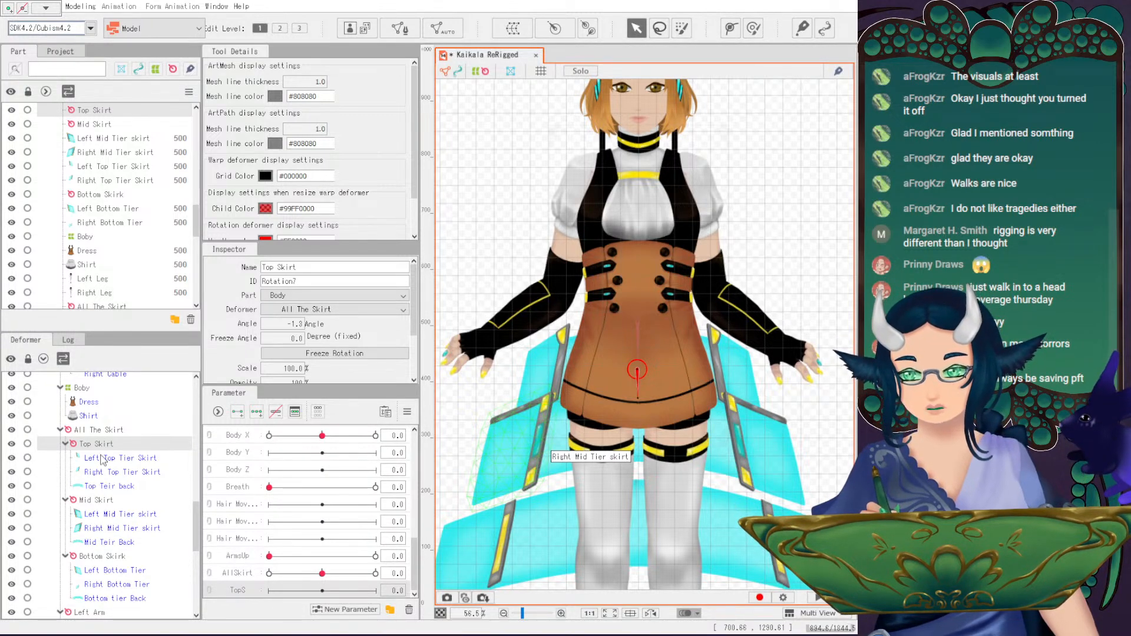
left_click(269, 590)
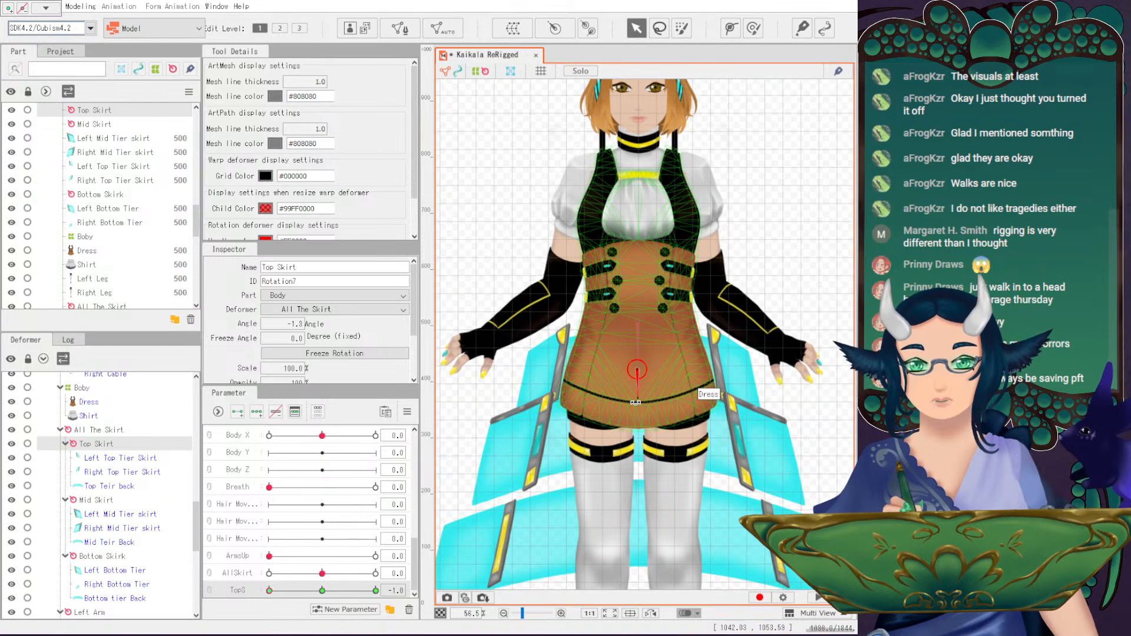
left_click_drag(635, 403, 629, 406)
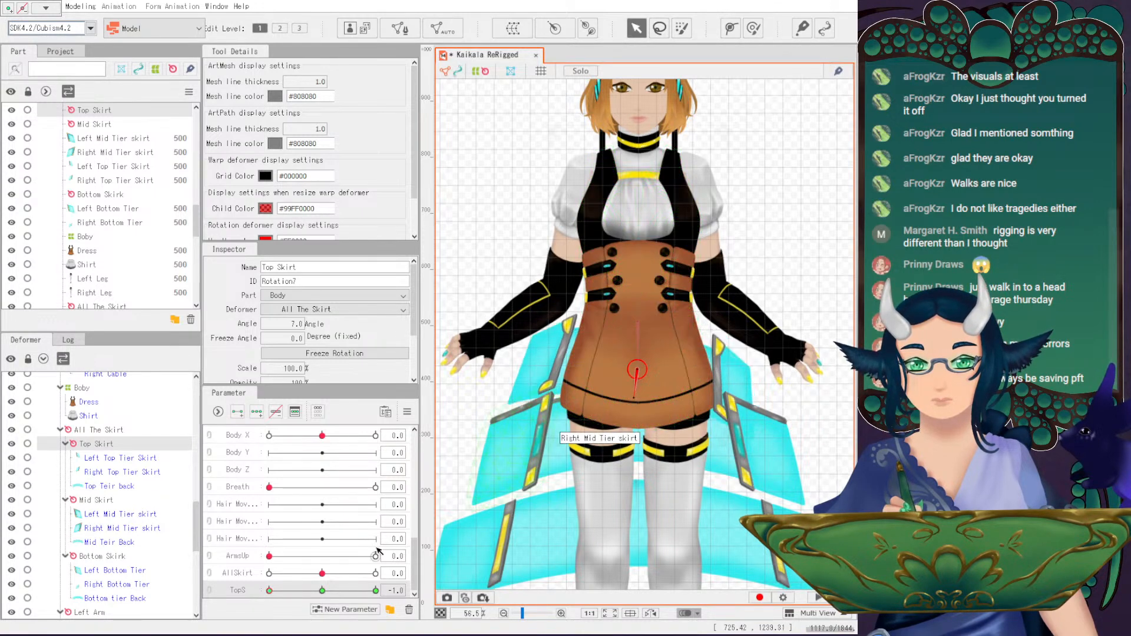
left_click(407, 411)
left_click(553, 445)
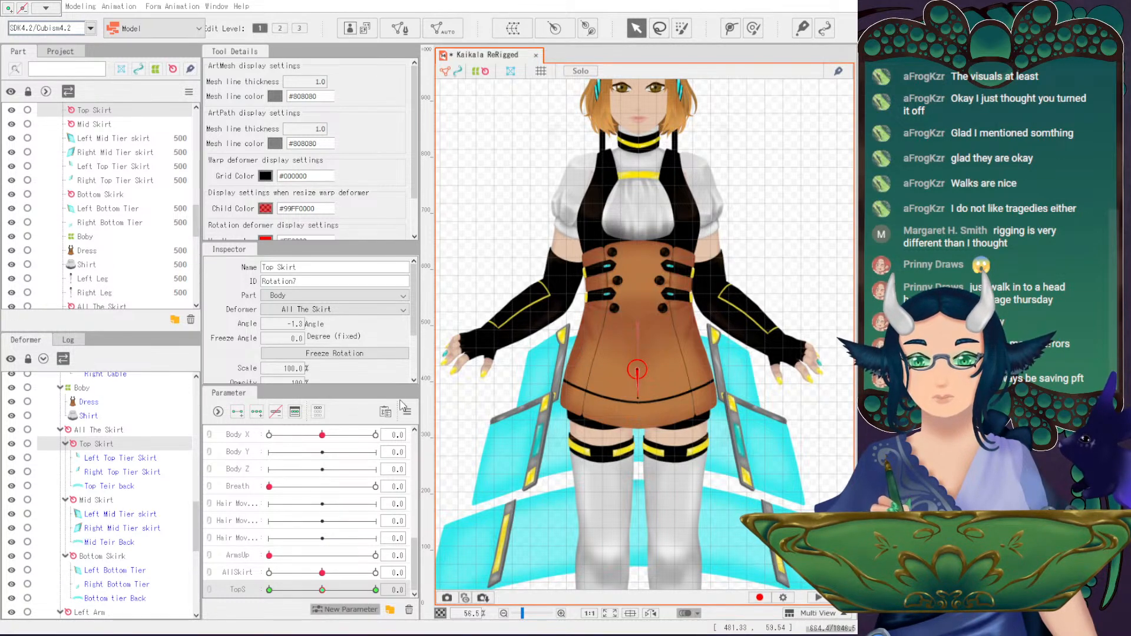
left_click(104, 512)
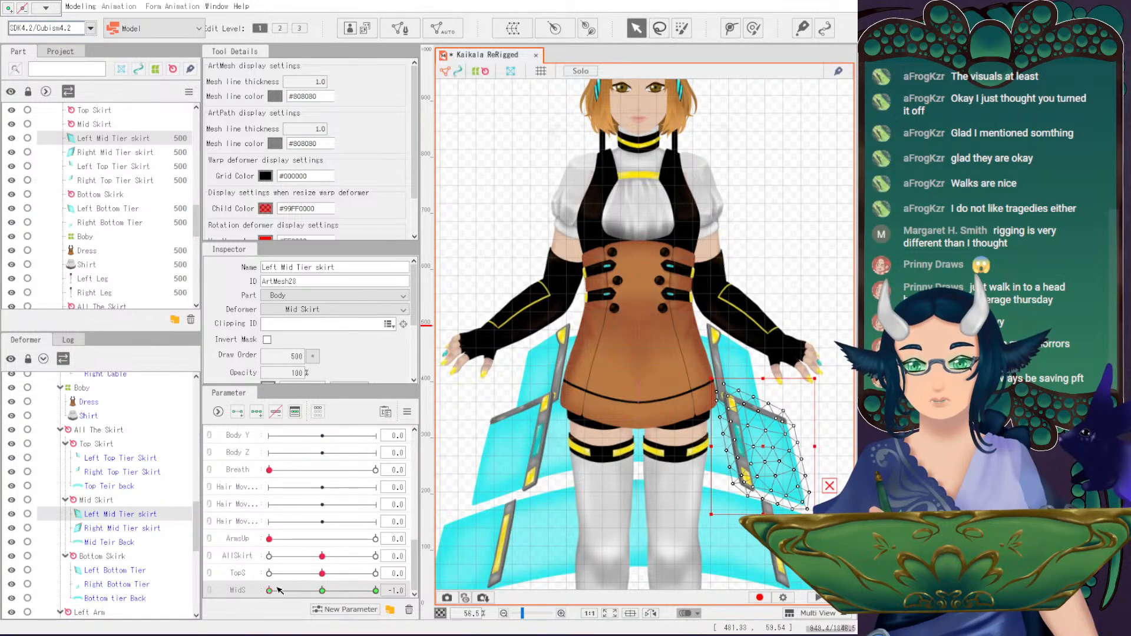
left_click(98, 500)
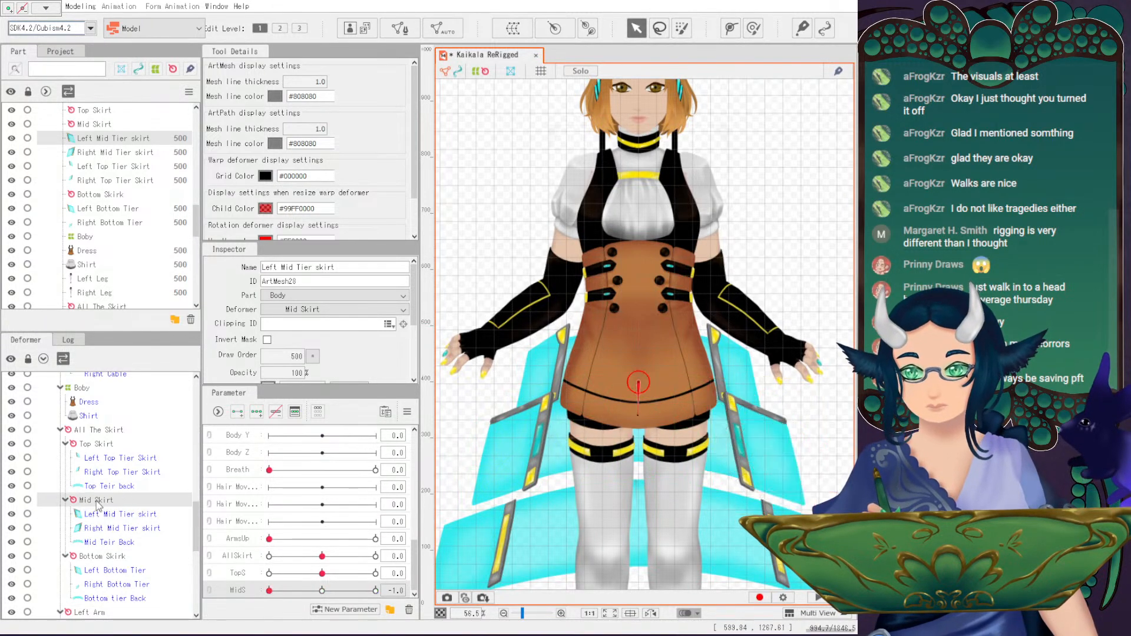
left_click(120, 515)
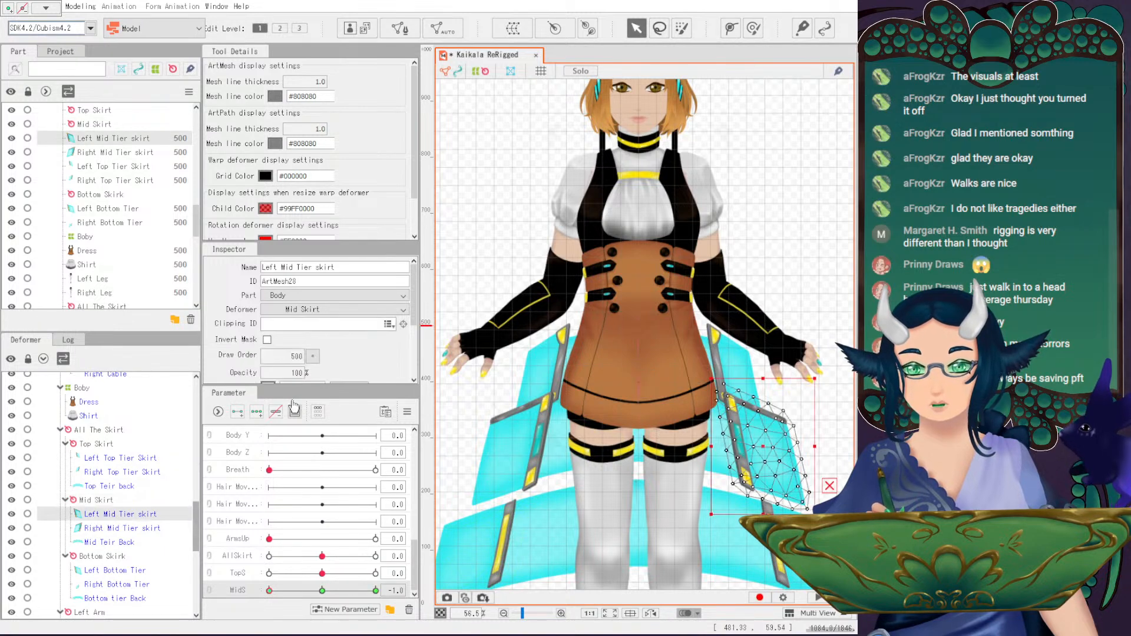
- Move the Mid Skirt rotation deformer's origin down to the dress's bottom edge and give it three keys on MidS
left_click(97, 500)
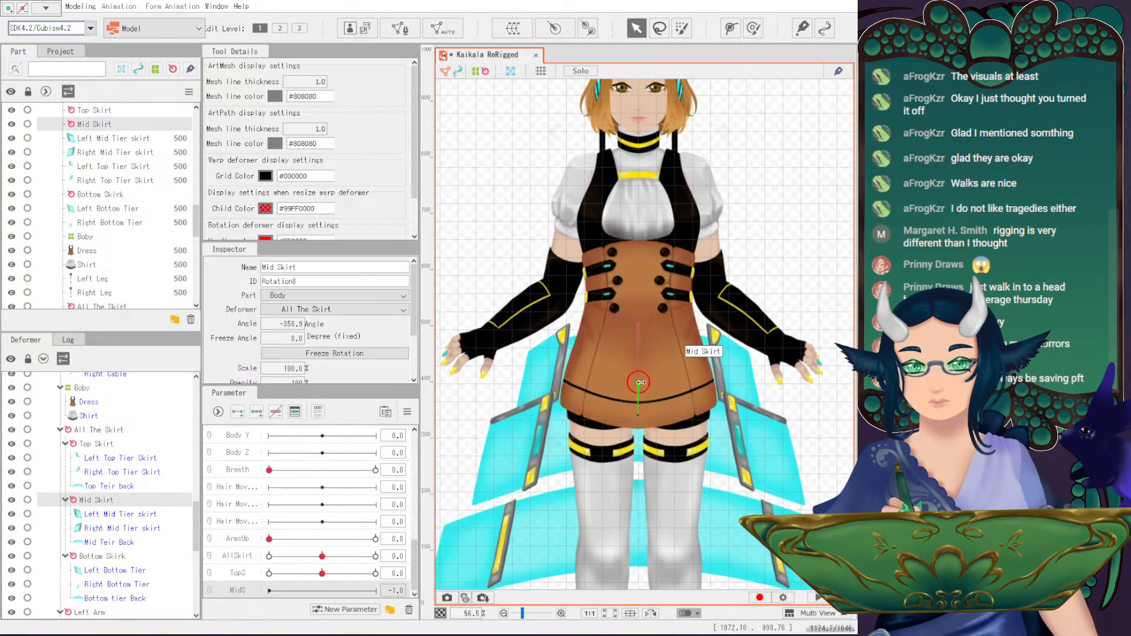
left_click_drag(648, 391, 639, 464)
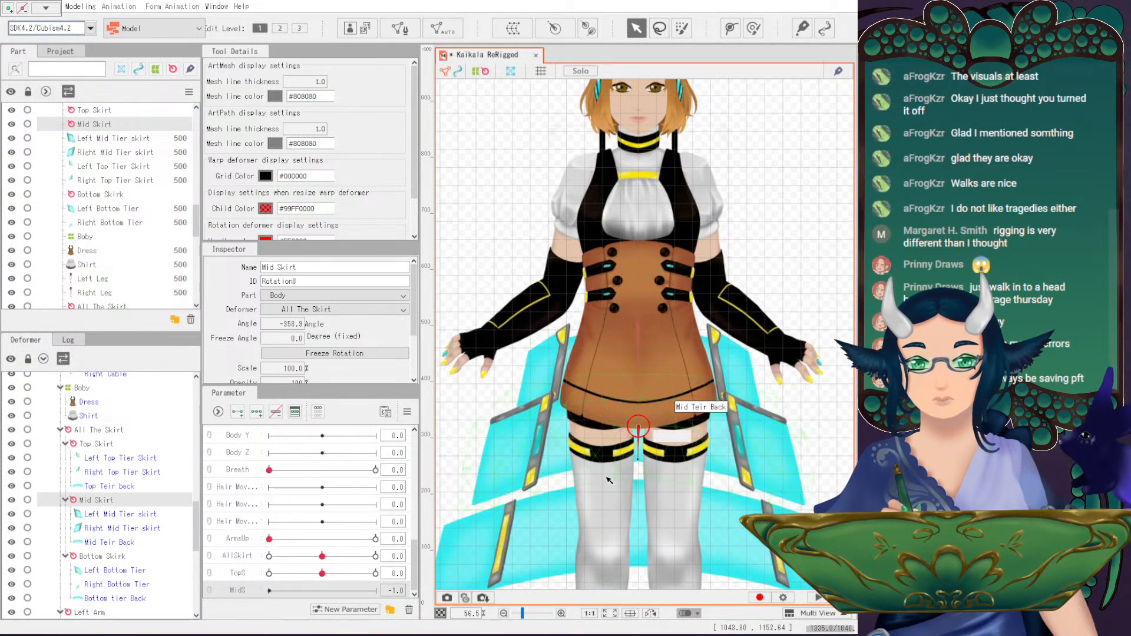
left_click(270, 590)
left_click(322, 590)
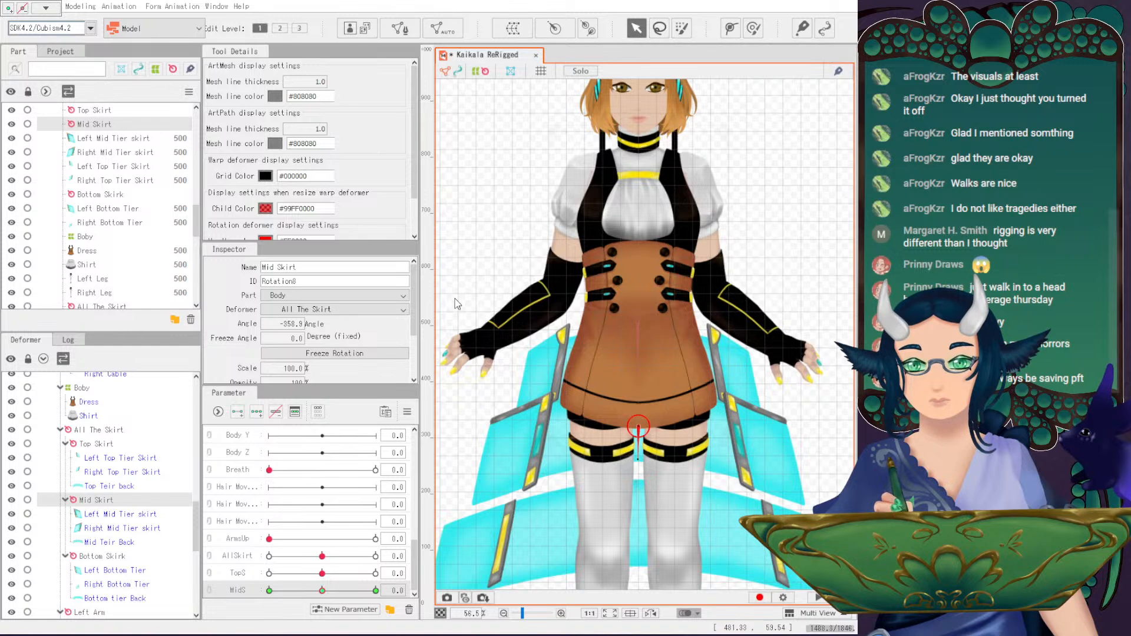
- Rotate the Mid Skirt deformer to -365.6 degrees at MidS -1, reflect the motion to the other end, and check the swing
left_click(270, 591)
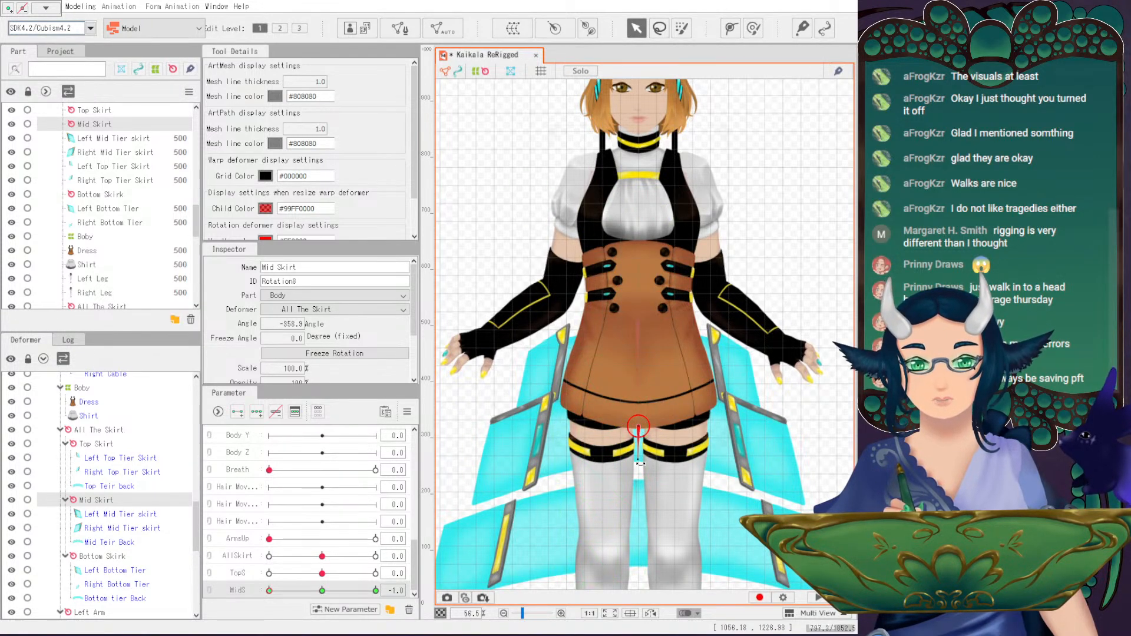
left_click_drag(639, 466, 645, 464)
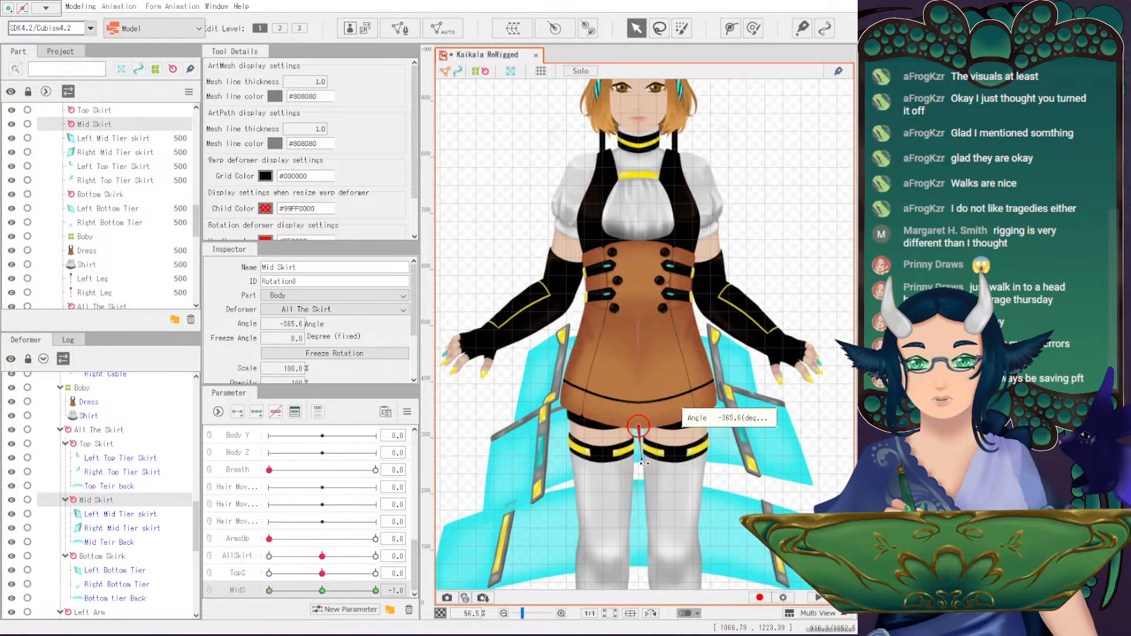
left_click(407, 411)
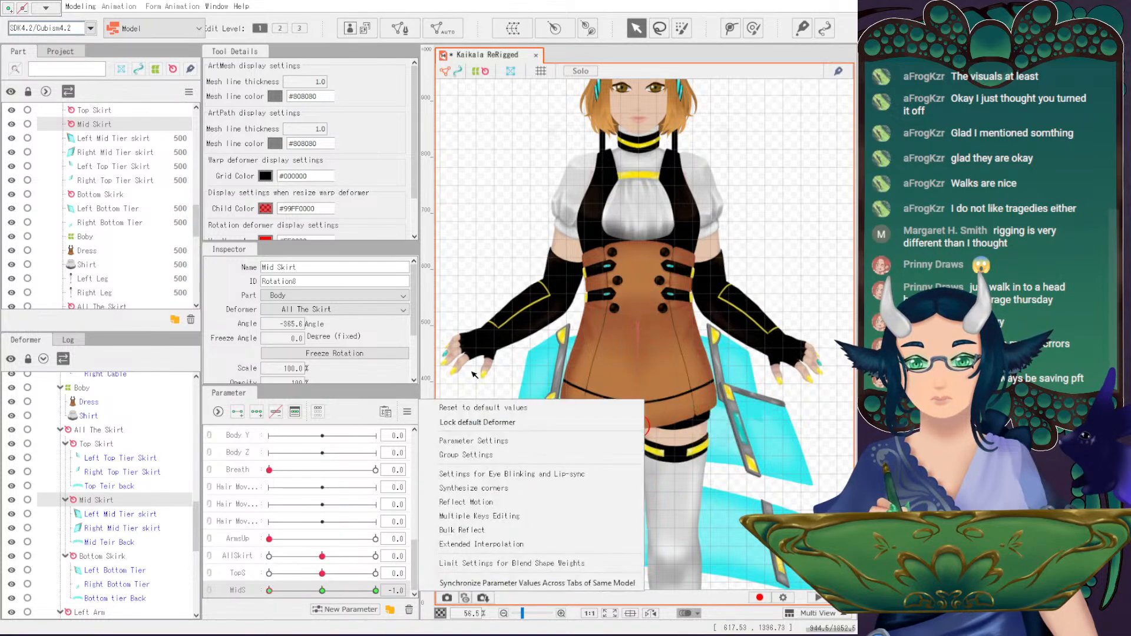
left_click(488, 505)
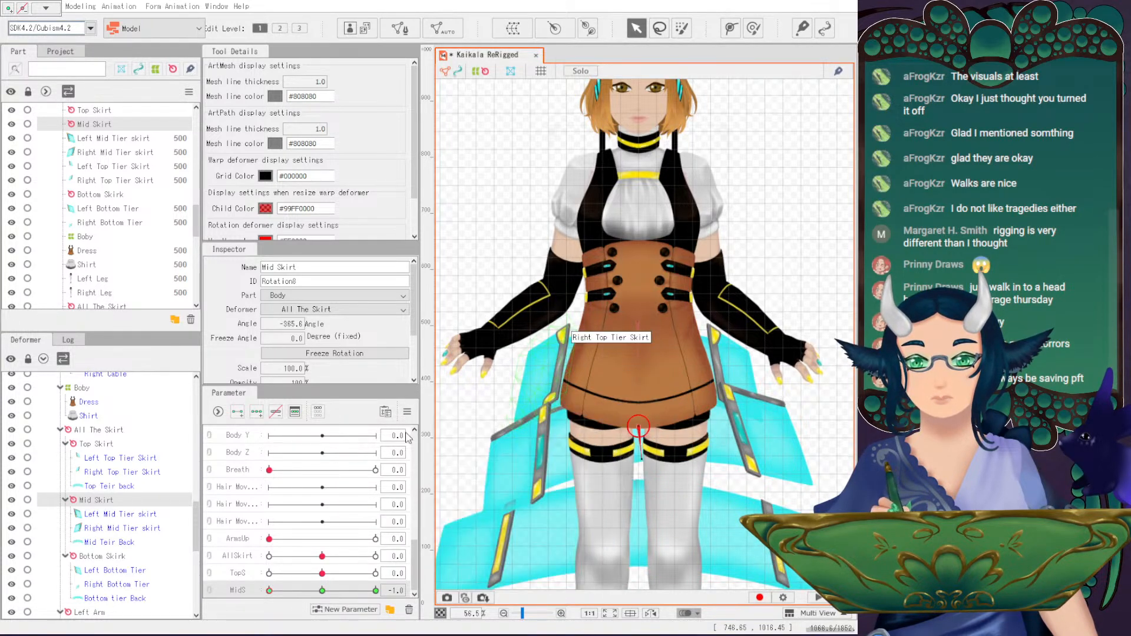
left_click_drag(375, 590, 344, 590)
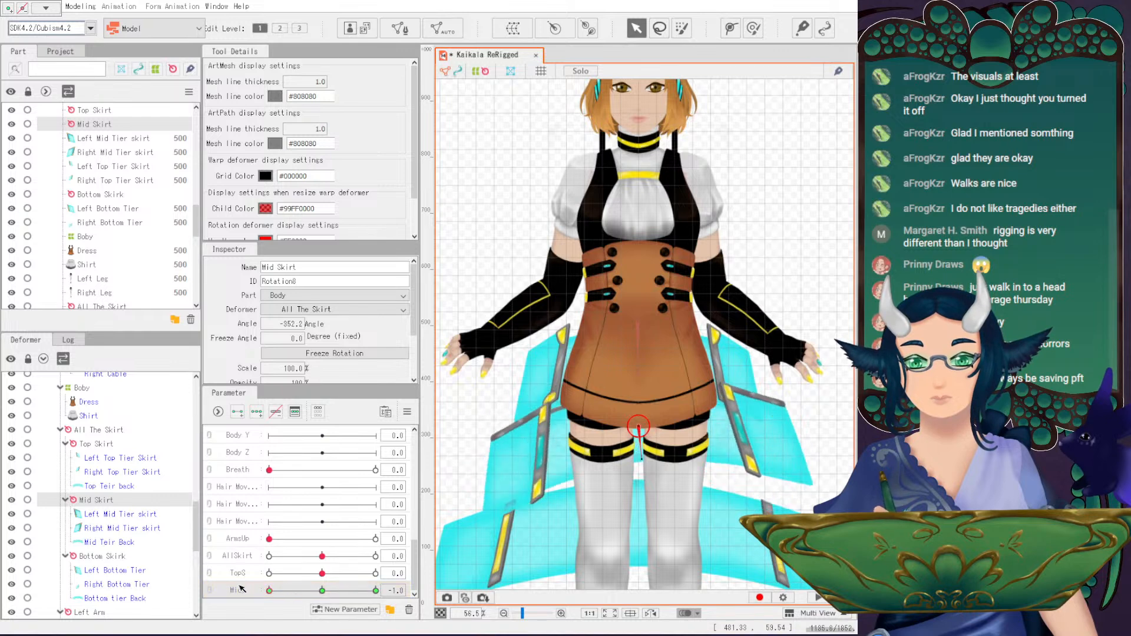
- Give the Bottom Skirk rotation deformer three keys on BotS and rotate it to 5.2 degrees at -1
left_click(323, 590)
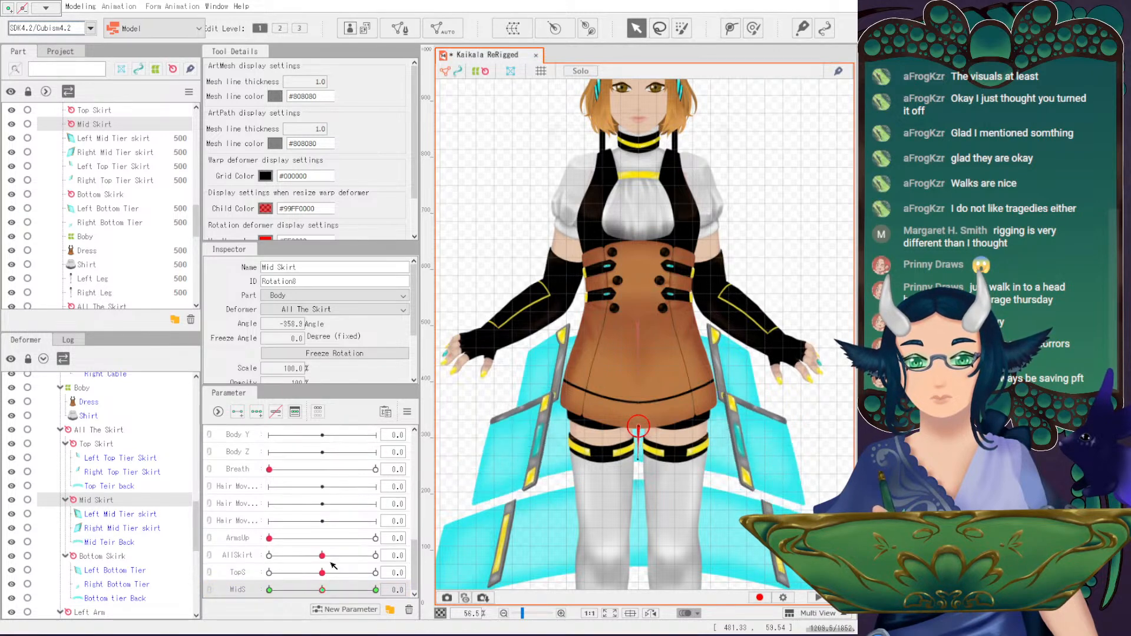
left_click(120, 557)
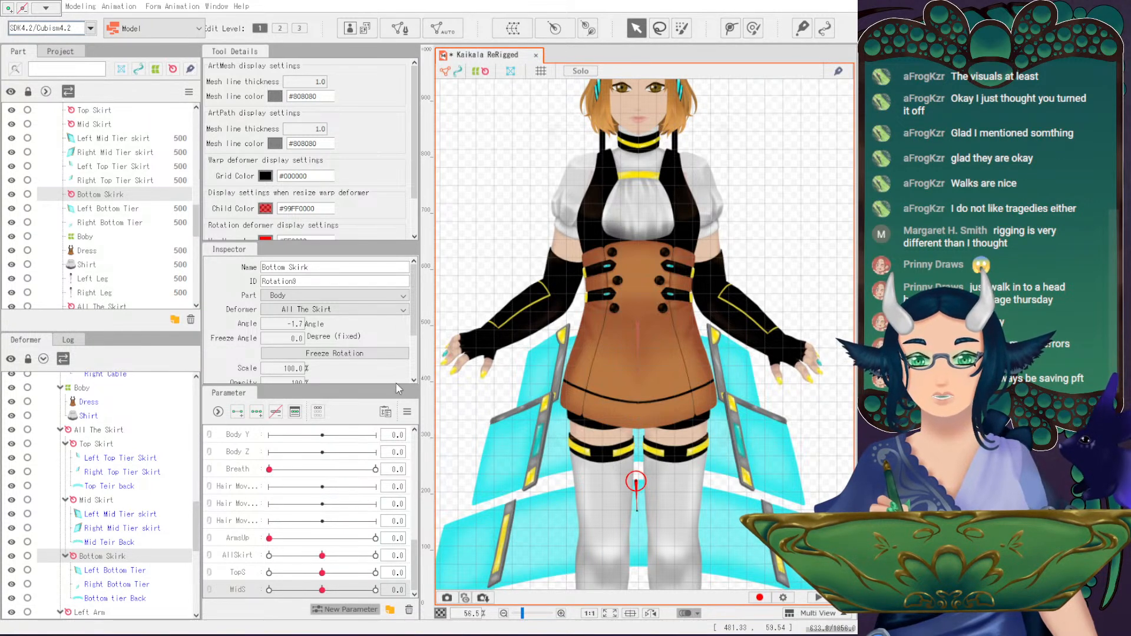
scroll(405, 399, "down", 1)
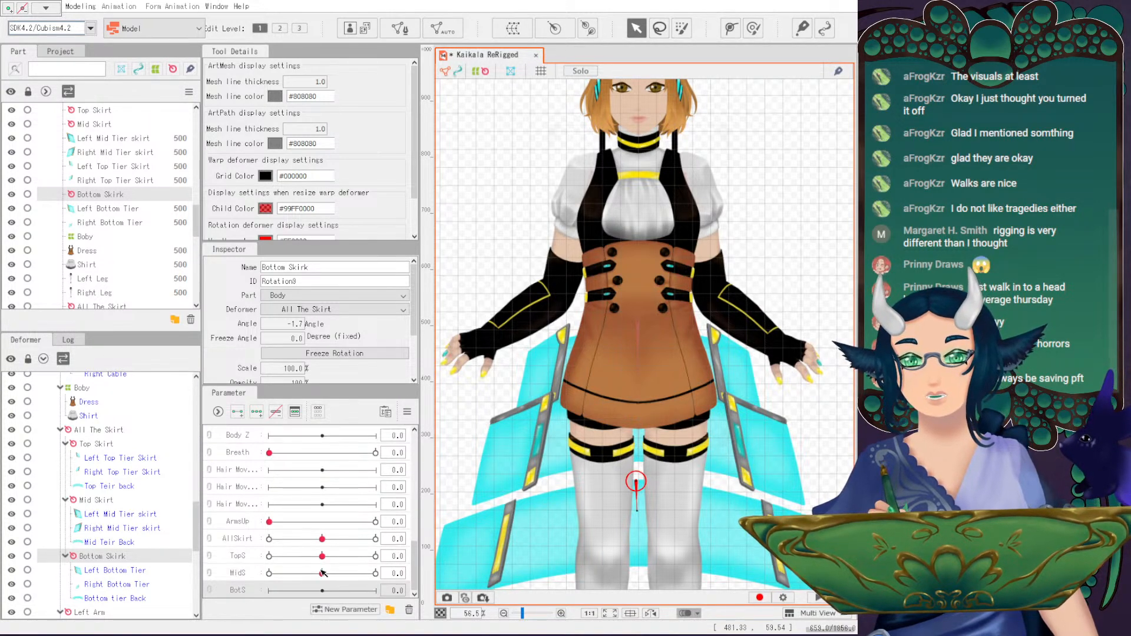
left_click(256, 412)
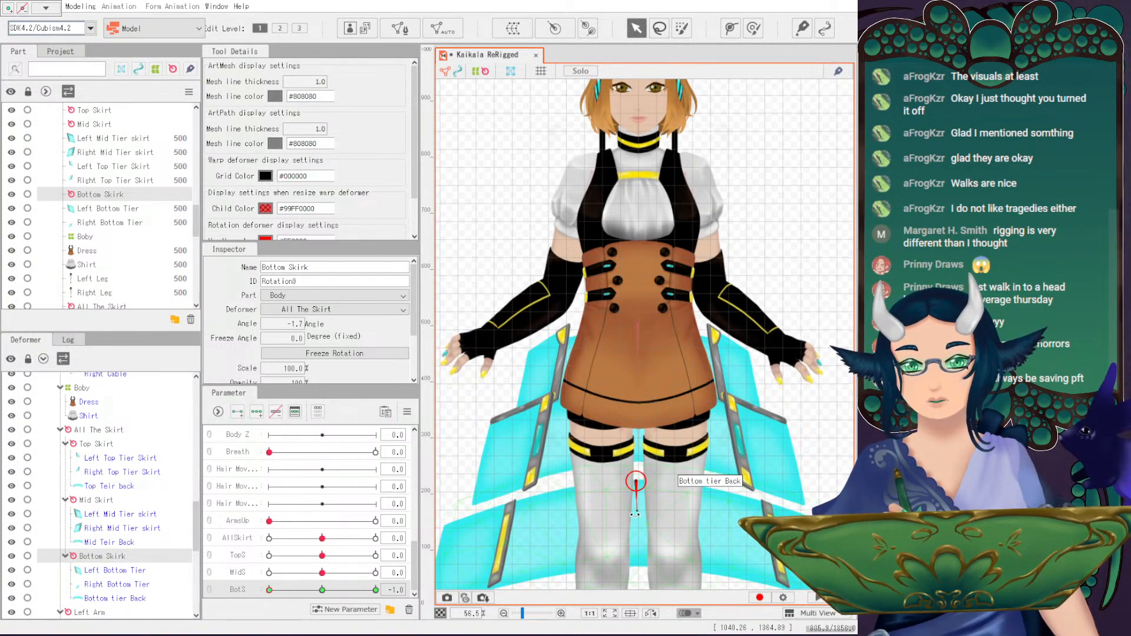
left_click_drag(636, 510, 633, 510)
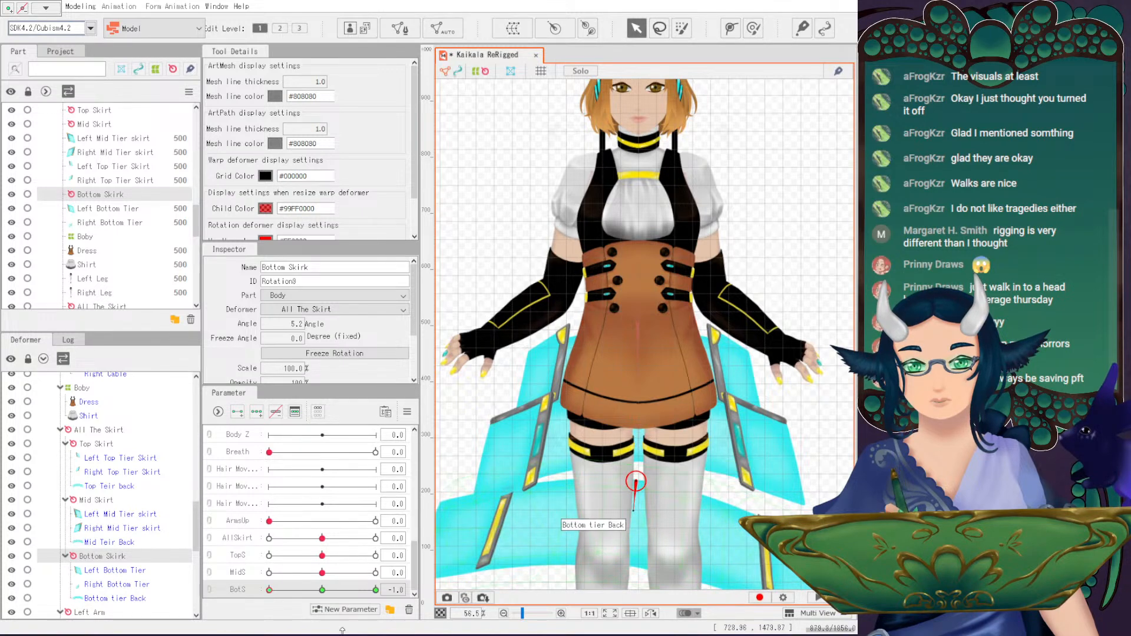
- Reflect the Bottom Skirk motion to the other end of BotS, reset BotS to 0, and check the MidS swing
left_click(406, 412)
left_click(441, 503)
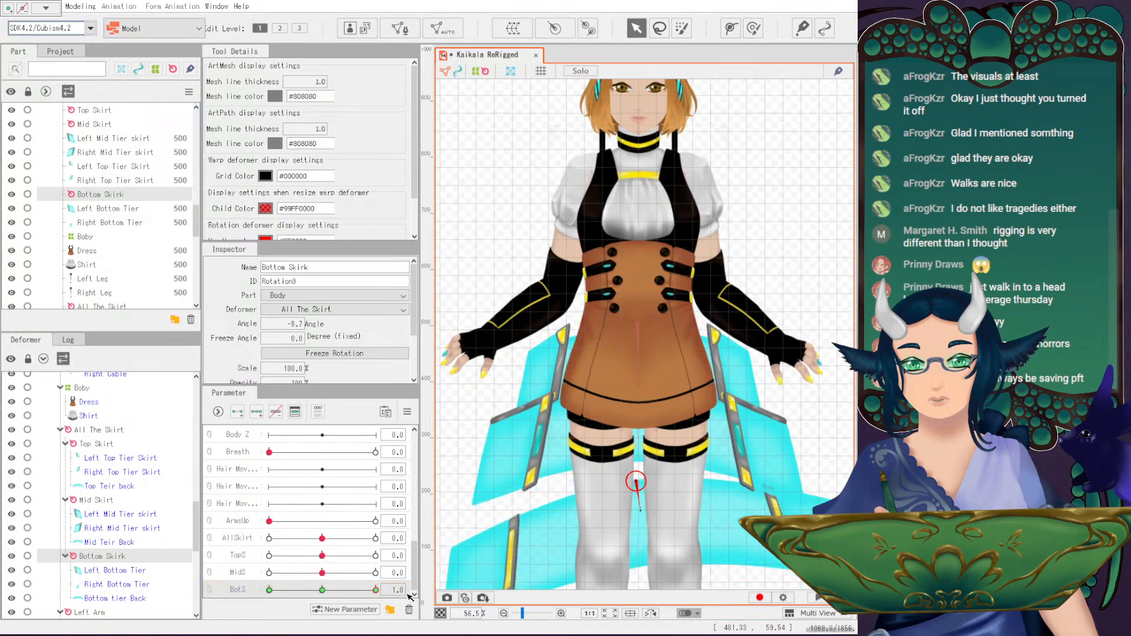
left_click(322, 589)
left_click(269, 572)
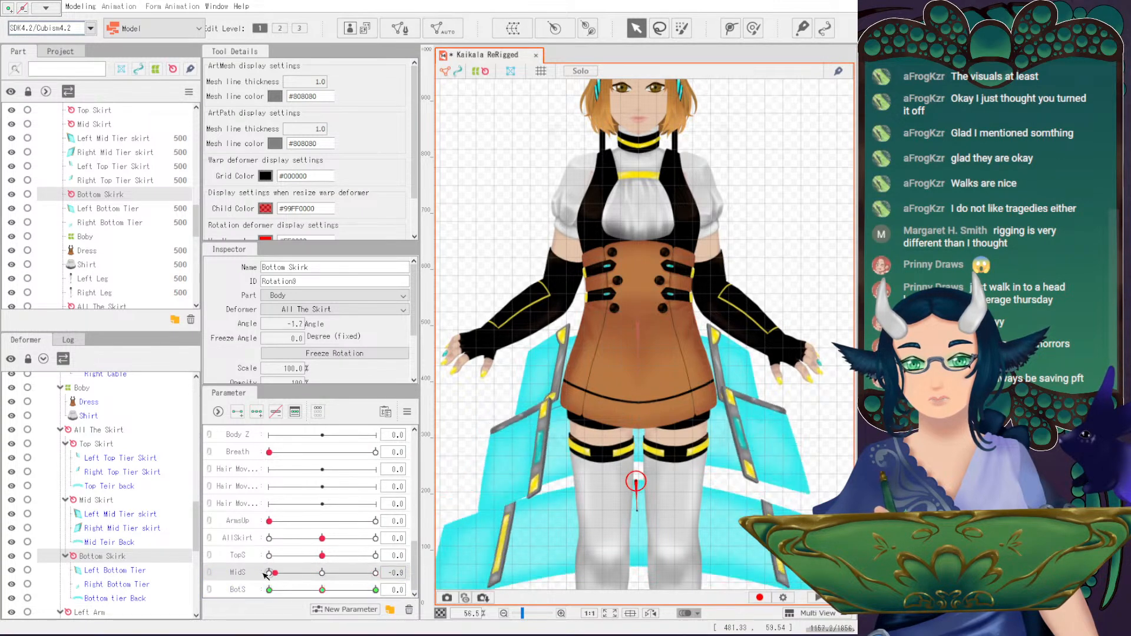
left_click_drag(269, 573, 322, 572)
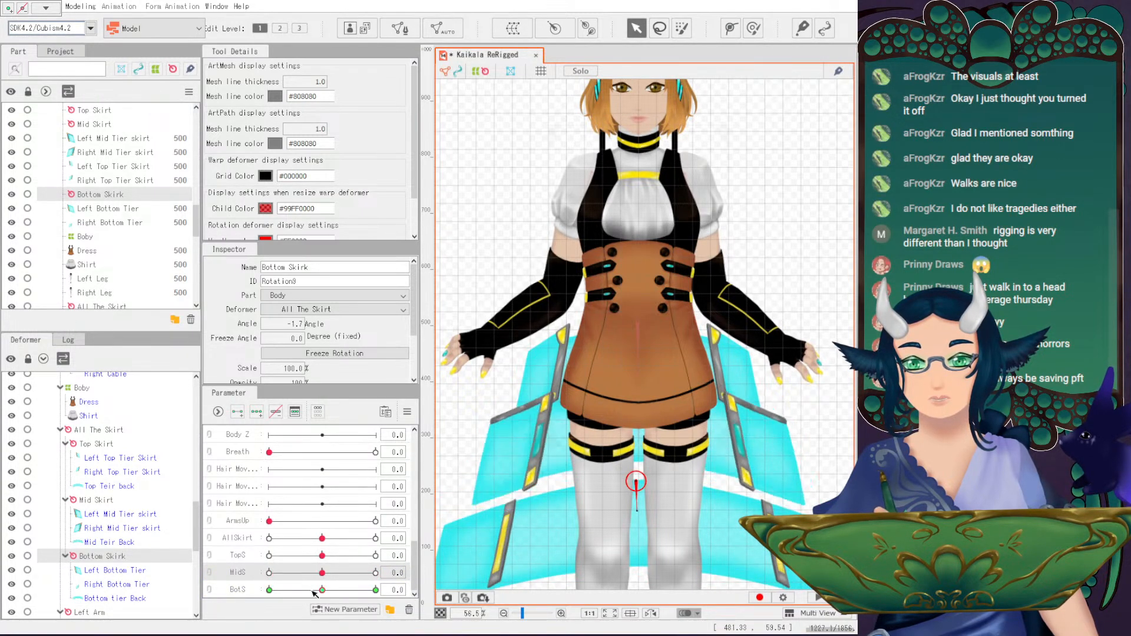
- In the Physics editor, add AllSkirt, TopS, MidS and BotS as Skirt group outputs on pendulums 1, 2, 3 and 3
scroll(779, 430, "down", 2)
left_click_drag(677, 467, 625, 383)
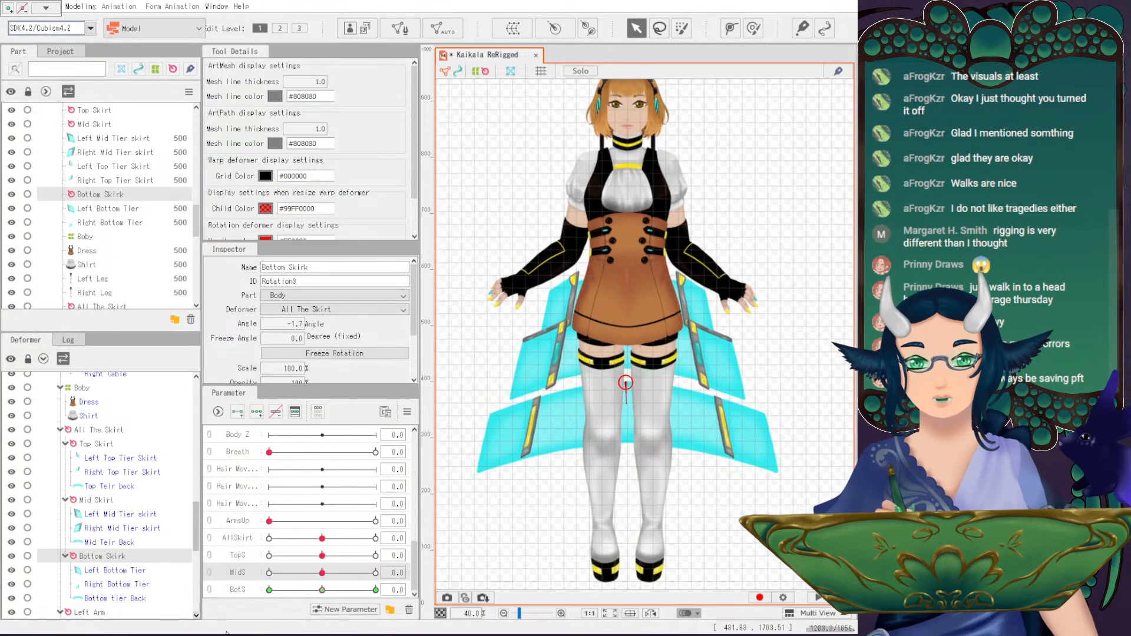
left_click(80, 6)
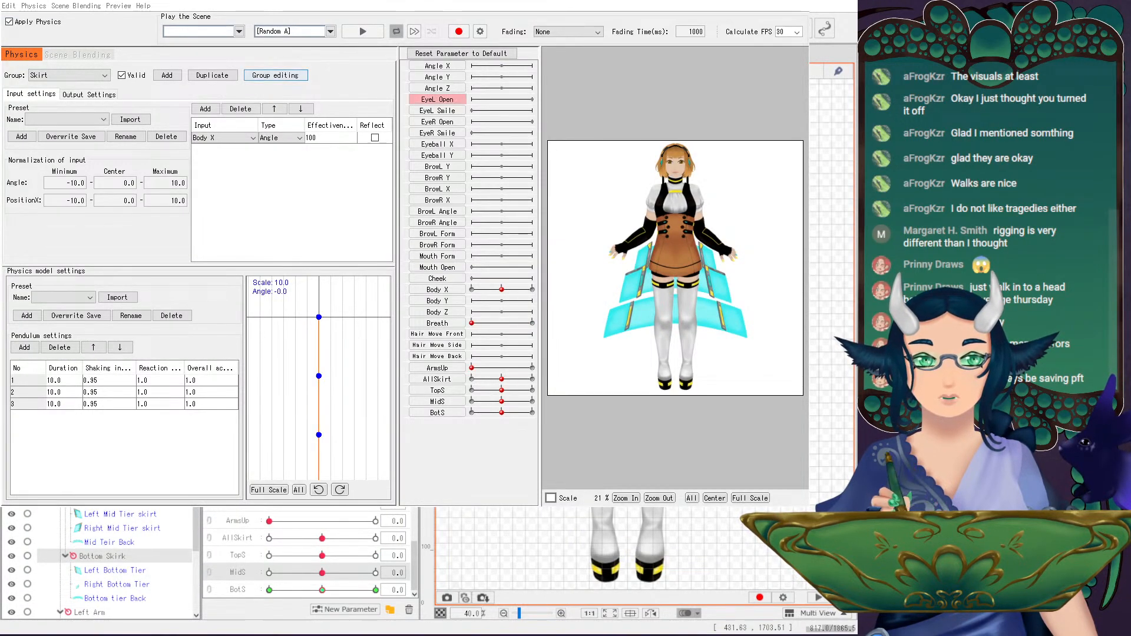
key("Tab")
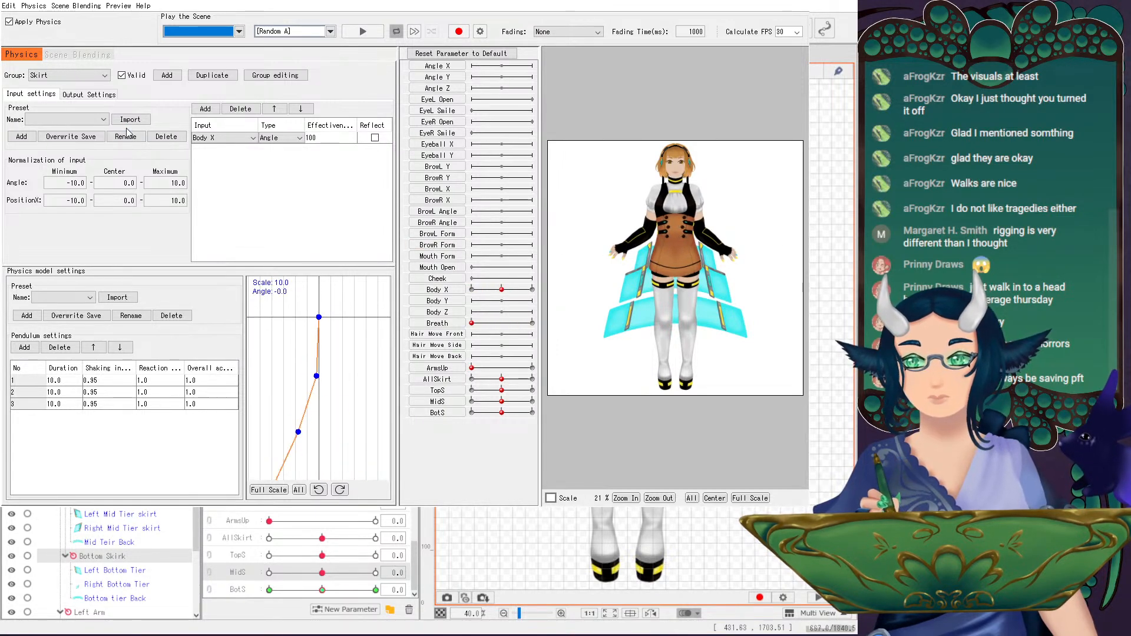
left_click(89, 94)
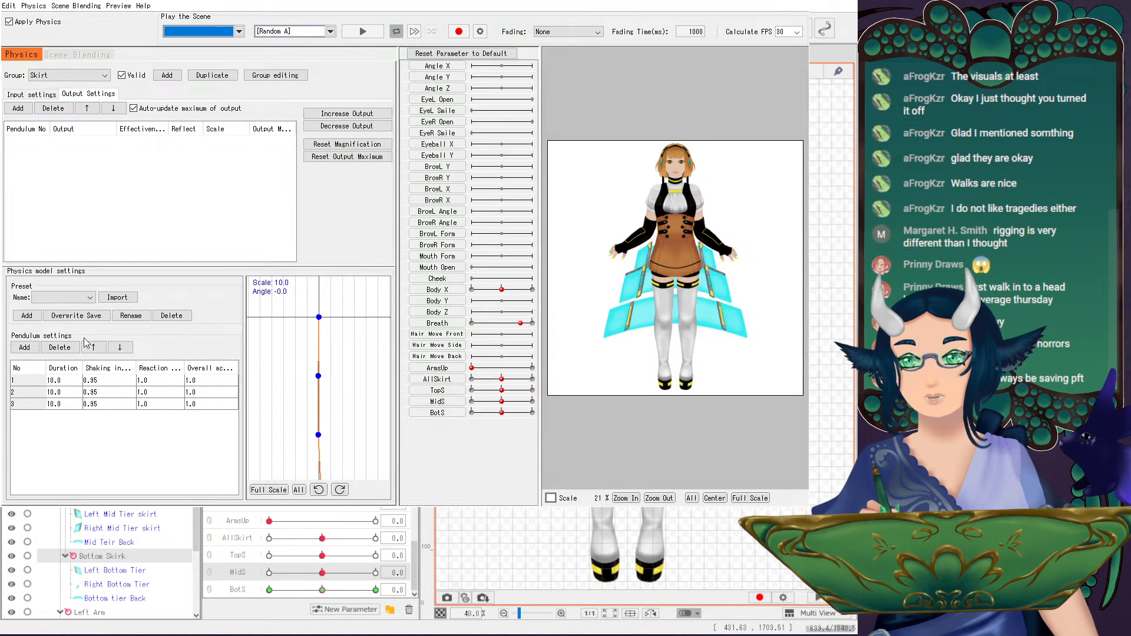
left_click(20, 109)
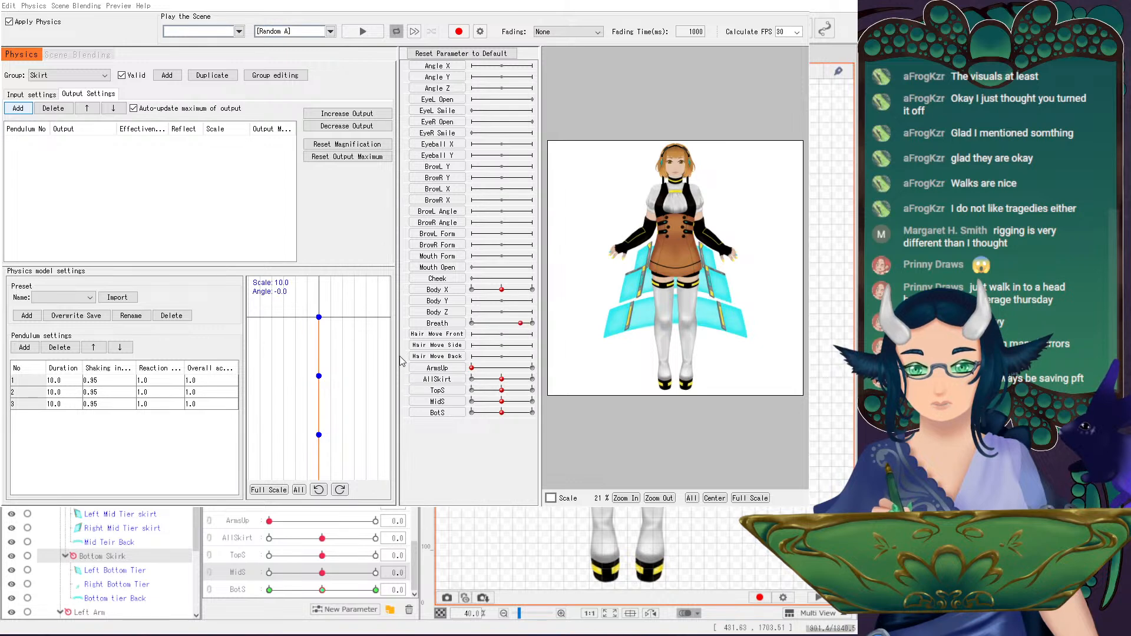
left_click(375, 411)
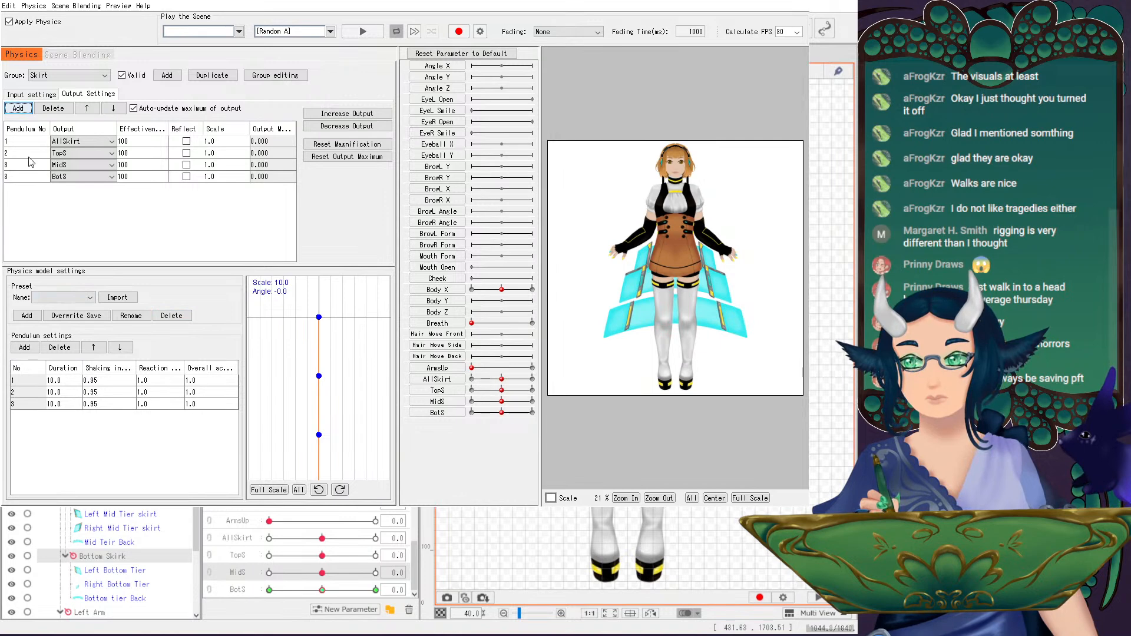
- Test the skirt physics by swinging the preview model, and set the first pendulum's shaking influence to 1.0
left_click_drag(707, 310, 636, 287)
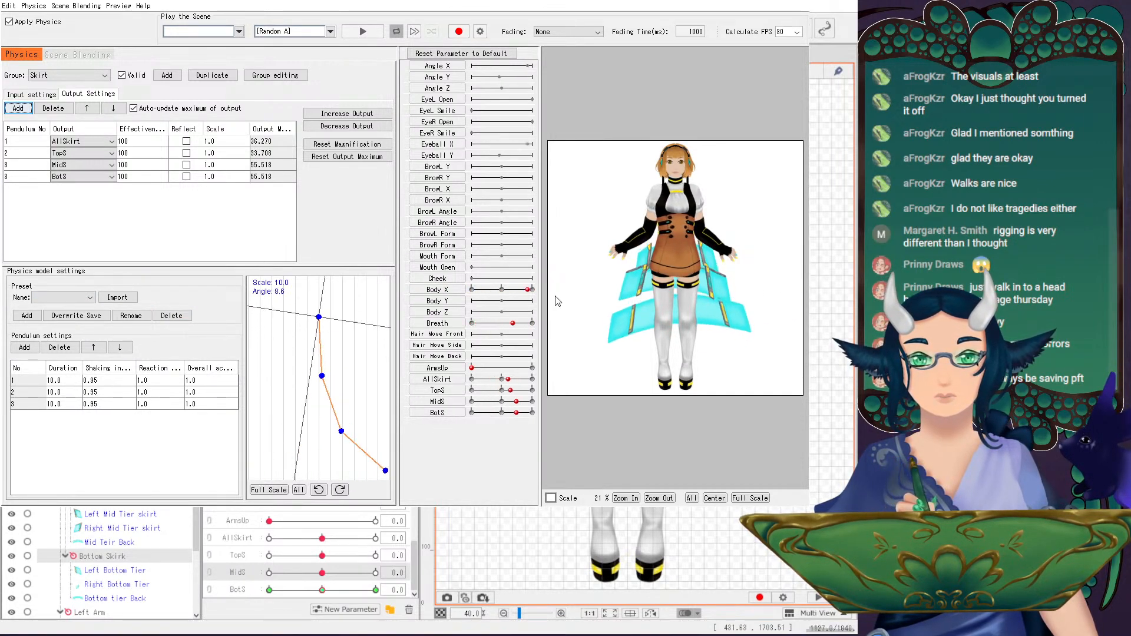
left_click_drag(710, 301, 824, 321)
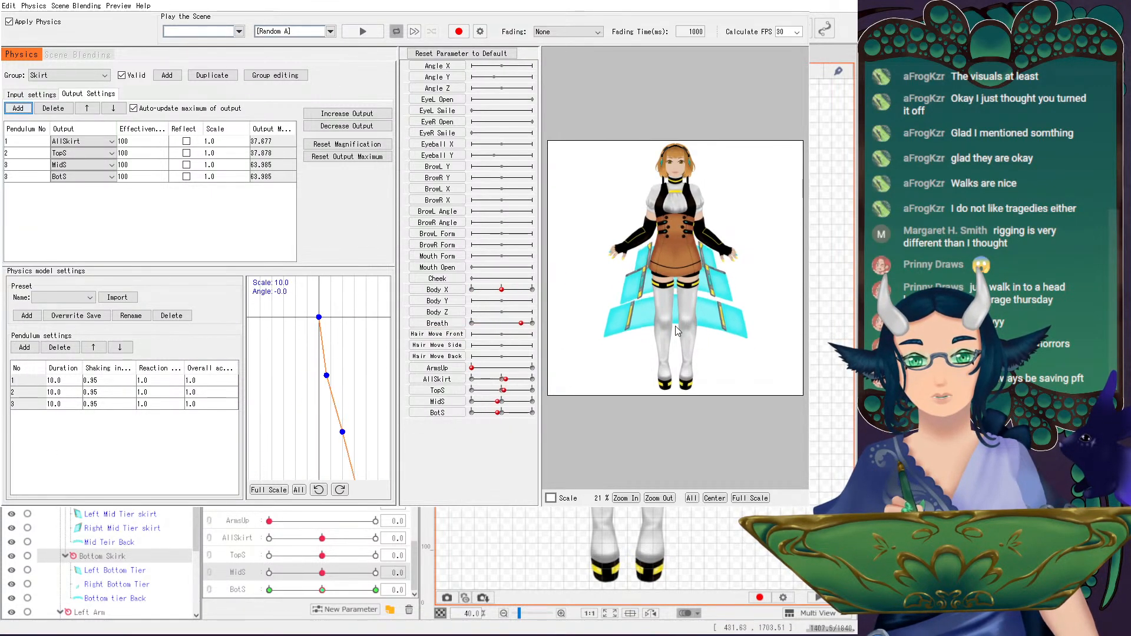
left_click(94, 381)
type("1.0")
left_click_drag(585, 341, 778, 360)
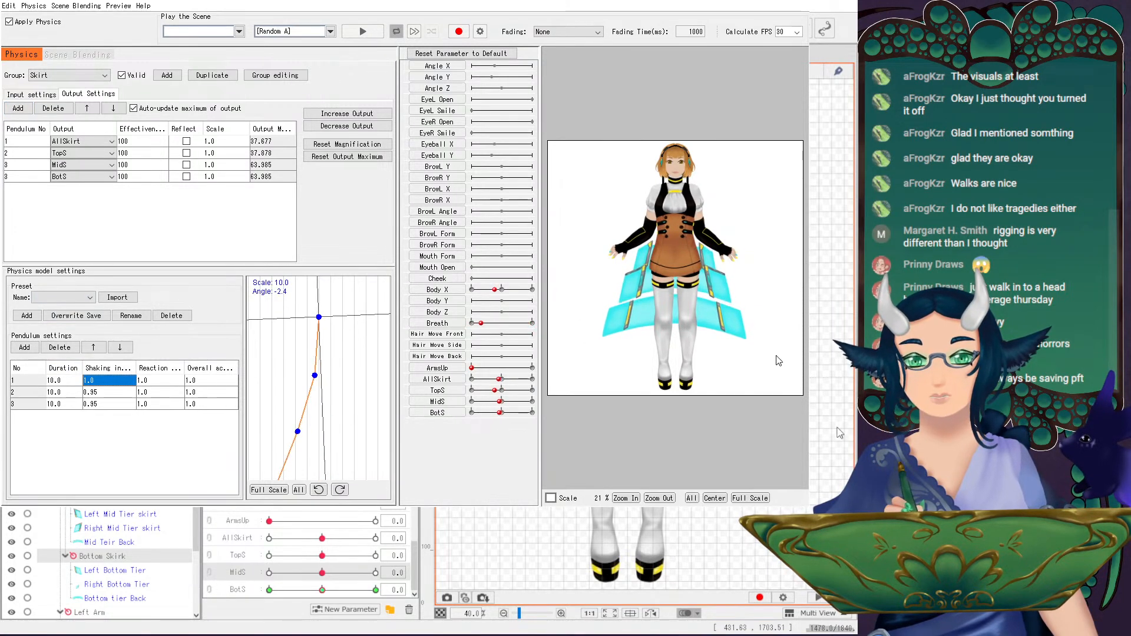
- Try a much lower reaction speed on the first pendulum and swing the preview model to test it
left_click(155, 380)
type("0.8")
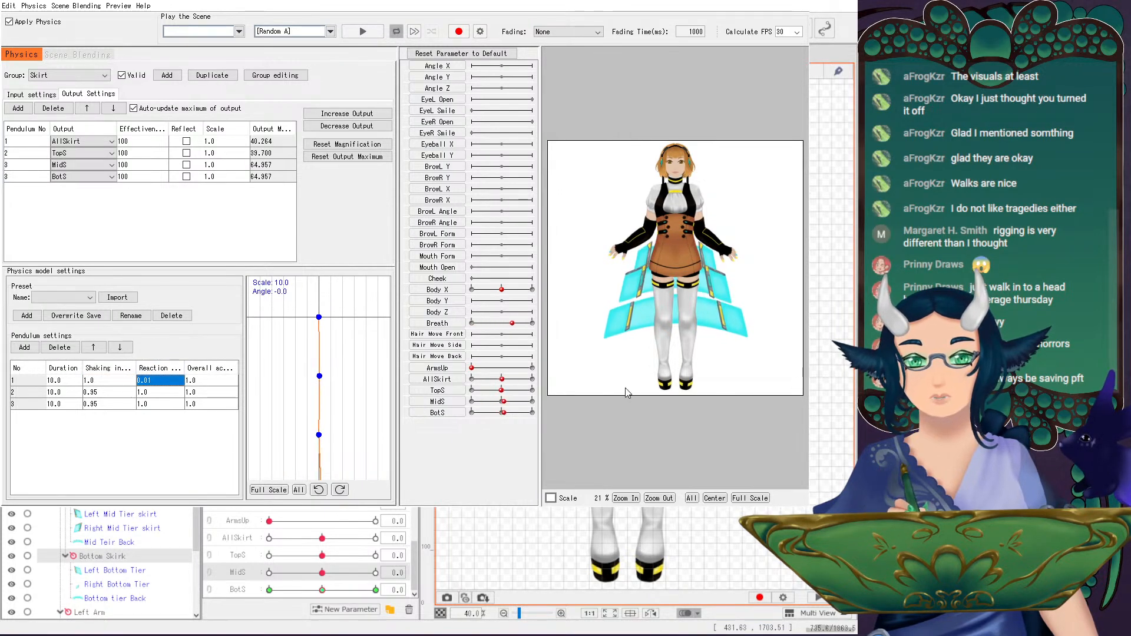
left_click_drag(787, 370, 524, 422)
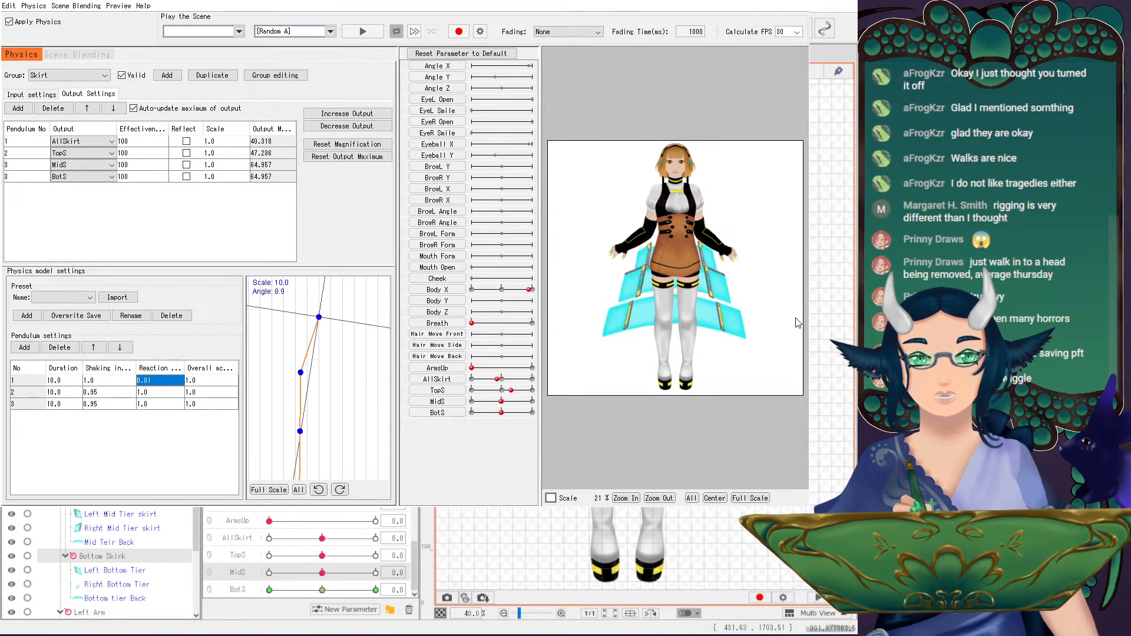
- Try a reaction speed of 2.0 on the first pendulum and restore it to 1.0
type("2.07")
key("Return")
double_click(153, 381)
type("1.60")
key("Return")
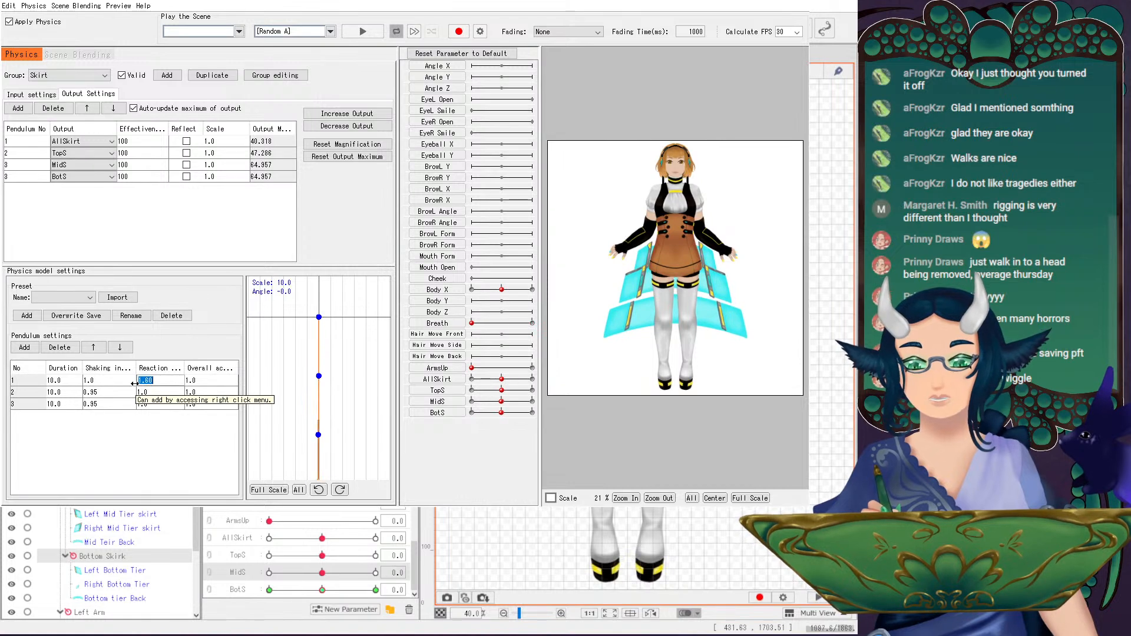
type("2.")
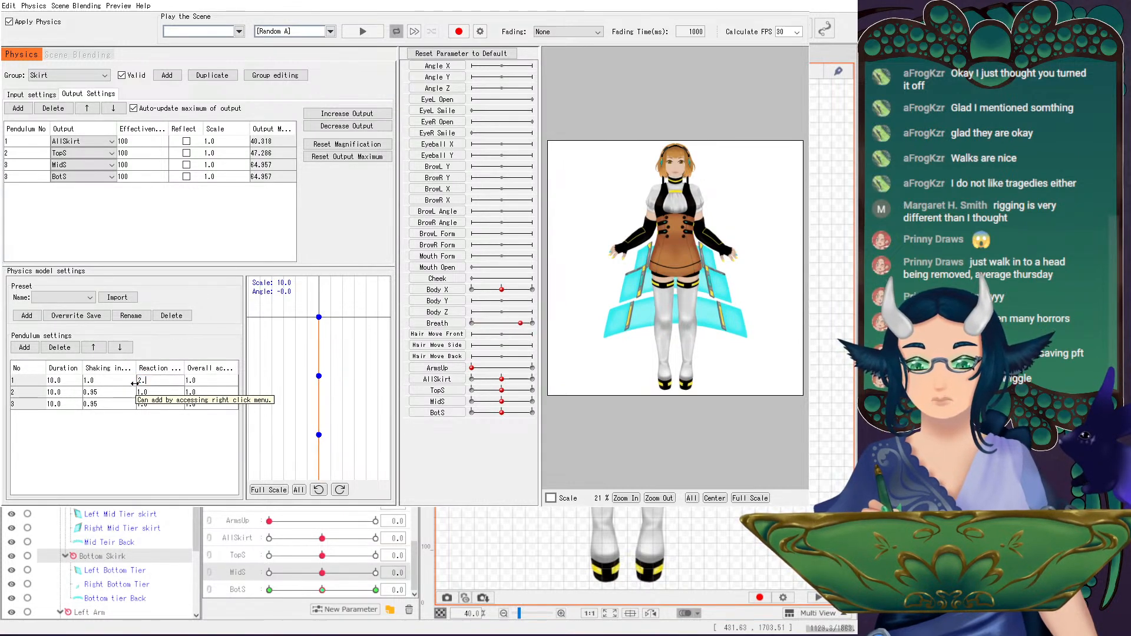
key("Return")
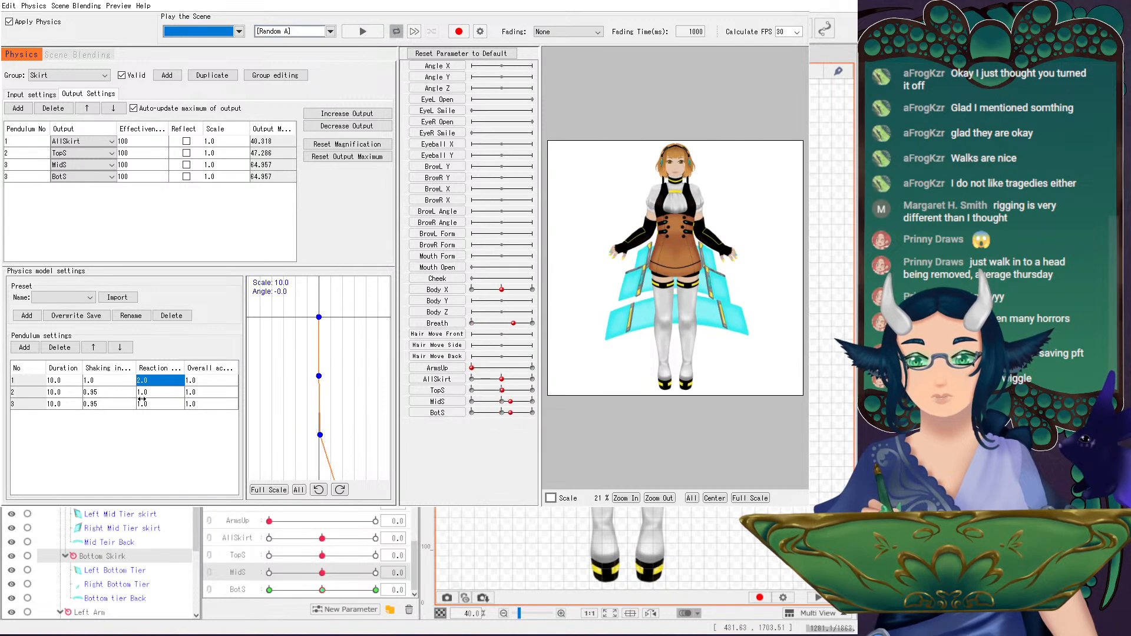
double_click(146, 380)
type("1.0")
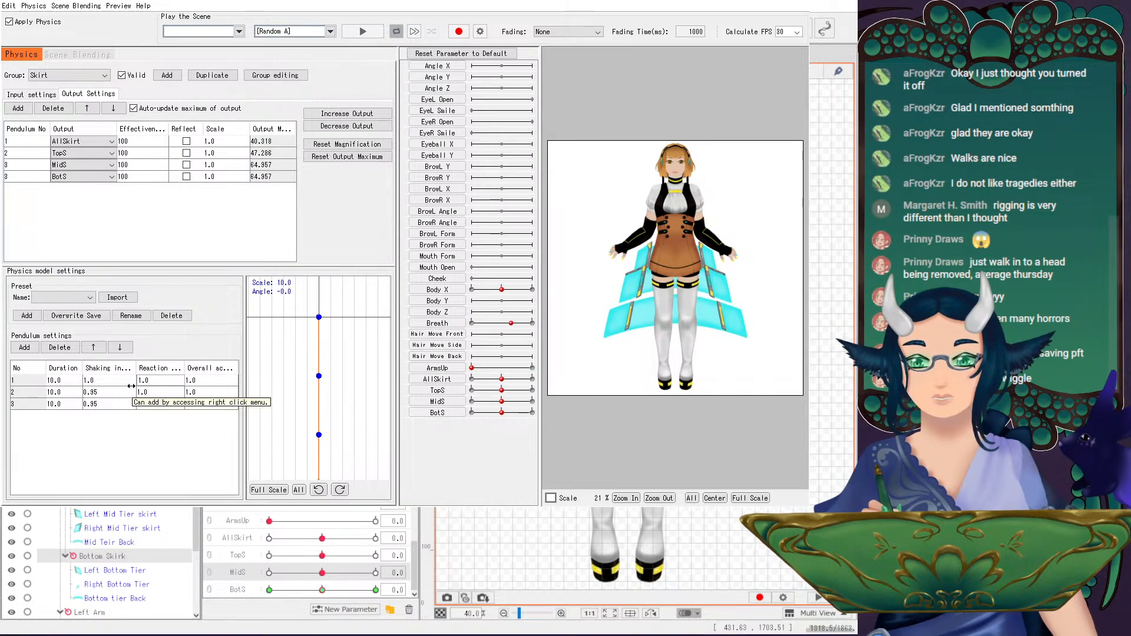
key("Return")
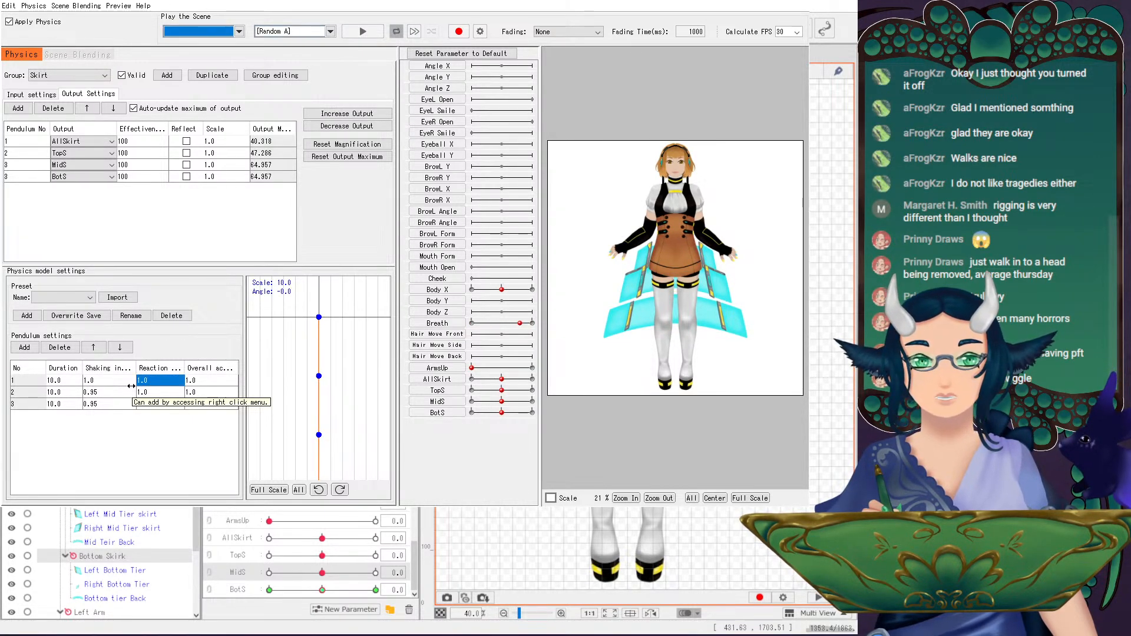
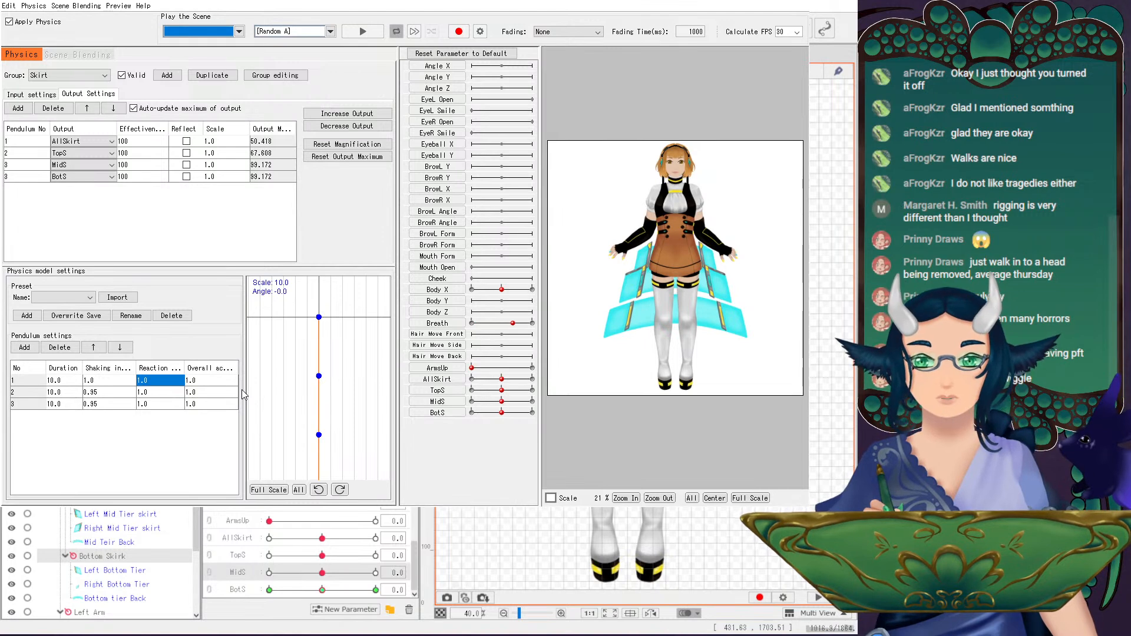
- Assign the AllSkirt output to pendulum 3 and MidS and BotS to pendulum 1, test the swing, and close the Physics editor
left_click(17, 144)
type("3")
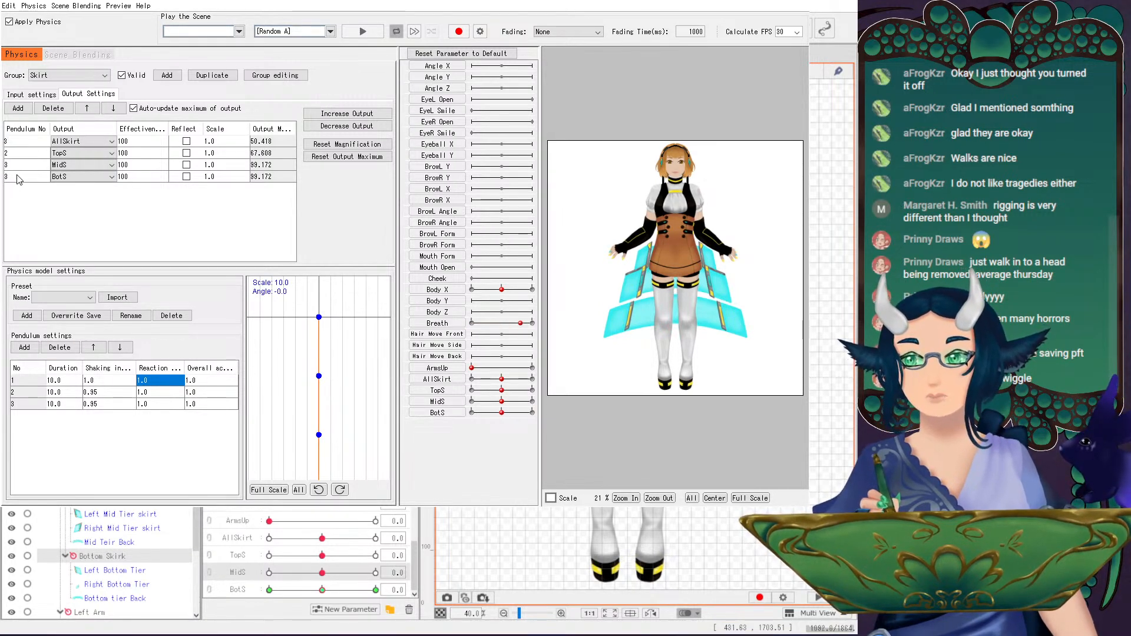
type("11")
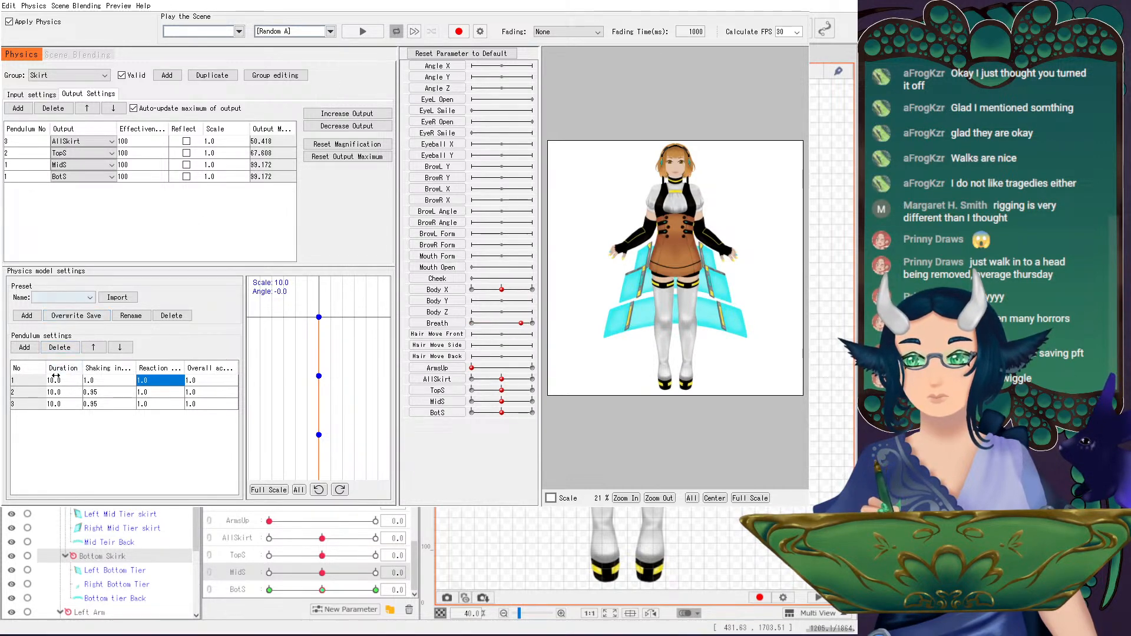
left_click_drag(607, 242, 520, 352)
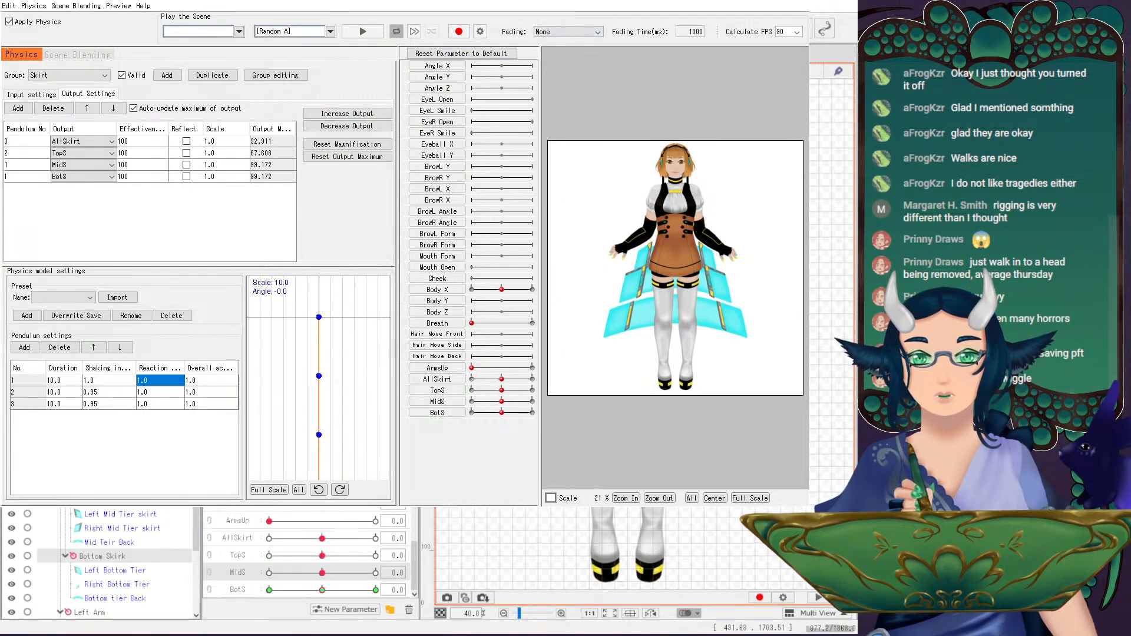
left_click(802, 2)
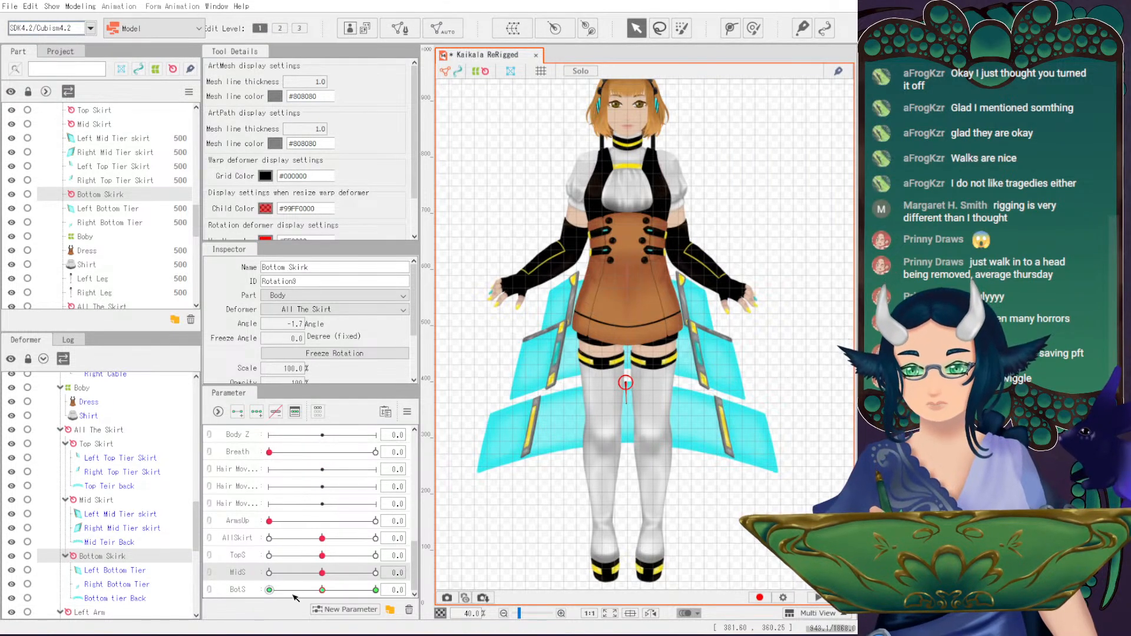
- Reverse the Mid Skirt deformer's swing to -352.2 degrees at MidS -1 and compare its direction with TopS and BotS at -1
left_click_drag(316, 574, 188, 571)
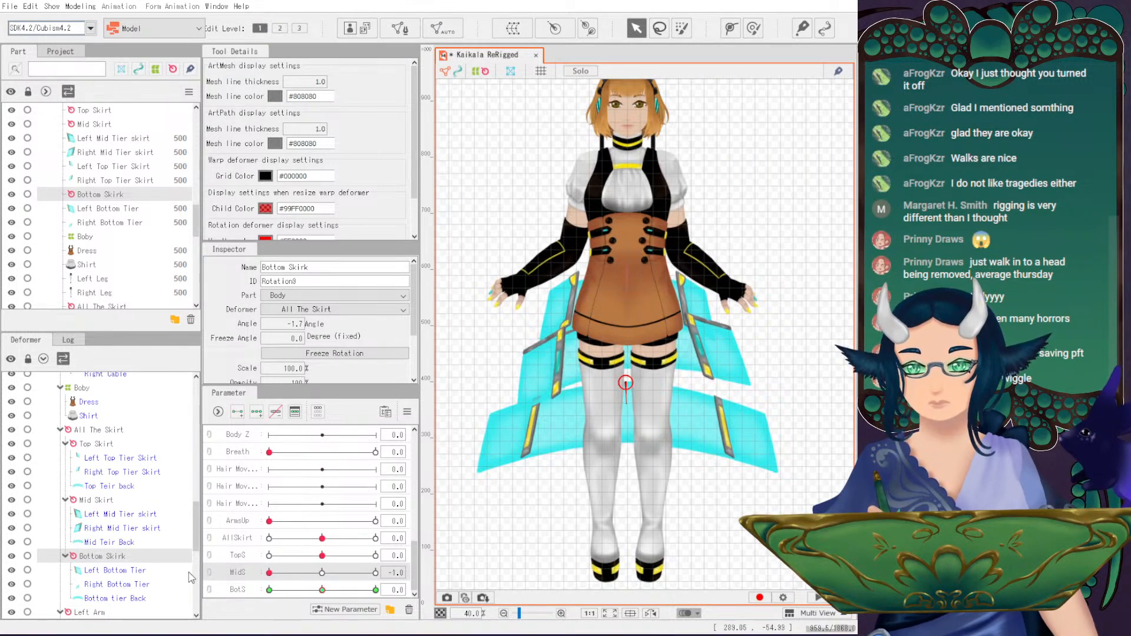
left_click(375, 572)
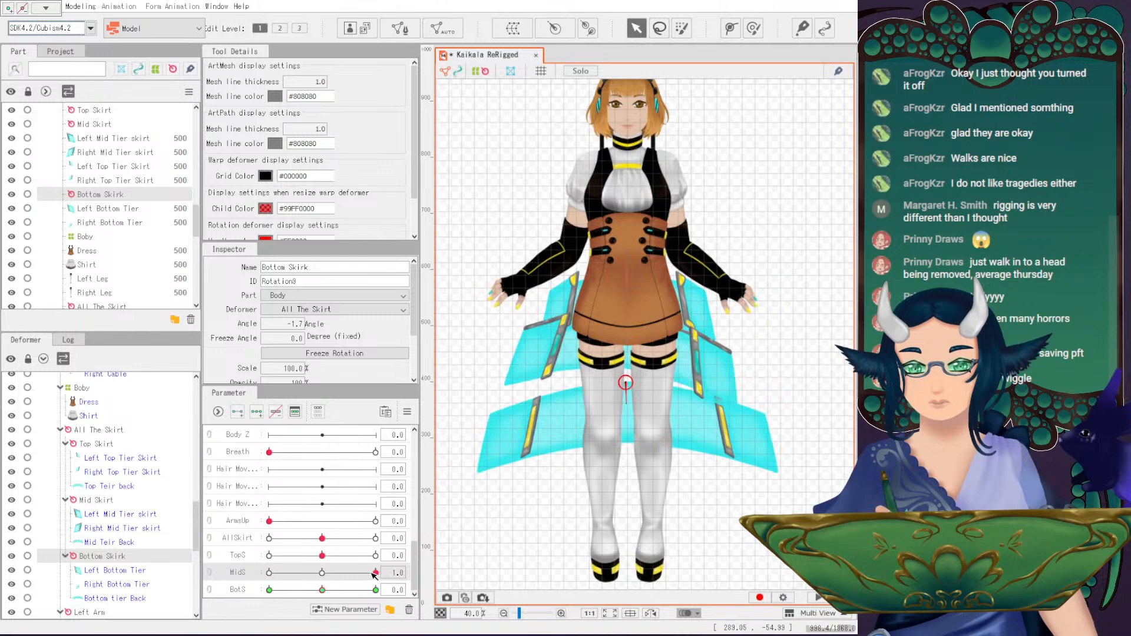
left_click(95, 500)
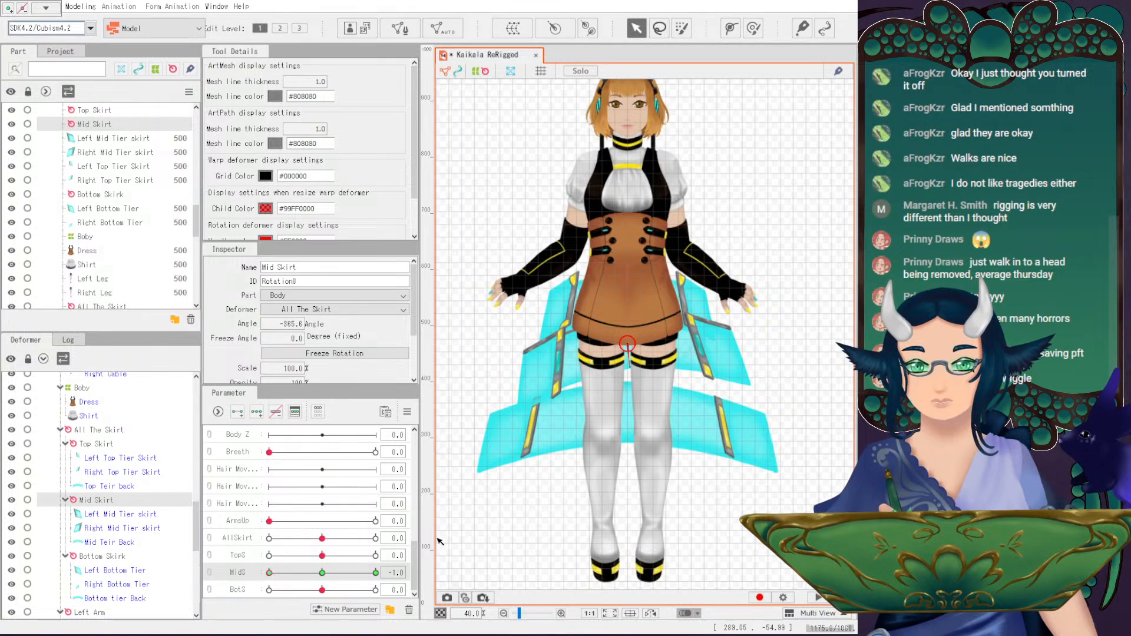
key("ctrl+z")
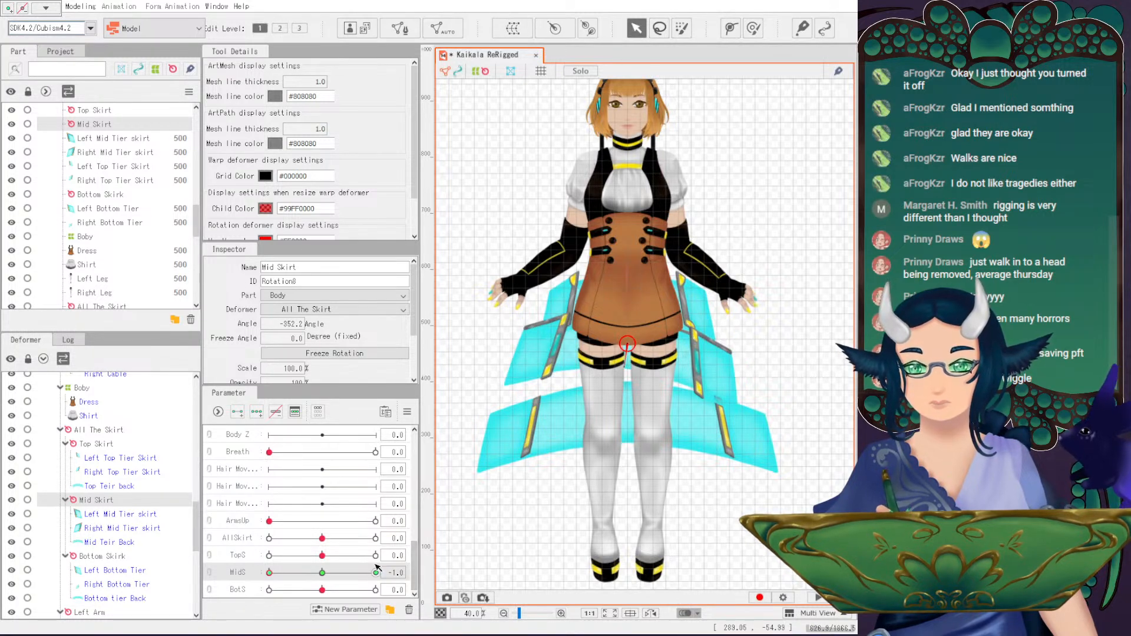
left_click_drag(322, 555, 250, 556)
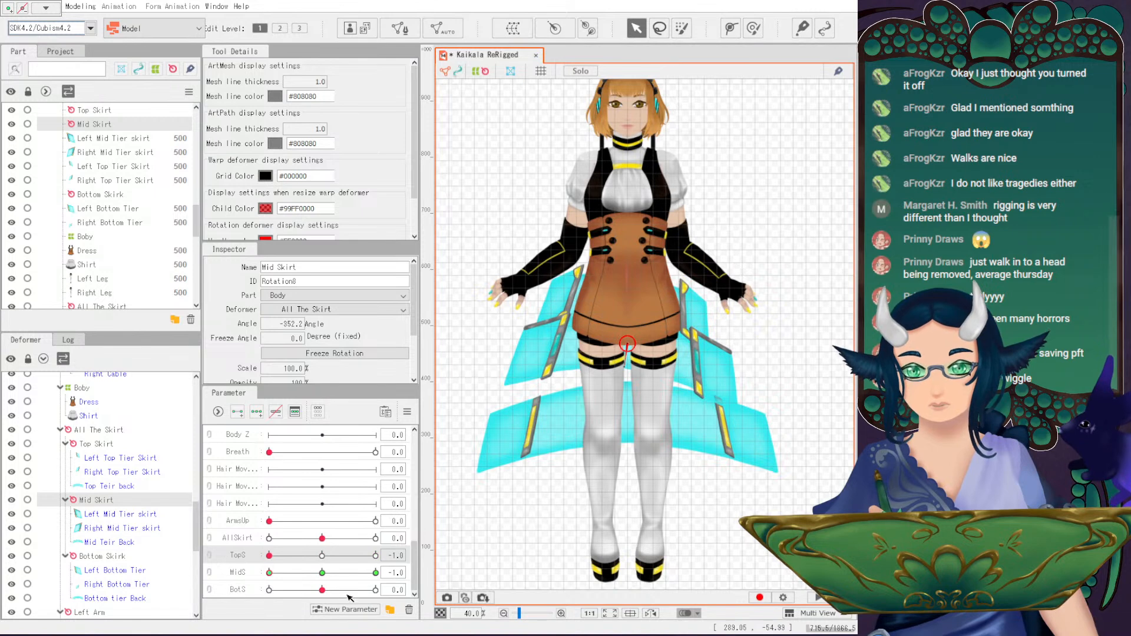
left_click_drag(324, 589, 221, 591)
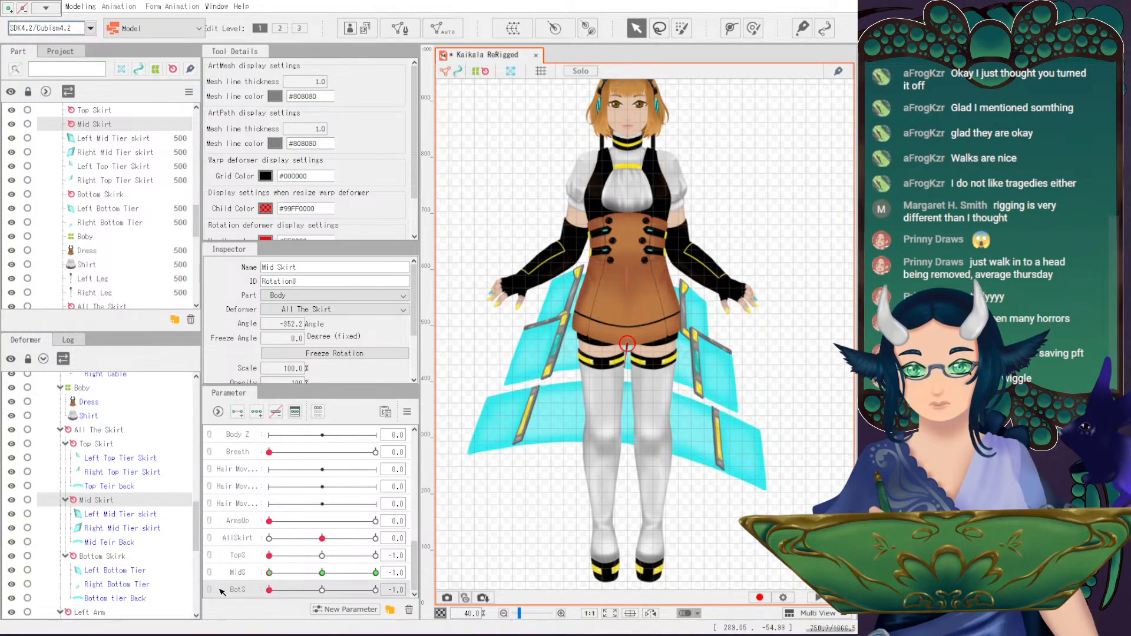
- Return the BotS, TopS and MidS parameters to their neutral value of 0
left_click(322, 589)
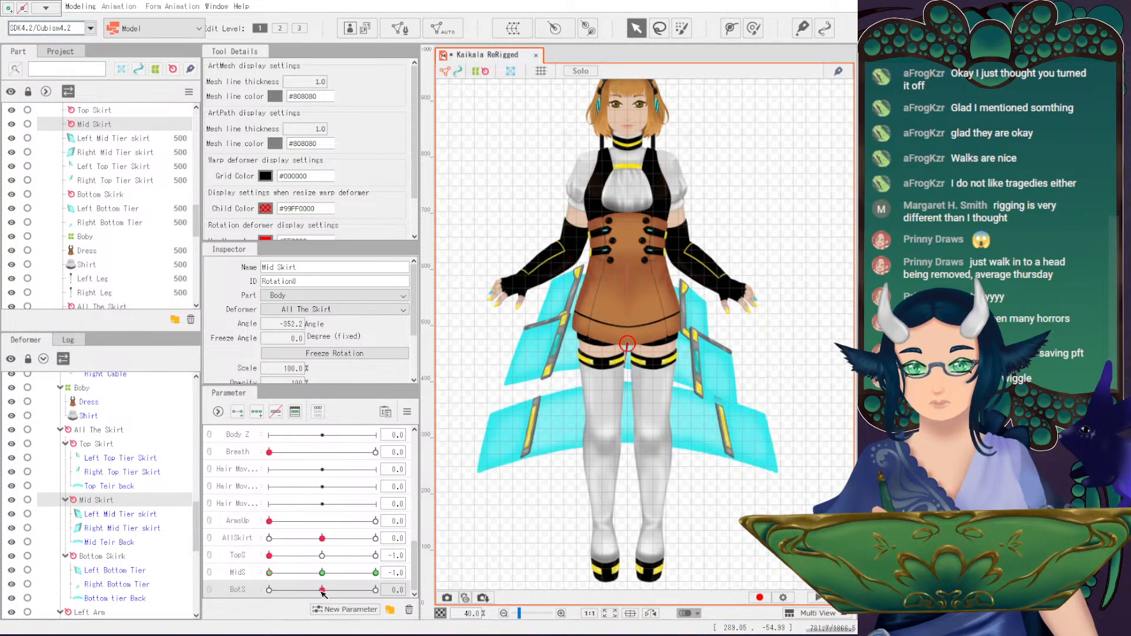
left_click(322, 556)
left_click(244, 574)
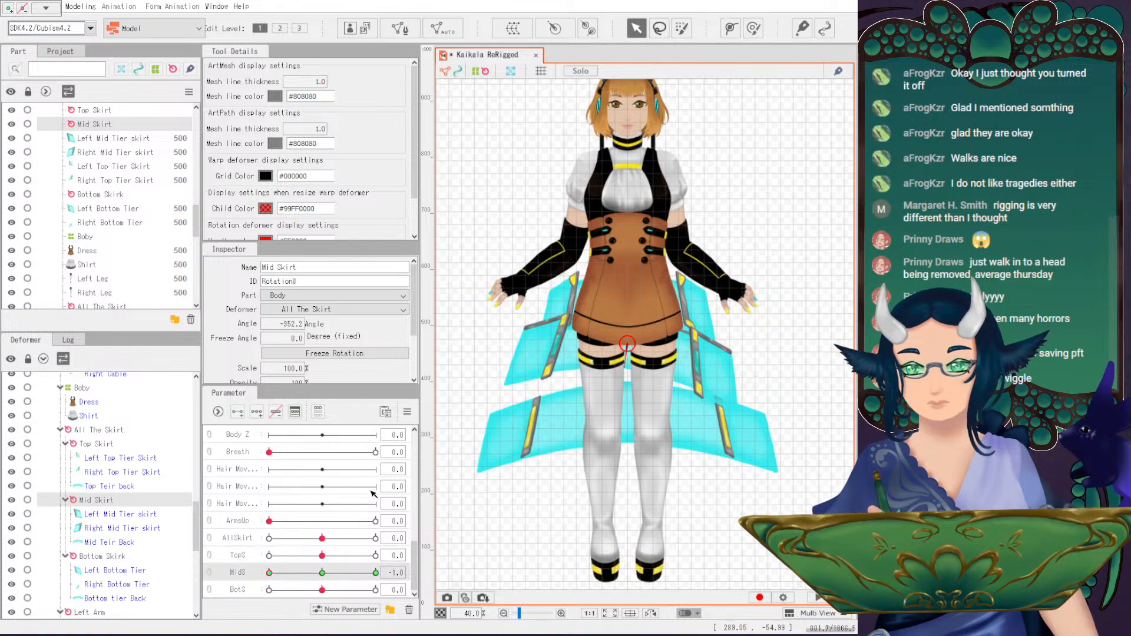
left_click(407, 412)
left_click(511, 373)
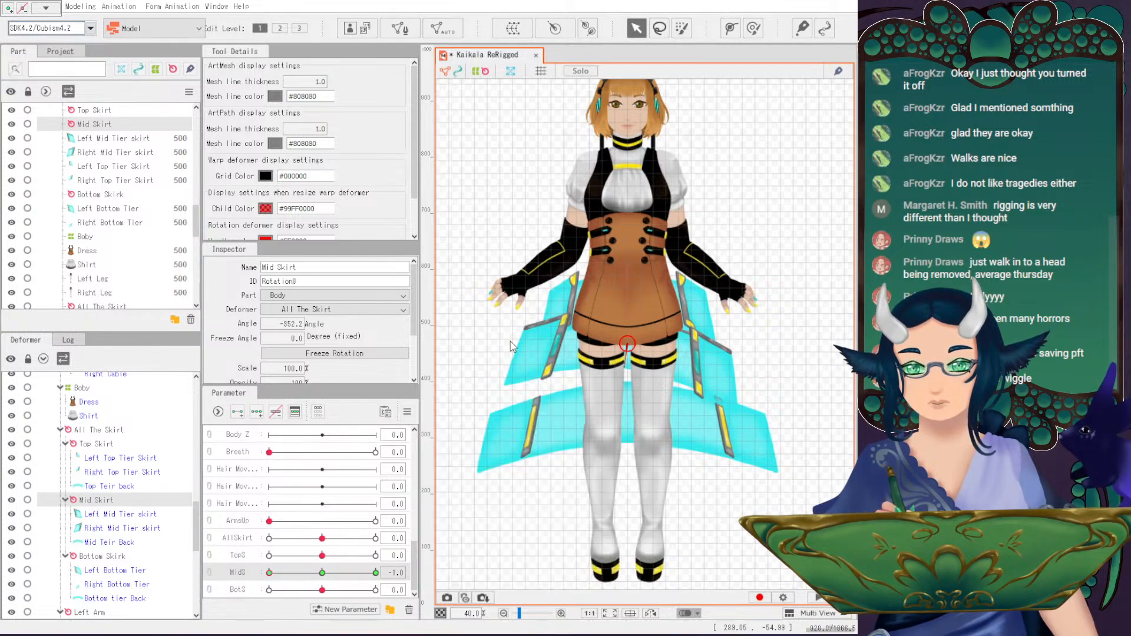
left_click(322, 572)
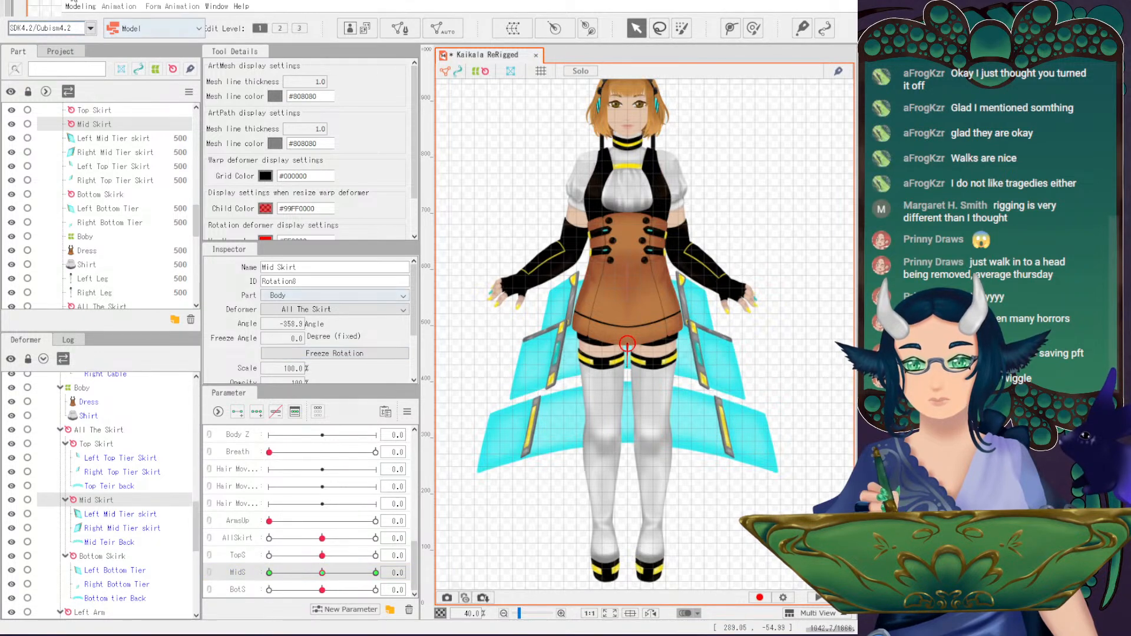
- Open the Physics settings for the Skirt group and swing the preview model to check how the skirt tiers move
left_click(65, 3)
left_click(64, 3)
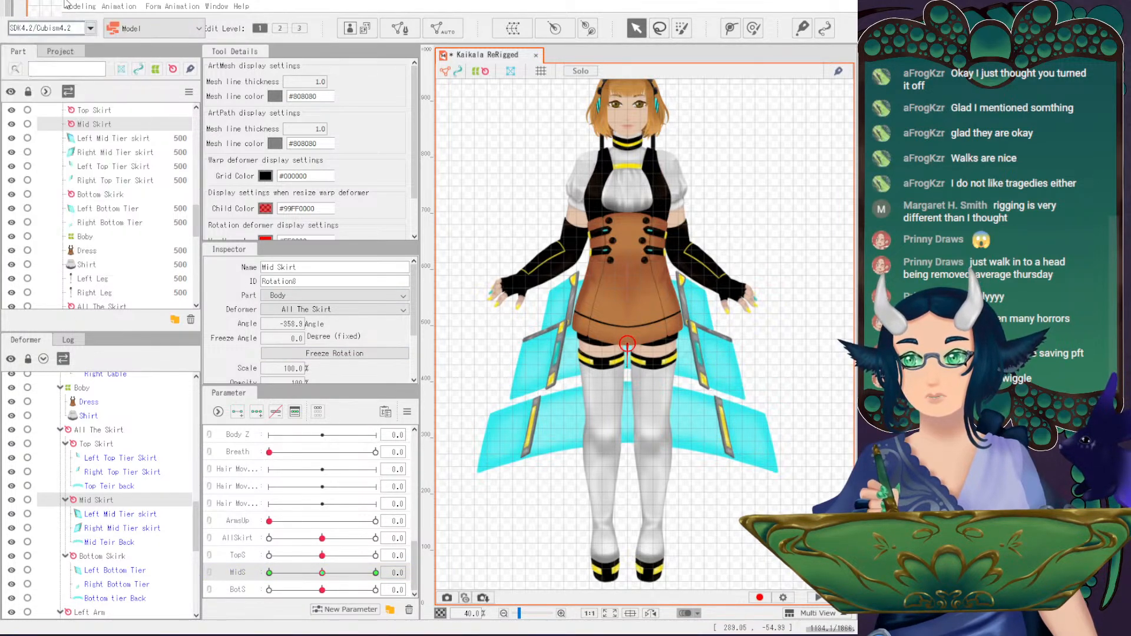
left_click(80, 7)
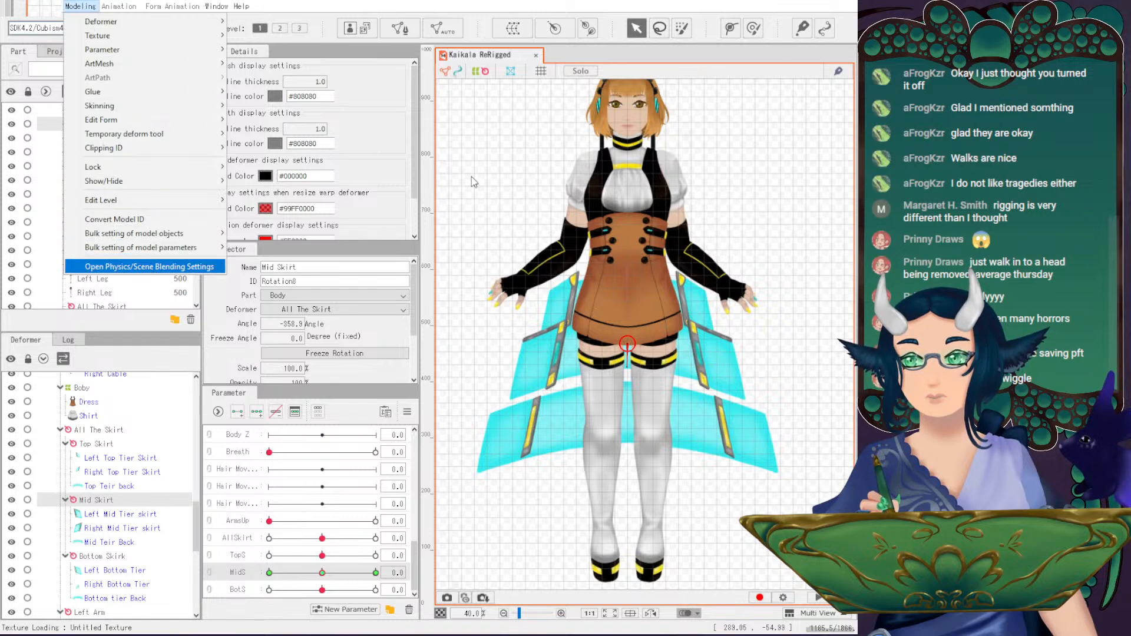
left_click(311, 230)
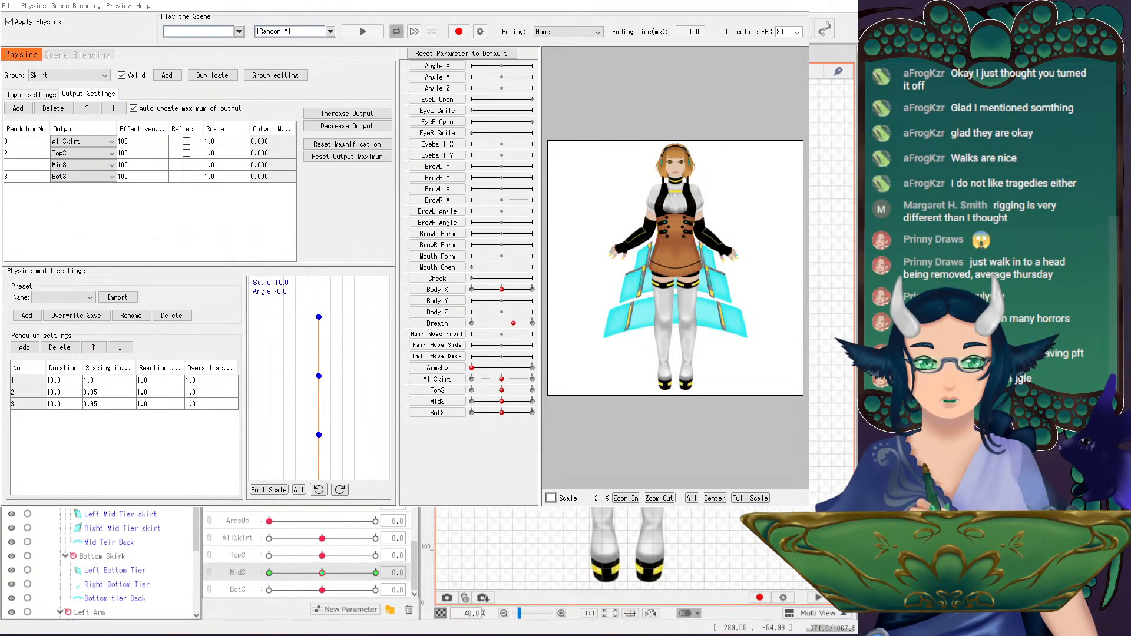
left_click(701, 340)
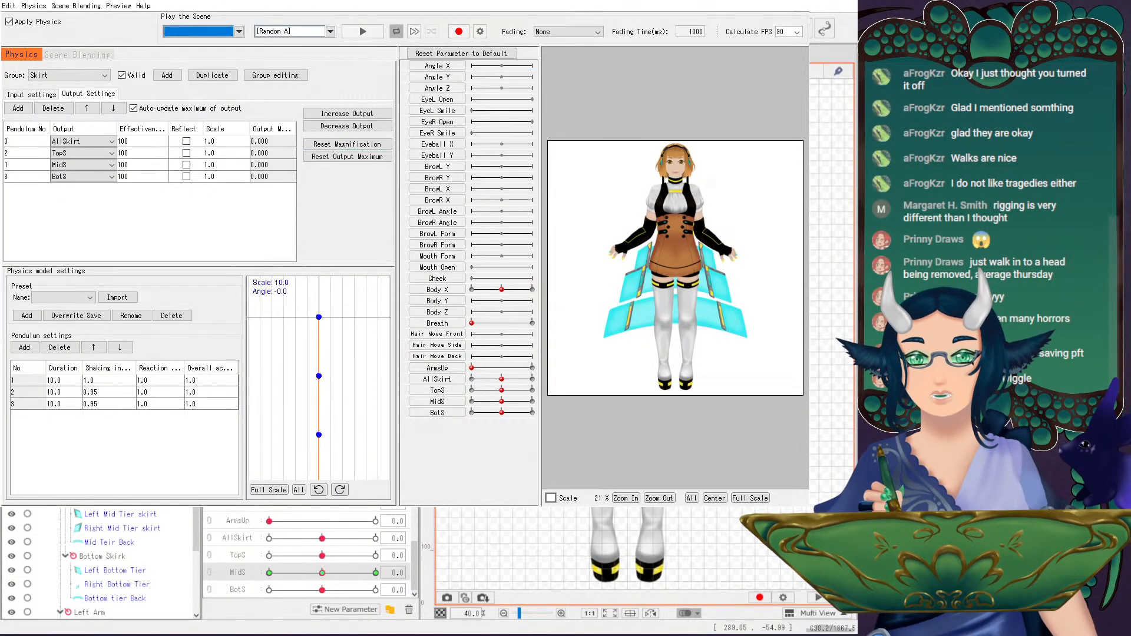
left_click_drag(701, 340, 634, 305)
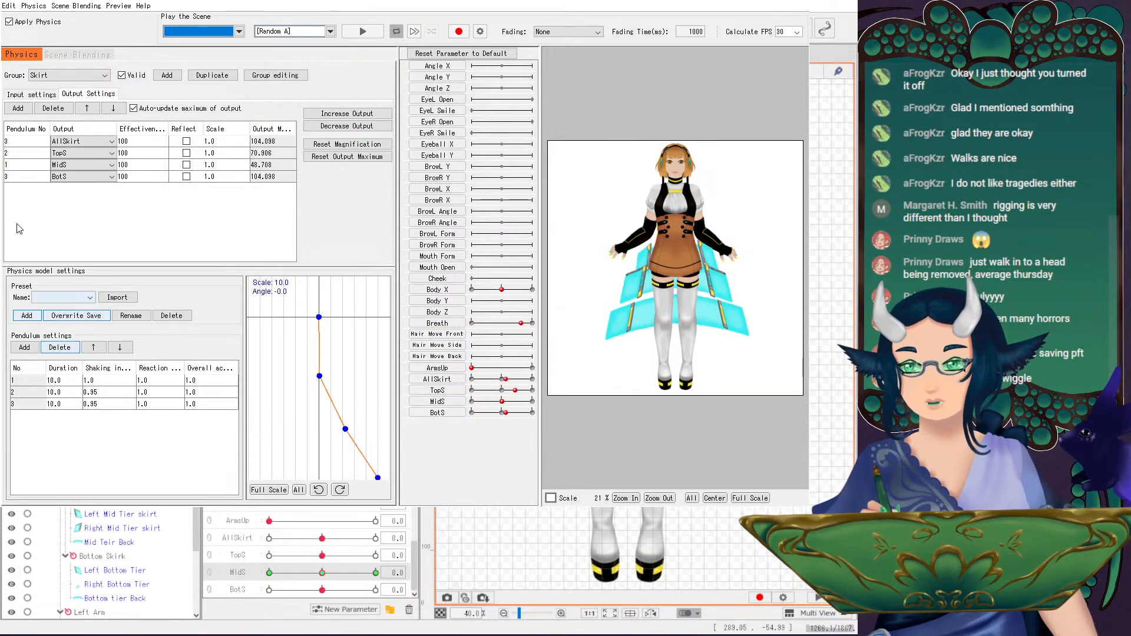
- Try a duration of 4 on the third pendulum and swing the preview model to test it
double_click(51, 403)
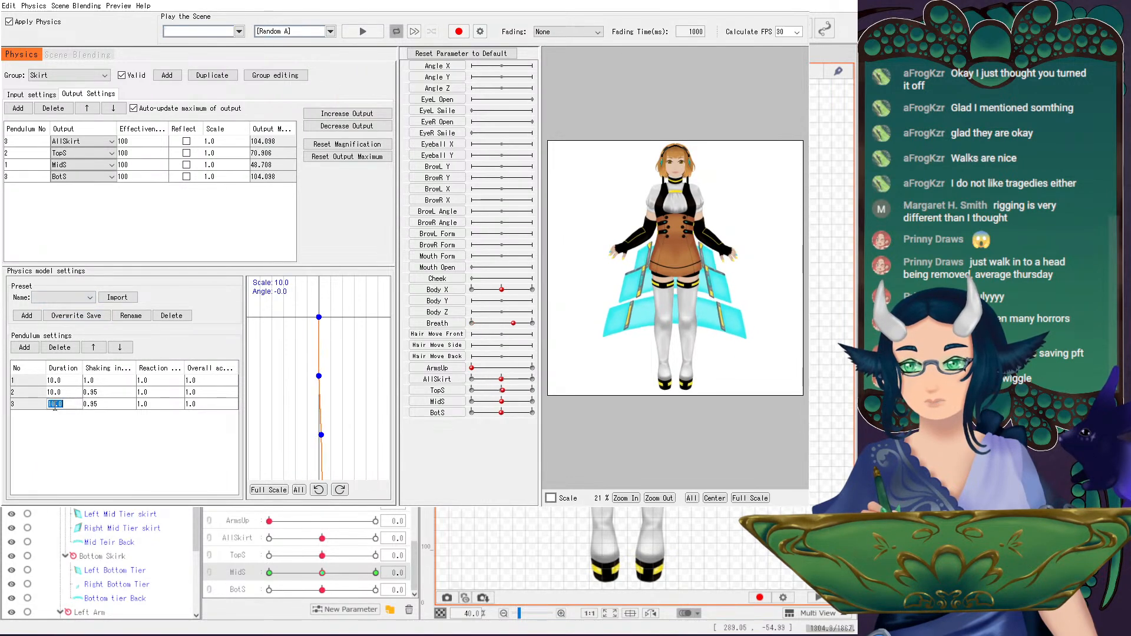
type("4")
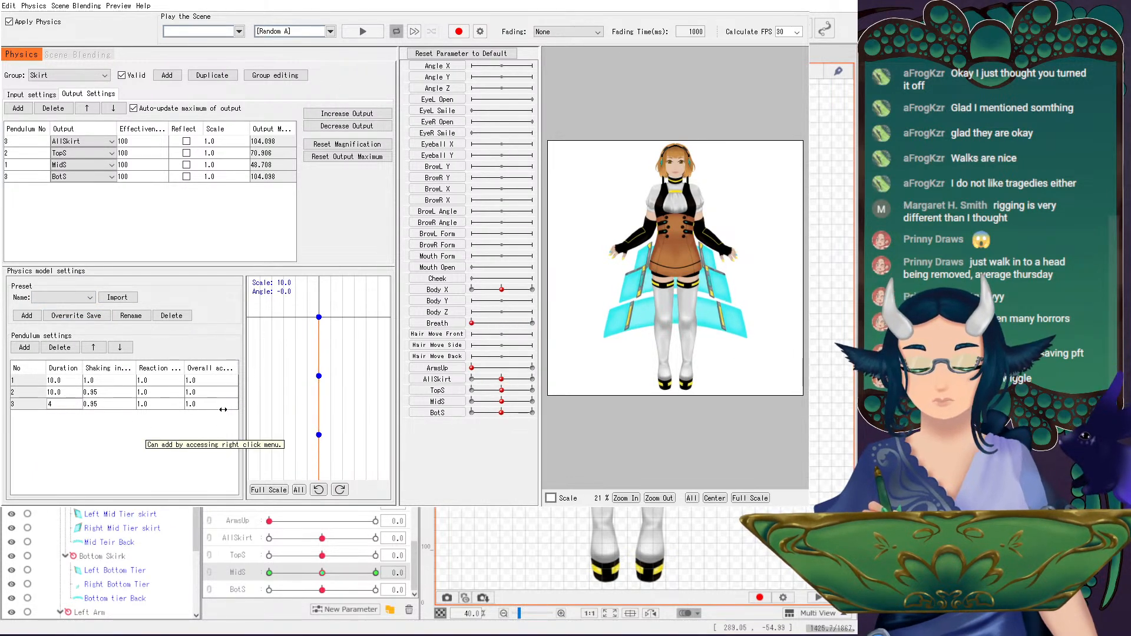
key("Return")
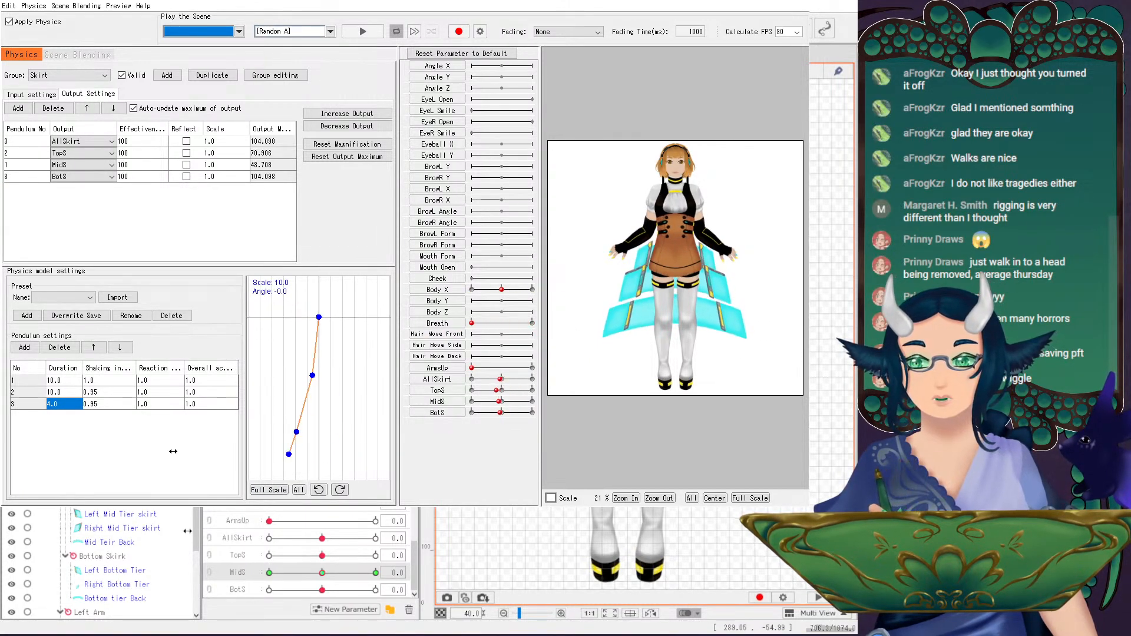
left_click(117, 438)
left_click_drag(642, 272, 697, 294)
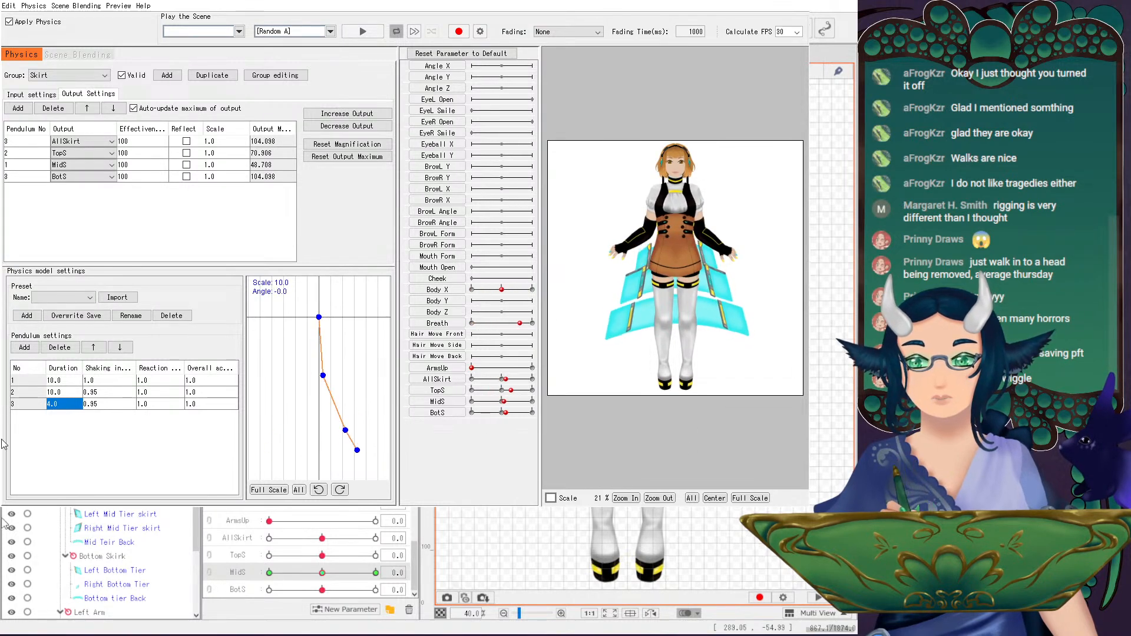
- Set the third pendulum's duration to 12
type("12")
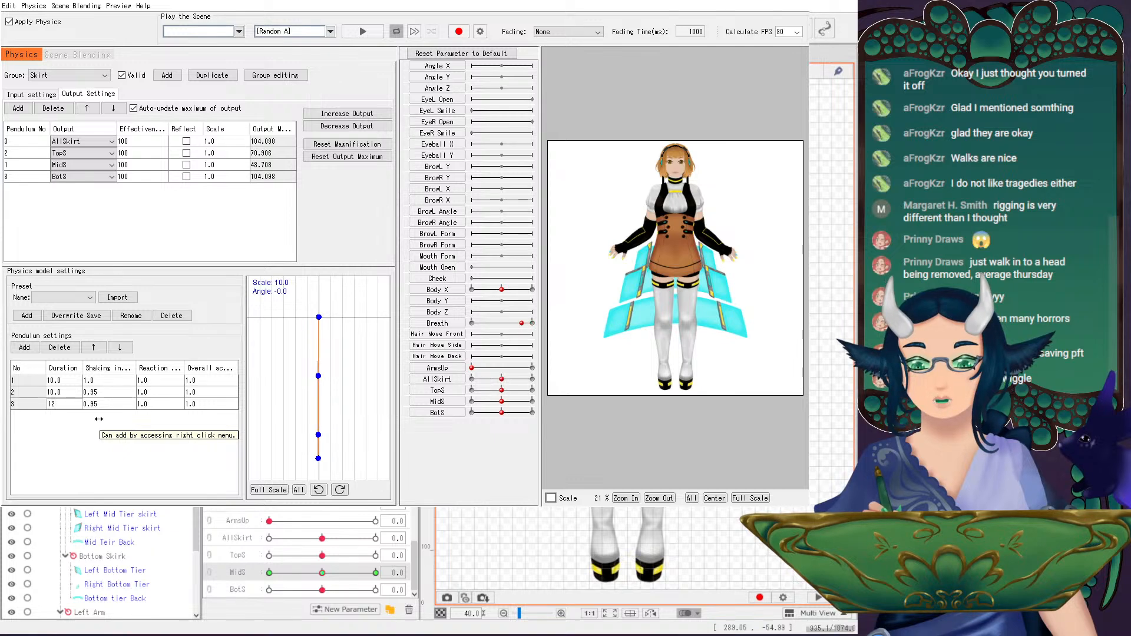
key("Return")
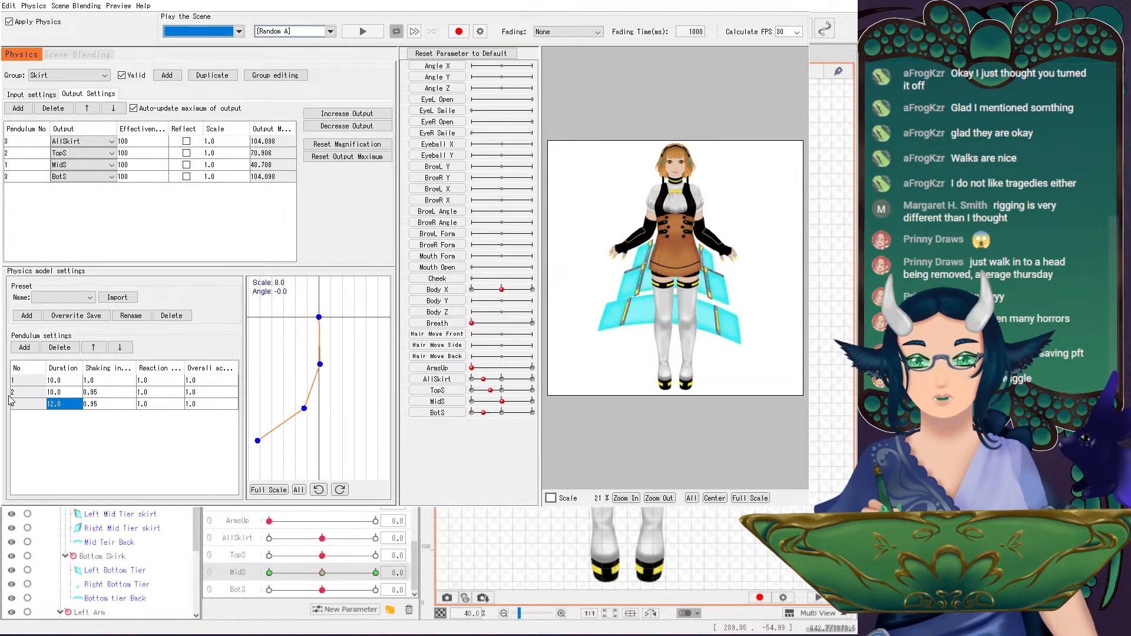
double_click(60, 381)
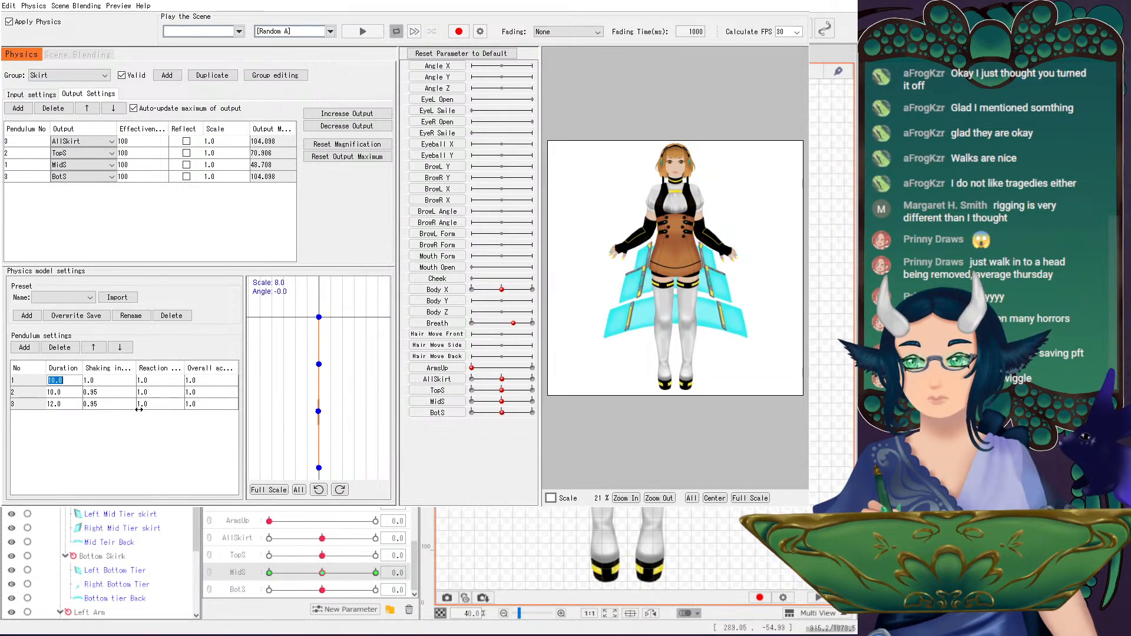
left_click(154, 381)
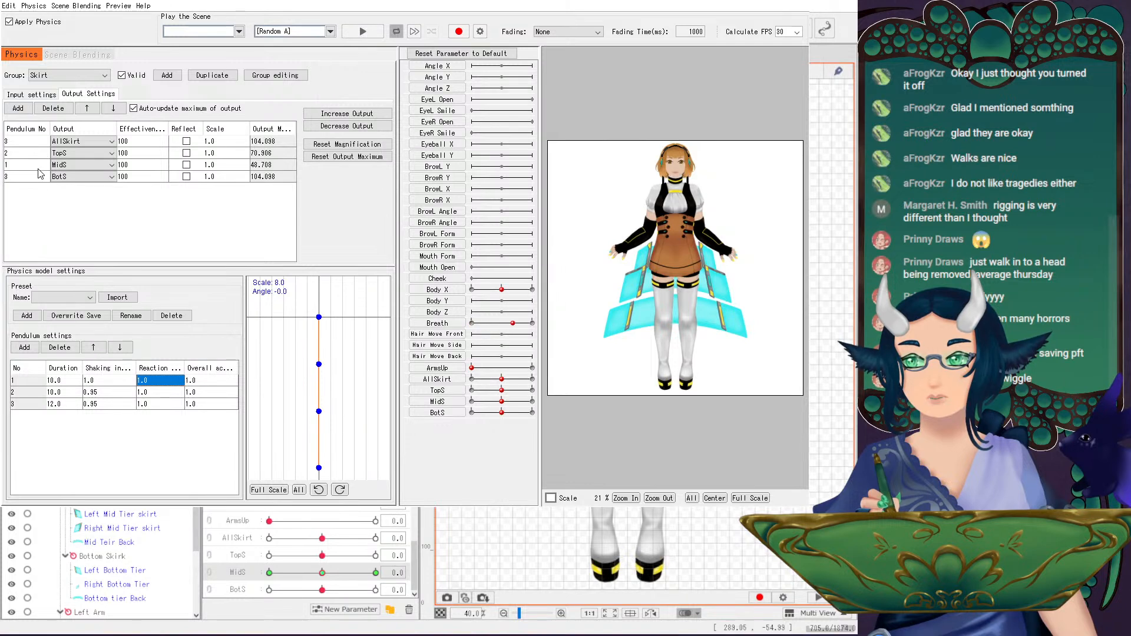
- Assign the TopS output to pendulum 1 and MidS to pendulum 2, and test the skirt's swing in the preview
left_click(13, 153)
left_click(13, 153)
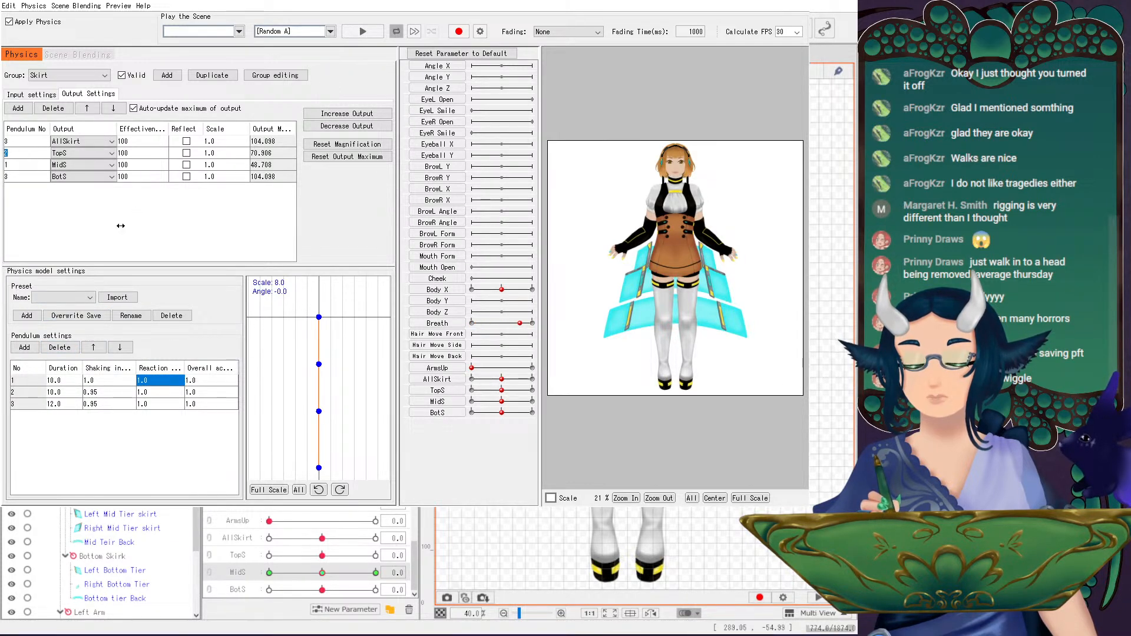
left_click(18, 165)
left_click(18, 166)
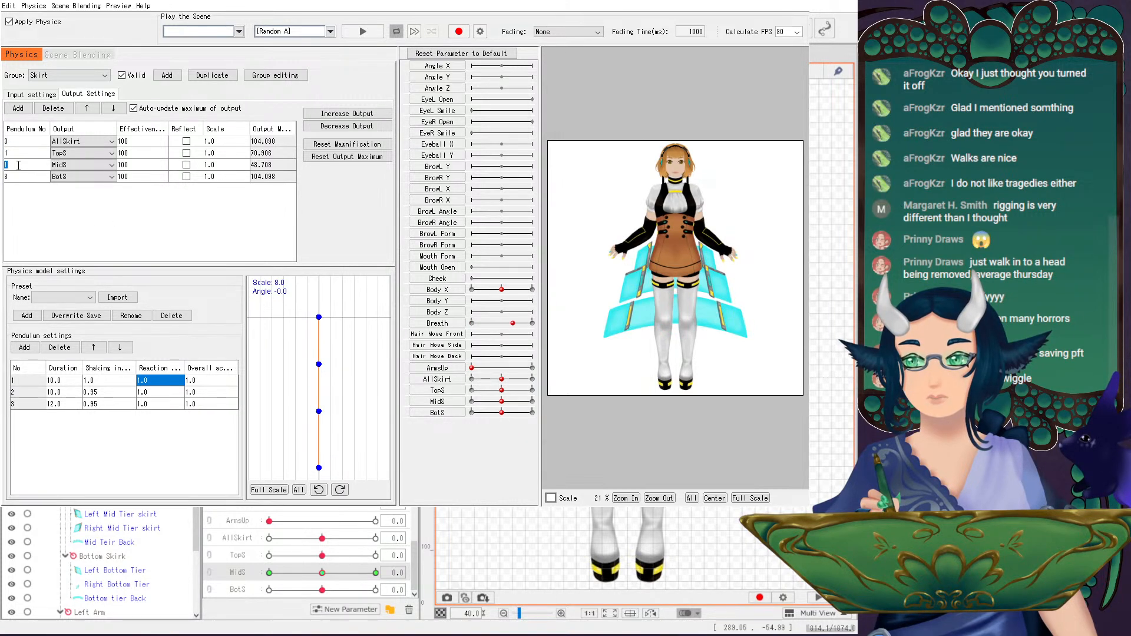
type("2")
key("Return")
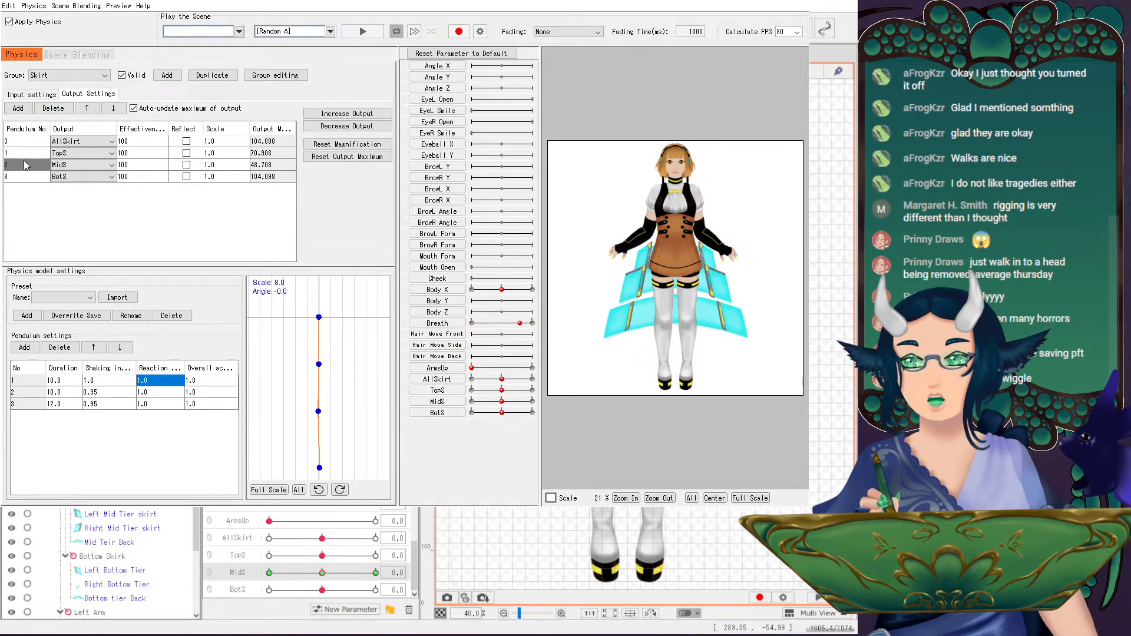
left_click_drag(635, 282, 642, 268)
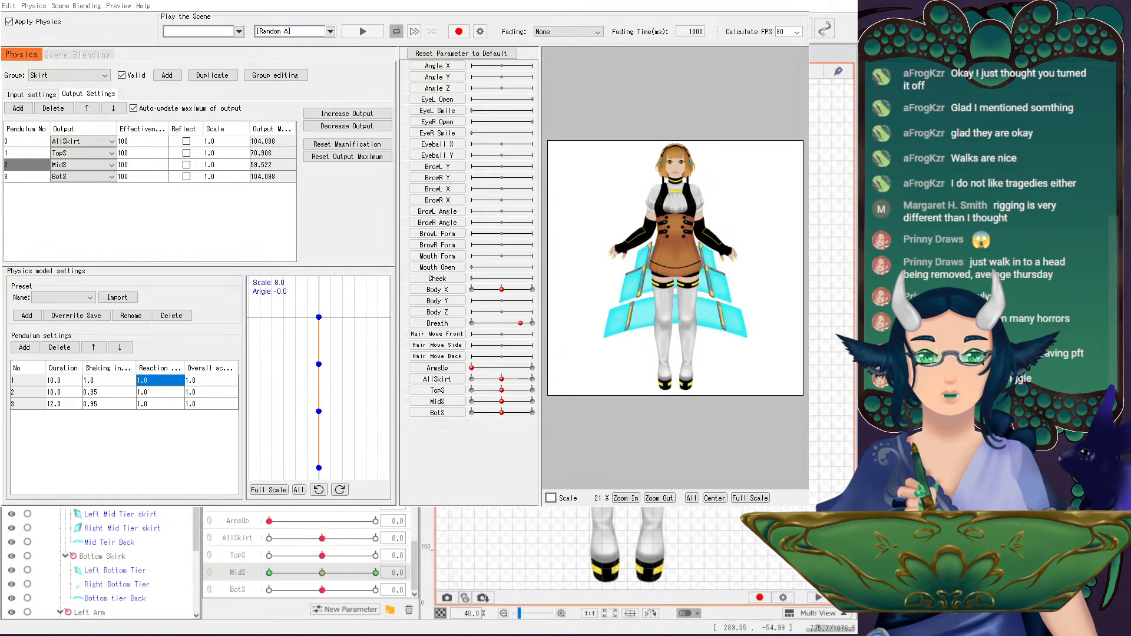
- Close the Physics editor and save the model
key("alt+F4")
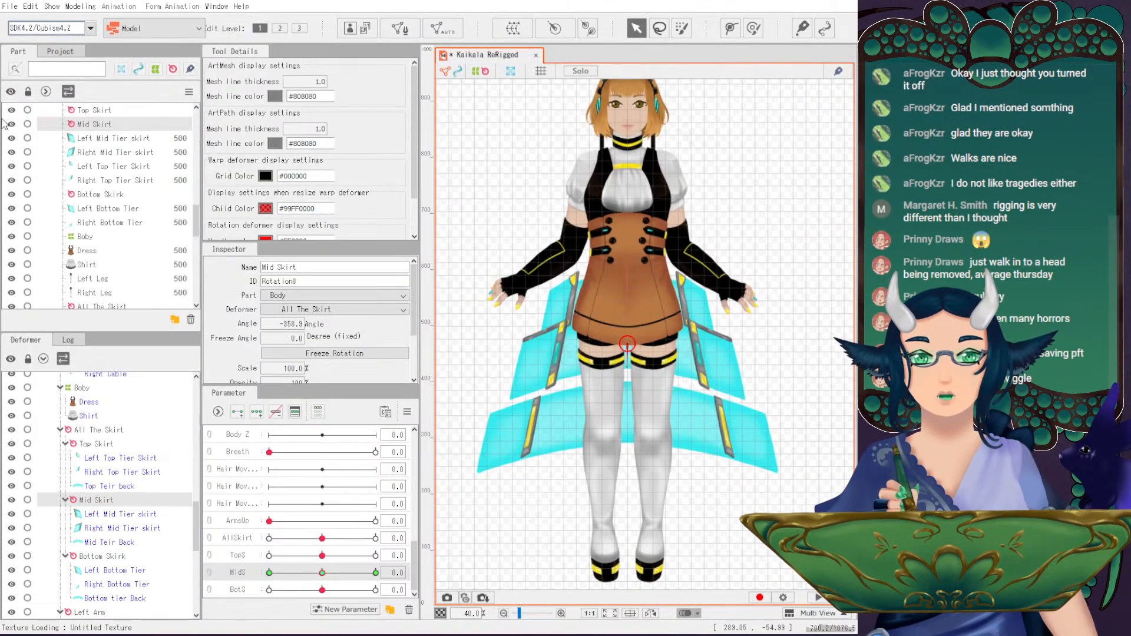
left_click(10, 7)
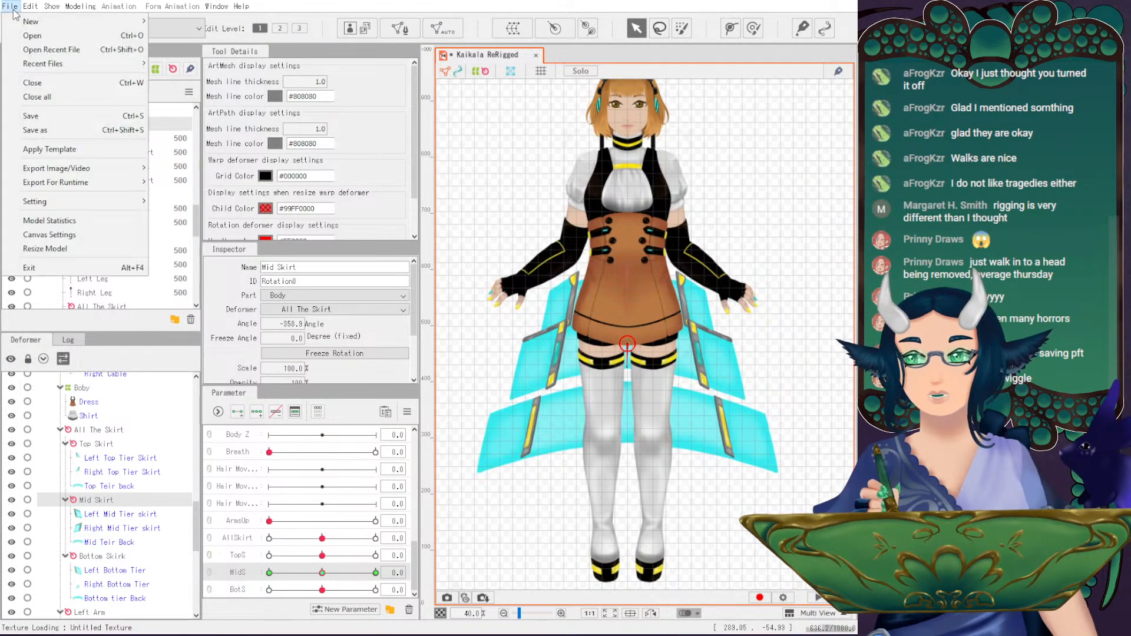
left_click(33, 115)
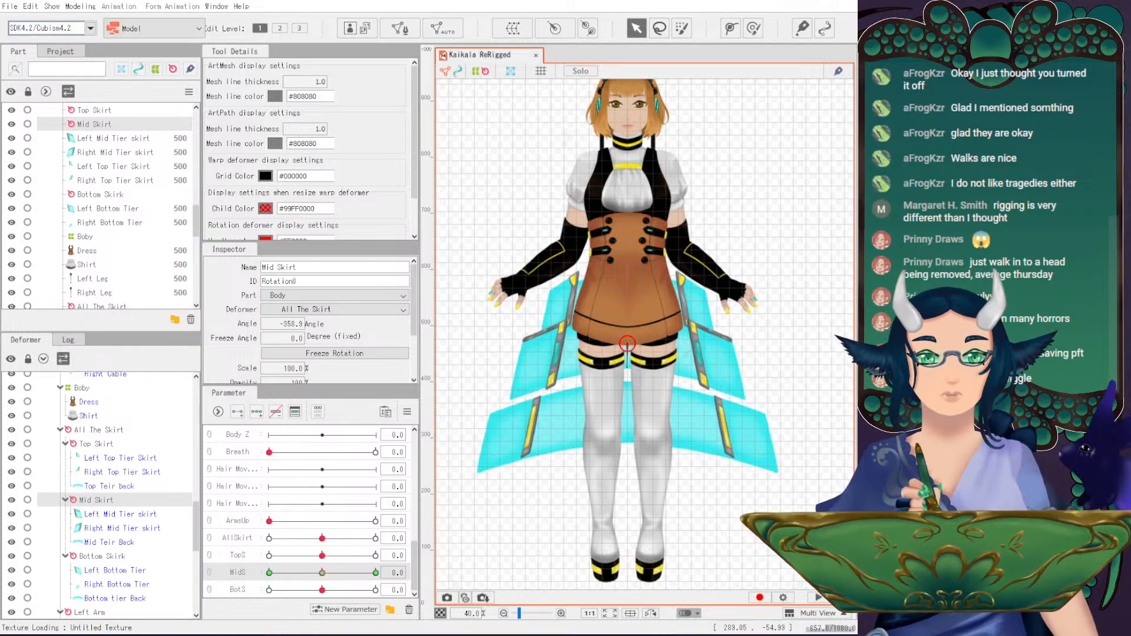